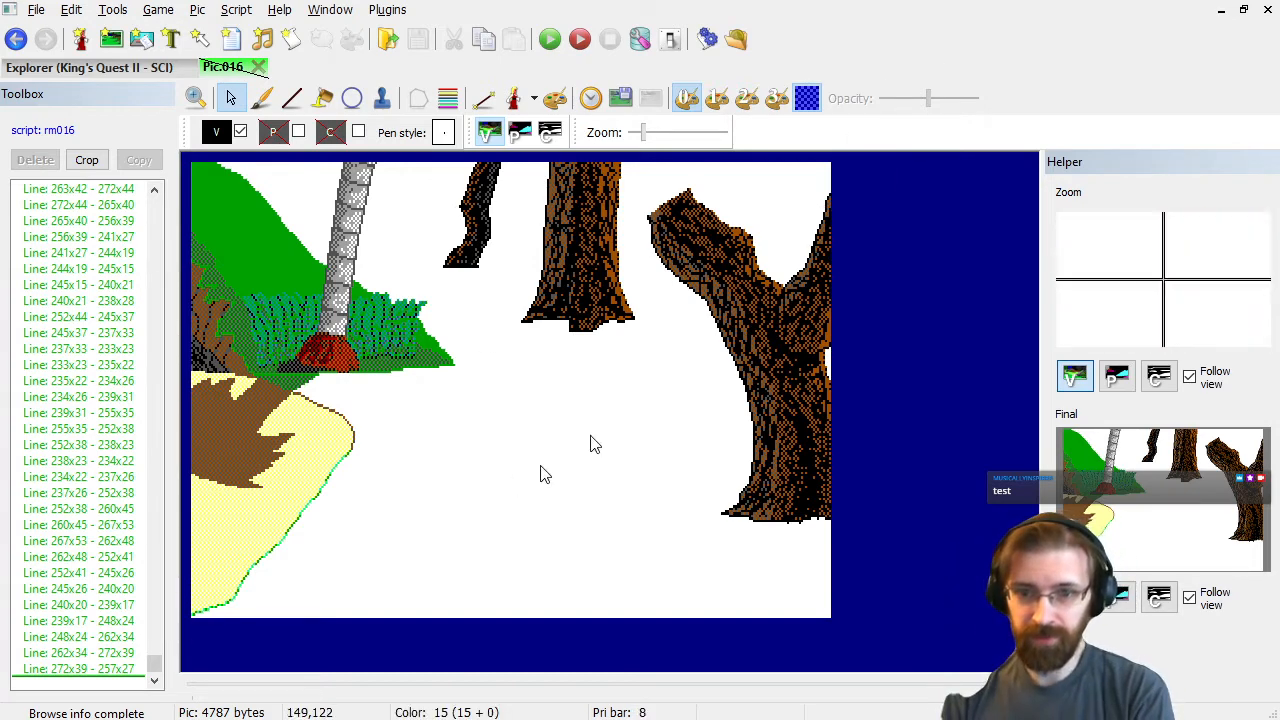
Switch to AGI Studio and copy the visual image of PICTURE.016 to the clipboard.
key(alt+Tab)
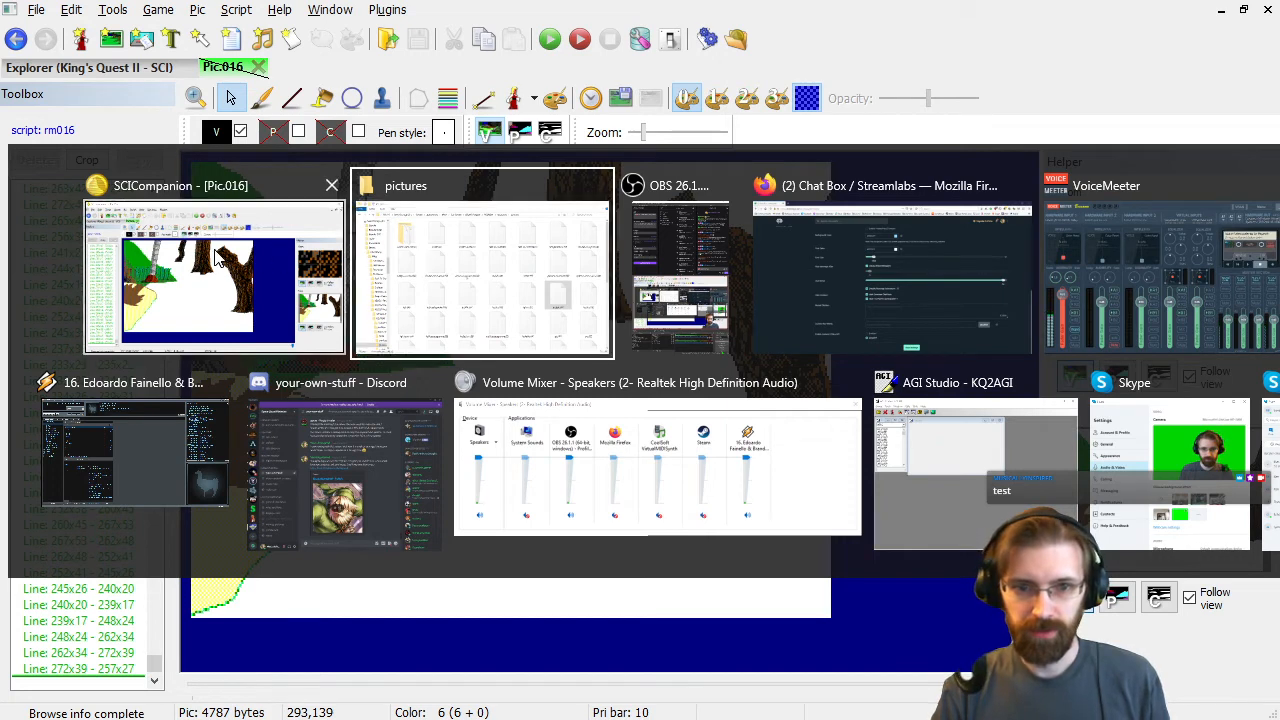
click(962, 459)
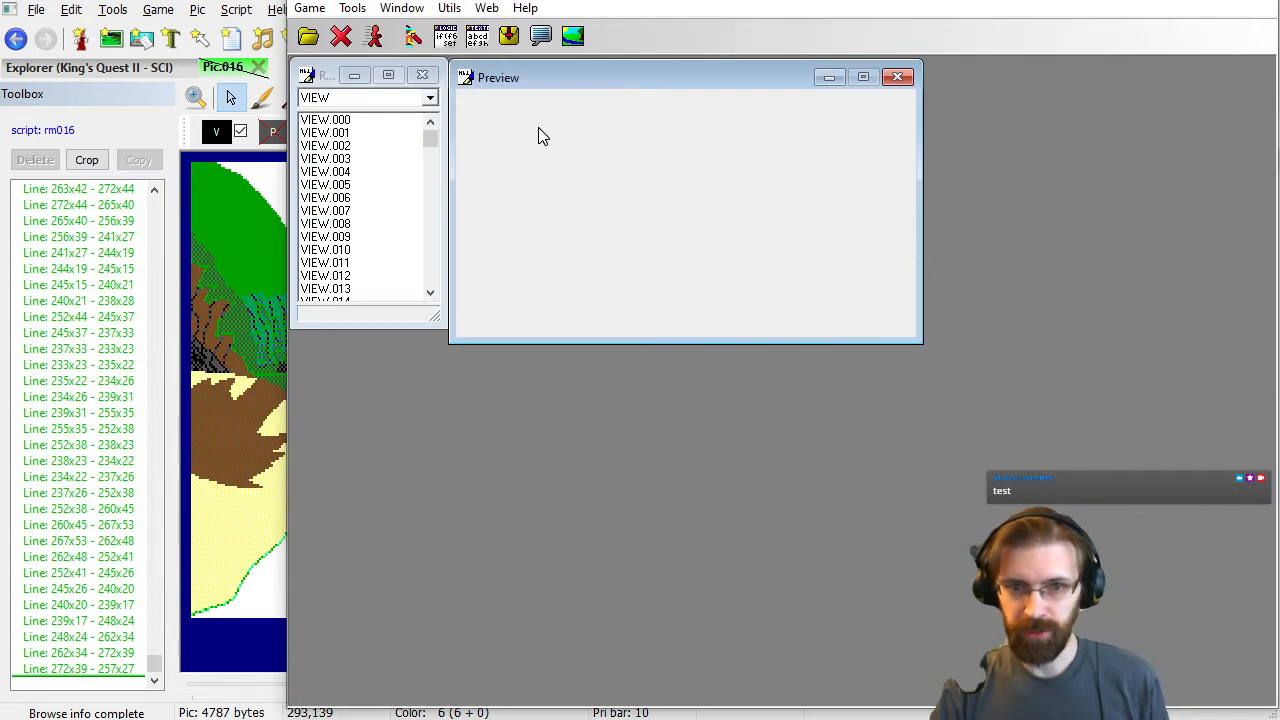
click(343, 100)
click(341, 127)
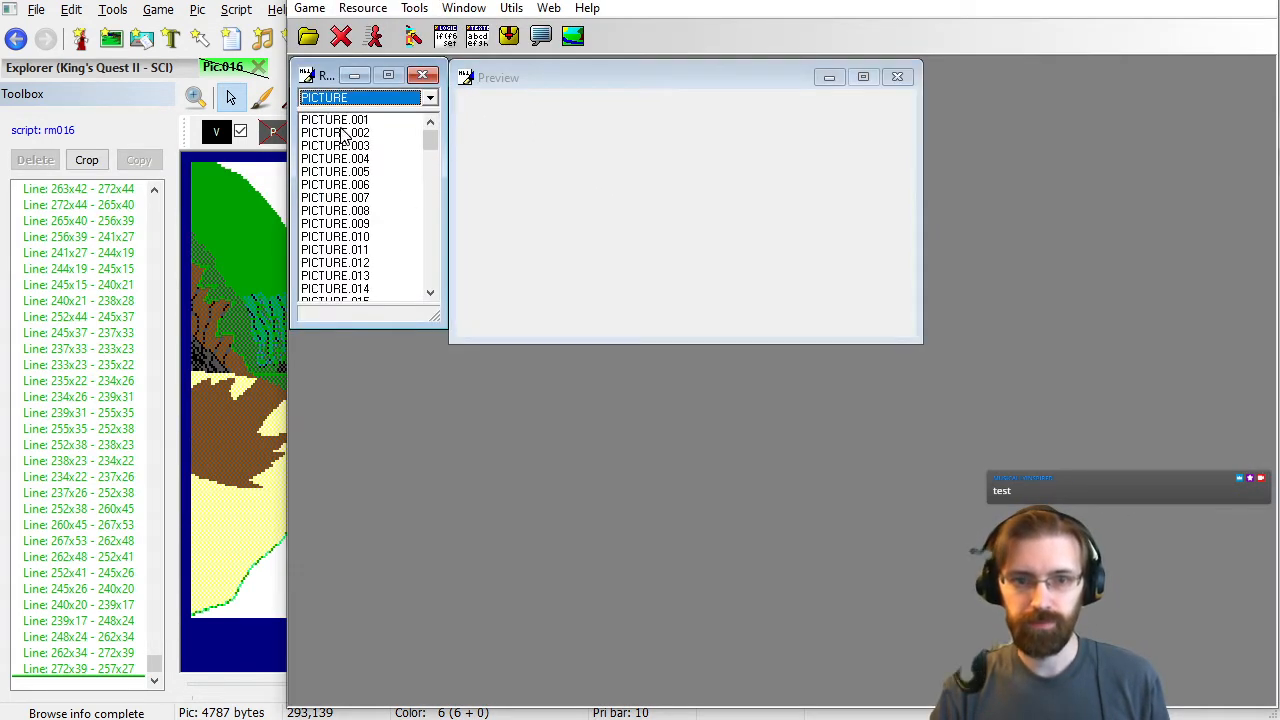
scroll(370, 255, down, 2)
click(363, 255)
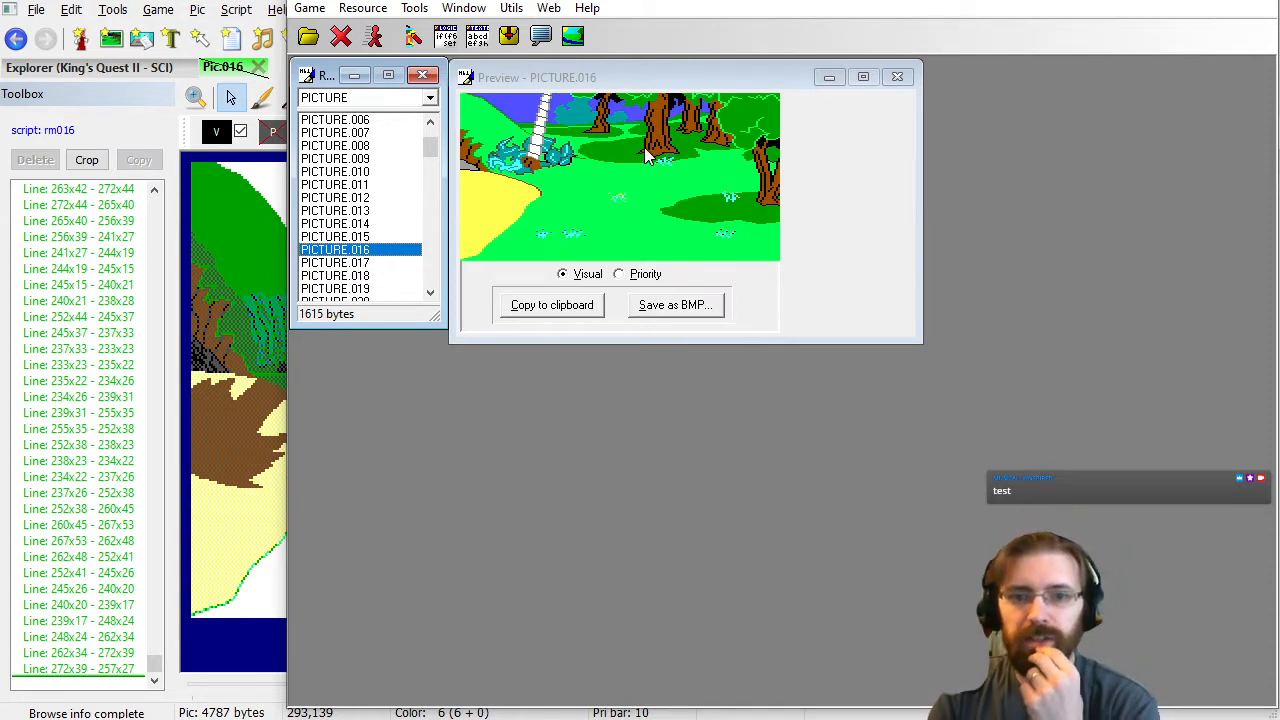
click(656, 75)
click(567, 310)
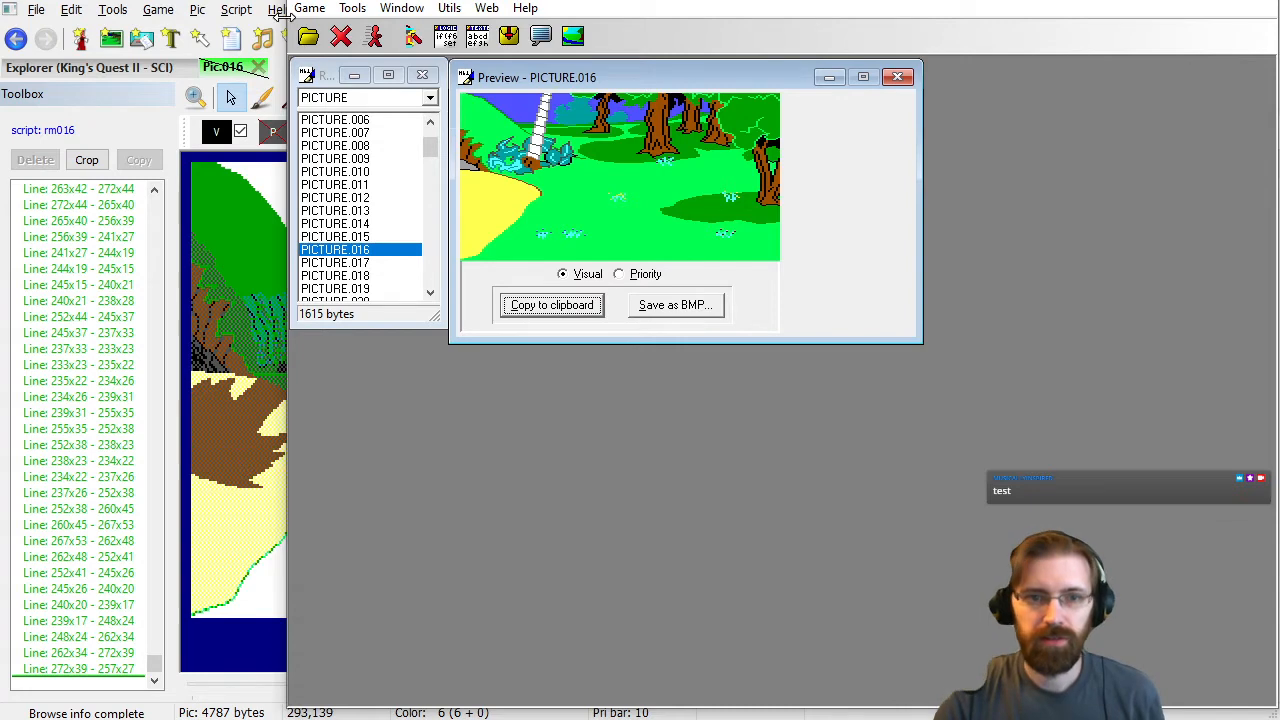
Switch back to SCICompanion and paste the copied picture into Pic.016 as a scaled trace image.
click(242, 5)
key(ctrl+v)
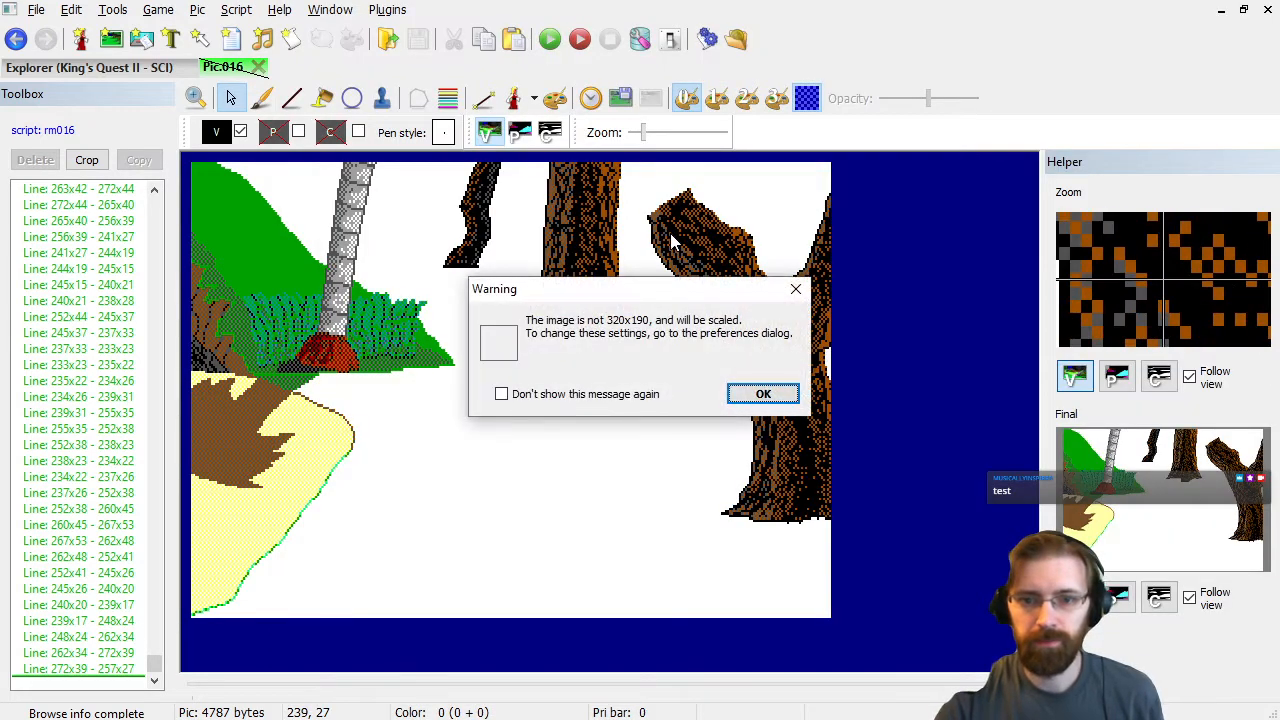
click(762, 395)
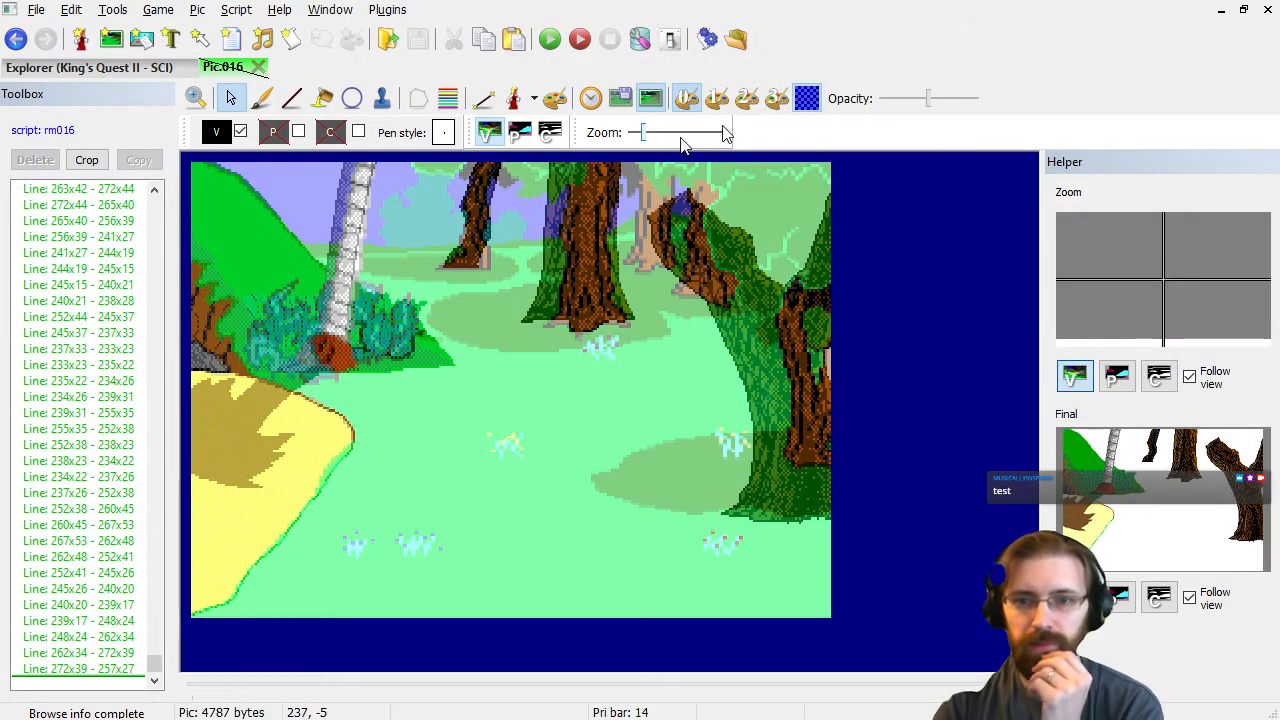
Compare the original picture with the redrawn one by varying the trace image opacity between none and full, leaving it partly transparent.
drag(932, 103, 980, 105)
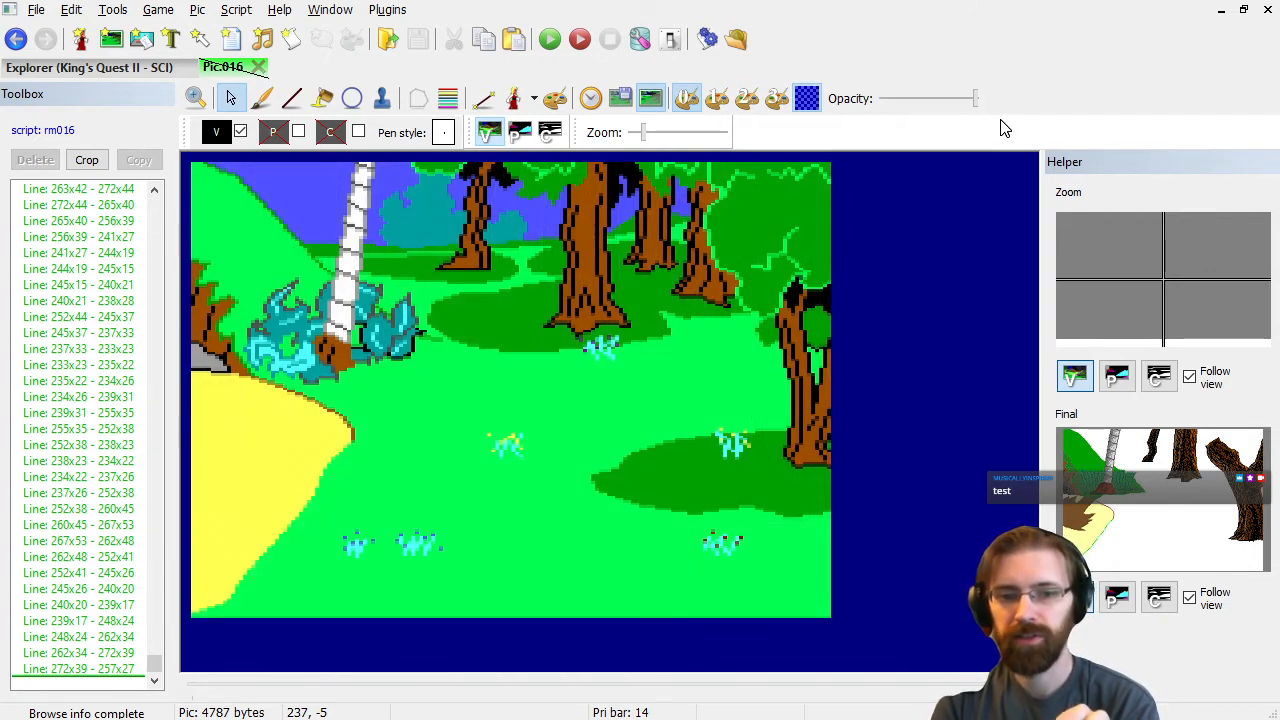
drag(1005, 128, 829, 126)
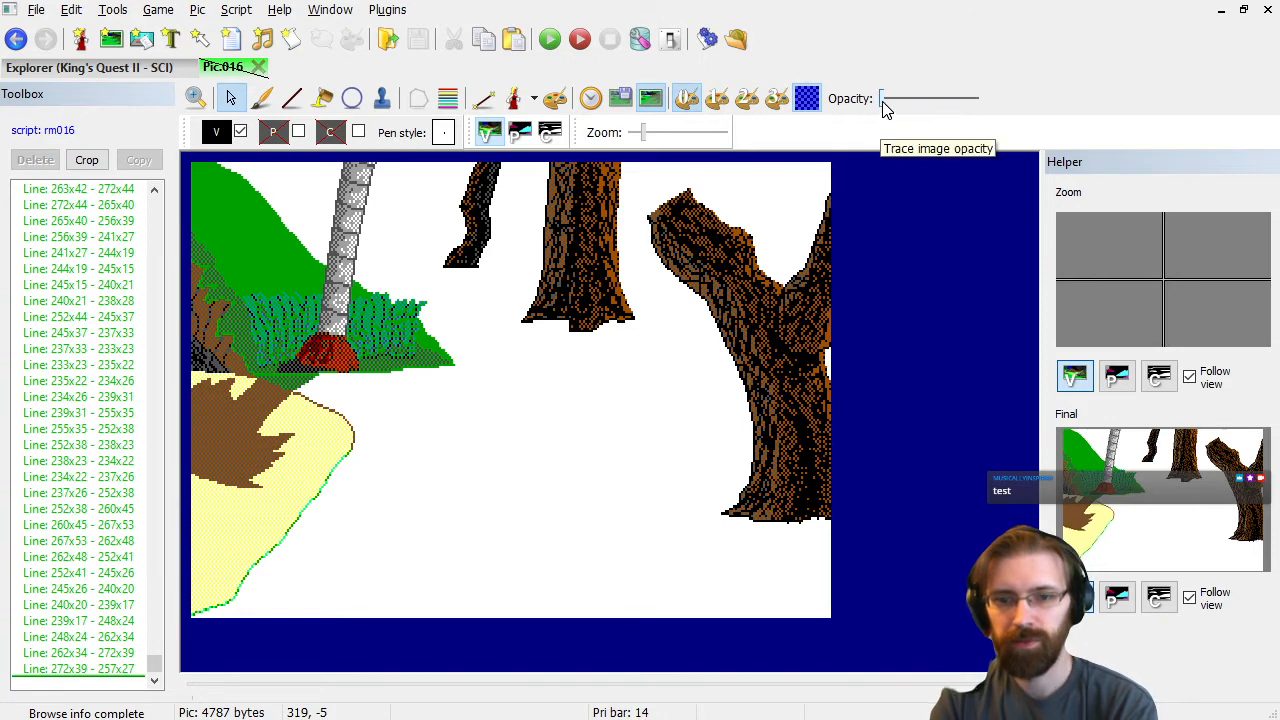
drag(884, 102, 1006, 114)
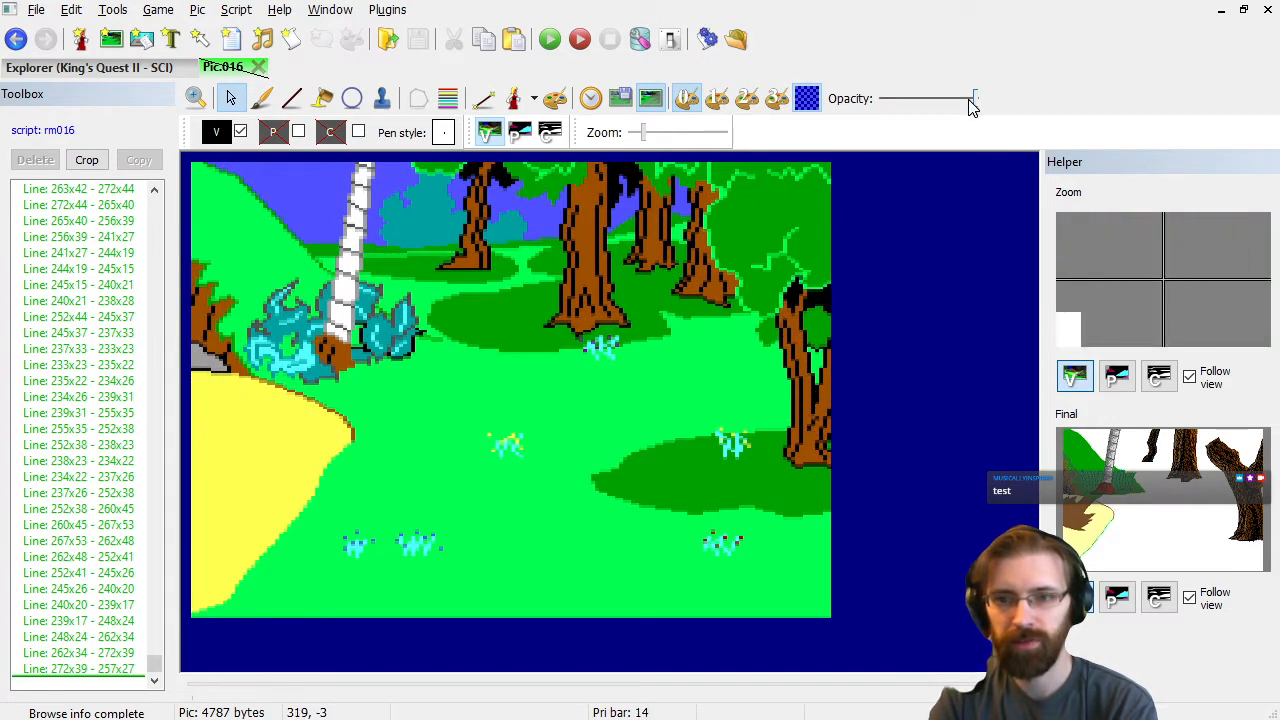
drag(972, 103, 880, 106)
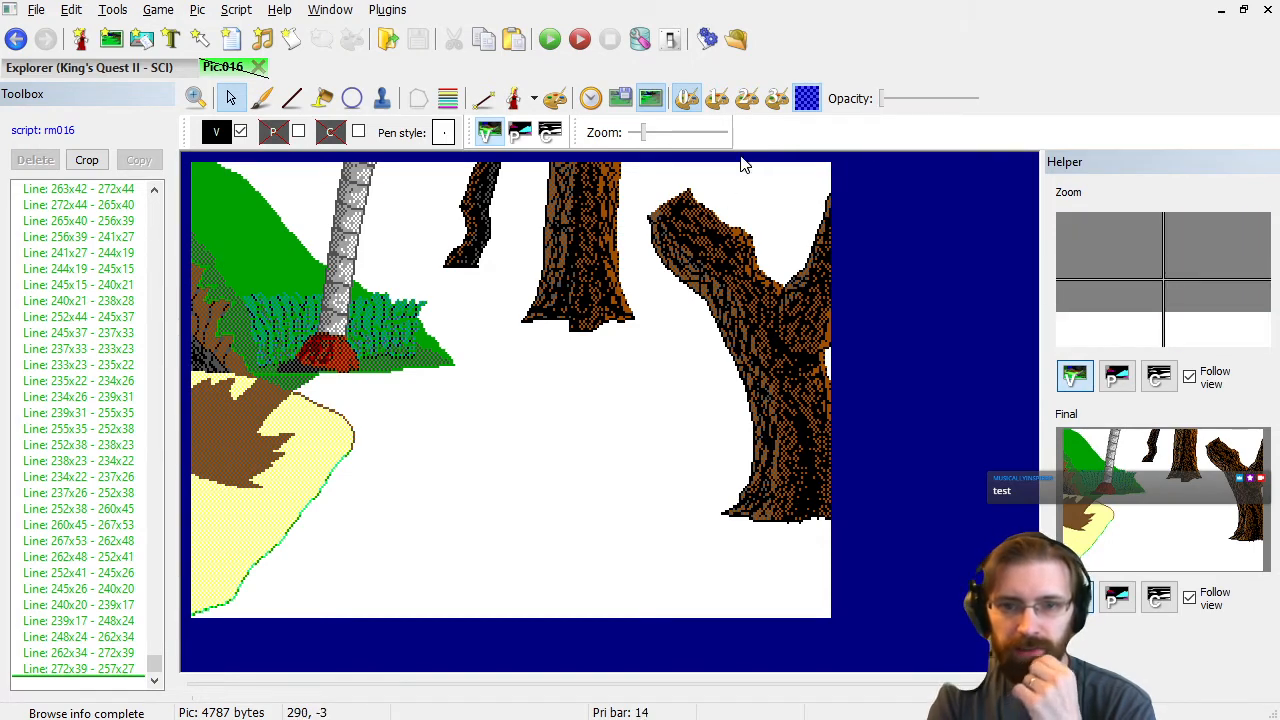
drag(881, 100, 1033, 110)
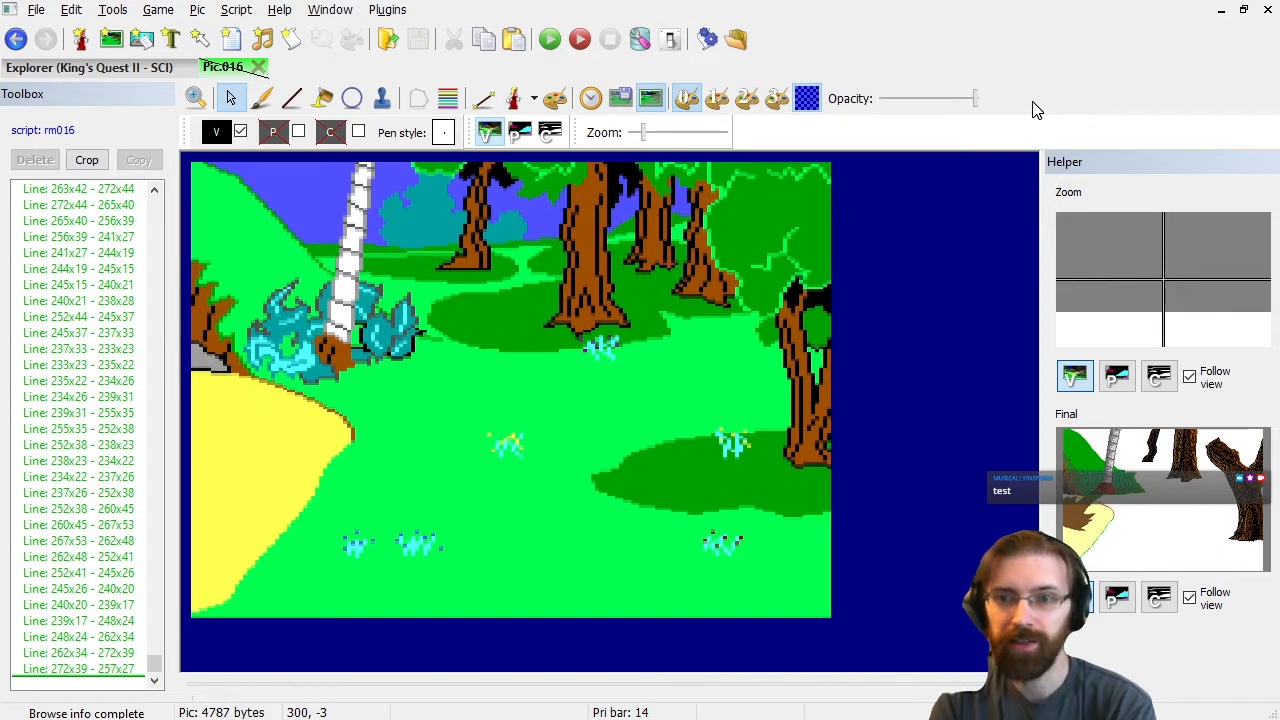
drag(976, 102, 953, 112)
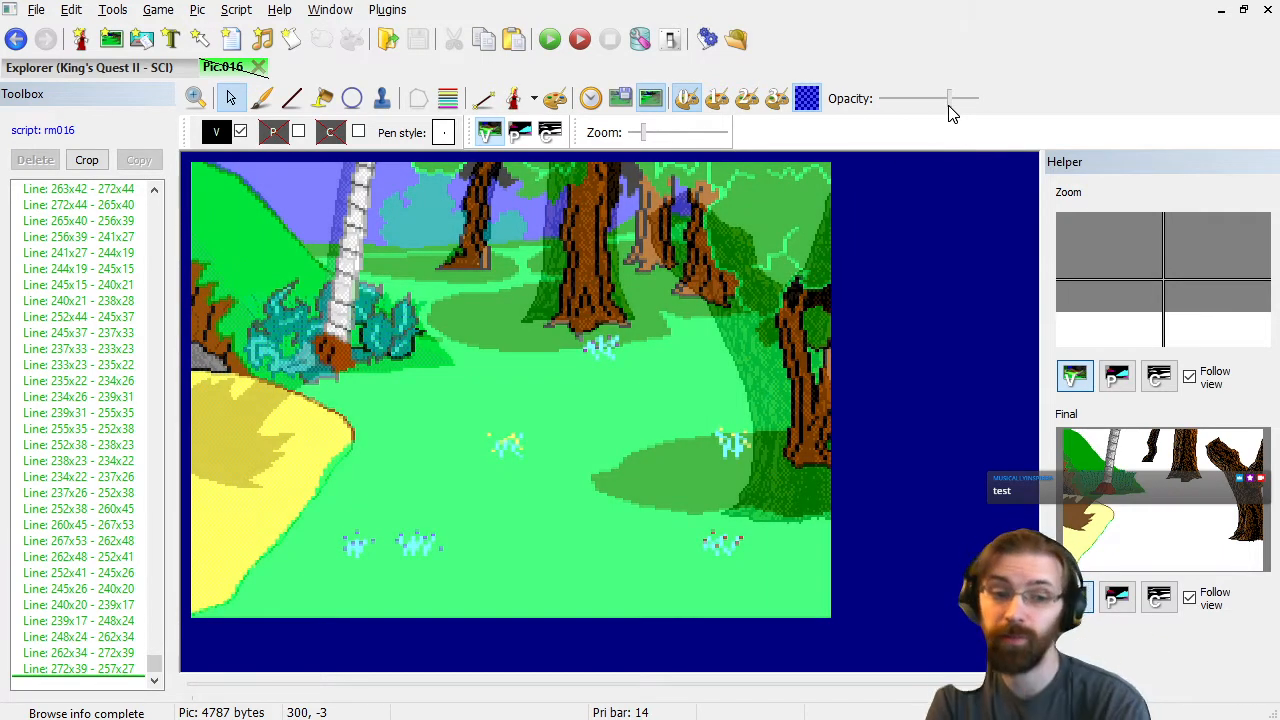
Hide the trace image so that only the redrawn picture of Pic.016 is shown.
click(106, 461)
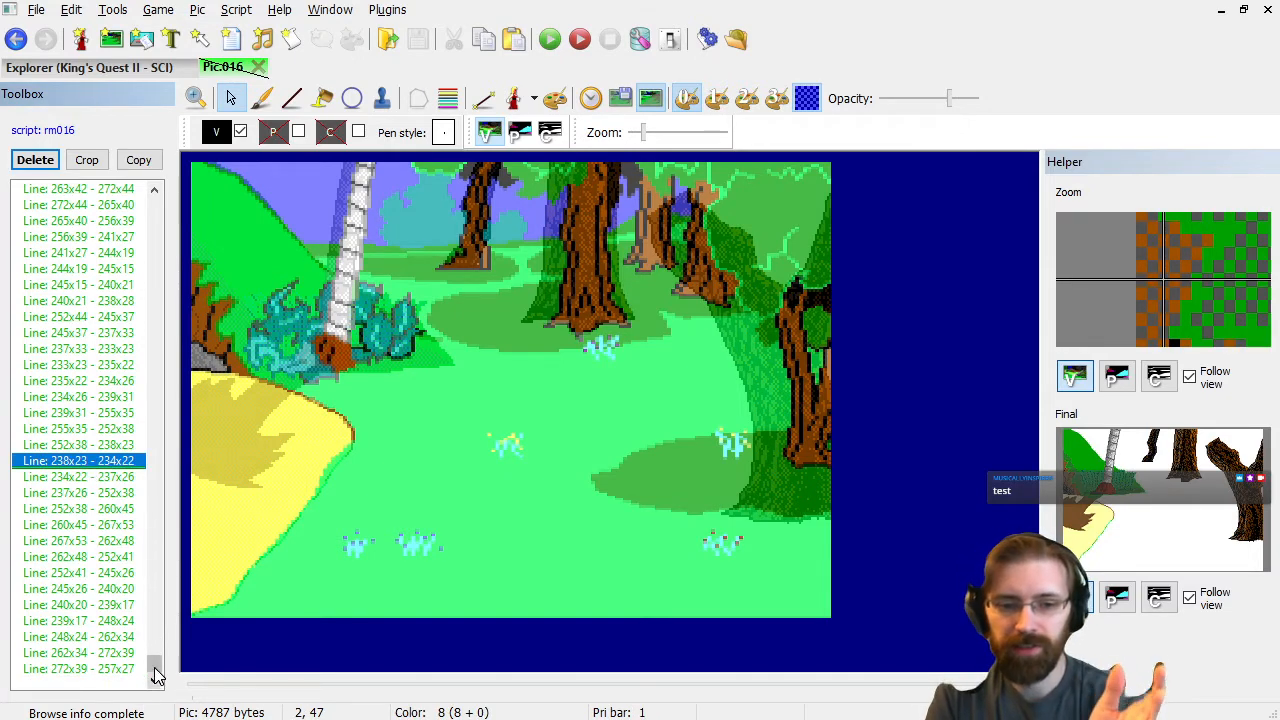
drag(155, 669, 155, 627)
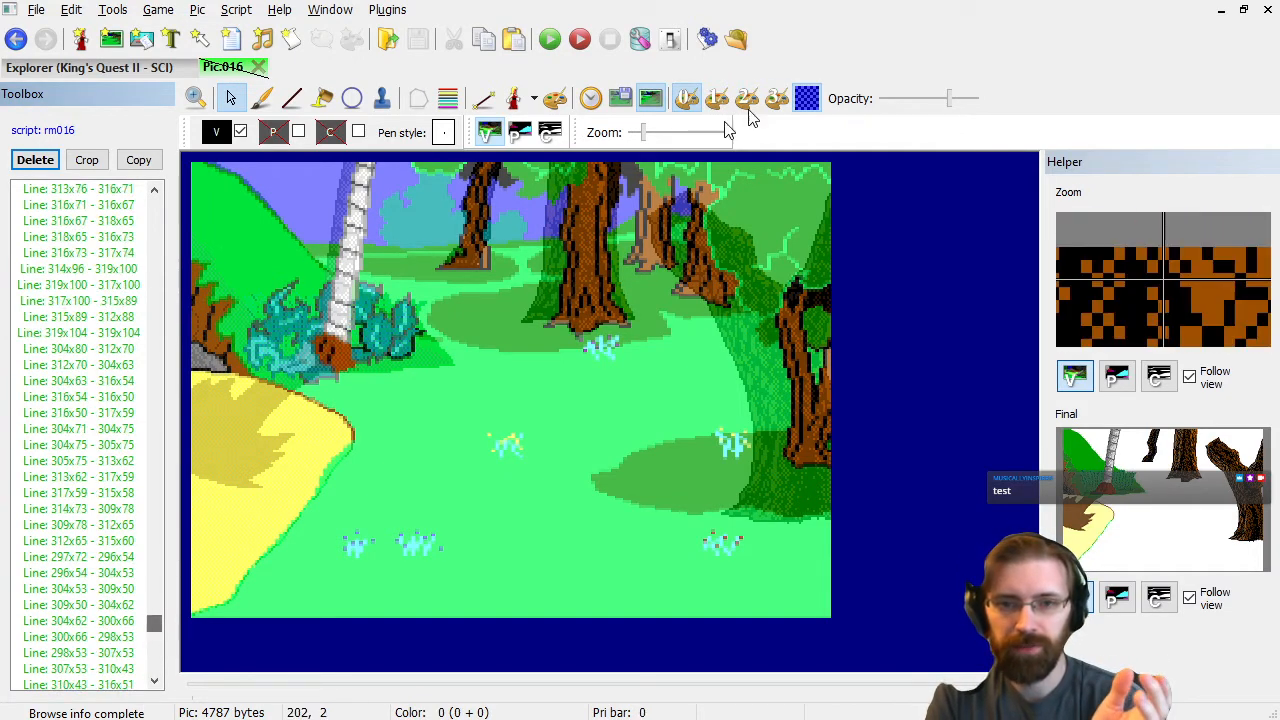
click(651, 99)
Replay the drawing commands of Pic.016 from the first to the last to examine how the picture is built up.
click(98, 368)
key(Home)
key(Page_Down)
key(Page_Down)
key(Page_Down)
key(Page_Down)
key(Page_Down)
key(Page_Down)
key(Page_Down)
key(Page_Down)
key(Page_Down)
key(Page_Down)
key(Page_Down)
key(Page_Down)
key(Page_Down)
key(Page_Down)
key(Page_Down)
key(Page_Down)
key(Page_Down)
key(Page_Down)
key(Page_Down)
key(Page_Down)
key(Page_Down)
key(Page_Down)
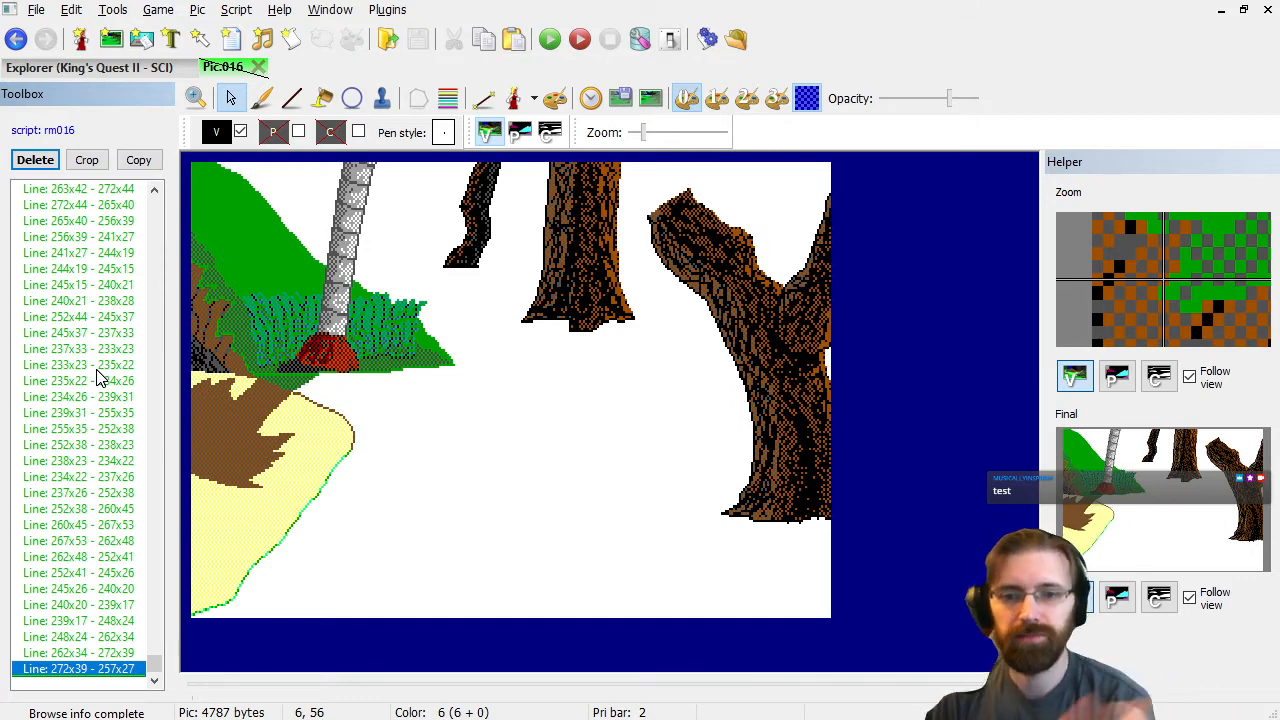
Go back through the drawing commands to the large tree with the forked trunk, as far as its first fill at 313x58.
key(Page_Up)
key(Page_Up)
key(Page_Up)
key(Page_Up)
key(Page_Up)
key(Page_Up)
key(Page_Up)
key(Page_Up)
key(Page_Up)
key(Page_Up)
key(Page_Up)
key(Page_Up)
key(Page_Up)
key(Page_Up)
key(Page_Up)
key(Page_Up)
key(Page_Up)
key(Page_Up)
key(Page_Up)
key(Page_Up)
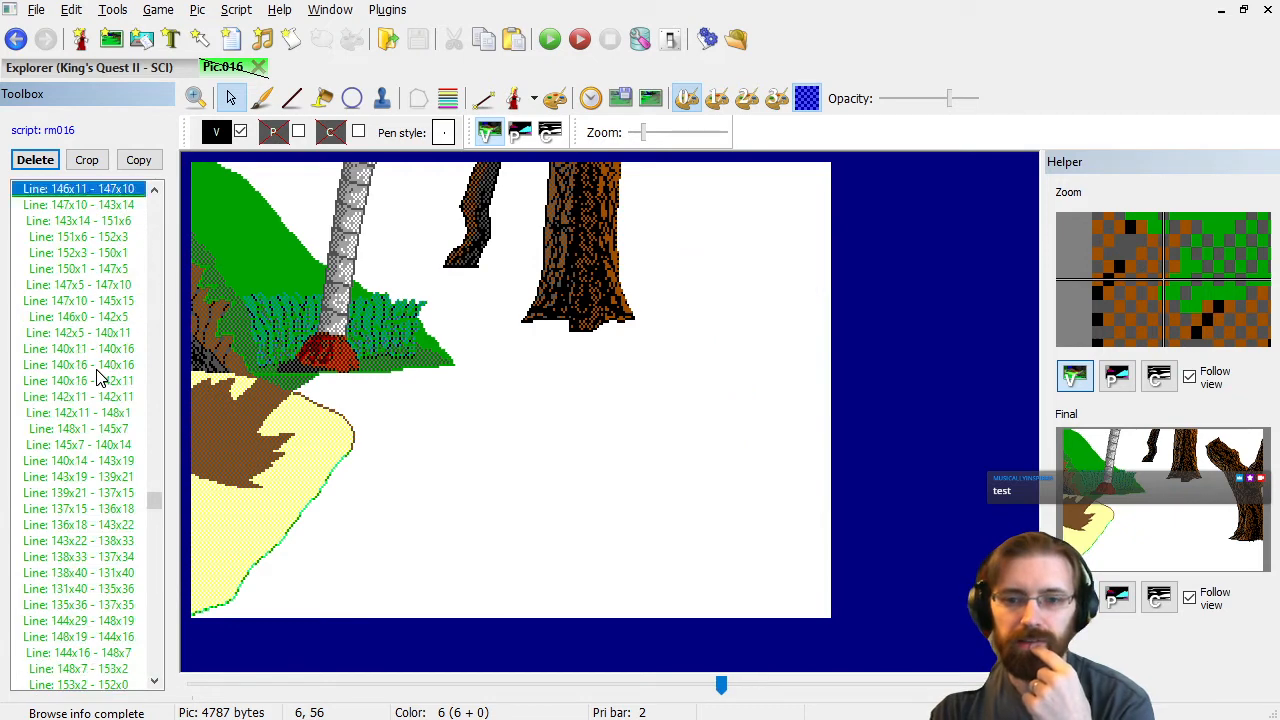
key(Page_Down)
key(Page_Down)
key(Page_Down)
key(Page_Down)
key(Page_Down)
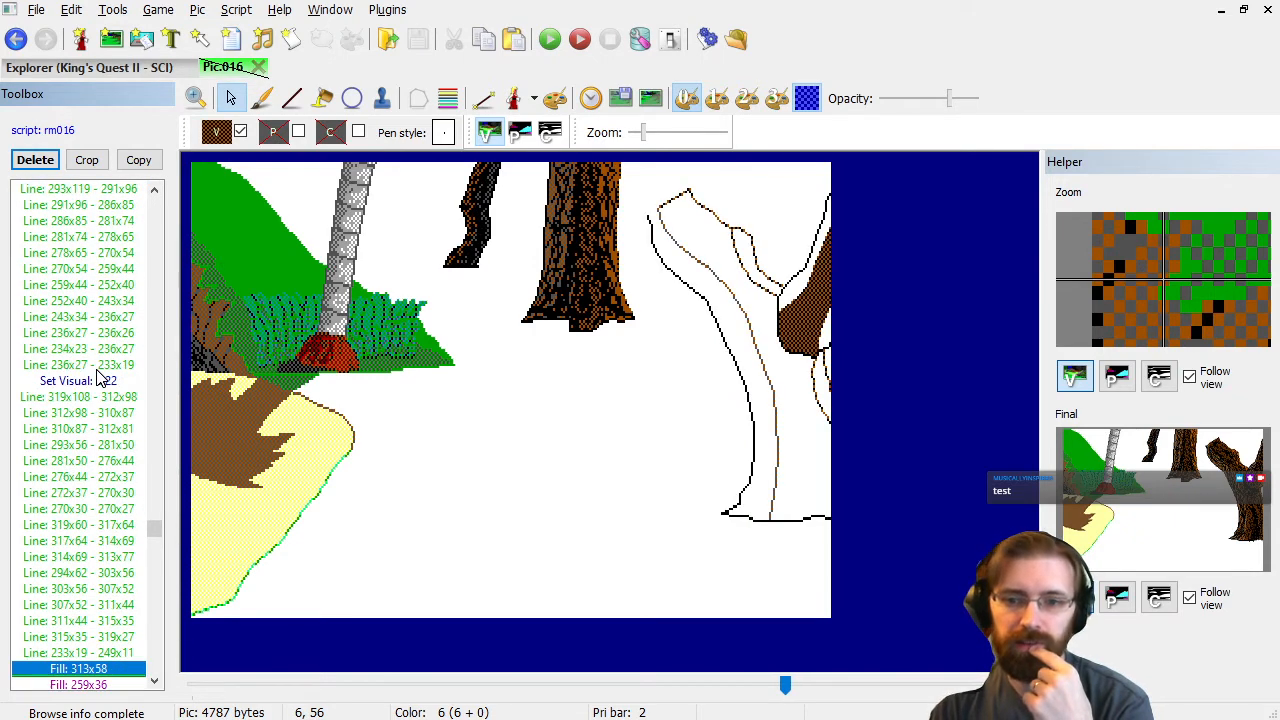
Move back and forth around the forked tree's first two fills to compare its bare outline with the filled trunk.
key(Up)
key(Up)
key(Down)
key(Down)
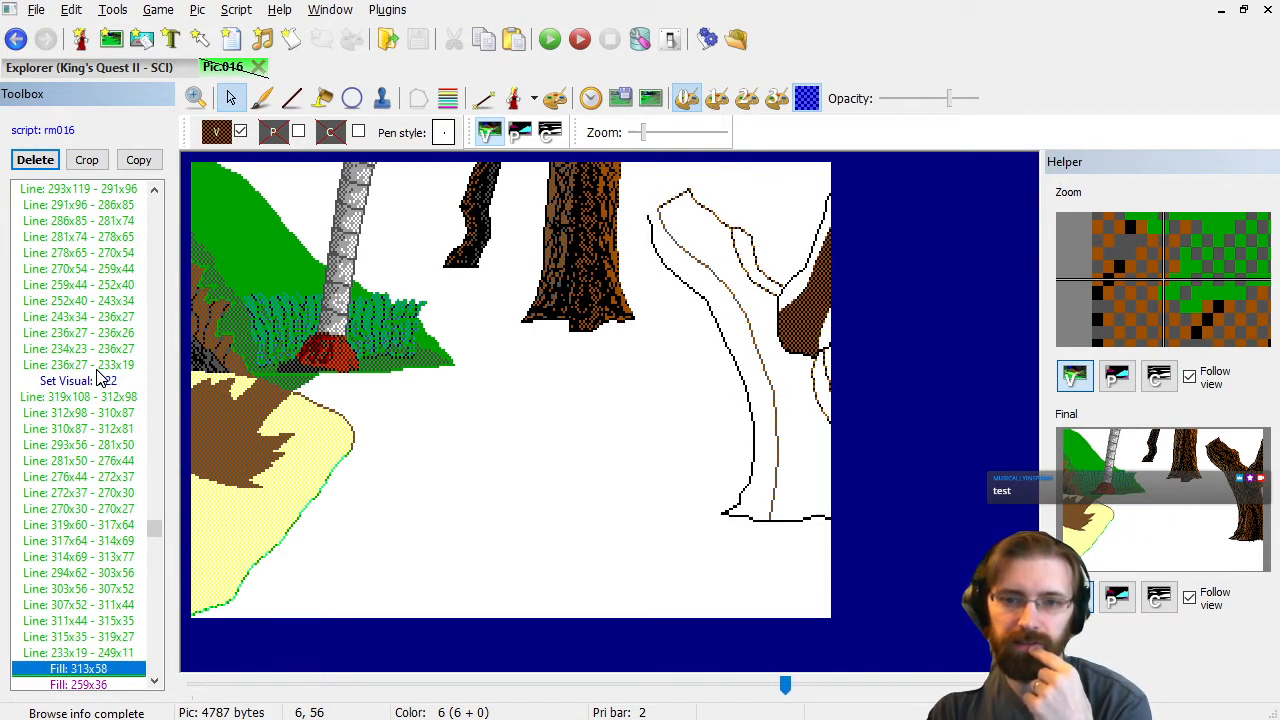
key(Down)
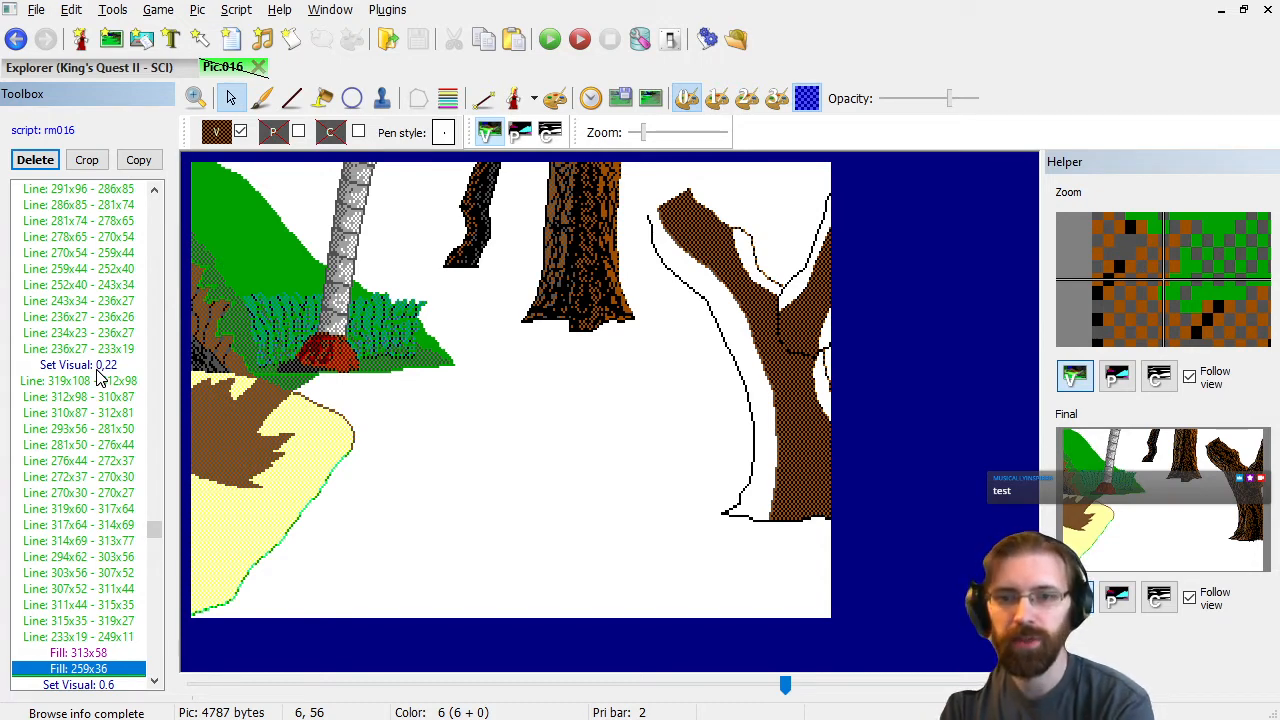
key(Up)
key(Up)
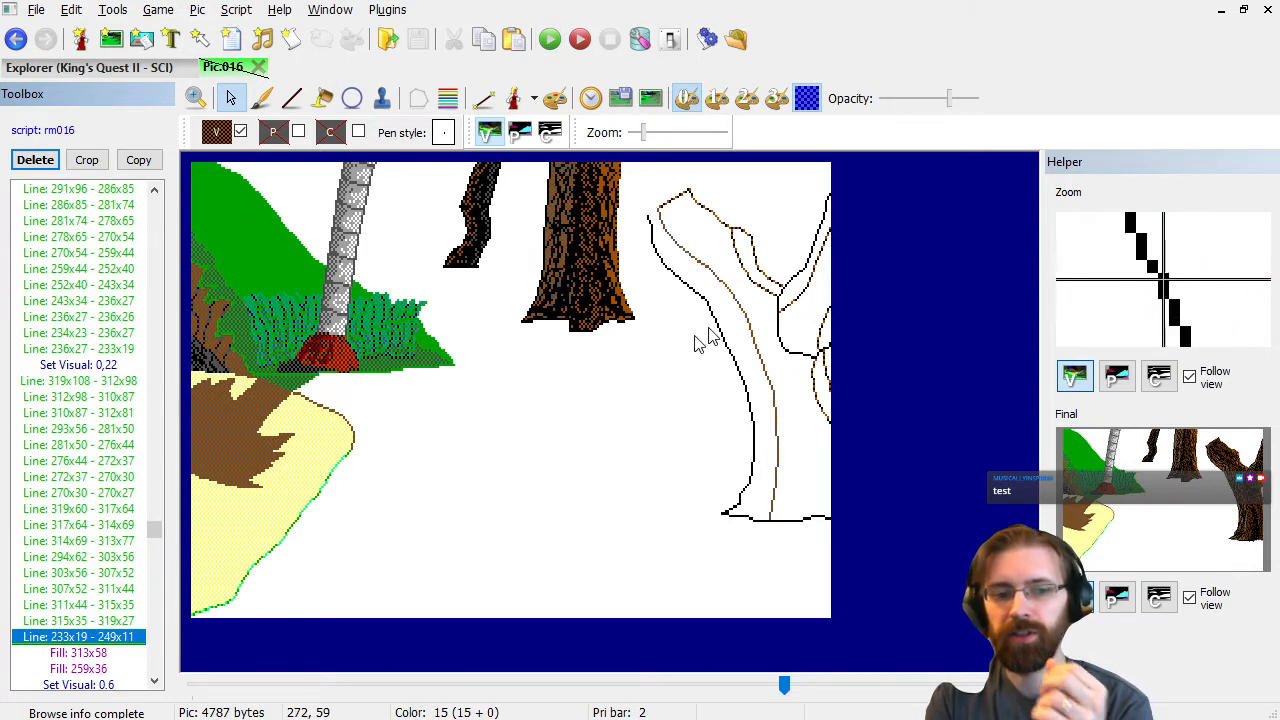
Try a black Set Visual 0,0 command before the forked tree's inner shading lines, and delete it again.
click(97, 366)
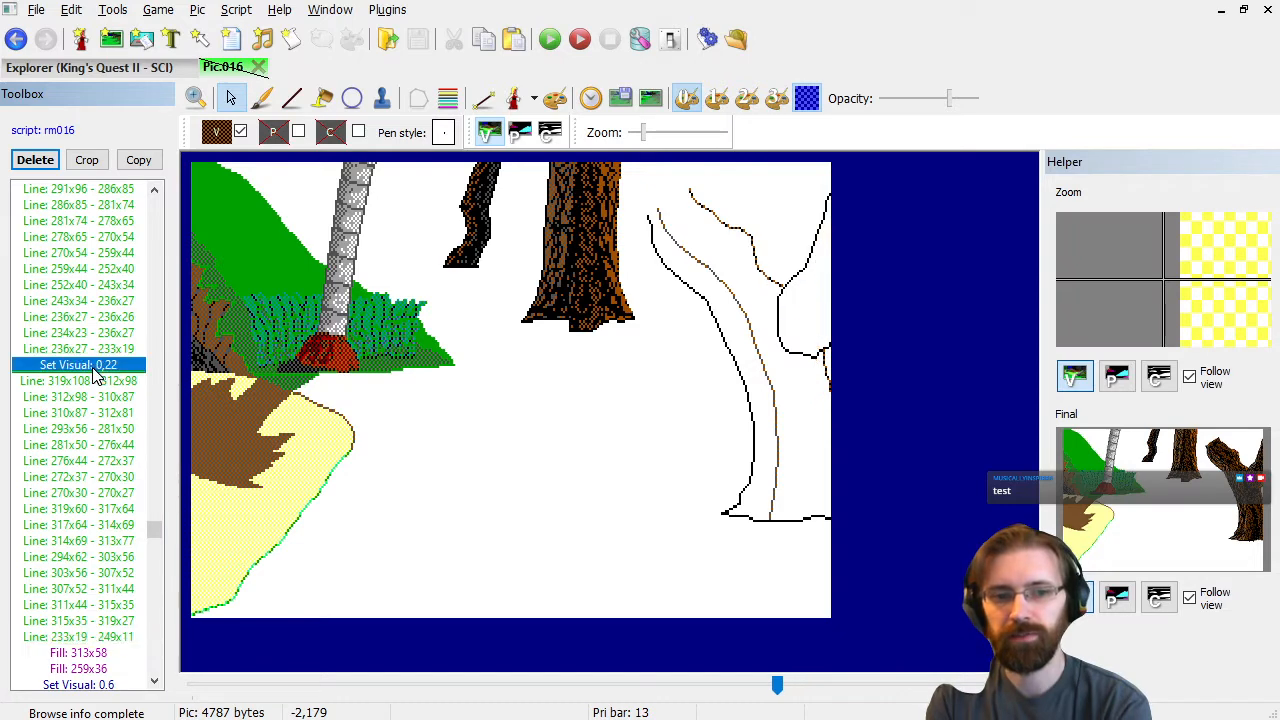
click(217, 133)
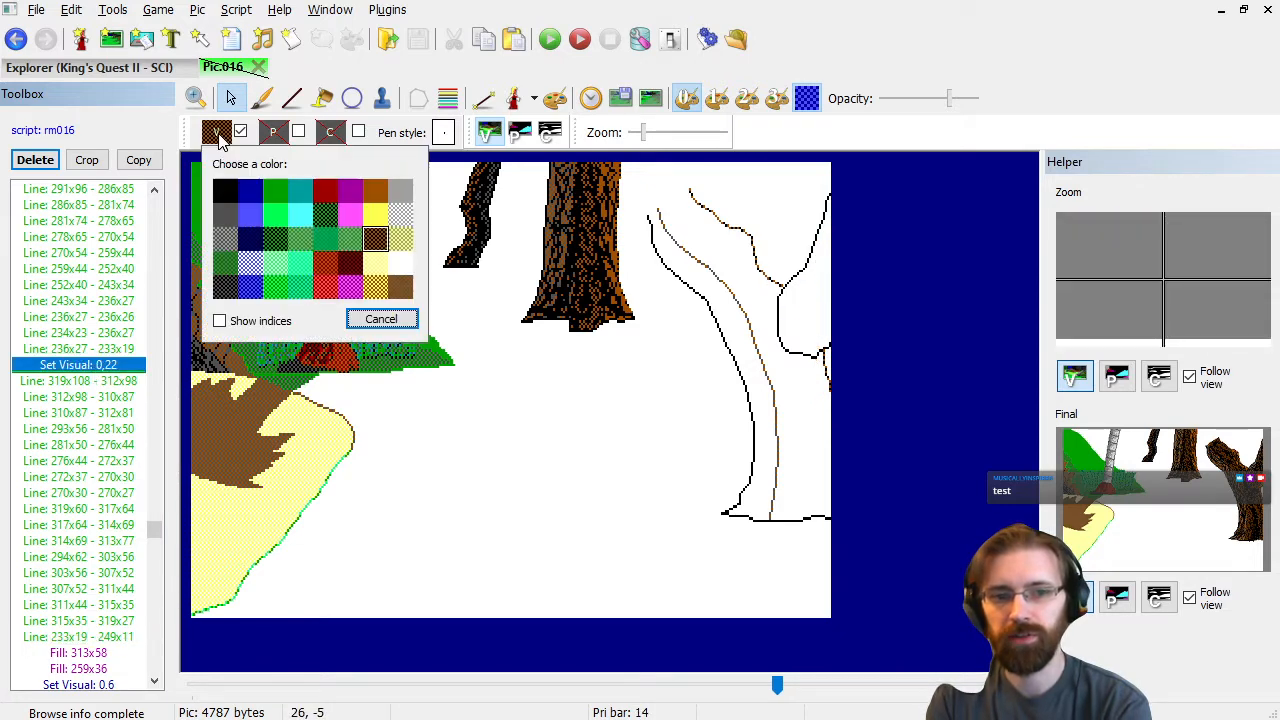
click(224, 192)
click(103, 428)
key(Down)
key(Down)
key(Down)
key(Down)
key(Down)
key(Down)
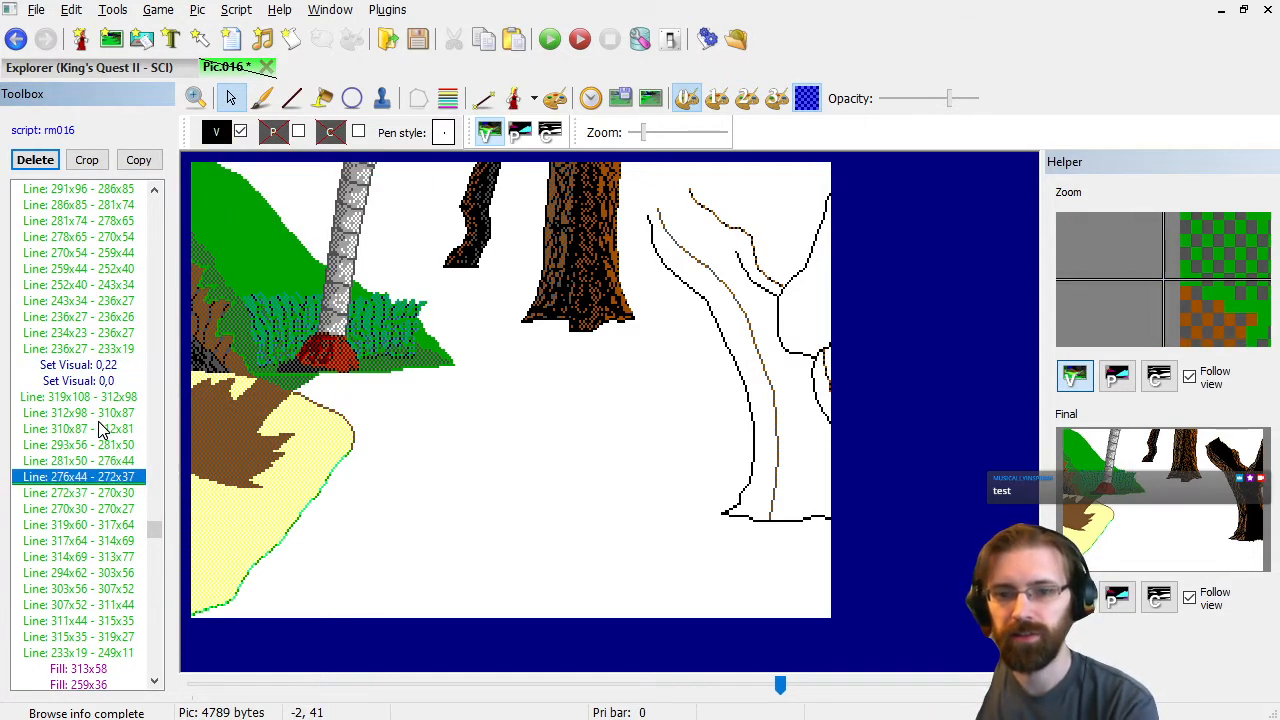
click(108, 382)
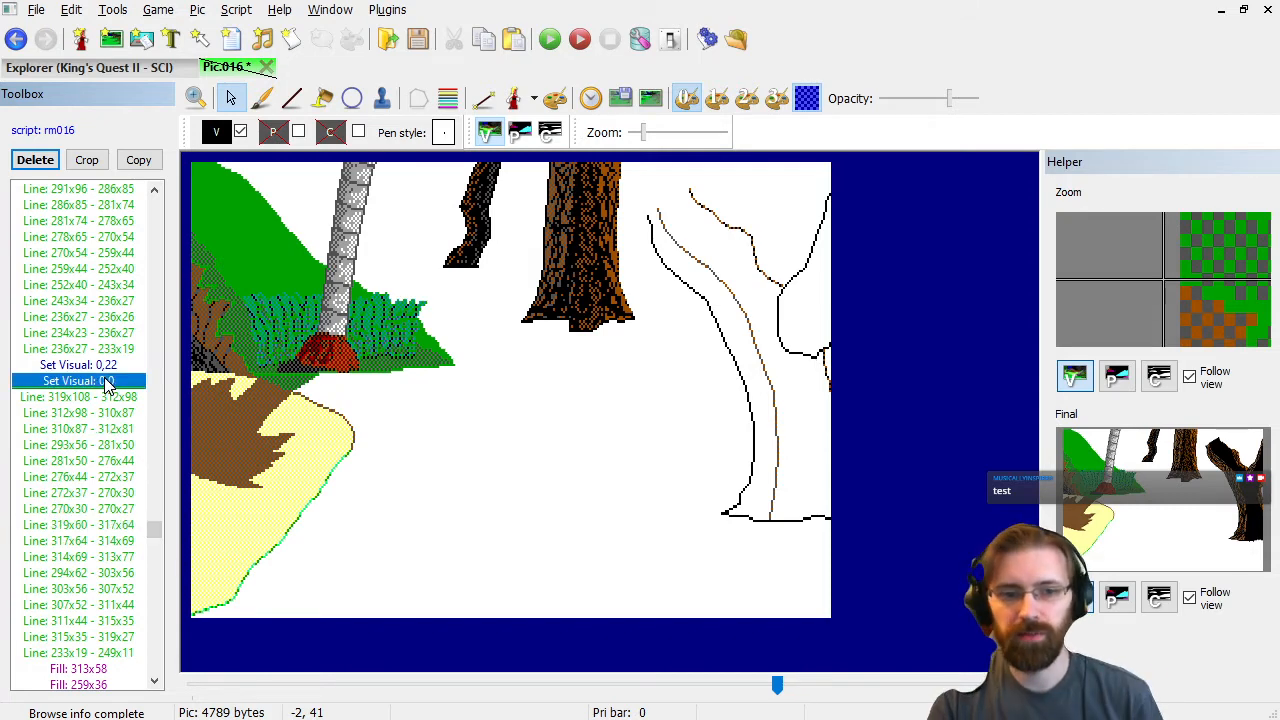
key(Delete)
Examine the forked tree's brown shading outlines line by line, up to the line 233x19 - 249x11.
click(101, 413)
click(103, 460)
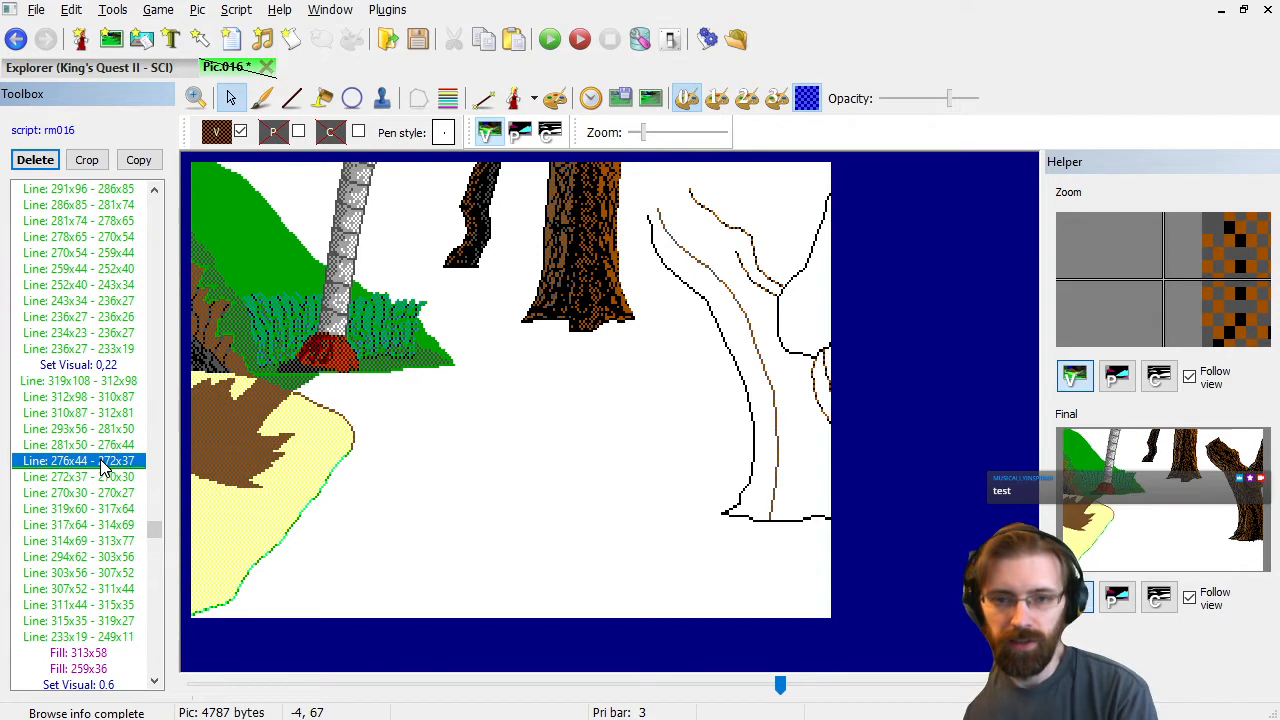
key(Down)
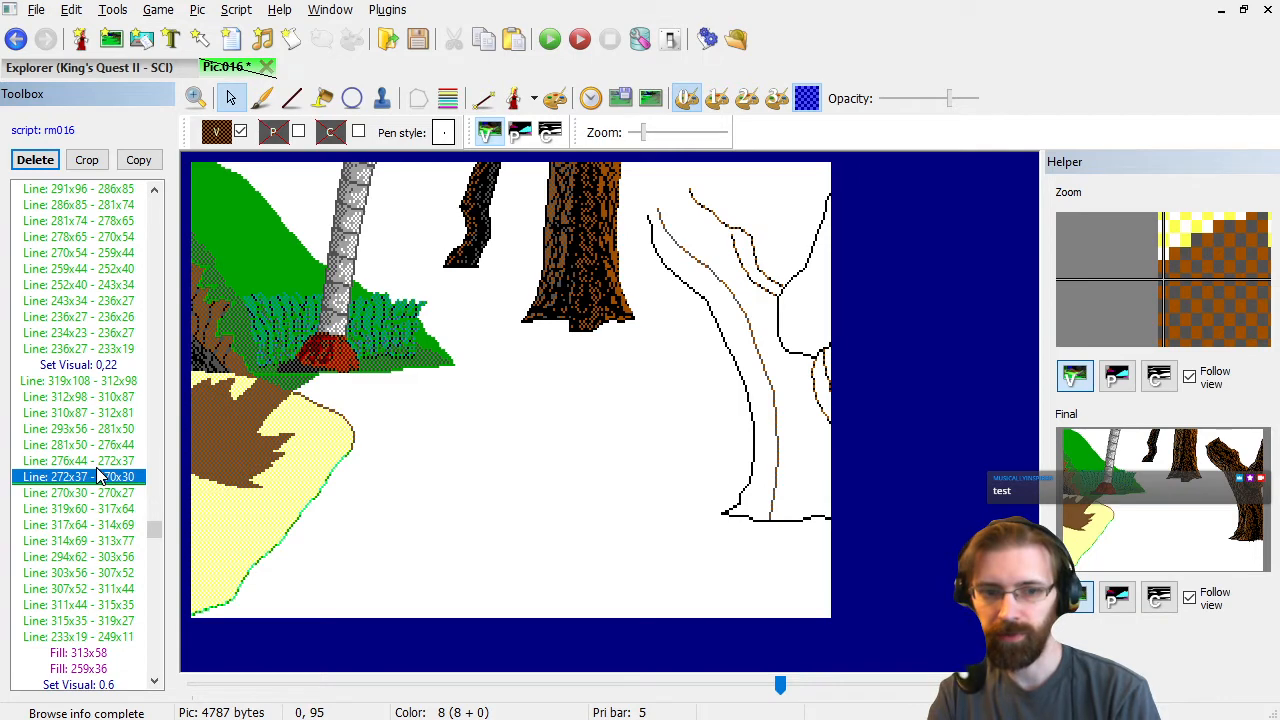
key(Down)
key(Down)
key(Down)
key(Down)
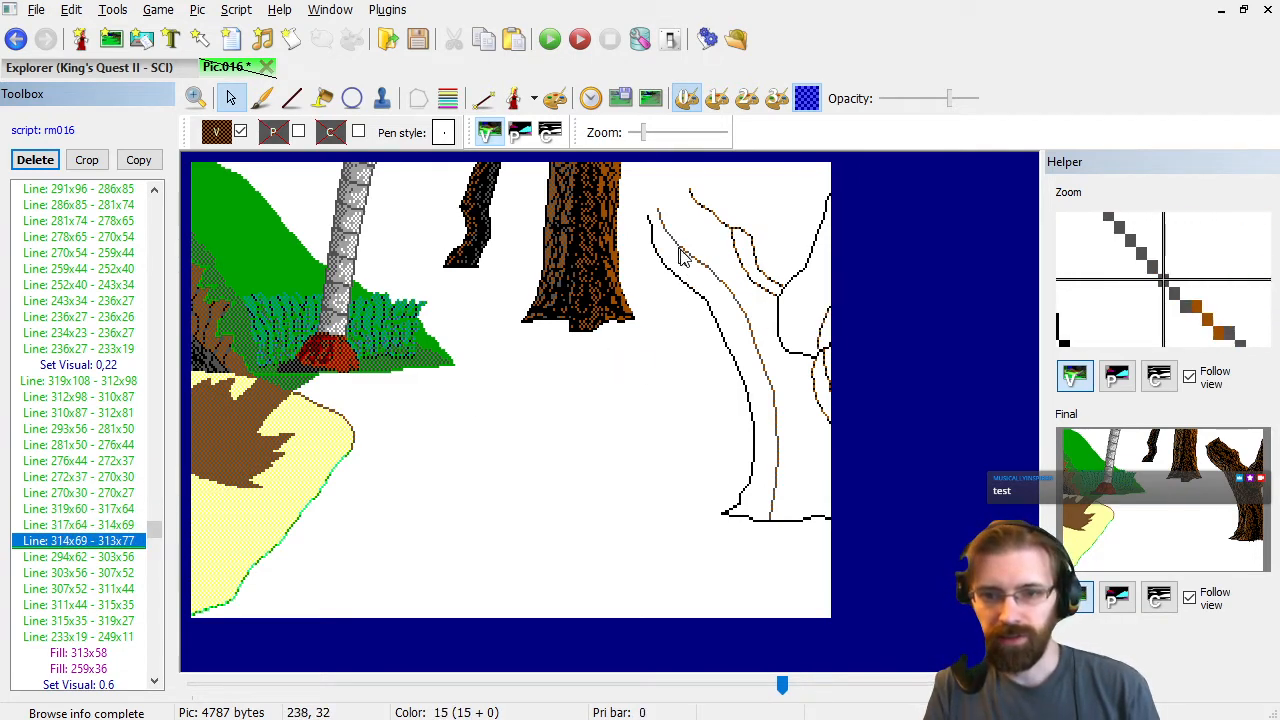
key(Down)
key(Down)
key(Down)
key(Down)
key(Down)
key(Down)
Examine the forked tree's fills one by one, from the fill at 313x58 to the fill at 272x64.
key(Down)
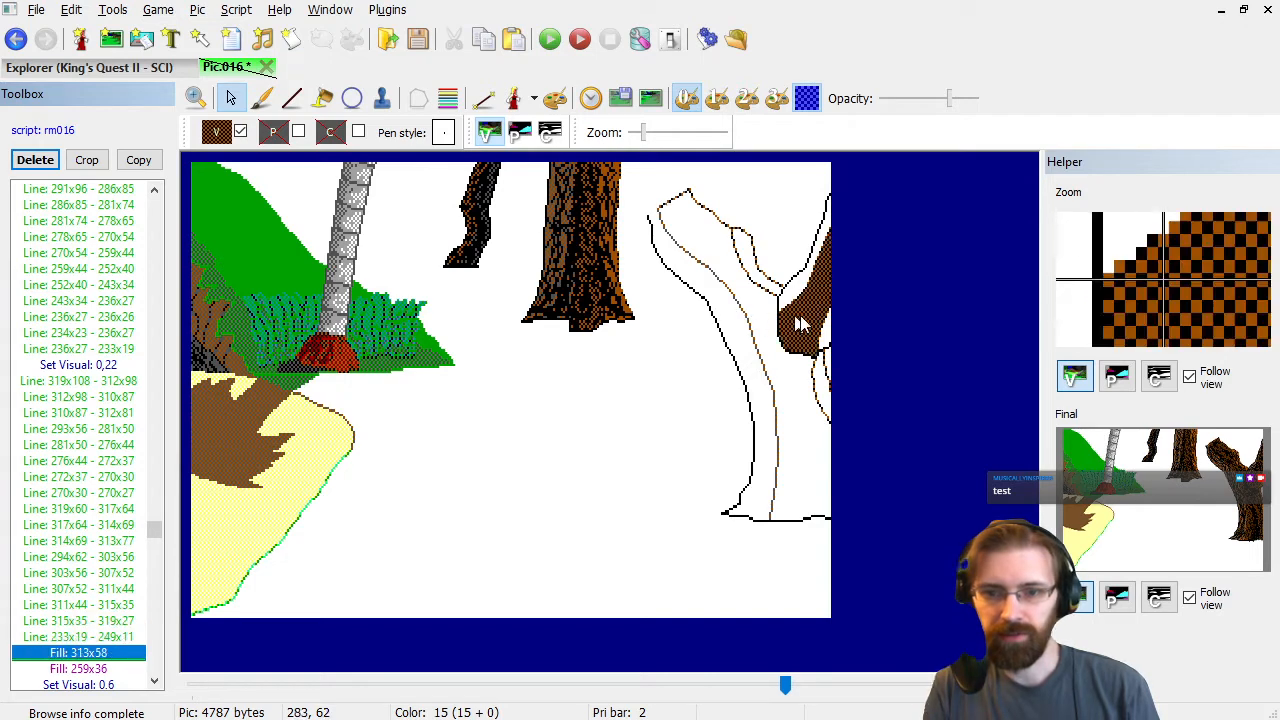
key(Down)
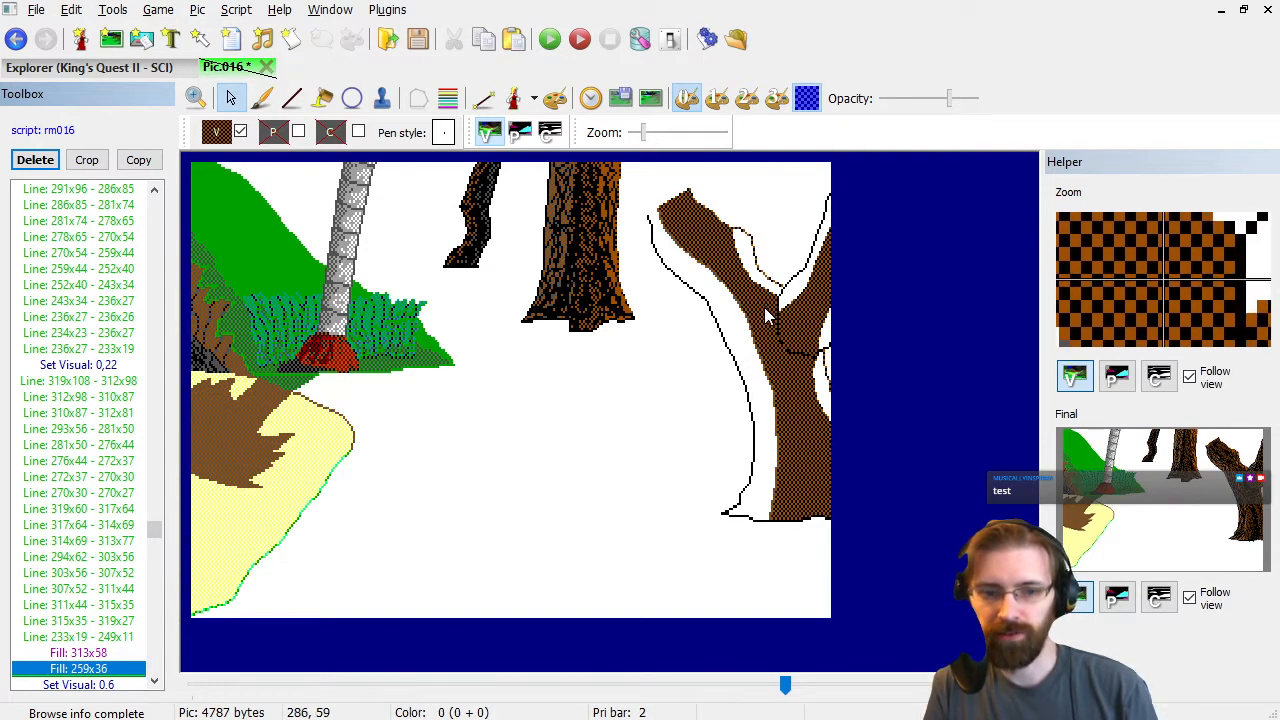
key(Down)
key(Down)
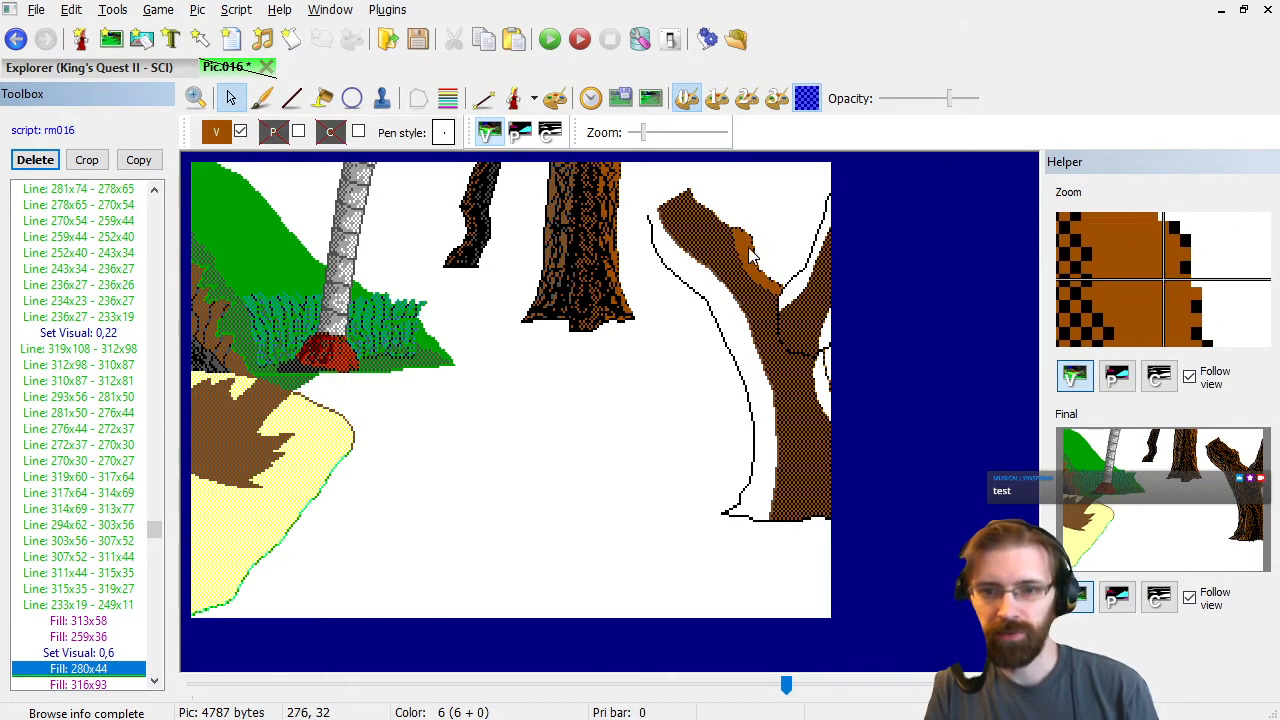
key(Down)
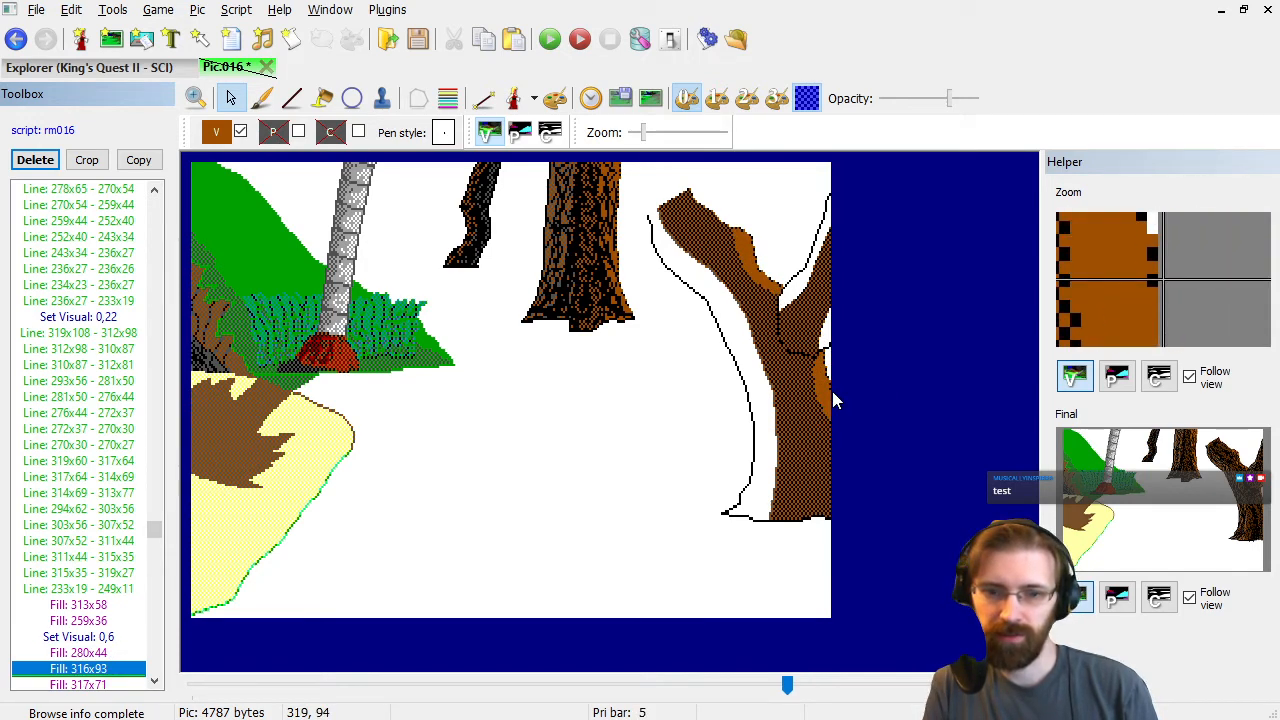
key(Down)
key(Down)
key(Down)
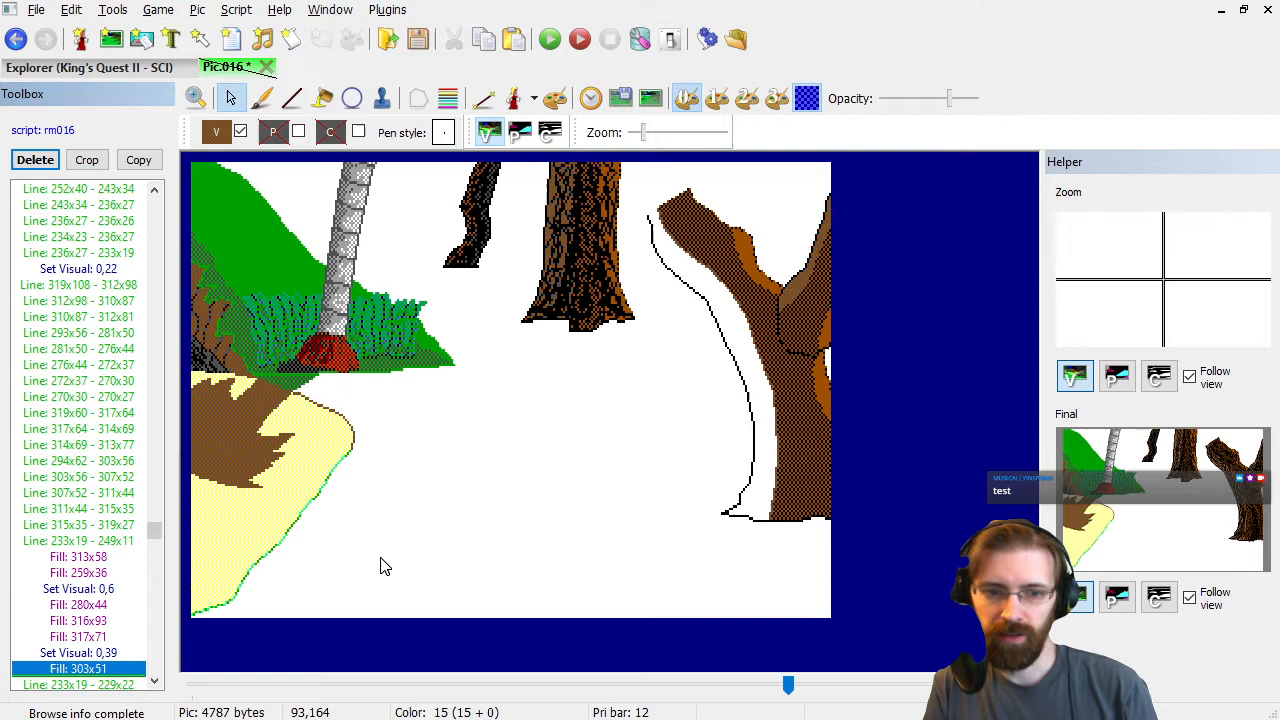
key(Down)
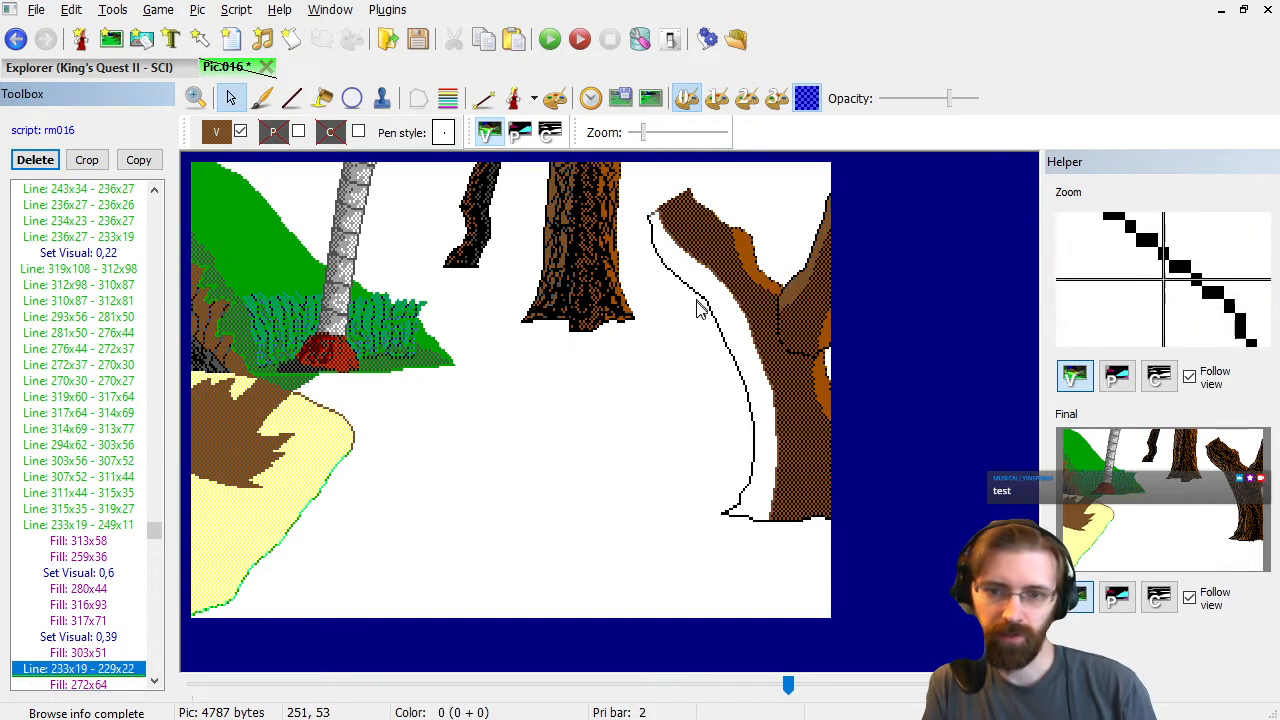
key(Down)
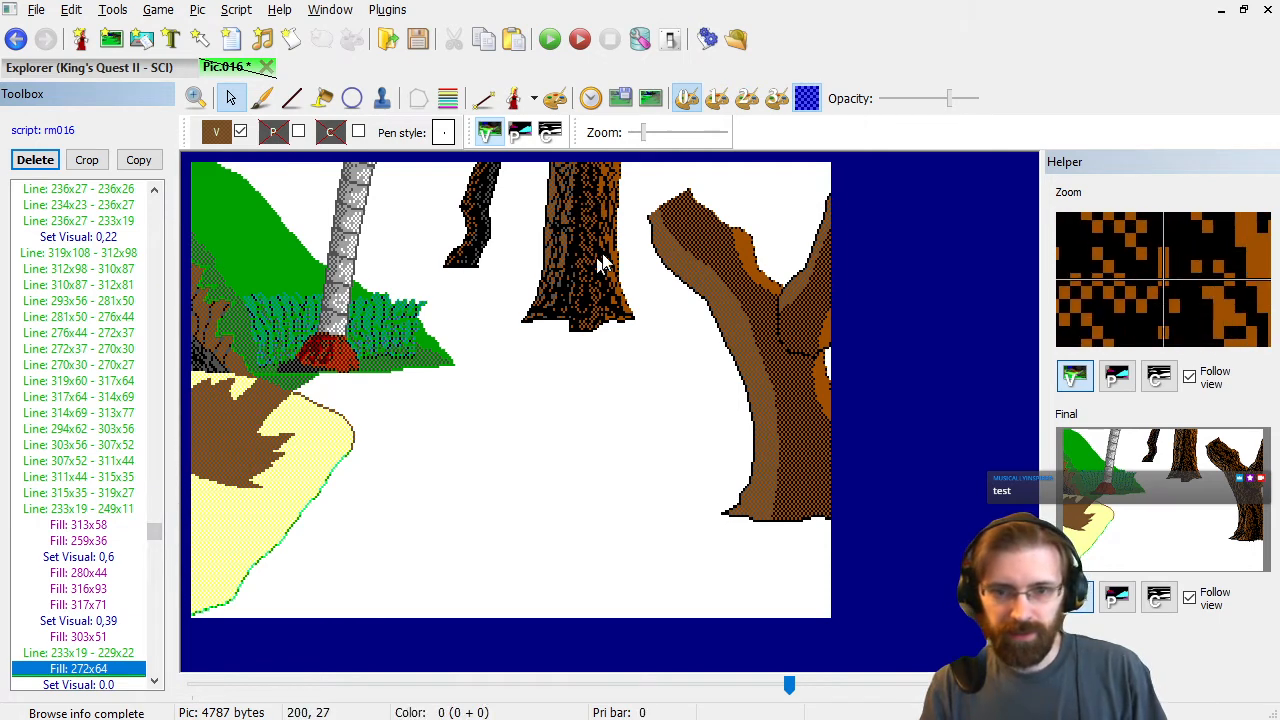
Return to the start of the drawing commands and examine the shore, rock and hill outlines up to the line 83x85 - 82x79.
scroll(106, 337, up, 10)
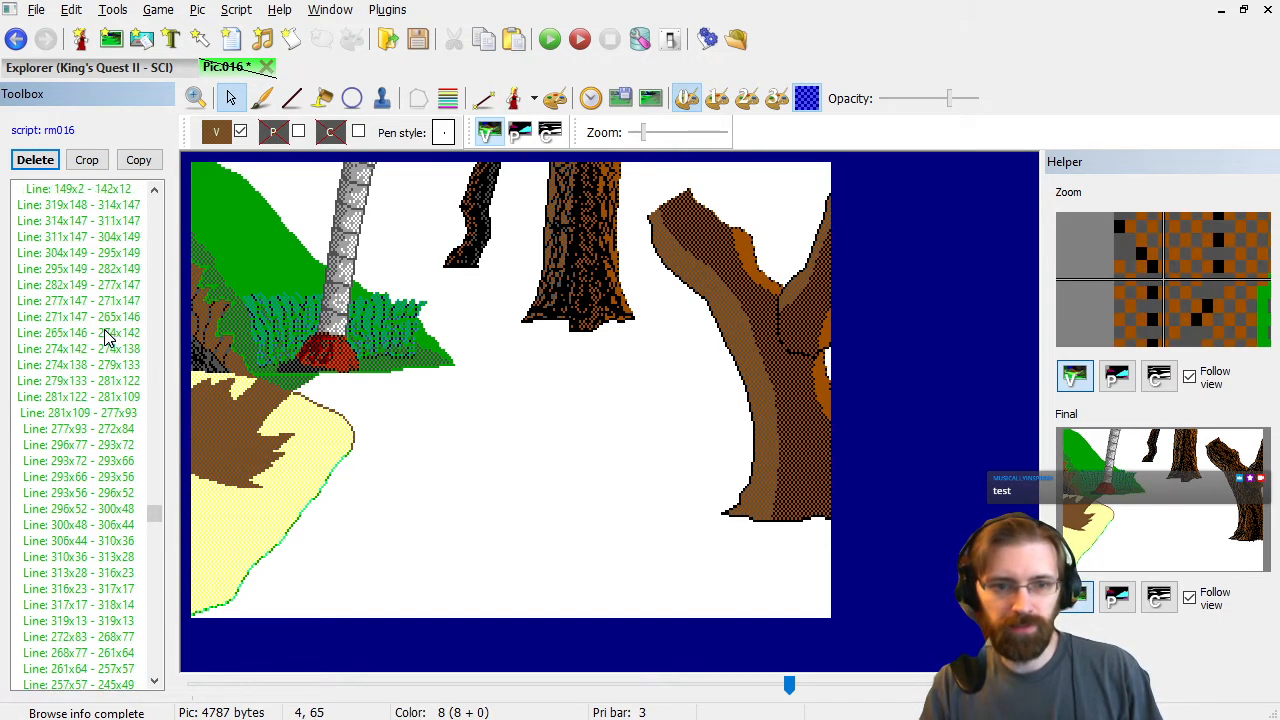
click(105, 331)
key(Home)
key(Down)
key(Down)
key(Down)
key(Down)
key(Down)
key(Down)
key(Down)
key(Down)
key(Down)
key(Down)
key(Down)
key(Down)
key(Down)
key(Down)
key(Down)
key(Down)
key(Down)
key(Down)
key(Down)
key(Down)
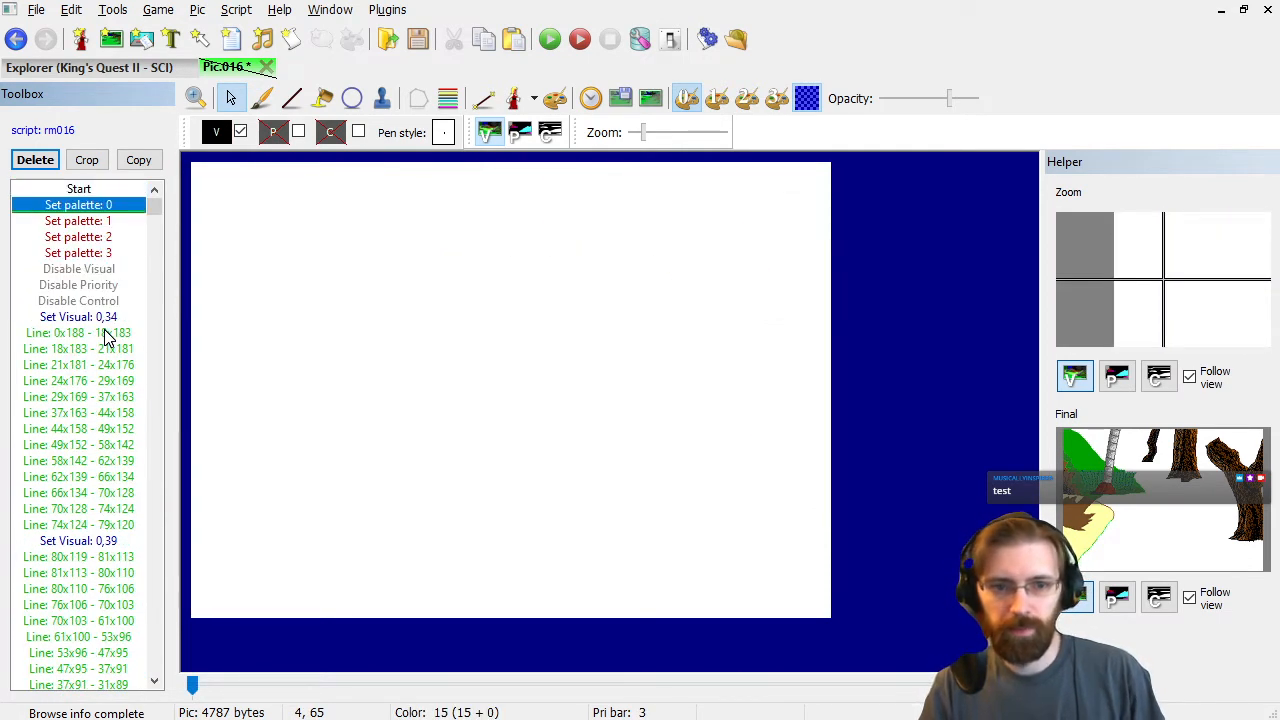
key(Down)
key(Down)
key(Down)
key(Down)
key(Down)
key(Down)
key(Down)
key(Down)
key(Down)
key(Down)
key(Down)
key(Down)
key(Down)
key(Down)
key(Down)
key(Down)
key(Down)
key(Down)
key(Down)
key(Down)
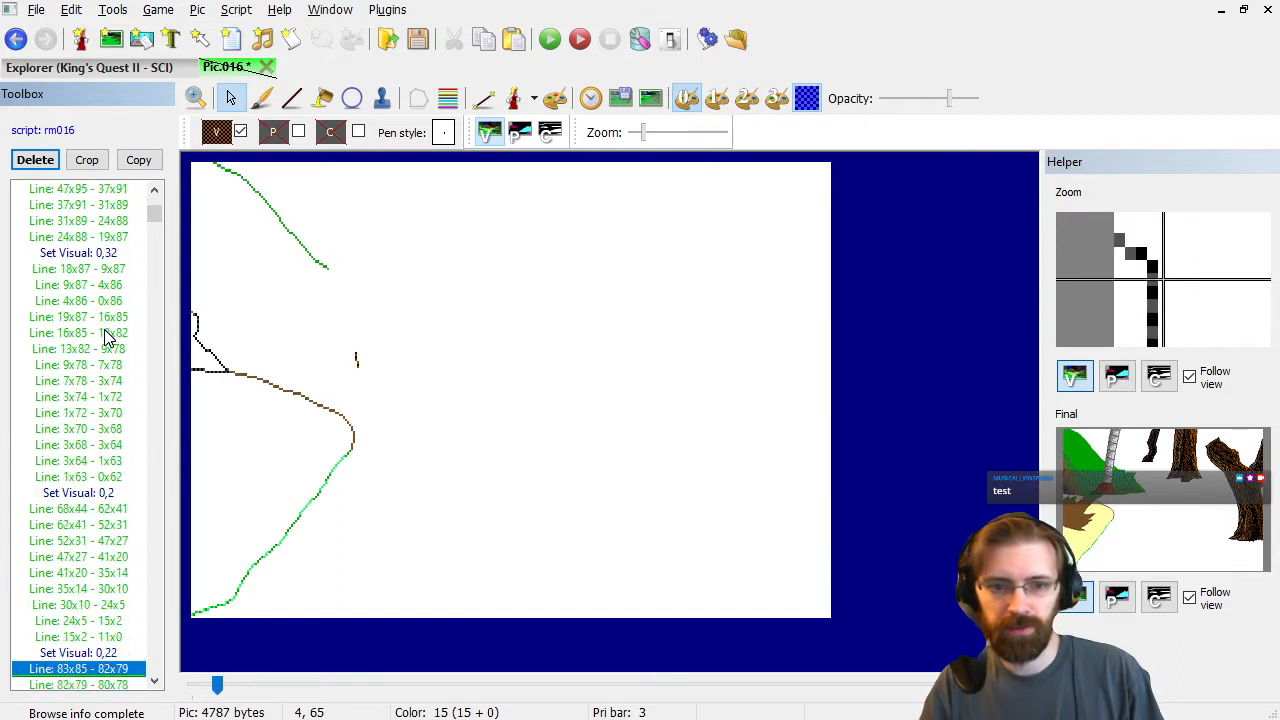
Examine the outlines of the palm trunk and its base line by line, up to the line 66x70 - 71x45.
key(Down)
key(Down)
key(Down)
key(Down)
key(Down)
key(Down)
key(Down)
key(Down)
key(Down)
key(Down)
key(Down)
key(Down)
key(Down)
key(Down)
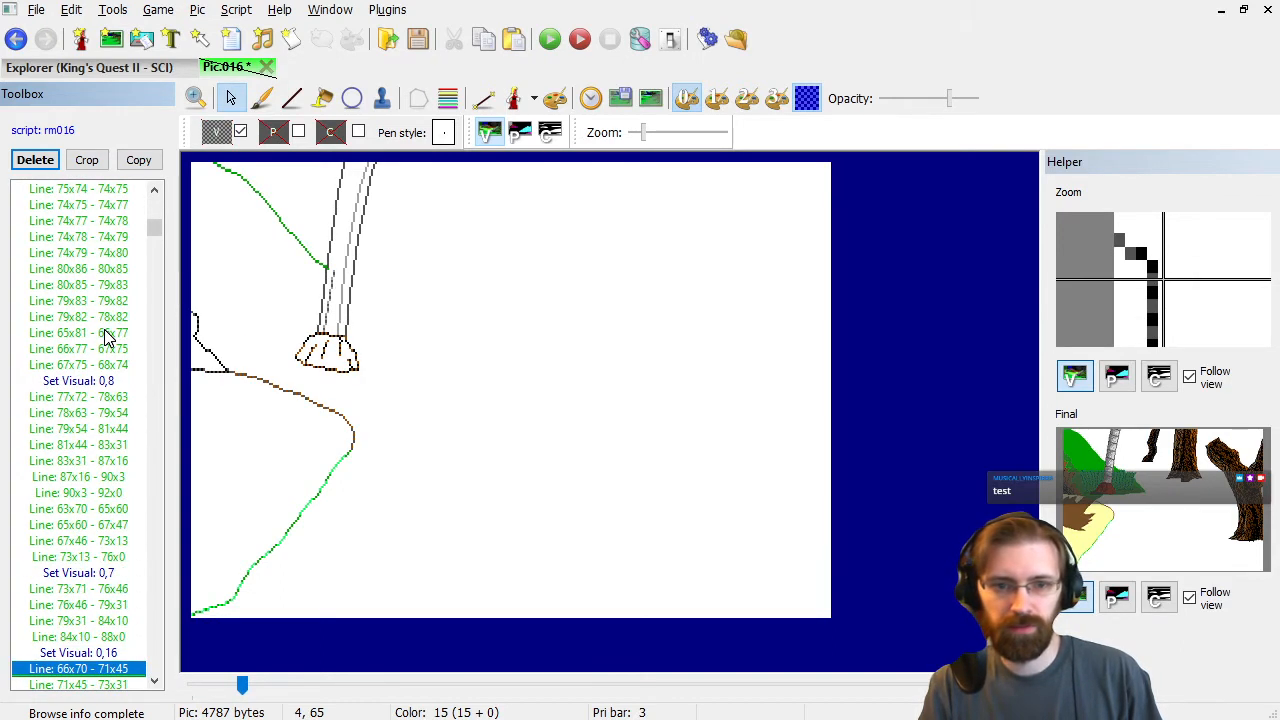
Examine the palm trunk's grey and white fills one by one, from the fill at 78x1 to the fill at 84x23.
key(Down)
key(Down)
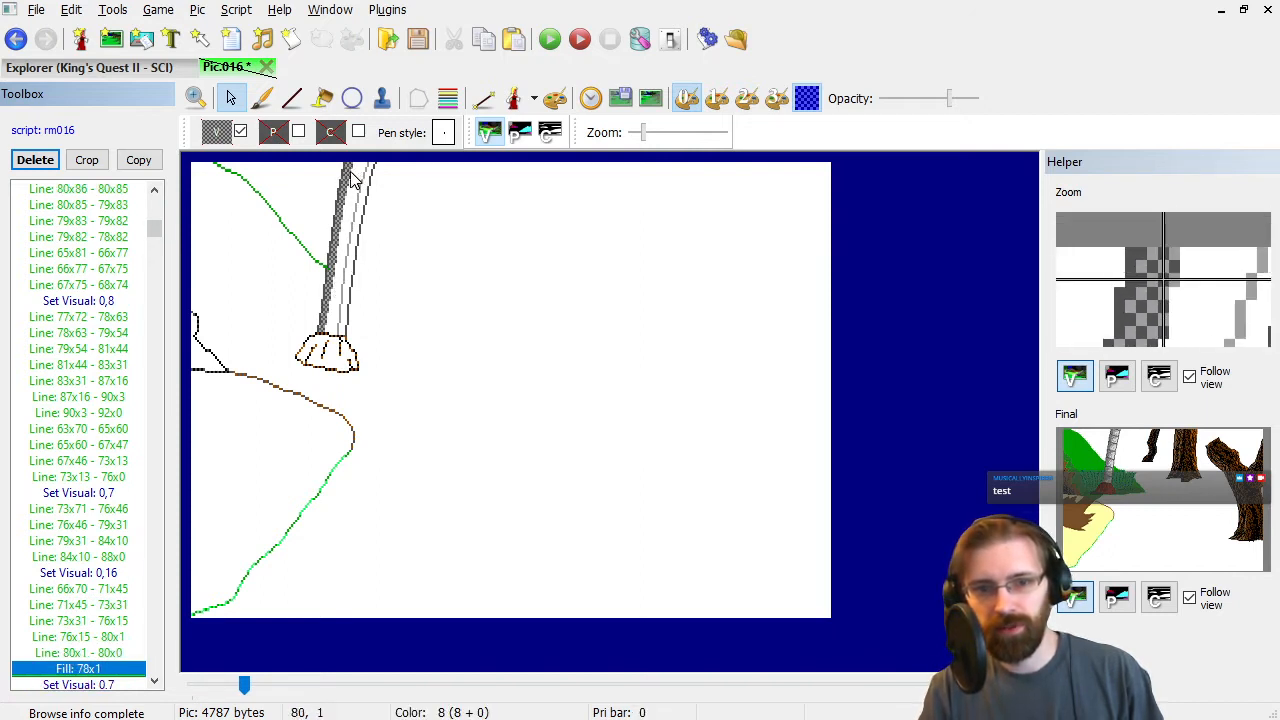
key(Down)
key(Down)
key(Down)
key(Down)
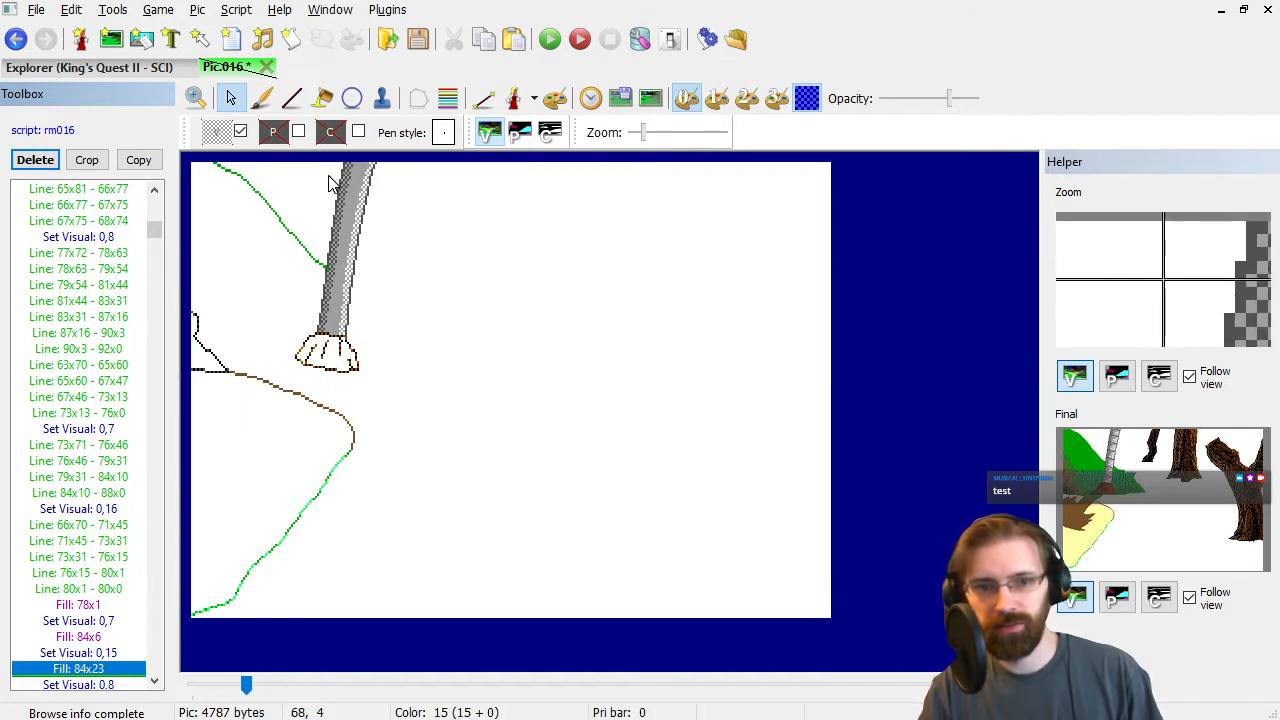
Examine the palm trunk's ring lines and the red fill and shading of its base, up to the line 55x77 - 61x74.
key(Down)
key(Down)
key(Down)
key(Down)
key(Down)
key(Down)
key(Down)
key(Down)
key(Down)
key(Down)
key(Down)
key(Down)
key(Down)
key(Down)
key(Down)
key(Down)
key(Down)
key(Down)
key(Down)
key(Down)
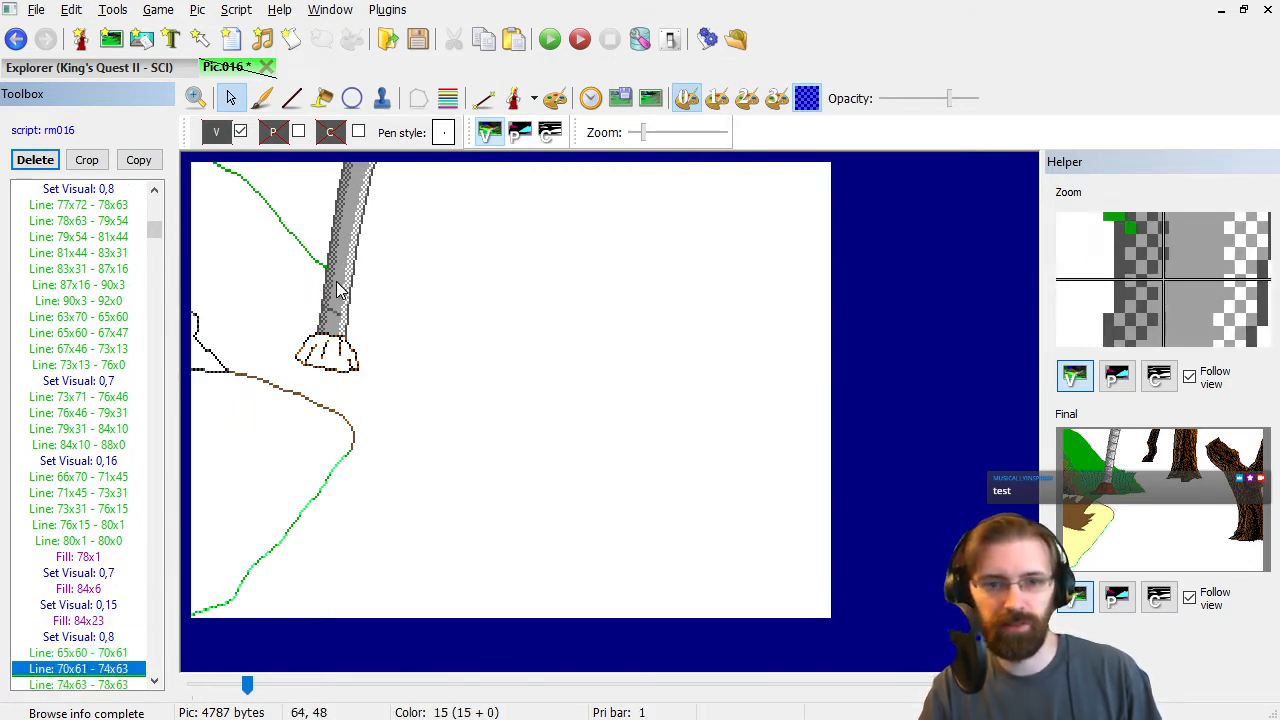
key(Down)
key(Down)
key(Down)
key(Down)
key(Down)
key(Down)
key(Down)
key(Down)
key(Down)
key(Down)
key(Down)
key(Down)
key(Down)
key(Down)
key(Down)
key(Down)
key(Down)
key(Down)
key(Down)
key(Down)
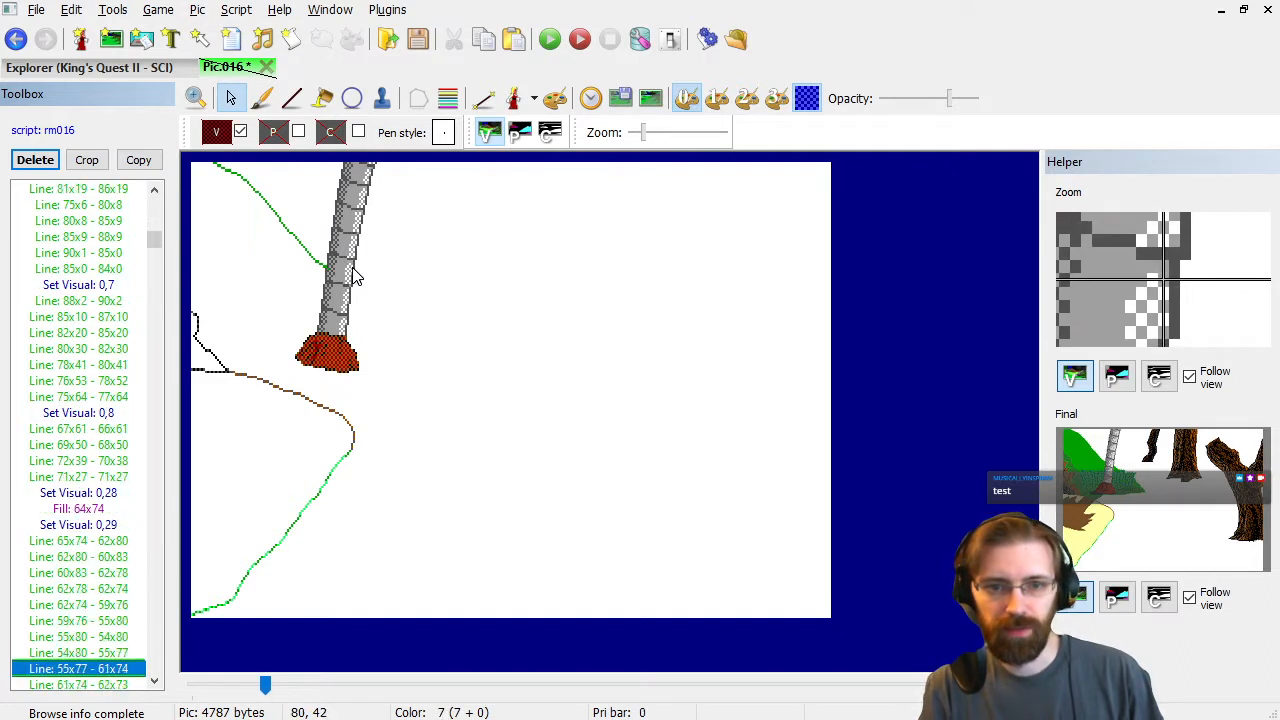
Examine the remaining shading of the palm's base and the trunk's white highlight lines, up to the line 75x25 - 78x25.
key(Down)
key(Down)
key(Down)
key(Down)
key(Down)
key(Down)
key(Down)
key(Down)
key(Down)
key(Down)
key(Down)
key(Down)
key(Down)
key(Down)
key(Down)
key(Down)
key(Down)
key(Down)
key(Down)
key(Down)
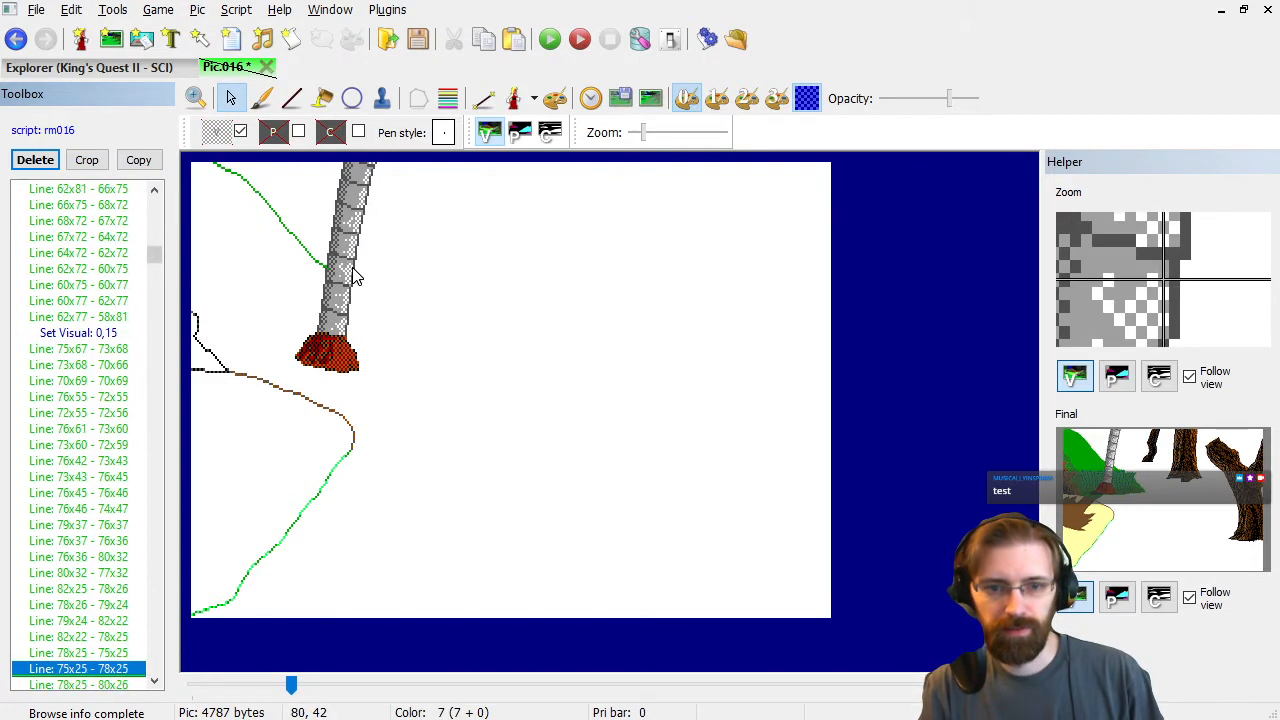
Examine the last palm trunk detail lines and the first grass blade lines, up to the line 27x58 - 26x56.
key(Down)
key(Down)
key(Down)
key(Down)
key(Down)
key(Down)
key(Down)
key(Down)
key(Down)
key(Down)
key(Down)
key(Down)
key(Down)
key(Down)
key(Down)
key(Down)
key(Down)
key(Down)
key(Down)
key(Down)
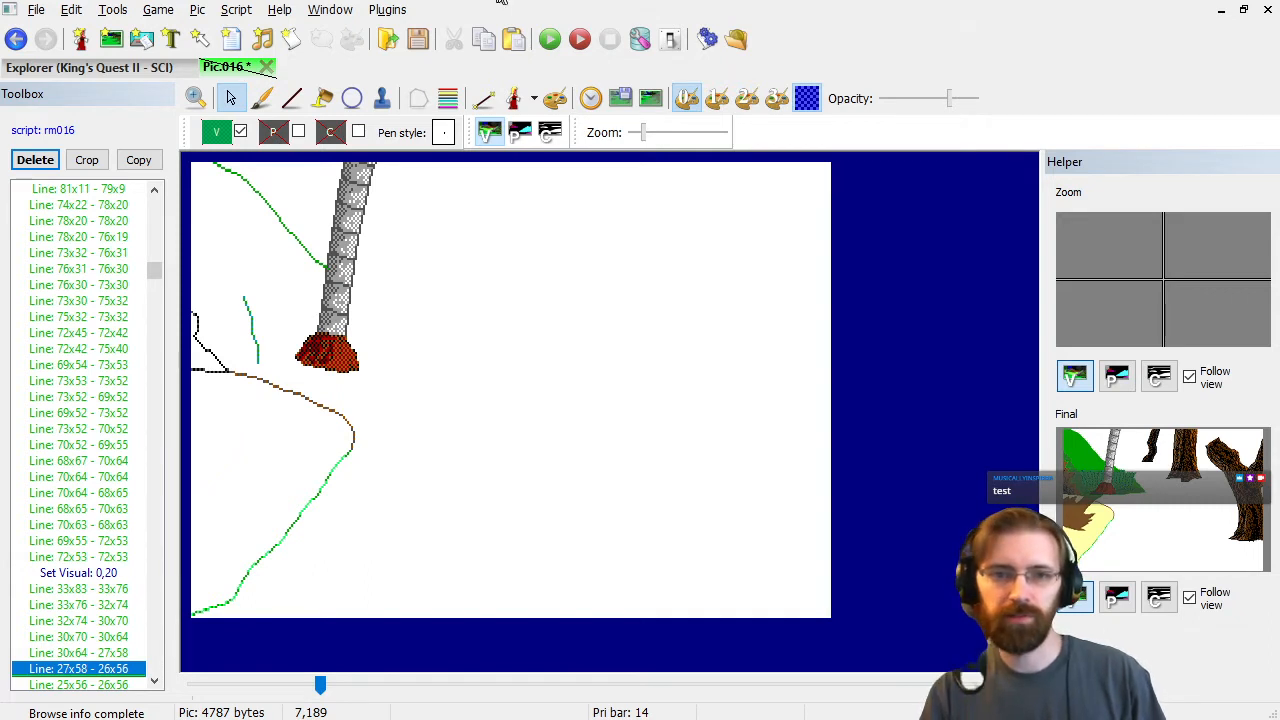
Examine the grass clump's outline around the palm's base line by line, up to the line 88x57 - 88x57.
key(Down)
key(Down)
key(Down)
key(Down)
key(Down)
key(Down)
key(Down)
key(Down)
key(Down)
key(Down)
key(Down)
key(Down)
key(Down)
key(Down)
key(Down)
key(Down)
key(Down)
key(Down)
key(Down)
key(Down)
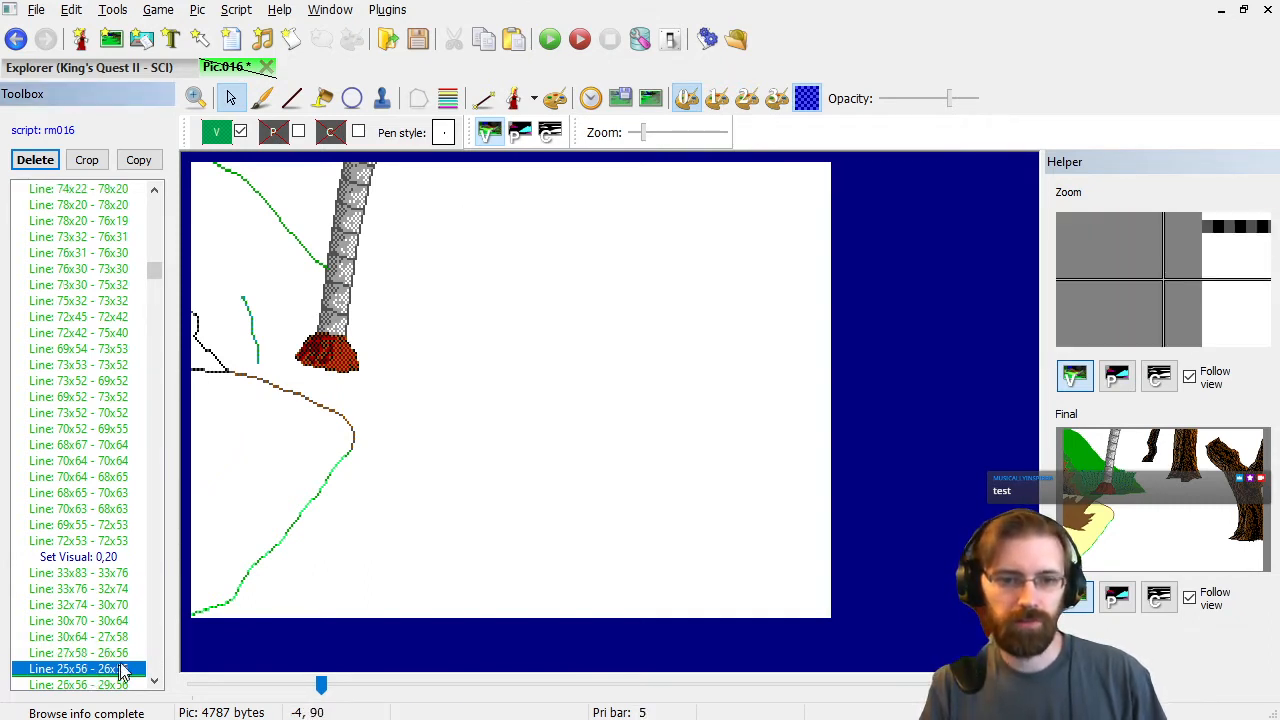
key(Down)
key(Down)
key(Down)
key(Down)
key(Down)
key(Down)
key(Down)
key(Down)
key(Down)
key(Down)
key(Down)
key(Down)
key(Down)
key(Down)
key(Down)
key(Down)
key(Down)
key(Down)
key(Down)
key(Down)
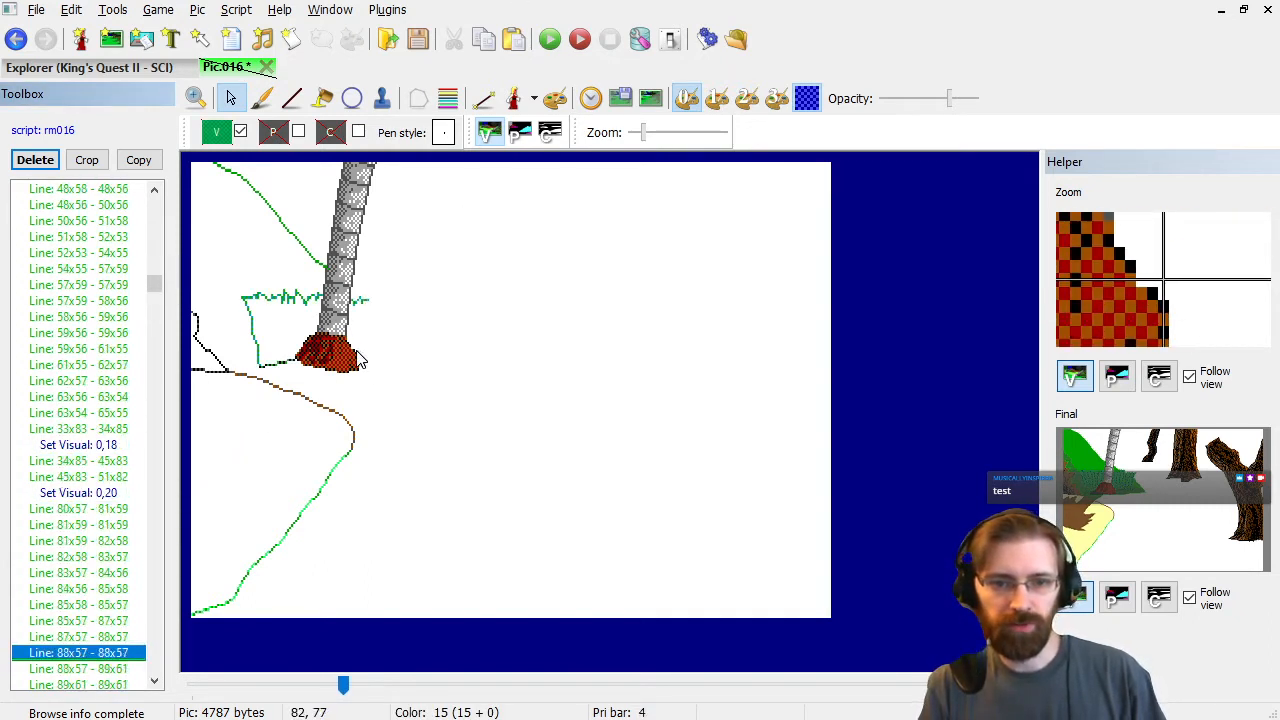
Overlay the original room picture at full opacity to compare it with the redrawn palm and grass, and hide the overlay again.
click(650, 98)
click(980, 99)
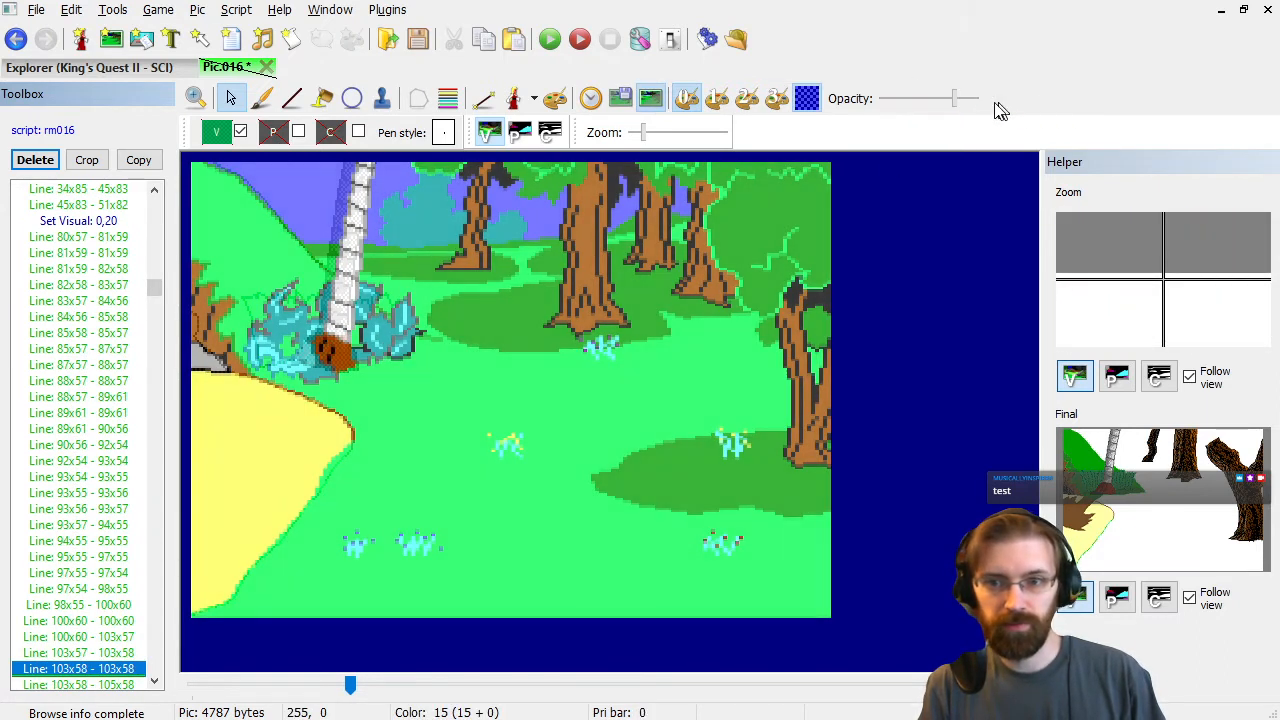
drag(955, 108, 997, 108)
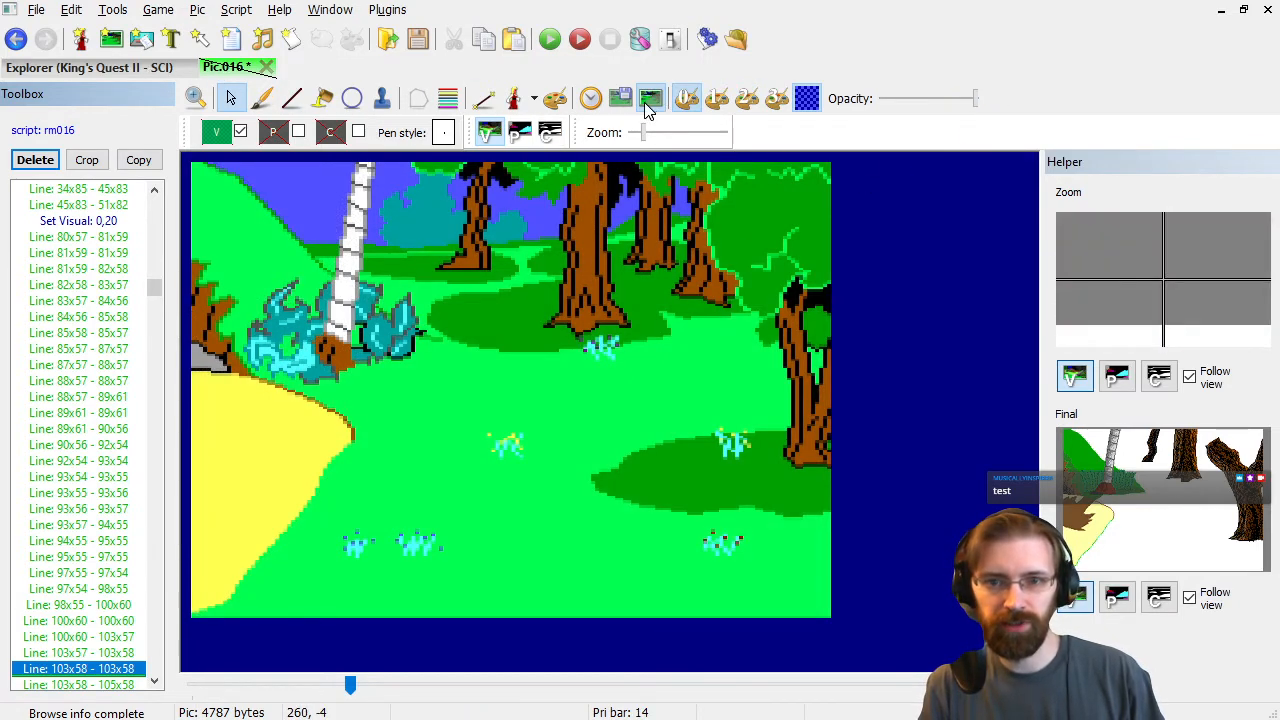
click(650, 98)
Examine the rest of the grass clump's outline, its green fill and its dark blade lines, up to the line 104x71 - 104x74.
key(Down)
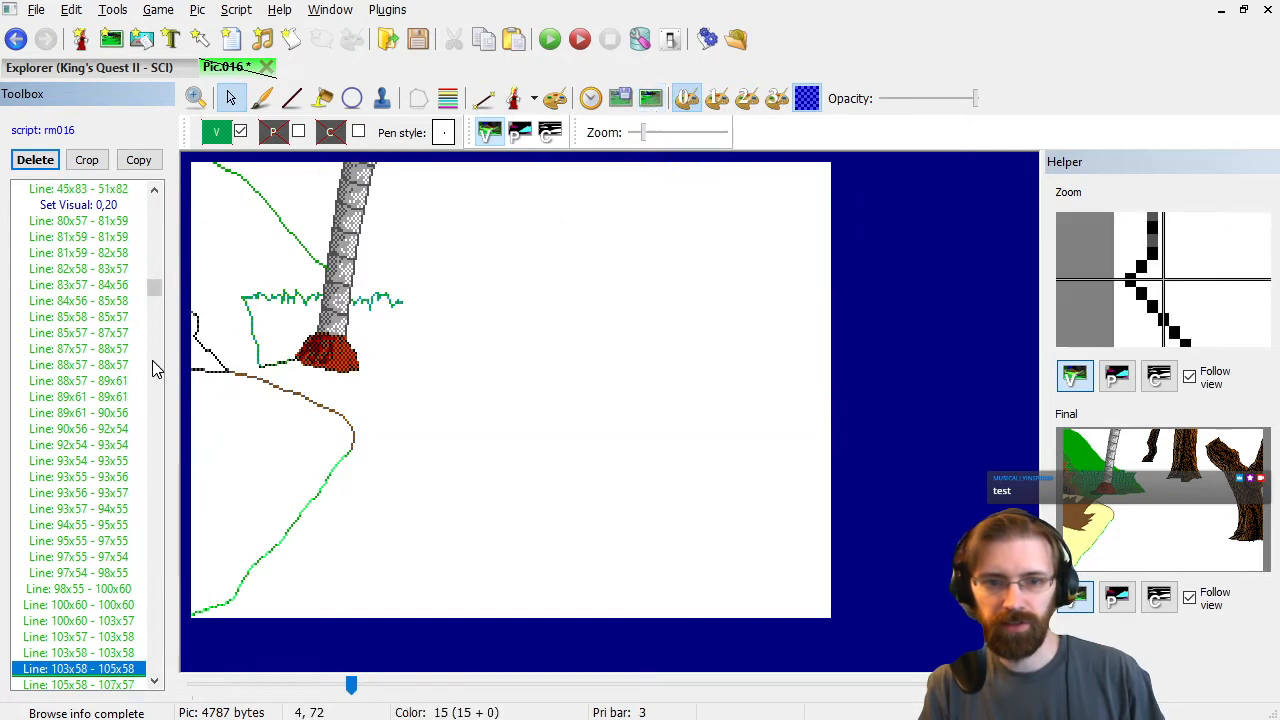
key(Down)
key(Down)
key(Down)
key(Down)
key(Down)
key(Down)
key(Down)
key(Down)
key(Down)
key(Down)
key(Down)
key(Down)
key(Down)
key(Down)
key(Down)
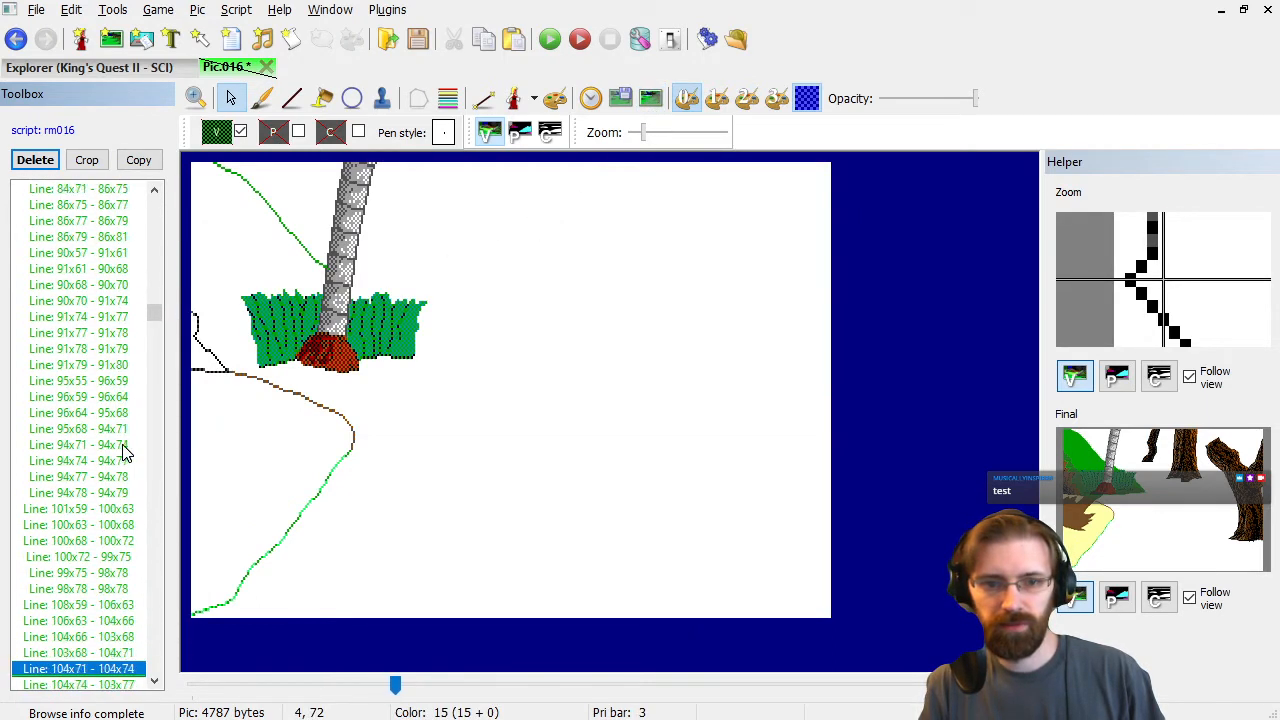
Examine the last dark blade lines and the shading strokes in the grass beside the palm, up to the line 47x63 - 47x62.
key(Down)
key(Down)
key(Down)
key(Down)
key(Down)
key(Down)
key(Down)
key(Down)
key(Down)
key(Down)
key(Down)
key(Down)
key(Down)
key(Down)
key(Down)
key(Down)
key(Down)
key(Down)
key(Down)
key(Down)
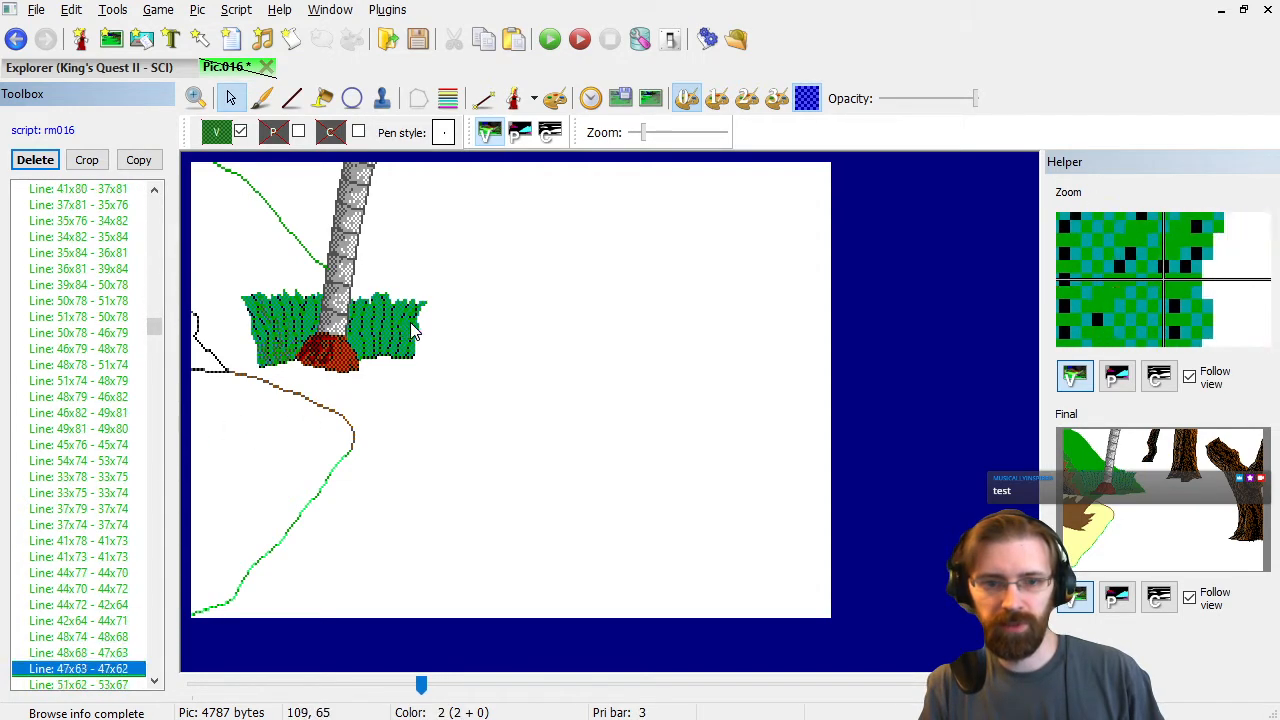
Examine the remaining grass shading strokes and the first green hillside outline past the palm, up to the line 122x74 - 123x75.
key(Down)
key(Down)
key(Down)
key(Down)
key(Down)
key(Down)
key(Down)
key(Down)
key(Down)
key(Down)
key(Down)
key(Down)
key(Down)
key(Down)
key(Down)
key(Down)
key(Down)
key(Down)
key(Down)
key(Down)
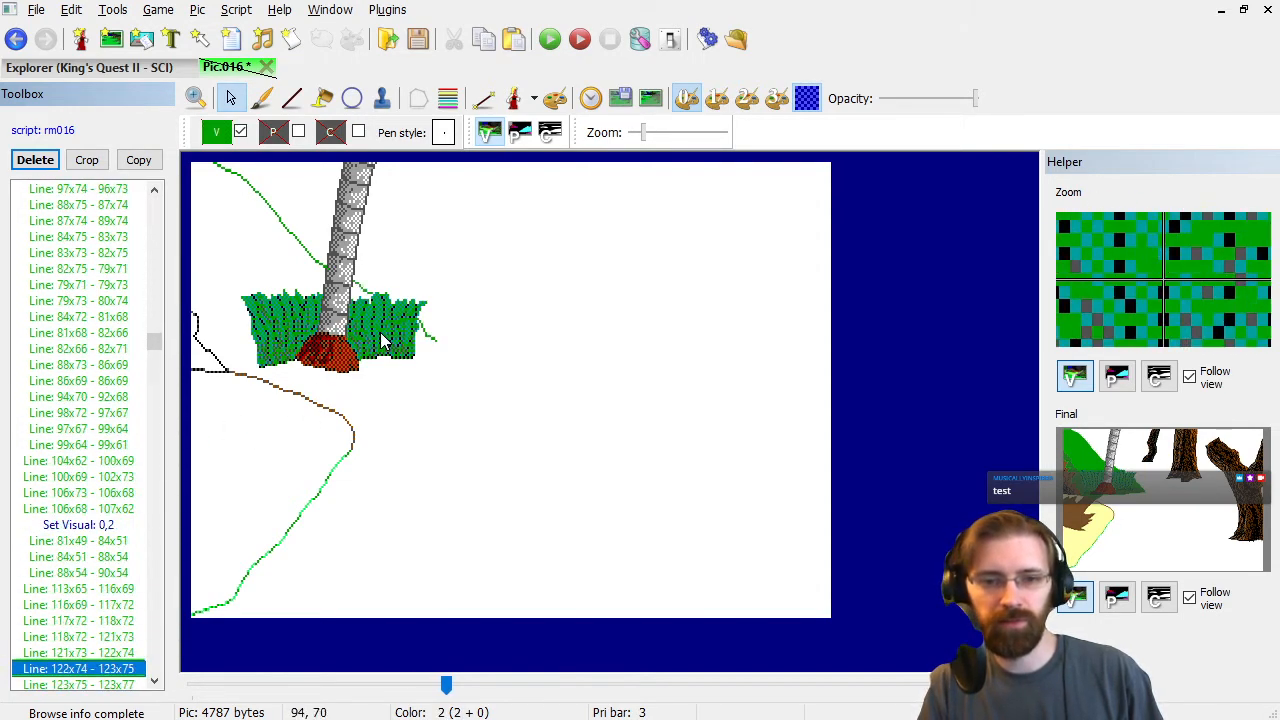
Examine the hillside's lower edge and the jagged outlines beside the rock, up to the line 11x44 - 16x48.
key(Down)
key(Down)
key(Down)
key(Down)
key(Down)
key(Down)
key(Down)
key(Down)
key(Down)
key(Down)
key(Down)
key(Down)
key(Down)
key(Down)
key(Down)
key(Down)
key(Down)
key(Down)
key(Down)
key(Down)
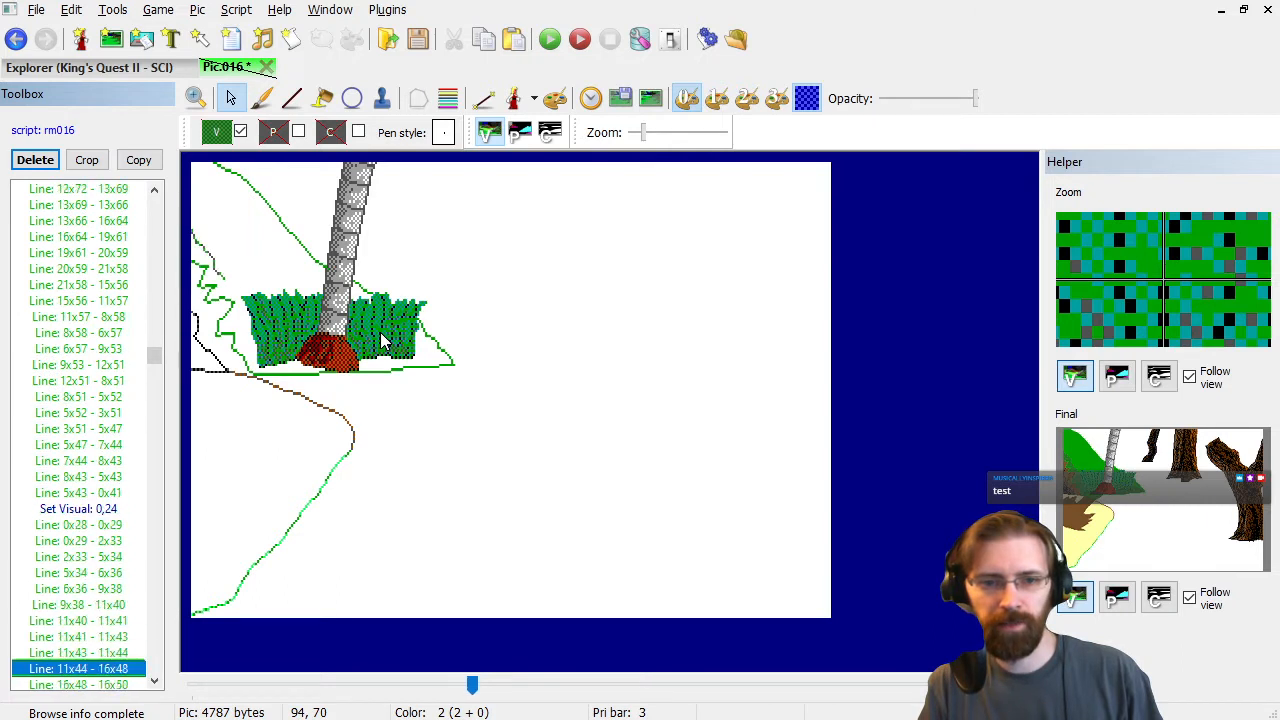
Examine the hillside's green fills, the brown stump's outline and fills, and the first black rock lines, up to the line 7x81 - 4x79.
key(Down)
key(Down)
key(Down)
key(Down)
key(Down)
key(Down)
key(Down)
key(Down)
key(Down)
key(Down)
key(Down)
key(Down)
key(Down)
key(Down)
key(Down)
key(Down)
key(Down)
key(Down)
key(Down)
key(Down)
key(Down)
key(Down)
key(Down)
key(Down)
key(Down)
key(Down)
key(Down)
key(Down)
key(Down)
key(Down)
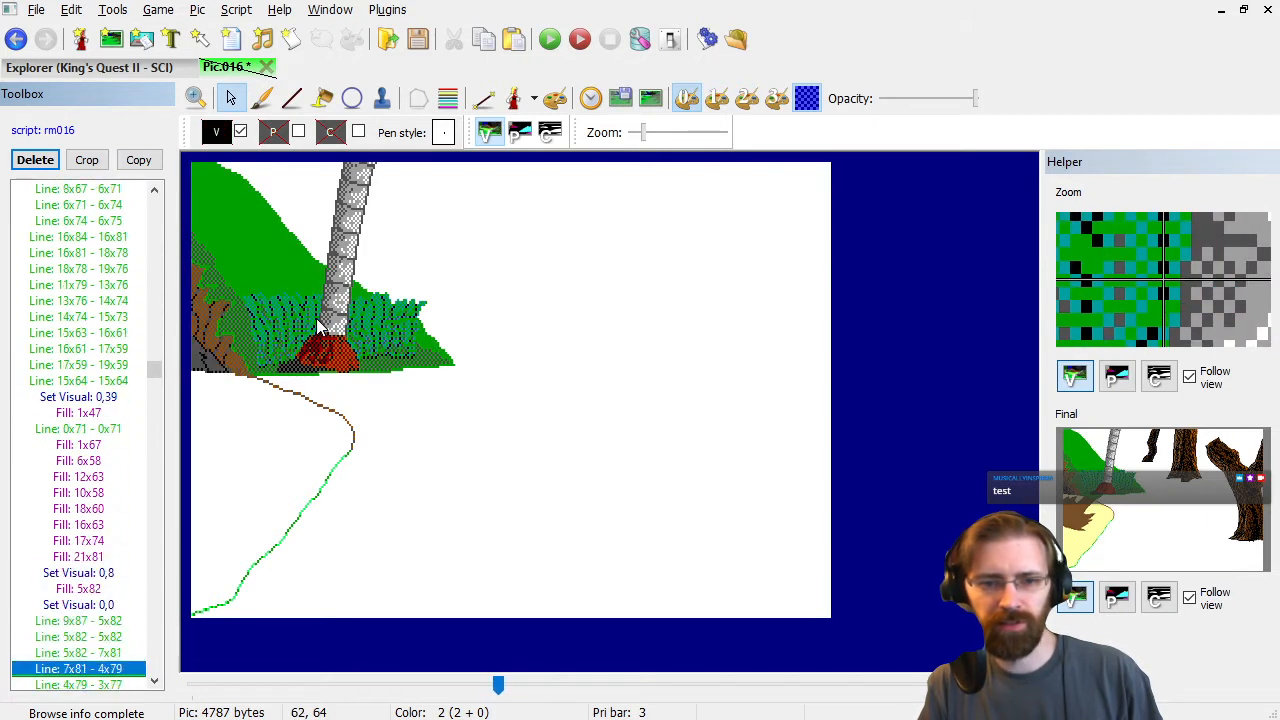
Examine the last black rock lines and the brown outlines of the lower ground patch, up to the line 19x132 - 21x131.
key(Down)
key(Down)
key(Down)
key(Down)
key(Down)
key(Down)
key(Down)
key(Down)
key(Down)
key(Down)
key(Down)
key(Down)
key(Down)
key(Down)
key(Down)
key(Down)
key(Down)
key(Down)
key(Down)
key(Down)
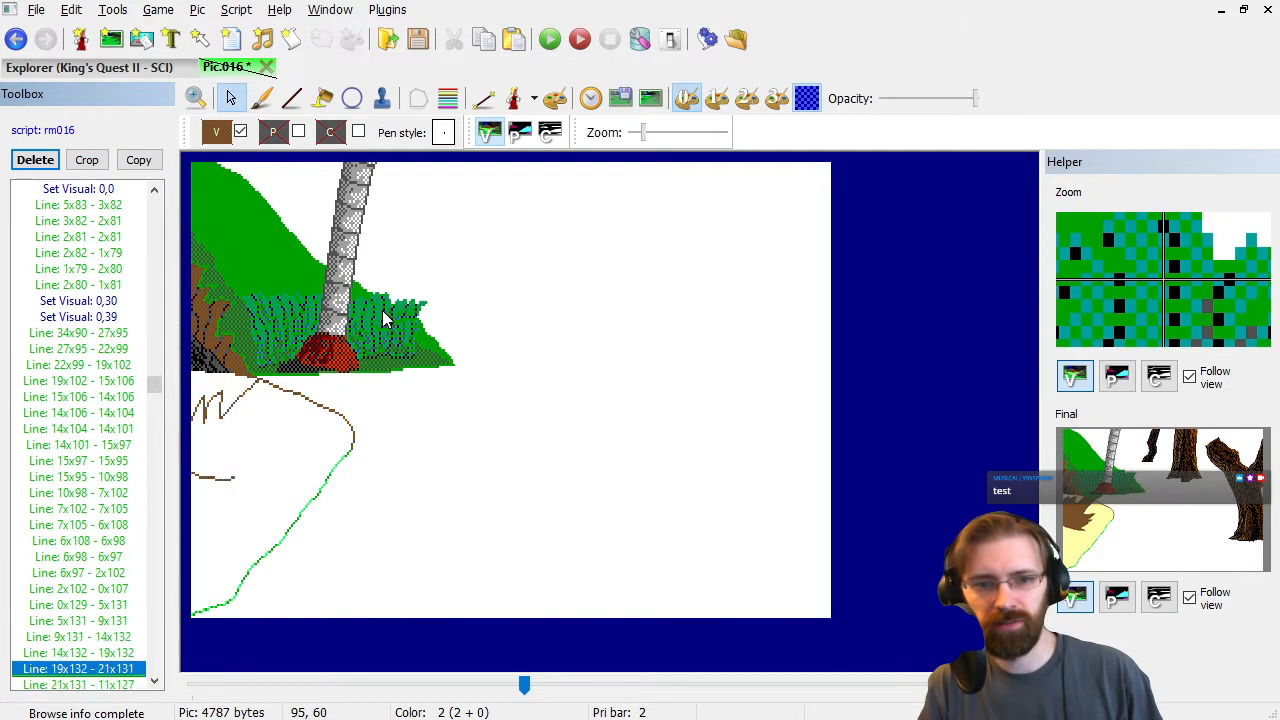
Examine the ground patch's remaining outlines, its brown and yellow fills, and the outlines and fills of the central tree trunk.
key(Down)
key(Down)
key(Down)
key(Down)
key(Down)
key(Down)
key(Down)
key(Down)
key(Down)
key(Down)
key(Down)
key(Down)
key(Down)
key(Down)
key(Down)
key(Down)
key(Down)
key(Down)
key(Down)
key(Down)
key(Down)
key(Down)
key(Down)
key(Down)
key(Down)
key(Down)
key(Down)
key(Down)
key(Down)
key(Down)
key(Down)
key(Down)
key(Down)
key(Down)
key(Down)
key(Down)
key(Down)
key(Down)
key(Down)
key(Down)
key(Down)
key(Down)
key(Down)
key(Down)
key(Down)
key(Down)
key(Down)
key(Down)
key(Down)
key(Down)
key(Down)
key(Down)
key(Down)
key(Down)
key(Down)
Go back through the trunk's fills and inner lines to the Set Visual 0,39 command before the line 189x19 - 191x0.
key(Up)
key(Up)
key(Up)
key(Up)
key(Up)
key(Up)
key(Up)
key(Up)
key(Up)
key(Up)
key(Up)
key(Up)
key(Up)
key(Up)
key(Up)
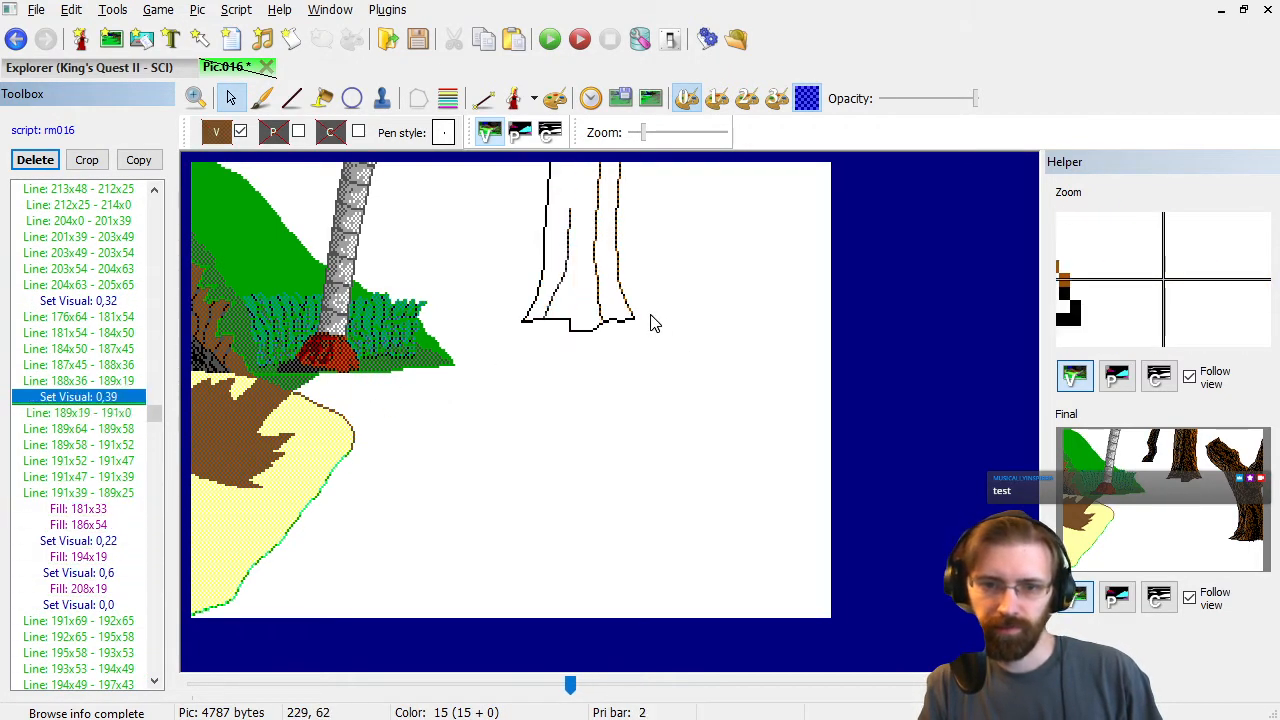
Examine the brown dividing line inside the trunk and the fills on both sides of it, up to Fill 194x19.
key(Down)
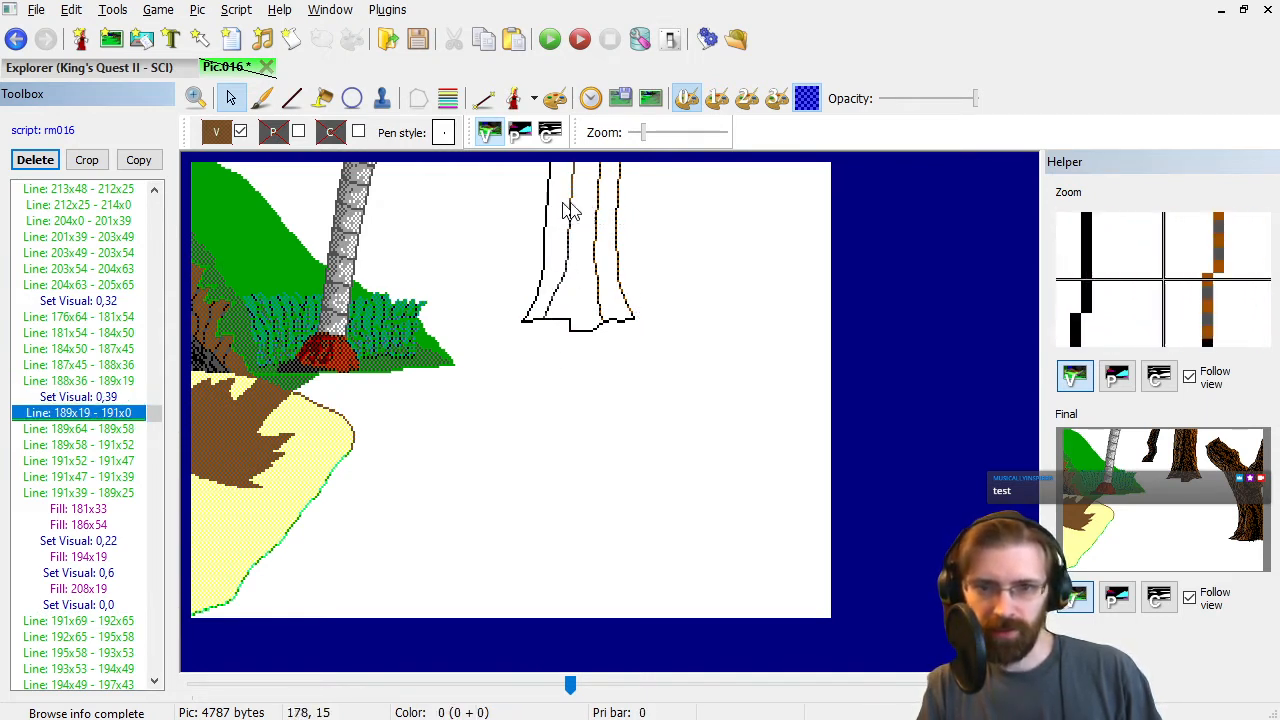
key(Down)
key(Down)
key(Down)
key(Down)
key(Down)
key(Down)
key(Down)
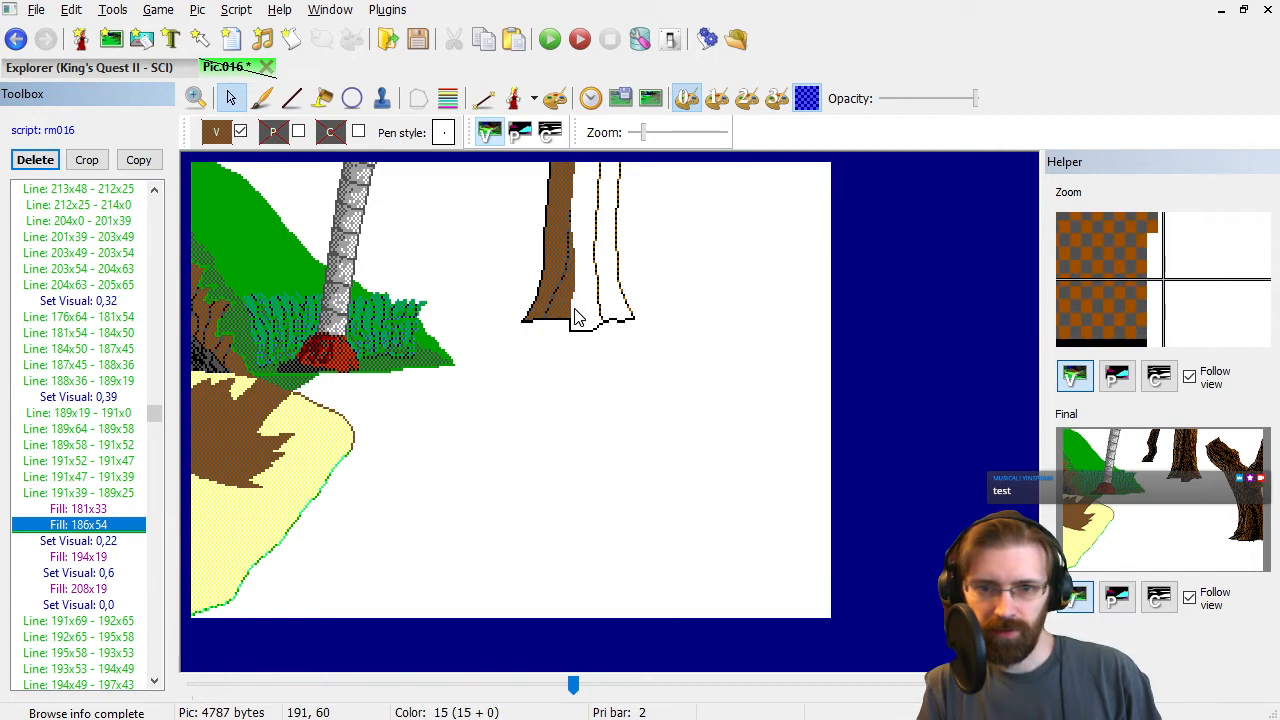
key(Down)
key(Down)
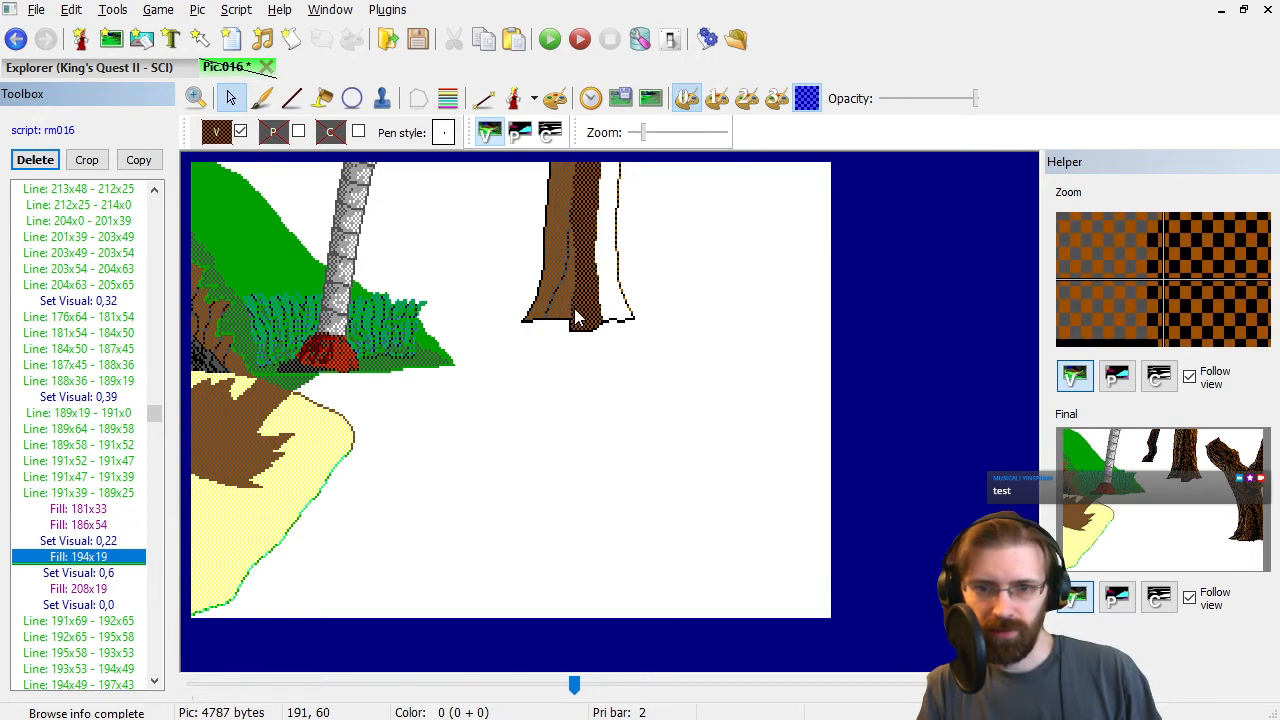
Step back from the trunk fills to the start of the dividing line, at the line 189x19 - 191x0.
key(Up)
key(Up)
key(Up)
key(Up)
key(Up)
key(Up)
key(Up)
key(Up)
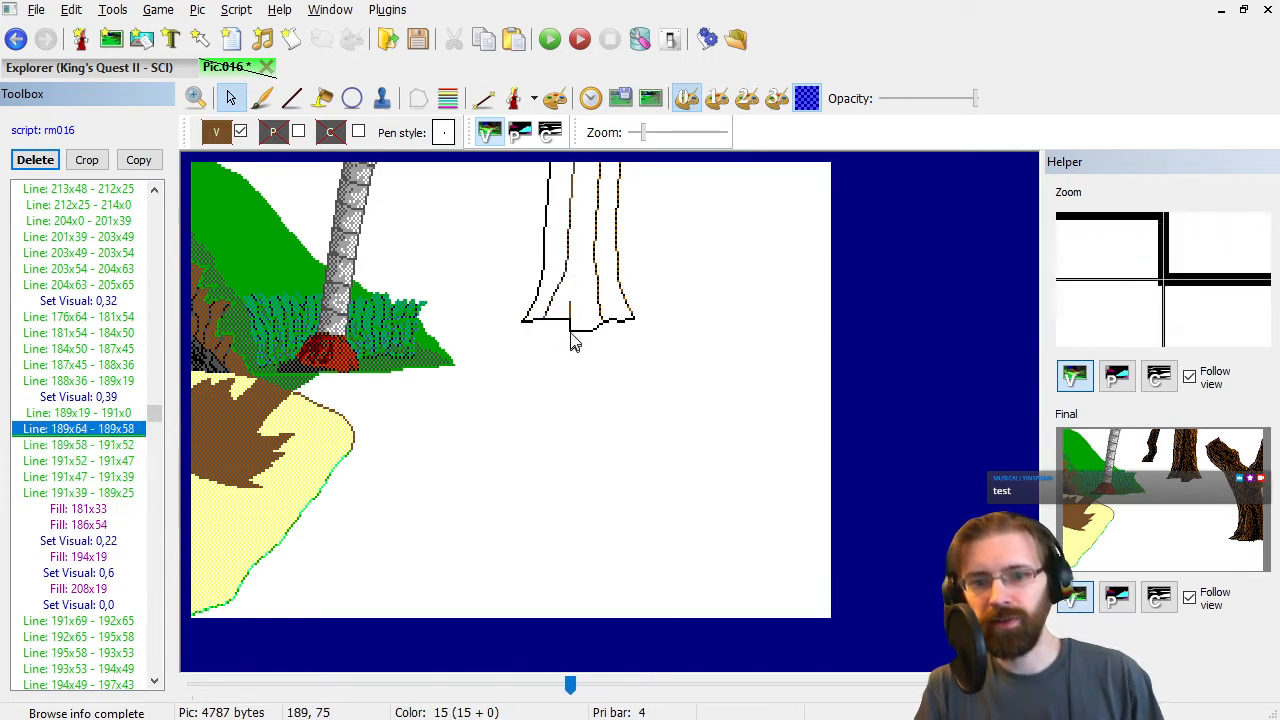
key(Up)
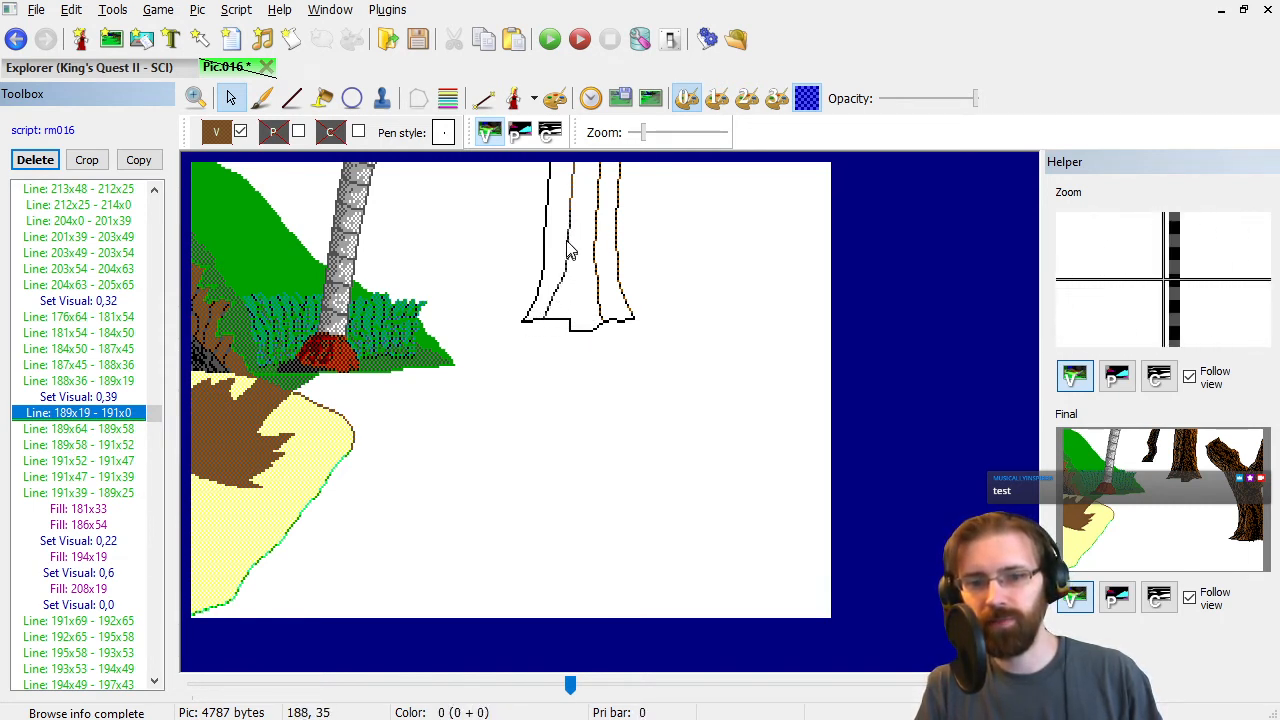
Compare the trunk's dividing line with its dark crease by checking the lines 176x64 - 181x54 and 189x64 - 189x58.
key(Down)
key(Down)
key(Down)
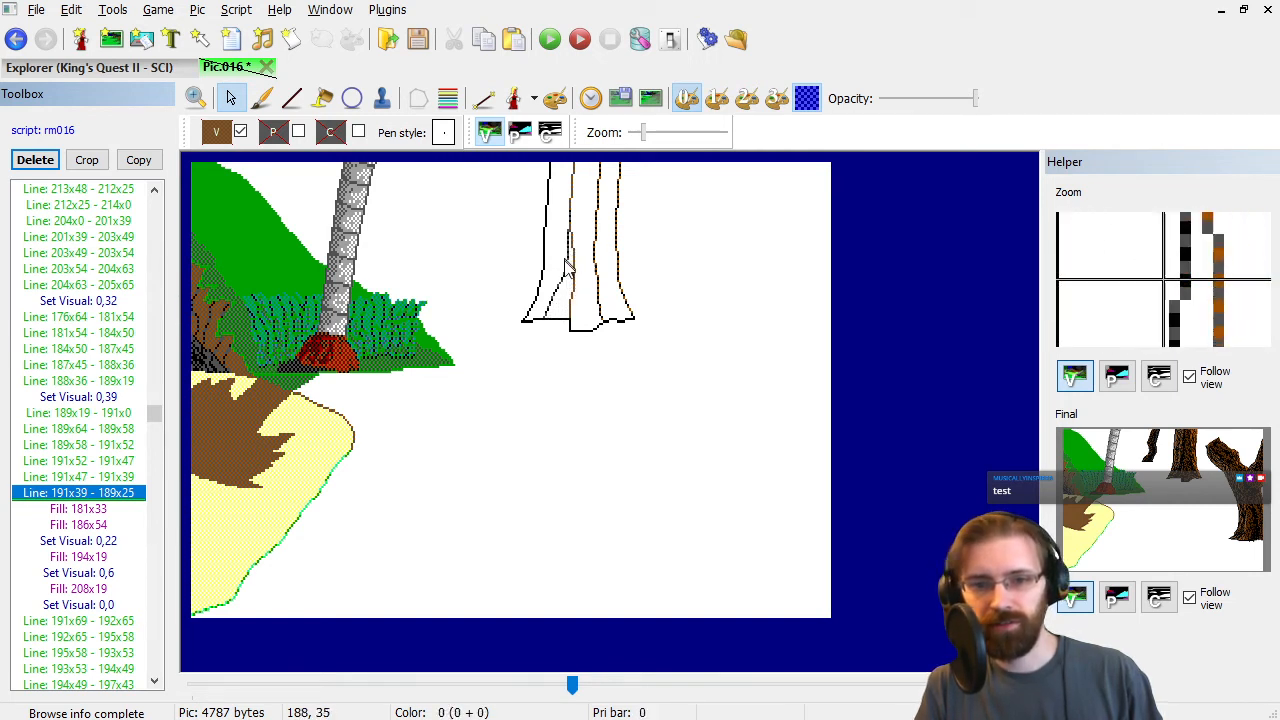
click(106, 316)
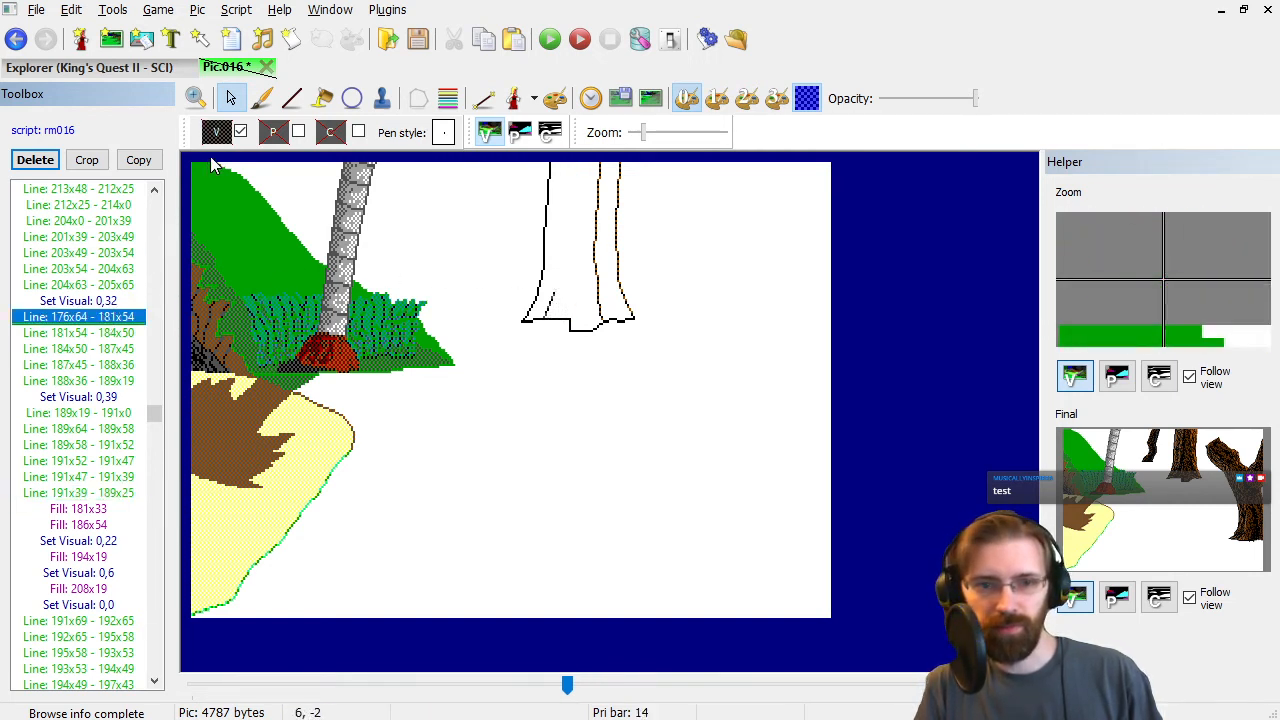
click(115, 426)
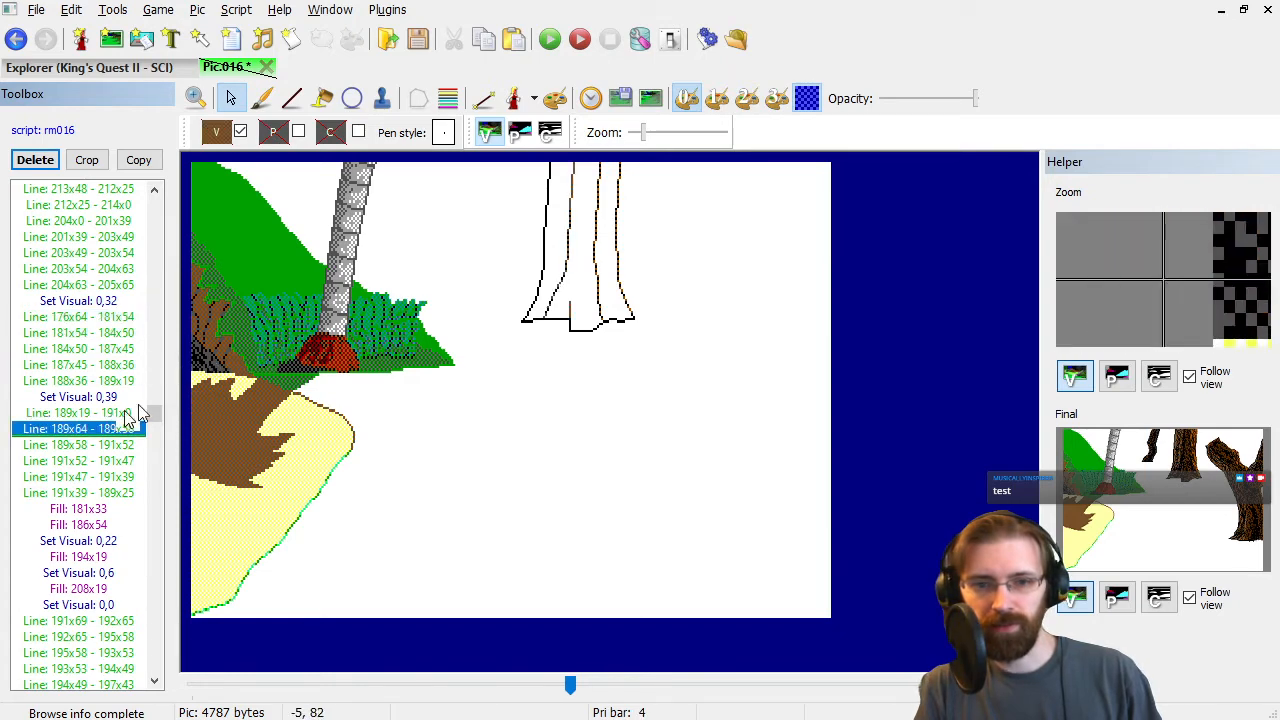
Examine how the dividing line closes and the trunk's three brown shades are filled, up to the line 191x69 - 192x65.
key(Down)
key(Down)
key(Down)
key(Down)
key(Down)
key(Down)
key(Down)
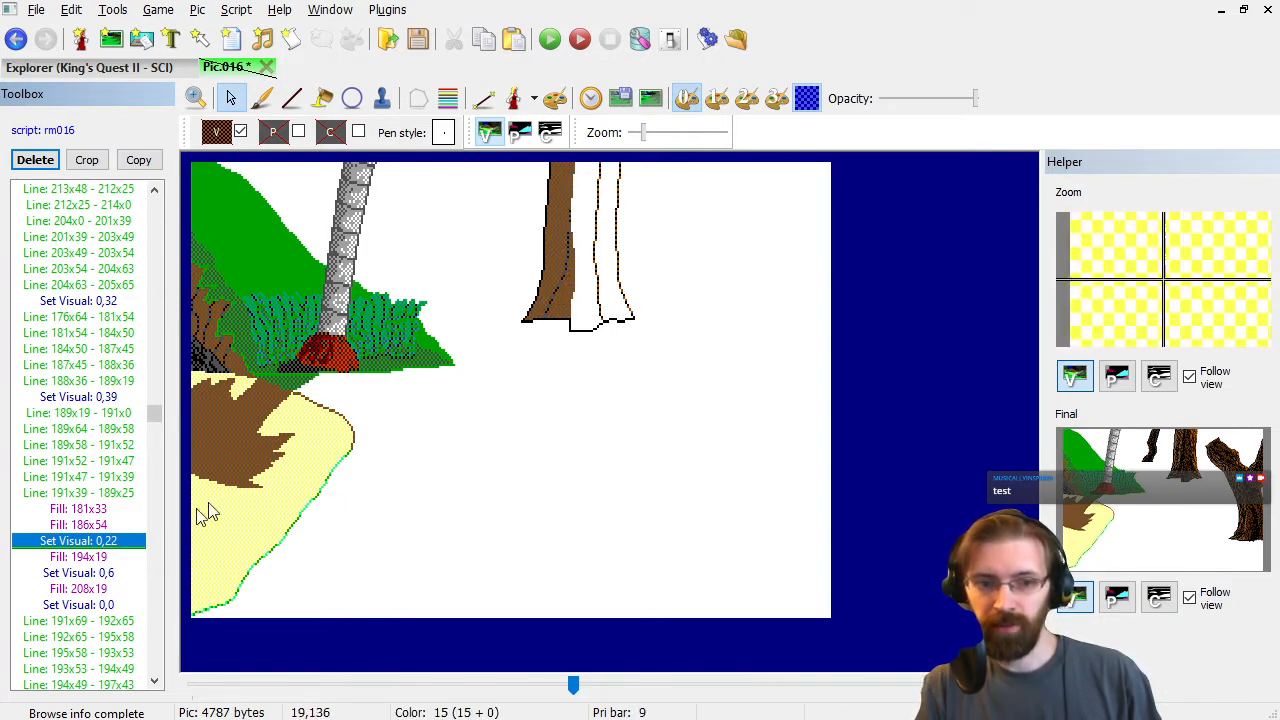
key(Down)
key(Down)
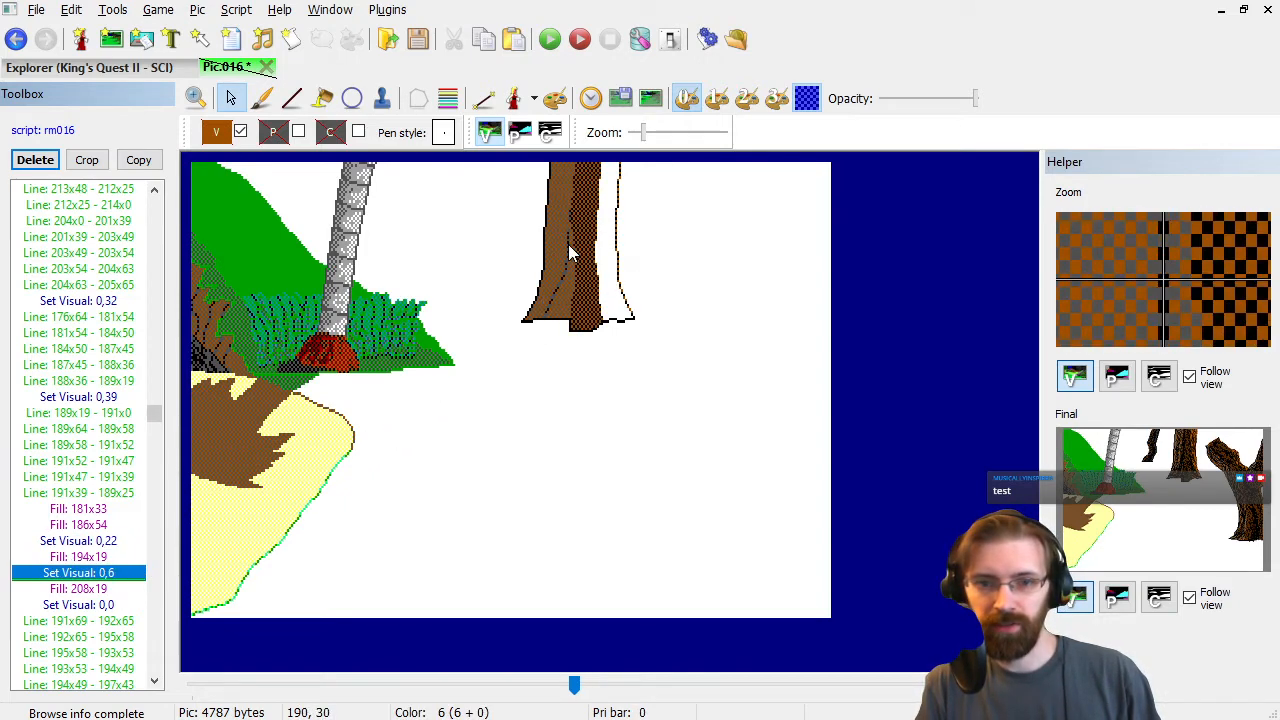
key(Down)
key(Down)
key(Down)
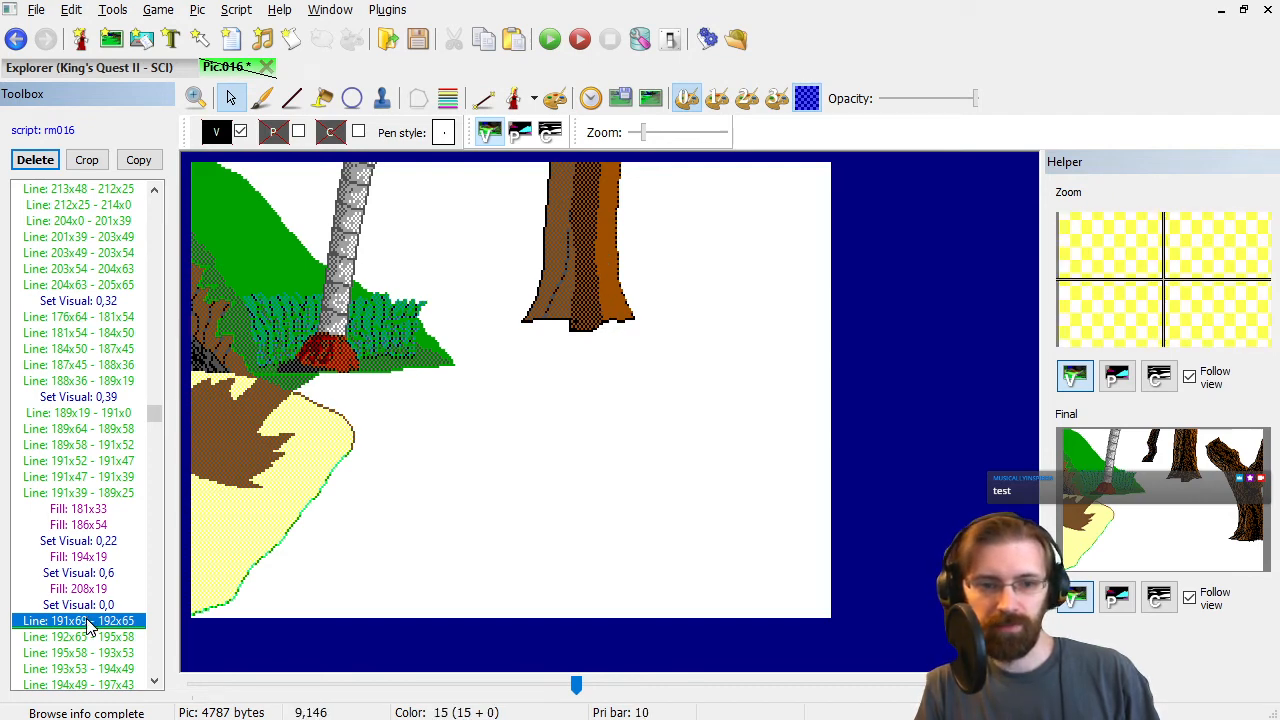
Examine the black bark lines added over the filled trunk, up to the line 180x38 - 183x45.
key(Down)
key(Down)
key(Down)
key(Down)
key(Down)
key(Down)
key(Down)
key(Down)
key(Down)
key(Down)
key(Down)
key(Down)
key(Down)
key(Down)
key(Down)
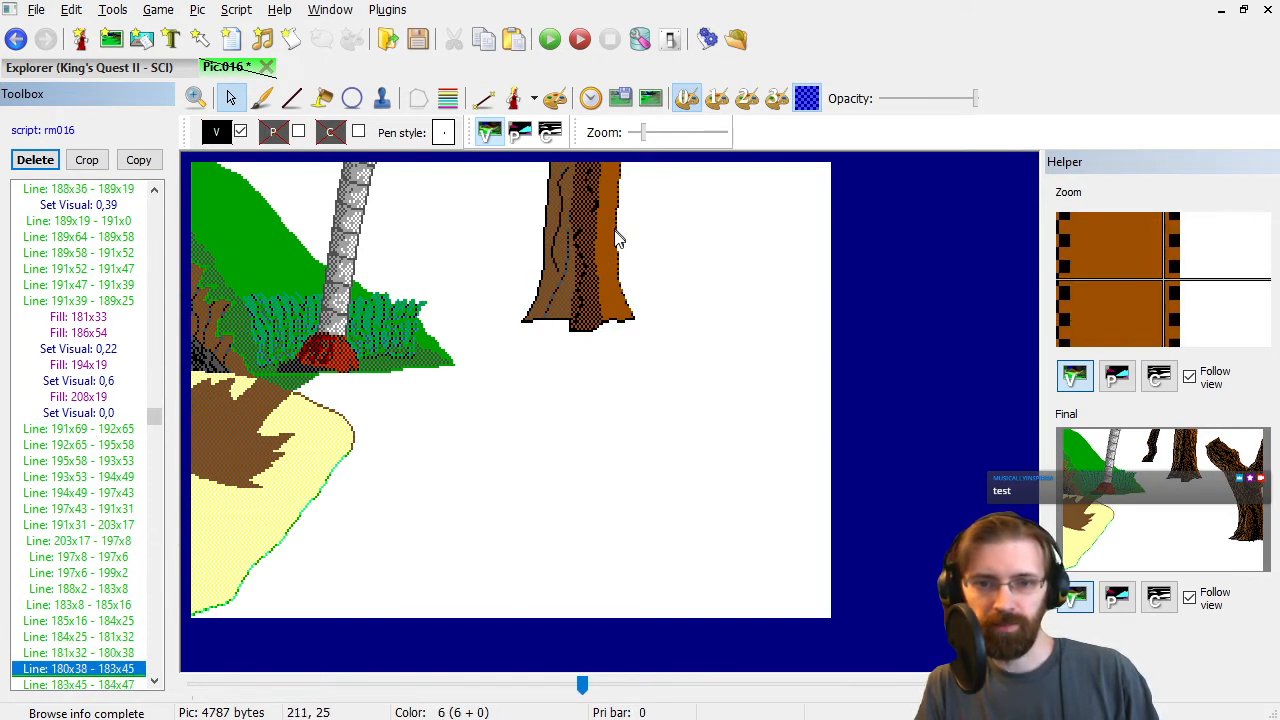
Examine the bark lines added across the large trunk's shaded left part, up to the line 199x30 - 203x24.
key(Down)
key(Down)
key(Down)
key(Down)
key(Down)
key(Down)
key(Down)
key(Down)
key(Down)
key(Down)
key(Down)
key(Down)
key(Down)
key(Down)
key(Down)
key(Down)
key(Down)
key(Down)
key(Down)
key(Down)
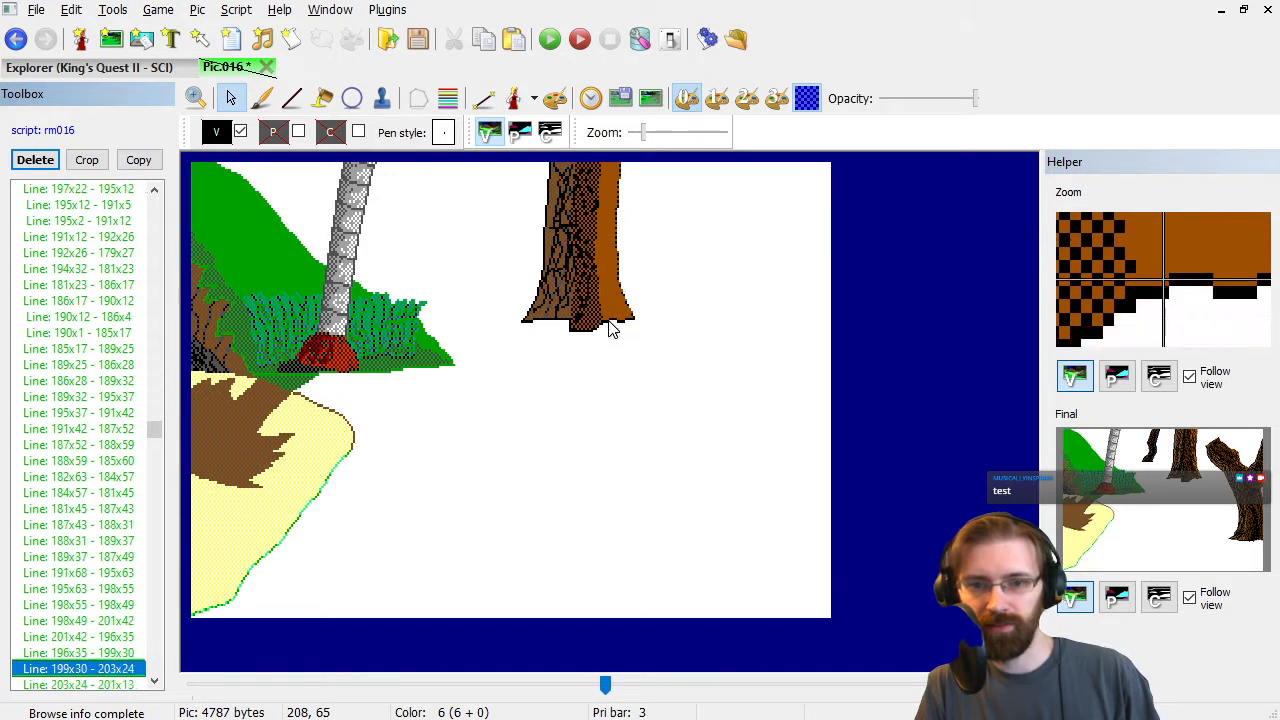
Examine the bark lines drawn over the large trunk's lighter right part, up to the line 217x63 - 209x61.
key(Down)
key(Down)
key(Down)
key(Down)
key(Down)
key(Down)
key(Down)
key(Down)
key(Down)
key(Down)
key(Down)
key(Down)
key(Down)
key(Down)
key(Down)
key(Down)
key(Down)
key(Down)
key(Down)
key(Down)
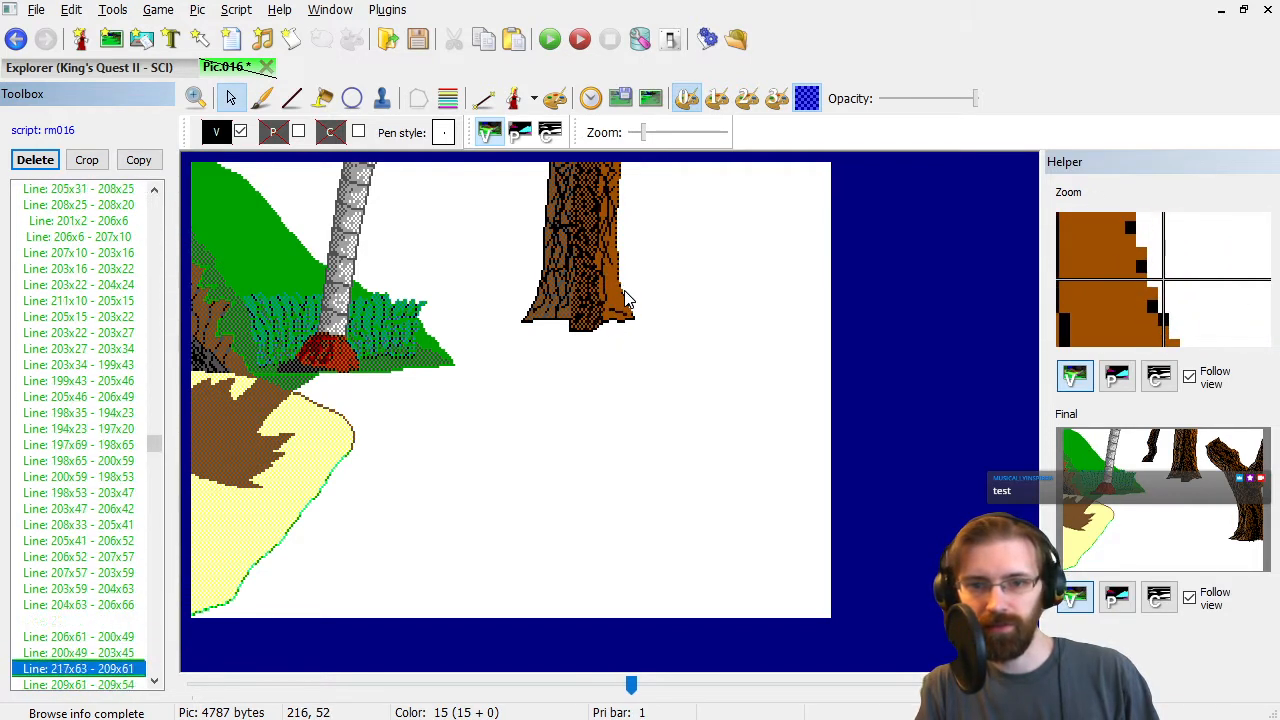
Examine the denser bark detail added along the large trunk's right side, up to the line 212x14 - 210x24.
key(Down)
key(Down)
key(Down)
key(Down)
key(Down)
key(Down)
key(Down)
key(Down)
key(Down)
key(Down)
key(Down)
key(Down)
key(Down)
key(Down)
key(Down)
key(Down)
key(Down)
key(Down)
key(Down)
key(Down)
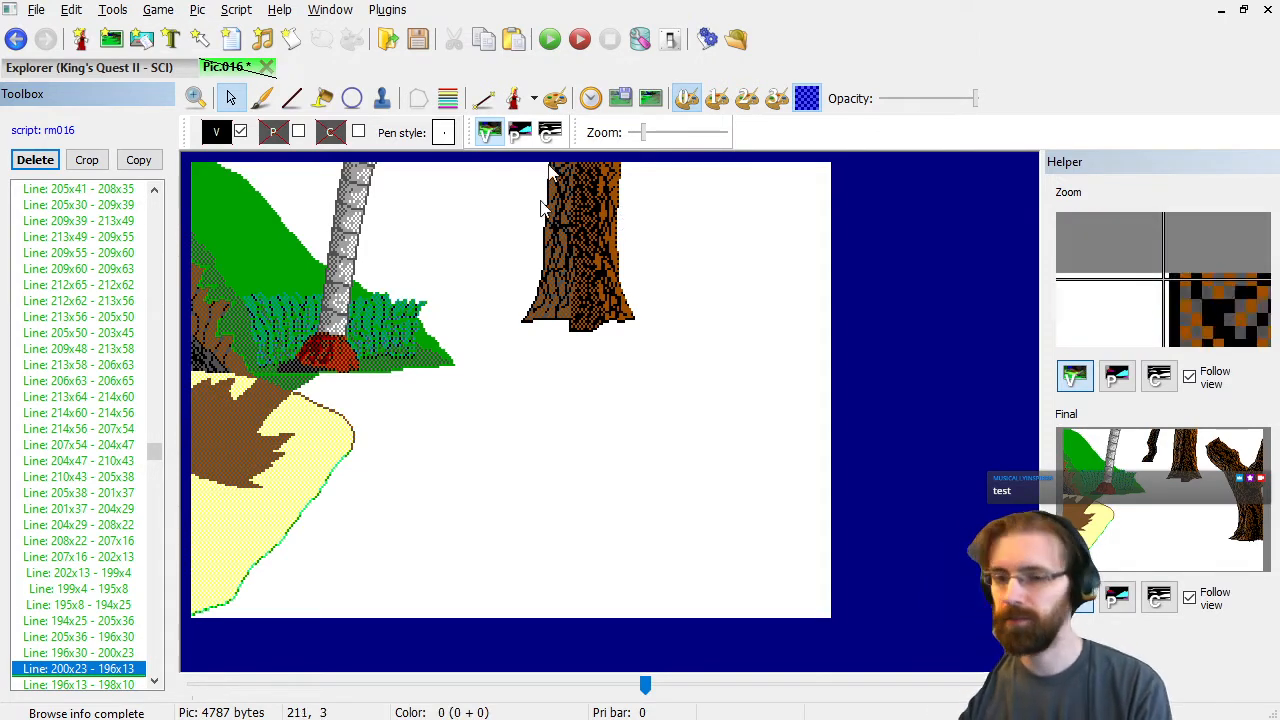
key(Down)
key(Down)
key(Down)
key(Down)
key(Down)
key(Down)
key(Down)
key(Down)
key(Down)
key(Down)
key(Down)
key(Down)
key(Down)
key(Down)
key(Down)
key(Down)
key(Down)
key(Down)
key(Down)
key(Down)
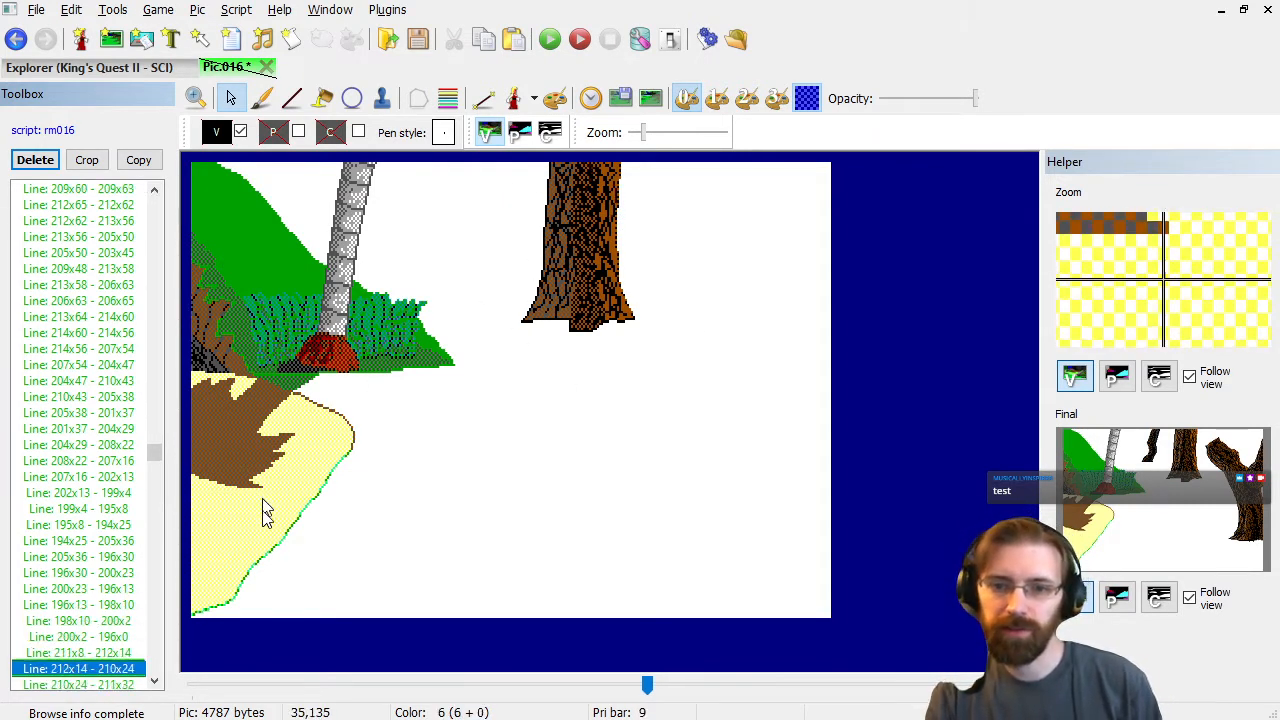
Examine how further black lines deepen the bark near the large trunk's base, up to the line 208x60 - 201x47.
key(Down)
key(Down)
key(Down)
key(Down)
key(Down)
key(Down)
key(Down)
key(Down)
key(Down)
key(Down)
key(Down)
key(Down)
key(Down)
key(Down)
key(Down)
key(Down)
key(Down)
key(Down)
key(Down)
key(Down)
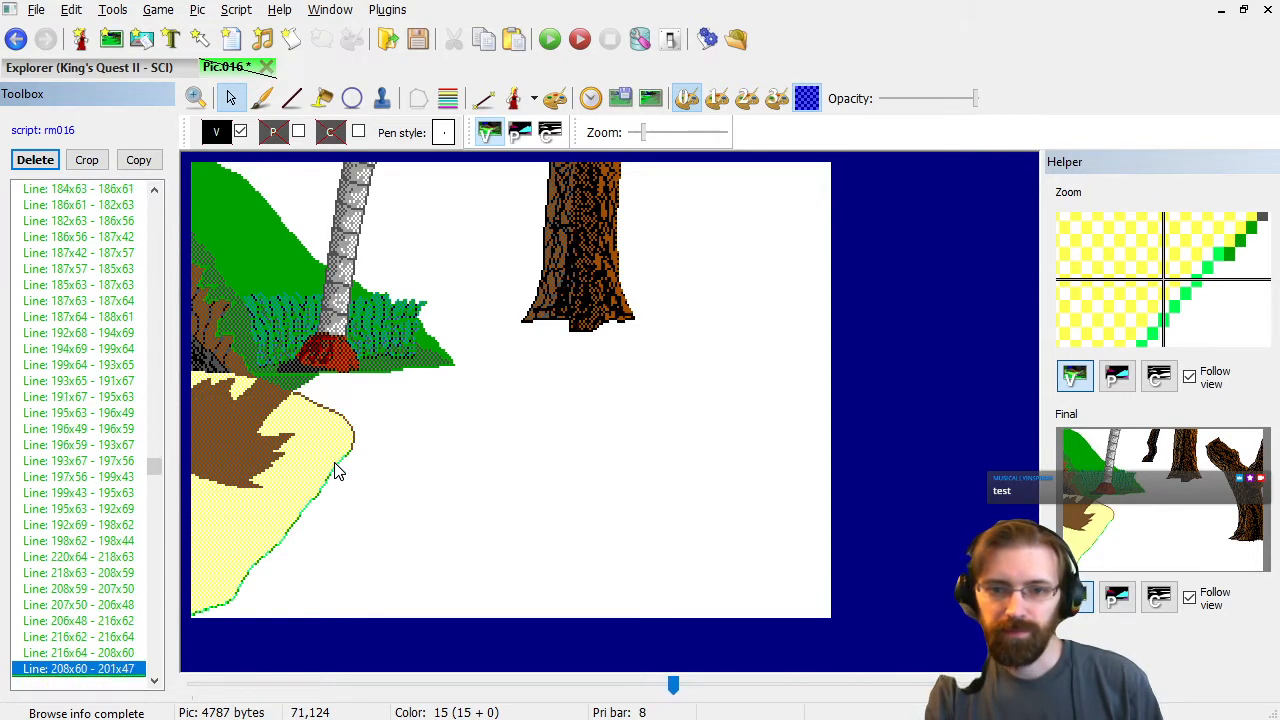
Examine the large trunk's last bark lines and the start of the thin trunk's outline, up to the line 149x25 - 148x19.
key(Down)
key(Down)
key(Down)
key(Down)
key(Down)
key(Down)
key(Down)
key(Down)
key(Down)
key(Down)
key(Down)
key(Down)
key(Down)
key(Down)
key(Down)
key(Down)
key(Down)
key(Down)
key(Down)
key(Down)
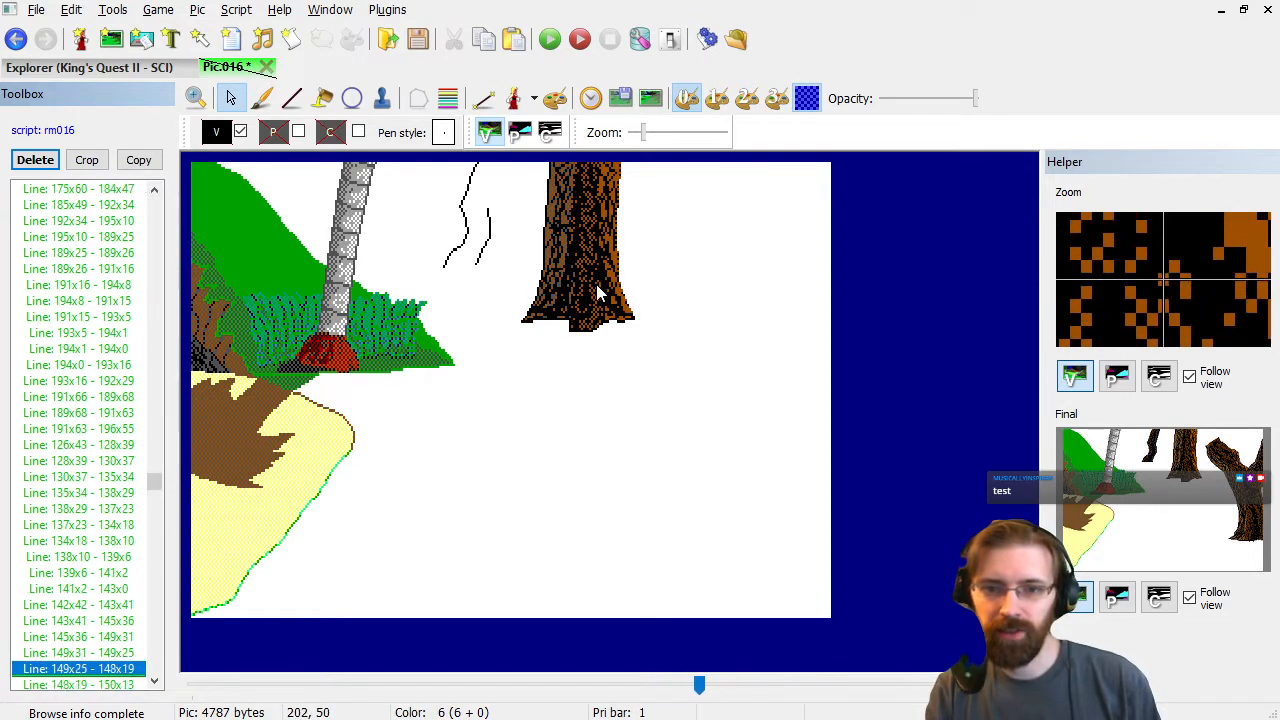
Examine how the thin trunk is closed, filled and given bark lines, up to the line 146x0 - 142x5.
key(Down)
key(Down)
key(Down)
key(Down)
key(Down)
key(Down)
key(Down)
key(Down)
key(Down)
key(Down)
key(Down)
key(Down)
key(Down)
key(Down)
key(Down)
key(Down)
key(Down)
key(Down)
key(Down)
key(Down)
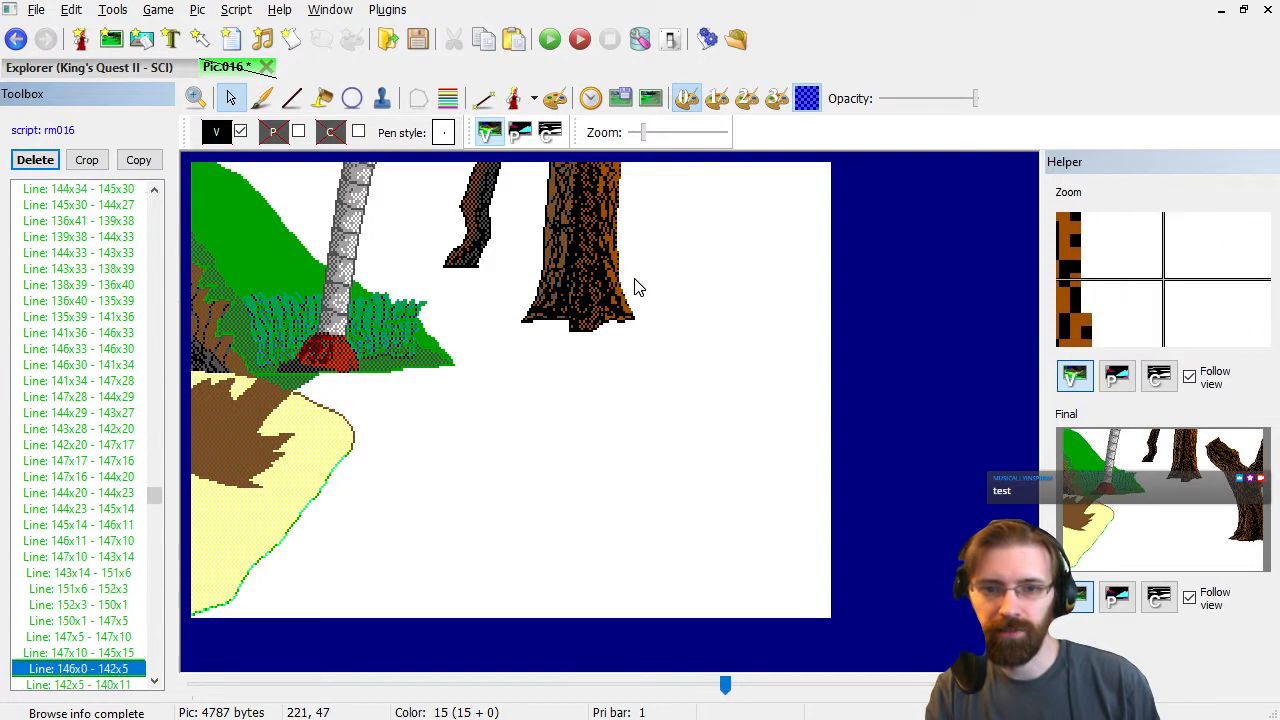
Review the thin trunk's dark bark detail around the line 143x19 - 139x21.
key(Up)
key(Up)
key(Up)
key(Up)
key(Up)
key(Up)
key(Up)
key(Up)
key(Up)
key(Up)
key(Up)
key(Up)
key(Up)
key(Up)
key(Up)
key(Up)
key(Up)
key(Up)
key(Up)
key(Up)
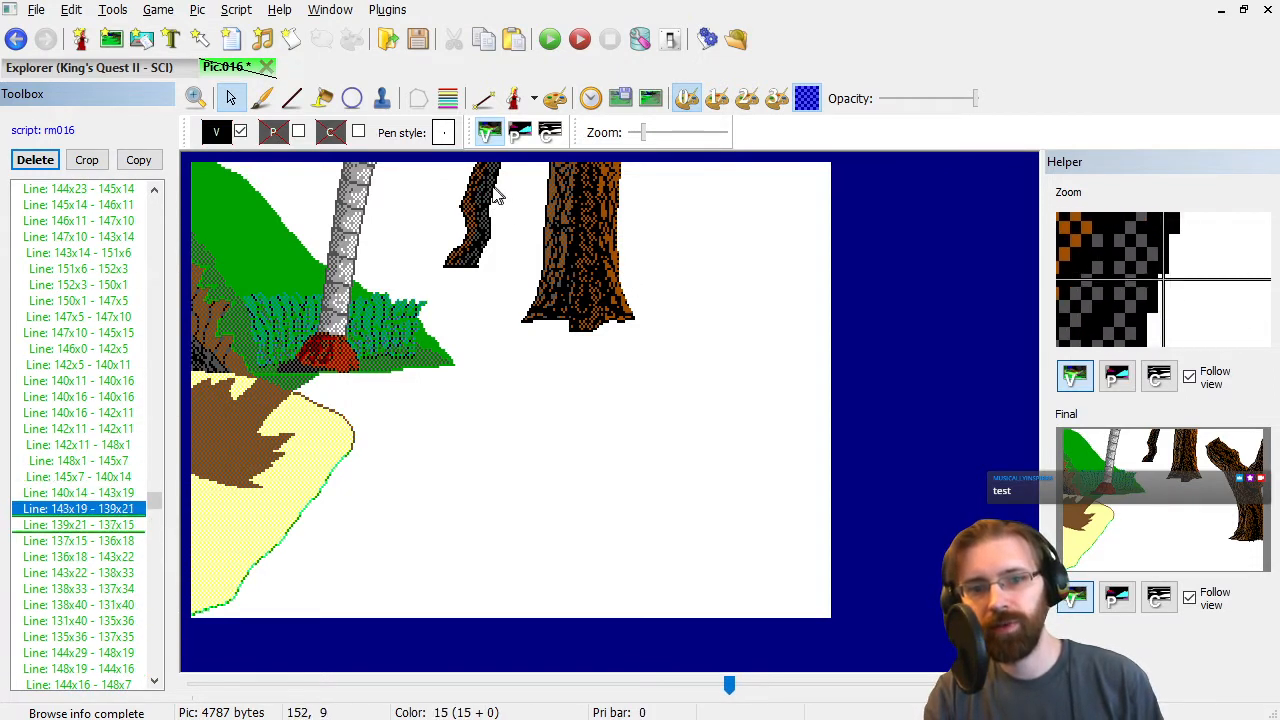
Go back through the thin trunk's bark lines to the line 139x38 - 144x33 to compare it with less dark detail.
key(Up)
key(Up)
key(Up)
key(Up)
key(Up)
key(Up)
key(Up)
key(Up)
key(Up)
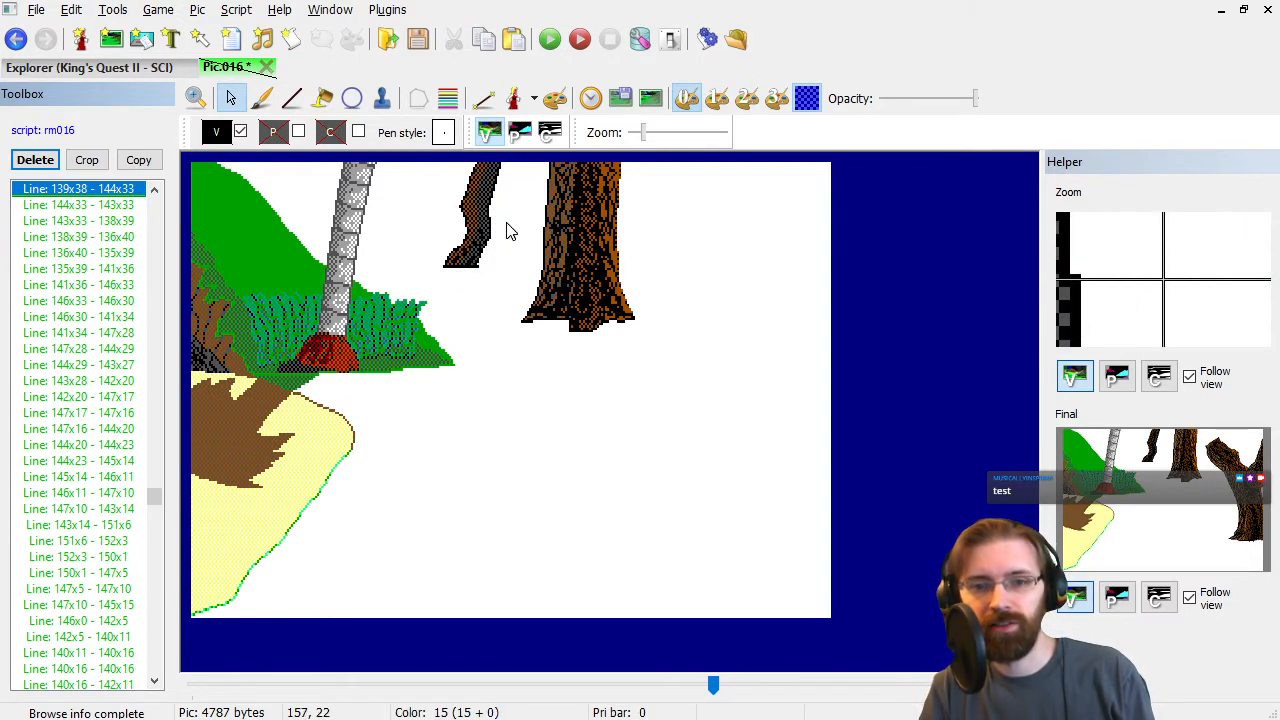
Examine again how black bark lines build up on the thin trunk, up to the line 138x33 - 137x34.
key(Down)
key(Down)
key(Down)
key(Down)
key(Down)
key(Down)
key(Down)
key(Down)
key(Down)
key(Down)
key(Down)
key(Down)
key(Down)
key(Down)
key(Down)
key(Down)
key(Down)
key(Down)
key(Down)
key(Down)
key(Down)
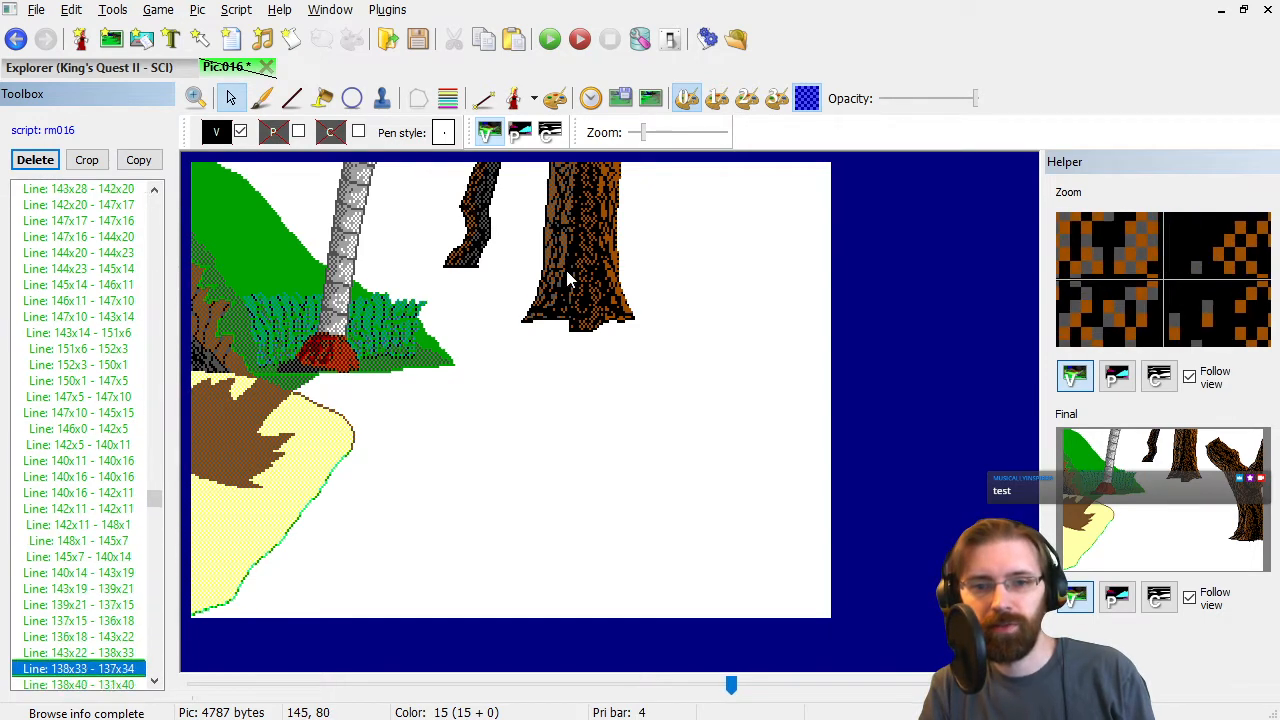
Examine the thin trunk's last bark lines and the start of the forked tree's outline, up to the line 268x77 - 261x64.
key(Down)
key(Down)
key(Down)
key(Down)
key(Down)
key(Down)
key(Down)
key(Down)
key(Down)
key(Down)
key(Down)
key(Down)
key(Down)
key(Down)
key(Down)
key(Down)
key(Down)
key(Down)
key(Down)
key(Down)
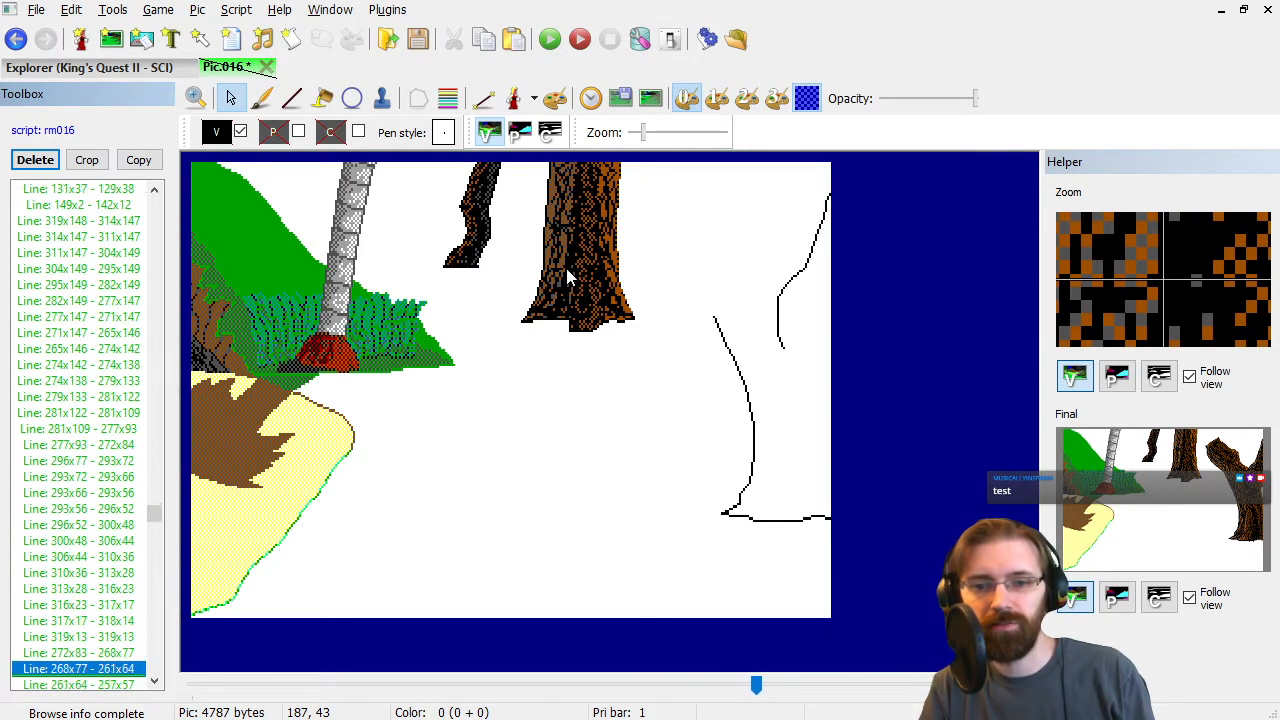
Examine how the forked tree's outline is finished, filled in brown shades and given its first bark lines, up to the line 310x117 - 312x135.
key(Down)
key(Down)
key(Down)
key(Down)
key(Down)
key(Down)
key(Down)
key(Down)
key(Down)
key(Down)
key(Down)
key(Down)
key(Down)
key(Down)
key(Down)
key(Down)
key(Down)
key(Down)
key(Down)
key(Down)
key(Down)
key(Down)
key(Down)
key(Down)
key(Down)
key(Down)
key(Down)
key(Down)
key(Down)
key(Down)
key(Down)
key(Down)
key(Down)
key(Down)
key(Down)
key(Down)
key(Down)
key(Down)
key(Down)
key(Down)
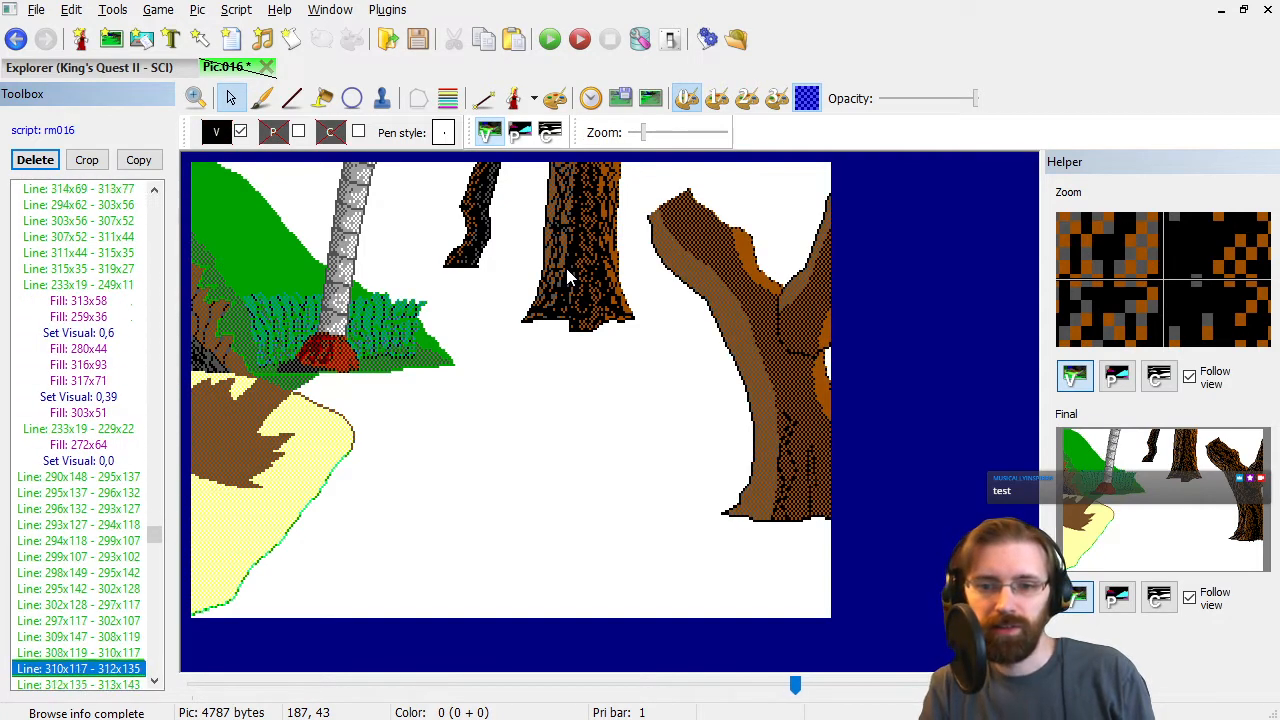
Examine how further black lines build up the bark on the forked tree's lower trunk, up to the line 310x146 - 311x137.
key(Down)
key(Down)
key(Down)
key(Down)
key(Down)
key(Down)
key(Down)
key(Down)
key(Down)
key(Down)
key(Down)
key(Down)
key(Down)
key(Down)
key(Down)
key(Down)
key(Down)
key(Down)
key(Down)
key(Down)
key(Down)
key(Down)
key(Down)
key(Down)
key(Down)
key(Down)
key(Down)
key(Down)
key(Down)
key(Down)
key(Down)
key(Down)
key(Down)
key(Down)
key(Down)
key(Down)
key(Down)
key(Down)
key(Down)
key(Down)
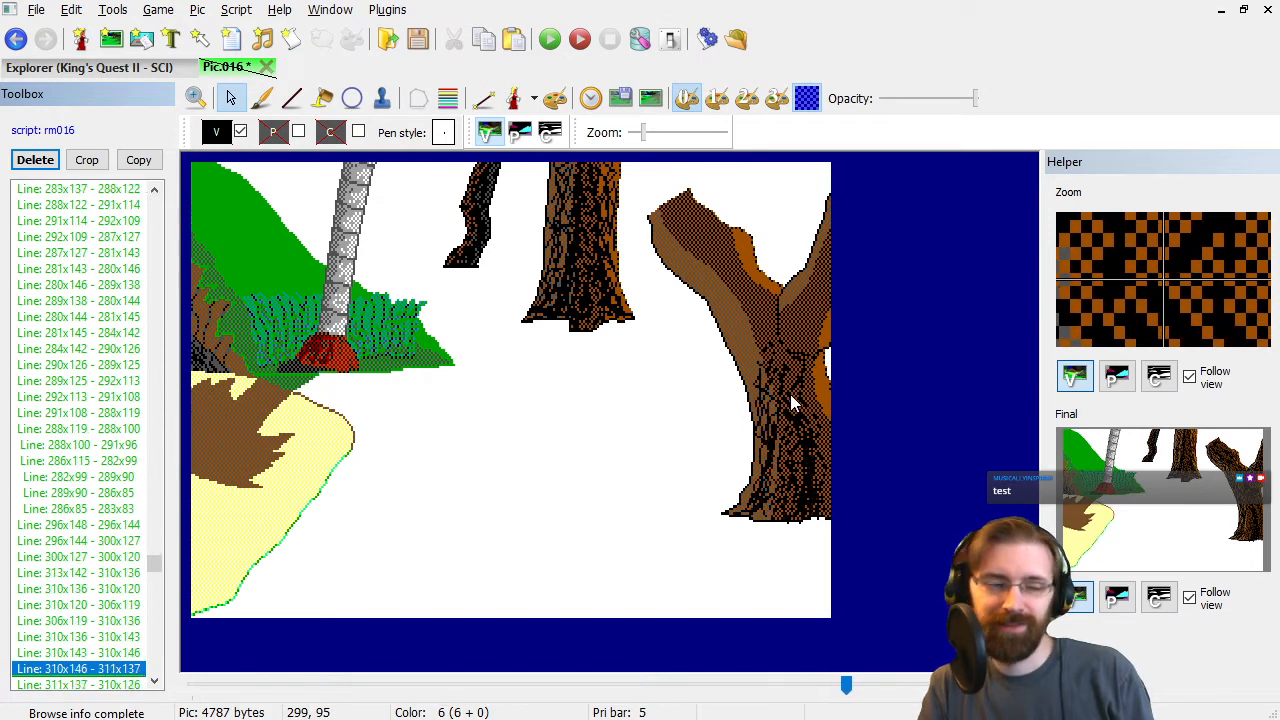
Examine how black bark lines fill the forked tree's trunk and branches, up to the line 272x44 - 265x40.
key(Down)
key(Down)
key(Down)
key(Down)
key(Down)
key(Down)
key(Down)
key(Down)
key(Down)
key(Down)
key(Down)
key(Down)
key(Down)
key(Down)
key(Down)
key(Down)
key(Down)
key(Down)
key(Down)
key(Down)
key(Down)
key(Down)
key(Down)
key(Down)
key(Down)
key(Down)
key(Down)
key(Down)
key(Down)
key(Down)
key(Down)
key(Down)
key(Down)
key(Down)
key(Down)
key(Down)
key(Down)
key(Down)
key(Down)
key(Down)
key(Down)
key(Down)
key(Down)
key(Down)
key(Down)
key(Down)
key(Down)
key(Down)
key(Down)
key(Down)
key(Down)
key(Down)
key(Down)
key(Down)
key(Down)
key(Down)
key(Down)
key(Down)
key(Down)
key(Down)
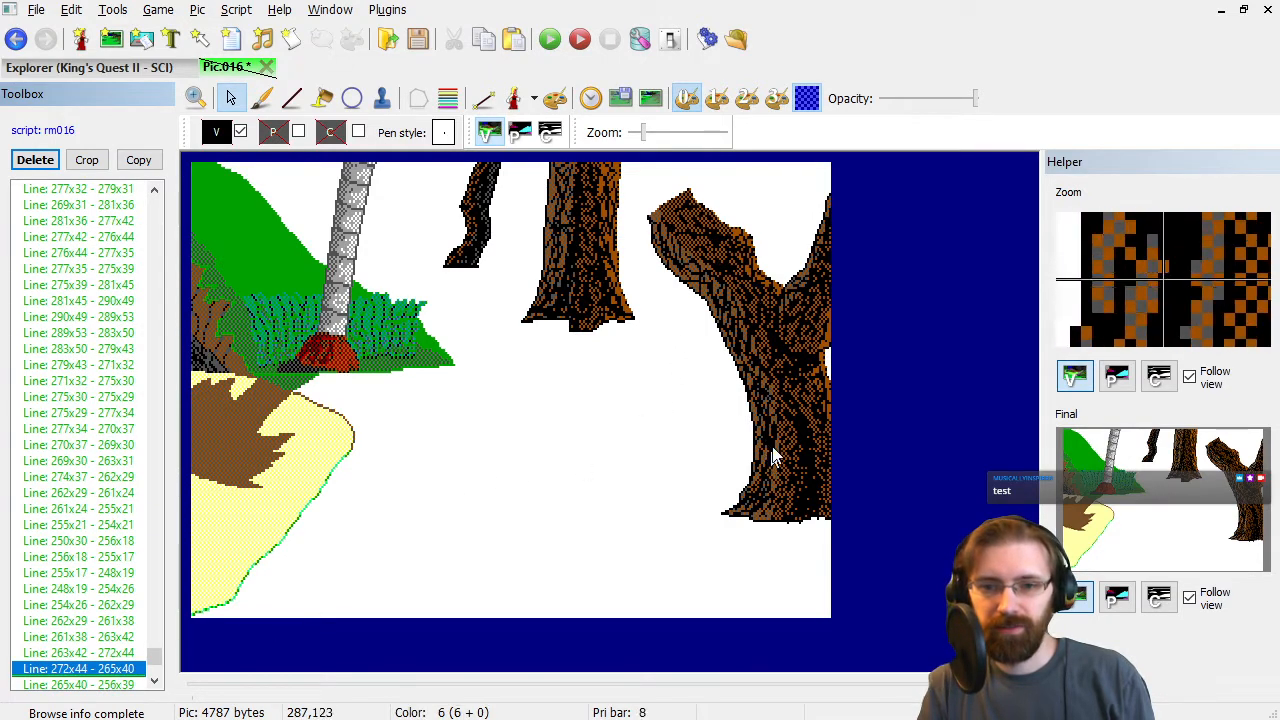
Examine the bark lines on the forked tree's left branch up to the line 272x39 - 257x27, and compare the drawing with the original background.
key(Down)
key(Down)
key(Down)
key(Down)
key(Down)
key(Down)
key(Down)
key(Down)
key(Down)
key(Down)
key(Down)
key(Down)
key(Down)
key(Down)
key(Down)
key(Down)
key(Down)
key(Down)
key(Down)
key(Down)
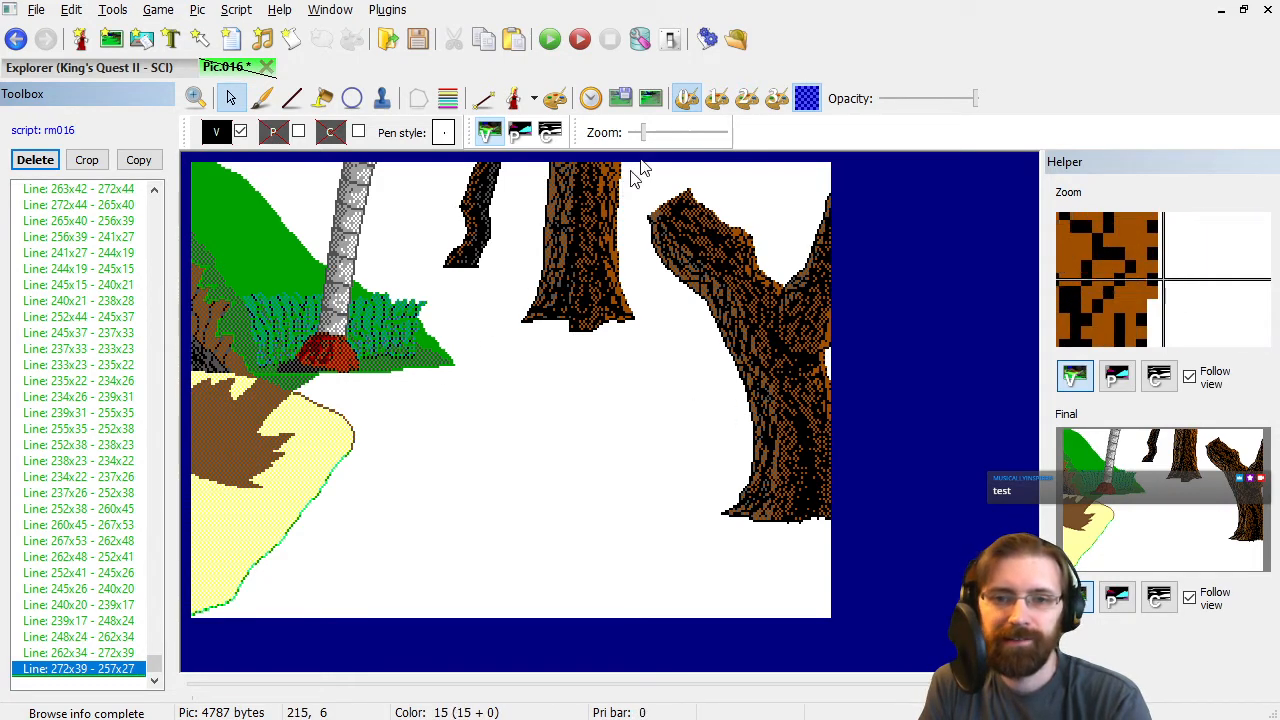
click(660, 97)
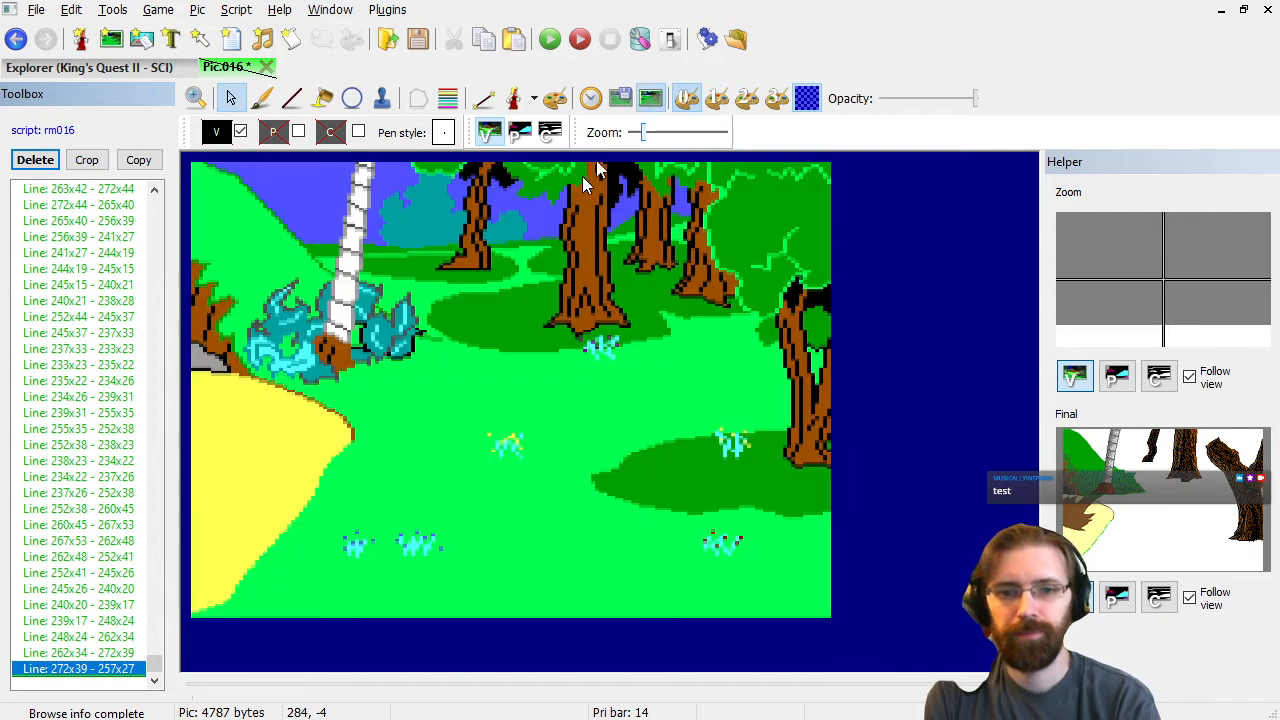
click(651, 99)
Open the Starting Background picture from the game's picture resources.
click(94, 67)
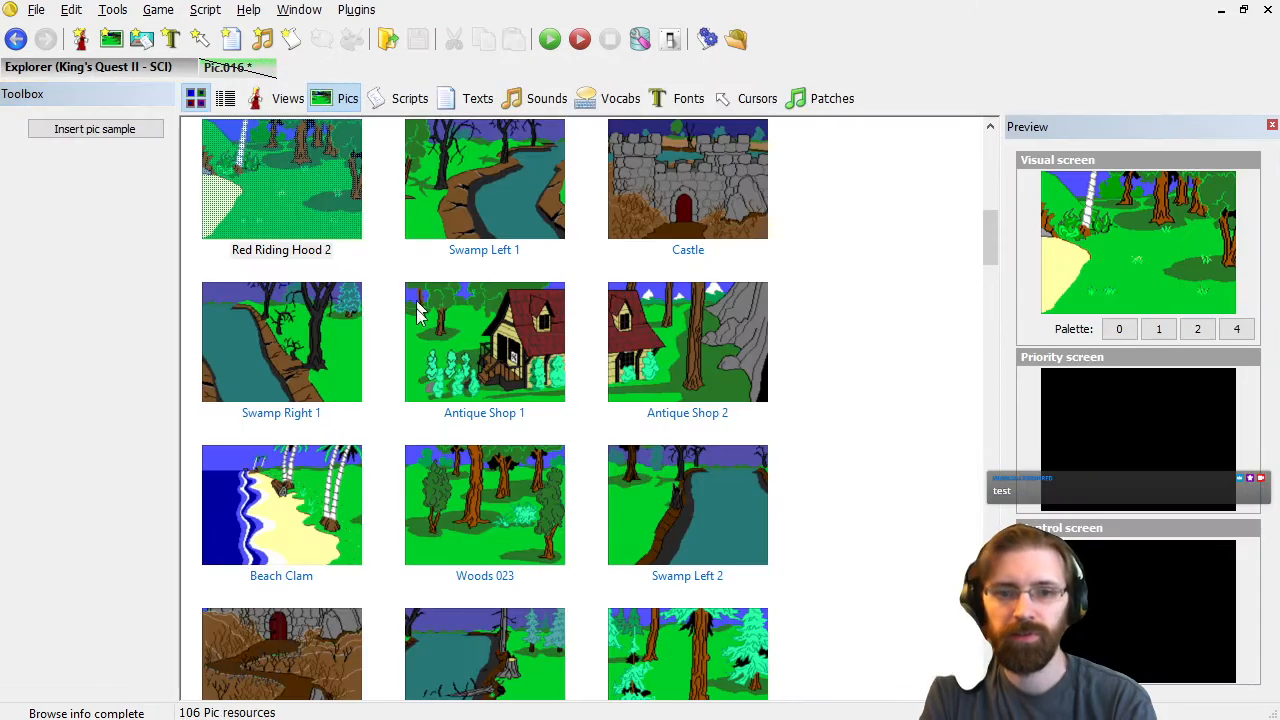
scroll(430, 340, up, 5)
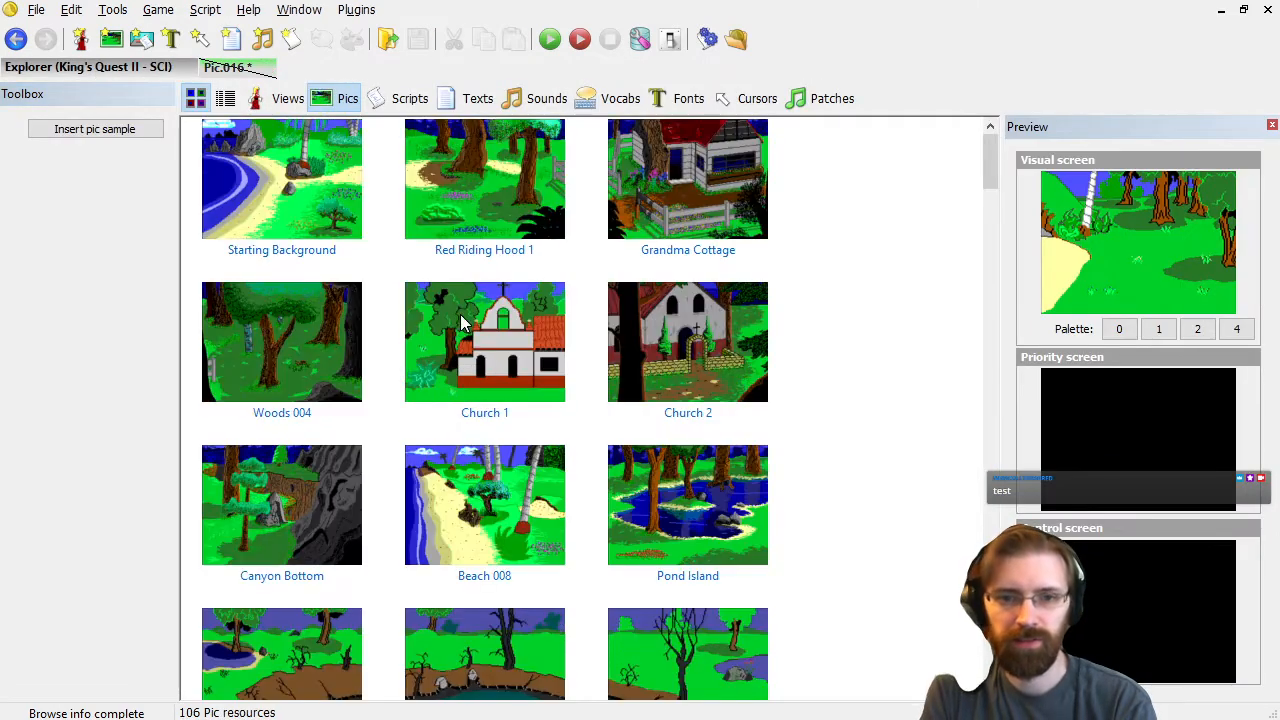
double_click(324, 194)
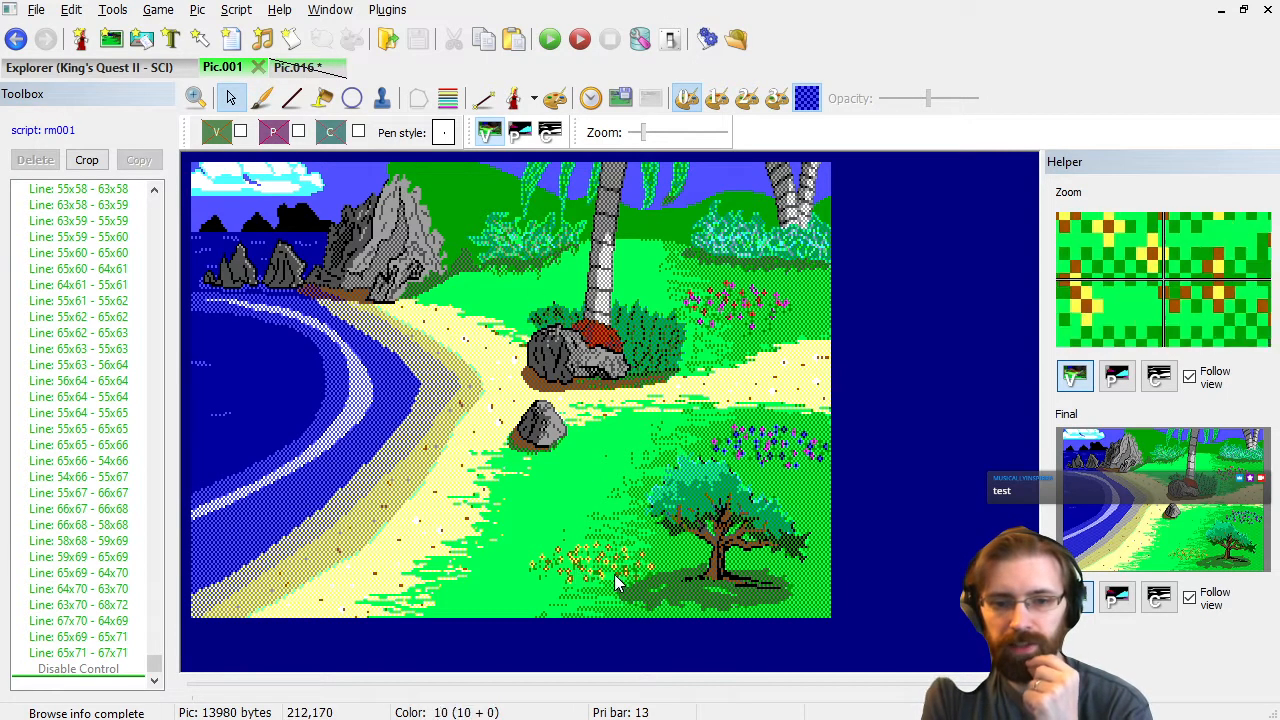
Examine the start of Pic.001's drawing commands, from the grass outline and small boulder to the control line 164x111 - 164x112.
click(88, 366)
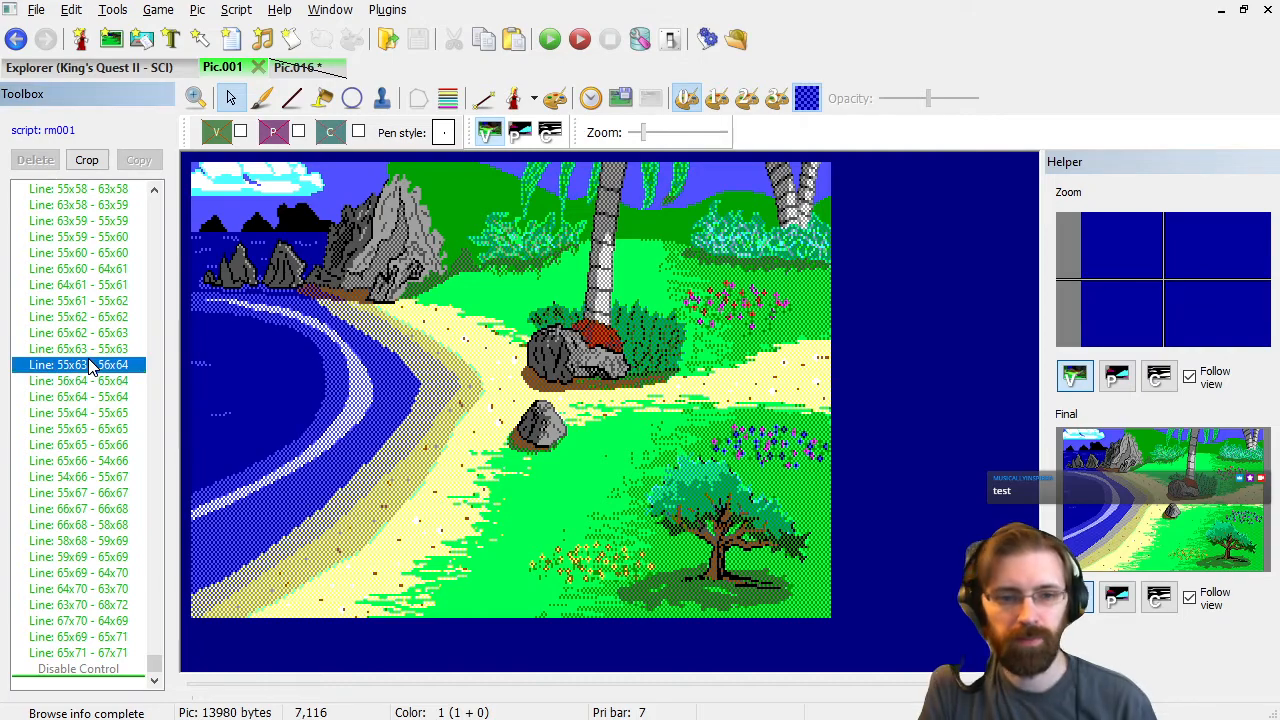
key(Home)
key(Page_Down)
key(Page_Down)
key(Page_Down)
key(Page_Down)
key(Page_Down)
key(Page_Down)
key(Page_Down)
key(Page_Down)
key(Page_Down)
key(Page_Down)
key(Page_Down)
key(Page_Down)
key(Page_Down)
key(Page_Down)
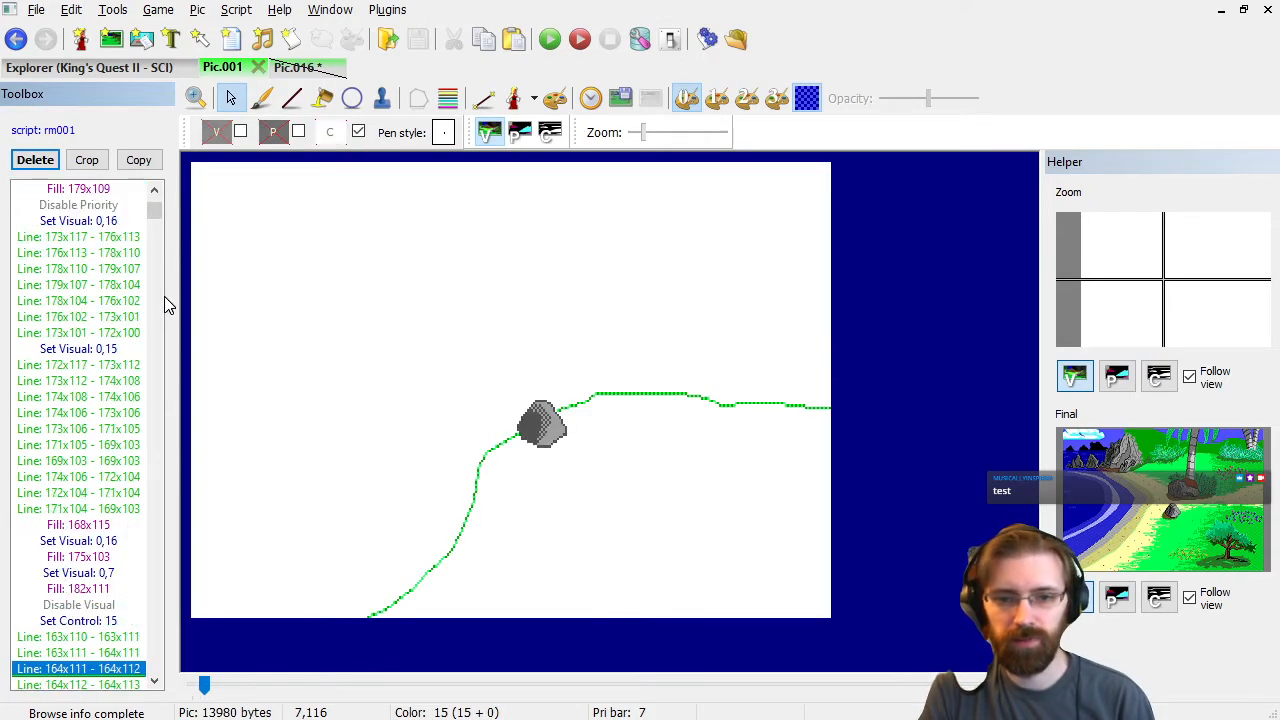
Replay Pic.001 from its start and examine how the shore, water, small tree and palm are built, up to the line 210x61 - 212x57.
key(End)
key(Home)
key(Page_Down)
key(Page_Down)
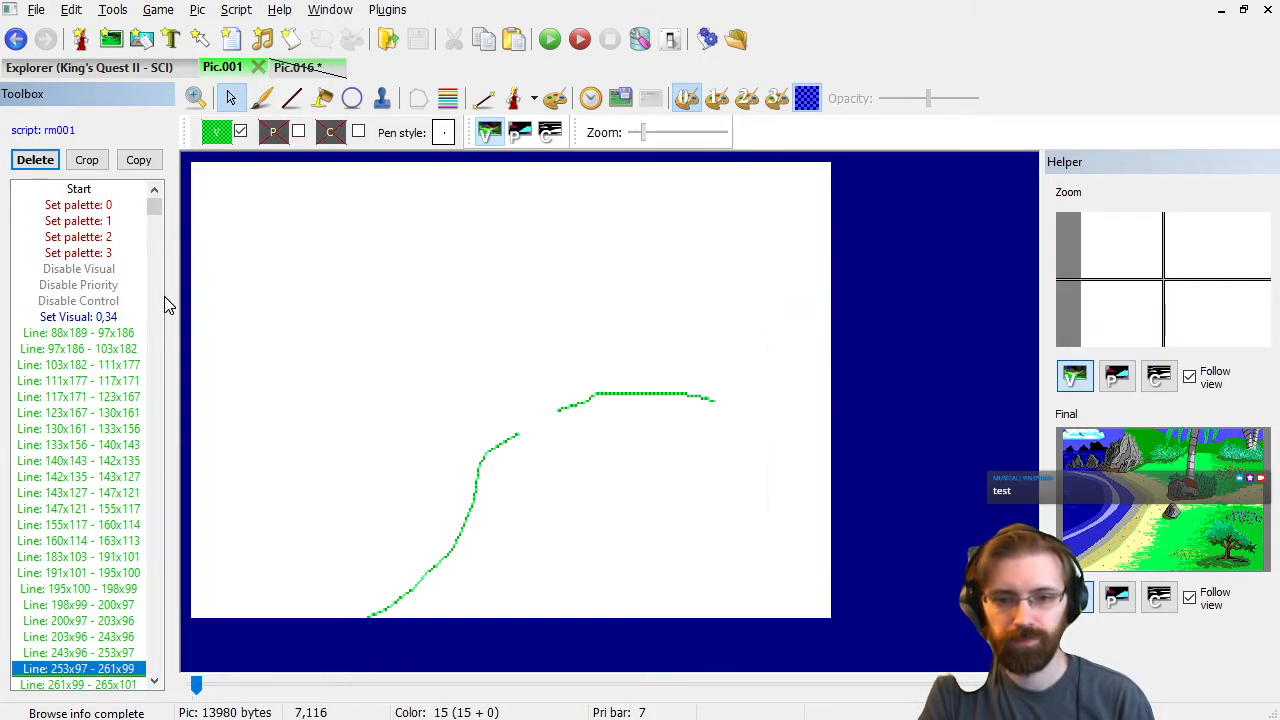
key(Page_Down)
key(Page_Down)
key(Page_Down)
key(Page_Down)
key(Page_Down)
key(Page_Down)
key(Page_Down)
key(Page_Down)
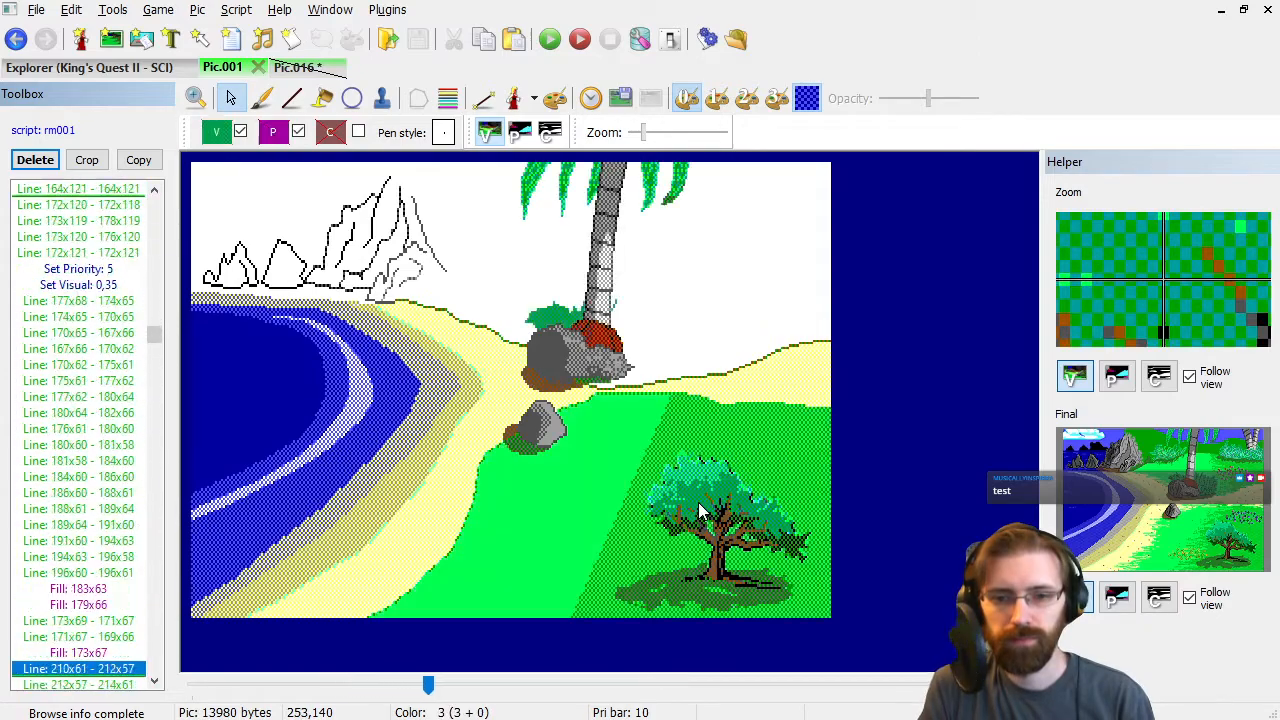
Examine how the rocks, palm surroundings, hills and distant bushes are drawn and shaded, up to the line 252x26 - 250x27.
key(Page_Down)
key(Page_Down)
key(Page_Down)
key(Page_Down)
key(Page_Down)
key(Page_Down)
key(Page_Down)
key(Page_Down)
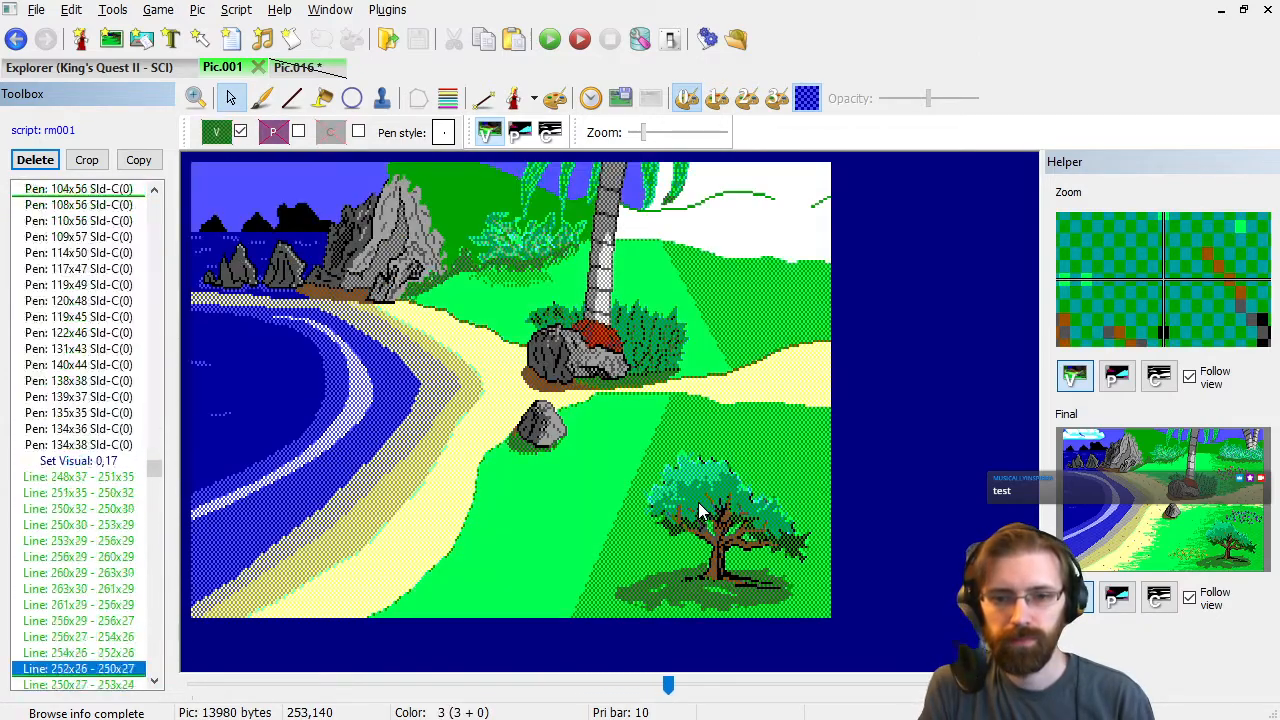
Examine how the clouds, distant palms, sand specks and grass edges are added, up to the pen stroke 206x175.
key(Page_Down)
key(Page_Down)
key(Page_Down)
key(Page_Down)
key(Page_Down)
key(Page_Down)
key(Page_Down)
key(Page_Down)
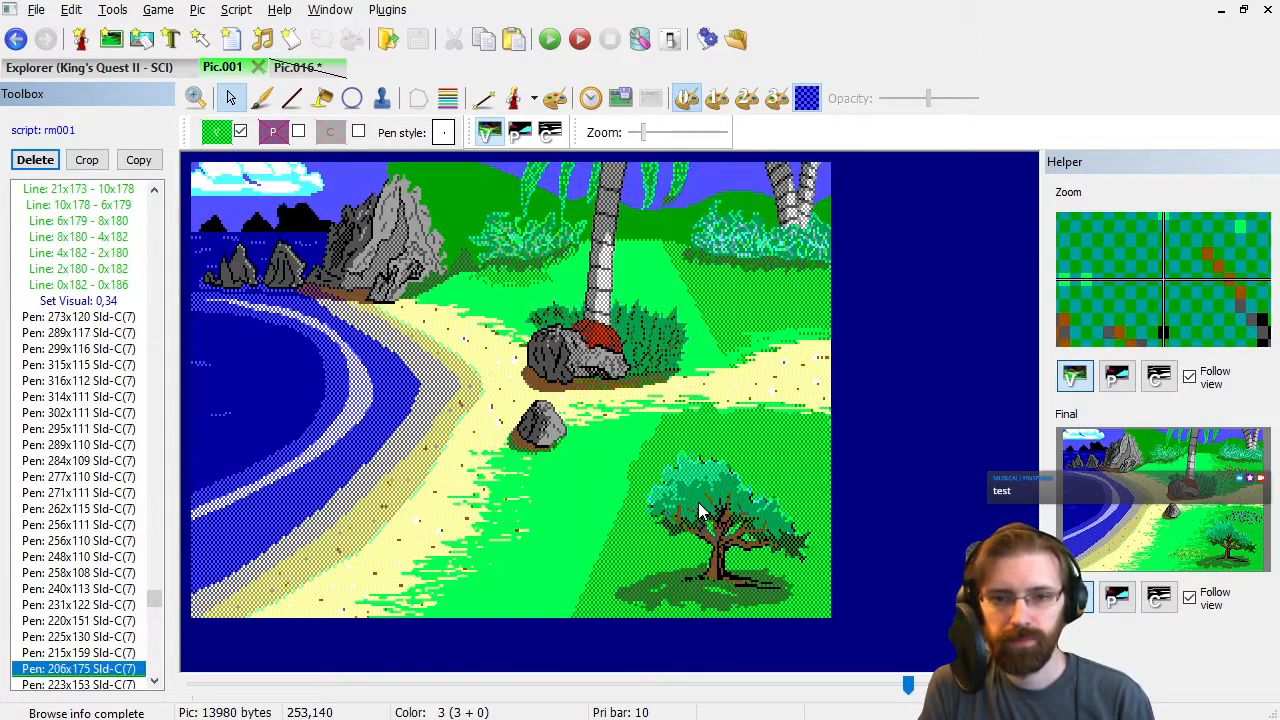
Examine how pen strokes blend the green shades of the grass, up to the pen stroke 147x48.
key(Page_Down)
key(Page_Down)
key(Page_Down)
key(Page_Down)
key(Page_Down)
key(Page_Down)
key(Page_Down)
key(Page_Down)
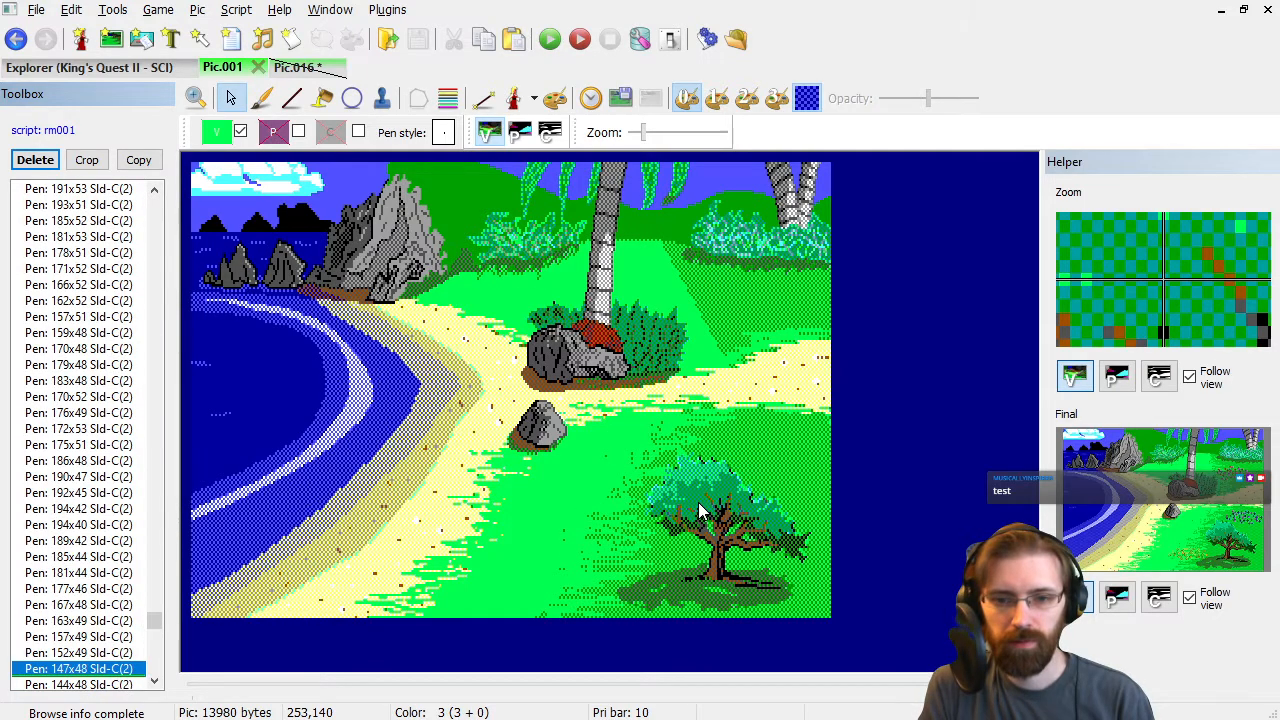
Examine how the upper-right grass shading is blended and the yellow flowers are started, up to the pen stroke 189x174.
key(Page_Down)
key(Page_Down)
key(Page_Down)
key(Page_Down)
key(Page_Down)
key(Page_Down)
key(Page_Down)
key(Page_Down)
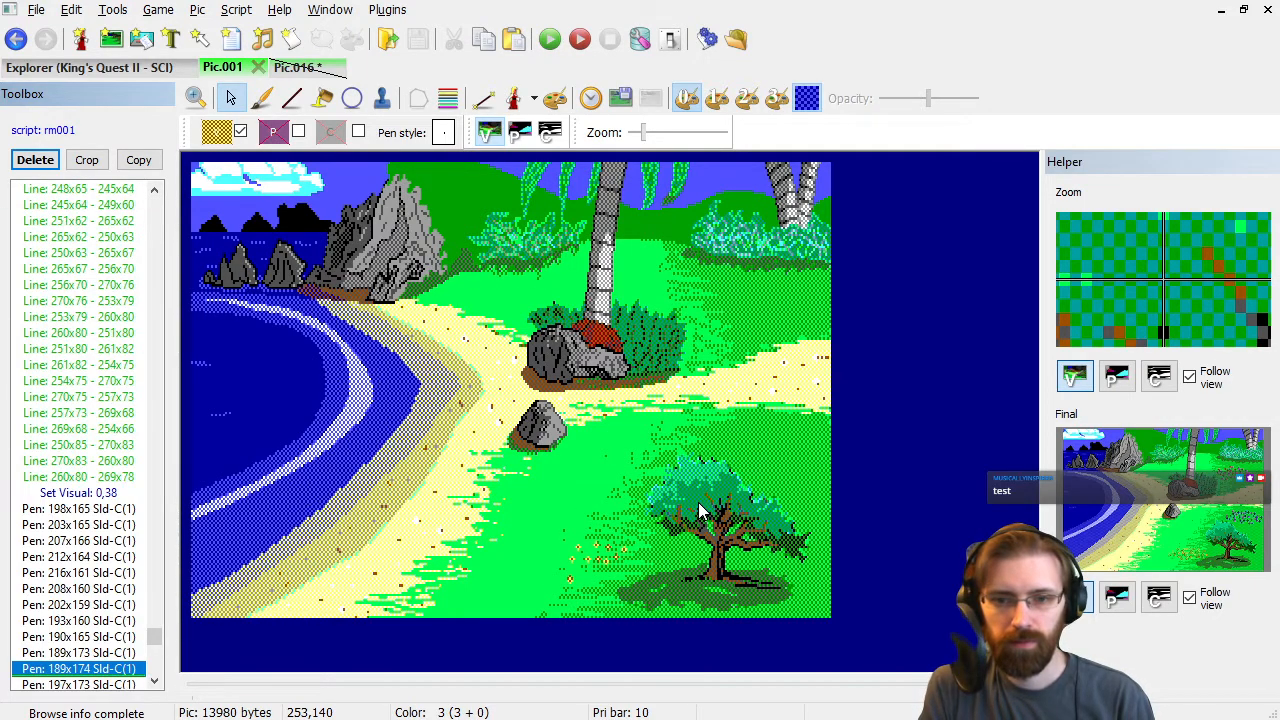
key(Page_Down)
key(Page_Down)
key(Page_Down)
key(Page_Down)
key(Page_Down)
key(Page_Down)
key(Page_Down)
key(Page_Down)
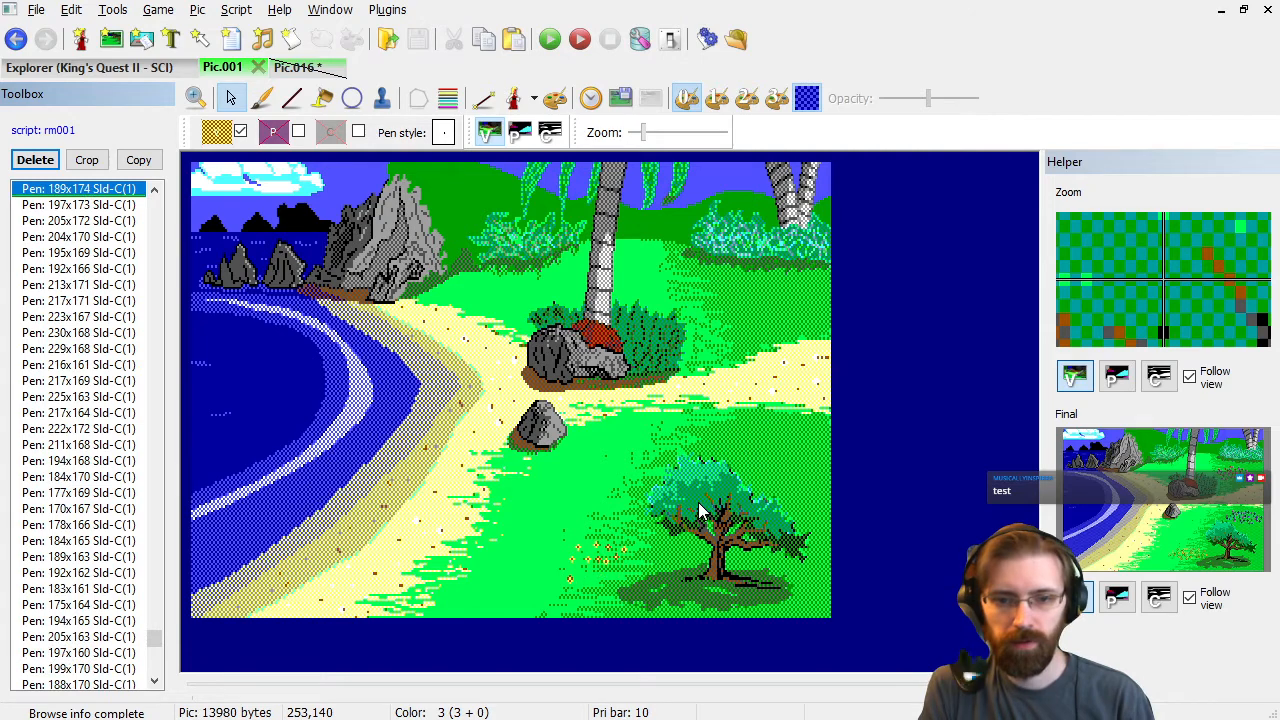
Examine how the first specks of the flower patch beside the small tree are placed, around the pen stroke 202x159.
key(Down)
key(Down)
key(Down)
key(Down)
key(Down)
key(Down)
key(Down)
key(Down)
key(Down)
key(Down)
key(Down)
key(Down)
key(Down)
key(Down)
key(Down)
key(Down)
key(Down)
key(Down)
key(Down)
key(Down)
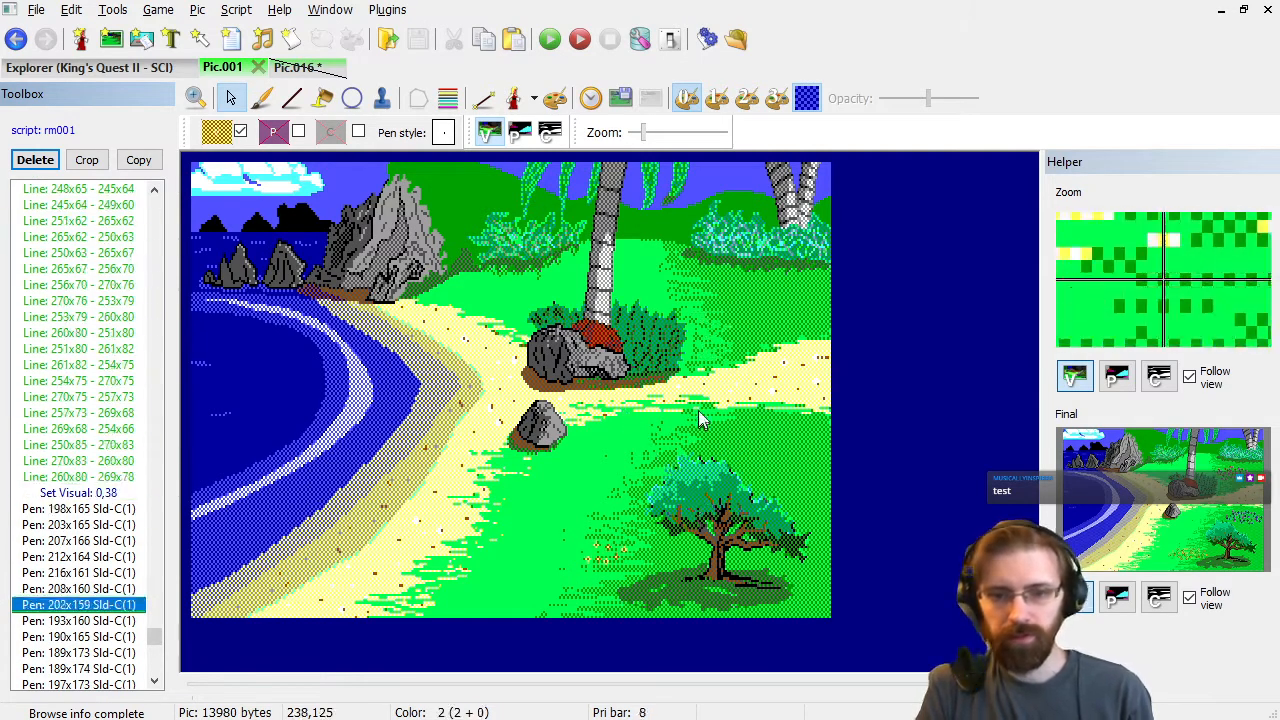
Examine how the yellow flower patch is filled in and the blue flowers above the small tree are started, up to the pen stroke 283x122.
key(Down)
key(Down)
key(Down)
key(Down)
key(Down)
key(Down)
key(Down)
key(Down)
key(Down)
key(Down)
key(Down)
key(Down)
key(Down)
key(Down)
key(Down)
key(Down)
key(Down)
key(Down)
key(Down)
key(Down)
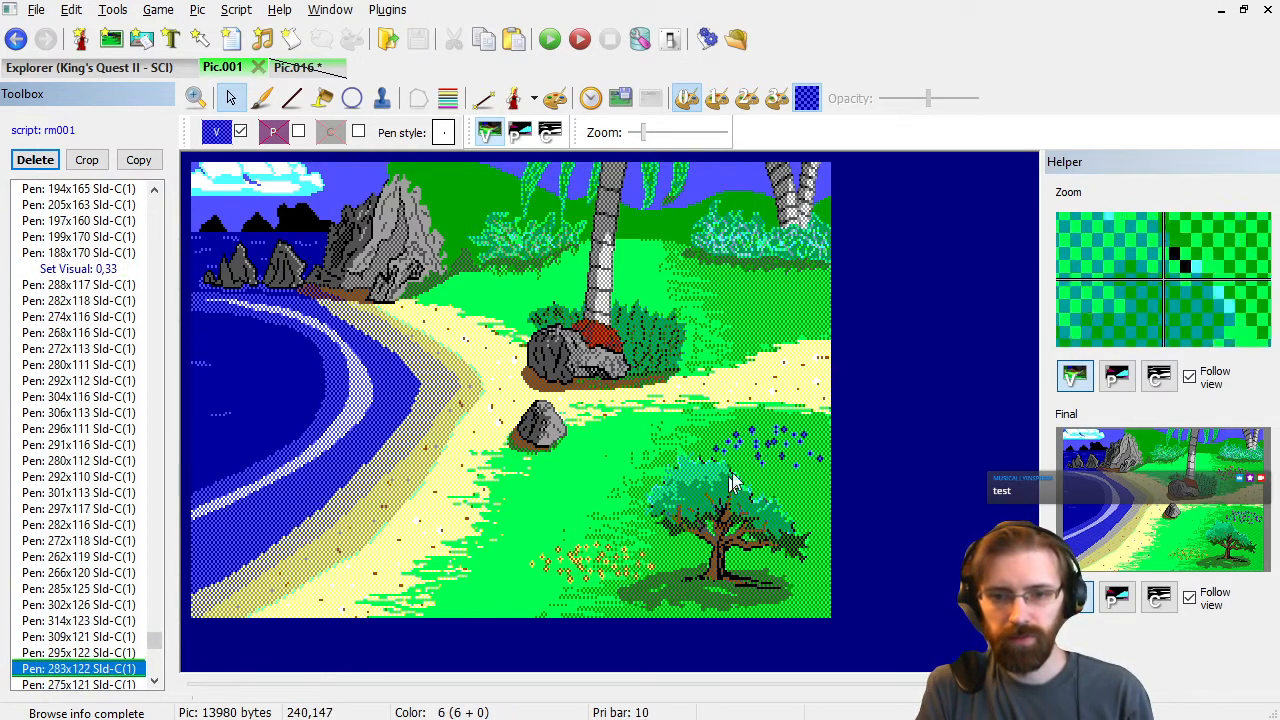
Examine how the purple and red flowers and the patterned green strokes over the yellow flowers are drawn, up to the pattern stroke 218x164.
key(Down)
key(Down)
key(Down)
key(Down)
key(Down)
key(Down)
key(Down)
key(Down)
key(Down)
key(Down)
key(Down)
key(Down)
key(Down)
key(Down)
key(Down)
key(Down)
key(Down)
key(Down)
key(Down)
key(Down)
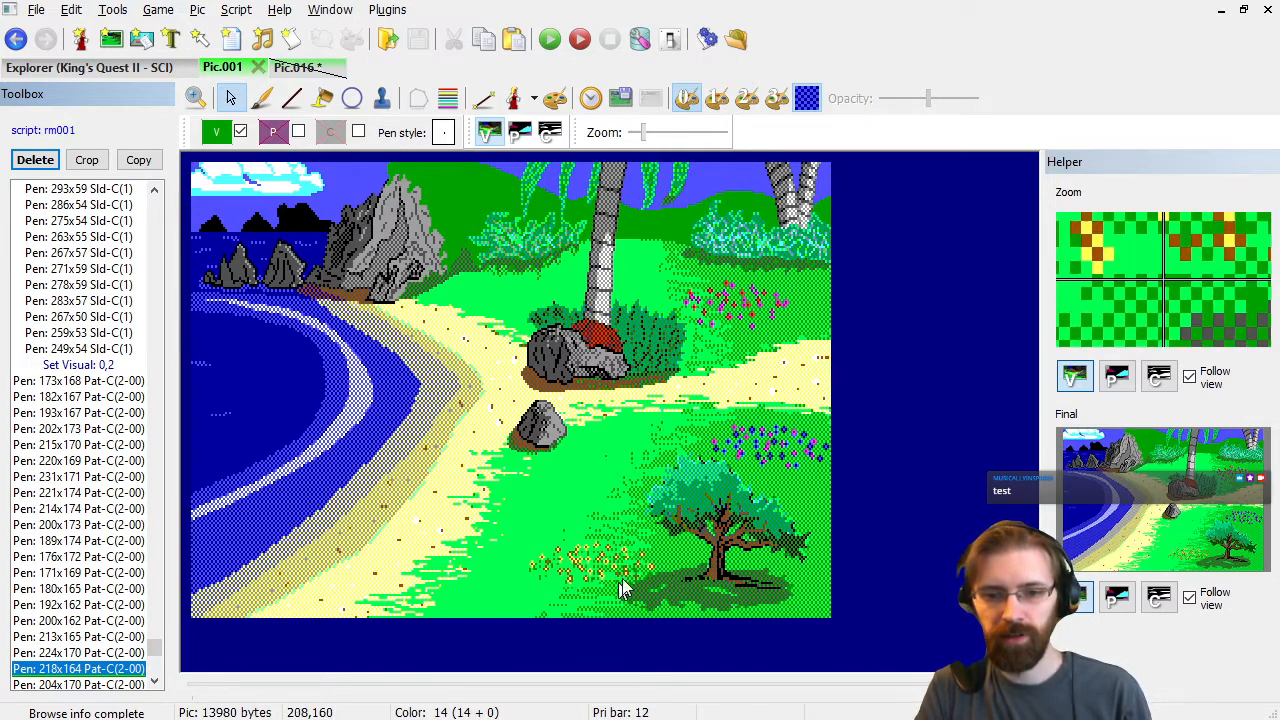
Examine how patterned green strokes blend the blue and purple flowers into the grass, up to the pattern stroke 309x117.
key(Down)
key(Down)
key(Down)
key(Down)
key(Down)
key(Down)
key(Down)
key(Down)
key(Down)
key(Down)
key(Down)
key(Down)
key(Down)
key(Down)
key(Down)
key(Down)
key(Down)
key(Down)
key(Down)
key(Down)
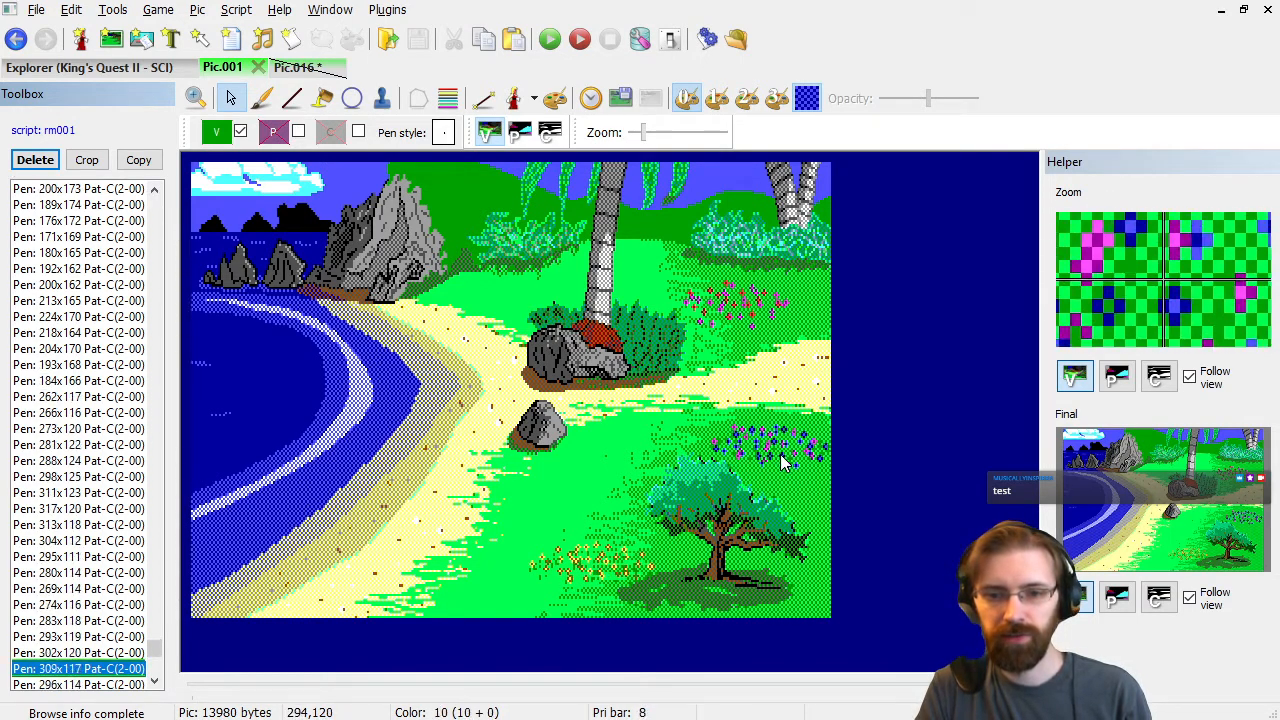
Examine the patterned strokes over the red flowers and the first control lines, up to the line 36x56 - 30x56.
key(Down)
key(Down)
key(Down)
key(Down)
key(Down)
key(Down)
key(Down)
key(Down)
key(Down)
key(Down)
key(Down)
key(Down)
key(Down)
key(Down)
key(Down)
key(Down)
key(Down)
key(Down)
key(Down)
key(Down)
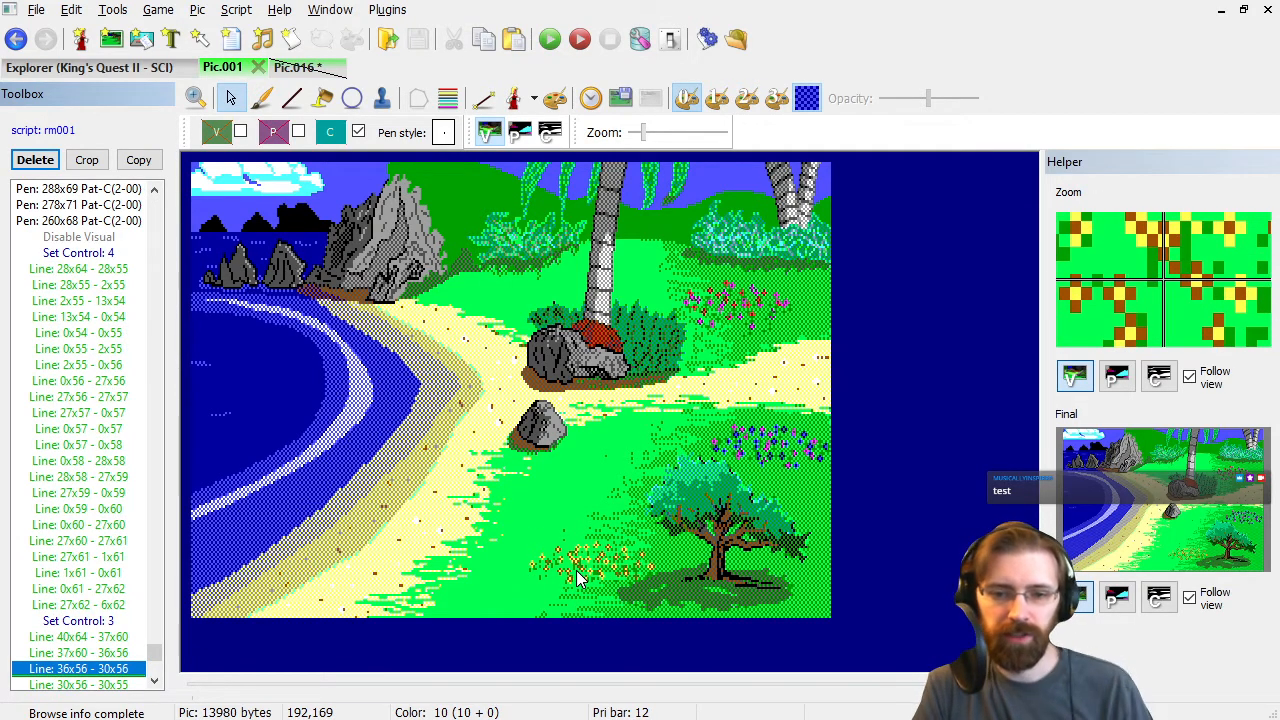
Review the remaining control lines of Pic.001 through to its final Disable Control command.
click(124, 524)
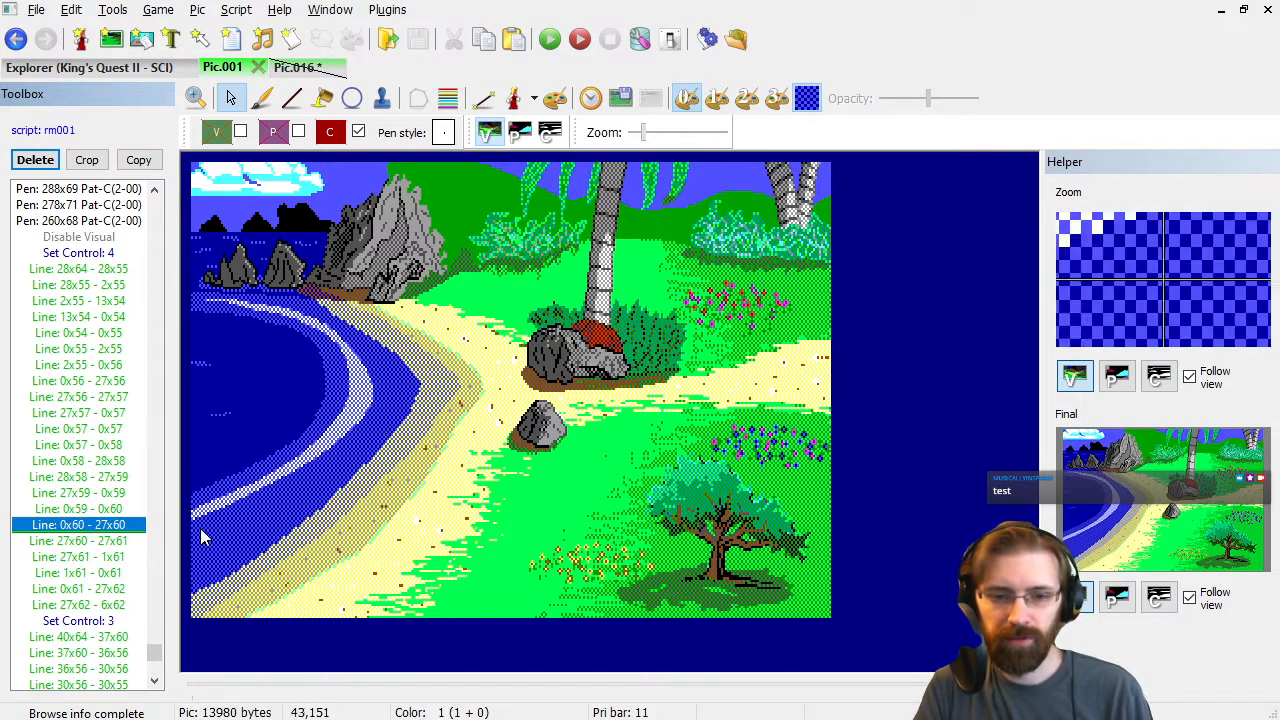
click(100, 573)
key(End)
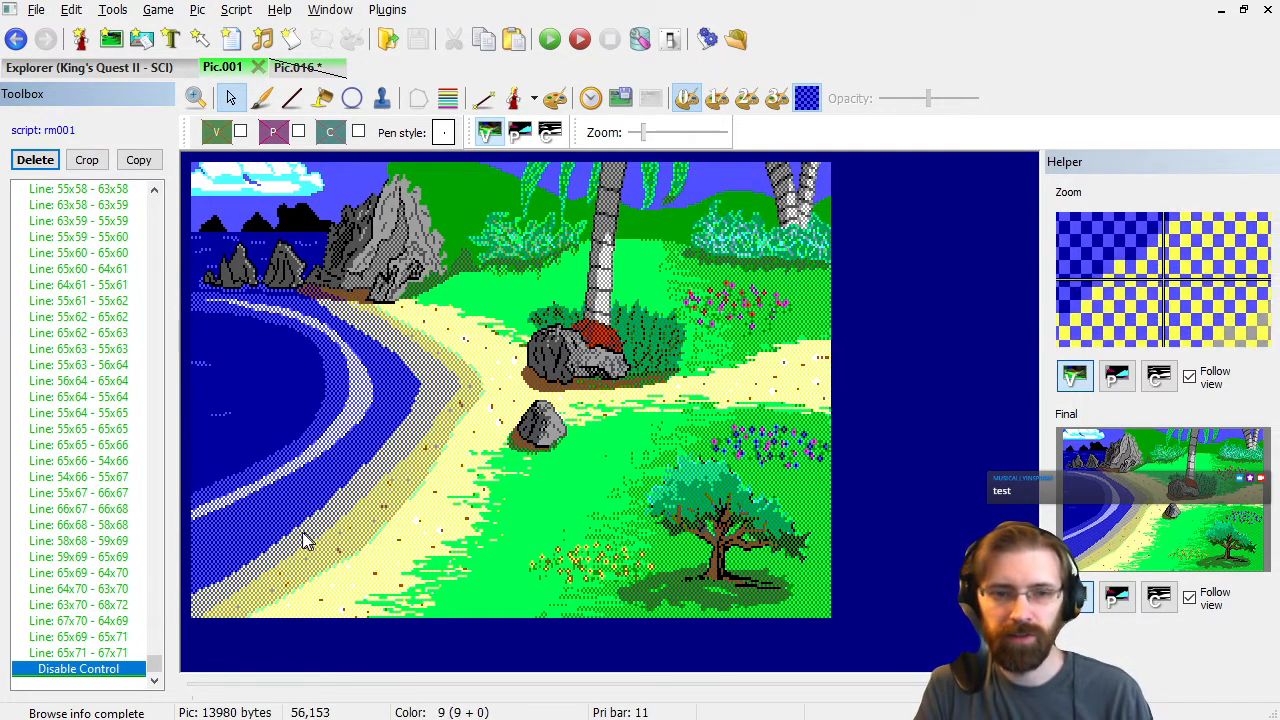
Compare the unfinished Pic.016 drawing with its original trace image by repeatedly hiding and showing the trace.
click(295, 67)
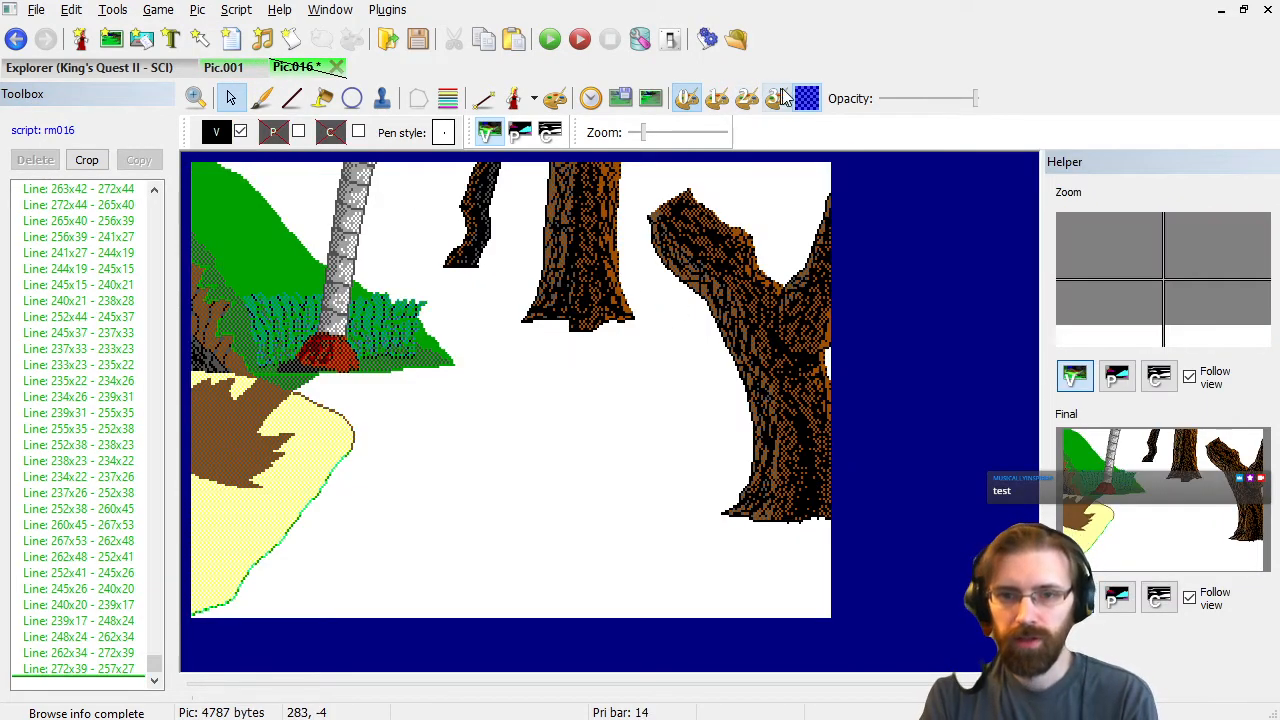
click(655, 99)
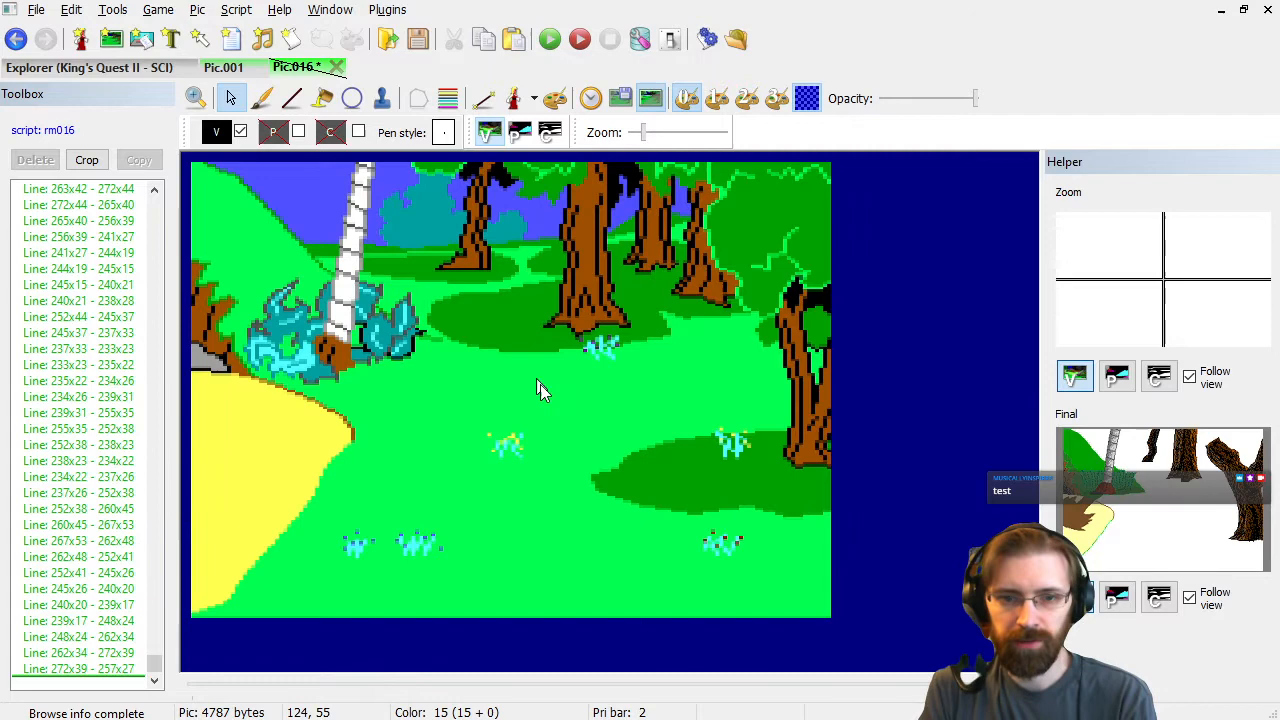
click(647, 104)
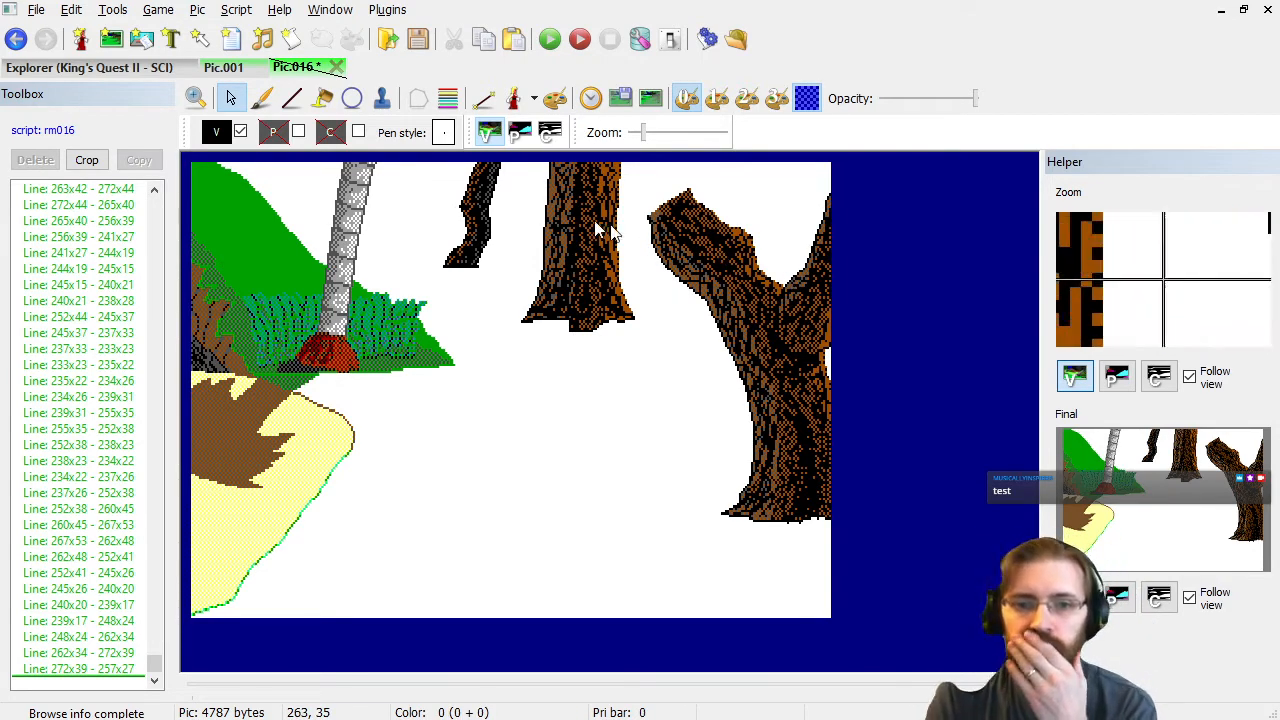
click(652, 98)
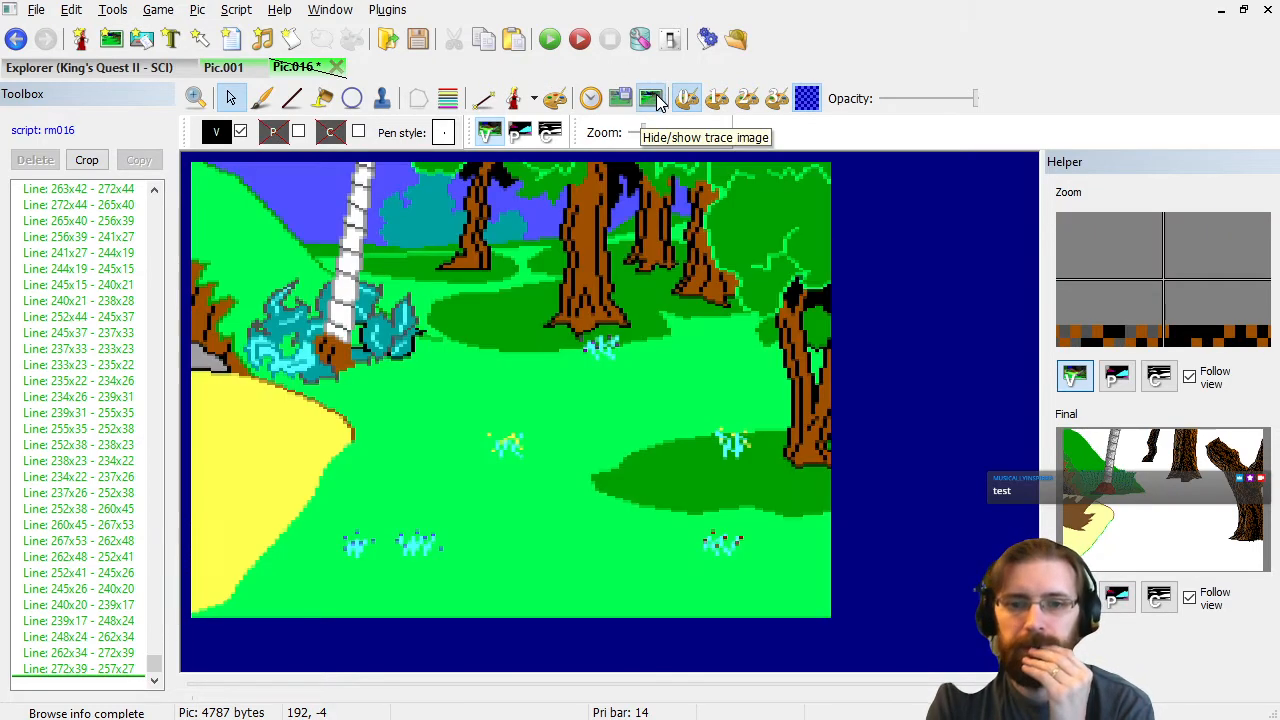
click(656, 98)
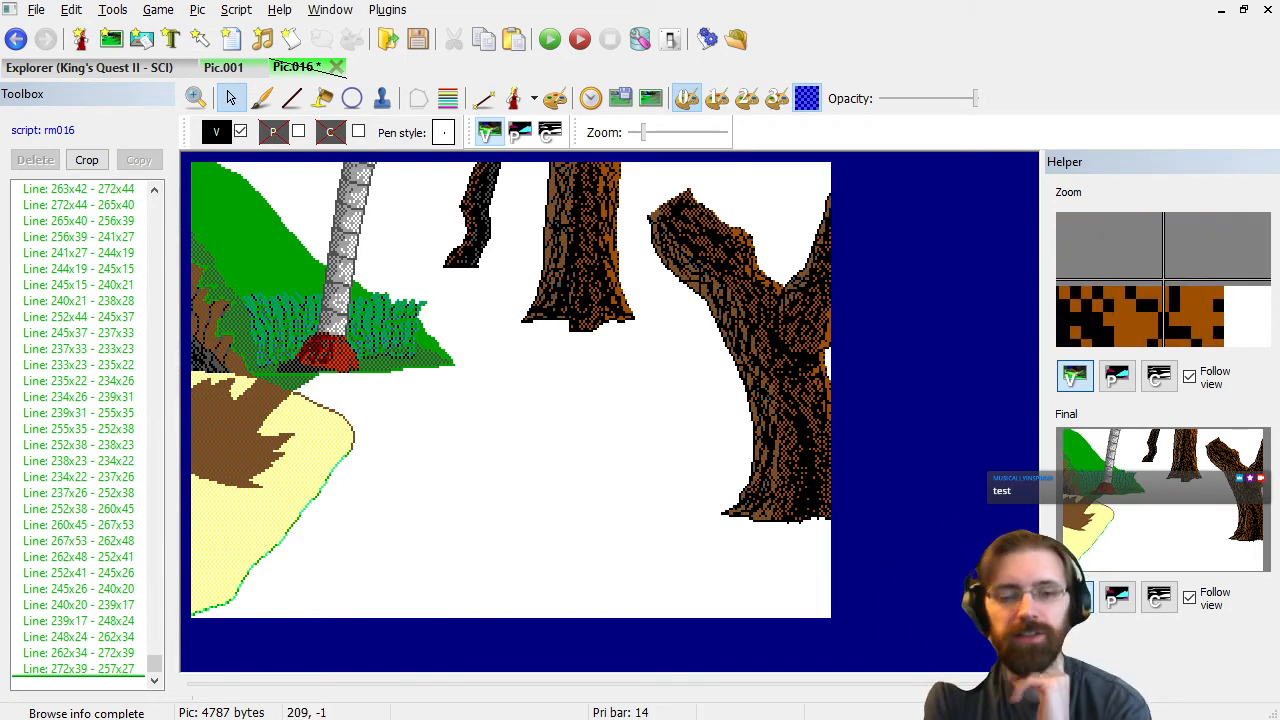
click(650, 98)
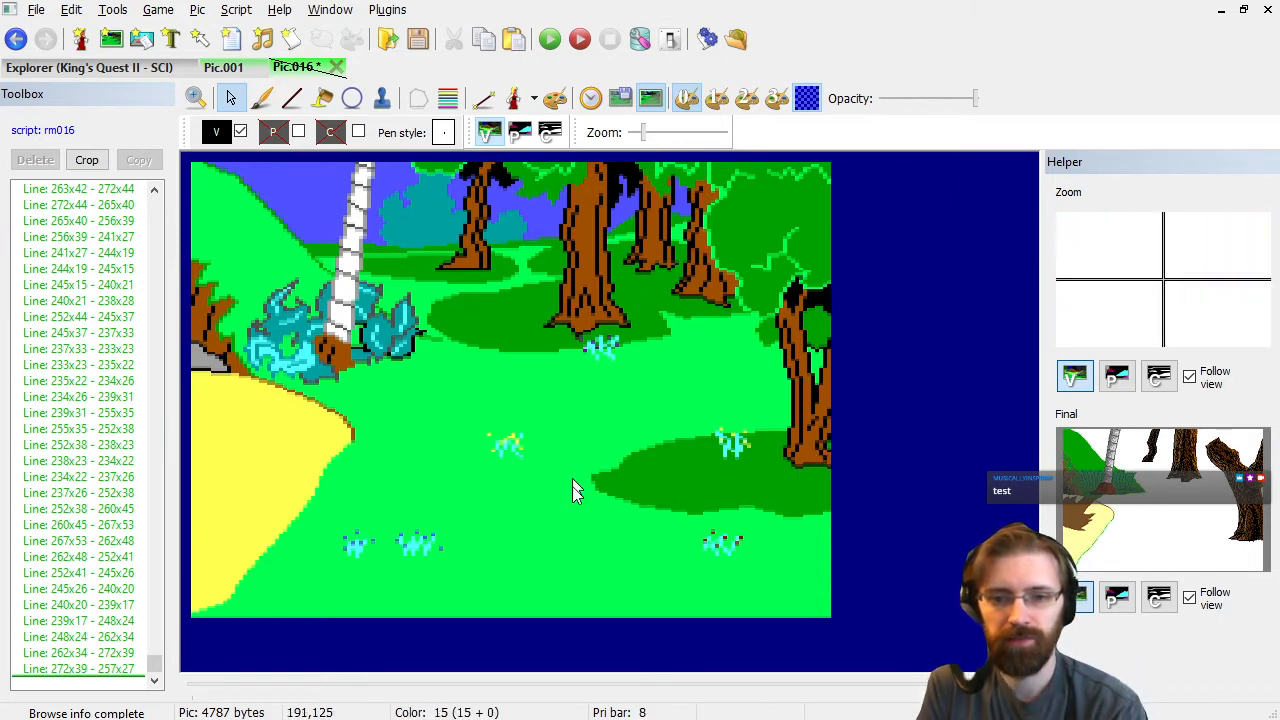
click(652, 97)
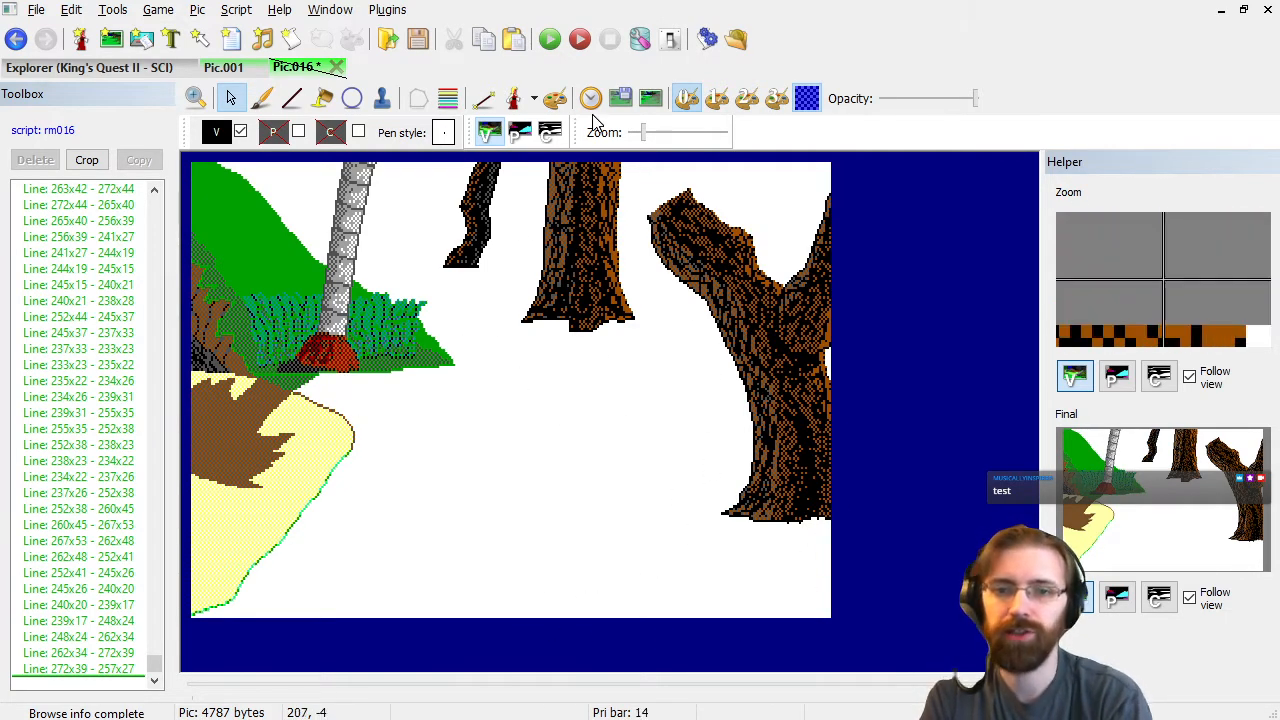
click(658, 104)
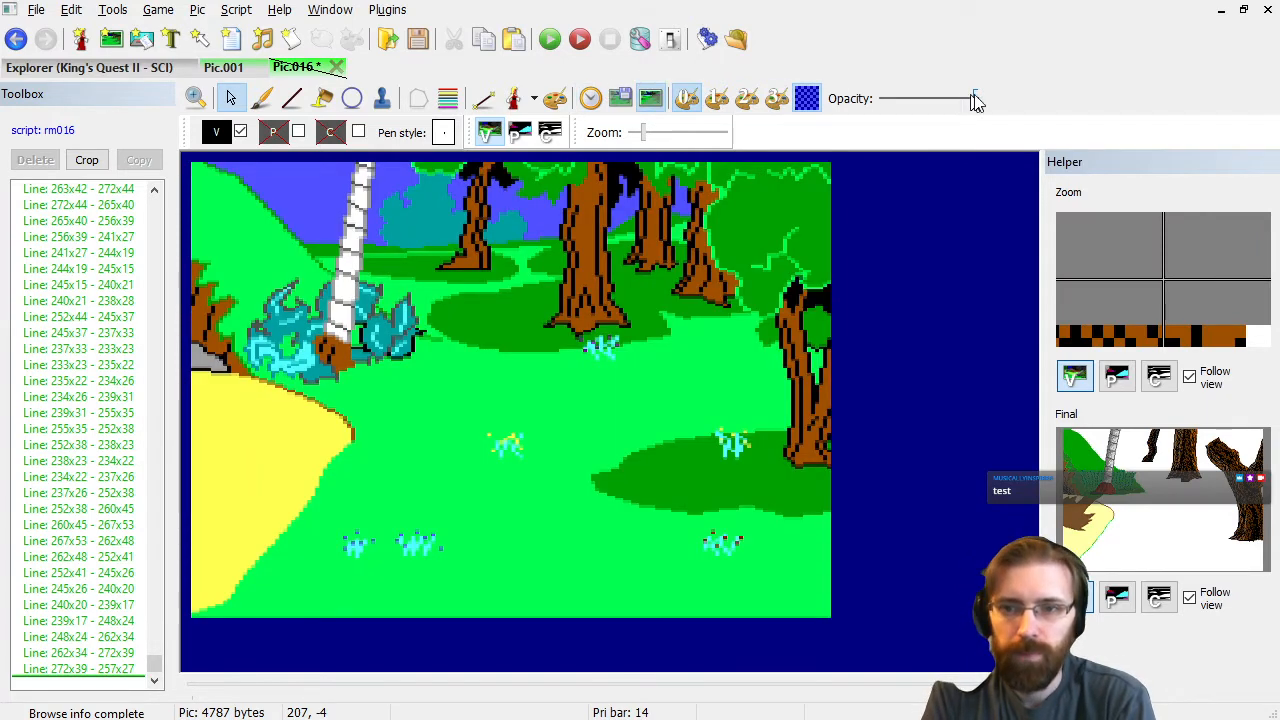
click(658, 104)
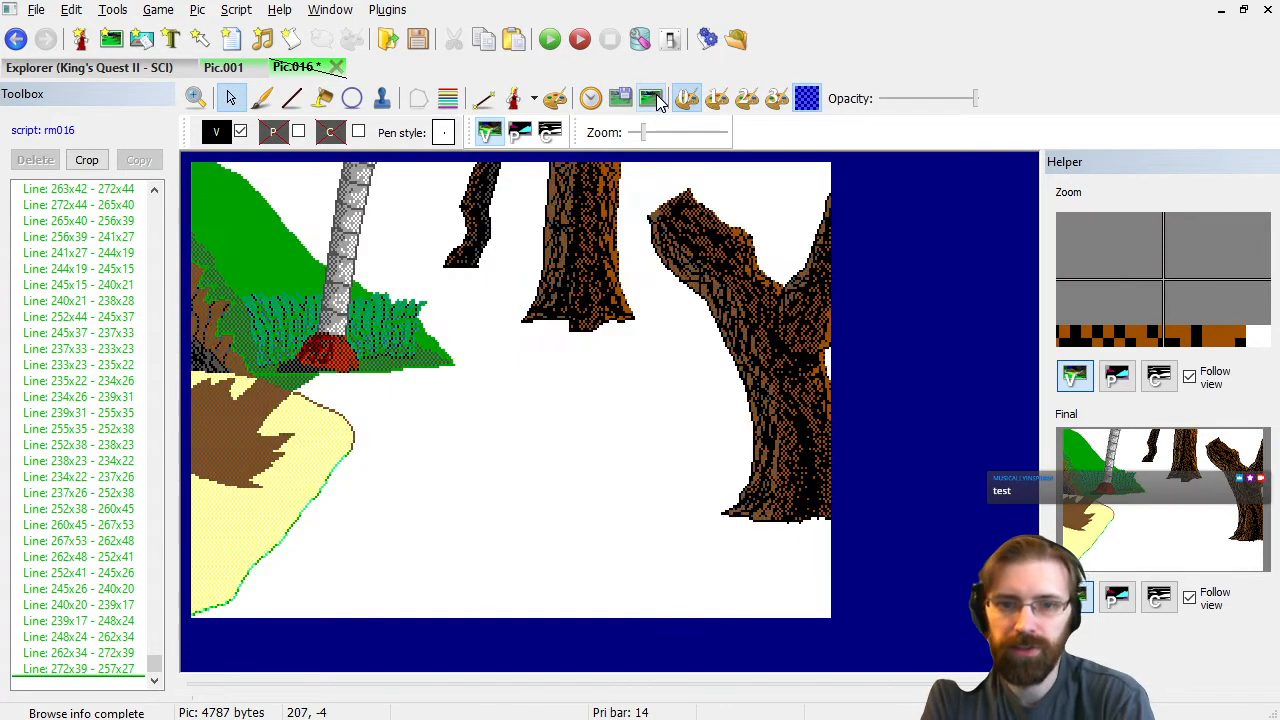
click(658, 104)
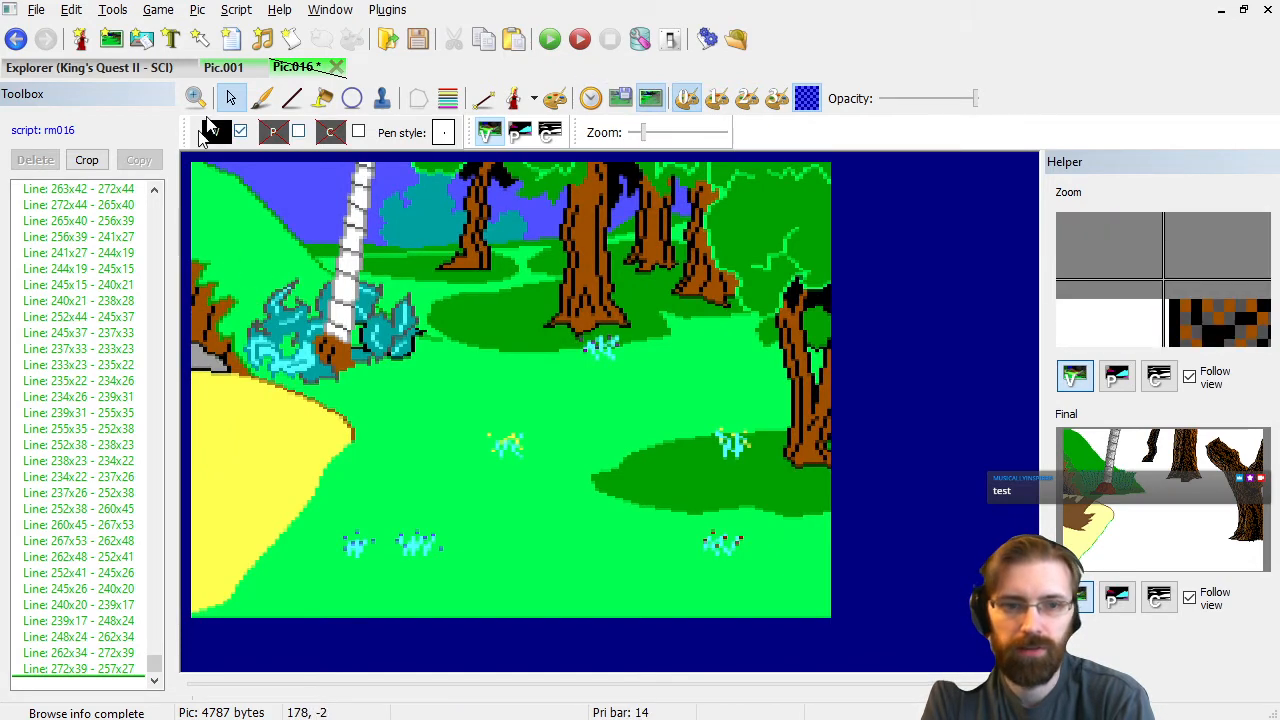
Open the Red Riding Hood 1 and Woods 004 pictures as shading references, check them, and return to Pic.016.
click(185, 67)
double_click(498, 176)
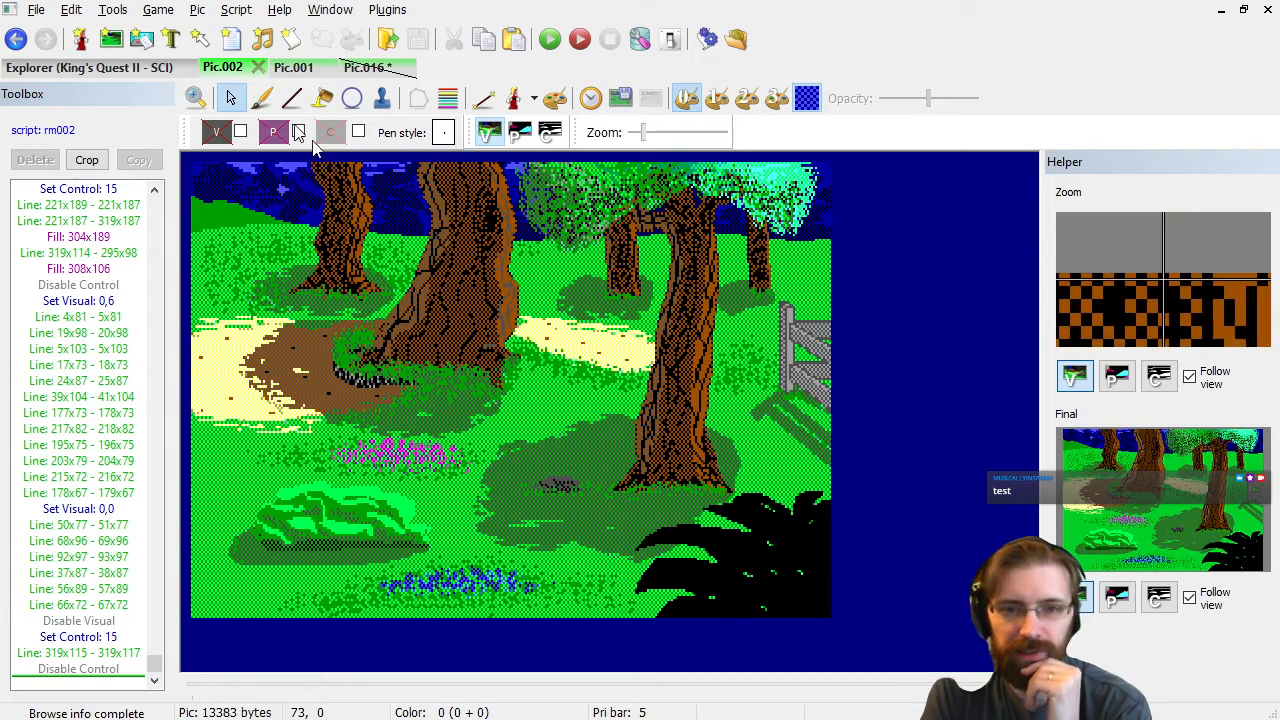
click(114, 70)
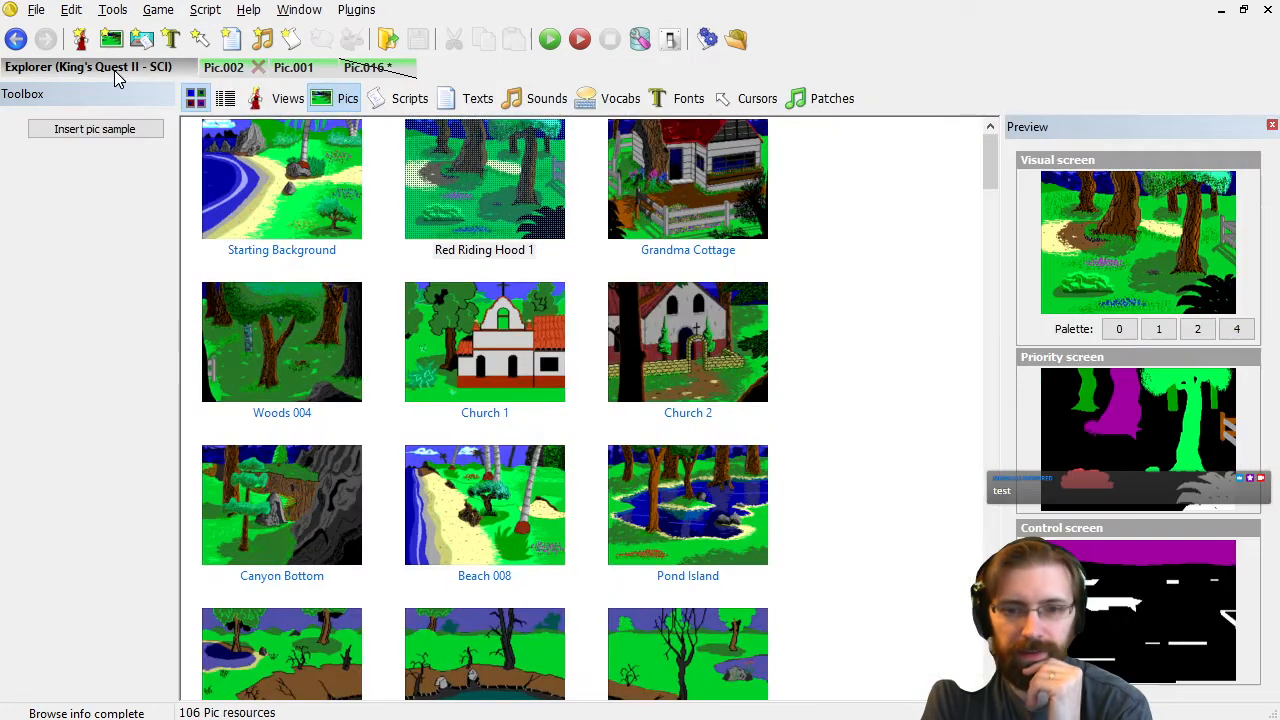
double_click(292, 348)
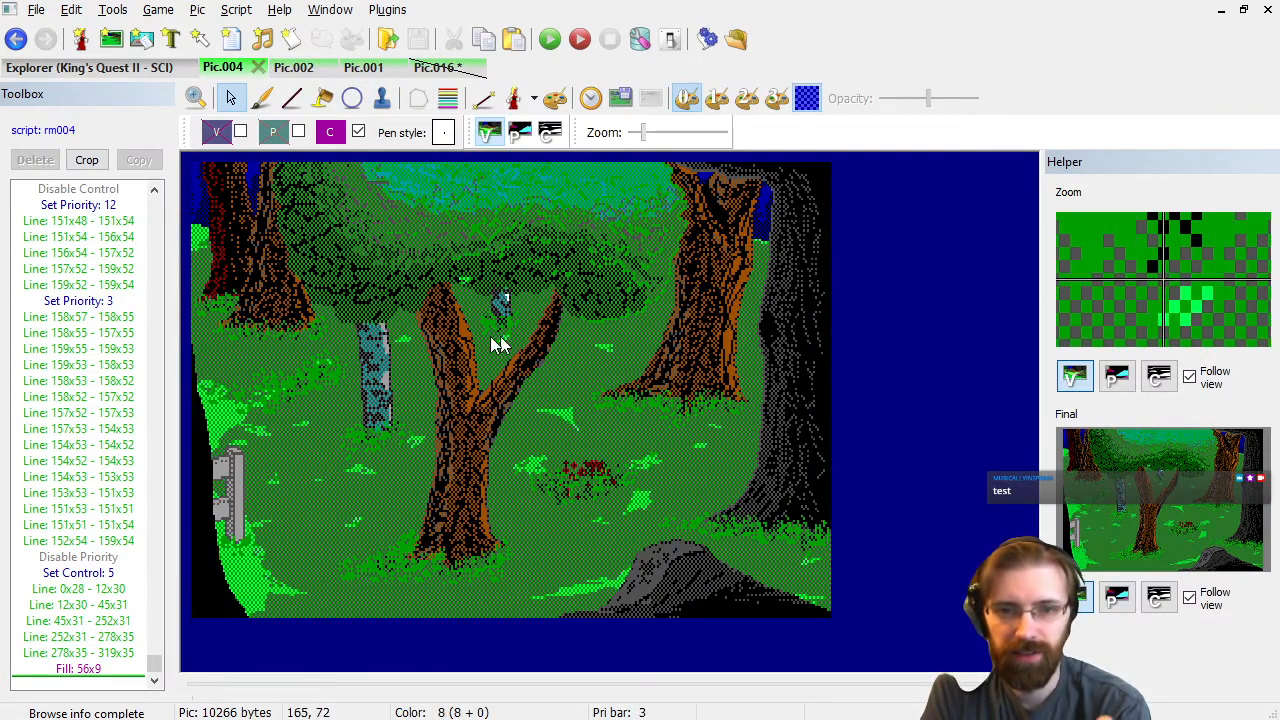
click(290, 68)
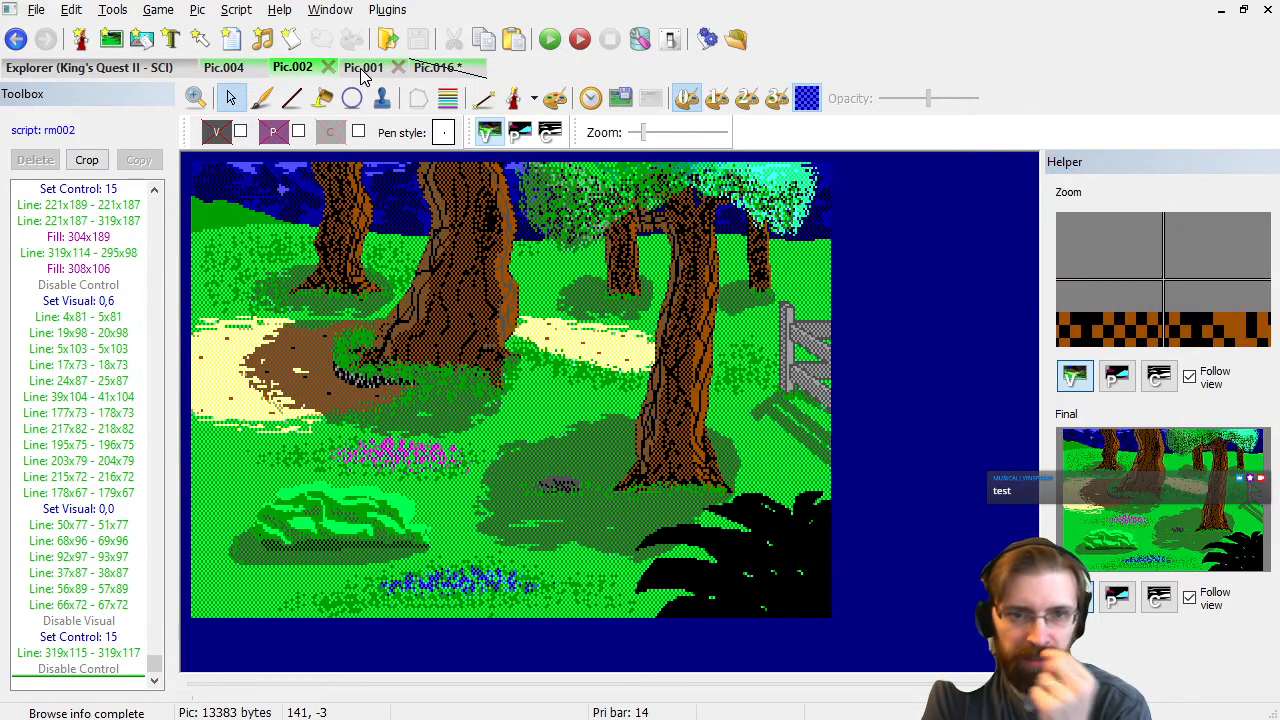
click(363, 70)
click(433, 67)
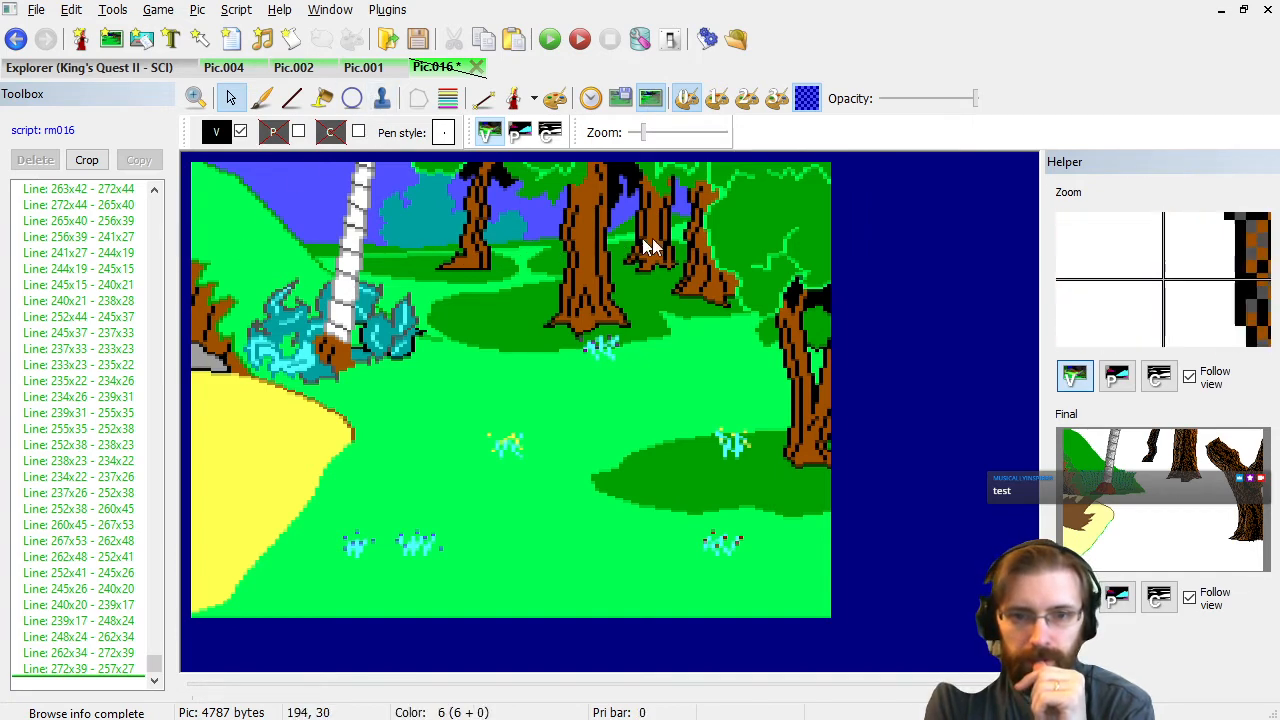
Hide the trace image in Pic.016 and set the visual colour to green (0,2), checking it against Pic.002.
click(650, 98)
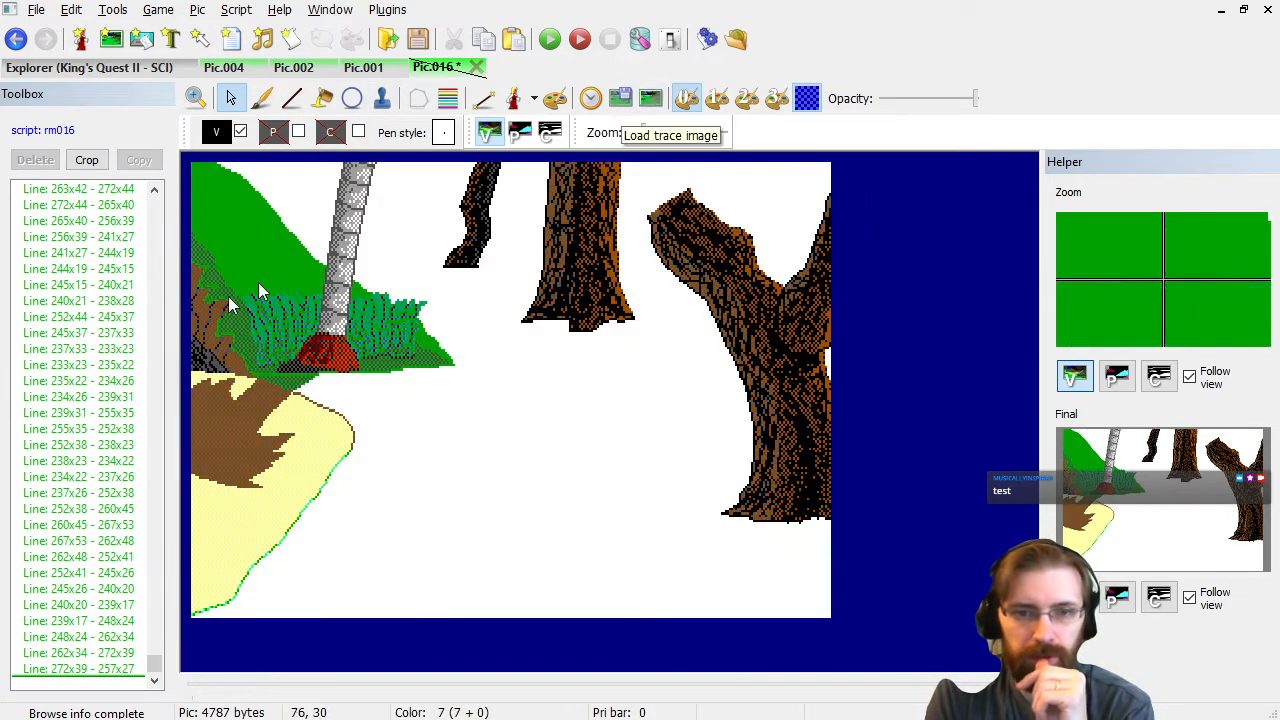
click(216, 132)
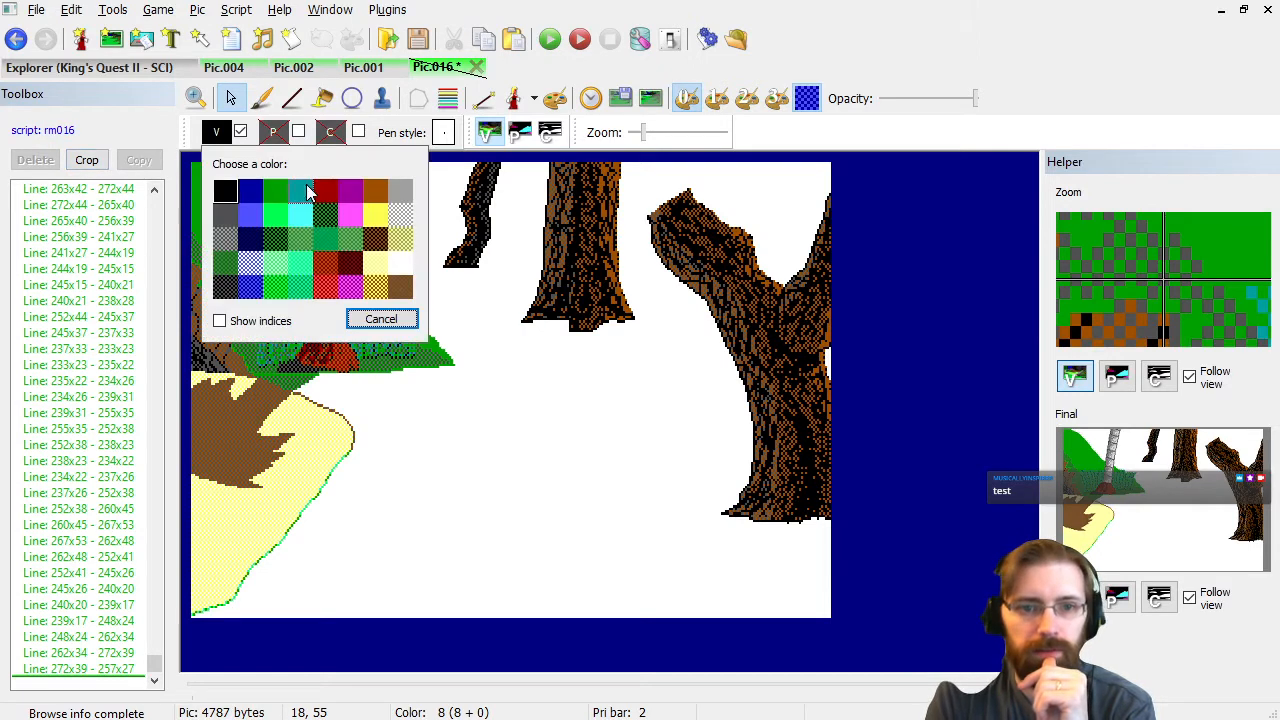
click(292, 68)
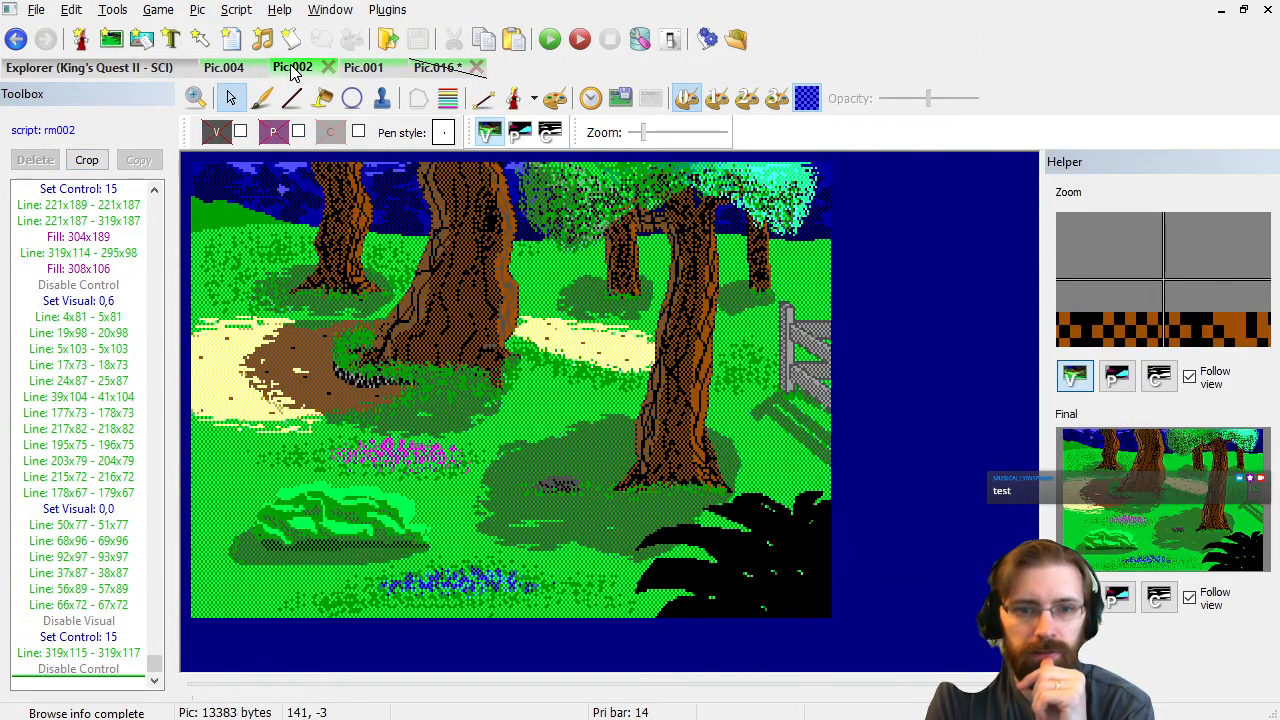
click(448, 66)
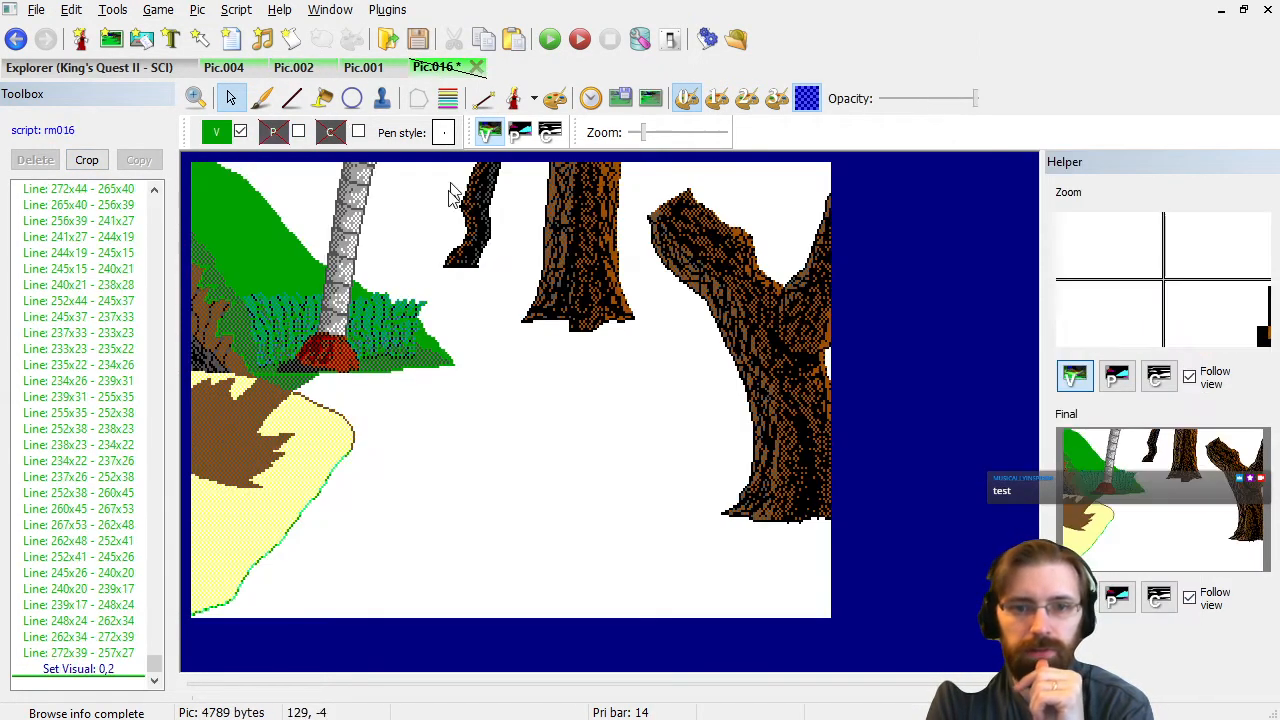
Prepare the Line tool and show the trace image at a very faint opacity over Pic.016.
click(291, 99)
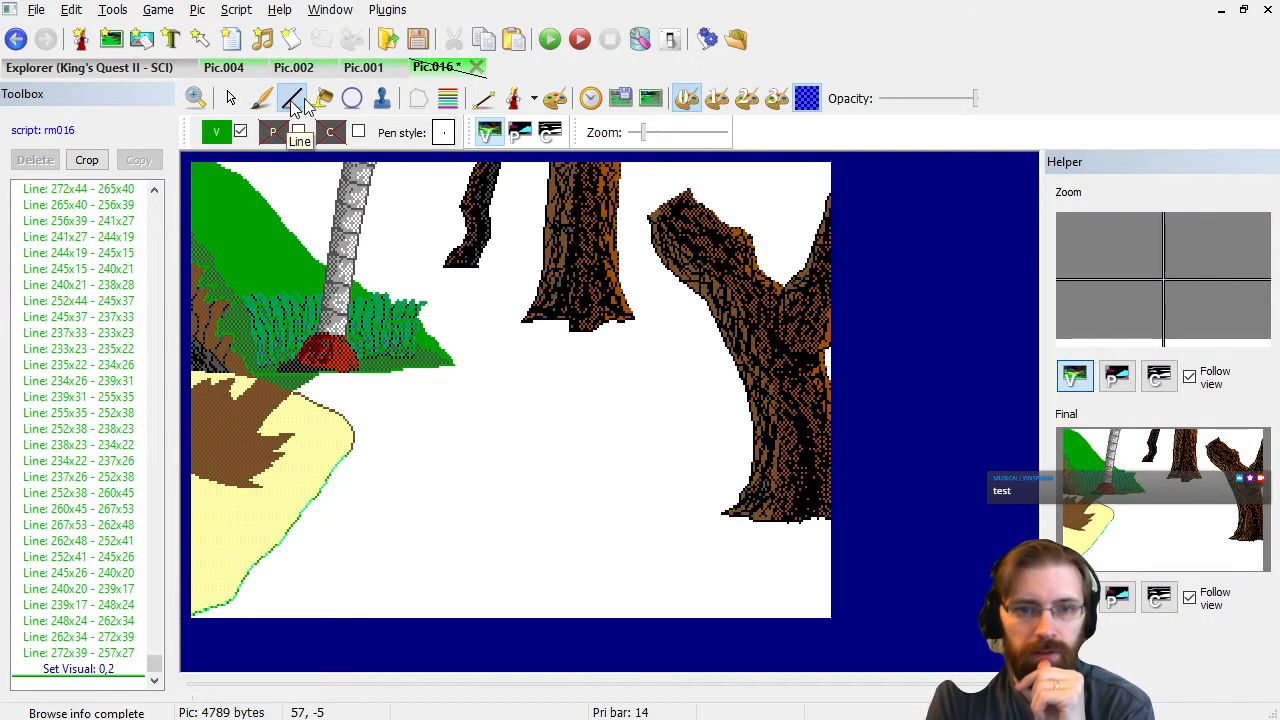
click(651, 99)
mouse_move(972, 99)
mouse_down()
mouse_move(888, 110)
mouse_move(993, 110)
mouse_move(885, 110)
mouse_up()
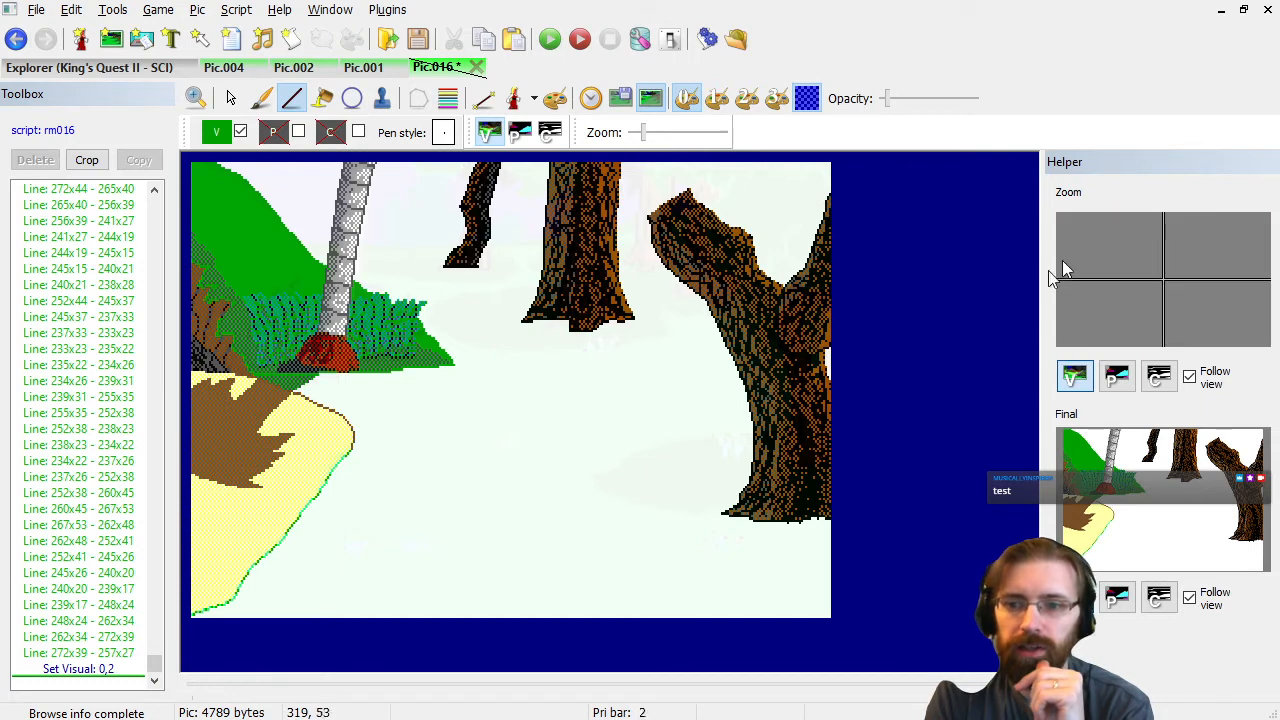
Draw the green distant hill outline from the large hill to the palm trunk, through 45x24, 58x21 and 71x21.
click(281, 222)
click(307, 210)
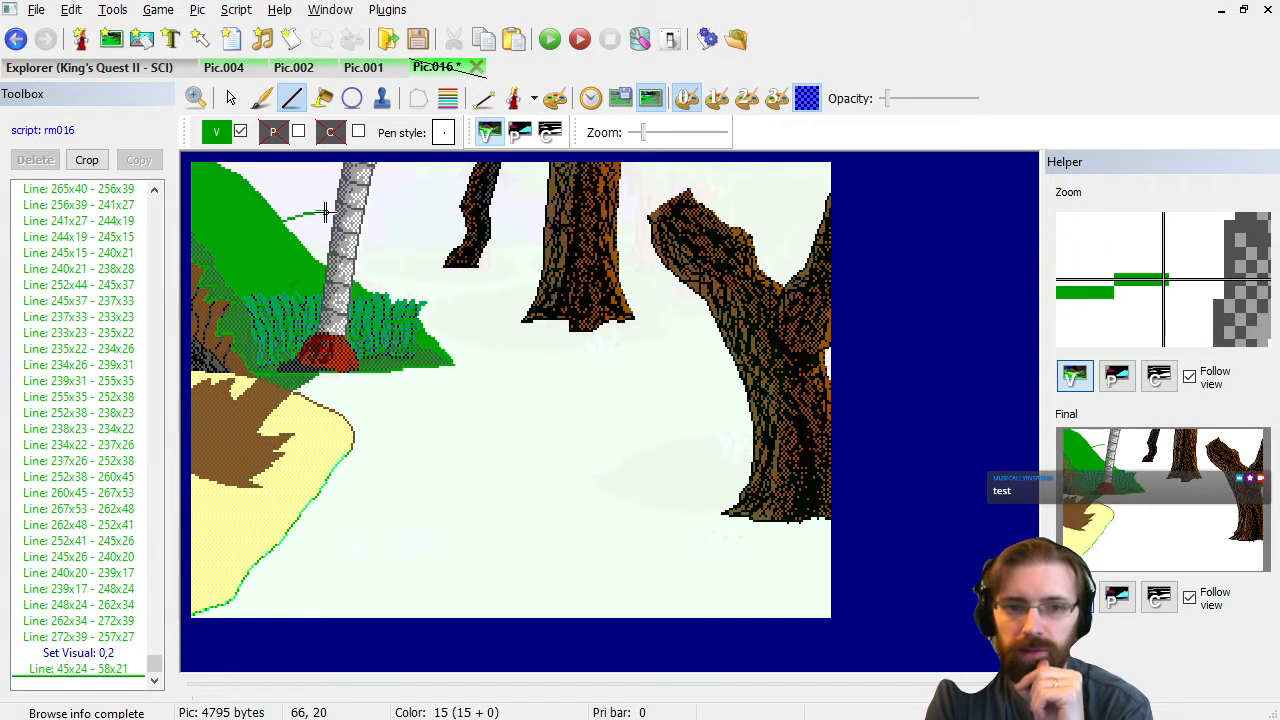
click(335, 212)
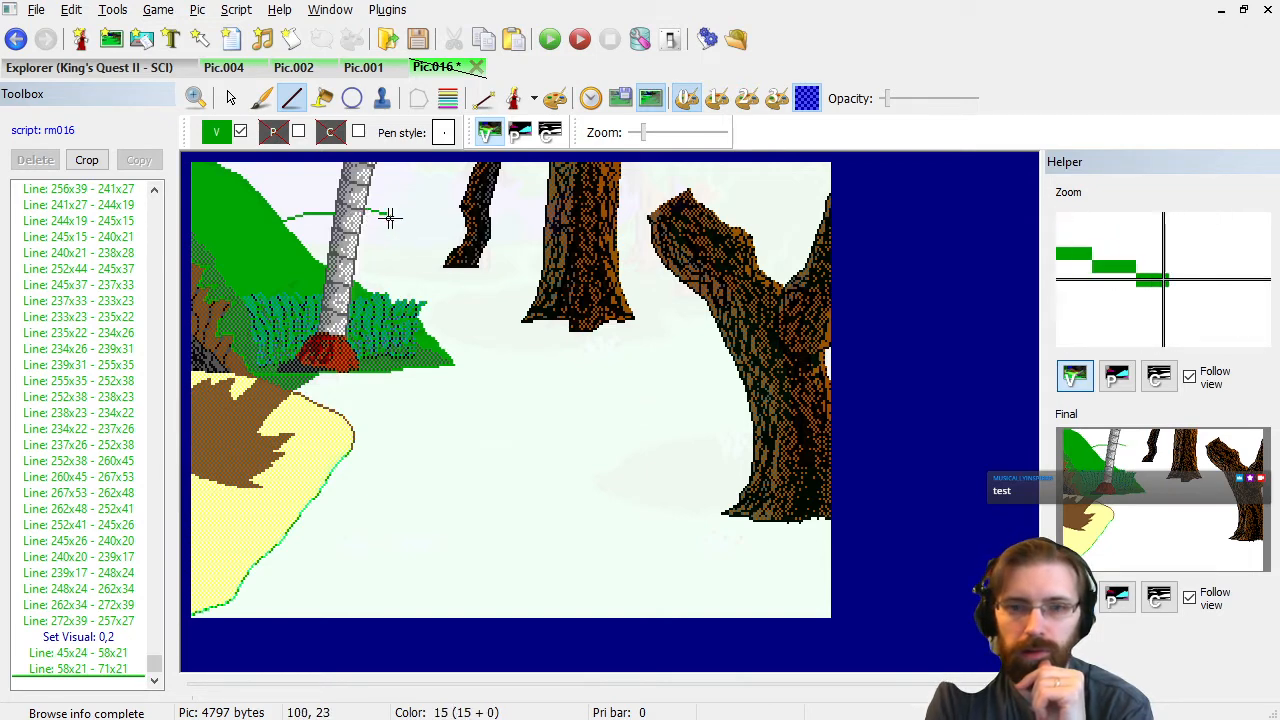
Continue the green distant hill outline from the palm trunk at 87x19, past the thin trunk, to the large tree trunk at 176x24.
click(383, 212)
click(401, 220)
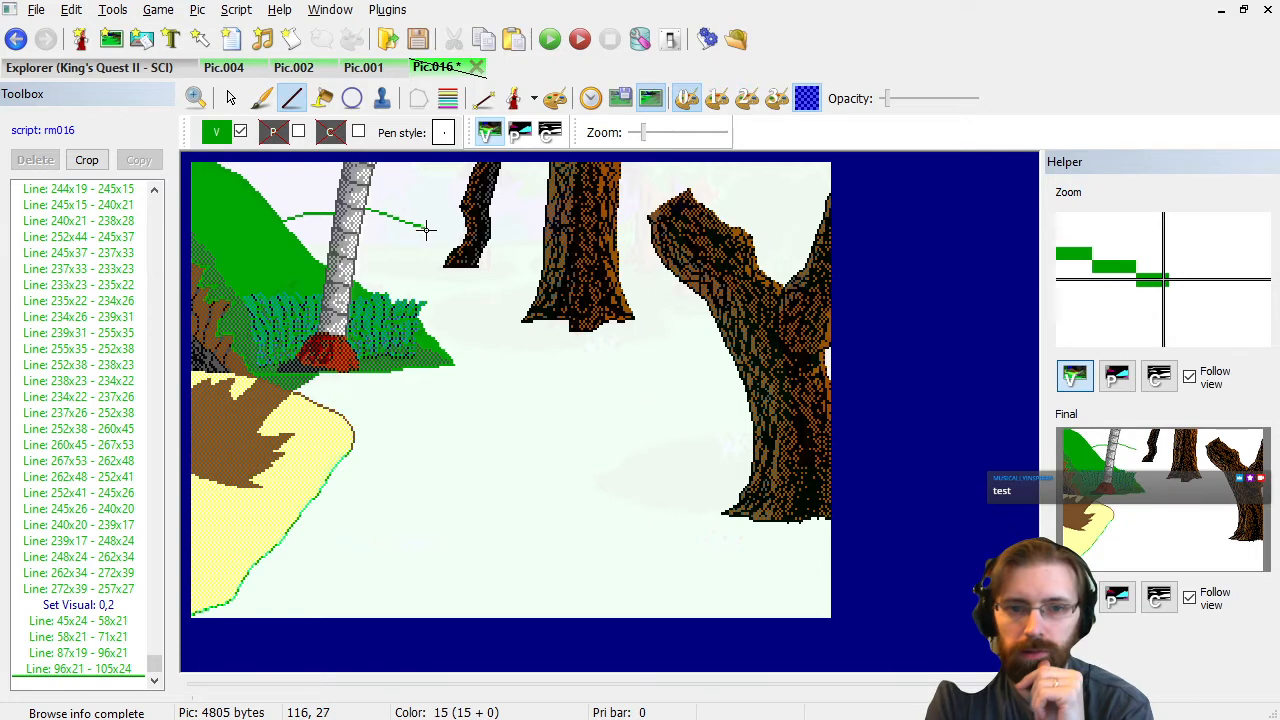
click(425, 227)
click(455, 220)
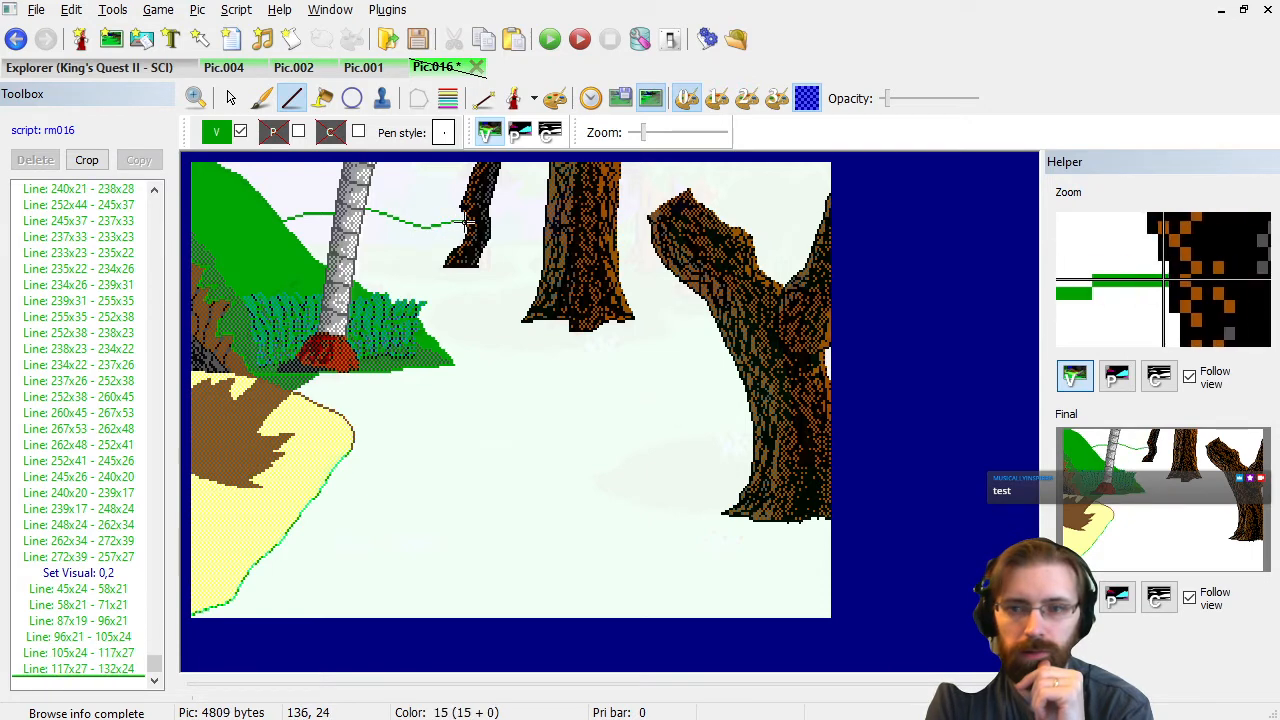
click(464, 224)
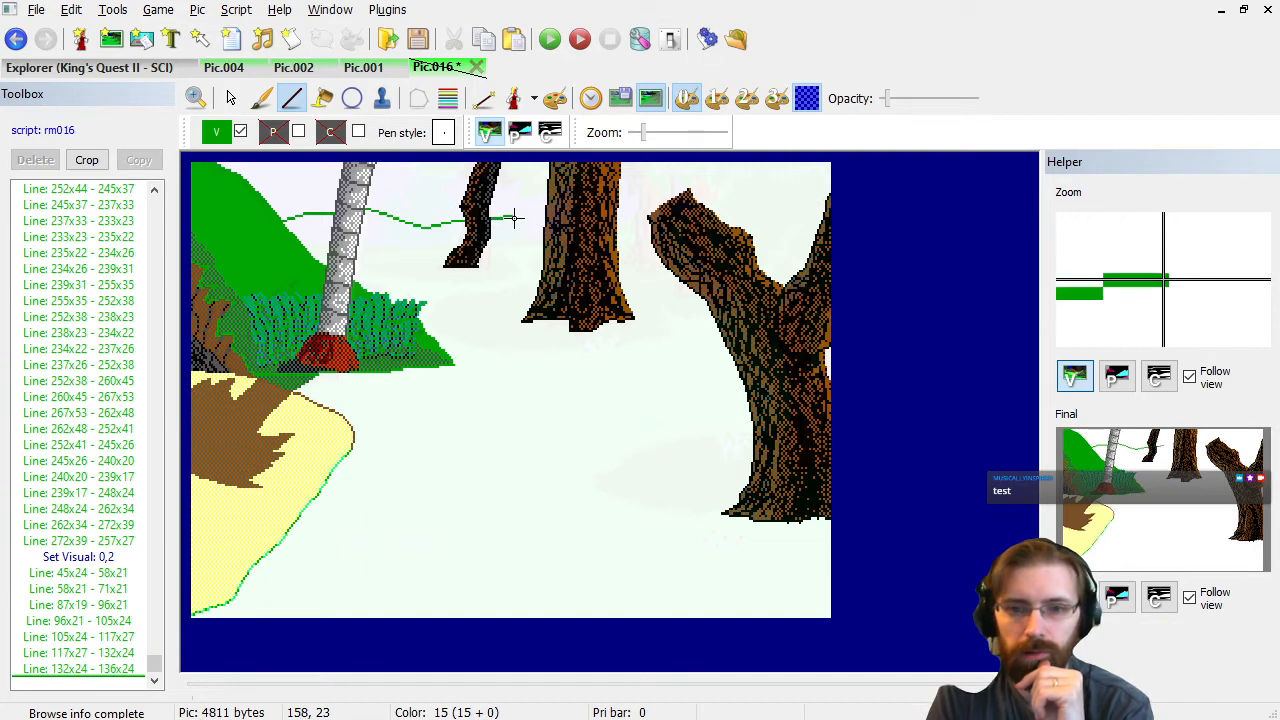
click(516, 218)
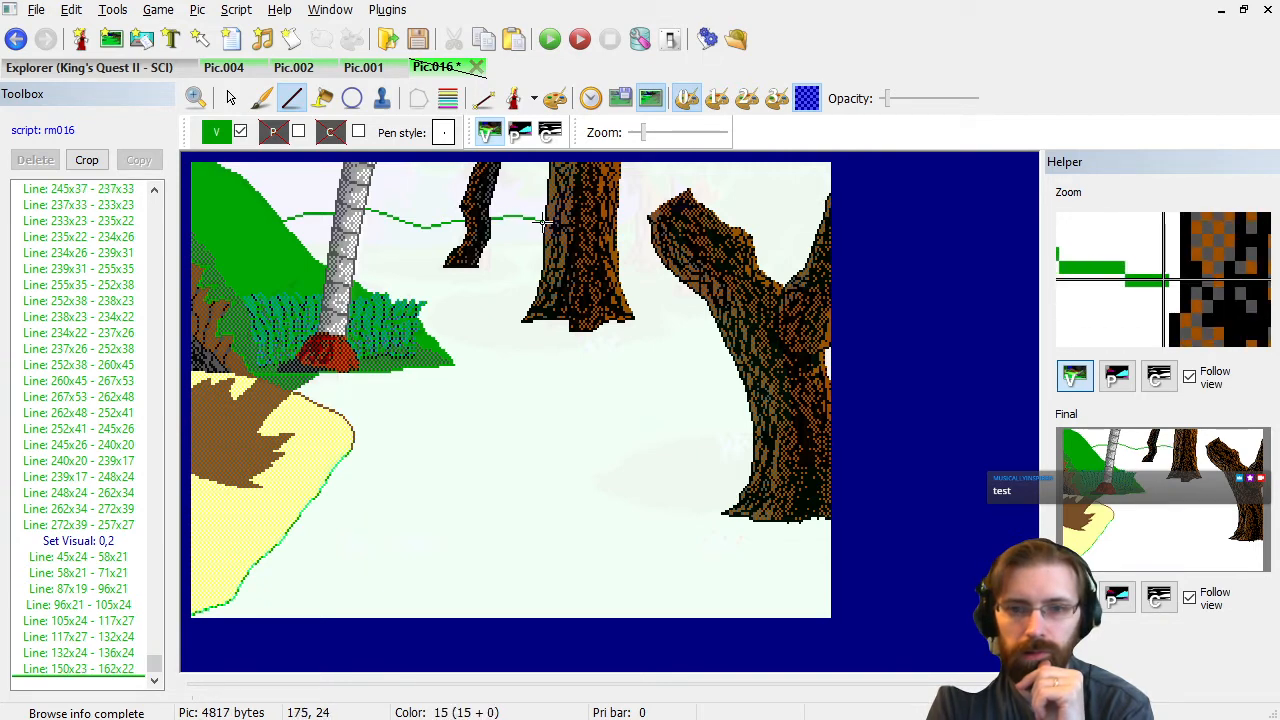
click(546, 220)
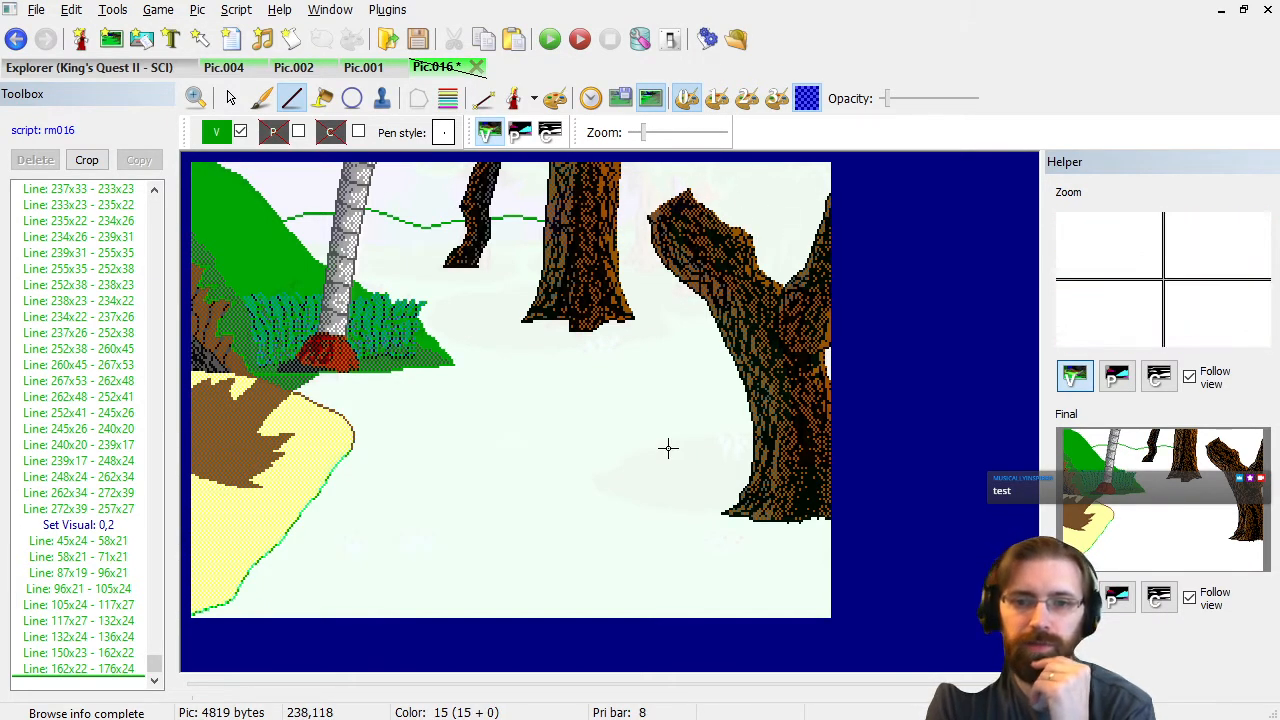
Step through Pic.016's distant hill outline commands and set the insertion point after Line 272x39 - 257x27, before Set Visual 0,2.
click(117, 552)
click(117, 558)
key(Down)
key(Down)
key(Down)
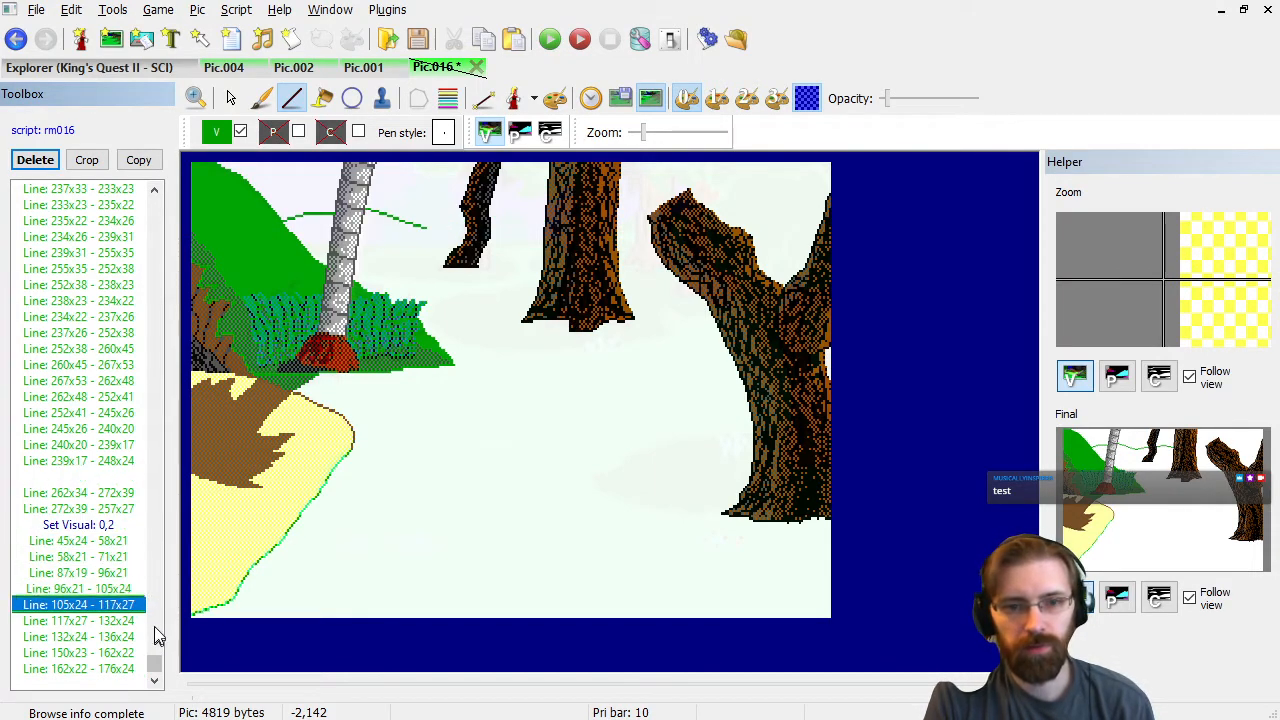
key(Up)
key(Up)
key(Up)
key(Up)
key(Up)
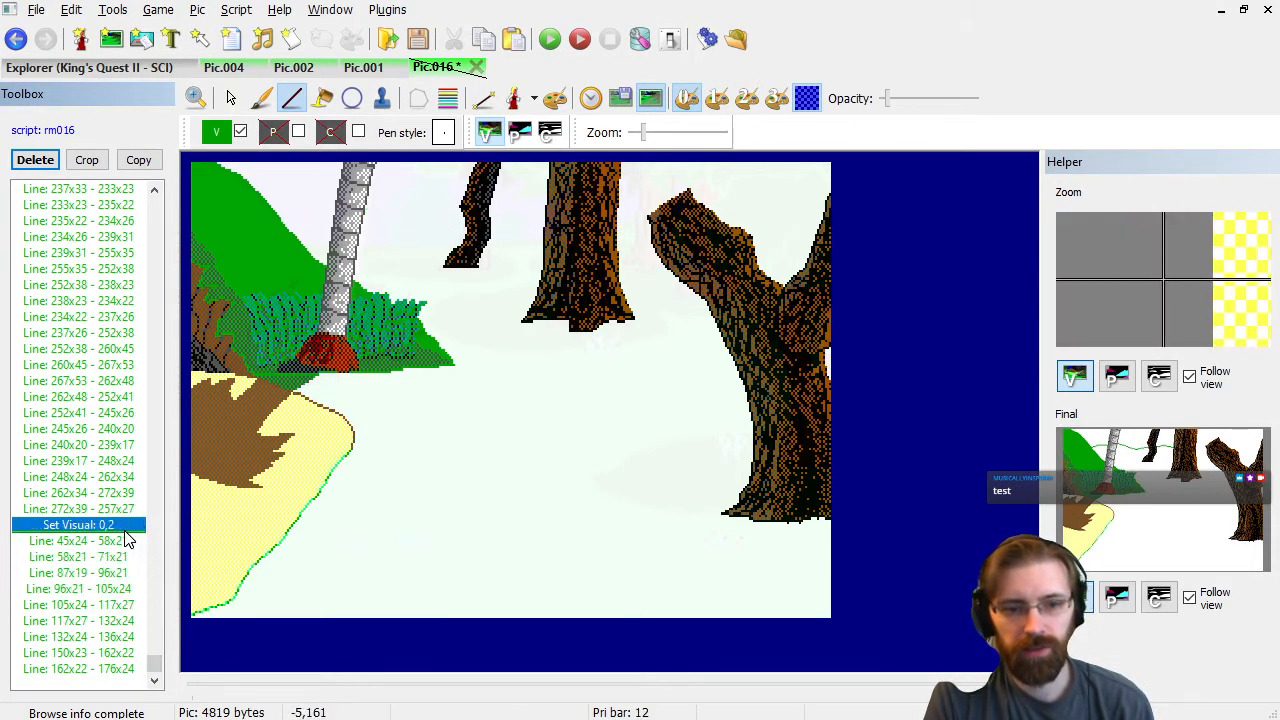
key(Up)
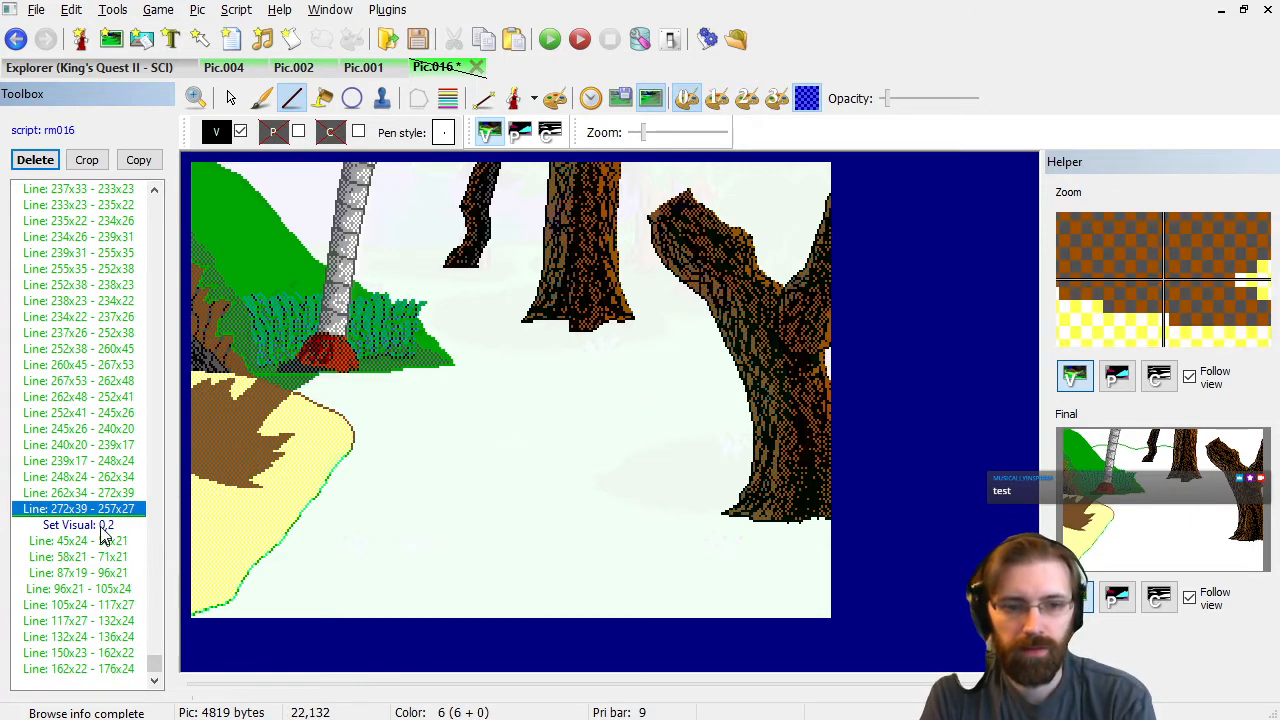
key(Down)
key(Down)
key(Down)
key(Down)
key(Down)
key(Up)
key(Up)
key(Up)
key(Up)
key(Up)
key(Up)
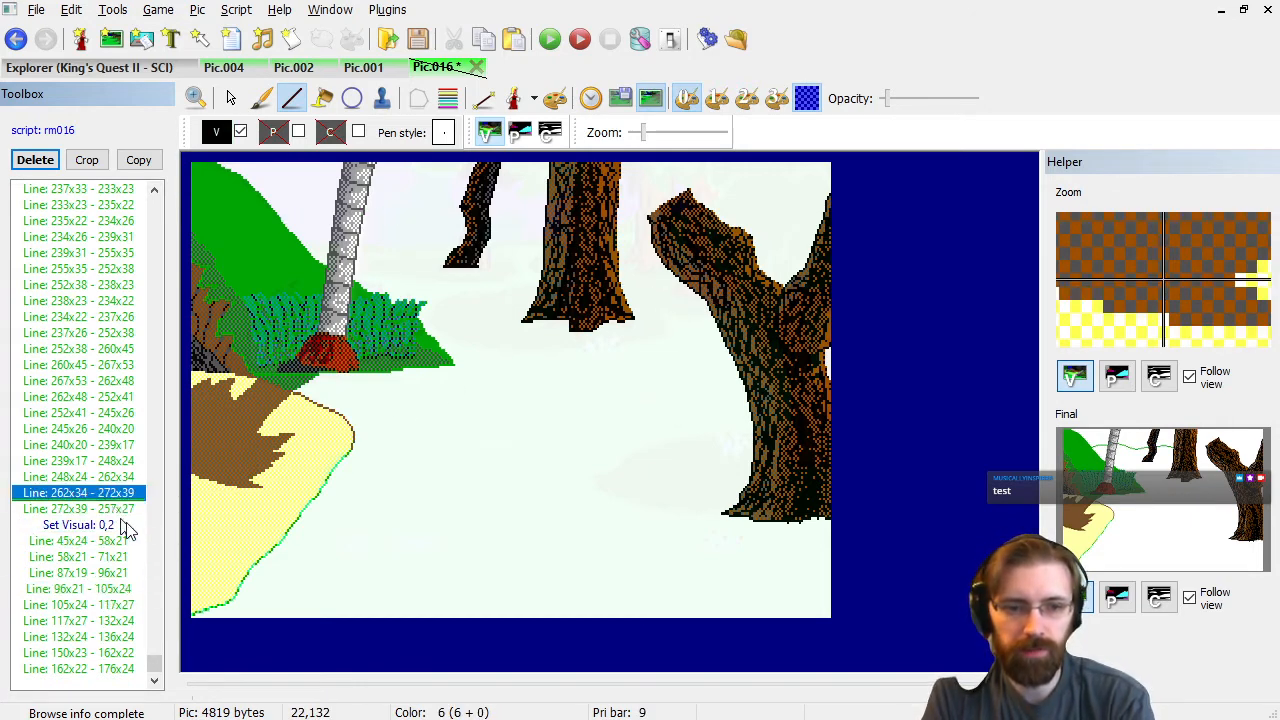
click(110, 508)
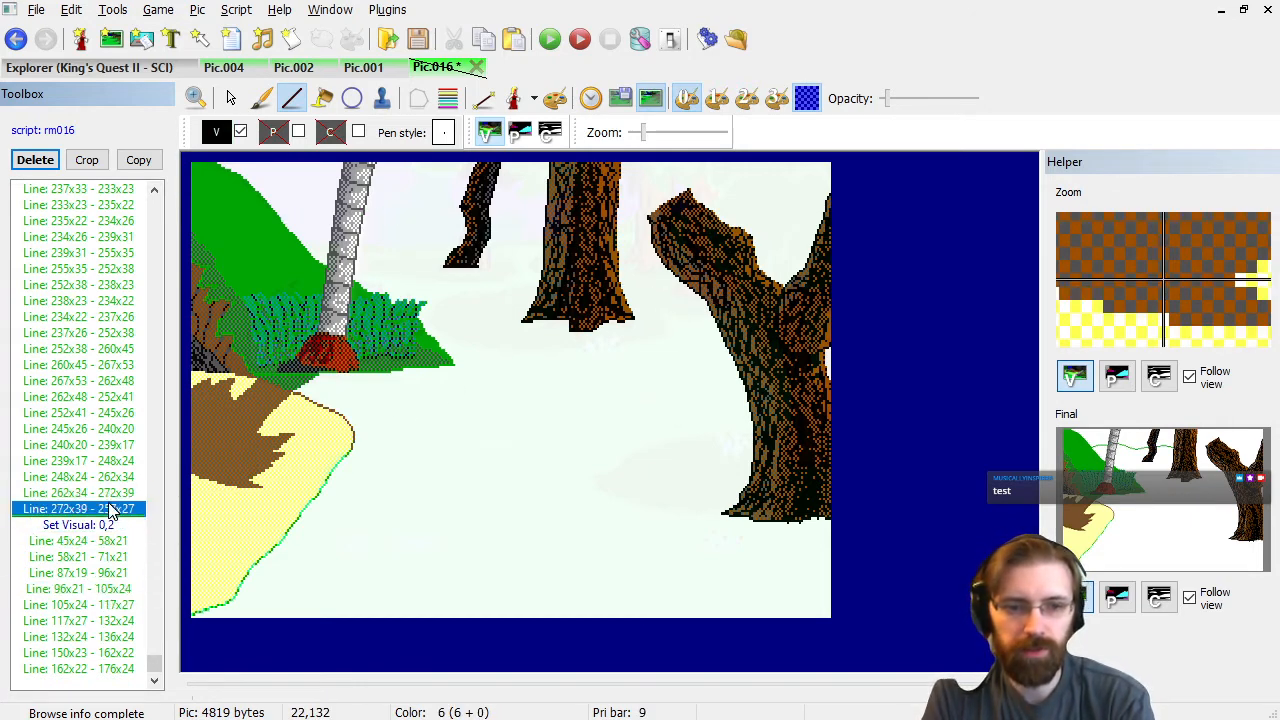
Switch to Pic.002 and replay its drawing commands from the beginning, examining how the trees and foliage are built up.
click(293, 67)
click(92, 386)
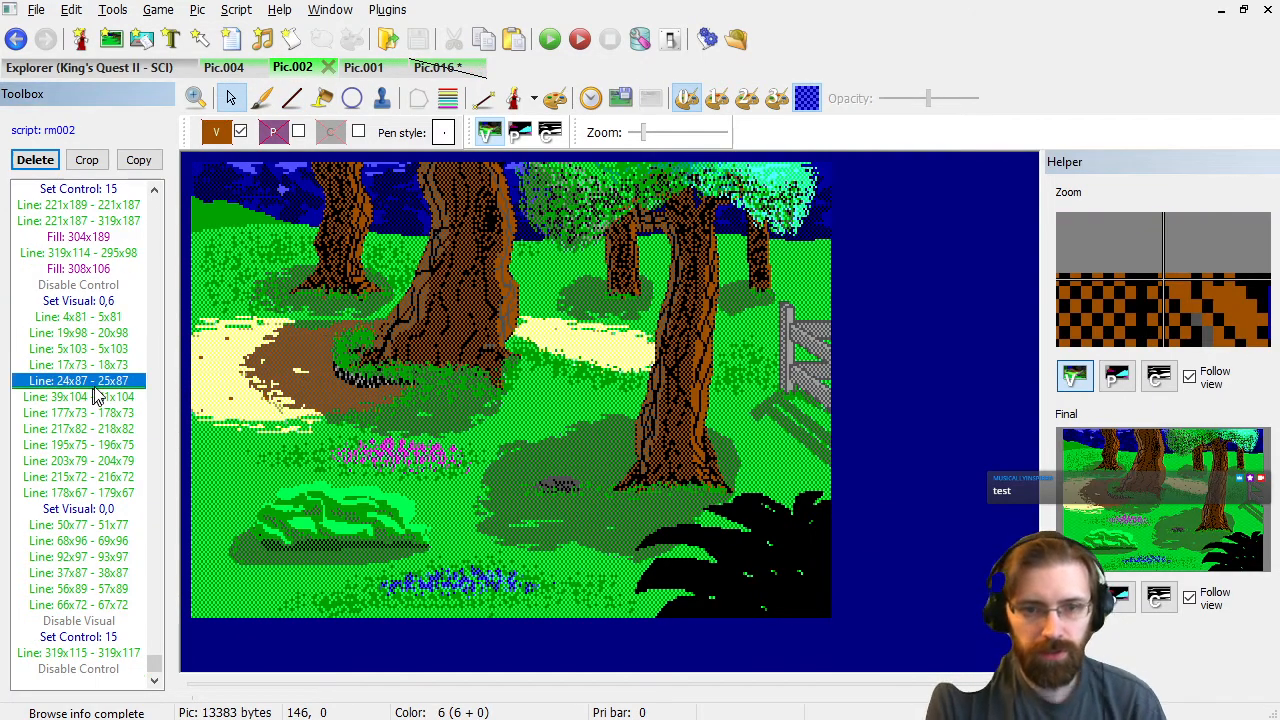
key(Home)
key(Page_Down)
key(Page_Down)
key(Page_Down)
key(Page_Down)
key(Page_Down)
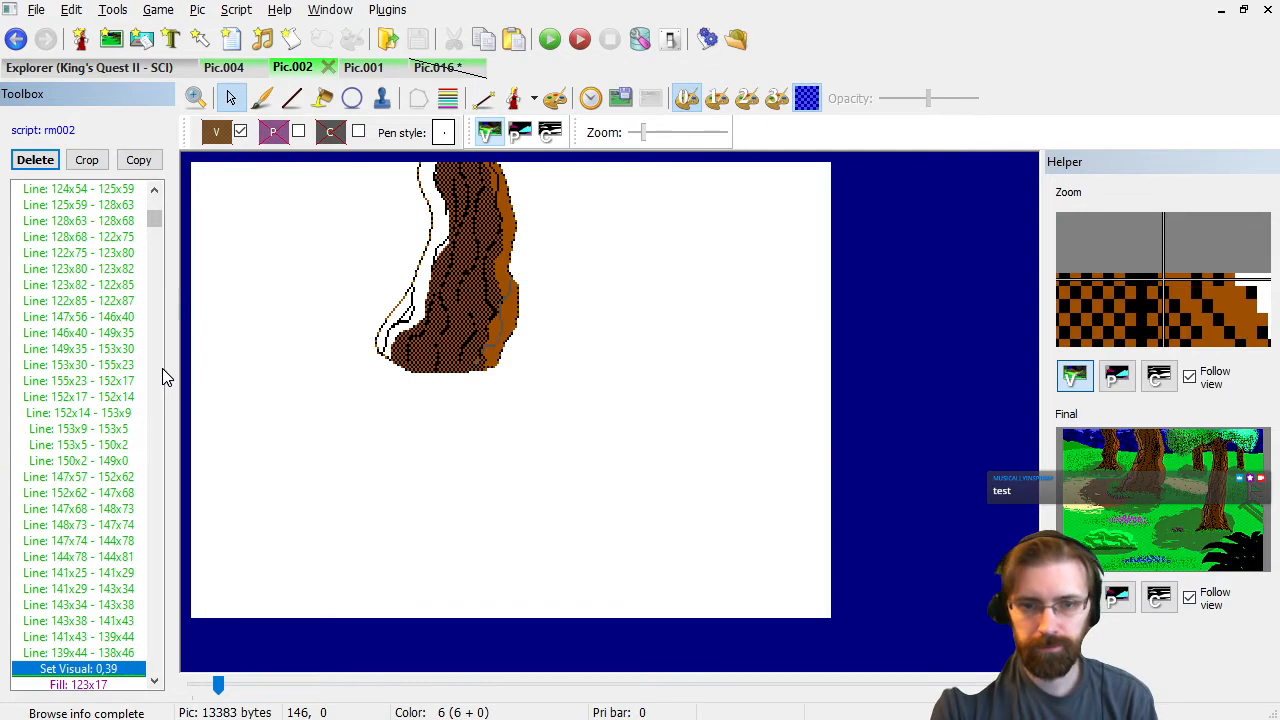
key(Page_Down)
key(Page_Down)
key(Page_Down)
key(Page_Down)
key(Page_Down)
key(Page_Down)
key(Page_Down)
key(Page_Down)
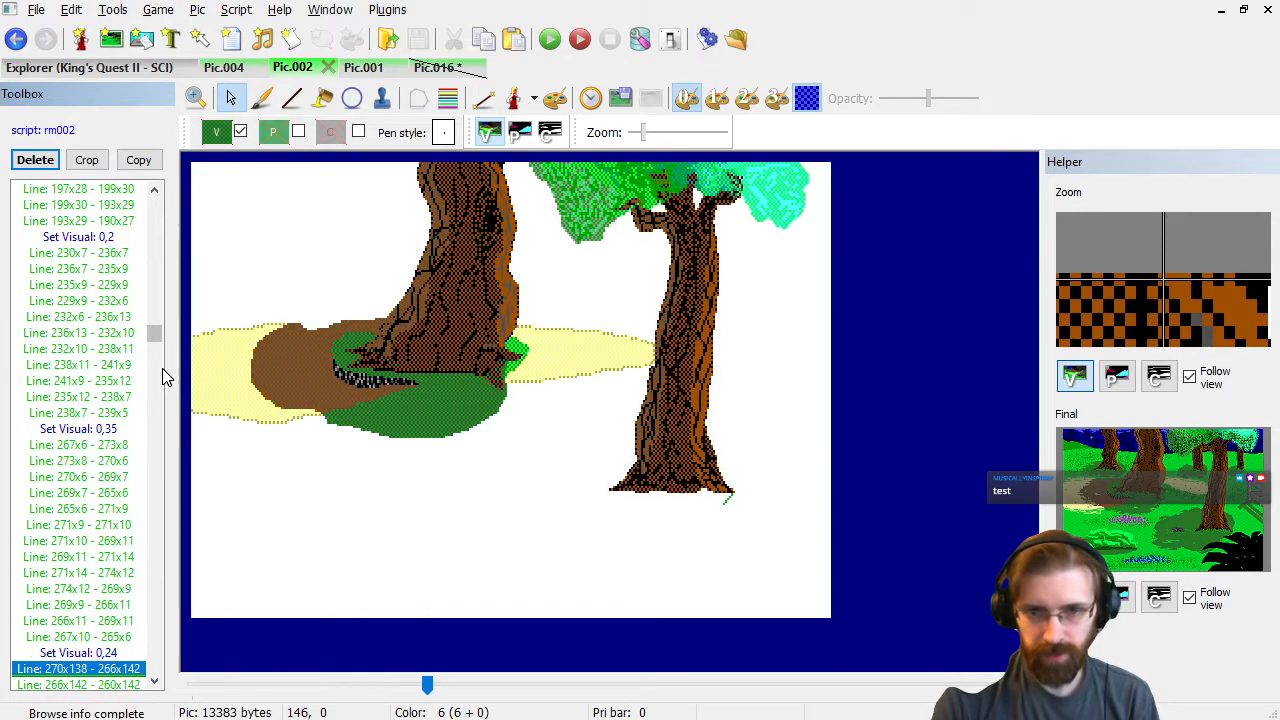
Go back through Pic.002's commands and examine how the 0,34 foliage outline is drawn over the tree, up to Fill 205x5.
key(Page_Up)
key(Page_Up)
key(Page_Up)
key(Page_Up)
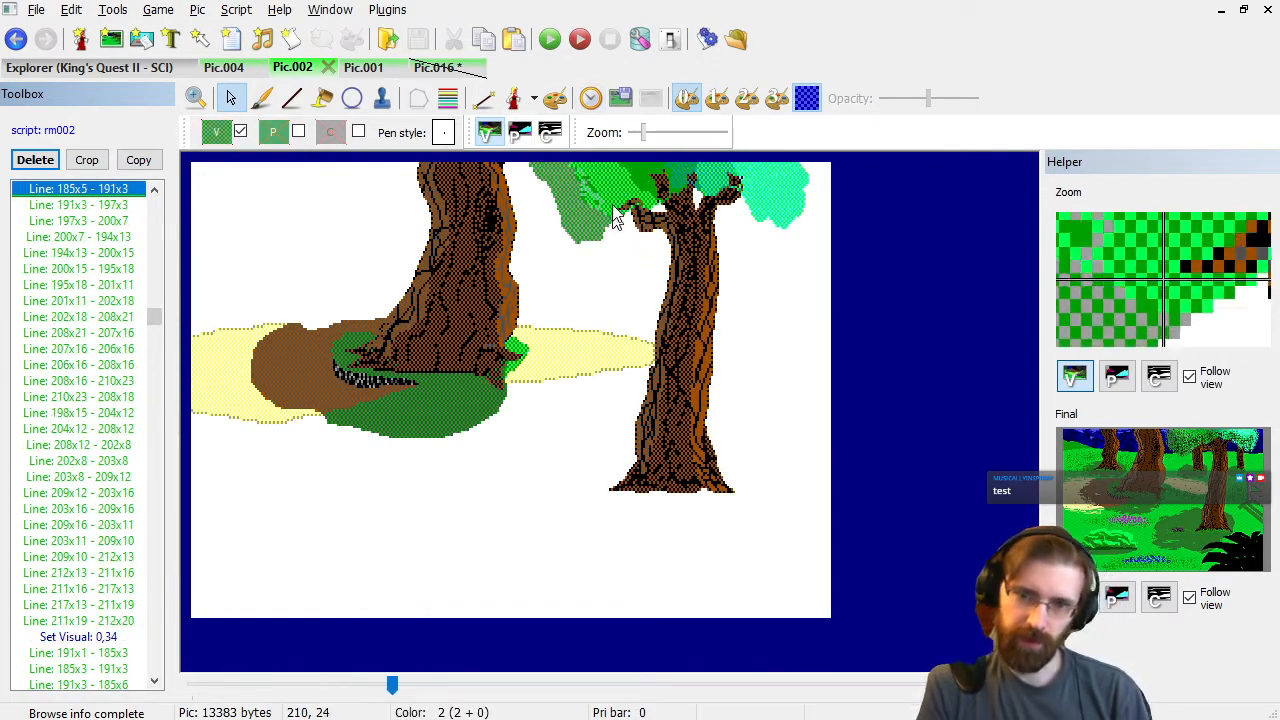
key(Page_Up)
key(Page_Up)
key(Down)
key(Down)
key(Down)
key(Down)
key(Down)
key(Down)
key(Down)
key(Down)
key(Down)
key(Down)
key(Down)
key(Down)
key(Down)
key(Down)
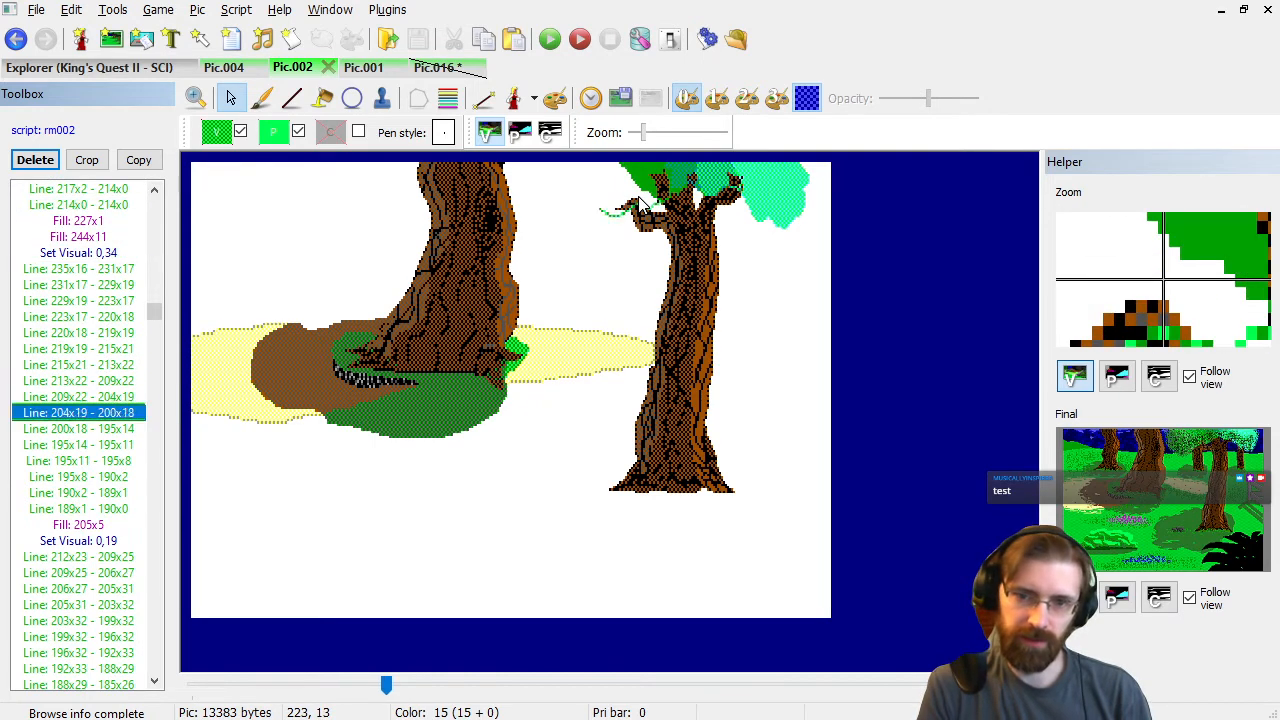
key(Down)
key(Down)
key(Down)
key(Down)
key(Down)
key(Down)
key(Down)
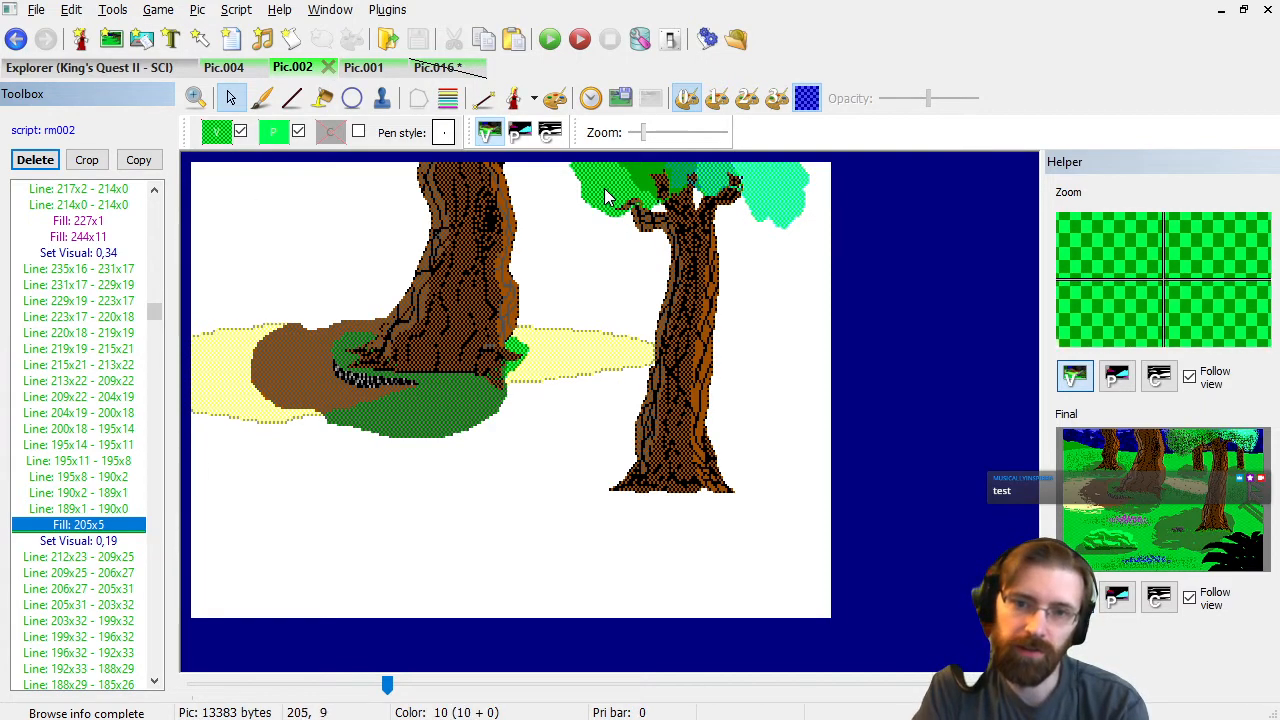
Return to Pic.016 and set the visual colour to green (0,2) ahead of the existing hill outline commands.
click(436, 66)
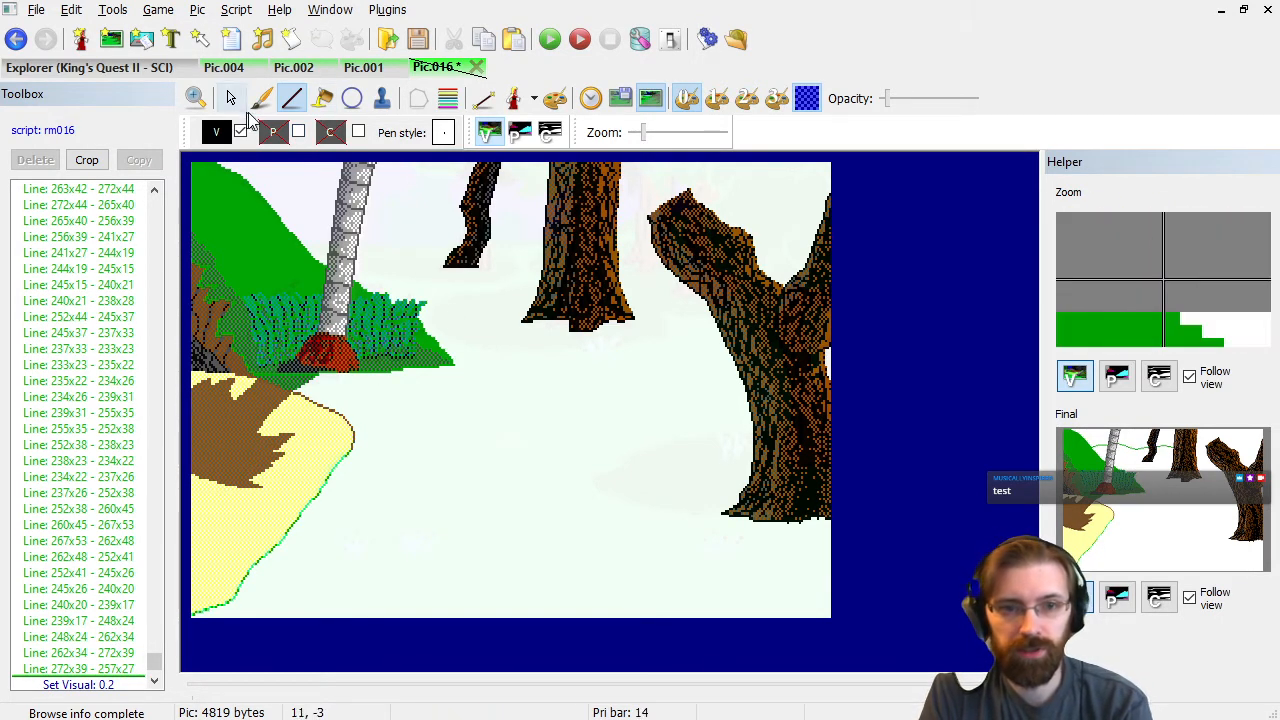
click(218, 133)
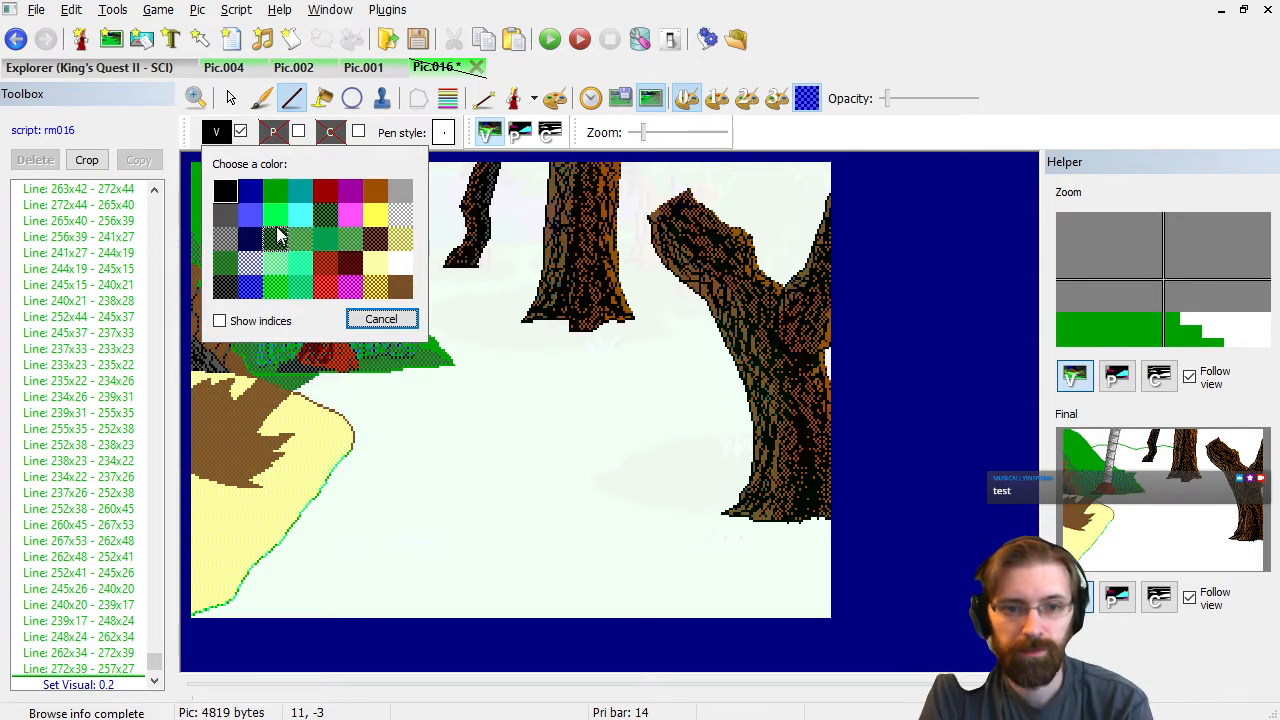
click(276, 193)
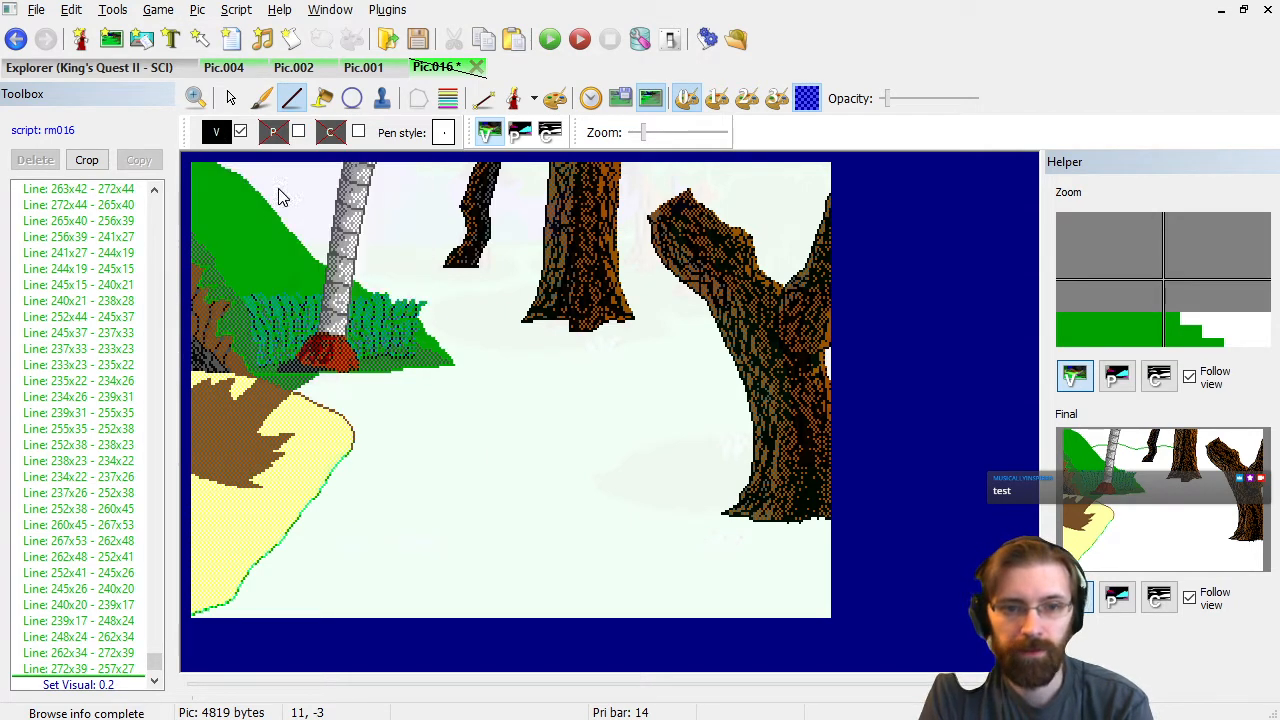
Try a green outline from 227x22 through 215x29, 204x27, 189x27, 186x22, 173x15 and 167x5 to the picture's upper edge at 166x0.
click(634, 222)
click(622, 234)
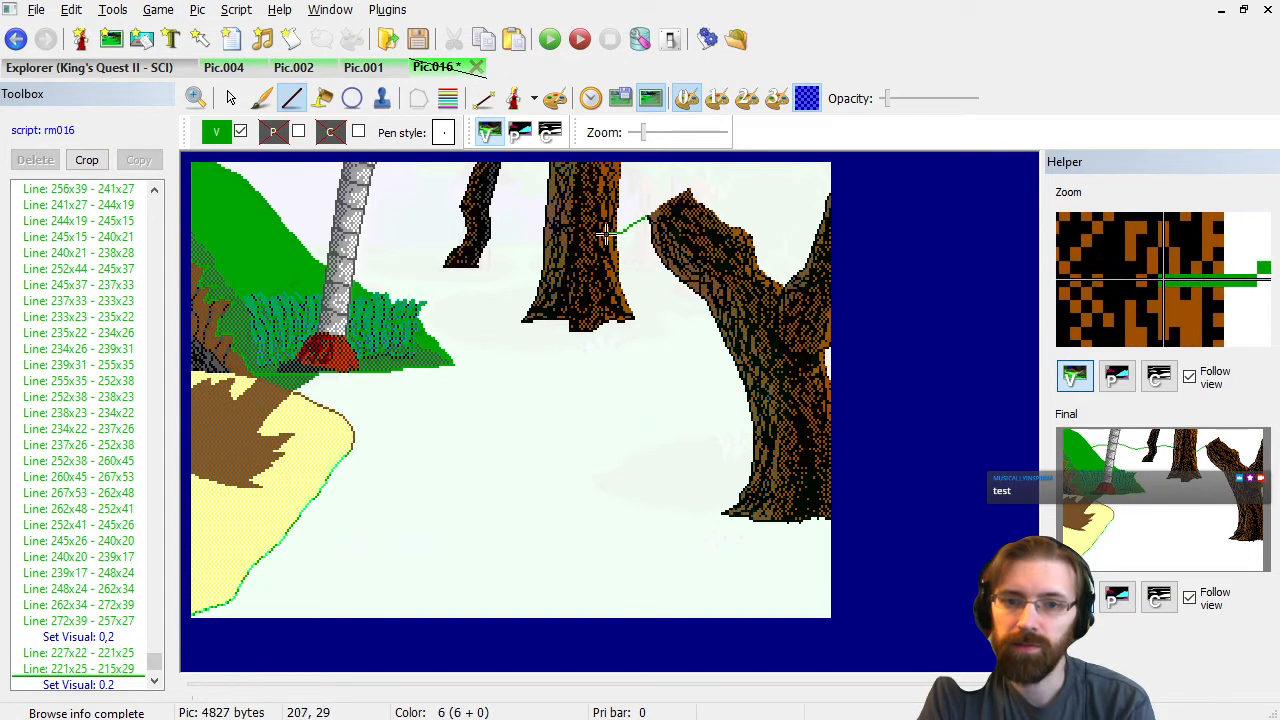
click(600, 230)
click(569, 230)
click(563, 218)
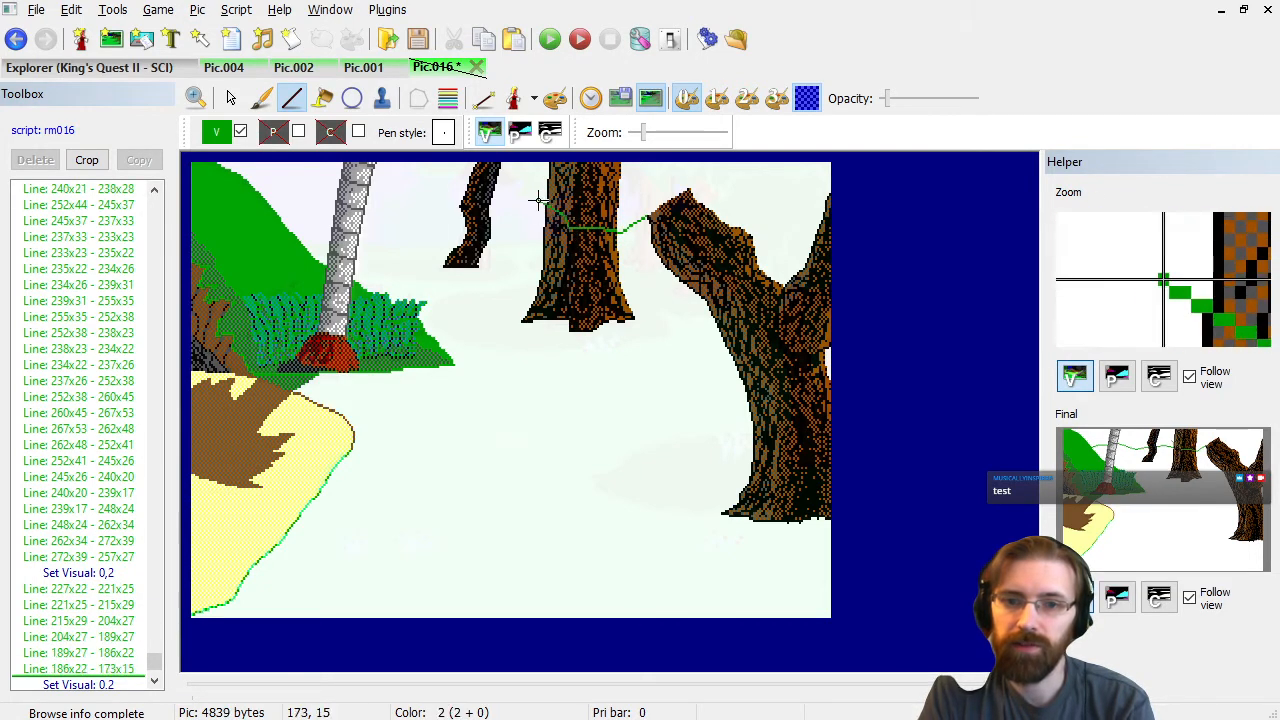
click(536, 202)
click(524, 178)
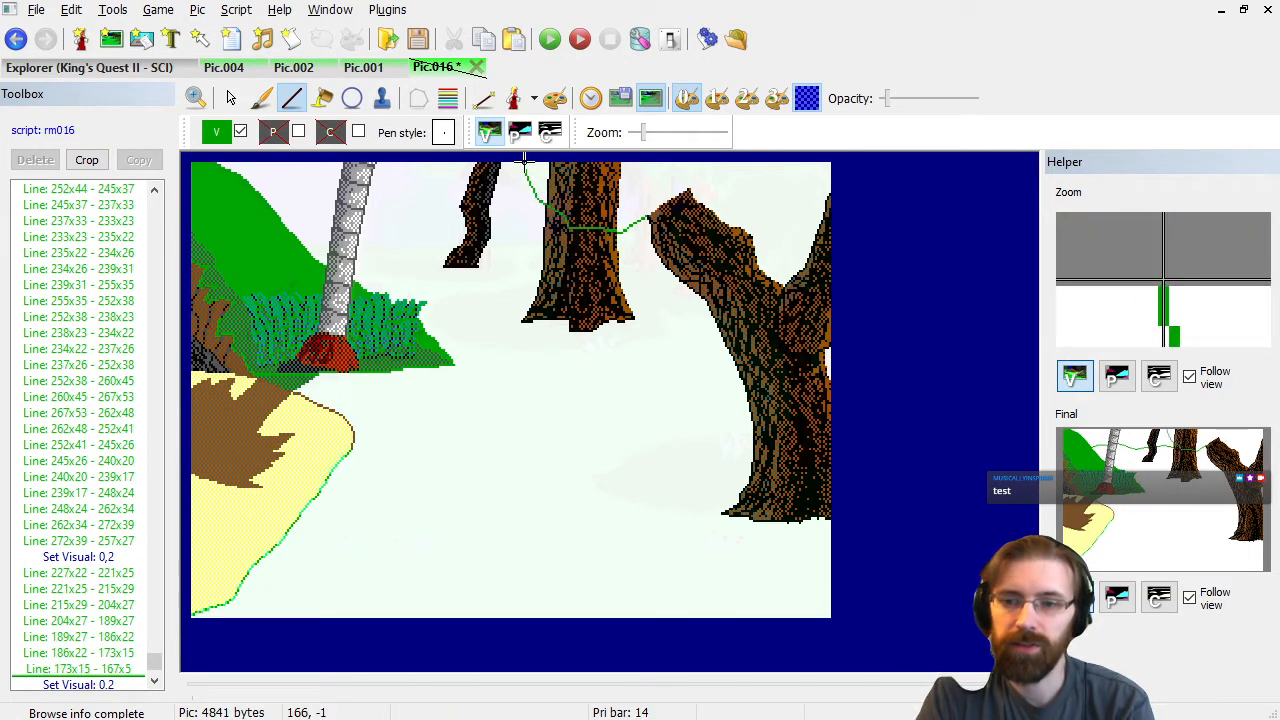
click(524, 162)
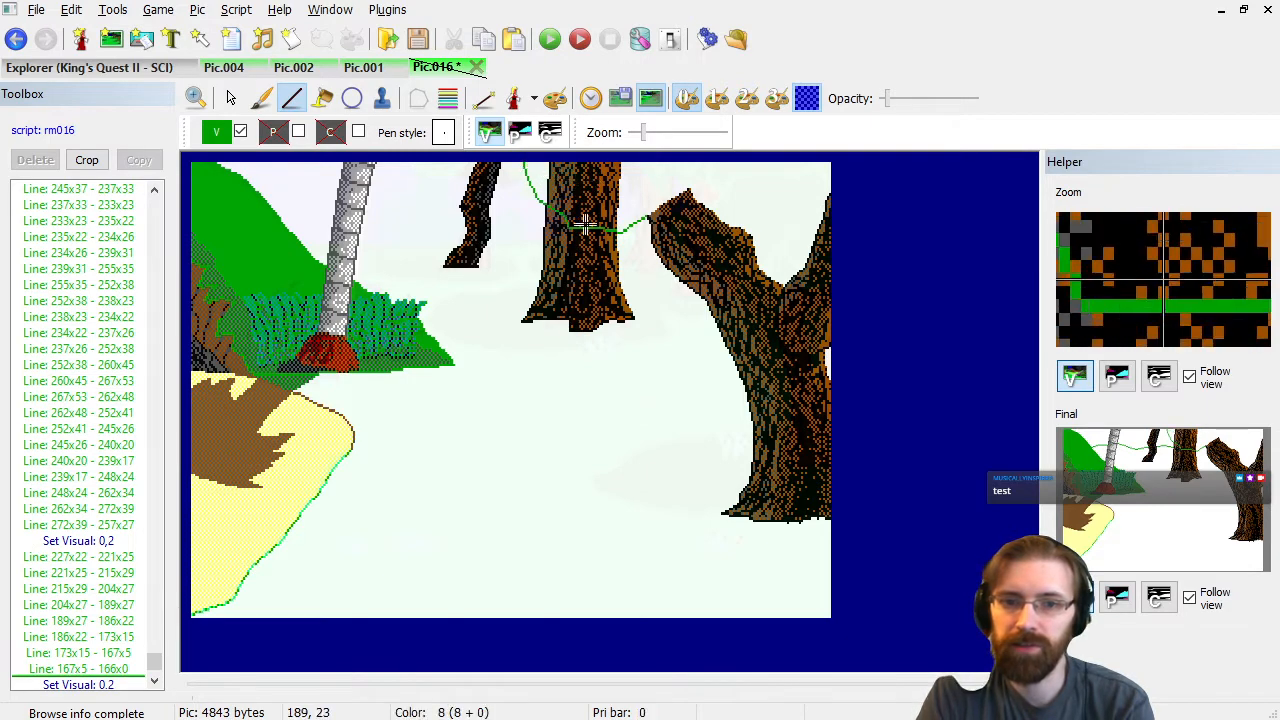
Step back and forth through the new green outline's lines to examine how it crosses the large tree trunk.
click(100, 668)
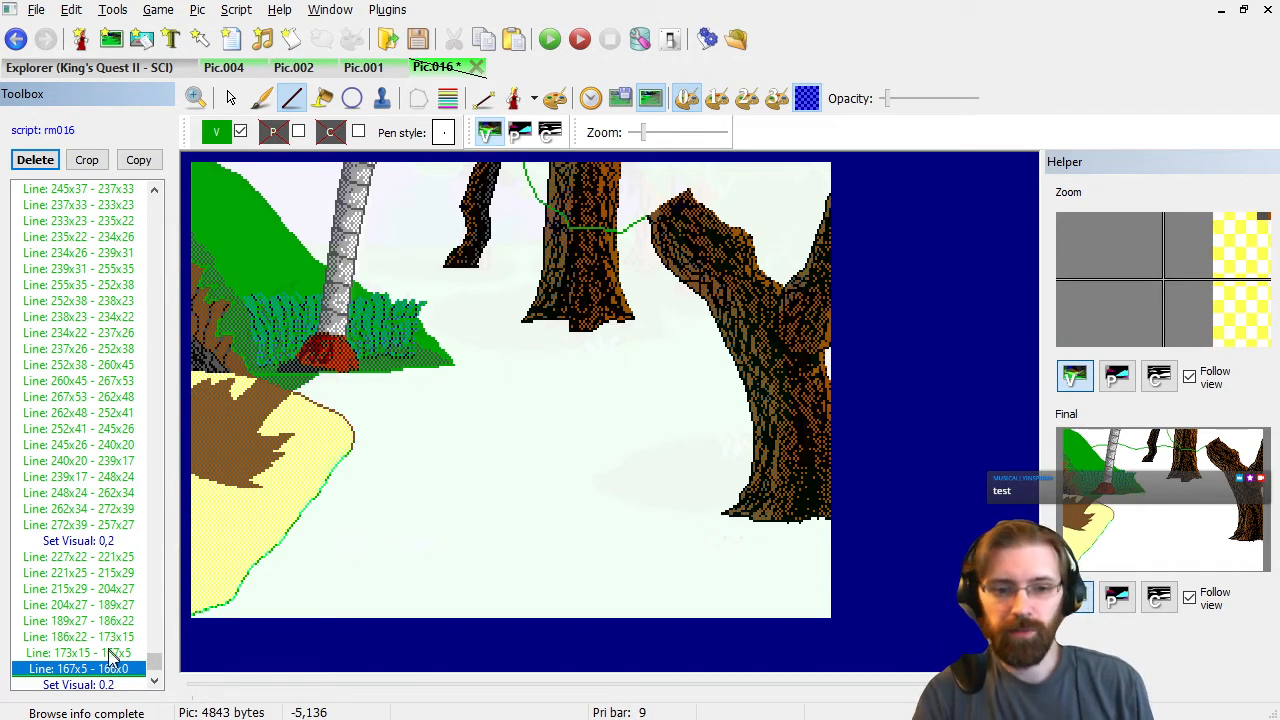
key(Up)
key(Up)
key(Up)
key(Up)
key(Up)
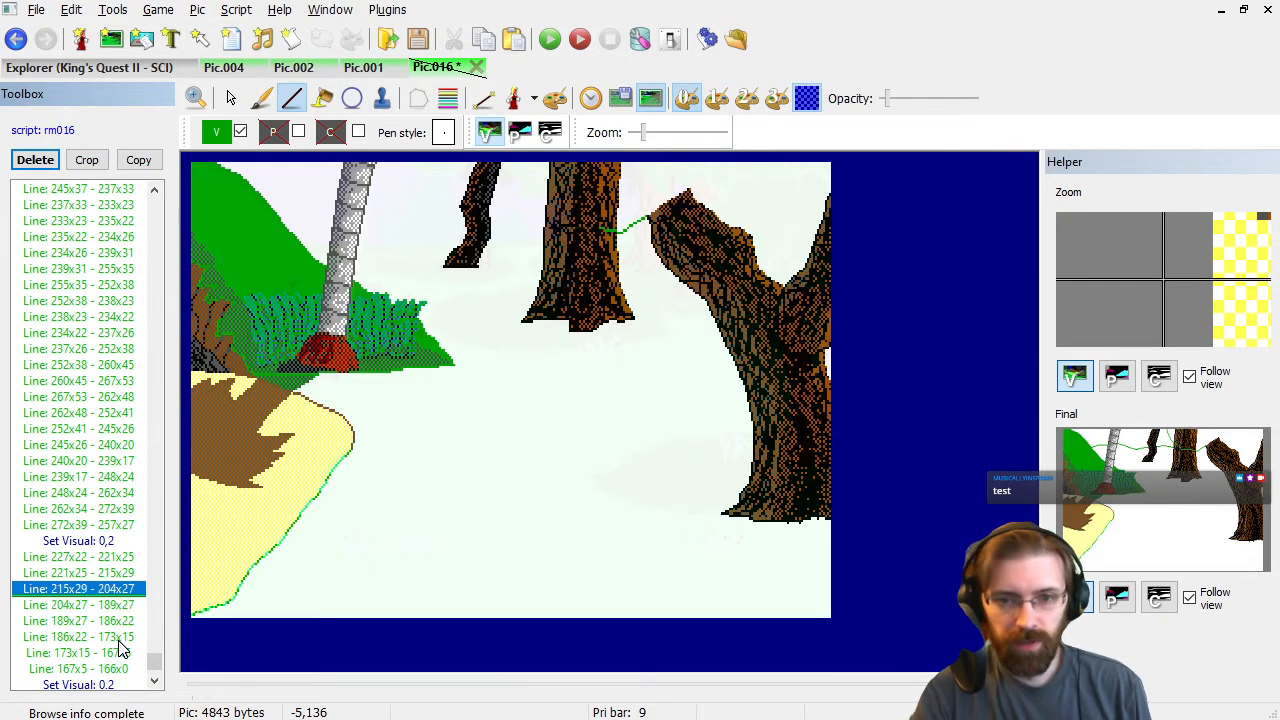
key(Down)
key(Down)
key(Down)
key(Down)
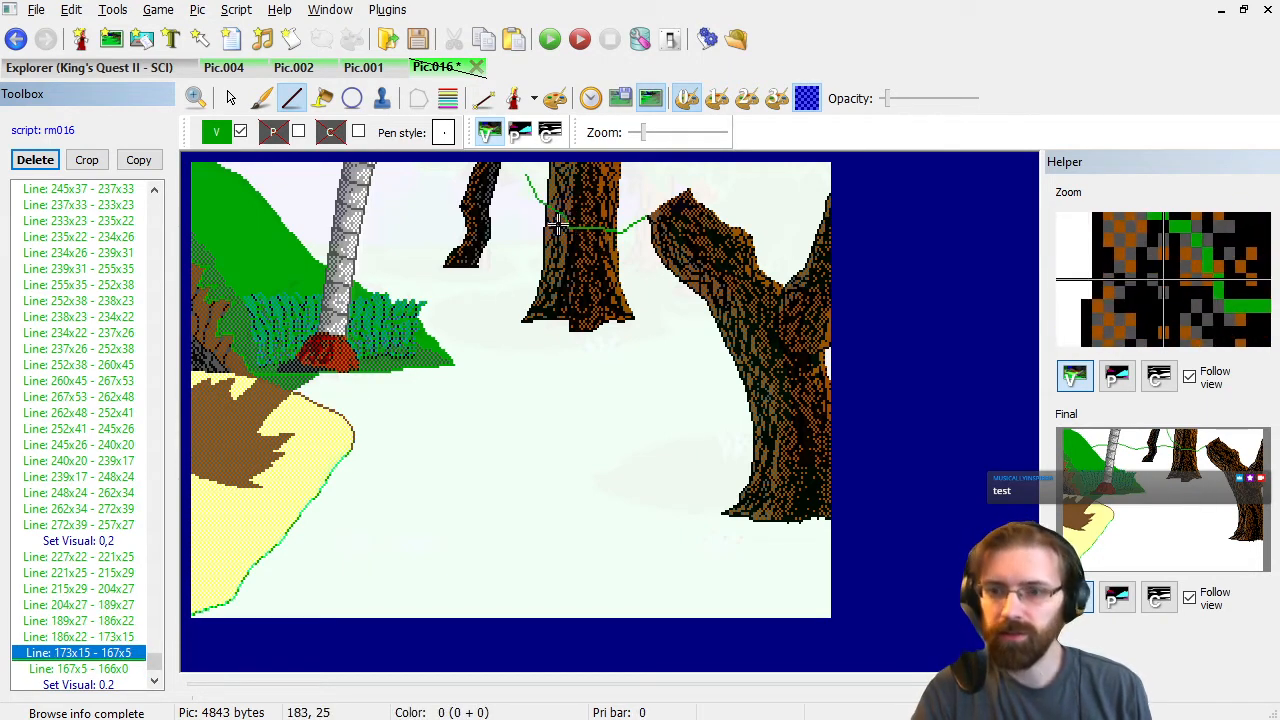
key(Down)
key(Down)
Delete the outline lines 189x27 - 186x22 and 186x22 - 173x15, and set the insertion point after Line 167x5 - 166x0.
key(Up)
key(Up)
key(Up)
key(Up)
key(Up)
key(Up)
key(Down)
key(Down)
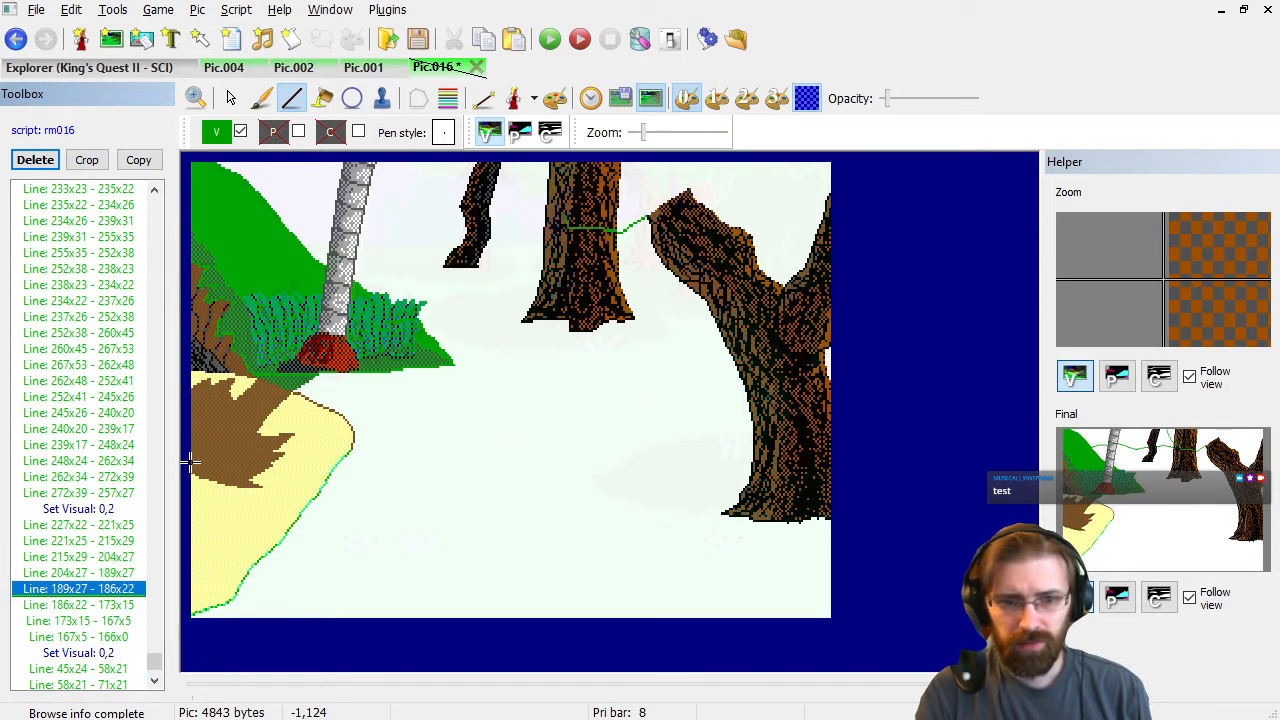
key(Delete)
key(Delete)
key(Down)
key(Down)
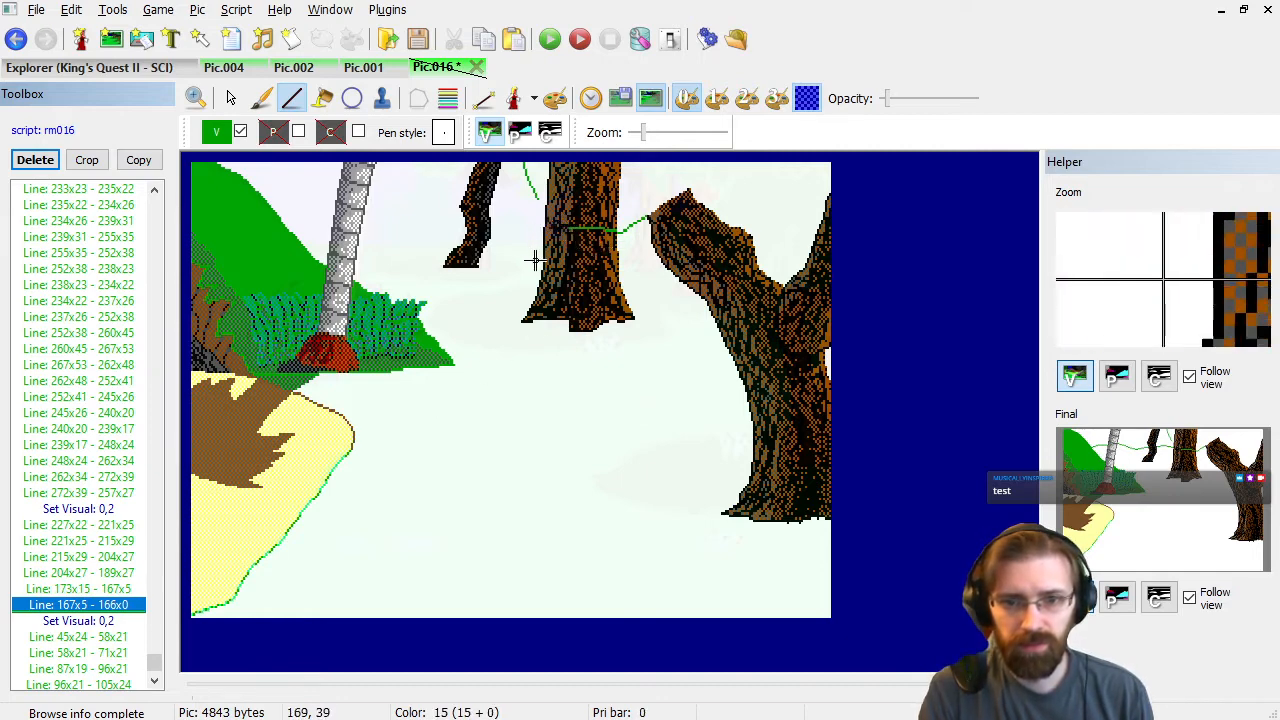
Try bridging the gap in the green outline with lines from 188x26 through 179x21 and 174x17 to 174x16.
click(569, 229)
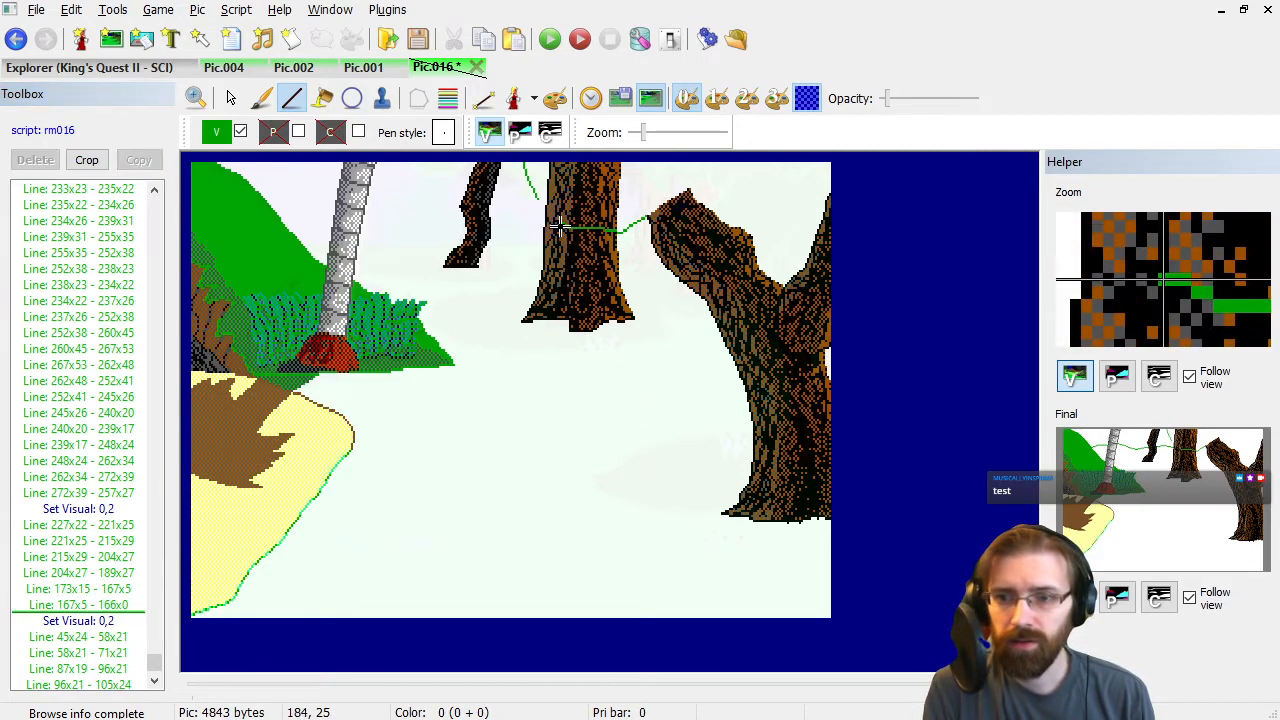
click(550, 217)
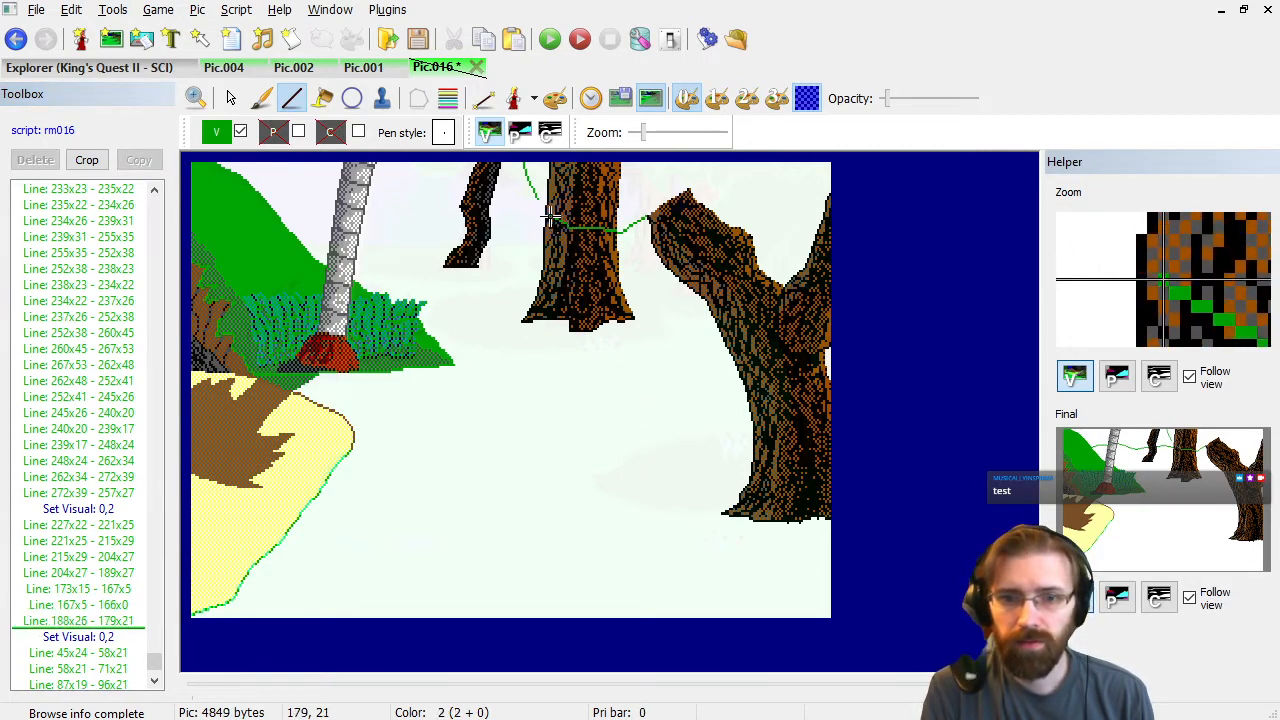
click(540, 207)
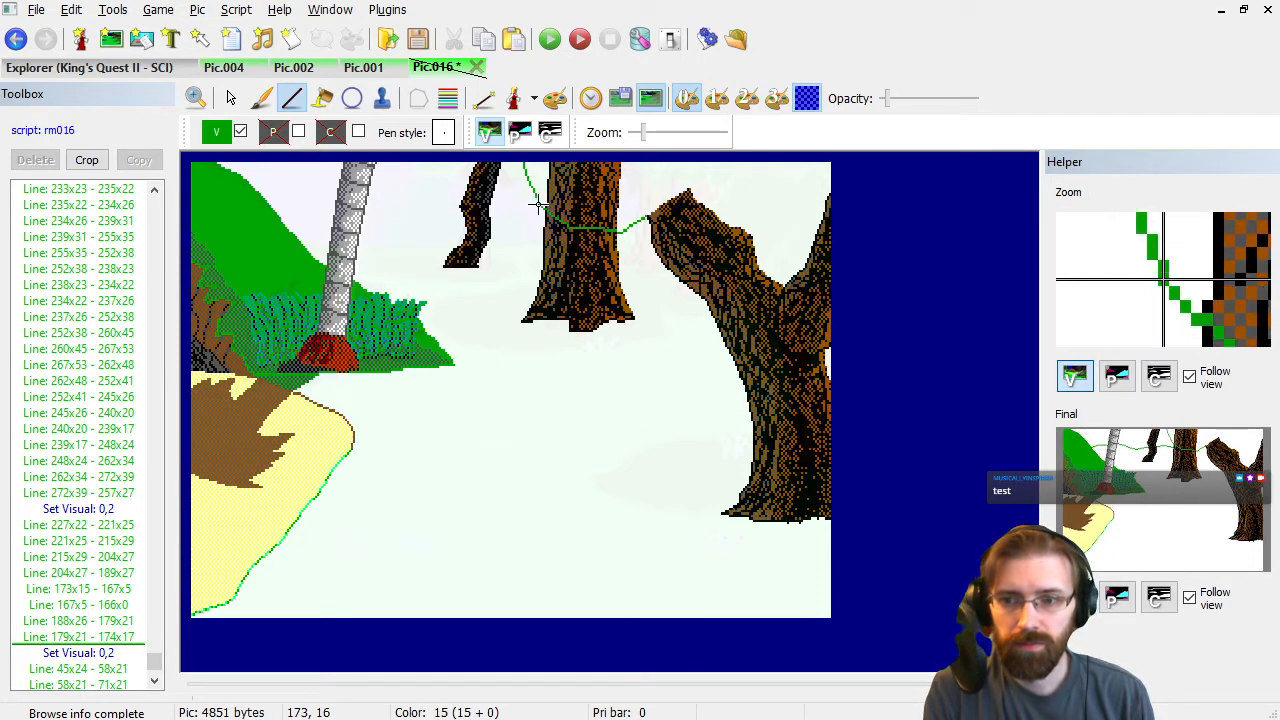
click(539, 207)
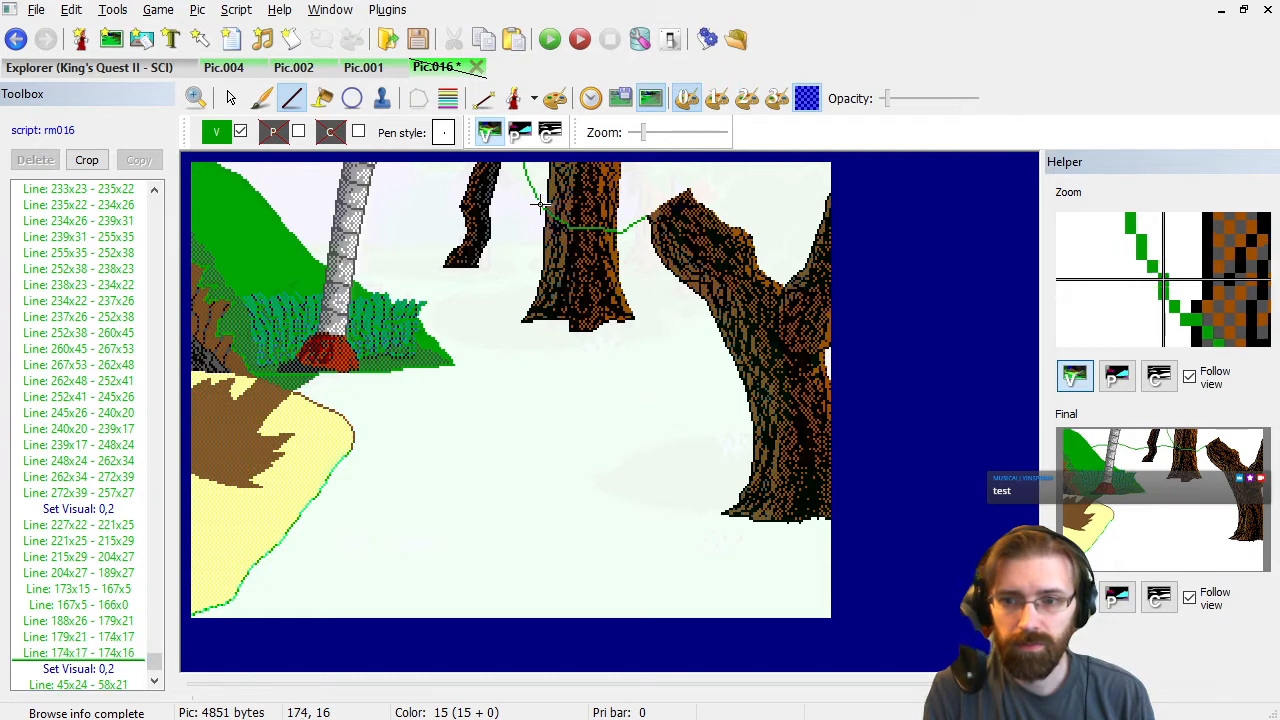
Step through the patched green outline's commands to examine the order in which its lines are drawn.
click(124, 653)
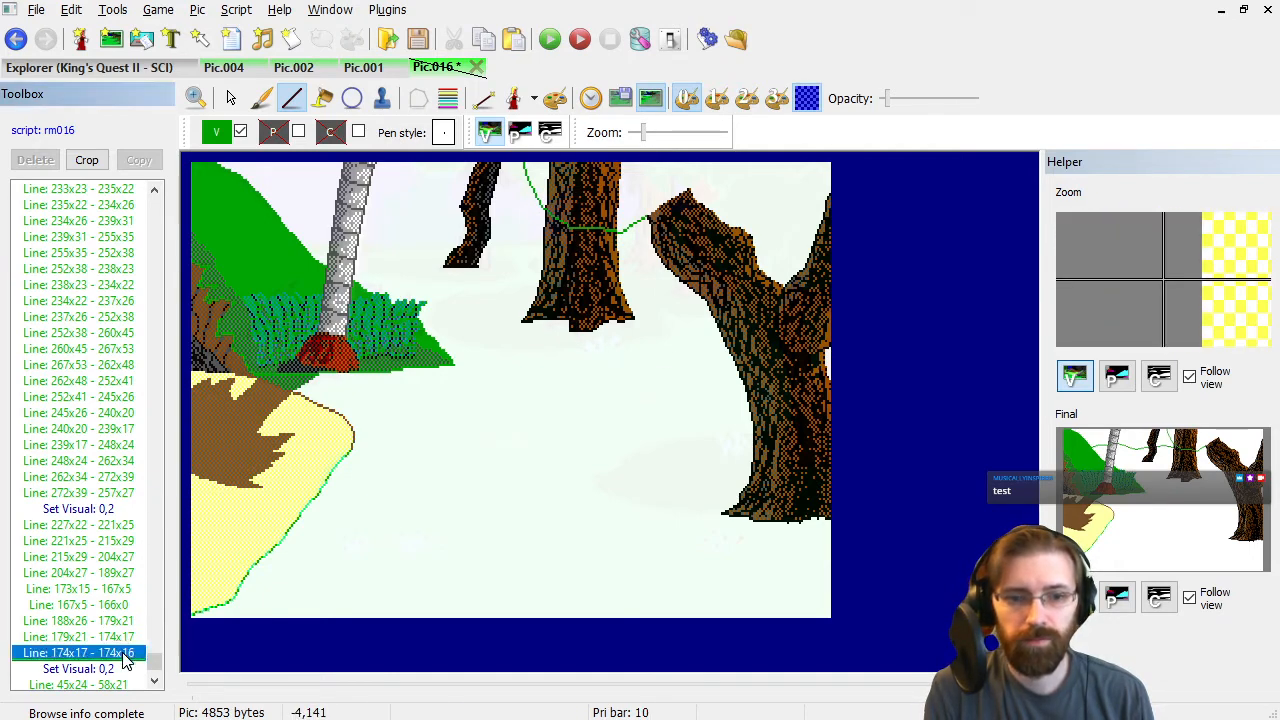
key(Up)
key(Up)
key(Up)
key(Up)
key(Up)
key(Up)
key(Down)
key(Down)
key(Down)
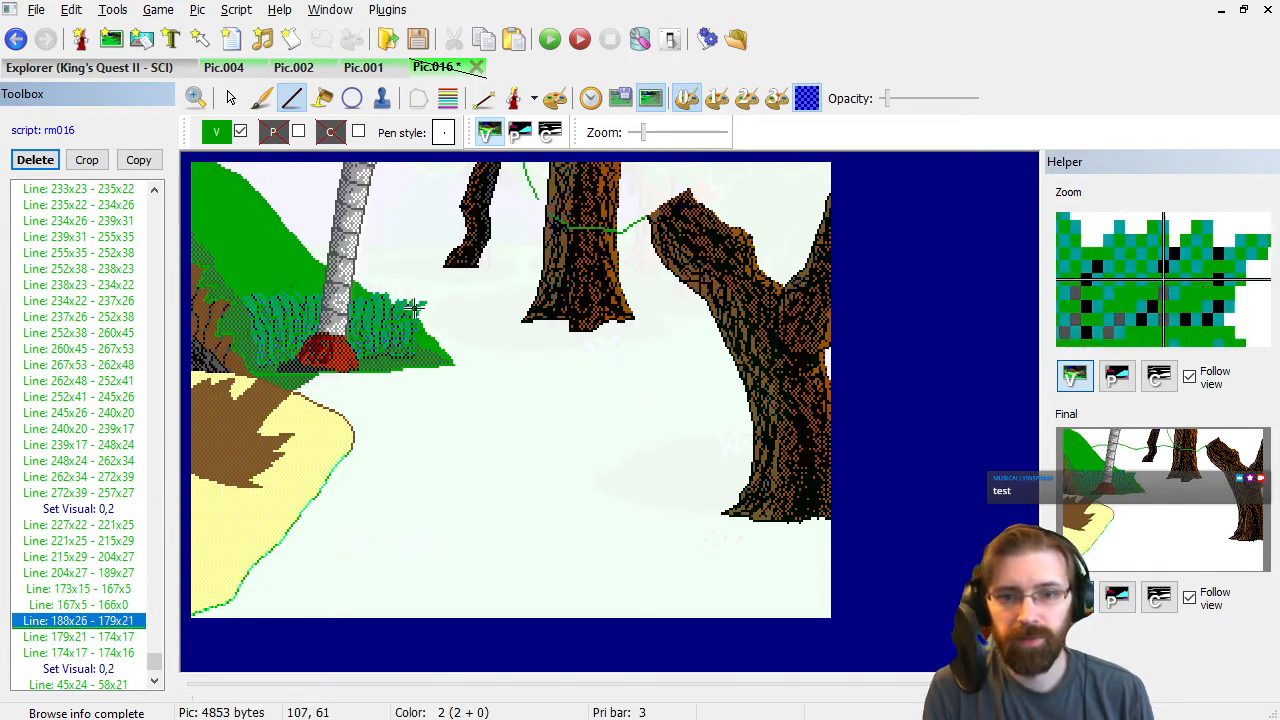
key(Up)
key(Up)
Delete all trial outline lines from 227x22 - 221x25 through 174x17 - 174x16.
key(Down)
key(Down)
key(Down)
key(Down)
key(Down)
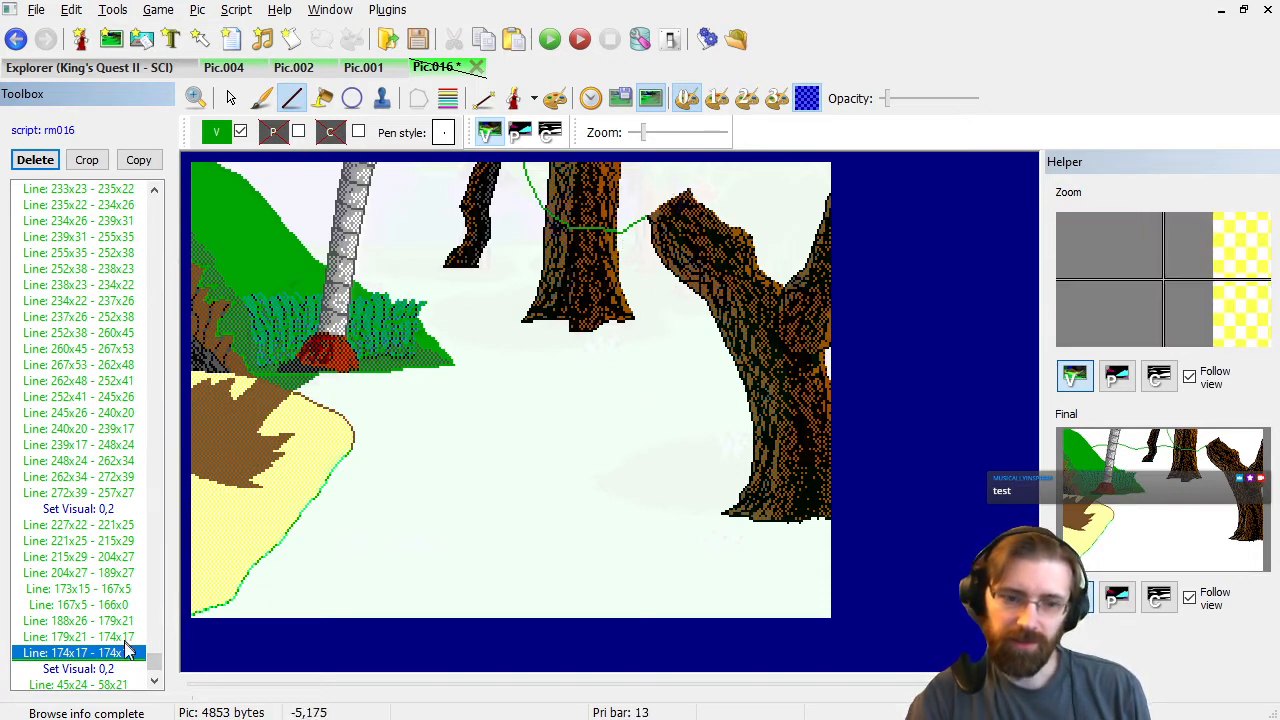
shift+click(118, 527)
key(Delete)
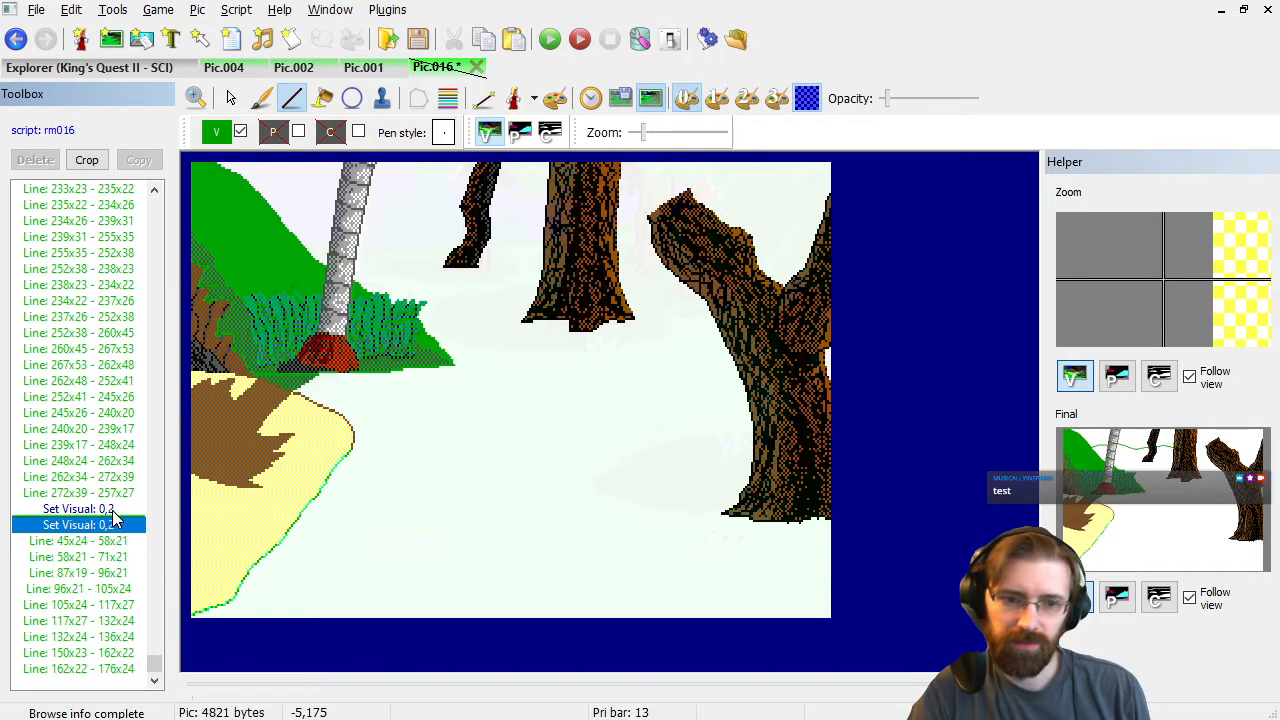
After the first trailing Set Visual: 0,2, draw a green hill line from 261x20 through 272x19, 278x21, 285x22, 299x21 and 312x18 to 316x18.
click(113, 511)
key(Down)
key(Up)
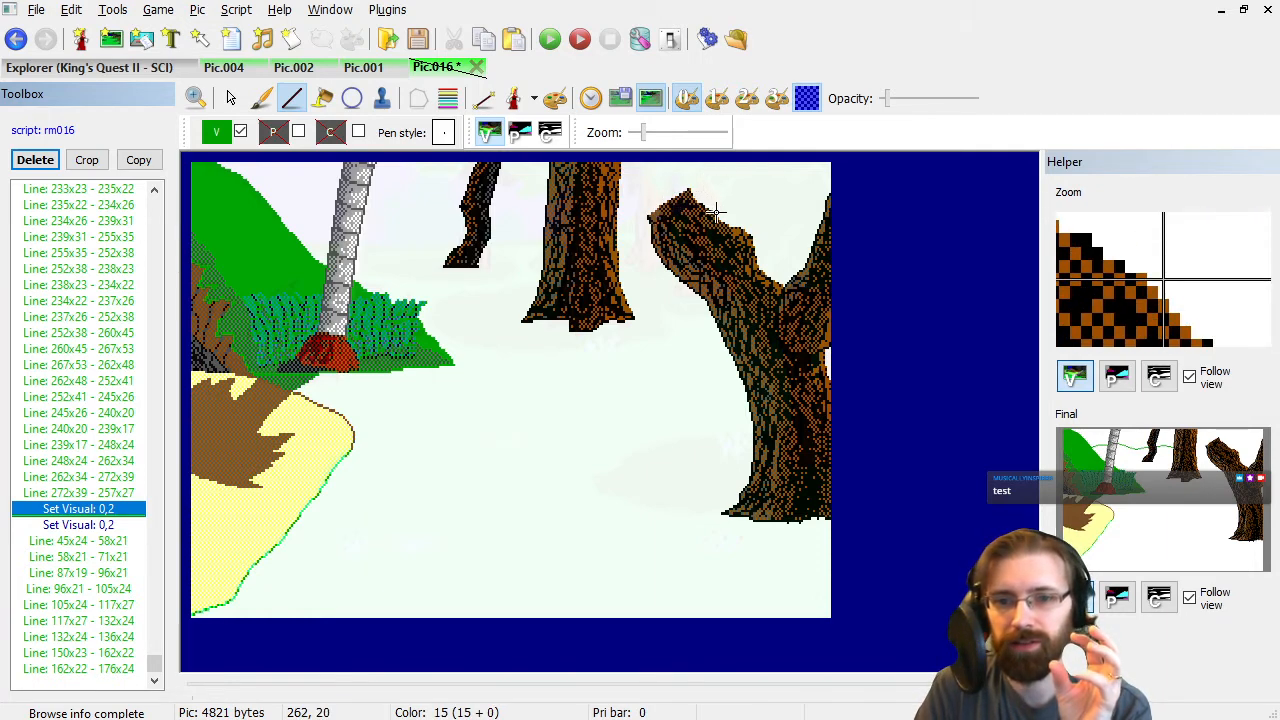
click(711, 211)
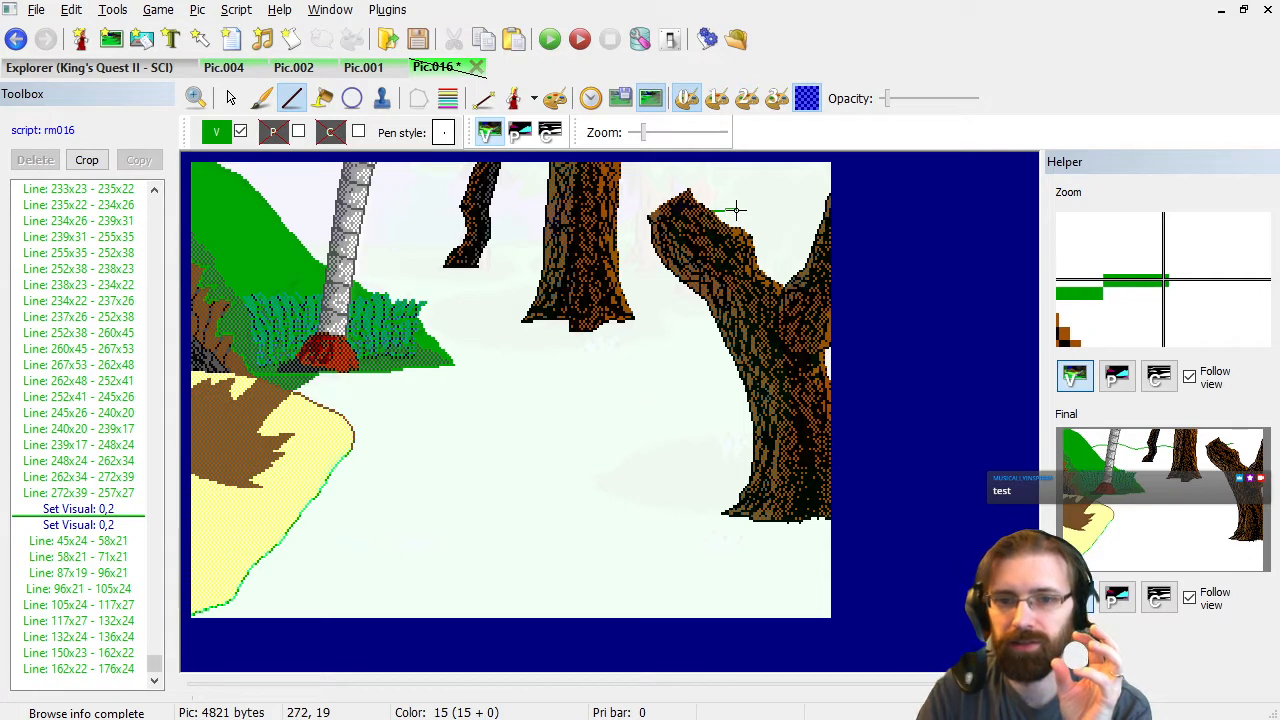
click(735, 210)
click(747, 215)
click(762, 217)
click(788, 212)
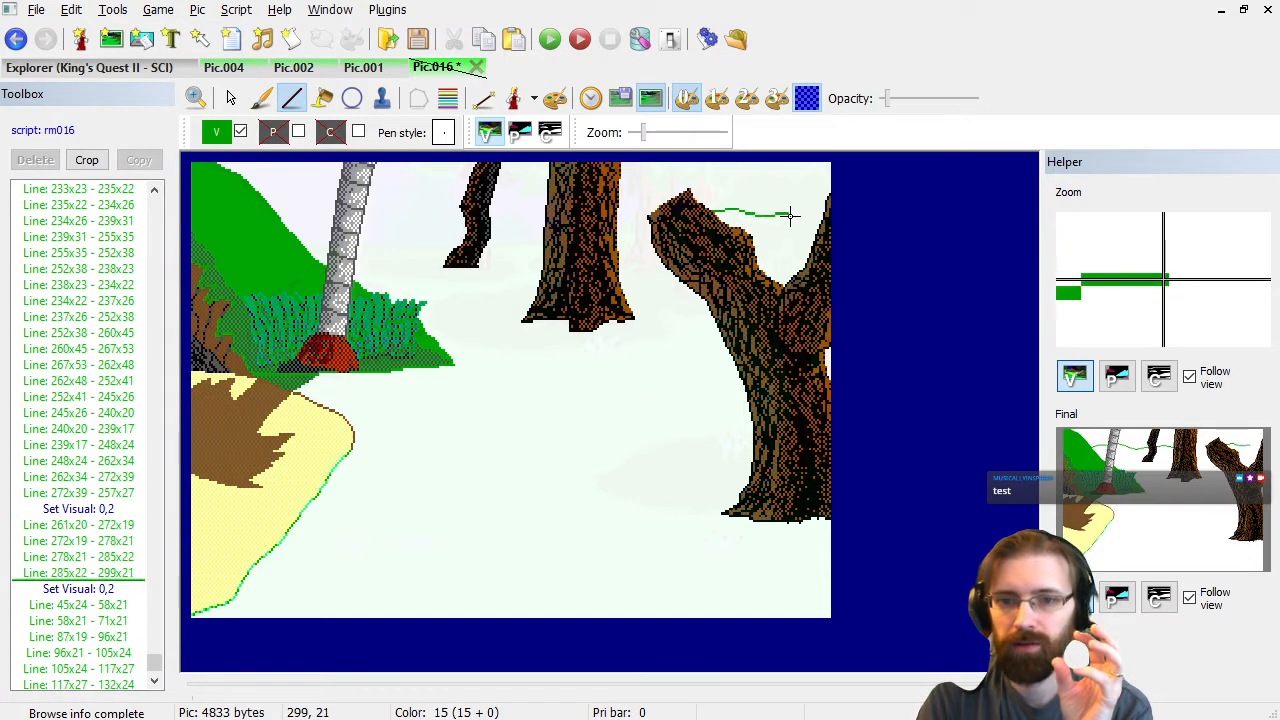
click(814, 205)
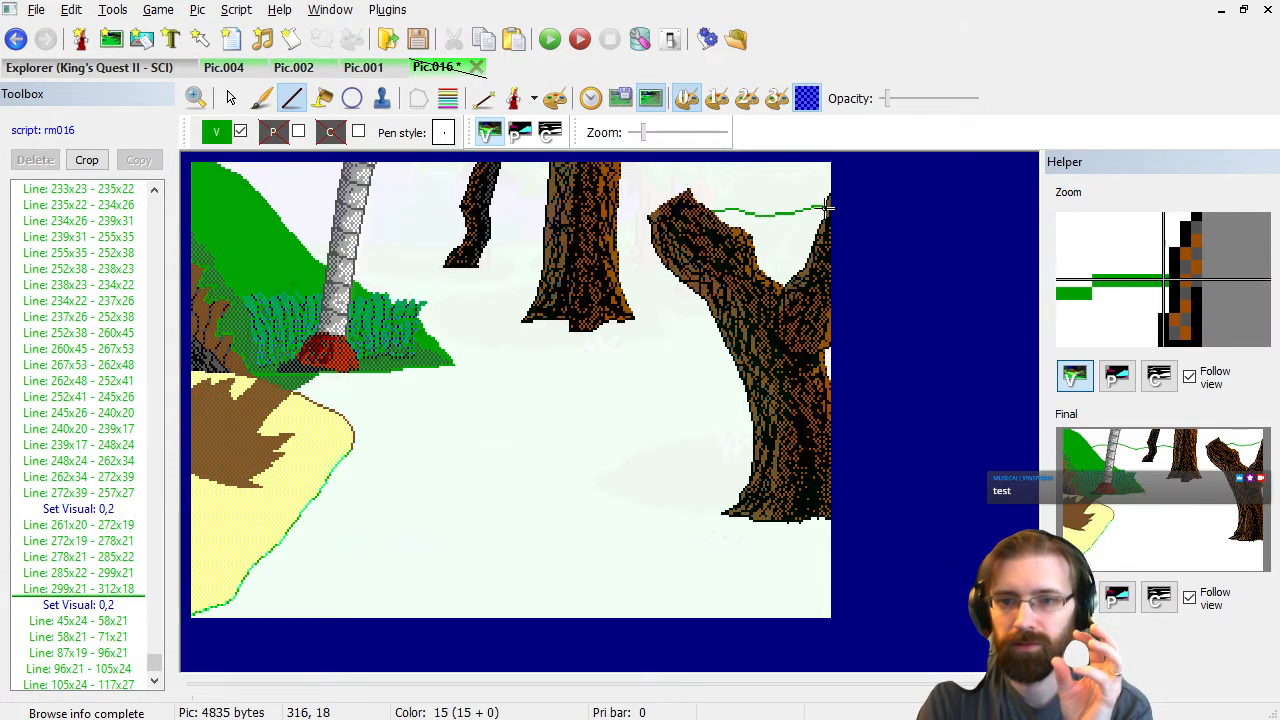
click(826, 207)
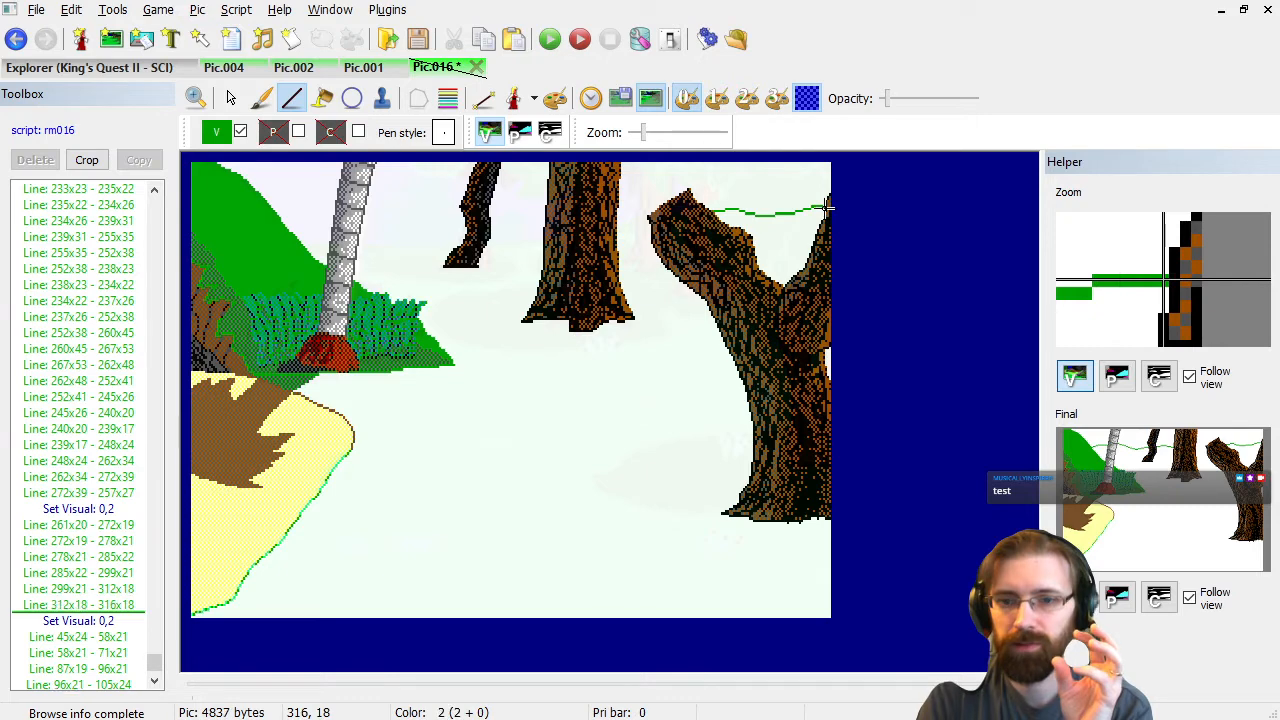
Draw a wavy green hill line from 227x23 through 206x19, 192x14, 182x9, 169x12 and 150x10 up to 143x0.
click(636, 221)
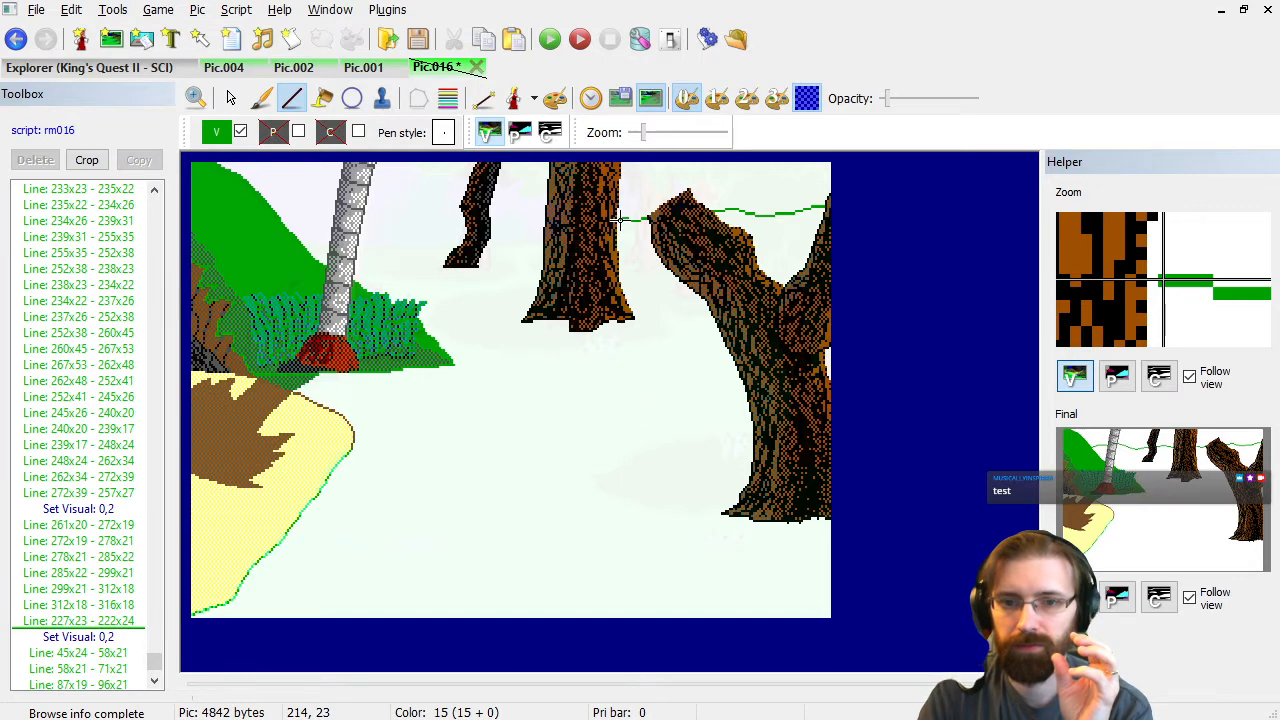
click(620, 220)
click(603, 208)
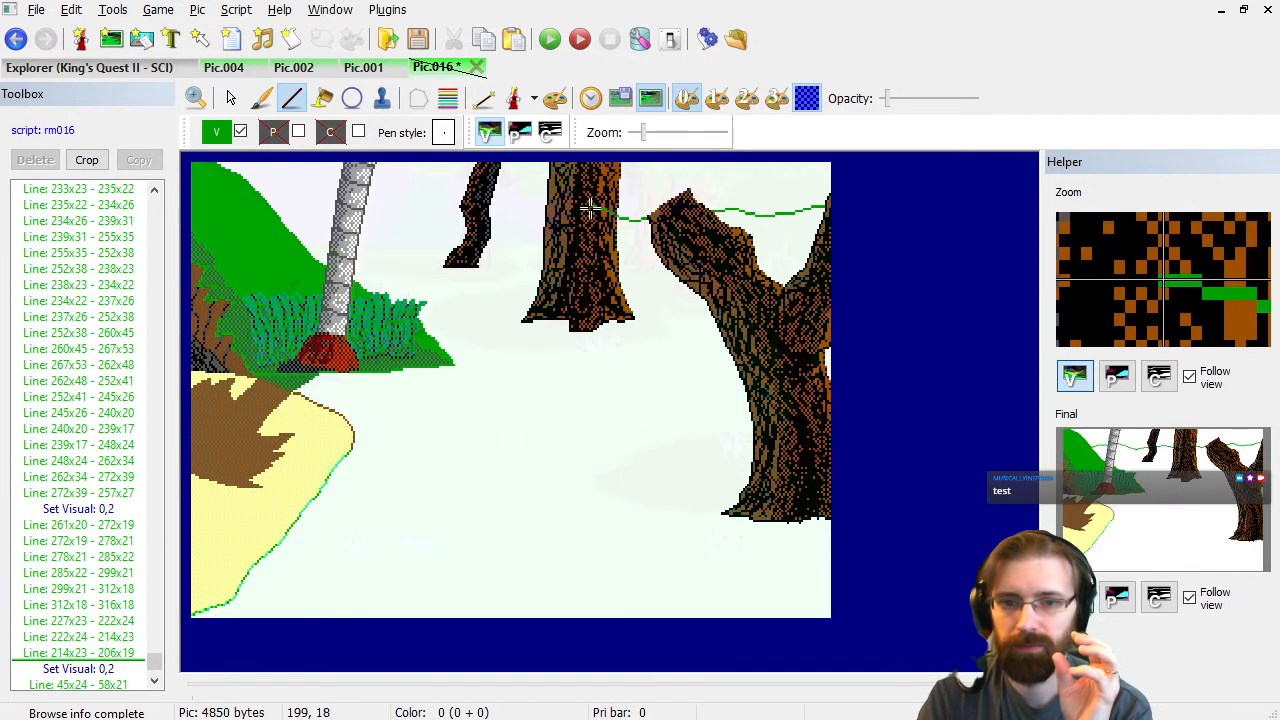
click(590, 207)
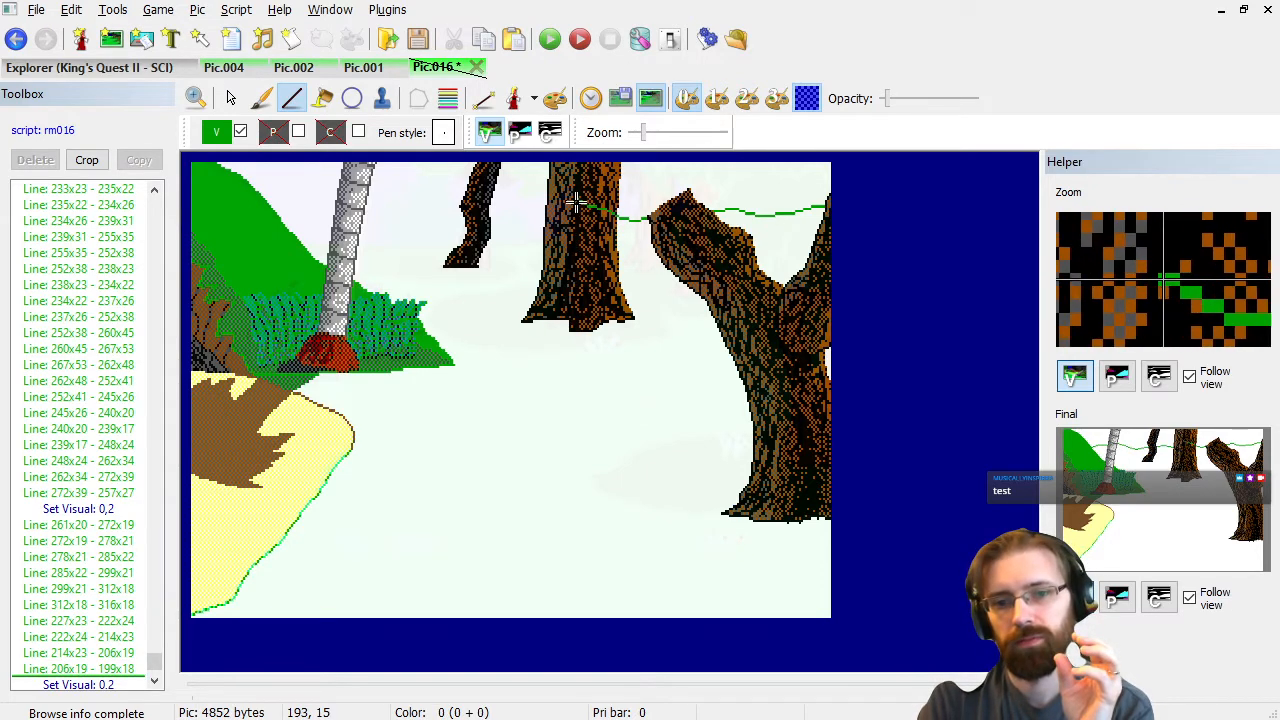
click(575, 196)
click(555, 184)
click(529, 191)
click(512, 190)
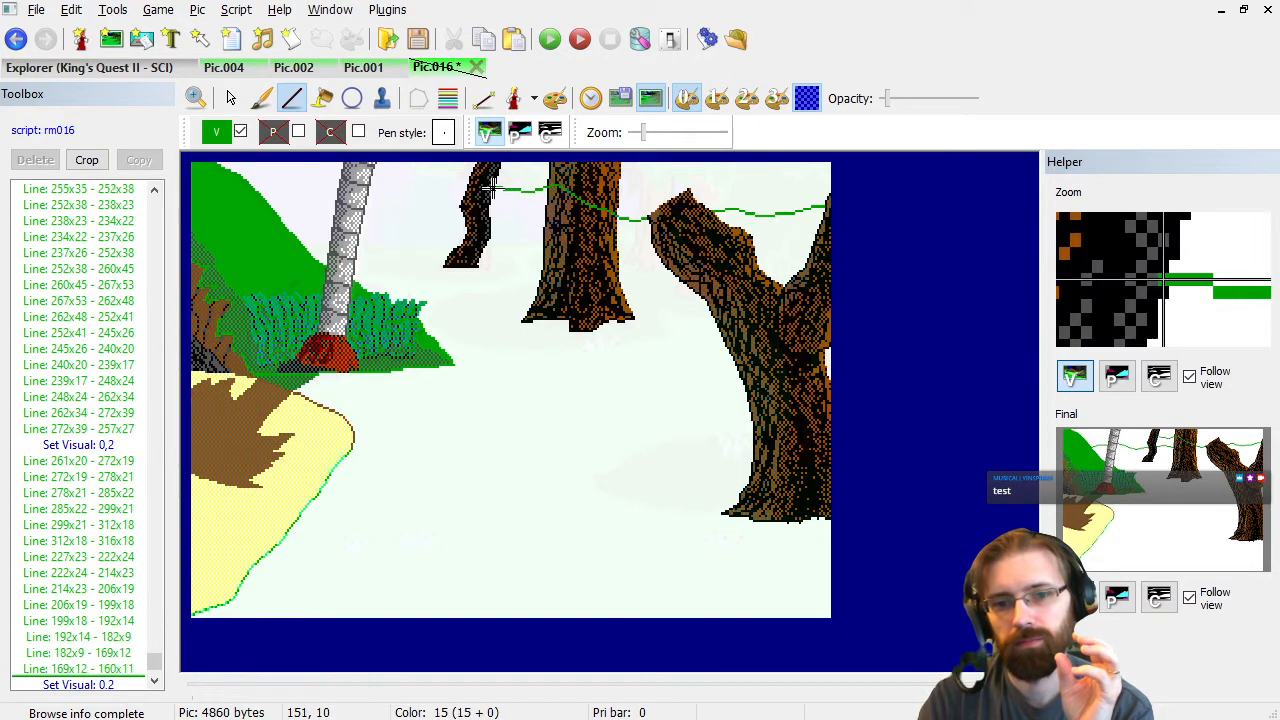
click(492, 186)
click(482, 168)
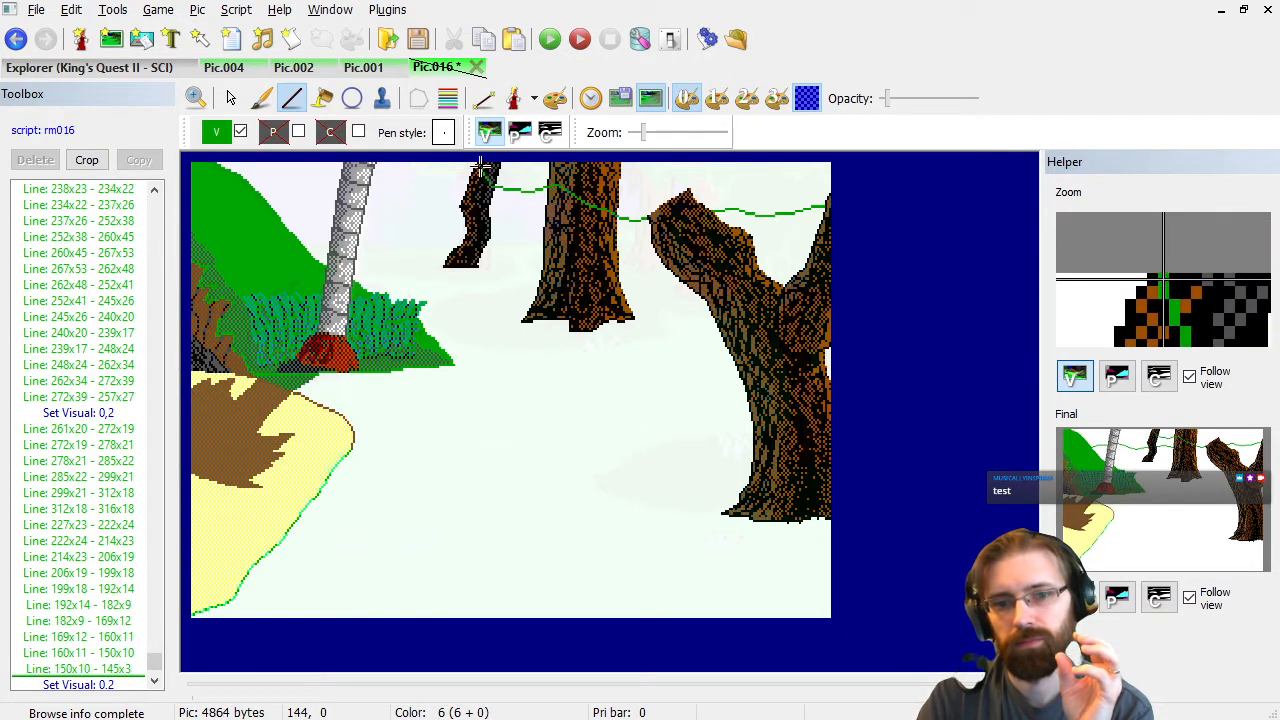
click(479, 164)
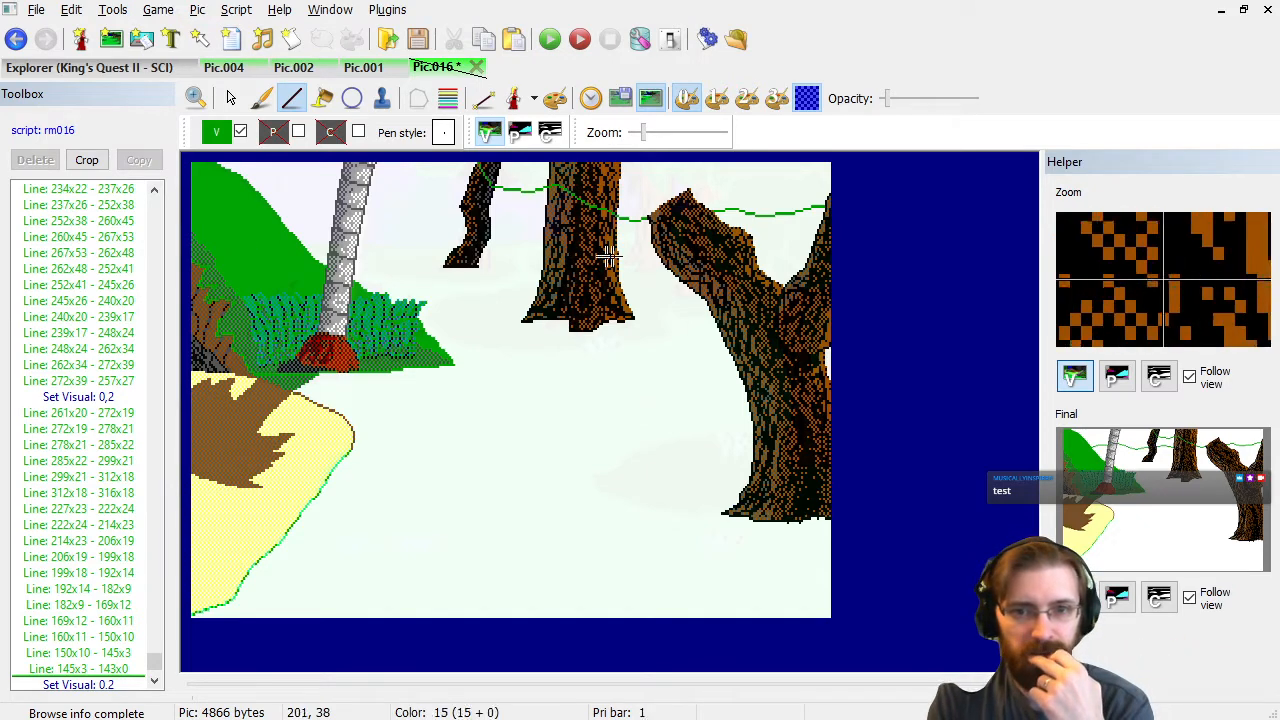
Draw the upper green hill lines from 183x8 through 175x2 to 173x0, and from 247x10 through 262x6 and 281x10 to 296x0.
click(543, 168)
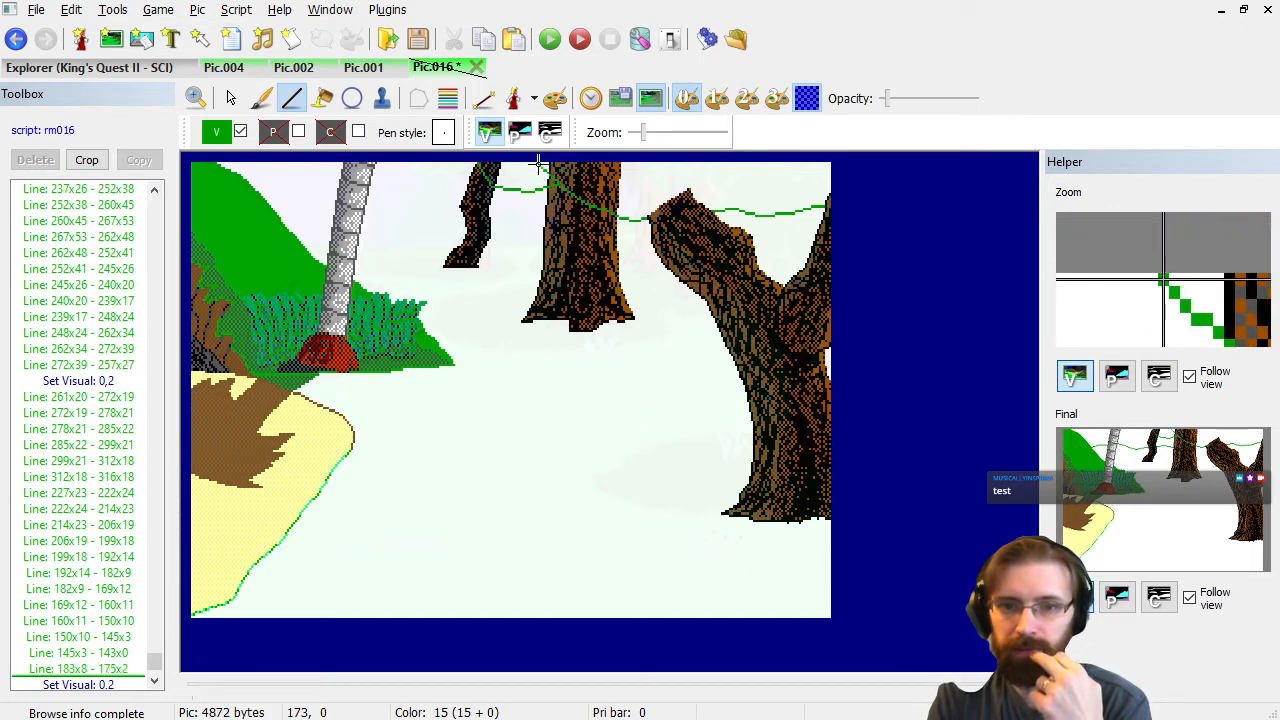
click(538, 164)
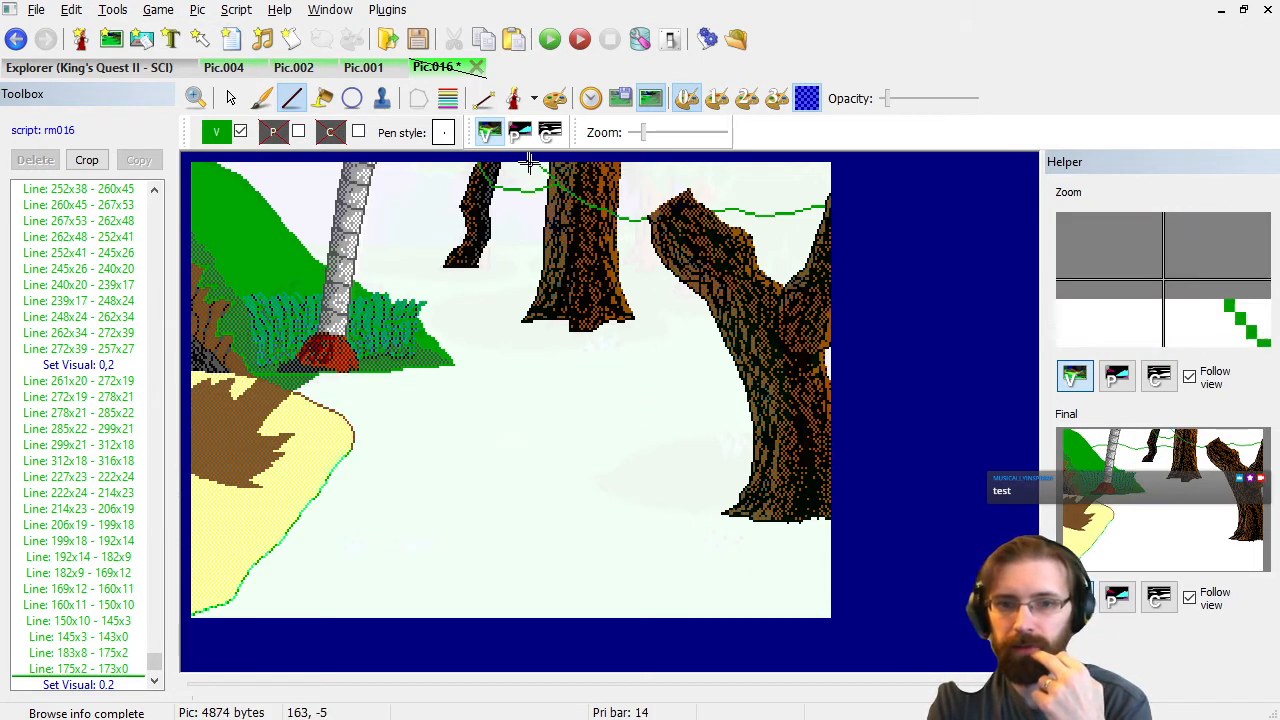
click(702, 183)
click(715, 179)
click(733, 187)
click(755, 187)
click(768, 173)
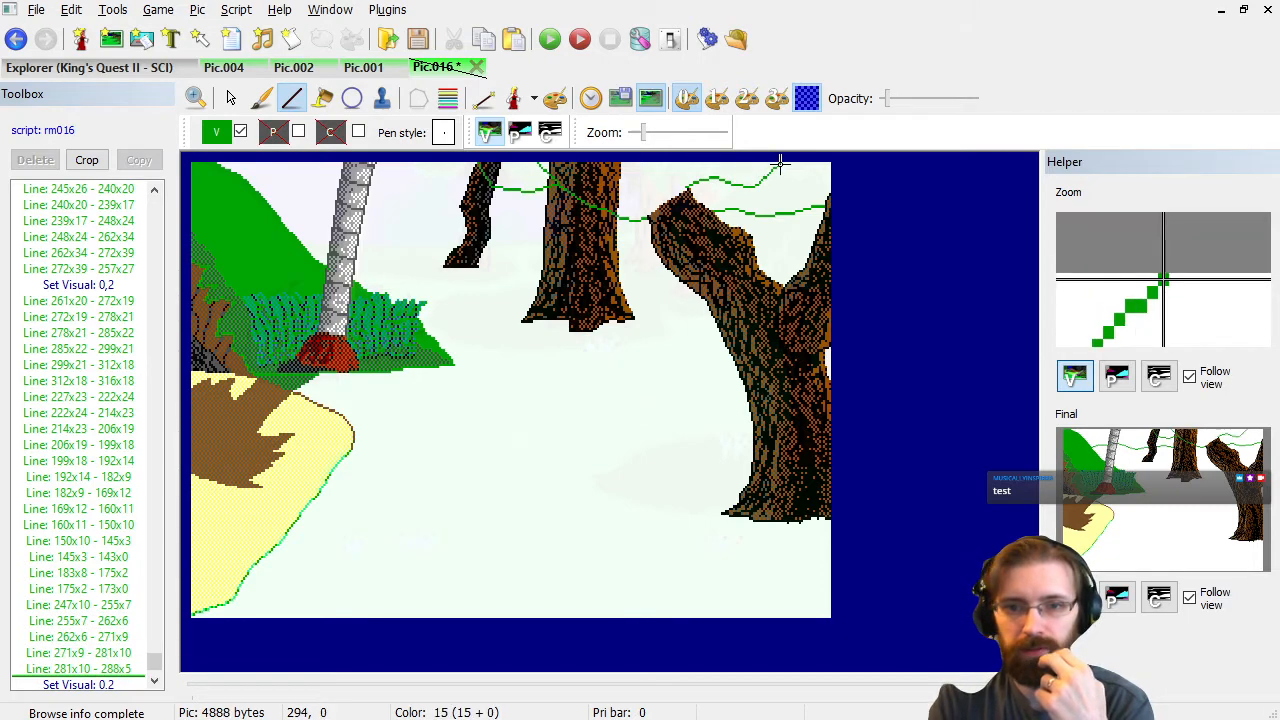
click(784, 162)
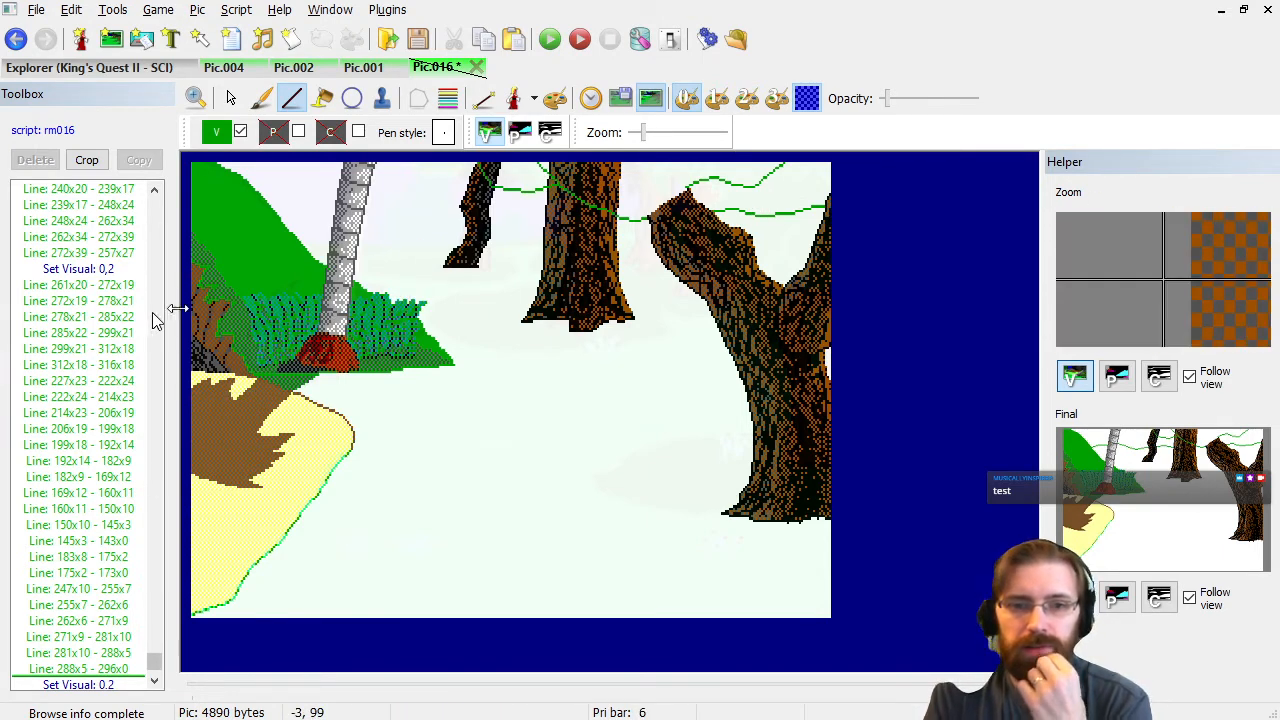
Review Pic.016's commands backwards from the newest hill lines to the middle tree trunk to examine the drawing order.
click(104, 237)
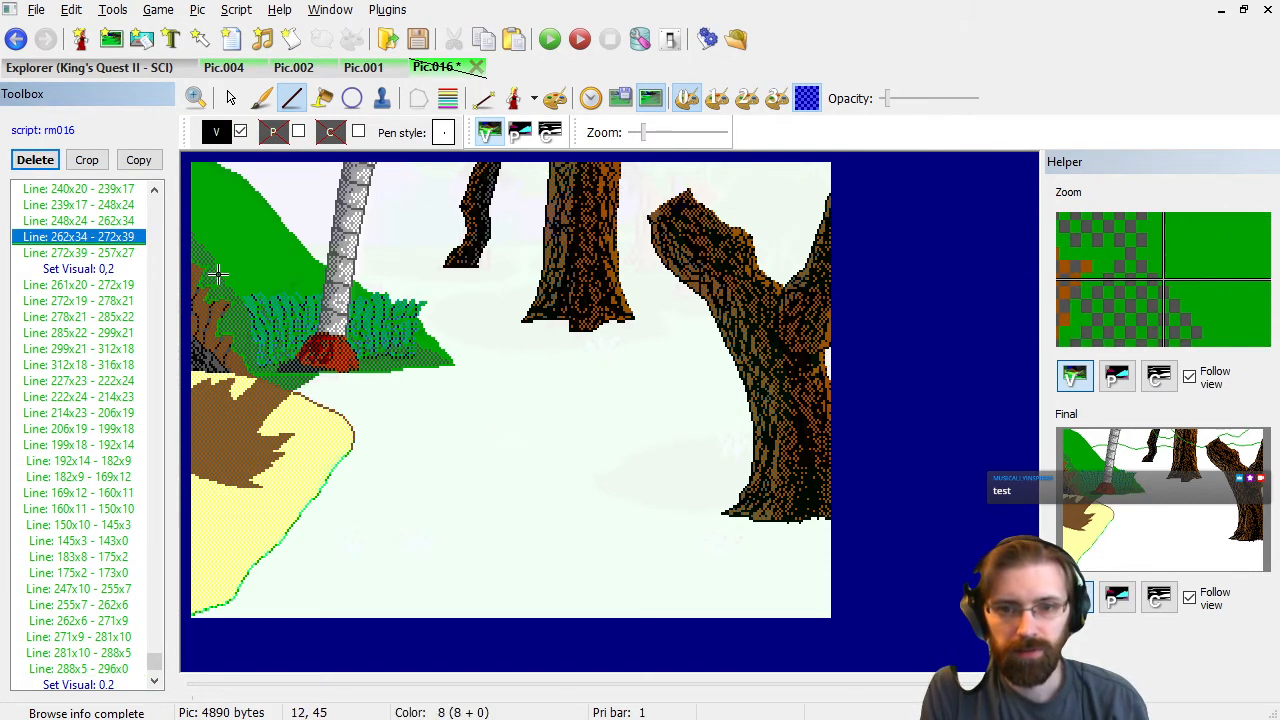
key(Page_Up)
key(End)
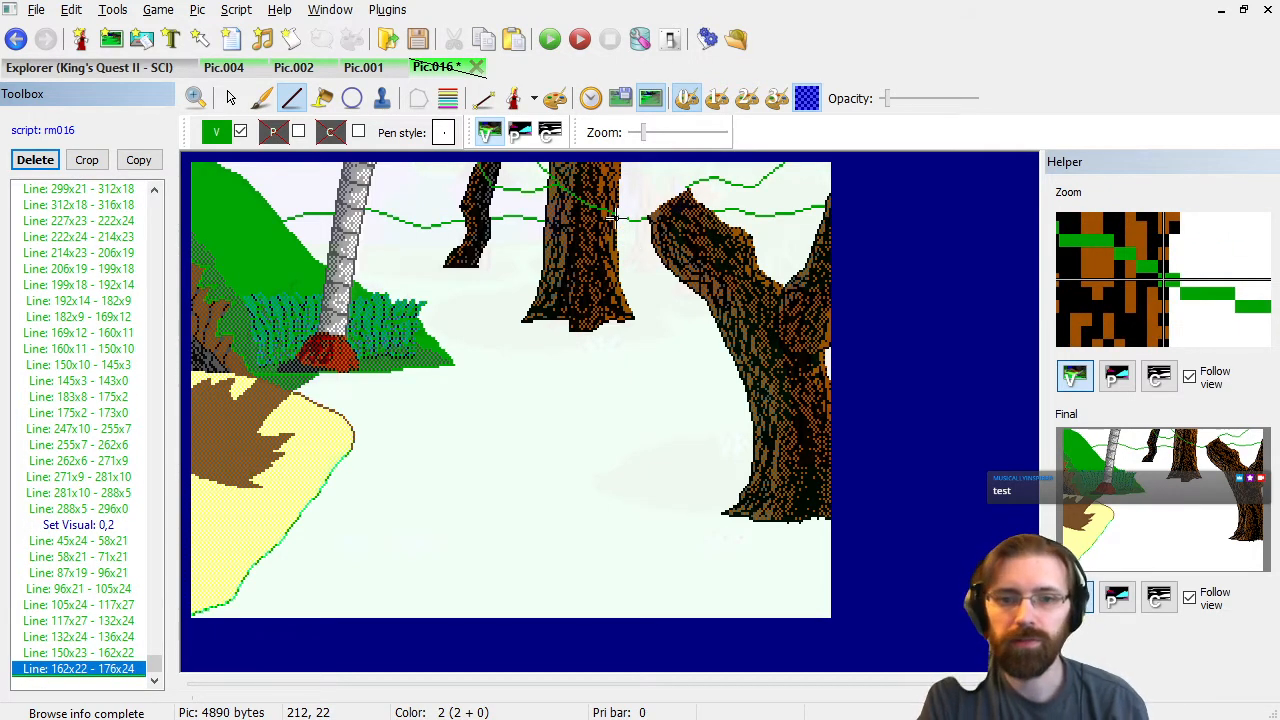
key(Page_Up)
key(Page_Up)
key(Page_Up)
key(Page_Up)
key(Page_Up)
key(Page_Up)
key(Page_Up)
key(Page_Up)
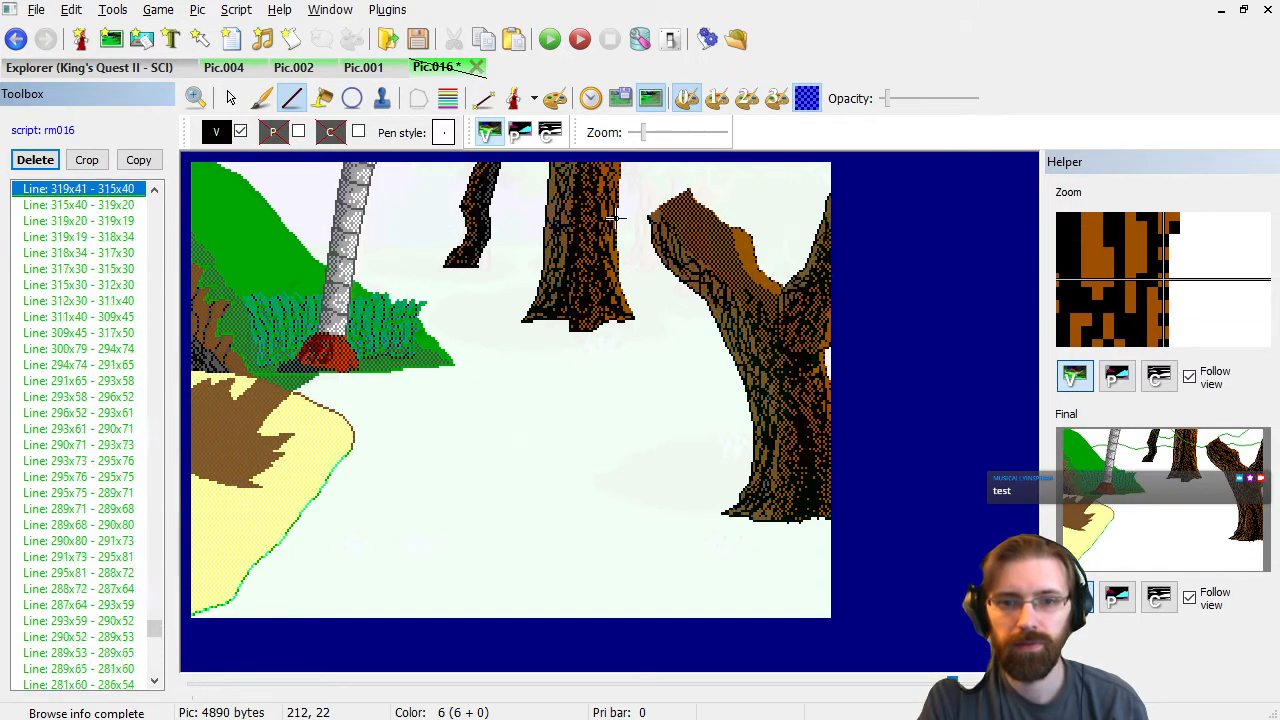
key(Page_Up)
key(Page_Up)
key(Page_Up)
key(Page_Up)
key(Page_Up)
key(Page_Up)
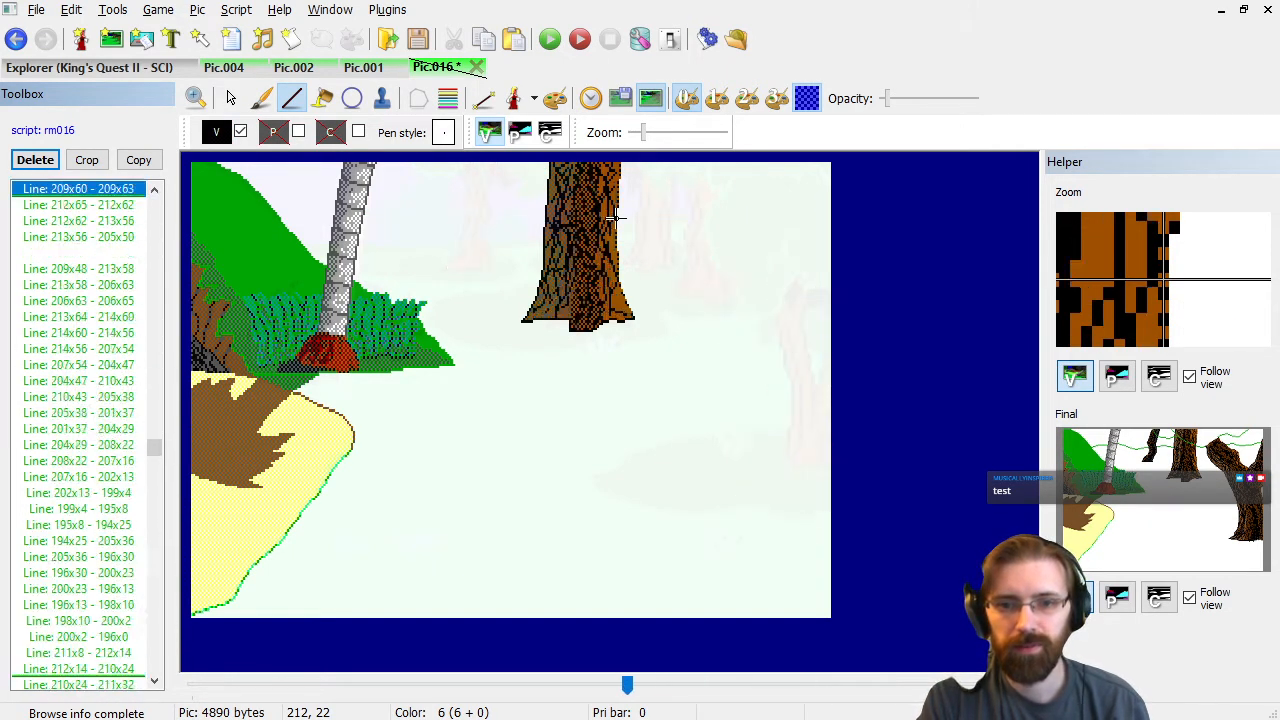
Step through the middle tree trunk's outline commands up to Line 213x48 - 212x25 to examine how its edges are built.
key(Down)
key(Down)
key(Down)
key(Down)
key(Down)
key(Down)
key(Down)
key(Down)
key(Down)
key(Down)
key(Down)
key(Down)
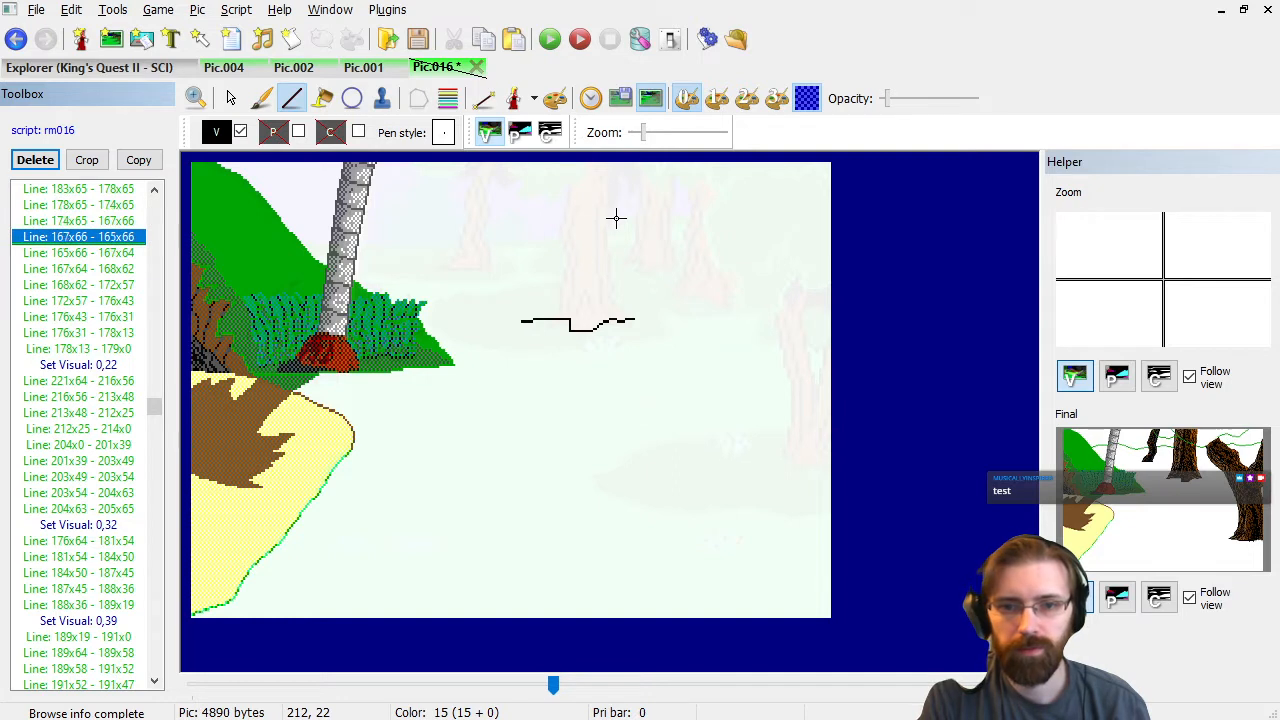
key(Down)
key(Down)
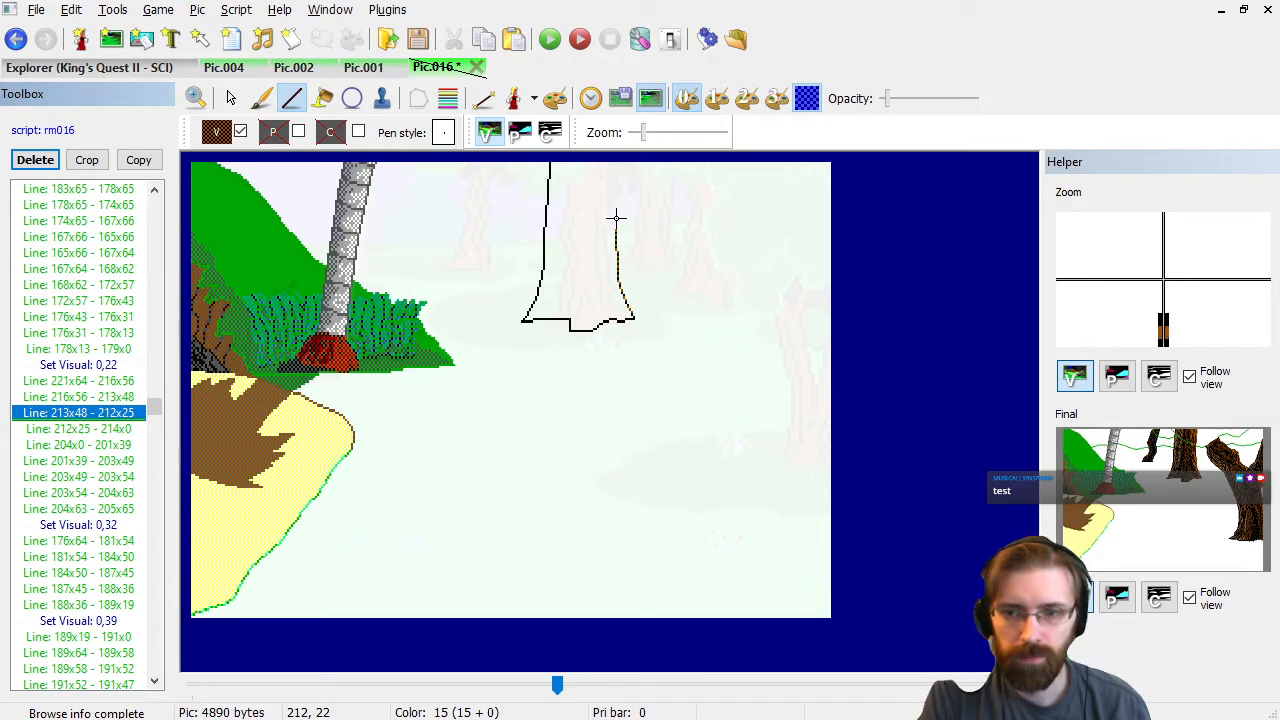
Draw a short line 212x22 - 212x24 on the middle trunk's edge and delete Line 212x25 - 214x0 above it.
click(616, 217)
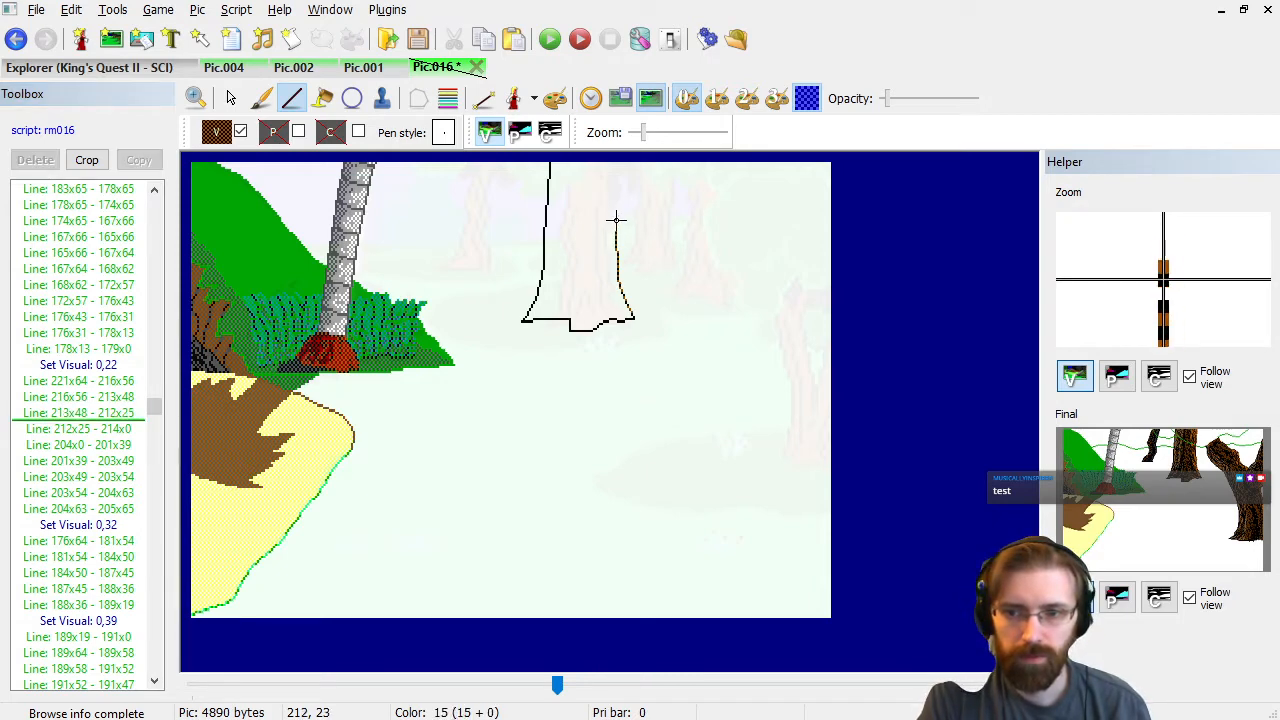
click(616, 220)
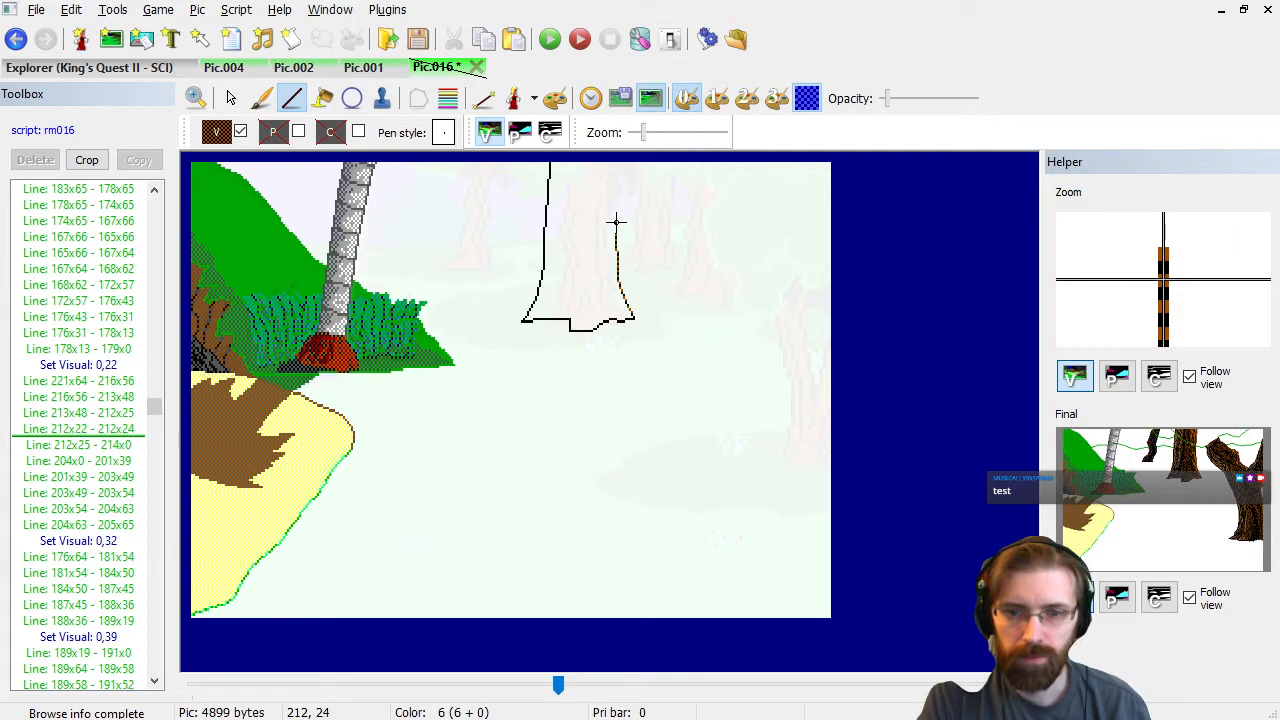
click(117, 430)
key(Delete)
key(Down)
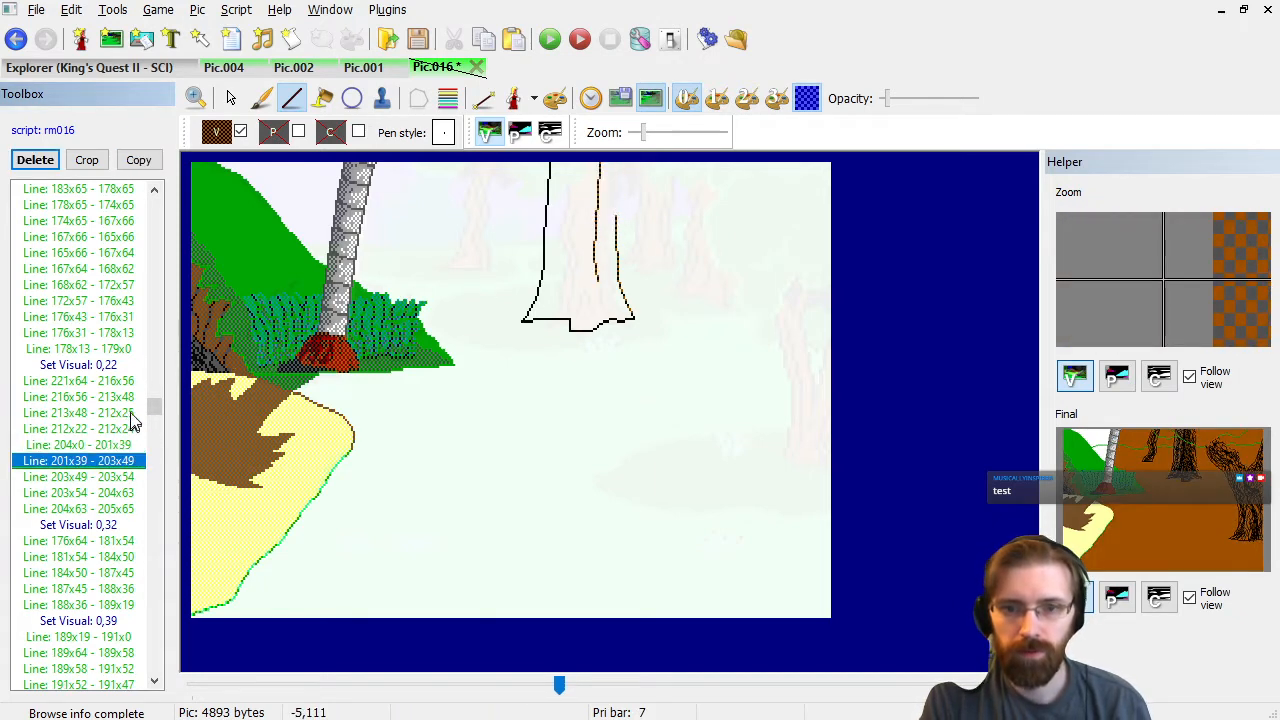
Draw a shorter inner trunk line 202x20 - 201x40 and delete the full-height Line 204x0 - 201x39.
key(Up)
key(Up)
key(Up)
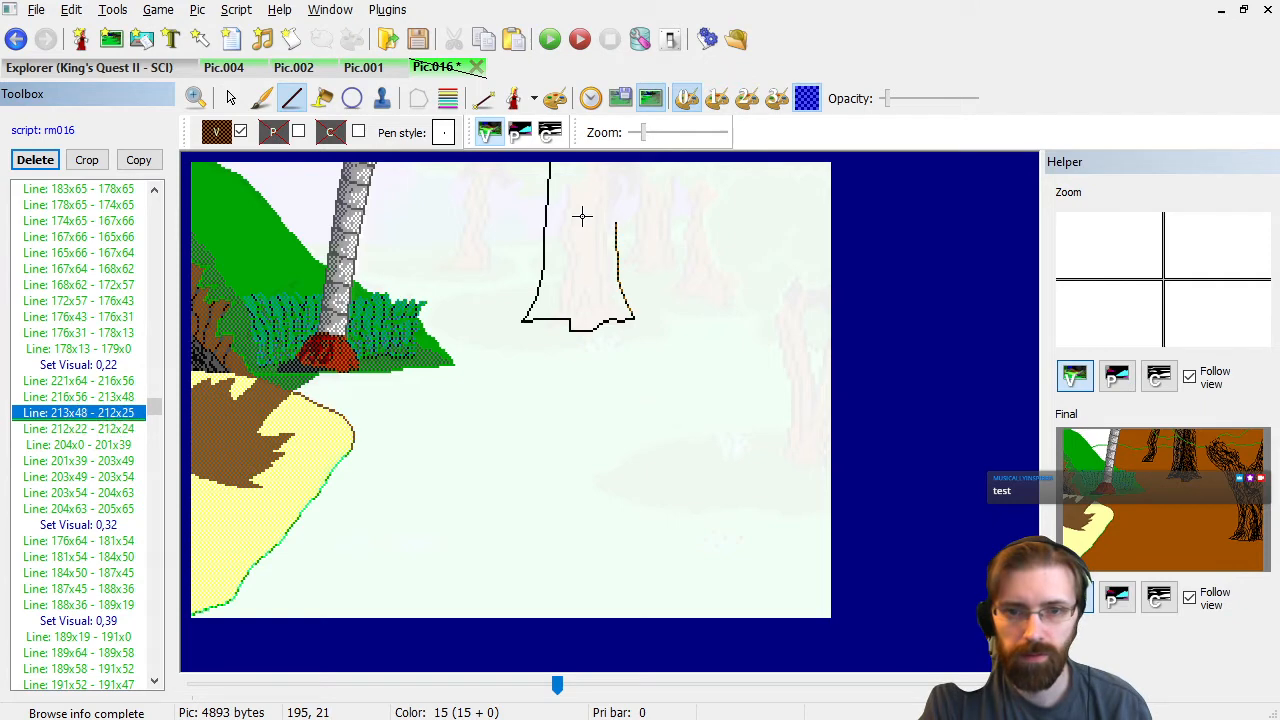
key(Down)
key(Down)
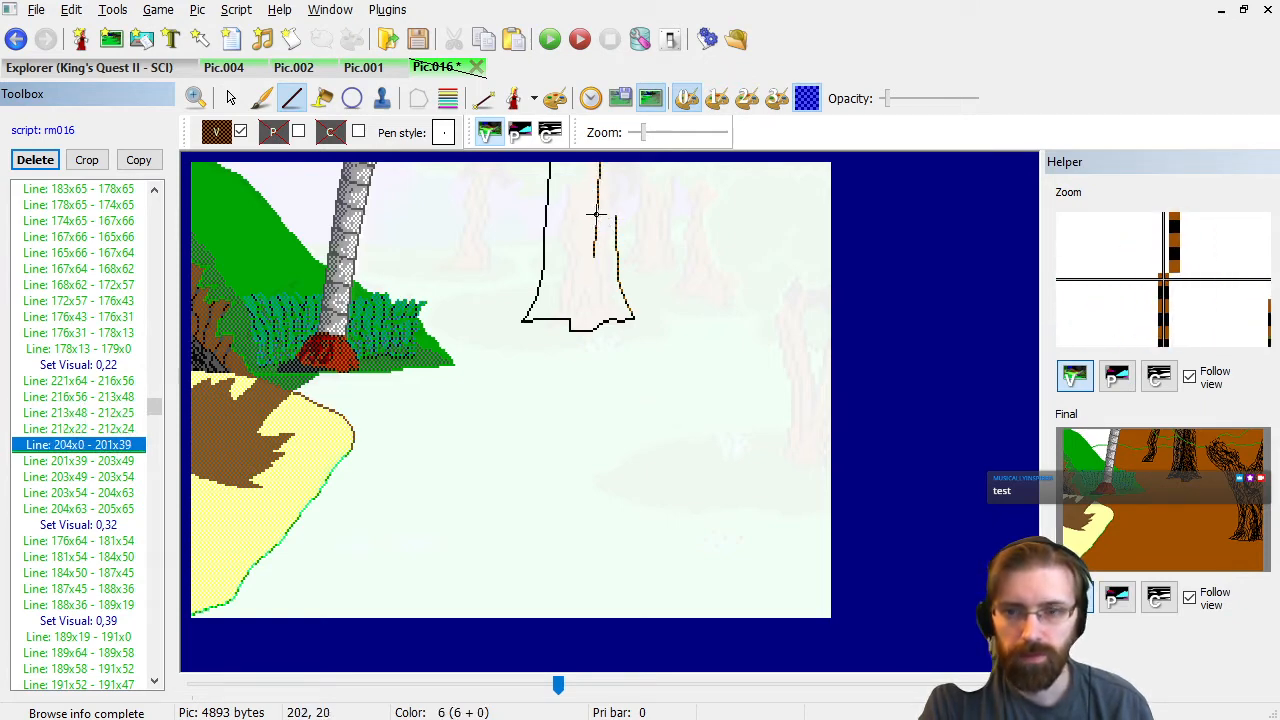
click(596, 214)
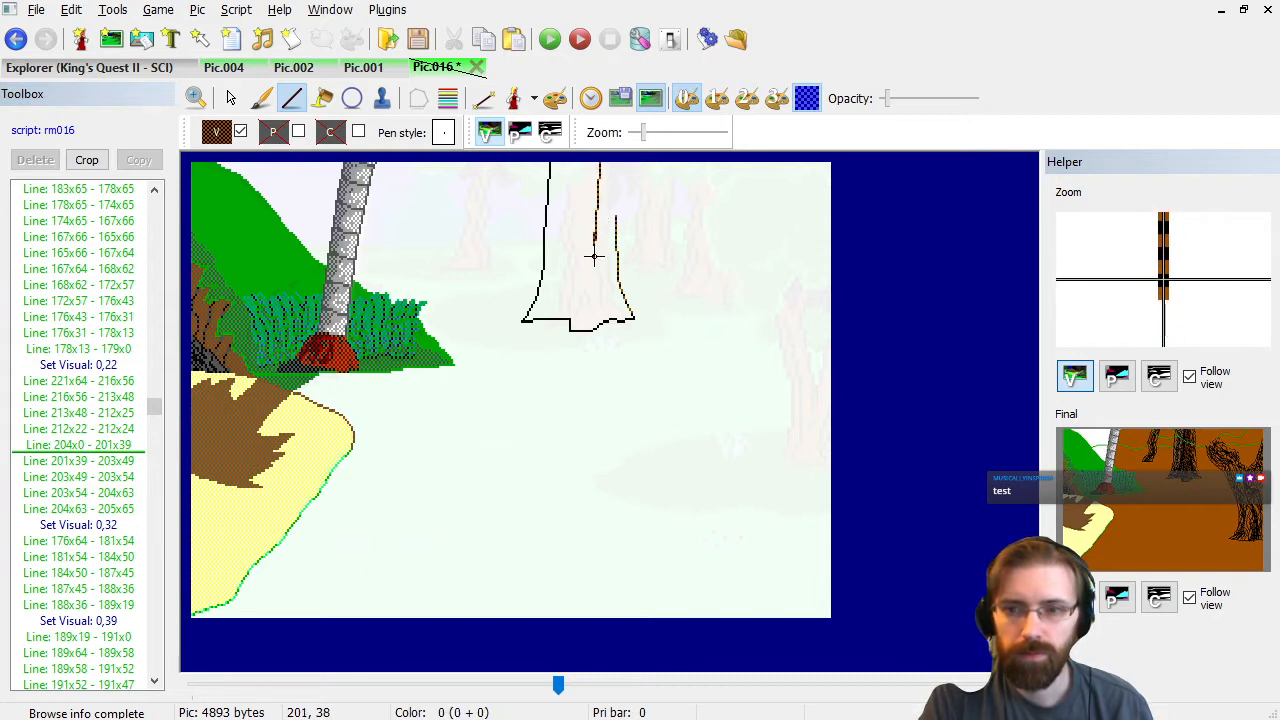
click(594, 260)
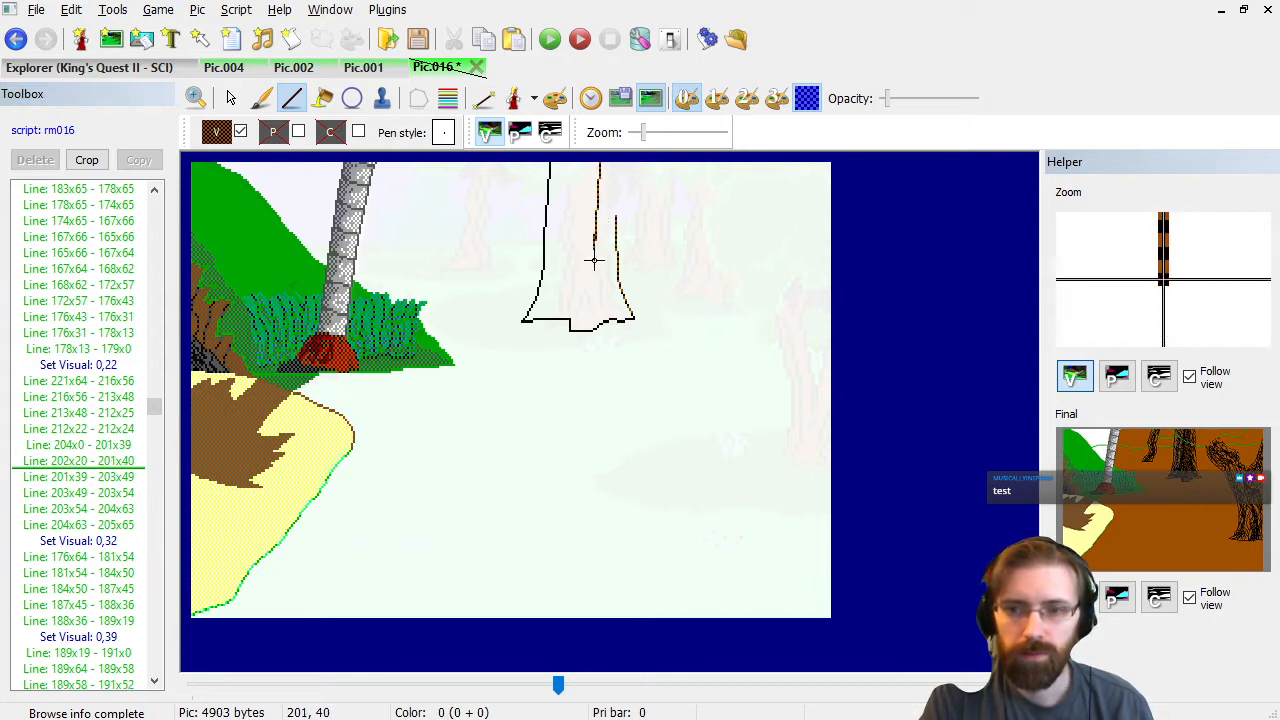
click(105, 467)
key(Up)
key(Delete)
Step through the trunk's remaining inner lines up to Set Visual: 0,39 to examine which ones extend to the picture's upper edge.
key(Down)
key(Down)
key(Down)
key(Down)
key(Down)
key(Down)
key(Down)
key(Down)
key(Down)
key(Down)
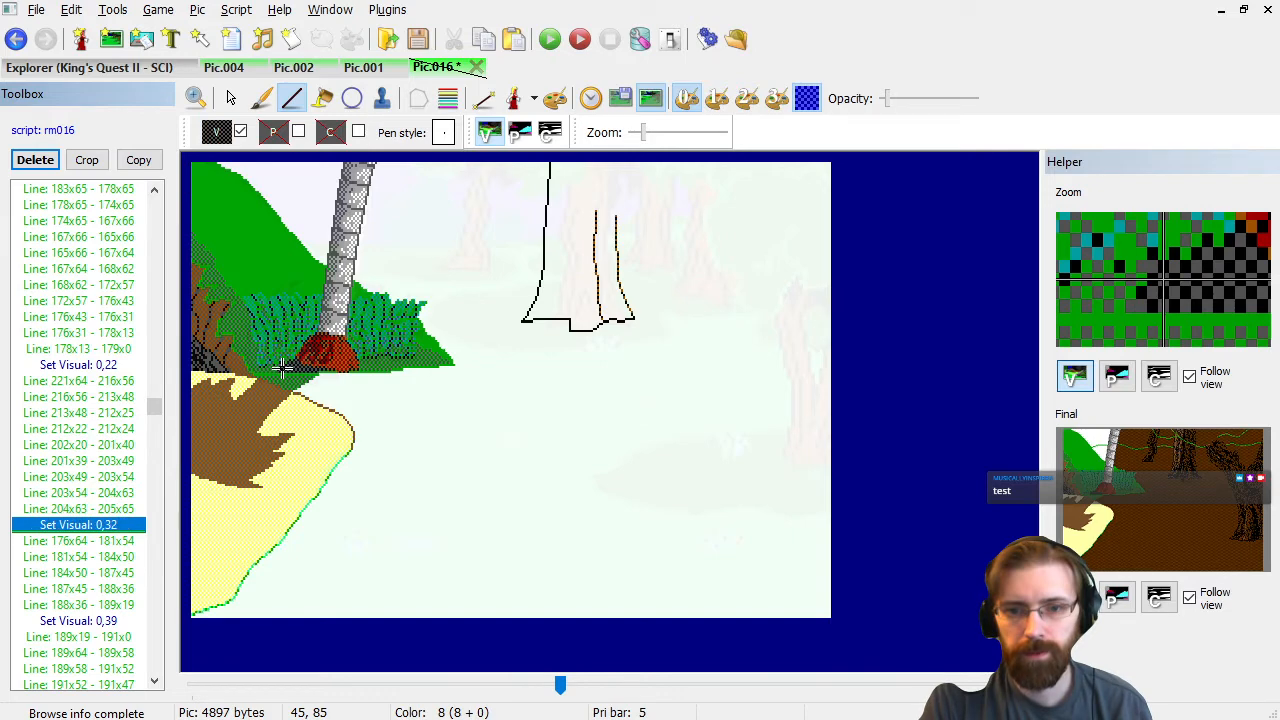
key(Down)
key(Down)
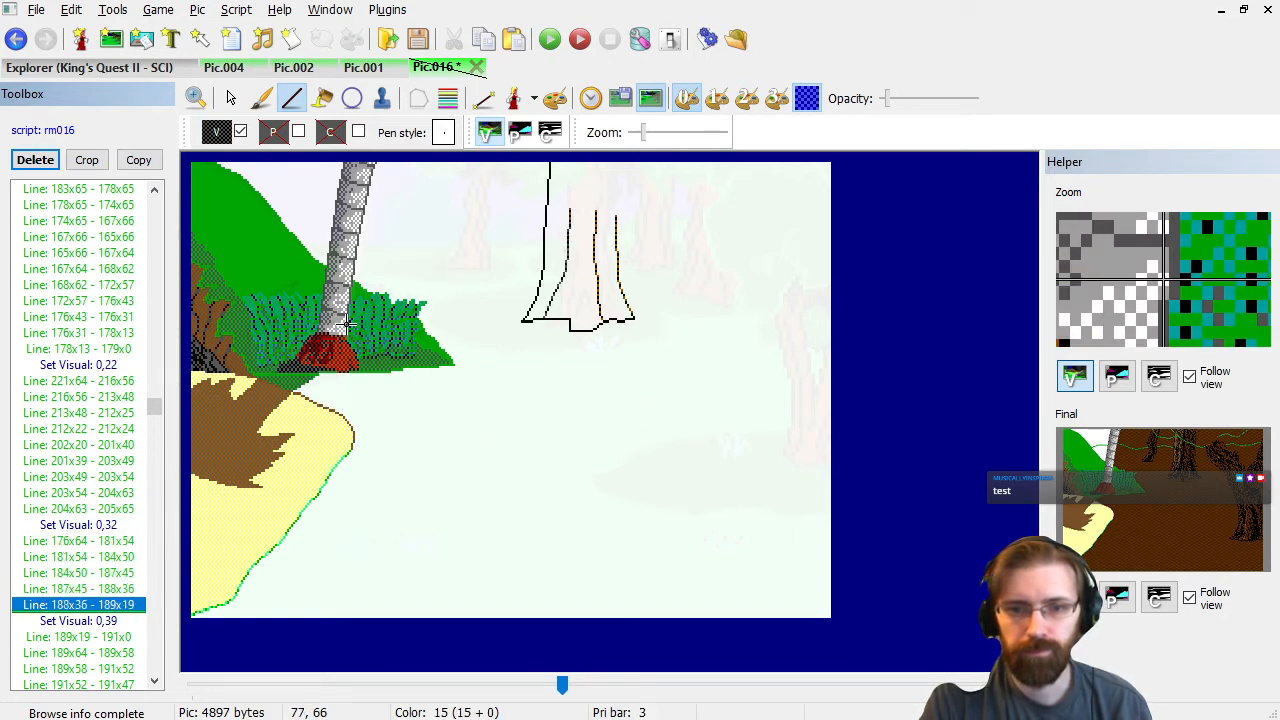
key(Down)
key(Up)
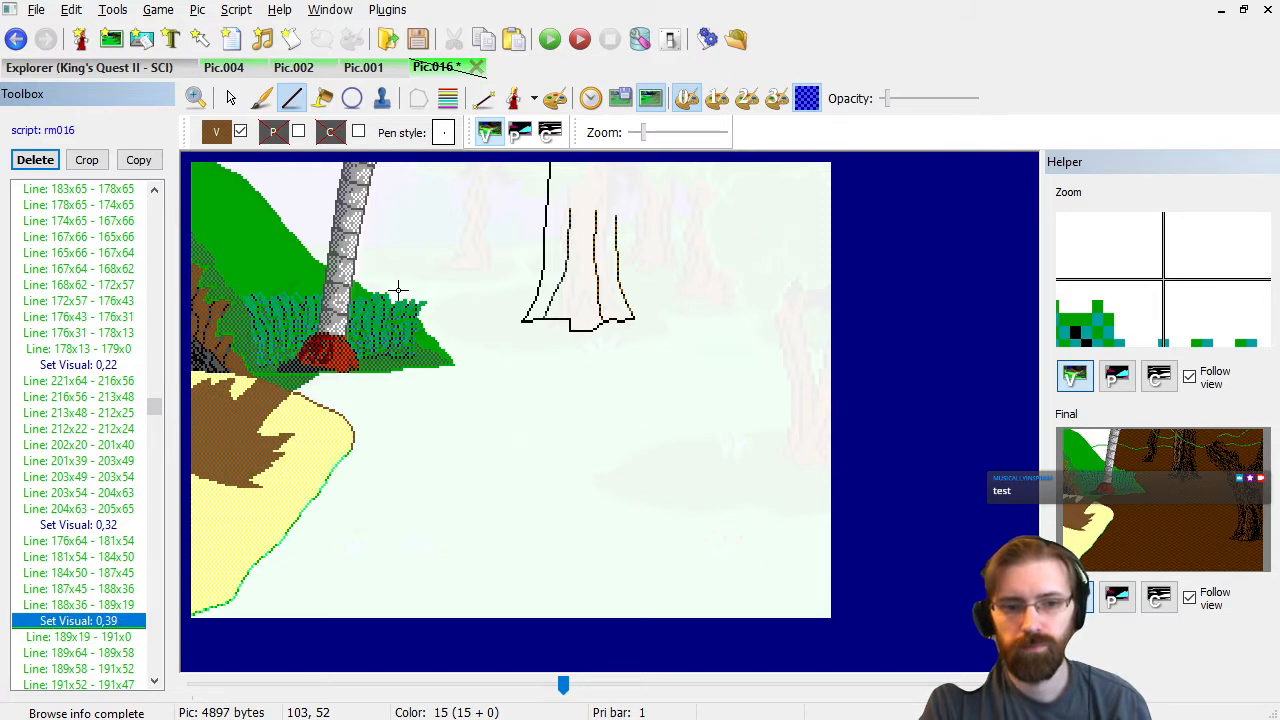
Delete the trunk's upper Line 189x19 - 191x0 and advance through the following lines to Fill: 181x33.
key(Down)
key(Down)
key(Down)
key(Down)
key(Down)
key(Down)
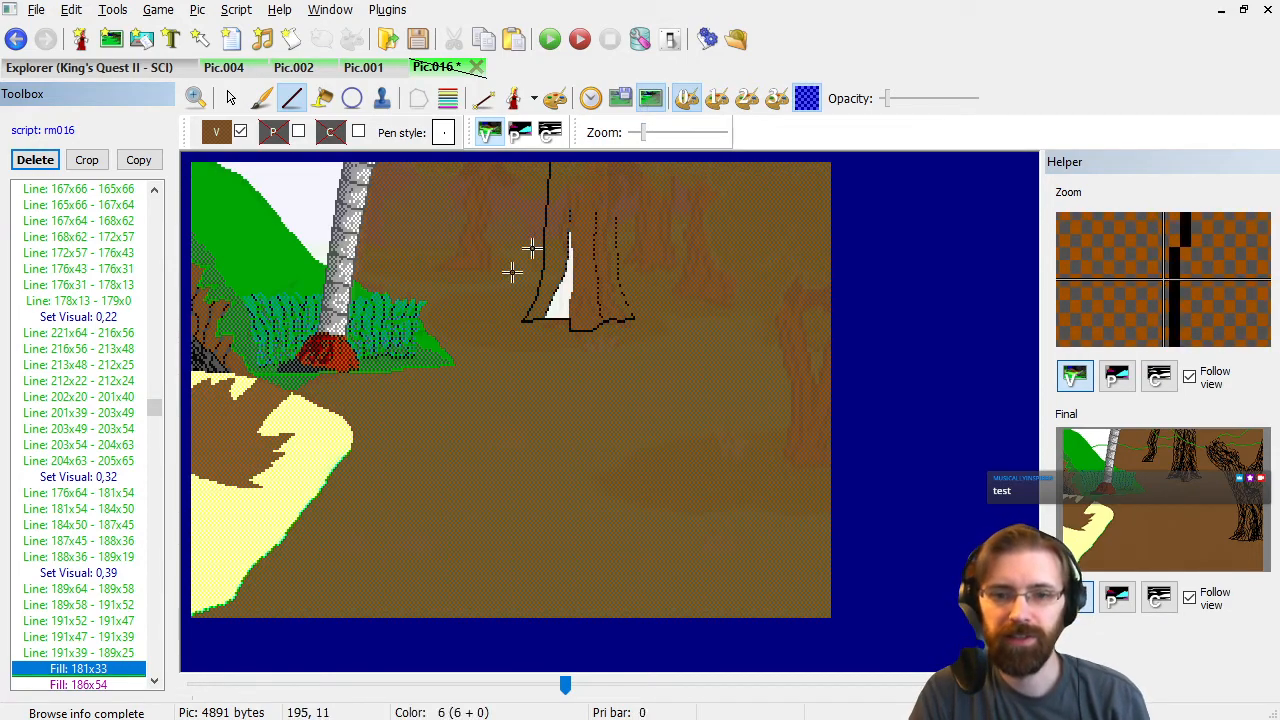
Compare the picture before and after Fill: 181x33 and go back through the preceding trunk lines to examine the fill's boundary.
key(Up)
key(Down)
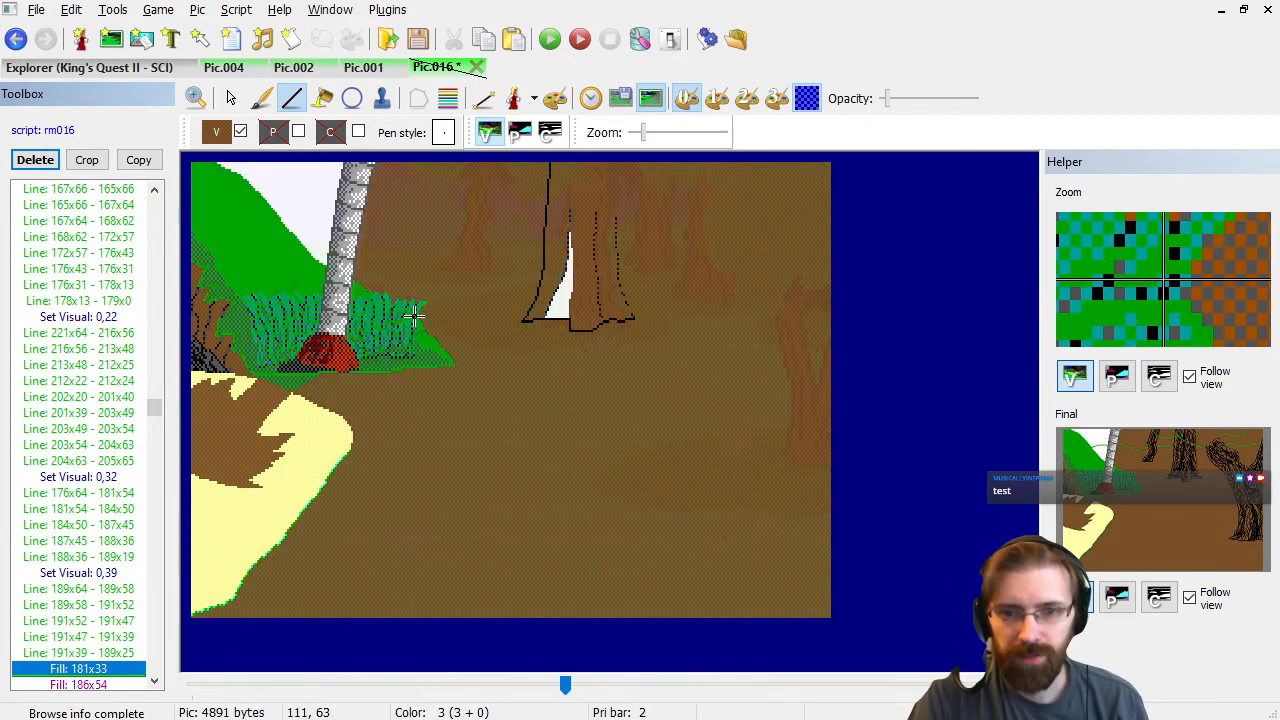
key(Up)
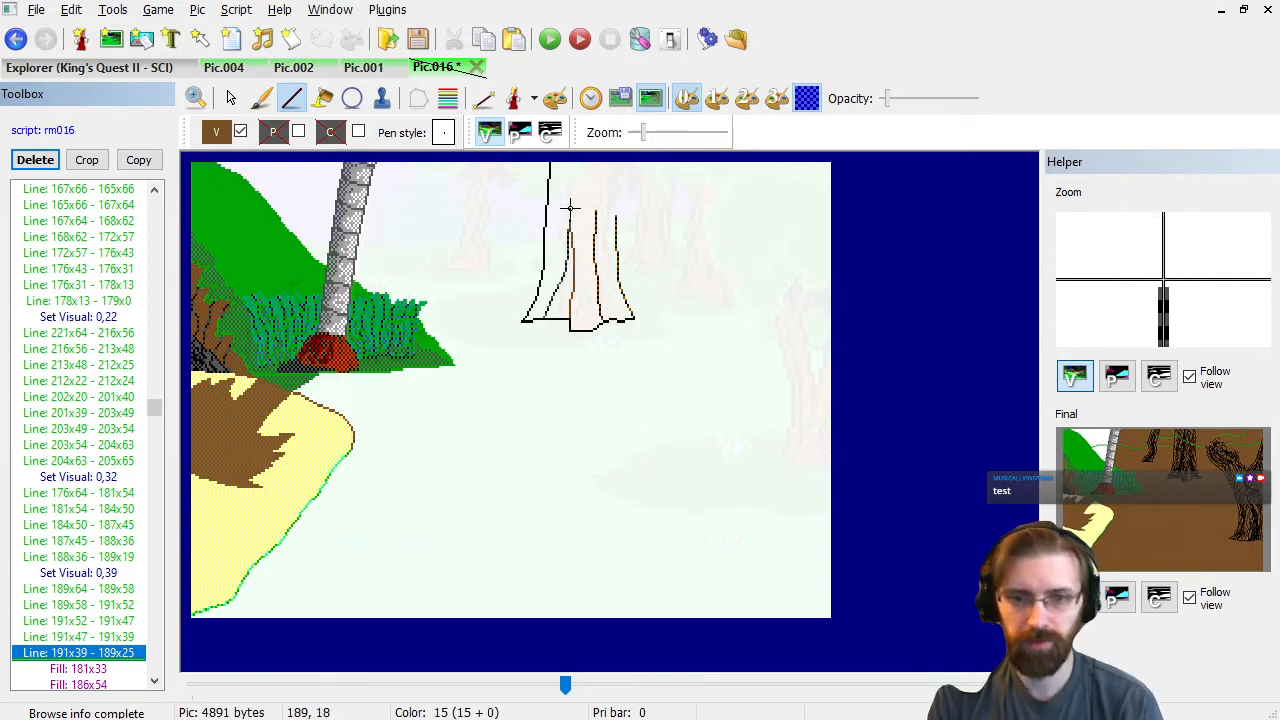
click(113, 605)
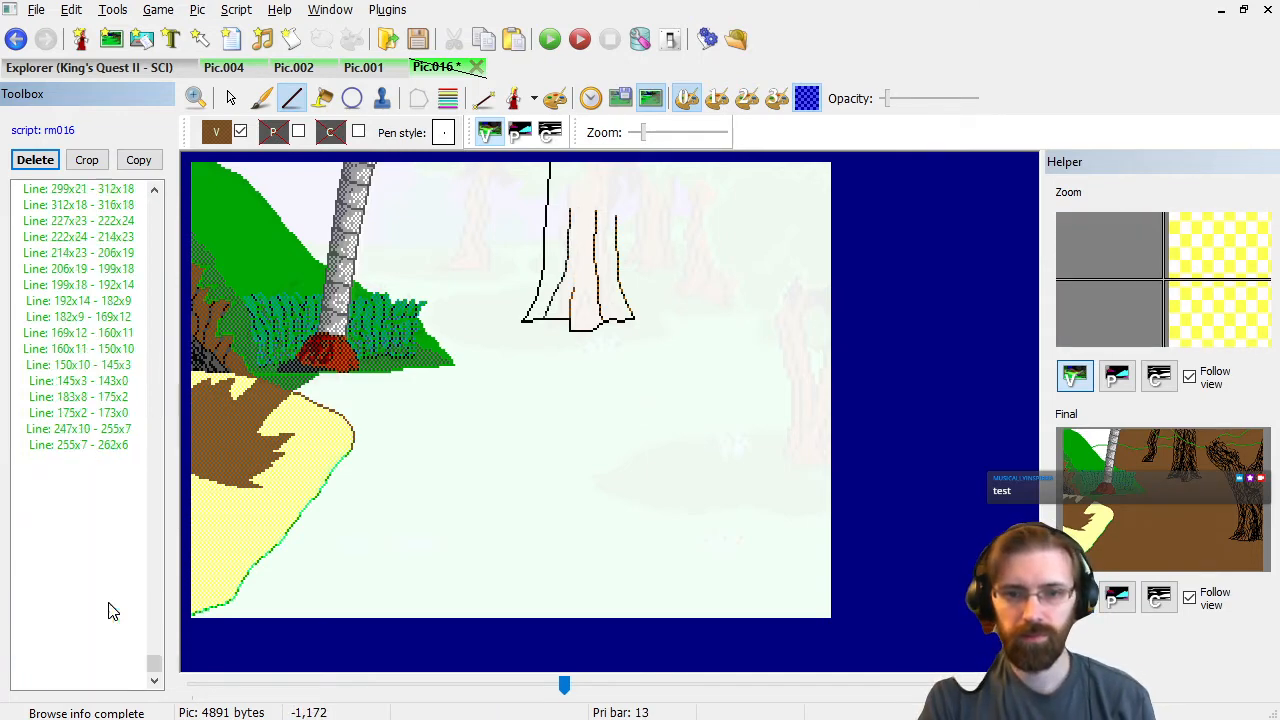
Review the whole picture from its last command, then go back through the list to the brown ground patch's lines.
key(End)
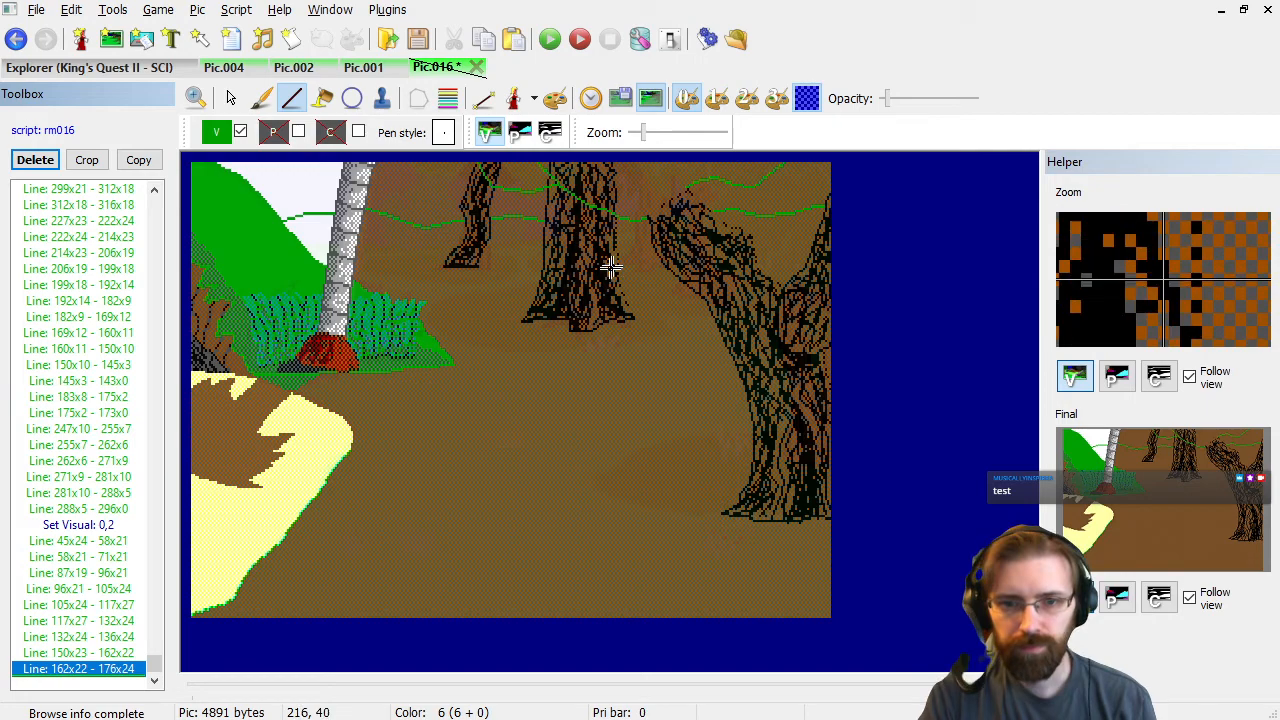
click(101, 465)
scroll(101, 465, up, 5)
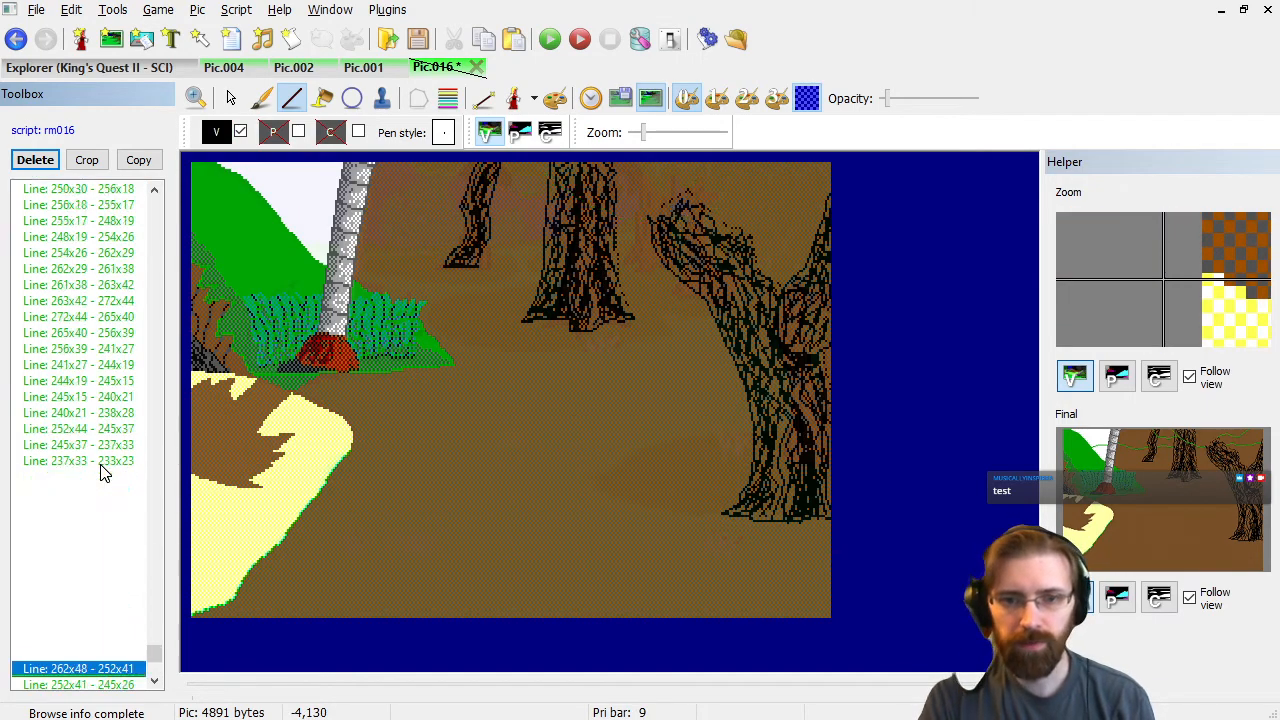
key(Page_Up)
key(Page_Up)
key(Page_Up)
key(Page_Up)
key(Page_Up)
key(Page_Up)
key(Page_Up)
key(Page_Up)
key(Page_Up)
key(Page_Up)
key(Page_Up)
key(Page_Up)
key(Page_Up)
key(Page_Up)
key(Page_Up)
key(Page_Up)
key(Page_Up)
key(Page_Up)
key(Page_Up)
key(Page_Up)
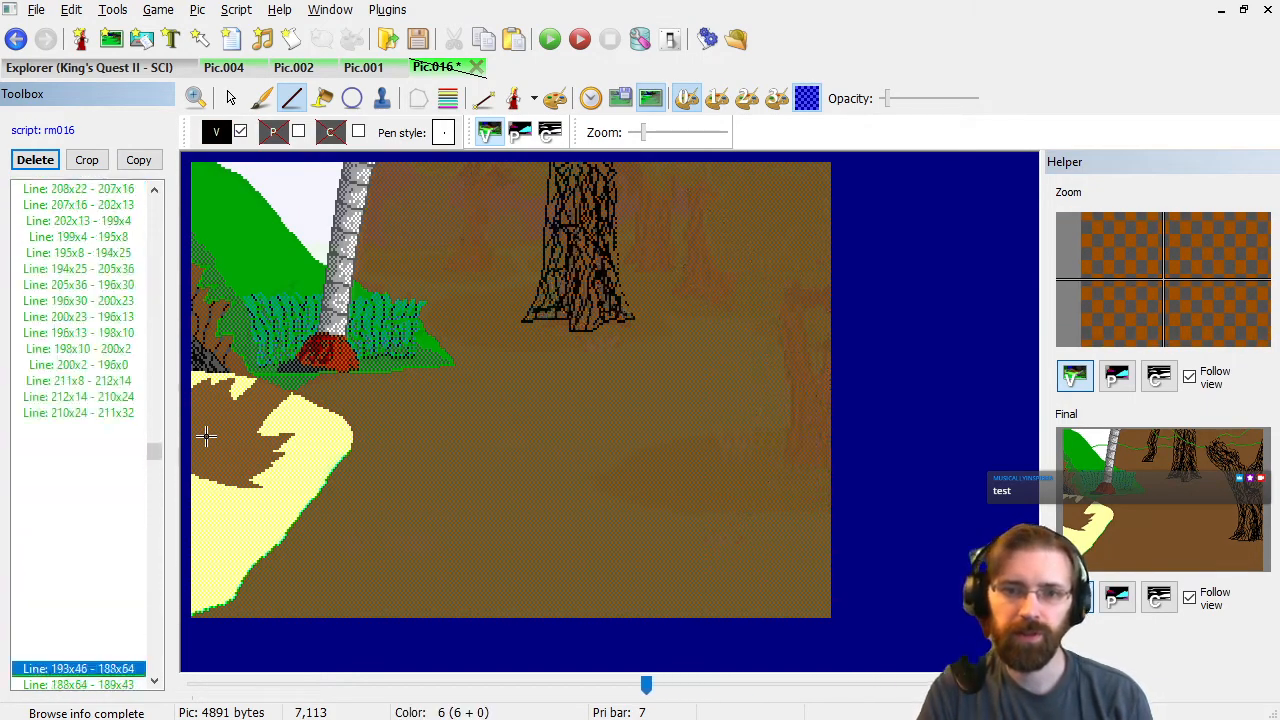
key(Page_Up)
key(Page_Up)
key(Down)
key(Down)
key(Down)
key(Down)
key(Down)
key(Down)
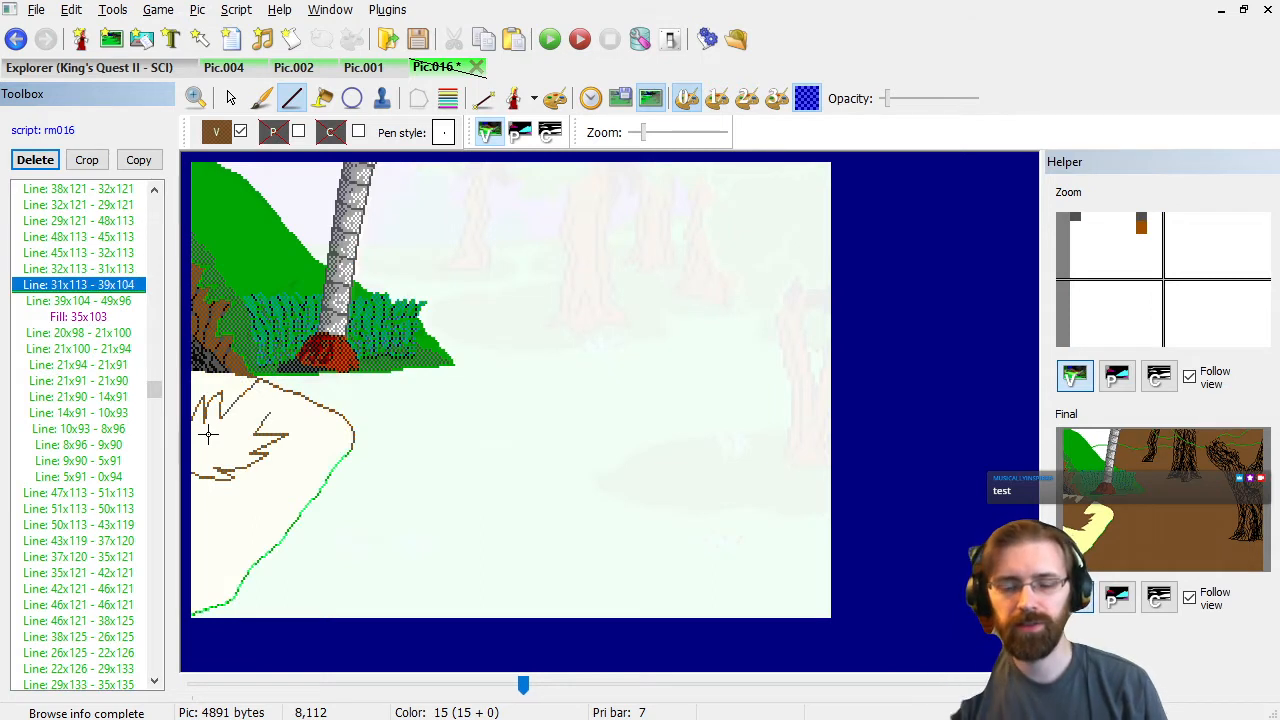
Step forward from the brown ground patch's lines to the middle trunk's Line 201x39 - 203x49 to examine how the picture builds up.
key(Down)
key(Down)
key(Down)
key(Down)
key(Down)
key(Down)
key(Down)
key(Down)
key(Down)
key(Down)
key(Down)
key(Down)
key(Down)
key(Down)
key(Down)
key(Down)
key(Down)
key(Down)
key(Down)
key(Down)
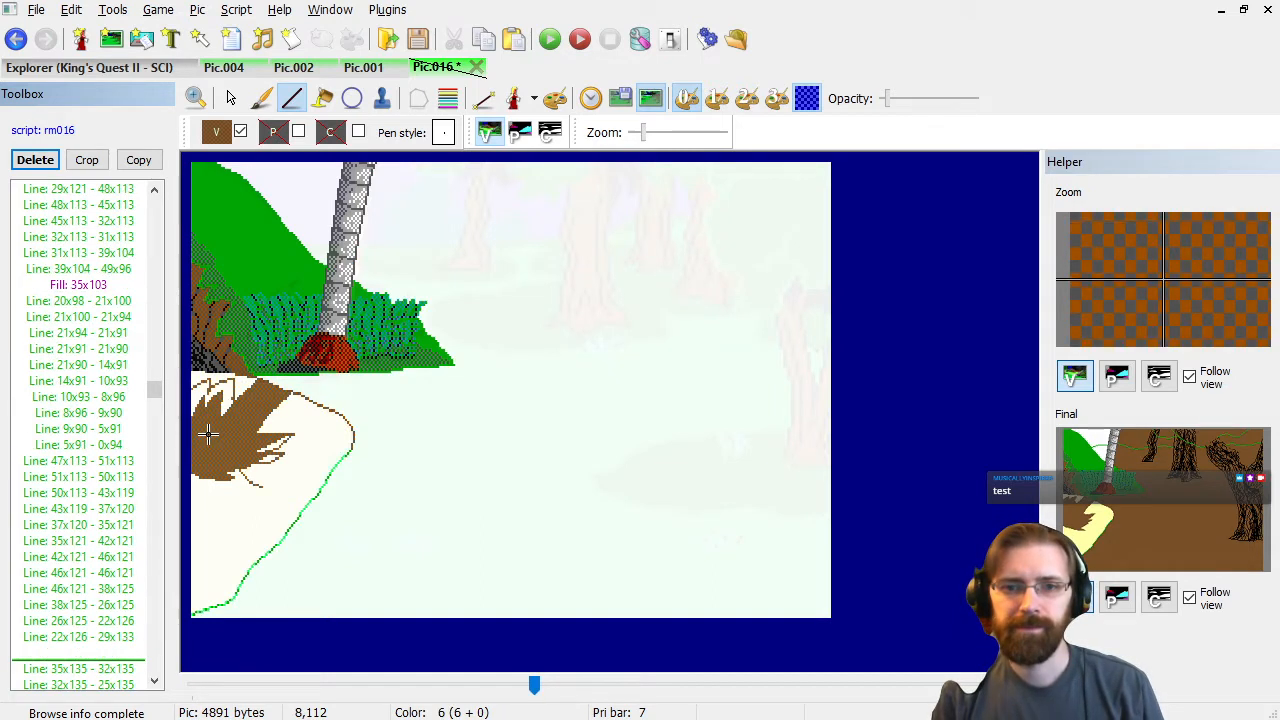
key(Down)
key(Down)
key(Down)
key(Down)
key(Down)
key(Down)
key(Down)
key(Down)
key(Down)
key(Down)
key(Down)
key(Down)
key(Down)
key(Down)
key(Down)
key(Down)
key(Down)
key(Down)
key(Down)
key(Down)
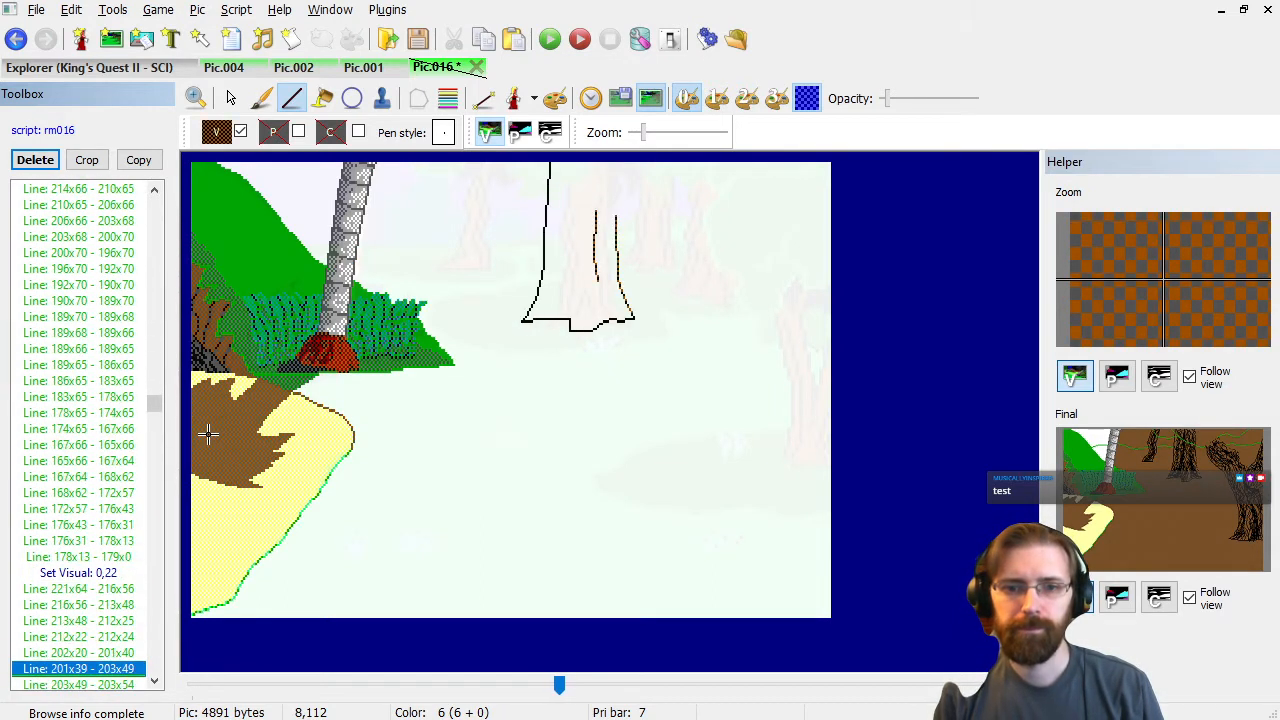
Go back to the middle trunk's left outline and delete its uppermost segment, Line 178x13 - 179x0.
key(Up)
key(Up)
key(Up)
key(Up)
key(Up)
key(Up)
key(Up)
key(Up)
key(Up)
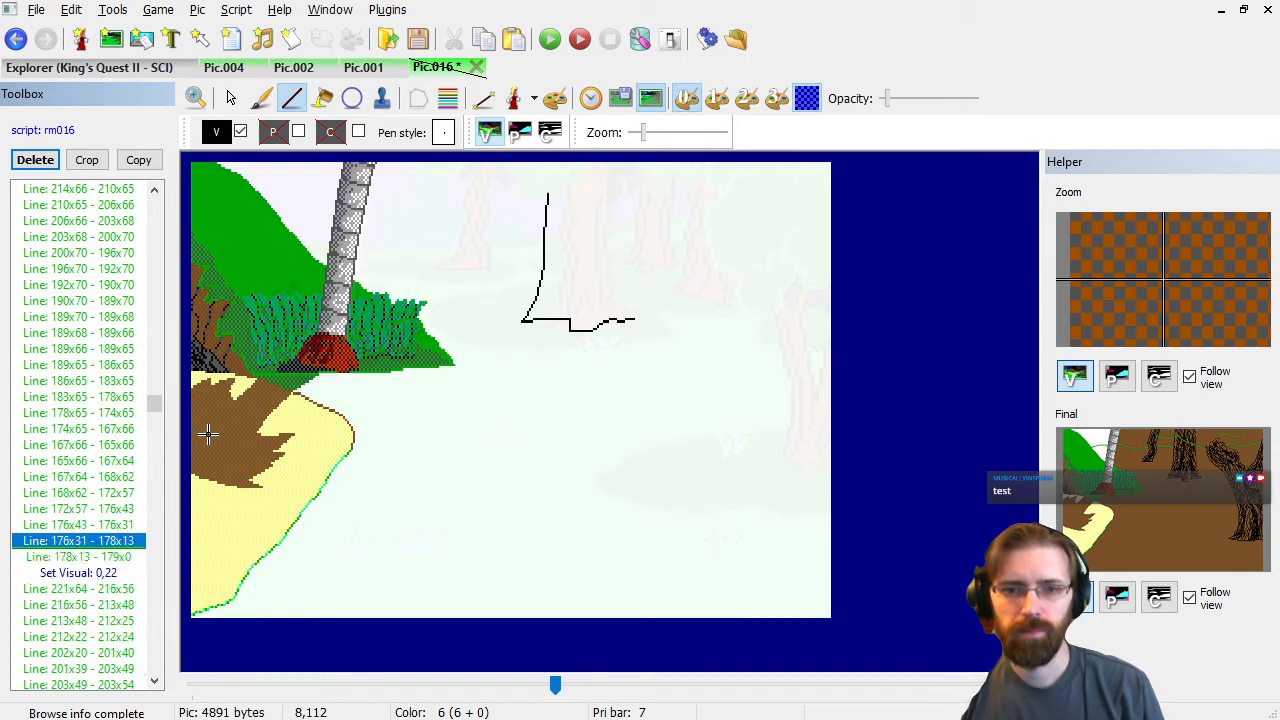
key(Down)
key(Down)
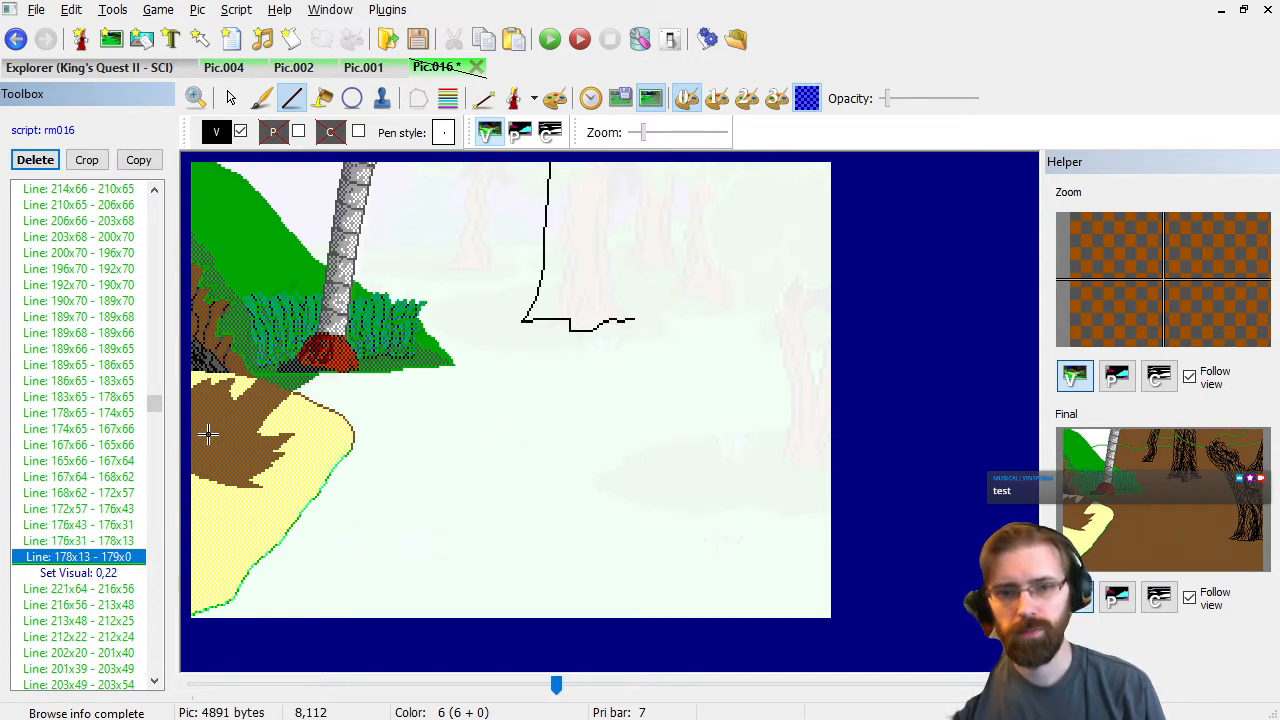
key(Delete)
Step through the trunk's remaining lines and compare the picture before and after Fill: 181x33 to examine where the outline is open.
key(Down)
key(Down)
key(Down)
key(Down)
key(Down)
key(Down)
key(Down)
key(Down)
key(Down)
key(Down)
key(Down)
key(Down)
key(Down)
key(Down)
key(Down)
key(Down)
key(Down)
key(Down)
key(Down)
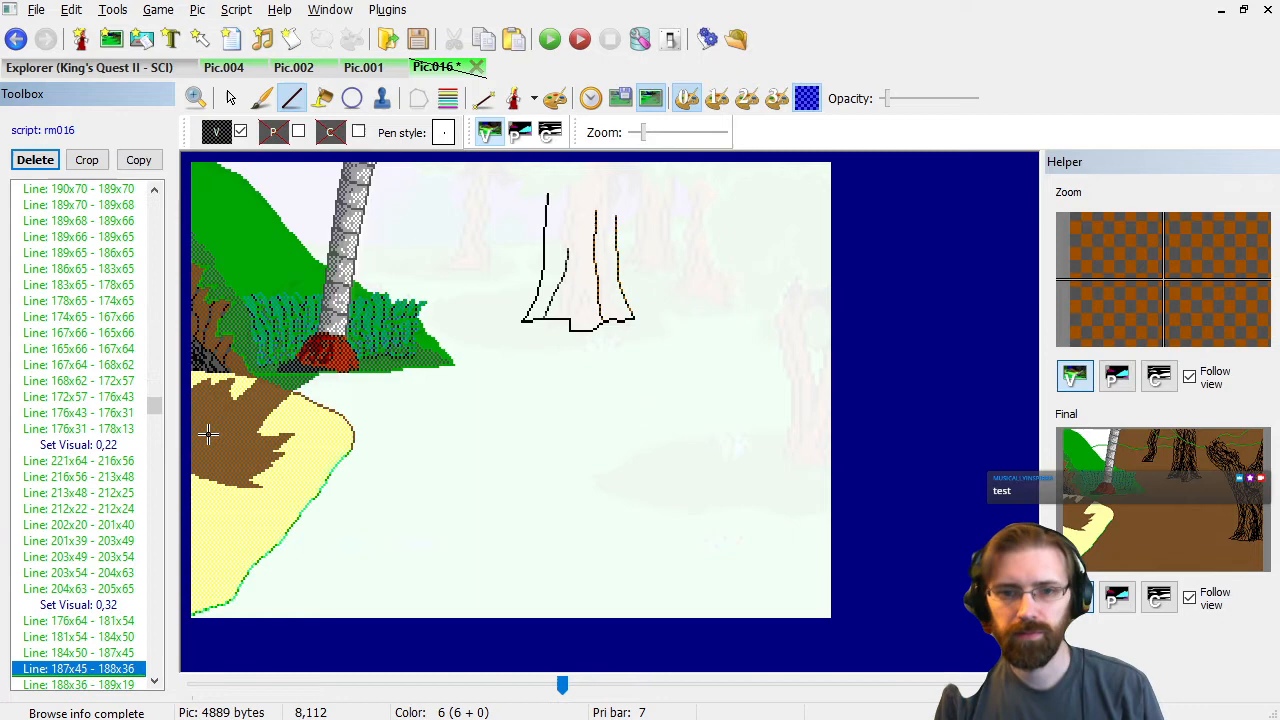
key(Down)
key(Down)
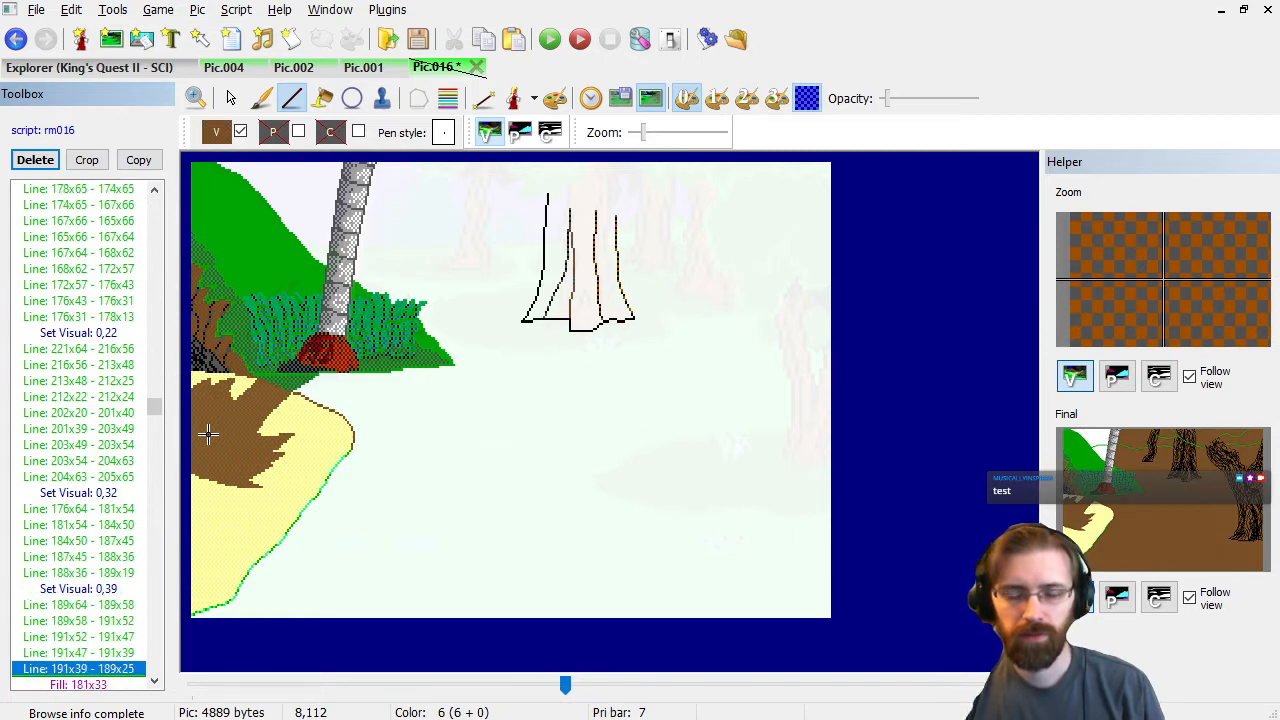
key(Down)
key(Up)
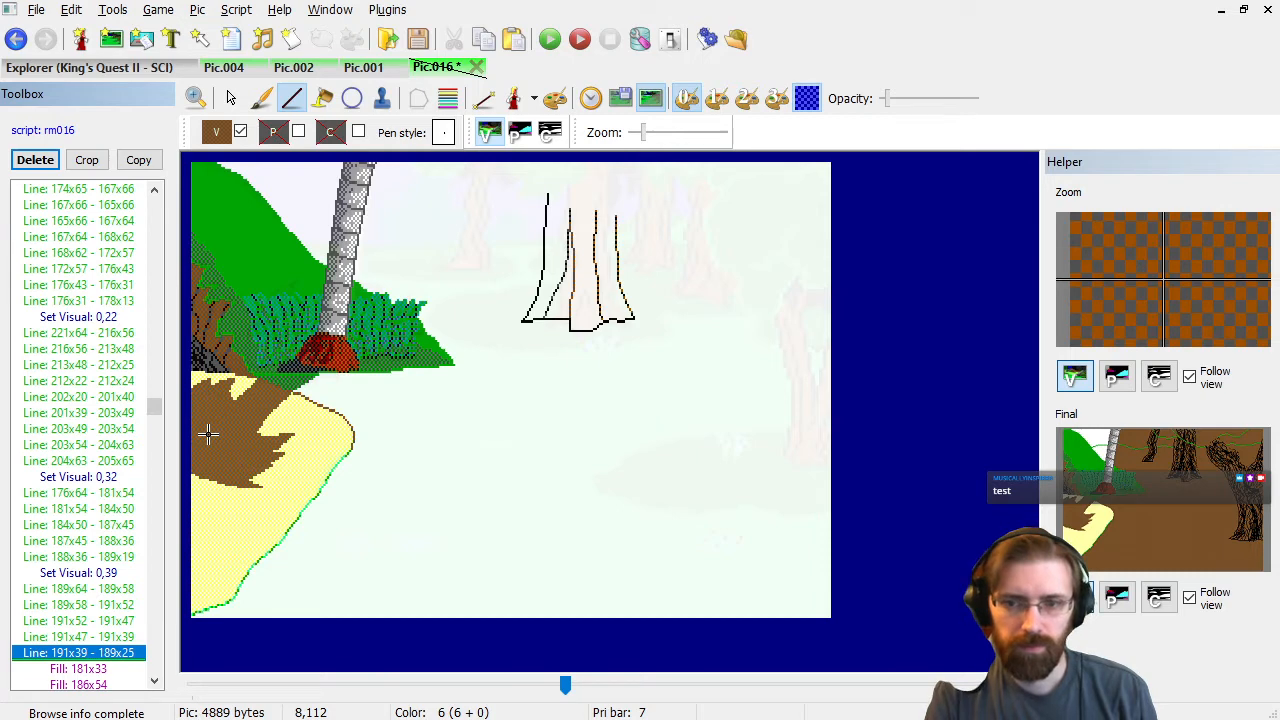
key(Down)
key(Down)
key(Up)
key(Down)
key(Up)
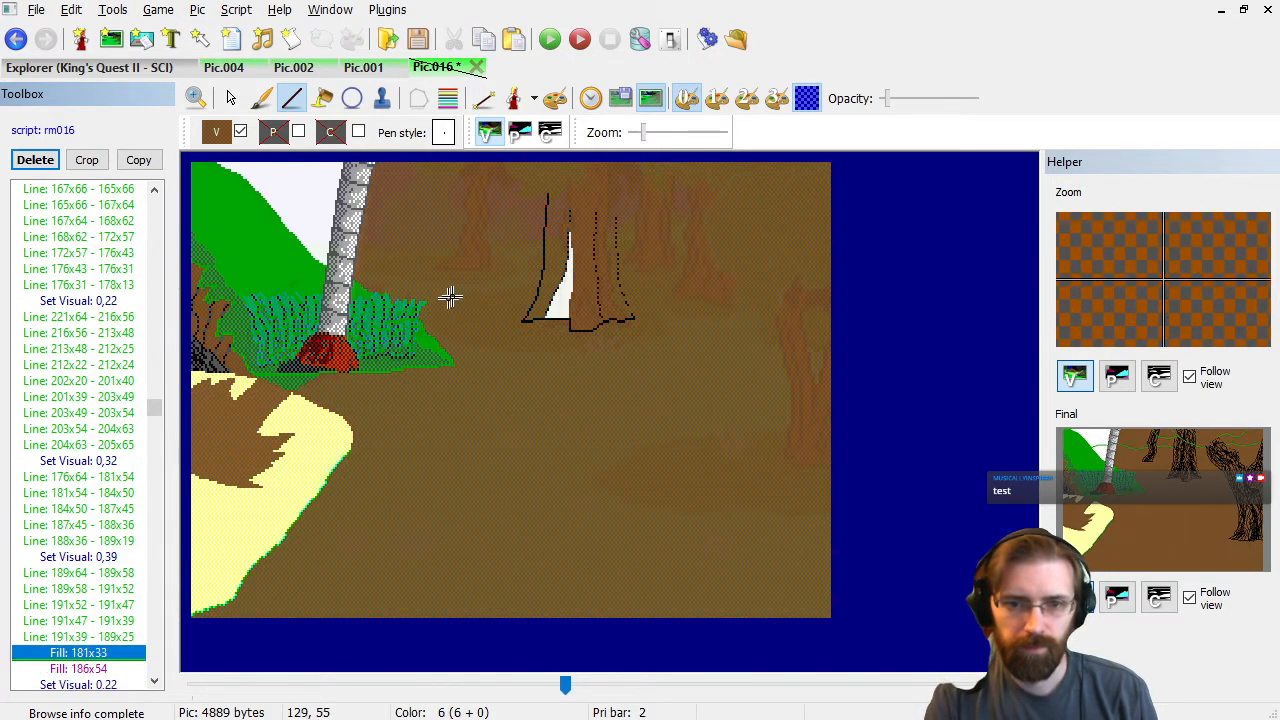
Draw a closing line 188x19 - 179x14 across the open upper end of the trunk's left section, before Fill: 181x33.
key(Up)
key(Up)
key(Down)
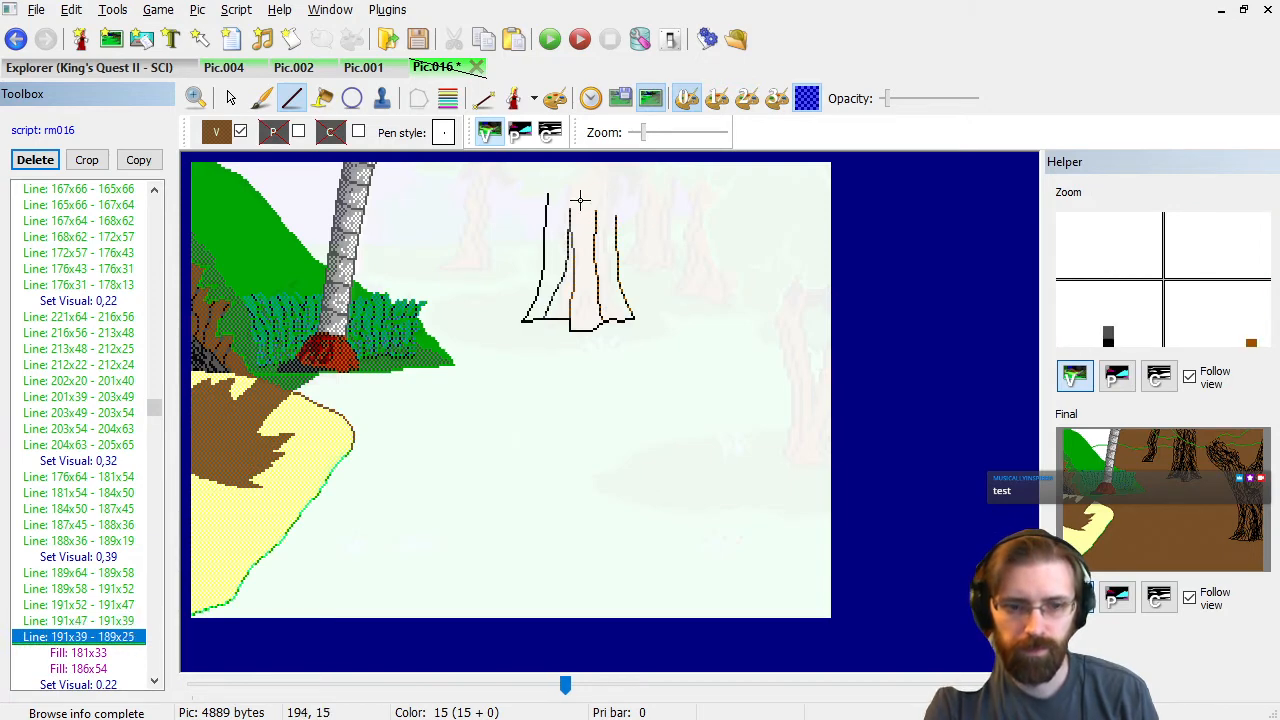
key(Up)
key(Down)
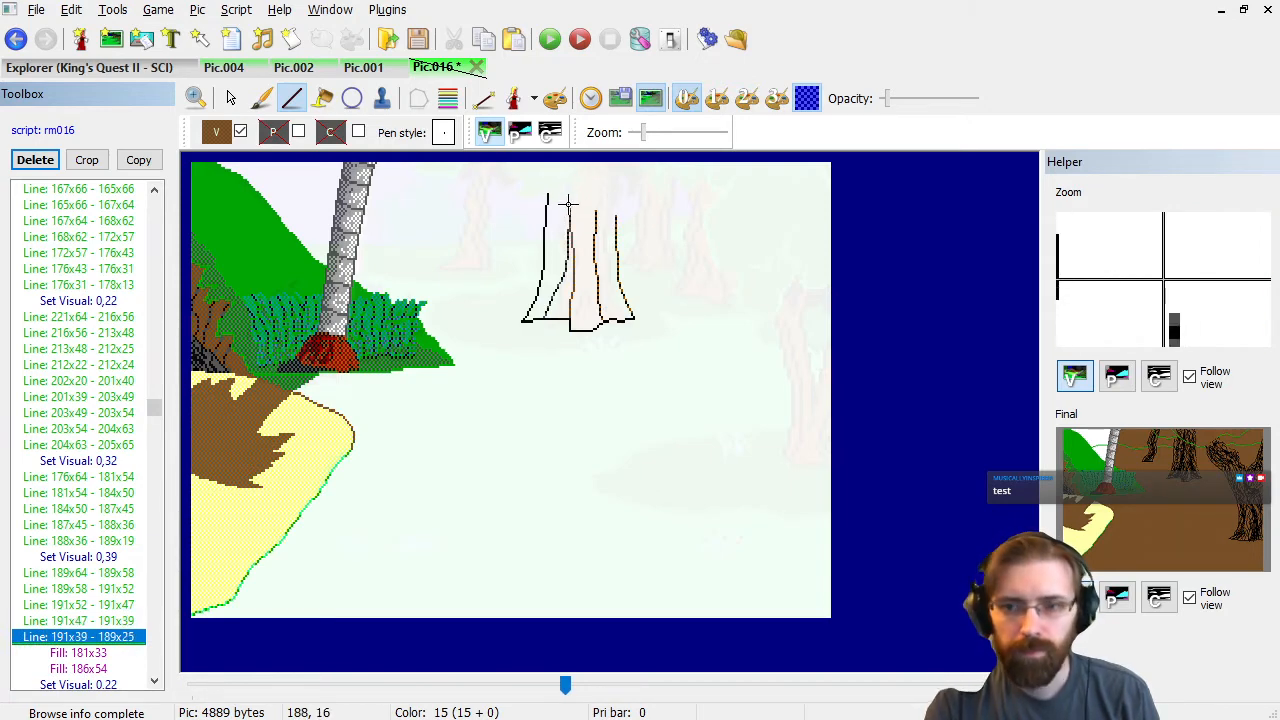
click(567, 209)
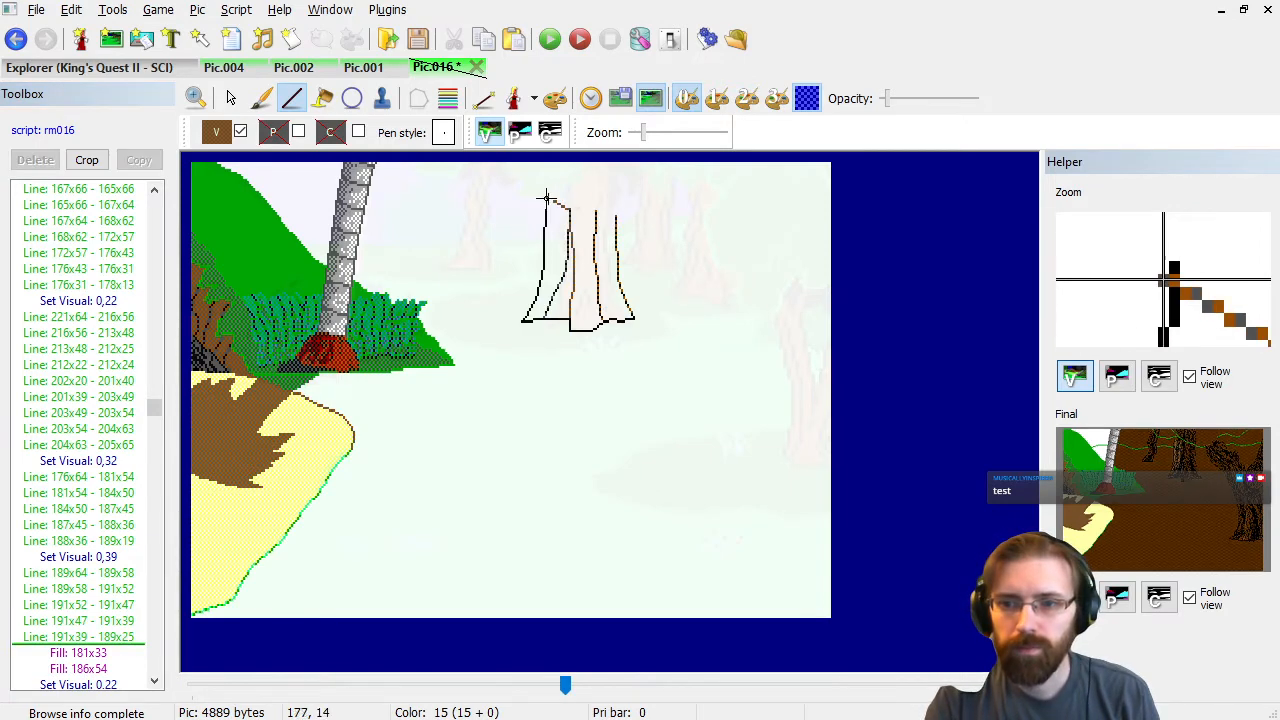
click(549, 197)
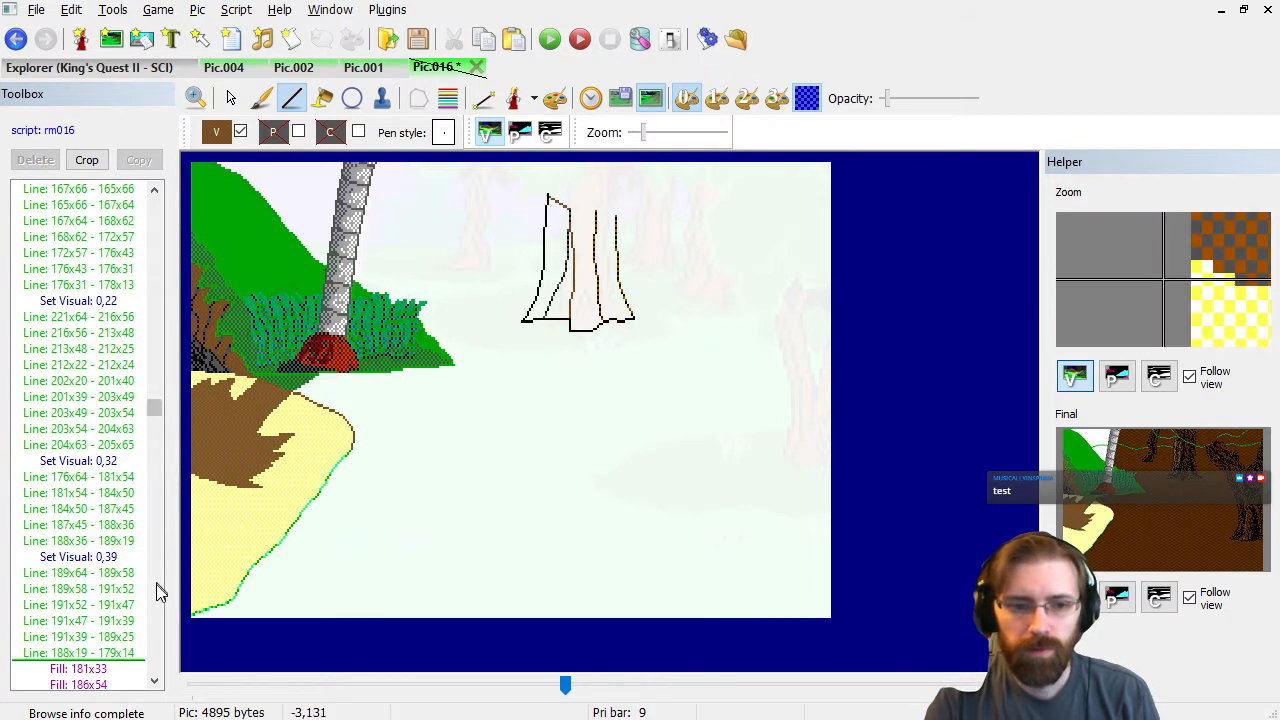
Delete the commands between Fill: 186x54 and Set Visual: 0,0, including Set Visual: 0,22, Fill: 194x19 and Set Visual: 0,6.
click(108, 663)
key(Down)
key(Down)
key(Down)
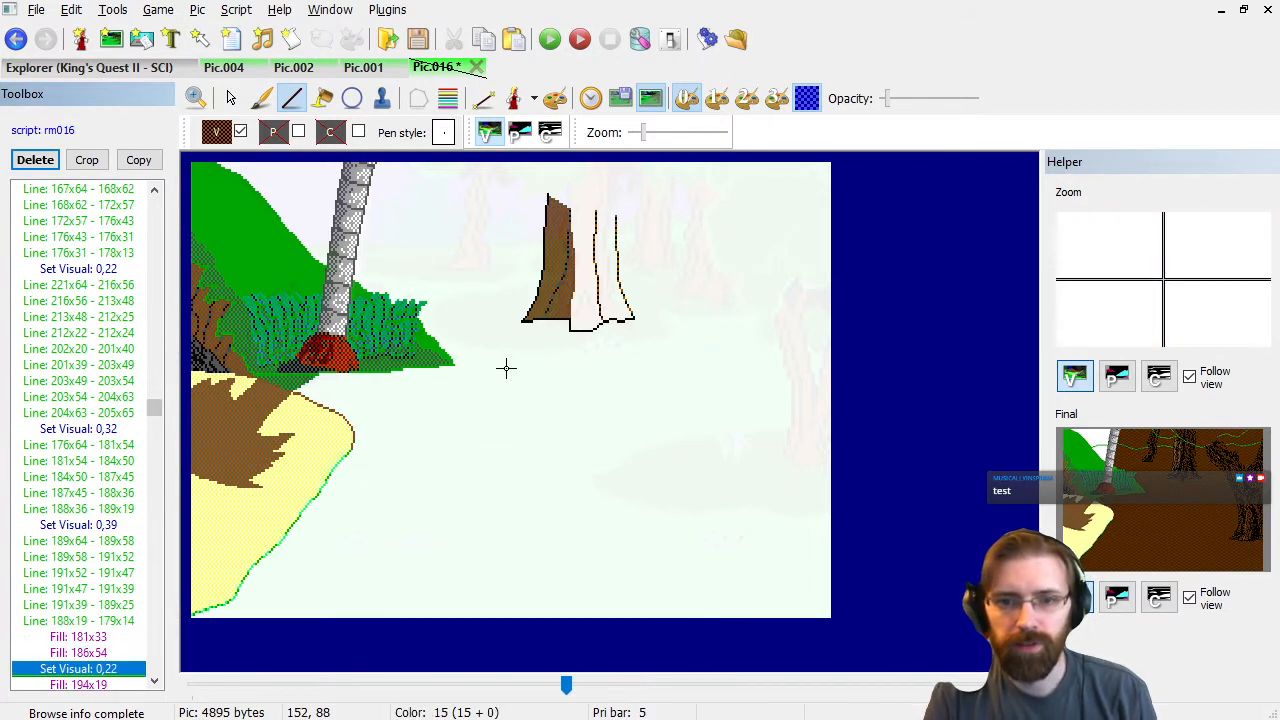
key(Up)
key(Up)
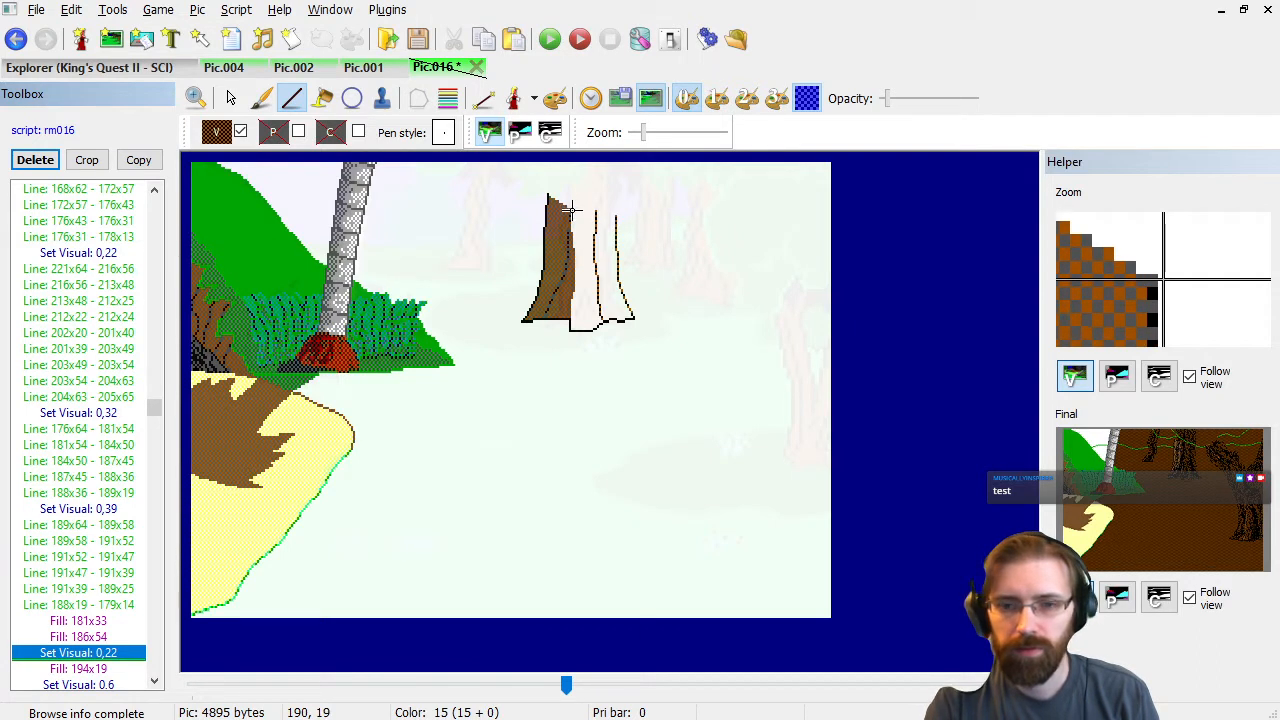
key(Delete)
key(Delete)
key(Down)
key(Delete)
key(Delete)
Step through the trunk's black bark lines and delete Line 191x31 - 203x17.
key(Down)
key(Down)
key(Down)
key(Down)
key(Down)
key(Down)
key(Down)
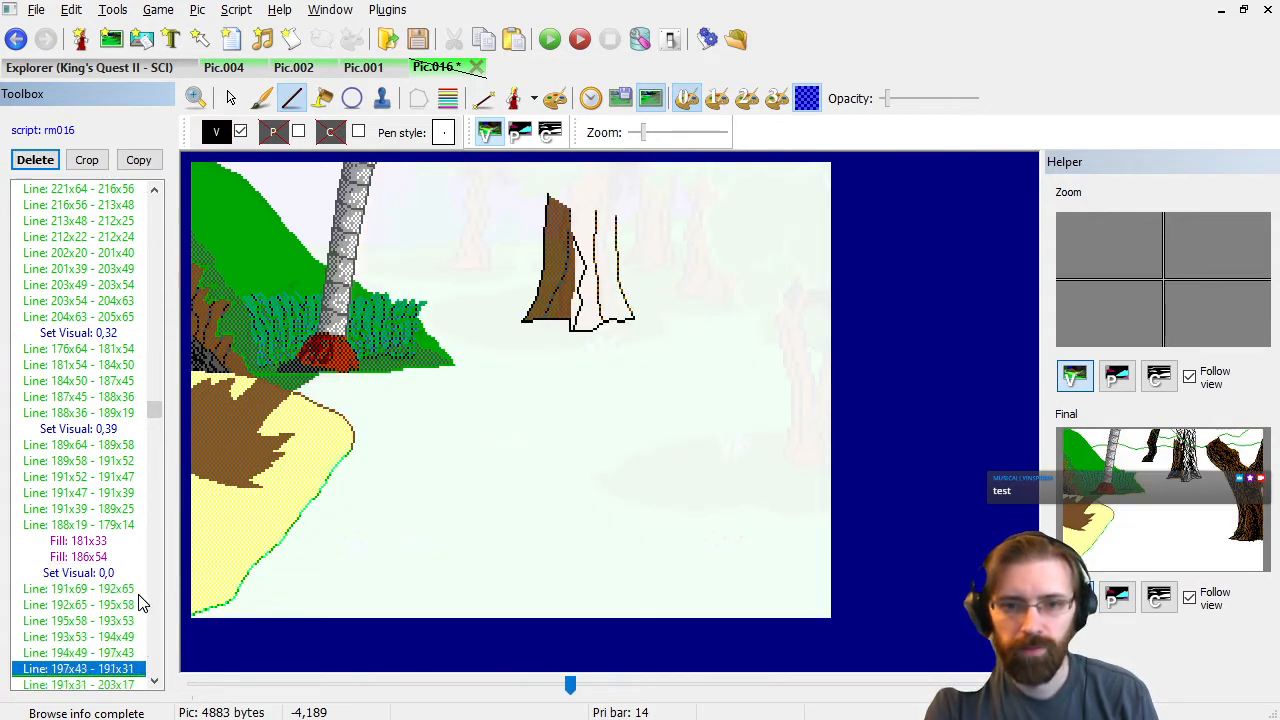
key(Up)
key(Down)
key(Delete)
key(Down)
key(Up)
key(Up)
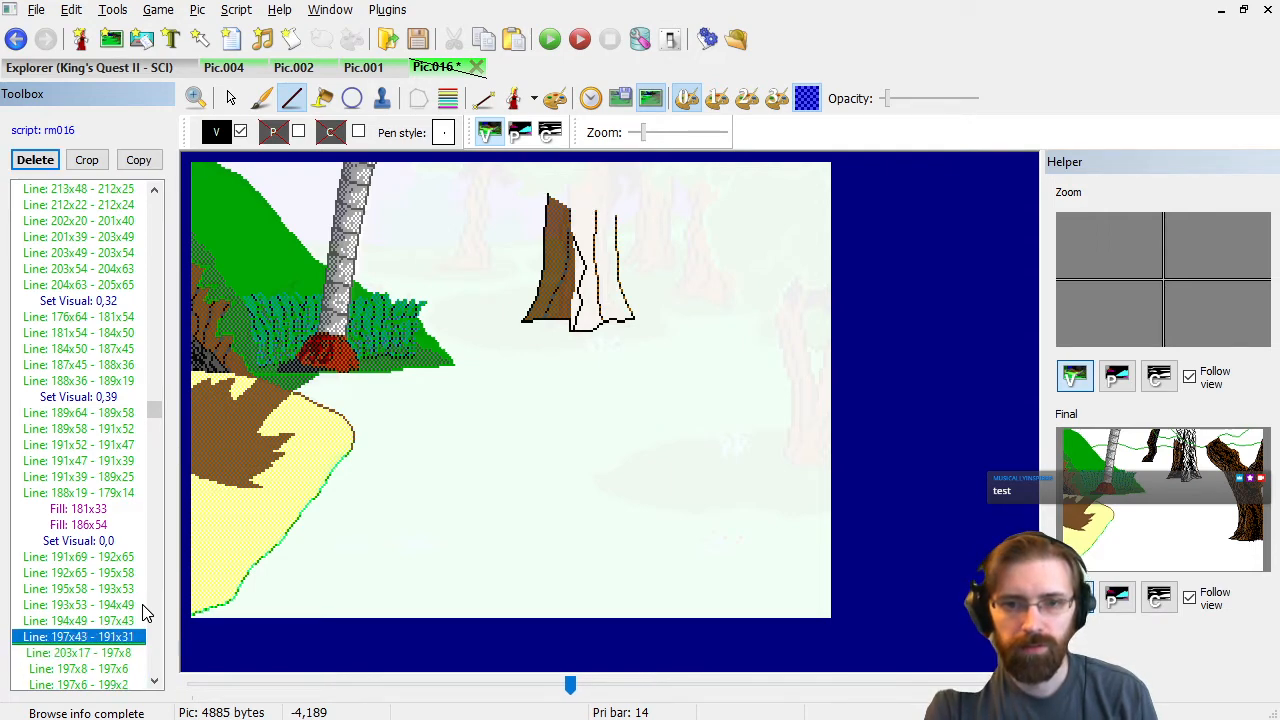
Delete the five consecutive upper bark lines from Line 203x17 - 197x8 through Line 183x8 - 185x16.
key(Down)
key(shift+Down)
key(shift+Down)
key(shift+Down)
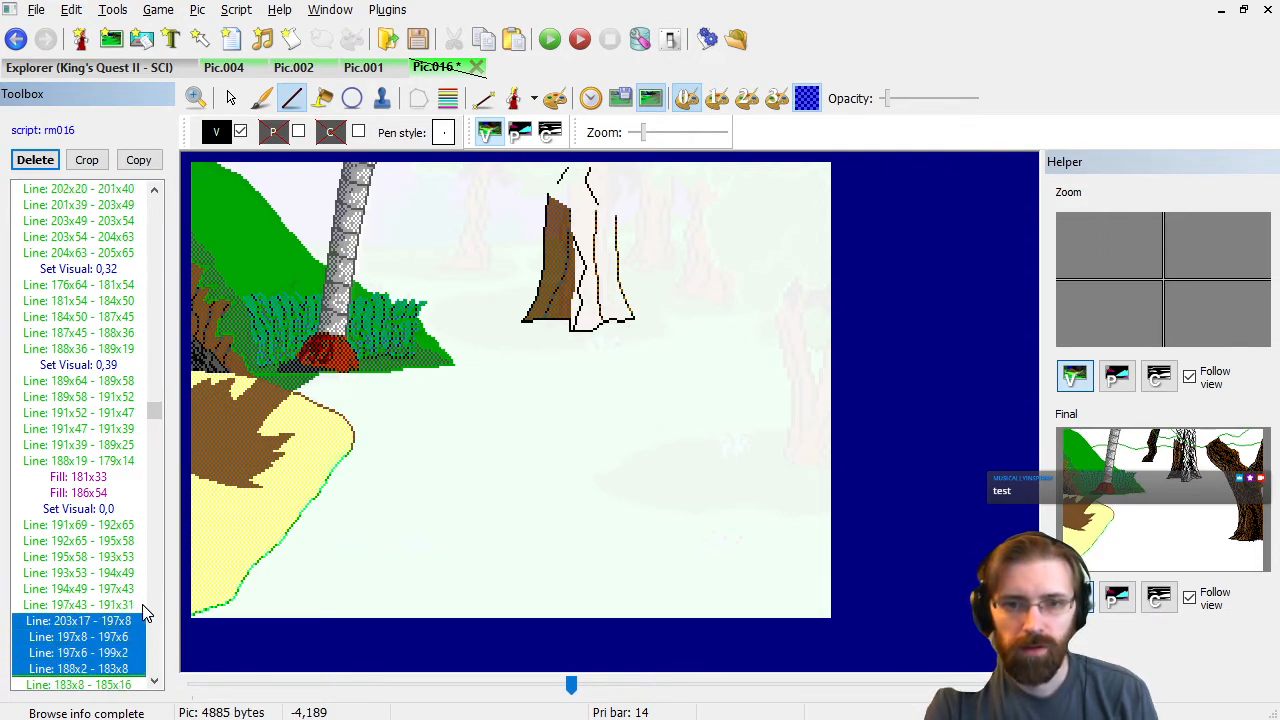
key(shift+Down)
key(Delete)
key(Down)
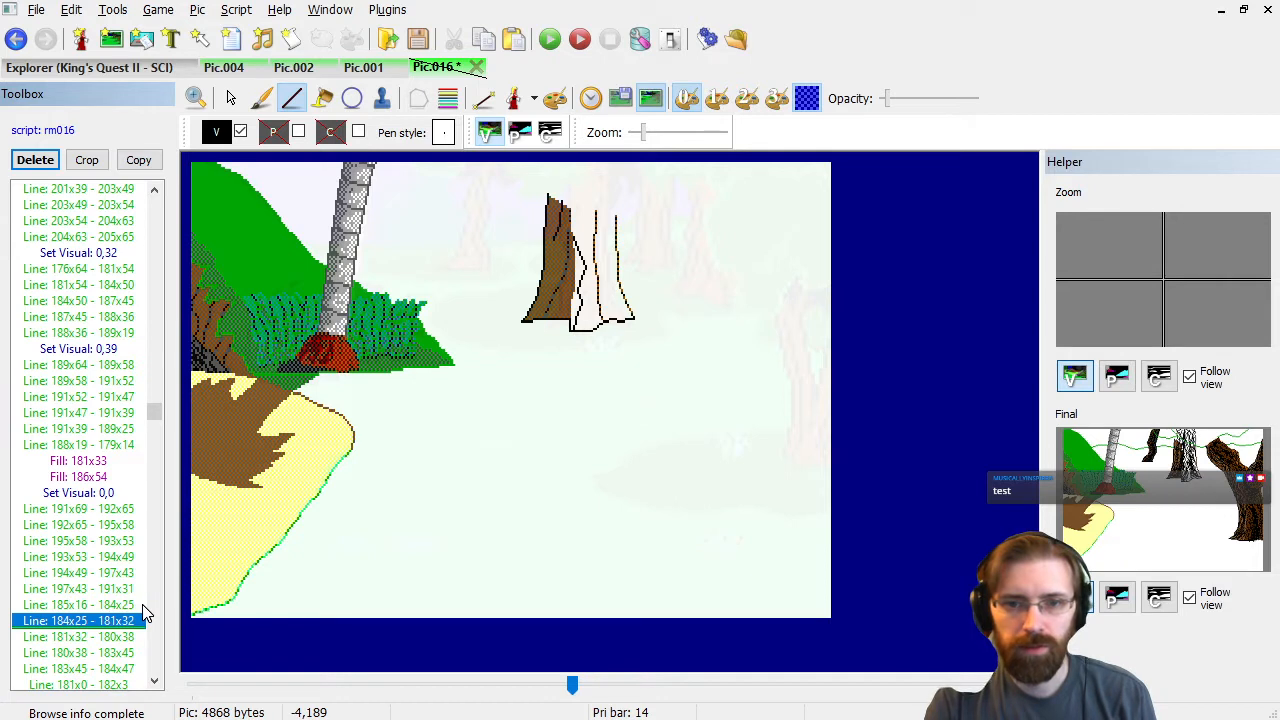
Delete the consecutive upper bark lines starting at Line 181x0 - 182x3, up to but excluding Line 183x15 - 182x20.
key(Down)
key(Down)
key(Down)
key(Down)
key(Down)
key(Up)
key(Up)
key(Down)
key(shift+Down)
key(shift+Down)
key(shift+Down)
key(Delete)
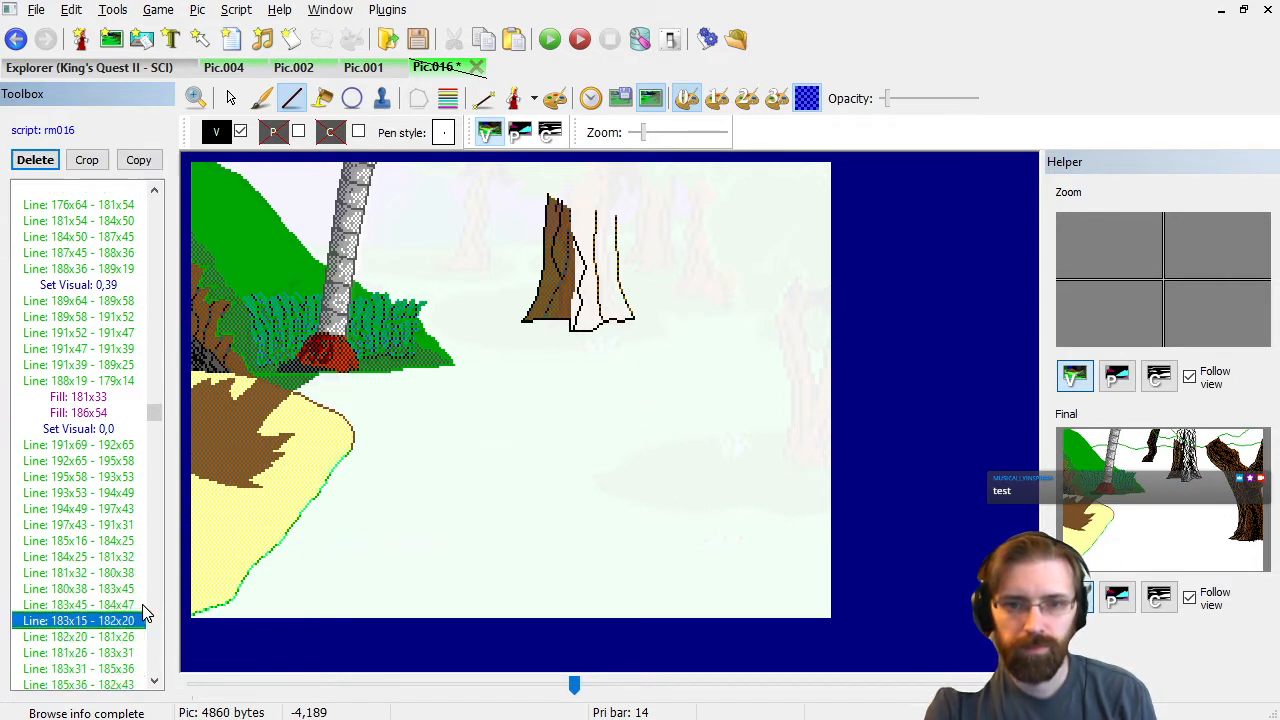
Delete the four consecutive bark lines above the trunk's top, from Line 197x22 - 195x12 through Line 191x12 - 192x26.
key(Down)
key(Down)
key(Down)
key(Down)
key(Down)
key(Down)
key(Down)
key(Down)
key(Down)
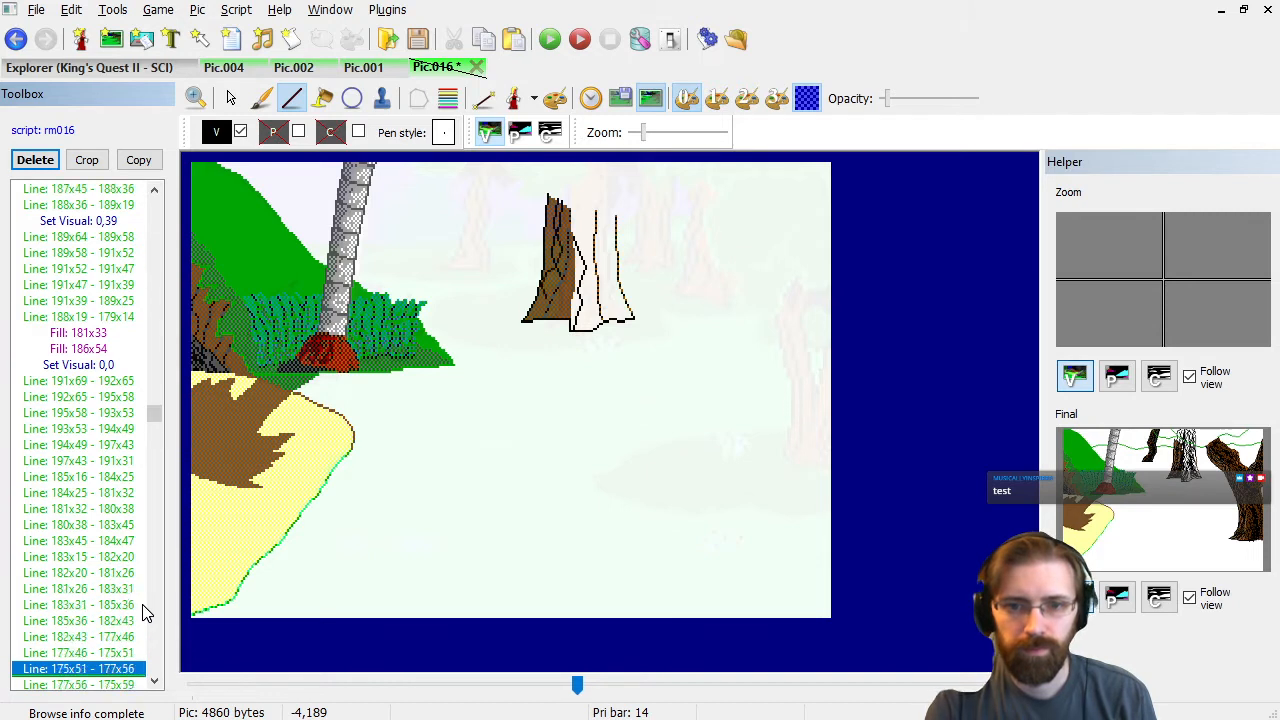
key(Down)
key(Down)
key(Down)
key(Down)
key(Down)
key(Down)
key(Down)
key(Down)
key(Down)
key(Down)
key(Down)
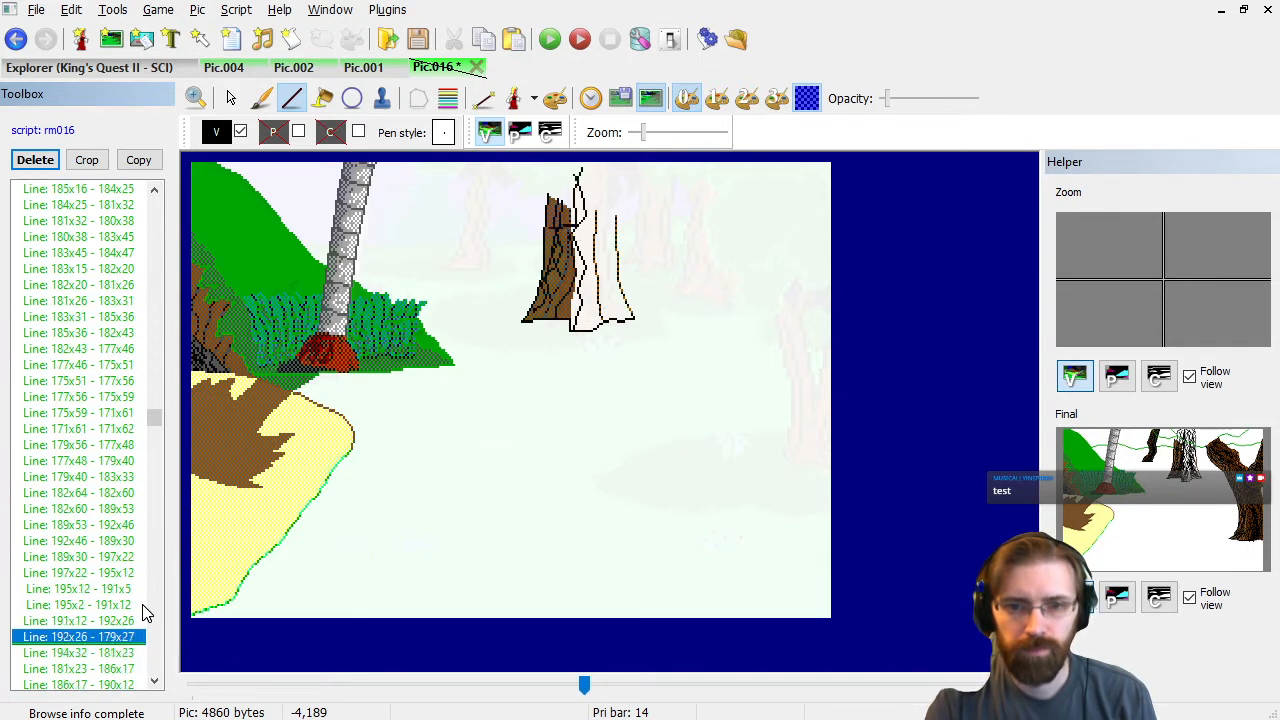
key(Up)
key(Up)
key(Down)
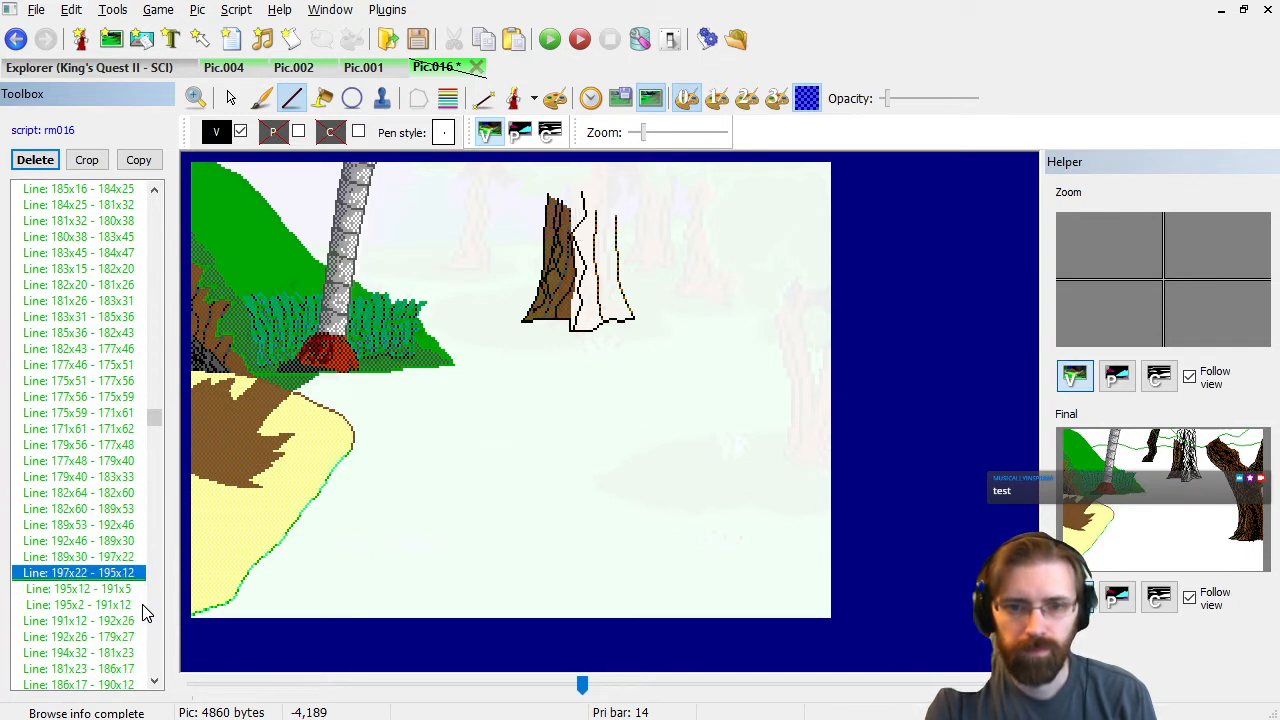
key(shift+Down)
key(shift+Down)
key(shift+Down)
key(Delete)
Delete the three consecutive upper bark lines from Line 186x17 - 190x12 through Line 190x1 - 185x17.
key(Down)
key(Down)
key(Down)
key(Up)
key(Up)
key(Down)
key(shift+Down)
key(shift+Down)
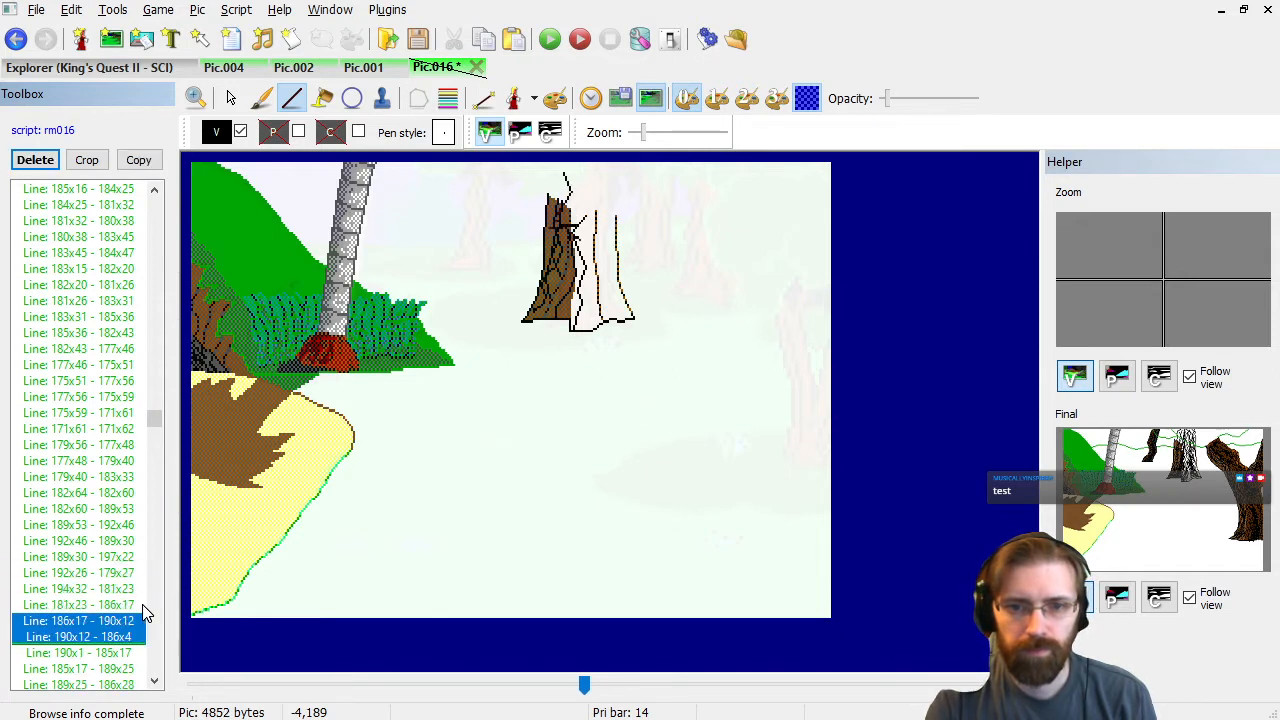
key(Delete)
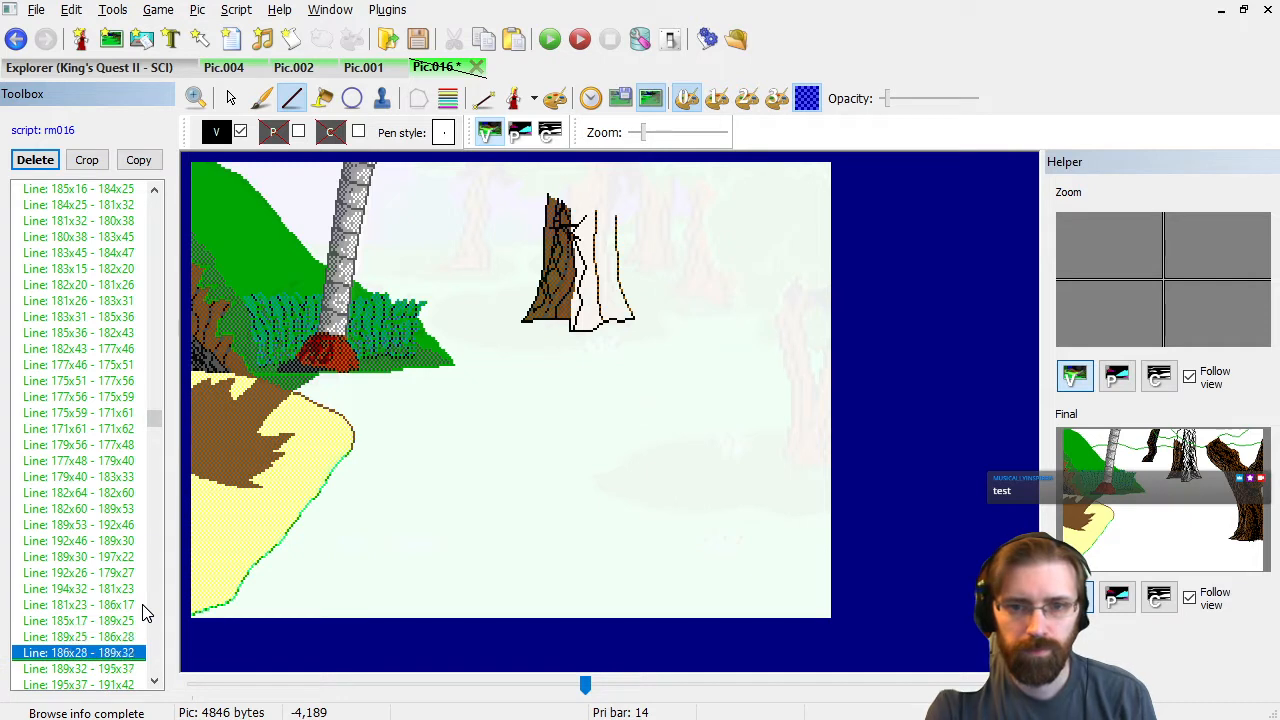
Delete the consecutive upper bark lines from Line 203x24 - 201x13 up to but excluding Line 182x29 - 179x25.
key(Down)
key(Down)
key(Down)
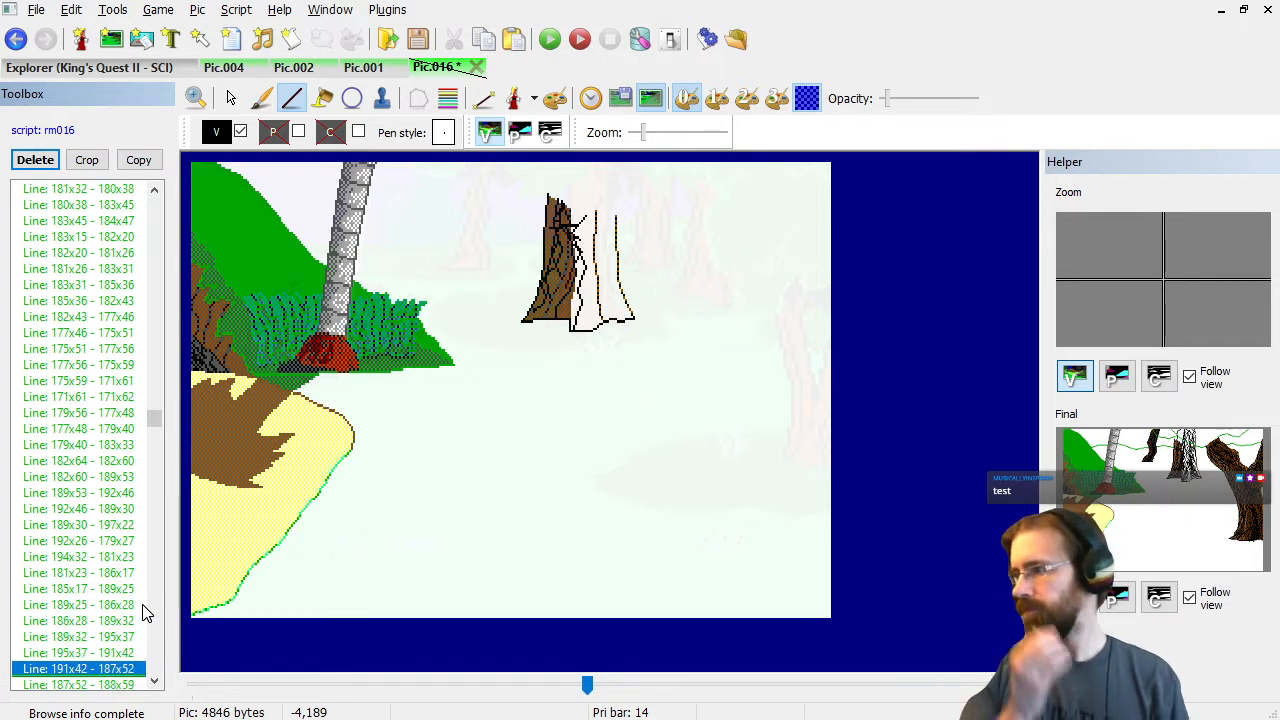
key(Down)
key(Down)
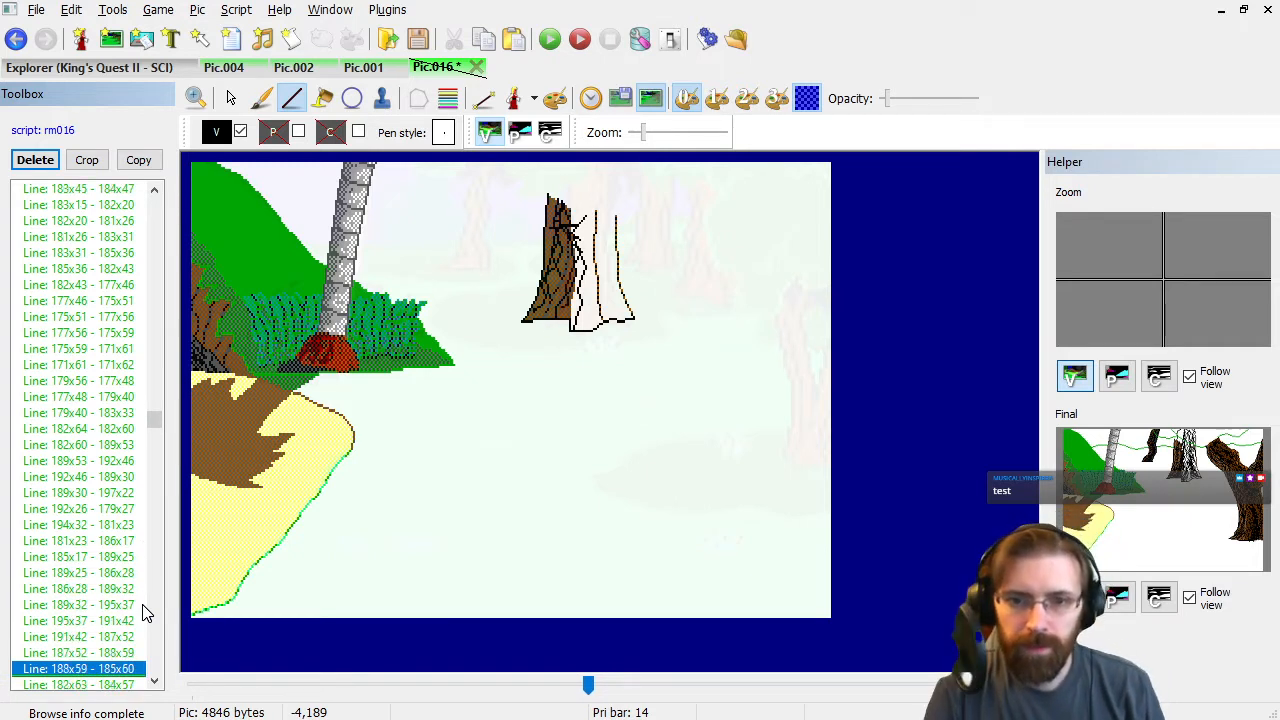
key(Down)
key(Down)
key(Down)
key(Down)
key(Down)
key(Down)
key(Down)
key(Down)
key(Down)
key(Down)
key(Down)
key(Down)
key(Down)
key(Down)
key(Up)
key(shift+Down)
key(shift+Down)
key(shift+Down)
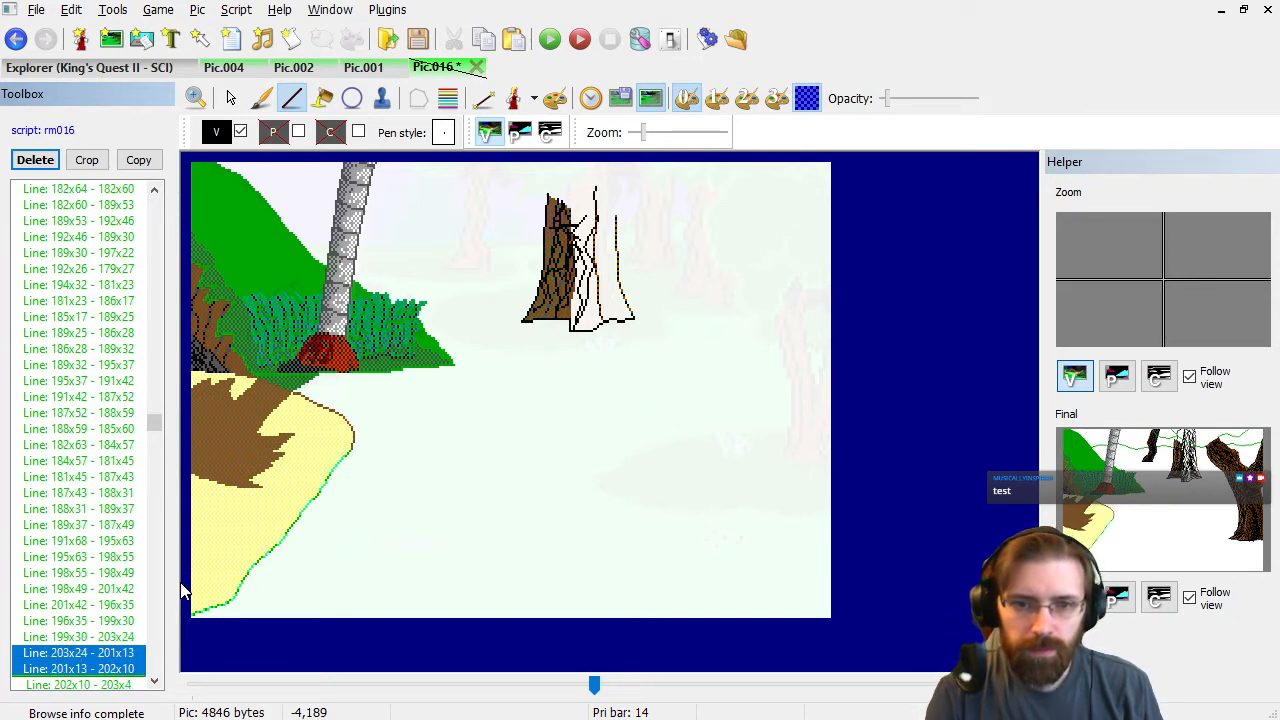
key(shift+Down)
key(shift+Down)
key(shift+Down)
key(shift+Down)
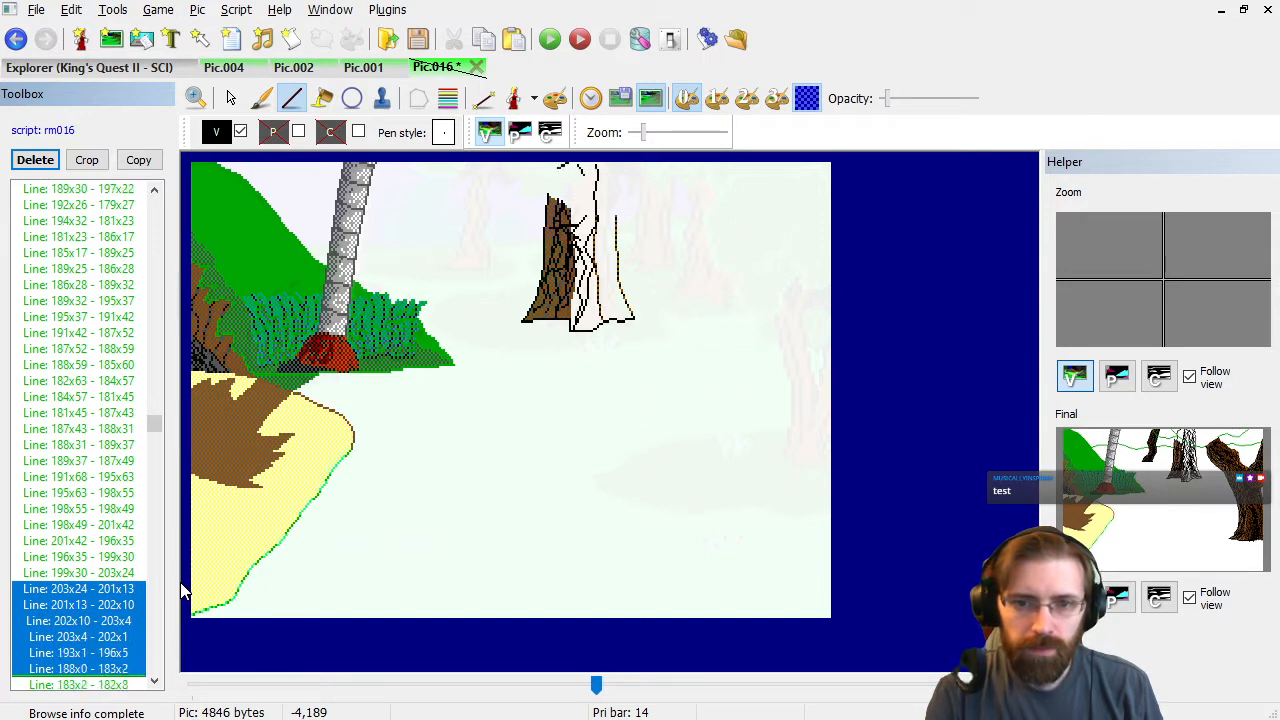
key(shift+Down)
key(Delete)
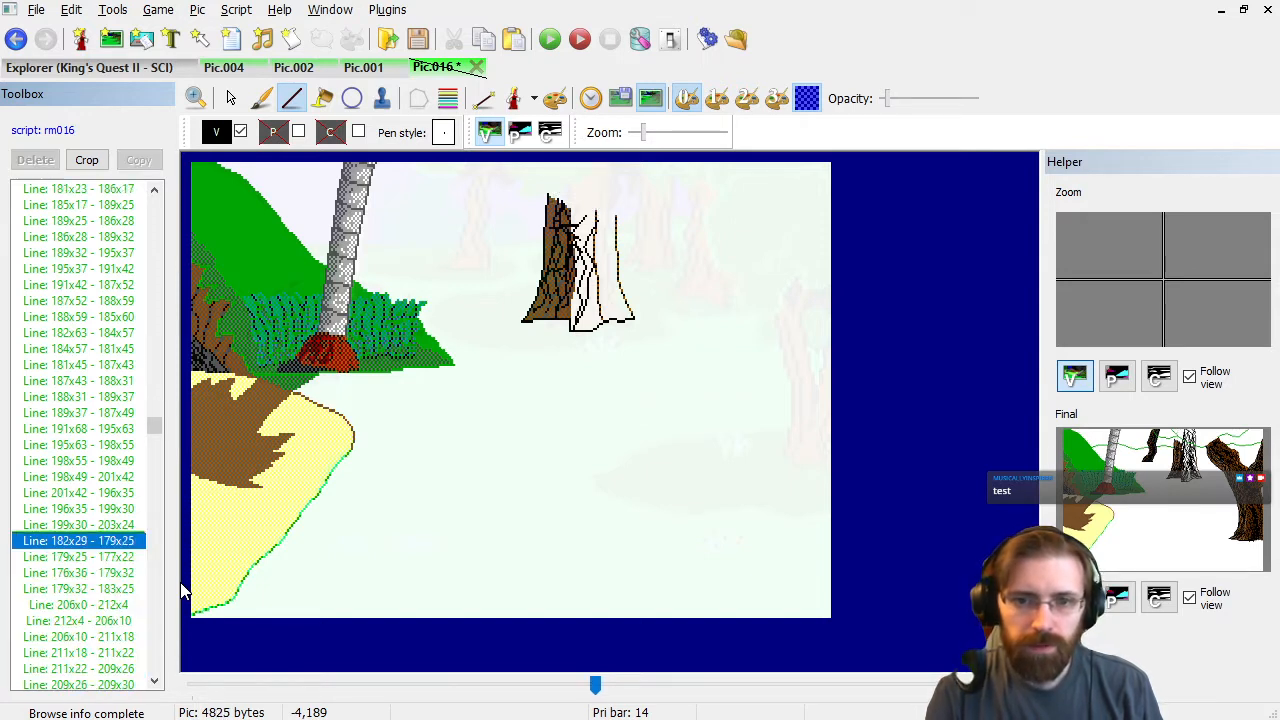
Delete the four consecutive upper bark lines from Line 206x0 - 212x4 through Line 211x18 - 211x22.
key(Down)
key(Down)
key(Down)
key(Down)
key(Up)
key(Down)
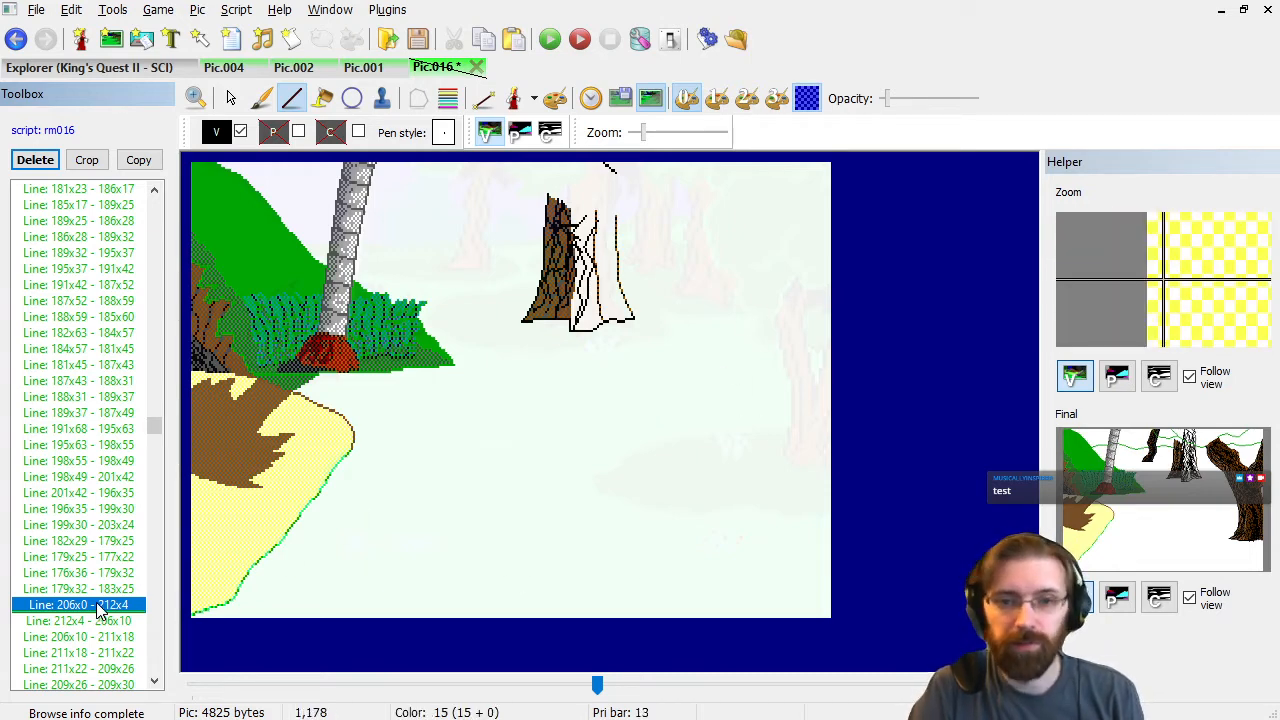
key(shift+Down)
key(shift+Down)
key(shift+Down)
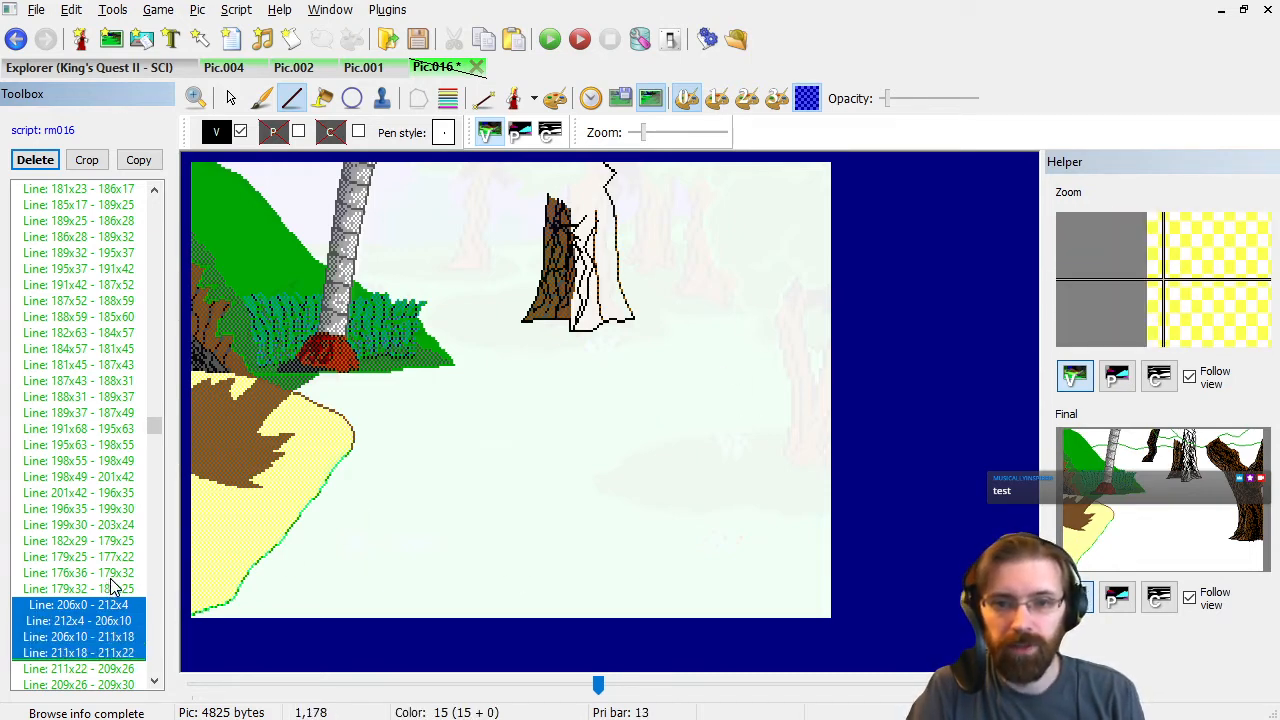
key(Delete)
Delete the five consecutive upper bark lines from Line 210x0 - 210x1 through Line 208x16 - 208x22.
key(Down)
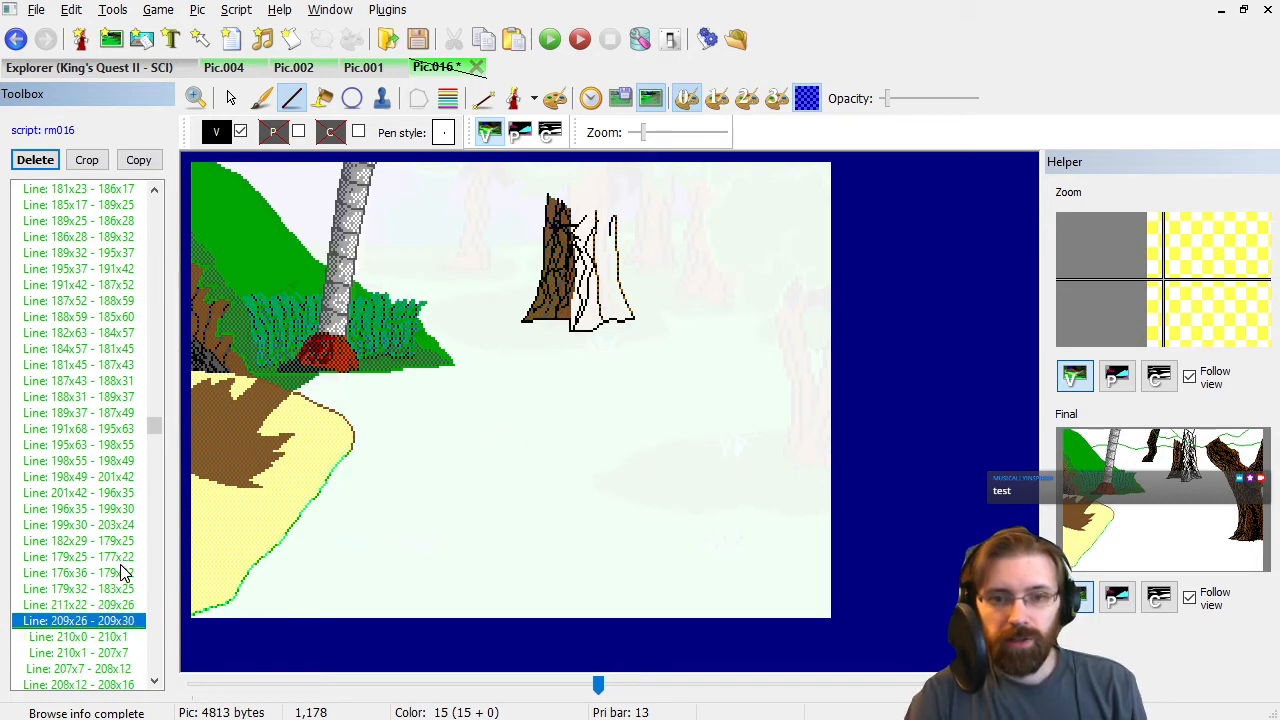
key(Down)
key(Down)
key(Up)
key(Up)
key(Down)
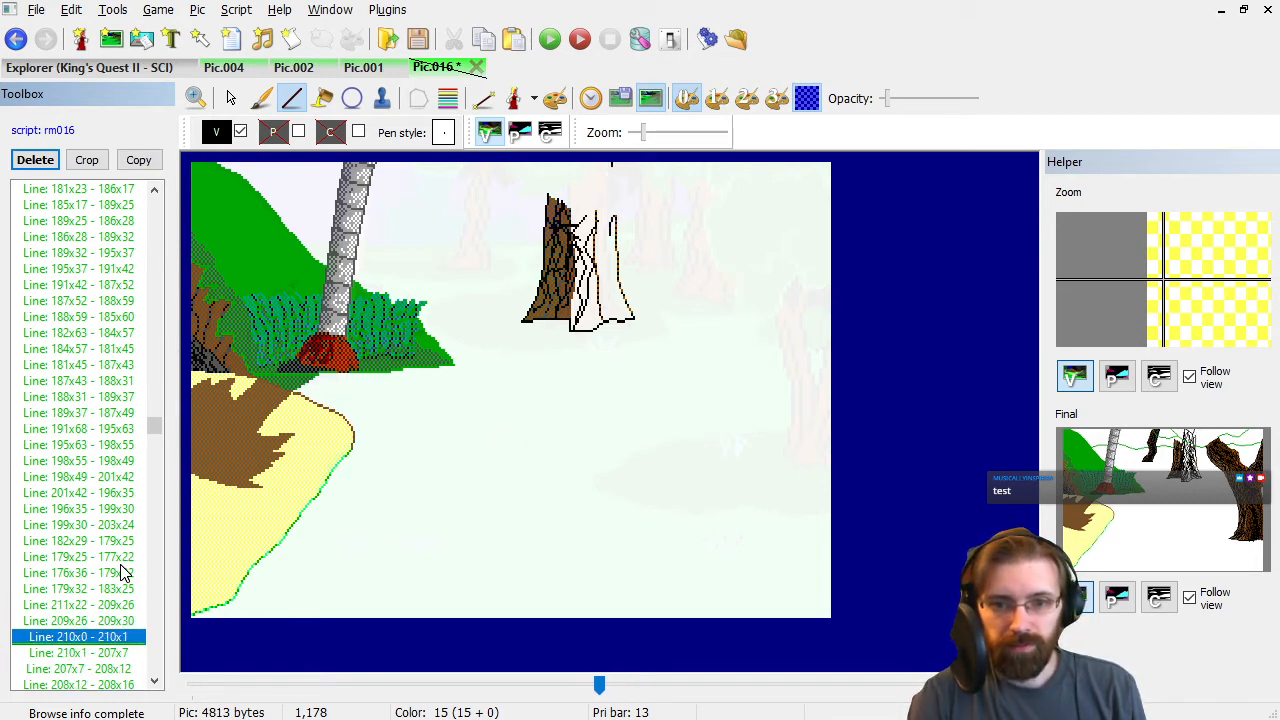
key(shift+Down)
key(shift+Down)
key(shift+Down)
key(shift+Down)
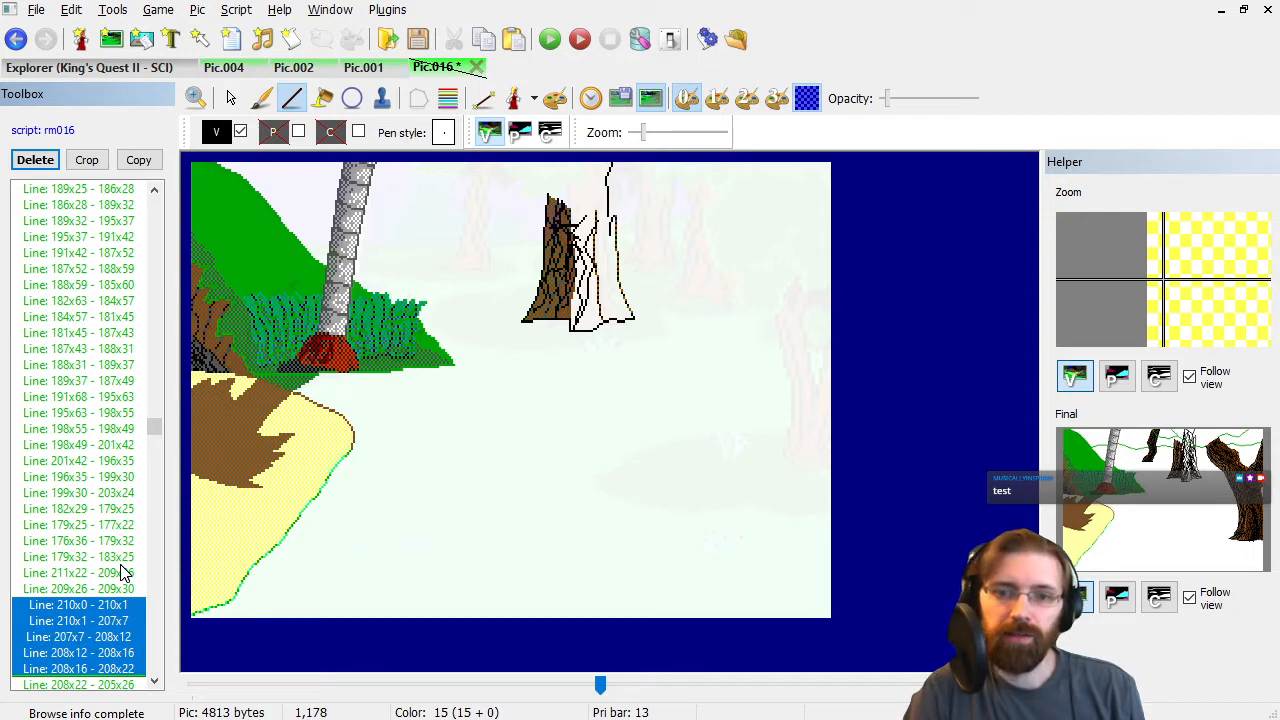
key(Delete)
Delete the consecutive upper bark lines starting at Line 201x2 - 206x6, up to but excluding Line 203x22 - 204x24.
key(Up)
key(Down)
key(Down)
key(Down)
key(Down)
key(Down)
key(Down)
key(Down)
key(Down)
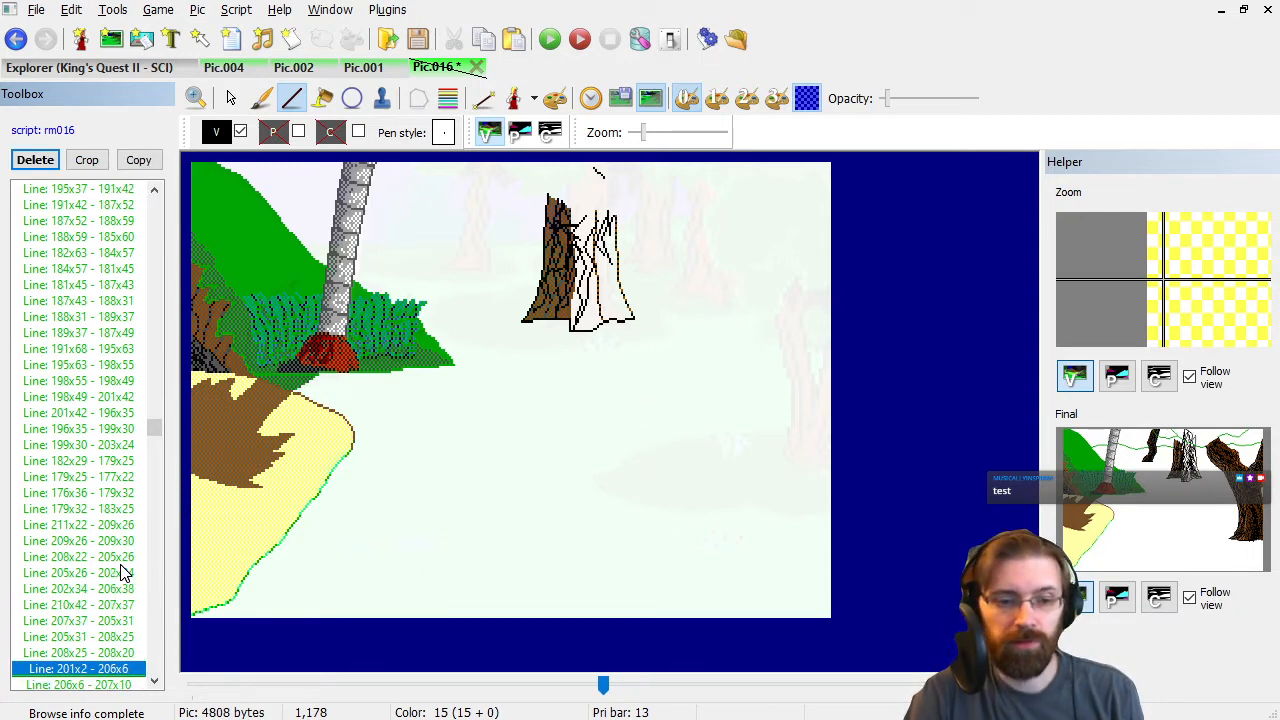
key(shift+Down)
key(shift+Down)
key(shift+Down)
key(Delete)
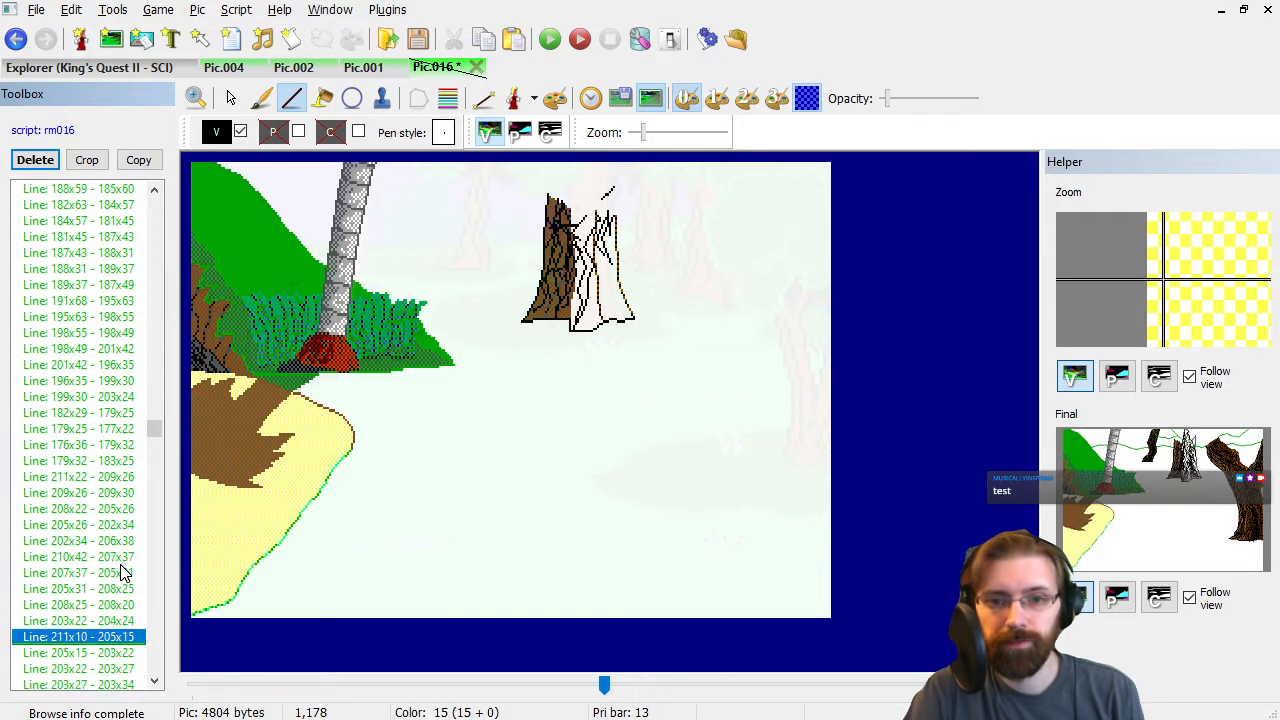
Delete the two bark lines Line 211x10 - 205x15 and Line 205x15 - 203x22.
key(shift+Down)
key(Delete)
key(Down)
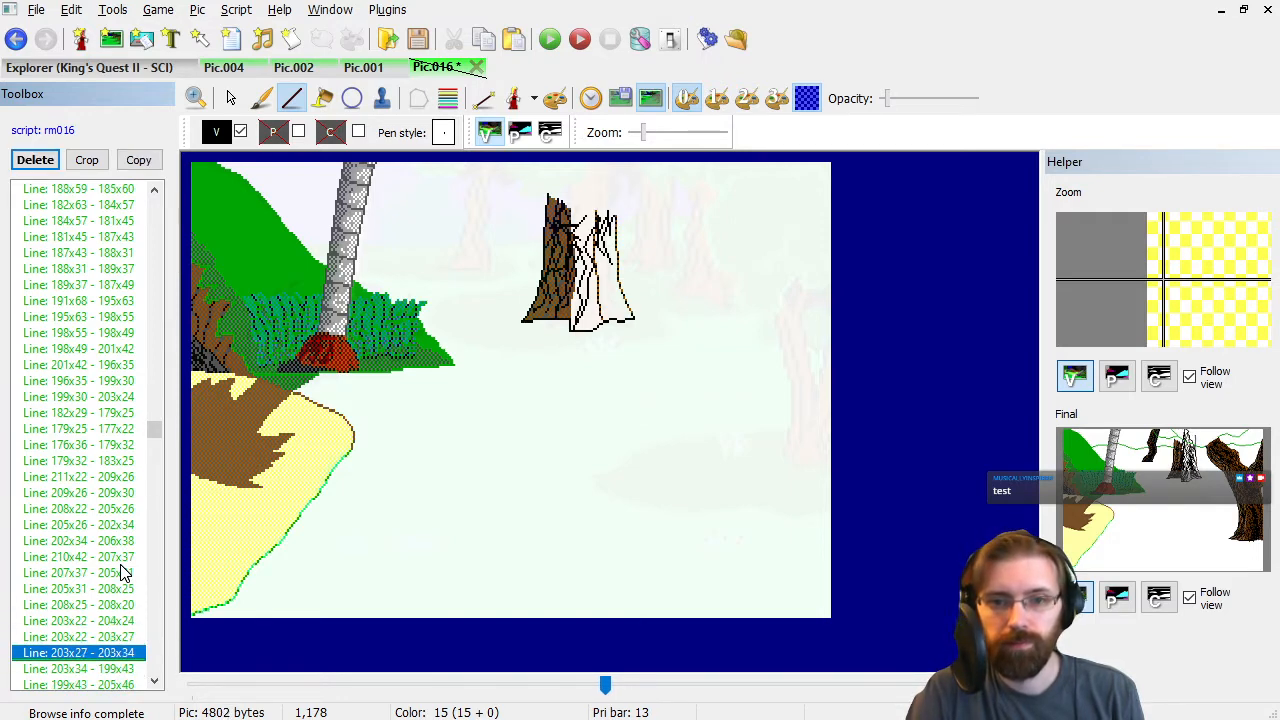
Delete the five consecutive upper bark lines from Line 208x22 - 207x16 through Line 195x8 - 194x25.
key(Down)
key(Down)
key(Down)
key(Down)
key(Down)
key(Down)
key(Down)
key(Down)
key(Down)
key(Down)
key(Down)
key(Down)
key(Down)
key(Down)
key(Down)
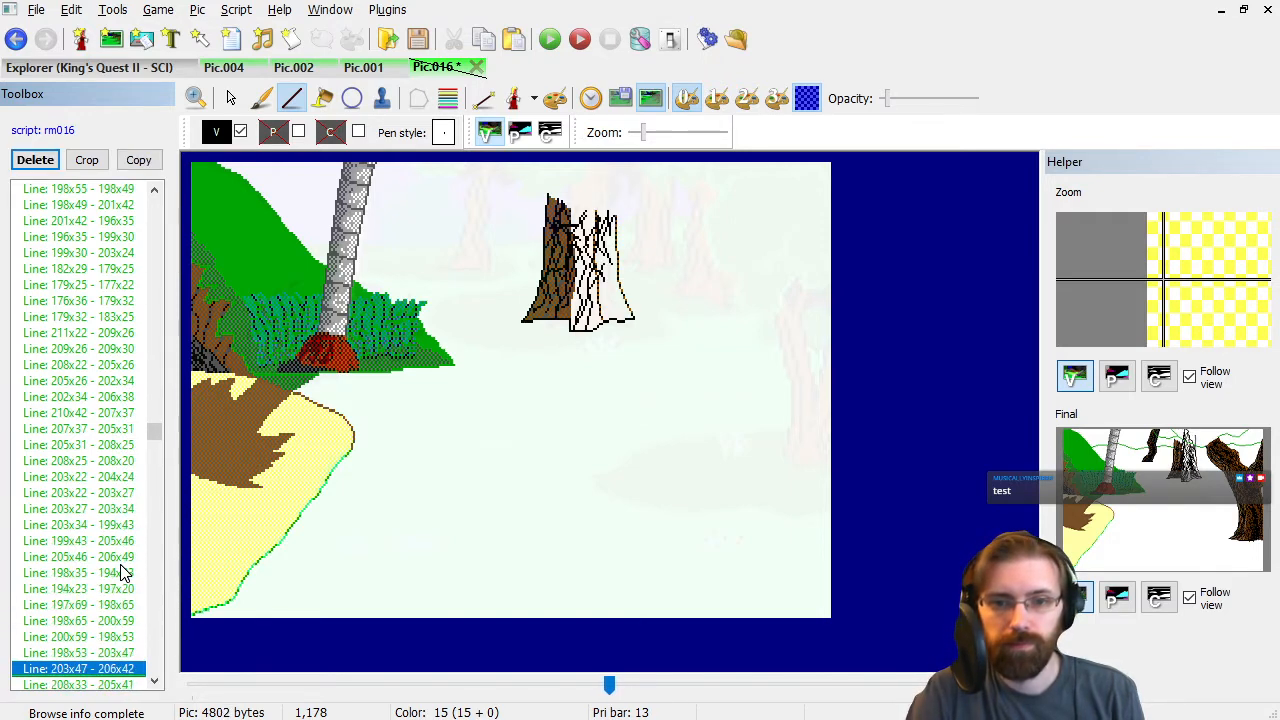
key(Down)
key(Down)
key(Down)
key(Down)
key(Down)
key(Down)
key(Down)
key(Down)
key(Down)
key(Down)
key(Down)
key(Down)
key(Down)
key(Down)
key(Down)
key(Down)
key(Down)
key(Down)
key(Down)
key(Down)
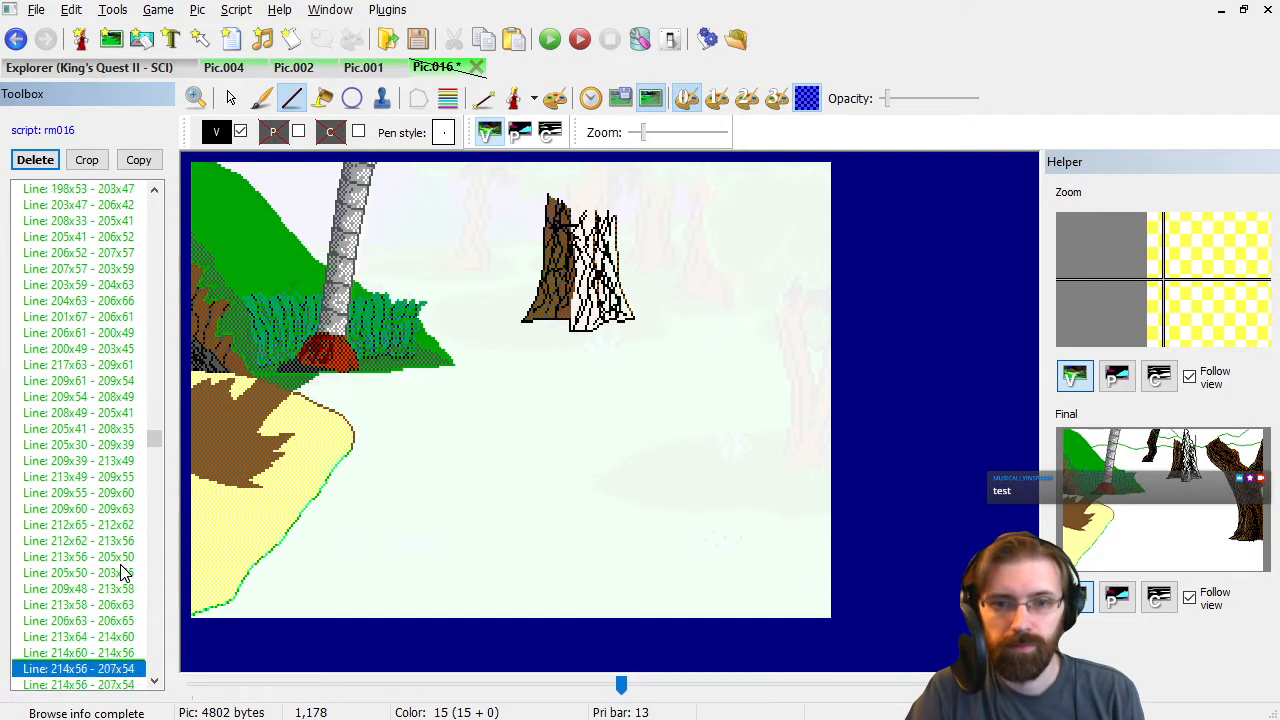
key(Up)
key(Up)
key(Up)
key(Up)
key(Up)
key(Up)
key(Up)
key(Up)
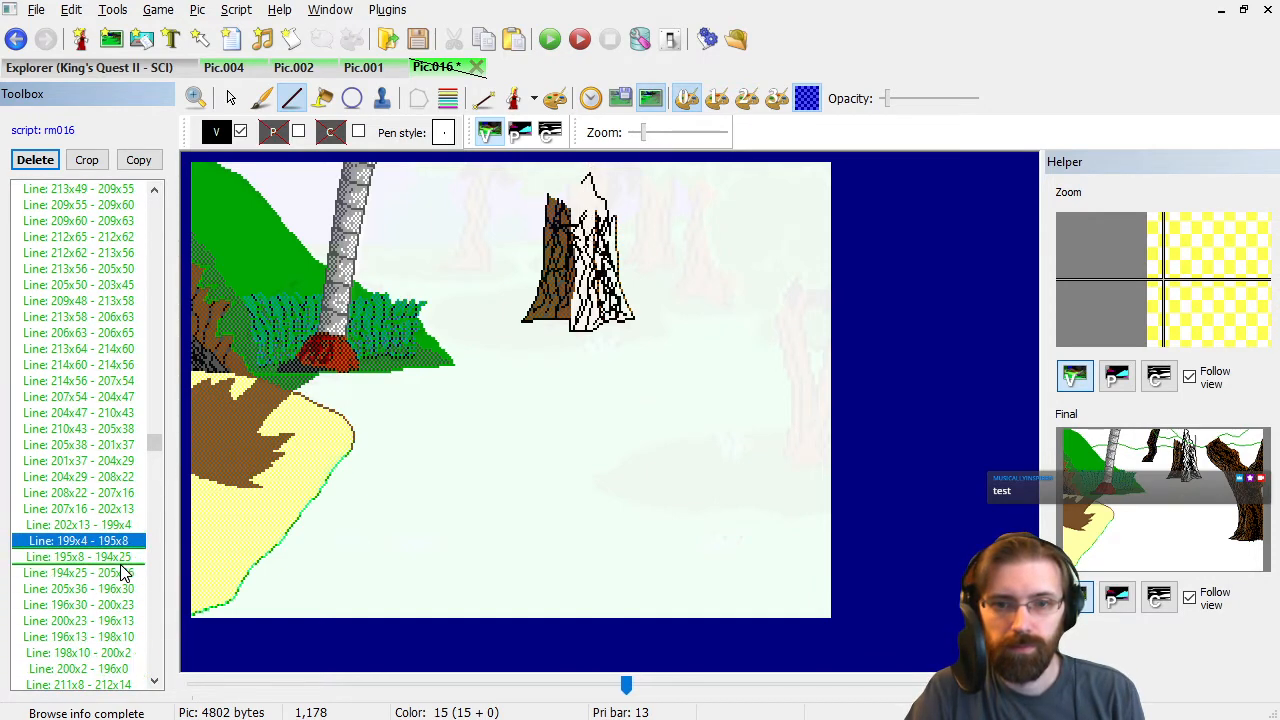
key(Up)
key(Up)
key(Down)
key(Down)
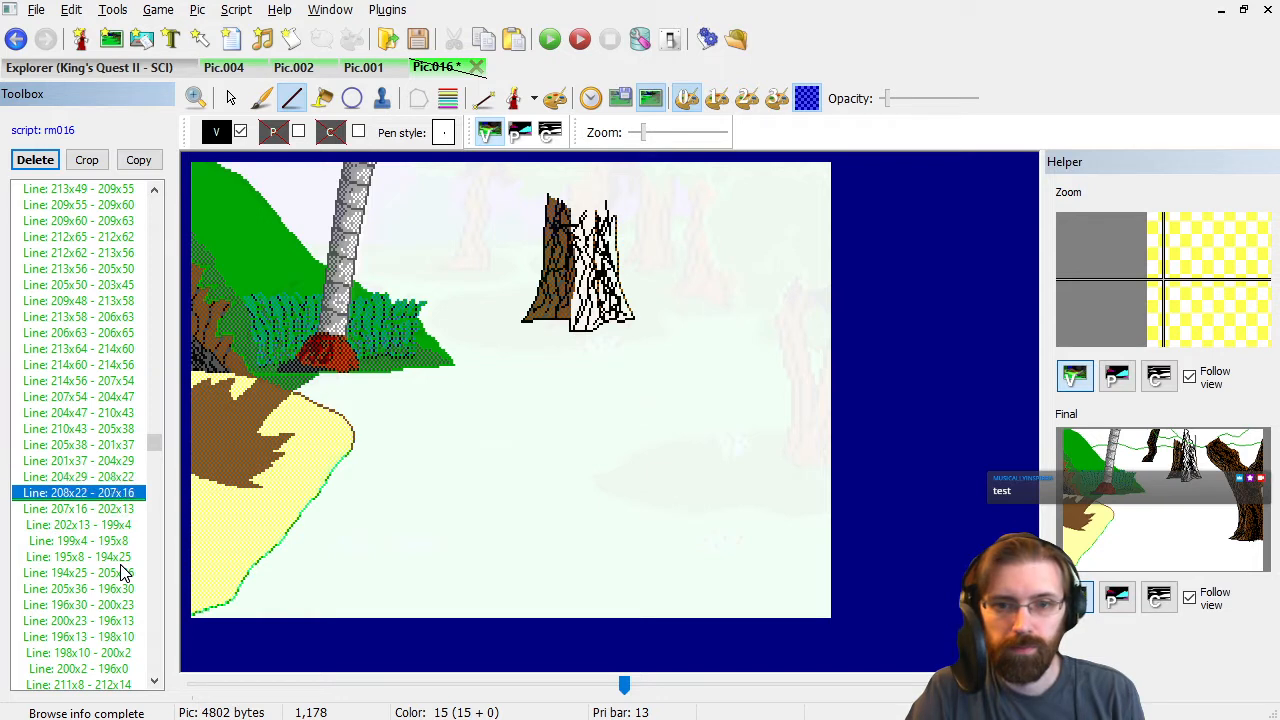
key(shift+Down)
key(shift+Down)
key(shift+Down)
key(shift+Down)
key(Delete)
Delete the six consecutive upper bark lines from Line 200x23 - 196x13 through Line 212x14 - 210x24.
key(Down)
key(Down)
key(Down)
key(shift+Down)
key(shift+Down)
key(shift+Down)
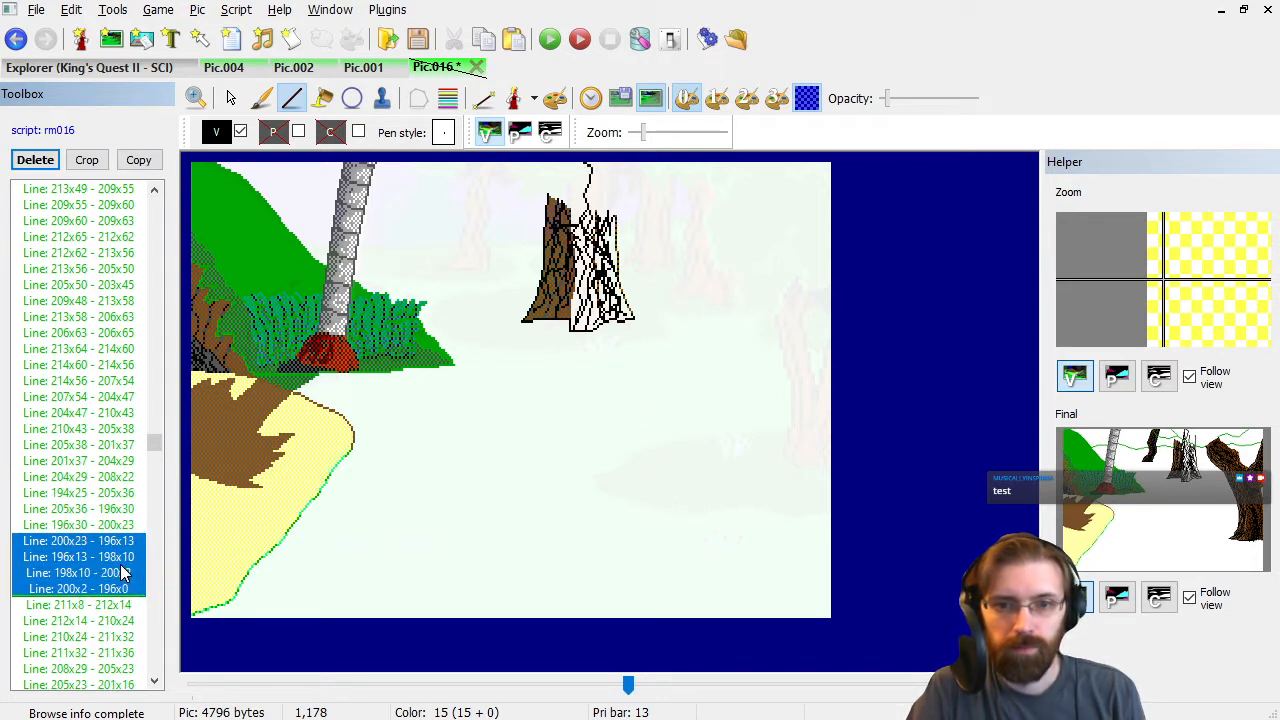
key(shift+Down)
key(shift+Down)
key(Delete)
Delete the two bark lines Line 205x23 - 201x16 and Line 201x16 - 202x8.
key(Down)
key(Down)
key(Down)
key(Down)
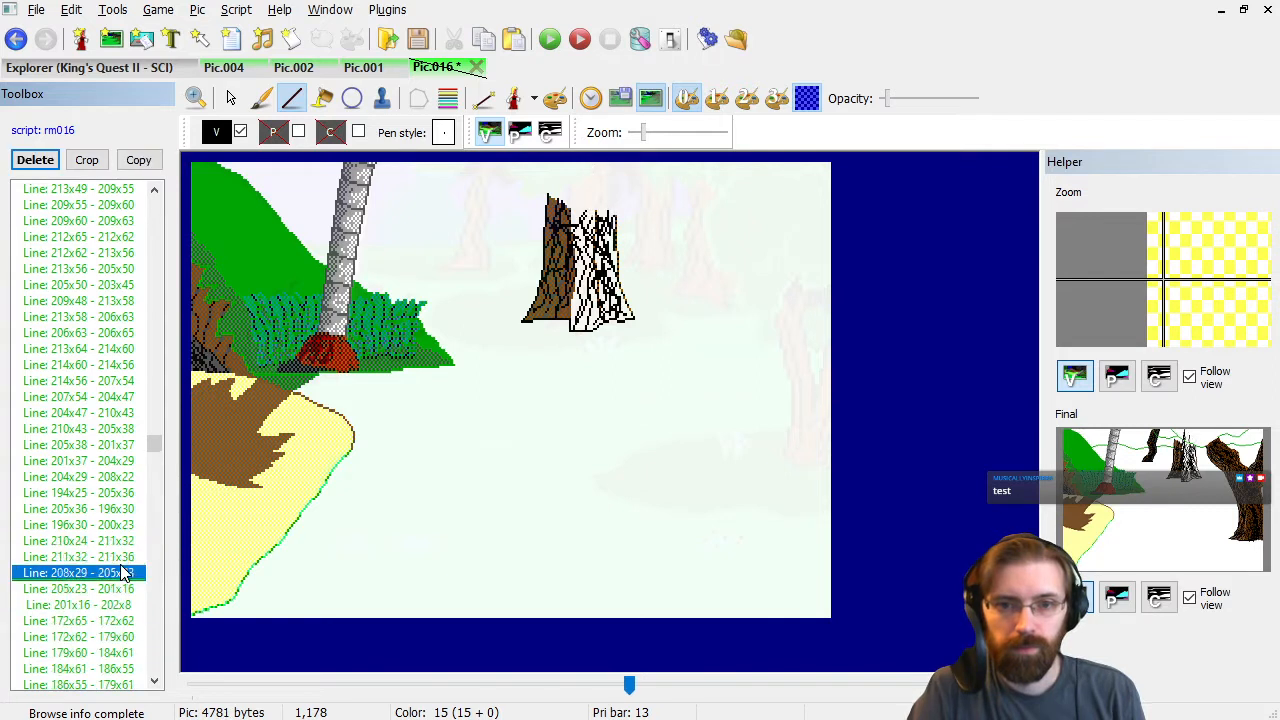
key(Up)
key(Up)
key(Down)
key(shift+Down)
key(shift+Down)
key(shift+Down)
key(shift+Up)
key(shift+Up)
key(Delete)
Delete the two bark lines Line 192x34 - 195x10 and Line 195x10 - 189x25 above the trunk's shortened top.
key(Down)
key(Down)
key(Down)
key(Down)
key(Down)
key(Down)
key(Down)
key(Down)
key(Down)
key(Down)
key(Down)
key(Down)
key(Down)
key(Down)
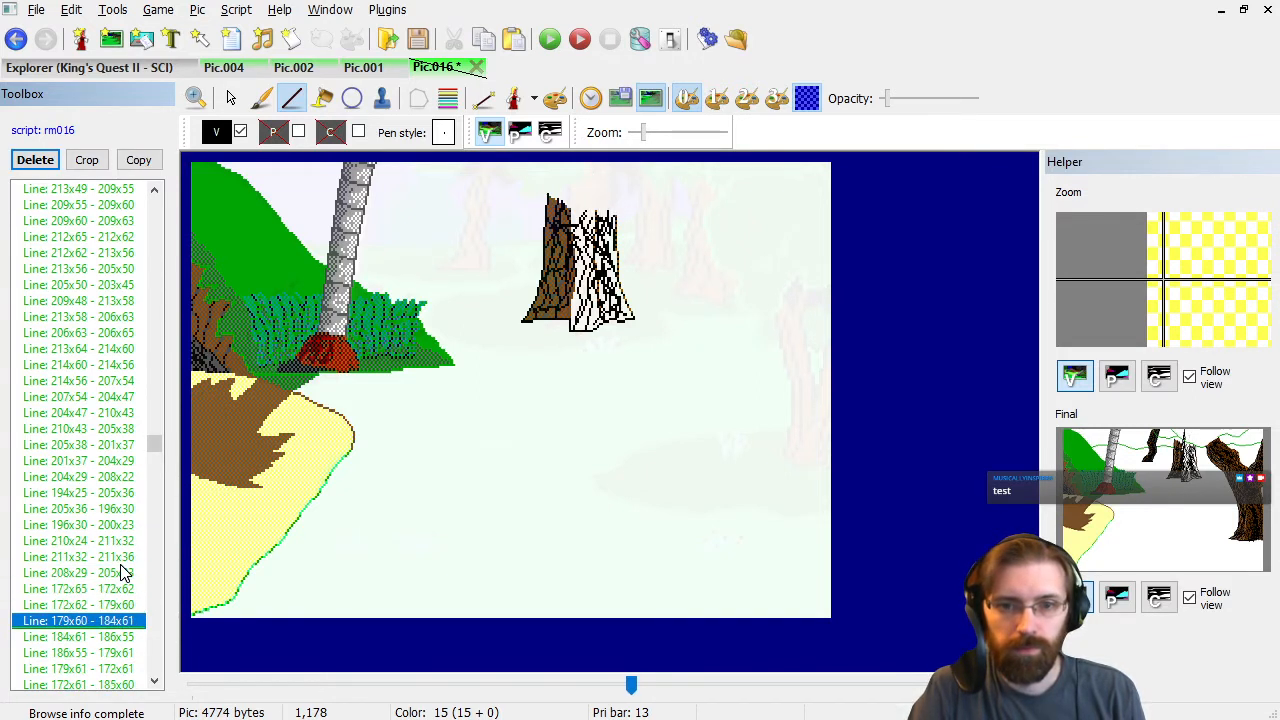
key(Down)
key(Down)
key(Down)
key(Down)
key(Down)
key(Down)
key(Down)
key(Down)
key(Down)
key(Down)
key(Down)
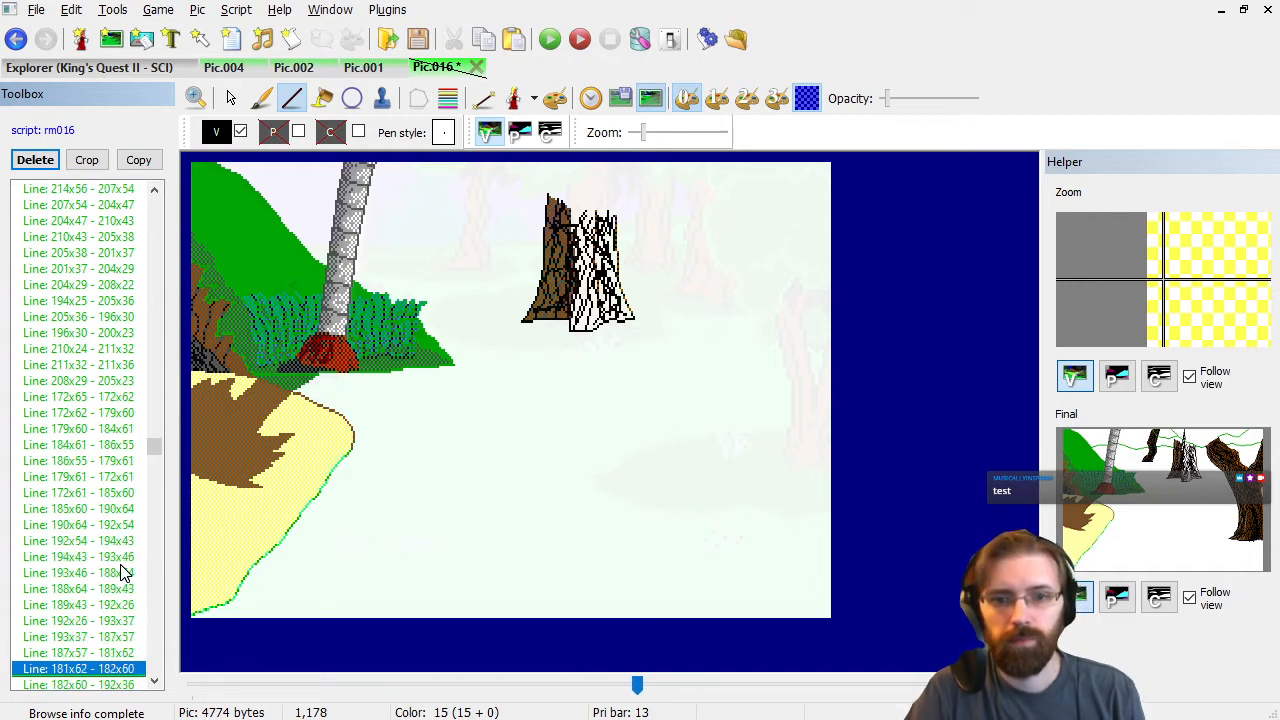
key(Down)
key(Down)
key(Down)
key(Down)
key(Down)
key(Down)
key(Down)
key(Down)
key(Down)
key(Down)
key(Down)
key(Down)
key(Down)
key(Down)
key(Down)
key(Down)
key(Down)
key(Down)
key(Down)
key(Down)
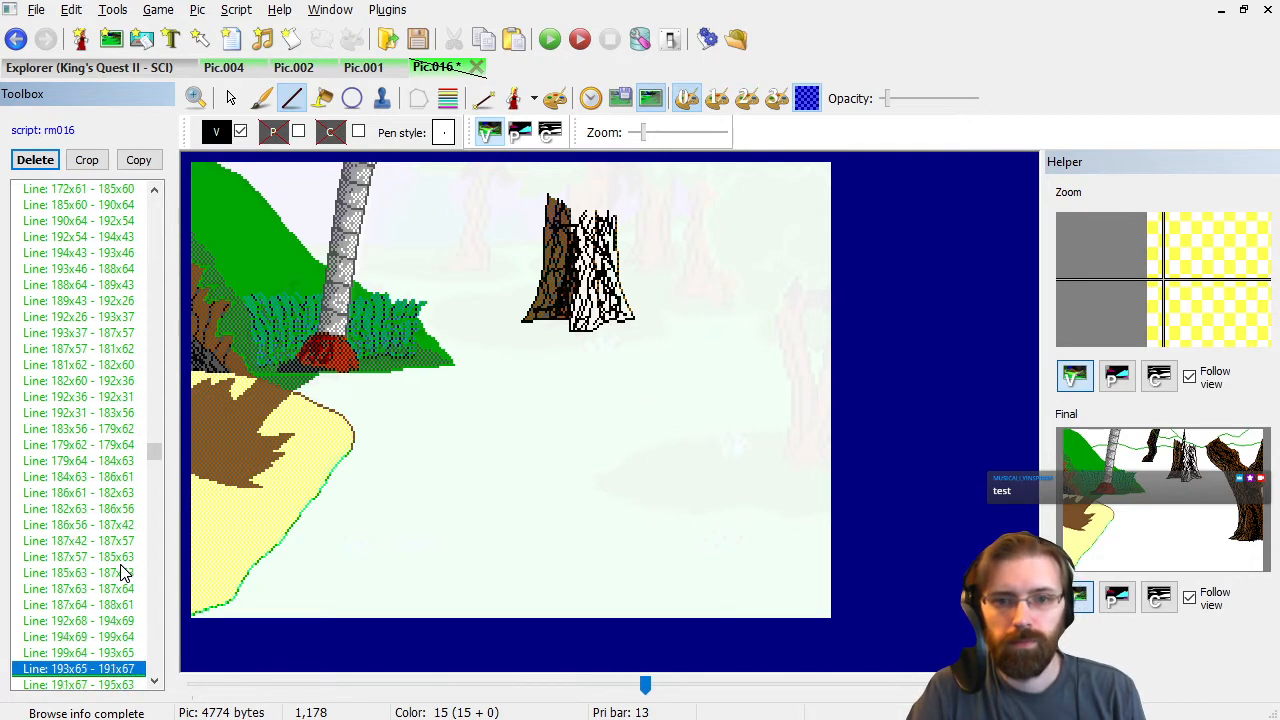
key(Down)
key(Down)
key(Down)
key(Down)
key(Down)
key(Down)
key(Down)
key(Down)
key(Down)
key(Down)
key(Down)
key(Down)
key(Down)
key(Down)
key(Down)
key(Down)
key(Down)
key(Down)
key(Down)
key(Down)
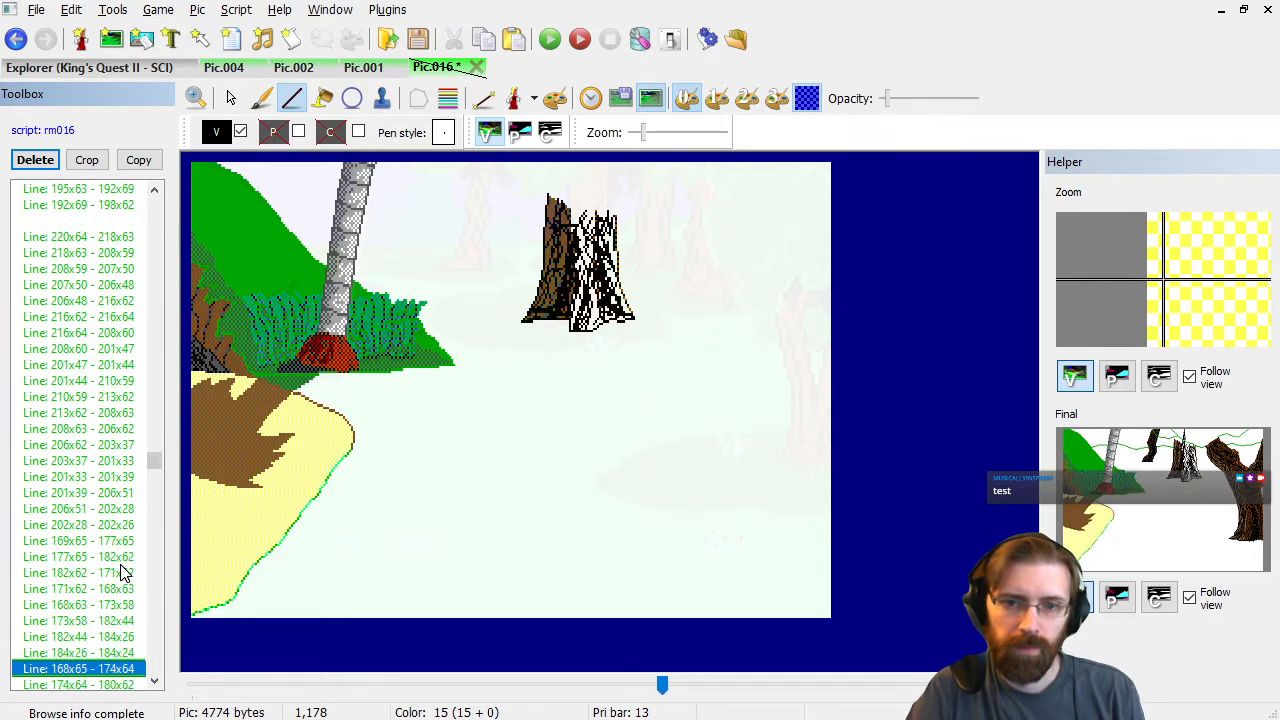
key(Up)
key(Up)
key(Up)
key(Up)
key(Up)
key(Up)
key(Up)
key(Up)
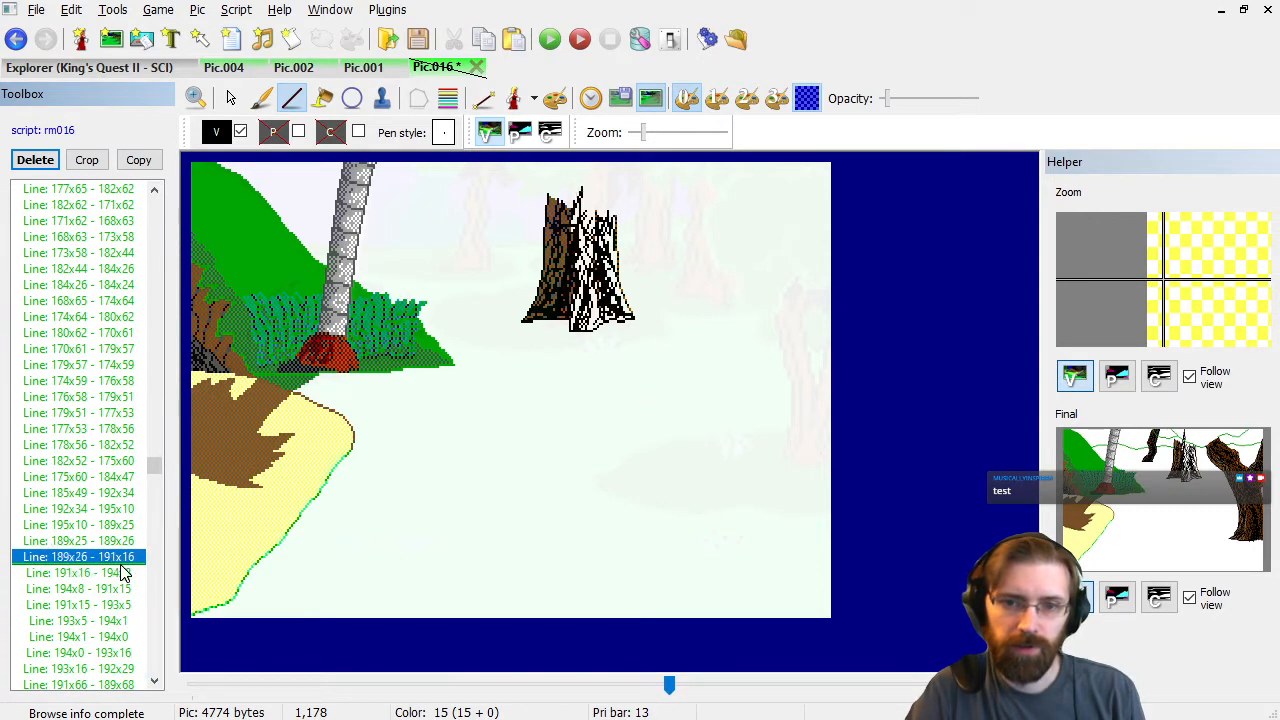
key(Down)
key(shift+Down)
key(Delete)
Delete the three consecutive bark lines from Line 189x26 - 191x16 through Line 194x8 - 191x15.
key(Down)
key(Delete)
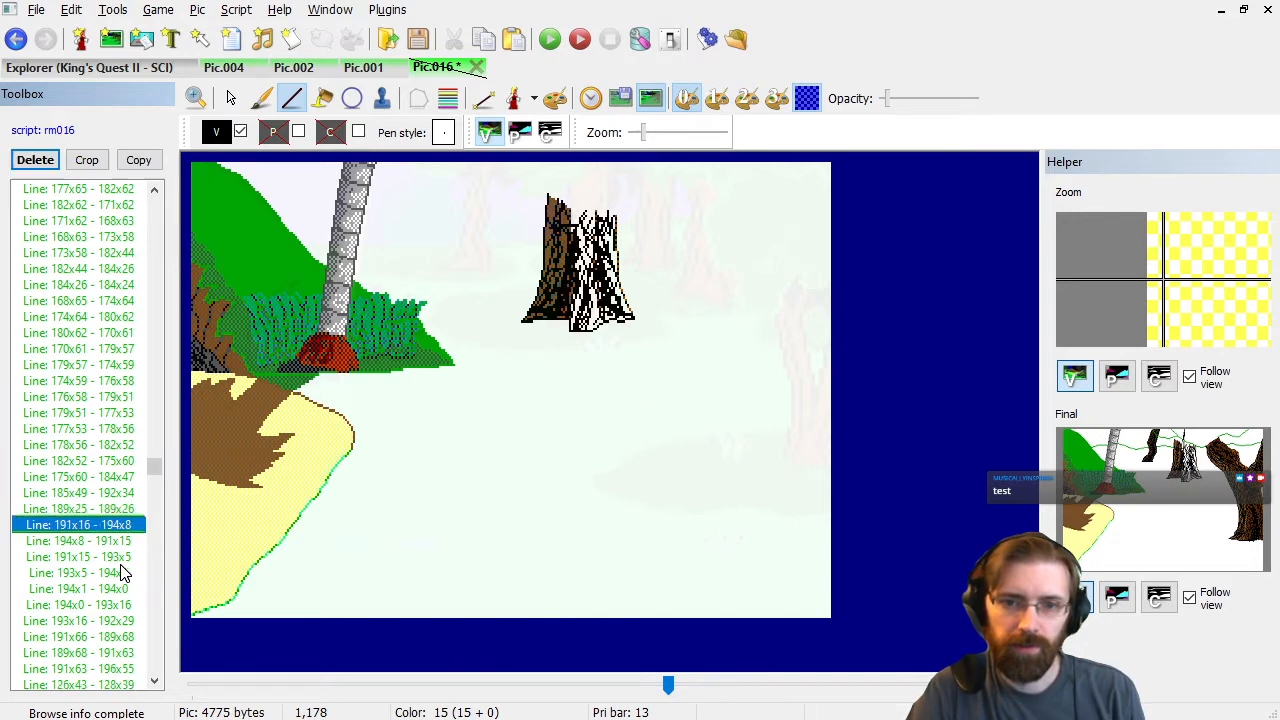
key(Delete)
key(Delete)
Delete the five consecutive bark lines from Line 191x15 - 193x5 through Line 193x16 - 192x29.
key(shift+Down)
key(shift+Down)
key(shift+Down)
key(shift+Down)
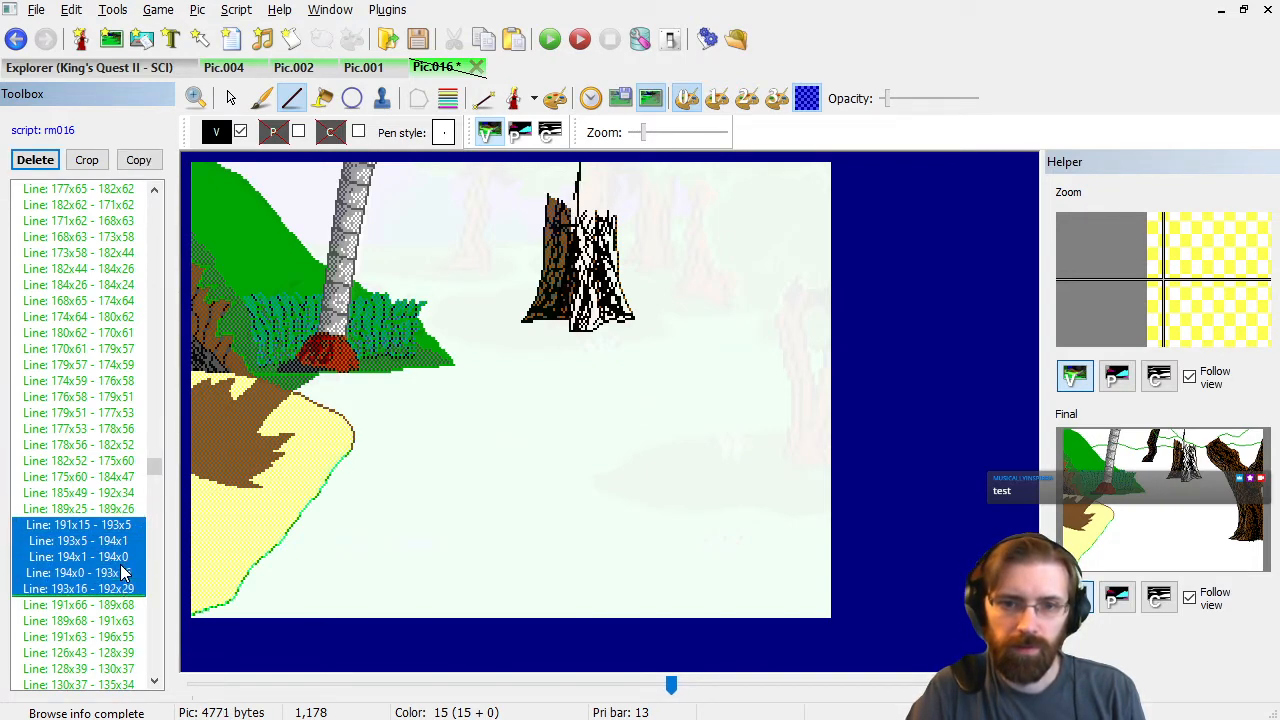
key(Delete)
Step through the remaining drawing commands to the end of the picture to check for leftover upper bark lines.
key(Down)
key(Down)
key(Down)
key(Down)
key(Down)
key(Down)
key(Down)
key(Down)
key(Down)
key(Down)
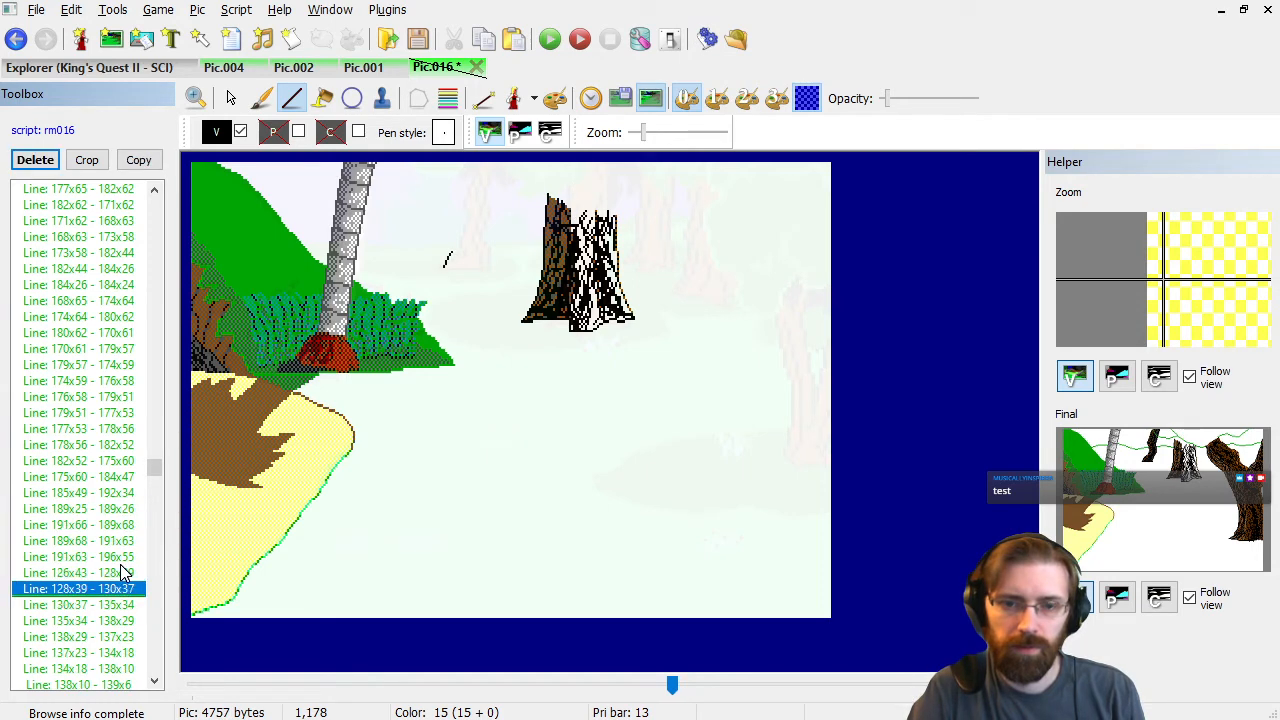
key(Down)
key(Down)
key(Down)
key(Down)
key(Down)
key(Down)
key(Down)
key(Down)
key(Down)
key(Down)
key(Down)
key(Down)
key(Down)
key(Down)
key(Down)
key(Down)
key(Down)
key(Down)
key(Down)
key(Down)
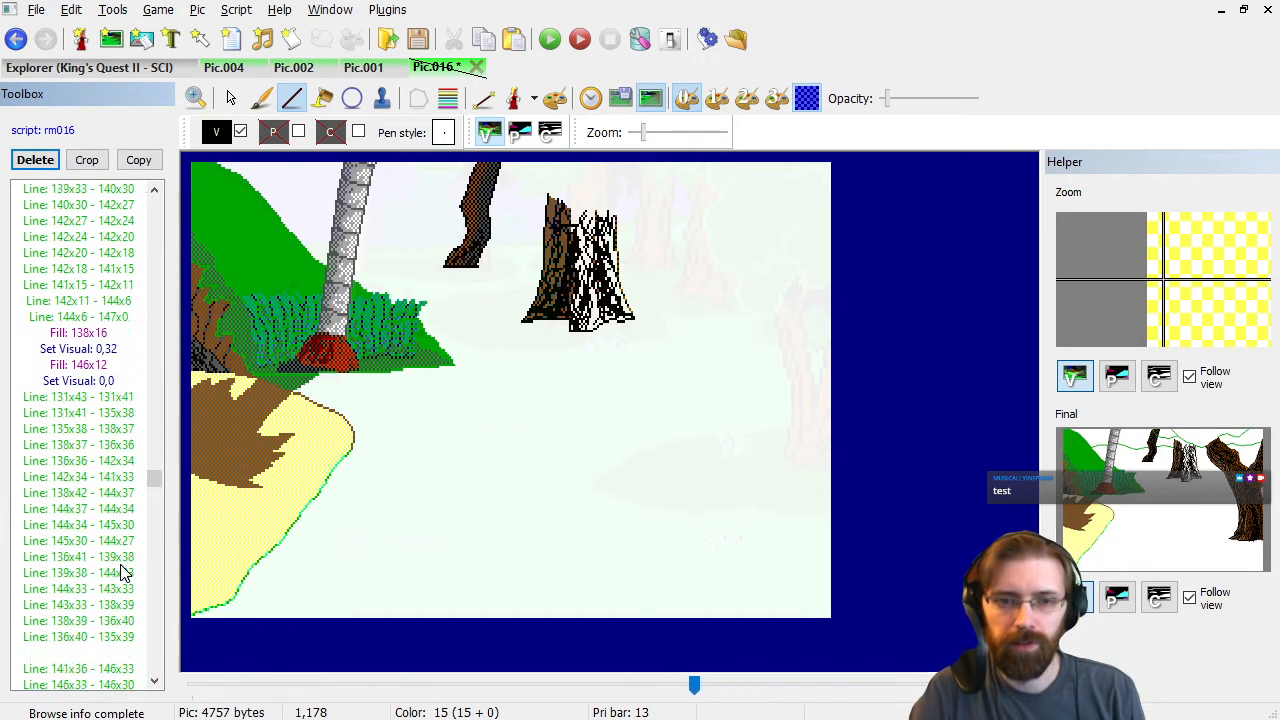
key(Down)
key(Down)
key(Down)
key(Down)
key(Down)
key(Down)
key(Down)
key(Down)
key(Down)
key(Down)
key(Down)
key(Down)
key(Down)
key(Down)
key(Down)
key(Down)
key(Down)
key(Down)
key(Down)
key(Down)
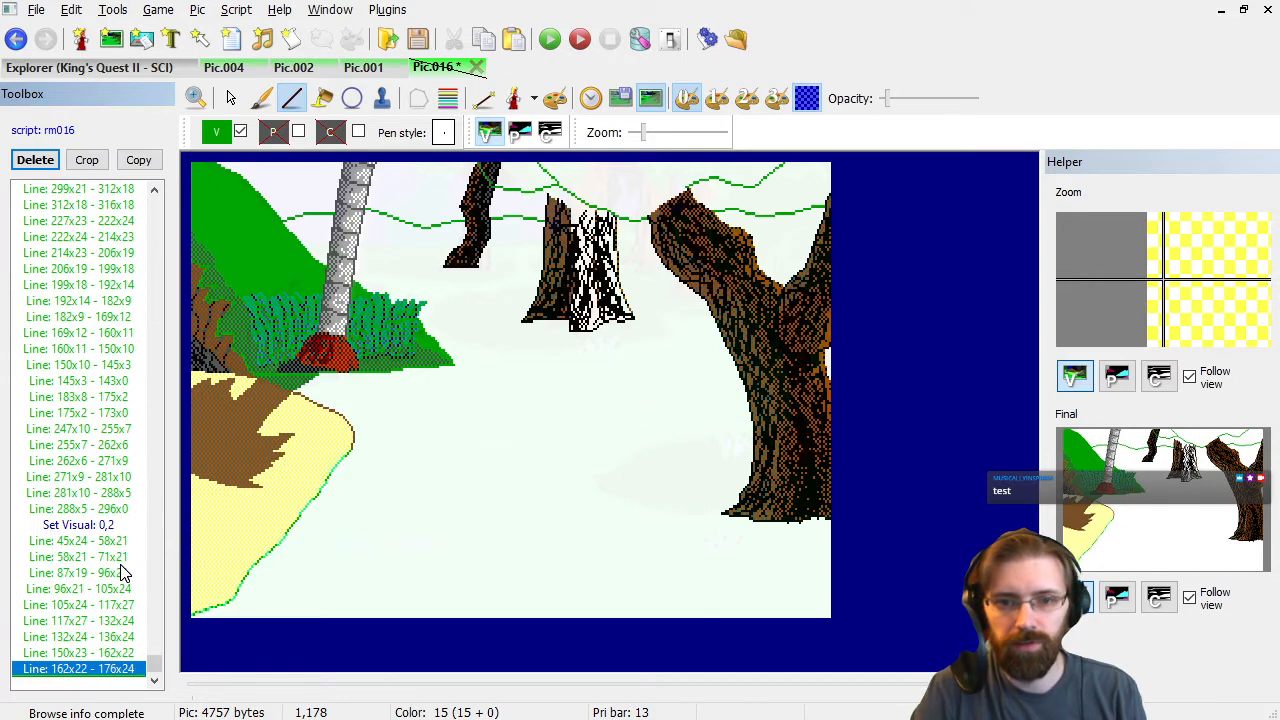
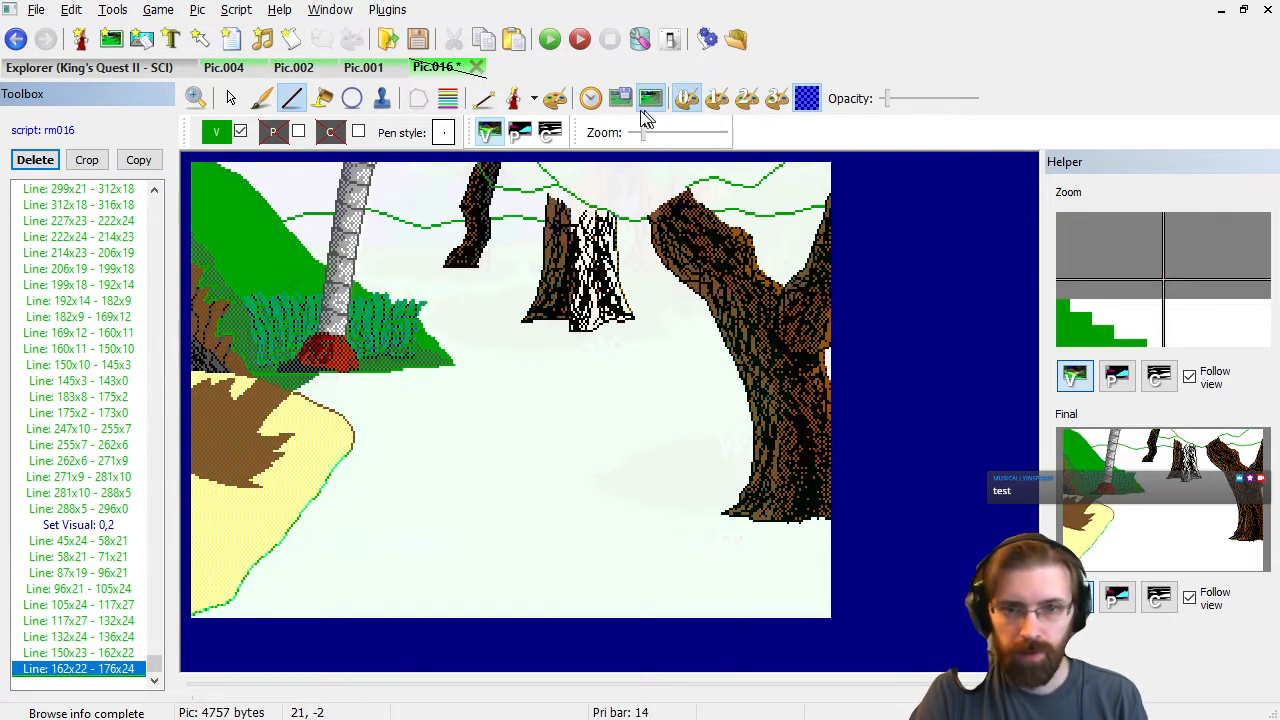
Extend the middle trunk's inner outline with a line from 189x19 to 188x13, inserted directly after Line 188x36 - 189x19.
click(589, 100)
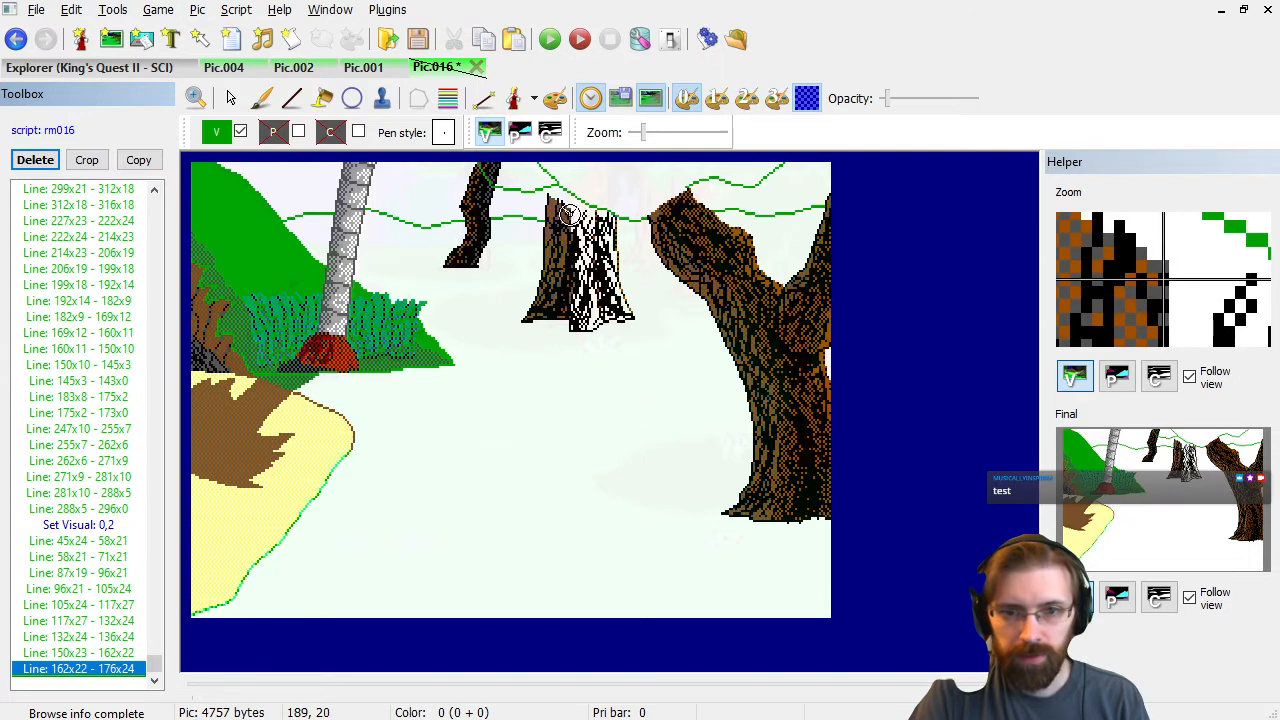
click(570, 214)
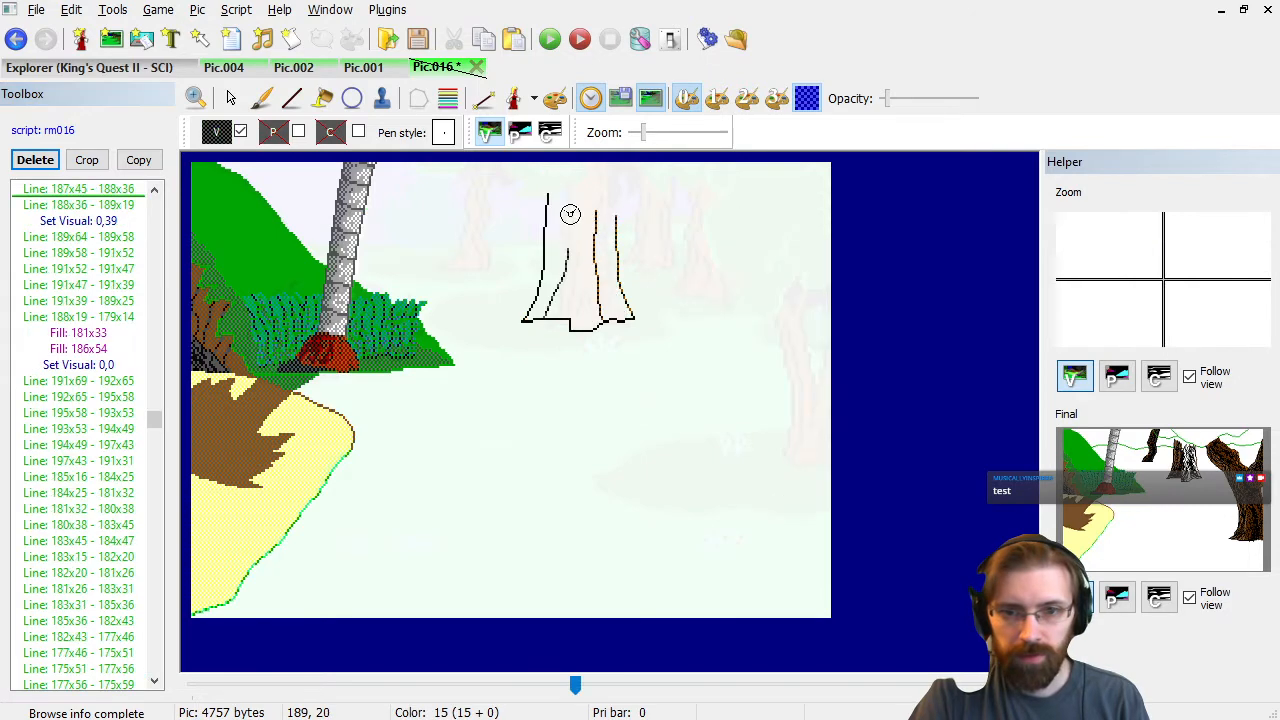
click(124, 205)
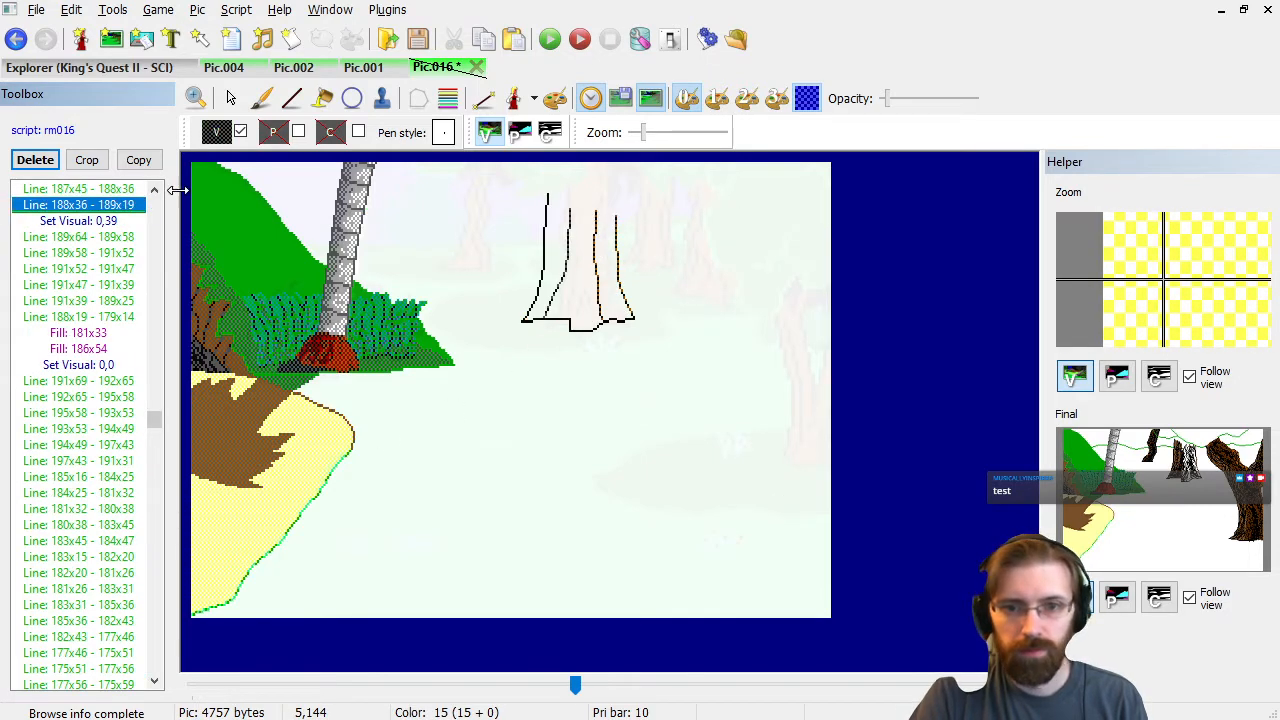
click(291, 98)
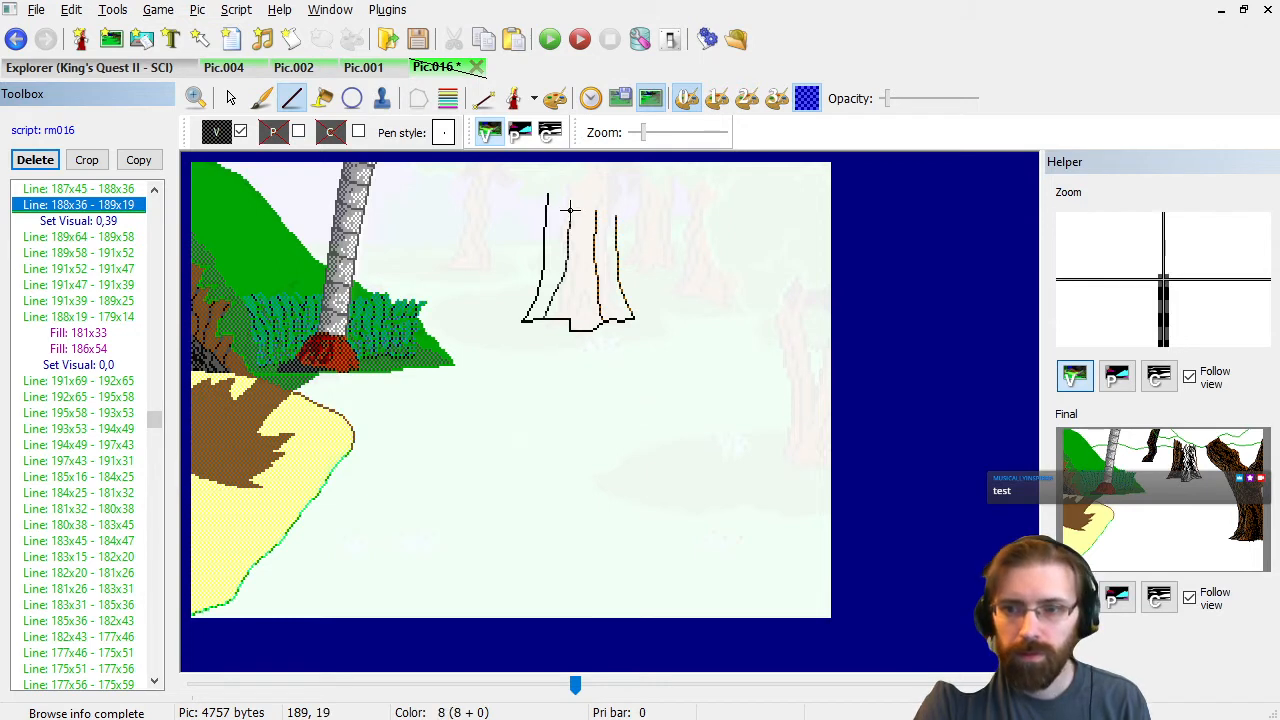
click(570, 209)
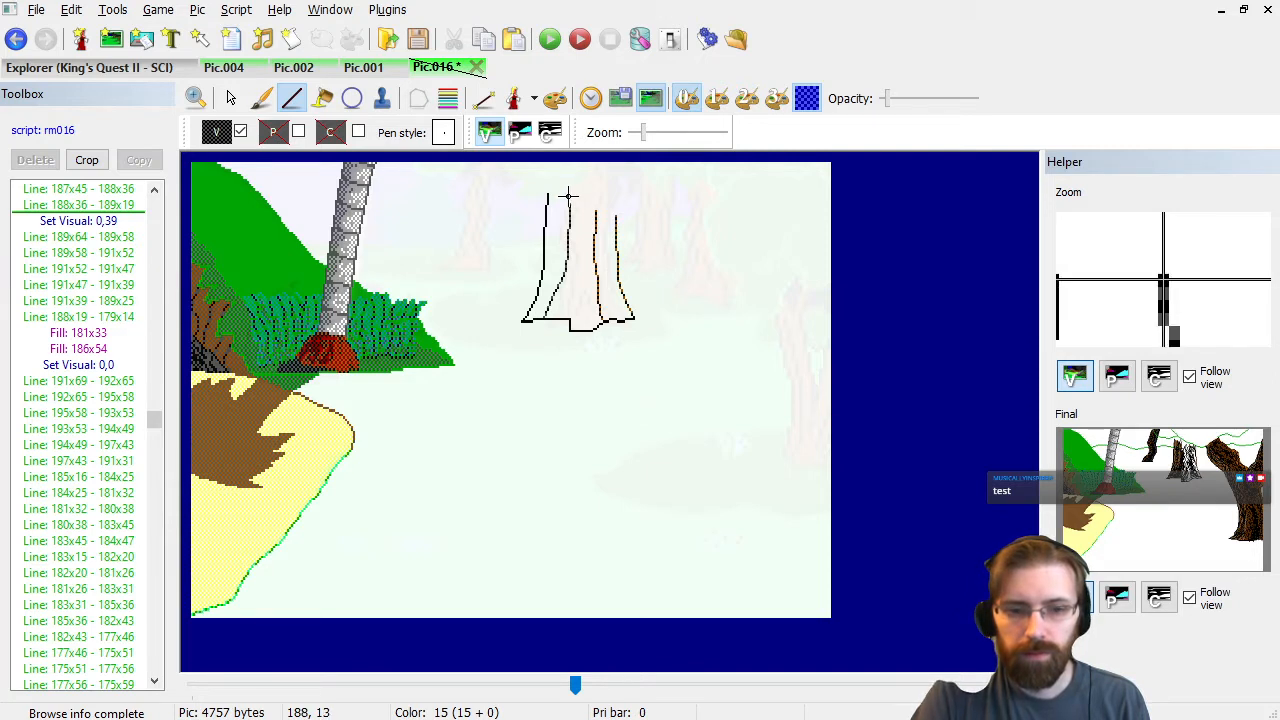
click(567, 196)
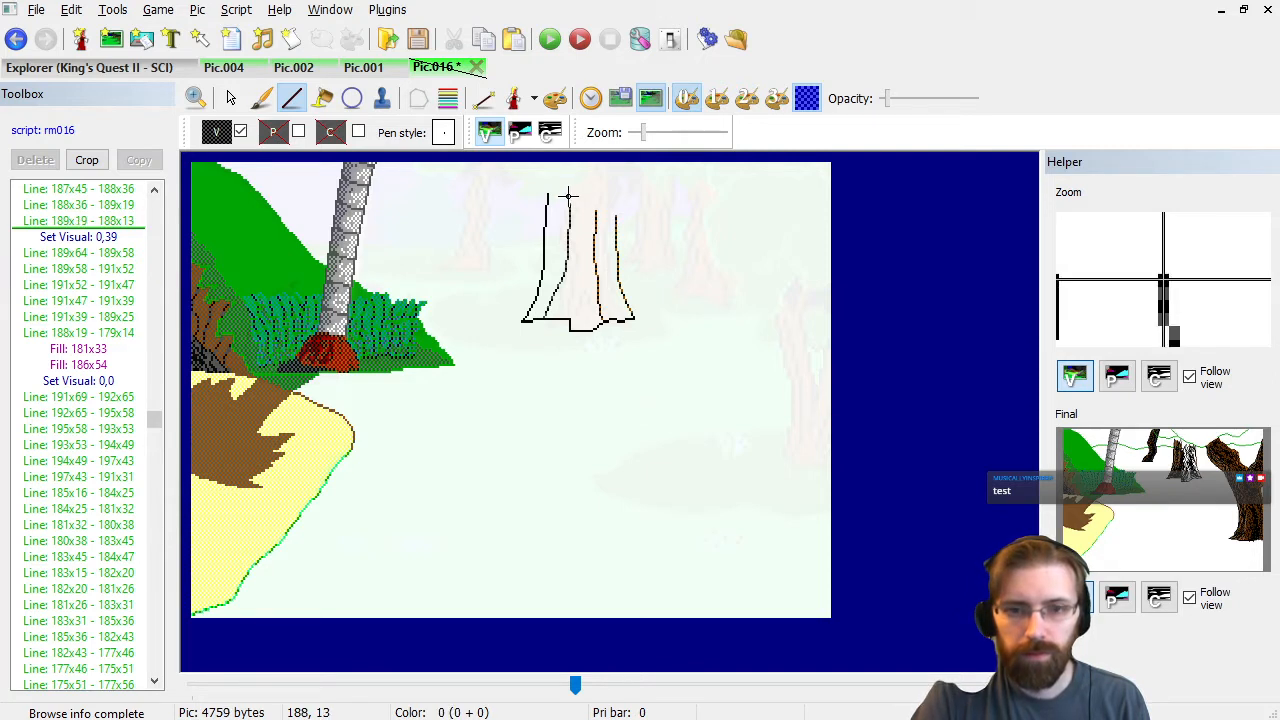
Extend the middle trunk's left outline with a line from 178x13 to 178x11, inserted directly after Line 176x31 - 178x13.
click(107, 252)
key(Up)
key(Up)
key(Up)
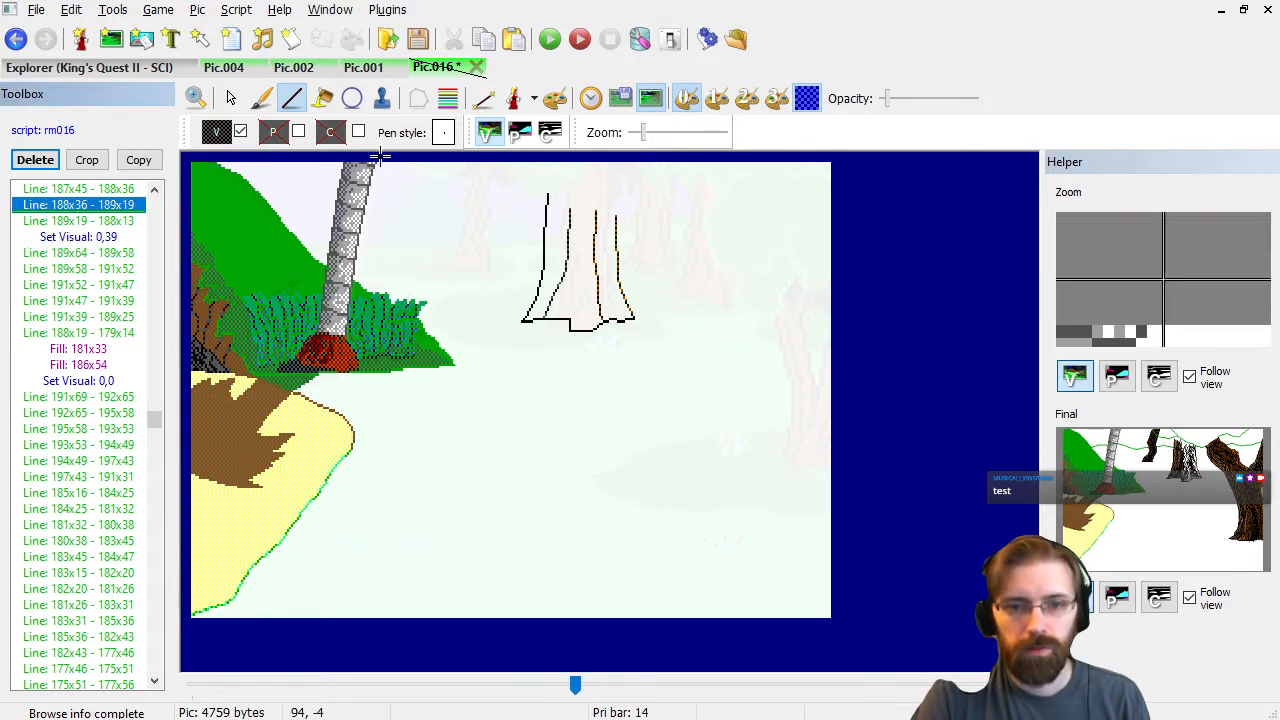
key(Up)
key(Up)
key(Up)
key(Up)
key(Up)
key(Up)
key(Up)
key(Up)
key(Up)
key(Up)
key(Up)
key(Up)
key(Up)
key(Up)
key(Up)
key(Up)
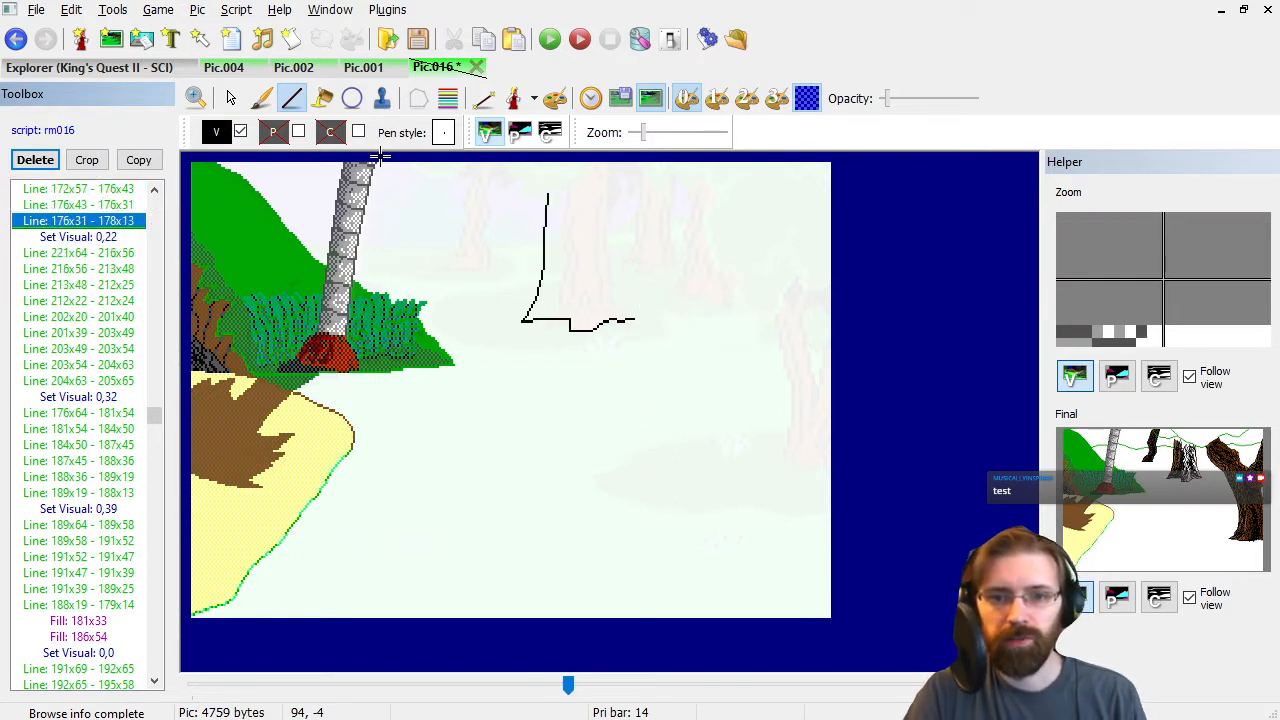
click(547, 194)
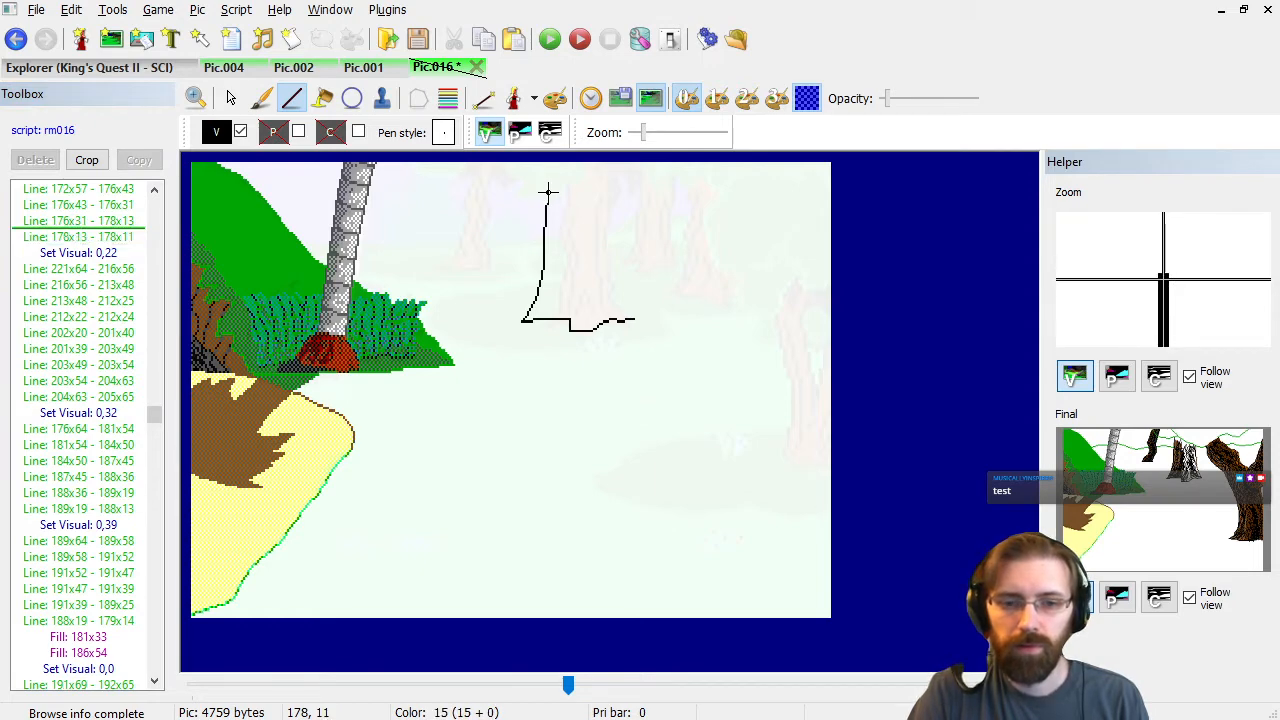
Examine the complete picture, and replay its drawing commands from the start through the large right-hand tree's bark.
click(100, 317)
key(End)
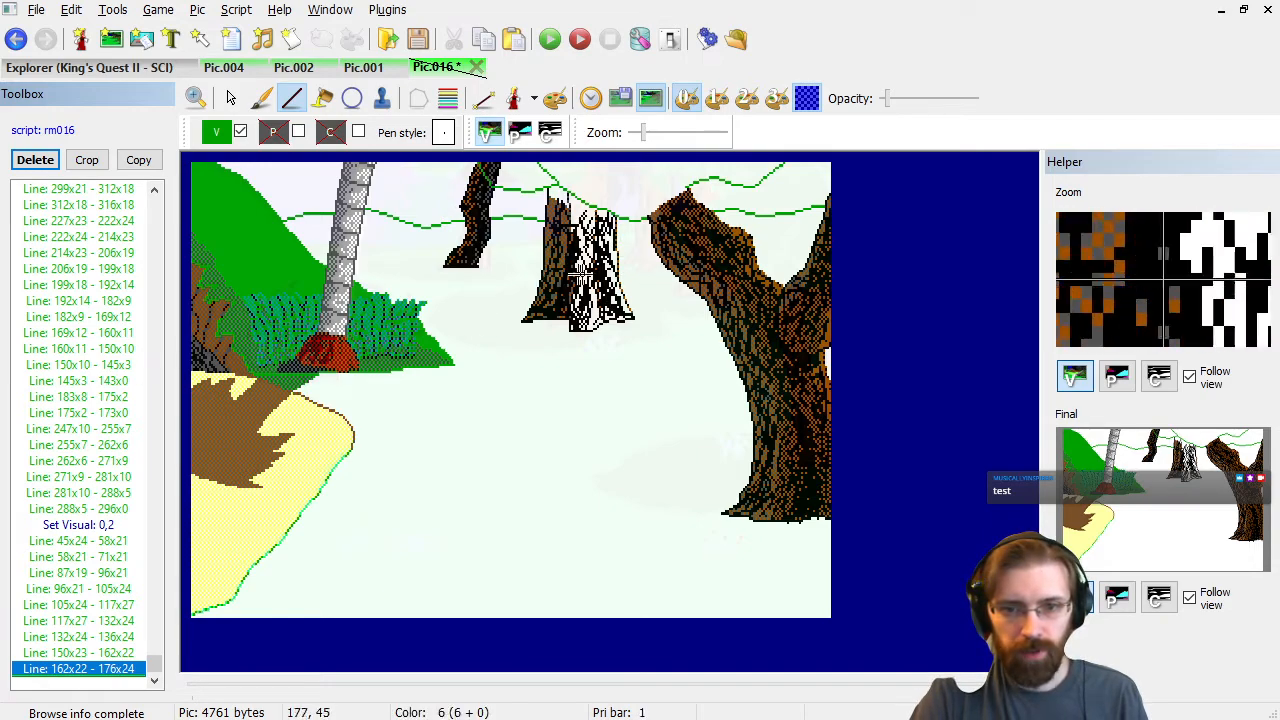
click(106, 428)
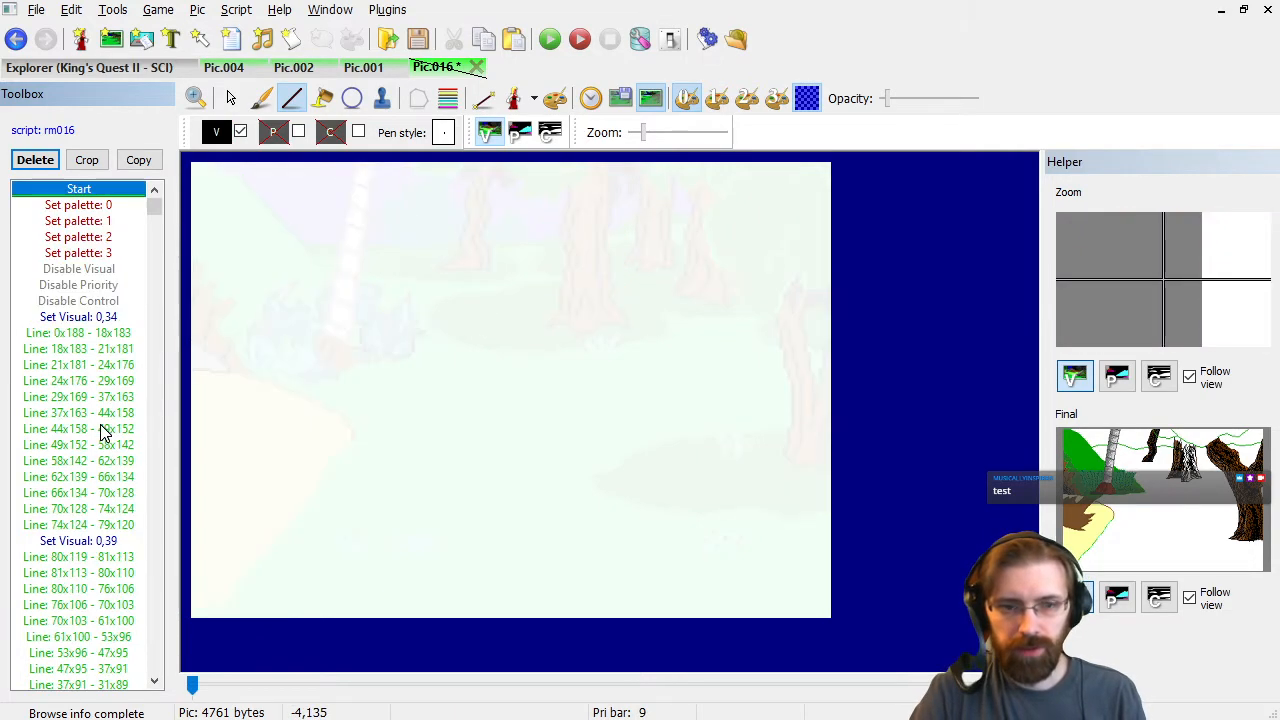
key(Page_Down)
key(Page_Down)
key(Page_Down)
key(Page_Down)
key(Page_Down)
key(Page_Down)
key(Page_Down)
key(Page_Down)
key(Page_Down)
key(Page_Down)
key(Page_Down)
key(Page_Down)
key(Page_Down)
key(Page_Down)
key(Page_Down)
key(Page_Down)
key(Page_Down)
key(Page_Down)
key(Page_Down)
key(Page_Down)
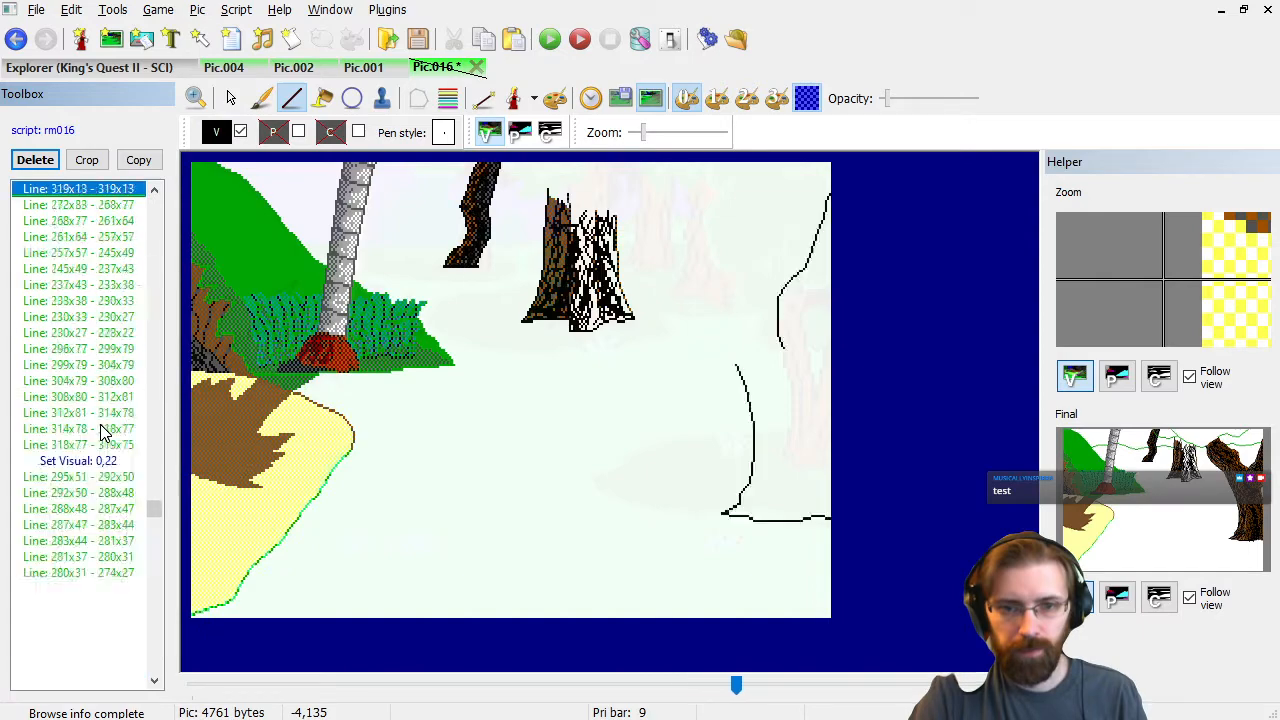
key(Page_Down)
key(Page_Down)
key(Page_Down)
key(Page_Down)
key(Page_Down)
key(Page_Down)
key(Page_Down)
key(Page_Down)
key(Page_Down)
key(Page_Down)
key(Page_Down)
key(Page_Down)
key(Page_Down)
key(Page_Down)
key(Page_Down)
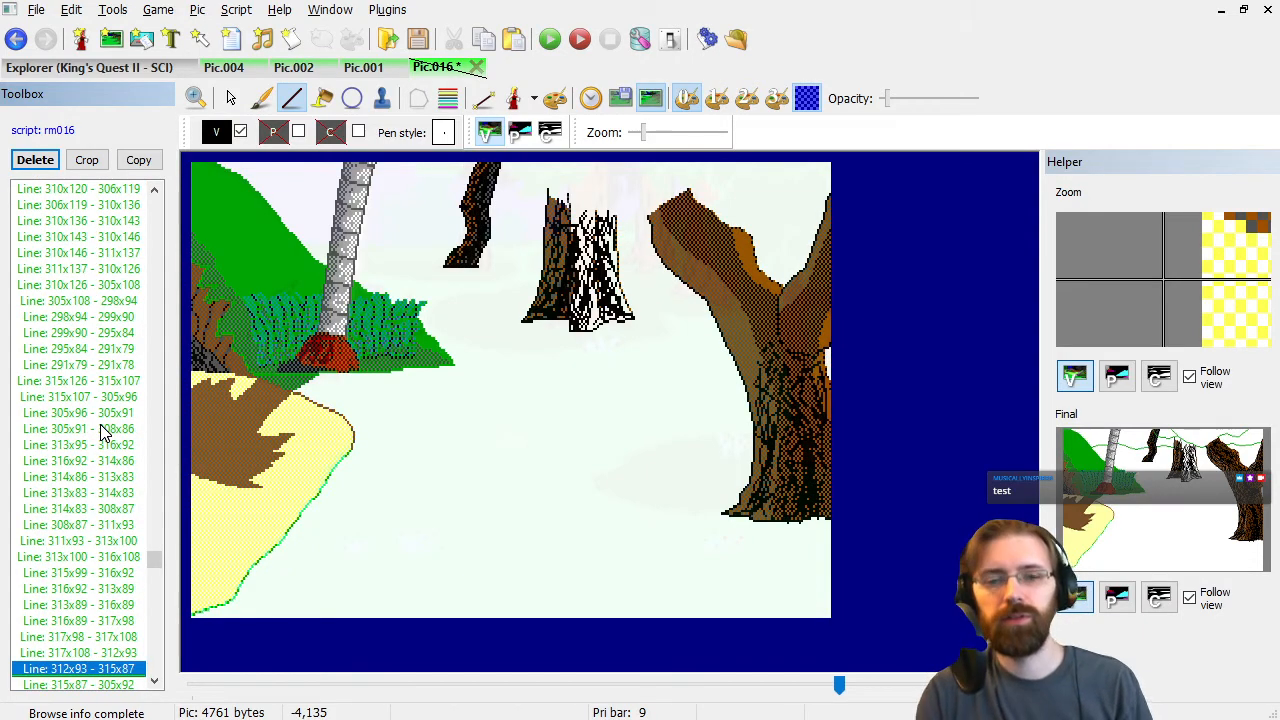
Go back through the drawing commands to the Set Visual: 0,0 that precedes the middle trunk's bark line 191x69 - 192x65.
key(Page_Up)
key(Page_Up)
key(Page_Up)
key(Page_Up)
key(Page_Up)
key(Page_Up)
key(Page_Up)
key(Page_Up)
key(Page_Up)
key(Page_Up)
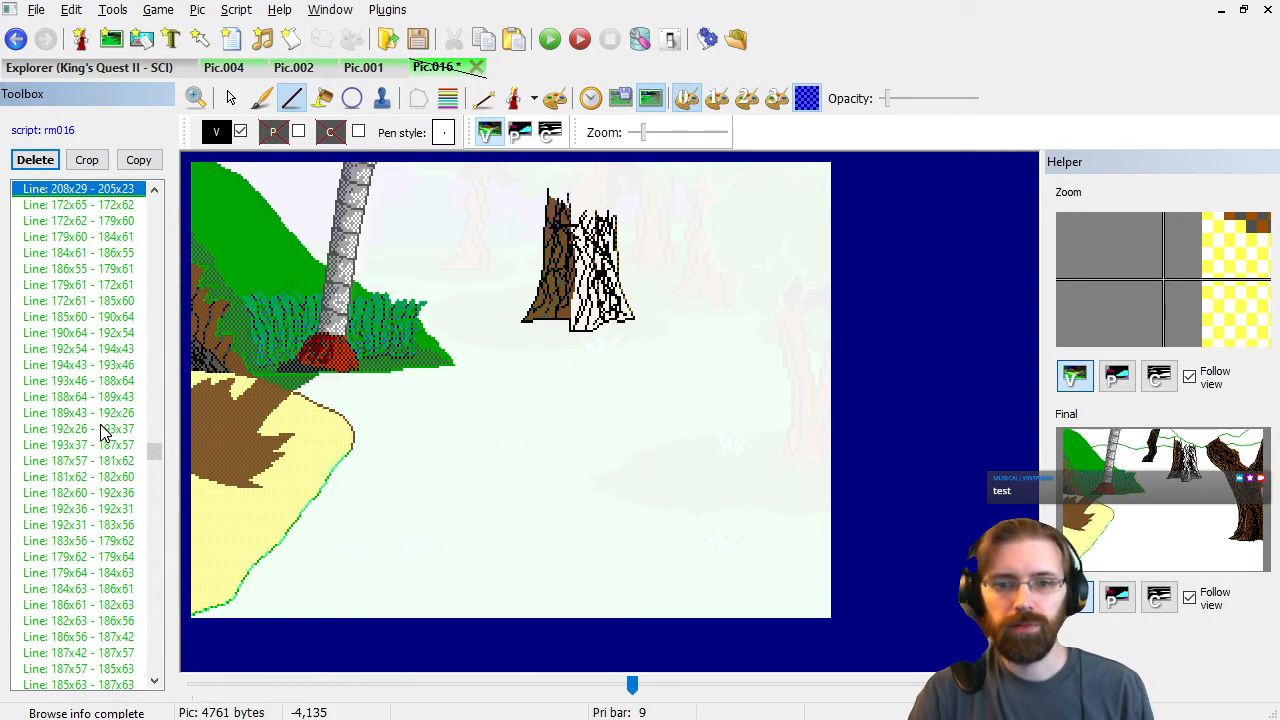
key(Page_Up)
key(Page_Up)
key(Page_Up)
key(Page_Up)
key(Page_Up)
key(Page_Up)
key(Page_Up)
key(Page_Up)
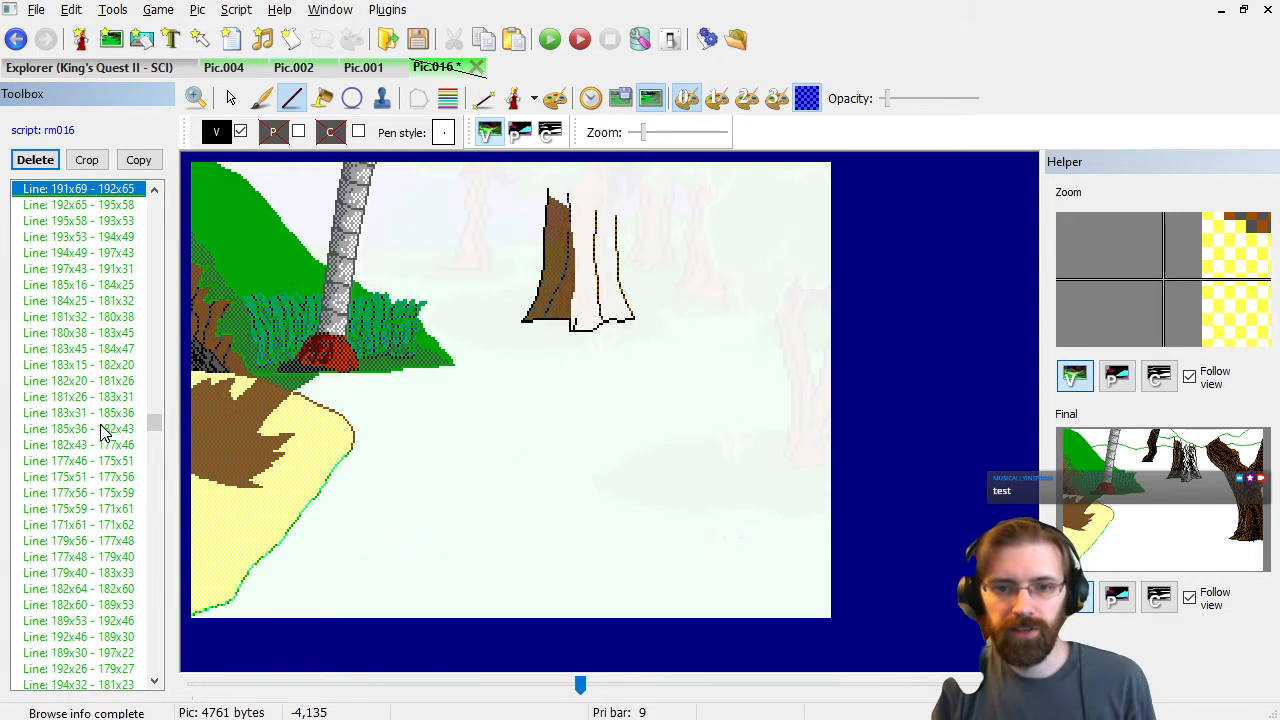
key(Up)
key(Down)
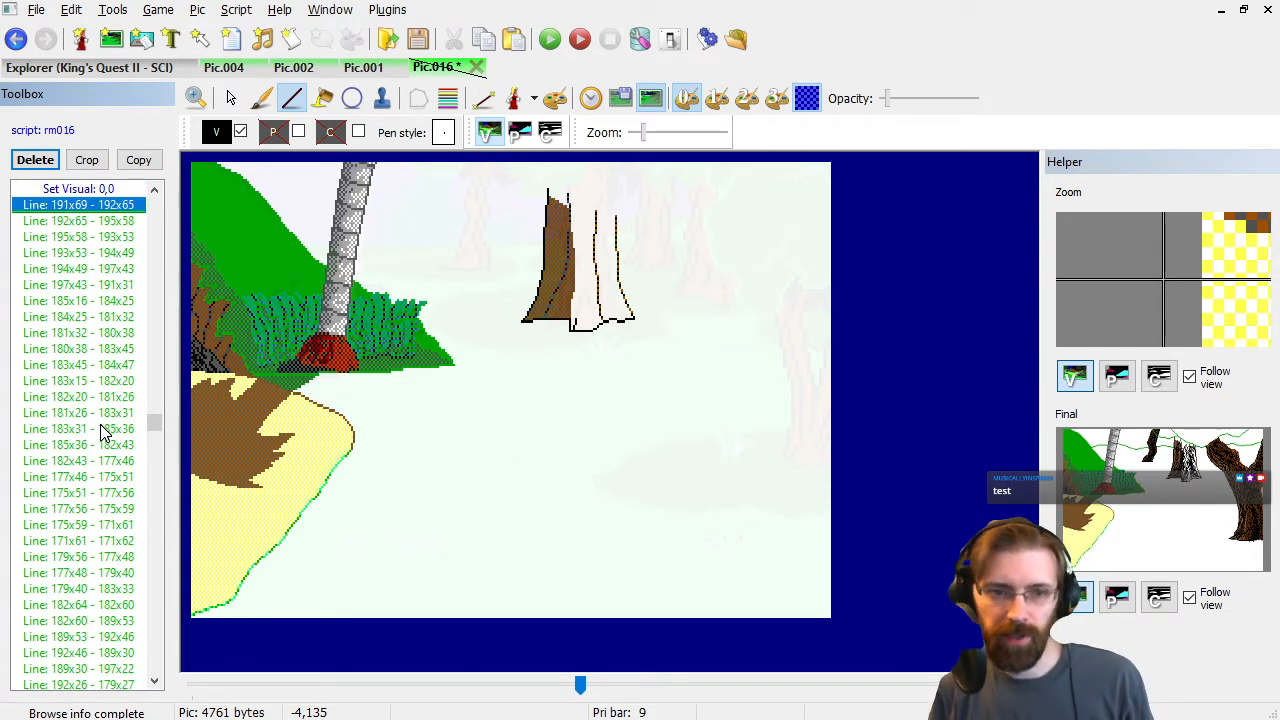
key(Up)
Cut all the middle trunk's bark commands, from that Set Visual: 0,0 through Line 191x63 - 196x55.
scroll(85, 432, down, 6)
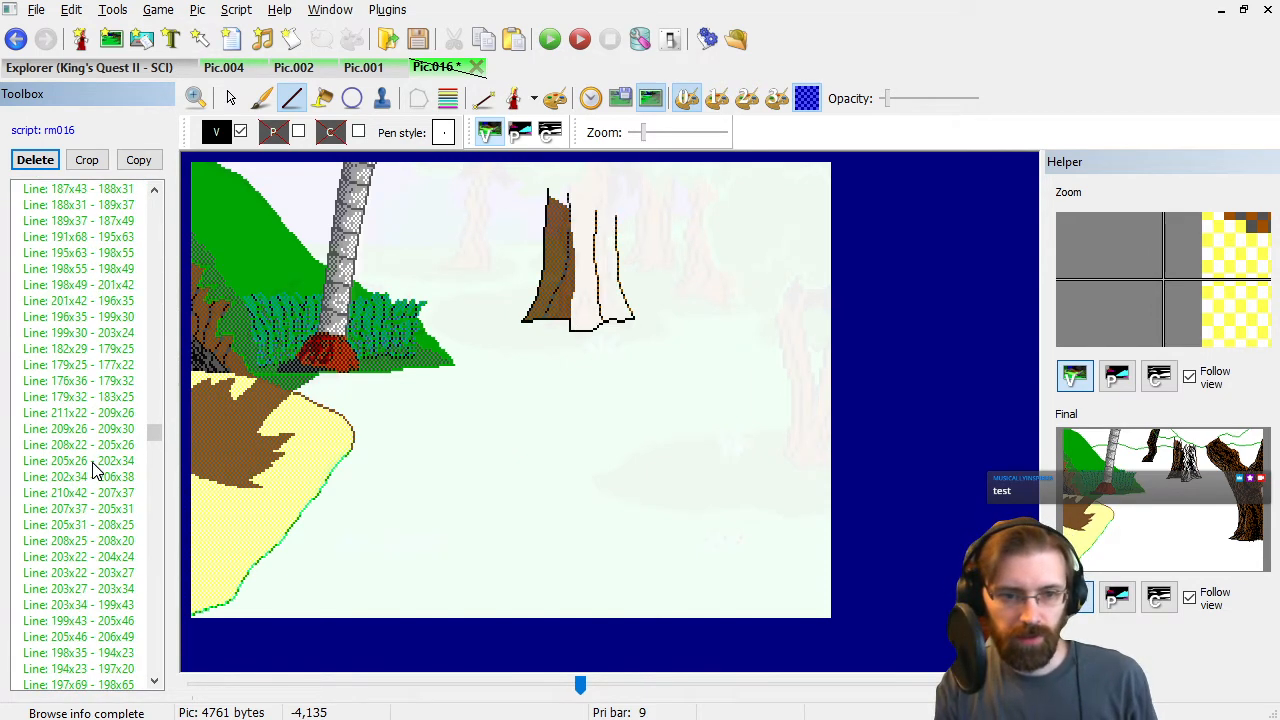
shift+click(95, 494)
shift+click(97, 621)
scroll(104, 606, down, 9)
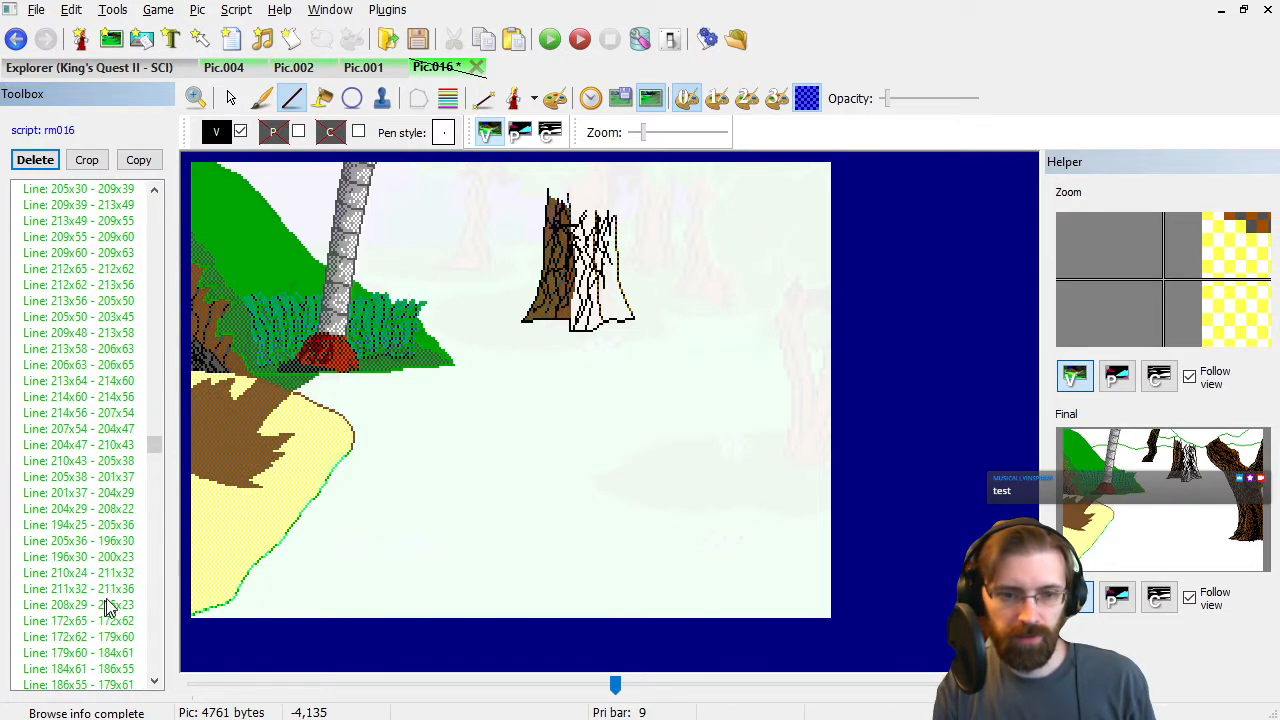
shift+click(100, 590)
scroll(88, 591, down, 7)
scroll(85, 585, down, 5)
shift+click(85, 570)
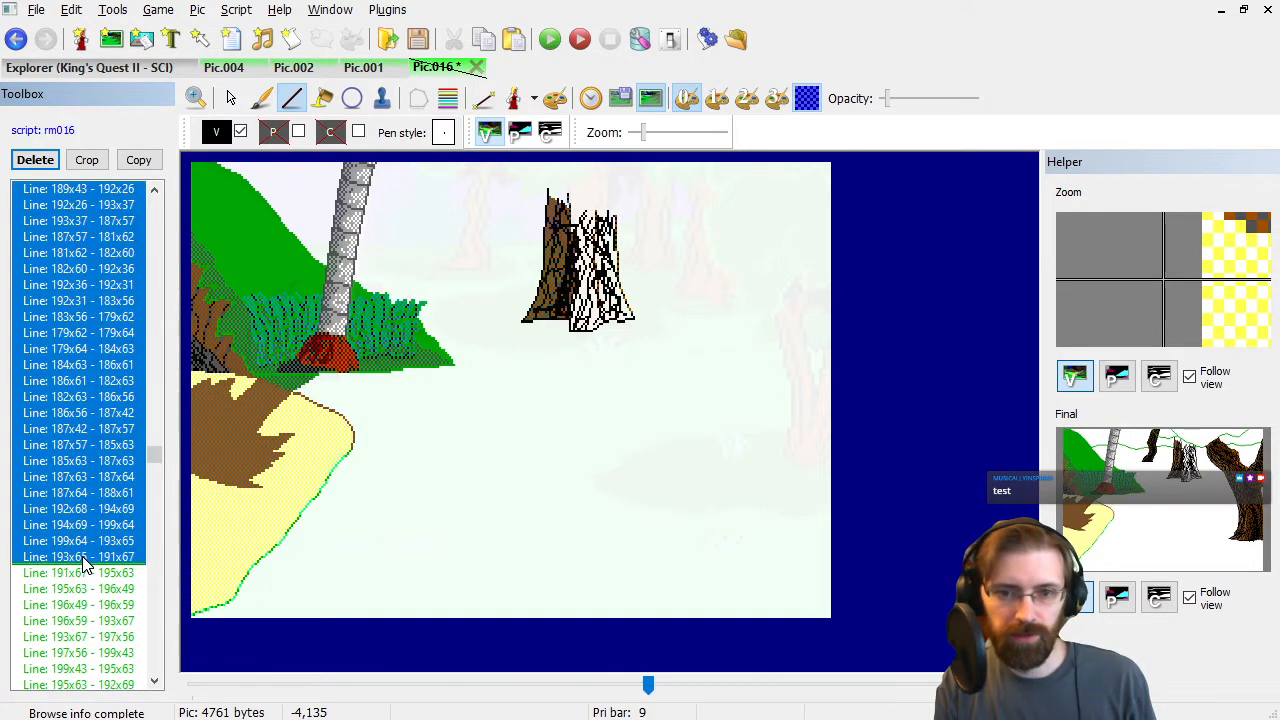
scroll(85, 567, down, 8)
scroll(85, 565, down, 10)
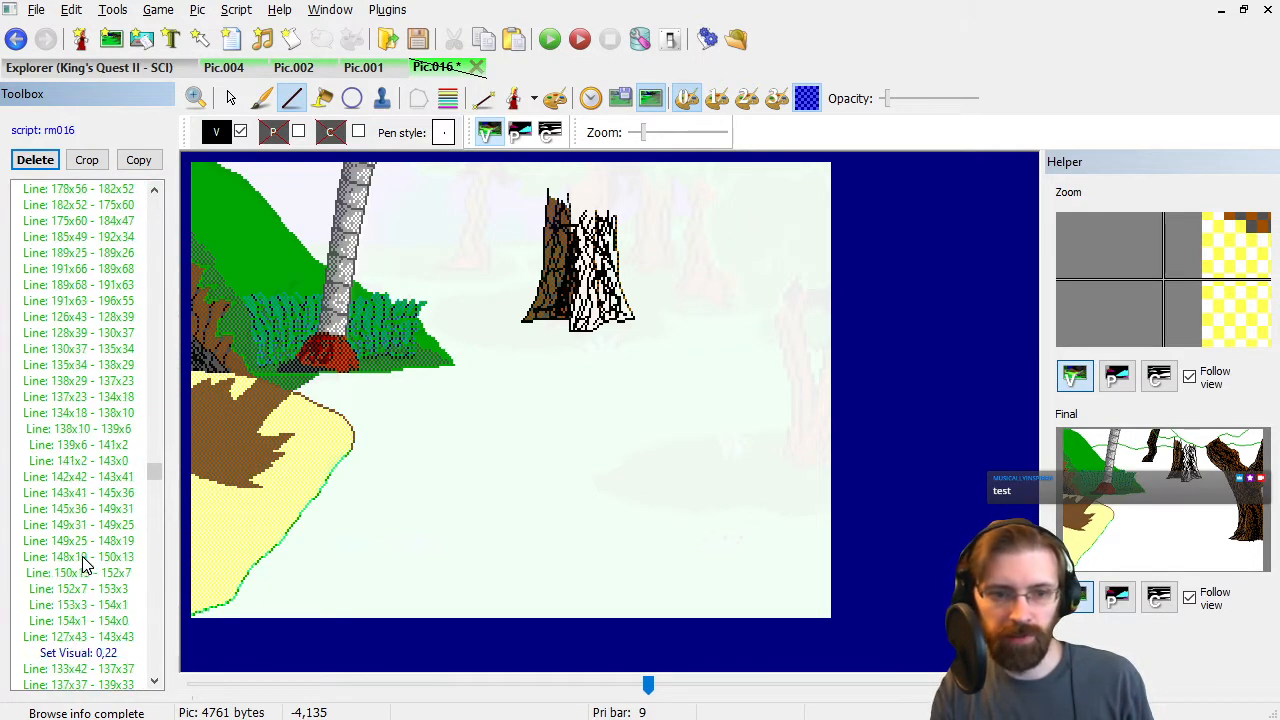
shift+click(88, 622)
shift+click(92, 477)
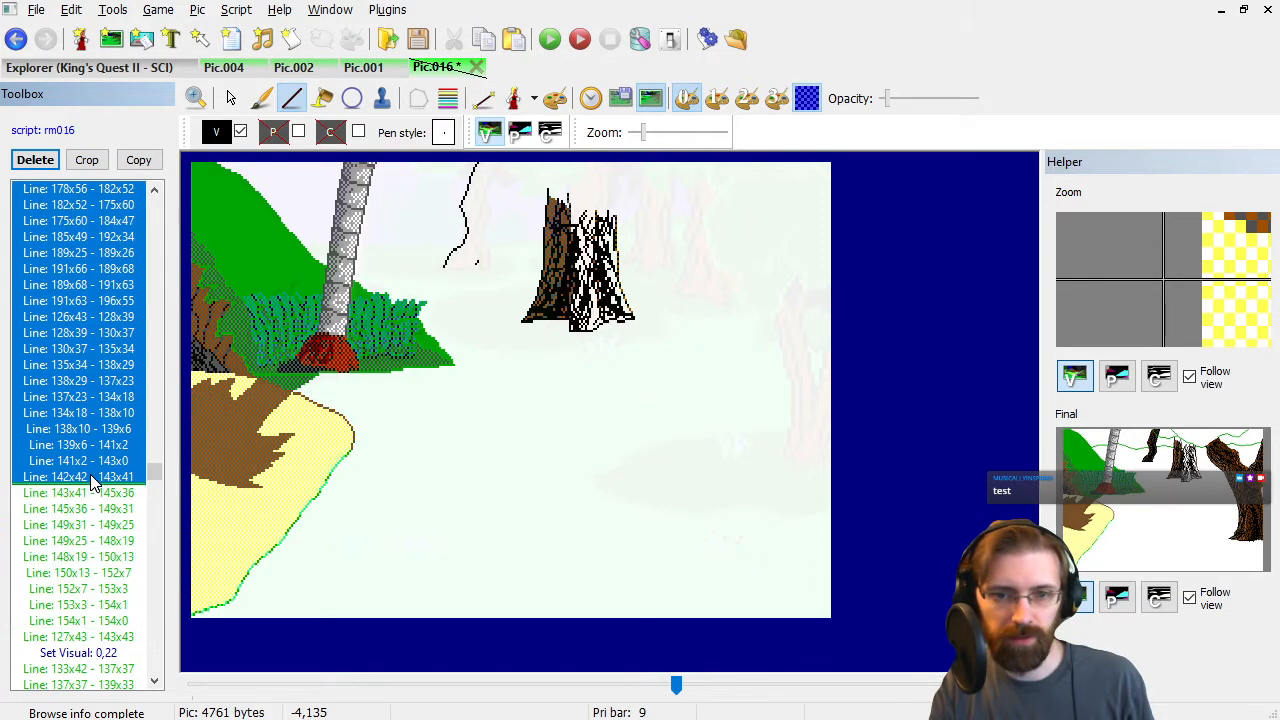
shift+click(105, 430)
shift+click(110, 350)
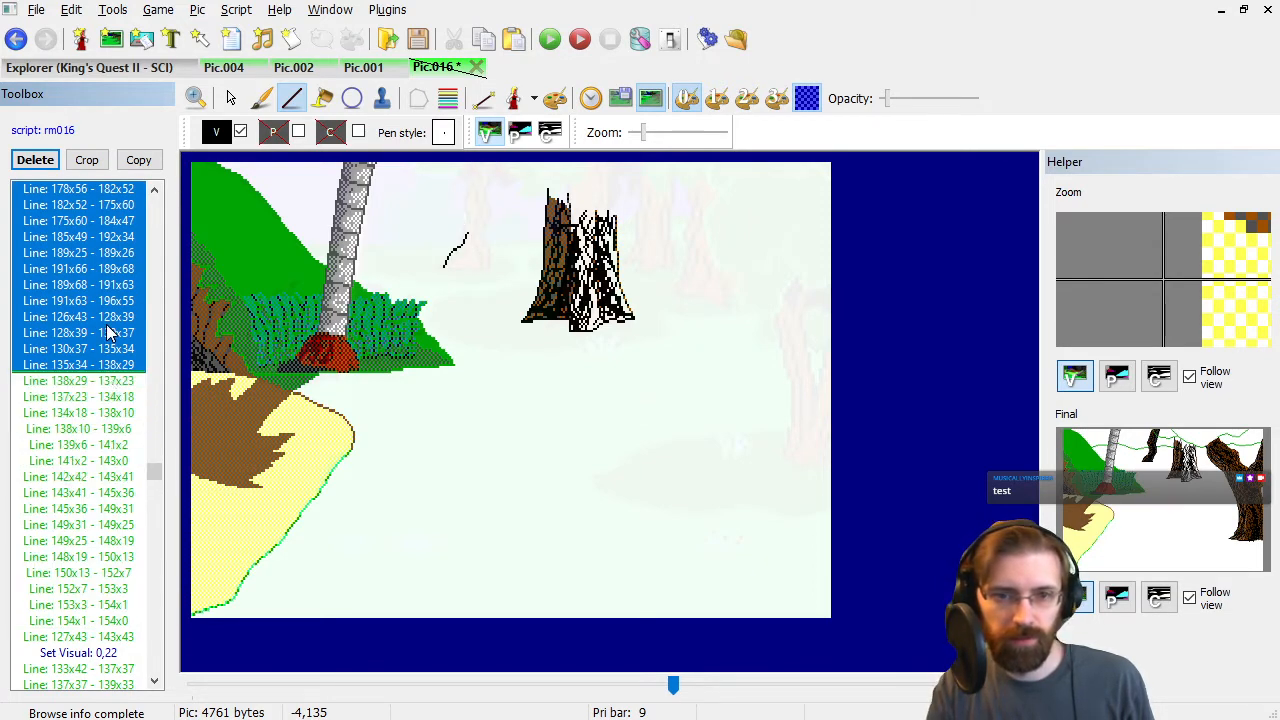
shift+click(108, 322)
shift+click(110, 306)
shift+click(113, 319)
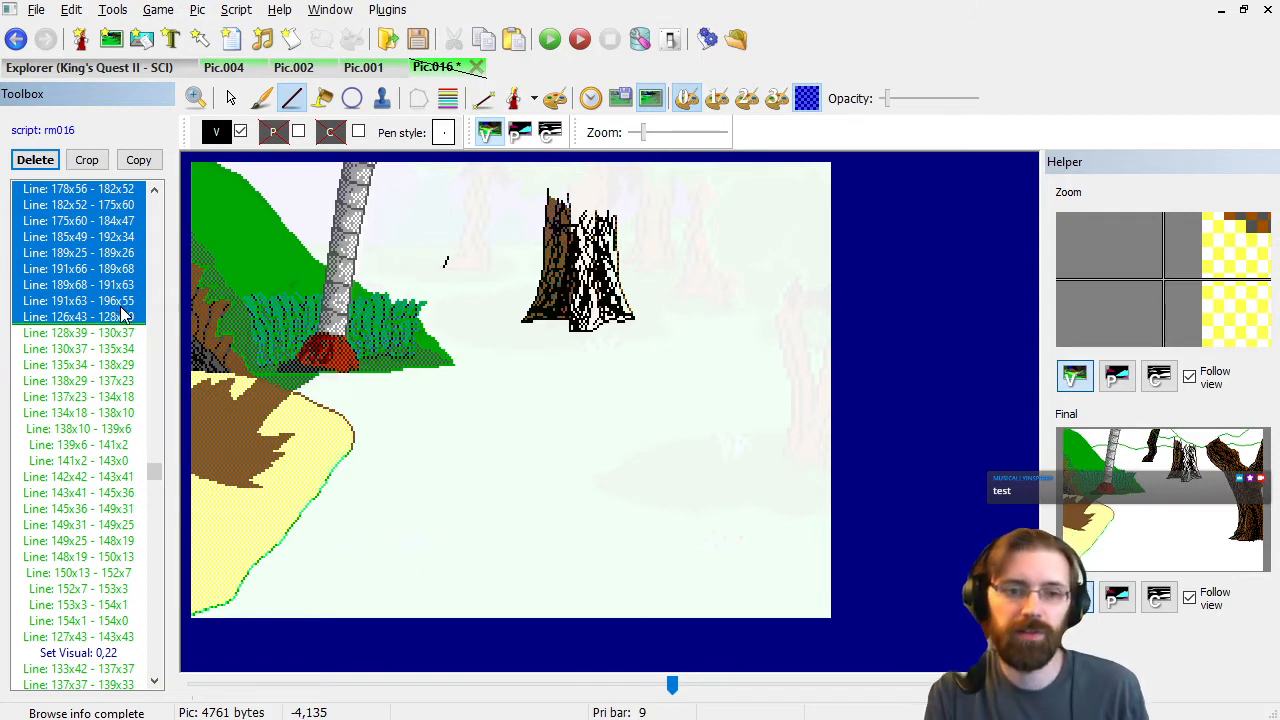
shift+click(121, 305)
key(Delete)
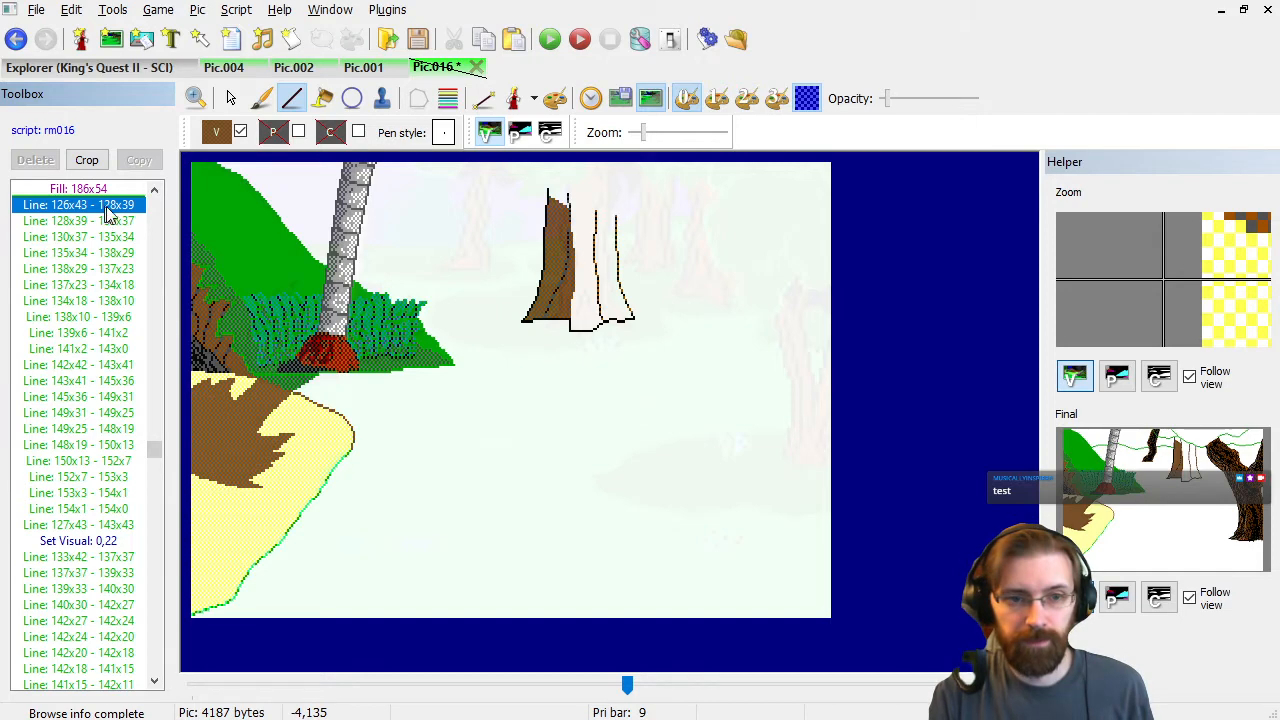
click(110, 205)
click(216, 133)
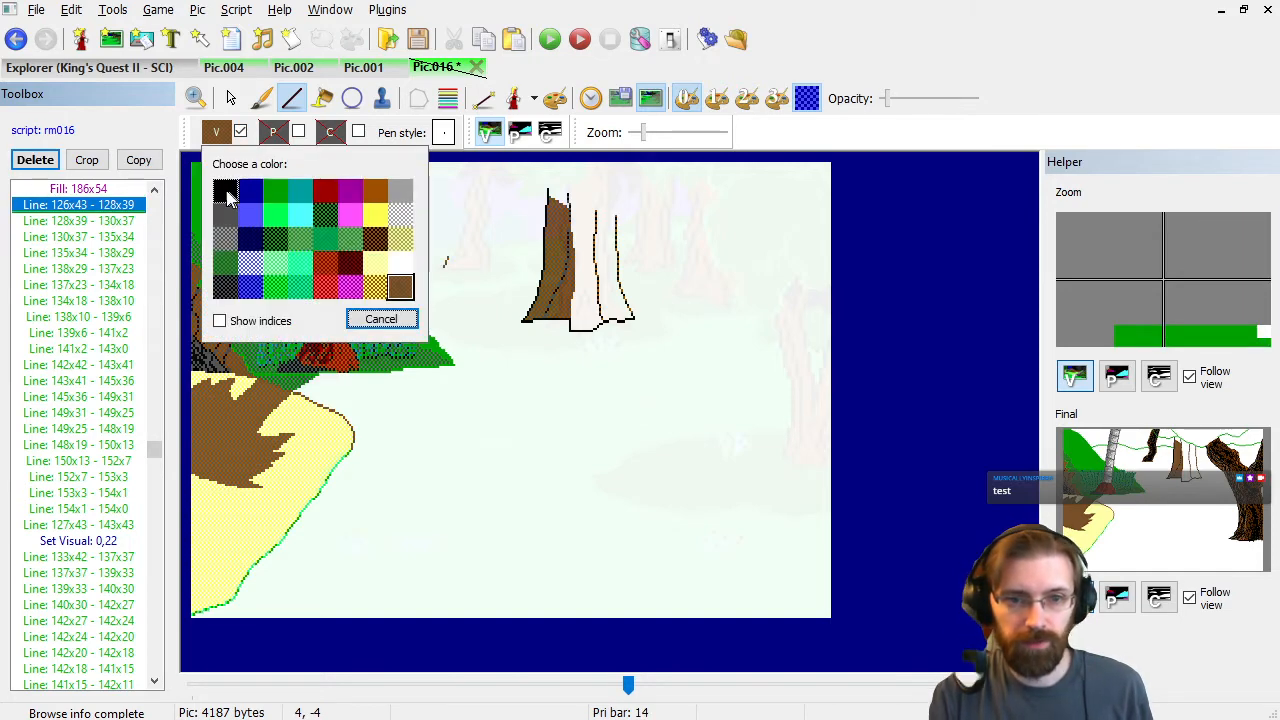
click(226, 190)
click(110, 206)
key(Up)
key(Down)
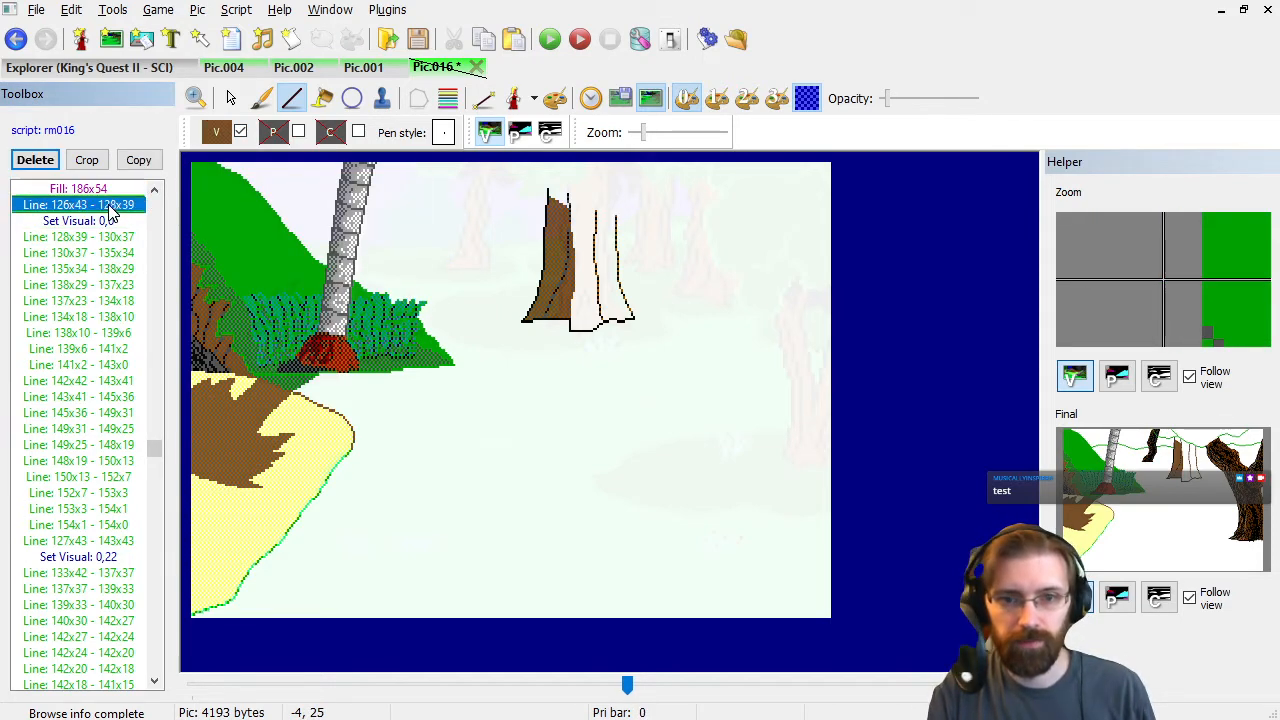
click(116, 226)
key(Delete)
Insert a black visual colour command directly after Fill: 186x54, ahead of the small background trunk's outline.
click(100, 189)
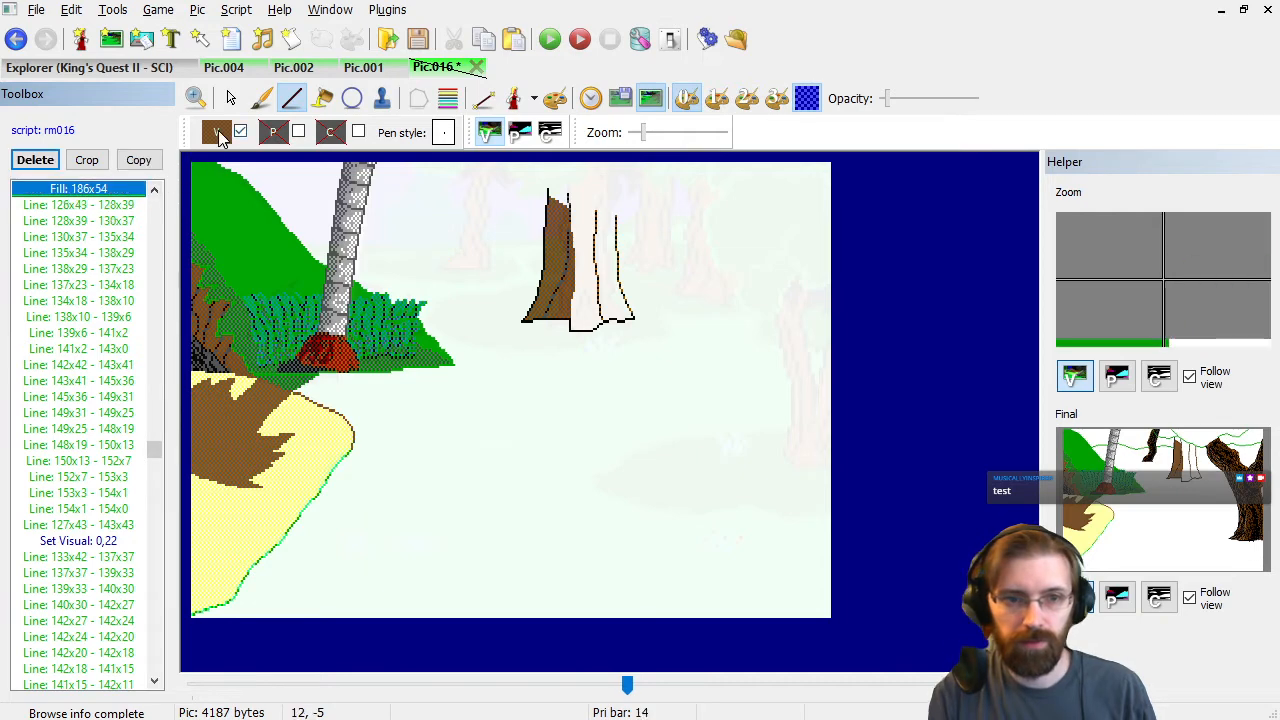
click(216, 133)
click(223, 191)
Replay the drawing commands from the small background trunk's outline through to the picture's last command, Line 162x22 - 176x24.
click(95, 270)
key(Down)
key(Down)
key(Down)
key(Down)
key(Down)
key(Down)
key(Down)
key(Down)
key(Down)
key(Down)
key(Down)
key(Down)
key(Down)
key(Down)
key(Down)
key(Down)
key(Down)
key(Down)
key(Down)
key(Down)
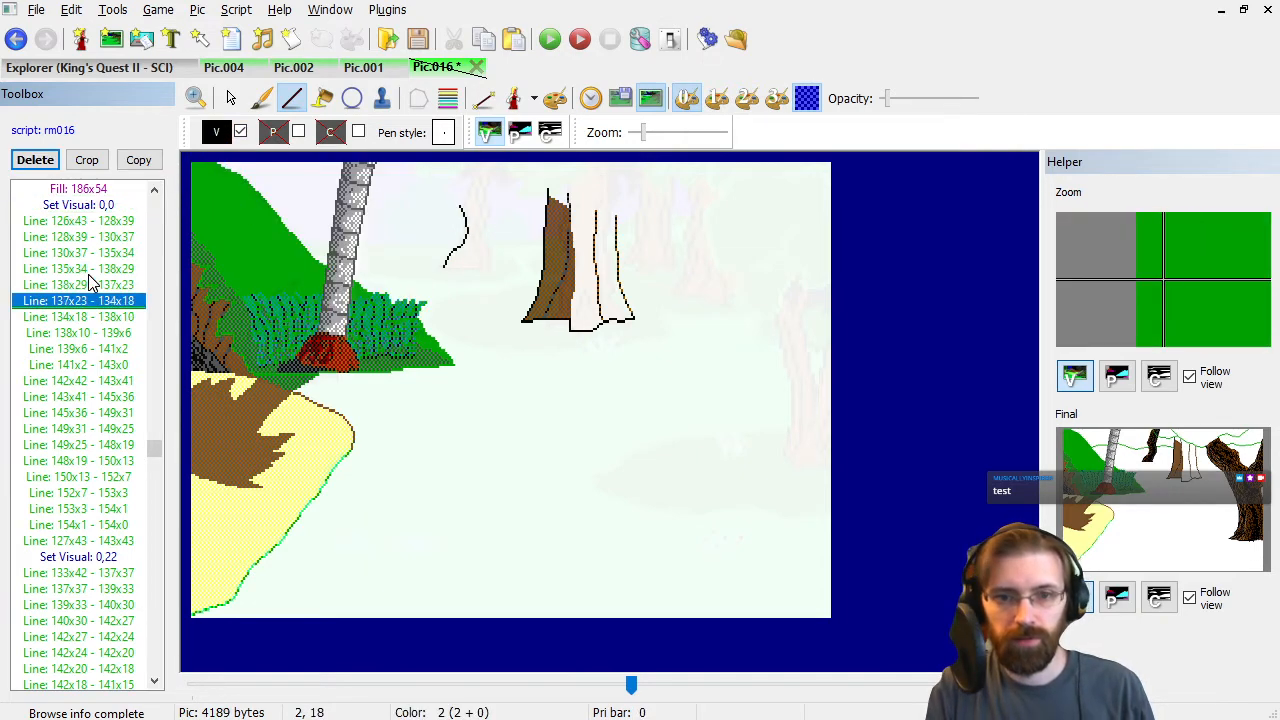
key(Down)
key(Down)
key(Down)
key(Down)
key(Down)
key(Down)
key(Down)
key(Down)
key(Down)
key(Down)
key(Down)
key(Down)
key(Down)
key(Down)
key(Down)
key(Down)
key(Down)
key(Down)
key(Down)
key(Down)
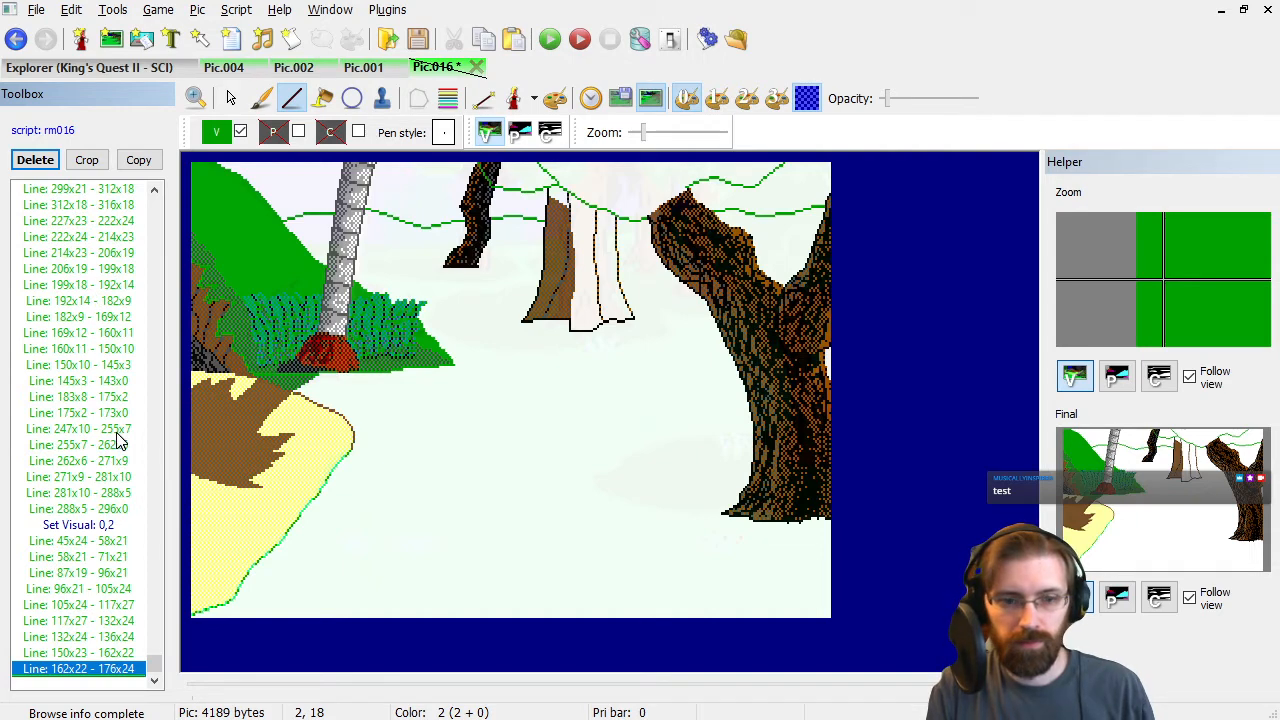
Step back through the green foliage outline commands to examine how they are drawn over the middle trunk.
key(Up)
key(Up)
key(Up)
key(Up)
key(Up)
key(Up)
key(Up)
key(Up)
key(Up)
key(Up)
key(Up)
key(Up)
key(Up)
key(Up)
key(Up)
key(Up)
key(Up)
key(Up)
key(Up)
key(Up)
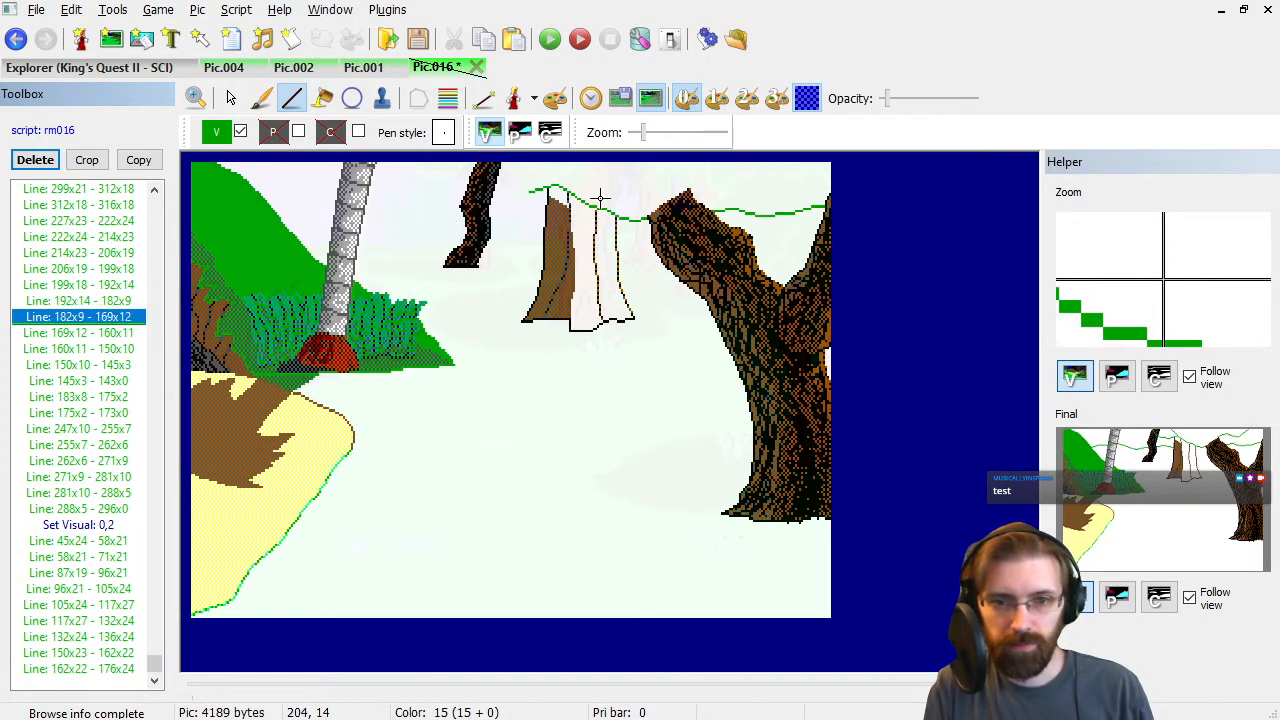
key(Up)
key(Up)
key(Up)
key(Up)
key(Up)
key(Up)
Paste the cut bark commands at the same trunk position, directly before Set Visual: 0,2 and in place of Line 288x5 - 296x0.
key(Down)
key(Down)
key(Down)
key(Down)
key(Down)
key(Down)
key(Down)
key(Down)
key(Down)
key(Down)
key(Down)
key(Down)
key(Down)
key(Down)
key(Down)
key(Down)
key(Down)
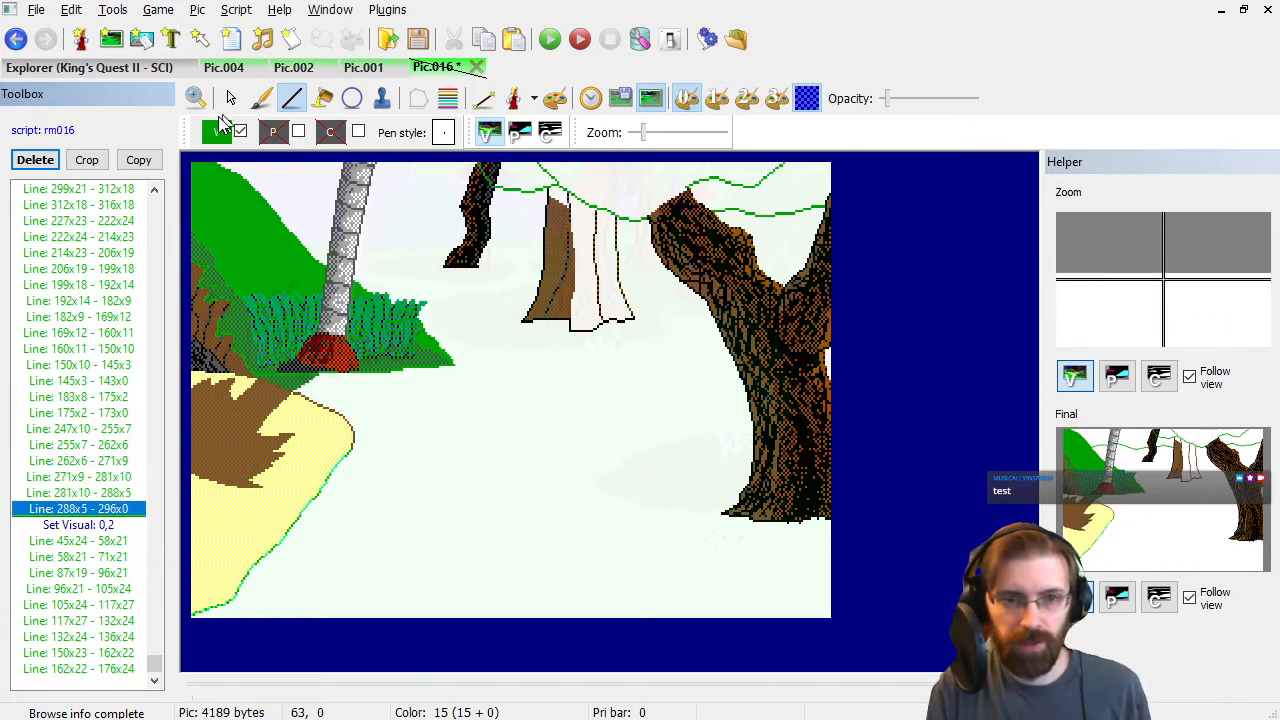
key(ctrl+v)
key(Delete)
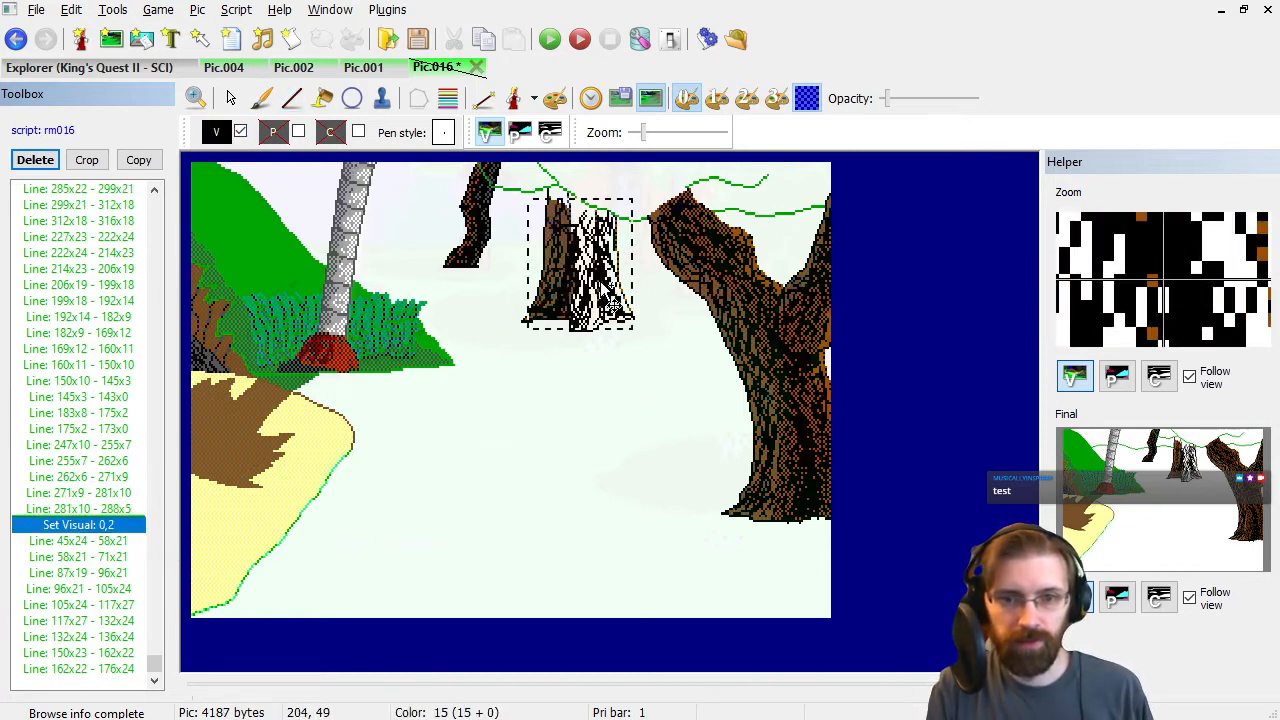
click(657, 417)
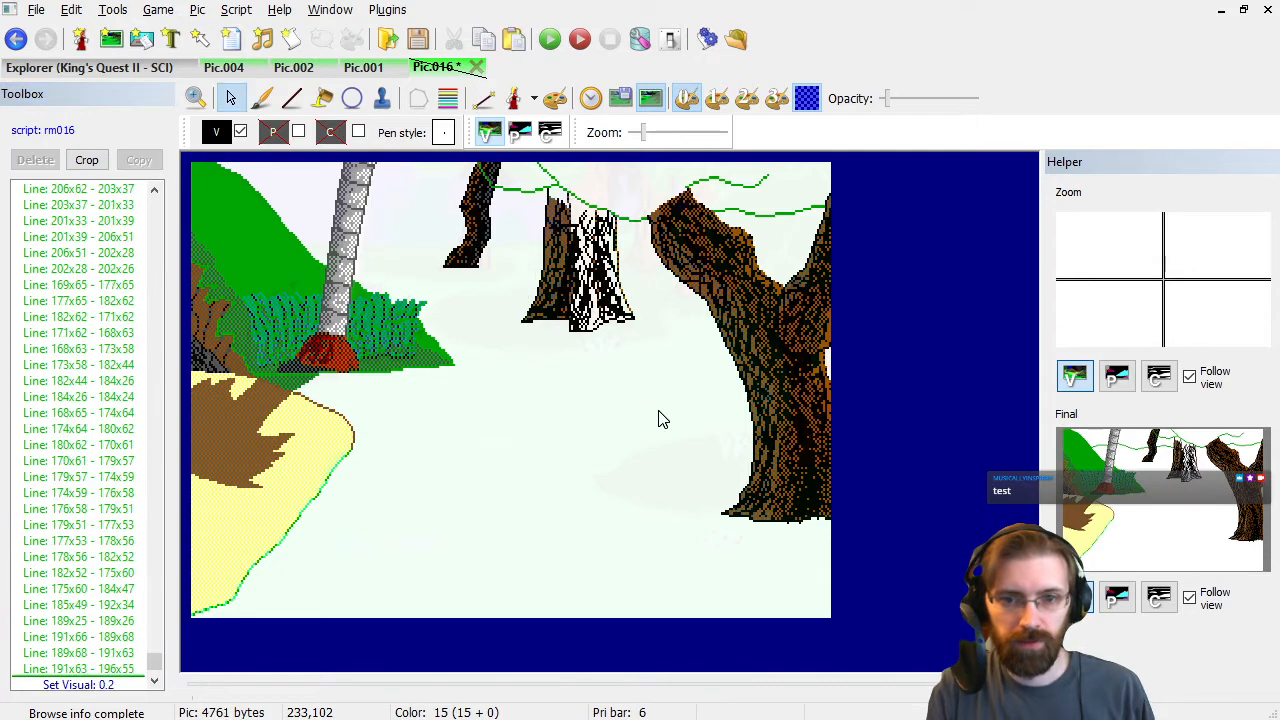
Step back through the middle trunk's bark line commands to examine the order in which they are drawn.
click(93, 558)
key(Up)
key(Up)
key(Up)
key(Up)
key(Up)
key(Up)
key(Up)
key(Up)
key(Up)
key(Up)
key(Up)
key(Up)
key(Up)
key(Up)
key(Up)
key(Up)
key(Up)
key(Up)
key(Up)
key(Up)
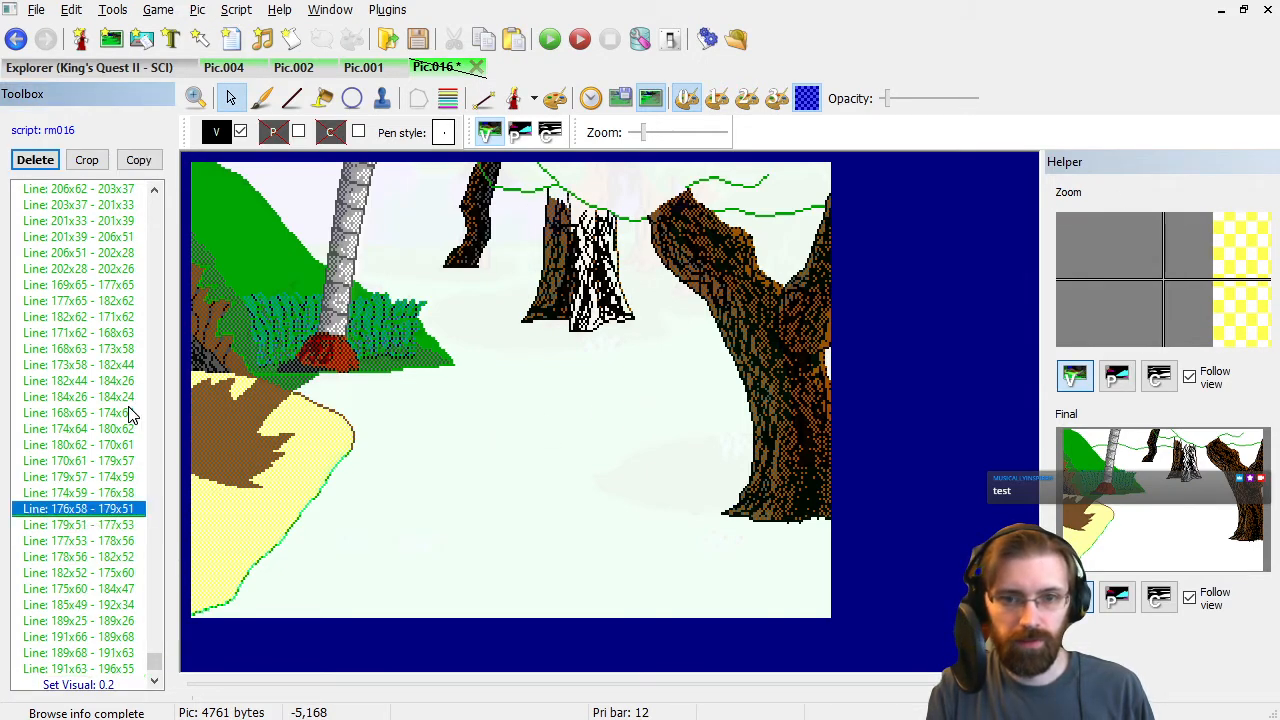
key(Up)
key(Up)
key(Up)
key(Up)
key(Up)
key(Up)
key(Up)
key(Up)
key(Up)
key(Up)
key(Up)
key(Up)
key(Up)
key(Up)
key(Up)
key(Up)
key(Up)
key(Up)
key(Up)
key(Up)
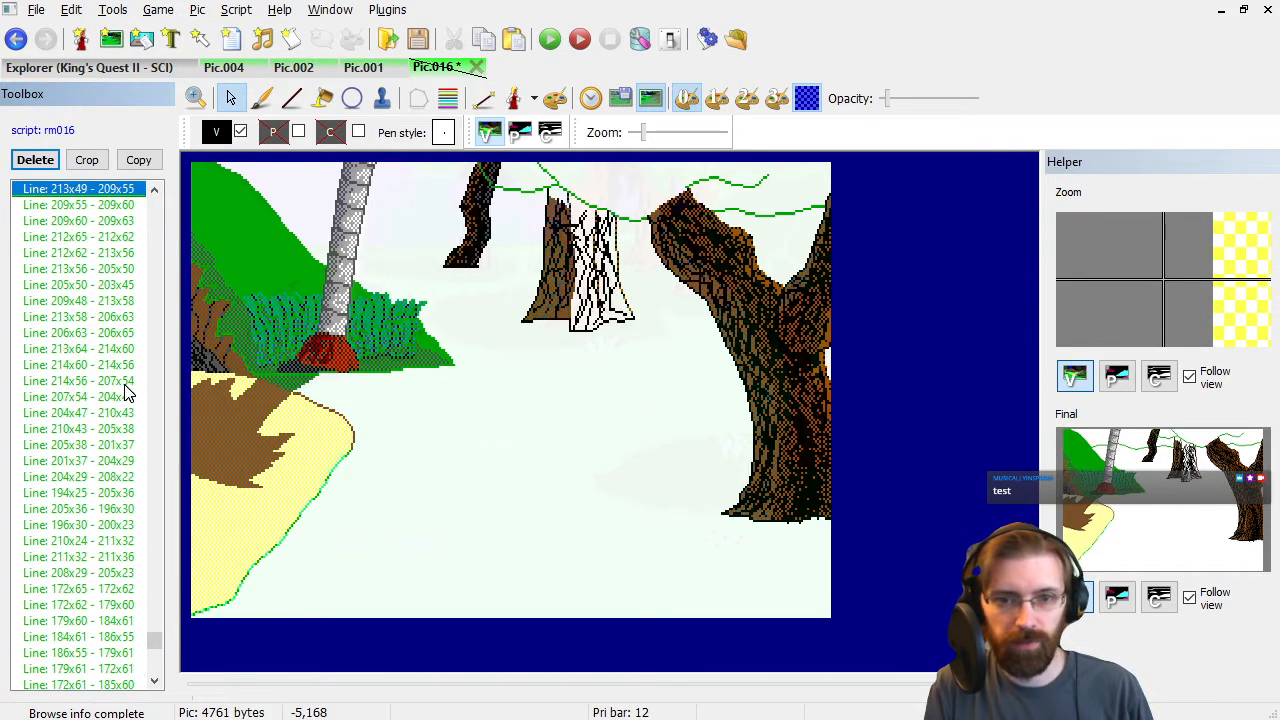
Step forward through the green foliage outline commands to Line: 281x10 - 288x5, directly before the middle trunk's bark commands.
key(Down)
key(Down)
key(Down)
key(Down)
key(Down)
key(Down)
key(Down)
key(Down)
key(Down)
key(Down)
key(Down)
key(Down)
key(Down)
key(Down)
key(Down)
key(Down)
key(Down)
key(Down)
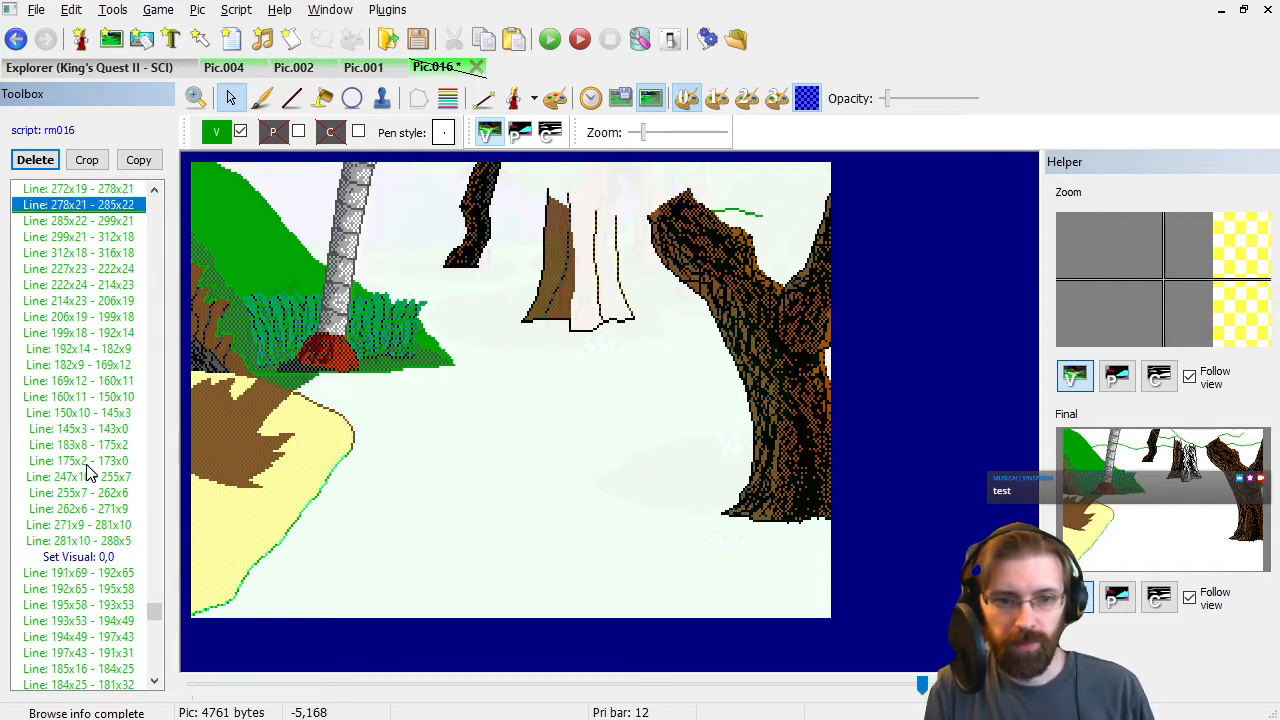
key(Down)
key(Down)
key(Down)
key(Down)
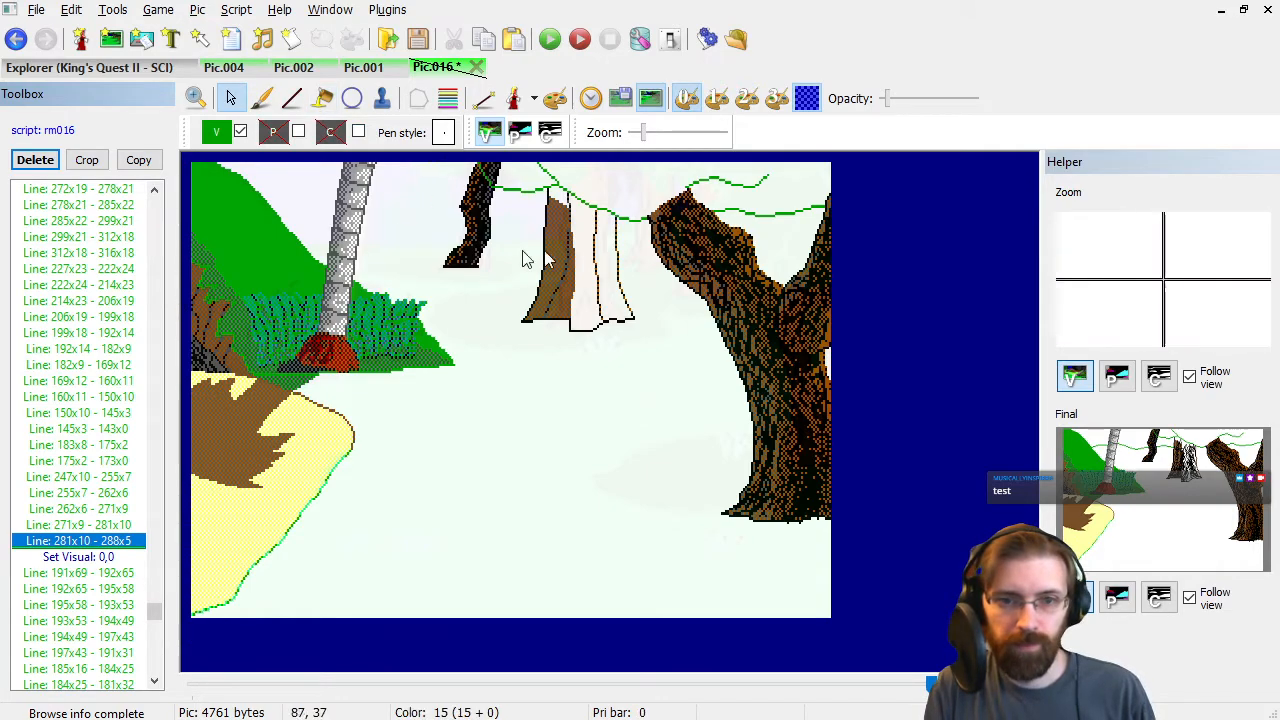
Search back through the picture's earlier commands for the middle trunk's outline and brown fills.
click(106, 253)
key(Page_Up)
key(Page_Up)
key(Page_Up)
key(Page_Up)
key(Page_Up)
key(Page_Up)
key(Page_Up)
key(Page_Up)
key(Page_Up)
key(Page_Up)
key(Page_Up)
key(Page_Up)
key(Page_Up)
key(Page_Up)
key(Page_Up)
key(Page_Up)
key(Page_Up)
key(Page_Up)
key(Page_Up)
key(Page_Up)
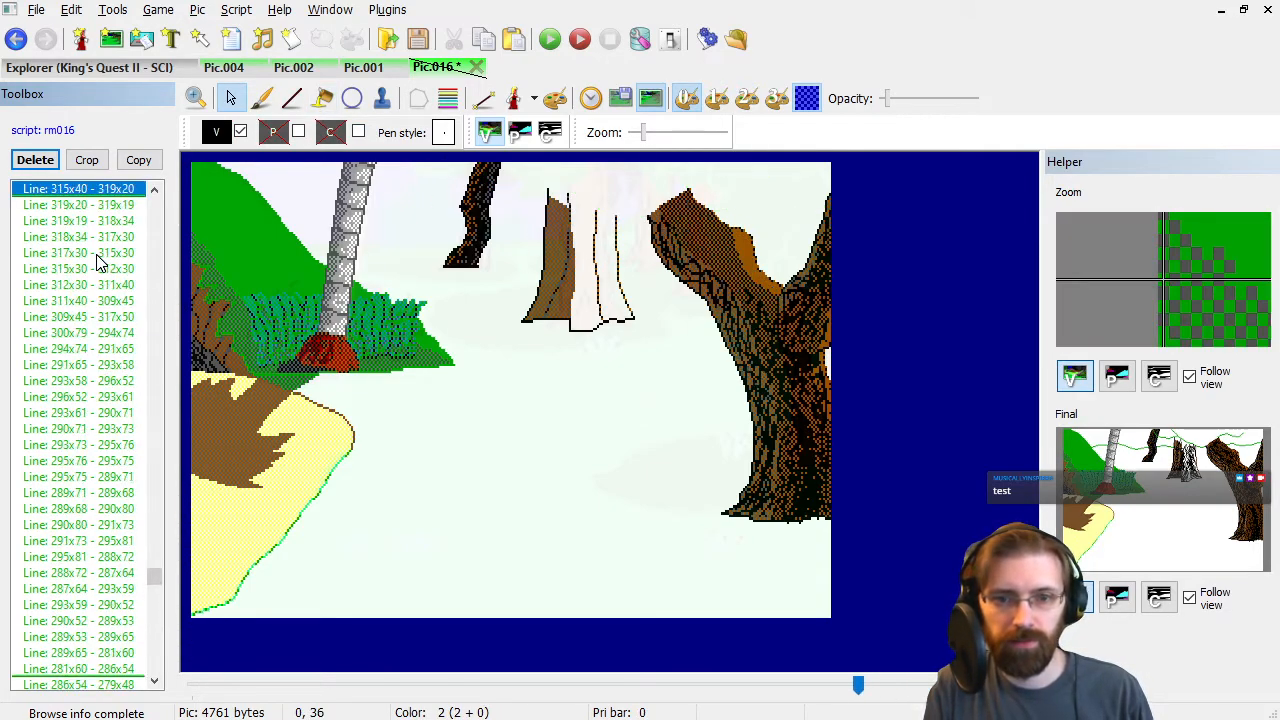
key(Page_Up)
key(Page_Up)
key(Page_Up)
key(Page_Up)
key(Page_Up)
key(Page_Up)
key(Page_Down)
key(Page_Down)
key(Page_Down)
key(Page_Down)
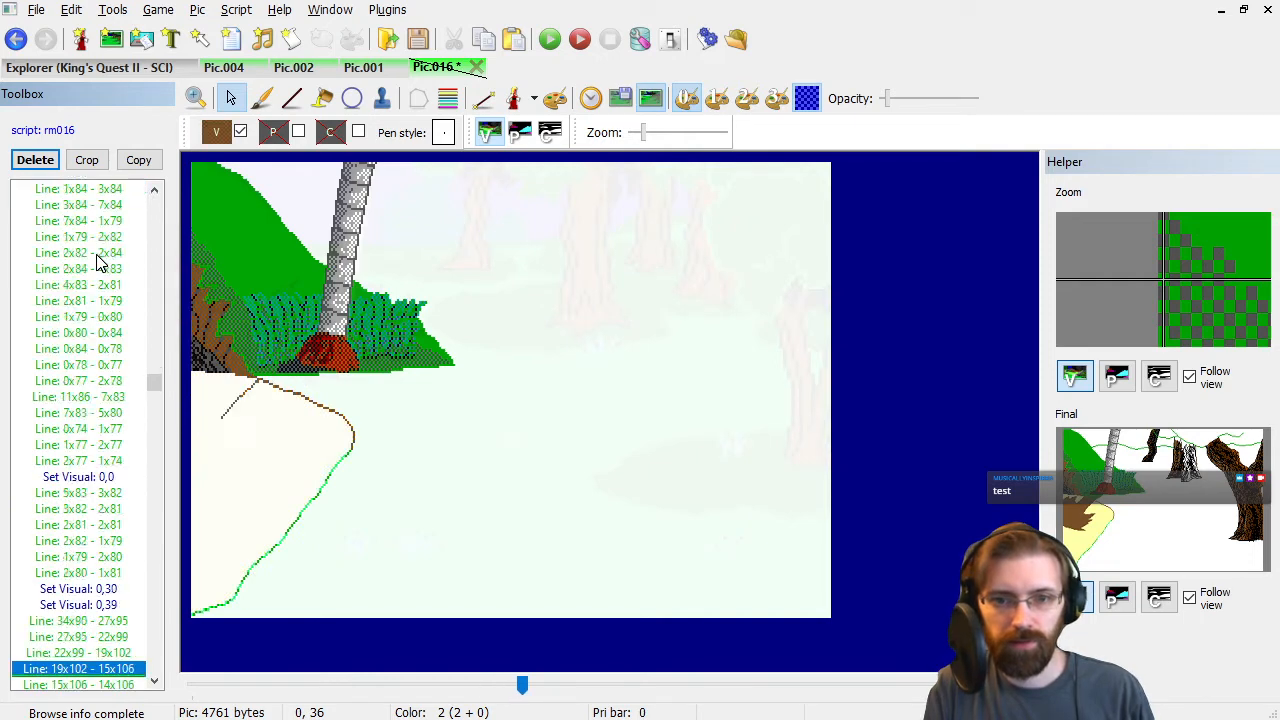
key(Up)
key(Up)
key(Up)
key(Up)
key(Up)
key(Up)
key(Up)
key(Up)
key(Up)
key(Up)
key(Up)
key(Up)
key(Up)
key(Up)
key(Up)
key(Up)
key(Up)
key(Up)
key(Up)
key(Up)
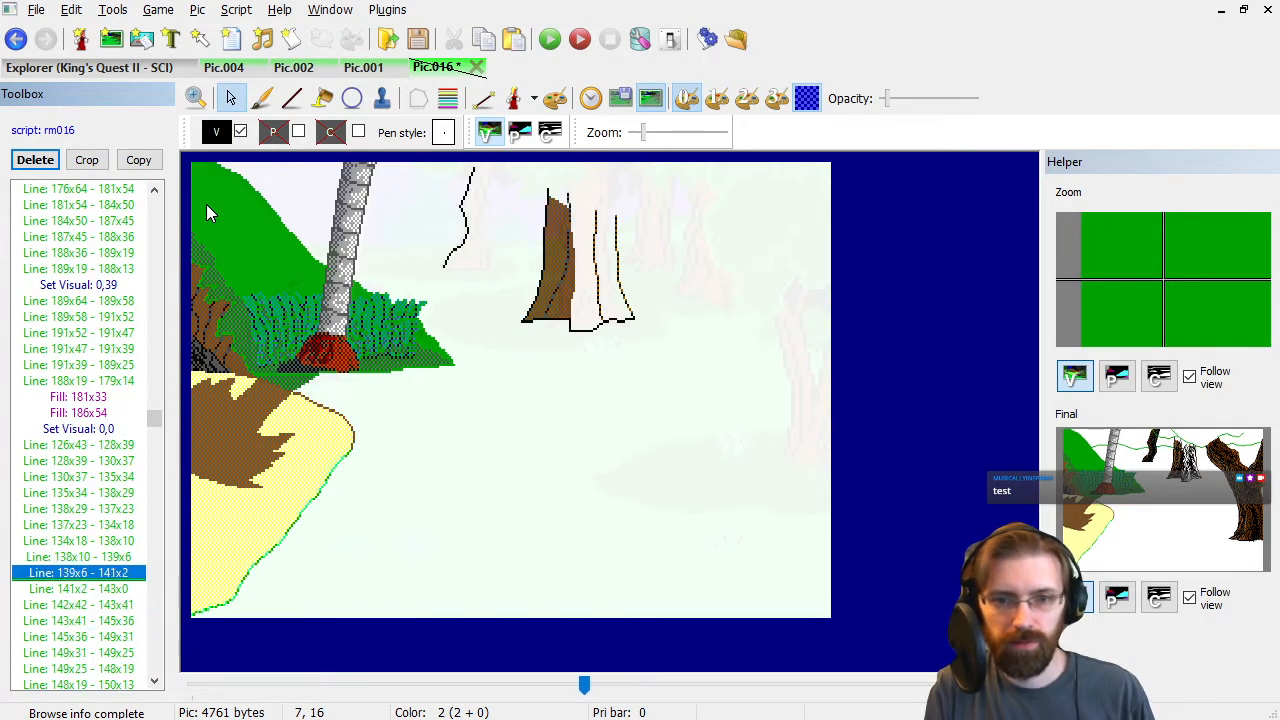
Delete the middle trunk's top line 188x19 - 179x14 and its two brown fills, Fill: 181x33 and Fill: 186x54.
key(Down)
key(Down)
key(Down)
key(Down)
key(Down)
key(Down)
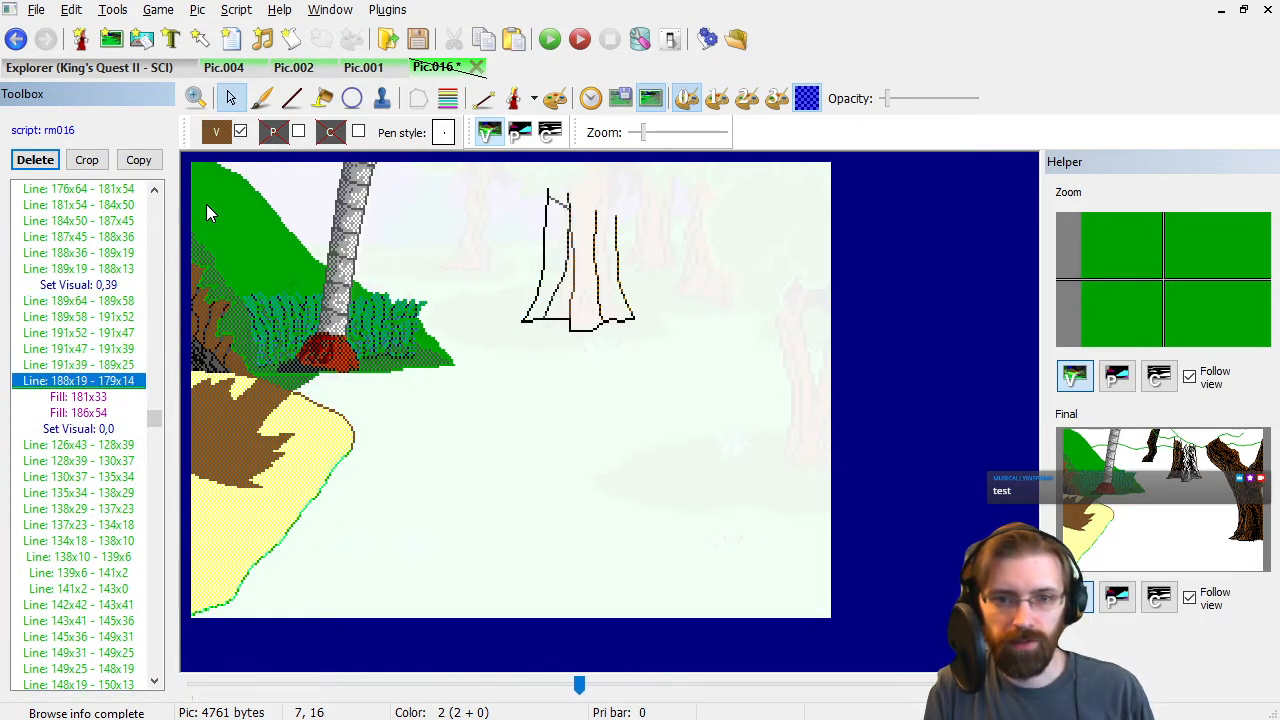
key(Up)
key(Down)
key(Delete)
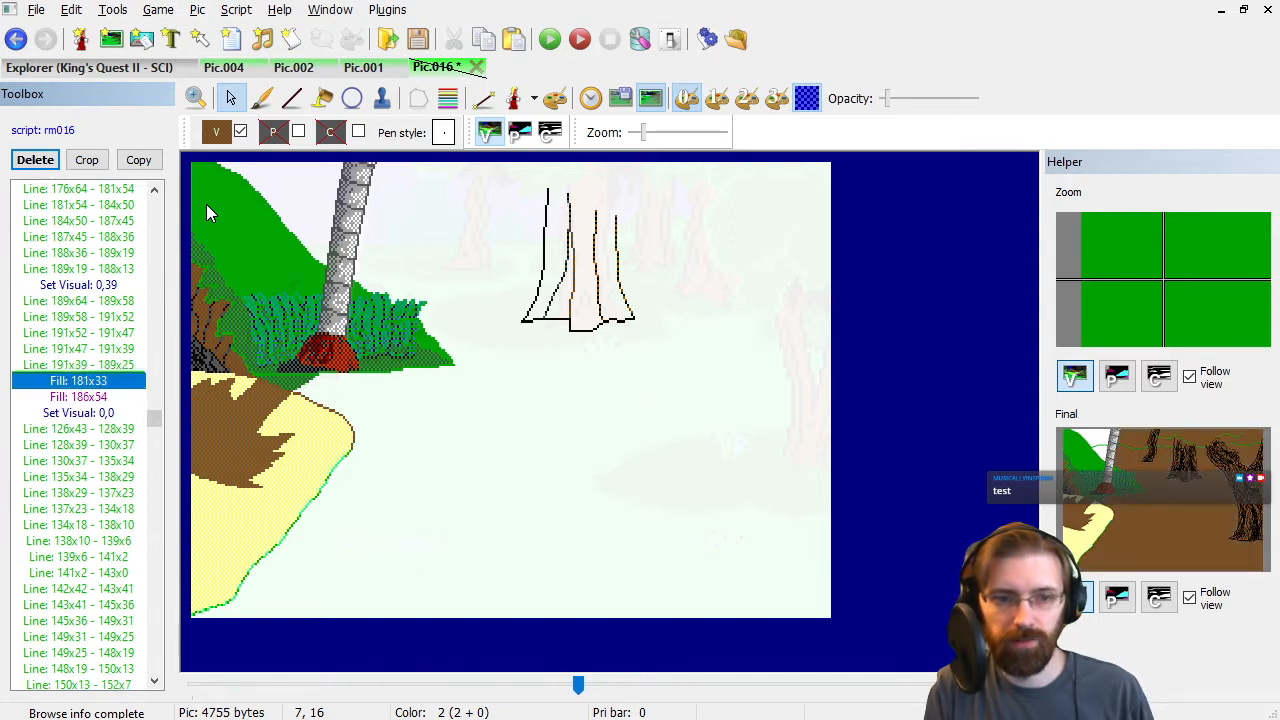
key(Delete)
key(Delete)
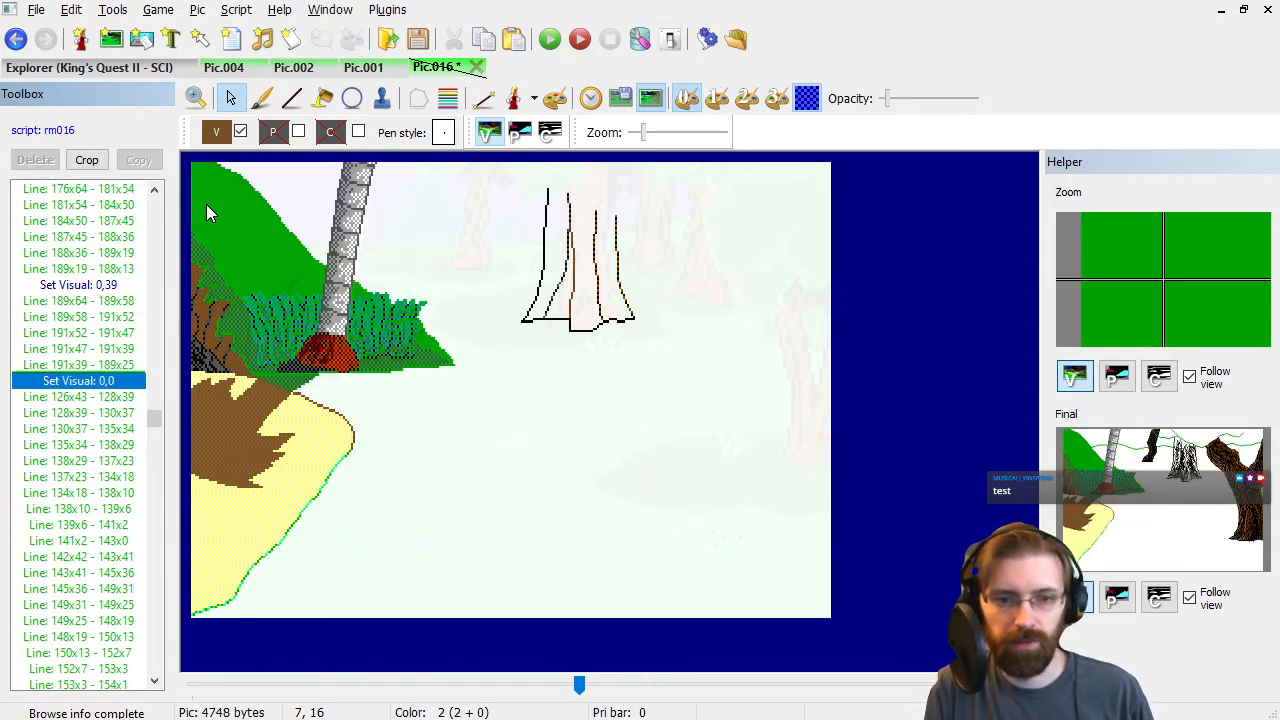
Return the drawing position to Line: 281x10 - 288x5, the last foliage command before the middle trunk's black bark lines.
key(Page_Down)
key(Page_Down)
key(End)
key(Page_Up)
key(Page_Up)
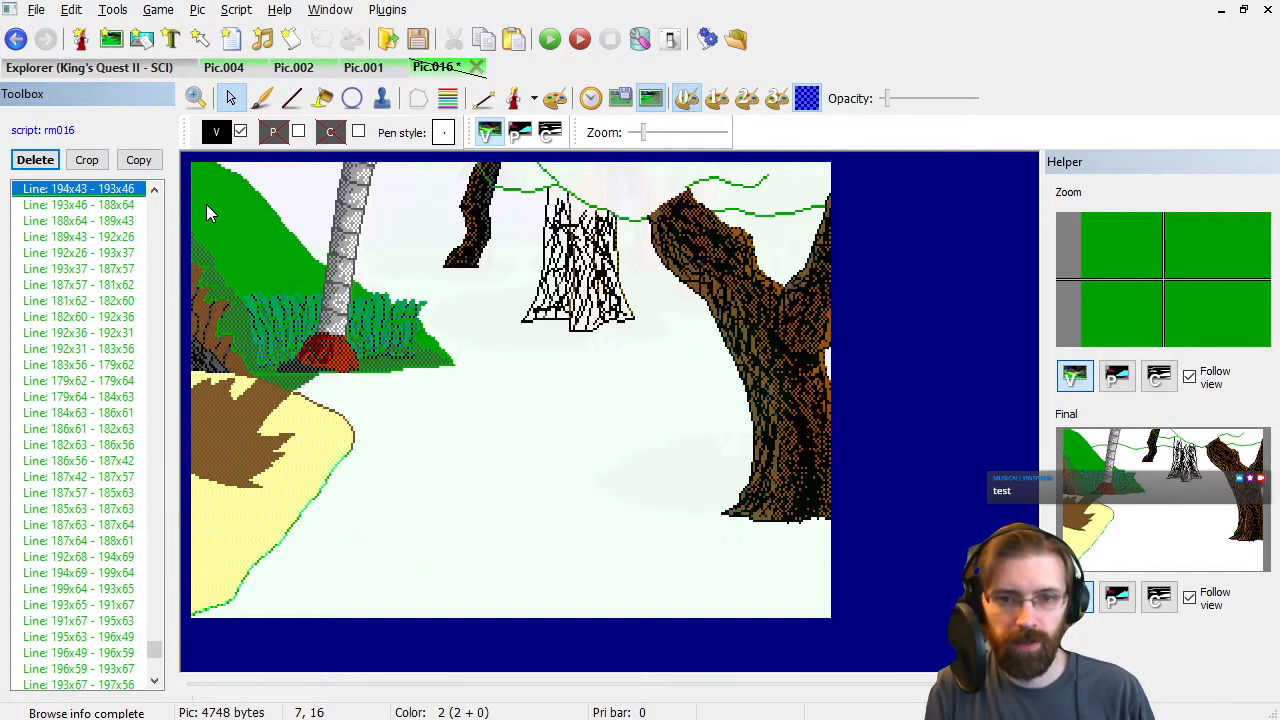
key(Page_Up)
key(Page_Up)
key(Page_Up)
key(Page_Up)
key(Page_Up)
key(Page_Up)
key(Page_Down)
key(Down)
key(Down)
key(Down)
key(Down)
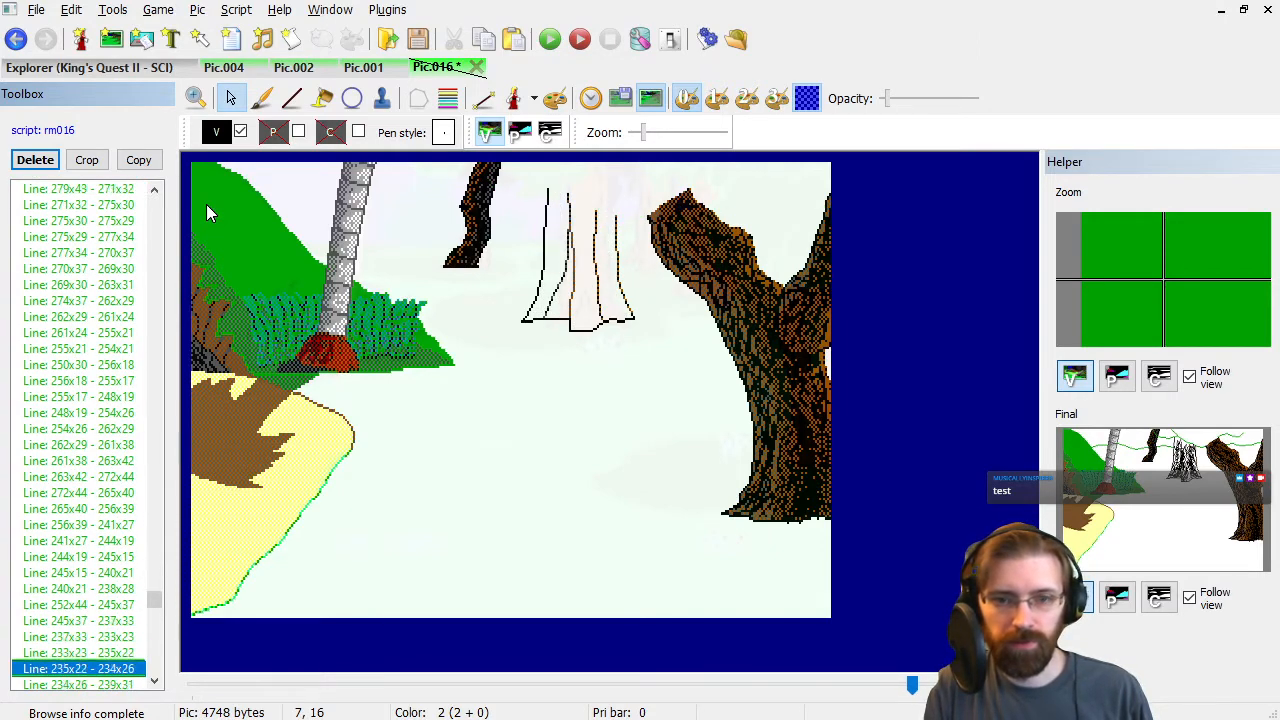
key(Down)
key(Down)
key(Down)
key(Down)
key(Down)
key(Down)
key(Down)
key(Down)
key(Down)
key(Down)
key(Down)
key(Down)
key(Down)
key(Down)
key(Down)
key(Down)
key(Down)
key(Down)
key(Down)
key(Down)
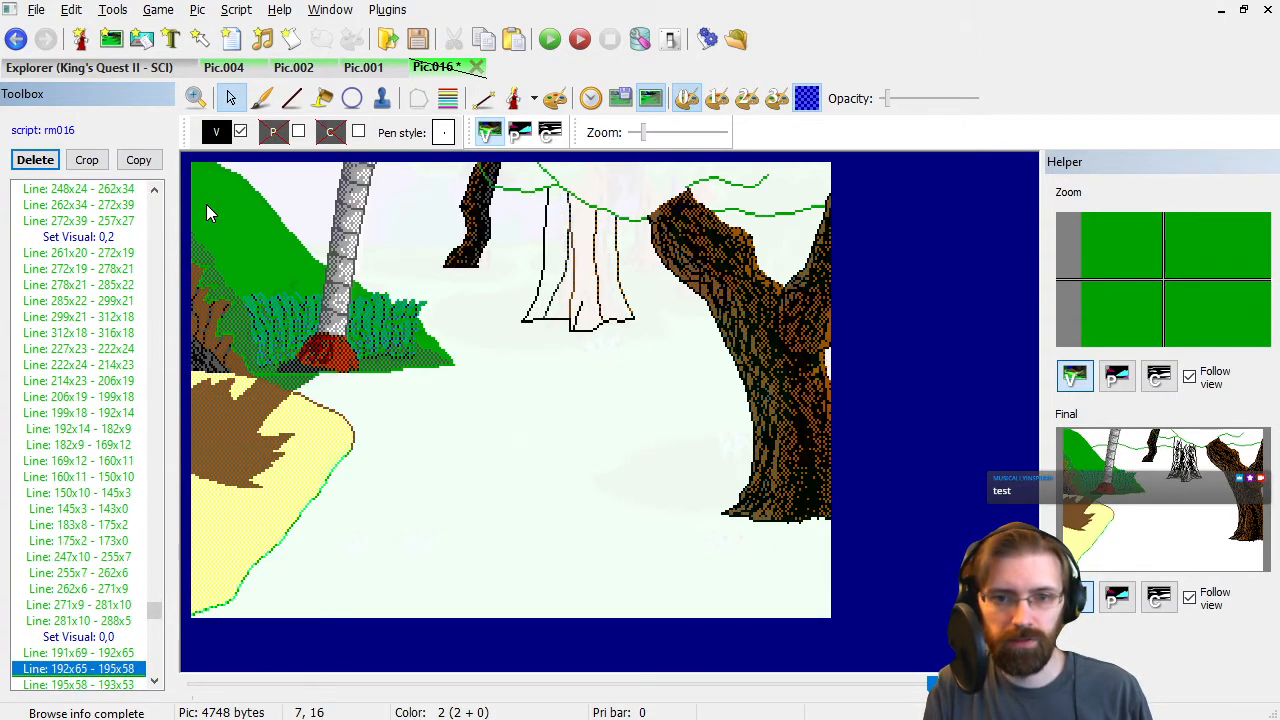
key(Up)
key(Up)
key(Up)
key(Down)
key(Up)
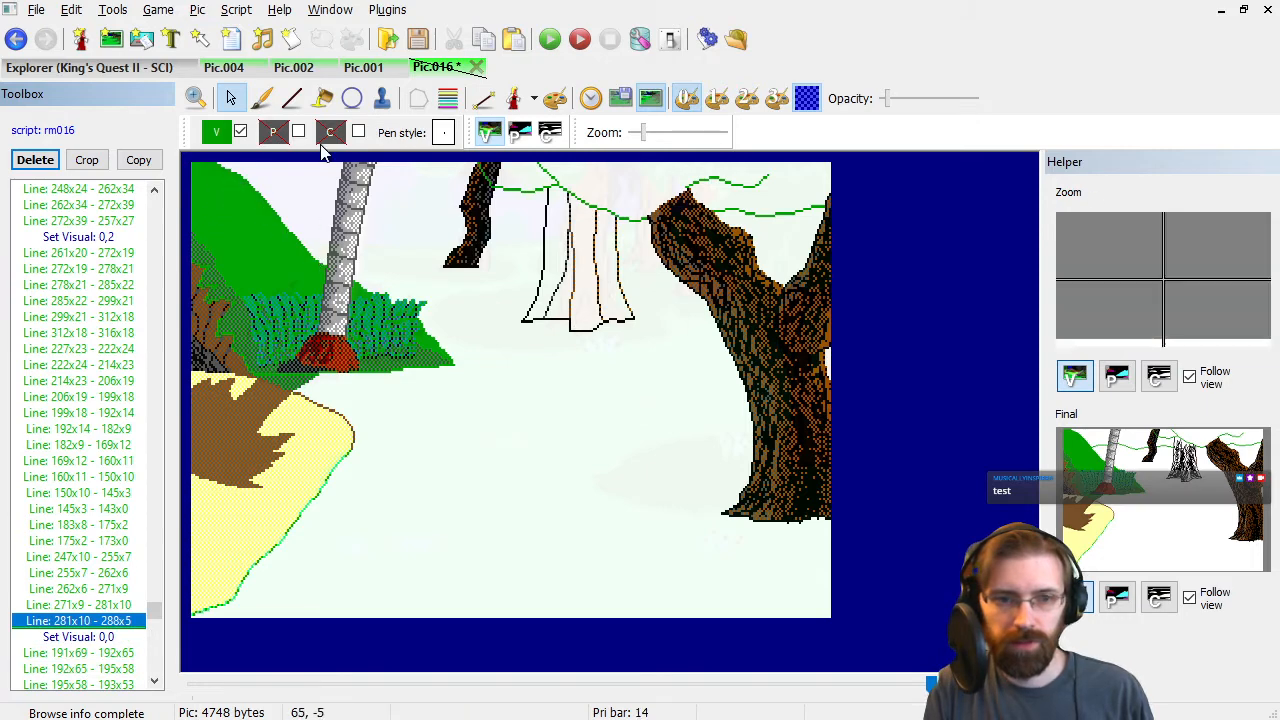
Fill the middle trunk's left section with visual color 0,39 at 181x35 and 185x55.
click(217, 138)
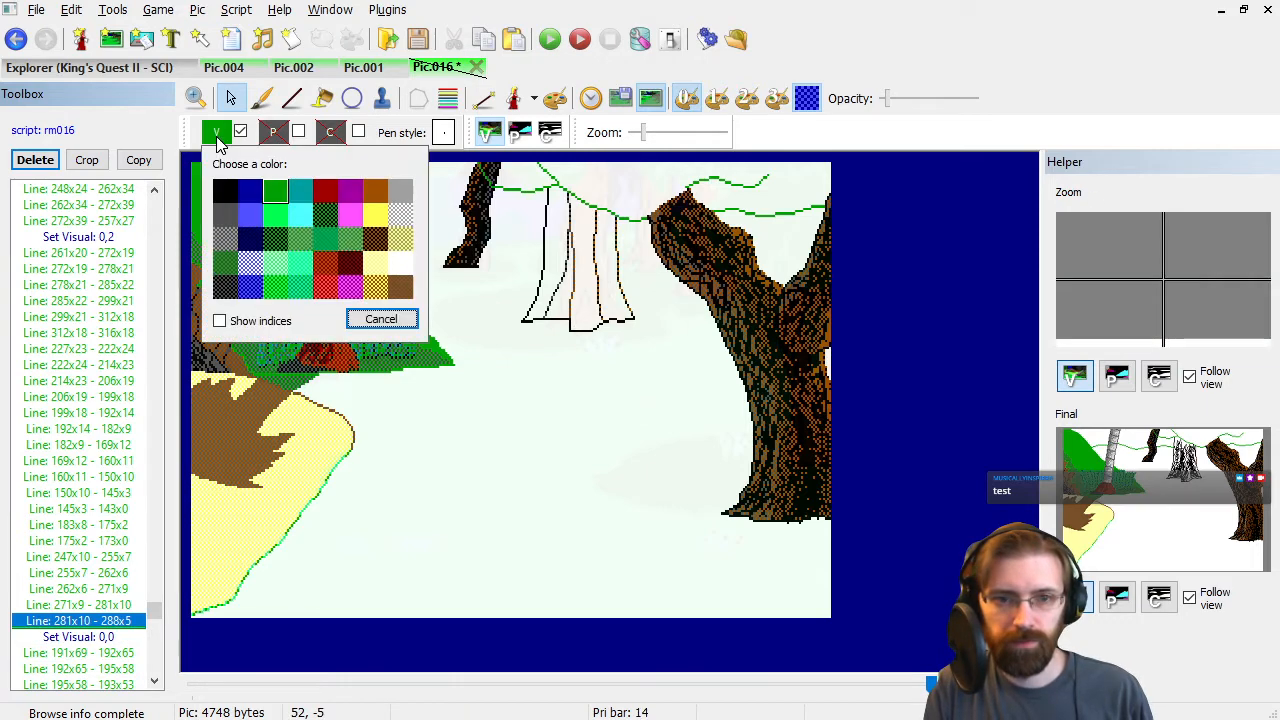
click(402, 290)
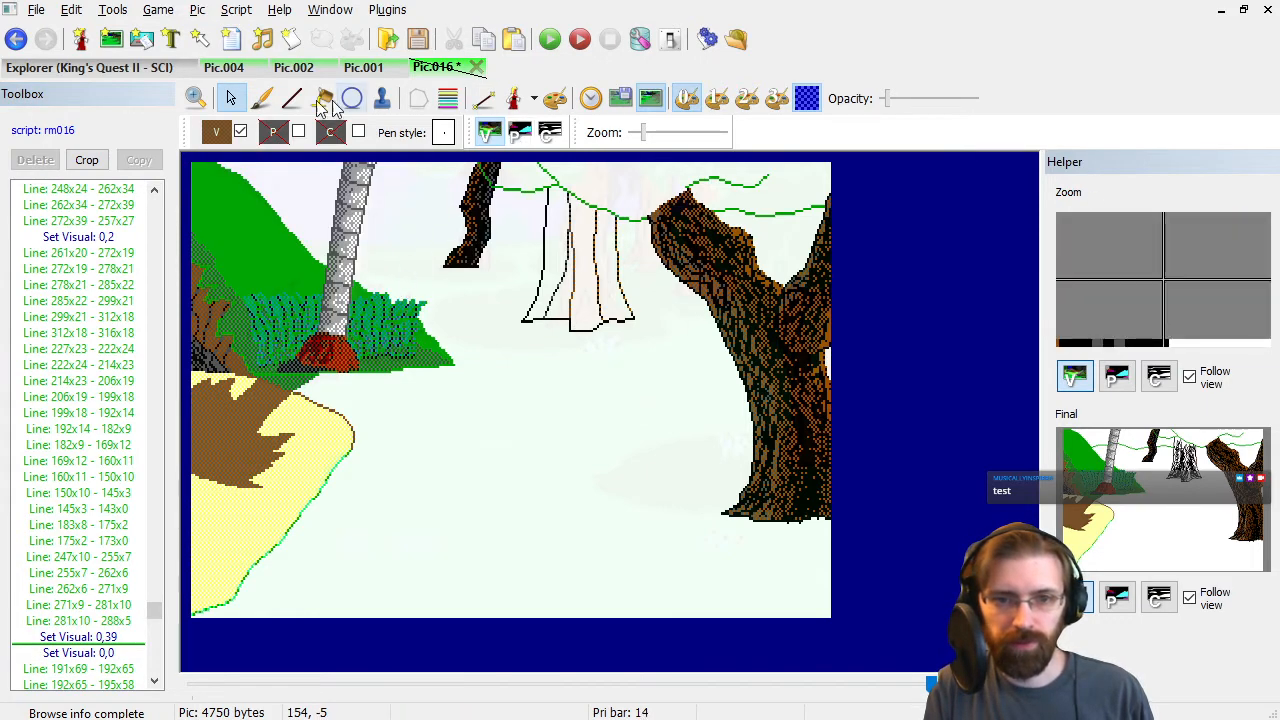
click(323, 98)
click(553, 230)
click(561, 275)
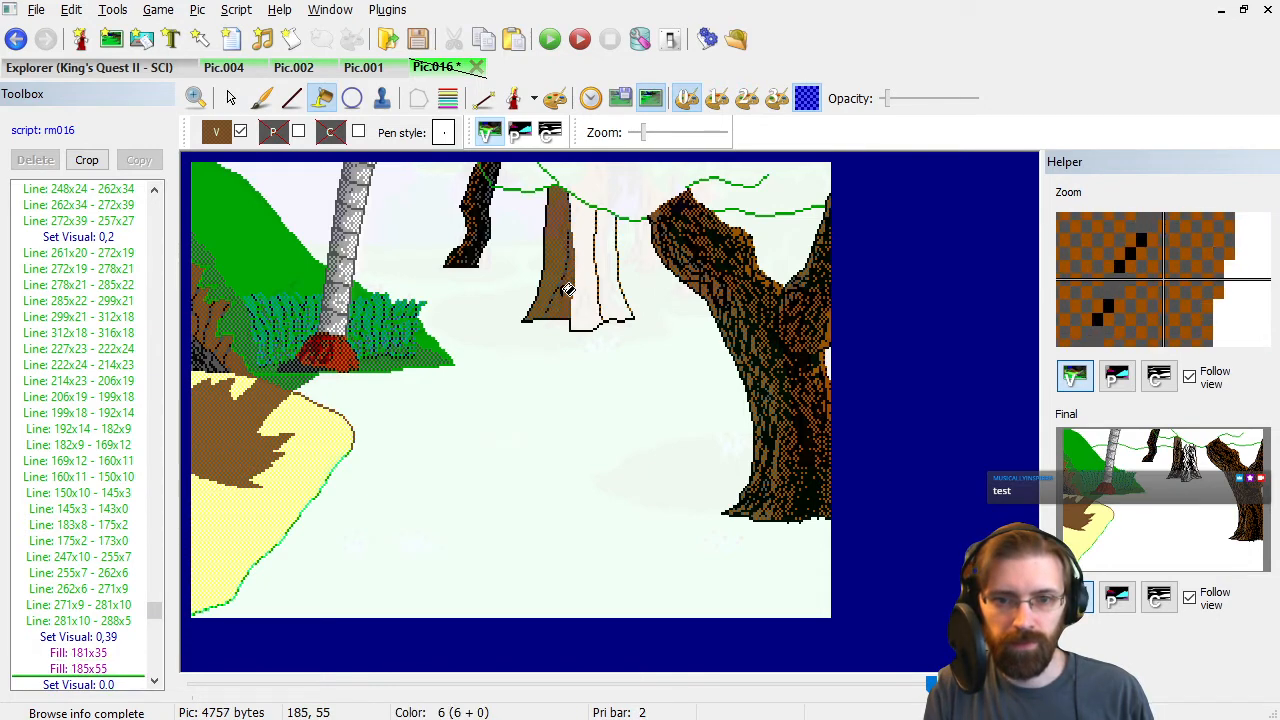
Fill the middle trunk's center with visual color 0,22 at 198x41 and its right section with color 0,6 at 208x53.
click(217, 133)
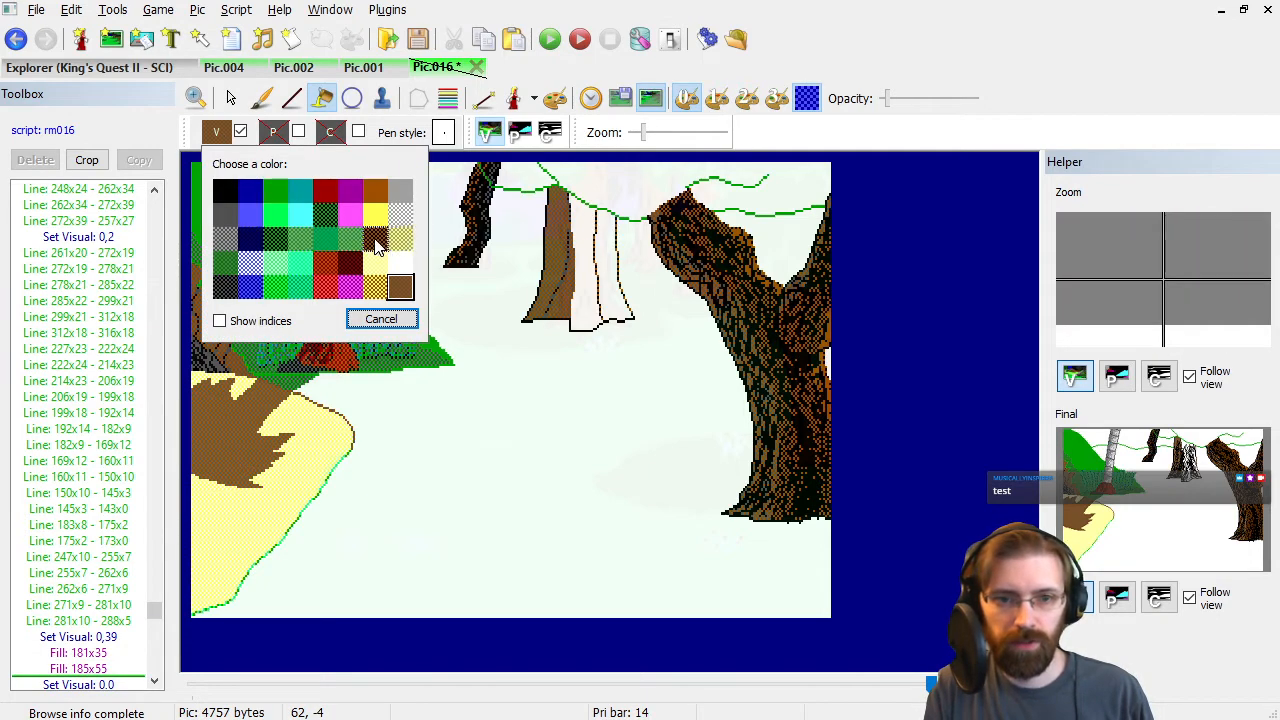
click(376, 240)
click(584, 258)
click(222, 140)
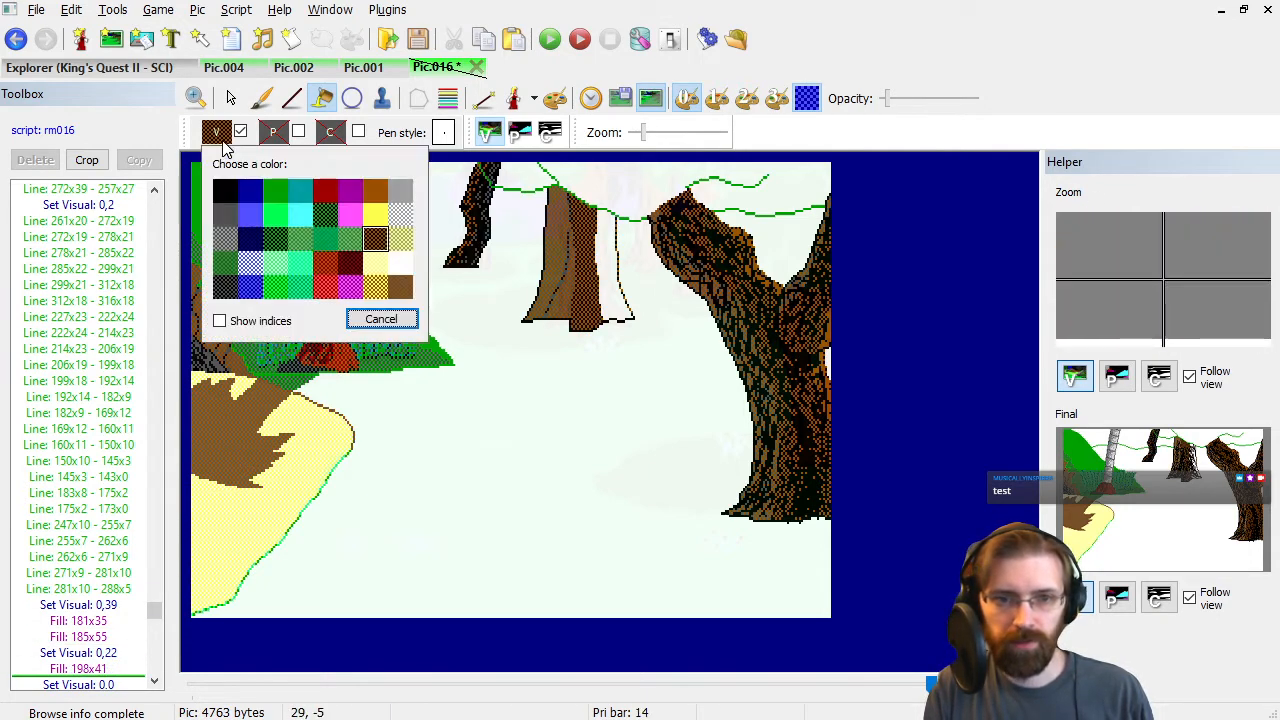
click(377, 192)
click(609, 288)
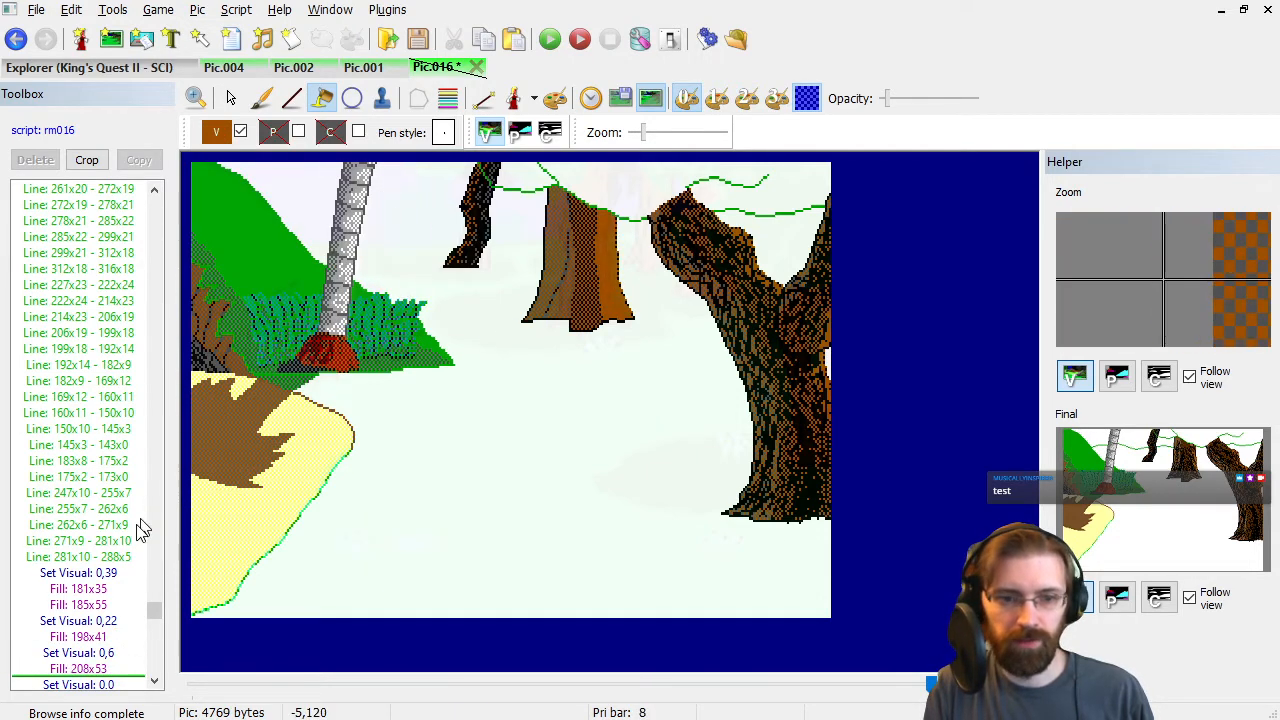
After Line: 191x63 - 196x55, draw short black bark lines at the middle trunk's top, such as 192x24 - 195x18 and 178x11 - 189x17.
click(137, 538)
key(End)
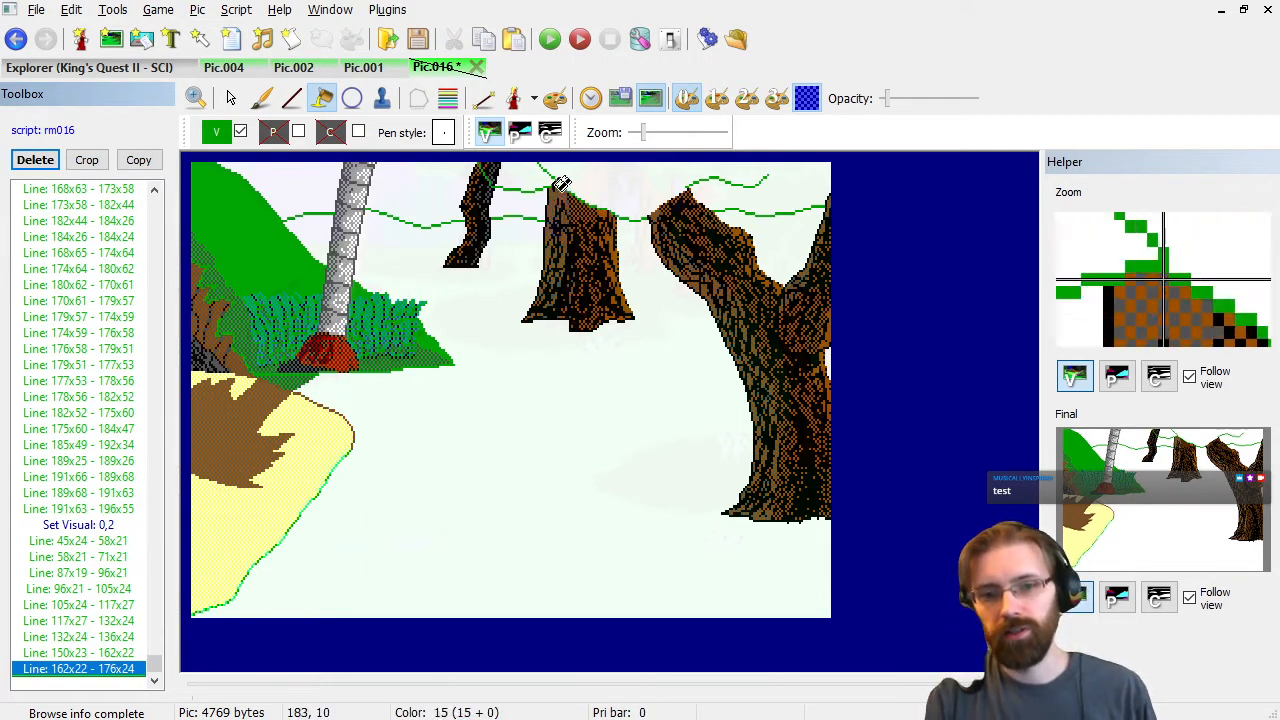
click(82, 380)
key(Up)
key(Down)
key(Down)
key(Down)
key(Down)
key(Down)
key(Down)
key(Down)
key(Down)
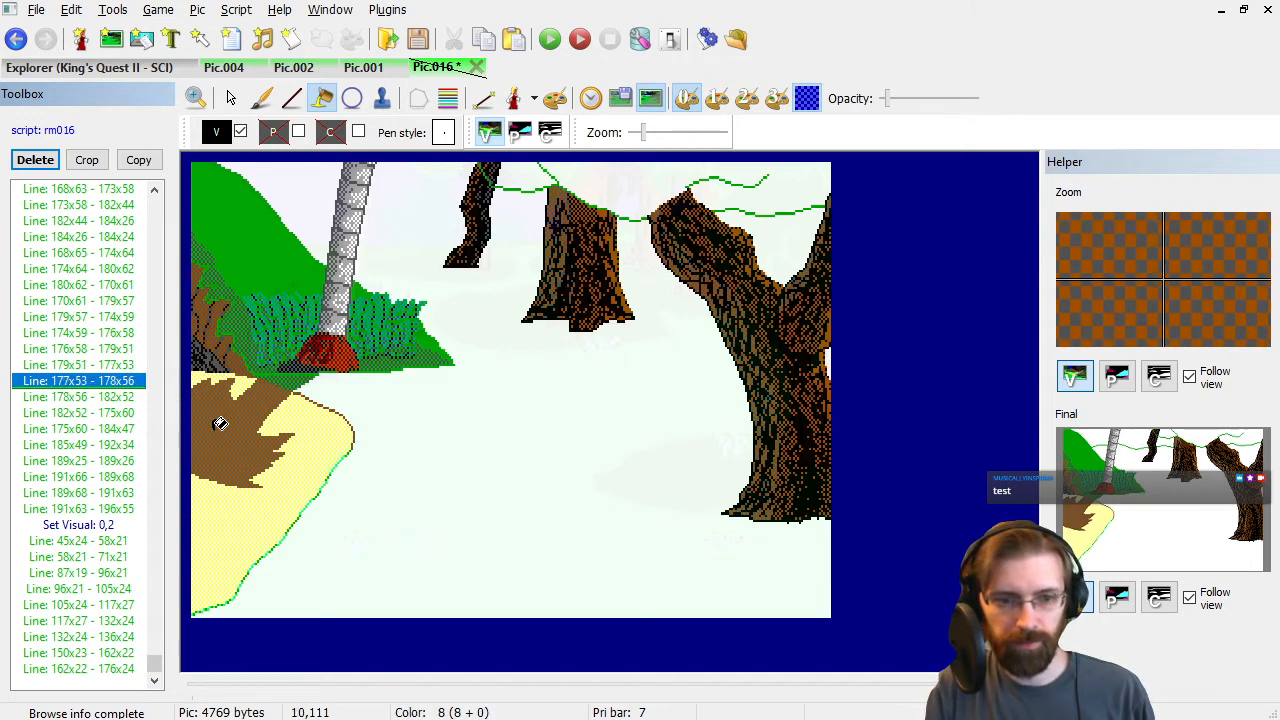
key(Down)
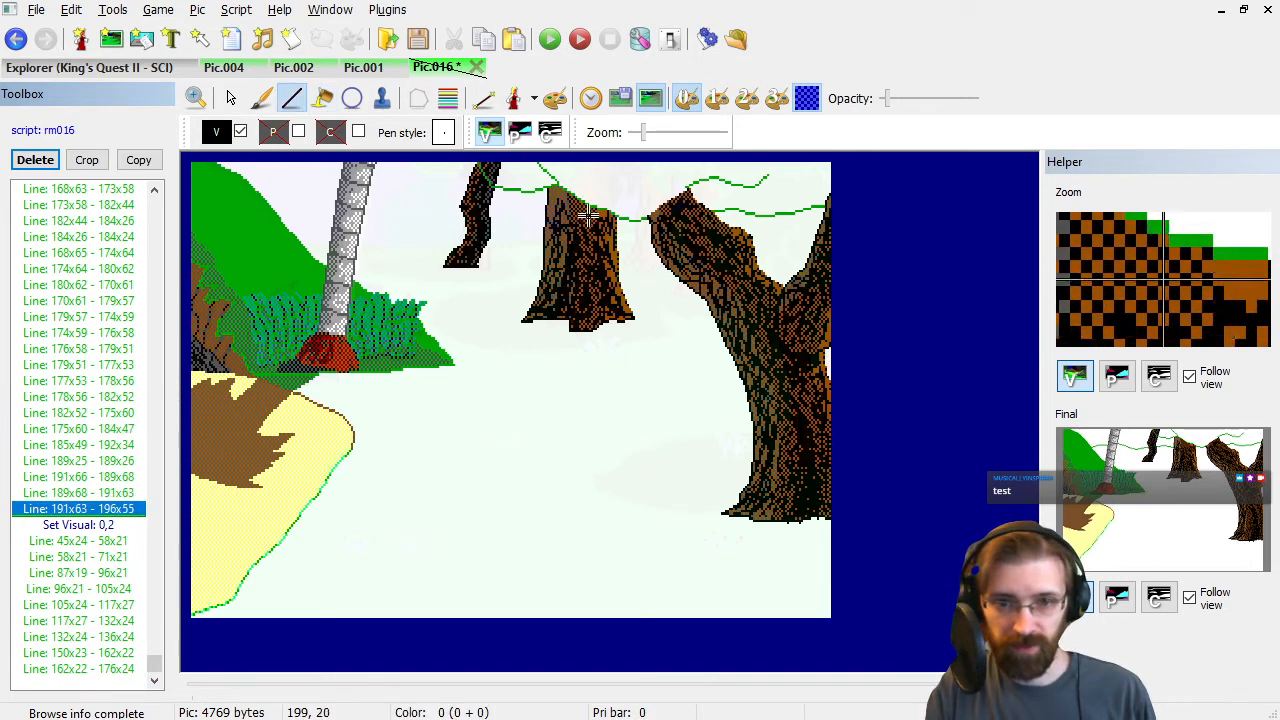
mouse_move(573, 226)
mouse_down()
mouse_move(585, 205)
mouse_move(557, 186)
mouse_move(592, 212)
mouse_up()
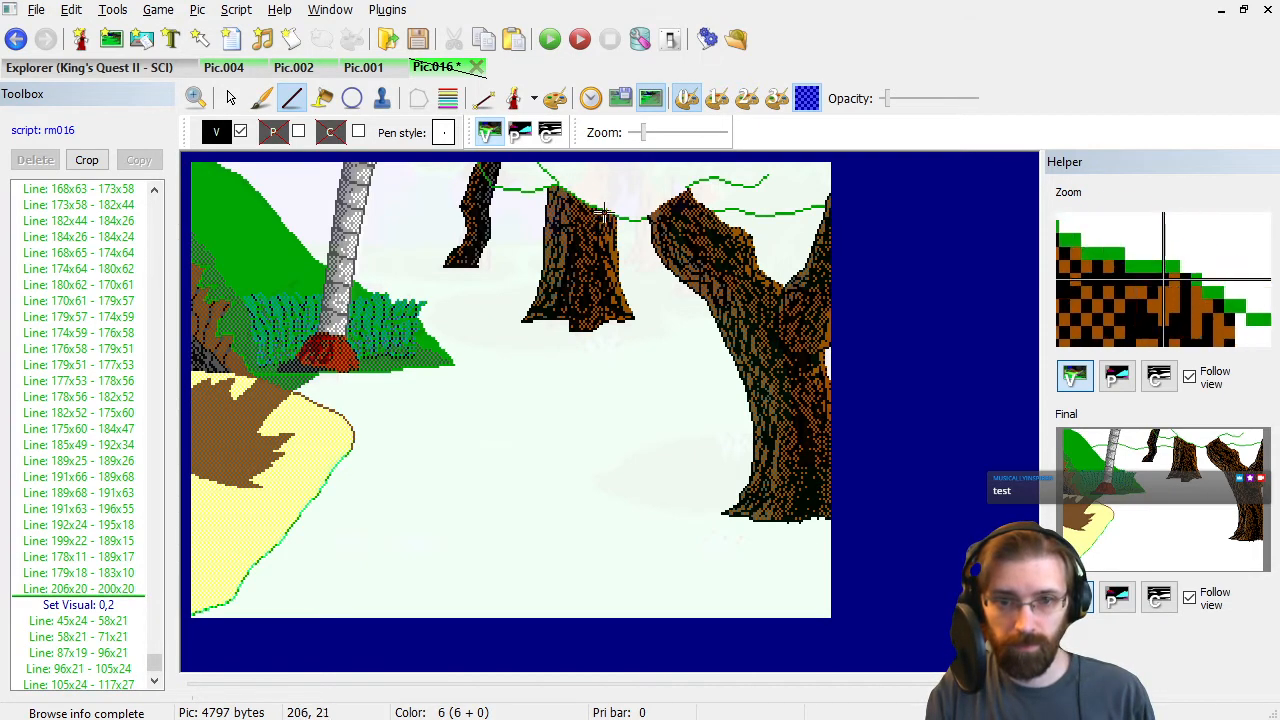
Draw a black bark line 202x25 - 205x20 and delete the line 206x20 - 200x20 from the middle trunk's top.
click(596, 223)
click(116, 567)
key(Down)
key(Delete)
Step through the picture's final green foliage lines and back to the last black bark line to examine them.
key(Down)
key(Down)
key(Down)
key(Down)
key(Down)
key(Down)
key(Down)
key(Down)
key(Down)
key(Down)
key(Down)
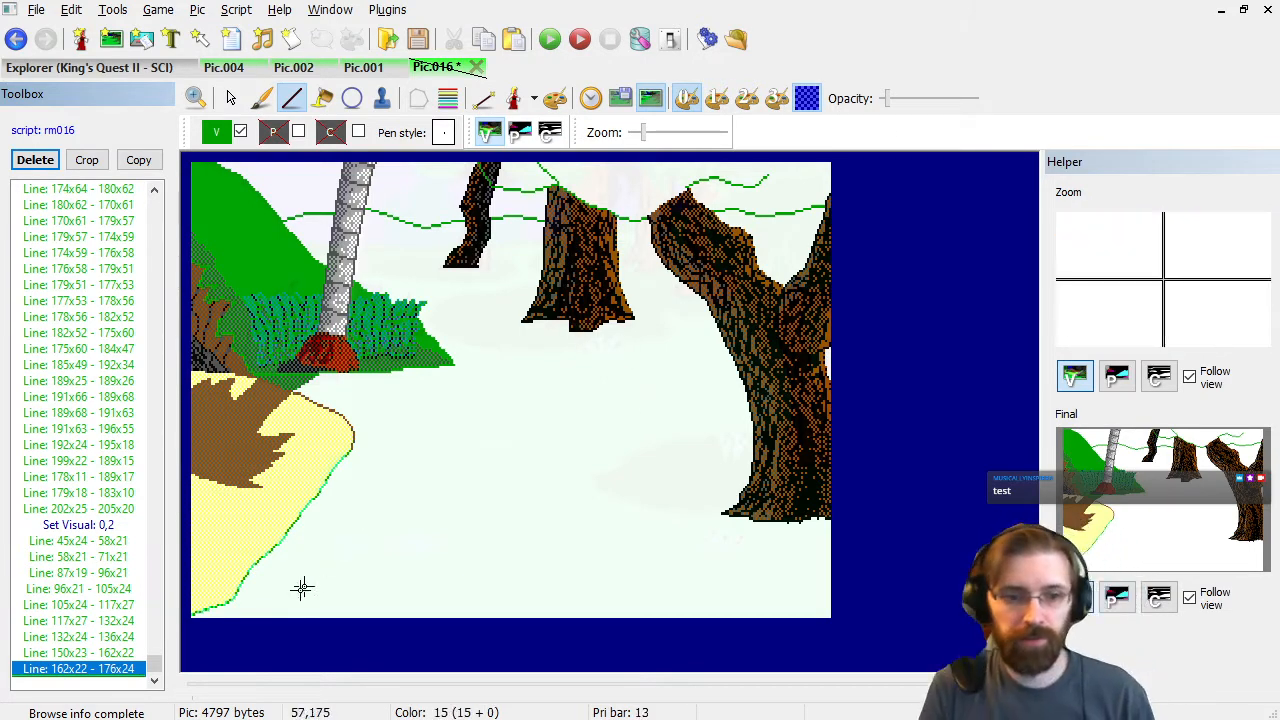
key(Up)
key(Up)
key(Up)
key(Up)
key(Up)
key(Up)
key(Up)
key(Up)
key(Up)
key(Up)
key(Up)
key(Up)
key(Down)
key(Down)
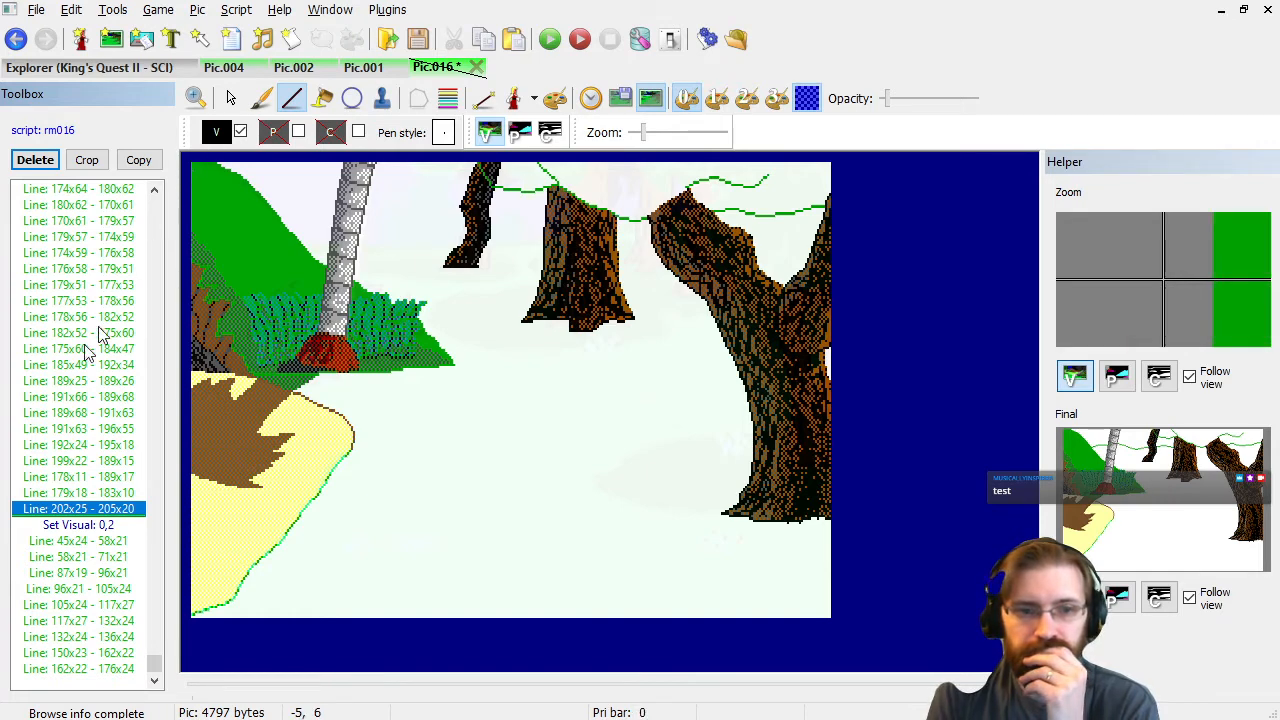
Search back through the earlier commands and examine the green foliage outline and the middle trunk's new fills.
scroll(105, 357, up, 10)
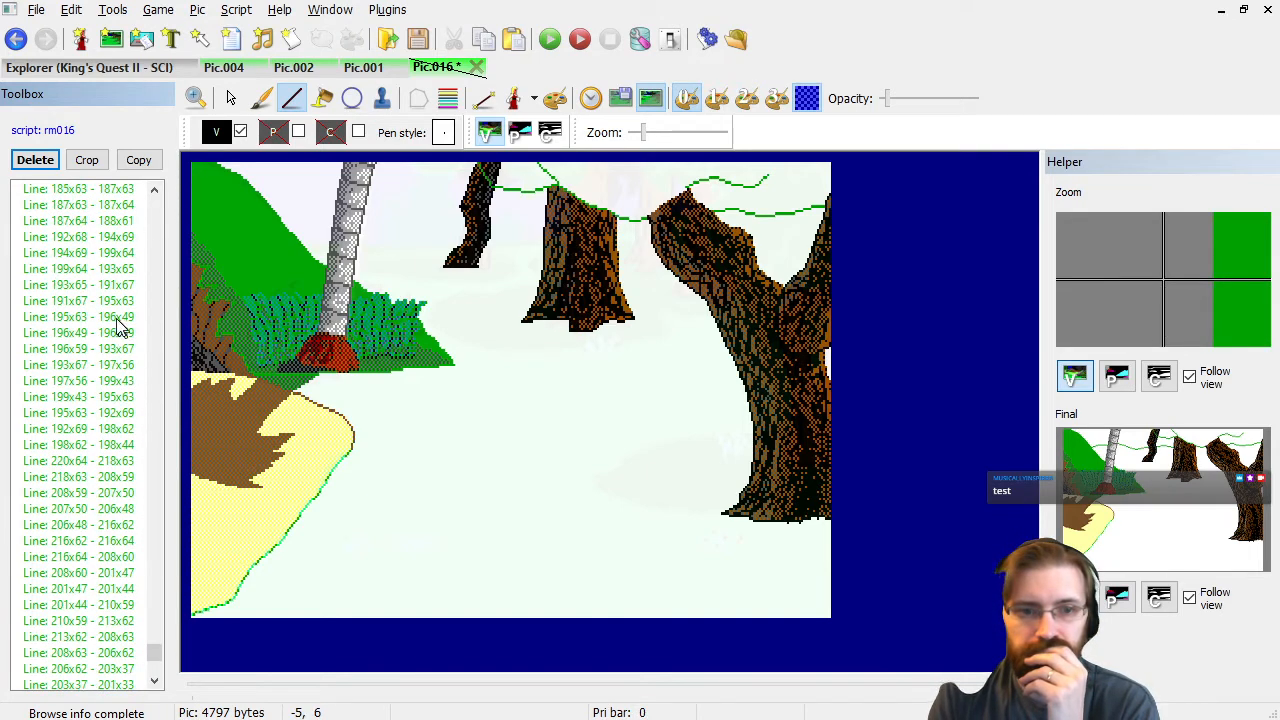
scroll(127, 328, up, 10)
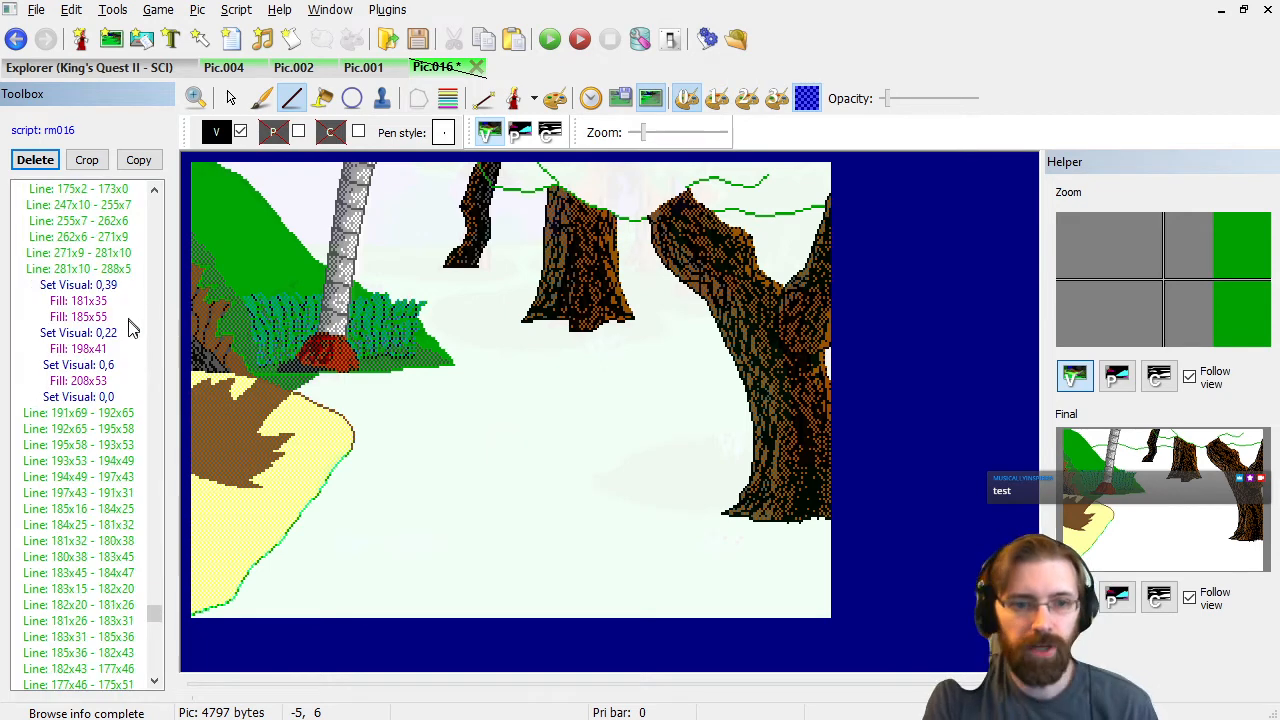
click(113, 273)
click(119, 316)
click(118, 239)
scroll(110, 269, up, 8)
click(104, 304)
scroll(103, 485, down, 1)
click(104, 483)
click(122, 510)
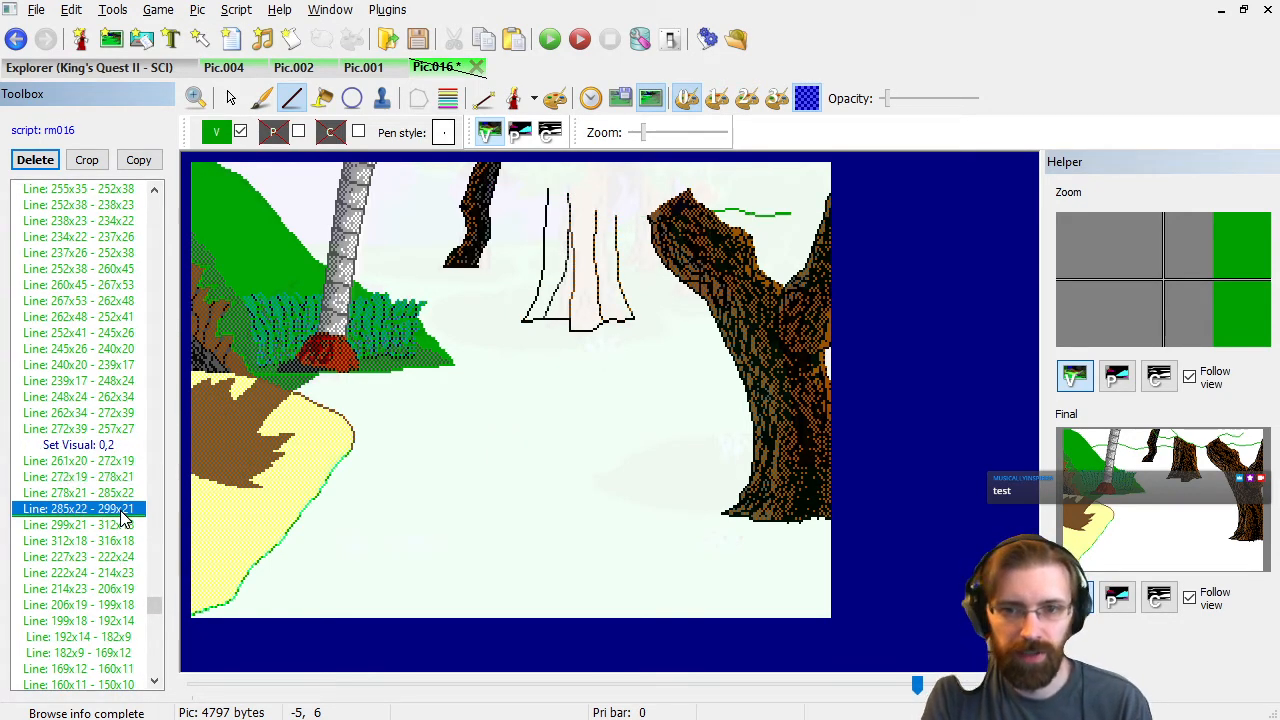
scroll(124, 520, down, 7)
click(118, 510)
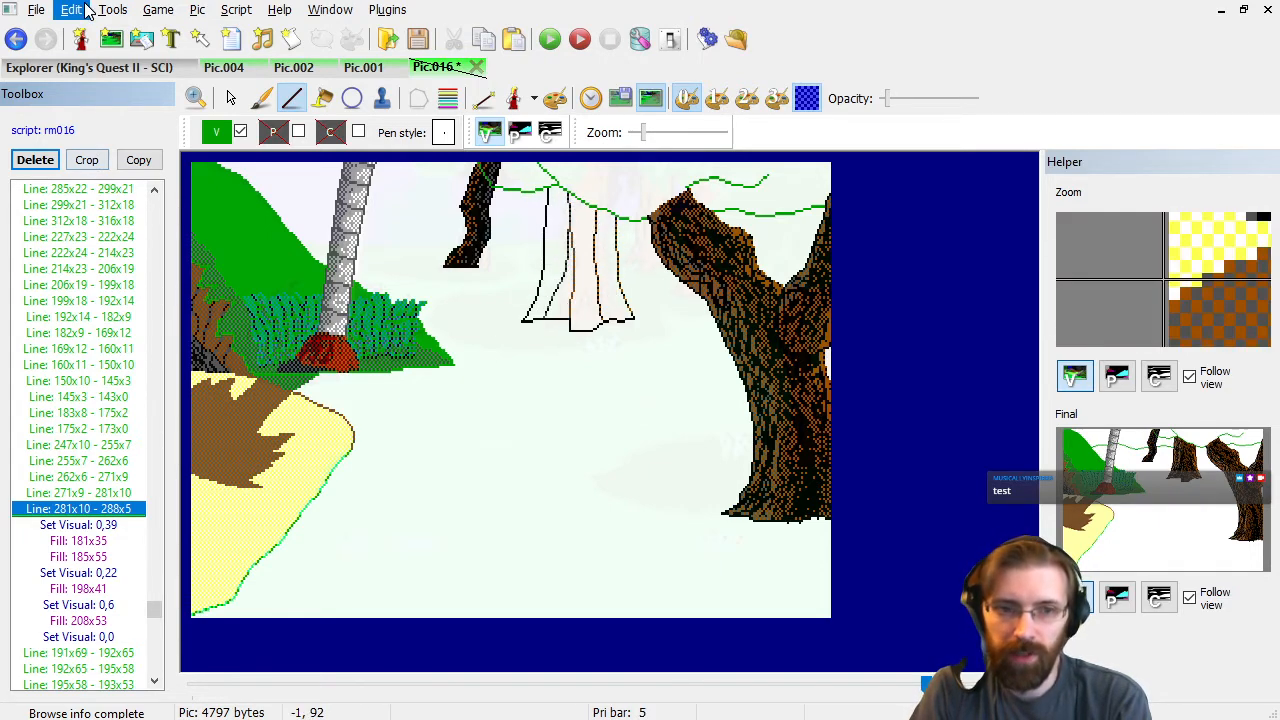
click(97, 541)
key(Down)
key(Down)
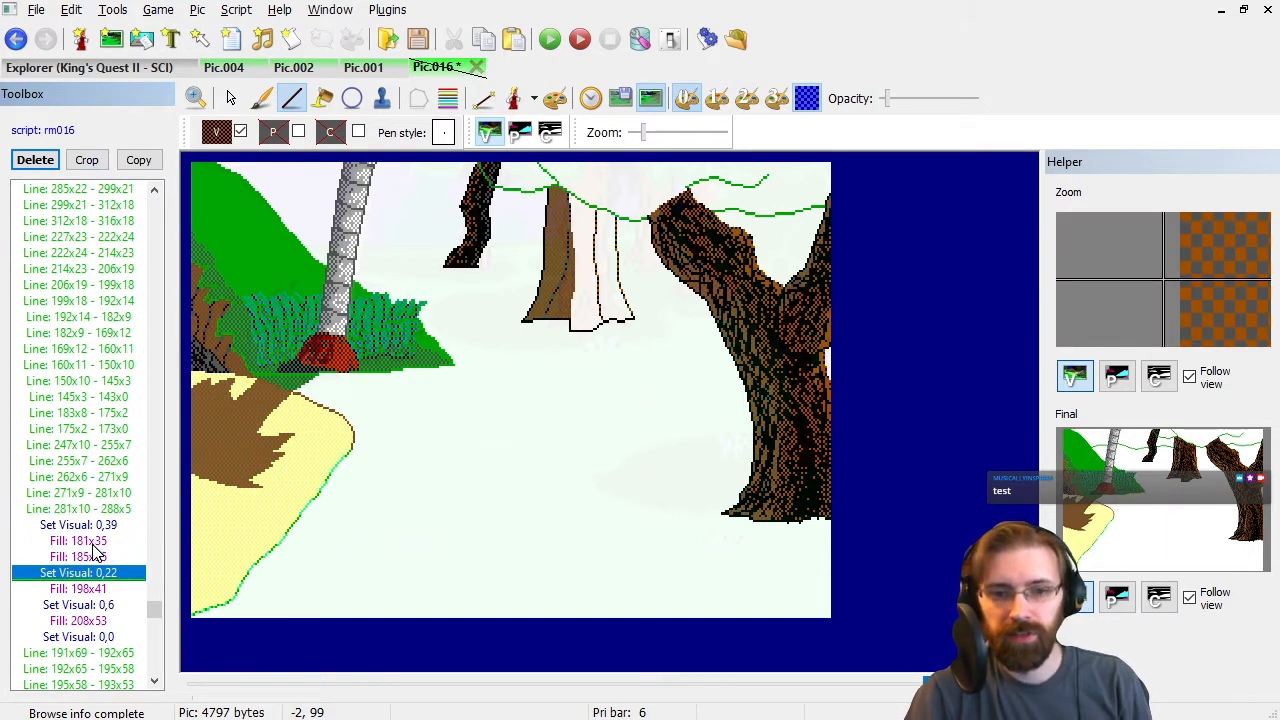
Extend the green foliage outline after Line: 281x10 - 288x5 with a line from 289x4 to 305x0 at the picture's upper edge.
key(Up)
click(93, 505)
key(Up)
key(Up)
key(Down)
key(Down)
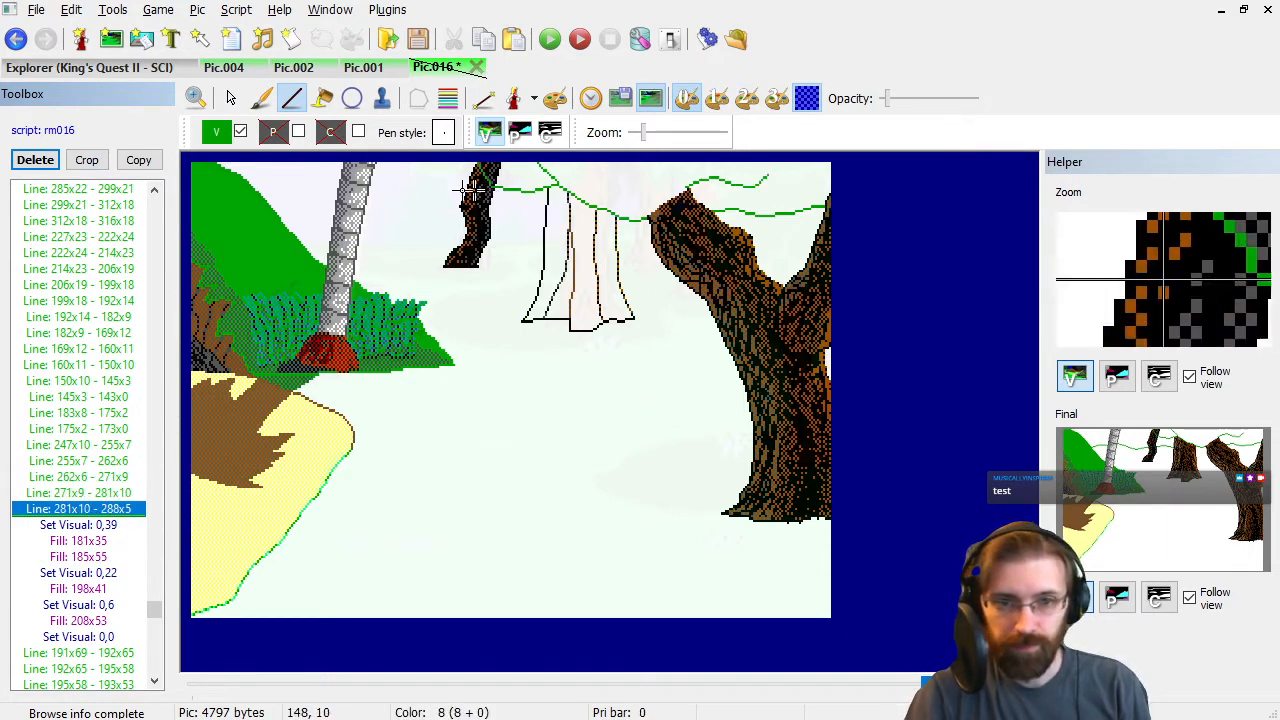
click(770, 175)
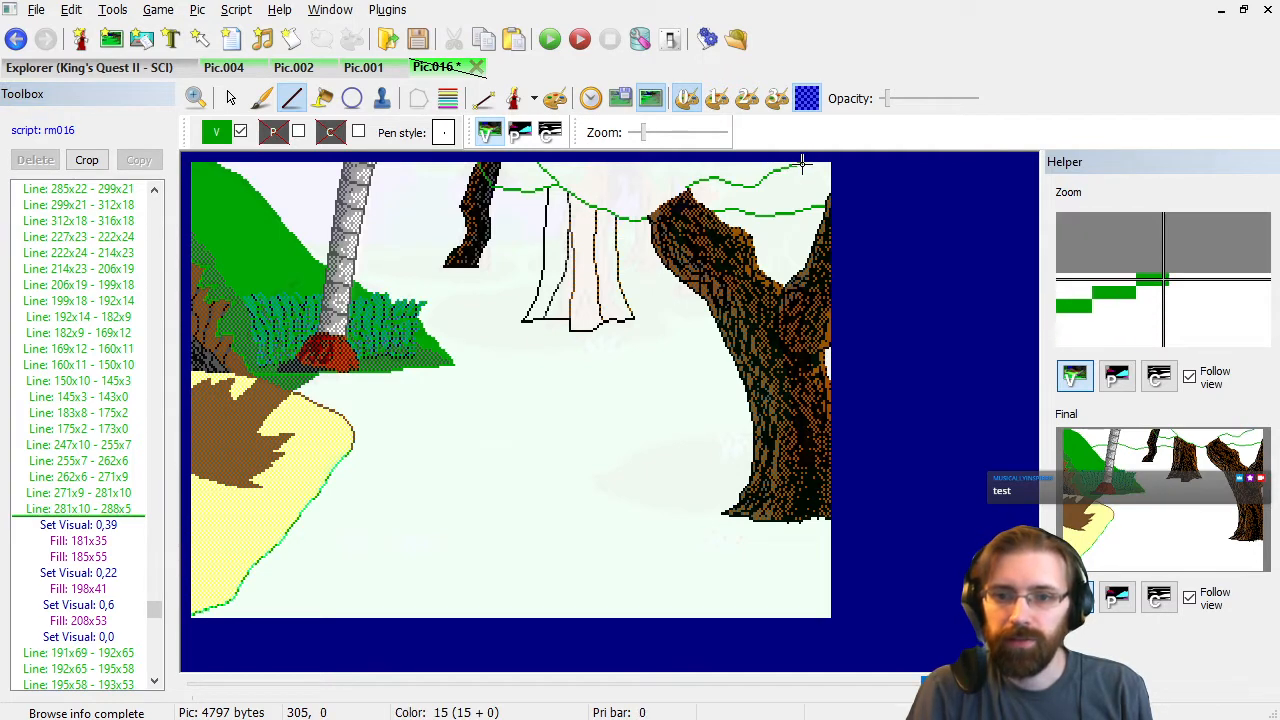
click(802, 160)
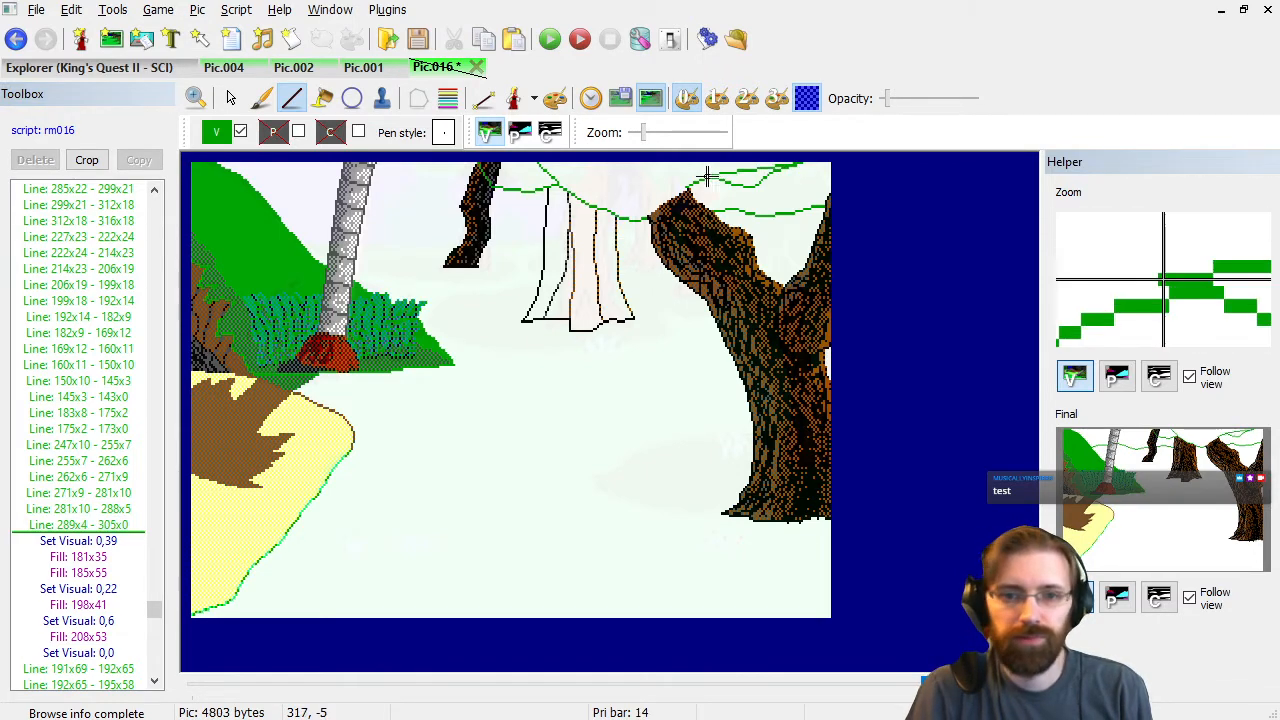
right_click(664, 196)
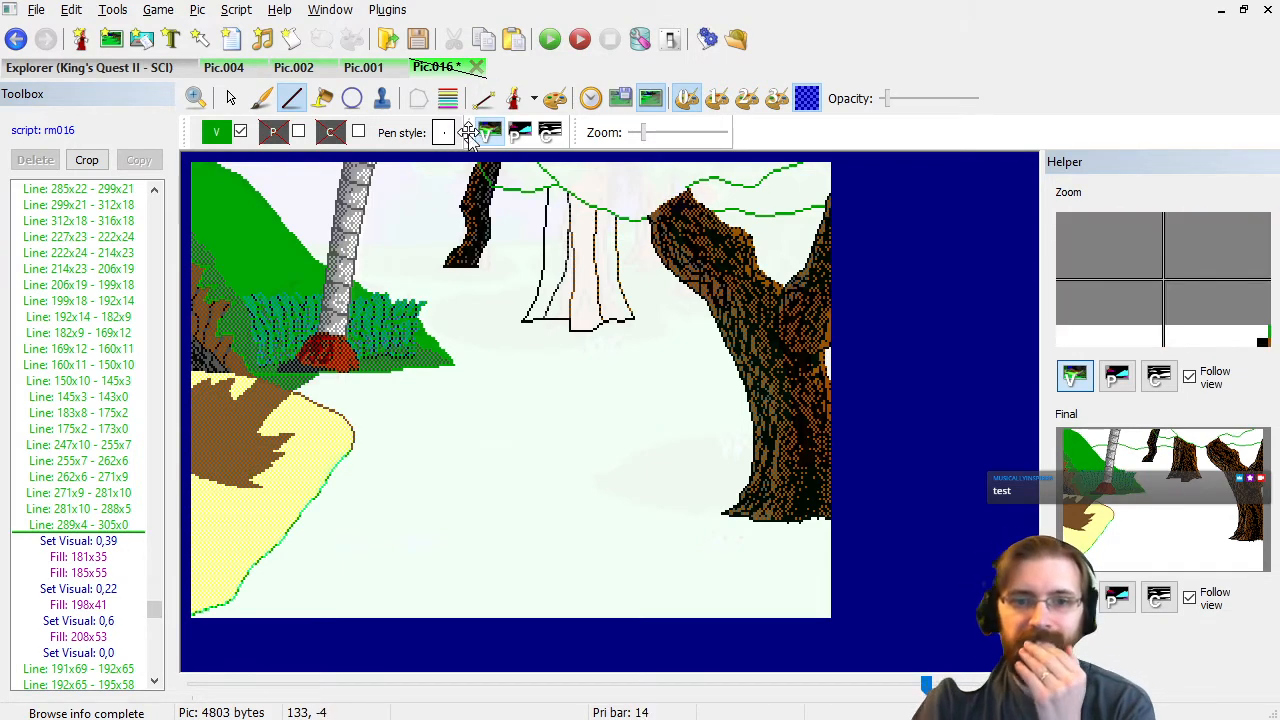
View the trees and foliage in Pic.002 for reference and return to Pic.016.
click(318, 66)
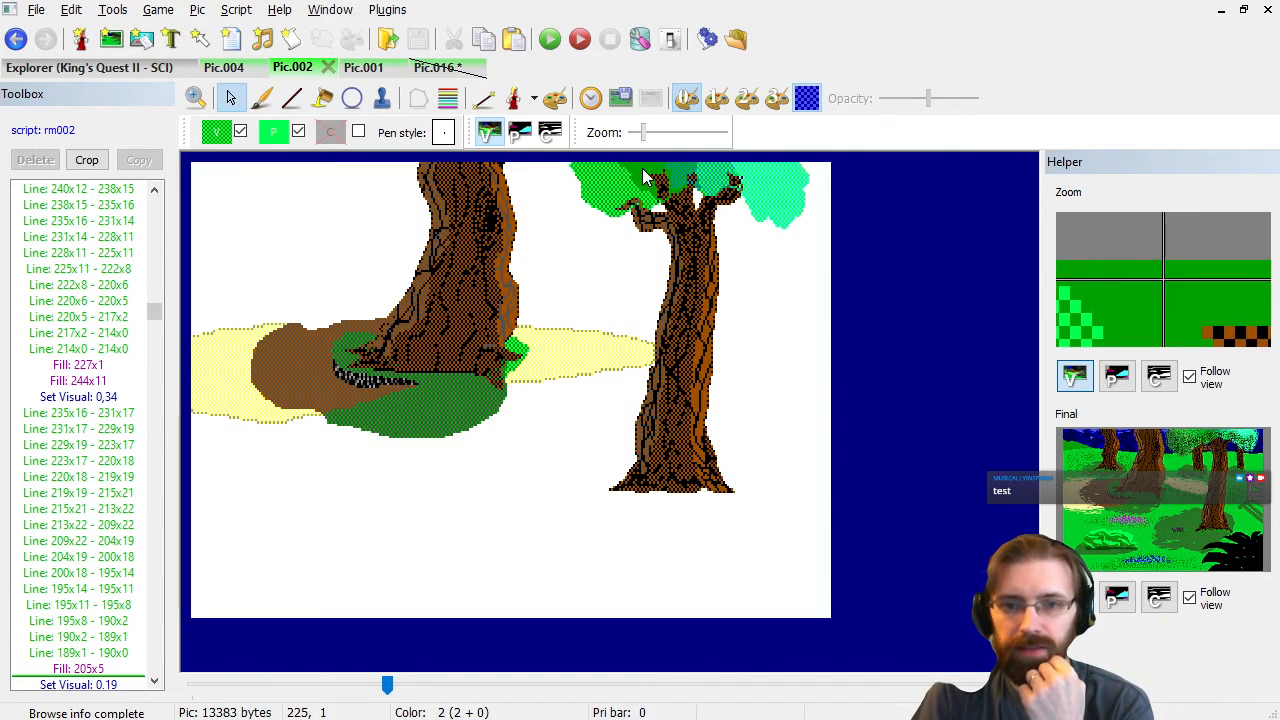
click(446, 70)
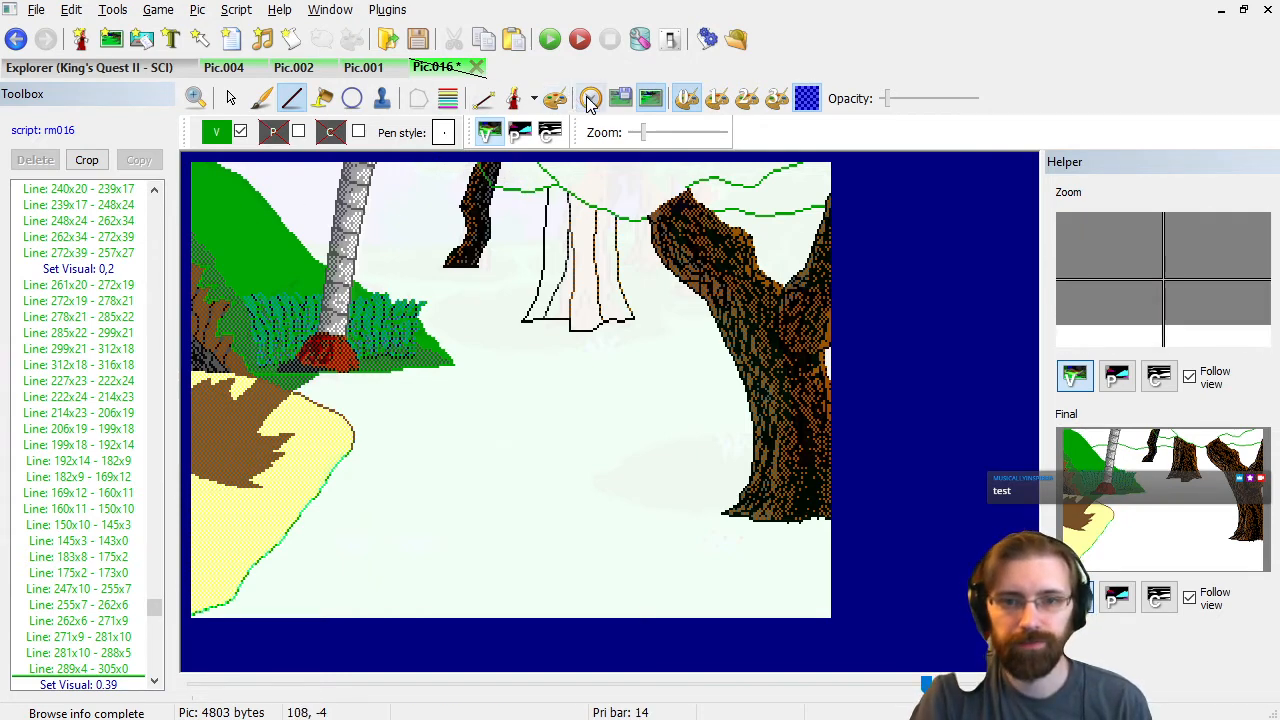
Locate the commands that draw the upper right edge of the thin trunk beside the palm, using the pixel history tool.
click(590, 100)
click(491, 165)
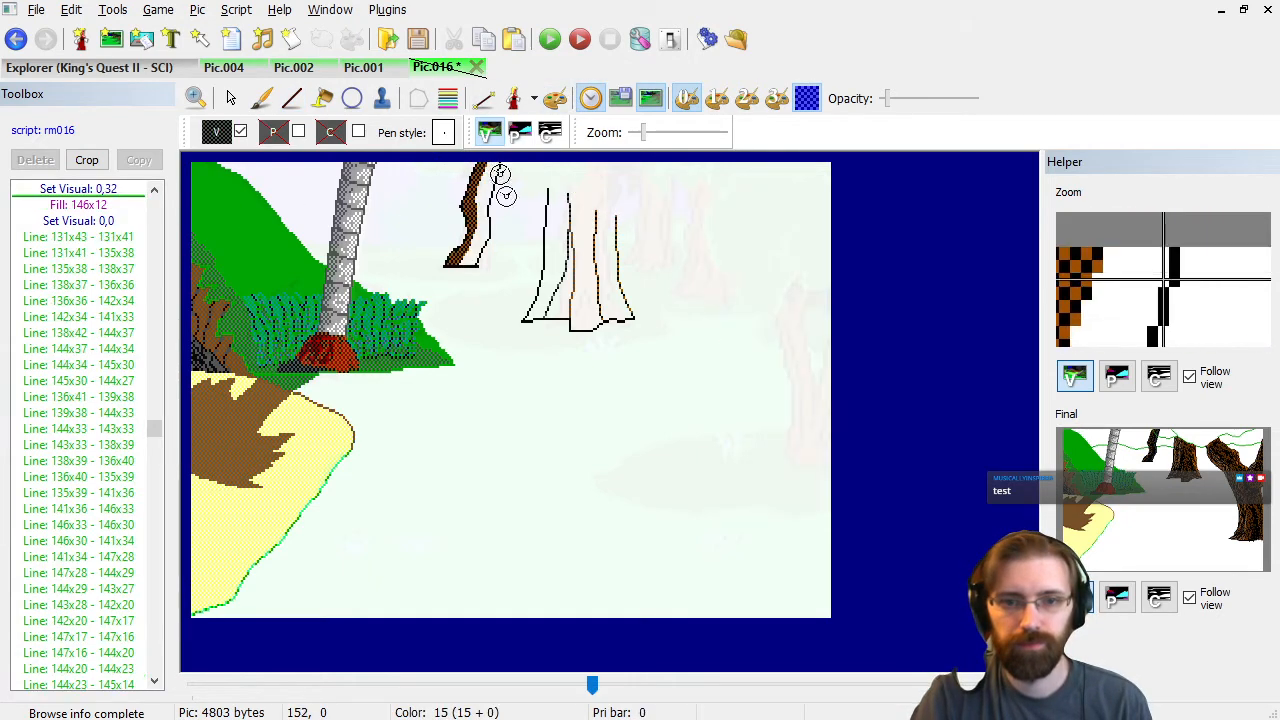
click(125, 190)
key(Up)
key(Up)
key(Up)
key(Up)
key(Up)
key(Up)
key(Up)
key(Up)
key(Up)
key(Up)
key(Up)
key(Up)
key(Up)
key(Up)
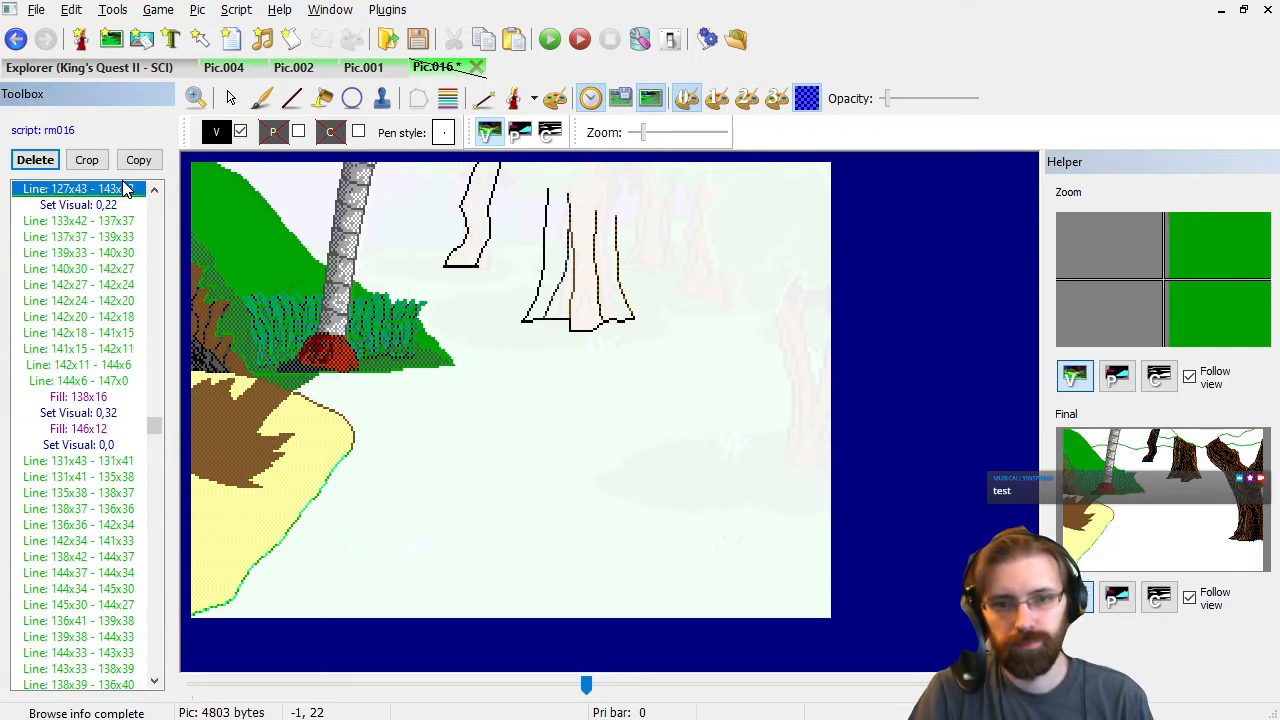
key(Up)
key(Up)
key(Up)
key(Up)
key(Up)
Delete the thin trunk's upper edge lines 152x7 - 153x3, 153x3 - 154x1 and 154x1 - 154x0.
key(Down)
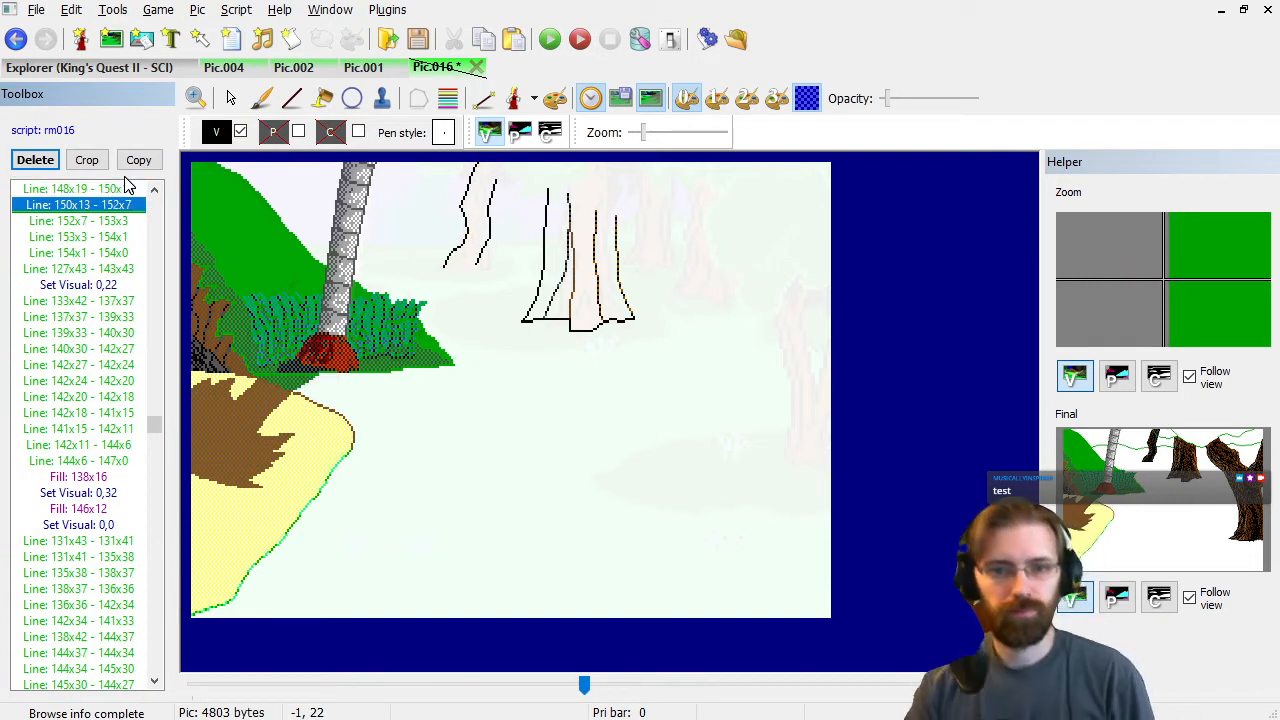
key(Down)
key(shift+Down)
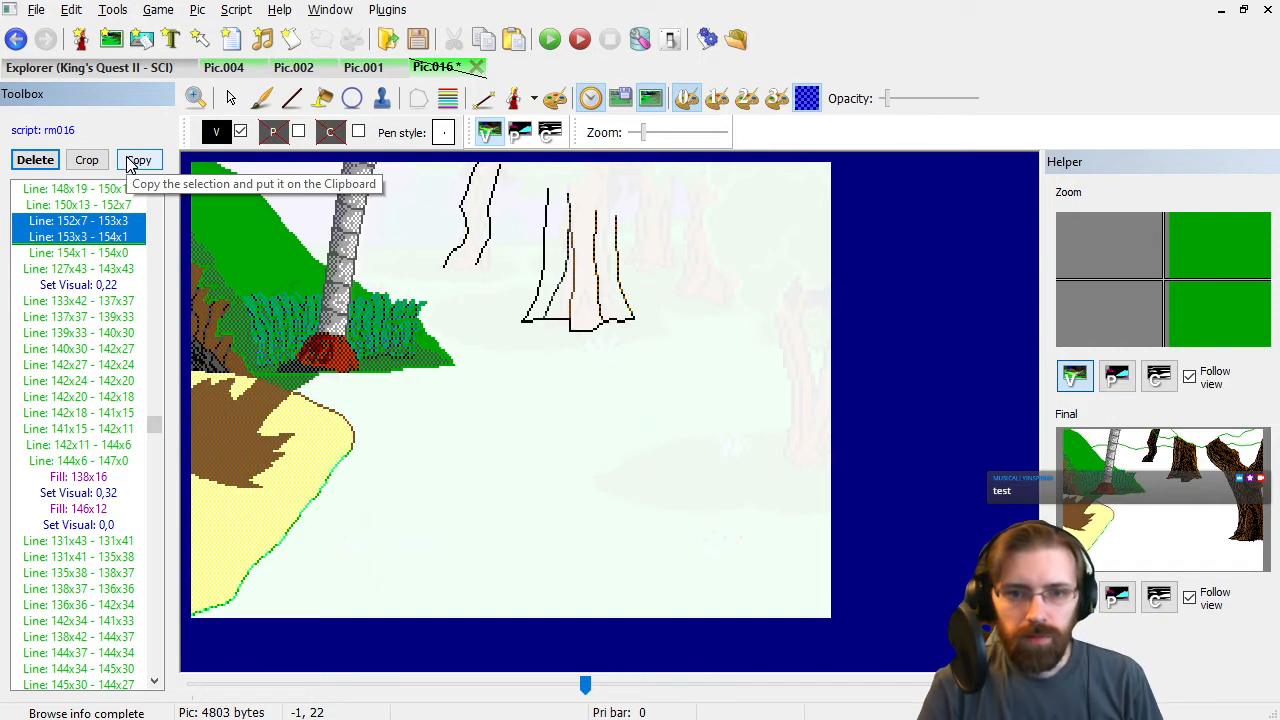
key(Delete)
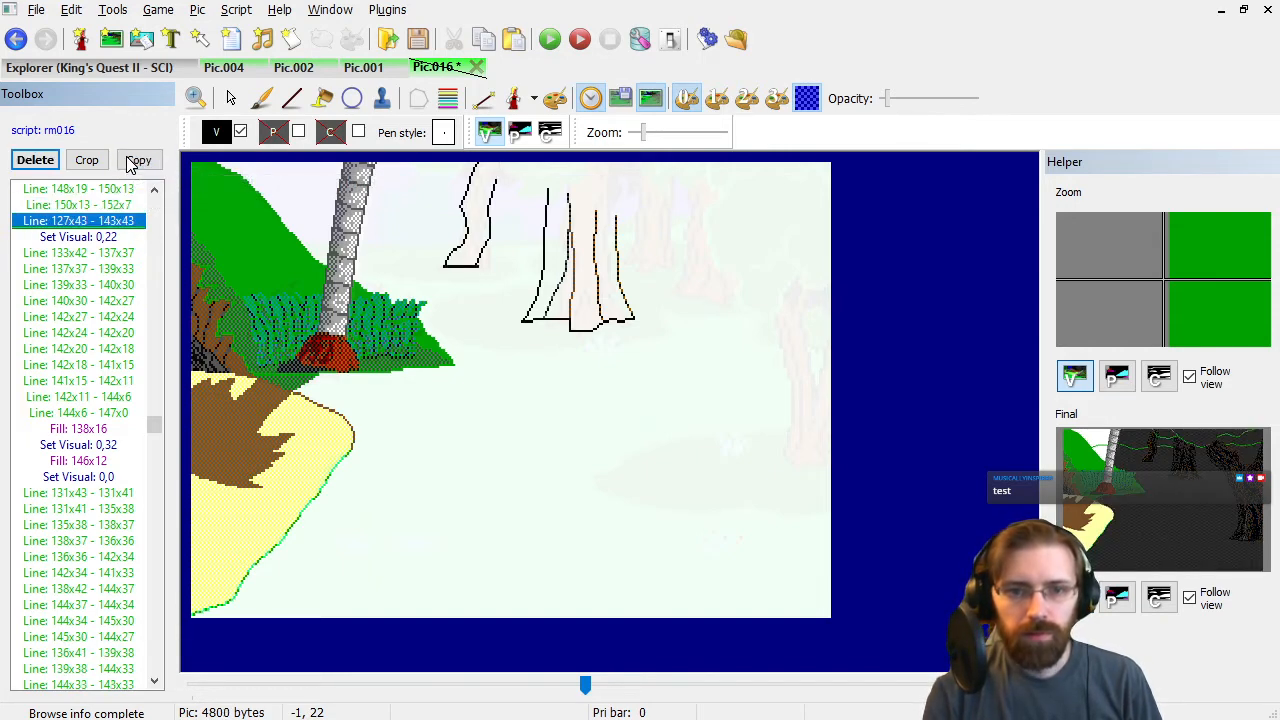
Delete the thin trunk's upper left edge lines 139x6 - 141x2 and 141x2 - 143x0.
key(Down)
key(Down)
key(Down)
key(Down)
key(Down)
key(Down)
key(Up)
key(Up)
key(Up)
key(Up)
key(Up)
key(Up)
key(Up)
key(Up)
key(Up)
key(Up)
key(Up)
key(Up)
key(Up)
key(Up)
key(Up)
key(Up)
key(Up)
key(Up)
key(Down)
key(Down)
key(Down)
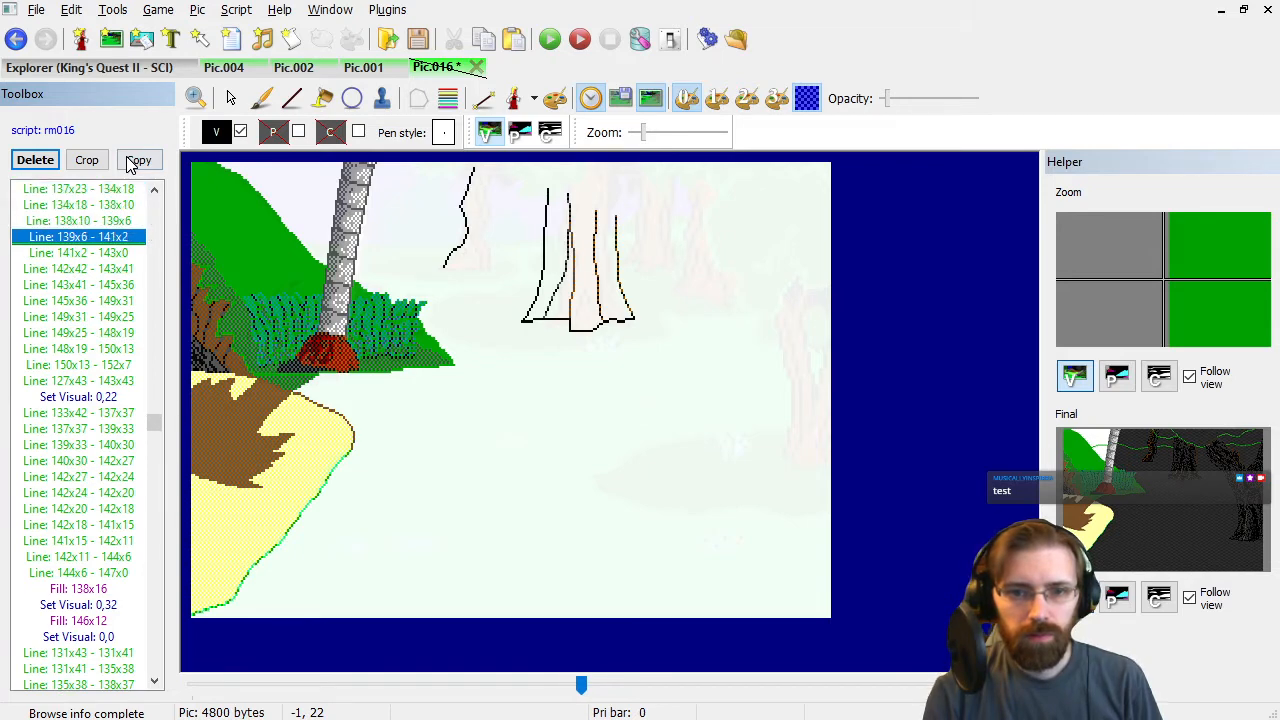
key(Delete)
key(Delete)
Delete the top segment of the thin trunk's brown inner line, Line: 144x6 - 147x0.
key(Down)
key(Down)
key(Down)
key(Down)
key(Down)
key(Down)
key(Down)
key(Down)
key(Down)
key(Down)
key(Down)
key(Down)
key(Down)
key(Down)
key(Down)
key(Down)
key(Down)
key(Down)
key(Down)
key(Up)
key(Up)
key(Down)
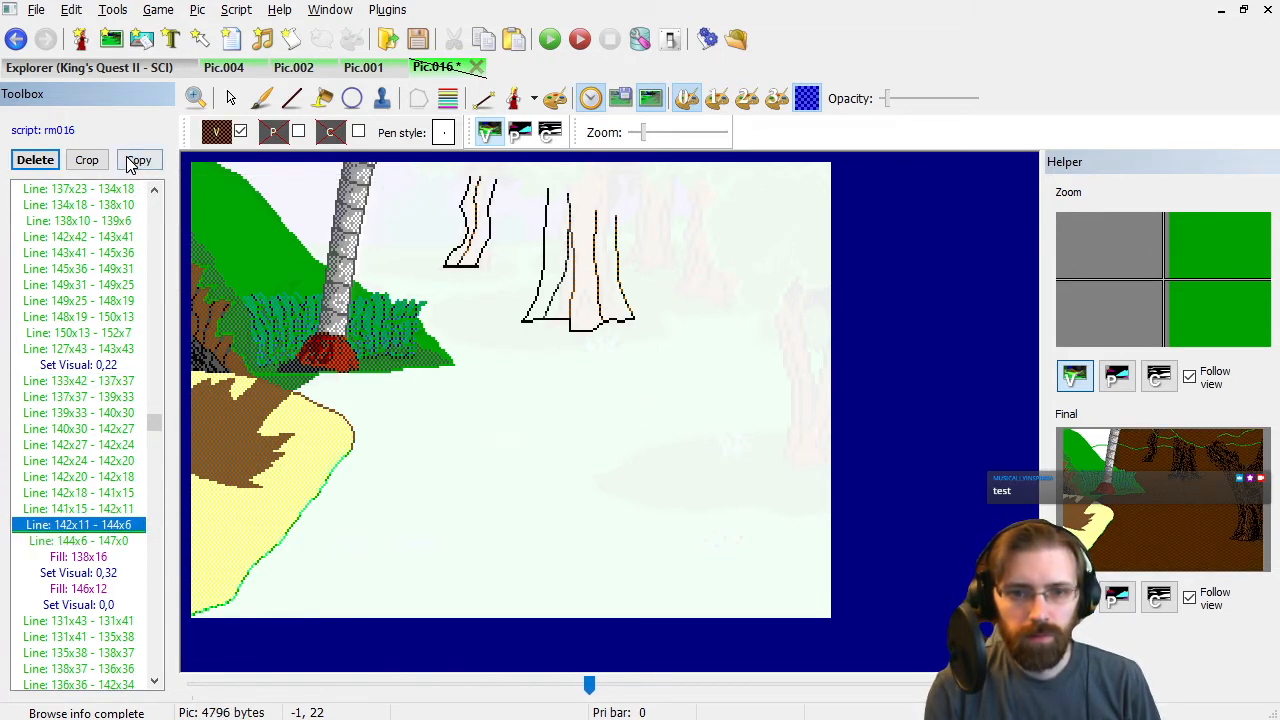
key(Down)
key(Delete)
key(Up)
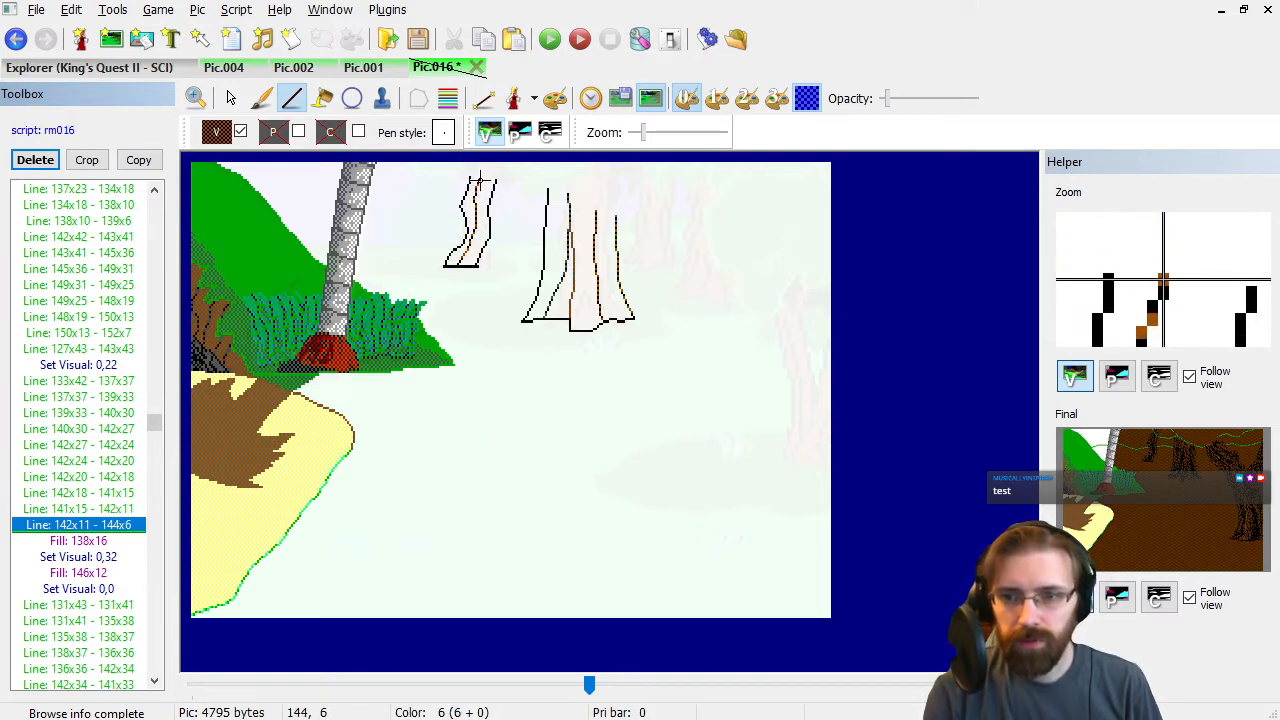
Delete the thin trunk's Fill: 138x16, Set Visual 0,32 and Fill: 146x12 commands together.
click(84, 538)
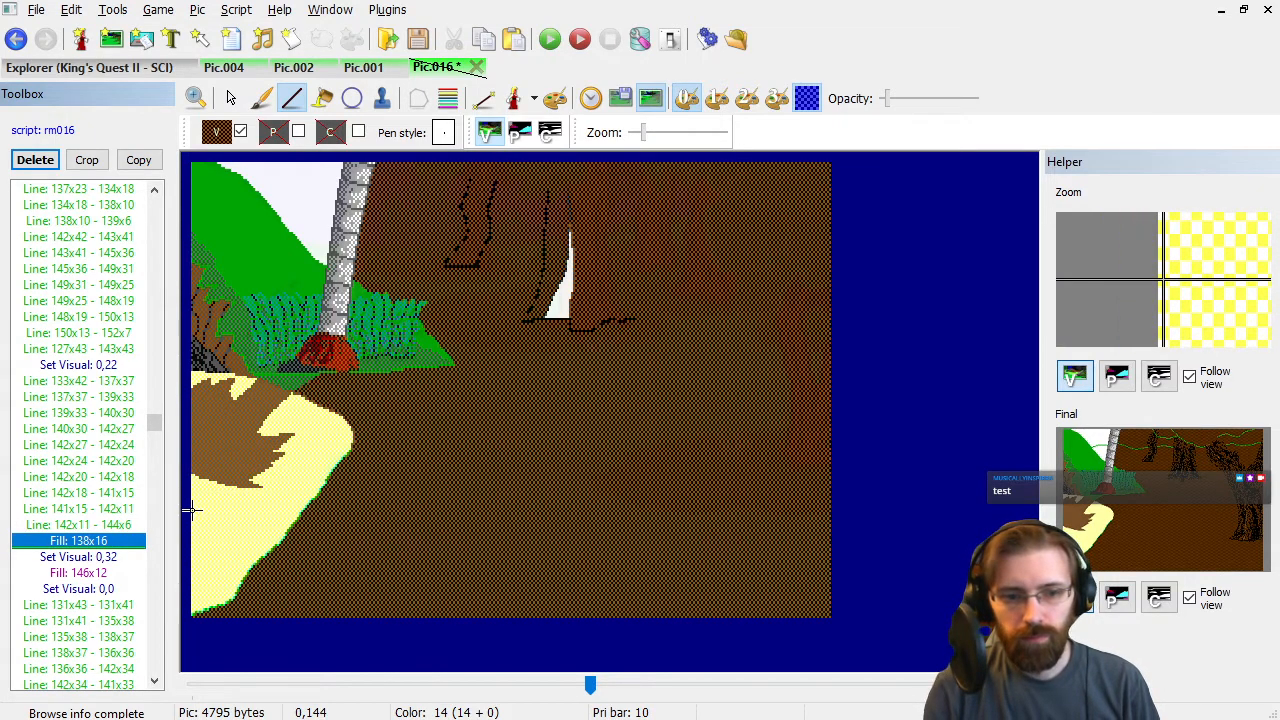
key(Down)
key(Down)
key(Up)
key(Up)
key(shift+Down)
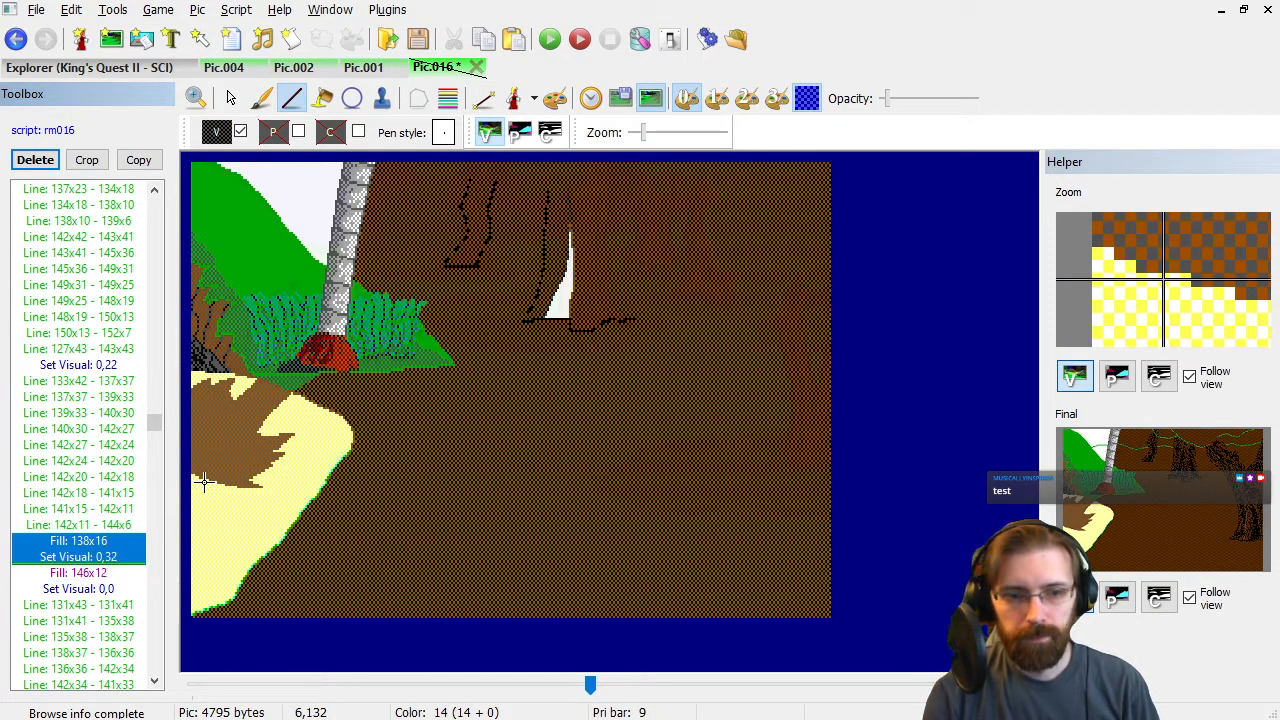
key(shift+Down)
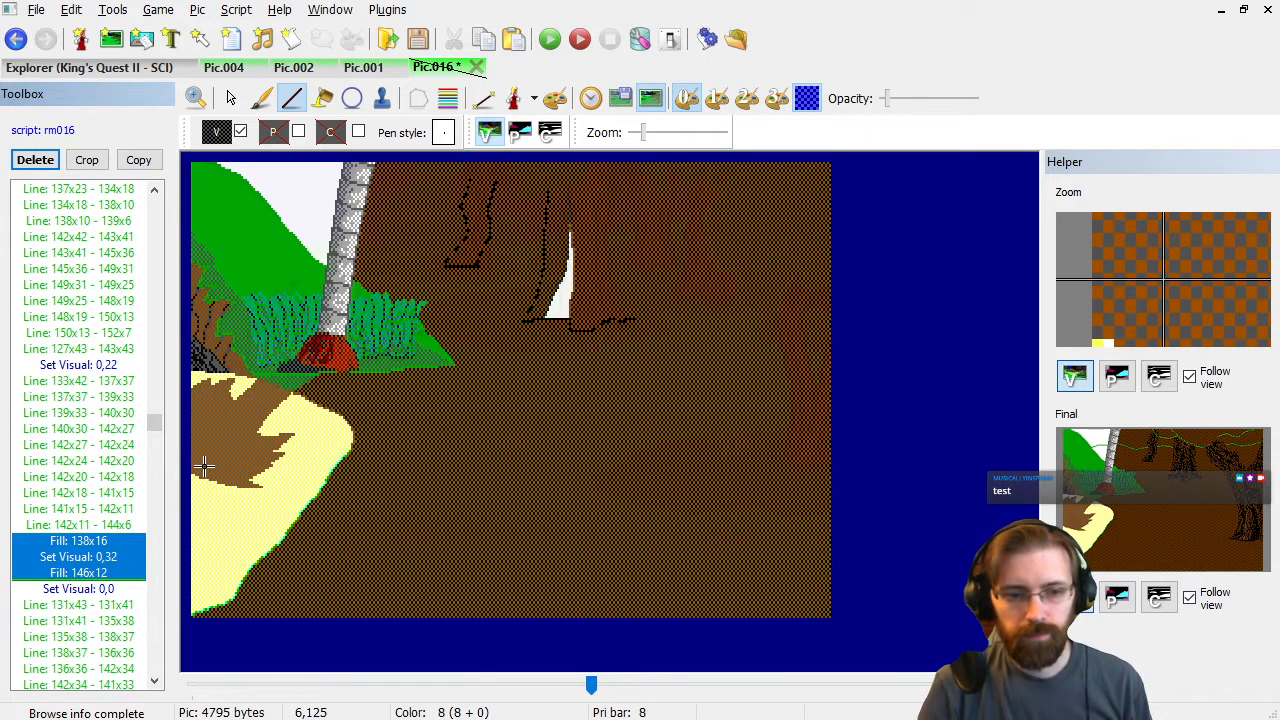
key(Delete)
Locate the end of the green foliage outline, Line: 289x4 - 305x0, in the picture's command list.
key(End)
key(Up)
key(Up)
key(Up)
key(Up)
key(Up)
key(Up)
key(Up)
key(Up)
key(Up)
key(Up)
key(Up)
key(Up)
key(Up)
key(Up)
key(Up)
key(Up)
key(Up)
key(Up)
key(Up)
key(Up)
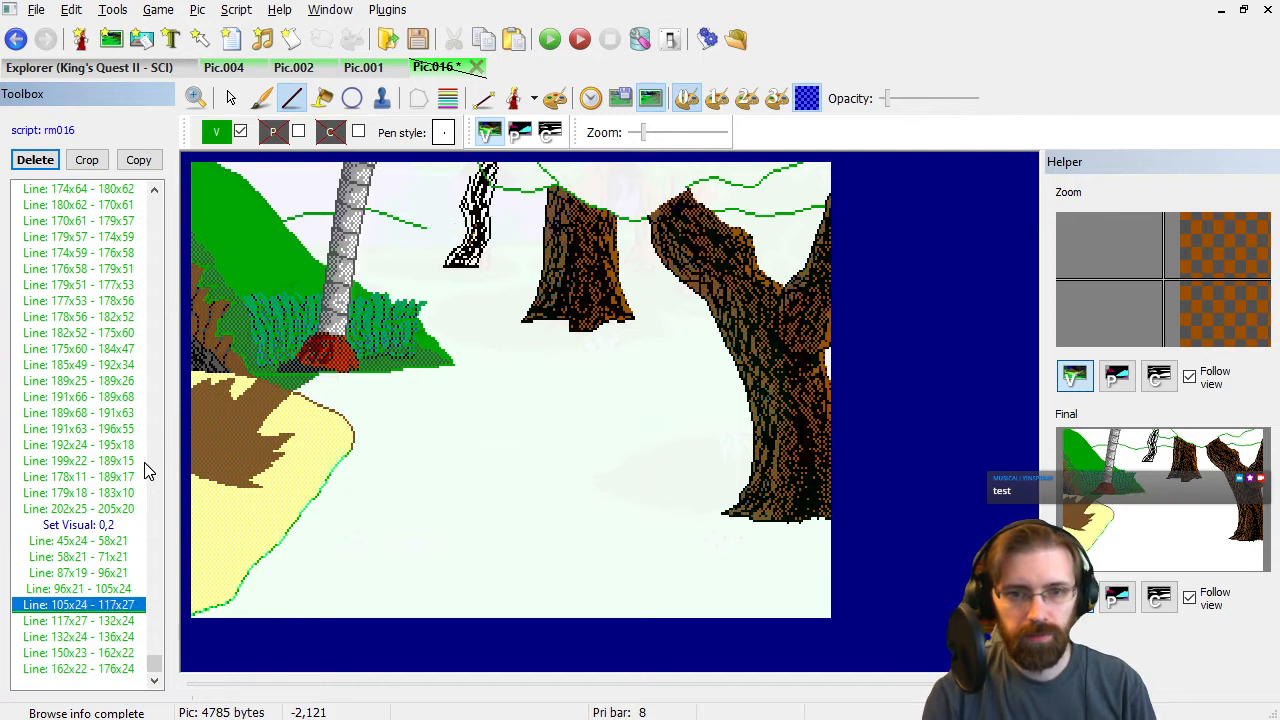
key(Up)
key(Up)
key(Up)
key(Up)
key(Up)
key(Up)
key(Up)
key(Up)
key(Up)
key(Up)
key(Up)
key(Up)
key(Up)
key(Up)
key(Up)
key(Up)
key(Up)
key(Up)
key(Up)
key(Up)
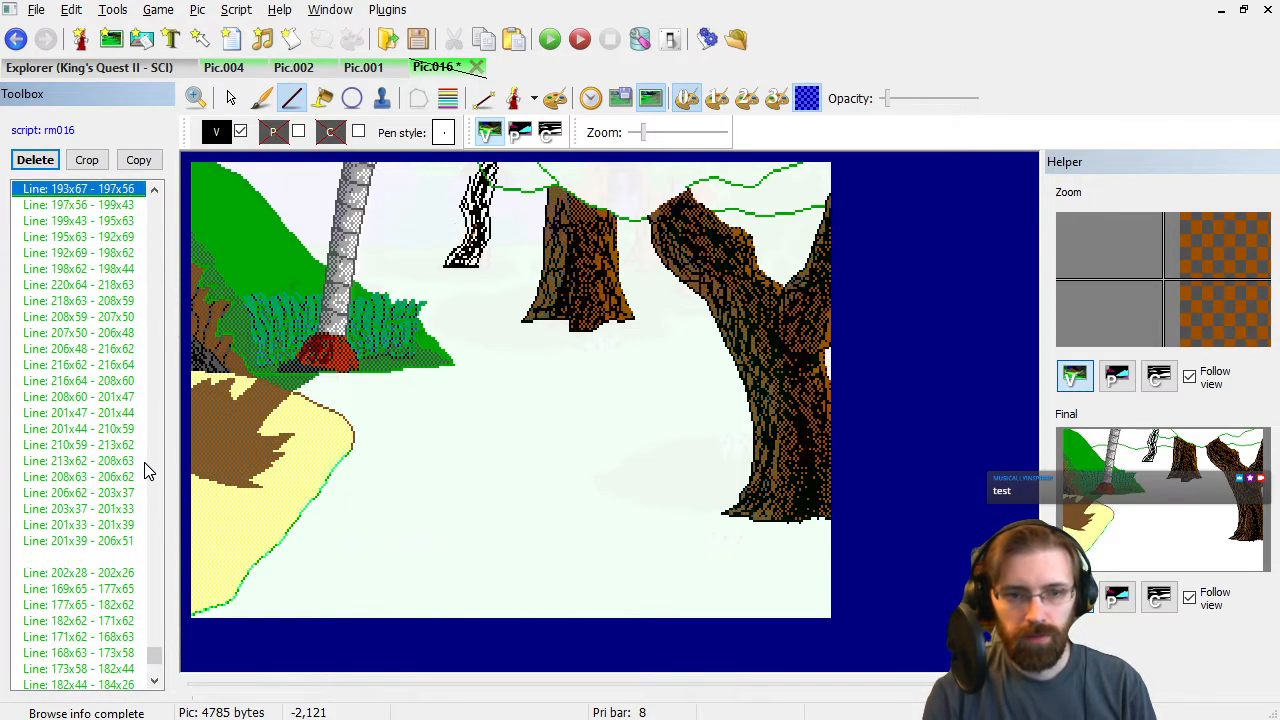
scroll(146, 470, up, 10)
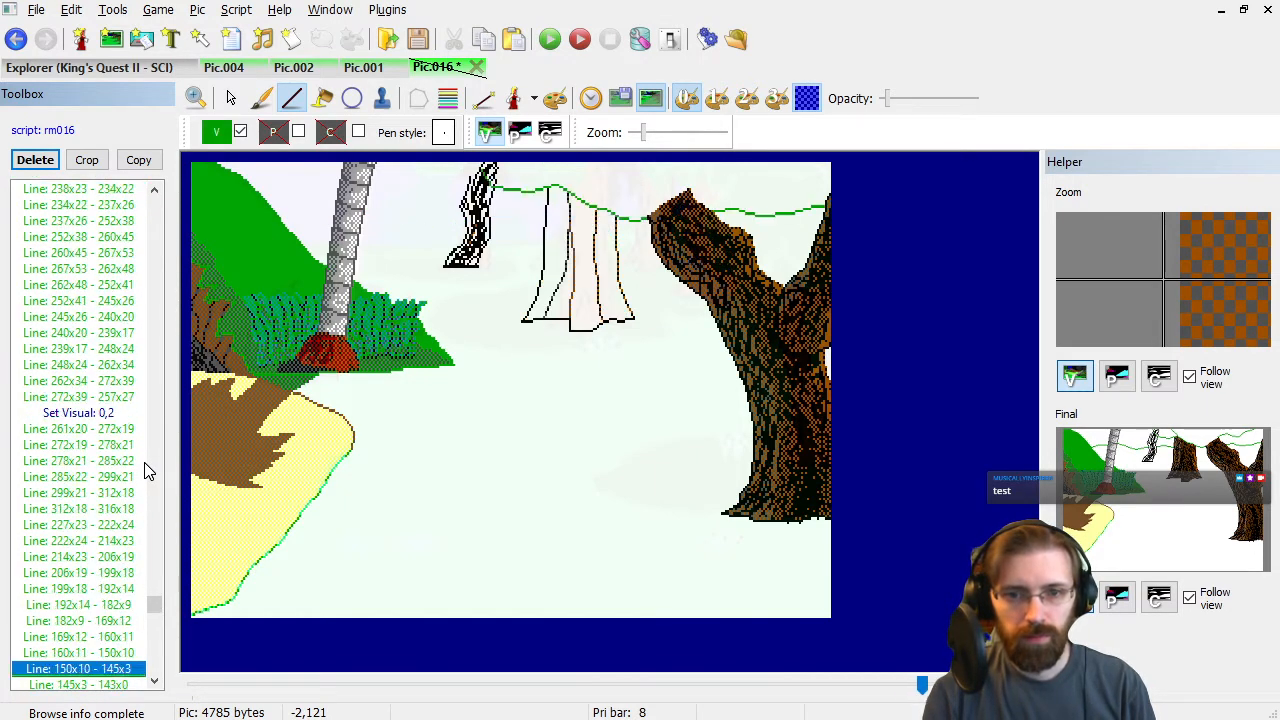
key(Down)
key(Down)
key(Down)
key(Down)
key(Down)
key(Down)
key(Down)
key(Down)
key(Down)
key(Down)
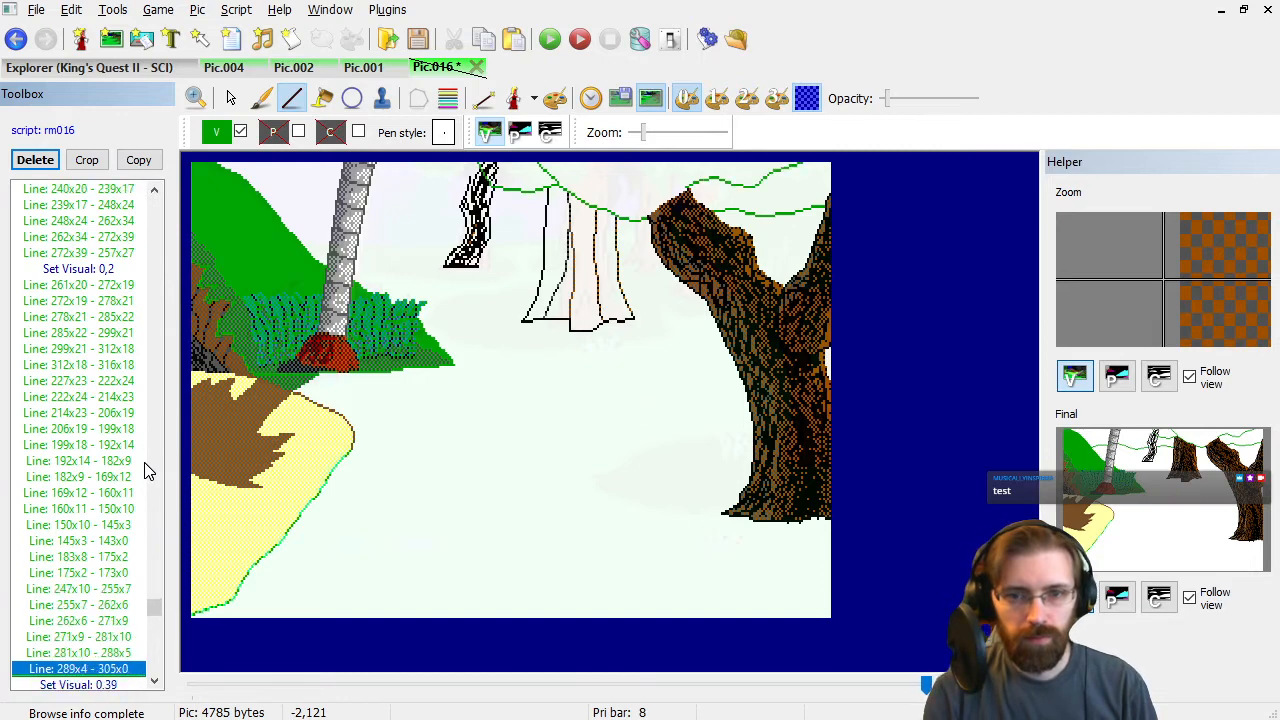
key(Down)
key(Up)
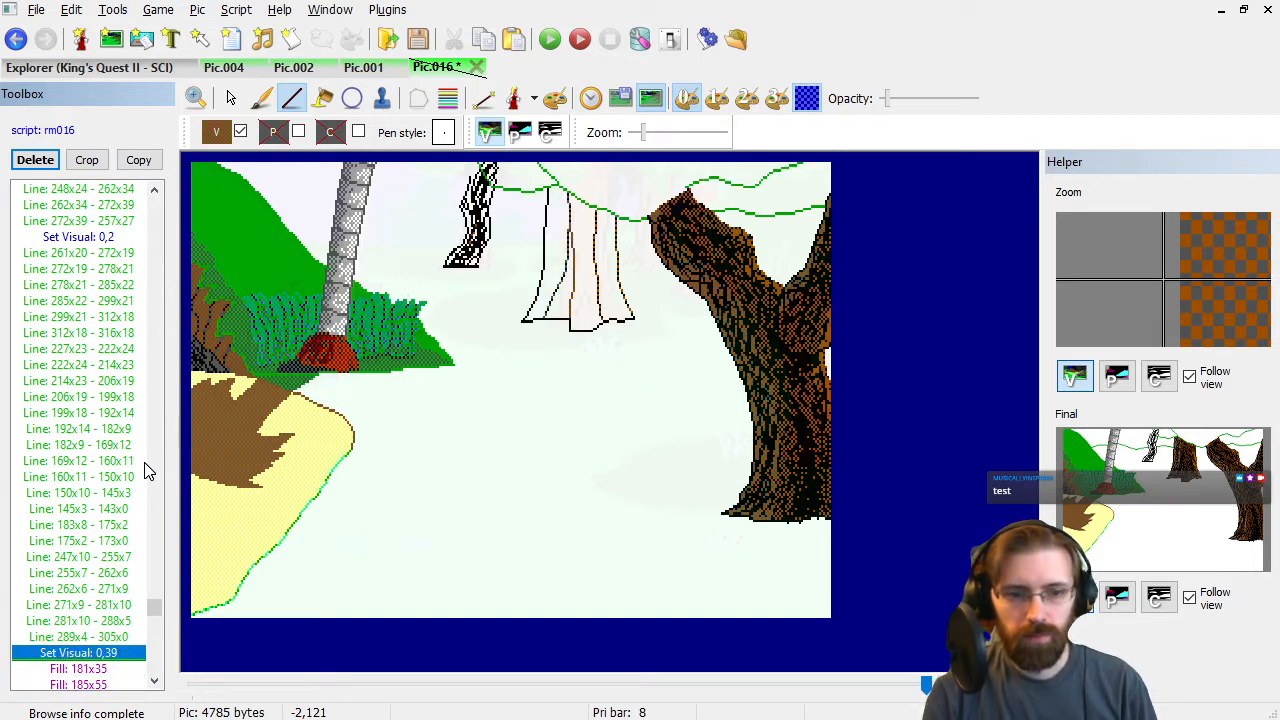
Preview a green fill placed directly after Line: 289x4 - 305x0 using the Fill tool.
key(Up)
key(f)
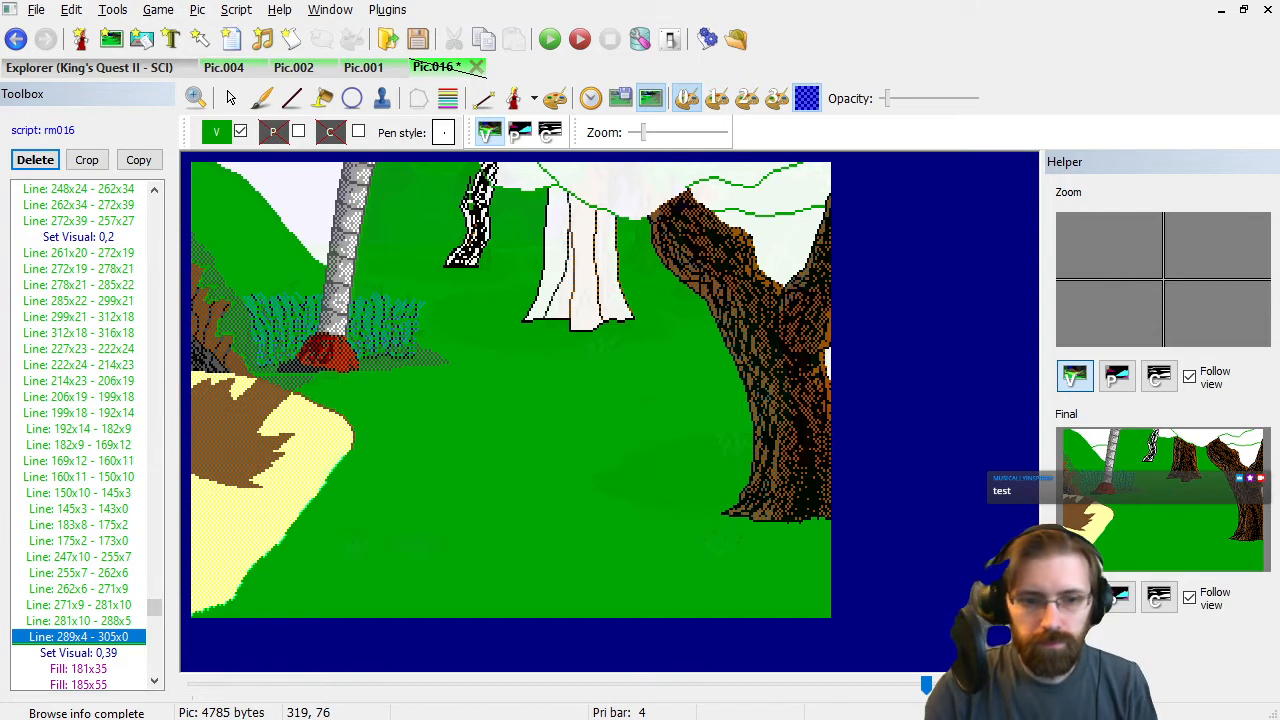
click(117, 621)
key(Up)
key(Down)
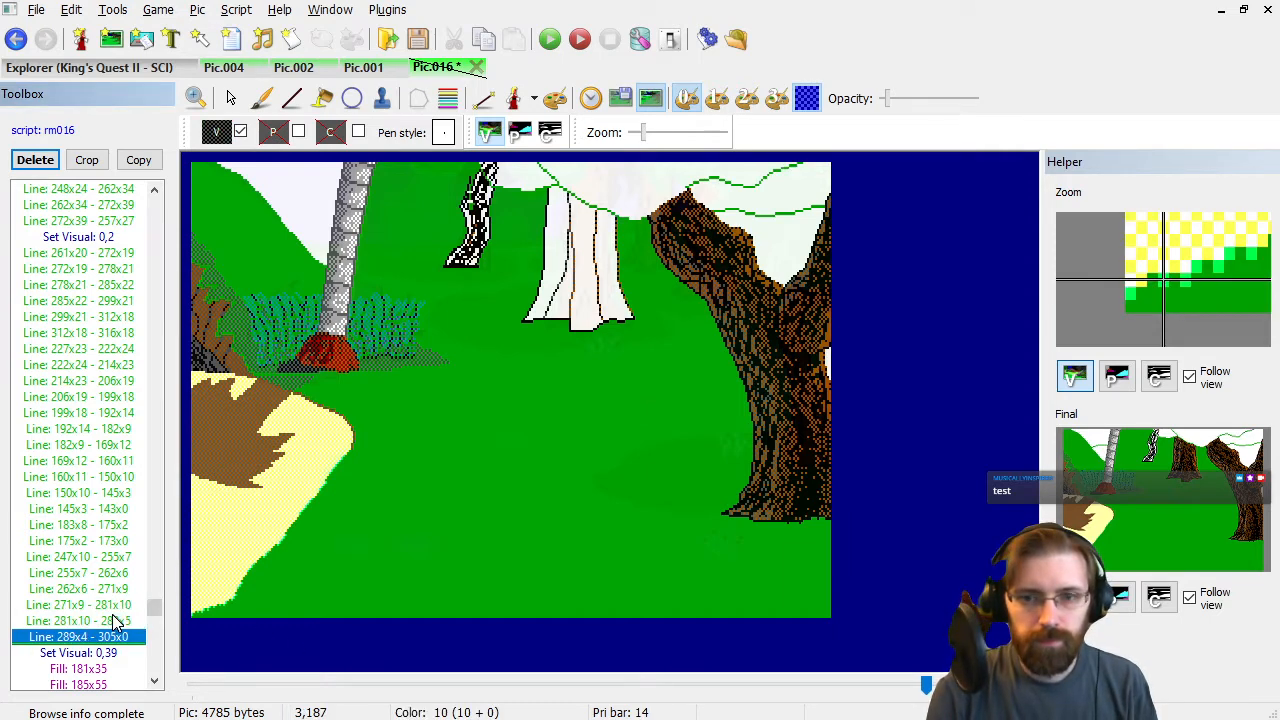
key(Down)
key(Up)
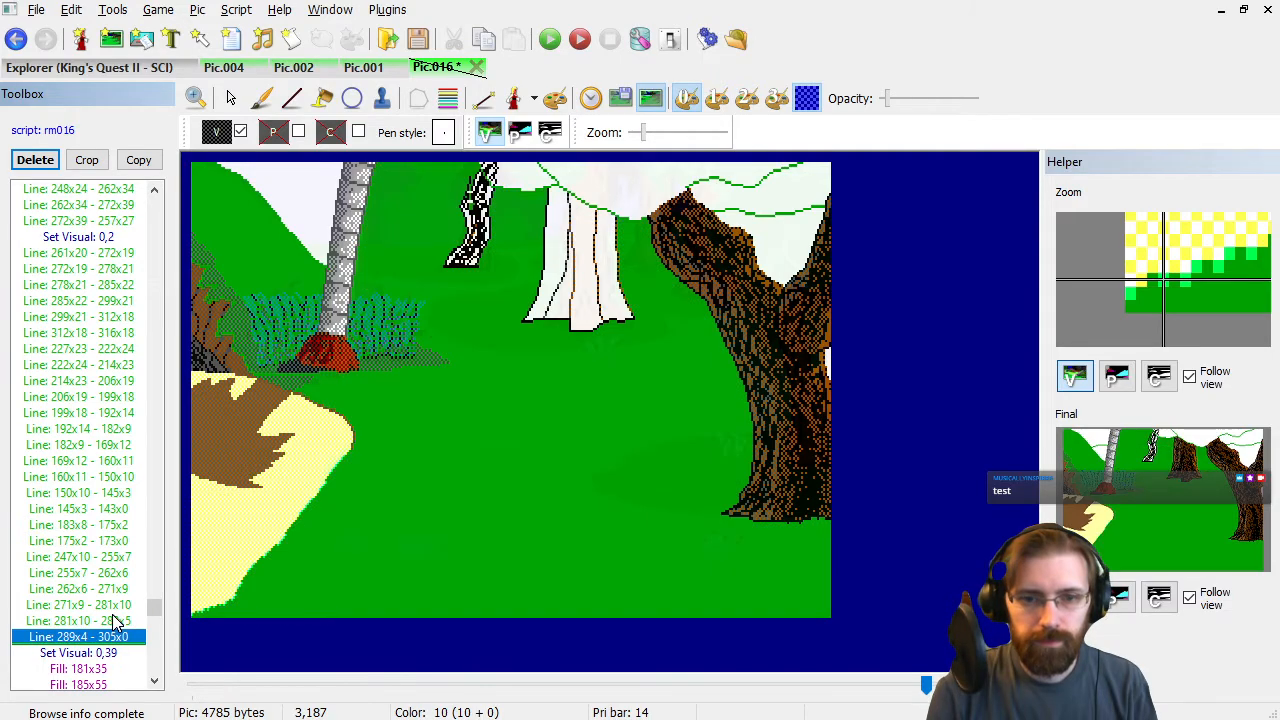
Step through the middle trunk's color and fill commands following the foliage outline, up to Line: 192x65 - 195x58.
key(Down)
key(Down)
key(Down)
key(Down)
key(Down)
key(Down)
key(Down)
key(Down)
key(Down)
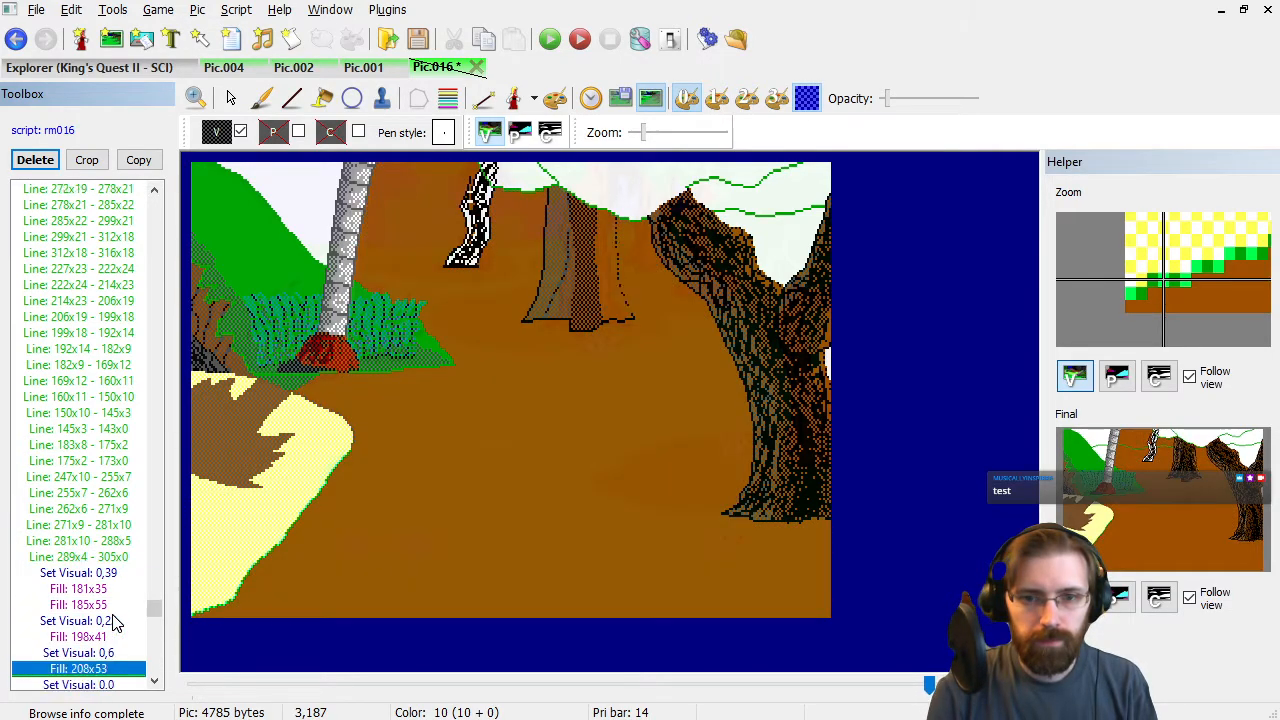
key(Down)
key(Down)
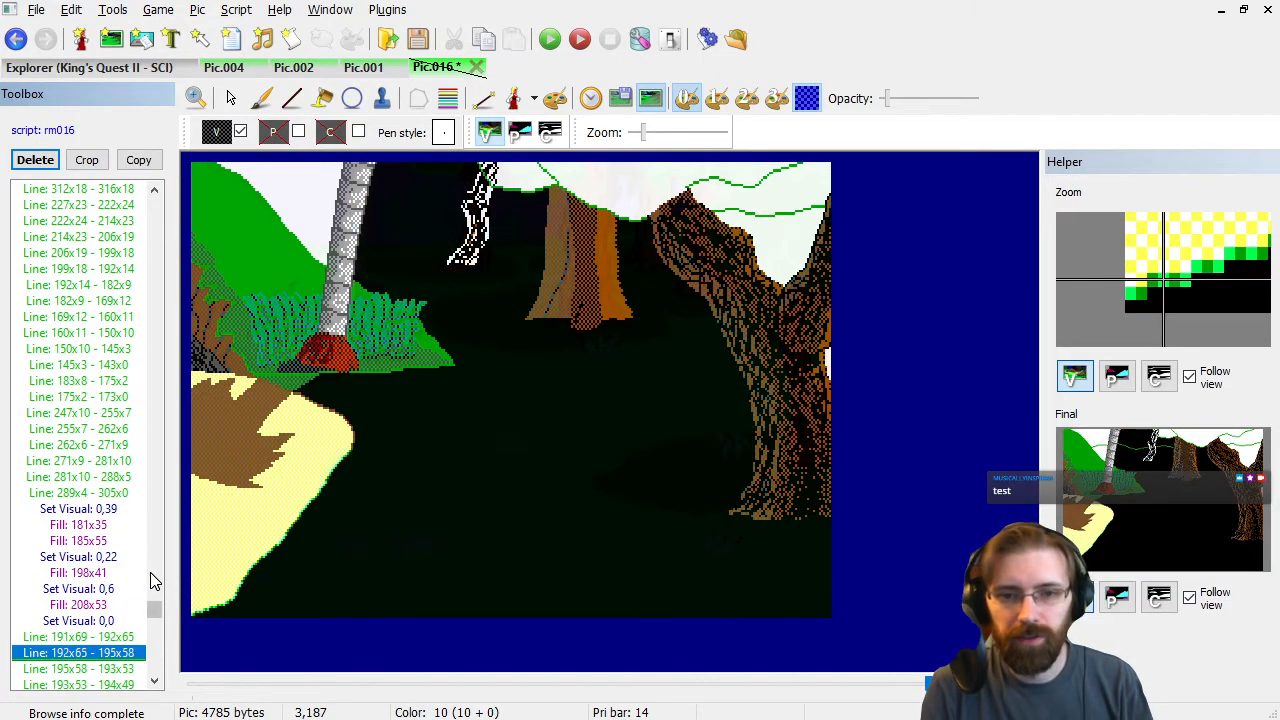
Step back through the picture's commands from Line: 192x65 - 195x58 to the early sand outline, Line: 47x95 - 37x91.
key(Up)
key(Up)
key(Up)
key(Up)
key(Up)
key(Up)
key(Up)
key(Up)
key(Up)
key(Up)
key(Up)
key(Up)
key(Up)
key(Up)
key(Up)
key(Up)
key(Up)
key(Up)
key(Up)
key(Up)
key(Up)
key(Up)
key(Up)
key(Up)
key(Up)
key(Up)
key(Up)
key(Up)
key(Up)
key(Up)
key(Up)
key(Up)
key(Up)
key(Up)
key(Up)
key(Up)
key(Up)
key(Up)
key(Up)
key(Up)
key(Up)
key(Up)
key(Up)
key(Up)
key(Up)
key(Up)
key(Up)
key(Up)
key(Up)
key(Up)
key(Up)
key(Up)
key(Up)
key(Up)
key(Up)
key(Up)
key(Up)
key(Up)
key(Up)
key(Up)
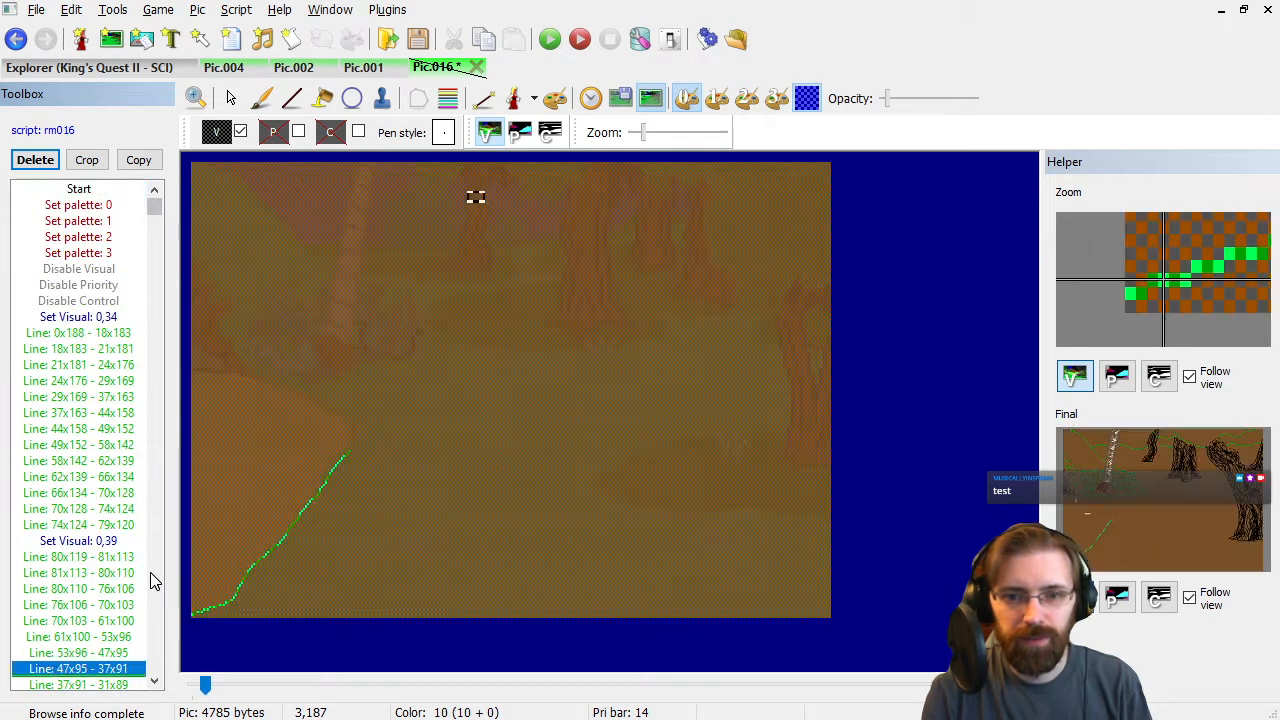
Examine how the picture is built up by the line and color commands following the sand outline, including Line: 3x70 - 3x68.
key(Page_Down)
key(Page_Down)
key(Page_Up)
key(Page_Up)
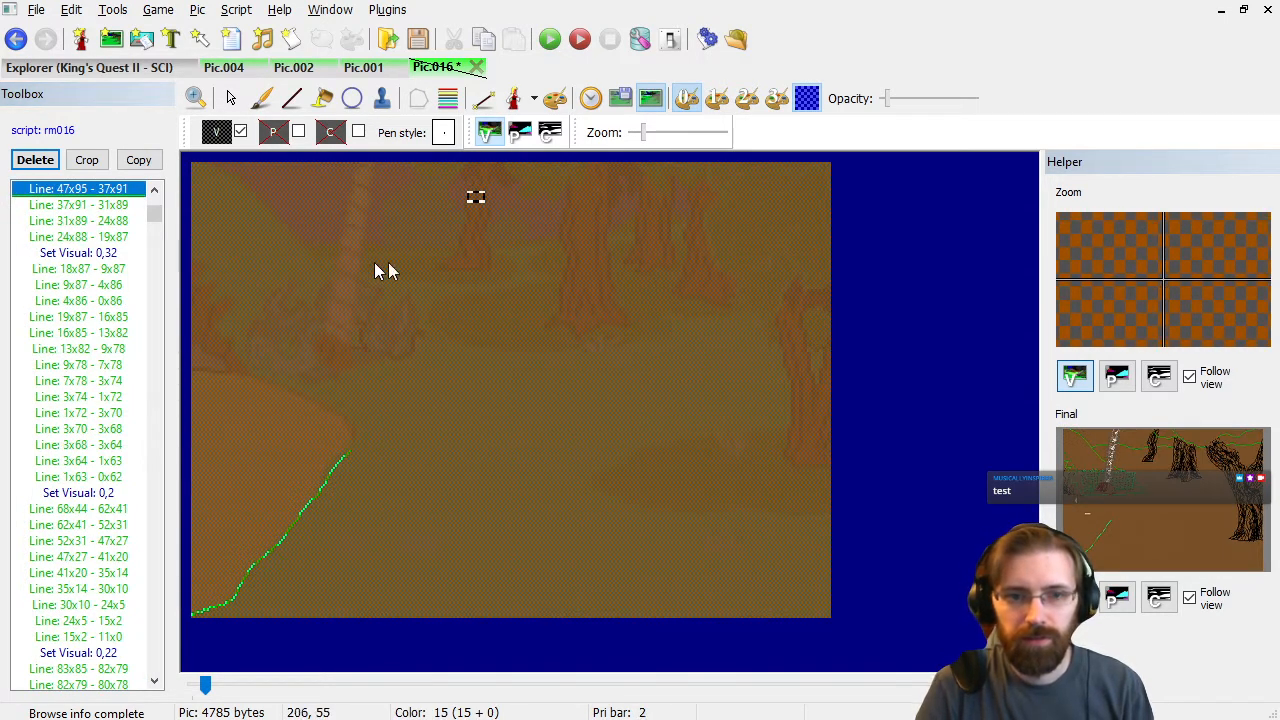
click(110, 269)
click(82, 366)
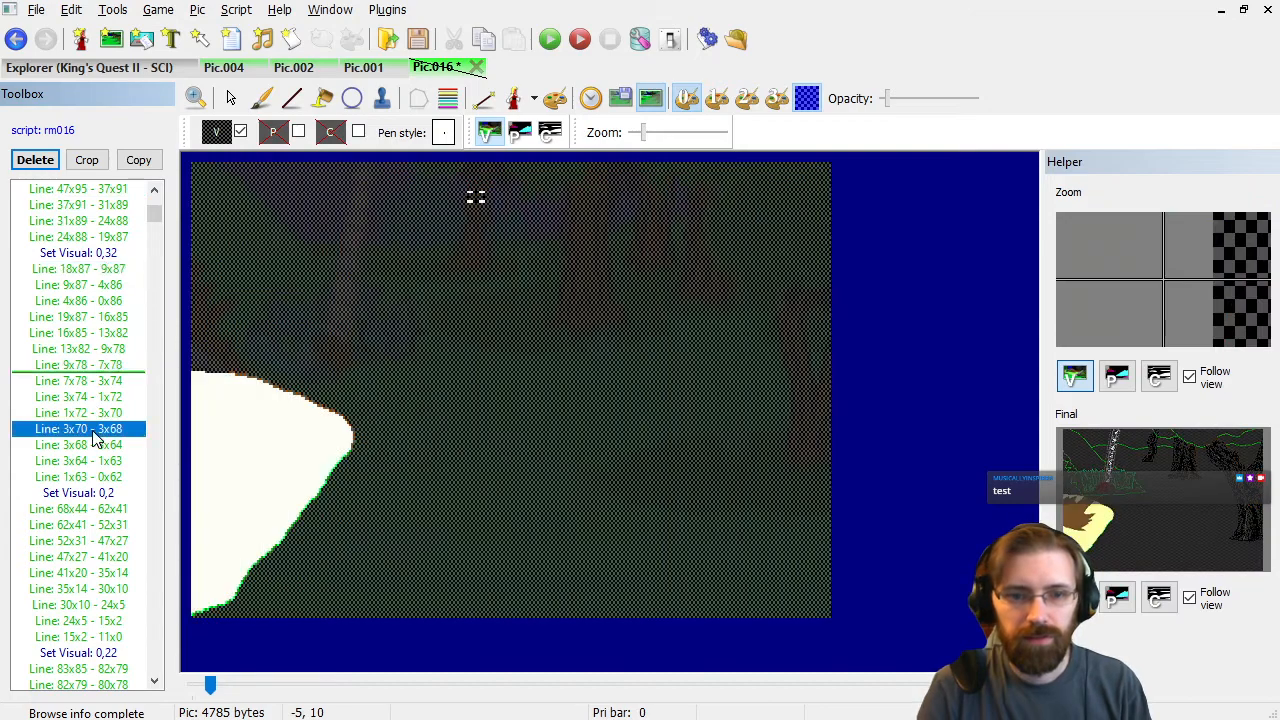
click(92, 430)
click(94, 528)
Step forward through the drawing order to the light trunk's white detail lines, up to Line: 82x22 - 78x25.
key(Page_Down)
key(Page_Down)
key(Page_Down)
key(Page_Down)
key(Page_Down)
key(Page_Down)
key(Page_Down)
key(Page_Down)
key(Page_Down)
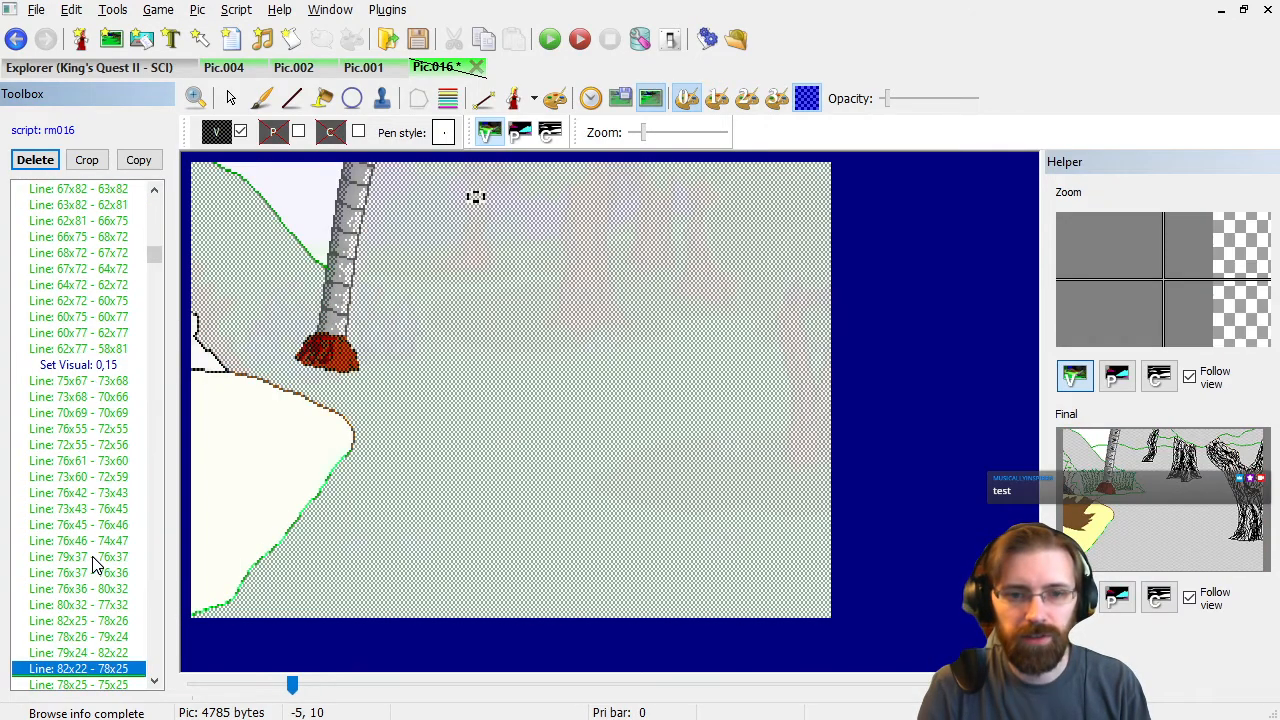
Examine how the picture builds up through its late drawing commands, going to the command list's end and back to line 198x55 - 198x49.
key(Page_Down)
key(Page_Down)
key(Page_Down)
key(Page_Down)
key(Page_Down)
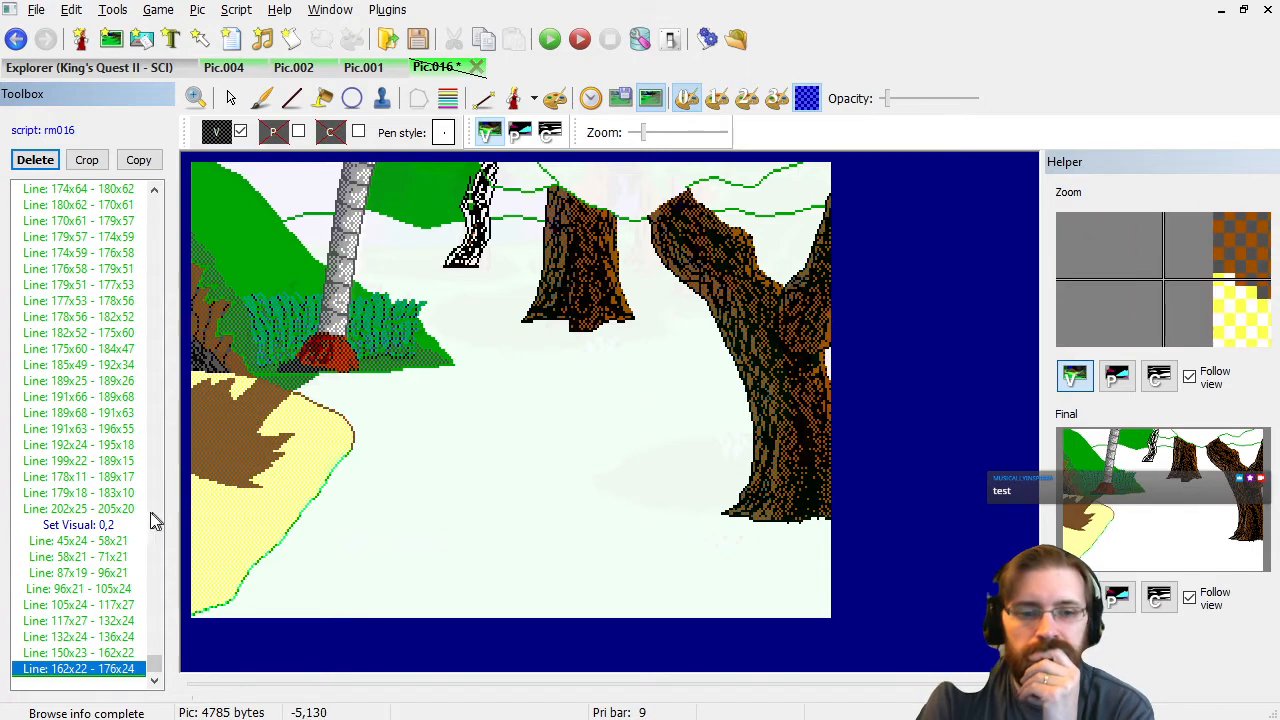
scroll(100, 406, up, 20)
click(101, 401)
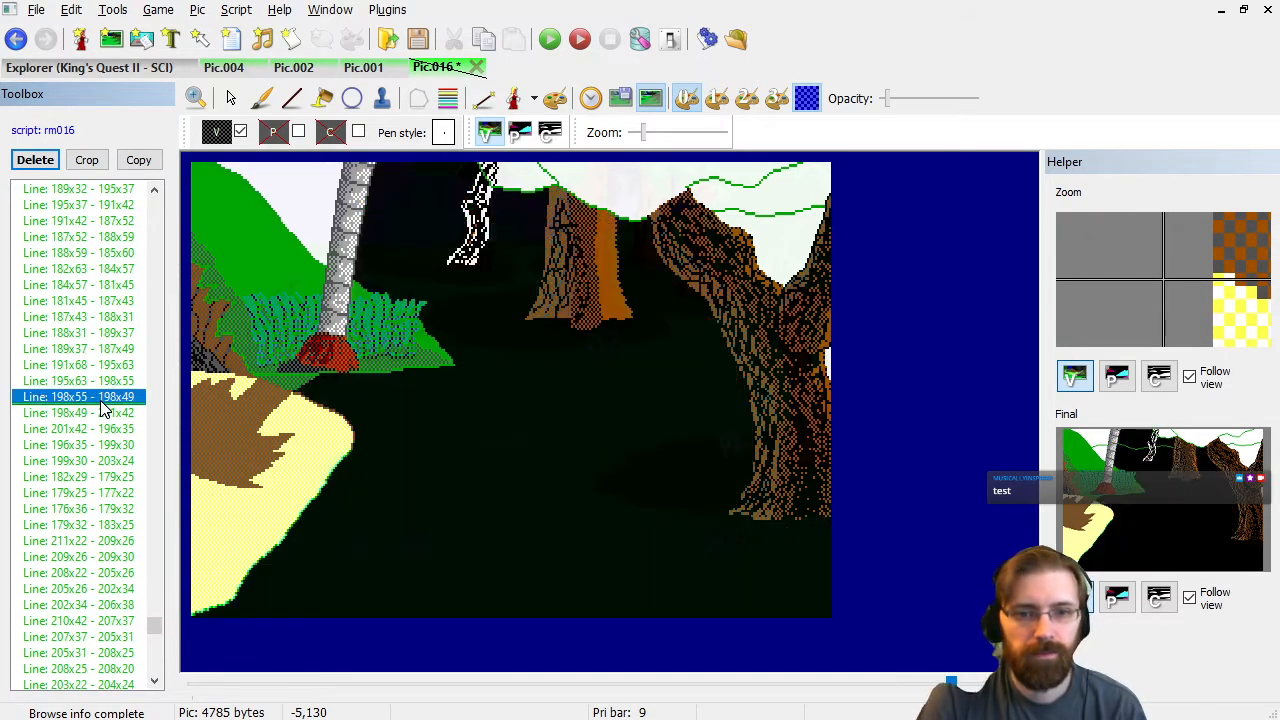
Examine the drawing order backward from the middle tree's bark lines to the canopy outline line 145x3 - 143x0.
key(Page_Up)
key(Page_Up)
key(Page_Down)
key(Up)
key(Down)
key(Down)
key(Down)
key(Down)
key(Down)
key(Down)
key(Down)
key(Down)
key(Down)
key(Down)
key(Down)
key(Down)
key(Down)
key(Down)
key(Down)
click(98, 493)
key(Down)
key(Down)
key(Down)
key(Up)
key(Up)
key(Up)
key(Up)
key(Up)
key(Up)
key(Up)
key(Up)
key(Up)
key(Up)
key(Up)
key(Up)
key(Up)
key(Up)
key(Up)
key(Up)
key(Up)
key(Up)
key(Up)
key(Up)
key(Up)
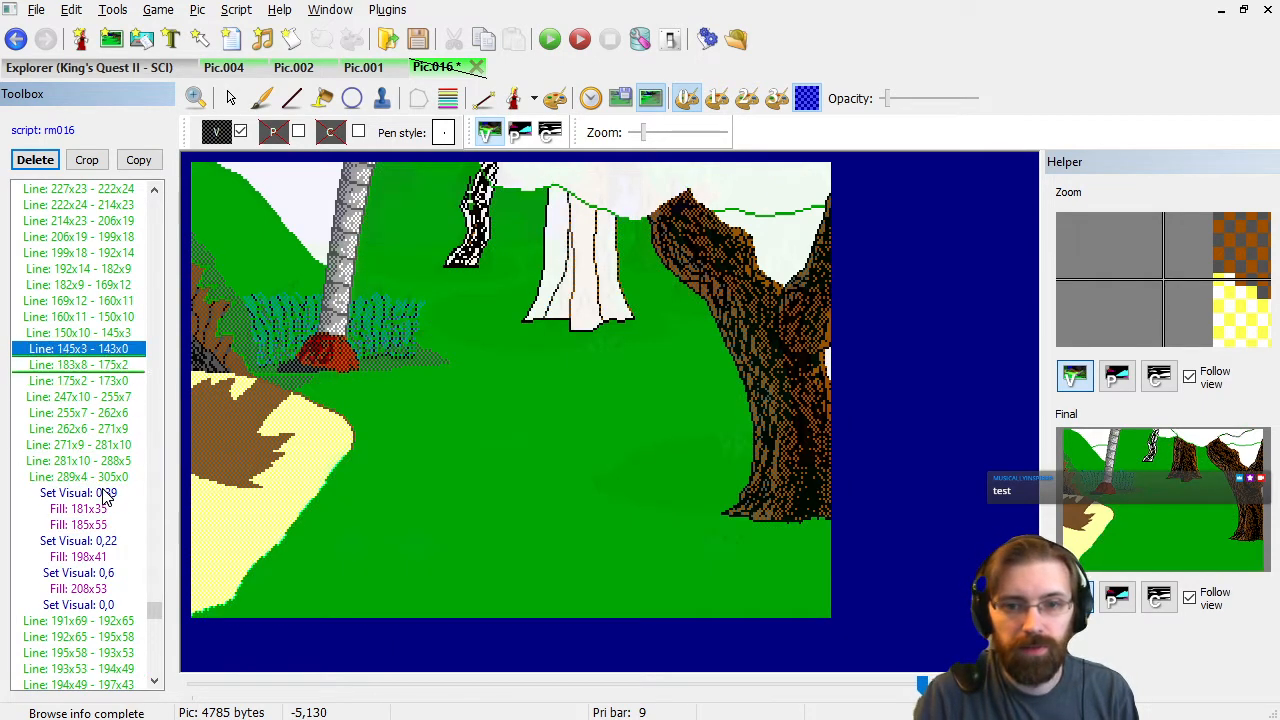
Compare the picture before and after the middle trunk's fills and bark lines, ending at fill 181x35.
key(Down)
key(Down)
key(Down)
key(Down)
key(Down)
key(Down)
key(Down)
key(Down)
key(Down)
key(Down)
key(Down)
key(Down)
key(Down)
key(Down)
key(Down)
key(Down)
key(Down)
key(Down)
key(Down)
key(Down)
key(Down)
key(Down)
key(Down)
key(Down)
key(Down)
key(Down)
key(Down)
key(Down)
key(Down)
key(Down)
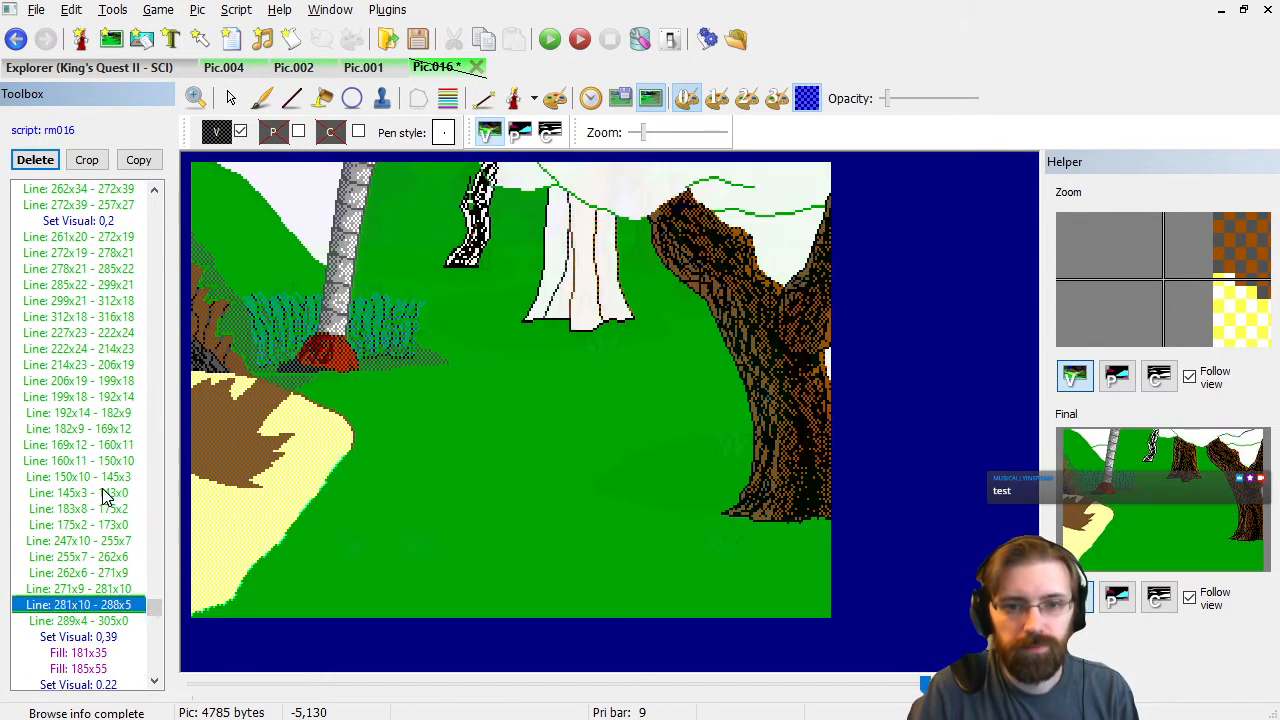
key(Up)
key(Up)
key(Up)
key(Up)
key(Up)
key(Up)
key(Up)
key(Up)
key(Up)
key(Up)
key(Up)
key(Up)
key(Up)
key(Up)
key(Up)
key(Up)
key(Up)
key(Up)
key(Up)
key(Up)
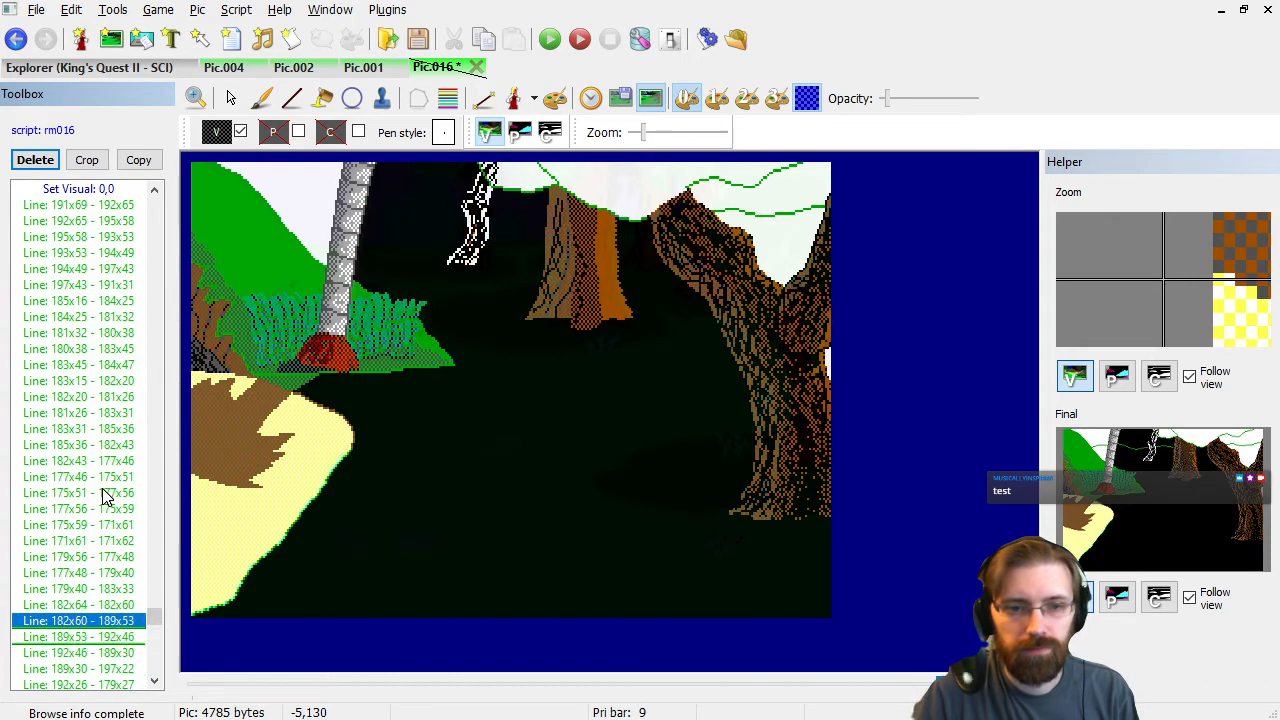
key(Up)
key(Up)
key(Up)
key(Up)
key(Up)
key(Up)
key(Up)
key(Up)
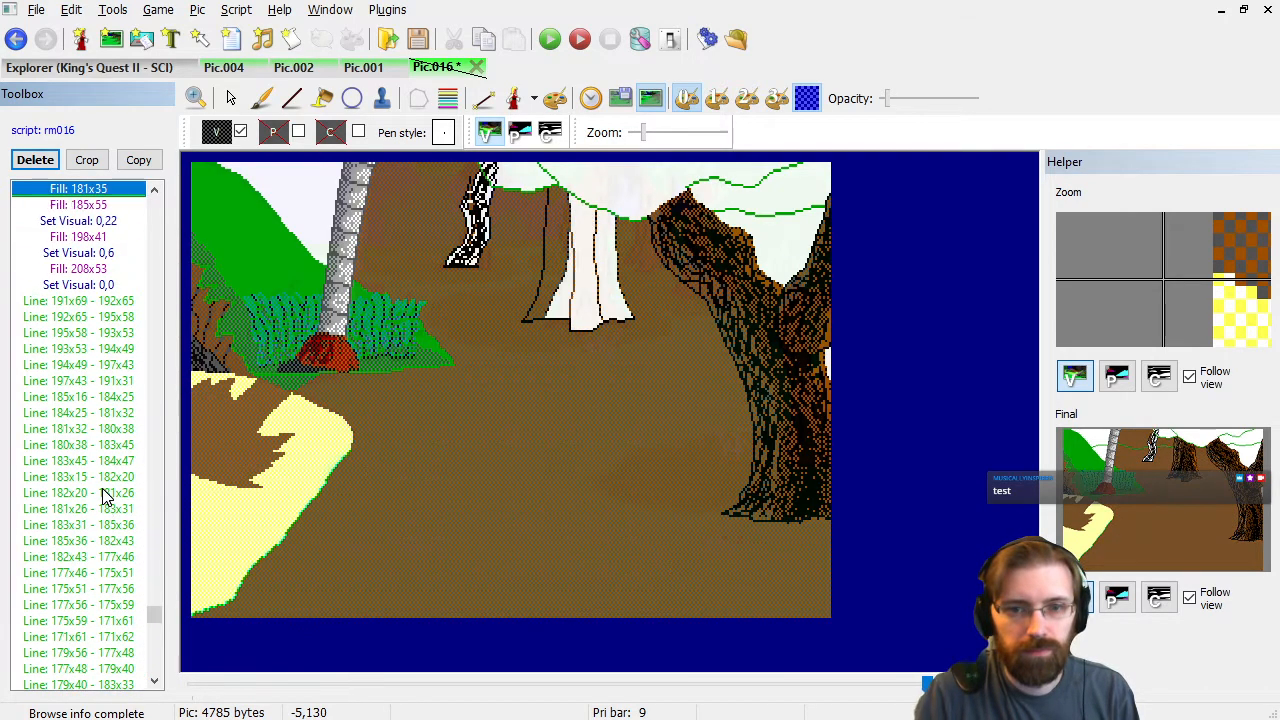
Examine how the green canopy outline lines are drawn before the trunk fills, ending at line 289x4 - 305x0.
key(Up)
key(Up)
key(Up)
key(Up)
key(Up)
key(Up)
key(Up)
key(Up)
key(Up)
key(Up)
key(Up)
key(Up)
key(Up)
key(Up)
key(Up)
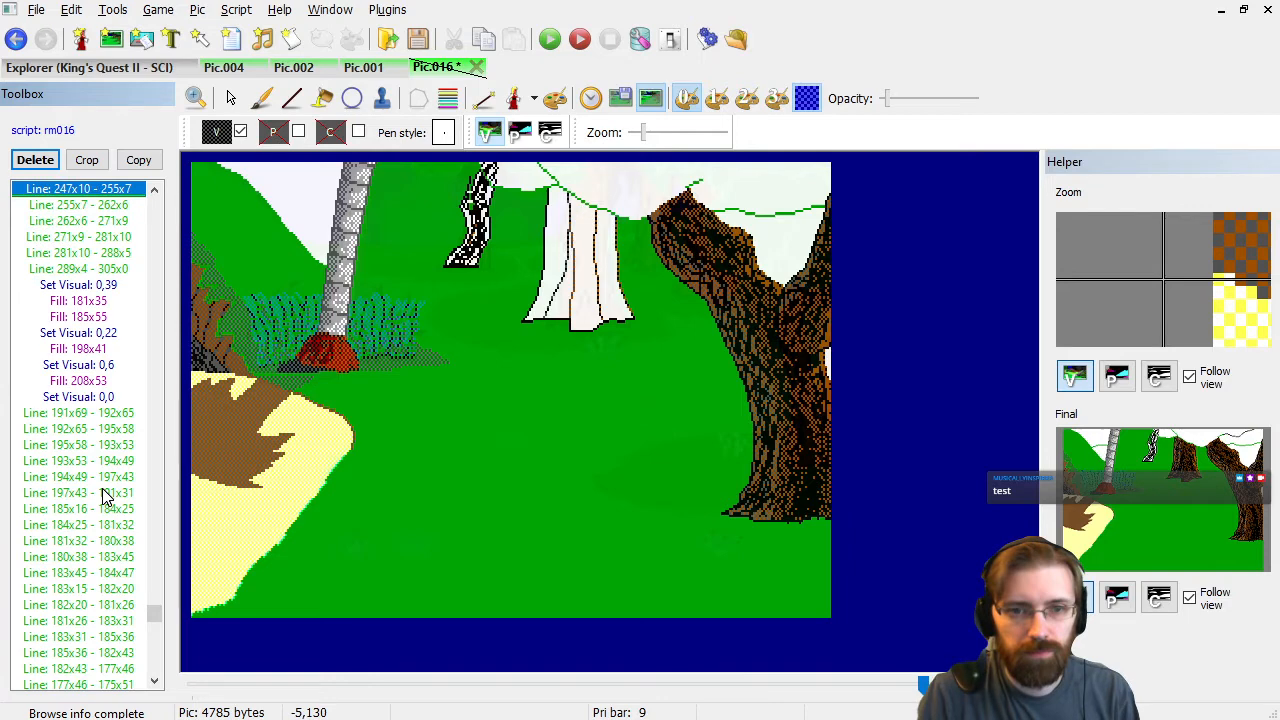
key(Down)
key(Down)
key(Down)
key(Down)
key(Down)
key(Down)
key(Down)
key(Down)
key(Down)
key(Down)
key(Down)
key(Down)
key(Down)
key(Down)
key(Down)
key(Down)
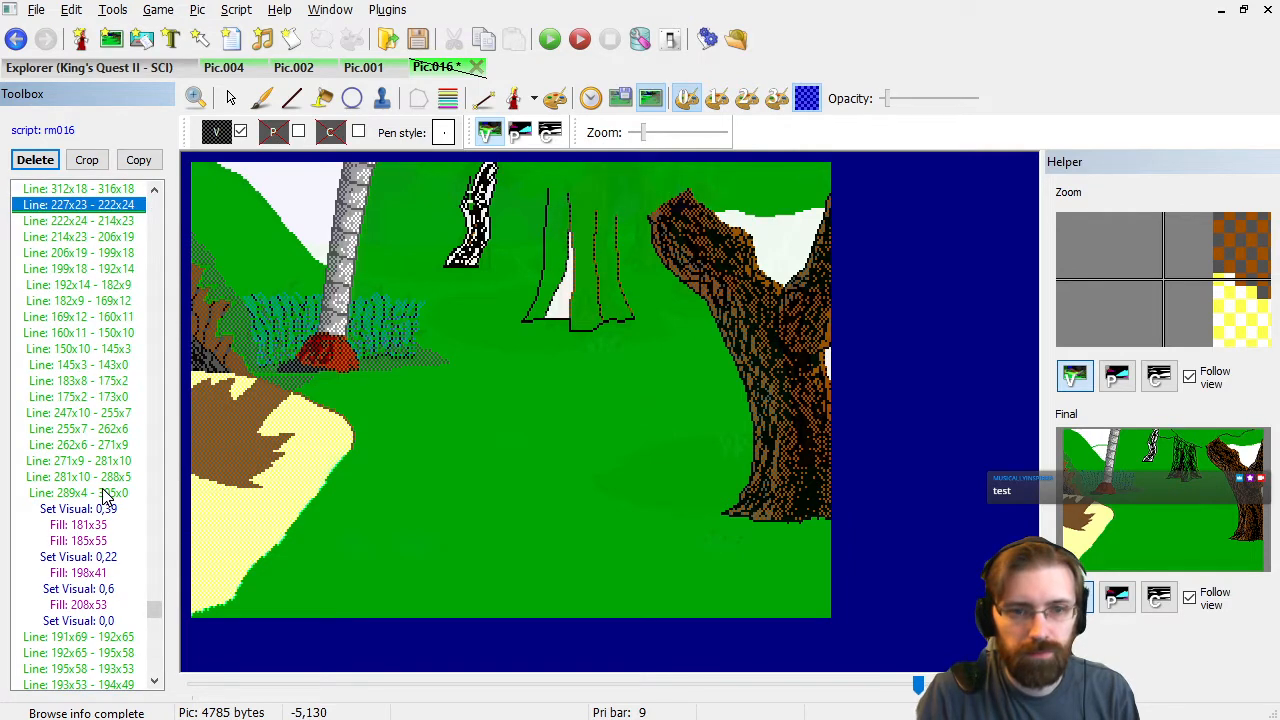
key(Down)
key(Down)
key(Down)
key(Down)
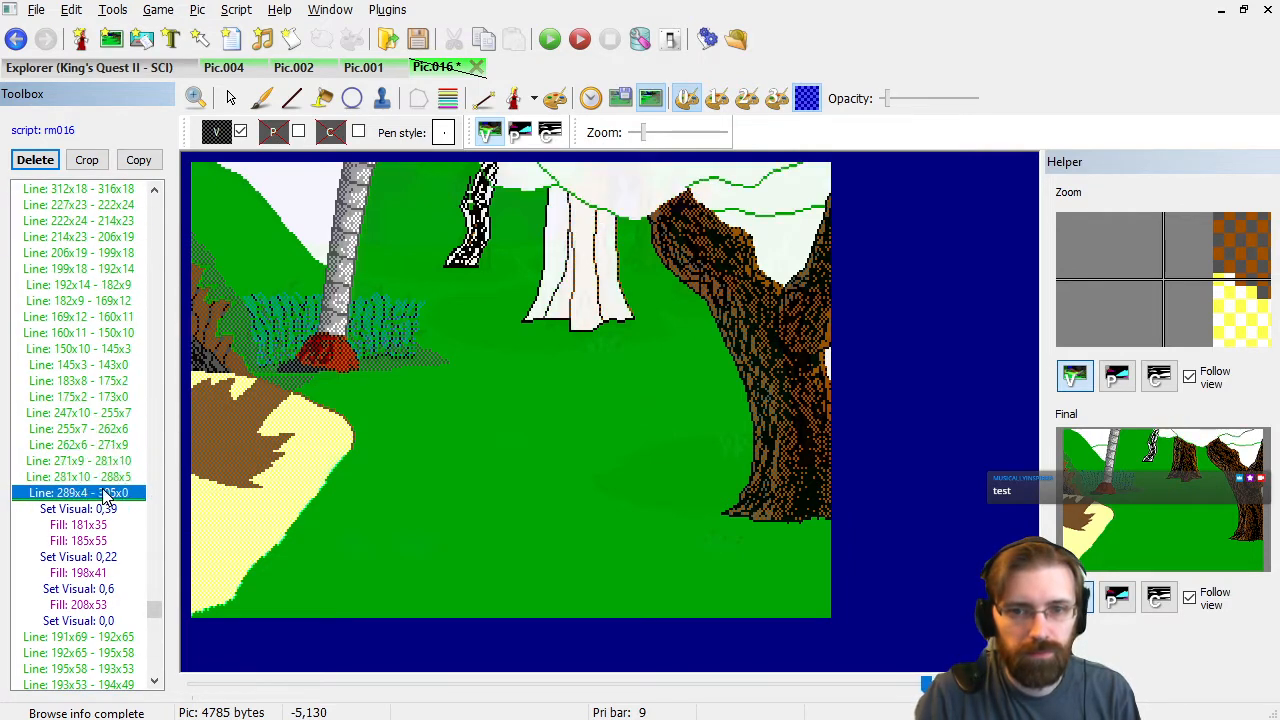
Examine the middle trunk's fills one at a time, from 181x35 through 185x55 to 198x41.
key(Down)
key(Down)
key(Down)
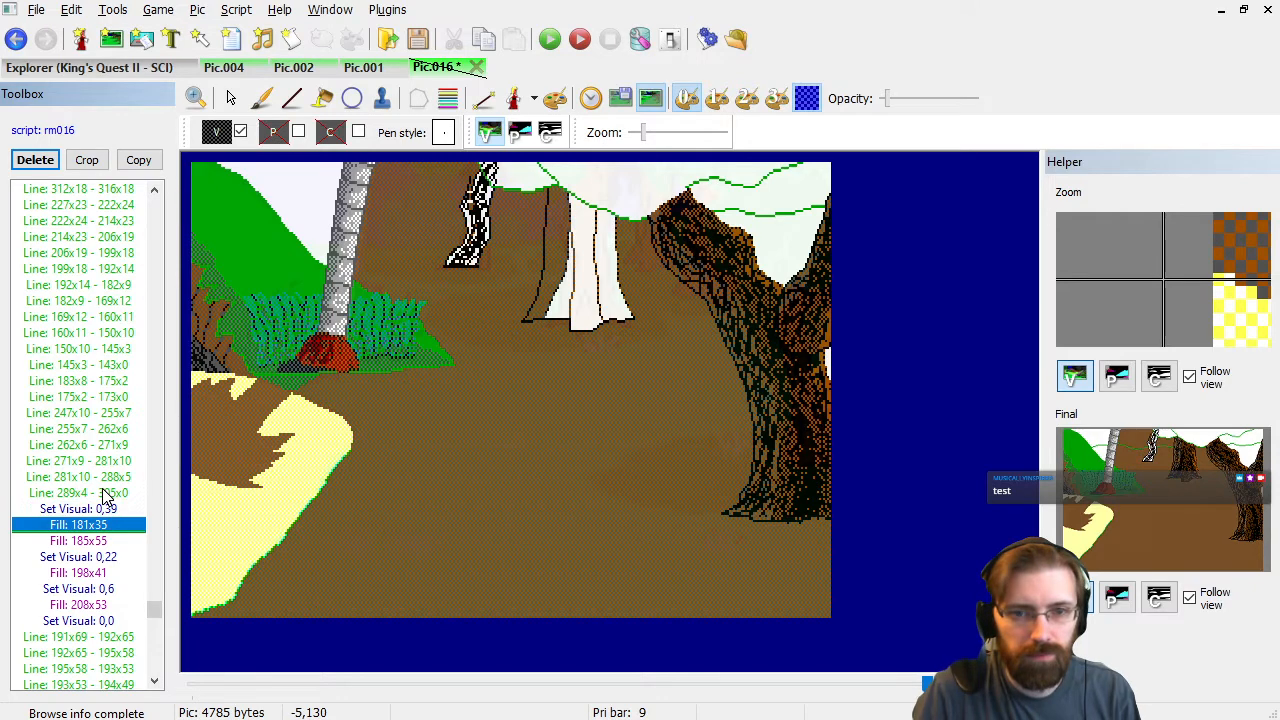
key(Down)
key(Up)
key(Down)
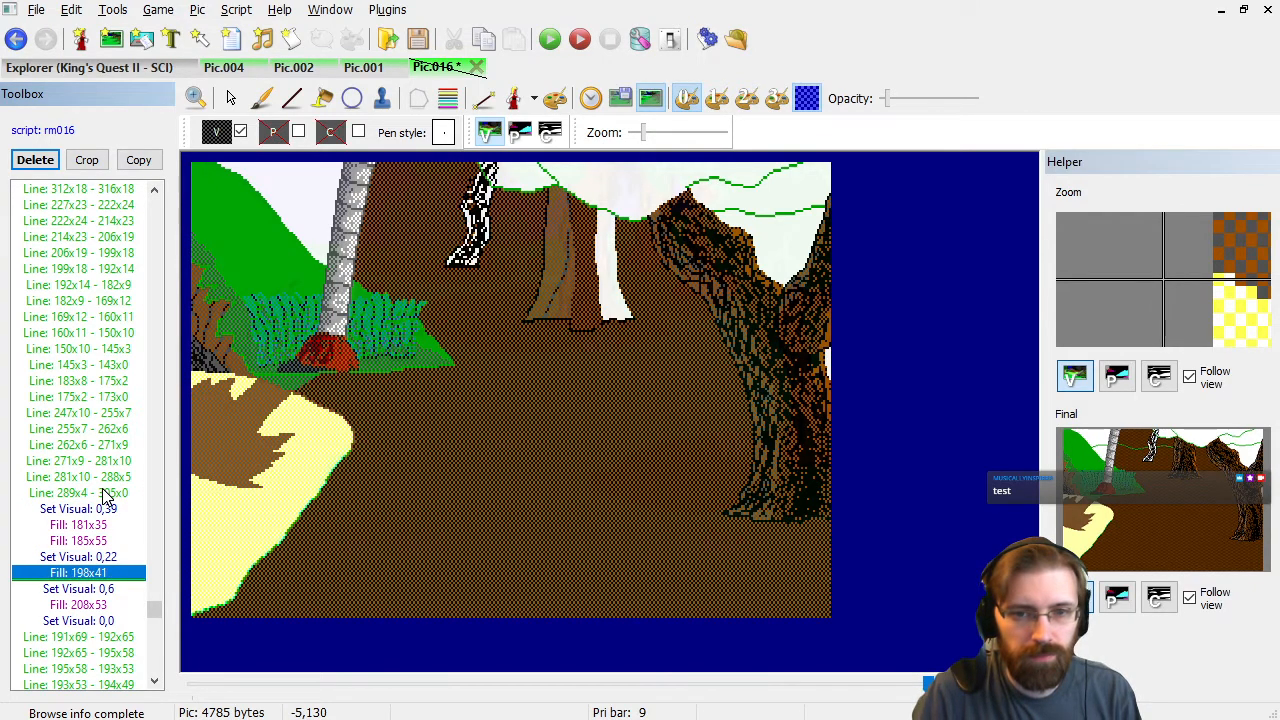
Examine the drawing order backward from the middle trunk's fills to the black line 255x35 - 252x38.
key(Down)
key(Down)
key(Up)
key(Up)
key(Up)
key(Up)
key(Up)
key(Up)
key(Up)
key(Up)
key(Up)
key(Up)
key(Up)
key(Up)
key(Up)
key(Up)
key(Up)
key(Up)
key(Up)
key(Up)
key(Up)
key(Up)
key(Up)
key(Up)
key(Up)
key(Up)
key(Up)
key(Up)
key(Up)
key(Up)
key(Up)
key(Up)
key(Up)
key(Up)
key(Up)
key(Up)
key(Up)
key(Up)
key(Up)
key(Up)
key(Up)
key(Up)
key(Up)
key(Up)
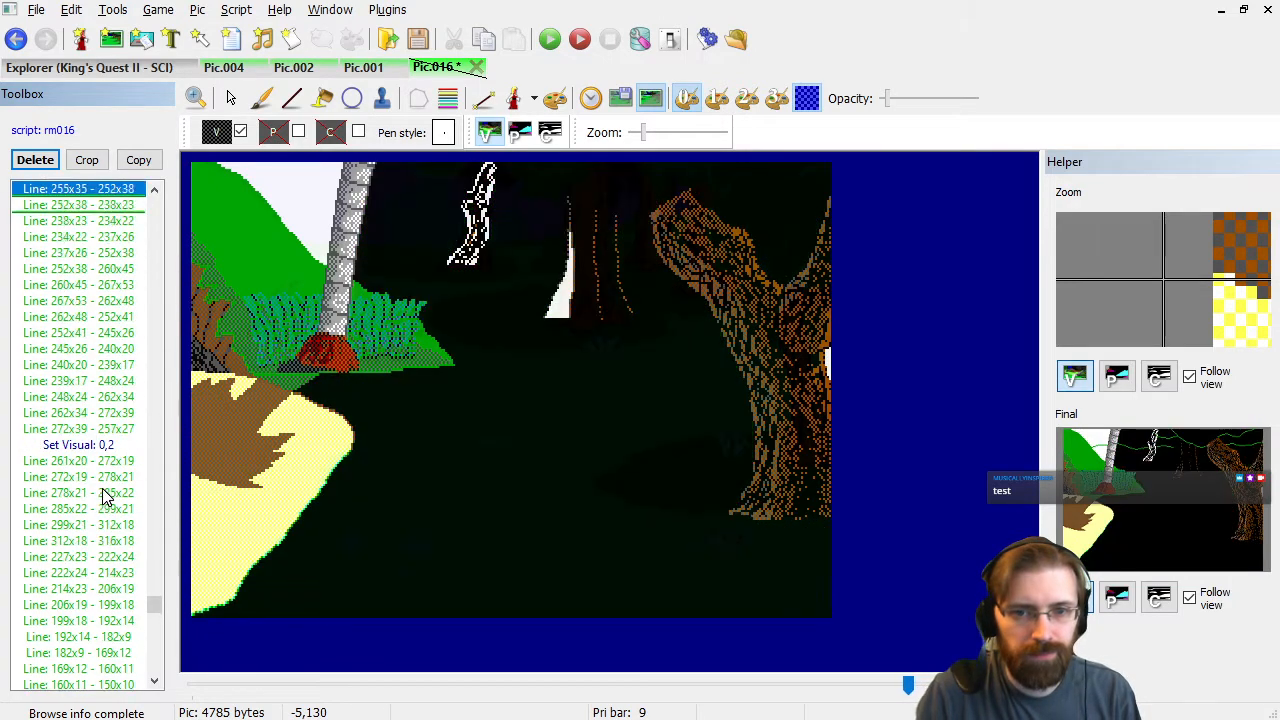
Trace the remaining drawing commands back to the Start entry of the picture.
key(Up)
key(Up)
key(Up)
key(Up)
key(Up)
key(Up)
key(Up)
key(Up)
key(Up)
key(Up)
key(Up)
key(Up)
key(Up)
key(Up)
key(Up)
key(Up)
key(Up)
key(Up)
key(Up)
key(Up)
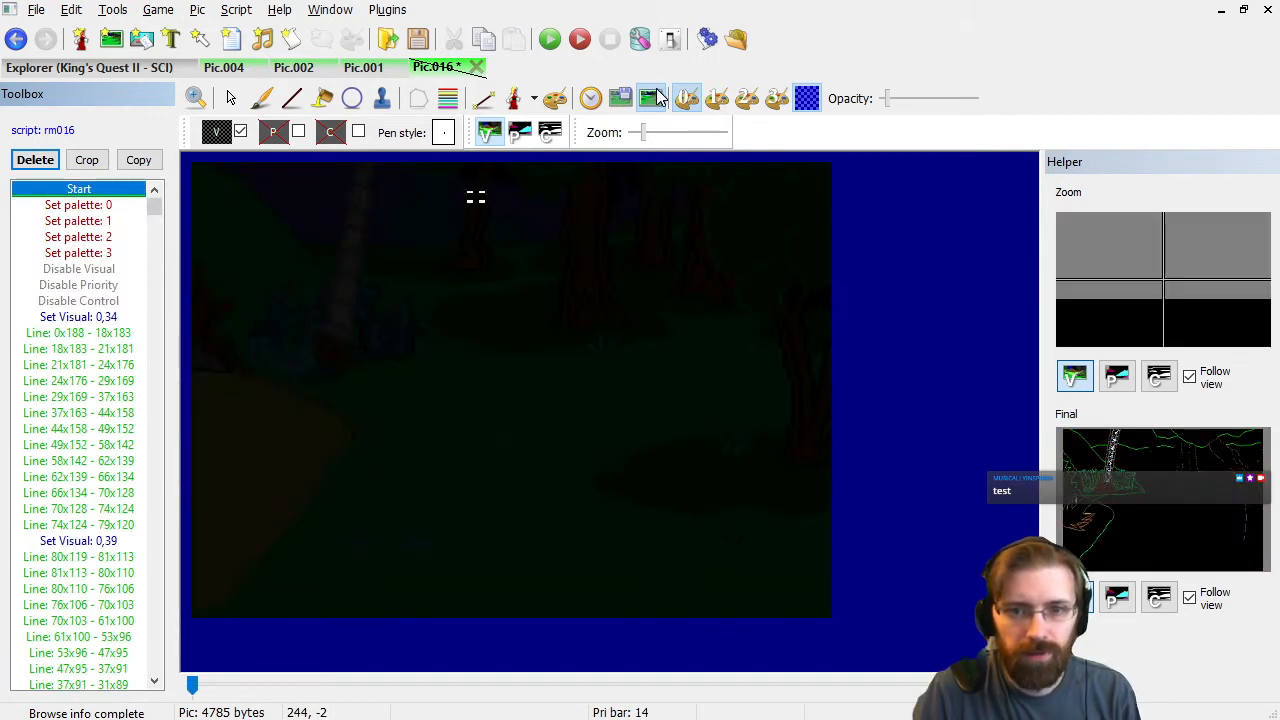
Use the history tool on the small background trunk beside the palm to locate the command that draws its bark.
click(657, 92)
click(657, 92)
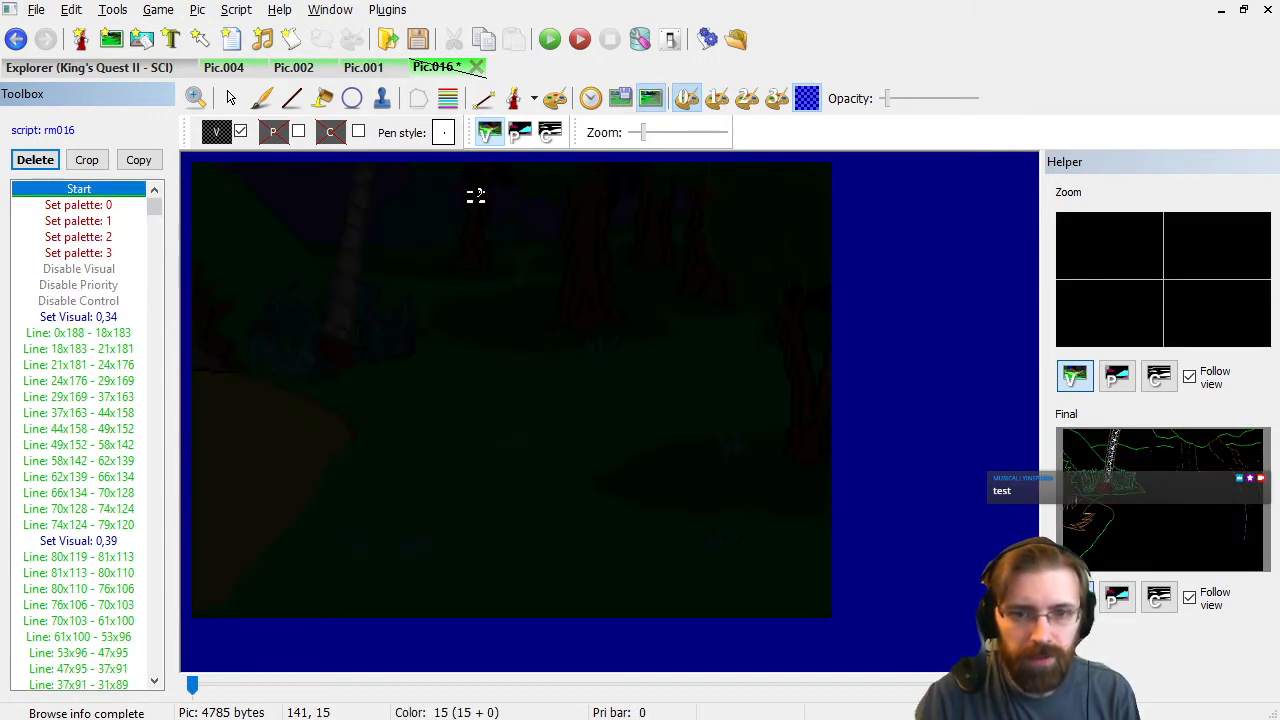
click(231, 97)
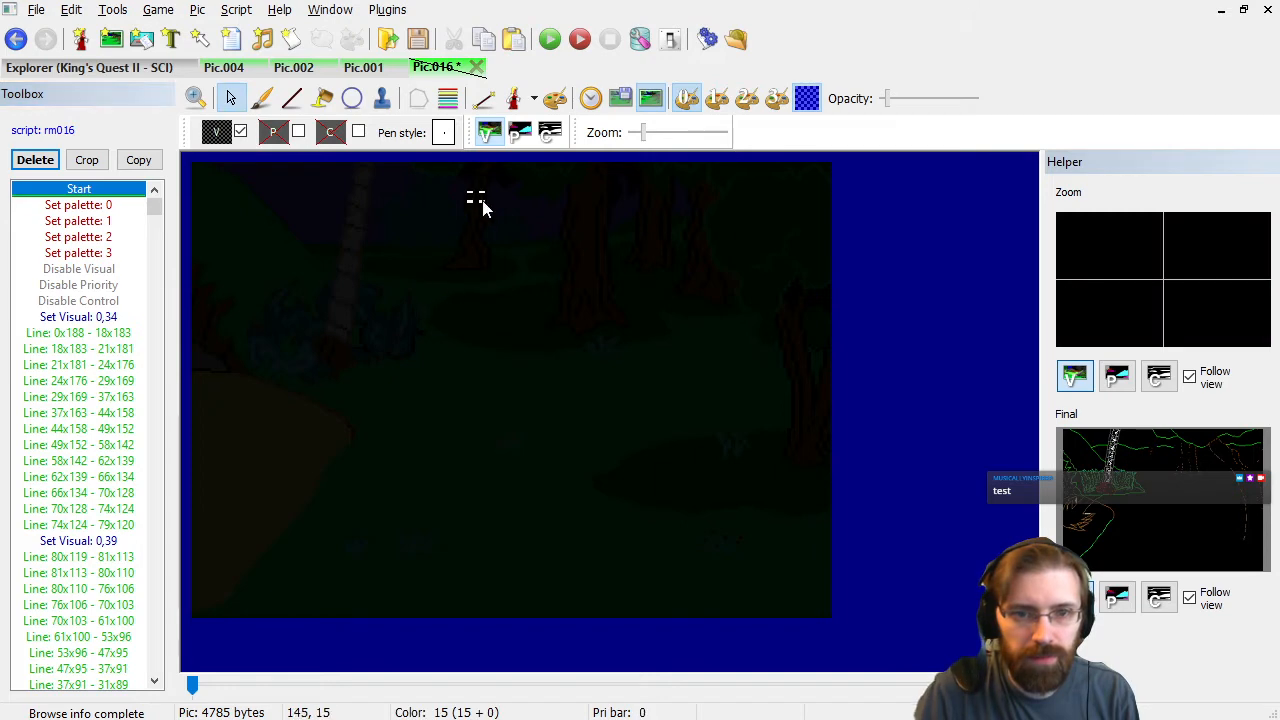
click(591, 98)
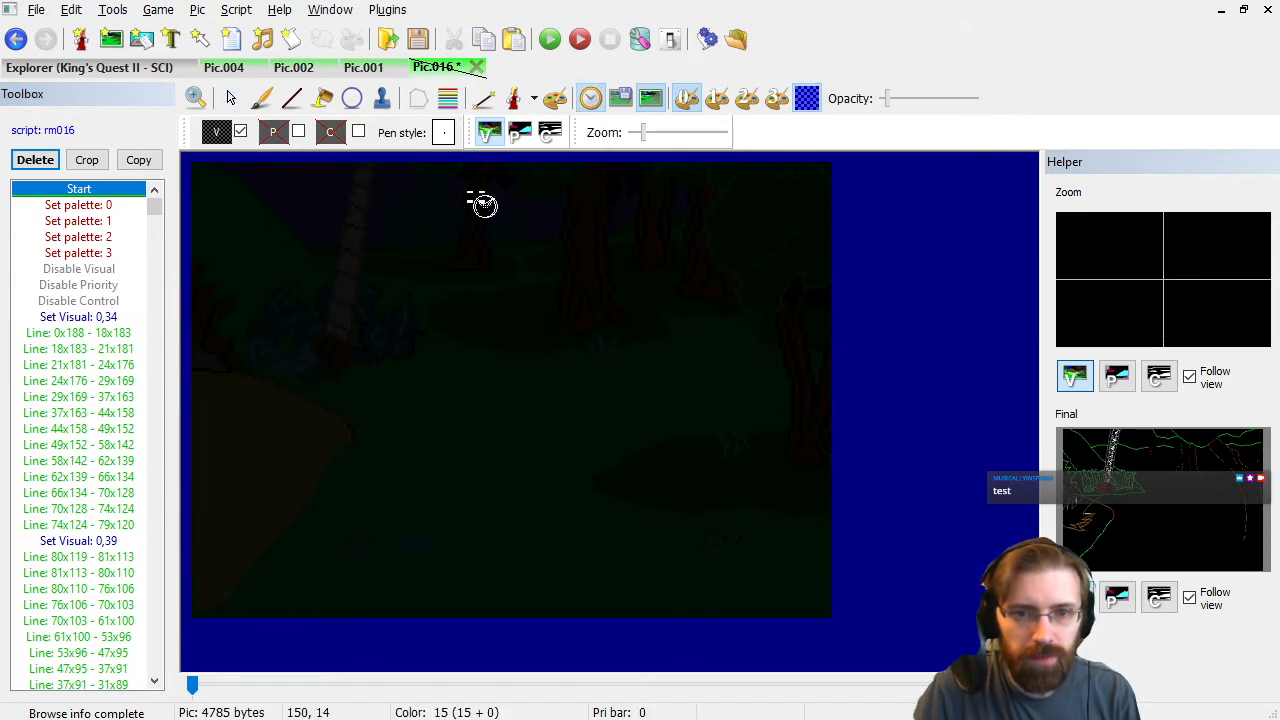
click(477, 194)
scroll(103, 555, down, 3)
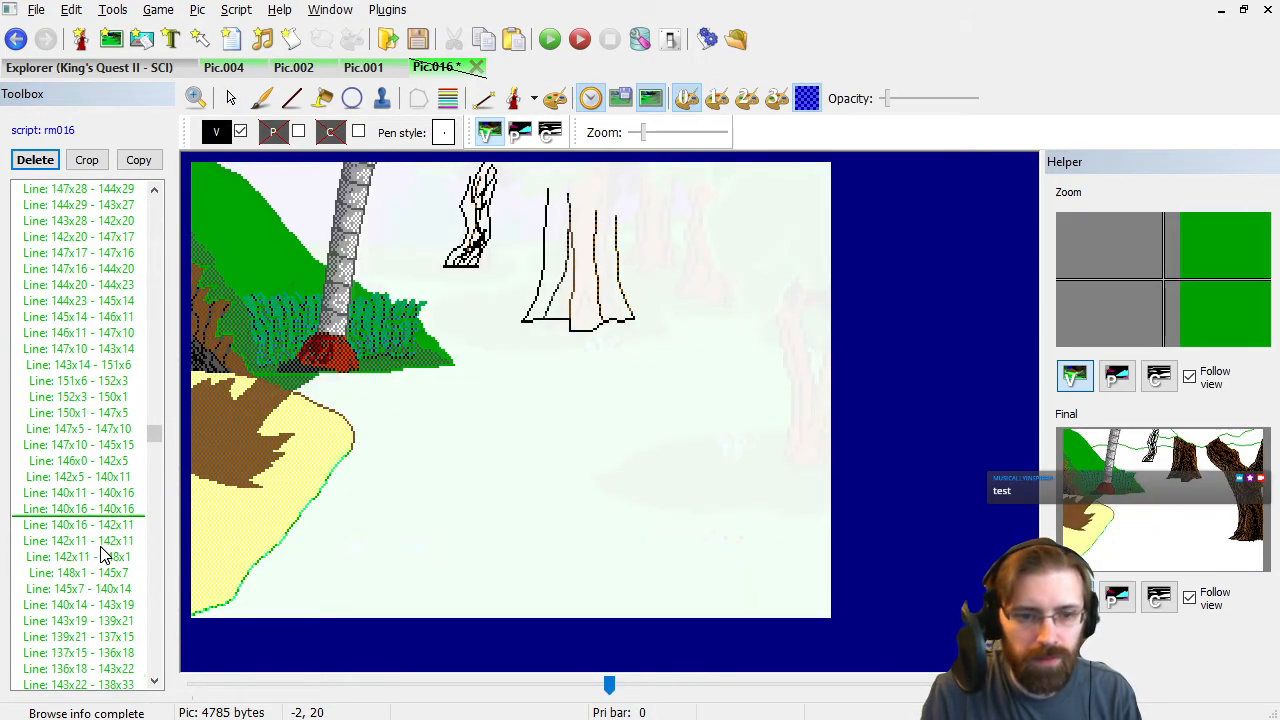
Examine the small trunk's bark lines forward into the large foreground tree's outline, ending at line 293x56 - 296x52.
key(Down)
key(Down)
key(Down)
key(Down)
key(Down)
key(Down)
key(Down)
key(Down)
key(Down)
key(Down)
key(Down)
key(Down)
key(Down)
key(Down)
key(Down)
key(Down)
key(Down)
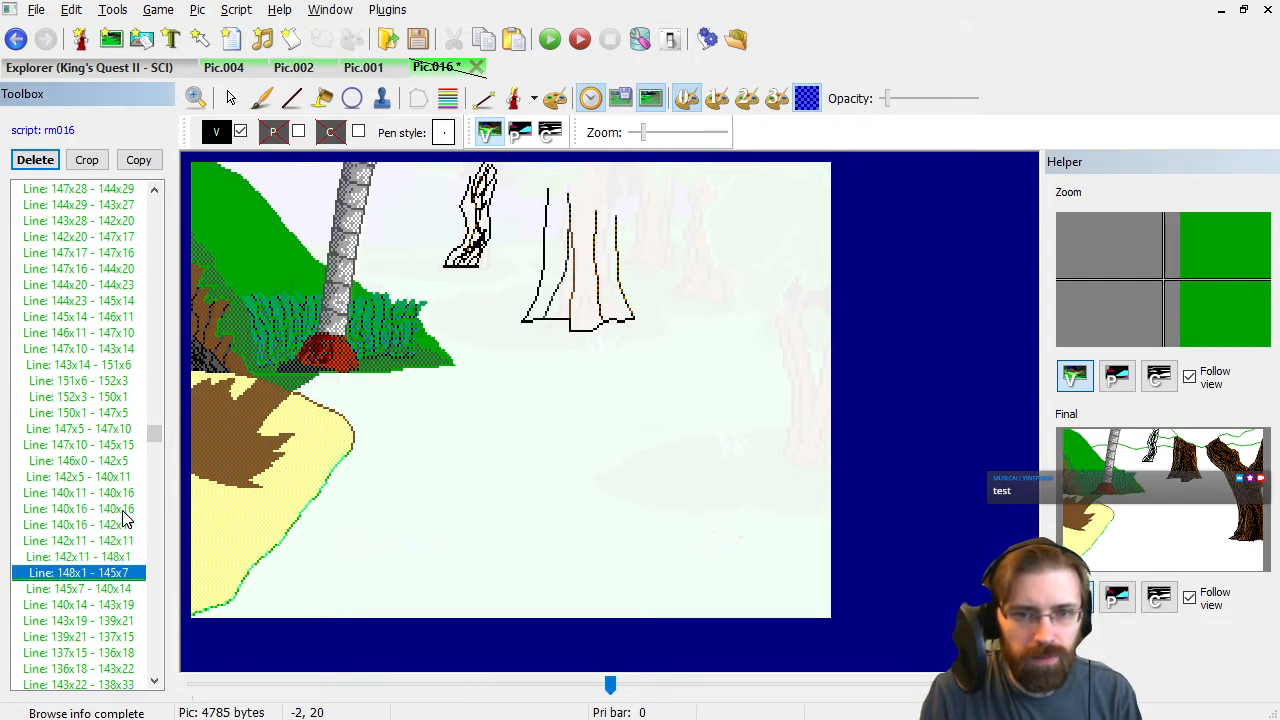
key(Down)
key(Down)
key(Down)
key(Down)
key(Down)
key(Down)
key(Down)
key(Down)
key(Down)
key(Down)
key(Down)
key(Down)
key(Down)
key(Down)
key(Down)
key(Down)
key(Down)
key(Down)
key(Down)
key(Down)
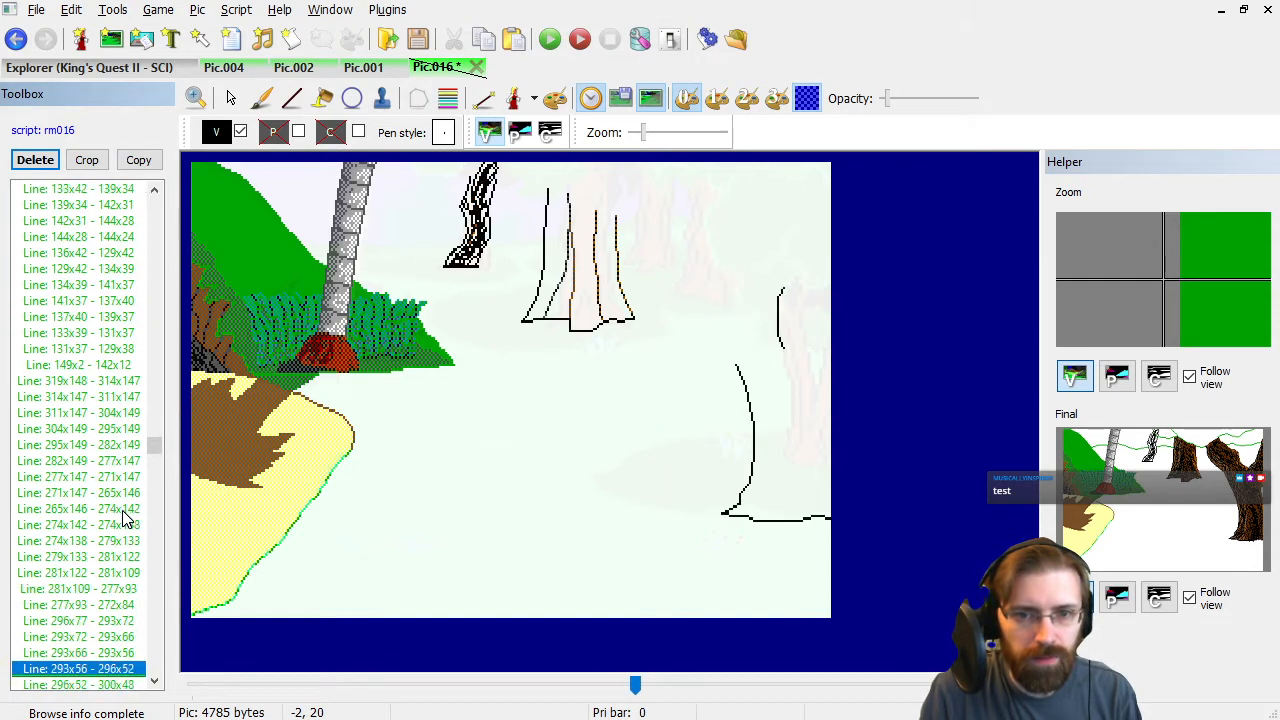
Examine the drawing order backward from the foreground tree's outline to the Set Visual: 0,0 command before the small trunk's bark lines.
key(Up)
key(Up)
key(Up)
key(Up)
key(Up)
key(Up)
key(Up)
key(Up)
key(Up)
key(Up)
key(Up)
key(Up)
key(Up)
key(Up)
key(Up)
key(Up)
key(Up)
key(Up)
key(Up)
key(Up)
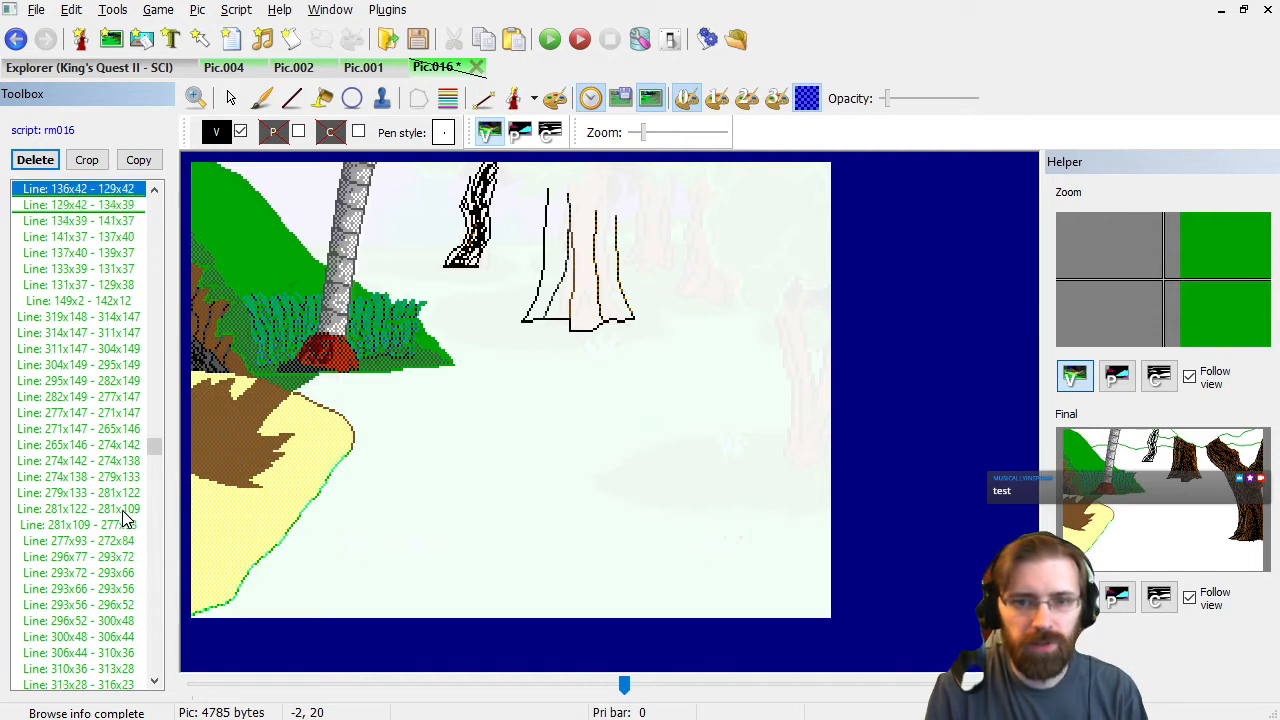
key(Up)
key(Up)
key(Up)
key(Up)
key(Up)
key(Up)
key(Up)
key(Up)
key(Up)
key(Up)
key(Up)
key(Up)
key(Up)
key(Up)
key(Up)
key(Up)
key(Up)
key(Up)
key(Up)
key(Up)
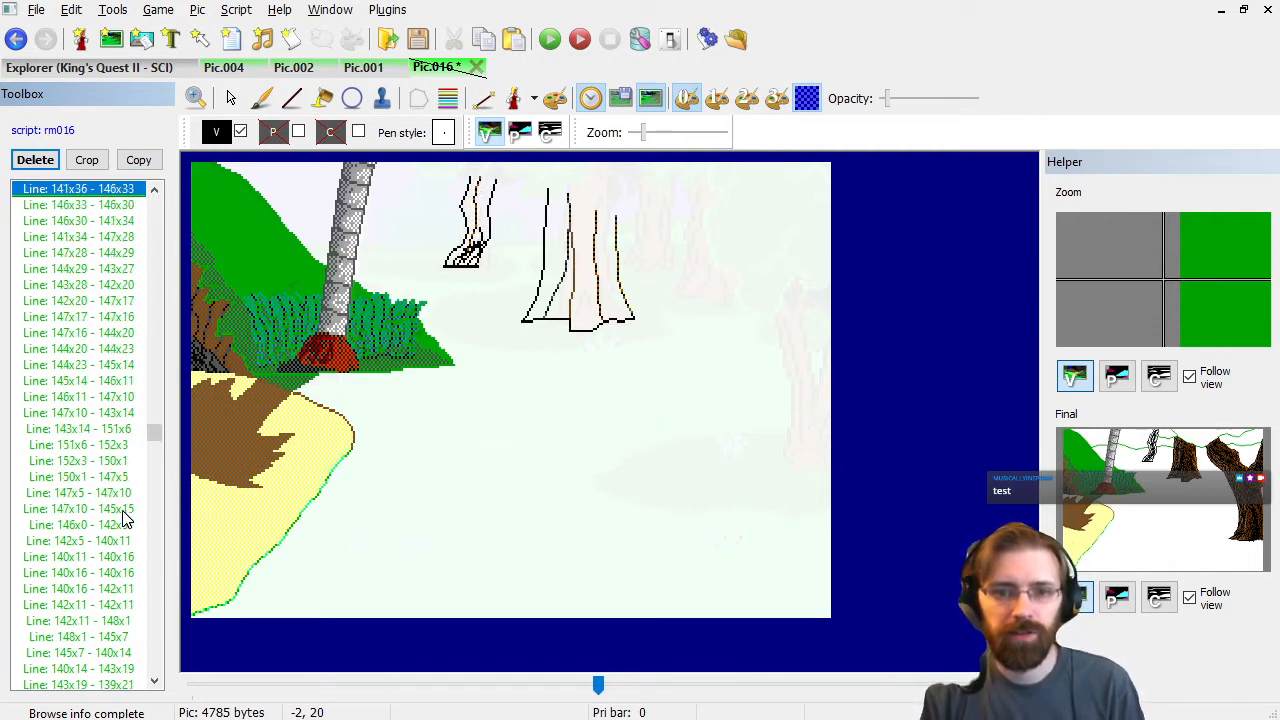
key(Up)
key(Up)
key(Up)
key(Up)
key(Up)
key(Up)
key(Up)
key(Up)
key(Up)
key(Up)
key(Up)
key(Up)
key(Up)
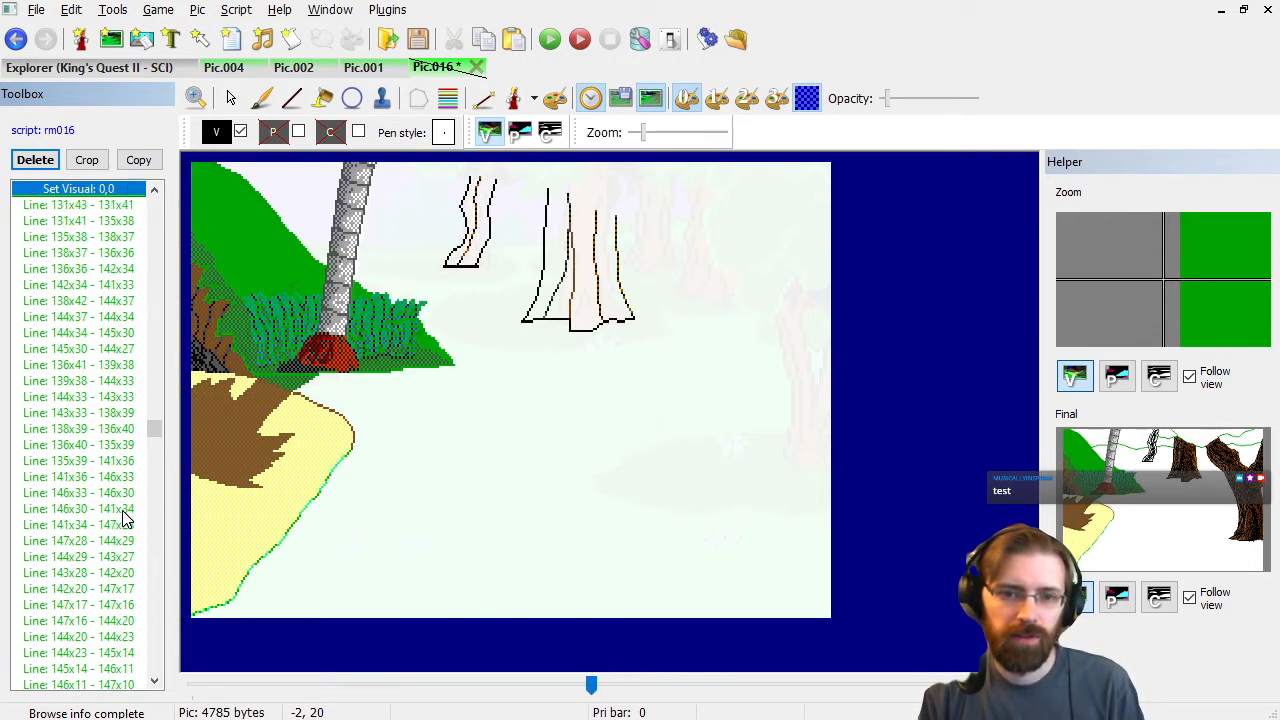
Delete the small background trunk's bark commands from Set Visual: 0,0 through Line: 149x2 - 142x12, leaving out the foreground tree's outline.
key(Up)
key(shift+Down)
key(shift+Down)
key(shift+Down)
key(shift+Down)
key(shift+Down)
key(shift+Down)
key(shift+Down)
key(shift+Down)
key(shift+Down)
key(shift+Down)
key(shift+Down)
key(shift+Down)
key(shift+Down)
key(shift+Down)
key(shift+Down)
key(shift+Down)
key(shift+Down)
key(shift+Down)
key(shift+Down)
key(shift+Down)
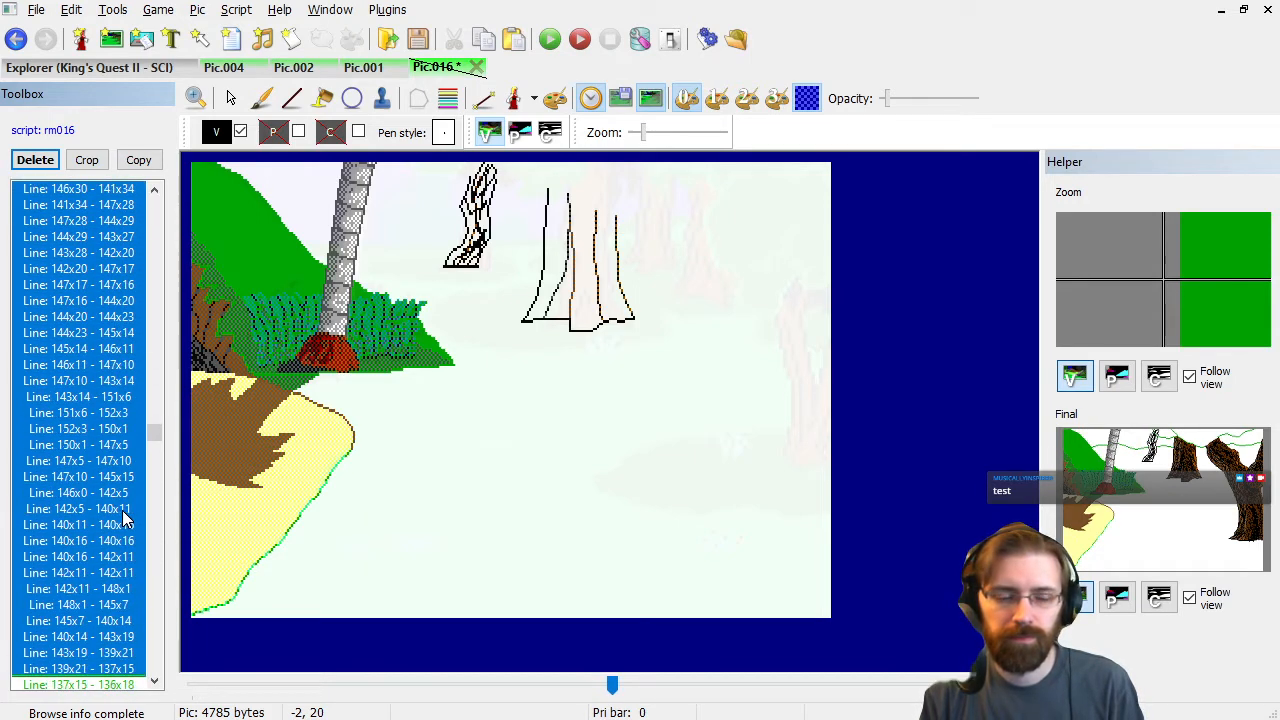
key(shift+Down)
key(shift+Down)
key(shift+Down)
key(shift+Down)
key(shift+Down)
key(shift+Down)
key(shift+Down)
key(shift+Down)
key(shift+Down)
key(shift+Down)
key(shift+Down)
key(shift+Down)
key(shift+Down)
key(shift+Down)
key(shift+Down)
key(shift+Down)
key(shift+Down)
key(shift+Down)
key(shift+Down)
key(shift+Down)
key(shift+Down)
key(shift+Down)
key(shift+Down)
key(shift+Down)
key(shift+Down)
key(shift+Down)
key(shift+Down)
key(shift+Down)
key(shift+Down)
key(shift+Down)
key(shift+Down)
key(shift+Down)
key(shift+Down)
key(shift+Down)
key(shift+Down)
key(shift+Down)
key(shift+Down)
key(shift+Down)
key(shift+Down)
key(shift+Down)
key(shift+Up)
key(shift+Up)
key(shift+Up)
key(shift+Up)
key(shift+Up)
key(shift+Up)
key(shift+Up)
key(shift+Up)
key(shift+Up)
key(shift+Up)
key(shift+Up)
key(shift+Up)
key(shift+Up)
key(shift+Up)
key(shift+Up)
key(shift+Up)
key(shift+Up)
key(shift+Up)
key(shift+Up)
key(shift+Up)
key(shift+Up)
key(shift+Up)
key(shift+Up)
key(shift+Up)
key(shift+Up)
key(shift+Up)
key(shift+Up)
key(shift+Up)
key(shift+Up)
key(shift+Up)
key(shift+Up)
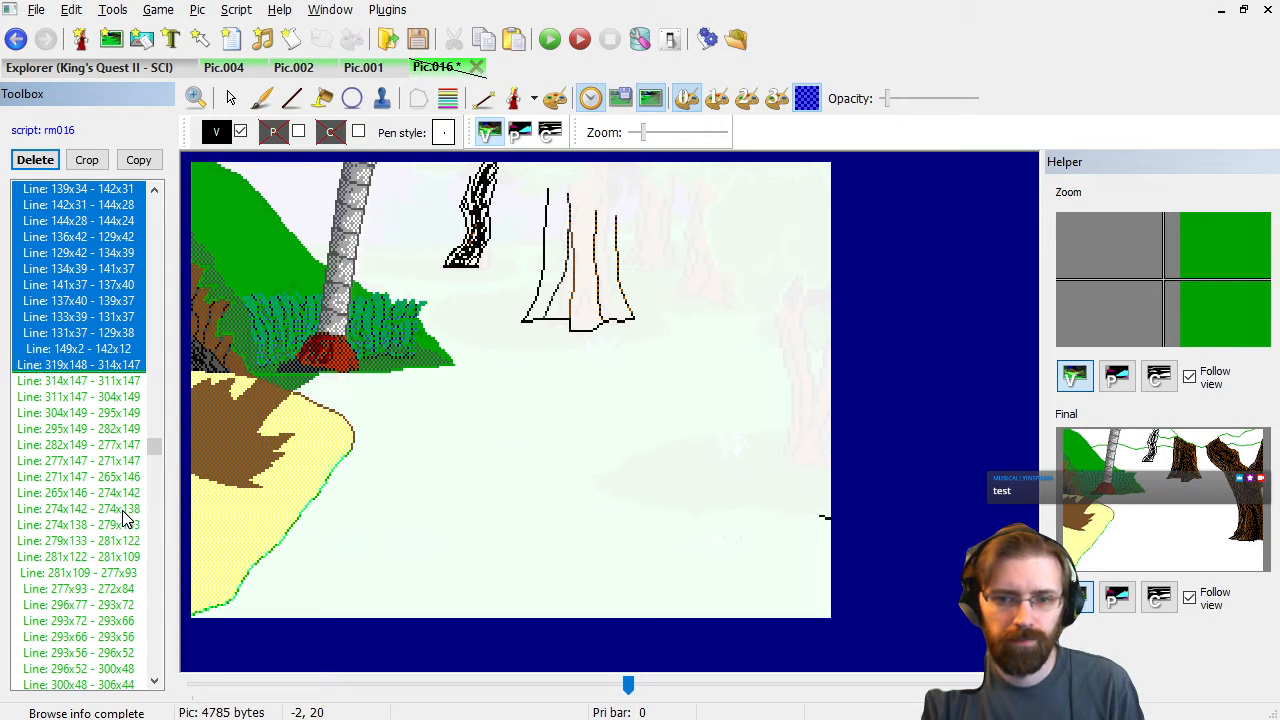
key(Delete)
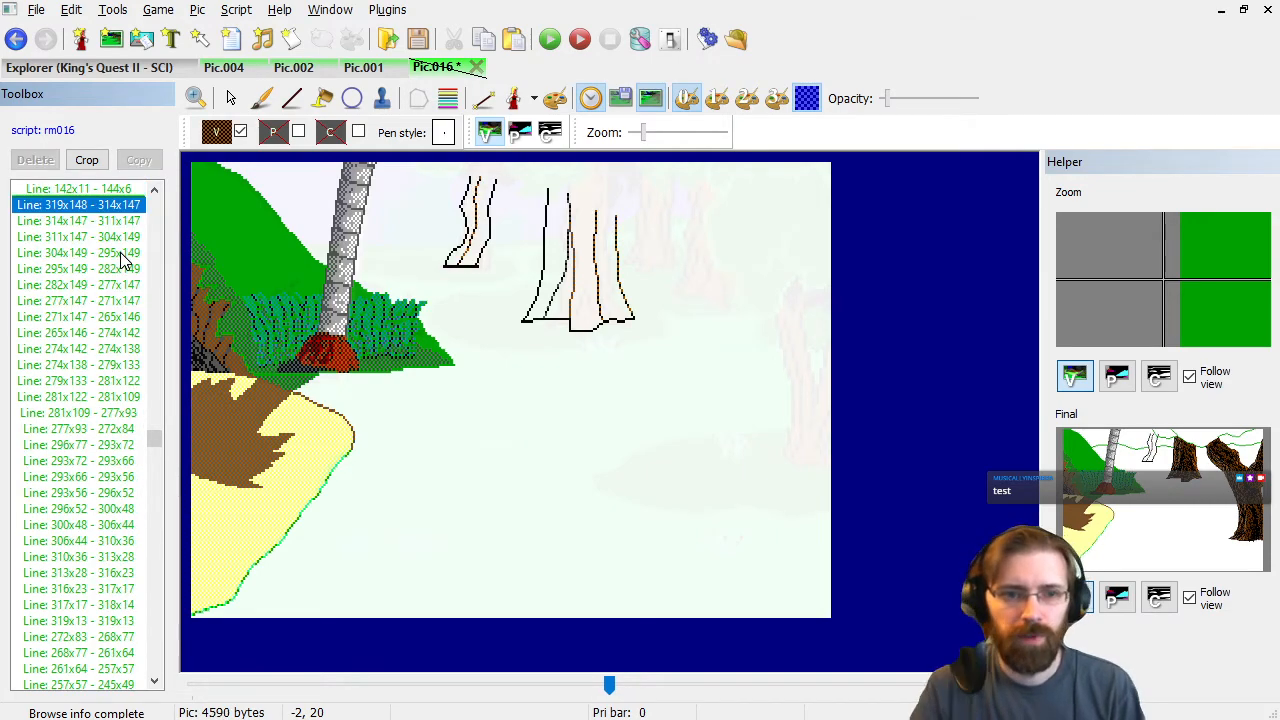
Examine the remaining drawing commands from the foreground tree's outline forward to the last entry, Line: 162x22 - 176x24.
key(Down)
key(Down)
key(Down)
key(Down)
key(Down)
key(Down)
key(Down)
key(Down)
key(Down)
key(Down)
key(Down)
key(Down)
key(Down)
key(Down)
key(Down)
key(Down)
key(Down)
key(Down)
key(Down)
key(Down)
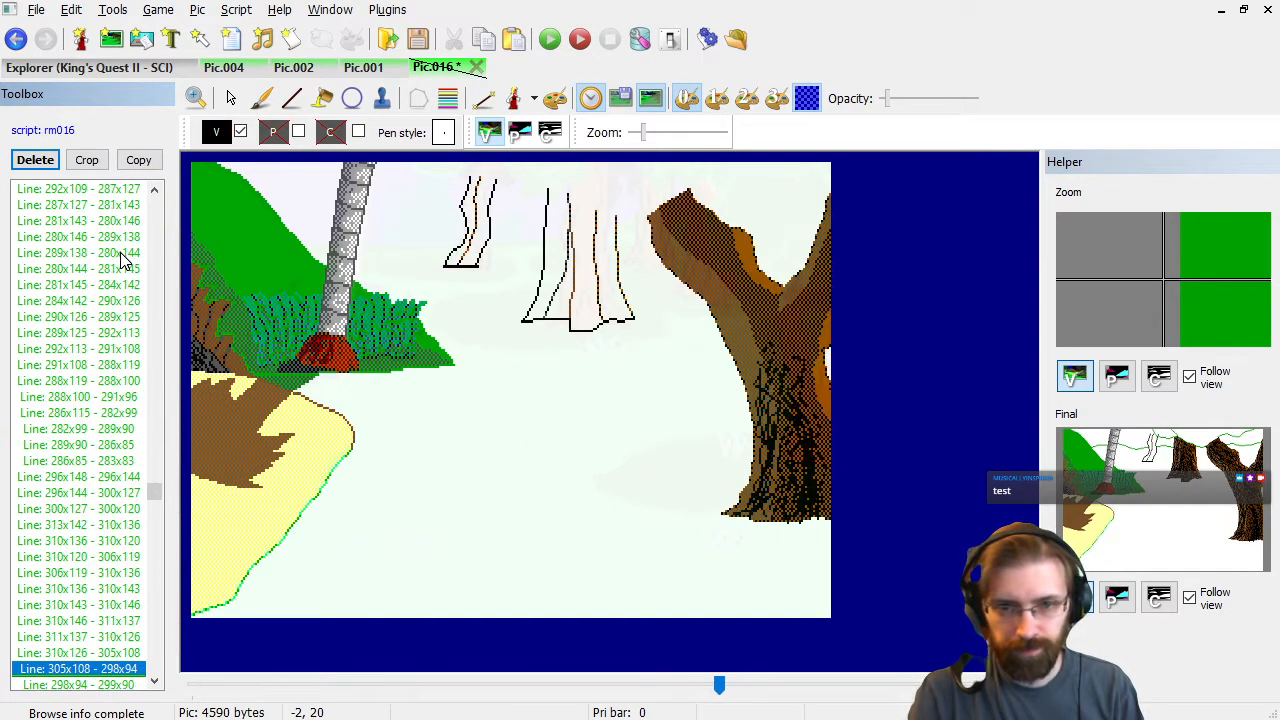
key(Down)
key(Down)
key(Down)
key(Down)
key(Down)
key(Down)
key(Down)
key(Down)
key(Down)
key(Down)
key(Down)
key(Down)
key(Down)
key(Down)
key(Down)
key(Down)
key(Down)
key(Down)
key(Down)
key(Down)
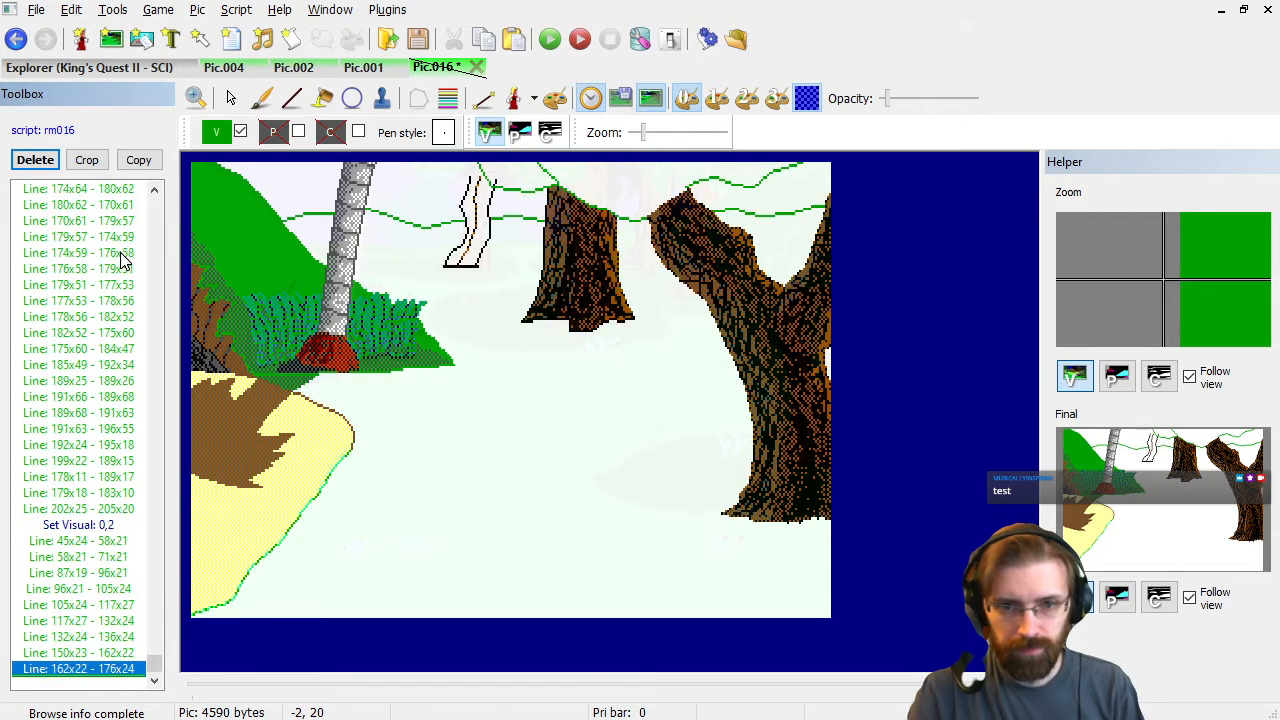
Review the picture's drawing order again from the Start entry through to its final command.
click(73, 366)
key(End)
key(Home)
key(Page_Down)
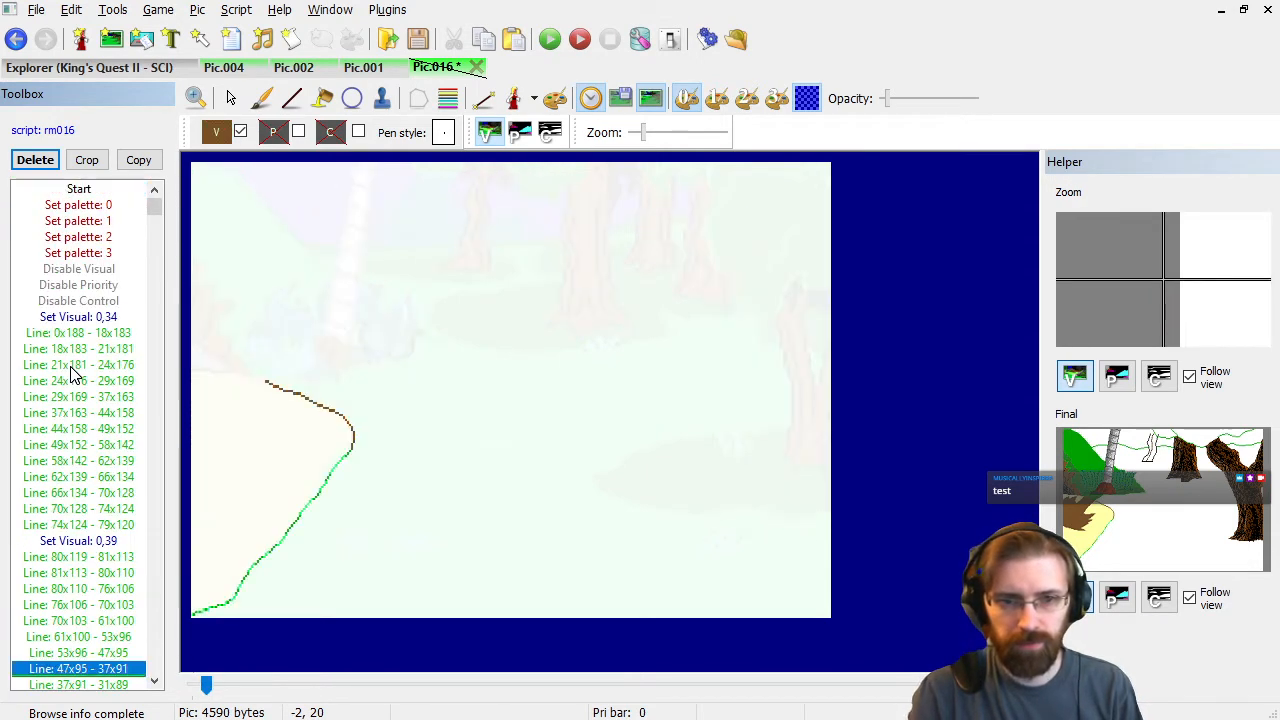
key(Down)
key(Down)
key(Down)
key(Down)
key(Down)
key(Down)
key(Down)
key(Down)
key(Down)
key(Down)
key(Down)
key(Down)
key(Down)
key(Down)
key(Down)
key(Down)
key(Down)
key(Down)
key(Down)
key(Down)
key(End)
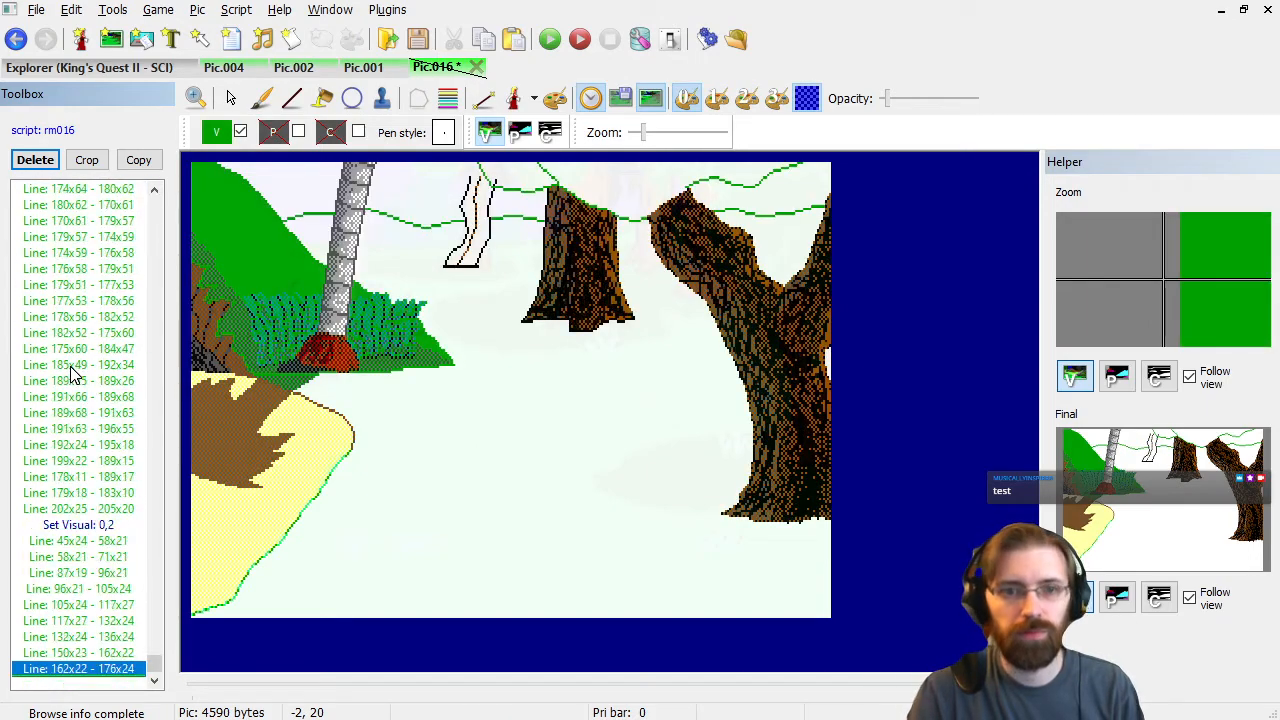
Save the edited picture as resource number 16 in package 1, overwriting the existing resource.
click(36, 9)
click(134, 186)
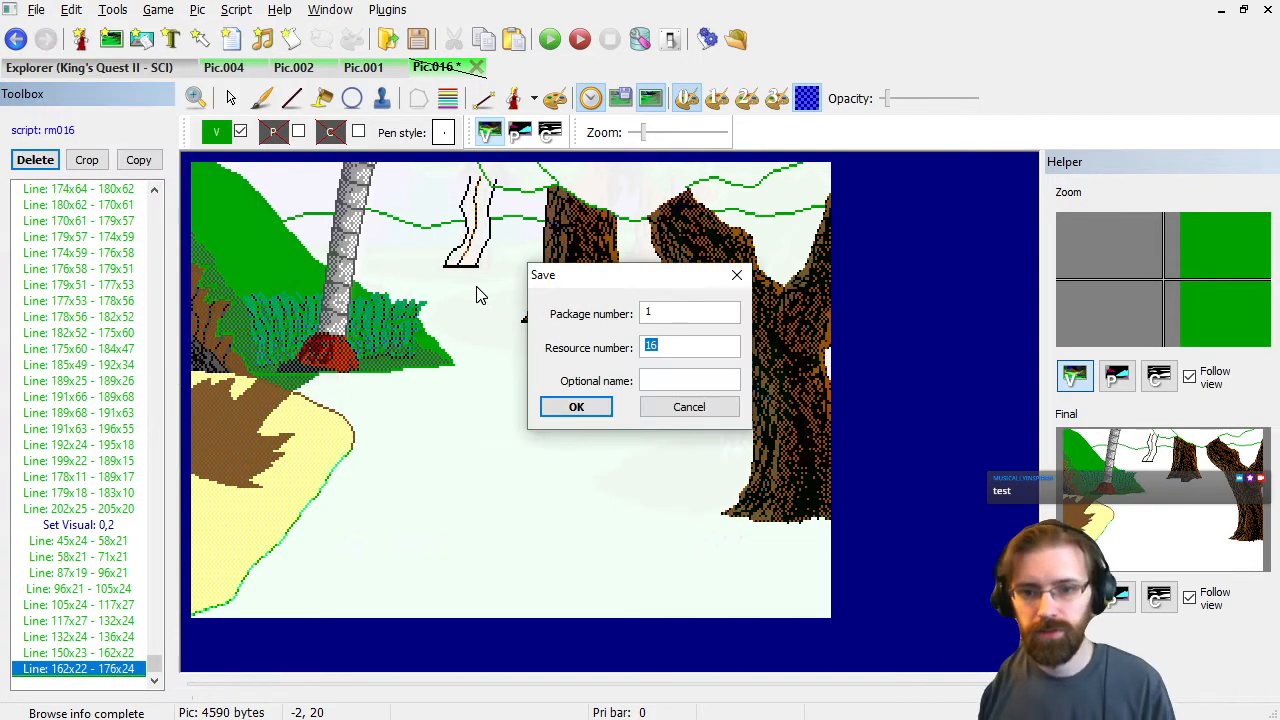
key(Return)
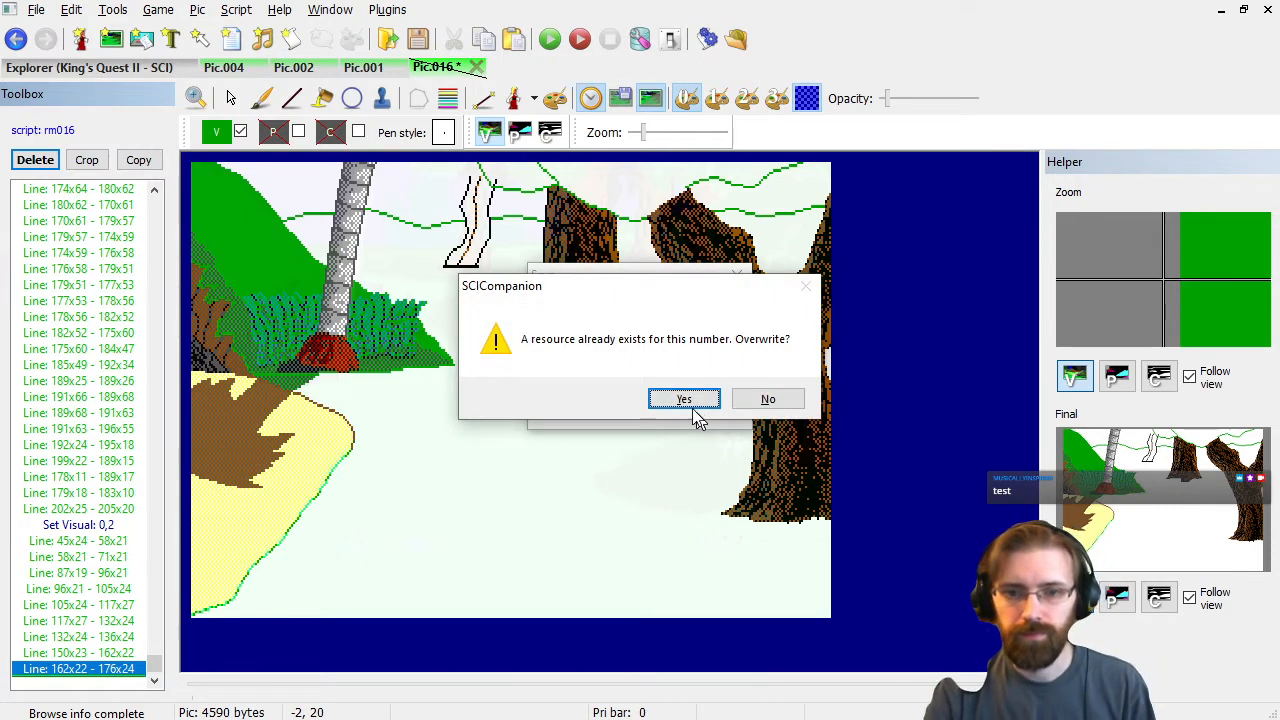
click(694, 408)
Examine the drawing order backward from the final command to the green foliage outline above the background trunks.
click(75, 512)
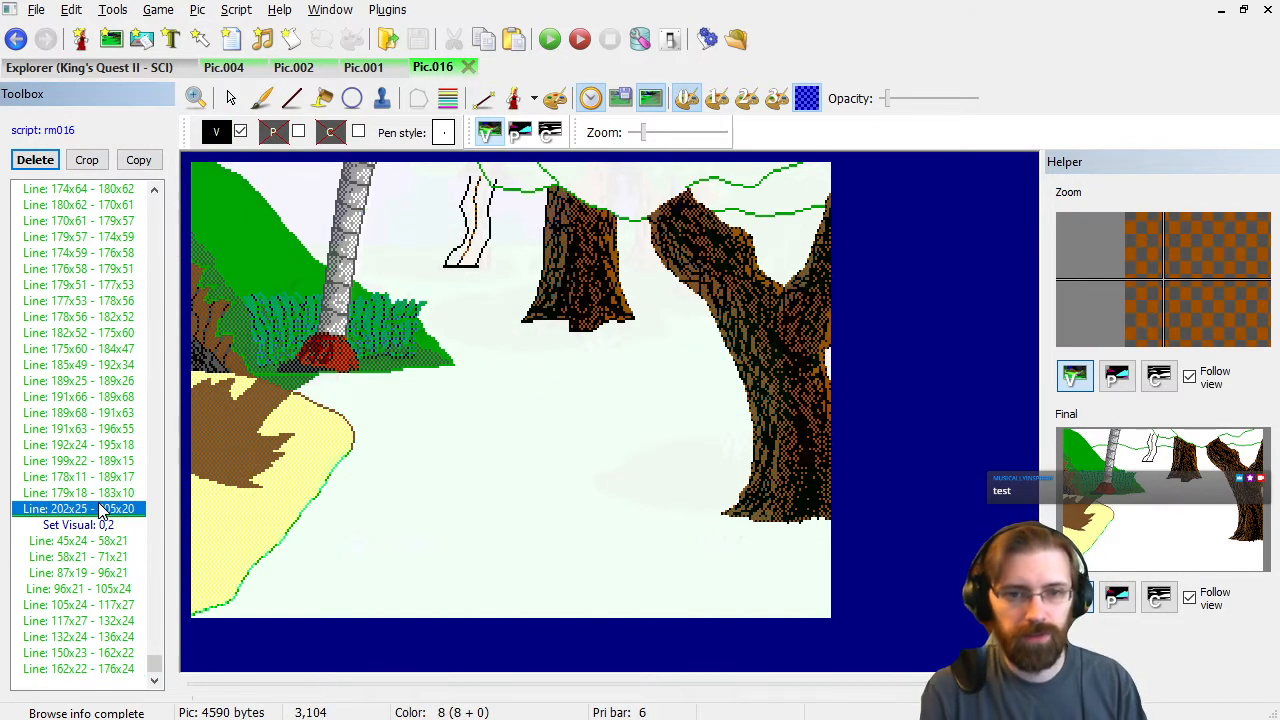
key(End)
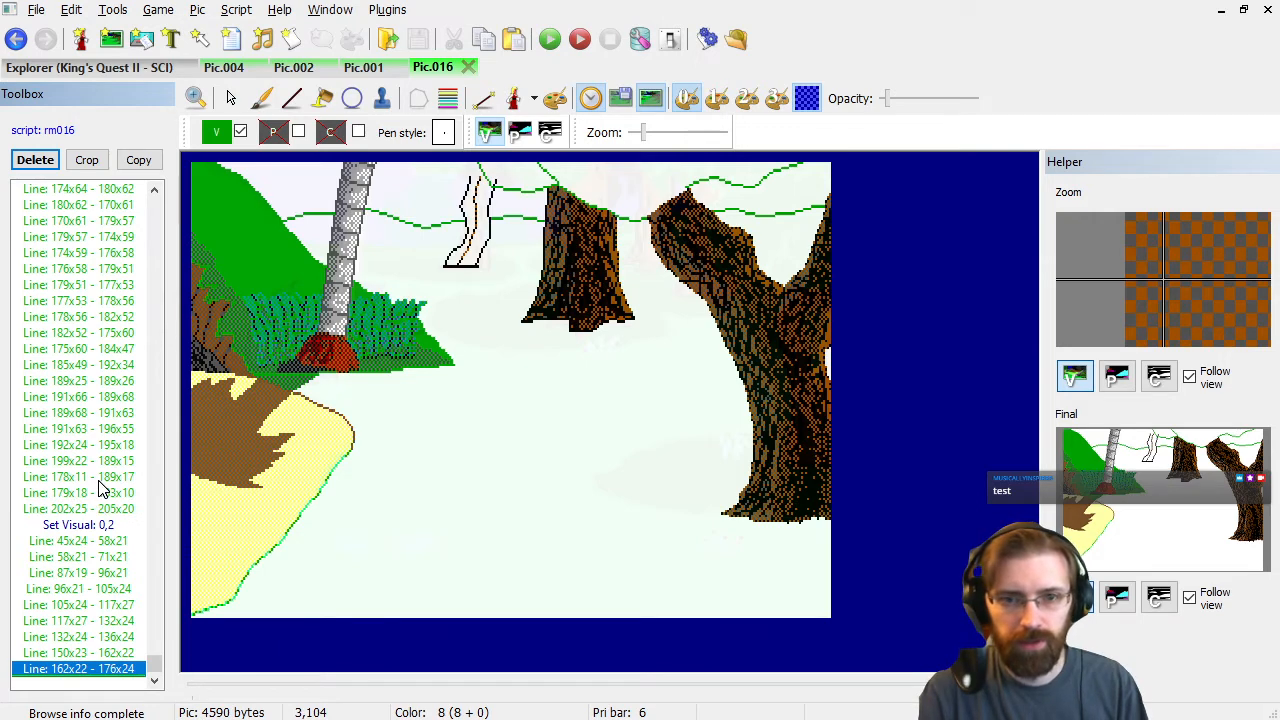
key(Up)
key(Up)
key(Up)
key(Up)
key(Up)
key(Up)
key(Up)
key(Up)
key(Up)
key(Up)
key(Up)
key(Up)
key(Up)
key(Up)
key(Up)
key(Up)
key(Up)
key(Up)
key(Up)
key(Up)
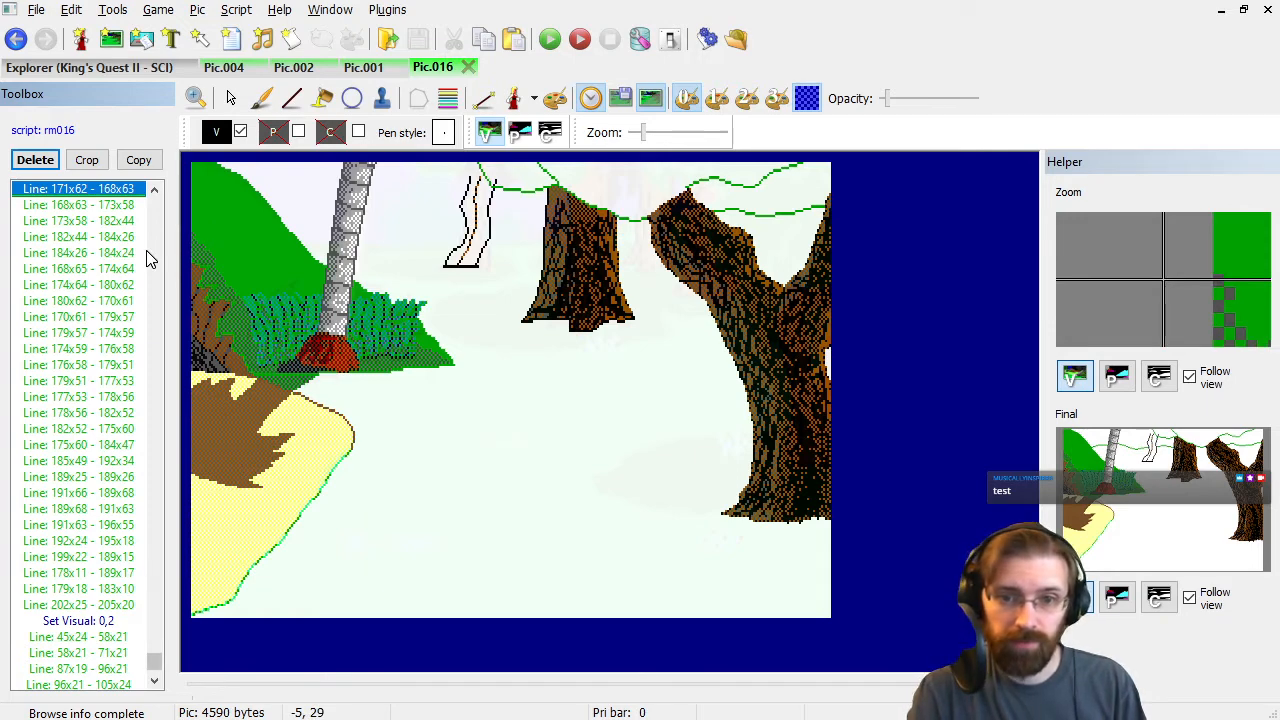
key(Up)
key(Up)
key(Up)
key(Up)
key(Up)
key(Up)
key(Up)
key(Up)
key(Up)
key(Up)
key(Up)
key(Up)
key(Up)
key(Up)
key(Up)
key(Up)
key(Up)
key(Up)
key(Up)
key(Up)
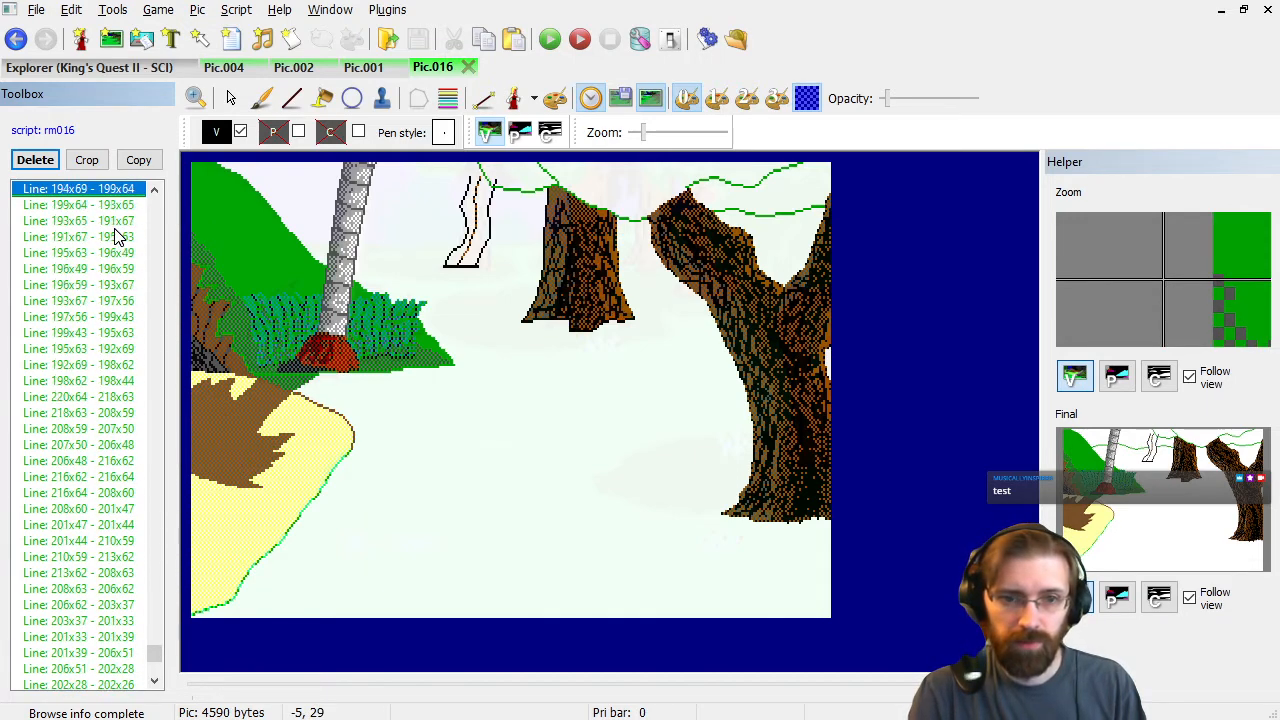
key(Page_Up)
key(Page_Up)
key(Page_Up)
key(Page_Up)
key(Page_Up)
key(Page_Up)
key(Page_Up)
key(Page_Down)
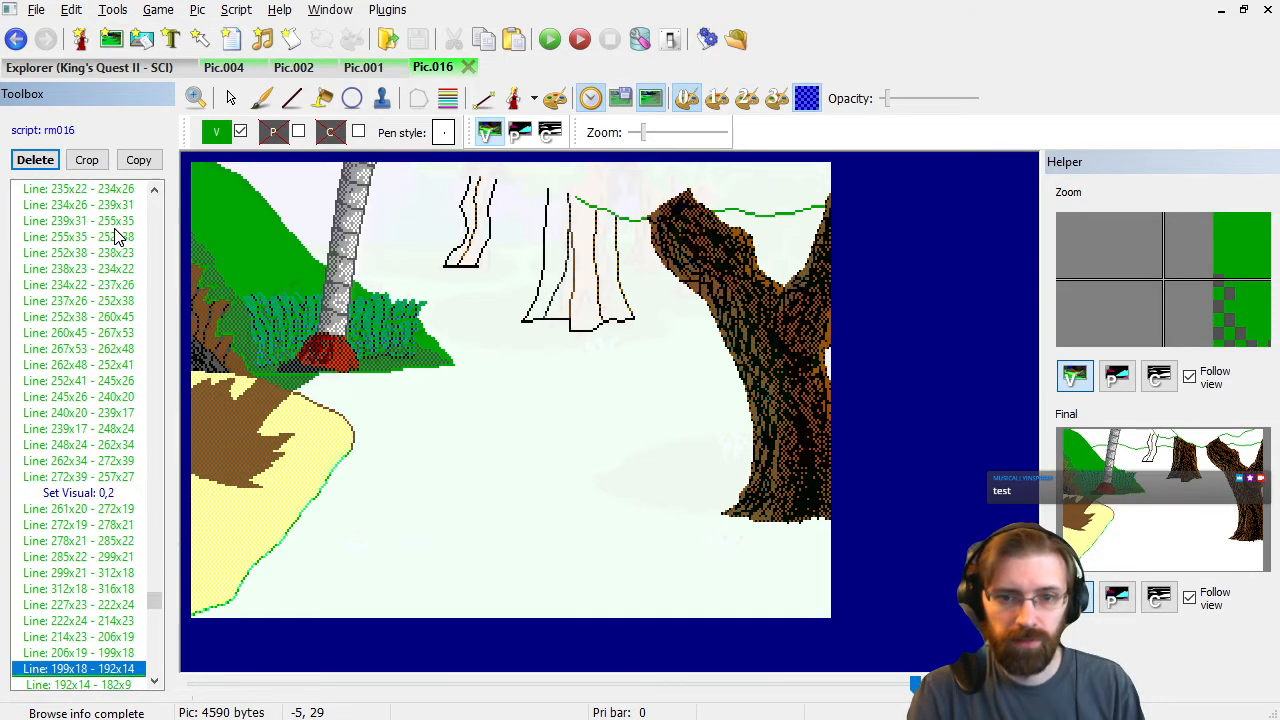
Delete the foliage outline segments from Line: 160x11 - 150x10 through Line: 145x3 - 143x0.
key(Down)
key(Down)
key(Down)
key(Down)
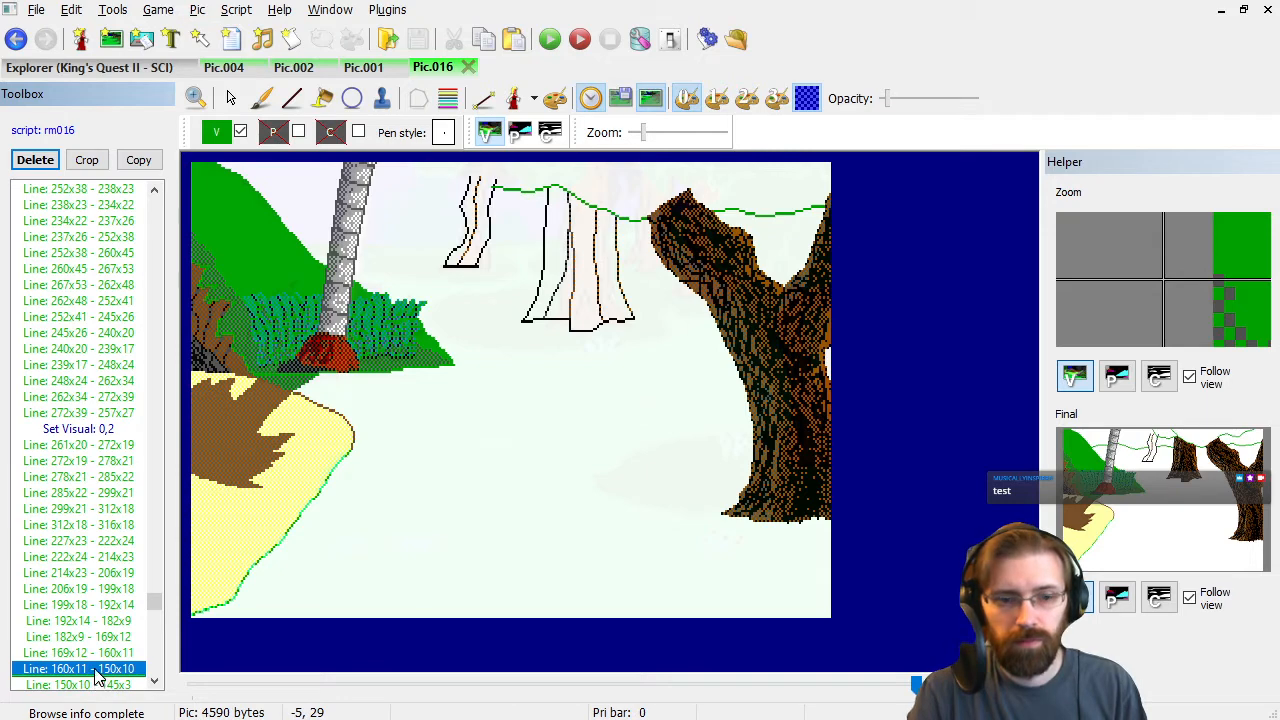
key(shift+Down)
key(shift+Down)
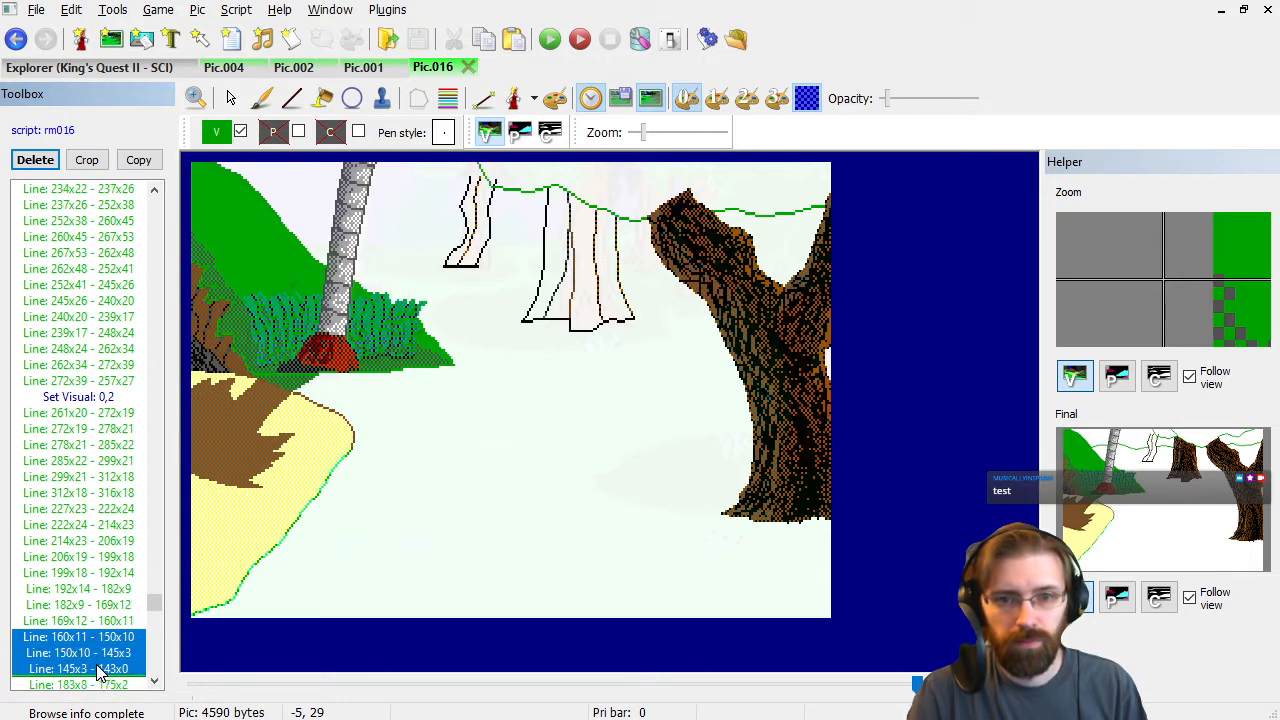
key(Delete)
Redraw the green foliage outline after Line: 169x12 - 160x11, running from 159x10 through 152x6, 140x5 and 137x4 to 133x0.
click(126, 620)
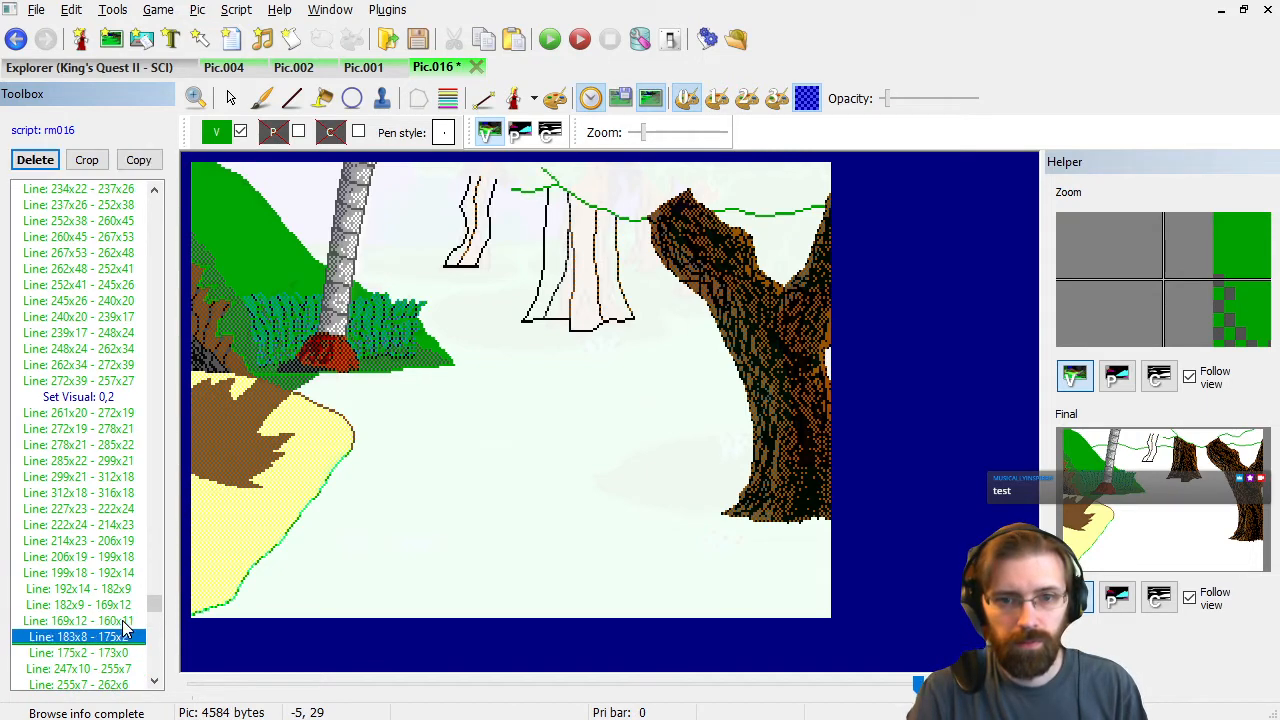
click(293, 97)
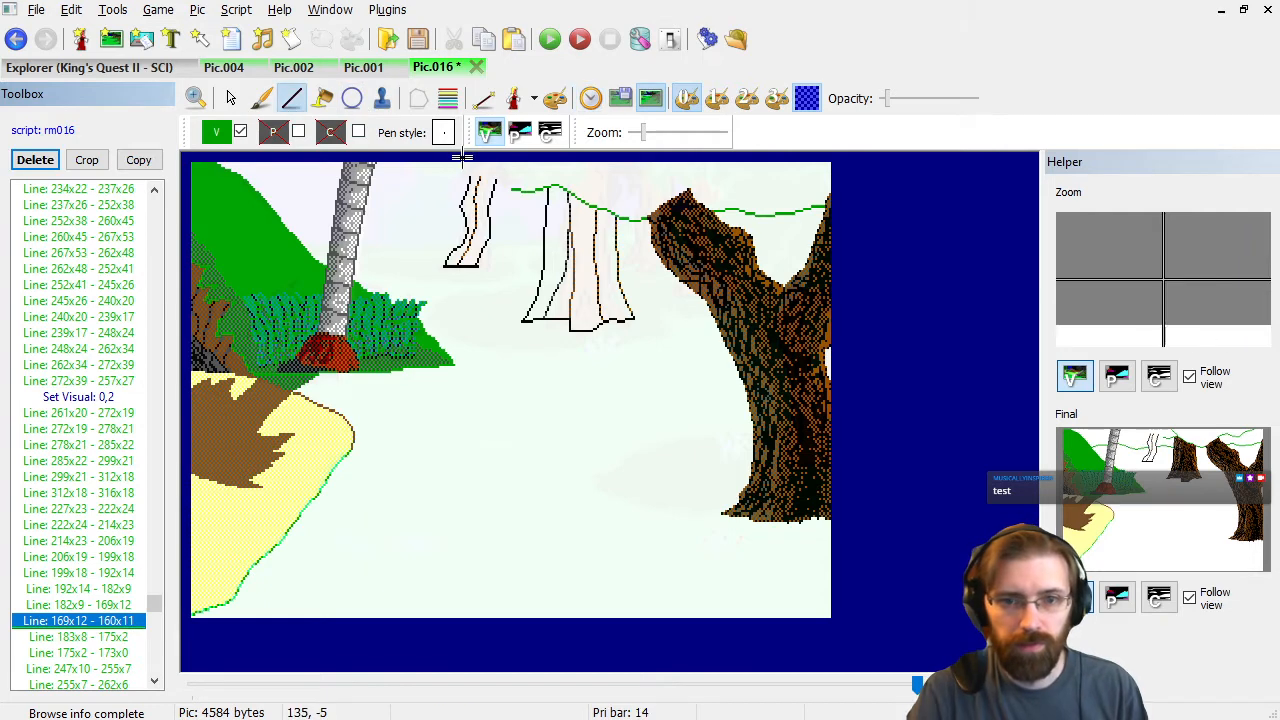
click(510, 188)
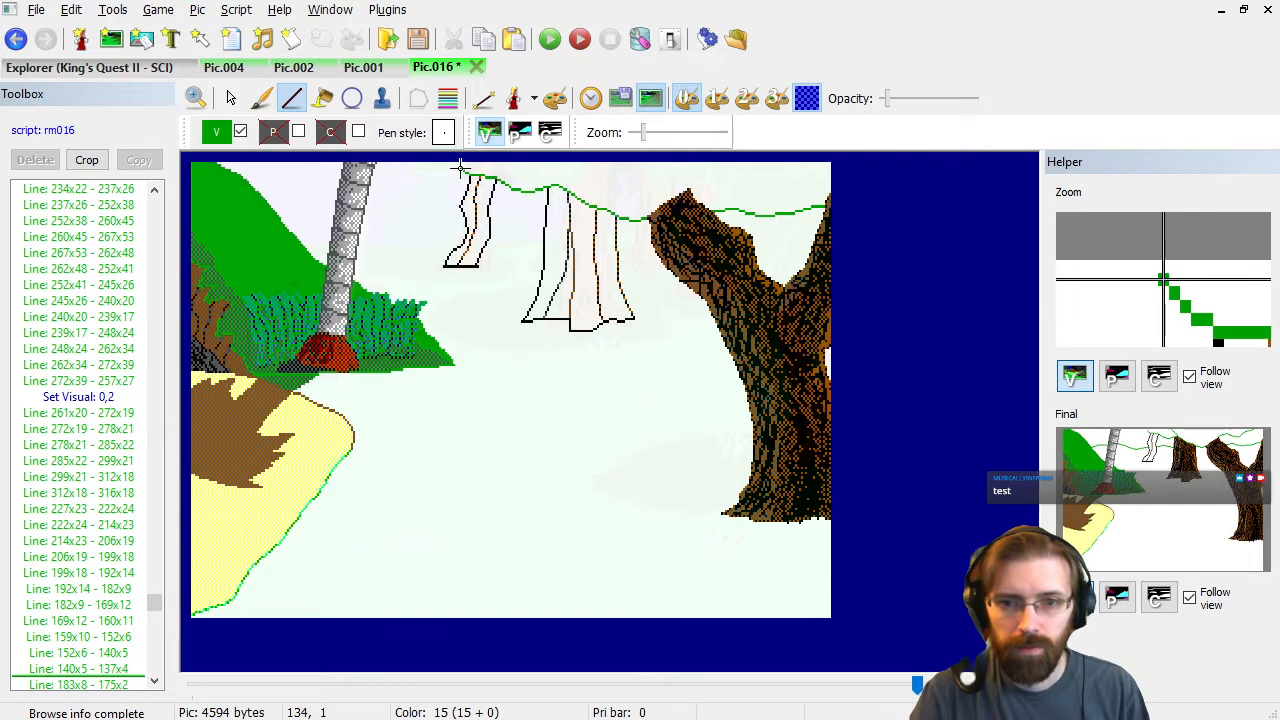
click(458, 166)
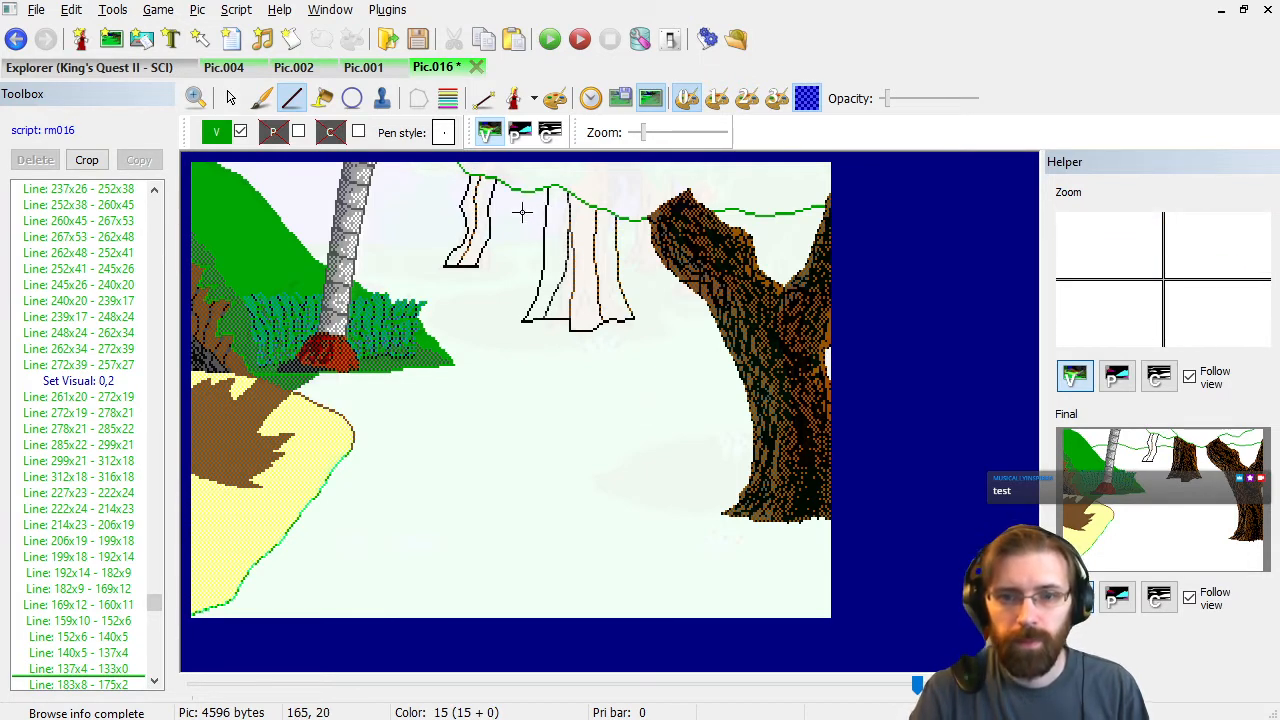
Examine the commands between the foliage outline and the larger background trunk's first bark lines, including its brown fills.
scroll(110, 560, down, 7)
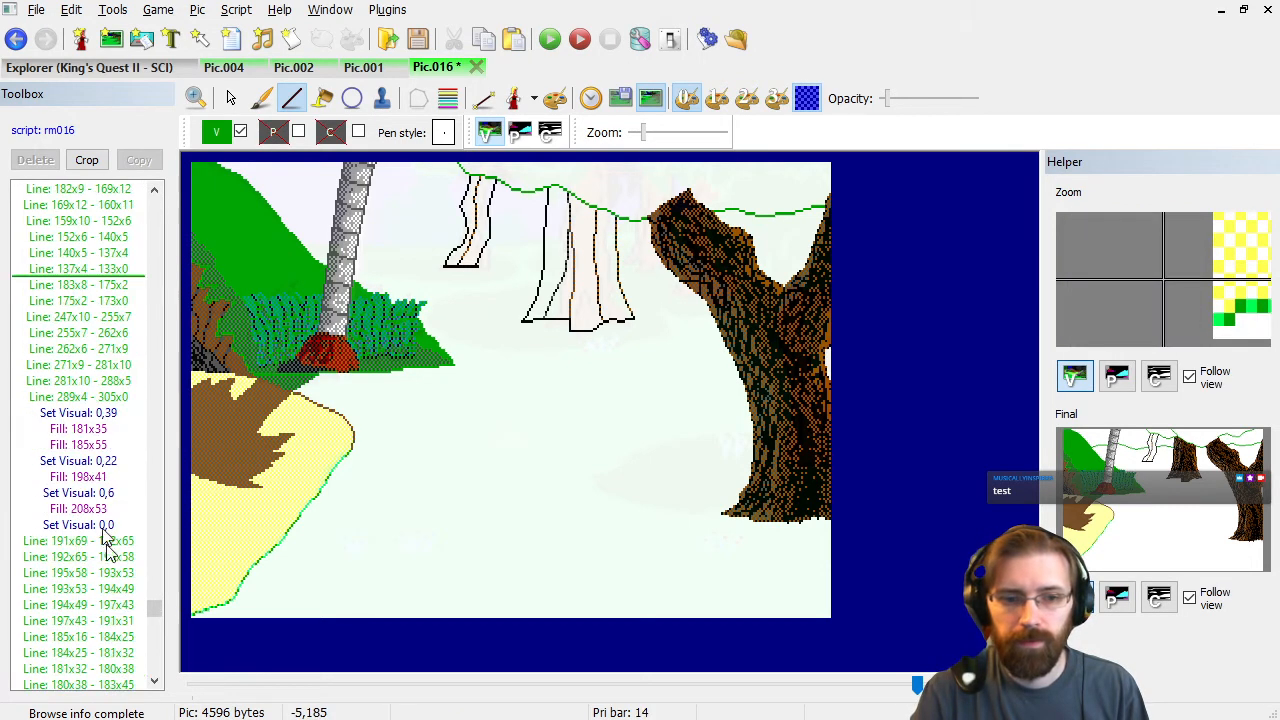
click(100, 447)
key(Down)
key(Down)
key(Down)
key(Down)
key(Down)
key(Down)
key(Down)
key(Down)
key(Down)
key(Down)
key(Down)
key(Down)
key(Down)
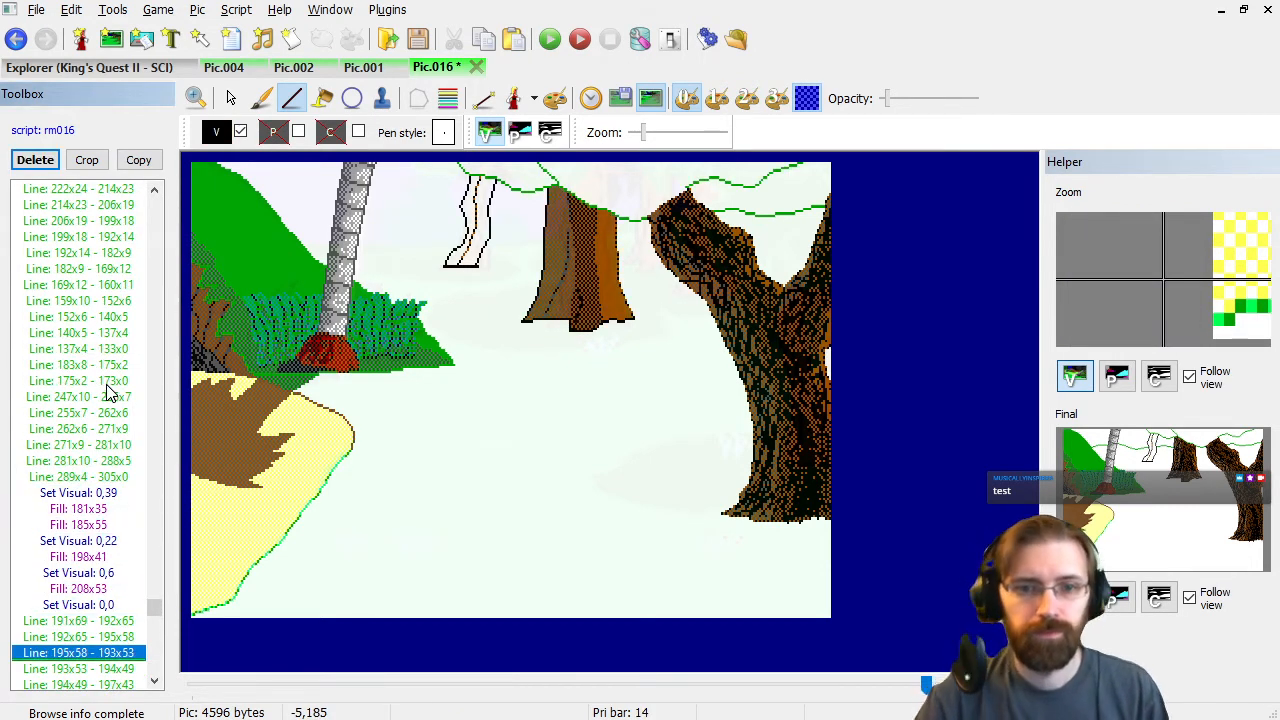
key(Up)
key(Up)
key(Up)
key(Up)
key(Up)
key(Up)
key(Up)
key(Up)
key(Up)
key(Up)
key(Up)
key(Up)
key(Up)
key(Up)
key(Up)
key(Up)
key(Up)
key(Up)
key(Up)
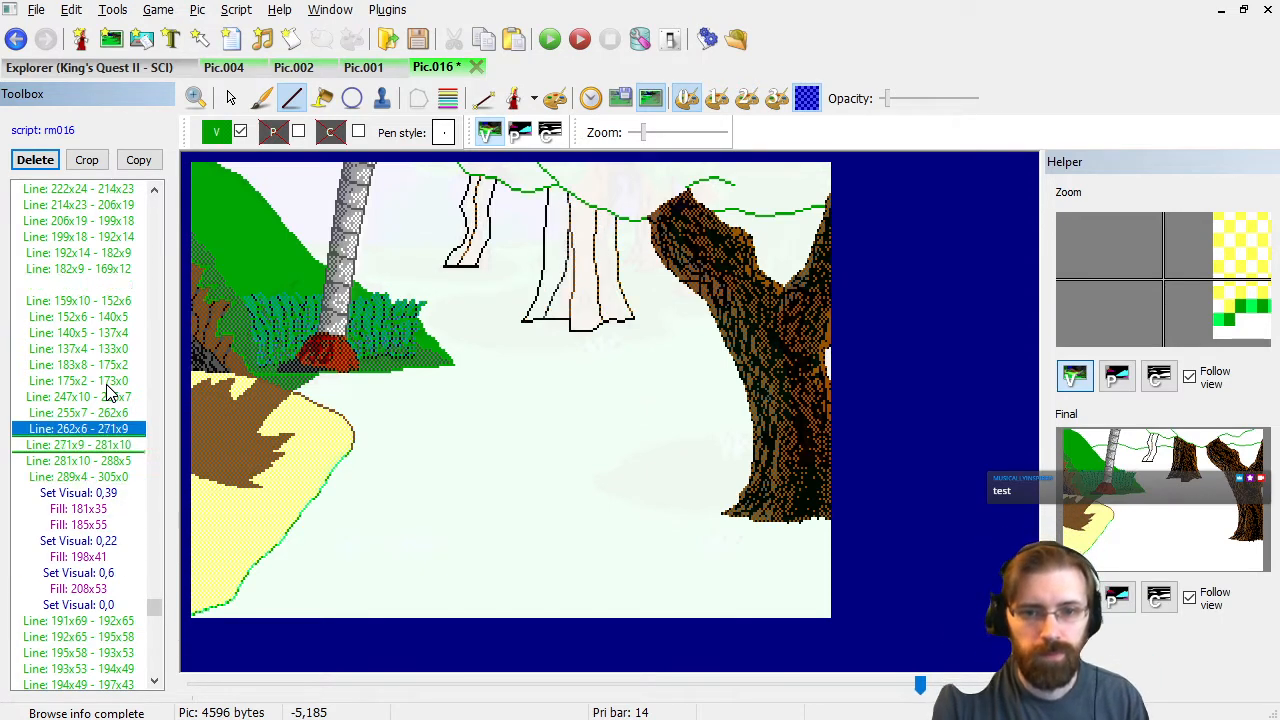
key(Down)
key(Down)
key(Down)
key(Down)
key(Down)
key(Down)
key(Down)
key(Down)
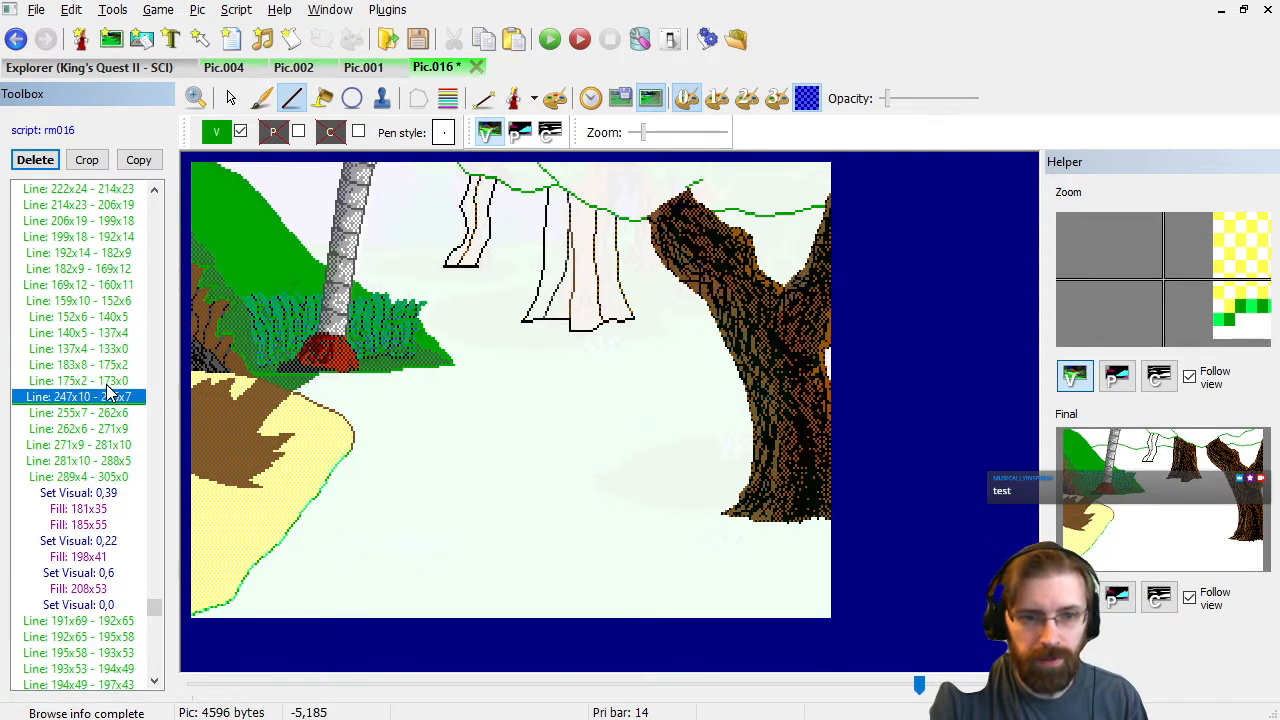
key(Down)
key(Down)
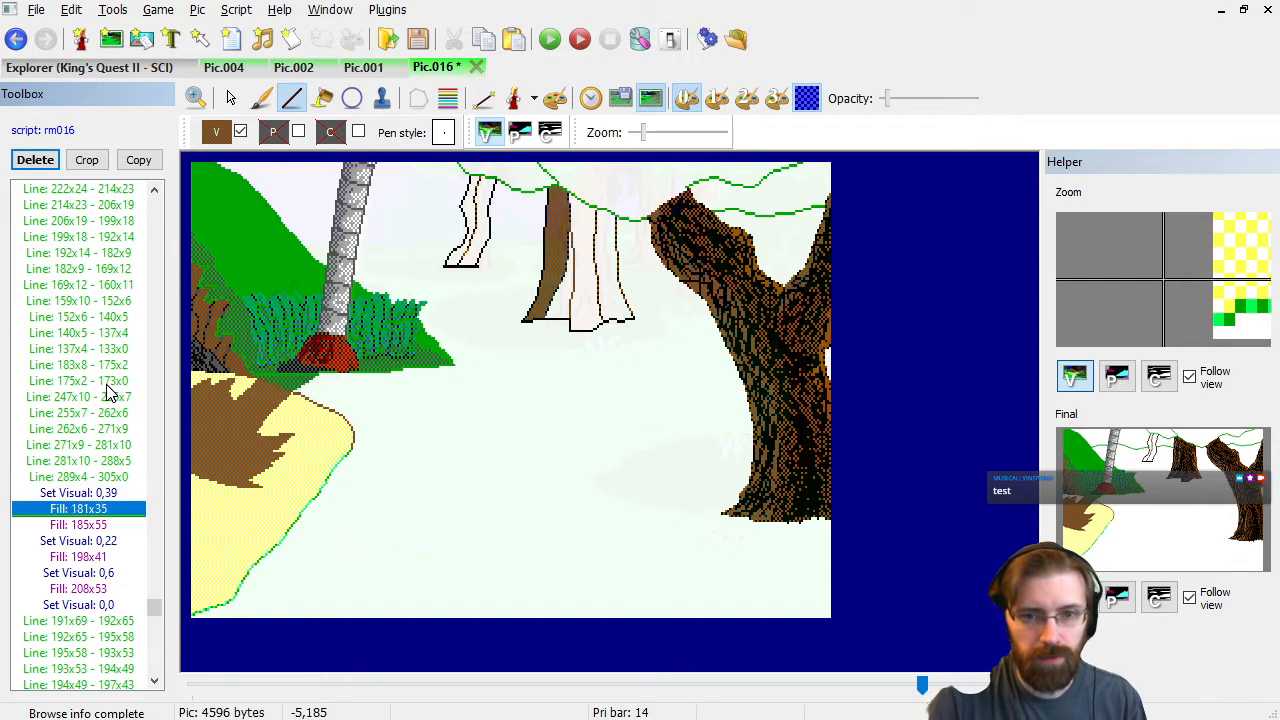
Fill the small background trunk's left part at 138x19 with visual color 0,22, directly after Fill: 198x41.
key(Down)
key(Down)
key(Down)
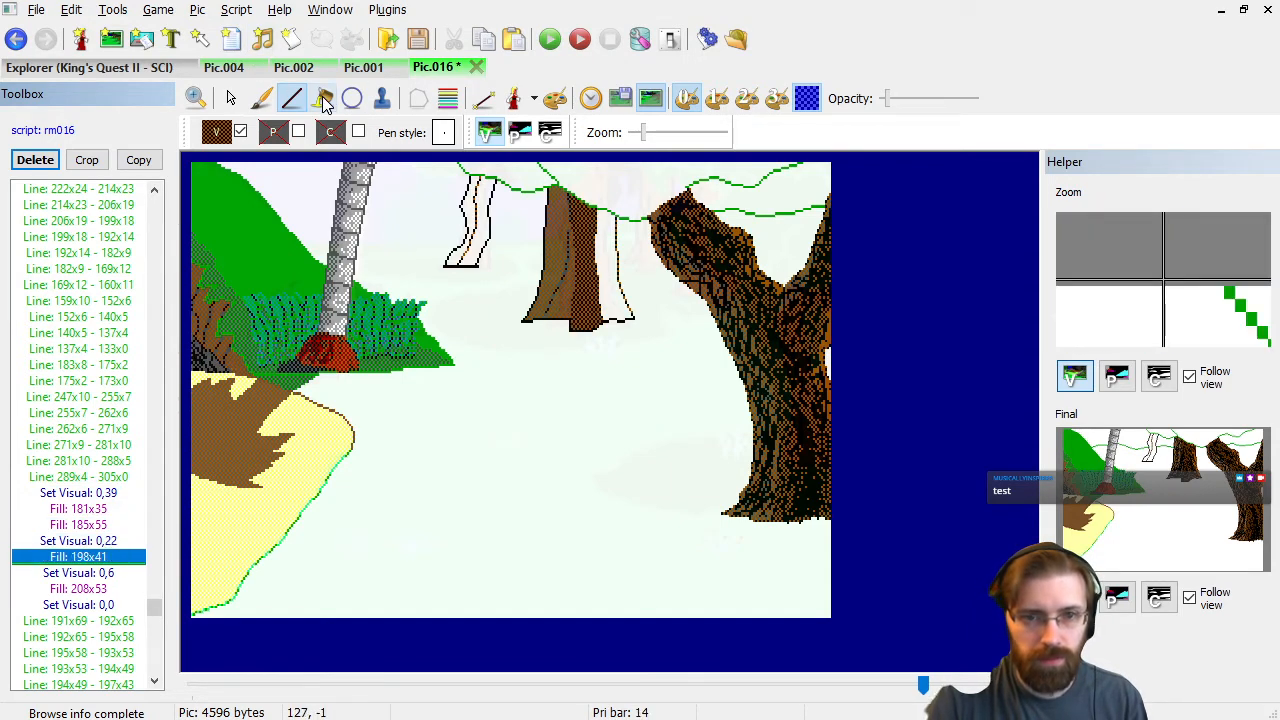
click(467, 208)
Set the visual color to dark grey 0,32 after Fill: 208x53 and fill the small trunk's right part at 146x15.
click(107, 592)
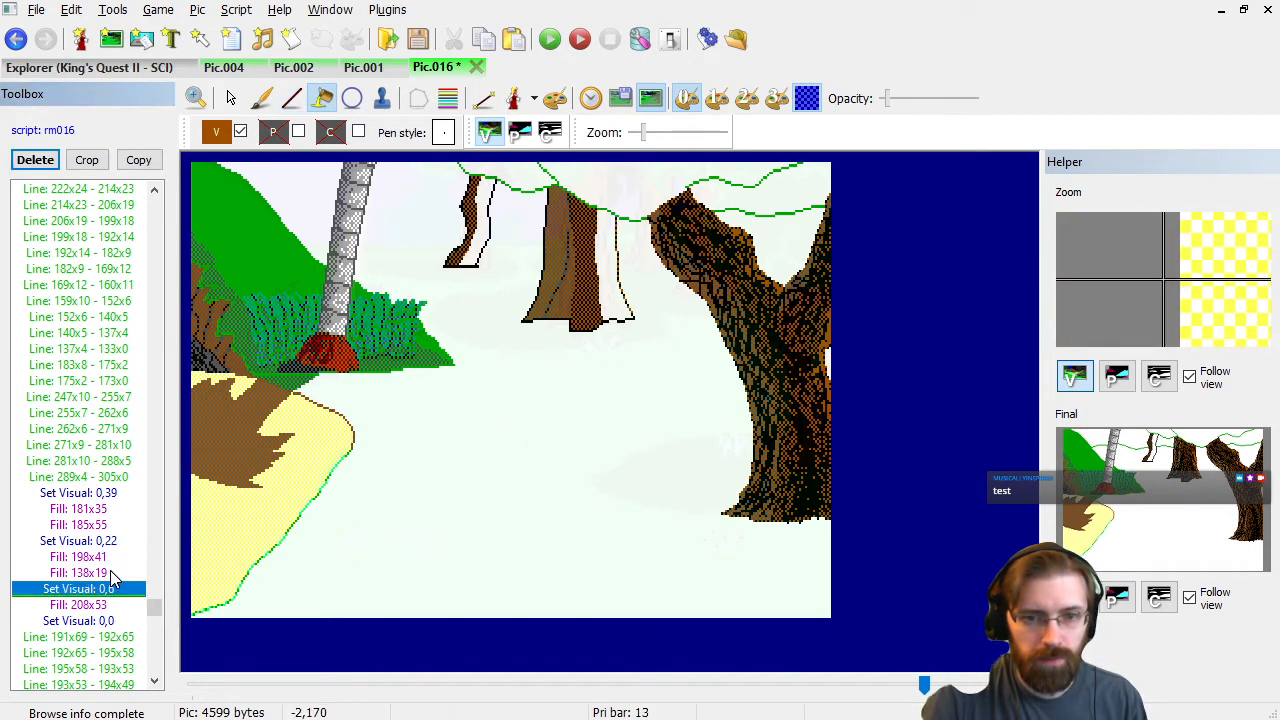
key(Down)
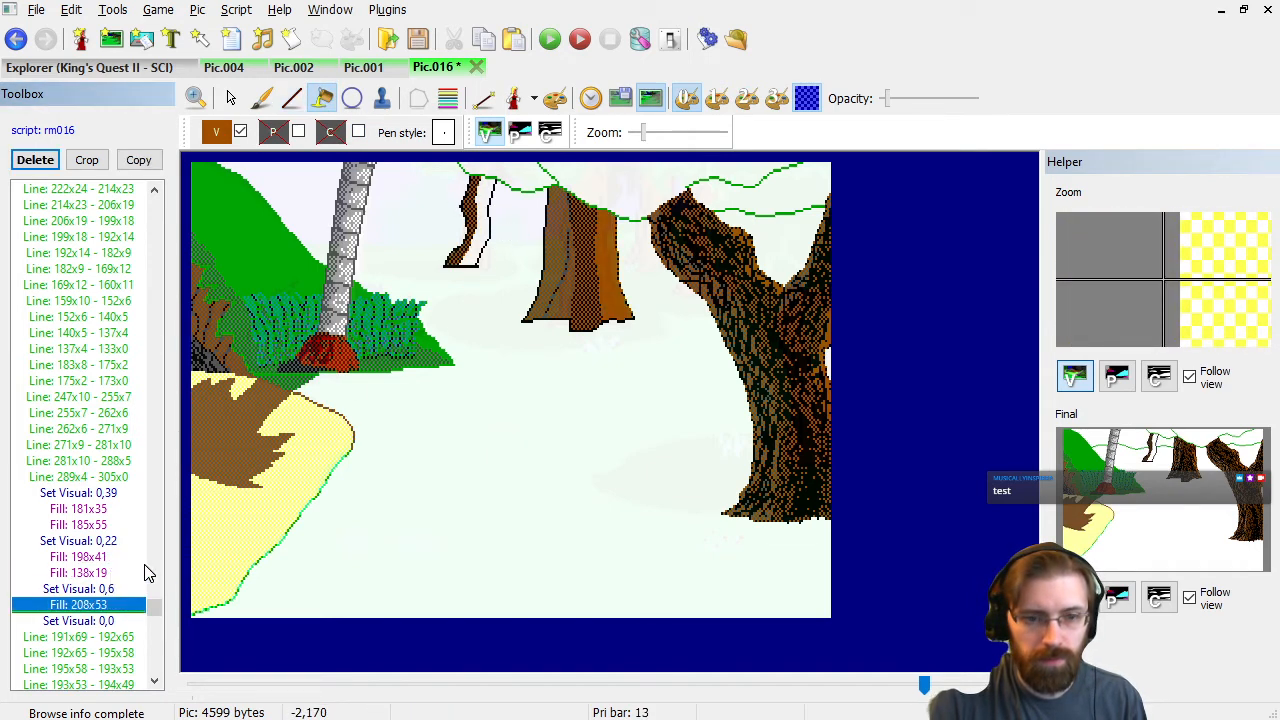
click(218, 132)
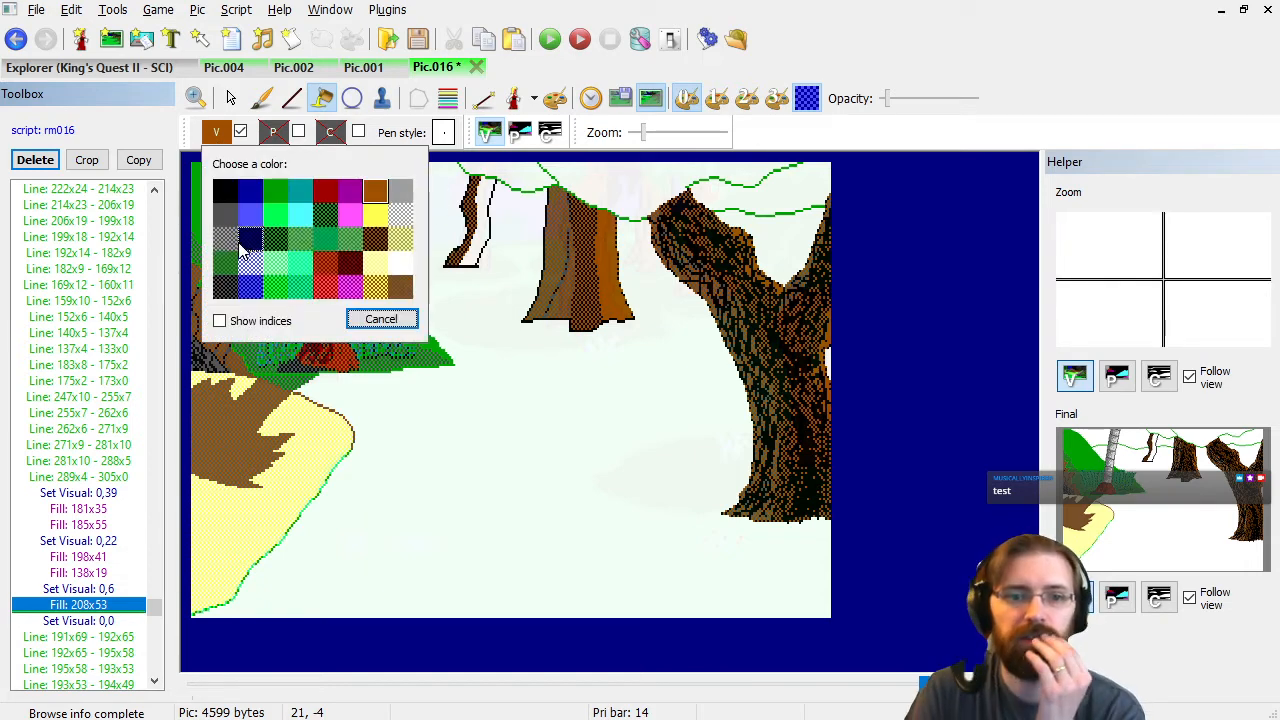
click(225, 287)
click(482, 200)
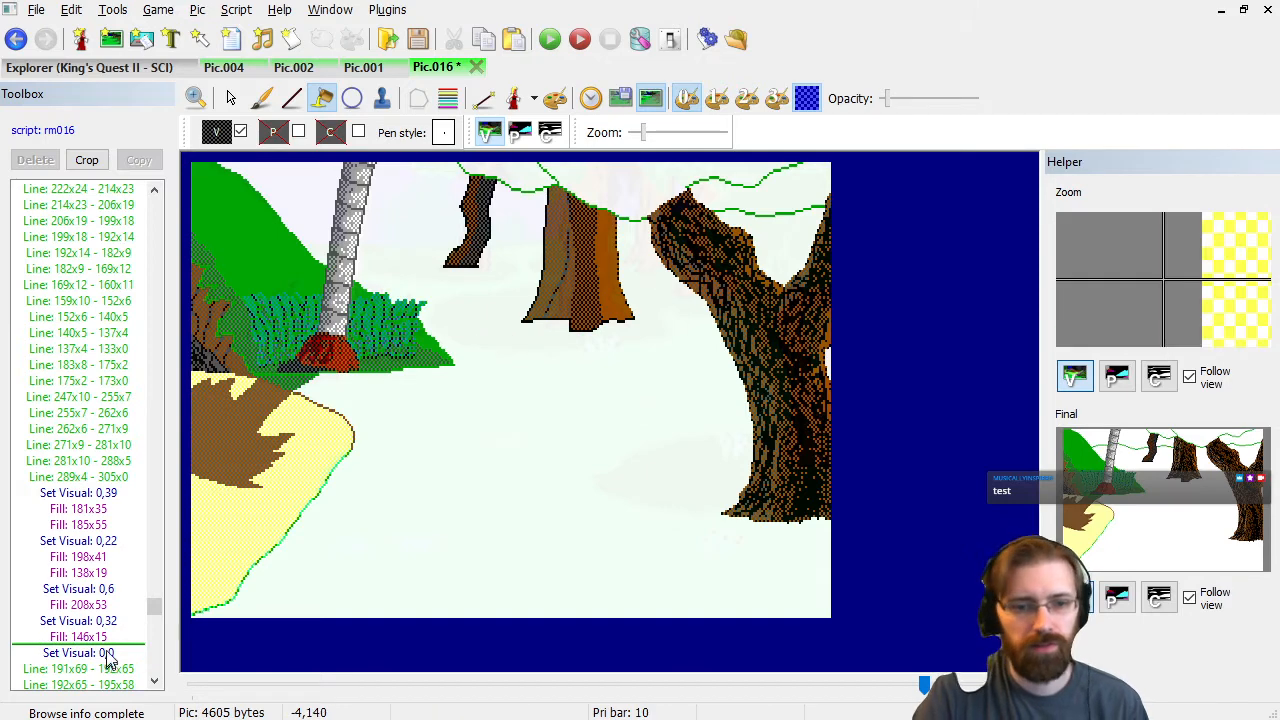
click(108, 643)
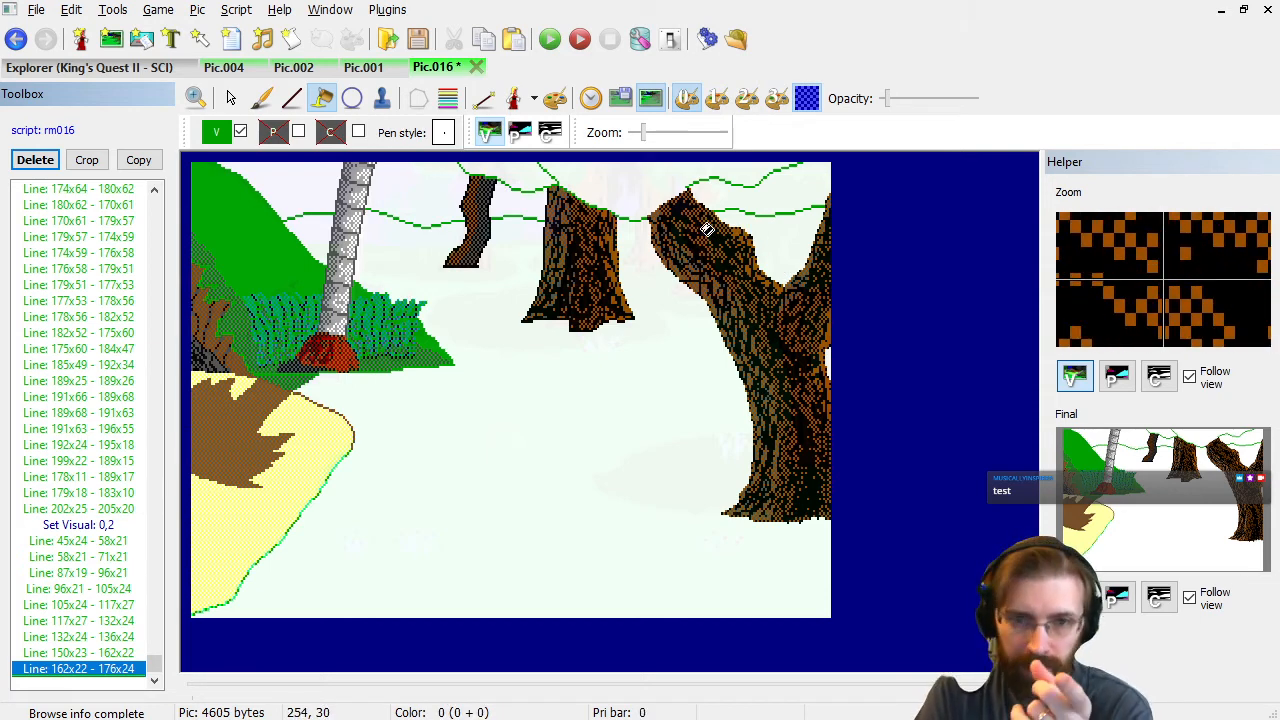
Close Pic.001 and bring up Pic.004.
click(122, 510)
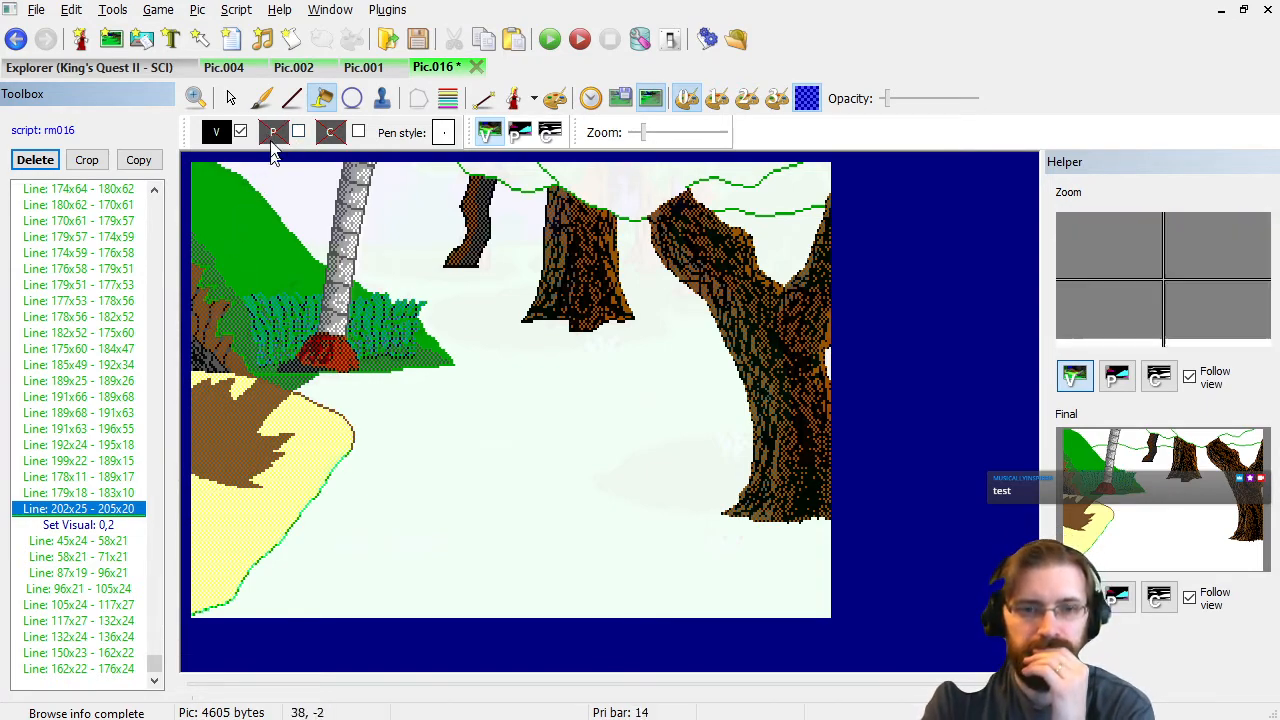
click(310, 70)
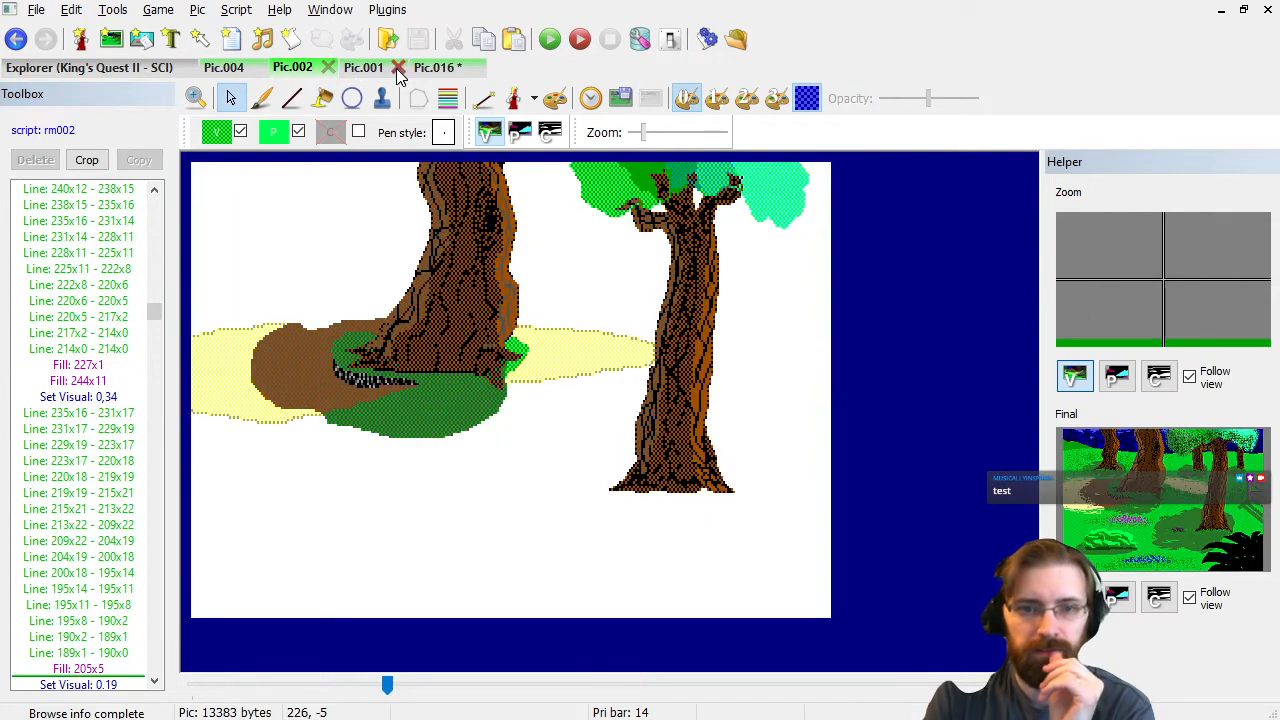
click(397, 68)
click(242, 70)
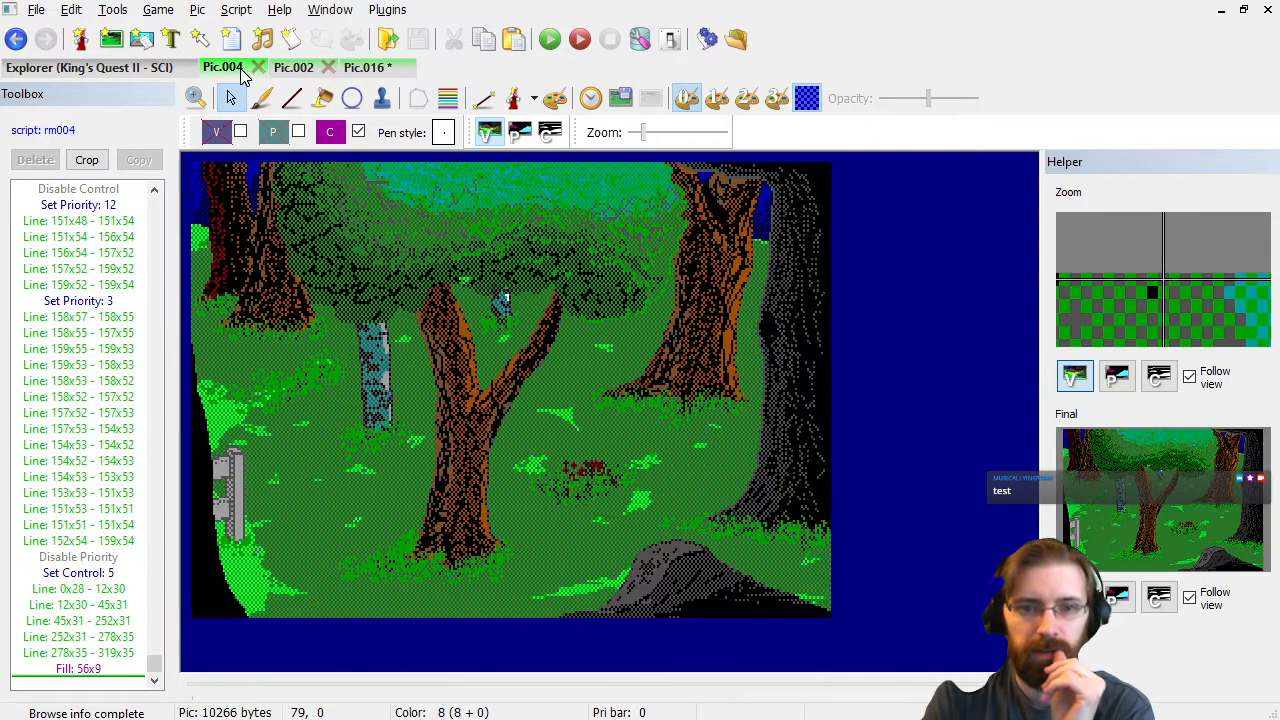
Trace Pic.004's commands from the end back to the central tree's flat foliage fills, stopping at Fill: 107x50.
click(100, 493)
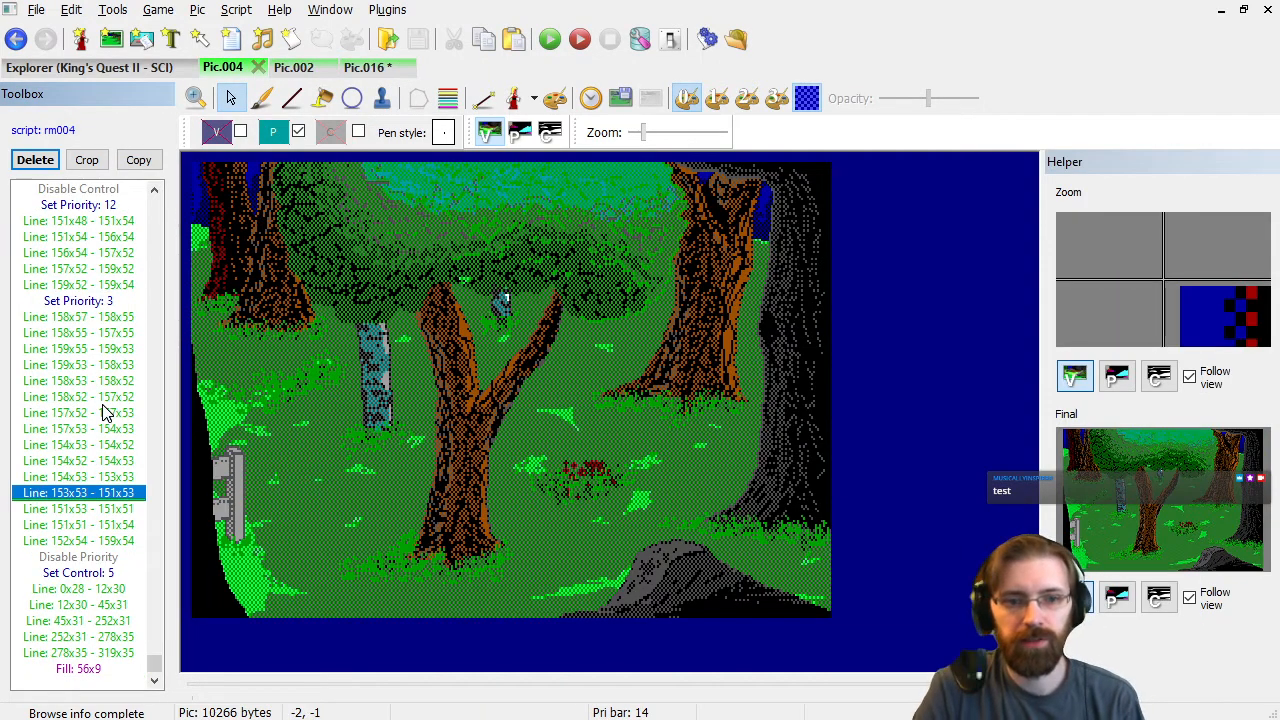
key(Page_Up)
key(Page_Up)
key(Page_Up)
key(Page_Up)
key(Page_Up)
key(Page_Up)
key(Page_Up)
key(Page_Up)
key(Page_Up)
key(Page_Up)
key(Page_Up)
key(Page_Up)
key(Page_Up)
key(Page_Up)
key(Page_Up)
key(Page_Up)
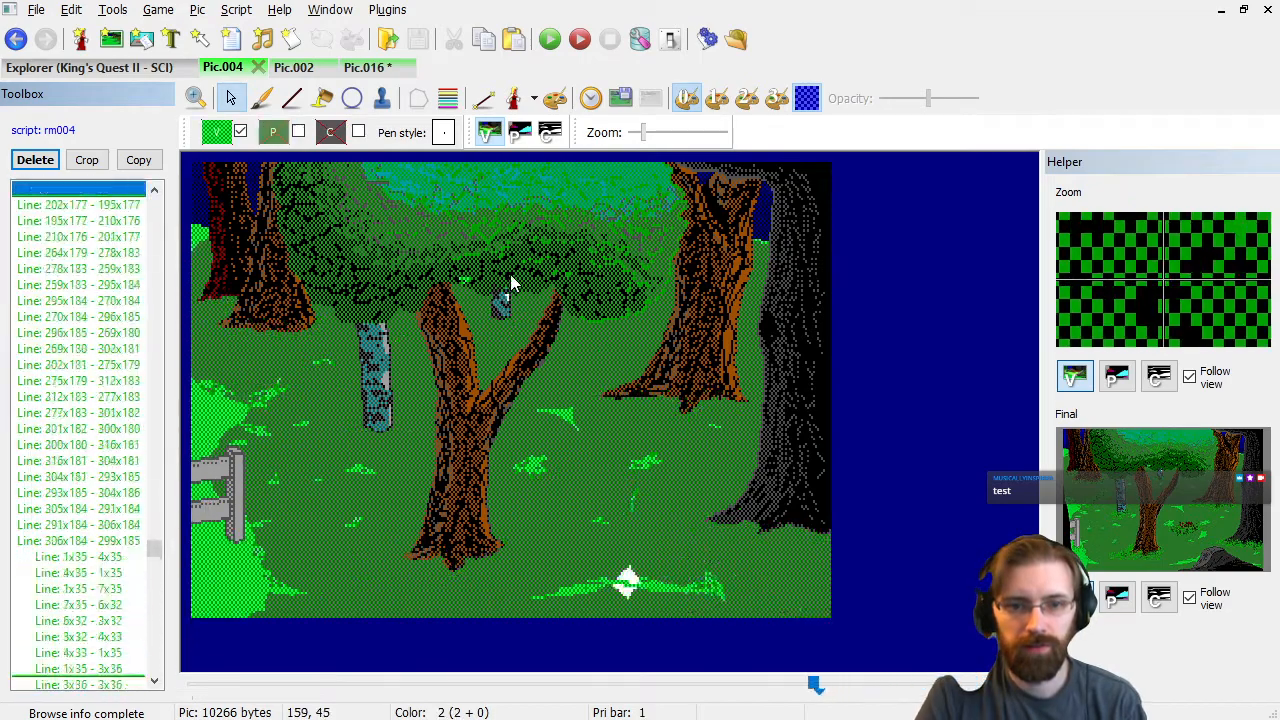
key(Page_Up)
key(Page_Up)
key(Page_Up)
key(Page_Up)
key(Page_Up)
key(Page_Up)
key(Page_Up)
key(Page_Up)
key(Page_Up)
key(Page_Up)
key(Page_Up)
key(Page_Up)
key(Page_Up)
key(Page_Up)
key(Page_Up)
key(Page_Up)
key(Page_Up)
key(Page_Up)
key(Page_Up)
key(Page_Up)
key(Page_Up)
key(Page_Up)
key(Page_Up)
key(Page_Up)
key(Page_Up)
key(Page_Up)
key(Page_Up)
key(Page_Up)
key(Page_Up)
key(Page_Up)
key(Page_Up)
key(Page_Up)
key(Page_Down)
key(Page_Down)
key(Page_Up)
key(Up)
key(Up)
key(Up)
key(Up)
key(Up)
key(Down)
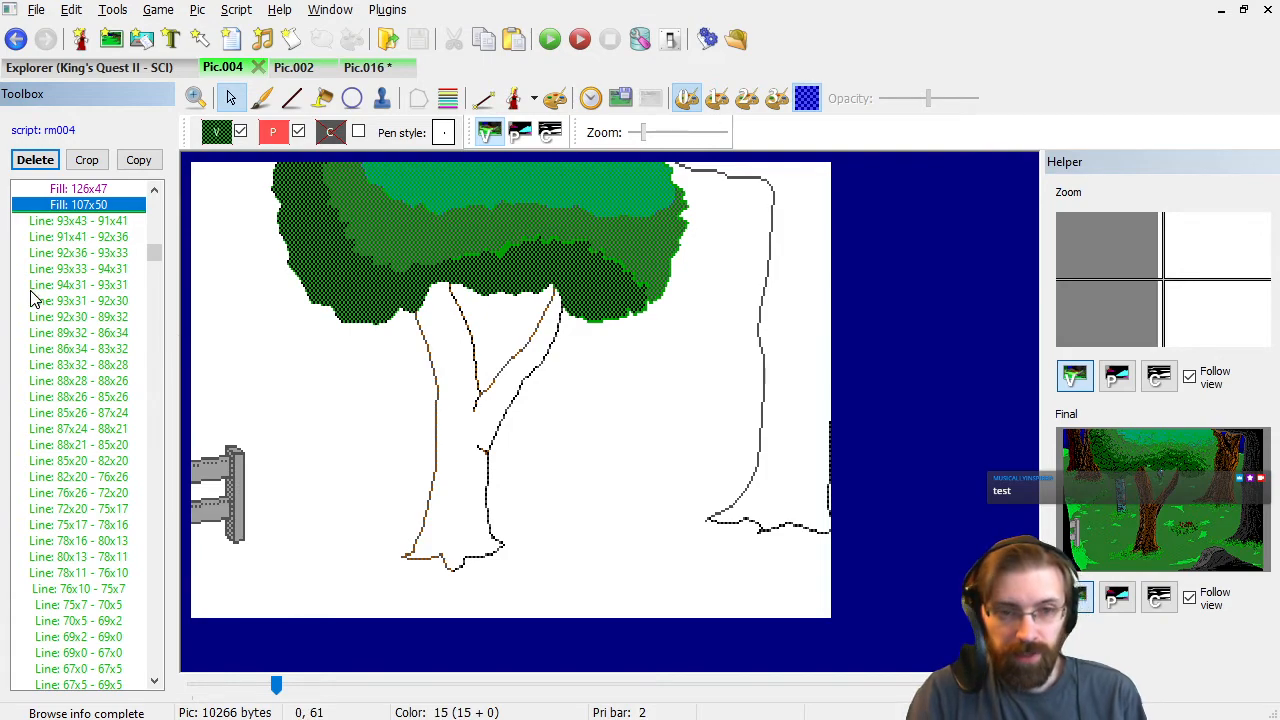
Examine how Pic.004's leaf texture and central trunk bark are drawn after the flat foliage fills.
click(85, 288)
click(70, 461)
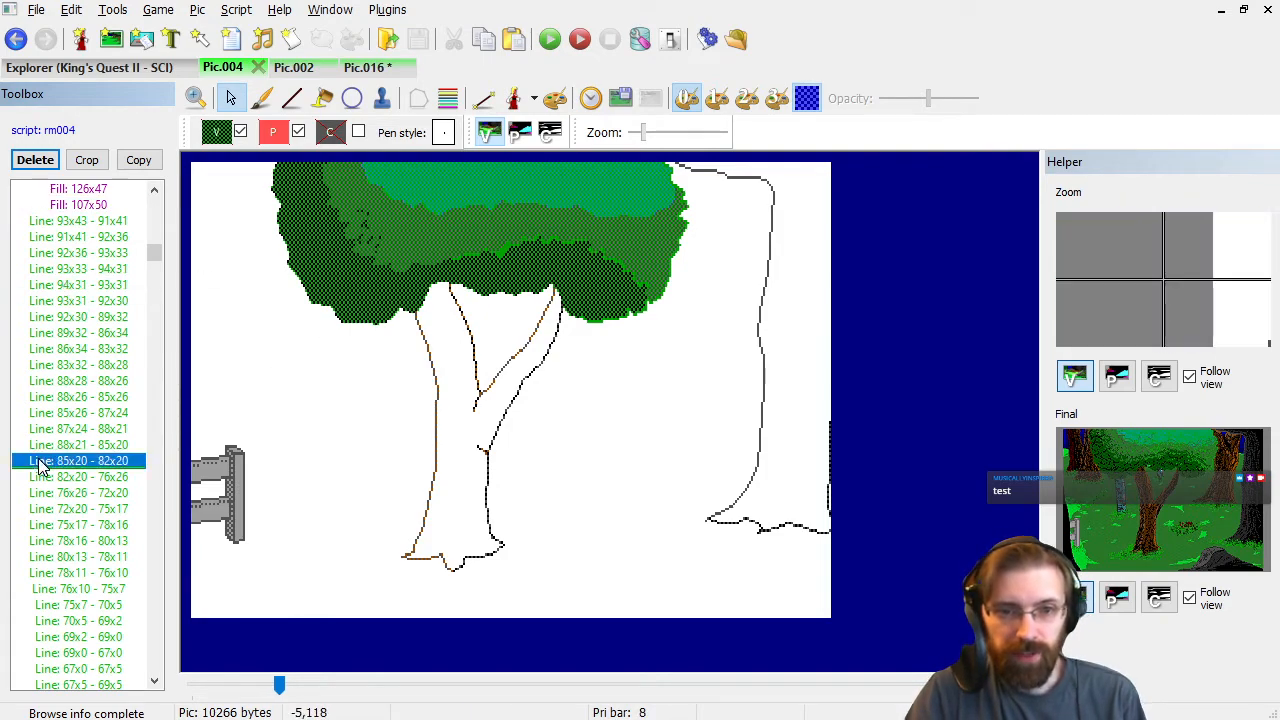
key(Page_Down)
key(Page_Down)
key(Page_Down)
key(Page_Down)
key(Page_Down)
key(Page_Down)
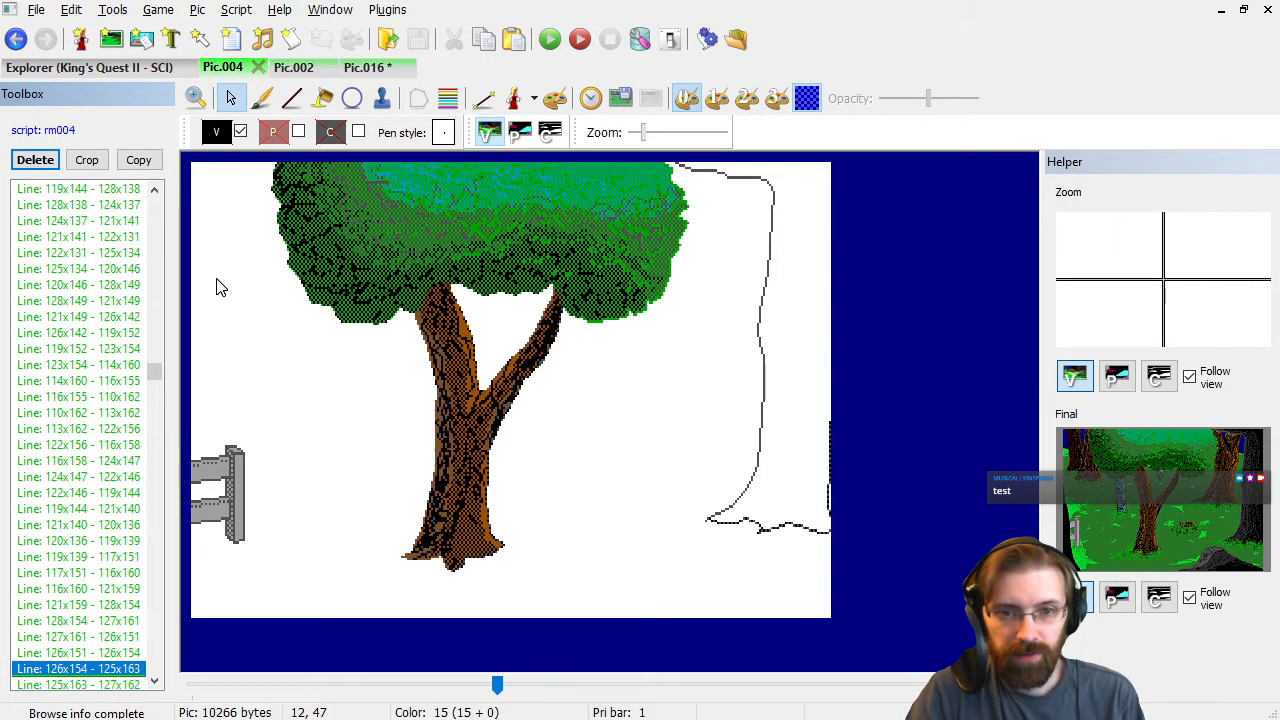
Show Pic.004 in its final state and compare its foliage with the unfilled foliage outline in Pic.016.
key(End)
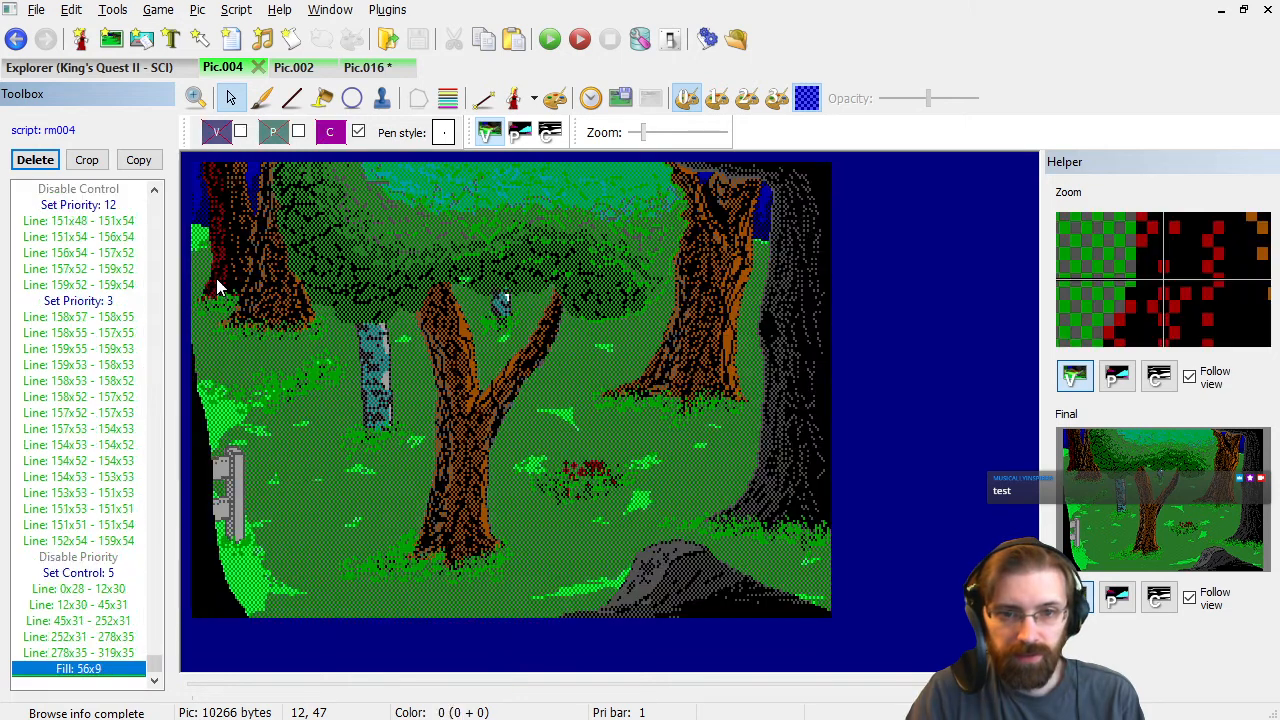
click(360, 70)
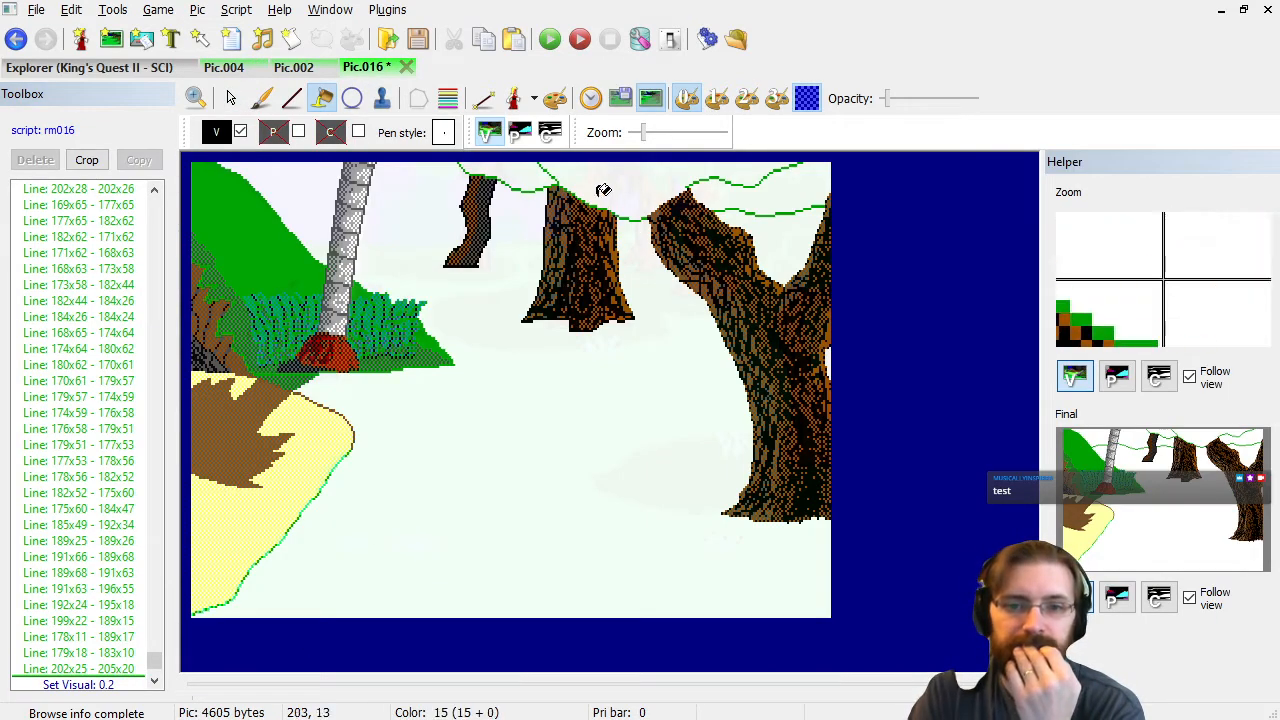
click(236, 74)
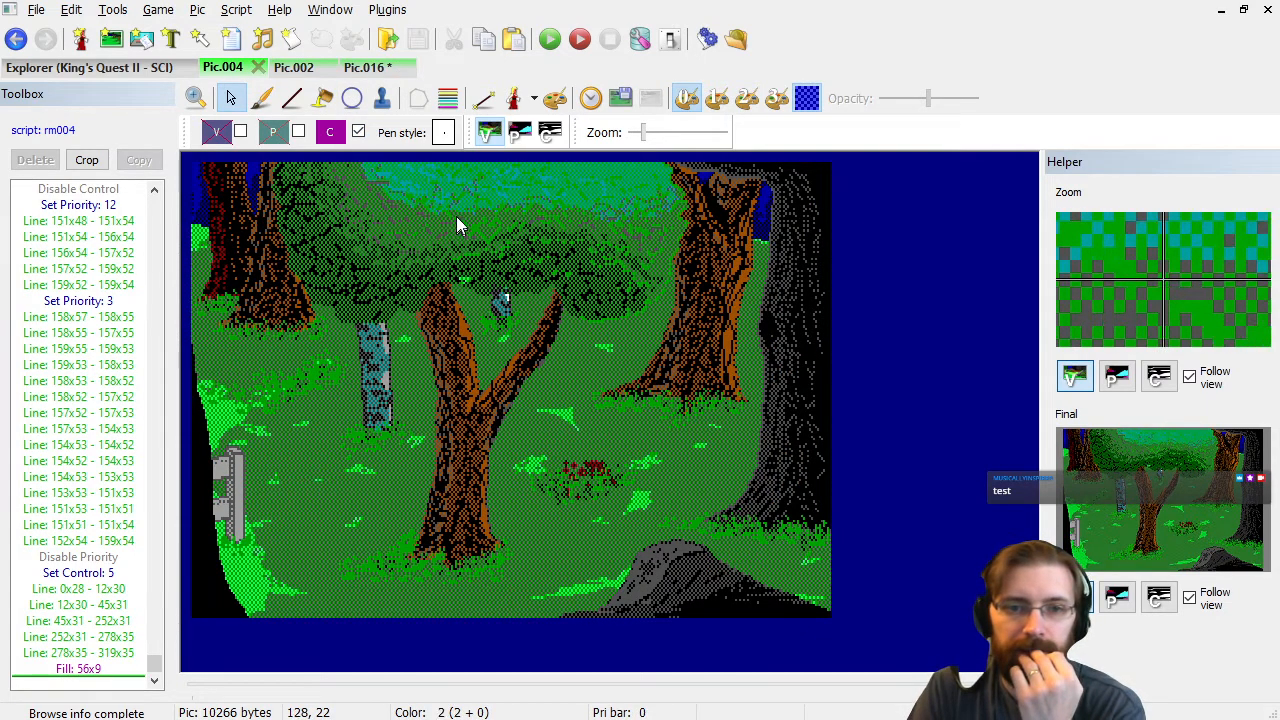
click(378, 72)
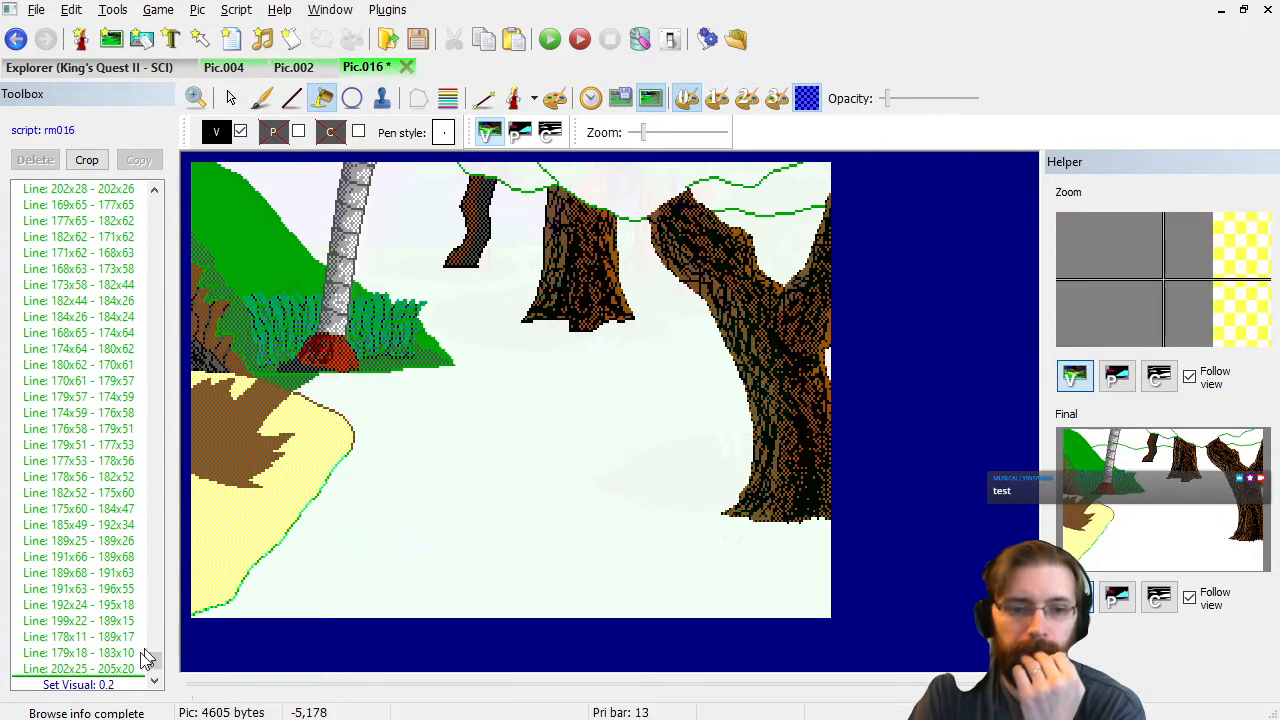
Set the visual color to dark green 0,18 after Line: 202x25 - 205x20 and fill the foliage above the small trunk at 160x4.
click(78, 668)
scroll(128, 600, down, 3)
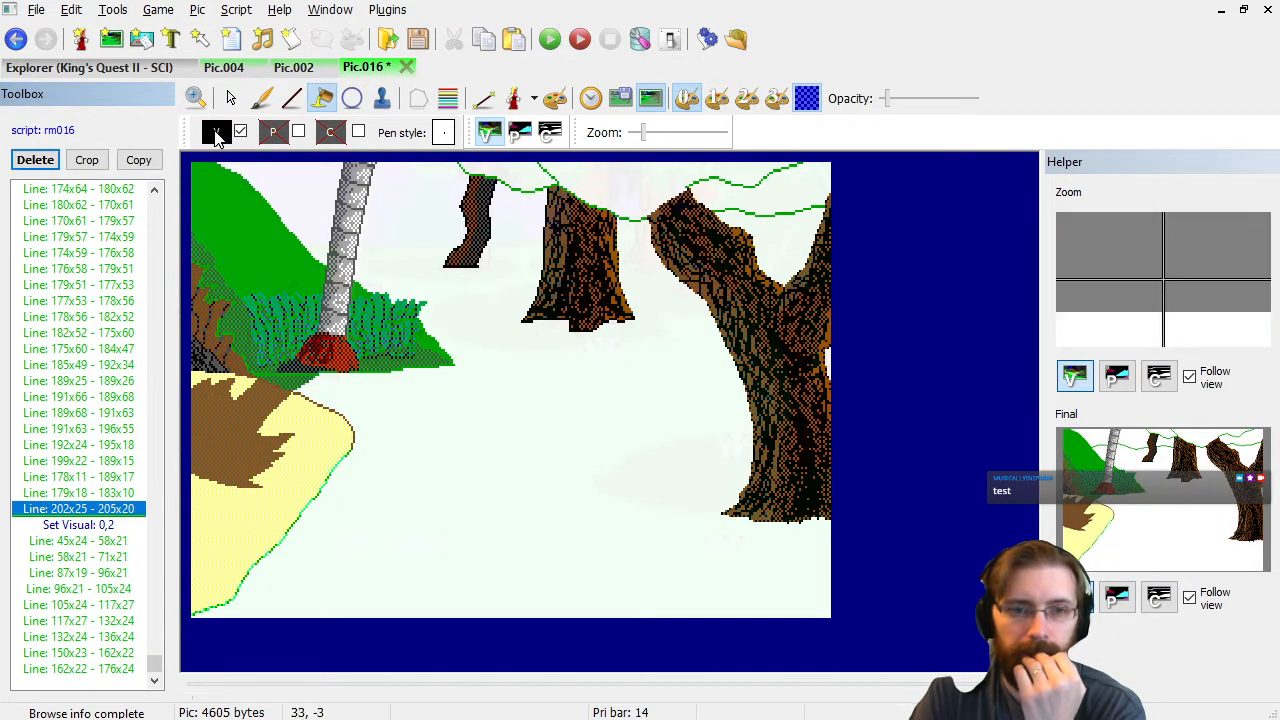
click(217, 133)
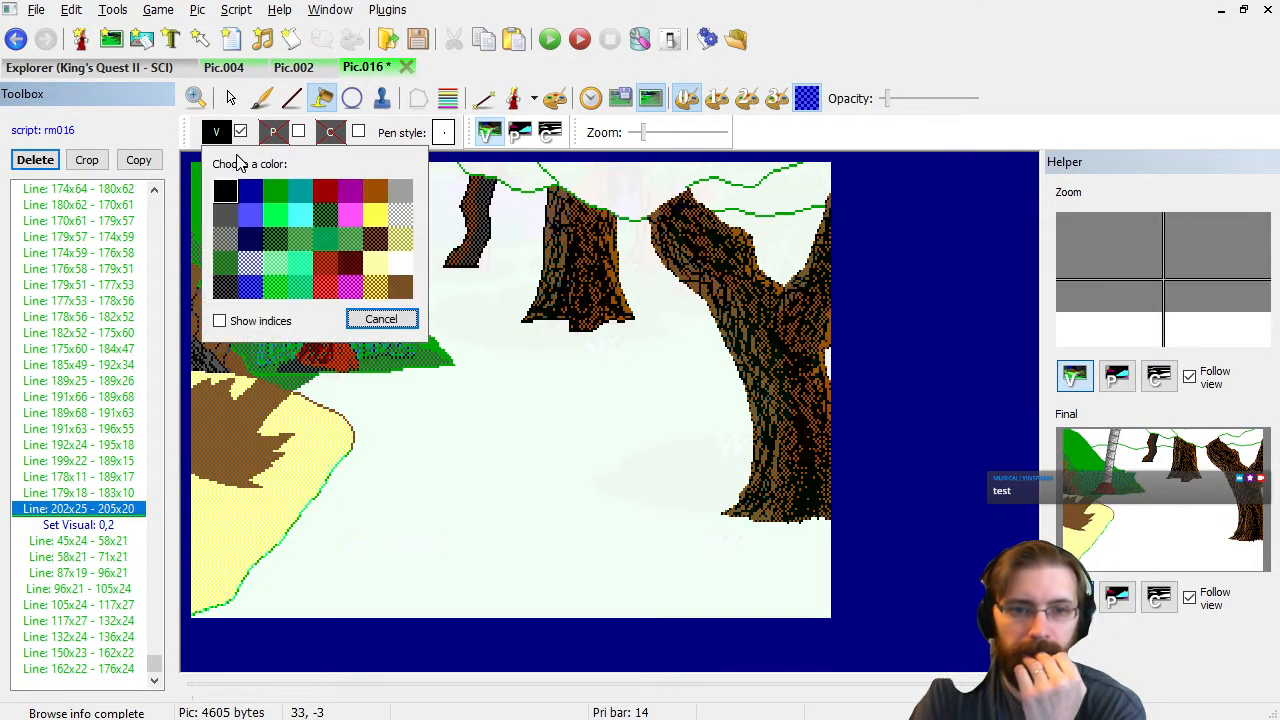
click(283, 256)
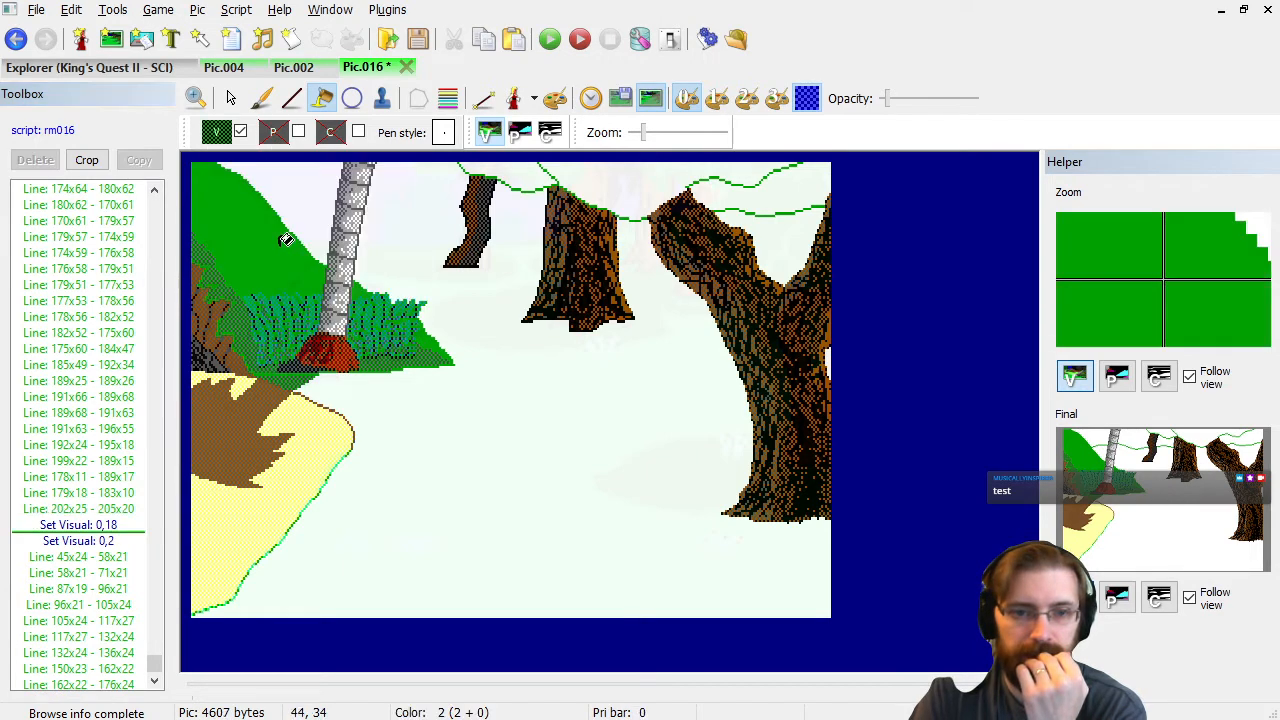
click(517, 168)
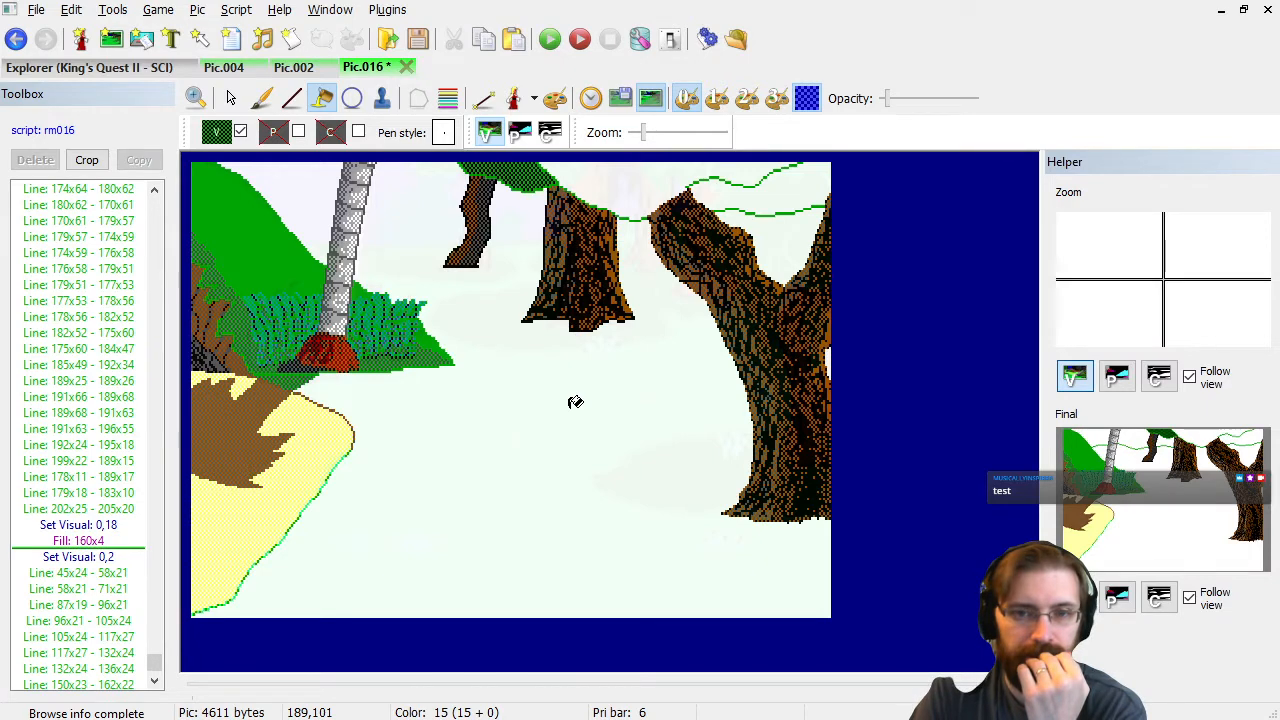
Trace a foliage pixel of Pic.004 to its drawing command and inspect the shading bands as of Fill: 107x50.
click(216, 132)
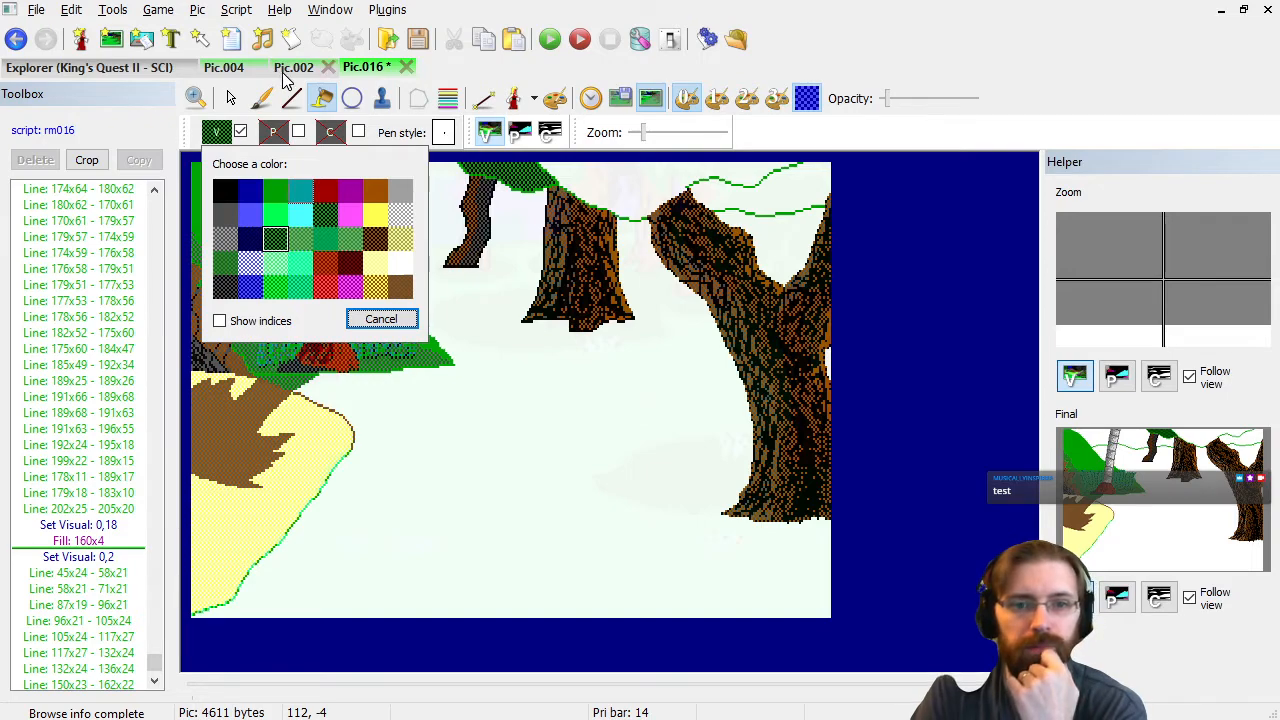
click(224, 68)
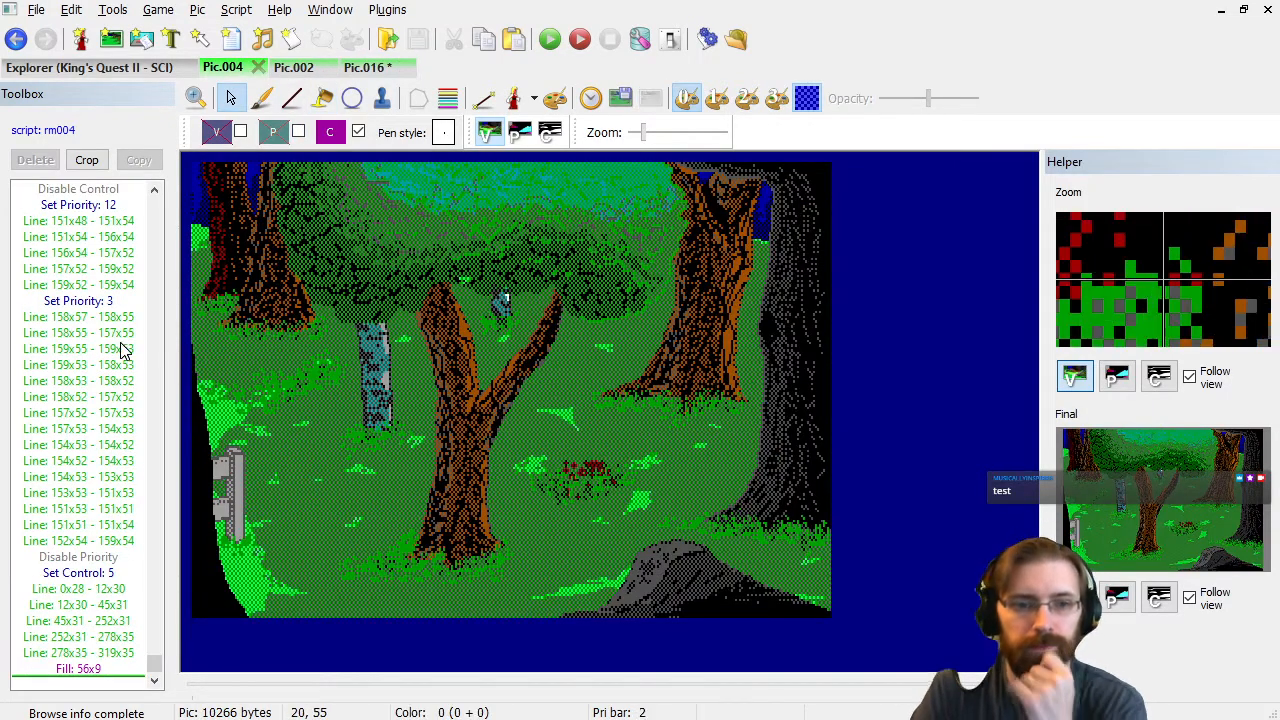
click(590, 97)
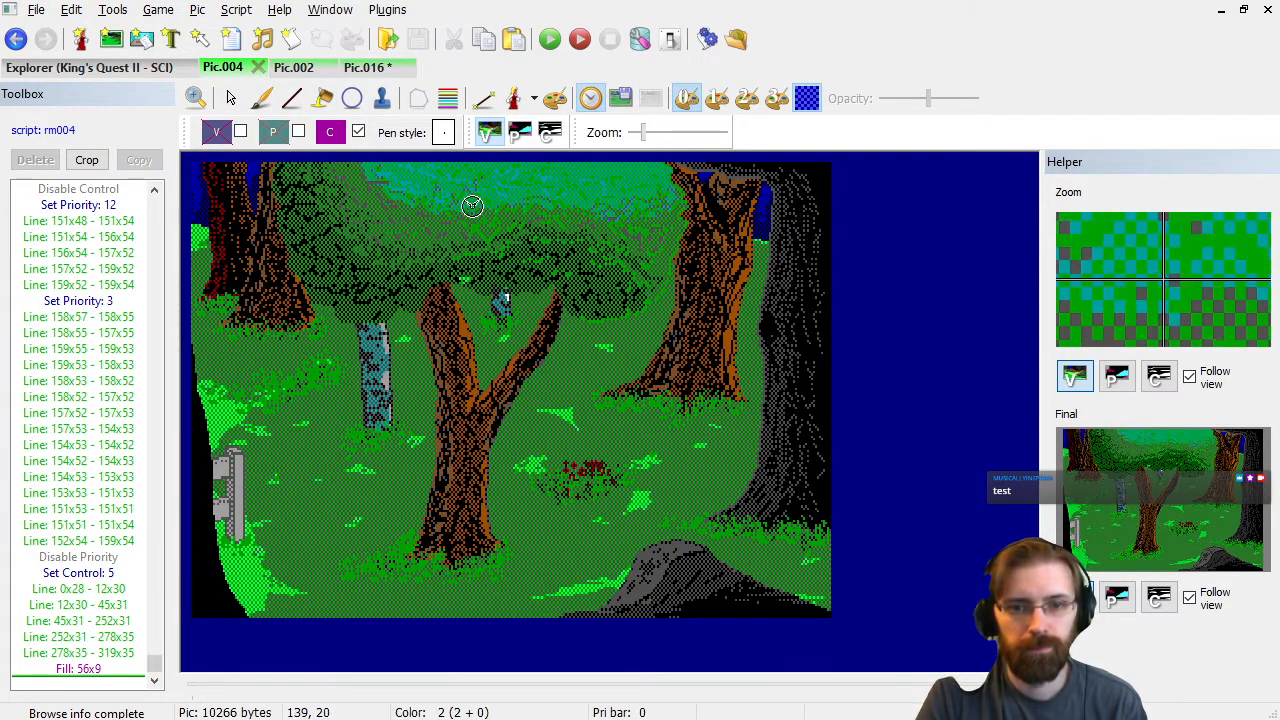
click(472, 210)
click(100, 237)
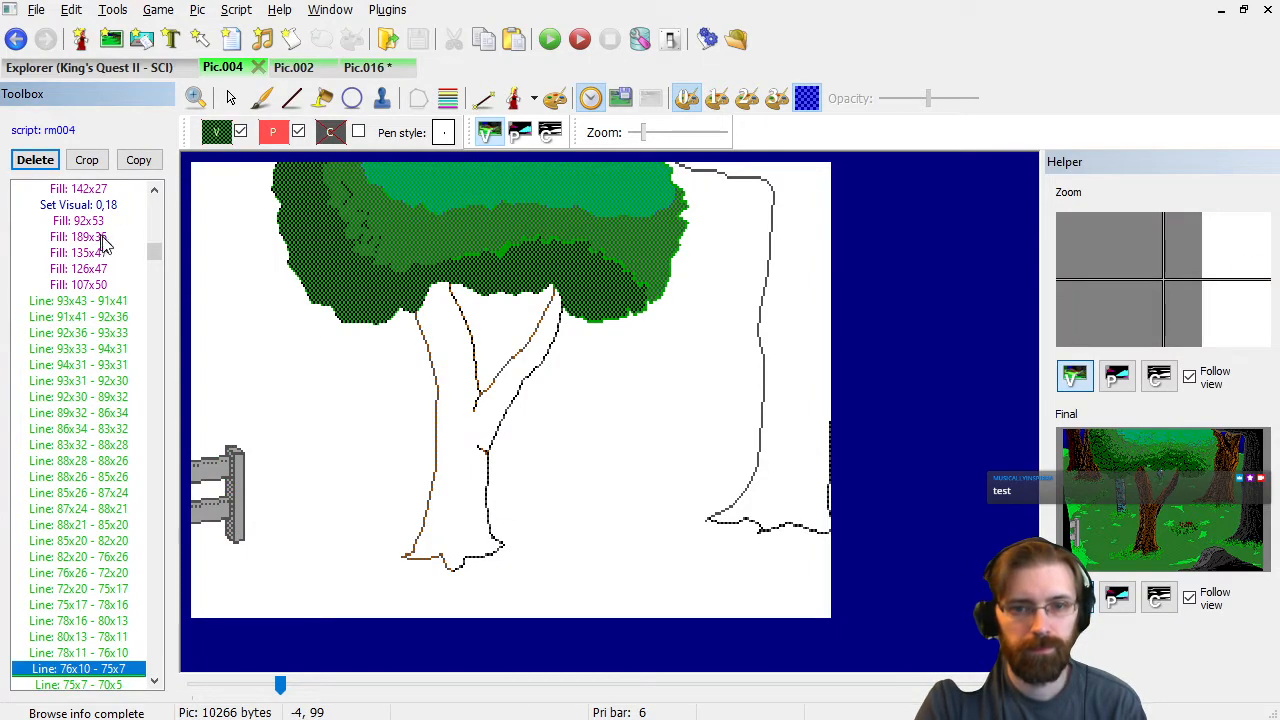
click(105, 286)
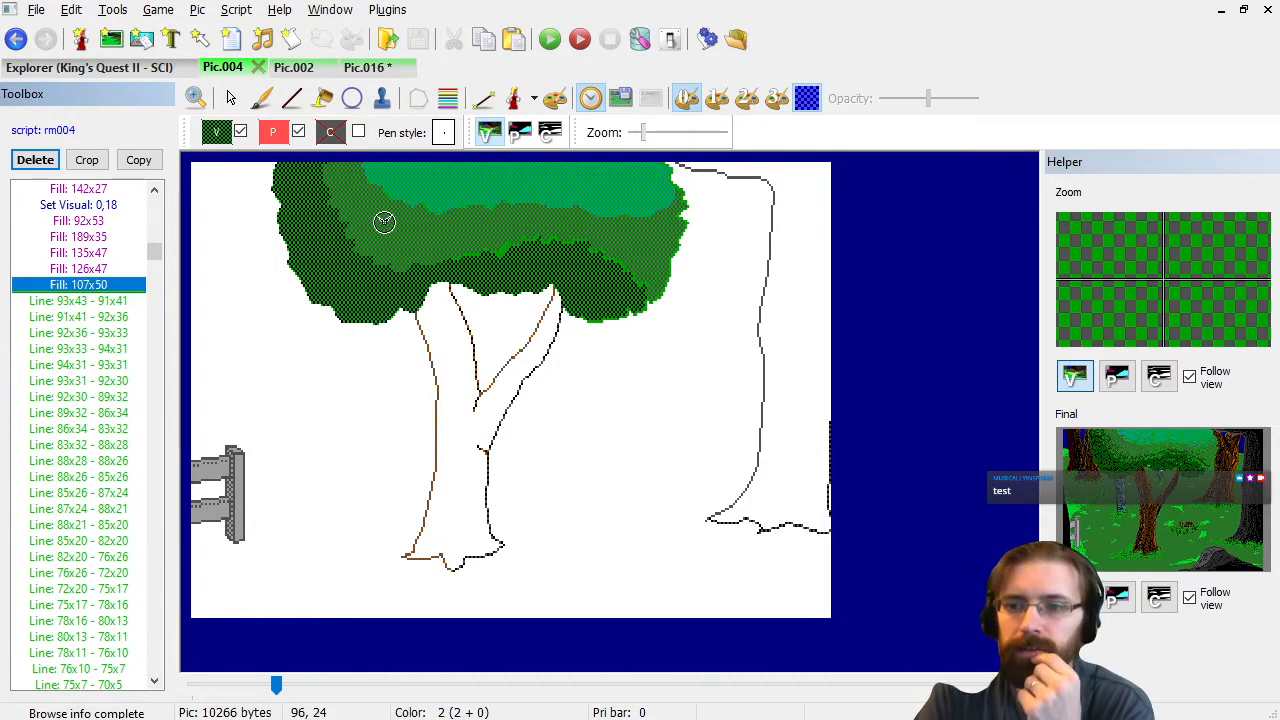
In Pic.016, set the visual color to 0,24 and draw a connected line from 217x0 through 225x4 and 242x4 to 258x6 as a foliage shading boundary.
click(368, 67)
click(217, 133)
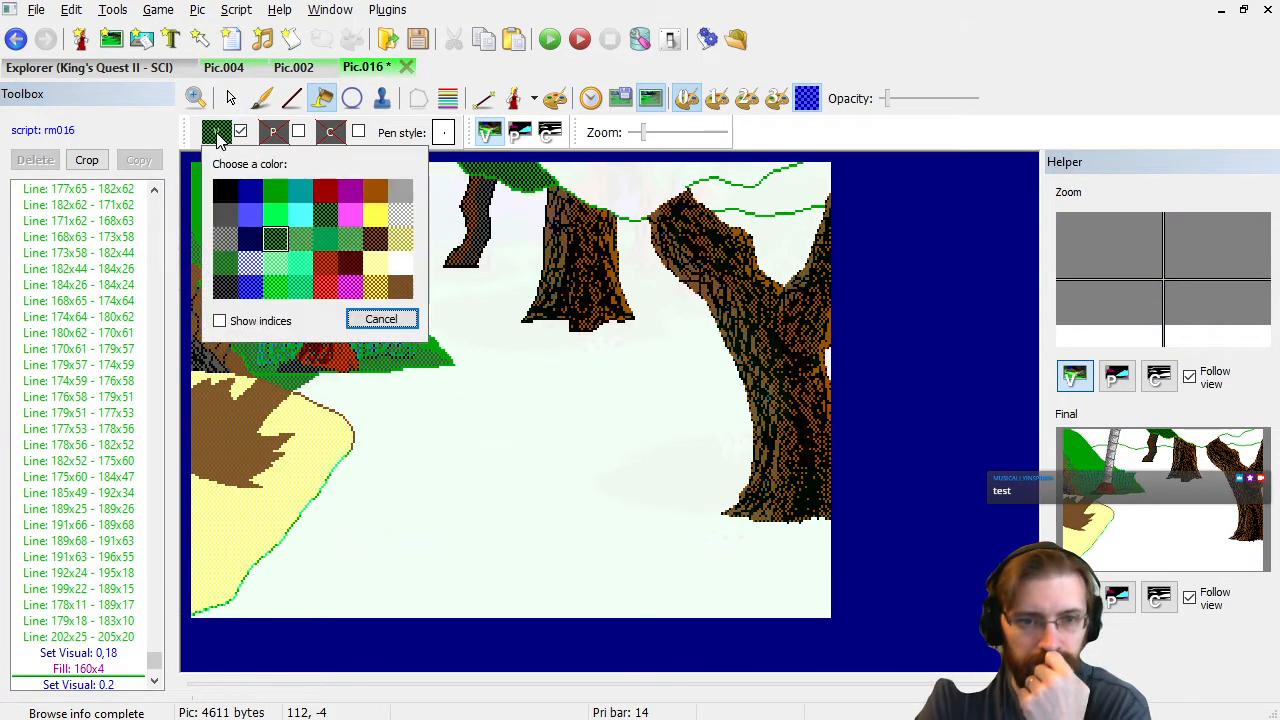
click(275, 260)
click(291, 98)
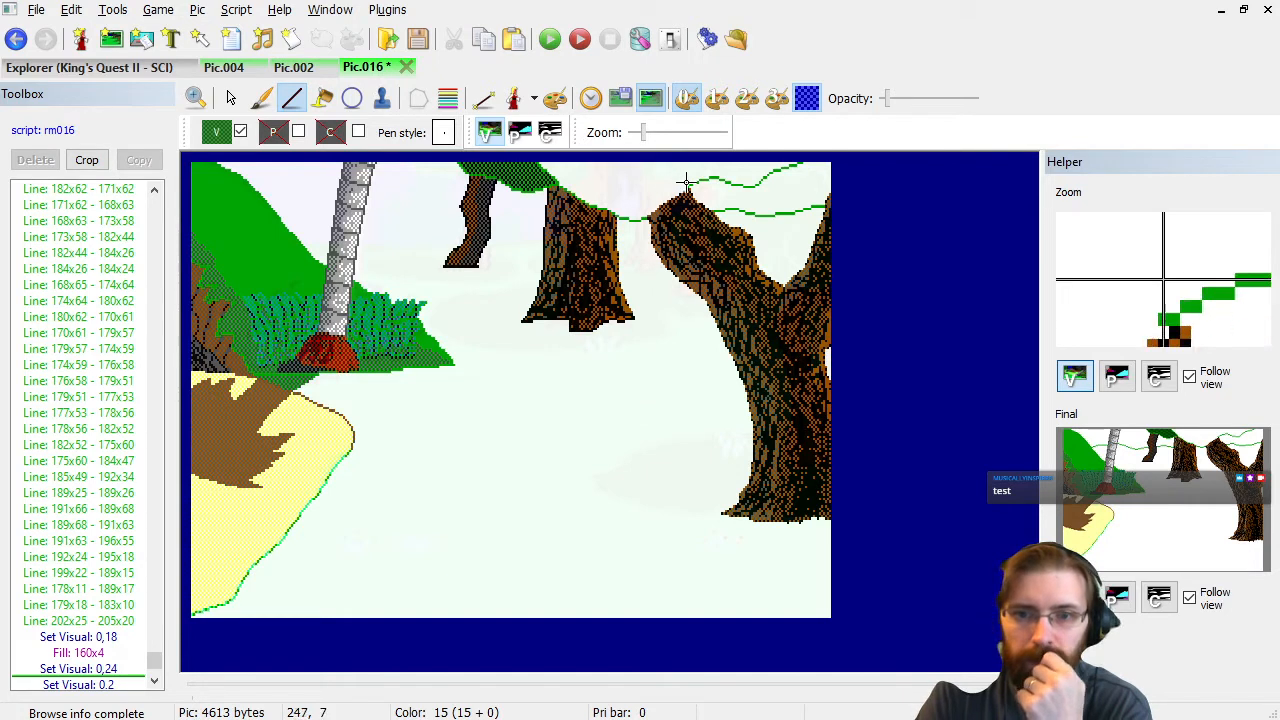
click(626, 163)
click(631, 166)
click(641, 170)
click(657, 168)
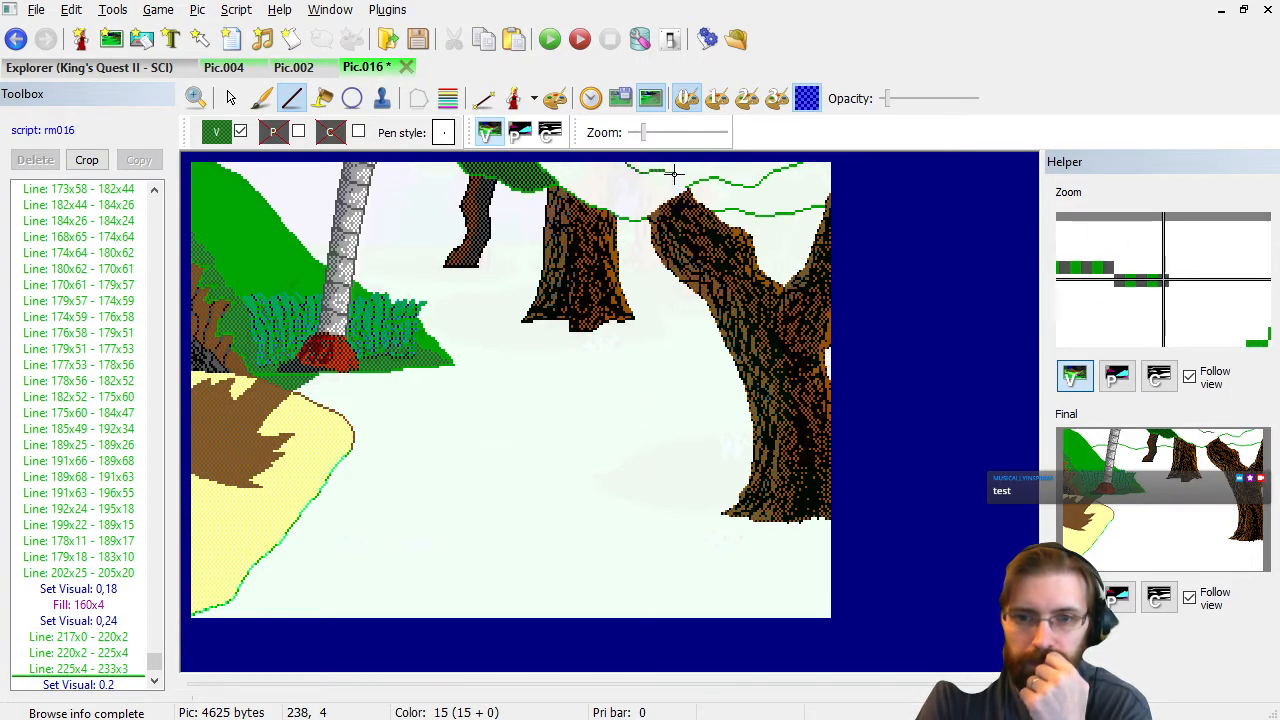
click(682, 175)
click(692, 178)
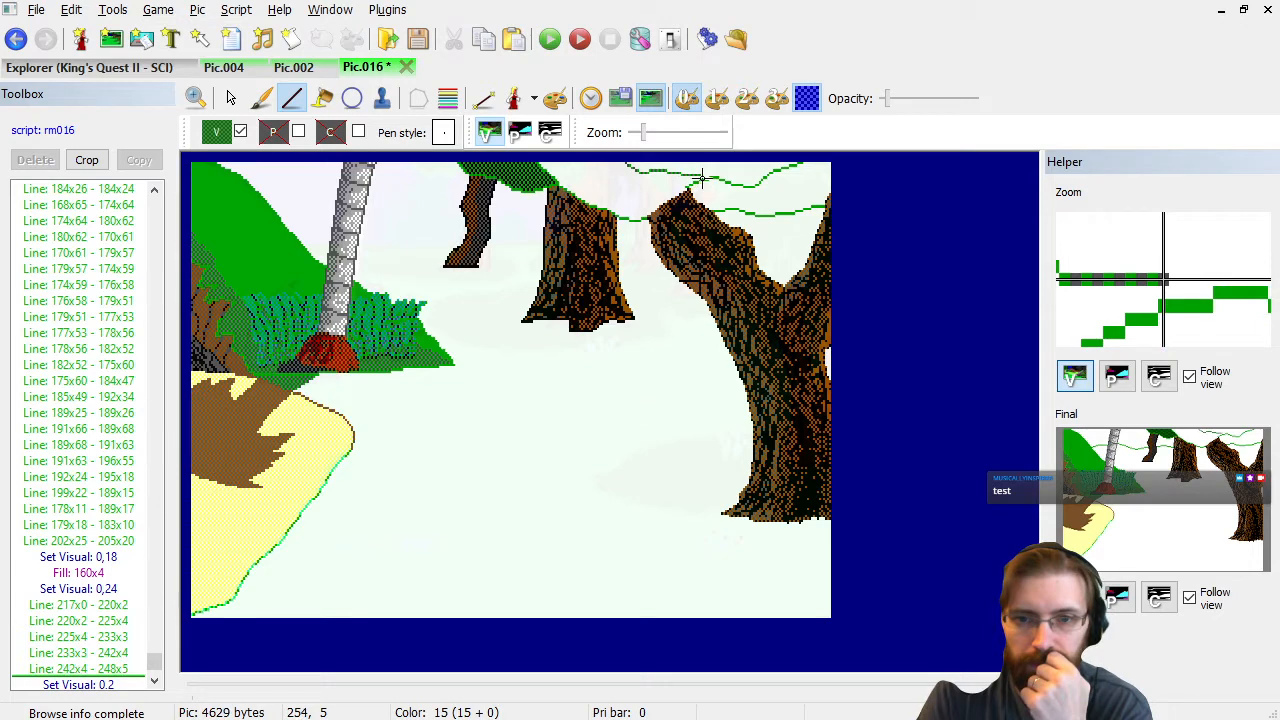
click(705, 180)
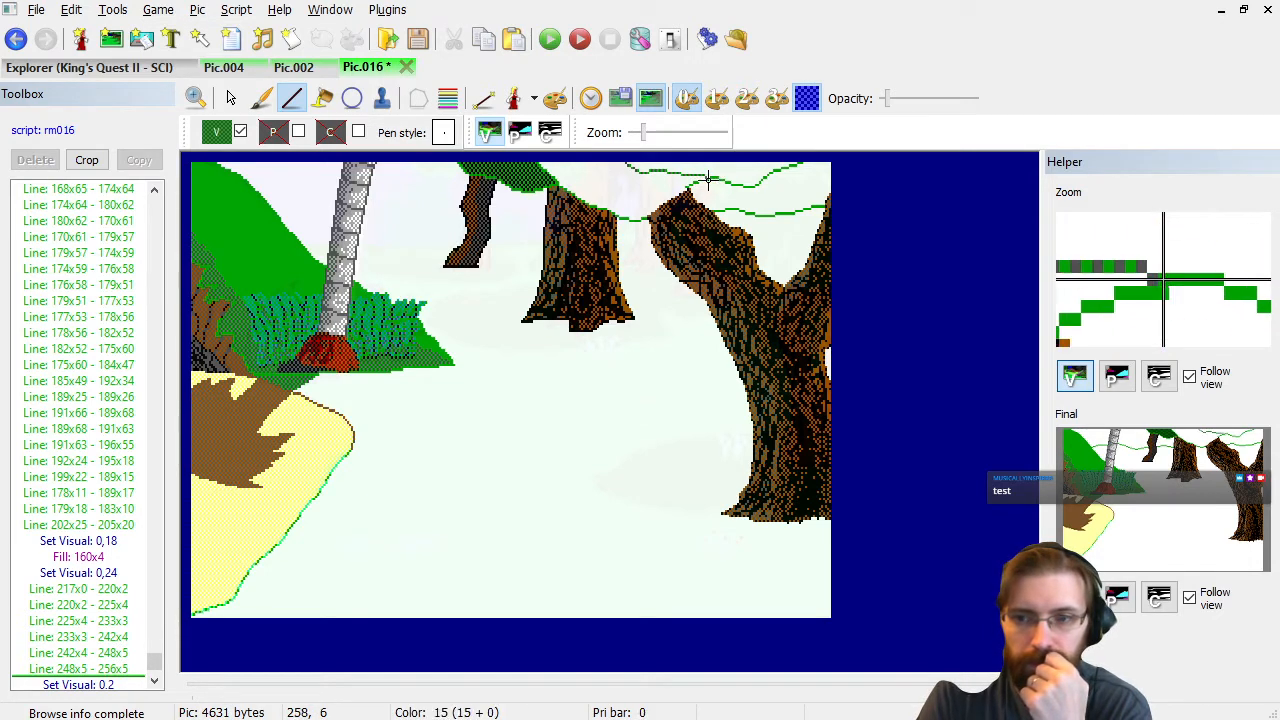
click(708, 181)
click(708, 181)
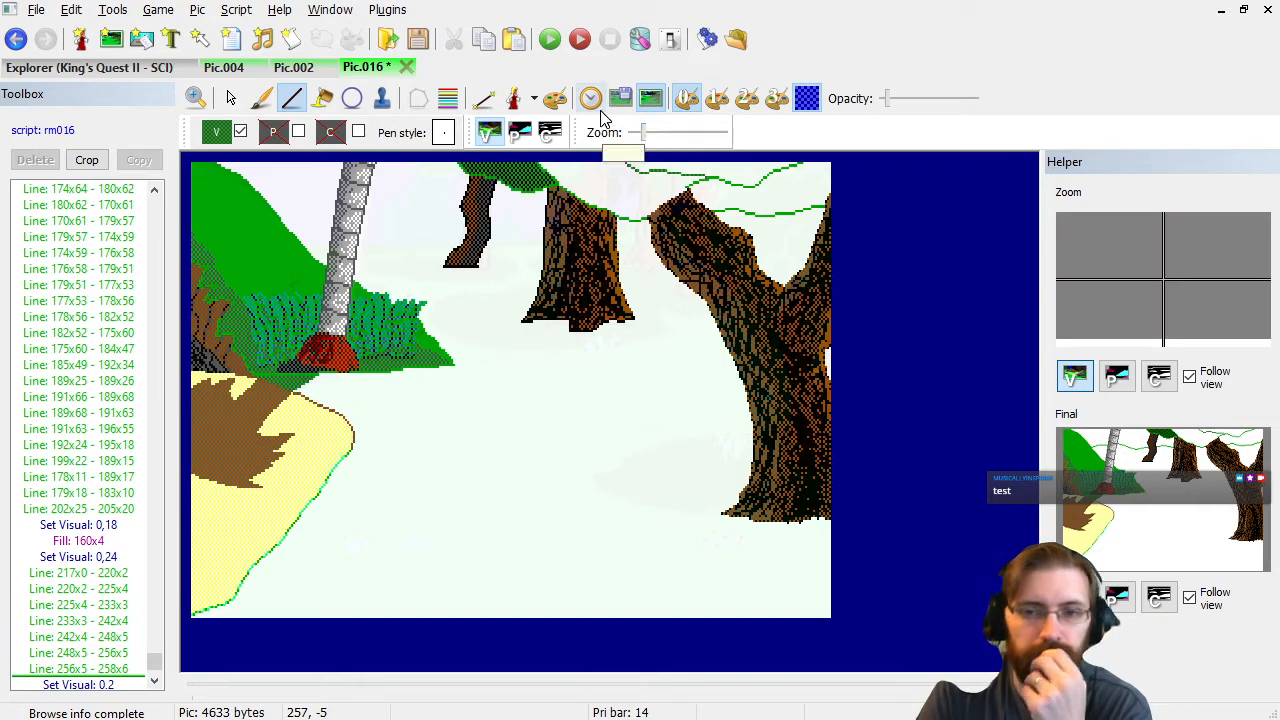
Check the foliage shades in Pic.004, and set Pic.016's visual color to 0,20 after the new boundary lines.
click(290, 72)
click(245, 67)
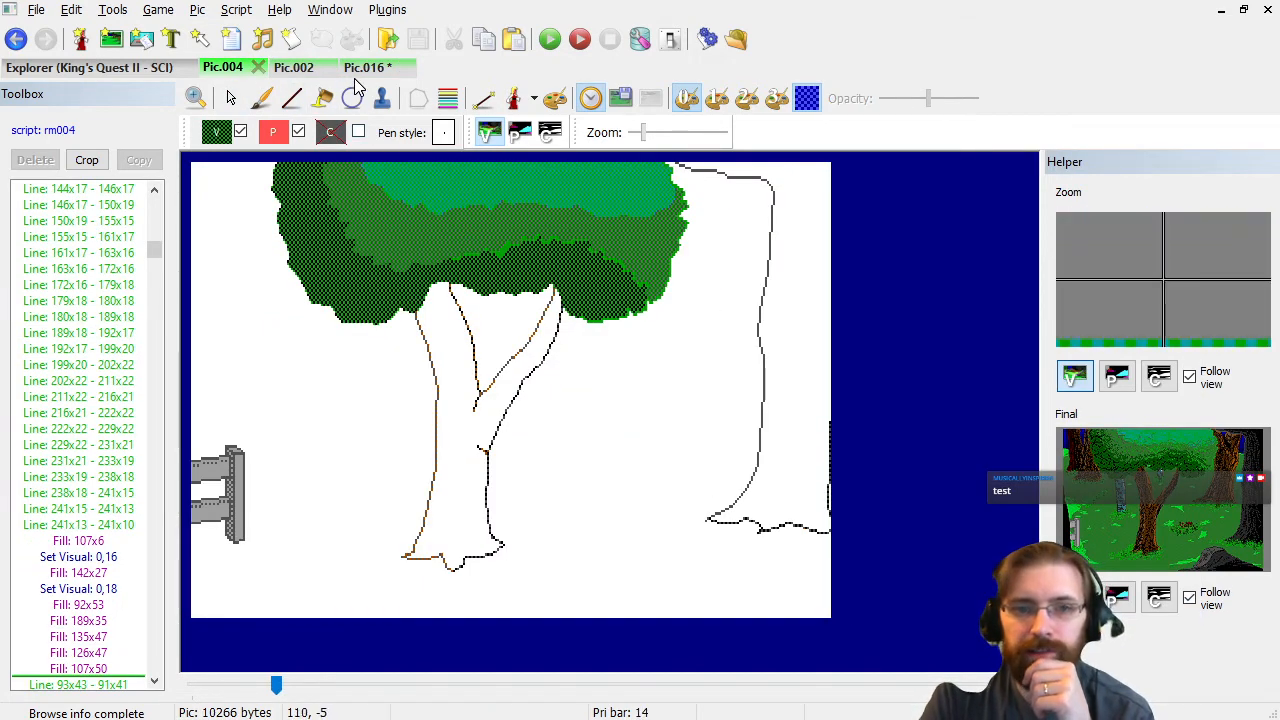
click(365, 67)
click(215, 131)
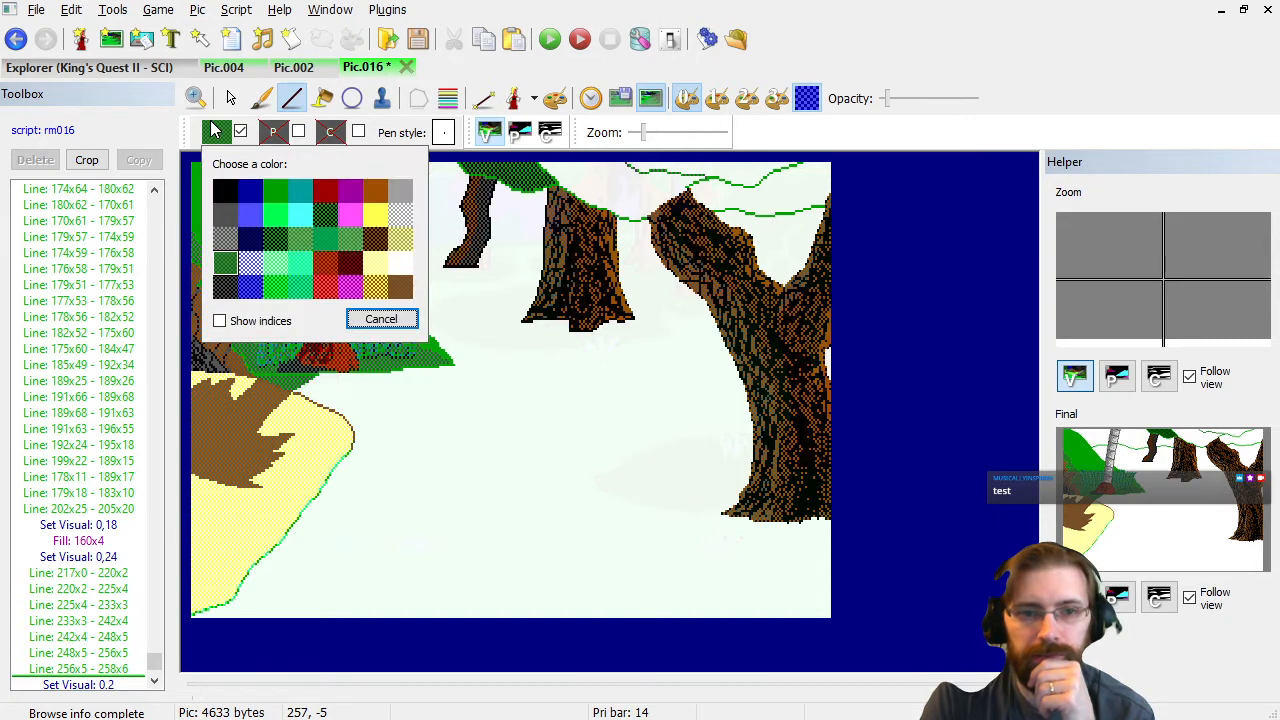
click(333, 245)
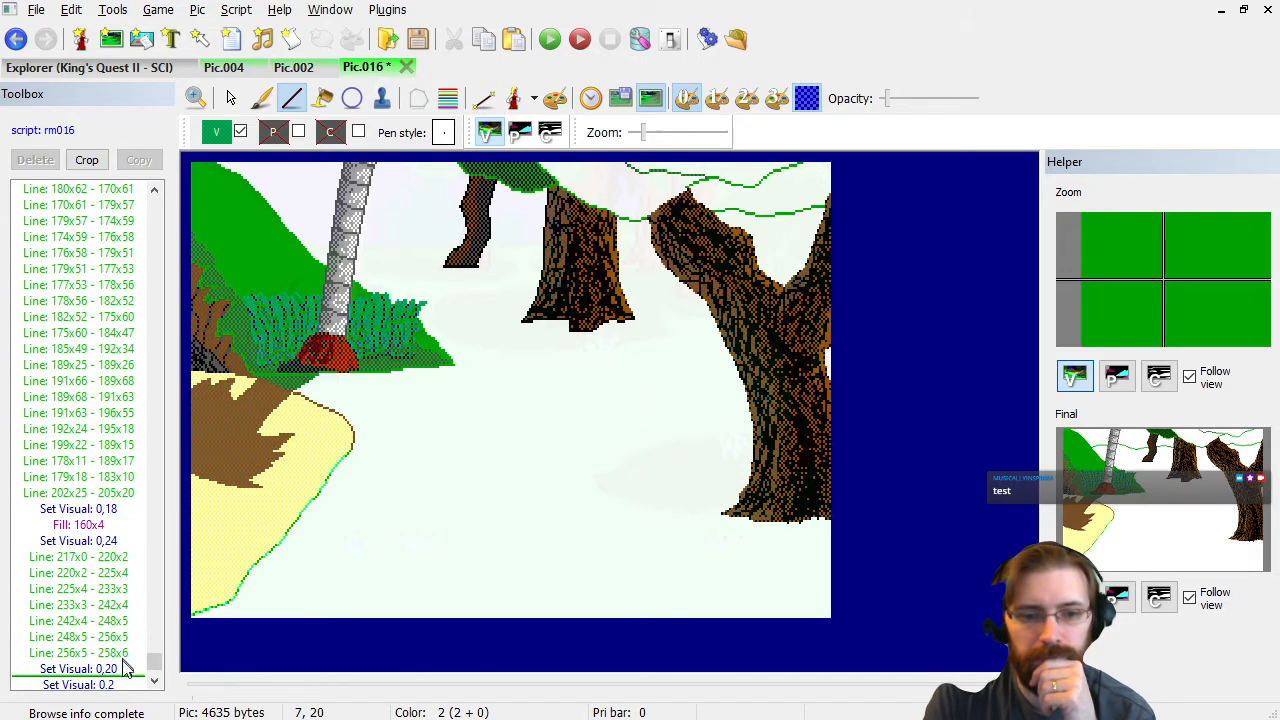
Fill the middle foliage band at 211x5 with visual color 0,24, directly after Line: 256x5 - 258x6.
click(120, 652)
click(323, 98)
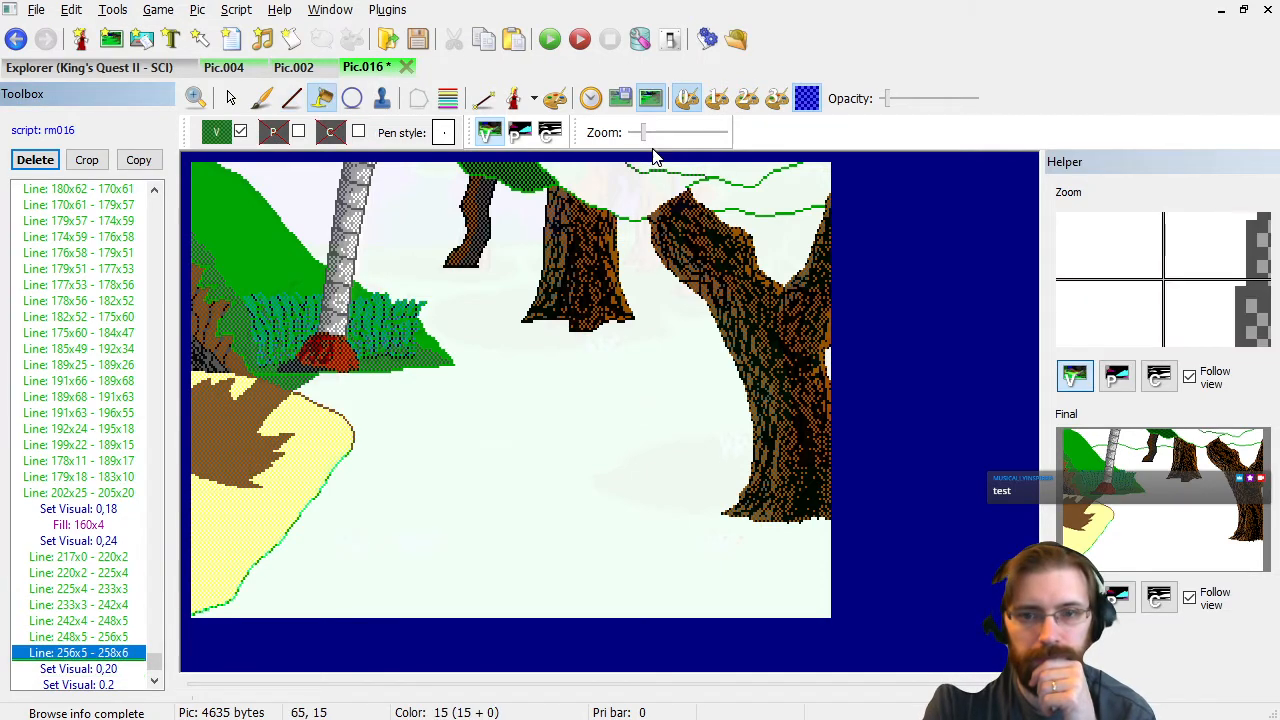
click(620, 172)
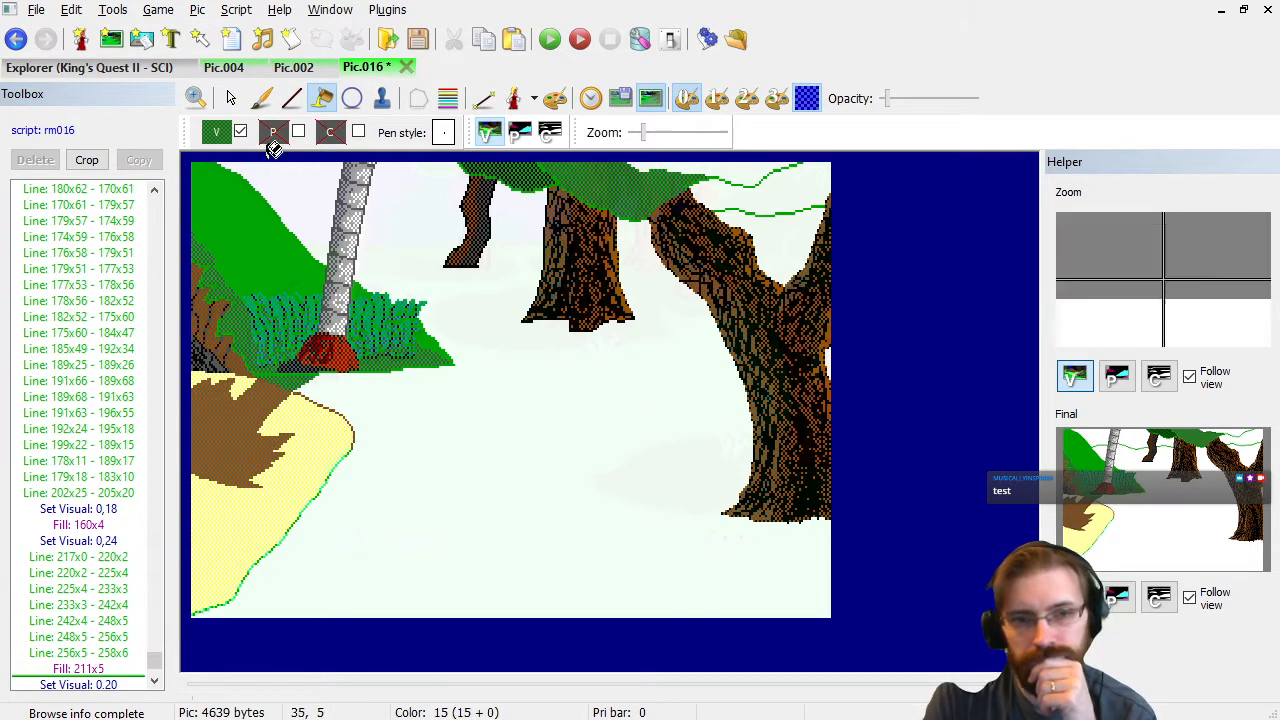
Fill the upper foliage area at 272x2 with visual color 0,20, directly after Set Visual: 0,20.
scroll(126, 671, down, 4)
click(107, 526)
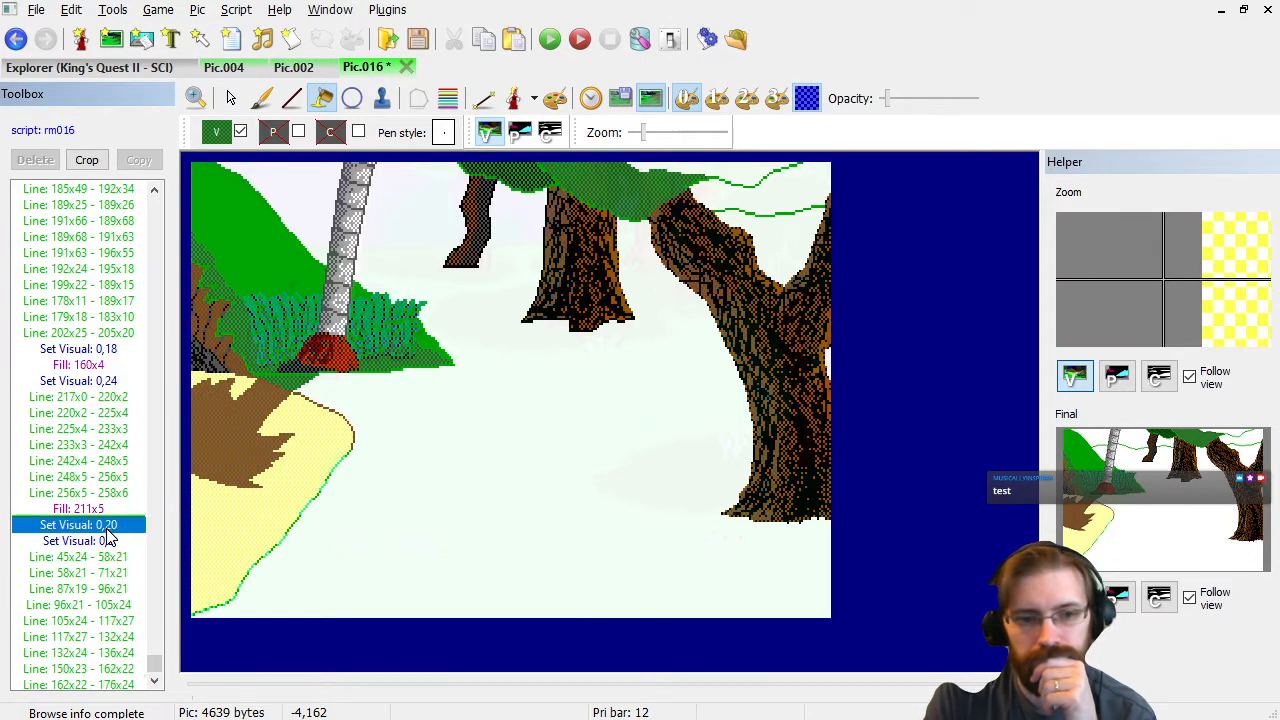
click(740, 164)
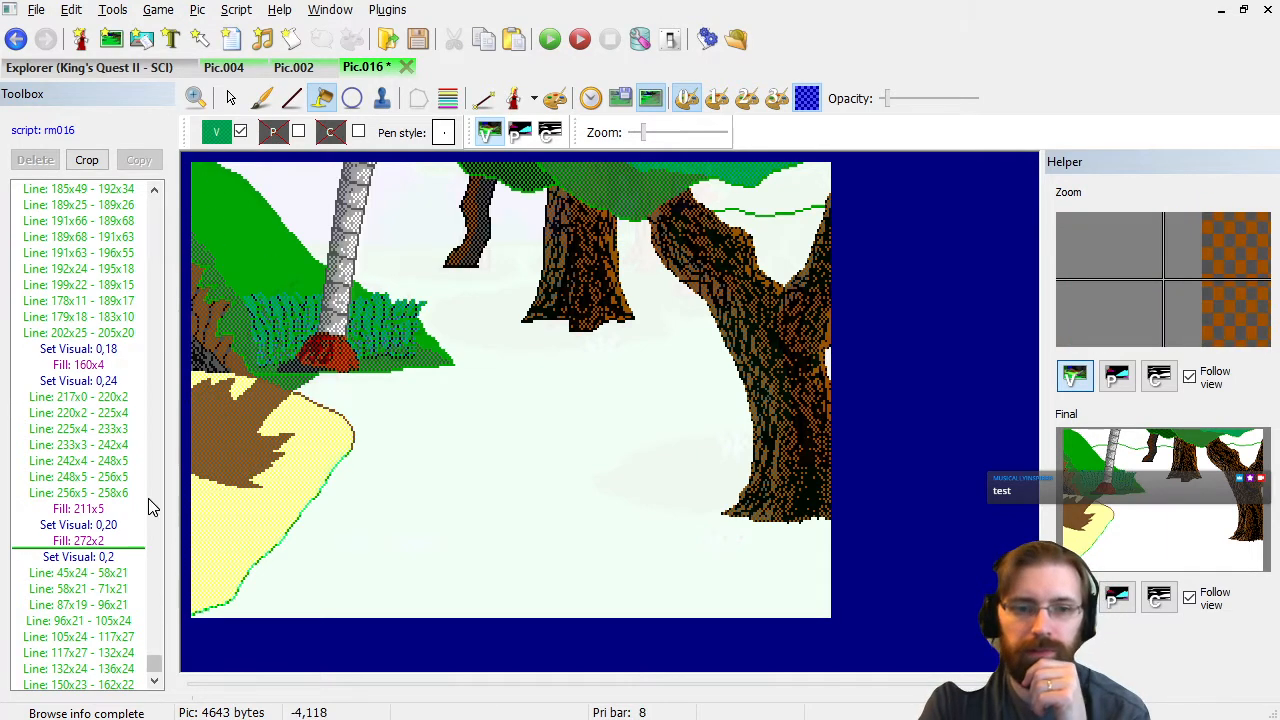
Fill the lower foliage band between the large tree's branches at 293x14 with visual color 0,18, directly after Fill: 160x4.
click(99, 414)
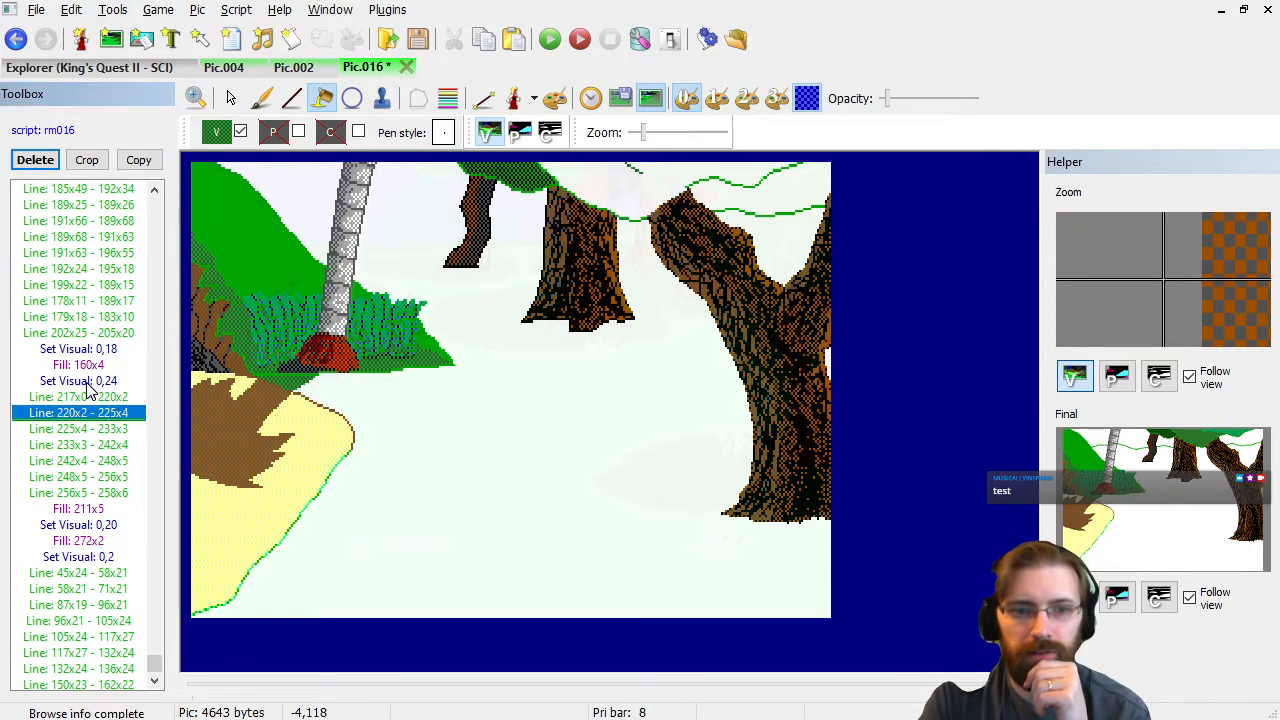
click(100, 368)
click(118, 337)
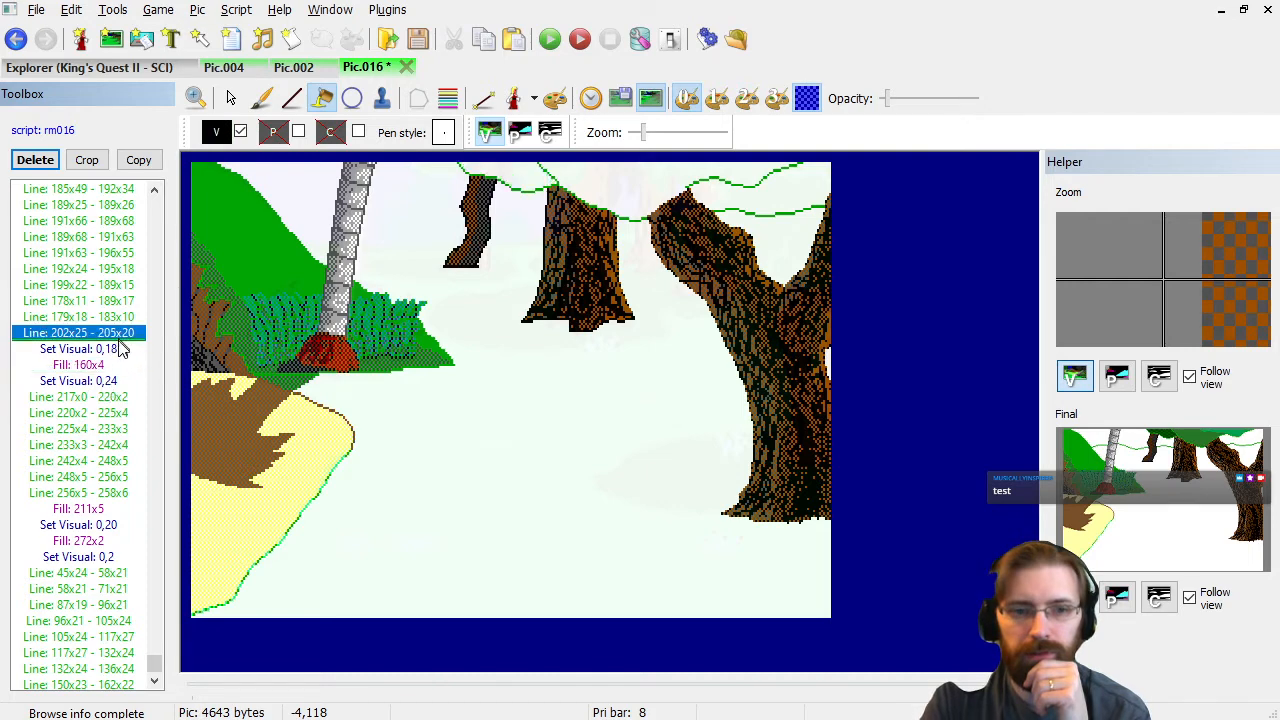
click(114, 352)
click(110, 366)
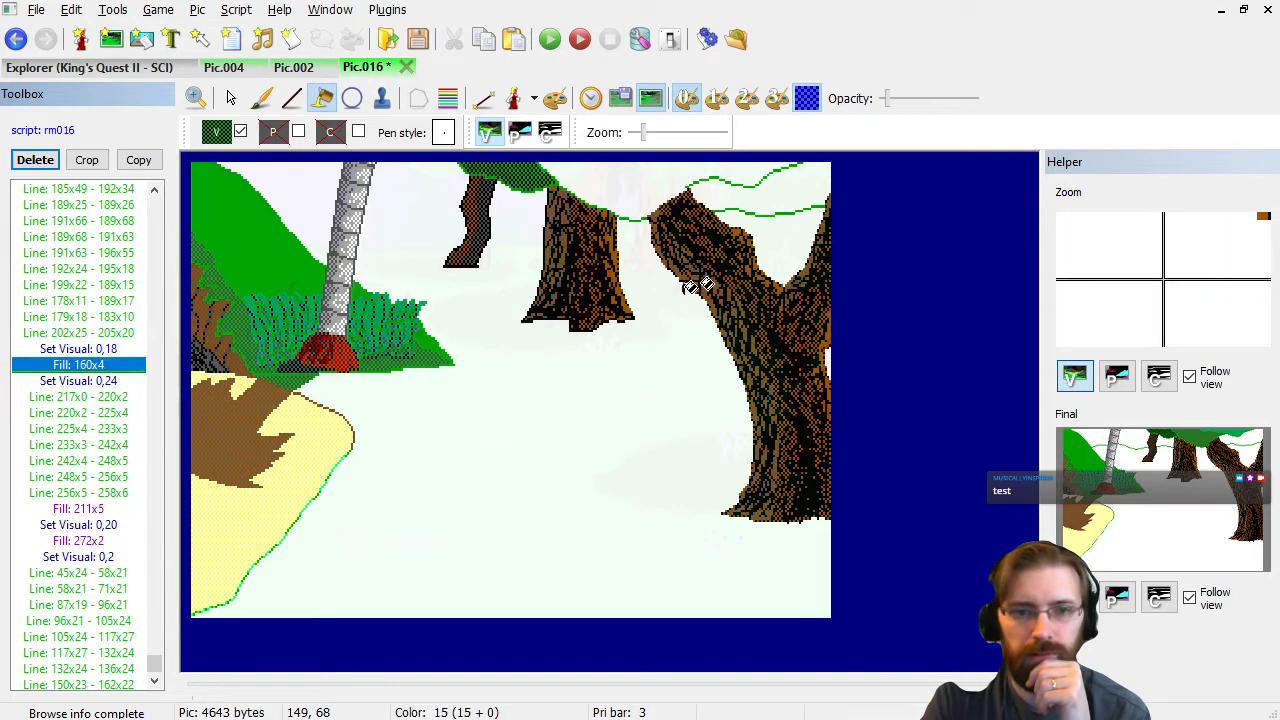
click(776, 196)
click(105, 524)
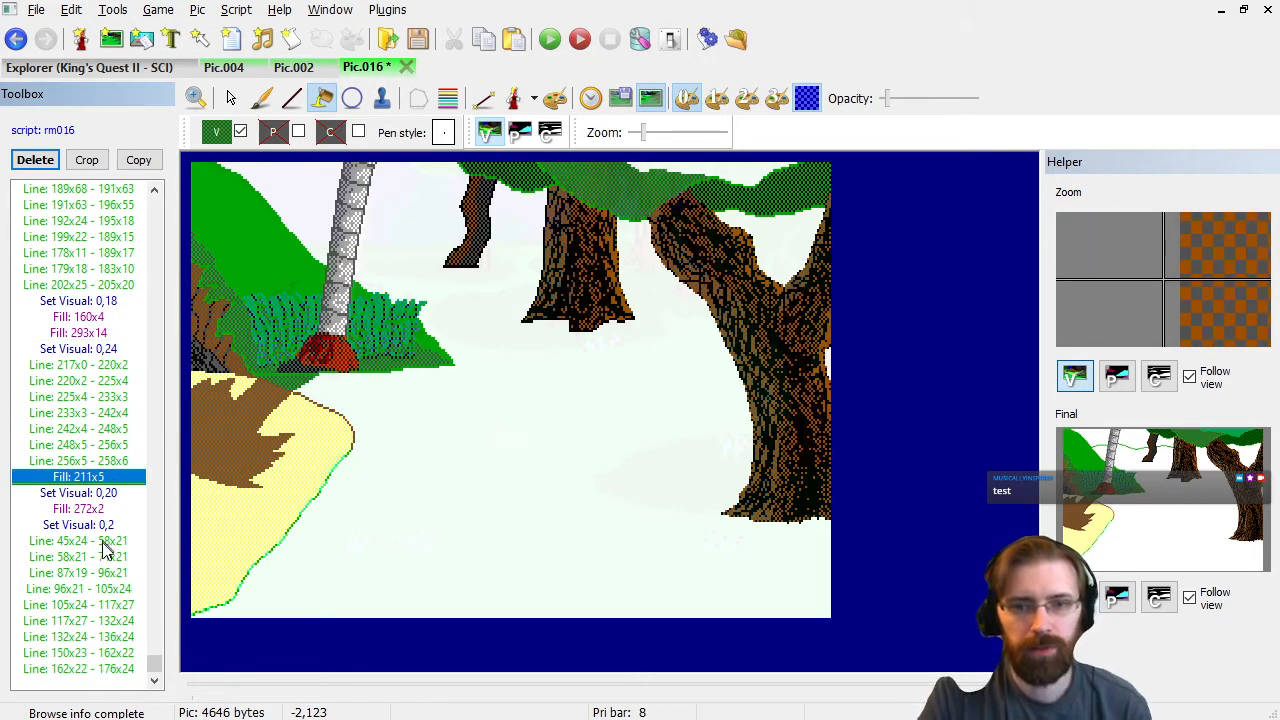
Set the insertion point after Line: 162x22 - 176x24, compare the drawing with the tracing image at full opacity, and hide the tracing image.
click(105, 526)
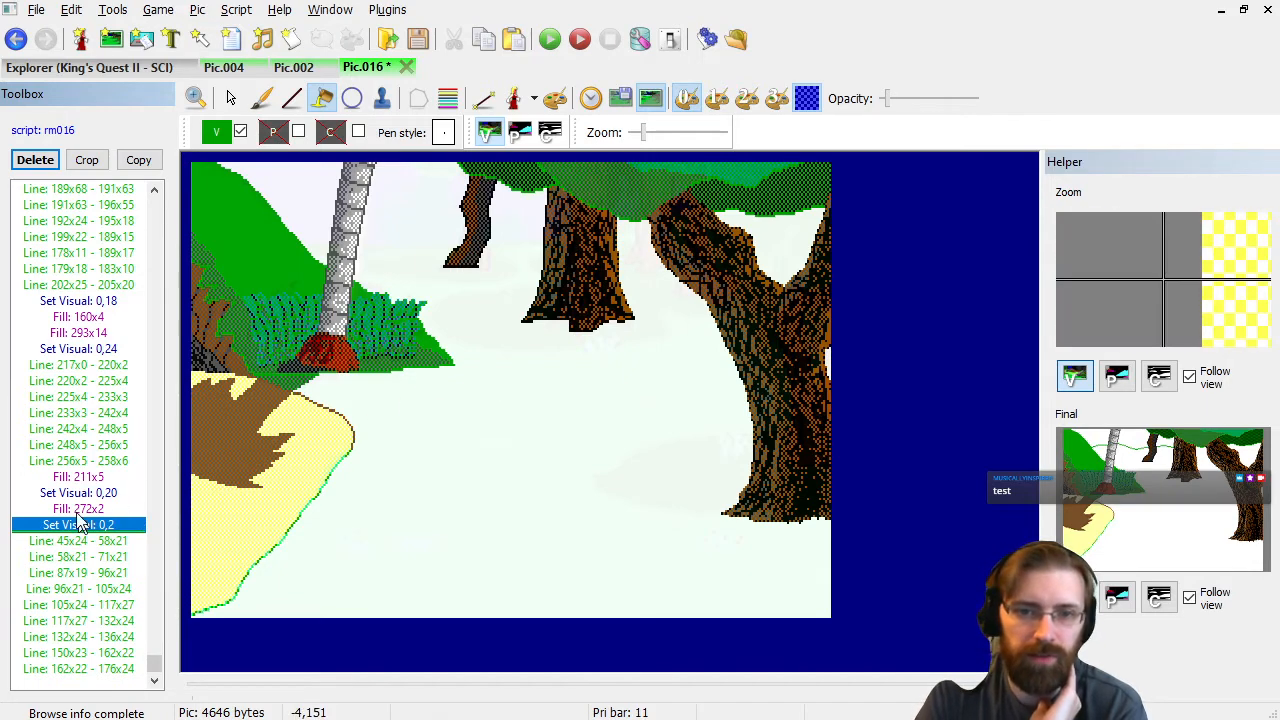
click(113, 669)
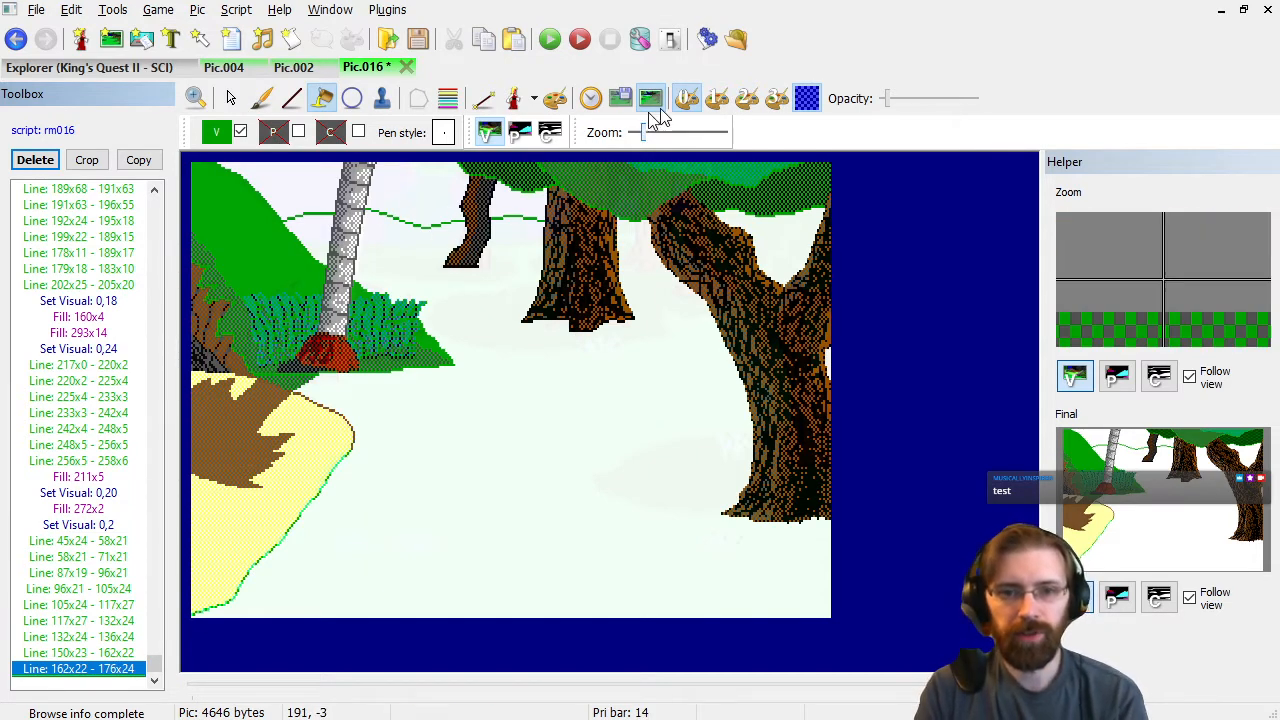
click(653, 98)
click(653, 98)
drag(887, 98, 1028, 106)
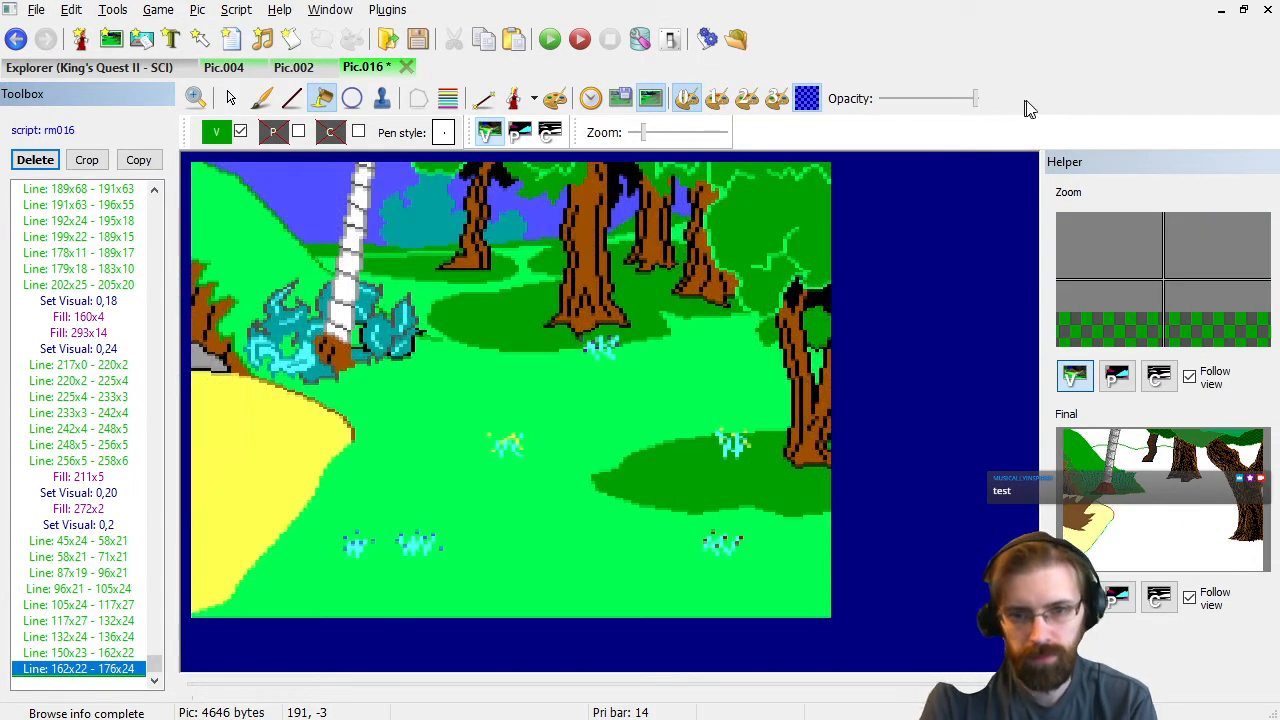
click(650, 98)
click(650, 98)
click(650, 98)
click(650, 98)
click(650, 100)
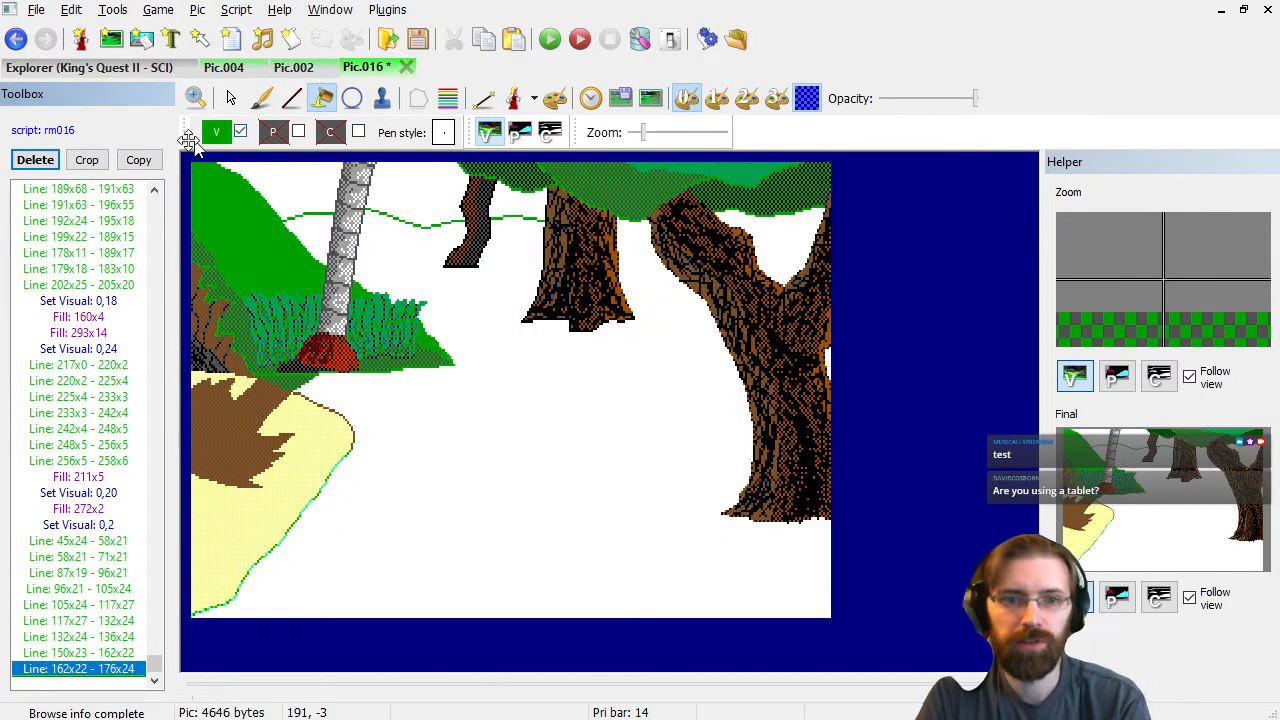
Check how the ground and tree shadows are colored in Pic.002 and in the completed Pic.004.
click(222, 134)
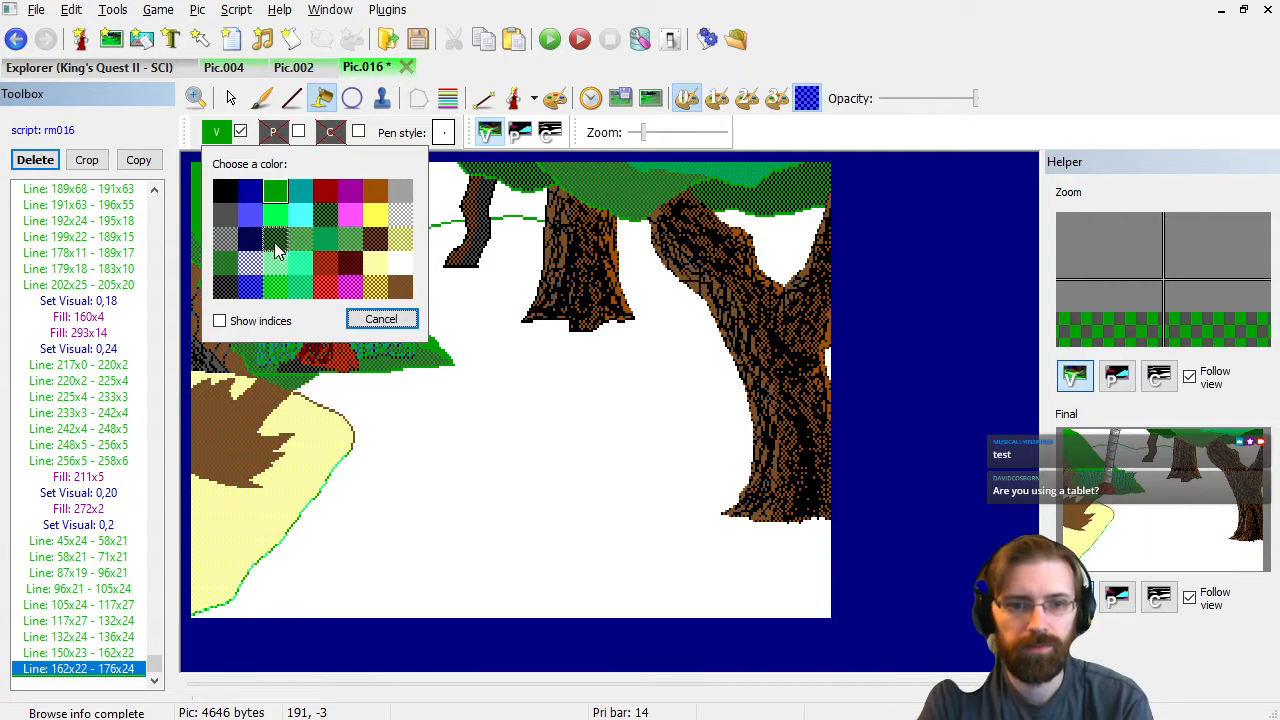
click(236, 69)
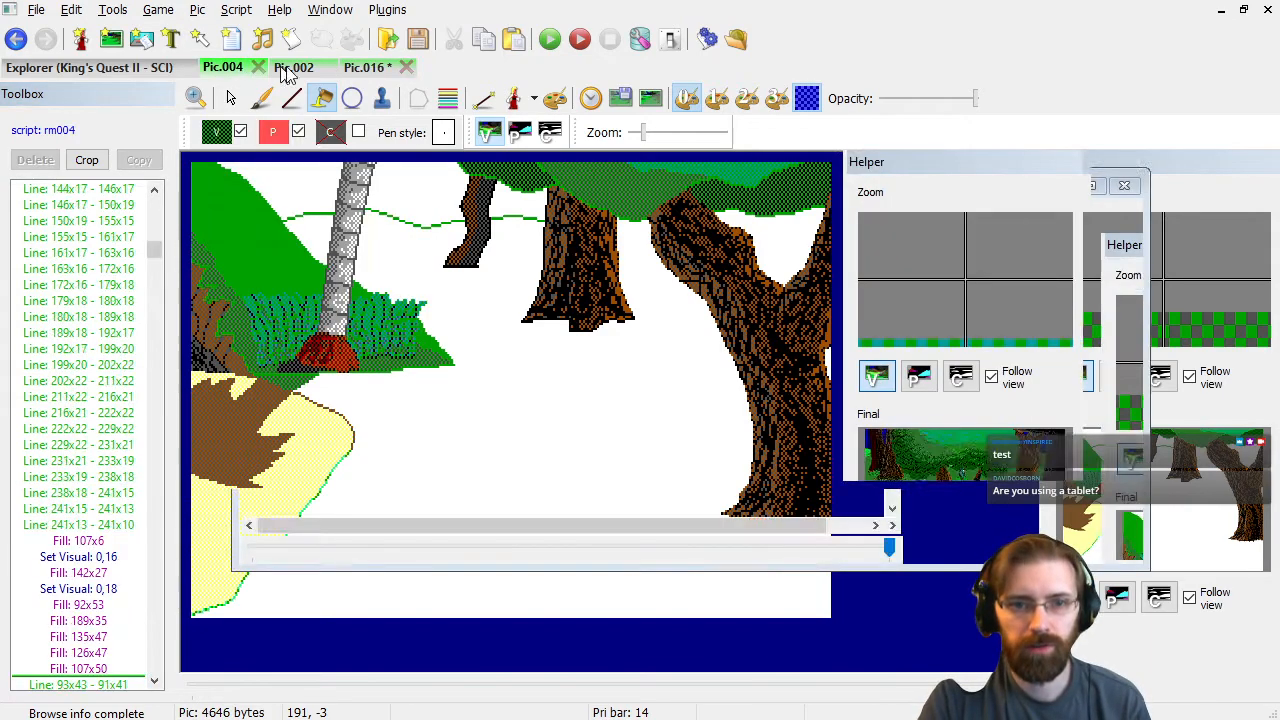
click(303, 69)
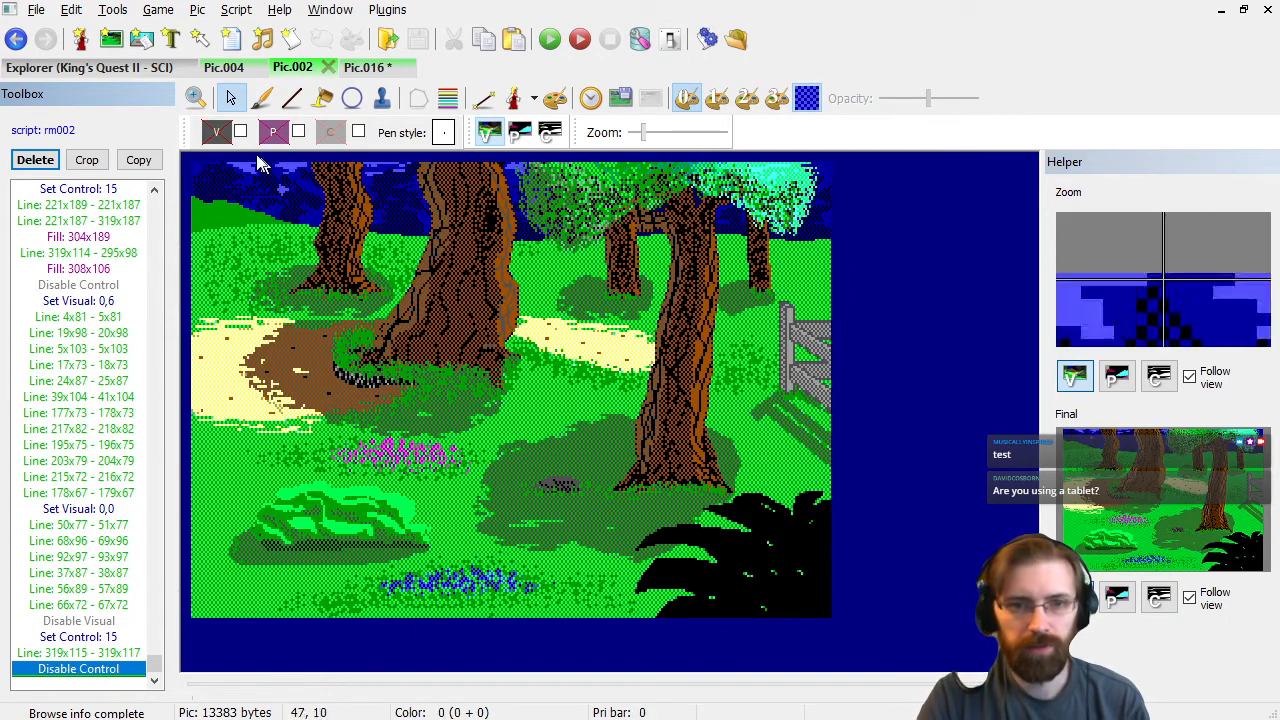
click(243, 70)
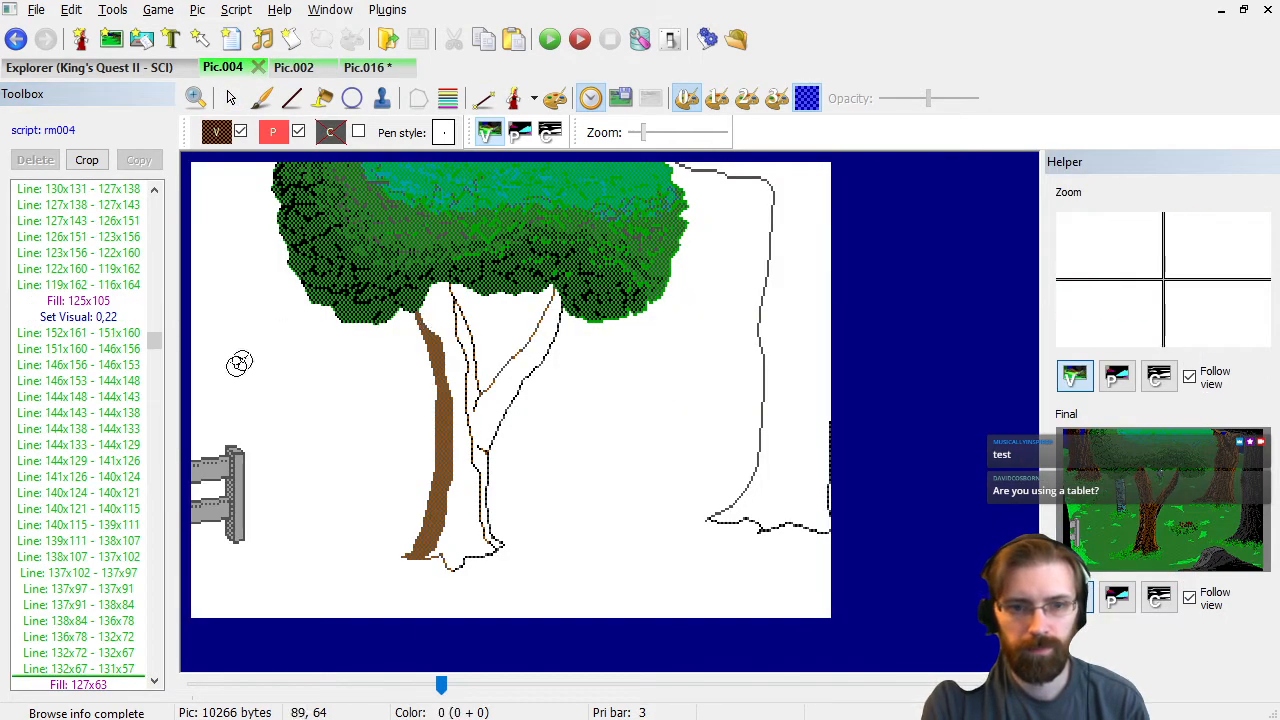
scroll(114, 491, down, 10)
key(End)
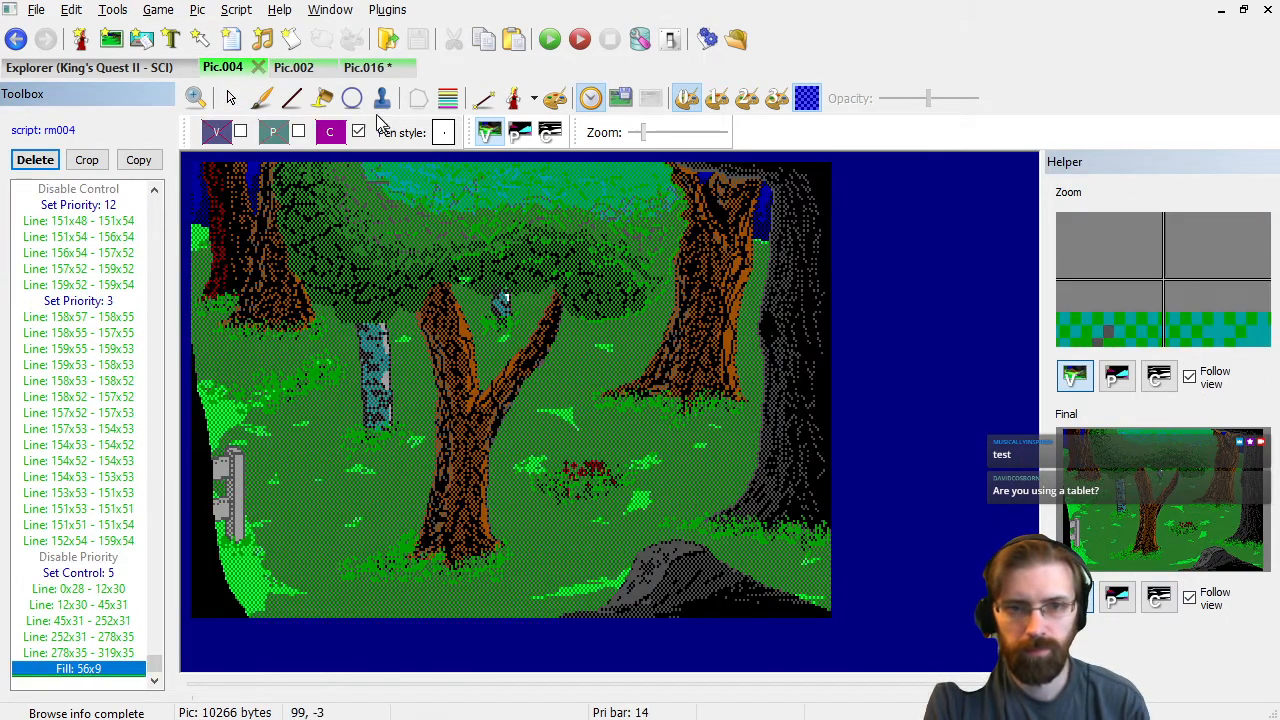
In Pic.016, set visual color 0,24 and draw the large tree's shadow edge from 214x109 through 187x114, 158x115, 144x120 and 125x123 to 108x130.
click(365, 67)
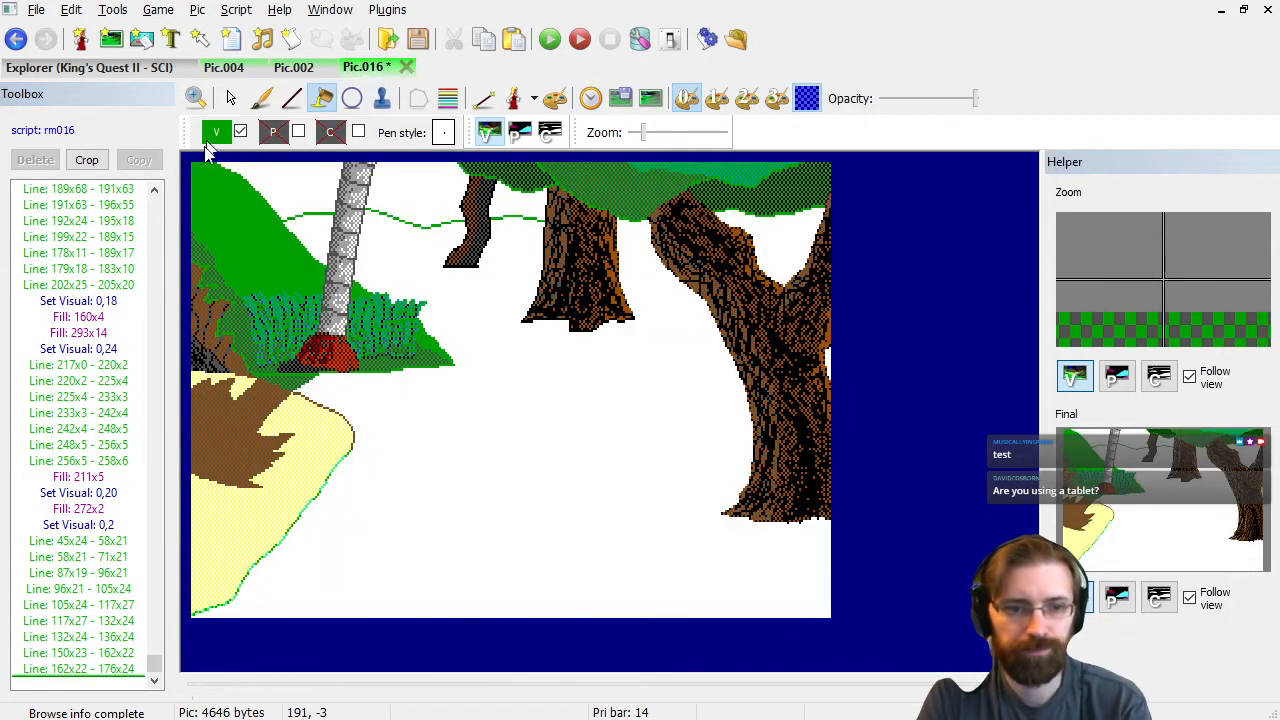
click(217, 133)
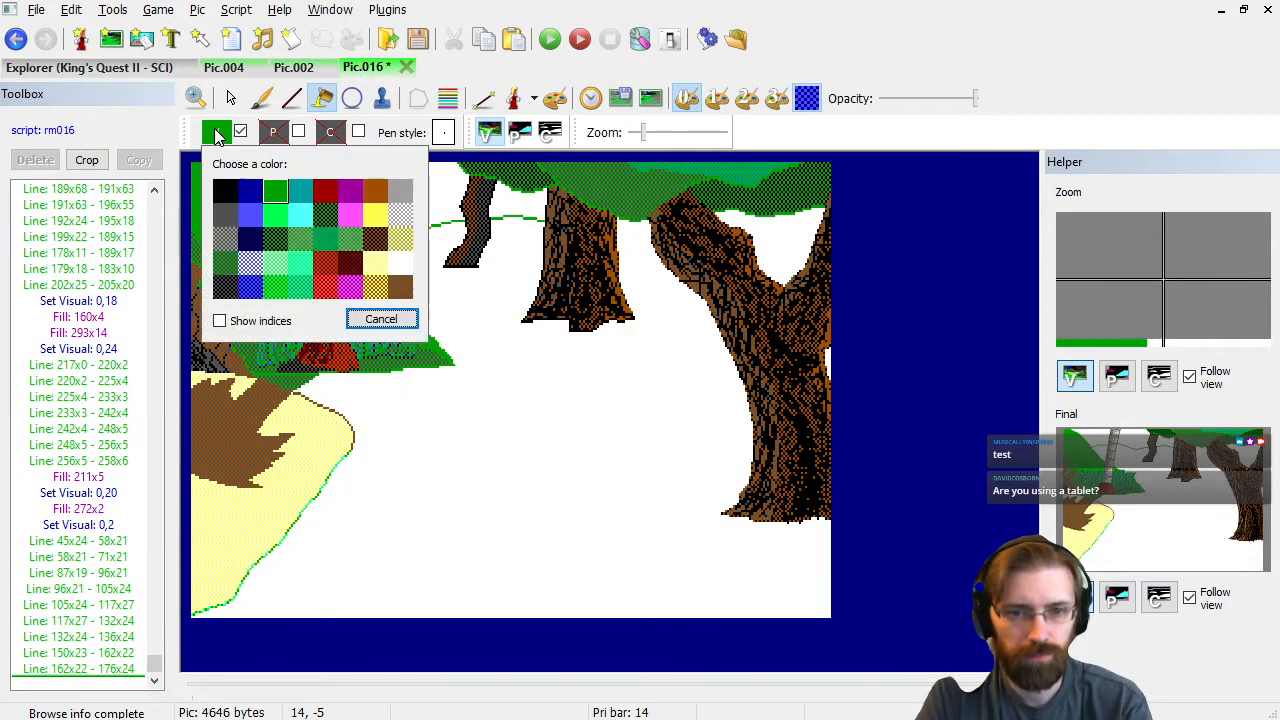
click(227, 272)
click(291, 98)
click(620, 427)
click(566, 436)
click(508, 438)
click(480, 450)
click(442, 457)
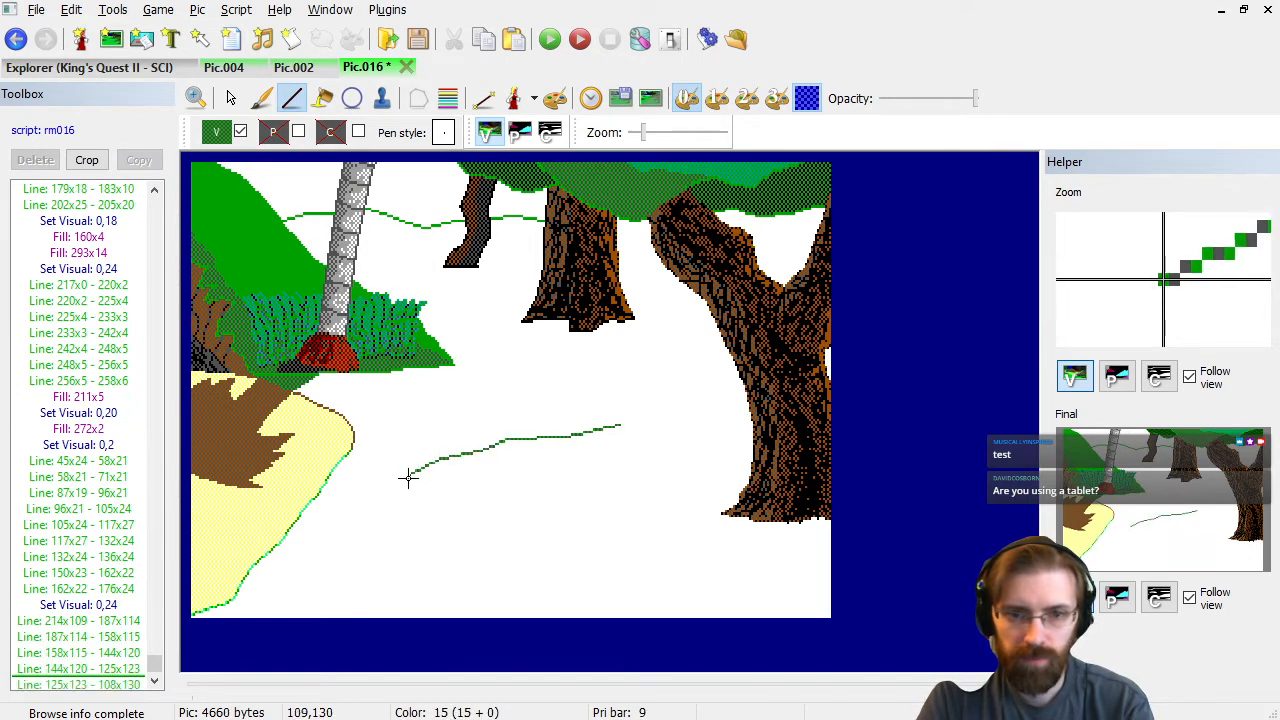
click(407, 474)
Outline the left and lower edges of the large tree's shadow from 104x140 through 94x150, 148x184 and 277x187 to the picture edge at 319x180.
click(399, 498)
click(379, 522)
click(395, 553)
click(423, 575)
click(487, 604)
click(518, 599)
click(610, 601)
click(744, 611)
click(814, 594)
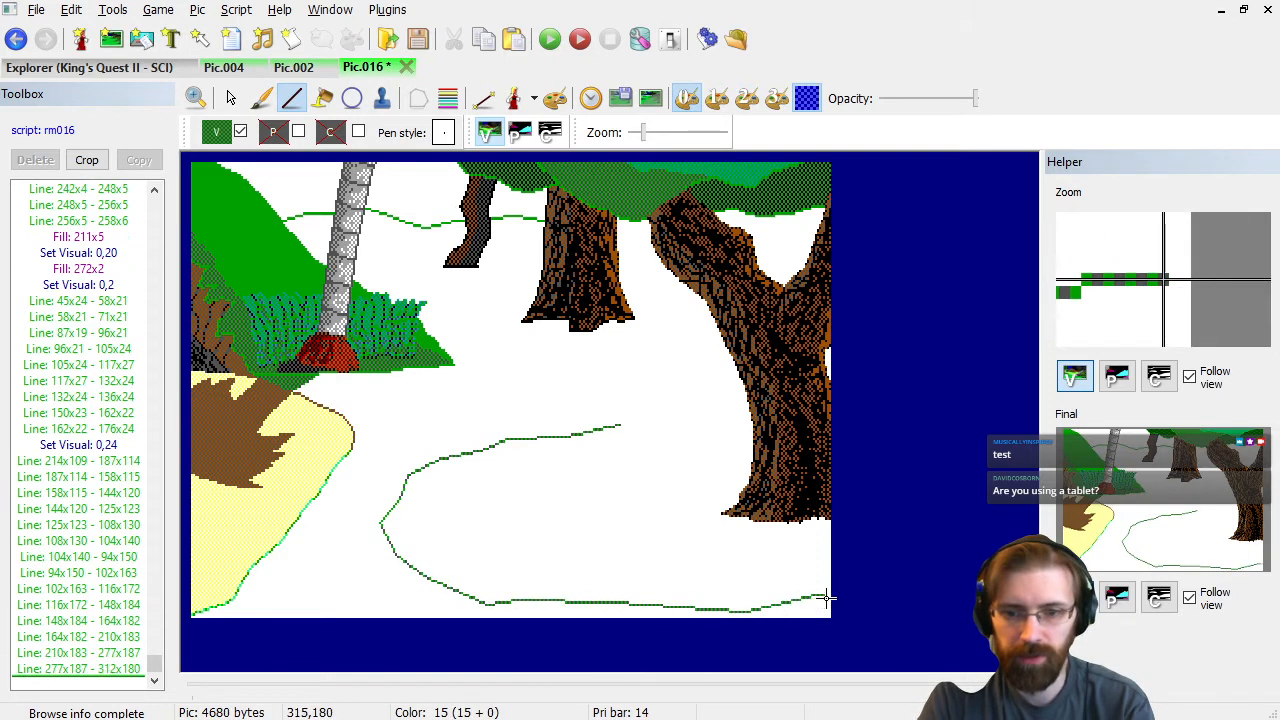
click(829, 595)
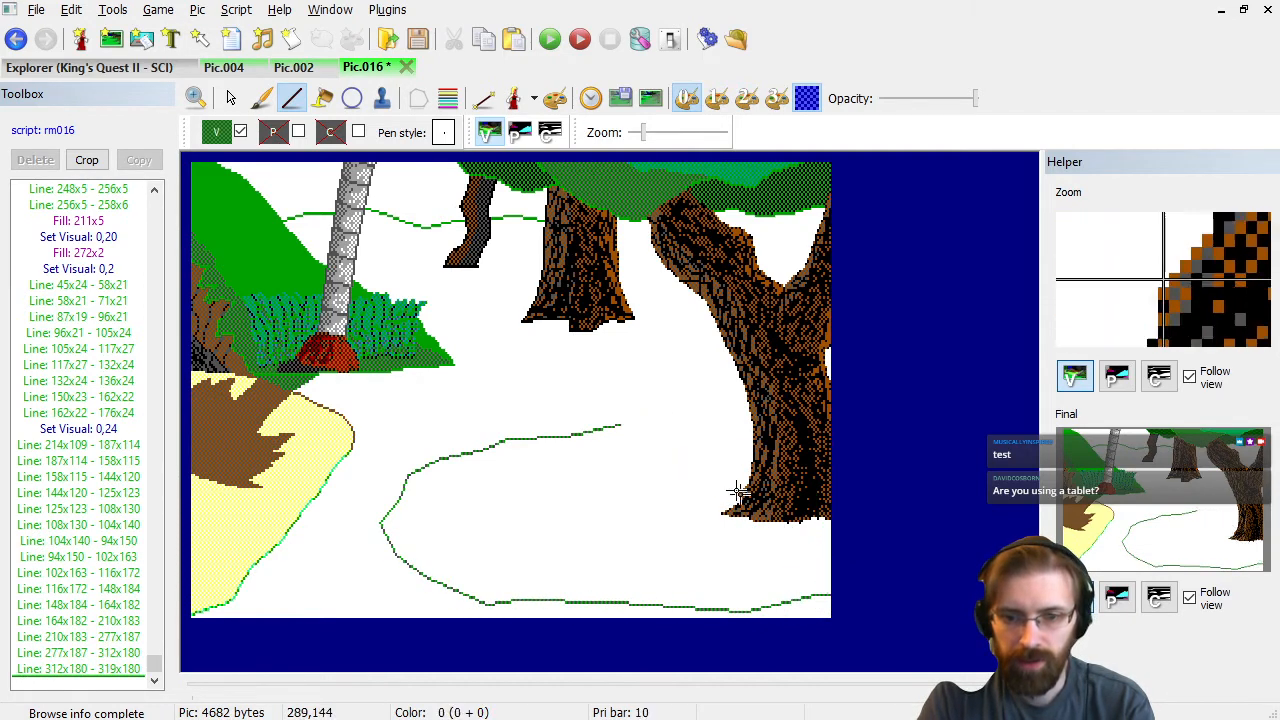
Extend the shadow's upper edge toward the large trunk from 215x109 through 226x107 and 257x105 to 274x110.
click(625, 427)
click(647, 422)
click(705, 417)
click(745, 427)
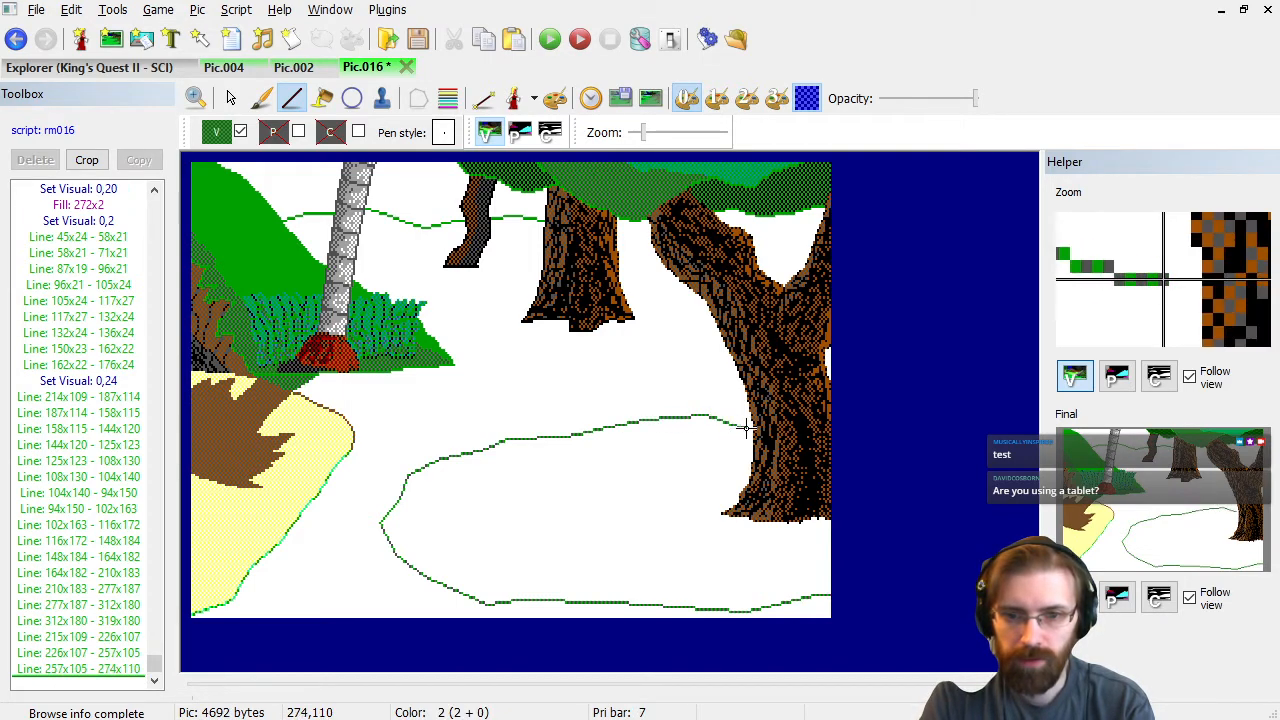
right_click(739, 423)
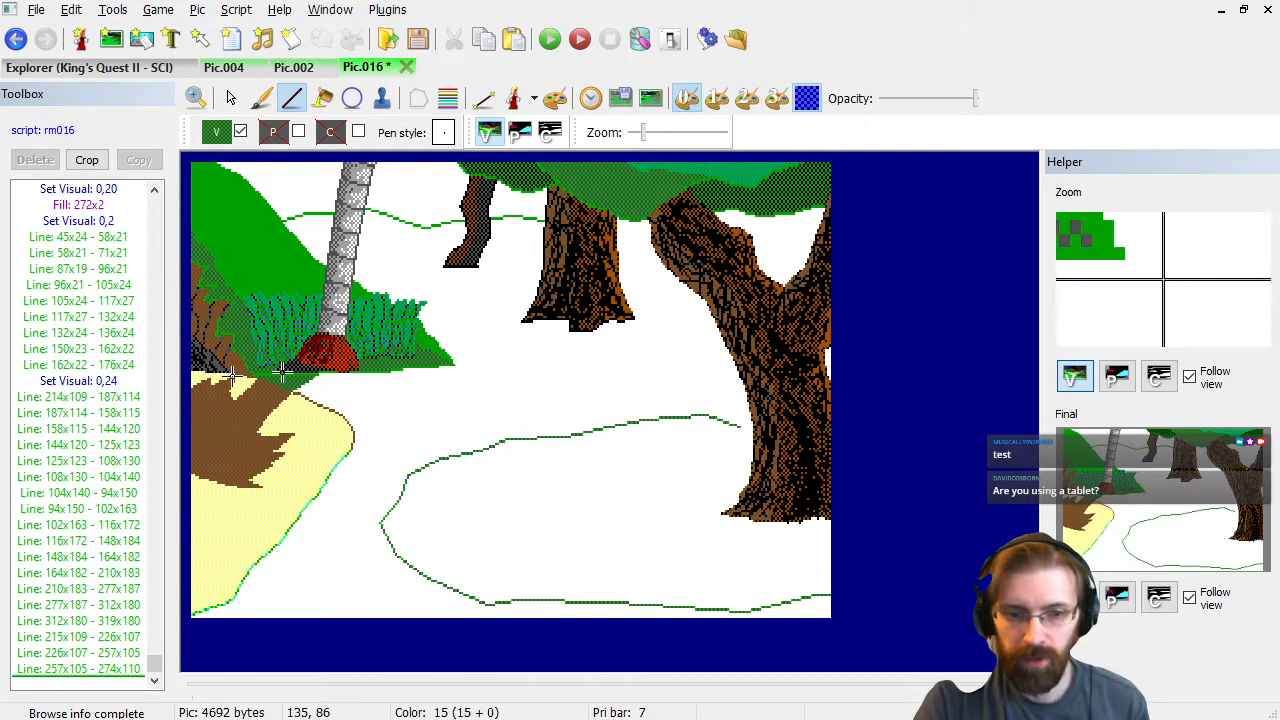
Replace Line: 257x105 - 274x110 with a line from 258x104 to the trunk at 279x105, and fill the shadow at 195x128 with 0,24.
click(109, 671)
key(Delete)
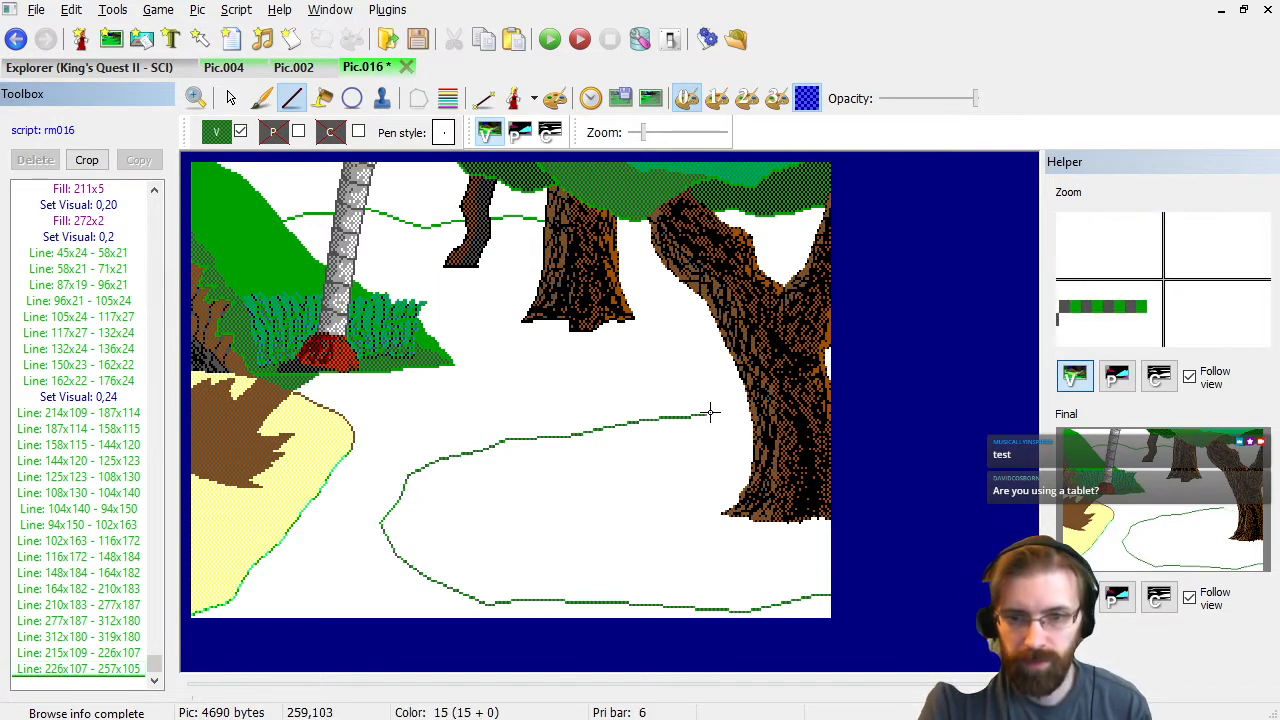
click(706, 413)
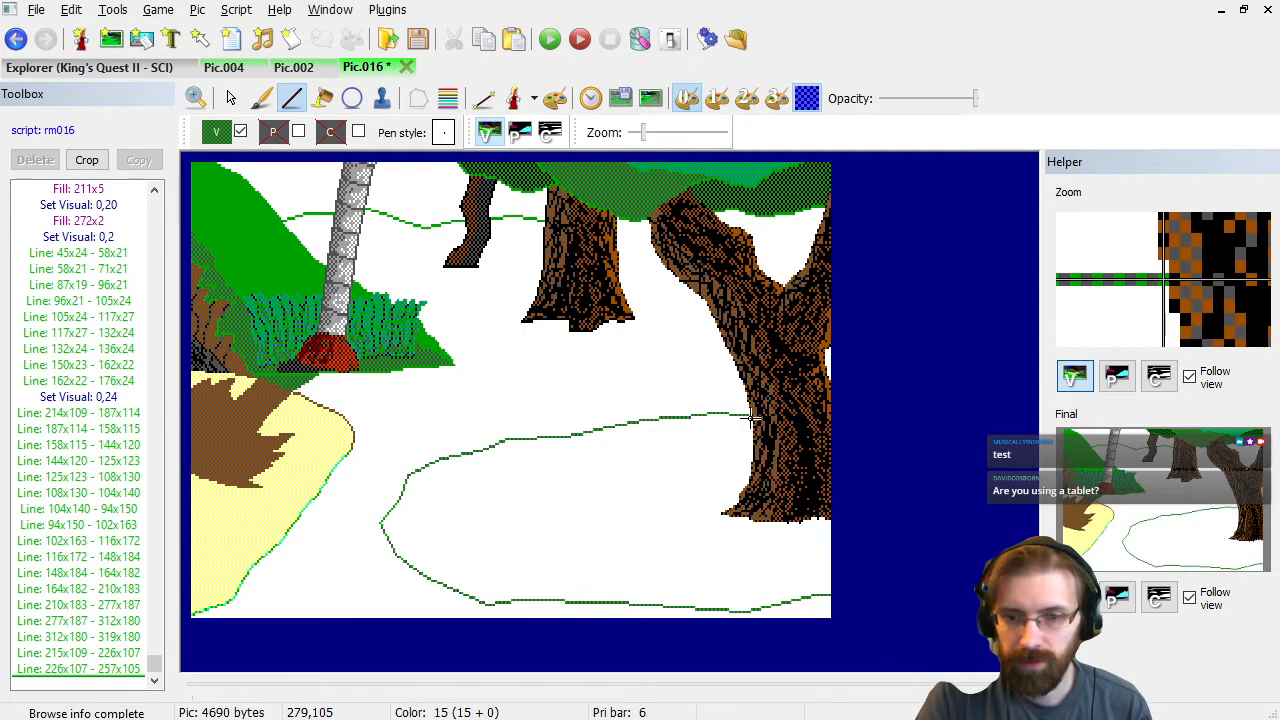
click(751, 418)
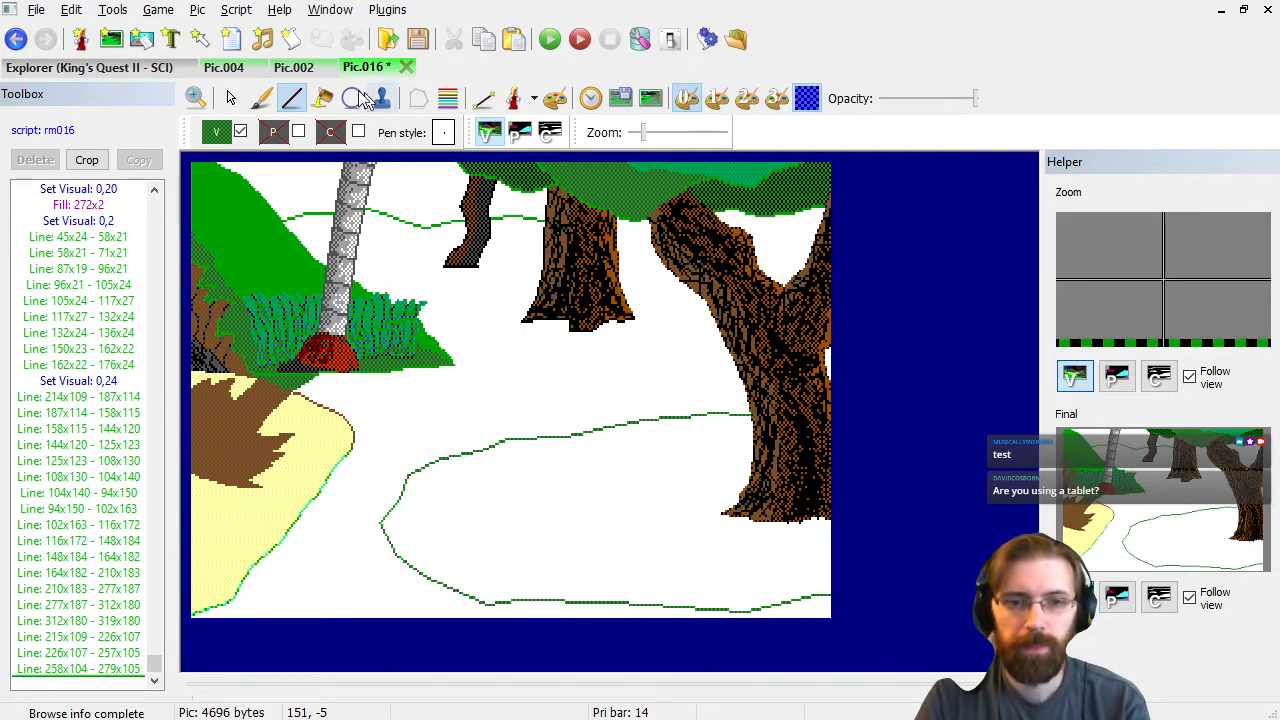
click(322, 99)
click(586, 462)
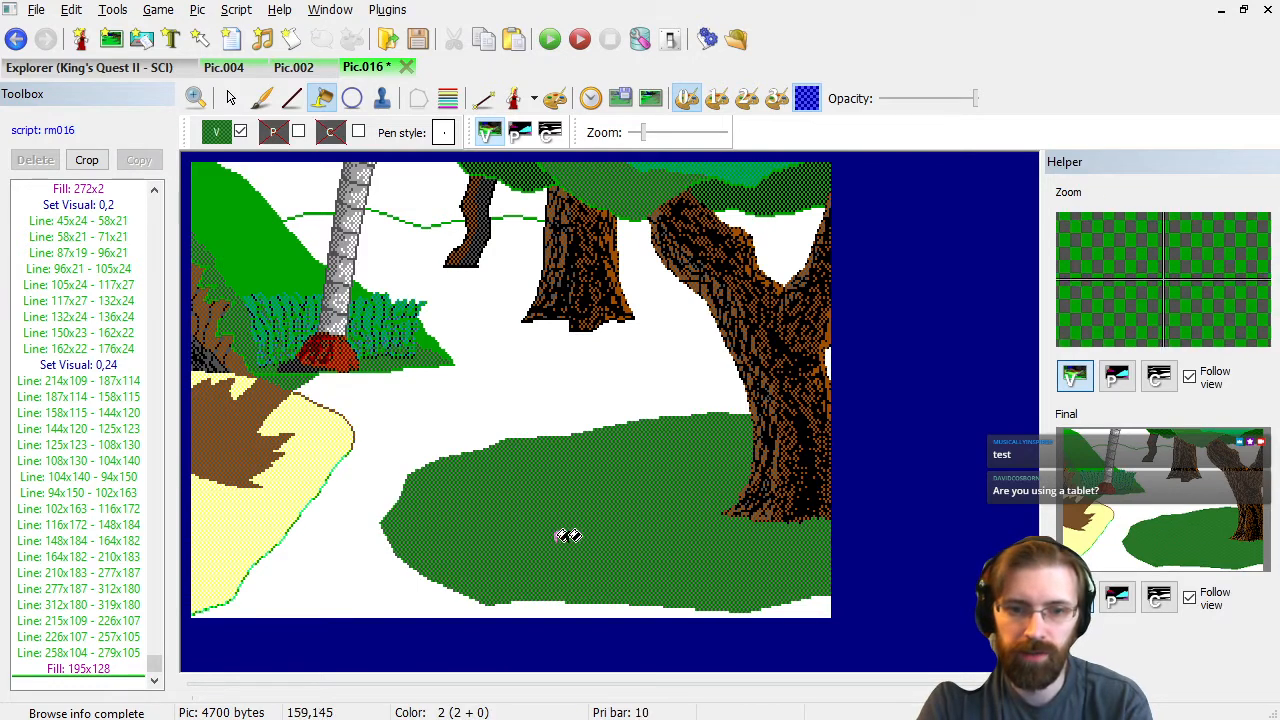
Draw the middle tree's shadow edge in 0,24 from 165x91 through 200x90, 231x85, 249x75 and 257x65 to the large trunk at 252x55.
click(291, 98)
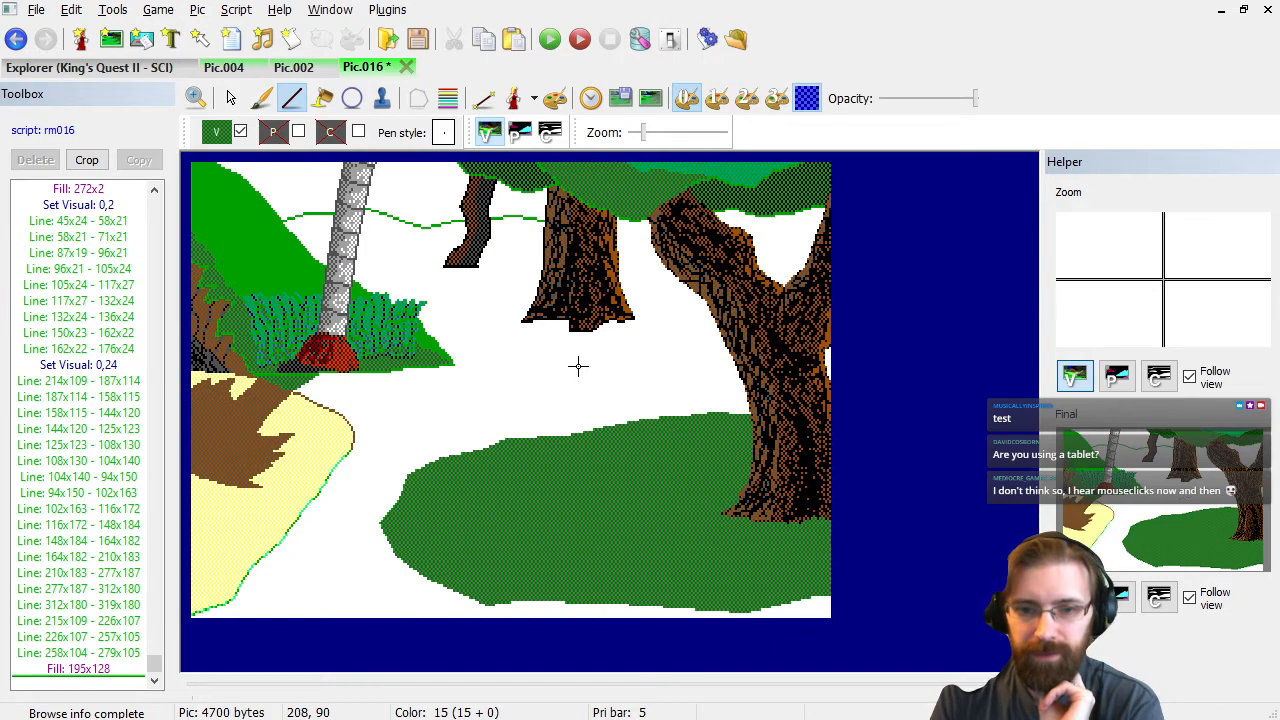
click(522, 383)
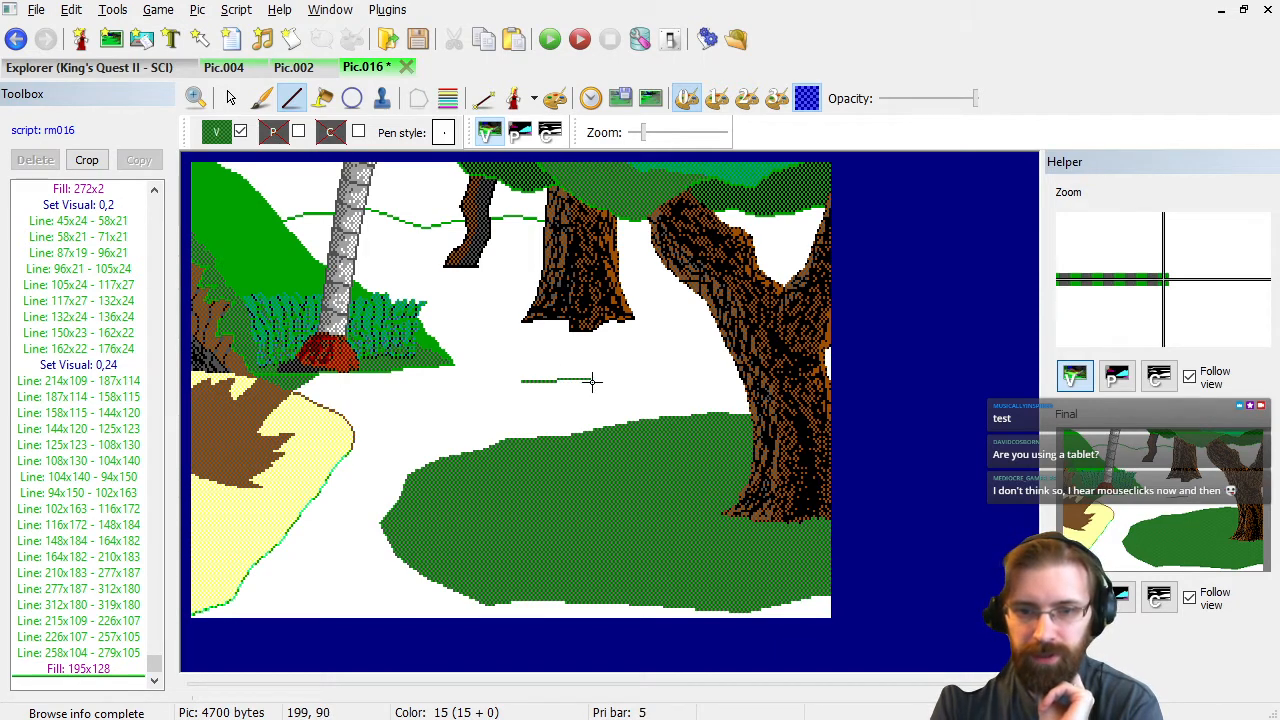
click(592, 378)
click(654, 366)
click(690, 342)
click(706, 320)
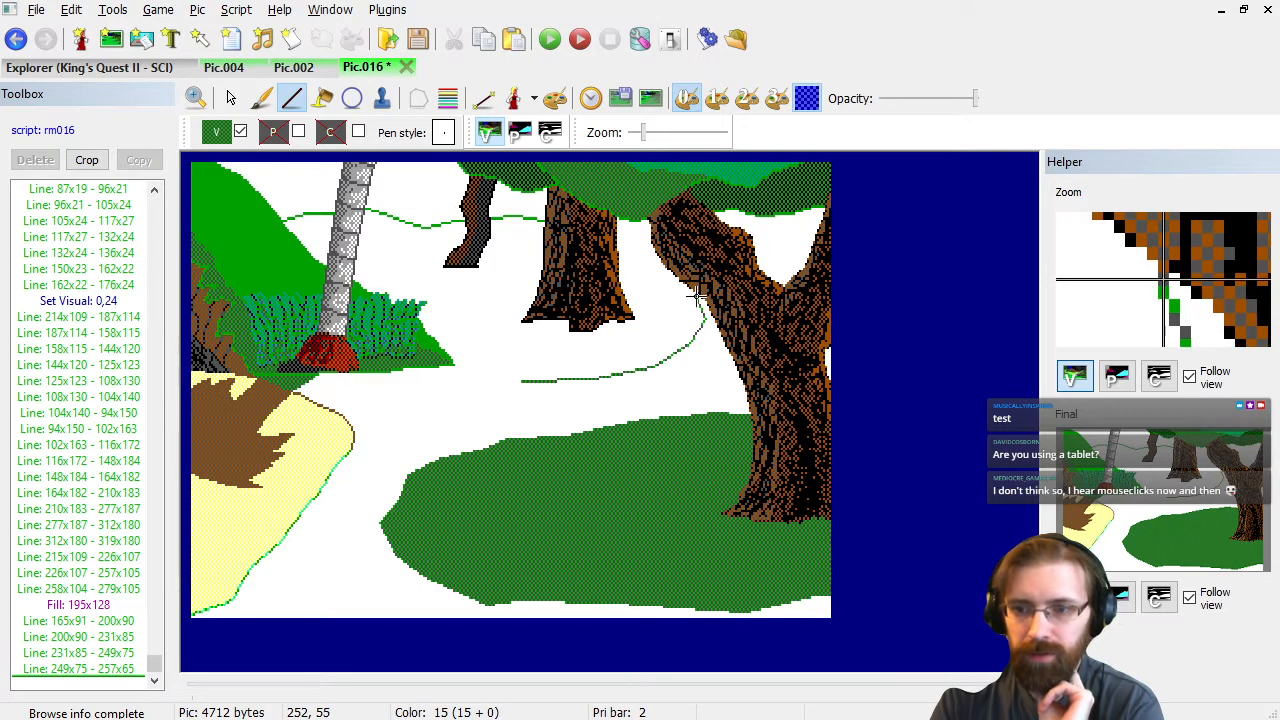
click(696, 295)
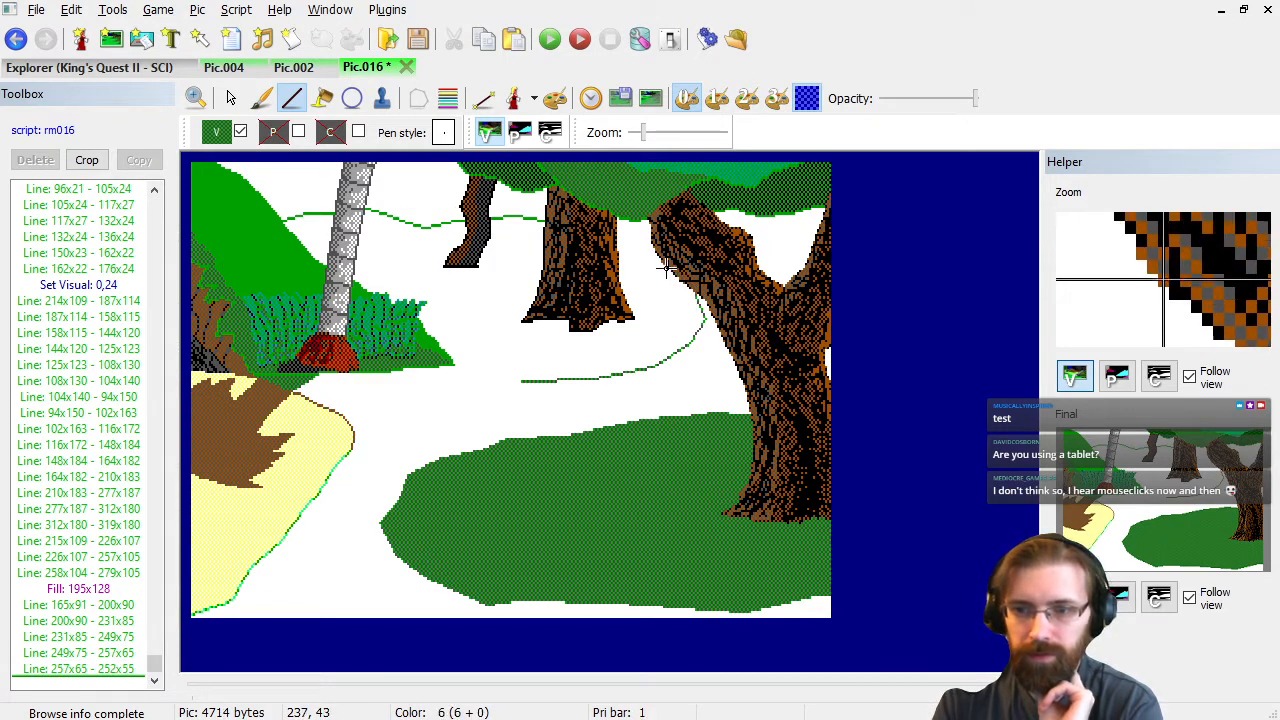
click(664, 268)
click(634, 260)
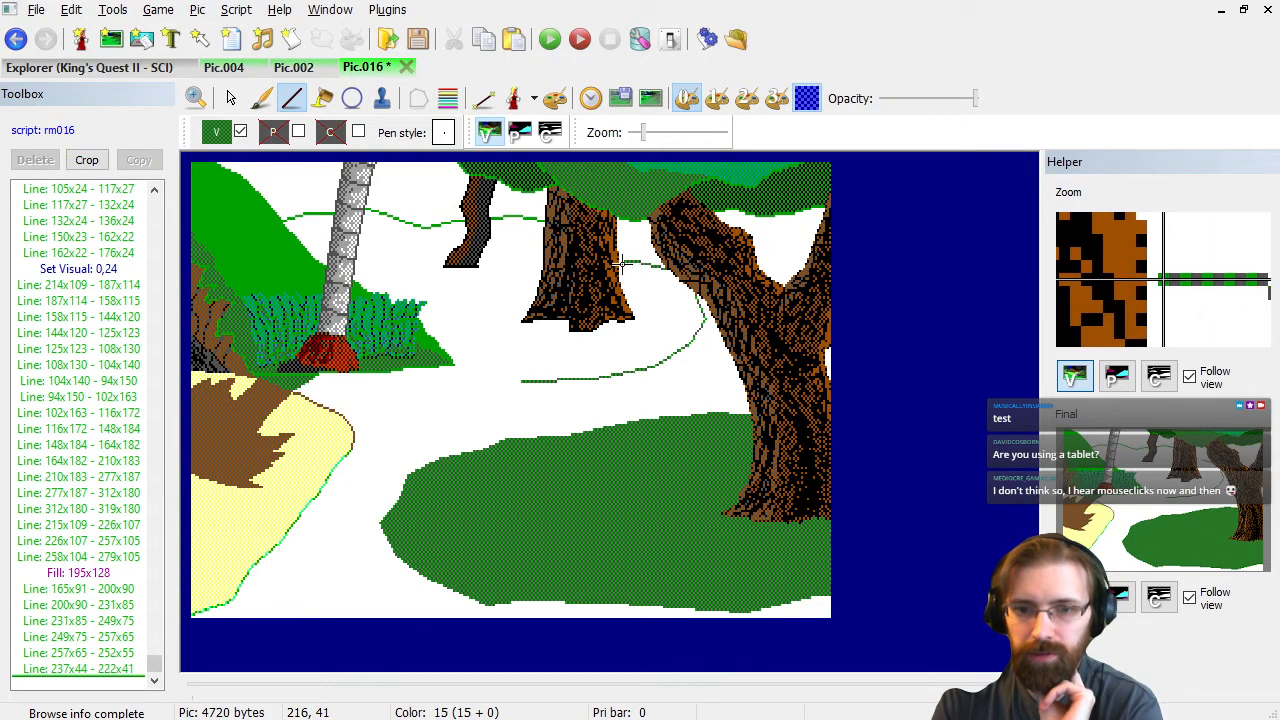
click(618, 260)
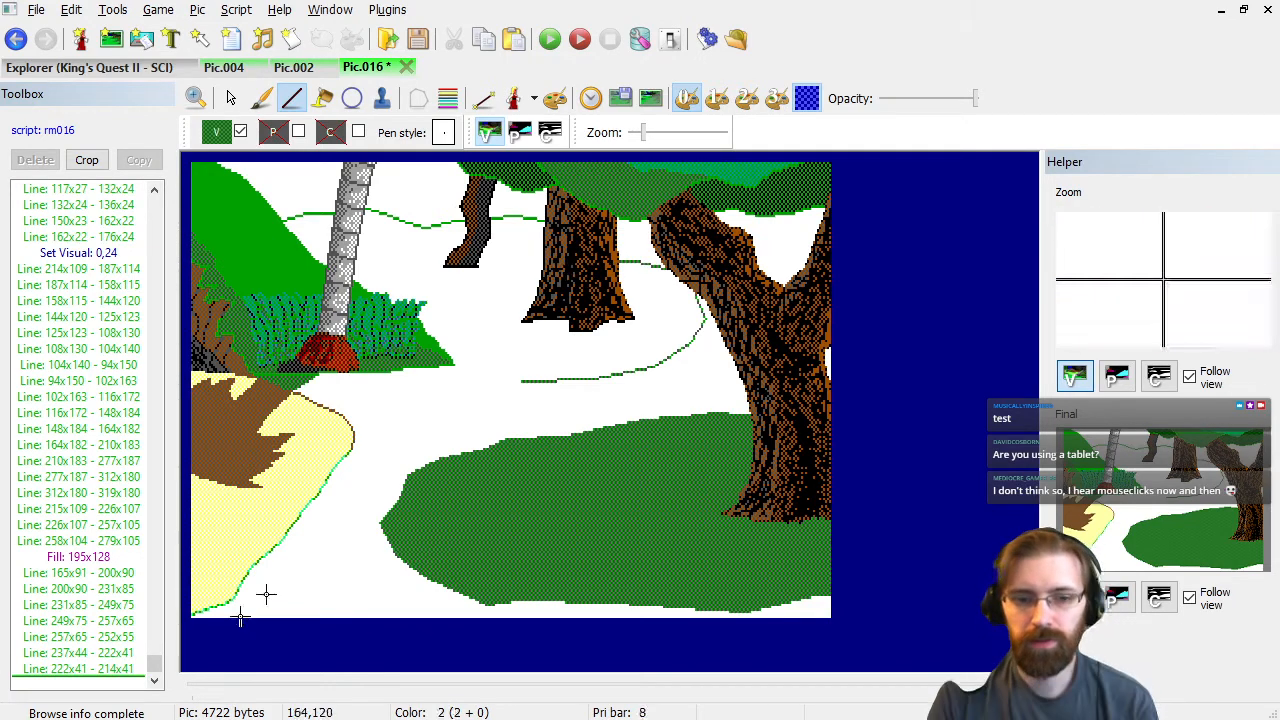
click(127, 668)
shift+click(145, 653)
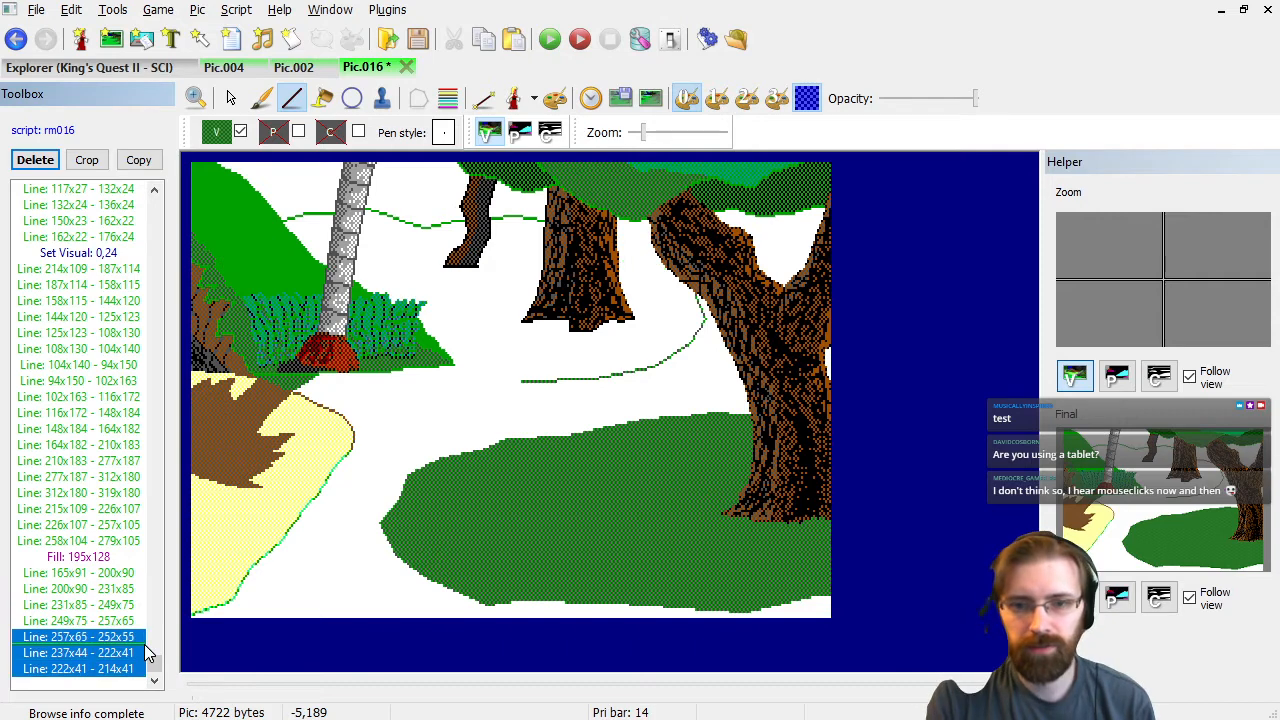
key(Delete)
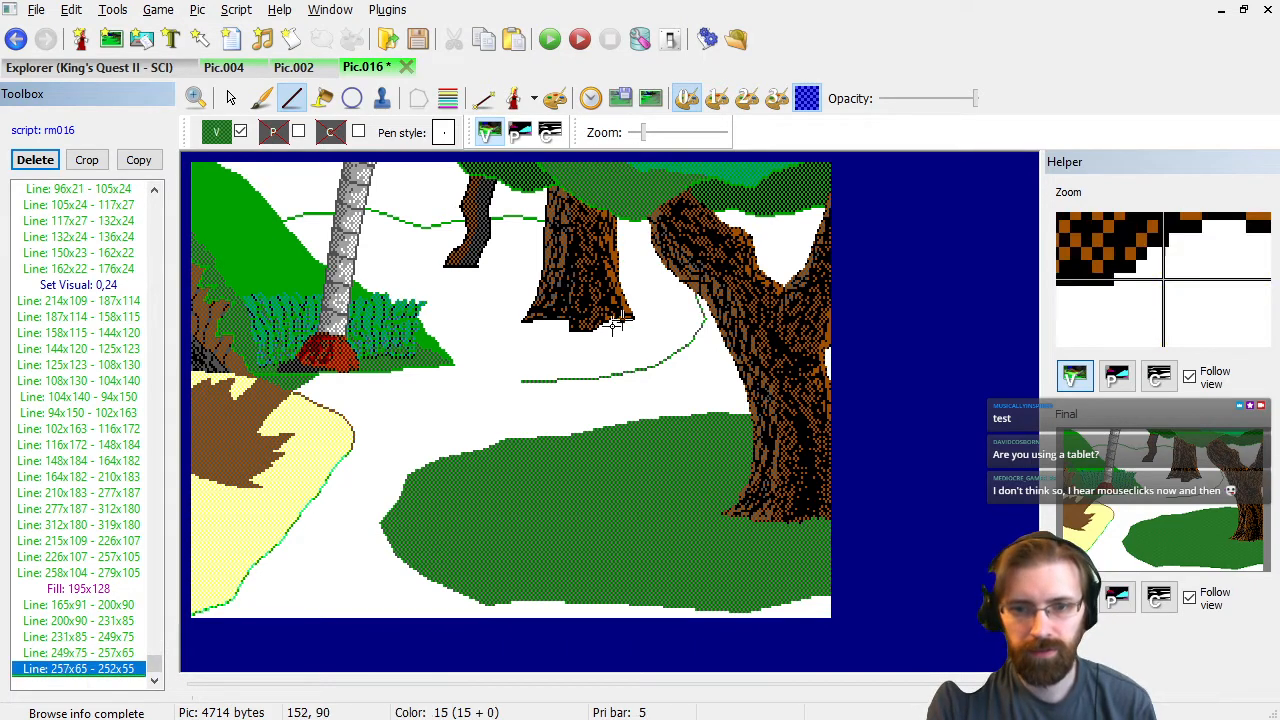
Draw the shadow's upper edge between the large and middle trunks from 243x49 through 231x47 to 214x46.
click(678, 282)
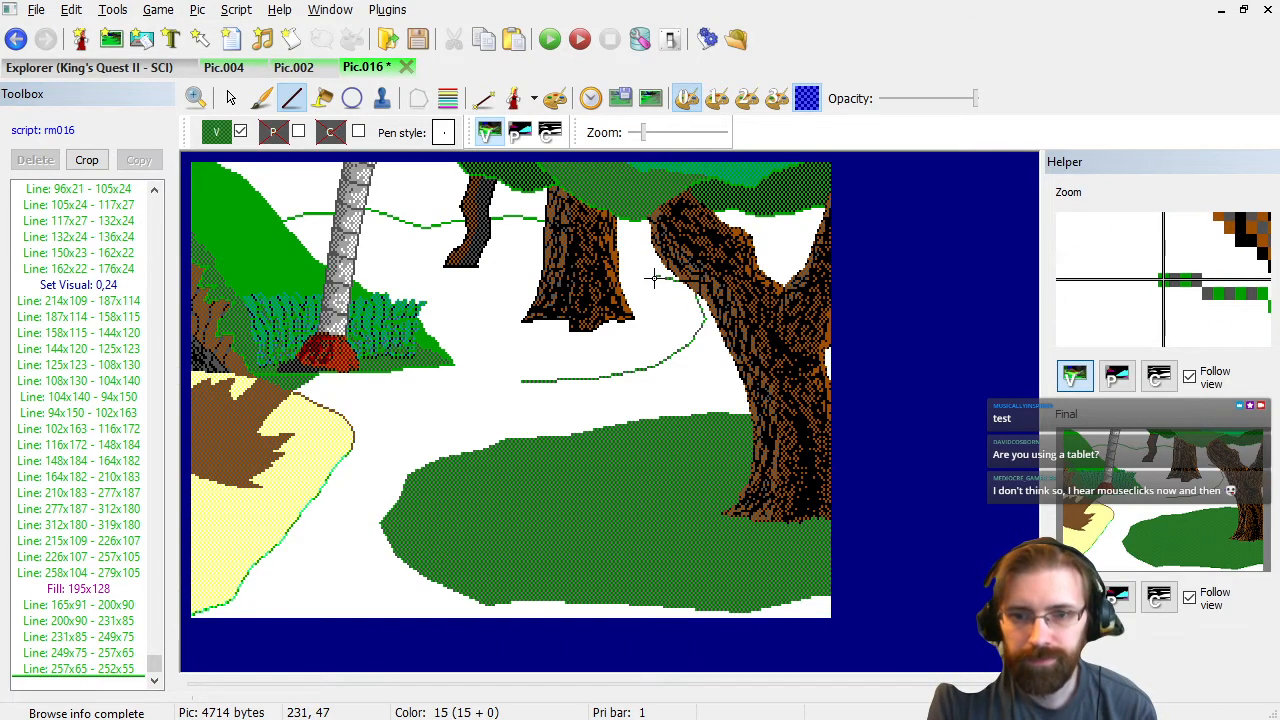
click(652, 275)
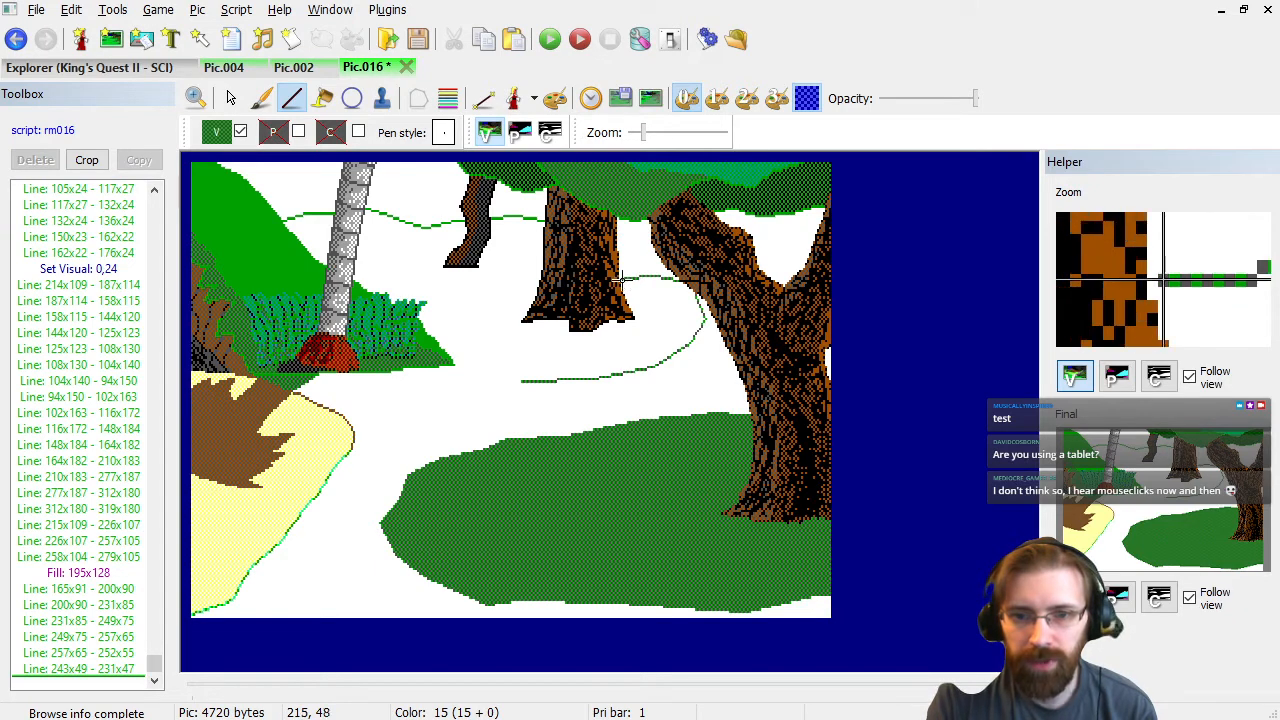
click(620, 275)
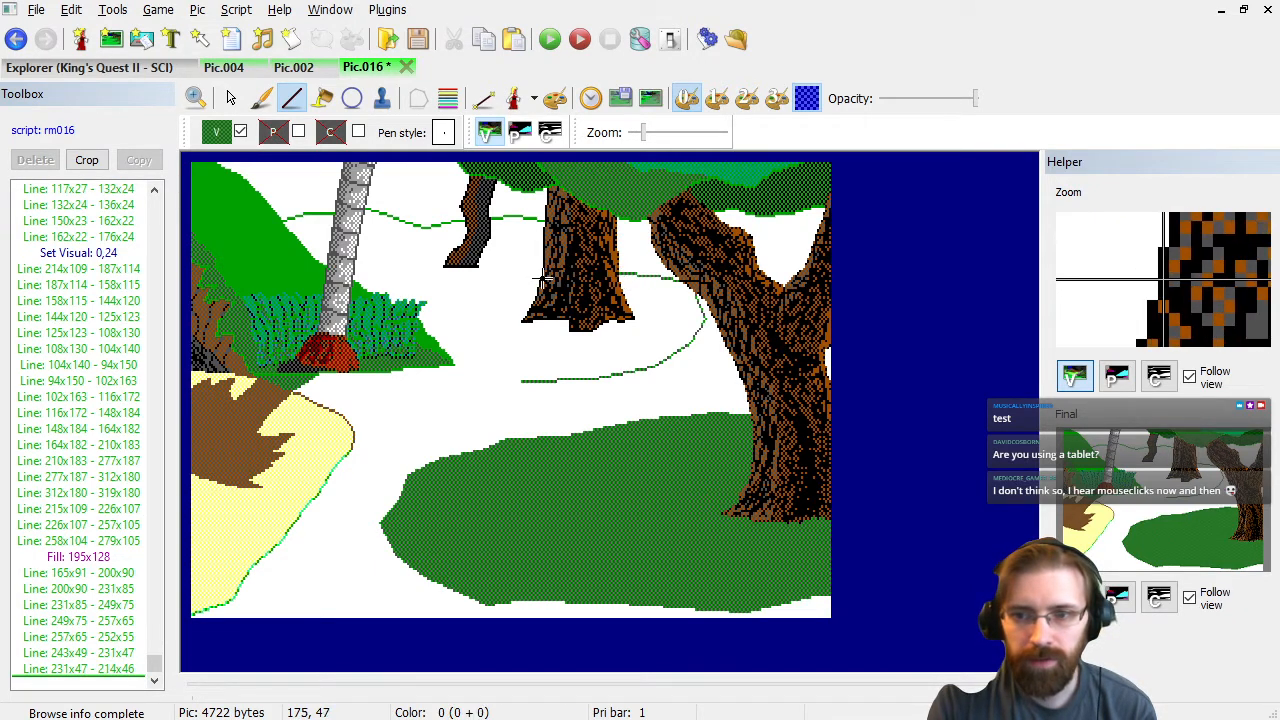
Continue the shadow outline left of the middle trunk from 174x47 through 147x49, 137x54, 125x58 and 121x64 to the bush edge at 116x67.
click(543, 280)
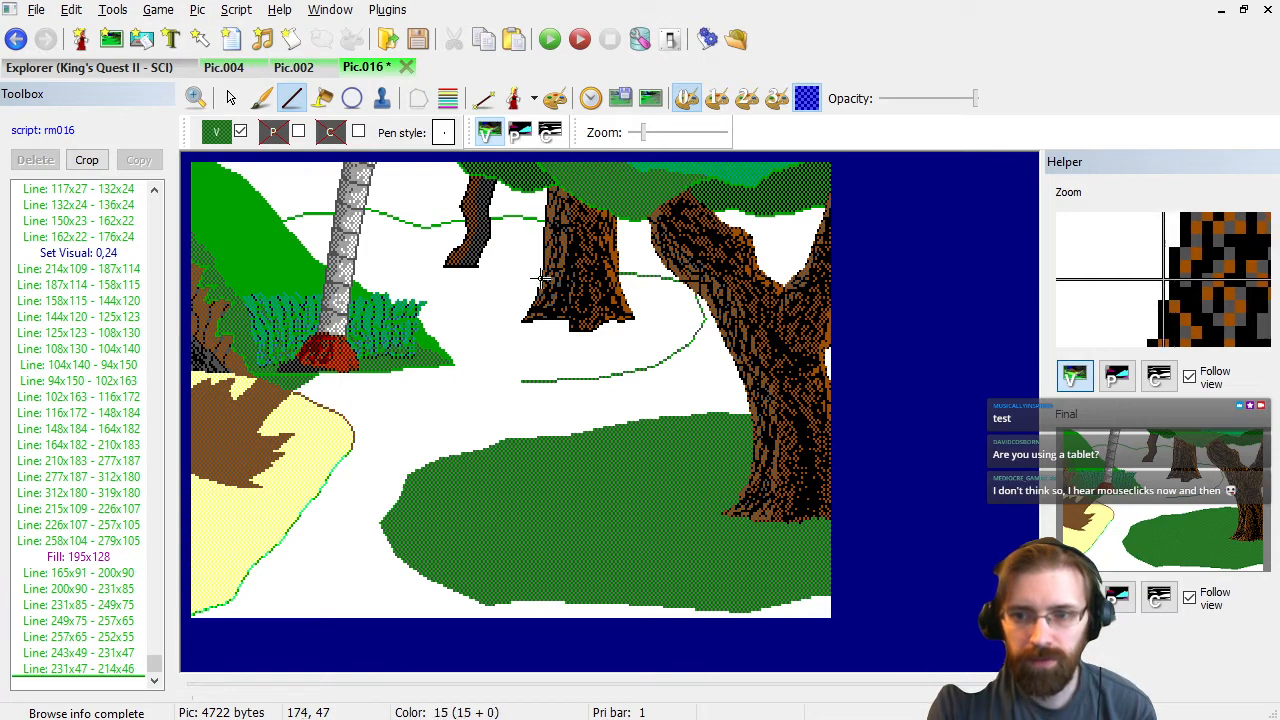
click(489, 283)
click(465, 292)
click(441, 301)
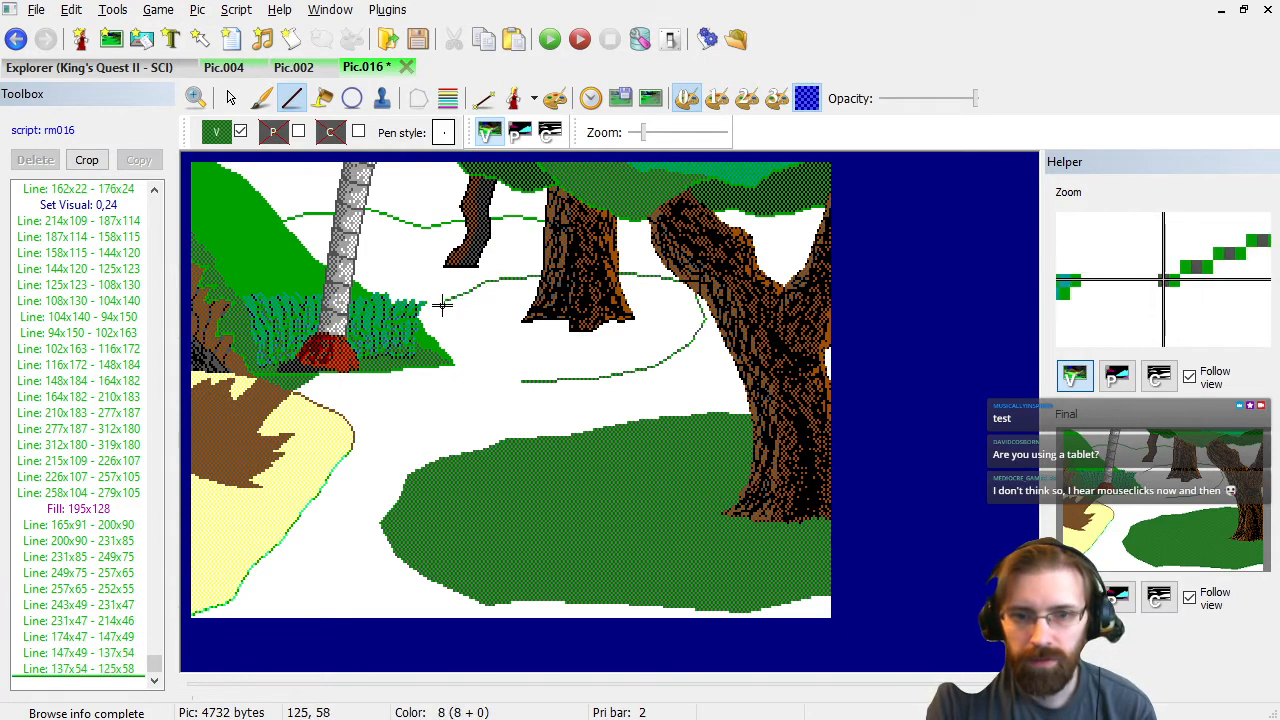
click(433, 316)
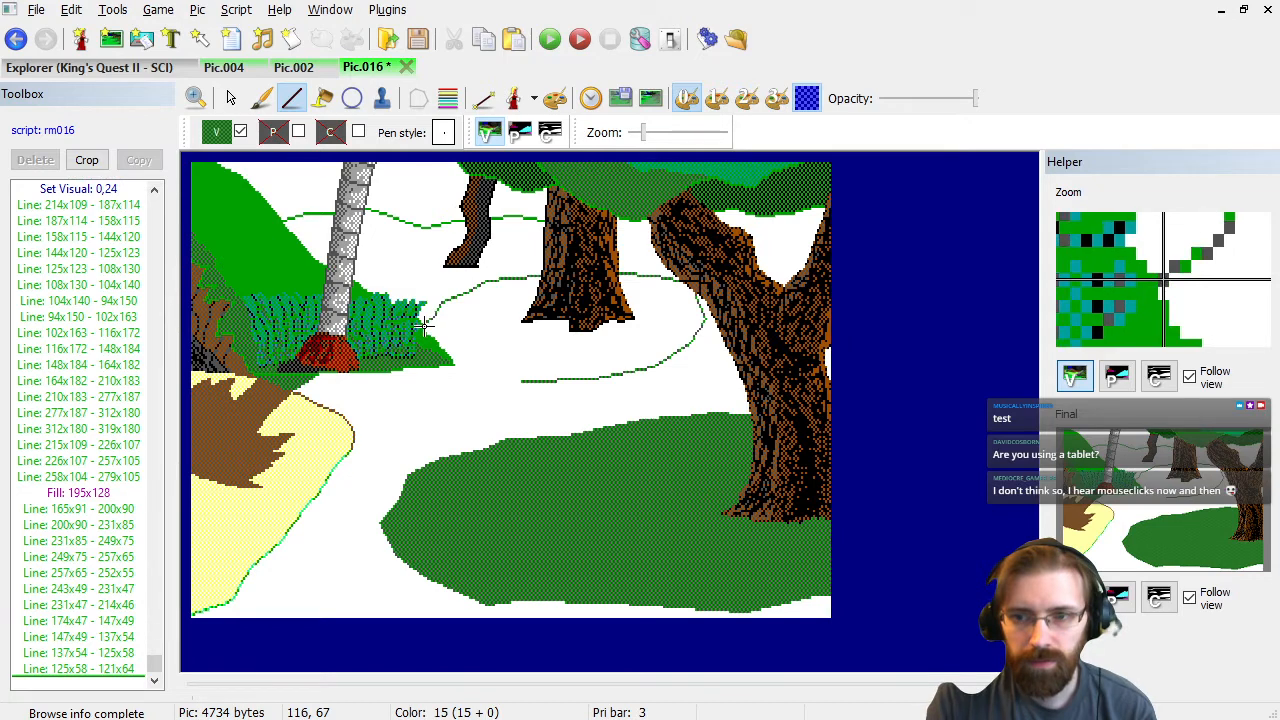
click(424, 323)
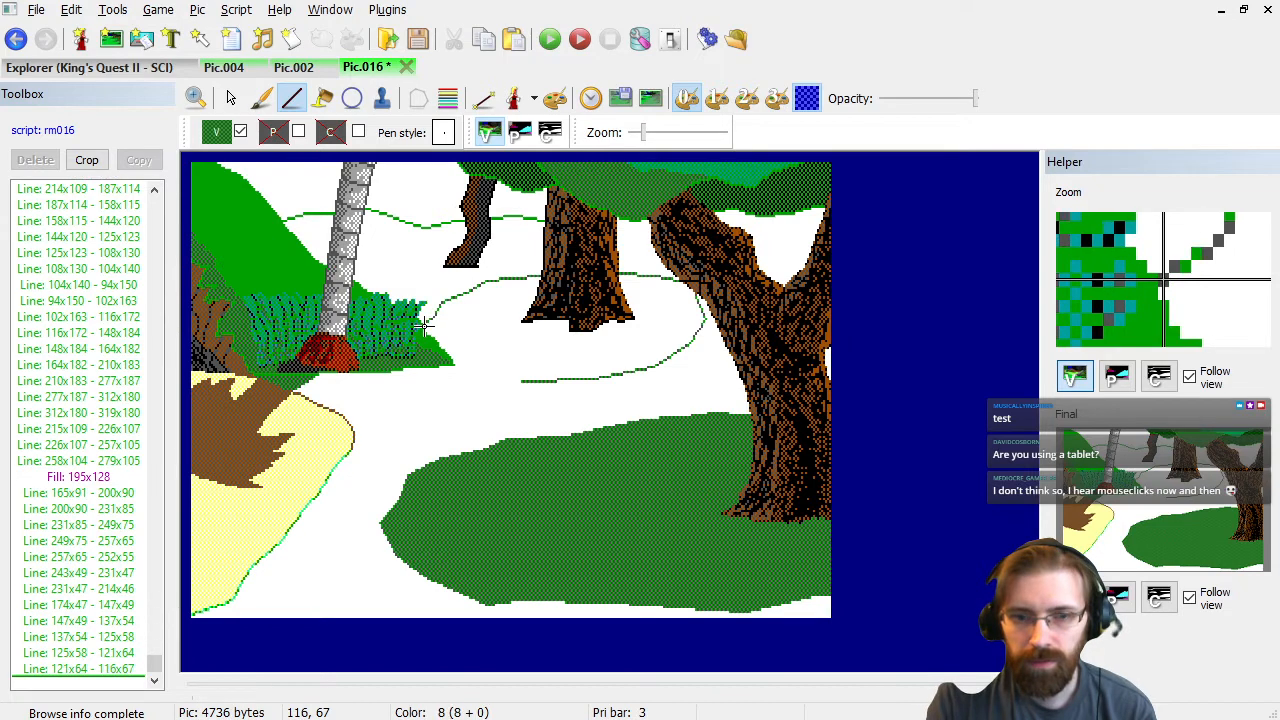
Close the middle tree's shadow with lines from 164x91 through 135x90 to 118x86, and fill it at 154x62 with 0,24.
click(517, 382)
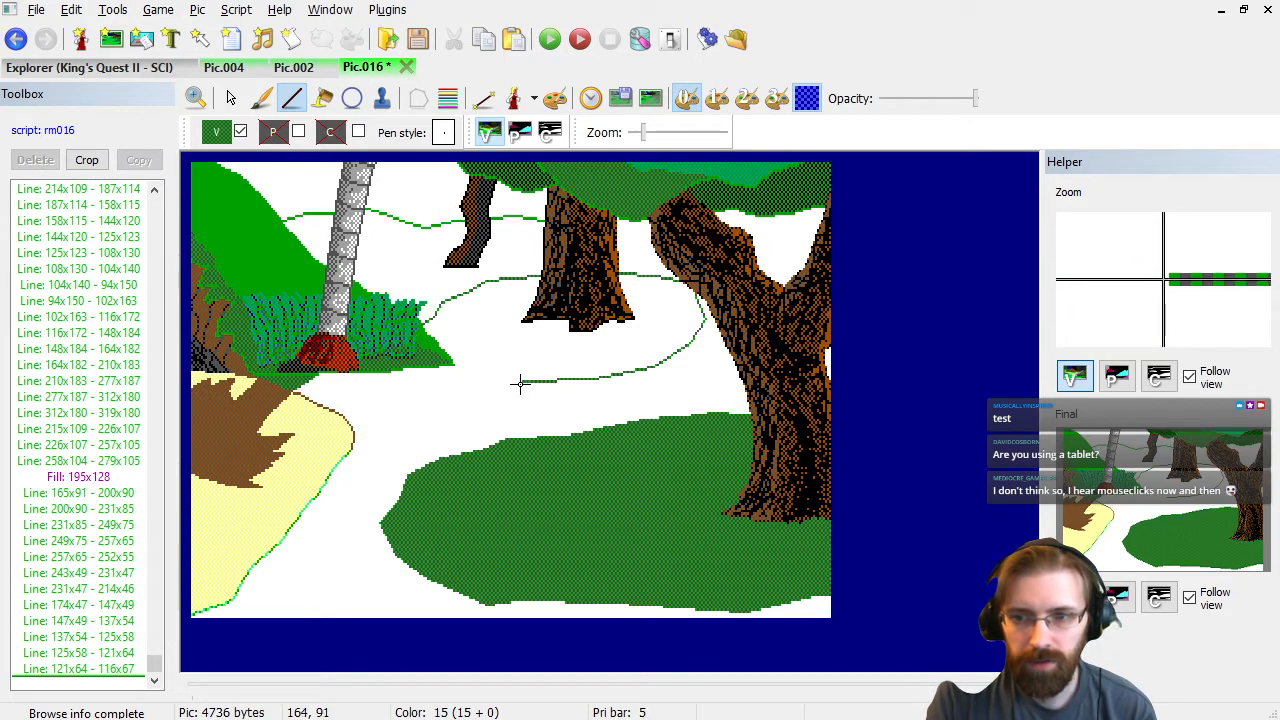
click(462, 381)
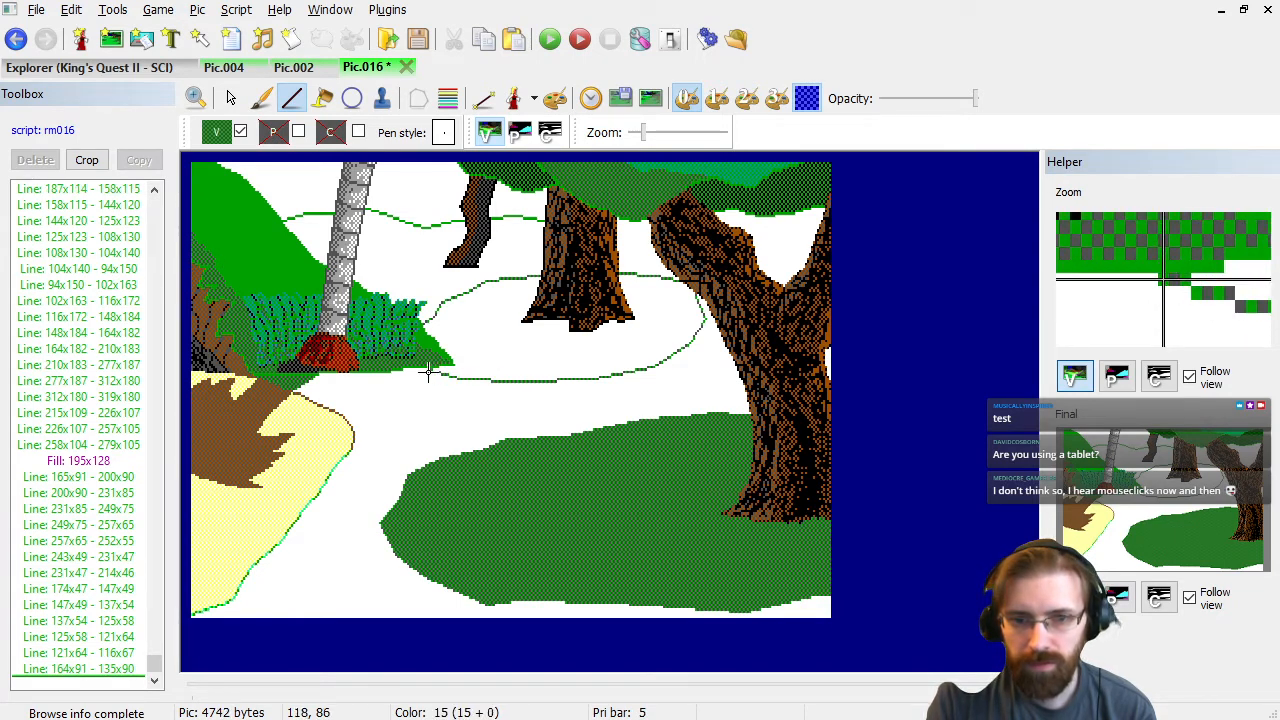
click(428, 372)
click(322, 98)
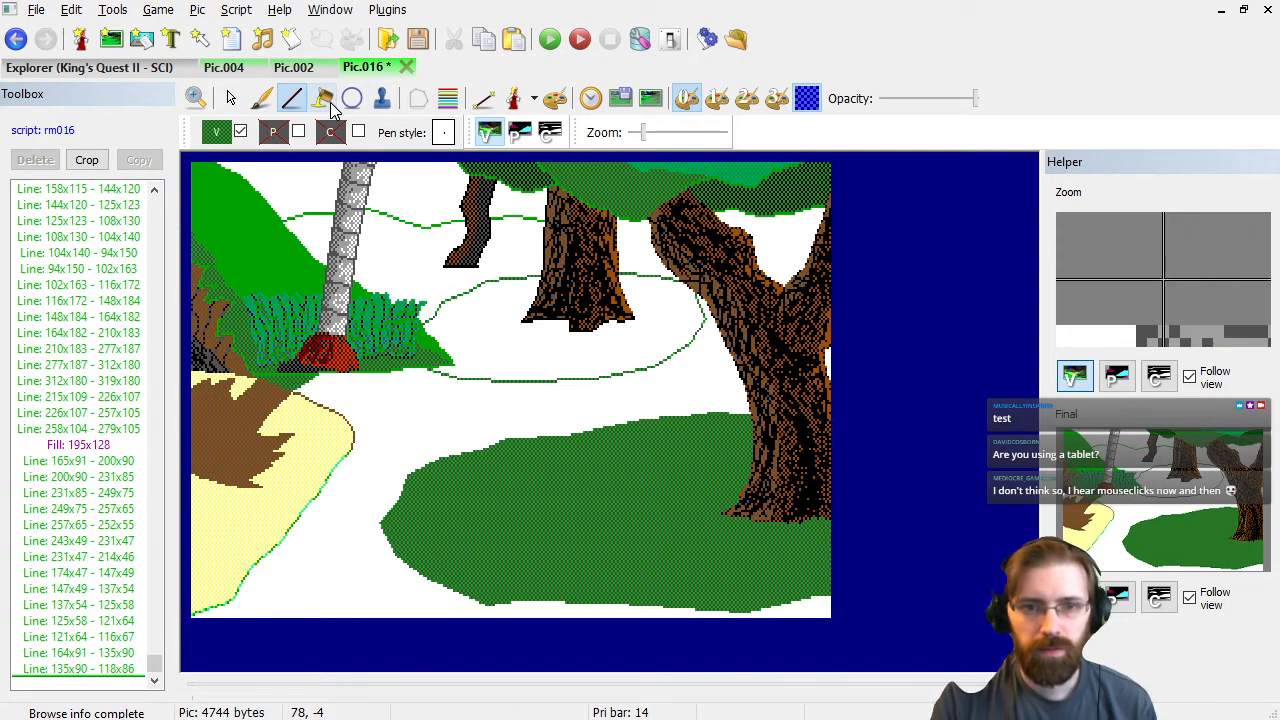
click(509, 313)
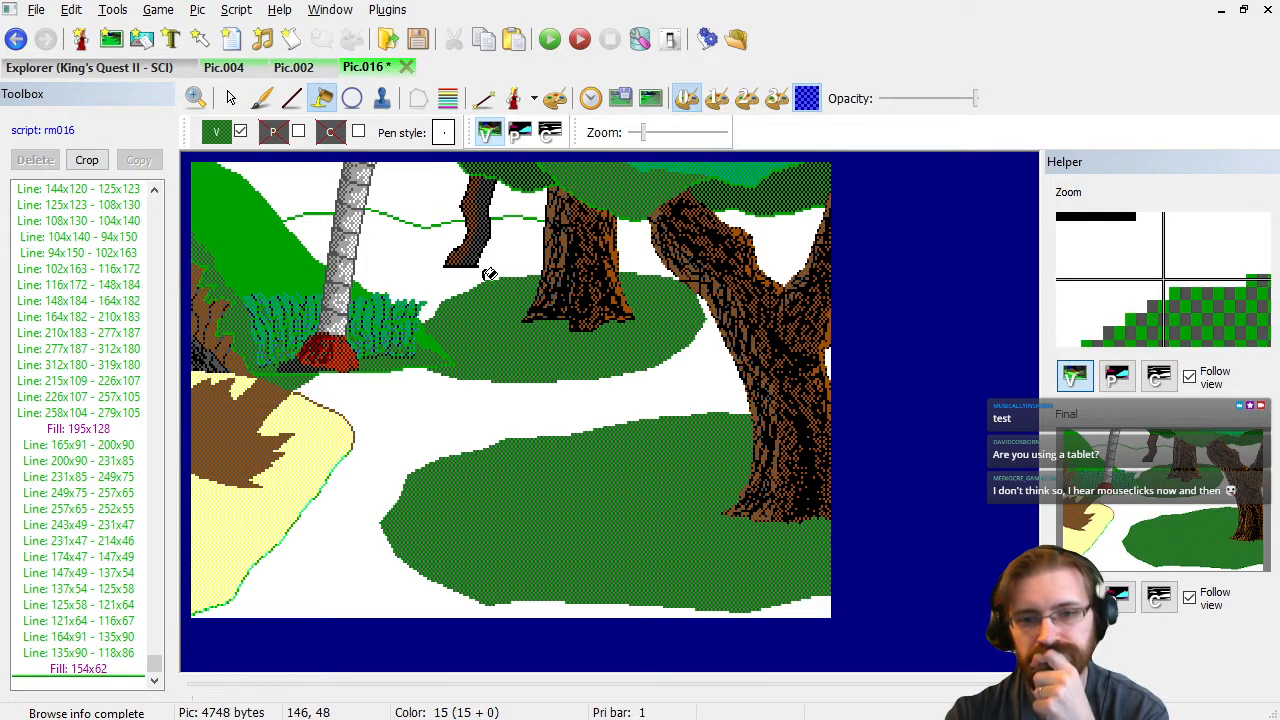
After Line: 174x47 - 147x49, extend the shadow's upper edge from 146x49 through 122x50 and 99x52 to 95x54 behind the bush.
click(72, 508)
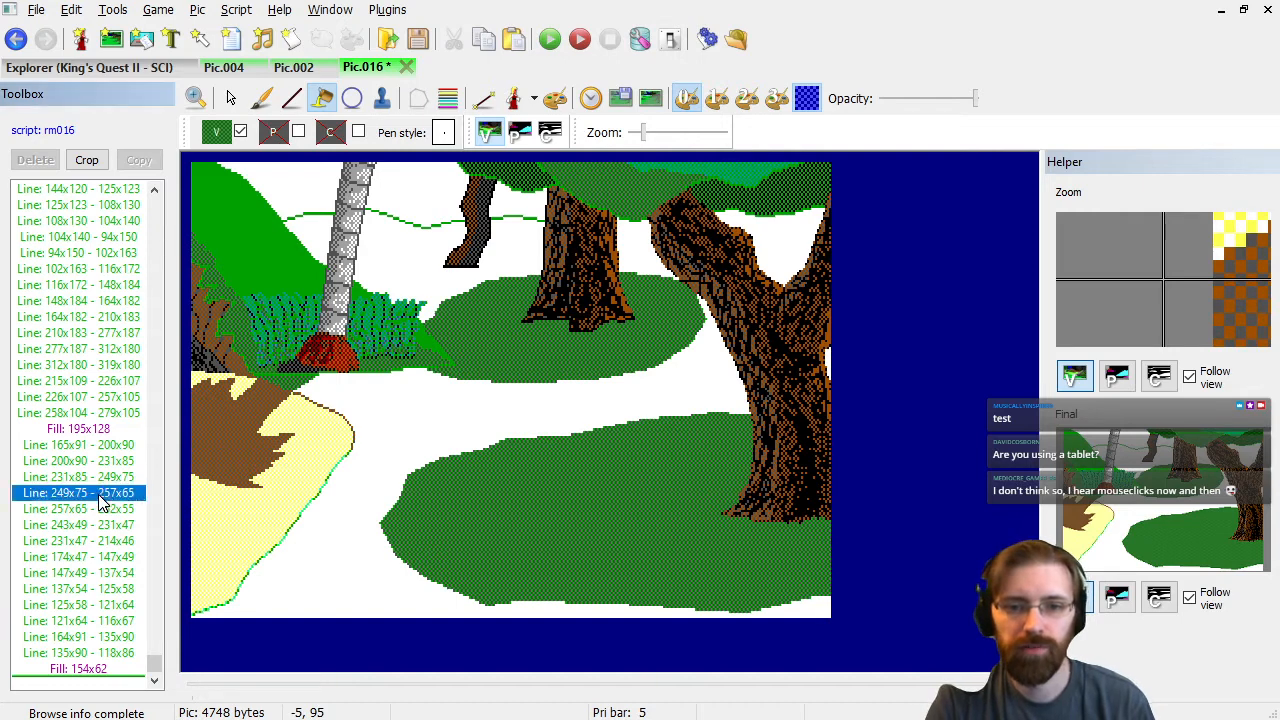
key(Down)
key(Down)
key(Down)
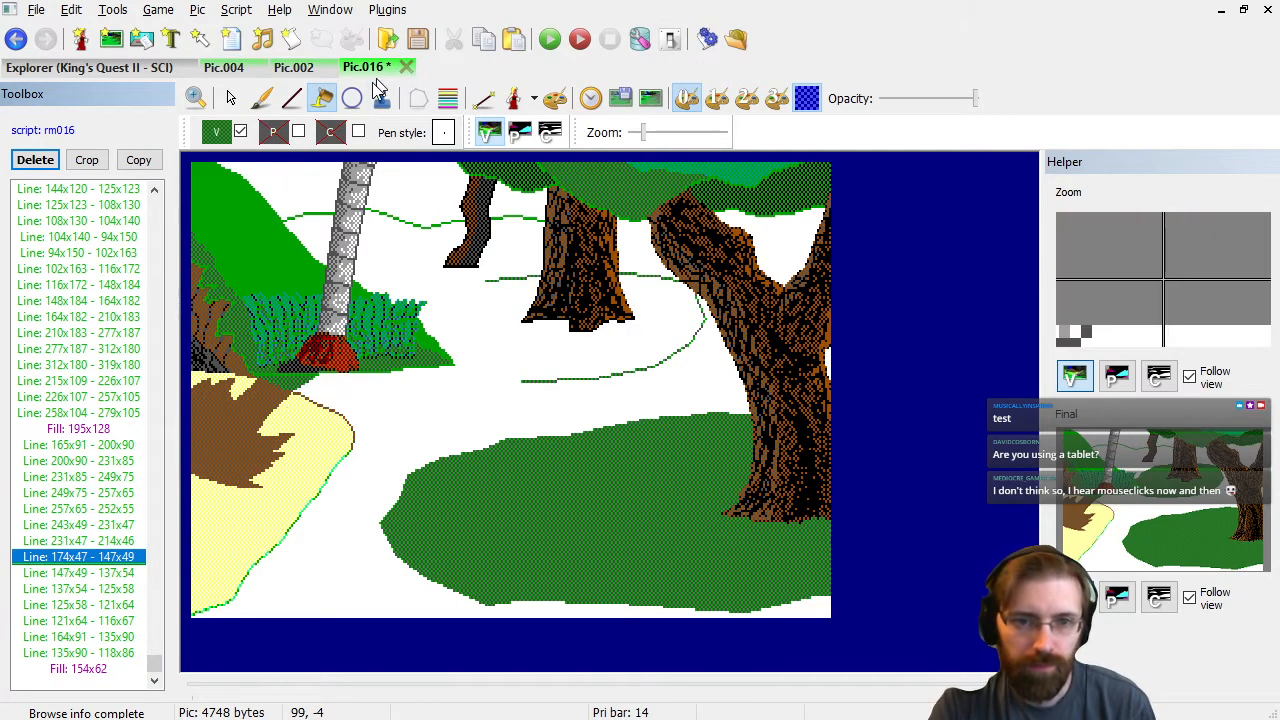
click(296, 98)
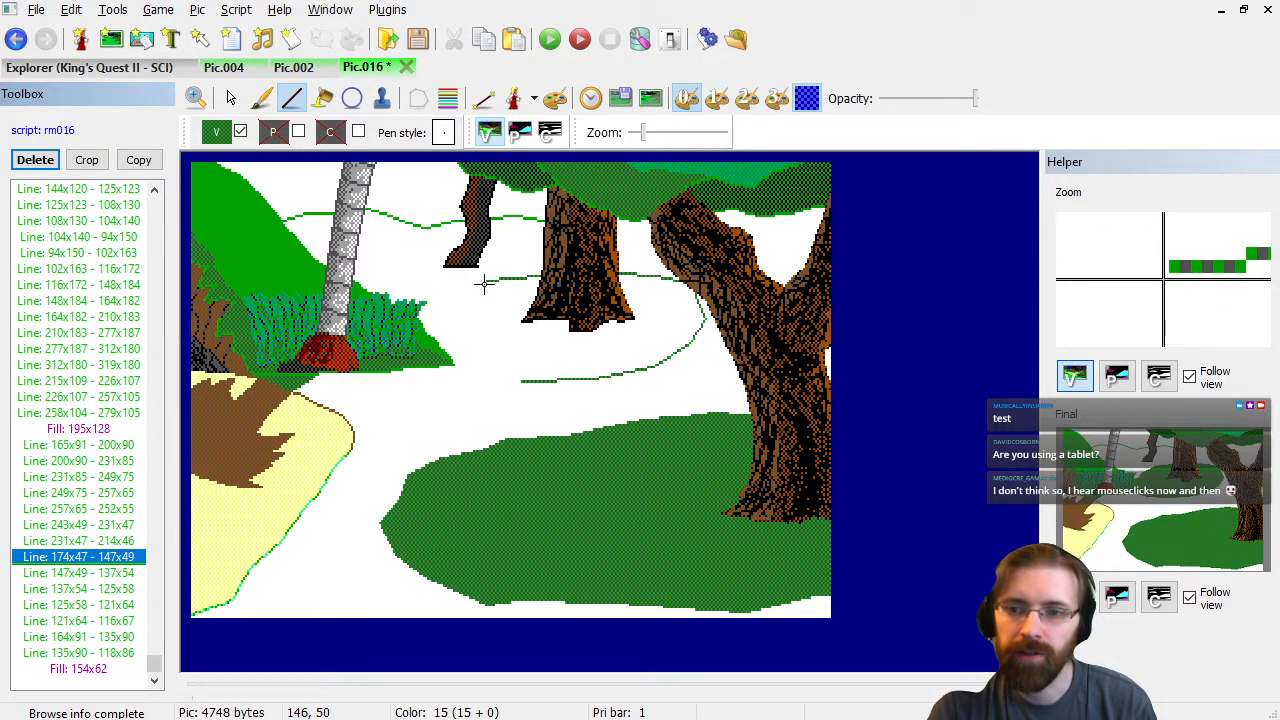
click(484, 284)
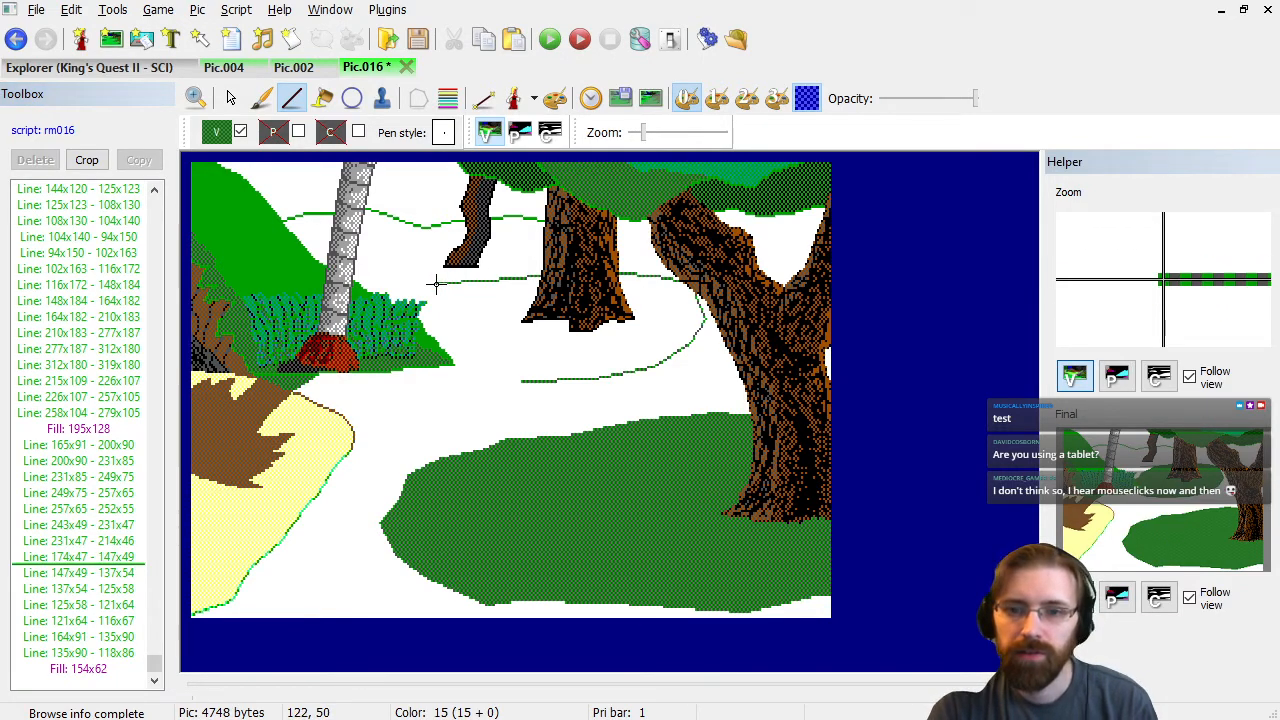
click(436, 284)
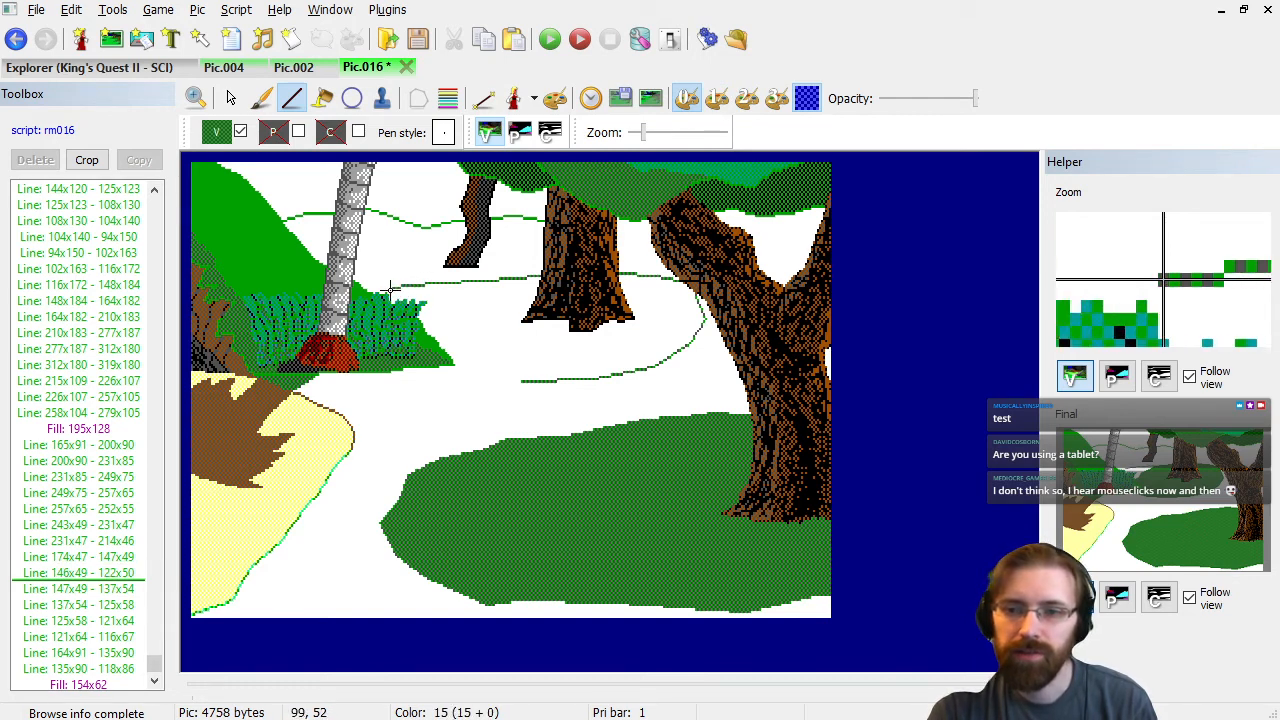
click(391, 288)
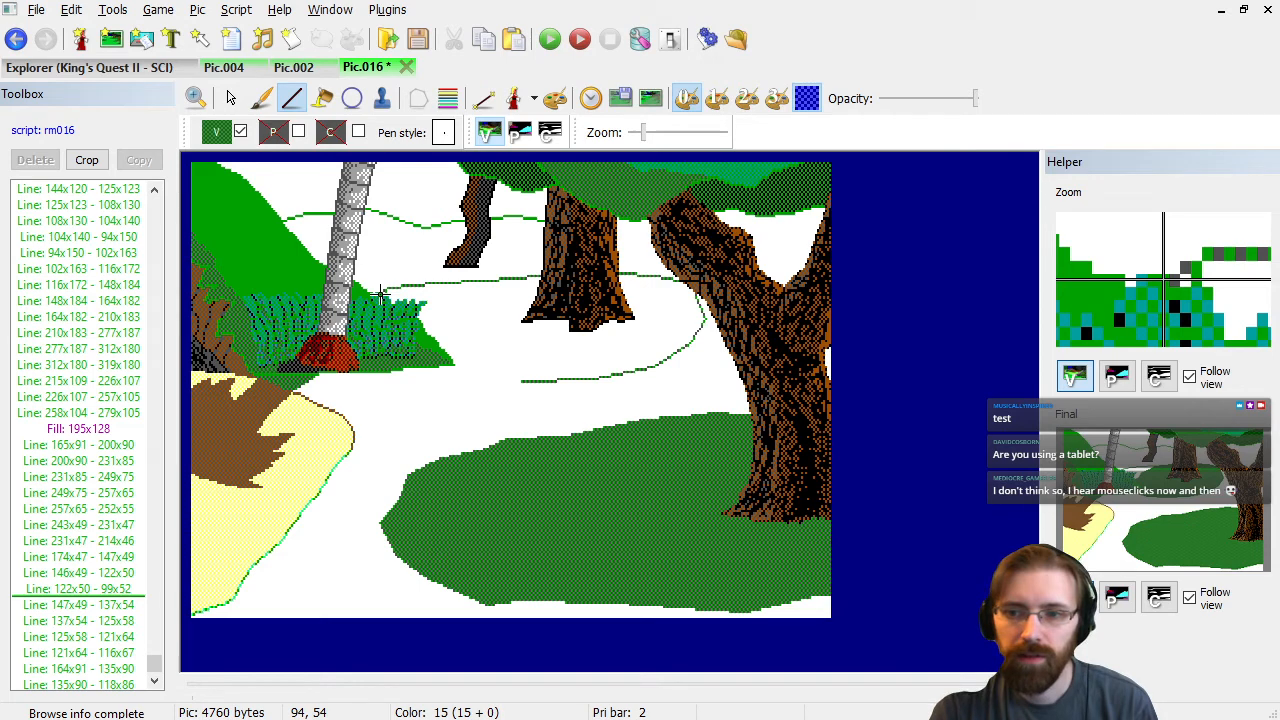
click(383, 293)
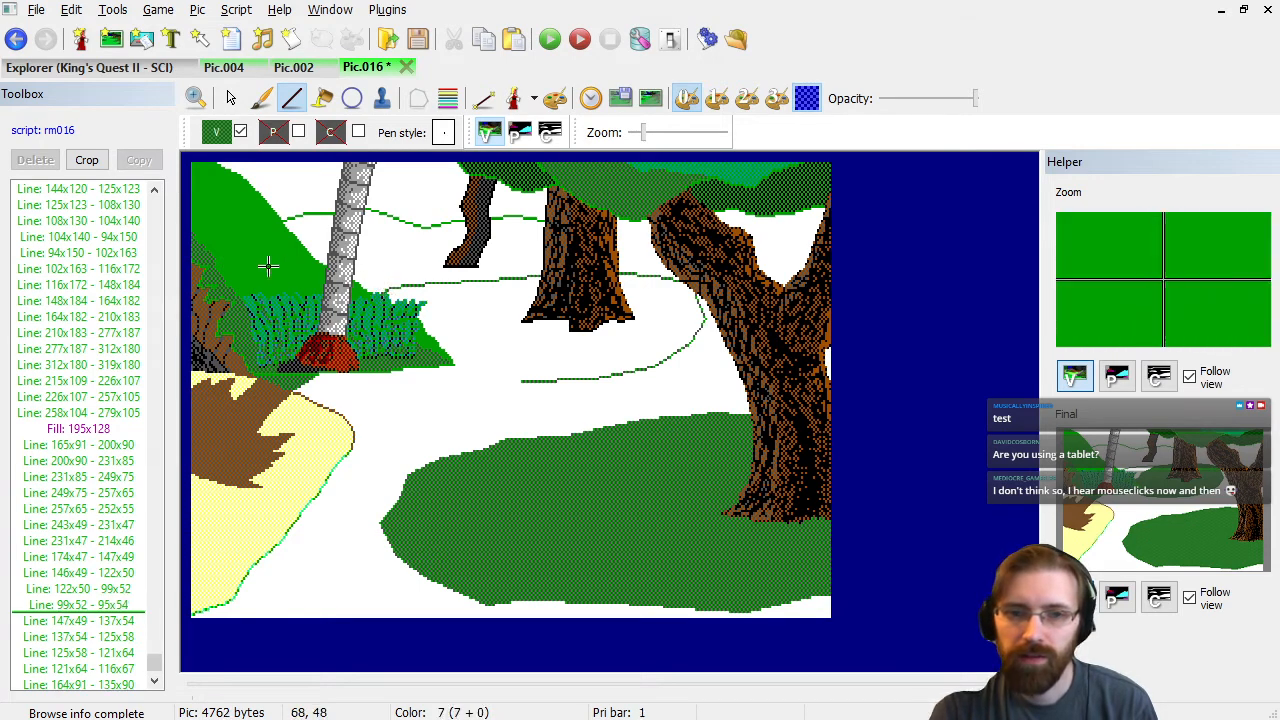
Delete the four old shadow edge lines running from 147x49 through 137x54, 125x58 and 121x64 to 116x67.
click(118, 619)
key(Delete)
key(Delete)
key(Delete)
key(Delete)
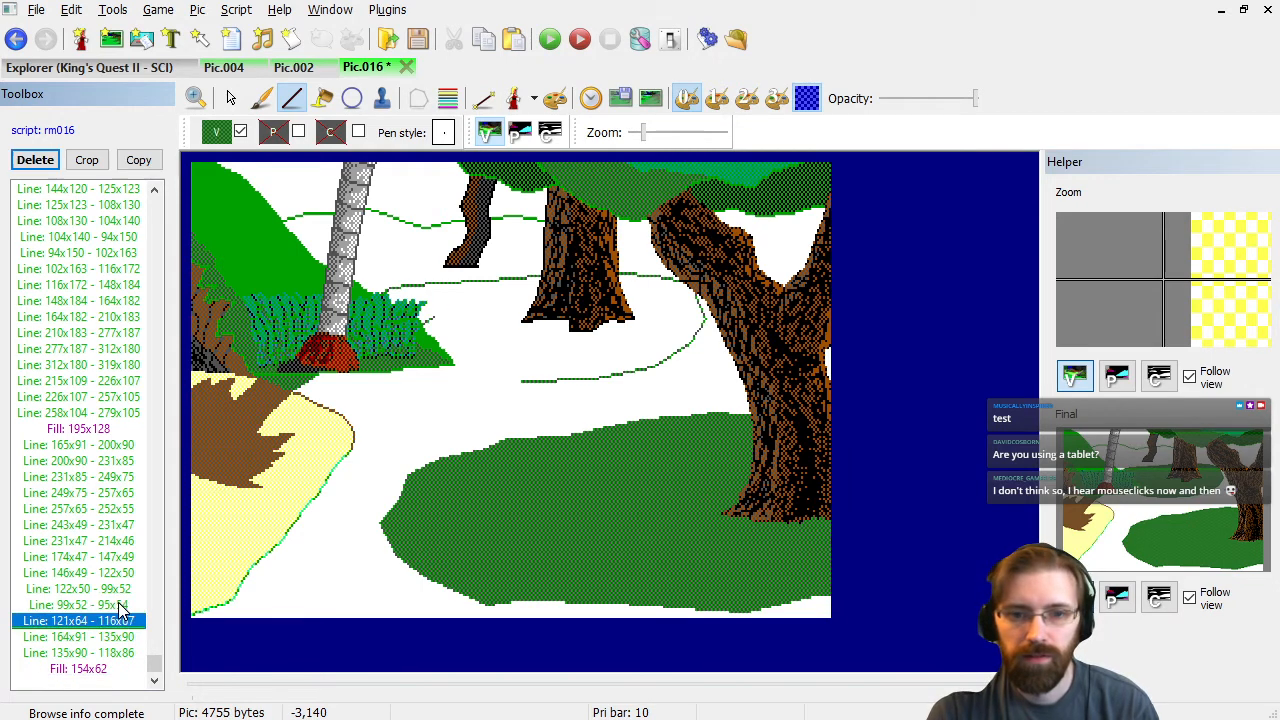
key(Down)
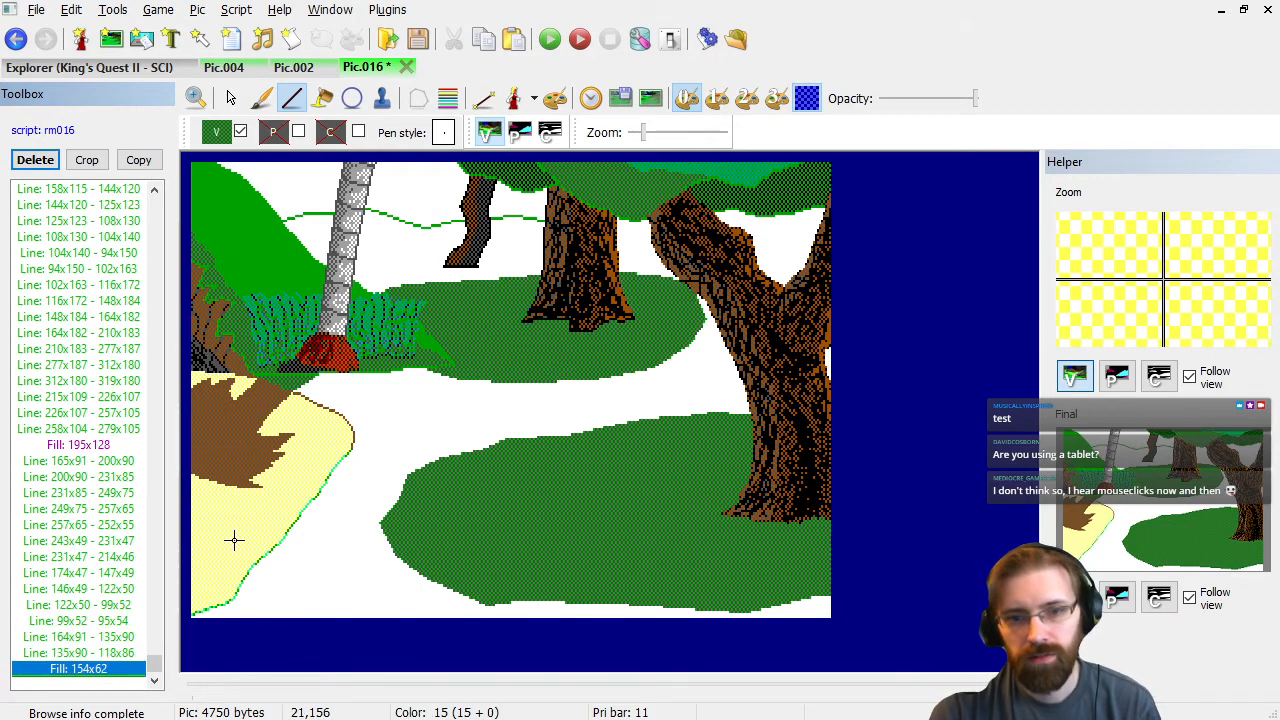
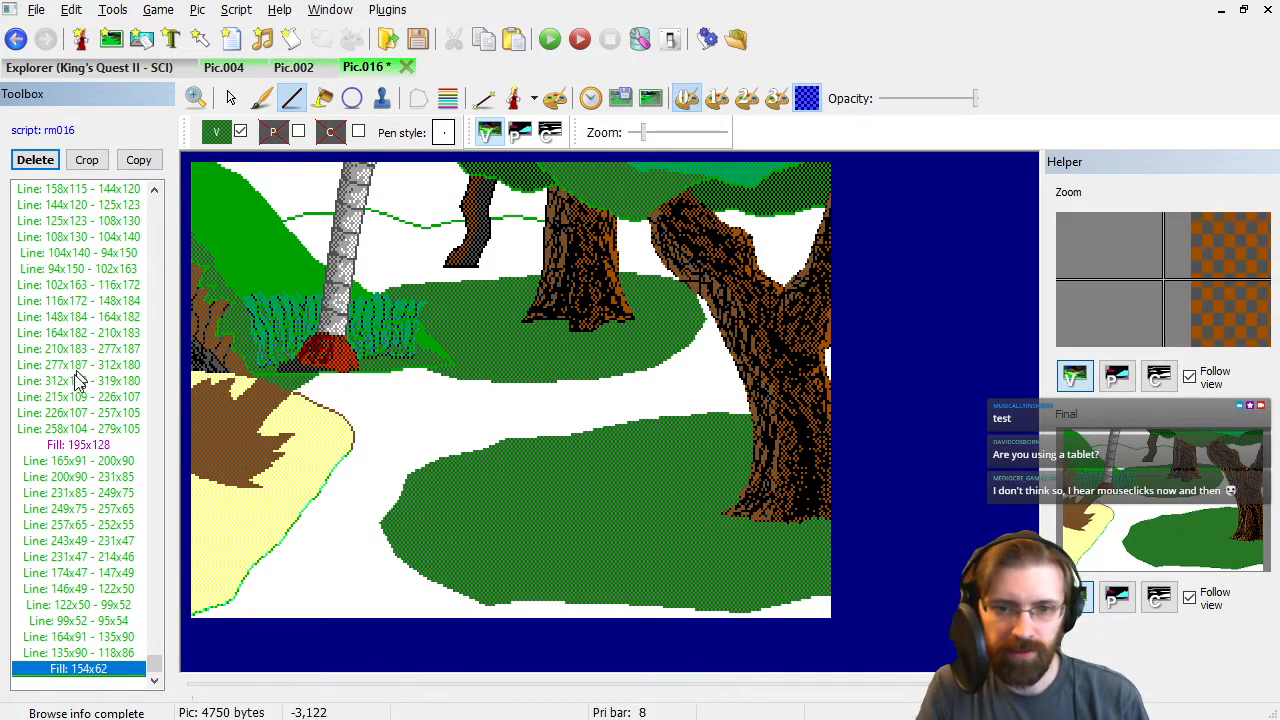
Step back through the picture's drawing commands to locate the colour command preceding the tree canopy outline.
scroll(79, 377, up, 12)
click(93, 303)
key(Down)
key(Down)
key(Down)
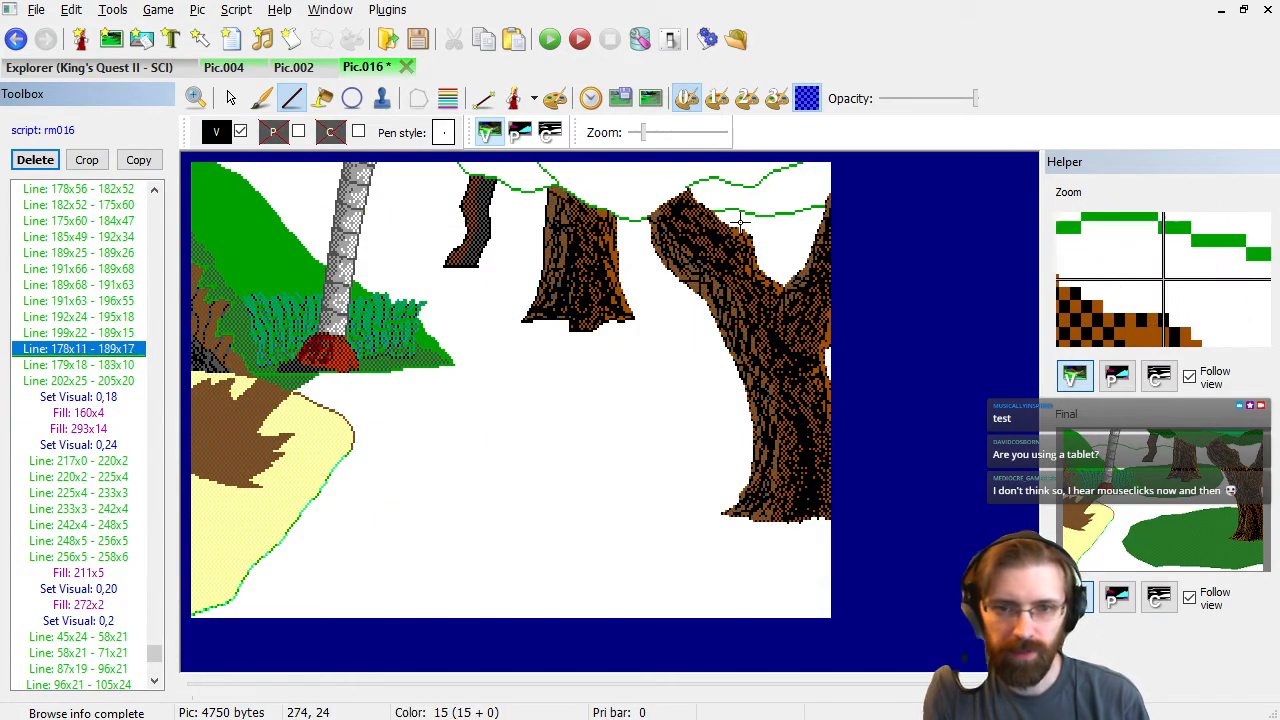
key(Down)
key(Down)
key(Down)
scroll(114, 366, up, 9)
scroll(113, 366, up, 10)
click(110, 350)
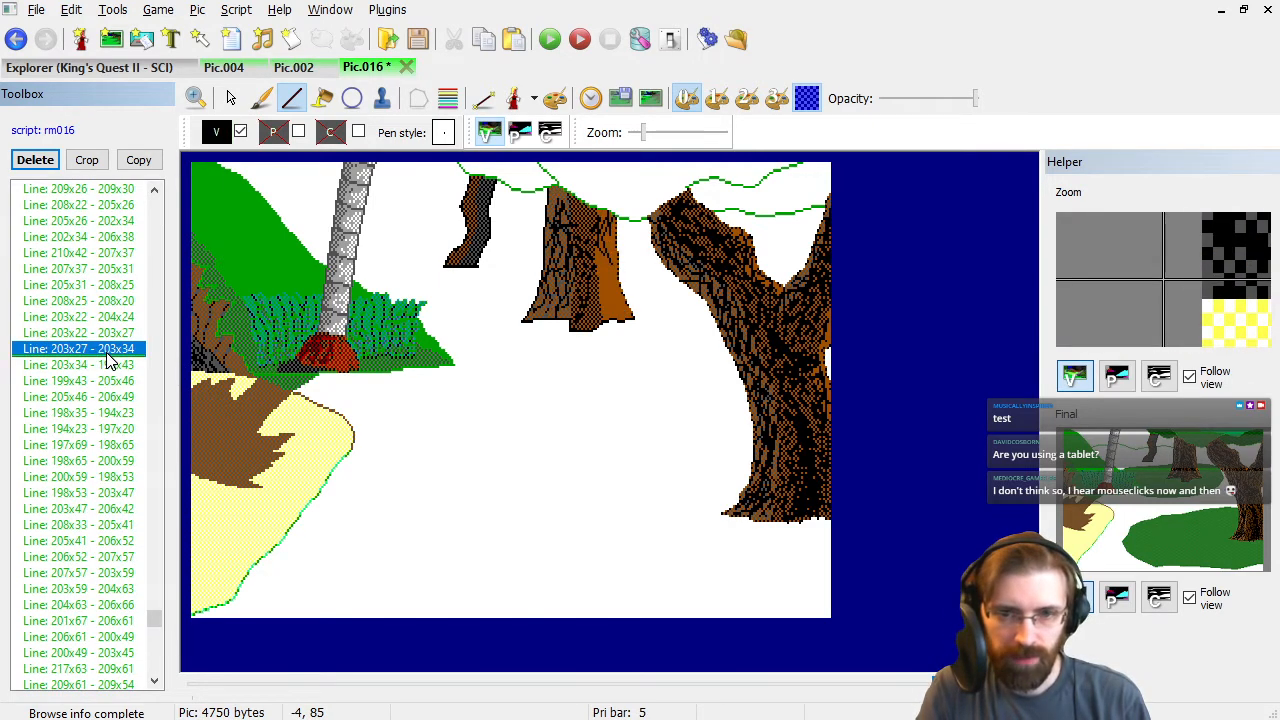
key(Page_Up)
key(Page_Up)
key(Page_Up)
key(Page_Up)
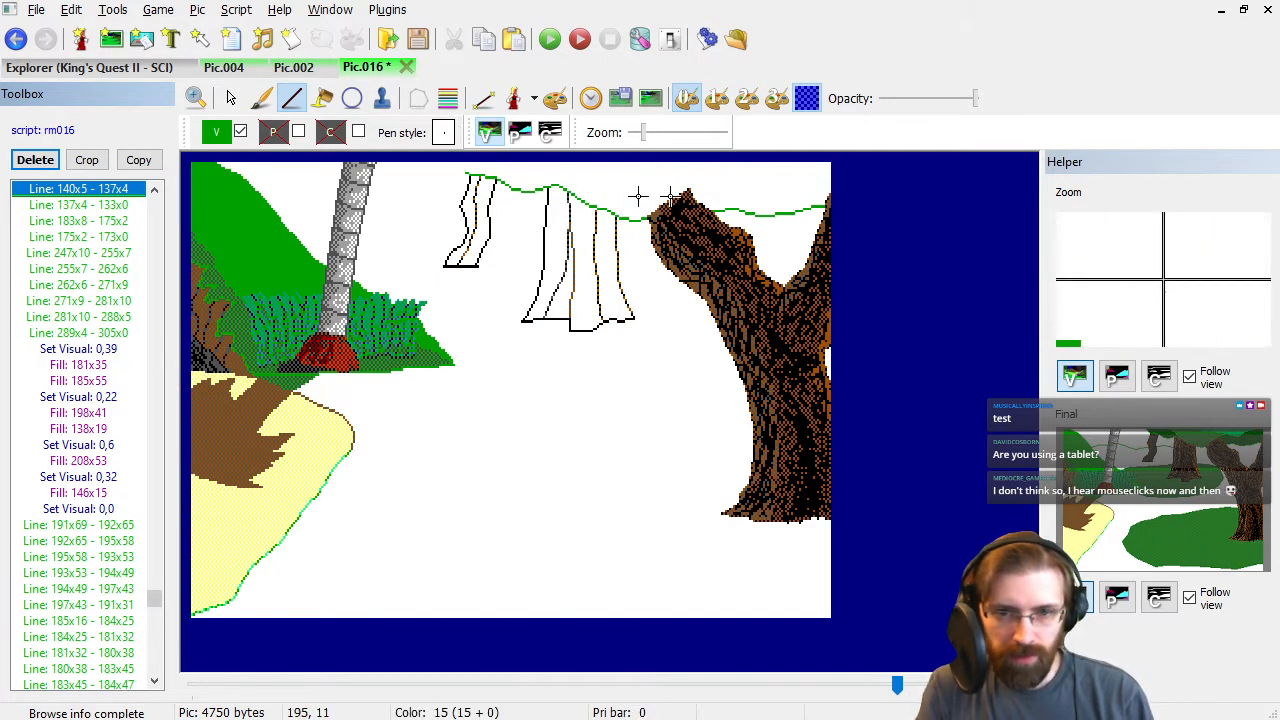
scroll(90, 260, up, 8)
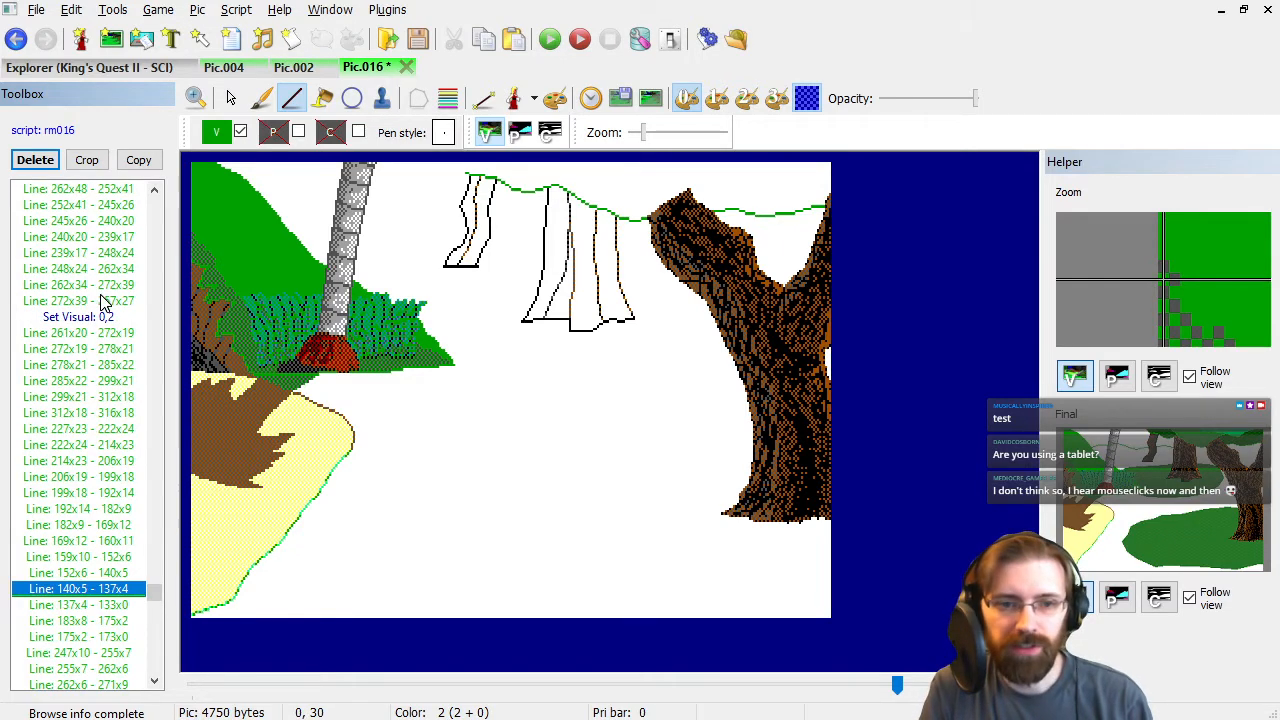
click(105, 300)
key(Down)
key(Down)
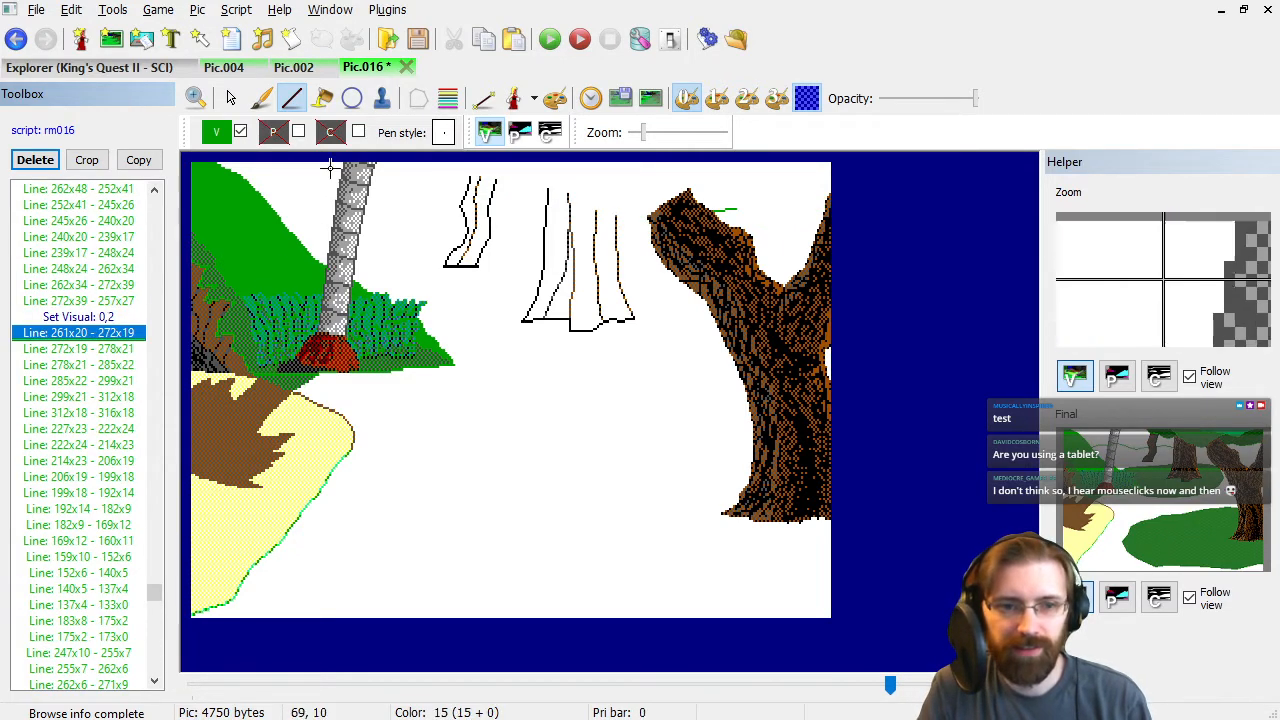
key(Up)
click(217, 133)
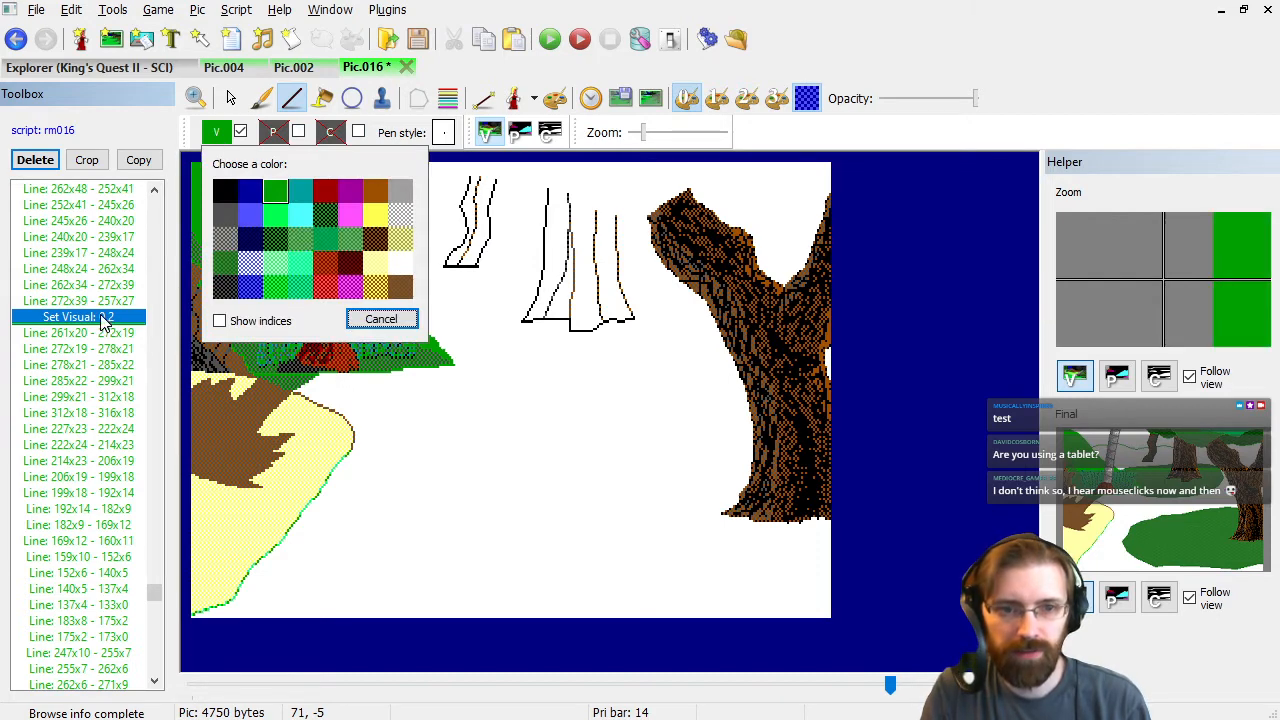
click(381, 319)
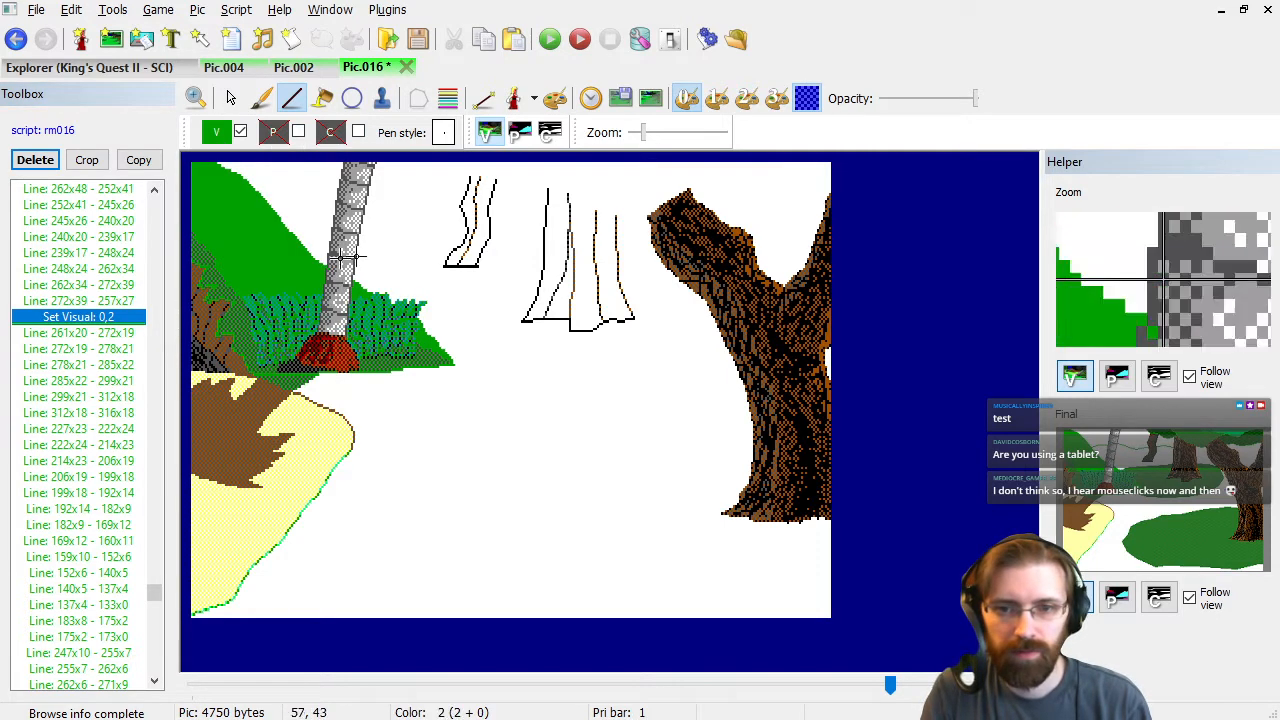
click(108, 366)
key(End)
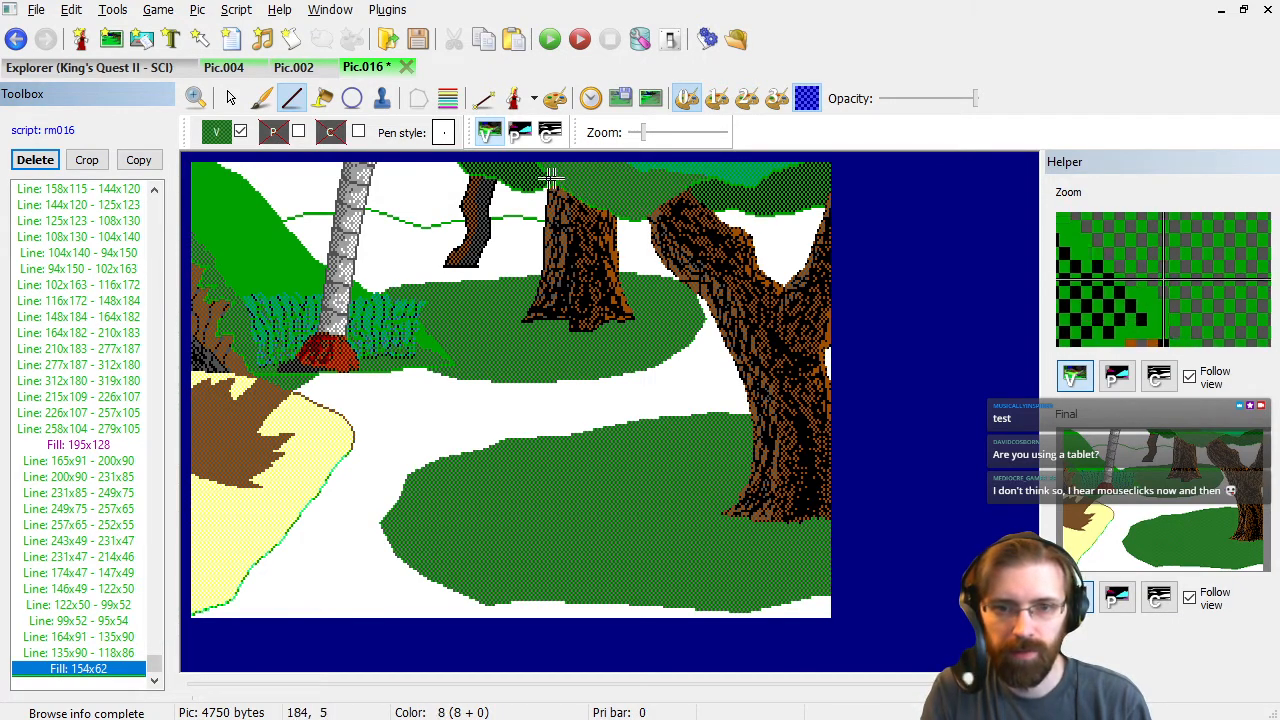
Trace the canopy edge right of the large trunk's fork to its colour command and change that command to 0,12.
click(590, 98)
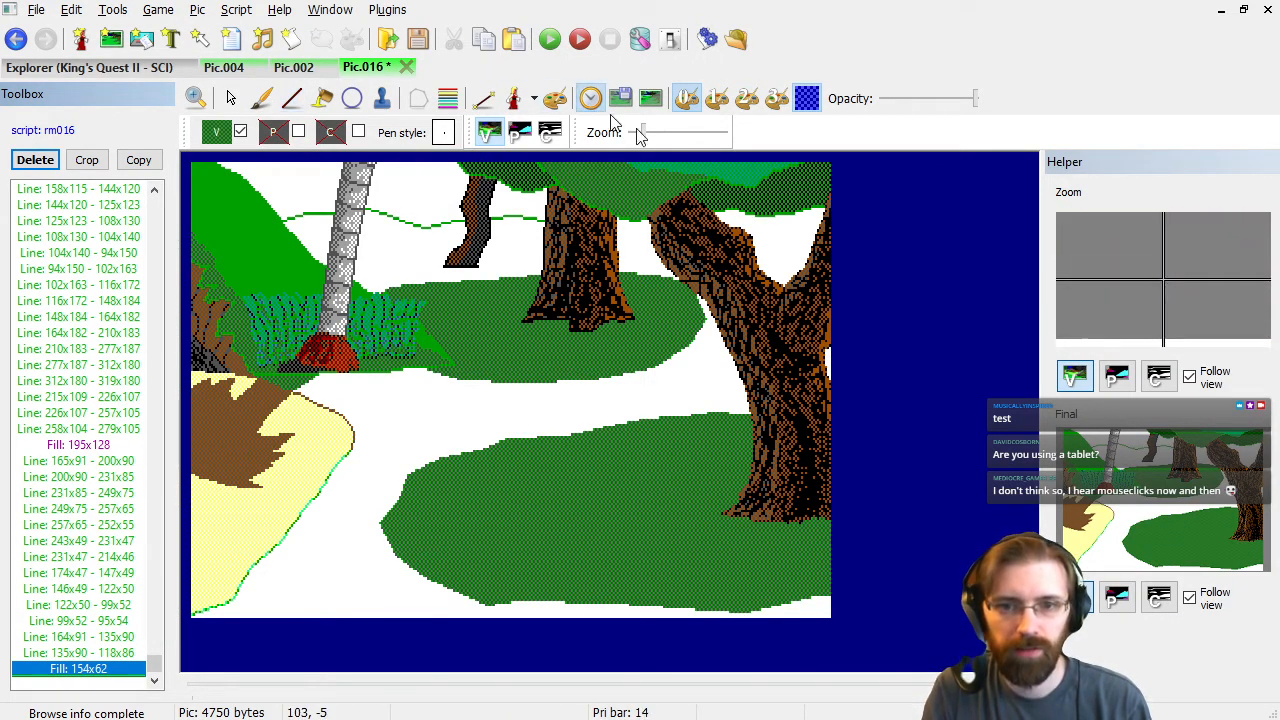
click(736, 208)
click(105, 193)
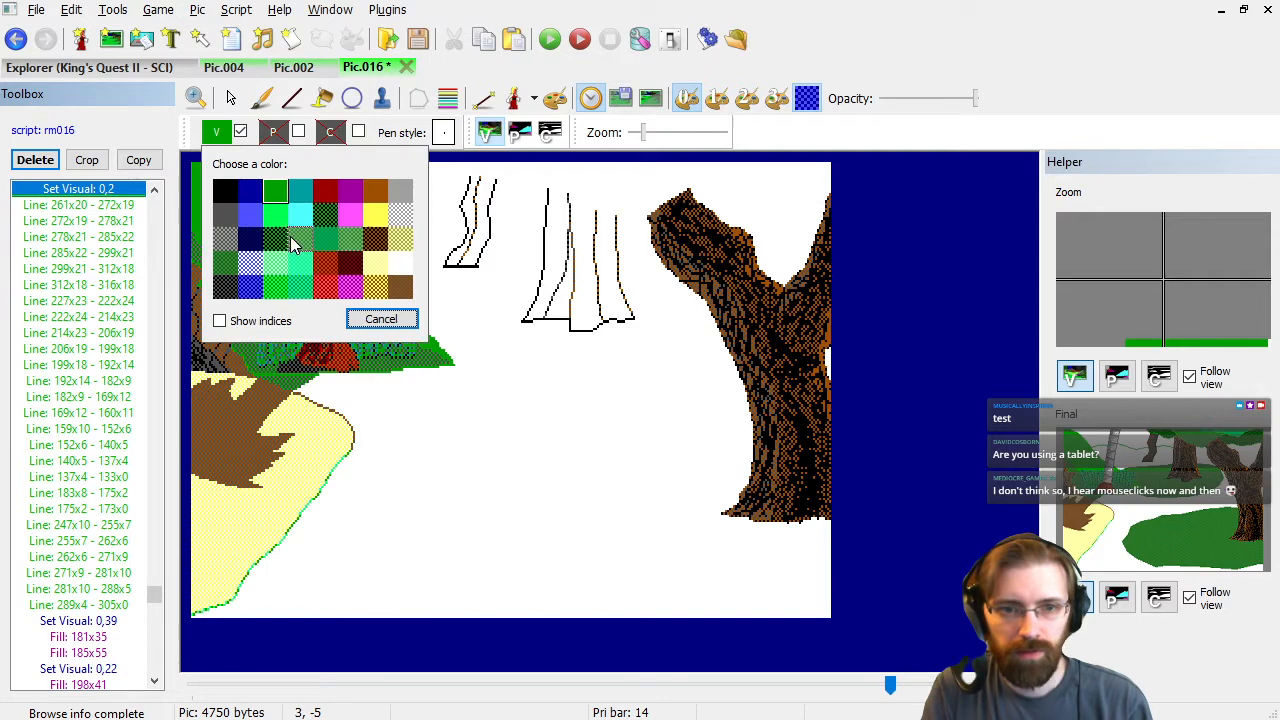
click(323, 227)
Insert a visual colour change to 0,24 after Line: 312x18 - 316x18 in the canopy outline.
click(105, 204)
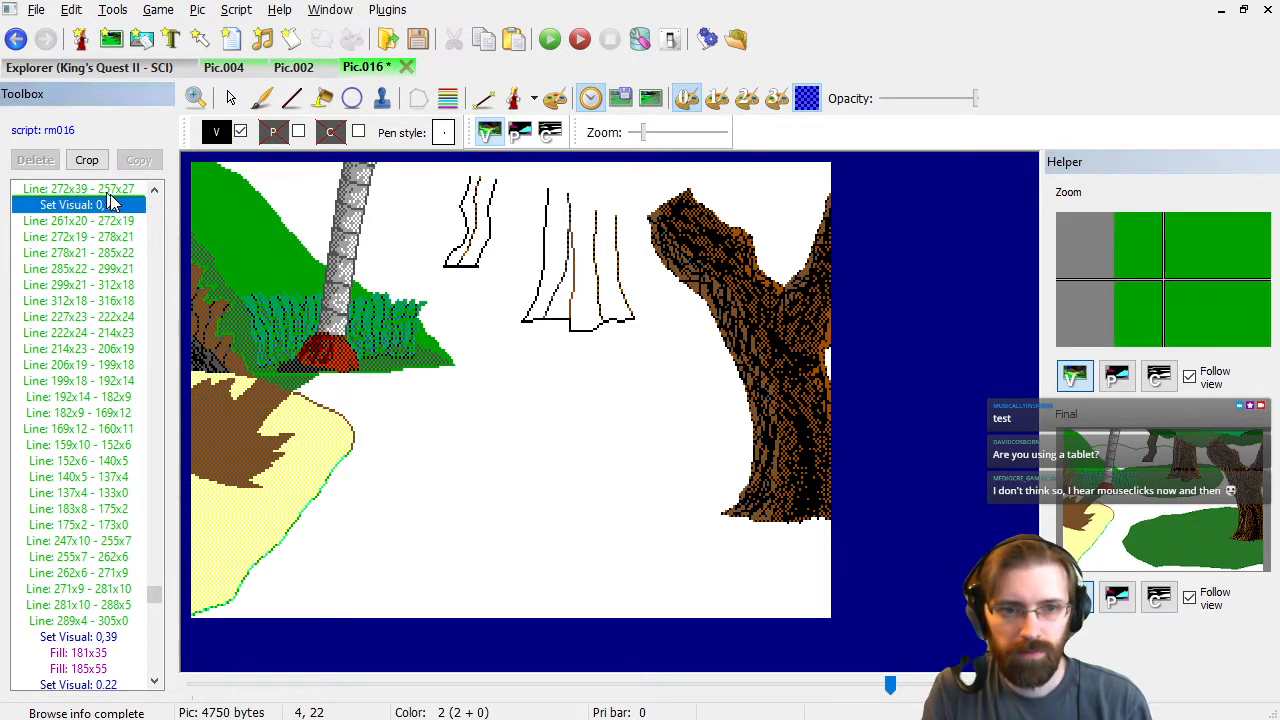
key(Down)
key(Down)
key(Down)
key(Down)
key(Down)
key(Down)
key(Down)
key(Up)
click(216, 132)
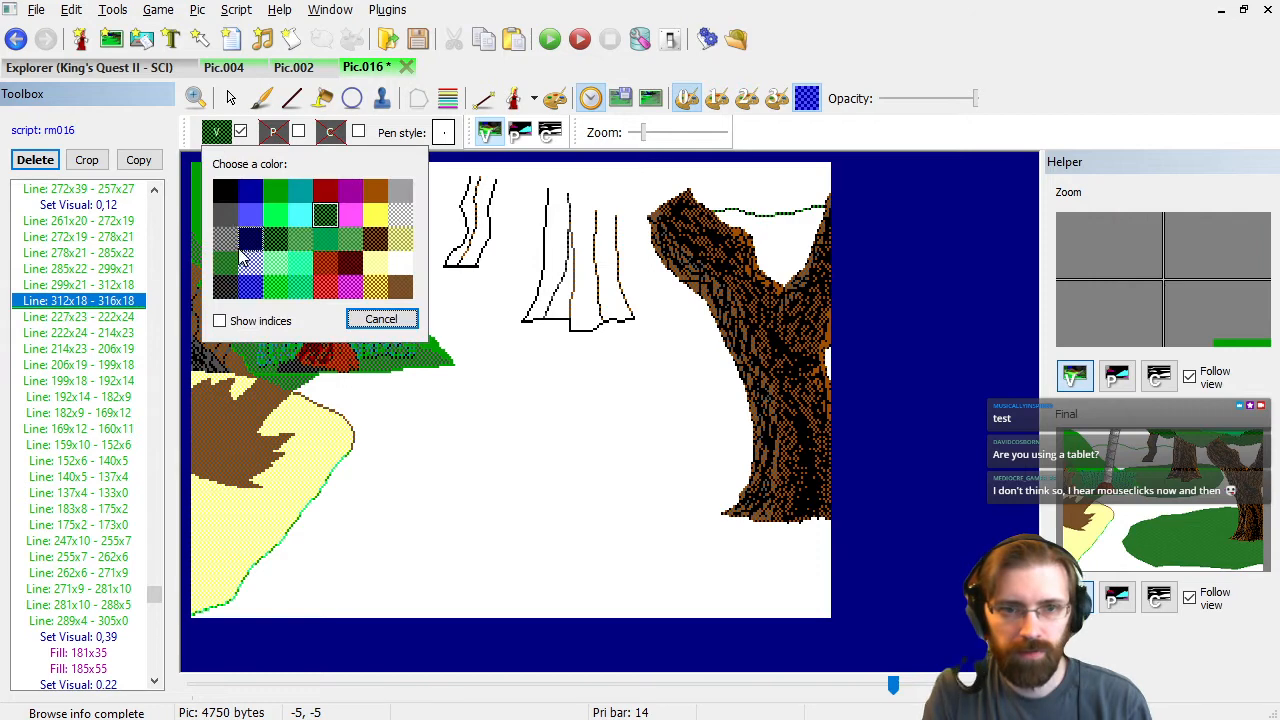
click(240, 258)
Insert a visual colour change to 0,18 after Line: 192x14 - 182x9 in the canopy outline.
click(127, 322)
key(Down)
key(Down)
key(Down)
key(Down)
key(Down)
key(Down)
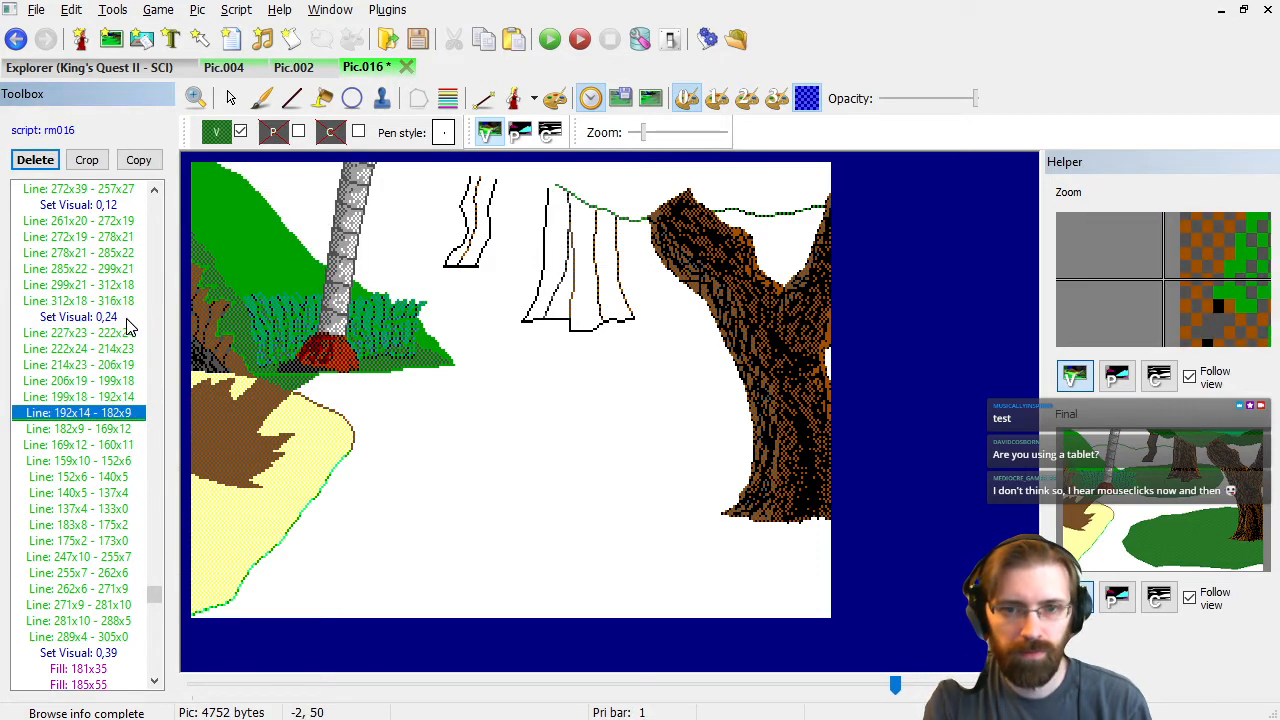
key(Down)
key(Up)
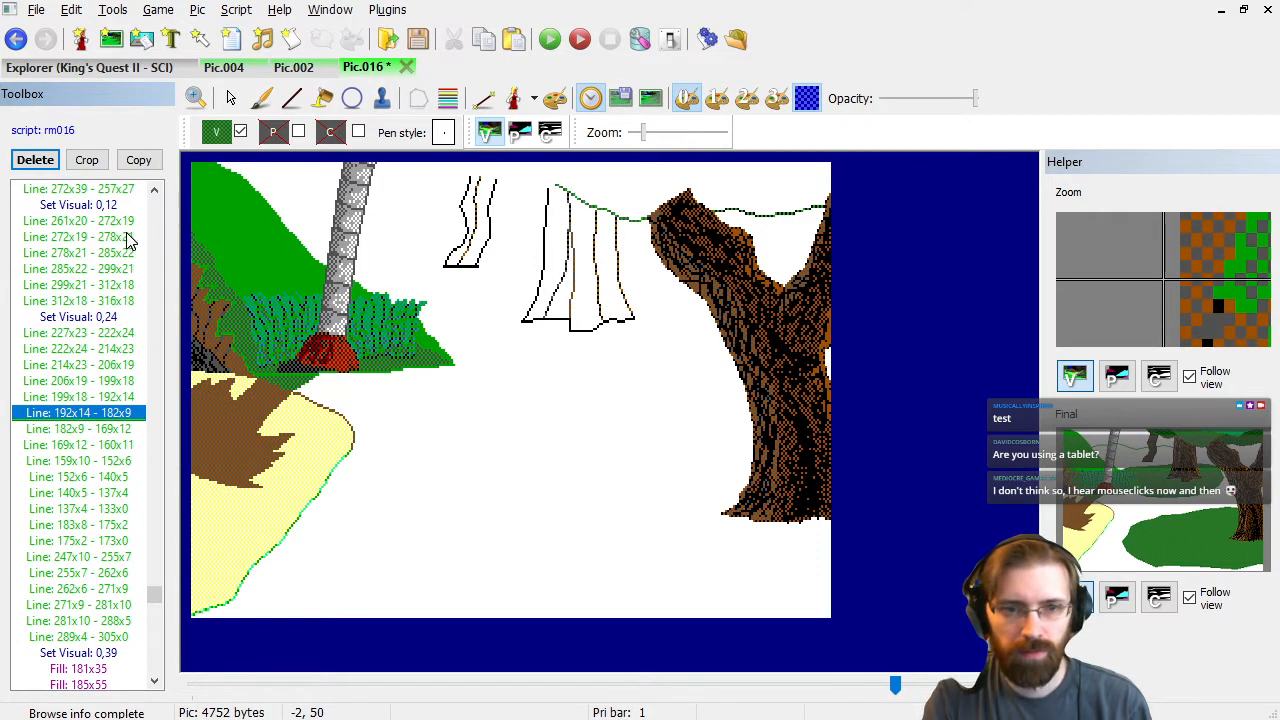
key(Down)
key(Down)
key(Down)
key(Down)
key(Down)
key(Down)
key(Down)
key(Up)
key(Up)
key(Up)
key(Up)
key(Up)
key(Up)
key(Up)
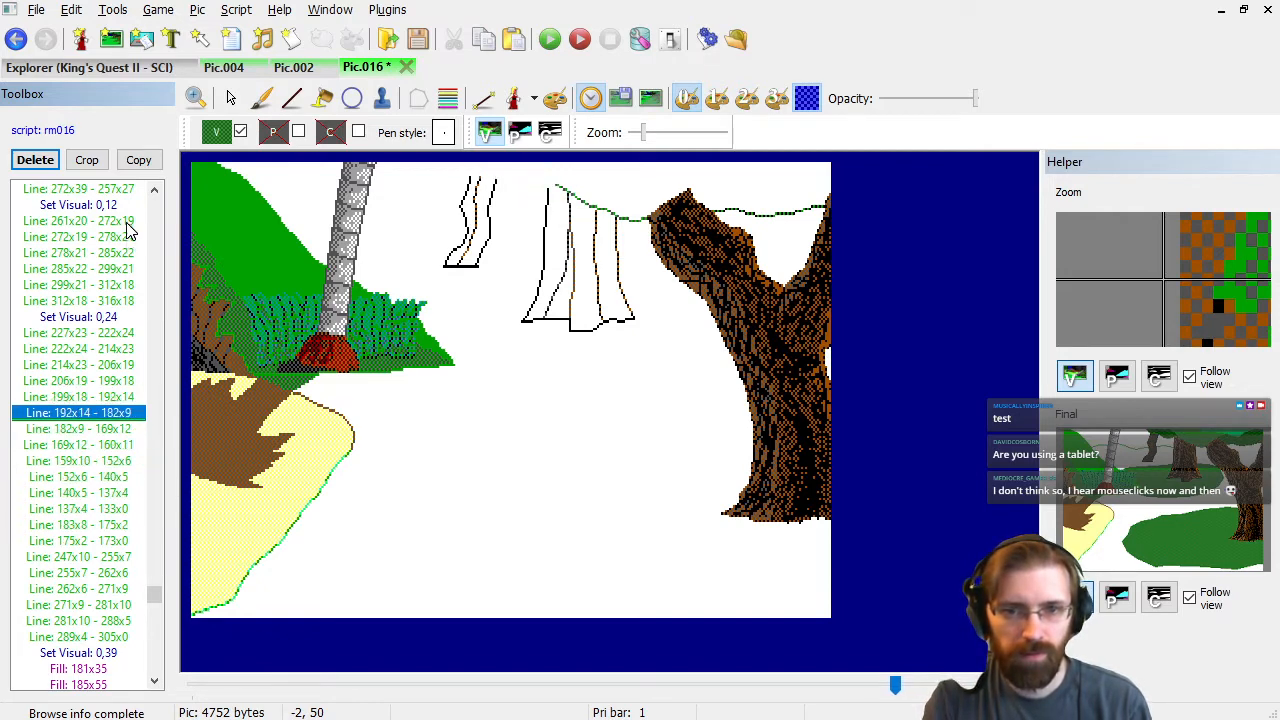
click(217, 135)
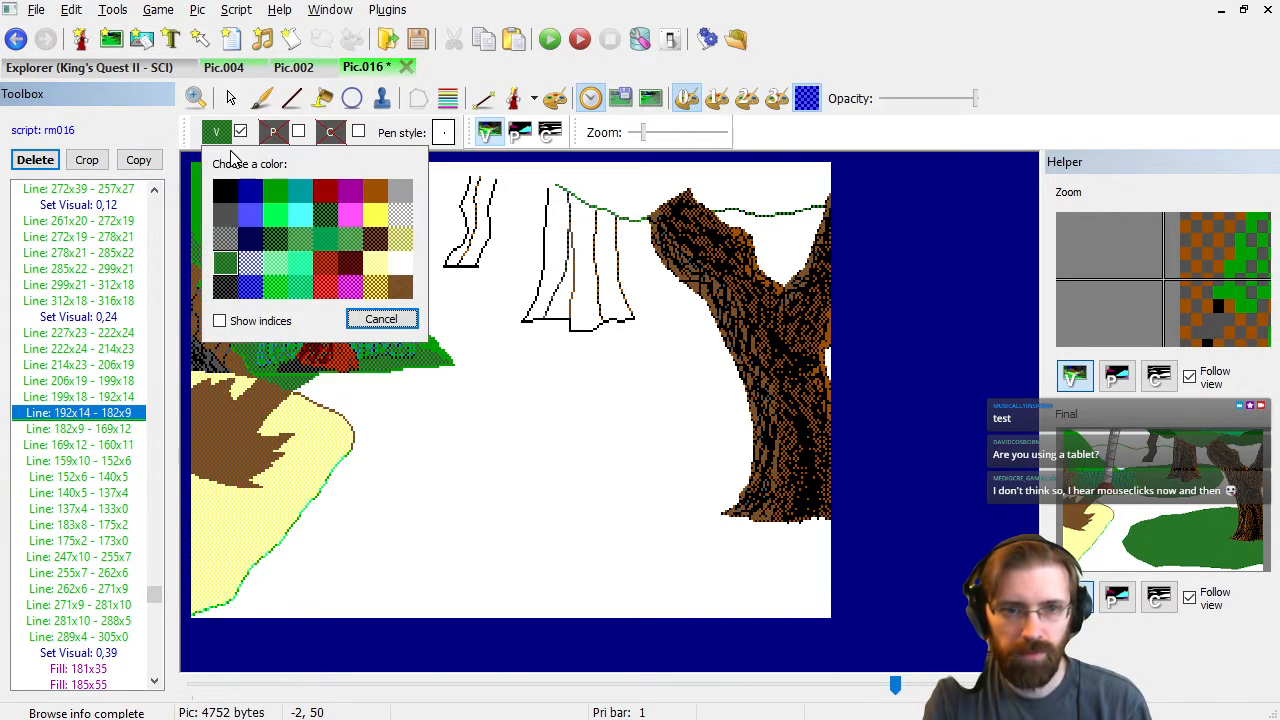
click(277, 251)
Insert a visual colour change back to 0,24 after Line: 137x4 - 133x0 in the canopy outline.
click(100, 432)
key(Down)
key(Down)
key(Down)
key(Down)
key(Down)
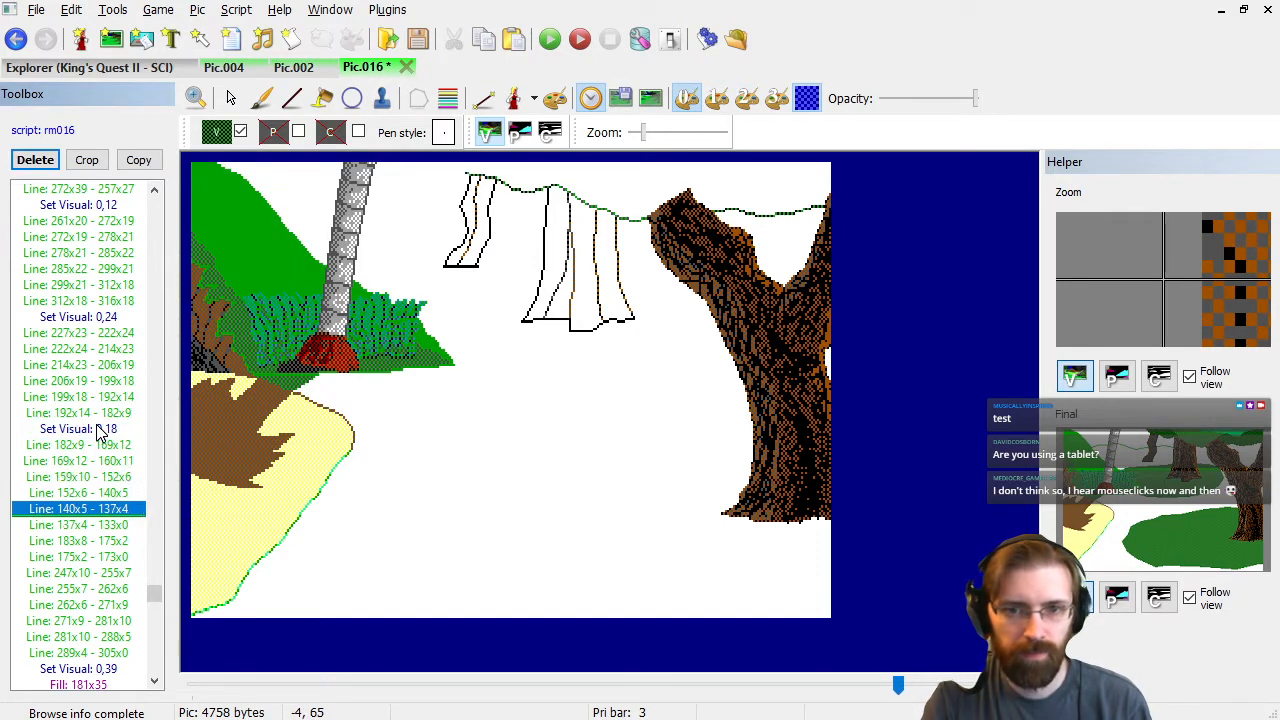
key(Down)
click(228, 130)
click(222, 267)
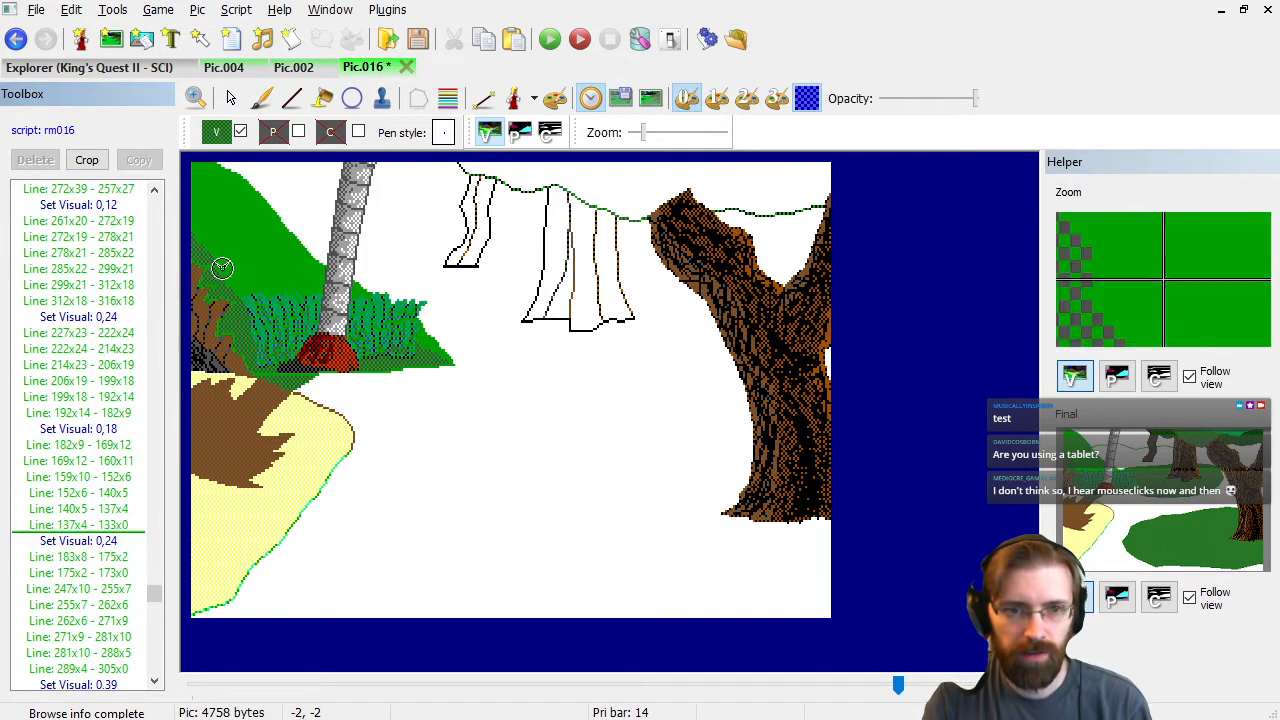
Check the canopy outline lines following the inserted 0,24 change, and display the picture through its last command.
click(100, 538)
key(Down)
key(Down)
key(Down)
key(Up)
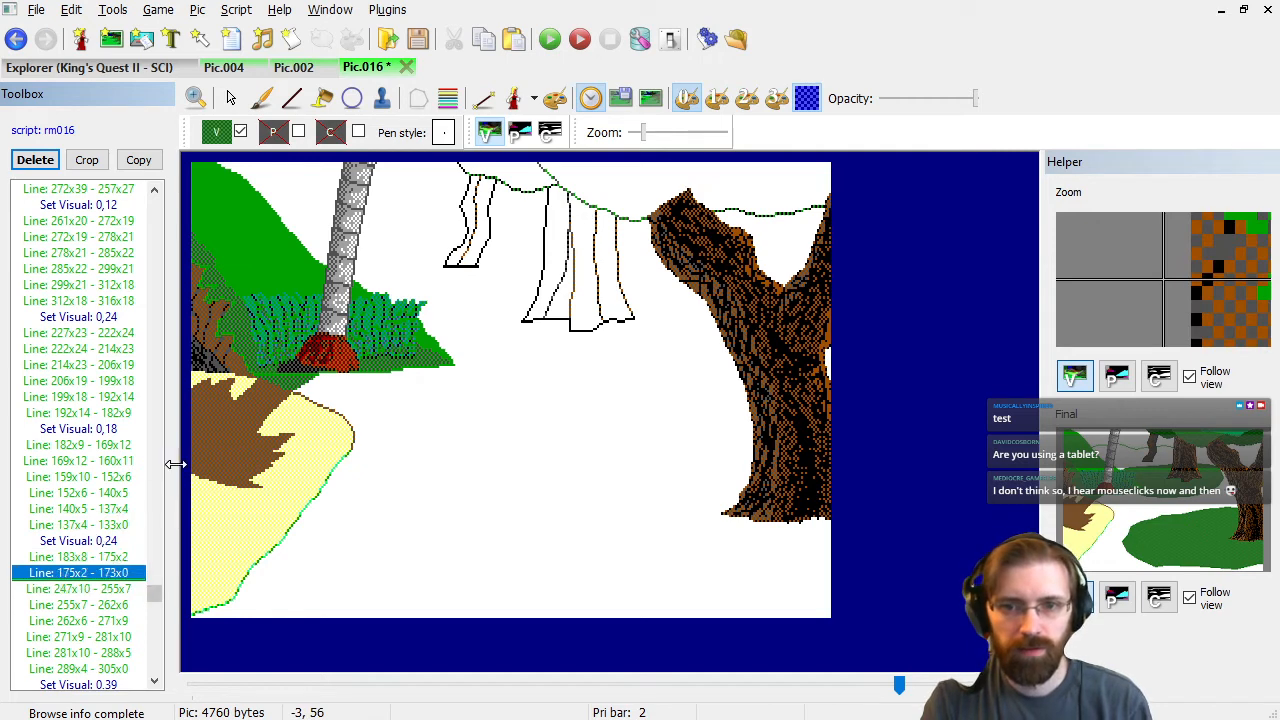
key(End)
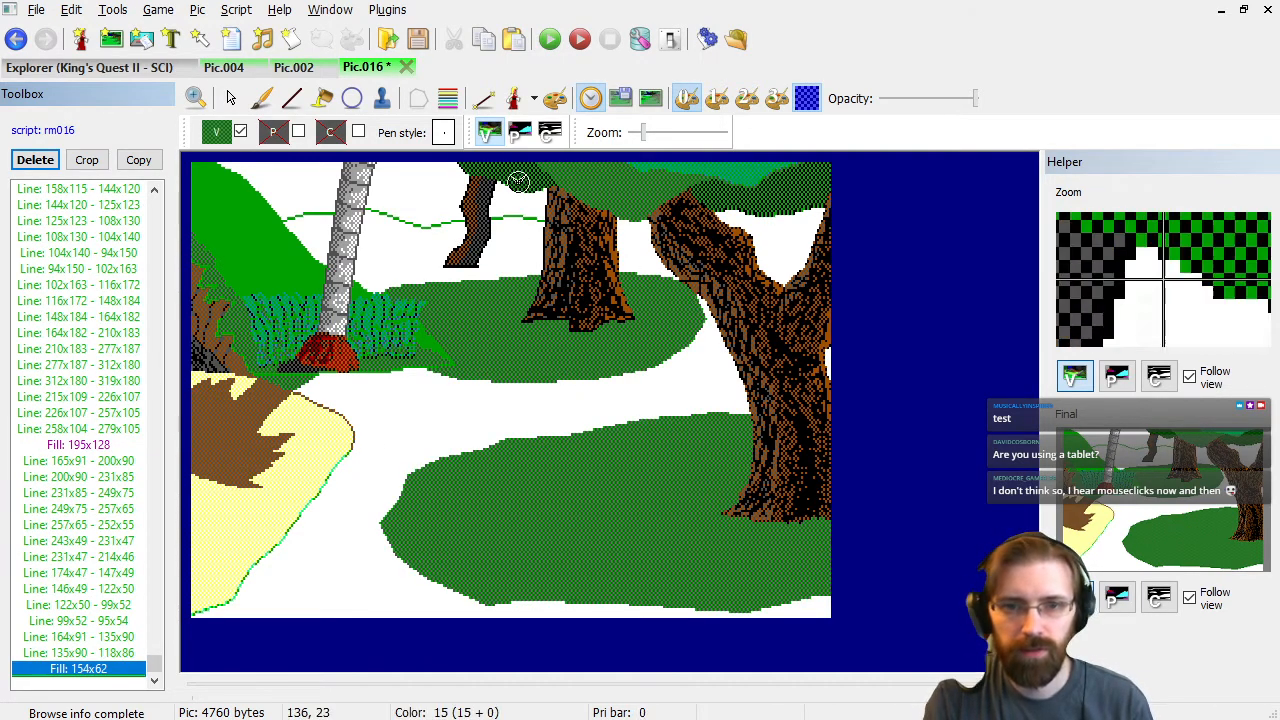
Trace the canopy edge right of the large trunk's fork to its colour command before Line: 261x20 - 272x19 and set it to 0,18.
click(758, 212)
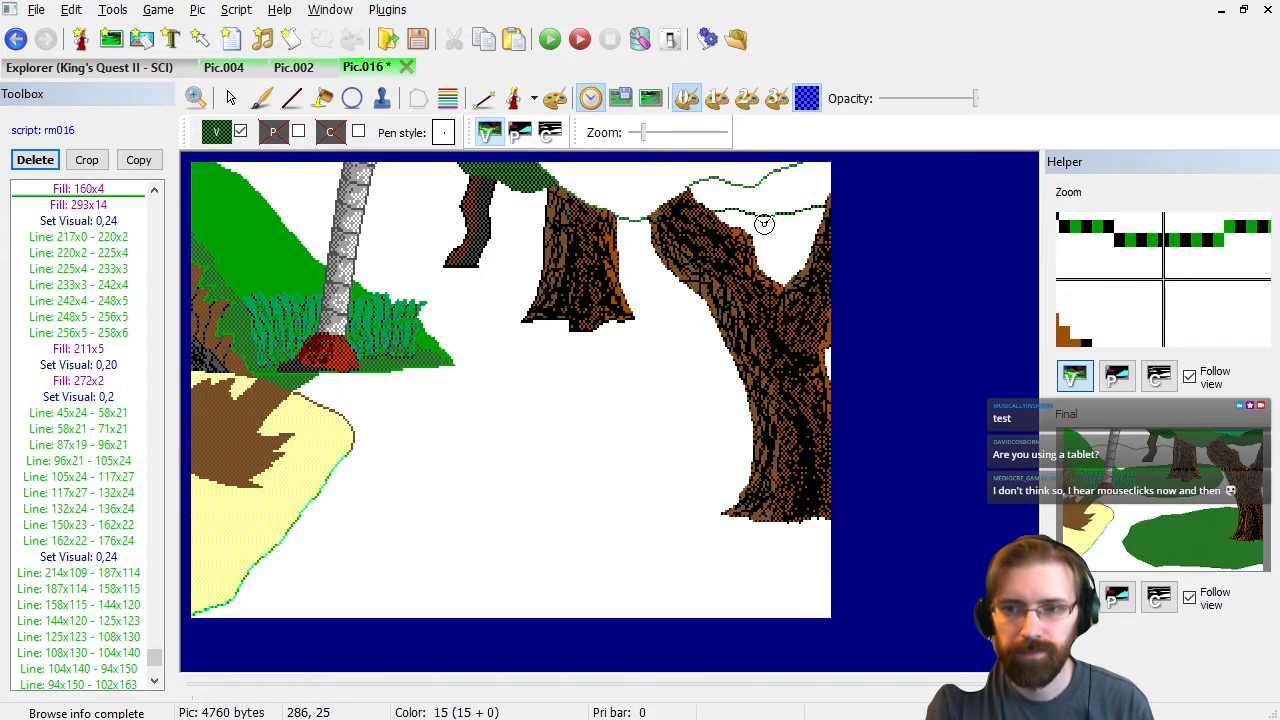
scroll(112, 248, up, 8)
click(112, 252)
key(Up)
key(Up)
key(Up)
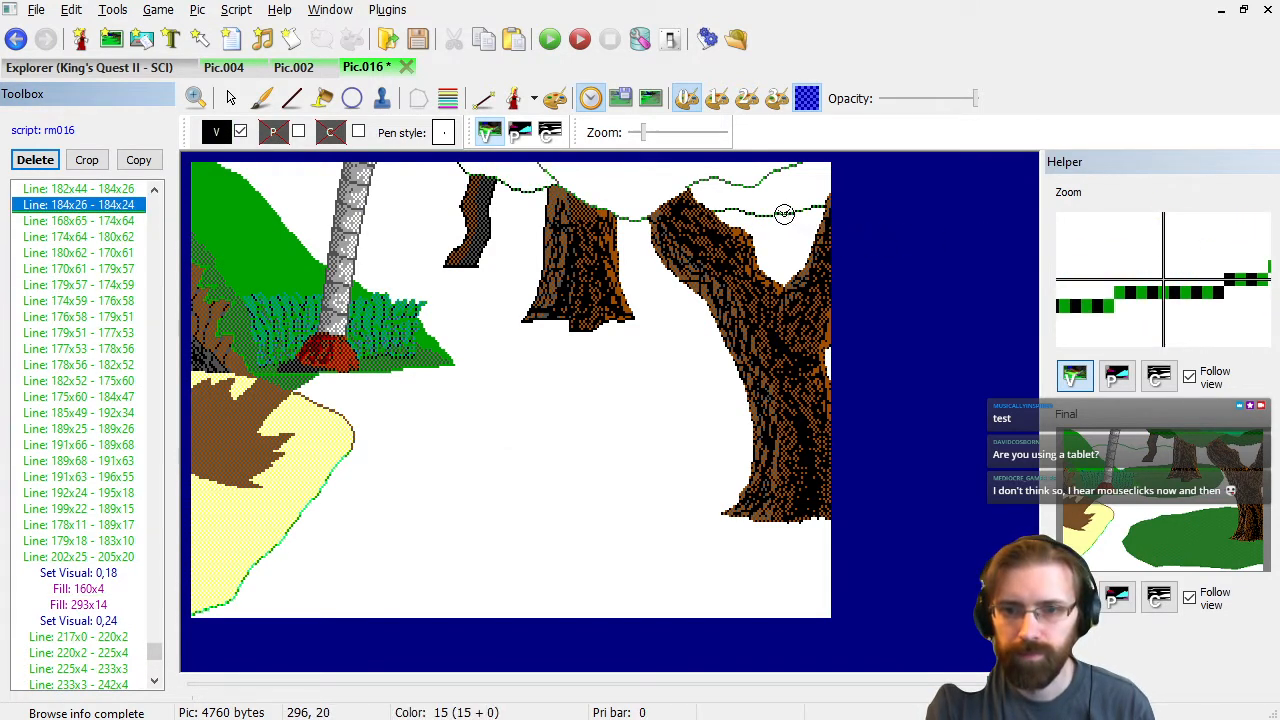
click(780, 216)
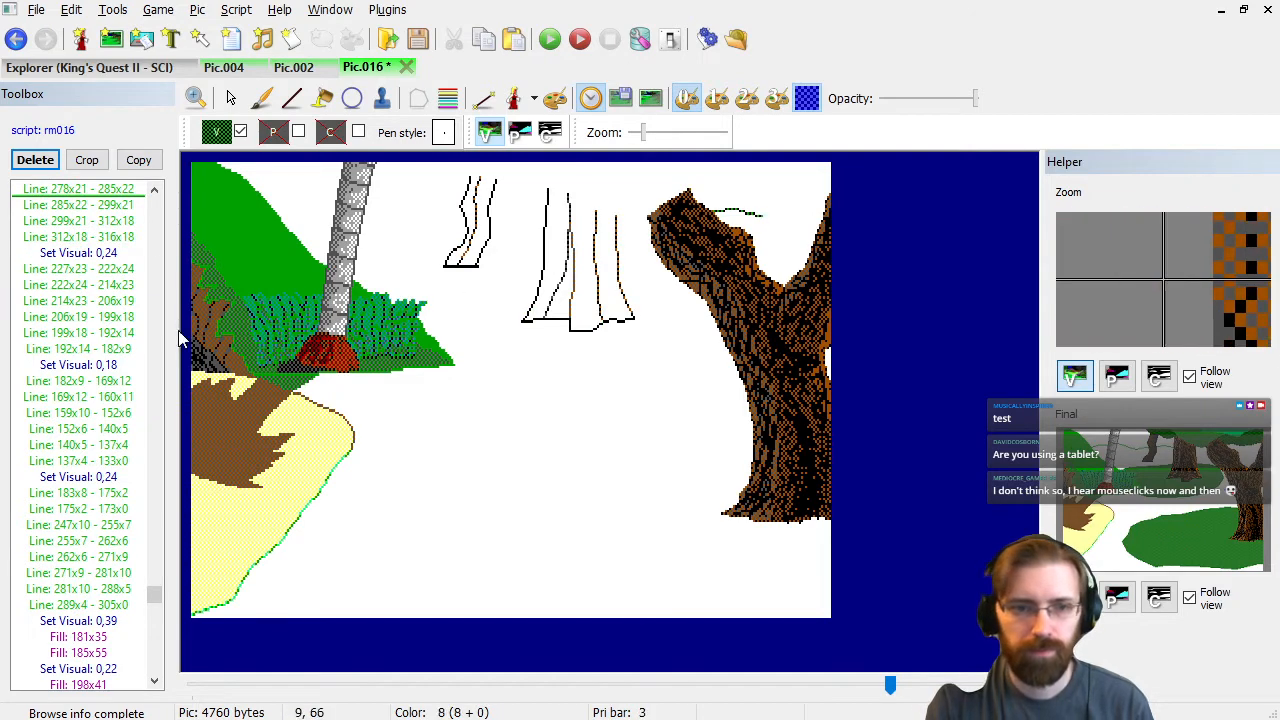
click(100, 206)
scroll(110, 330, up, 8)
click(122, 543)
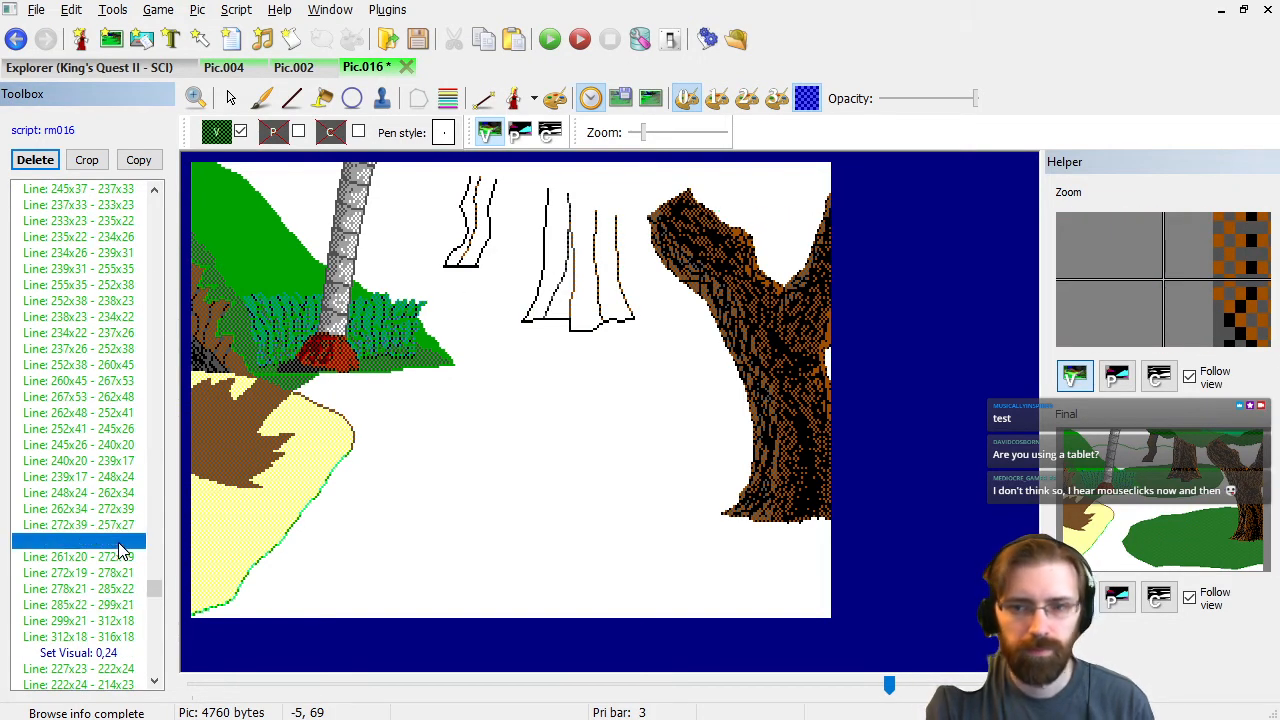
key(Down)
key(Up)
click(217, 132)
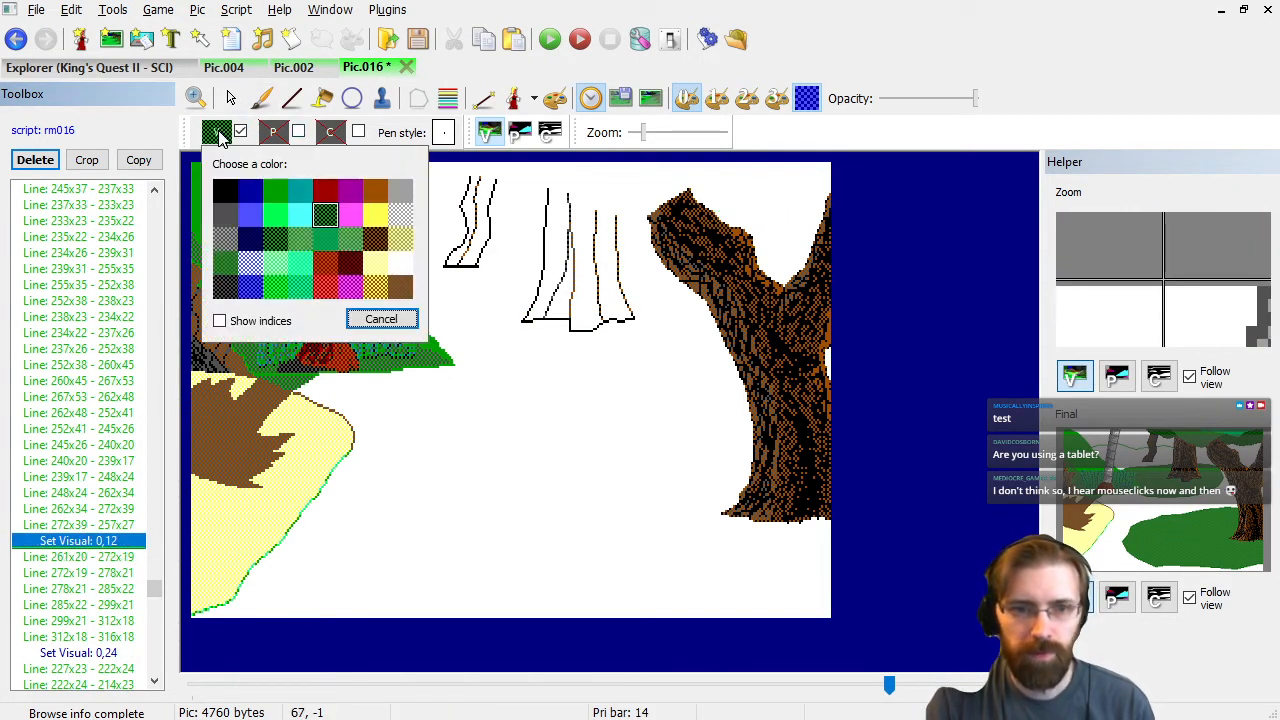
click(277, 248)
Step through the canopy outline and trunk commands around the colour changes to check which lines each one colours.
click(118, 543)
click(108, 570)
key(Down)
key(Down)
key(Down)
key(Down)
key(Down)
key(Down)
key(Down)
key(Down)
key(Down)
key(Down)
key(Down)
key(Down)
key(Down)
key(Down)
key(Down)
key(Down)
key(Down)
key(Down)
key(Down)
key(Down)
key(Down)
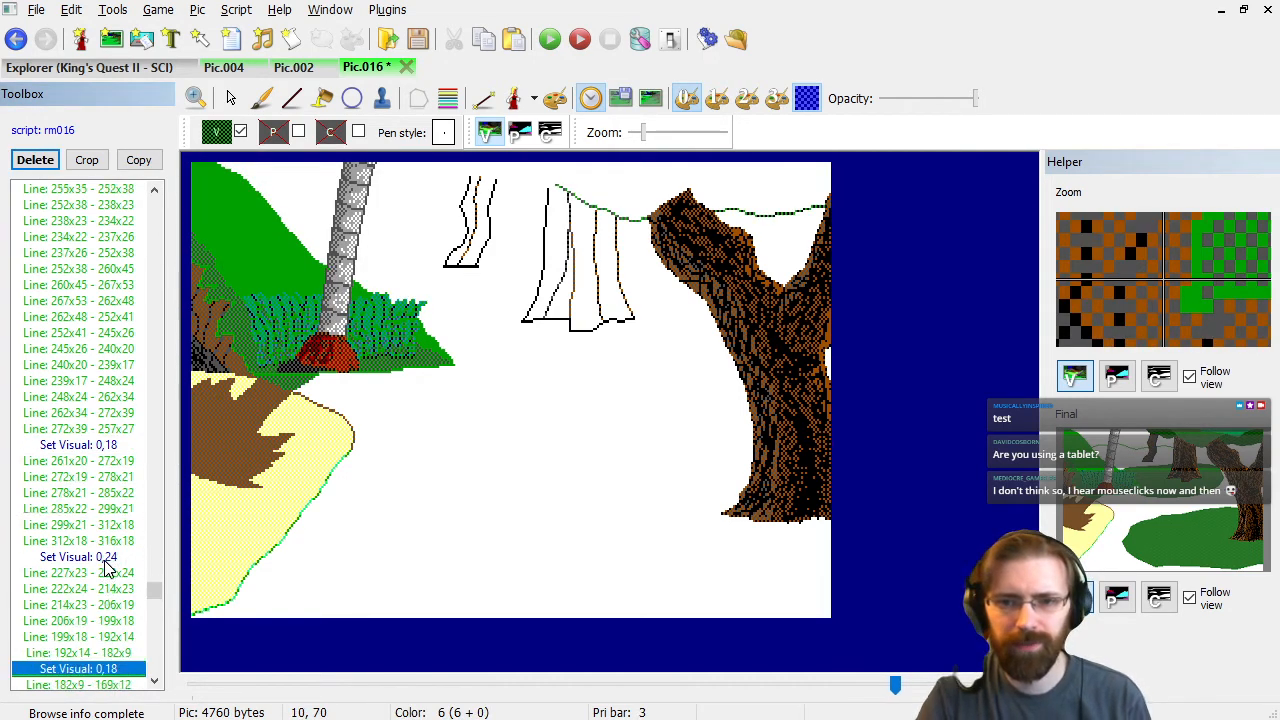
key(Up)
key(Up)
key(Up)
key(Up)
key(Up)
key(Up)
key(Up)
key(Up)
key(Up)
key(Up)
key(Up)
key(Up)
key(Up)
key(Up)
key(Up)
key(Up)
key(Up)
key(Up)
key(Up)
key(Up)
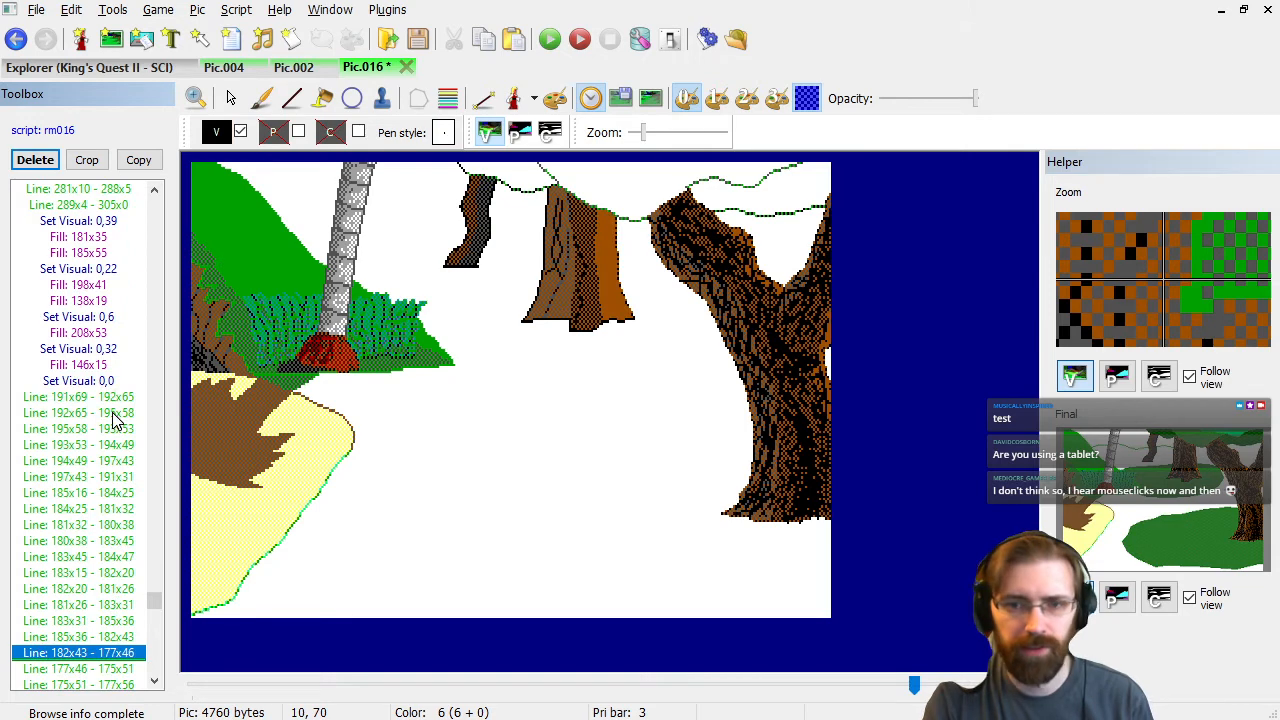
Insert a visual colour change to 0,20 after Line: 175x2 - 173x0 in the canopy outline.
key(Down)
key(Down)
key(Down)
key(Down)
key(Down)
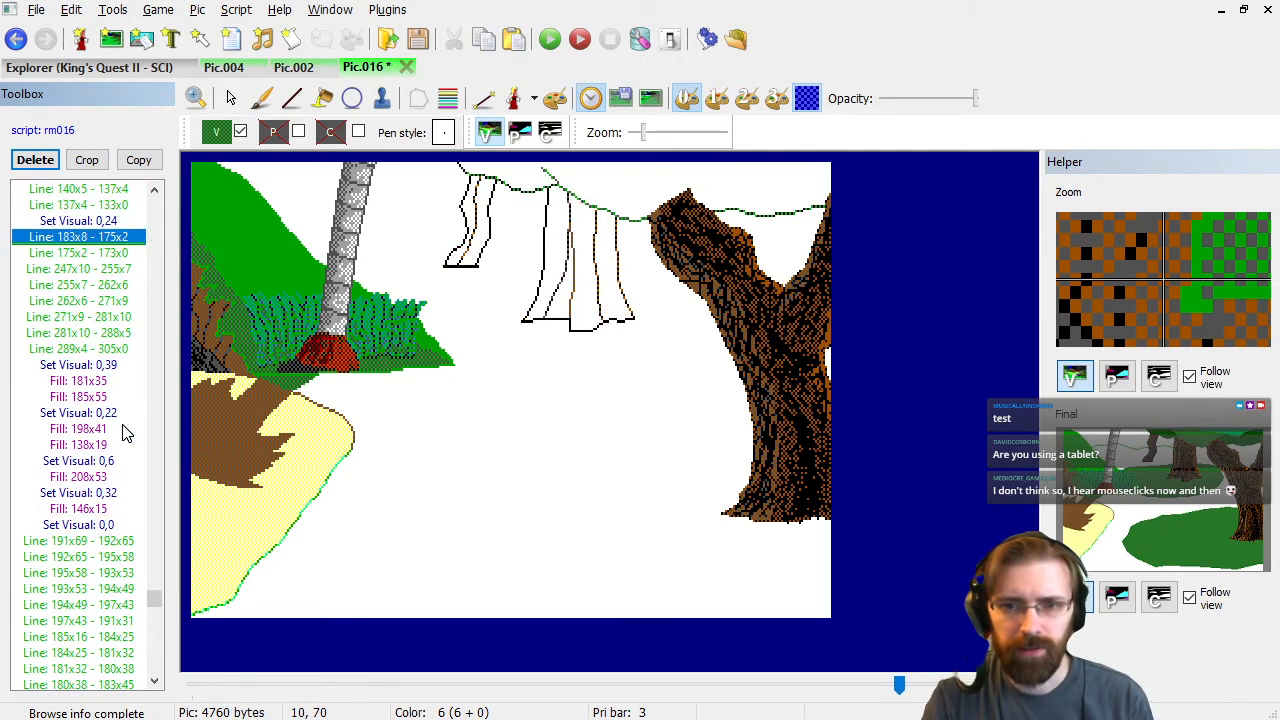
key(Up)
click(216, 132)
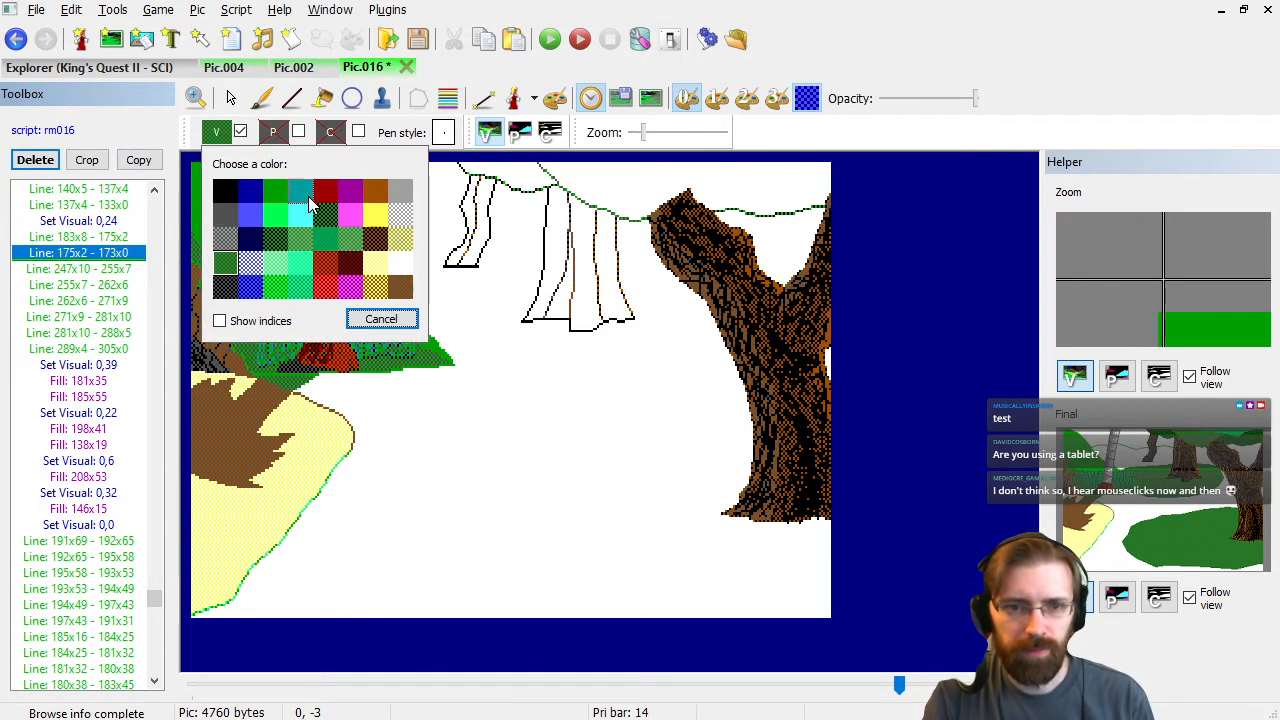
click(324, 243)
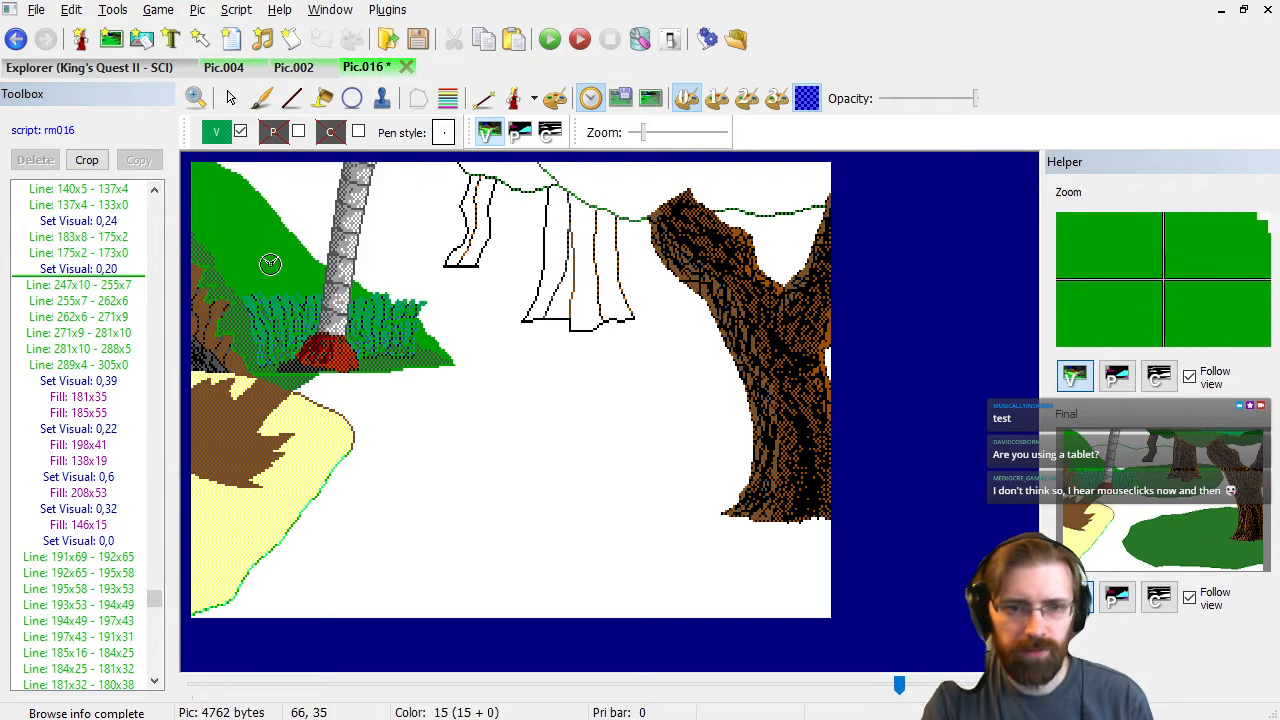
Replay the canopy lines from 247x10 to 305x0 and display the picture through its last command.
click(121, 283)
key(Down)
key(Down)
key(Down)
key(Down)
key(Down)
key(Down)
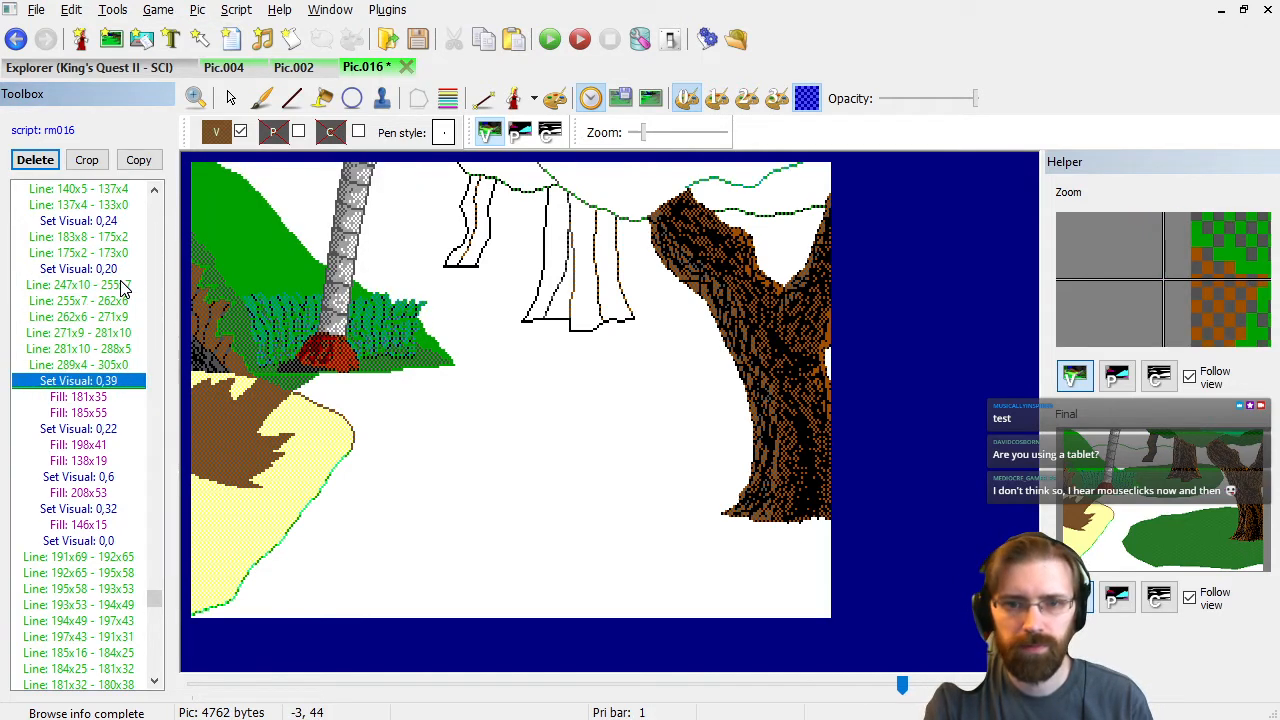
key(End)
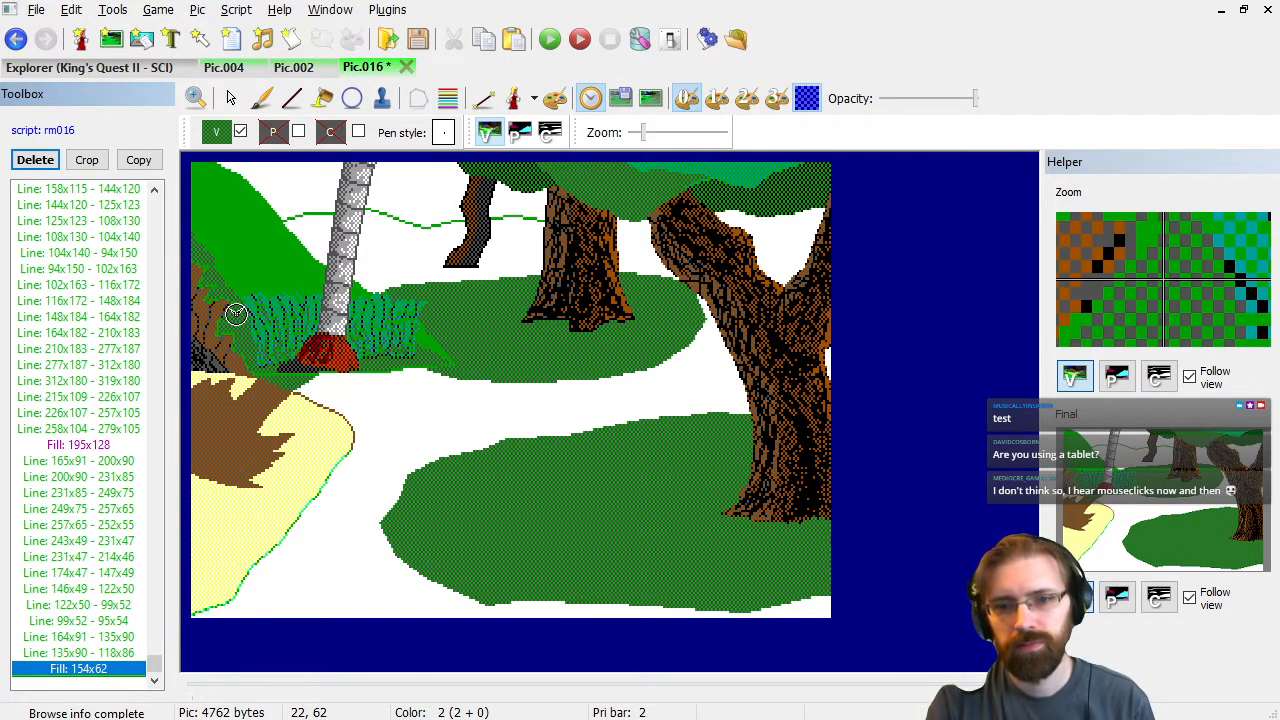
Step through the outline and fill commands of the two ground shadows, from Line: 258x104 - 279x105 to Fill: 154x62.
click(100, 428)
key(Up)
key(Down)
key(Down)
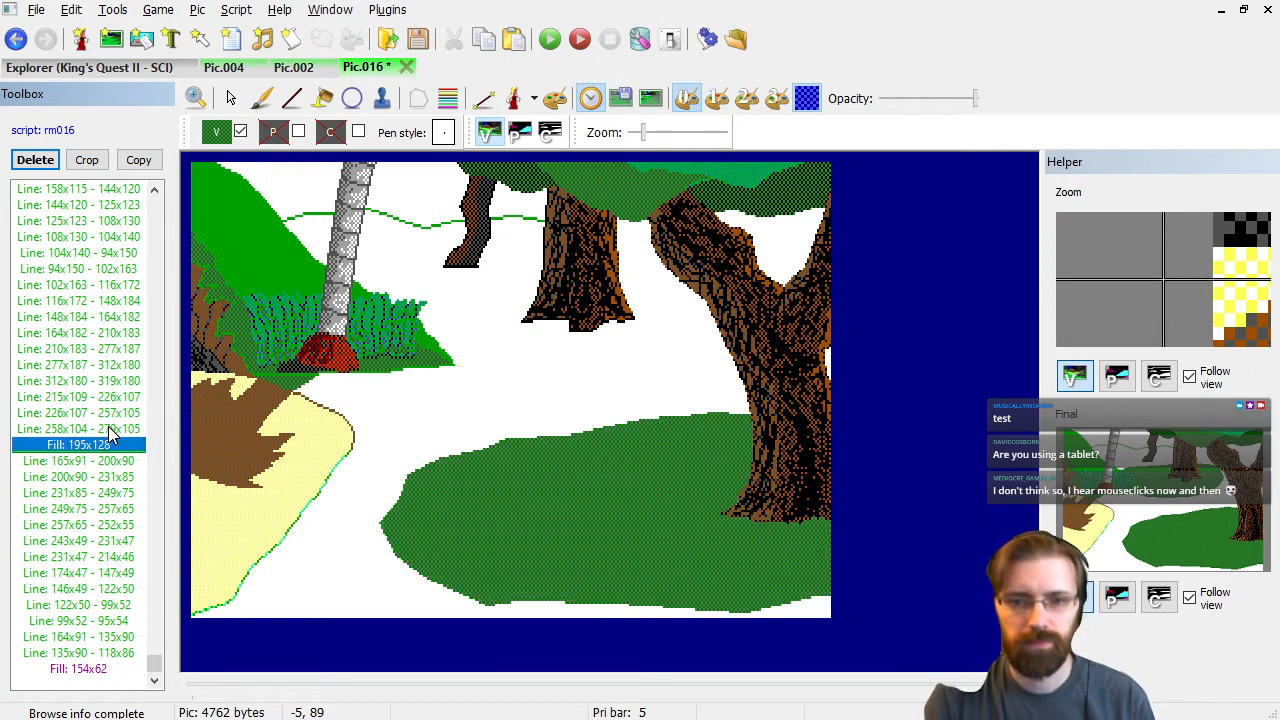
key(Up)
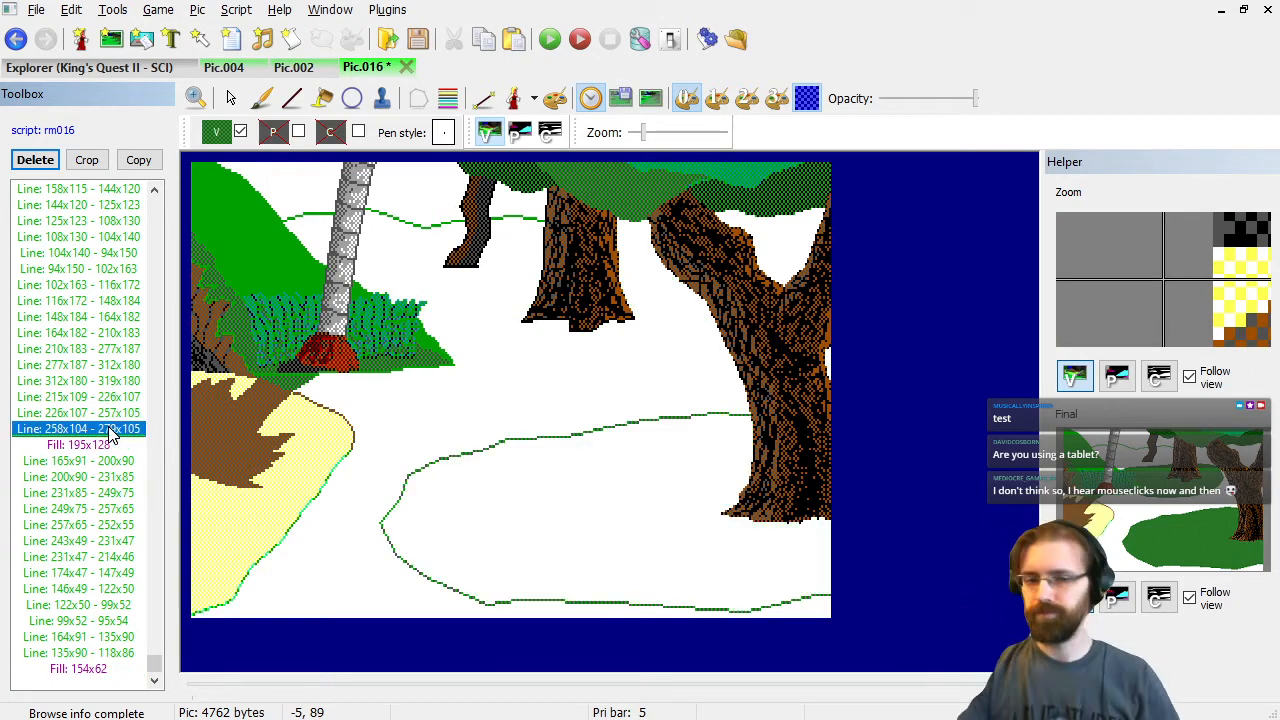
key(Down)
key(Down)
key(Down)
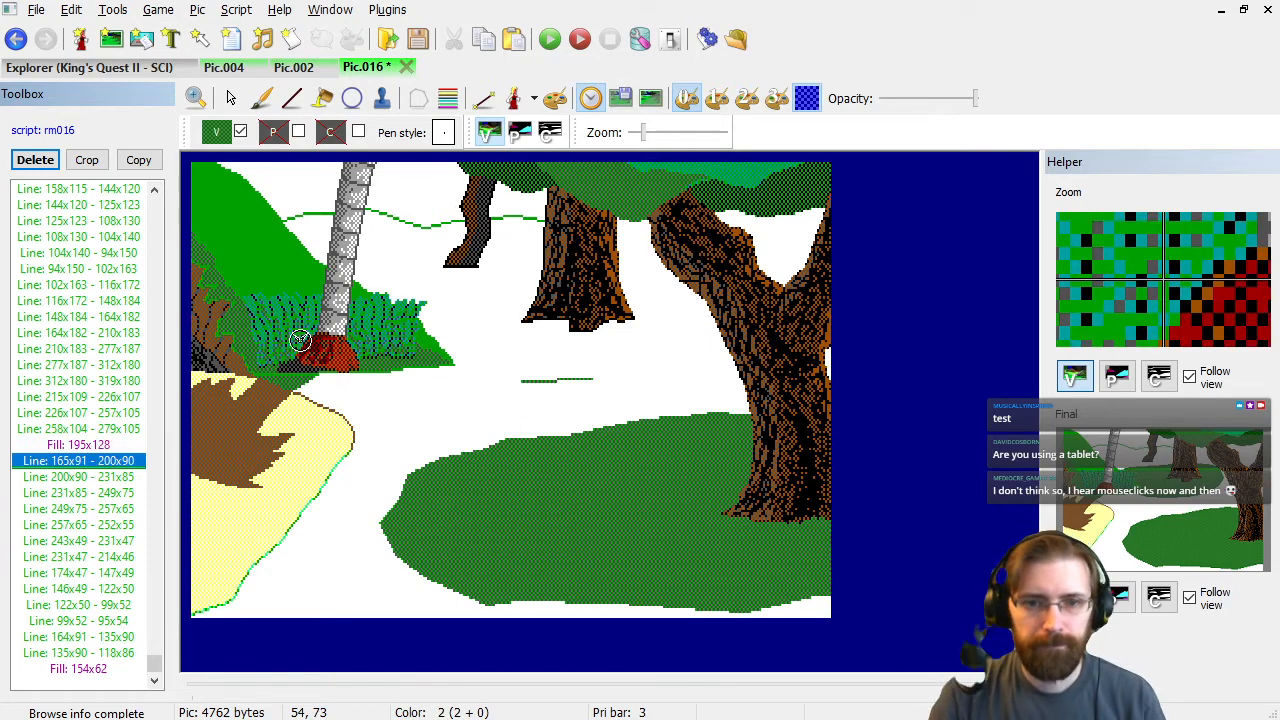
key(Down)
key(Down)
key(Down)
key(Down)
key(Down)
key(Down)
key(Down)
key(Down)
key(Down)
key(Down)
key(Down)
key(Down)
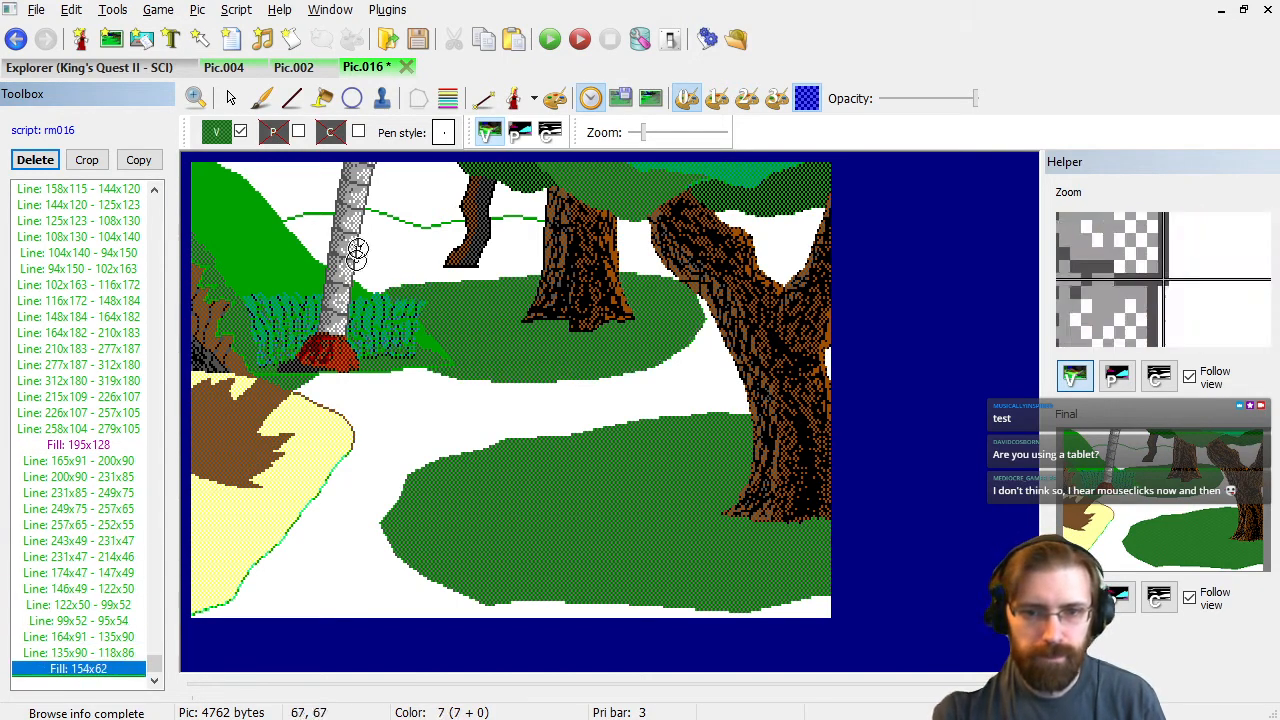
Move the Set Visual: 0,2 command and its horizon lines, 45x24 through 176x24, to the end of the command list after Fill: 154x62.
scroll(110, 373, up, 7)
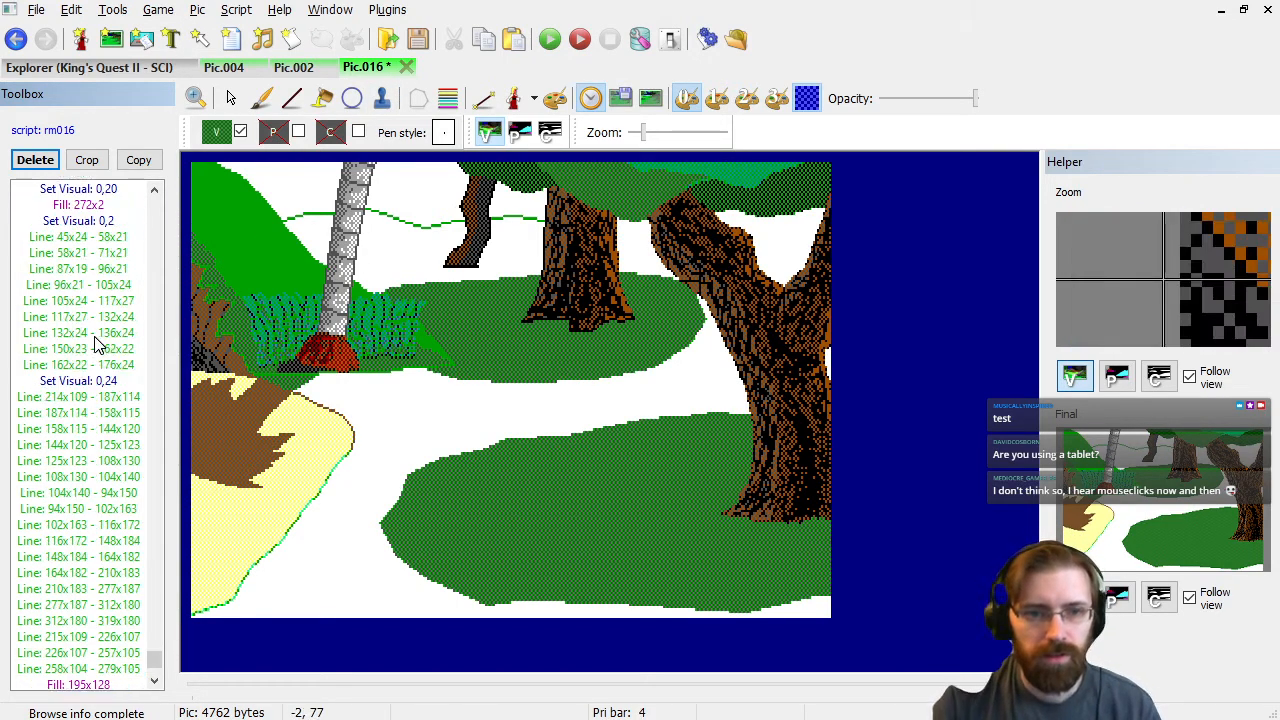
click(108, 336)
key(Up)
key(Up)
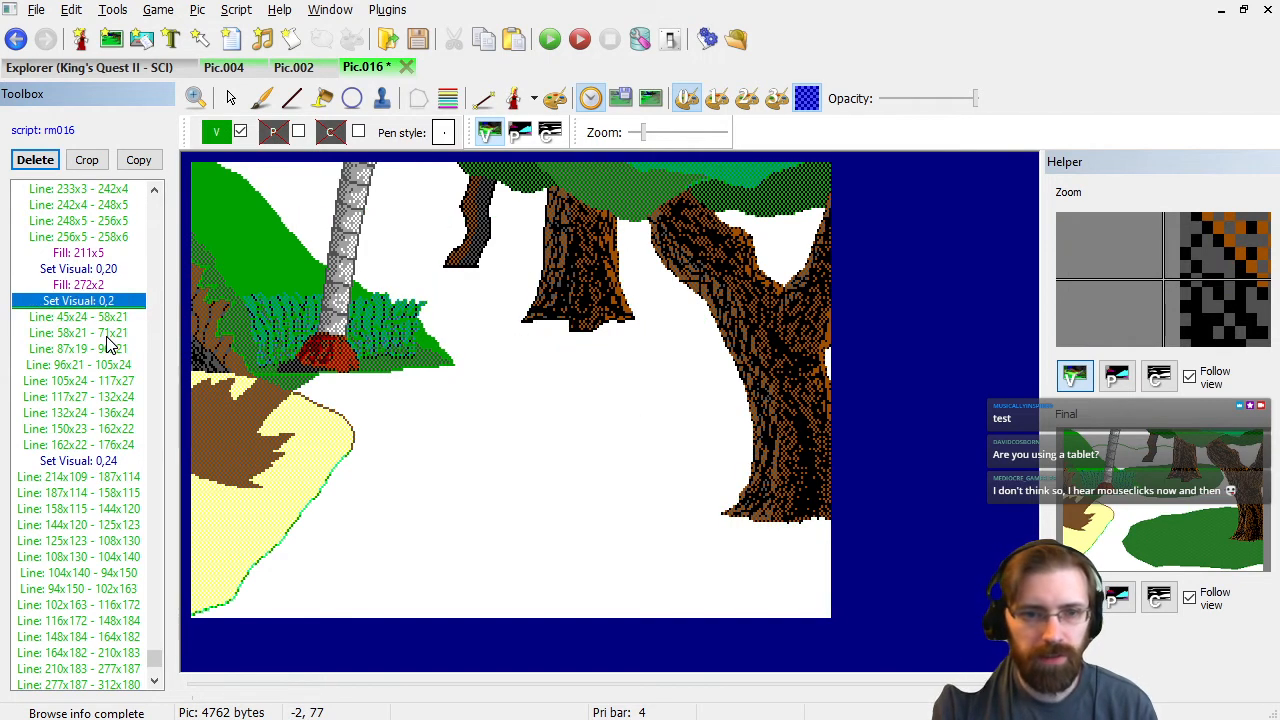
shift+click(123, 445)
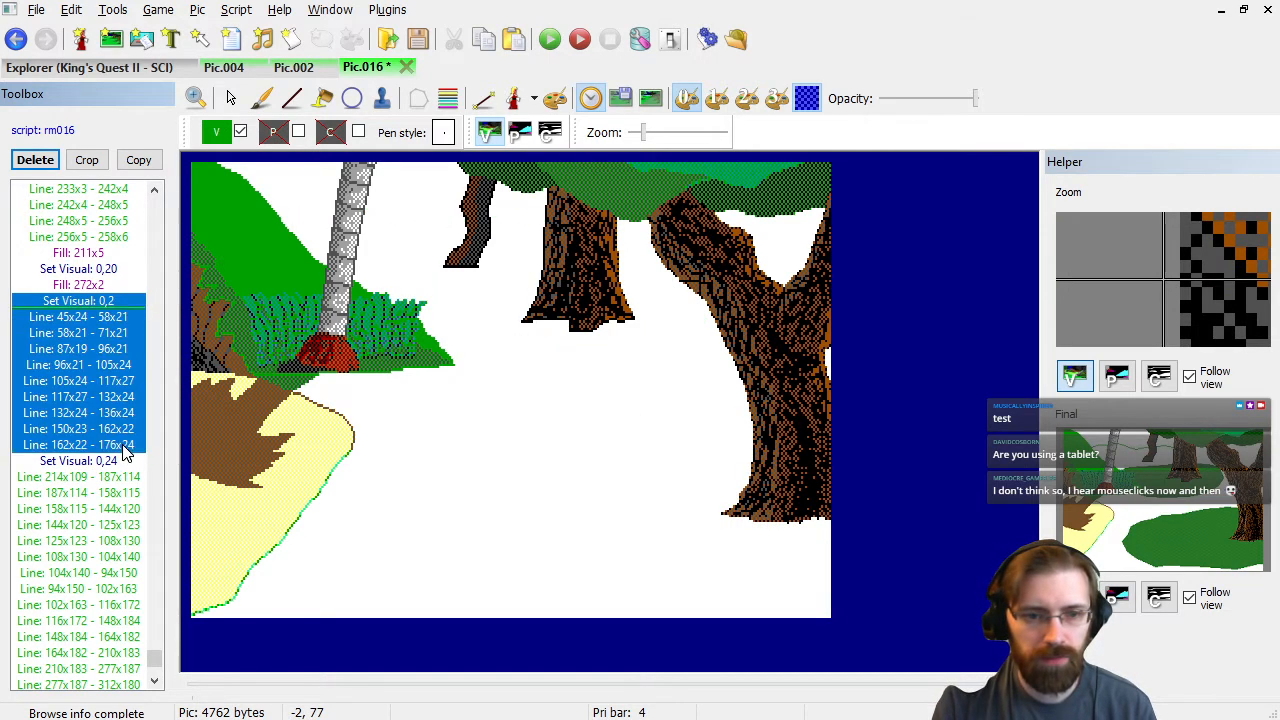
key(Delete)
click(100, 405)
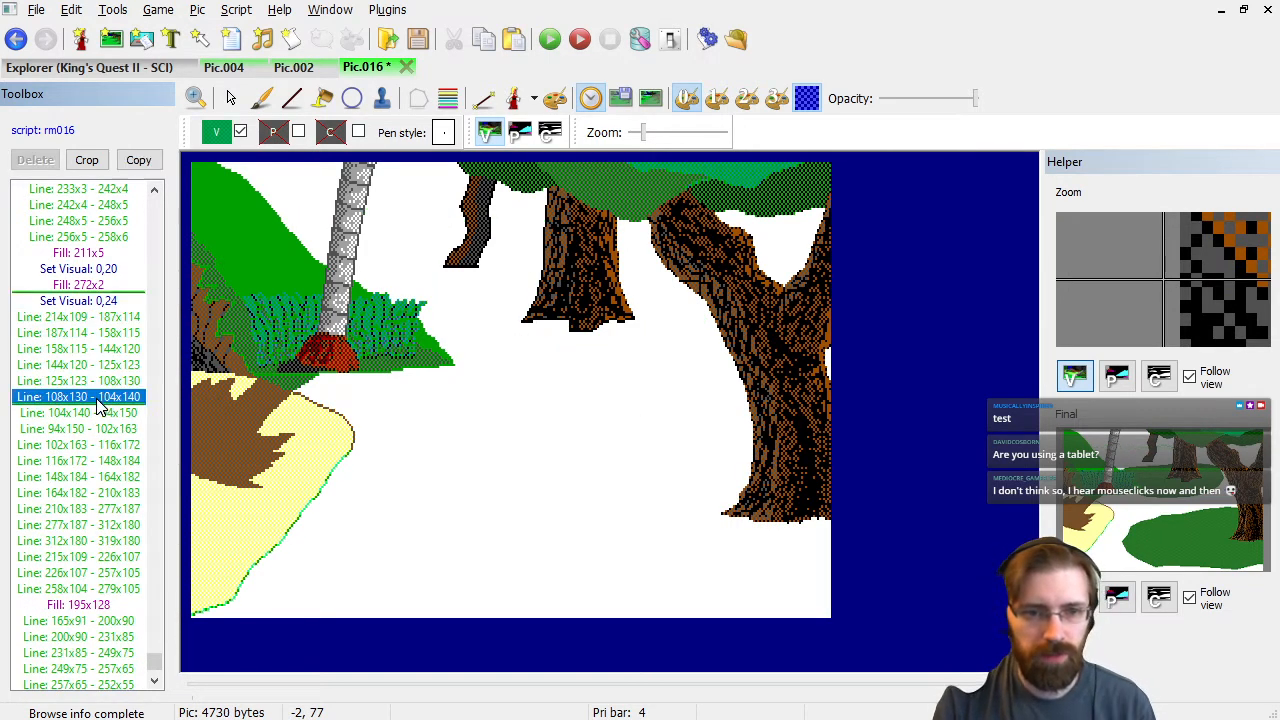
key(End)
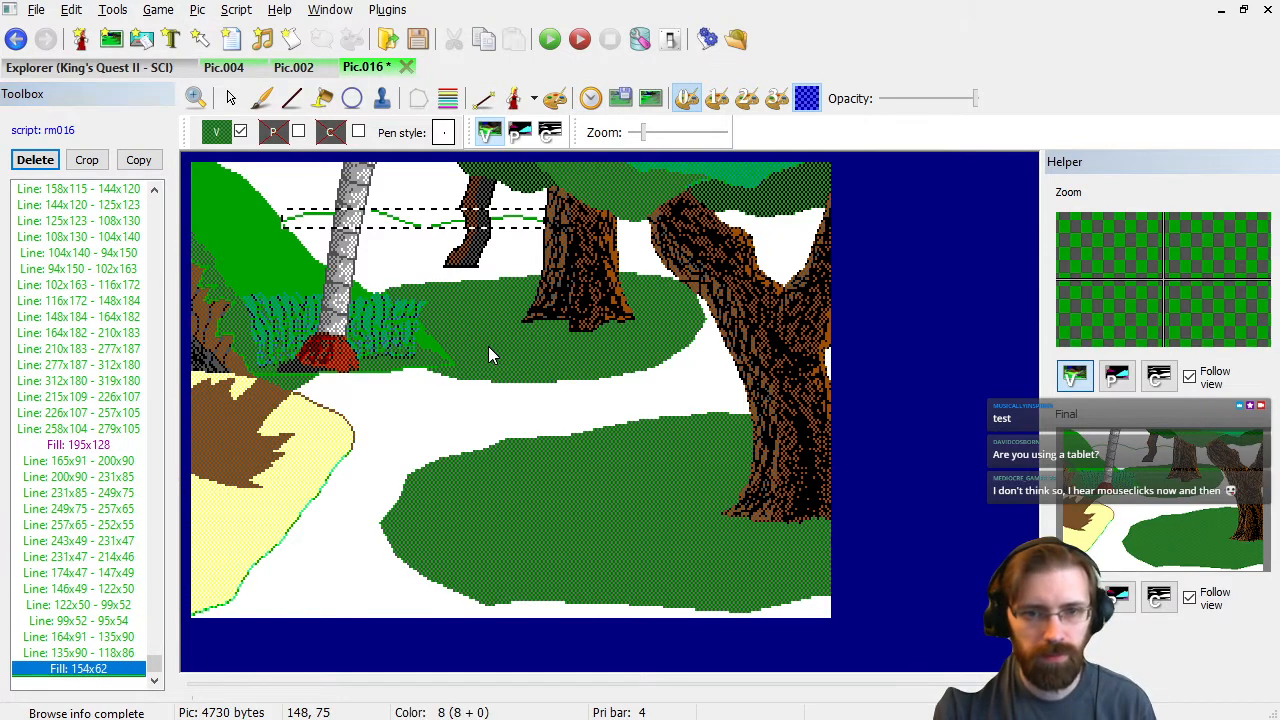
key(ctrl+v)
Extend the 0,2 horizon with lines 213x25 - 222x26 - 229x26 between the trunks and 264x23 - 272x23 - 281x22 in the large trunk's fork.
click(126, 668)
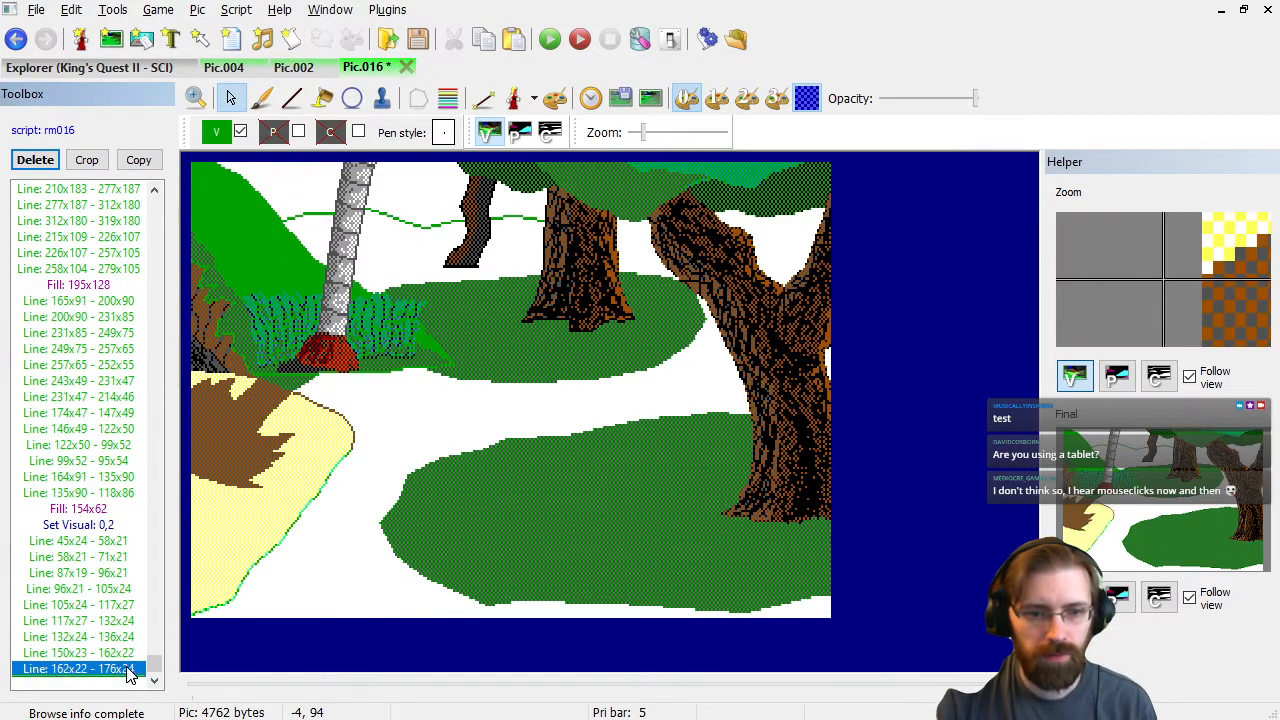
click(291, 98)
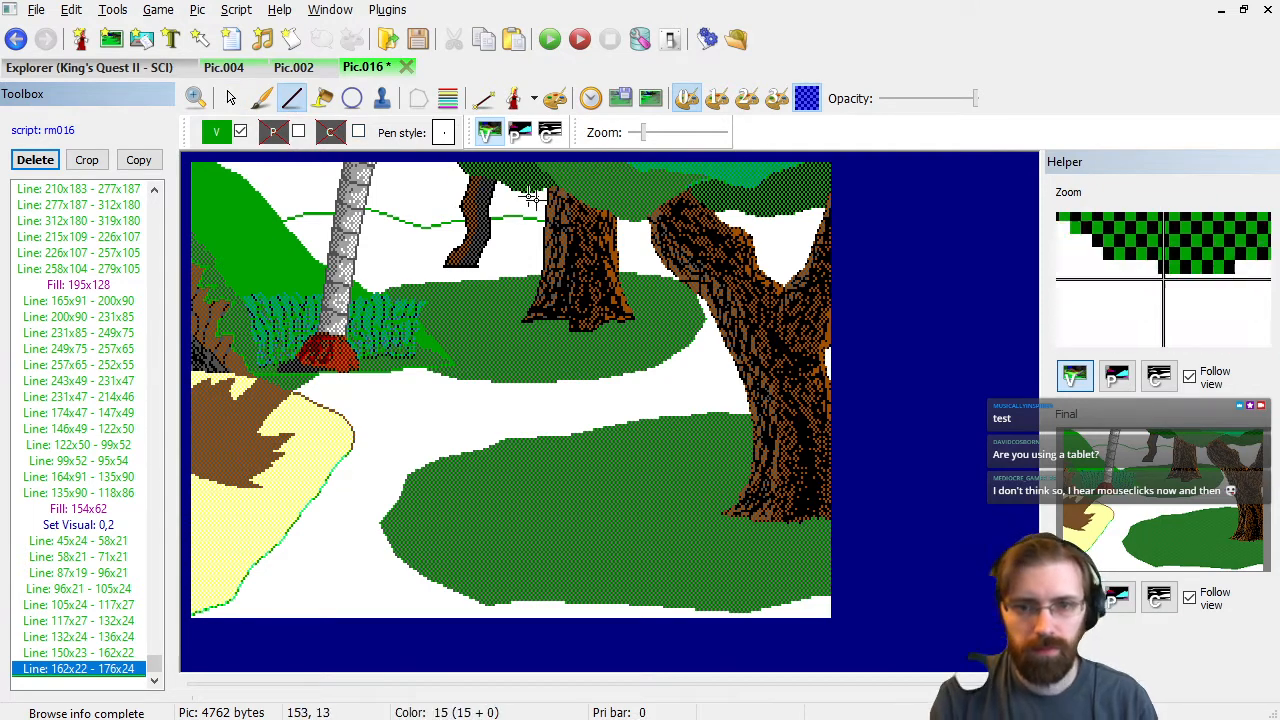
click(618, 224)
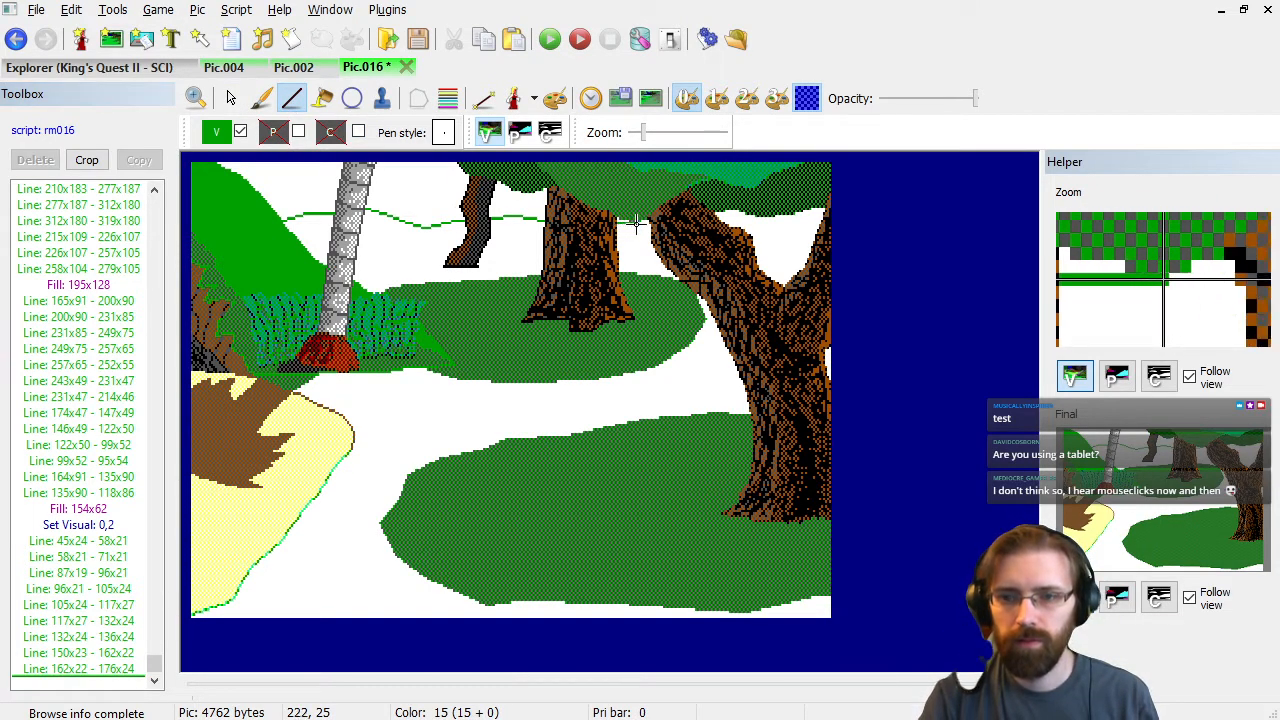
click(636, 226)
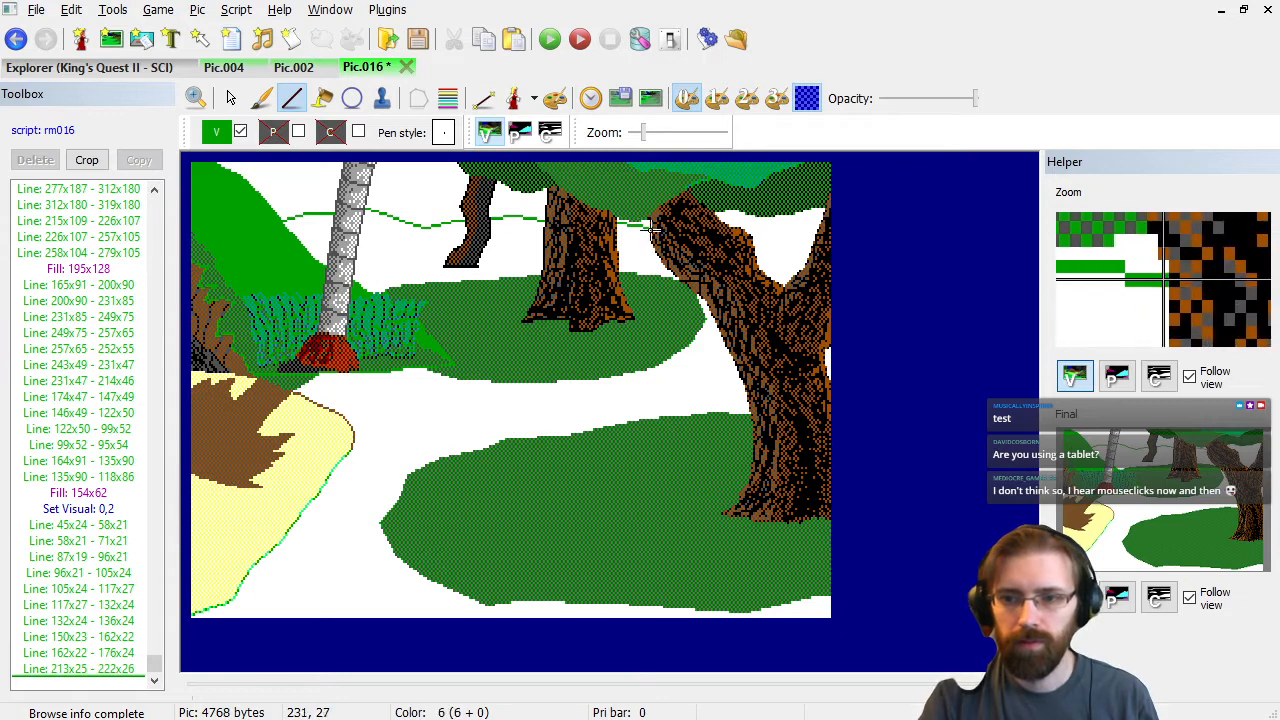
click(652, 225)
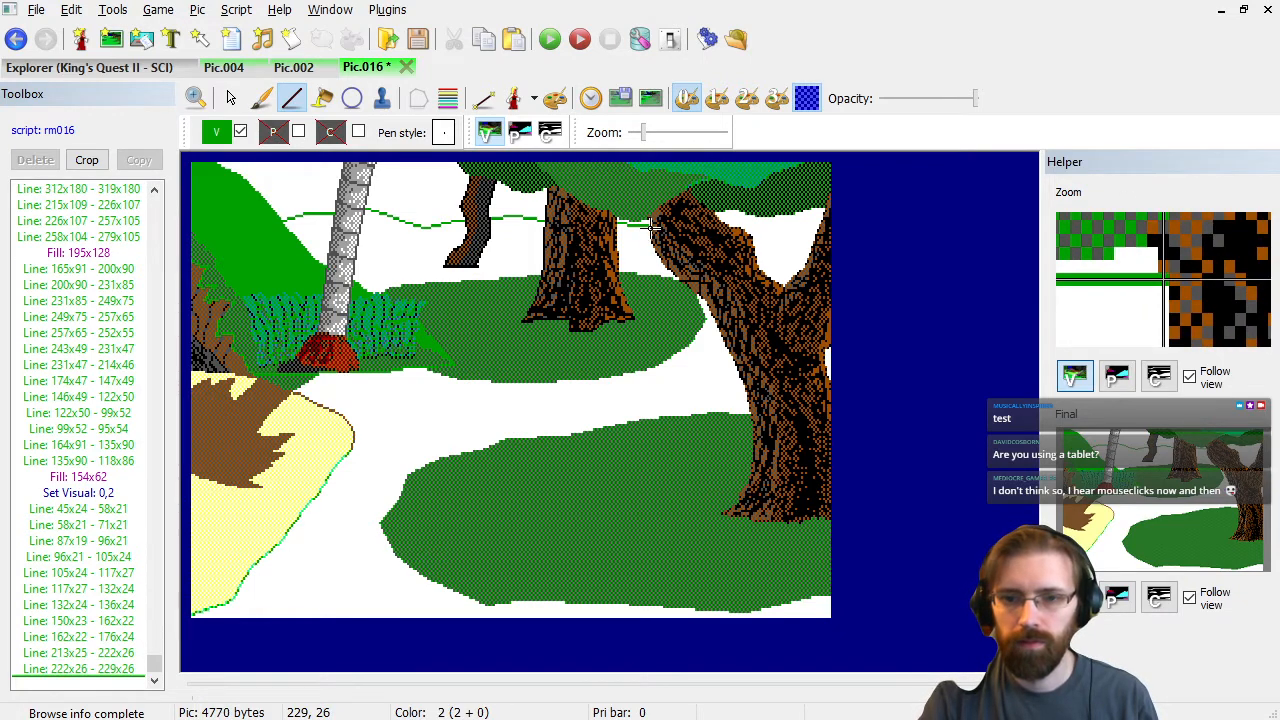
click(735, 219)
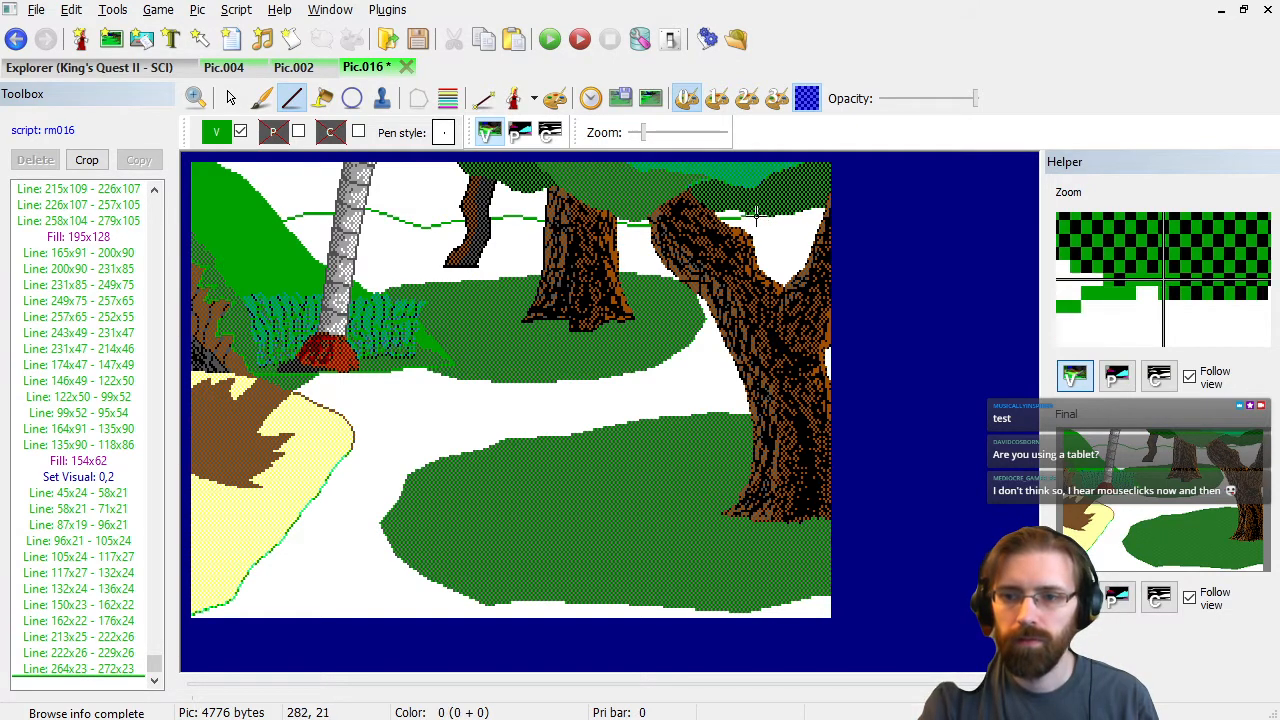
click(755, 215)
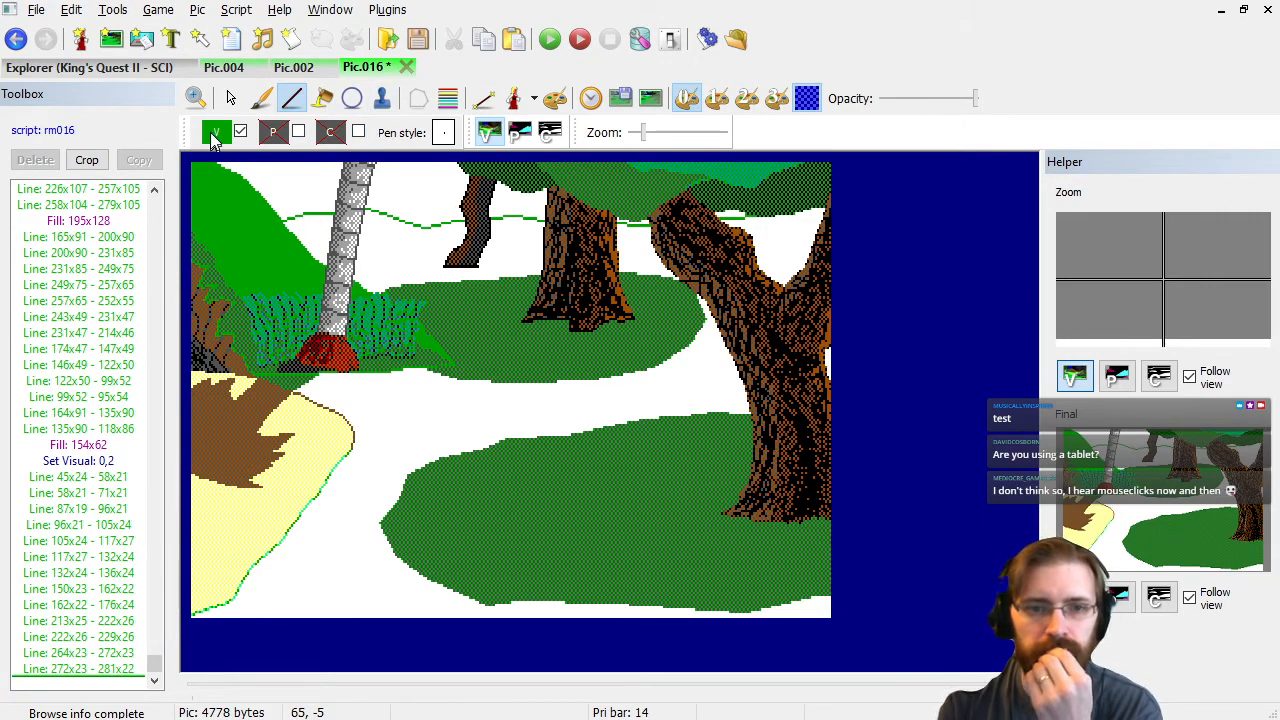
Set the visual drawing colour to 0,34 and compare the picture with Pic.002 and the original background image.
click(215, 133)
click(283, 289)
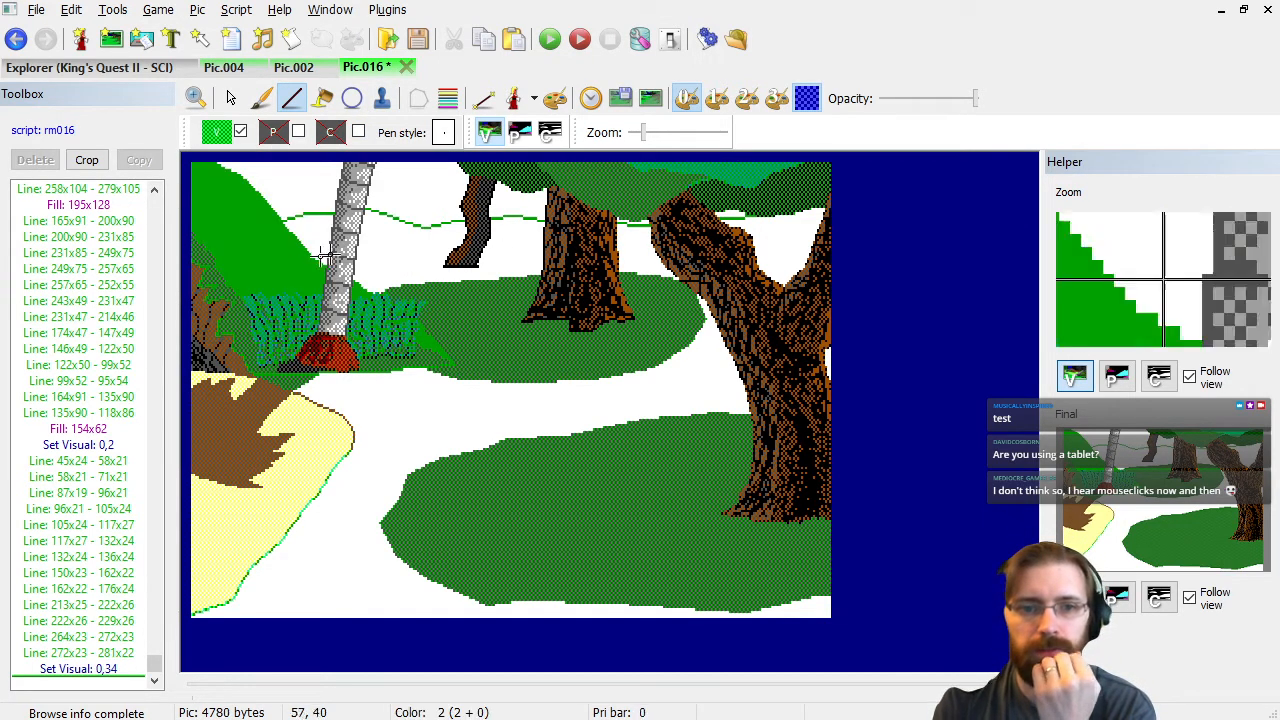
click(288, 68)
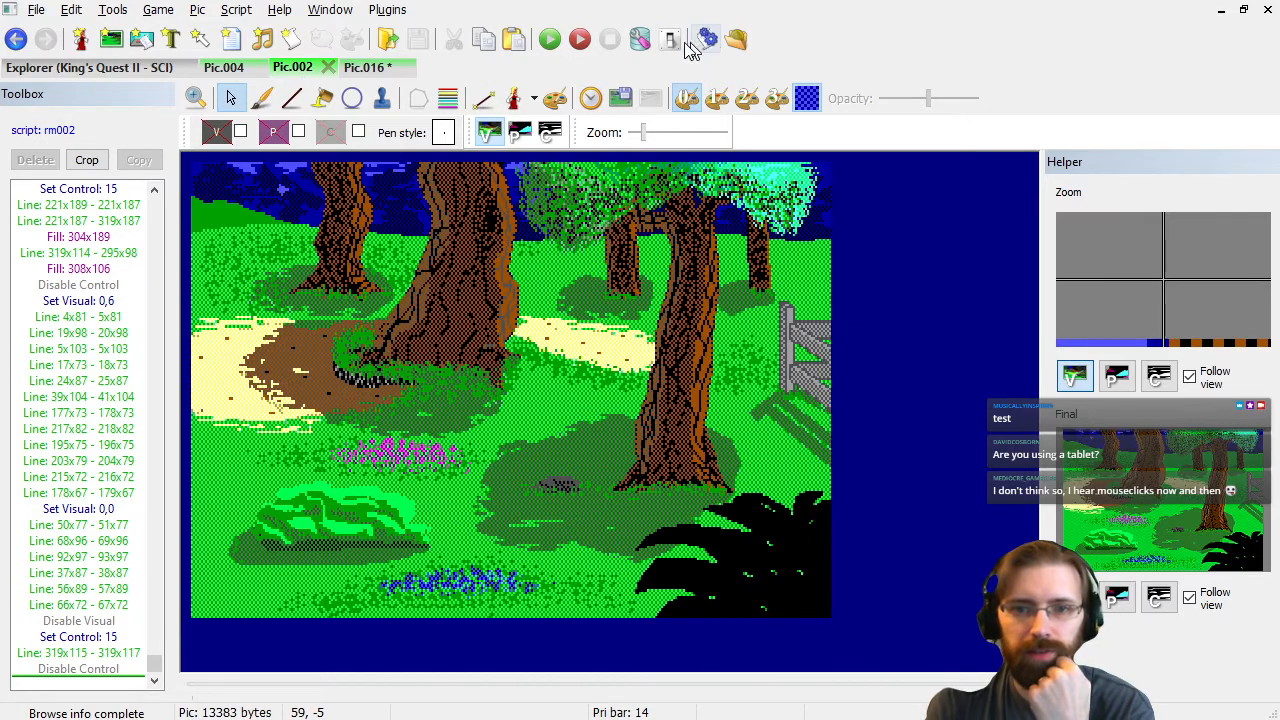
click(368, 68)
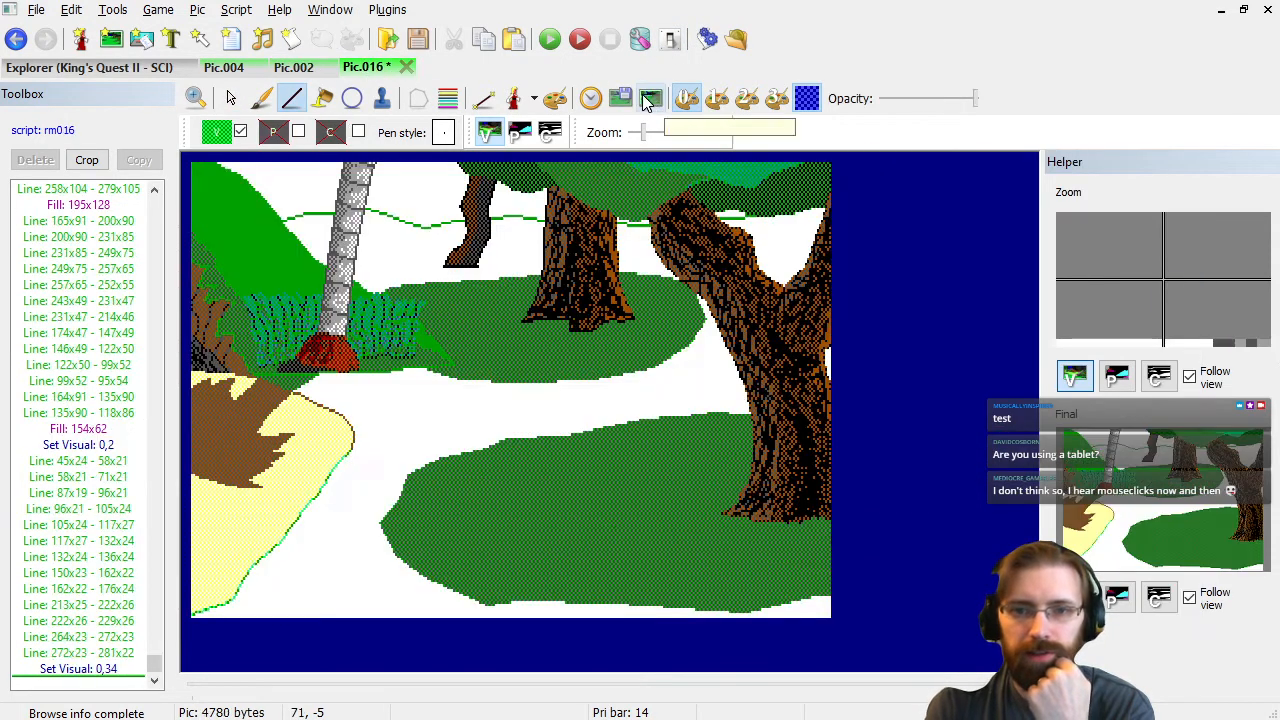
click(648, 100)
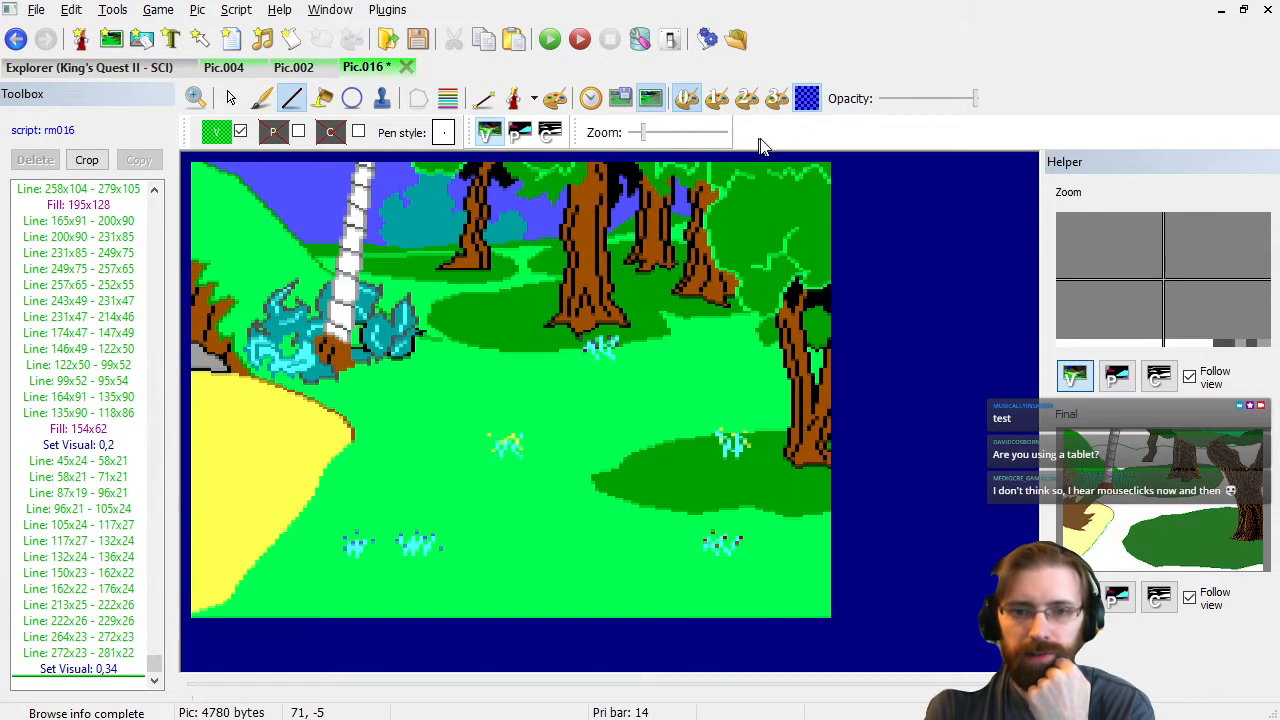
click(652, 100)
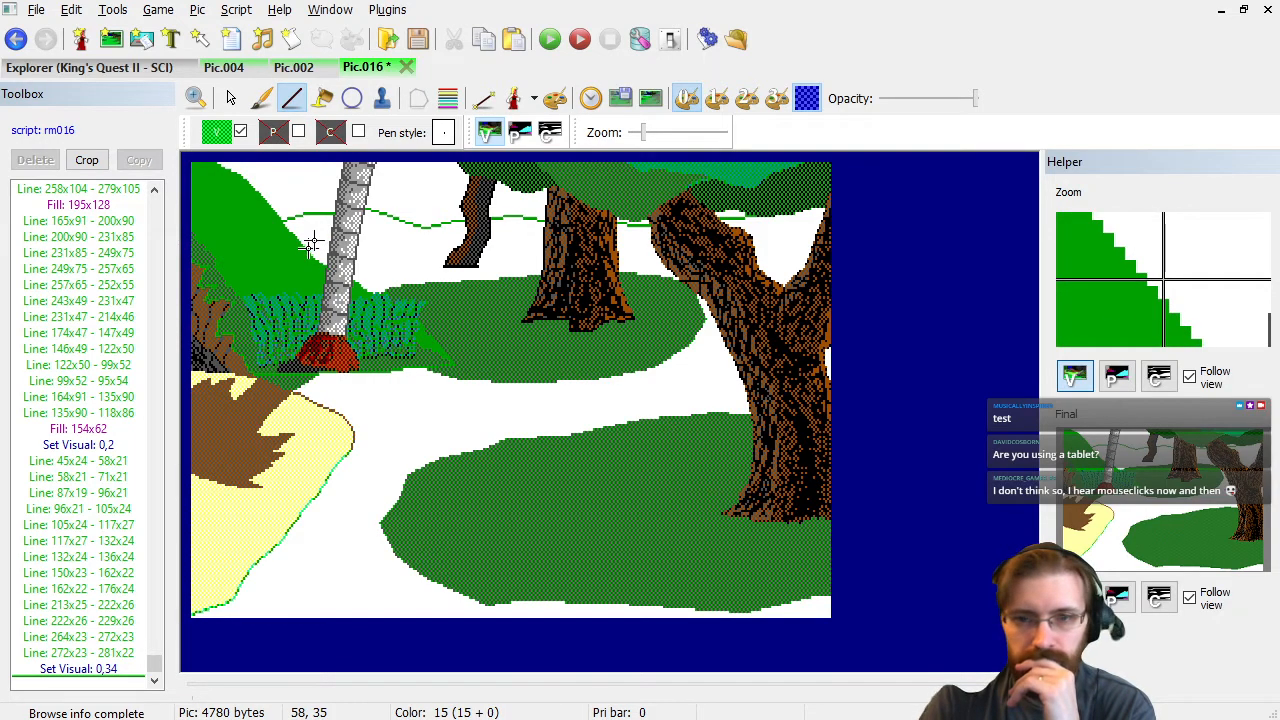
Compare the redrawn Pic.016 with its trace image, examining the hills, horizon and grass between the trunks.
click(652, 100)
click(652, 100)
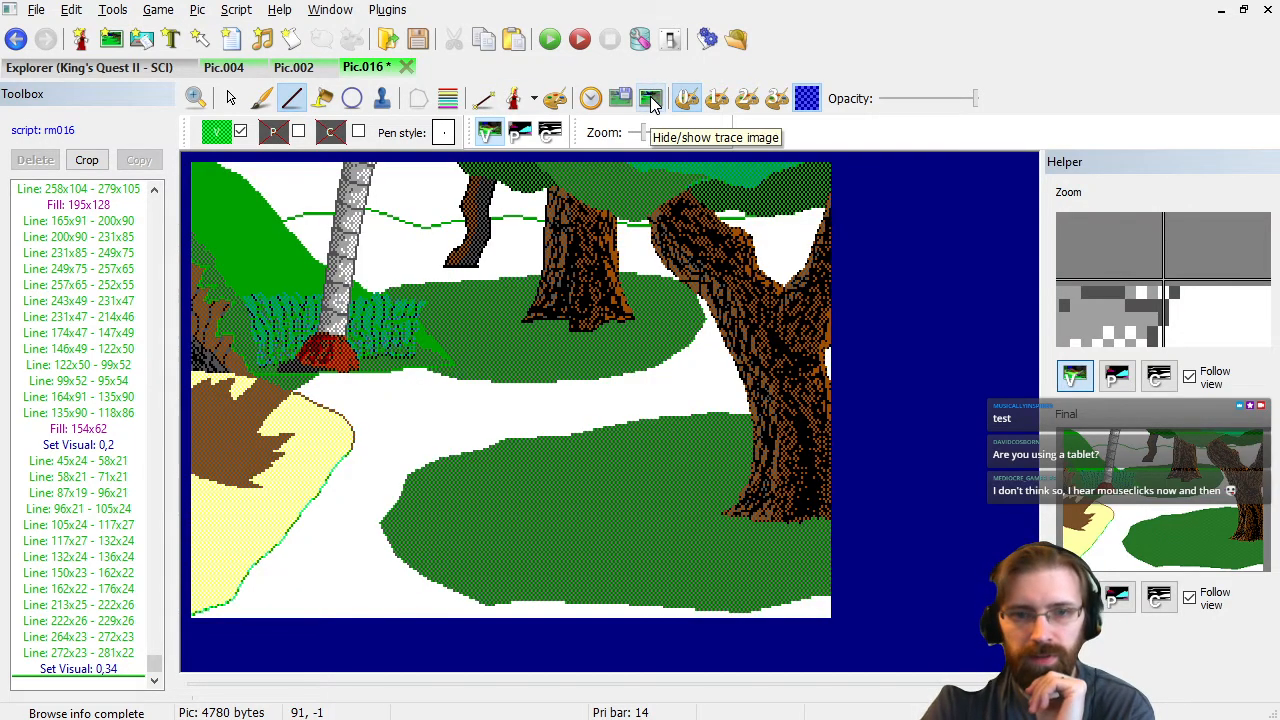
click(651, 100)
click(651, 100)
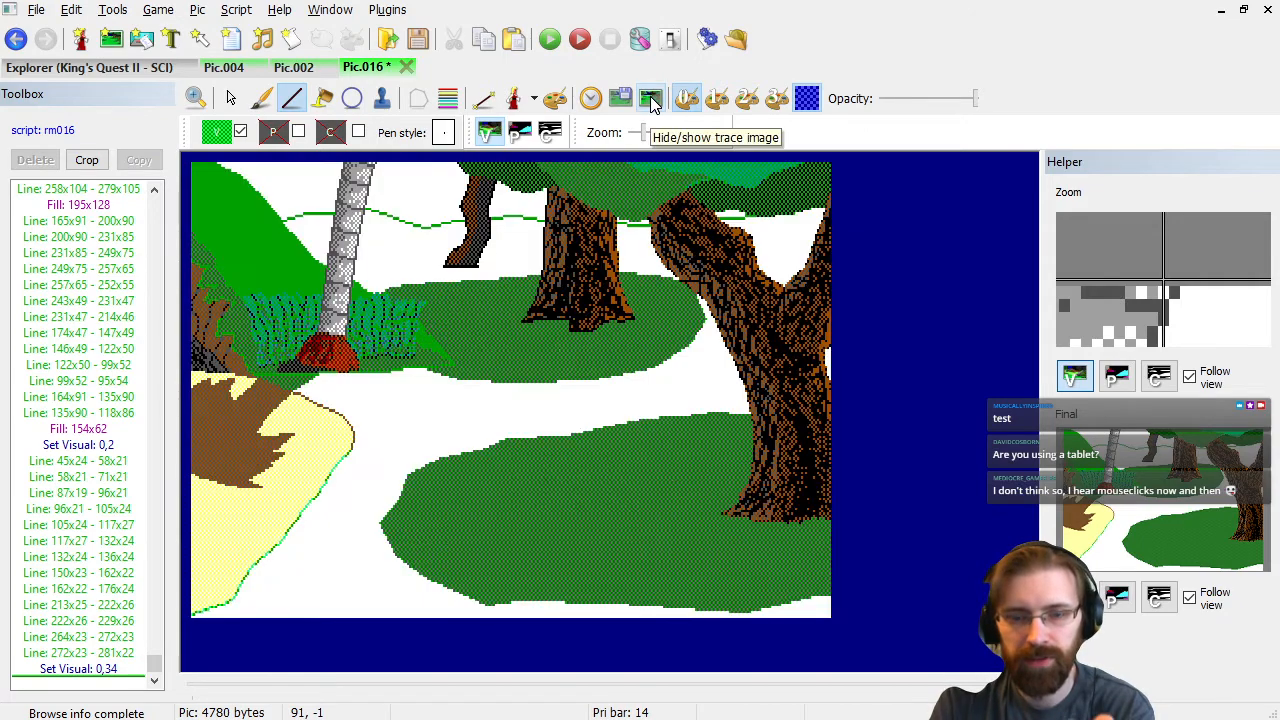
click(651, 100)
click(651, 100)
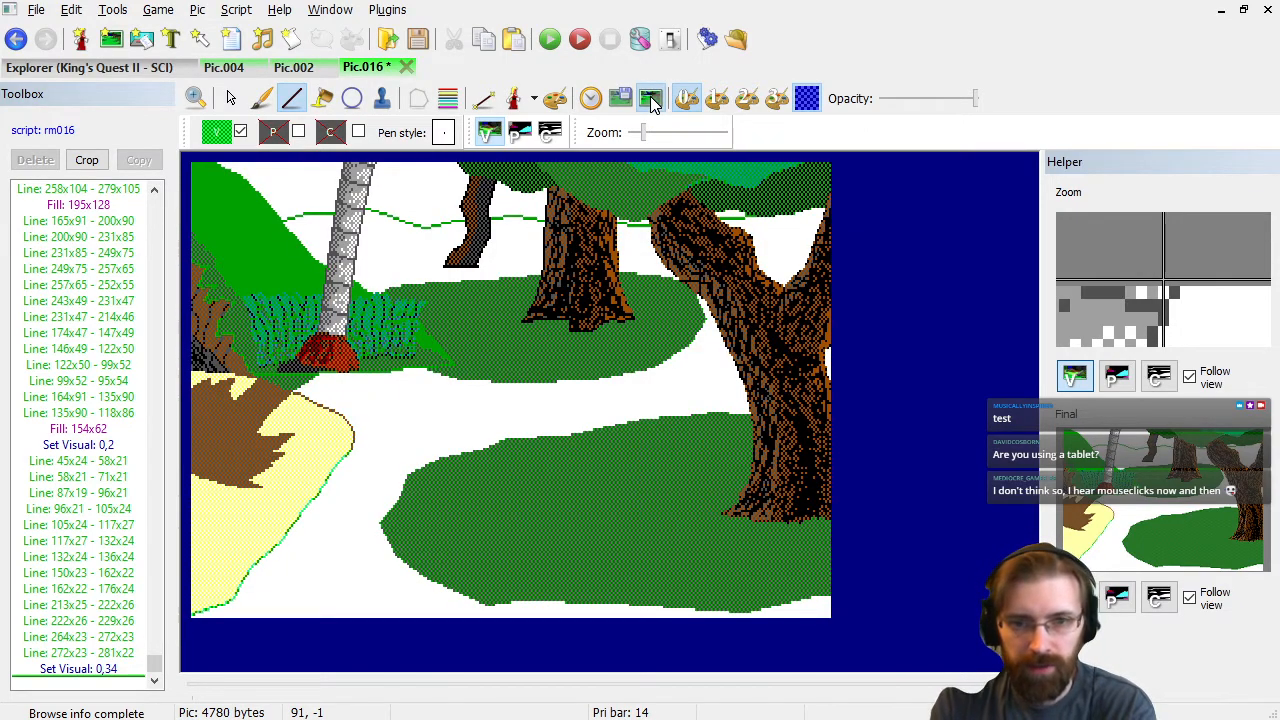
click(651, 100)
click(651, 100)
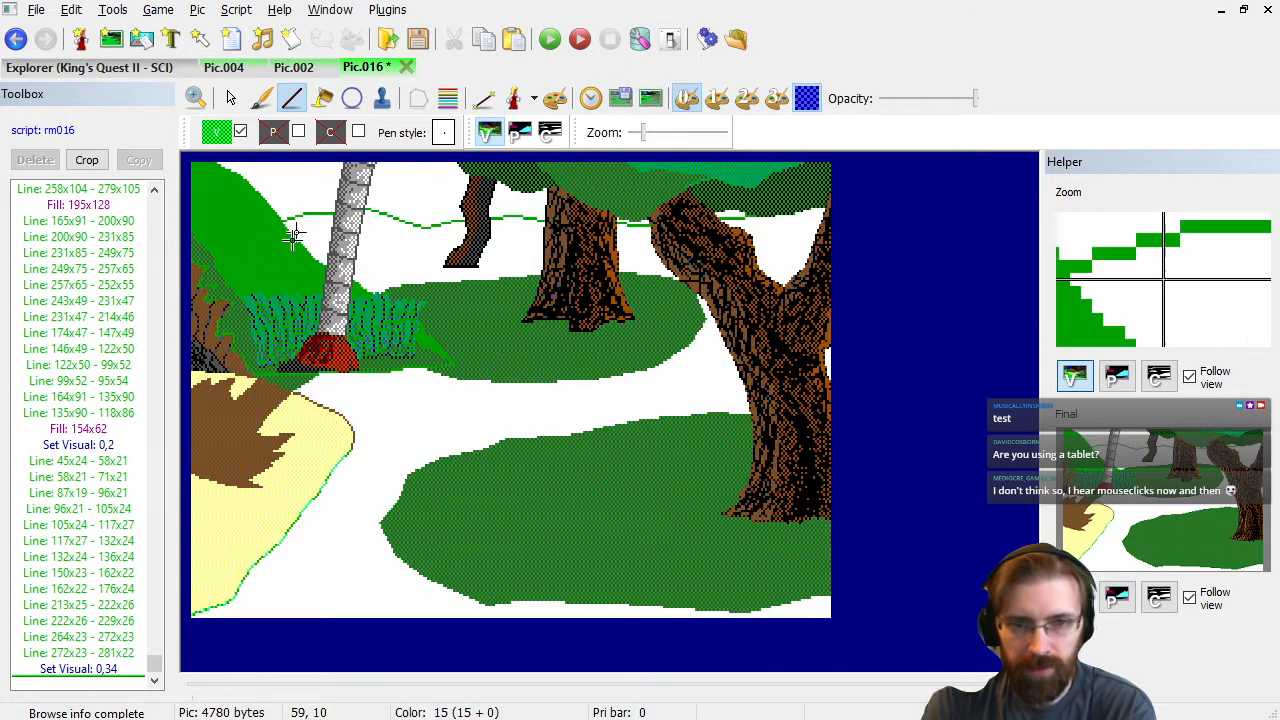
click(651, 98)
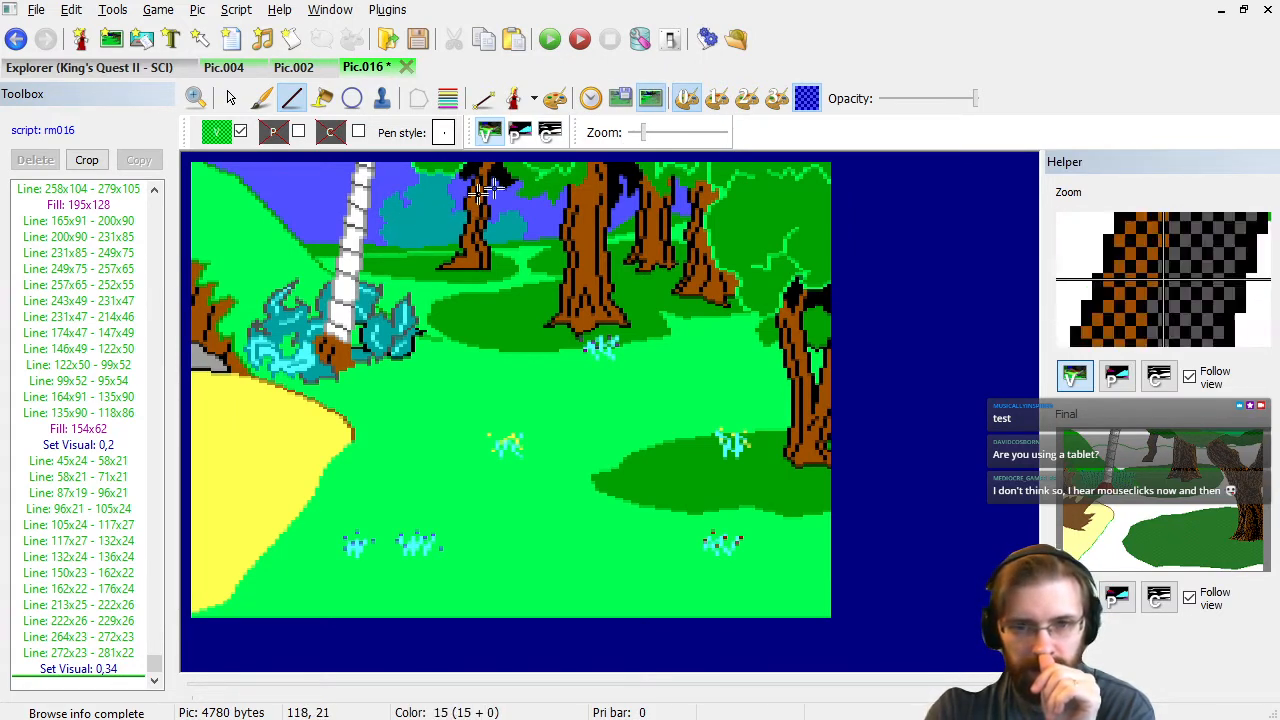
click(652, 101)
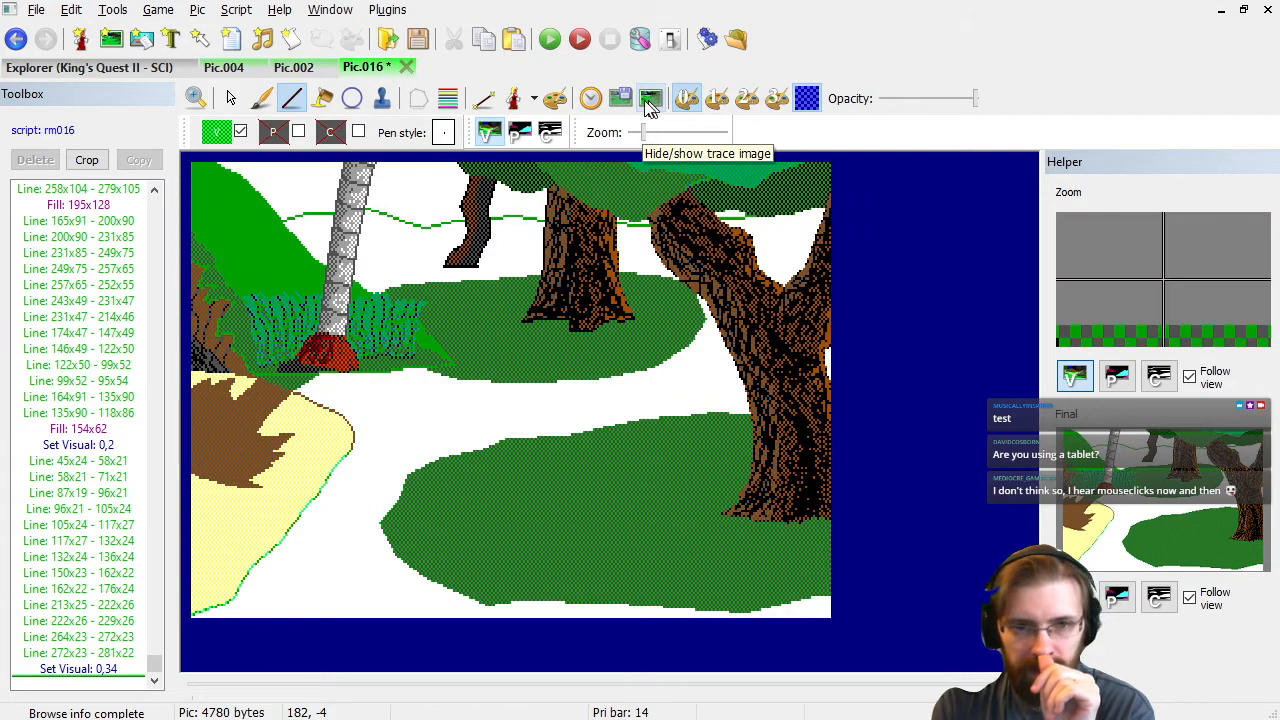
Open the Pond Island picture, Pic.009, from the project's pics as a colour reference and return to Pic.016.
click(122, 76)
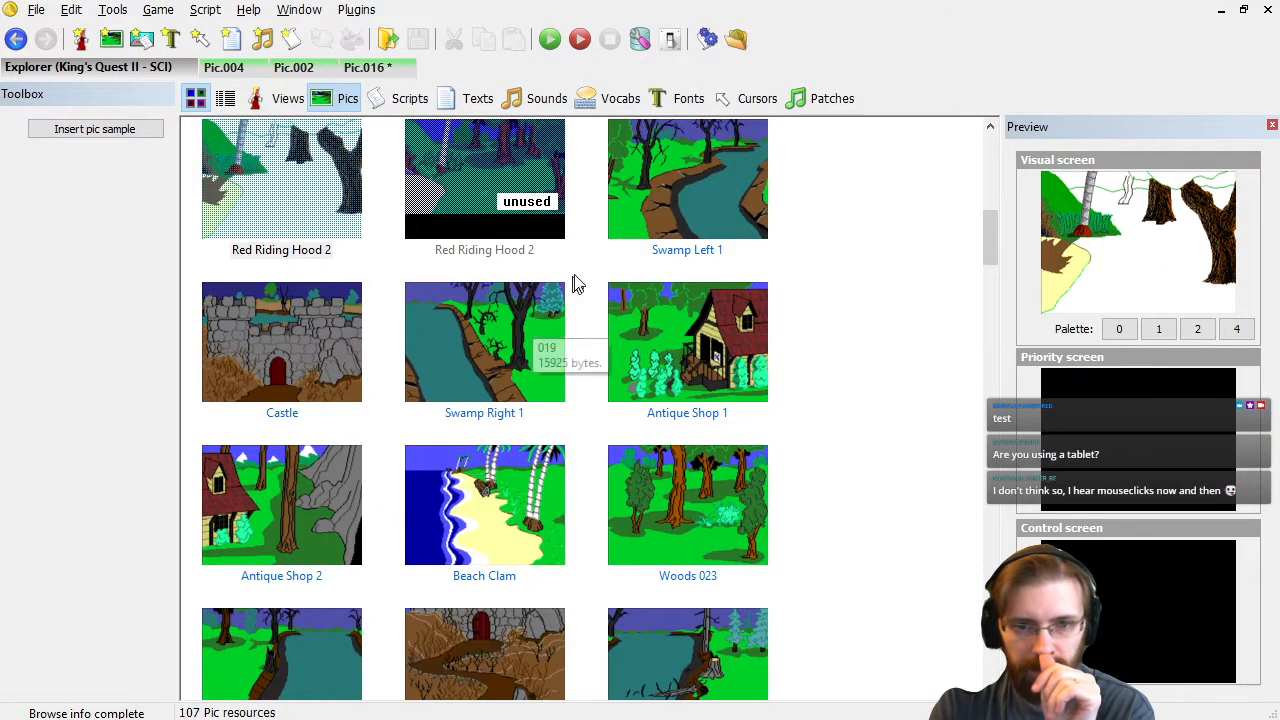
click(551, 294)
scroll(556, 298, up, 5)
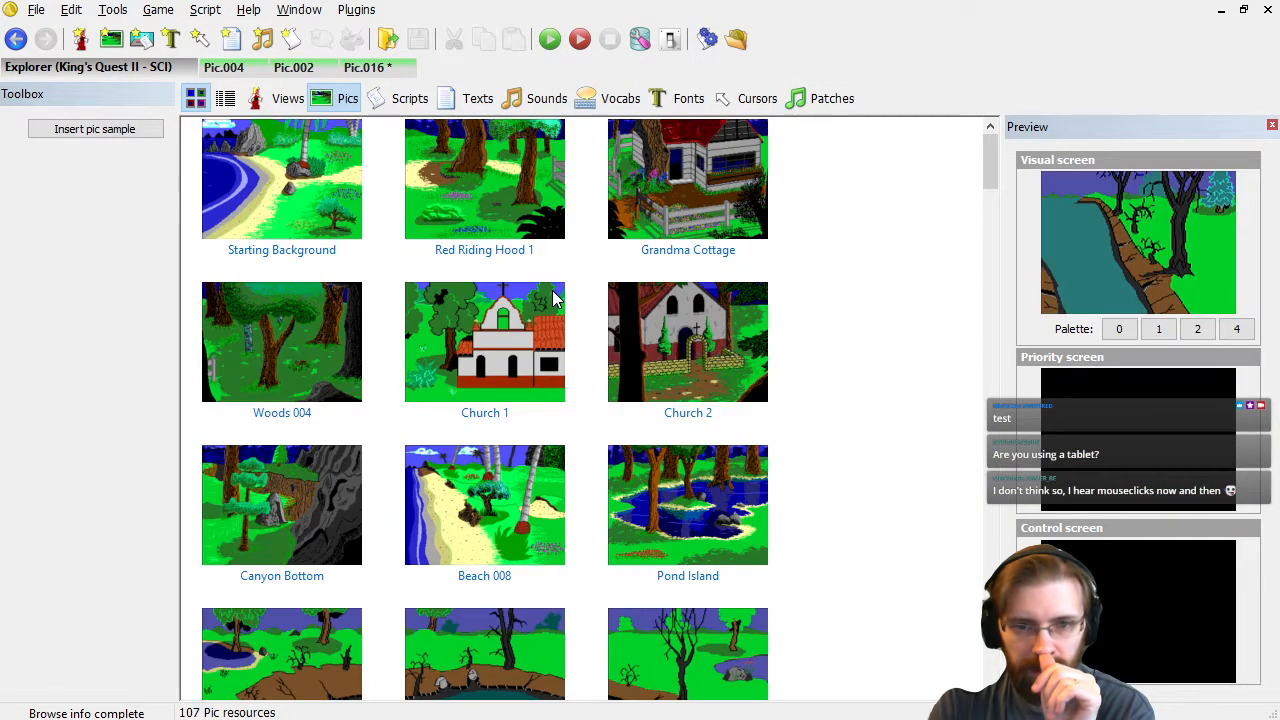
double_click(676, 493)
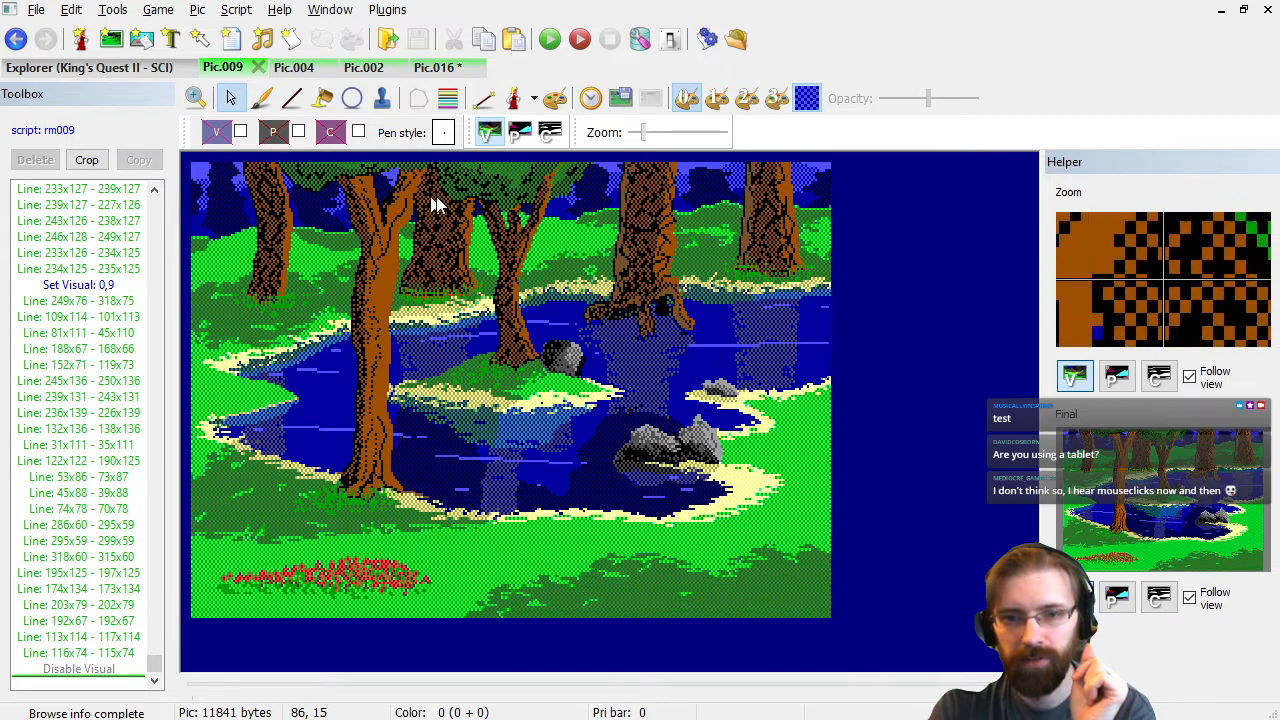
click(433, 67)
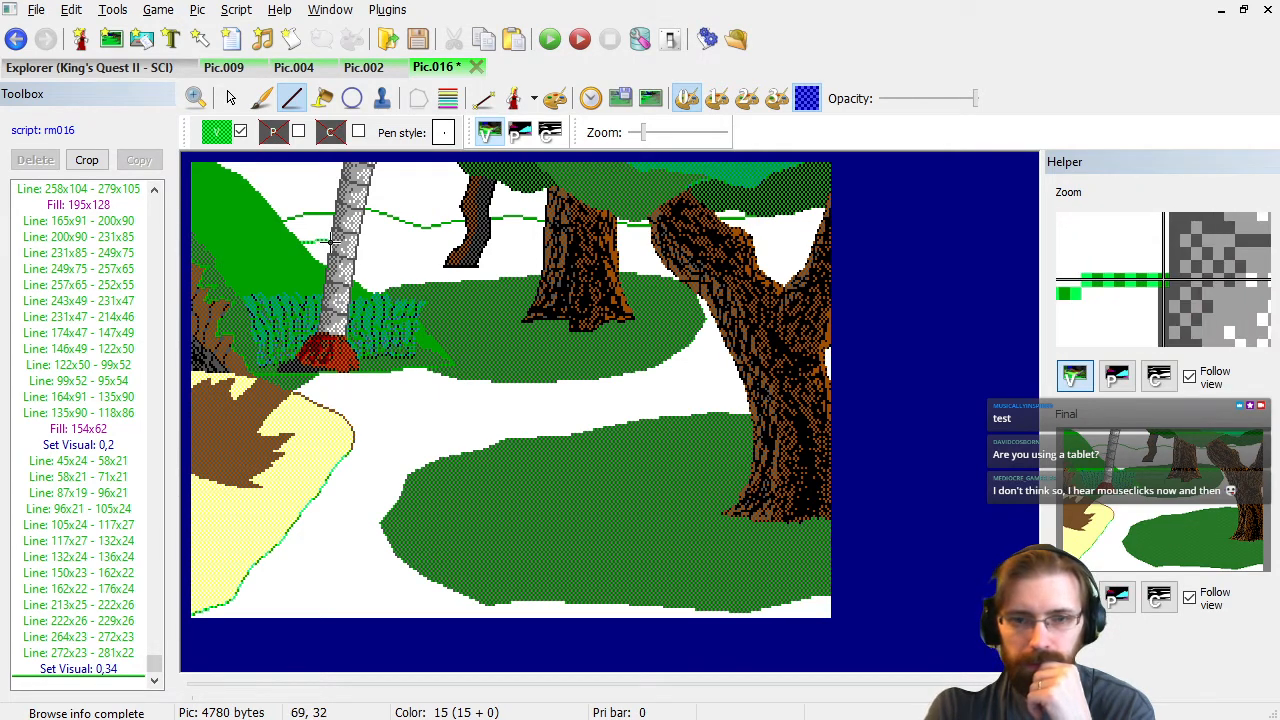
Draw the grass edge below the horizon with 0,34 lines 55x33 - 69x32, 84x31 - 122x32 - 135x32 and 149x32 - 175x31.
click(332, 240)
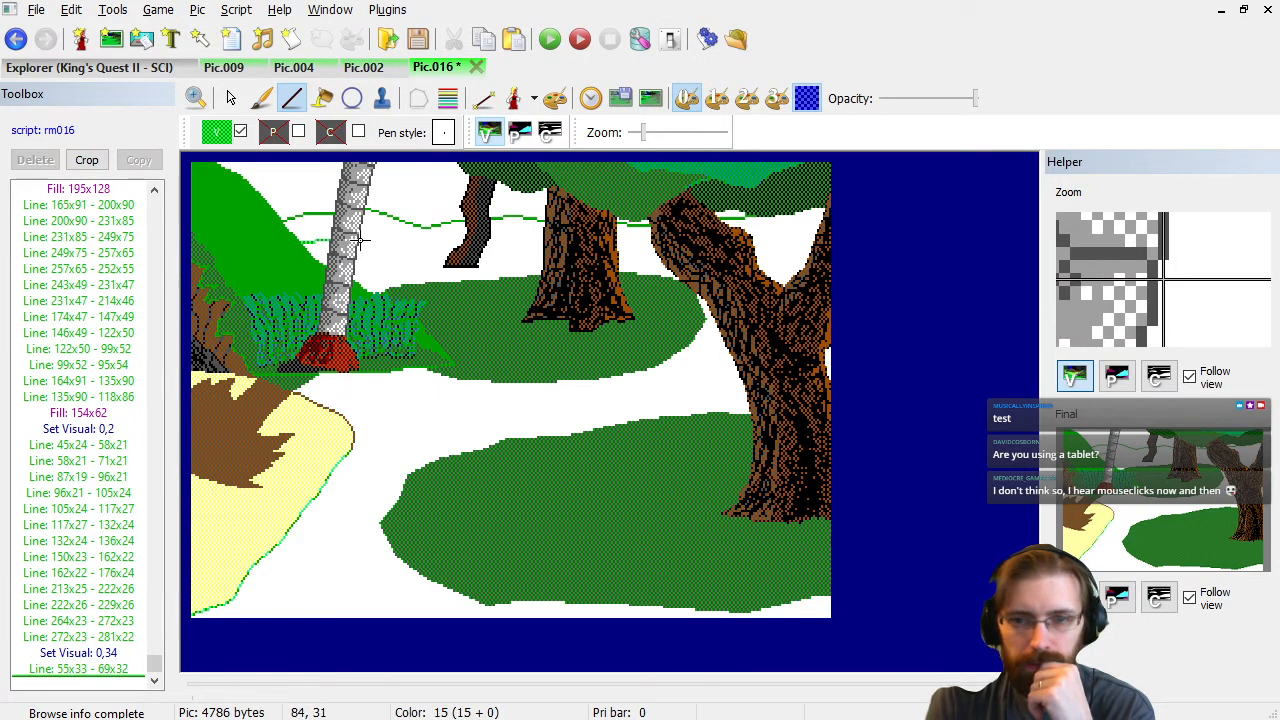
drag(362, 238, 436, 241)
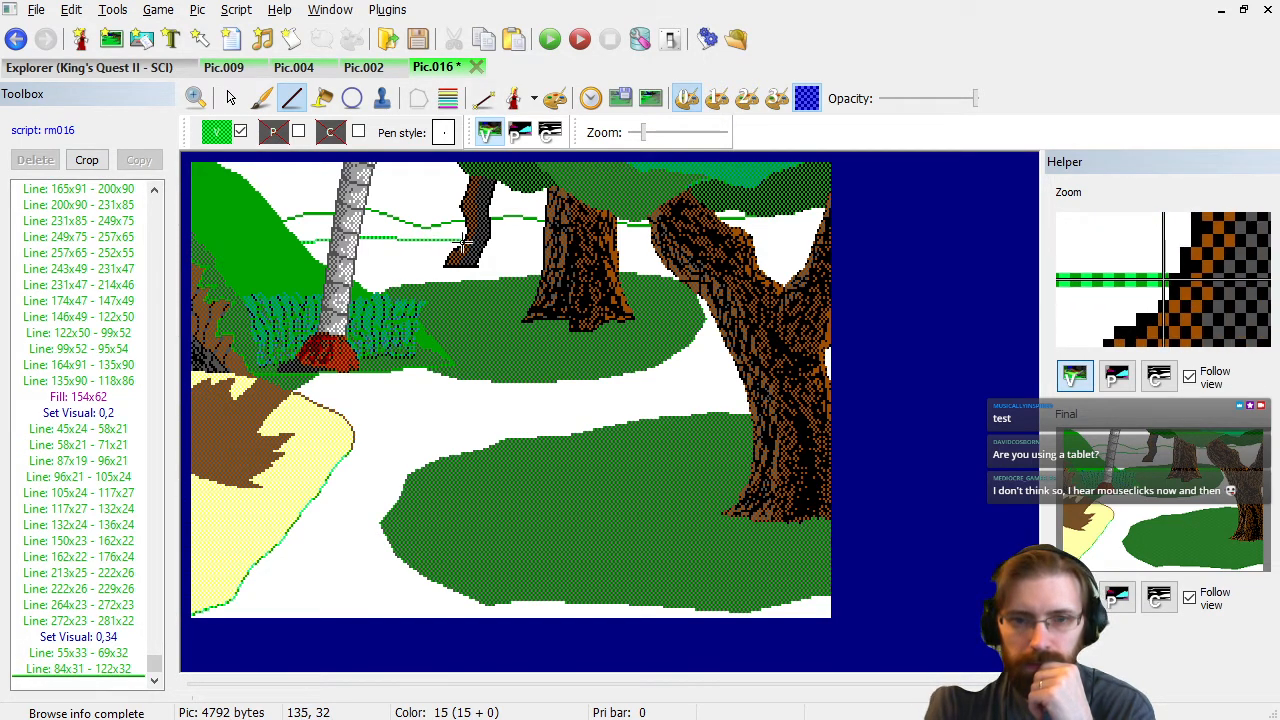
click(465, 242)
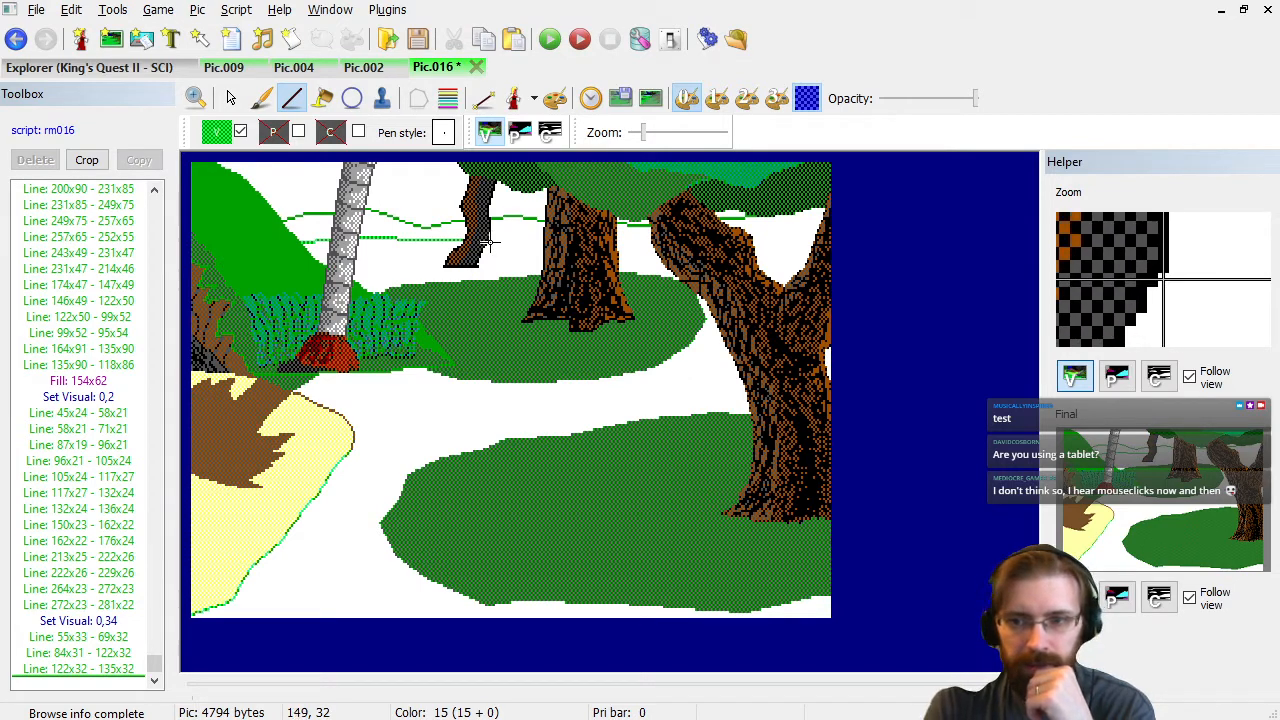
click(541, 238)
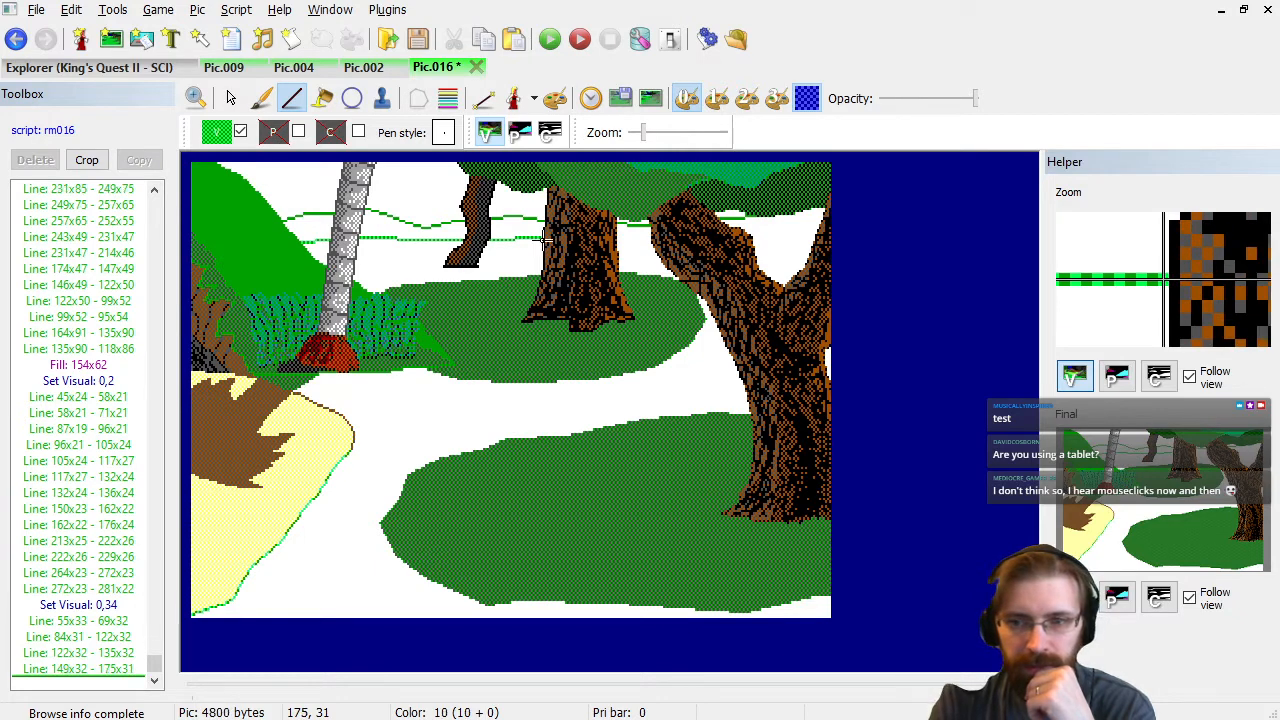
Continue the 0,34 grass edge with line 213x30 - 229x30 between the trunks and 280x30 - 306x27 - 313x27 in the large trunk's fork.
click(654, 237)
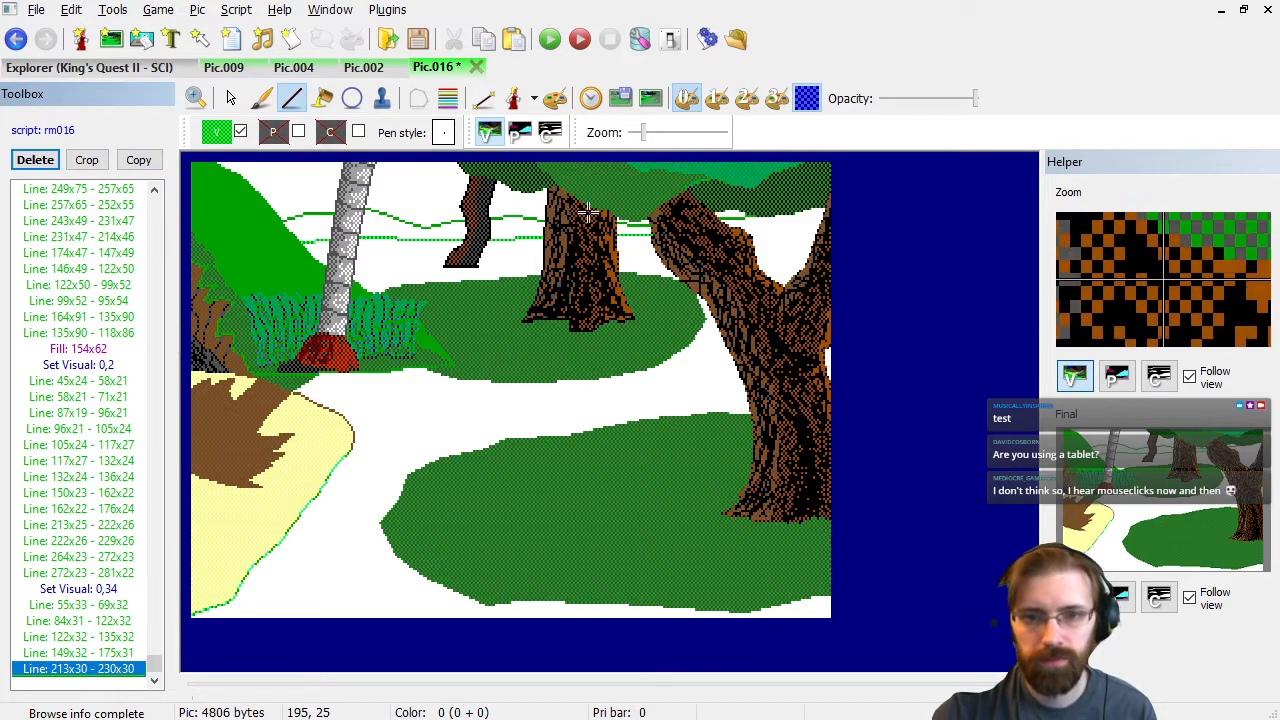
click(35, 160)
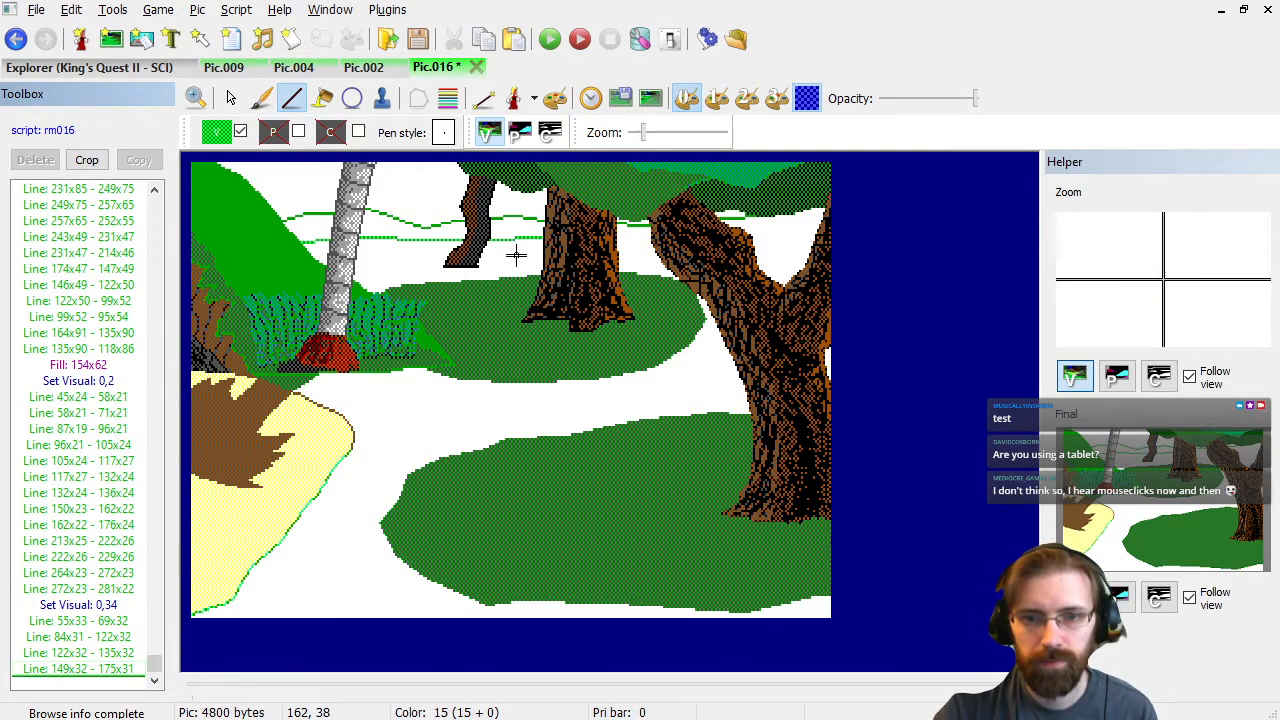
click(651, 233)
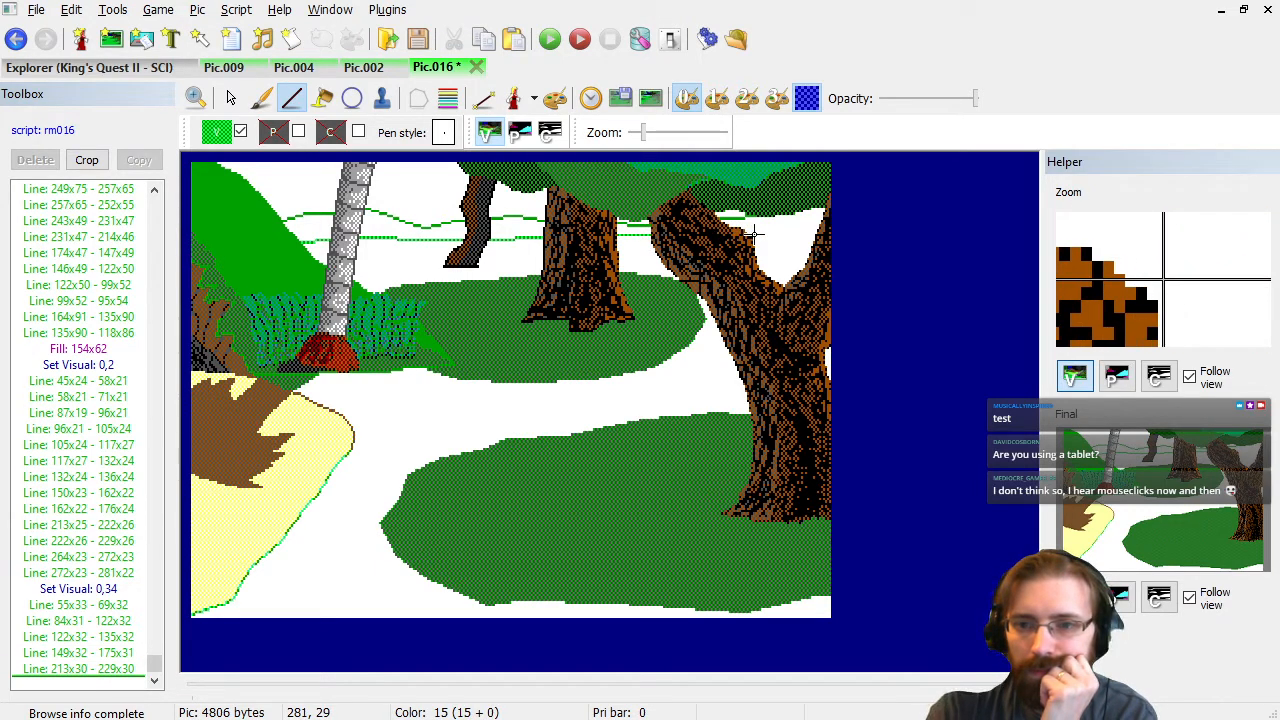
drag(752, 236, 802, 230)
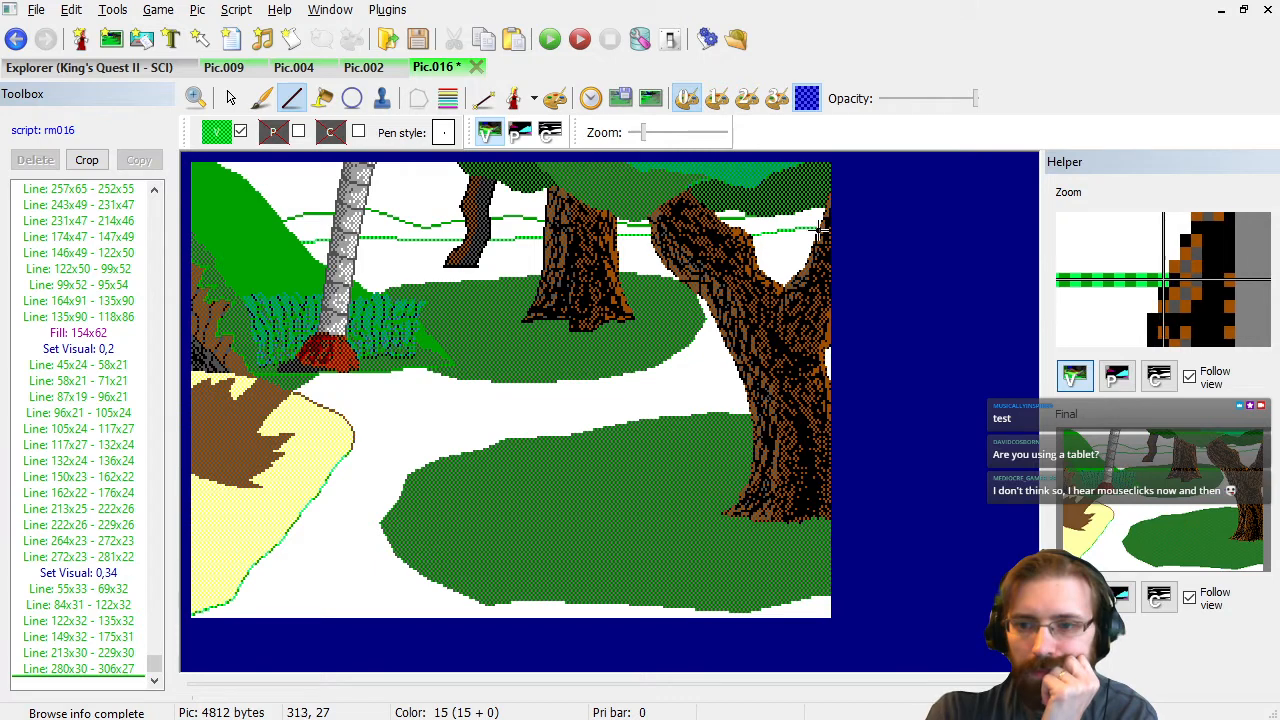
click(819, 229)
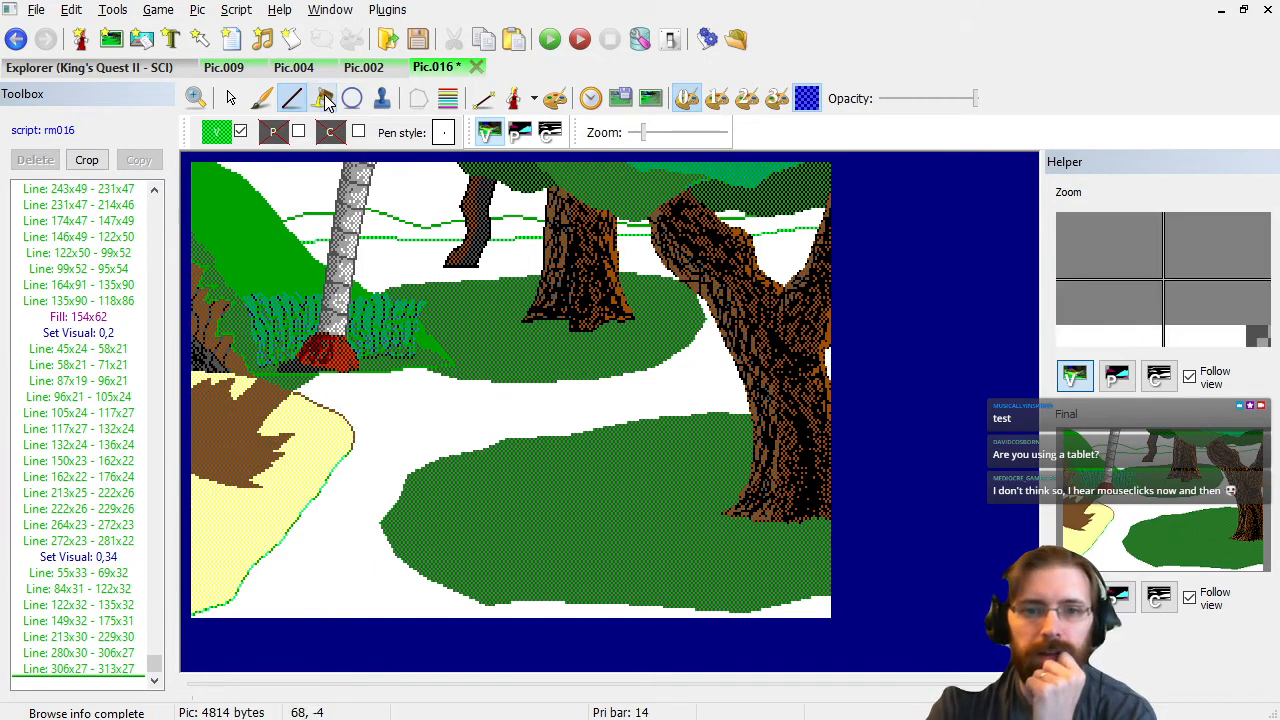
Fill all the grass areas around the trunks and shadows with colour 0,34, at 106x42, 223x35, 300x35, 259x90, 318x84 and 62x36.
click(325, 100)
click(404, 263)
click(638, 246)
click(792, 246)
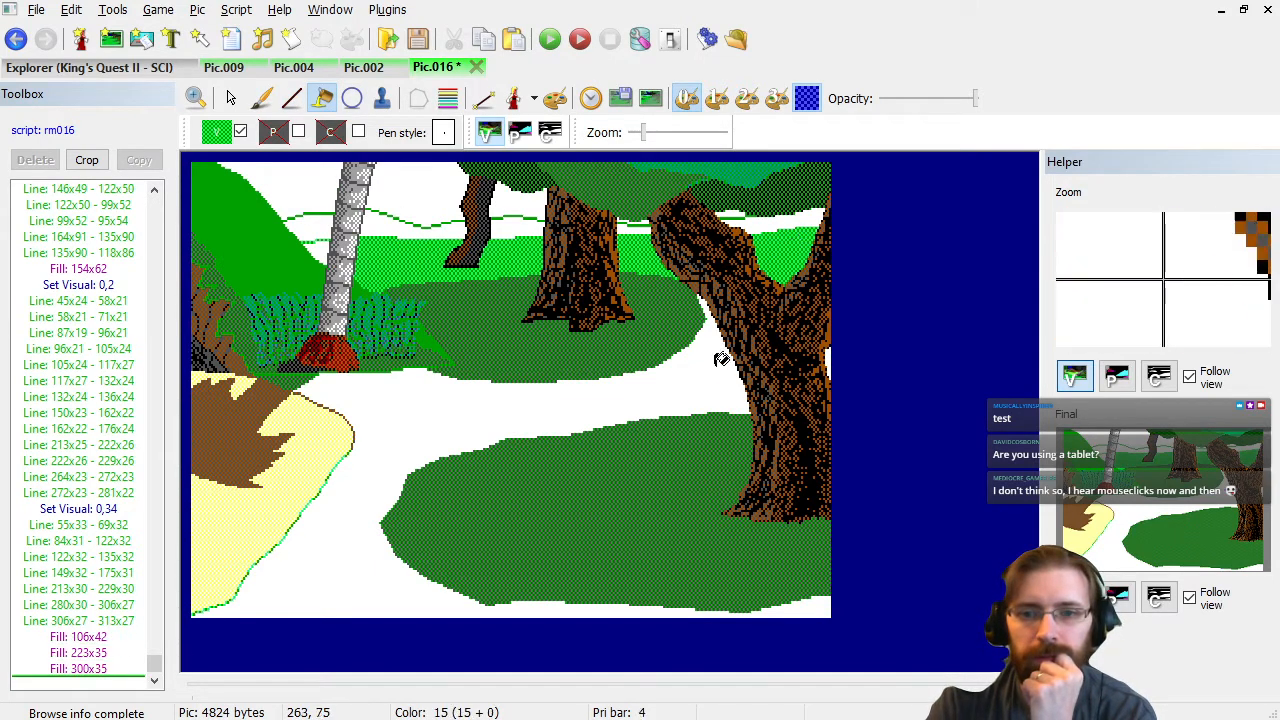
click(714, 385)
click(830, 362)
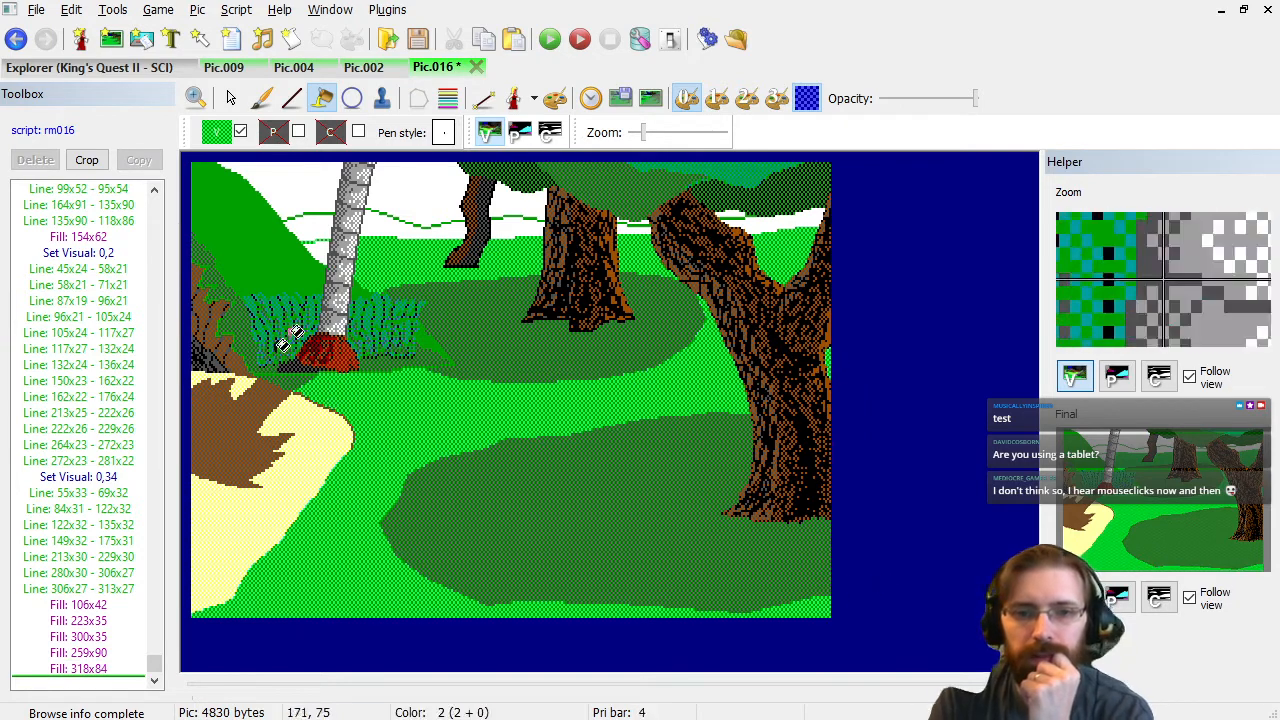
click(316, 250)
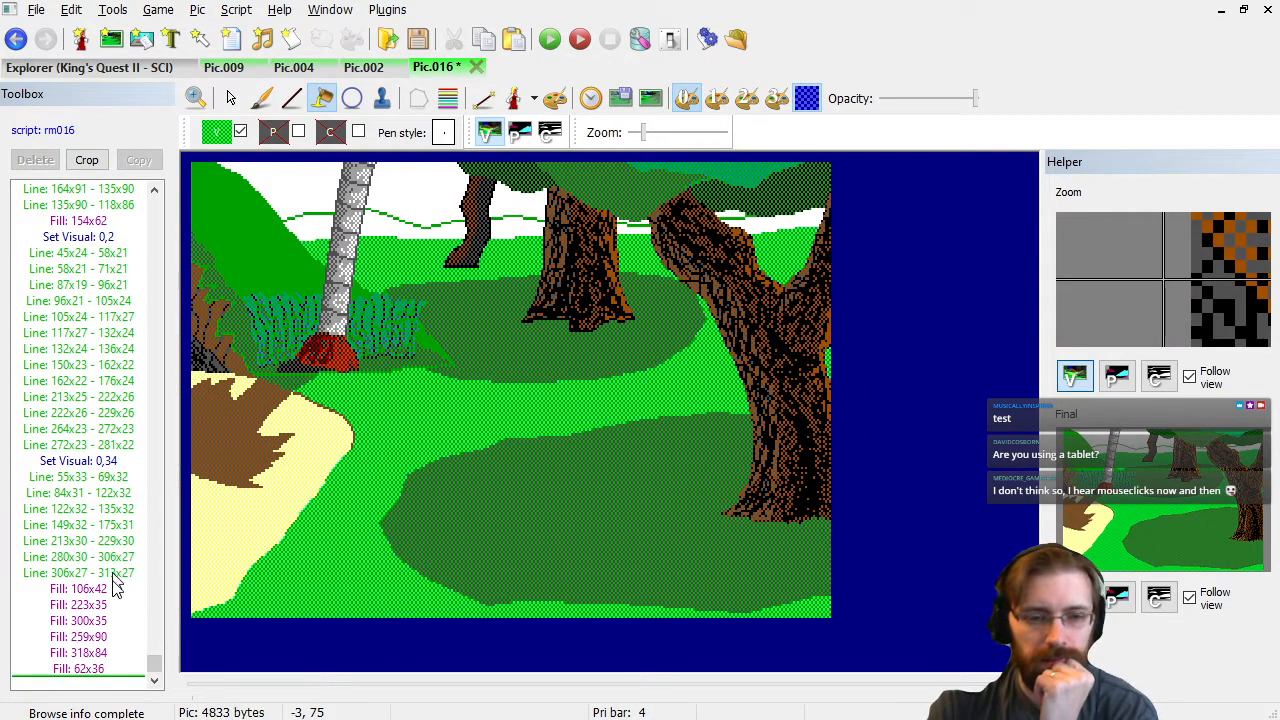
Set the visual colour to 0,2 and fill the distant hills at 61x26, 100x27, 161x26, 218x26 and 284x25.
click(217, 132)
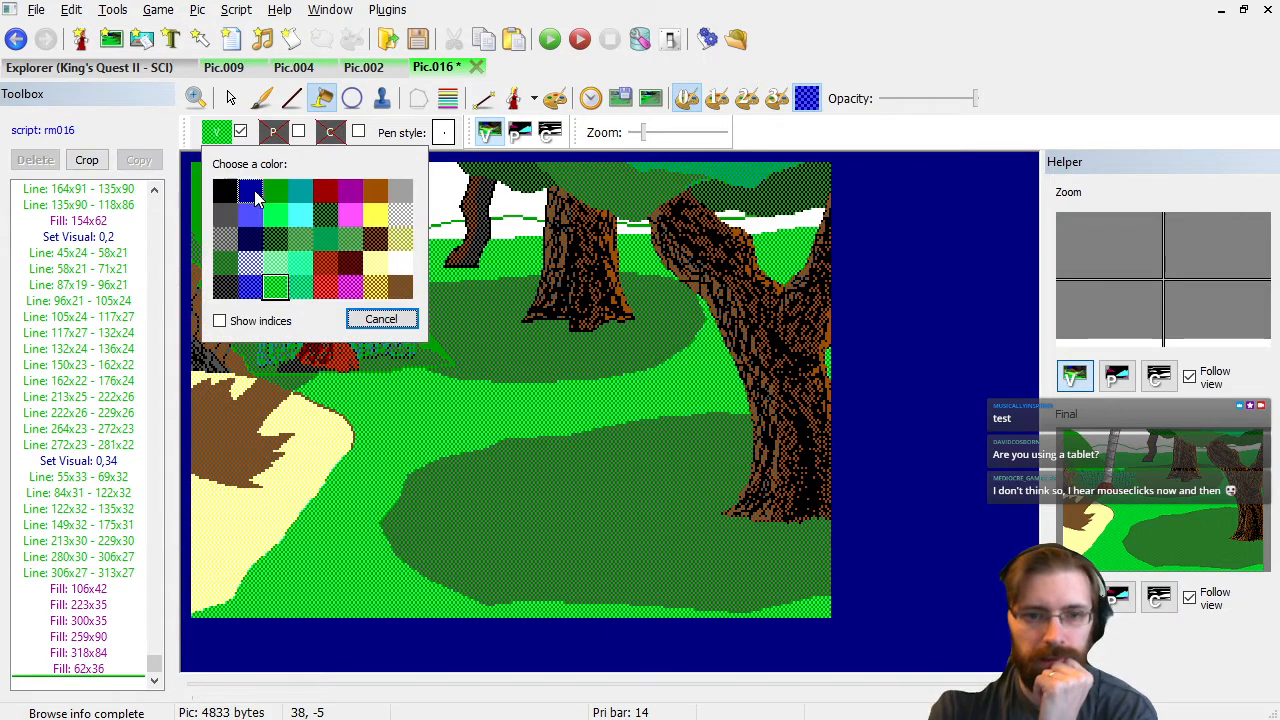
click(278, 196)
click(313, 224)
click(391, 227)
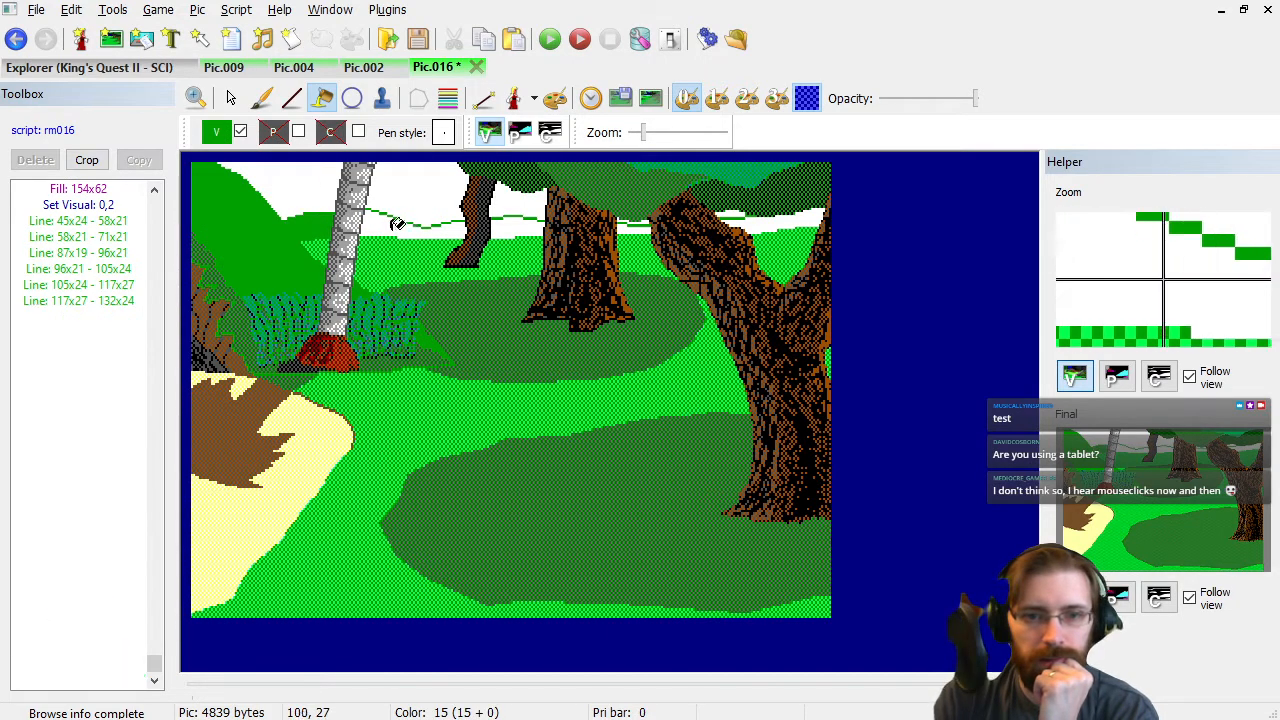
click(514, 224)
click(627, 224)
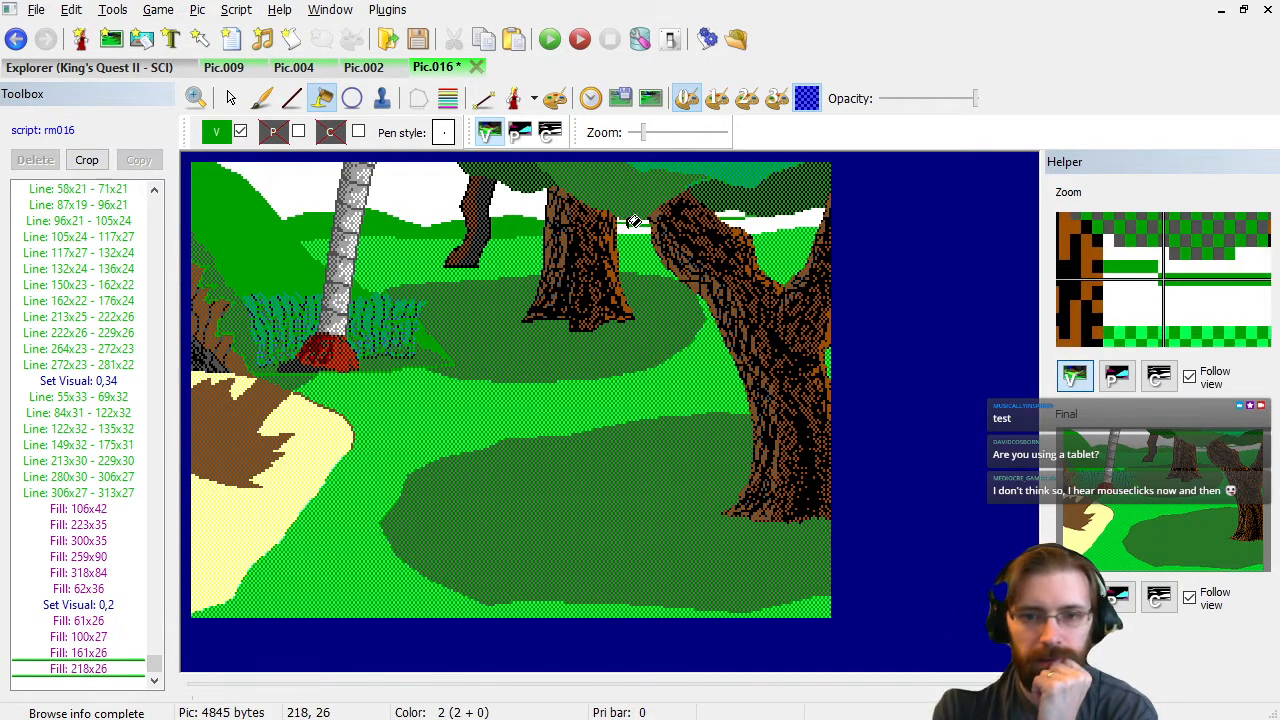
click(759, 222)
Replace the 218x26 hill fill between the two trunks with one at 215x26, and select Fill: 284x25 as the insertion point.
click(102, 653)
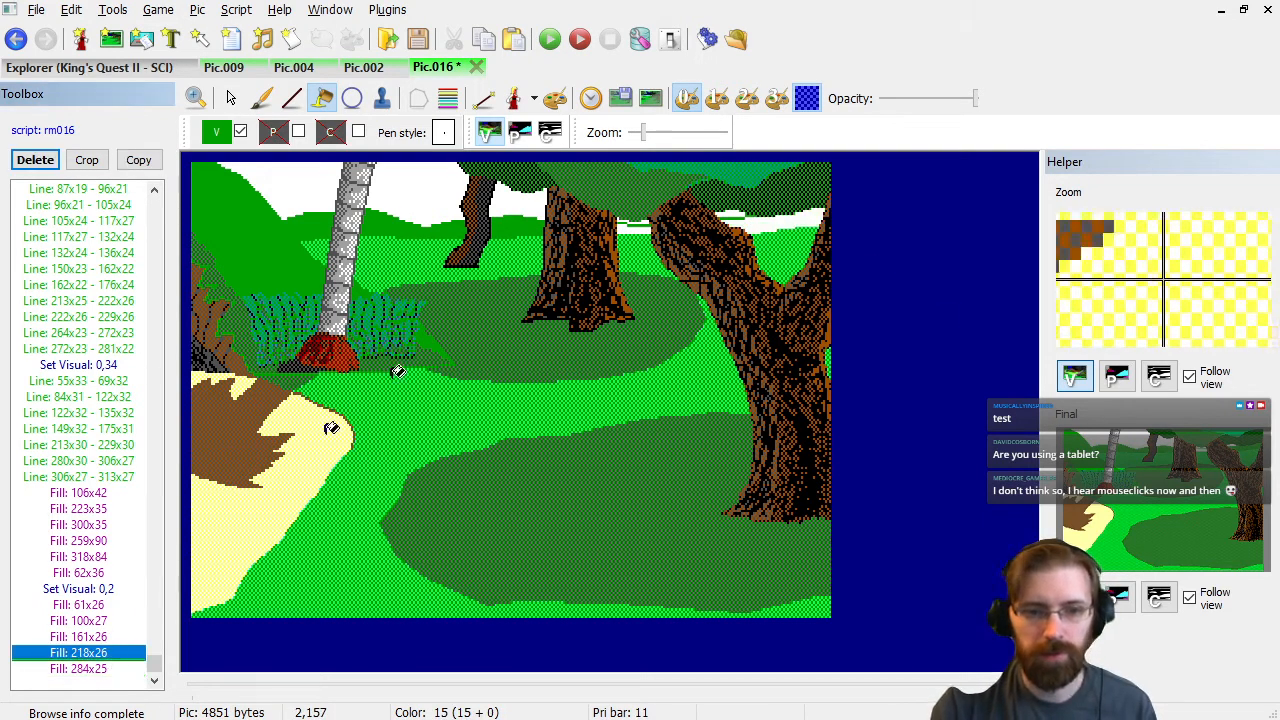
key(Delete)
click(622, 219)
click(132, 670)
key(Delete)
click(627, 222)
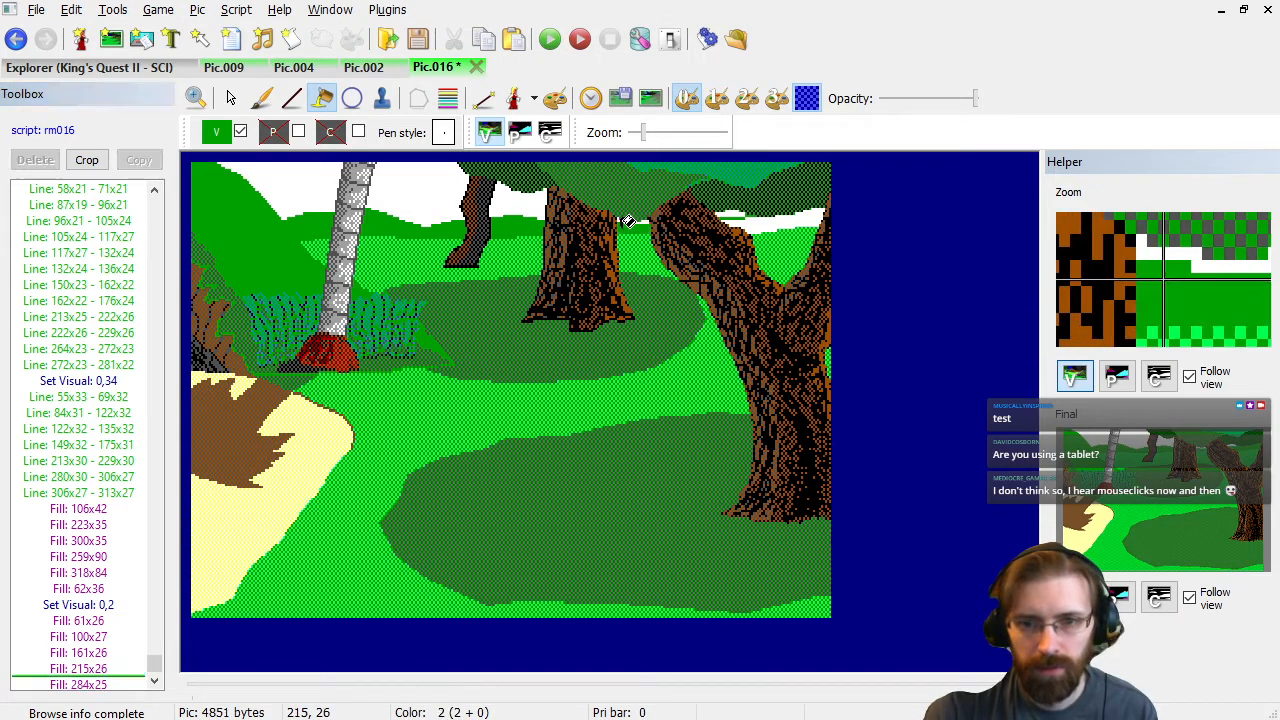
click(71, 672)
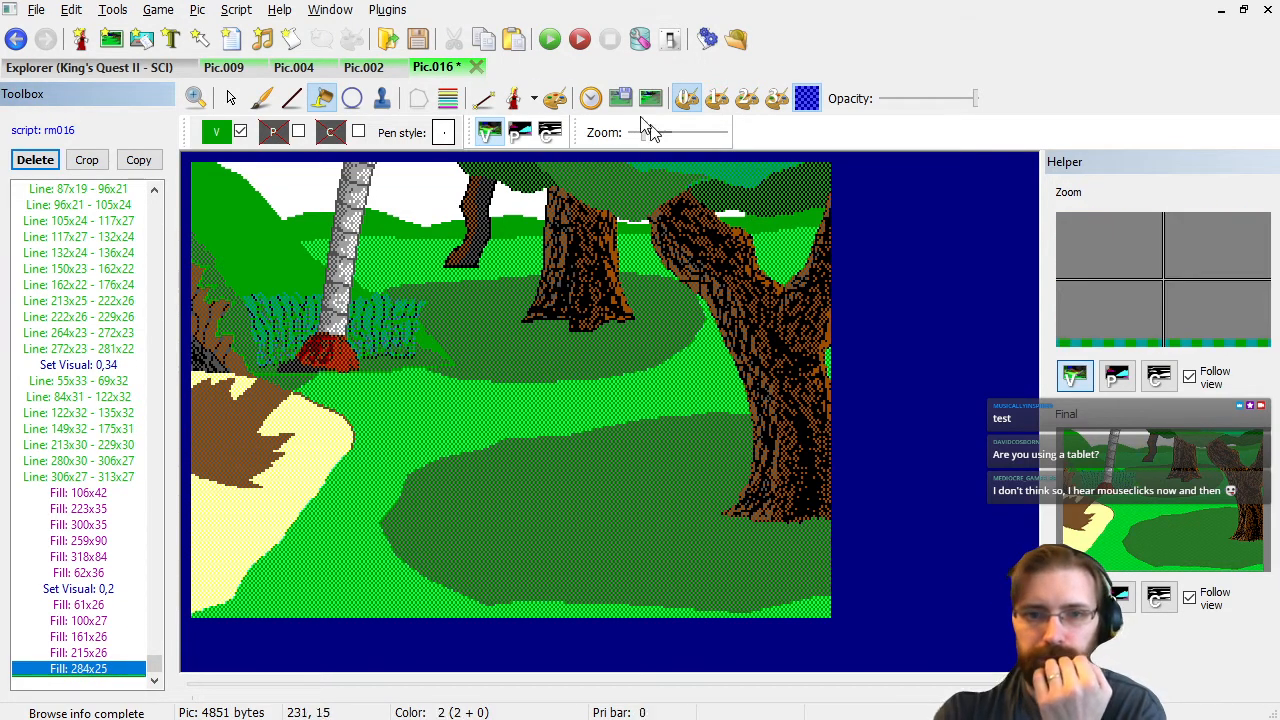
Check Pic.009's background colours, then set Pic.016's visual colour to 0,1 and fill the gaps under the canopy at 272x20 and 227x24.
click(224, 70)
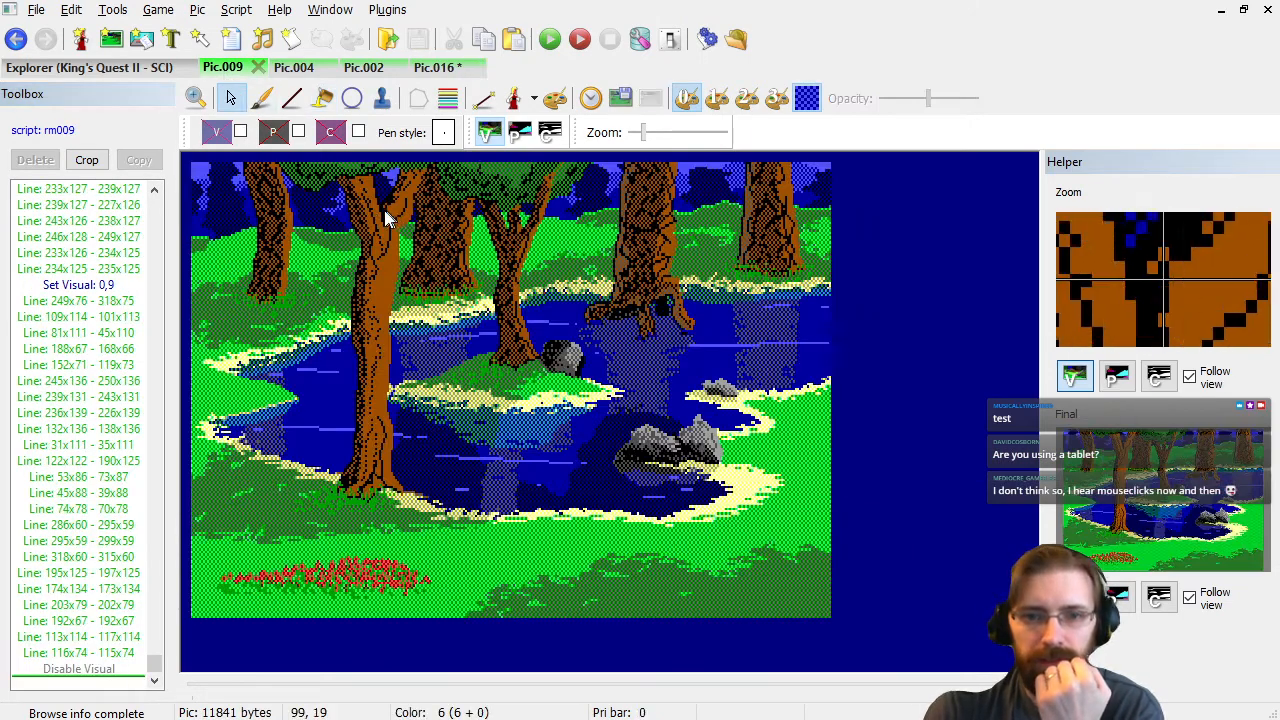
click(437, 67)
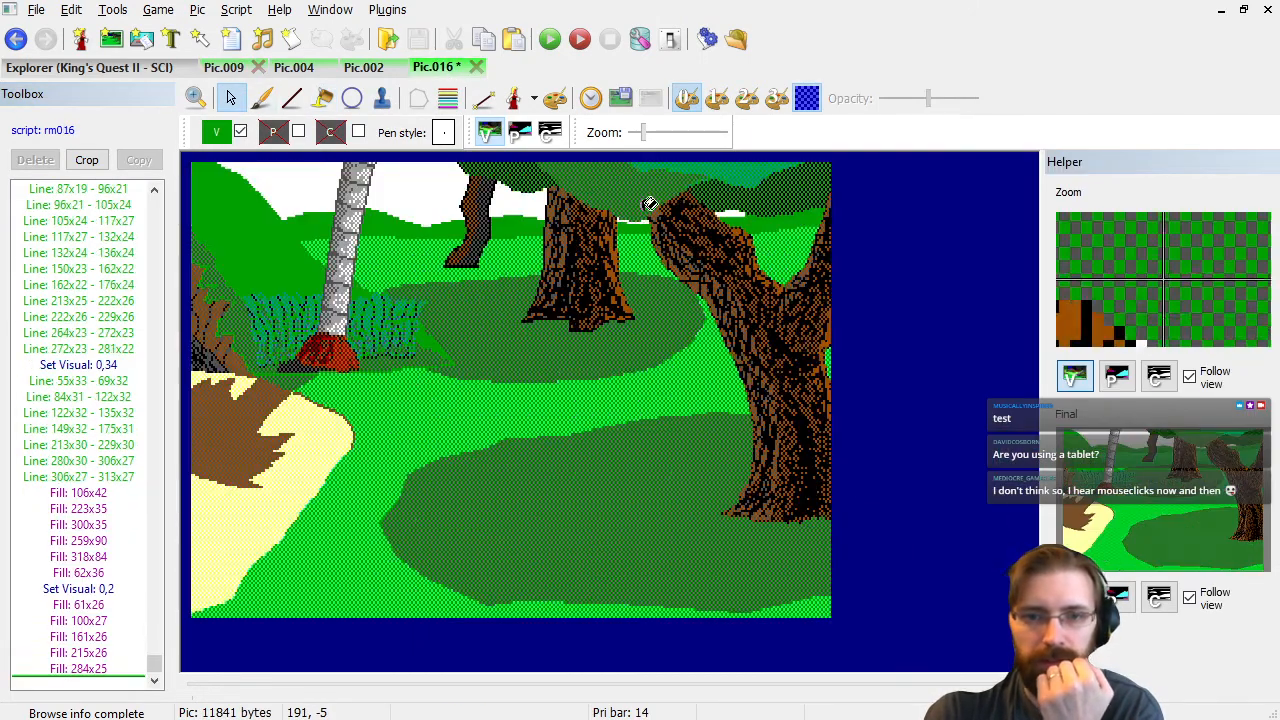
click(217, 135)
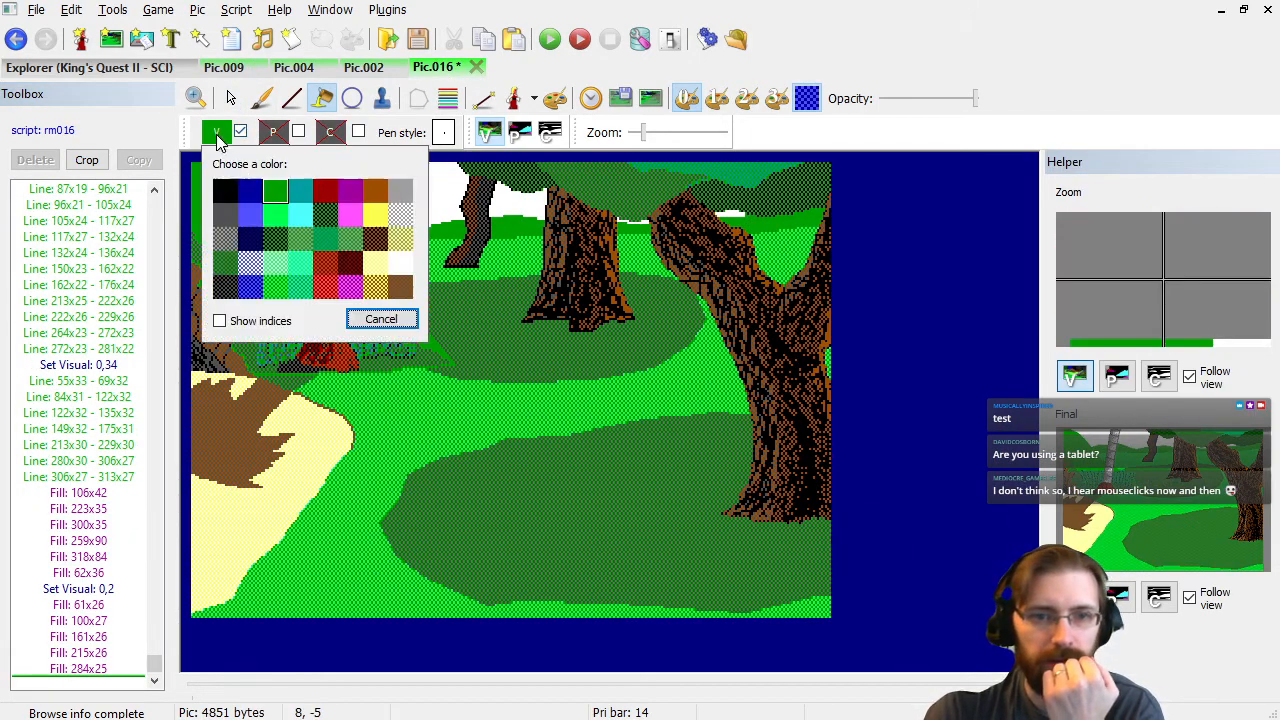
click(251, 197)
click(735, 210)
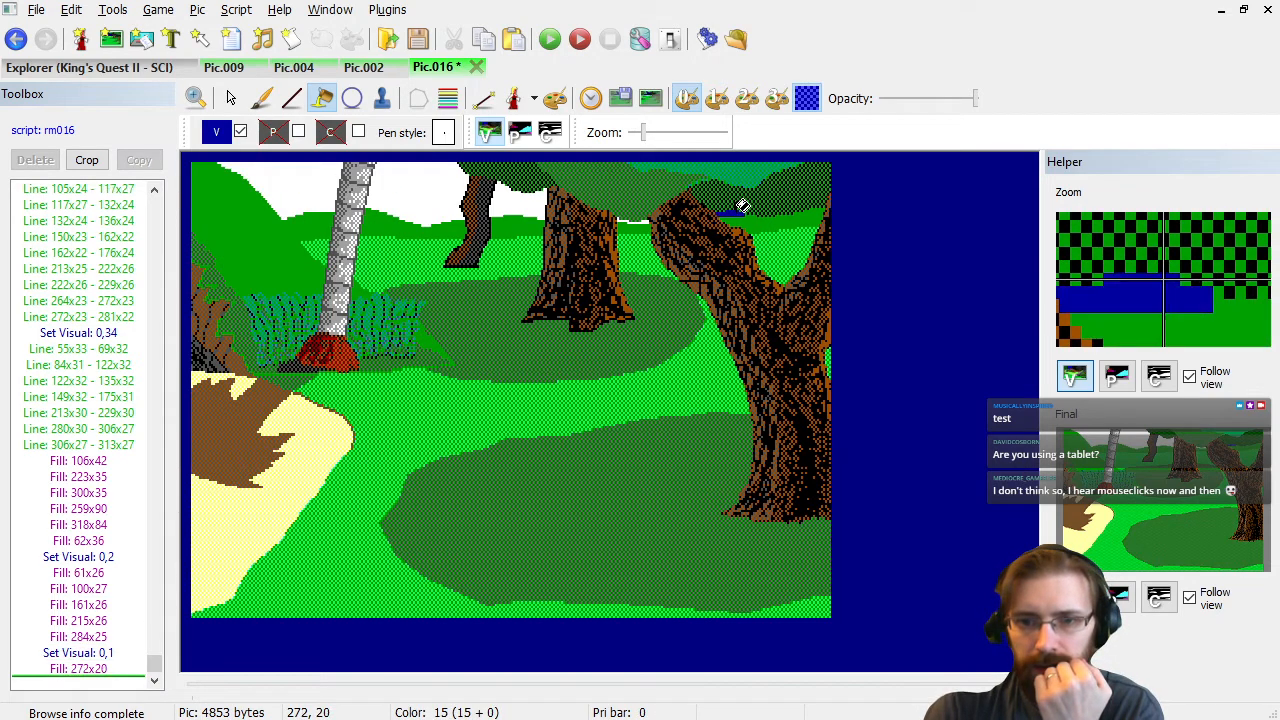
click(654, 218)
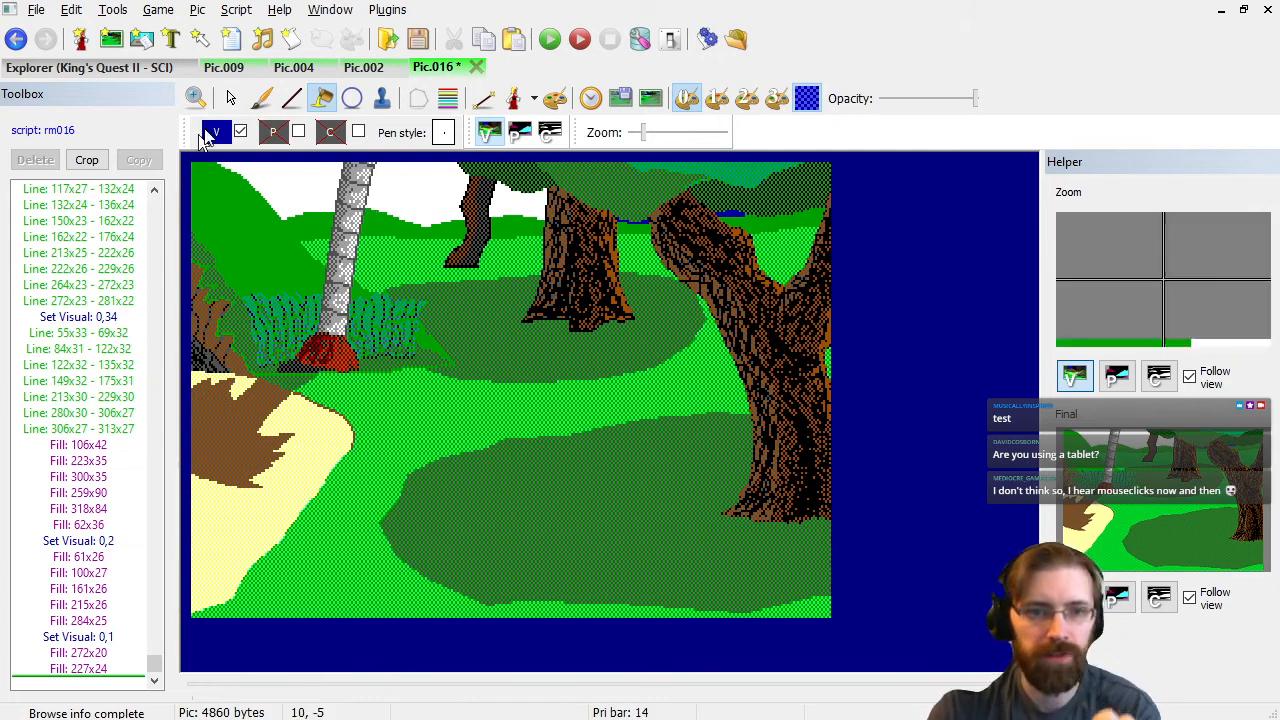
Check Pic.009's background tree colours, then set Pic.016's visual colour to 0,17.
click(224, 67)
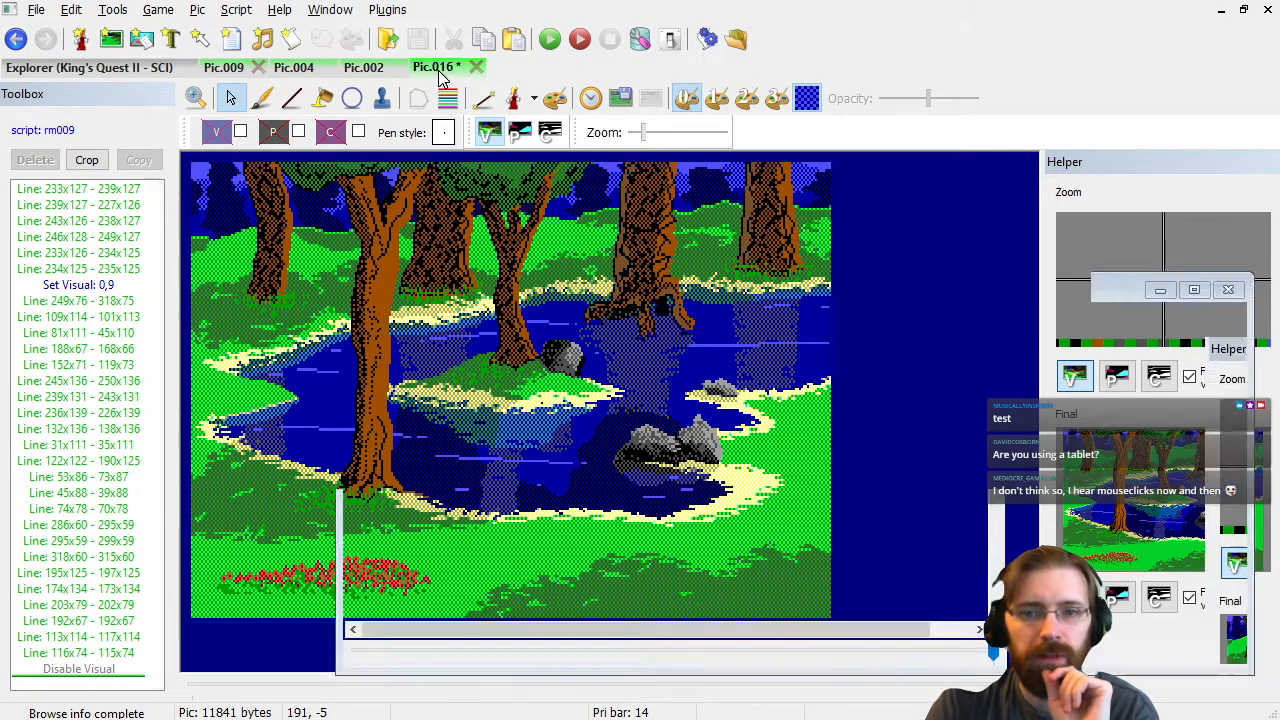
click(436, 68)
click(216, 132)
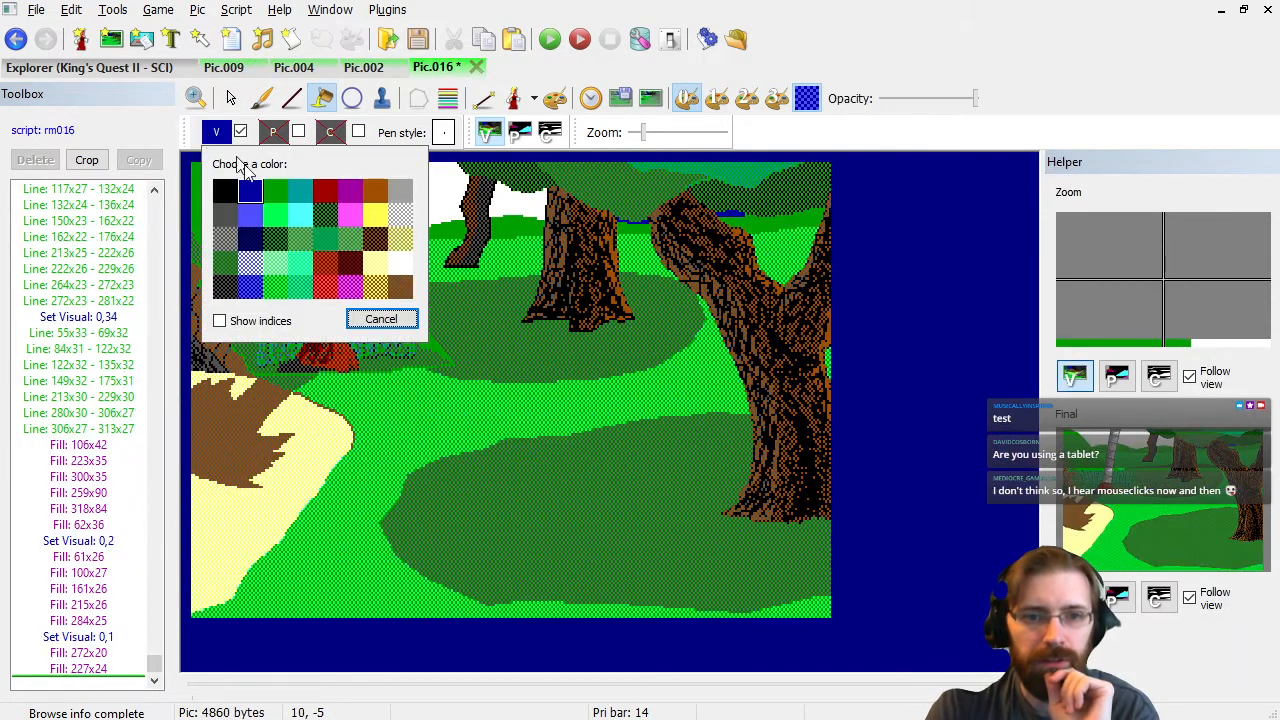
click(252, 237)
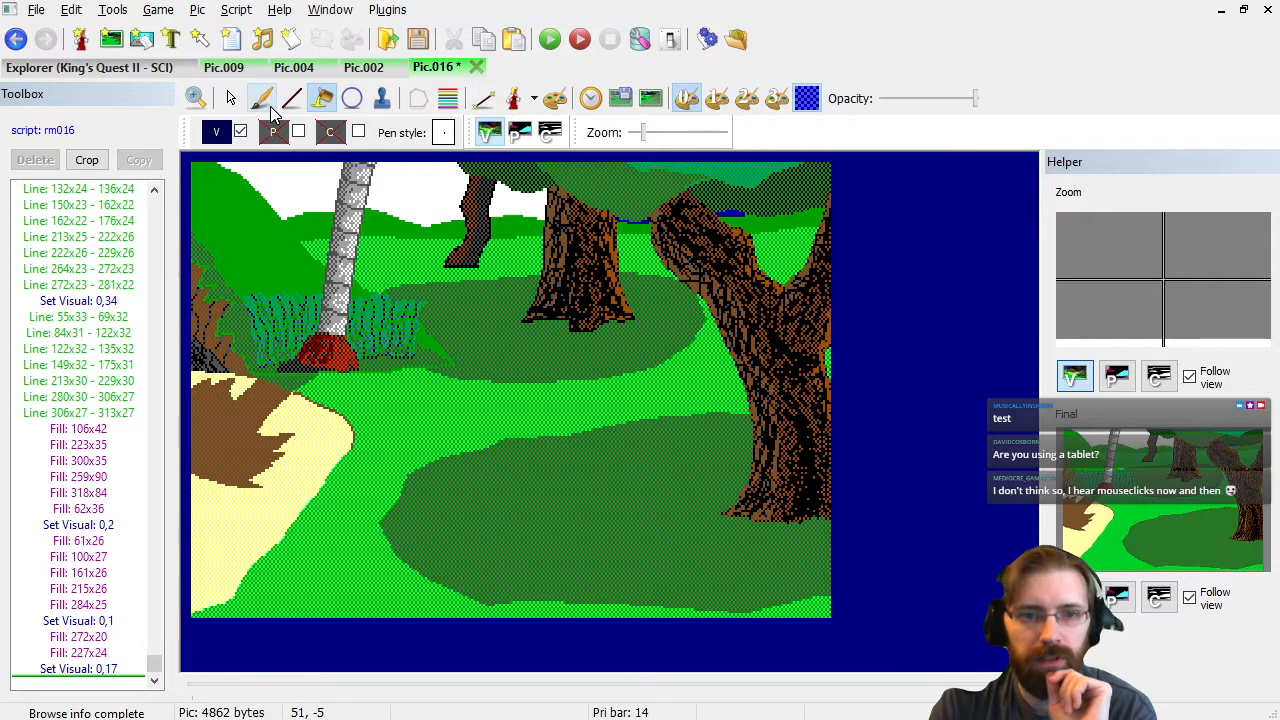
Draw the left edge of a distant trunk with lines from 98x21 through 101x10 to 102x0.
click(291, 105)
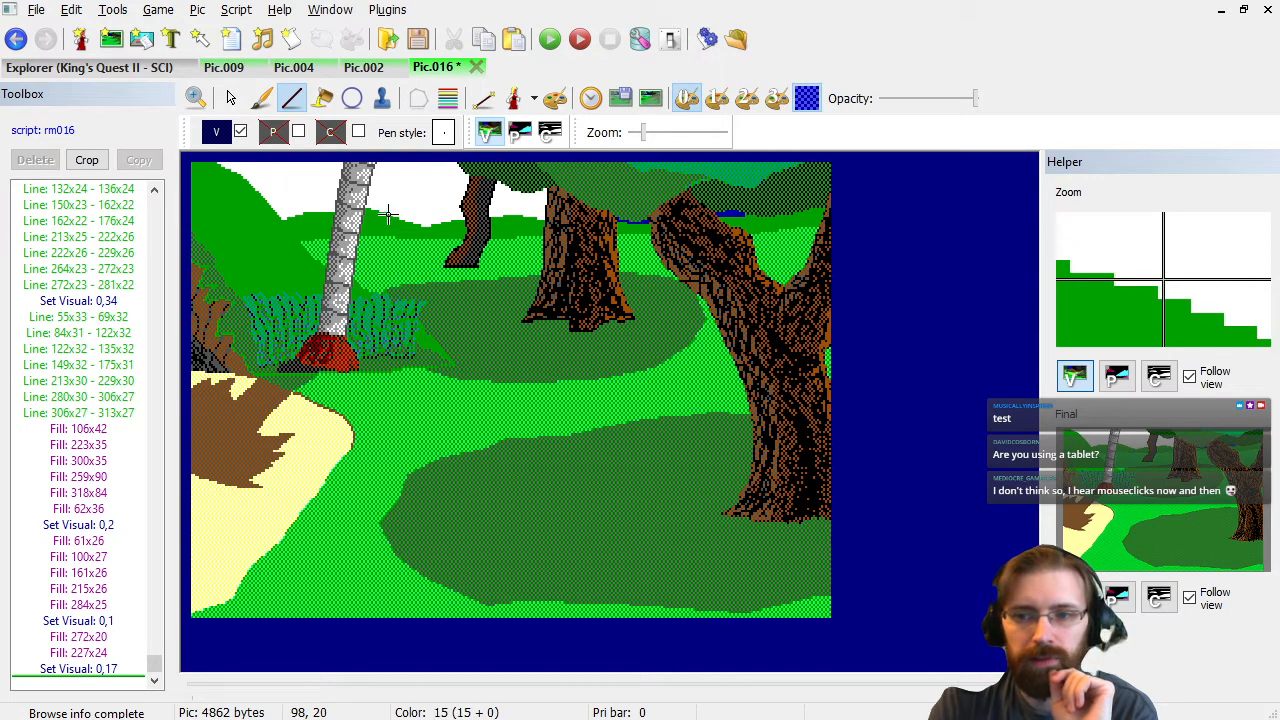
drag(389, 214, 393, 186)
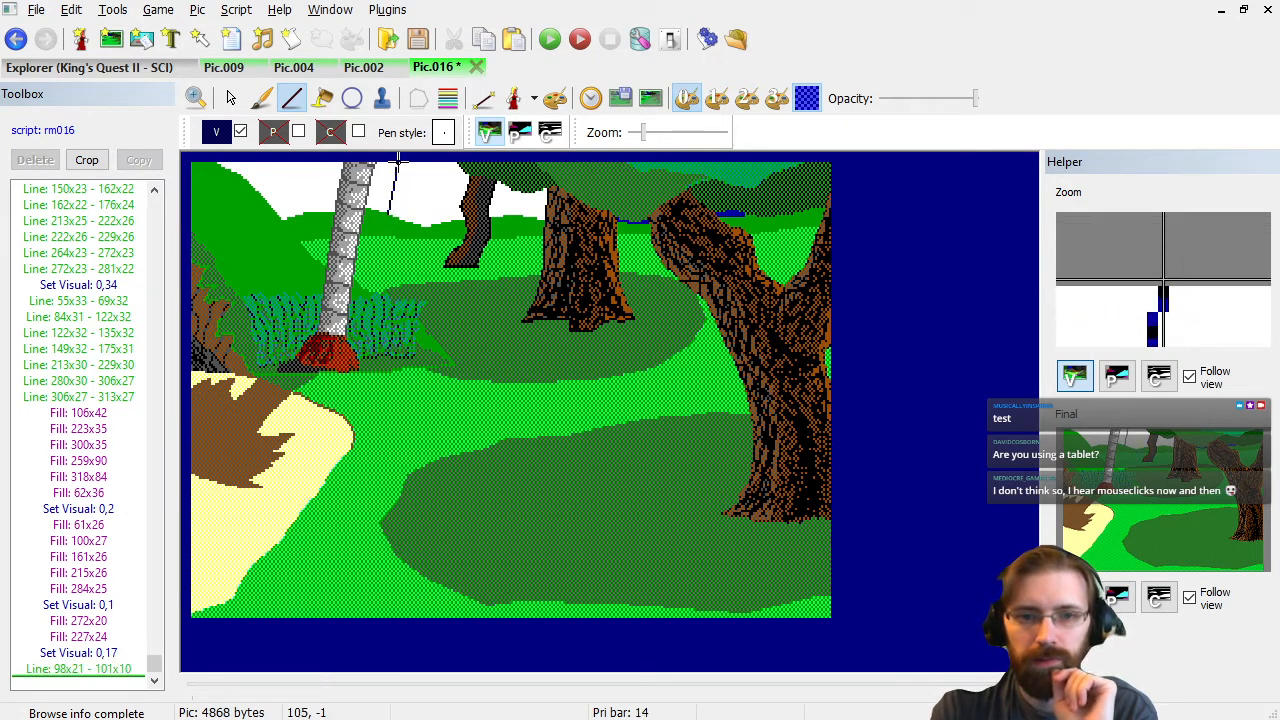
click(397, 160)
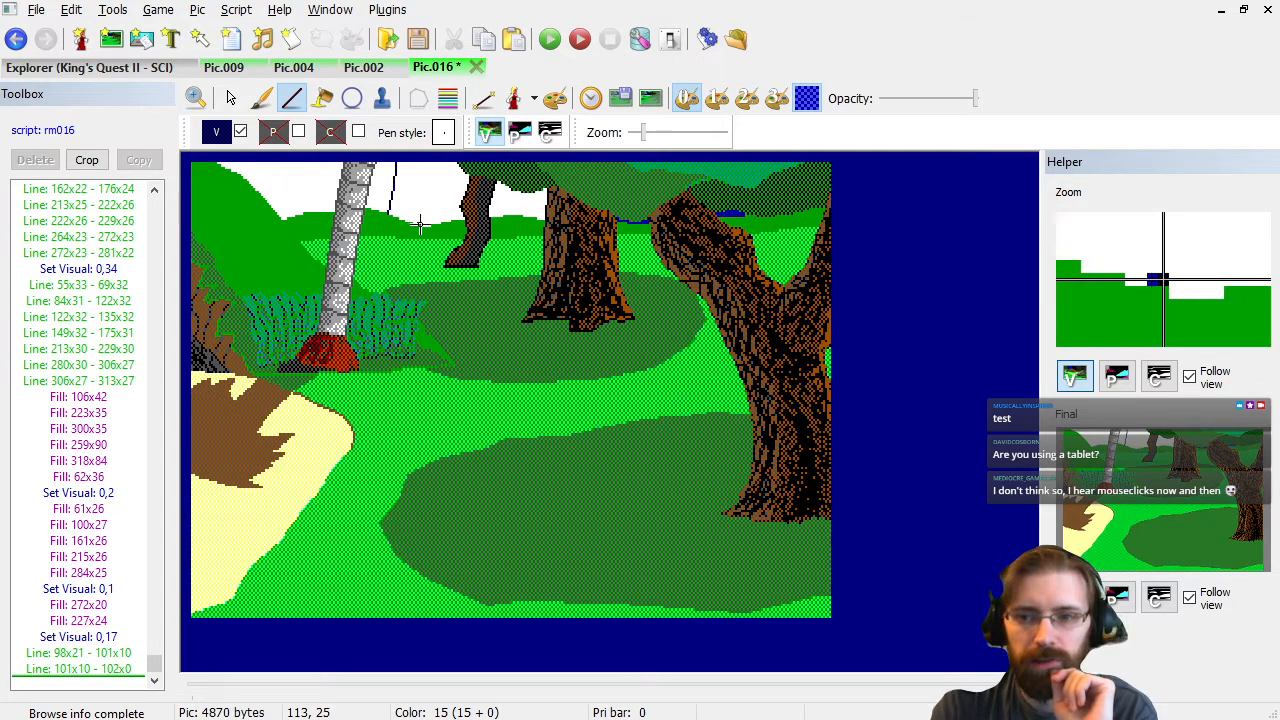
click(424, 201)
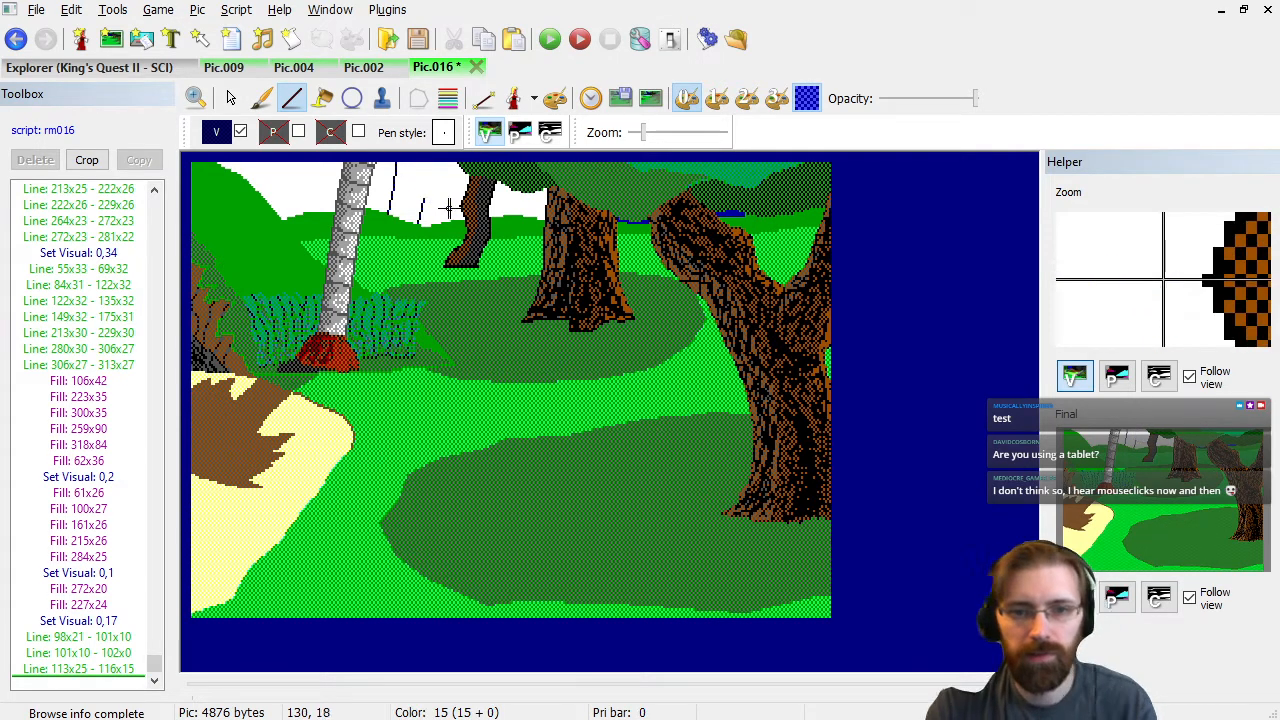
click(107, 675)
key(Delete)
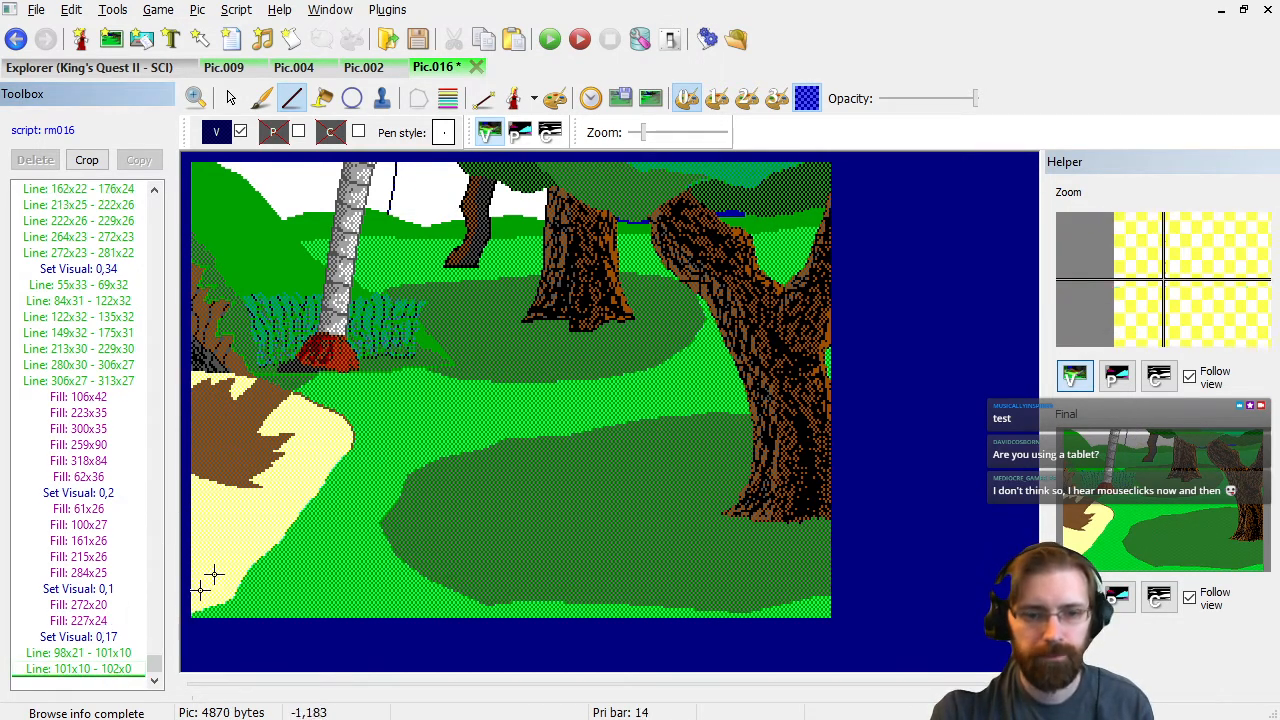
key(Up)
key(Down)
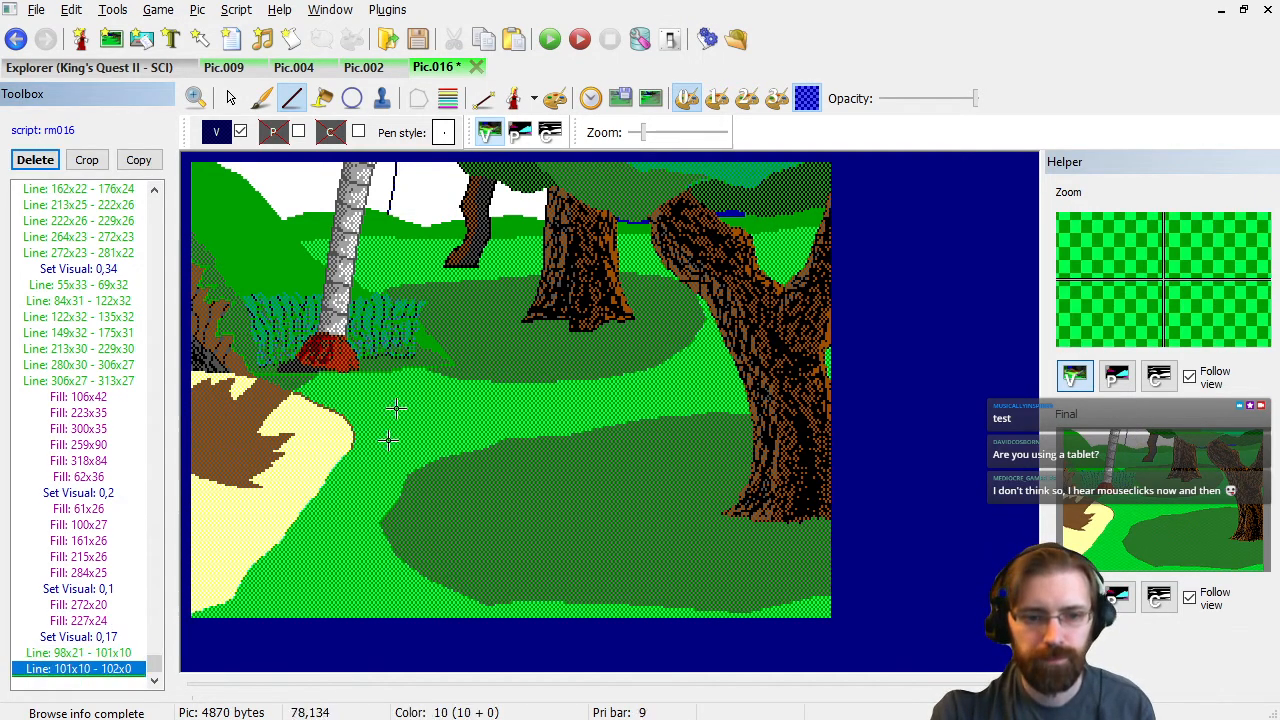
Draw the distant trunk's right edge with lines from 116x26 through 115x22 to 117x2.
click(424, 226)
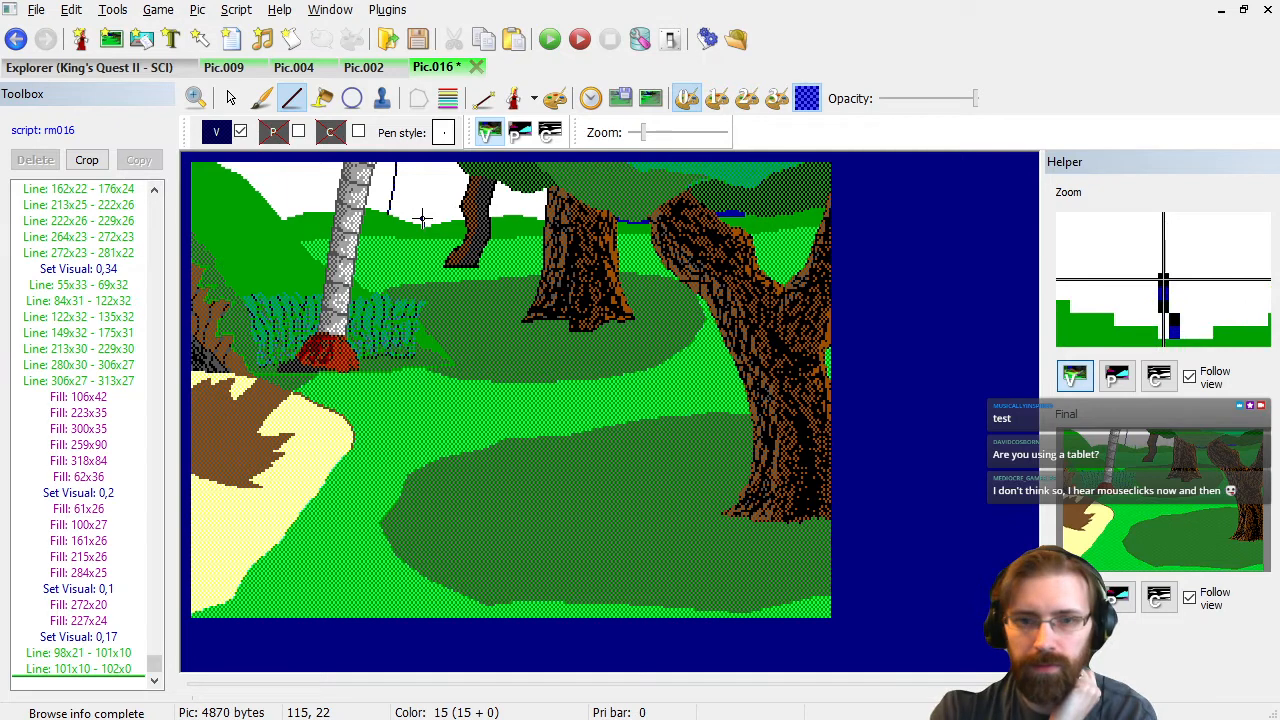
click(422, 218)
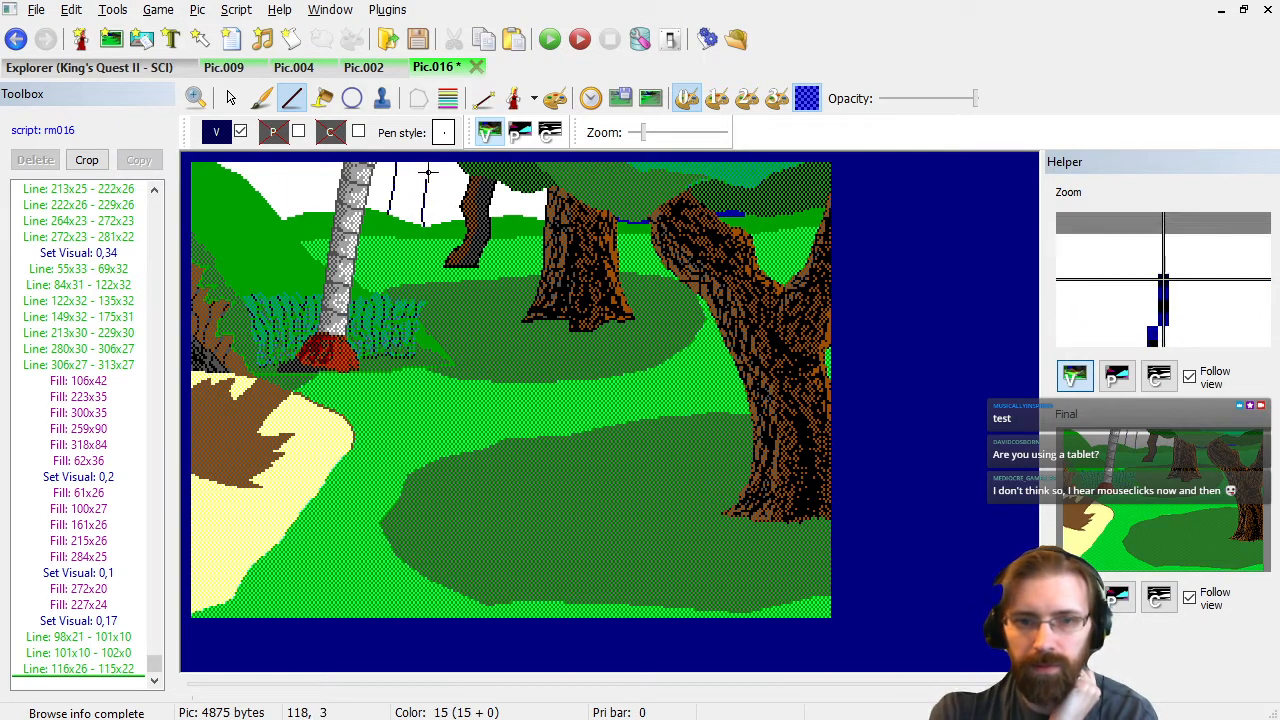
click(426, 170)
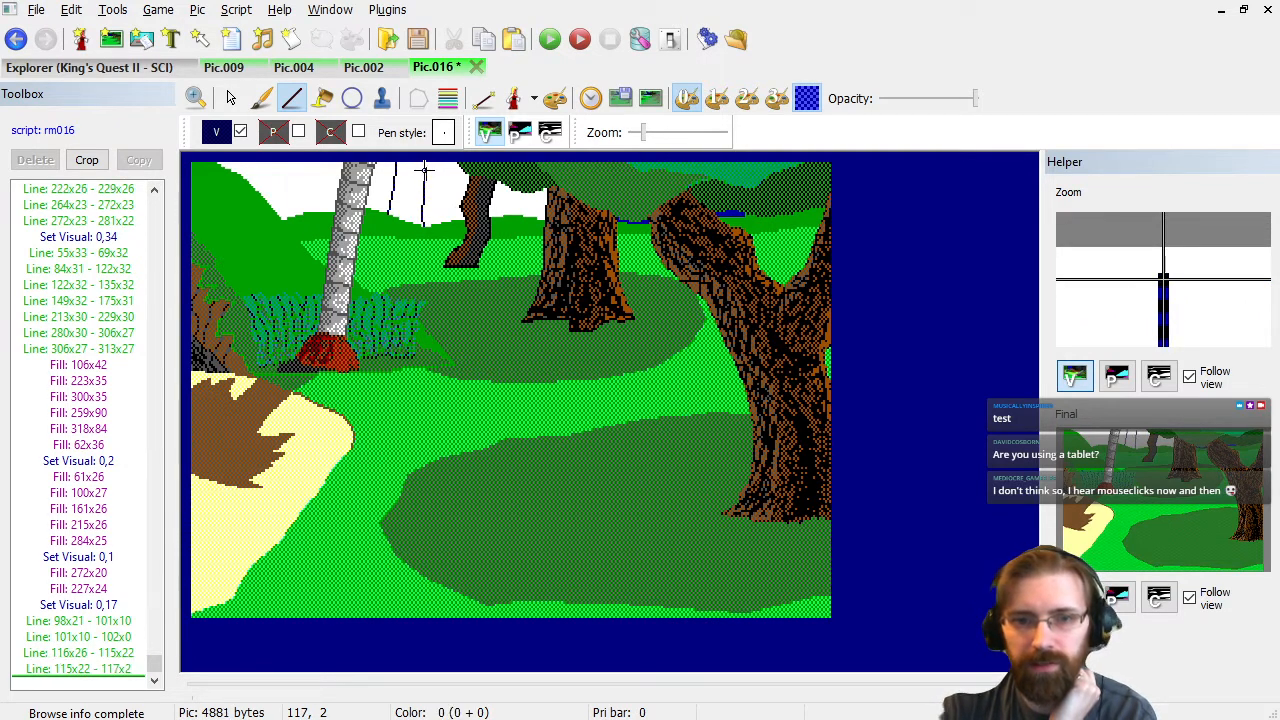
click(425, 167)
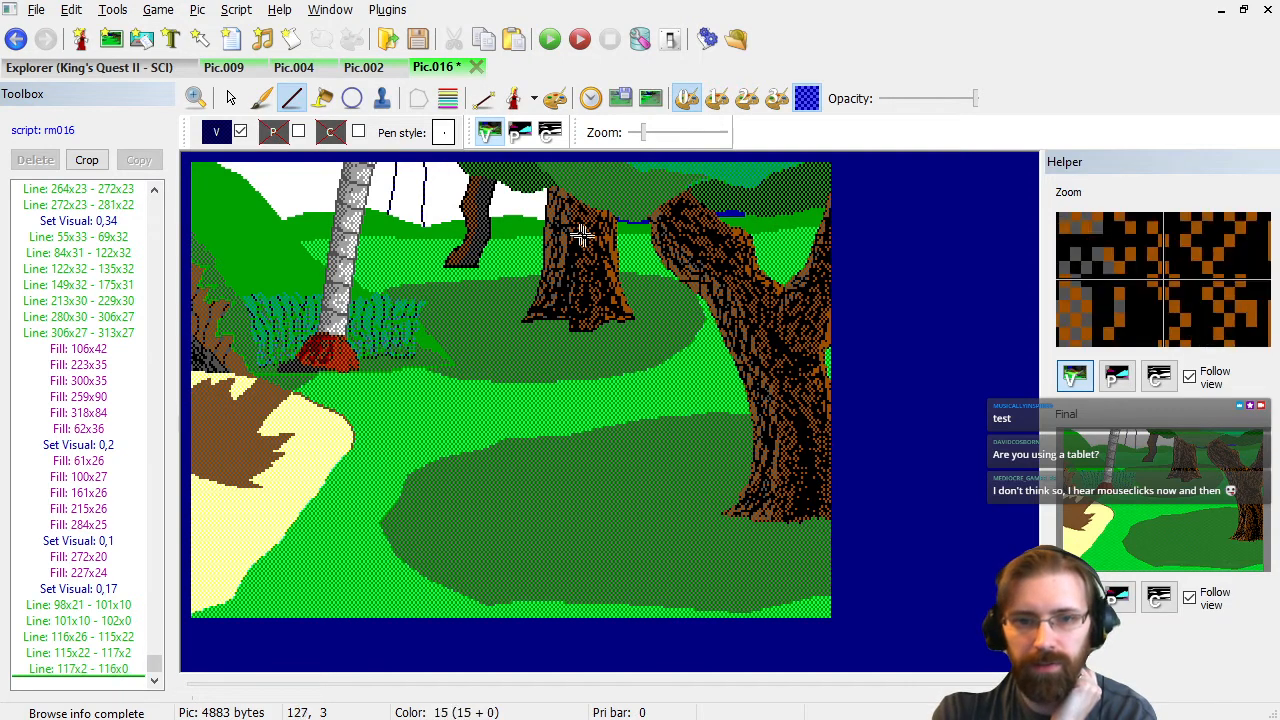
click(95, 668)
key(Delete)
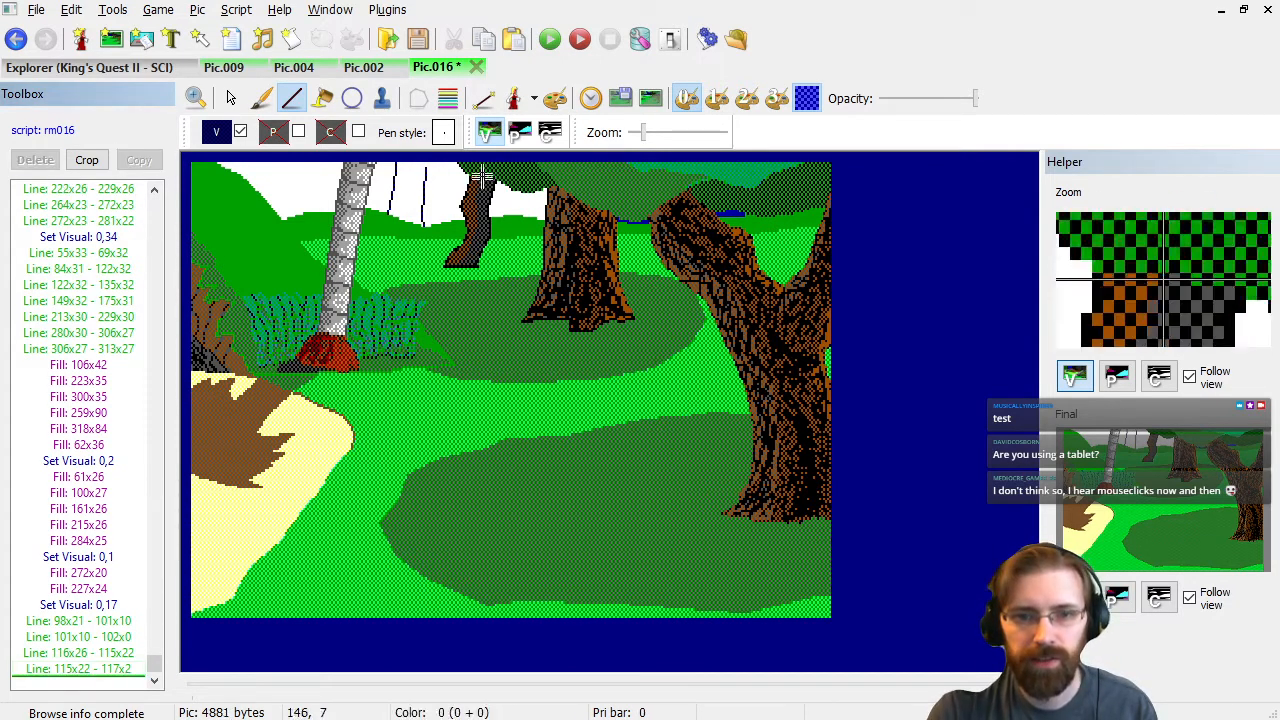
Finish the distant trunk's right edge with a line from 117x2 to 118x0 and fill the trunk at 107x6.
click(426, 170)
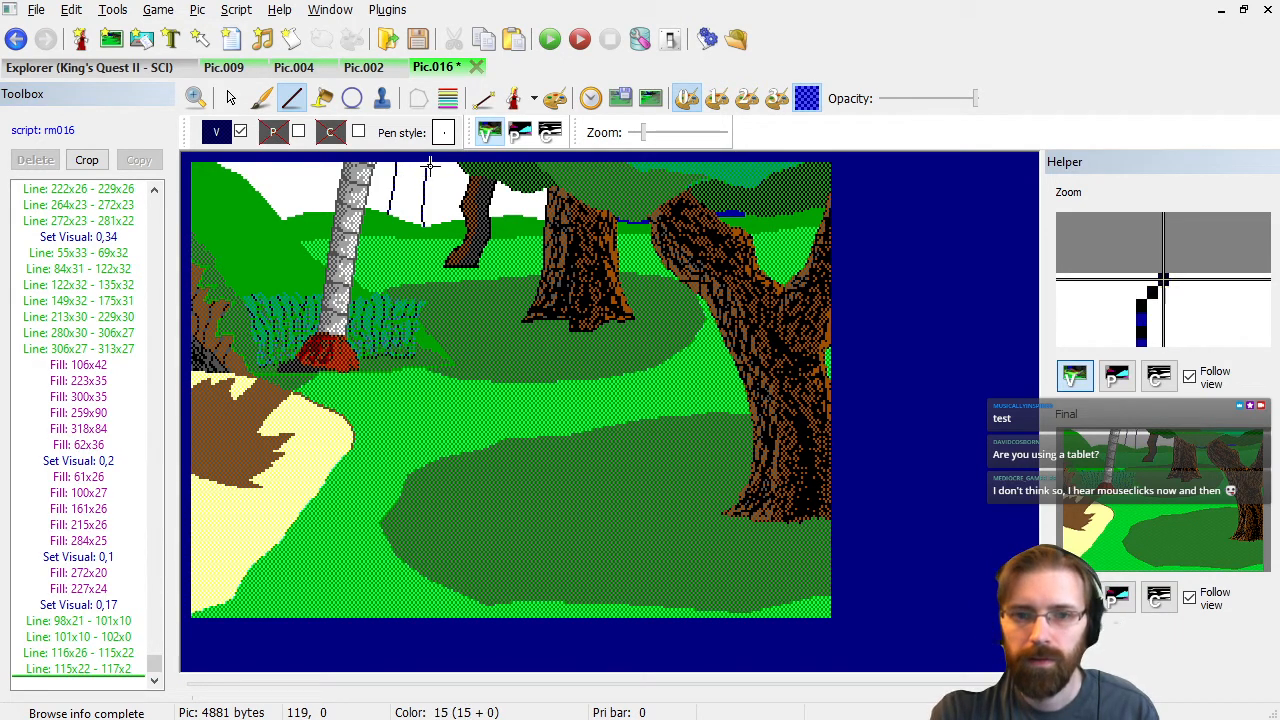
click(426, 167)
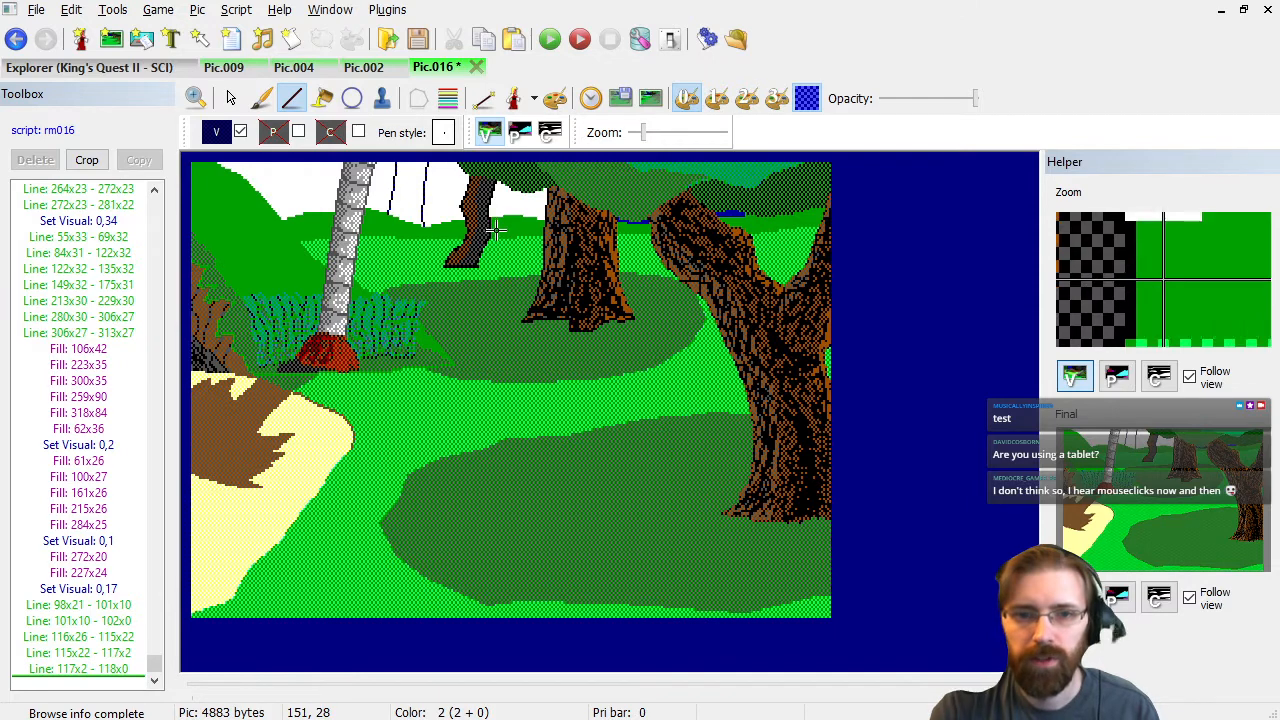
click(322, 98)
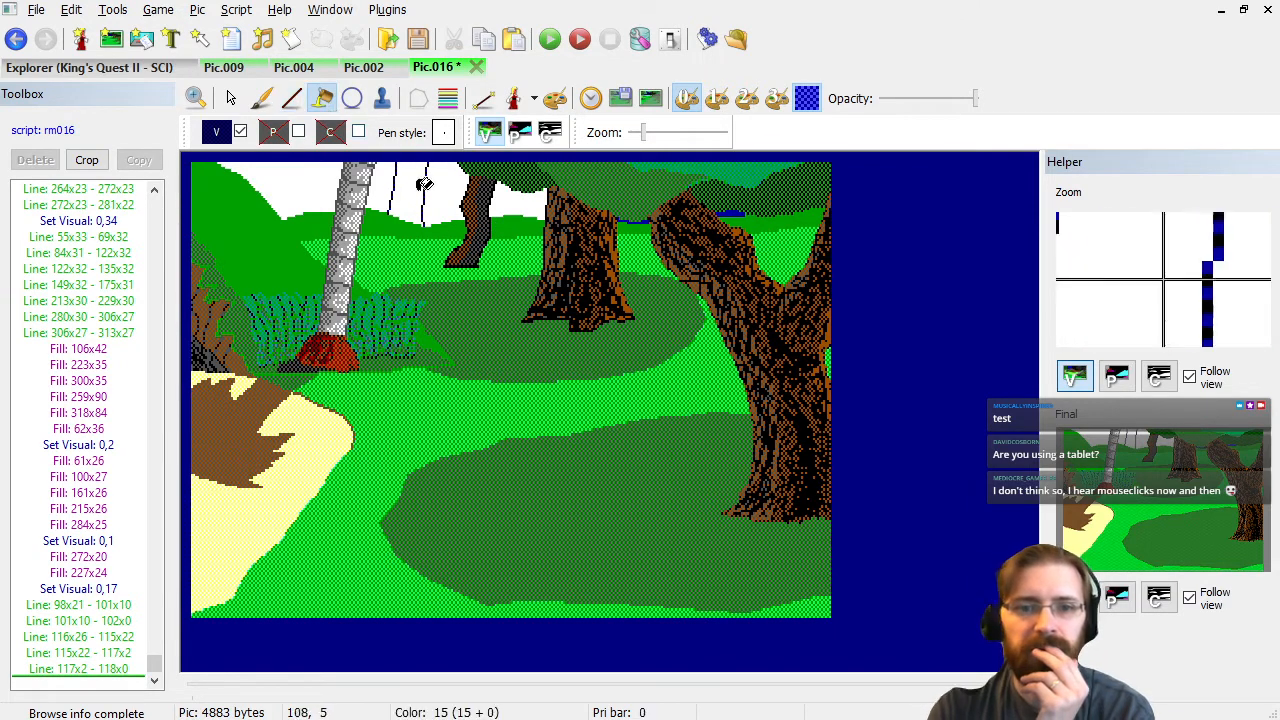
click(405, 177)
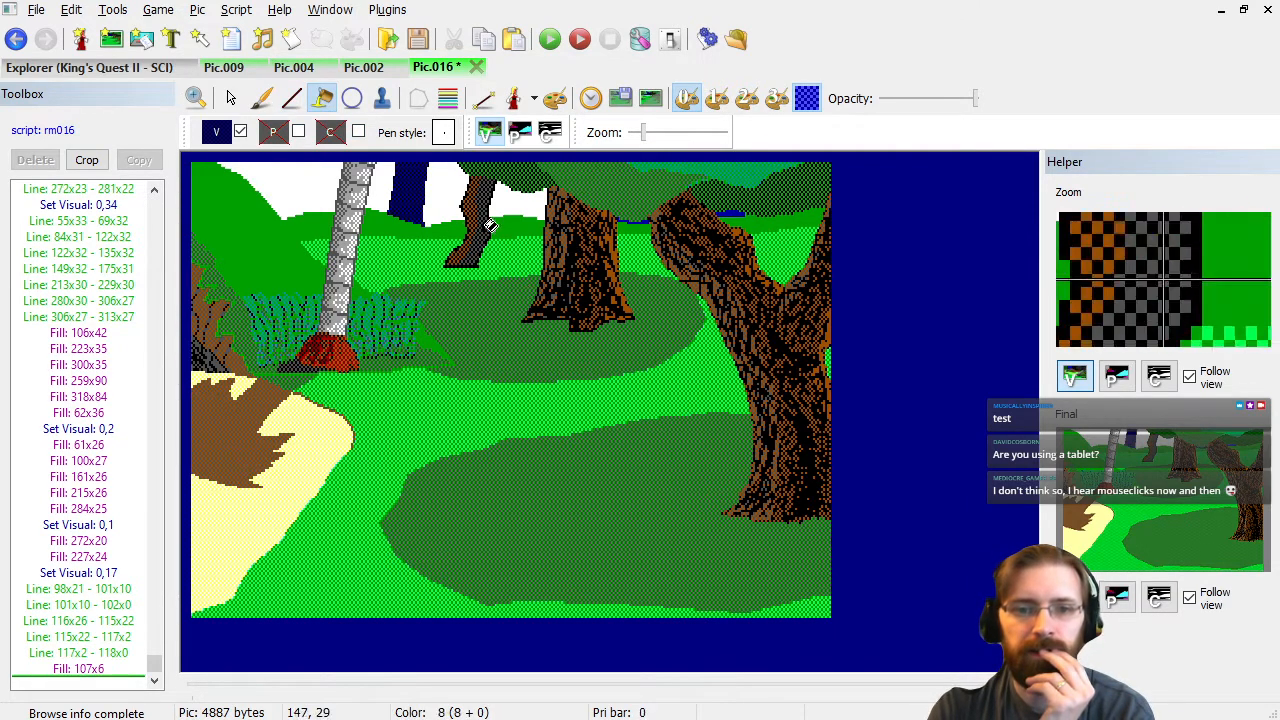
Insert a line from 51x22 to 52x15 after Line: 117x2 - 118x0, starting another background outline beside the grey trunk.
click(291, 98)
click(128, 653)
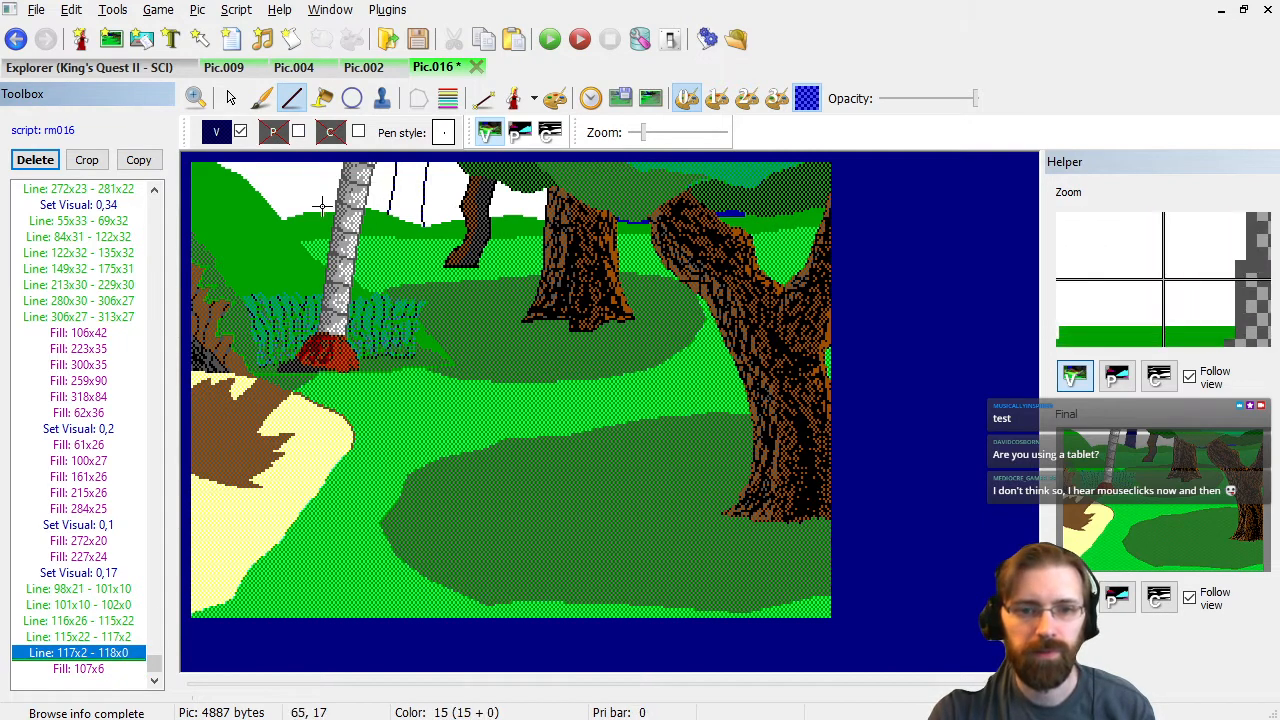
click(272, 193)
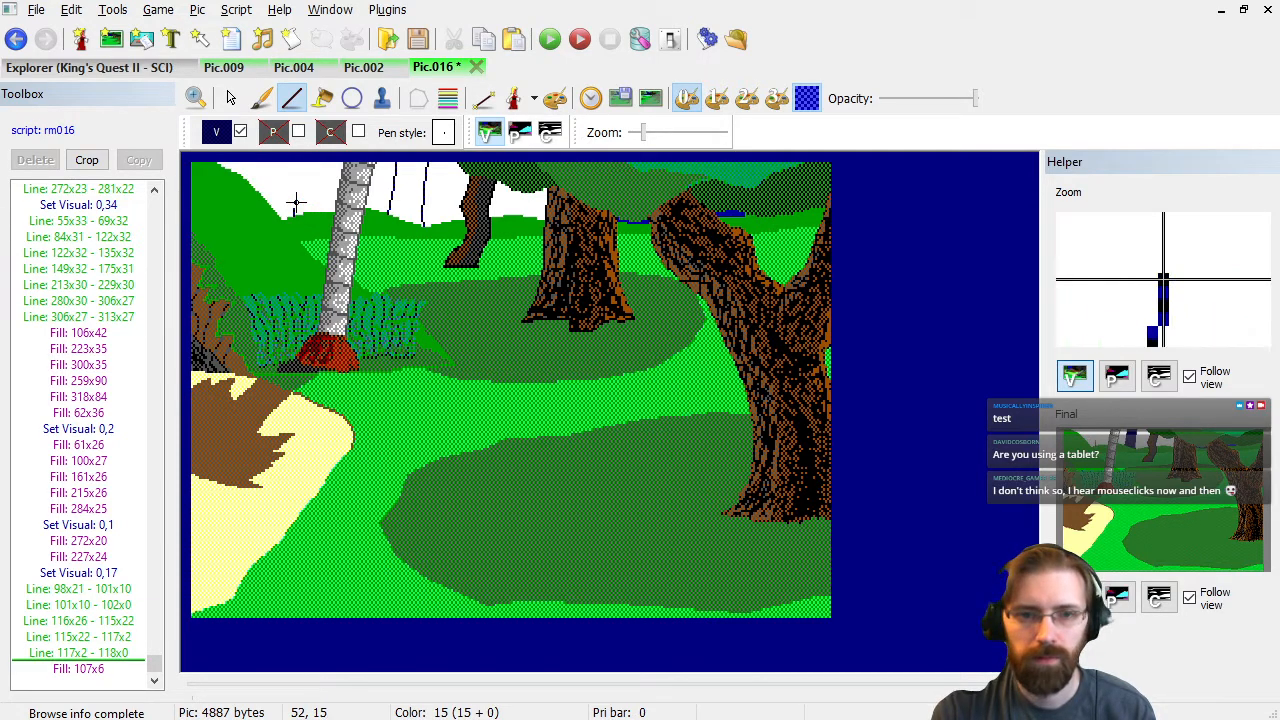
click(295, 199)
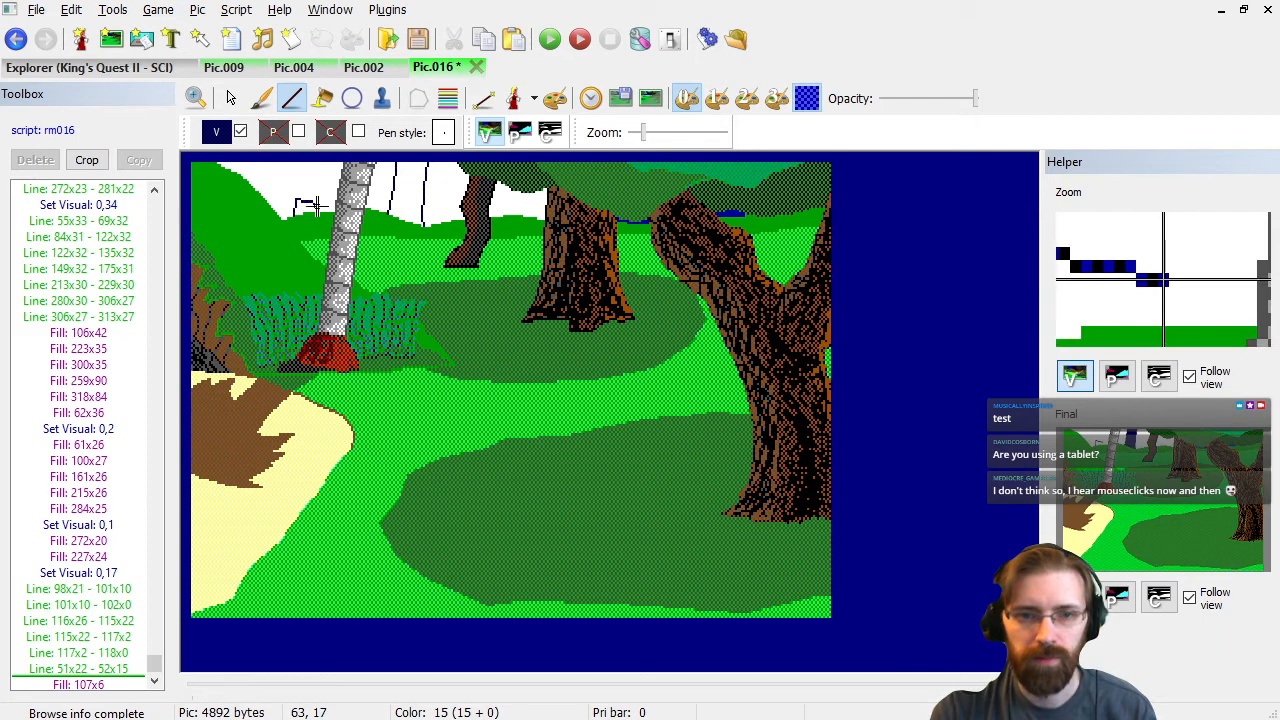
Try a jagged outline from 52x15 through 61x17, 65x18, 59x11, 55x8, 68x12, 56x3 and 65x4 to 60x0.
click(313, 203)
click(321, 205)
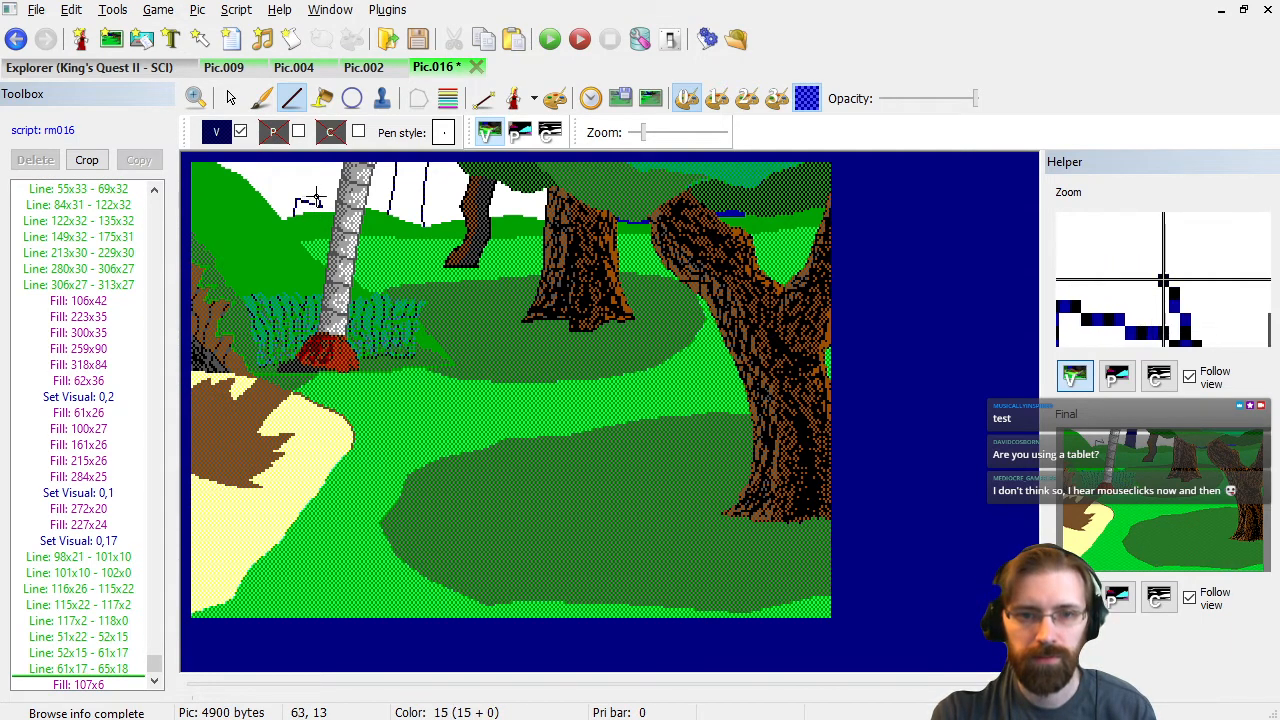
click(309, 190)
click(301, 182)
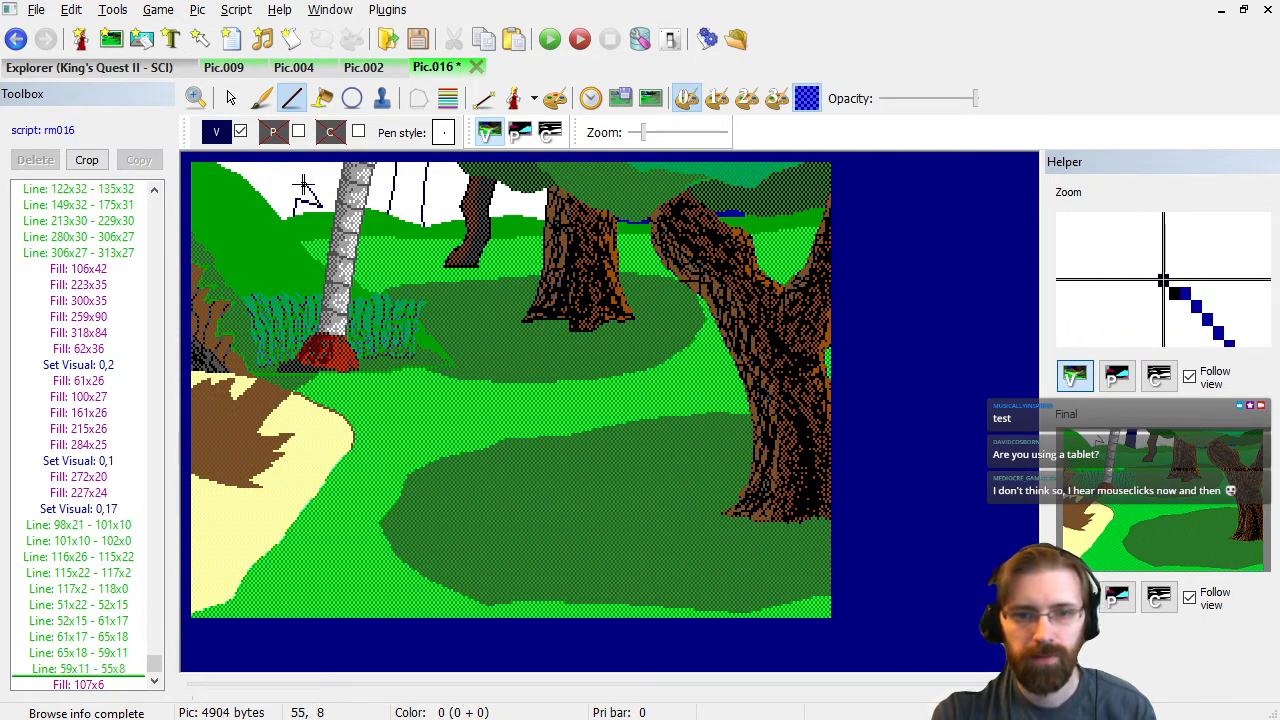
click(327, 192)
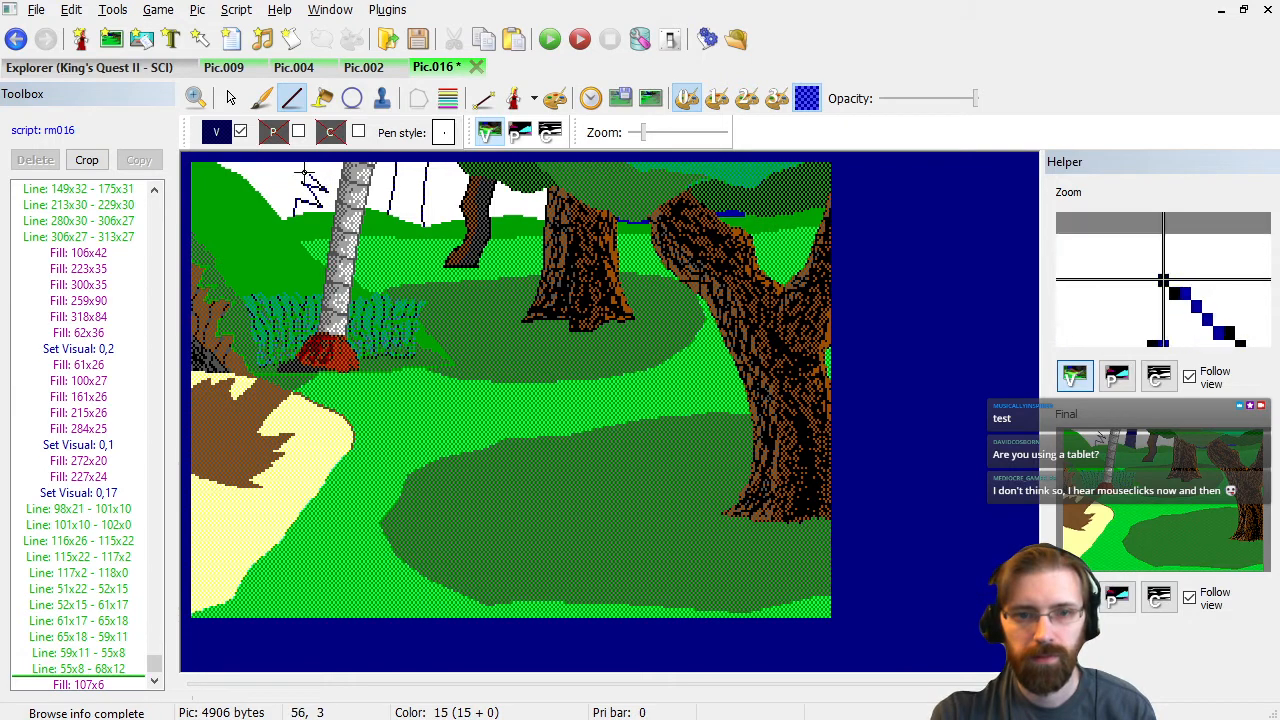
click(303, 175)
click(321, 177)
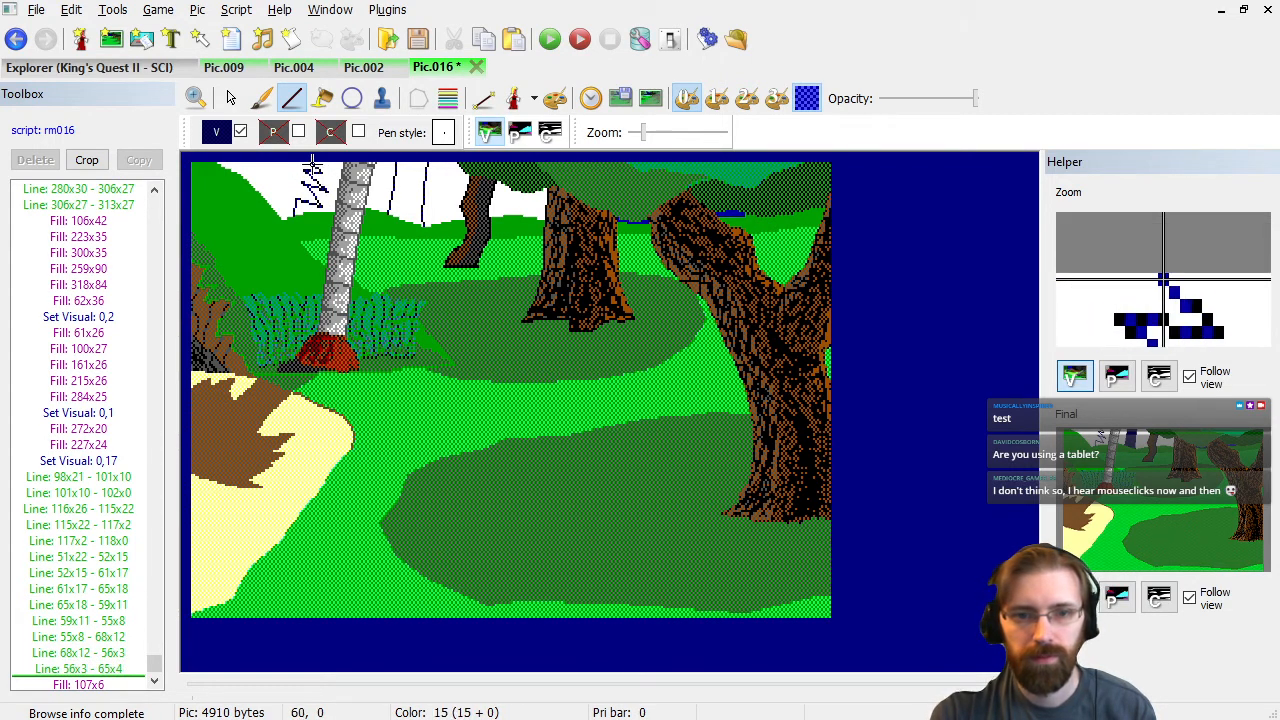
click(312, 164)
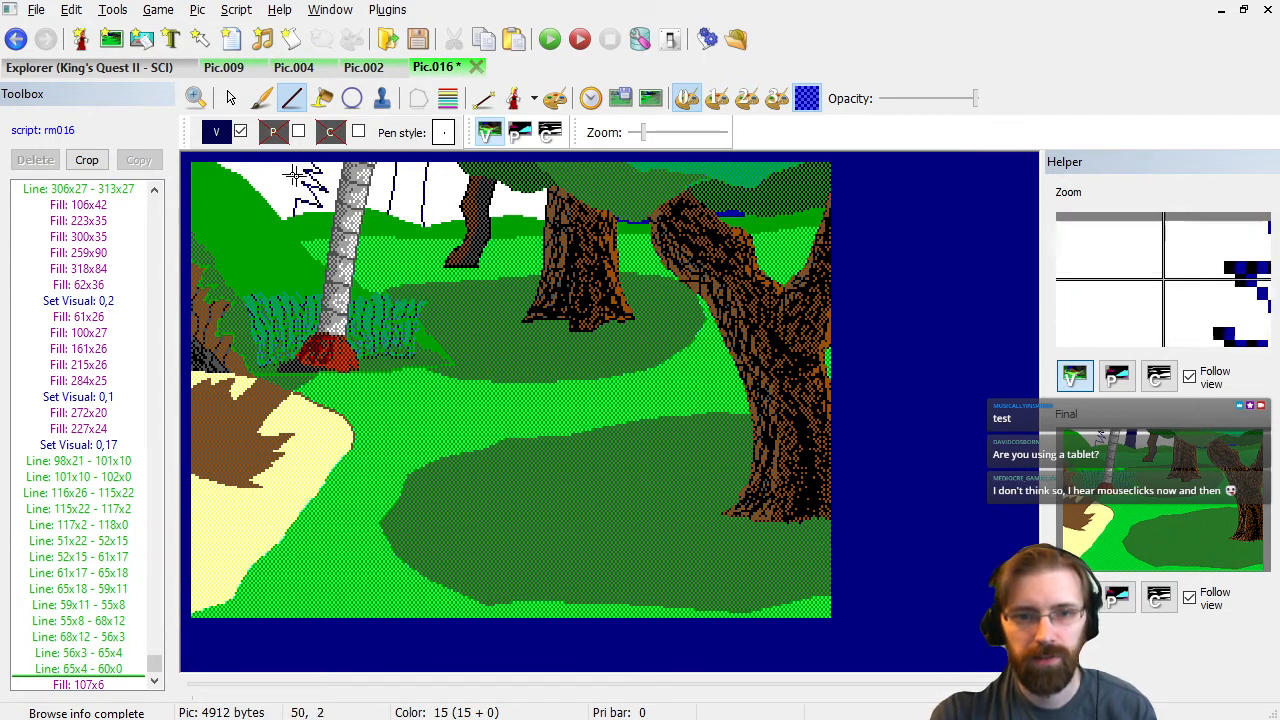
Delete the jagged outline lines from 52x15 - 61x17 through 65x4 - 60x0, keeping Line: 51x22 - 52x15.
click(112, 668)
key(shift+Up)
key(shift+Up)
key(shift+Up)
key(shift+Up)
key(shift+Up)
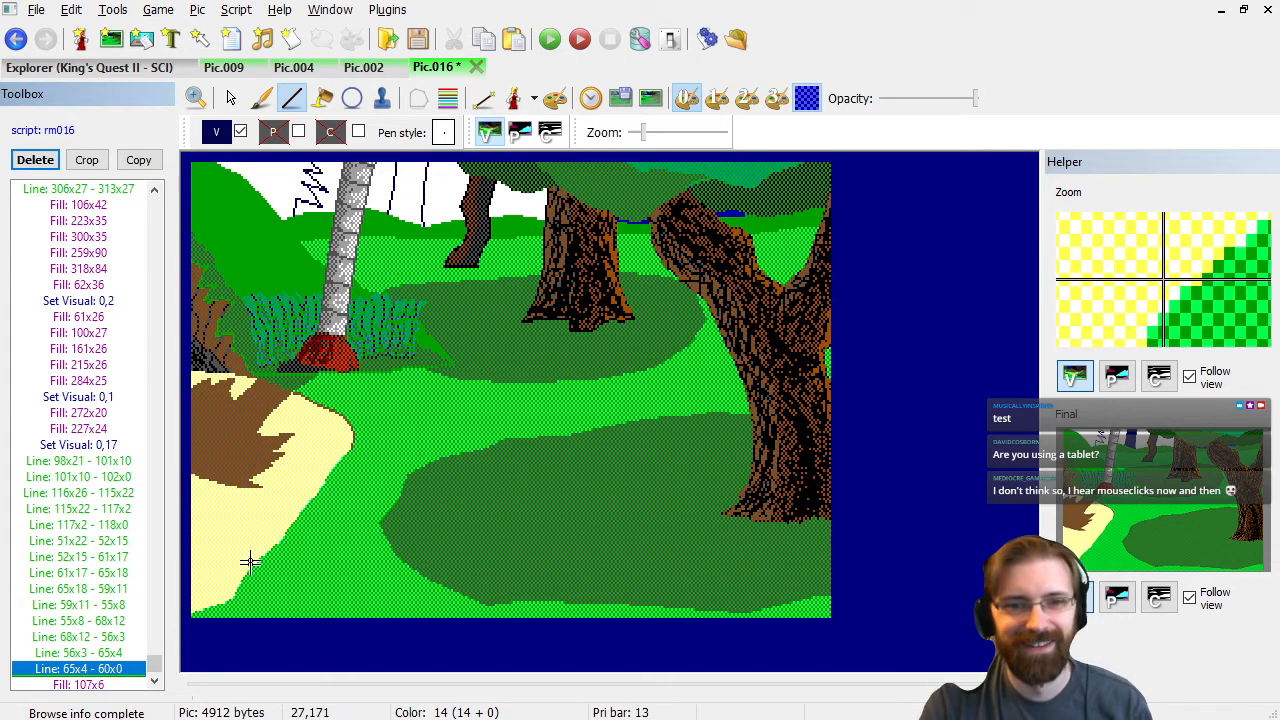
key(shift+Up)
key(shift+Up)
key(shift+Up)
key(shift+Down)
key(Delete)
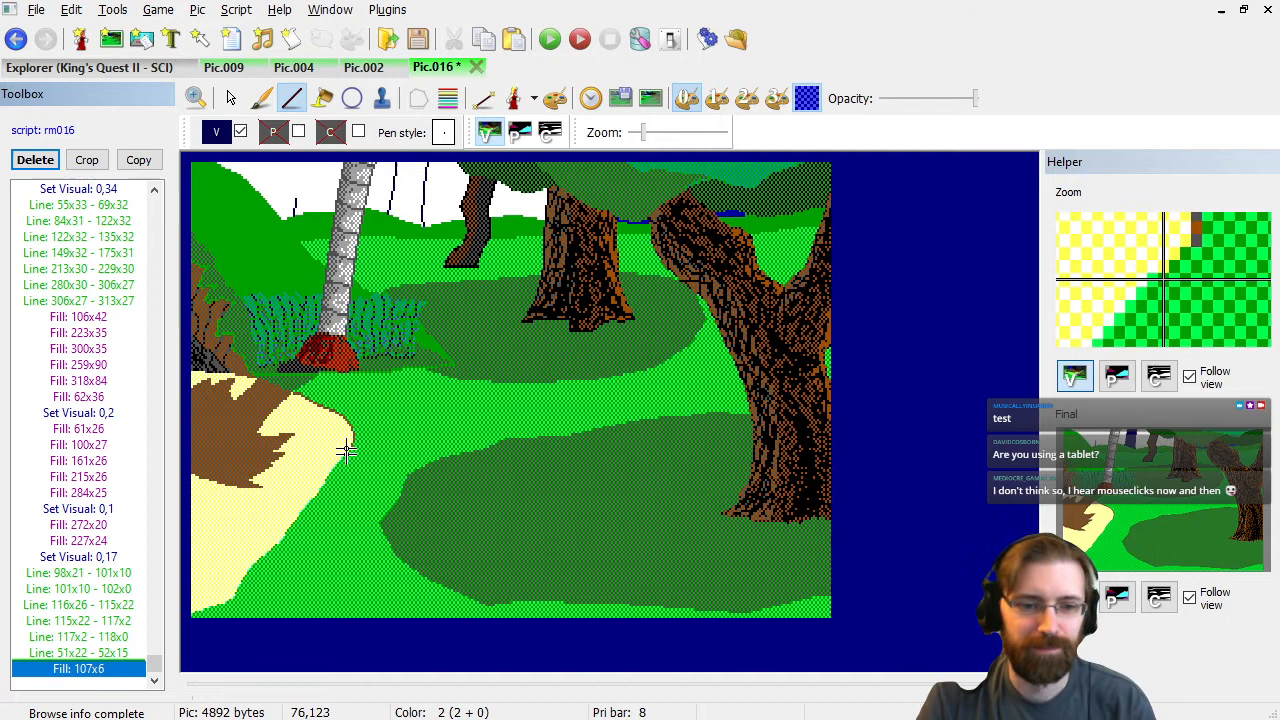
Insert outline lines after 51x22 - 52x15, running from 52x14 through 60x15, 70x12, 66x8 and 69x4 to 66x0.
key(Up)
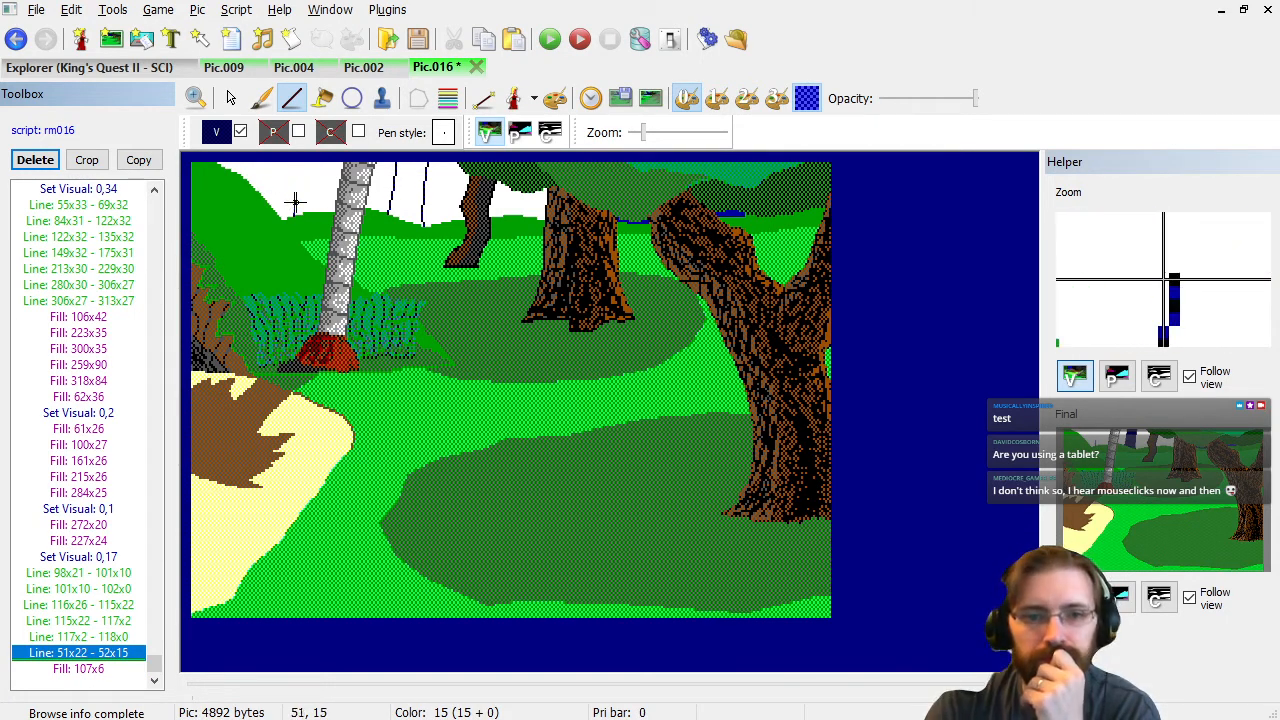
click(296, 198)
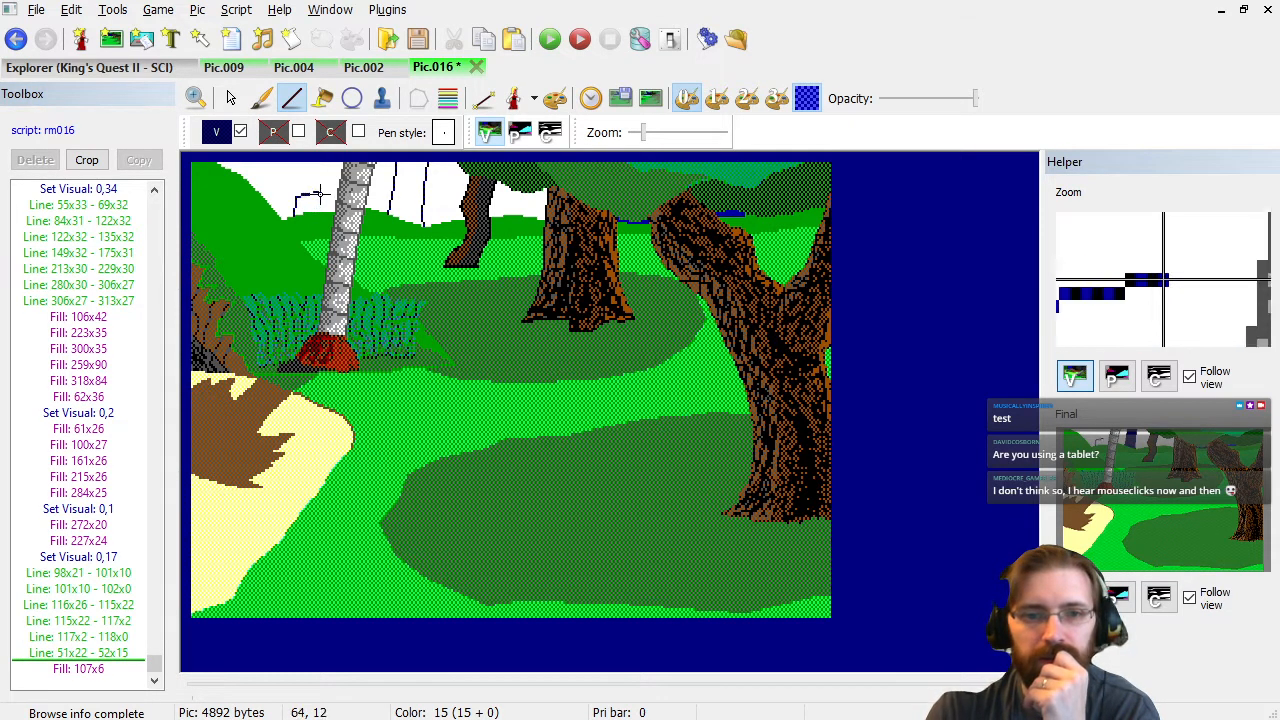
click(310, 200)
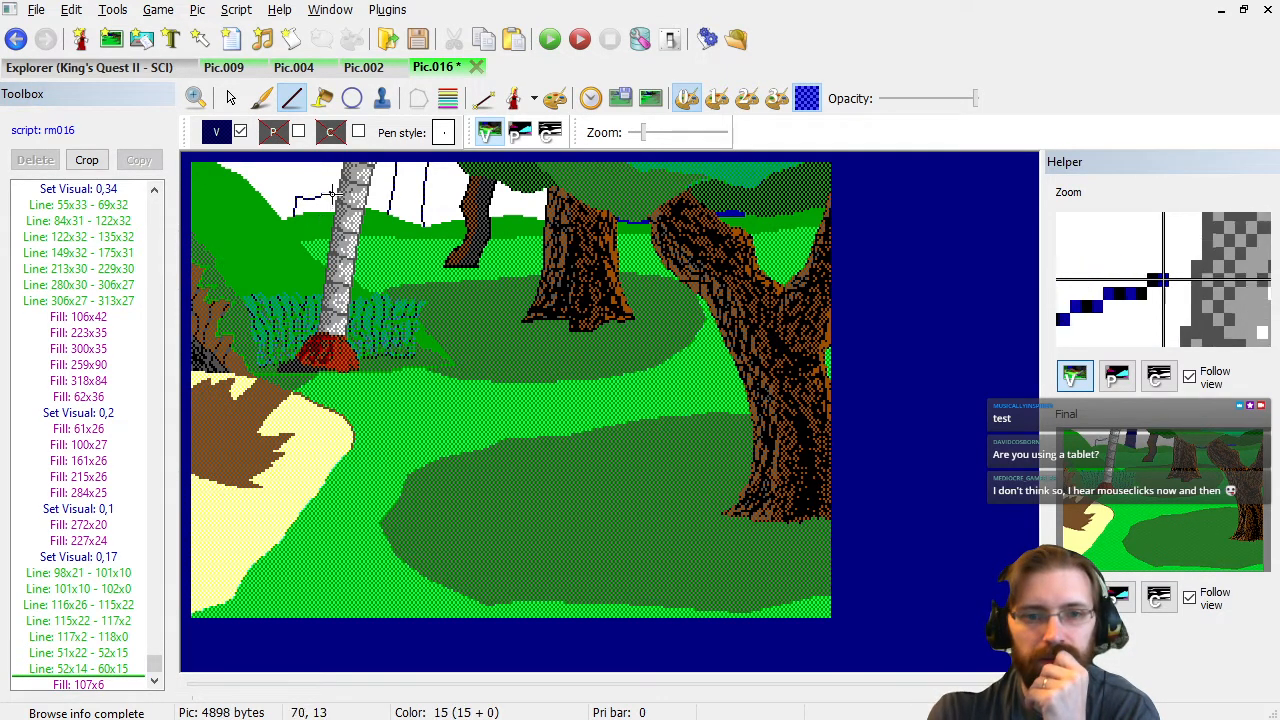
click(331, 191)
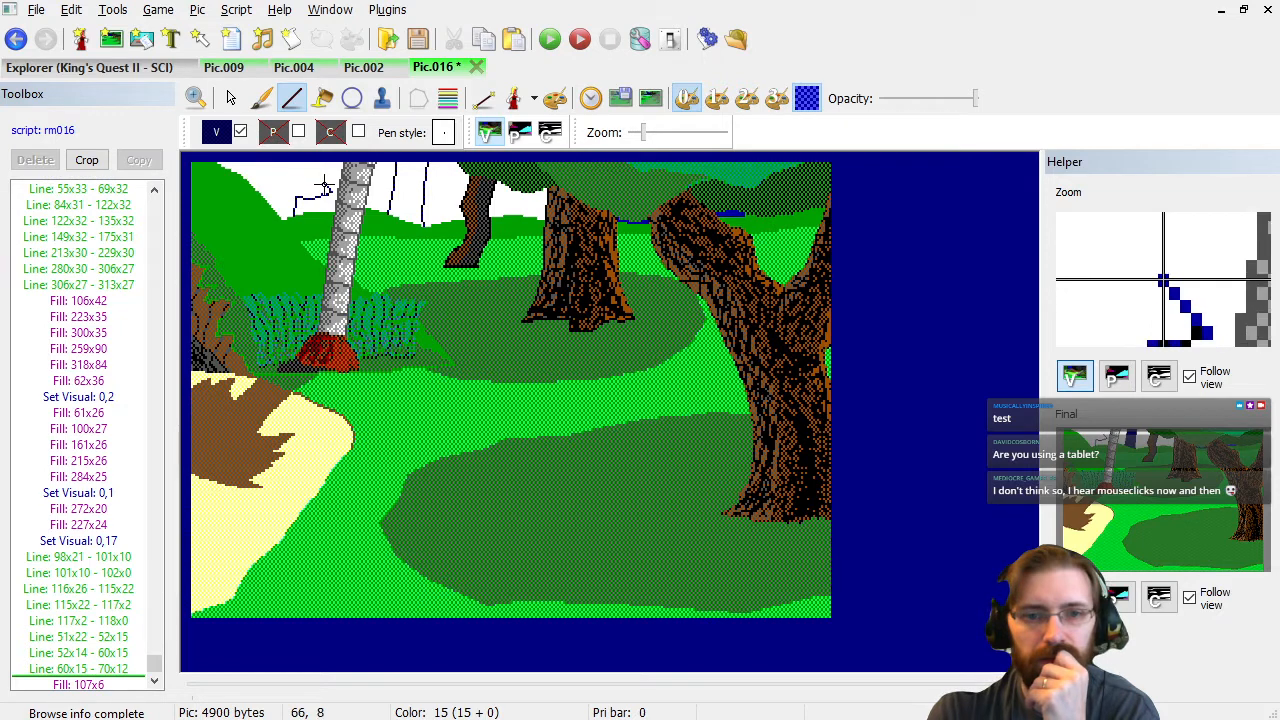
click(325, 188)
click(324, 175)
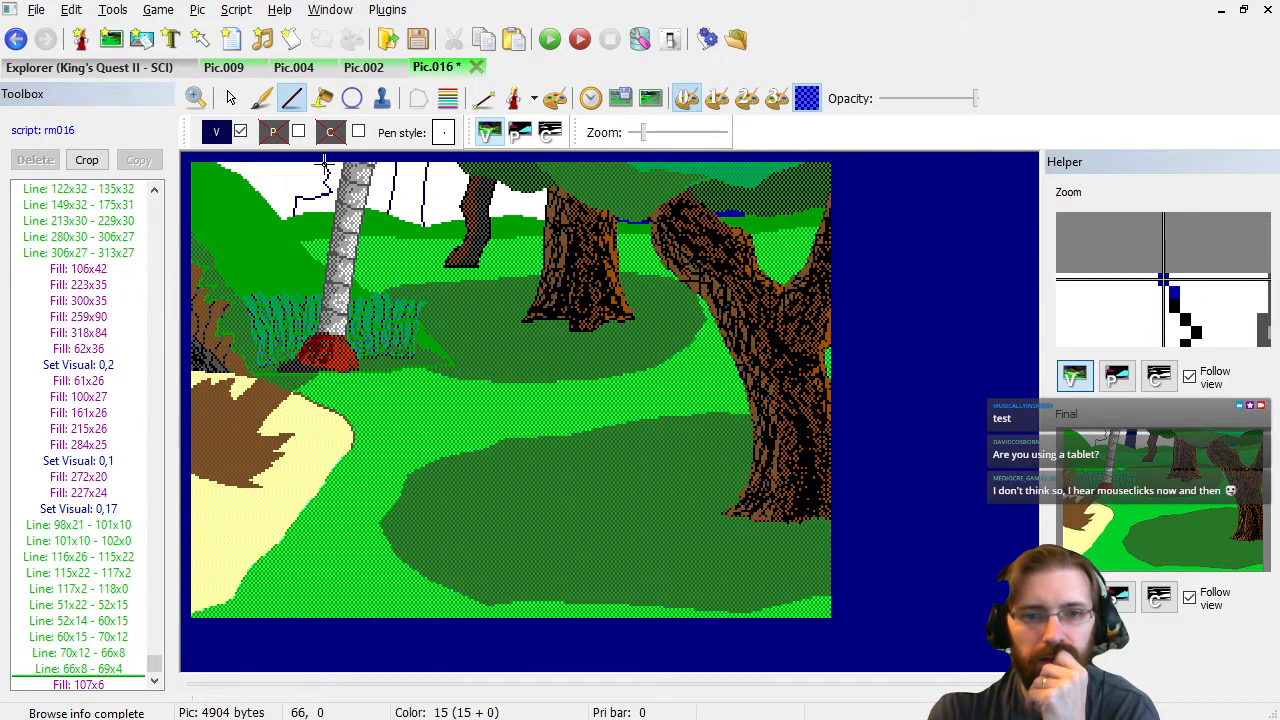
click(324, 163)
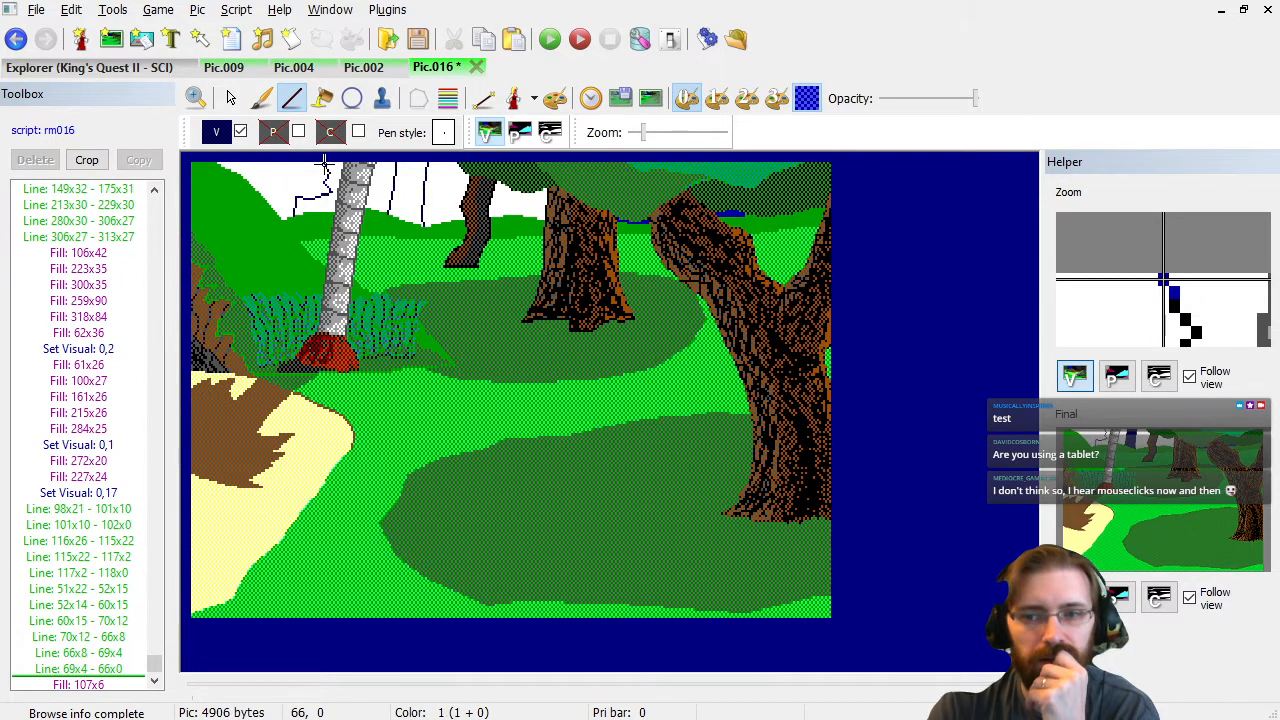
Try the outline lines 36x0 - 33x0 and 33x0 - 39x2 at the picture's upper edge, and delete both.
click(257, 163)
click(269, 167)
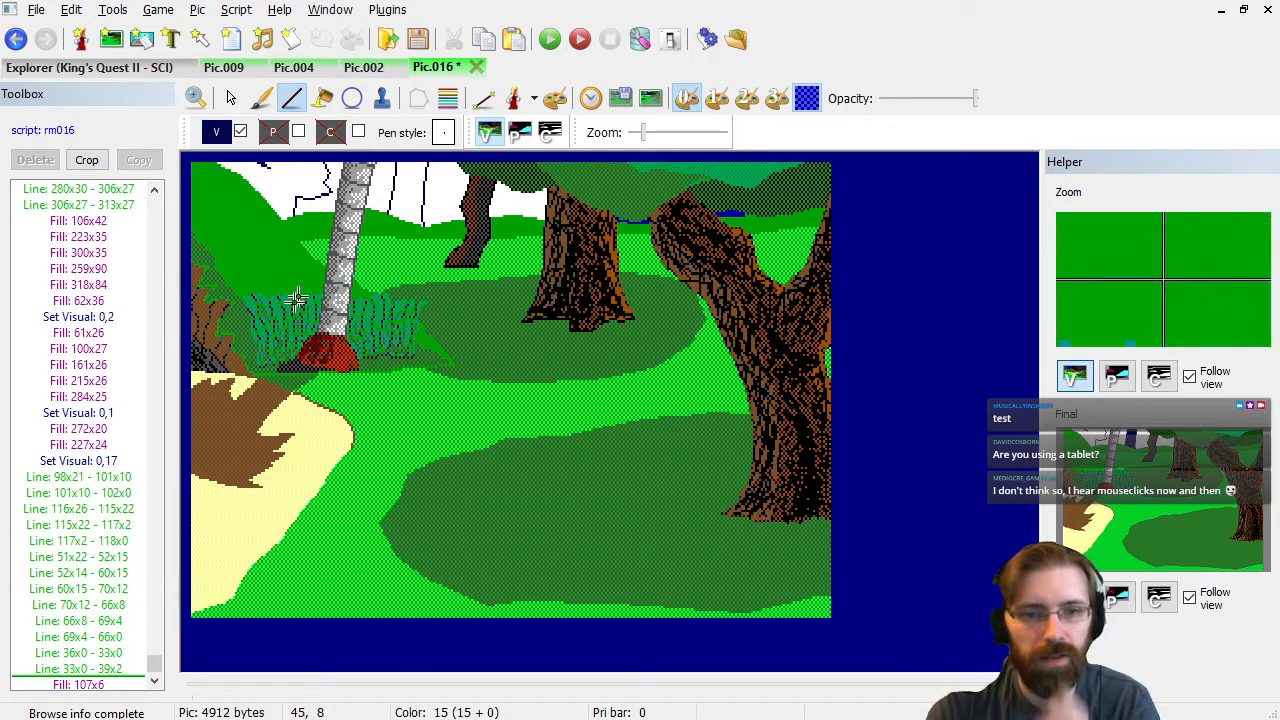
click(97, 669)
key(Delete)
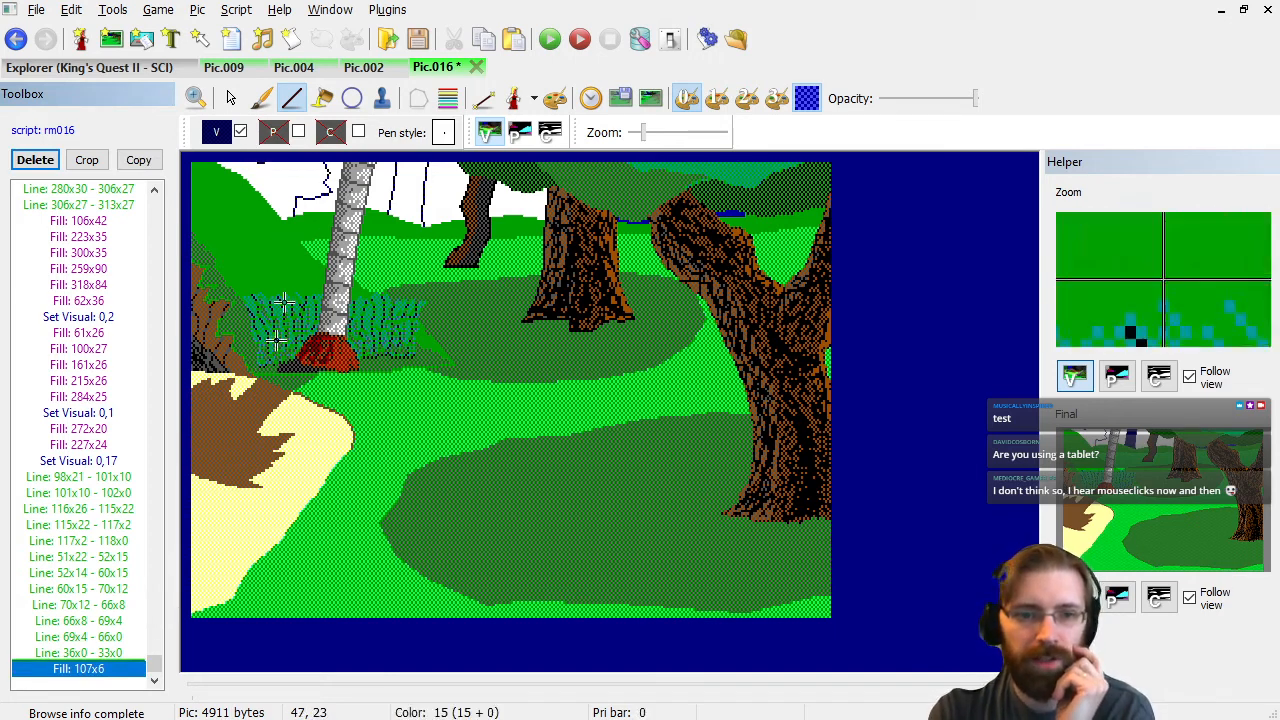
click(114, 653)
key(Delete)
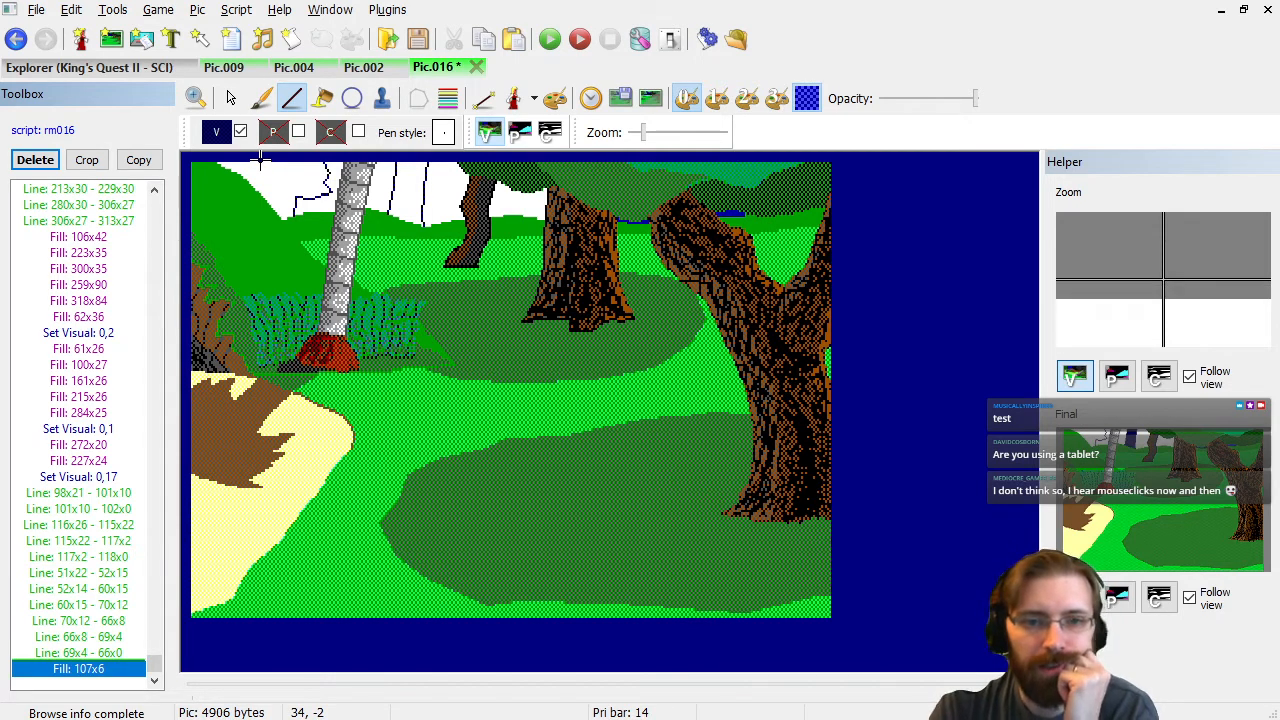
Outline the far side of the background tree from 35x0 through 26x3, 33x6 and 37x10 to 35x12.
click(262, 162)
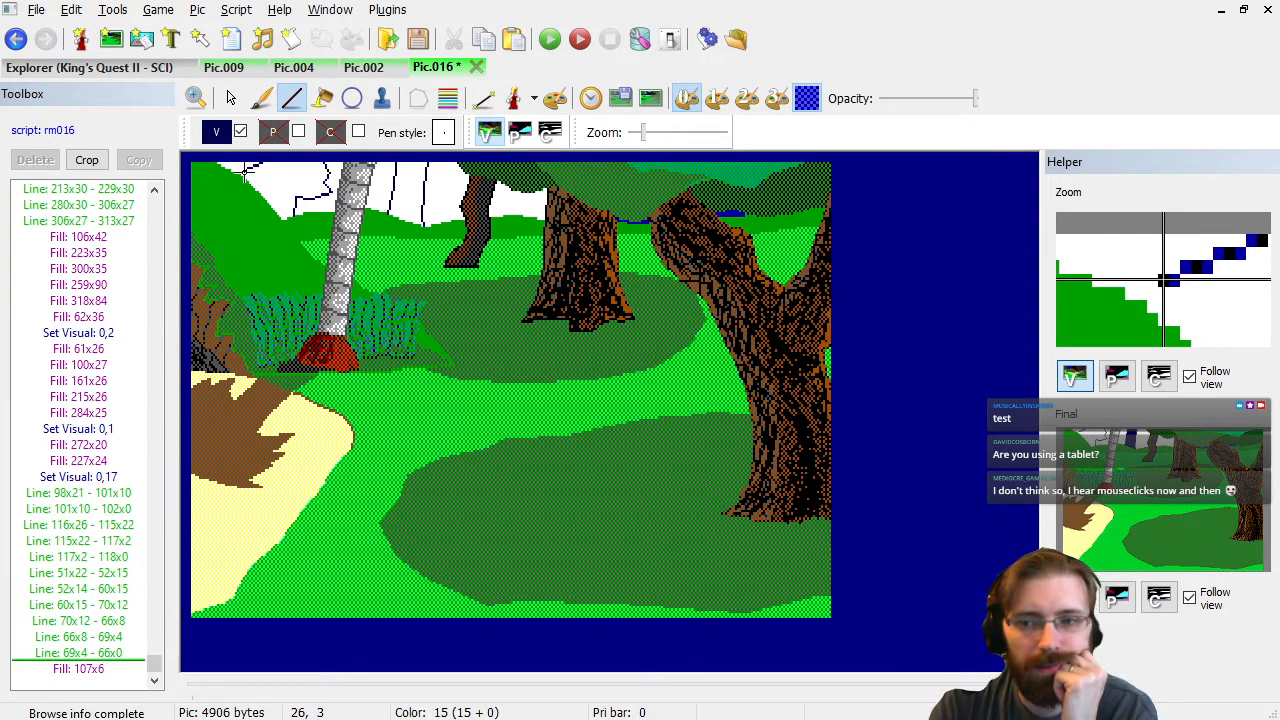
click(244, 169)
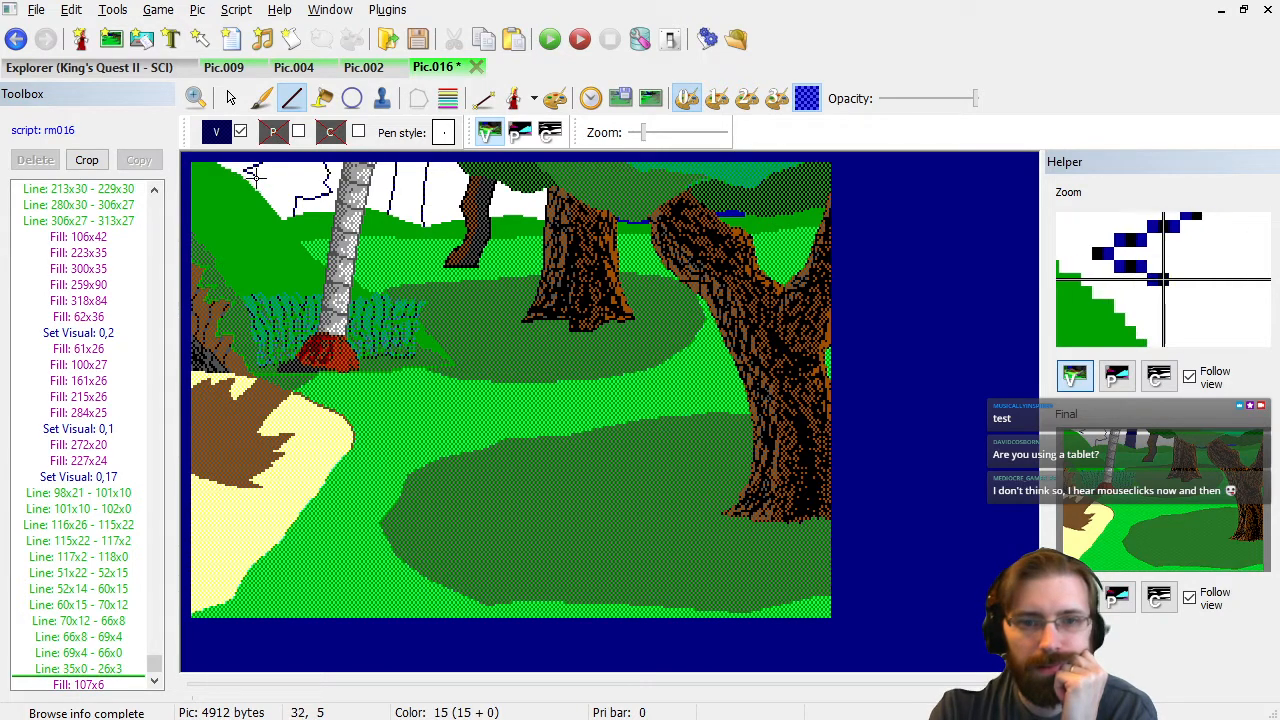
click(258, 177)
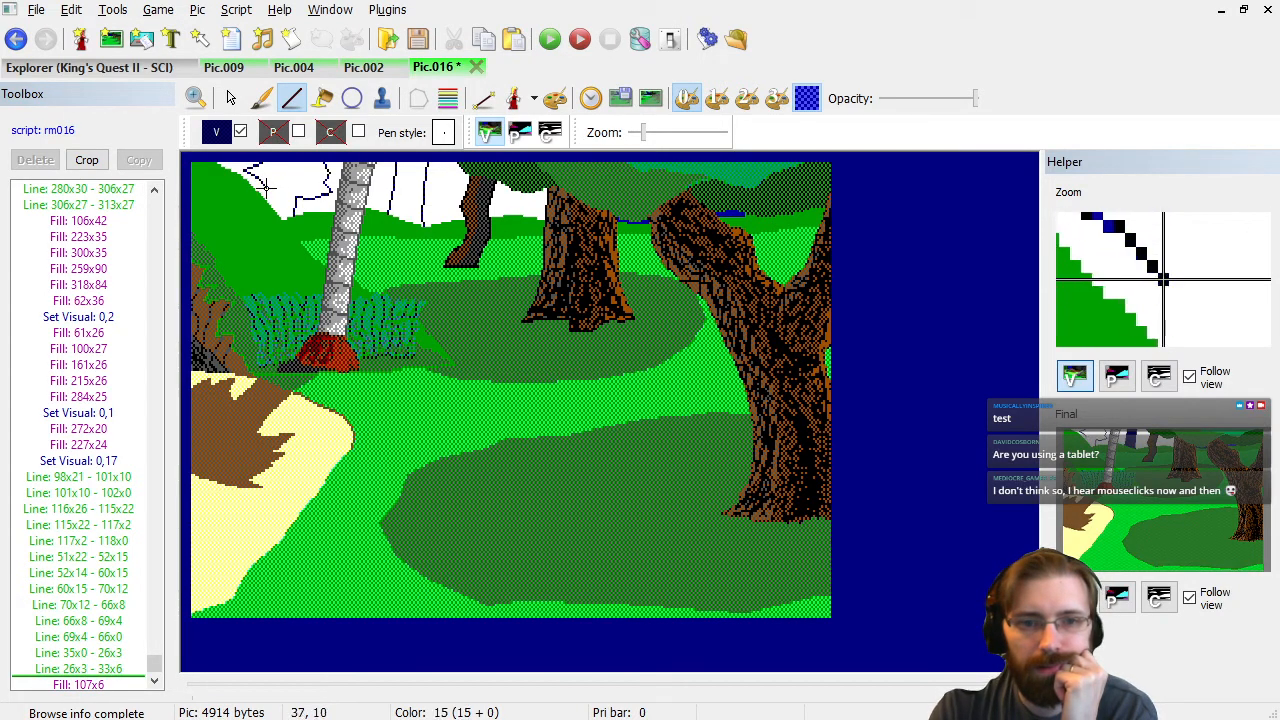
click(264, 186)
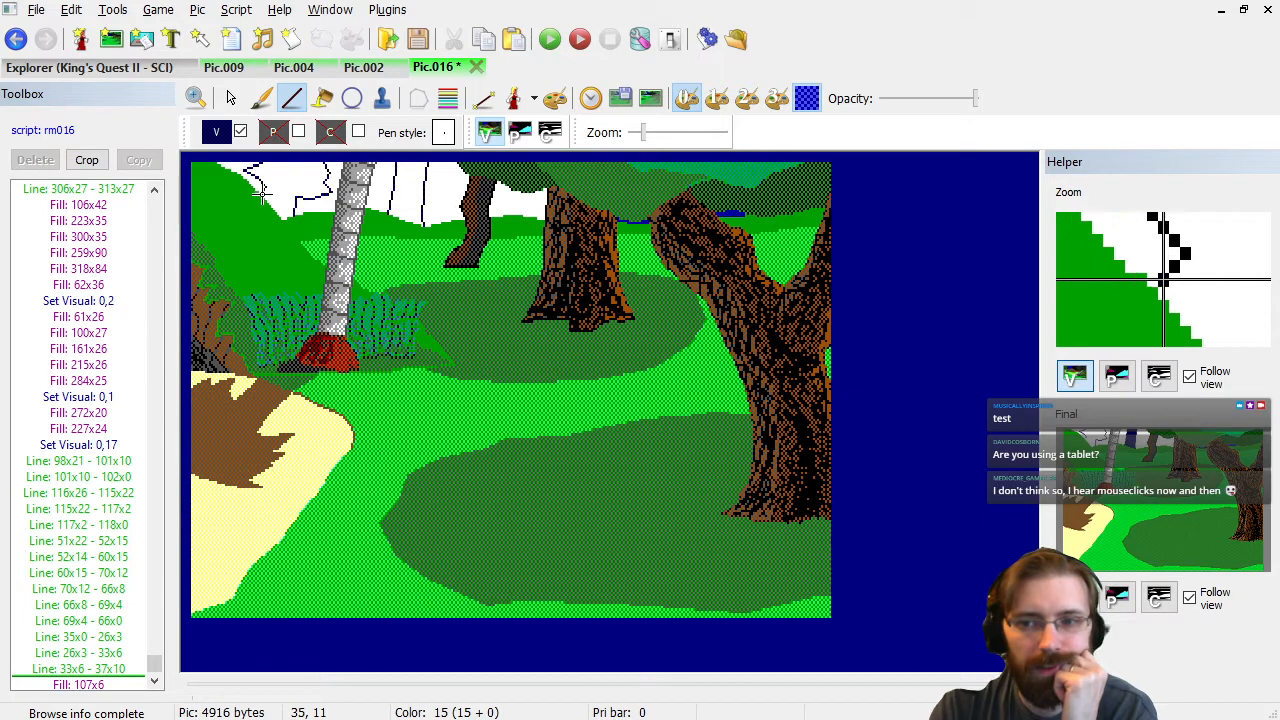
click(261, 191)
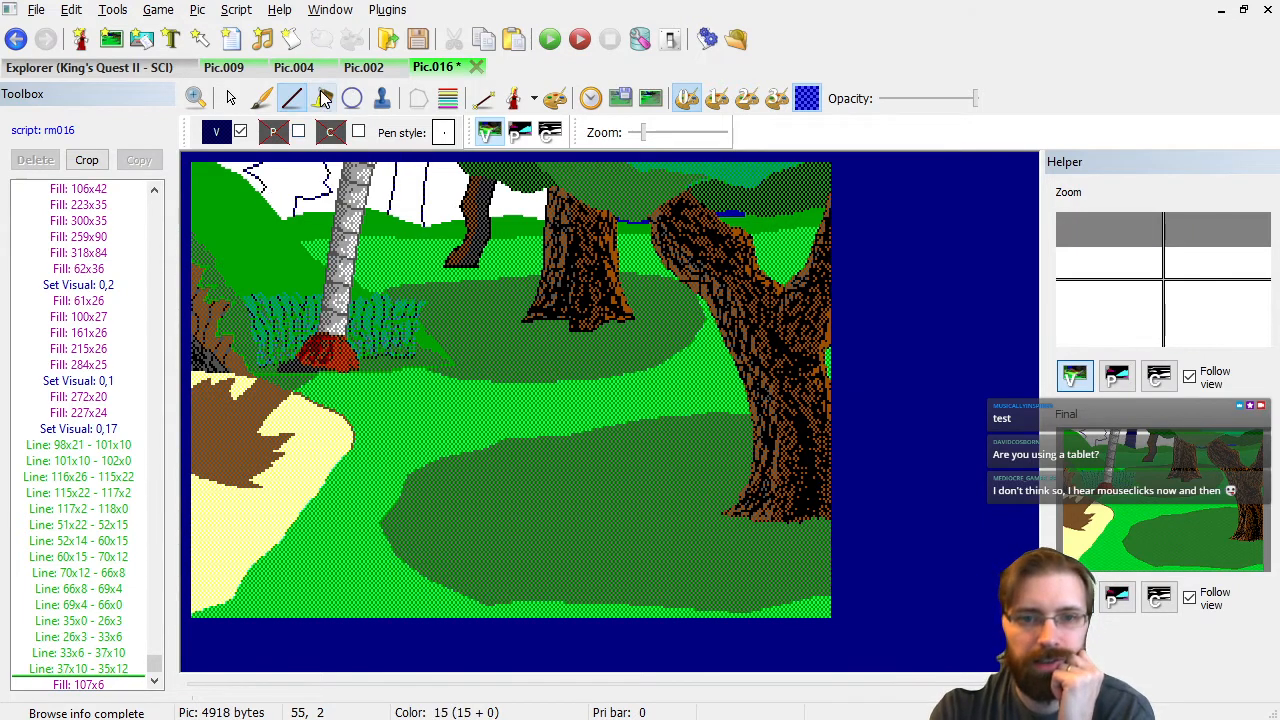
Fill the two background tree silhouettes with the dark blue dither (0,17) at 46x0 and 109x5, adding a Set Visual 0,1 command.
click(325, 97)
click(283, 164)
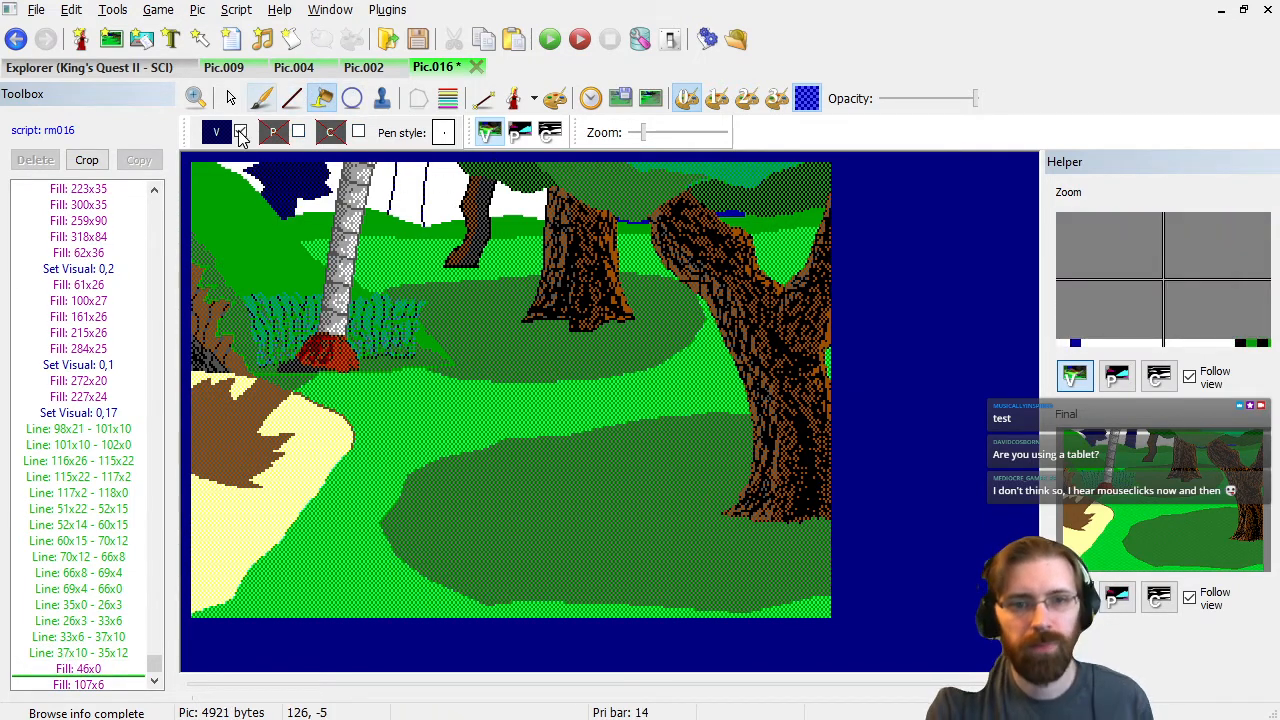
click(240, 133)
click(213, 136)
click(250, 193)
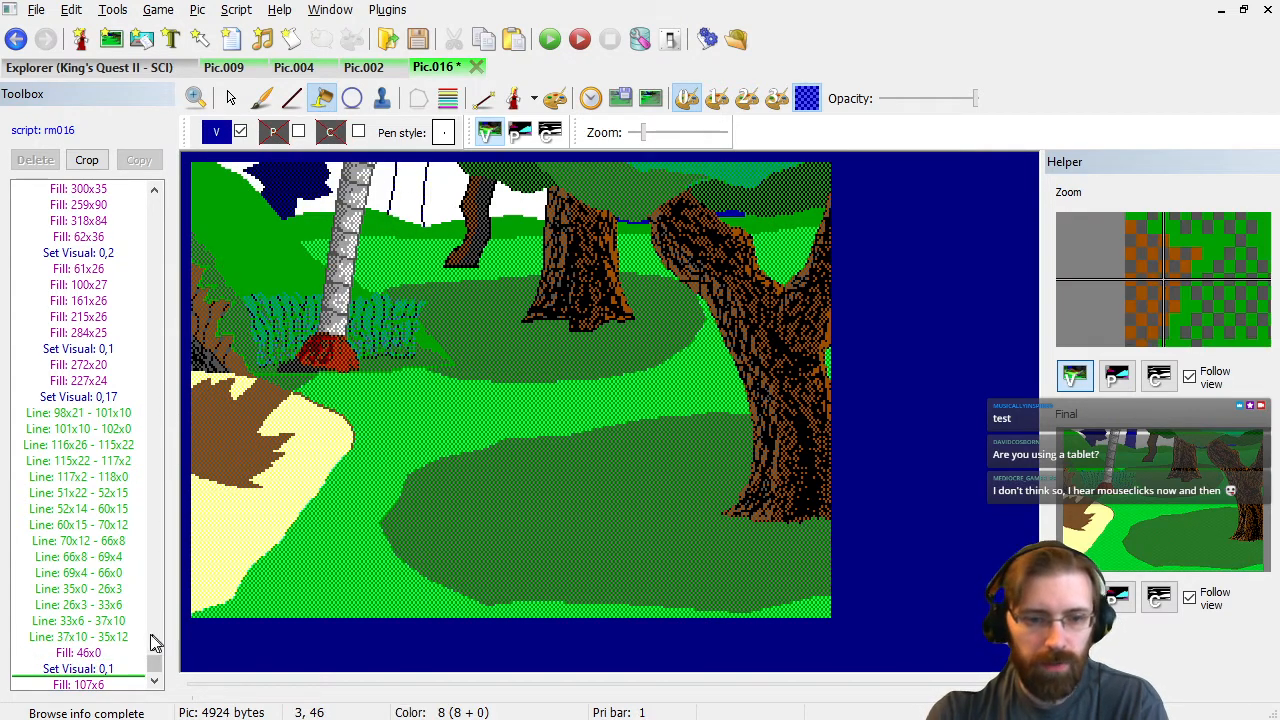
click(97, 652)
click(417, 170)
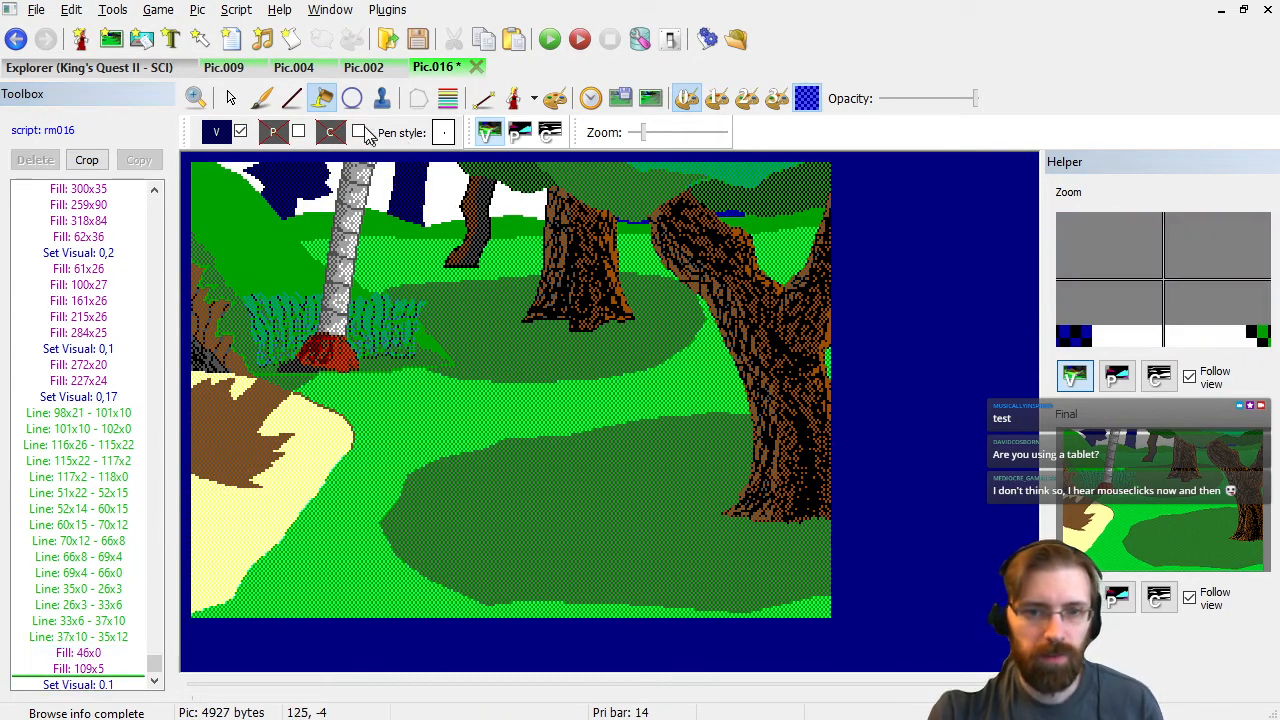
Check the background colours in Pic.009, set Pic.016's visual colour to blue (0,1) and draw lines 31x6 - 26x6 and 68x9 - 73x10.
click(291, 98)
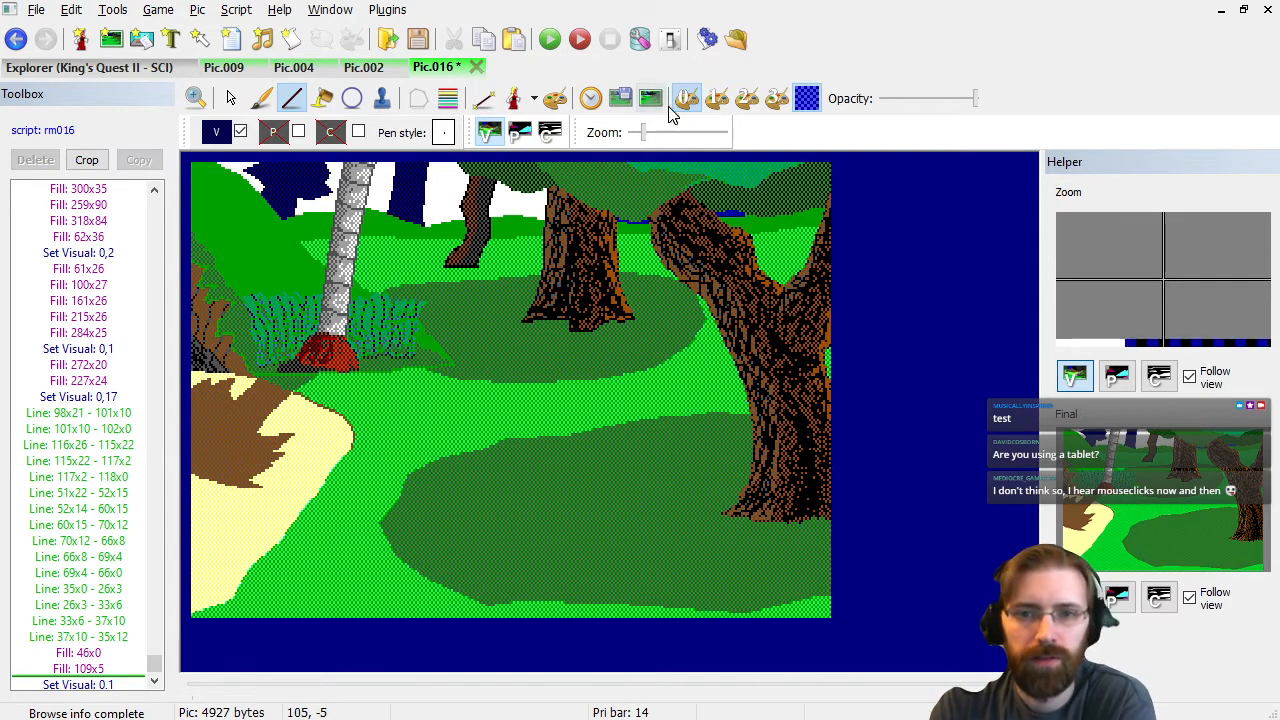
click(652, 100)
click(656, 102)
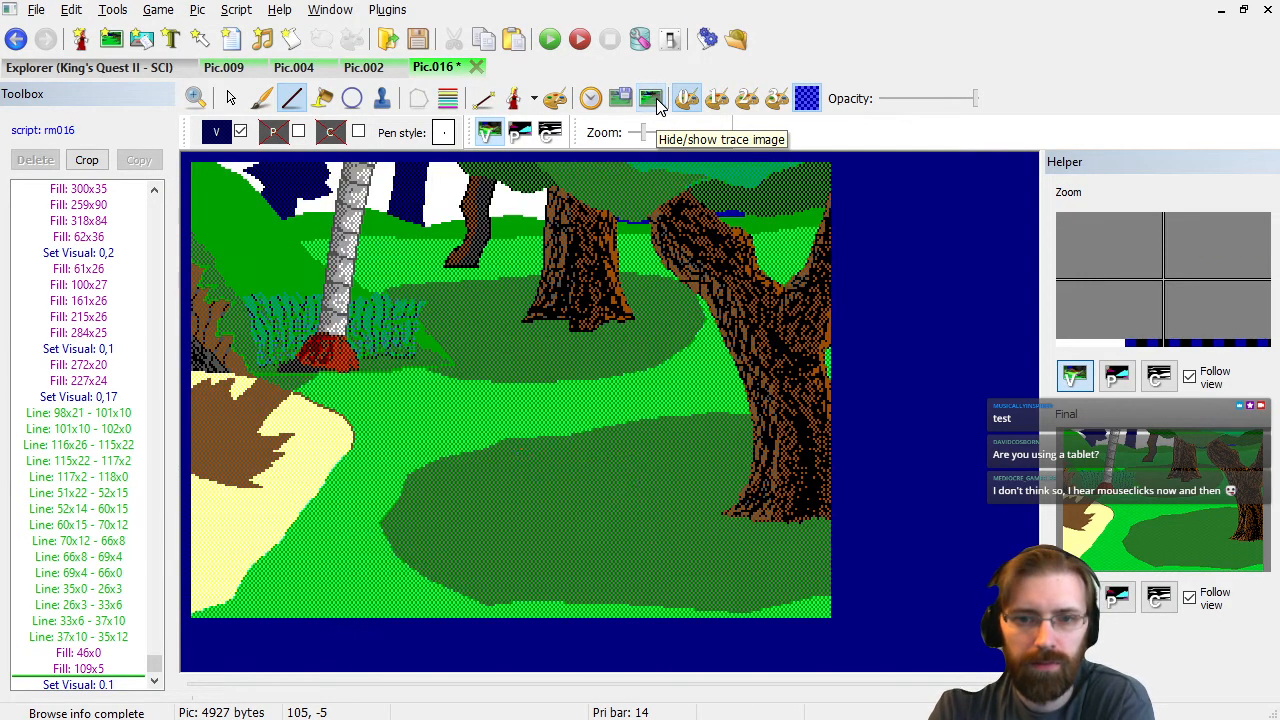
click(222, 67)
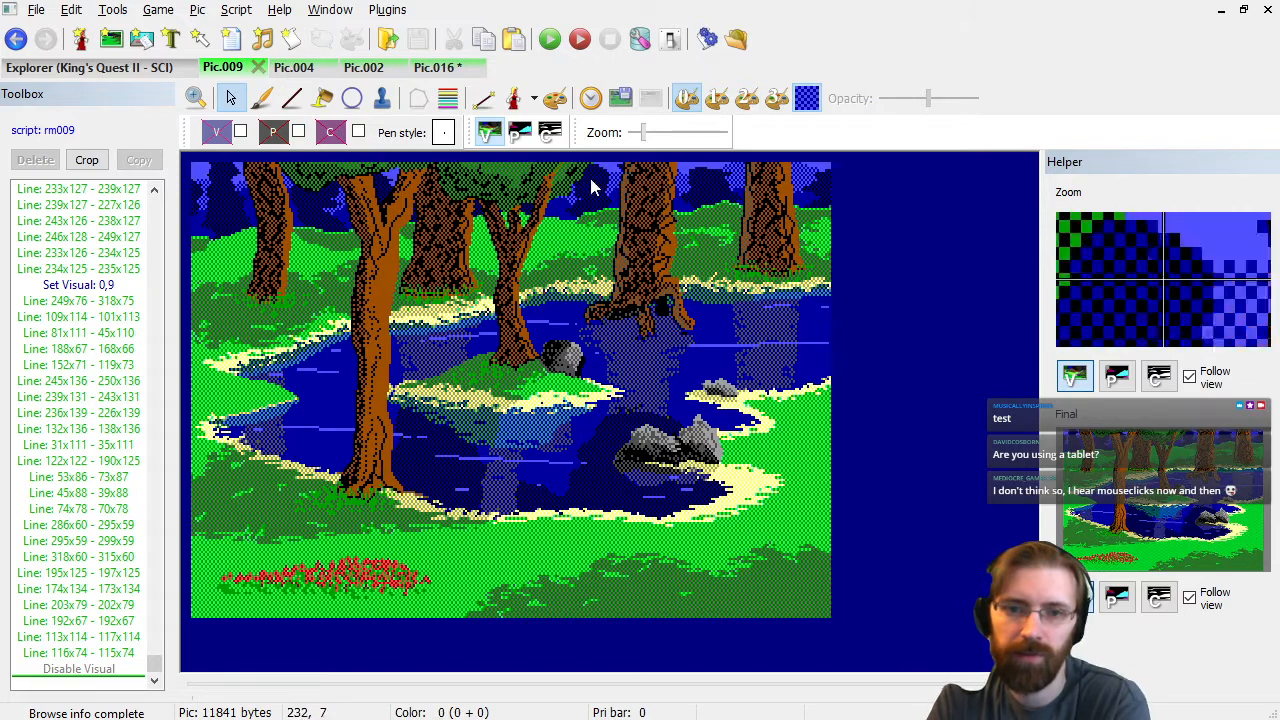
click(430, 66)
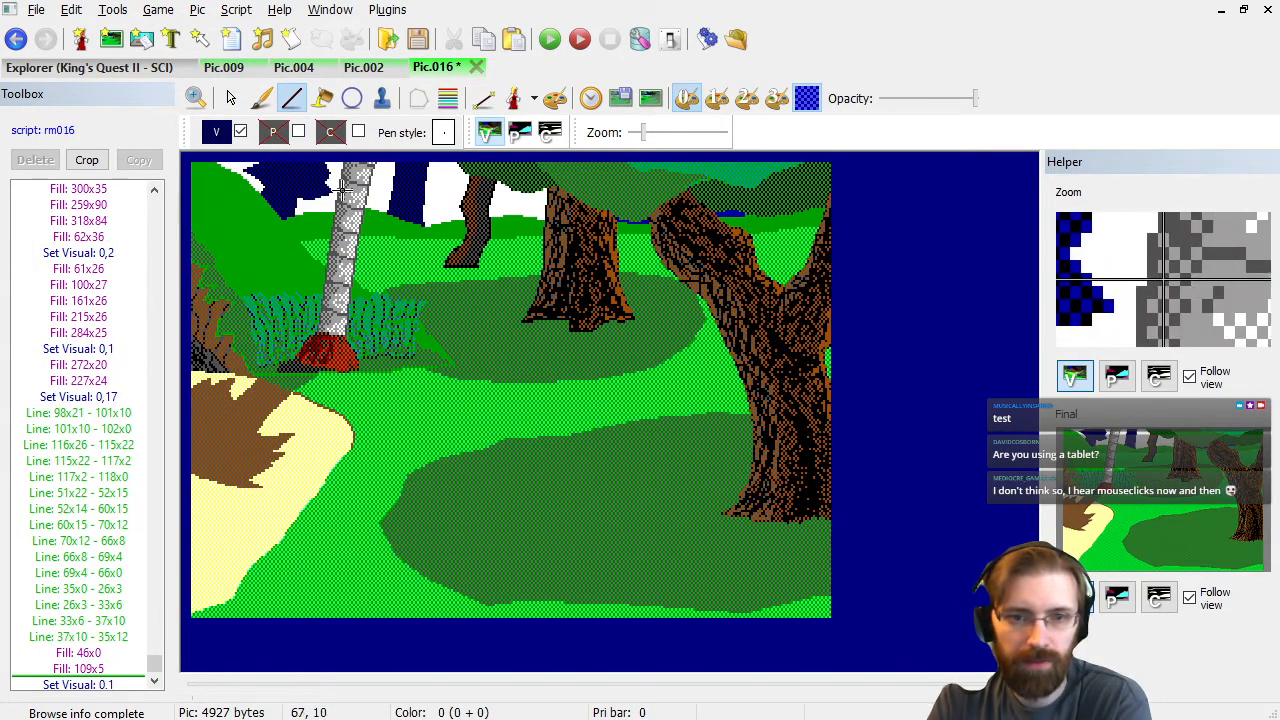
click(216, 132)
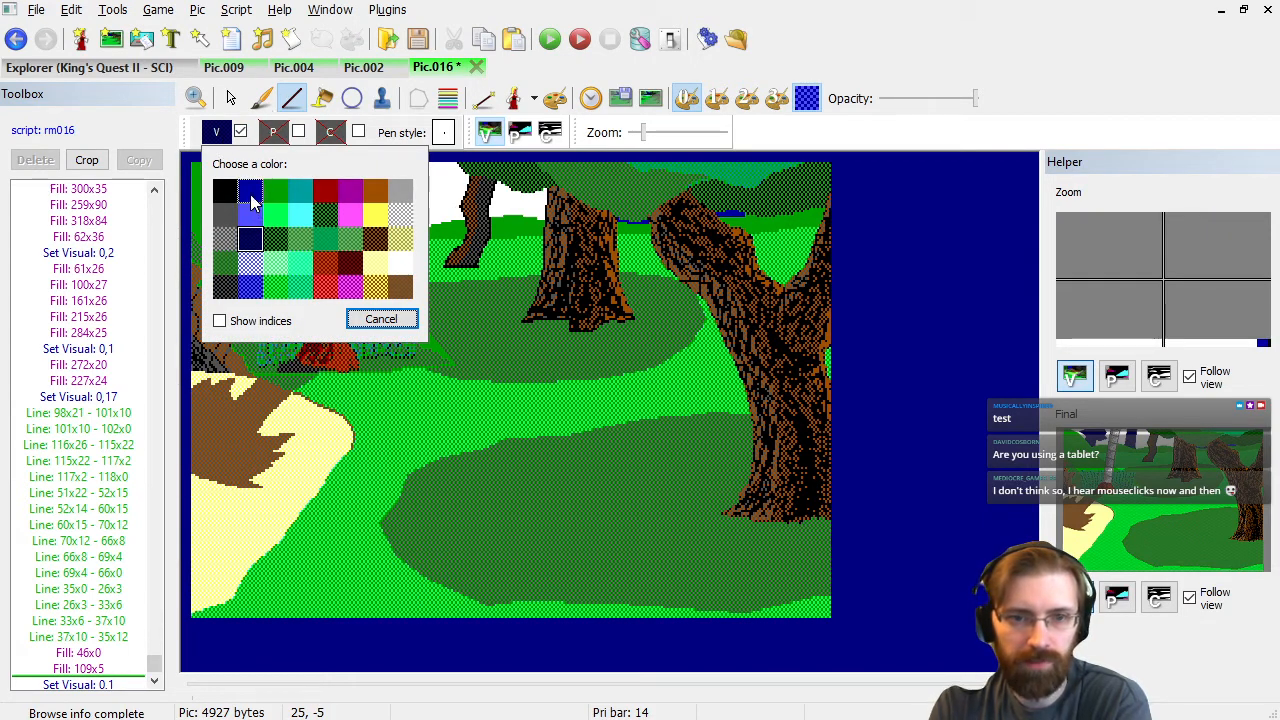
click(252, 200)
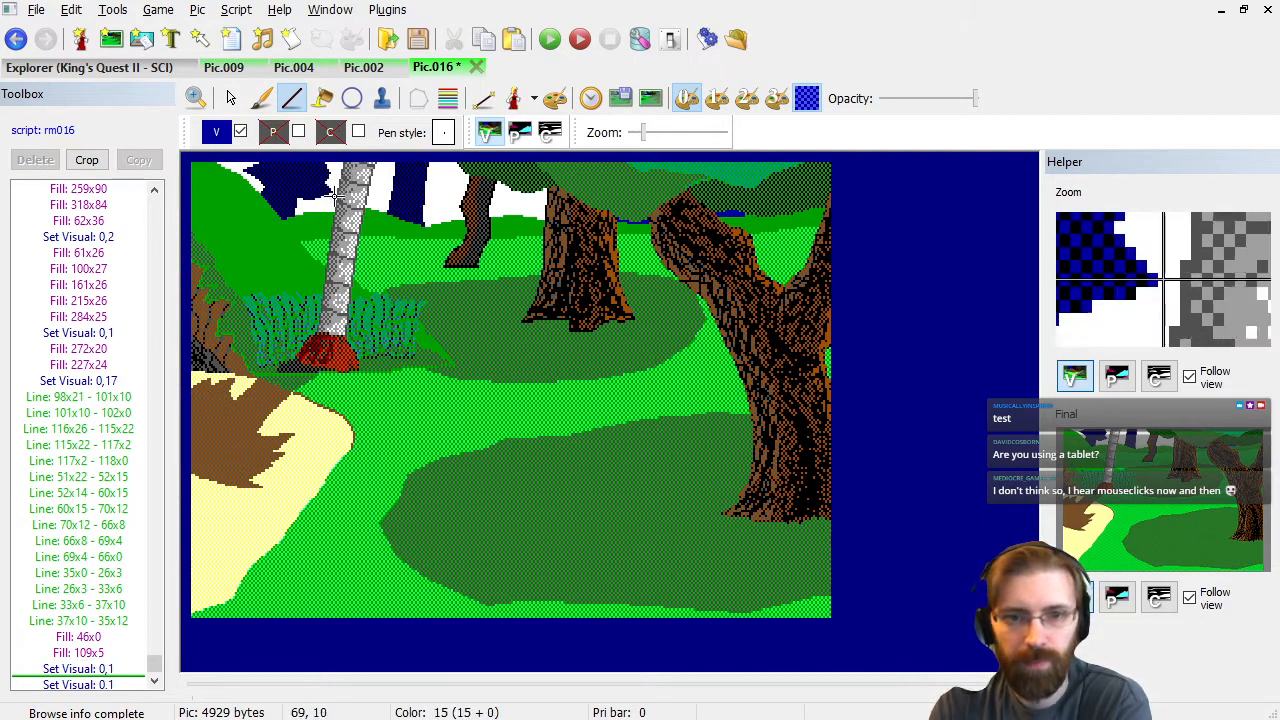
click(244, 180)
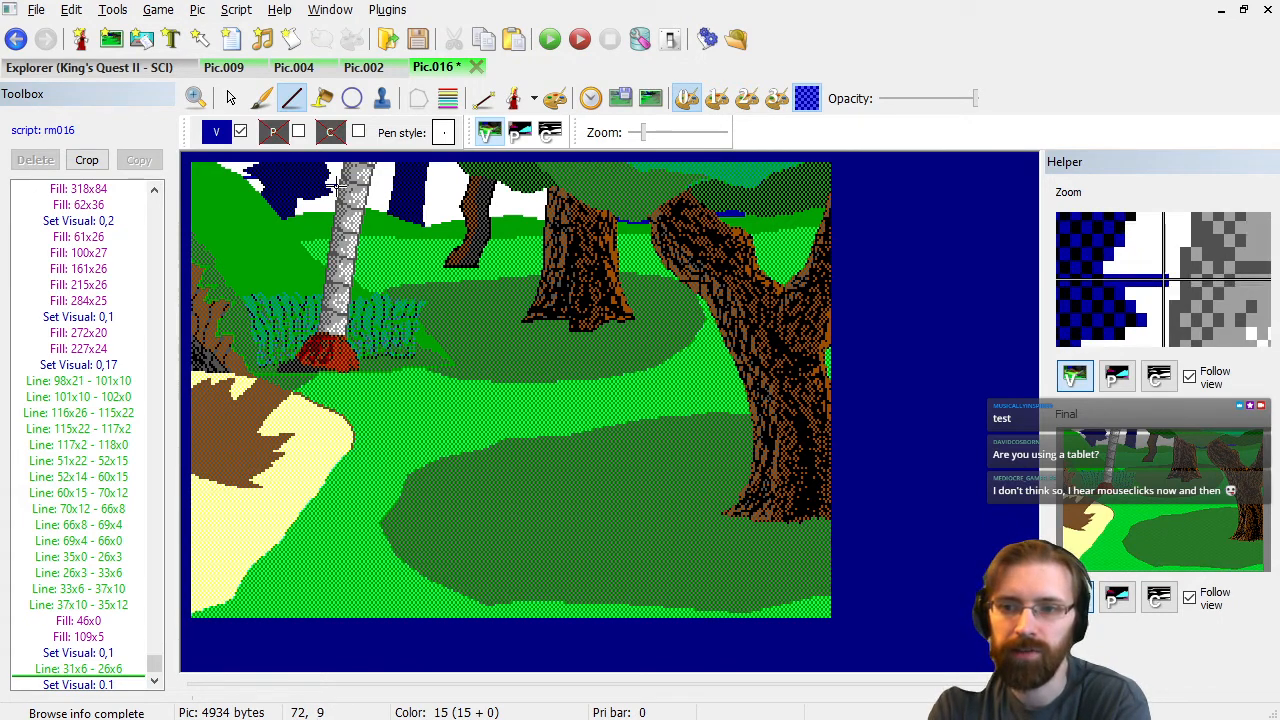
click(338, 187)
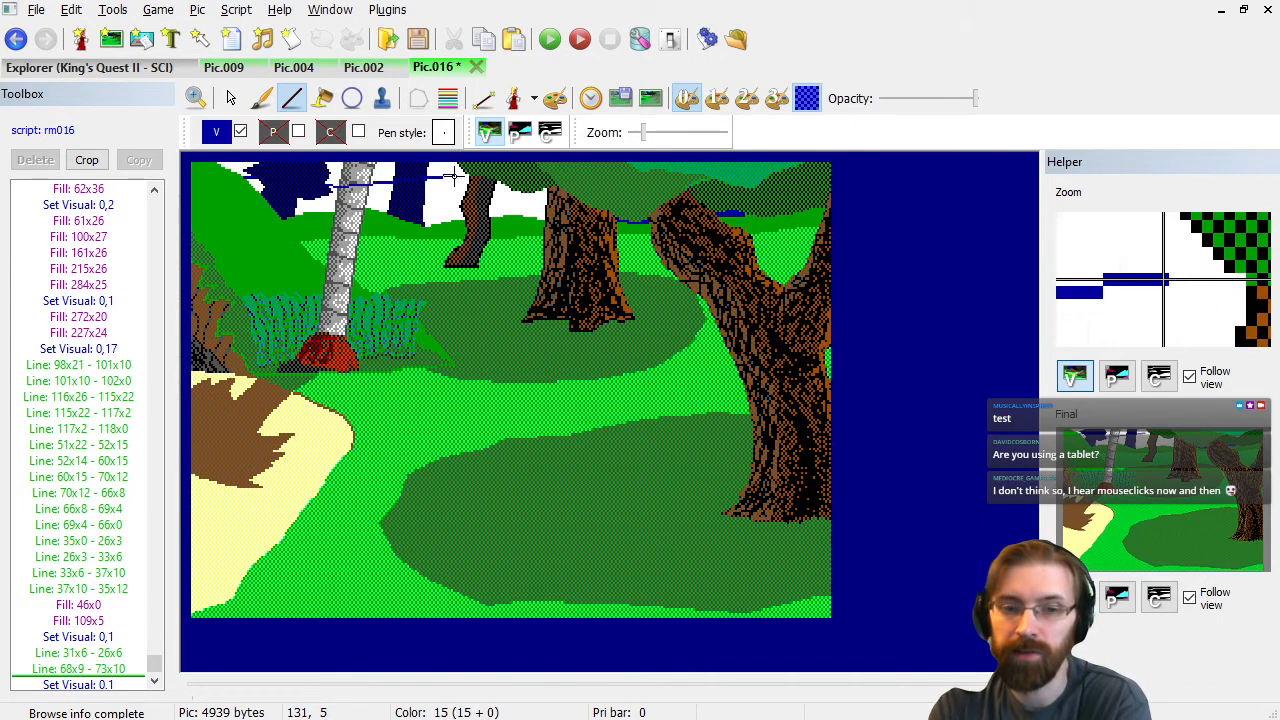
Try the blue lines 89x10 - 100x11 and 117x9 - 131x10 between the trunks, and delete both.
click(391, 188)
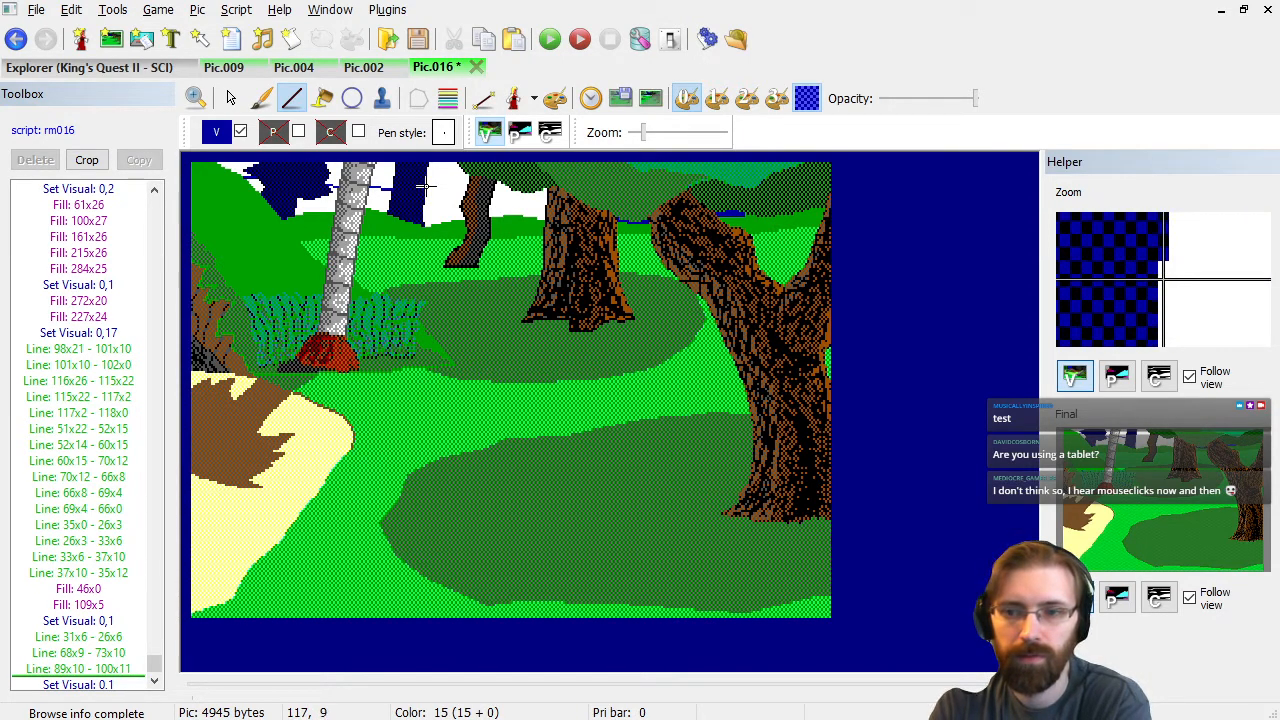
click(426, 186)
click(454, 190)
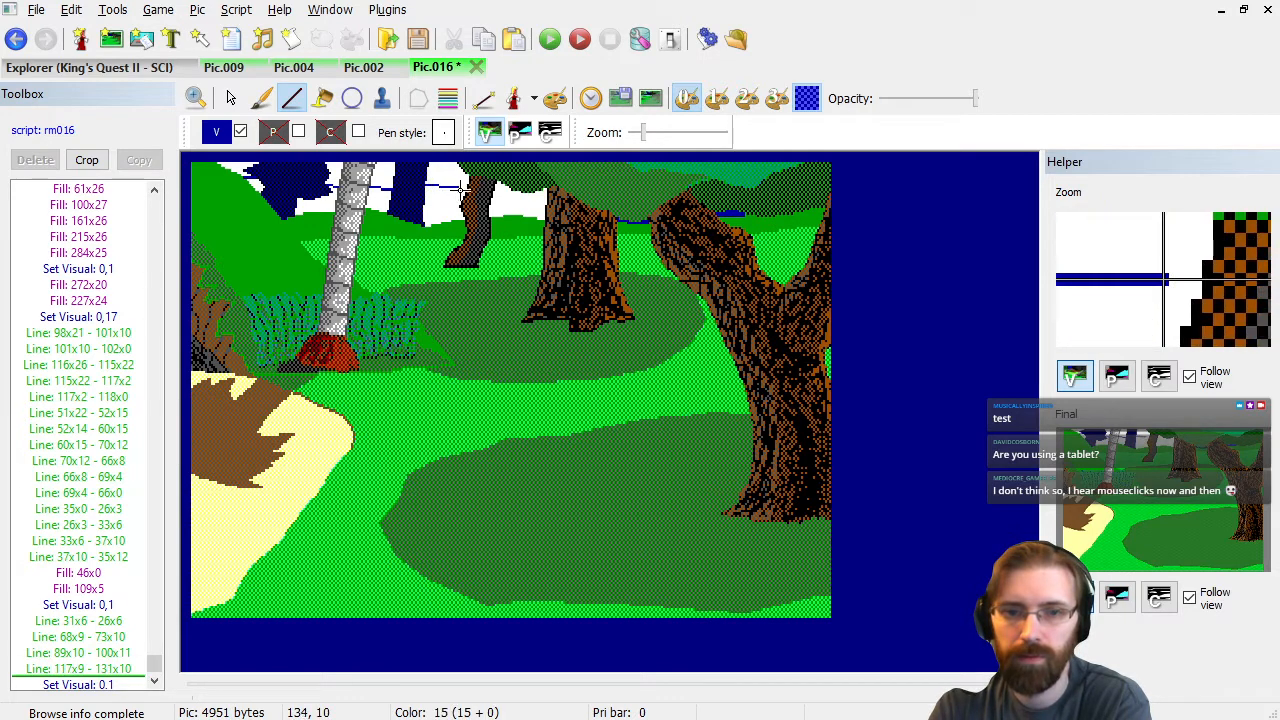
click(100, 669)
key(Delete)
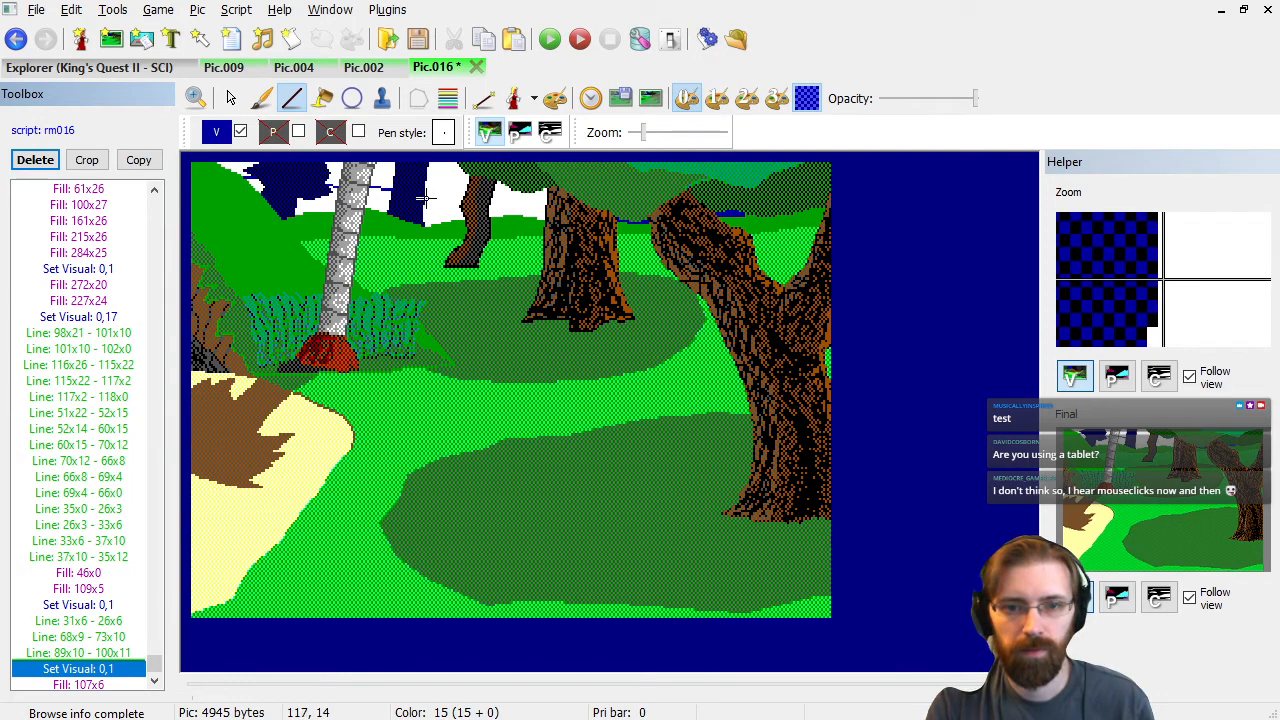
click(125, 653)
key(Delete)
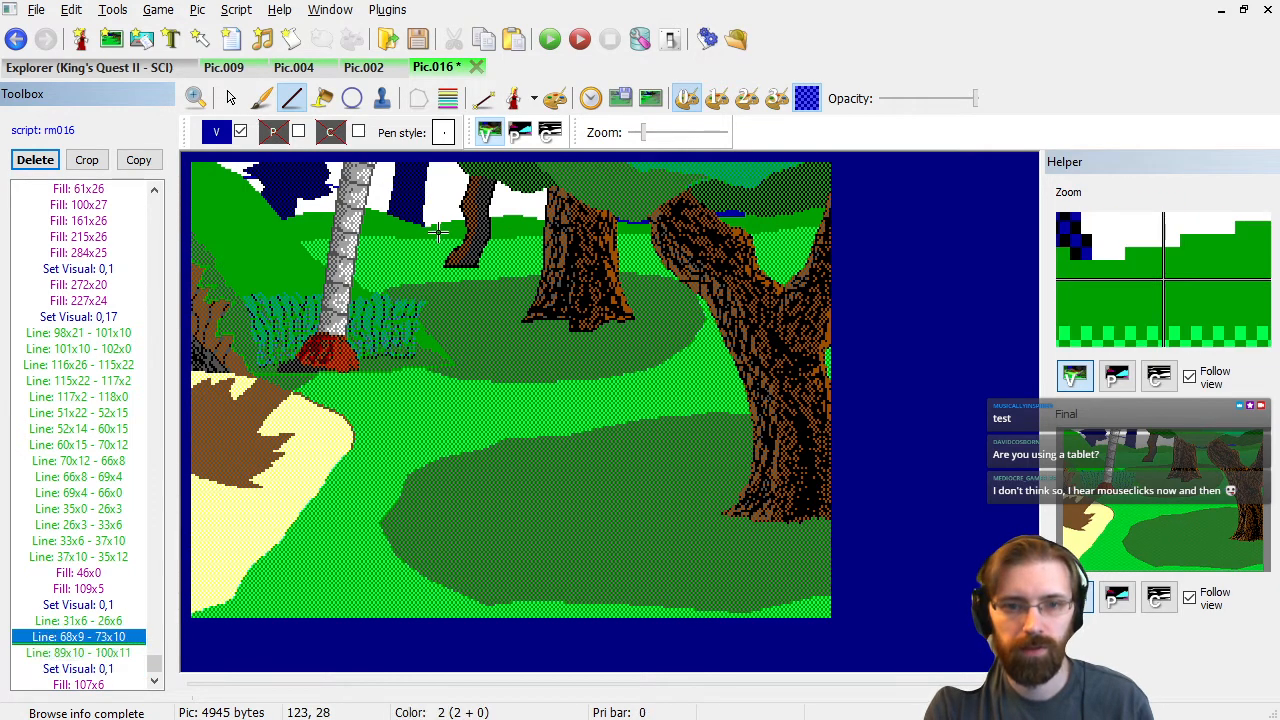
Draw the blue background boundary between the trunks: 88x14 - 99x15, 117x16 - 134x17, 149x18 - 162x17 and 162x17 - 177x17.
click(368, 198)
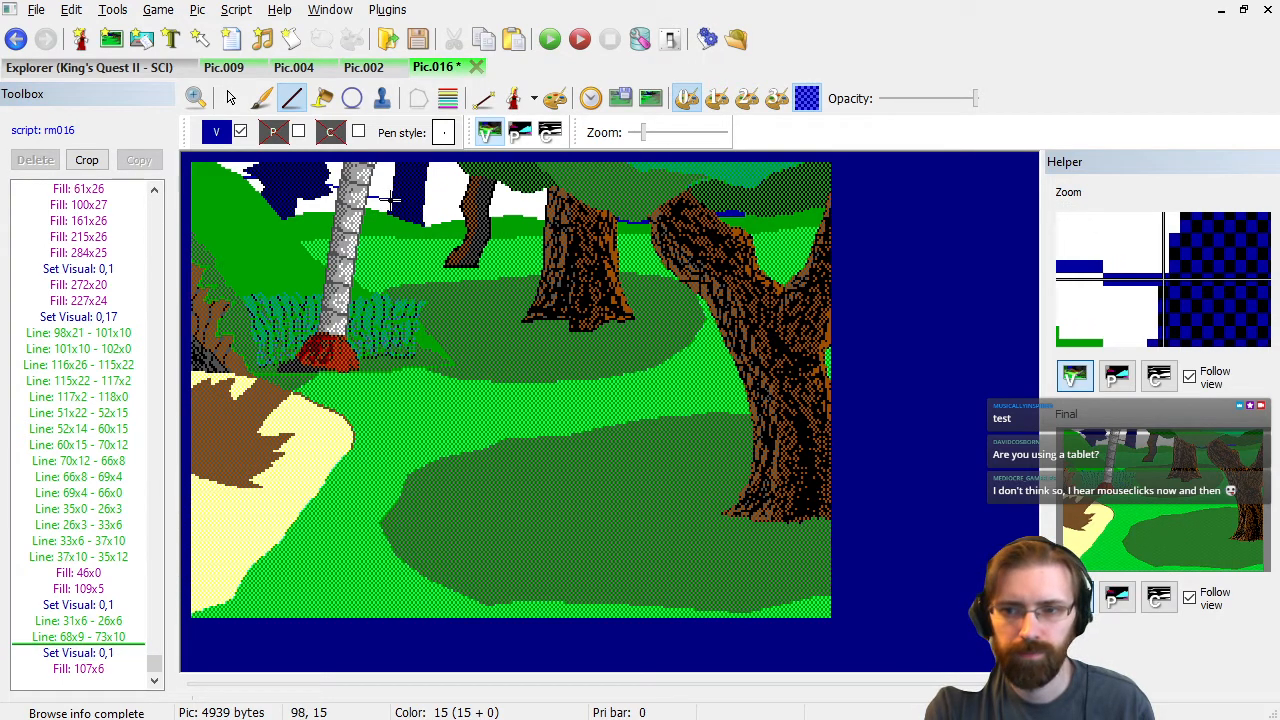
click(388, 199)
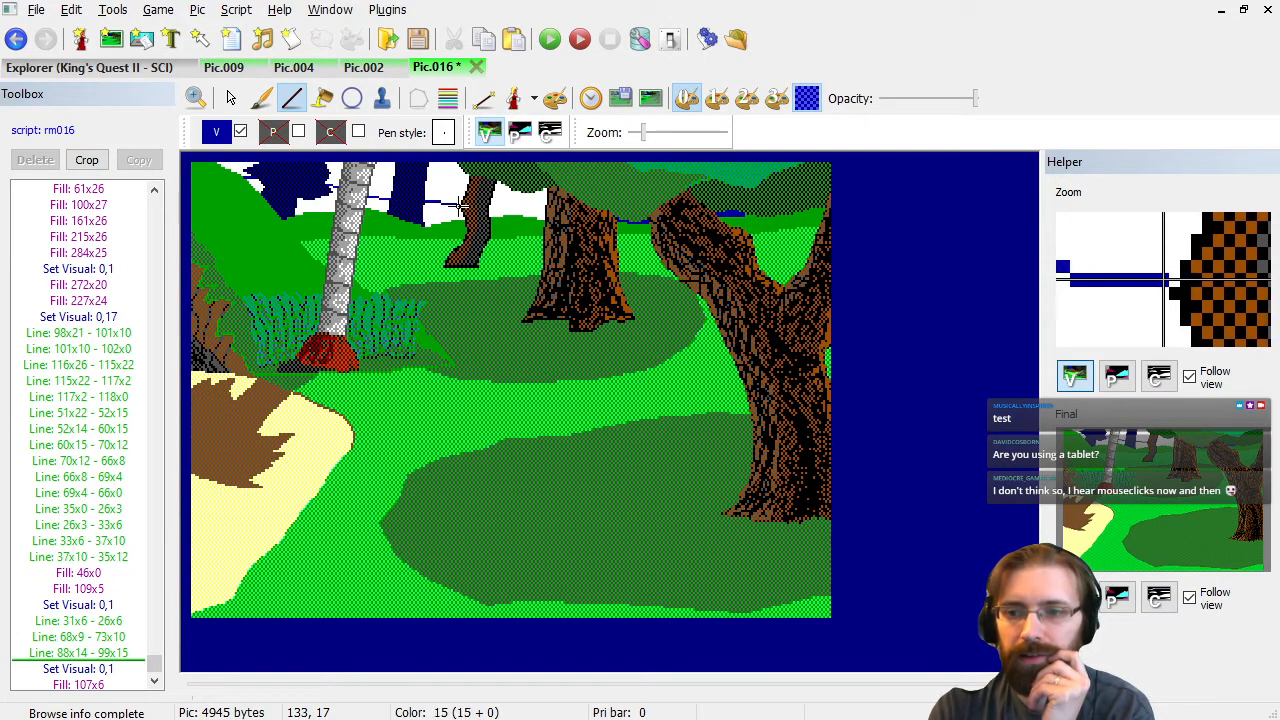
click(463, 204)
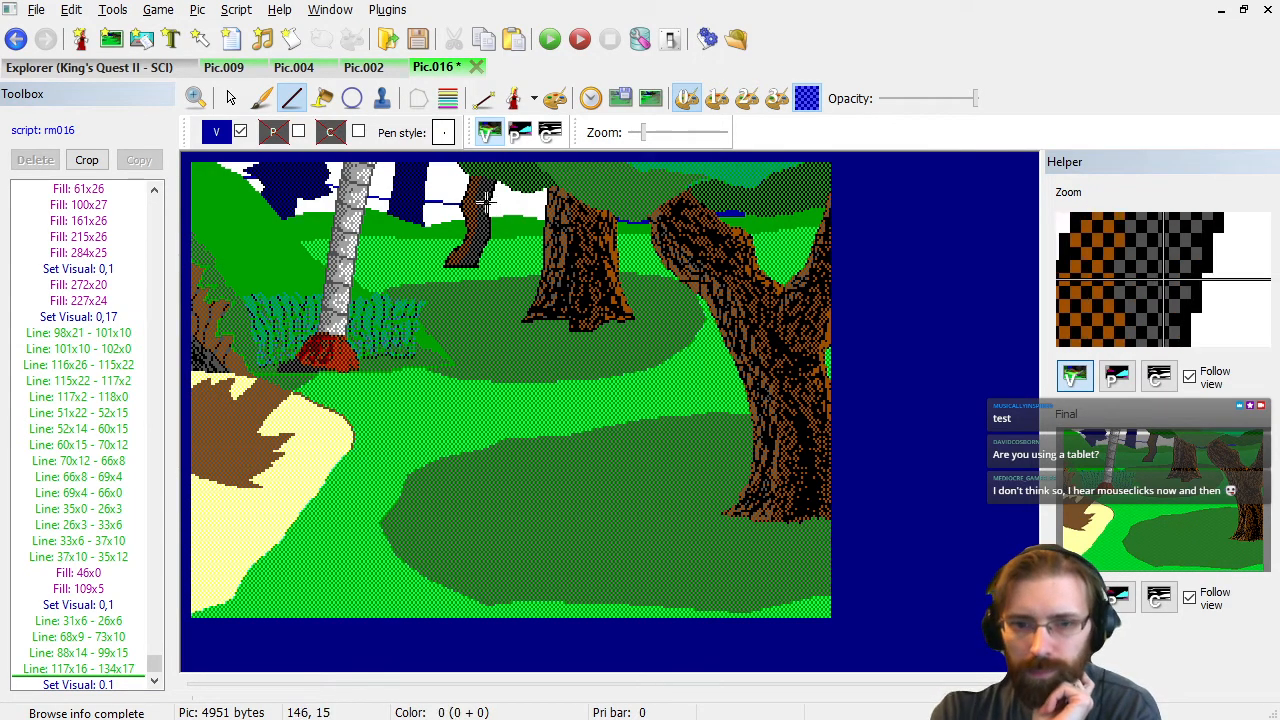
scroll(528, 224, up, 3)
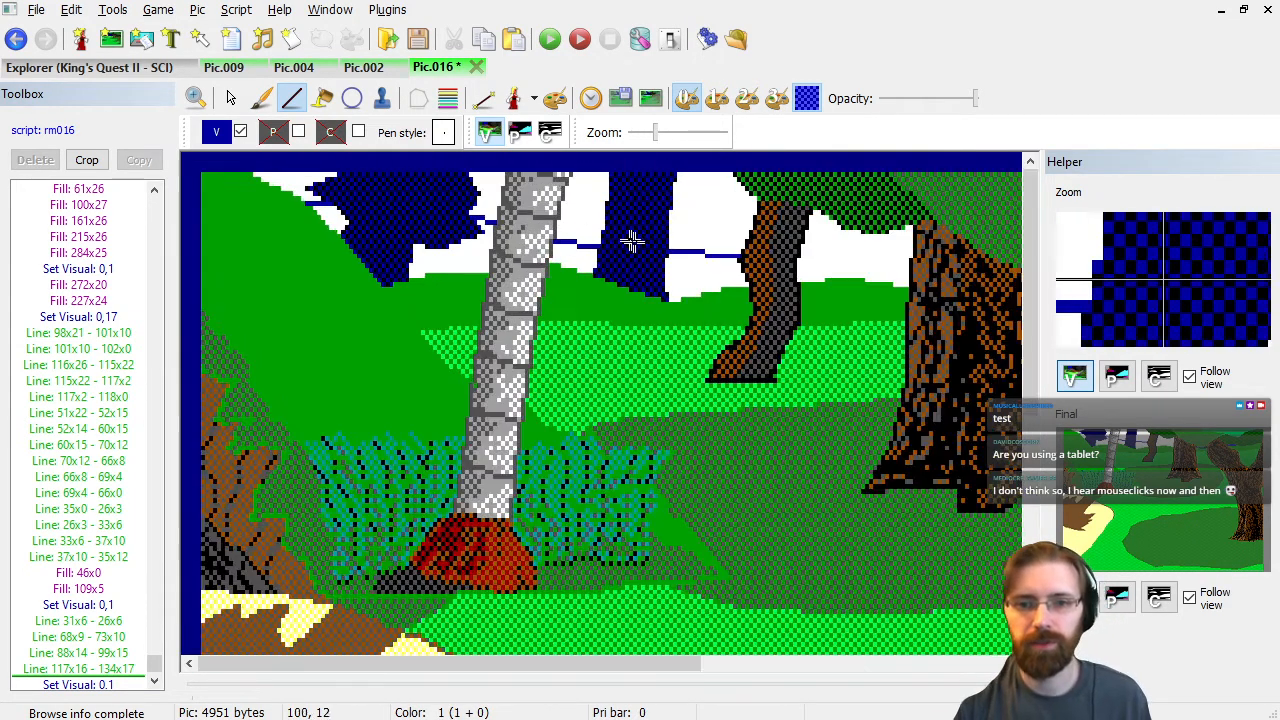
drag(472, 663, 664, 663)
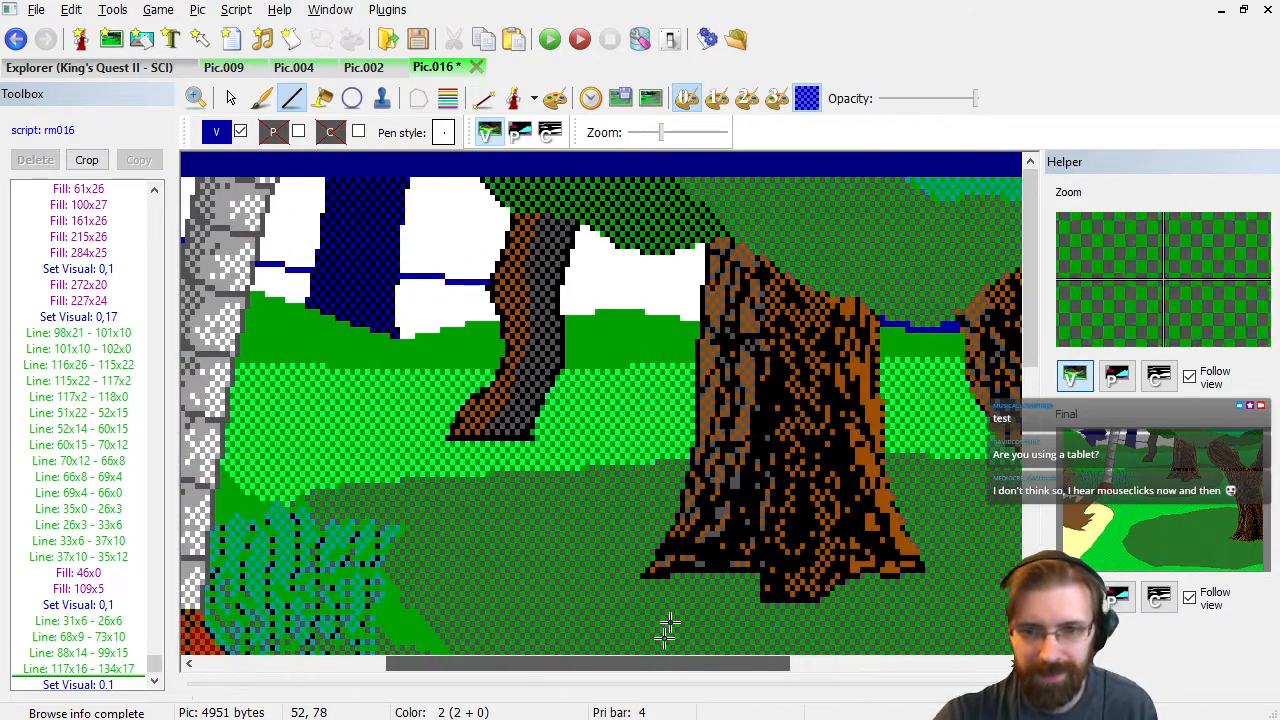
click(628, 283)
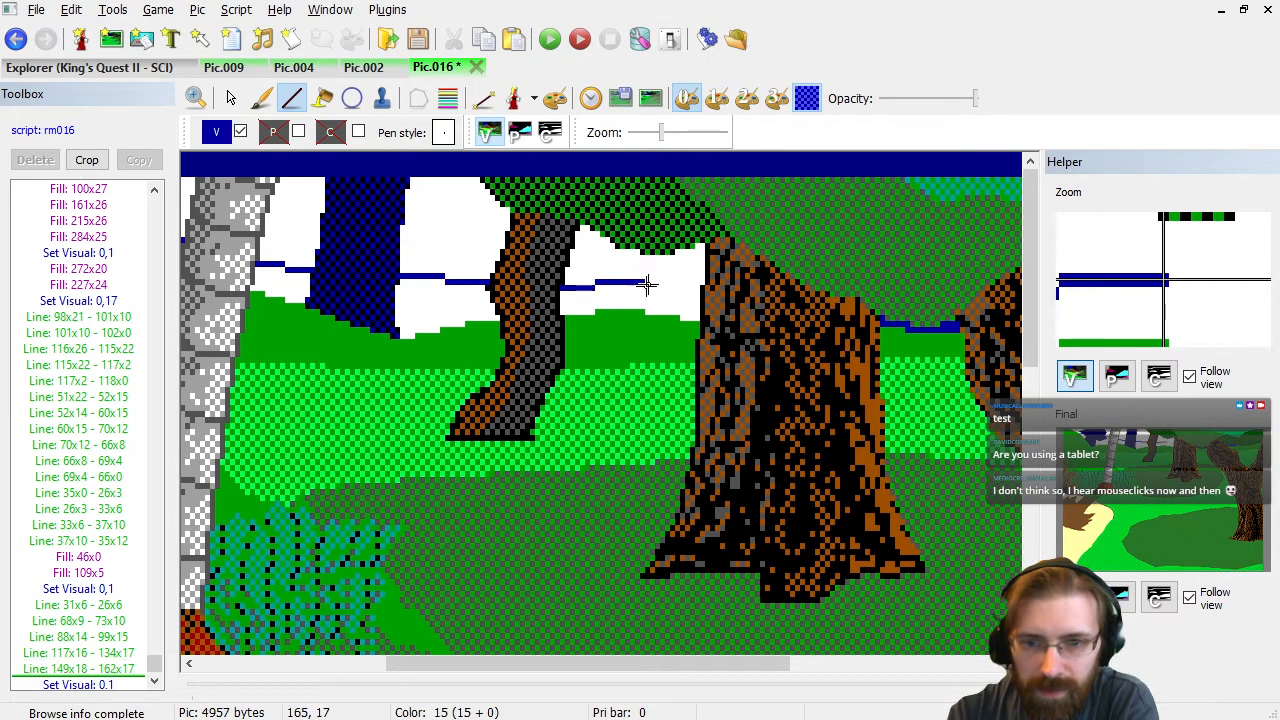
click(699, 283)
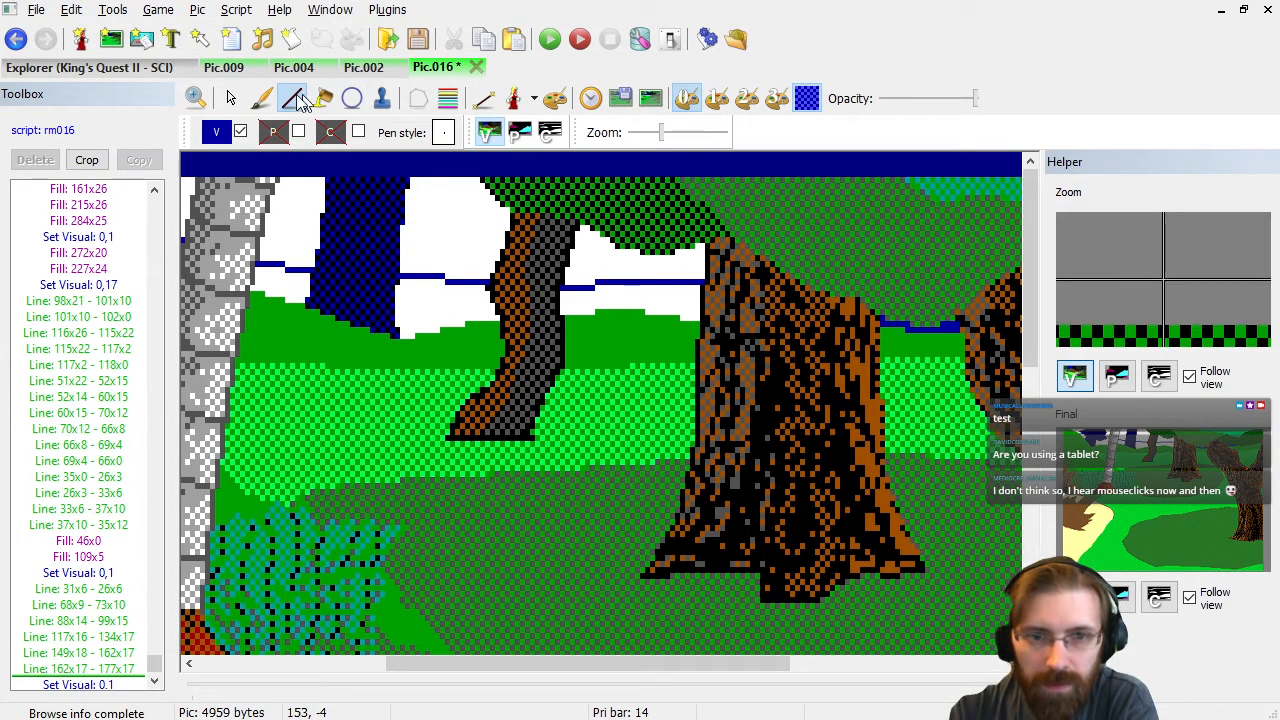
Fill the areas below the blue boundary with colour 0,1 at 162x18, 123x19, 96x17, 59x18 and 32x9.
click(323, 100)
click(636, 287)
click(429, 292)
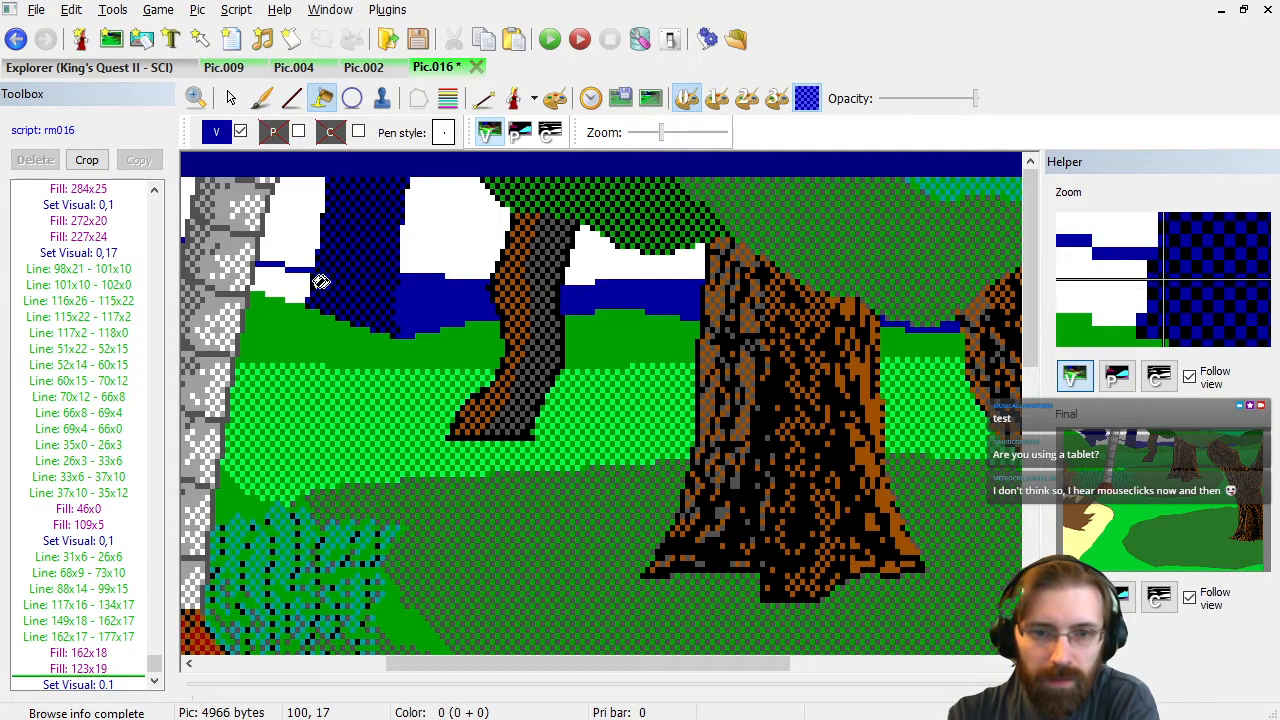
click(287, 283)
drag(558, 664, 372, 664)
click(496, 267)
click(371, 229)
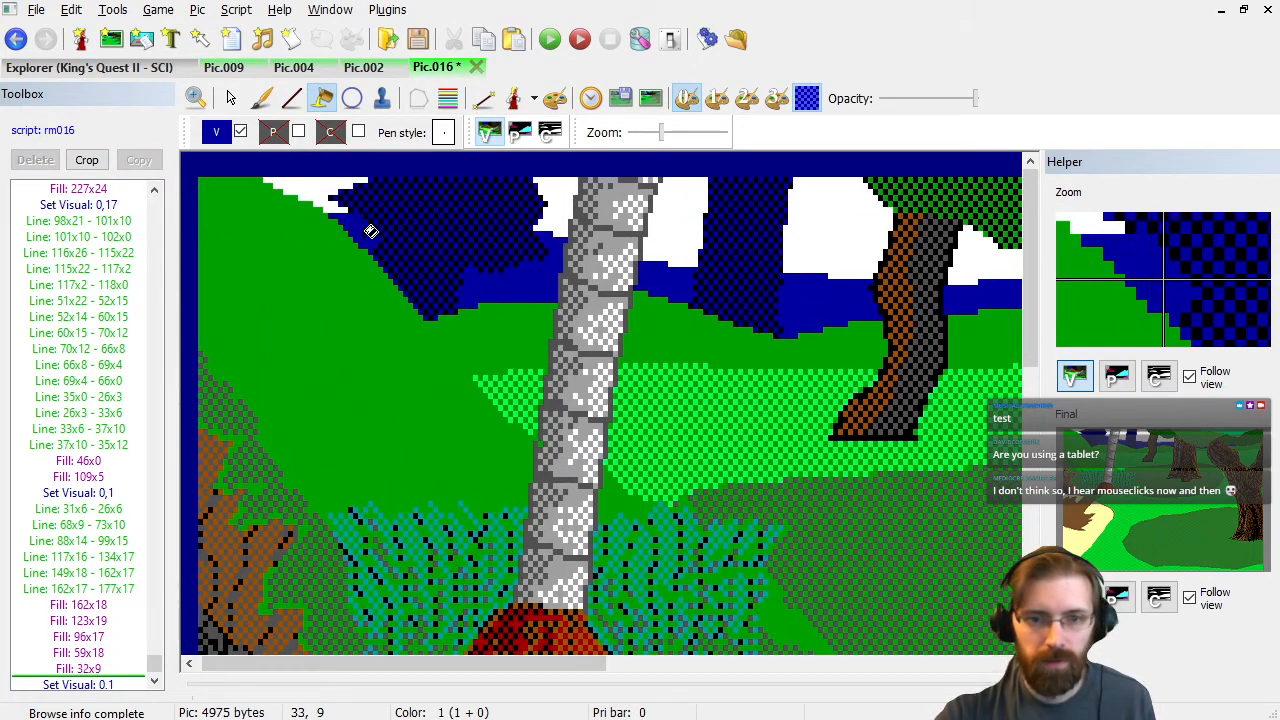
Set the visual colour to 0,9 and draw sky boundary lines 15x1 - 30x1, 68x1 - 75x2, 91x3 - 101x3 and 118x4 - 138x5.
click(216, 132)
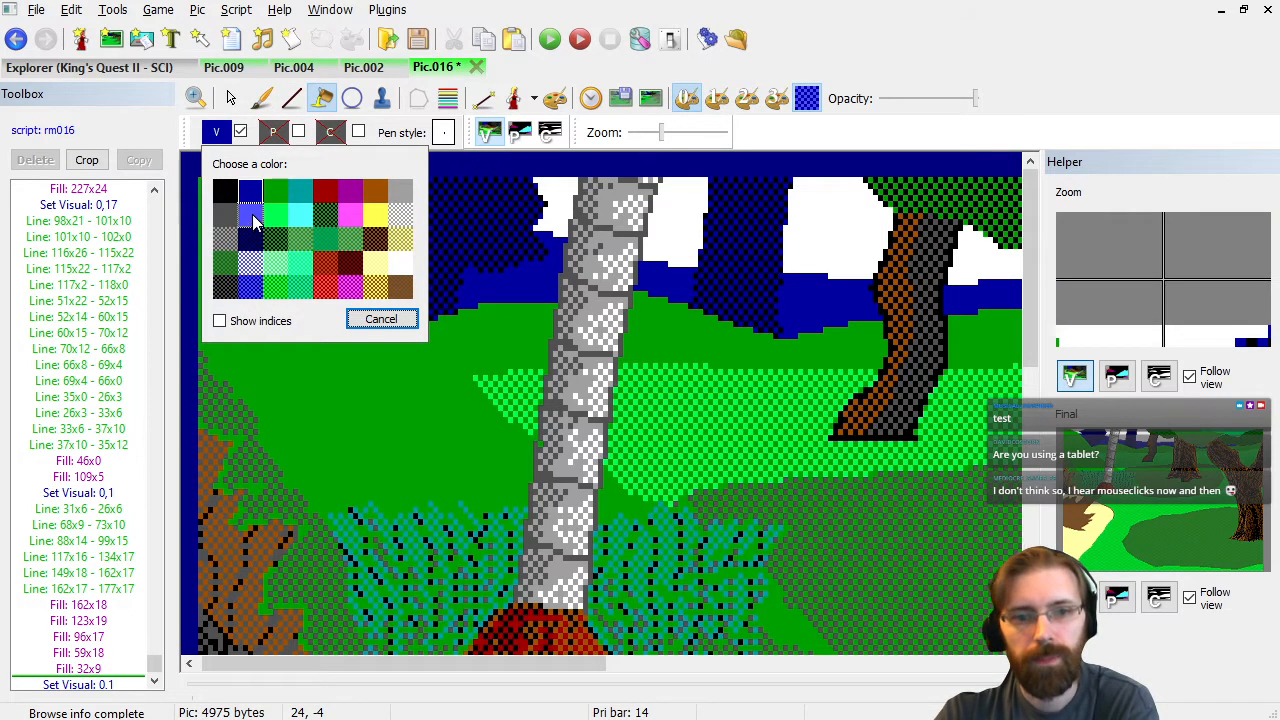
click(251, 217)
click(291, 98)
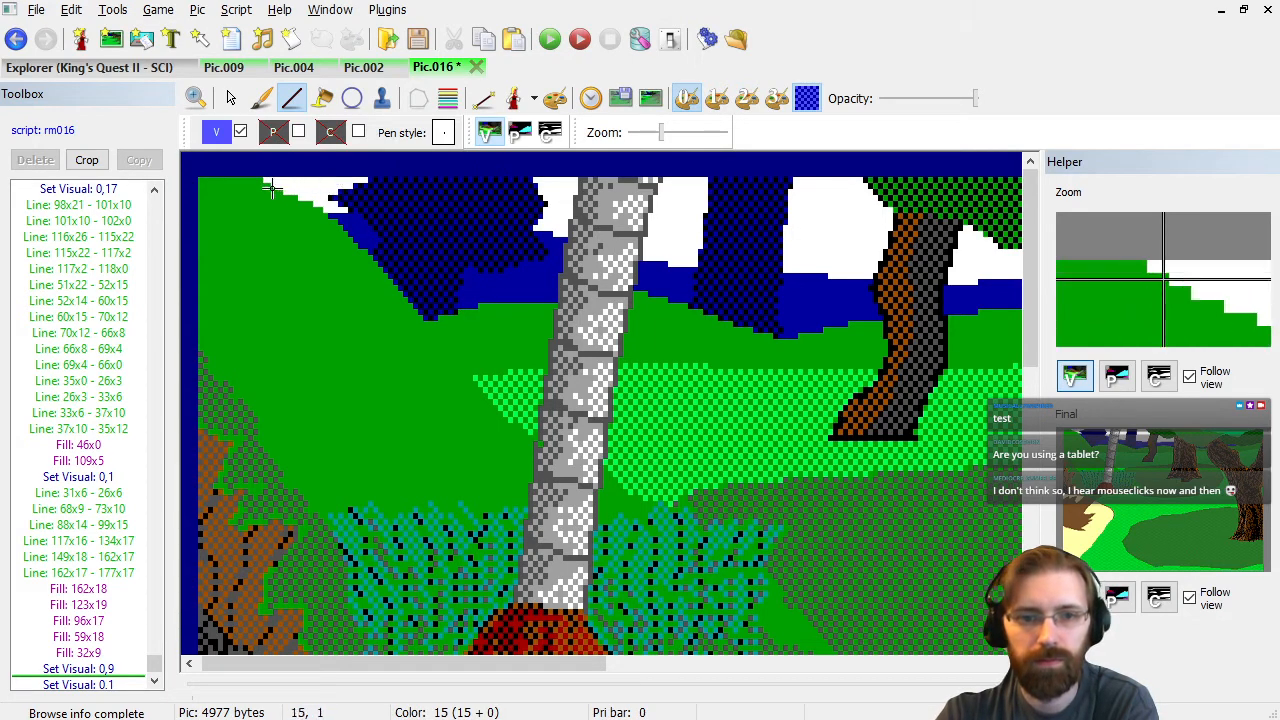
drag(280, 187, 357, 187)
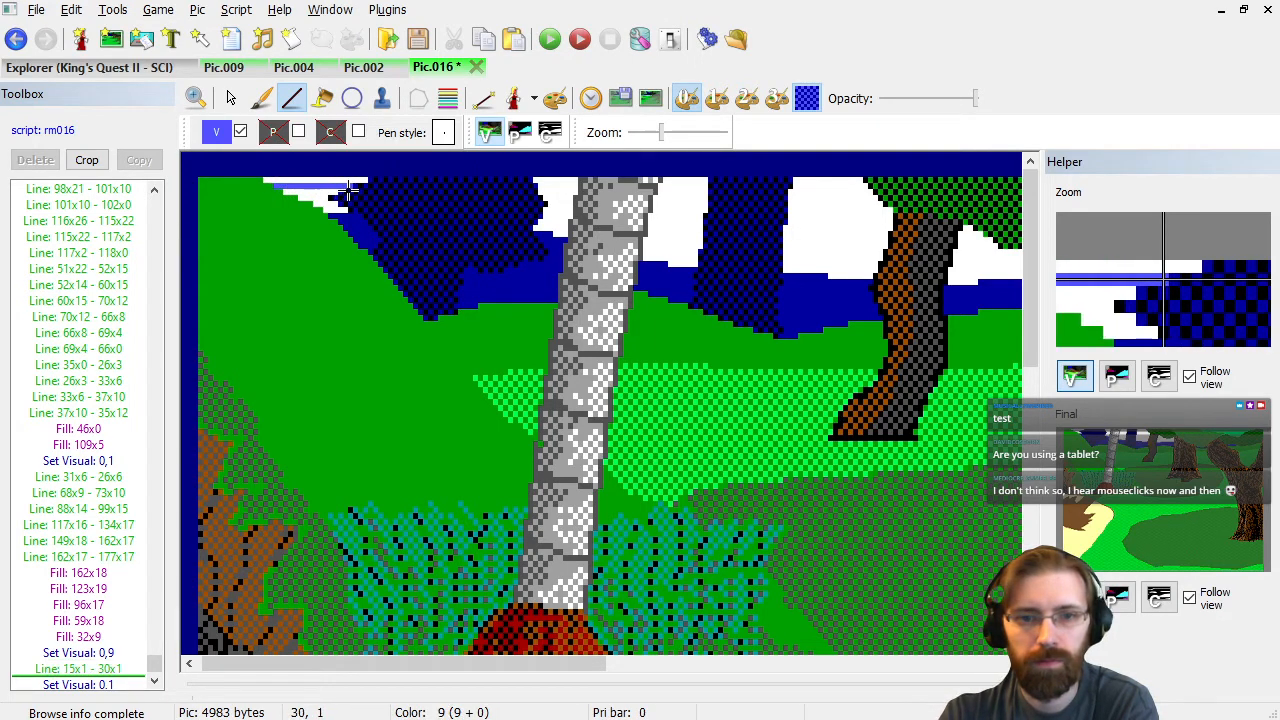
drag(540, 190, 576, 193)
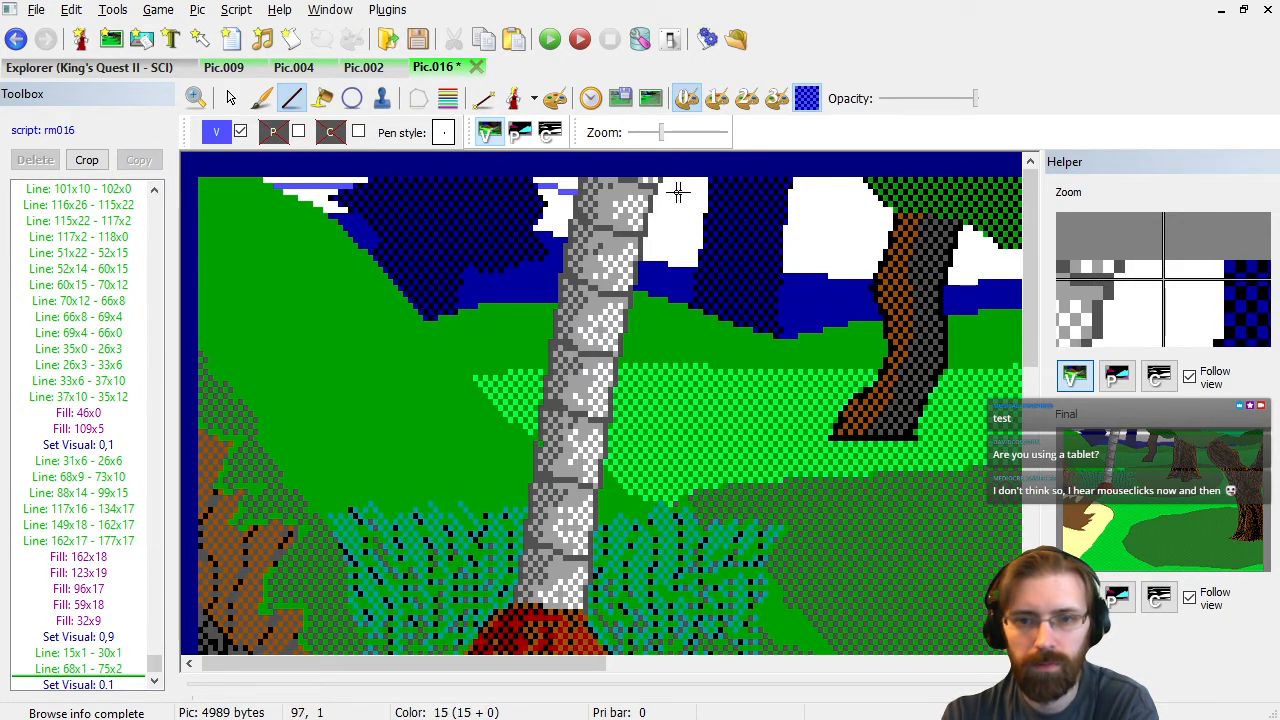
drag(656, 199, 707, 198)
drag(787, 196, 888, 210)
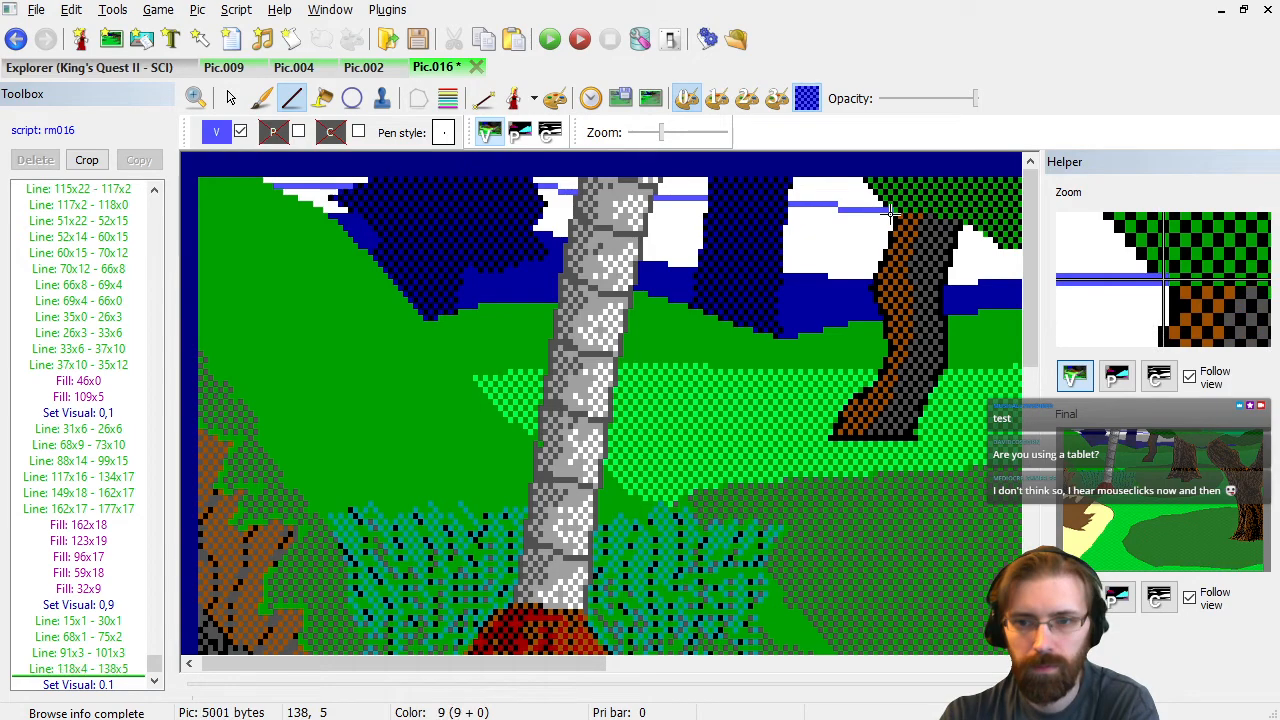
Fill the strips above the light blue lines with colour 0,9 at 19x0, 74x0, 98x0 and 130x0.
drag(402, 667, 448, 668)
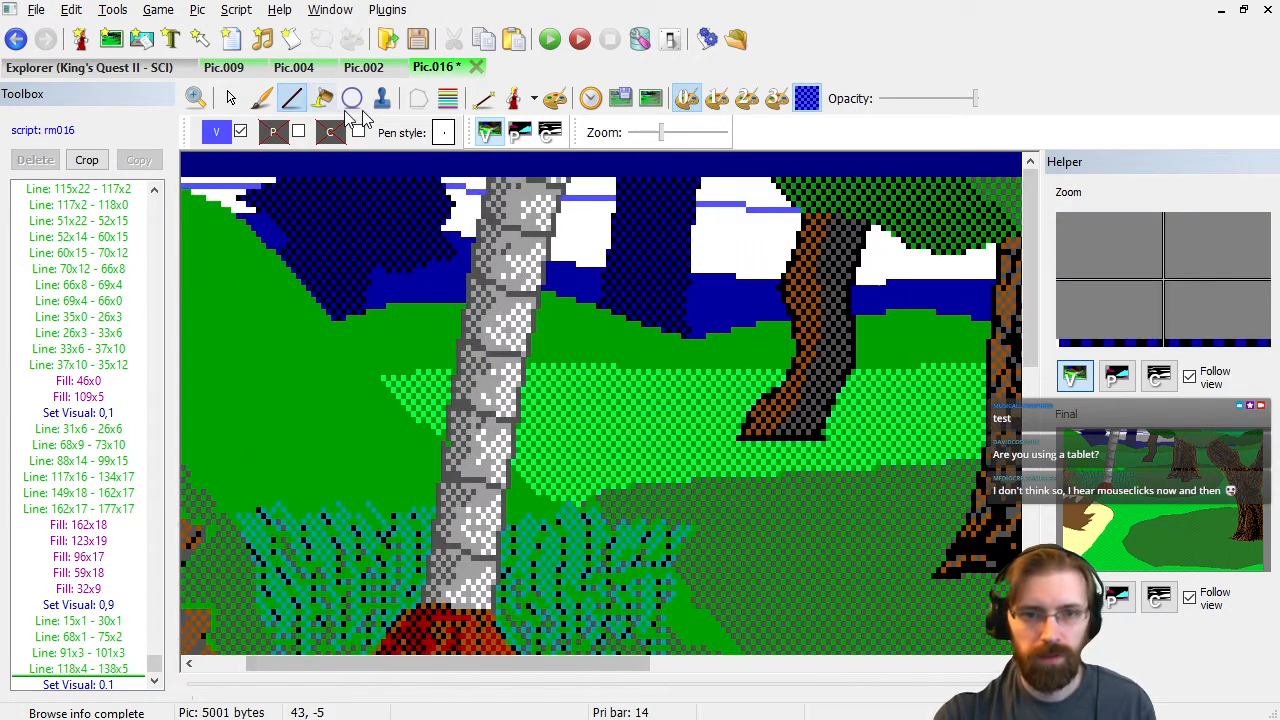
click(322, 98)
scroll(524, 275, down, 1)
scroll(524, 275, down, 2)
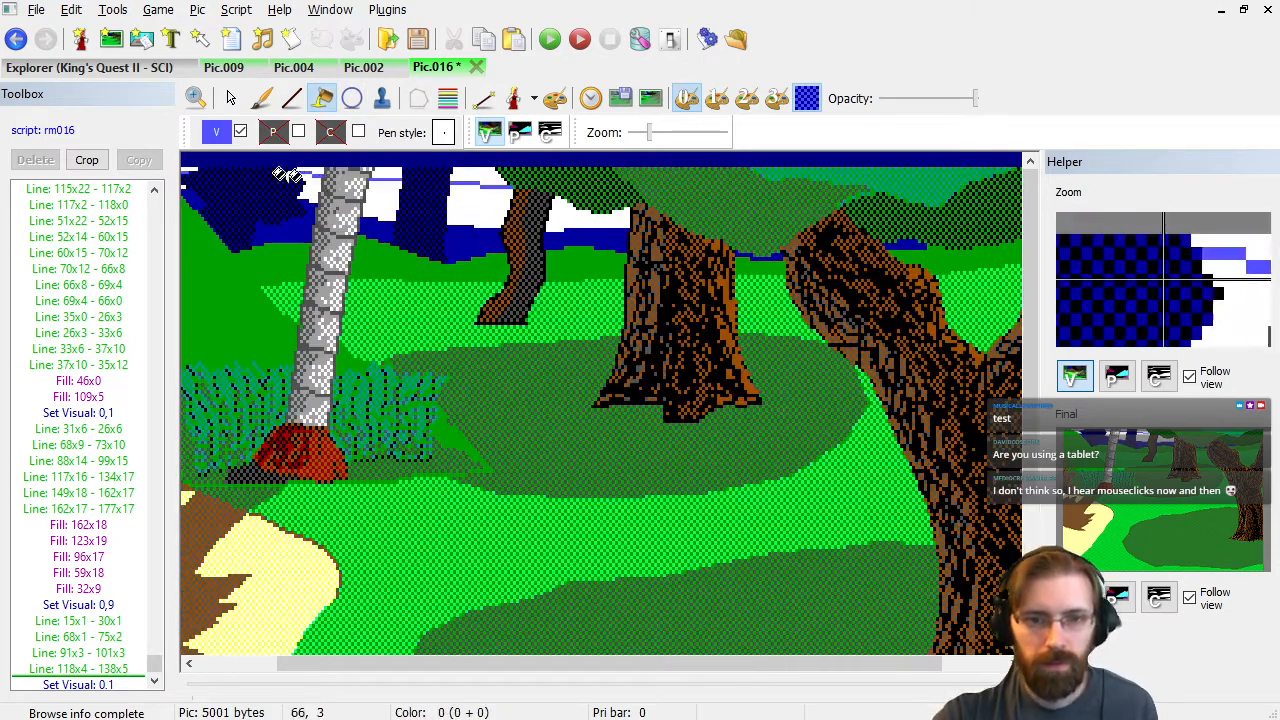
click(229, 162)
click(339, 162)
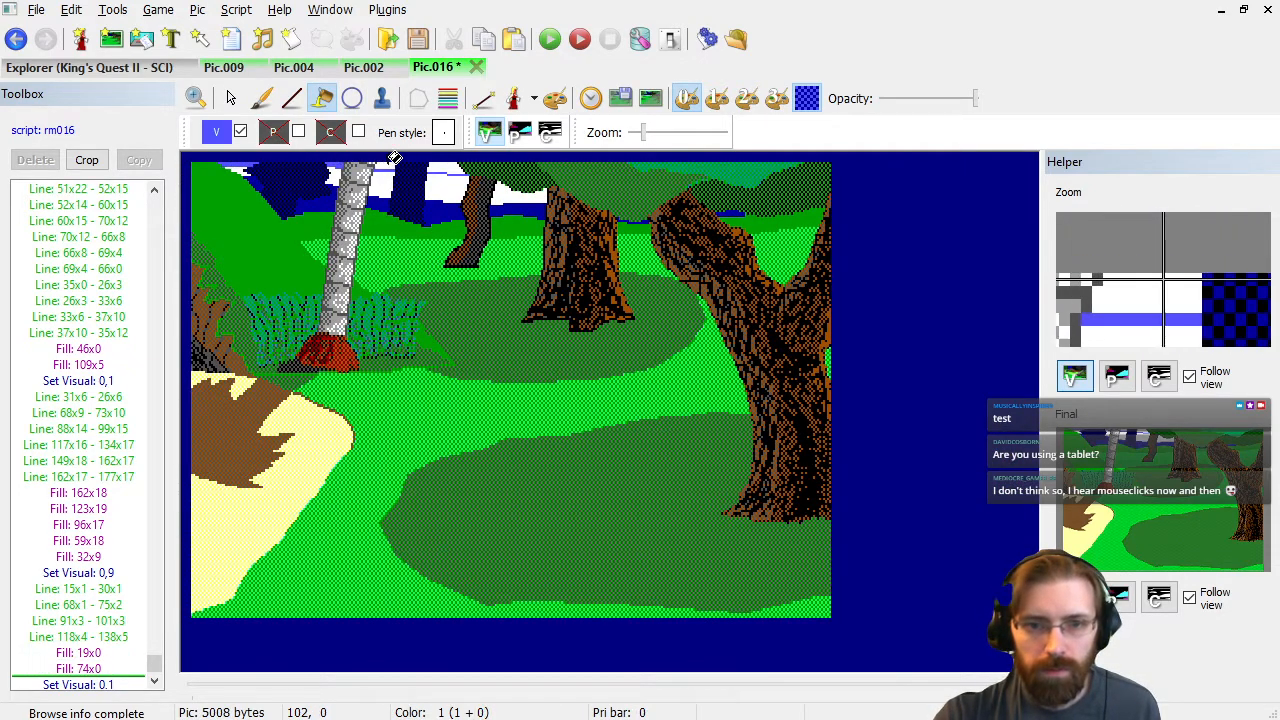
click(388, 162)
click(452, 162)
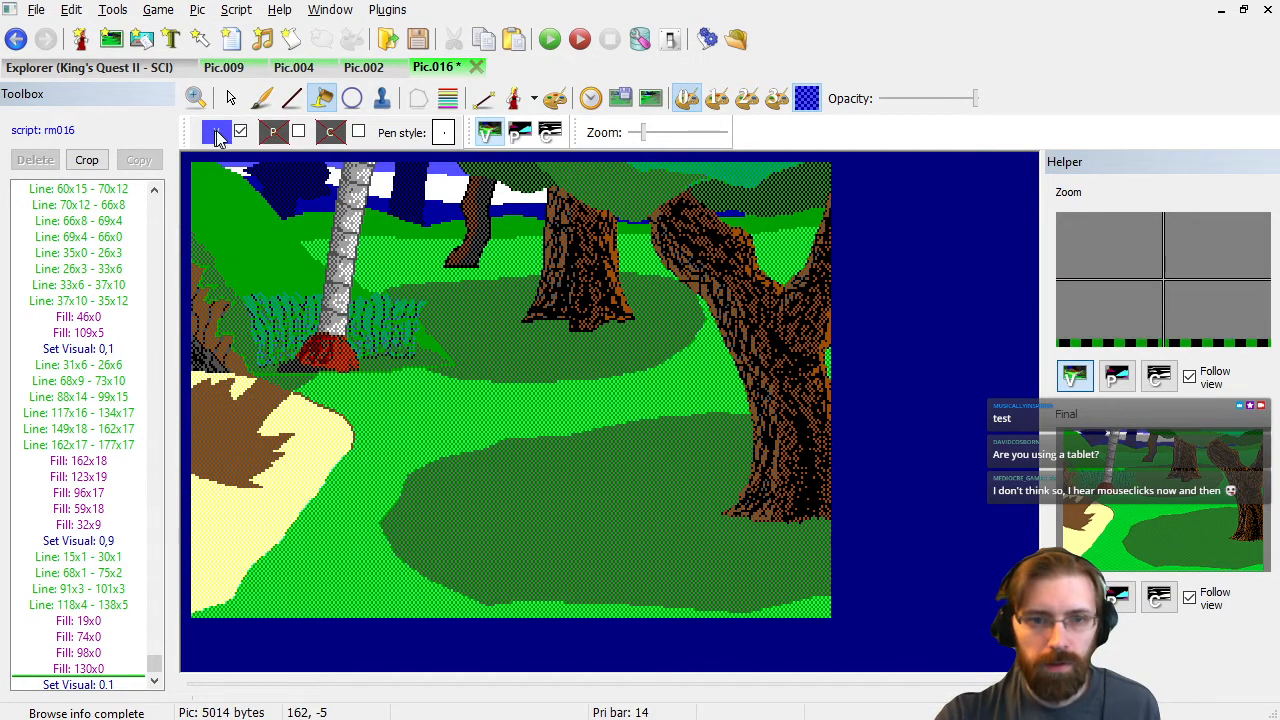
Set the visual colour to 0,33 and fill the remaining white background at 23x3, 70x6, 93x6, 127x10 and 156x14.
click(217, 133)
click(253, 290)
click(237, 168)
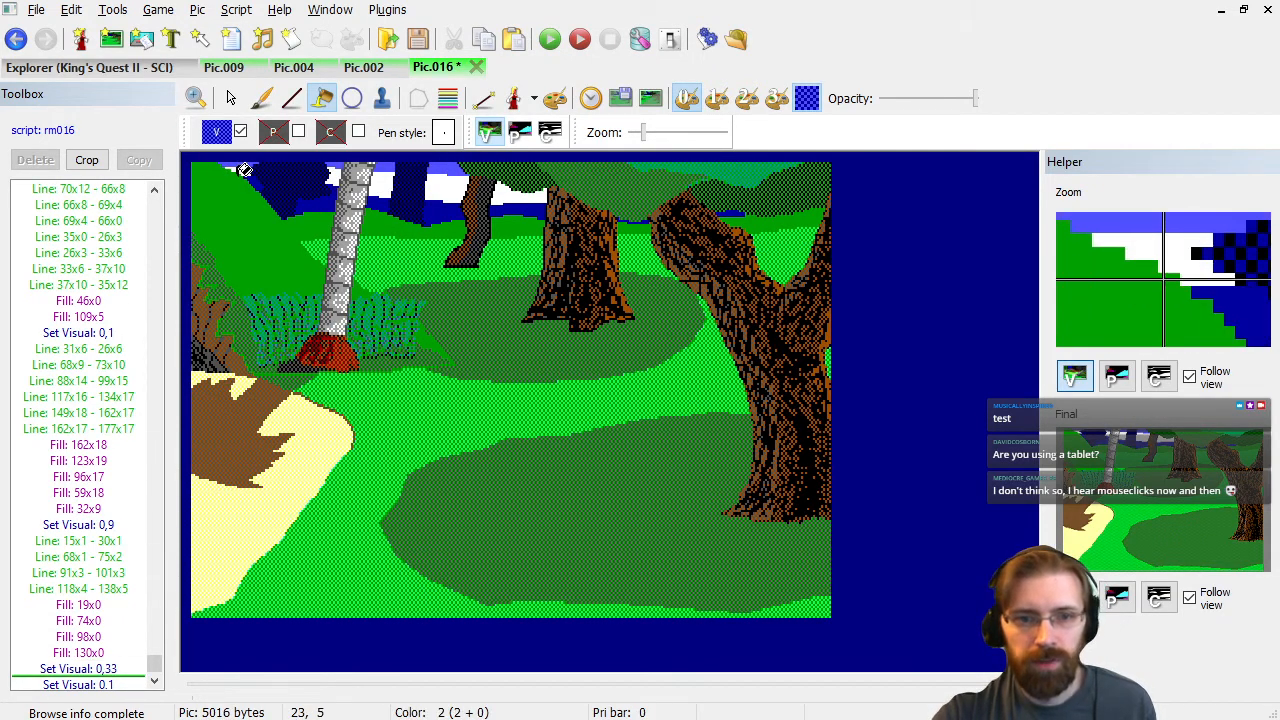
click(331, 176)
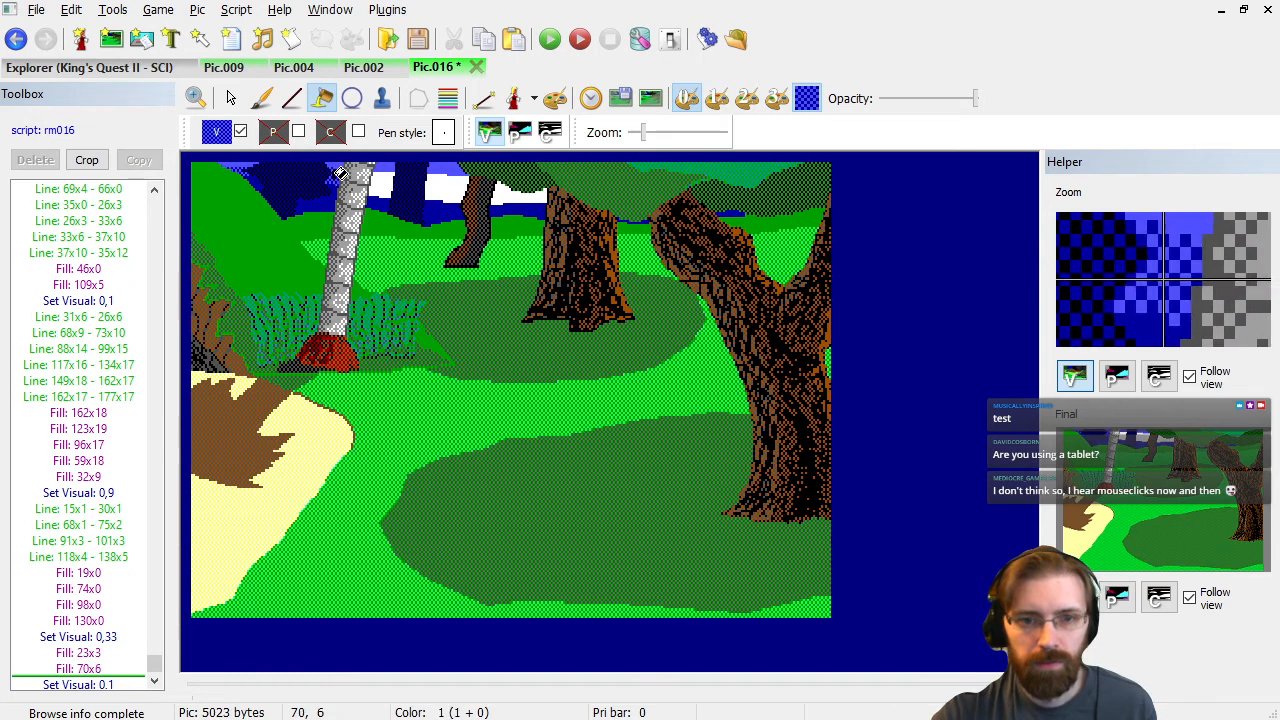
click(378, 176)
click(452, 183)
click(502, 196)
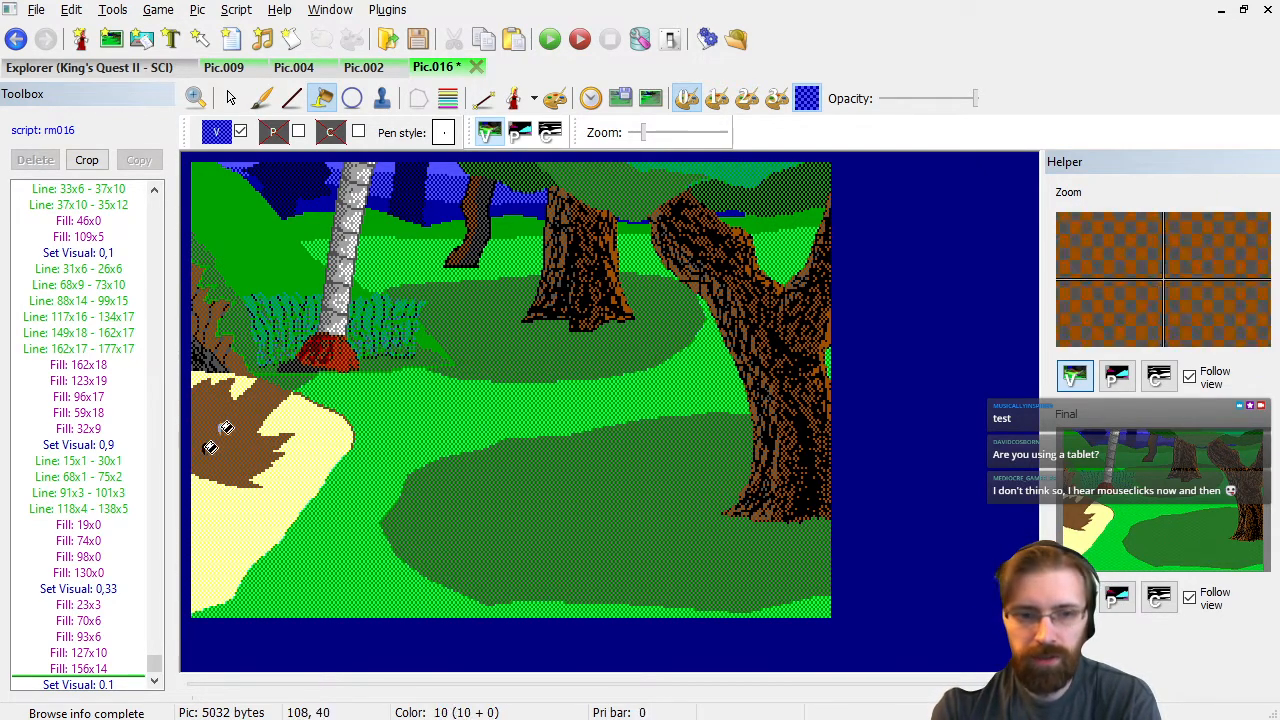
Trace the light green ground in Pic.016's drawing history and move the insertion point to just after Fill: 284x25.
click(107, 659)
key(End)
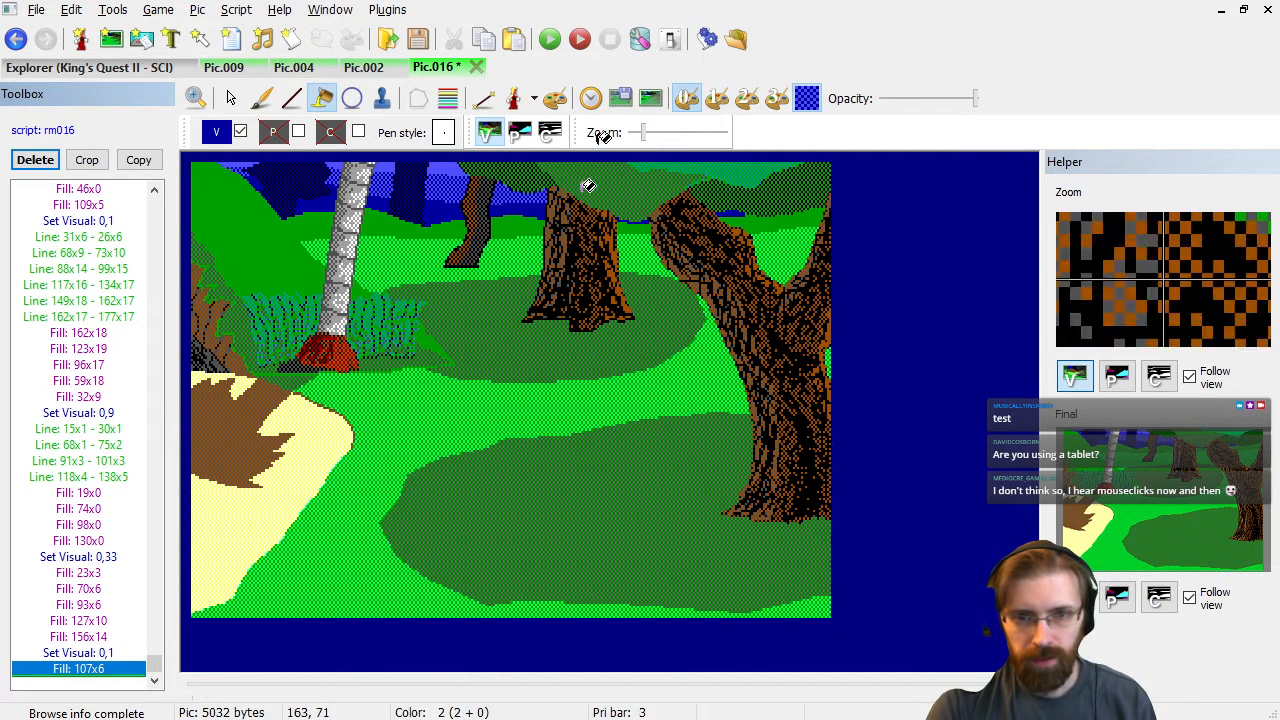
click(591, 100)
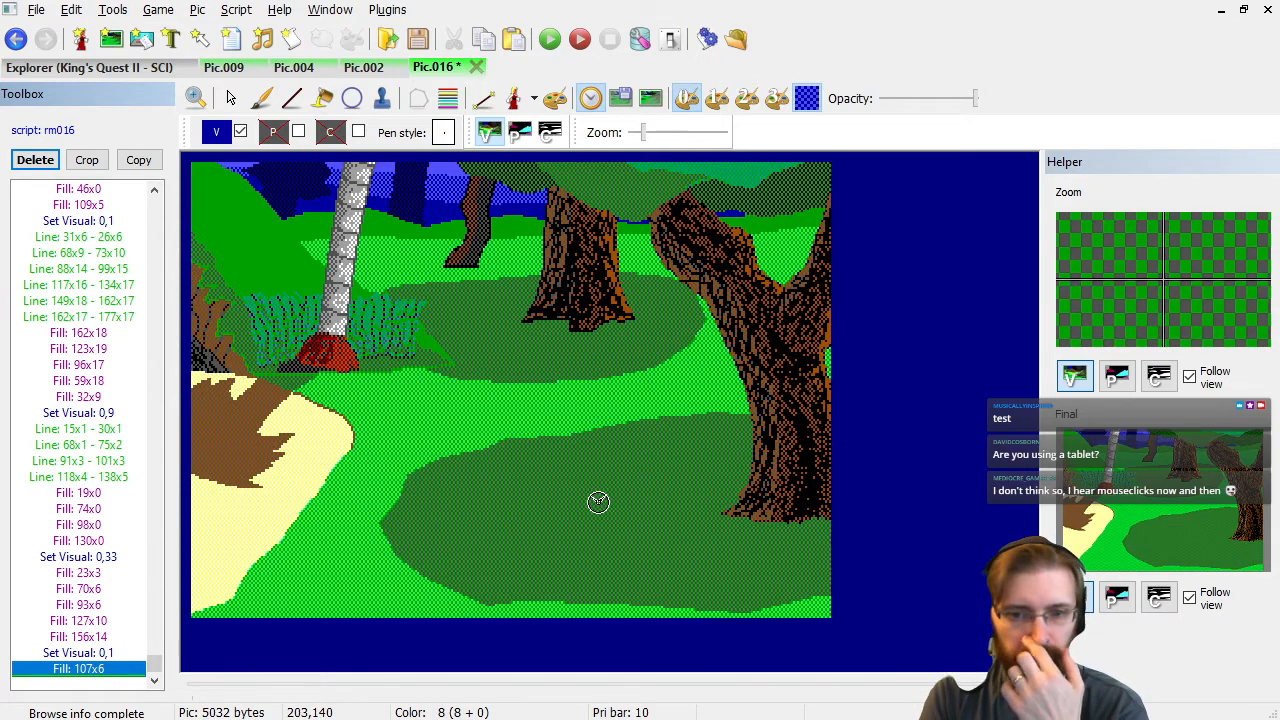
click(598, 501)
click(387, 467)
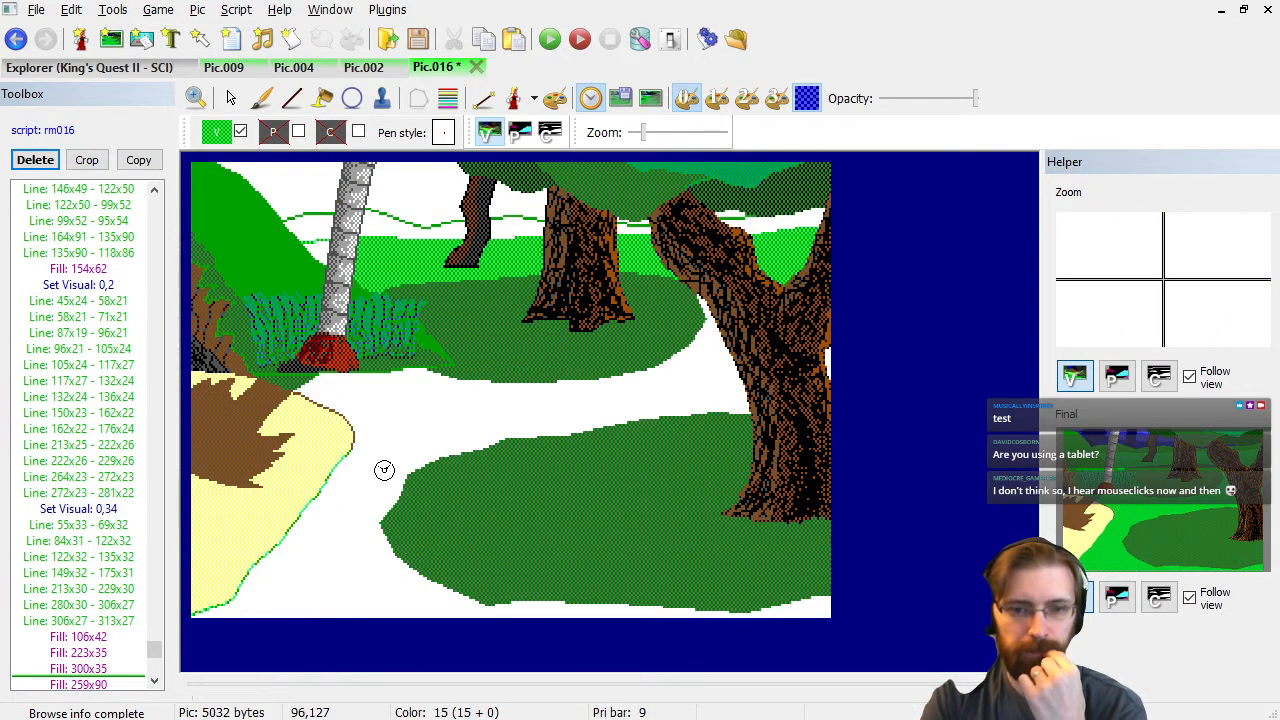
click(100, 685)
key(Down)
key(Down)
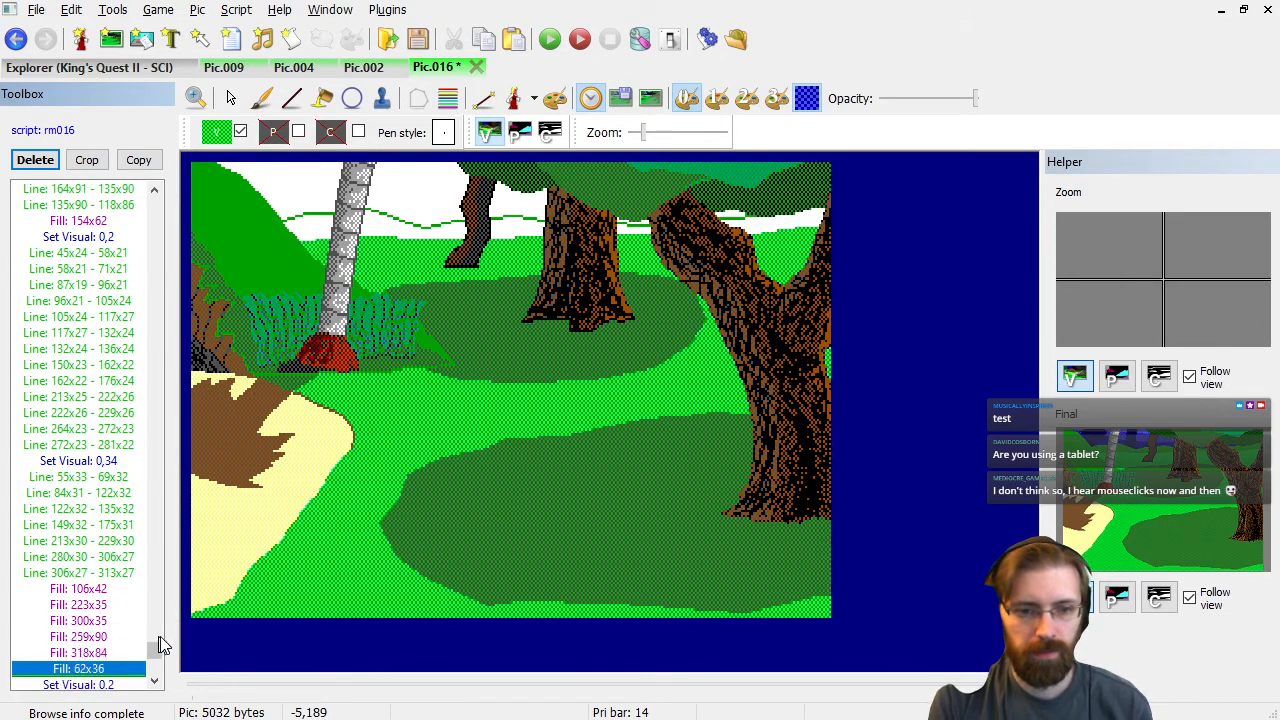
key(Down)
key(Down)
key(Down)
key(Down)
key(Down)
key(Down)
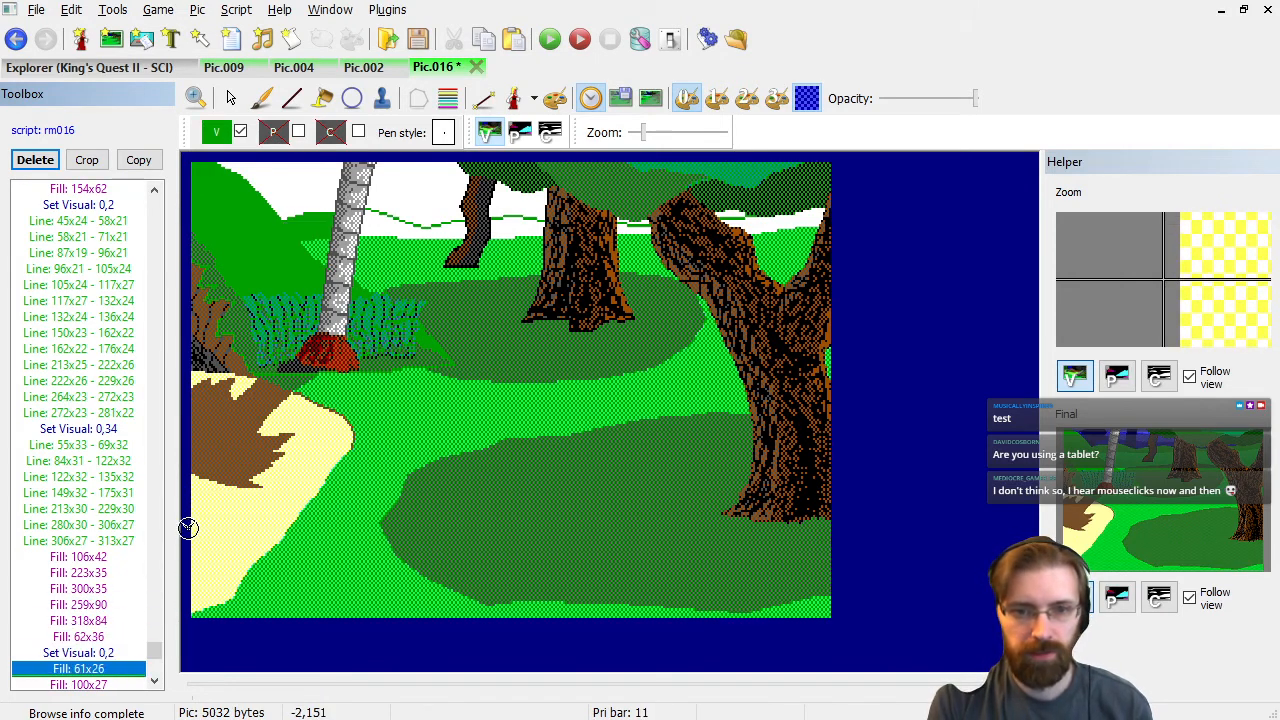
key(Down)
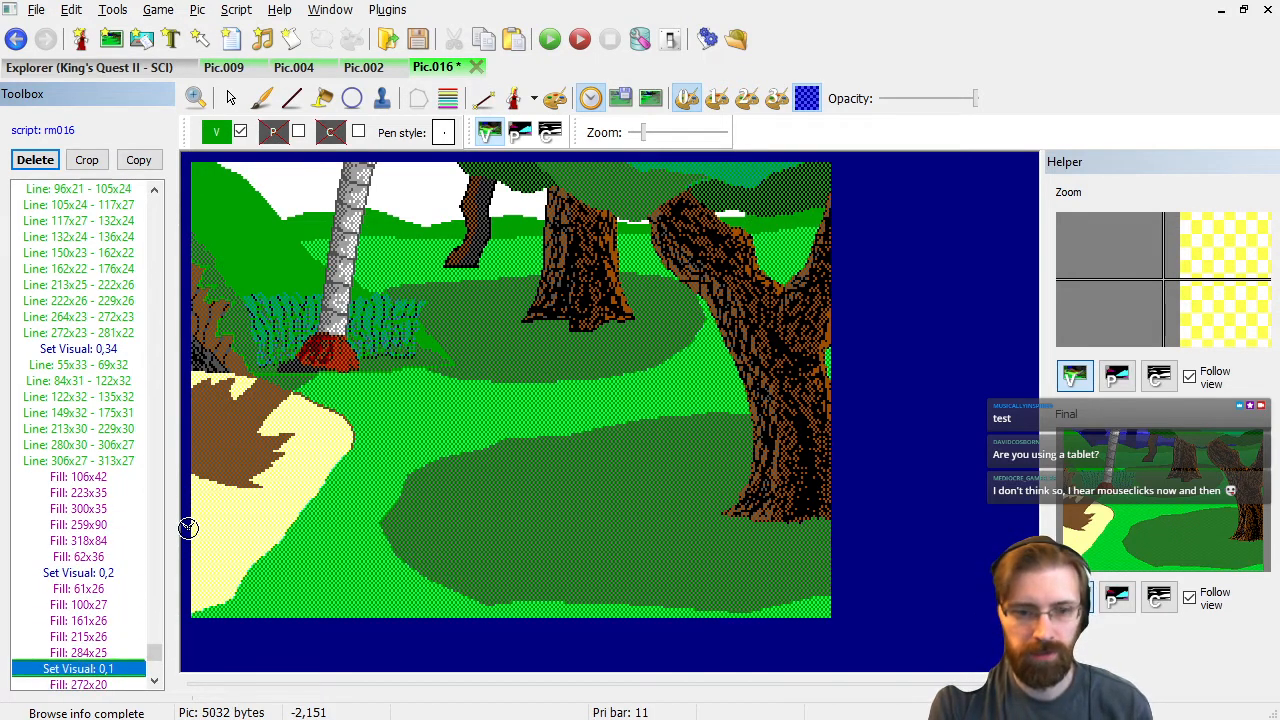
key(Up)
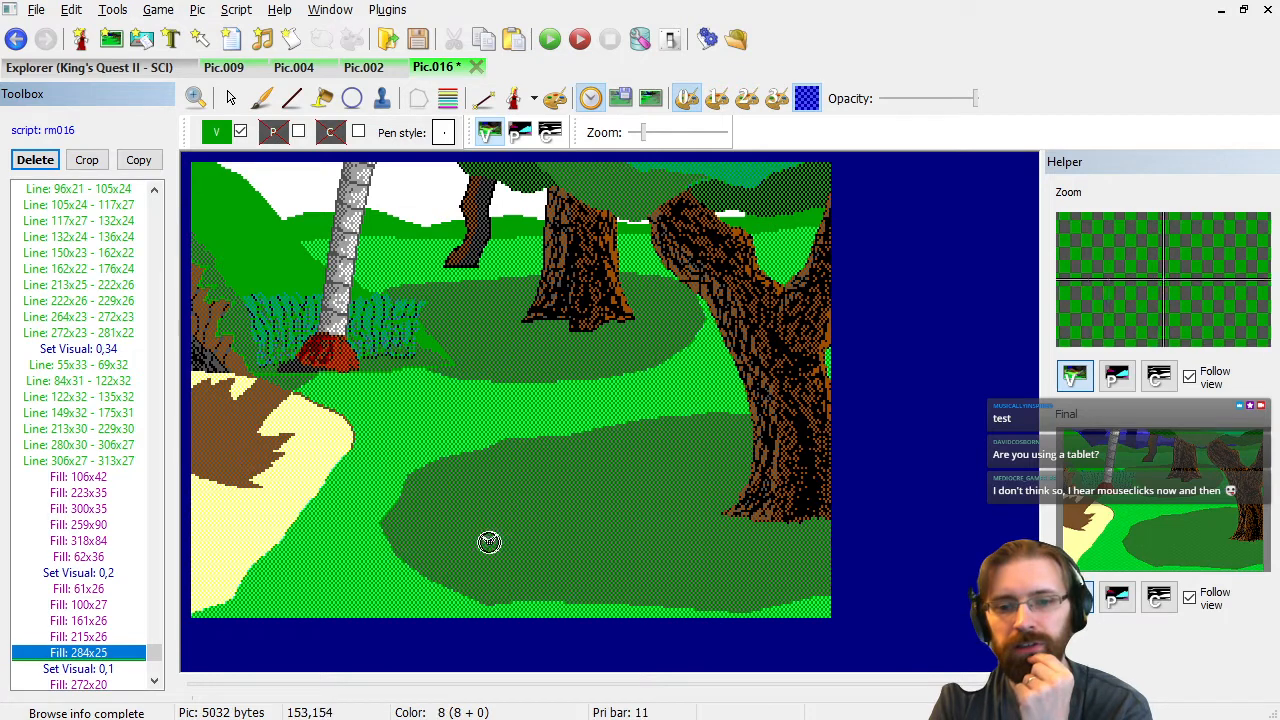
Set the visual colour to dithered green 0,34 at this point in the history and activate the Line tool.
click(217, 133)
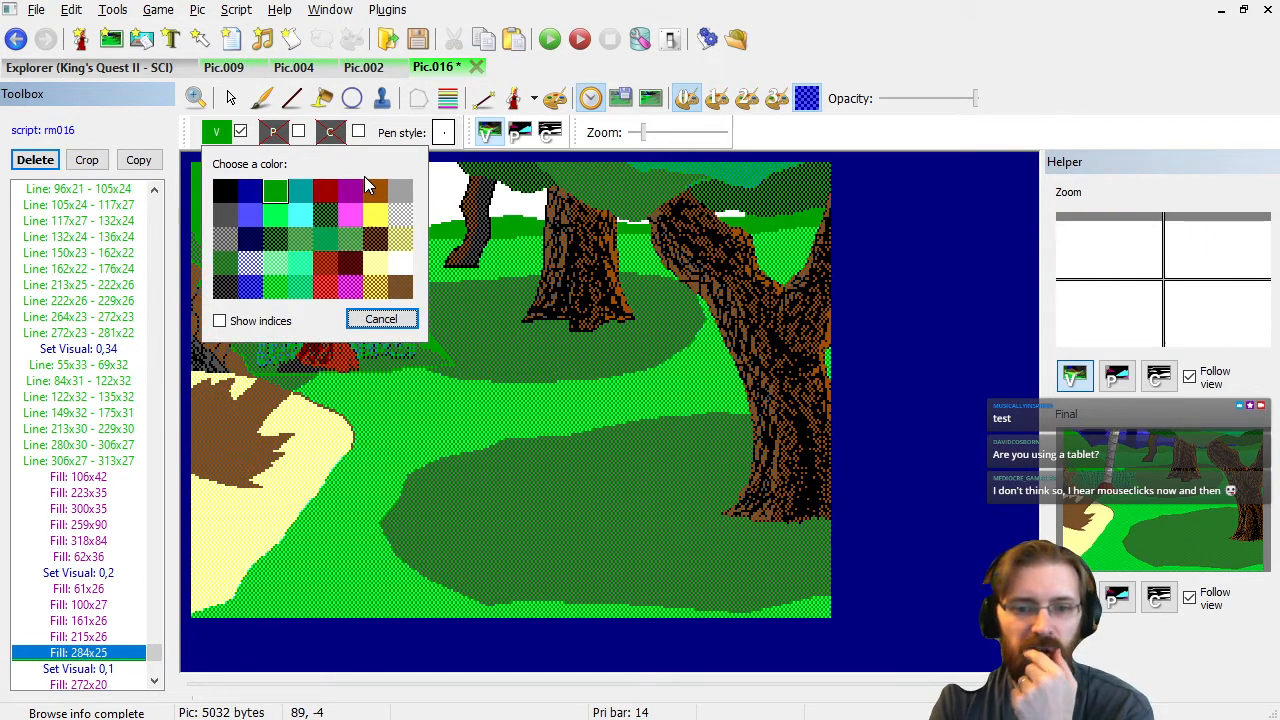
click(283, 289)
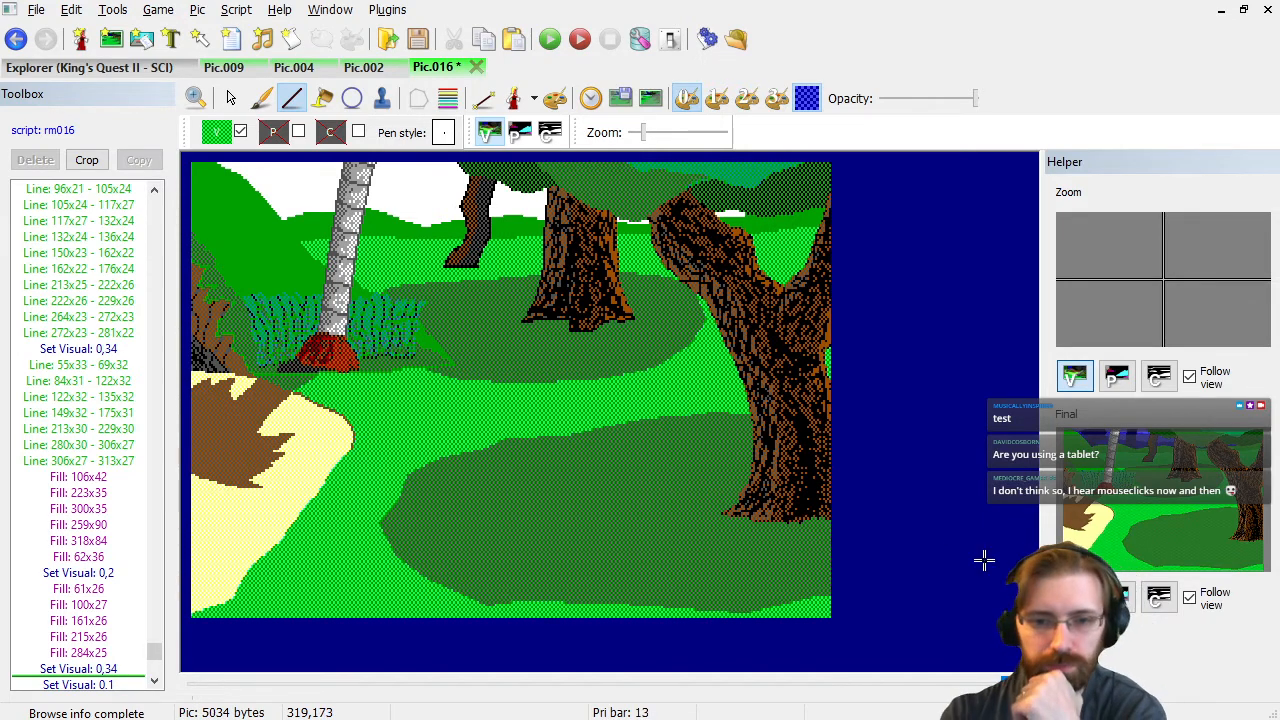
click(292, 98)
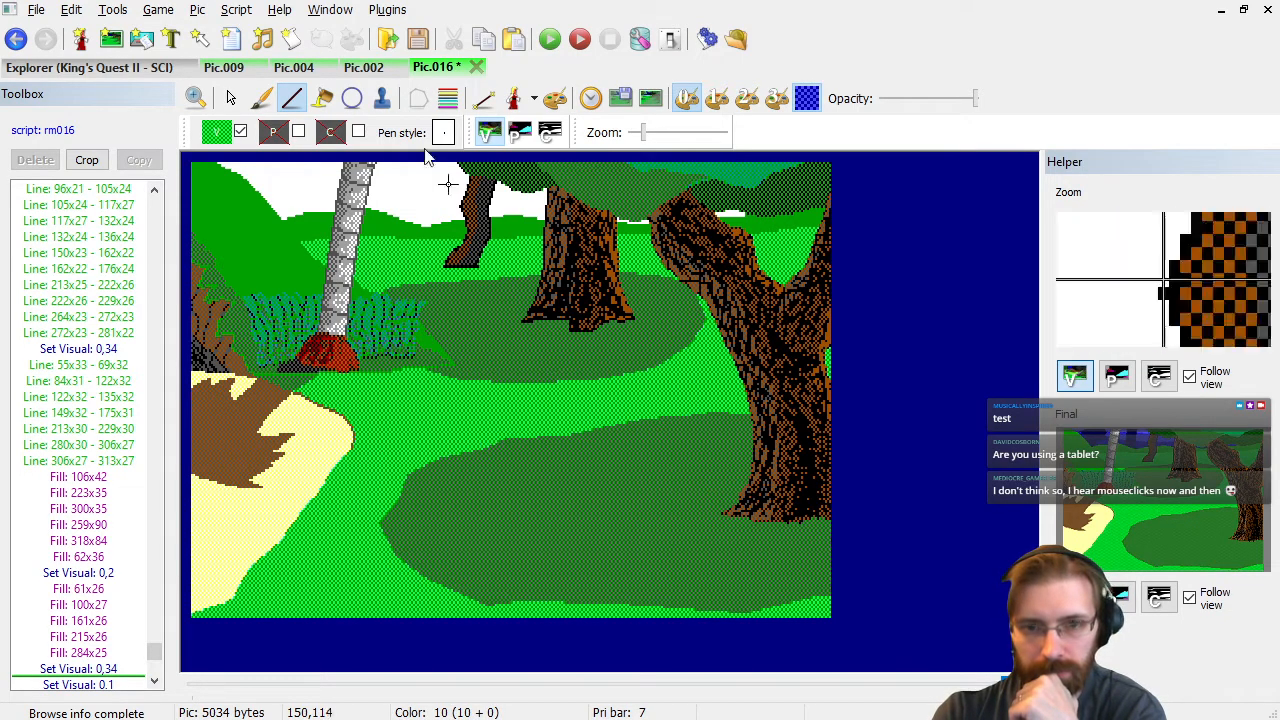
Look at Pic.004 and Pic.009 for reference and trace the dark green foreground shadow in Pic.009's drawing history.
click(304, 73)
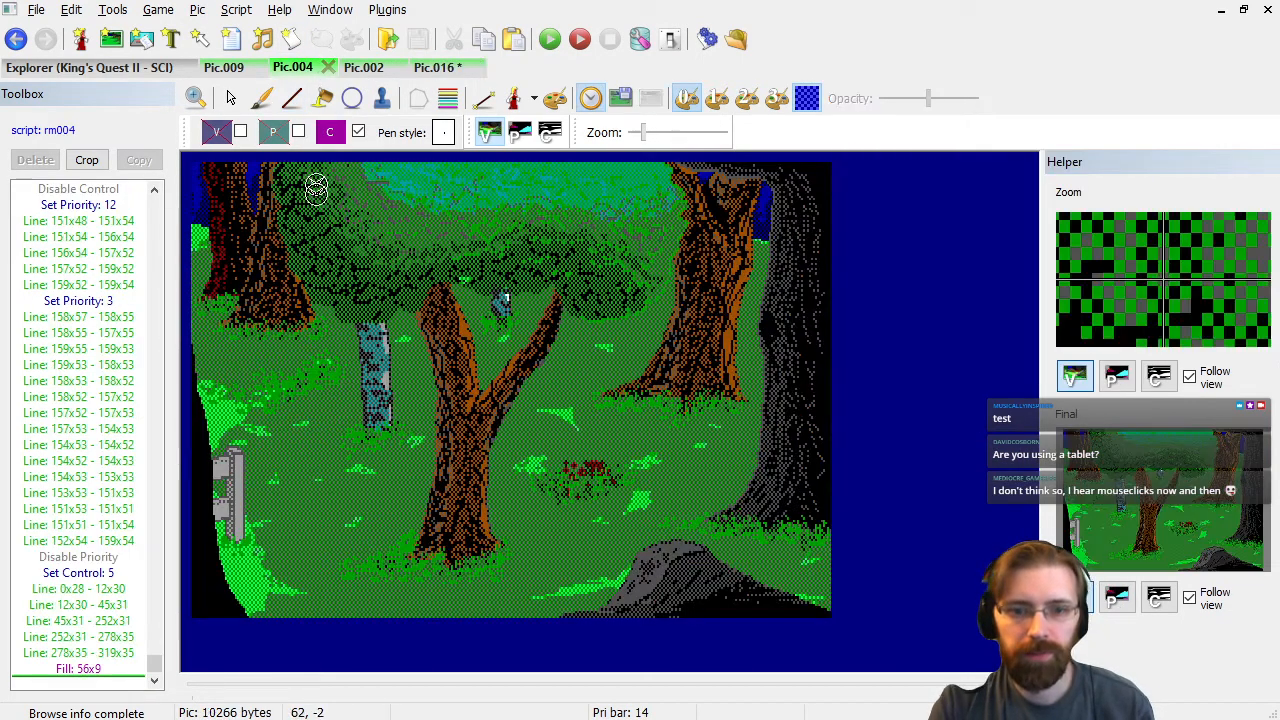
click(229, 75)
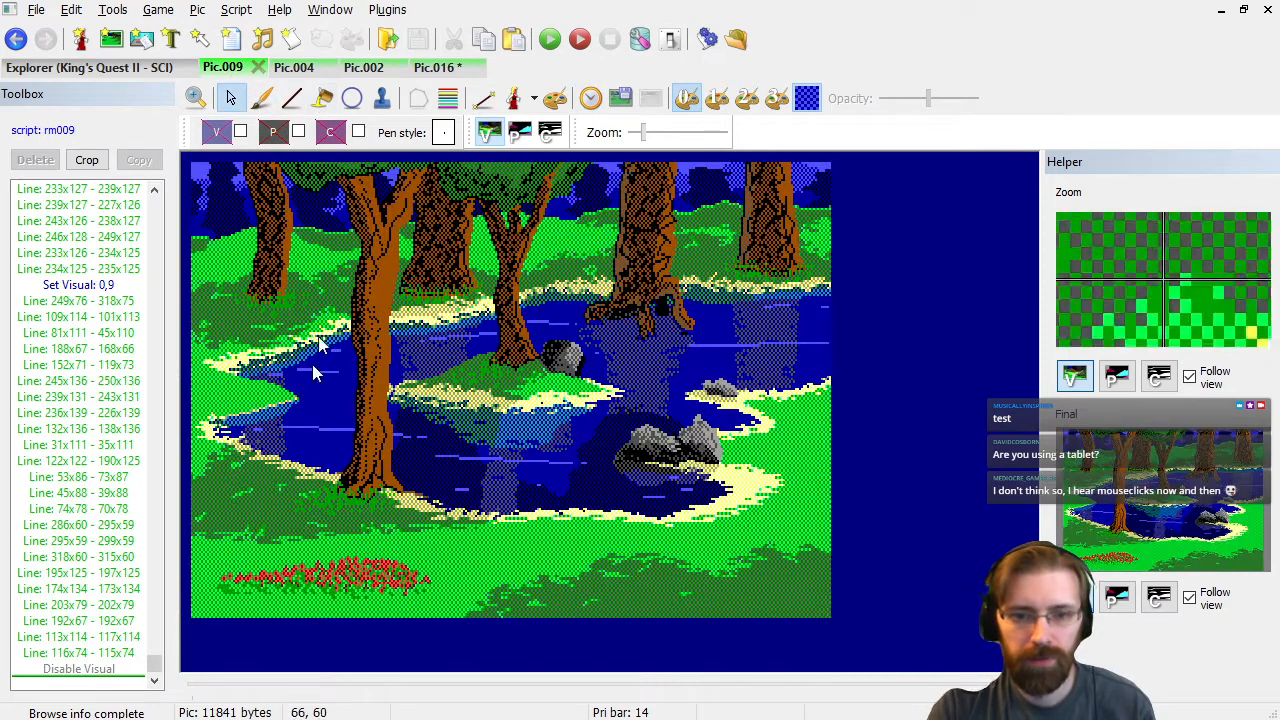
click(586, 103)
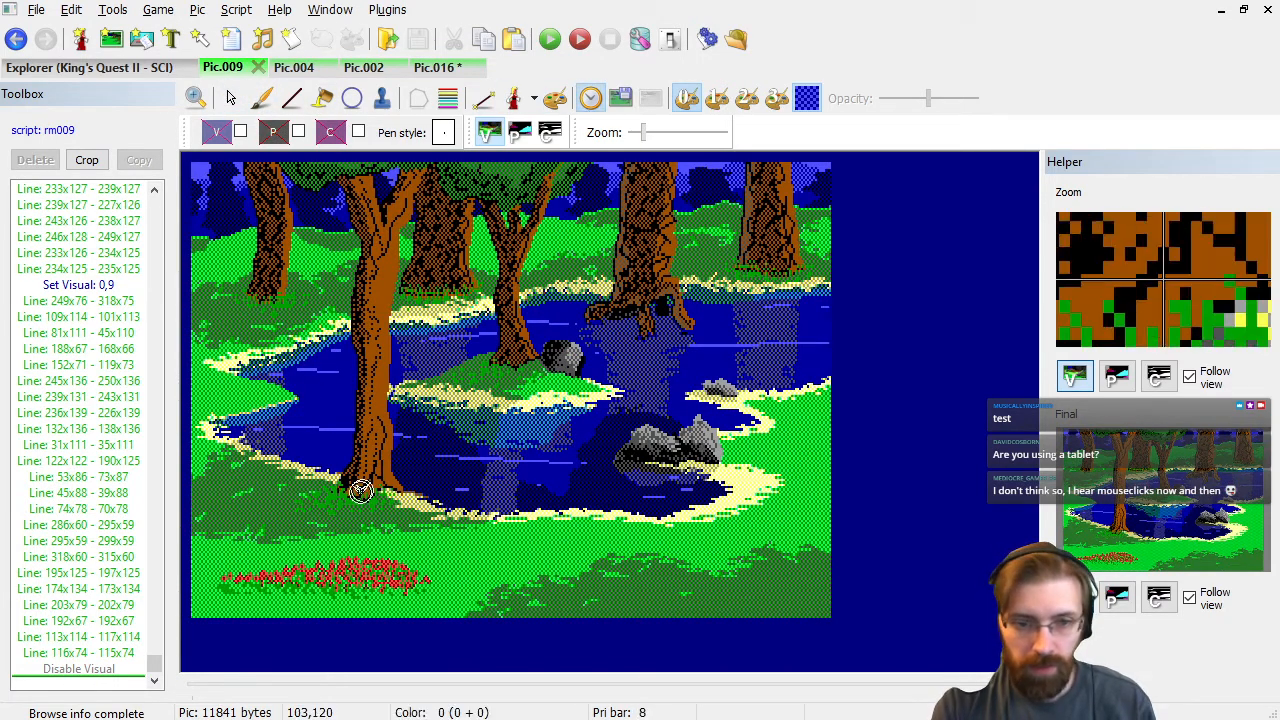
click(286, 535)
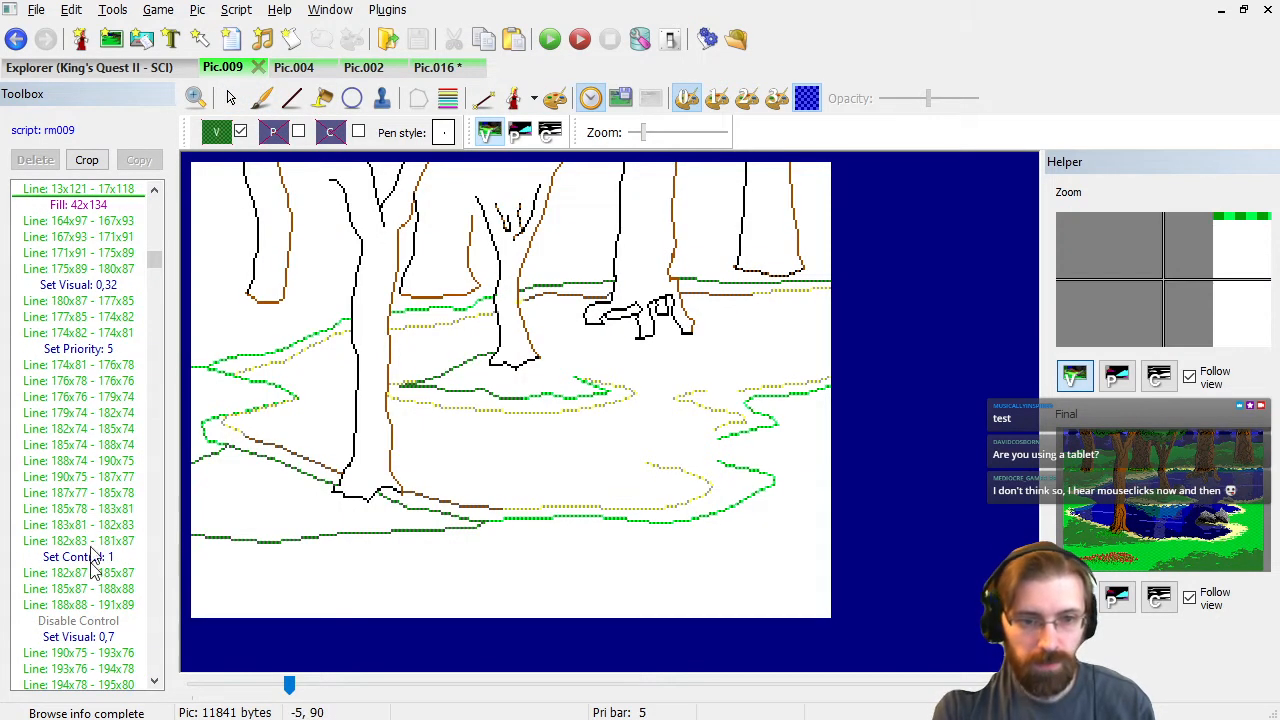
Step forward through Pic.009's drawing commands from the foreground shadow fill to examine how the ground and grass are built up.
click(88, 221)
key(Down)
key(Down)
key(Down)
key(Down)
key(Down)
key(Down)
key(Down)
key(Down)
key(Down)
key(Down)
key(Down)
key(Down)
key(Down)
key(Down)
key(Down)
key(Down)
key(Down)
key(Down)
key(Down)
key(Down)
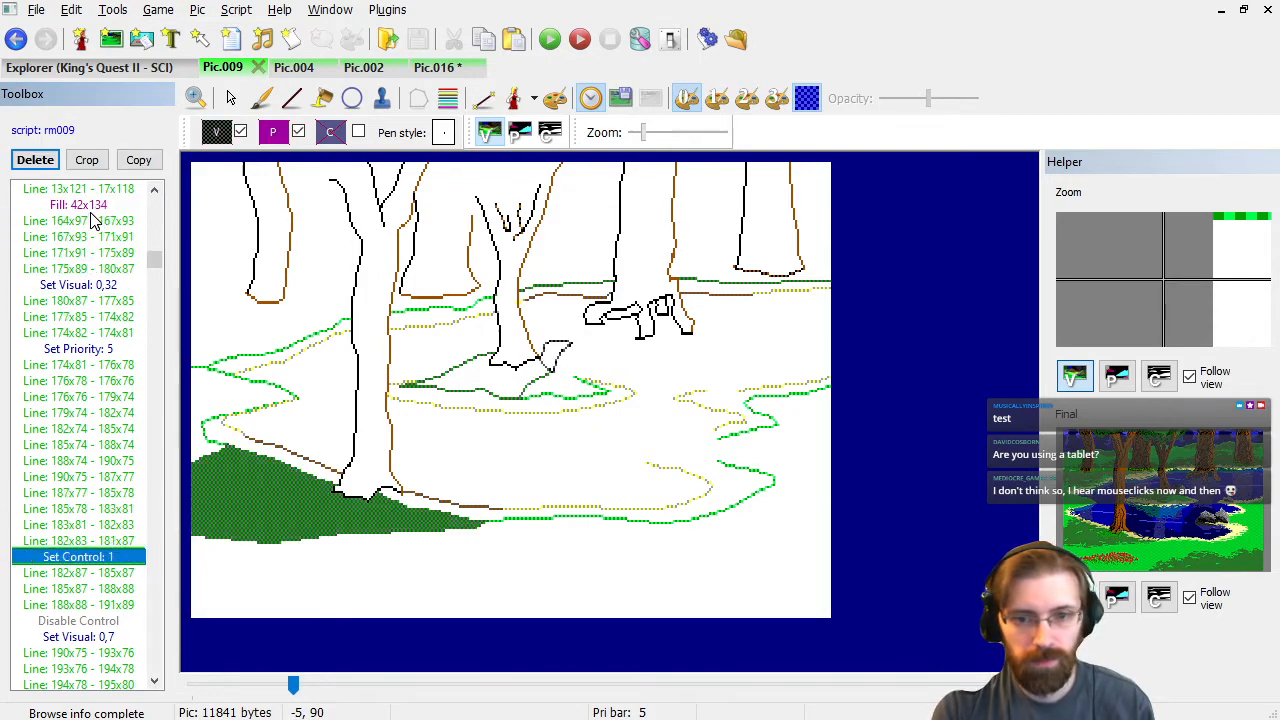
key(Down)
key(Down)
key(Down)
key(Down)
key(Down)
key(Down)
key(Down)
key(Down)
key(Down)
key(Down)
key(Down)
key(Down)
key(Down)
key(Down)
key(Down)
key(Down)
key(Down)
key(Down)
key(Down)
key(Down)
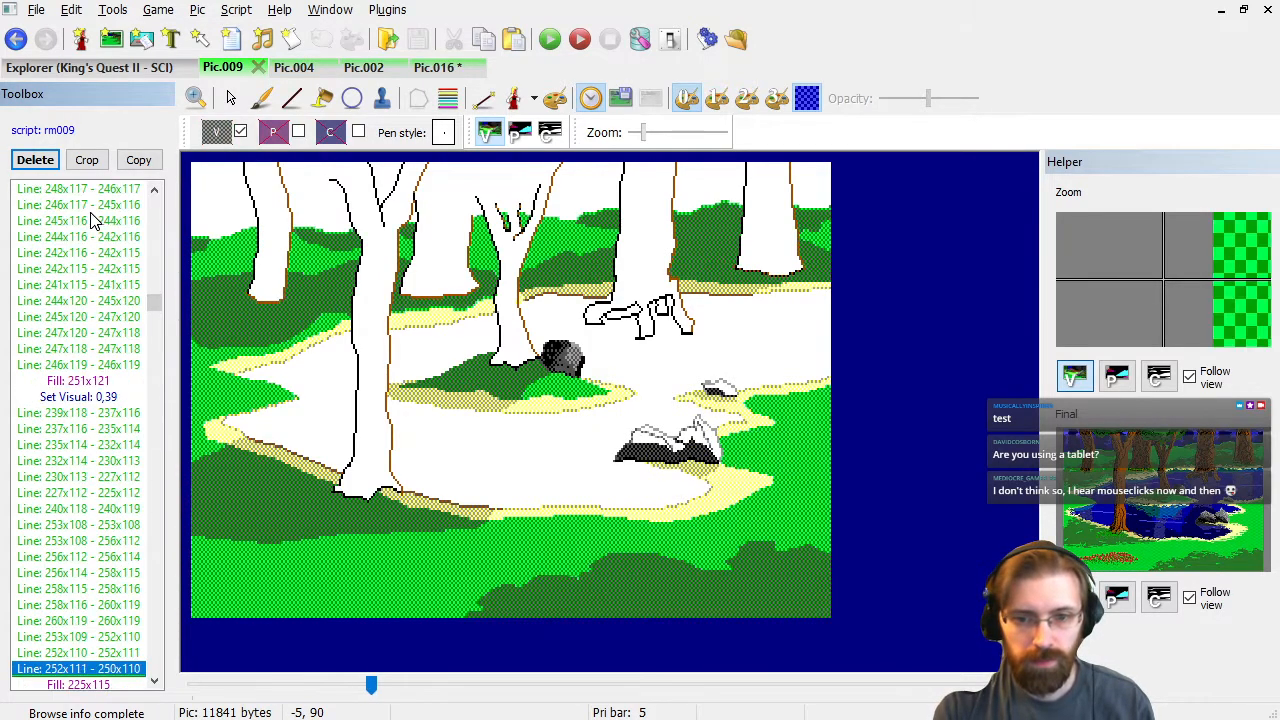
key(Down)
key(Down)
key(Down)
key(Down)
key(Down)
key(Down)
key(Down)
key(Down)
key(Down)
key(Down)
key(Down)
key(Down)
key(Down)
key(Down)
key(Down)
key(Down)
key(Down)
key(Down)
key(Down)
key(Down)
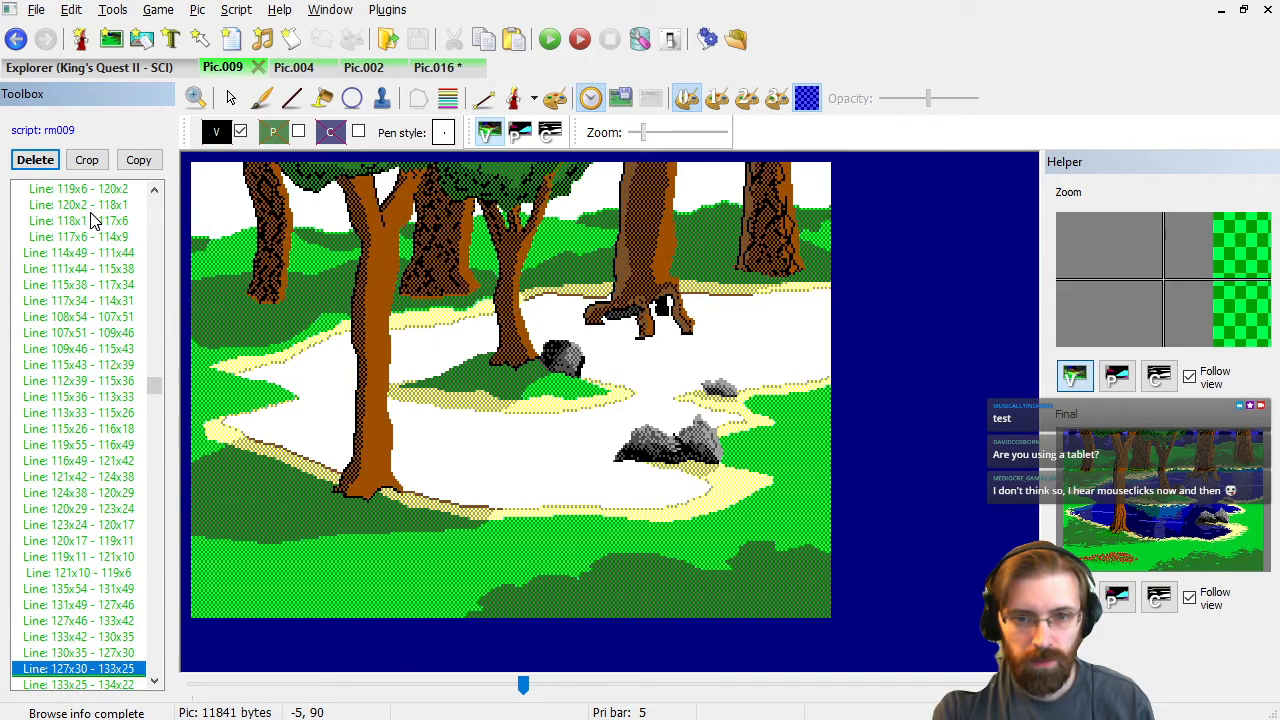
key(Down)
key(Down)
key(Down)
key(Down)
key(Down)
key(Down)
key(Down)
key(Down)
key(Down)
key(Down)
key(Down)
key(Down)
key(Down)
key(Down)
key(Down)
key(Down)
key(Down)
key(Down)
key(Down)
key(Down)
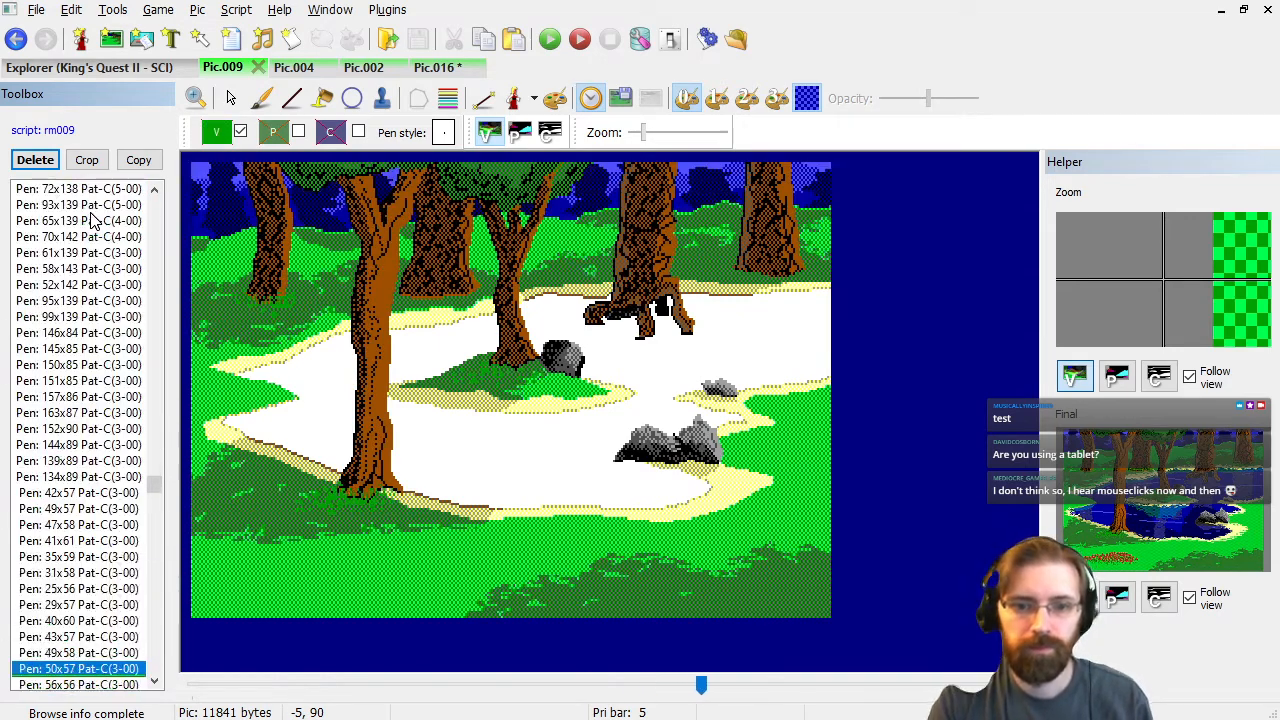
Return to the start of the foreground shadow's grass lines in Pic.009's history and step through how its upper edge is built.
key(Page_Up)
key(Page_Up)
key(Page_Up)
key(Page_Up)
key(Page_Up)
key(Page_Up)
key(Page_Up)
key(Page_Up)
key(Page_Up)
key(Page_Up)
key(Page_Up)
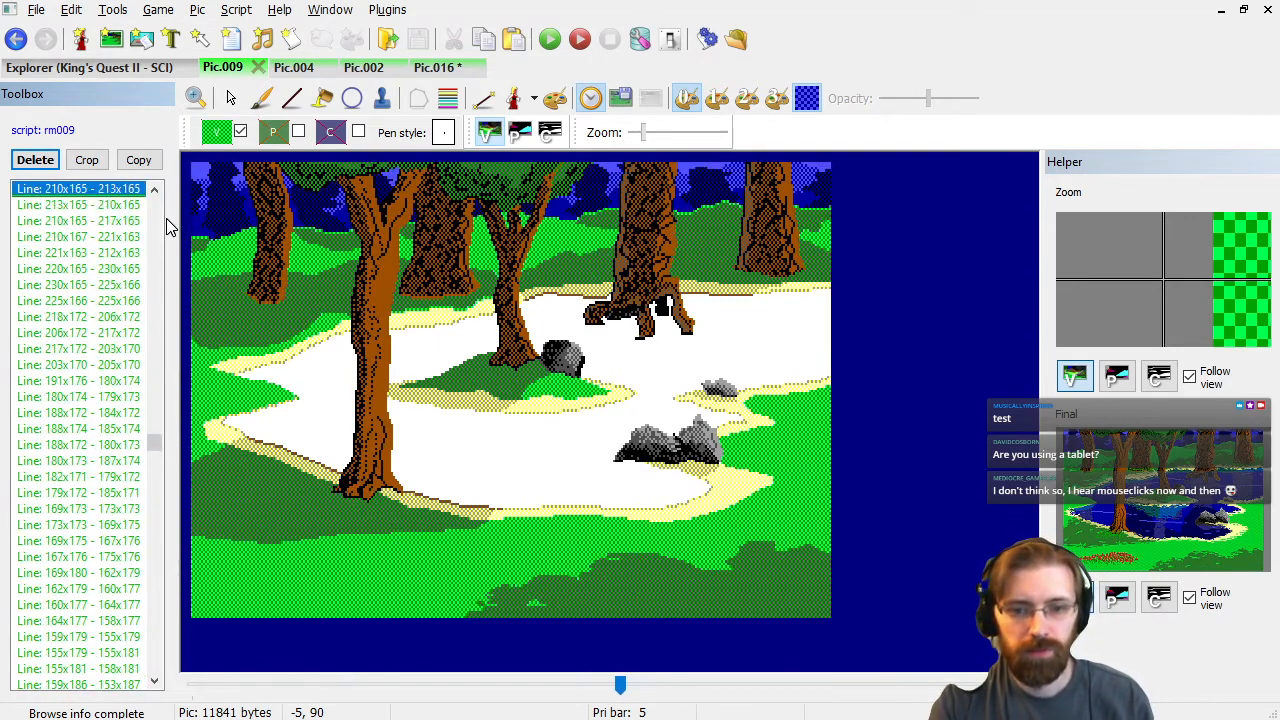
key(Down)
key(Down)
key(Down)
key(Down)
key(Down)
key(Down)
key(Down)
key(Down)
key(Down)
key(Down)
key(Down)
key(Down)
key(Down)
key(Down)
key(Down)
key(Down)
key(Down)
key(Down)
key(Down)
key(Down)
key(Down)
key(Down)
key(Down)
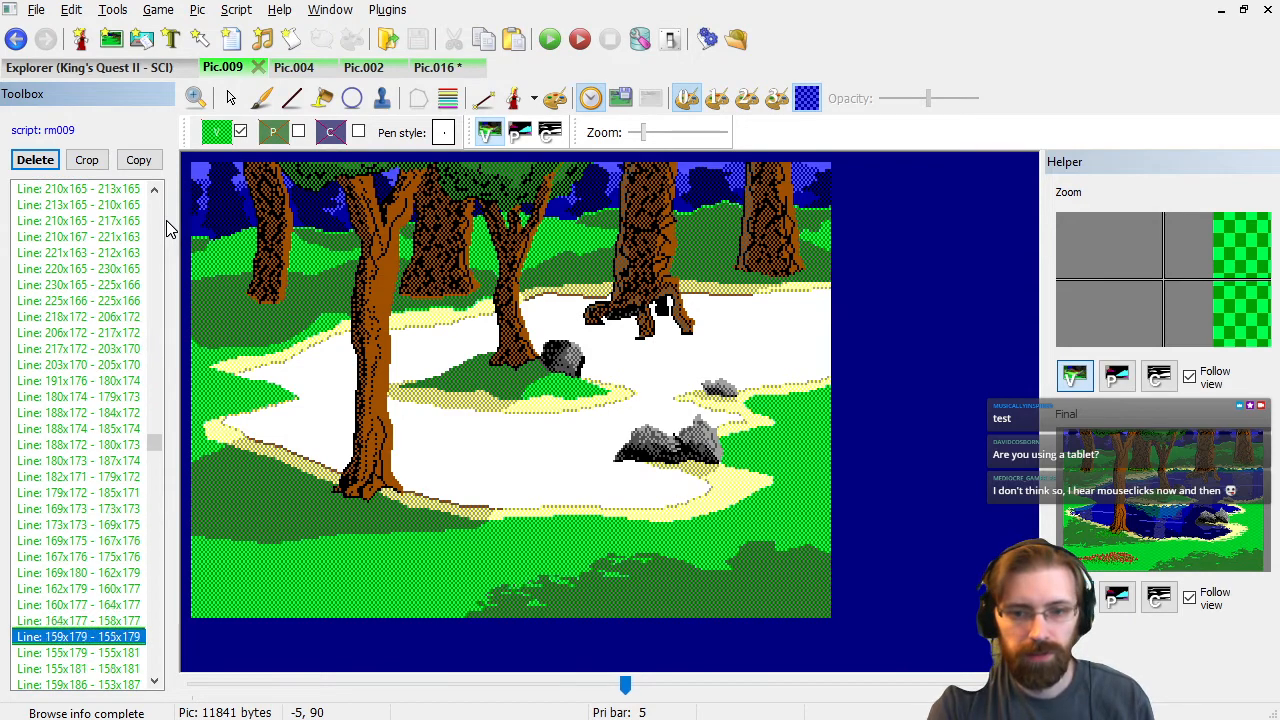
key(Down)
key(Down)
key(Down)
key(Down)
key(Down)
key(Down)
key(Down)
key(Down)
key(Down)
key(Down)
key(Down)
key(Down)
key(Down)
key(Down)
key(Down)
key(Down)
key(Down)
key(Down)
key(Down)
key(Down)
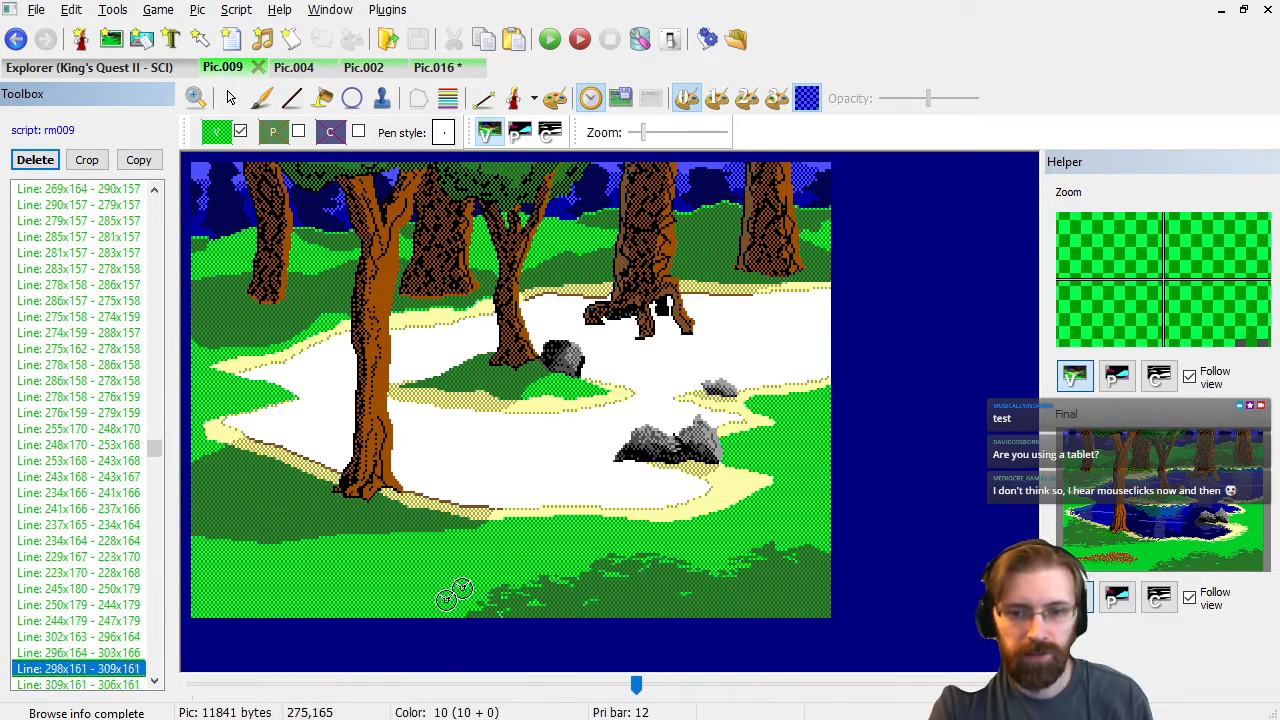
Step through Pic.009's remaining grass lines to examine how the shadow around the near tree gets its ragged edge and blades.
key(Down)
key(Down)
key(Down)
key(Down)
key(Down)
key(Down)
key(Down)
key(Down)
key(Down)
key(Down)
key(Down)
key(Down)
key(Down)
key(Down)
key(Down)
key(Down)
key(Down)
key(Down)
key(Down)
key(Down)
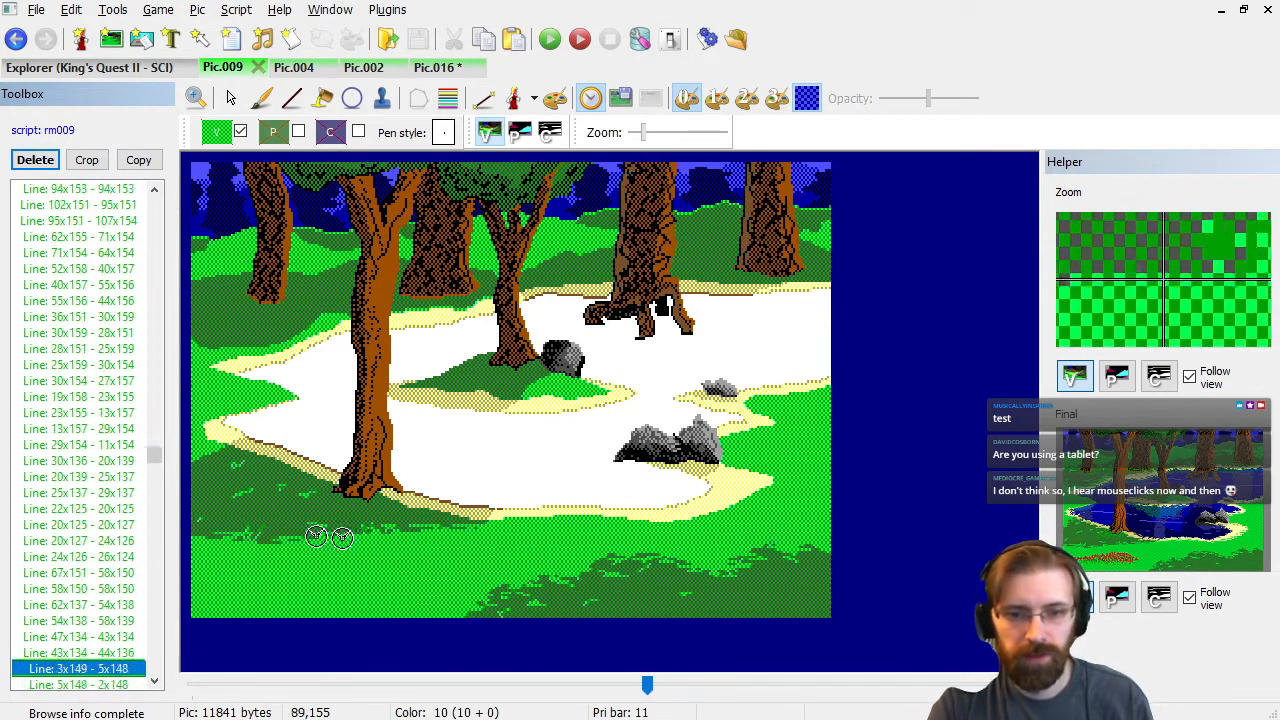
key(Down)
key(Down)
key(Down)
key(Down)
key(Down)
key(Down)
key(Down)
key(Down)
key(Down)
key(Down)
key(Down)
key(Down)
key(Down)
key(Down)
key(Down)
key(Down)
key(Down)
key(Down)
key(Down)
key(Down)
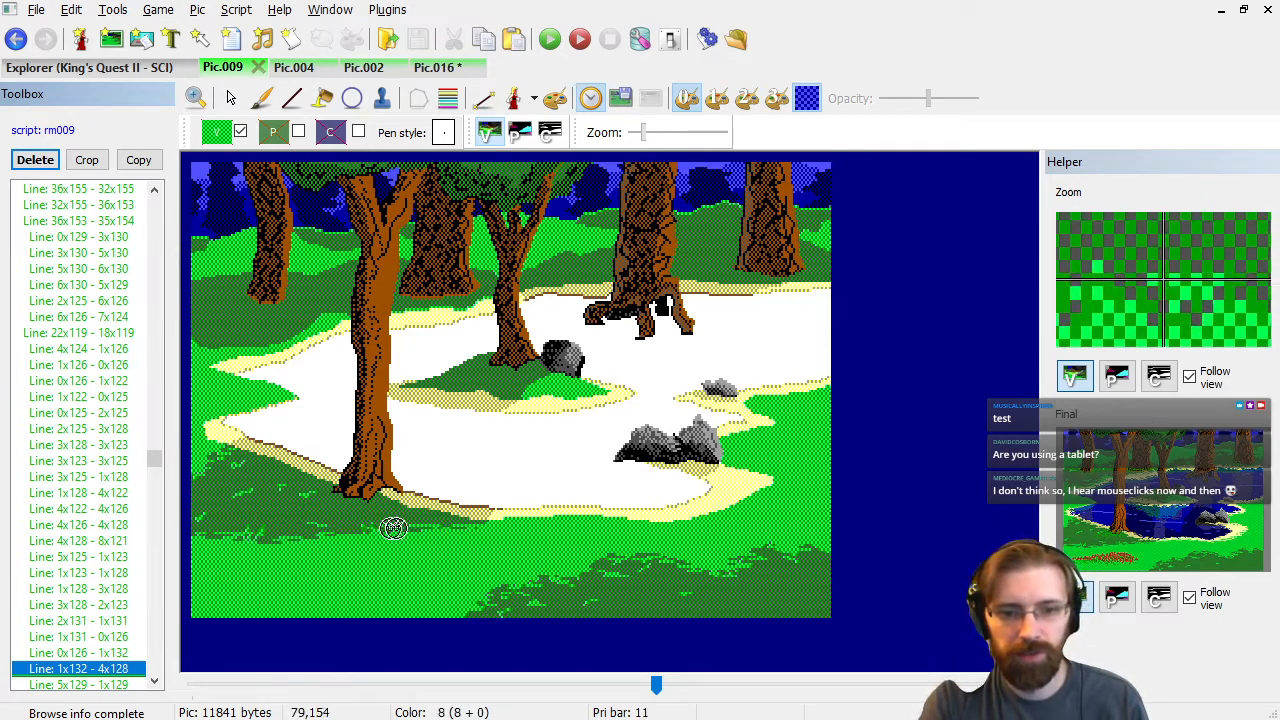
click(91, 577)
key(End)
In Pic.016, draw short light green grass lines across the foreground shadow's upper edge, between 200x110 and 248x109.
click(424, 70)
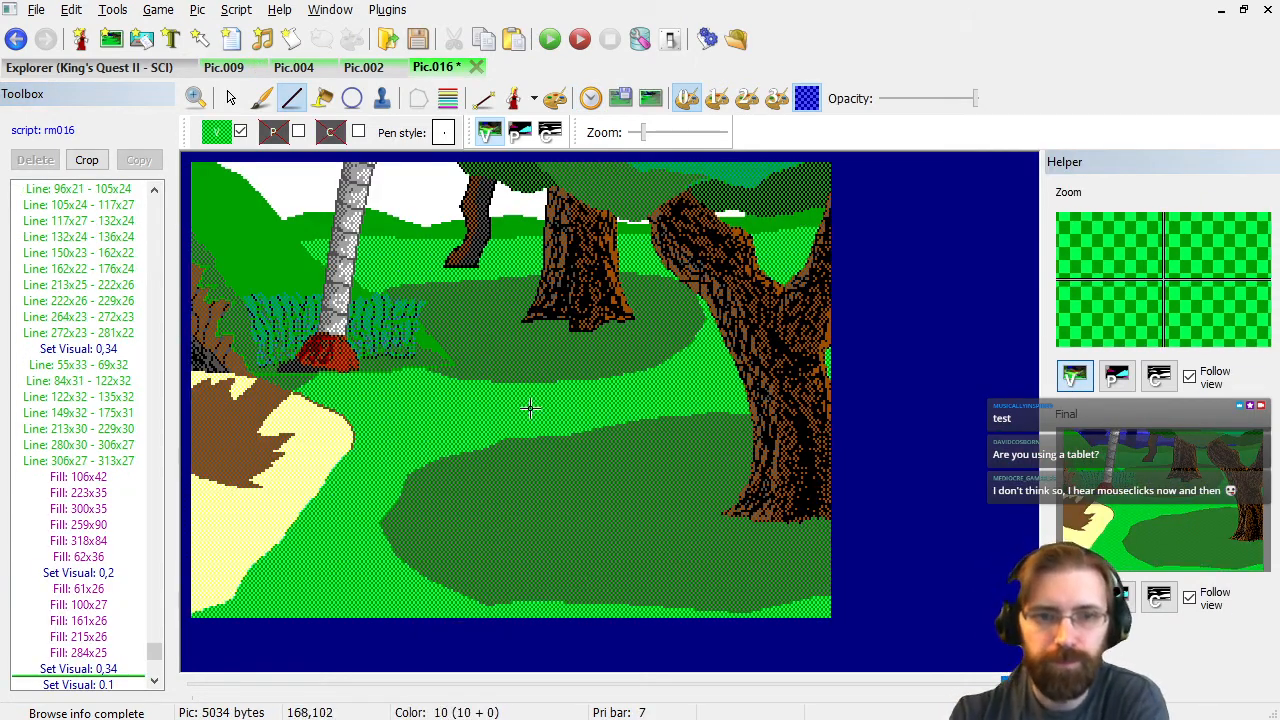
click(629, 431)
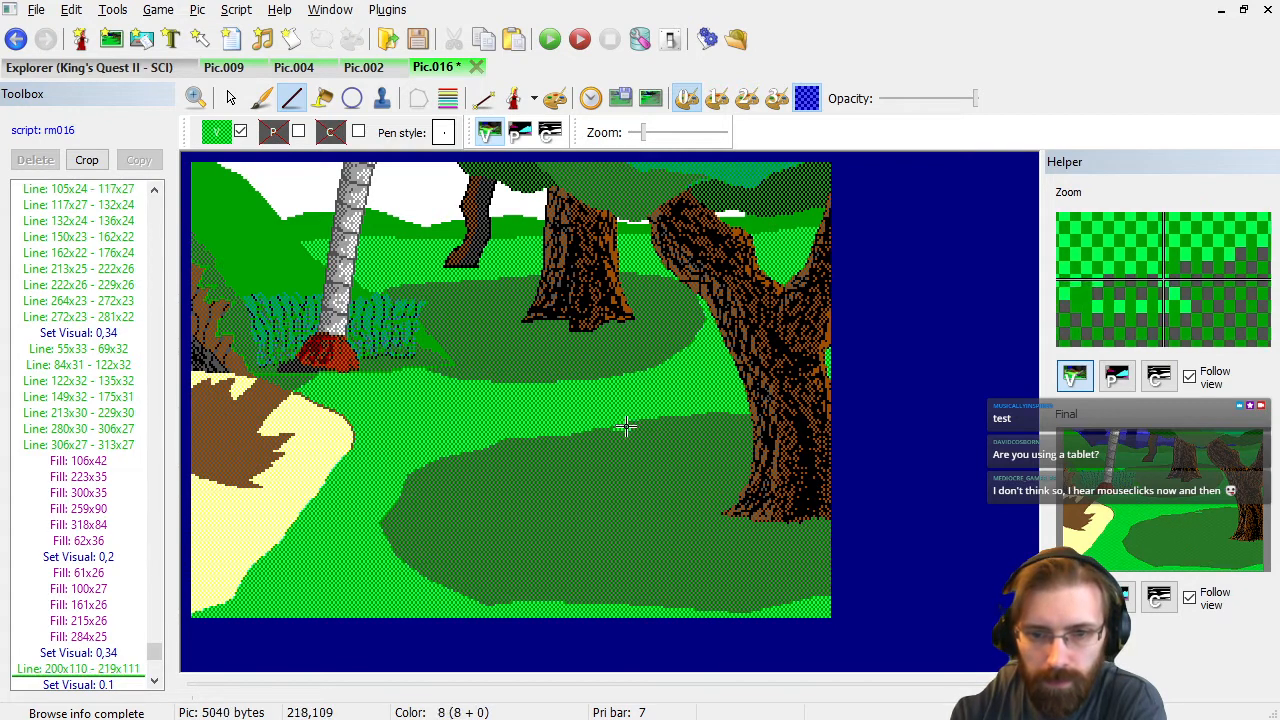
click(627, 421)
click(671, 416)
click(641, 419)
click(687, 421)
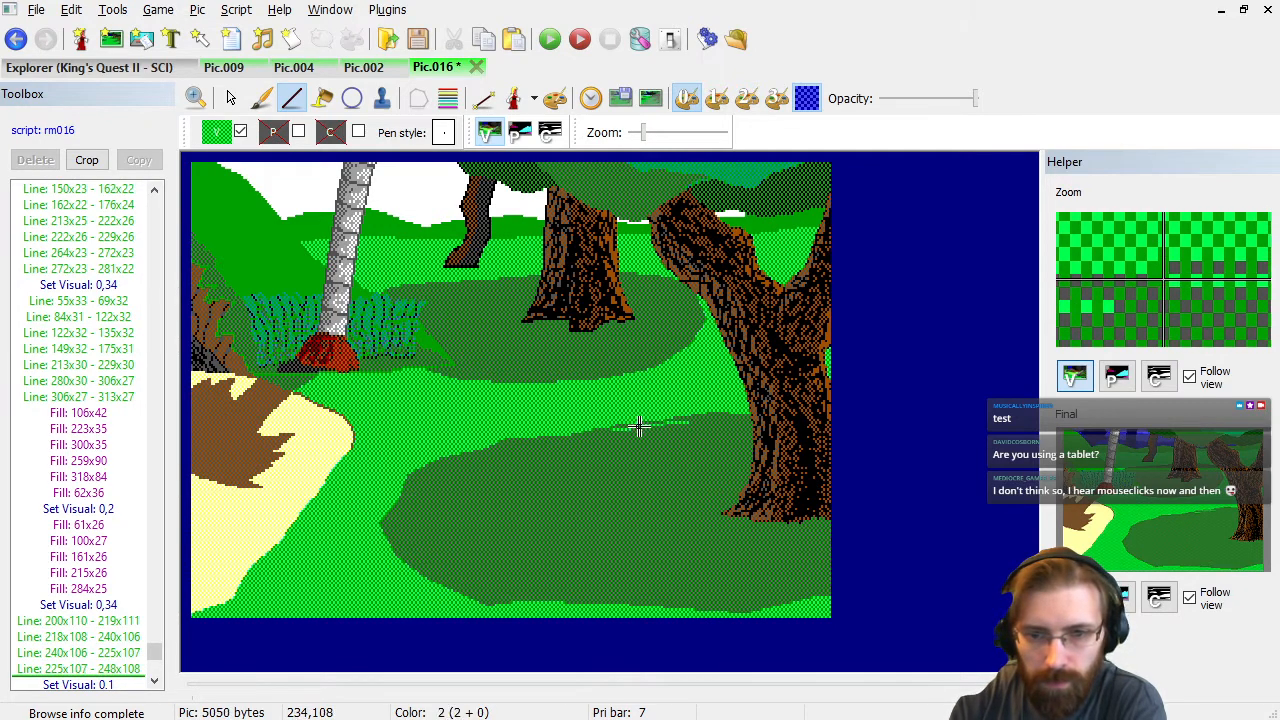
click(637, 424)
click(687, 424)
Try two grass lines near the large tree trunk, 244x105 - 275x105 and 275x105 - 255x106, and delete both from the history.
click(681, 418)
click(741, 418)
click(701, 418)
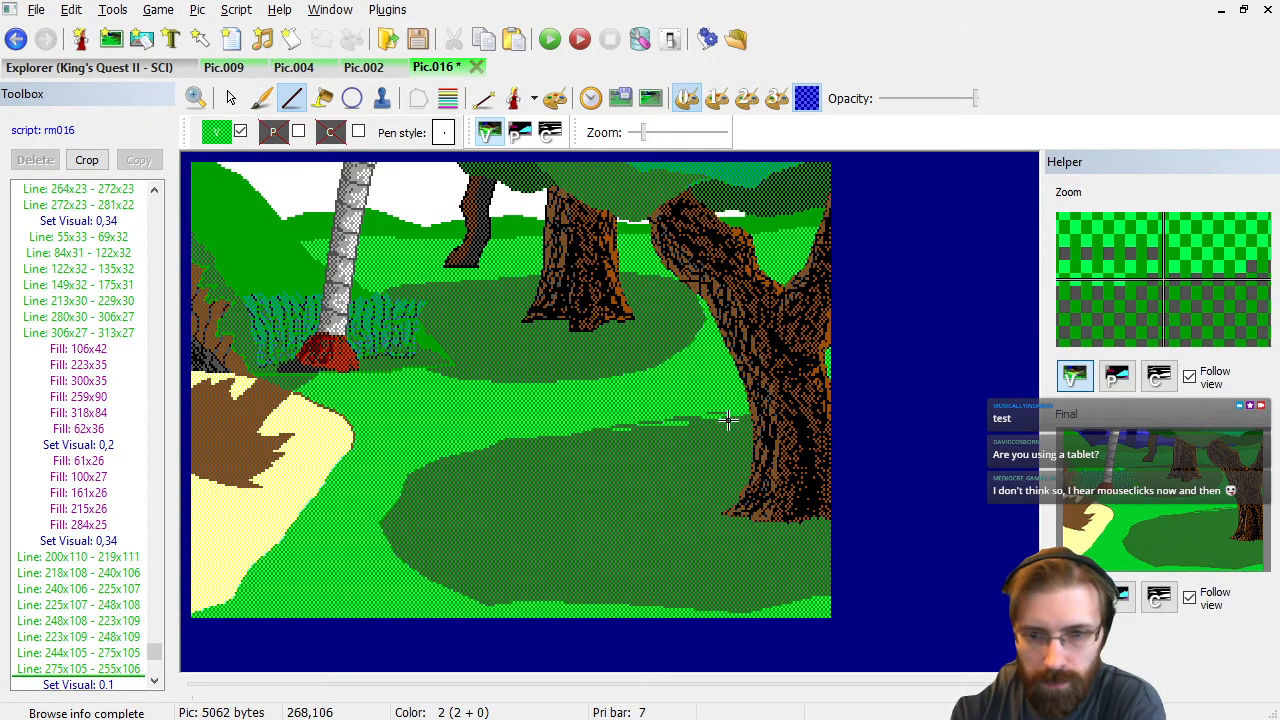
click(112, 668)
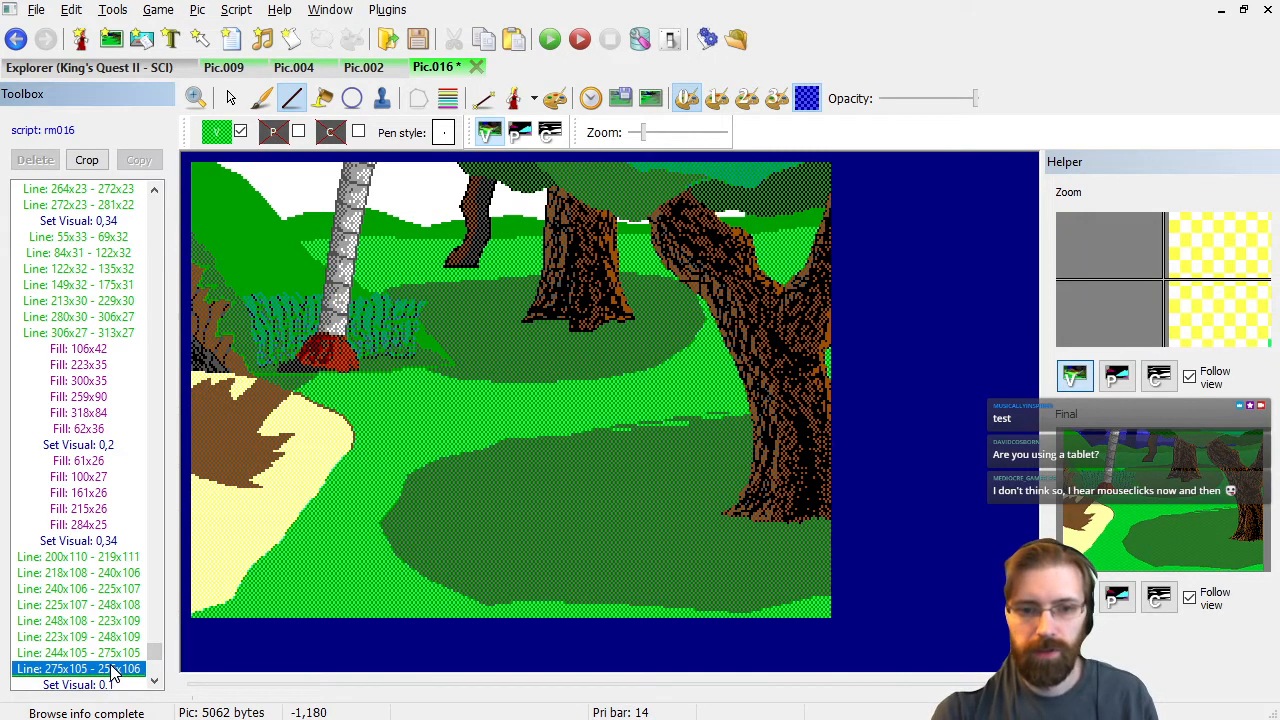
key(Delete)
key(Up)
key(Delete)
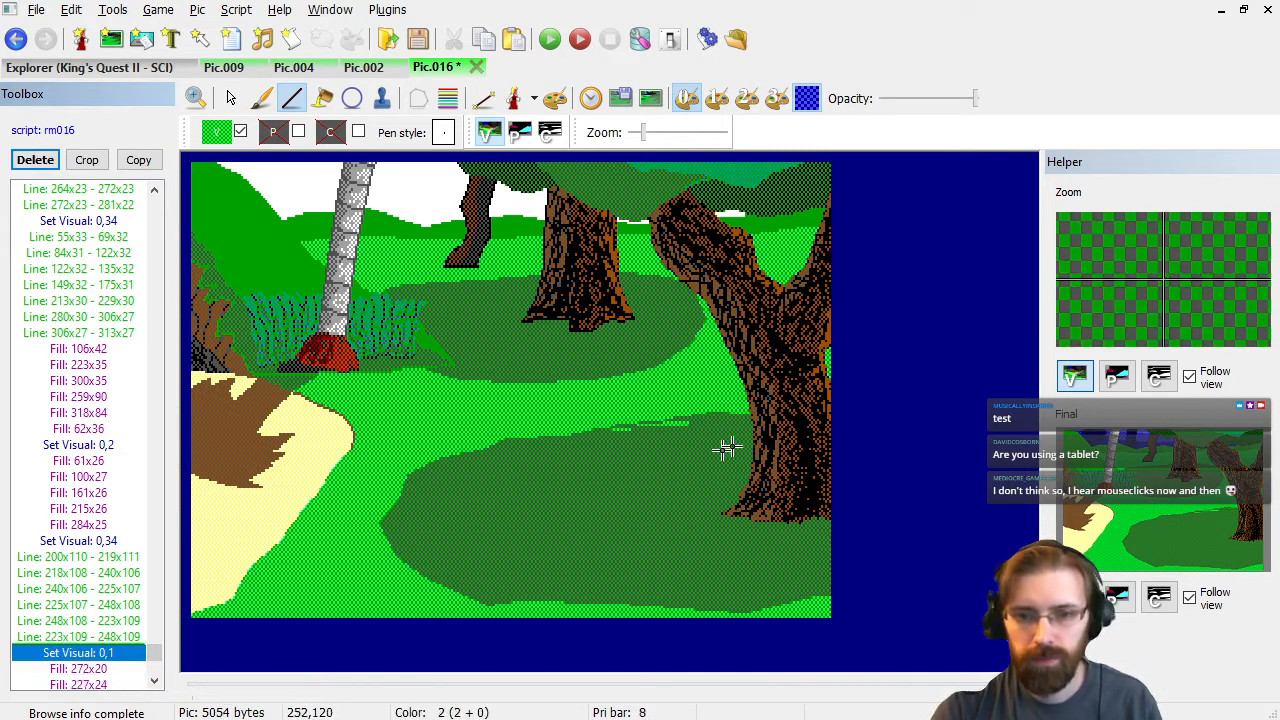
Draw a small grass notch on the shadow's edge beside the large trunk, from 261x101 to 272x105 and back to 261x105.
click(714, 411)
click(735, 418)
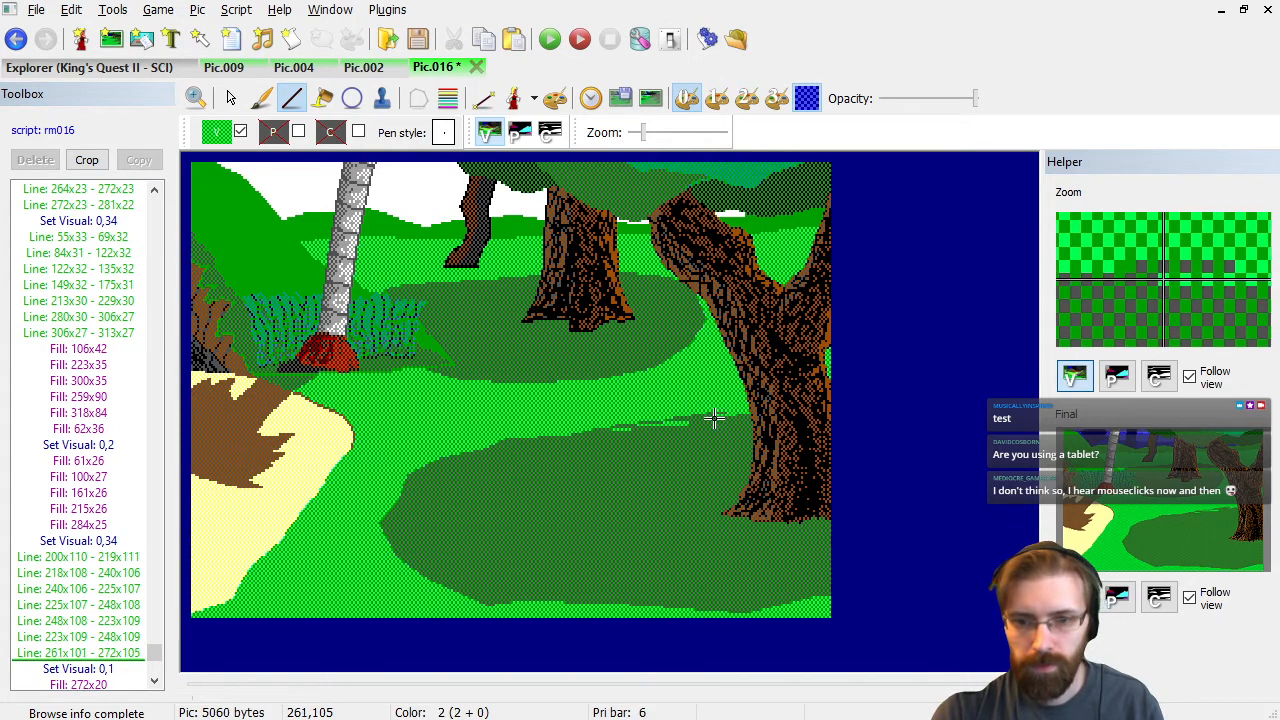
click(714, 419)
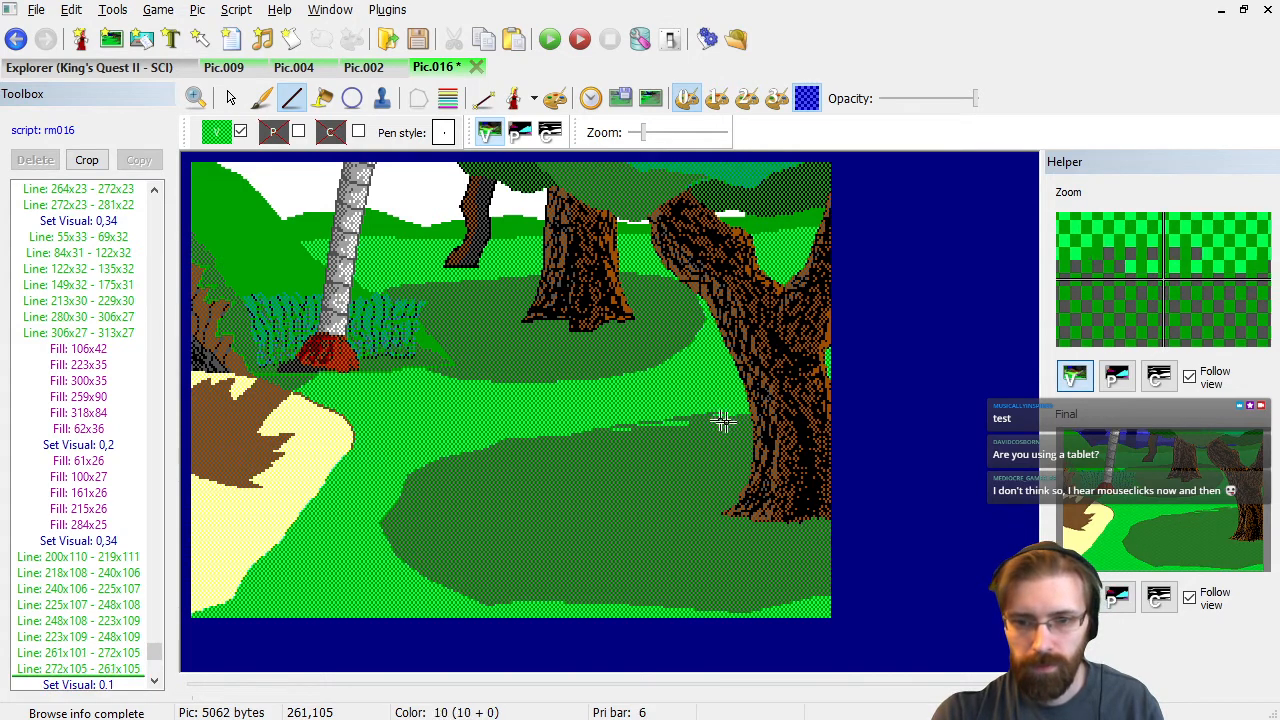
Add a zigzag of short grass lines along the foreground shadow's upper edge, between 178x113 and 222x110.
click(594, 438)
click(558, 440)
click(606, 435)
click(584, 428)
click(630, 431)
click(609, 423)
click(634, 428)
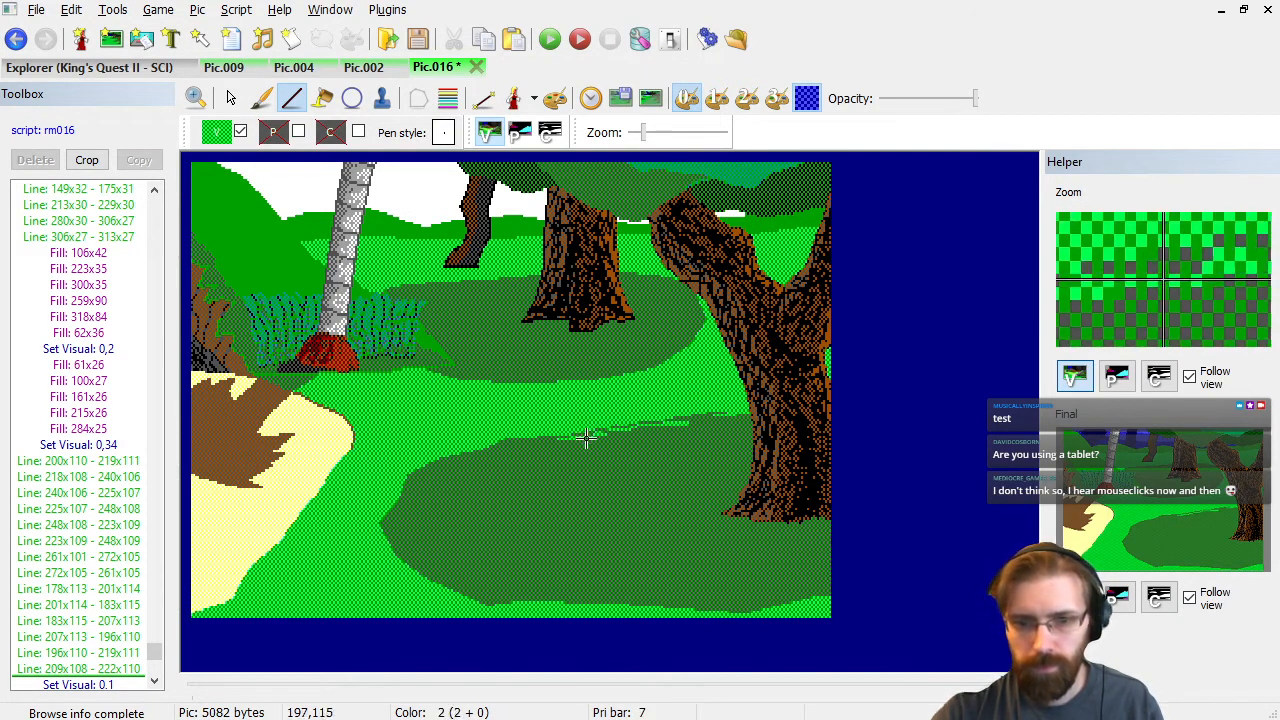
Delete the grass lines 201x114 - 183x115 and 183x115 - 207x113 from Pic.016's drawing history.
click(105, 593)
key(Down)
key(Down)
key(Up)
key(Up)
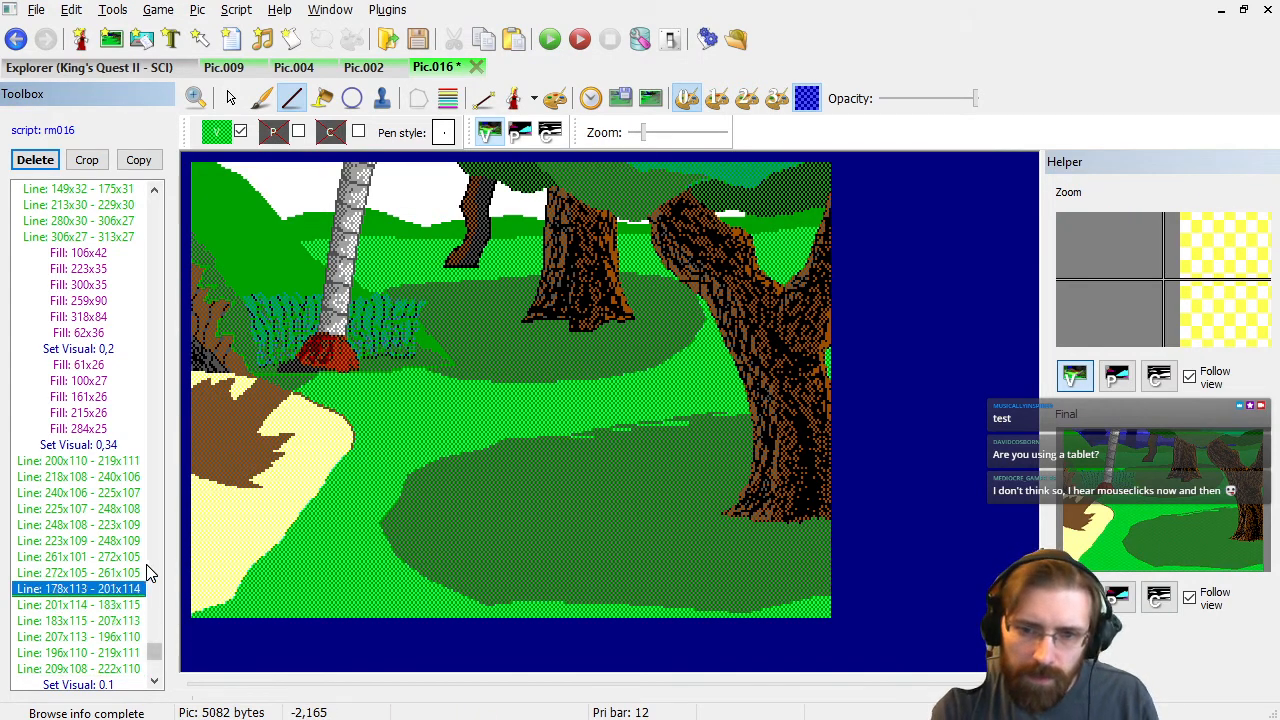
key(Down)
key(Delete)
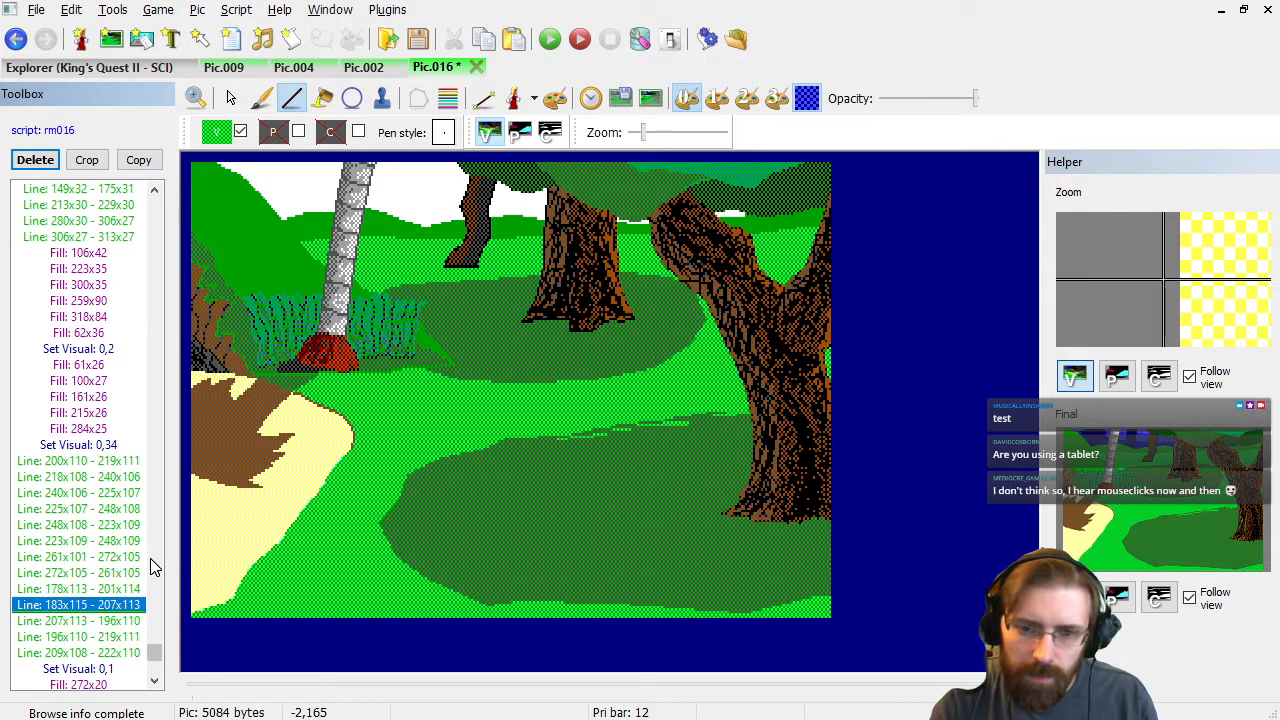
key(Delete)
Review the commands following the grass lines and set the insertion point just after Line: 209x108 - 222x110.
key(Down)
key(Down)
key(Down)
key(Down)
key(Down)
key(Down)
key(Down)
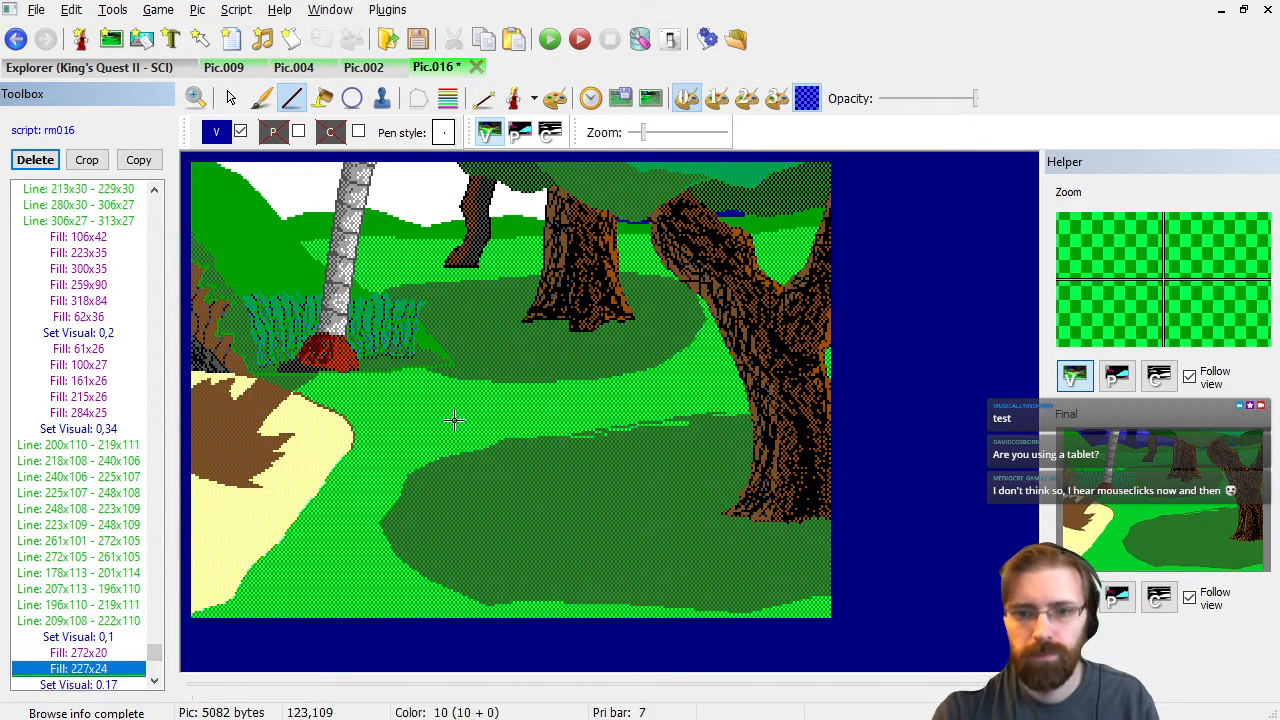
key(Up)
key(Up)
key(Up)
key(Up)
key(Up)
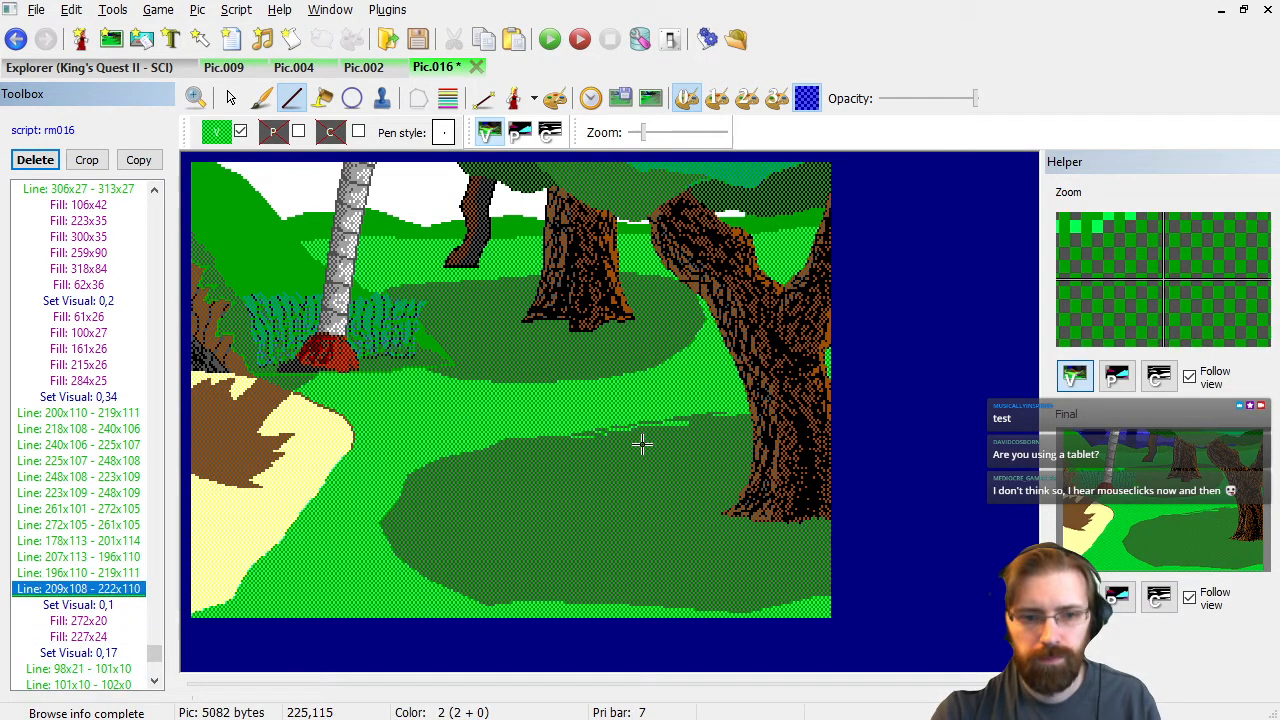
Continue the shadow's ragged grass edge with short connected lines from 181x115 through 153x115 to 176x112.
click(564, 442)
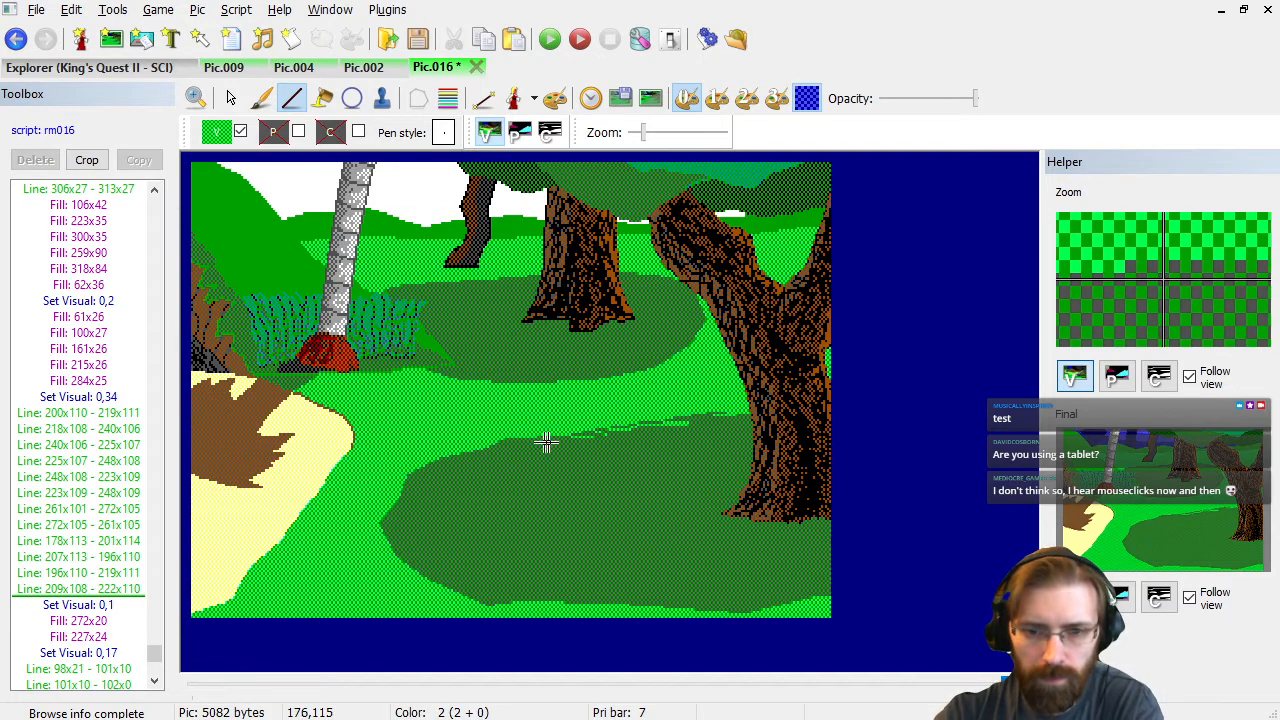
click(534, 442)
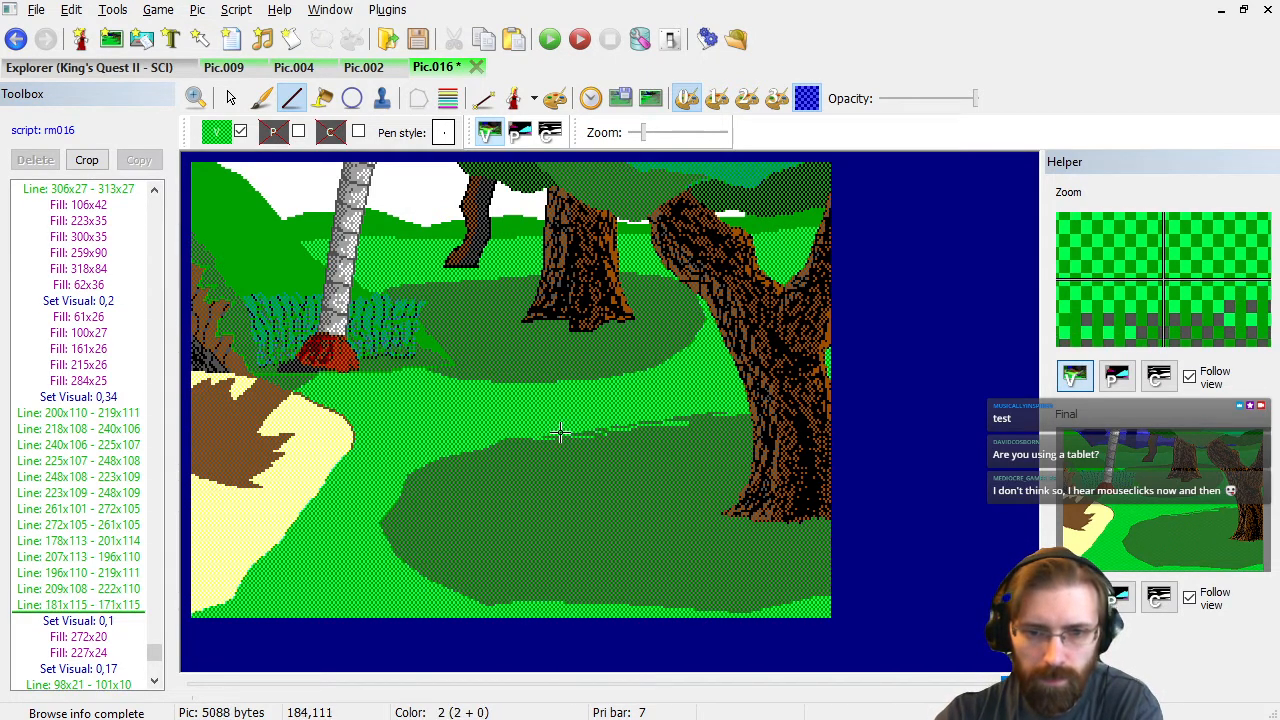
click(568, 432)
click(497, 438)
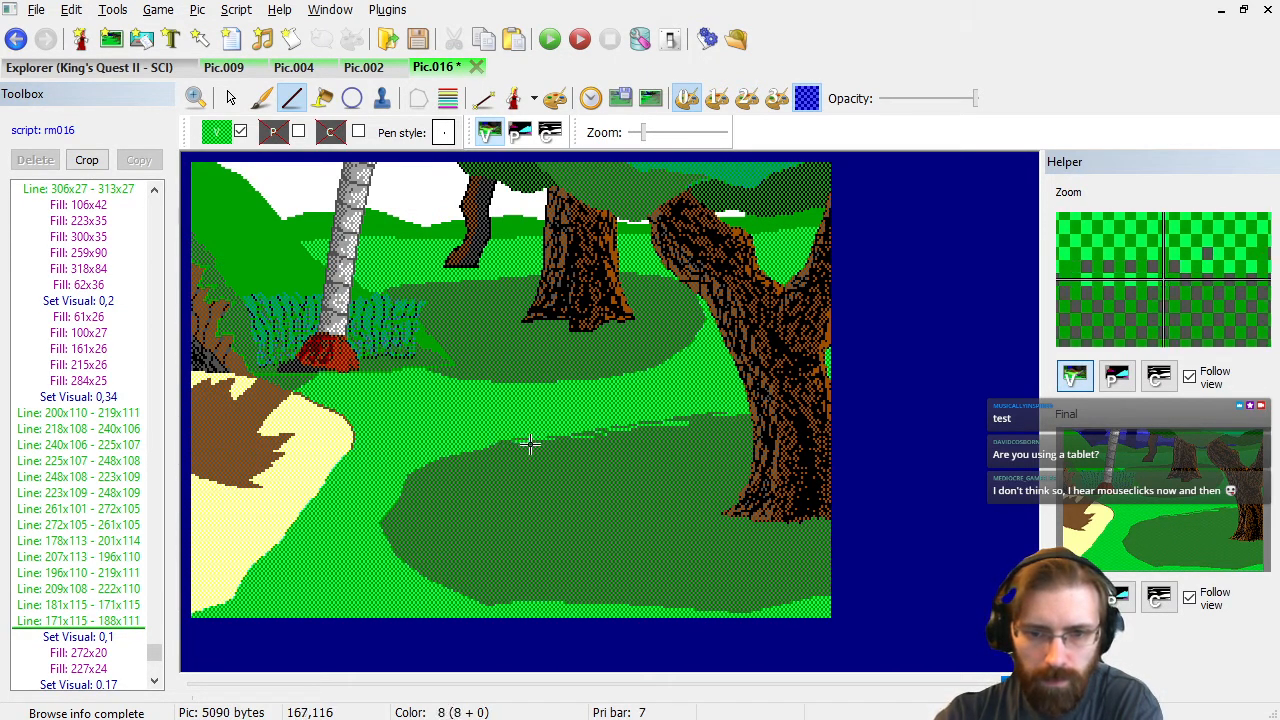
click(529, 440)
click(499, 440)
click(543, 431)
Draw connected grass lines just inside the shadow's upper edge, from 176x112 through 146x121 and 145x119 to 169x118.
click(527, 452)
click(483, 452)
click(481, 448)
click(529, 448)
click(529, 445)
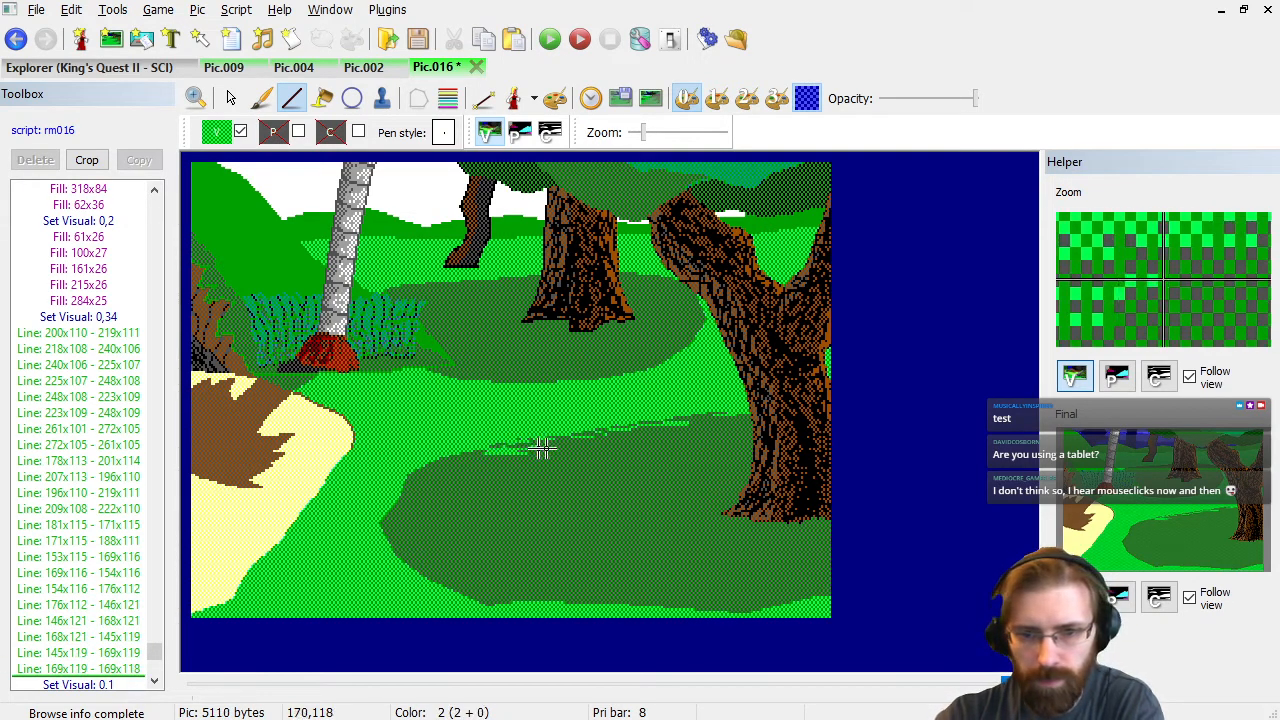
Delete the grass line 146x121 - 168x121 from the drawing history and check the commands after it.
click(124, 656)
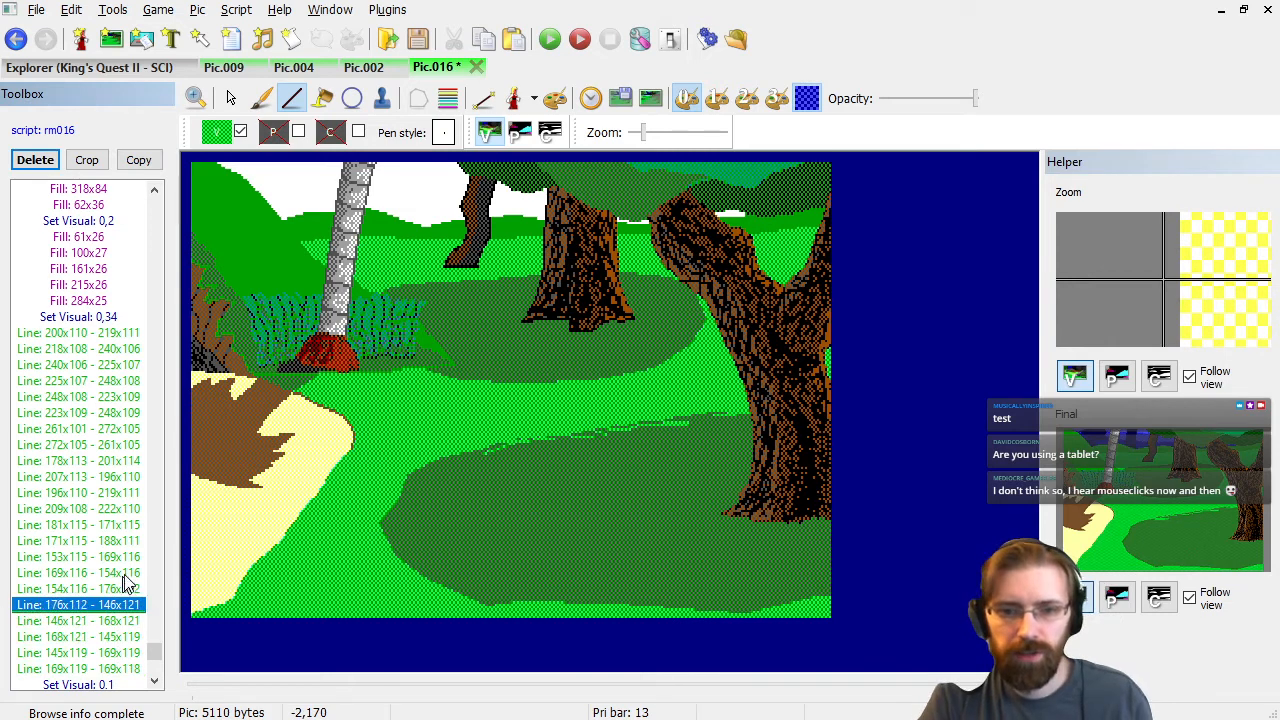
key(Down)
key(Down)
key(Down)
key(Down)
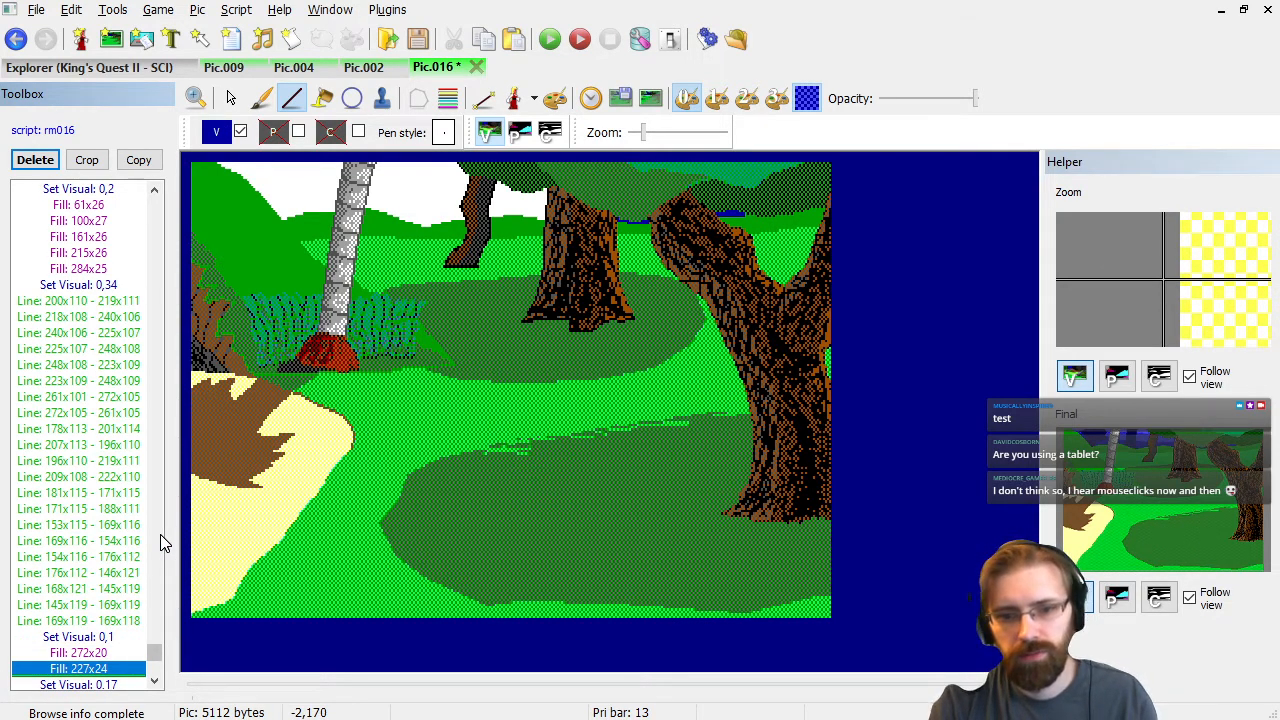
Delete the grass line 145x119 - 169x119 from the drawing history.
key(Up)
key(Up)
key(Up)
key(Up)
key(Up)
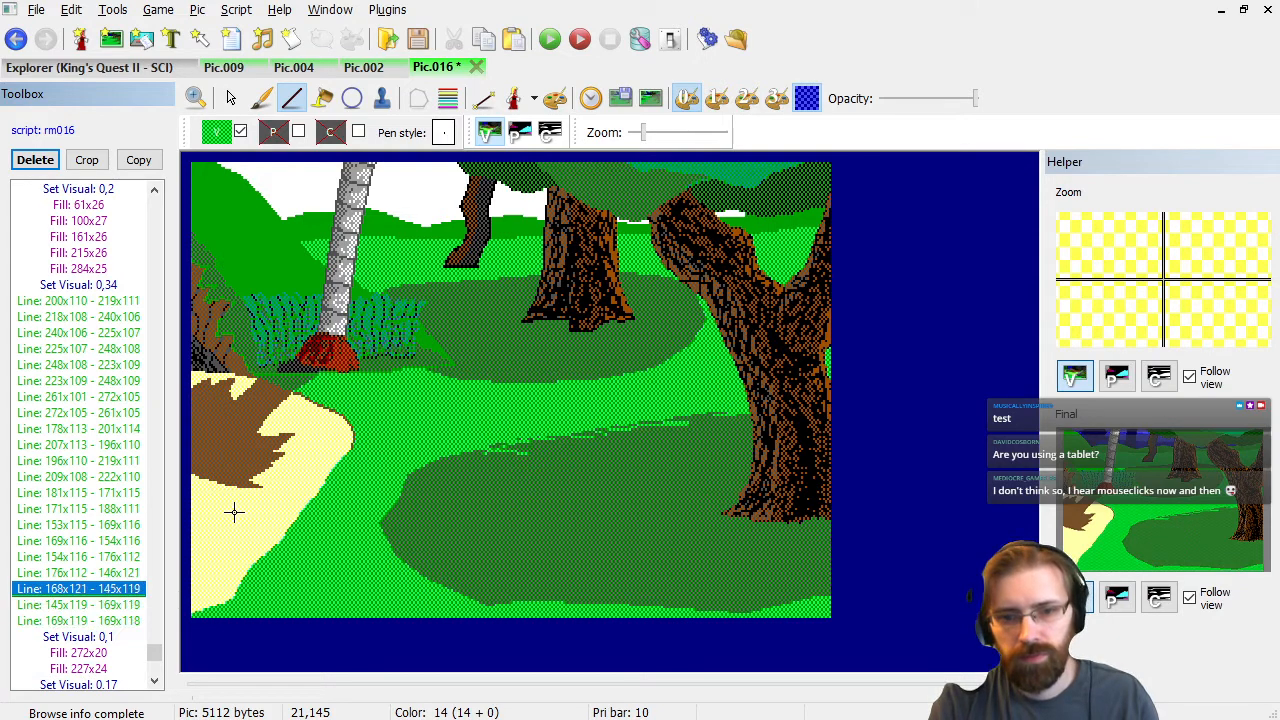
key(Down)
key(Delete)
Delete the short grass line 169x119 - 169x118 that precedes the Set Visual 0,1 command.
key(Down)
key(Down)
key(Up)
key(Up)
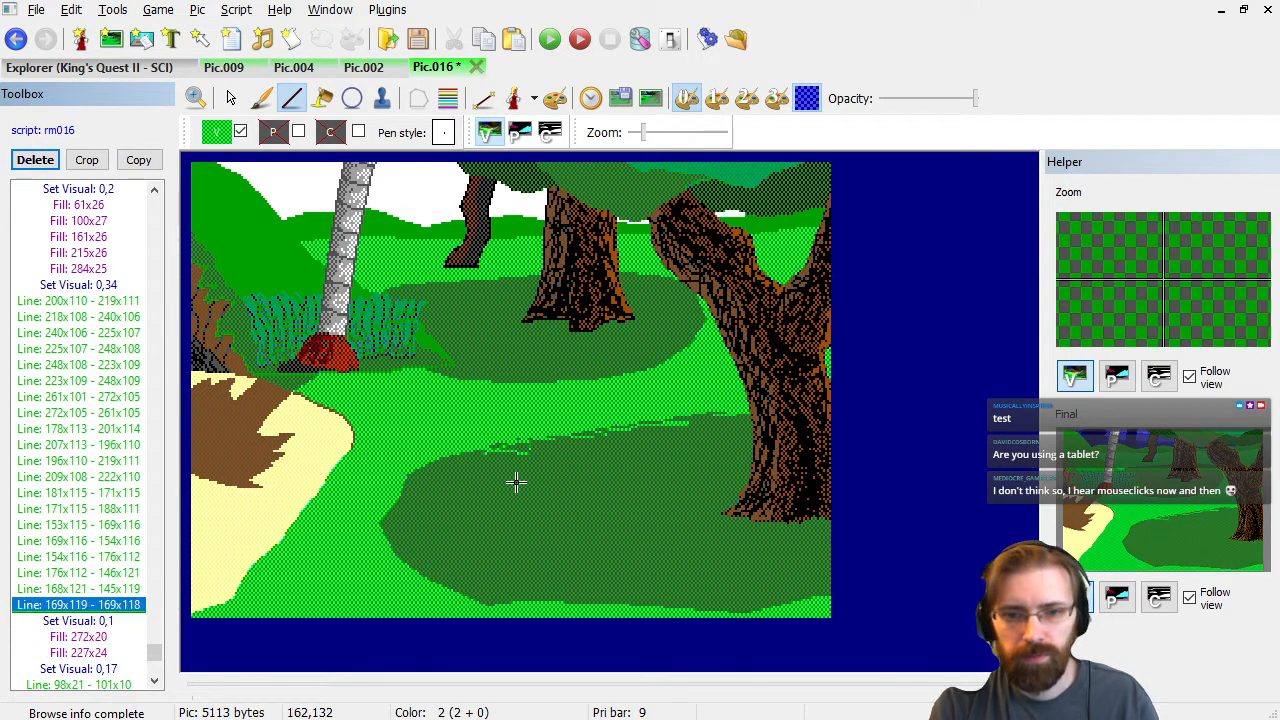
key(Delete)
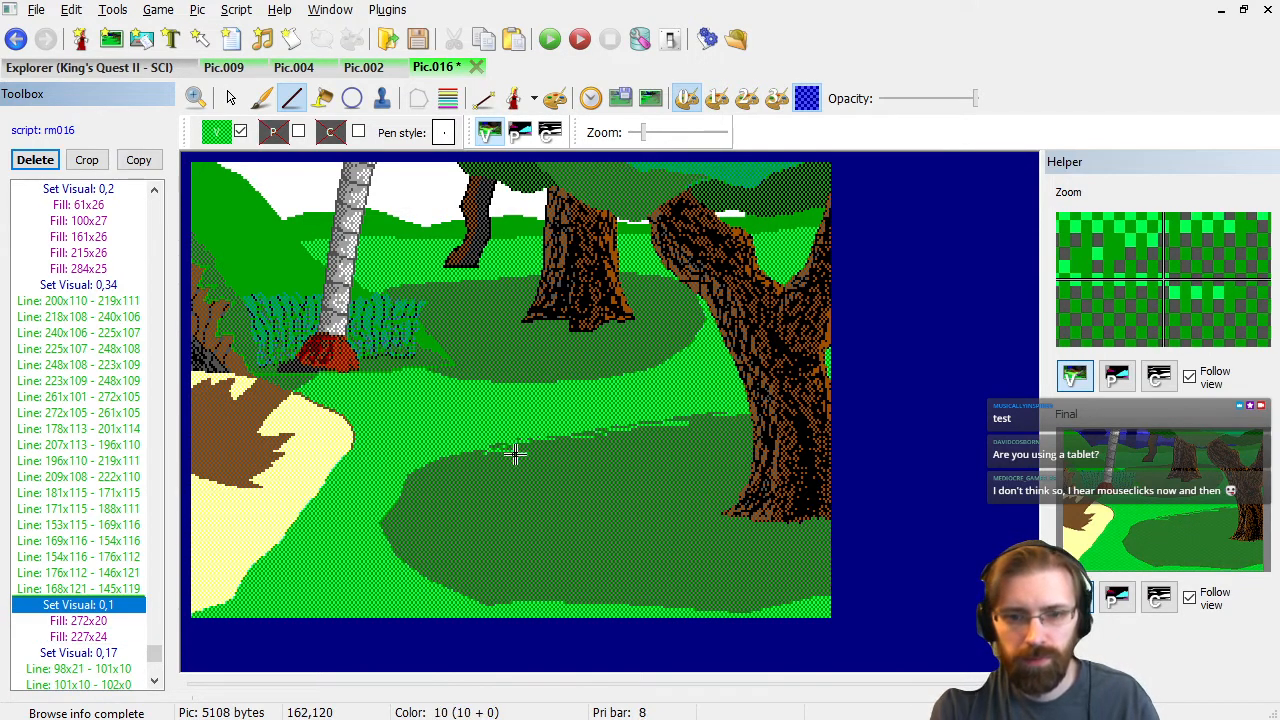
Delete the grass line 168x121 - 145x119 that follows Line: 176x112 - 146x121 in the drawing history.
key(Up)
key(Up)
key(Down)
key(Delete)
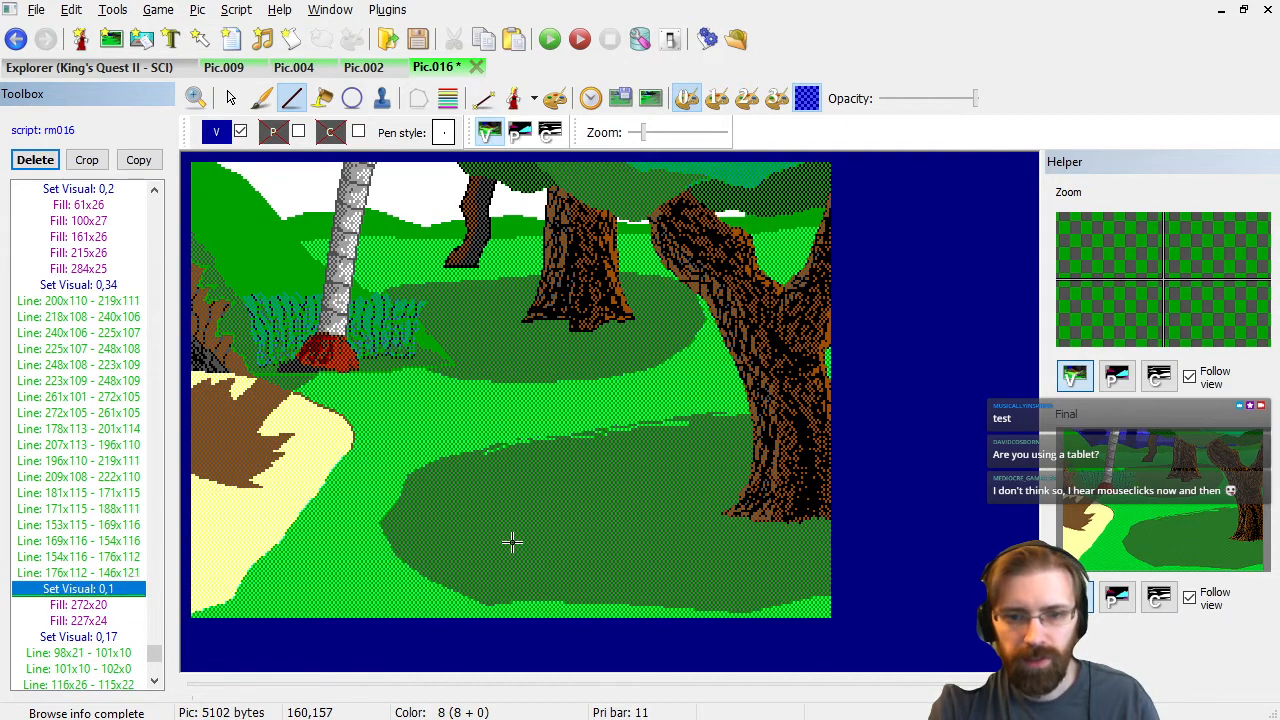
Add a short horizontal green line from 142x118 to 160x118 on the upper edge of the foreground shadow, after the existing grass lines.
key(Down)
key(Down)
key(Up)
key(Up)
key(Up)
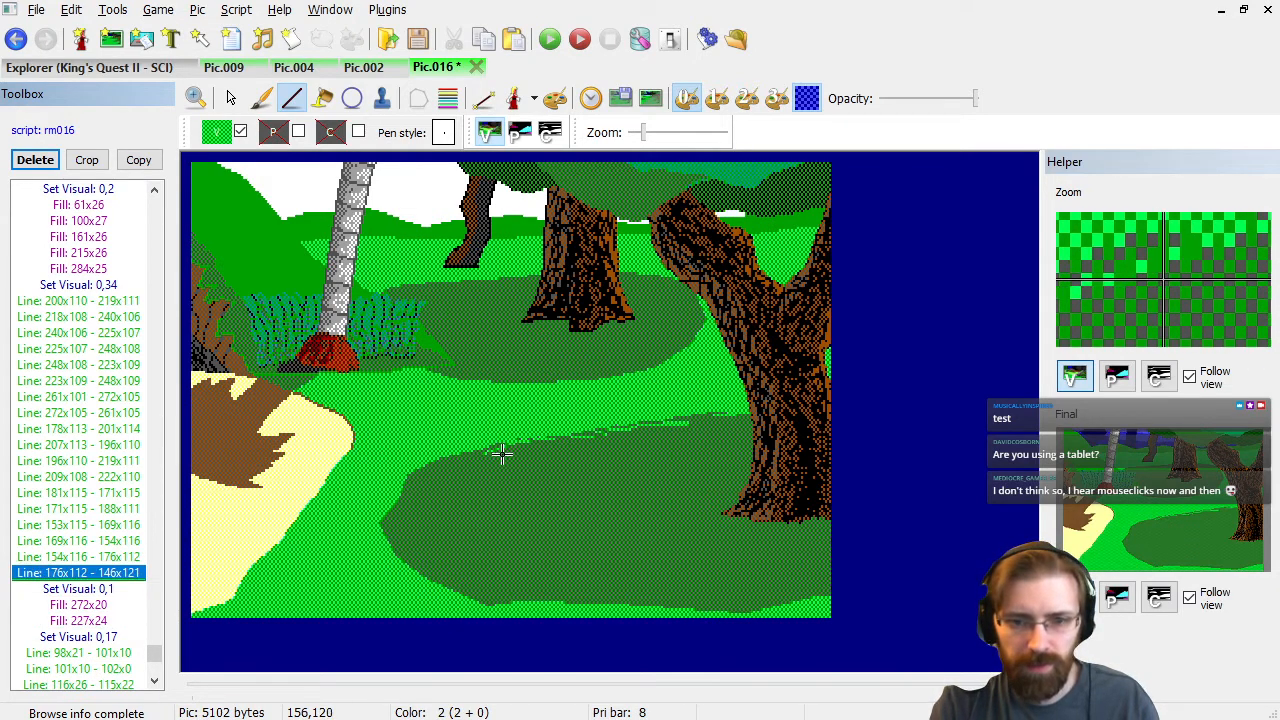
drag(474, 450, 510, 450)
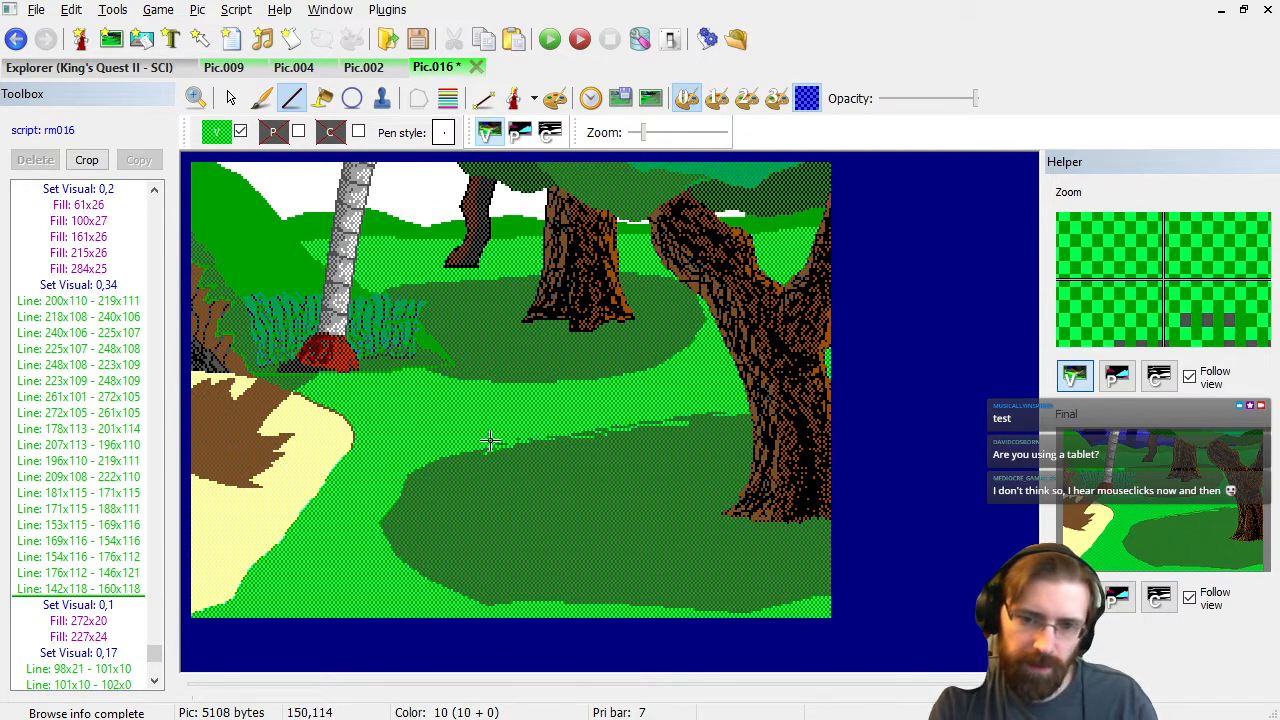
Delete the stray grass lines 169x116 - 154x116 and 176x112 - 146x121 from the drawing script.
click(99, 494)
key(Down)
key(Down)
key(Down)
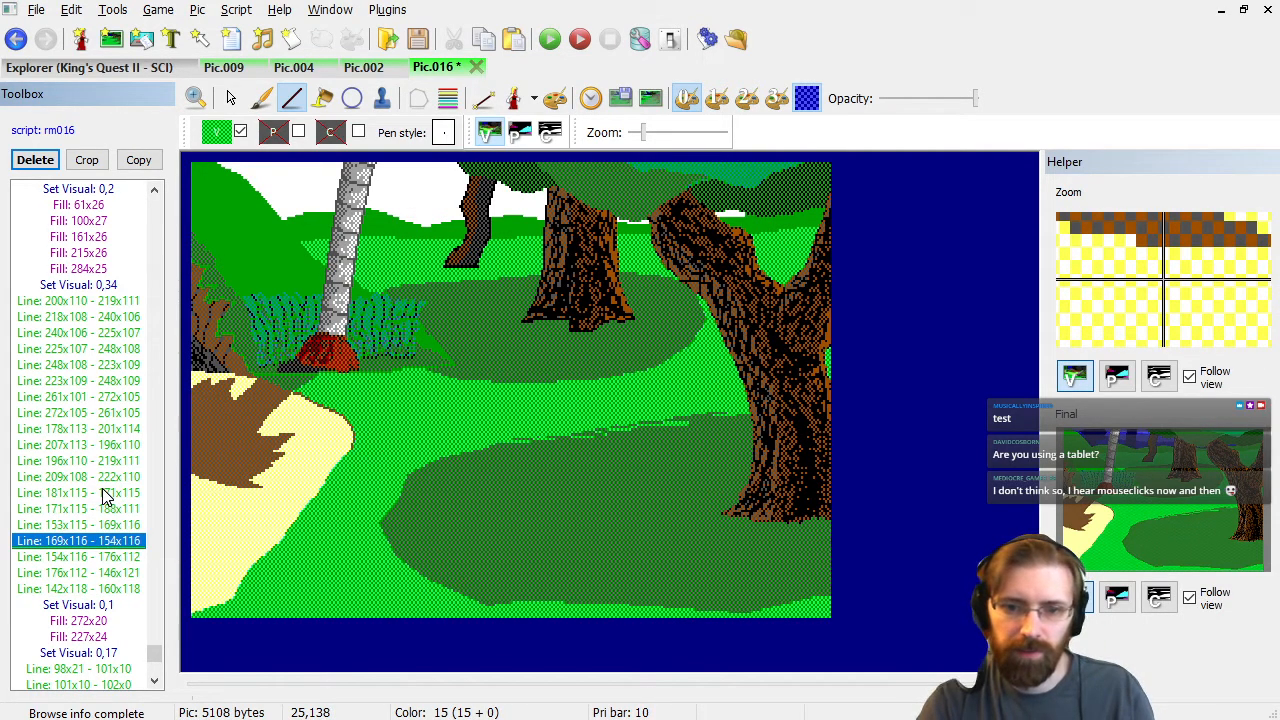
key(Up)
key(Down)
key(Delete)
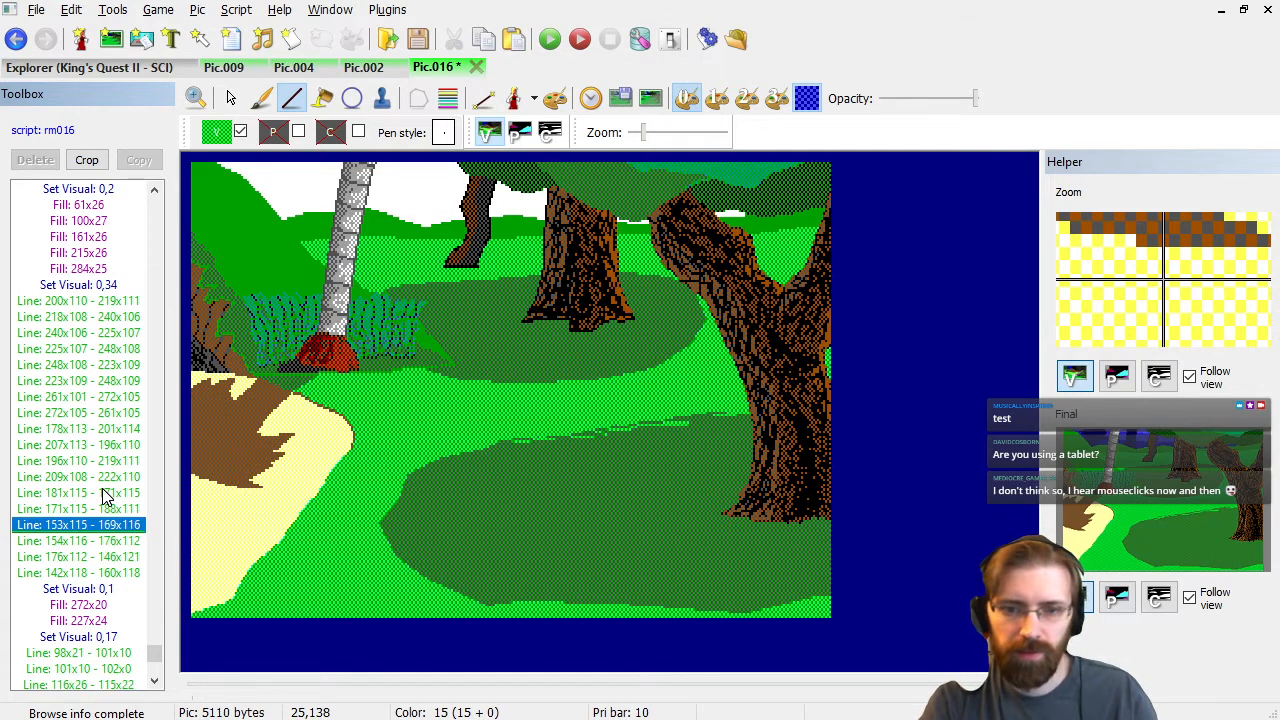
key(Down)
key(Down)
key(Delete)
Draw short zigzag grass lines after line 142x118 - 160x118, between about 108x130 and 125x126 on the foreground shadow's upper-left edge.
key(Down)
key(Down)
key(Down)
key(Down)
key(Down)
key(Down)
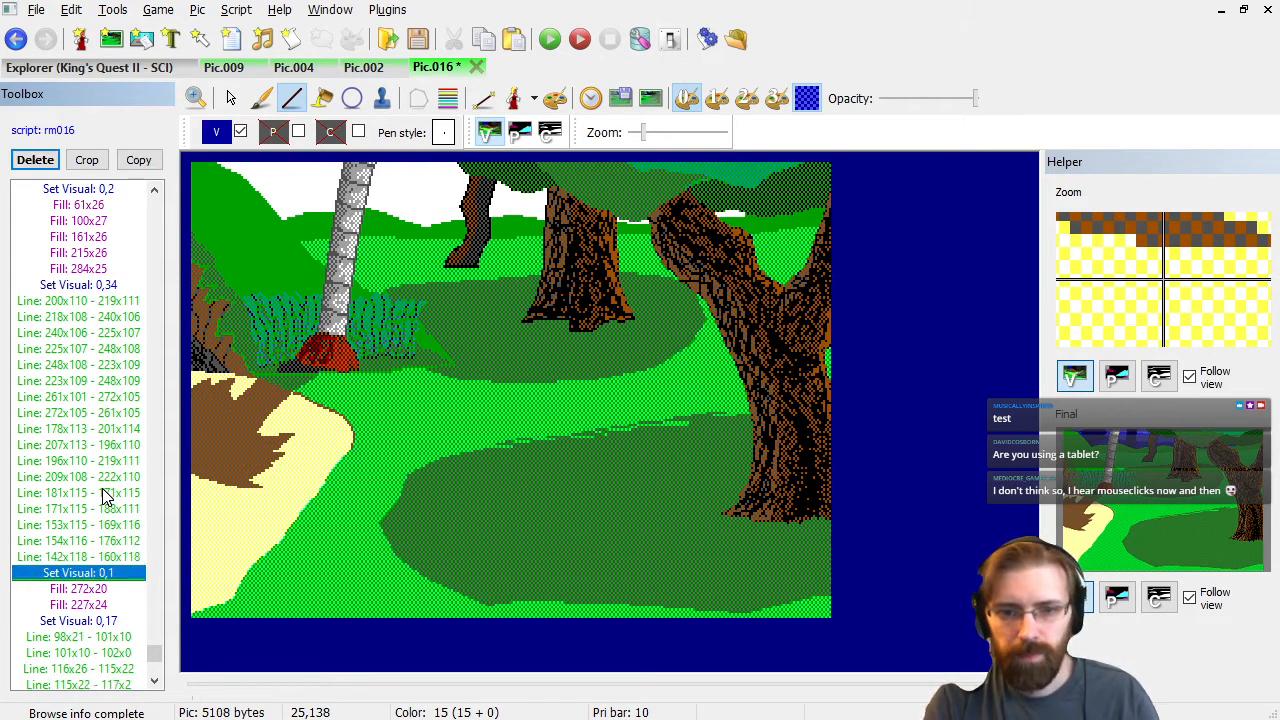
key(Up)
key(Up)
key(Up)
key(Up)
key(Up)
key(Up)
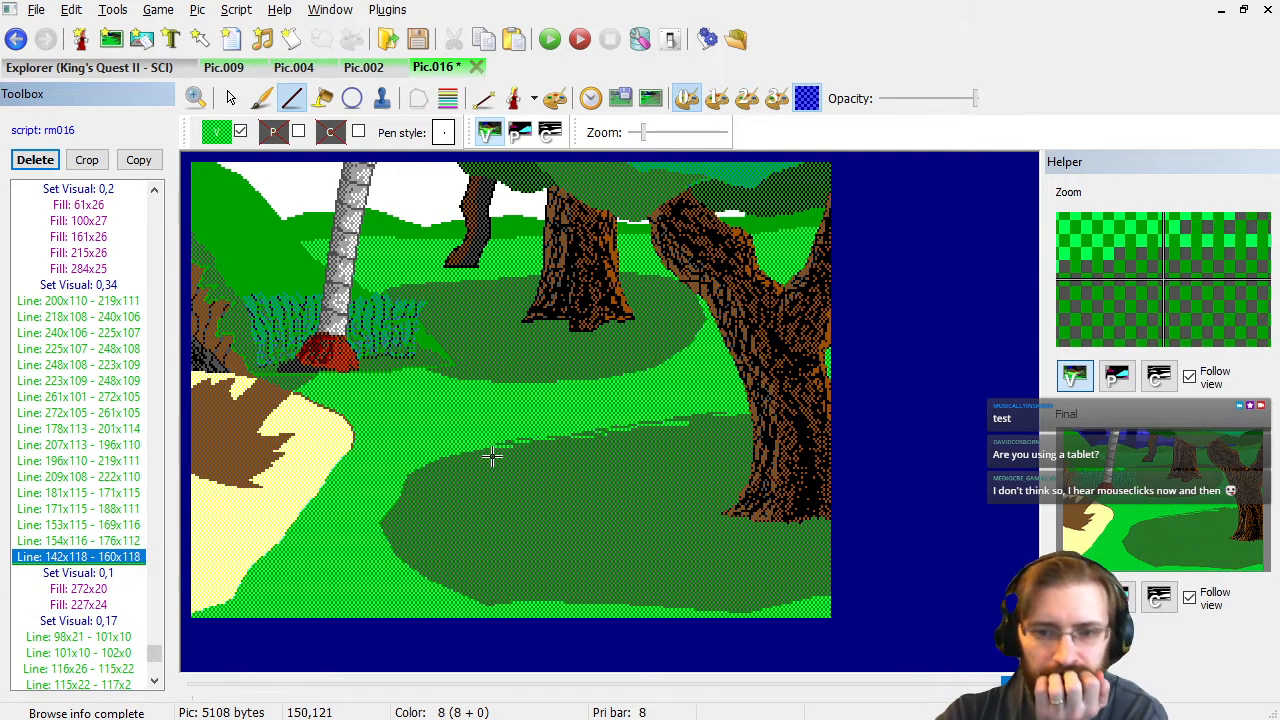
click(408, 475)
click(444, 473)
click(404, 475)
click(442, 466)
click(406, 466)
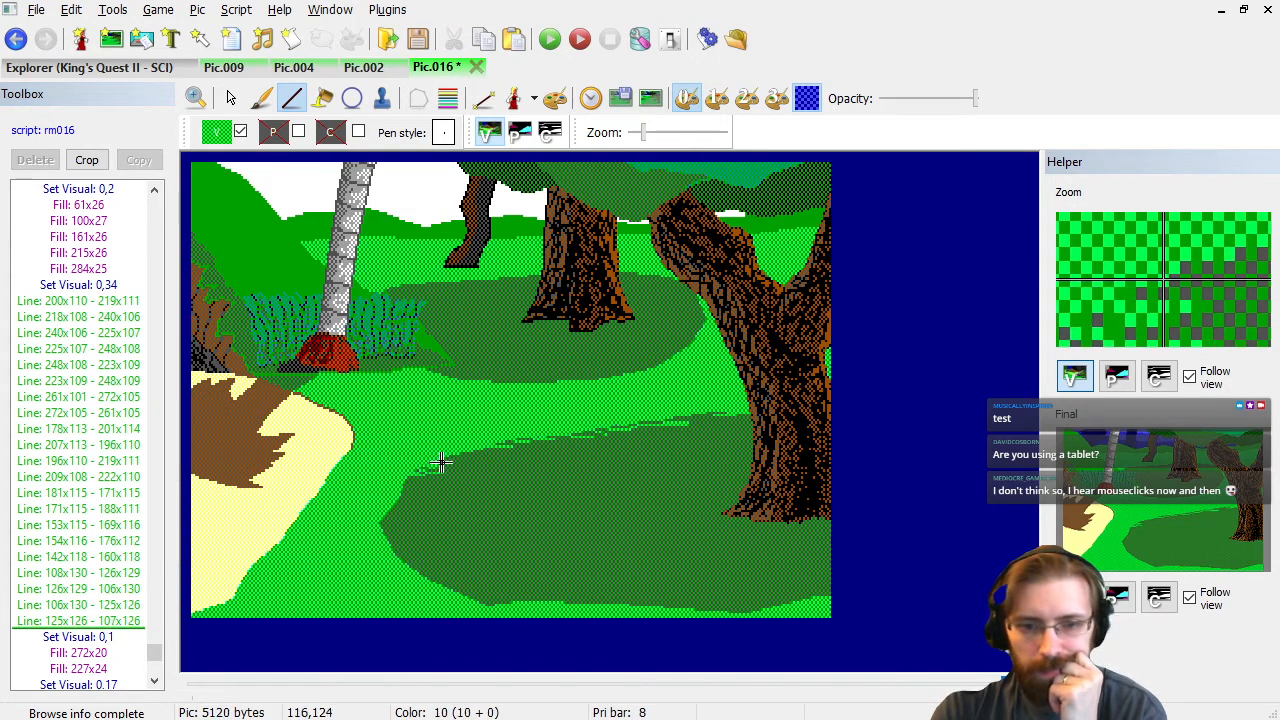
Continue the zigzag grass lines along the foreground shadow's upper-left edge, between about 117x124 and 151x120.
click(460, 463)
click(438, 463)
click(440, 461)
click(490, 458)
click(440, 451)
click(494, 451)
click(430, 456)
click(480, 463)
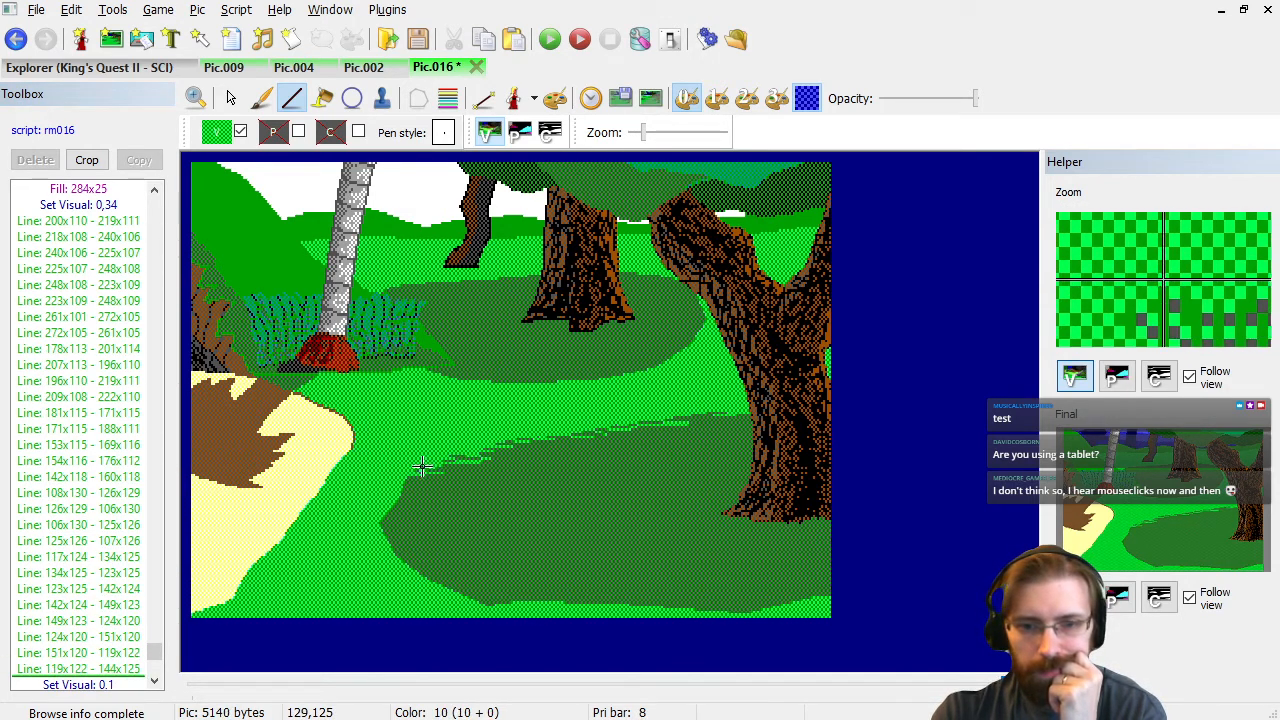
click(455, 462)
click(457, 471)
Roughen the foreground shadow's left side with jagged green grass strokes between about 121x130 and 93x142.
click(399, 481)
click(435, 481)
click(401, 476)
click(429, 474)
click(433, 476)
click(393, 498)
click(427, 498)
click(397, 488)
click(425, 484)
click(423, 486)
click(379, 486)
click(413, 491)
click(379, 496)
click(425, 506)
click(389, 506)
Draw jagged green grass strokes around the leftmost tip of the foreground shadow, between about 87x145 and 111x149.
click(369, 508)
click(405, 508)
click(365, 510)
click(408, 513)
click(420, 515)
click(378, 529)
click(406, 532)
click(374, 532)
click(398, 522)
click(368, 517)
click(414, 520)
click(414, 517)
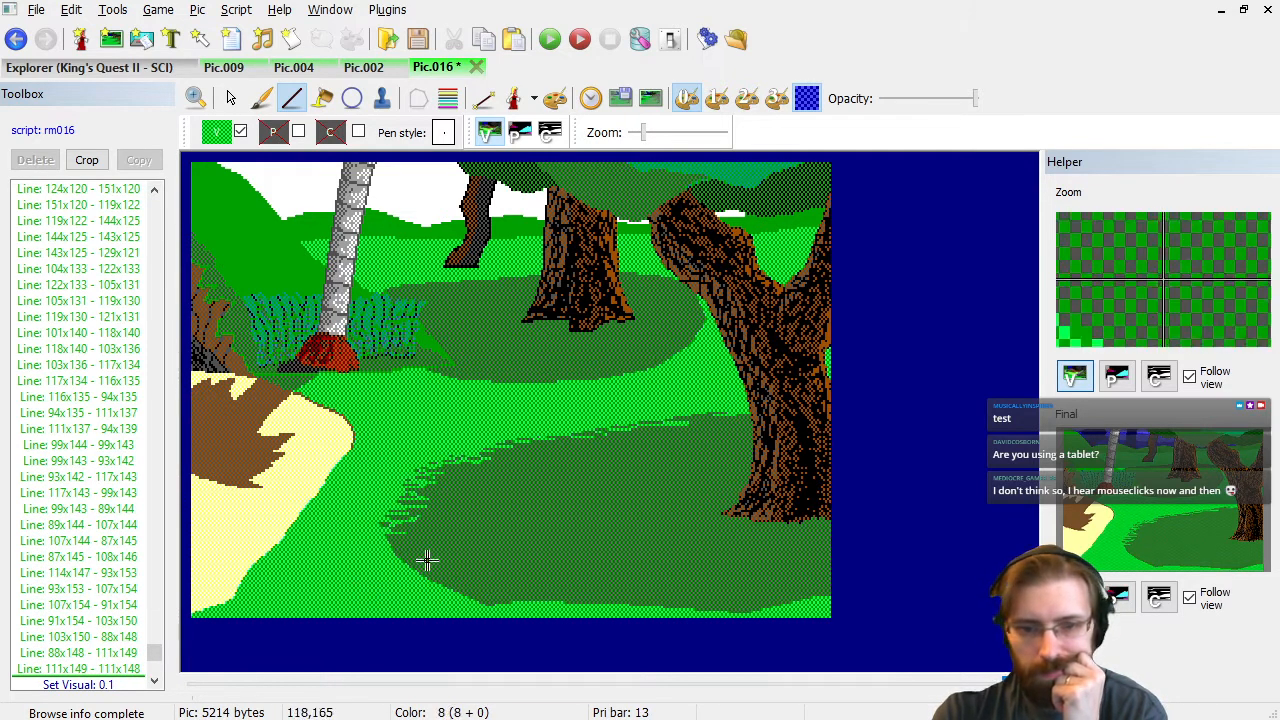
Add zigzag grass strokes just below the foreground shadow's leftmost tip, between about 94x166 and 99x149.
click(379, 560)
click(417, 553)
click(383, 548)
click(409, 546)
click(385, 544)
click(375, 541)
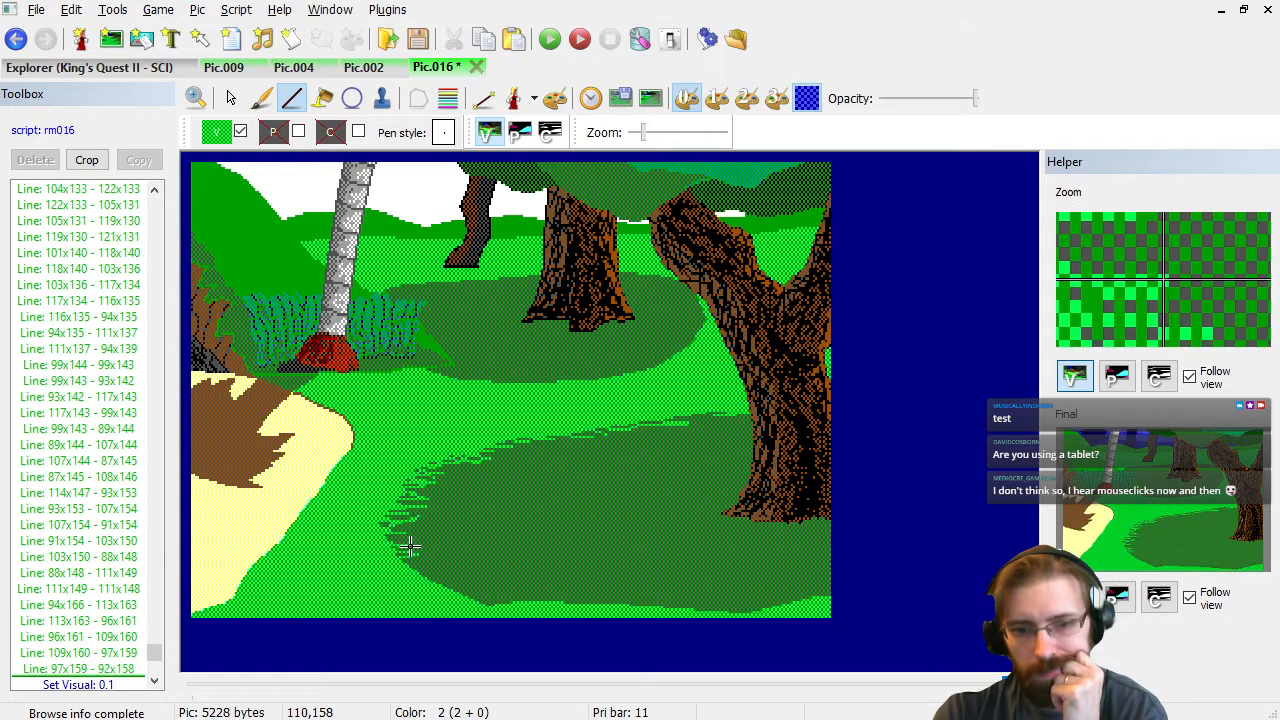
click(373, 538)
click(409, 542)
click(389, 526)
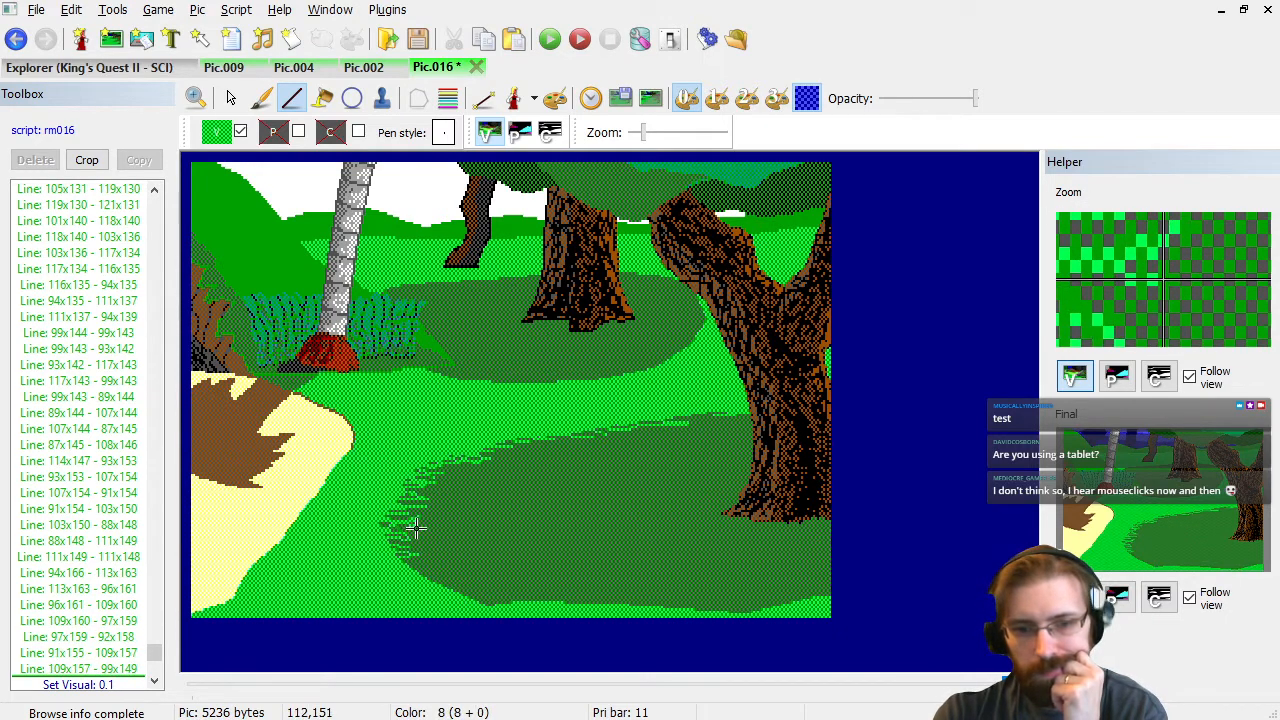
Draw longer zigzag grass strokes along the foreground shadow's lower-left edge, from about 128x170 to 106x172.
click(380, 572)
click(444, 572)
click(394, 569)
click(434, 569)
click(380, 559)
click(436, 557)
click(490, 581)
click(404, 576)
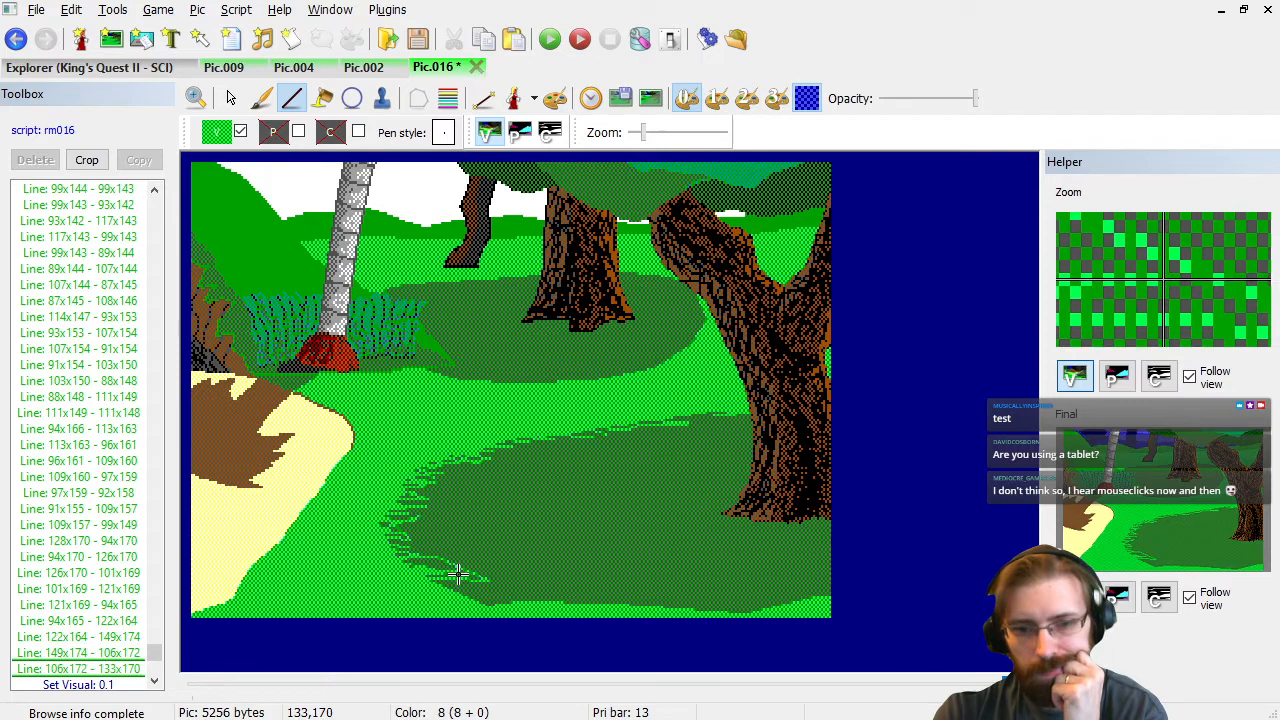
Delete the stray line 122x164 - 149x174 and select line 106x172 - 133x170 as the insertion point.
click(108, 624)
key(Down)
key(Down)
key(Down)
key(Down)
key(Down)
key(Down)
key(Down)
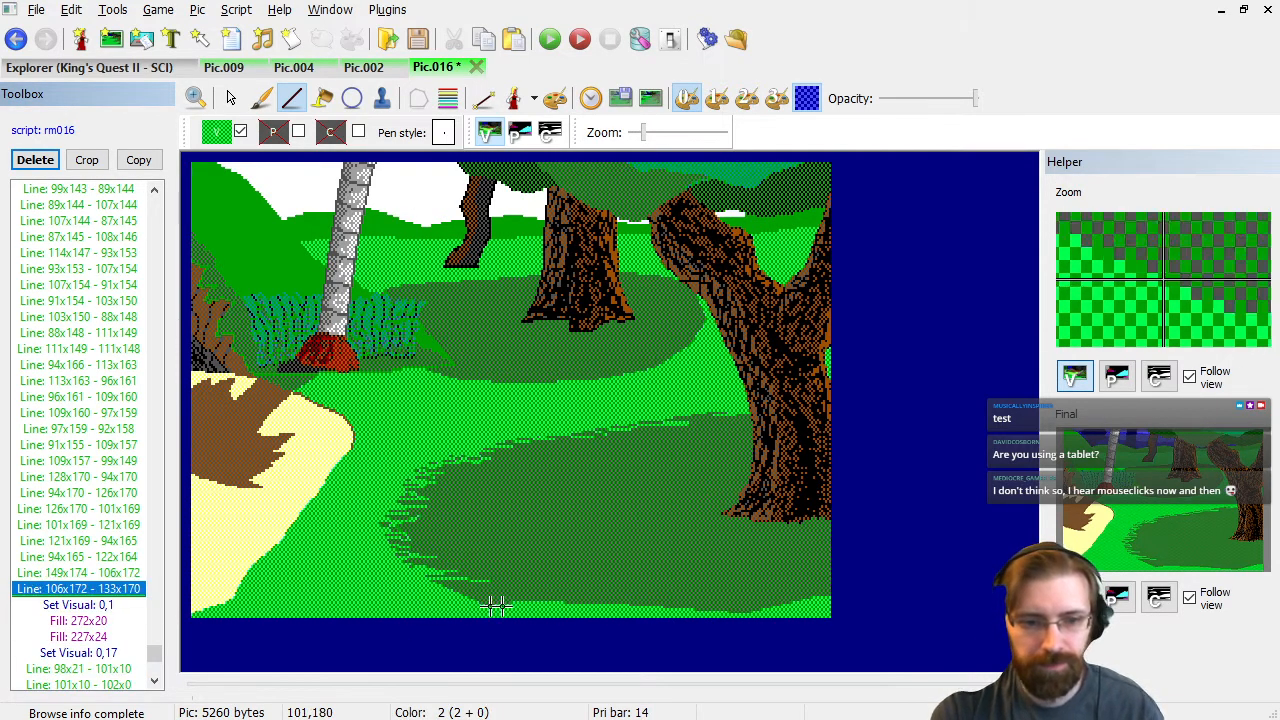
Draw jagged grass strokes on the foreground shadow's bottom edge, at the lower-left curve and near the picture's right border.
click(449, 591)
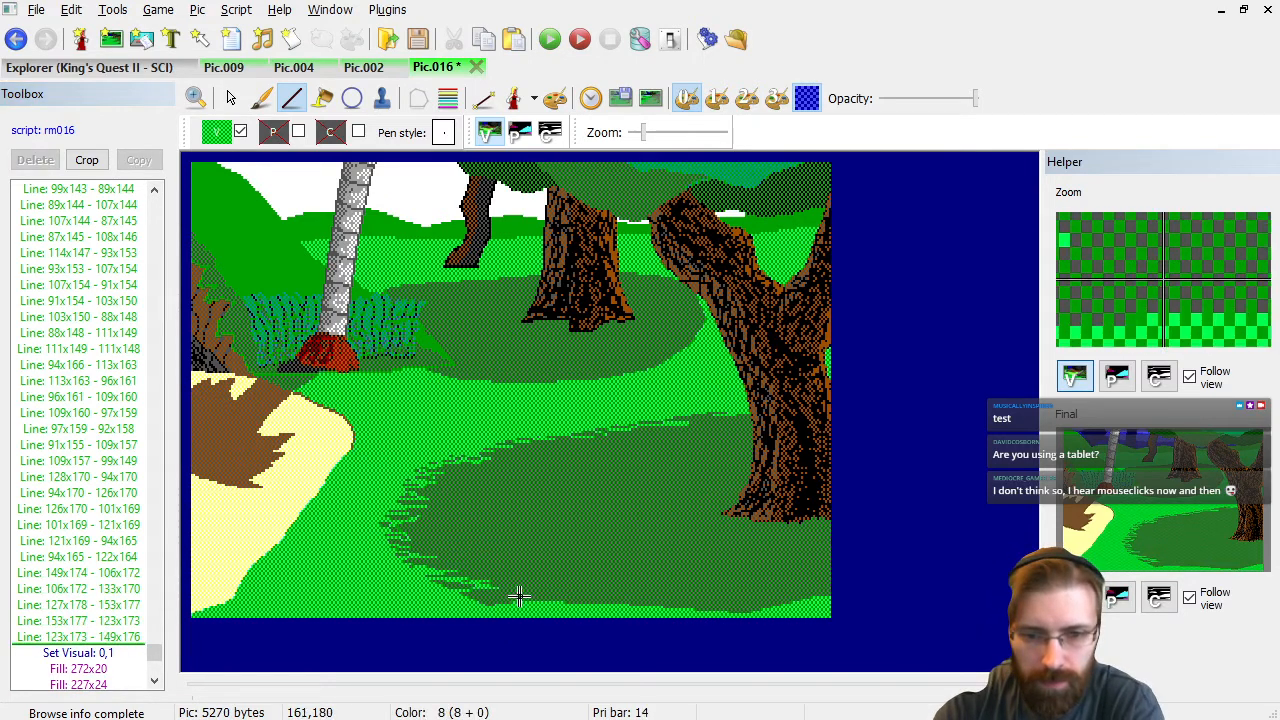
click(822, 596)
click(776, 596)
click(810, 596)
click(752, 603)
click(714, 603)
click(776, 603)
click(782, 603)
click(728, 608)
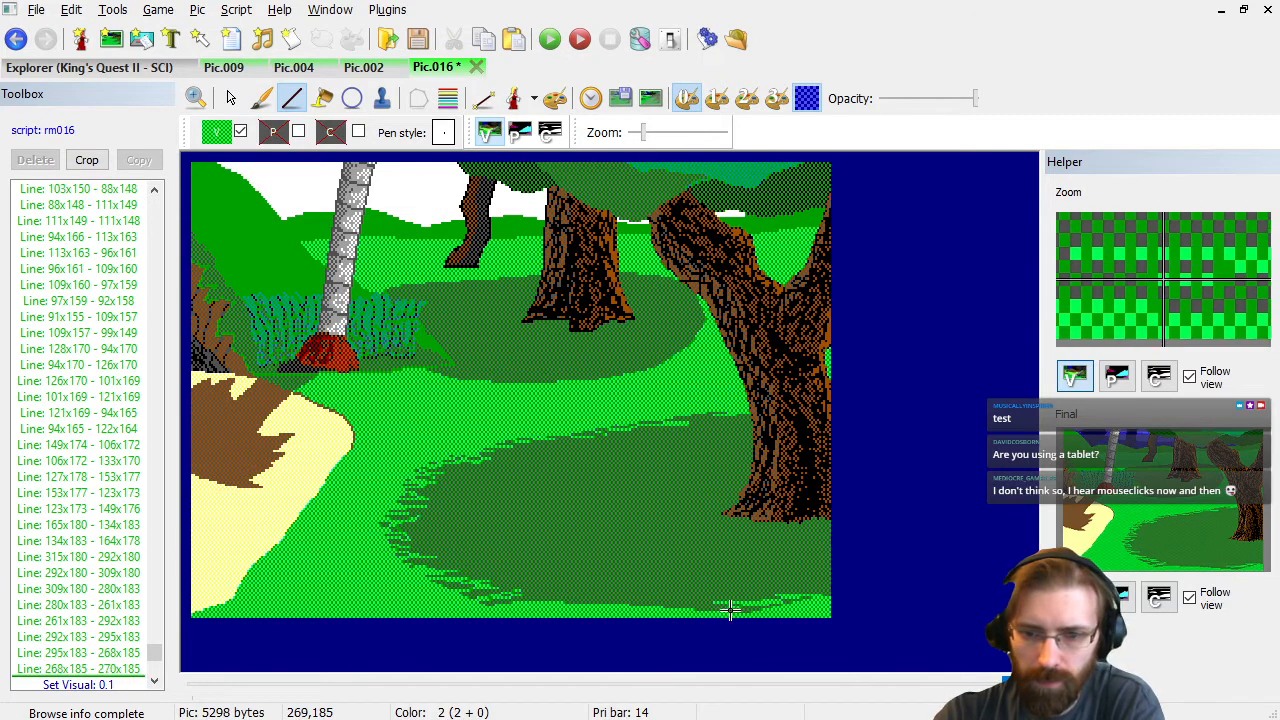
Fill the middle of the foreground shadow's bottom edge with zigzag grass strokes from about 253x184 to 170x178.
click(698, 606)
click(664, 606)
click(614, 606)
click(686, 597)
click(612, 600)
click(588, 602)
click(660, 597)
click(536, 602)
click(548, 591)
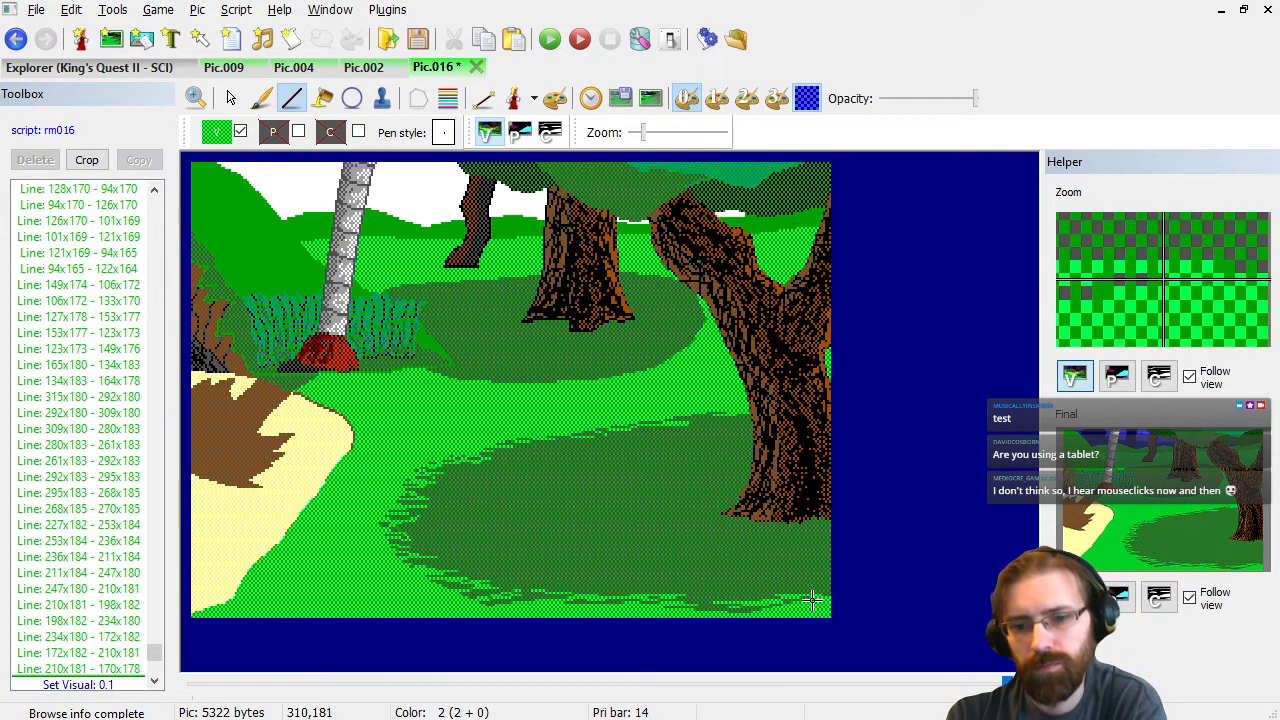
Delete the lines 234x180 - 172x182 and 172x182 - 210x181 from the bottom-edge grass strokes.
click(115, 609)
key(Up)
key(Down)
key(Down)
key(Down)
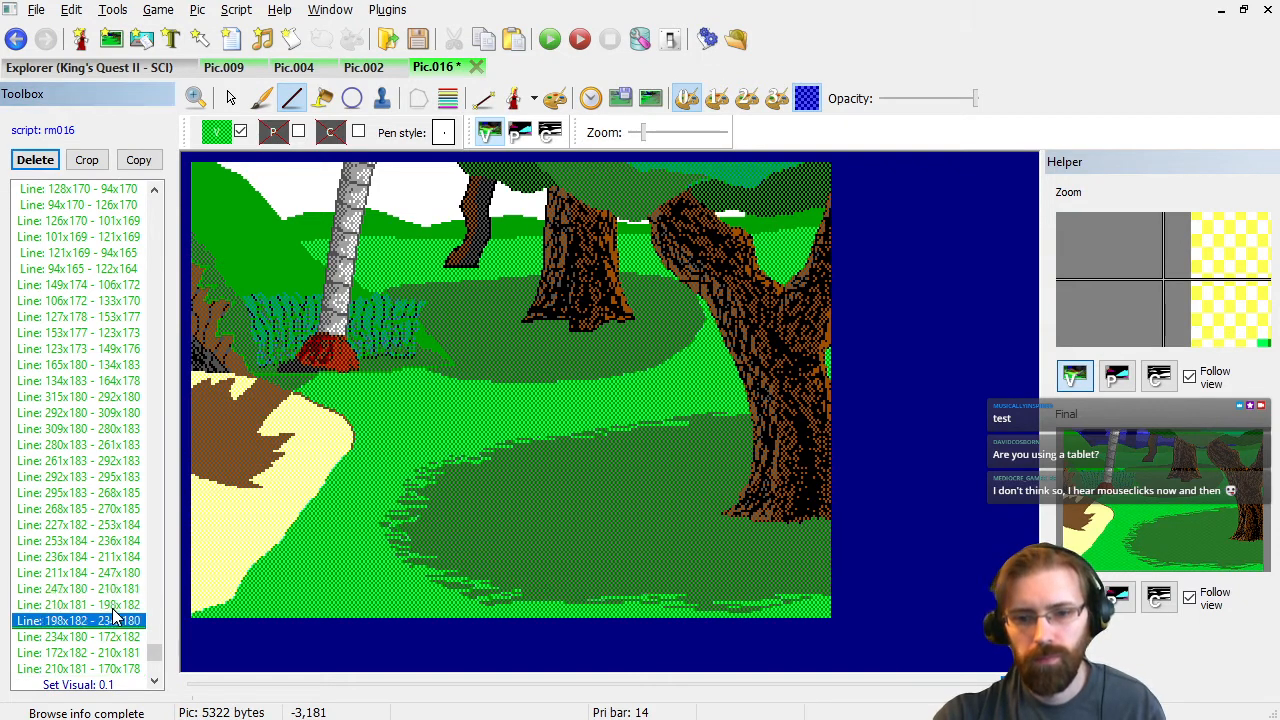
key(Delete)
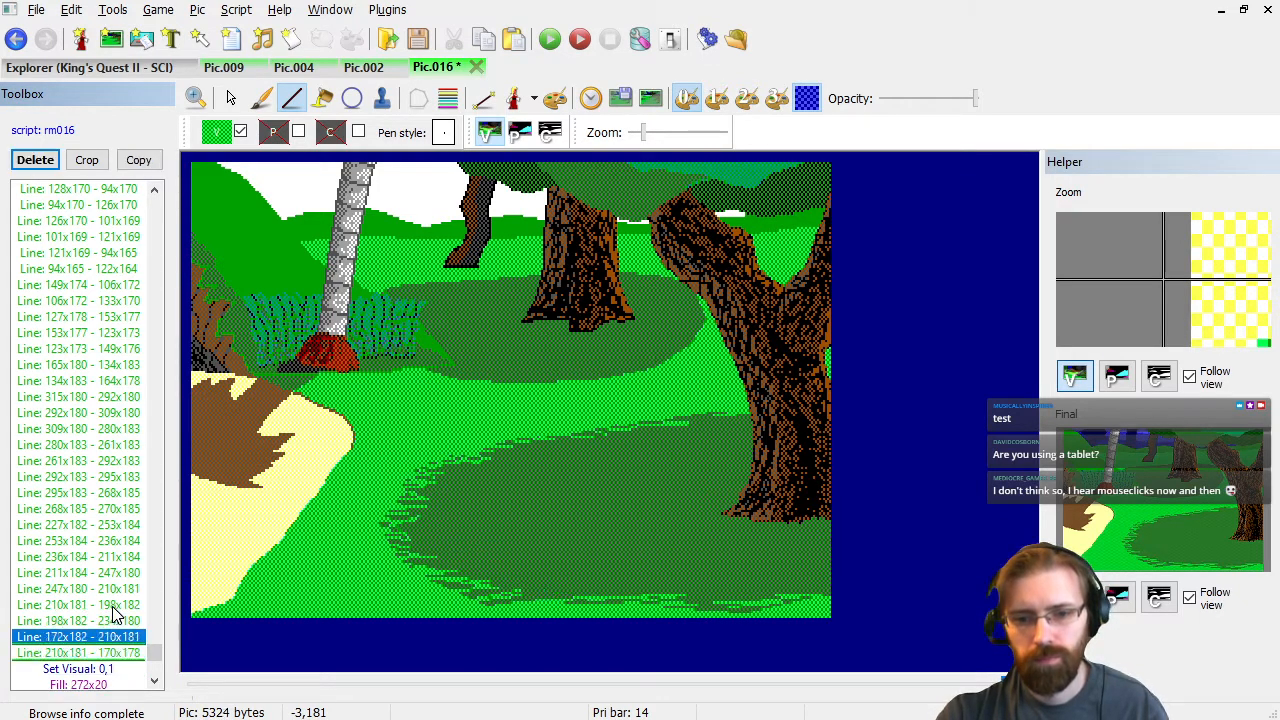
key(Delete)
Delete the line 210x181 - 170x178 at the end of the bottom-edge grass strokes.
key(Down)
key(Down)
key(Down)
key(Down)
key(Up)
key(Up)
key(Up)
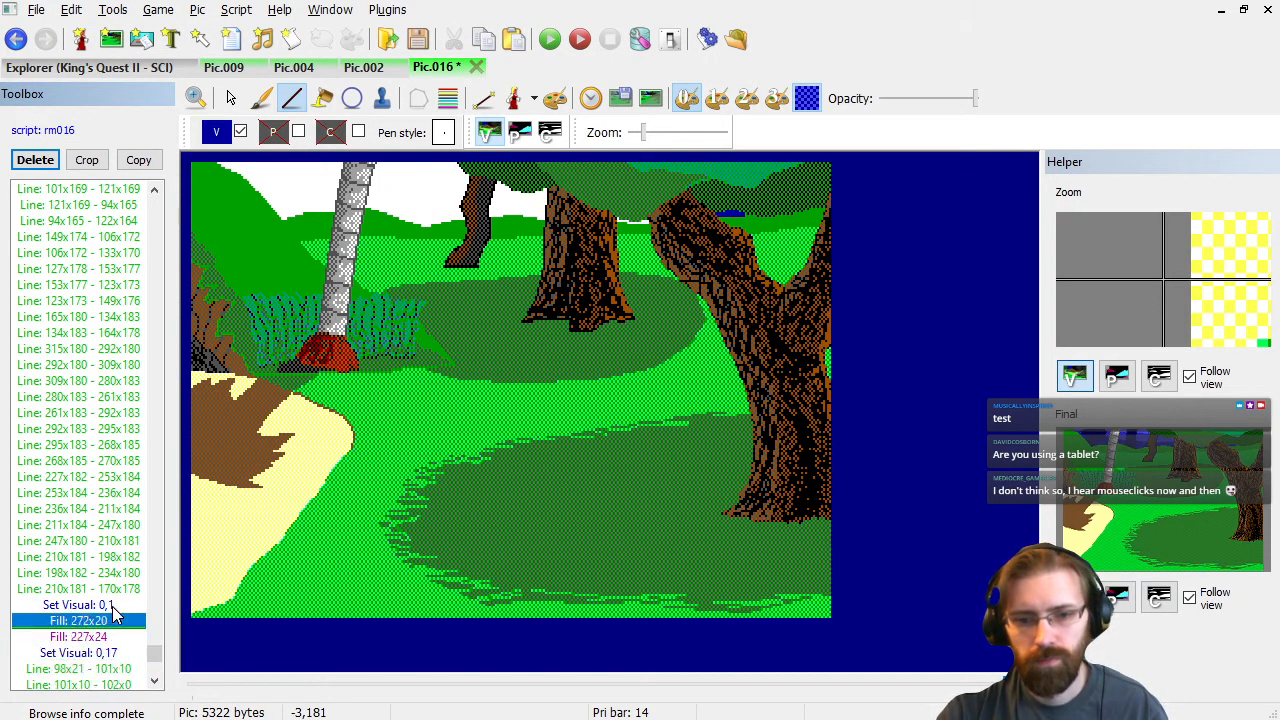
key(Up)
key(Up)
key(Up)
key(Down)
key(Delete)
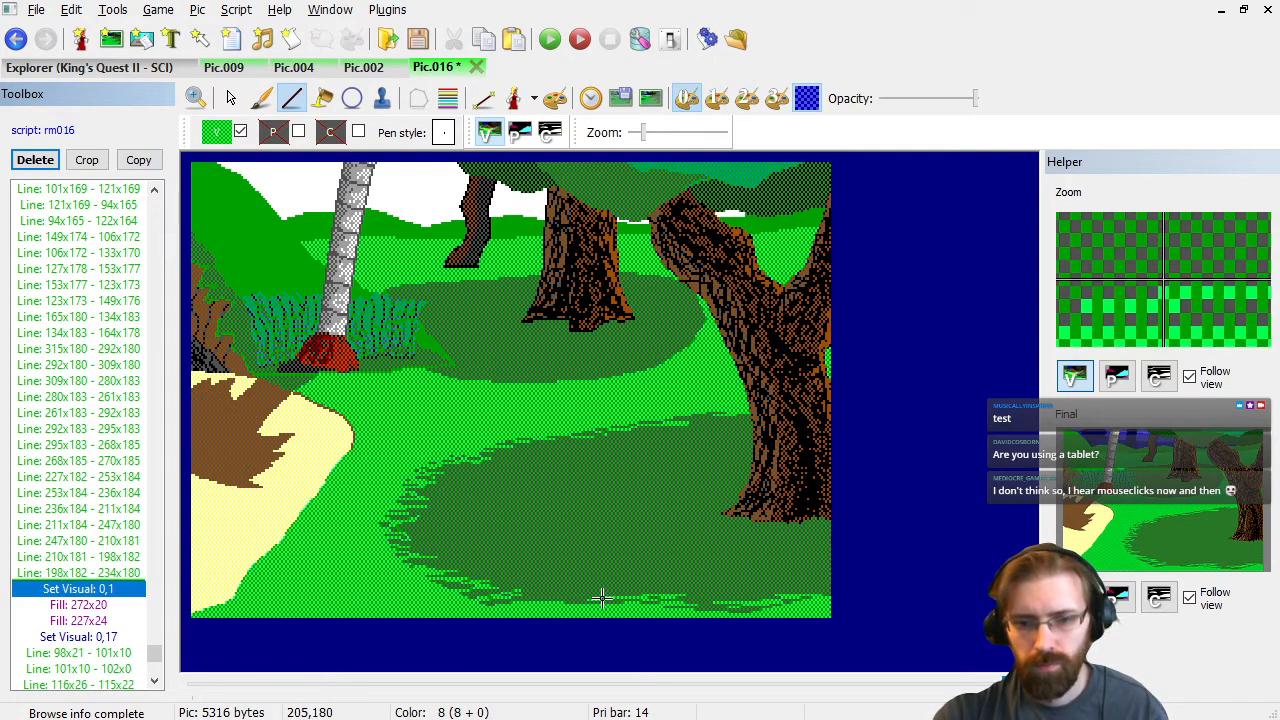
Redraw the removed bottom-edge section with zigzag grass strokes between about 164x179 and 201x181.
click(545, 600)
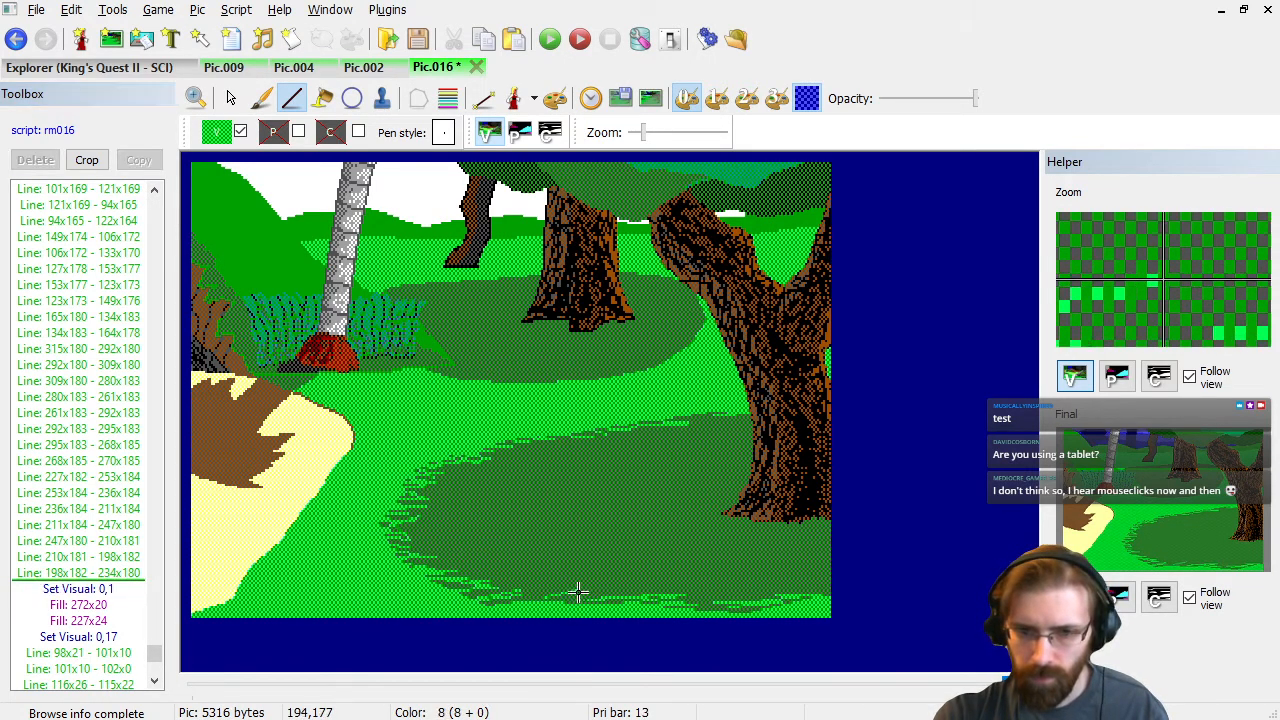
click(586, 593)
click(528, 611)
click(592, 603)
click(519, 597)
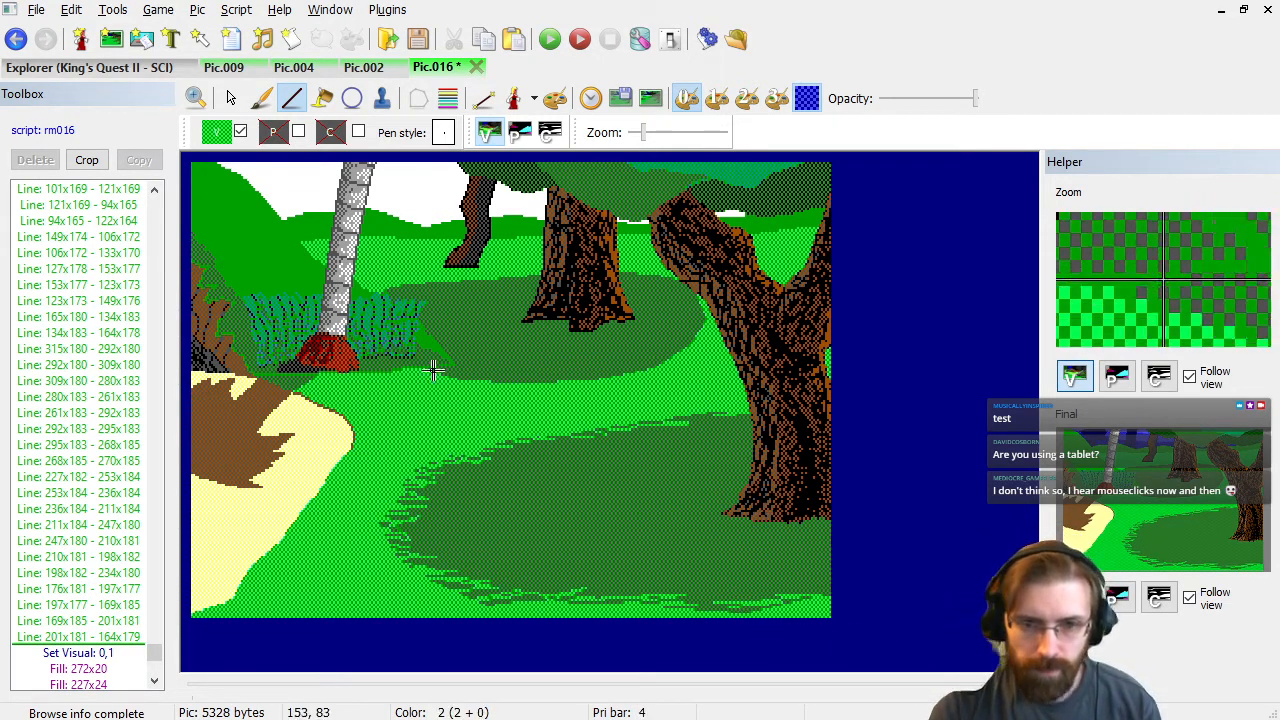
Draw zigzag grass strokes along the lower-left edge of the background tree's shadow, from about 123x88 to 184x92.
click(475, 374)
click(474, 381)
click(499, 379)
click(455, 376)
click(515, 379)
click(489, 381)
click(563, 378)
click(521, 376)
click(559, 383)
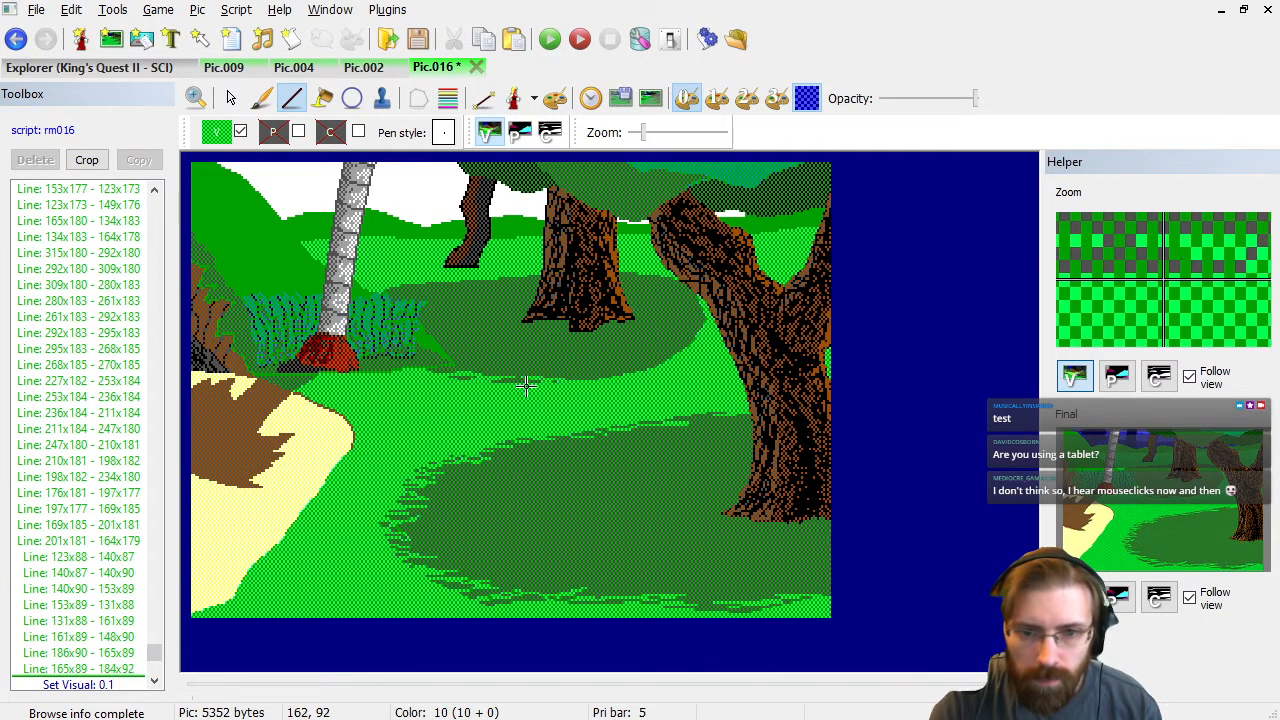
Continue the jagged grass strokes along the background tree shadow's lower-right edge, from about 205x90 to 248x74.
click(601, 378)
click(563, 374)
click(605, 374)
click(626, 365)
click(654, 365)
click(662, 358)
click(634, 355)
click(664, 360)
click(648, 343)
click(688, 341)
click(646, 341)
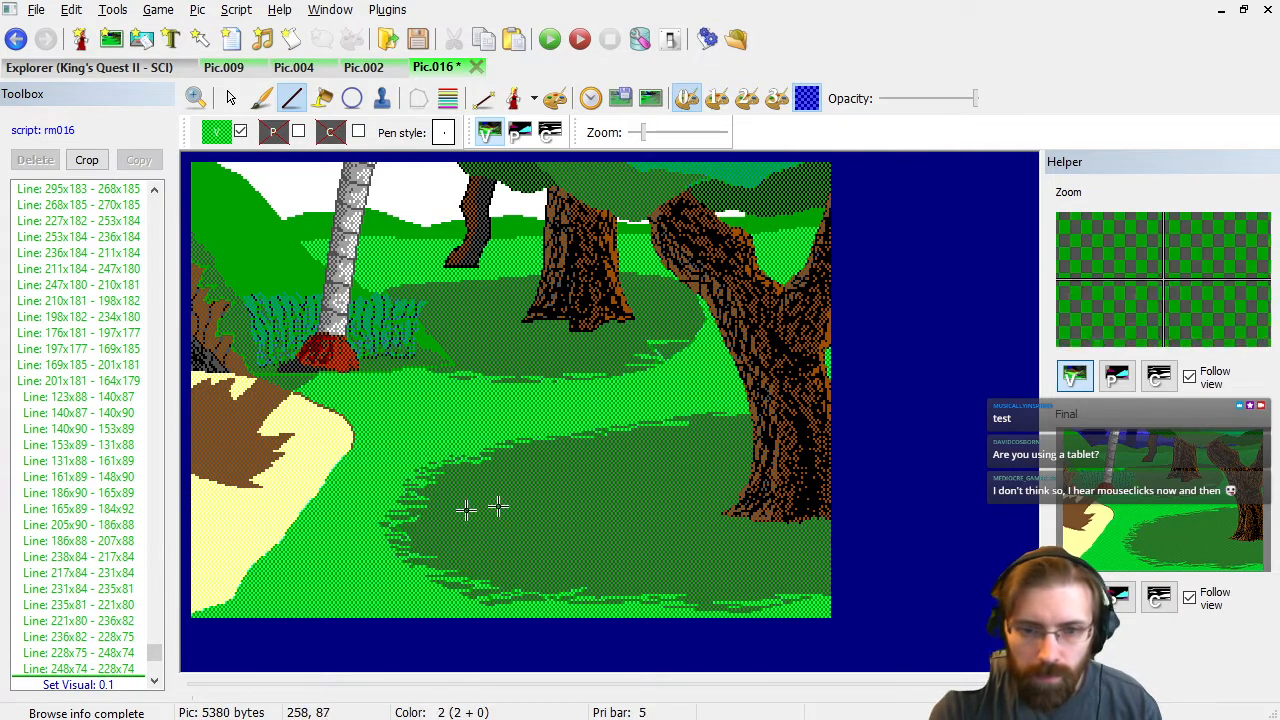
Delete the three newest grass lines, running from 236x82 through 228x75 and 248x74 to 228x74.
click(126, 654)
key(Up)
key(Up)
key(Down)
key(Delete)
key(Delete)
key(Delete)
key(Up)
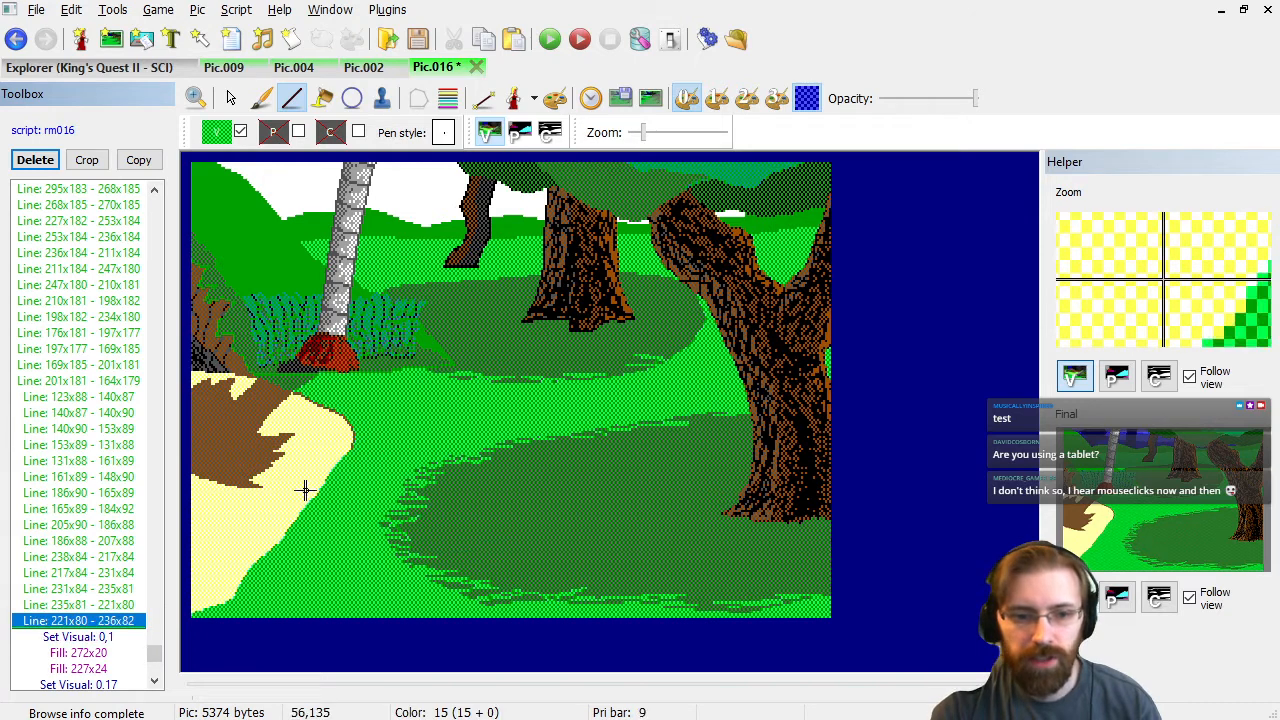
Draw zigzag grass strokes on the background tree shadow's lower-right edge, from about 225x85 to 225x90.
click(641, 366)
click(599, 361)
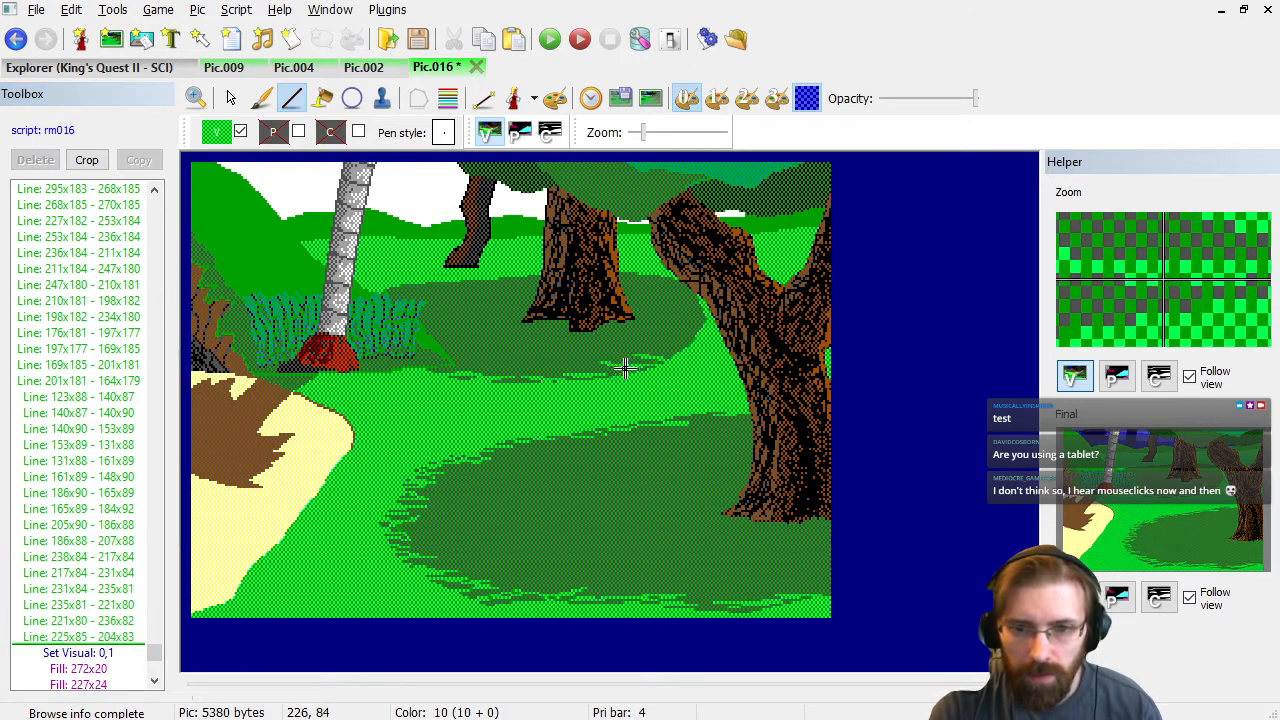
click(611, 366)
click(643, 368)
click(592, 372)
click(642, 378)
Add zigzag grass strokes farther up the shadow's lower-right edge, from about 247x76 to 228x79, removing the stray line 228x79 - 253x69.
click(685, 344)
click(651, 344)
click(693, 347)
click(657, 349)
click(647, 352)
click(697, 328)
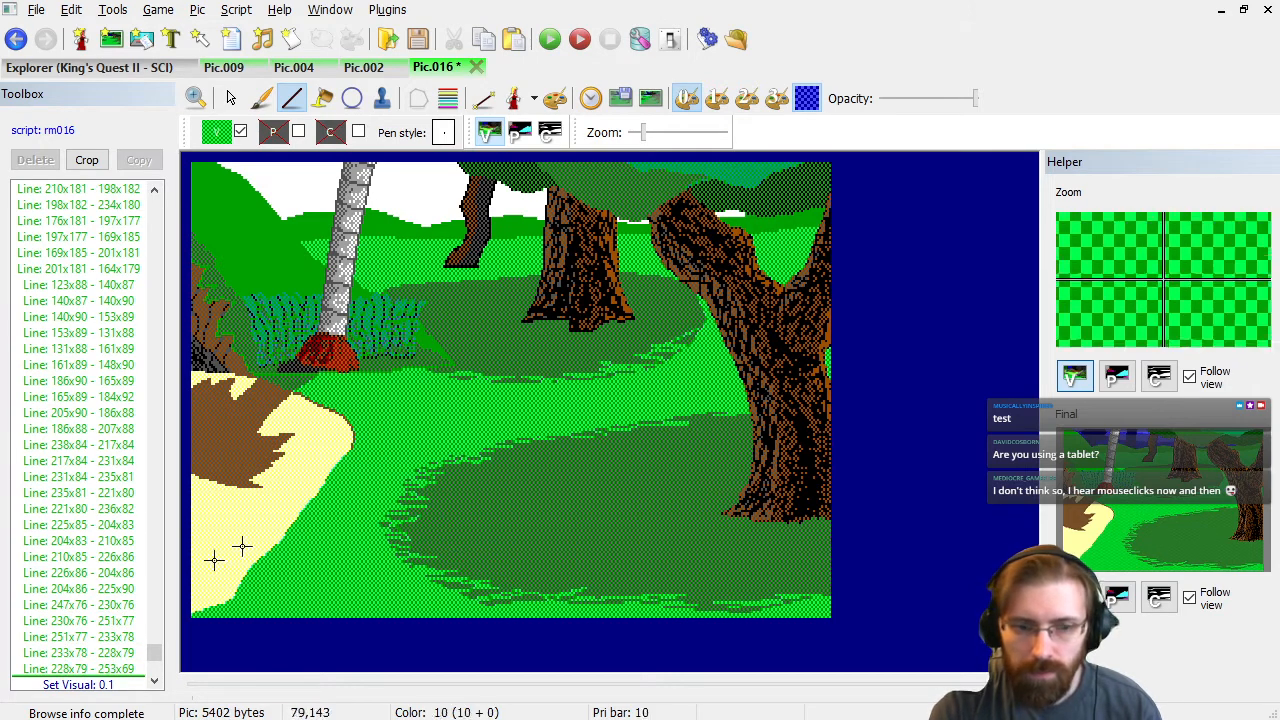
click(113, 674)
key(Delete)
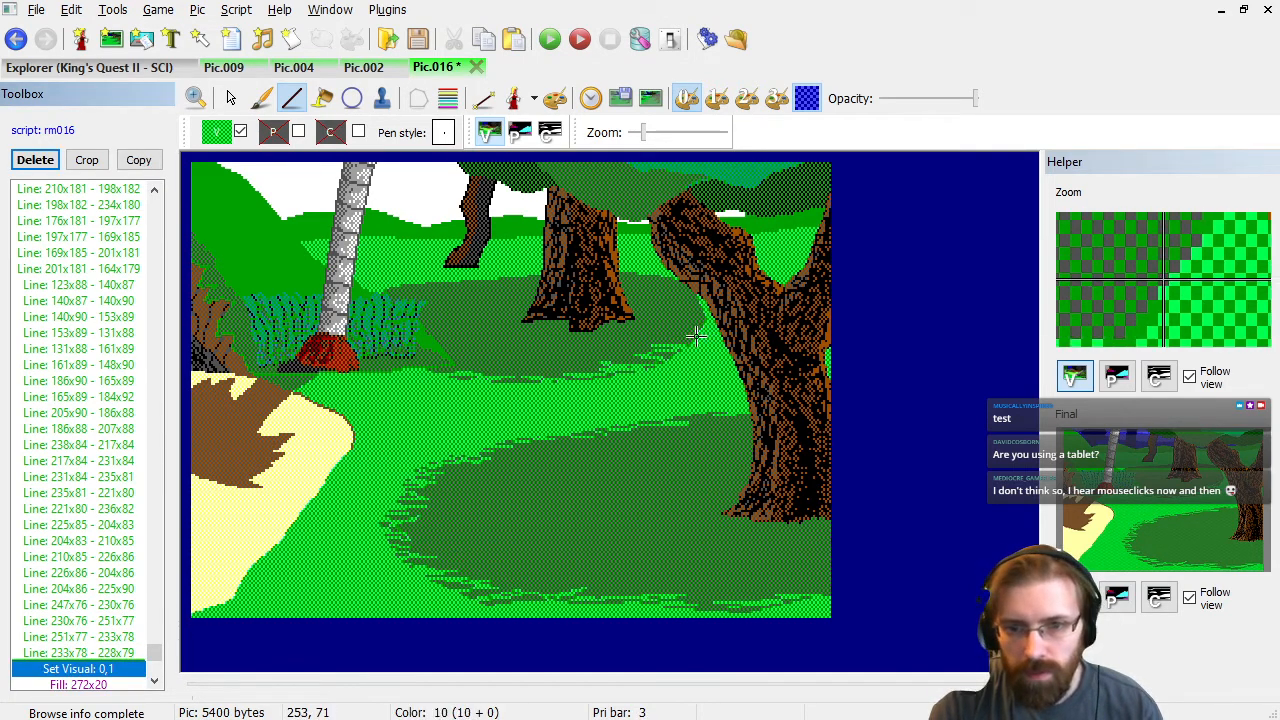
Continue the zigzag grass strokes up the background shadow's right edge, from about 254x73 to 258x66.
click(700, 340)
click(667, 340)
click(700, 333)
click(677, 326)
click(706, 323)
Draw short grass strokes on the background shadow's upper-right edge, from about 220x48 to 239x50.
click(631, 281)
click(668, 279)
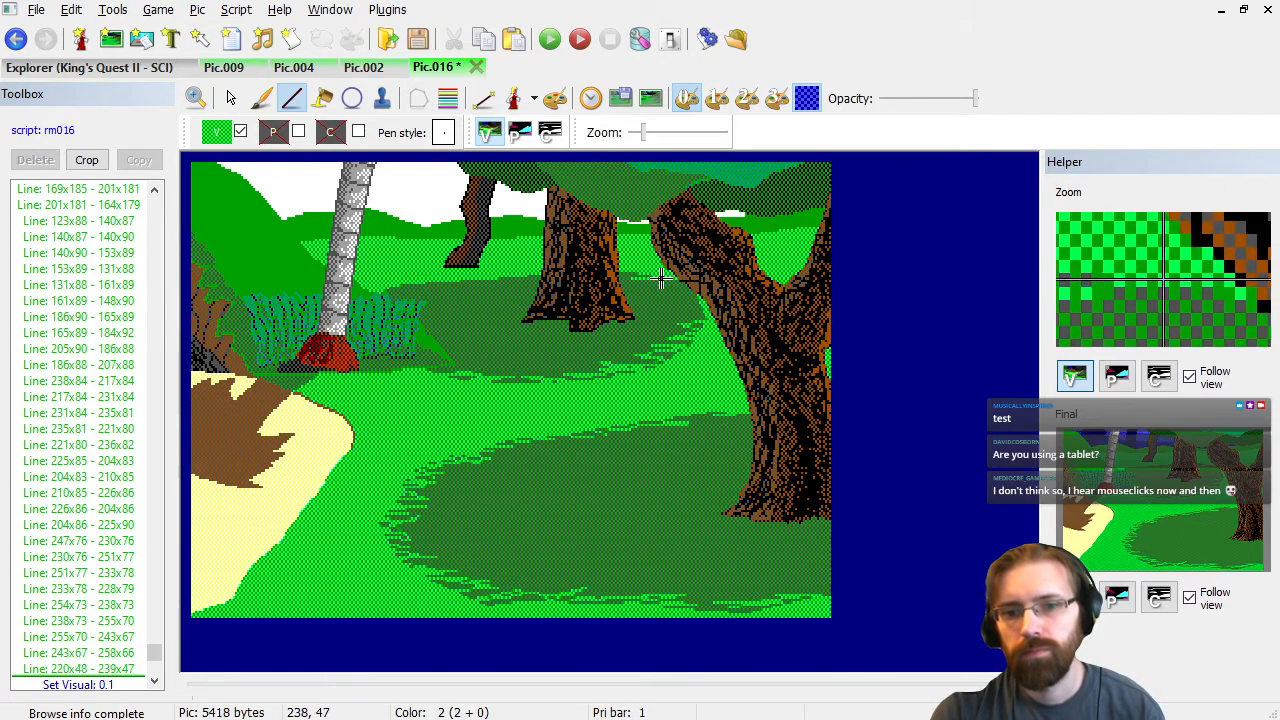
click(646, 285)
click(670, 285)
click(668, 285)
Compare the shadow and grass edges in Pic.009, Pic.004 and Pic.002 with those in Pic.016.
click(224, 69)
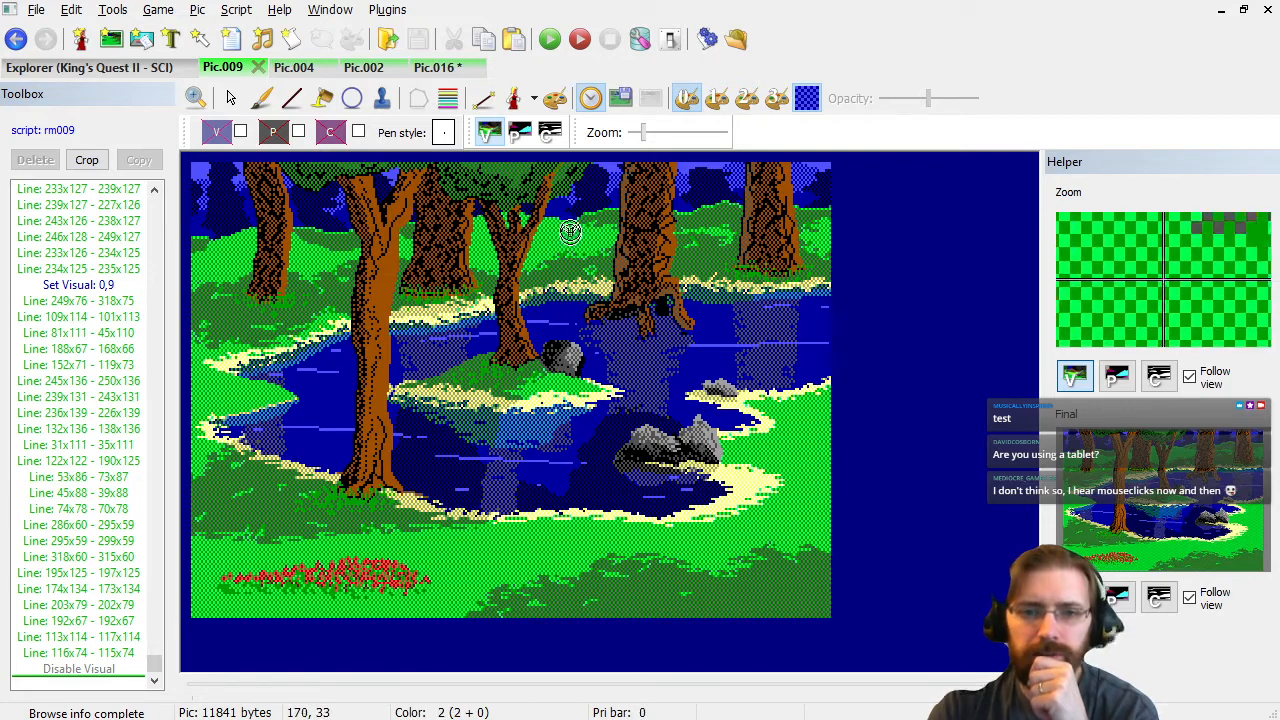
click(431, 68)
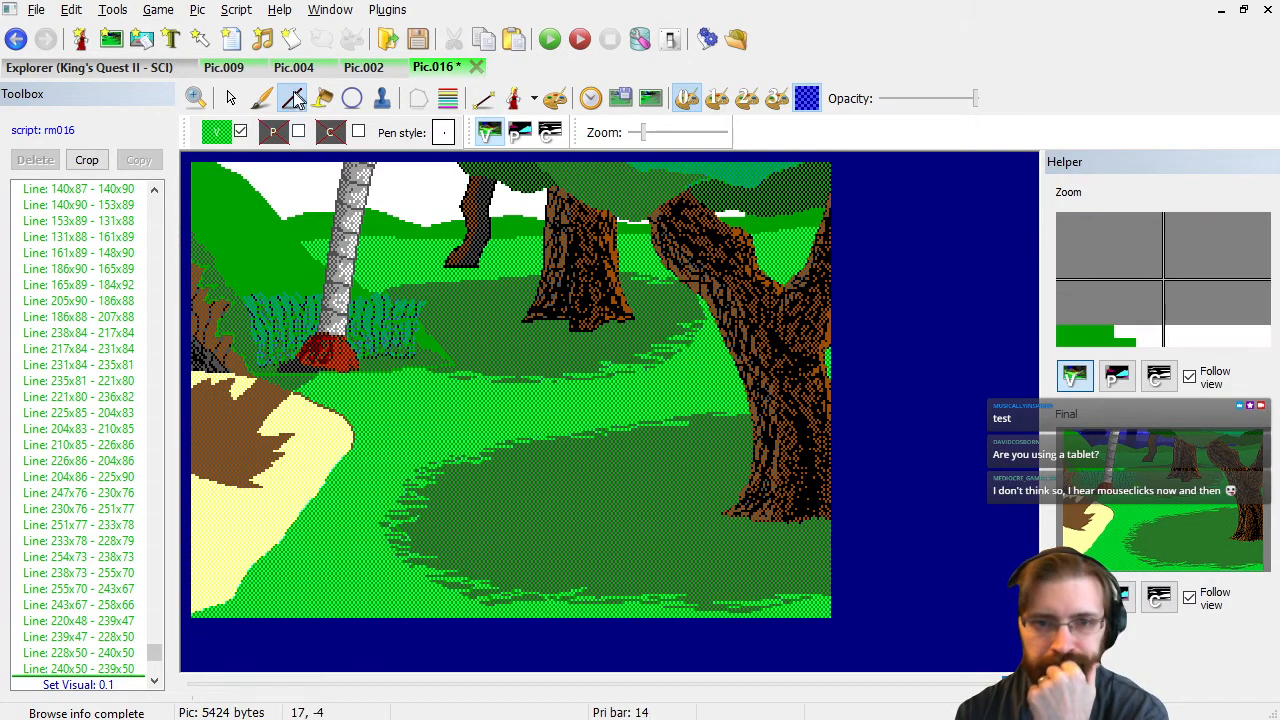
click(224, 68)
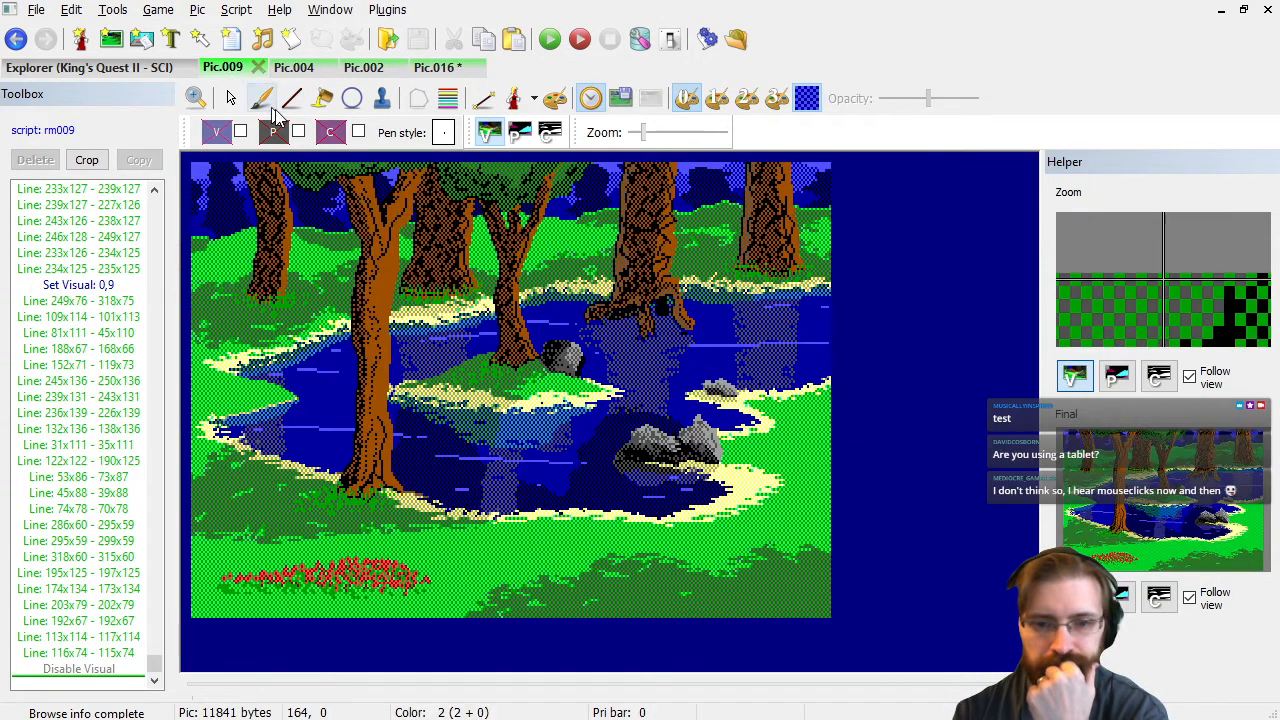
click(294, 68)
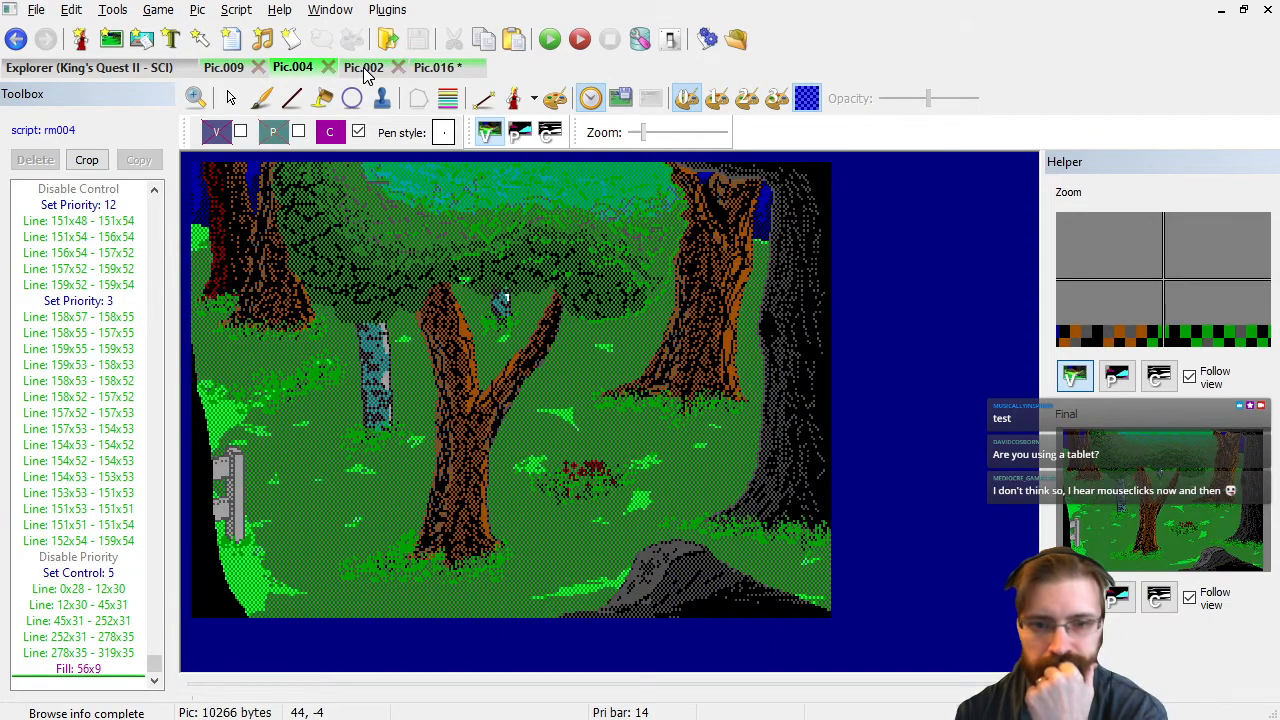
click(365, 68)
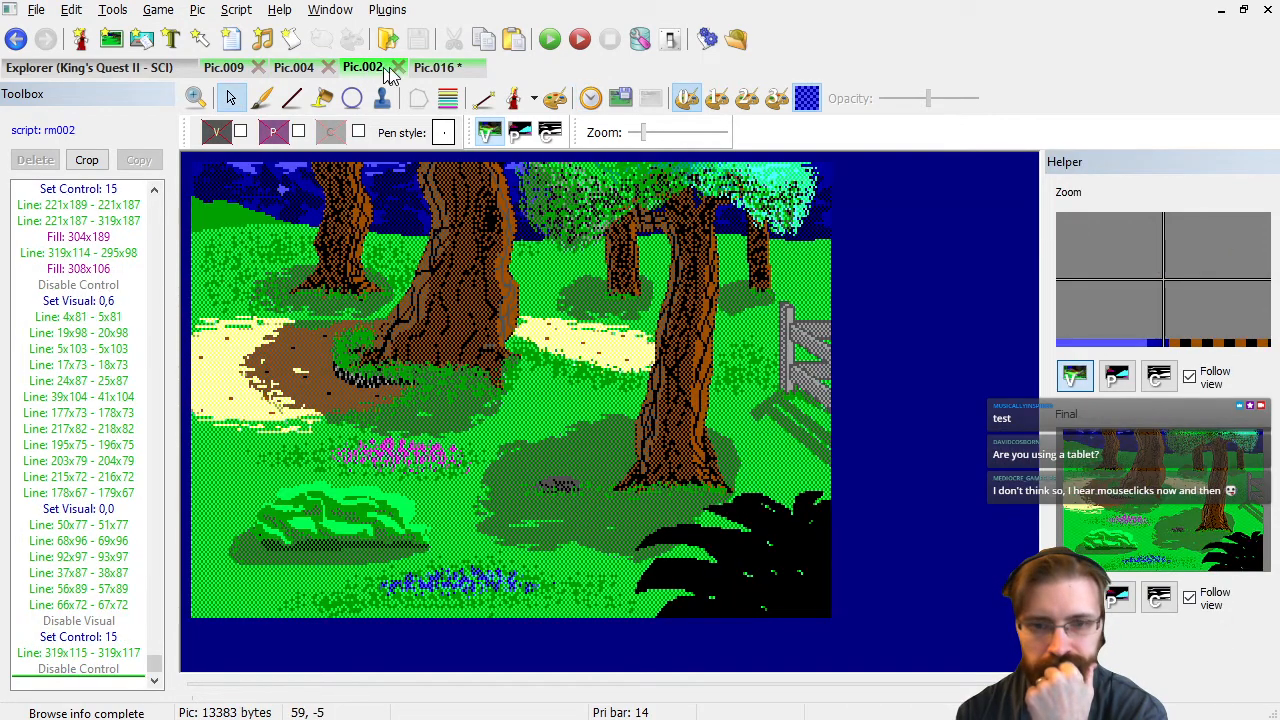
click(435, 68)
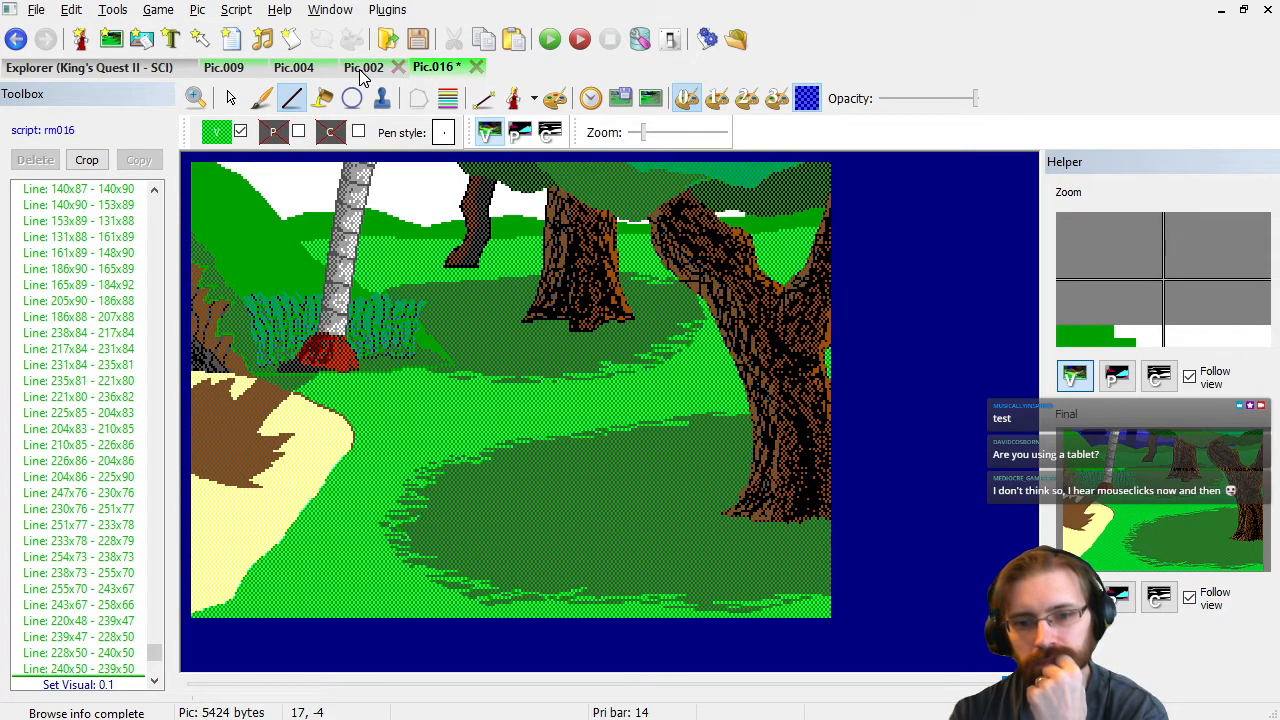
click(362, 70)
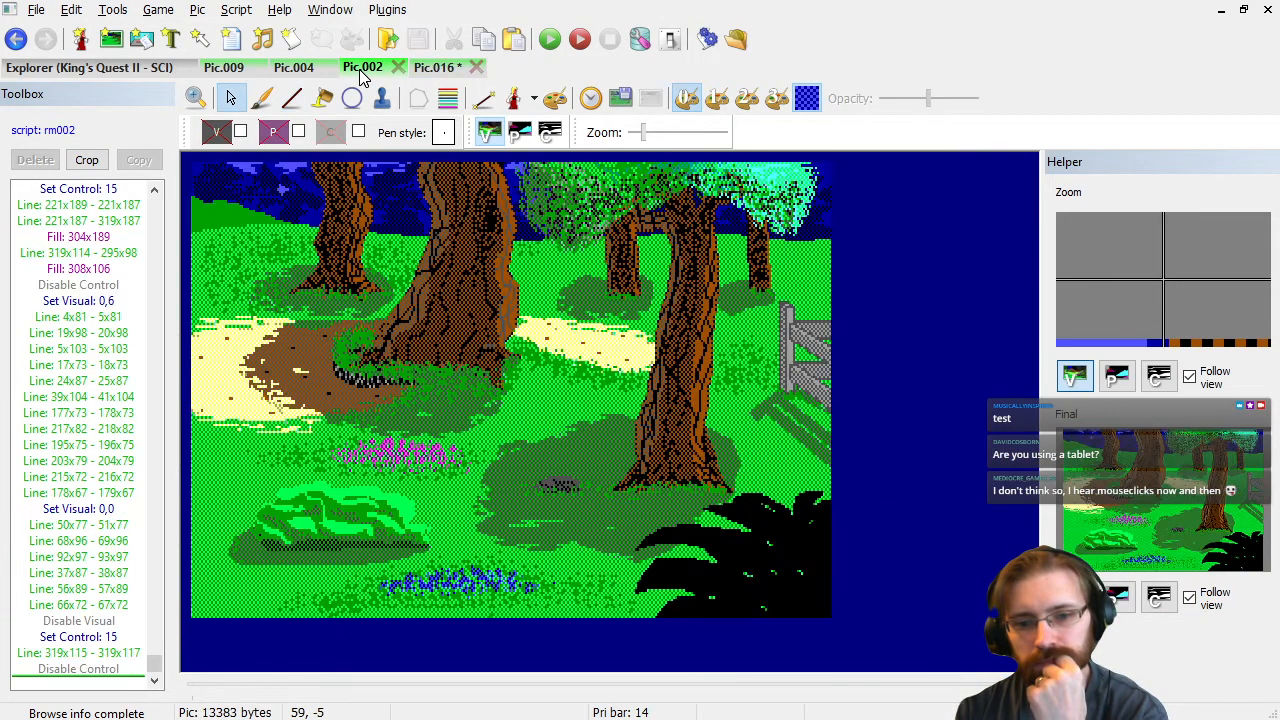
click(440, 66)
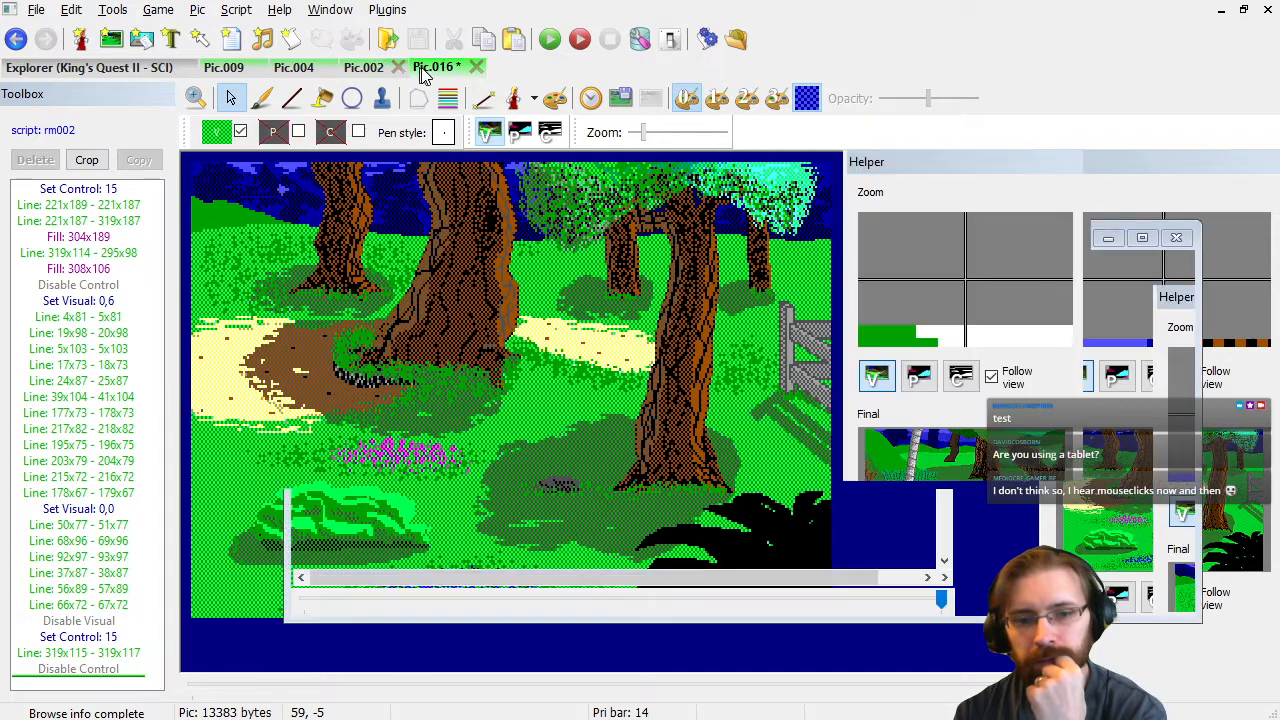
Step through Pic.016's drawn lines to examine how the grass strokes build up along the foreground shadow's upper-left edge.
click(85, 464)
key(Up)
key(Up)
key(Up)
key(Up)
key(Up)
key(Up)
key(Up)
key(Up)
key(Up)
key(Up)
key(Up)
key(Up)
key(Up)
key(Up)
key(Up)
key(Up)
key(Up)
key(Up)
key(Up)
key(Up)
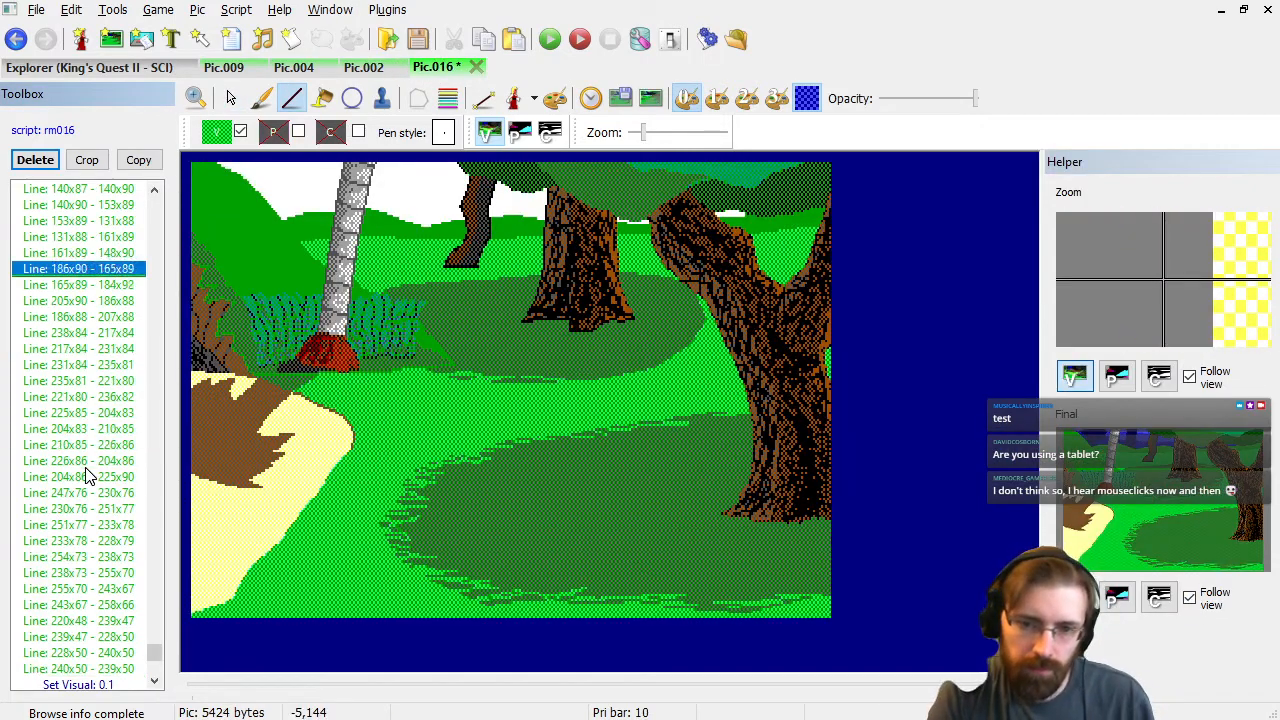
key(Up)
key(Up)
key(Up)
key(Up)
key(Up)
key(Up)
key(Up)
key(Up)
key(Up)
key(Up)
key(Up)
key(Up)
key(Up)
key(Up)
key(Up)
key(Up)
key(Up)
key(Up)
key(Up)
key(Up)
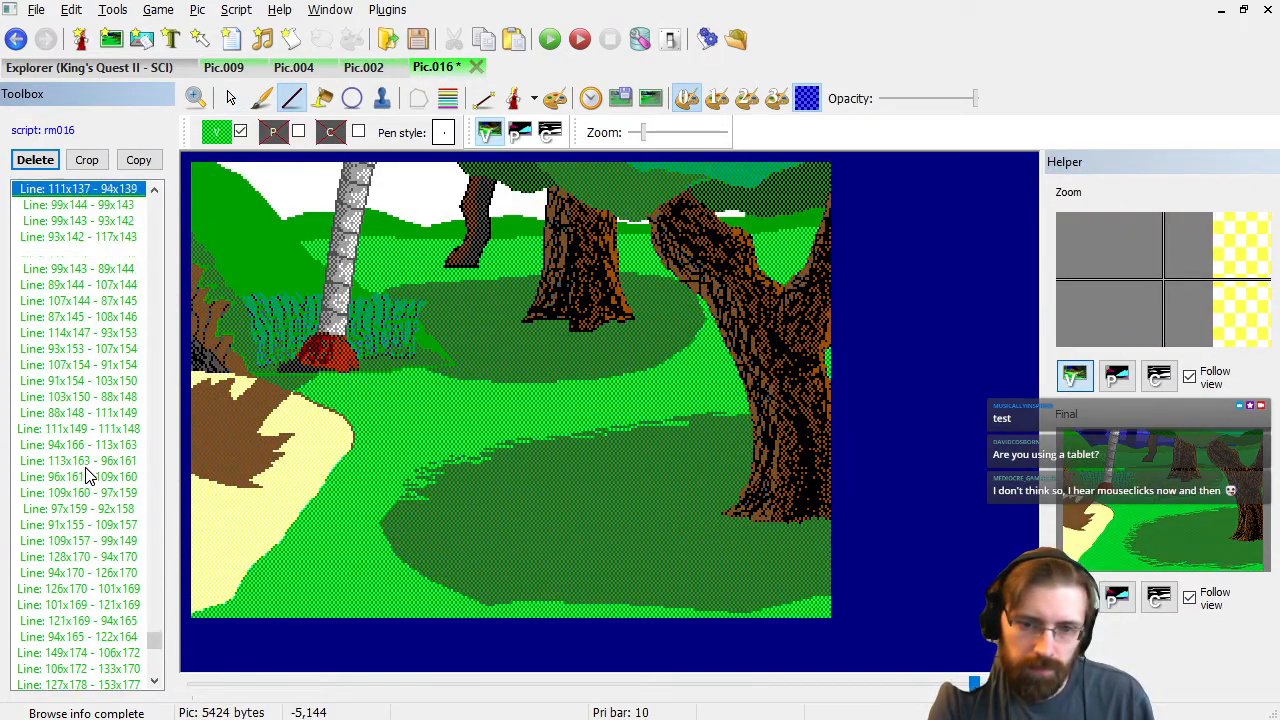
key(Up)
key(Up)
key(Up)
key(Up)
key(Up)
key(Up)
key(Up)
key(Up)
key(Up)
key(Up)
key(Up)
key(Up)
key(Up)
key(Down)
key(Down)
key(Down)
key(Down)
key(Down)
key(Down)
key(Down)
key(Down)
key(Down)
key(Down)
key(Down)
key(Down)
key(Down)
key(Down)
key(Down)
key(Down)
key(Down)
key(Down)
key(Down)
key(Down)
key(Down)
key(Down)
key(Down)
key(Down)
key(Down)
key(Down)
key(Down)
key(Down)
key(Down)
key(Down)
key(Down)
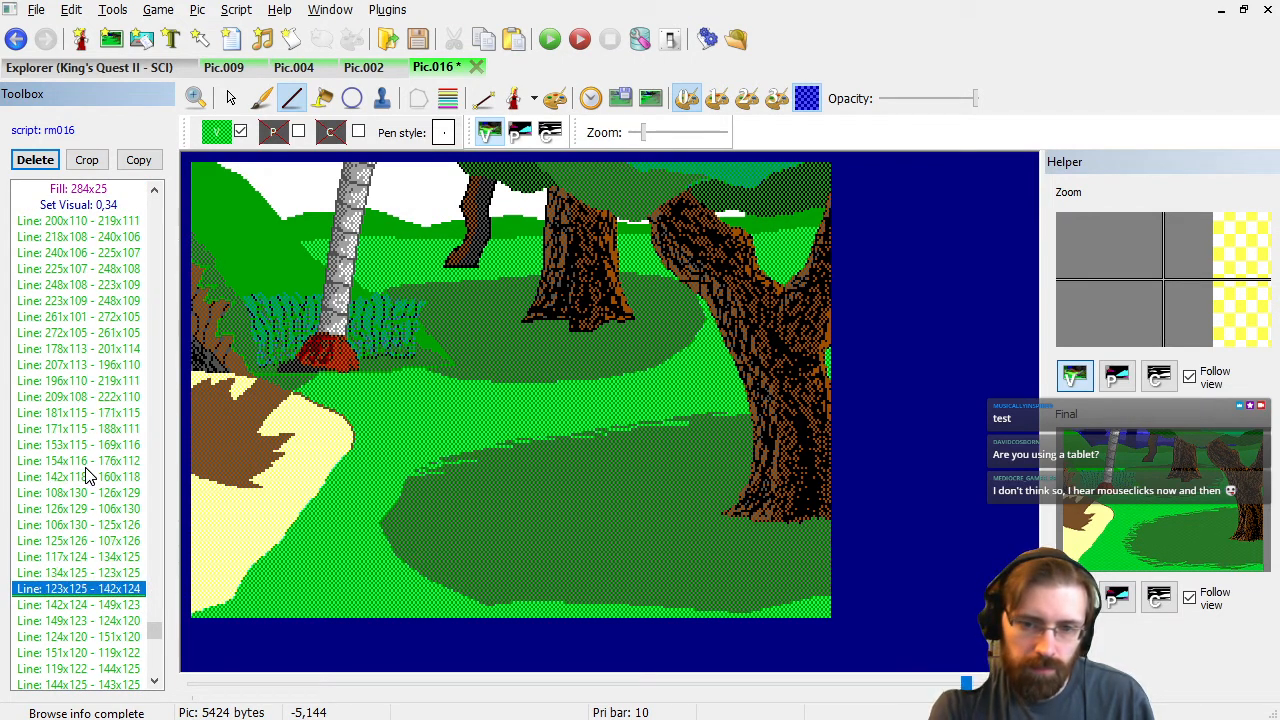
Delete the six consecutive grass lines from 119x122 - 144x125 through 105x131 - 119x130 on the foreground shadow's upper-left edge.
key(Up)
key(Up)
key(Up)
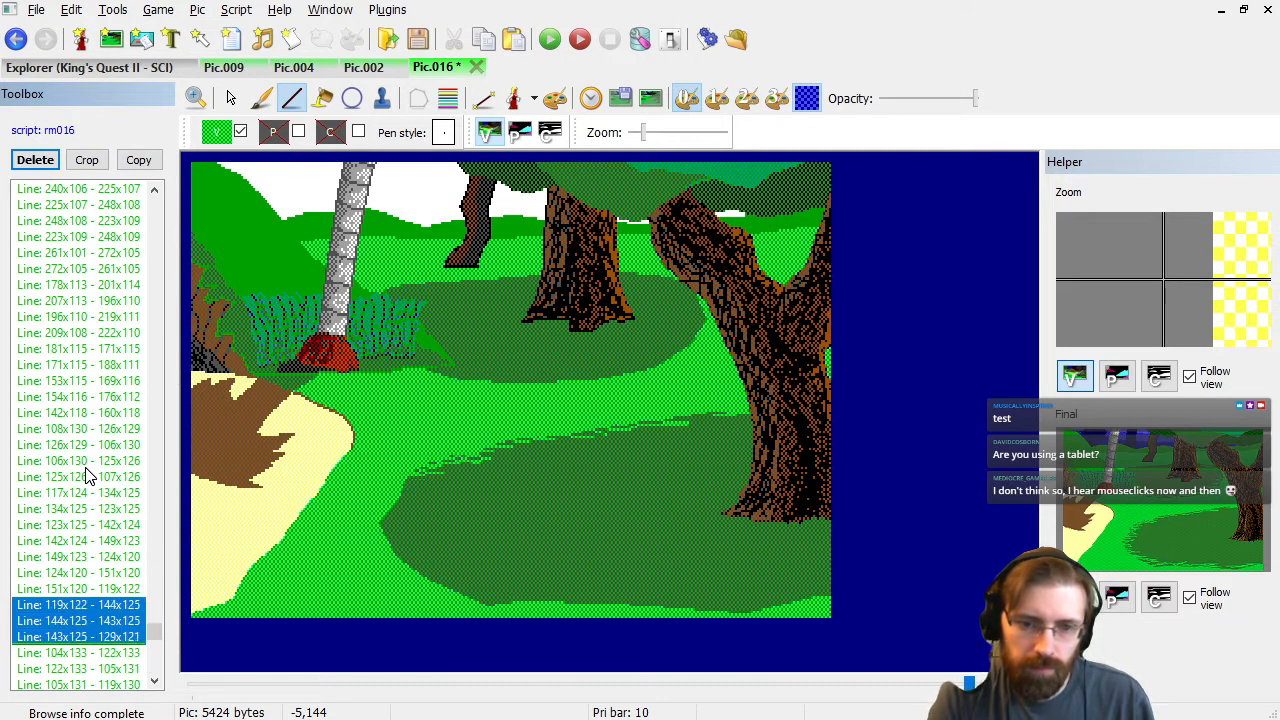
key(shift+Down)
key(shift+Down)
key(shift+Down)
key(Delete)
Delete the four consecutive grass lines from 118x140 - 103x136 through 116x135 - 94x135 on the foreground shadow's upper-left edge.
key(Down)
key(Down)
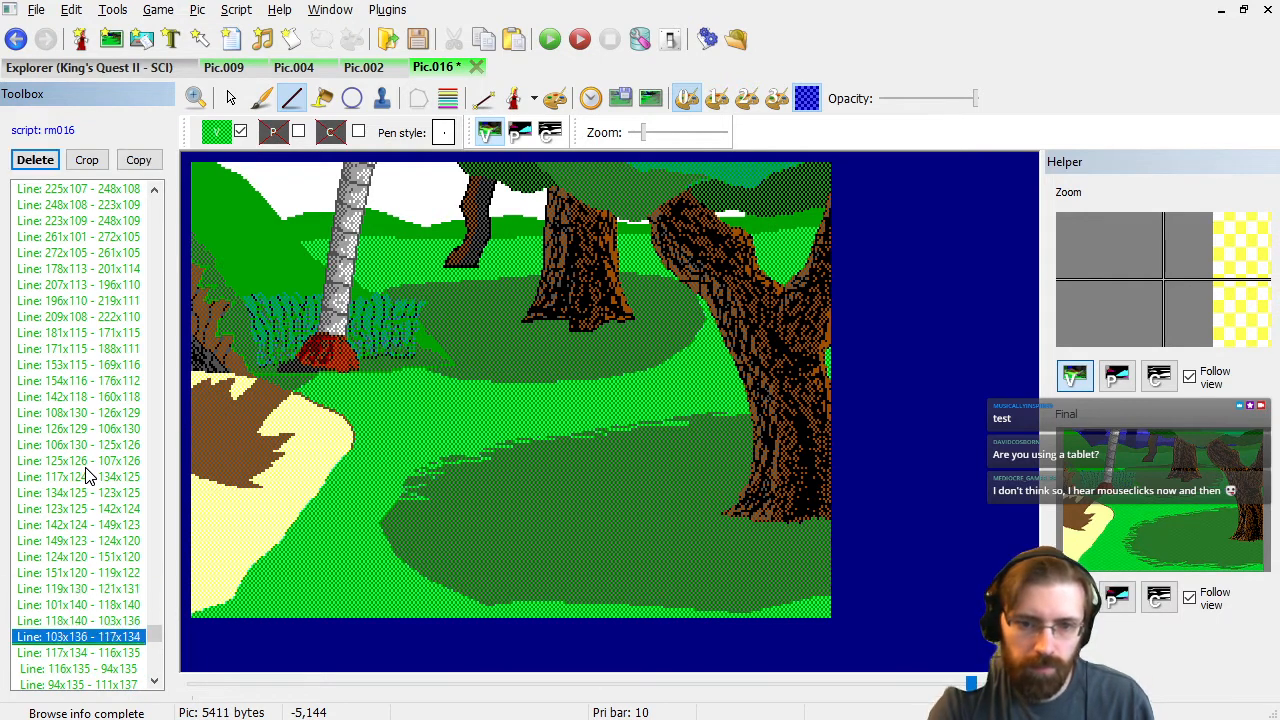
key(Down)
key(Down)
key(Down)
key(Down)
key(Down)
key(Down)
key(Down)
key(Down)
key(Up)
key(Up)
key(Up)
key(Up)
key(Up)
key(Up)
key(Up)
key(Up)
key(Up)
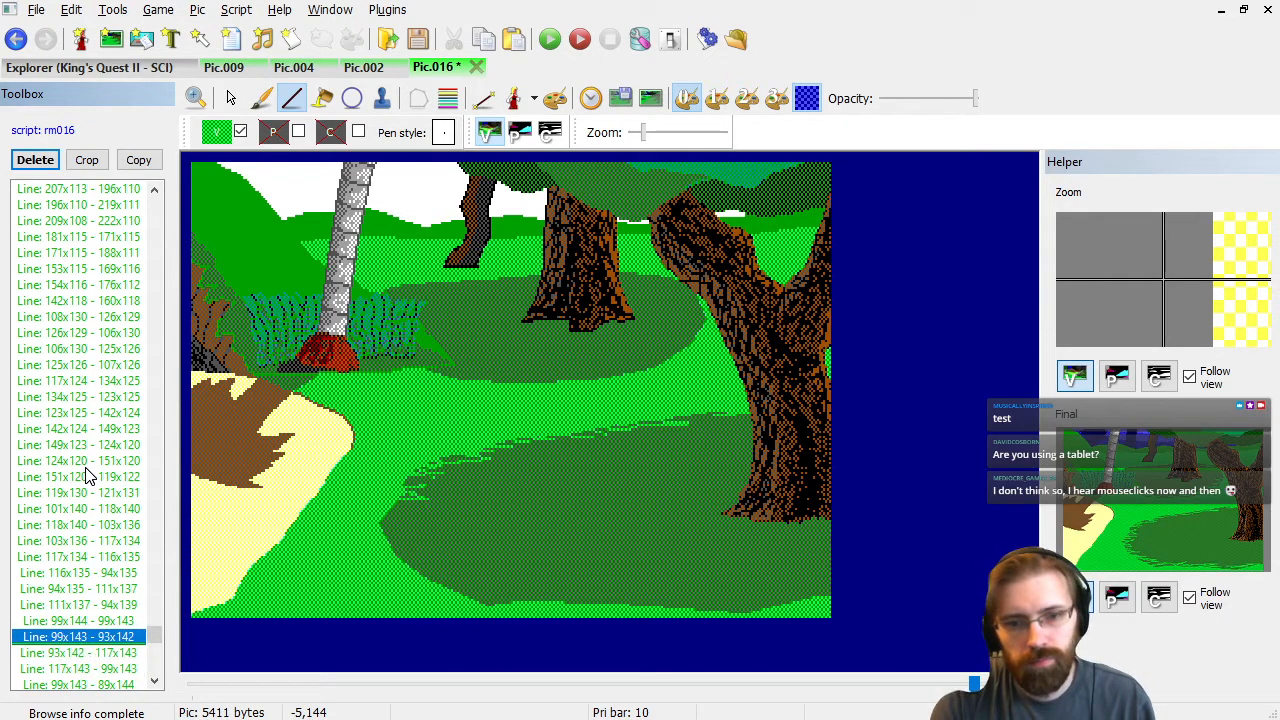
key(Down)
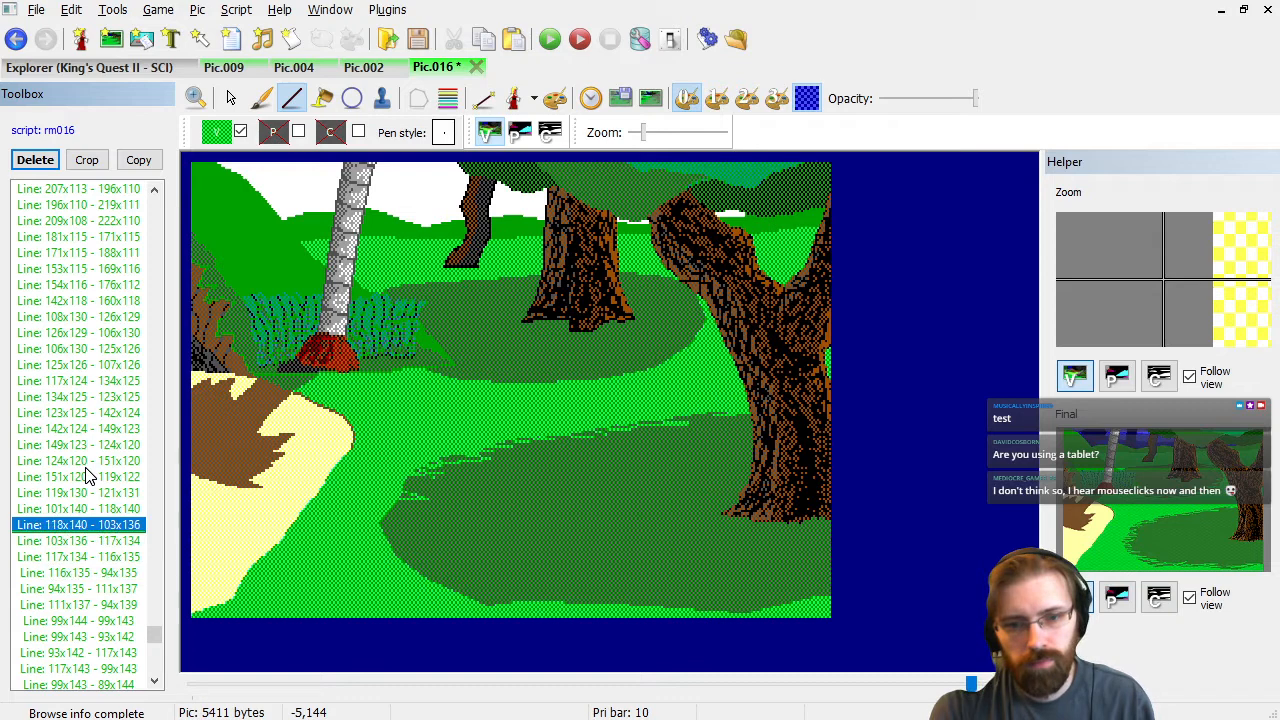
key(Delete)
key(Delete)
Step through Pic.016's remaining drawn lines to examine how the grass strokes build up around both tree shadows.
key(Down)
key(Down)
key(Down)
key(Down)
key(Down)
key(Down)
key(Down)
key(Down)
key(Down)
key(Down)
key(Down)
key(Down)
key(Down)
key(Down)
key(Down)
key(Down)
key(Down)
key(Down)
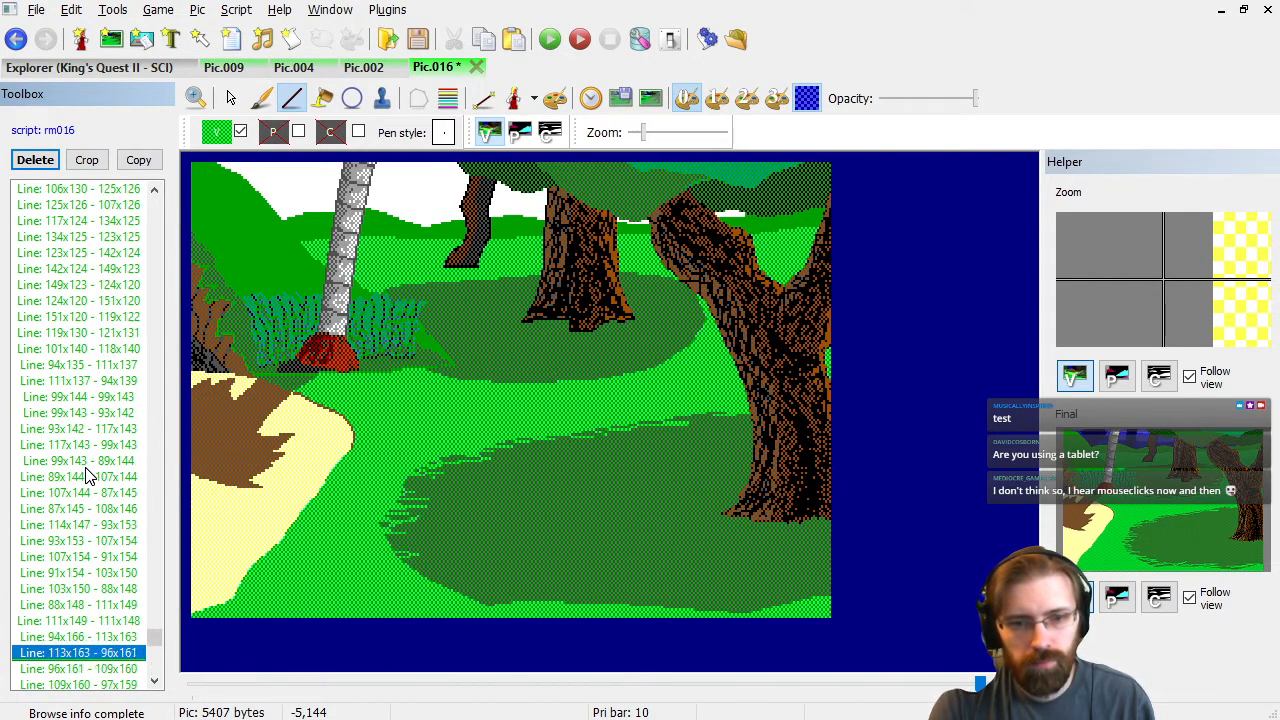
key(Down)
key(Down)
key(Down)
key(Down)
key(Down)
key(Down)
key(Down)
key(Down)
key(Down)
key(Down)
key(Down)
key(Down)
key(Down)
key(Down)
key(Down)
key(Down)
key(Down)
key(Down)
key(Down)
key(Down)
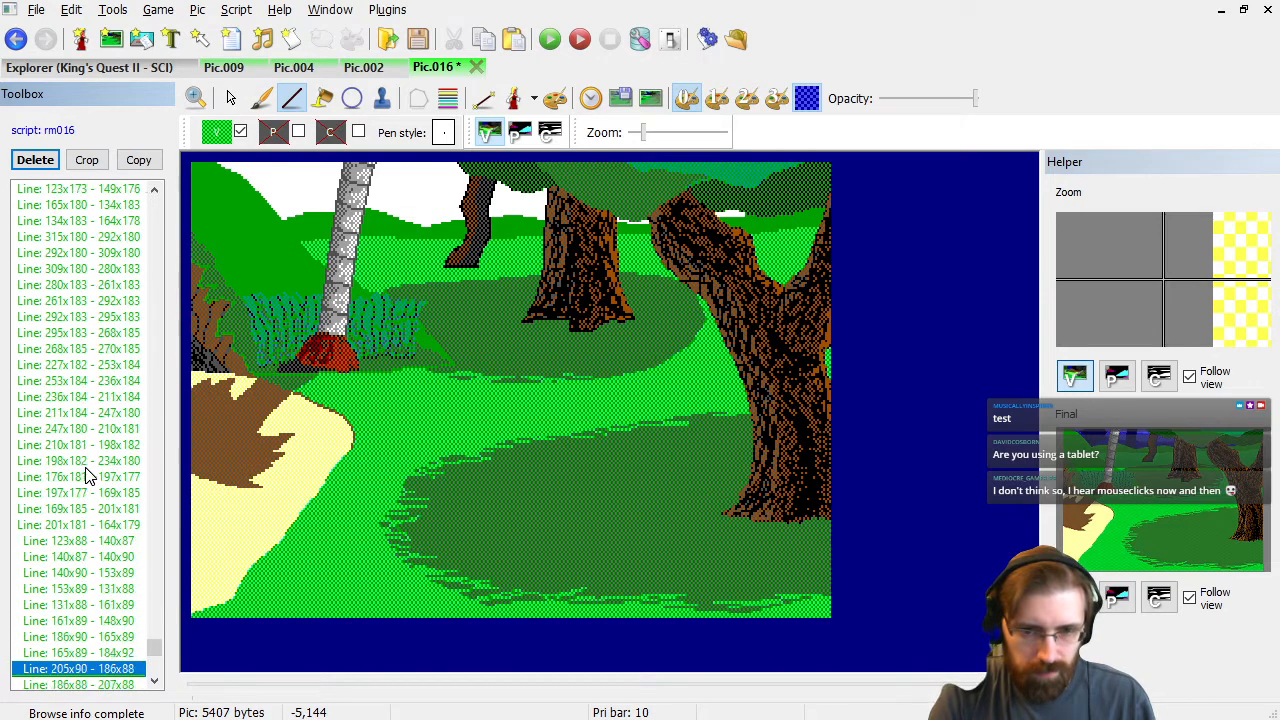
key(Down)
key(Down)
key(Down)
key(Down)
key(Down)
key(Down)
key(Down)
key(Down)
key(Down)
key(Down)
key(Down)
key(Down)
key(Down)
key(Down)
key(Down)
key(Down)
key(Down)
key(Down)
key(Down)
key(Down)
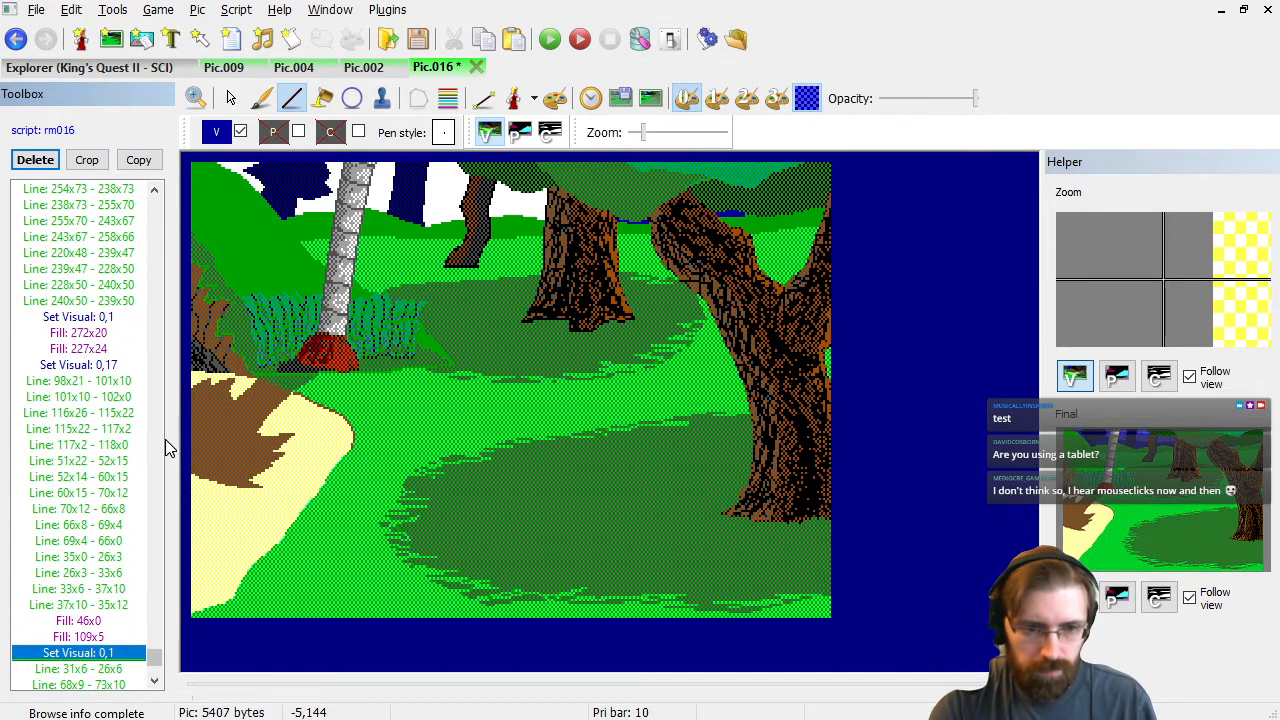
key(Down)
Add short grass strokes after line 240x50 - 239x50, along the background shadow's upper-left edge from about 171x46 to 98x50.
key(Up)
key(Up)
key(Up)
key(Up)
key(Up)
key(Up)
key(Up)
key(Up)
key(Up)
key(Up)
key(Up)
key(Up)
key(Up)
key(Up)
key(Up)
key(Up)
key(Up)
key(Up)
key(Up)
key(Up)
key(Down)
key(Down)
key(Down)
click(502, 276)
click(534, 274)
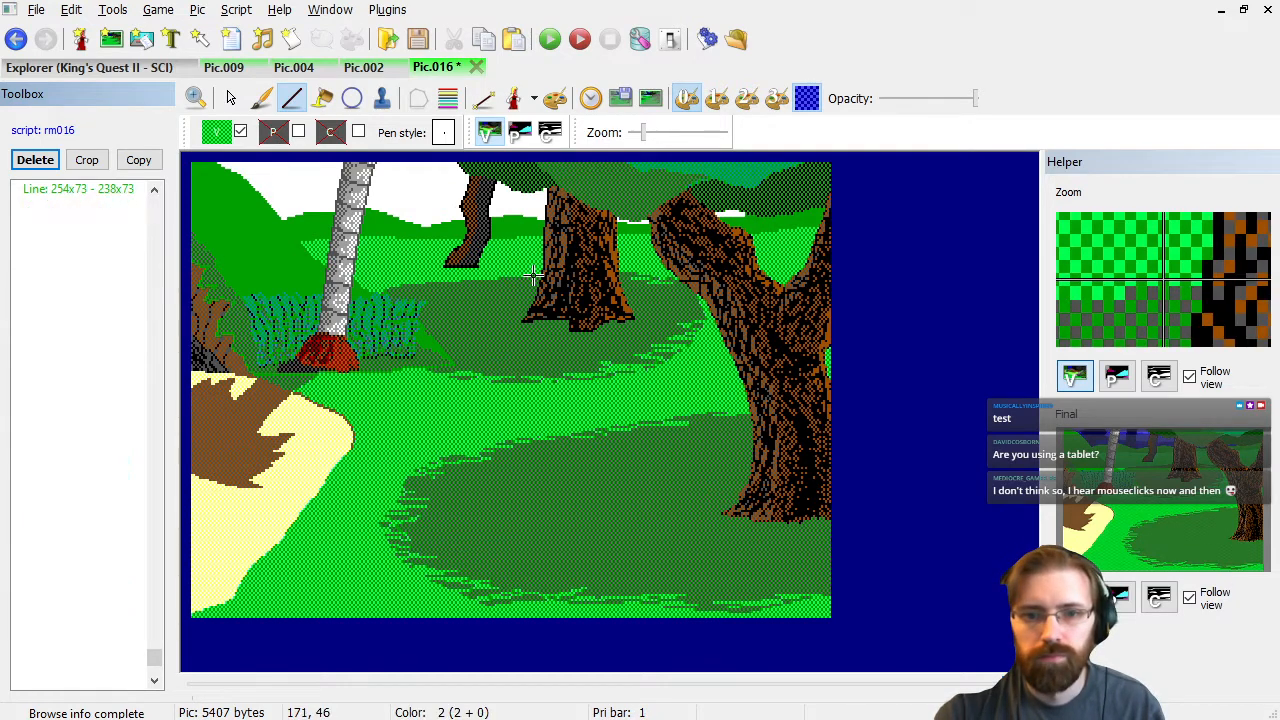
click(517, 275)
click(487, 280)
click(523, 280)
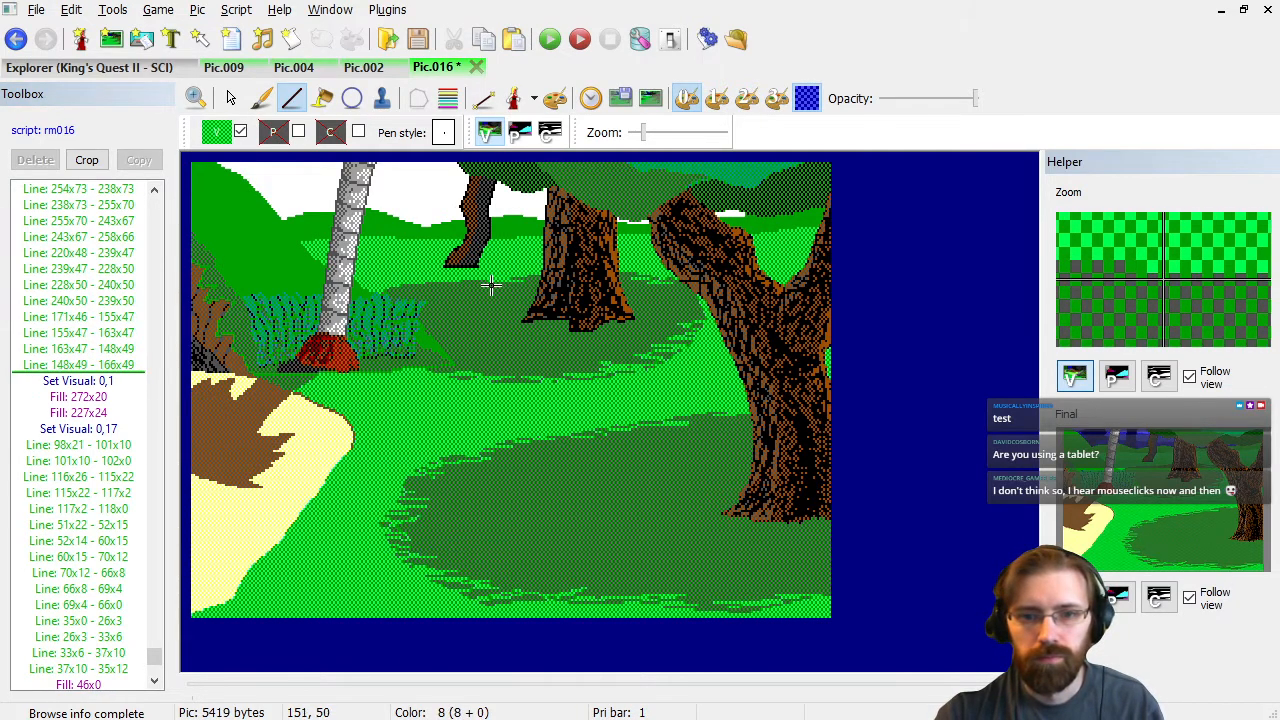
drag(470, 284, 405, 288)
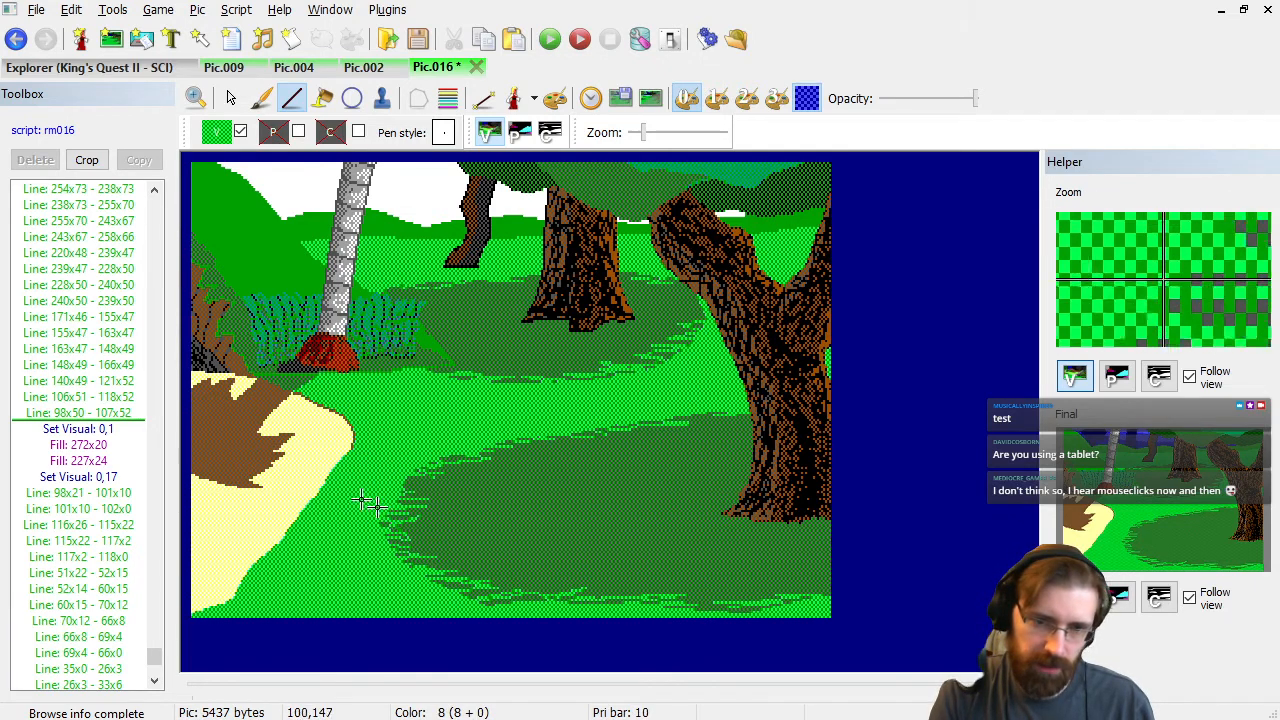
Delete grass lines 117x143 - 99x143, 99x143 - 89x144 and 114x147 - 93x153 on the foreground shadow's left edge.
click(106, 320)
scroll(190, 366, down, 1)
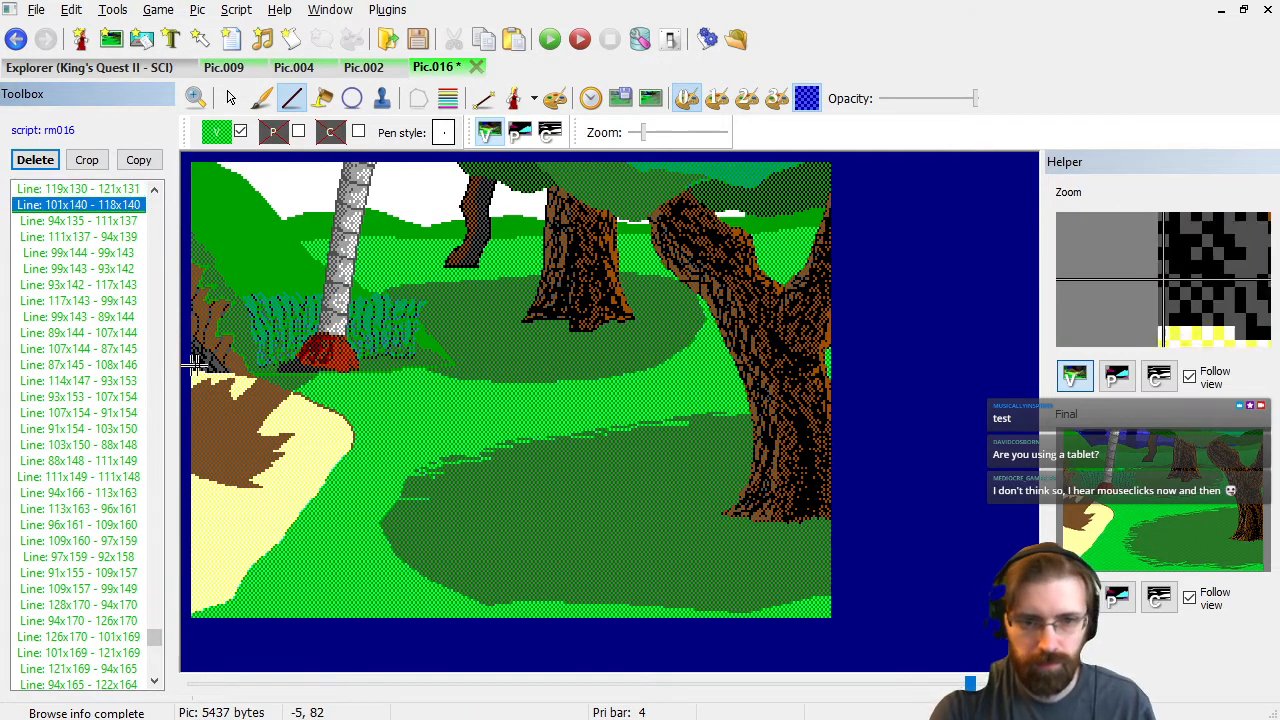
scroll(301, 369, down, 9)
scroll(301, 369, up, 5)
scroll(301, 369, down, 1)
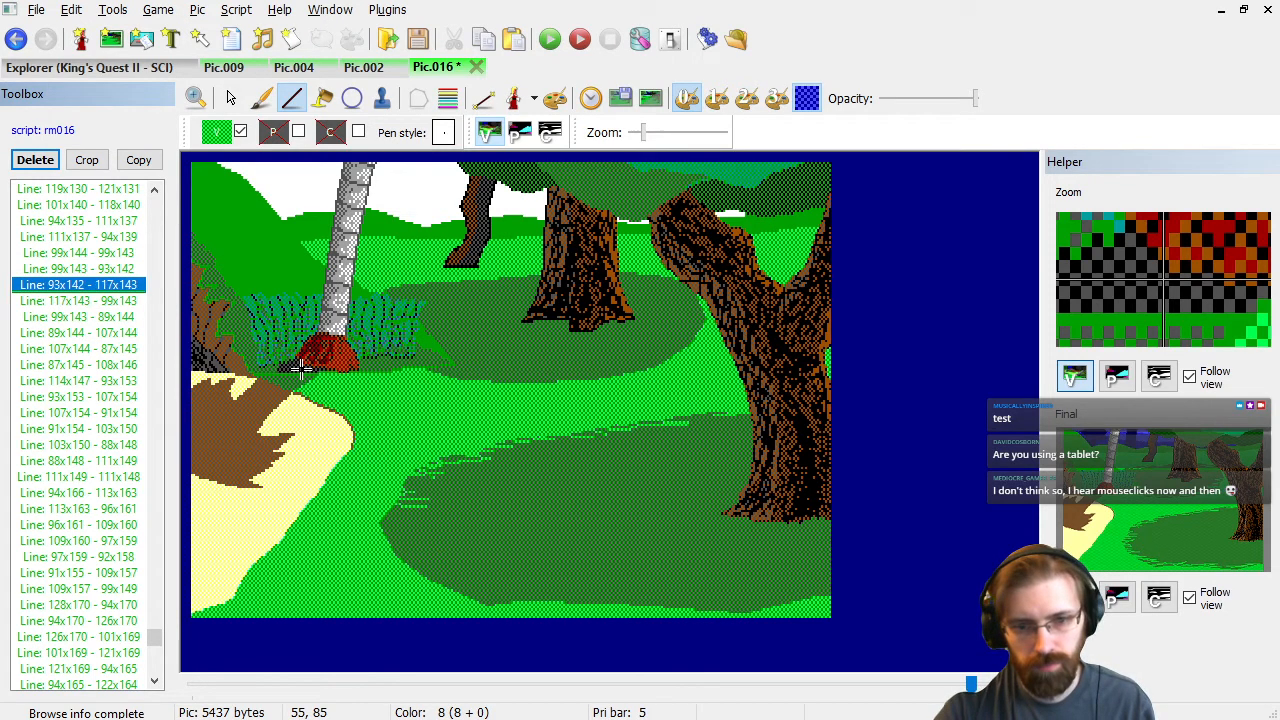
key(Delete)
scroll(301, 369, down, 1)
scroll(301, 369, up, 2)
scroll(301, 369, down, 1)
key(Delete)
scroll(301, 369, down, 1)
scroll(301, 369, down, 3)
scroll(301, 369, down, 1)
scroll(301, 369, up, 1)
key(Delete)
Review the remaining grass strokes and delete line 186x88 - 207x88 on the background shadow's lower edge.
scroll(301, 369, down, 2)
scroll(301, 369, down, 19)
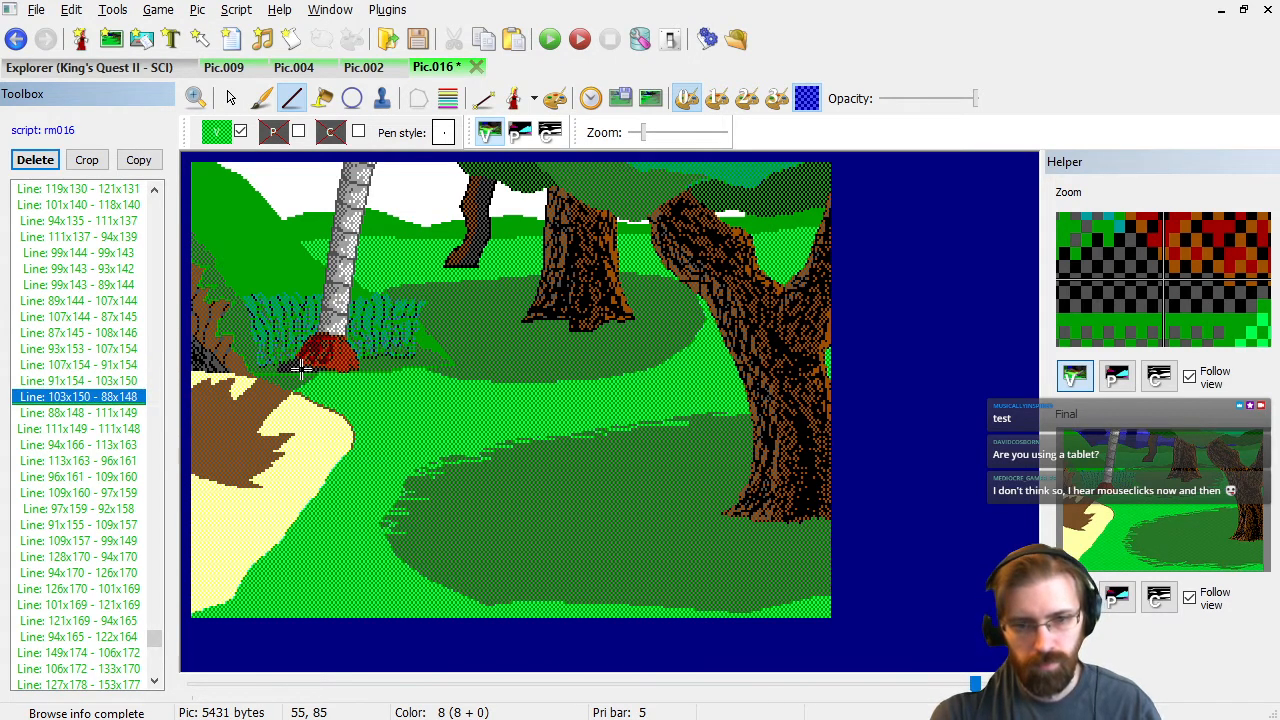
scroll(301, 369, down, 20)
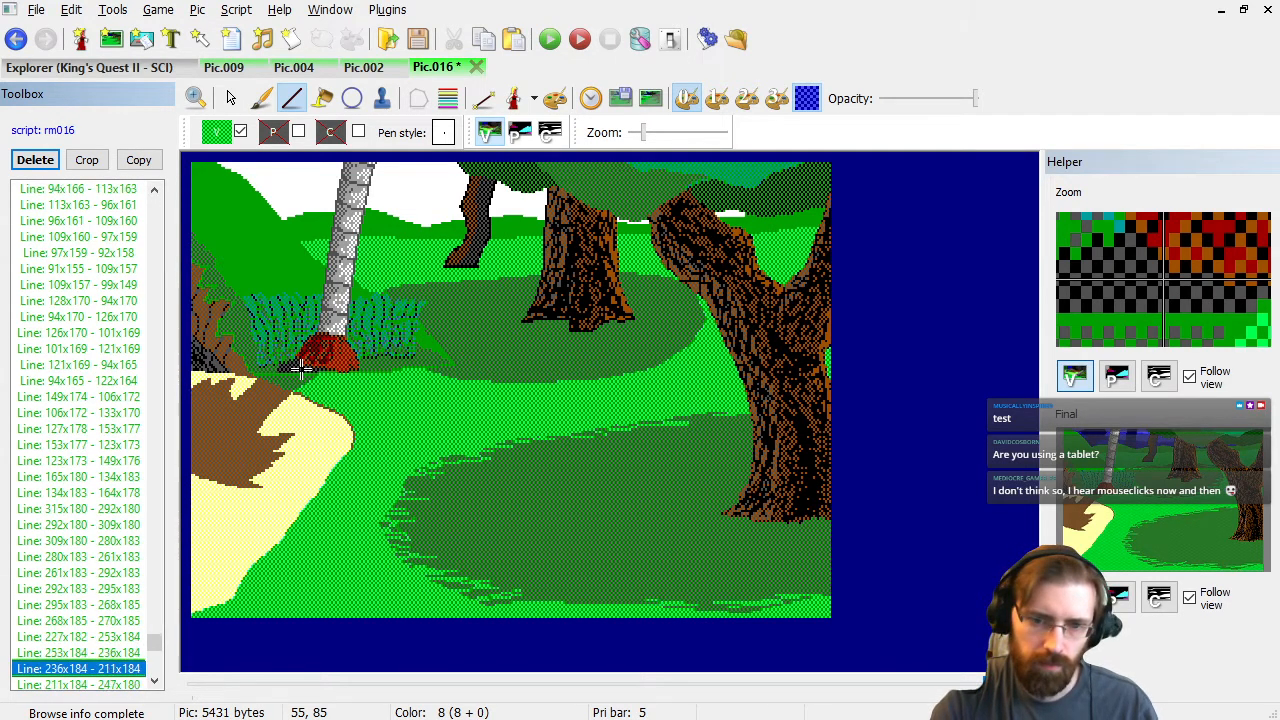
scroll(301, 369, down, 20)
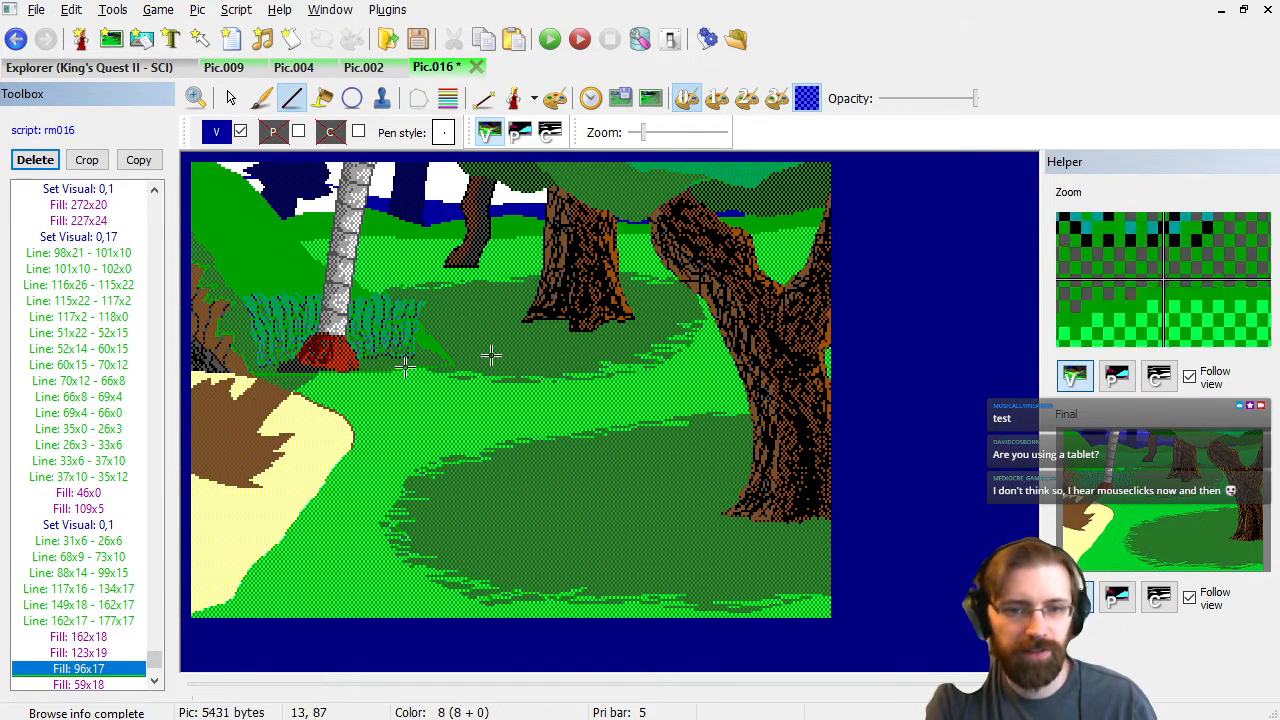
scroll(100, 315, up, 20)
scroll(100, 315, up, 8)
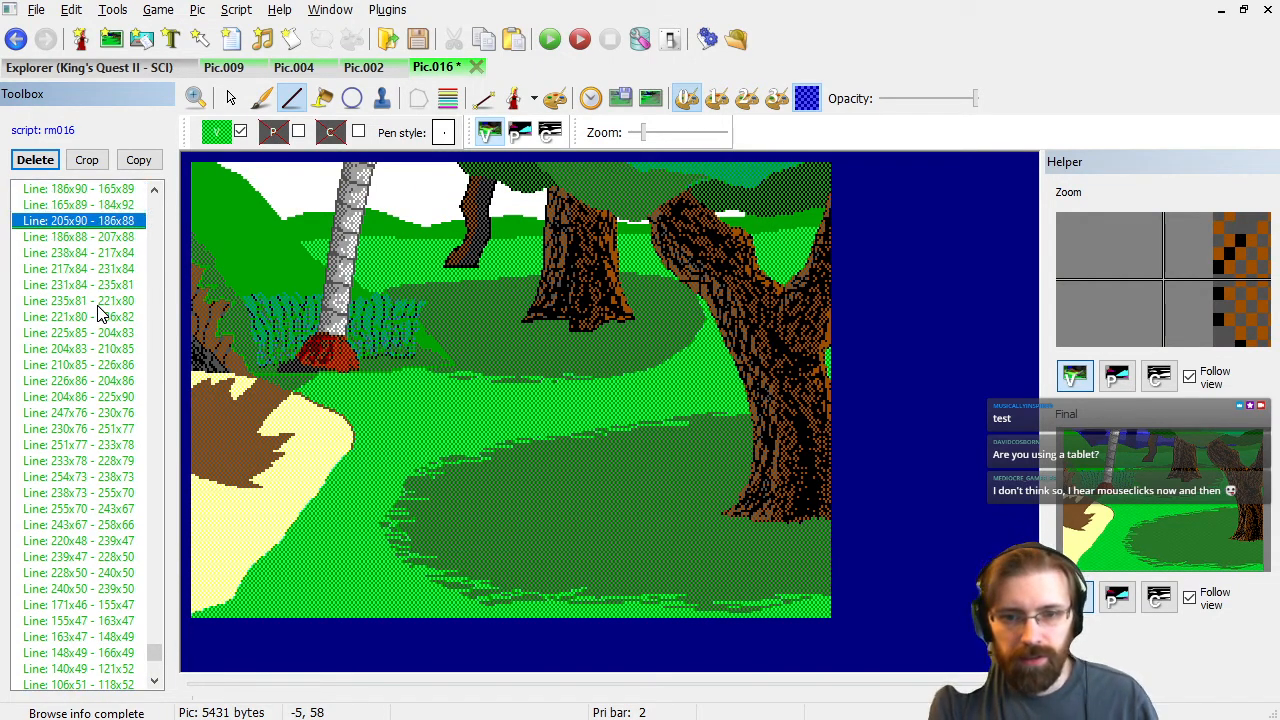
key(Delete)
Delete the three consecutive grass lines from 210x85 - 226x86 through 204x86 - 225x90 on the background shadow's lower-right edge.
scroll(100, 315, down, 17)
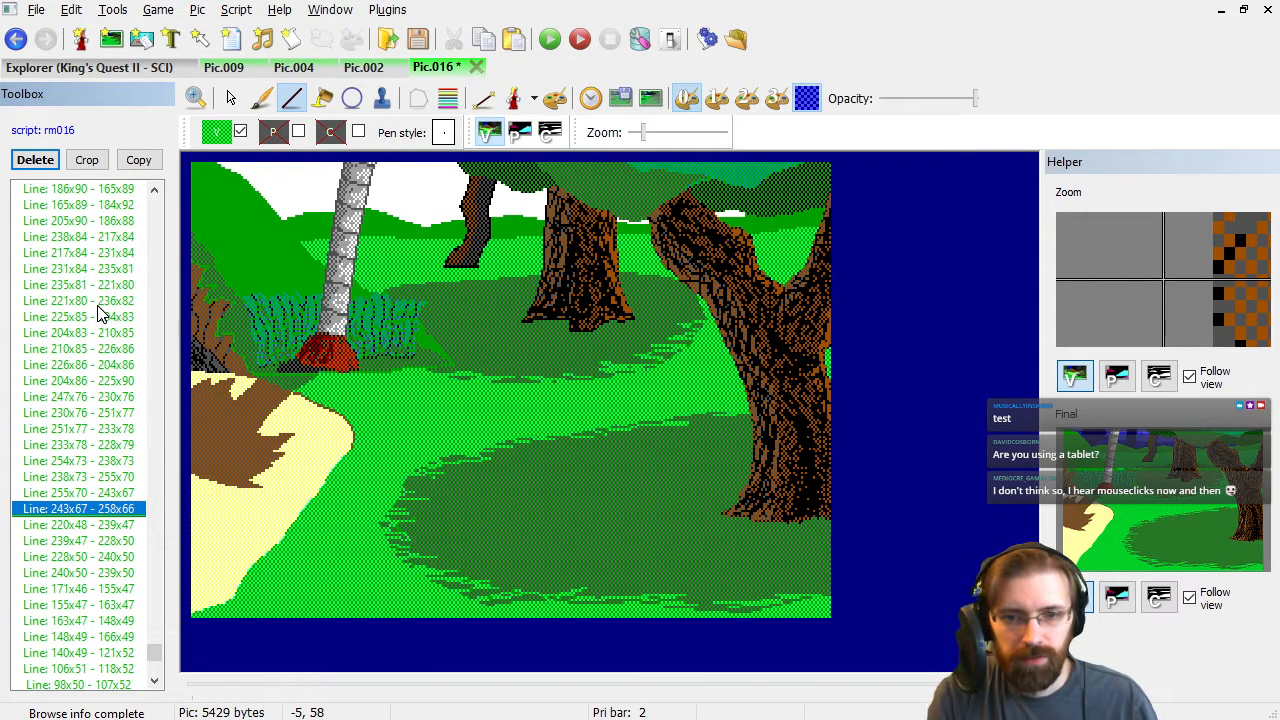
scroll(100, 315, down, 16)
scroll(100, 315, up, 20)
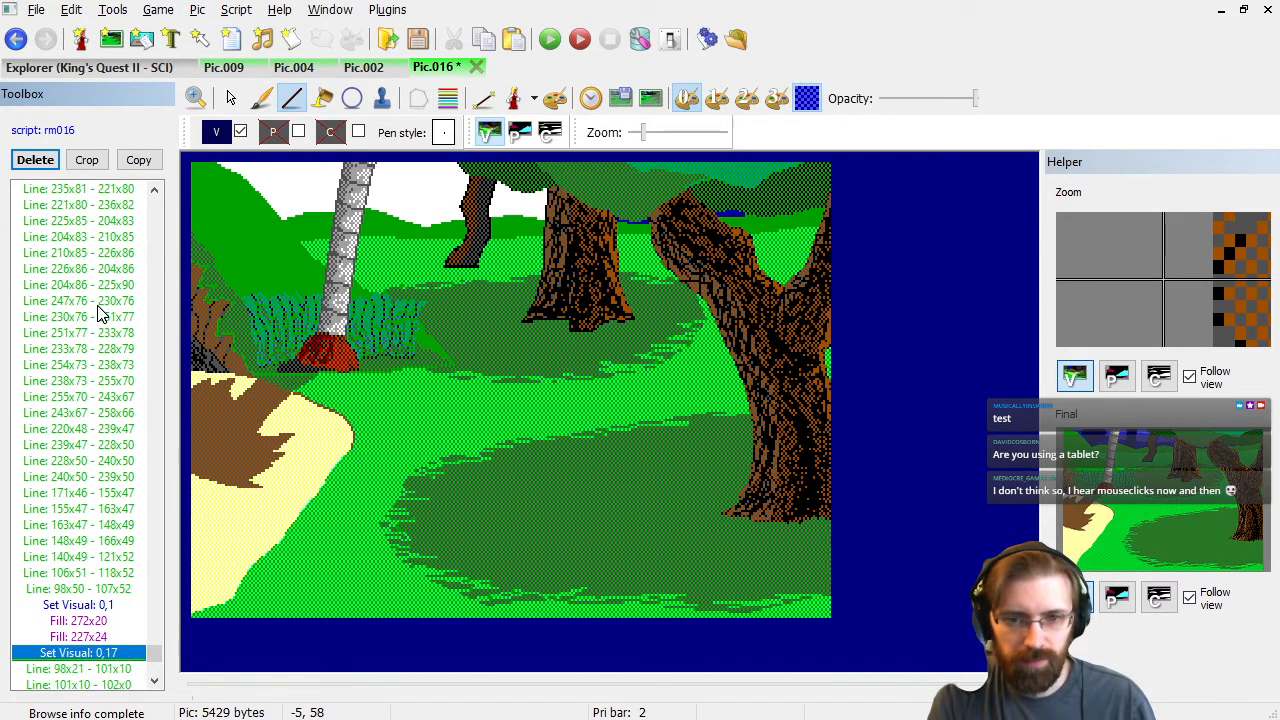
scroll(617, 430, down, 5)
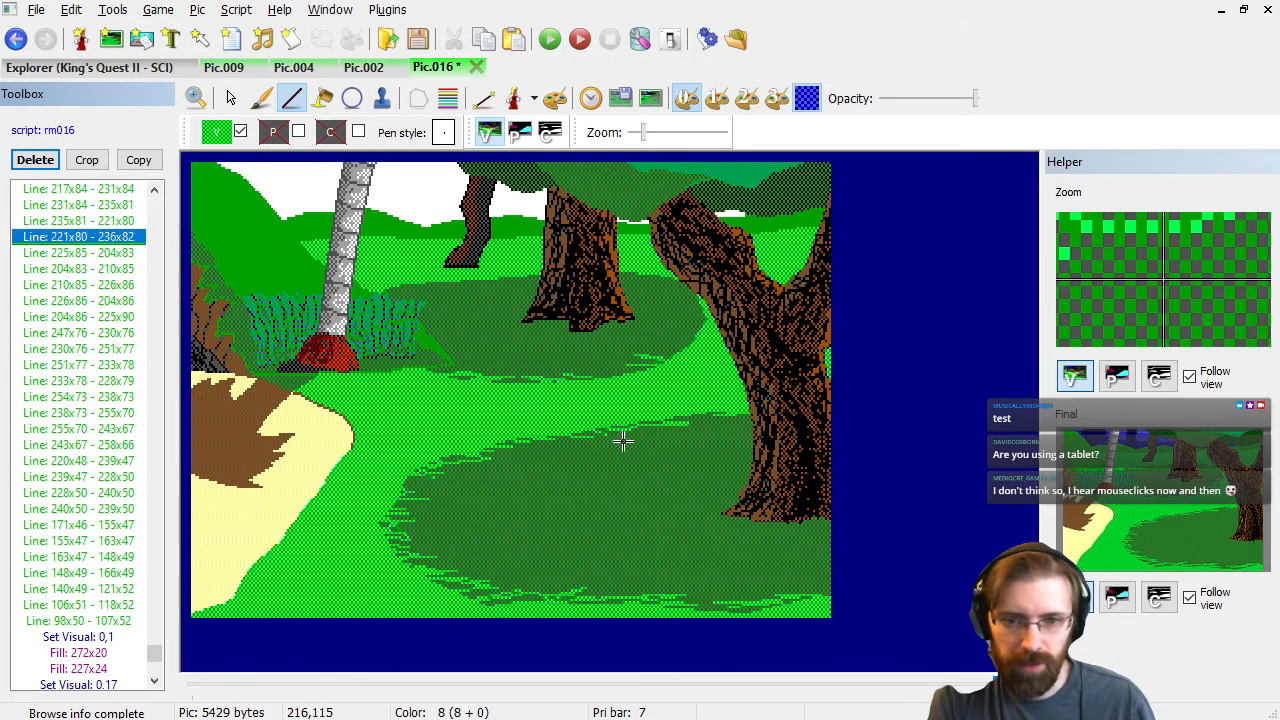
key(Delete)
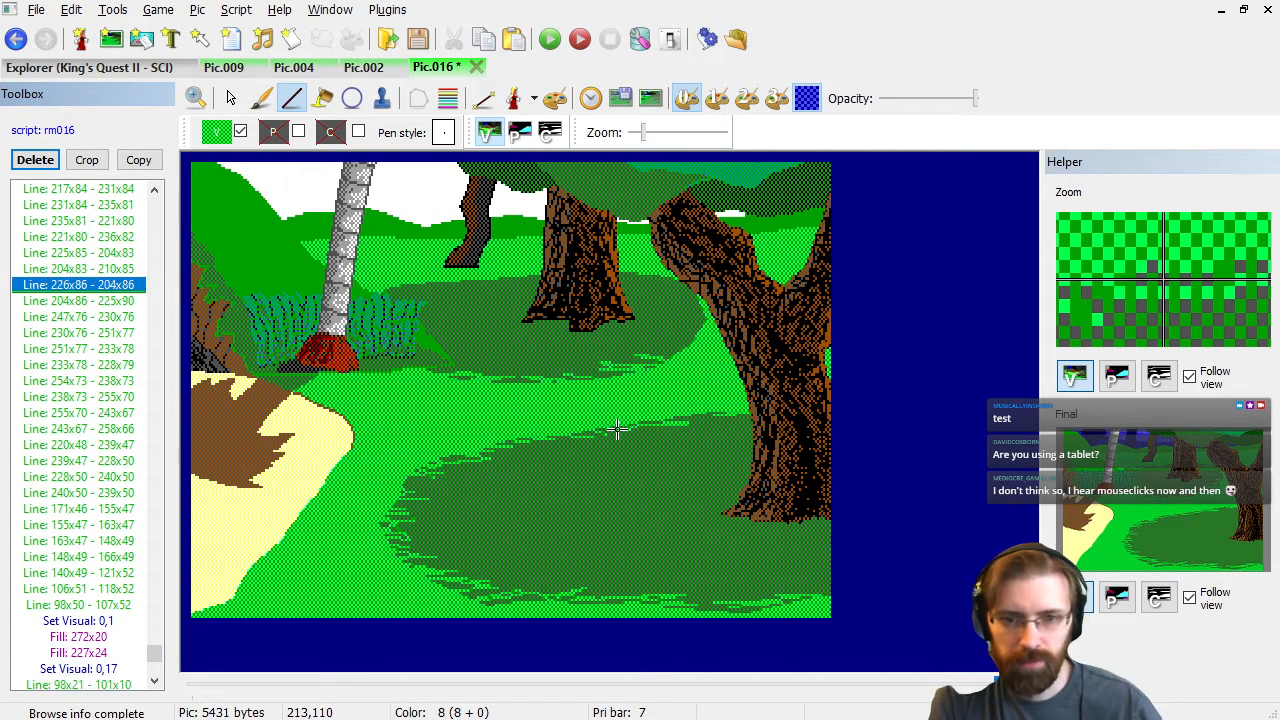
key(Delete)
key(Delete)
Delete grass lines 251x77 - 233x78 and 255x70 - 243x67 on the background shadow's right edge.
scroll(617, 430, down, 20)
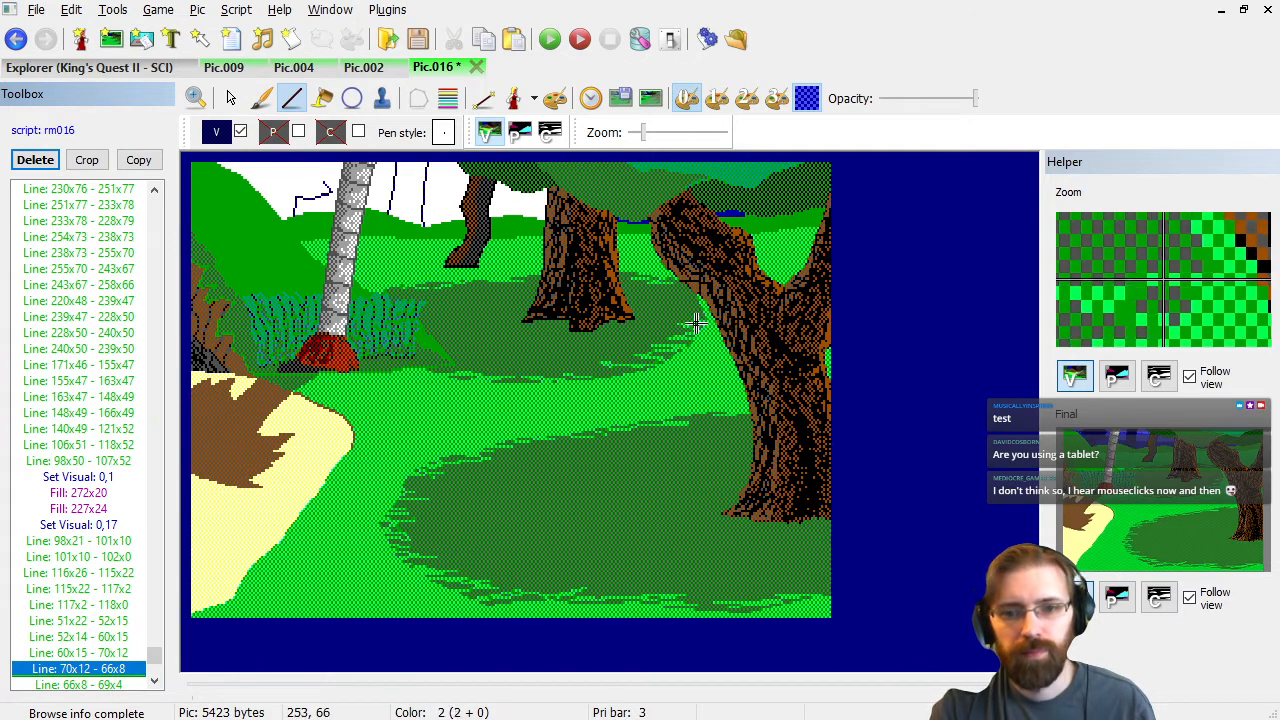
scroll(206, 360, up, 8)
scroll(206, 360, up, 20)
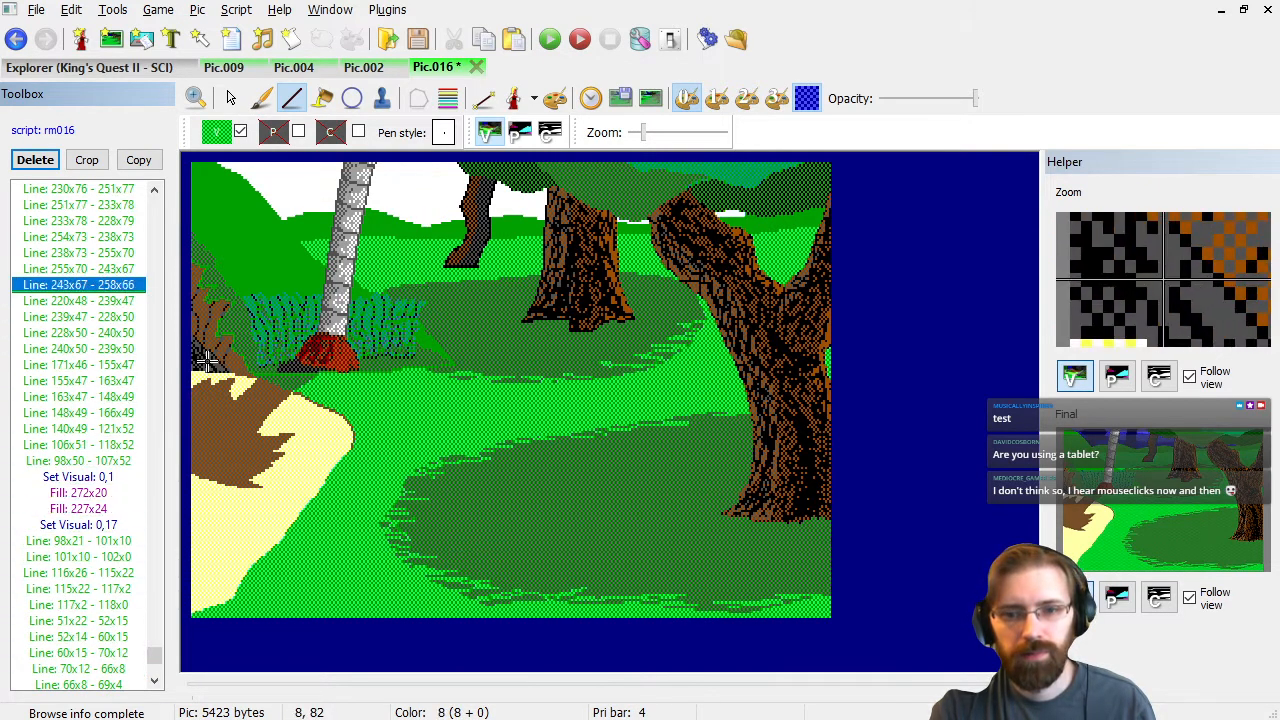
scroll(206, 360, down, 2)
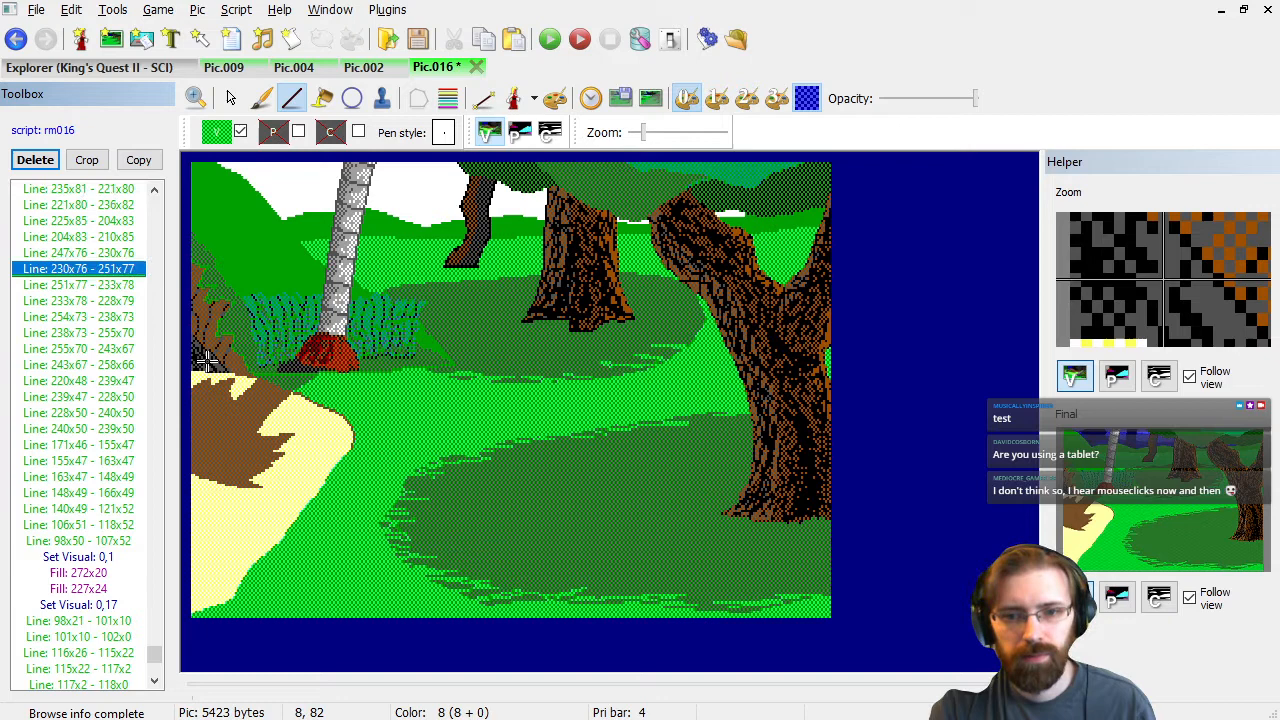
scroll(206, 360, down, 7)
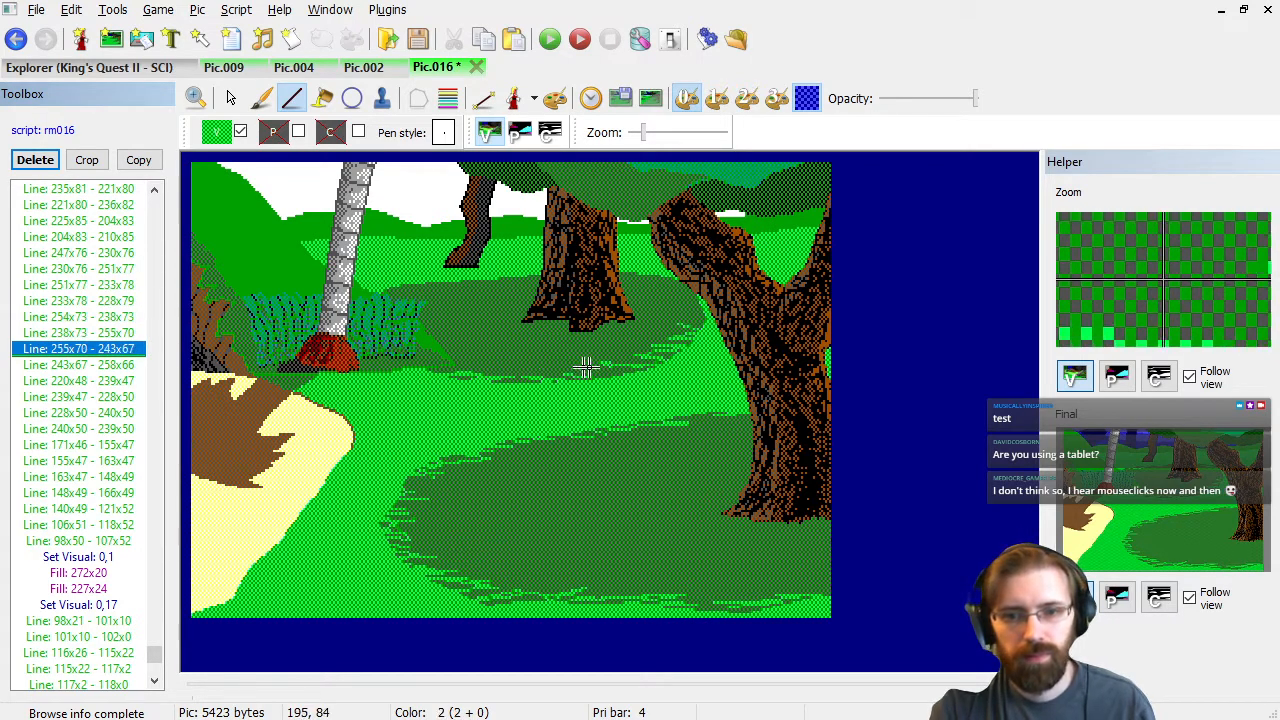
scroll(679, 361, up, 2)
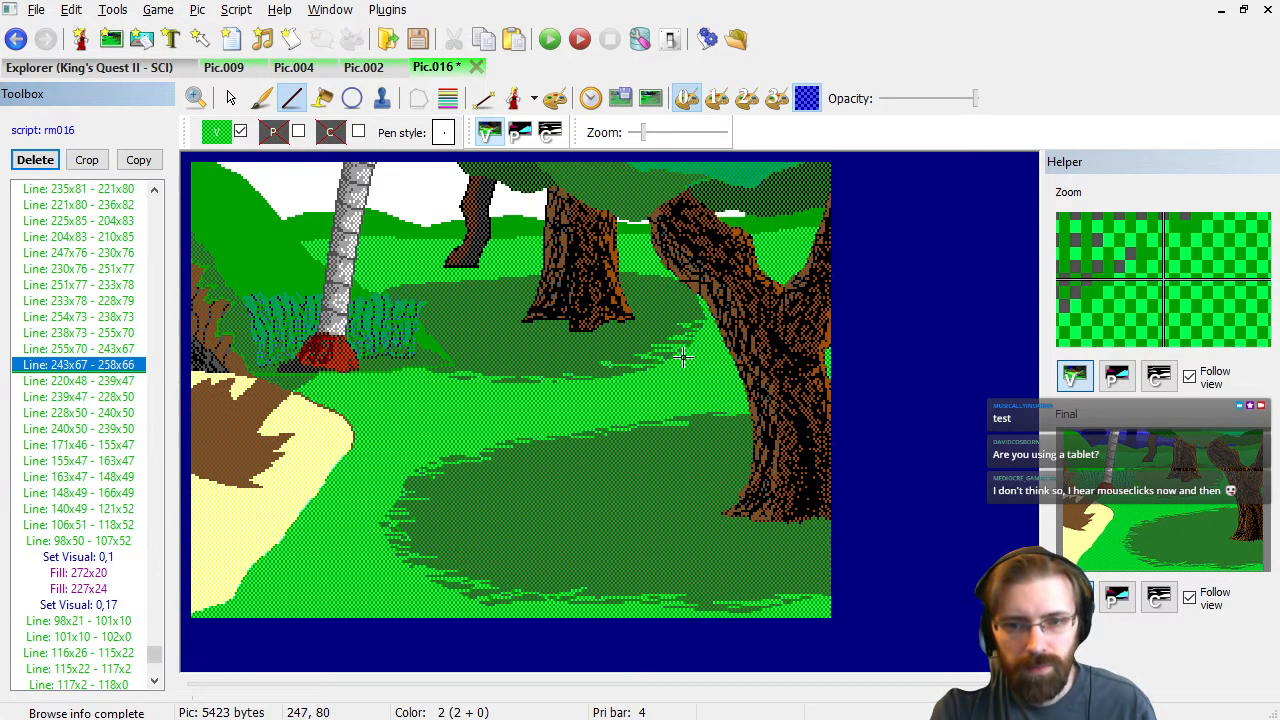
scroll(713, 375, up, 6)
scroll(713, 375, down, 1)
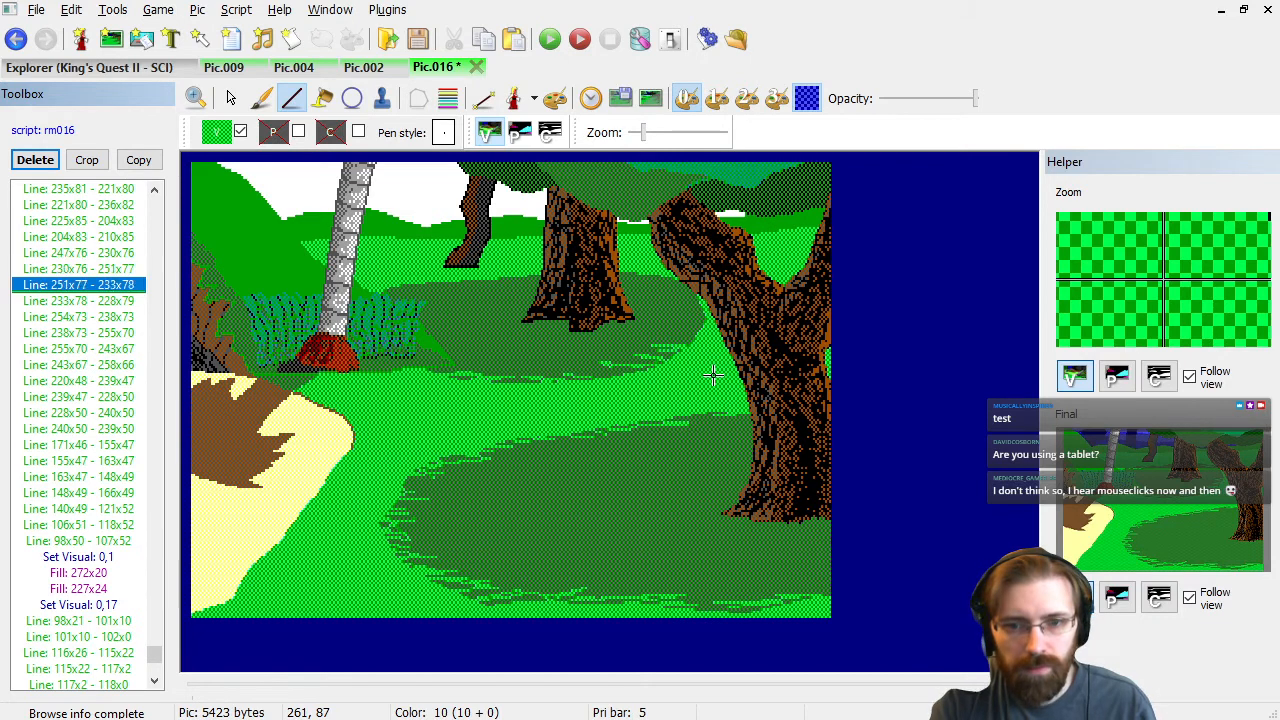
key(Delete)
scroll(713, 375, down, 2)
scroll(713, 375, down, 2)
scroll(713, 375, down, 2)
scroll(713, 375, up, 3)
scroll(713, 375, down, 1)
key(Delete)
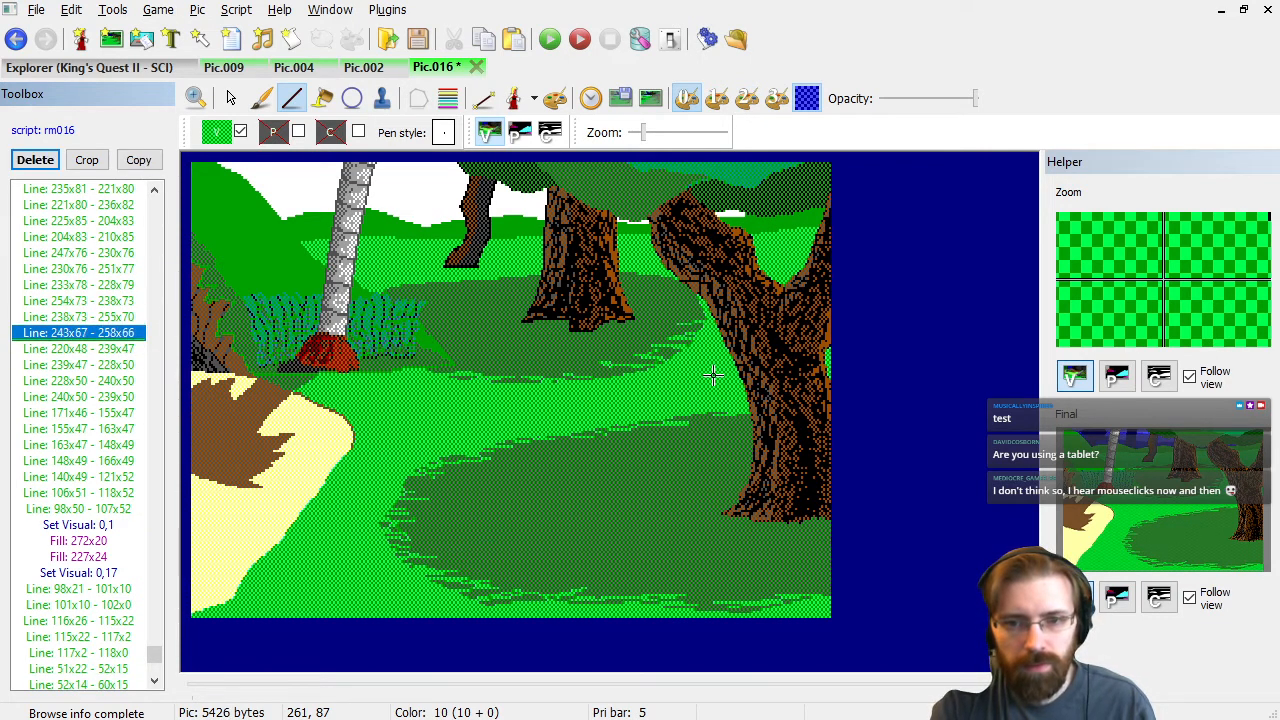
Delete grass line 243x67 - 258x66 on the background shadow's right edge and select line 98x50 - 107x52 as the insertion point.
key(Delete)
scroll(713, 375, down, 5)
scroll(713, 375, down, 5)
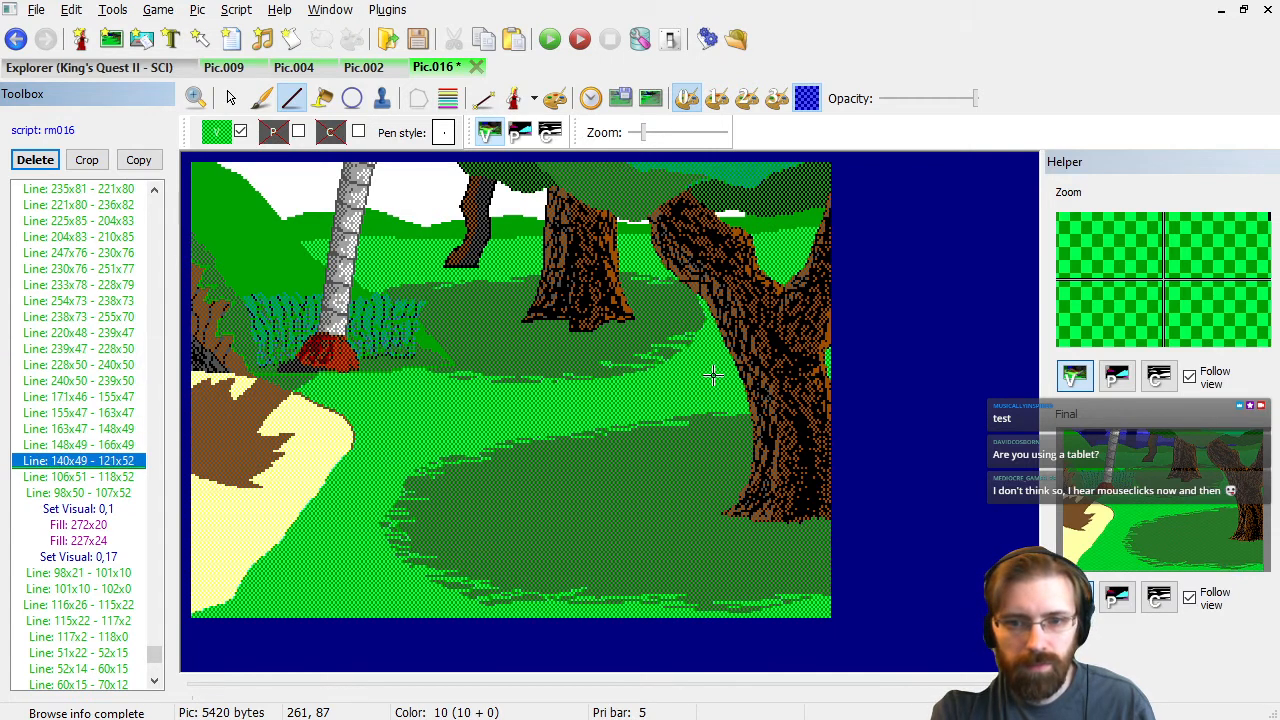
scroll(713, 370, up, 1)
scroll(717, 333, down, 1)
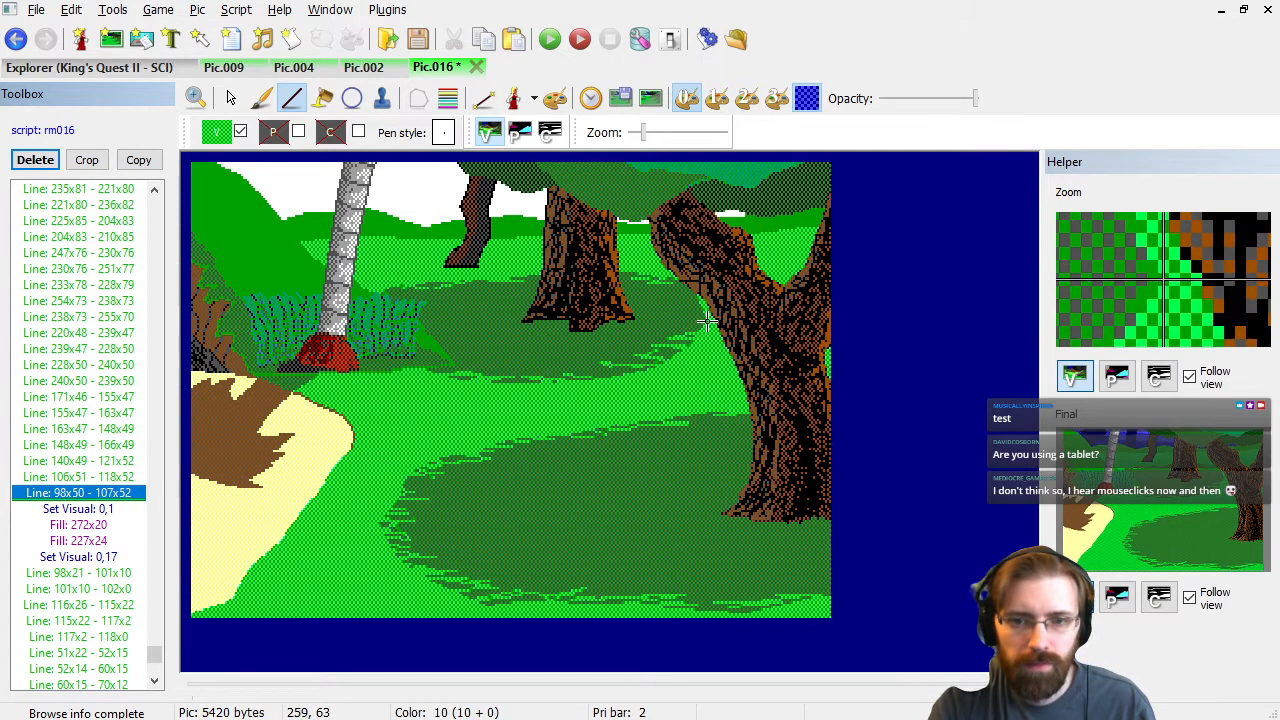
Draw grass line 258x65 - 248x66 on the background shadow's right edge and delete the trailing segment 248x66 - 255x60.
click(707, 318)
click(687, 320)
click(701, 306)
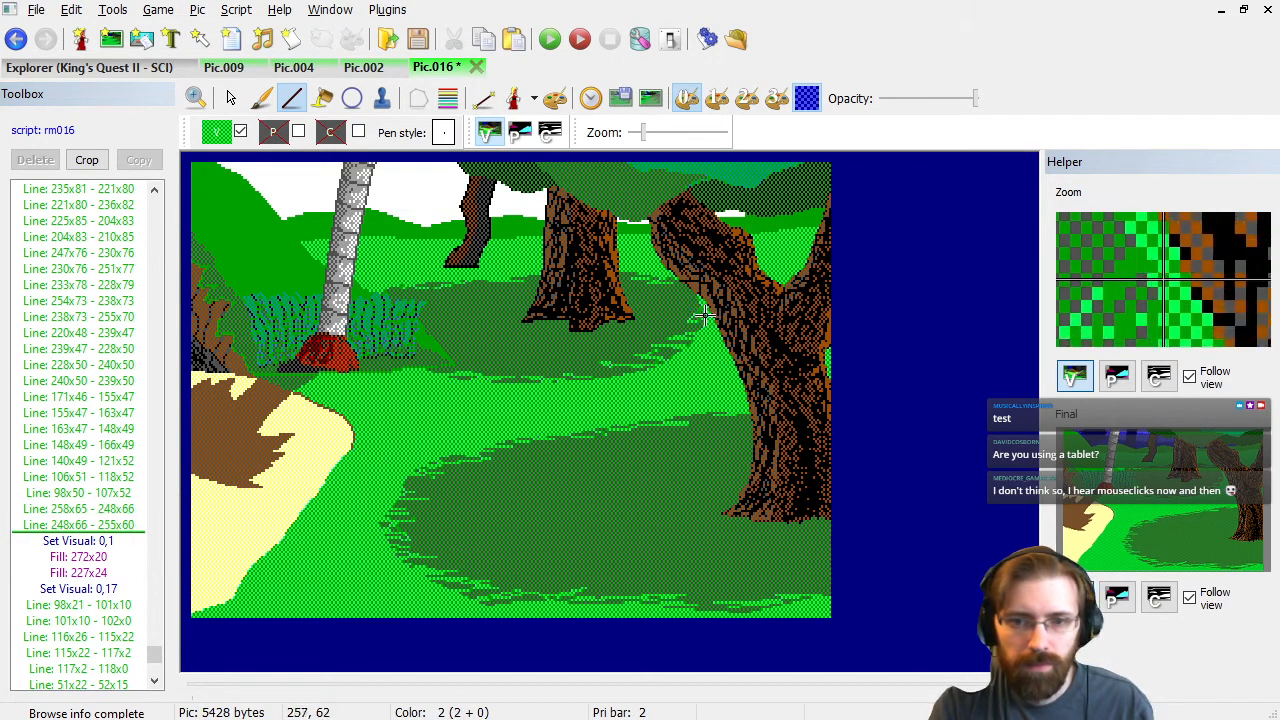
click(110, 528)
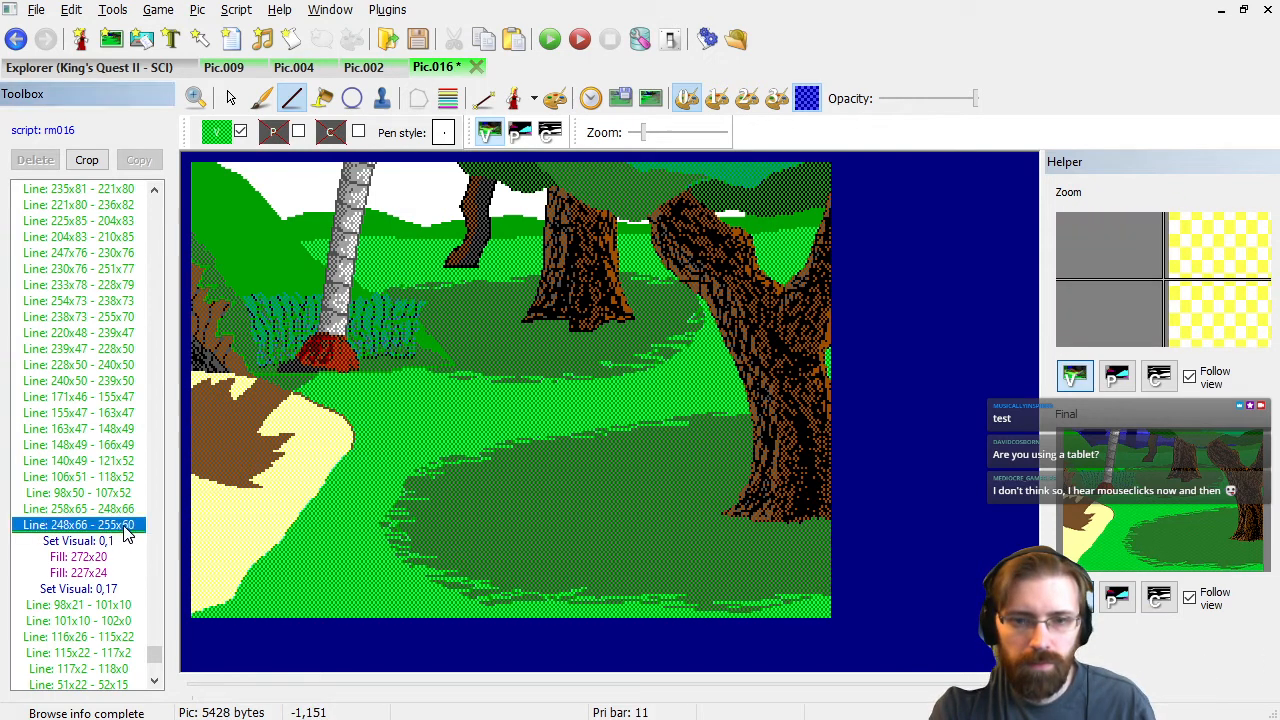
key(Delete)
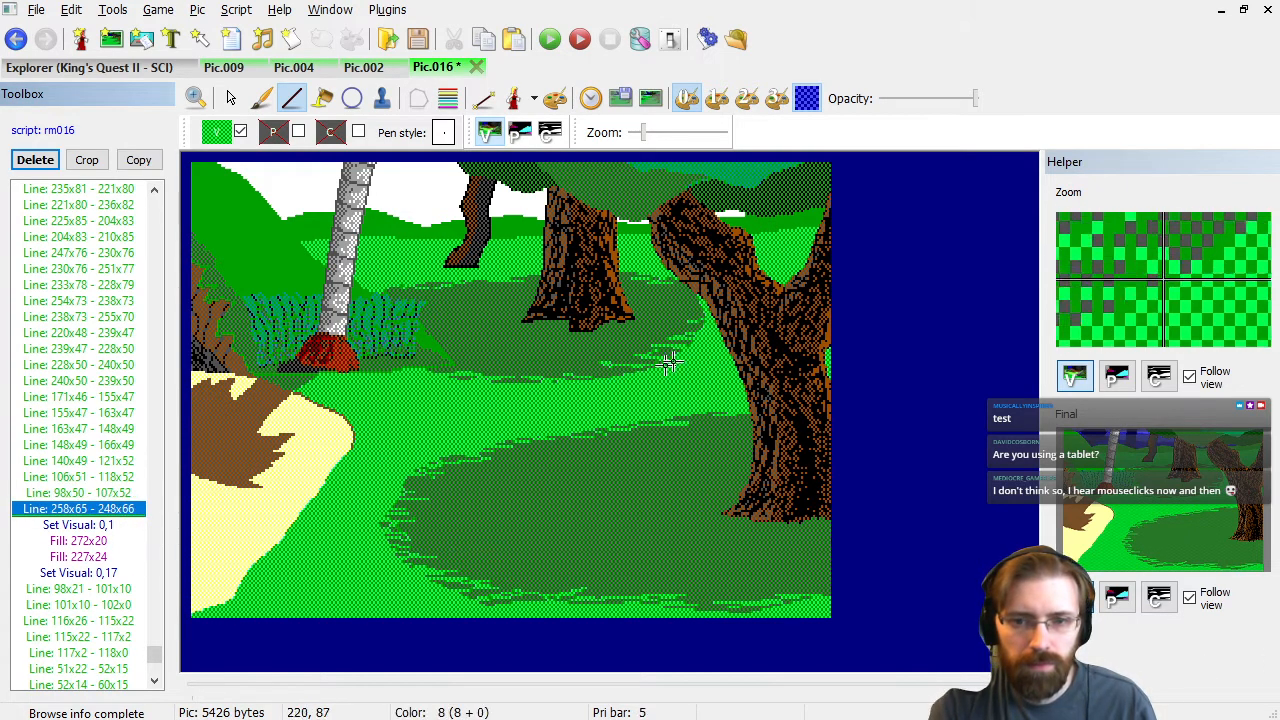
Draw a connected zigzag of grass lines through 255x67, 247x65, 256x64, 242x59 and 253x59 on the background shadow's right edge.
click(696, 323)
click(680, 318)
click(698, 316)
click(670, 304)
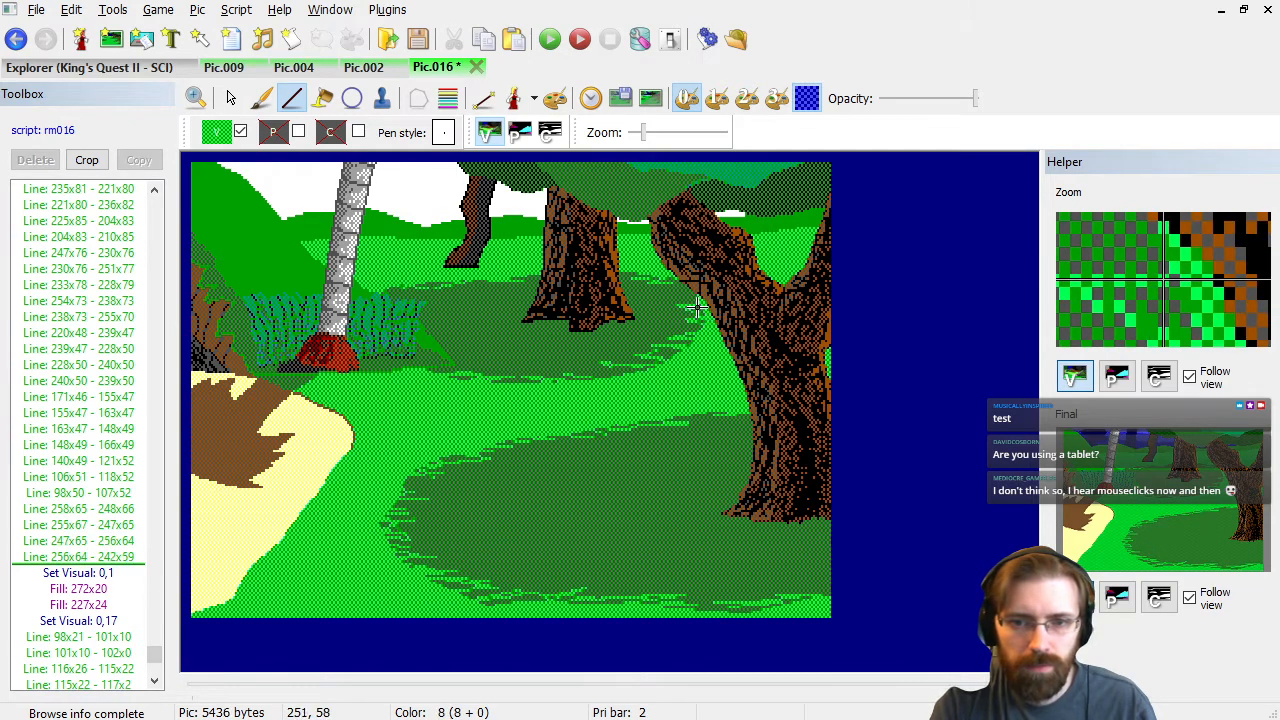
click(692, 304)
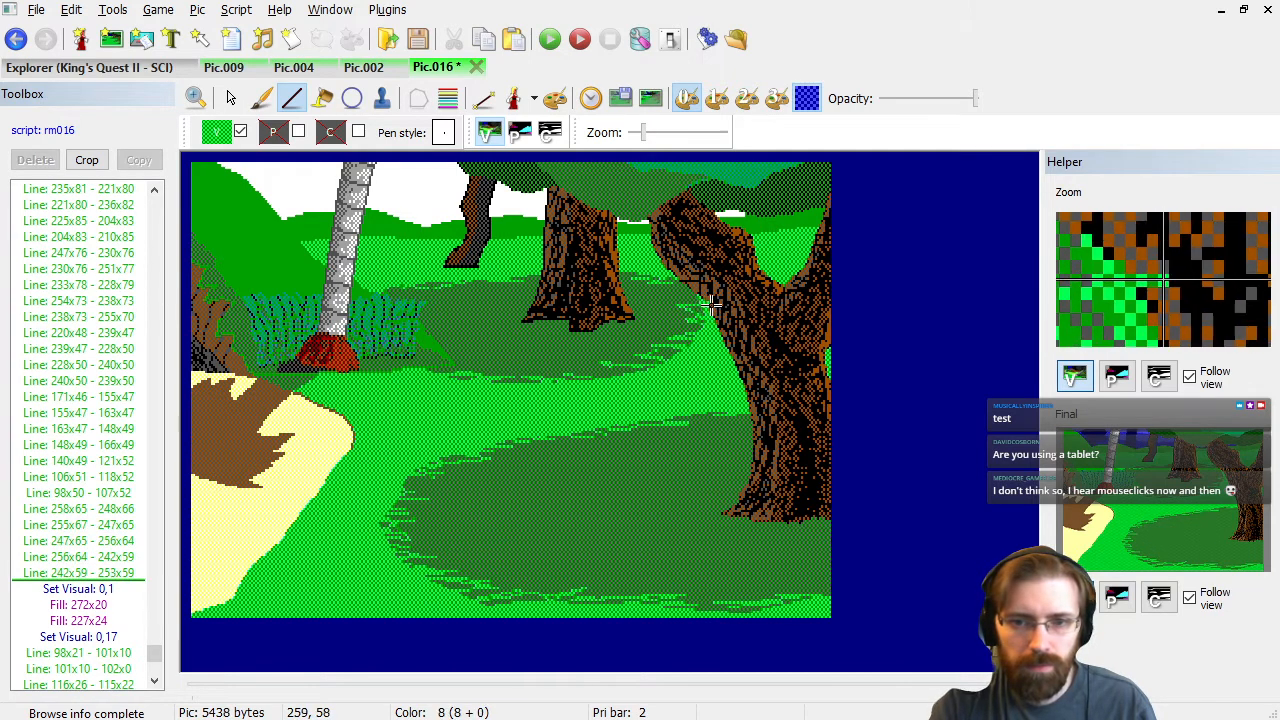
Delete grass line 242x59 - 253x59 and place the insertion point after line 256x64 - 242x59.
click(94, 575)
key(Up)
key(Up)
key(Down)
key(Delete)
key(Down)
key(Down)
key(Down)
key(Down)
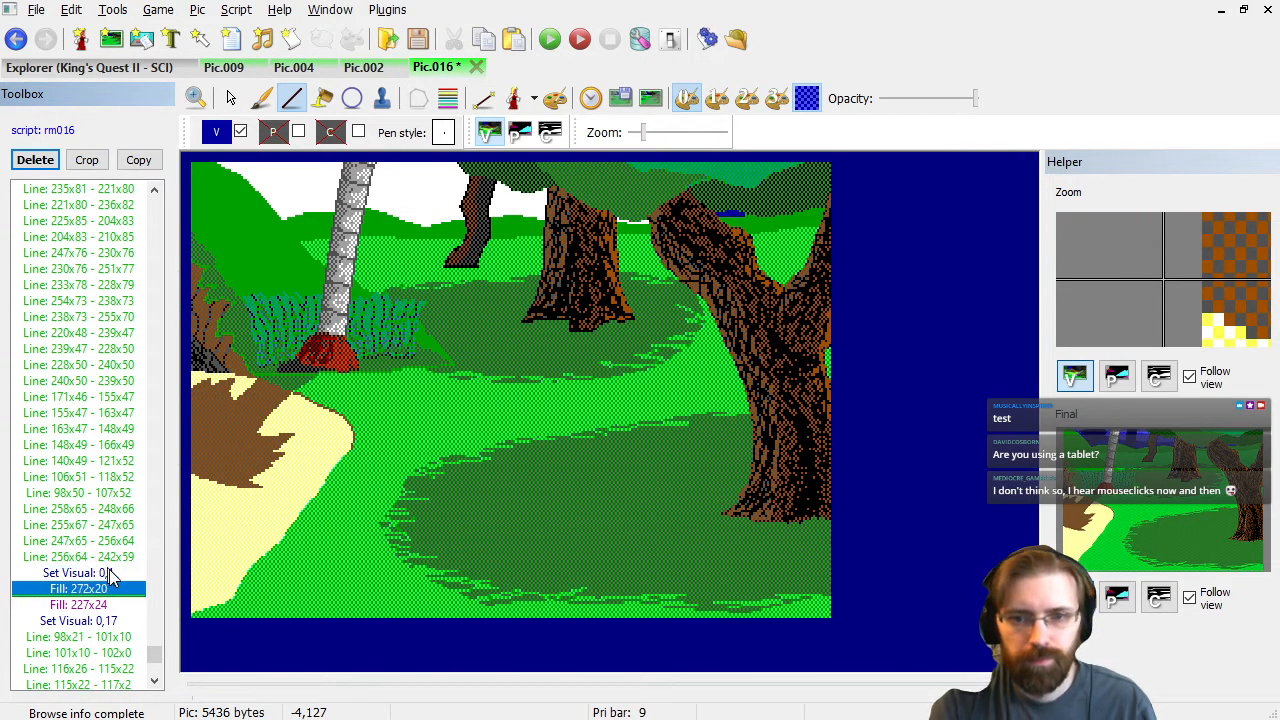
key(Up)
key(Up)
key(Up)
key(Up)
key(Up)
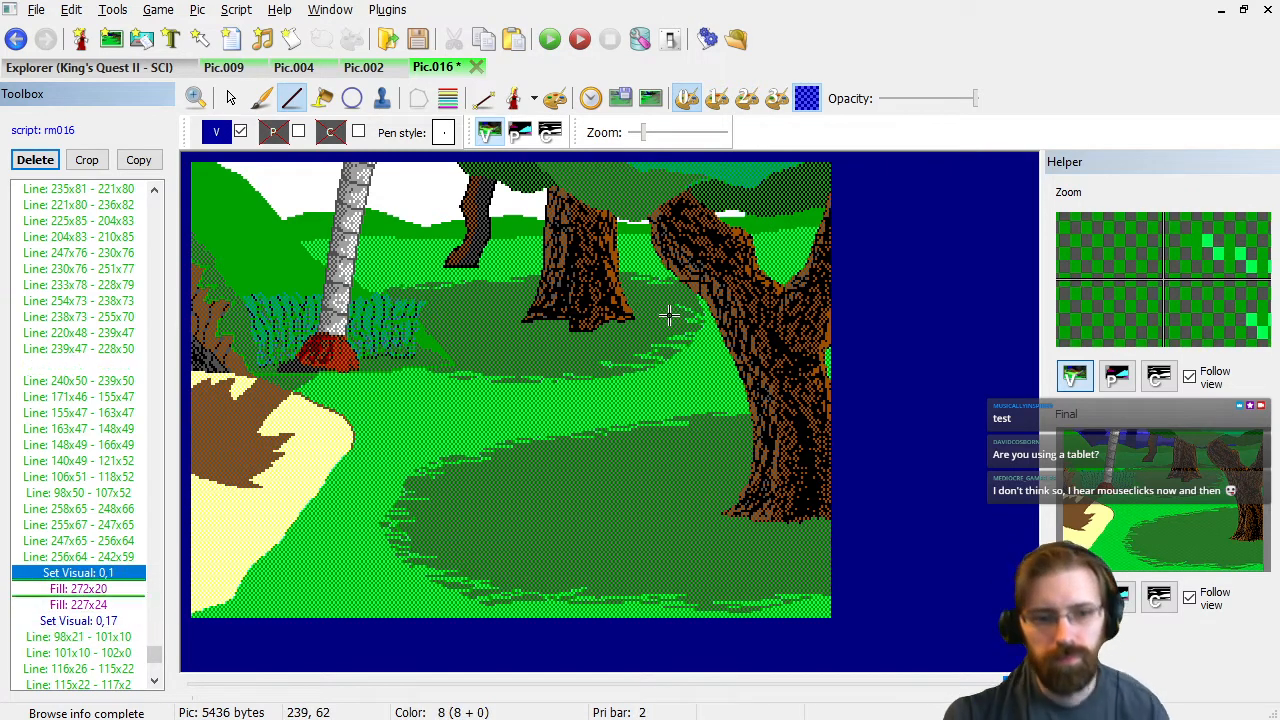
Draw connected grass lines 252x56 - 243x56 and 243x56 - 240x52 on the background shadow's upper-right edge.
click(694, 296)
click(677, 296)
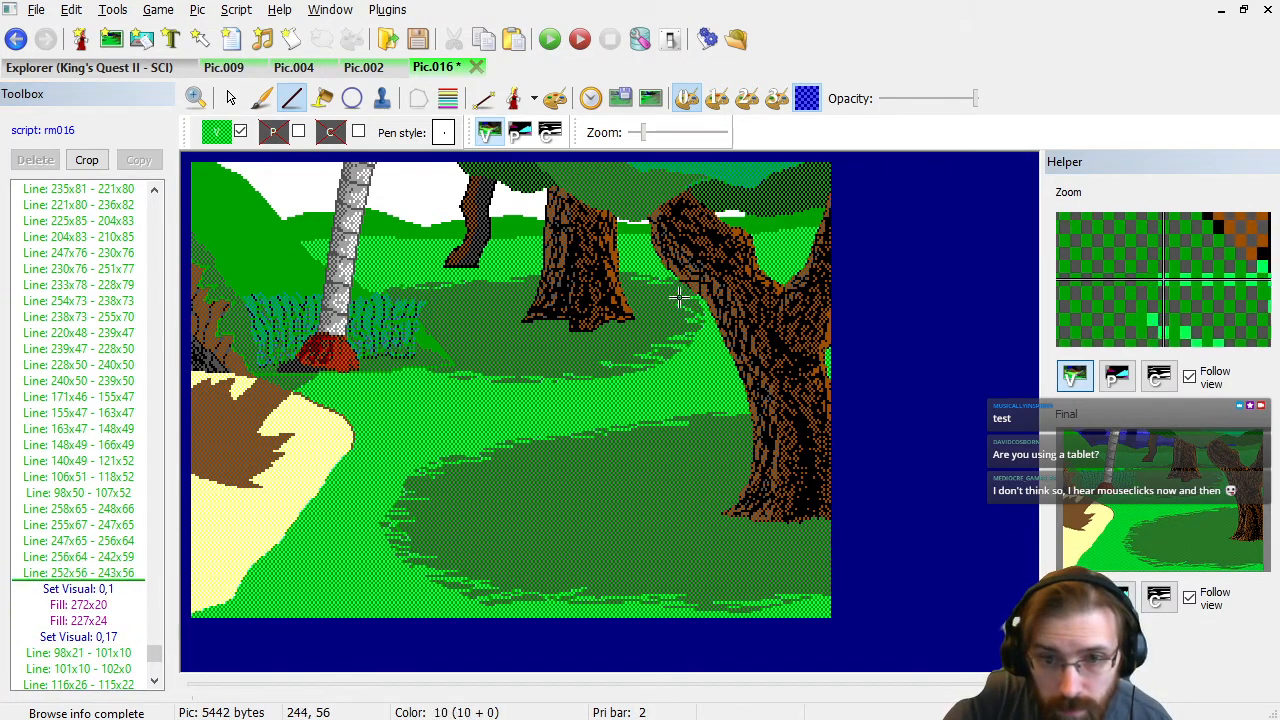
click(678, 287)
Draw grass line 246x51 - 235x51 and the connected pair 237x48 - 227x47 - 239x48 along the background shadow's upper-right edge.
click(684, 285)
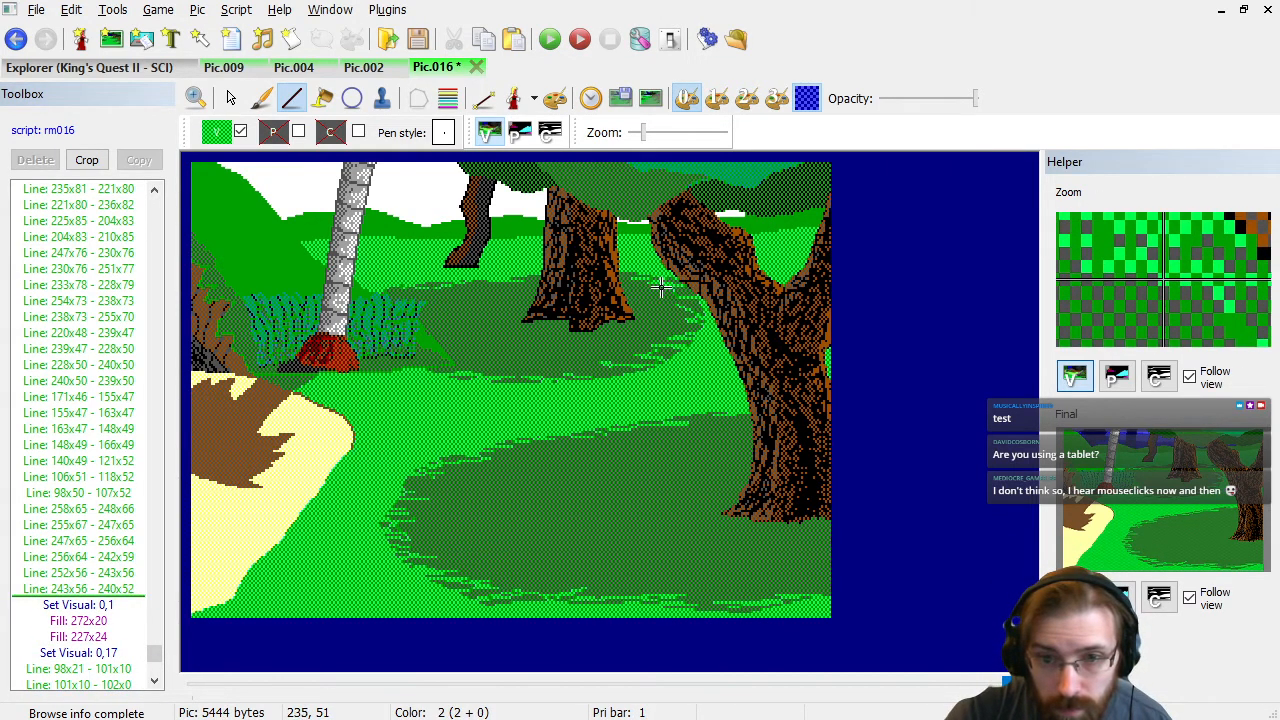
click(662, 285)
click(666, 281)
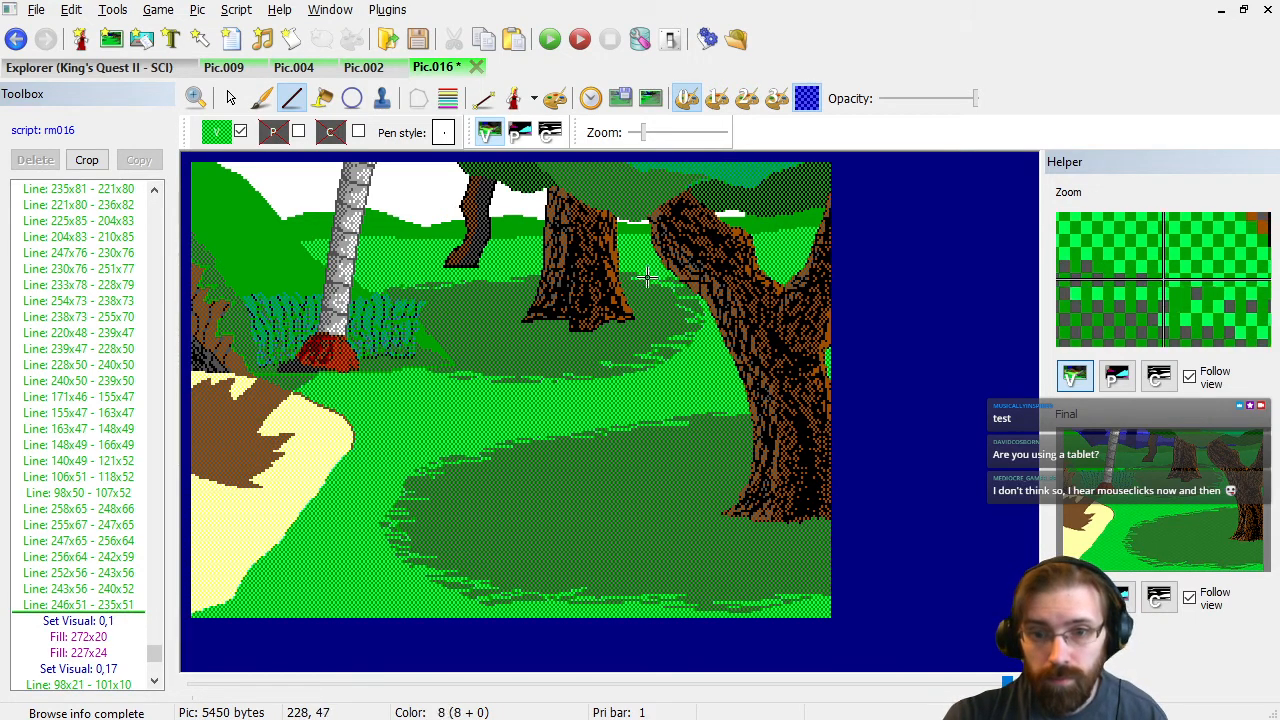
click(645, 279)
click(669, 281)
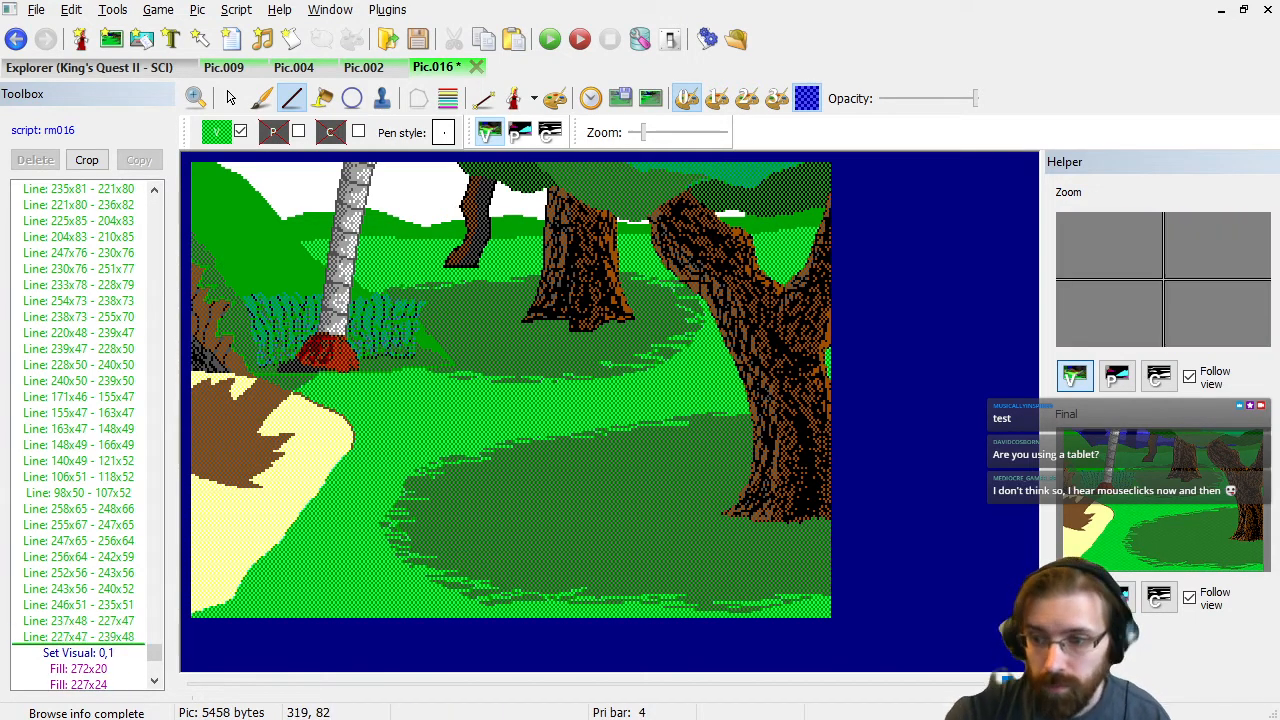
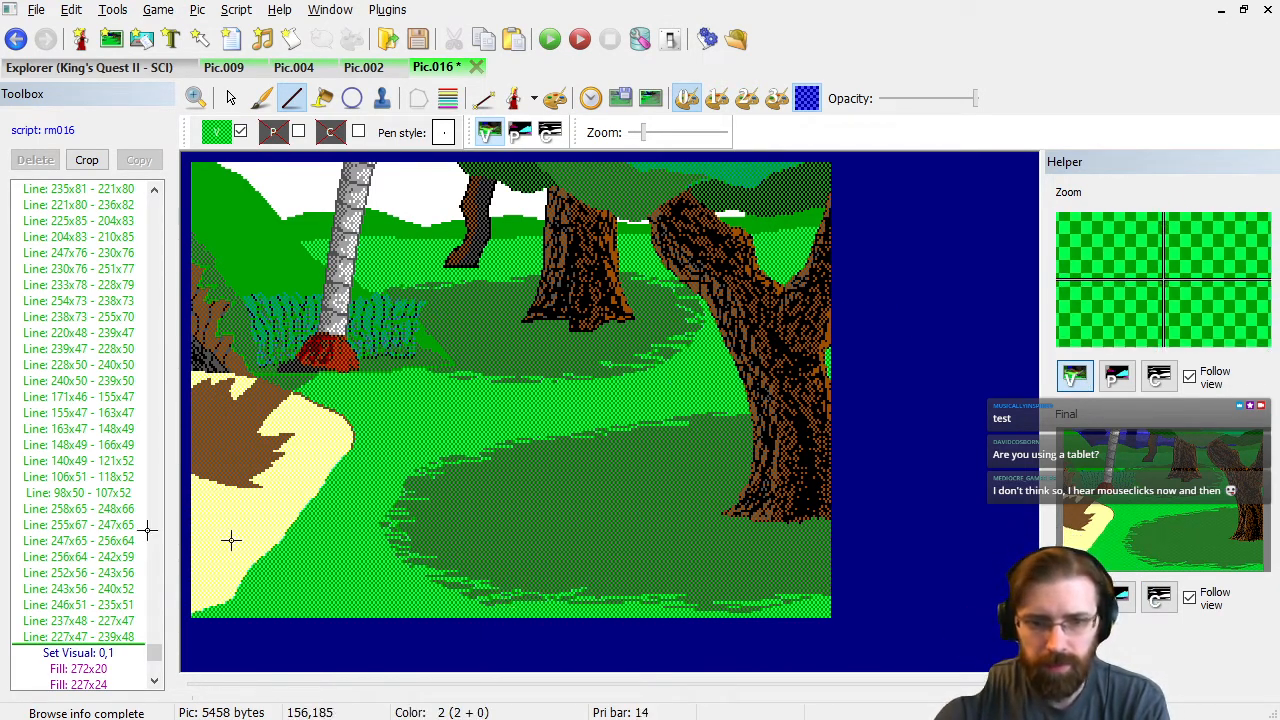
Step back through the grass strokes to examine those on the foreground shadow's lower-left edge, around line 126x170 - 101x169.
click(69, 446)
key(Up)
key(Up)
key(Up)
key(Up)
key(Up)
key(Up)
key(Up)
key(Up)
key(Up)
key(Up)
key(Up)
key(Up)
key(Up)
key(Up)
key(Up)
key(Up)
key(Up)
key(Up)
key(Up)
key(Up)
key(Up)
key(Up)
key(Up)
key(Up)
key(Up)
key(Up)
key(Up)
key(Up)
key(Up)
key(Up)
key(Up)
key(Up)
key(Up)
key(Up)
key(Up)
key(Up)
key(Up)
key(Up)
key(Up)
key(Up)
key(Down)
key(Down)
key(Down)
key(Up)
key(Up)
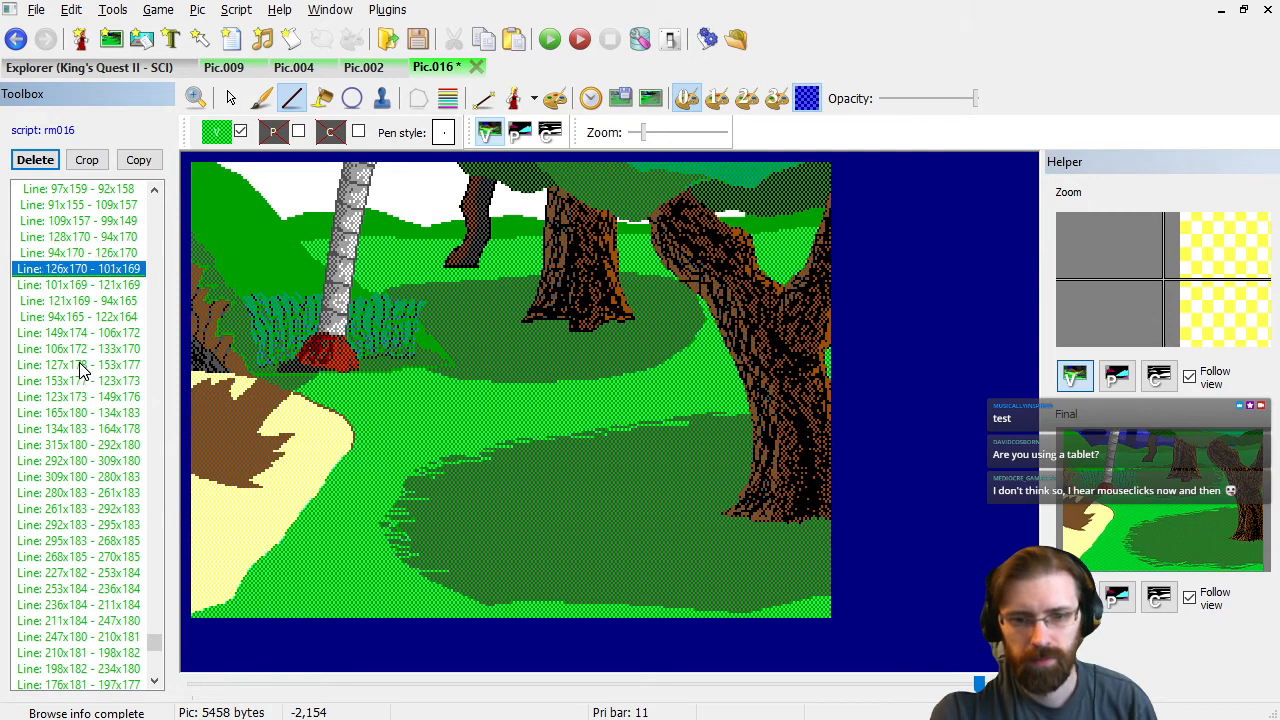
Delete grass lines 101x169 - 121x169 and 121x169 - 94x165 on the foreground shadow's lower-left edge.
key(Down)
key(Delete)
key(Delete)
Check the neighbouring strokes and delete grass lines 127x178 - 153x177 and 153x177 - 123x173 on the foreground shadow's lower-left edge.
key(Down)
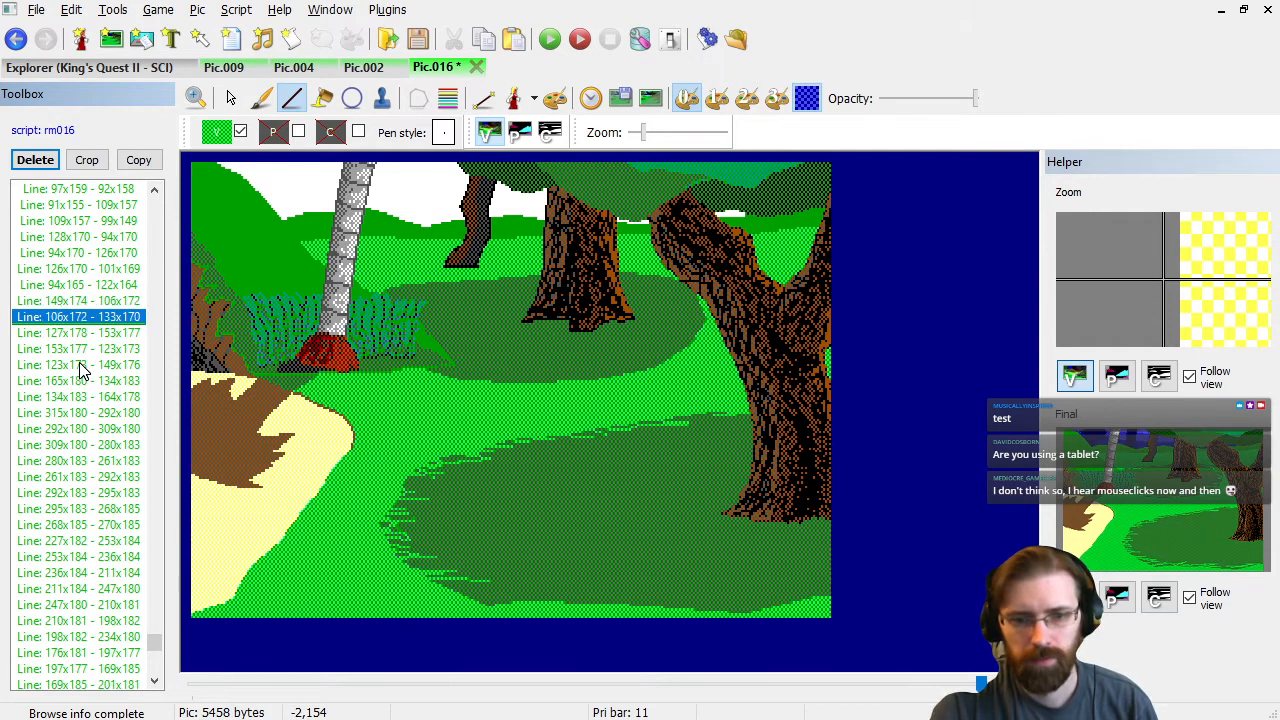
key(Down)
key(Down)
key(Up)
key(Up)
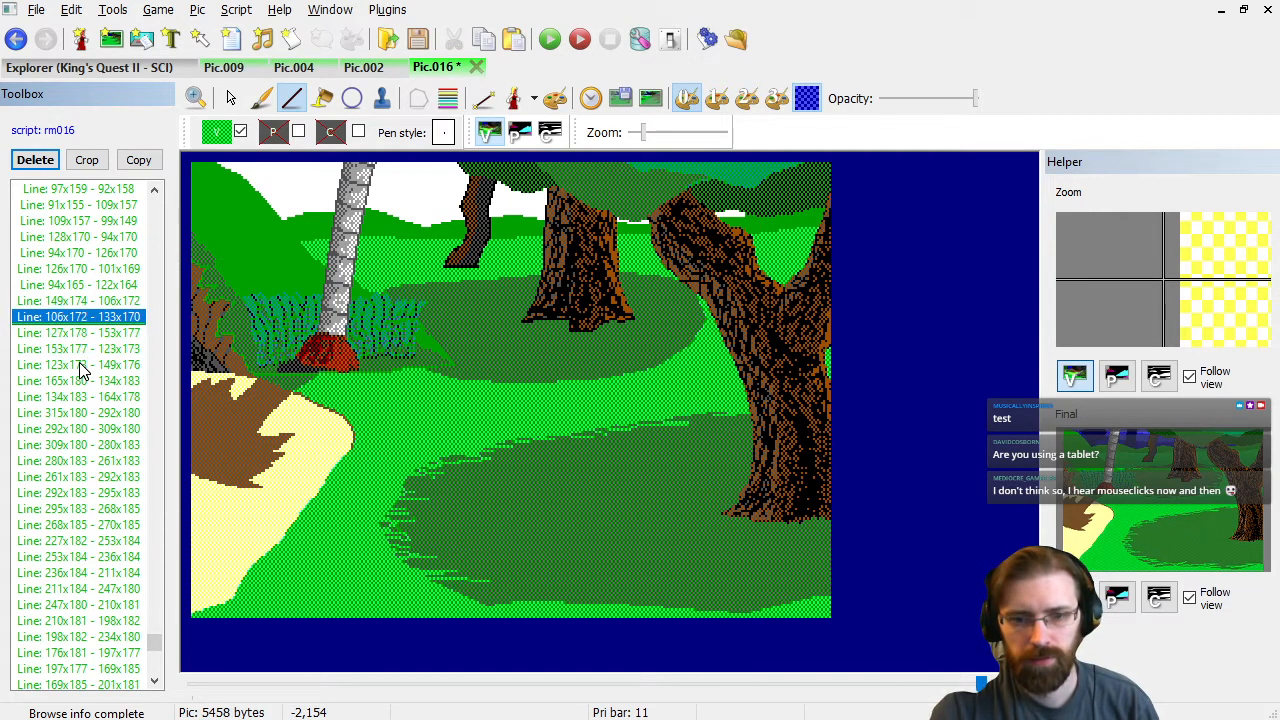
key(Down)
key(Delete)
key(Down)
key(Delete)
Step through the remaining grass strokes of both shadows to examine how each one shapes the edges.
key(Down)
key(Down)
key(Down)
key(Down)
key(Down)
key(Down)
key(Down)
key(Down)
key(Down)
key(Down)
key(Down)
key(Down)
key(Down)
key(Down)
key(Down)
key(Down)
key(Down)
key(Down)
key(Down)
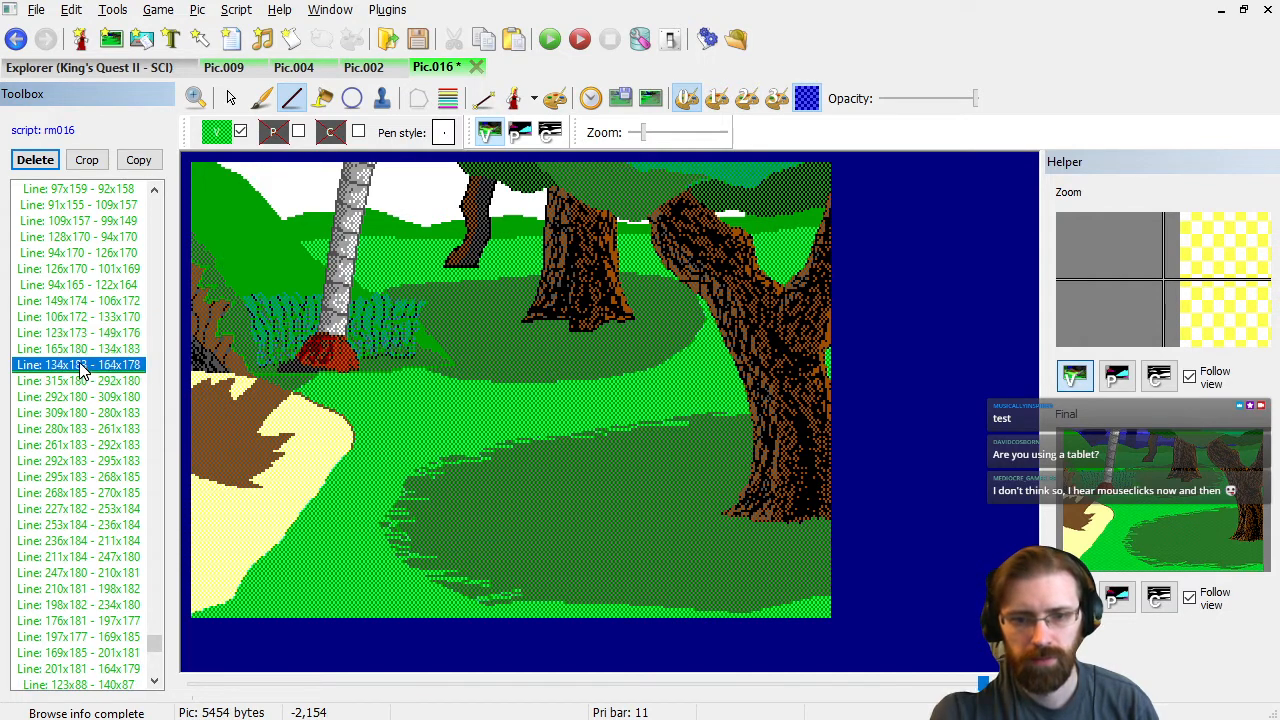
key(Down)
key(Down)
key(Down)
key(Down)
key(Down)
key(Down)
key(Down)
key(Down)
key(Down)
key(Down)
key(Down)
key(Down)
key(Down)
key(Down)
key(Down)
key(Down)
key(Down)
key(Down)
key(Down)
key(Down)
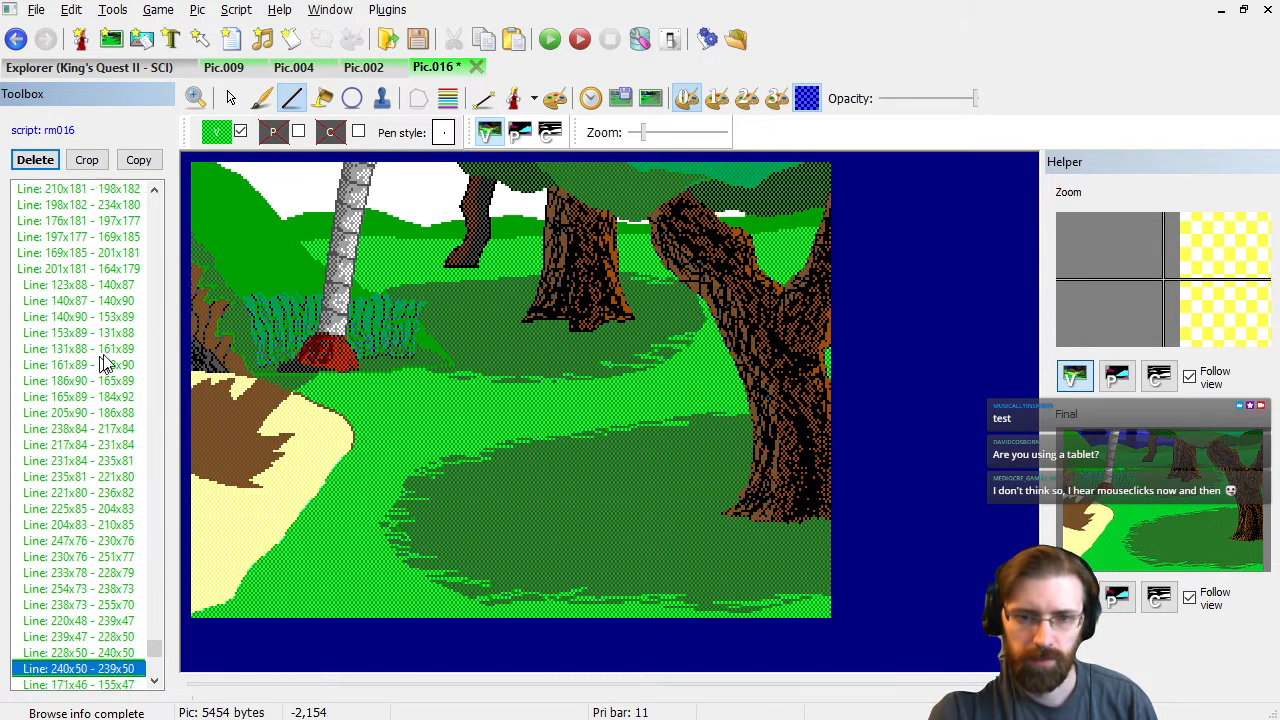
key(Up)
key(Up)
key(Up)
key(Up)
key(Up)
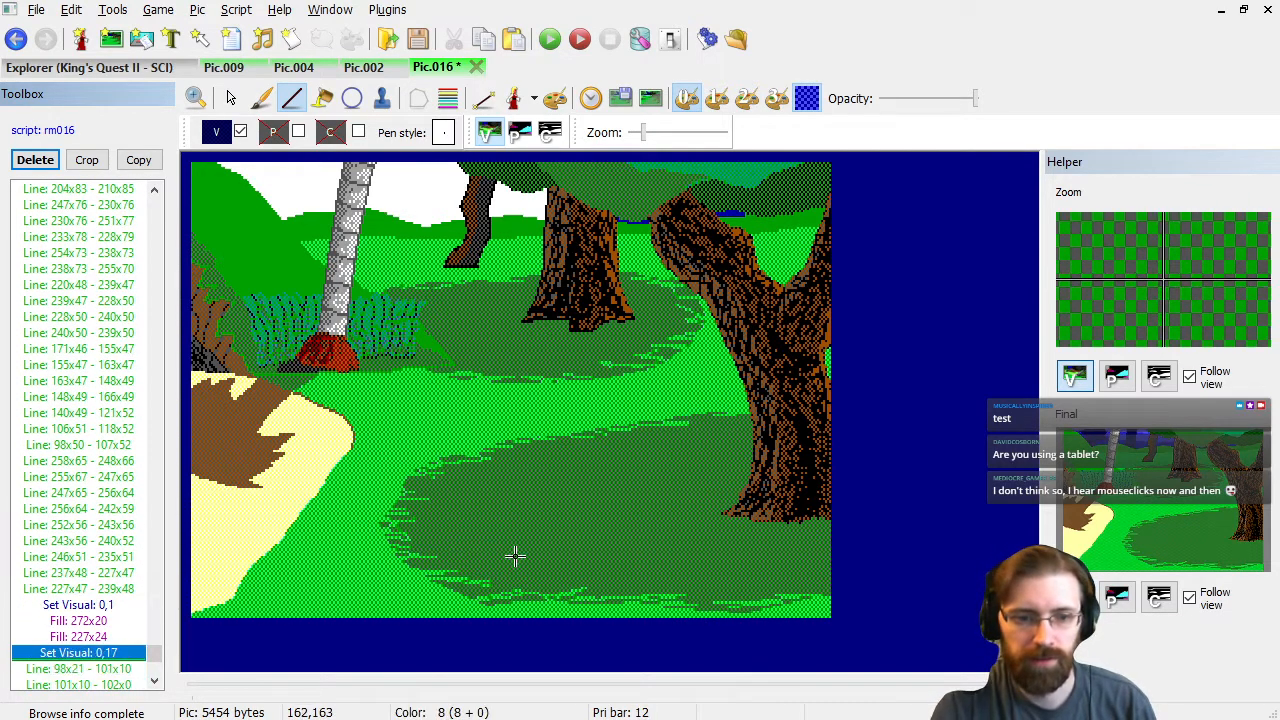
key(Up)
key(Up)
key(Up)
key(Up)
key(Up)
key(Up)
key(Up)
key(Up)
key(Up)
key(Up)
key(Up)
key(Up)
key(Up)
key(Up)
key(Up)
key(Up)
key(Up)
key(Up)
key(Up)
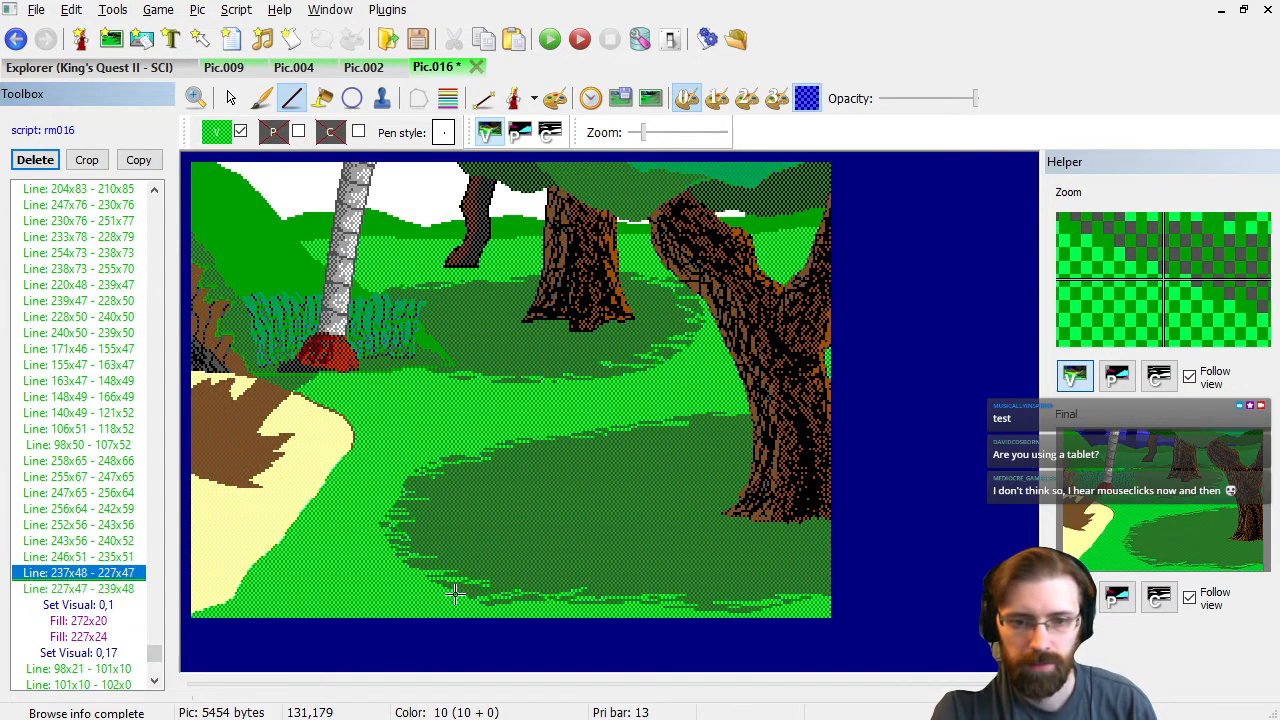
Add grass lines 133x178 - 145x178 and 122x175 - 139x176 after stroke 201x181 - 164x179, on the foreground shadow's lower-left edge.
key(Up)
key(Up)
key(Up)
key(Up)
key(Up)
key(Up)
key(Up)
key(Up)
key(Up)
key(Up)
key(Up)
key(Up)
key(Up)
key(Up)
key(Up)
key(Up)
key(Up)
key(Up)
key(Up)
key(Up)
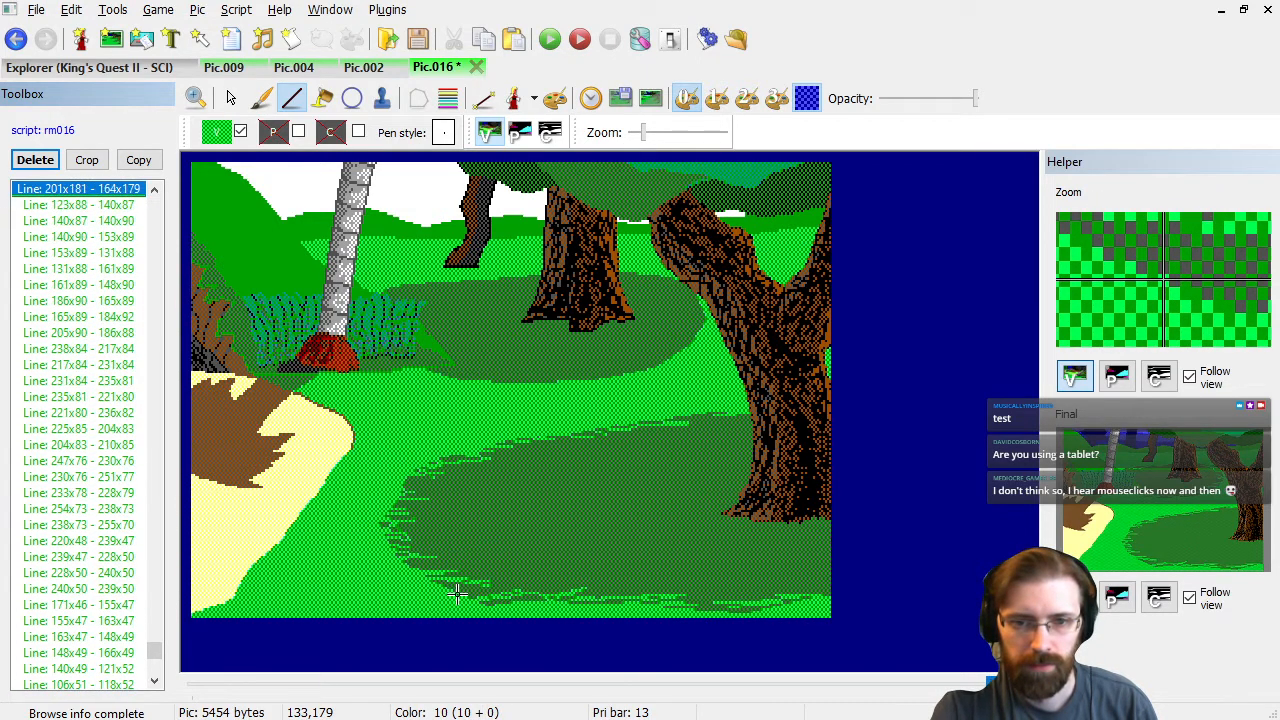
click(484, 590)
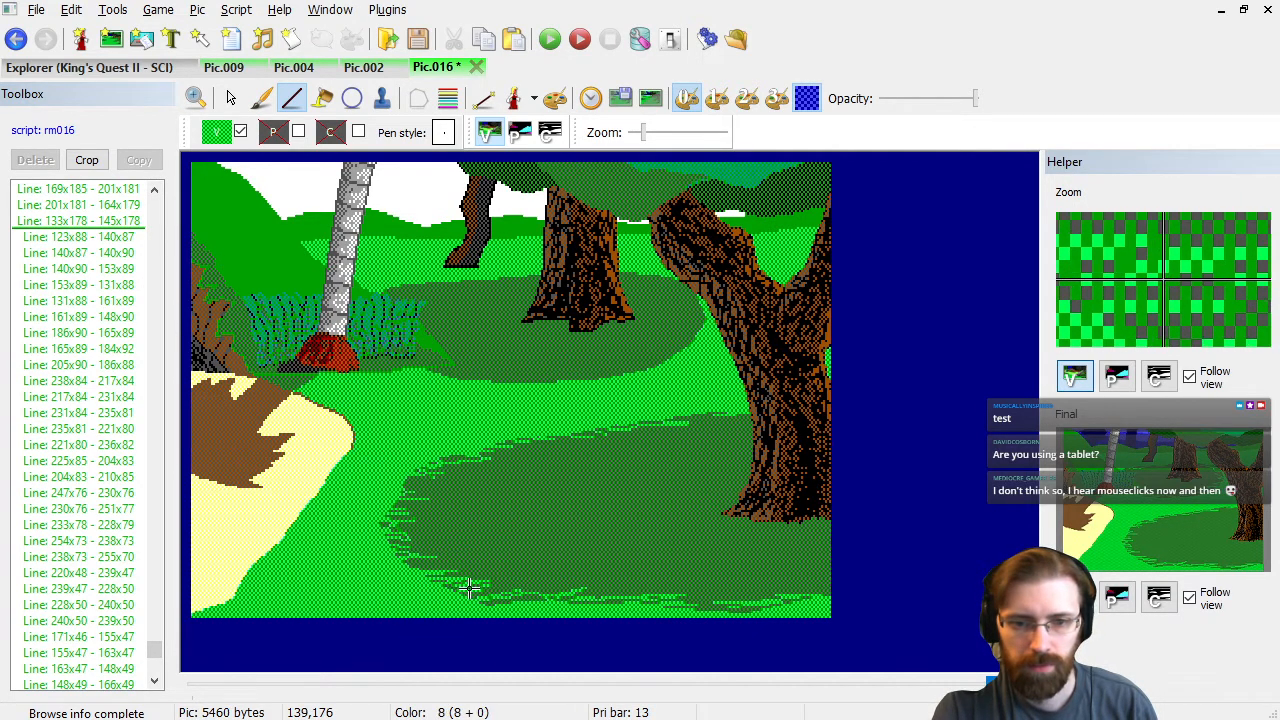
click(471, 586)
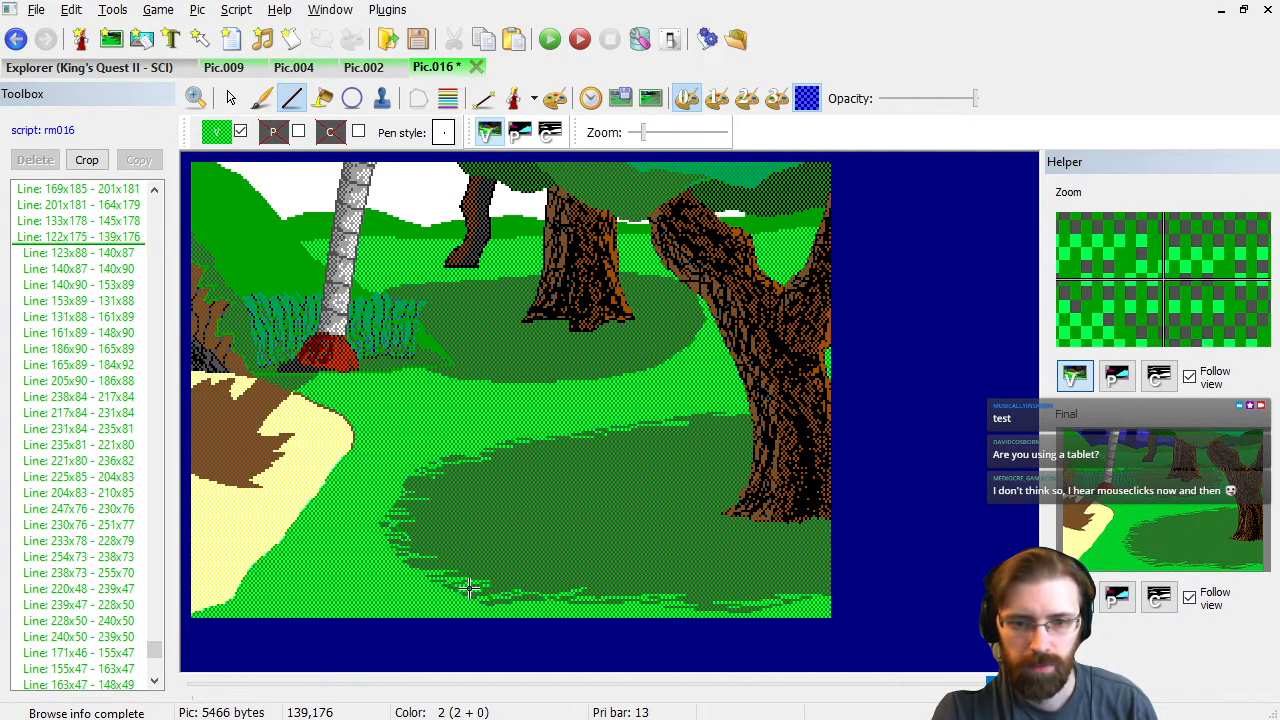
Step through the grass strokes of the rear shadow up to line 227x47 - 239x48 to examine how they shape its edge.
click(60, 268)
key(Down)
key(Down)
key(Down)
key(Down)
key(Down)
key(Down)
key(Down)
key(Down)
key(Down)
key(Down)
key(Down)
key(Down)
key(Down)
key(Down)
key(Down)
key(Down)
key(Down)
key(Down)
key(Down)
key(Down)
key(Down)
key(Down)
key(Down)
key(Down)
key(Down)
key(Down)
key(Down)
key(Down)
key(Down)
key(Down)
key(Down)
key(Down)
key(Down)
key(Down)
key(Down)
key(Down)
key(Down)
key(Down)
key(Down)
key(Down)
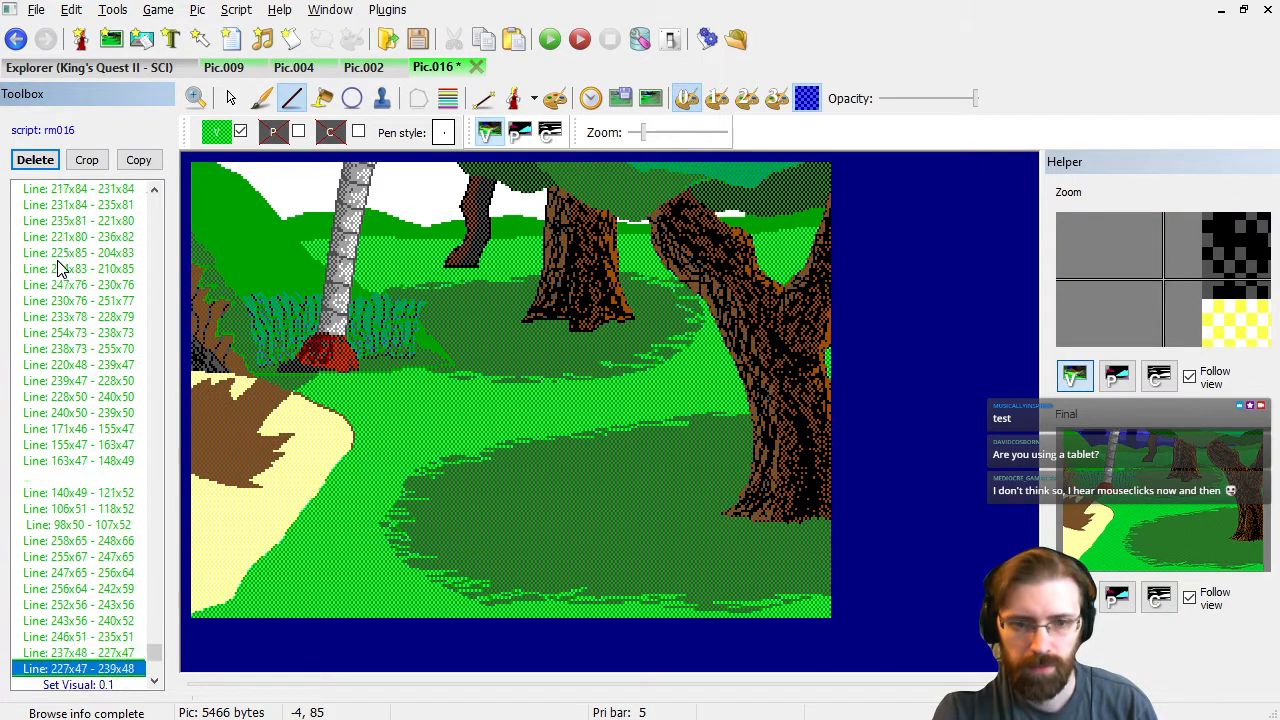
key(Up)
key(Up)
key(Up)
key(Up)
key(Up)
key(Up)
key(Up)
key(Up)
key(Up)
key(Down)
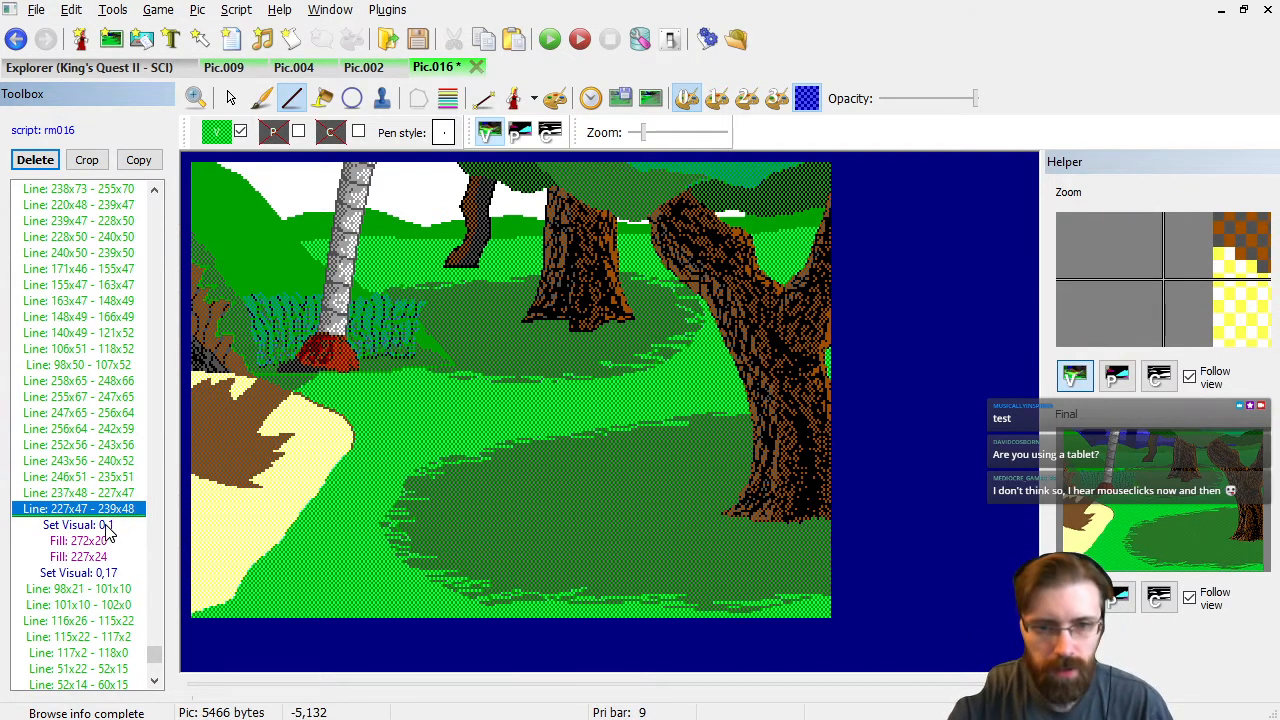
scroll(107, 533, down, 4)
scroll(118, 521, up, 4)
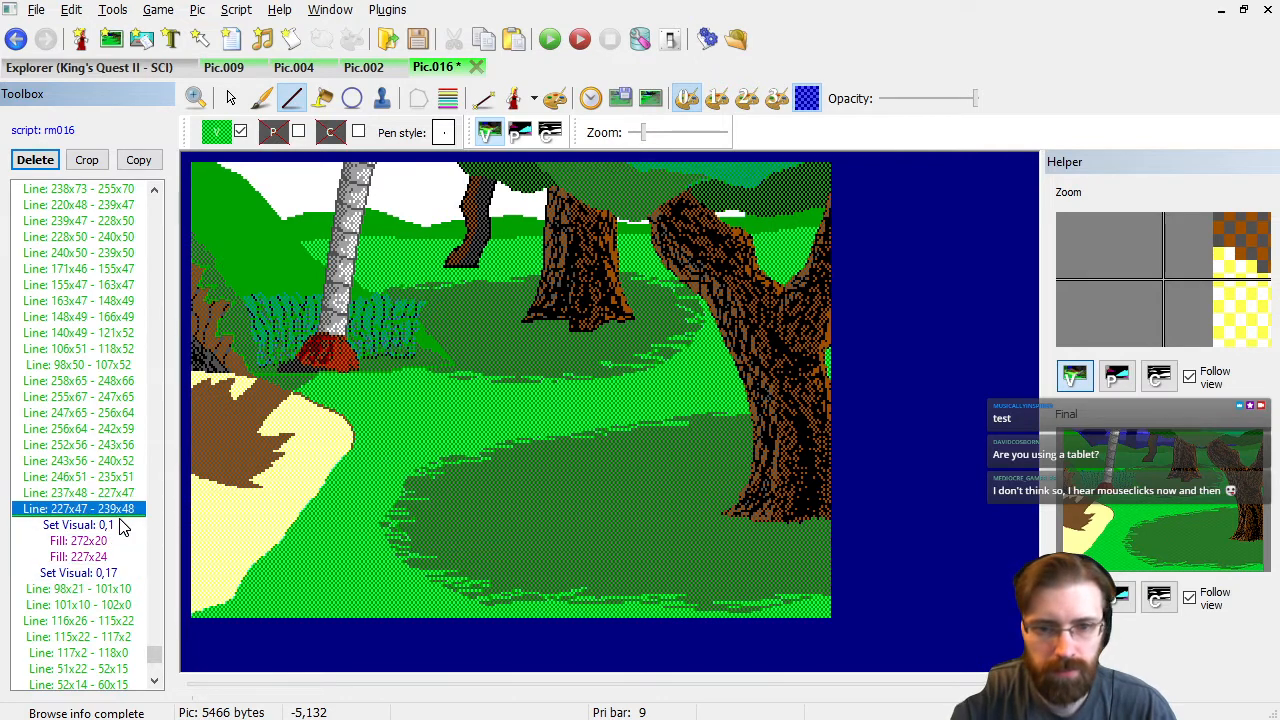
Go to the last drawing command of Pic.016 and compare the scene with its original reference image and with Pic.002.
key(End)
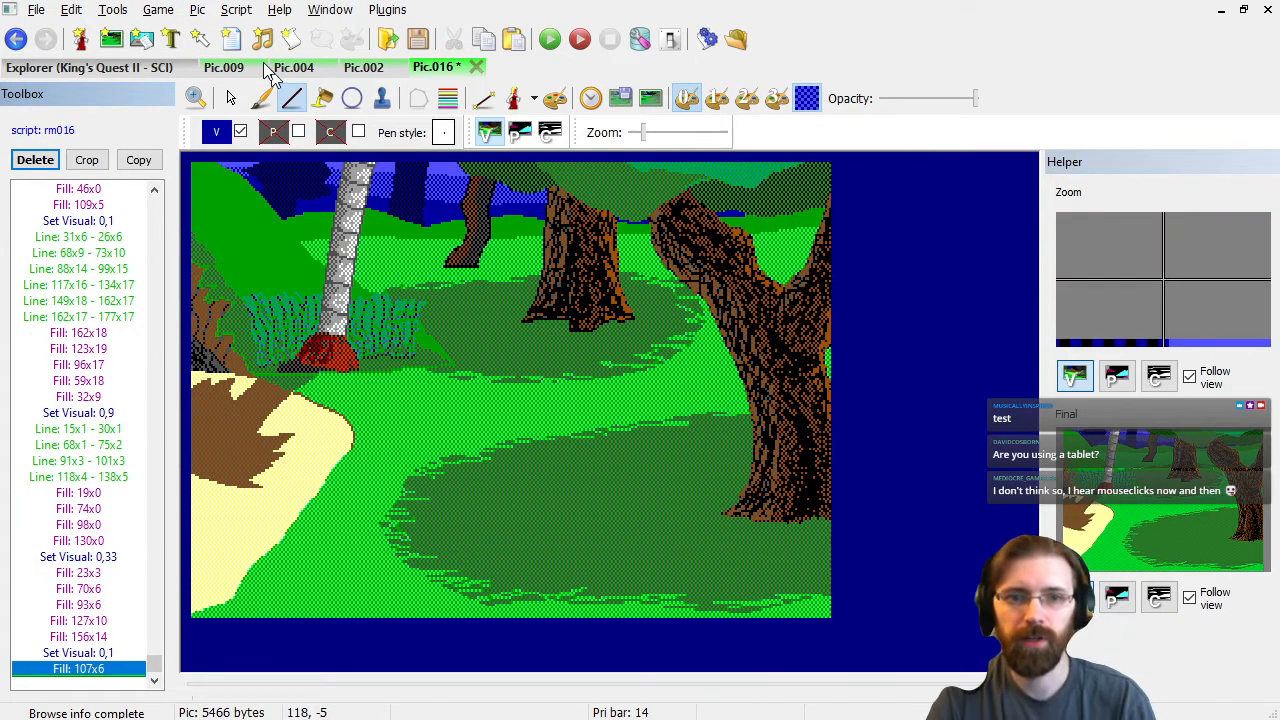
click(650, 100)
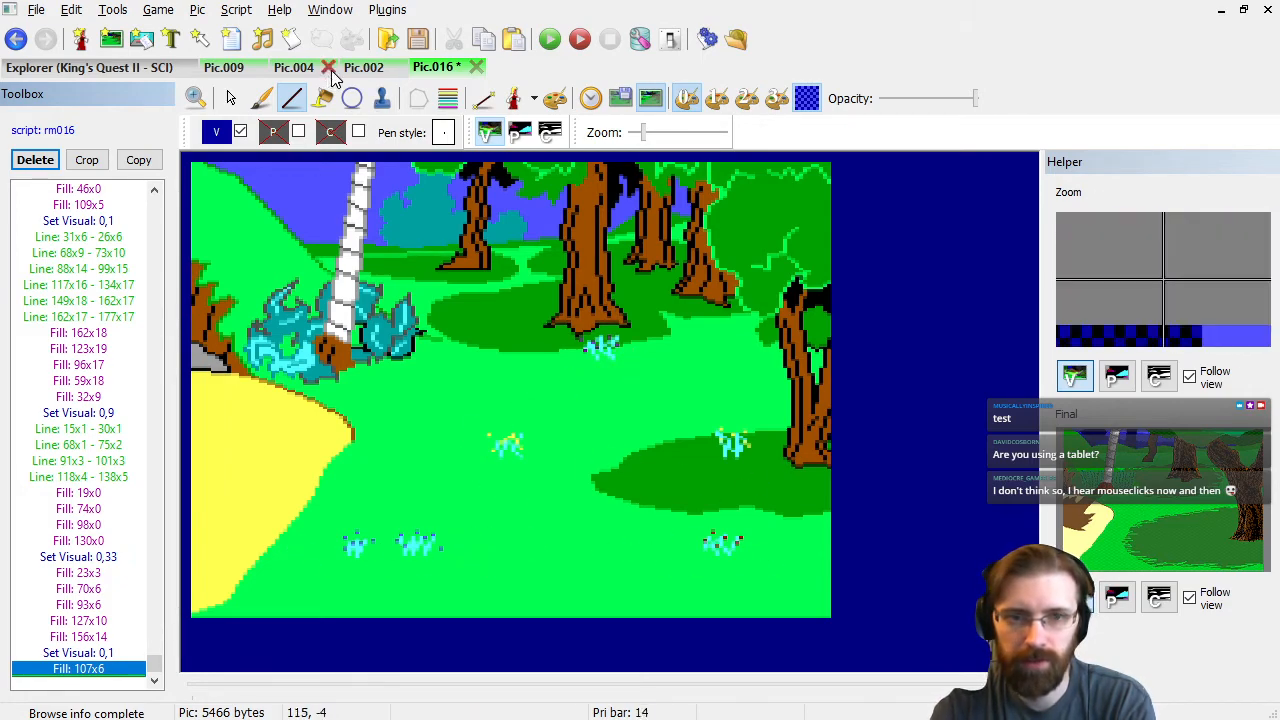
click(363, 67)
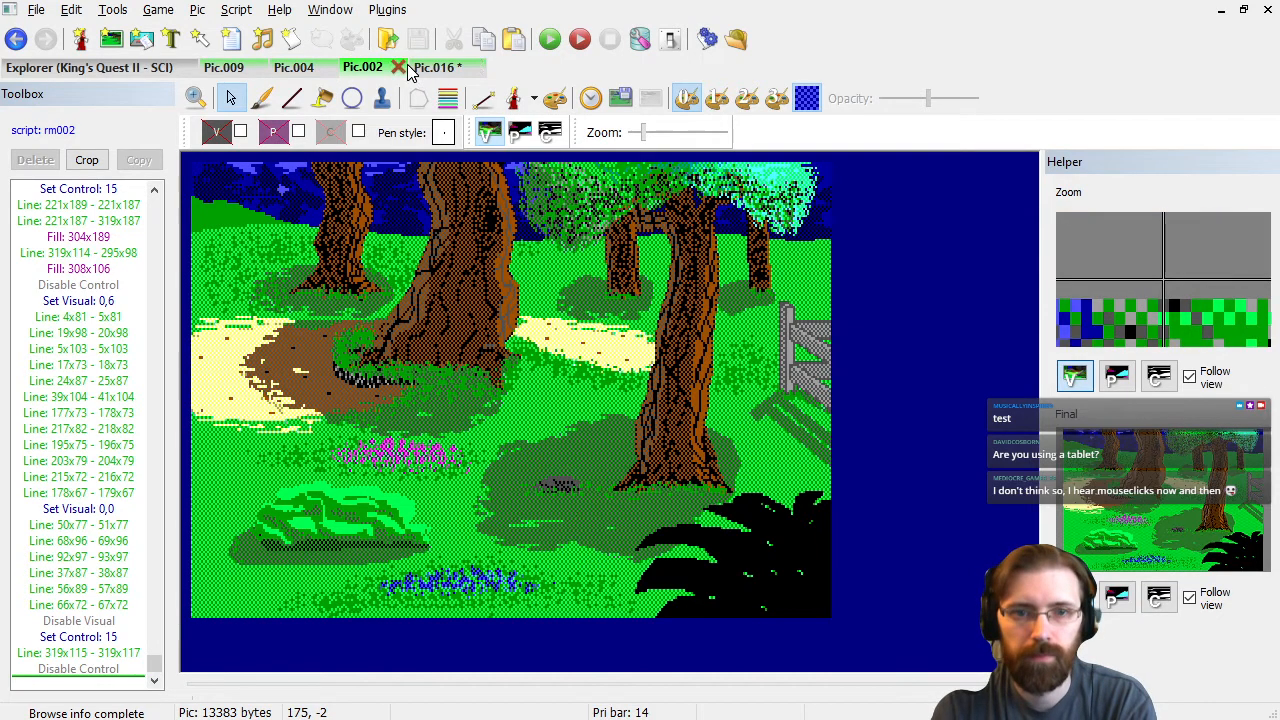
click(435, 70)
click(365, 75)
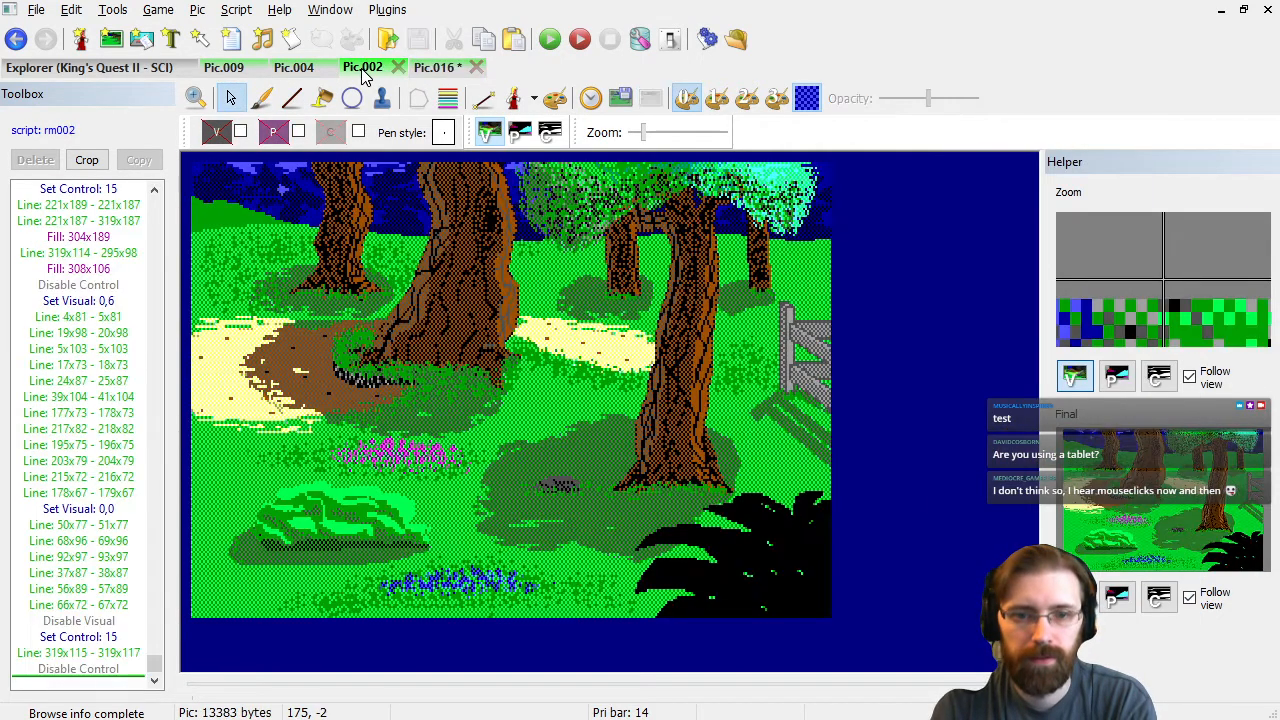
click(435, 70)
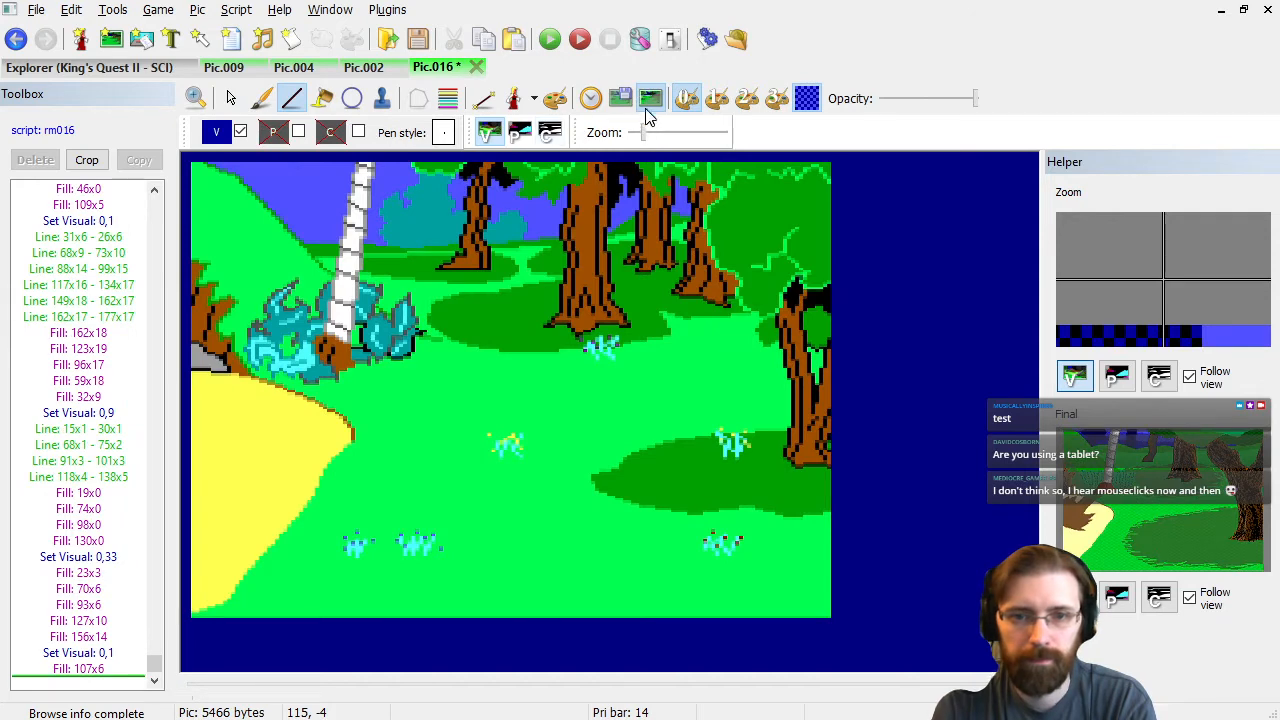
click(657, 100)
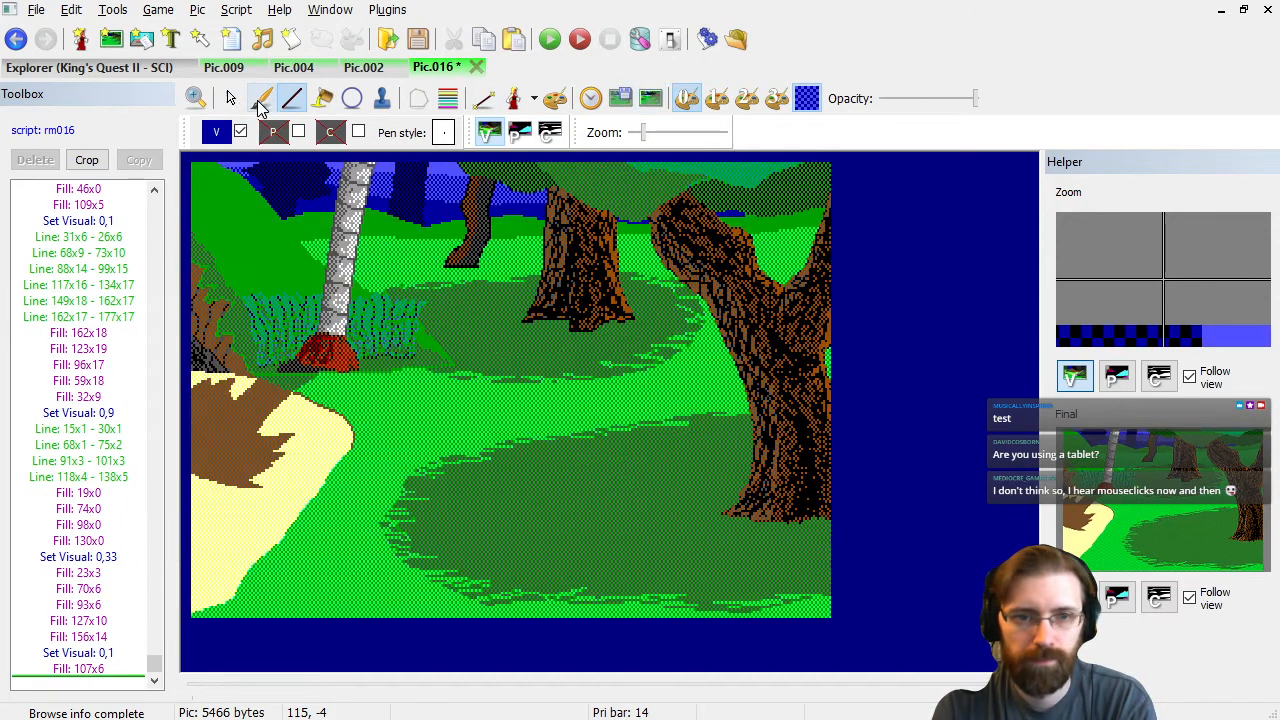
Set up the Pen tool with the second-smallest solid round pen style and the dithered red visual color 0,36.
click(259, 99)
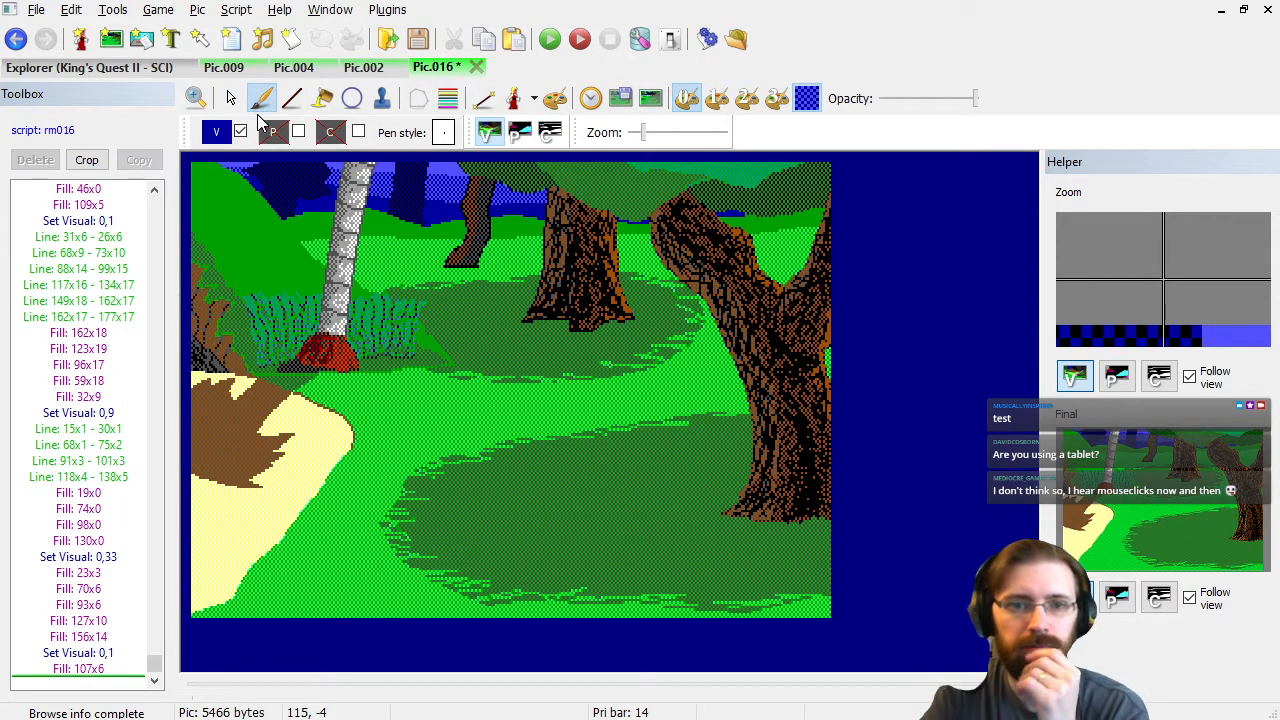
click(444, 133)
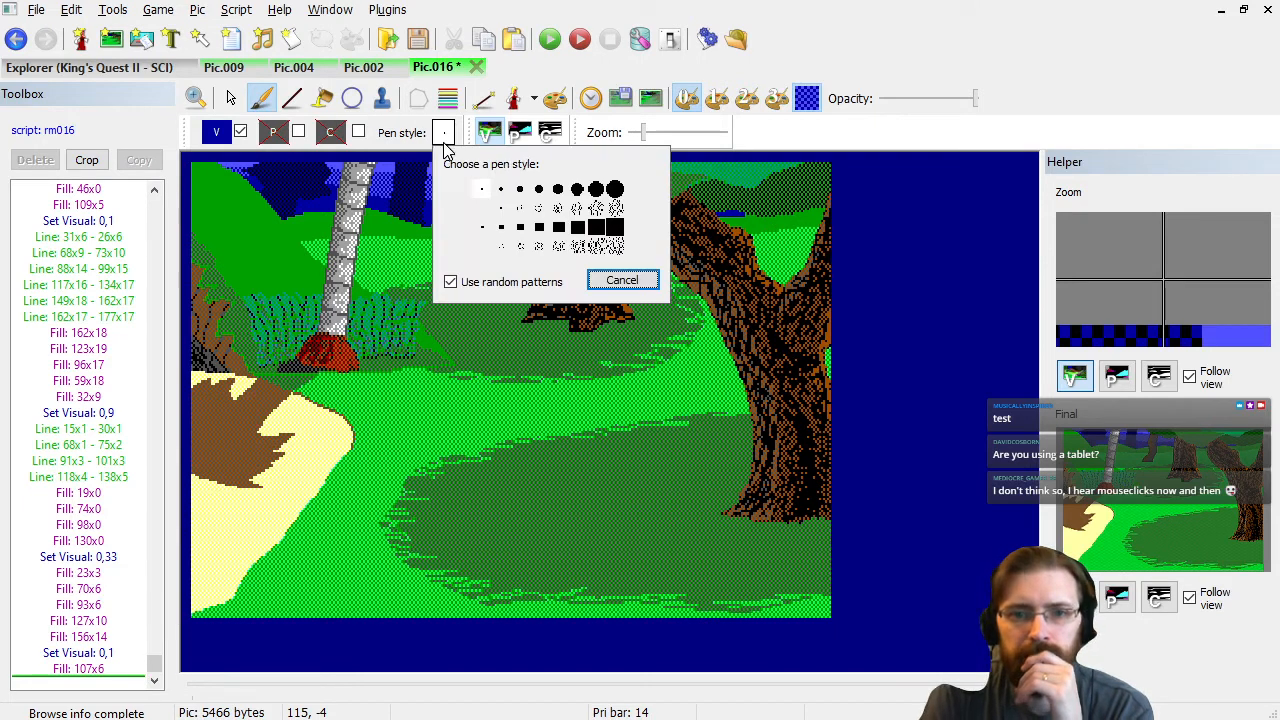
click(500, 191)
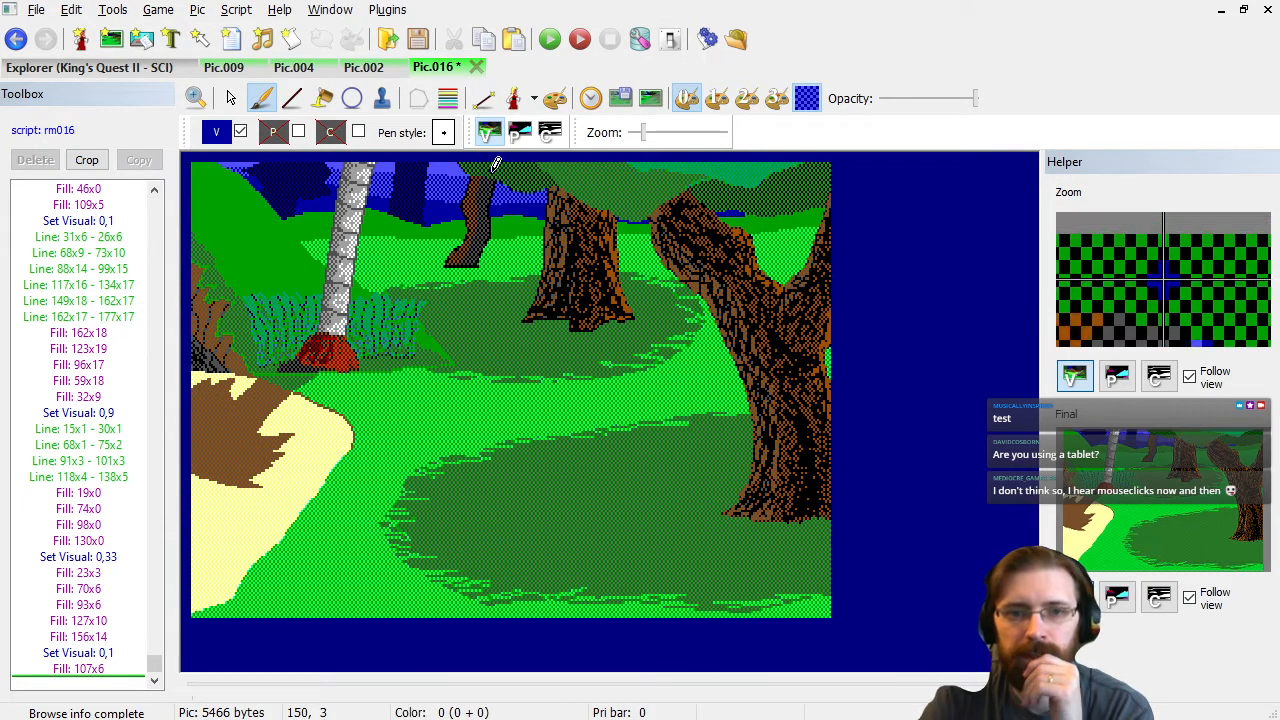
click(216, 133)
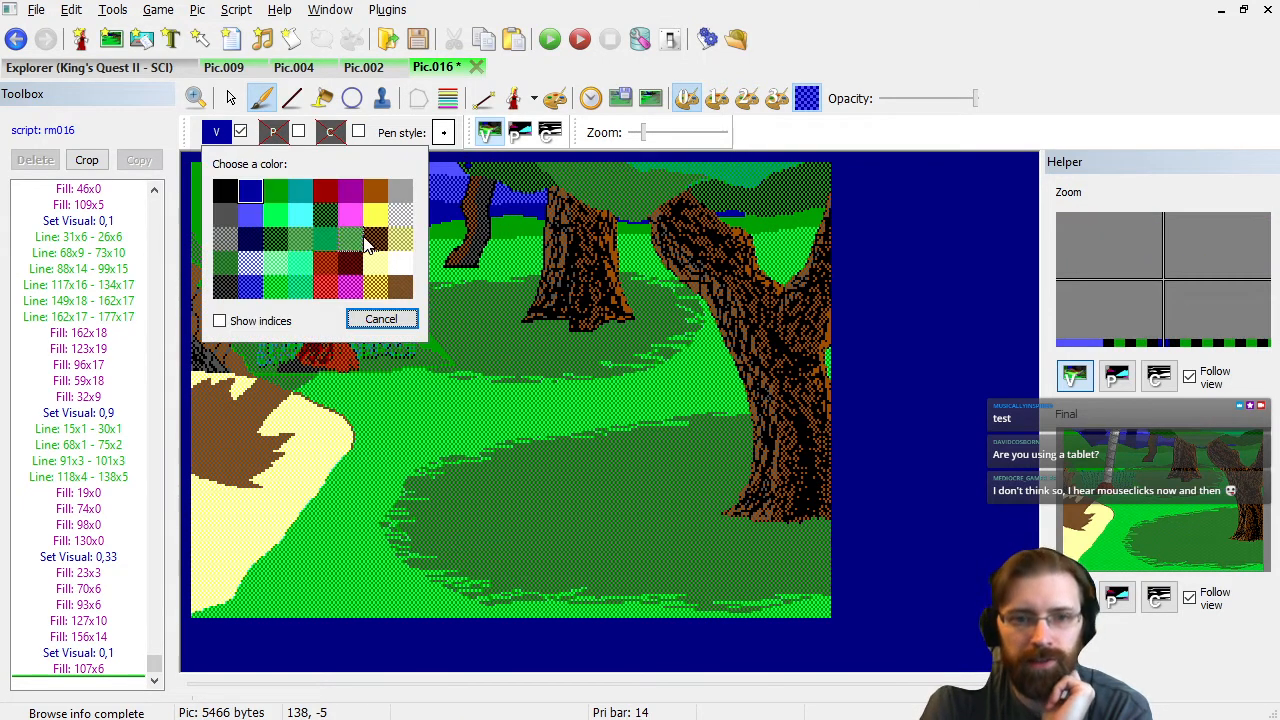
click(322, 294)
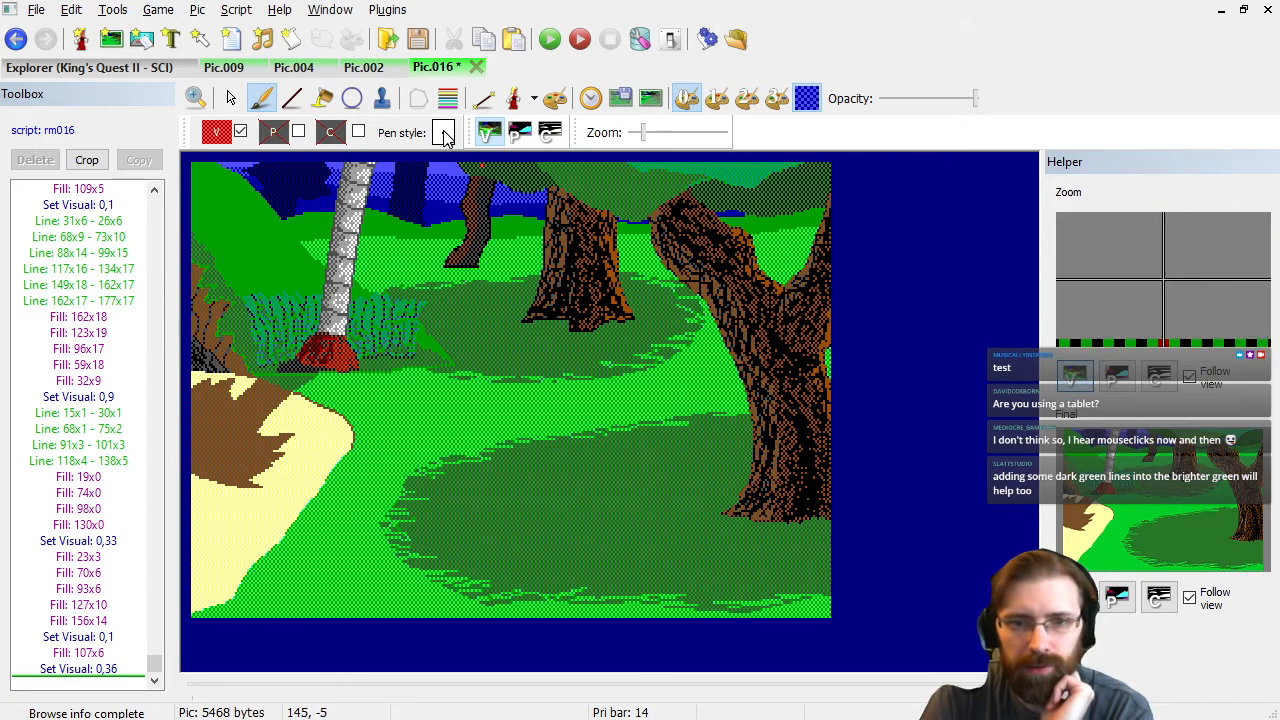
Check the reference image's flower positions and dot a red flower patch along the rear shadow's lower edge, below the middle tree.
click(652, 99)
click(652, 99)
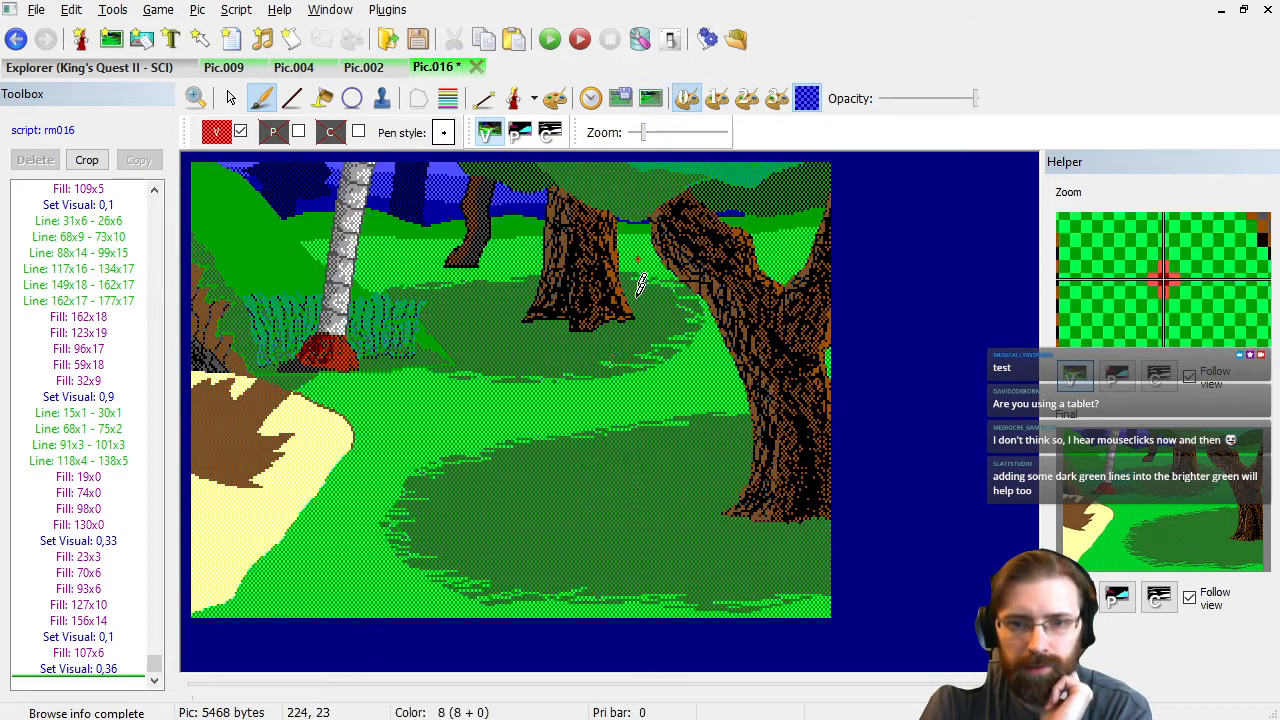
click(612, 345)
click(580, 348)
click(568, 352)
click(596, 352)
click(600, 352)
click(606, 360)
click(568, 362)
click(582, 362)
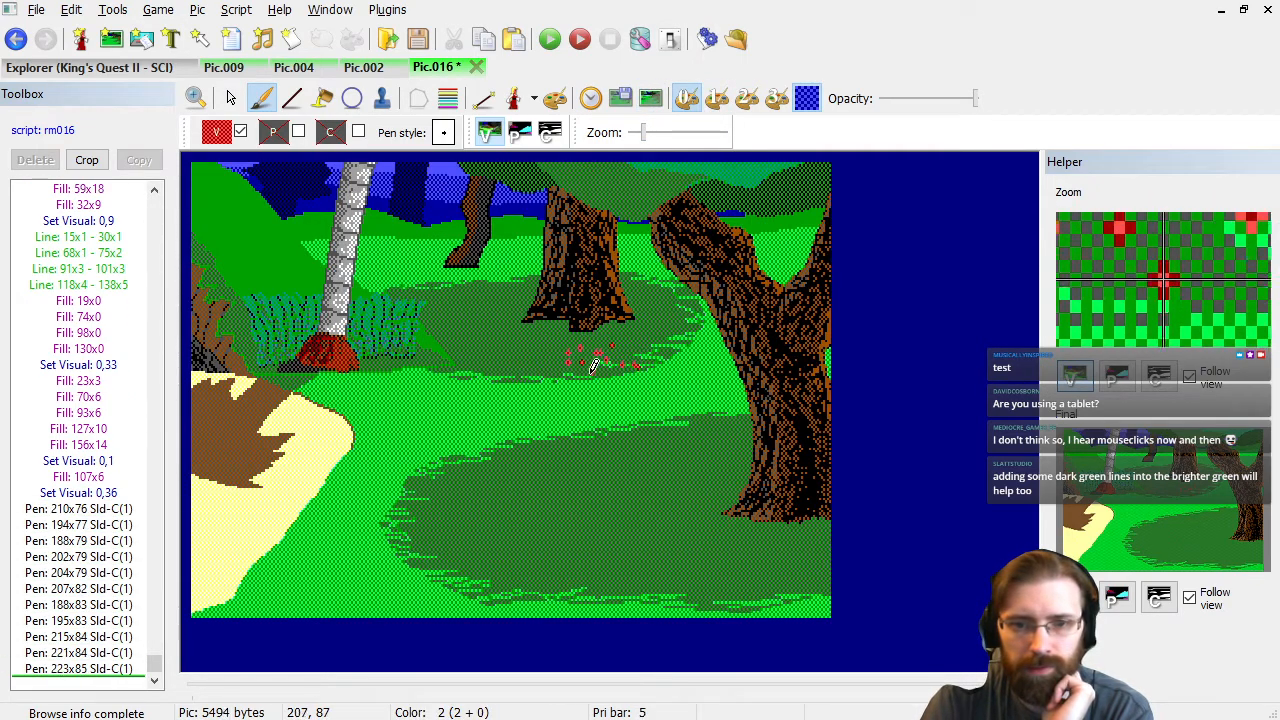
click(589, 371)
click(587, 371)
click(583, 373)
click(627, 361)
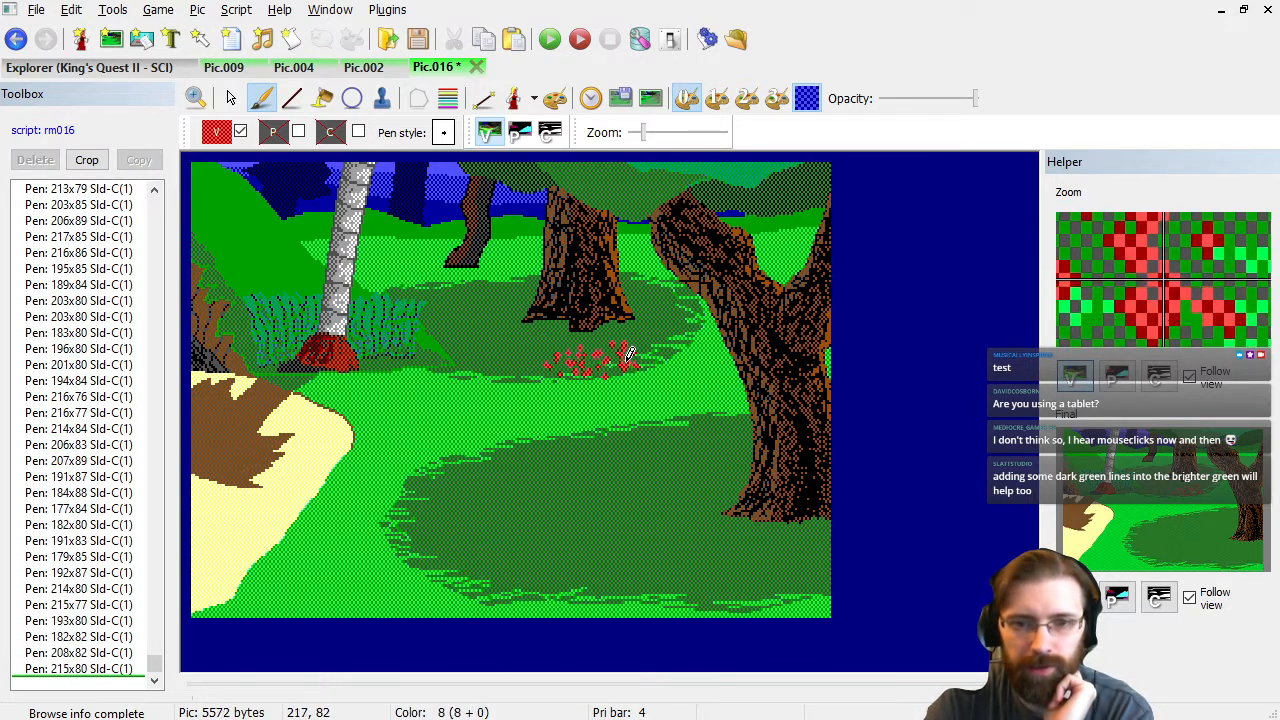
Check the reference image again and dot a second red flower patch inside the foreground shadow, around 232x155 - 279x176.
click(652, 102)
click(652, 102)
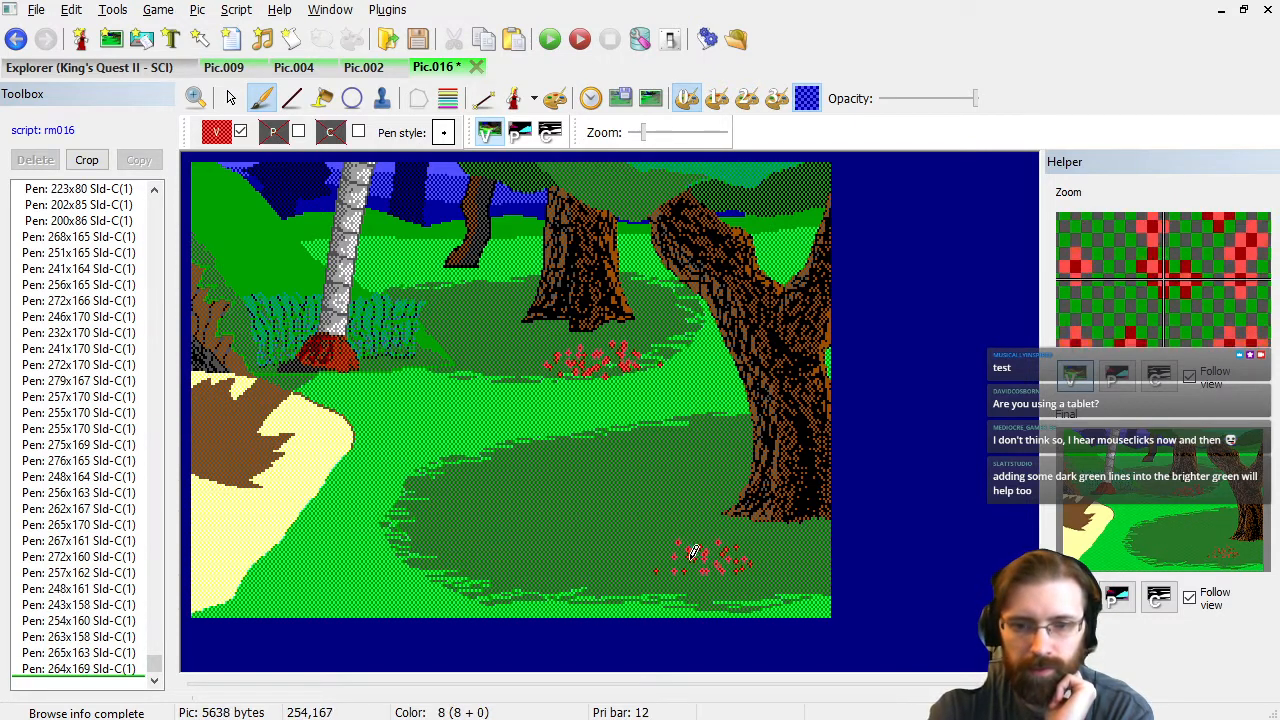
click(736, 585)
click(656, 583)
click(720, 580)
click(738, 571)
click(750, 559)
click(690, 585)
click(678, 585)
click(674, 576)
Delete two stray red pen dots around the foreground flower patch, including the one at 272x176.
click(84, 559)
key(Up)
key(Up)
key(Down)
key(Down)
key(Down)
key(Delete)
key(Up)
key(Up)
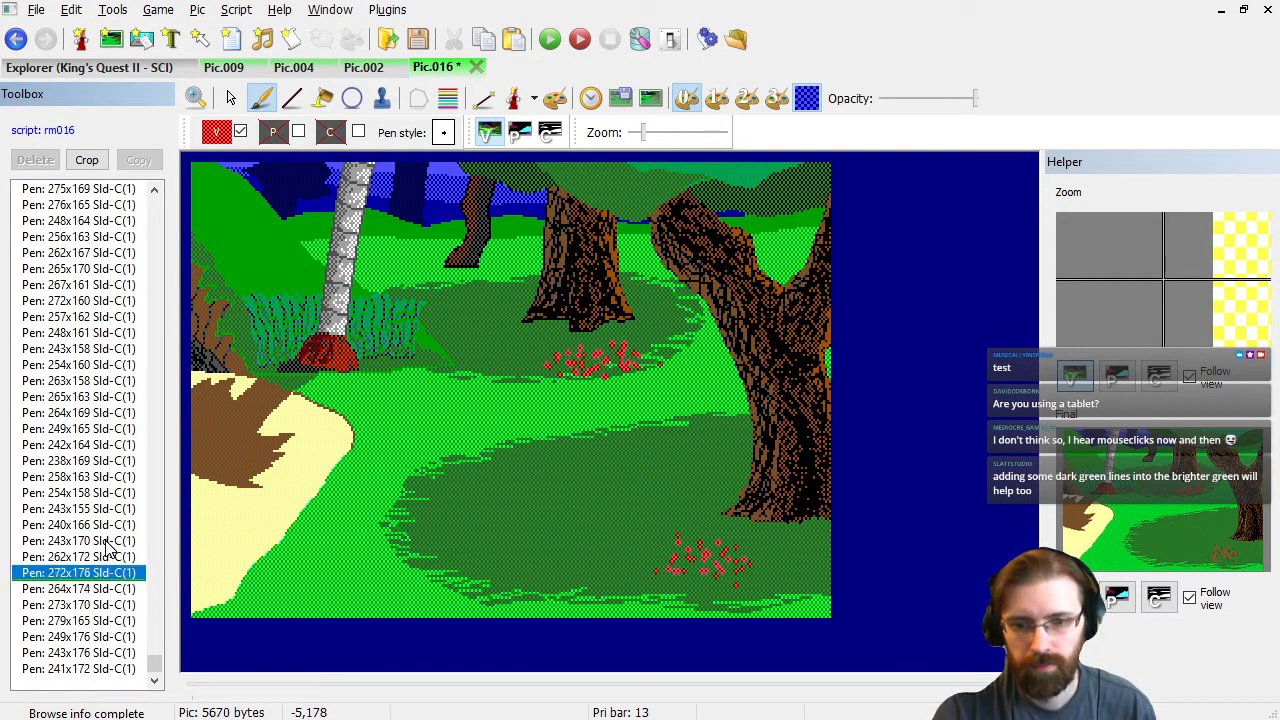
key(Down)
key(Delete)
Review the foreground flower patch's pen dots one by one and delete the dot at 243x155.
key(Down)
key(Down)
key(Down)
key(Down)
key(Down)
key(Down)
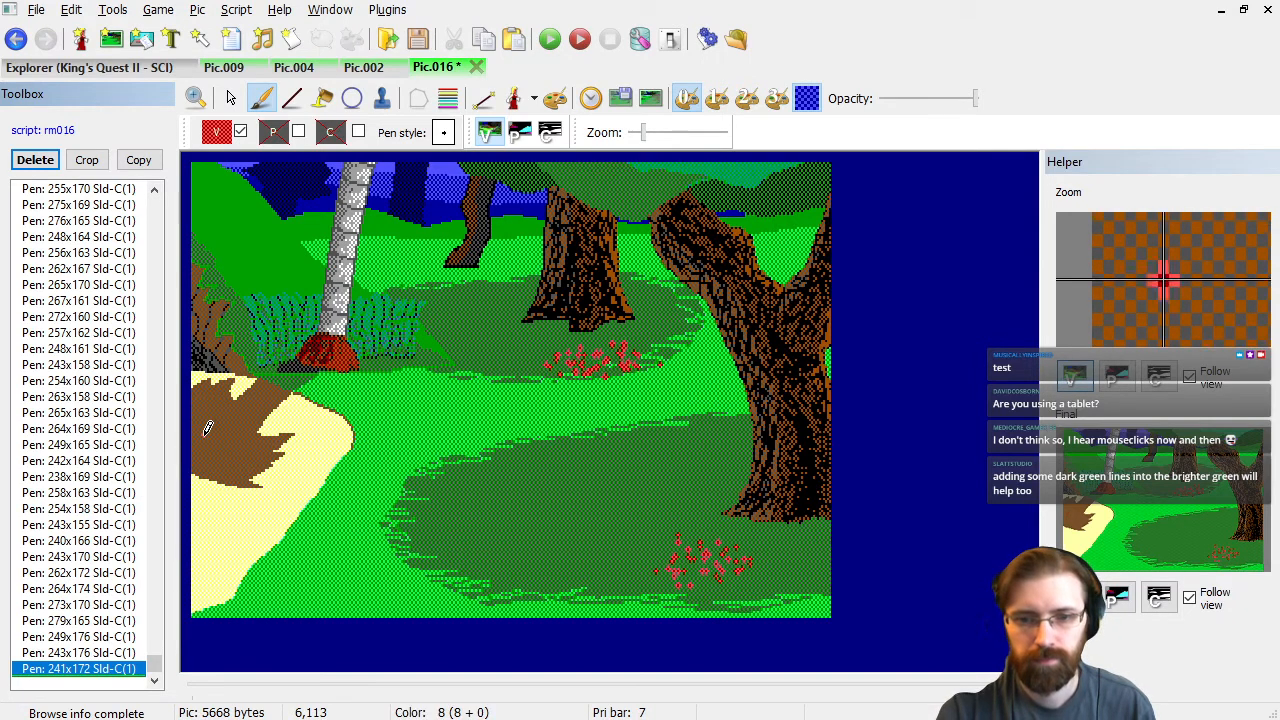
key(Up)
key(Up)
key(Up)
key(Up)
key(Up)
key(Up)
key(Up)
key(Up)
key(Up)
key(Up)
key(Up)
key(Up)
key(Up)
key(Up)
key(Up)
key(Up)
key(Up)
key(Up)
key(Down)
key(Down)
key(Down)
key(Down)
key(Down)
key(Down)
key(Down)
key(Down)
key(Down)
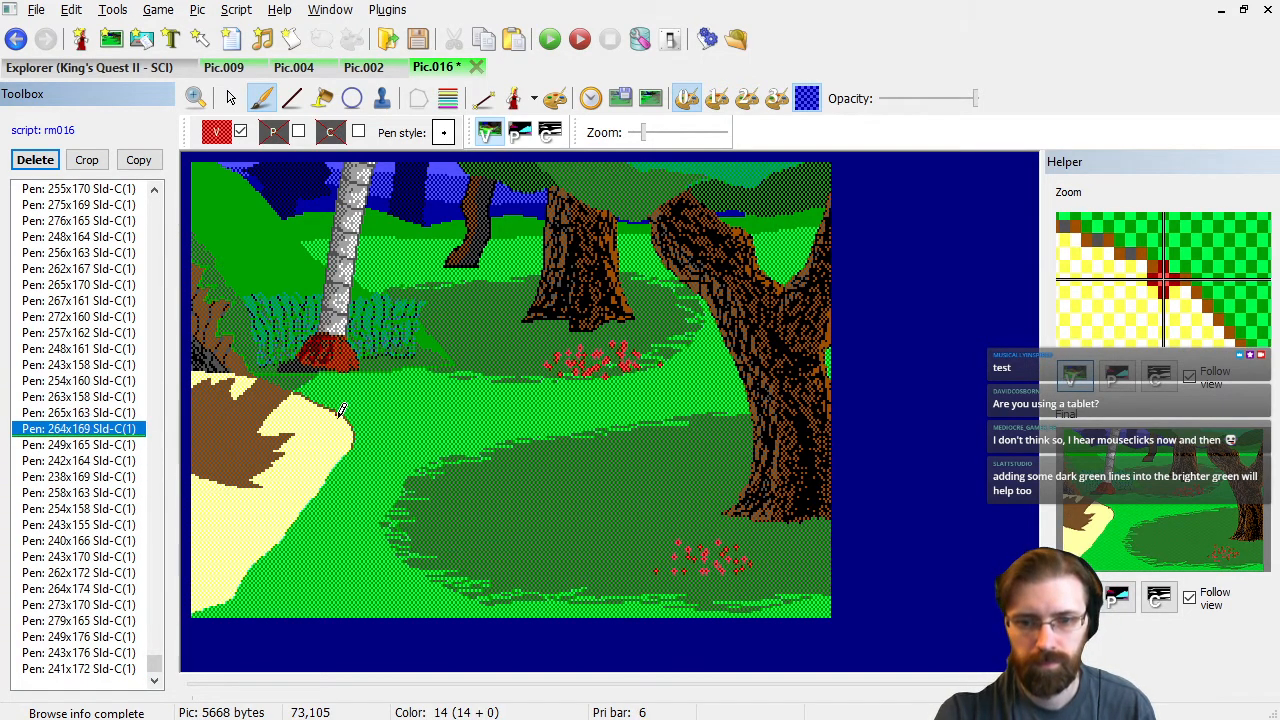
key(Delete)
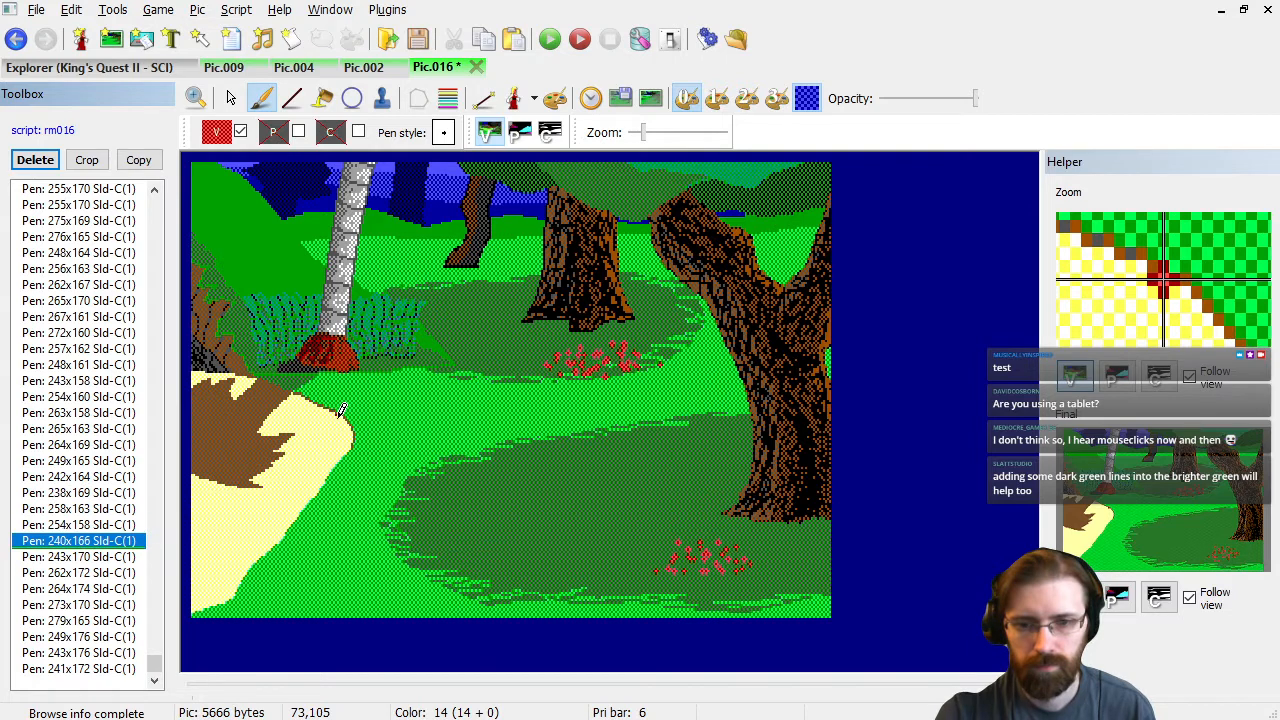
Step back through the foreground flower patch's pen dots and delete the dot at 243x158.
key(Up)
key(Up)
key(Up)
key(Up)
key(Up)
key(Up)
key(Up)
key(Up)
key(Up)
key(Up)
key(Up)
key(Up)
key(Up)
key(Up)
key(Down)
key(Down)
key(Down)
key(Down)
key(Down)
key(Down)
key(Down)
key(Down)
key(Down)
key(Down)
key(Down)
key(Down)
key(Down)
key(Down)
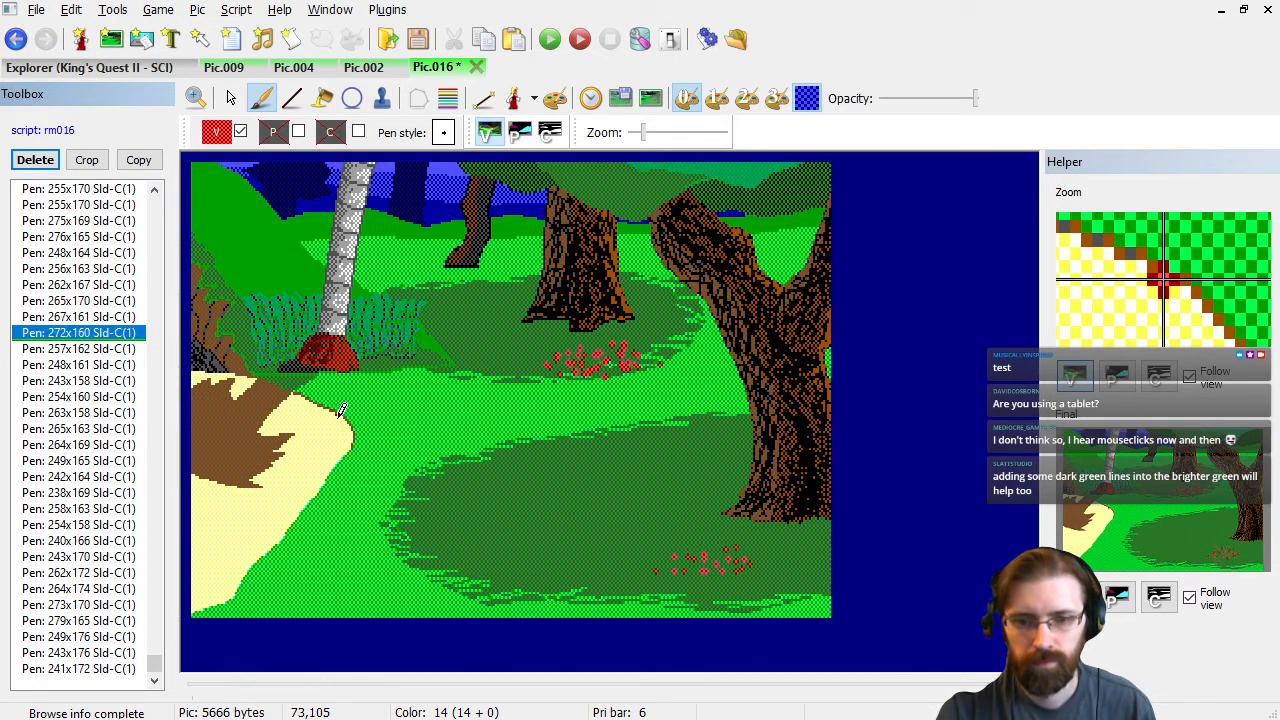
key(Up)
key(Up)
key(Up)
key(Up)
key(Up)
key(Up)
key(Up)
key(Up)
key(Up)
key(Up)
key(Up)
key(Up)
key(Up)
key(Up)
key(Up)
key(Up)
key(Down)
key(Down)
key(Down)
key(Down)
key(Down)
key(Down)
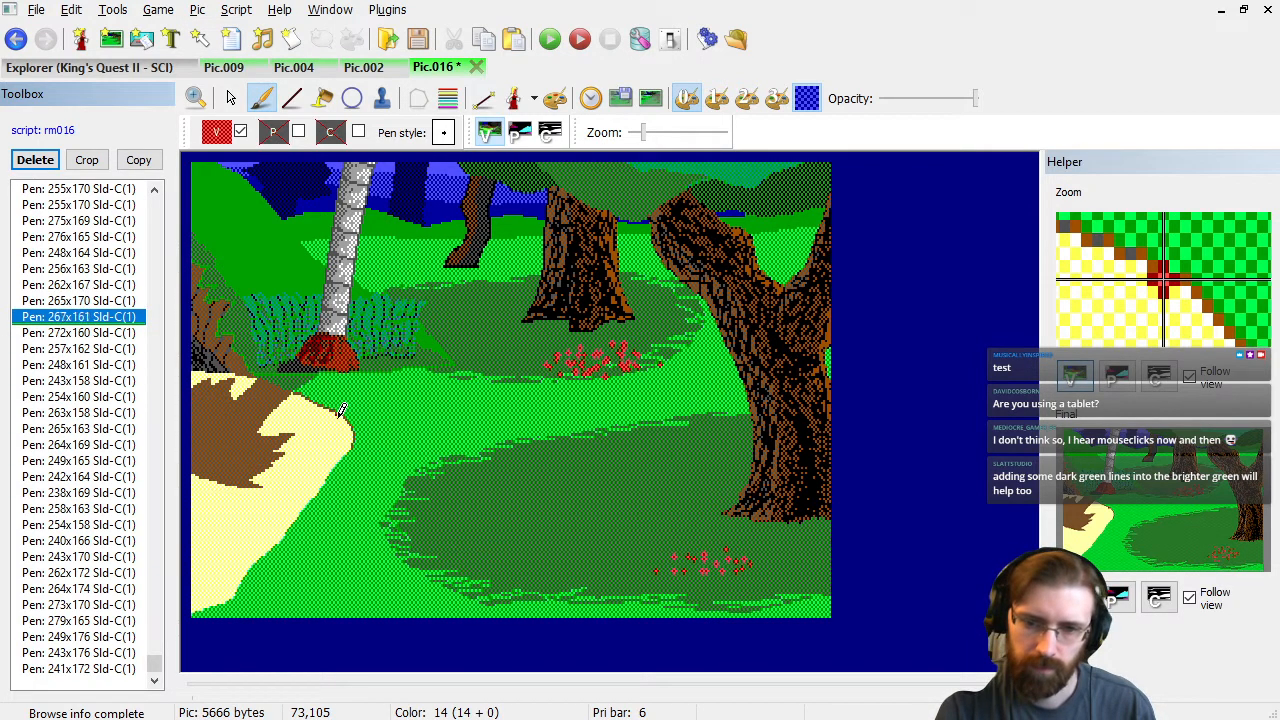
key(Delete)
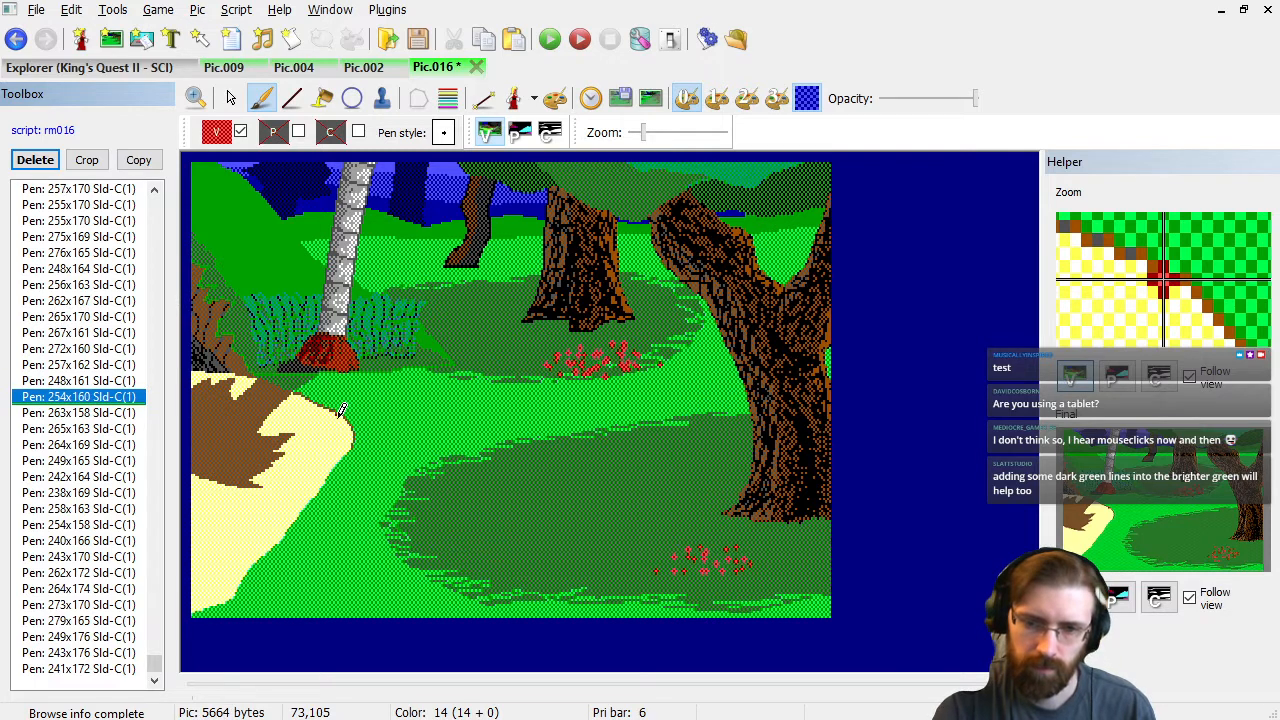
Review the remaining foreground flower dots and delete the two lowest strays at 243x176 and 249x176.
key(Down)
key(Down)
key(Down)
key(Down)
key(Down)
key(Down)
key(Down)
key(Down)
key(Down)
key(Down)
key(Down)
key(Down)
key(Down)
key(Down)
key(Down)
key(Down)
key(Down)
key(Up)
key(Up)
key(Up)
key(Down)
key(Down)
key(Delete)
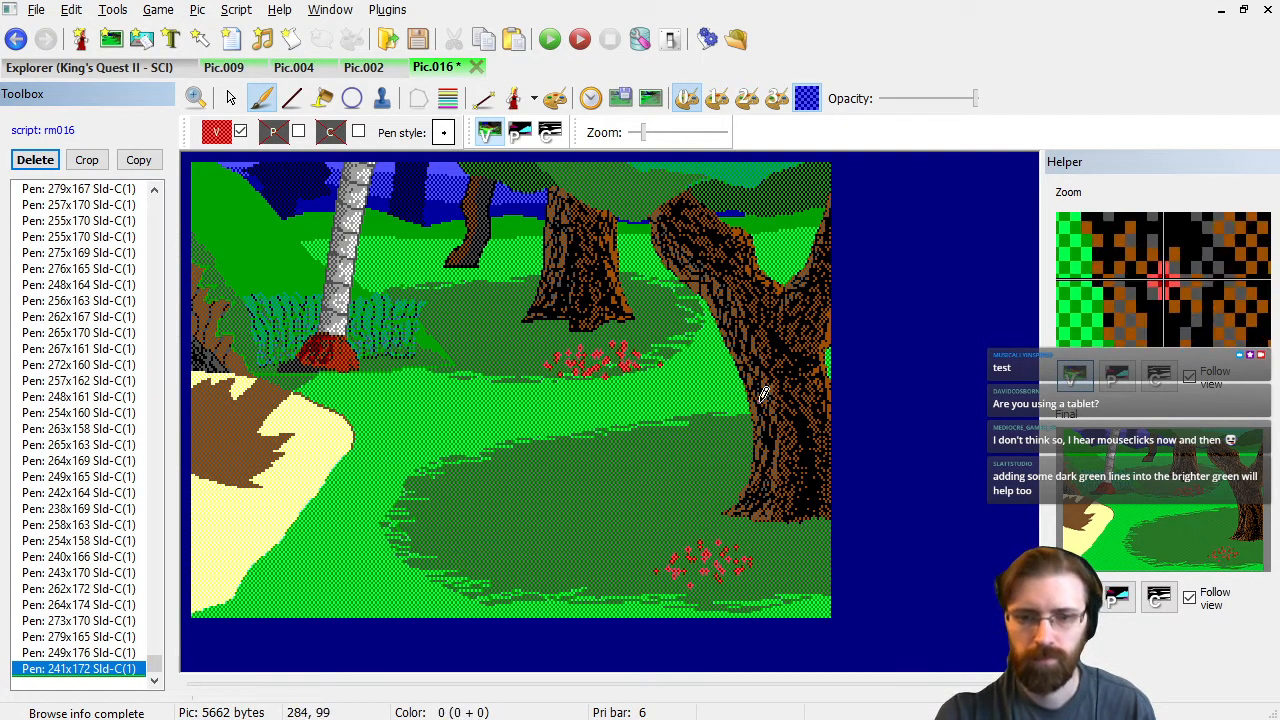
key(Up)
key(Up)
key(Up)
key(Down)
key(Down)
key(Delete)
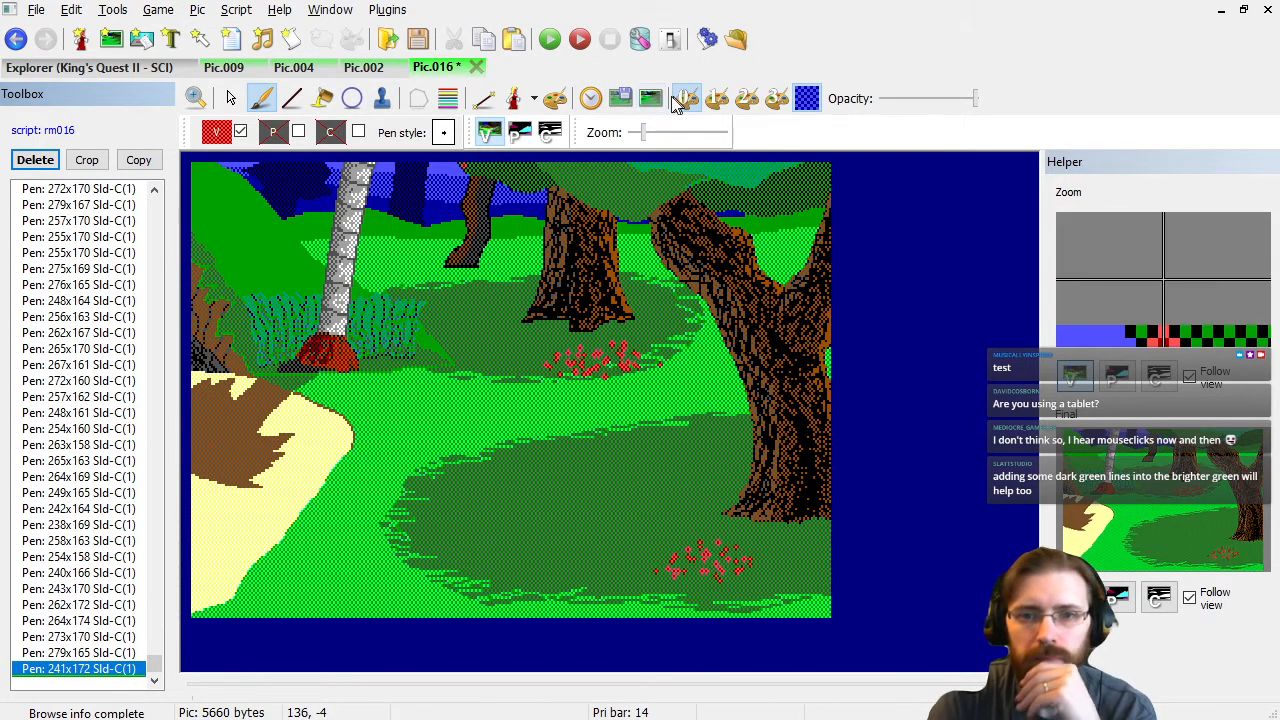
Check the reference image and dot a dithered yellow (0,38) flower patch along the foreground shadow's upper-left edge, around 122x111 - 174x124.
click(651, 99)
click(653, 101)
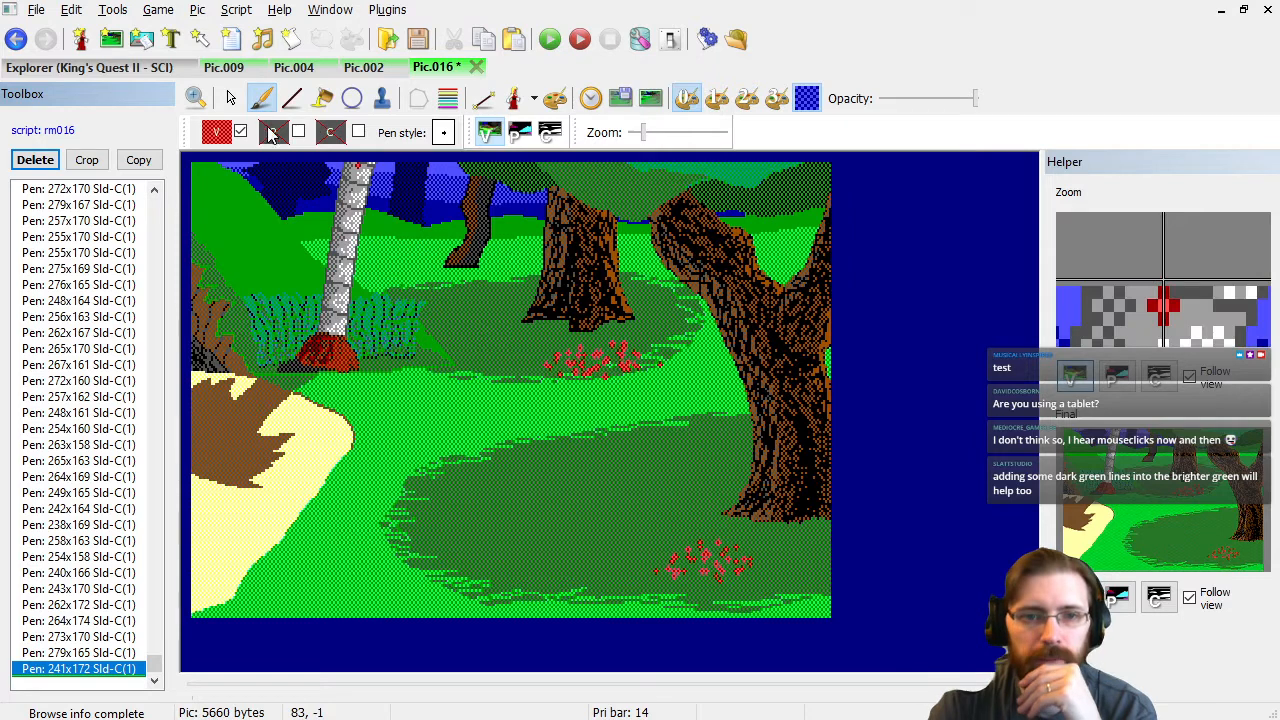
click(216, 134)
click(378, 293)
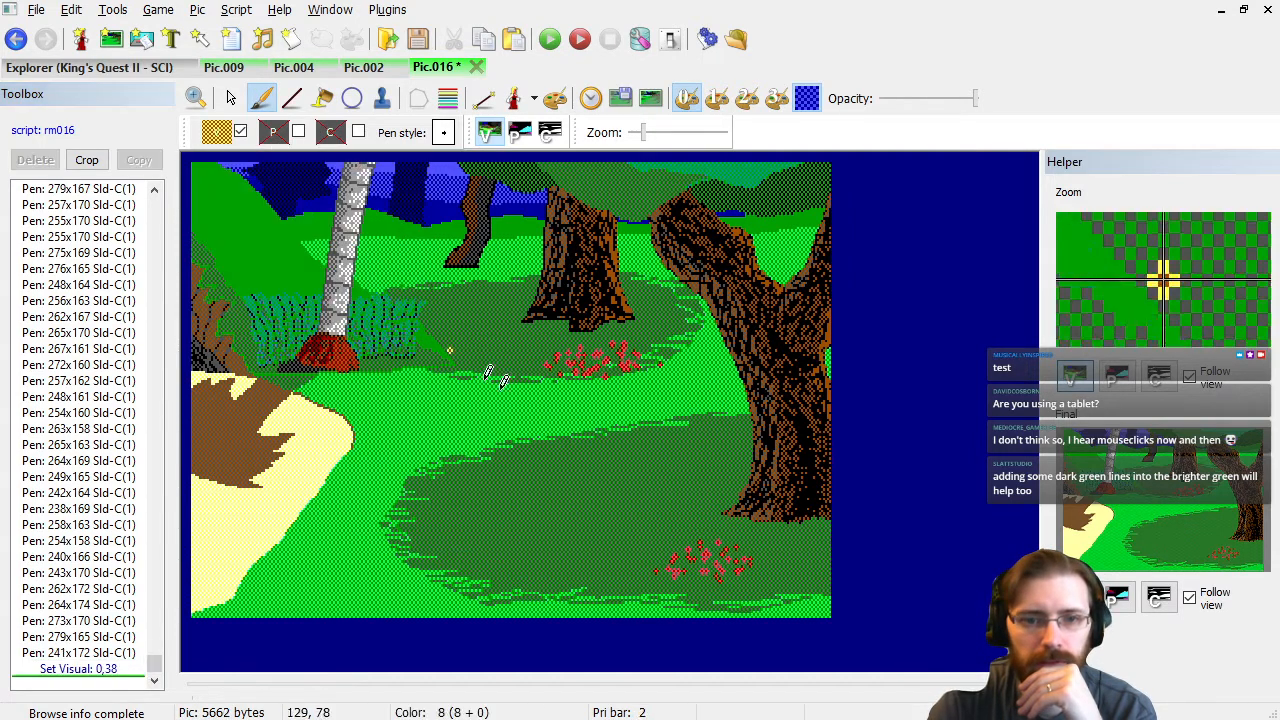
click(482, 437)
click(448, 437)
click(440, 446)
click(450, 451)
click(466, 449)
click(474, 442)
click(464, 442)
click(444, 442)
click(484, 442)
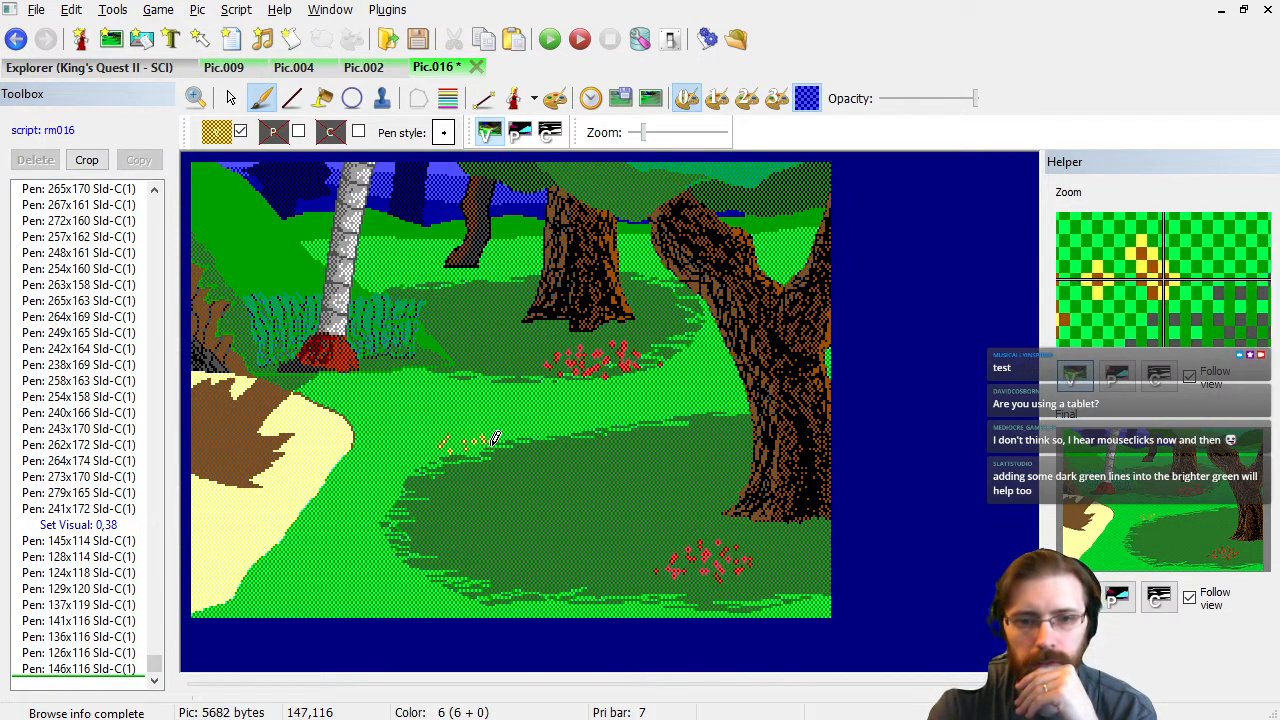
click(502, 451)
click(510, 451)
click(502, 451)
click(470, 456)
click(460, 438)
click(494, 440)
click(512, 438)
click(486, 455)
click(516, 450)
click(528, 445)
click(470, 450)
click(454, 428)
click(492, 429)
click(494, 429)
click(514, 439)
click(514, 439)
click(480, 439)
click(448, 441)
click(436, 449)
click(442, 456)
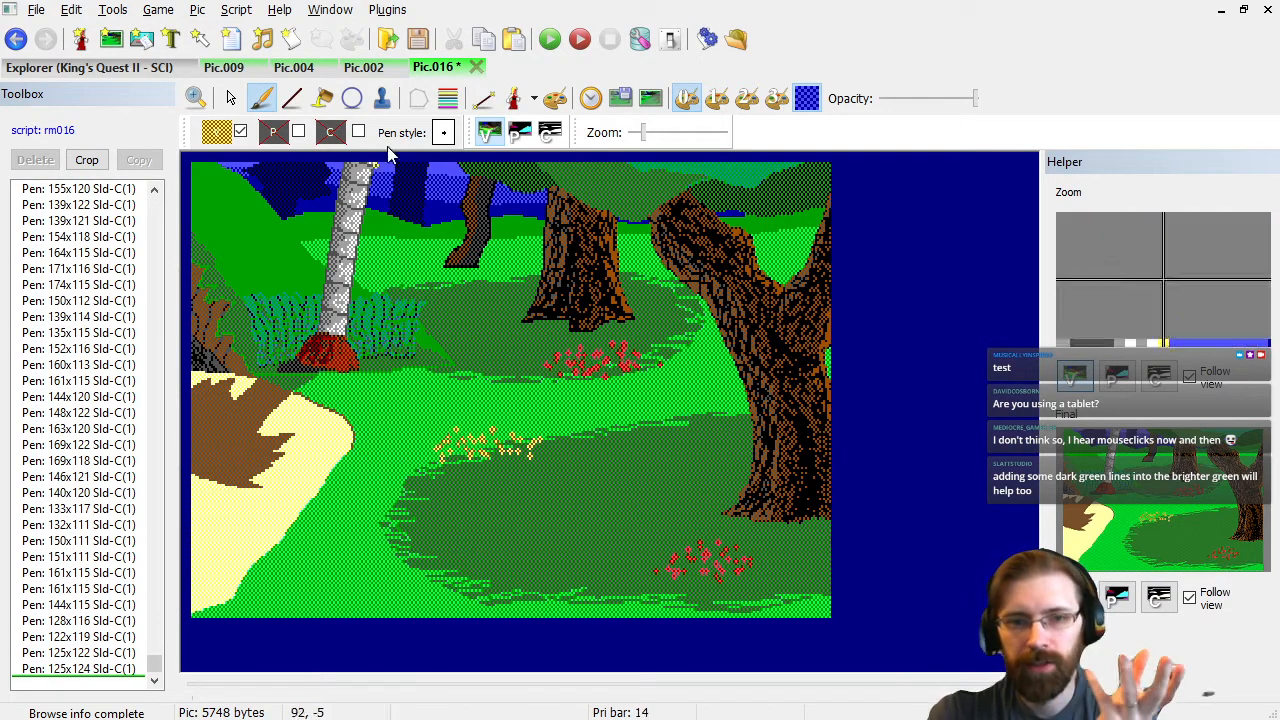
Dot a second yellow flower patch inside the foreground shadow's upper edge, beside the large tree trunk, around 228x110 - 259x121.
click(705, 435)
click(683, 435)
click(649, 437)
click(647, 439)
click(681, 442)
click(694, 445)
click(654, 450)
click(680, 452)
click(658, 448)
click(676, 436)
click(698, 426)
click(708, 433)
click(664, 440)
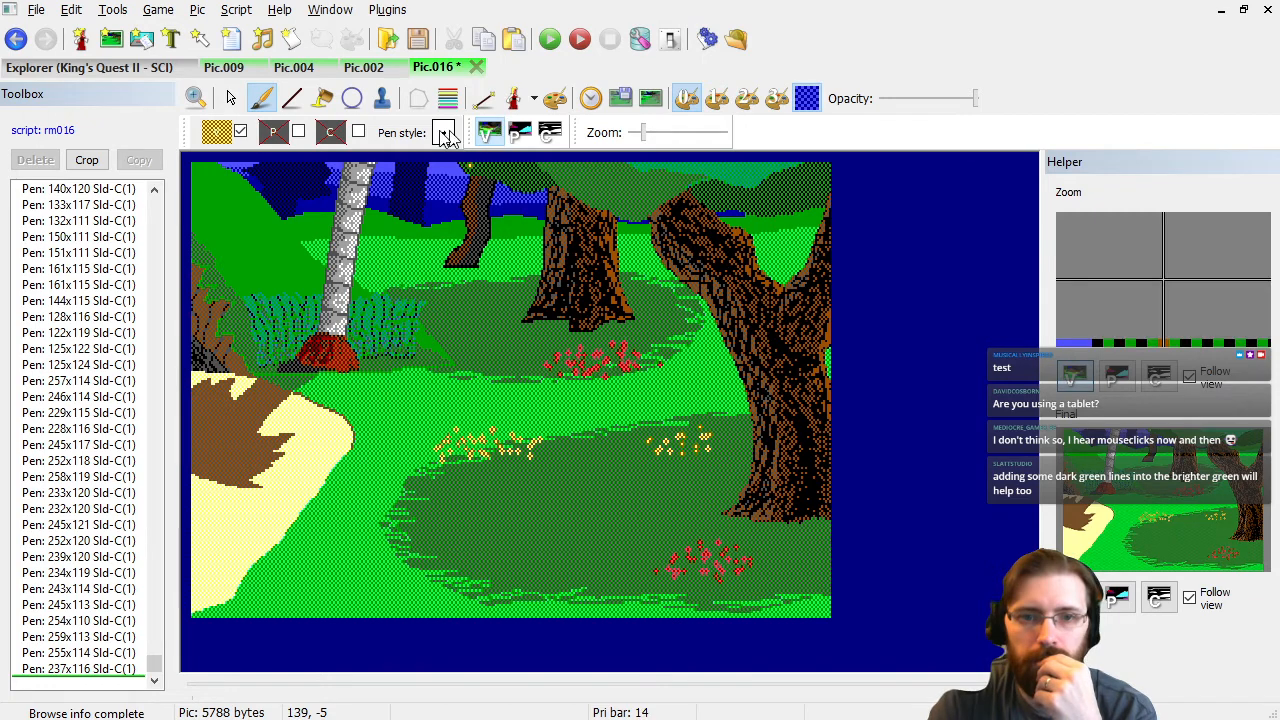
Compare with the reference image and dot a dithered blue (0,33) flower patch at the foreground shadow's lower-left edge, around 64x155 - 126x168.
click(650, 100)
click(650, 100)
click(650, 100)
click(650, 100)
click(650, 100)
click(650, 100)
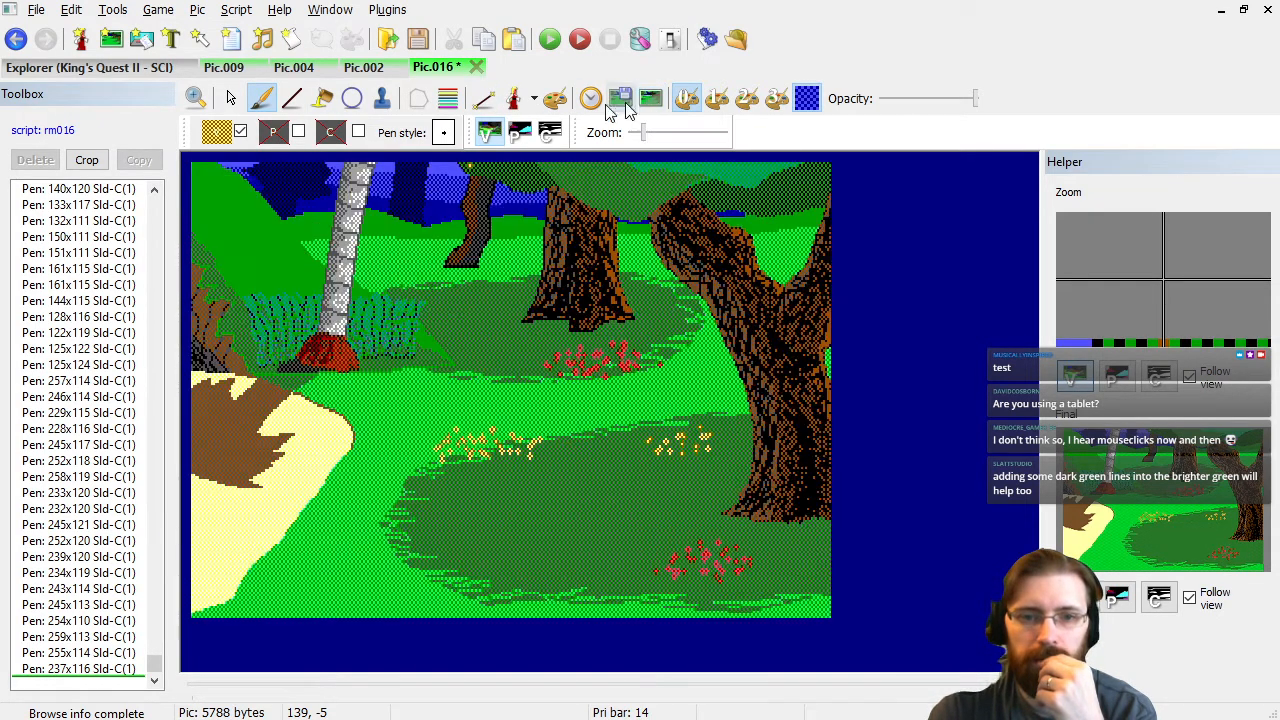
click(216, 133)
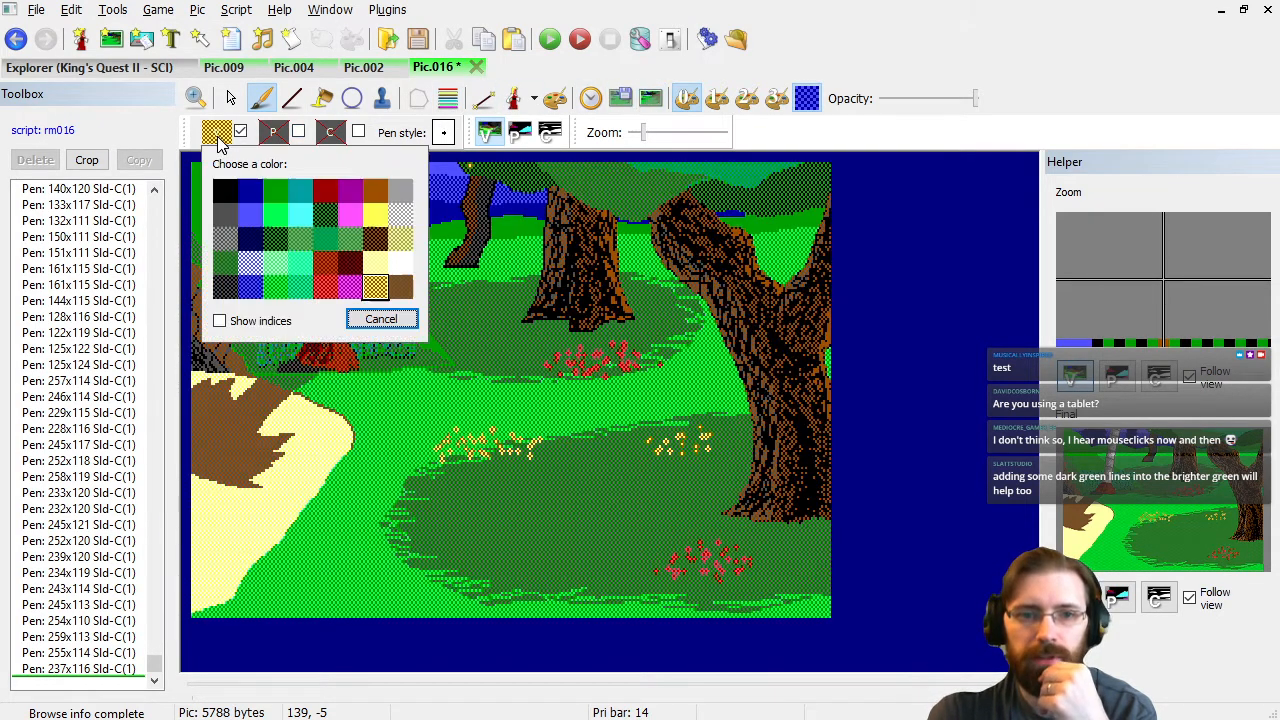
click(251, 289)
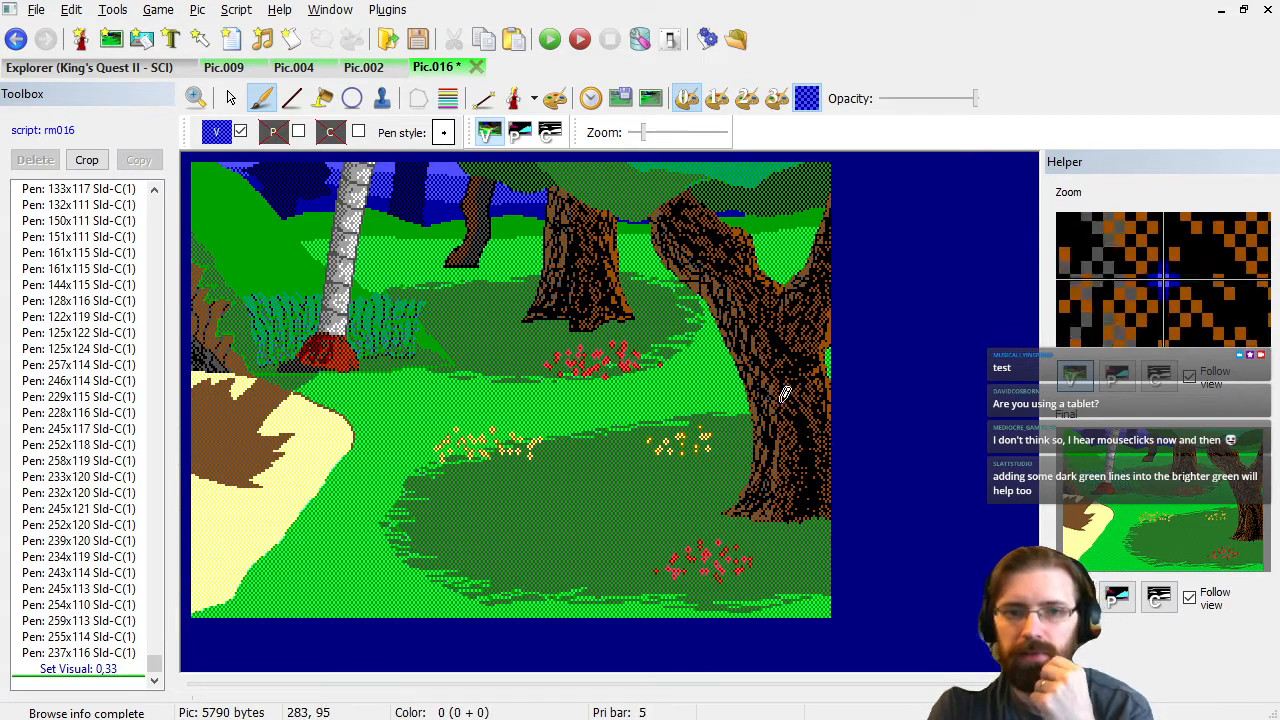
click(652, 100)
click(652, 100)
click(362, 545)
click(336, 540)
click(330, 542)
click(328, 549)
click(352, 552)
click(360, 554)
click(340, 559)
click(322, 561)
click(320, 561)
click(350, 559)
click(360, 559)
click(368, 557)
click(346, 540)
click(423, 546)
click(411, 534)
click(395, 536)
click(419, 548)
click(421, 544)
click(411, 553)
click(435, 551)
click(429, 536)
click(413, 539)
click(443, 539)
click(421, 565)
click(395, 558)
click(393, 558)
click(377, 546)
click(381, 543)
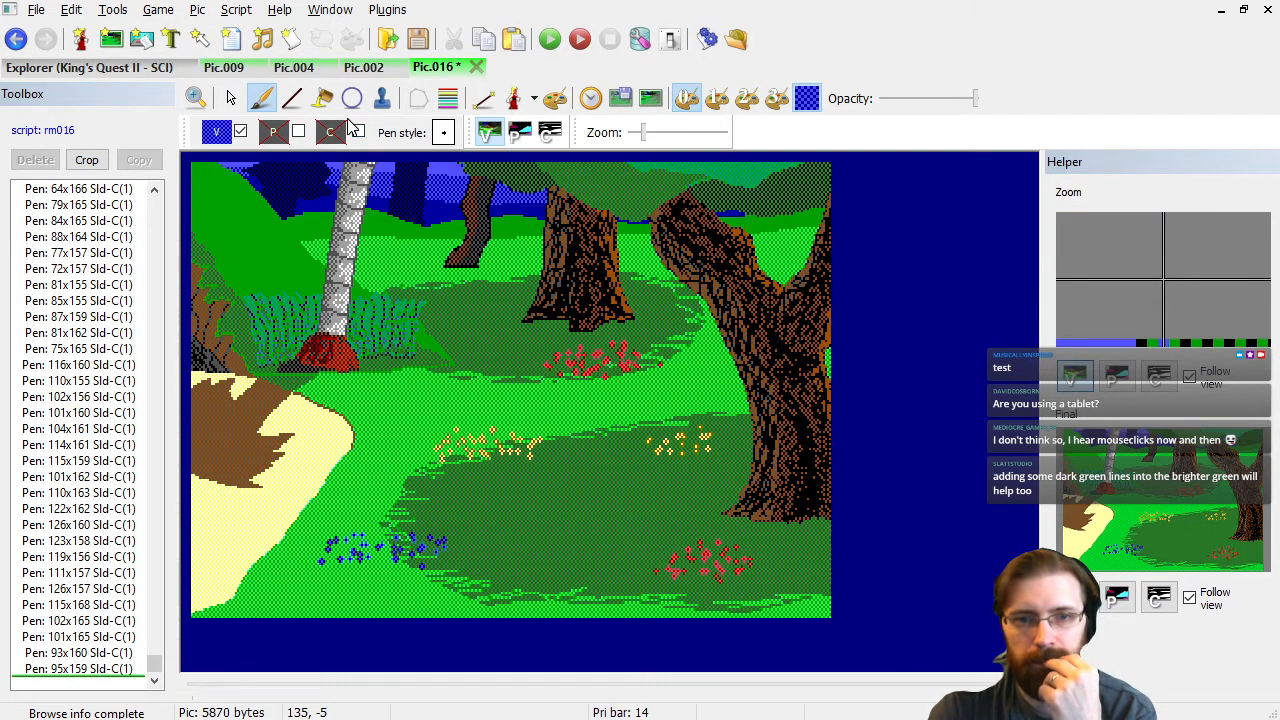
Look at Pic.002's flower patches and open Pic.001 from the game explorer as a further flower reference.
click(362, 68)
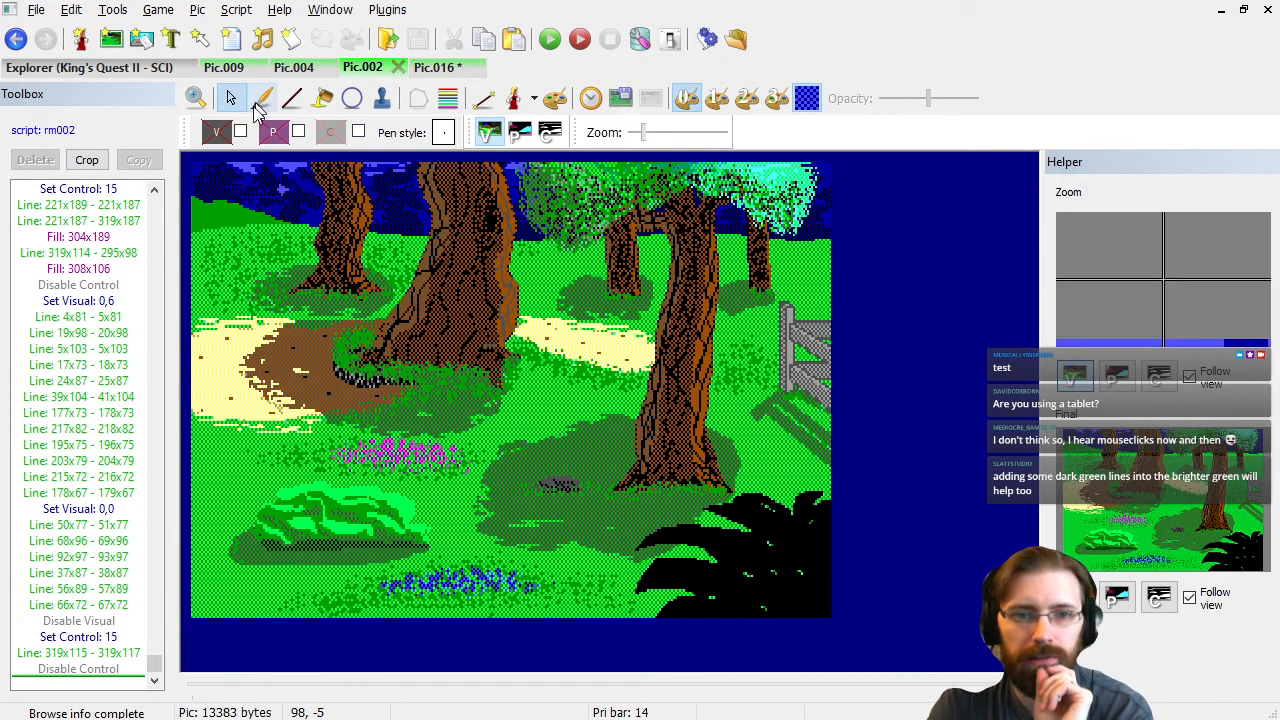
click(108, 68)
scroll(315, 186, up, 3)
double_click(287, 166)
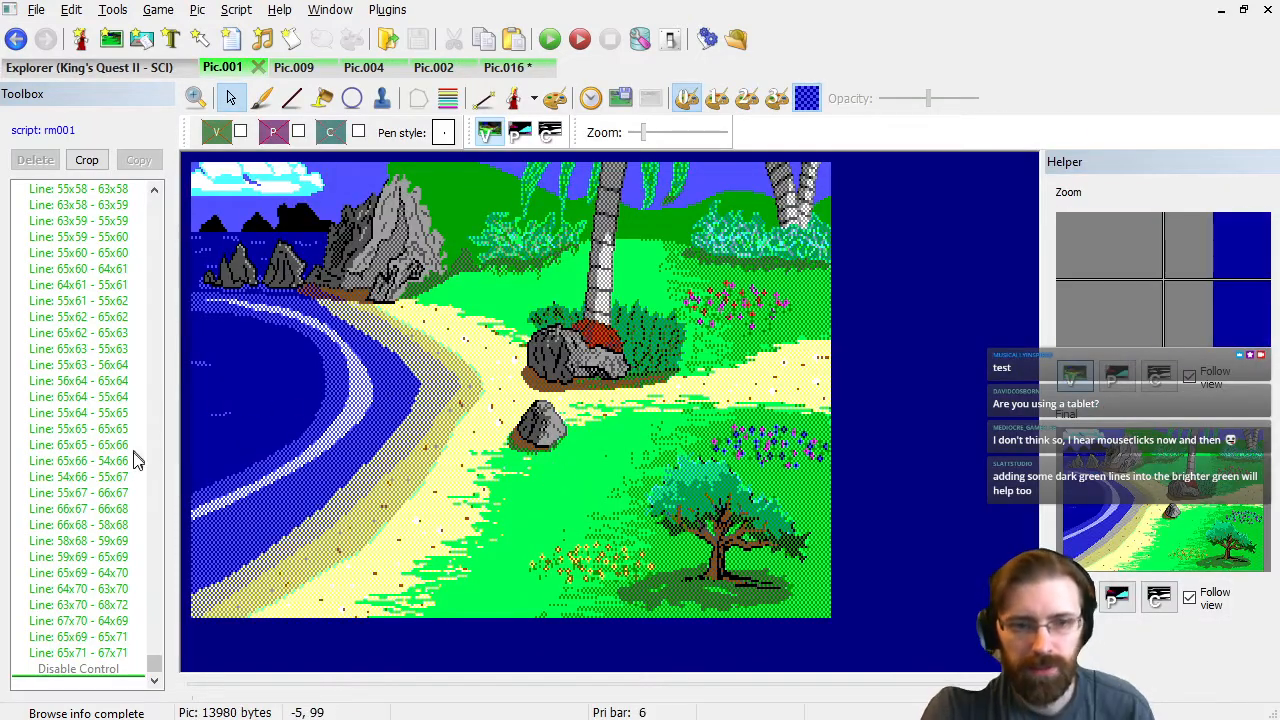
Search Pic.001's drawing commands for the start of the yellow (0,38) flower dots beside the small tree.
click(104, 499)
key(Page_Up)
key(Page_Up)
key(Page_Up)
key(Page_Up)
key(Page_Up)
key(Page_Up)
key(Page_Up)
key(Page_Up)
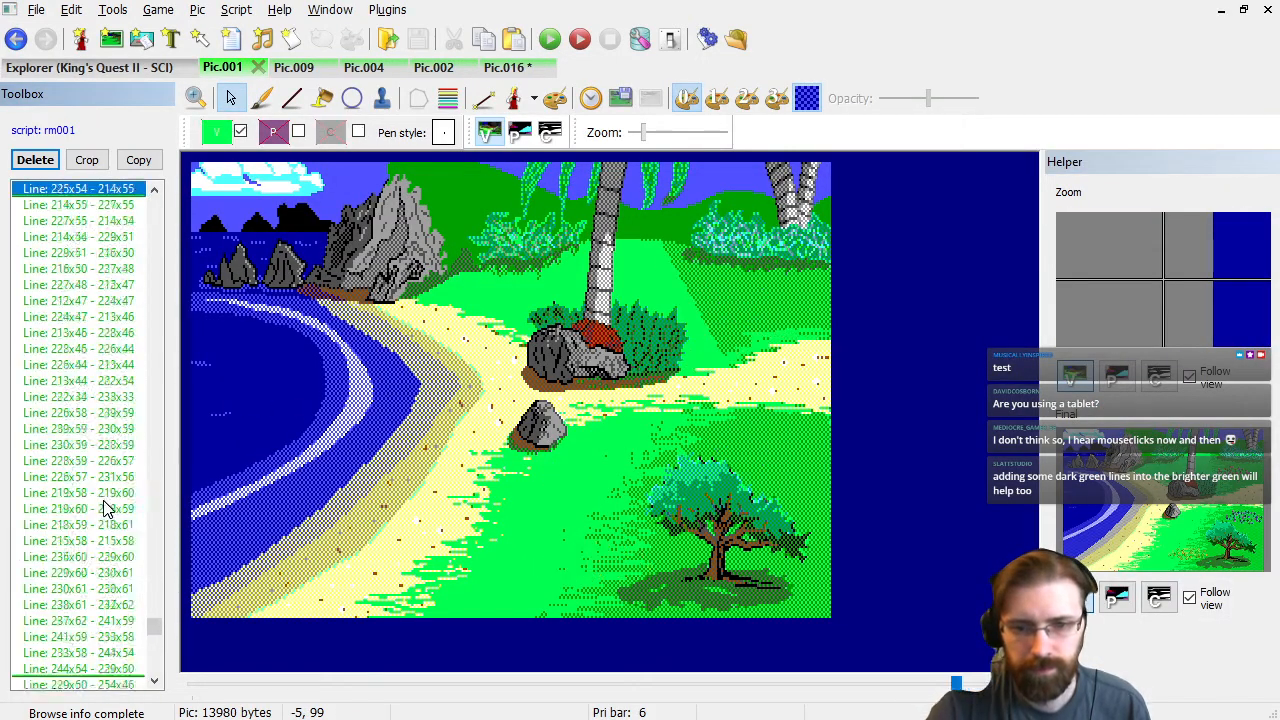
key(Page_Down)
key(Page_Down)
key(Up)
key(Up)
key(Up)
key(Up)
key(Up)
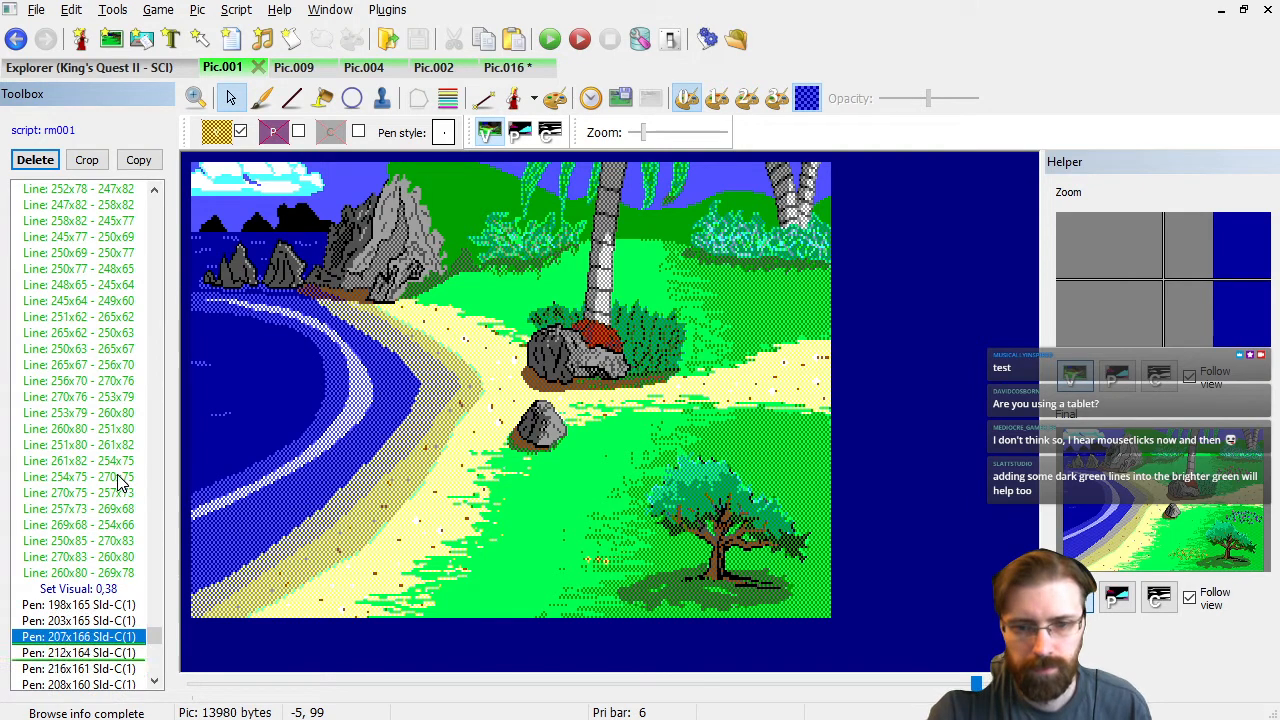
Step through the pen dots of Pic.001's yellow flower patch to examine how it is built up.
key(Down)
key(Down)
key(Down)
key(Down)
key(Down)
key(Down)
key(Down)
key(Down)
key(Down)
key(Down)
key(Down)
key(Down)
key(Down)
key(Down)
key(Down)
key(Down)
key(Down)
key(Down)
key(Down)
key(Down)
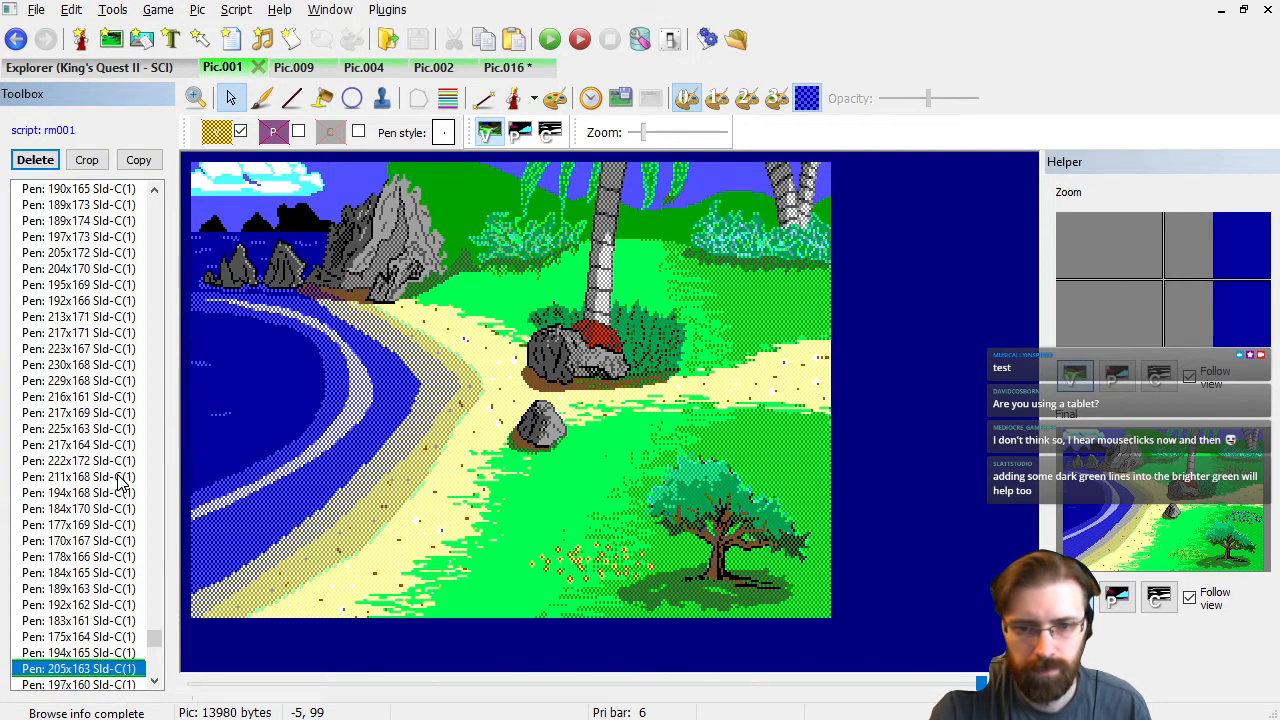
Step through Pic.001's drawing commands past the yellow patch to examine the blue and pink flower patches and the green pattern dots over them.
key(Down)
key(Down)
key(Down)
key(Down)
key(Down)
key(Down)
key(Down)
key(Down)
key(Down)
key(Down)
key(Down)
key(Down)
key(Down)
key(Down)
key(Down)
key(Down)
key(Down)
key(Down)
key(Down)
key(Down)
key(Down)
key(Down)
key(Down)
key(Down)
key(Down)
key(Down)
key(Down)
key(Down)
key(Down)
key(Down)
key(Down)
key(Down)
key(Down)
key(Down)
key(Down)
key(Down)
key(Down)
key(Down)
key(Down)
key(Down)
key(Up)
key(Up)
key(Up)
key(Up)
key(Up)
key(Up)
key(Up)
key(Up)
key(Up)
key(Up)
key(Up)
key(Up)
key(Up)
key(Up)
key(Up)
key(Up)
key(Up)
key(Up)
key(Up)
key(Up)
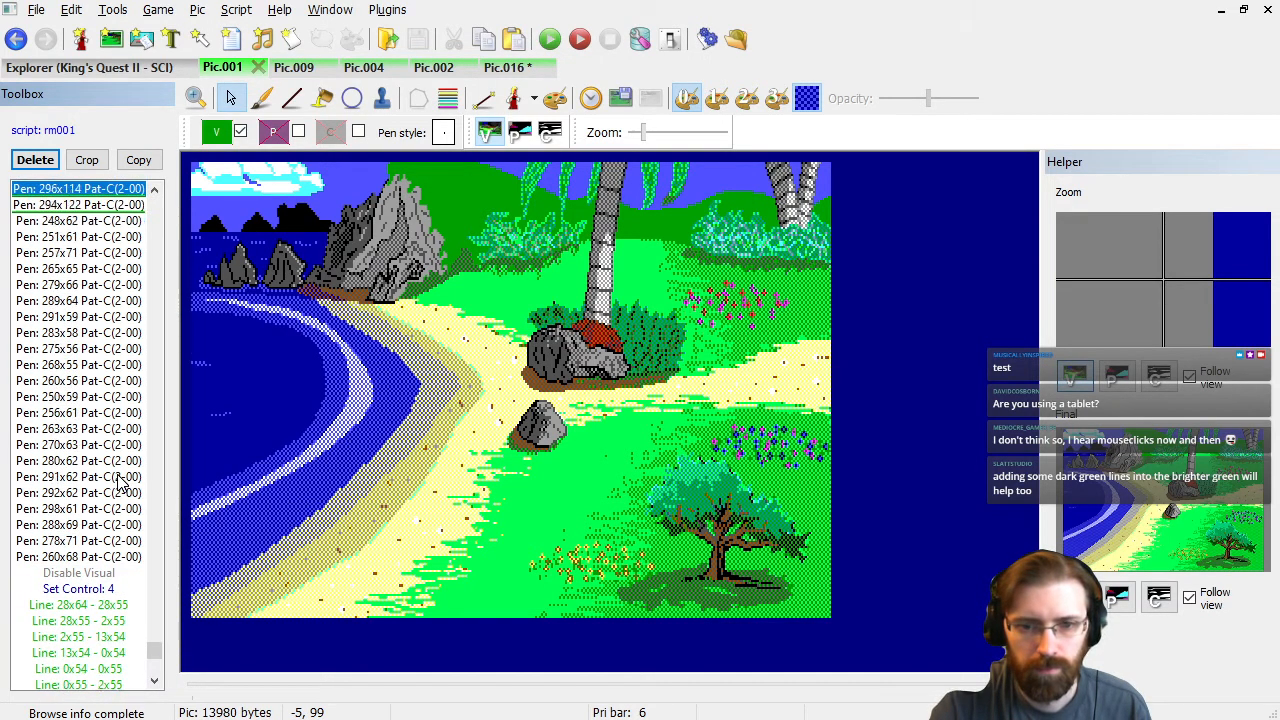
Trace back and forth through the green and pink pen dots to locate the beginning of Pic.001's pink flower patch beside the palm.
key(Up)
key(Up)
key(Up)
key(Up)
key(Up)
key(Up)
key(Up)
key(Up)
key(Up)
key(Up)
key(Up)
key(Up)
key(Up)
key(Up)
key(Up)
key(Up)
key(Up)
key(Up)
key(Up)
key(Up)
key(Down)
key(Down)
key(Down)
key(Down)
key(Down)
key(Down)
key(Down)
key(Down)
key(Down)
key(Down)
key(Down)
key(Down)
key(Down)
key(Down)
key(Down)
key(Down)
key(Down)
key(Down)
key(Up)
key(Up)
key(Up)
key(Up)
key(Up)
key(Up)
key(Up)
key(Up)
key(Up)
key(Up)
key(Up)
key(Up)
key(Up)
key(Up)
key(Up)
key(Up)
key(Up)
key(Up)
key(Up)
key(Up)
key(Up)
key(Up)
key(Up)
key(Up)
key(Up)
key(Up)
key(Up)
key(Up)
key(Up)
key(Up)
key(Up)
key(Up)
key(Up)
key(Up)
key(Up)
key(Up)
key(Up)
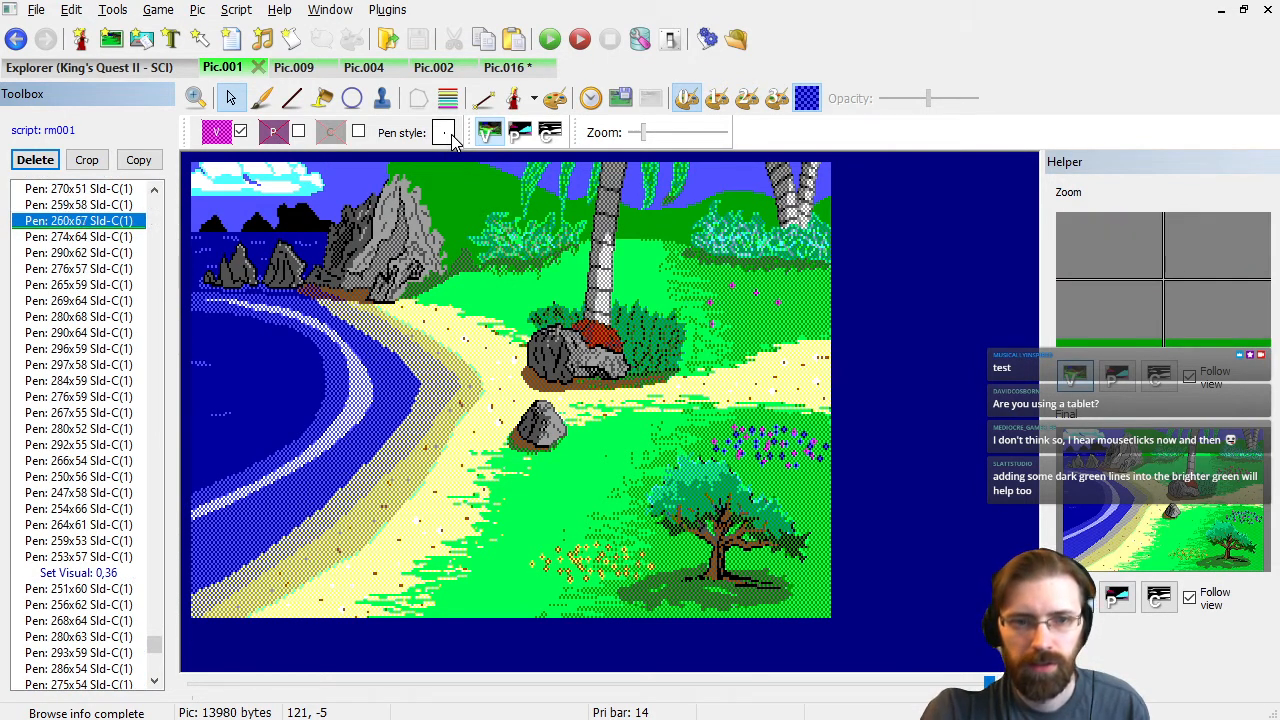
Examine how Pic.001's pink flower patch is built up, from its first dots through the 0,36 dots to the green 0,2 colour command.
key(Down)
key(Down)
key(Down)
key(Down)
key(Down)
key(Down)
key(Down)
key(Down)
key(Down)
key(Down)
key(Down)
key(Down)
key(Down)
key(Down)
key(Down)
key(Down)
key(Down)
key(Down)
key(Down)
key(Down)
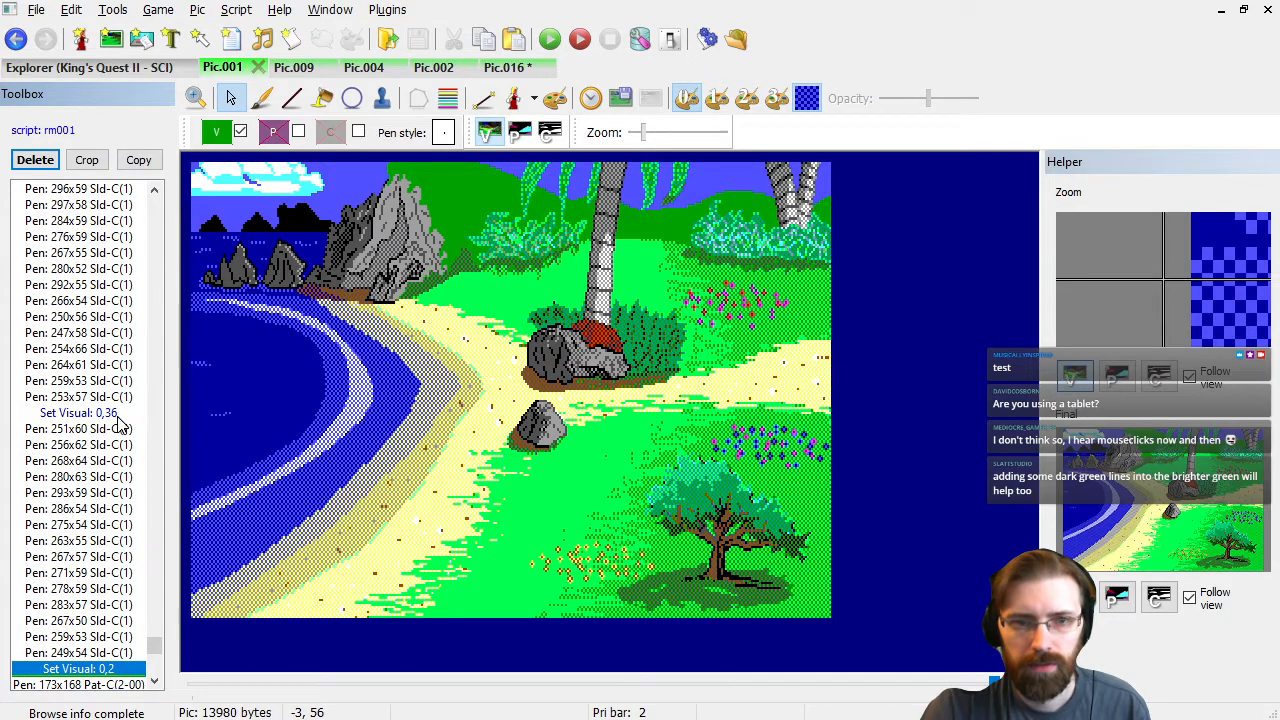
Step through Pic.001's first green pattern dots after the 0,2 colour command to examine how they overlay the yellow flower patch.
key(Down)
key(Down)
key(Down)
key(Down)
key(Down)
key(Down)
key(Down)
key(Down)
key(Down)
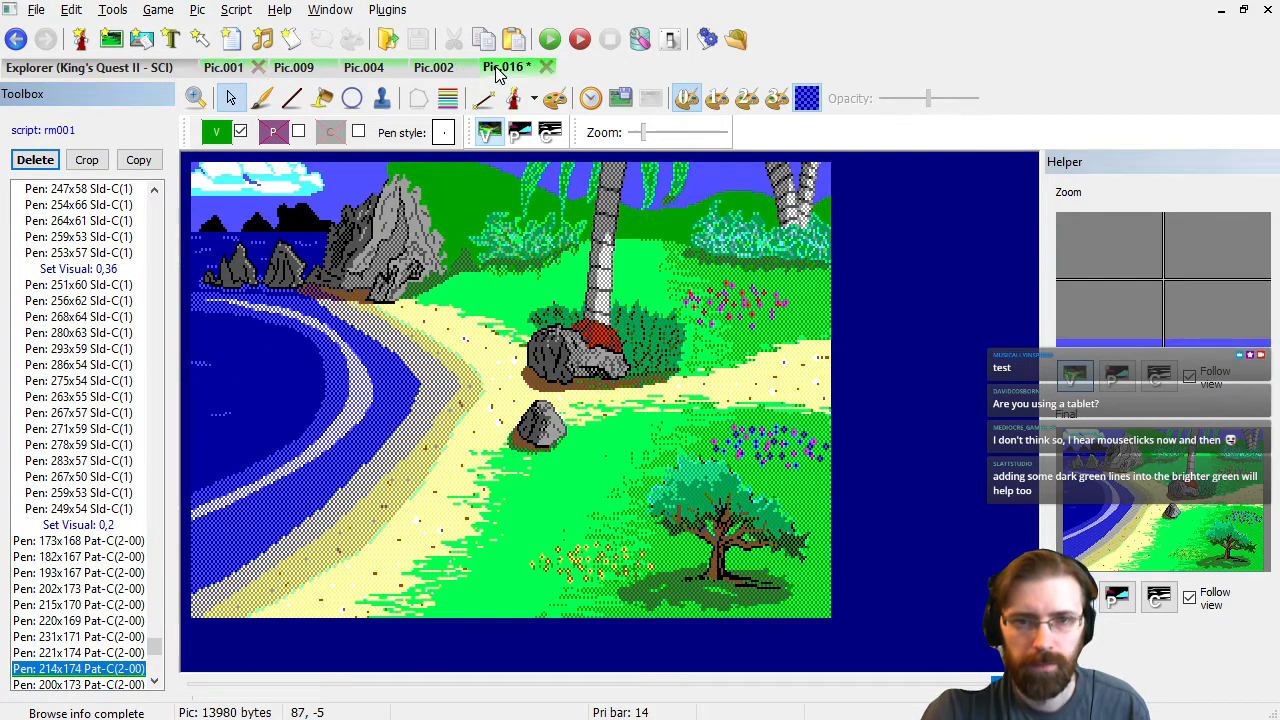
Return to Pic.016 and set up the pen with the smallest solid round tip and the green 0,2 visual colour.
click(496, 72)
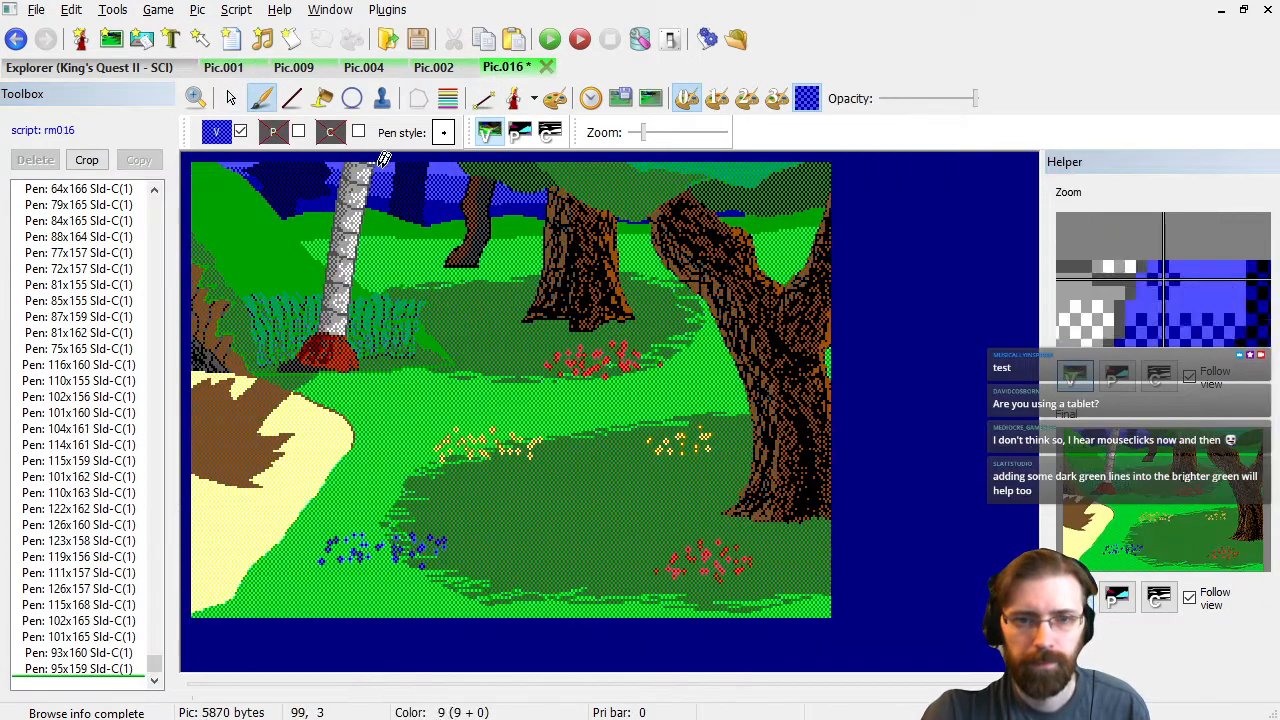
click(444, 135)
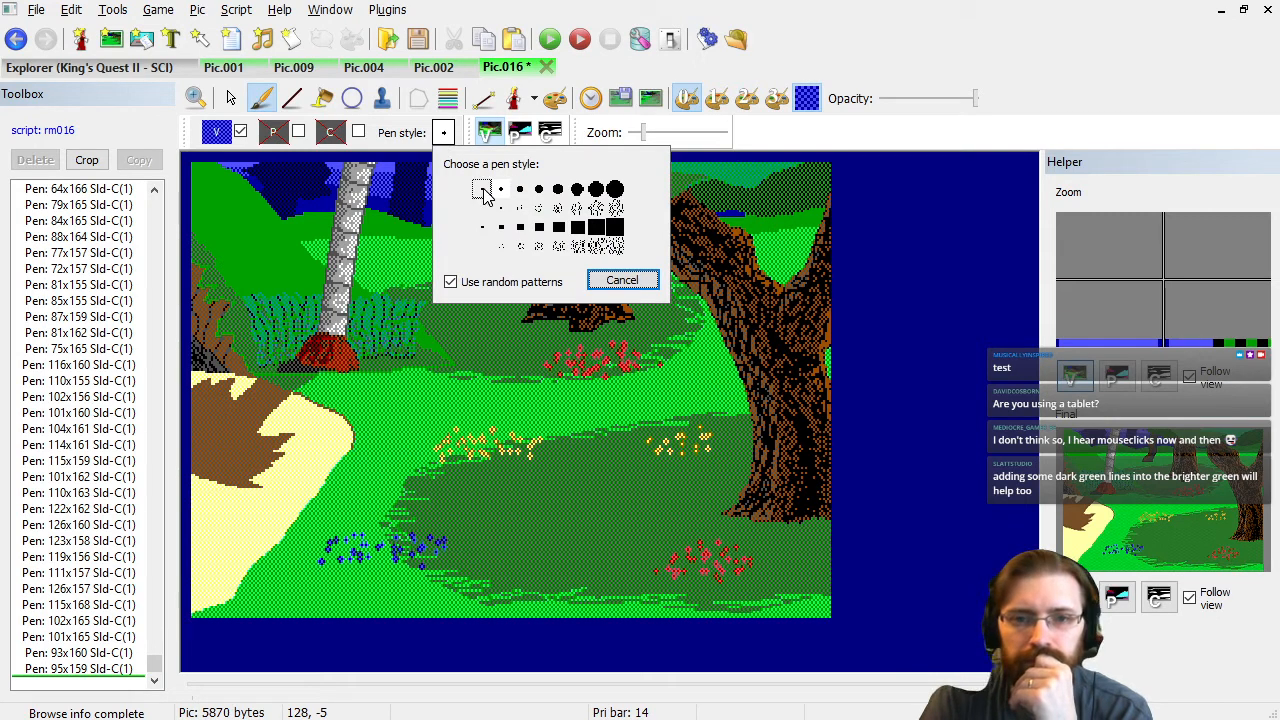
click(483, 192)
click(222, 133)
click(266, 205)
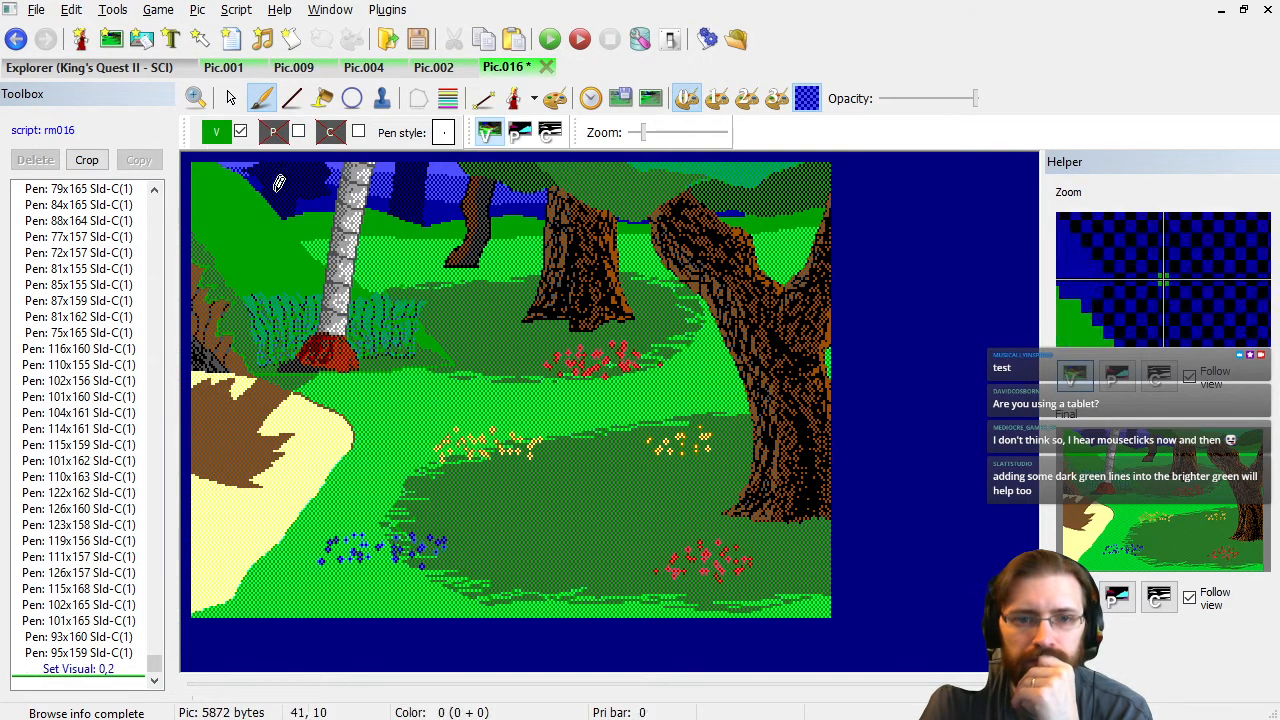
Try dotting single-pixel green marks in and around the blue flower patch near the sandy path.
click(339, 546)
click(345, 546)
click(335, 549)
click(329, 556)
click(331, 558)
click(343, 560)
click(371, 558)
click(377, 558)
click(385, 556)
click(379, 554)
click(334, 561)
click(322, 561)
click(314, 557)
click(330, 547)
click(324, 547)
click(324, 554)
click(332, 545)
click(346, 535)
click(365, 533)
click(357, 538)
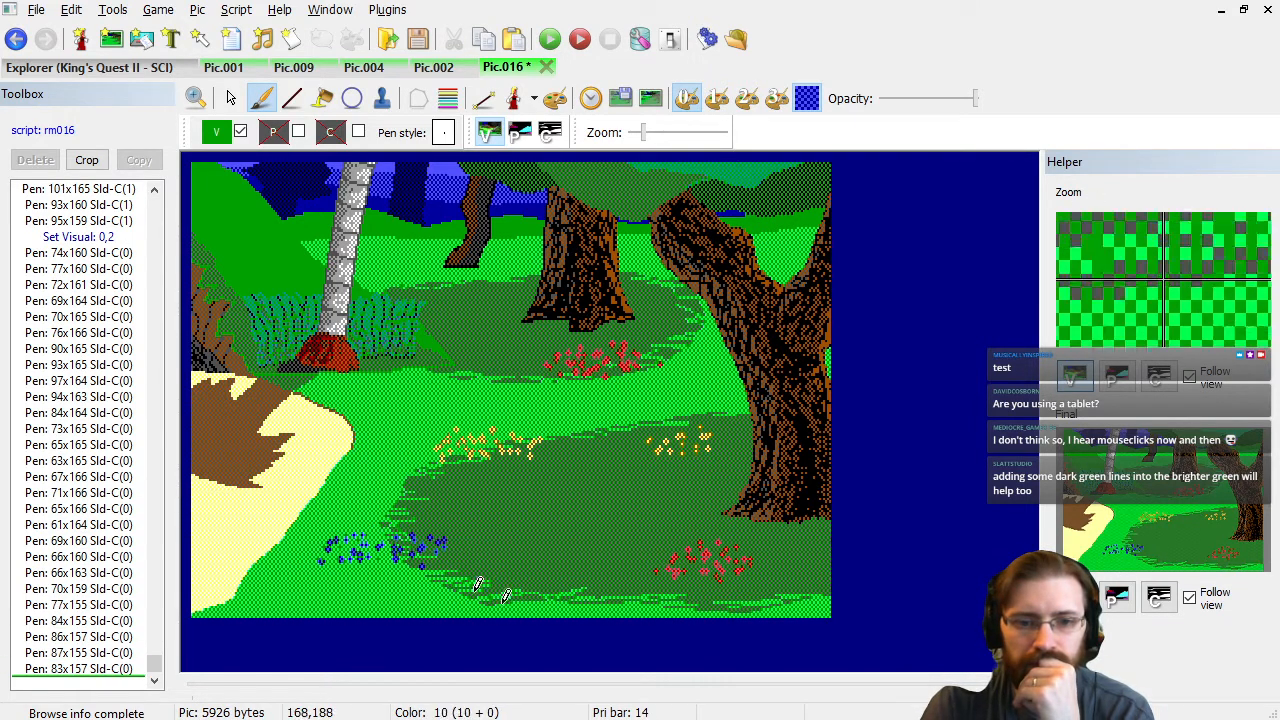
Delete all the smallest-tip green pen dots that follow the 0,2 colour command.
click(108, 669)
shift+click(96, 257)
key(Delete)
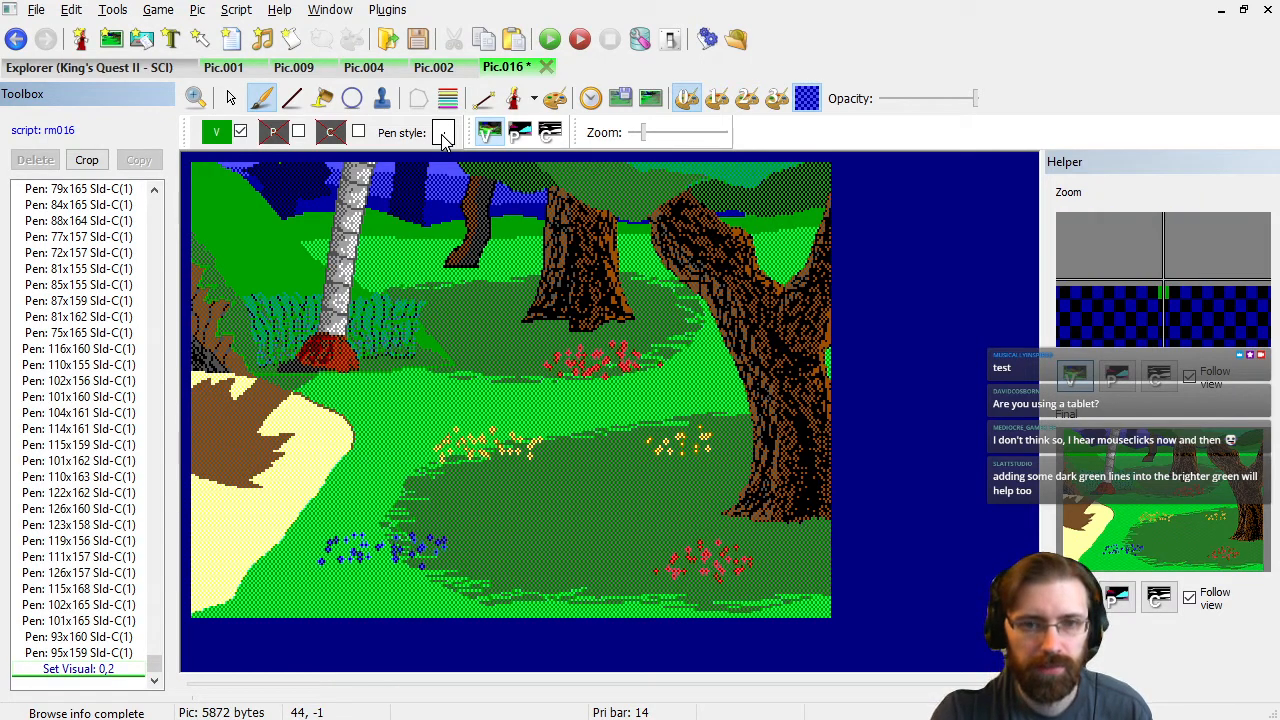
Try dotting green marks over the blue flower patch with the next larger solid round pen tip.
click(443, 134)
click(500, 190)
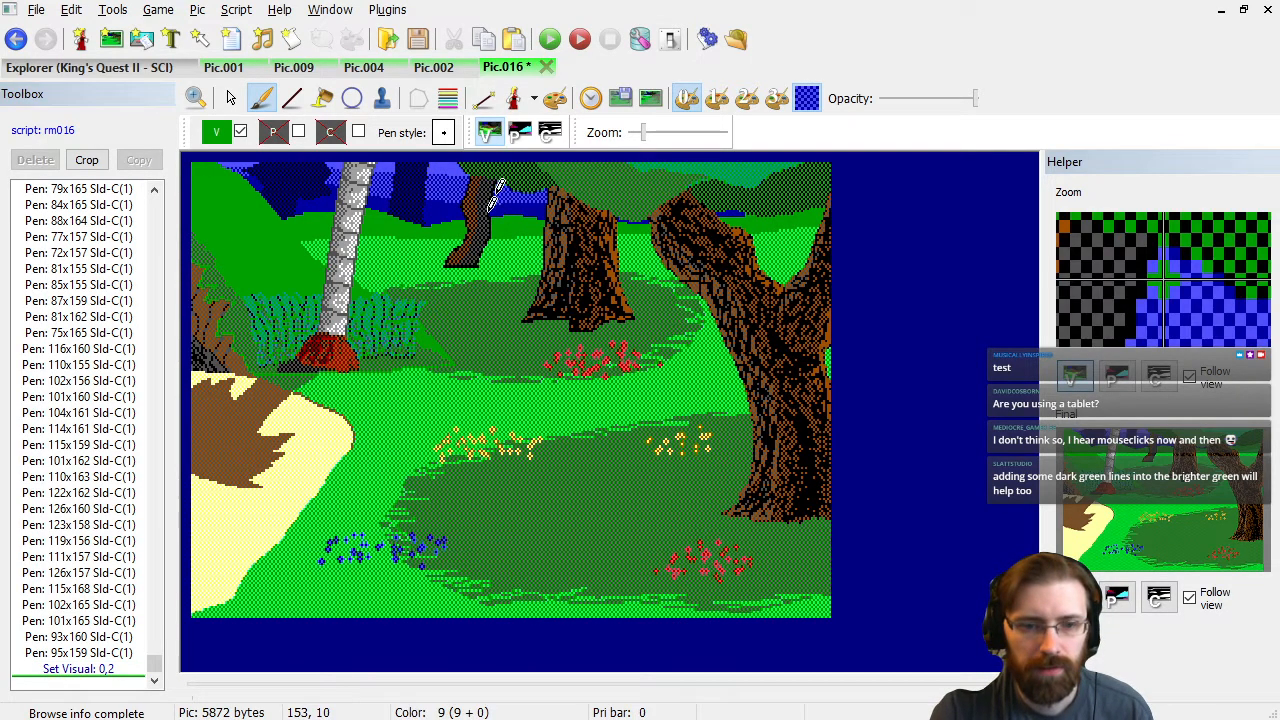
click(330, 568)
click(352, 559)
click(360, 559)
click(326, 557)
click(328, 557)
click(354, 547)
click(376, 547)
click(390, 547)
click(384, 559)
click(404, 559)
click(418, 559)
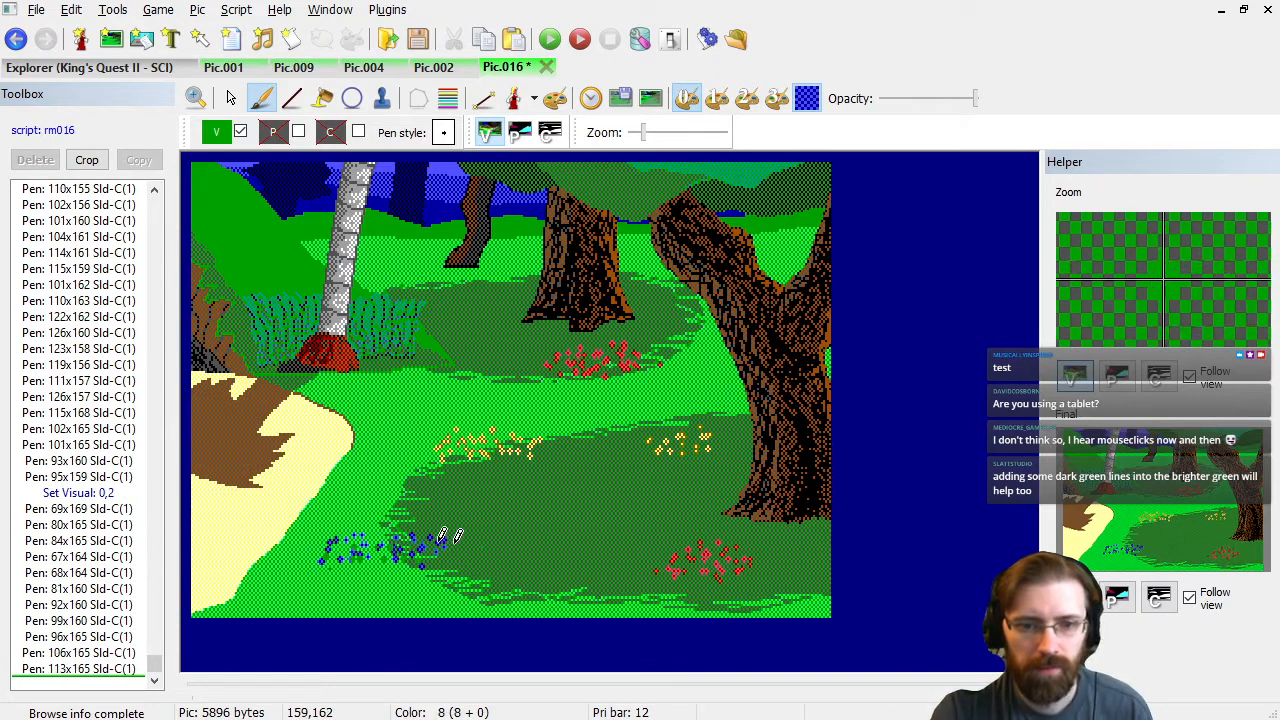
Delete the larger green pen dots, from 69x169 through 113x165, over the blue flower patch.
click(110, 509)
shift+click(128, 668)
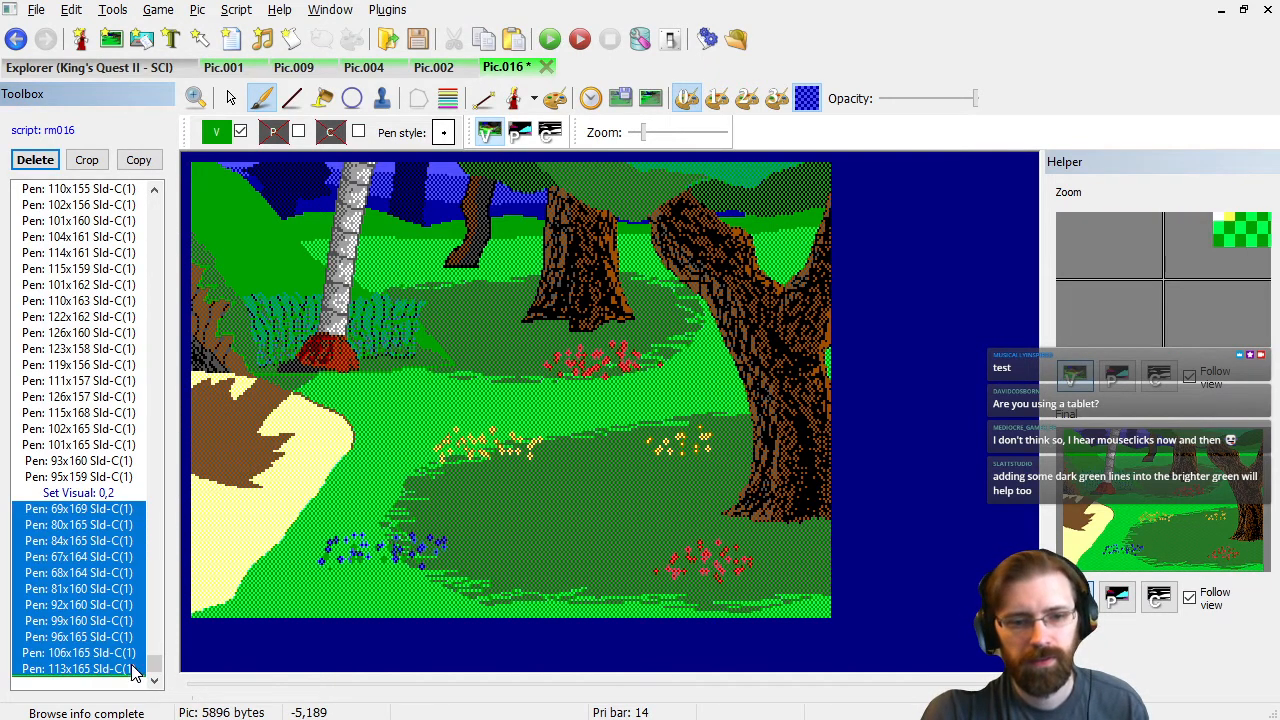
key(Delete)
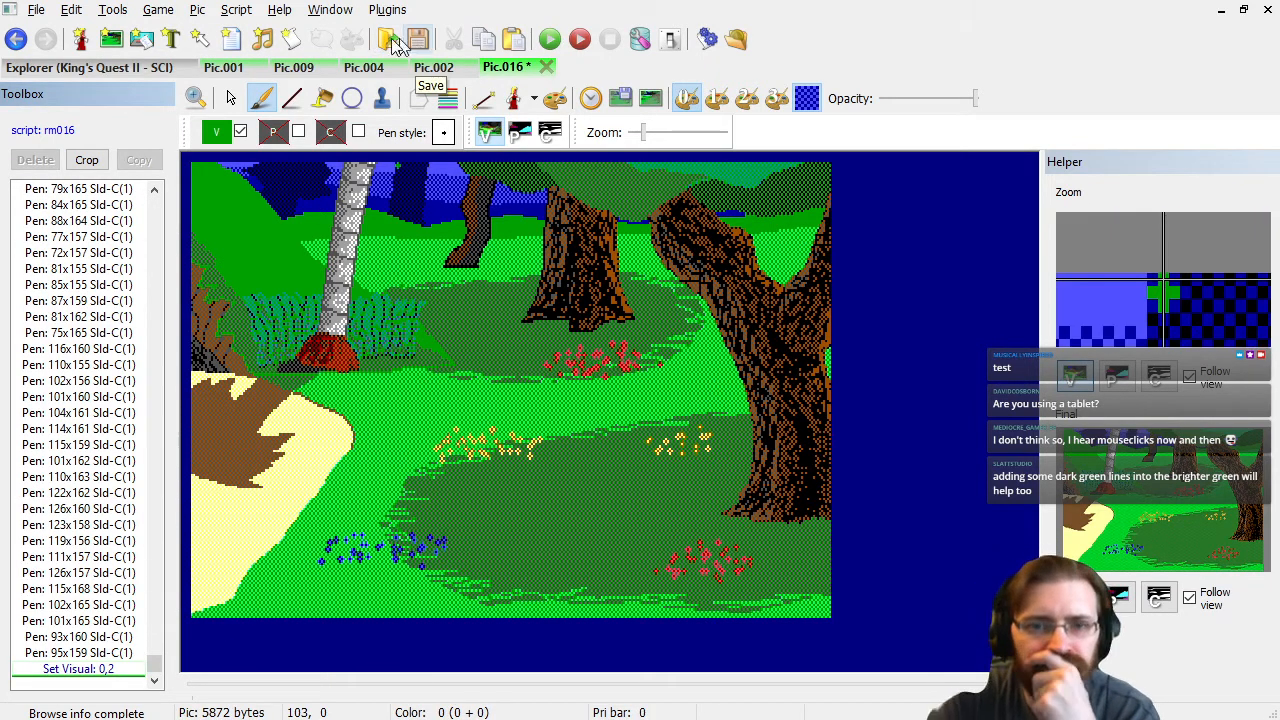
Return to Pic.001 and step from its 0,36 flower dots into the green pattern dots to examine how the foliage is drawn.
click(224, 68)
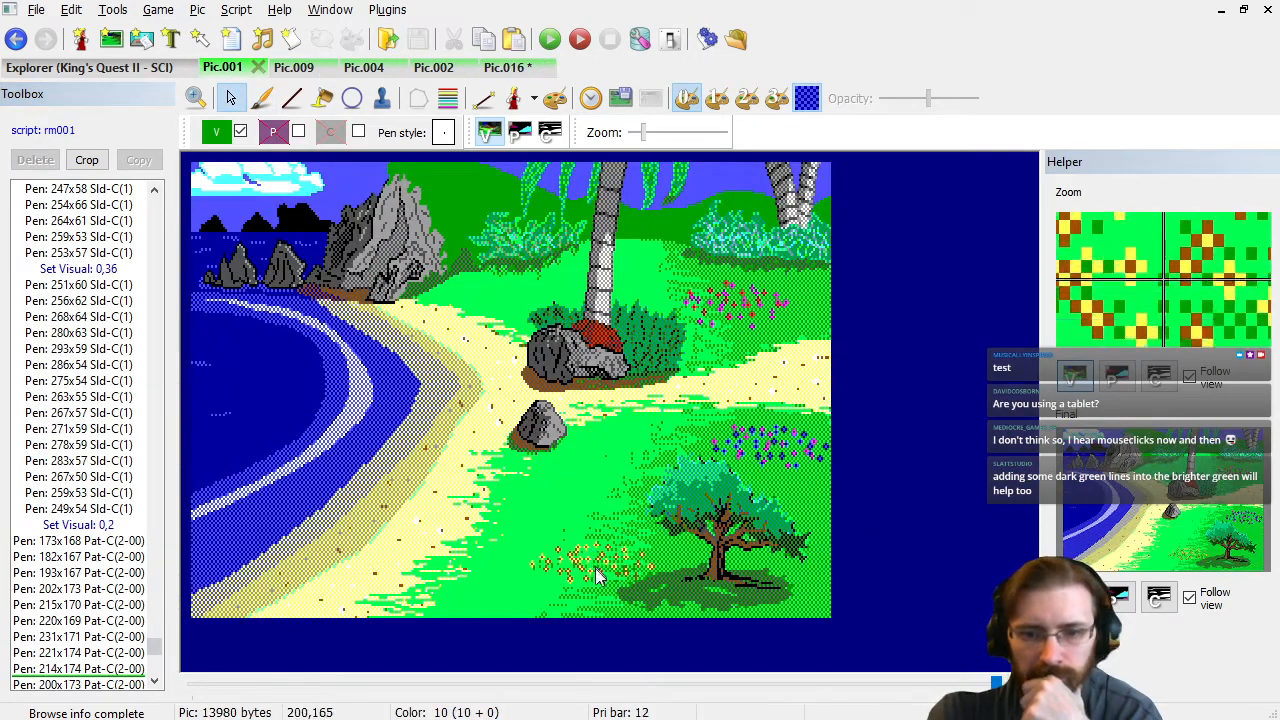
click(110, 530)
click(100, 430)
key(Down)
key(Down)
key(Down)
key(Down)
key(Down)
key(Down)
key(Down)
key(Down)
key(Down)
key(Down)
key(Down)
key(Down)
key(Down)
key(Down)
key(Down)
key(Down)
key(Down)
key(Down)
key(Down)
key(Down)
key(Down)
key(Down)
key(Down)
key(Down)
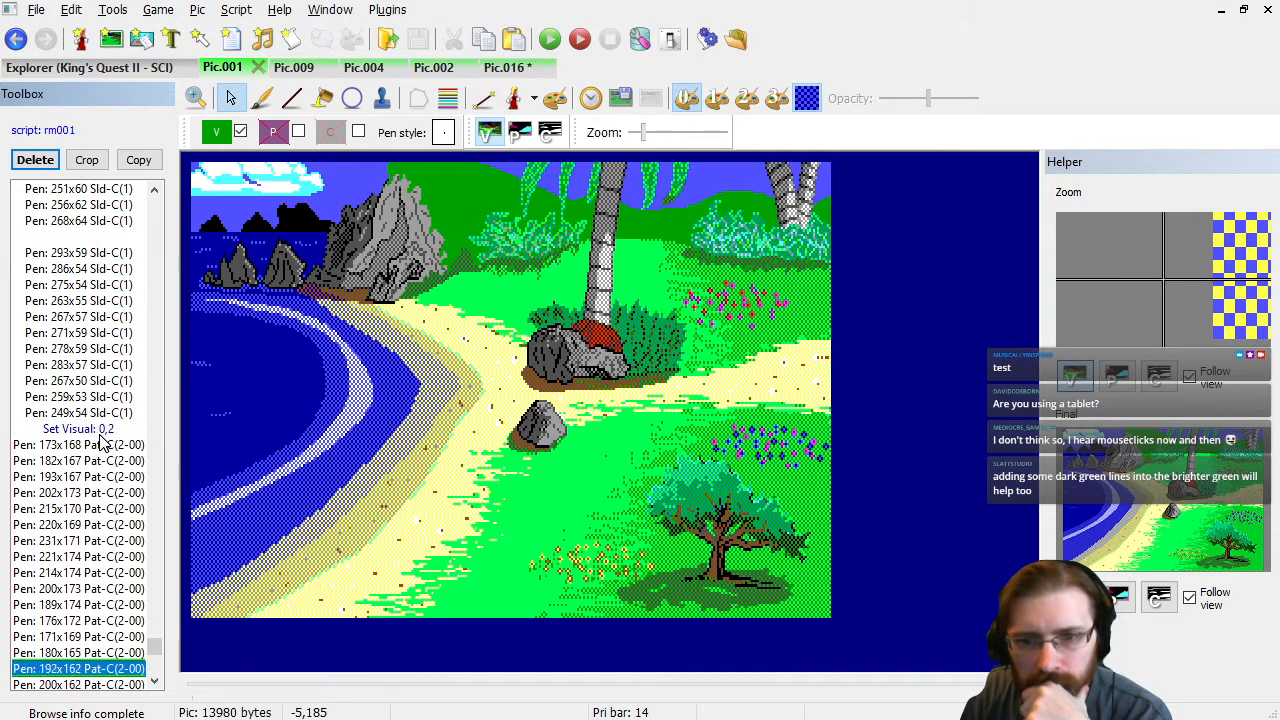
Step through Pic.001's remaining green pattern dots over the flower patches up to the first control lines.
key(Down)
key(Down)
key(Down)
key(Down)
key(Down)
key(Down)
key(Down)
key(Down)
key(Down)
key(Down)
key(Down)
key(Down)
key(Down)
key(Down)
key(Down)
key(Down)
key(Down)
key(Down)
key(Down)
key(Down)
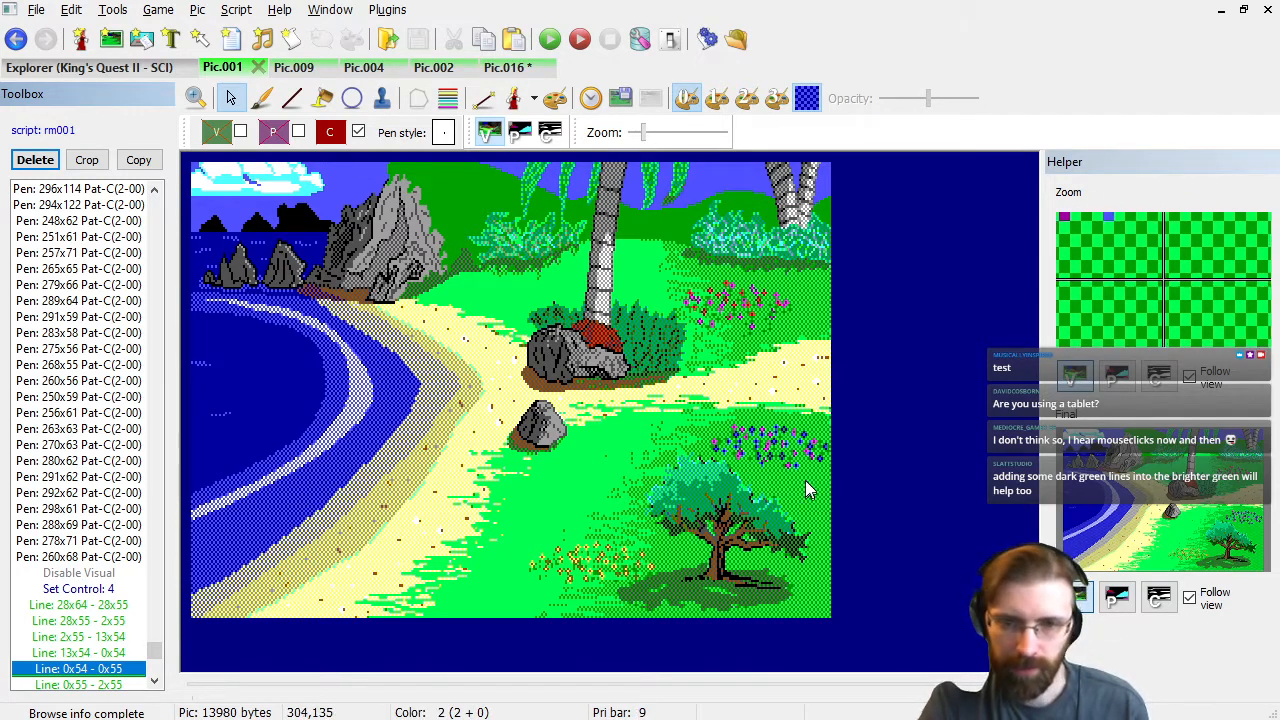
Trace back from Pic.001's control lines through the green pattern dots drawn over the pink flower patch.
click(120, 633)
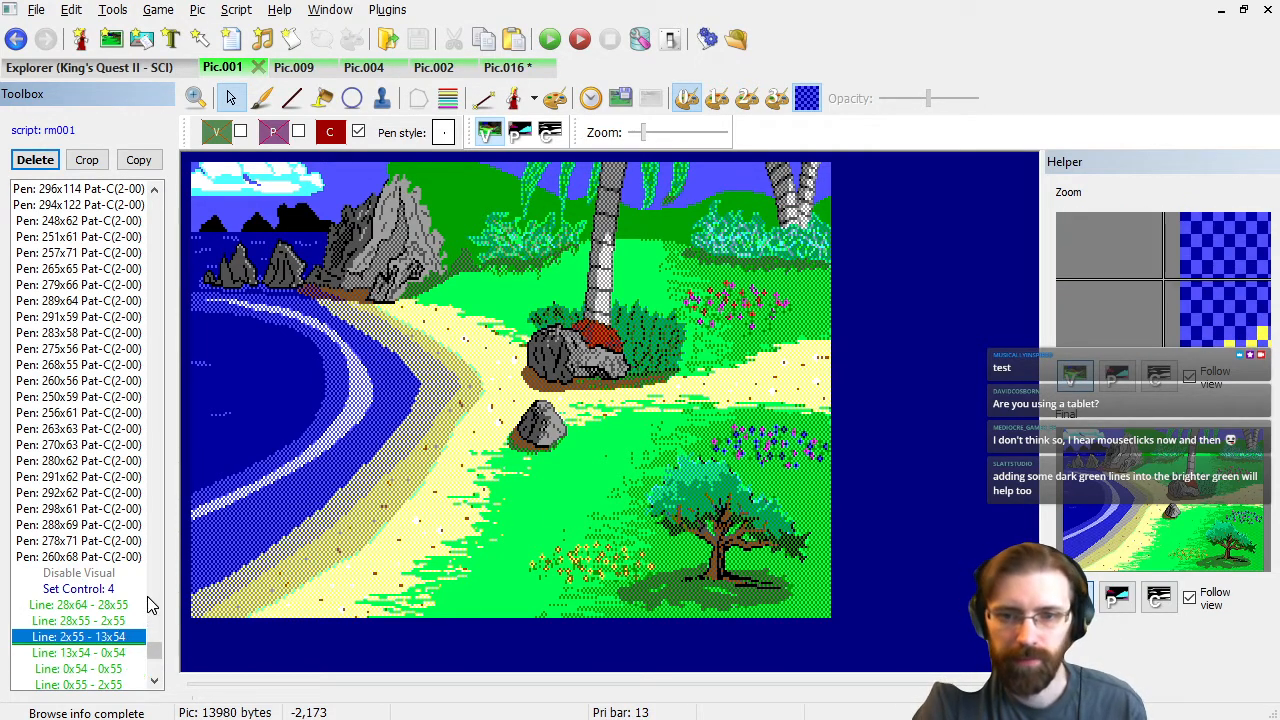
key(Down)
key(Up)
key(Up)
key(Up)
key(Up)
key(Up)
key(Up)
key(Up)
key(Up)
key(Up)
key(Up)
key(Up)
key(Up)
key(Up)
key(Up)
key(Up)
key(Up)
key(Up)
key(Up)
key(Up)
key(Up)
Step forward through Pic.001's green pattern dots and on into the Control 4 and Control 3 lines to examine what follows the flowers.
key(Down)
key(Down)
key(Down)
key(Down)
key(Down)
key(Down)
key(Down)
key(Down)
key(Down)
key(Down)
key(Down)
key(Down)
key(Down)
key(Down)
key(Down)
key(Down)
key(Down)
key(Down)
key(Down)
key(Down)
key(Down)
key(Down)
key(Down)
key(Down)
key(Down)
key(Down)
key(Down)
key(Down)
key(Down)
key(Down)
key(Down)
key(Down)
key(Down)
key(Down)
key(Down)
key(Down)
key(Down)
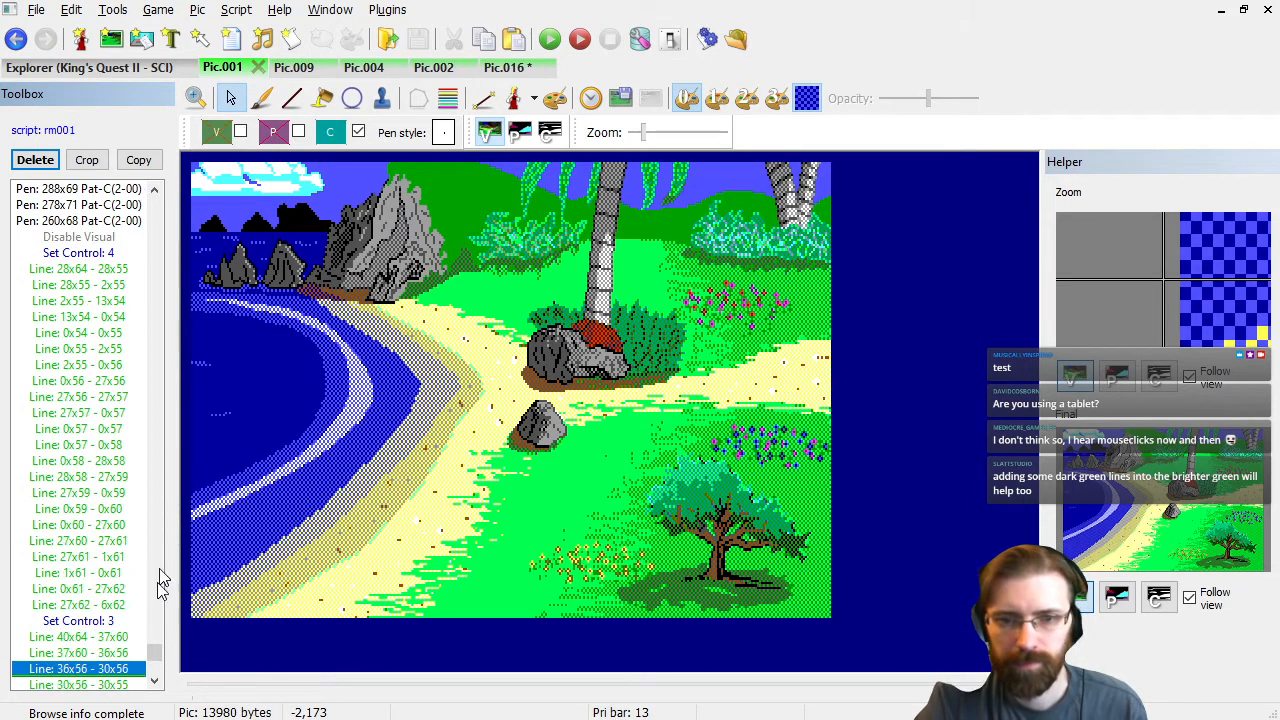
Trace back from Pic.001's Control 3 and Control 4 lines to the green pattern dots over the pink flower patch.
key(Up)
key(Up)
key(Up)
key(Up)
key(Up)
key(Up)
key(Up)
key(Up)
key(Up)
key(Up)
key(Up)
key(Up)
key(Up)
key(Up)
key(Up)
key(Up)
key(Up)
key(Up)
key(Up)
key(Up)
key(Up)
key(Up)
key(Up)
key(Up)
key(Up)
key(Up)
key(Up)
key(Up)
key(Up)
key(Up)
key(Up)
key(Up)
key(Up)
key(Up)
key(Up)
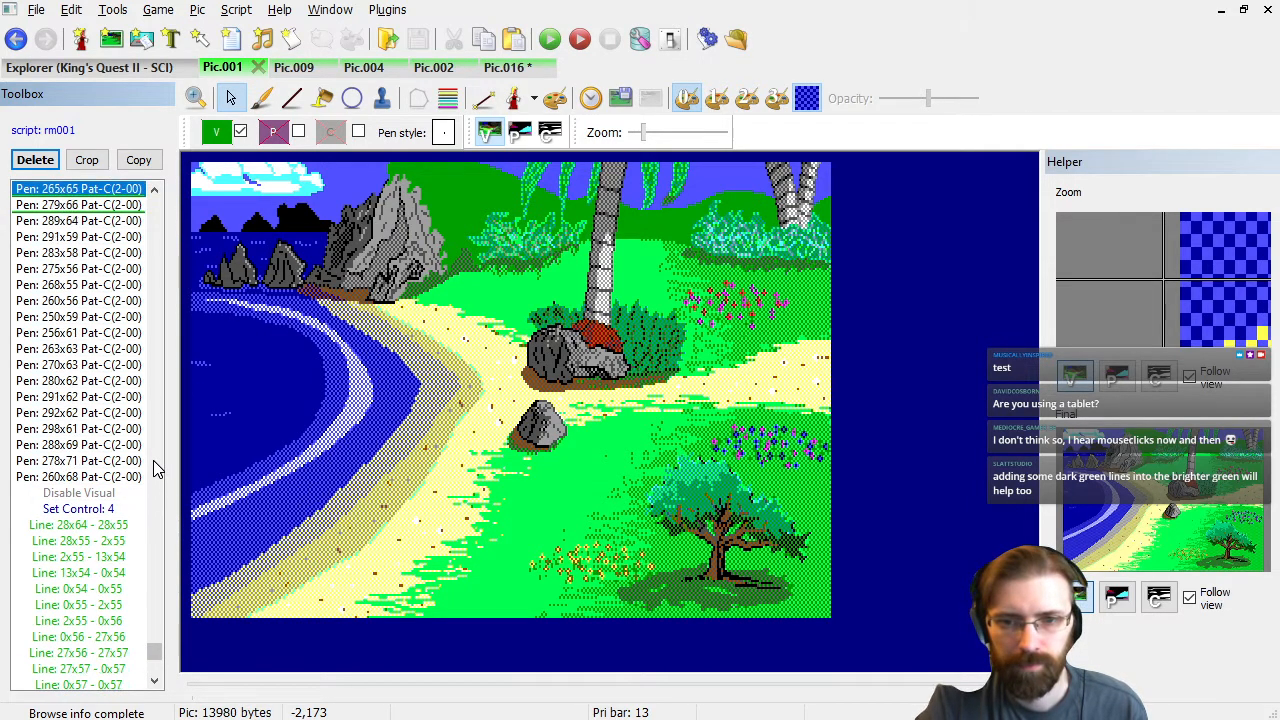
Step forward through Pic.001's green pattern dots over the pink flower patch to re-examine their placement.
key(Down)
key(Down)
key(Down)
key(Down)
key(Down)
key(Down)
key(Down)
key(Down)
key(Down)
key(Down)
key(Down)
key(Down)
key(Down)
key(Down)
key(Down)
key(Down)
key(Down)
key(Down)
key(Down)
key(Down)
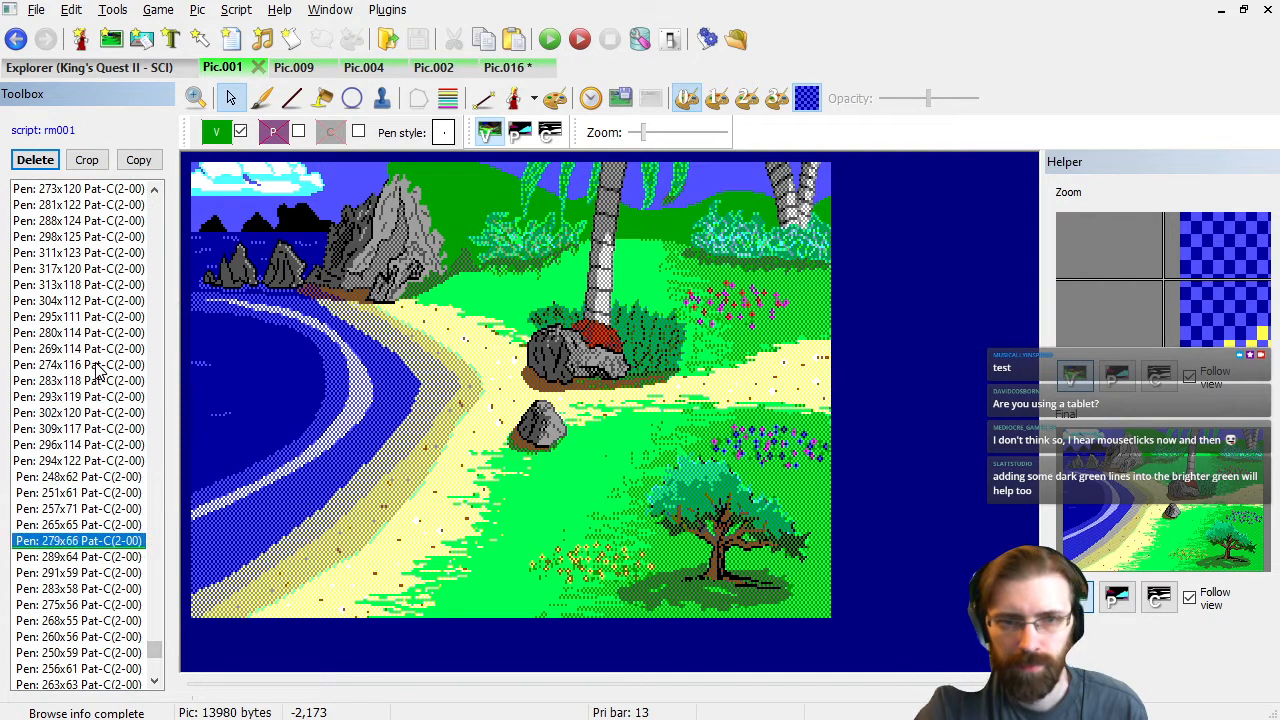
Trace back through Pic.001's green pattern dots over the purple and yellow flower patches, past the 0,2 colour change.
key(Up)
key(Up)
key(Up)
key(Up)
key(Up)
key(Up)
key(Up)
key(Up)
key(Up)
key(Up)
key(Up)
key(Up)
key(Up)
key(Up)
key(Up)
key(Up)
key(Up)
key(Up)
key(Up)
key(Up)
key(Up)
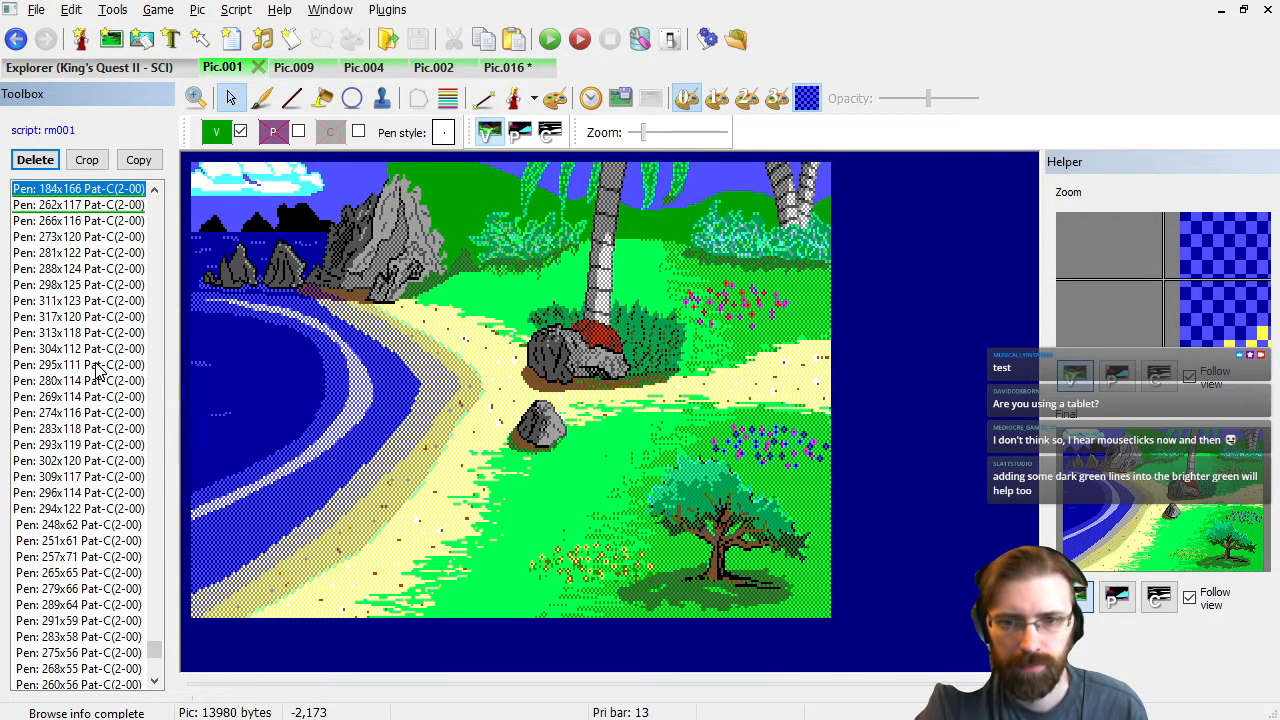
key(Up)
key(Up)
key(Up)
key(Up)
key(Up)
key(Up)
key(Up)
key(Up)
Step forward from Pic.001's solid red flower dots into the 0,2 green pattern dots to compare the order of drawing.
key(Down)
key(Down)
key(Down)
key(Down)
key(Down)
key(Down)
key(Down)
key(Down)
key(Down)
key(Down)
key(Down)
key(Down)
key(Down)
key(Down)
key(Down)
key(Down)
key(Down)
key(Down)
key(Down)
key(Down)
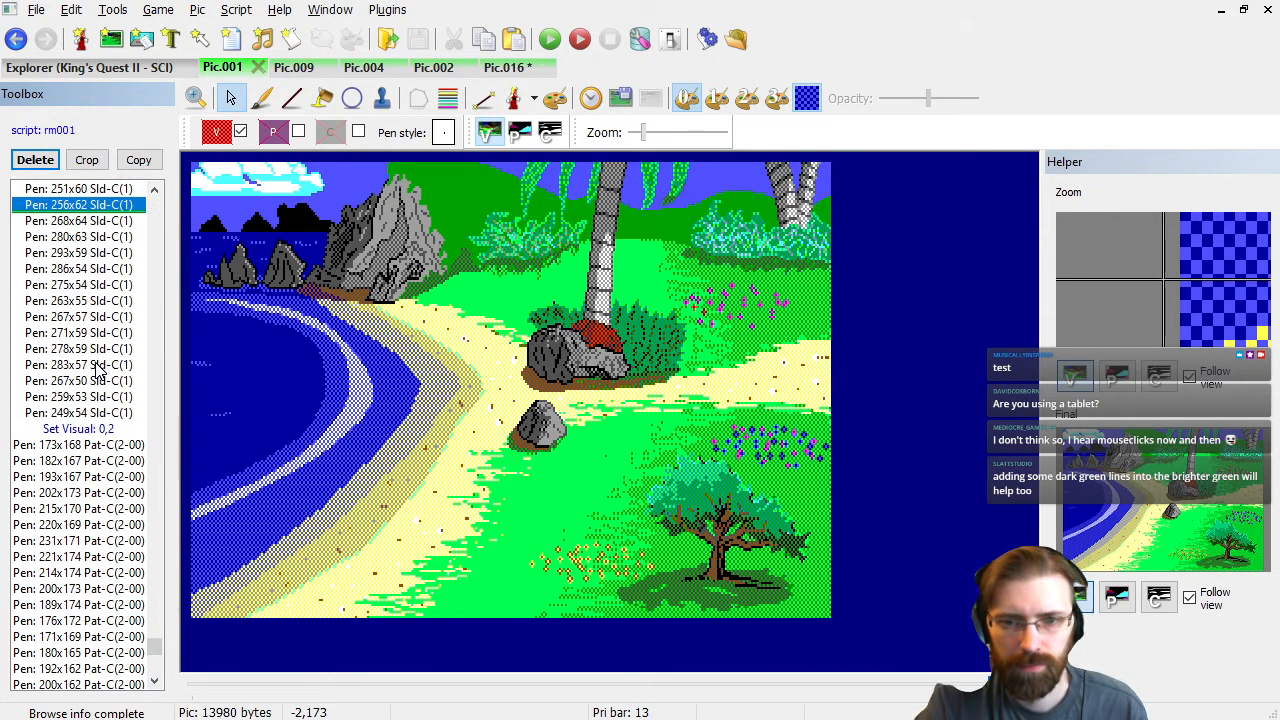
key(Down)
key(Down)
key(Down)
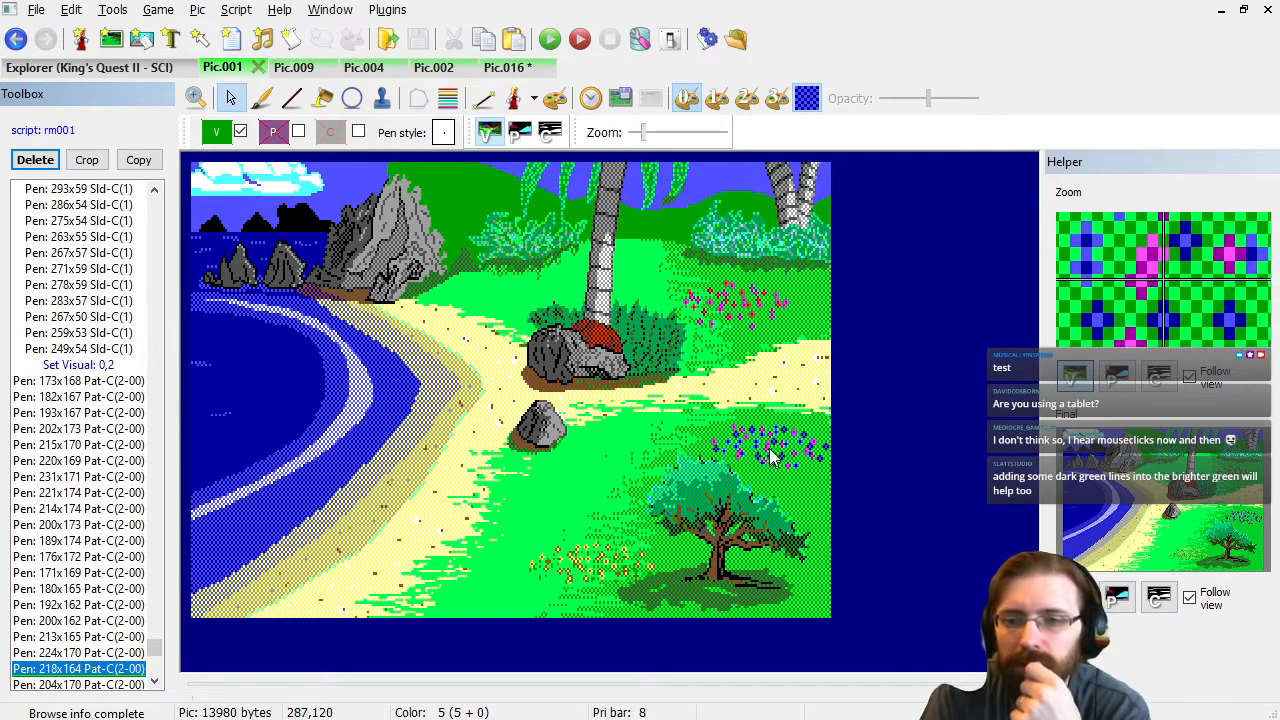
In Pic.016, insert visual colour 0,37 after the last blue flower dot and add magenta dots to the upper red flower patch.
click(506, 68)
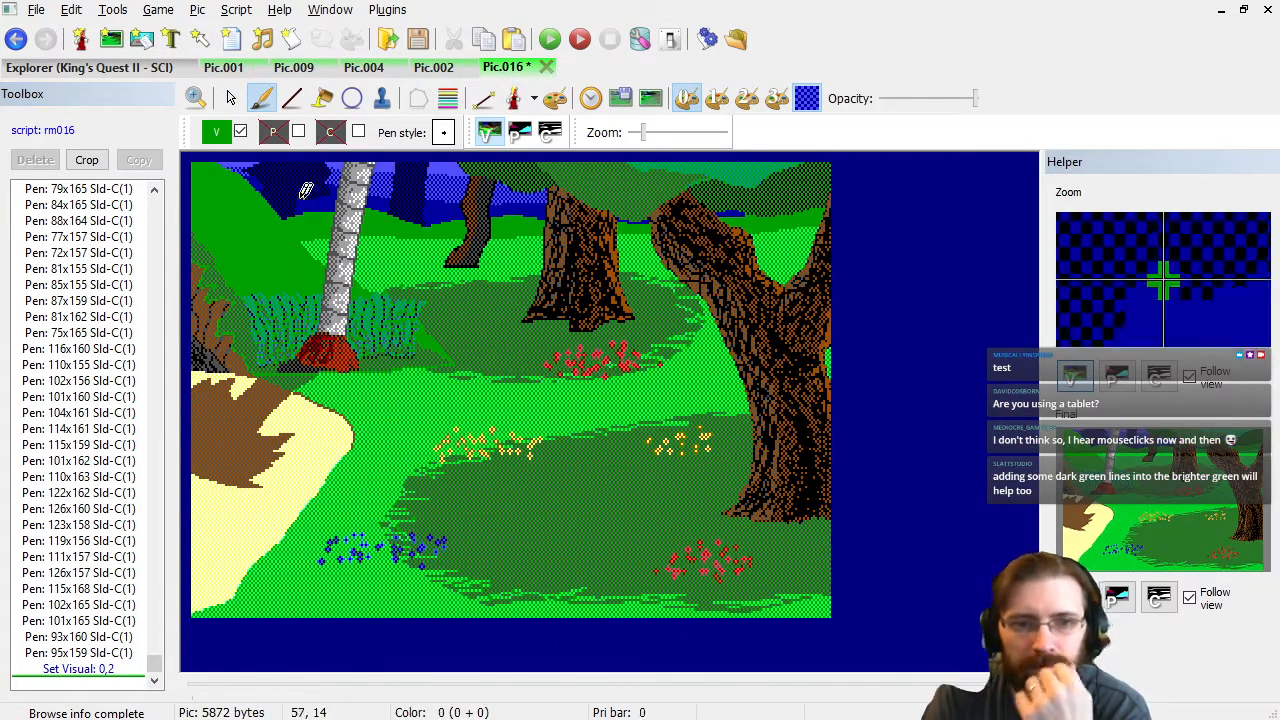
scroll(100, 497, up, 5)
scroll(115, 450, down, 5)
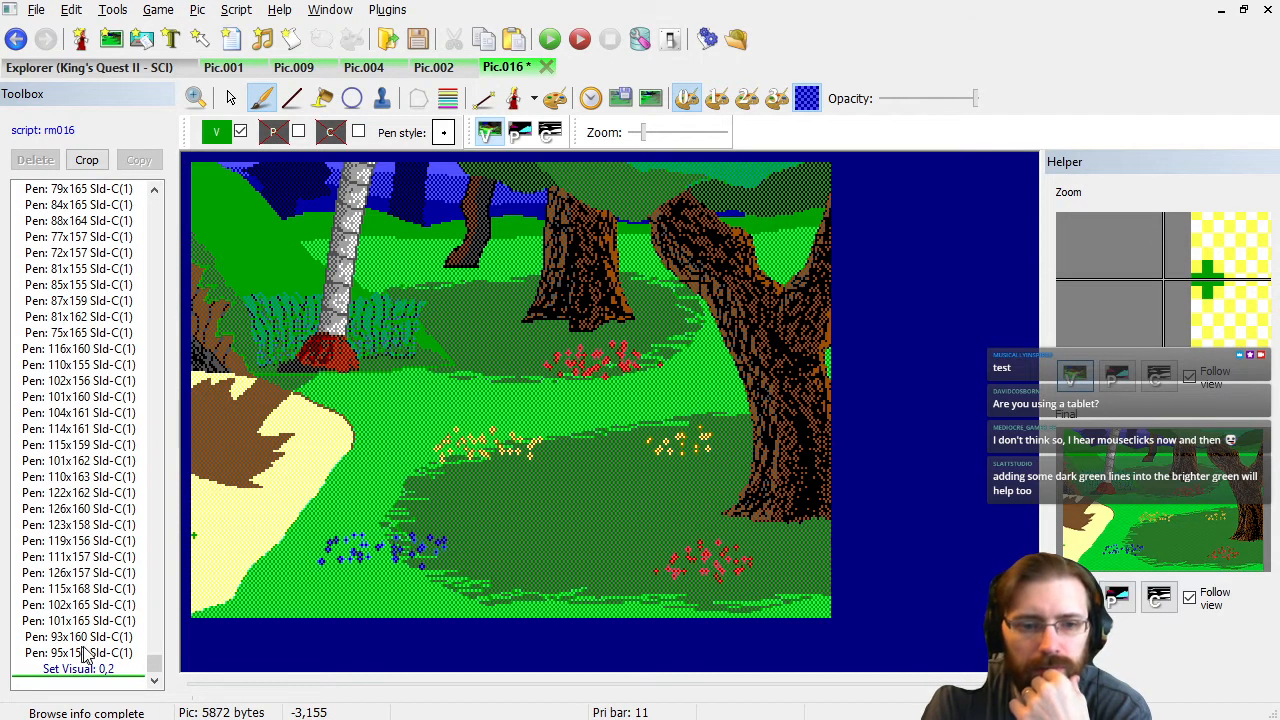
click(85, 653)
click(216, 132)
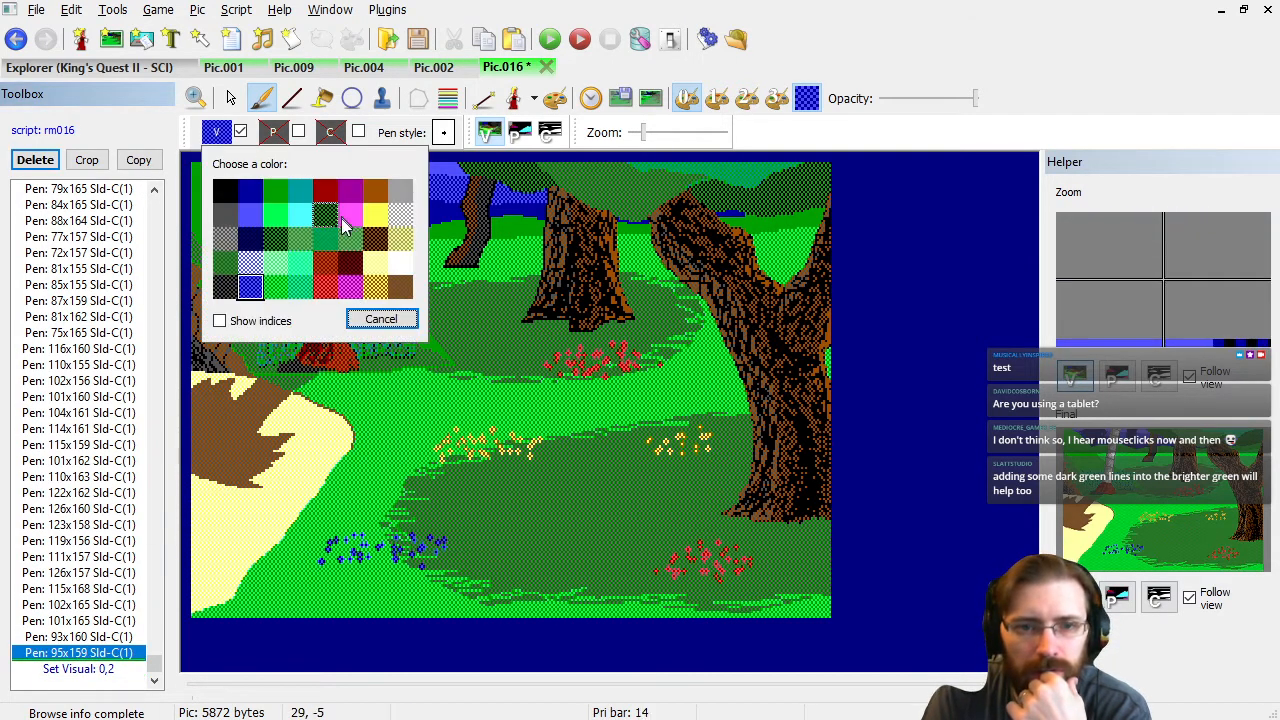
click(350, 289)
click(586, 360)
click(604, 355)
click(610, 355)
click(618, 353)
double_click(635, 360)
click(610, 355)
click(576, 357)
click(562, 350)
Add a few magenta 0,37 dots to the red flower patch in the lower-right shadow.
click(719, 562)
double_click(689, 551)
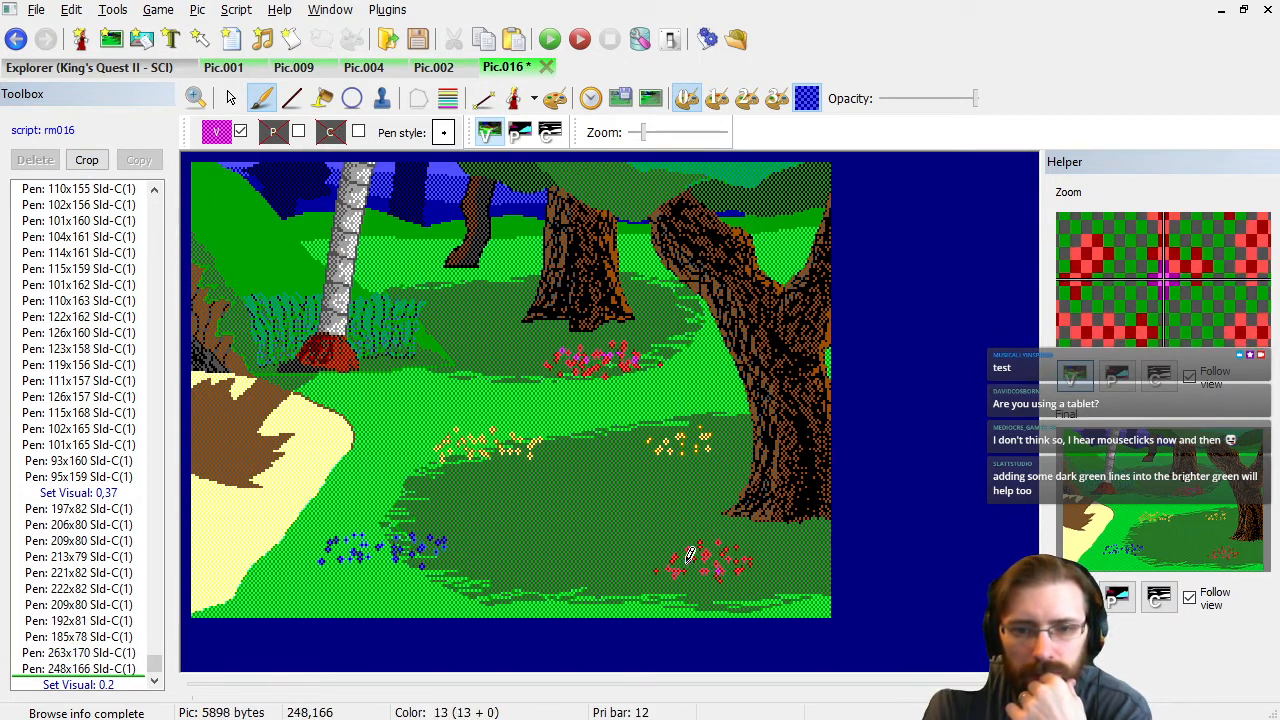
click(719, 550)
click(721, 543)
Scatter magenta 0,37 dots among the blue flowers near the path.
click(385, 529)
click(377, 536)
click(363, 536)
click(361, 538)
click(361, 538)
click(405, 540)
click(417, 543)
click(427, 538)
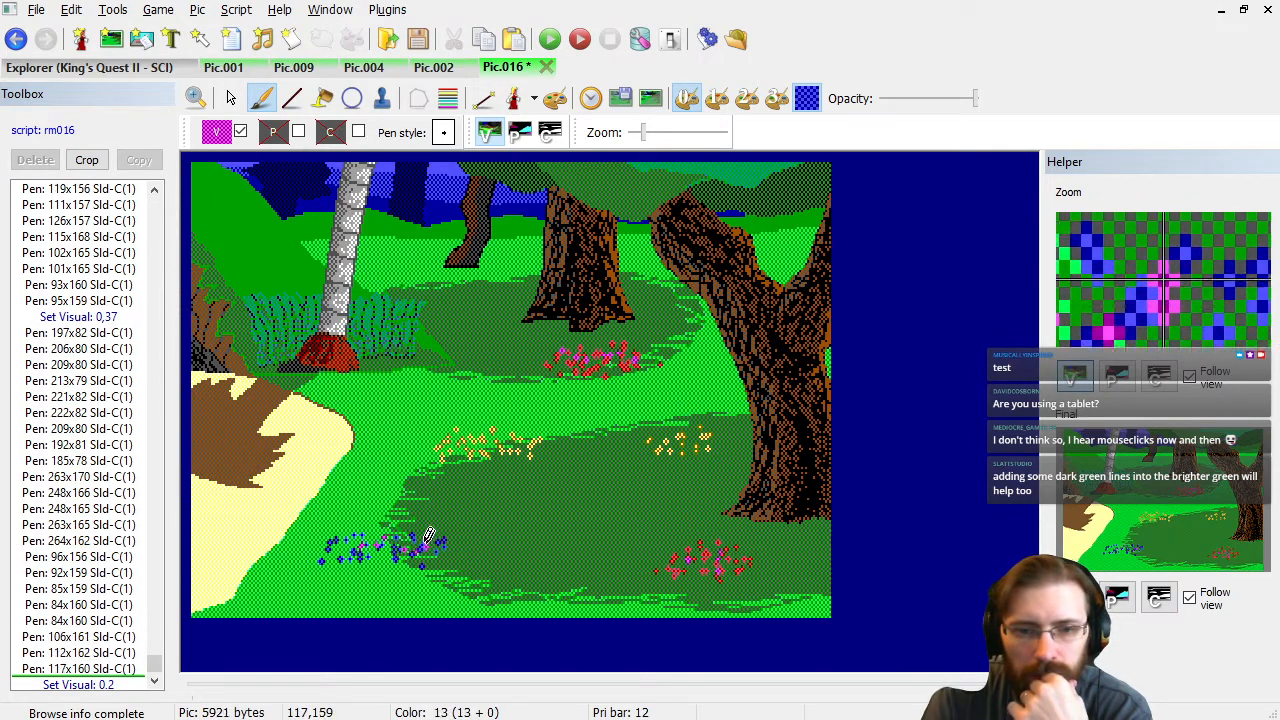
click(425, 531)
click(391, 543)
click(375, 545)
Scatter magenta 0,37 dots across the larger yellow flower patch at the shadow's upper edge.
click(478, 442)
click(496, 440)
click(510, 435)
click(458, 425)
click(446, 431)
click(450, 438)
click(474, 438)
click(502, 435)
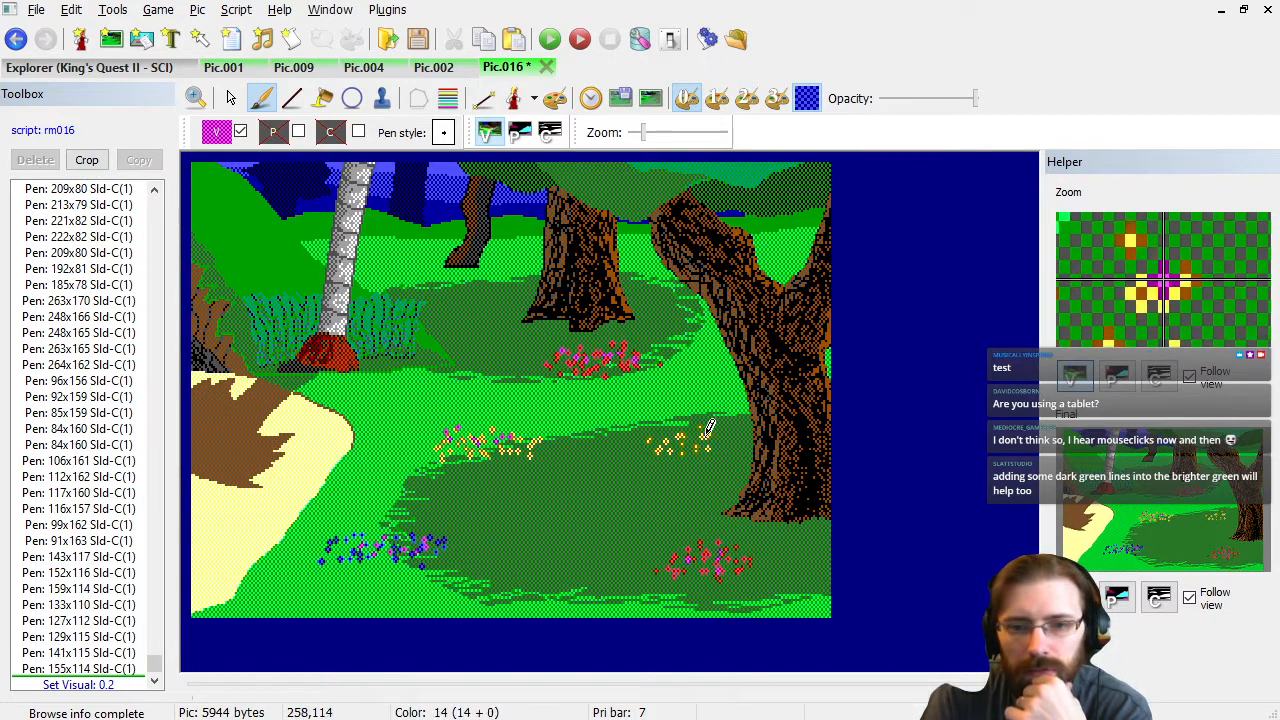
Add four magenta 0,37 dots to the small yellow flower patch beside the large tree trunk.
click(687, 423)
click(675, 426)
click(663, 430)
click(687, 433)
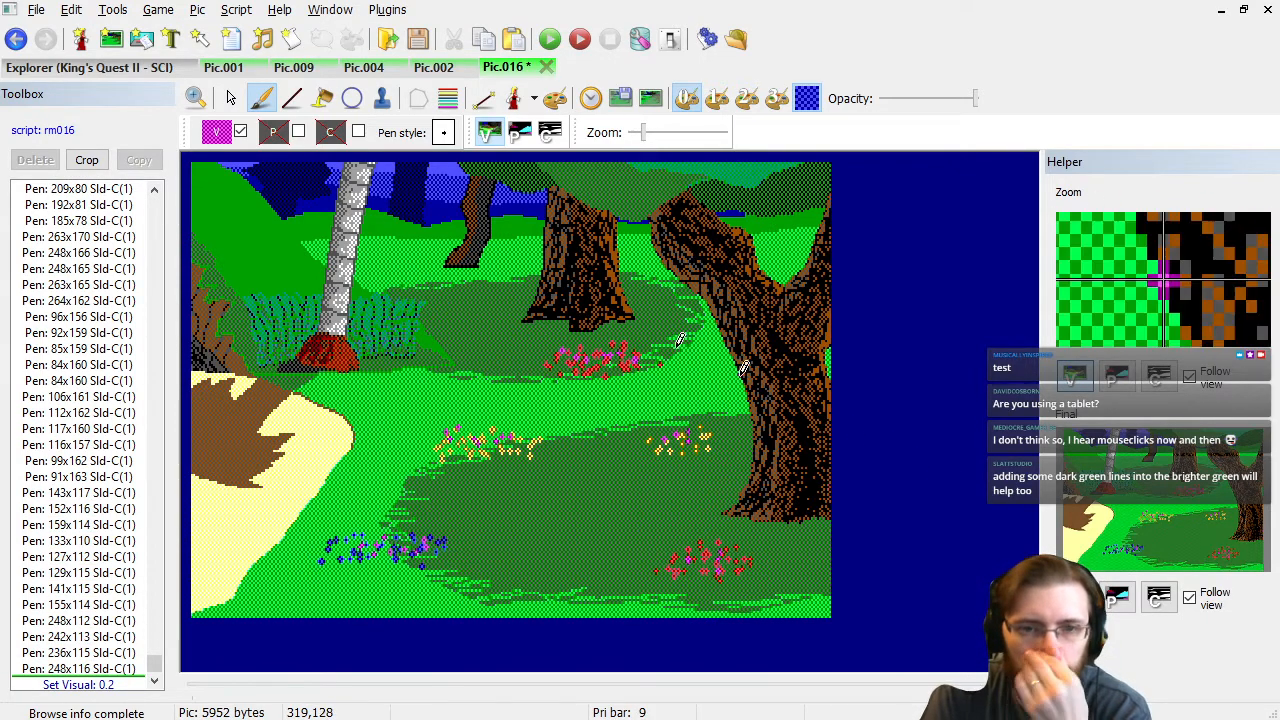
Set visual colour 0,2 with a small round random-pattern pen and scatter green foliage dots over the yellow, blue and upper red flower patches.
click(216, 136)
click(286, 203)
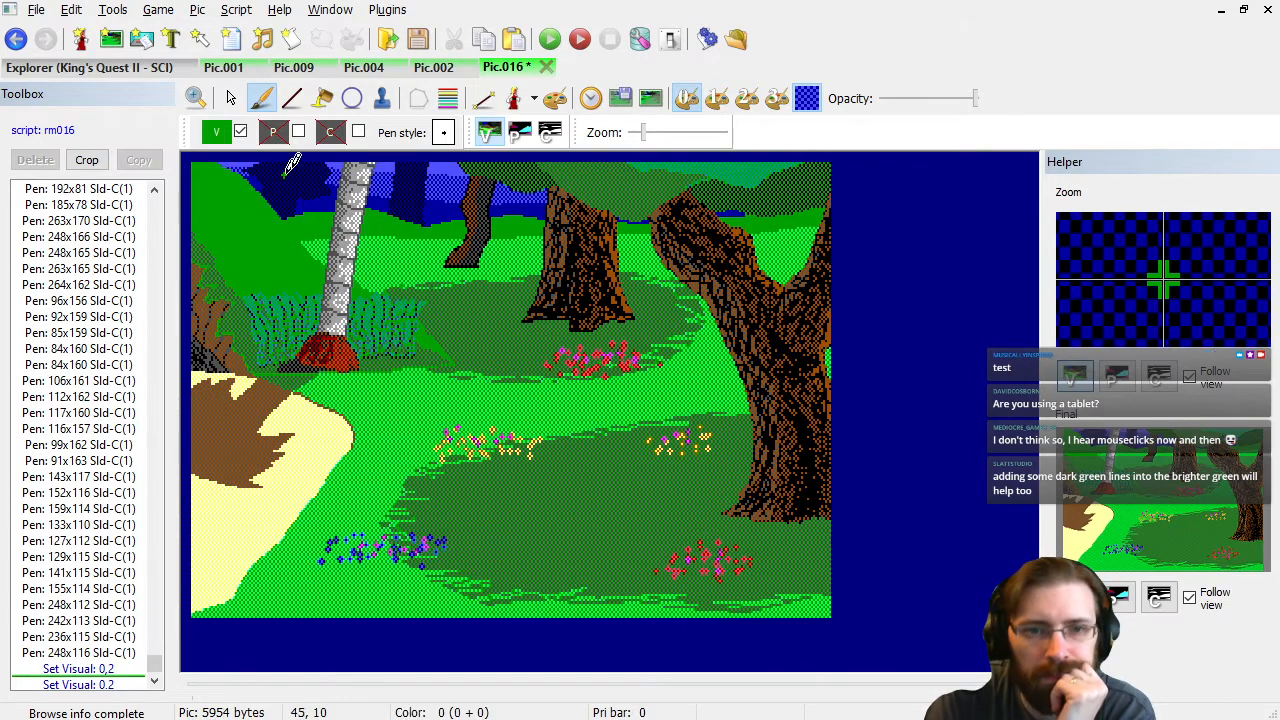
click(444, 134)
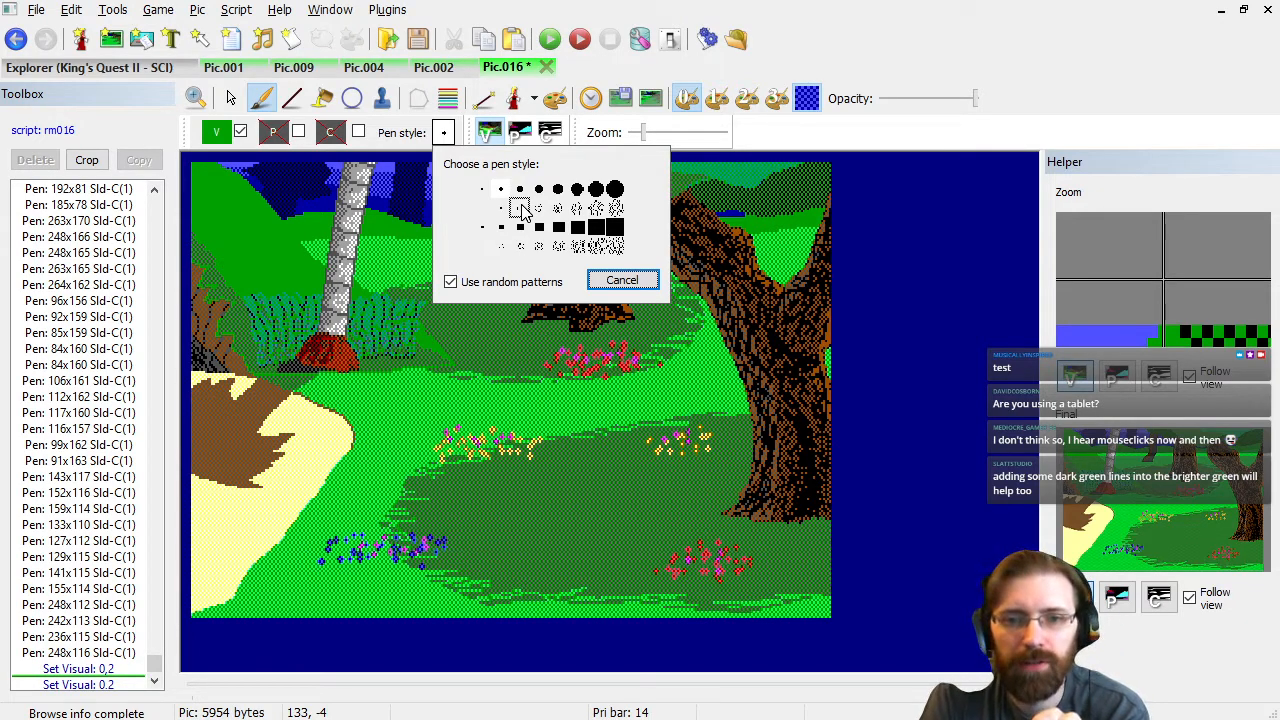
click(520, 207)
mouse_move(437, 443)
mouse_down()
mouse_move(478, 430)
mouse_move(520, 443)
mouse_move(445, 432)
mouse_up()
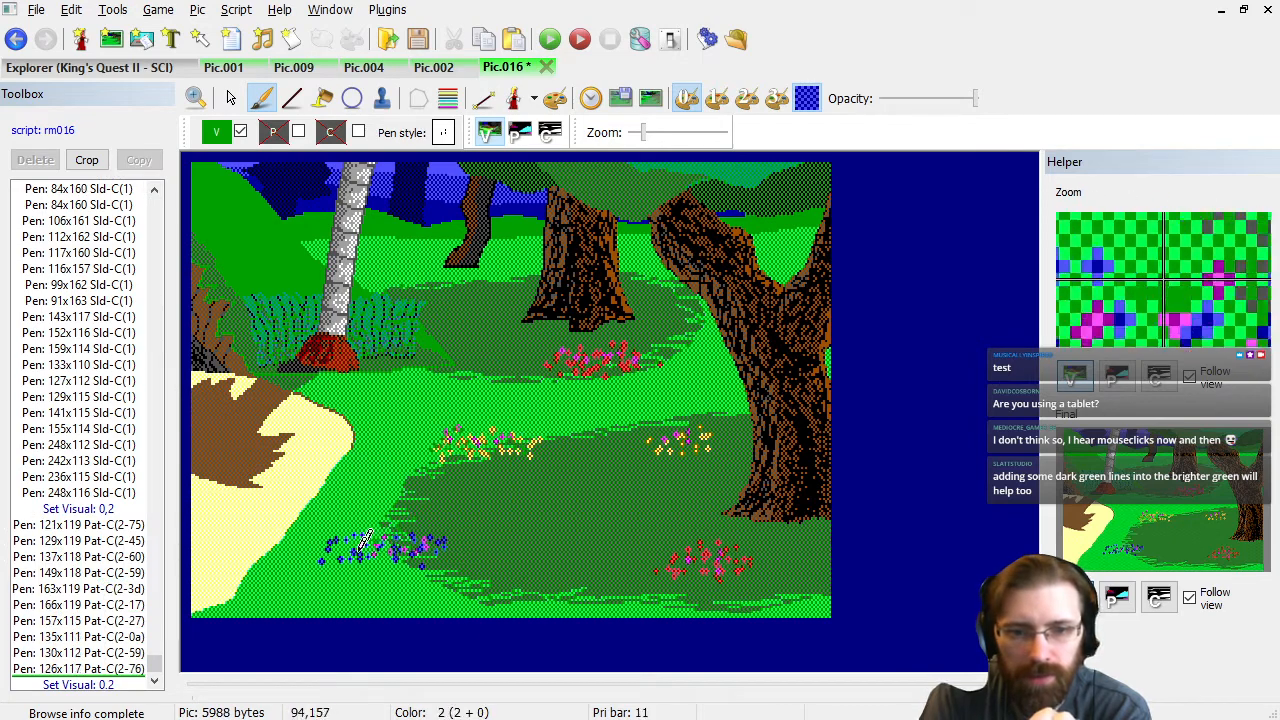
drag(329, 543, 425, 568)
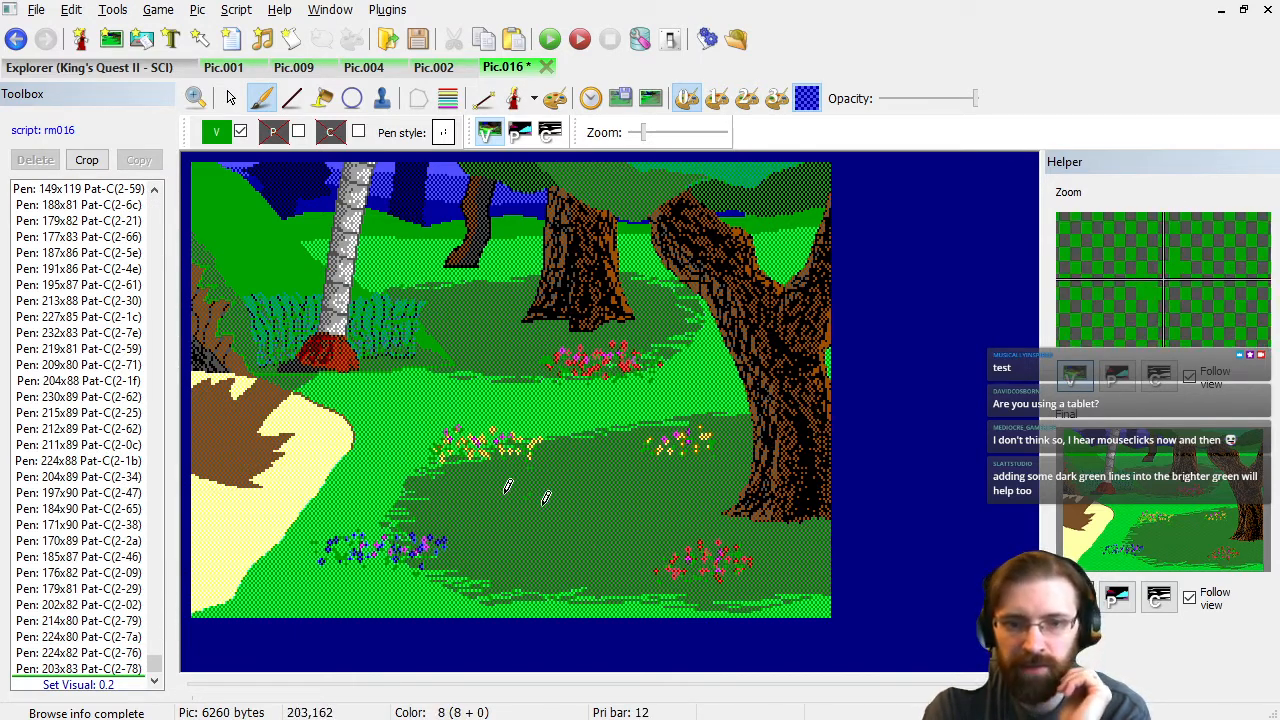
Scatter green 0,2 foliage dots over the blue flower patch near the path.
click(348, 569)
click(336, 566)
double_click(330, 562)
click(360, 562)
click(372, 559)
click(380, 559)
click(384, 554)
click(380, 547)
Go back in the drawing history to just before Set Visual: 0,37 and add four blue random-pattern dots to the blue flower patch.
scroll(107, 344, up, 10)
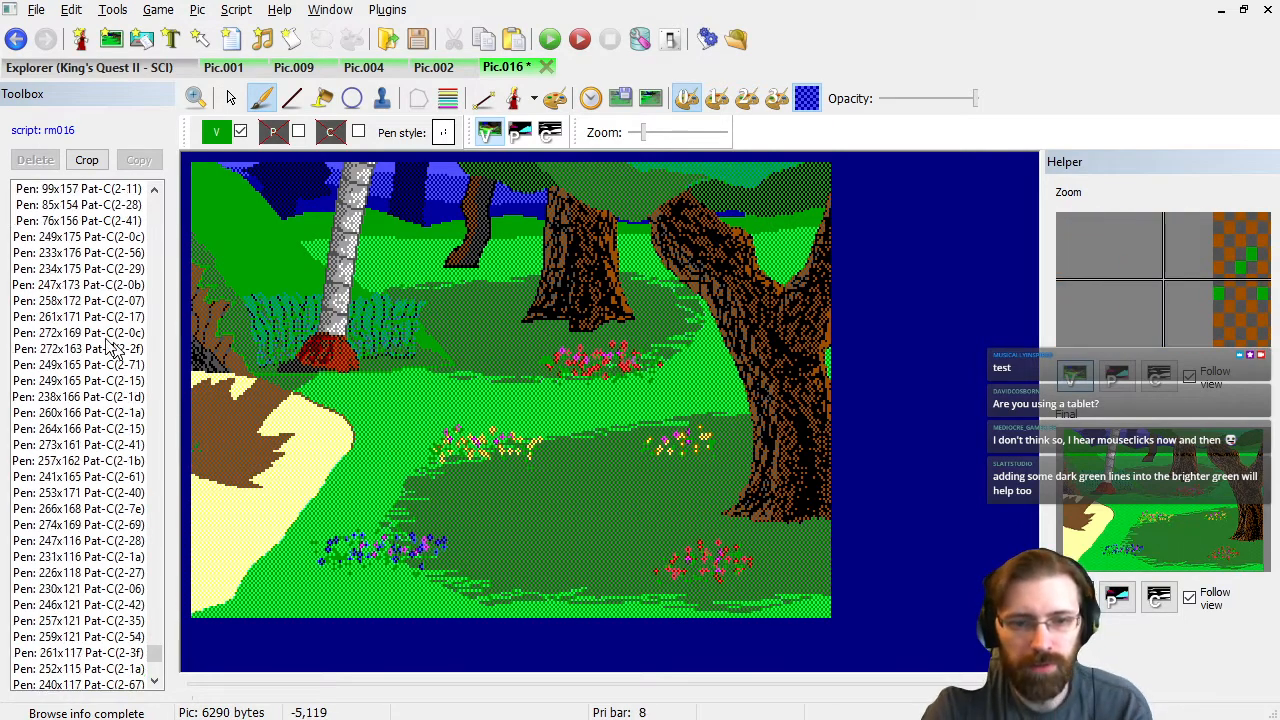
click(115, 333)
key(Down)
key(Down)
key(Down)
key(Down)
key(Down)
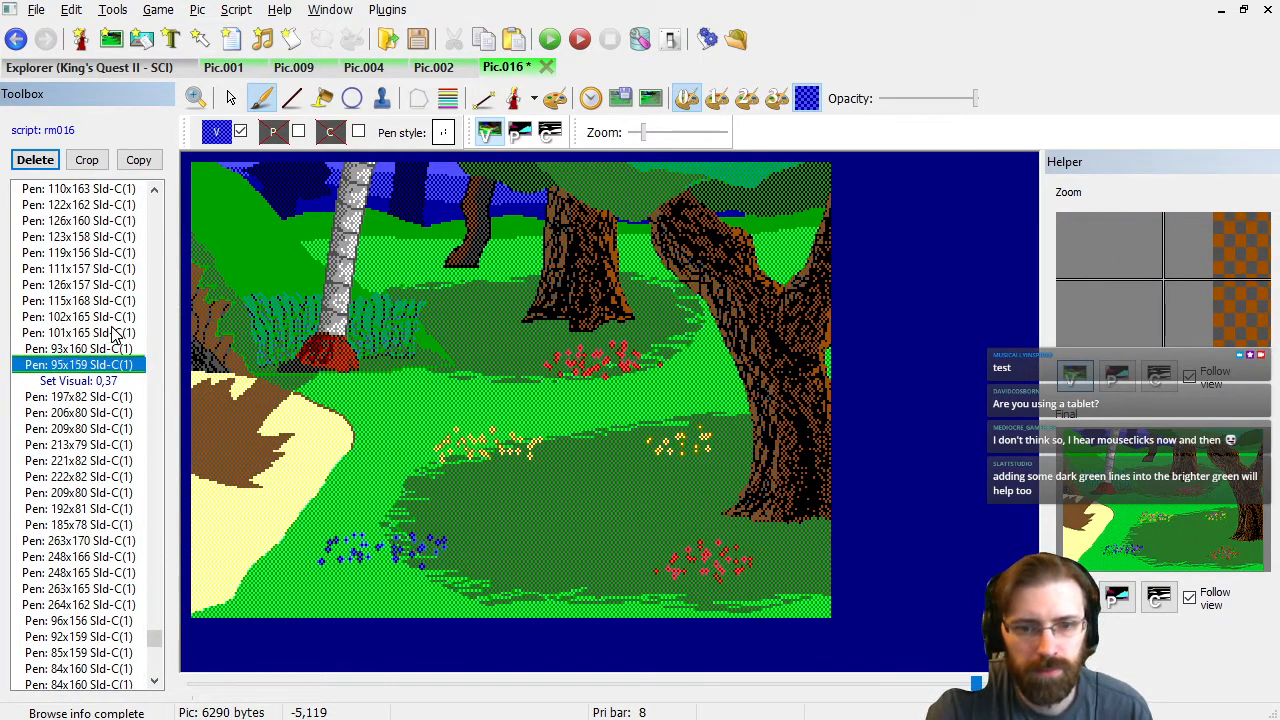
key(Up)
key(Up)
key(Up)
click(335, 548)
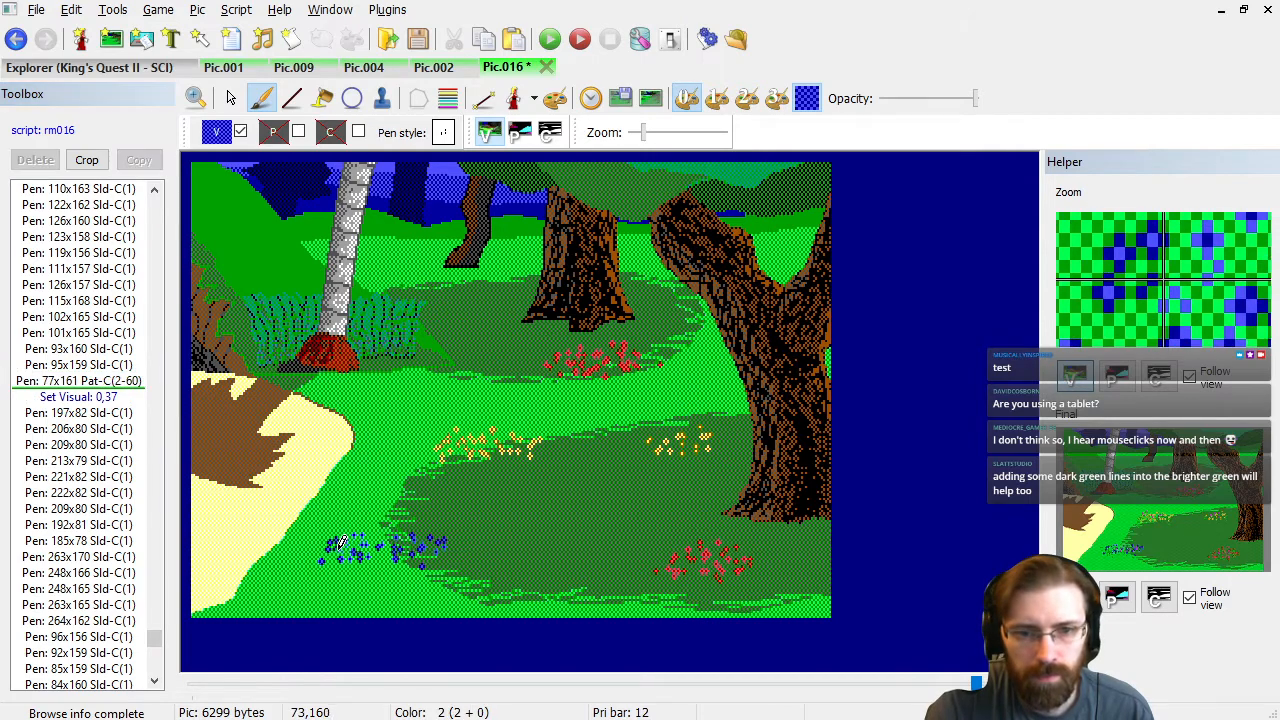
click(337, 546)
click(375, 536)
click(387, 551)
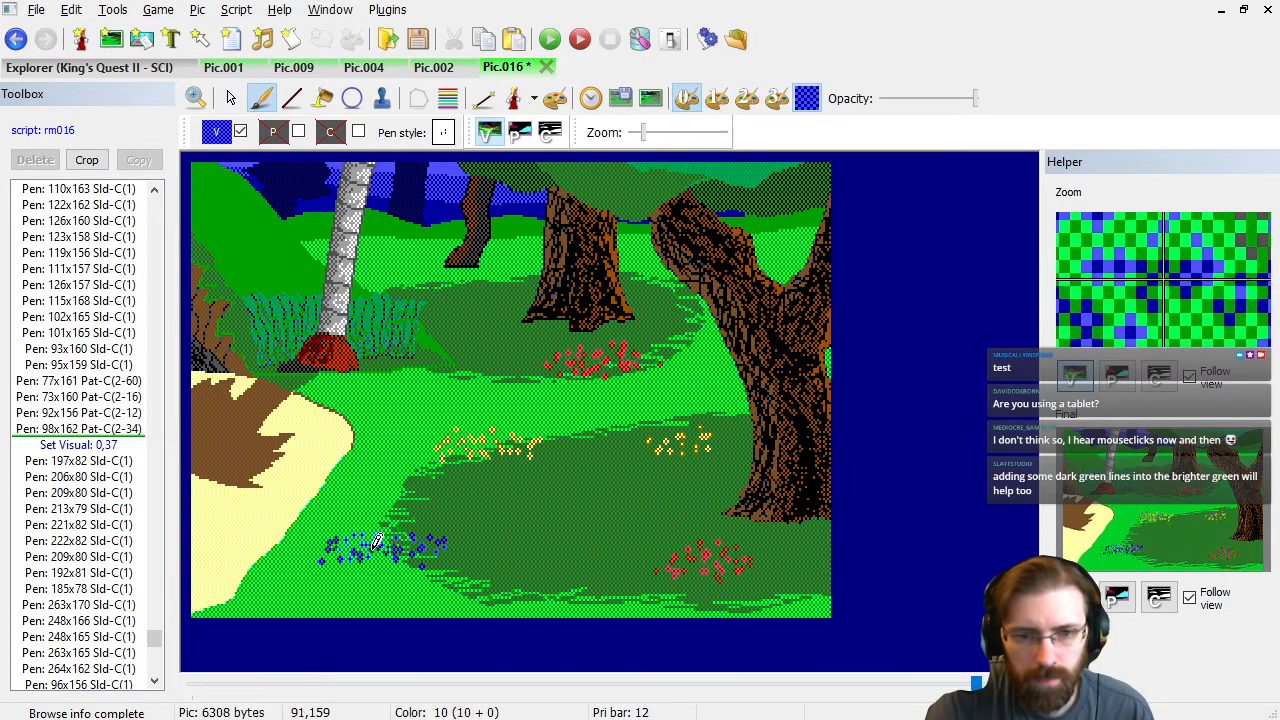
click(138, 492)
key(End)
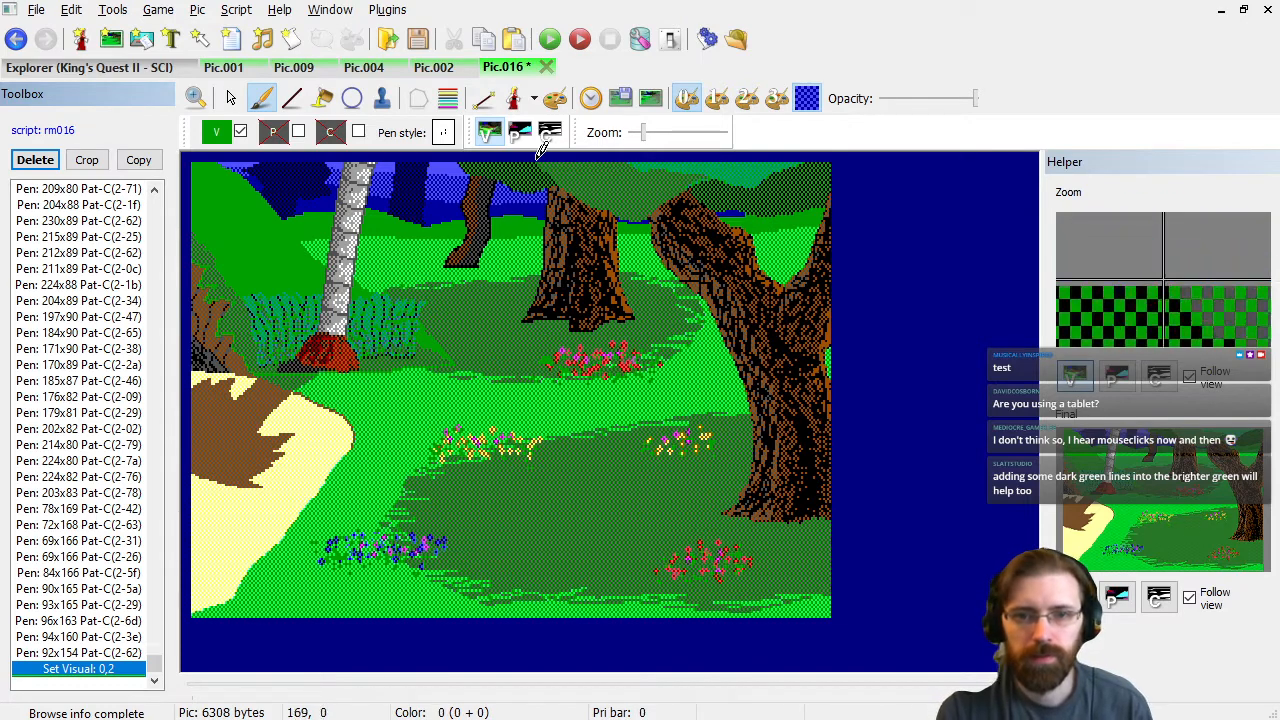
Compare the grass, path edges and flower patches of Pic.016 with those in Pic.002 and Pic.001.
click(590, 98)
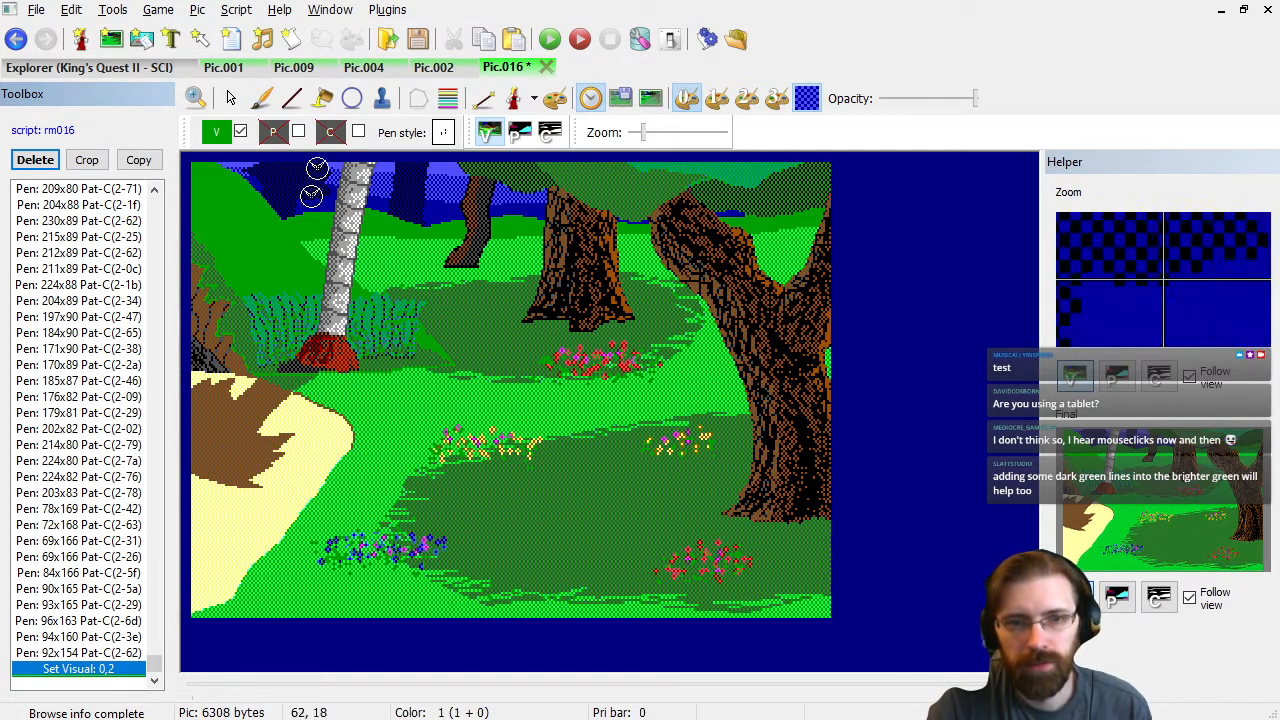
click(435, 67)
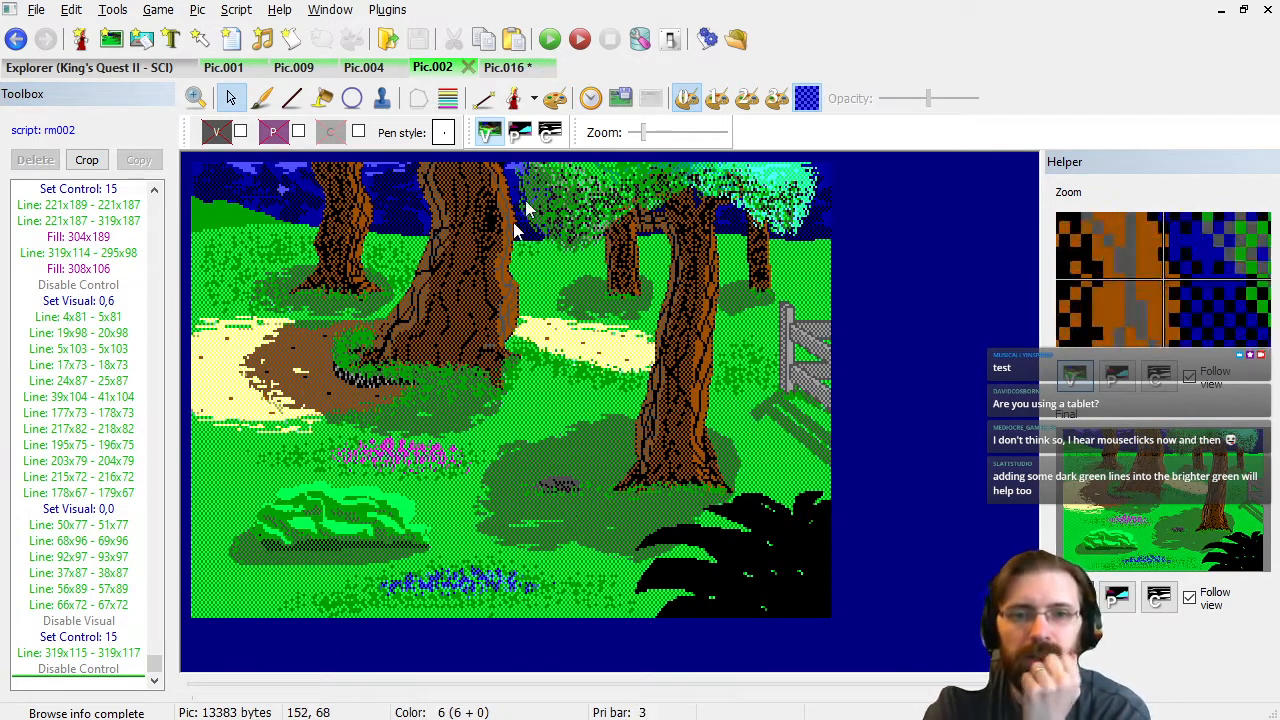
click(527, 68)
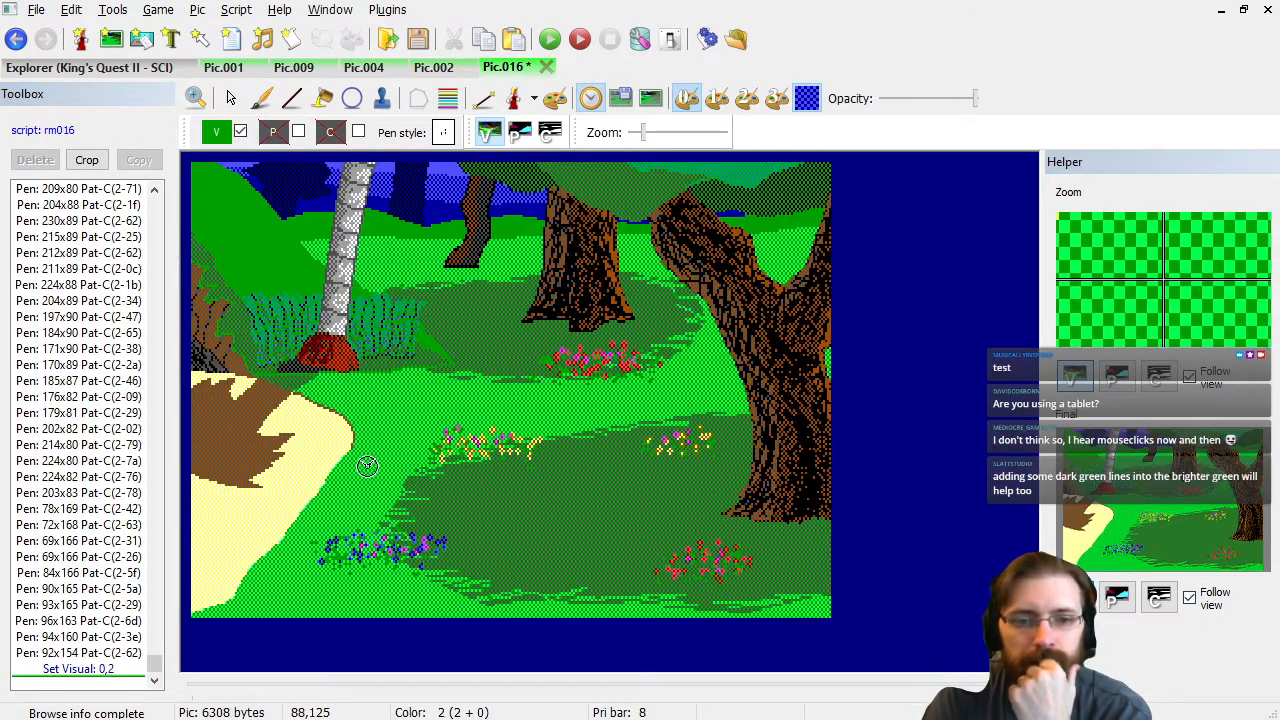
click(223, 67)
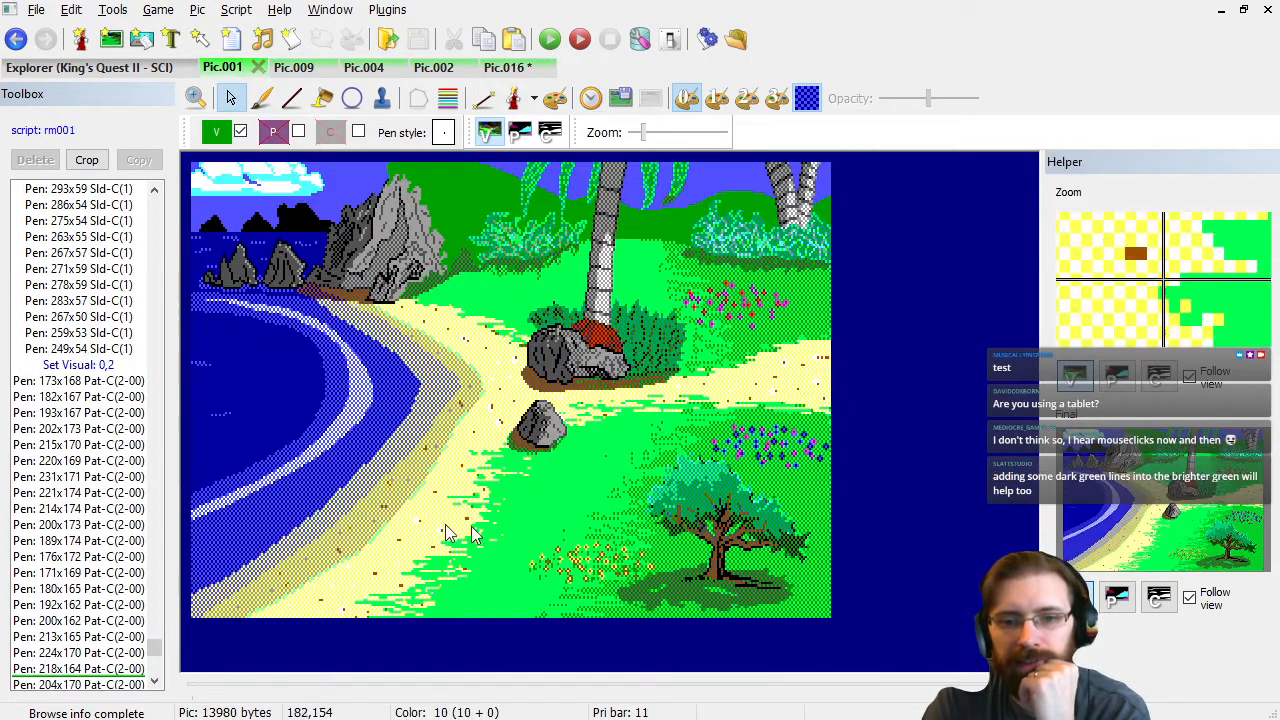
click(503, 67)
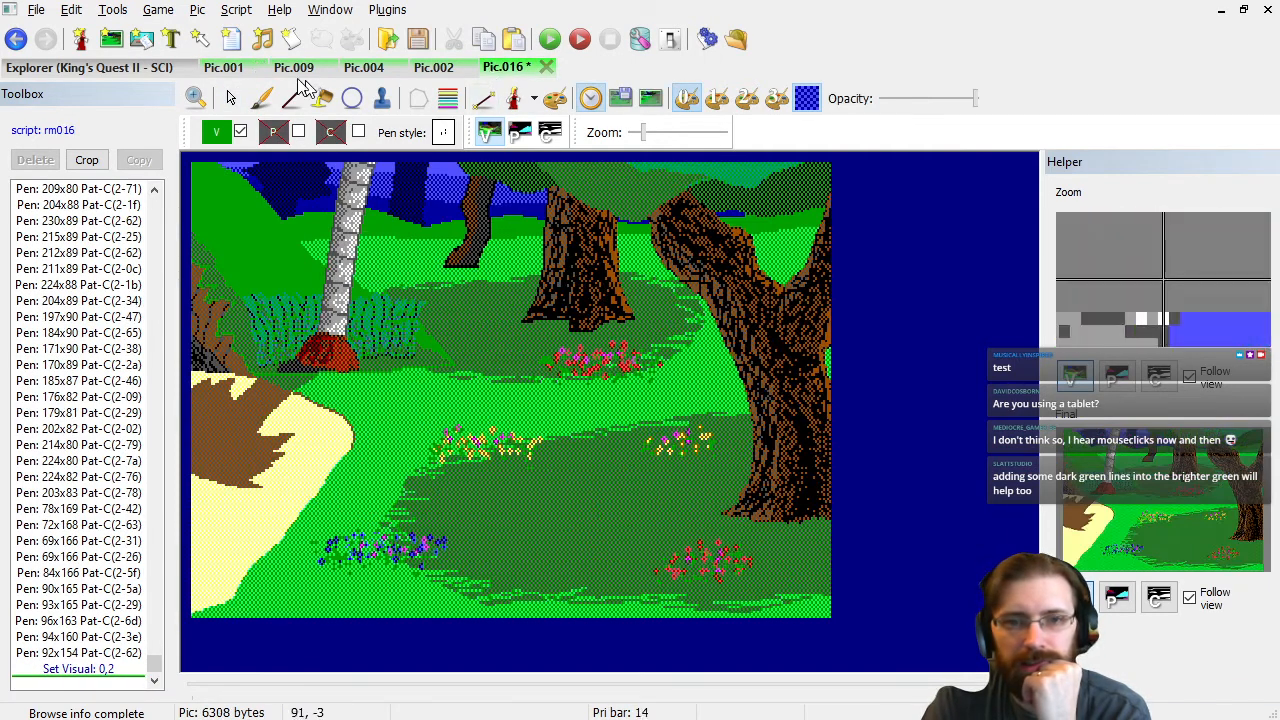
click(450, 70)
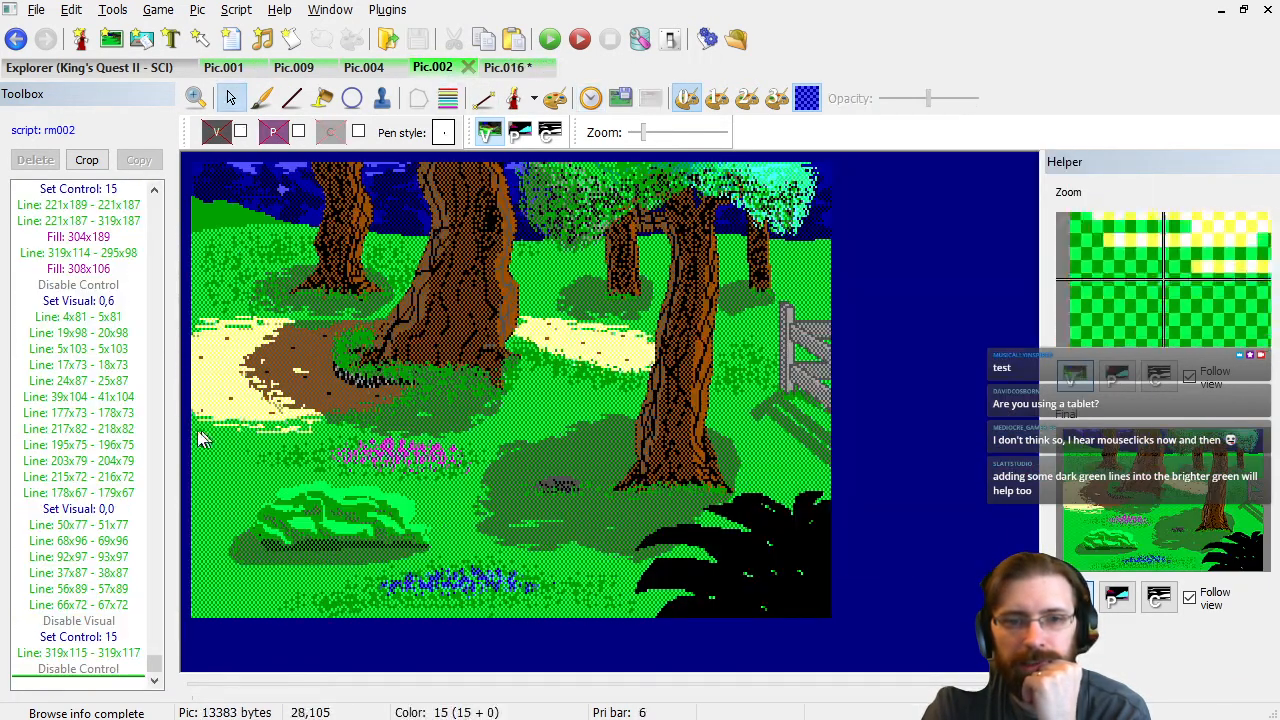
click(505, 70)
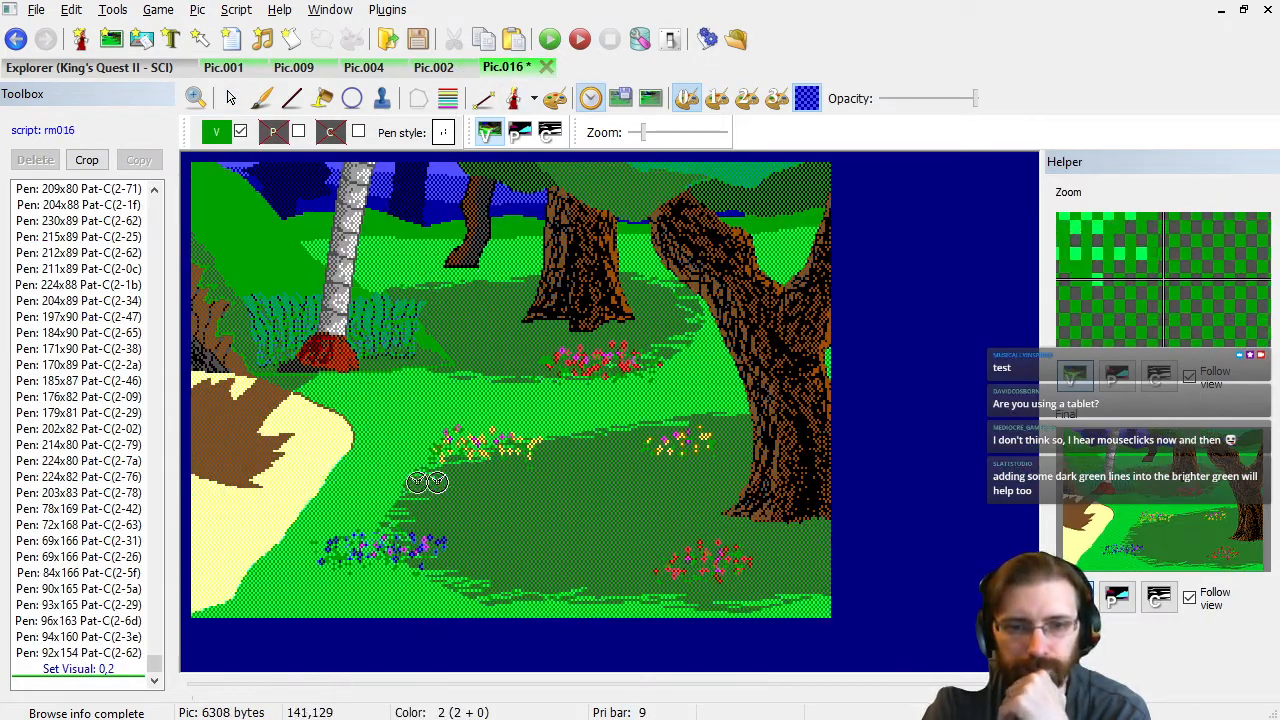
Delete the unused trailing Set Visual: 0,2 command from the end of Pic.016's drawing history.
click(112, 673)
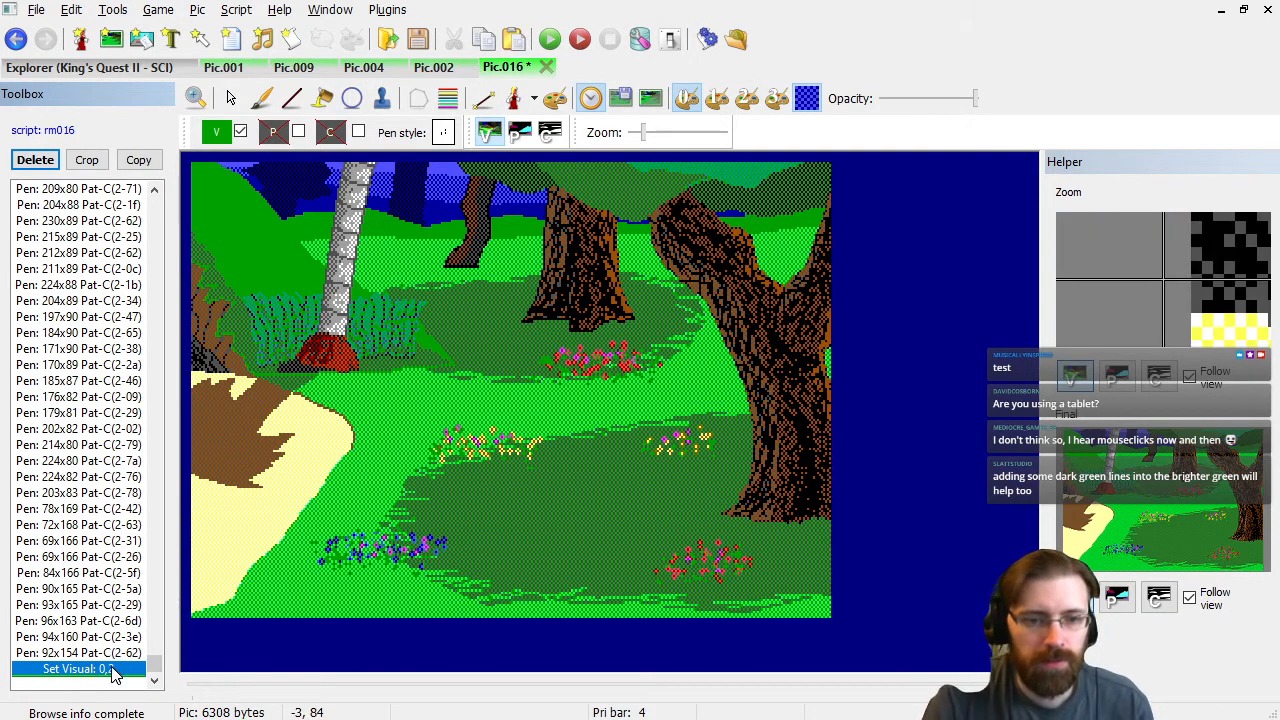
key(Delete)
click(104, 363)
click(90, 513)
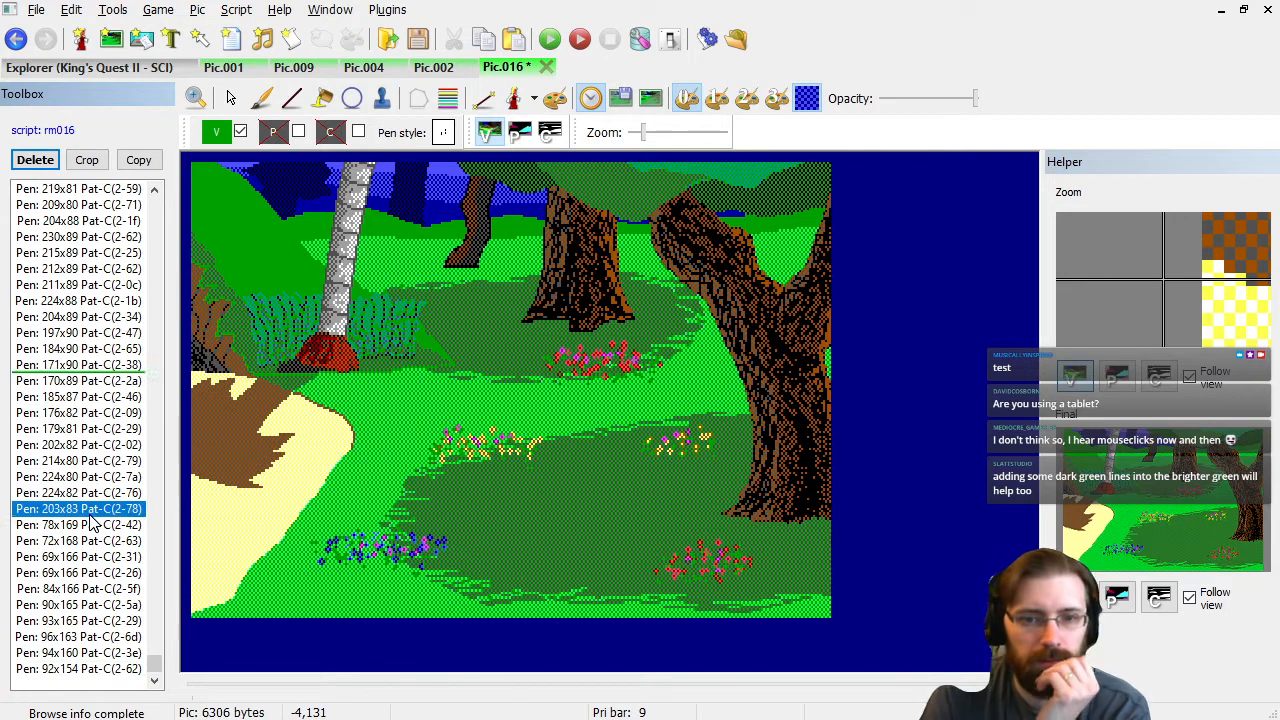
key(End)
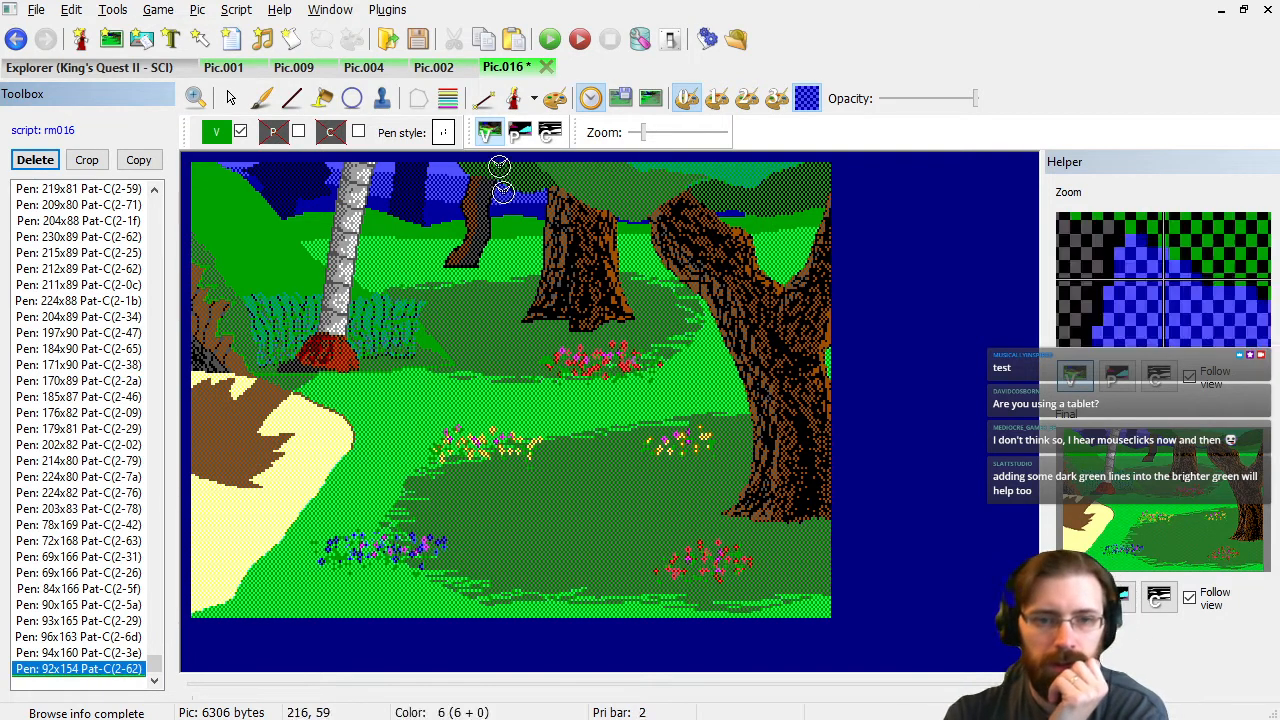
Insert short bright-green 0,34 lines after Line: 122x175 - 139x176 to roughen the left tip of the large foreground shadow.
click(291, 98)
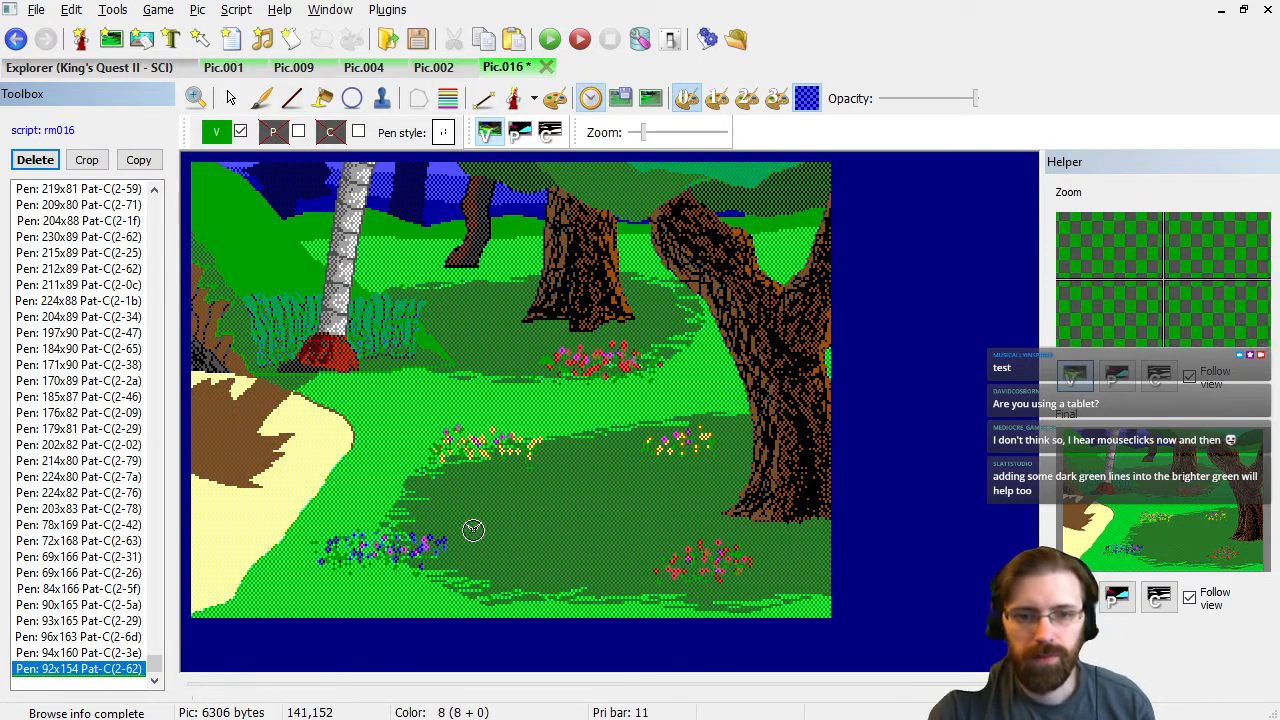
key(Home)
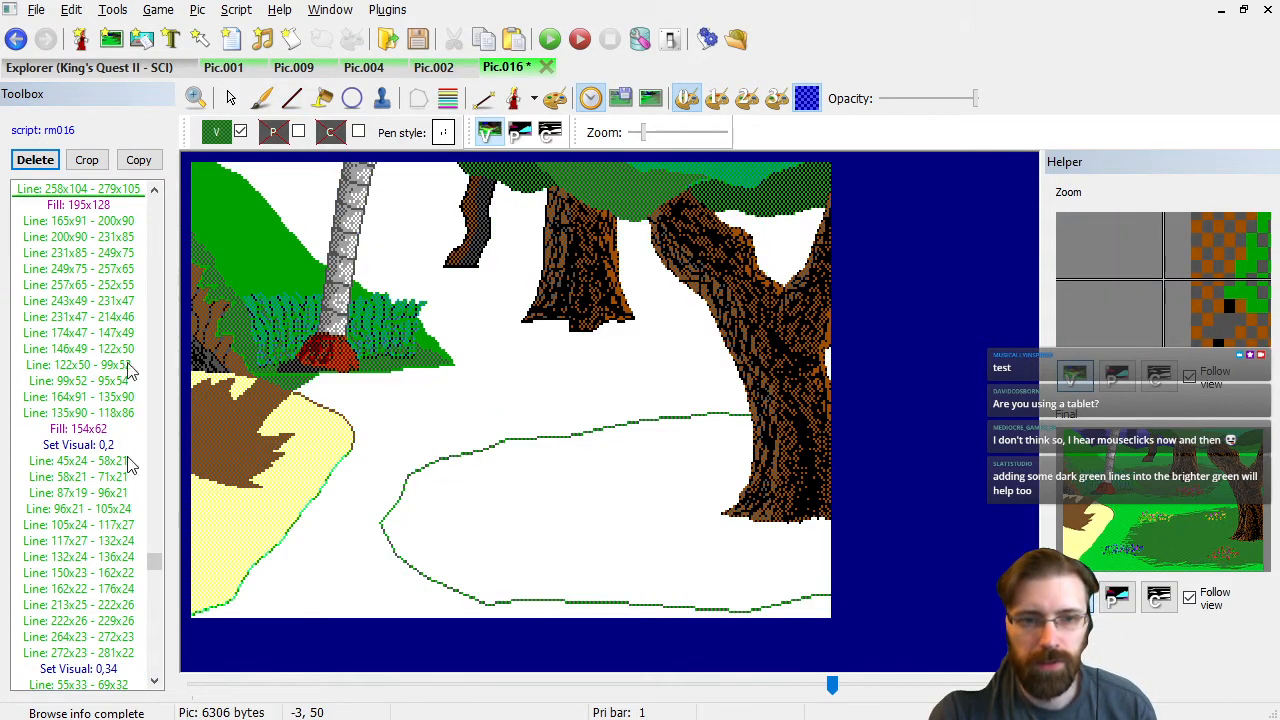
key(Down)
key(Down)
key(Down)
key(Down)
key(Down)
key(Down)
key(Down)
key(Down)
key(Down)
key(Down)
key(Down)
key(Down)
key(Down)
key(Down)
key(Down)
key(Down)
key(Down)
key(Down)
key(Down)
key(Down)
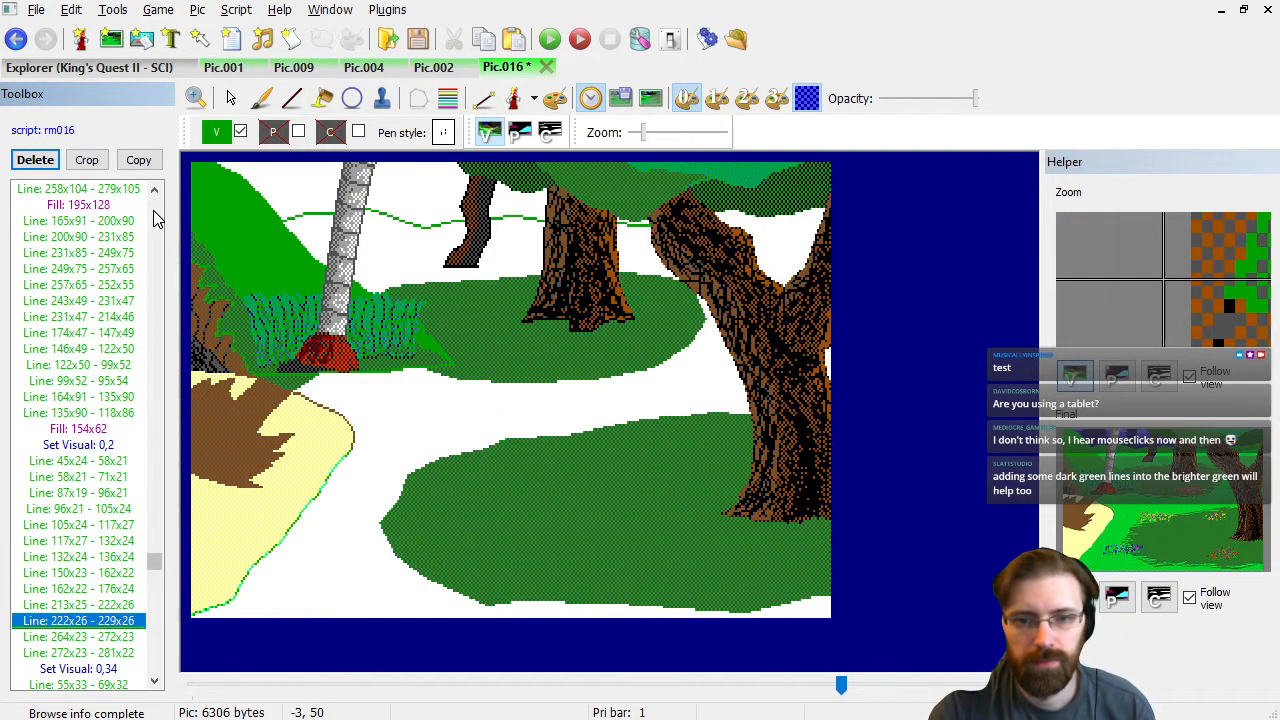
key(Down)
key(Down)
key(Down)
key(Down)
key(Down)
key(Down)
key(Down)
key(Down)
key(Down)
key(Down)
key(Down)
key(Down)
key(Down)
key(Down)
key(Down)
key(Down)
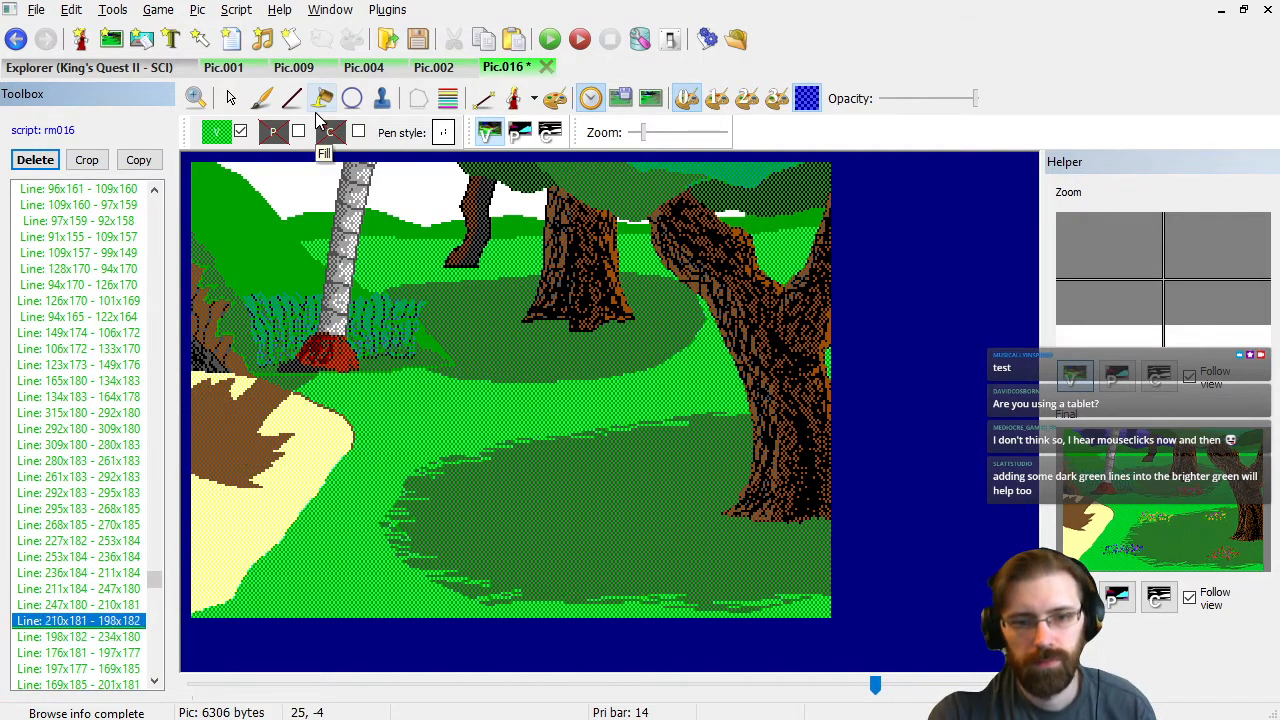
key(Down)
key(Down)
key(Down)
key(Down)
key(Down)
key(Down)
key(Down)
key(Down)
key(Down)
key(Down)
key(Down)
key(Down)
key(Down)
key(Down)
key(Down)
key(Down)
key(Down)
key(Down)
key(Down)
key(Down)
click(291, 98)
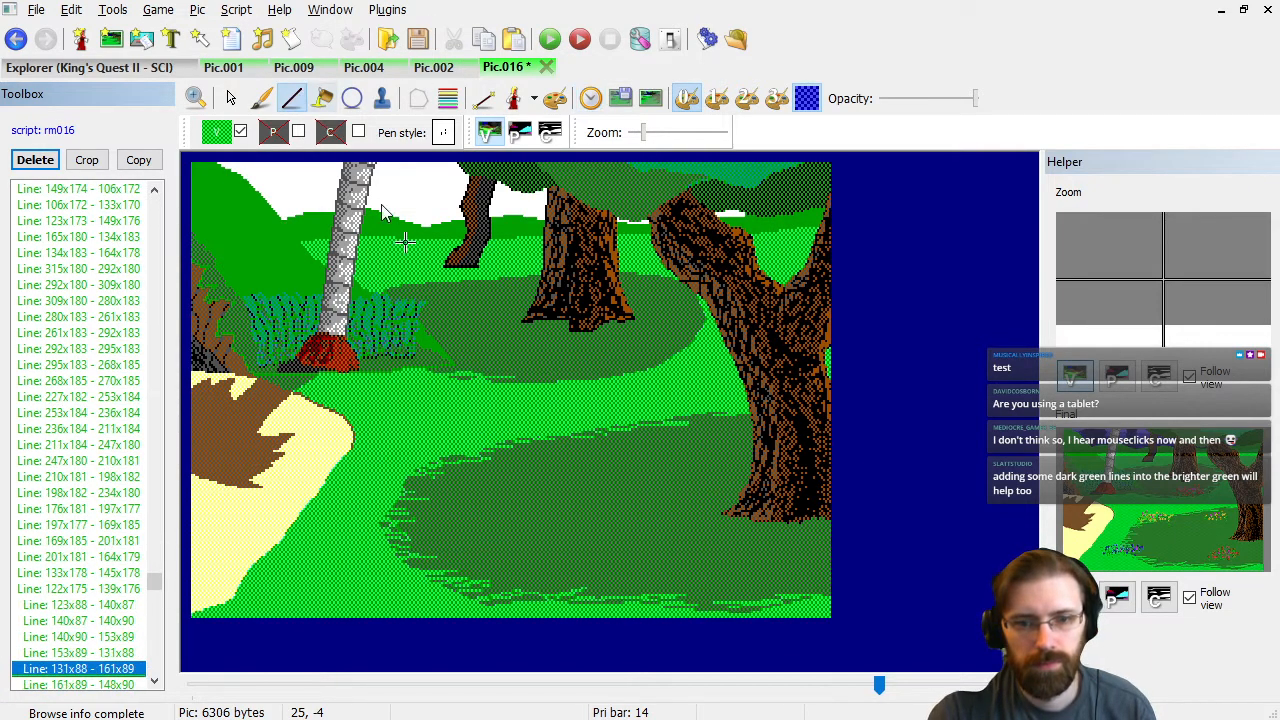
key(Up)
key(Up)
key(Up)
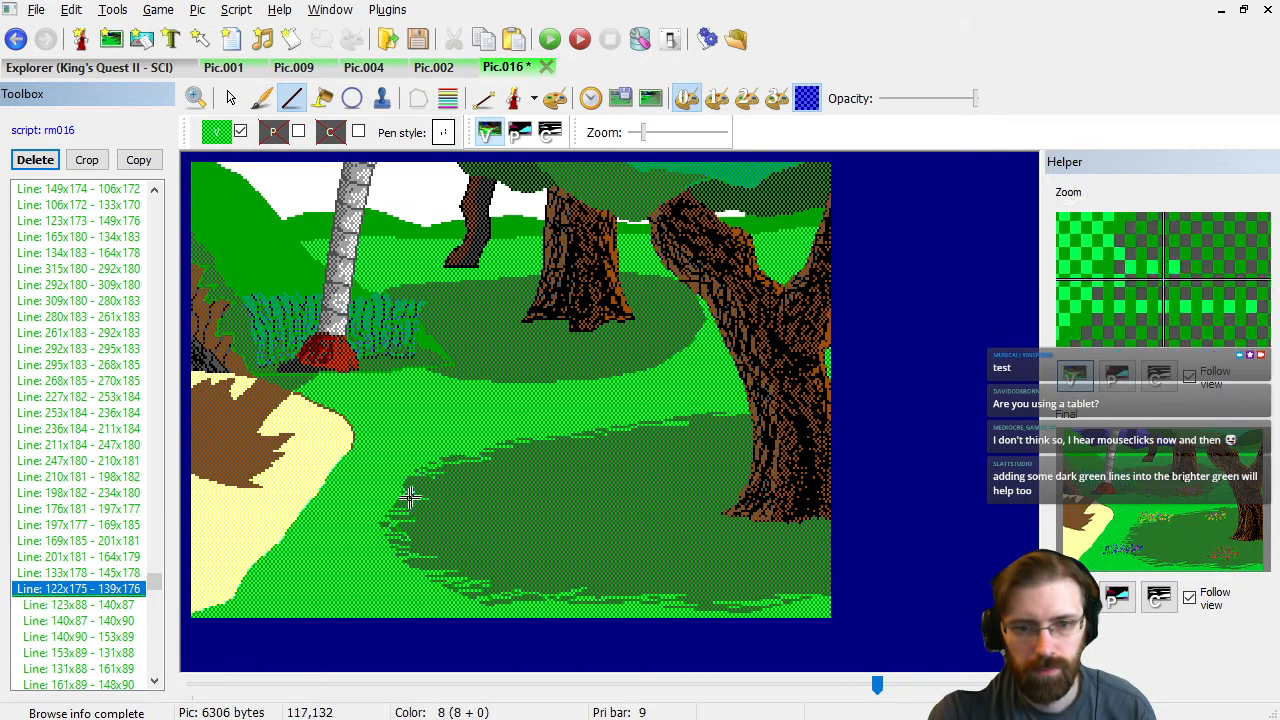
click(409, 484)
click(421, 481)
click(403, 479)
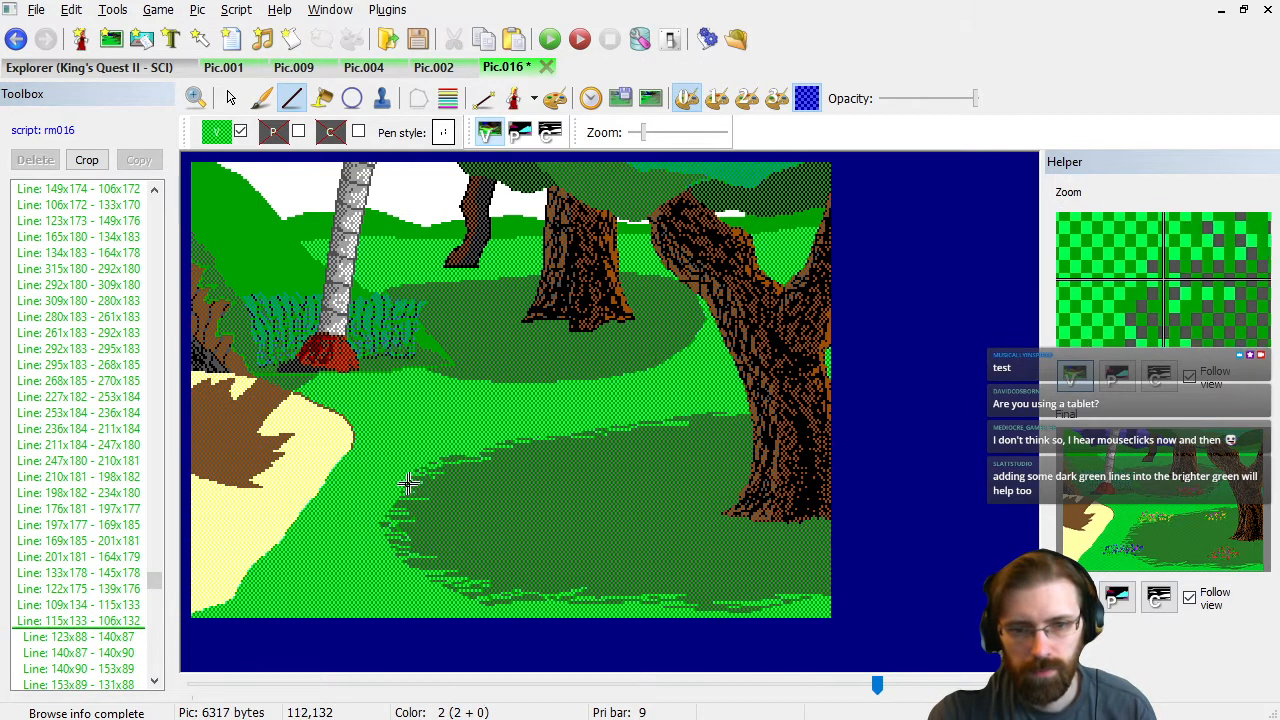
click(393, 498)
click(405, 496)
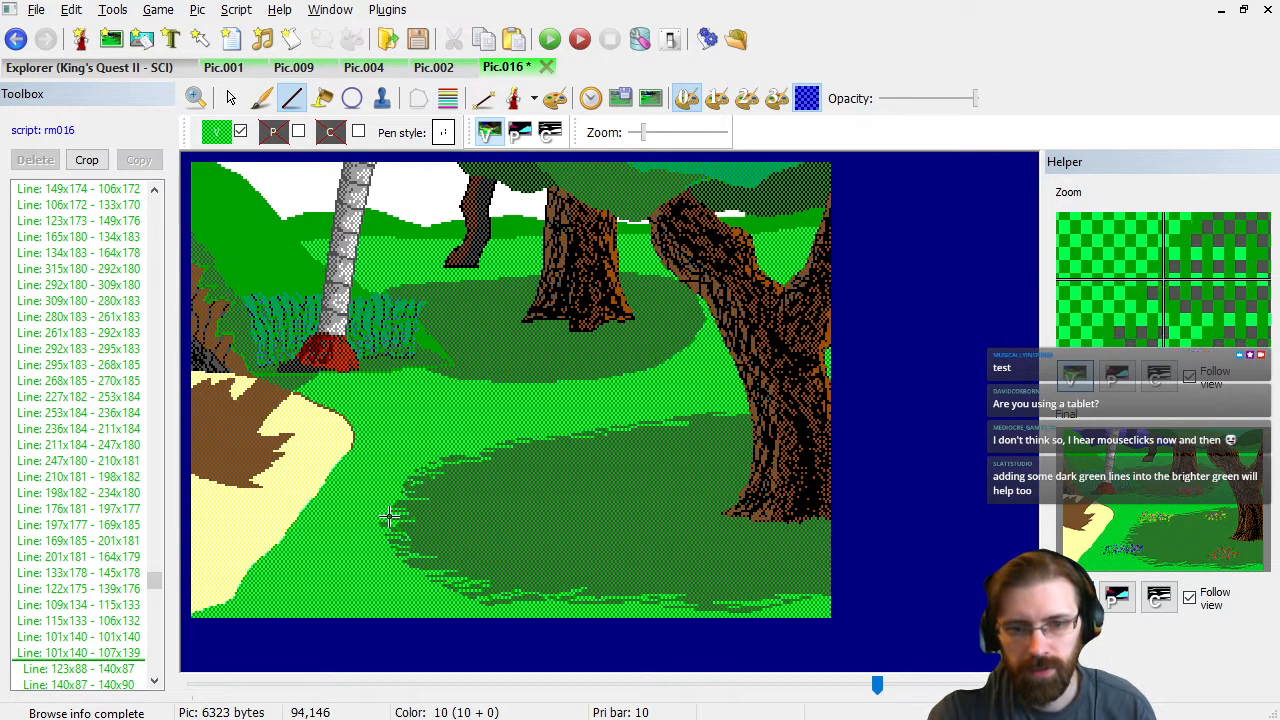
click(375, 522)
click(381, 522)
click(377, 522)
click(395, 512)
click(411, 500)
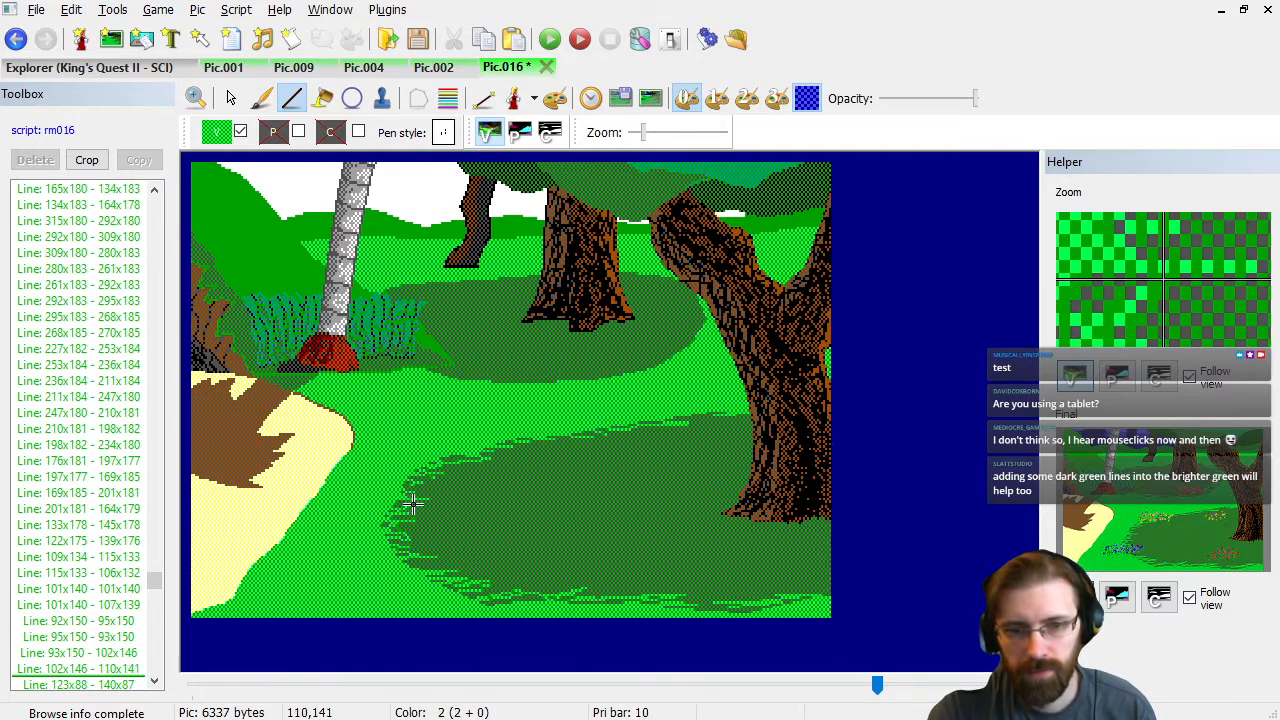
Draw a zigzag of bright-green grass lines reaching into the foreground shadow's left tip, from about 110x141 down to 93x149.
click(383, 500)
click(429, 498)
click(395, 498)
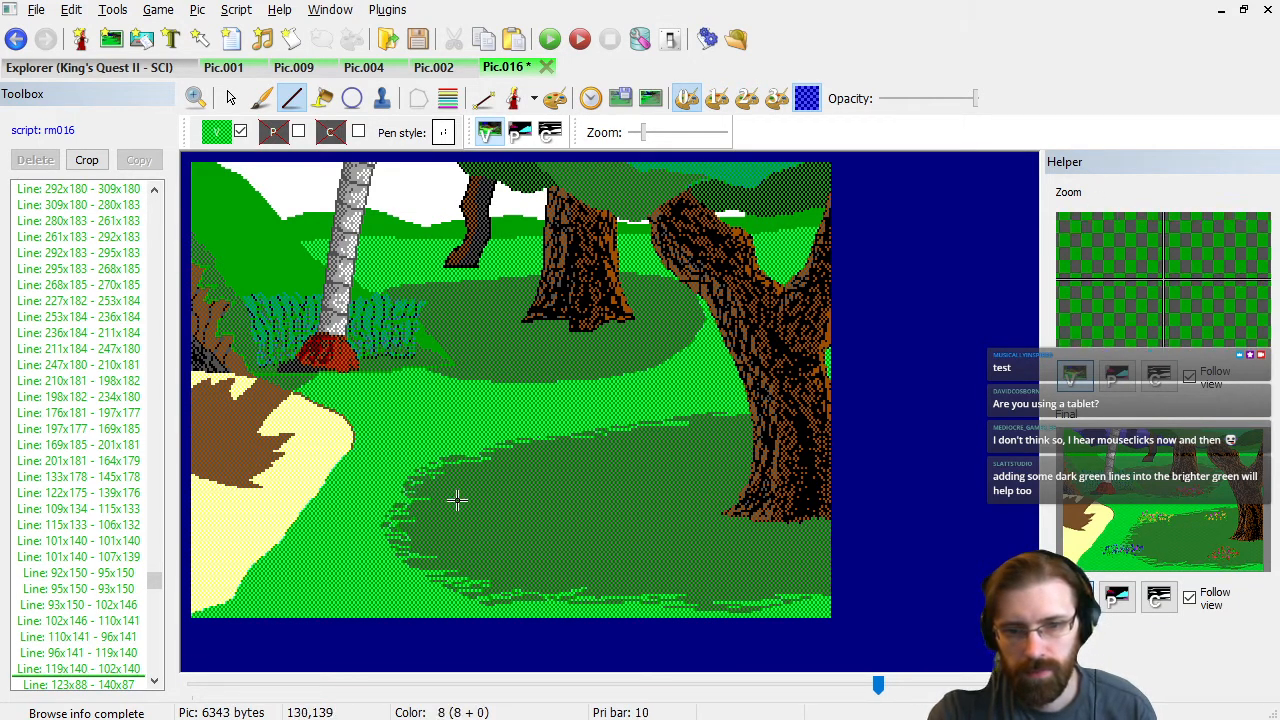
click(411, 498)
click(447, 496)
click(403, 503)
click(437, 503)
click(399, 508)
click(423, 512)
click(377, 520)
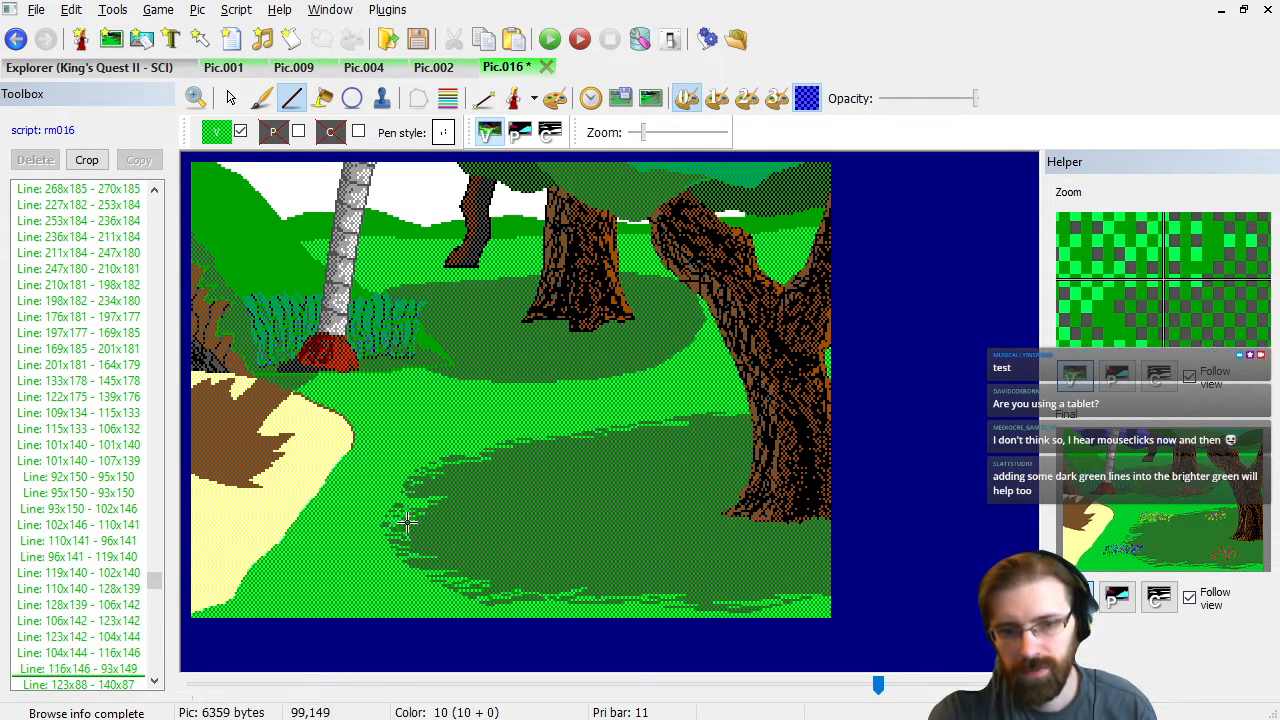
Add more short bright-green lines along the foreground shadow's left tip, from about 108x135 to 99x150, and return to the full picture.
click(407, 486)
click(433, 491)
click(401, 491)
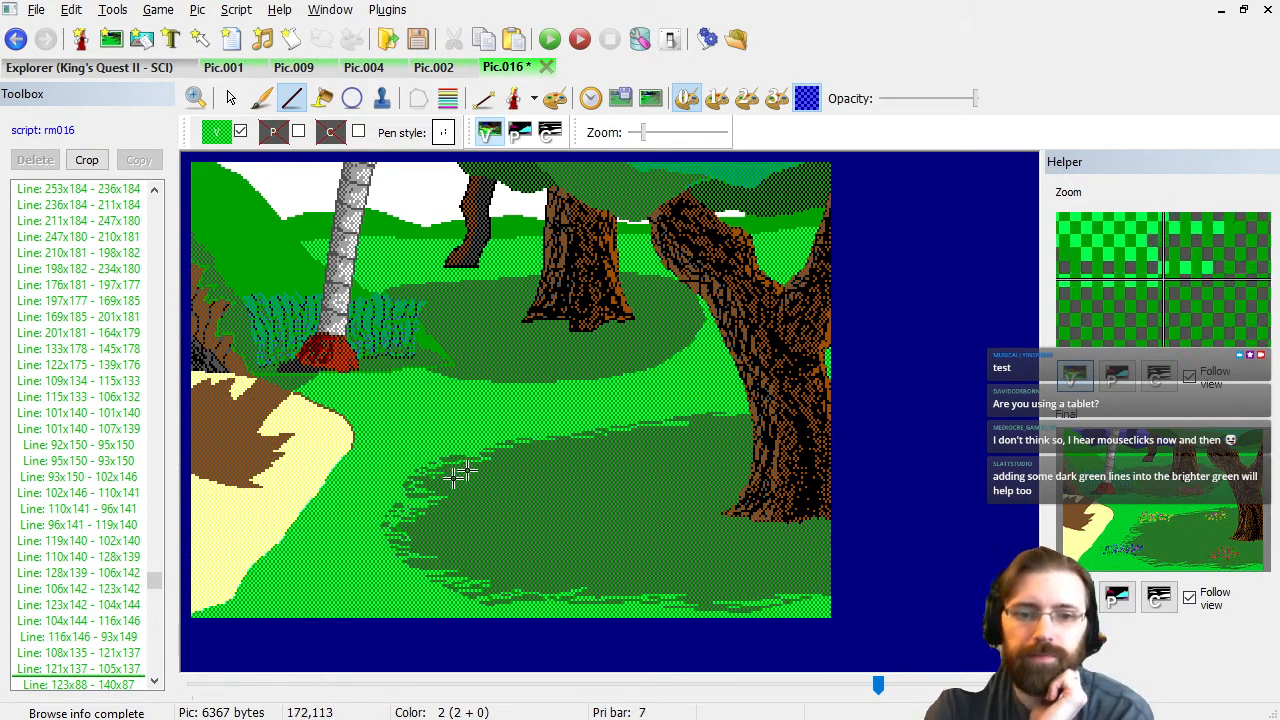
click(401, 498)
click(385, 505)
click(395, 503)
click(405, 505)
click(379, 524)
click(389, 522)
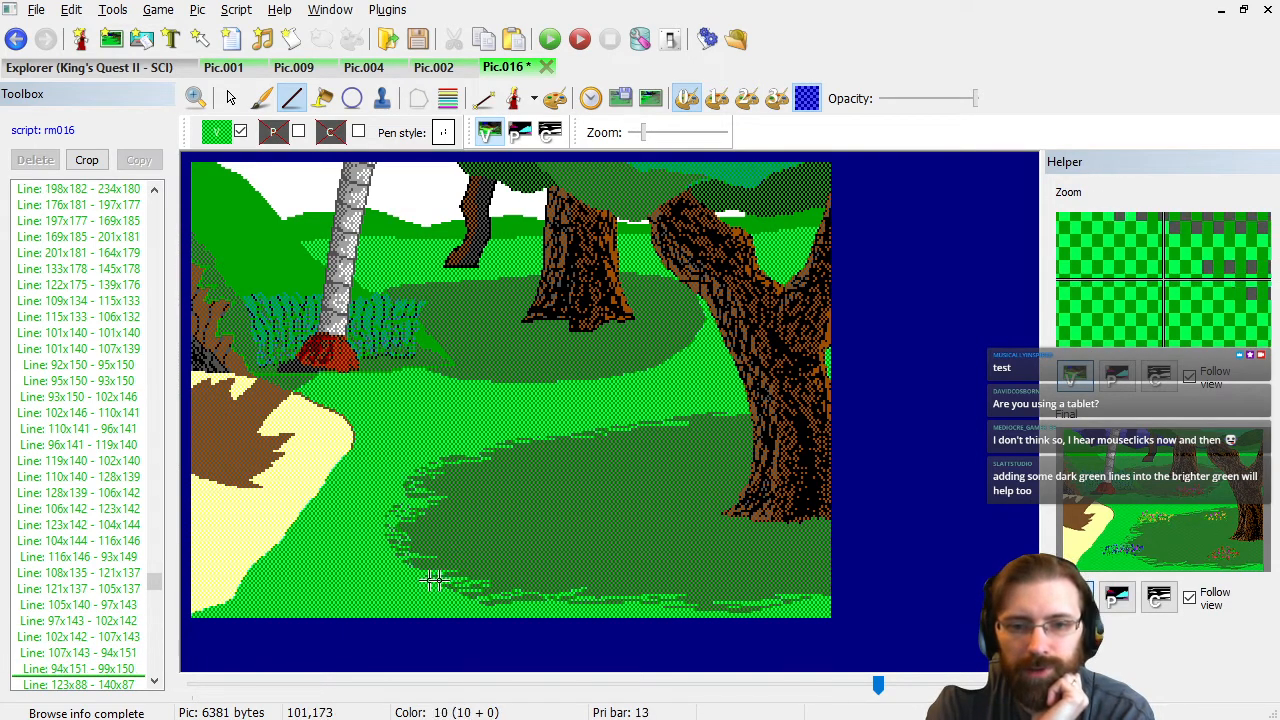
click(86, 606)
key(End)
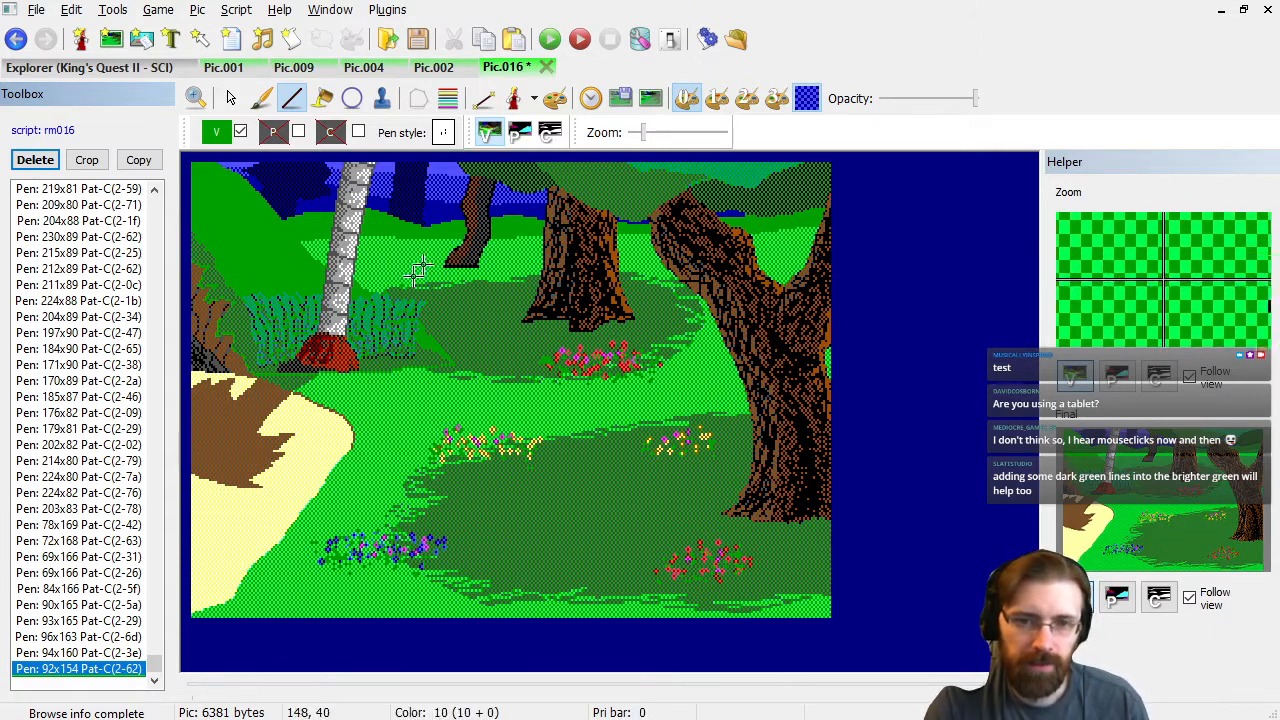
Insert a dark-green Set Visual: 0,24 command directly after Line: 306x27 - 313x27 in Pic.016's drawing history.
click(114, 274)
key(Page_Up)
key(Page_Up)
key(Page_Up)
scroll(263, 274, up, 10)
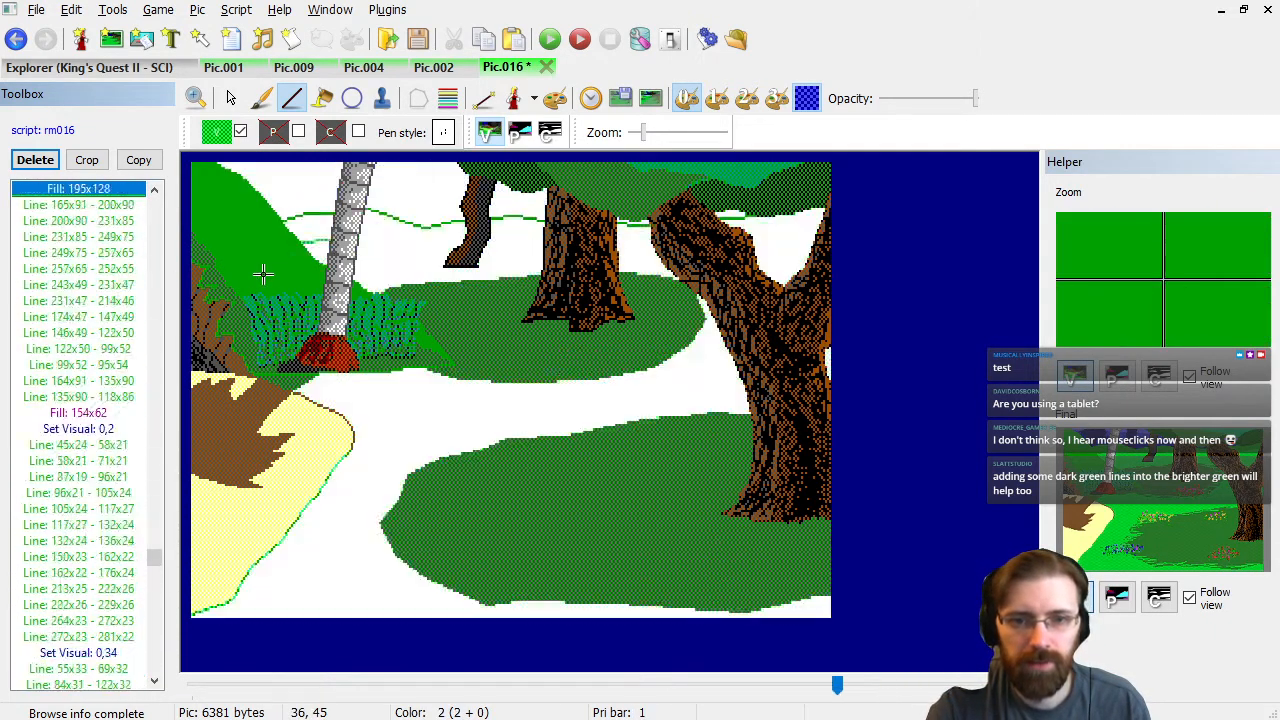
scroll(263, 274, down, 5)
scroll(263, 274, up, 1)
scroll(294, 262, up, 20)
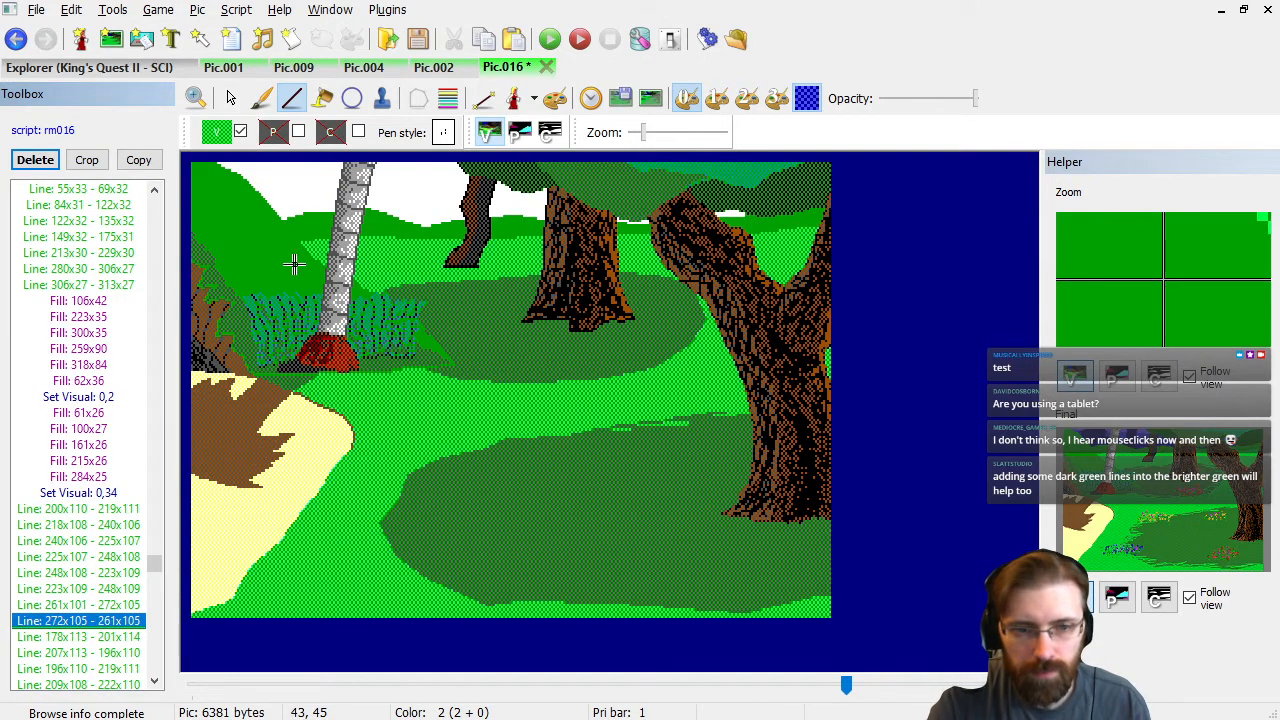
scroll(296, 262, down, 5)
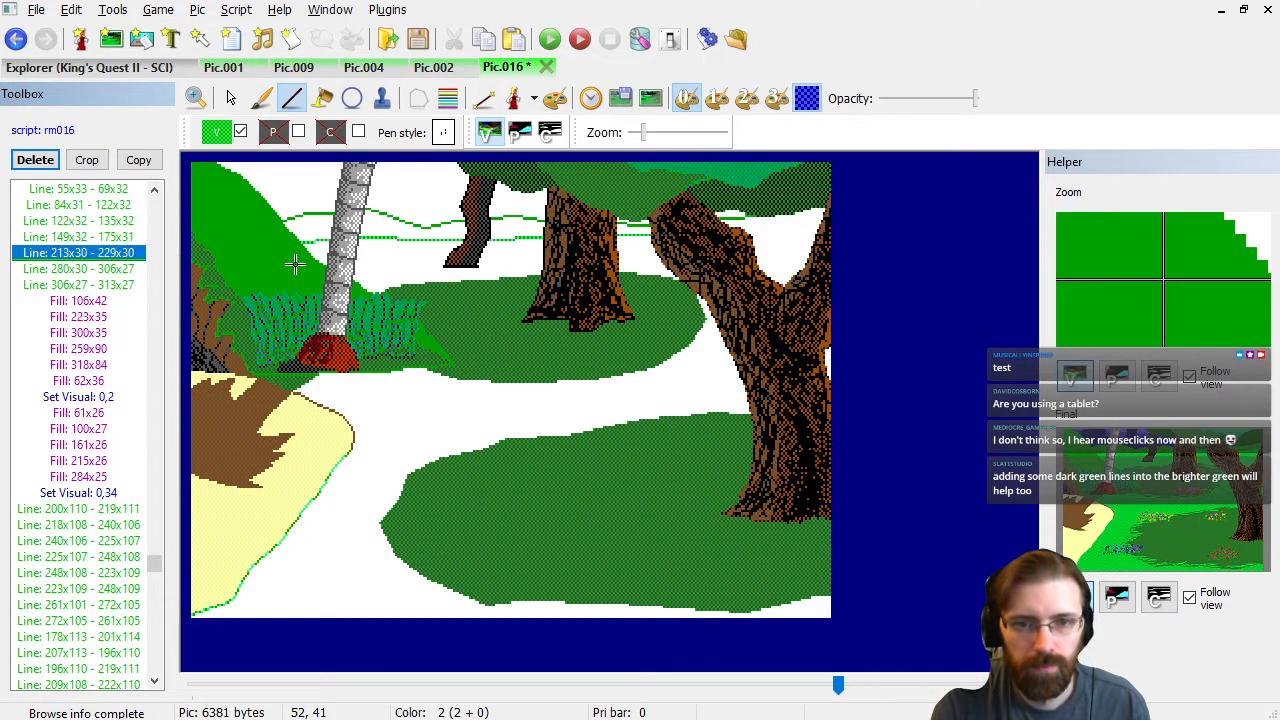
scroll(110, 400, up, 7)
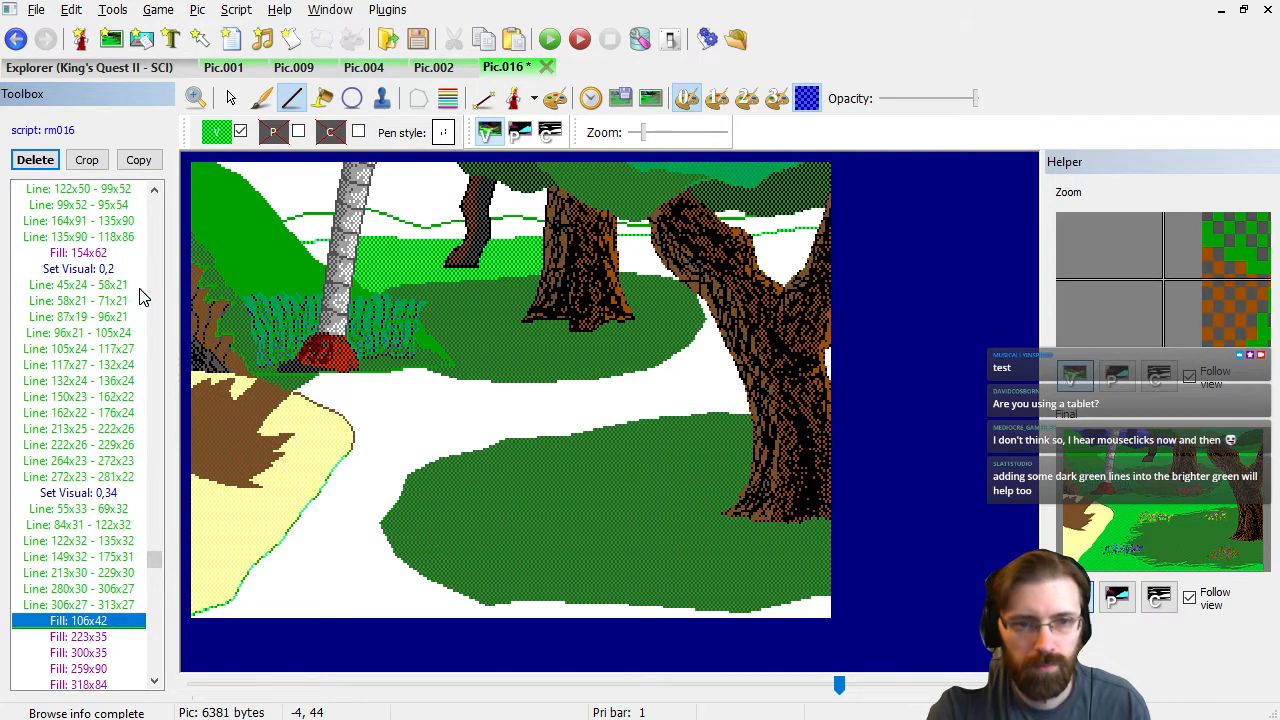
click(118, 444)
key(Down)
key(Down)
key(Down)
key(Down)
key(Down)
key(Down)
key(Down)
key(Down)
key(Down)
key(Down)
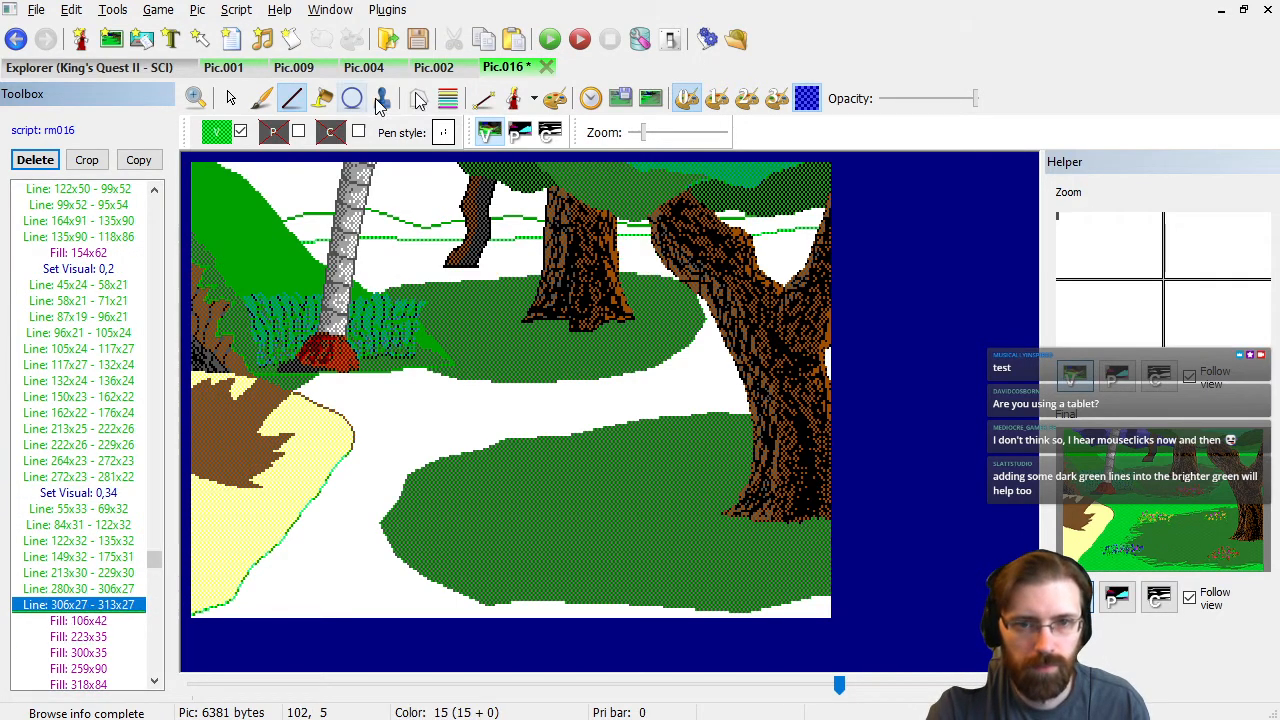
click(216, 133)
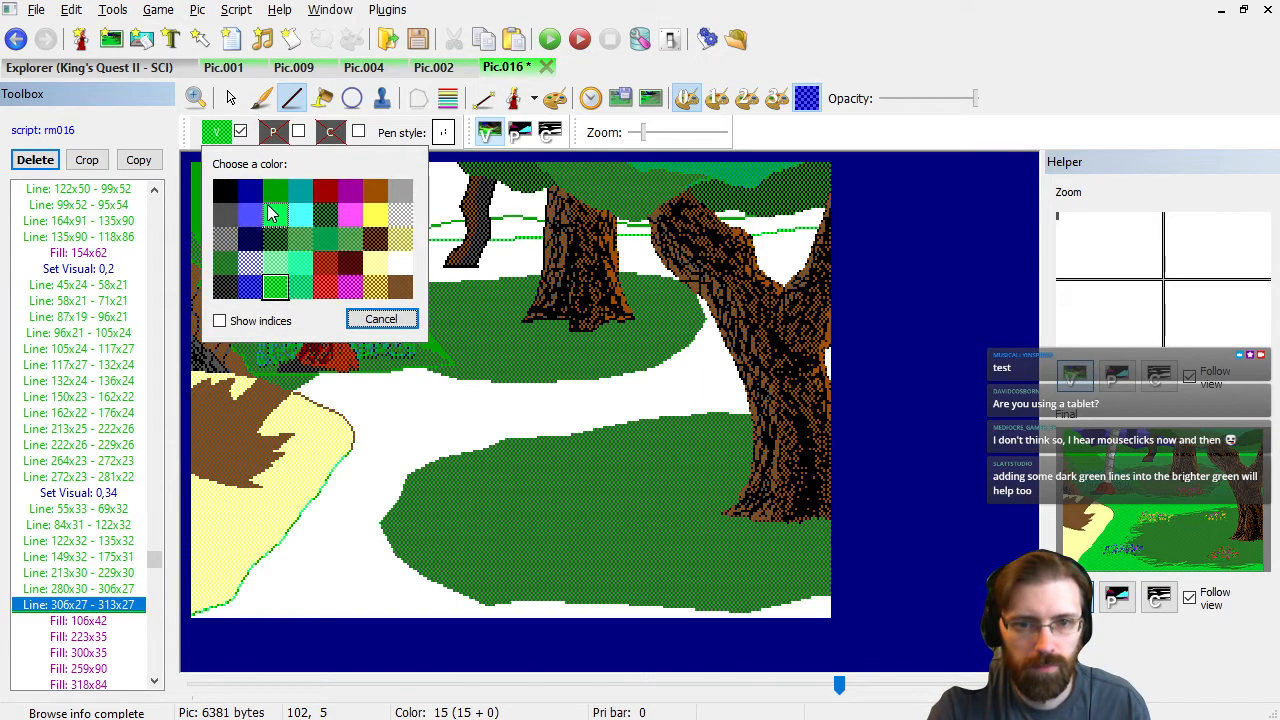
click(224, 266)
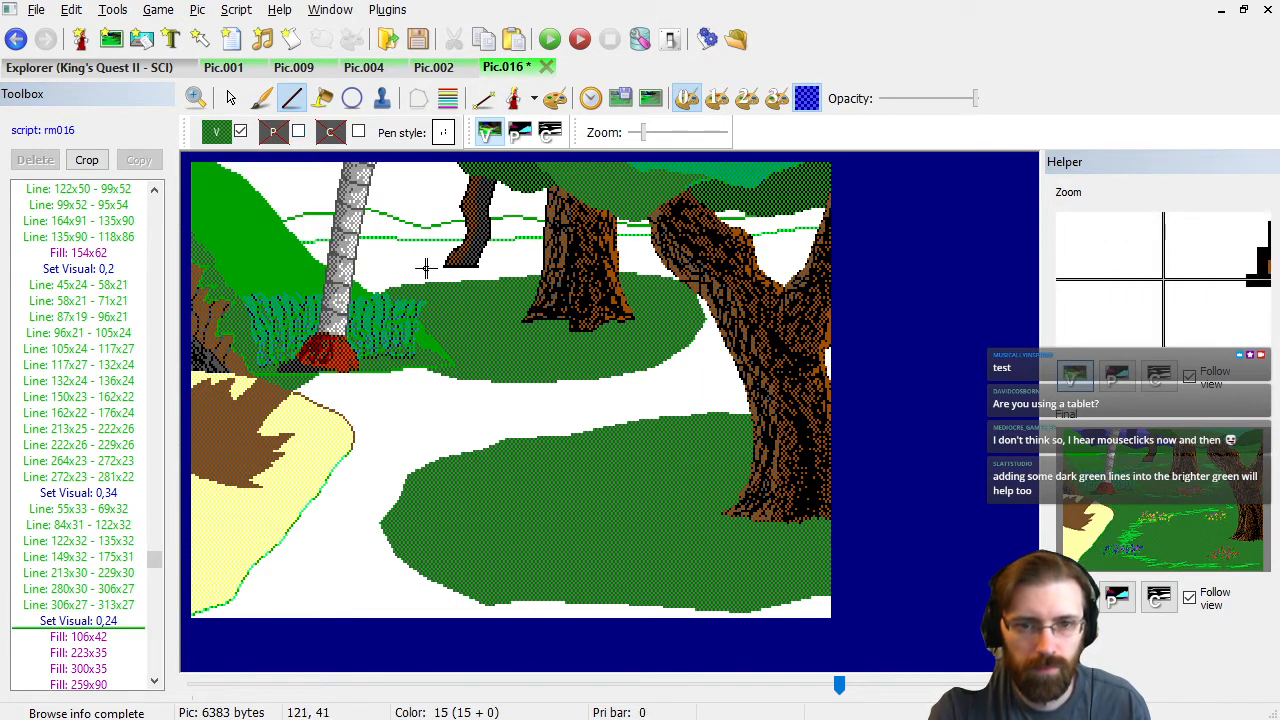
drag(389, 250, 381, 259)
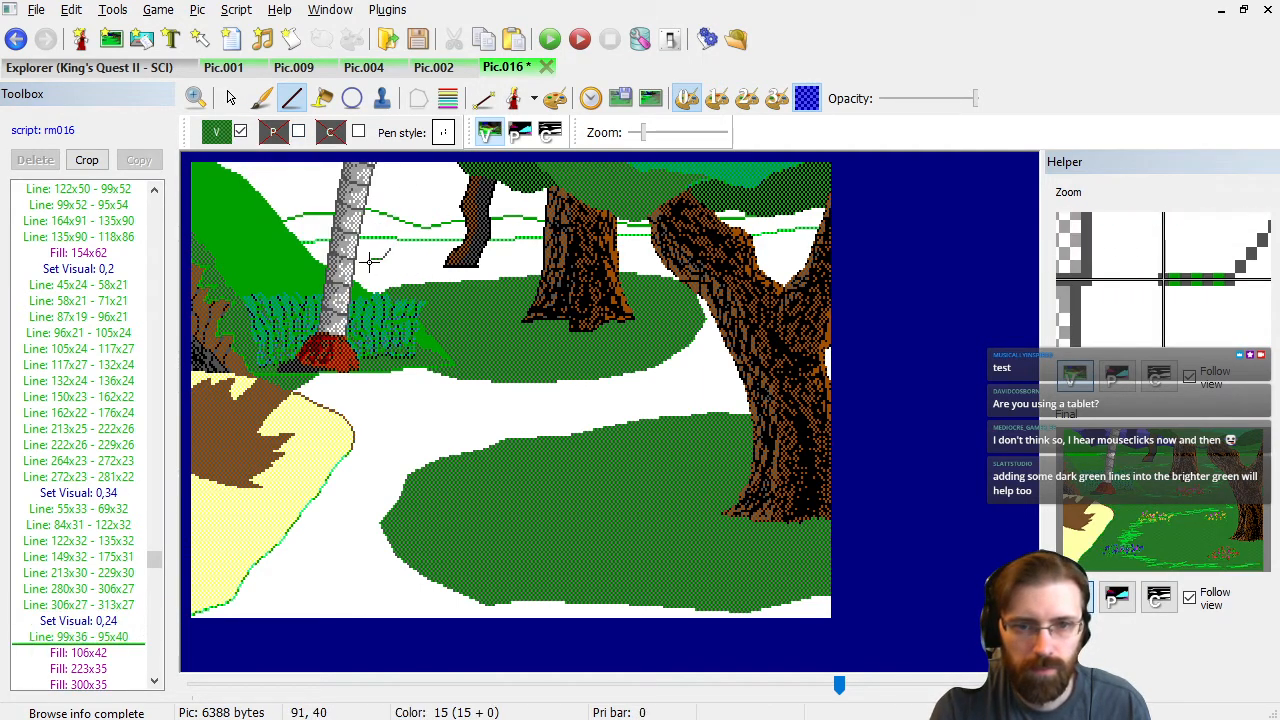
click(129, 636)
key(Delete)
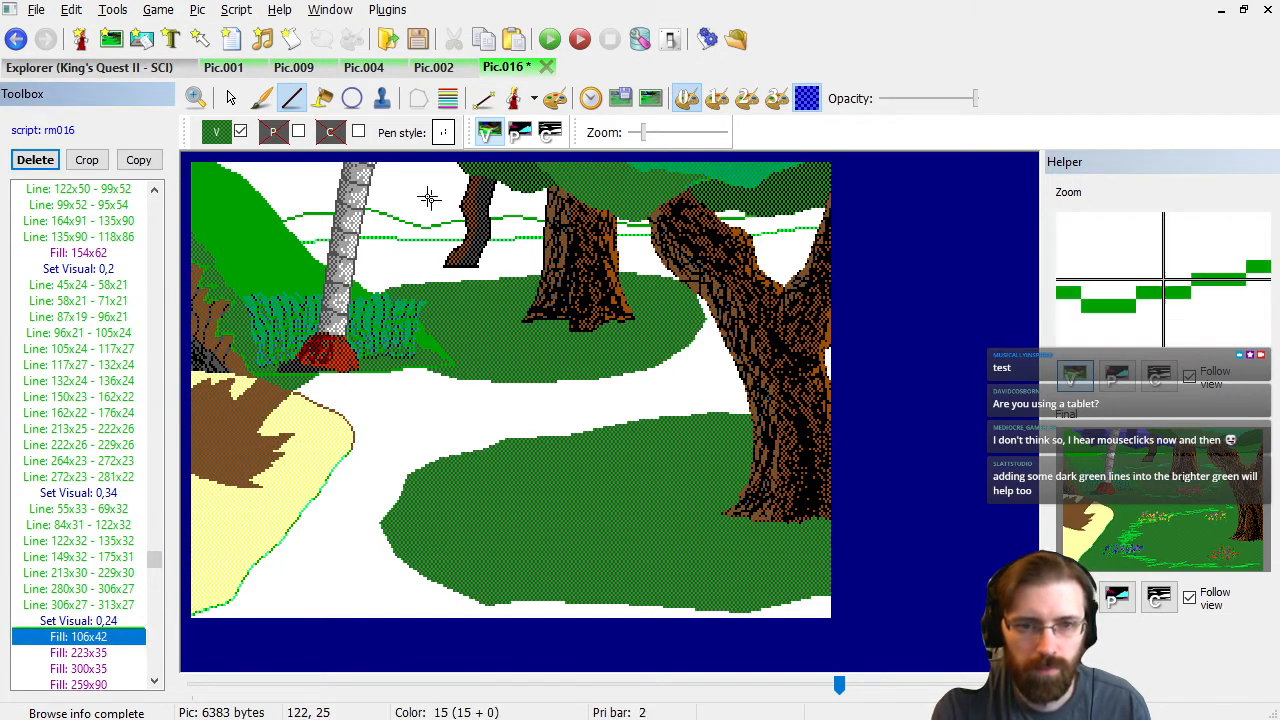
Draw a dark-green line from 116x37 to 102x40 beside the white trunk, and delete the three trial segments that follow it.
click(424, 252)
click(396, 259)
click(387, 267)
click(395, 270)
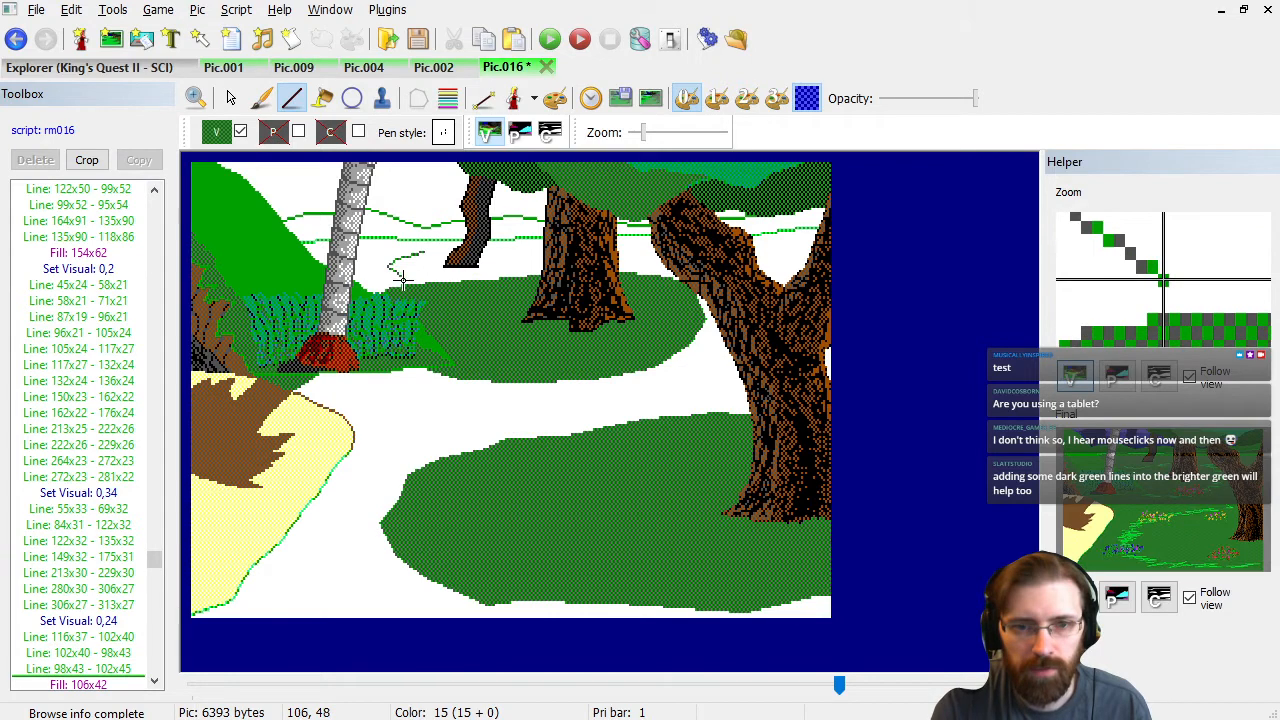
click(403, 277)
click(107, 668)
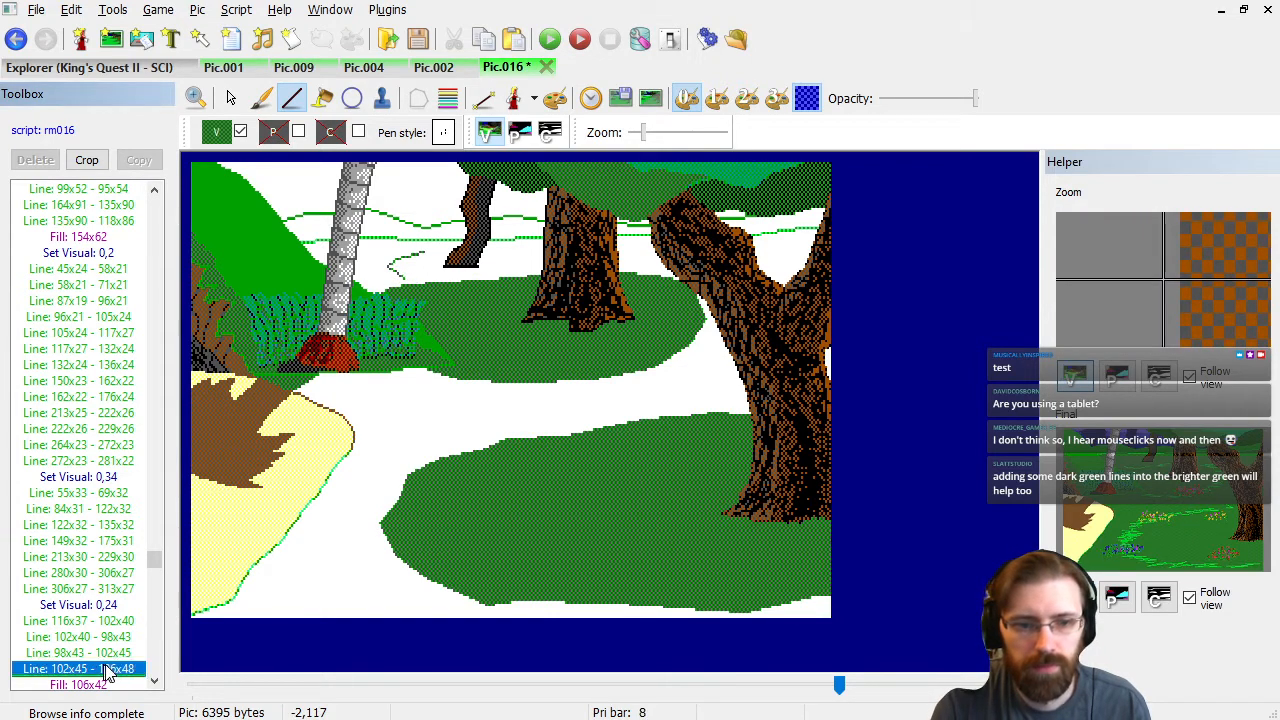
key(shift+Up)
key(shift+Up)
key(Delete)
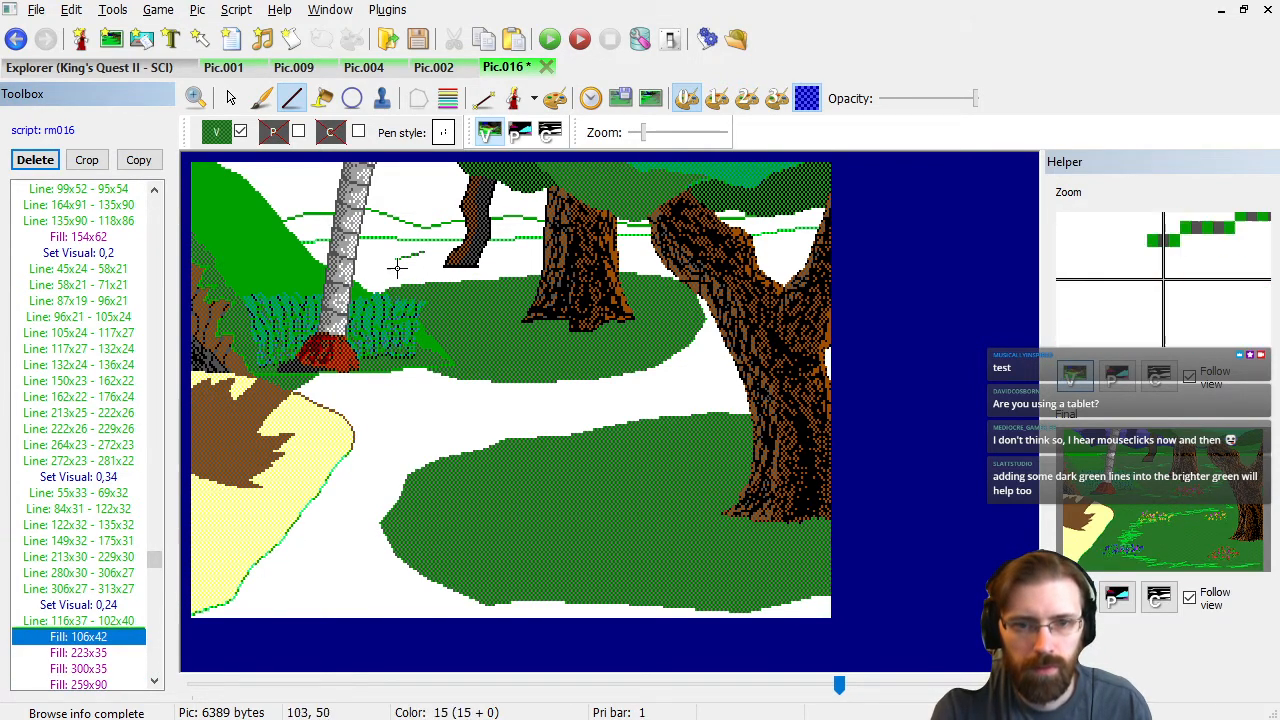
key(Up)
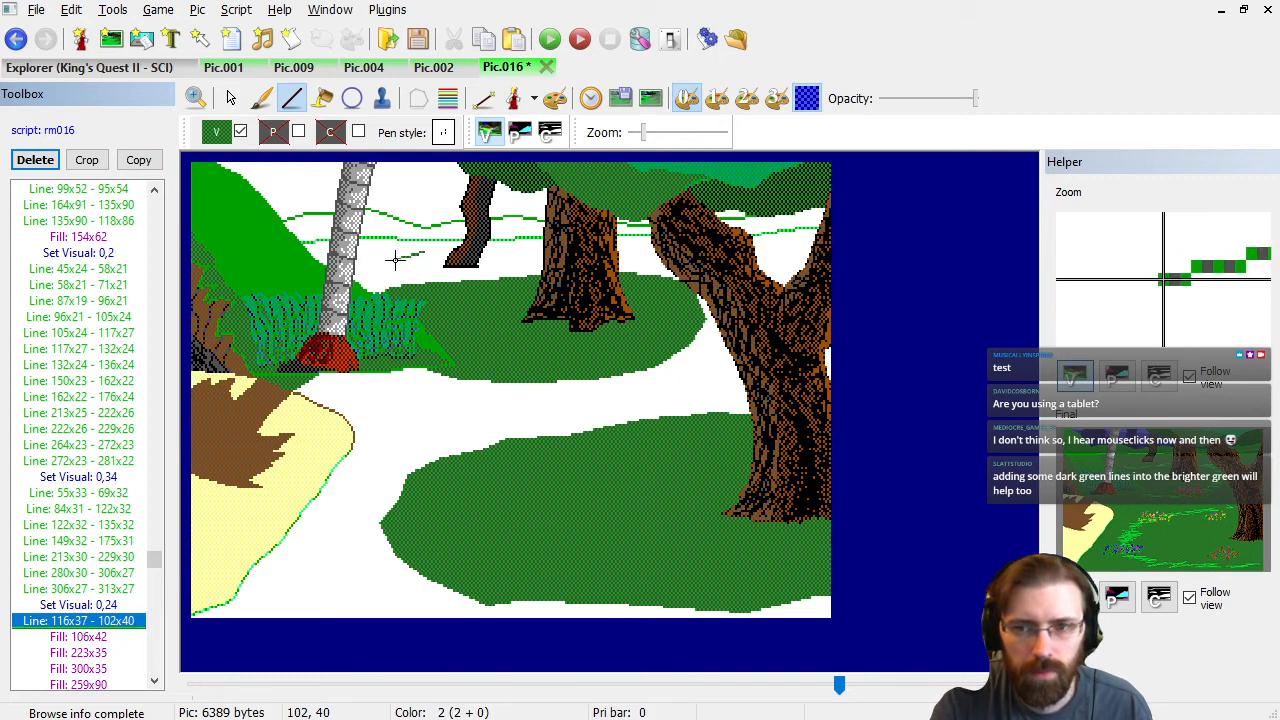
Continue the dark-green shadow outline from 102x40 through 91x44, 91x46 and 95x49 to 100x50.
click(395, 260)
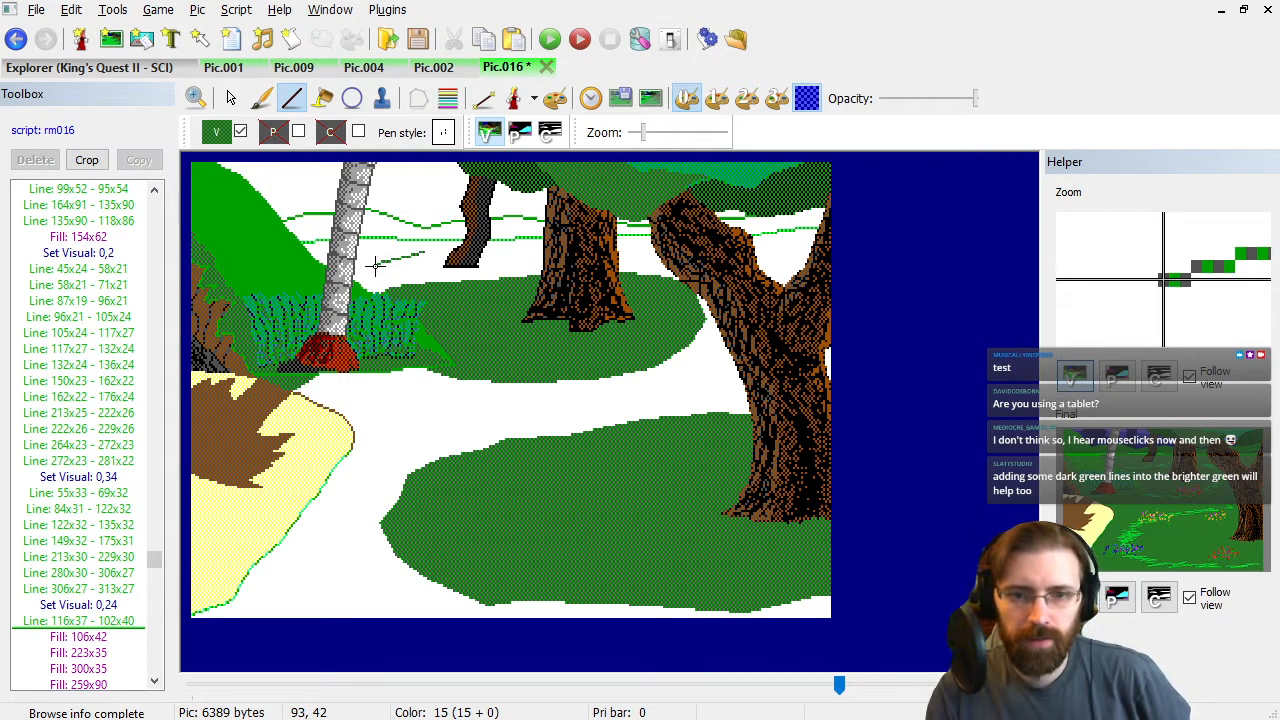
click(373, 268)
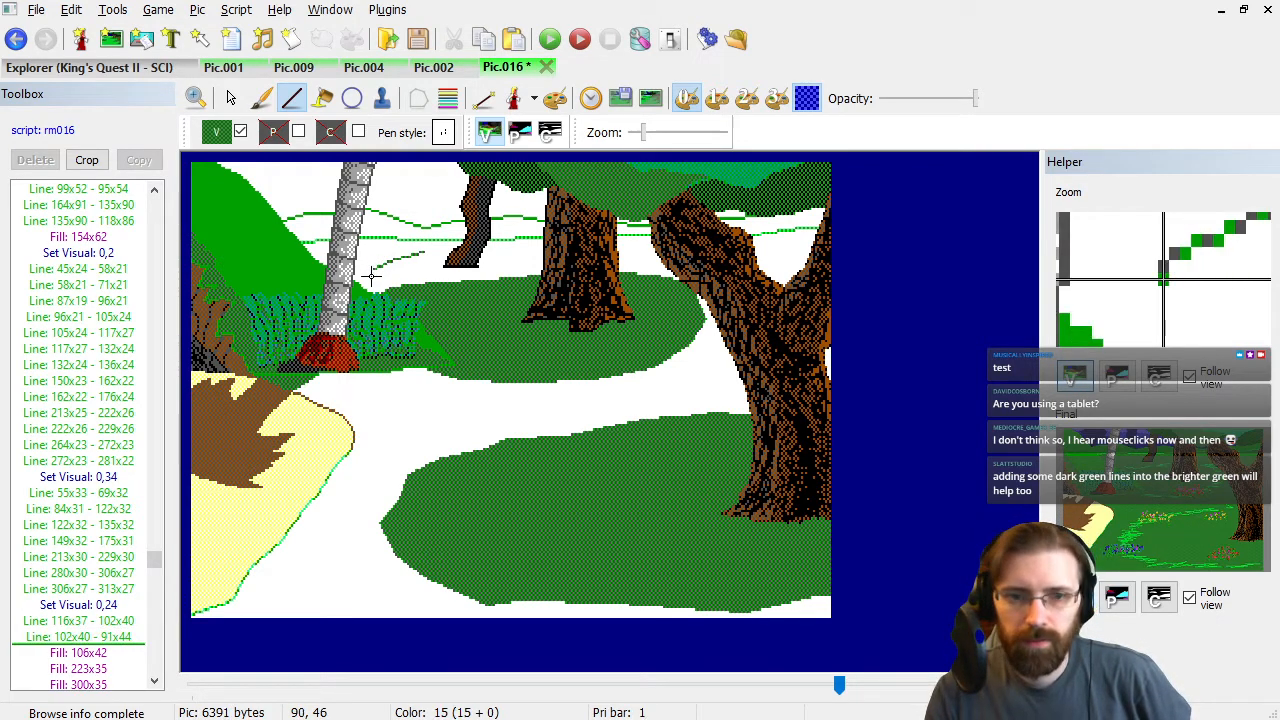
click(373, 272)
click(381, 280)
click(391, 282)
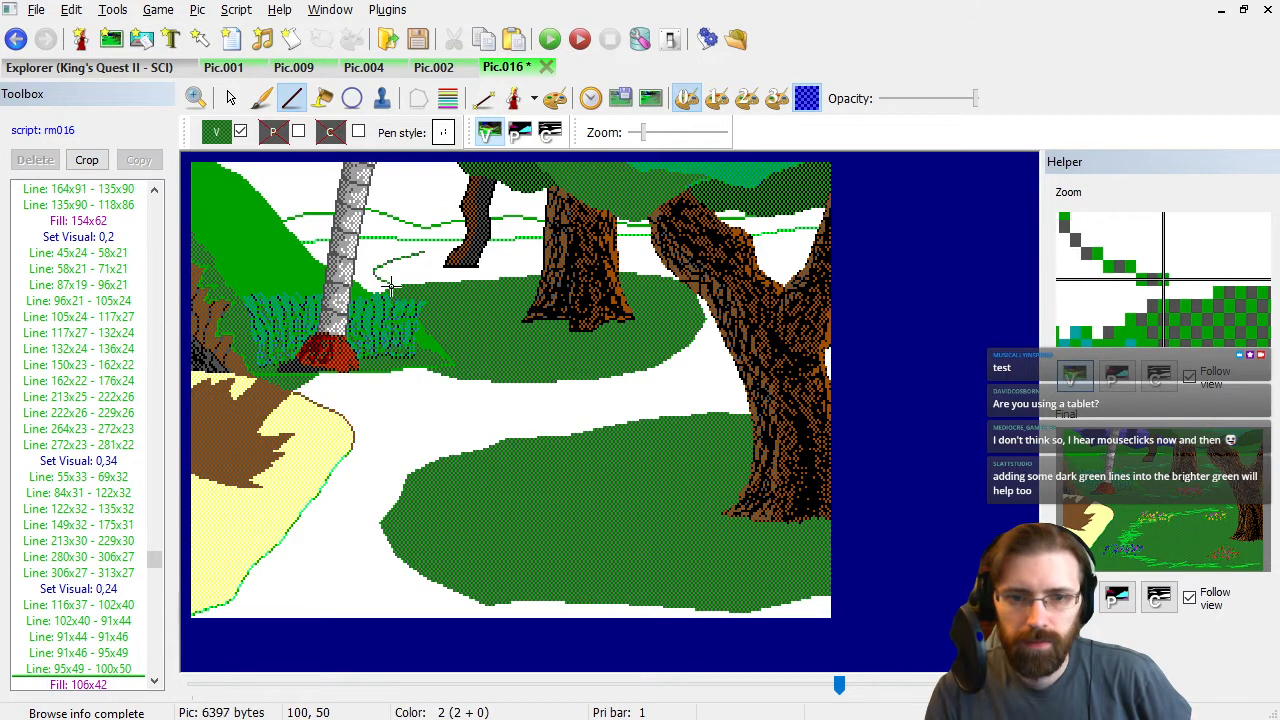
Outline the rest of the thin trunk's shadow, from 117x36 past the trunk to 168x40 and back round to 141x48.
click(453, 253)
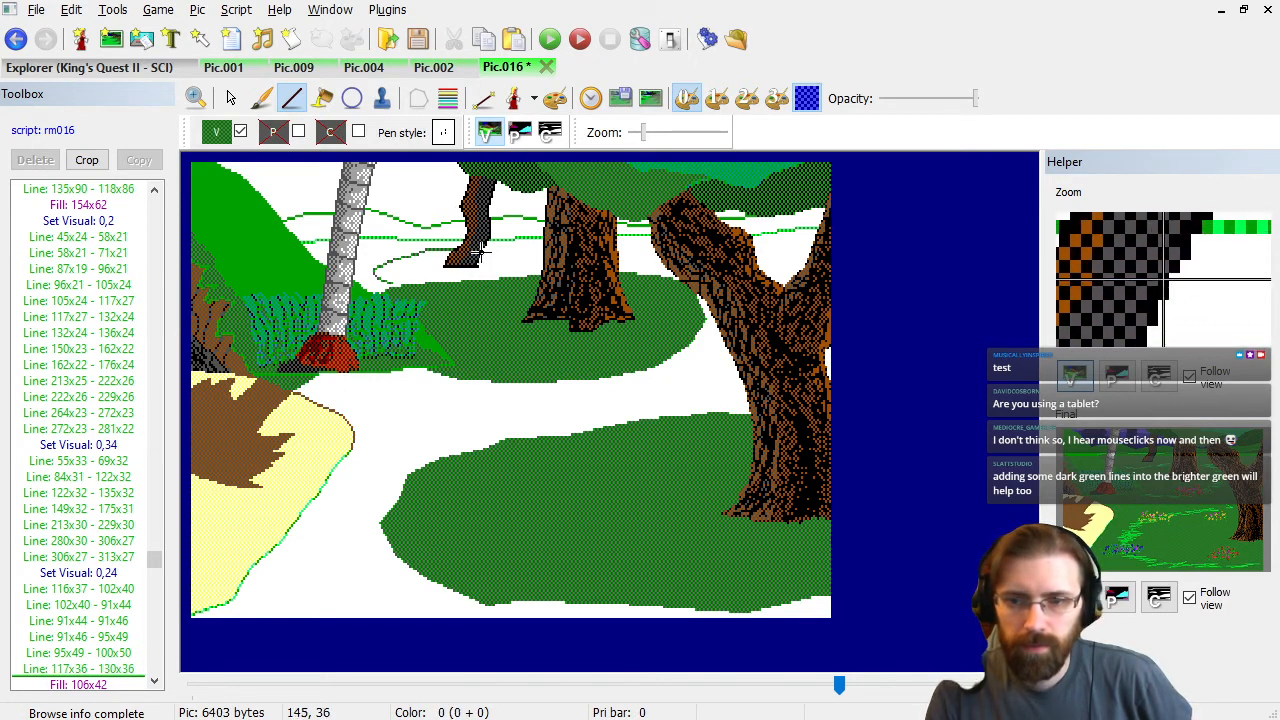
click(511, 251)
click(527, 258)
click(525, 268)
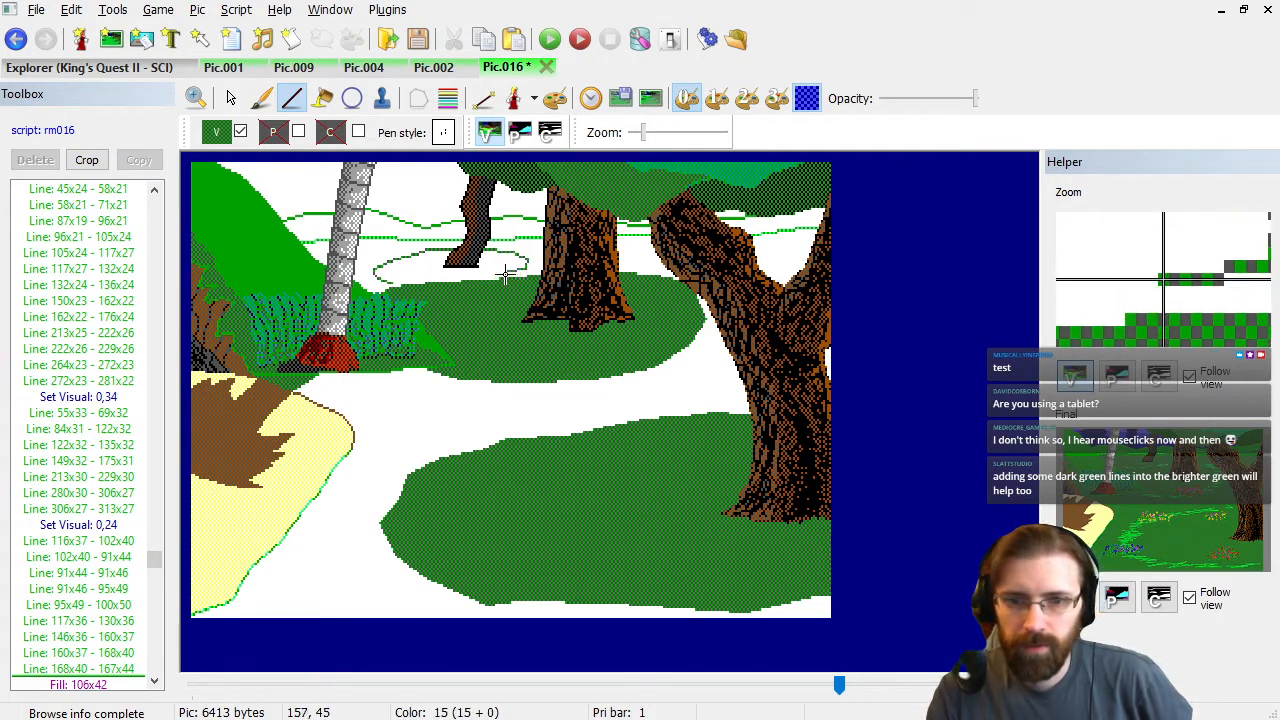
click(497, 276)
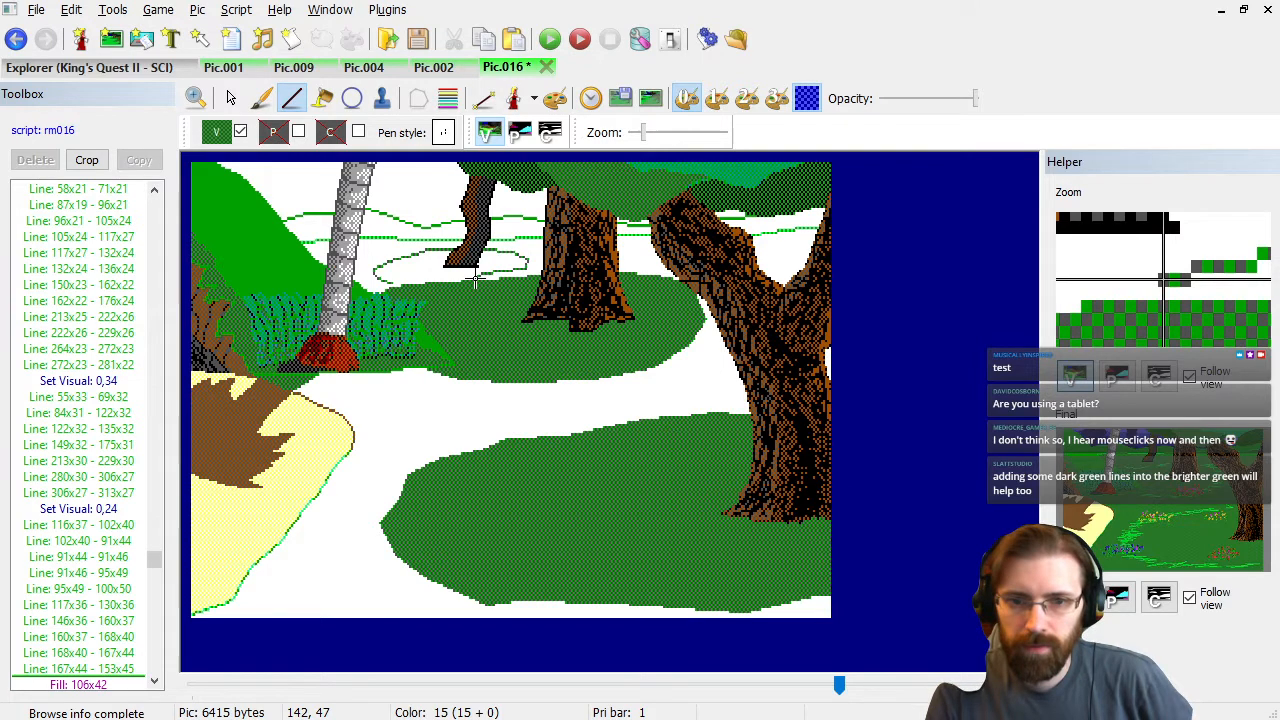
click(476, 281)
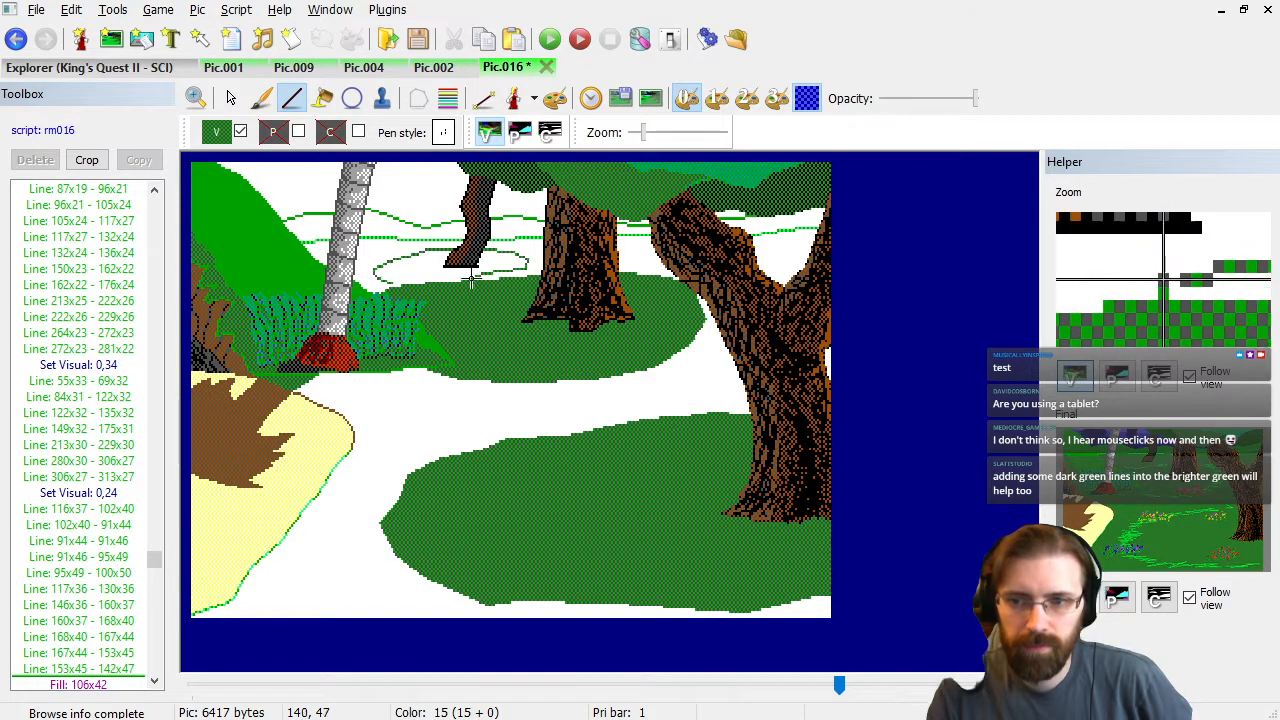
click(474, 280)
right_click(474, 280)
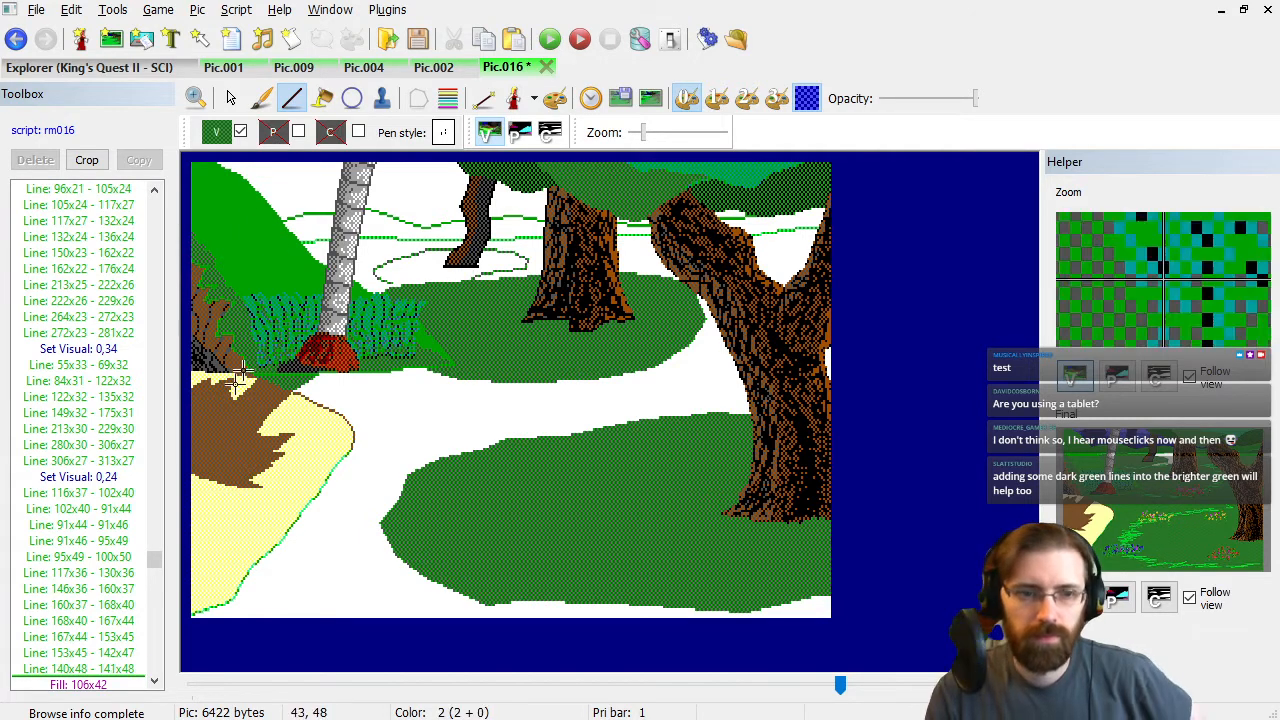
Try to fill the thin trunk's shadow outline with dark green at 111x45, and delete that fill.
click(322, 98)
click(416, 266)
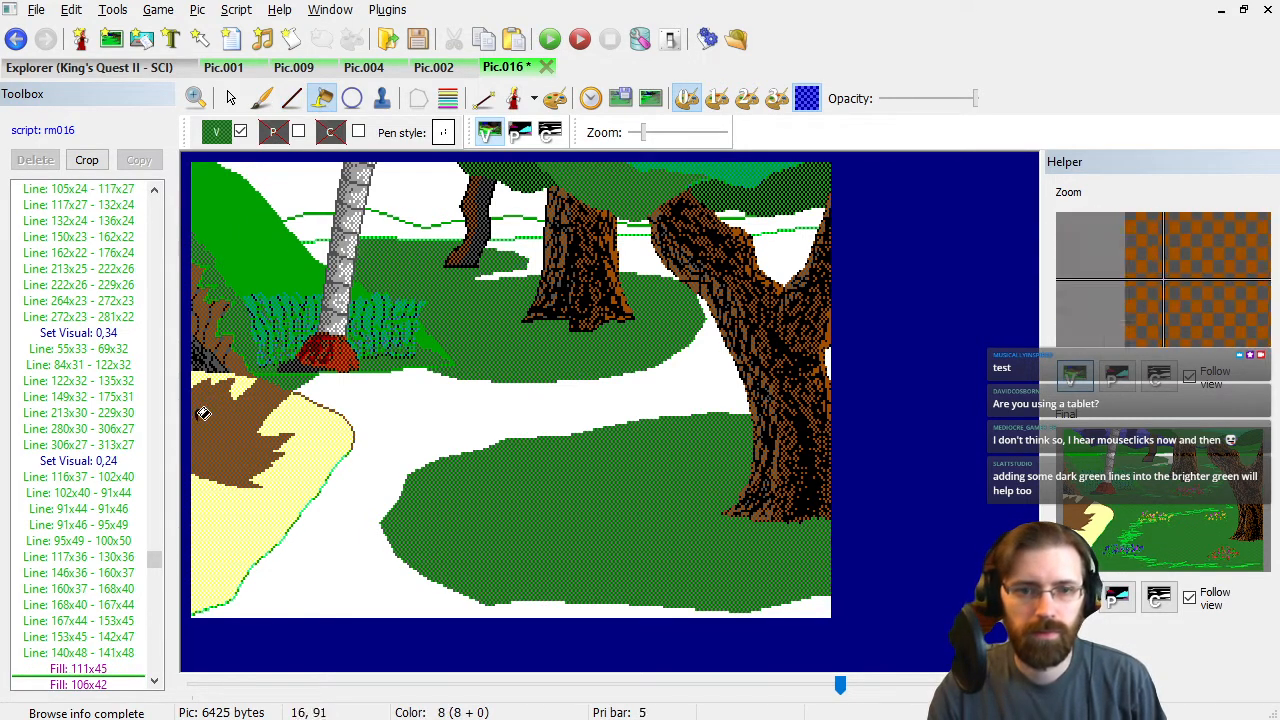
click(108, 671)
key(Delete)
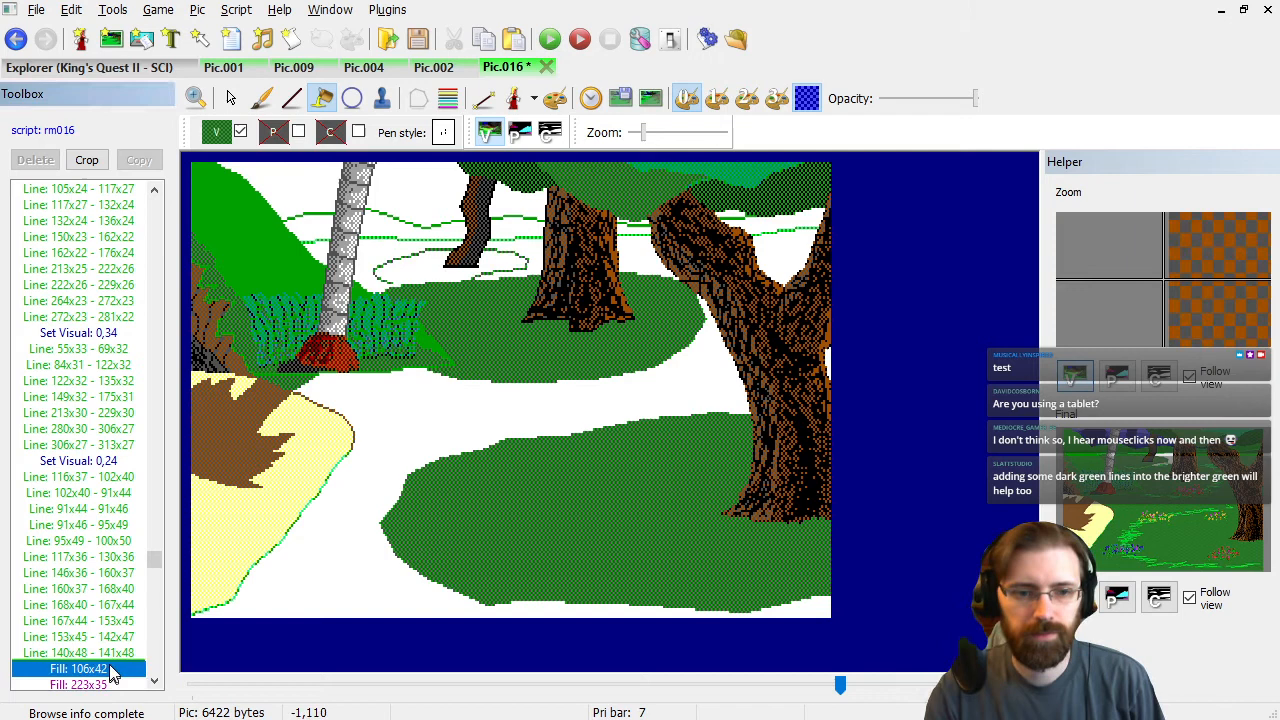
Close the gap in the shadow outline with a dark-green line from 101x50 to 103x51.
click(112, 654)
click(291, 98)
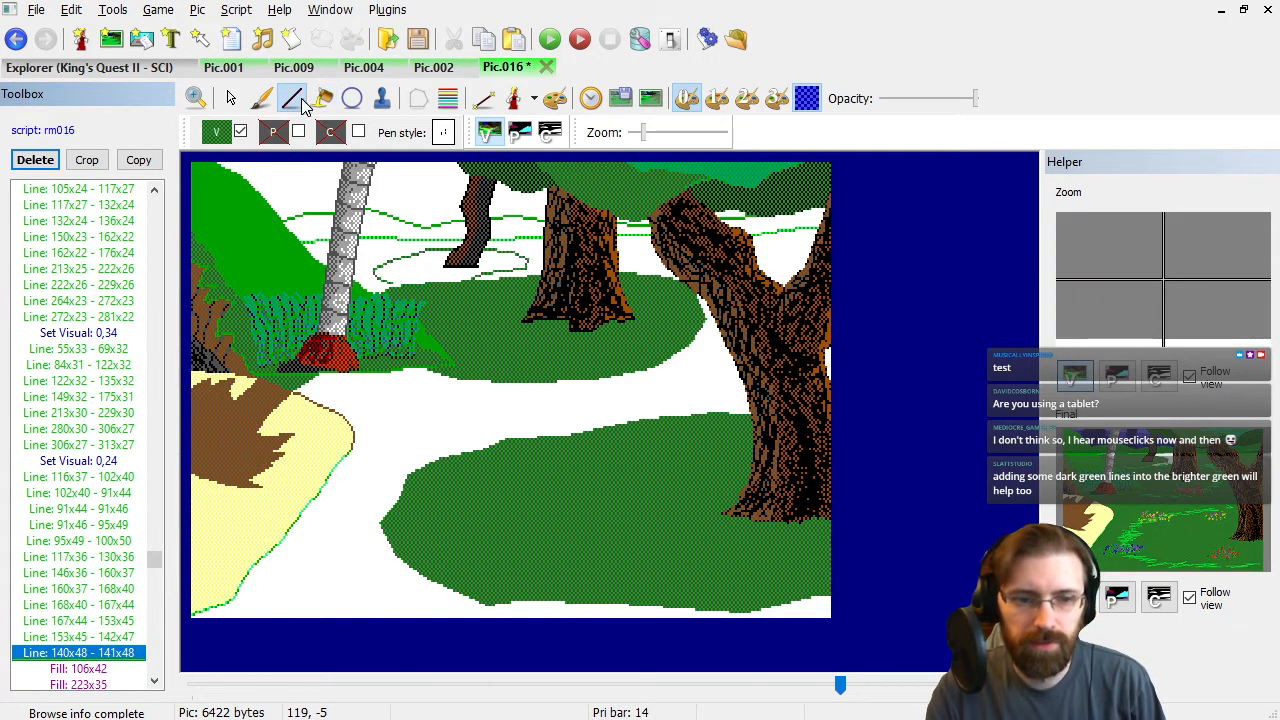
click(394, 286)
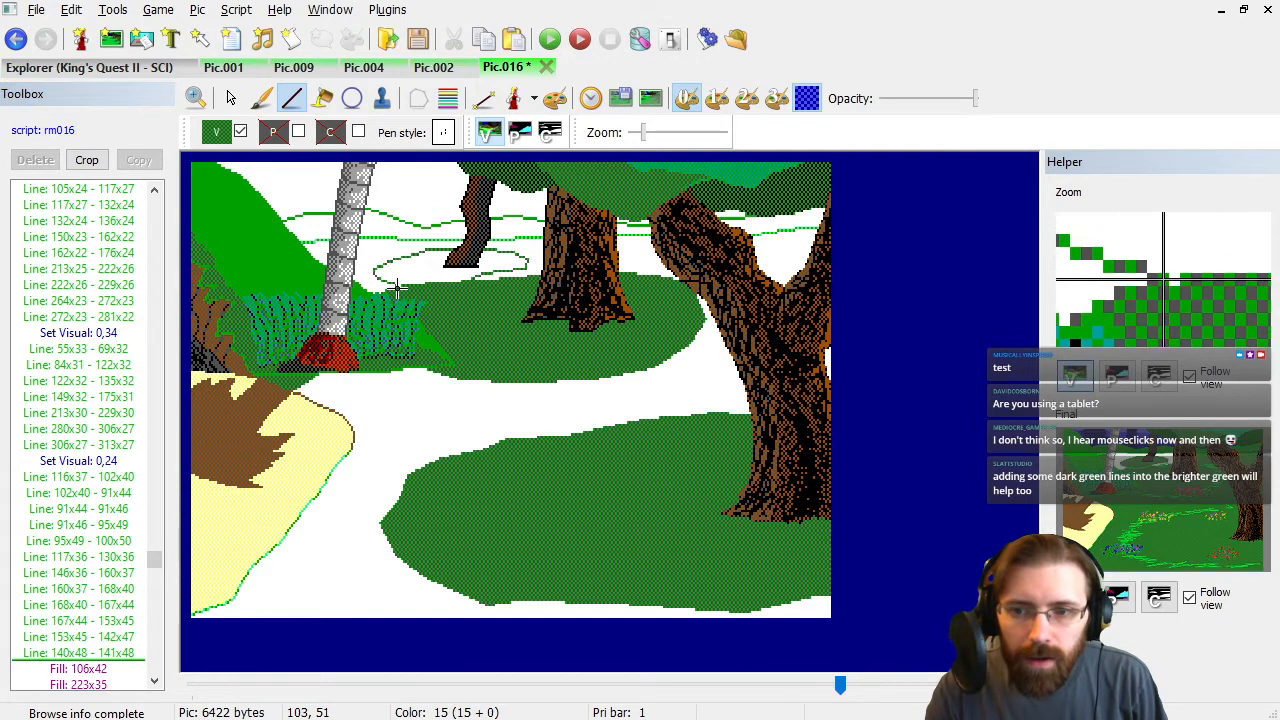
click(398, 288)
right_click(398, 288)
Step through the history commands following the new outline to examine how the existing fills colour the shadow and grass.
click(101, 668)
key(Down)
key(Down)
key(Down)
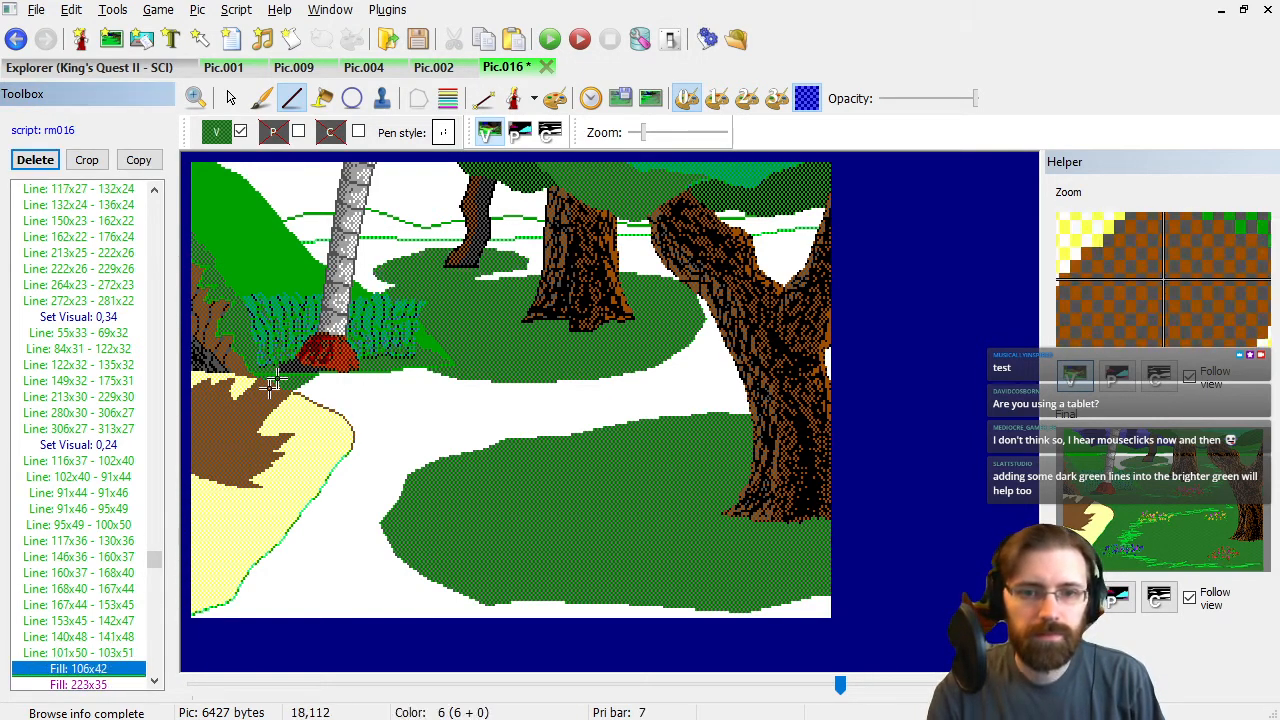
key(Down)
key(Down)
key(Down)
key(Down)
key(Down)
key(Down)
key(Down)
key(Down)
key(Down)
key(Down)
key(Down)
key(Down)
key(Down)
key(Down)
key(Up)
key(Up)
key(Up)
key(Up)
key(Up)
key(Up)
key(Up)
key(Up)
key(Up)
key(Up)
key(Up)
key(Up)
key(Up)
key(Up)
key(Up)
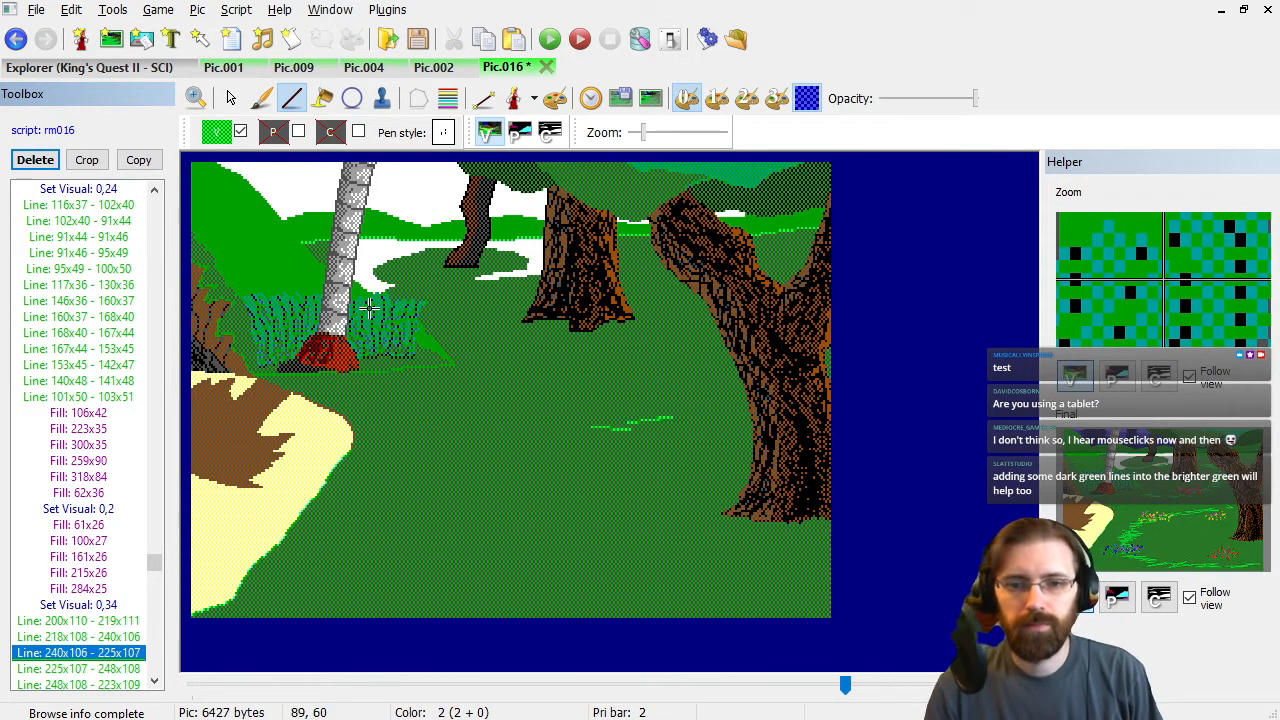
key(Up)
key(Up)
key(Up)
key(Up)
key(Up)
key(Up)
key(Down)
key(Down)
key(Down)
key(Down)
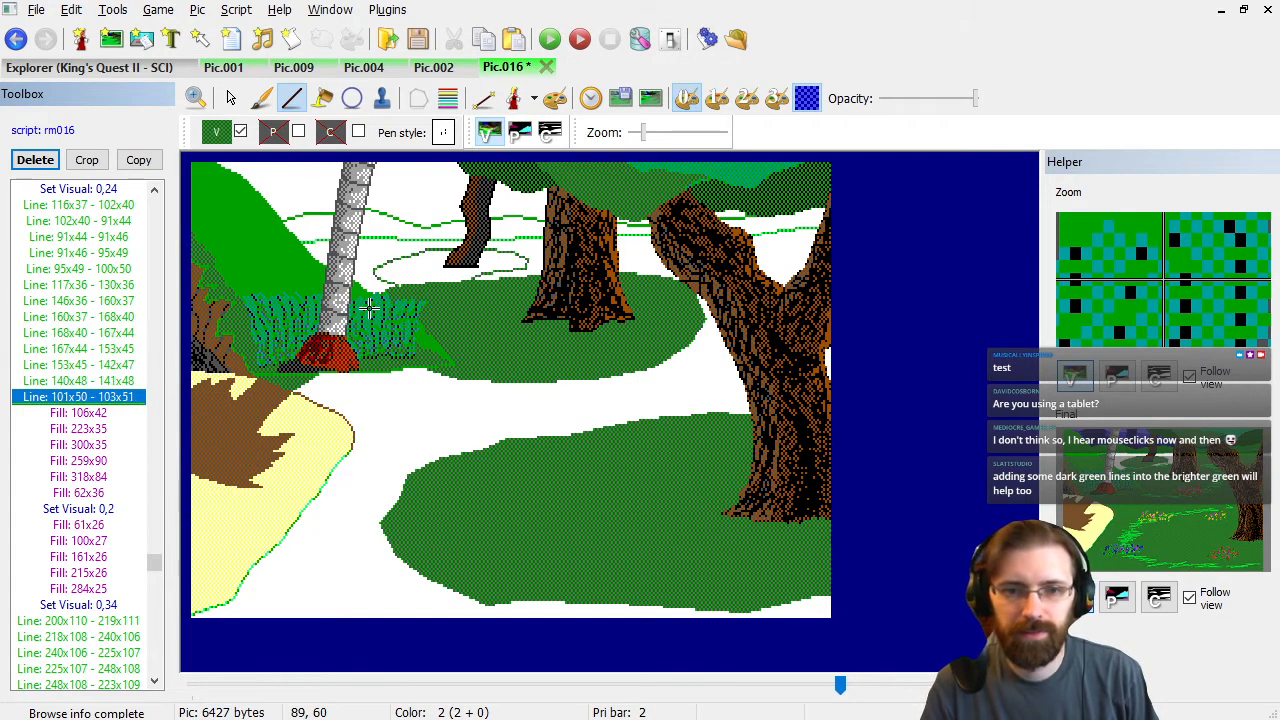
Insert a bright-green Set Visual: 0,34 command directly after Fill: 106x42 in the drawing history.
key(Down)
key(Up)
key(Down)
key(Down)
key(Up)
click(218, 133)
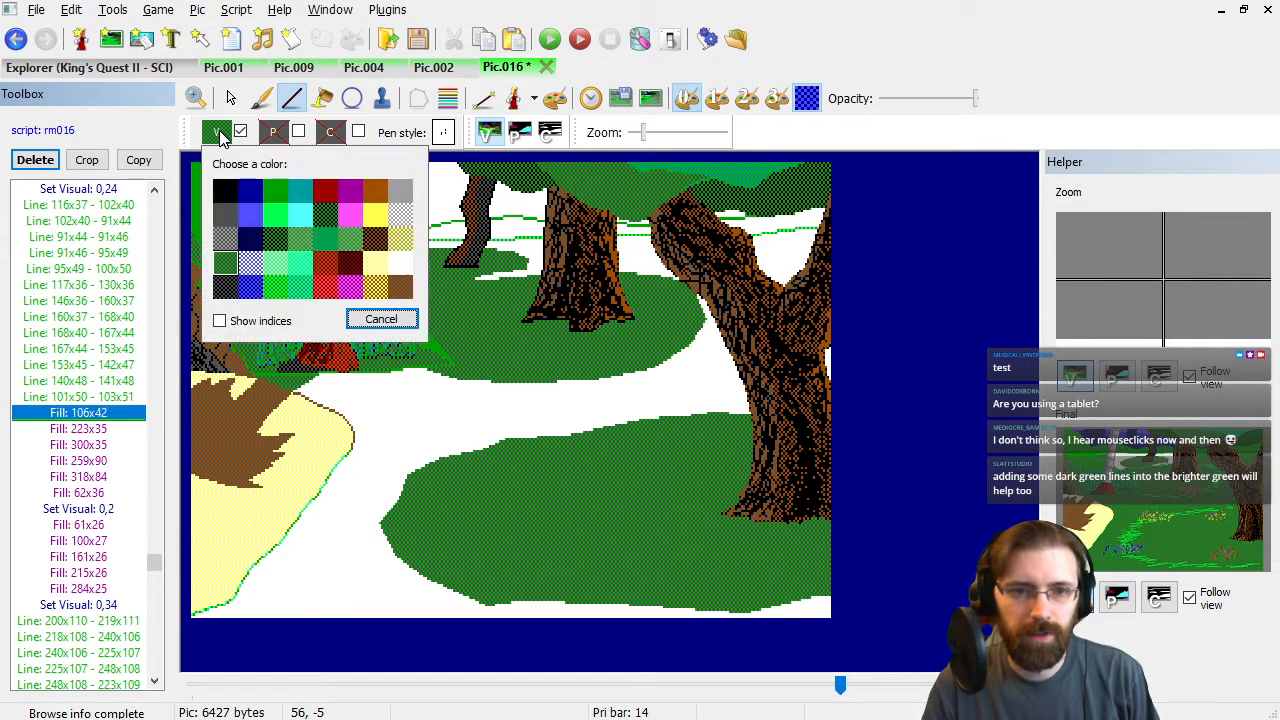
click(283, 291)
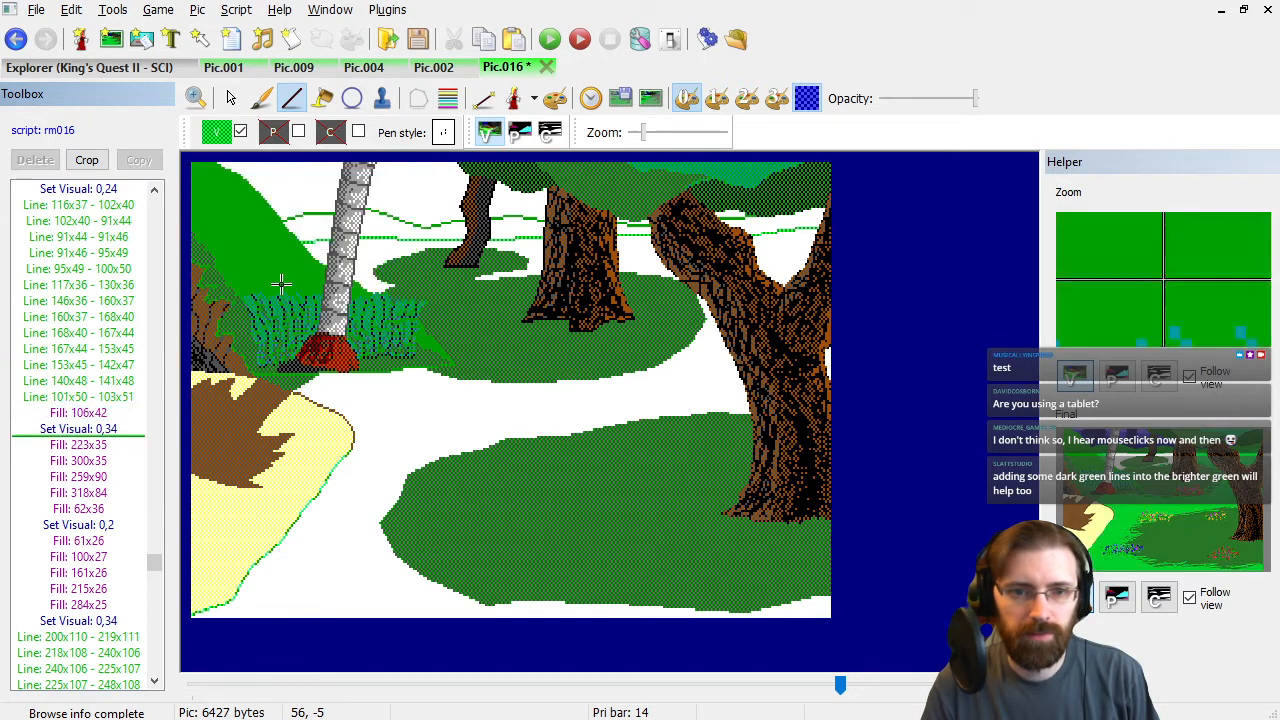
Step through the grass and hill fills again to examine which areas around the thin trunk's shadow are unfilled.
click(85, 493)
key(Down)
key(Down)
key(Down)
key(Down)
key(Down)
key(Down)
key(Down)
key(Down)
key(Down)
key(Down)
key(Down)
key(Down)
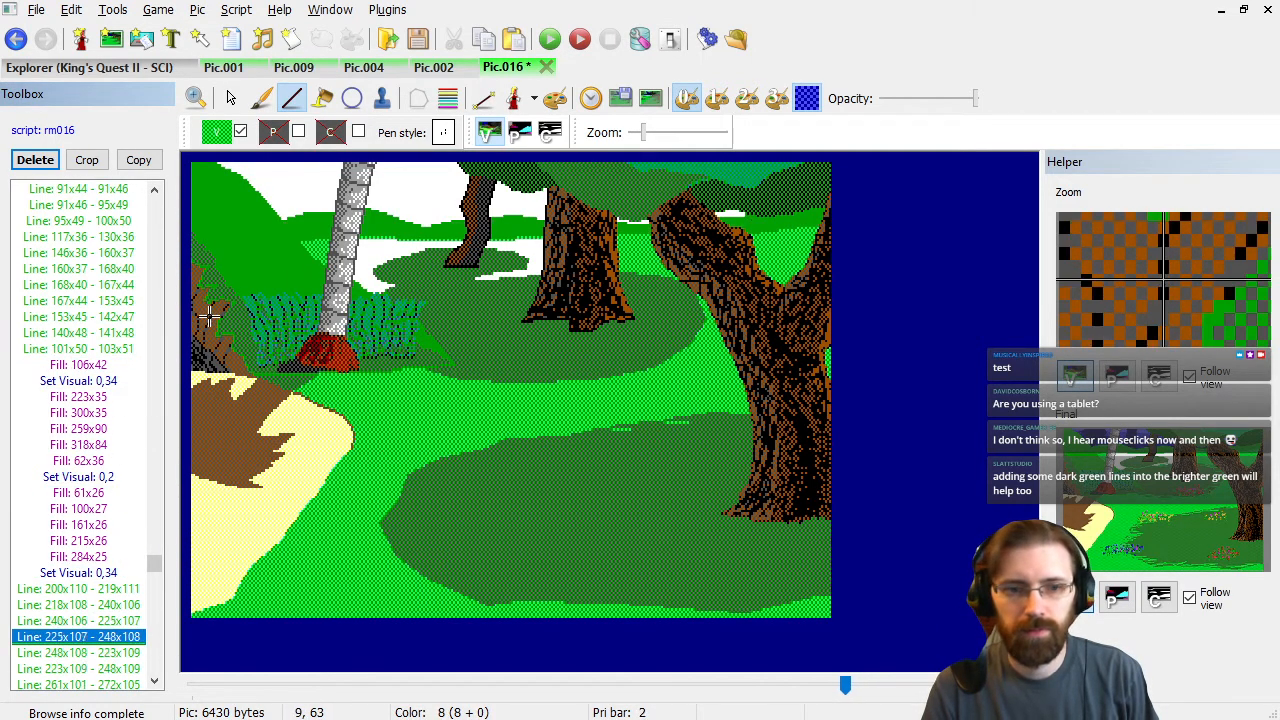
key(Up)
key(Up)
key(Up)
key(Up)
key(Up)
key(Up)
key(Up)
key(Up)
key(Up)
key(Up)
key(Up)
key(Up)
key(Up)
key(Up)
key(Up)
After Fill: 62x36, fill the remaining white grass patches at 91x36 and 169x35 with bright green, and return to the full picture.
key(Down)
key(Down)
key(Down)
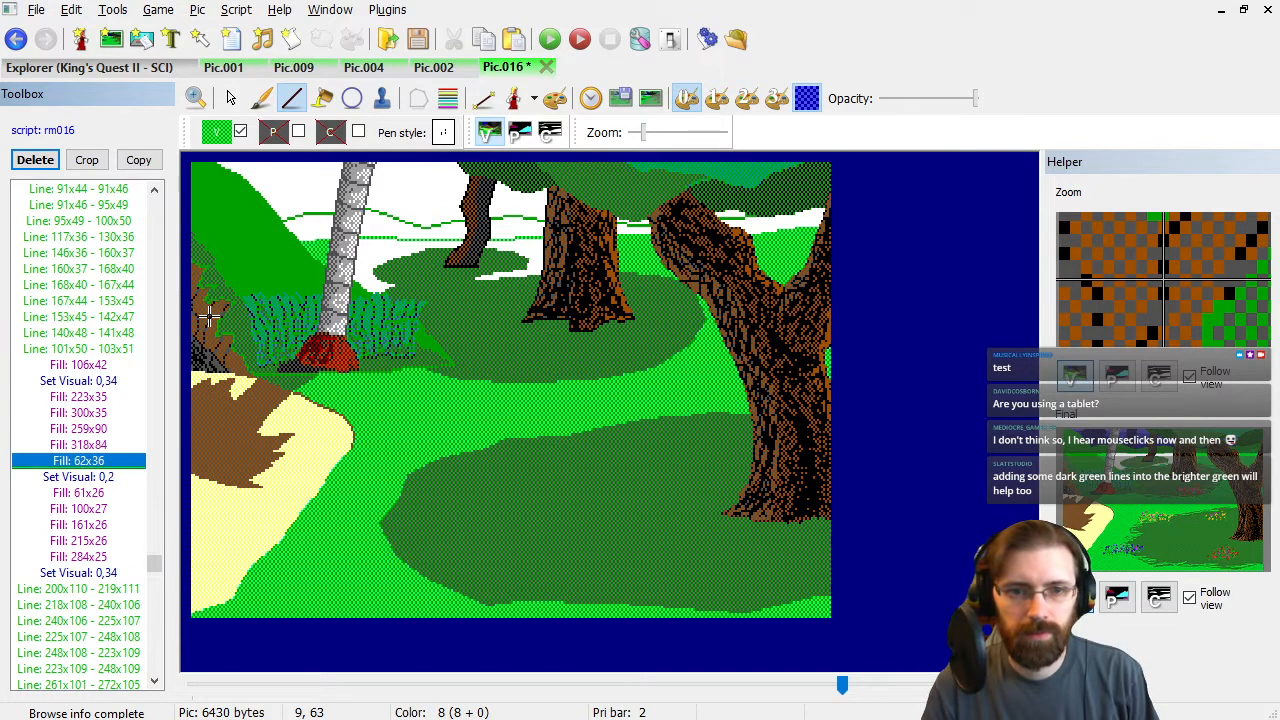
click(323, 97)
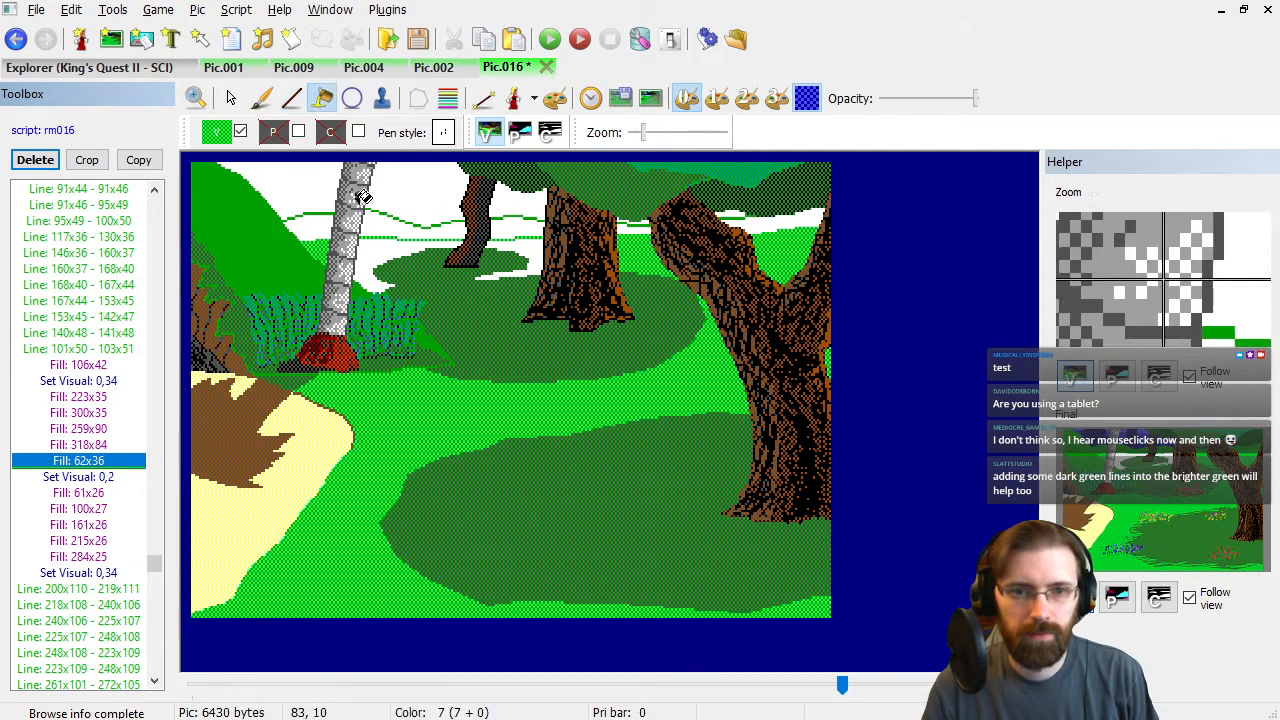
click(373, 233)
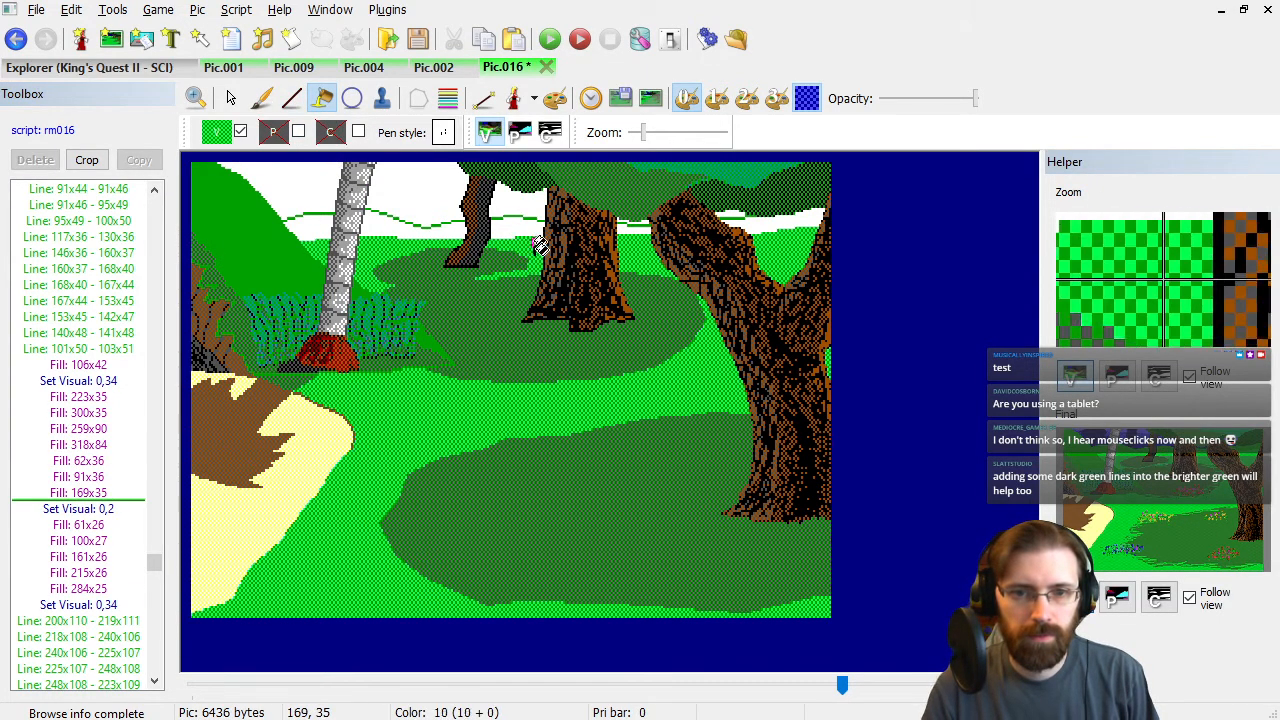
click(91, 556)
key(End)
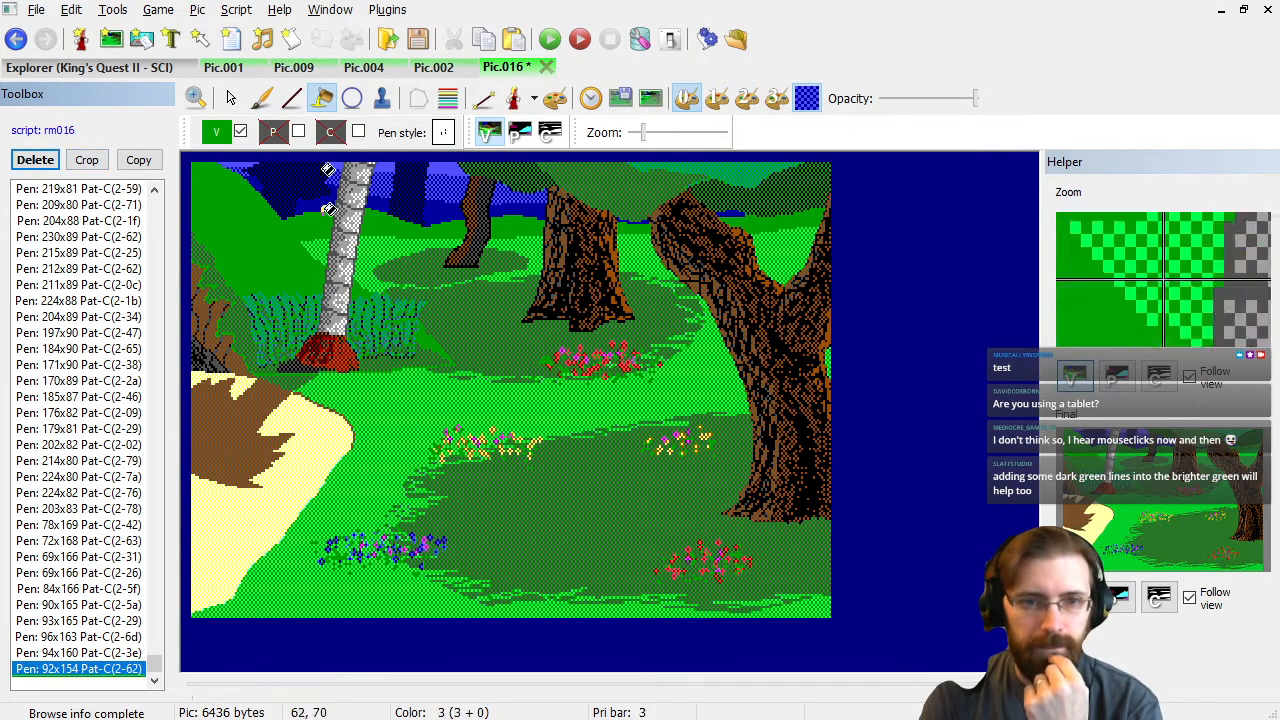
With pale-yellow Set Visual: 0,30, draw ragged horizontal lines along the sand path's lower grass edge, from about 3x186 up to 54x158.
click(291, 98)
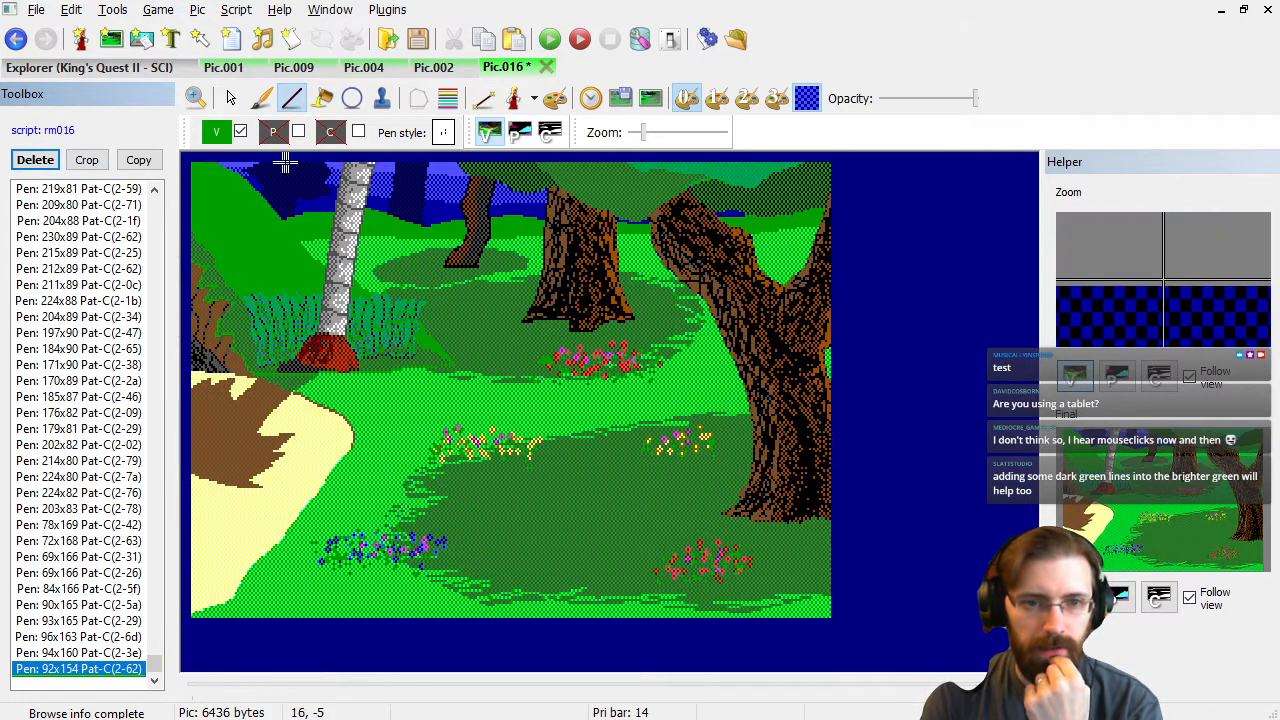
click(217, 134)
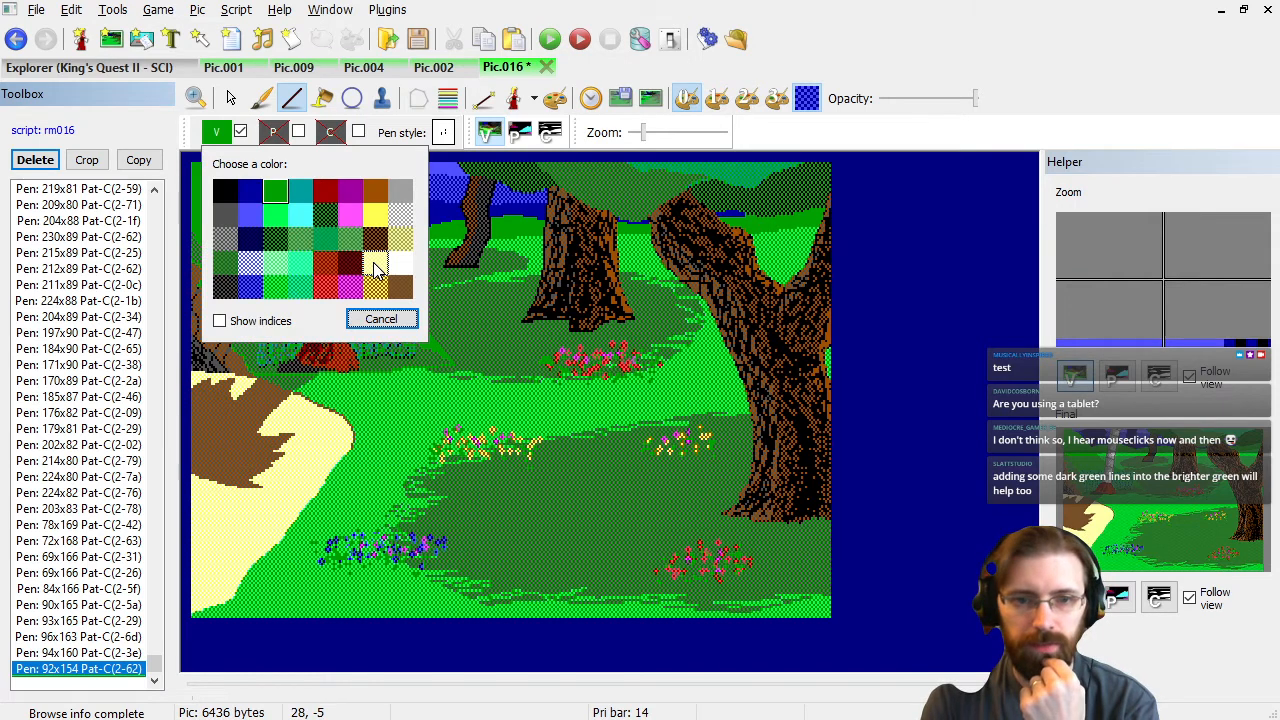
click(375, 265)
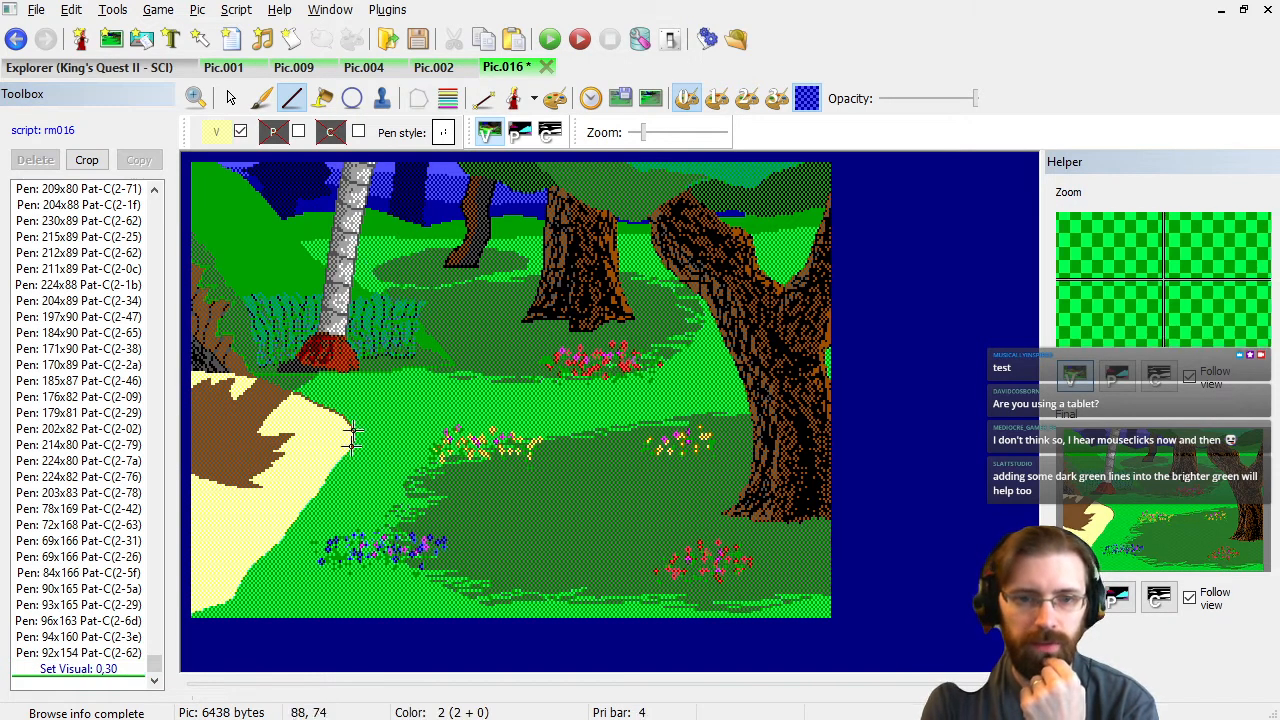
click(216, 608)
click(240, 605)
click(214, 603)
click(260, 598)
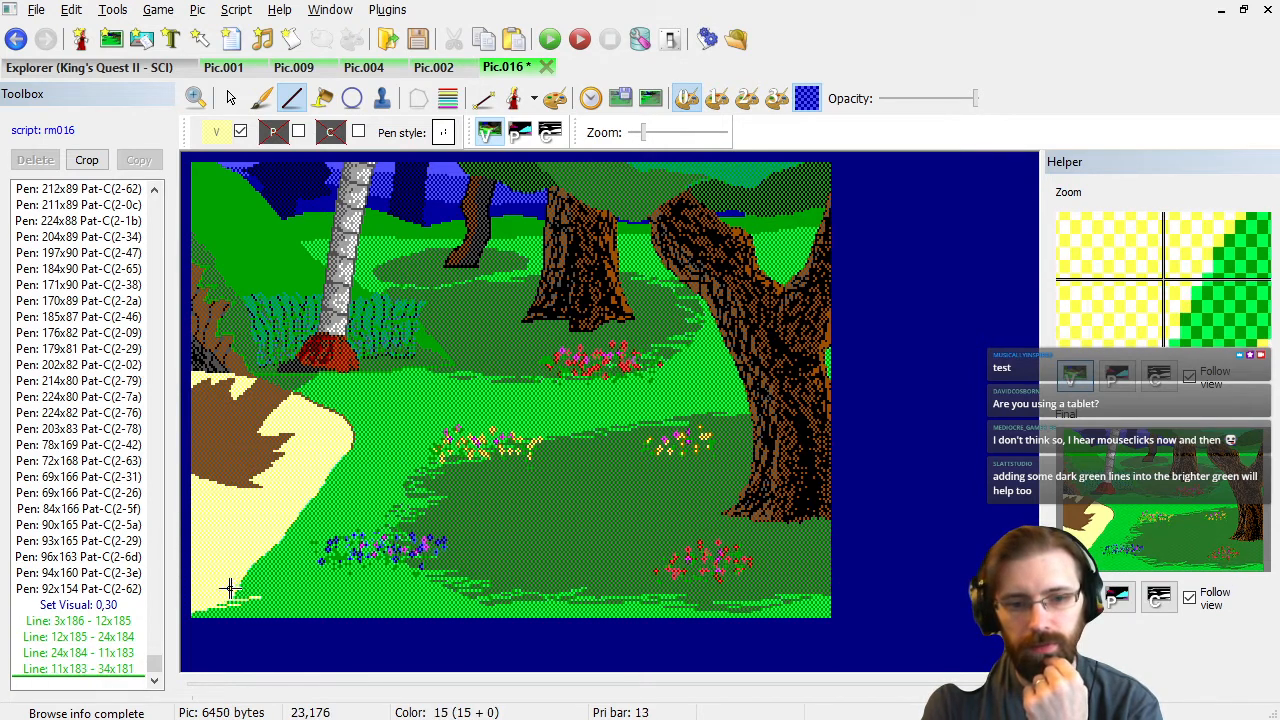
click(263, 597)
click(234, 596)
click(231, 584)
click(257, 584)
click(233, 584)
click(237, 586)
click(245, 586)
click(241, 589)
click(265, 589)
click(241, 576)
click(261, 576)
click(239, 576)
click(255, 576)
click(287, 568)
click(245, 568)
click(289, 568)
click(239, 568)
click(277, 565)
click(255, 558)
click(293, 558)
click(245, 556)
click(301, 543)
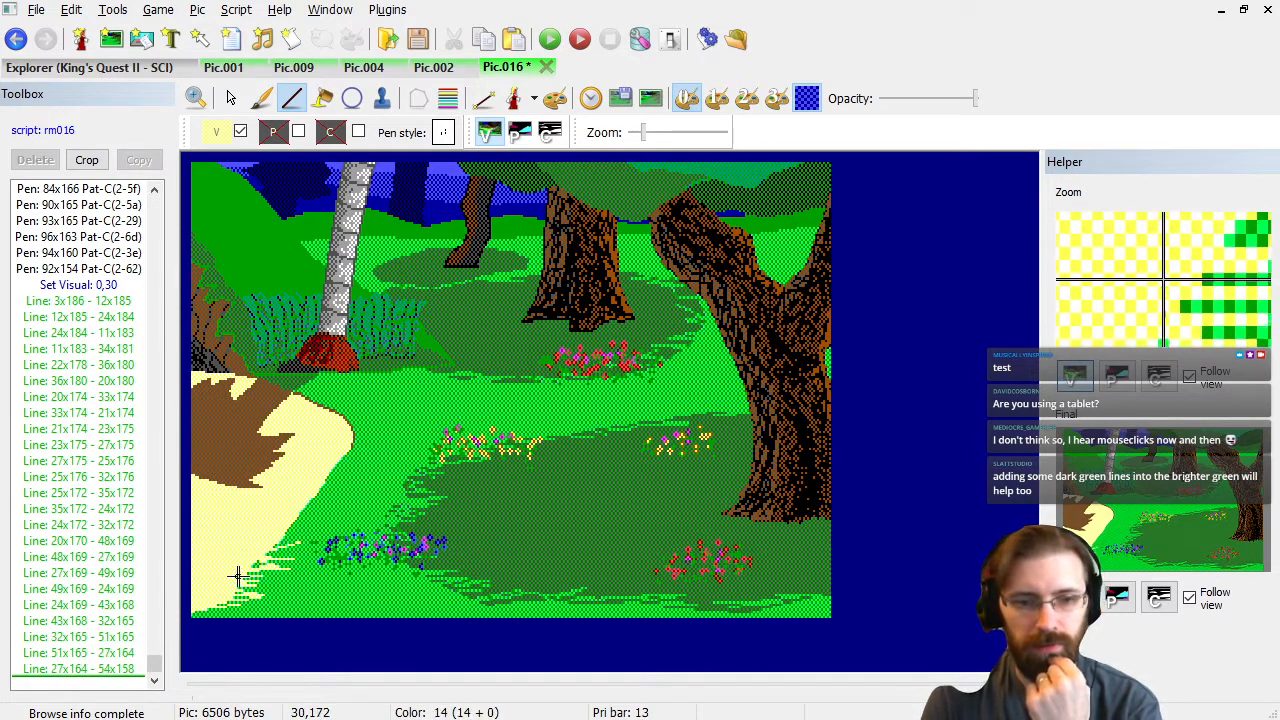
click(282, 564)
click(262, 583)
click(290, 578)
click(248, 574)
click(276, 578)
click(224, 590)
click(262, 590)
click(280, 590)
click(217, 592)
click(243, 599)
Continue the ragged pale-yellow lines up the sand path's edge, from about 39x156 to 77x131, adding short strokes in the gaps.
click(269, 536)
click(313, 534)
click(275, 534)
click(303, 524)
click(309, 522)
click(273, 522)
click(343, 515)
click(283, 517)
click(331, 515)
click(275, 522)
click(307, 510)
click(343, 510)
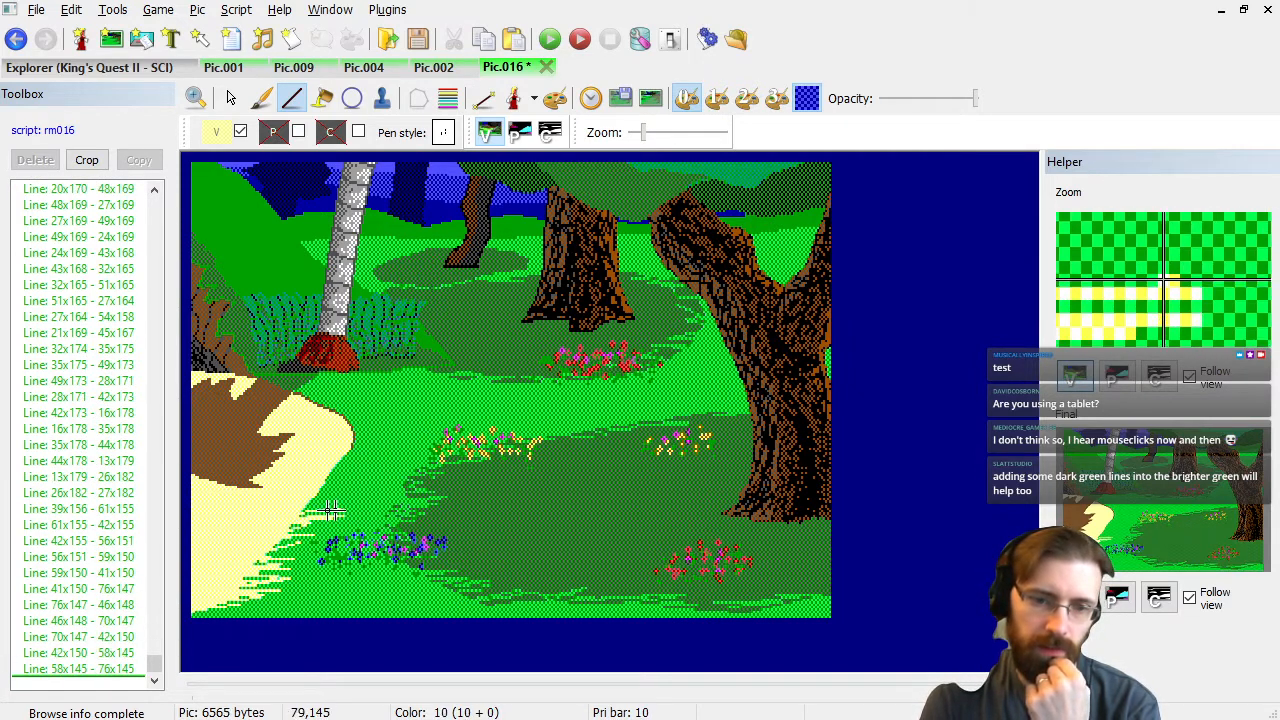
click(291, 497)
click(329, 491)
click(365, 481)
click(309, 484)
click(339, 479)
click(335, 479)
click(345, 476)
click(319, 474)
click(303, 509)
click(339, 506)
click(311, 494)
click(317, 494)
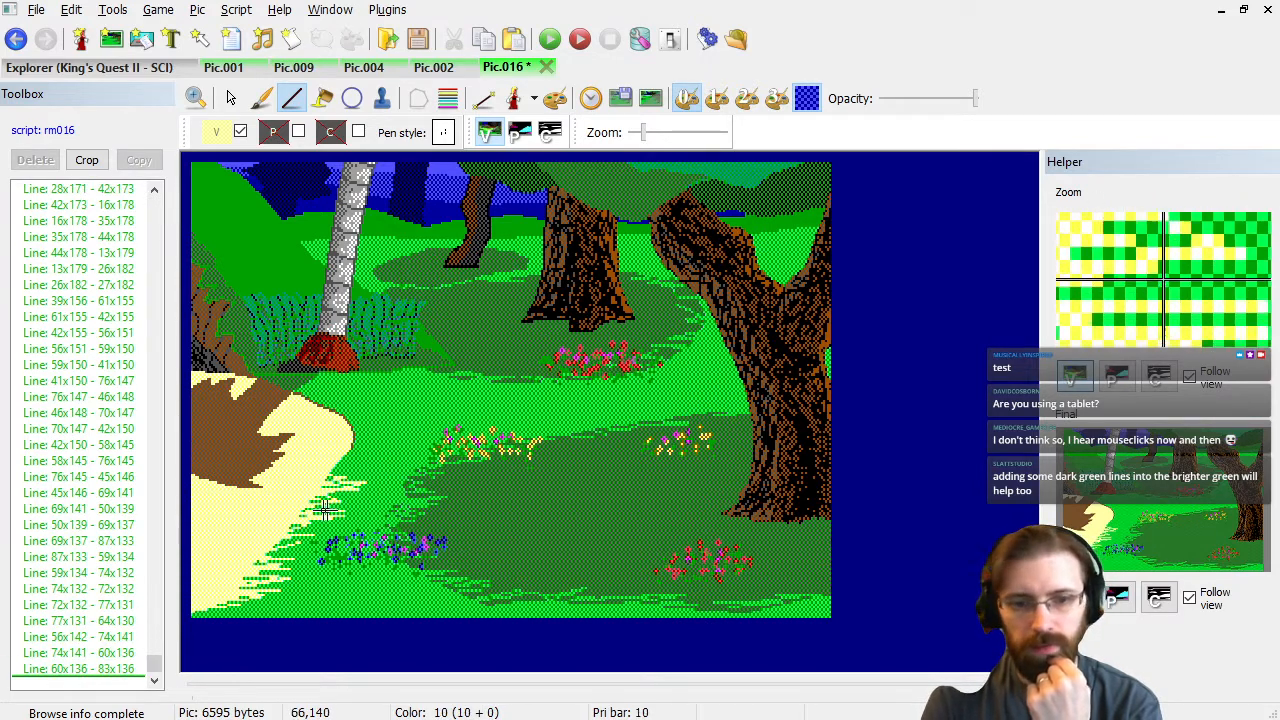
click(283, 547)
click(285, 542)
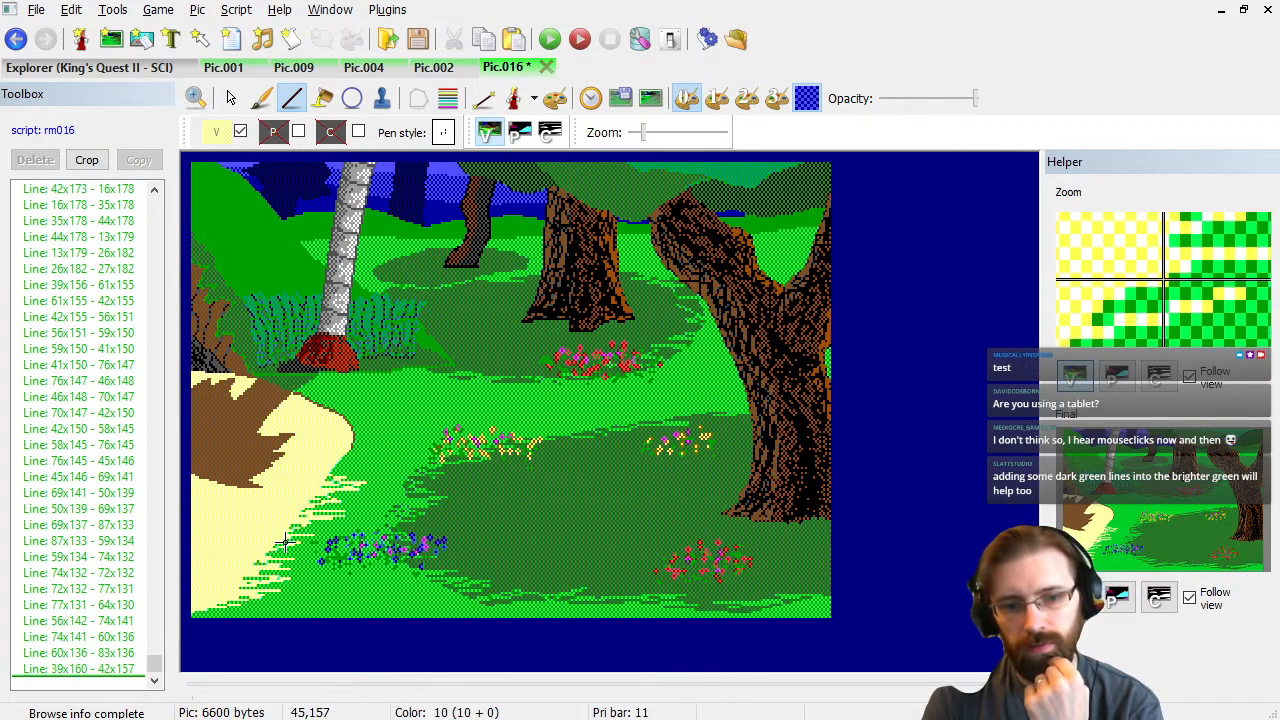
click(324, 507)
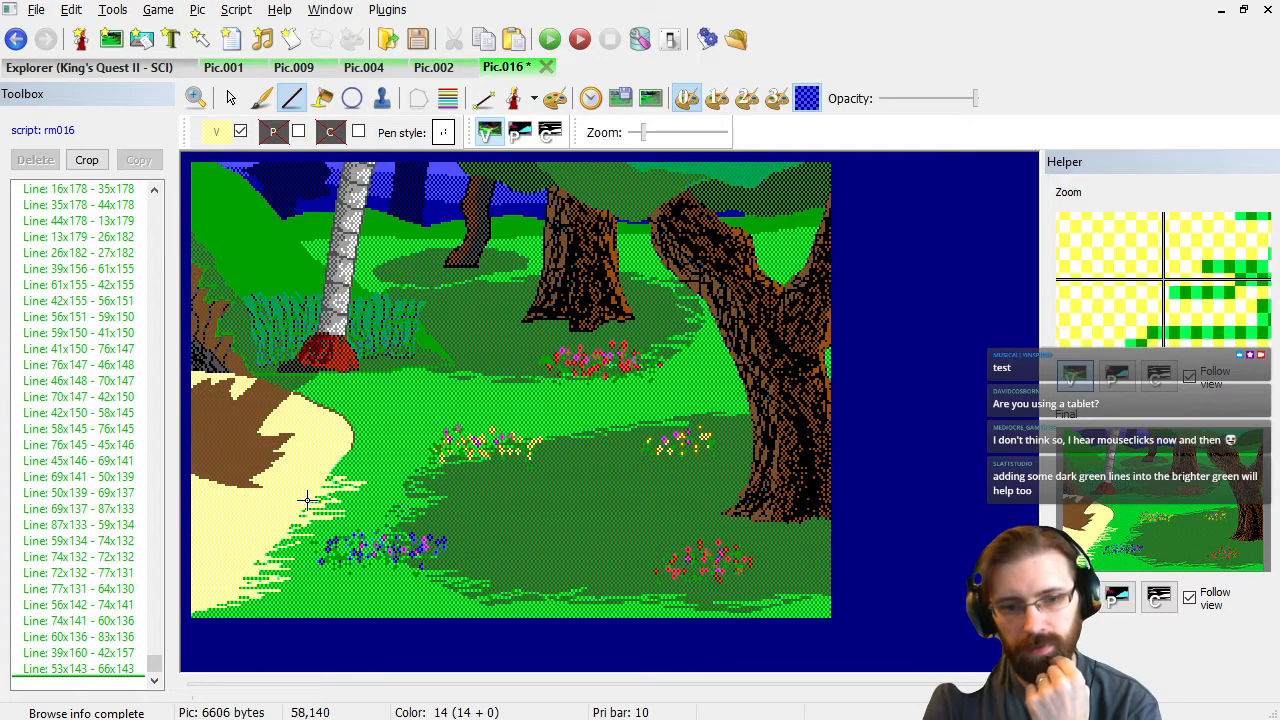
Patch the green gaps inside the path's lower ragged edge with short pale-yellow lines between about 25x173 and 52x156.
scroll(320, 510, up, 3)
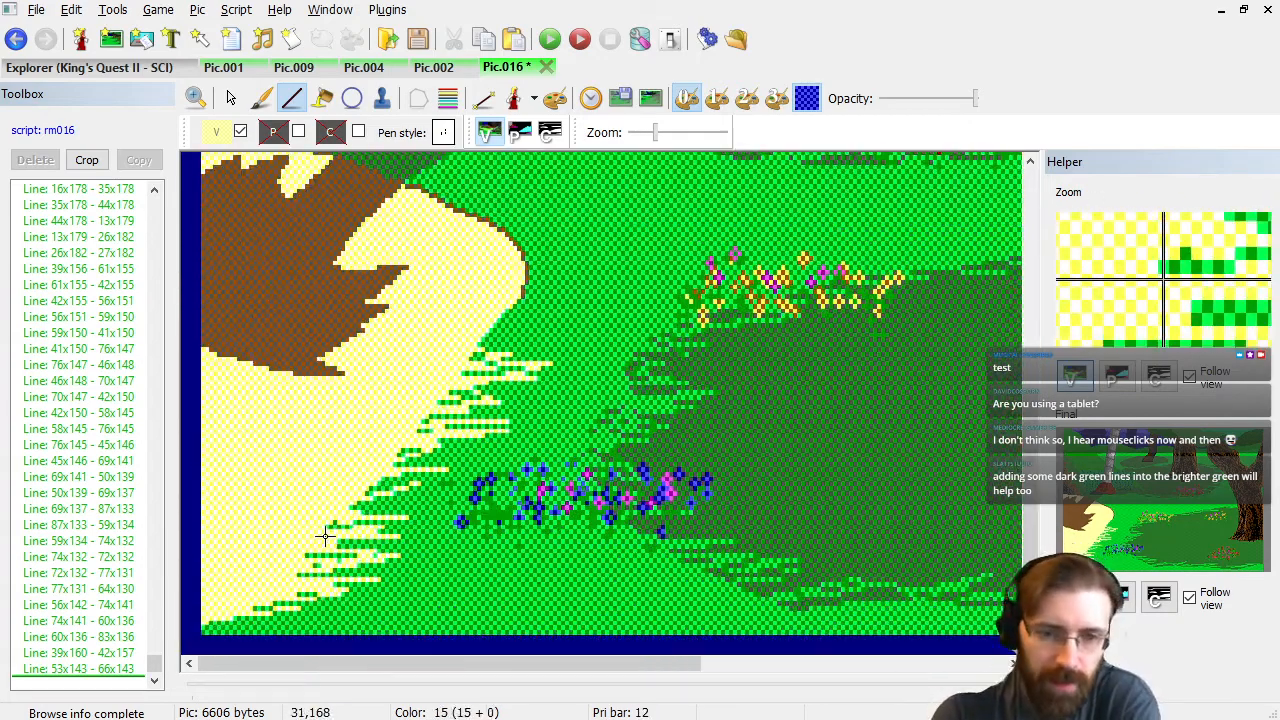
click(342, 524)
click(326, 534)
click(346, 526)
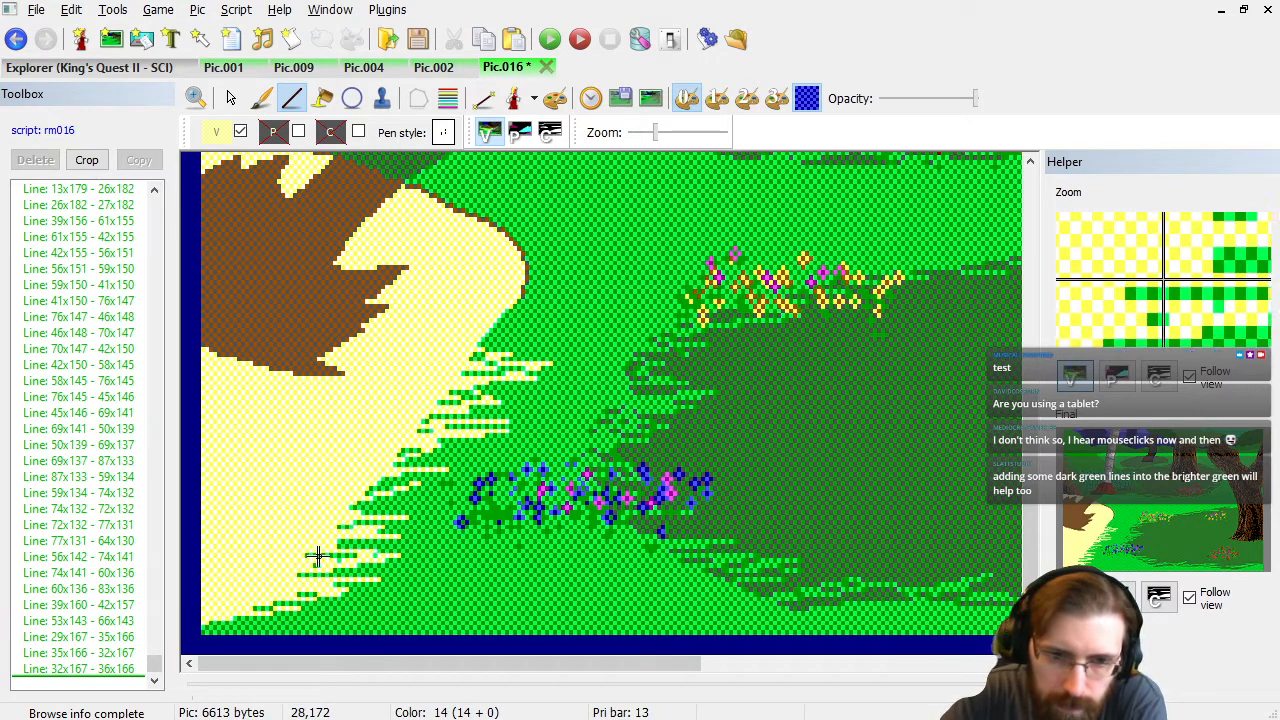
click(321, 558)
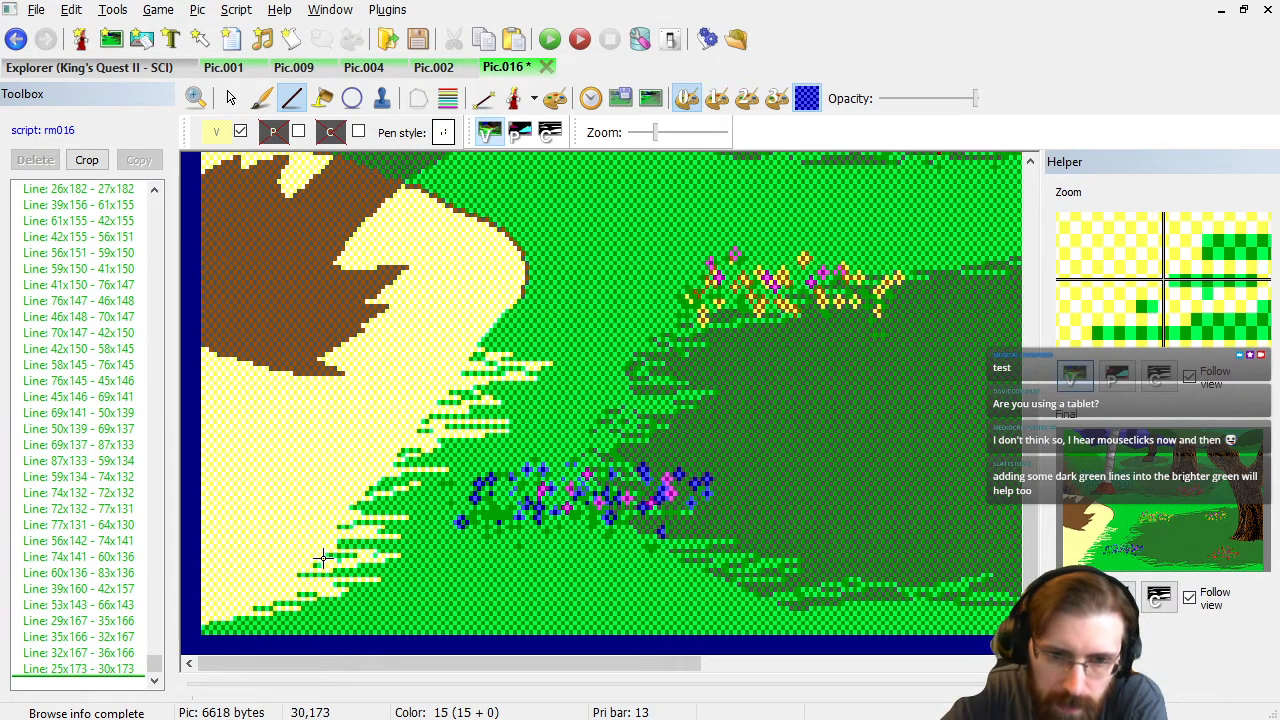
click(390, 503)
click(409, 481)
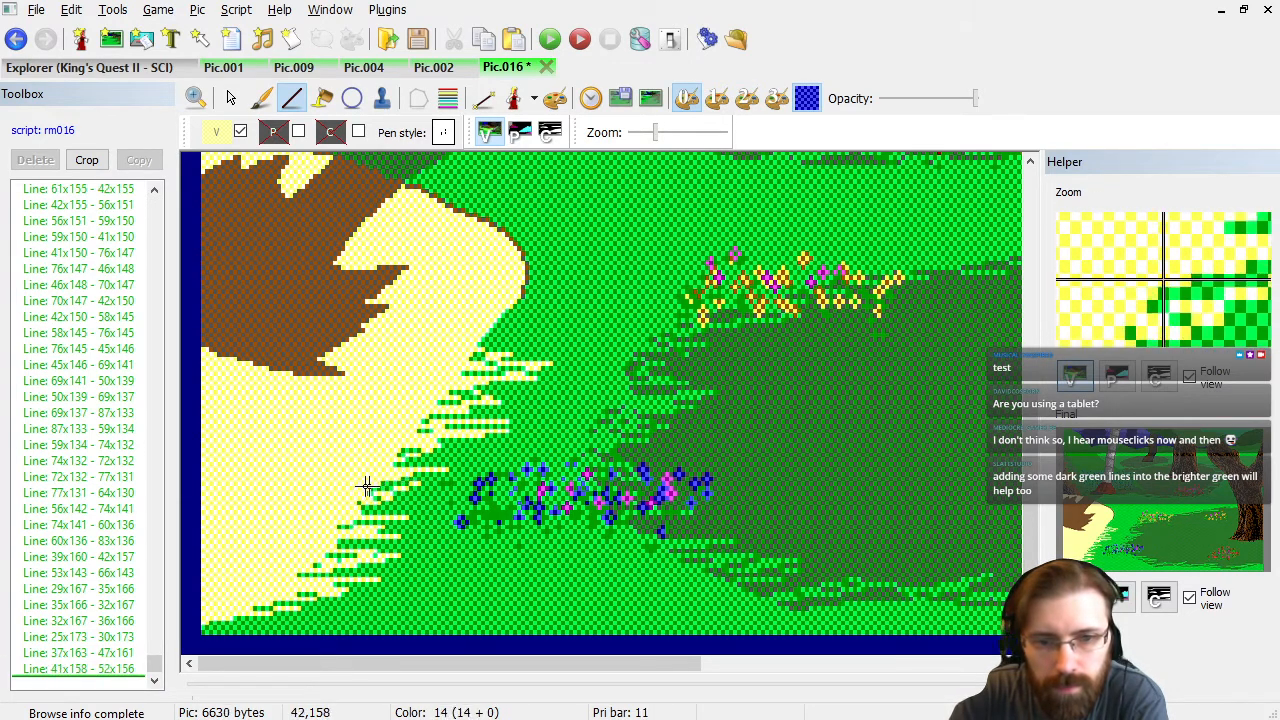
click(361, 494)
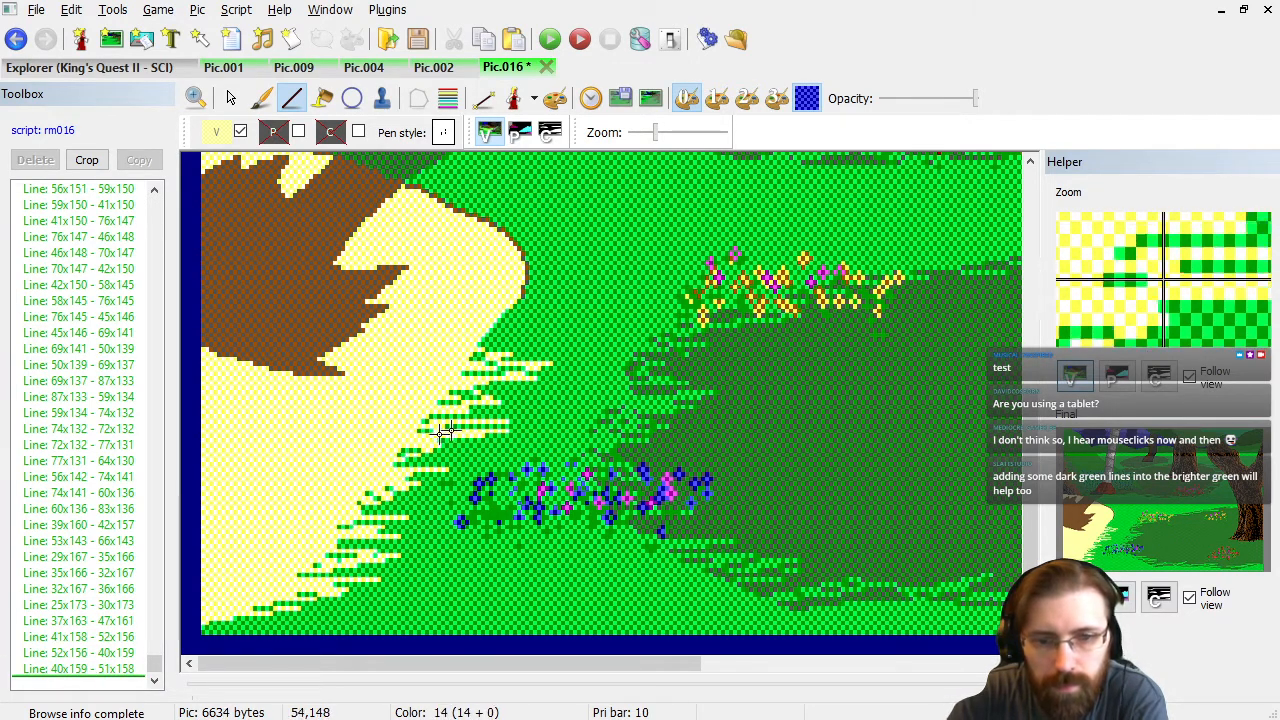
Extend the ragged pale-yellow lines around the sand path's outer bend, from about 82x128 up to 71x105.
click(465, 346)
click(537, 342)
click(477, 342)
click(529, 326)
click(461, 326)
click(469, 342)
click(533, 338)
click(521, 346)
click(458, 350)
click(484, 355)
click(510, 305)
click(548, 290)
click(488, 295)
click(561, 280)
click(501, 290)
click(565, 265)
click(553, 249)
click(545, 240)
click(489, 236)
click(573, 245)
click(477, 245)
click(569, 249)
double_click(489, 258)
click(569, 258)
click(497, 267)
click(561, 271)
click(513, 271)
click(545, 284)
click(501, 289)
click(569, 293)
Thicken the lower side of the path's bend with horizontal pale-yellow lines between about 77x120 and 87x124.
scroll(521, 270, up, 3)
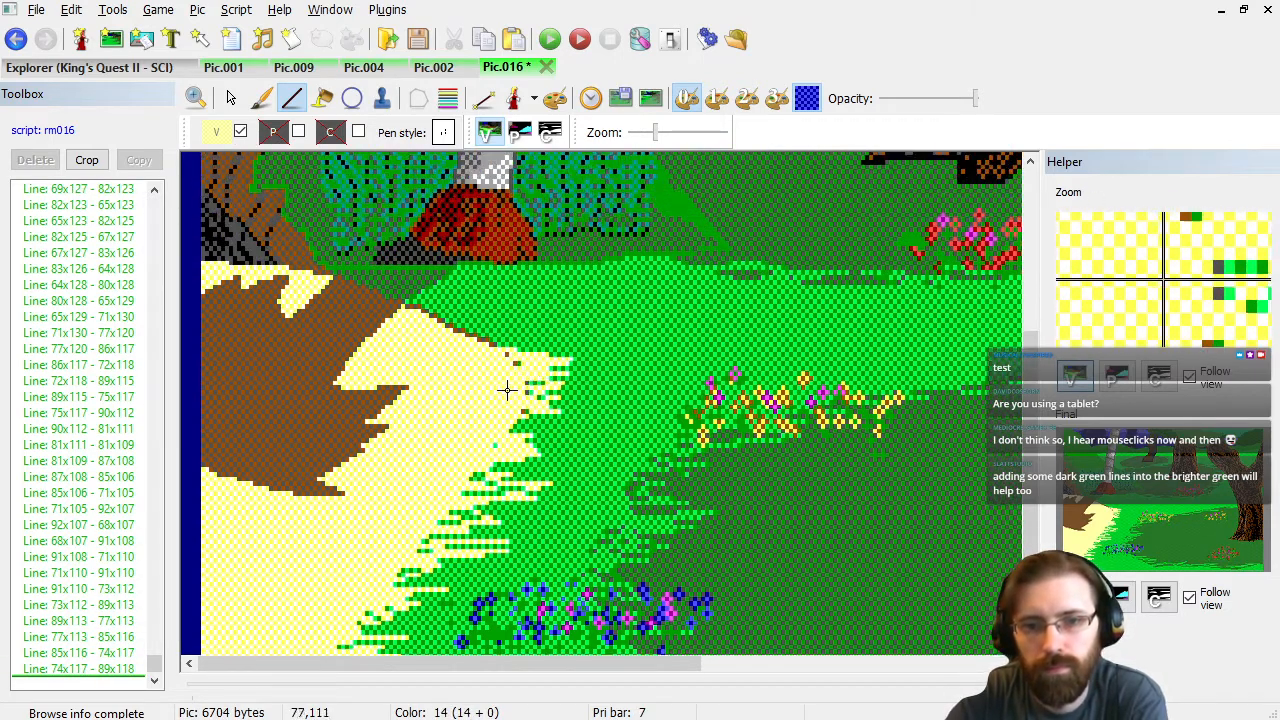
click(509, 425)
click(544, 425)
click(487, 425)
click(580, 425)
click(487, 439)
click(553, 444)
Roughen the sand path's upper edge with horizontal pale-yellow lines from about 86x103 to 56x98.
click(553, 343)
click(452, 338)
click(557, 343)
click(439, 343)
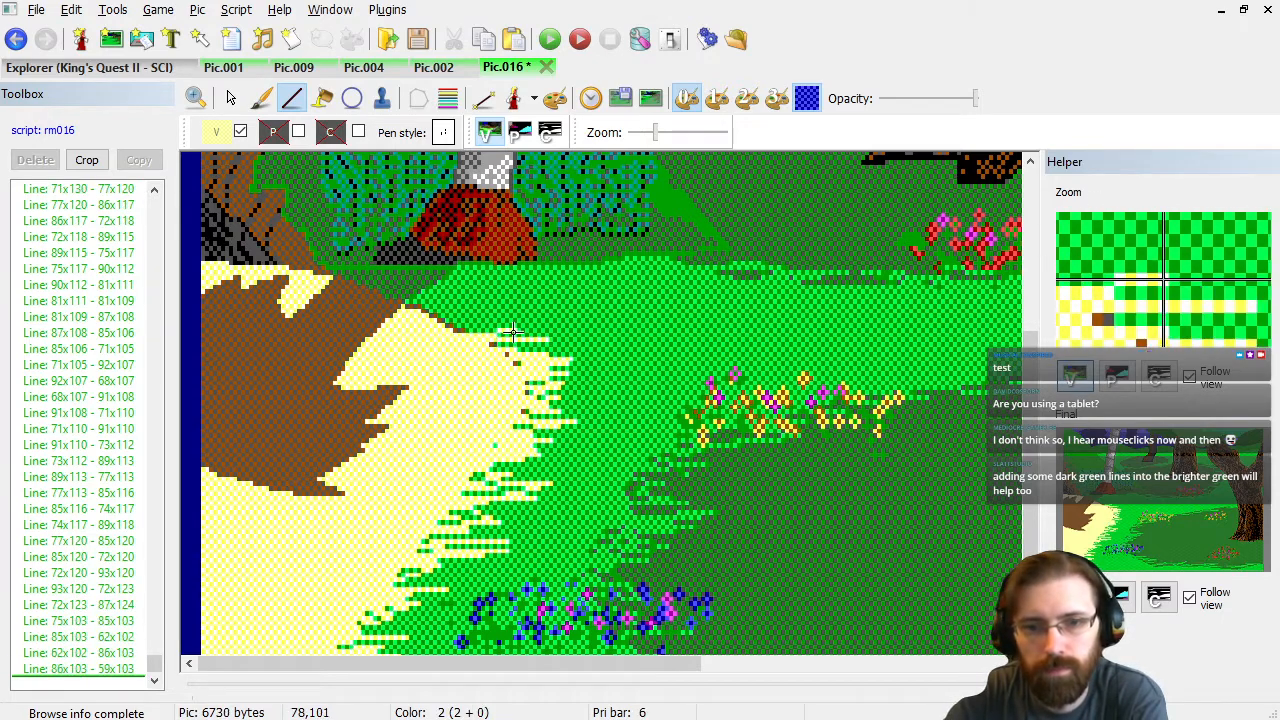
click(522, 334)
click(425, 320)
click(491, 325)
click(425, 325)
double_click(478, 336)
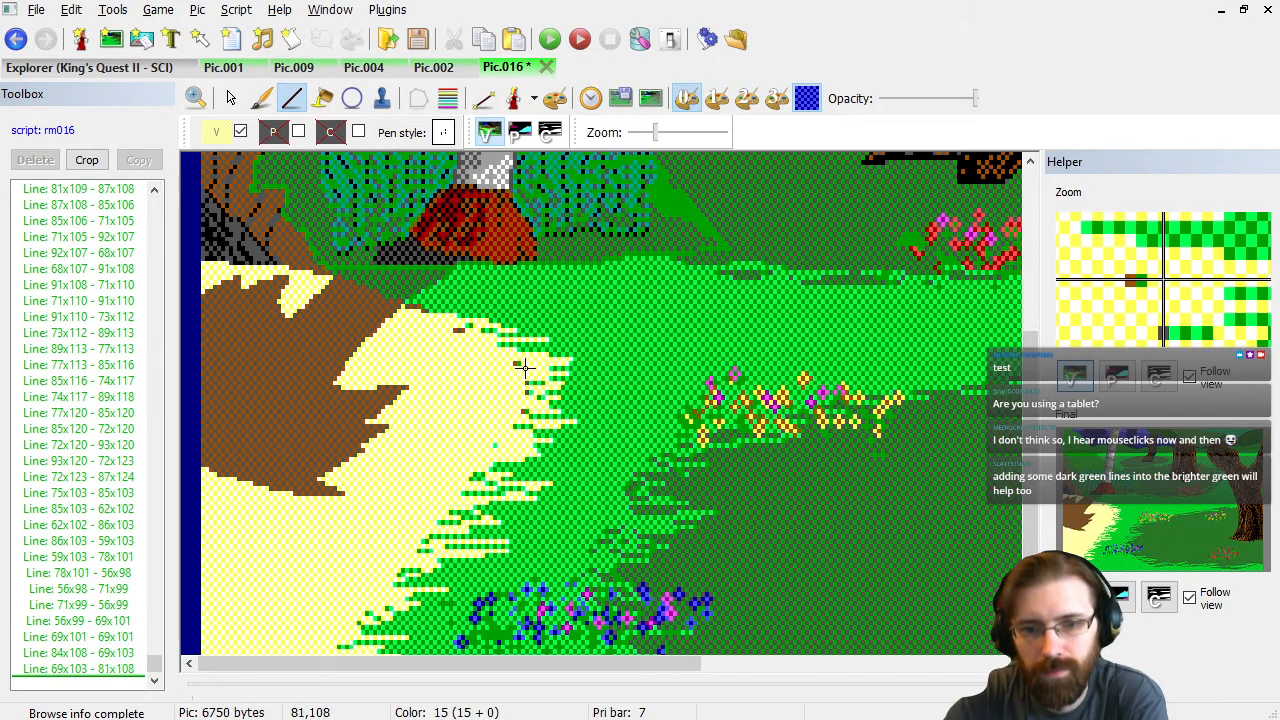
Cover the leftover brown outline pixels around 78x107 with short pale-yellow lines.
click(507, 363)
click(519, 365)
click(509, 361)
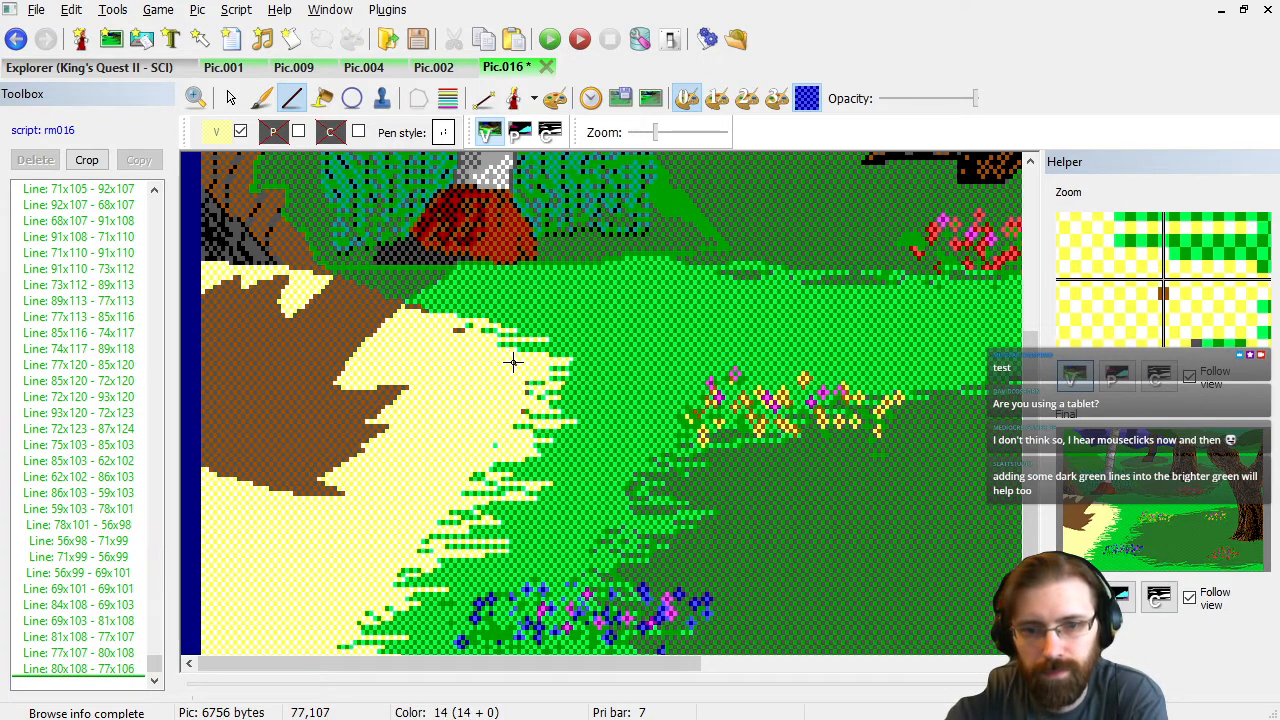
click(514, 366)
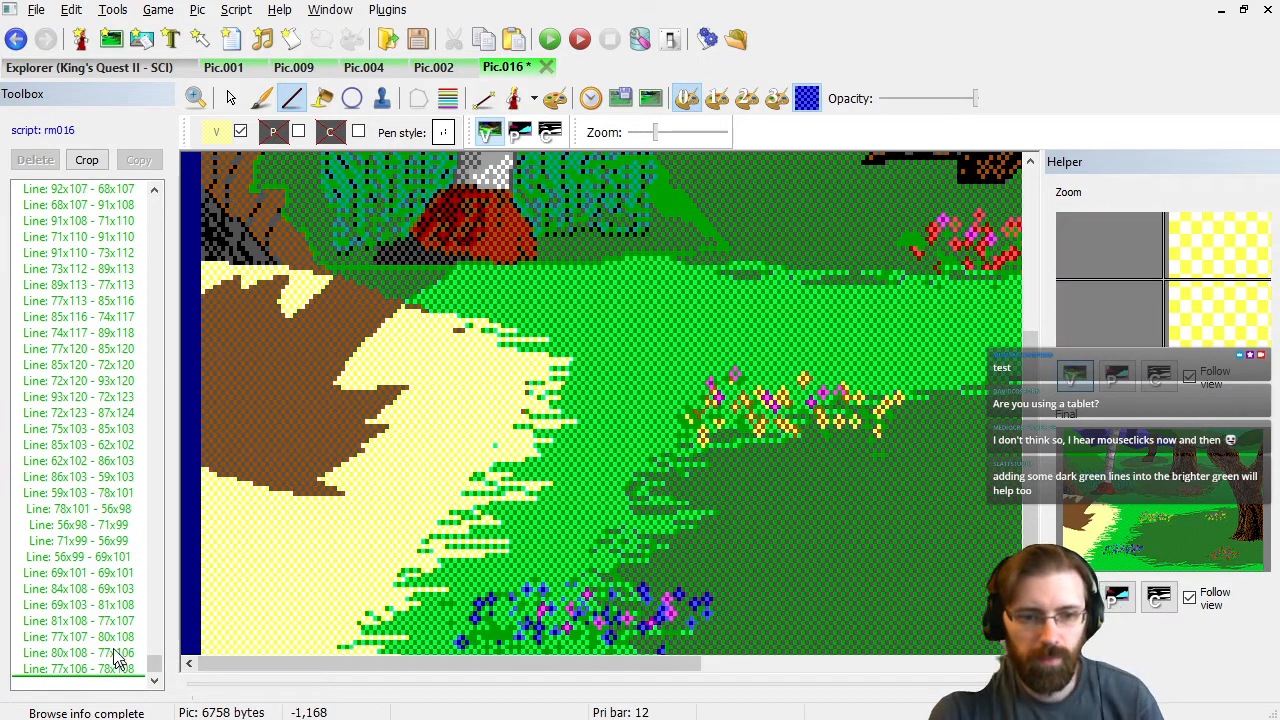
Step through the newest line commands and delete Line: 77x107 - 80x108 and Line: 80x108 - 77x106 from the history.
click(106, 604)
key(Down)
key(Down)
key(Down)
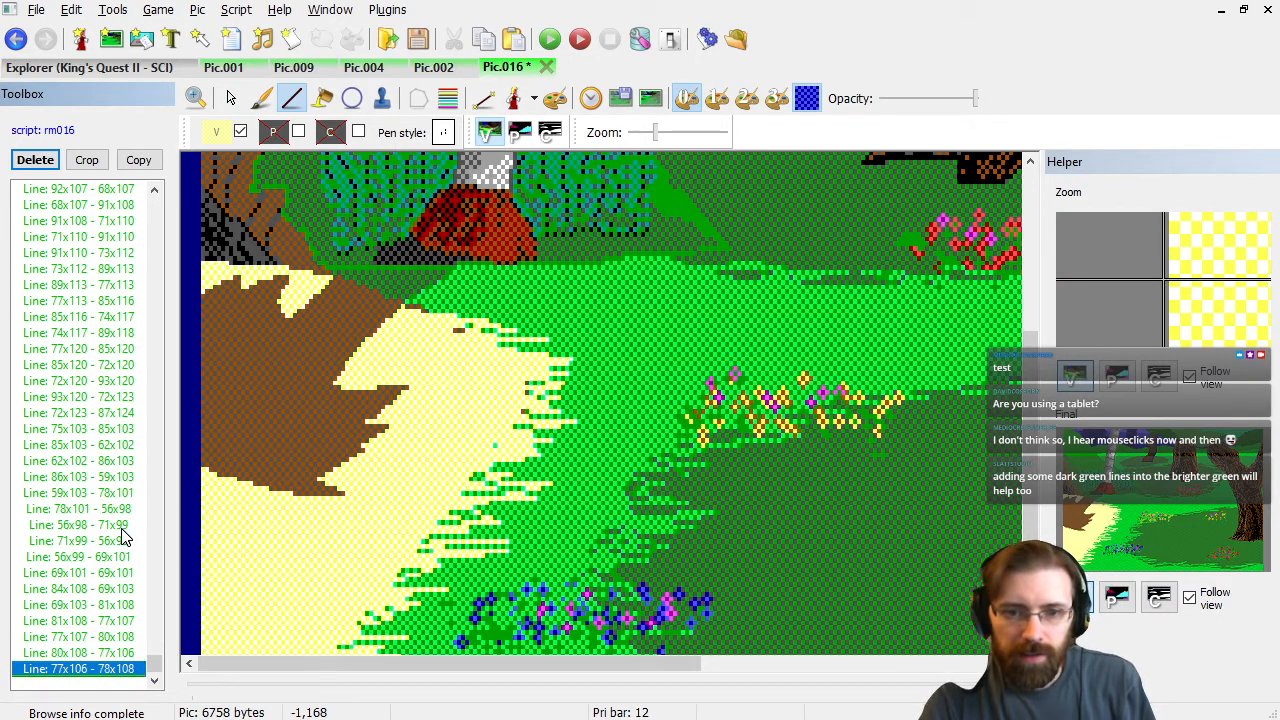
key(Up)
key(Up)
key(Delete)
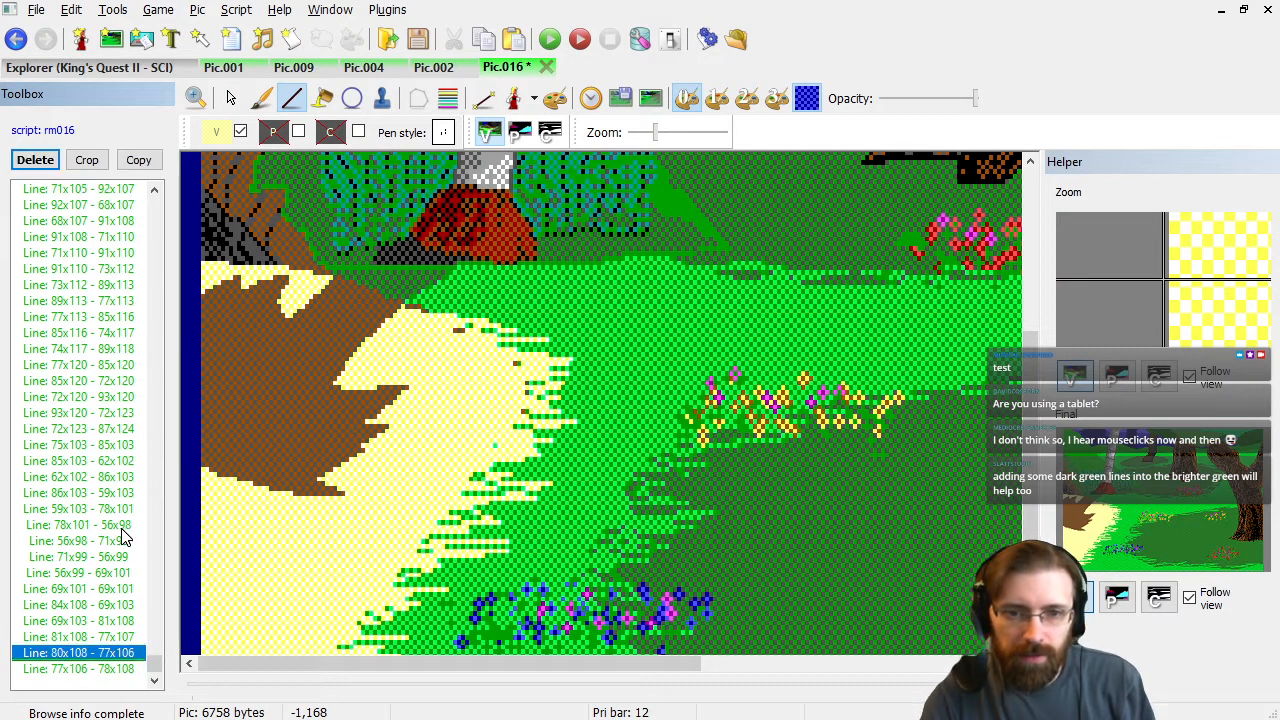
key(Down)
key(Up)
key(Up)
key(Down)
key(Delete)
key(Down)
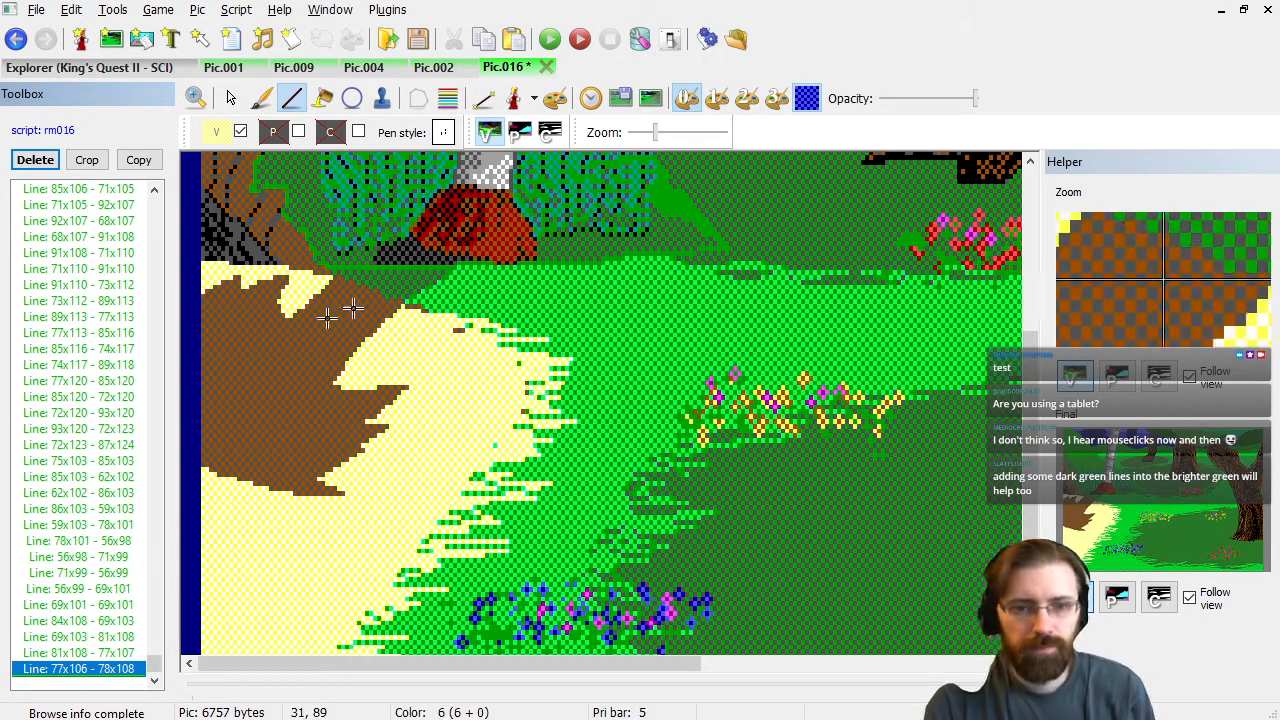
Add short pale-yellow lines where the path's upper edge meets the brown ground, between about 51x96 and 66x96.
click(411, 300)
click(451, 300)
click(435, 310)
click(463, 306)
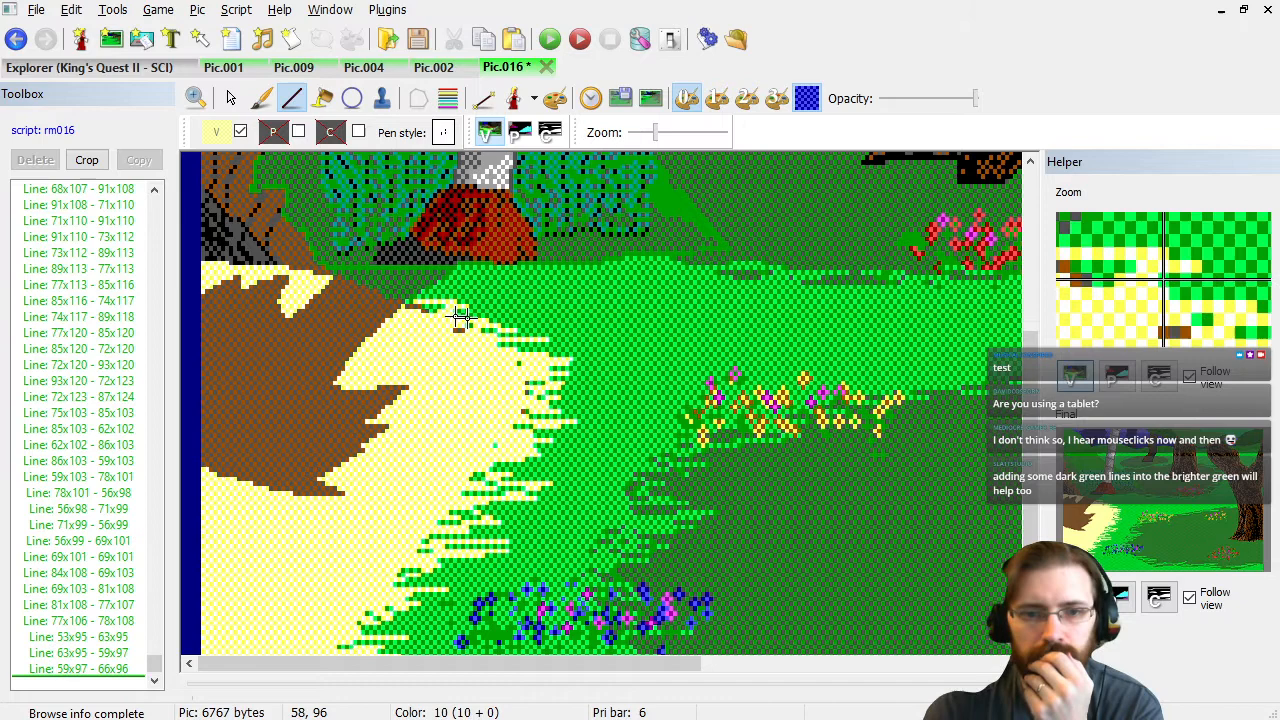
click(409, 305)
click(405, 309)
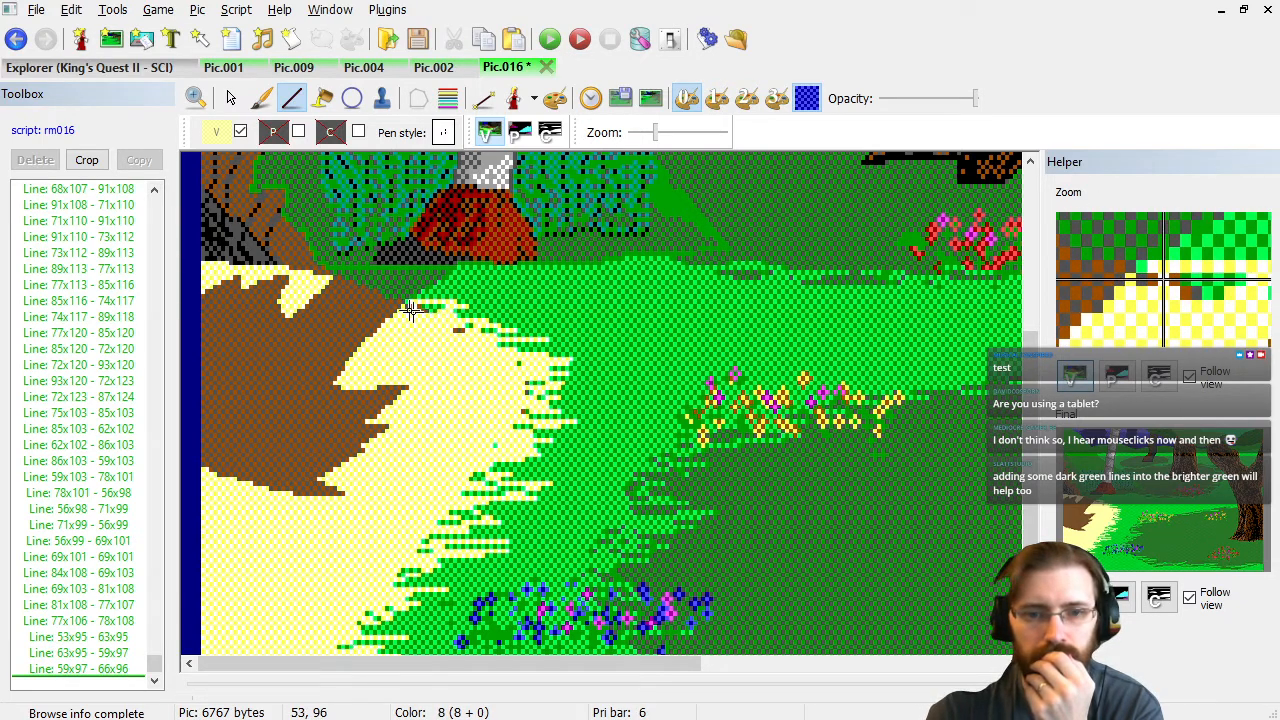
click(431, 317)
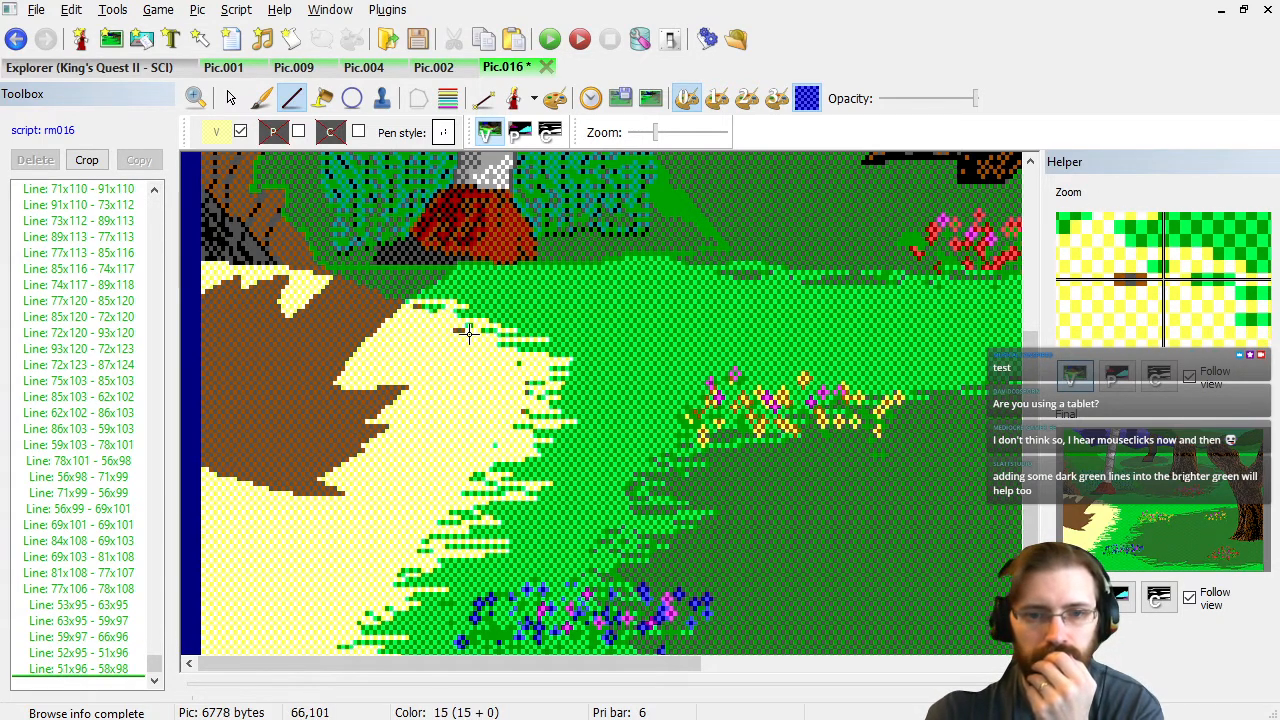
At the start of the drawing history, replace the path outline's Set Visual: 0,34 command with pale-yellow Set Visual: 0,30.
click(103, 401)
key(Home)
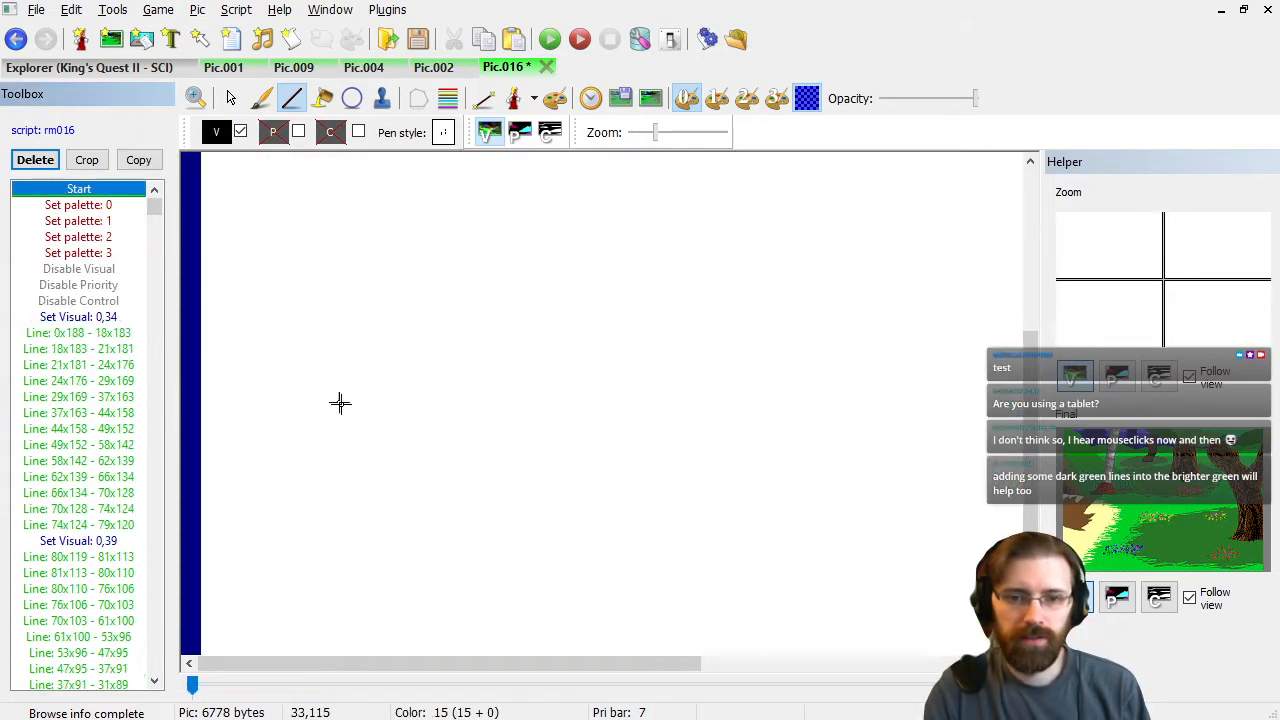
key(End)
key(Home)
key(Page_Down)
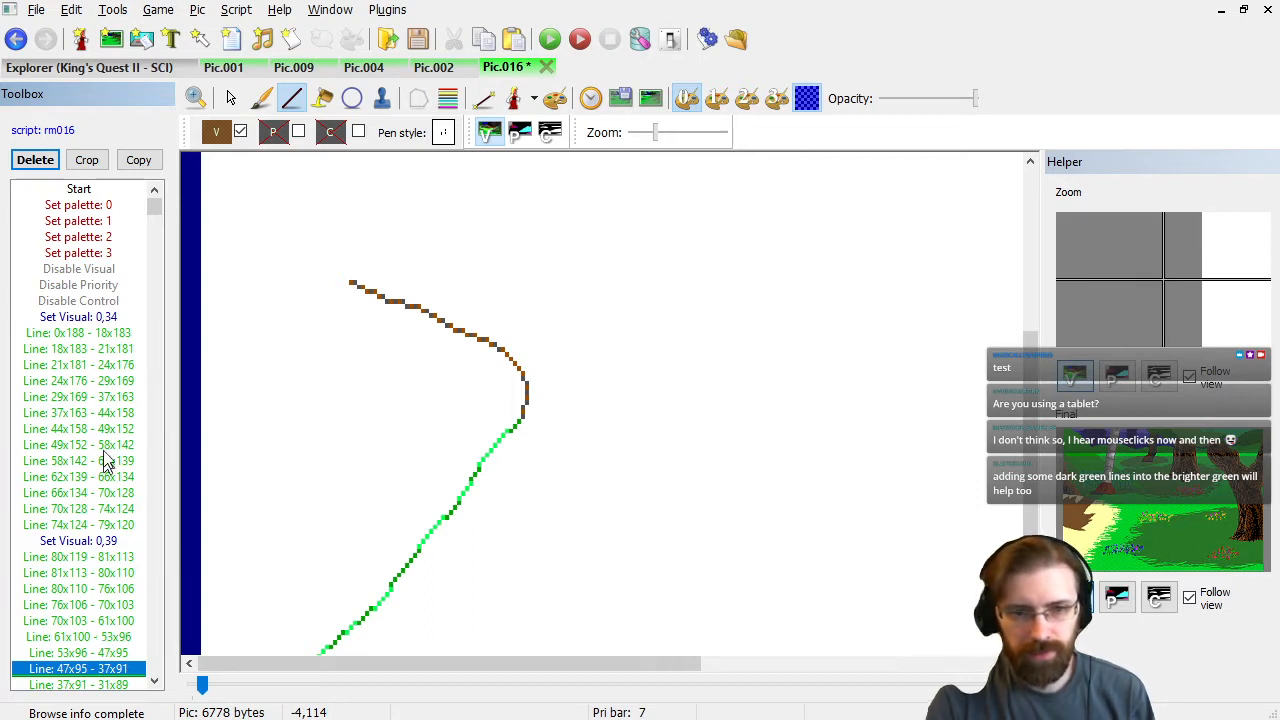
click(104, 446)
key(Up)
click(113, 318)
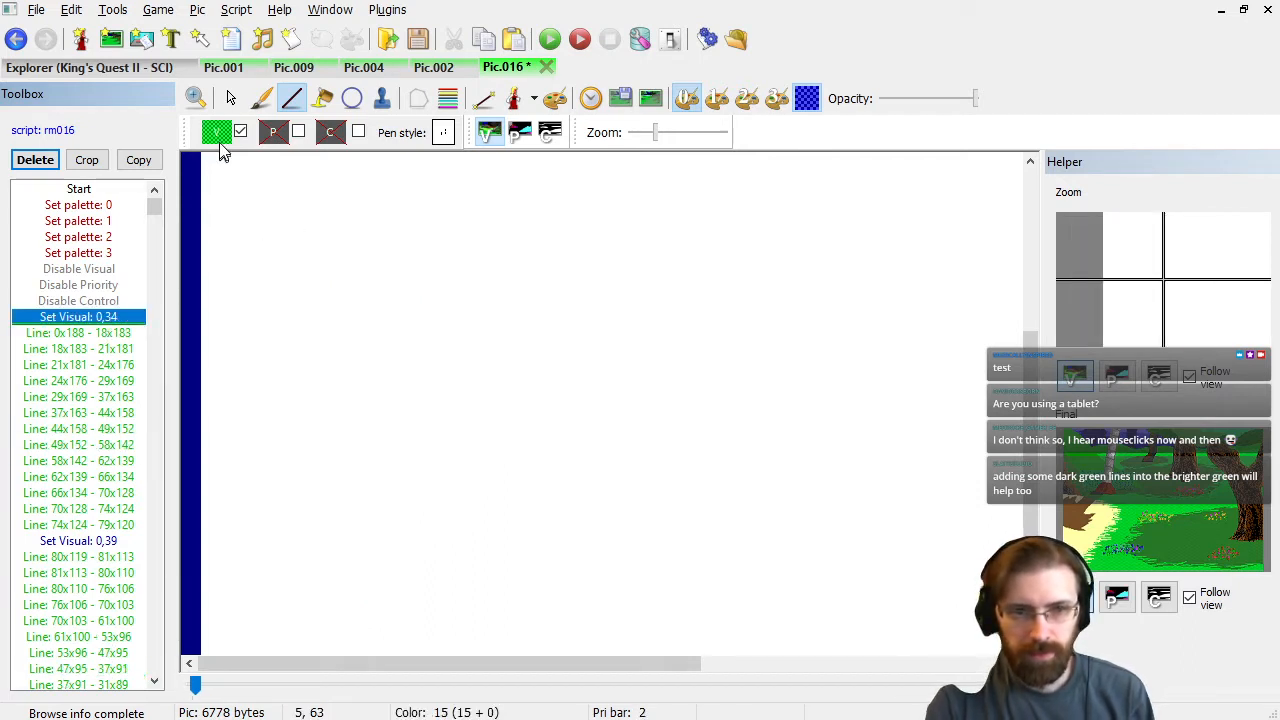
click(217, 134)
click(372, 266)
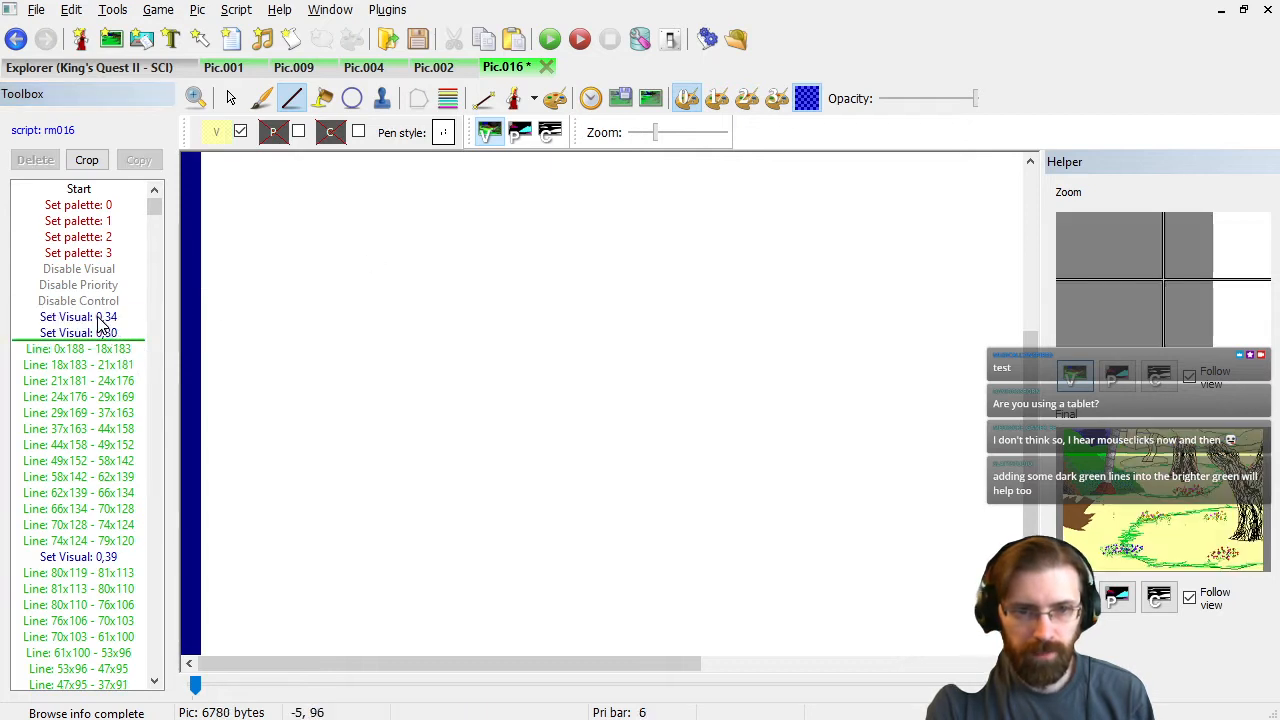
click(100, 320)
key(Delete)
Delete the Set Visual: 0,39 command from the path outline and step through the outline's remaining lines.
click(115, 543)
key(Delete)
scroll(101, 474, up, 3)
scroll(103, 474, down, 7)
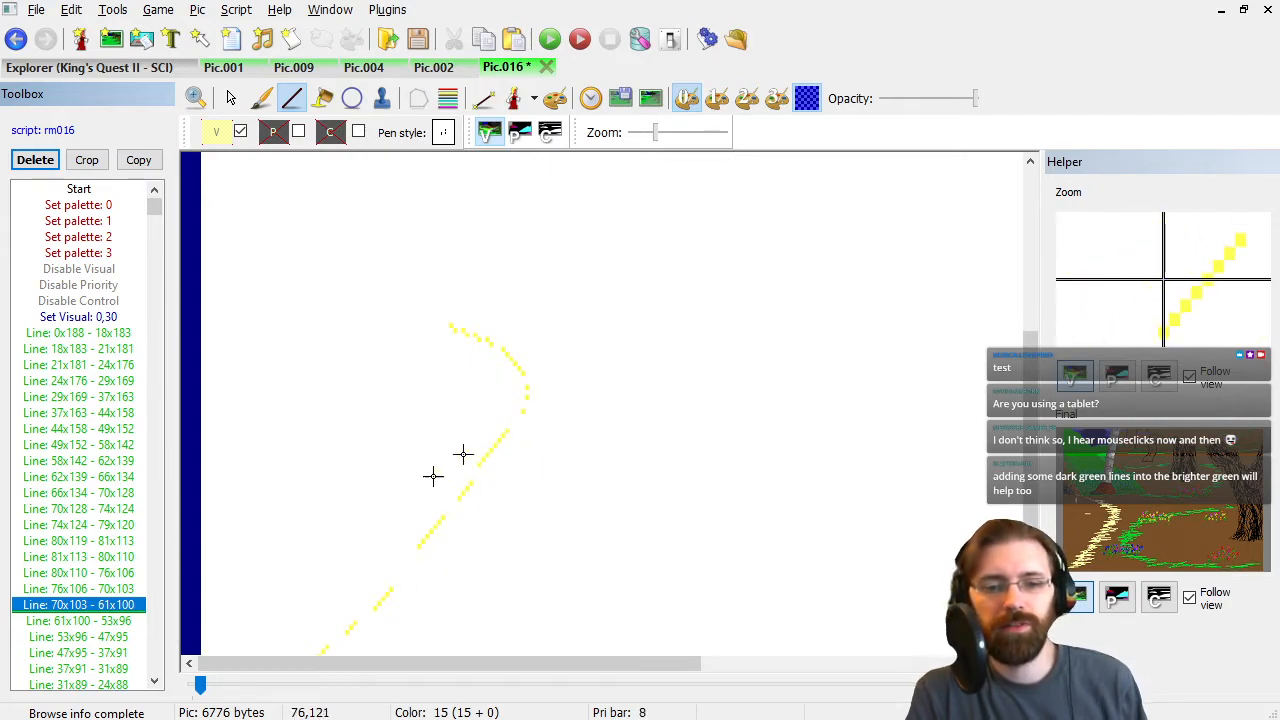
Examine the drawing history from the start through the outline and fill commands for the effects of the path outline's colour change.
scroll(128, 534, down, 20)
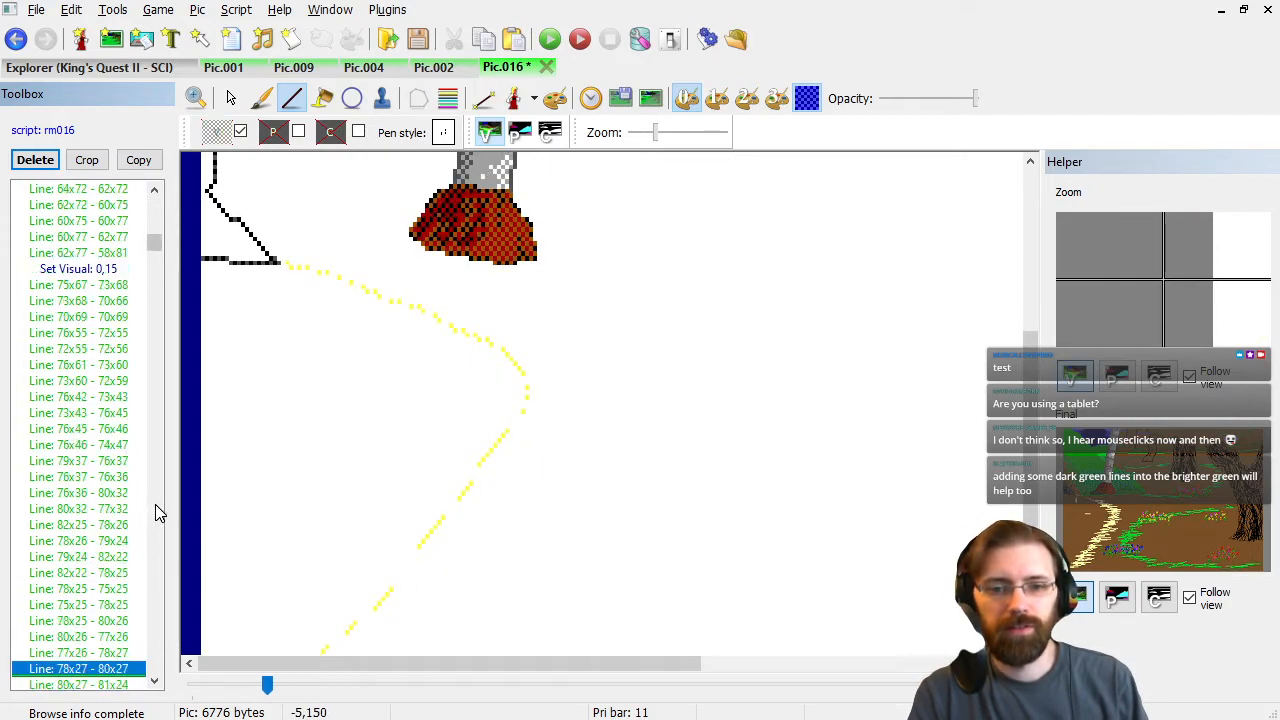
scroll(155, 503, down, 20)
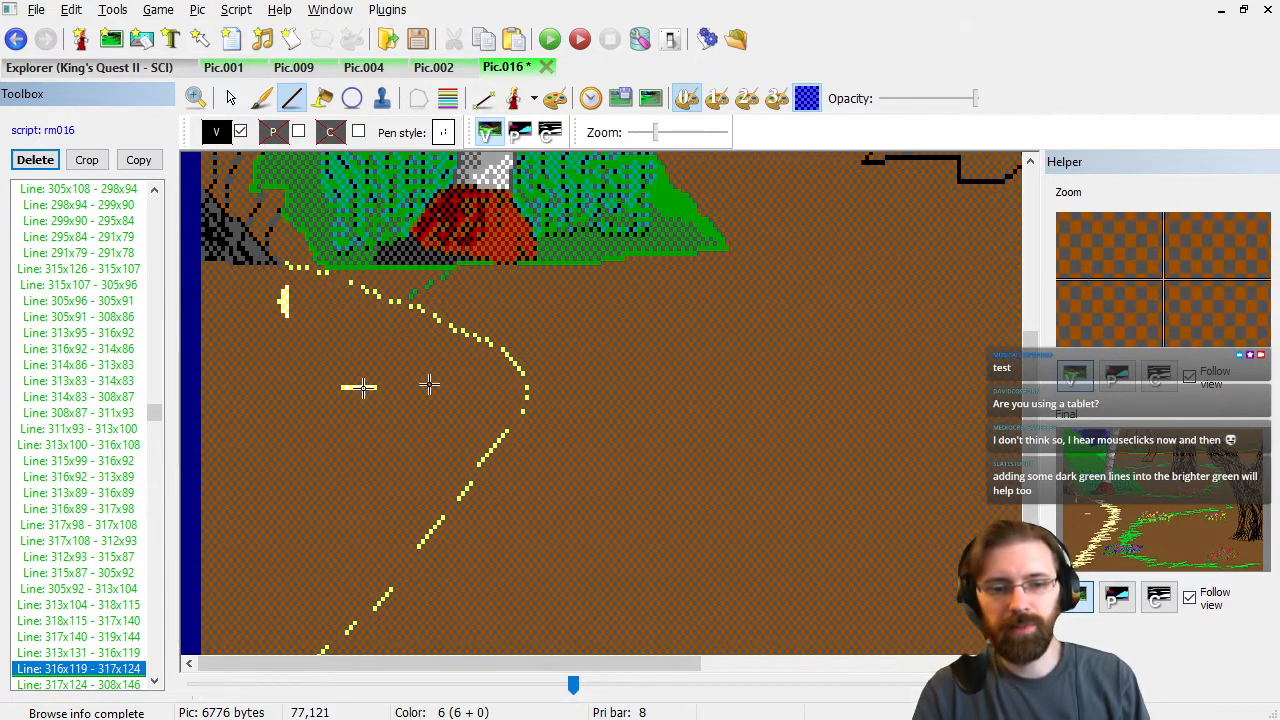
scroll(160, 425, up, 20)
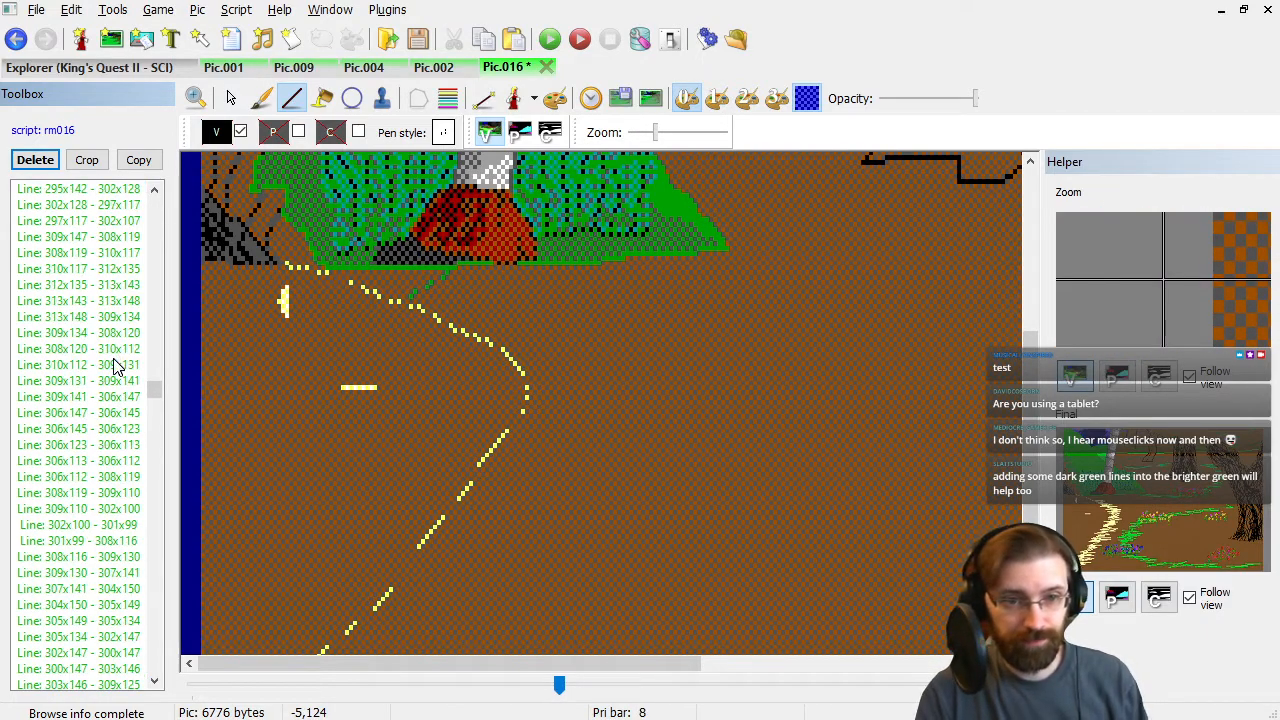
click(133, 308)
key(Home)
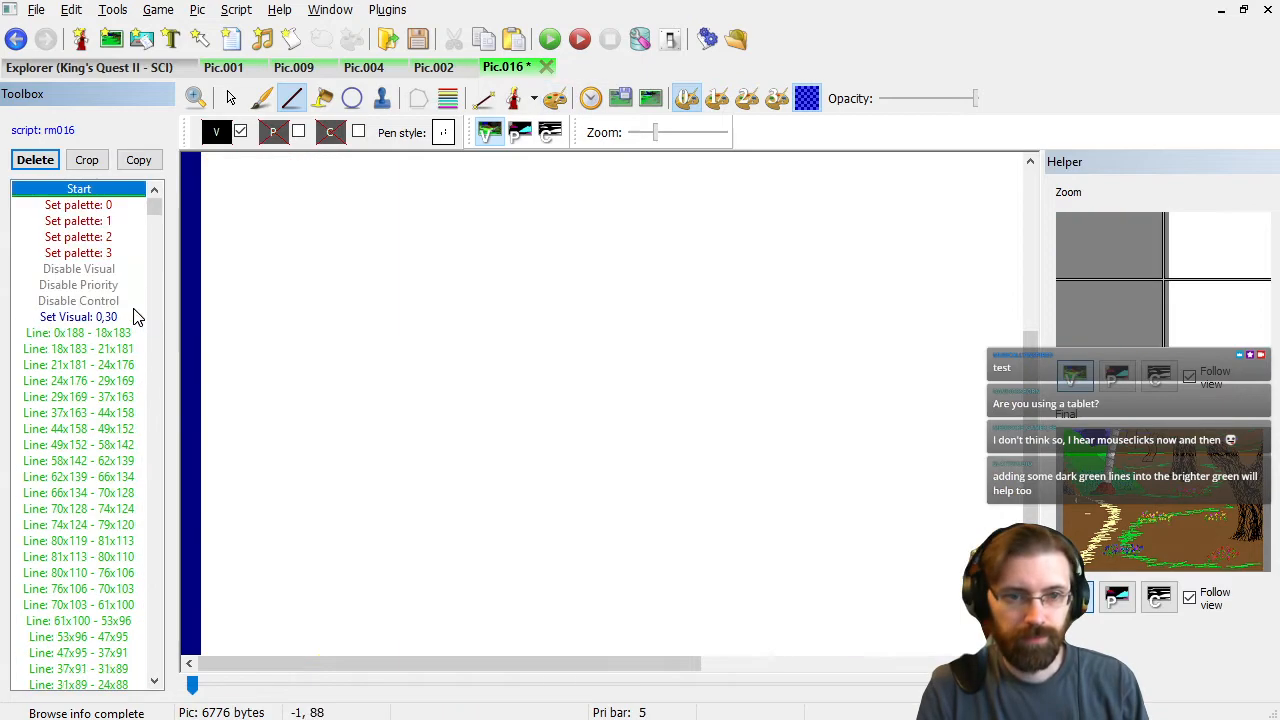
key(Page_Down)
key(Page_Down)
key(Up)
key(Up)
key(Up)
key(Up)
key(Up)
key(Up)
key(Up)
key(Up)
key(Up)
key(Up)
key(Up)
key(Up)
key(Up)
key(Up)
key(Up)
key(Up)
key(Up)
key(Up)
key(Up)
key(Up)
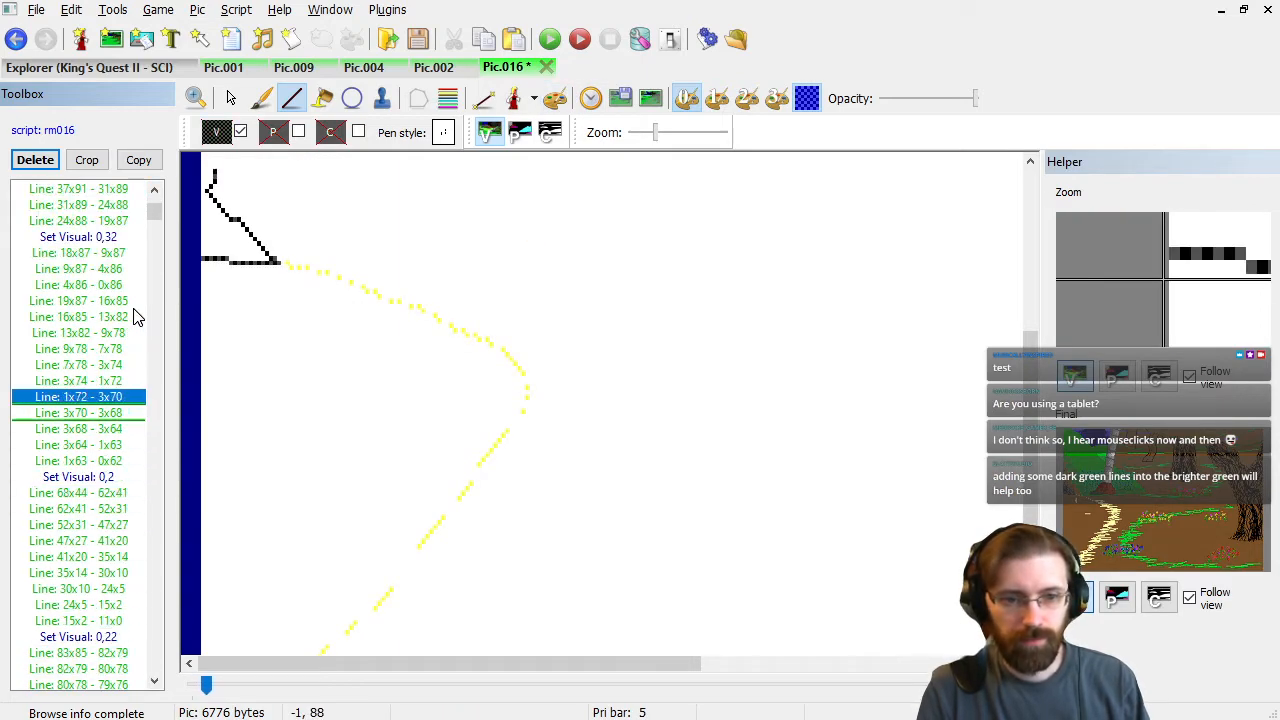
Undo the last colour-command edits on the path outline and return to the end of the drawing history.
key(ctrl+z)
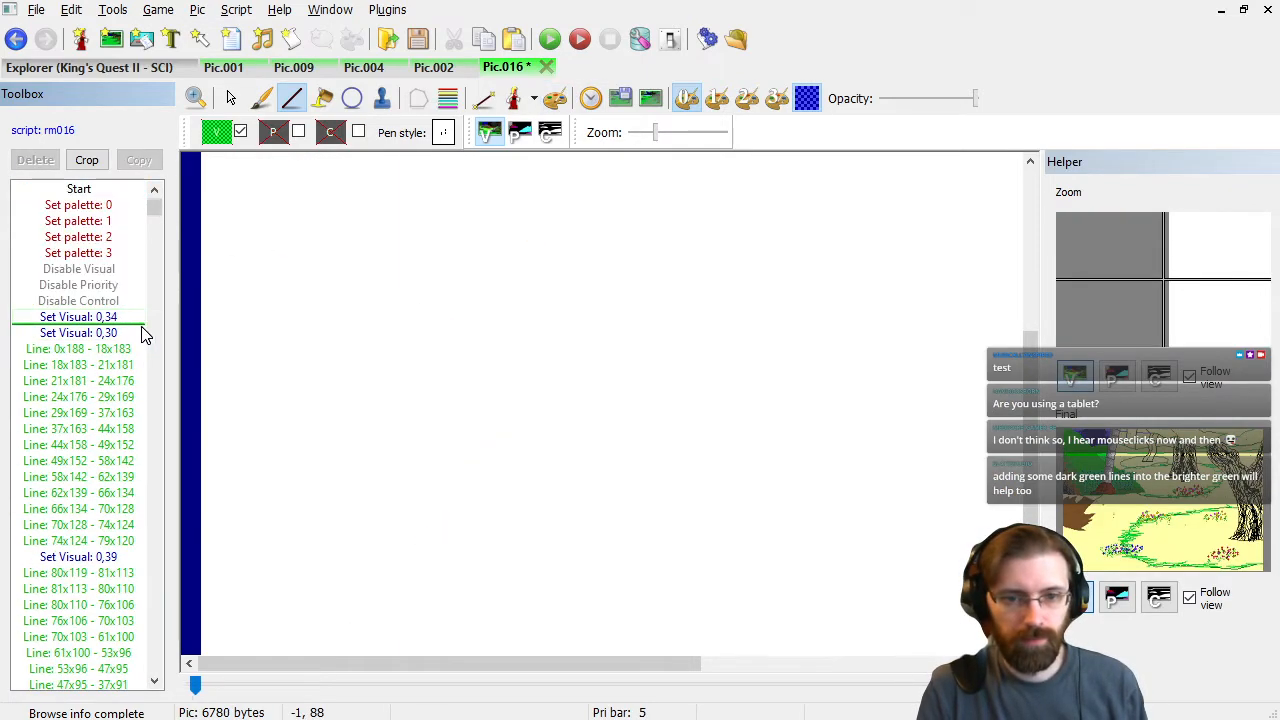
key(ctrl+z)
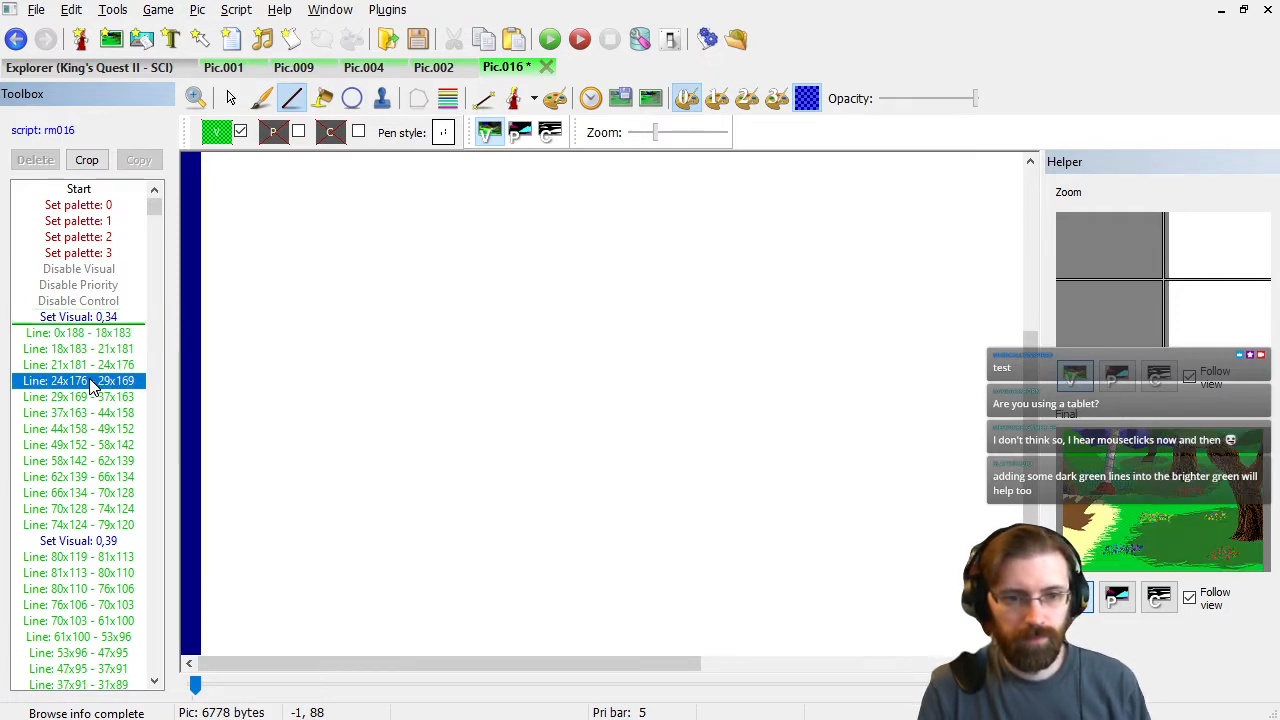
click(90, 380)
key(Down)
key(Down)
key(Down)
key(Down)
key(Down)
key(Down)
key(Down)
key(Down)
key(Down)
key(Down)
key(Down)
key(Down)
key(Down)
key(Down)
key(Down)
key(Down)
key(Down)
key(Down)
key(Down)
key(Down)
key(Down)
key(Down)
key(Down)
key(Down)
key(Down)
key(Down)
key(Down)
key(Down)
key(Down)
key(Down)
key(Down)
key(Down)
key(Down)
key(Down)
key(Down)
key(Down)
key(Down)
key(Down)
key(Down)
key(Down)
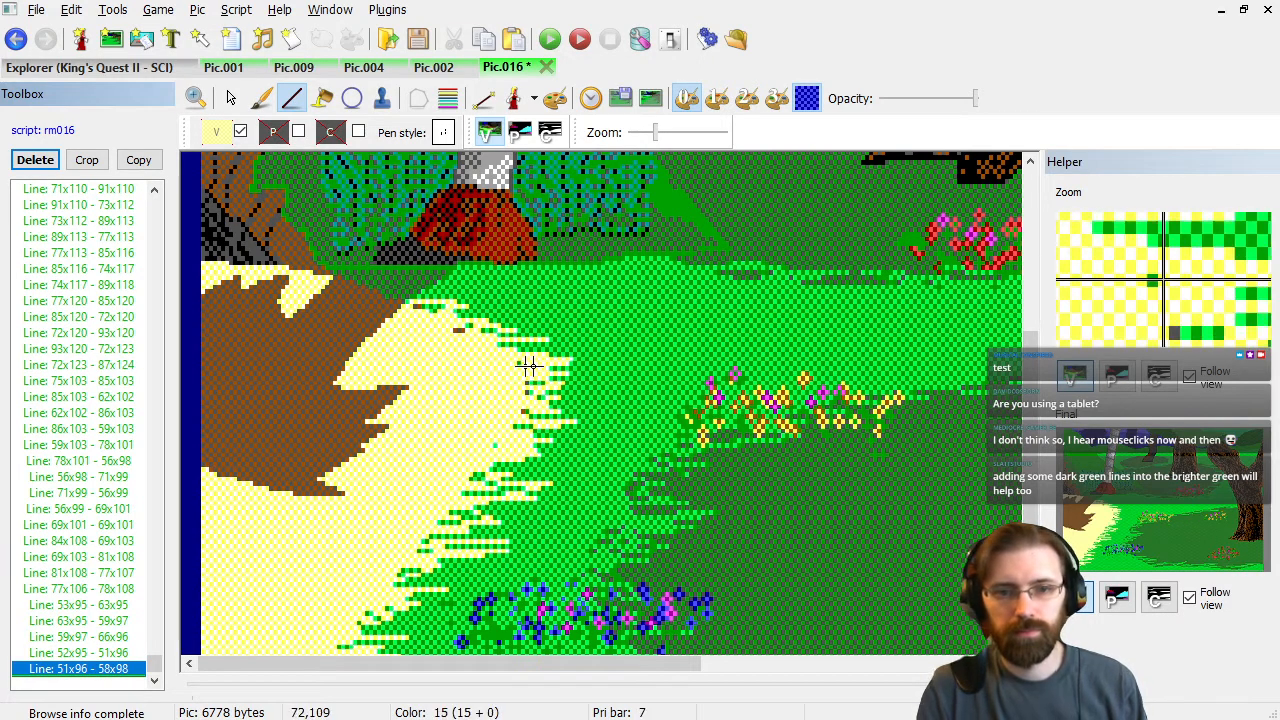
Set the history's insertion point after the last dark-green patterned pen command, just before Set Visual: 0,30.
scroll(530, 380, down, 4)
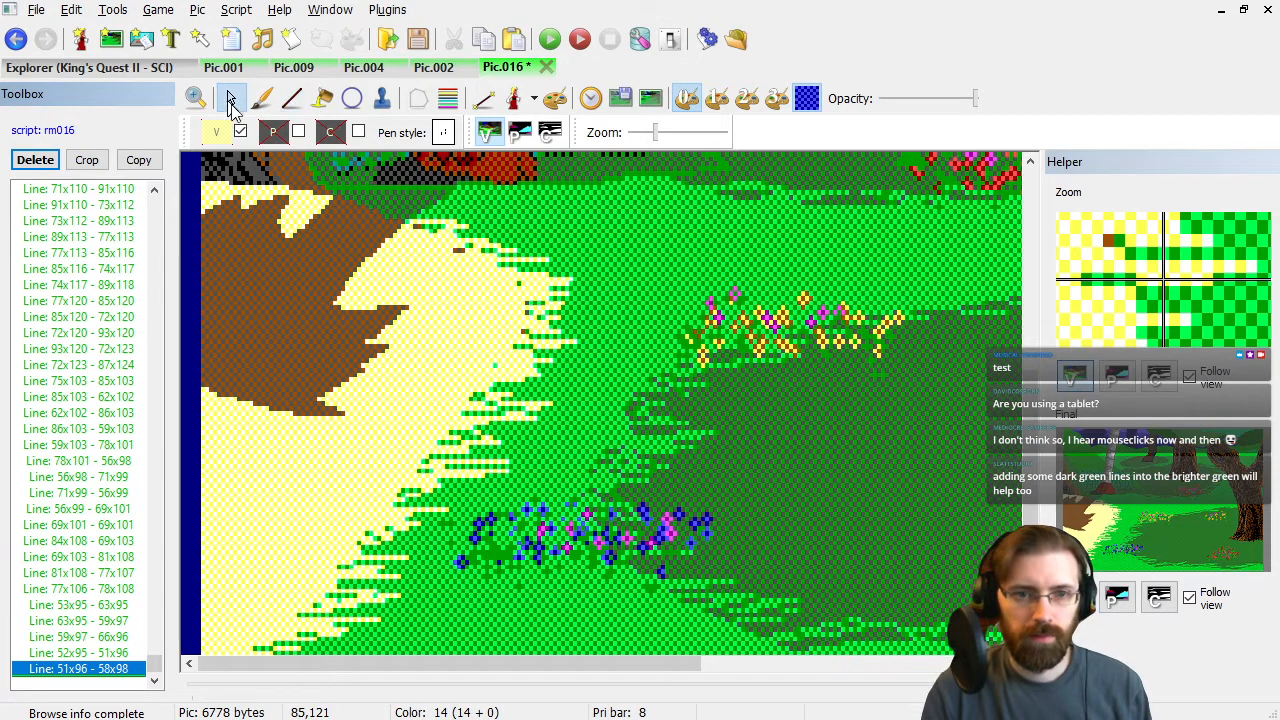
scroll(515, 354, down, 2)
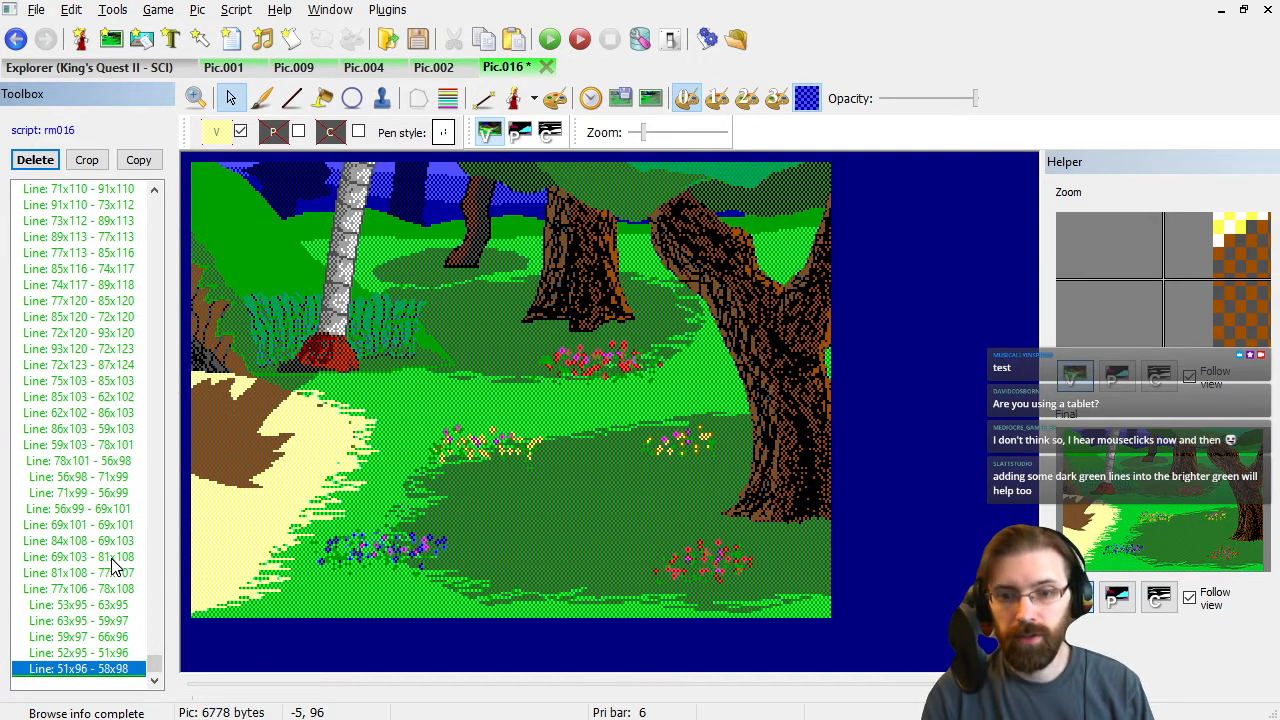
drag(89, 458, 74, 667)
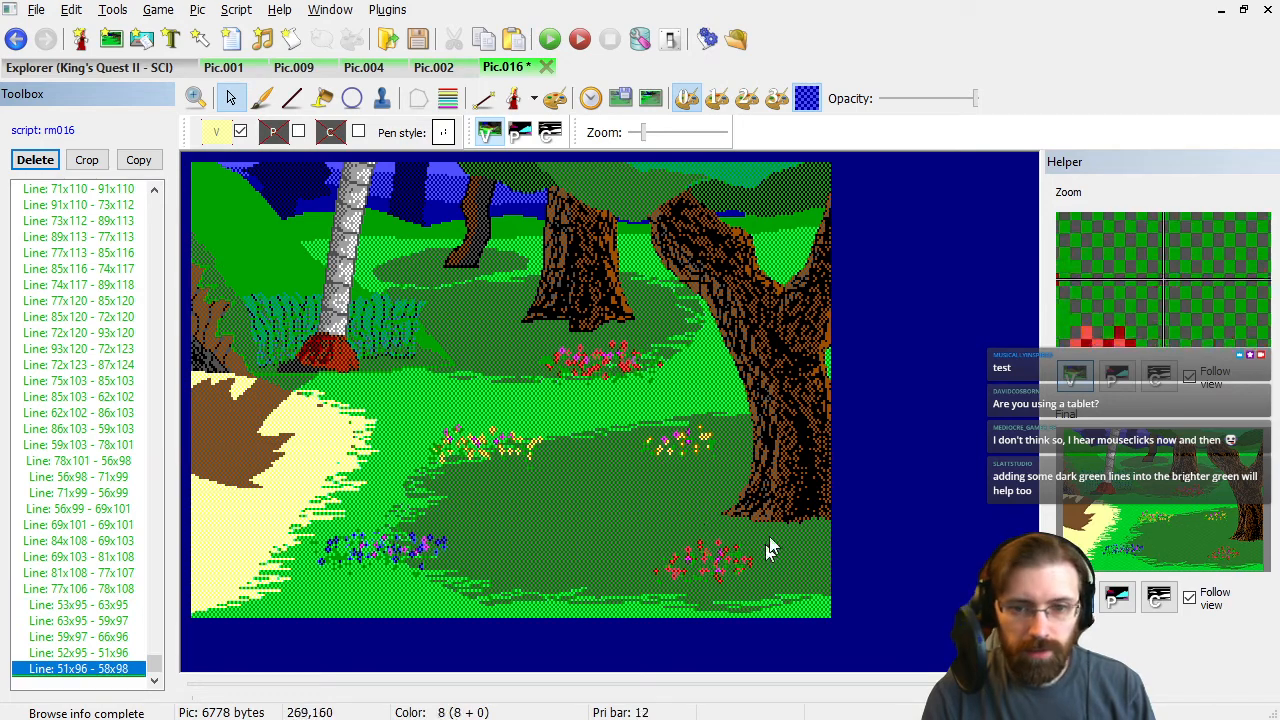
scroll(76, 312, up, 20)
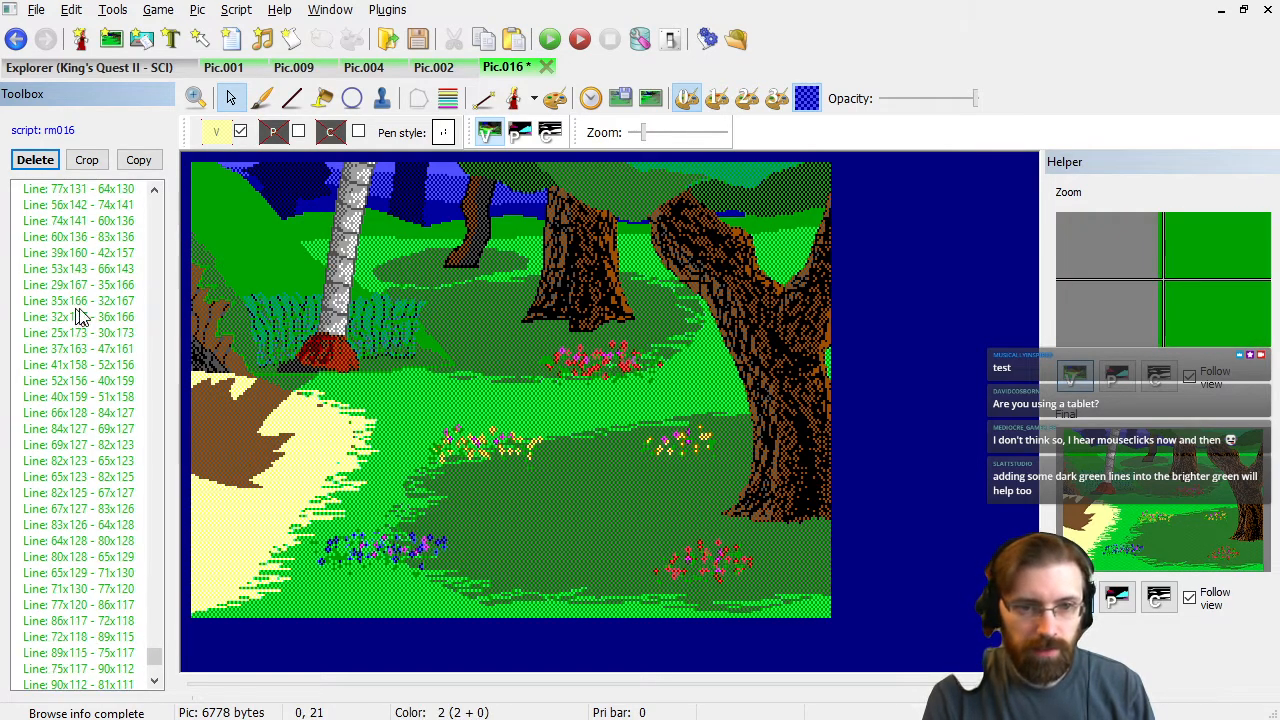
click(87, 317)
key(Page_Up)
key(Page_Up)
key(Page_Up)
key(Page_Up)
key(Page_Up)
key(Page_Up)
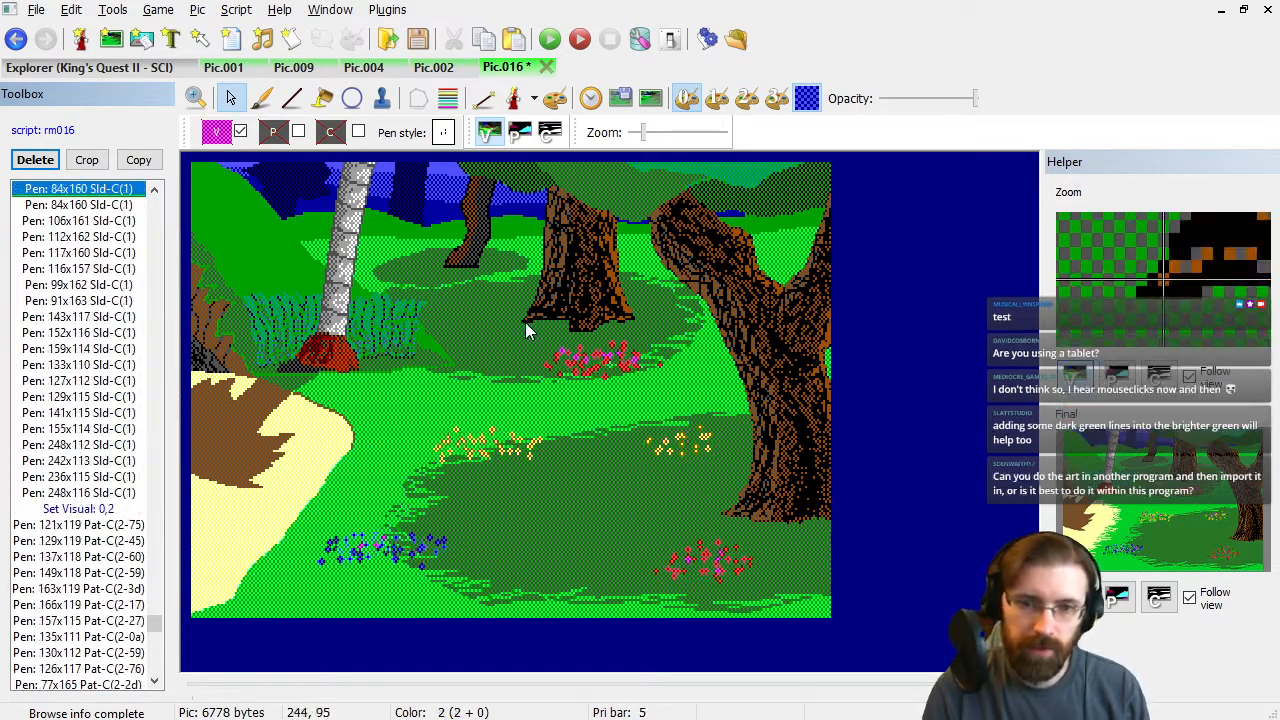
key(Page_Up)
key(Page_Down)
key(Page_Down)
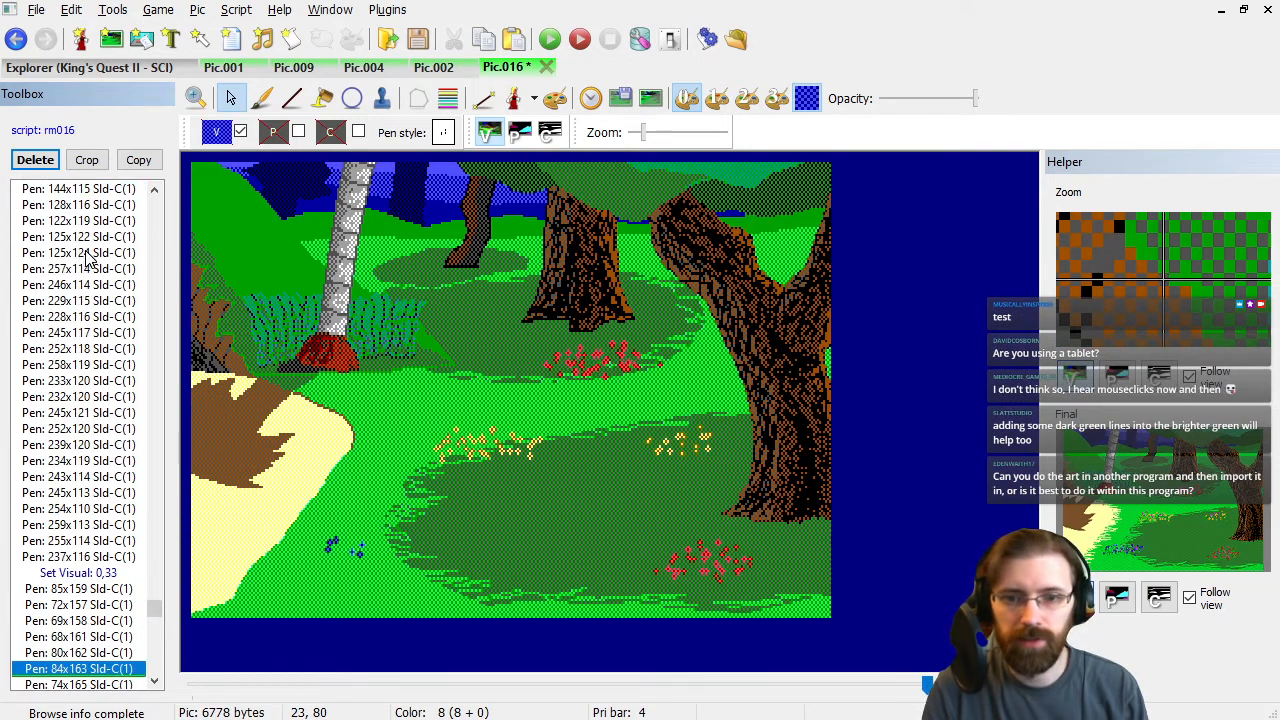
scroll(137, 343, down, 7)
scroll(125, 352, up, 1)
scroll(122, 346, up, 1)
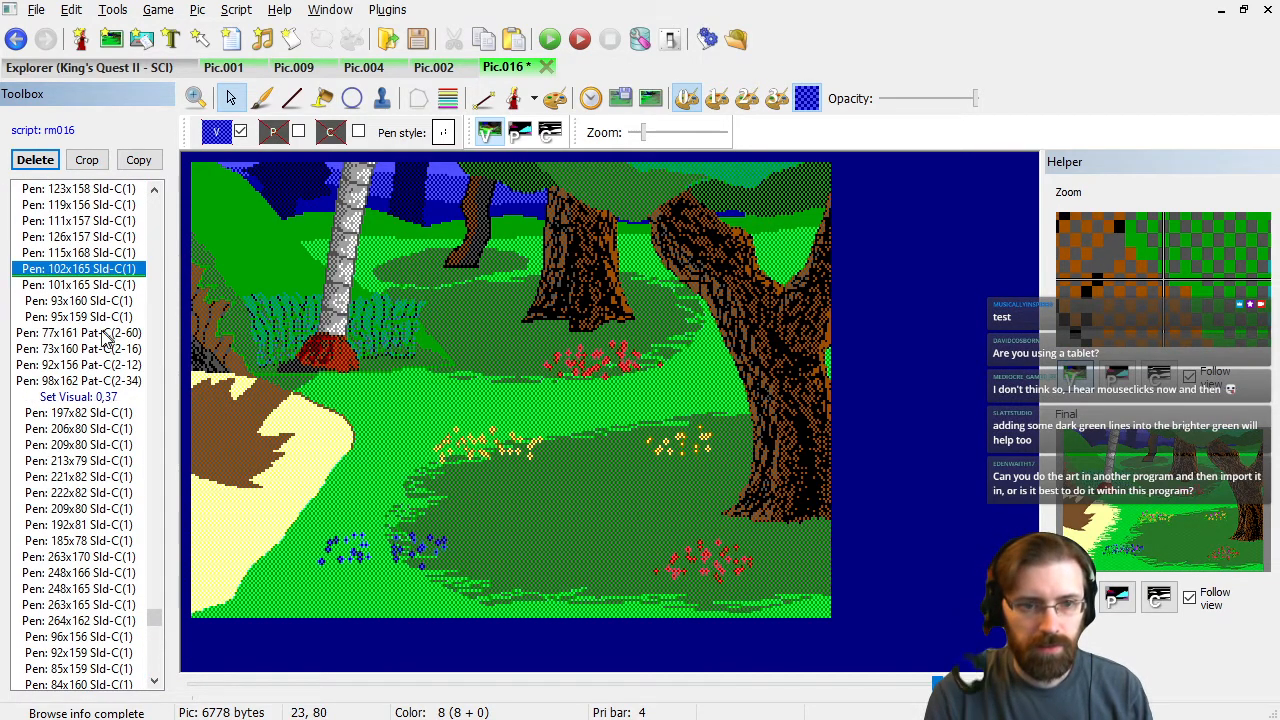
click(95, 445)
scroll(95, 462, down, 8)
click(96, 467)
scroll(100, 472, down, 15)
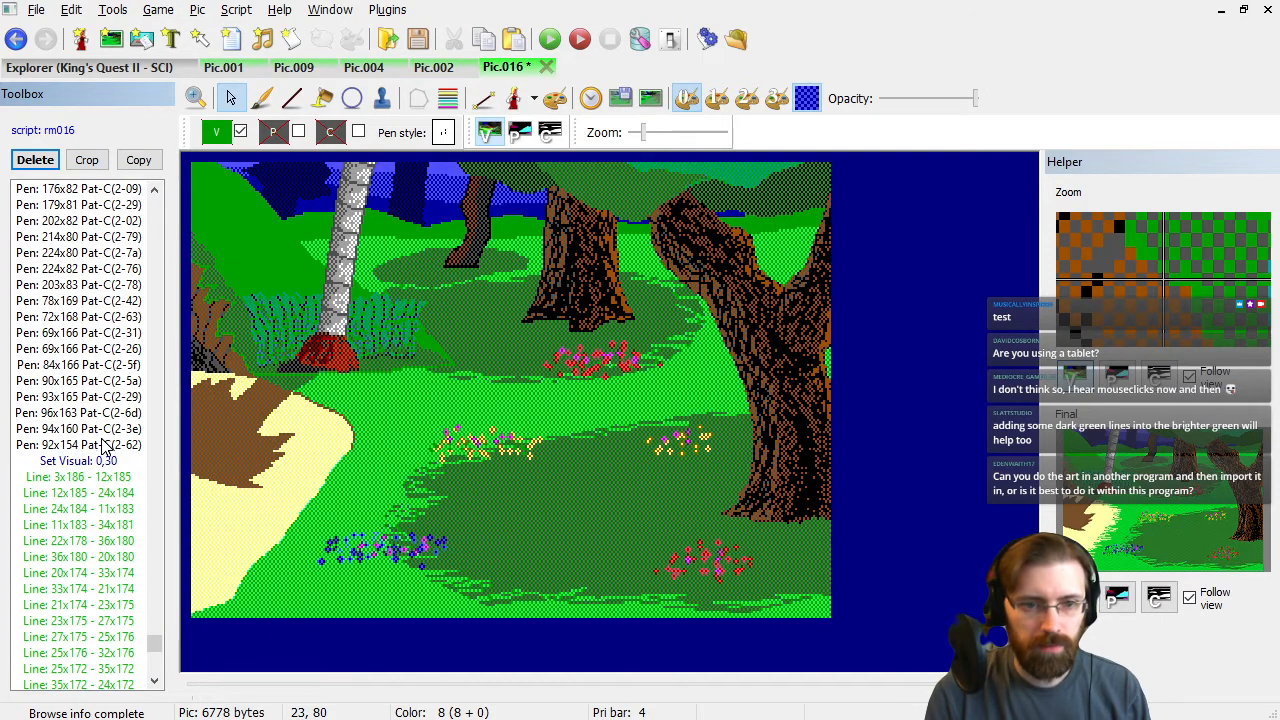
Add dark-green patterned pen dabs as grass around the bases of the large foreground tree and the middle tree.
click(718, 514)
click(741, 508)
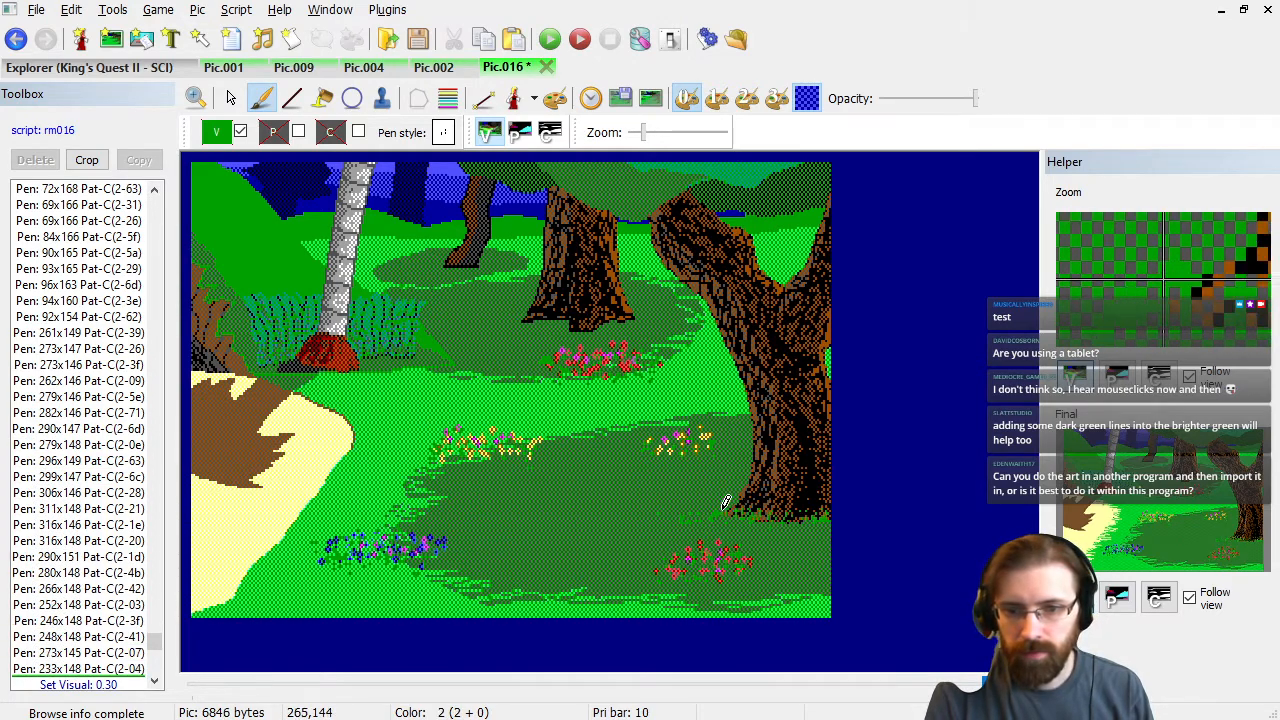
click(501, 314)
click(523, 317)
click(539, 319)
click(509, 319)
click(495, 319)
click(485, 321)
click(509, 321)
click(533, 321)
click(562, 314)
click(584, 312)
click(558, 319)
click(596, 317)
click(562, 322)
click(596, 322)
click(564, 324)
click(604, 324)
click(608, 328)
click(626, 318)
click(624, 316)
double_click(652, 318)
click(646, 316)
click(624, 311)
click(656, 313)
click(660, 313)
click(465, 313)
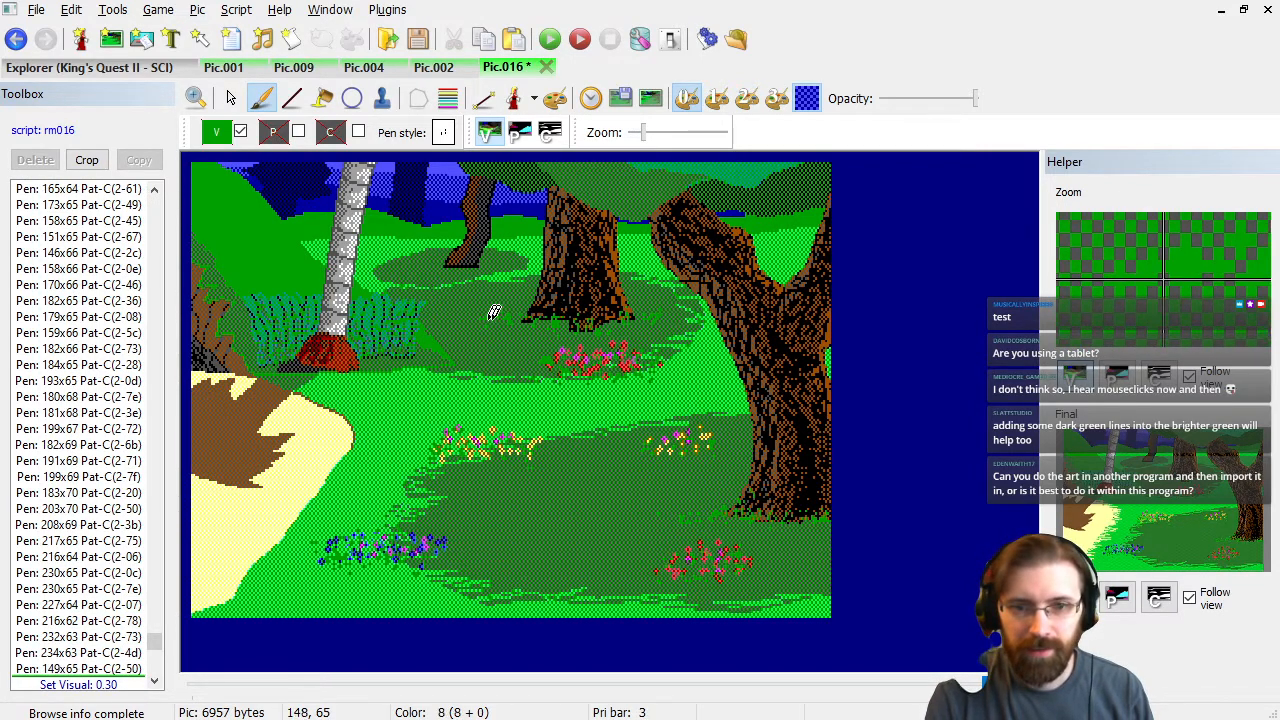
click(481, 313)
click(507, 306)
Try dark-green patterned pen dabs across the shadow of the small background tree, between about 106x45 and 148x42.
click(424, 258)
click(444, 256)
click(468, 256)
double_click(435, 258)
click(472, 258)
double_click(491, 258)
click(446, 263)
click(422, 265)
click(407, 266)
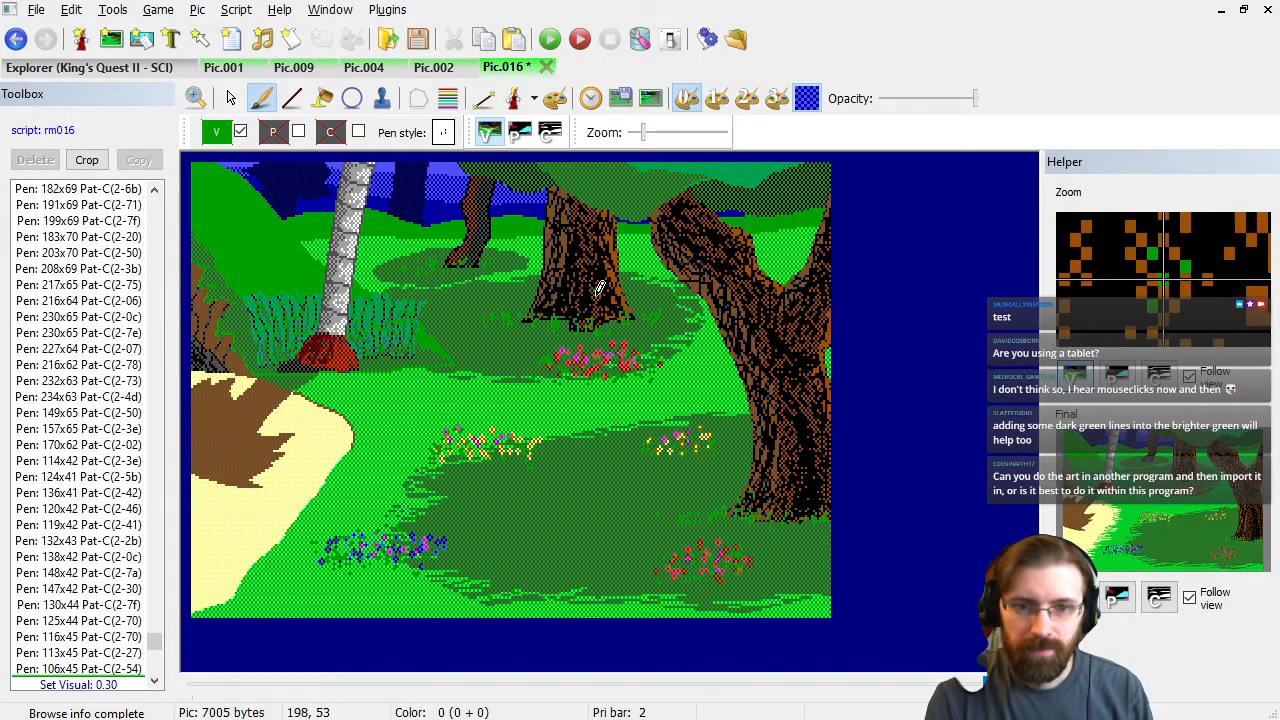
Delete the background tree's grass dabs from the history, from Pen: 114x42 through Pen: 106x45.
click(99, 670)
key(shift+Up)
key(shift+Up)
key(shift+Up)
key(shift+Up)
key(shift+Up)
key(shift+Up)
key(shift+Up)
key(shift+Up)
key(shift+Up)
key(shift+Up)
key(shift+Up)
key(shift+Up)
key(shift+Up)
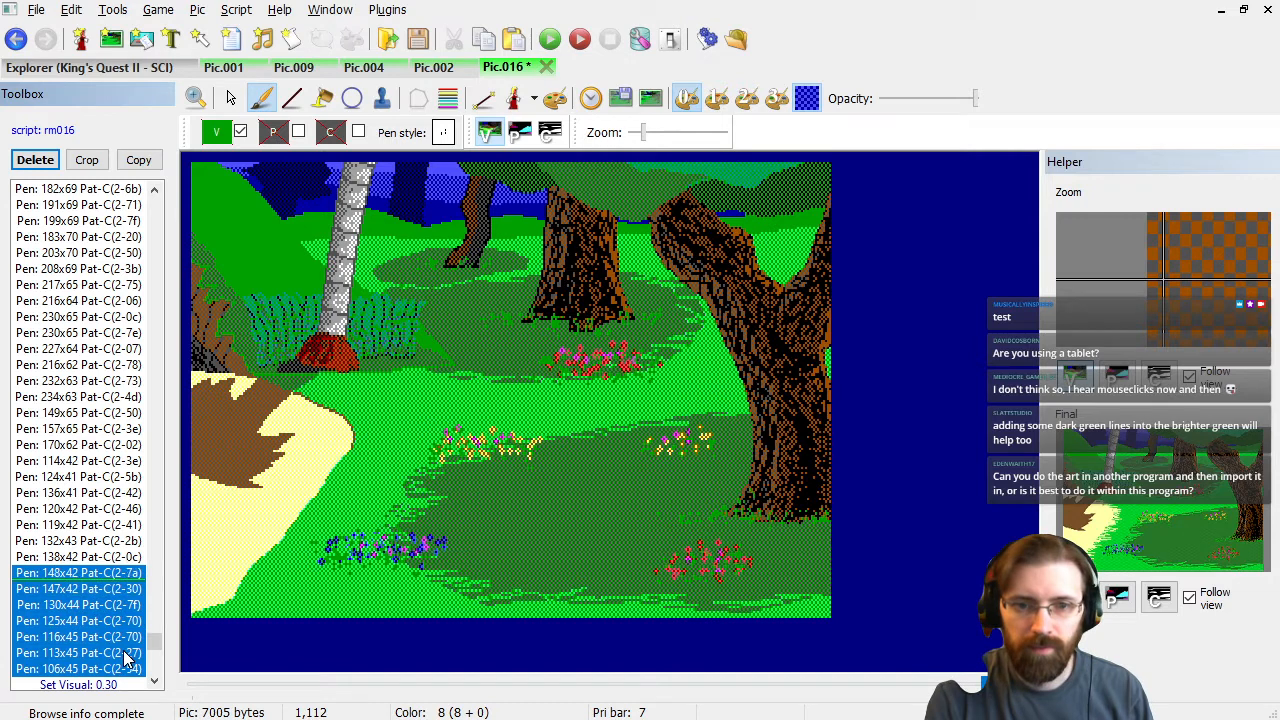
key(shift+Up)
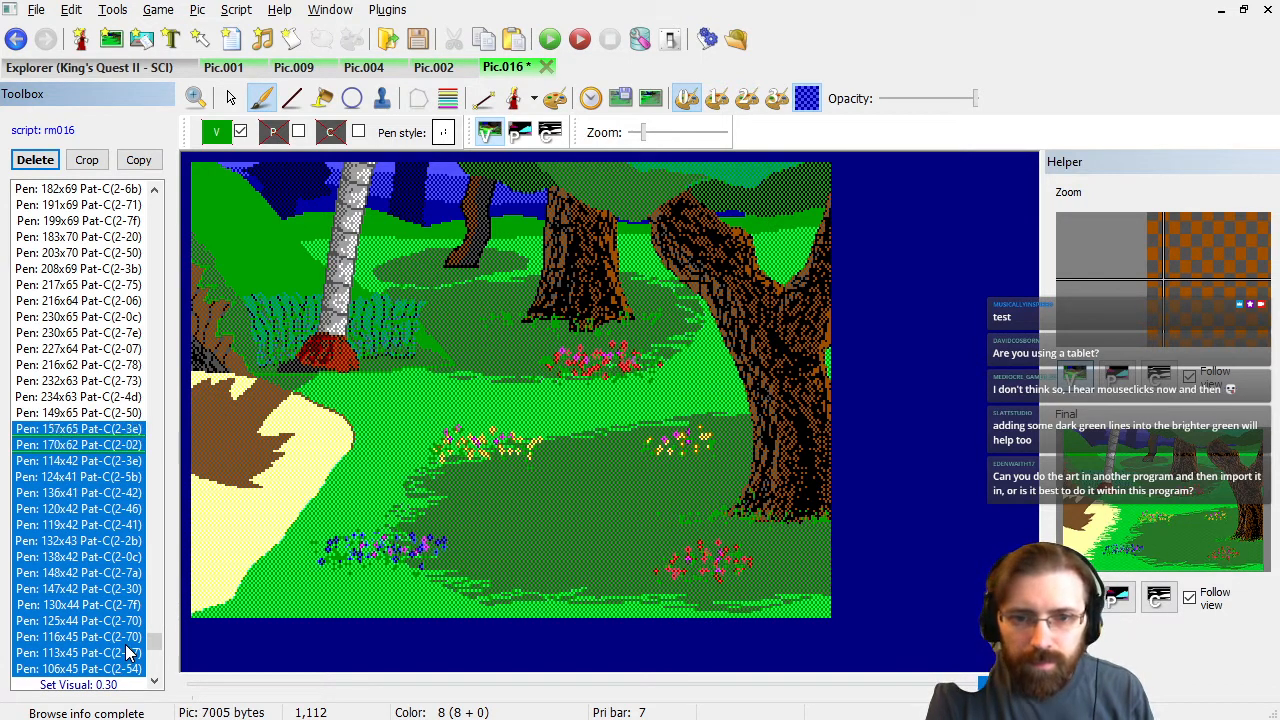
key(Delete)
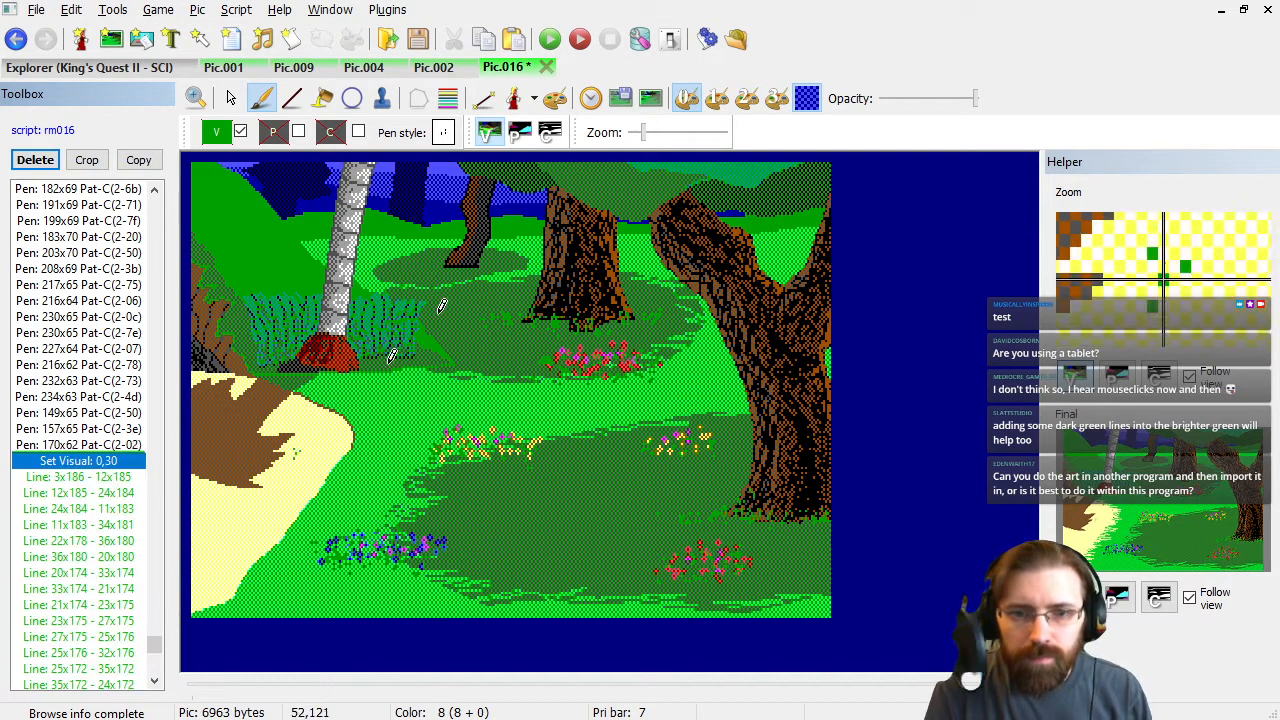
Add seven dark-green patterned pen dabs around the small background tree's base, between about 119x43 and 144x43.
click(433, 259)
click(443, 259)
click(449, 264)
click(467, 254)
click(483, 259)
click(457, 257)
click(445, 261)
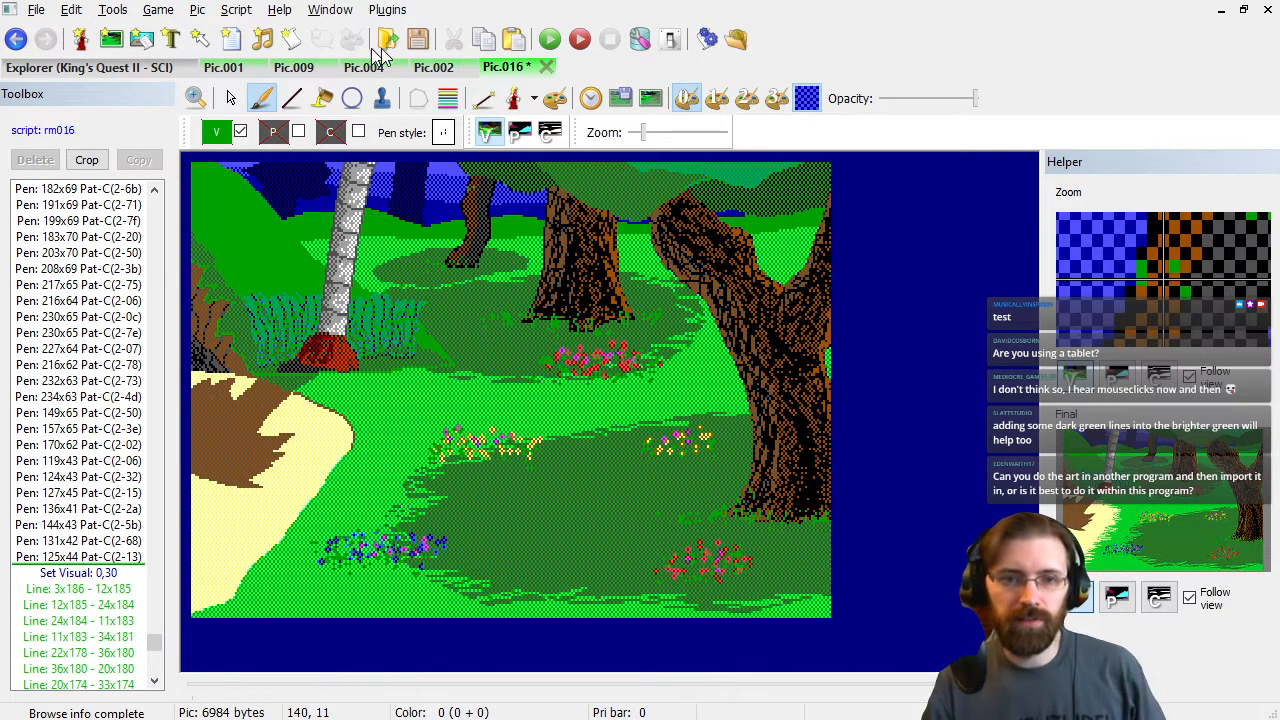
Create a new pic and open the bitmap-to-pic conversion for it.
click(113, 38)
click(197, 9)
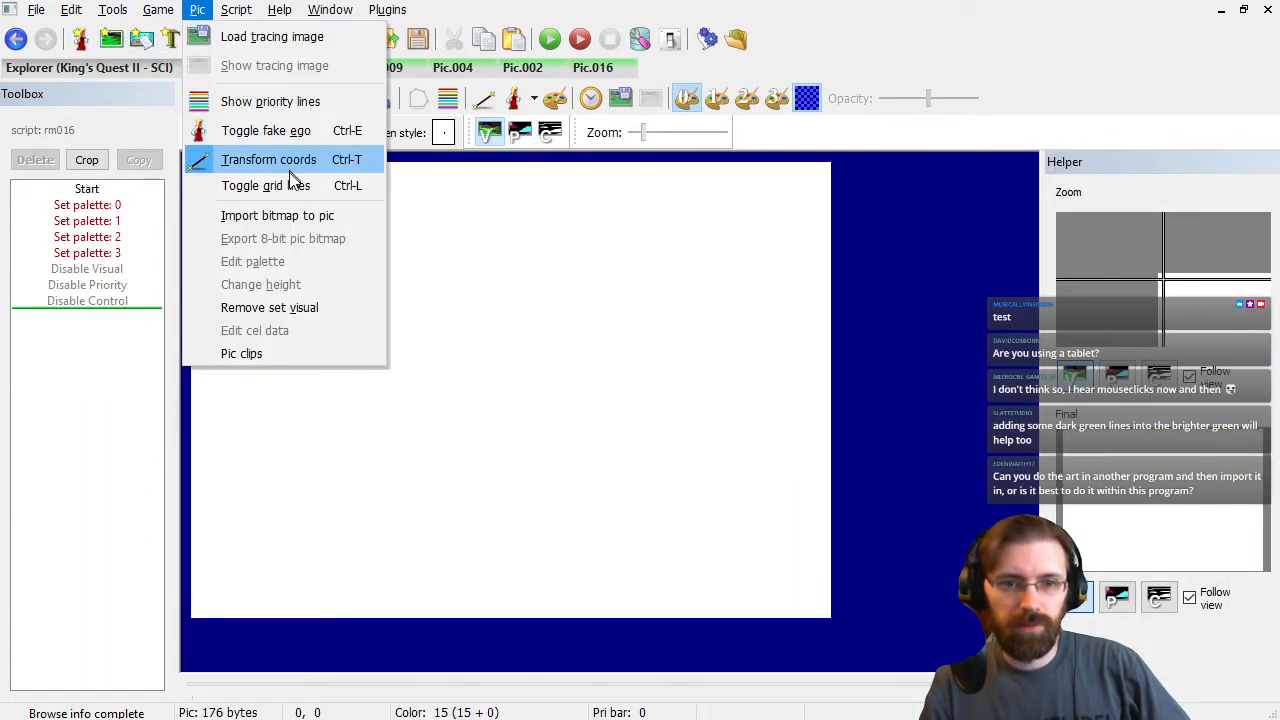
click(297, 216)
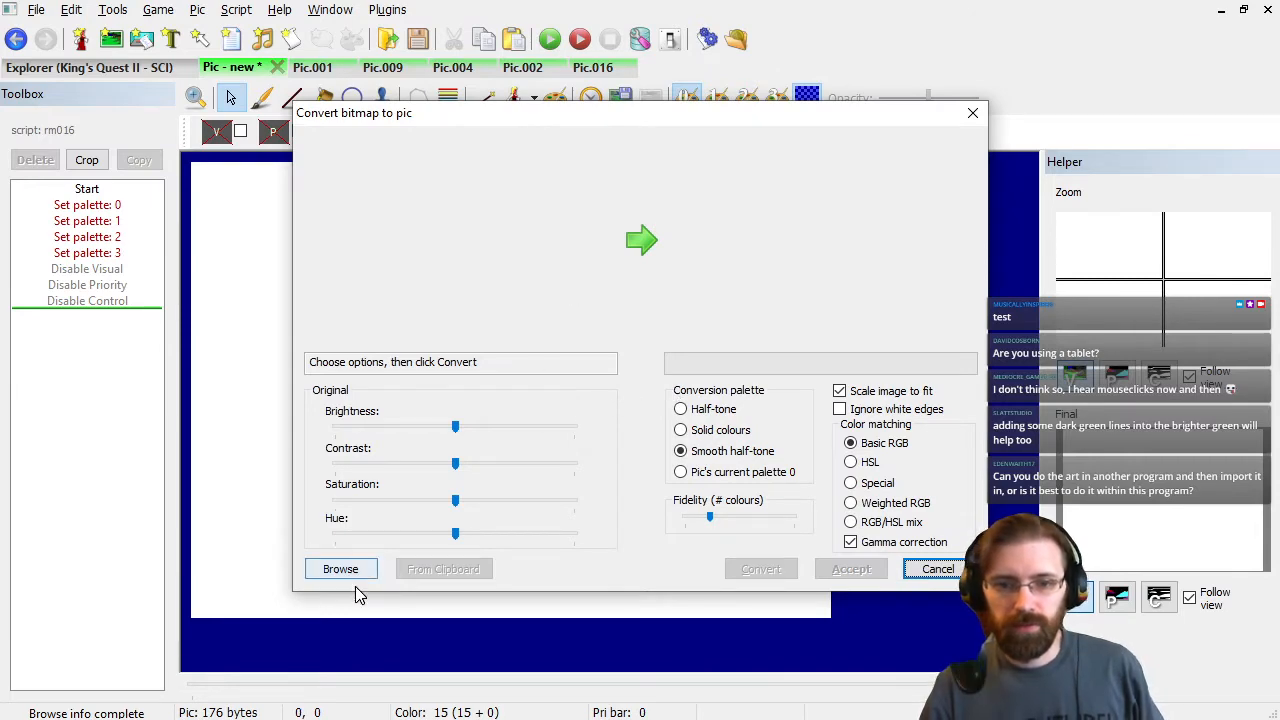
Switch to AGI Studio, copy the visual image of PICTURE.016 to the clipboard and return to SCI Companion.
key(alt+Tab)
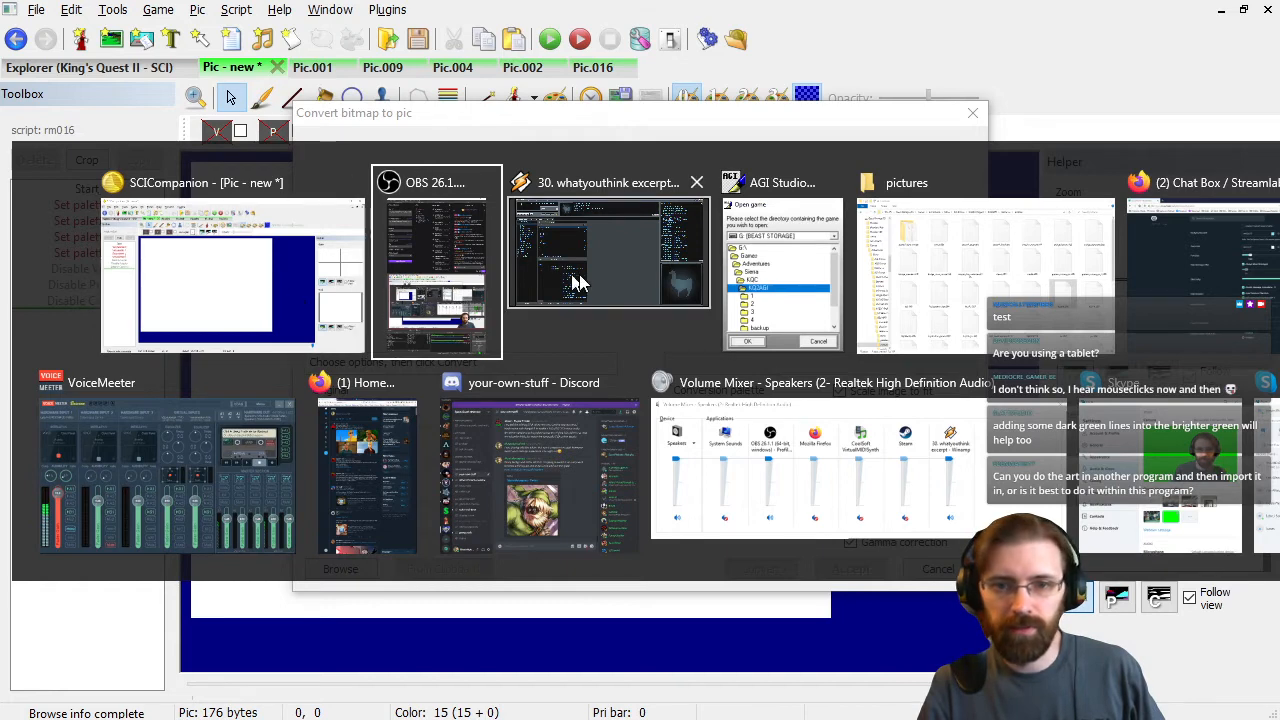
click(805, 268)
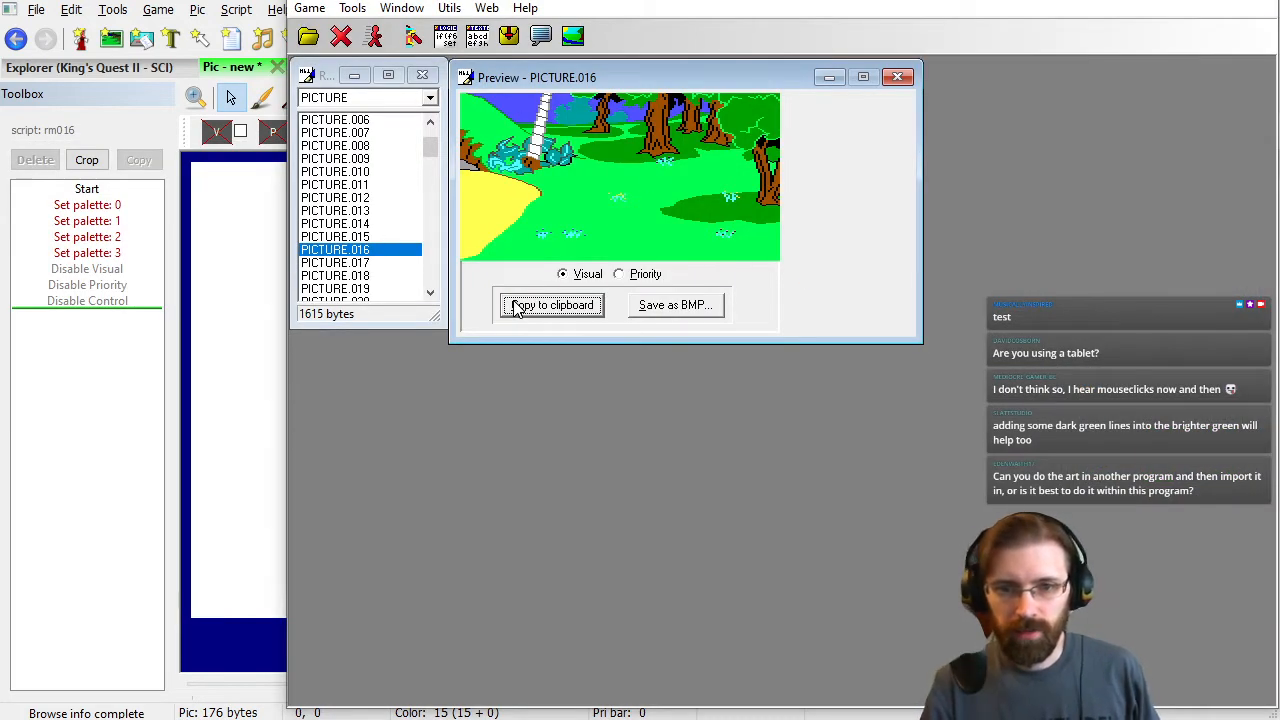
click(238, 5)
Load the clipboard image into the bitmap converter and convert it with the Smooth half-tone palette and Basic RGB matching.
click(440, 570)
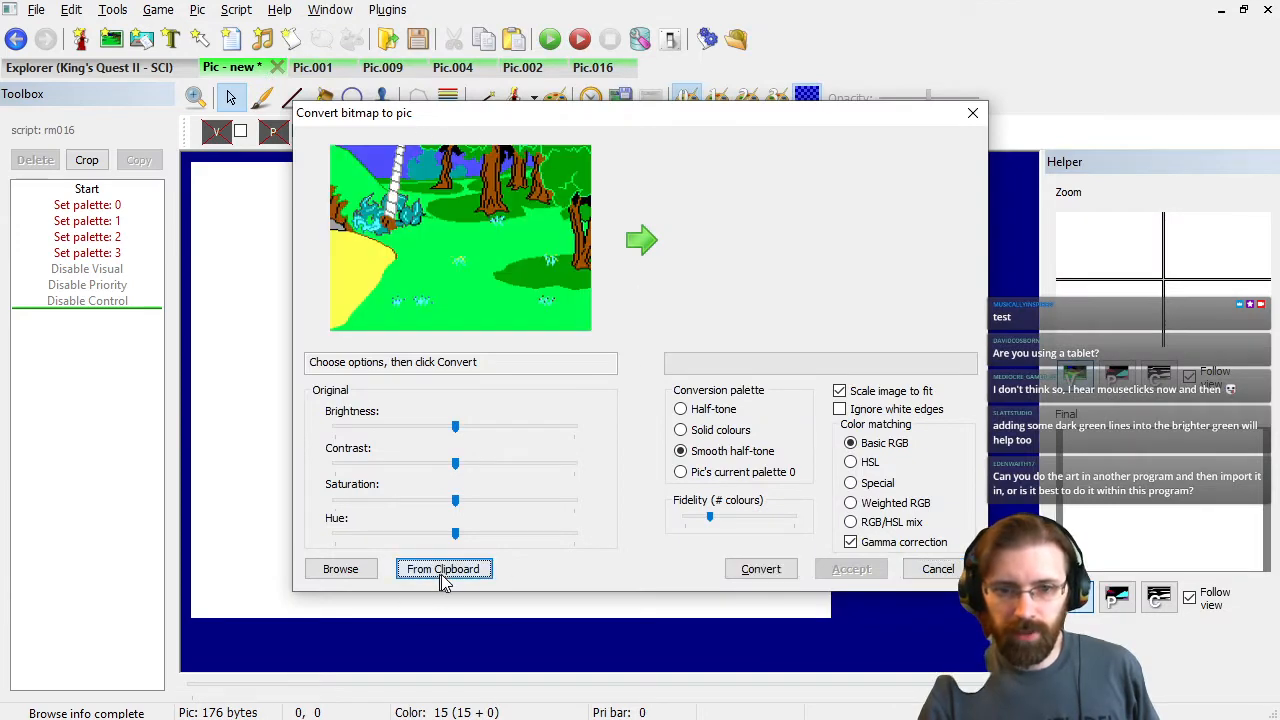
click(760, 569)
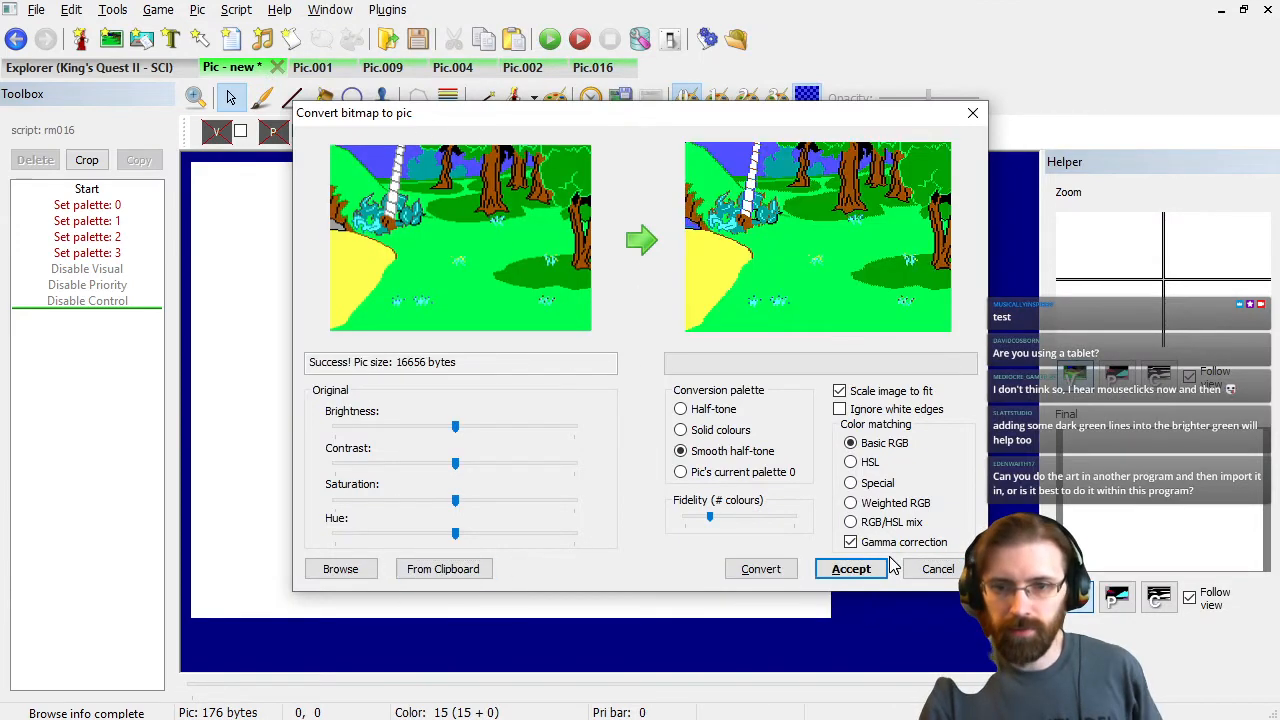
Accept the converted bitmap as the drawing content of the new pic.
click(850, 569)
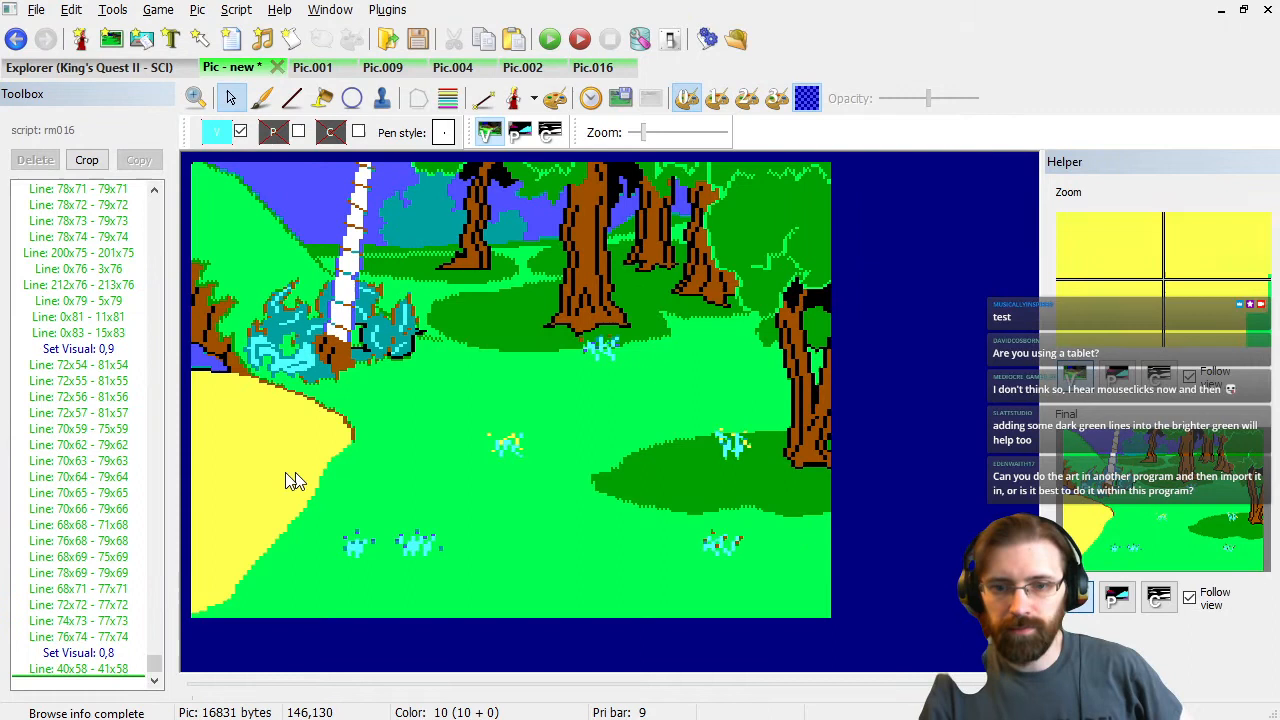
Step through the imported pic's drawing commands from the start to examine how the conversion builds the image.
click(104, 461)
key(Home)
key(Down)
key(Down)
key(Down)
key(Down)
key(Down)
key(Down)
key(Down)
key(Down)
key(Down)
key(Down)
key(Down)
key(Down)
key(Down)
key(Down)
key(Down)
key(Down)
key(Down)
key(Down)
key(Down)
key(Down)
key(Down)
key(Down)
key(Down)
key(Down)
key(Down)
key(Down)
key(Down)
key(Down)
key(Down)
key(Down)
key(Down)
key(Down)
key(Down)
key(Down)
key(Down)
key(Down)
key(Down)
key(Down)
key(Down)
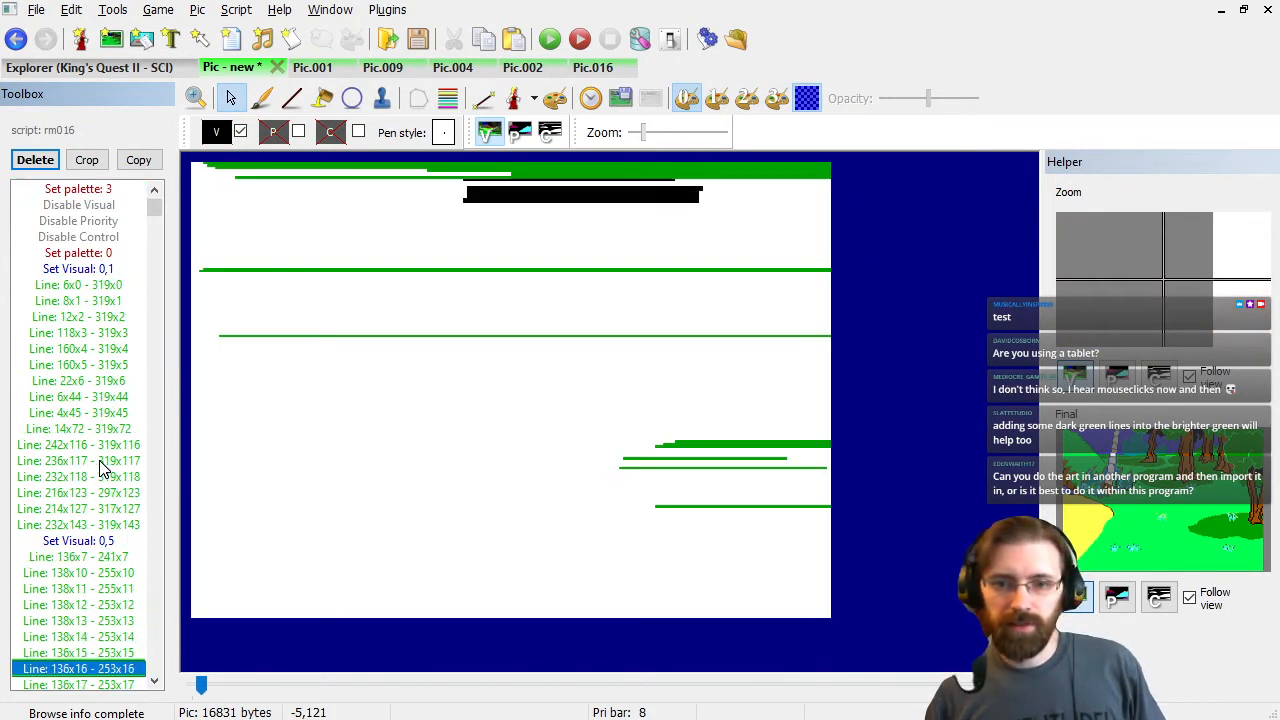
key(Down)
key(Down)
key(Down)
key(Down)
key(Down)
key(Down)
key(Down)
key(Down)
key(Down)
key(Down)
key(Down)
key(Down)
key(Down)
key(Down)
key(Down)
key(Down)
key(Down)
key(Down)
key(Down)
key(Down)
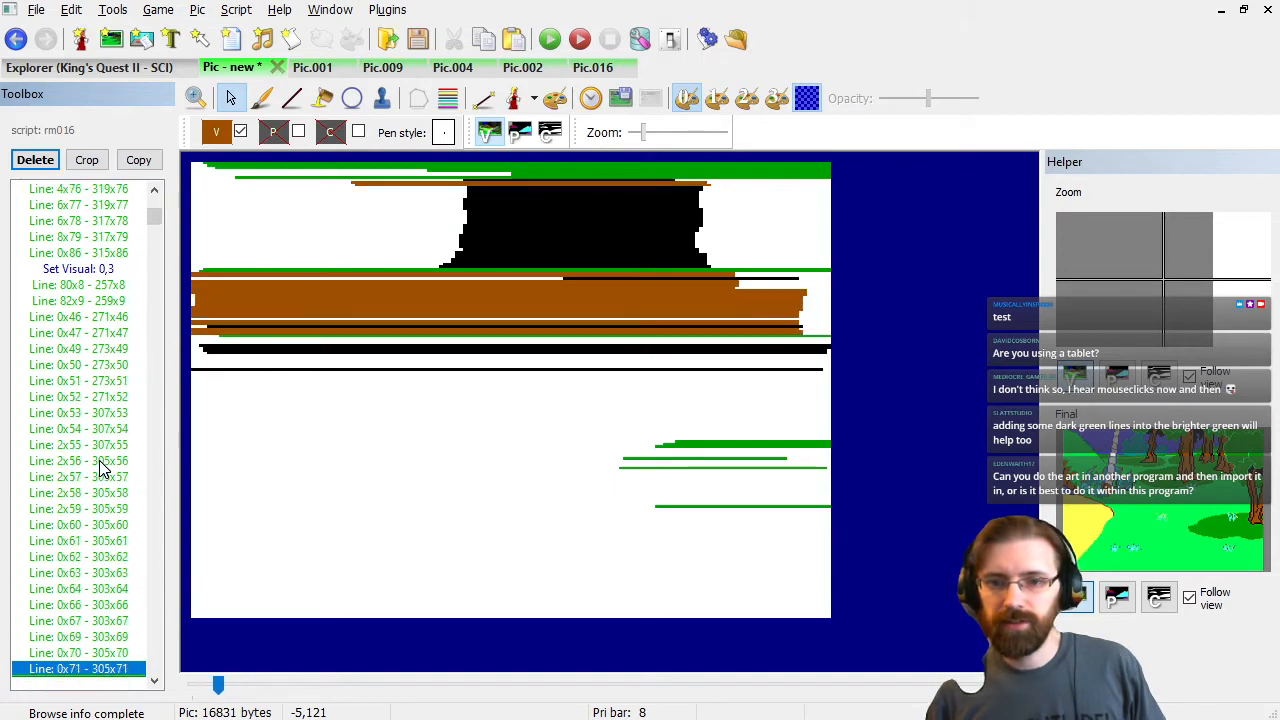
key(Down)
key(Down)
key(Down)
key(Down)
key(Down)
key(Down)
key(Down)
key(Down)
key(Down)
key(Down)
key(Down)
key(Down)
key(Down)
key(Down)
key(Down)
key(Down)
key(Down)
key(Down)
key(Down)
key(Down)
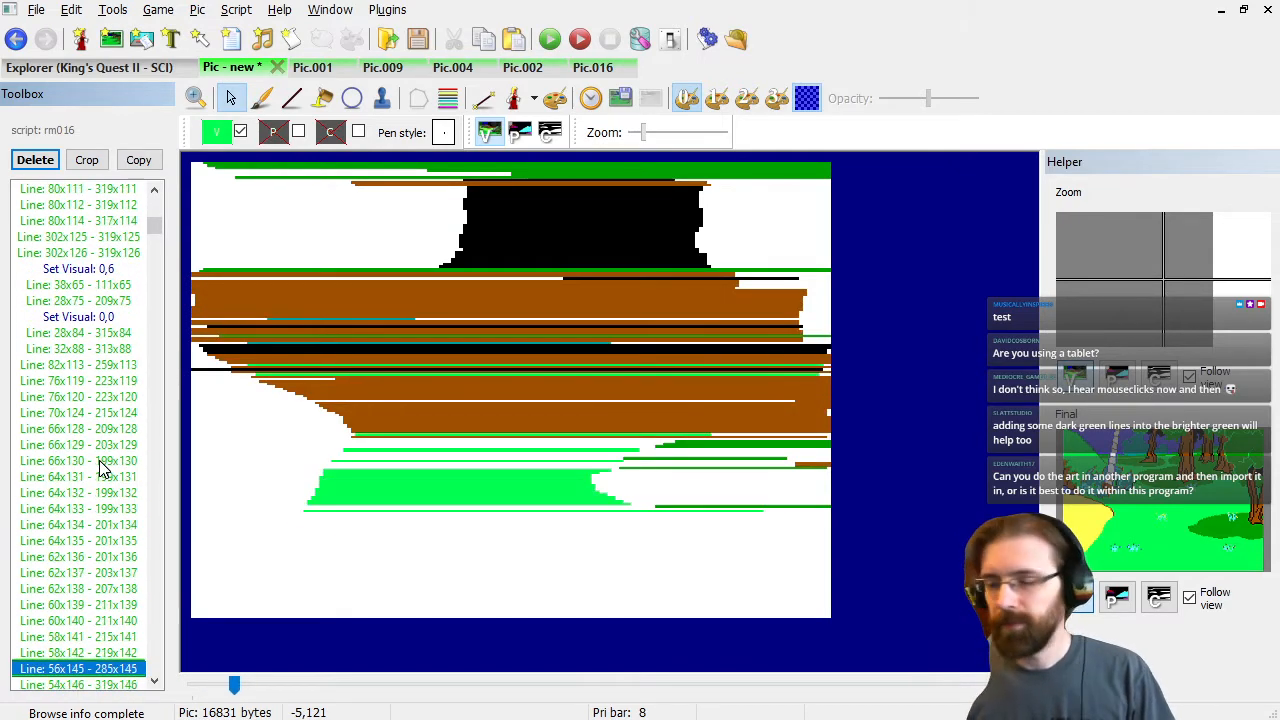
key(Down)
key(Down)
key(Down)
key(Down)
key(Down)
key(Down)
key(Down)
key(Down)
key(Down)
key(Down)
key(Down)
key(Down)
key(Down)
key(Down)
key(Down)
key(Down)
key(Down)
key(Down)
key(Down)
key(Down)
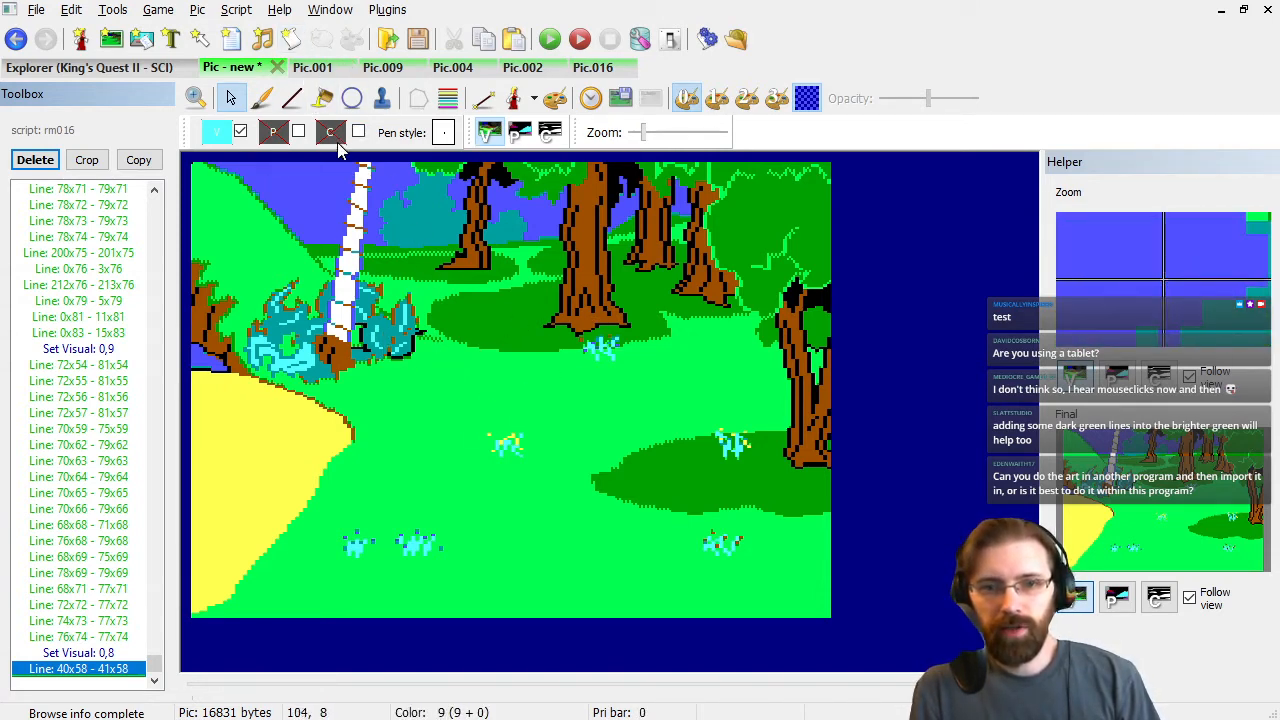
Check the imported pic's priority screen, then return to its visual screen.
click(519, 134)
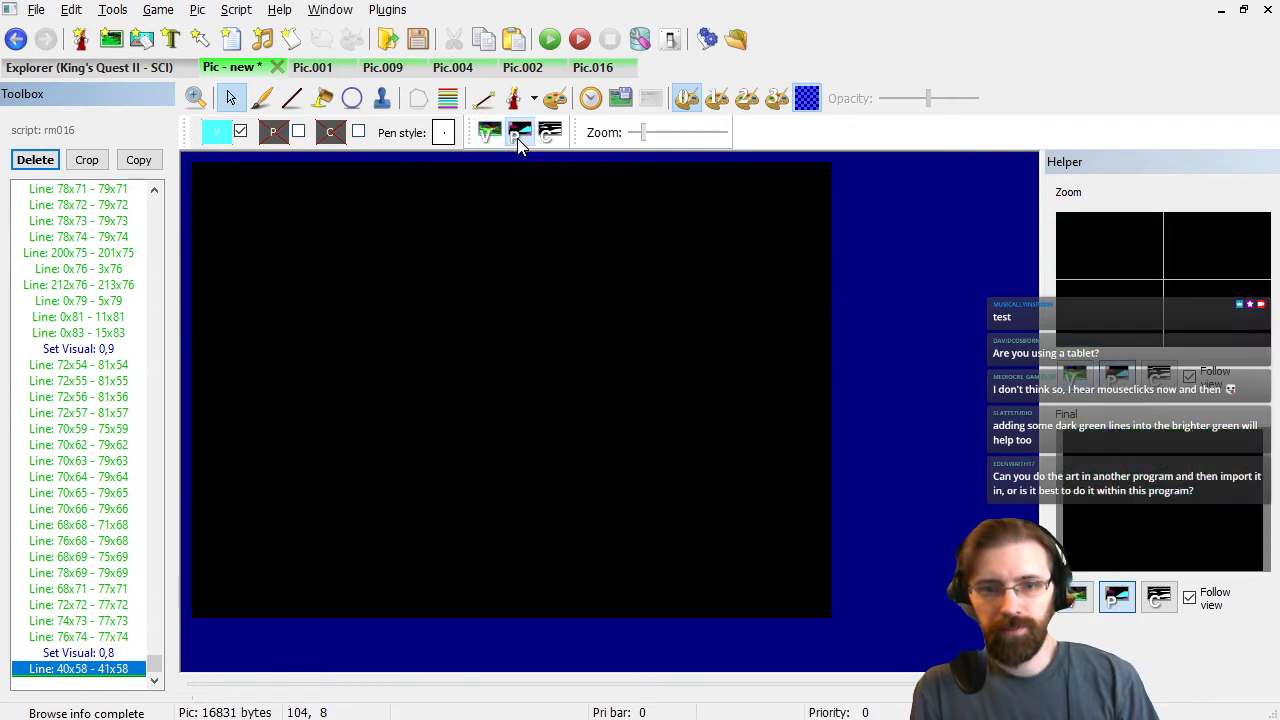
click(489, 133)
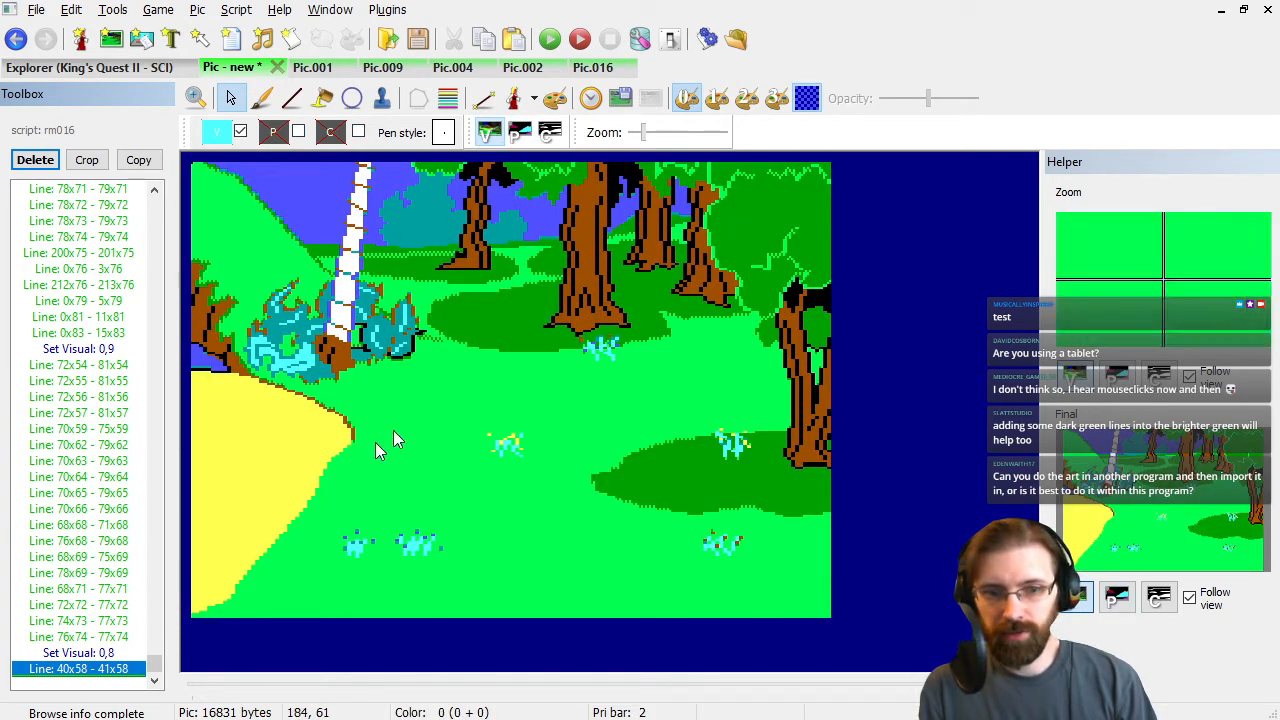
Switch to Pic.016 and step through its drawing commands from the start to examine how the hand-drawn picture builds up.
click(594, 68)
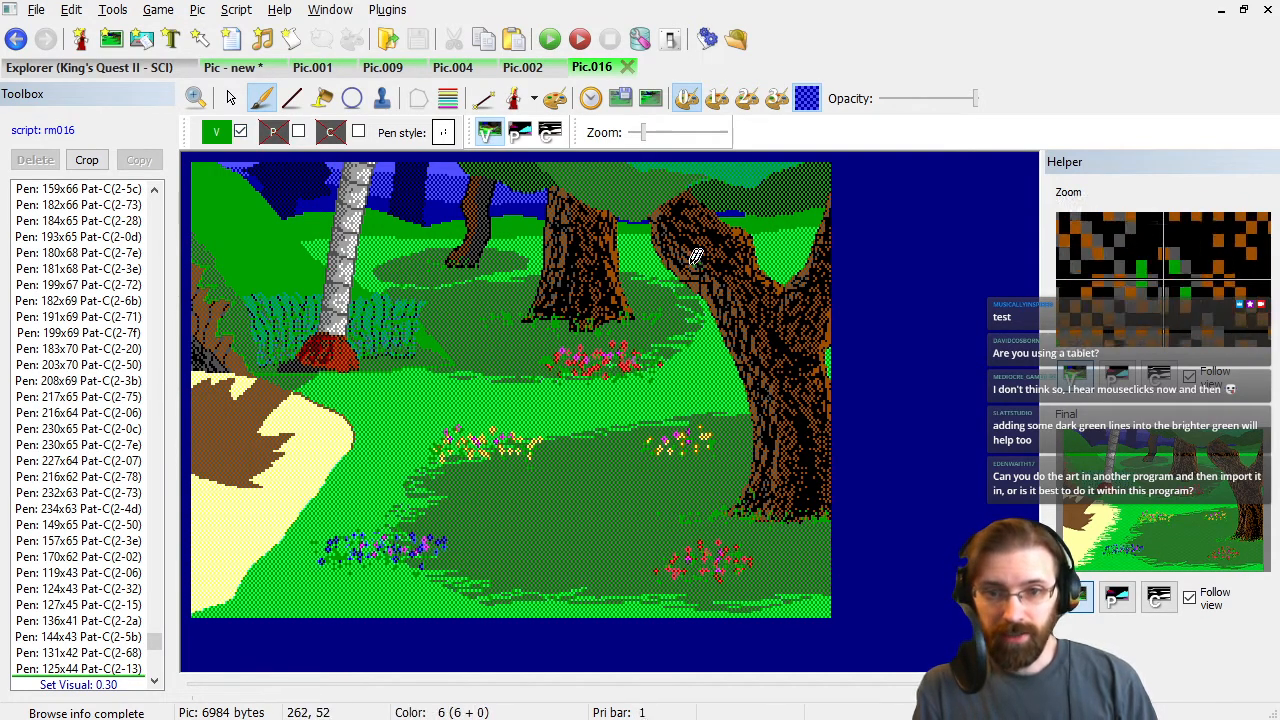
click(108, 449)
key(Page_Up)
key(Home)
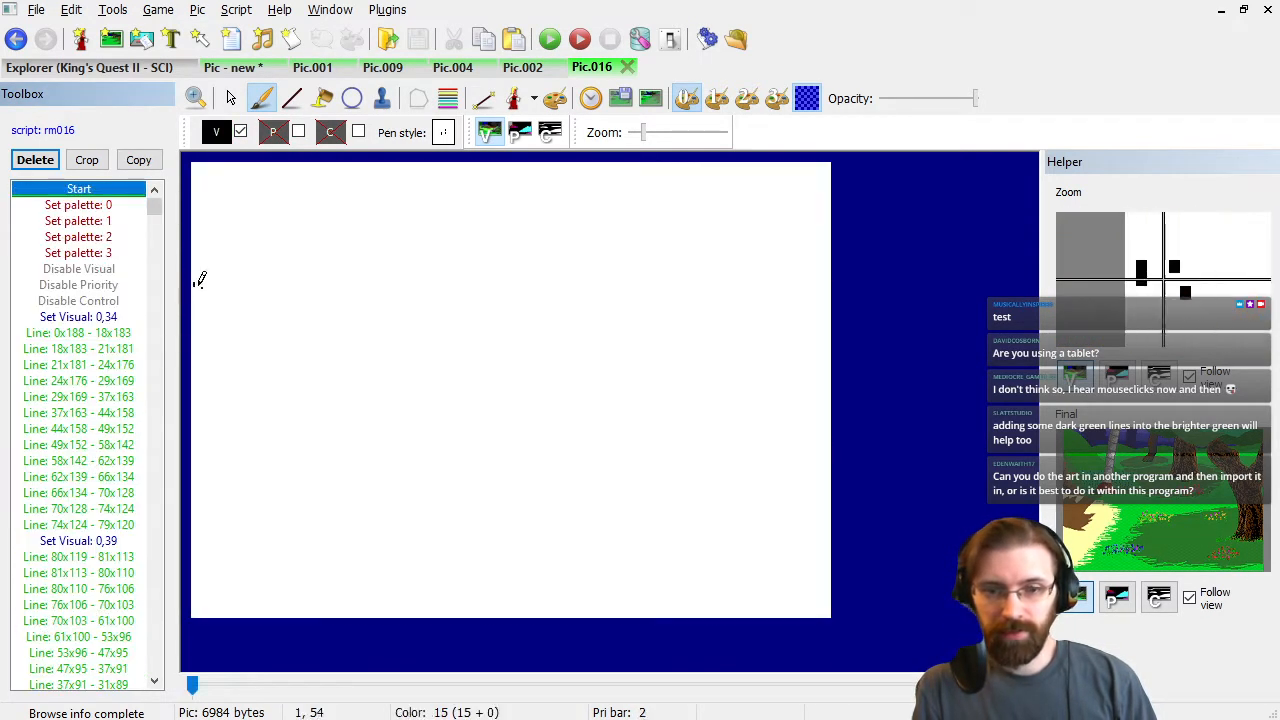
key(Down)
key(Down)
key(Down)
key(Down)
key(Down)
key(Down)
key(Down)
key(Down)
key(Down)
key(Down)
key(Down)
key(Down)
key(Down)
key(Down)
key(Down)
key(Down)
key(Down)
key(Down)
key(Down)
key(Down)
key(Down)
key(Down)
key(Down)
key(Down)
key(Down)
key(Down)
key(Down)
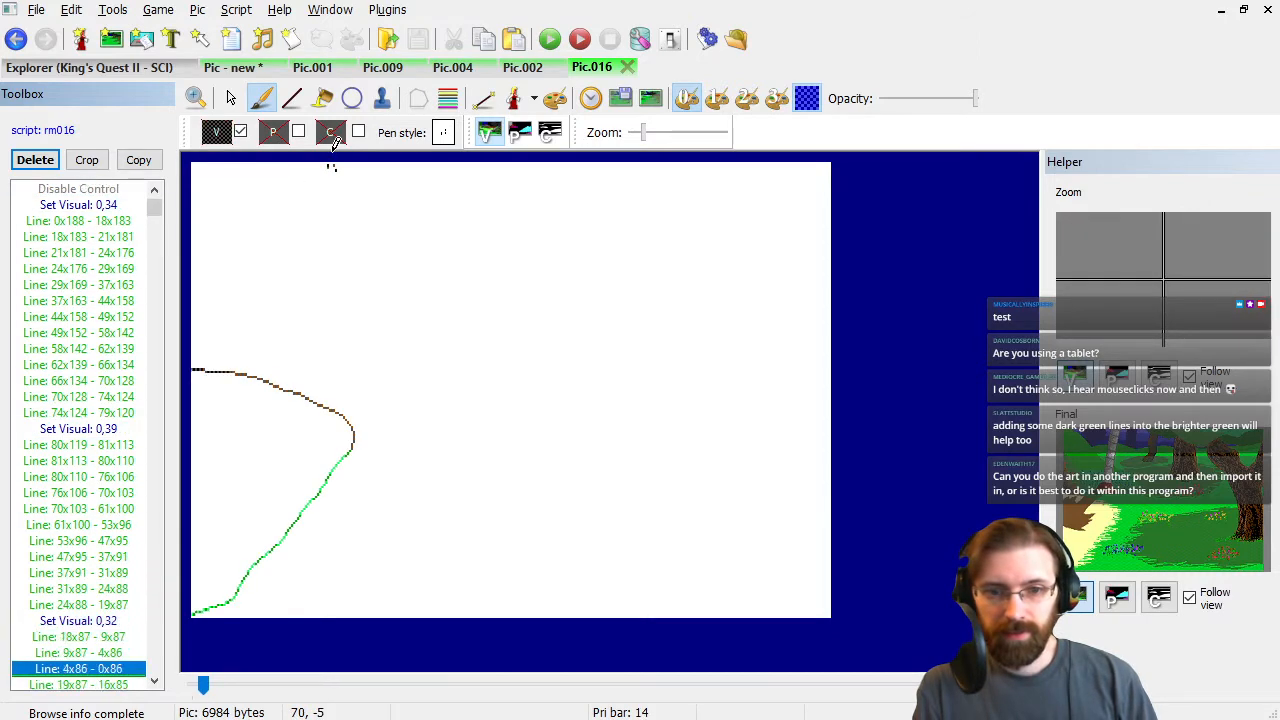
key(Down)
key(Down)
key(Down)
key(Down)
key(Down)
key(Down)
key(Down)
key(Down)
key(Down)
key(Down)
key(Down)
key(Down)
key(Down)
key(Down)
key(Down)
key(Down)
key(Down)
key(Down)
key(Down)
key(Down)
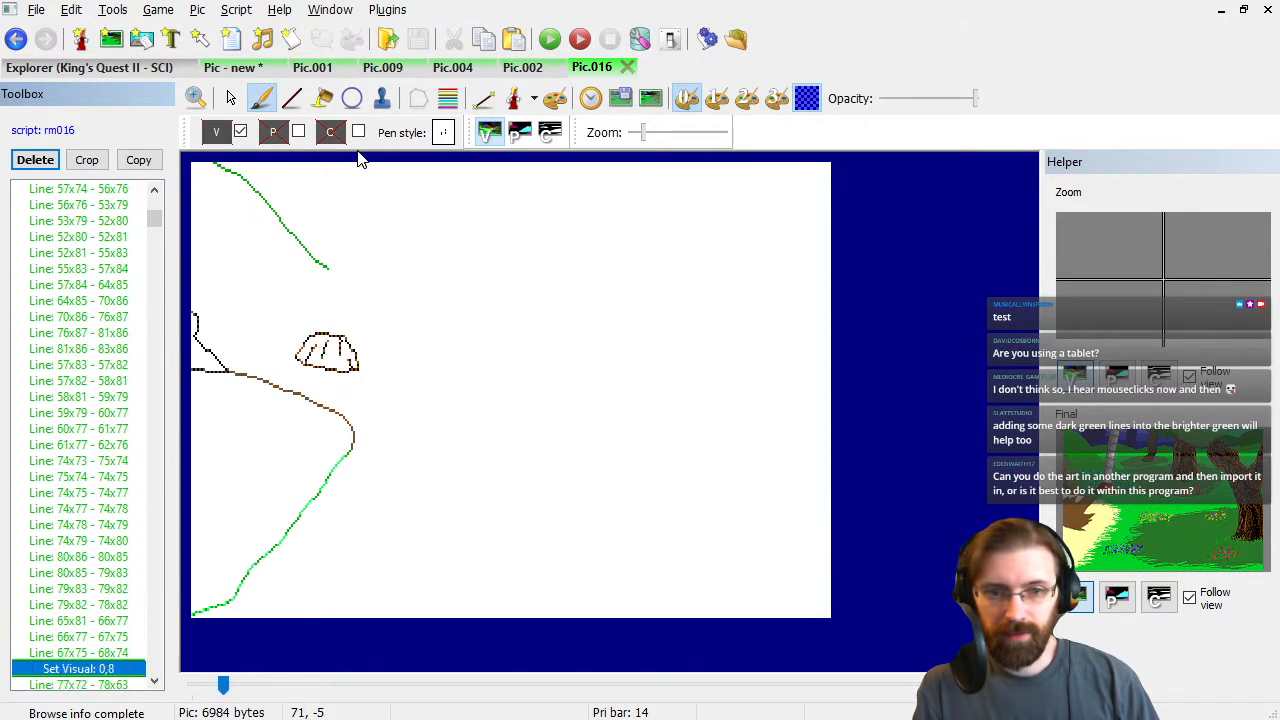
key(Down)
key(Down)
key(Down)
key(Down)
key(Down)
key(Down)
key(Down)
key(Down)
key(Down)
key(Down)
key(Down)
key(Down)
key(Down)
key(Down)
key(Down)
key(Down)
key(Down)
key(Down)
key(Down)
key(Down)
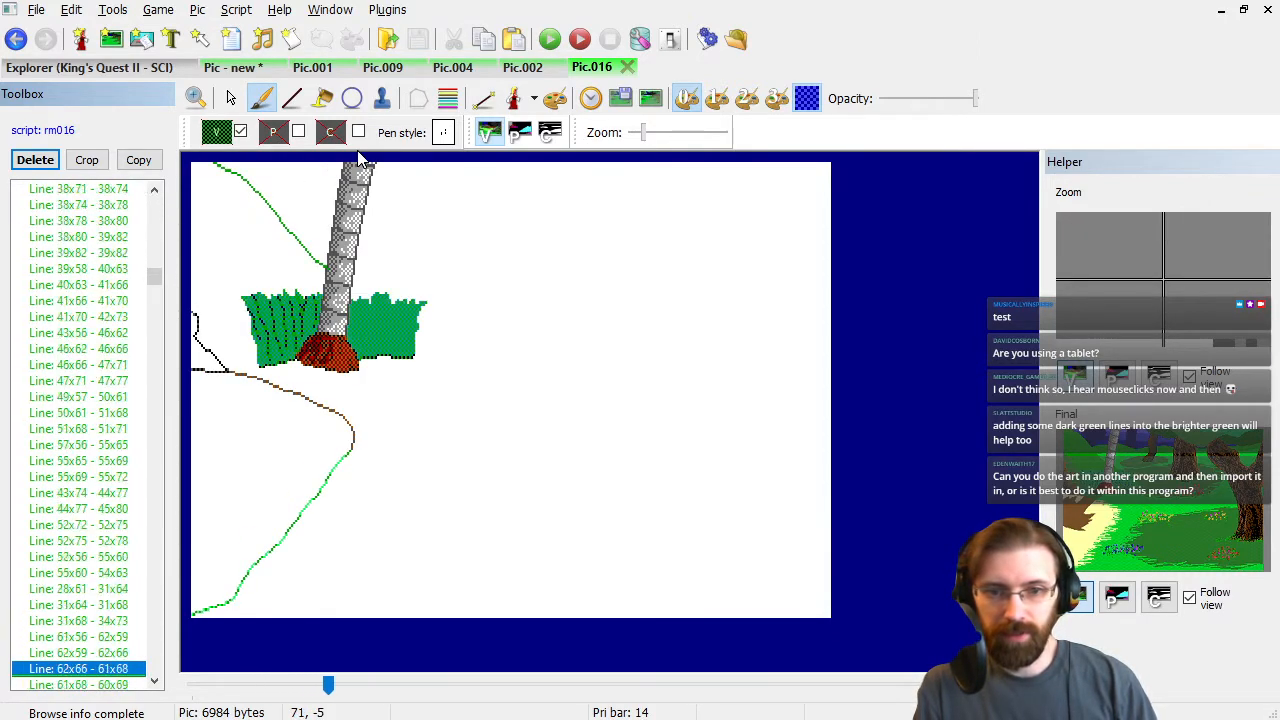
key(Page_Down)
key(Page_Down)
key(Page_Down)
key(Page_Down)
key(Page_Down)
key(Page_Down)
key(Page_Down)
key(Page_Down)
key(Page_Down)
key(Page_Down)
key(Page_Down)
key(Page_Down)
key(Page_Down)
key(Page_Down)
key(Page_Down)
Go back to just before the large foreground tree's outline, show the priority bars, and insert a priority 10 command there.
key(Page_Up)
key(Page_Up)
key(Page_Up)
key(Page_Up)
key(Page_Up)
key(Page_Up)
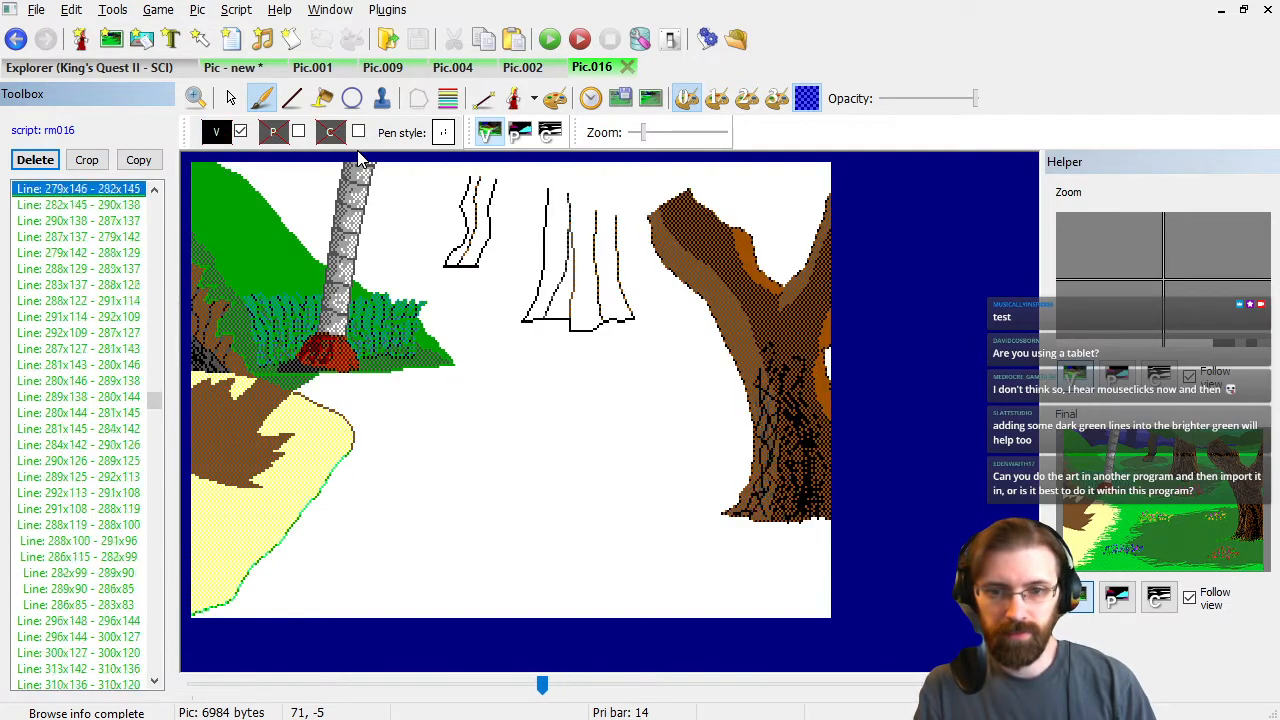
scroll(258, 163, down, 11)
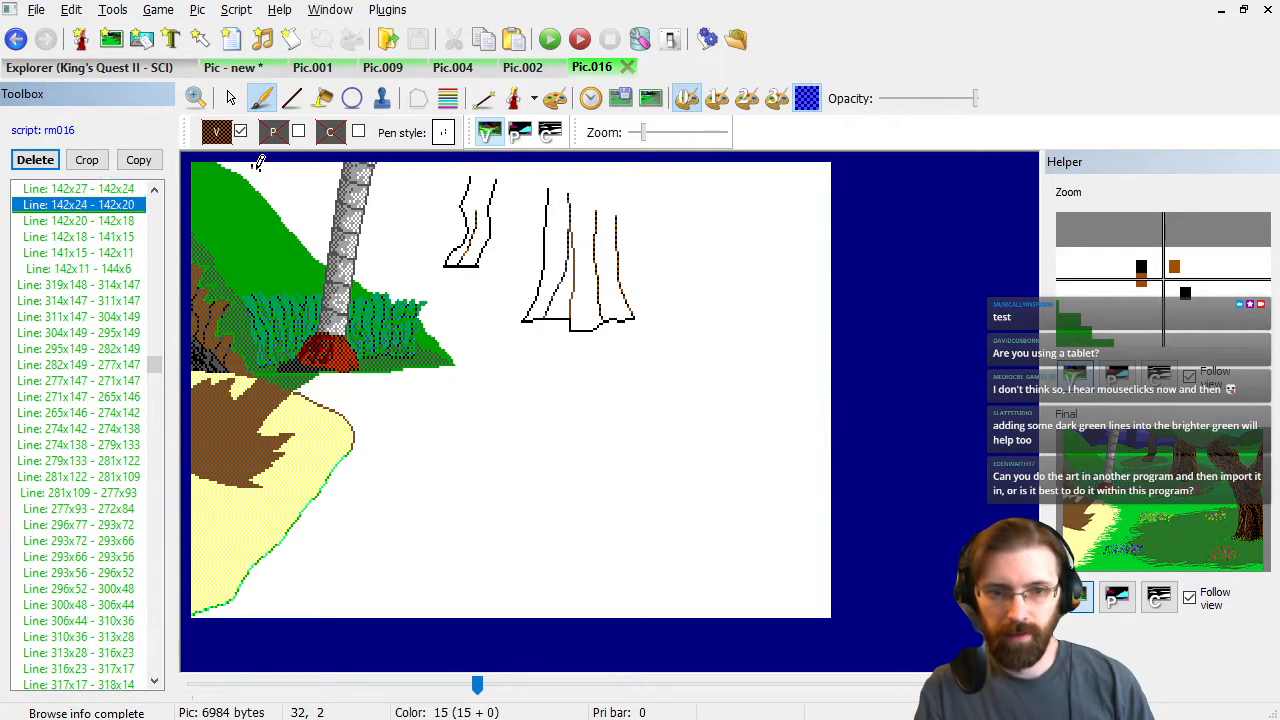
scroll(258, 163, up, 3)
scroll(258, 163, up, 2)
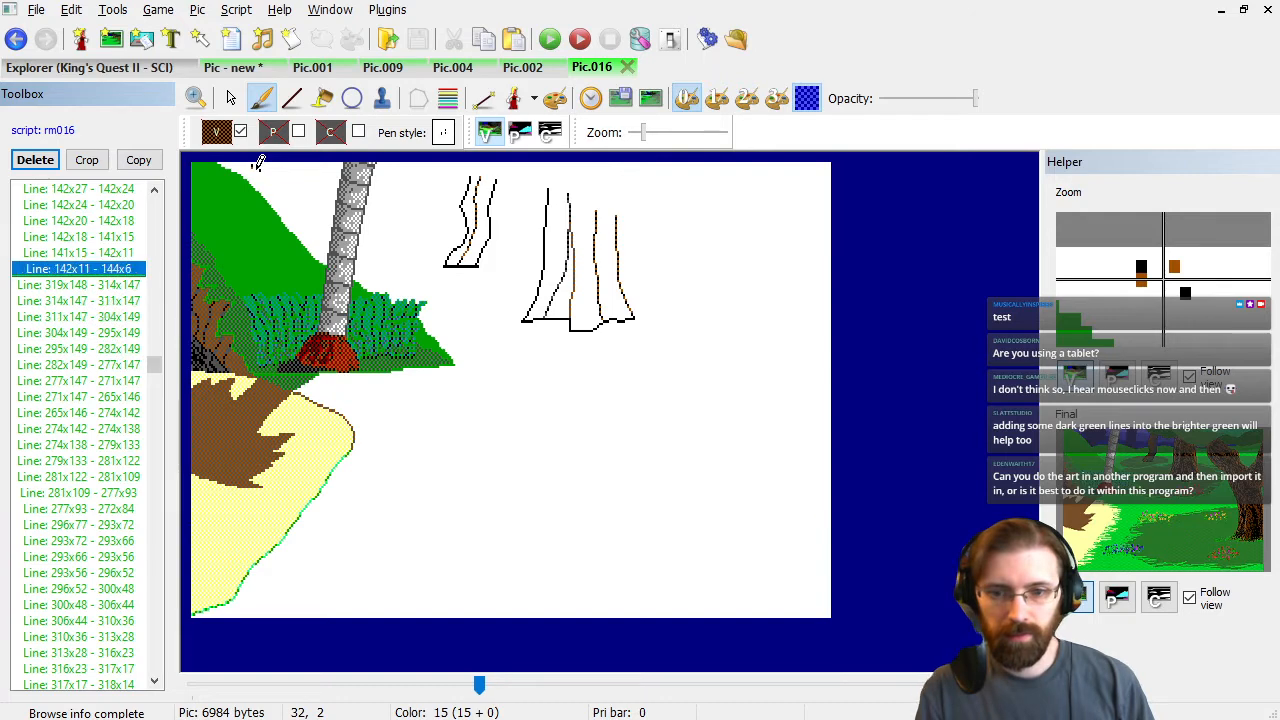
scroll(258, 163, down, 1)
click(447, 99)
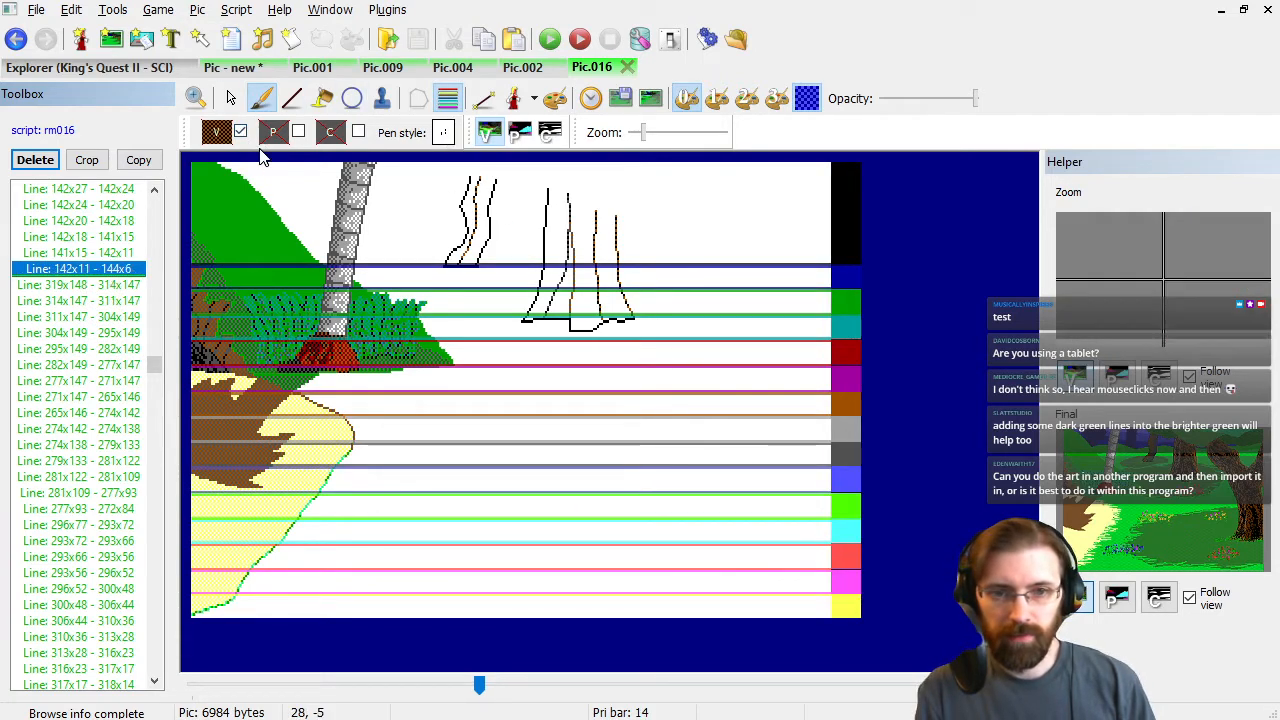
click(272, 132)
click(334, 219)
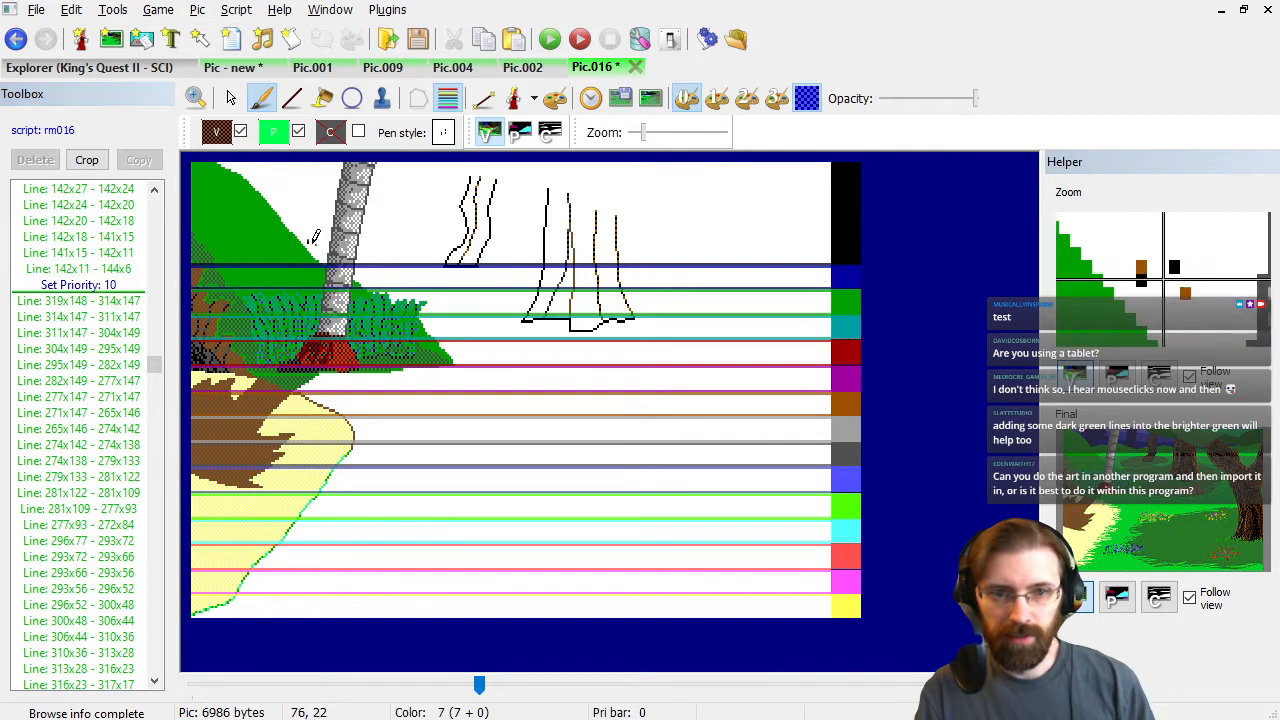
Display the priority screen at the new priority command with the priority bars hidden.
click(97, 285)
click(518, 134)
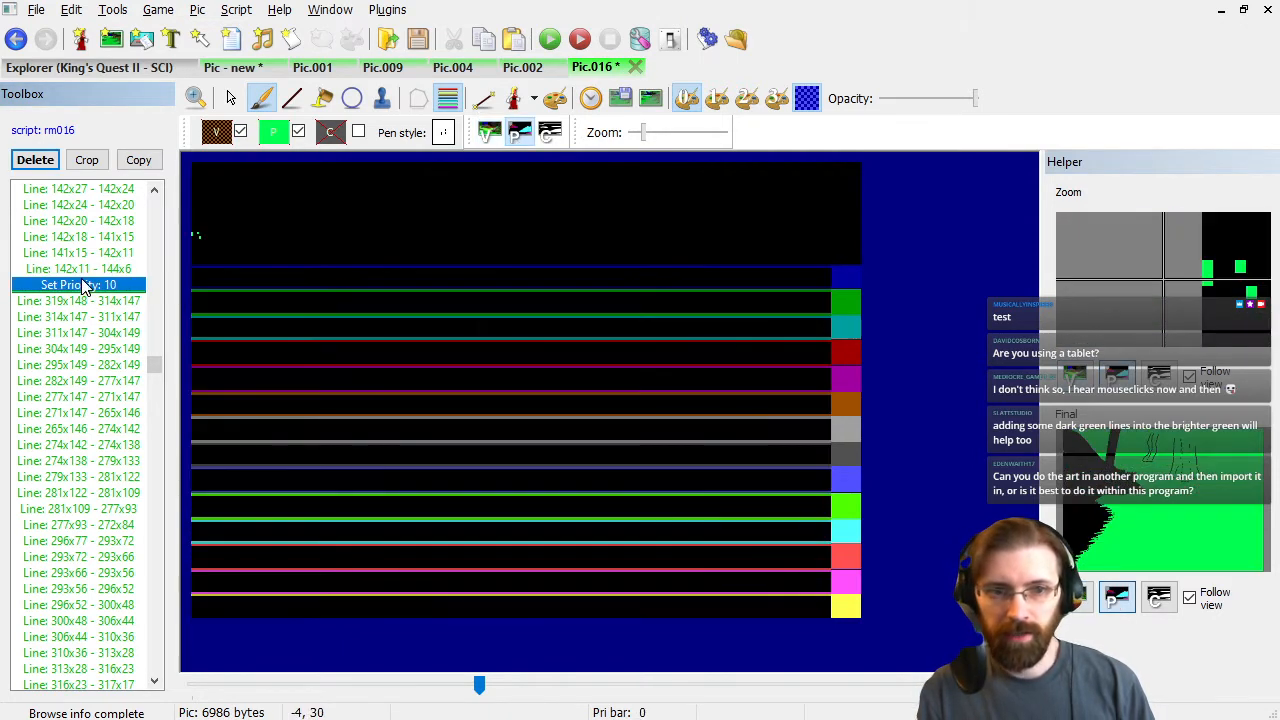
click(448, 98)
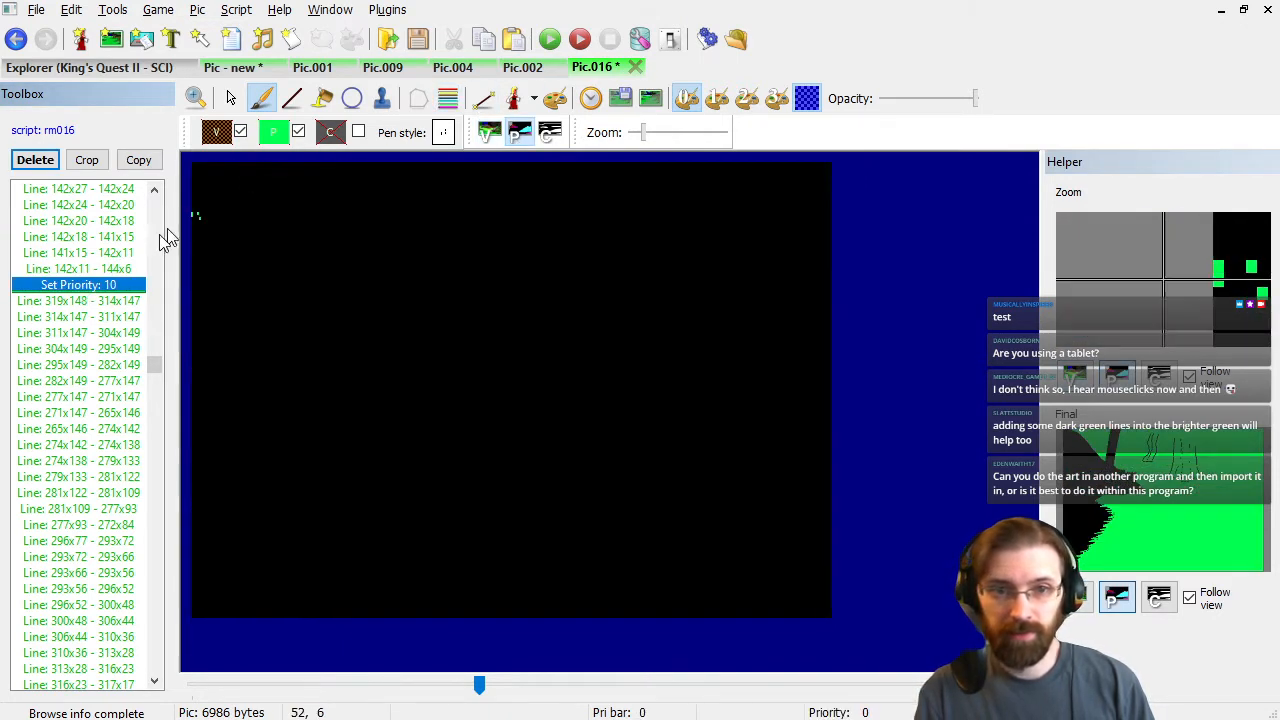
Step through the line commands after the priority command to examine how the large tree's outline is drawn on the priority screen.
key(Down)
key(Down)
key(Down)
key(Down)
key(Down)
key(Down)
key(Down)
key(Down)
key(Down)
key(Down)
key(Down)
key(Down)
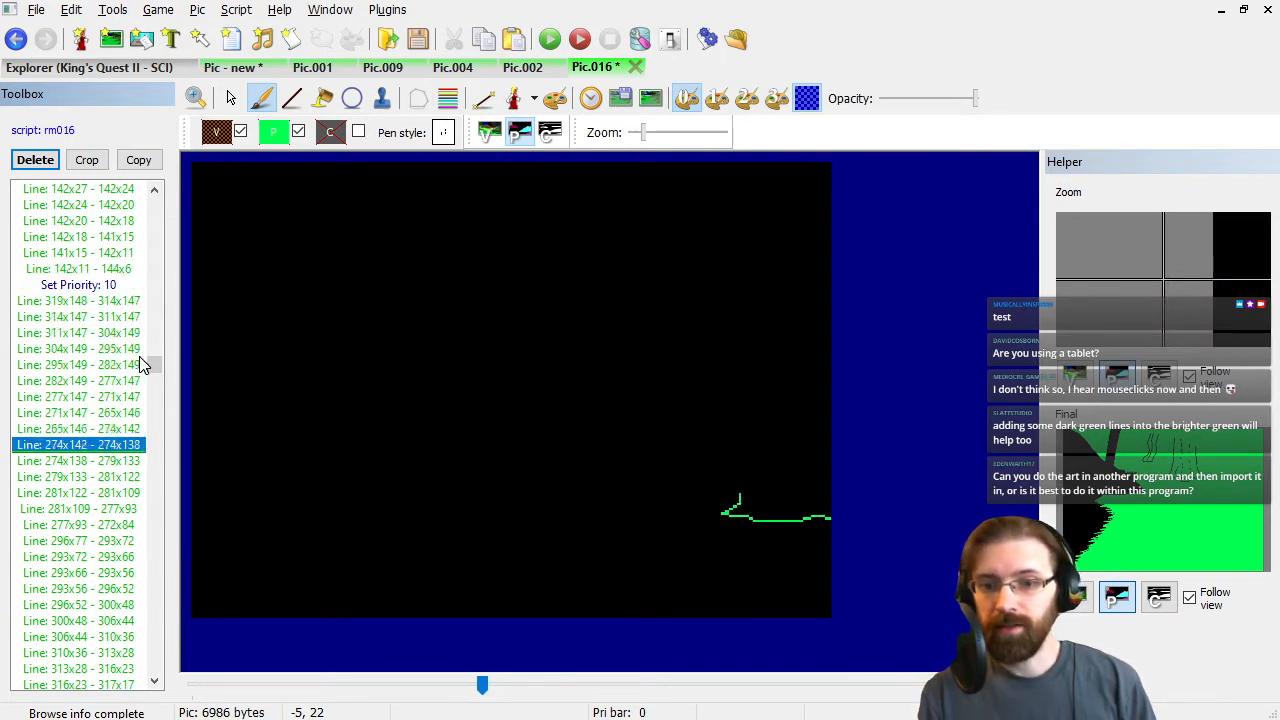
key(Down)
key(Down)
key(Down)
key(Down)
key(Down)
key(Down)
key(Down)
key(Down)
key(Down)
key(Down)
key(Down)
key(Down)
key(Down)
key(Down)
key(Down)
key(Down)
key(Down)
key(Down)
key(Down)
key(Down)
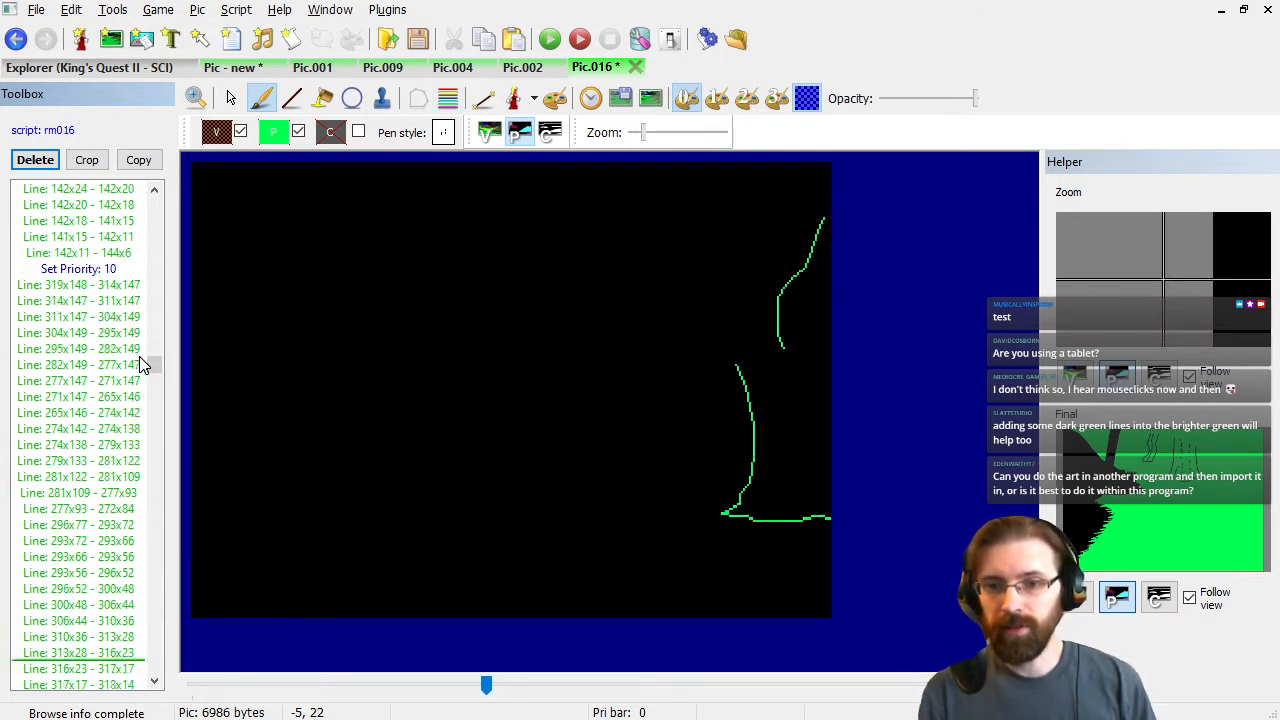
key(Down)
key(Down)
key(Down)
key(Down)
key(Down)
key(Down)
key(Down)
key(Down)
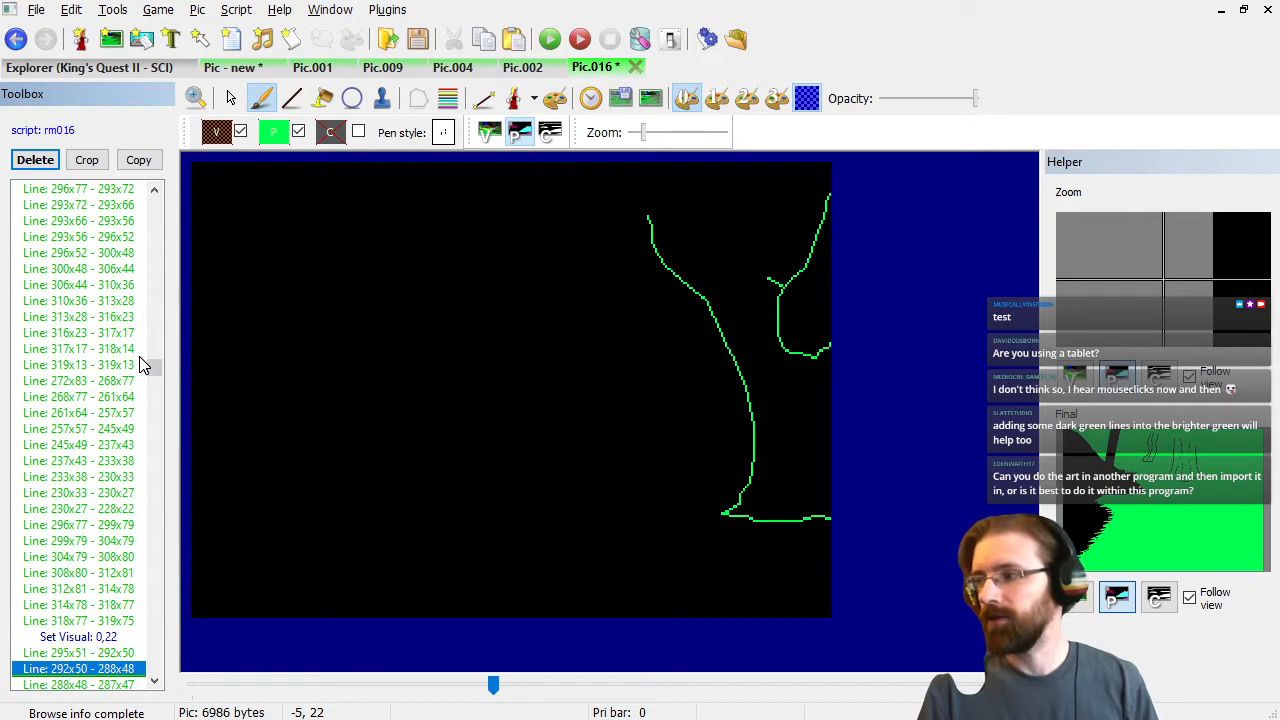
key(Down)
key(Down)
key(Down)
key(Down)
key(Down)
key(Down)
key(Down)
key(Down)
key(Down)
key(Down)
key(Down)
key(Down)
key(Down)
key(Down)
key(Down)
key(Down)
key(Down)
key(Down)
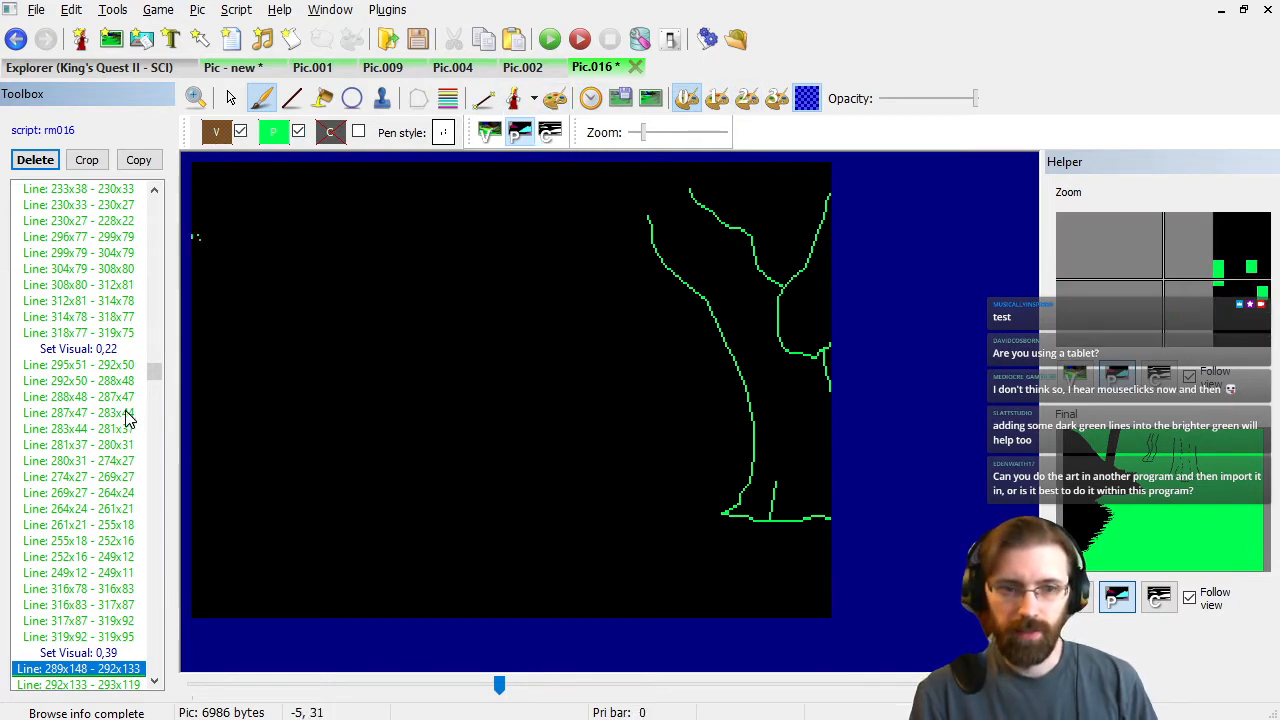
Switch between the visual and priority screens to compare the large tree's outline on both.
click(489, 132)
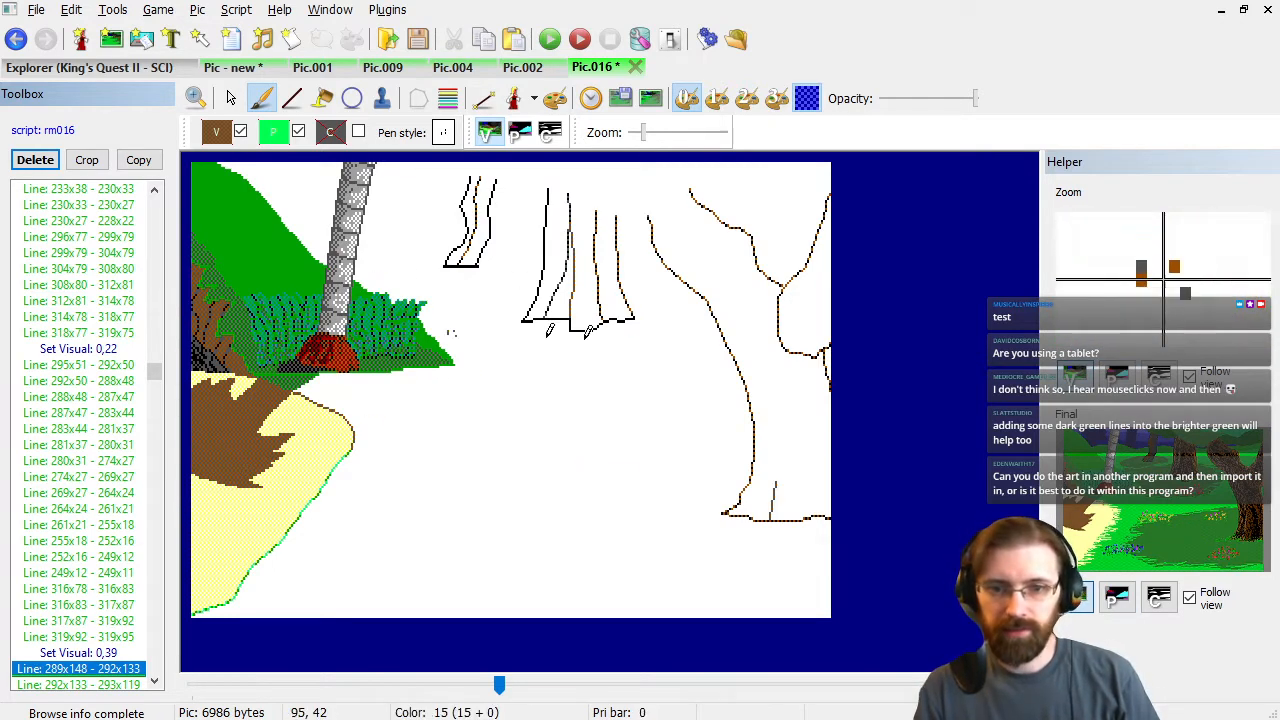
click(519, 135)
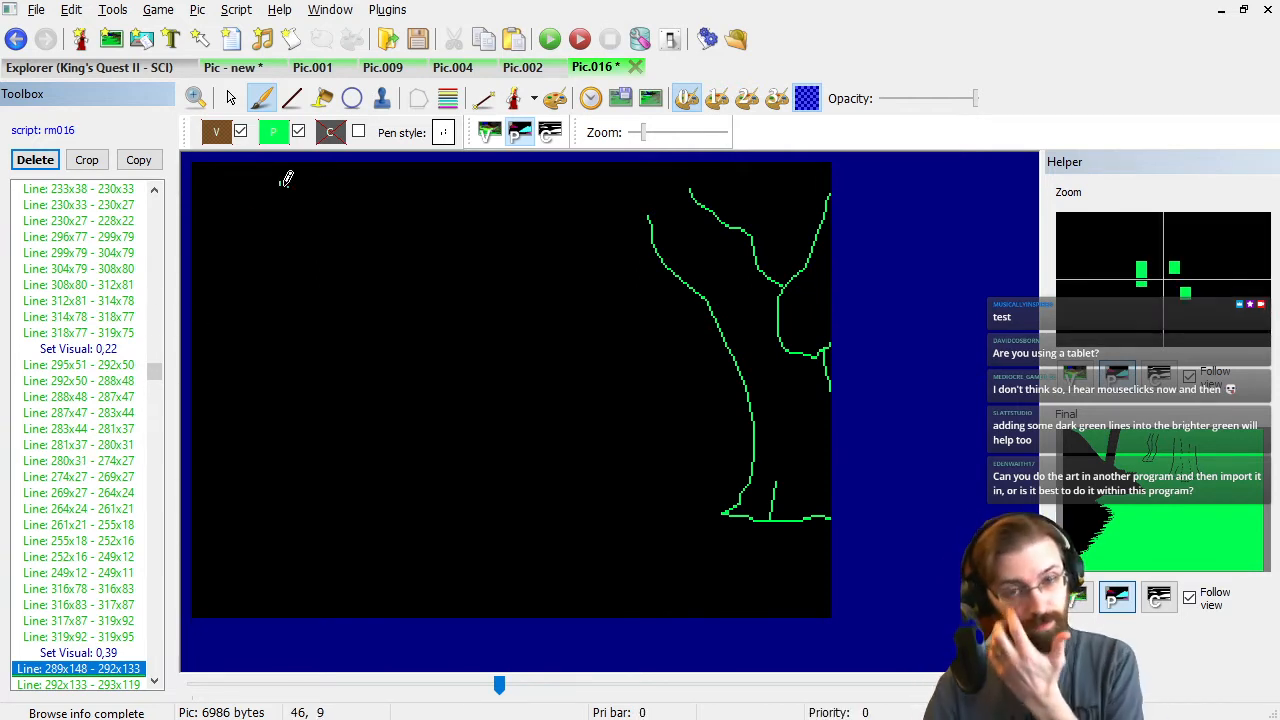
click(489, 133)
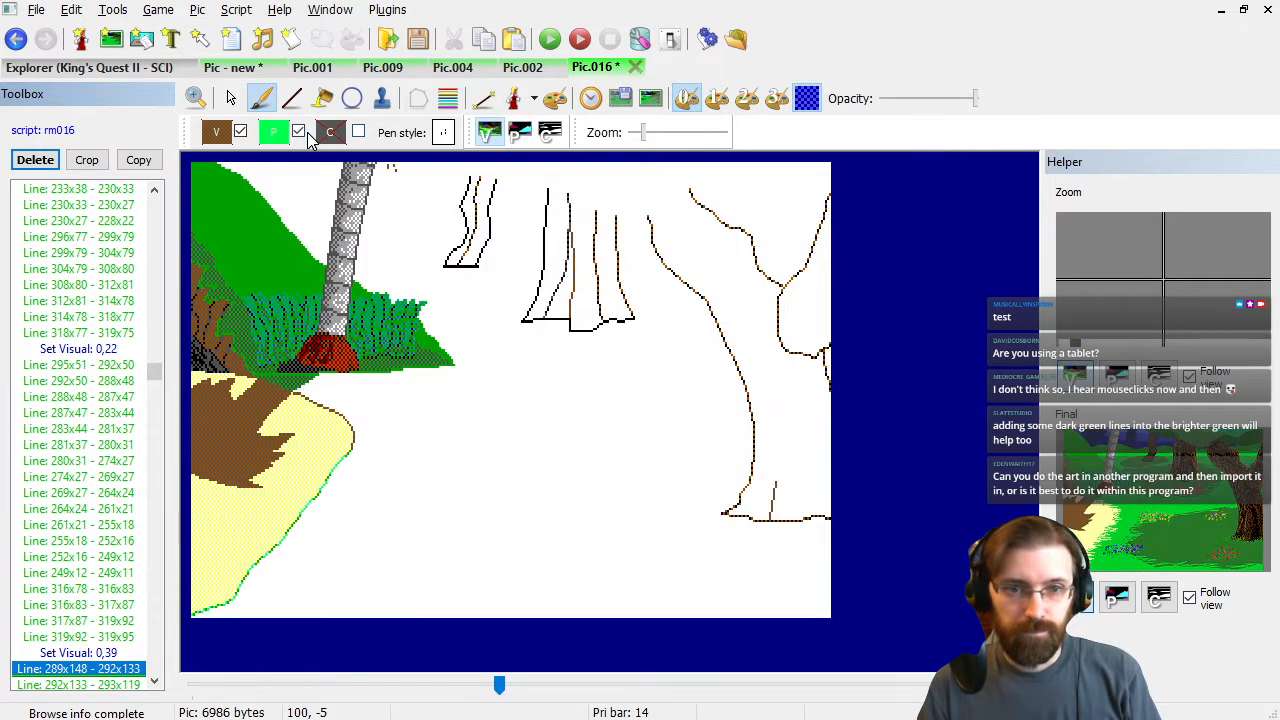
click(519, 134)
Step back and forth through the tree's line commands on the priority screen to examine which lines draw the inner curve between trunk and branch.
key(Up)
key(Up)
key(Up)
key(Up)
key(Up)
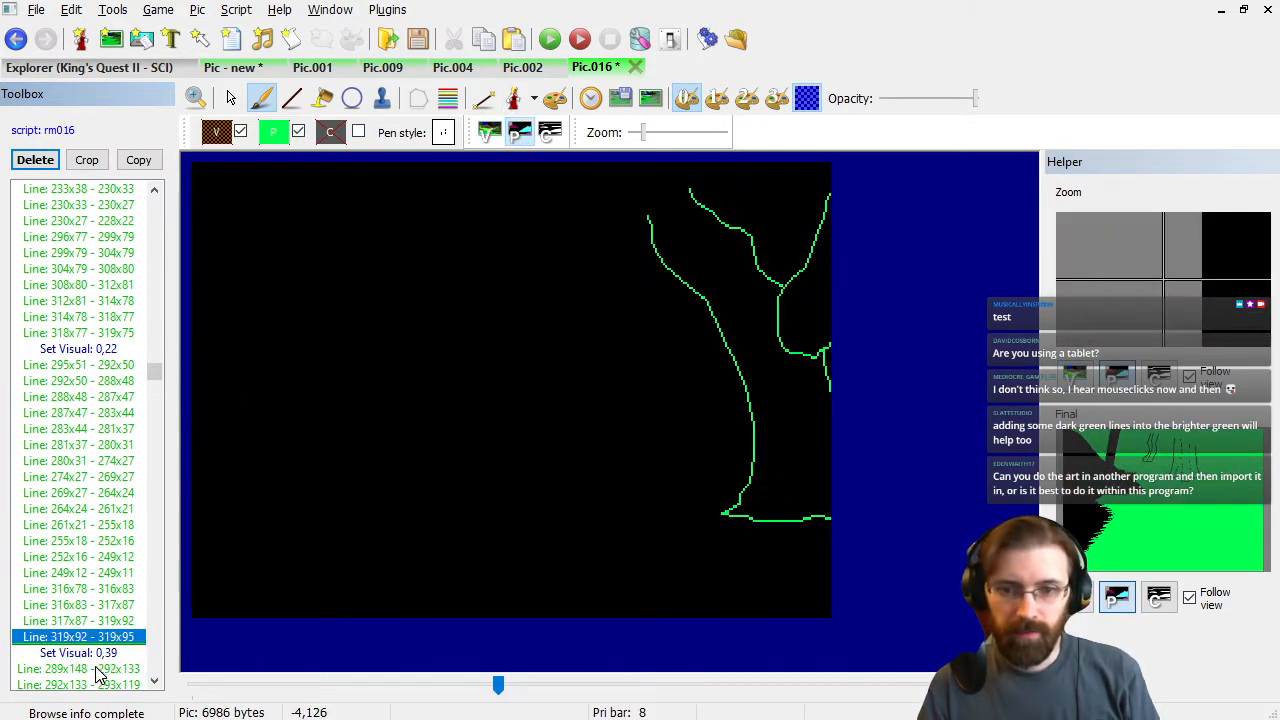
key(Up)
key(Up)
key(Up)
key(Up)
key(Up)
key(Up)
key(Up)
key(Up)
key(Up)
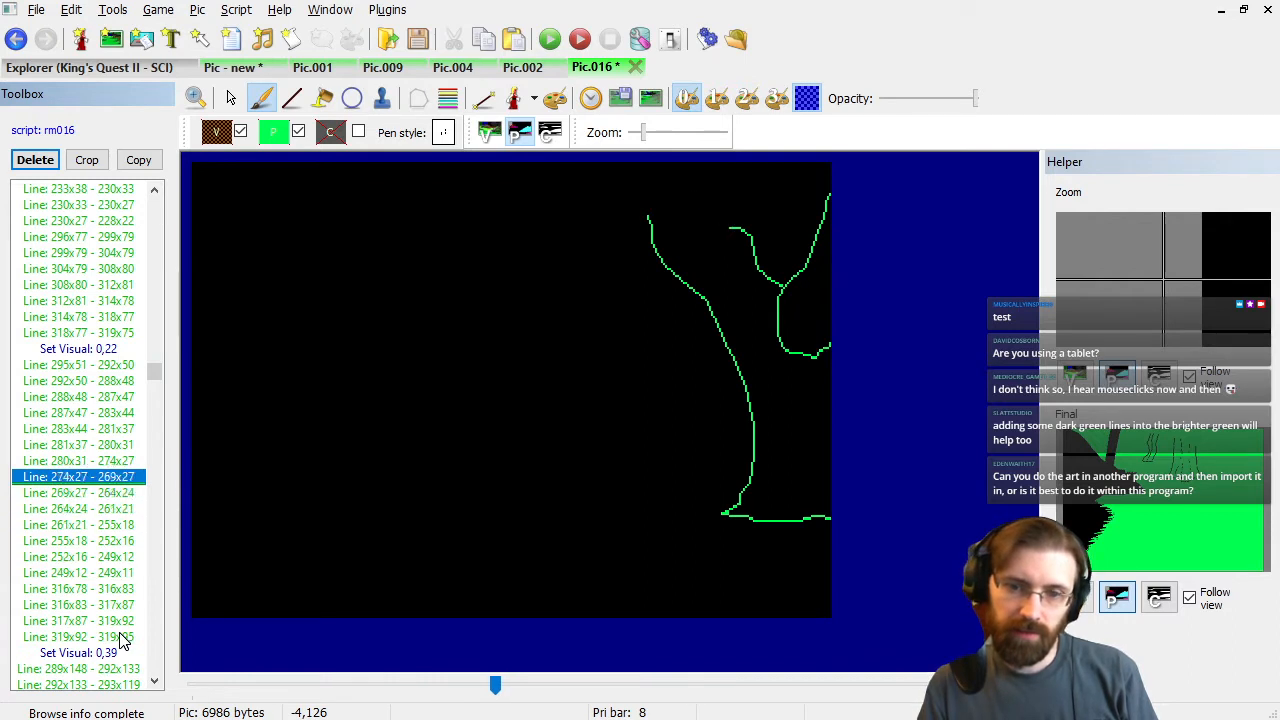
key(Up)
key(Up)
key(Up)
key(Up)
key(Up)
key(Up)
key(Up)
key(Up)
key(Up)
key(Up)
key(Up)
key(Up)
key(Up)
key(Up)
key(Up)
key(Up)
key(Up)
key(Up)
key(Up)
key(Up)
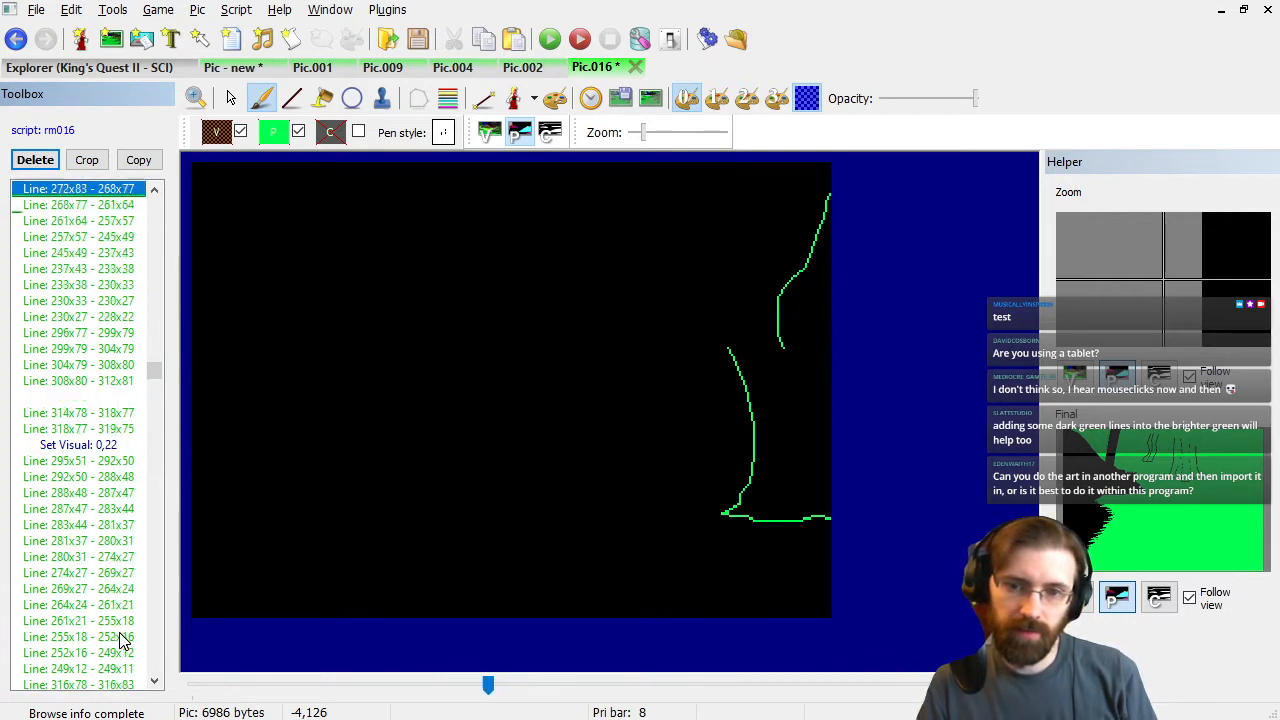
key(Down)
key(Down)
key(Down)
key(Down)
key(Down)
key(Down)
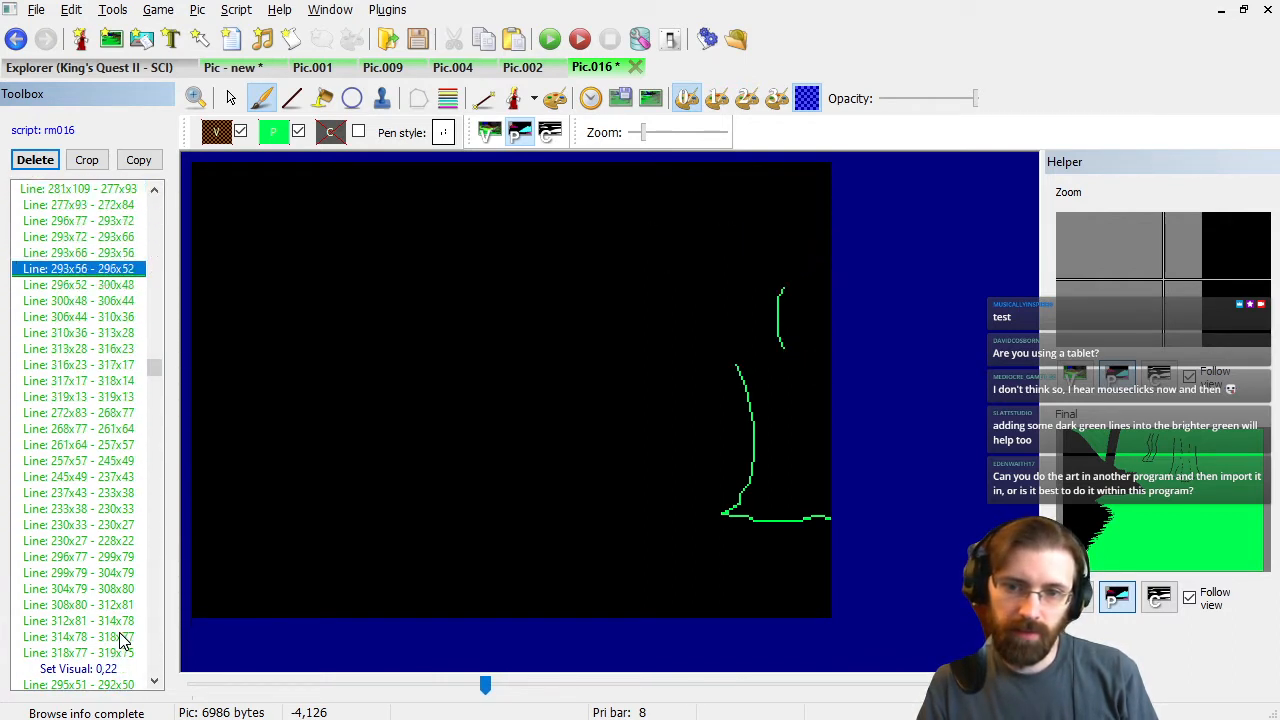
key(Down)
key(Down)
key(Down)
key(Down)
key(Down)
key(Down)
key(Down)
key(Down)
key(Down)
key(Down)
key(Down)
key(Down)
key(Down)
key(Down)
key(Down)
key(Down)
key(Down)
key(Down)
key(Down)
key(Down)
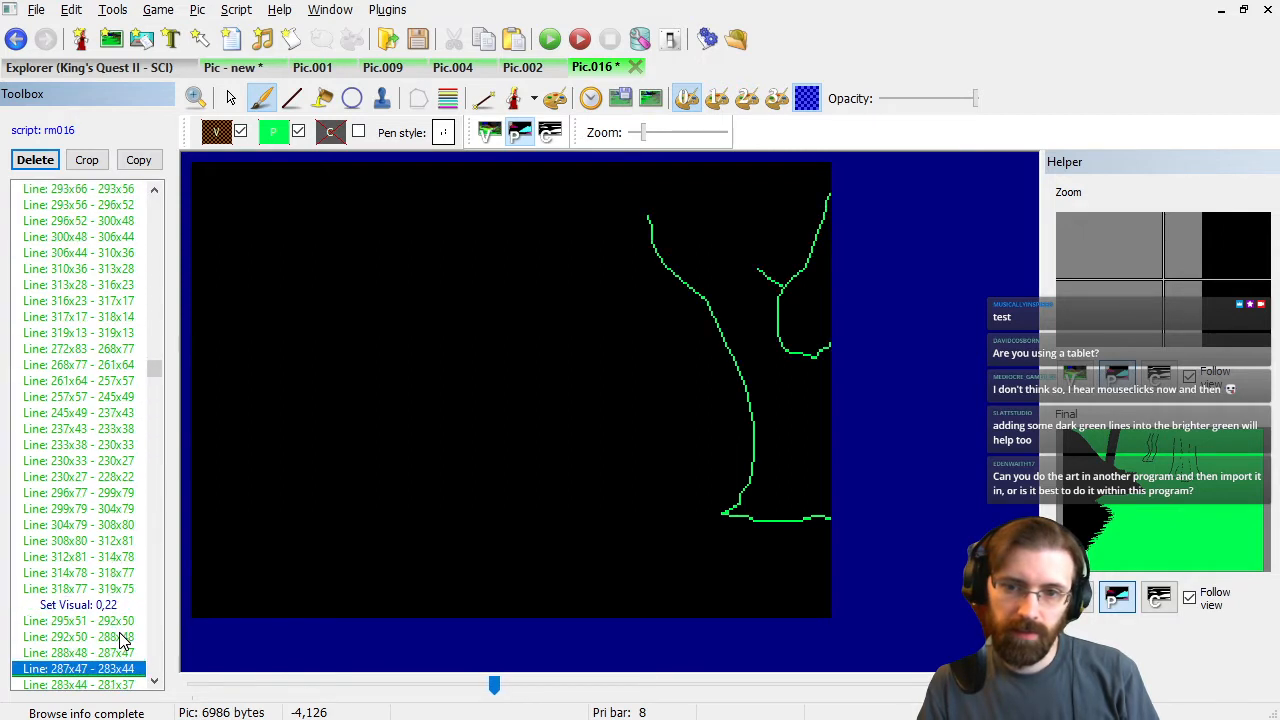
key(Up)
key(Up)
key(Up)
key(Up)
key(Up)
key(Up)
key(Up)
key(Up)
key(Up)
key(Up)
key(Up)
key(Up)
key(Up)
key(Up)
key(Up)
key(Up)
key(Up)
key(Up)
key(Up)
key(Up)
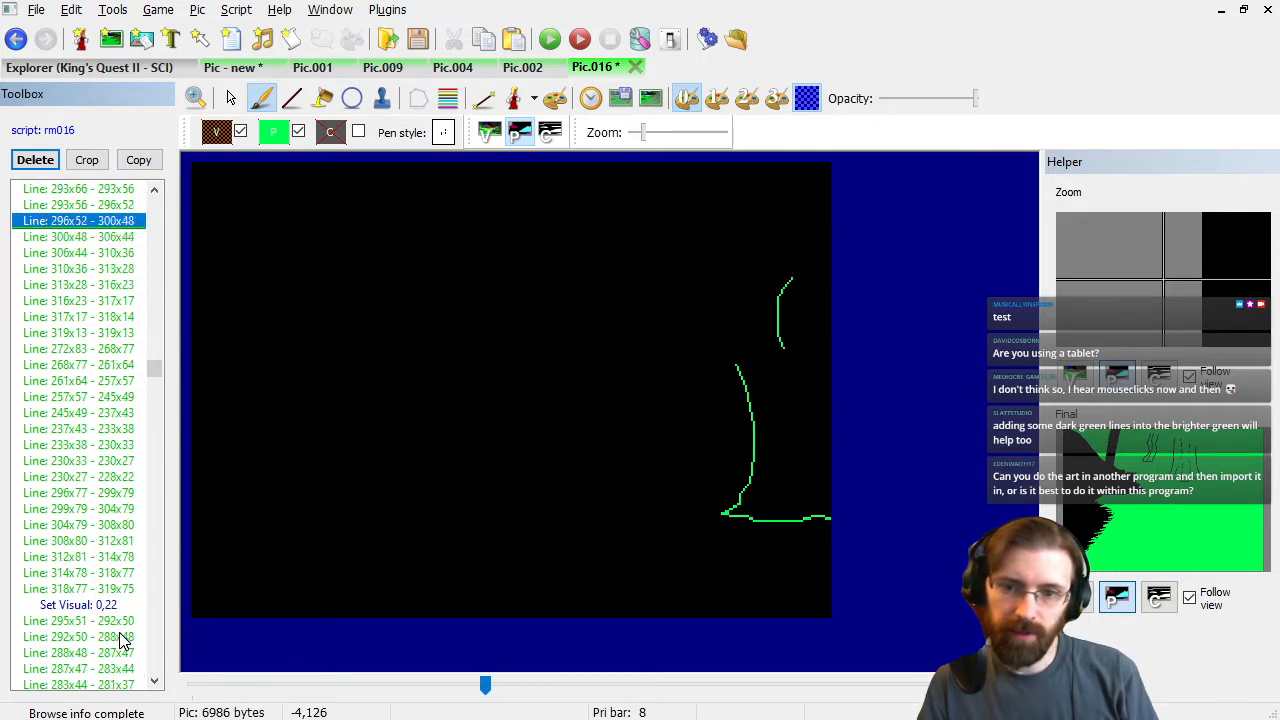
key(Down)
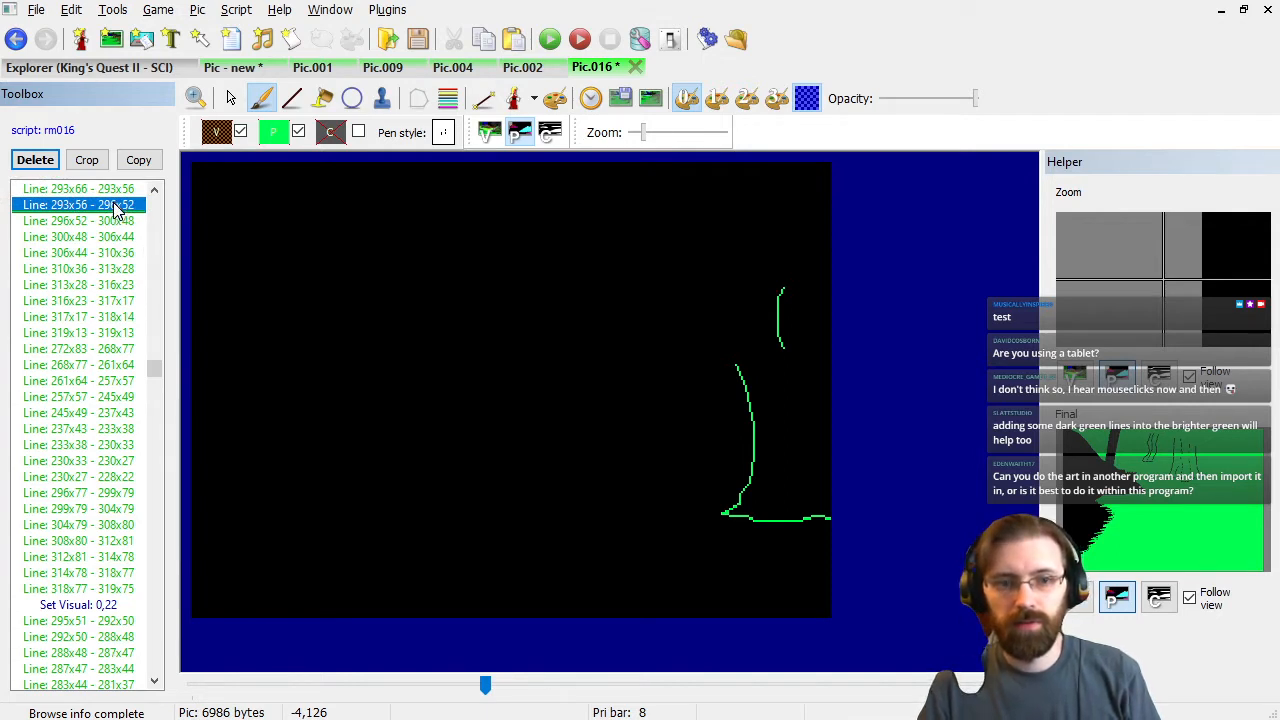
Try deleting the three line commands from 296x77 to 293x56, step through the following lines, and undo the deletion.
key(Up)
key(shift+Up)
key(shift+Up)
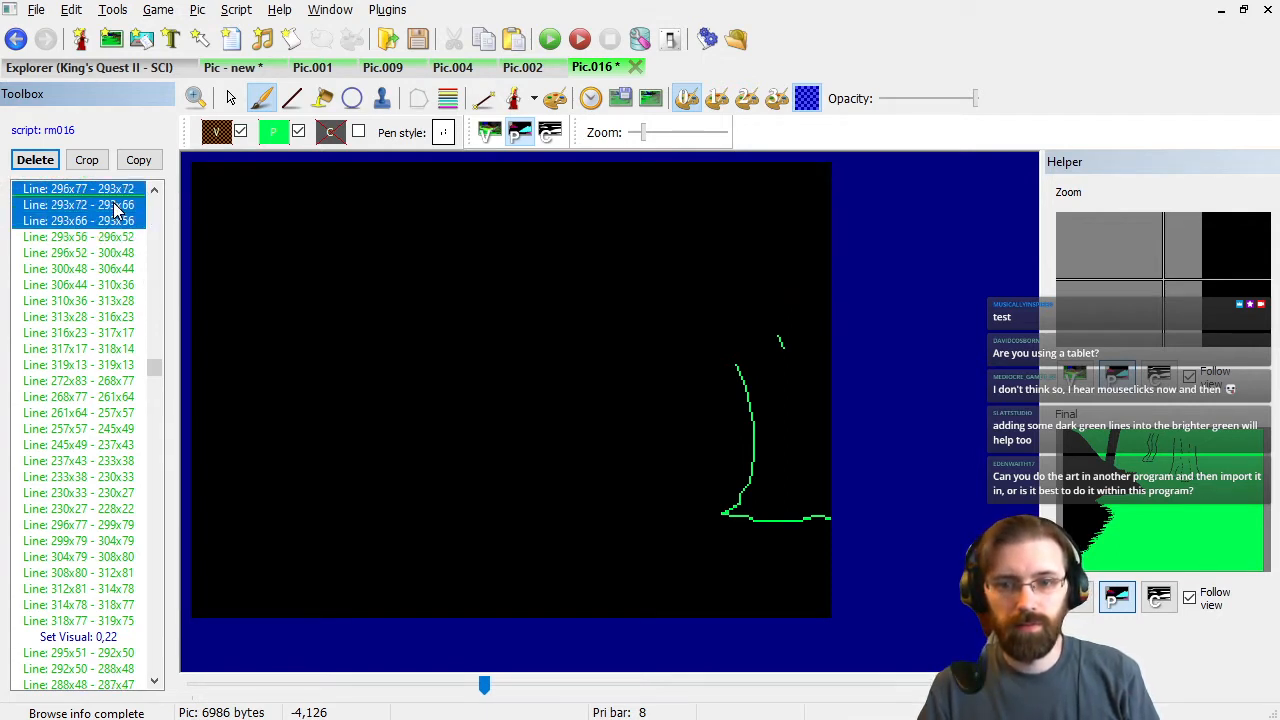
key(Delete)
key(Down)
key(Down)
key(Down)
key(Down)
key(Down)
key(Down)
key(Down)
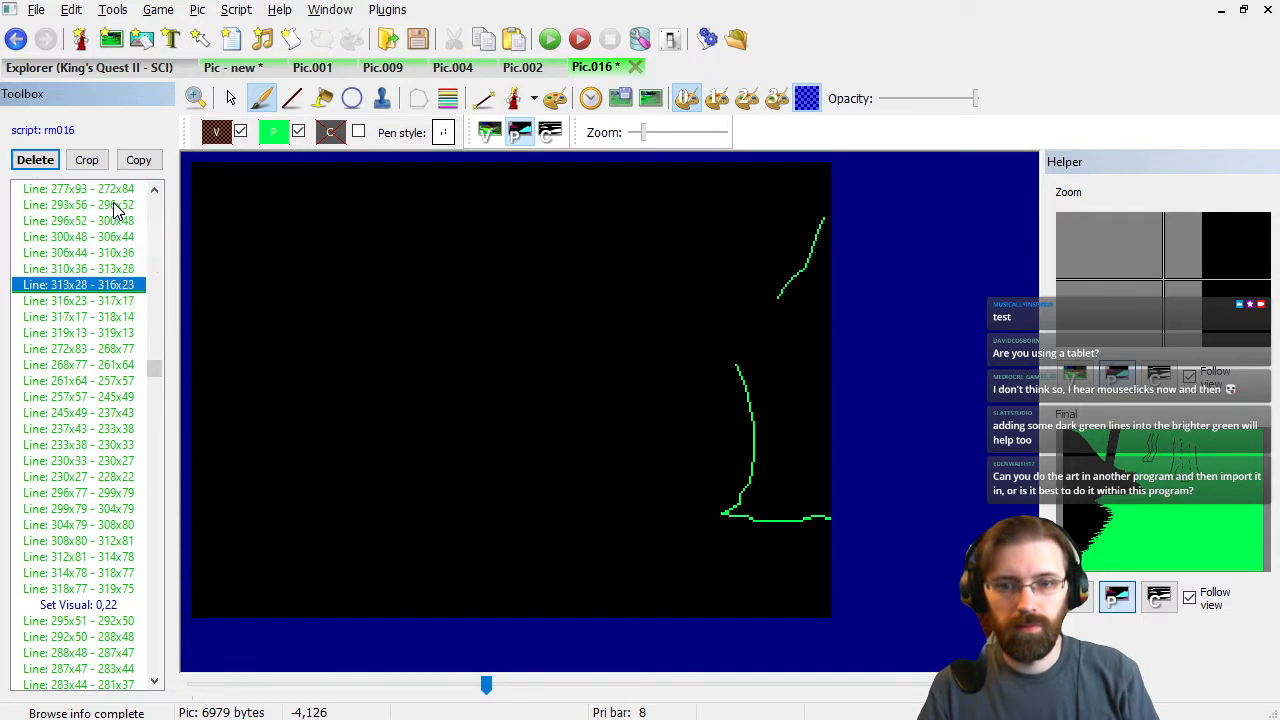
key(ctrl+z)
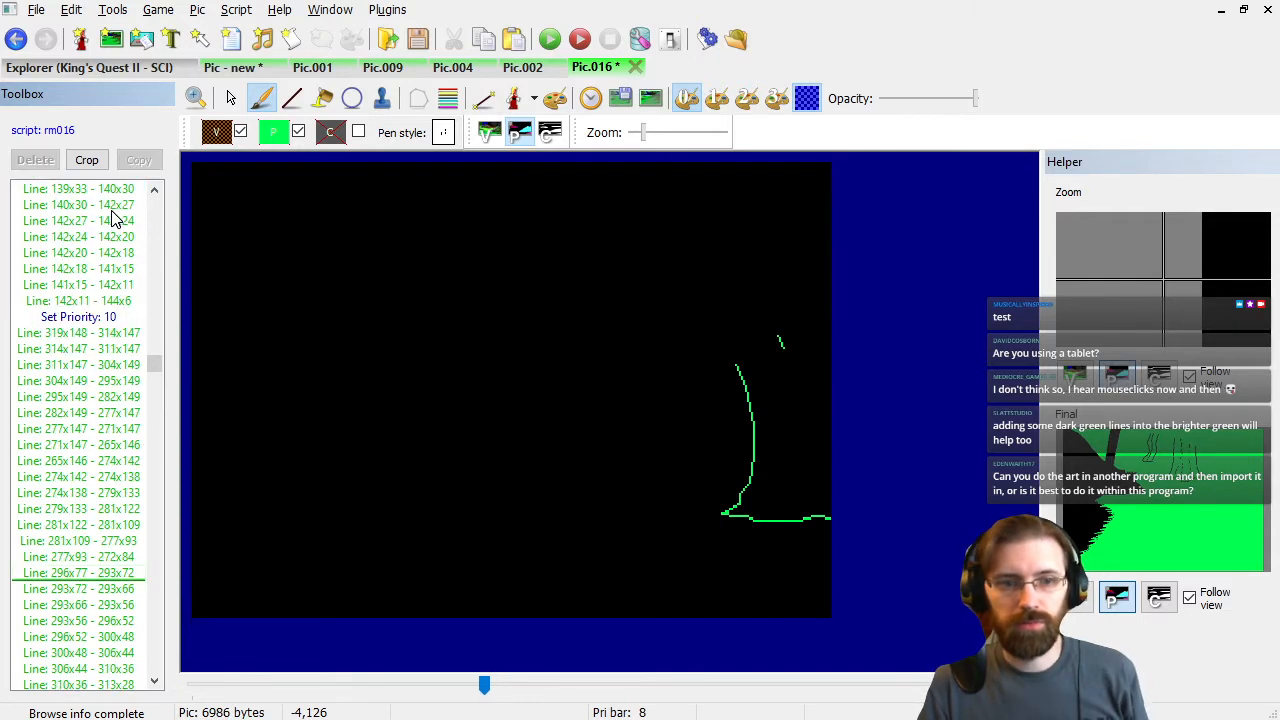
Insert a Disable Priority command right after the tree line 277x93 - 272x84.
click(122, 524)
key(Down)
key(Down)
key(Down)
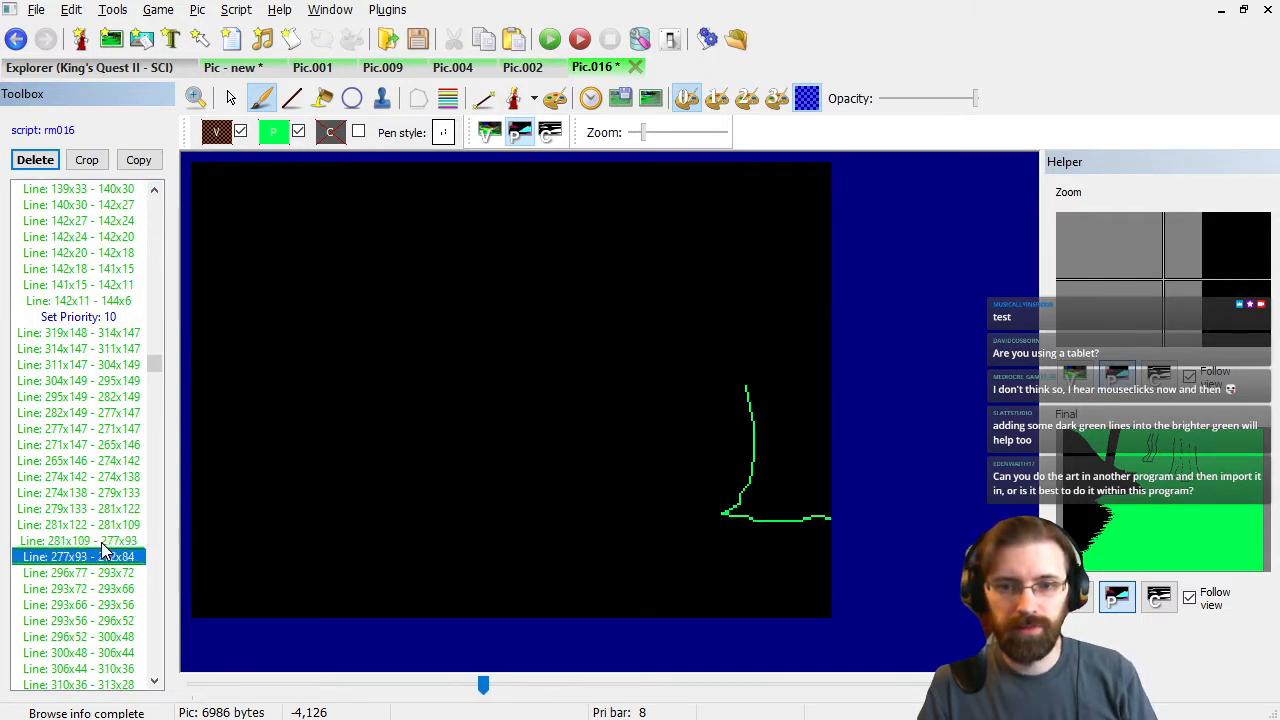
key(Up)
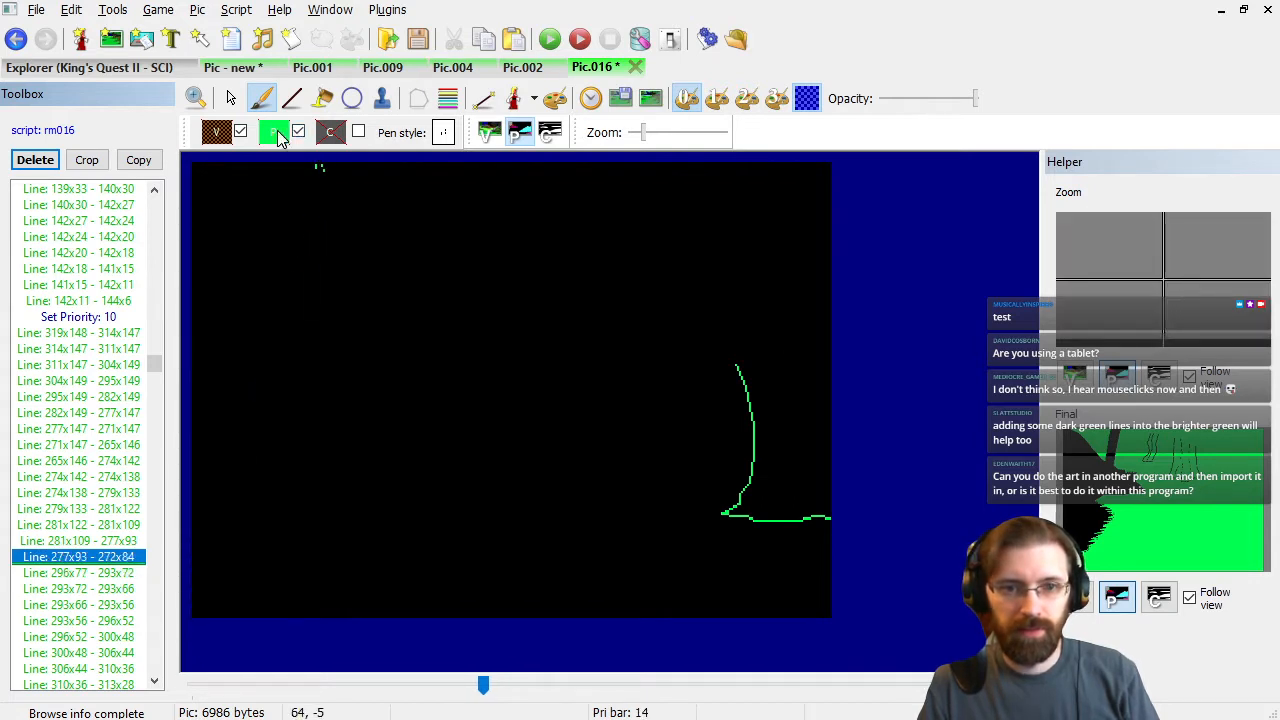
click(298, 132)
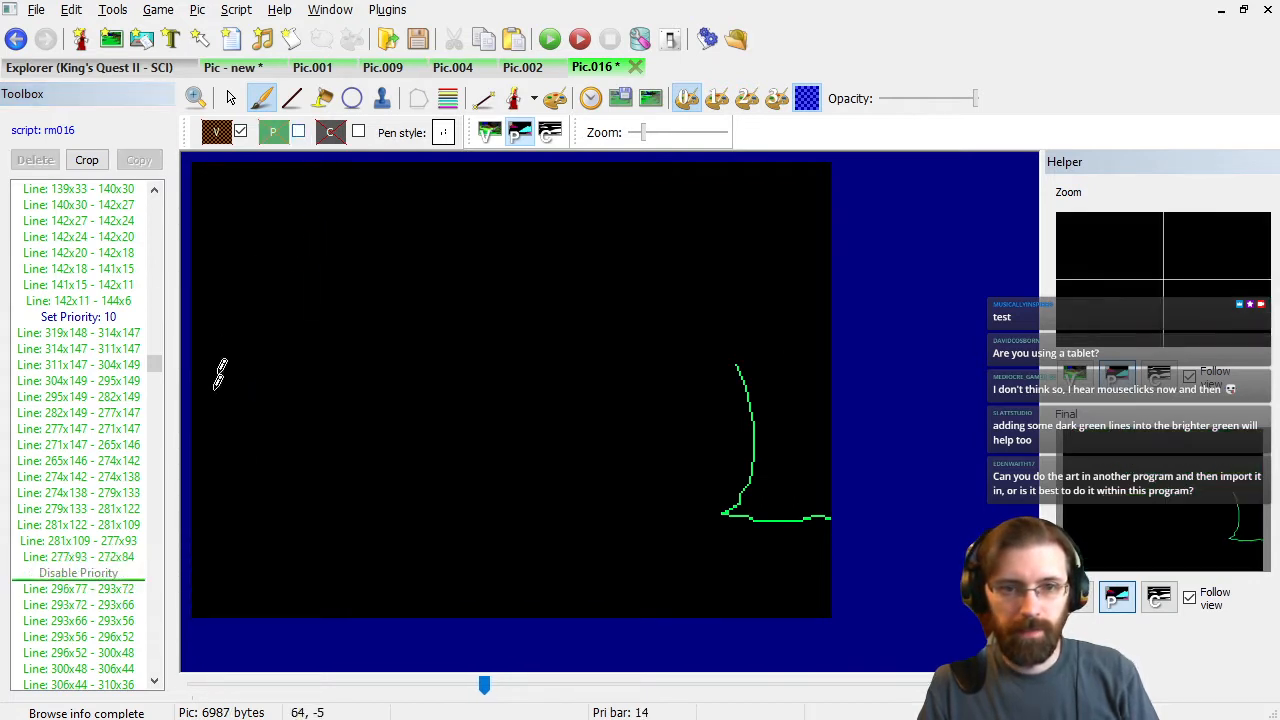
Show the visual screen and insert a priority 10 command right after the line 293x66 - 293x56.
click(100, 589)
key(Down)
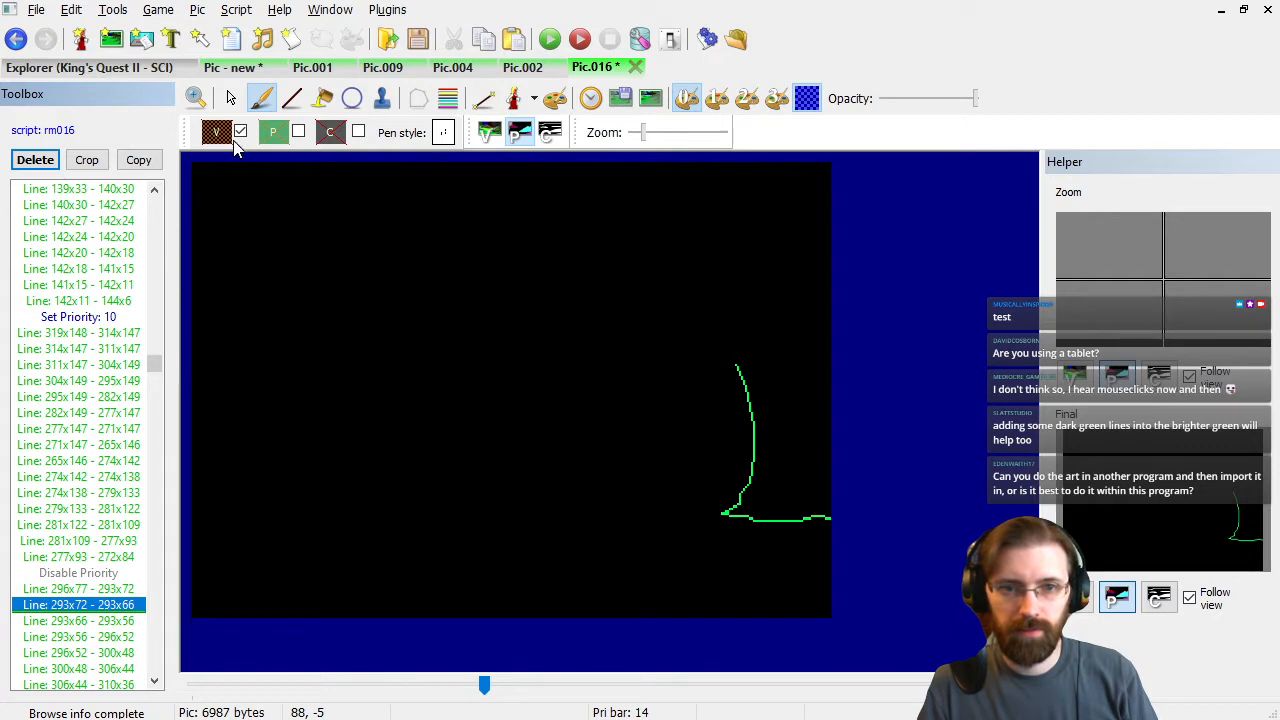
click(488, 132)
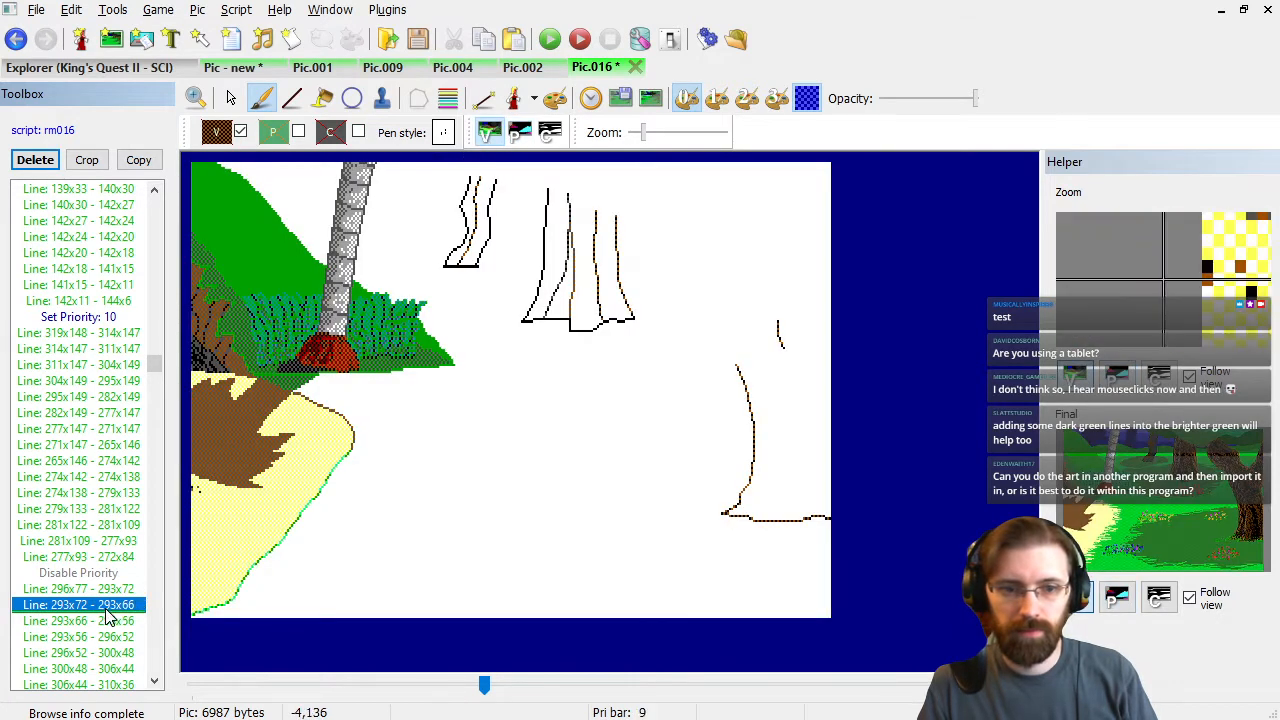
click(110, 619)
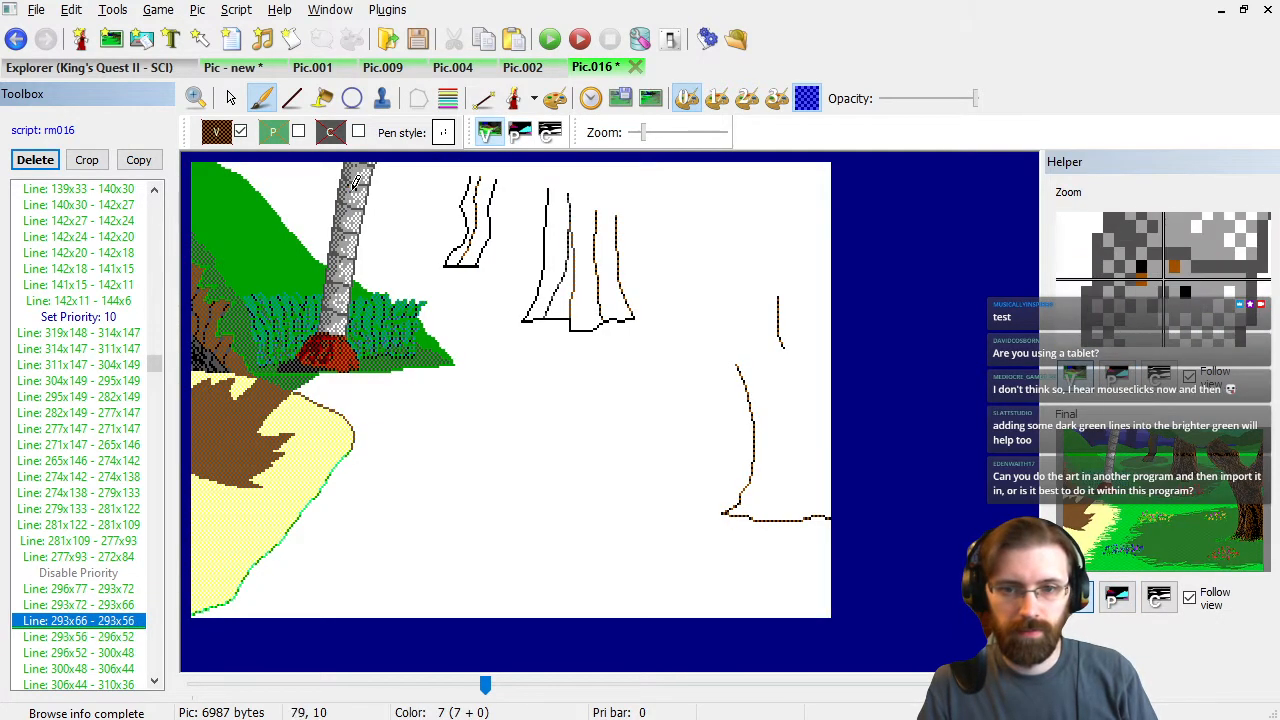
click(298, 132)
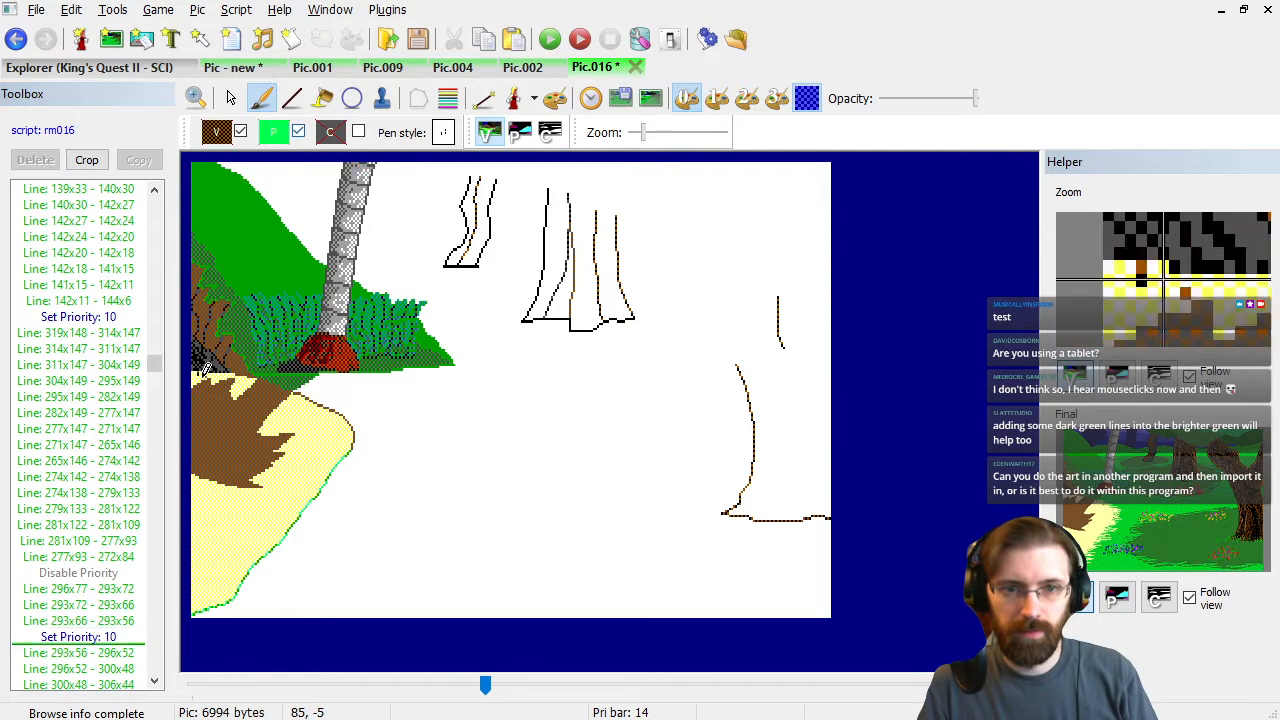
Check the following outline lines on the priority screen and insert a Disable Priority command after the line 230x27 - 228x22.
click(126, 646)
key(Down)
key(Down)
key(Down)
key(Down)
key(Down)
key(Down)
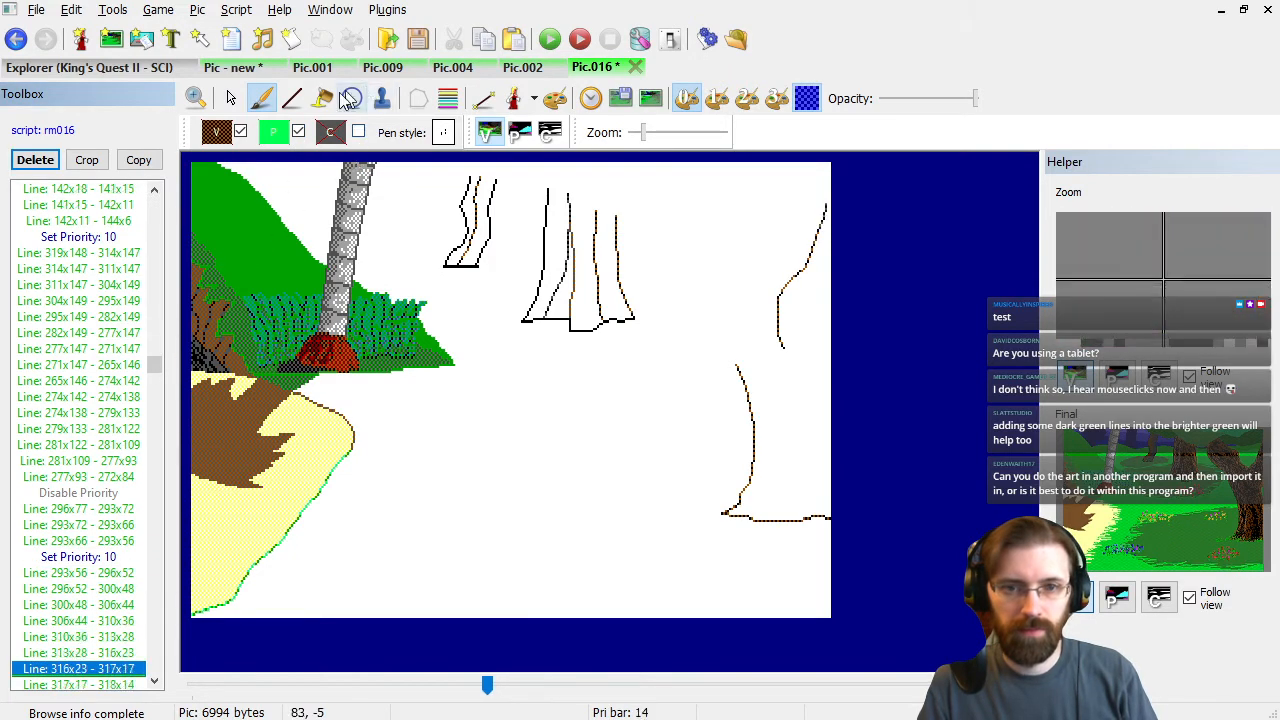
click(519, 132)
click(109, 683)
key(Down)
key(Down)
key(Down)
key(Down)
key(Down)
key(Down)
key(Down)
key(Down)
key(Down)
key(Down)
key(Down)
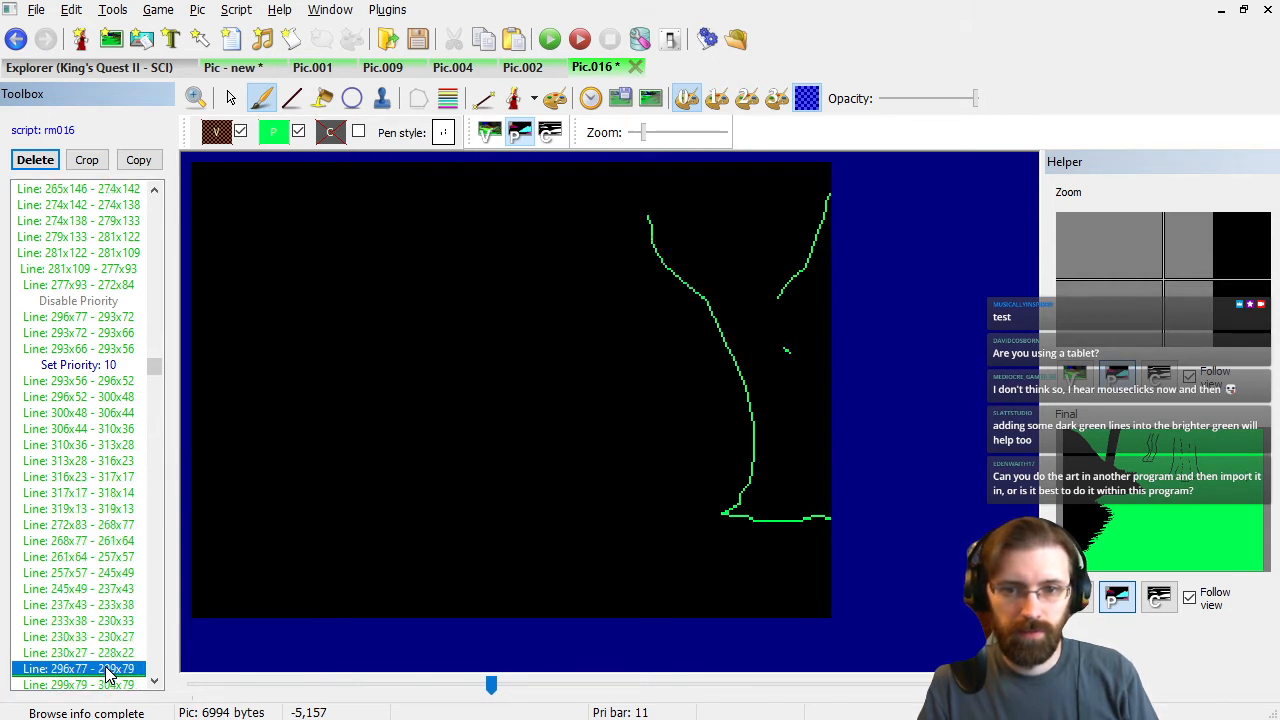
click(299, 132)
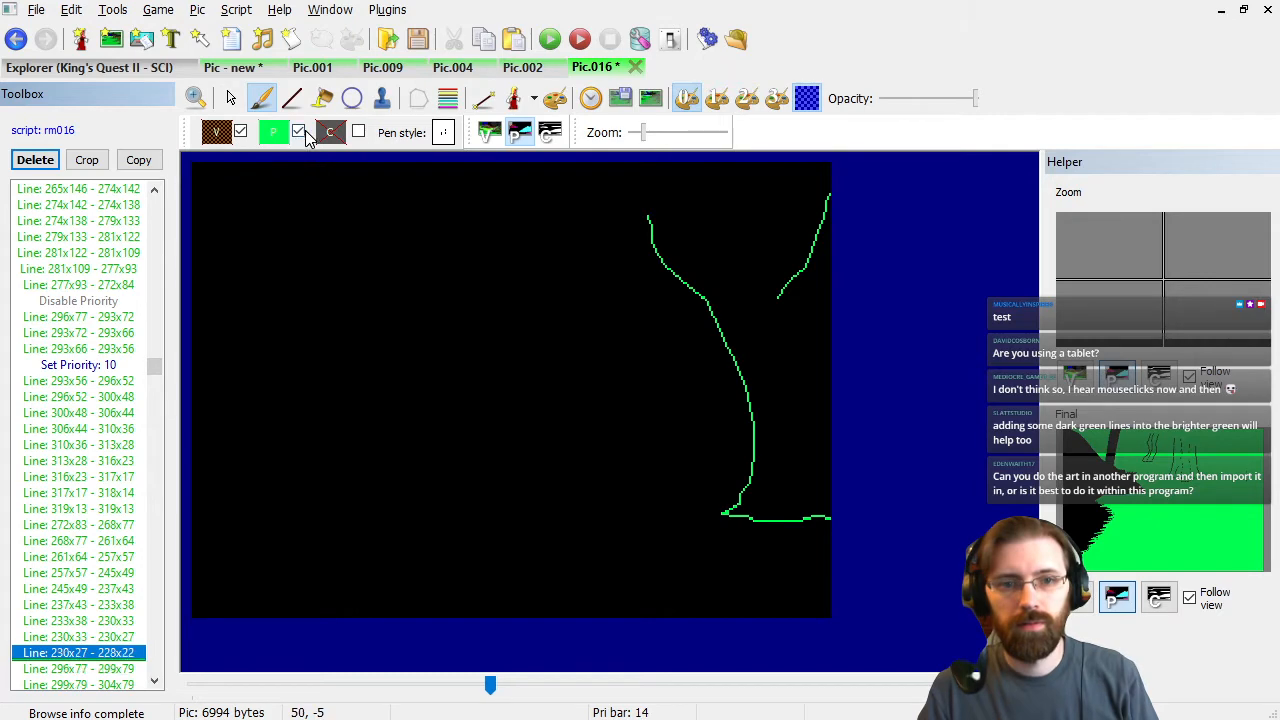
Follow the remaining inner-curve lines on the visual screen and insert a priority 10 command right after Set Visual 0,22.
key(Down)
key(Down)
key(Down)
key(Down)
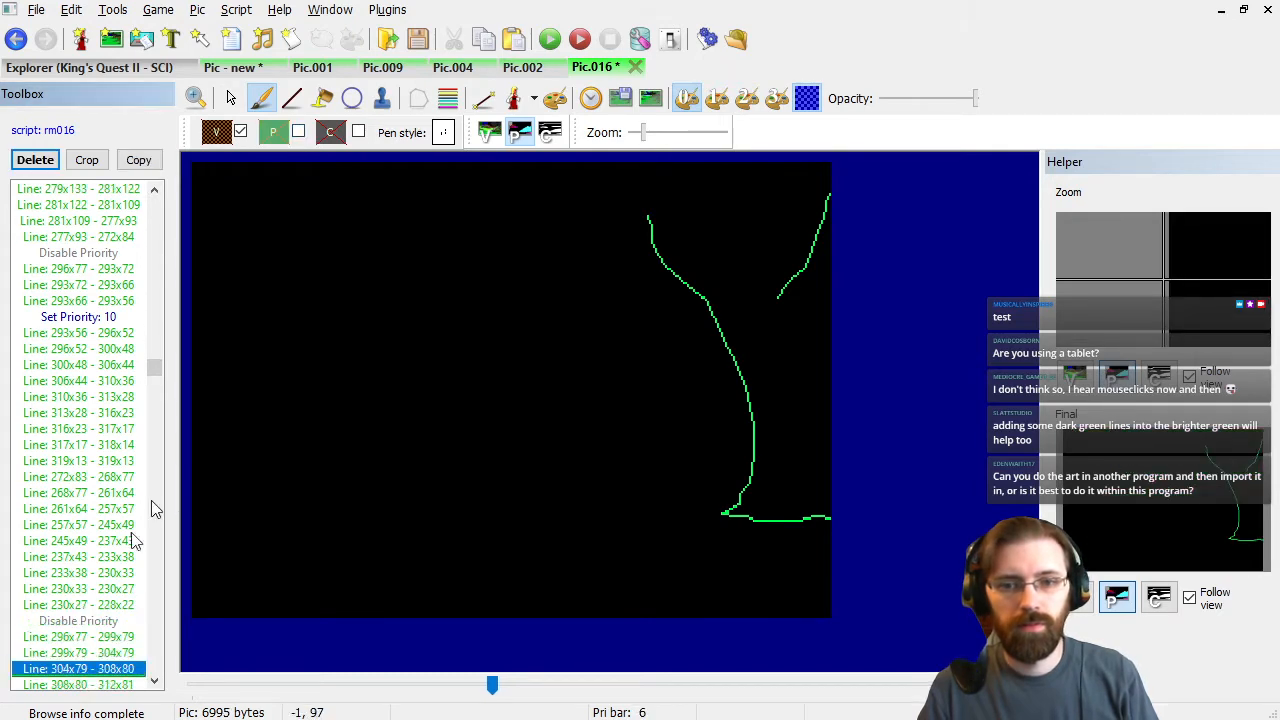
click(489, 132)
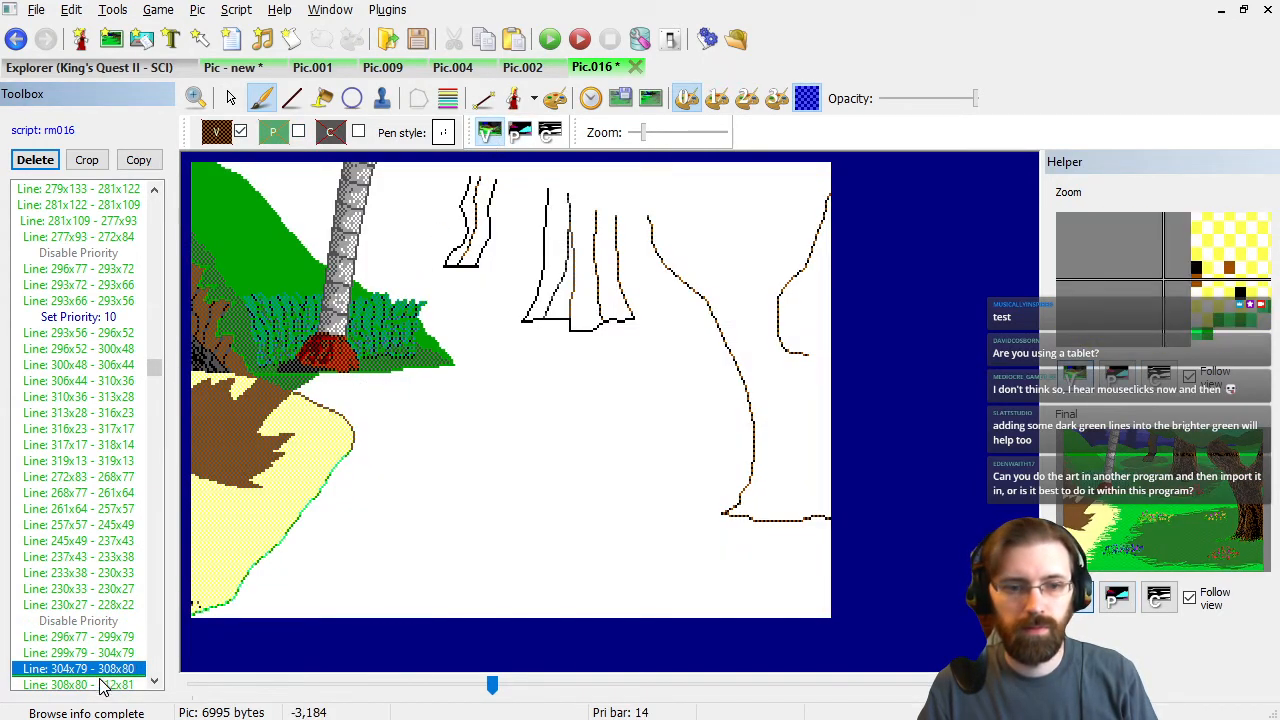
key(Down)
key(Down)
key(Down)
key(Down)
key(Down)
key(Down)
key(Down)
key(Down)
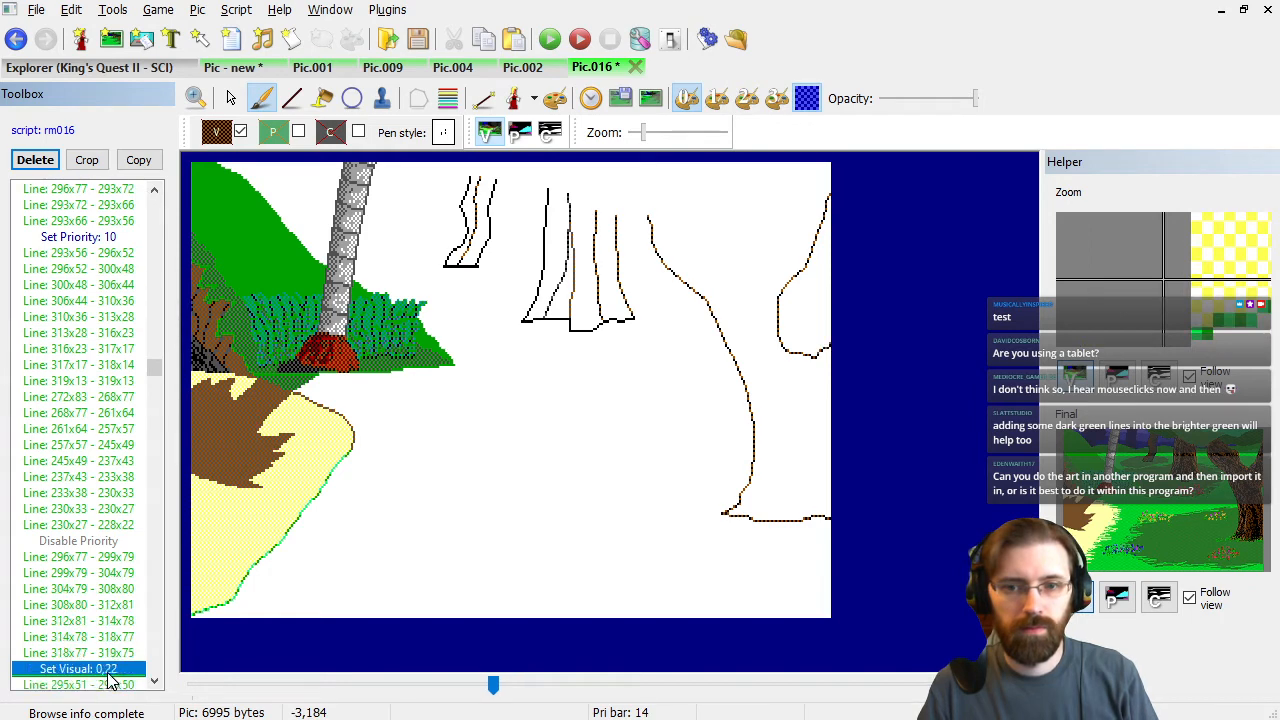
key(Up)
key(Up)
key(Up)
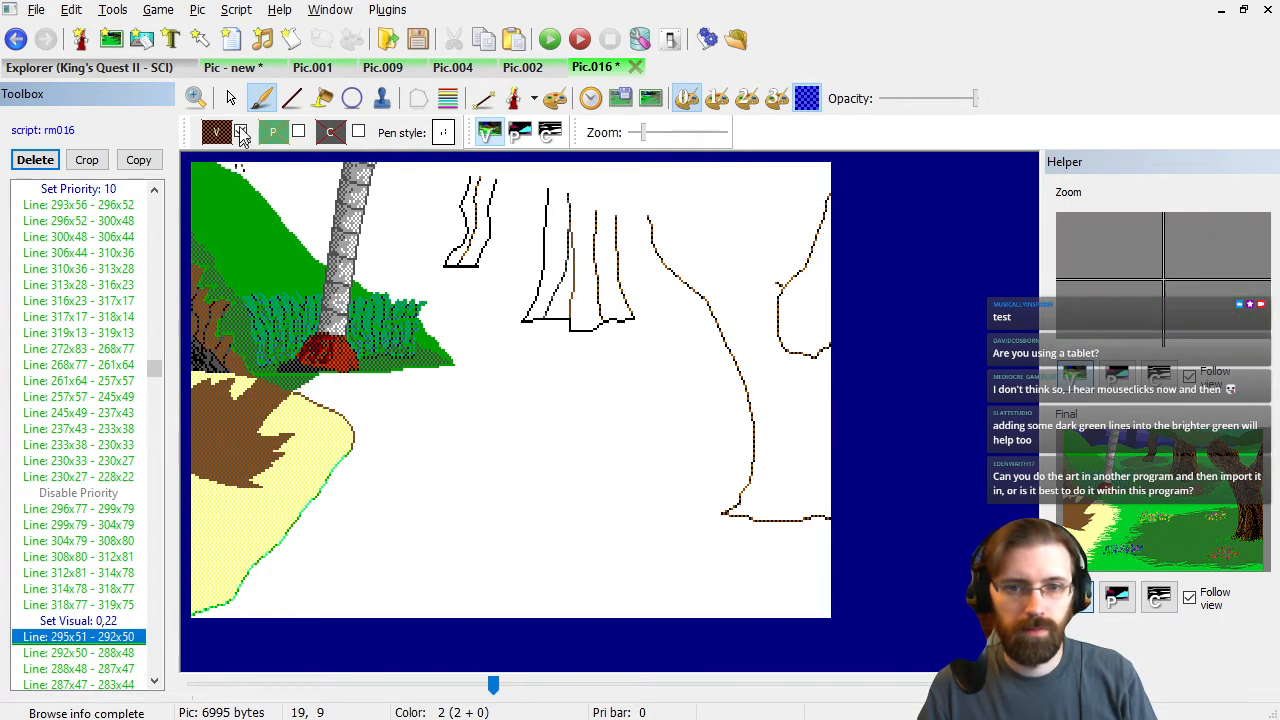
click(298, 132)
Follow the upper branch's outline lines on the visual screen and insert a Disable Priority command right after the line 249x12 - 249x11.
click(115, 632)
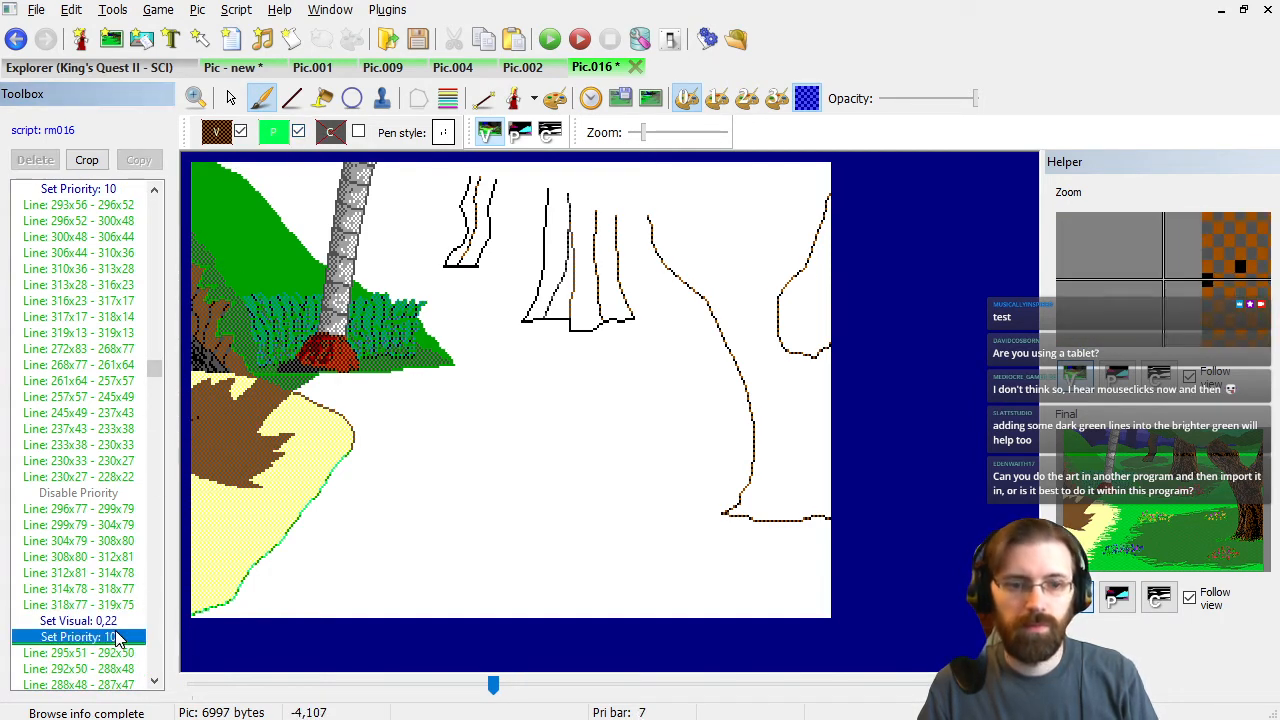
key(Down)
key(Down)
key(Down)
key(Down)
key(Down)
key(Down)
key(Down)
key(Down)
key(Down)
key(Down)
key(Down)
key(Down)
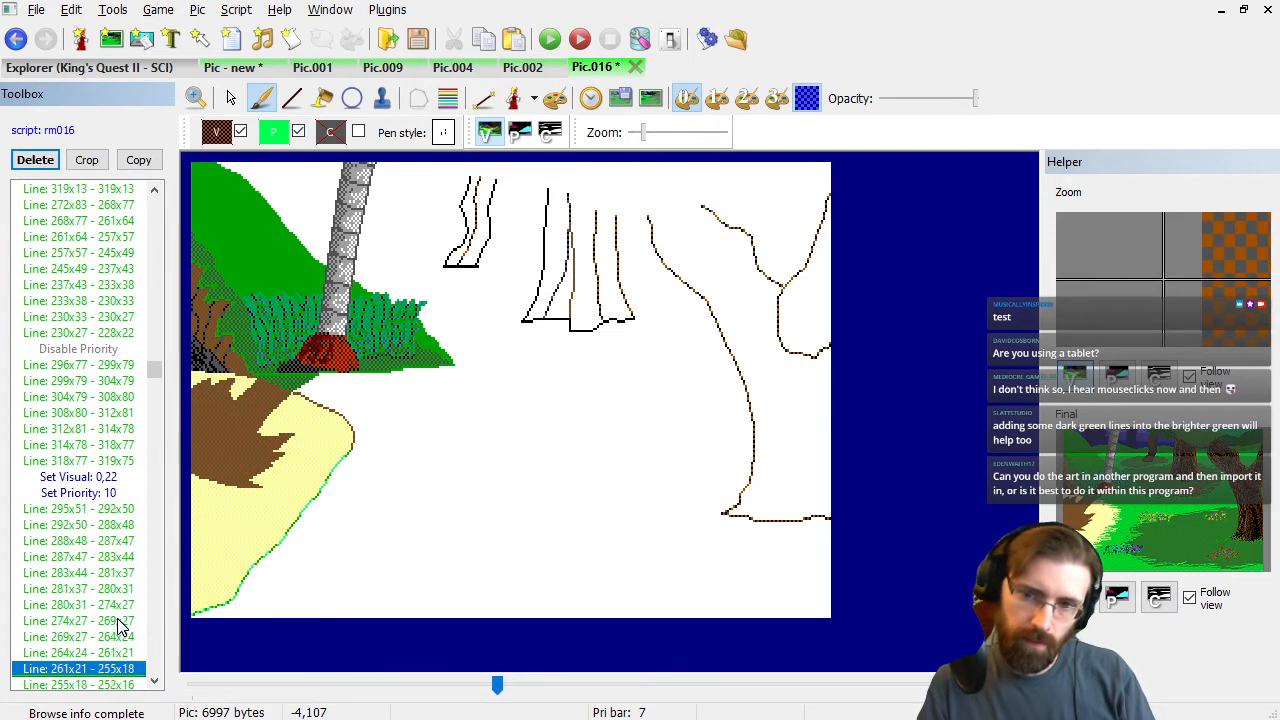
key(Down)
key(Down)
key(Down)
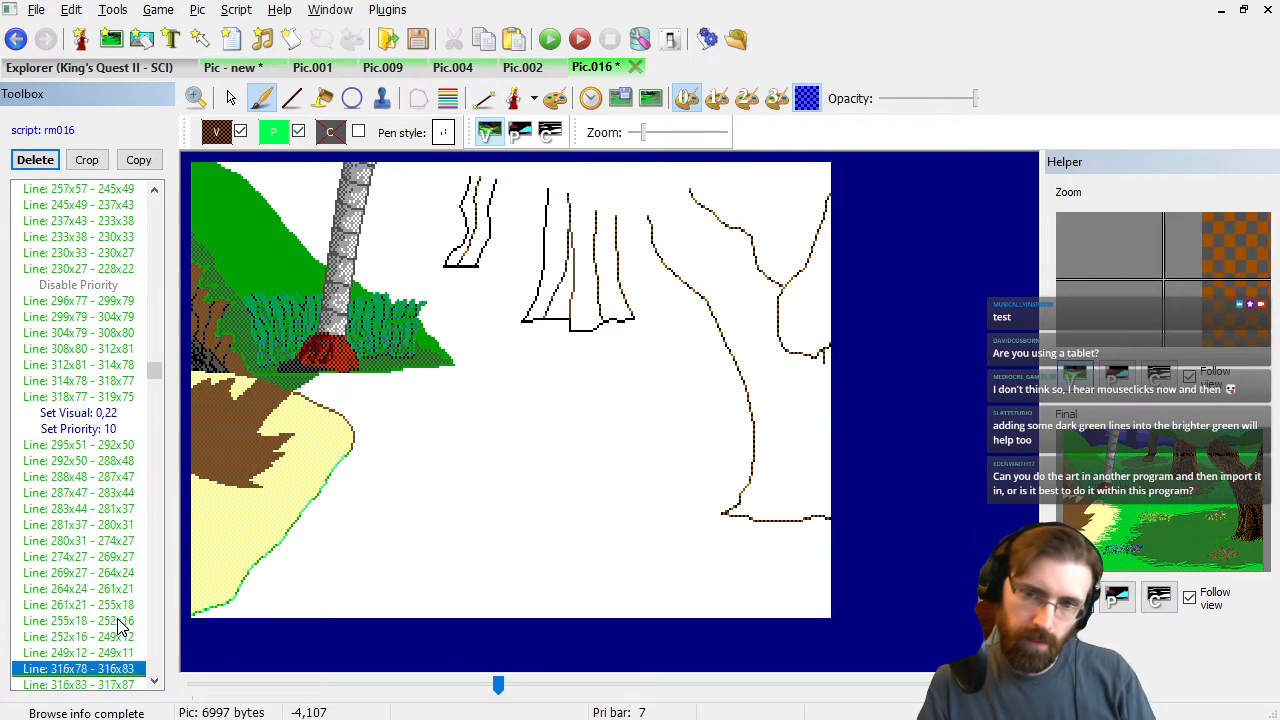
key(Up)
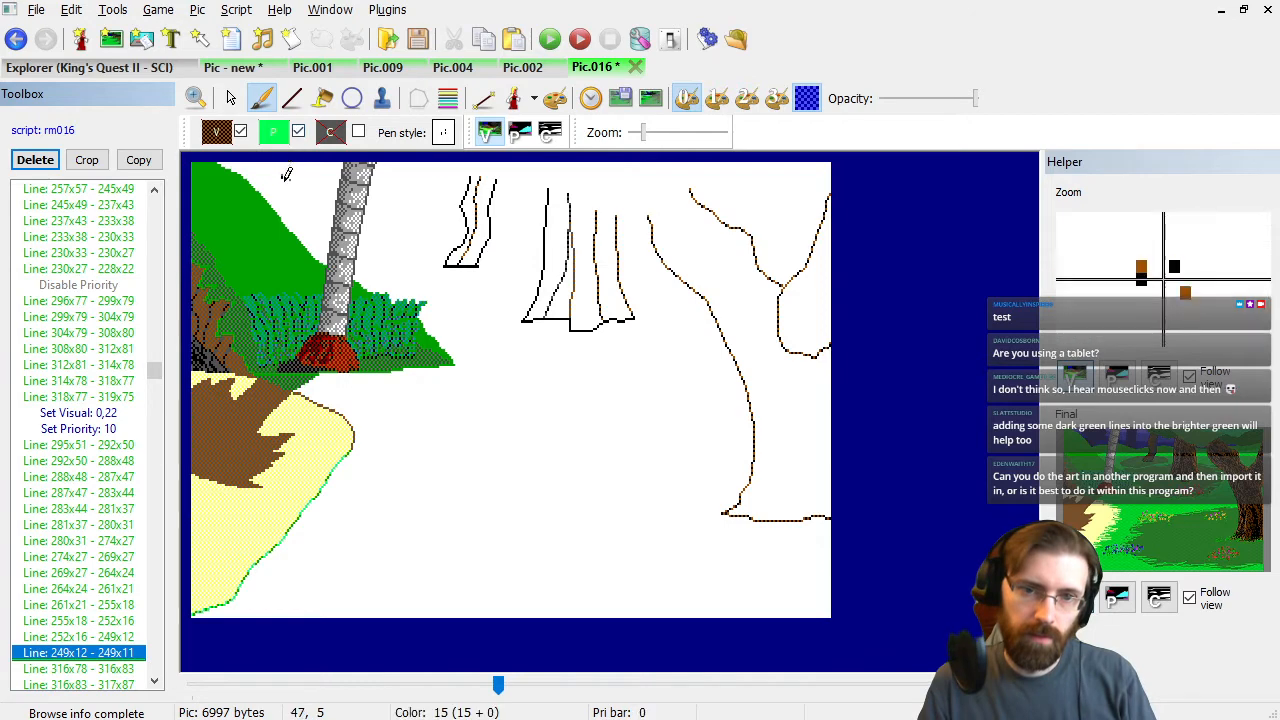
click(300, 133)
Show the priority screen and check the branch outline from the line 264x24 - 261x21 through the commands after Disable Priority.
click(95, 589)
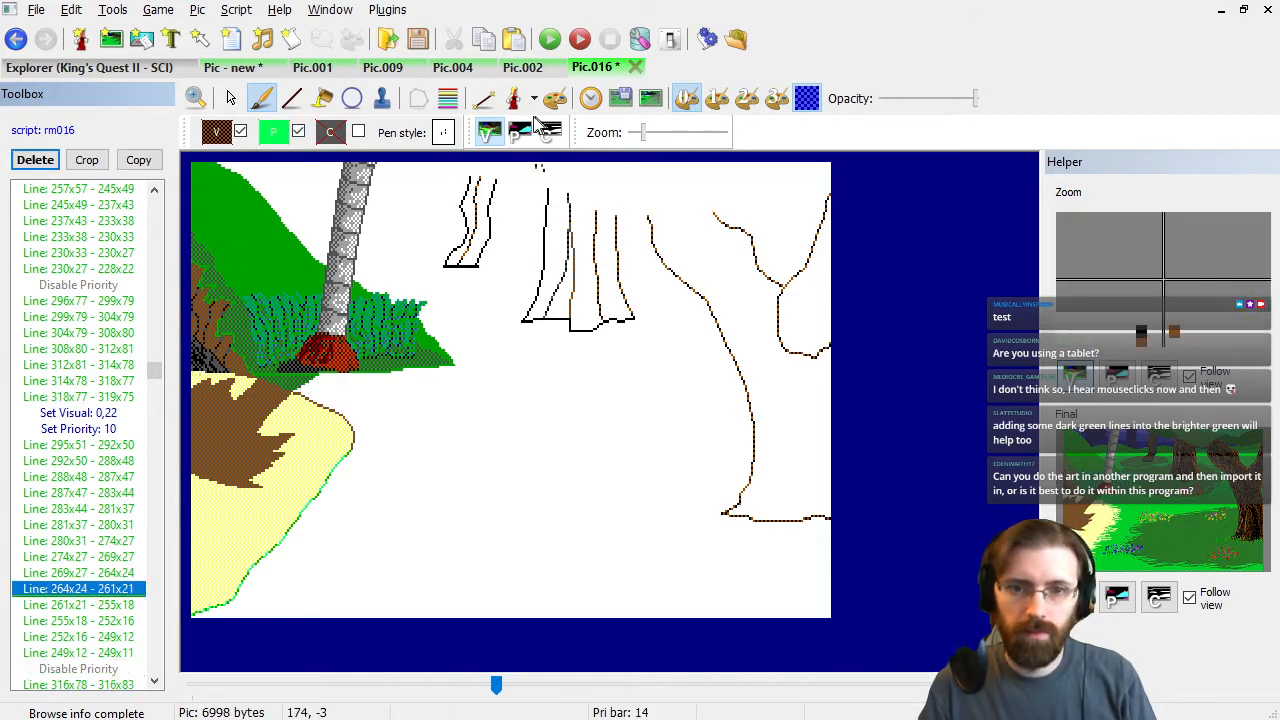
click(518, 133)
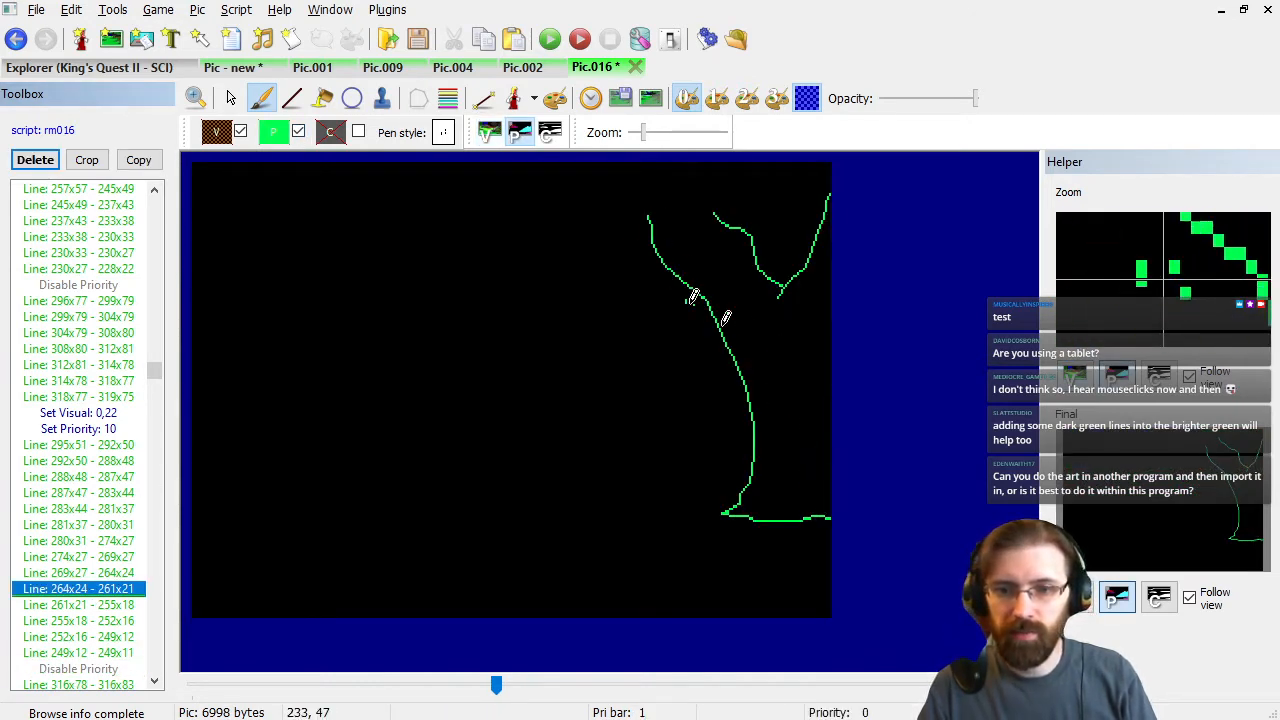
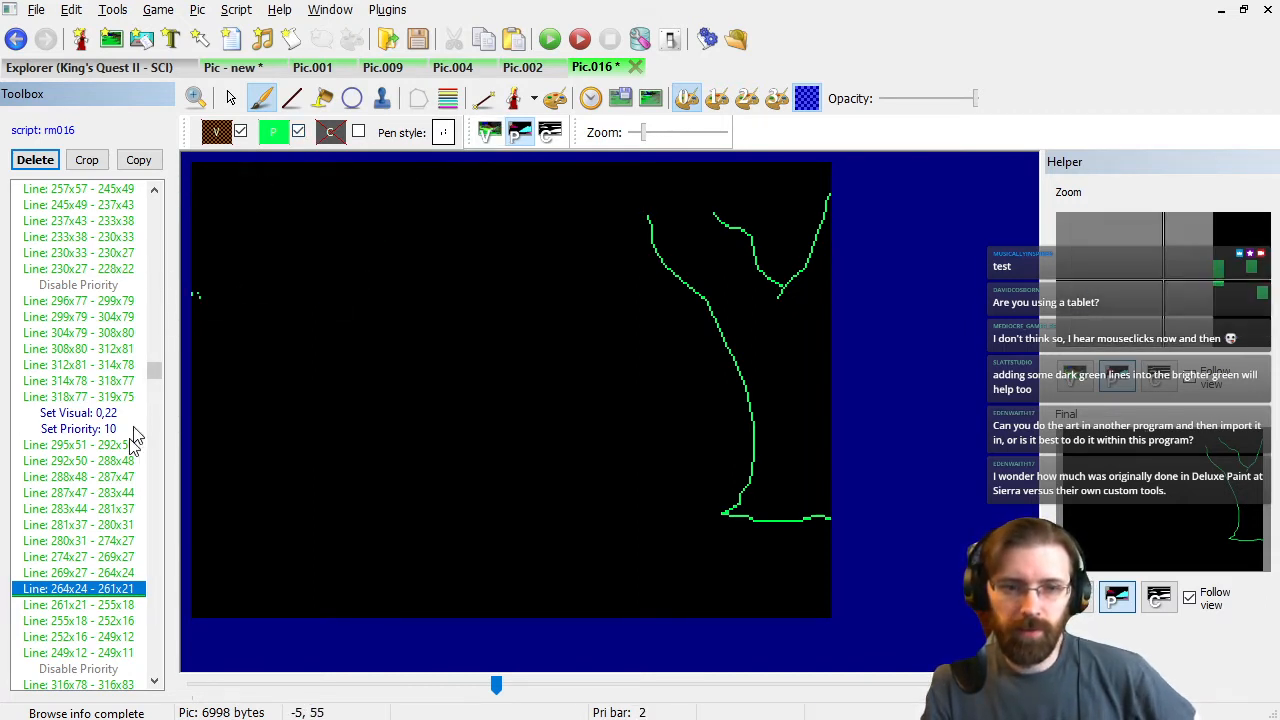
click(125, 604)
key(Down)
key(Down)
key(Down)
key(Down)
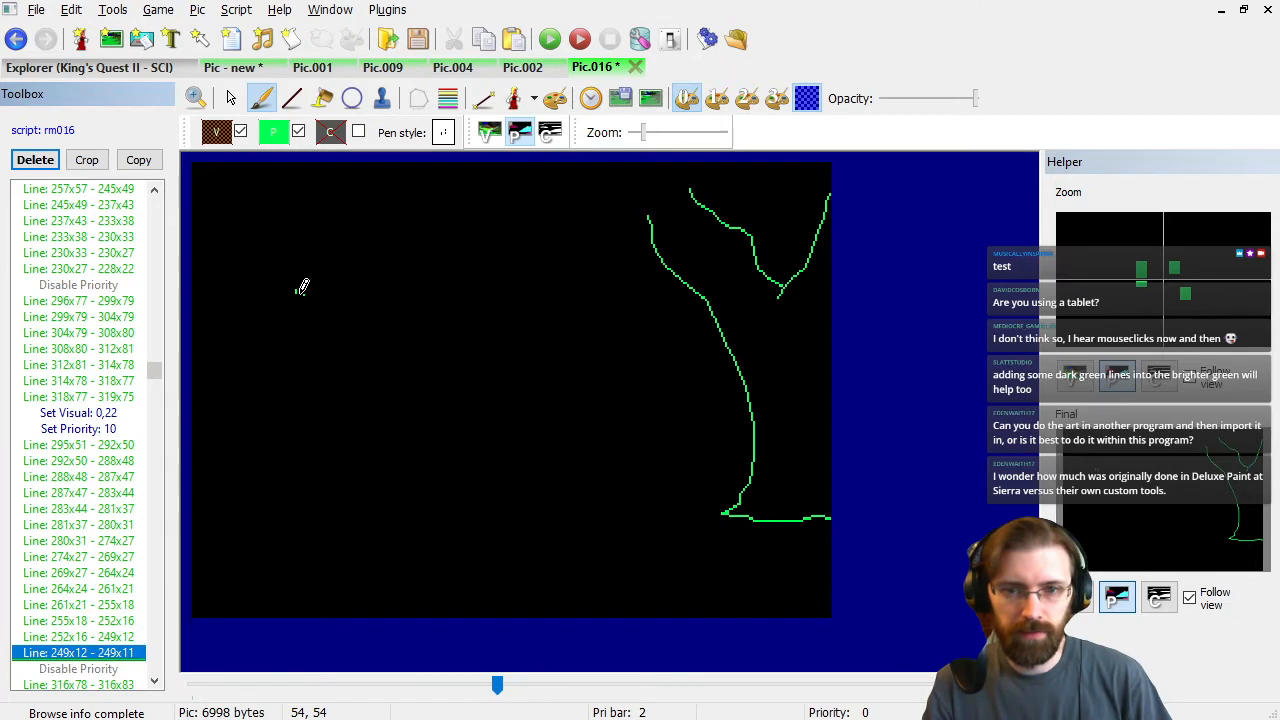
key(Down)
key(Down)
key(Down)
key(Down)
key(Down)
key(Down)
key(Down)
key(Down)
key(Down)
key(Down)
key(Down)
key(Down)
key(Down)
key(Down)
key(Down)
key(Down)
key(Down)
key(Down)
key(Down)
key(Down)
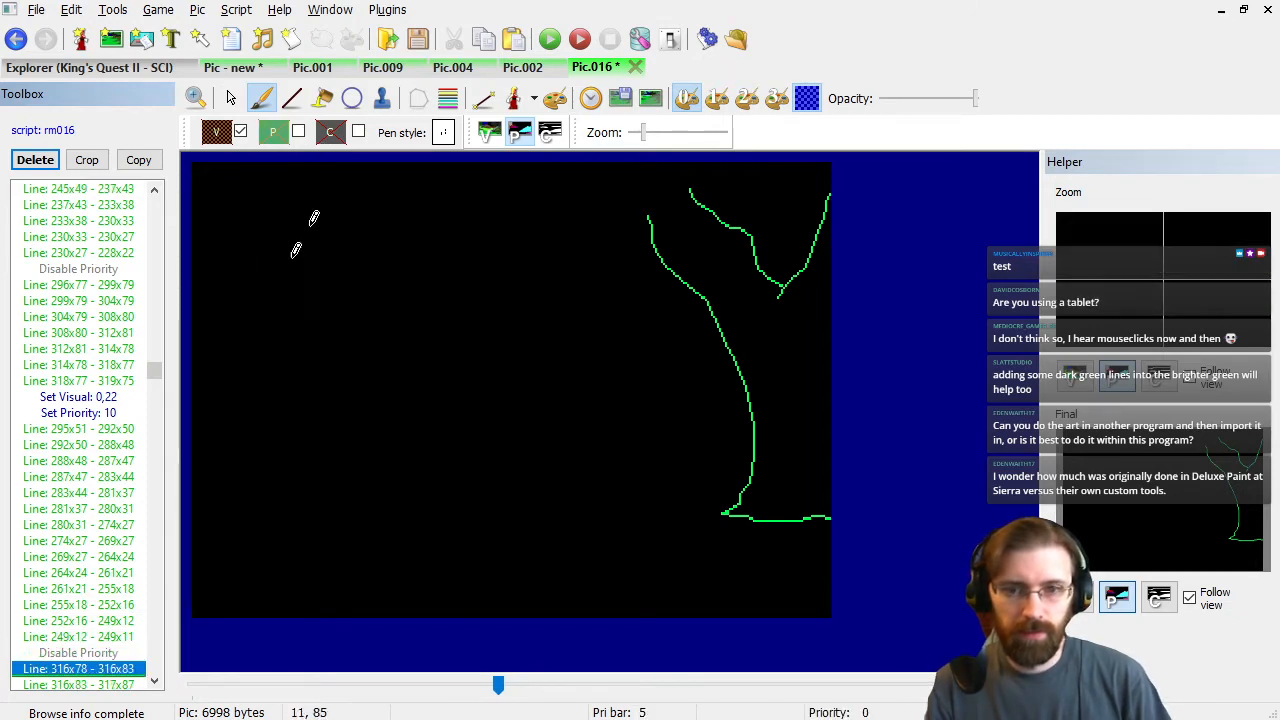
Show the visual screen and trace the tree's remaining inner lines, stopping at the line 315x35 - 319x27.
click(489, 134)
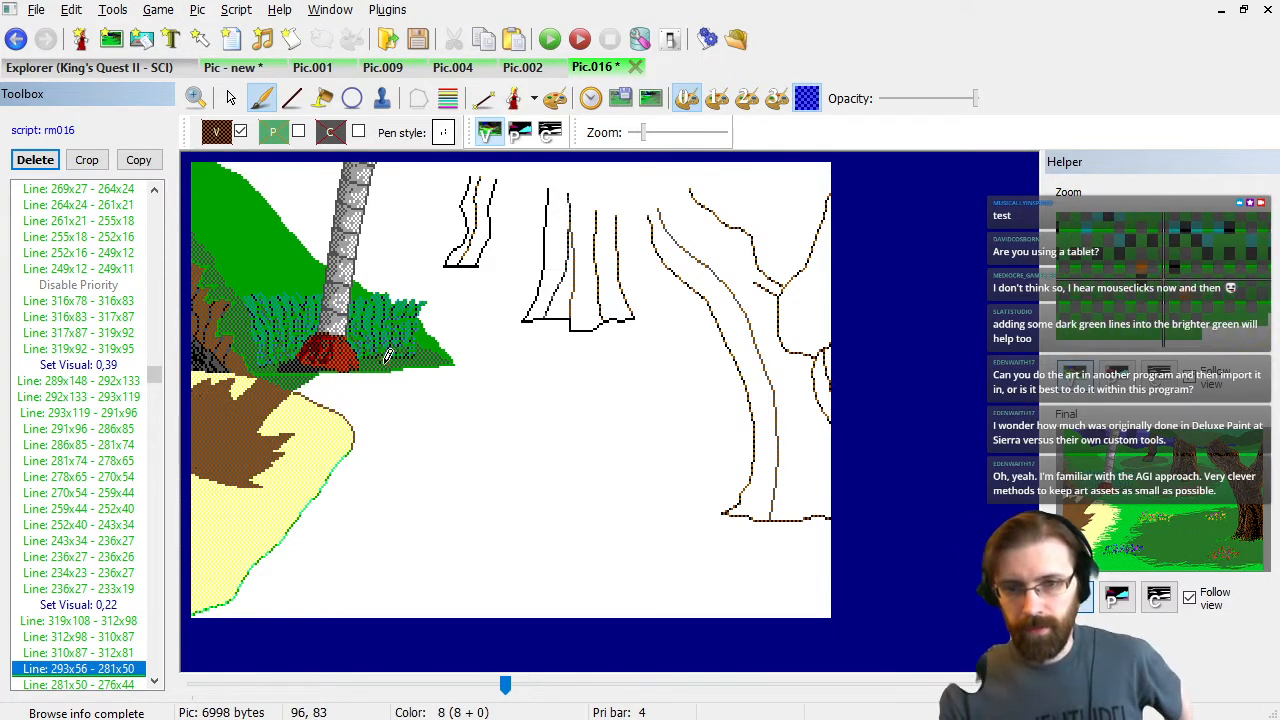
key(Down)
key(Down)
key(Down)
key(Down)
key(Down)
key(Down)
key(Down)
key(Down)
key(Down)
key(Down)
key(Down)
key(Down)
key(Down)
key(Down)
key(Down)
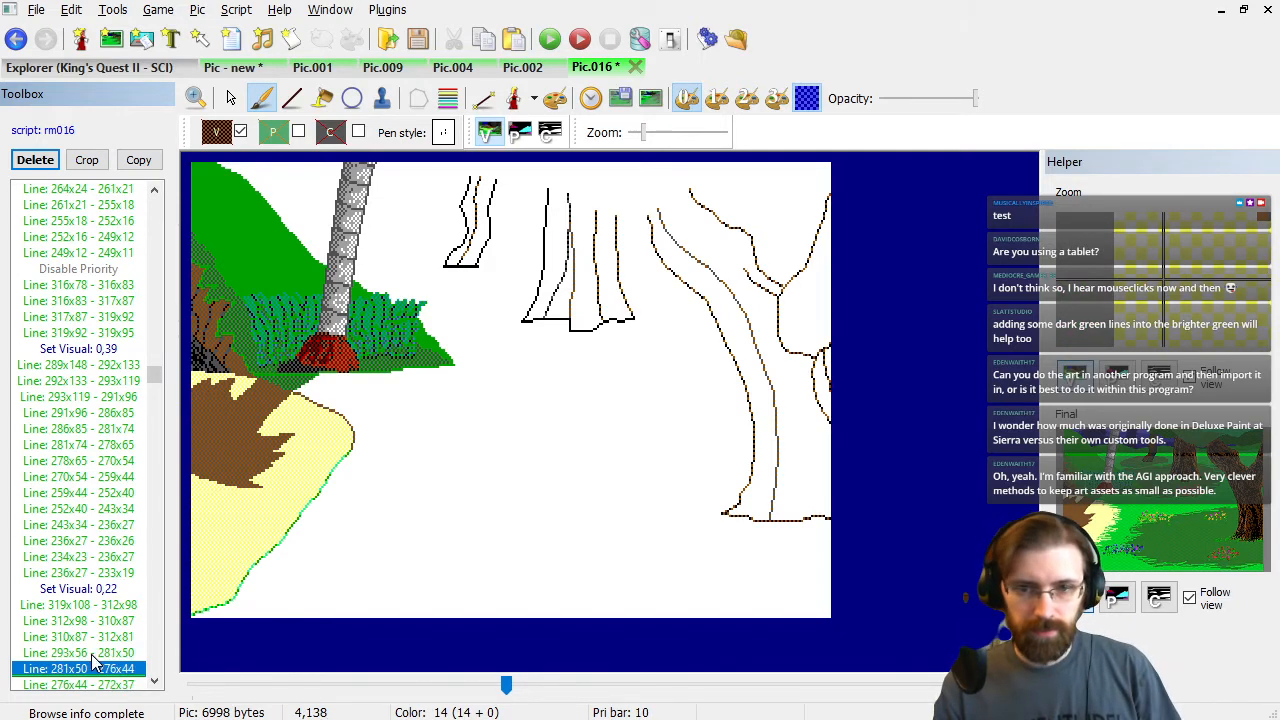
key(Down)
key(Down)
key(Down)
key(Down)
key(Down)
key(Down)
key(Down)
key(Down)
key(Down)
key(Up)
key(Up)
key(Up)
key(Up)
key(Up)
key(Up)
key(Up)
key(Up)
key(Up)
key(Up)
key(Up)
key(Up)
key(Up)
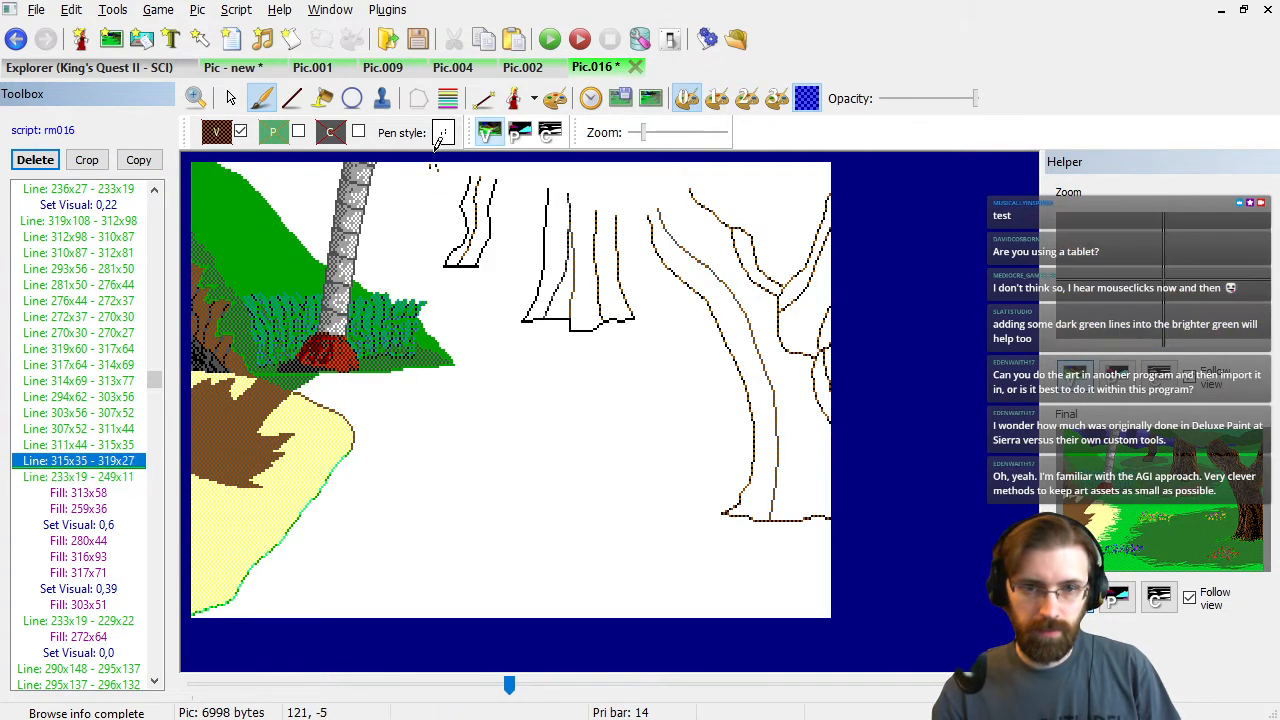
Enable priority 10 just before the line 233x19 - 249x11 and disable priority directly after that line.
click(298, 133)
click(103, 483)
key(Down)
key(Down)
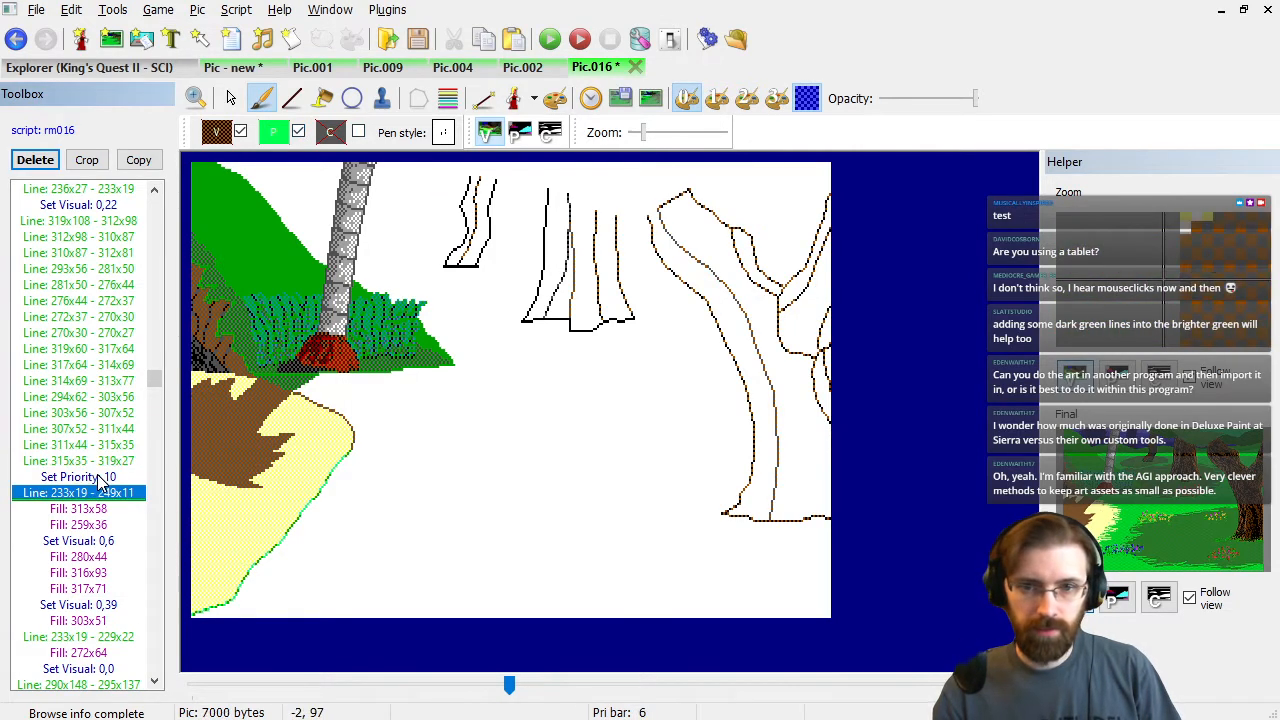
click(103, 492)
click(298, 133)
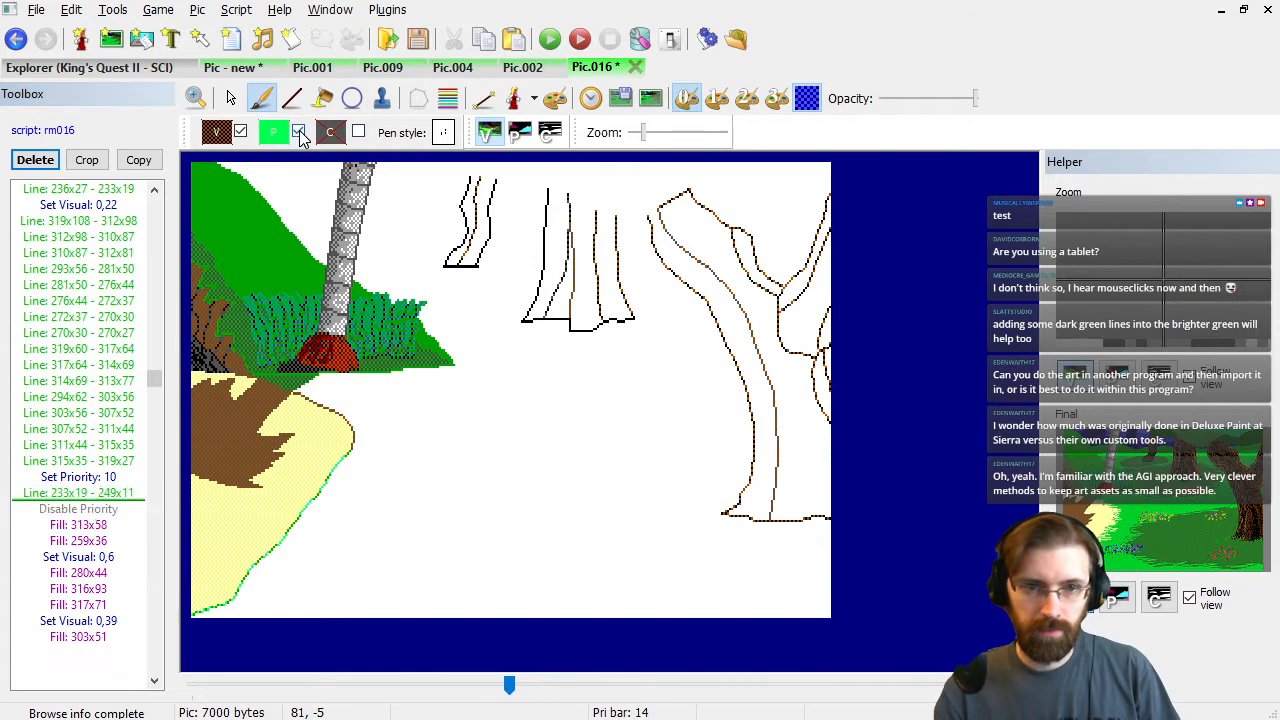
Enable priority 10 before the line 233x19 - 229x22 and disable it again after Fill: 272x64.
click(120, 509)
key(Down)
key(Down)
key(Down)
key(Down)
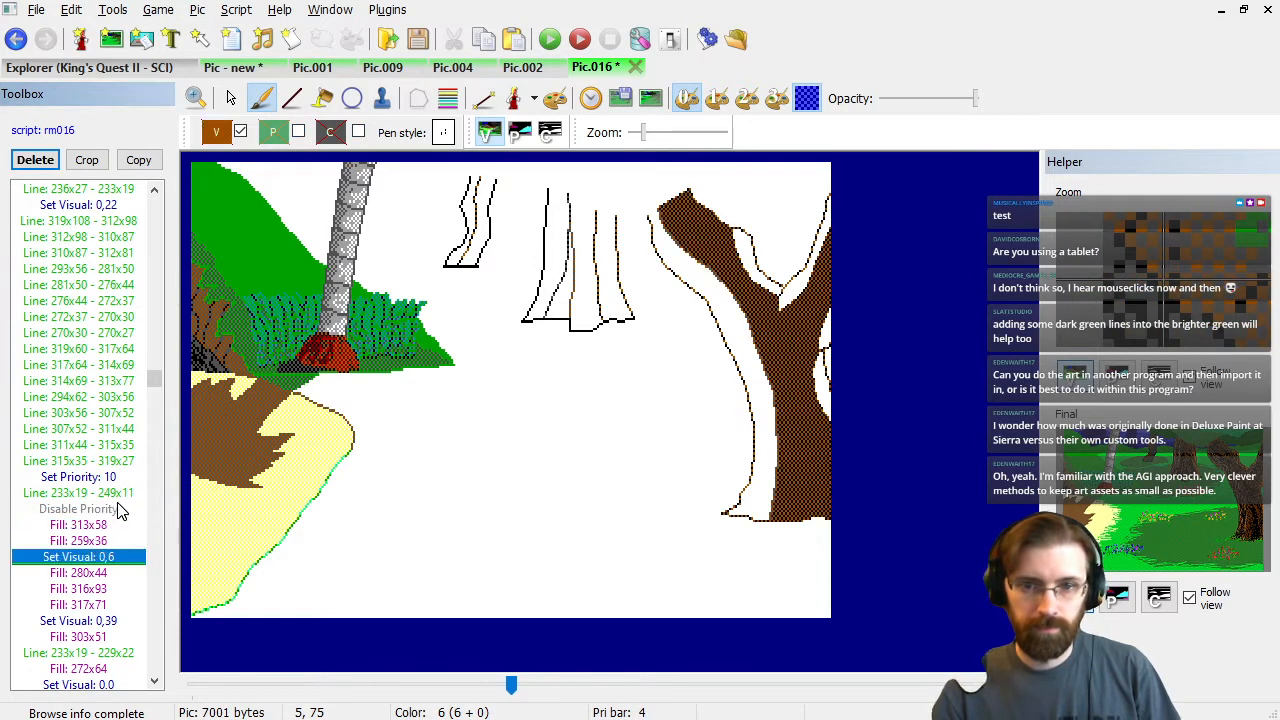
key(Down)
key(Down)
key(Down)
key(Down)
key(Down)
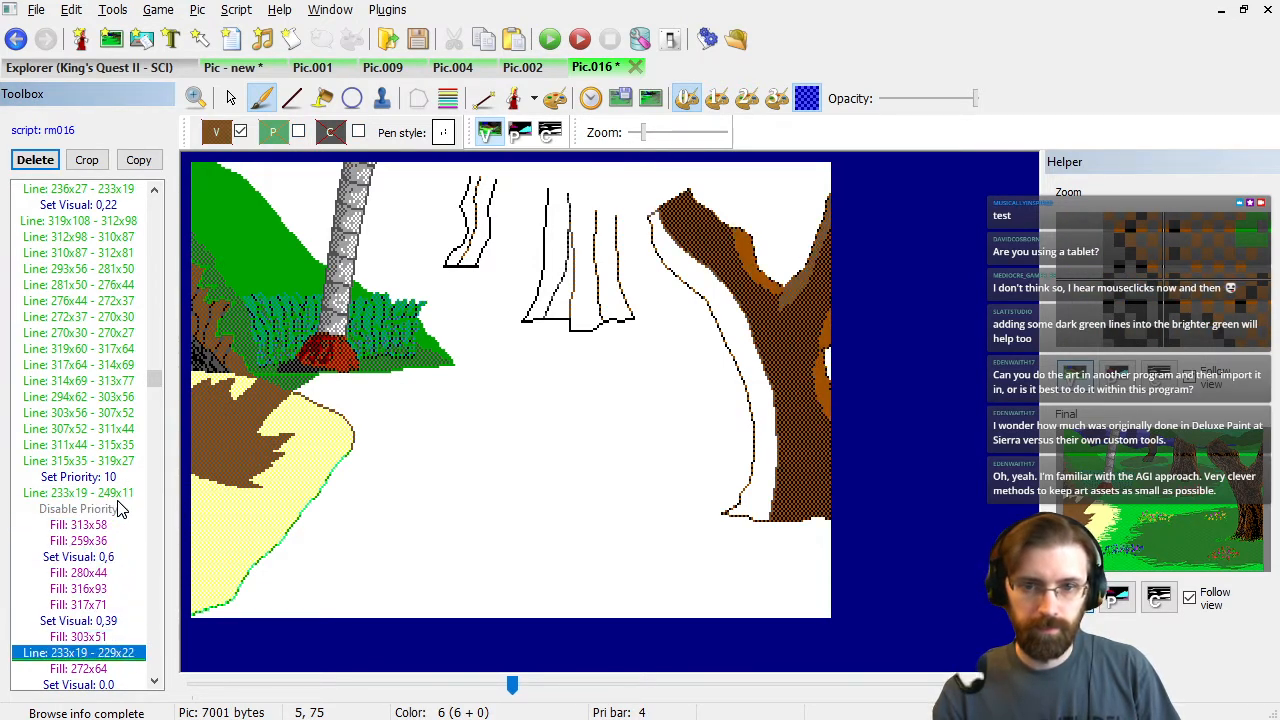
key(Up)
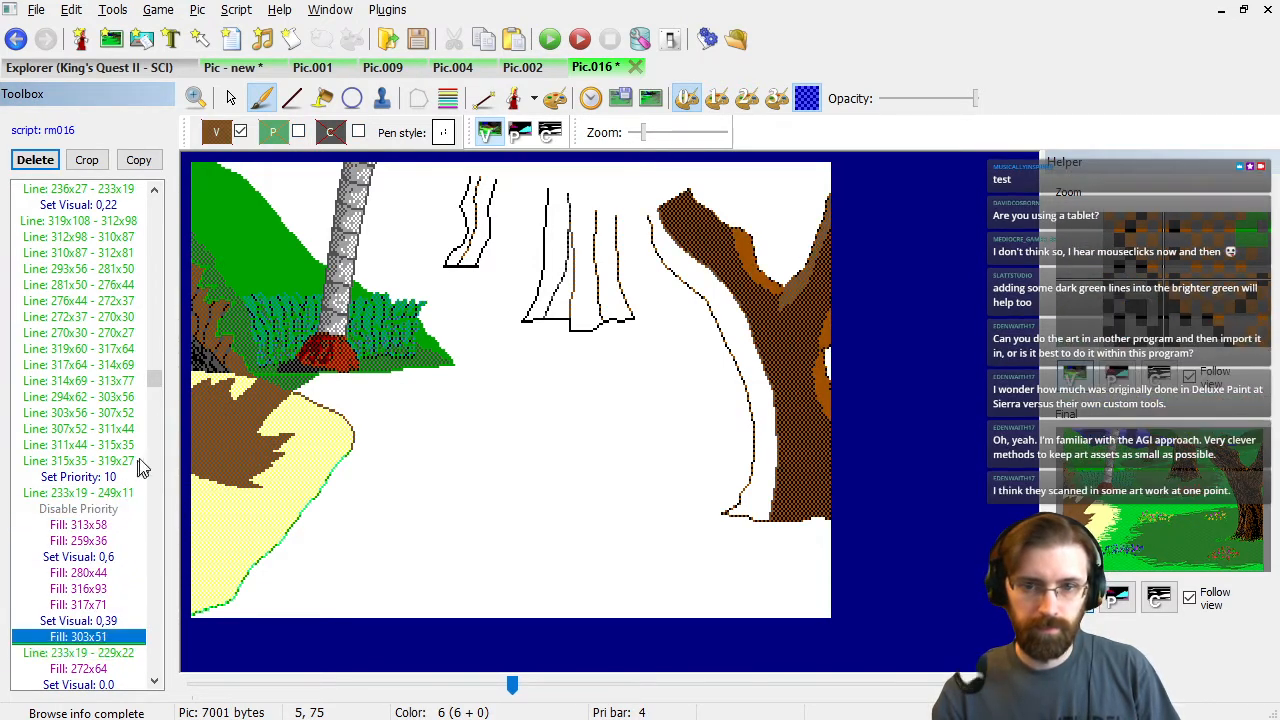
click(299, 134)
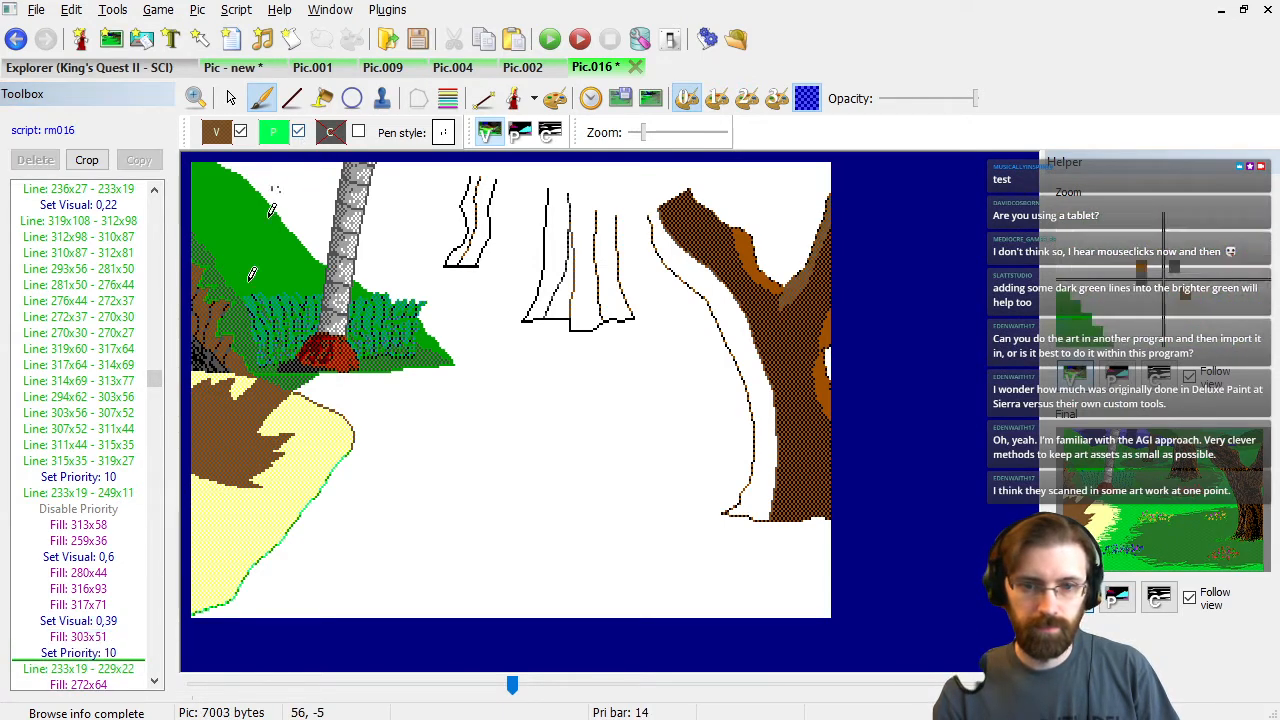
click(110, 655)
key(Down)
key(Down)
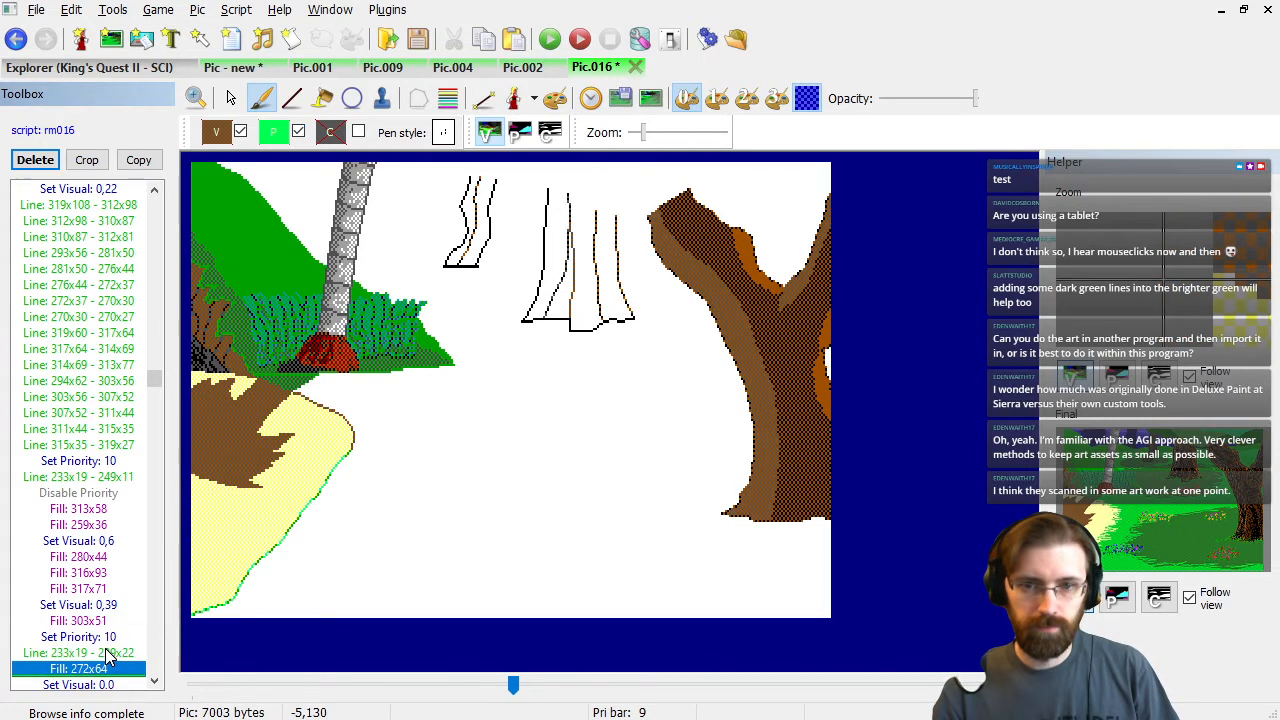
click(299, 134)
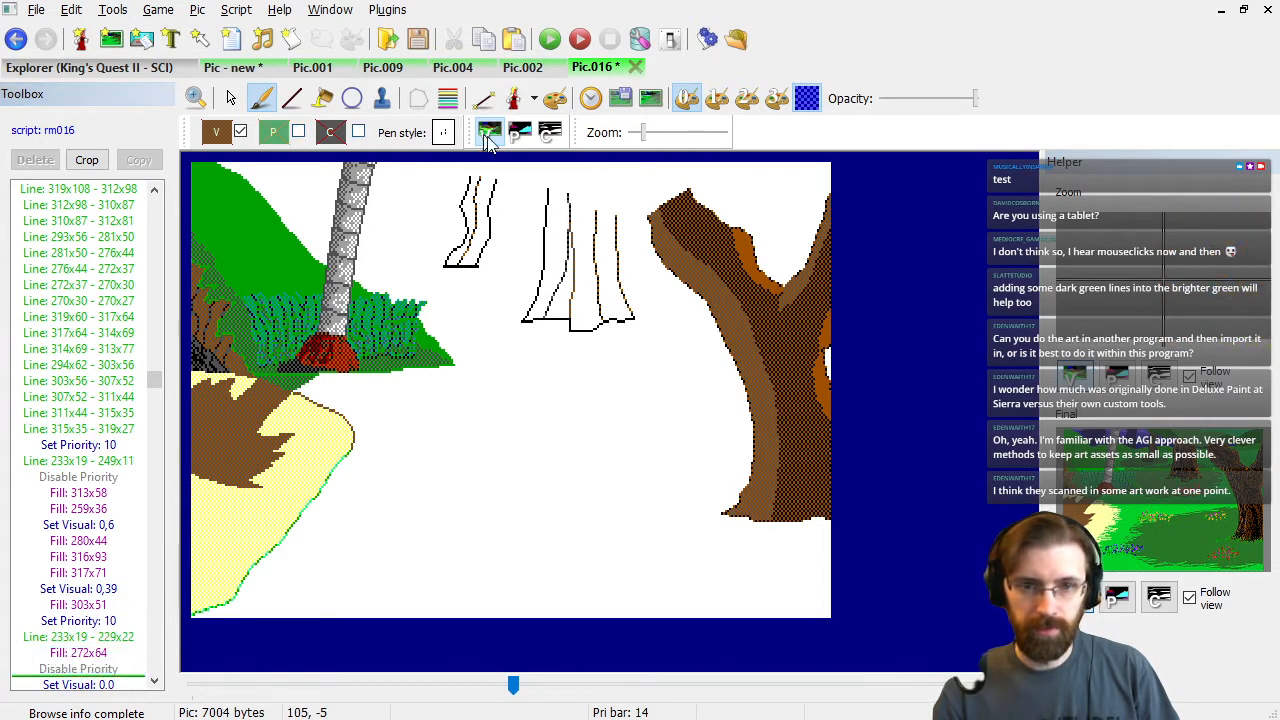
Examine the priority screen while stepping through the tree's line and fill commands up to Fill: 272x64.
click(520, 132)
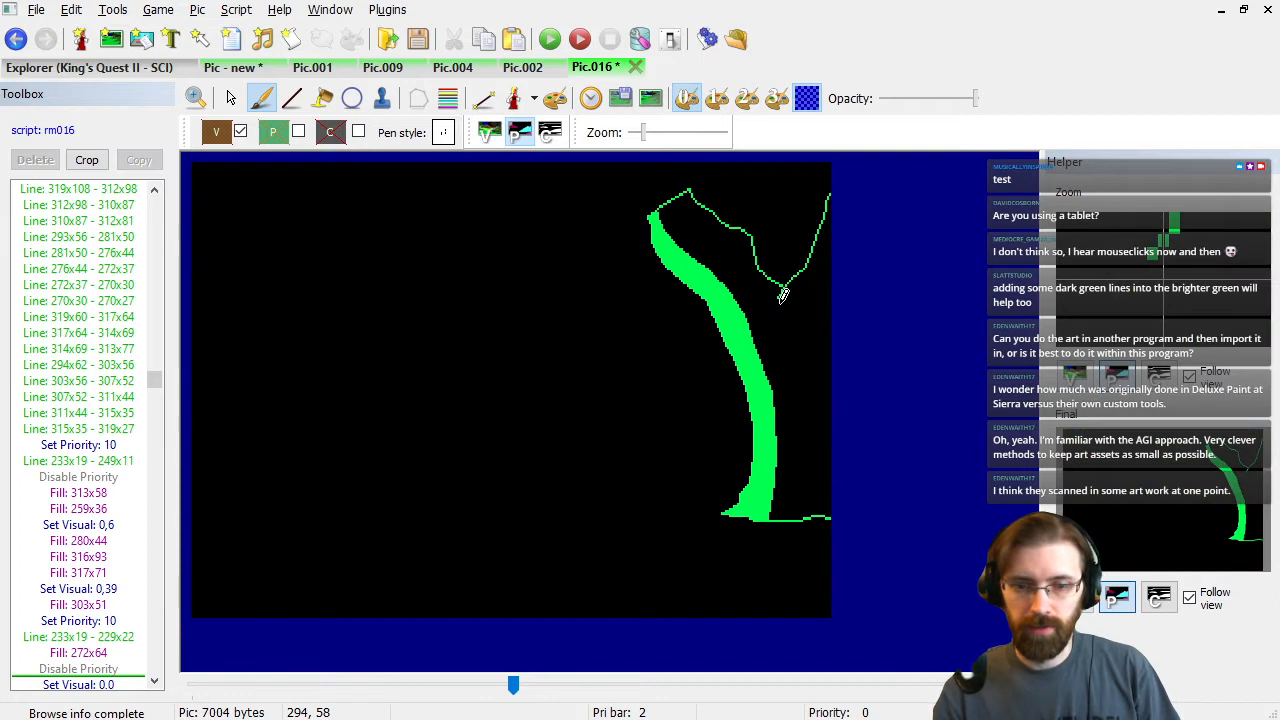
click(99, 387)
key(Down)
key(Down)
key(Down)
key(Down)
key(Down)
key(Down)
key(Down)
key(Down)
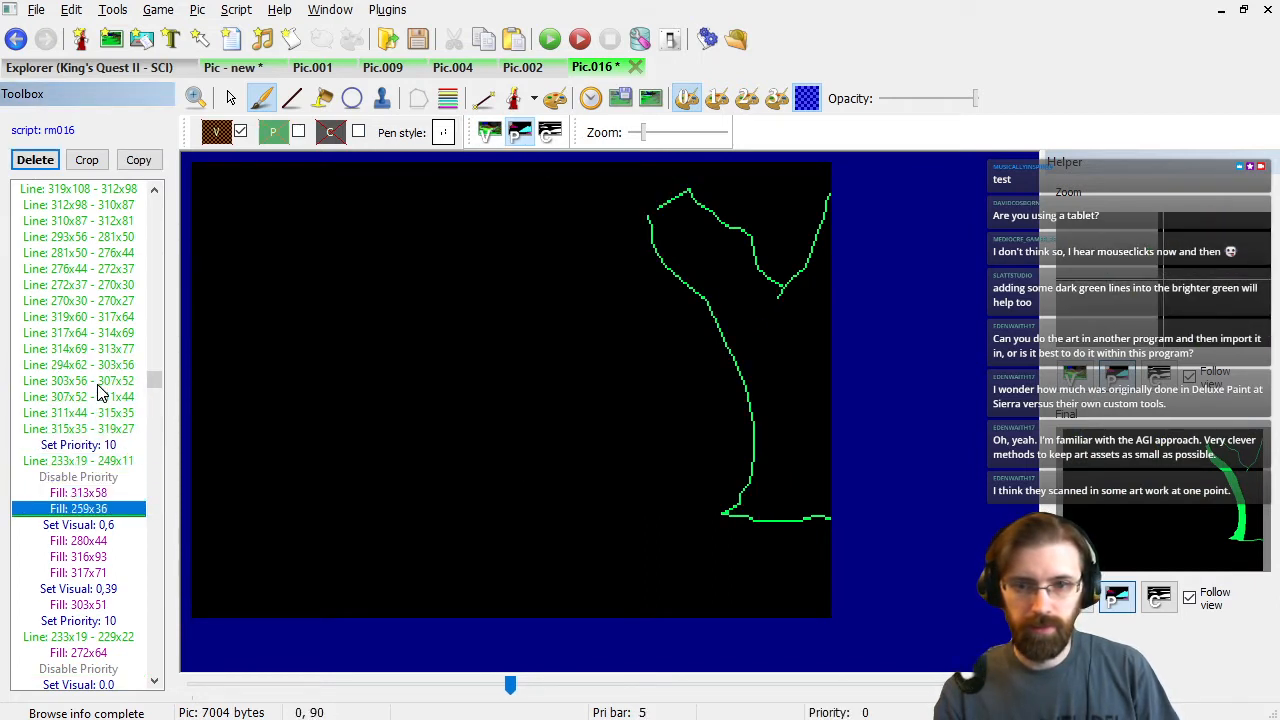
key(Down)
key(Down)
key(Down)
key(Down)
key(Down)
key(Down)
key(Down)
key(Down)
key(Down)
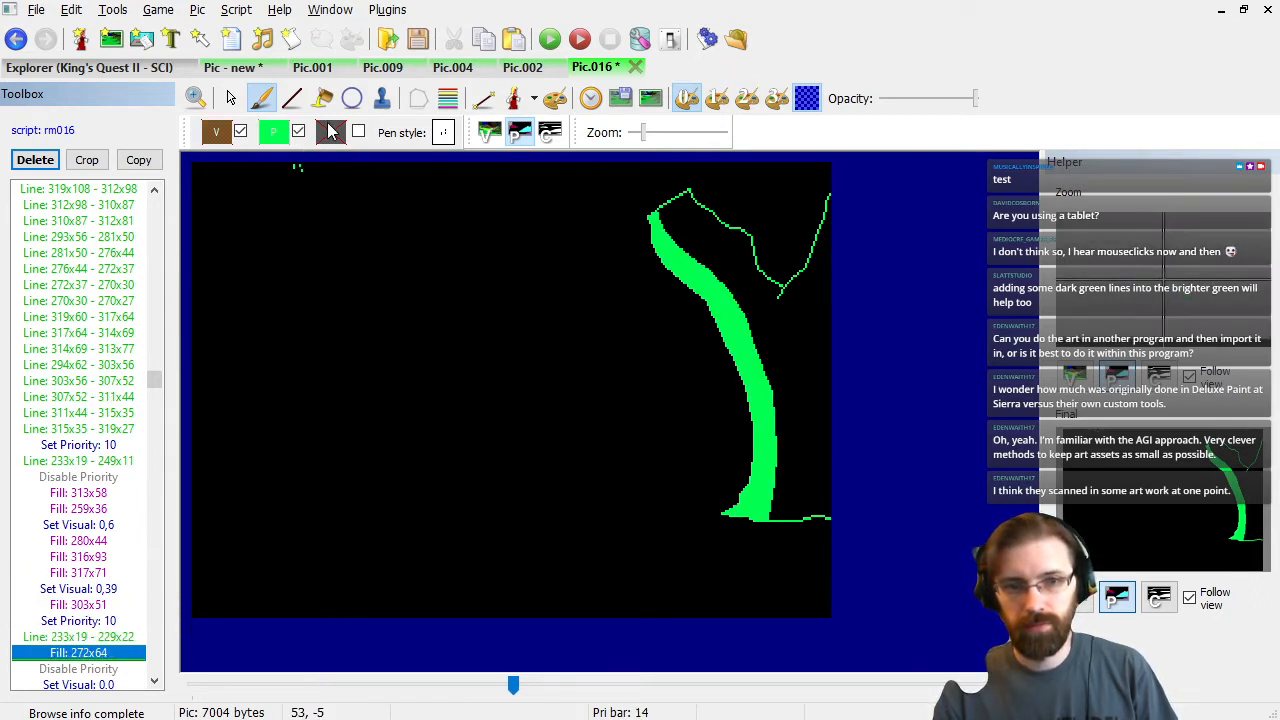
Fill the rest of the large tree at 297x66 in priority only, restoring visual-only drawing after the fill.
click(322, 98)
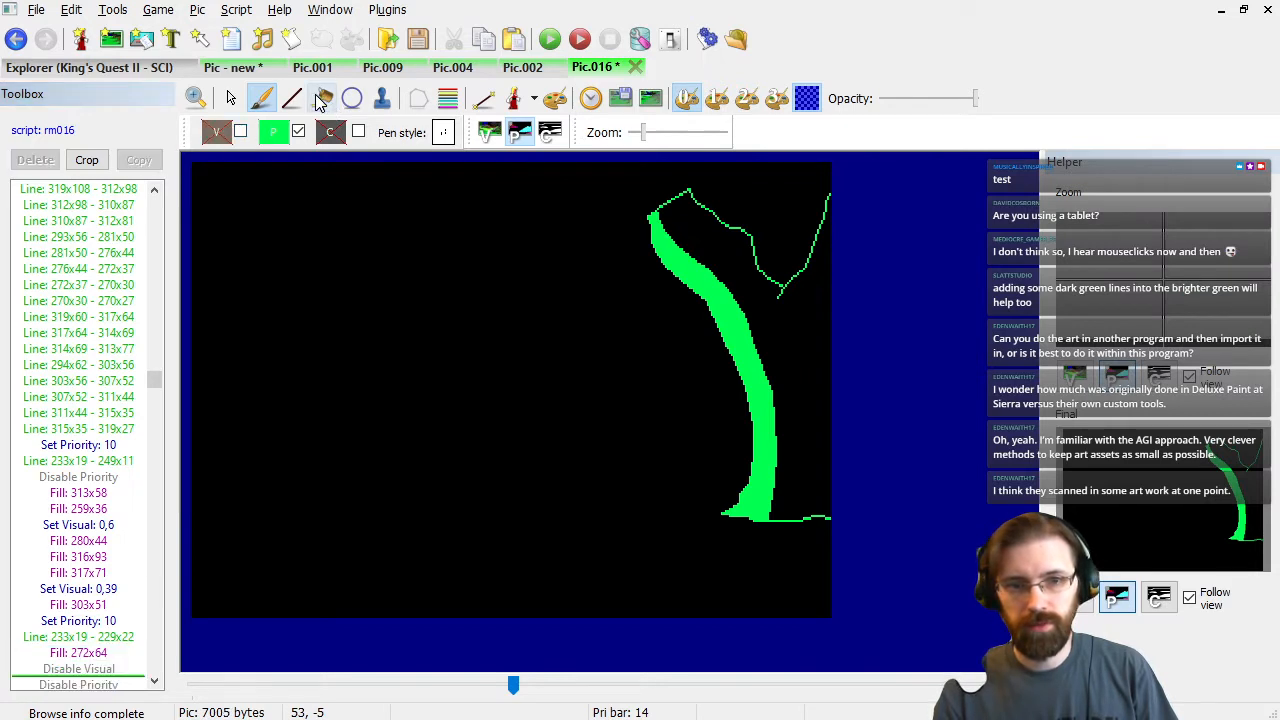
click(757, 302)
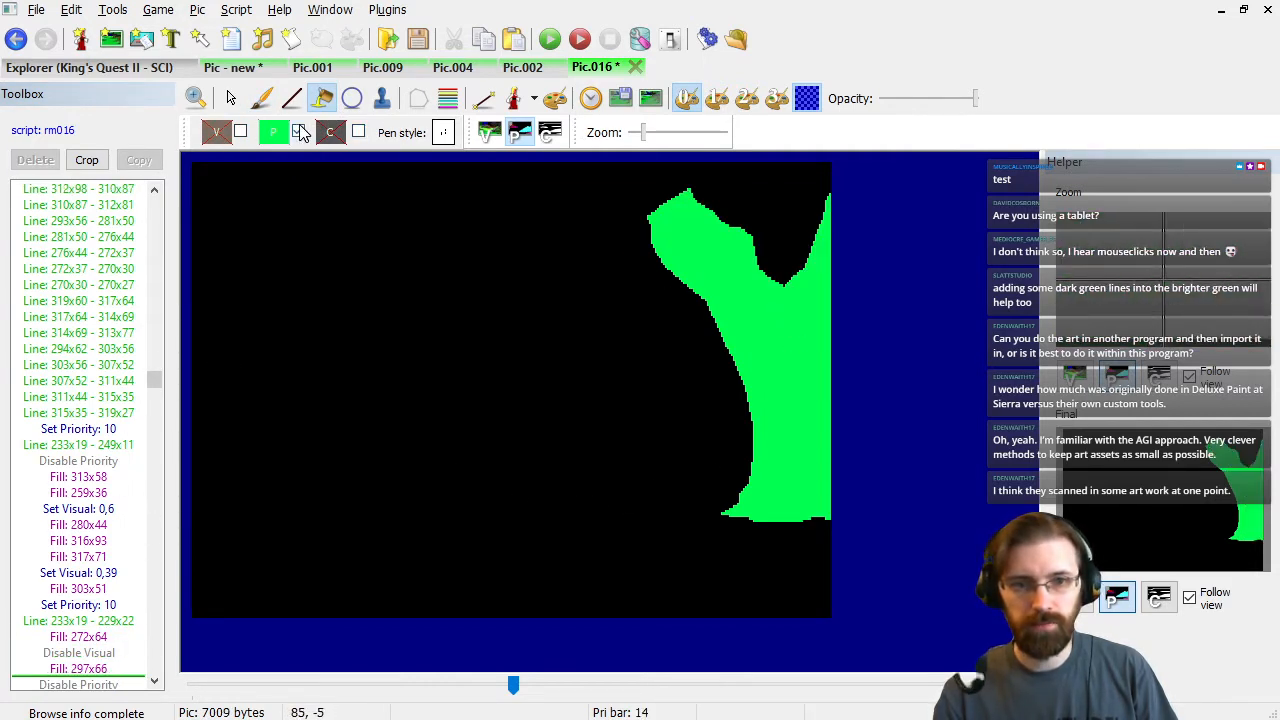
click(240, 132)
click(231, 98)
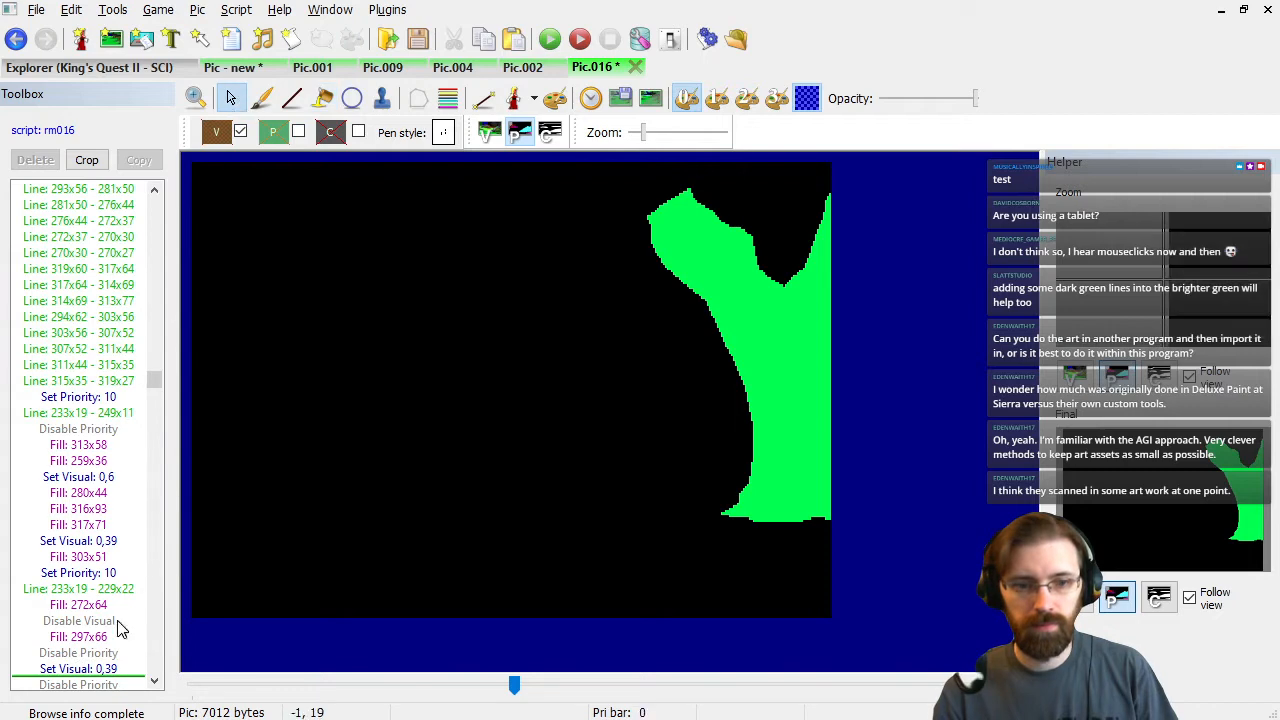
Examine the commands around the tree's priority-only fill in both the visual and priority screens.
click(95, 668)
key(Down)
key(Down)
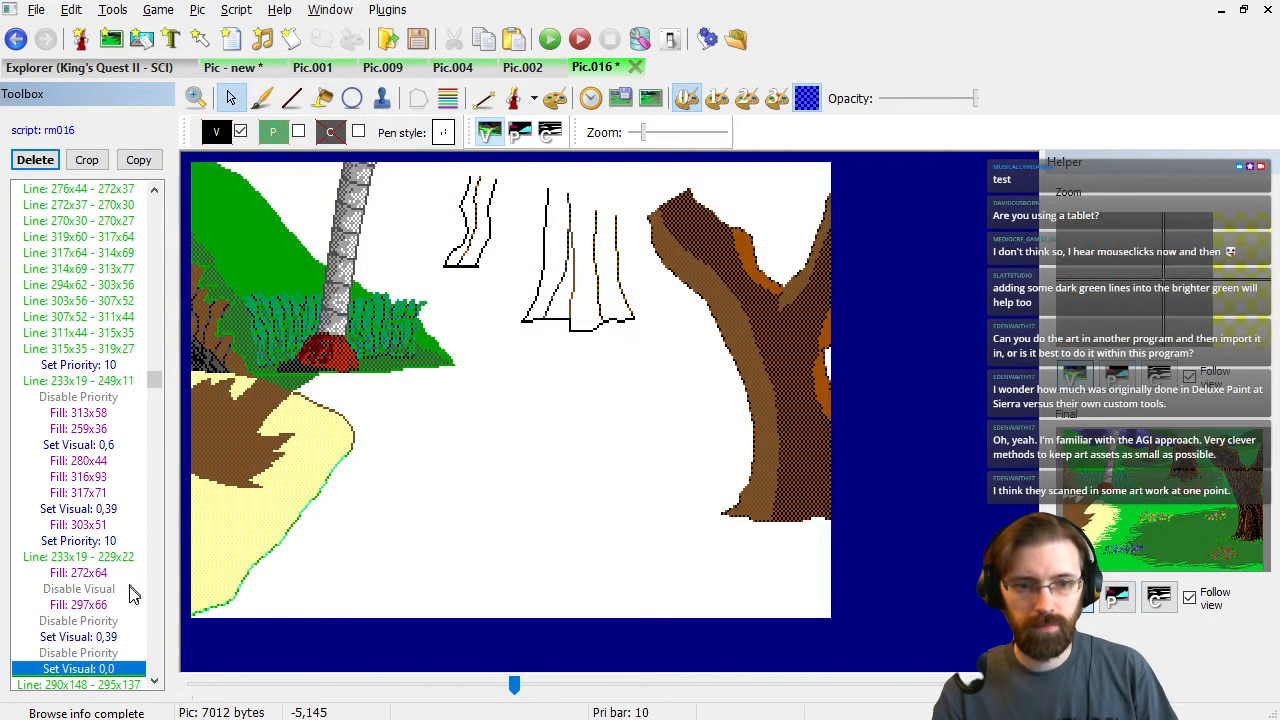
click(104, 620)
key(Down)
key(Down)
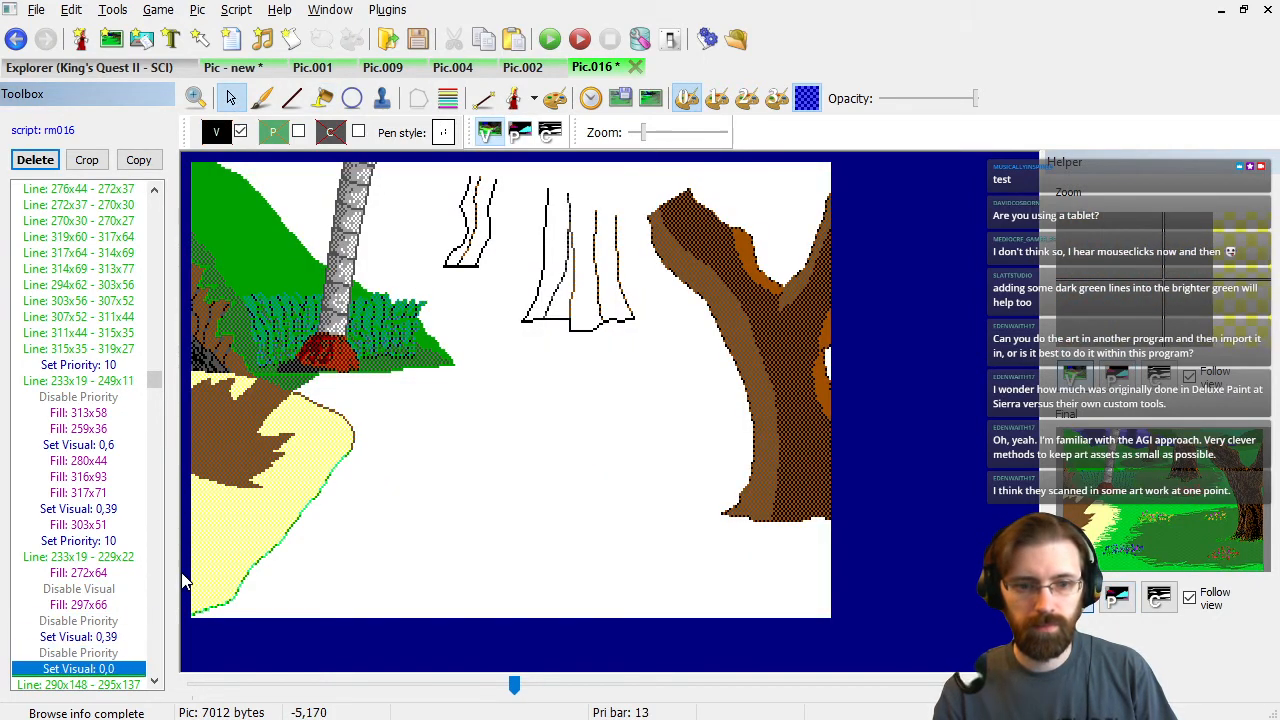
key(Down)
key(Down)
key(Up)
key(Up)
key(Up)
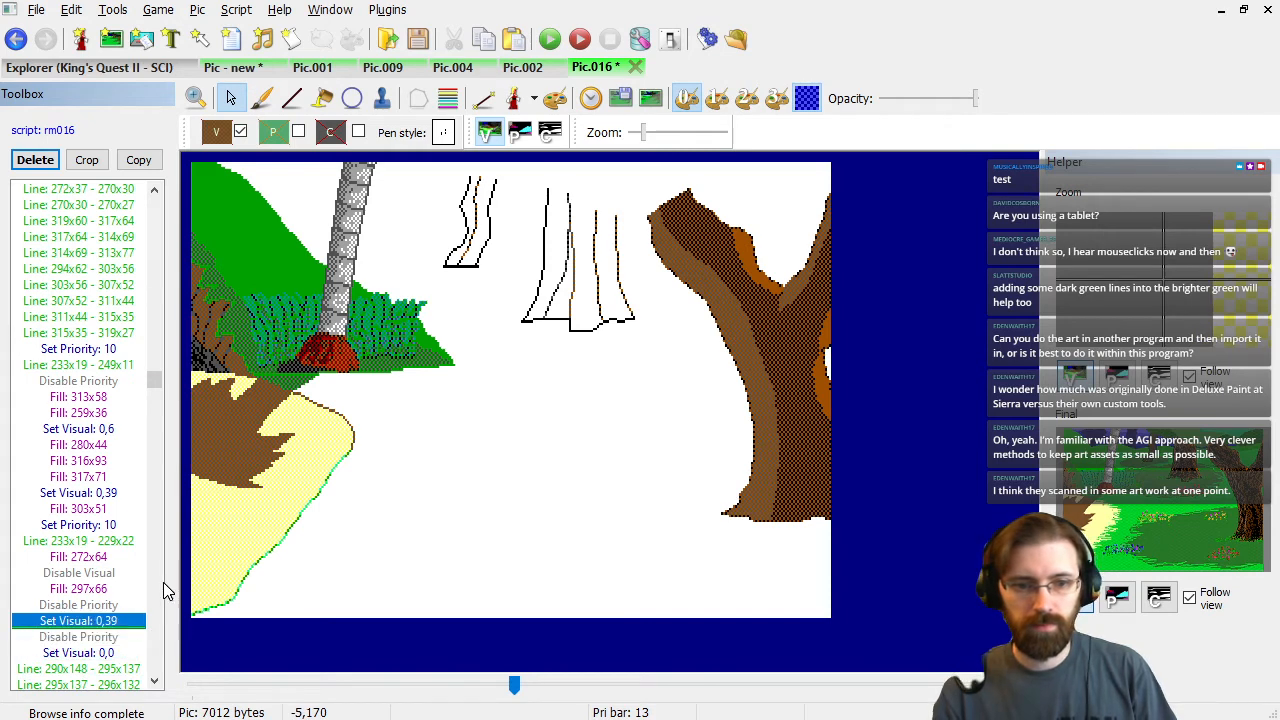
key(Up)
key(Down)
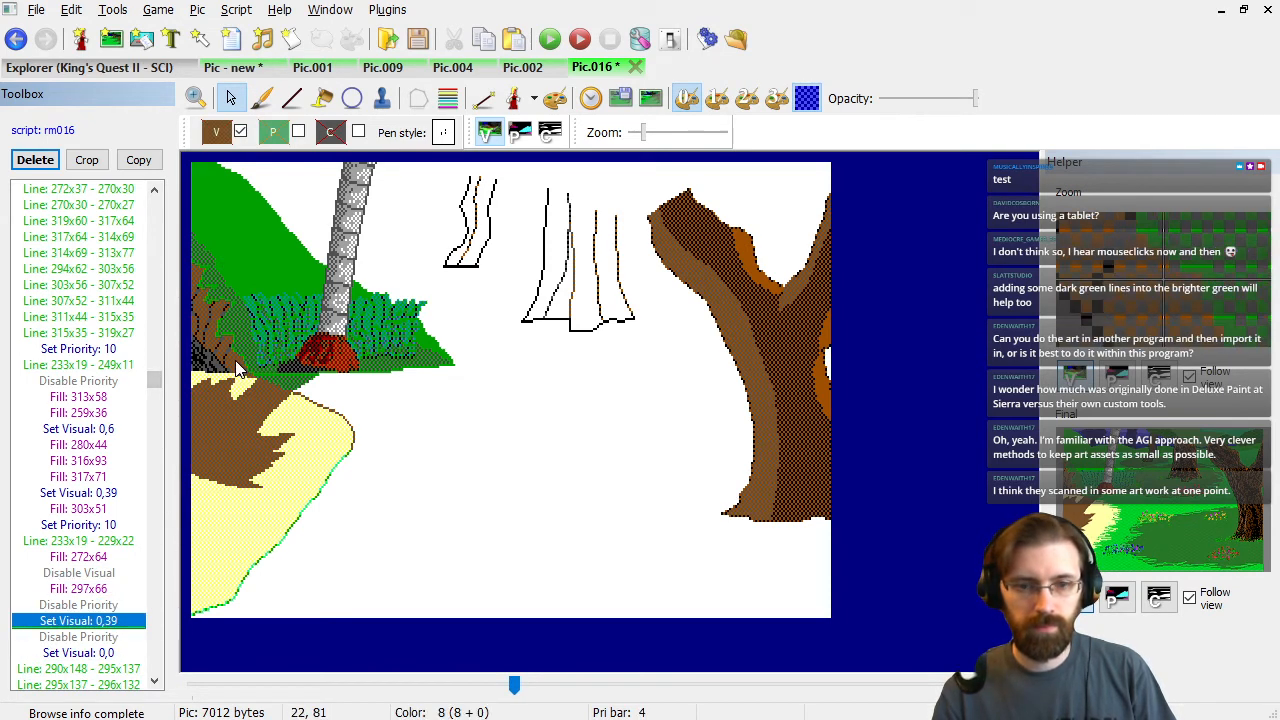
key(Up)
key(Up)
key(Up)
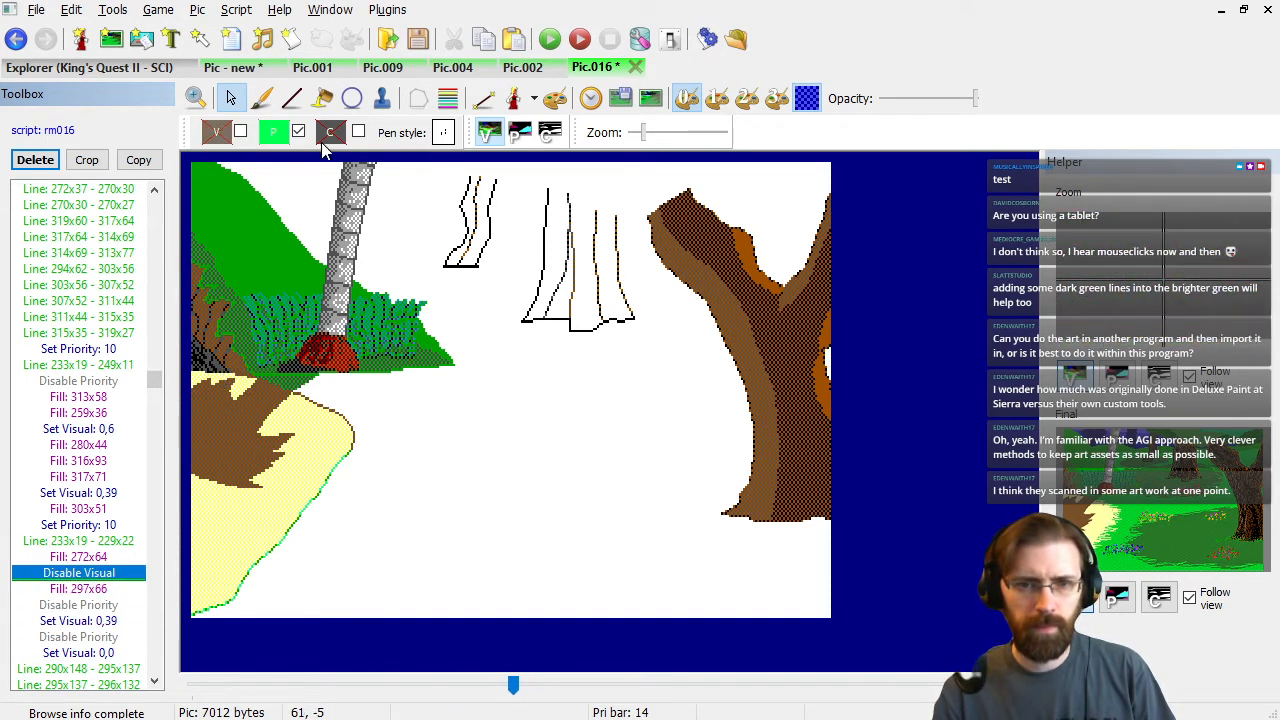
click(516, 132)
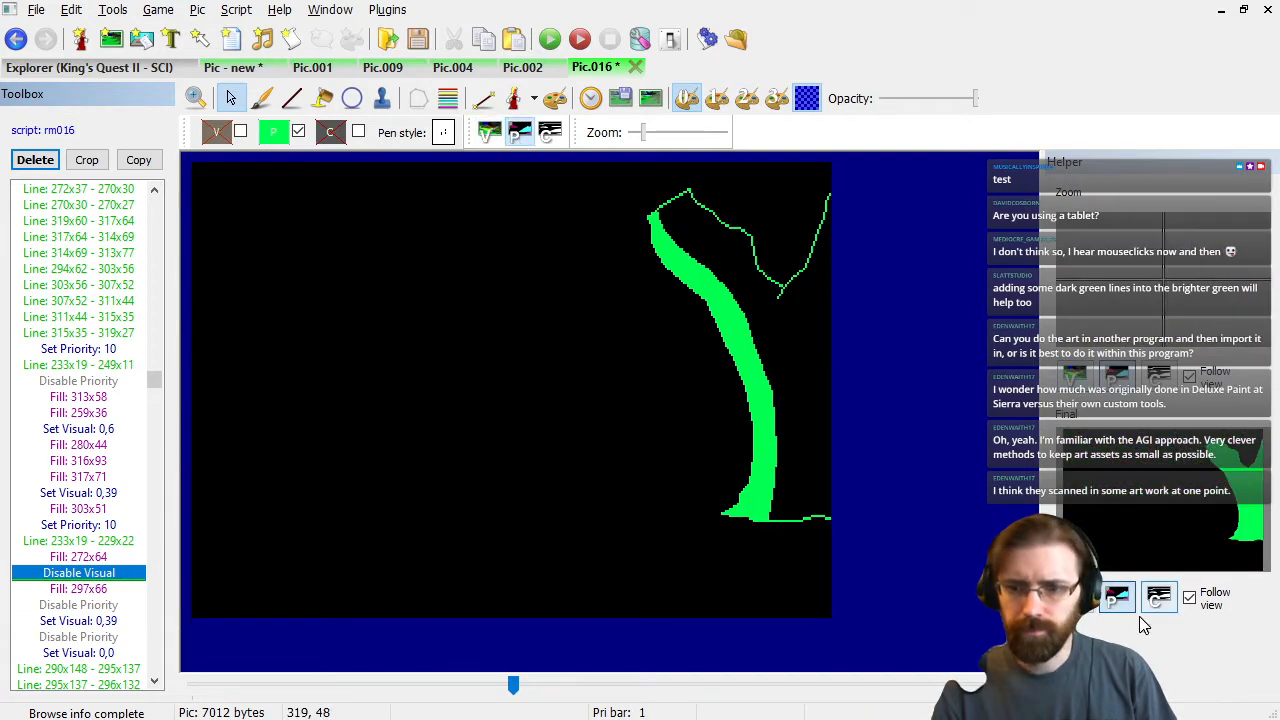
click(489, 134)
Step back from Fill: 272x64 to the line 319x60 - 317x64 and forward to the second Set Priority: 10, checking the visual drawing.
click(82, 560)
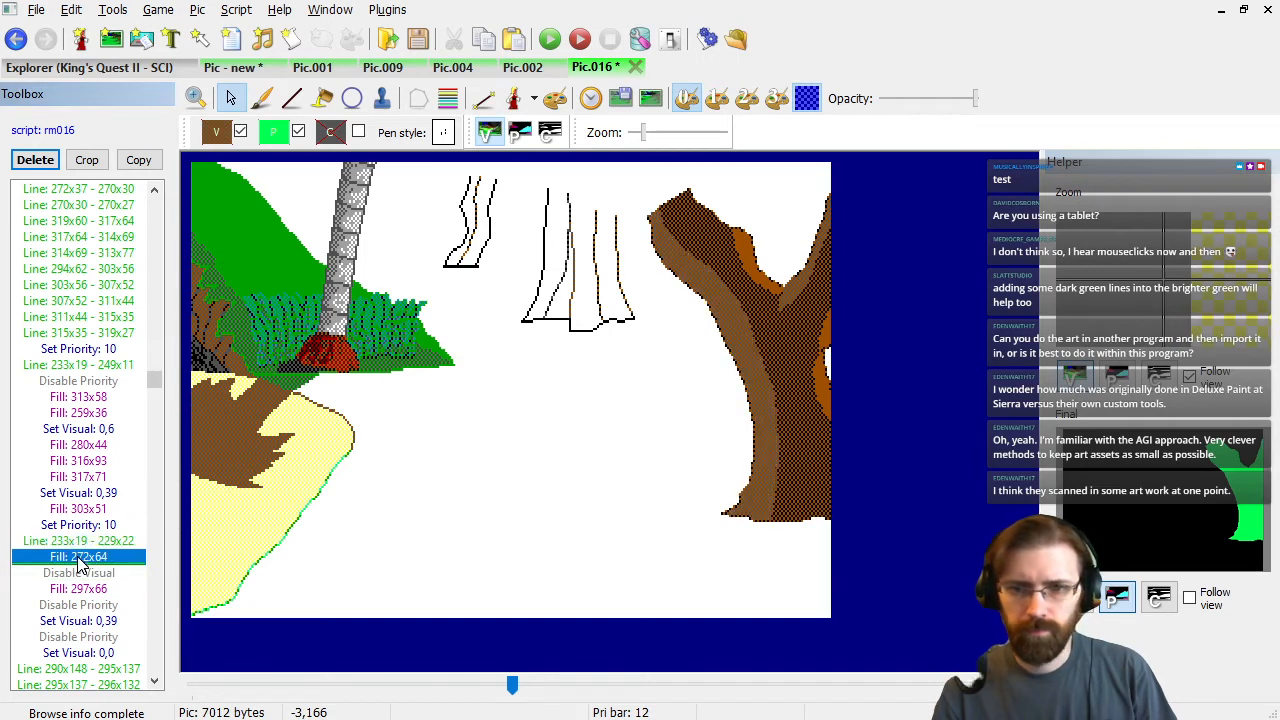
key(Up)
key(Up)
key(Up)
key(Up)
key(Up)
key(Up)
key(Up)
key(Up)
key(Up)
key(Up)
key(Up)
key(Up)
key(Up)
key(Up)
key(Up)
key(Up)
key(Up)
key(Up)
key(Up)
key(Up)
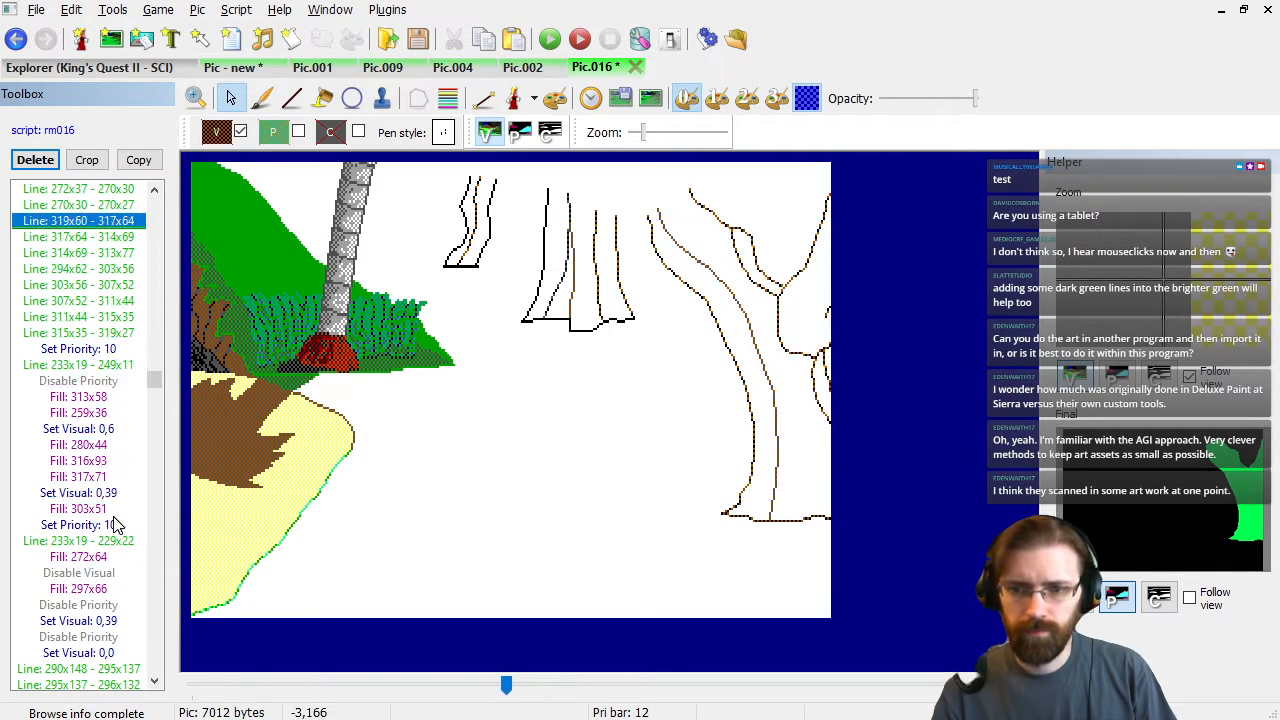
key(Down)
key(Down)
key(Down)
key(Down)
key(Down)
key(Down)
key(Down)
key(Down)
key(Down)
key(Down)
key(Down)
key(Down)
key(Down)
key(Down)
key(Down)
key(Down)
key(Down)
key(Down)
key(Down)
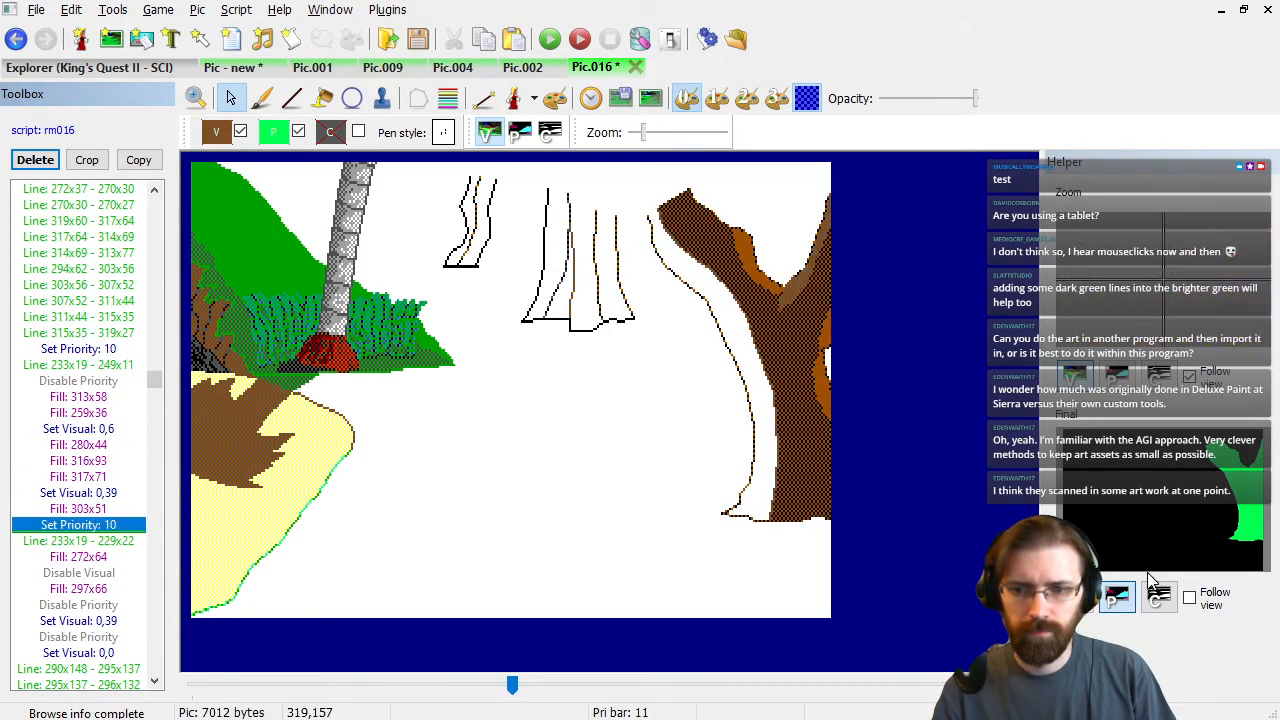
Show priority in the final preview while reviewing the branch line commands, and make the preview follow the main view again.
click(1210, 598)
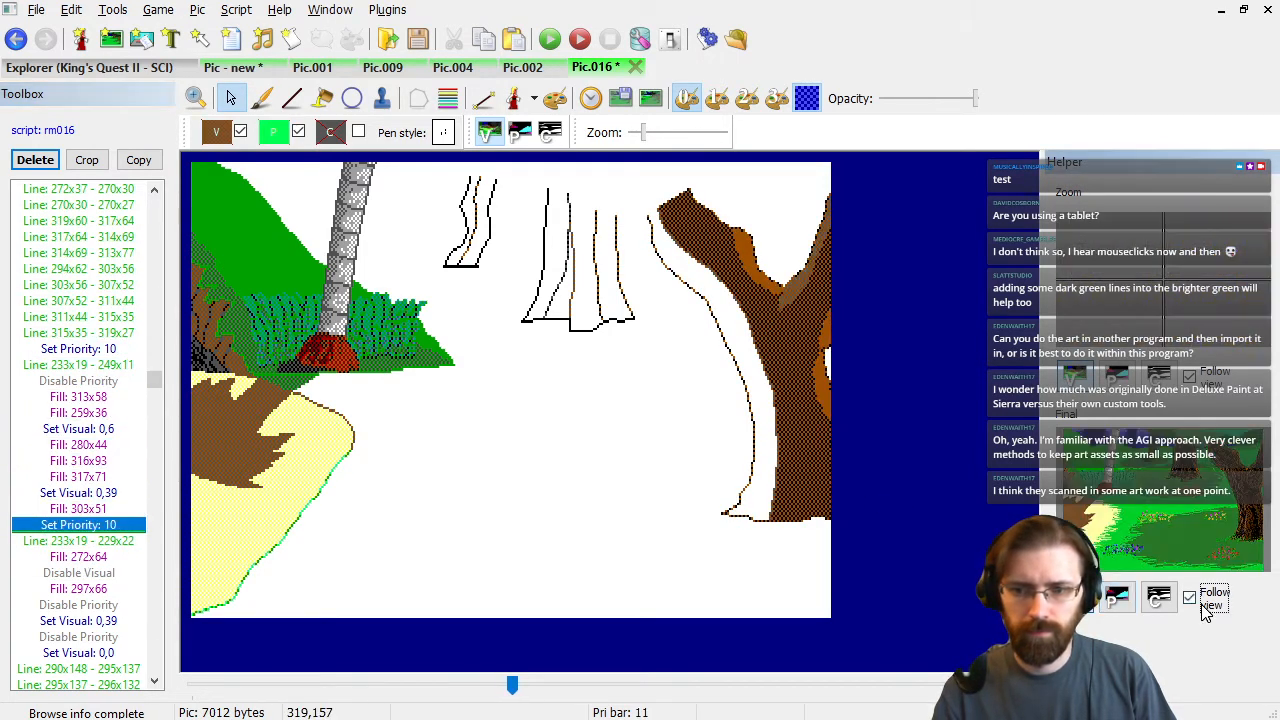
click(1118, 598)
click(83, 397)
key(Up)
key(Up)
key(Up)
key(Up)
key(Up)
key(Up)
key(Up)
key(Up)
key(Up)
key(Up)
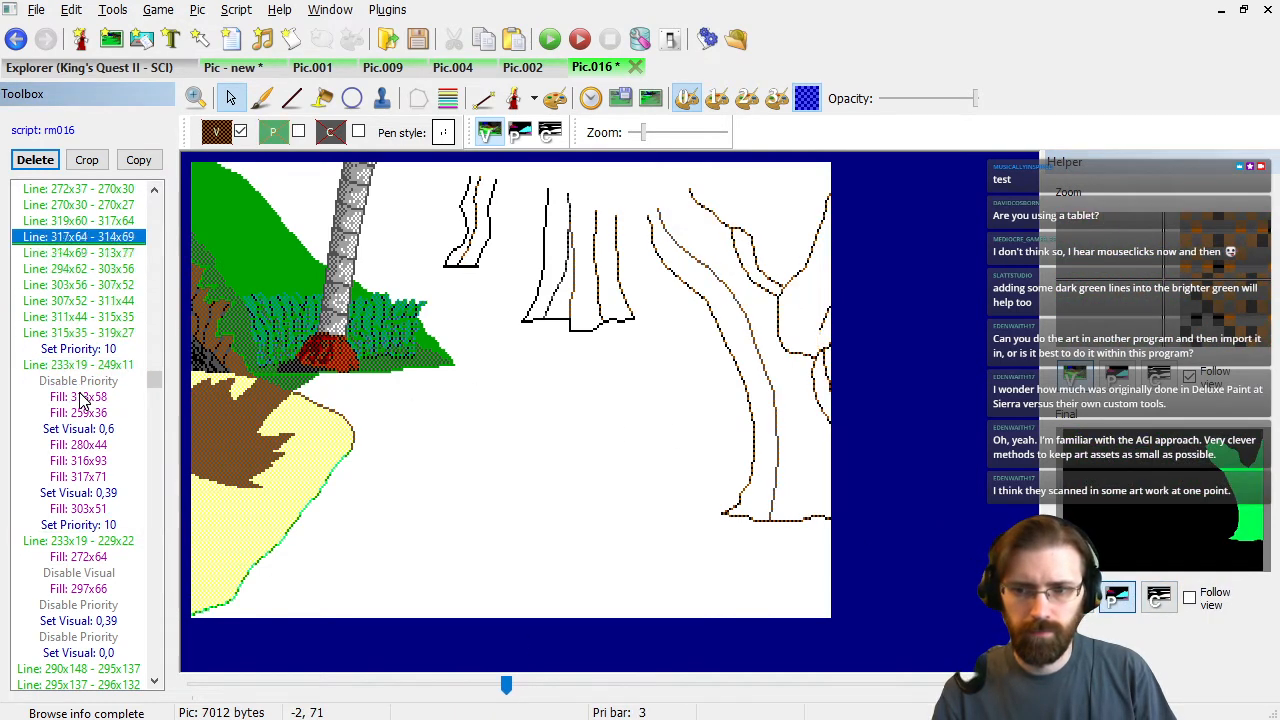
key(Down)
key(Down)
key(Down)
key(Down)
key(Down)
click(1205, 598)
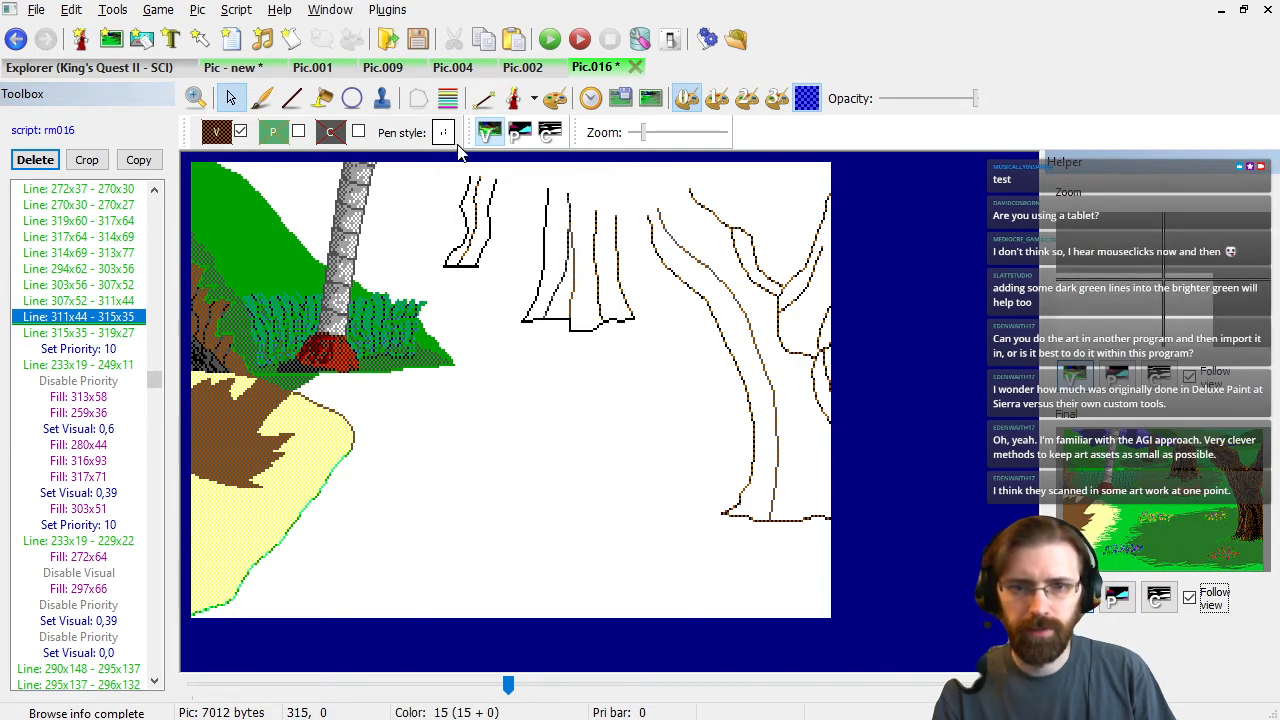
Examine how the tree's priority area builds up by stepping from the line 311x44 - 315x35 through Fill: 297x66.
click(519, 134)
click(62, 322)
key(Down)
key(Down)
key(Down)
key(Down)
key(Down)
key(Down)
key(Down)
key(Down)
key(Down)
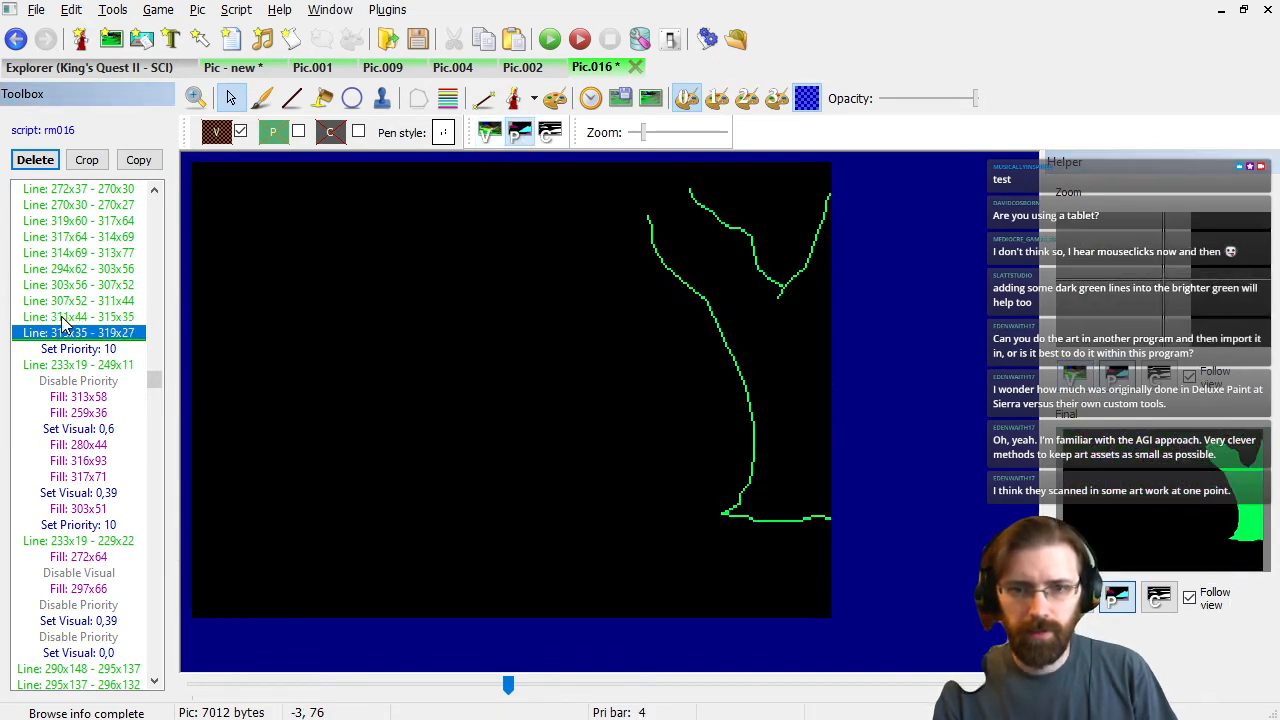
key(Down)
key(Down)
key(Down)
key(Down)
key(Down)
key(Down)
key(Down)
key(Down)
key(Down)
key(Down)
key(Down)
key(Down)
key(Down)
key(Up)
key(Up)
key(Up)
key(Up)
key(Up)
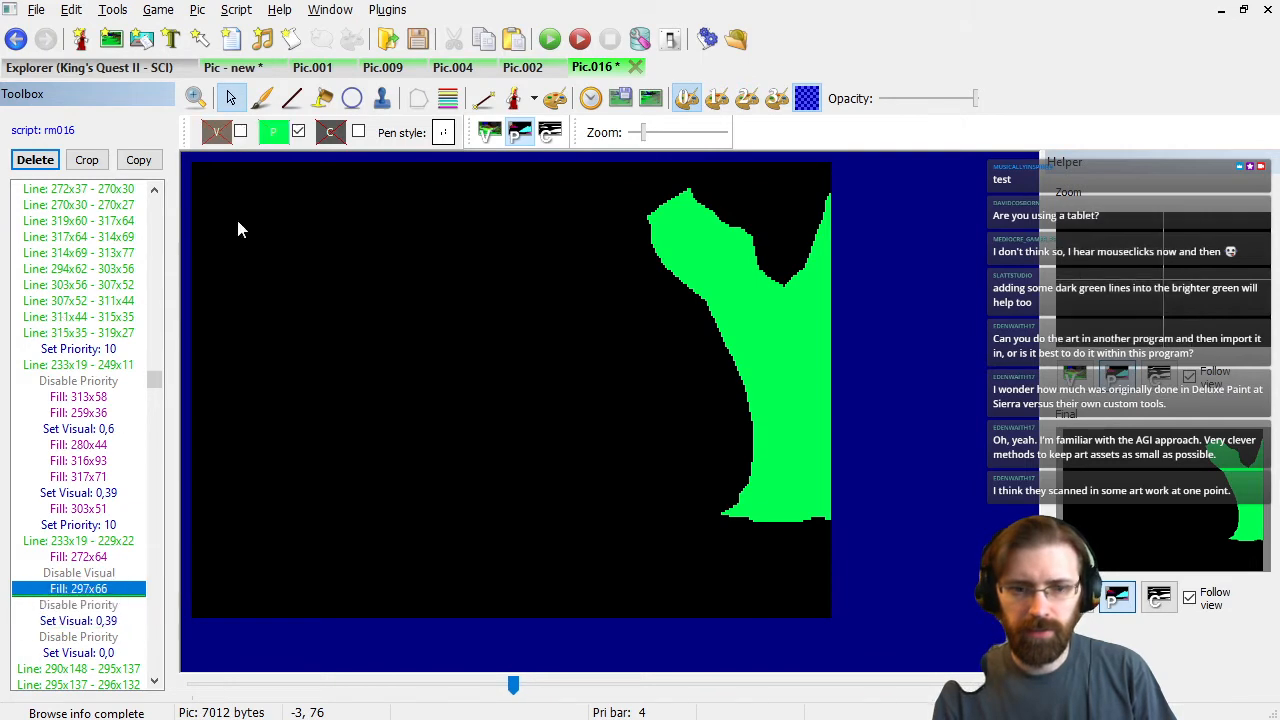
key(Up)
key(Up)
key(Down)
Return to the visual screen and check the drawing around Fill: 272x64 and the command that disables visual.
click(489, 132)
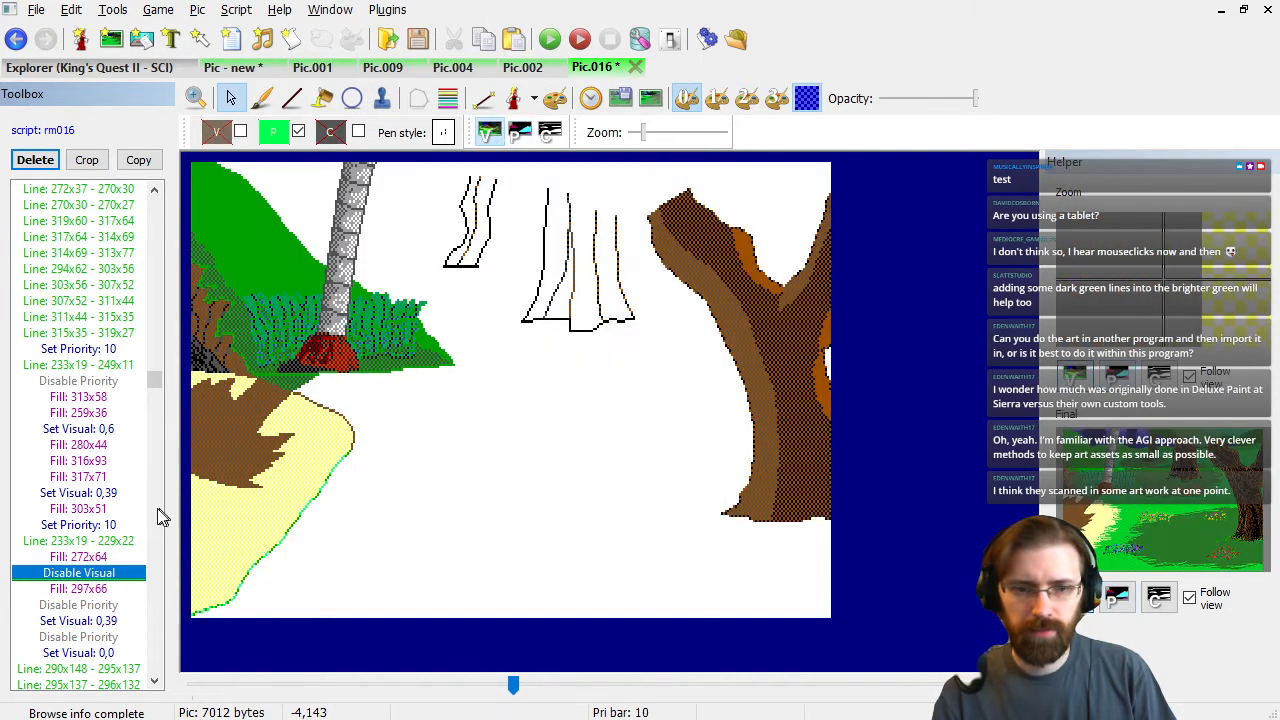
key(Up)
key(Up)
key(Down)
key(Down)
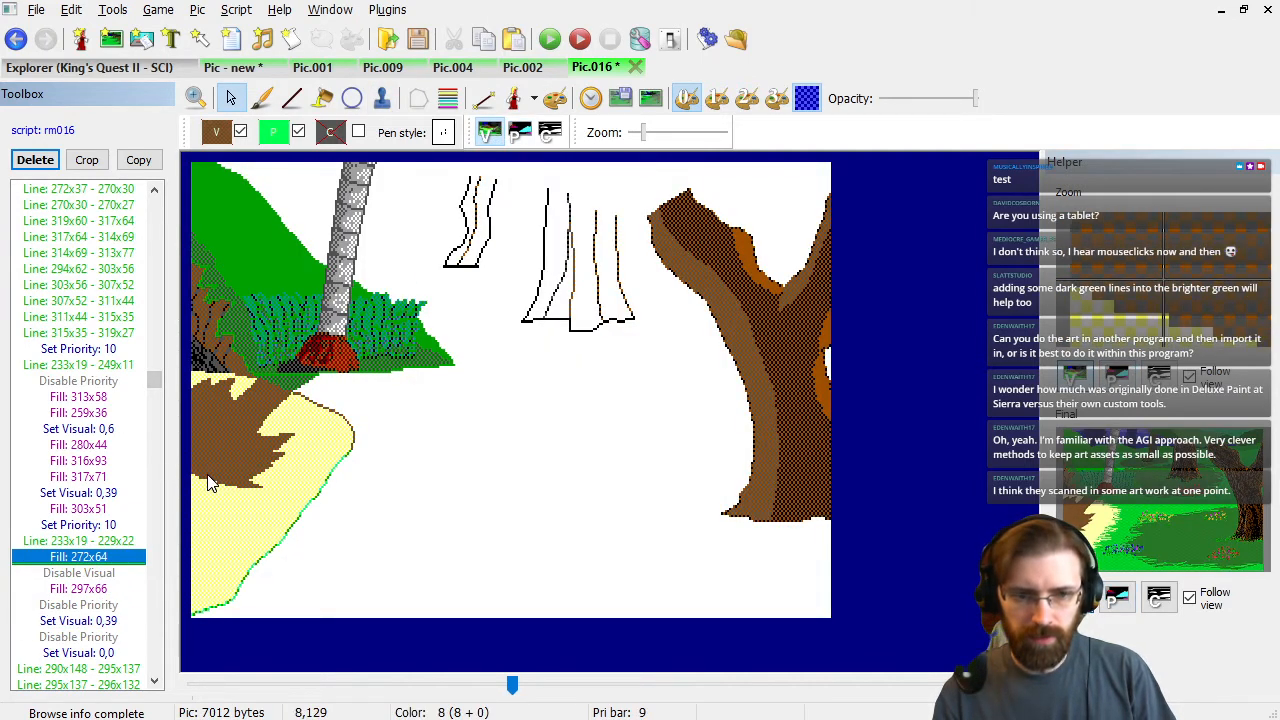
Delete the redundant Set Visual: 0,39 and second Disable Priority commands that follow Fill: 297x66 and its Disable Priority.
key(Down)
key(Down)
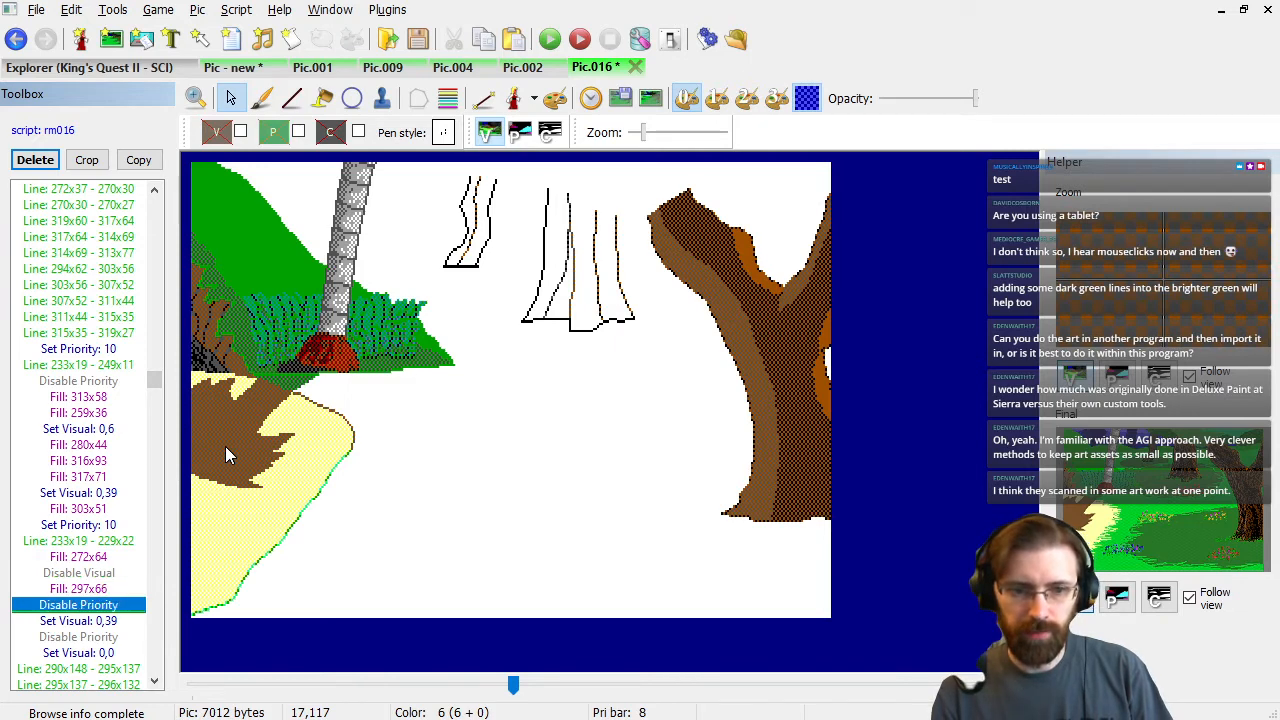
key(Down)
key(Delete)
key(Delete)
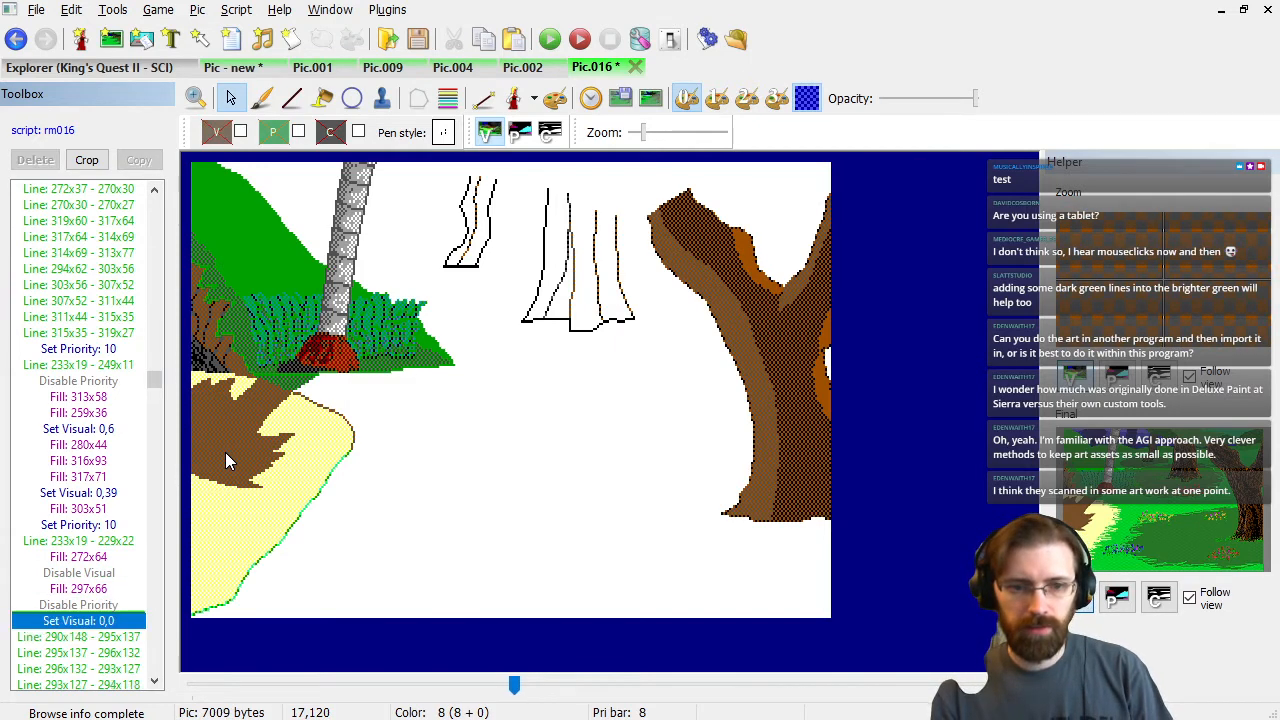
Examine how the large tree's bark lines are drawn, stepping from the line 290x148 - 295x137 to 309x131 - 309x141.
key(Down)
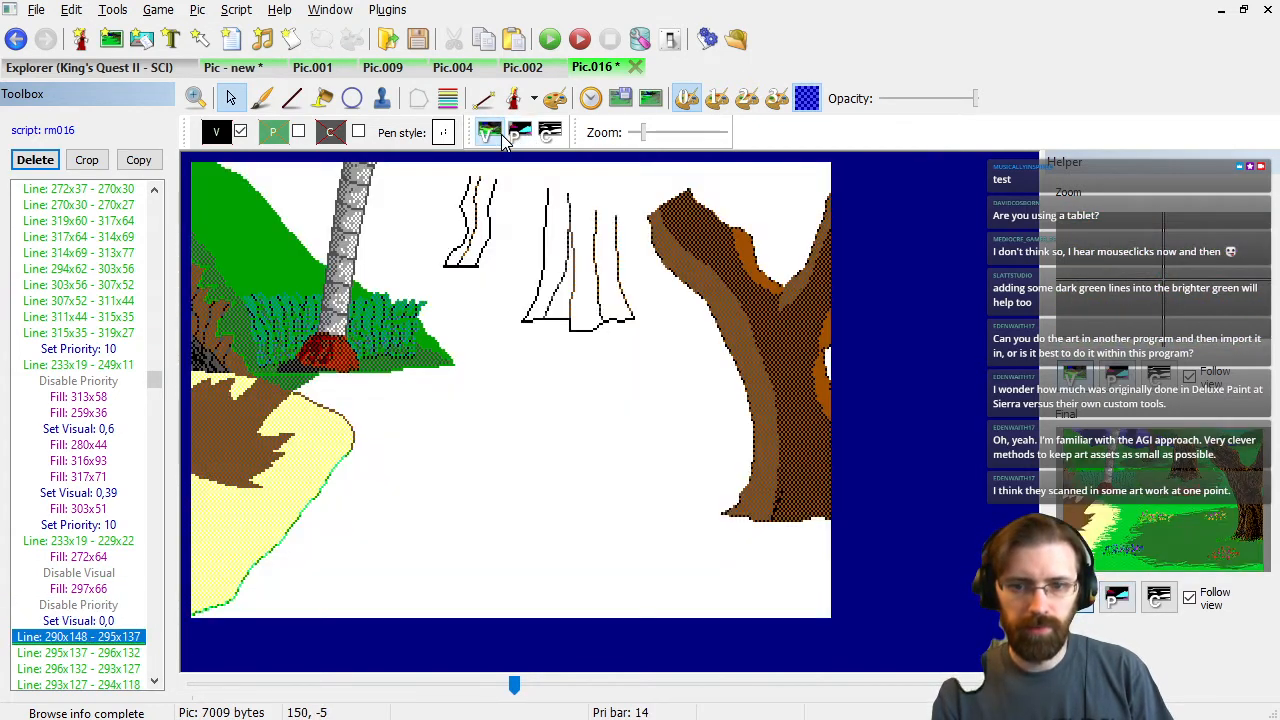
key(Down)
key(Down)
key(Down)
key(Down)
key(Down)
key(Down)
key(Down)
key(Down)
key(Down)
key(Down)
key(Down)
key(Down)
key(Down)
key(Down)
key(Down)
key(Down)
key(Down)
key(Down)
key(Down)
key(Down)
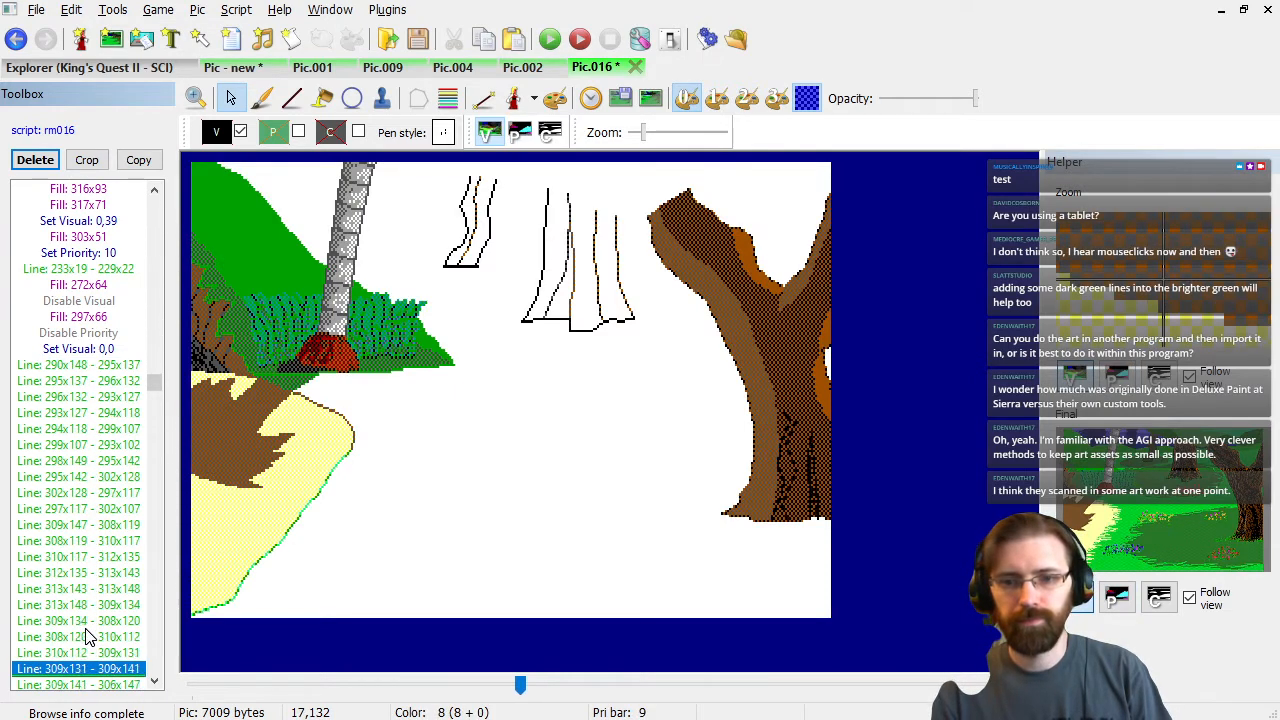
View the finished picture's priority screen and compare the tree's area with the priority bands, hiding the bands again.
click(519, 132)
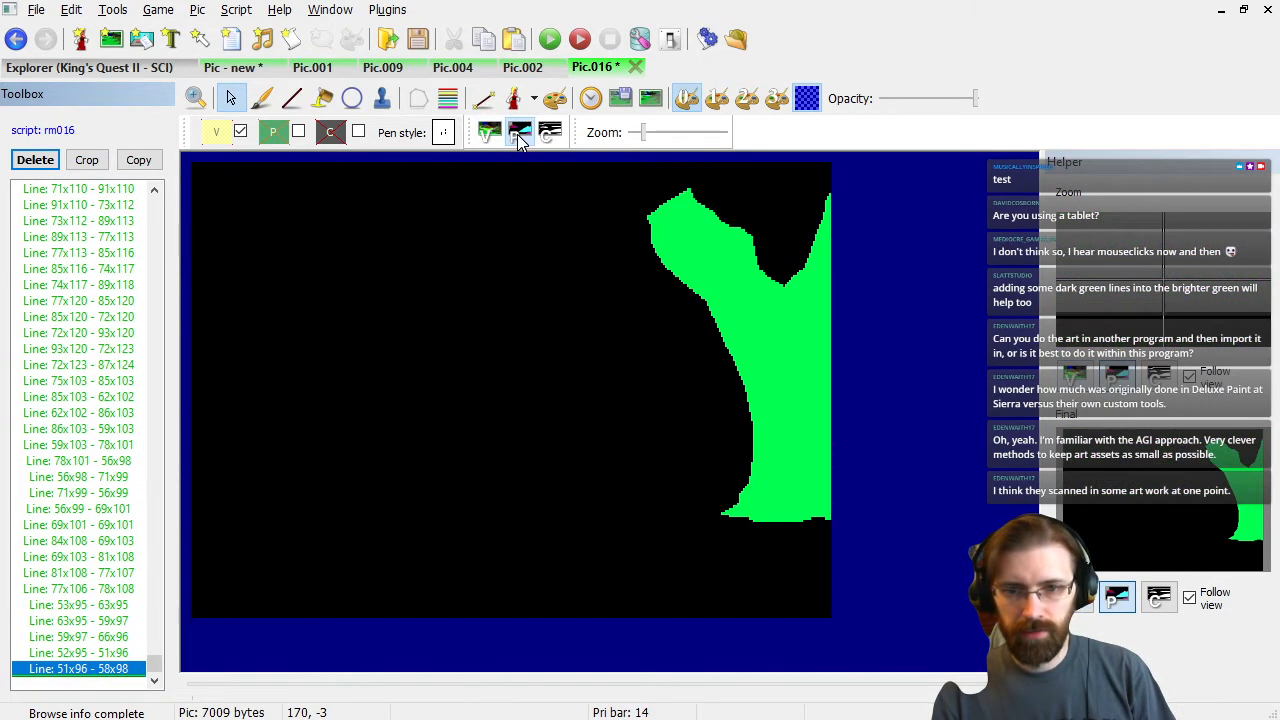
click(447, 98)
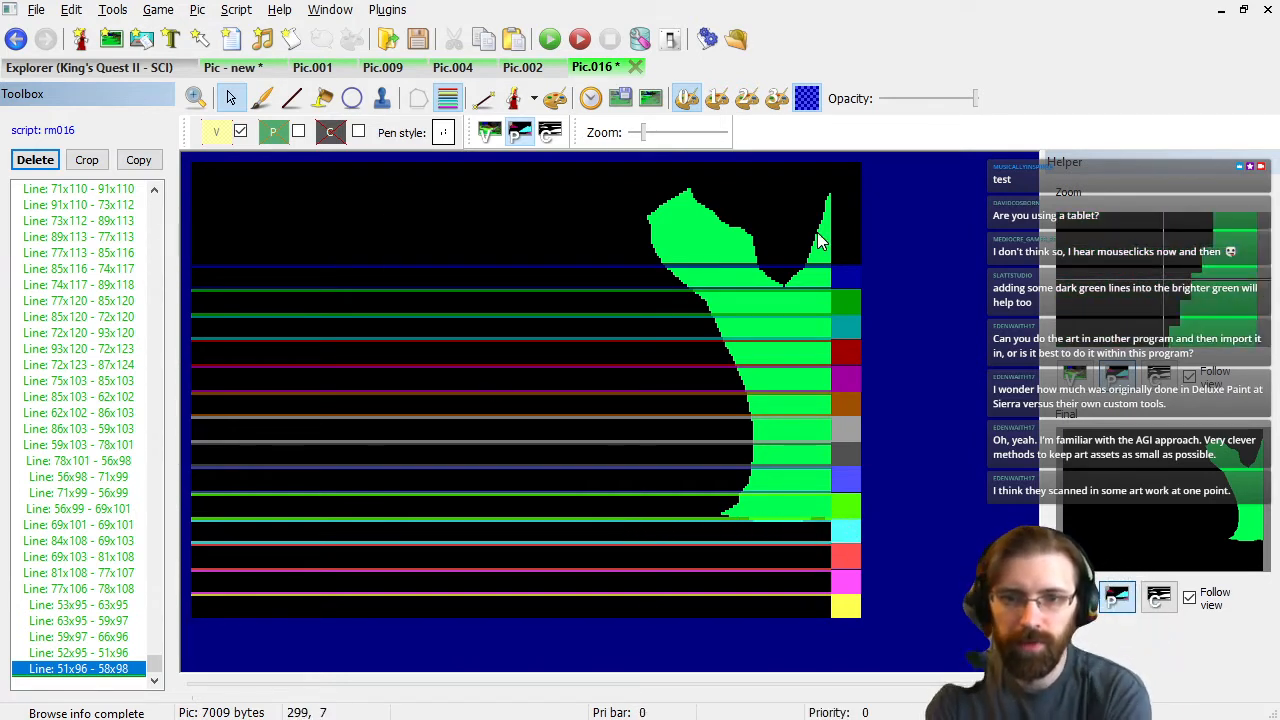
click(447, 98)
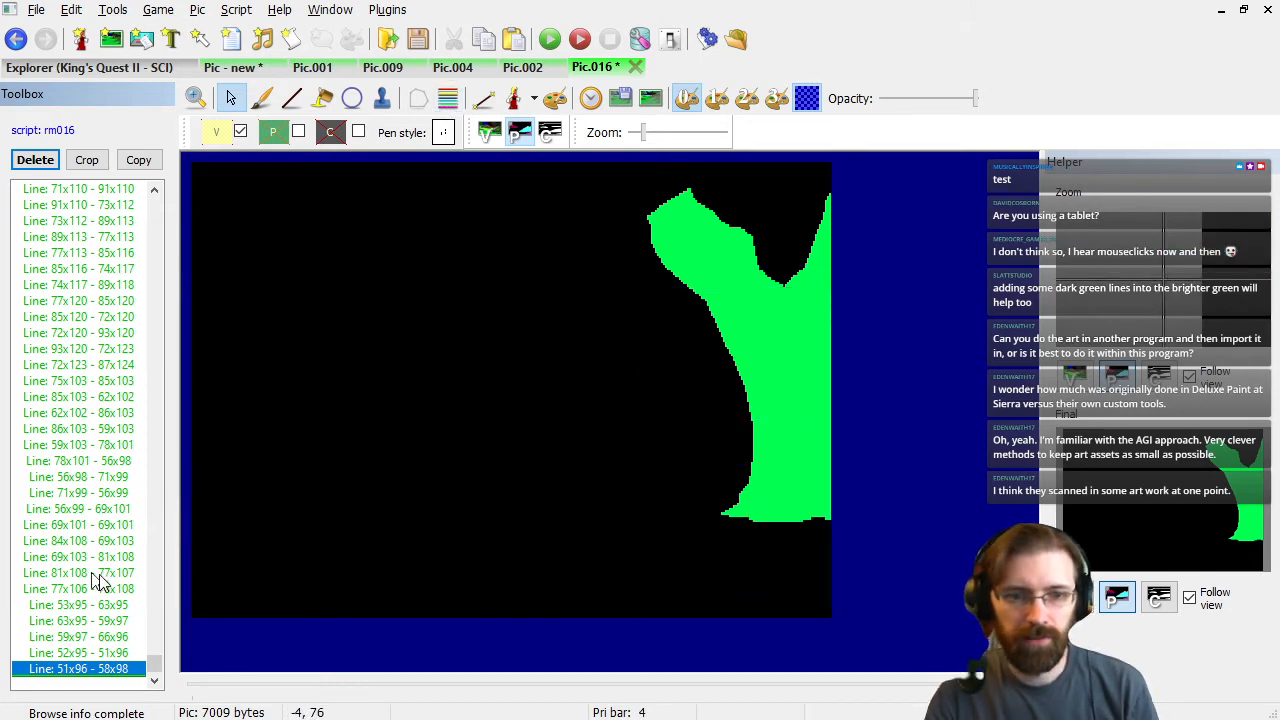
Place the test character at the foot of the large tree and check its depth against the priority screen and bands.
click(489, 132)
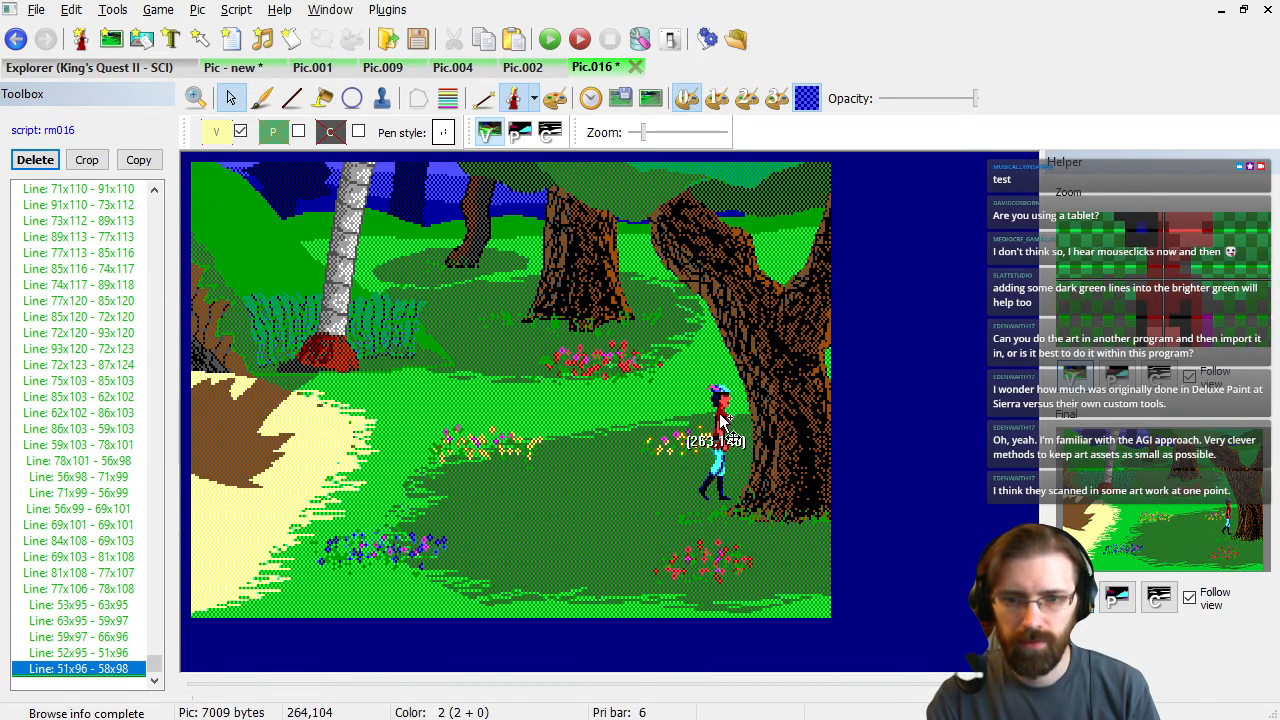
right_click(722, 417)
click(722, 420)
click(448, 100)
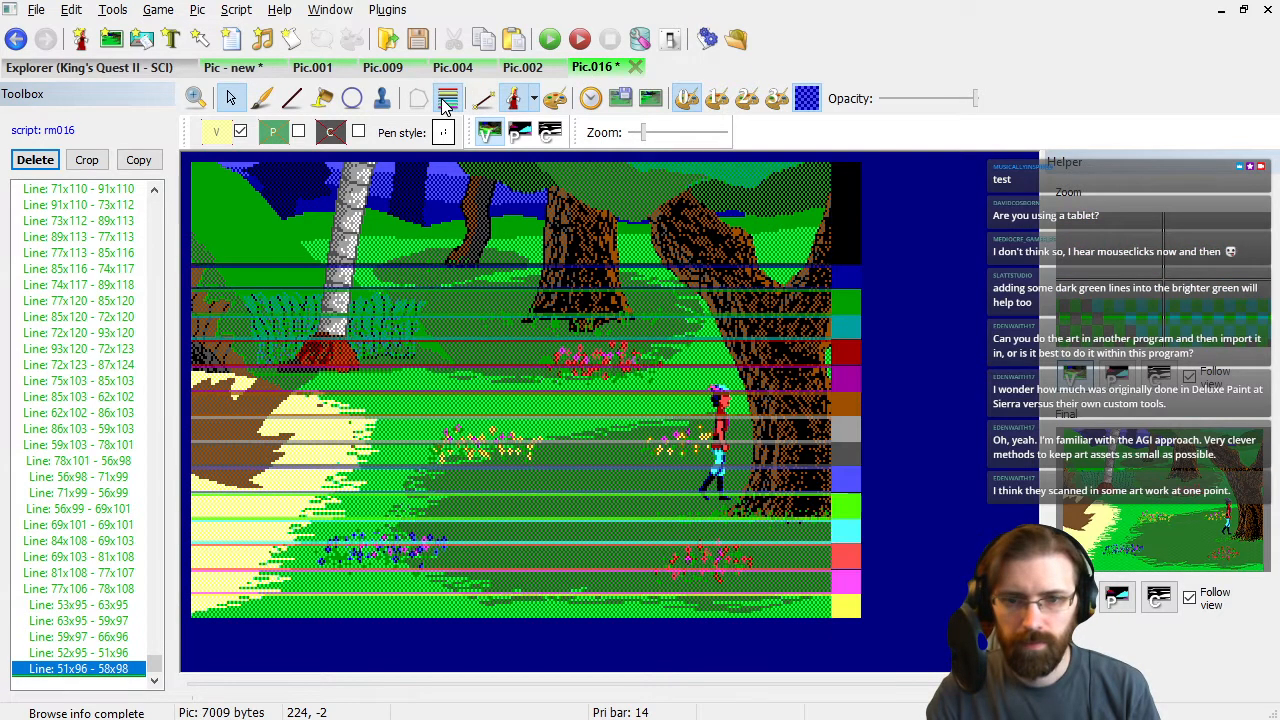
click(448, 98)
click(519, 132)
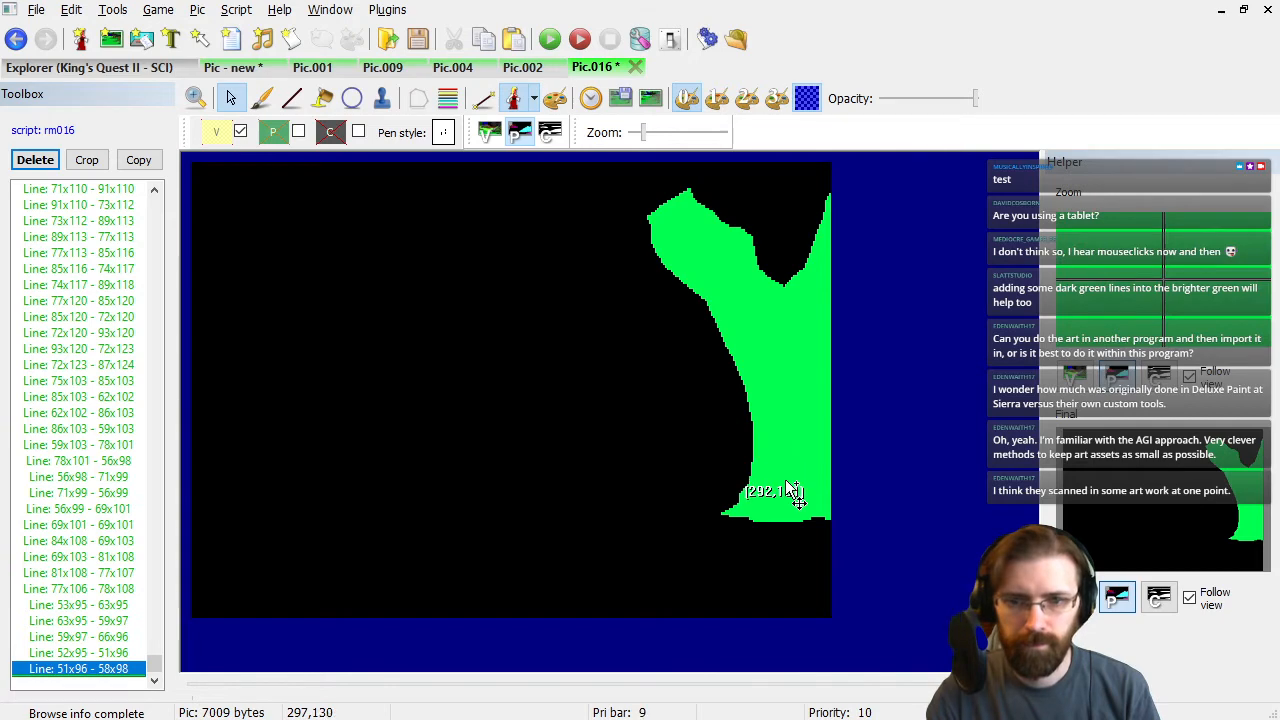
click(489, 132)
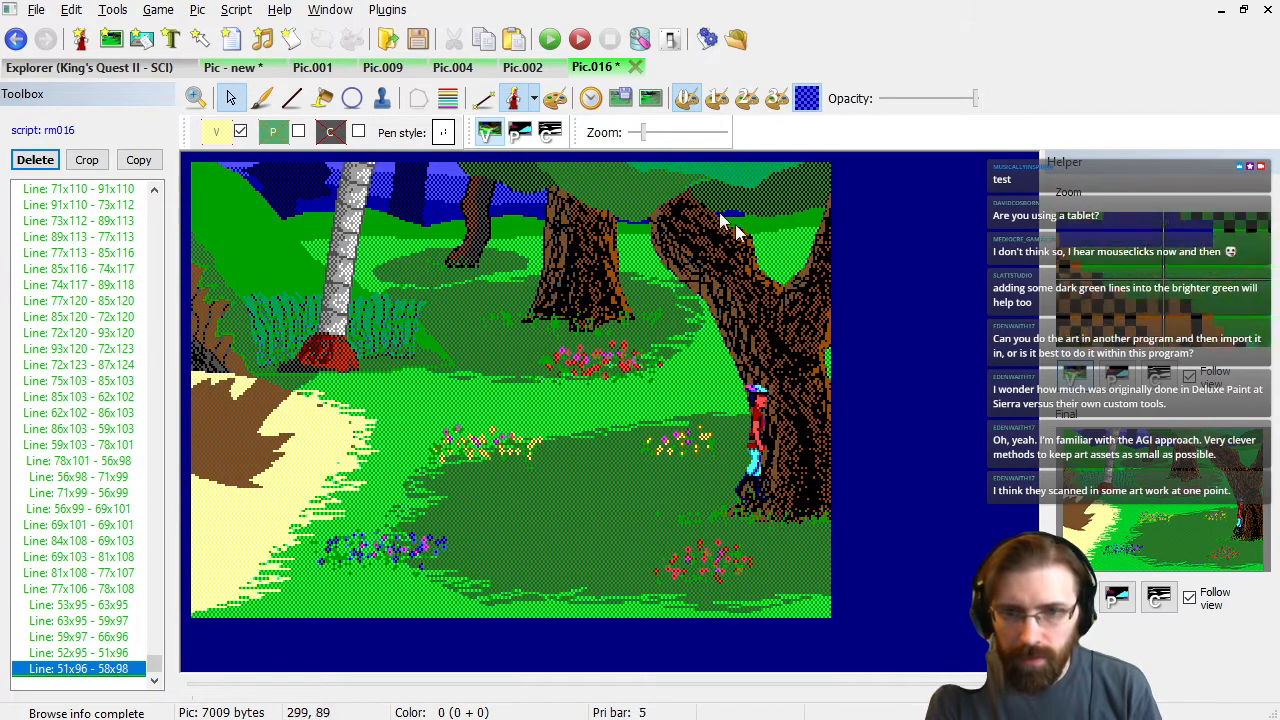
click(448, 99)
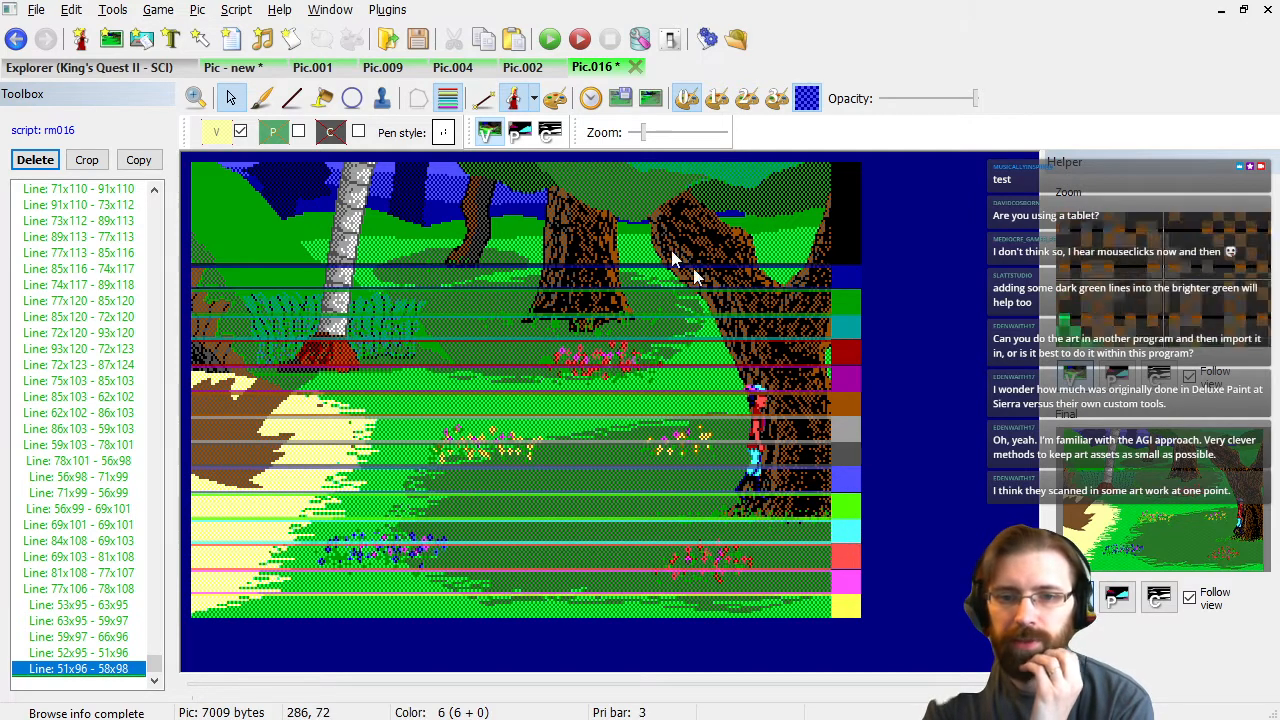
Step back through the drawing commands to the tree's bark lines, and hide the test character and priority bands.
click(129, 298)
key(Page_Up)
key(Page_Up)
key(Page_Up)
key(Page_Up)
key(Page_Up)
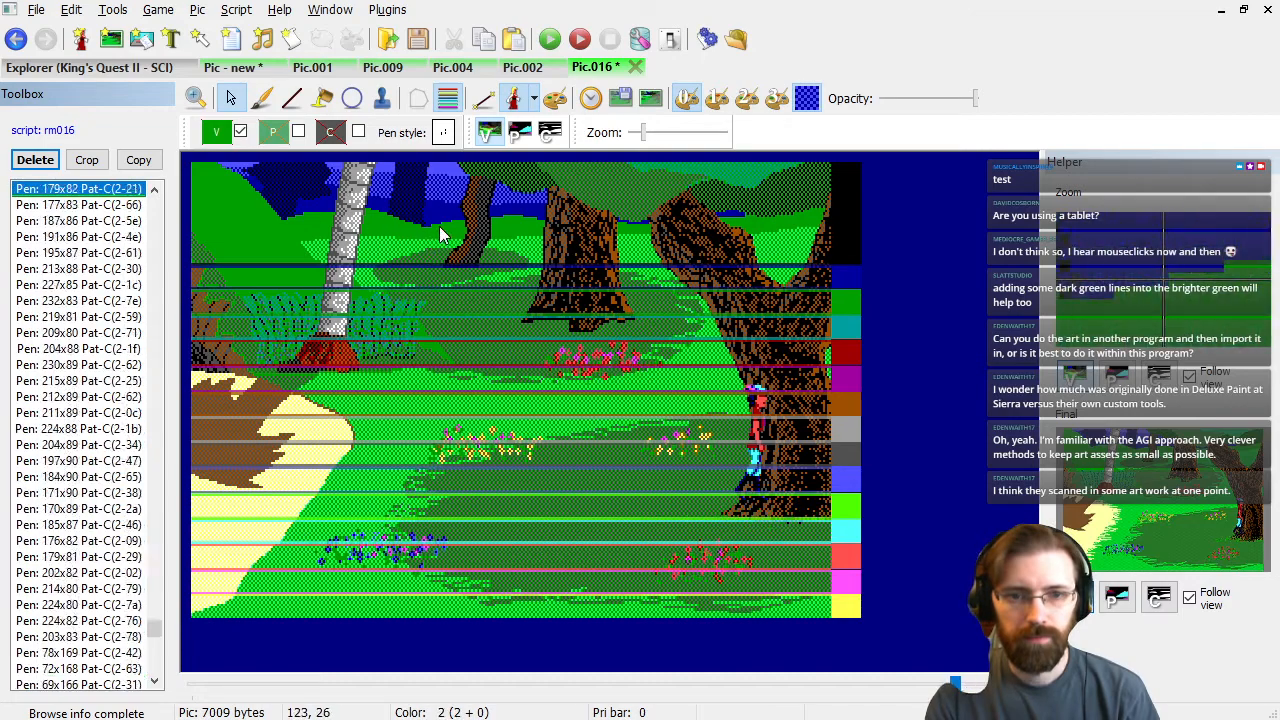
key(Page_Up)
key(Page_Up)
key(Page_Up)
key(Page_Up)
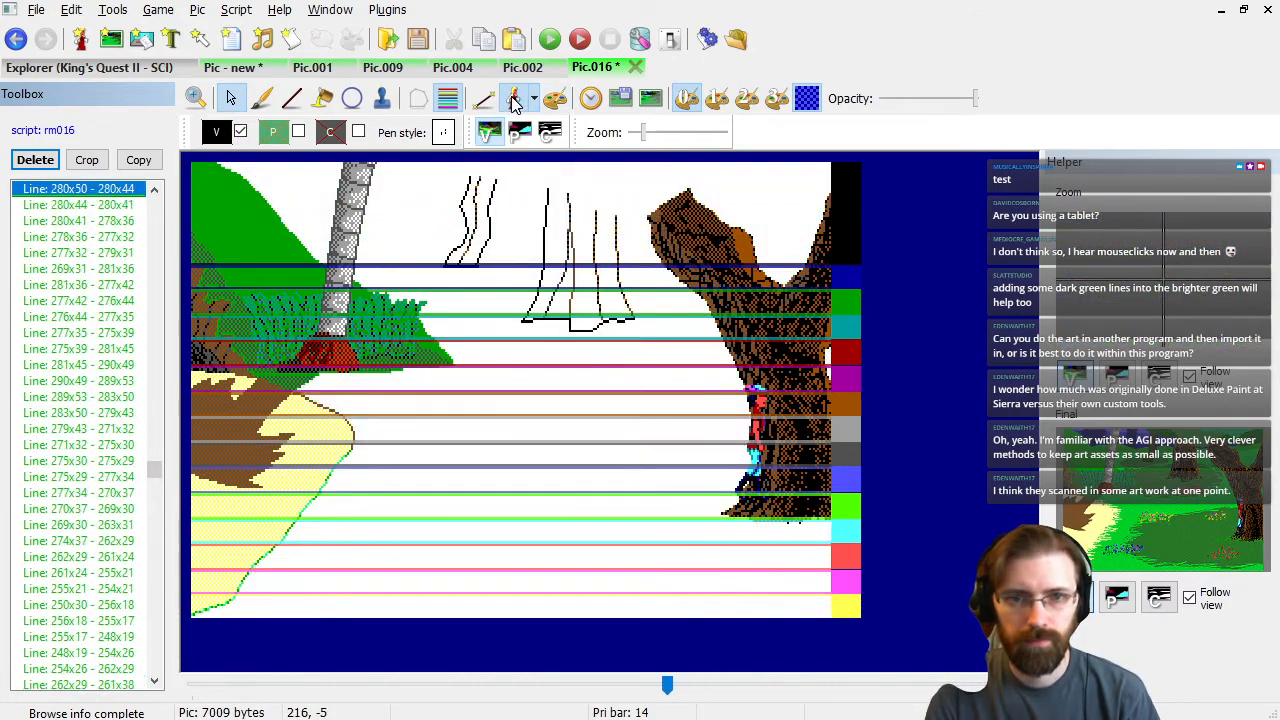
click(513, 99)
click(447, 98)
Change the Set Priority command before the trunk outline line 319x148 - 314x147 to priority 11.
click(98, 302)
key(Page_Up)
key(Page_Up)
key(Page_Up)
key(Page_Up)
key(Page_Up)
key(Page_Up)
key(Page_Up)
key(Page_Up)
key(Page_Up)
key(Page_Up)
key(Page_Up)
key(Page_Up)
key(Page_Up)
key(Page_Up)
key(Page_Up)
key(Page_Up)
key(Page_Up)
key(Page_Up)
key(Page_Up)
key(Page_Down)
key(Page_Down)
key(Page_Down)
key(Page_Down)
key(Page_Down)
click(519, 132)
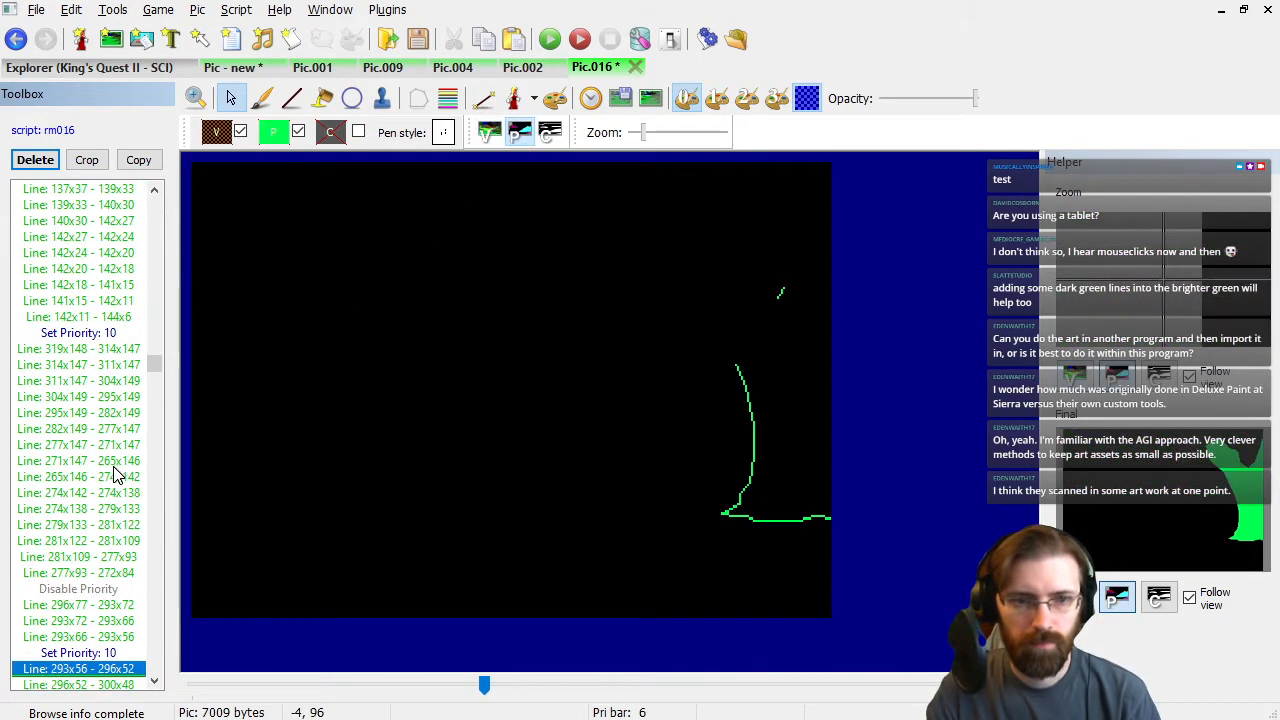
click(110, 333)
click(273, 132)
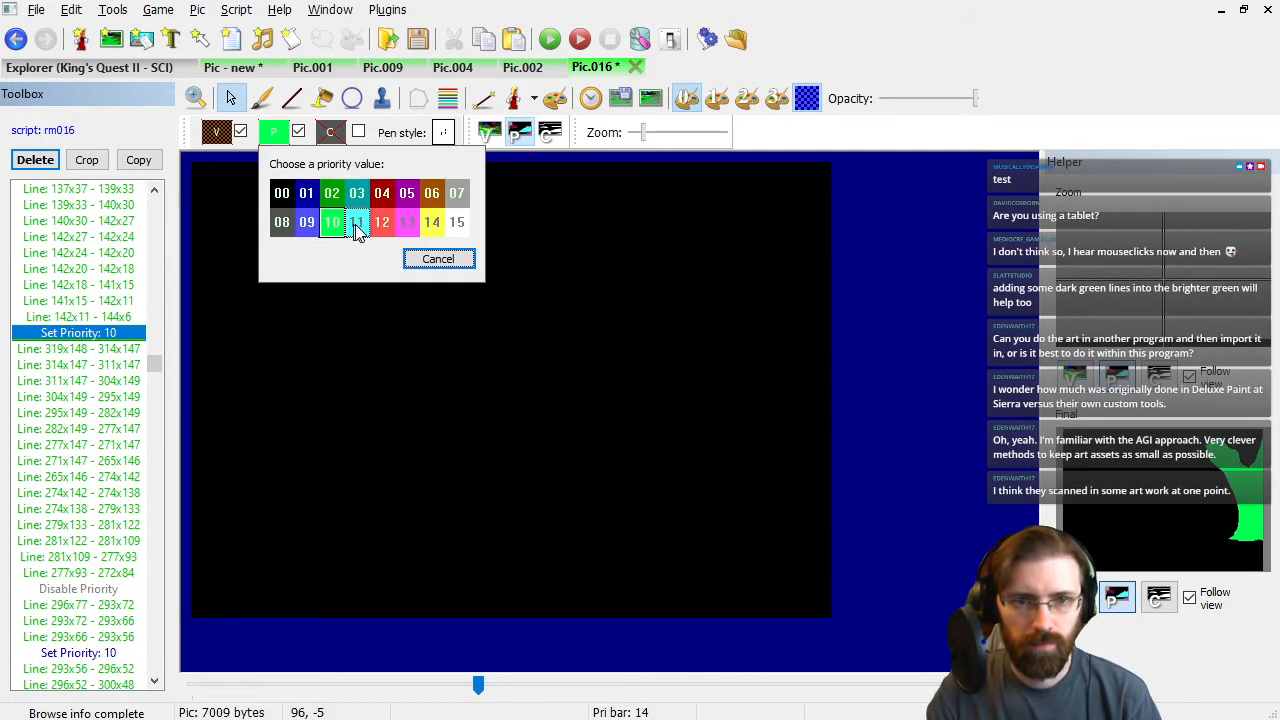
click(354, 229)
Check the tree's updated priority area in the finished picture from the end of the command list.
click(118, 413)
key(End)
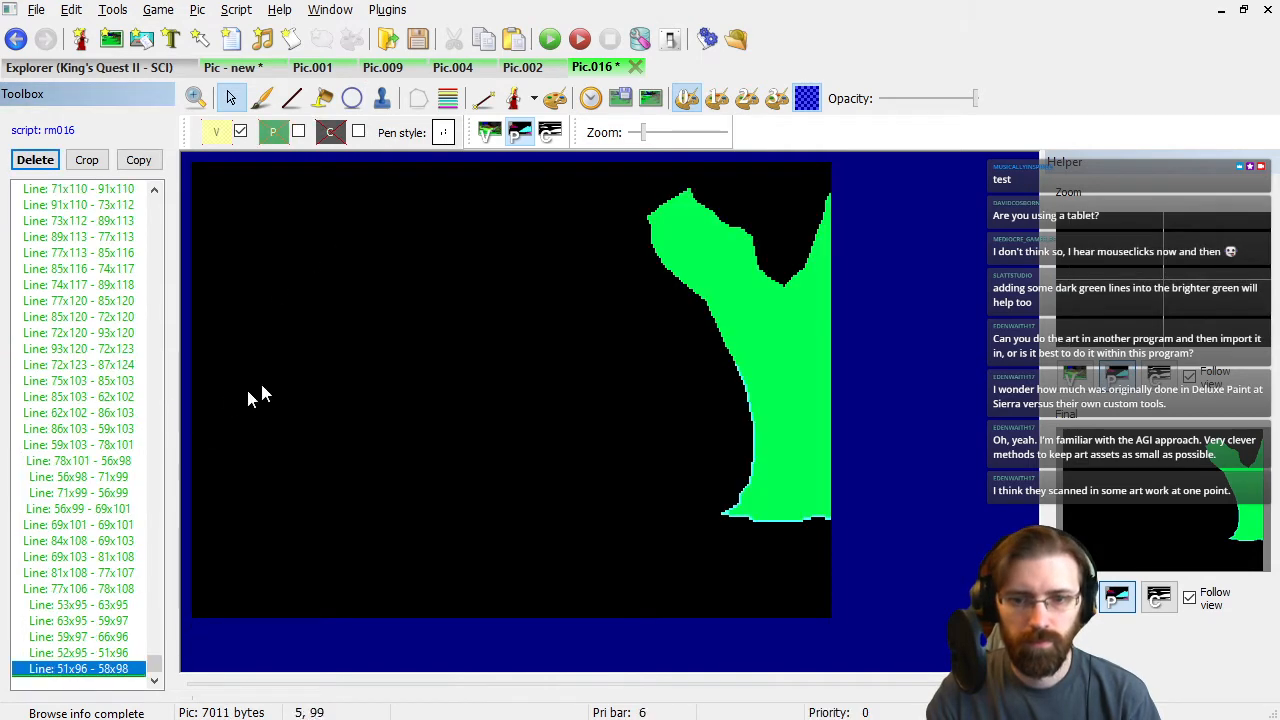
key(Up)
key(Page_Up)
key(Page_Up)
key(Page_Up)
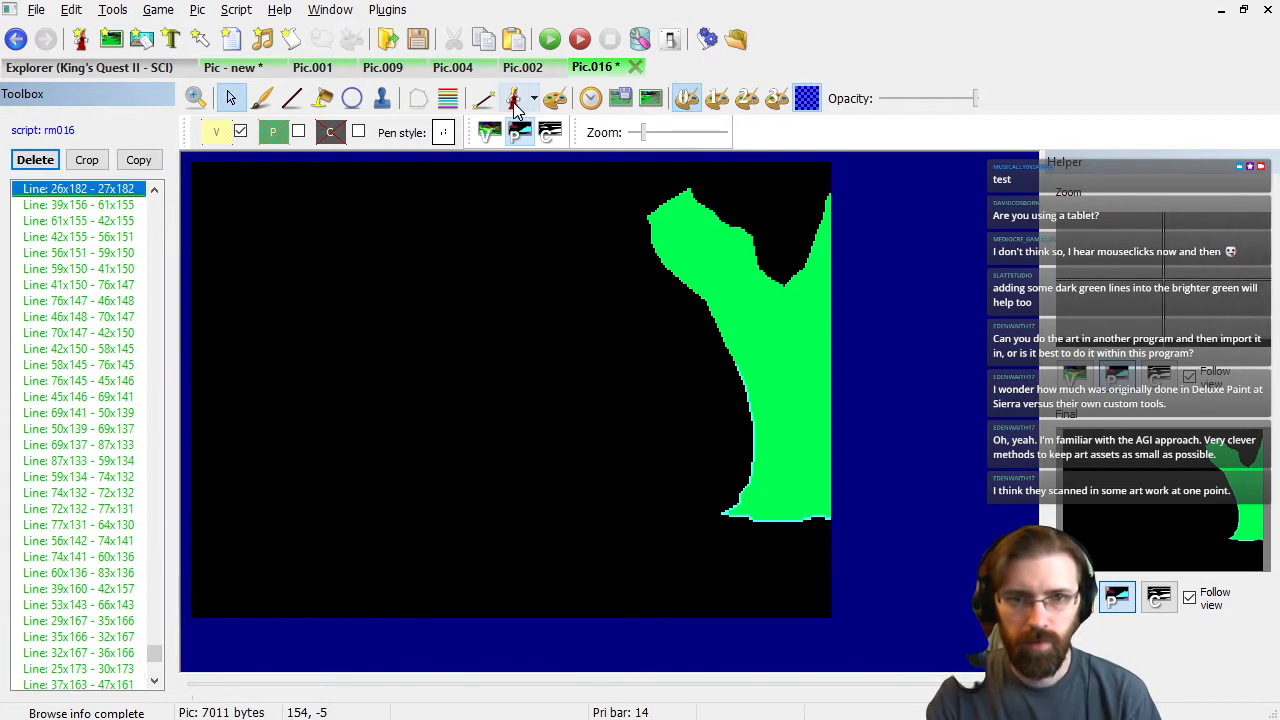
Trace the tree's priority commands back to the Set Priority before the line 293x56 - 296x52 and change it to 11.
click(602, 100)
click(806, 383)
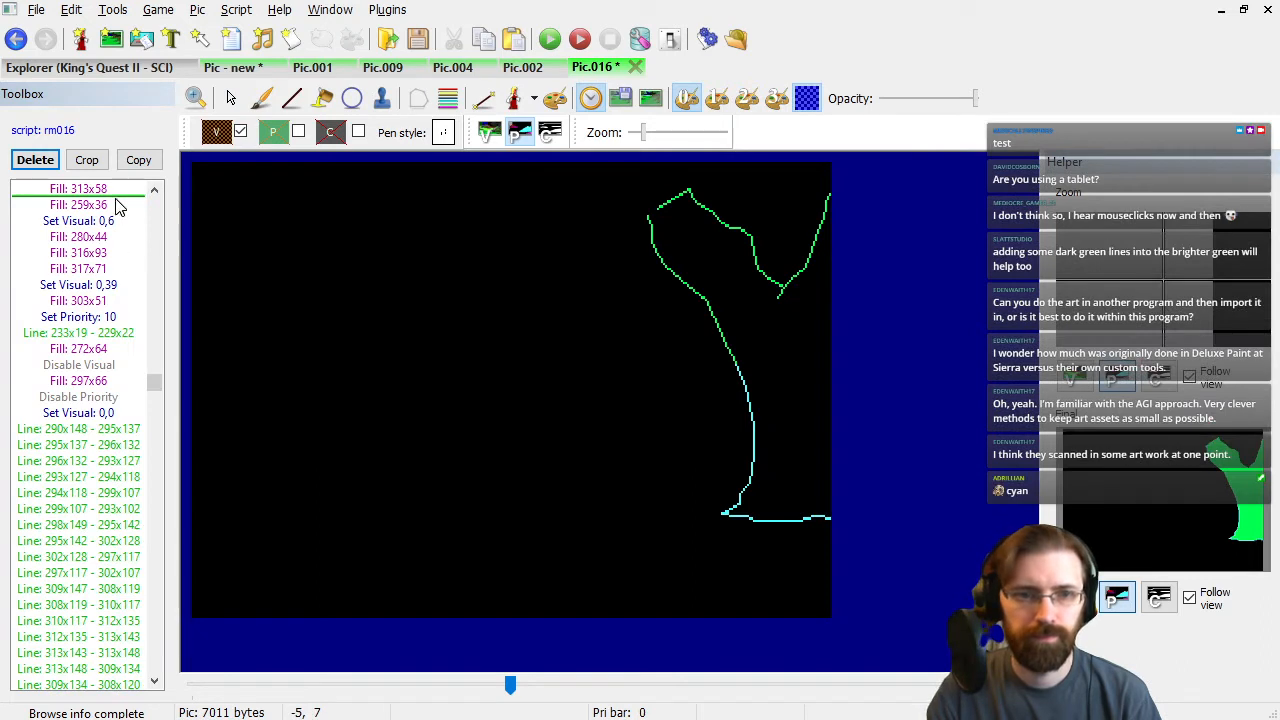
click(104, 193)
key(Up)
key(Up)
key(Up)
key(Up)
key(Up)
key(Up)
key(Up)
key(Up)
key(Up)
key(Up)
key(Up)
key(Up)
key(Up)
key(Up)
key(Up)
key(Up)
key(Up)
key(Up)
key(Up)
key(Up)
key(Up)
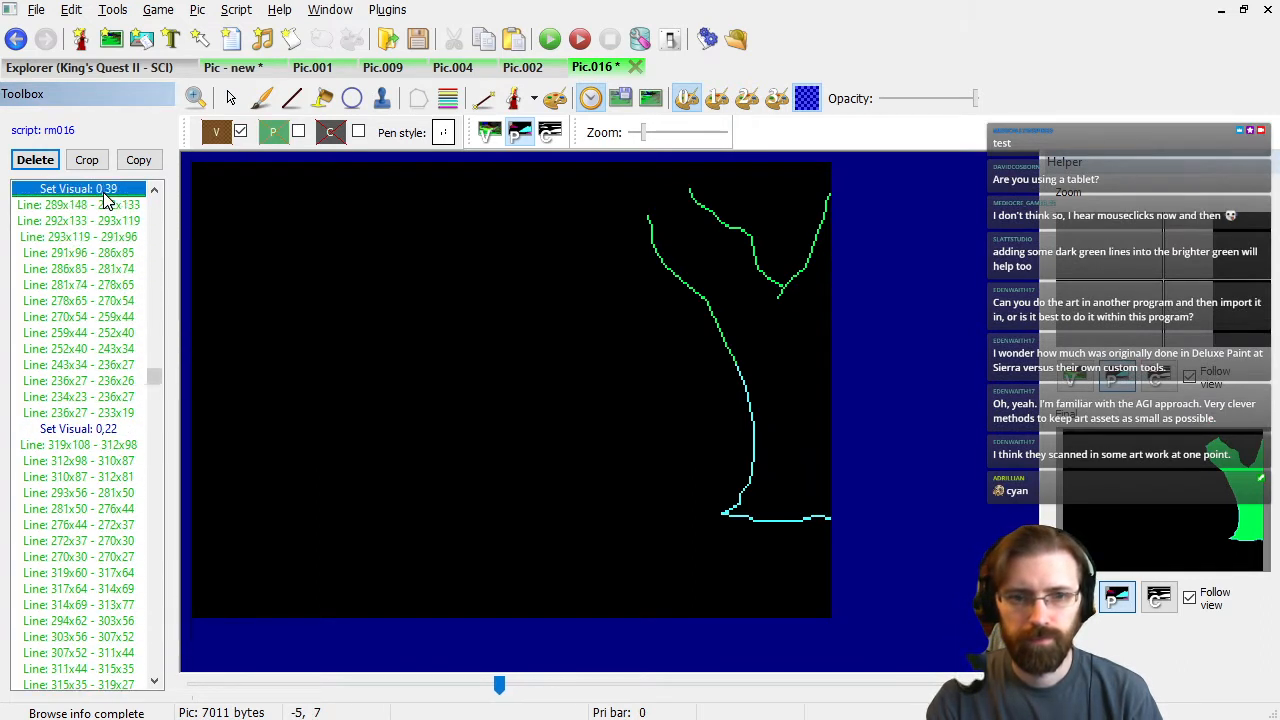
key(Up)
key(Up)
key(Up)
key(Up)
key(Up)
key(Up)
key(Up)
key(Up)
key(Up)
key(Up)
key(Up)
key(Up)
key(Up)
key(Up)
key(Up)
key(Up)
key(Up)
key(Up)
key(Up)
key(Up)
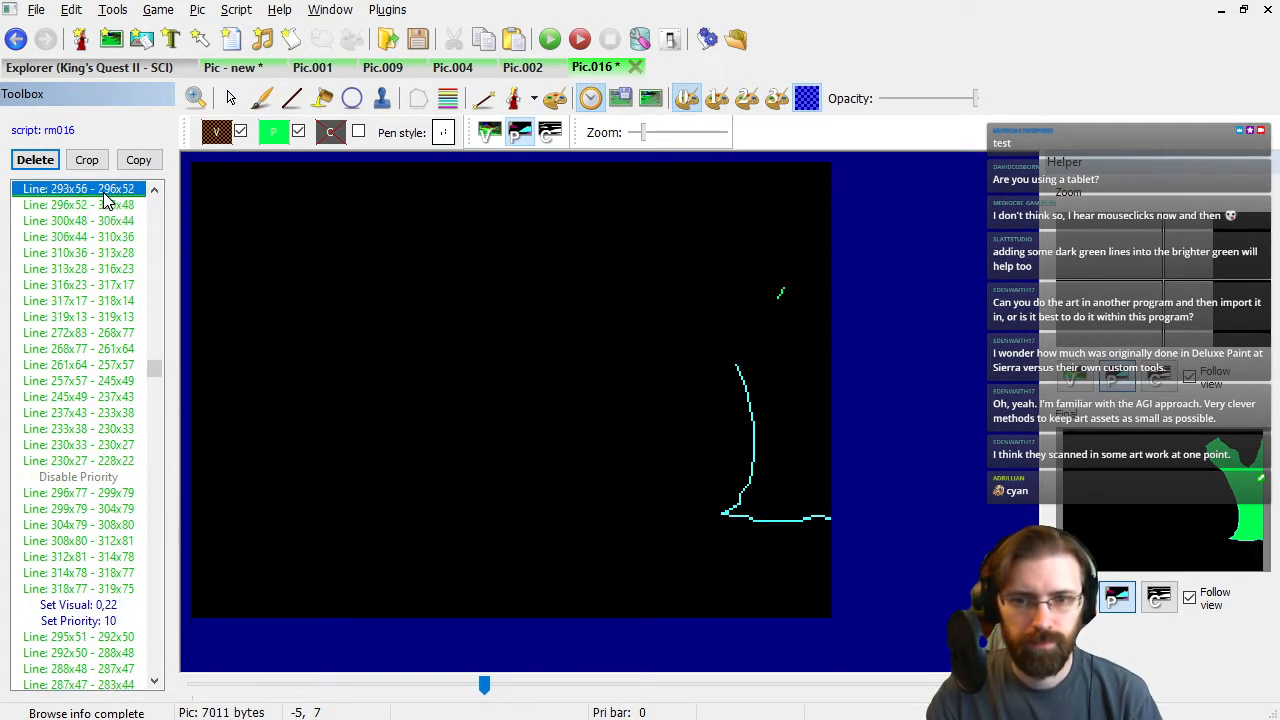
click(273, 132)
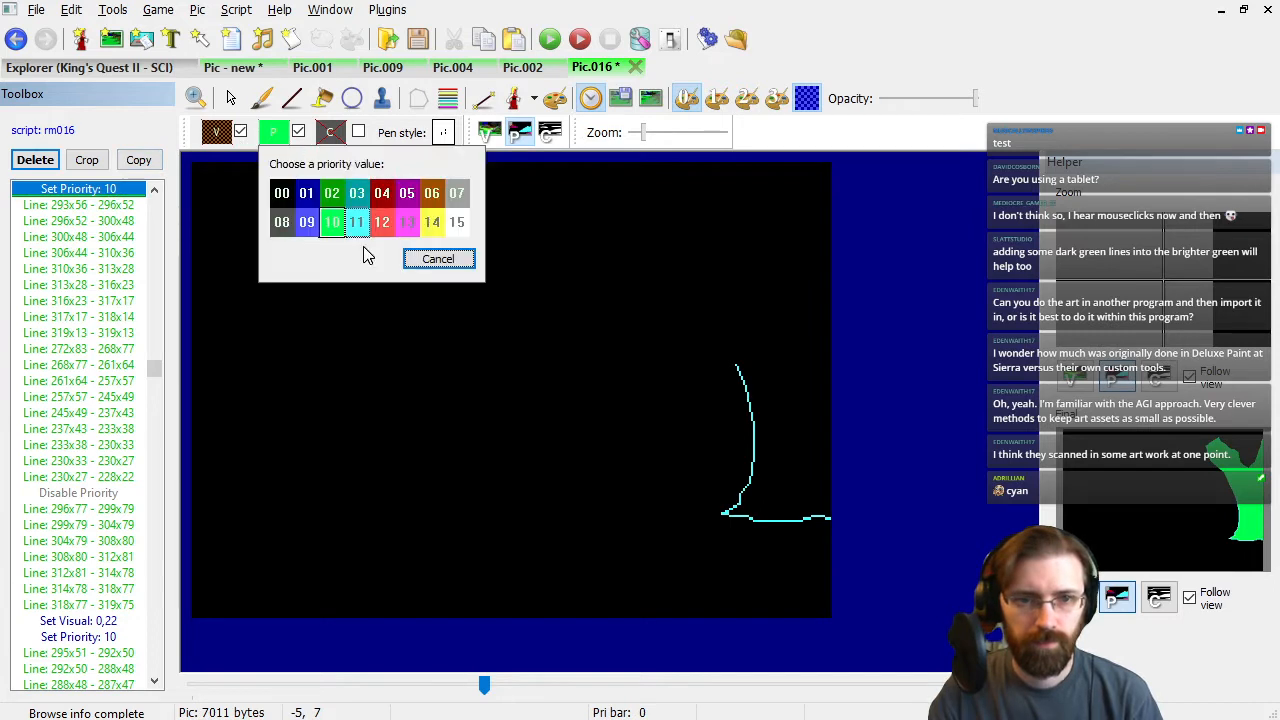
click(356, 226)
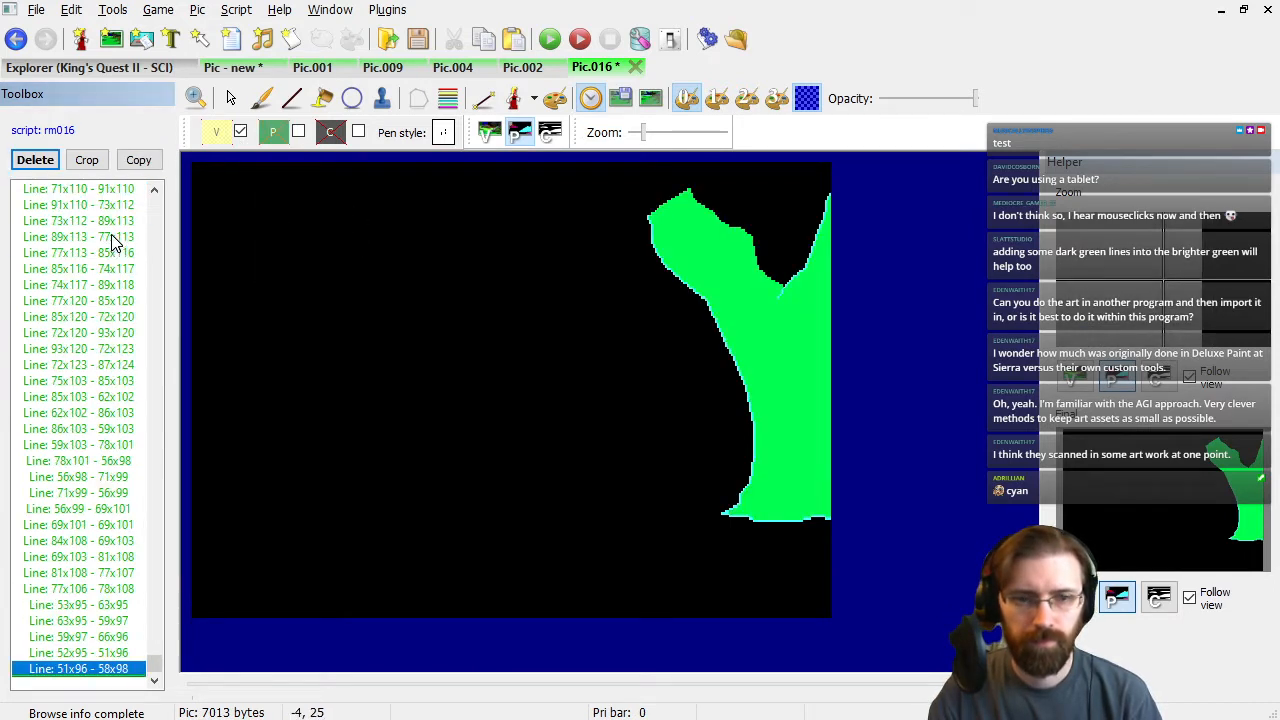
Step back through the drawing commands from the finished priority picture to before the tree's first outline line.
click(751, 317)
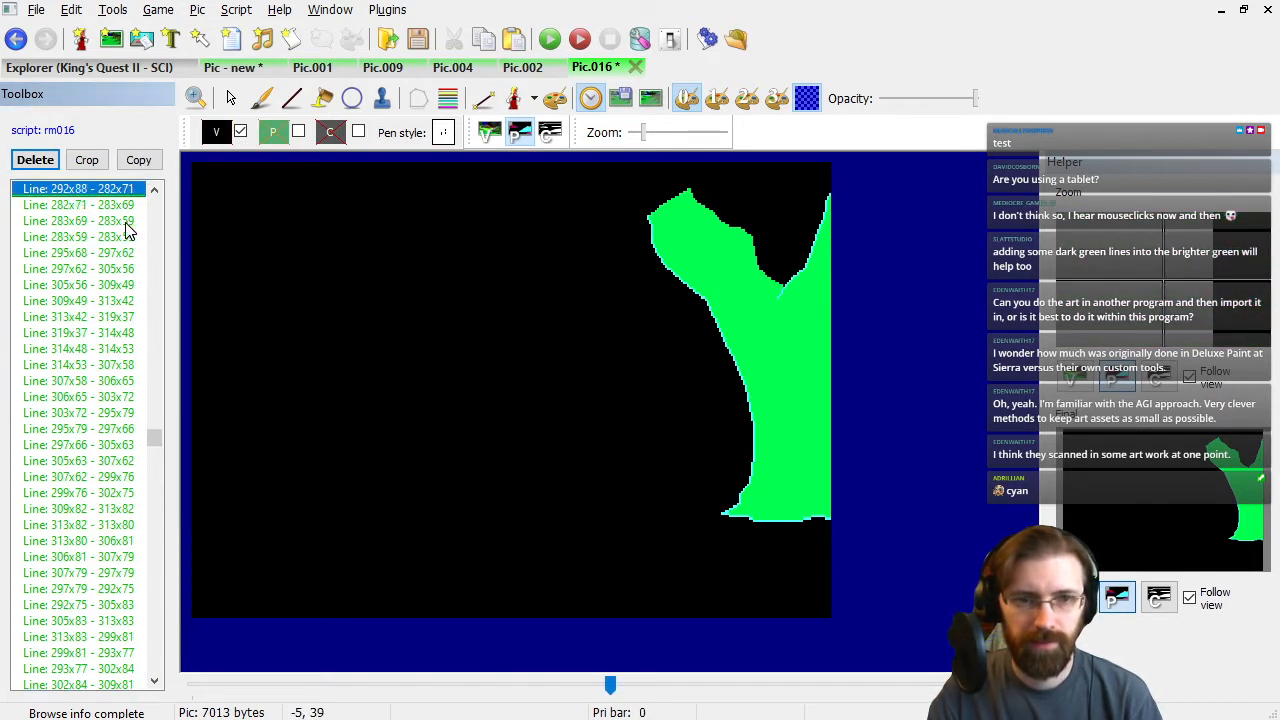
click(783, 395)
click(107, 237)
key(Up)
key(Up)
key(Up)
key(Up)
key(Up)
key(Up)
key(Up)
key(Up)
key(Up)
key(Up)
key(Up)
key(Up)
key(Up)
key(Up)
key(Up)
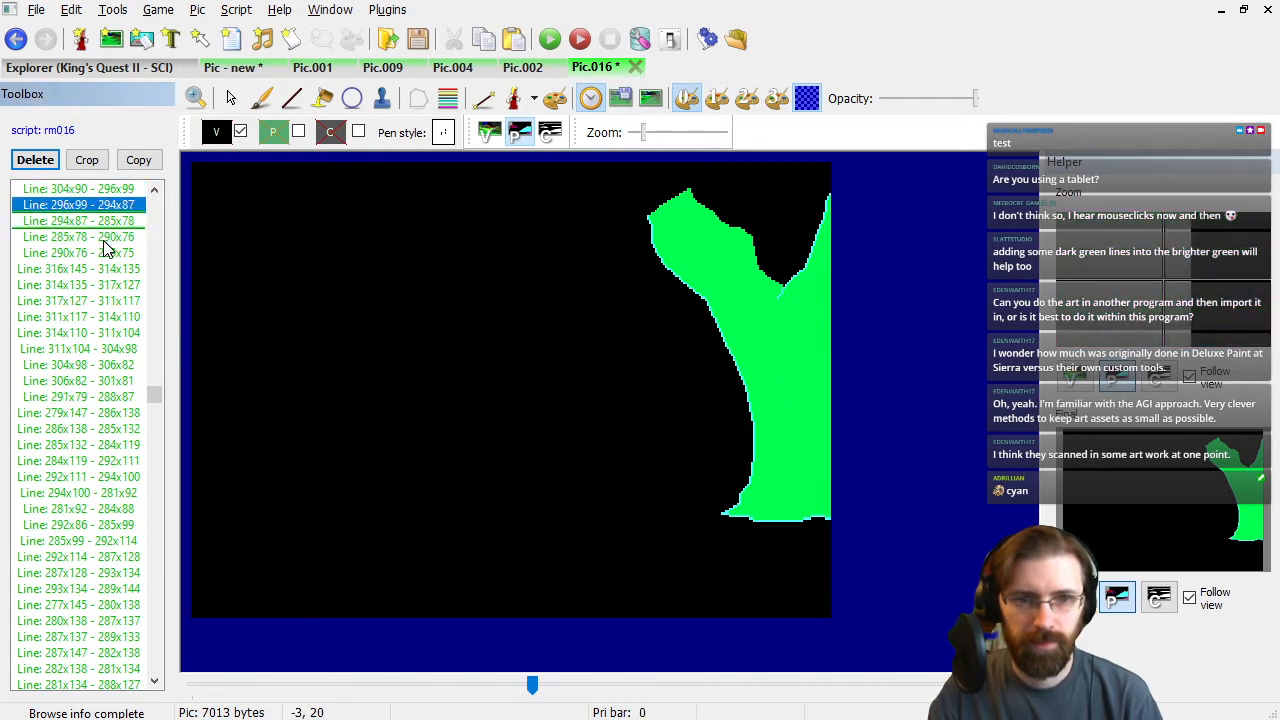
key(Up)
key(Up)
key(Up)
key(Up)
key(Up)
key(Up)
key(Up)
key(Up)
key(Up)
key(Up)
key(Up)
key(Up)
key(Up)
key(Up)
key(Up)
key(Up)
key(Up)
key(Up)
key(Up)
key(Up)
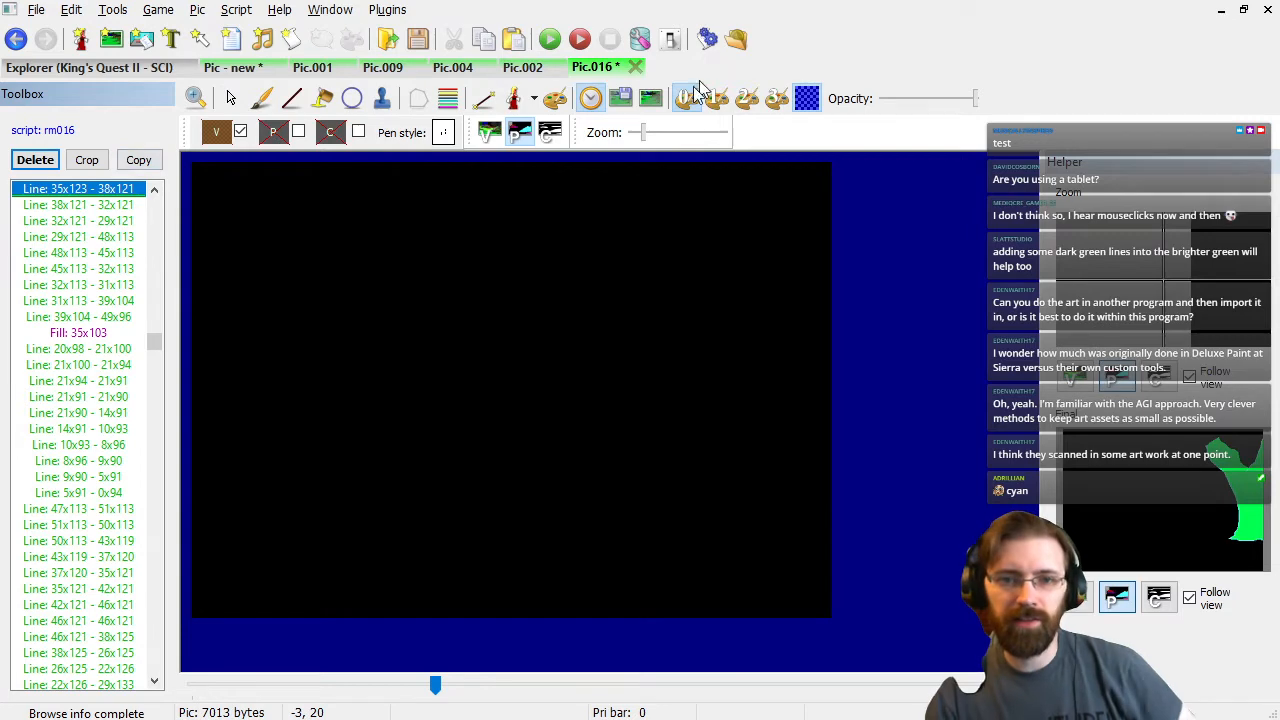
Trace the tree's outline commands forward to the Set Priority before the line 295x51 - 292x50 and set priority 11 there.
key(Down)
key(Down)
key(Down)
key(Down)
key(Down)
key(Down)
key(Down)
key(Down)
key(Down)
key(Down)
key(Down)
key(Down)
key(Down)
key(Down)
key(Down)
key(Down)
key(Down)
key(Down)
key(Down)
key(Down)
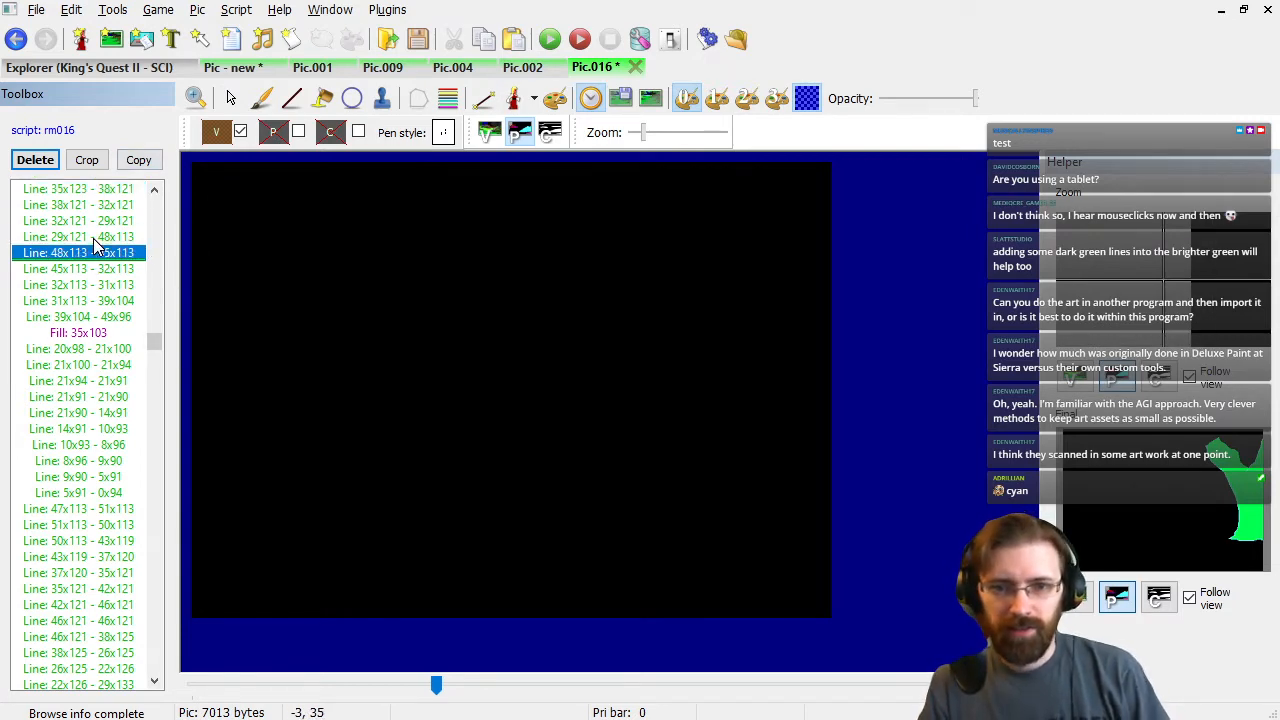
key(Down)
key(Down)
key(Down)
key(Down)
key(Down)
key(Down)
key(Down)
key(Down)
key(Down)
key(Down)
key(Down)
key(Down)
key(Down)
key(Down)
key(Down)
key(Down)
key(Down)
key(Down)
key(Down)
key(Down)
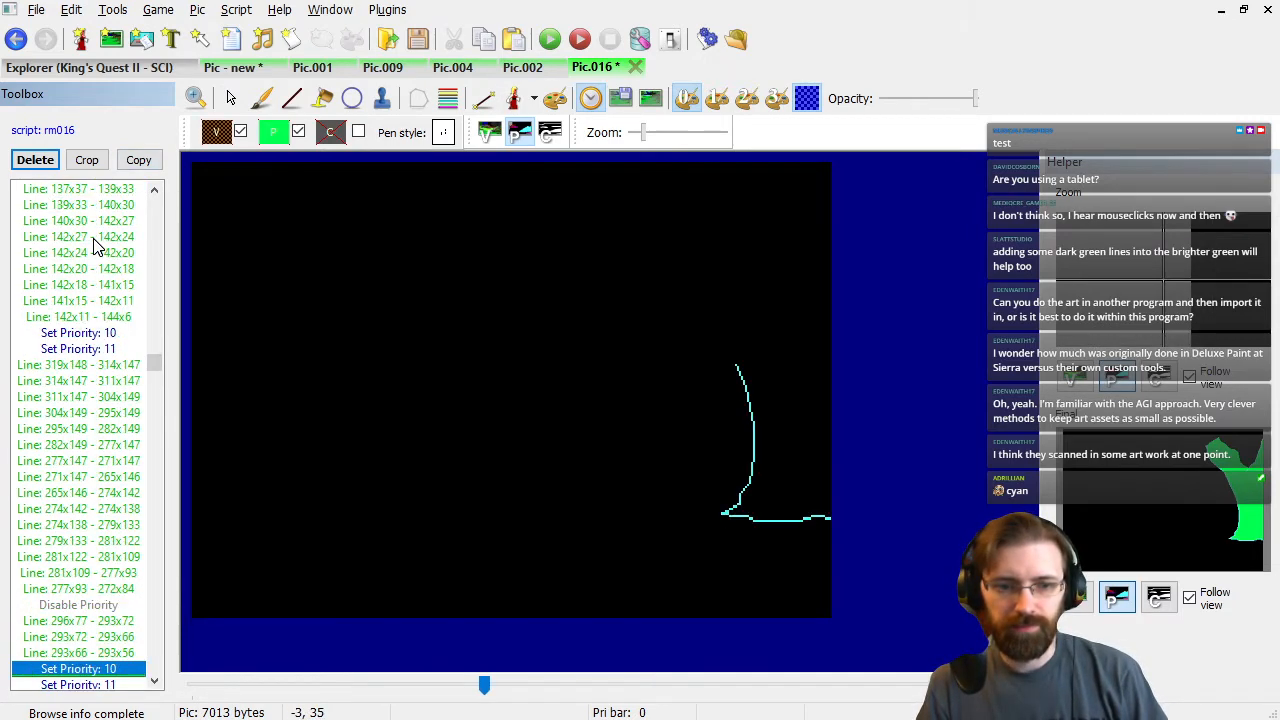
key(Down)
key(Up)
key(Up)
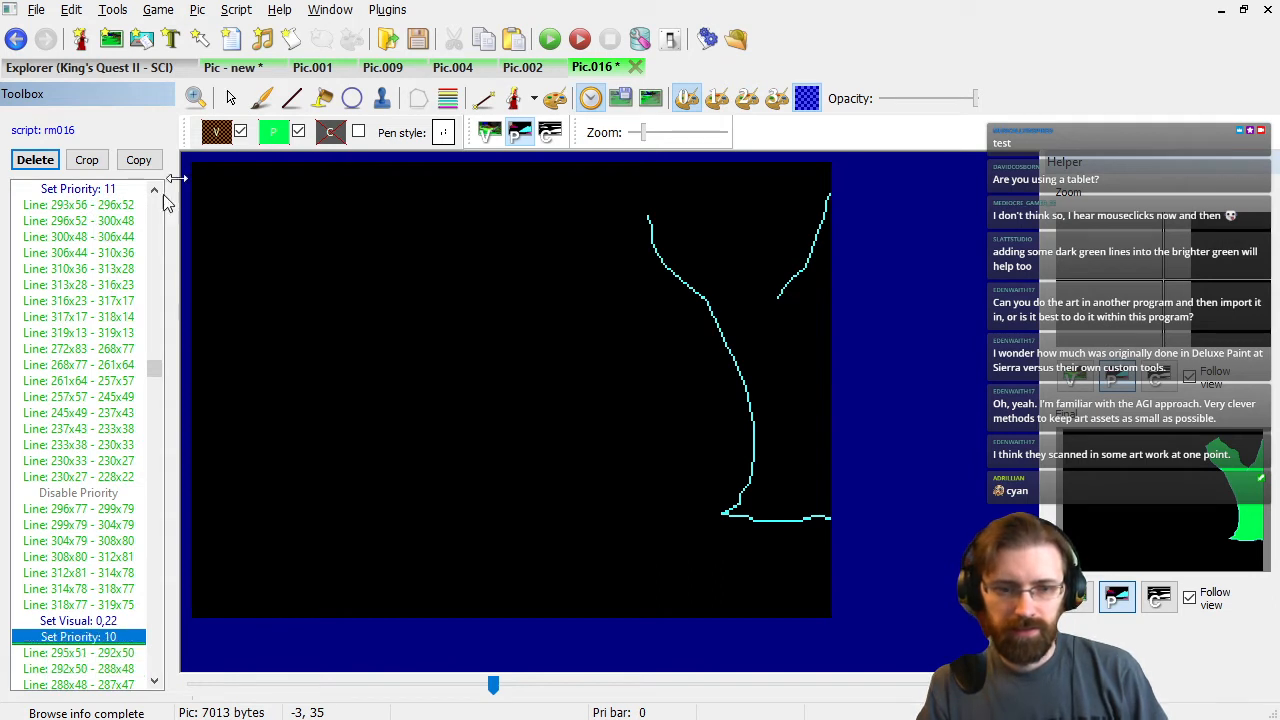
click(280, 138)
click(362, 222)
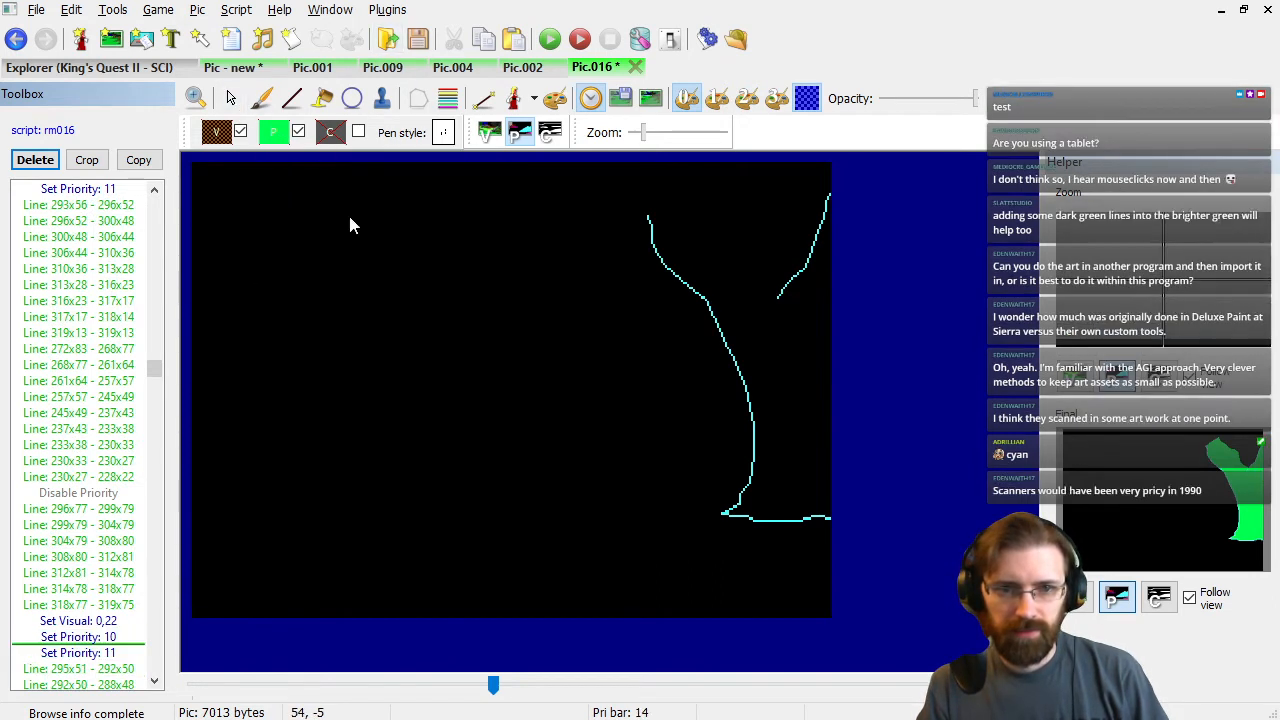
Find the remaining green outline segment at the tree's upper branch and set priority 11 before its line 233x19 - 249x11.
key(Down)
key(Down)
key(Down)
key(Down)
key(Down)
key(Down)
key(Down)
key(Down)
key(Down)
key(Down)
key(Down)
key(Down)
key(Down)
key(Down)
key(Down)
key(Down)
key(Down)
key(Down)
key(Down)
key(Down)
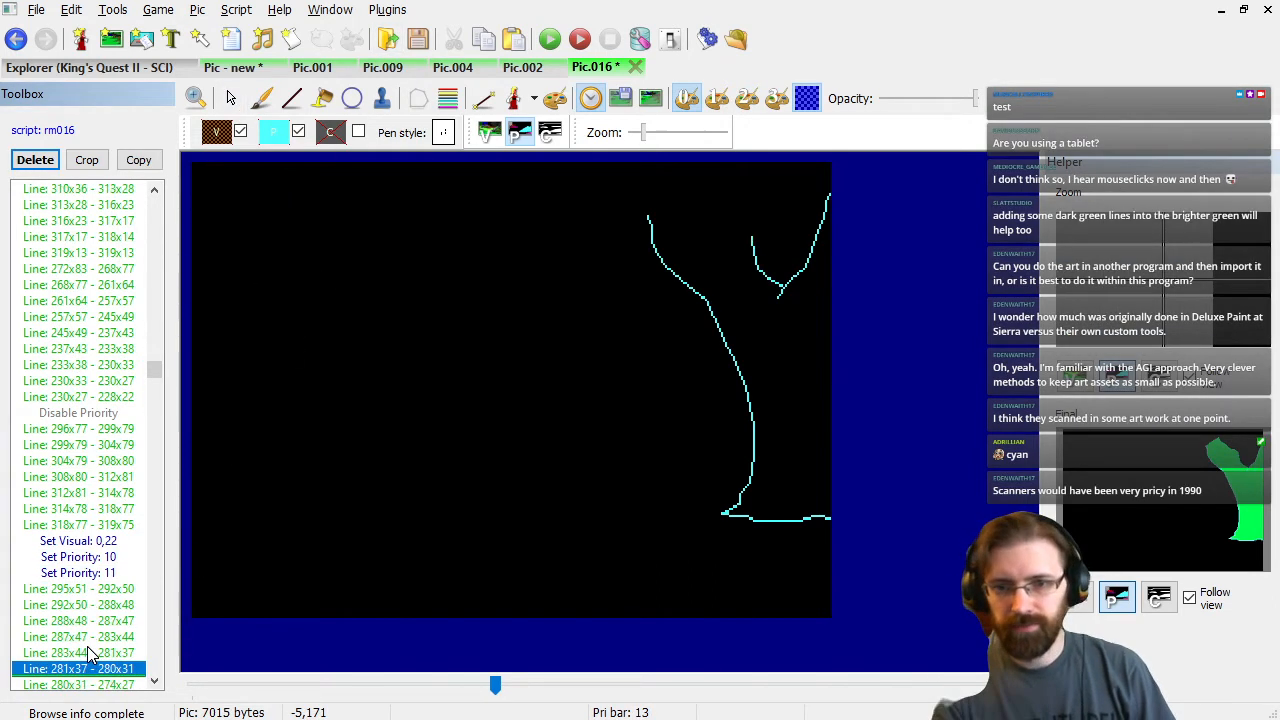
key(Down)
key(Down)
key(Down)
key(Down)
key(Down)
key(Down)
key(Down)
key(Down)
key(Down)
key(Down)
key(Down)
key(Down)
key(Down)
key(Down)
key(Down)
key(Down)
key(Down)
key(Down)
key(Down)
key(Down)
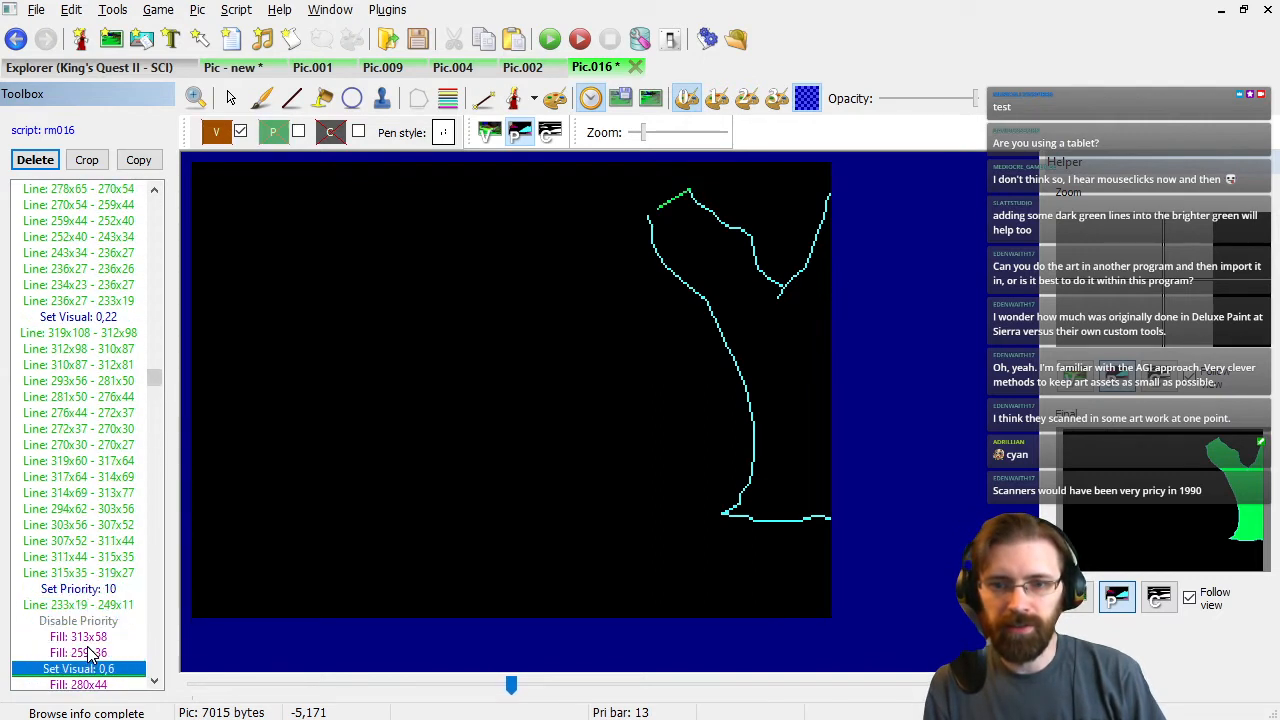
key(Up)
key(Up)
key(Up)
key(Up)
key(Up)
key(Up)
key(Up)
key(Up)
key(Up)
key(Up)
key(Up)
key(Up)
key(Up)
key(Up)
key(Up)
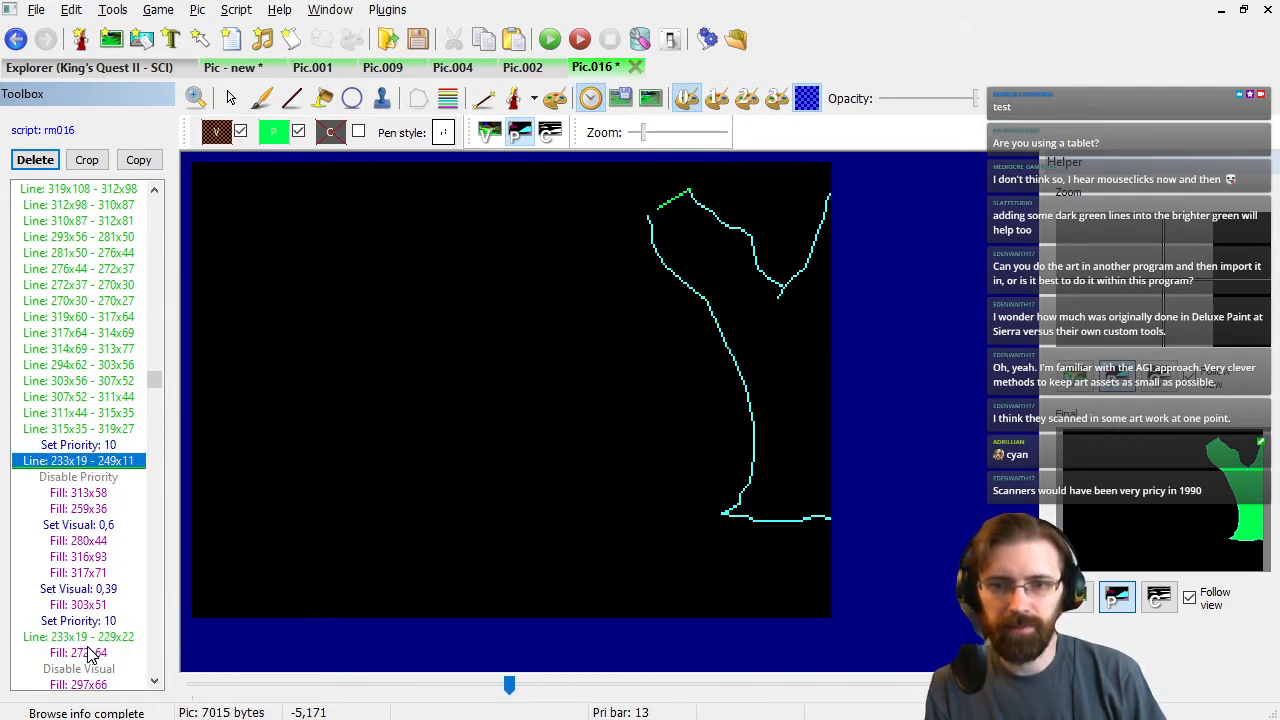
key(Up)
key(Up)
key(Up)
key(Down)
key(Down)
key(Down)
key(Down)
key(Down)
key(Down)
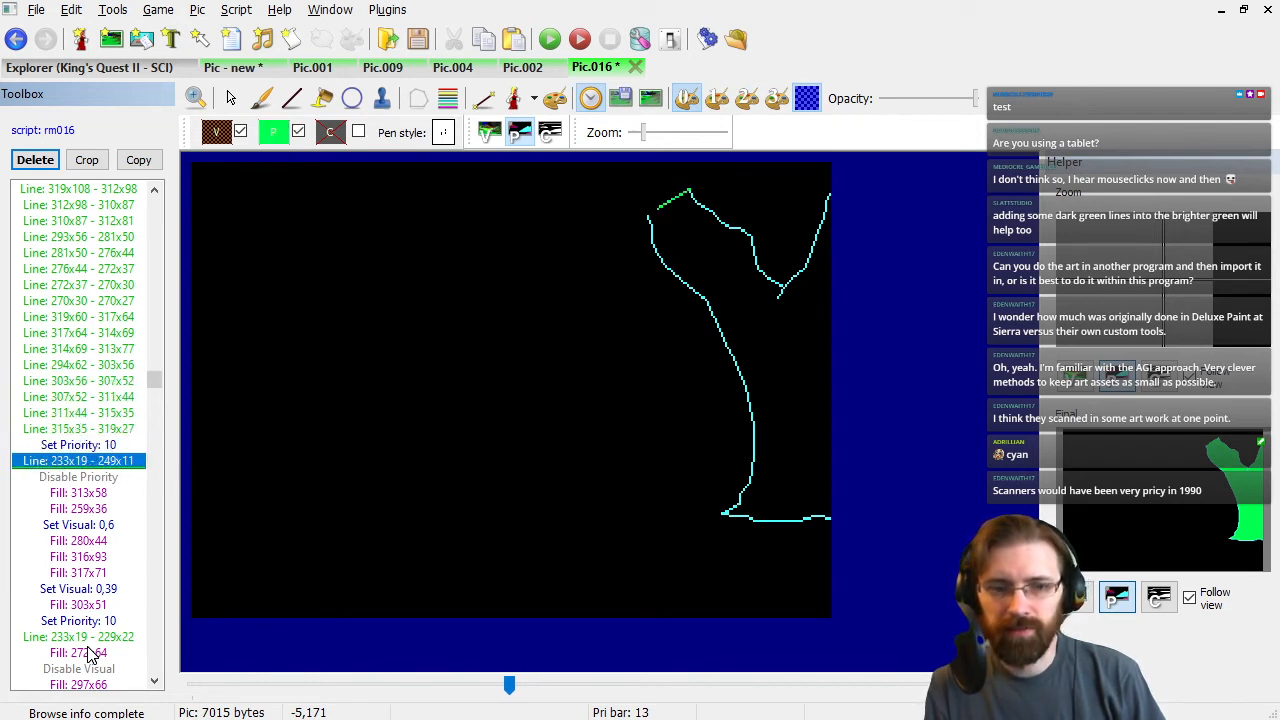
key(Up)
click(282, 135)
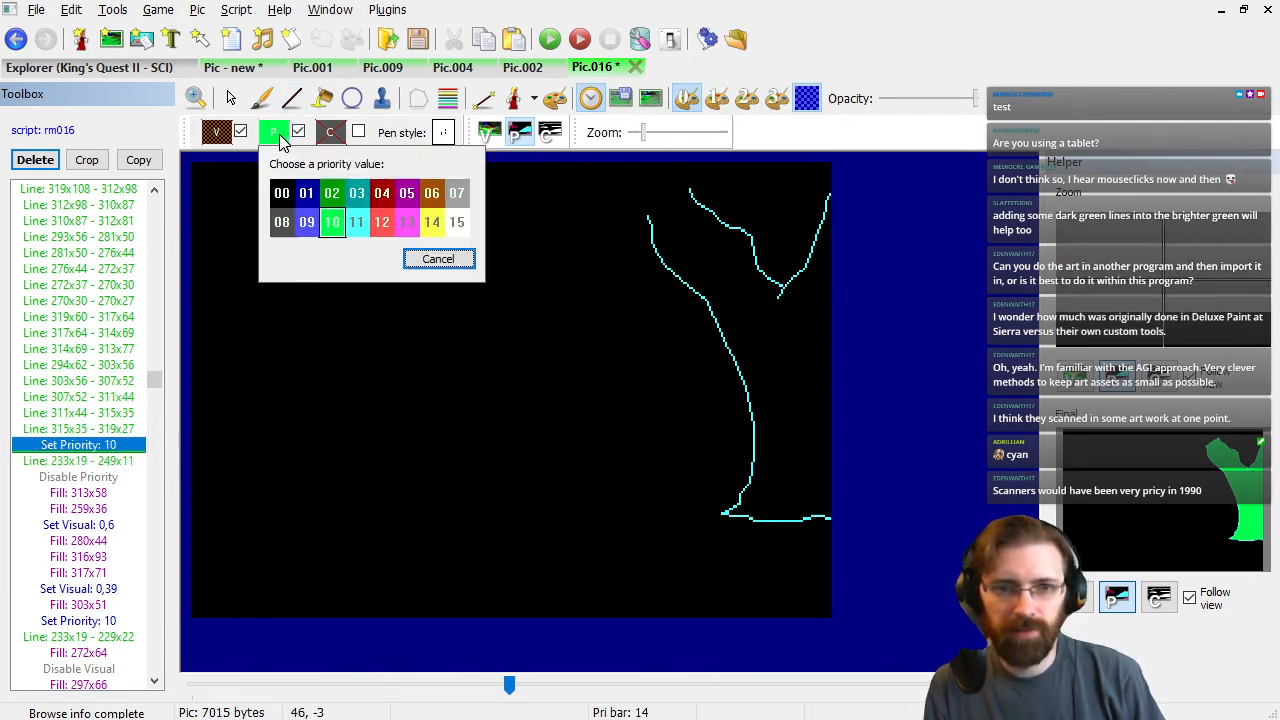
click(357, 224)
click(118, 478)
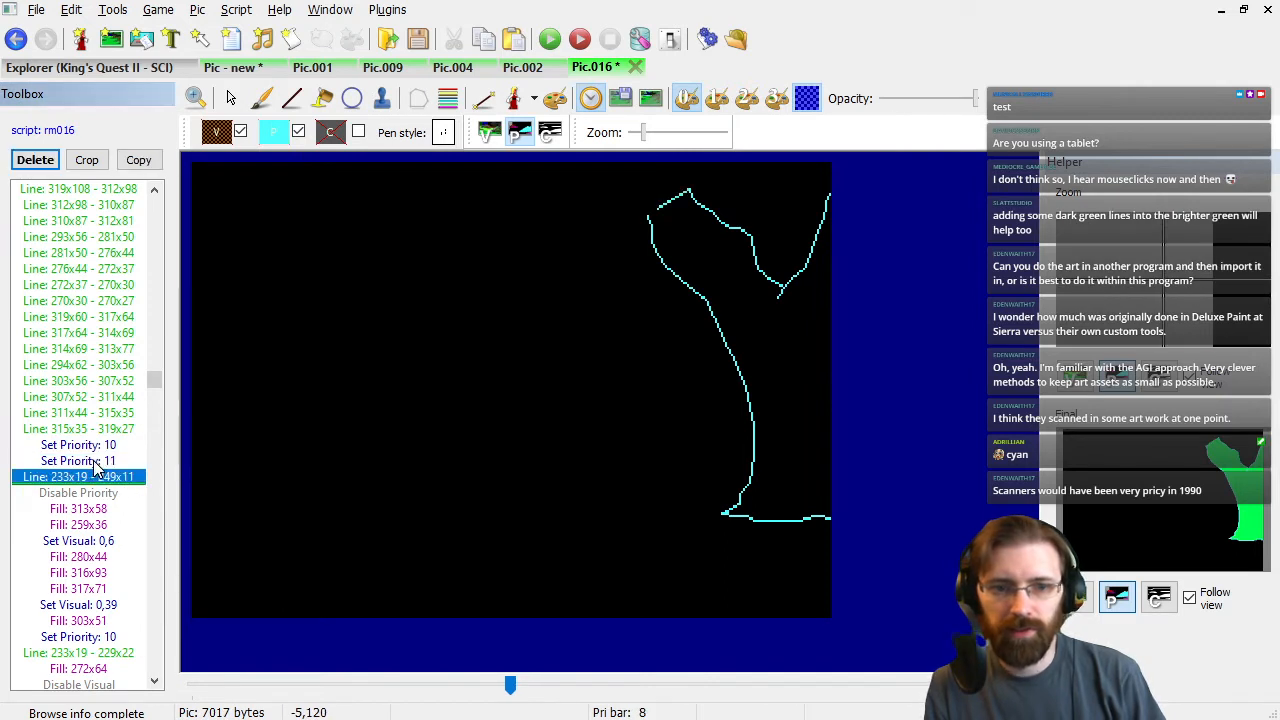
Advance through the drawing commands to the Set Priority before the line 233x19 - 229x22 and set priority 11 there.
key(Down)
key(Down)
key(Down)
key(Down)
key(Down)
key(Down)
key(Down)
key(Down)
key(Down)
key(Down)
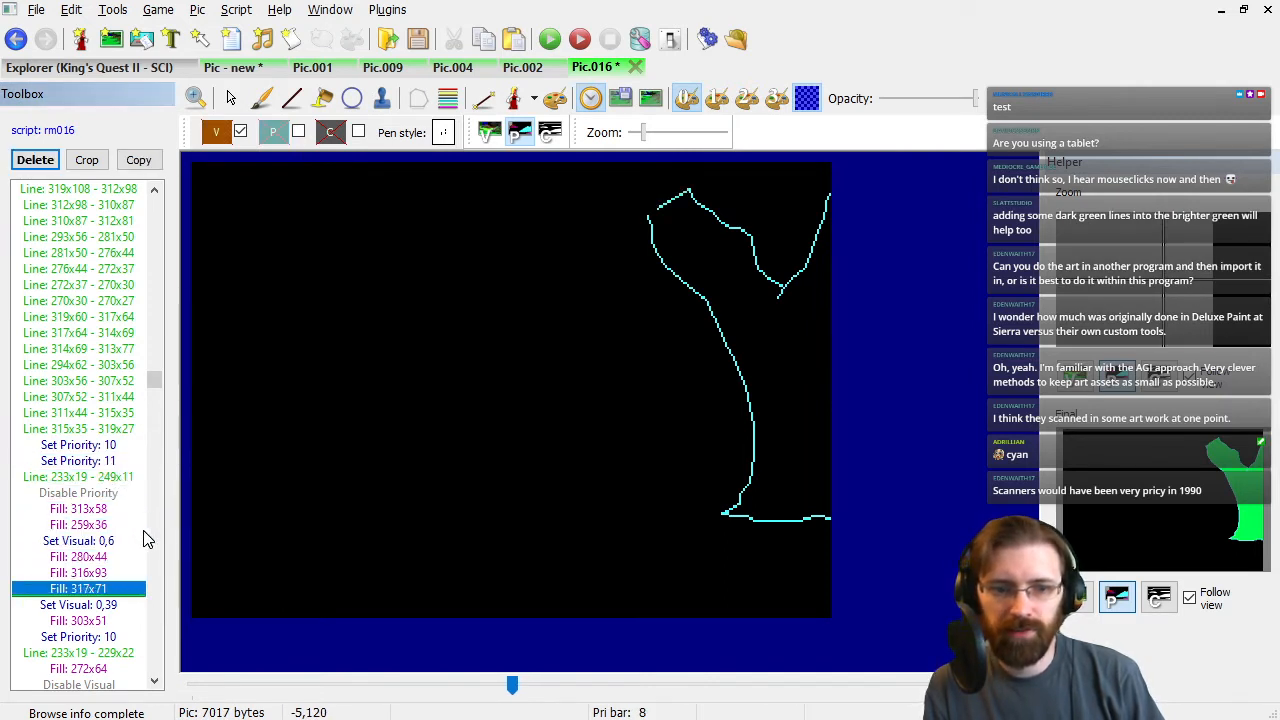
click(266, 132)
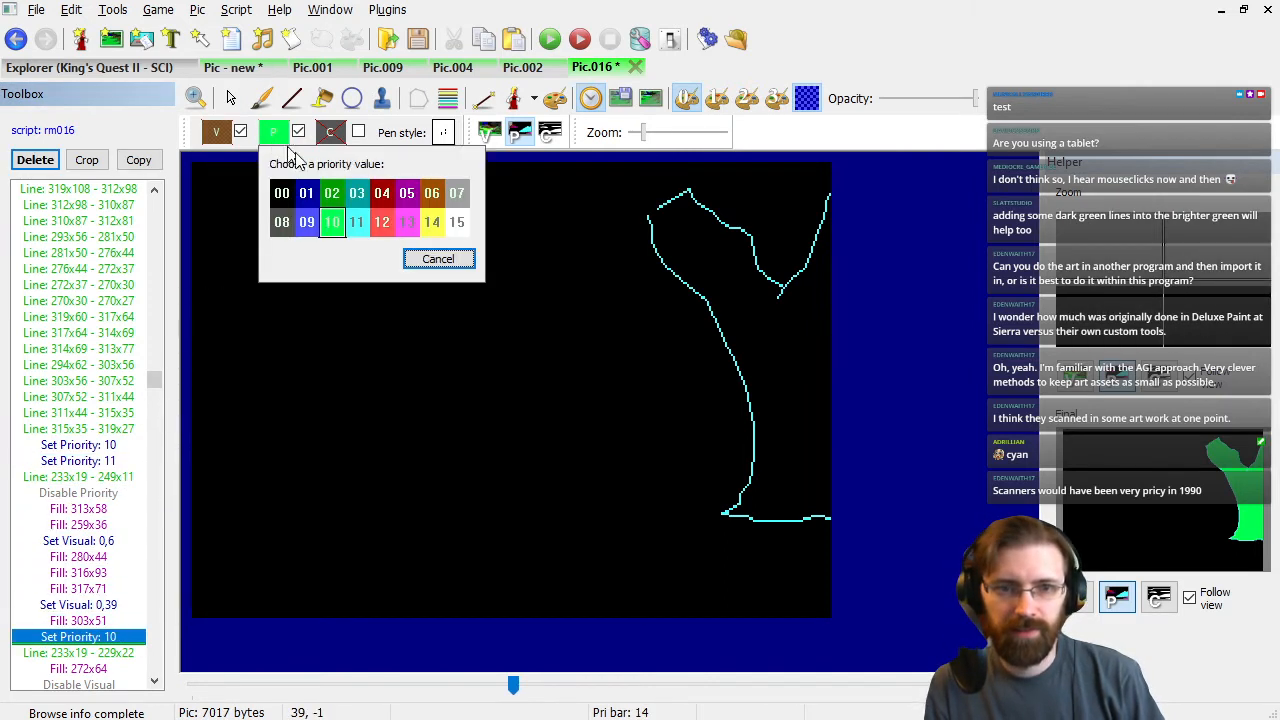
click(357, 226)
Step through the tree's priority fills and on to the picture's final command to check the completed priority area.
key(Down)
key(Down)
key(Down)
key(Down)
key(Down)
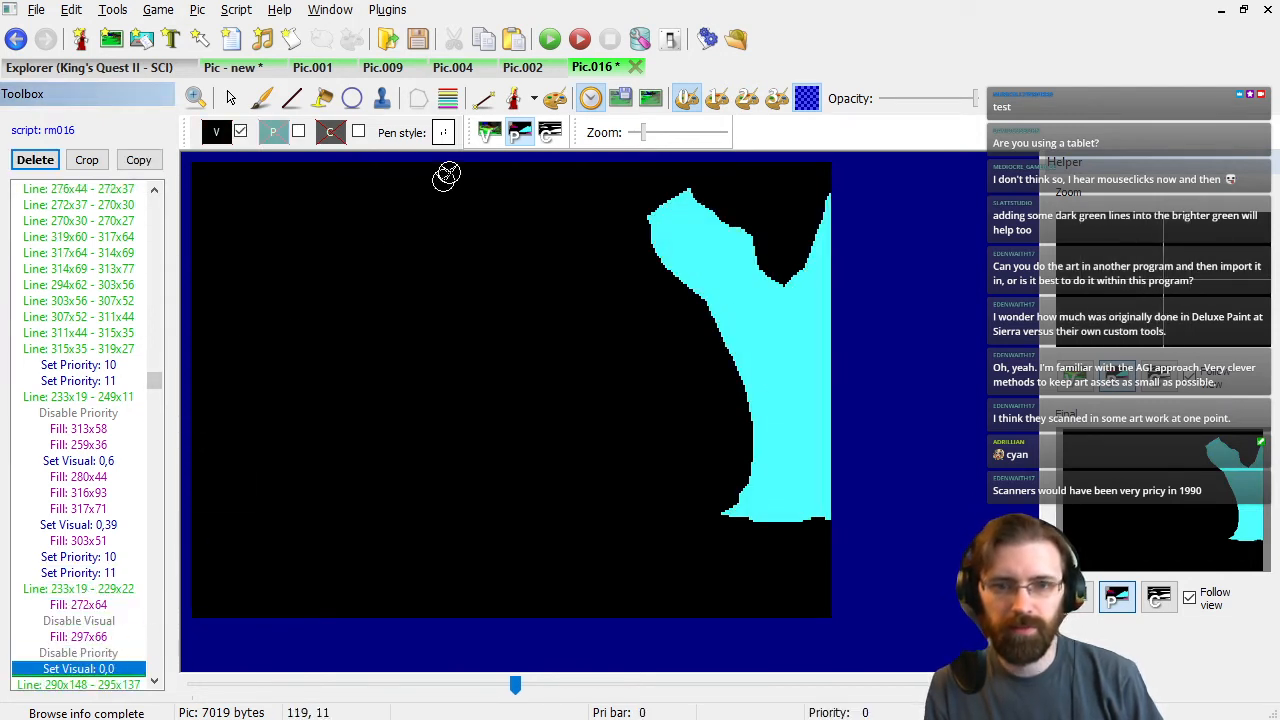
key(End)
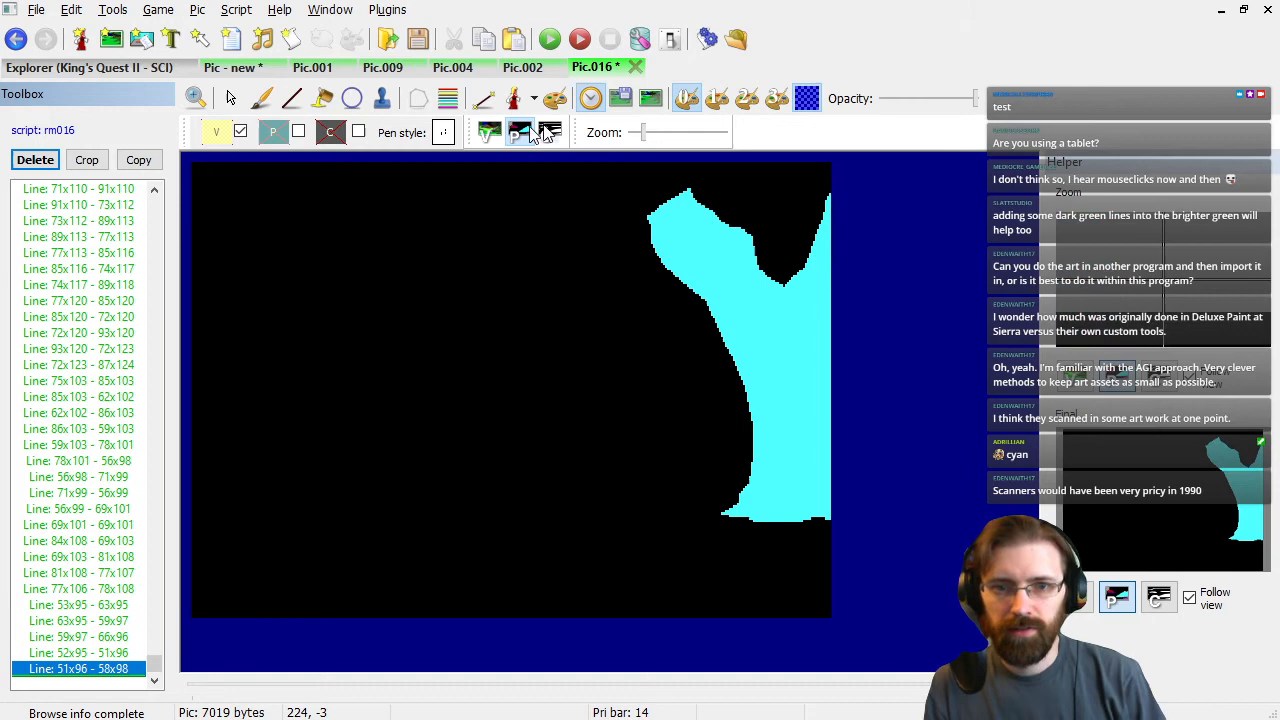
Show the visual screen with the test character and move it from the large tree up beside the middle tree.
click(489, 133)
click(511, 99)
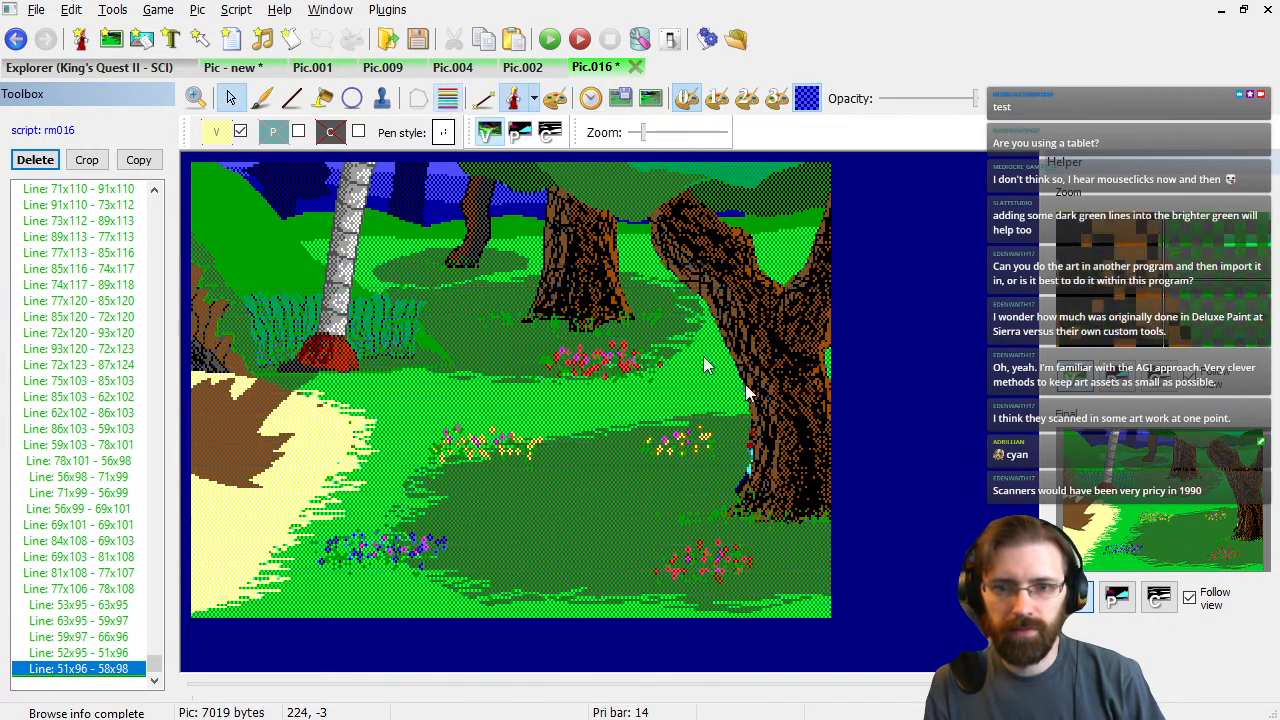
drag(780, 437, 632, 224)
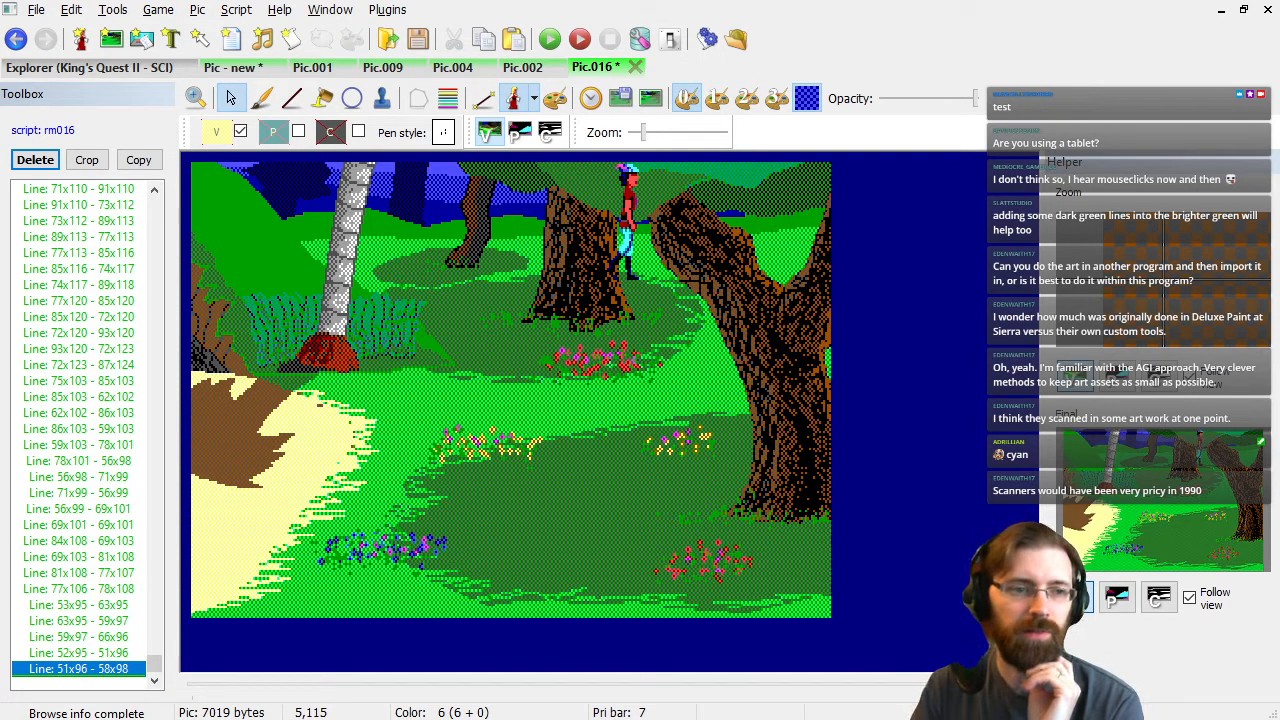
Switch to SCI Resource Viewer and browse for a game folder inside Games\Adventures\Sierra.
drag(2, 90, 936, 33)
drag(1279, 715, 1246, 688)
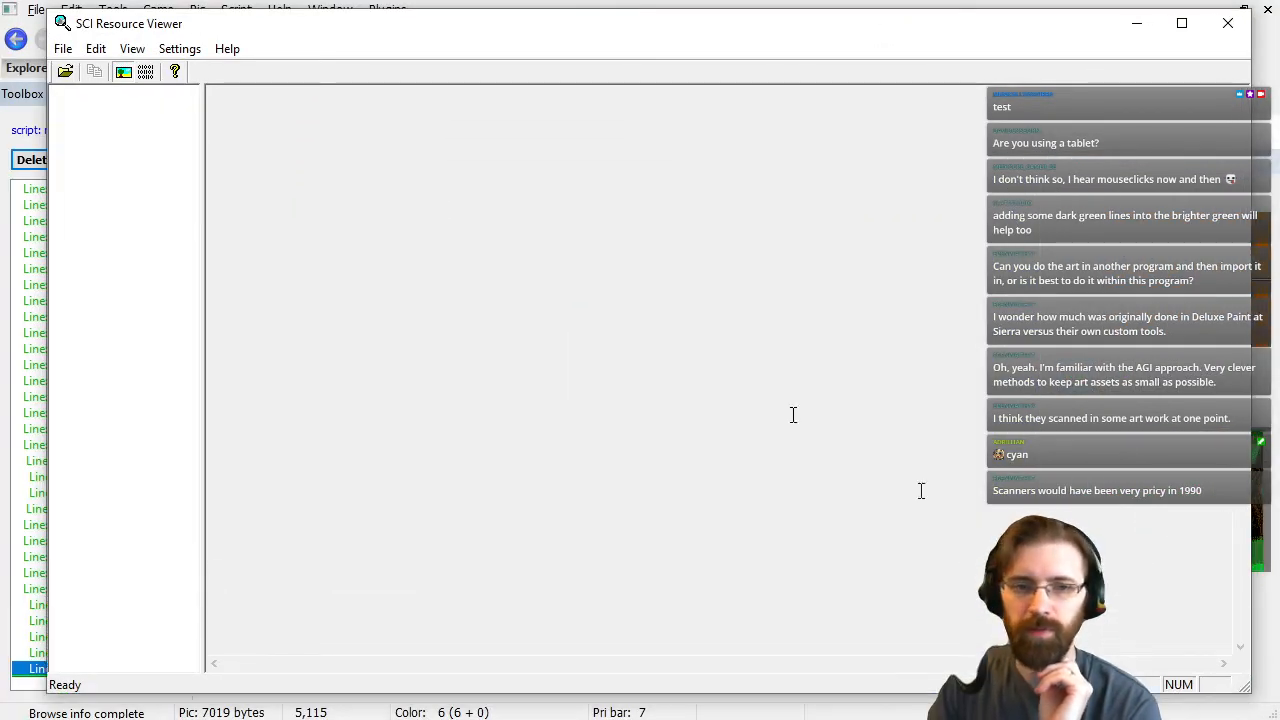
click(65, 71)
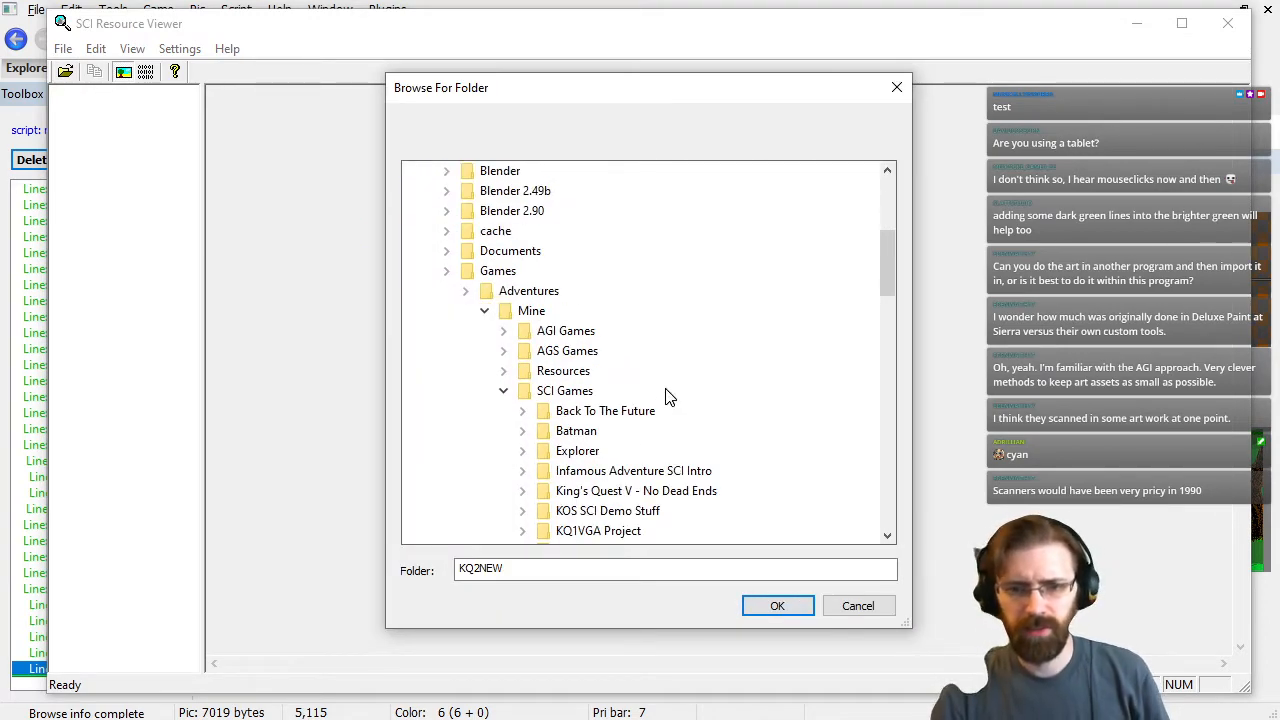
click(503, 393)
click(503, 393)
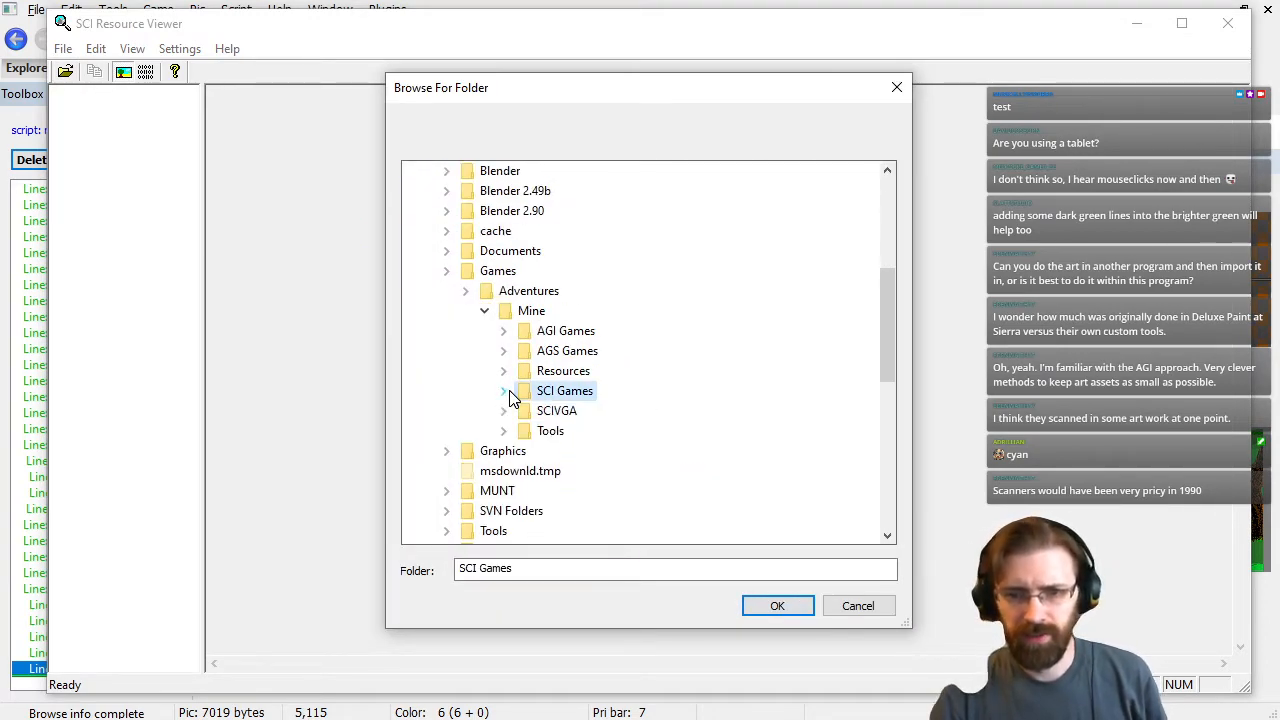
click(465, 291)
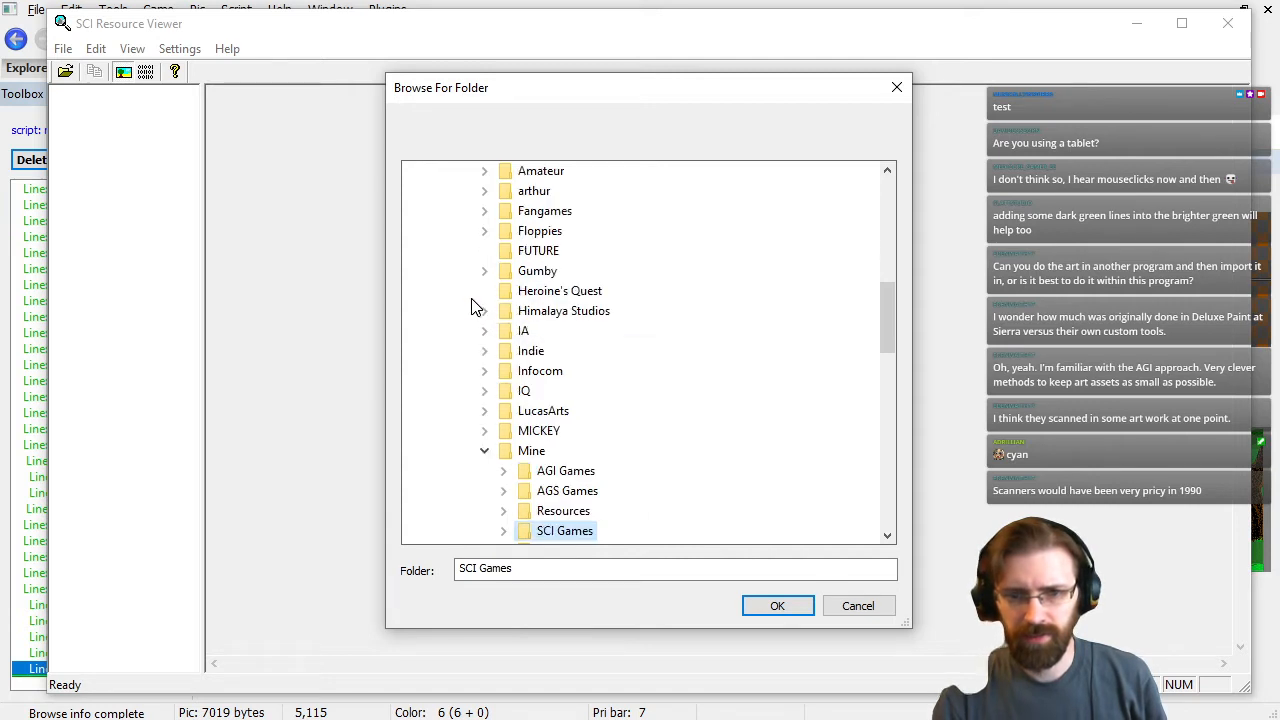
scroll(570, 470, down, 3)
scroll(515, 290, up, 3)
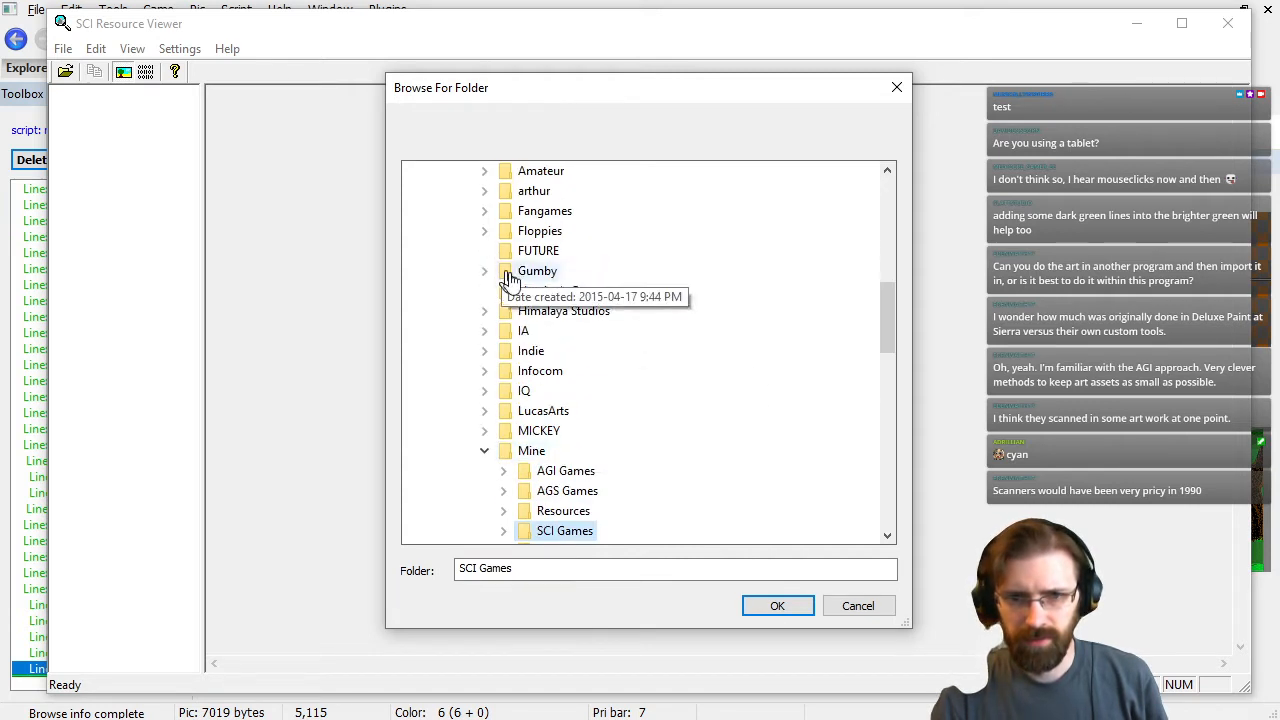
click(484, 451)
scroll(485, 459, down, 7)
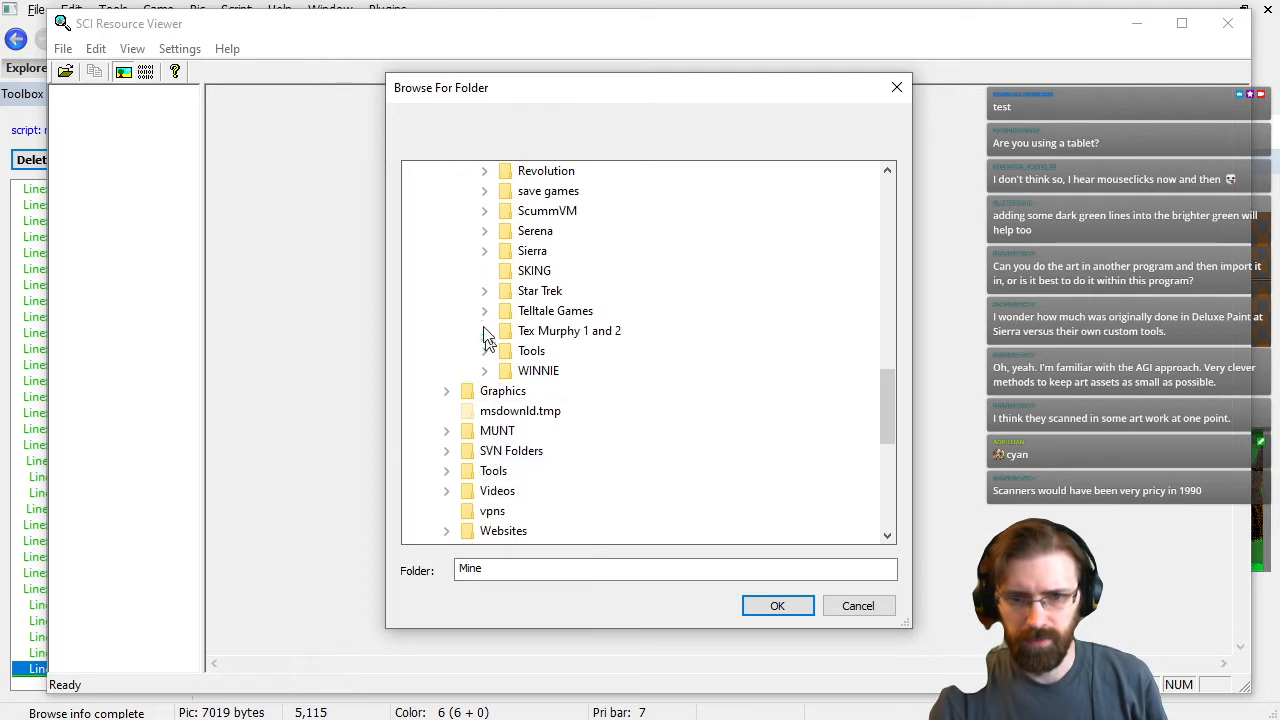
click(485, 253)
scroll(586, 350, down, 20)
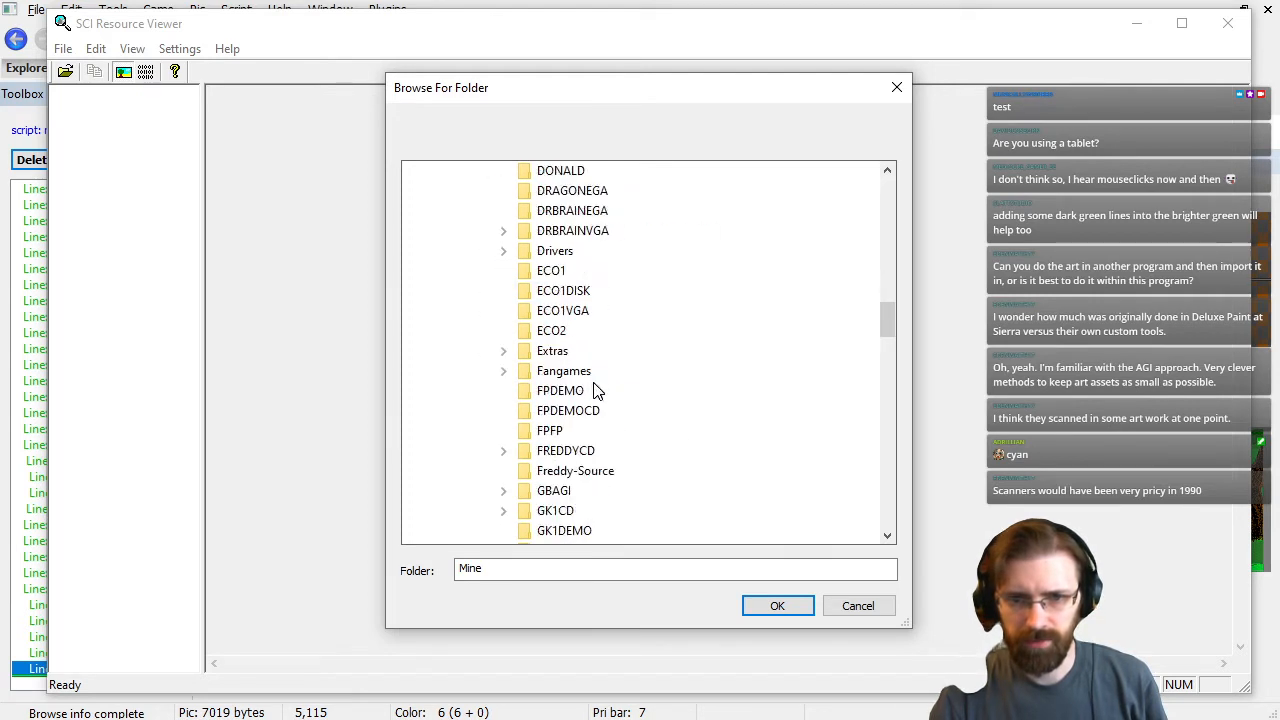
scroll(596, 395, down, 8)
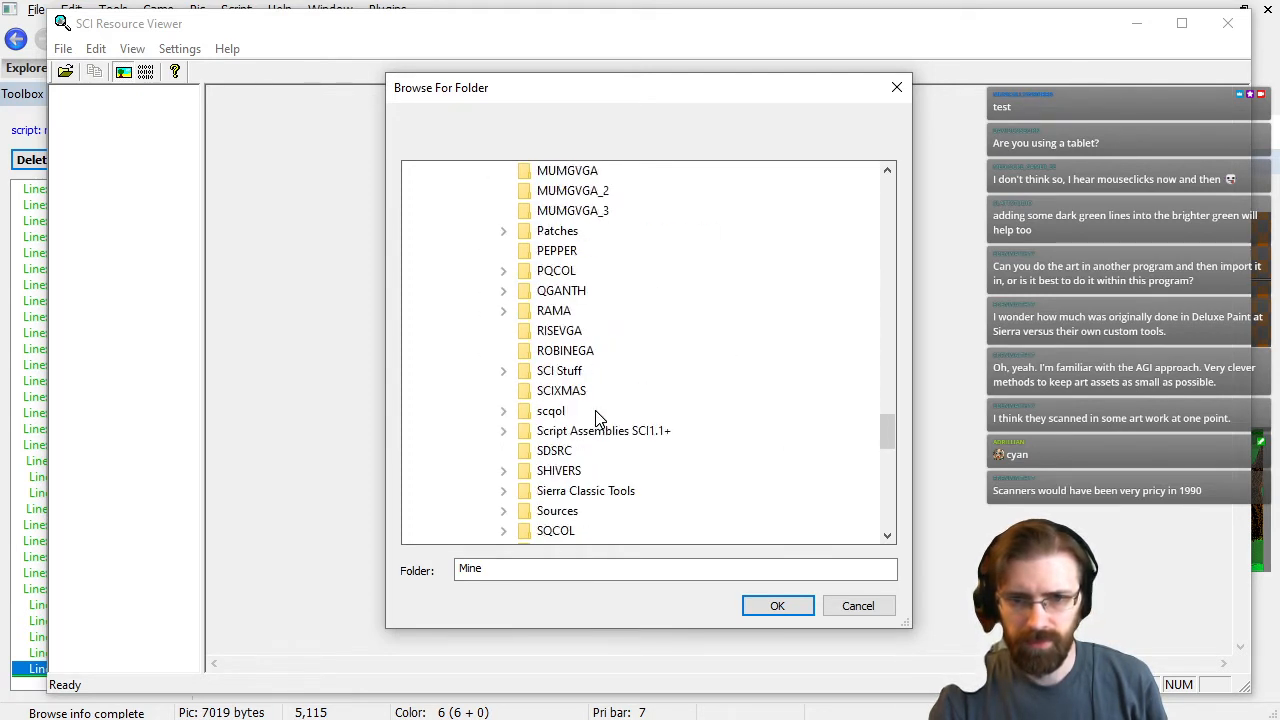
click(503, 412)
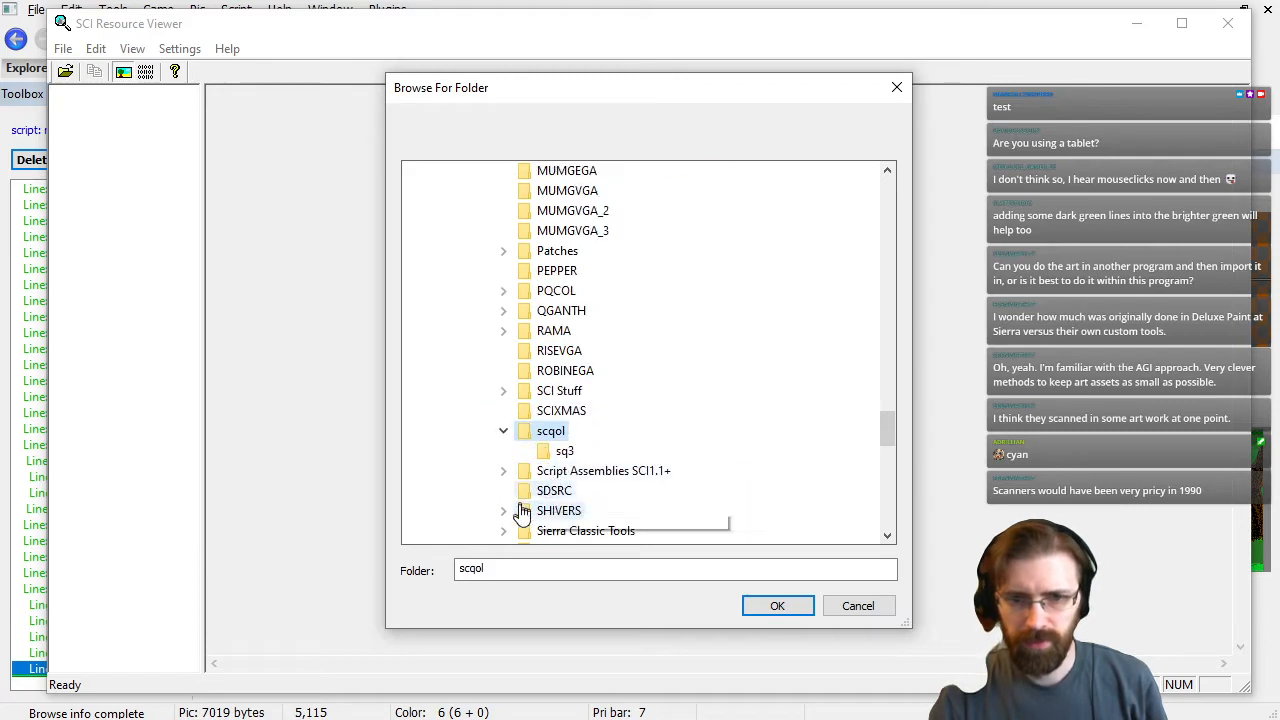
scroll(540, 400, down, 3)
scroll(560, 255, up, 15)
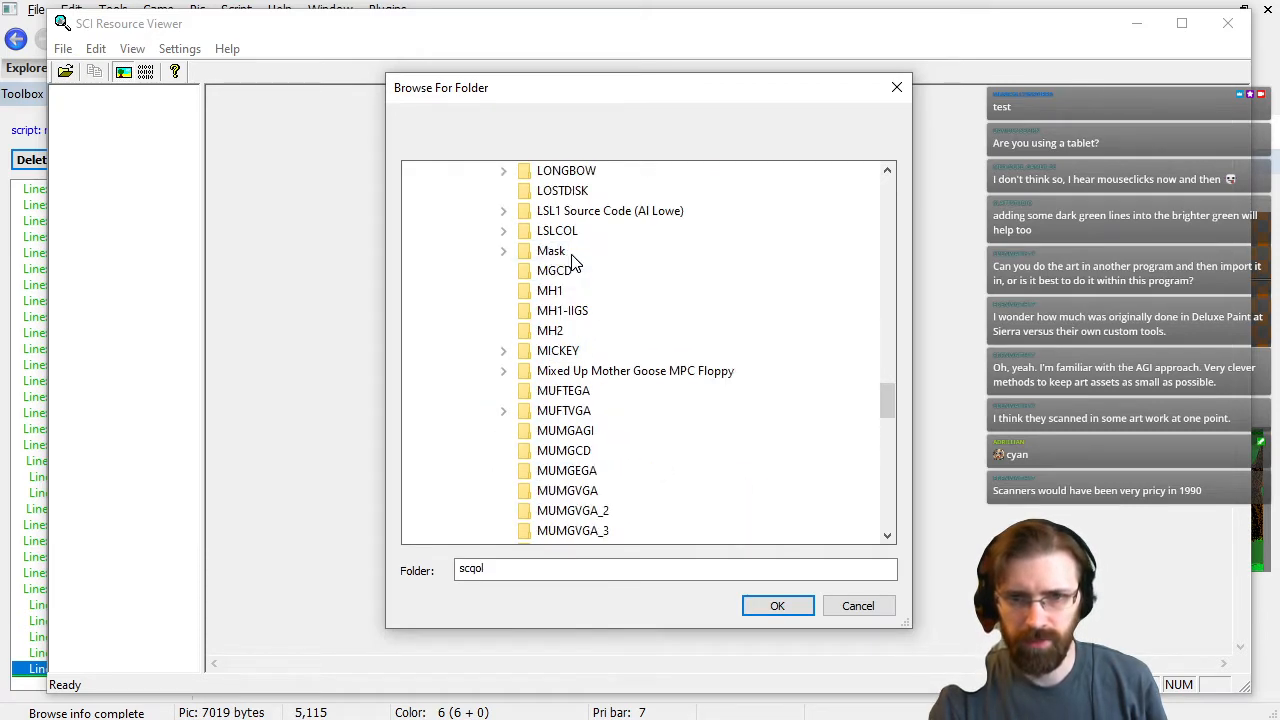
scroll(578, 270, down, 1)
scroll(590, 330, down, 9)
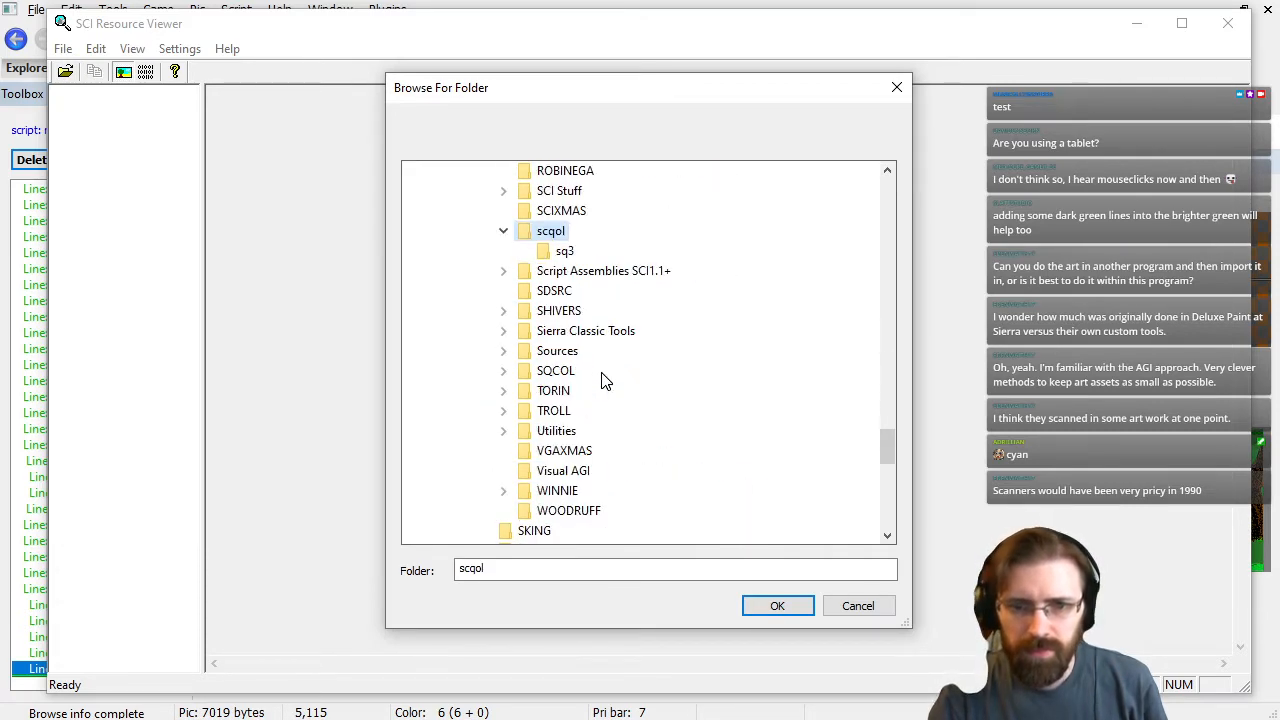
Open the SQ4VGA game folder inside the Sierra collection's SQCOL folder.
click(504, 372)
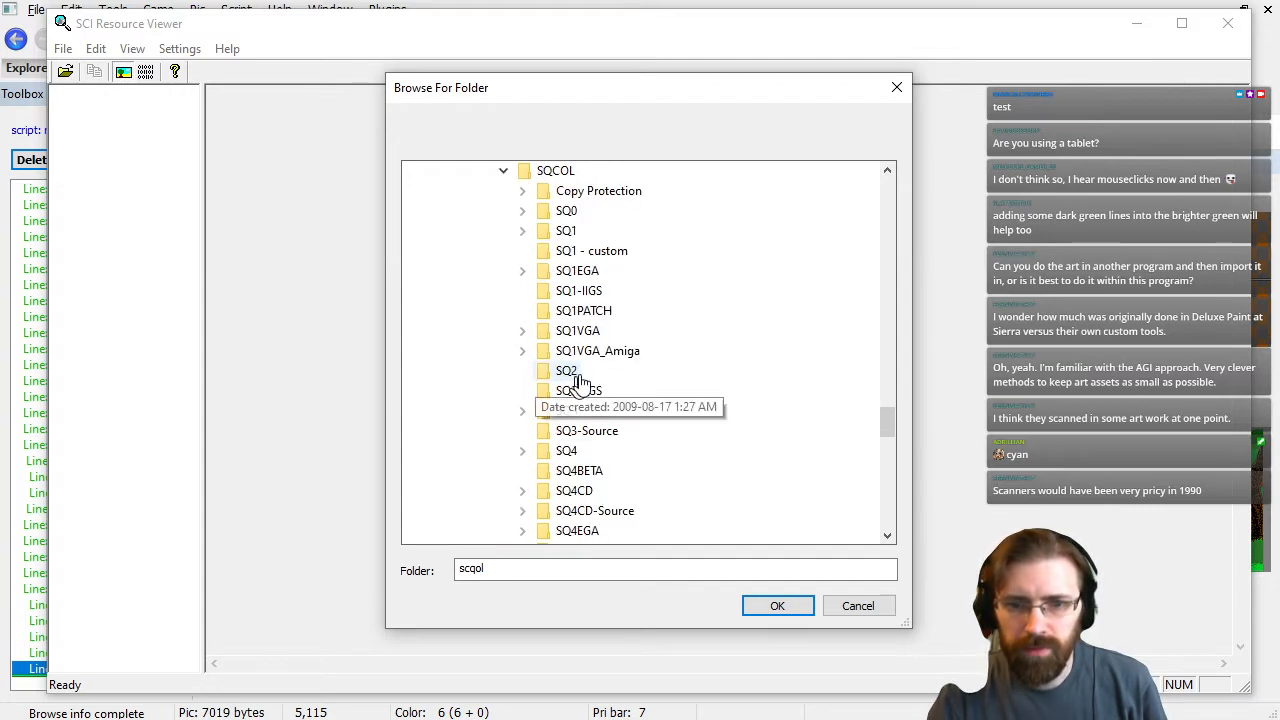
scroll(583, 470, down, 2)
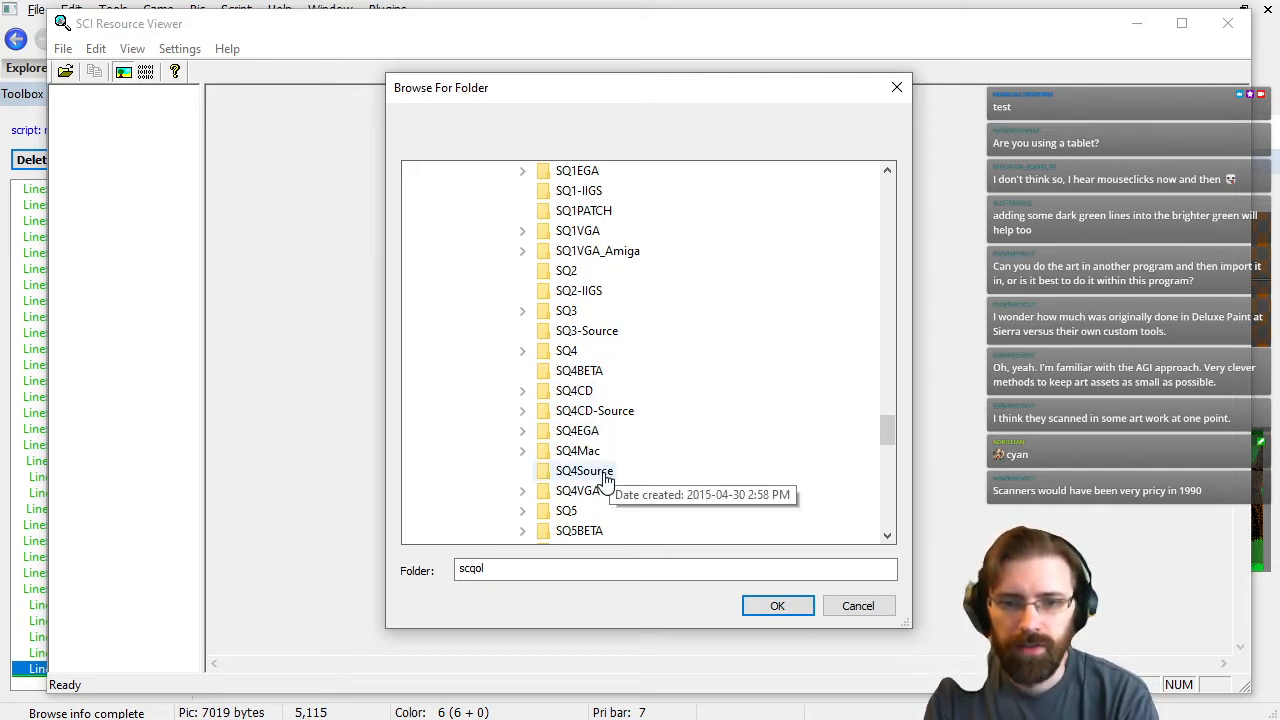
click(578, 490)
click(776, 608)
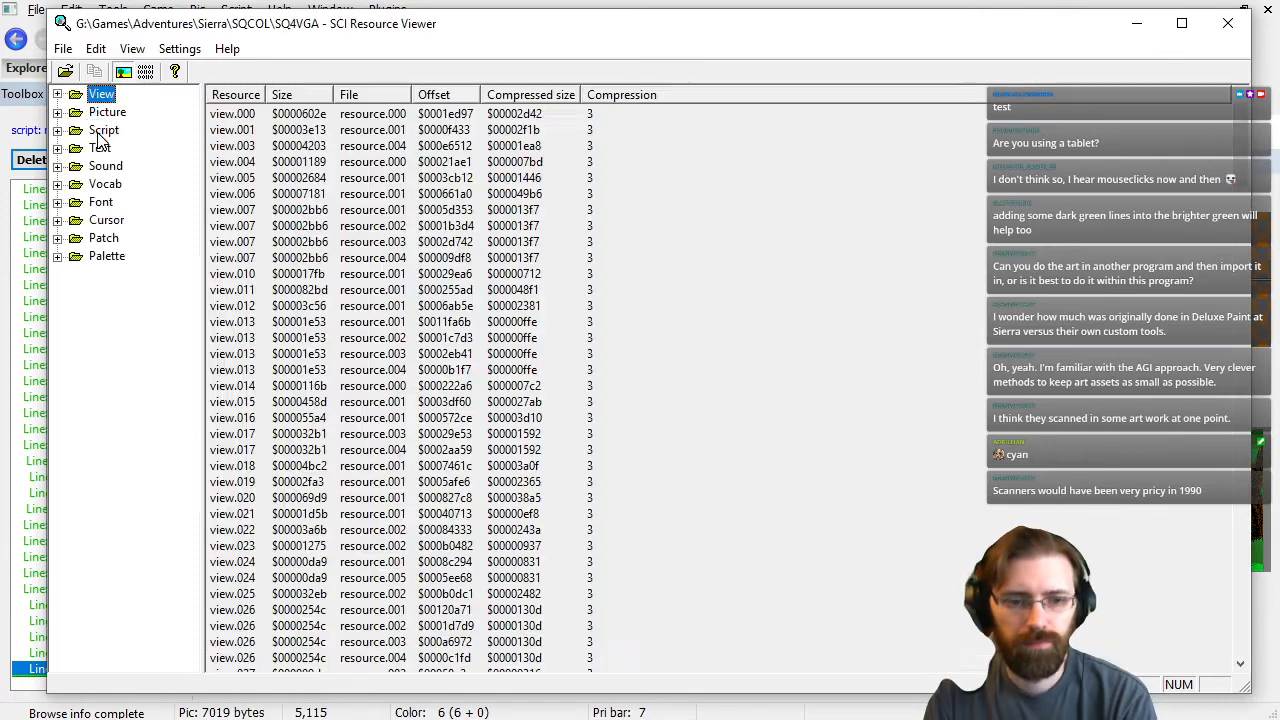
Expand the game's Picture resources and display picture 1.p56.
click(57, 111)
click(122, 112)
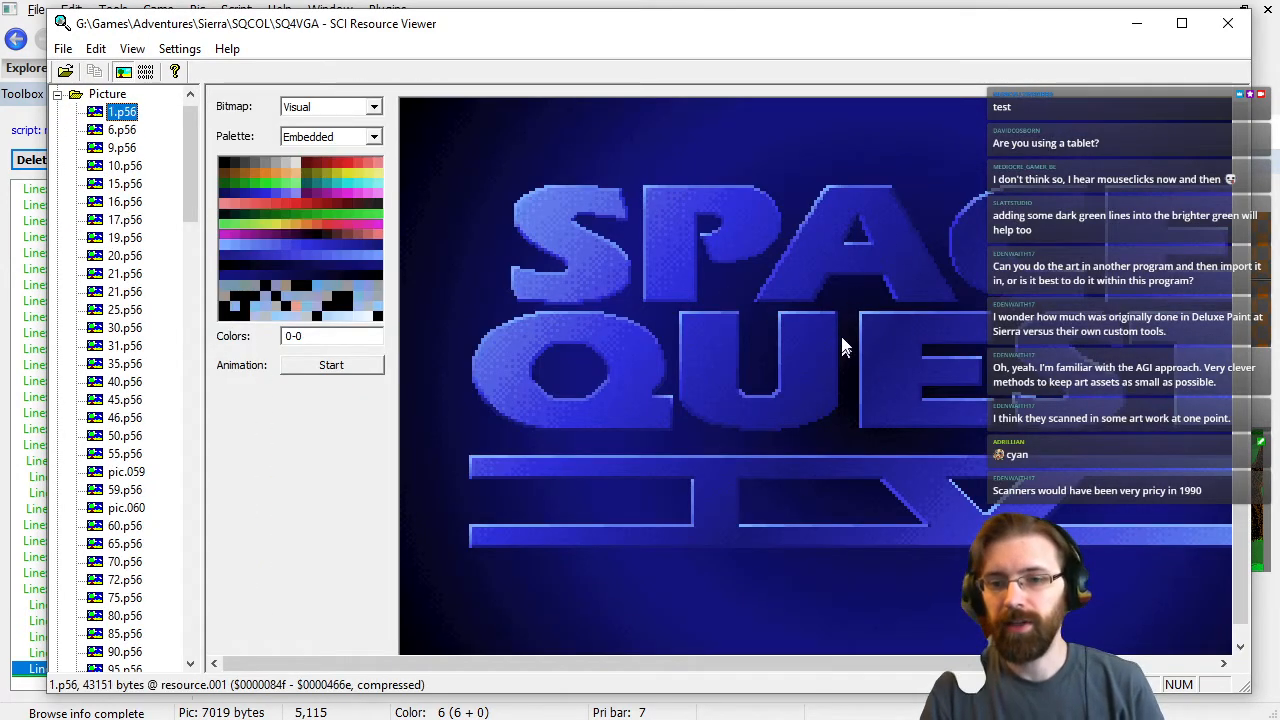
key(Tab)
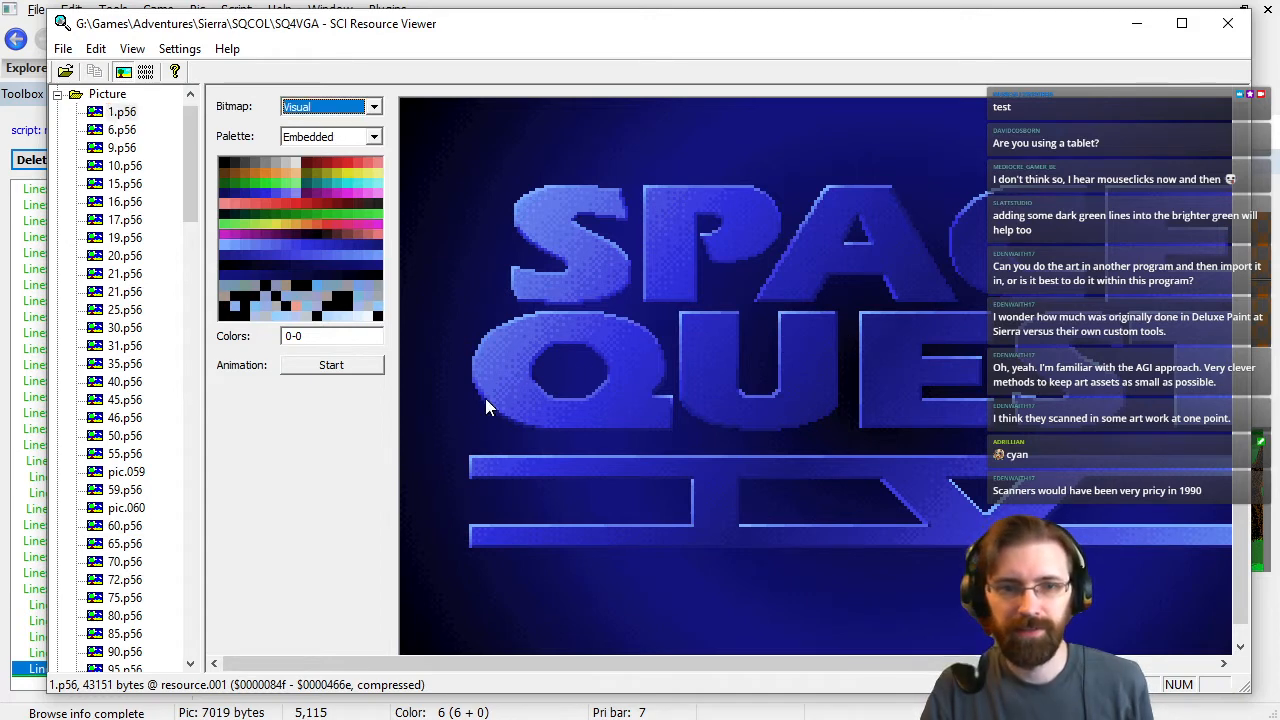
drag(796, 31, 797, 24)
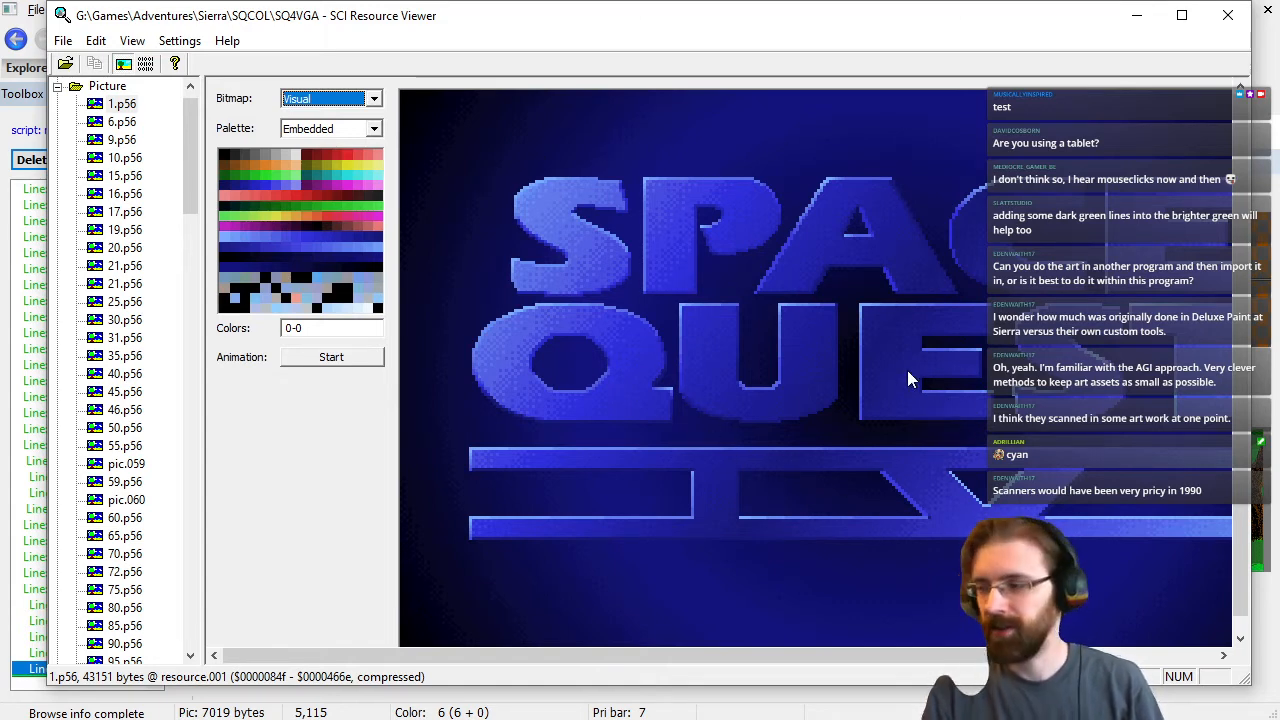
View the first 21.p56 picture and examine the earlier backgrounds back to 9.p56.
click(114, 265)
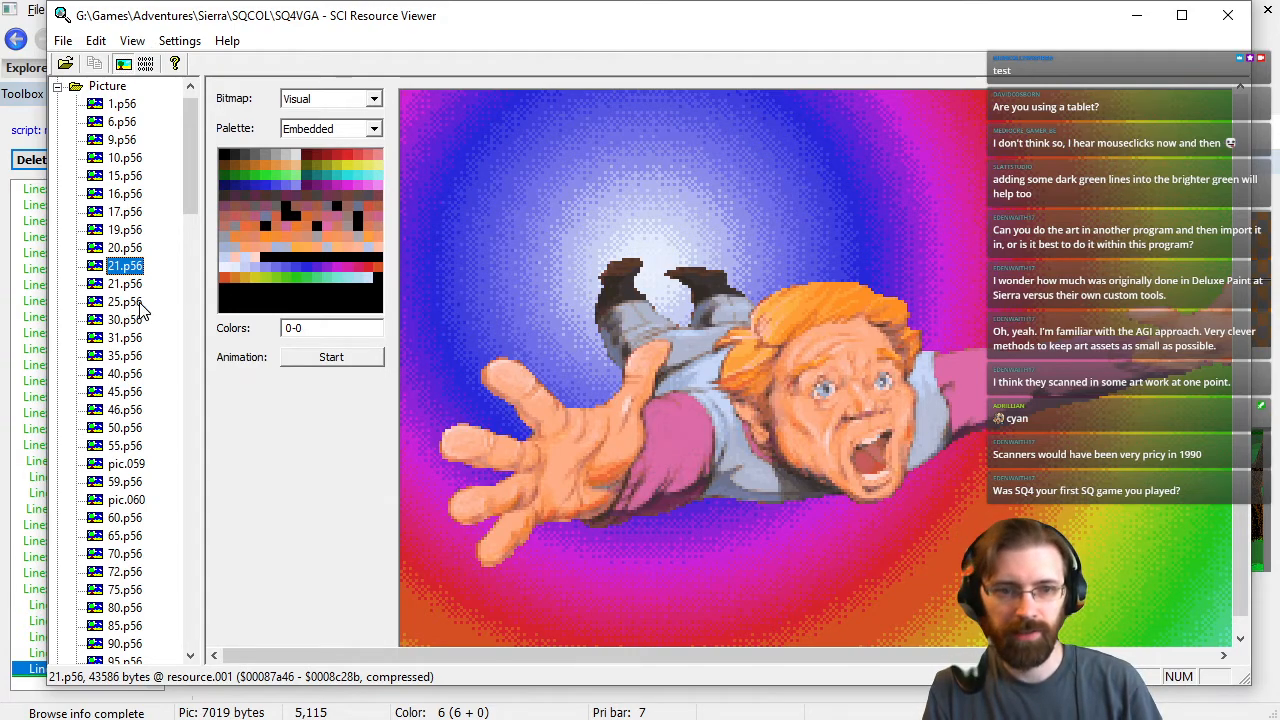
key(Down)
key(Up)
key(Up)
key(Up)
key(Up)
key(Up)
key(Up)
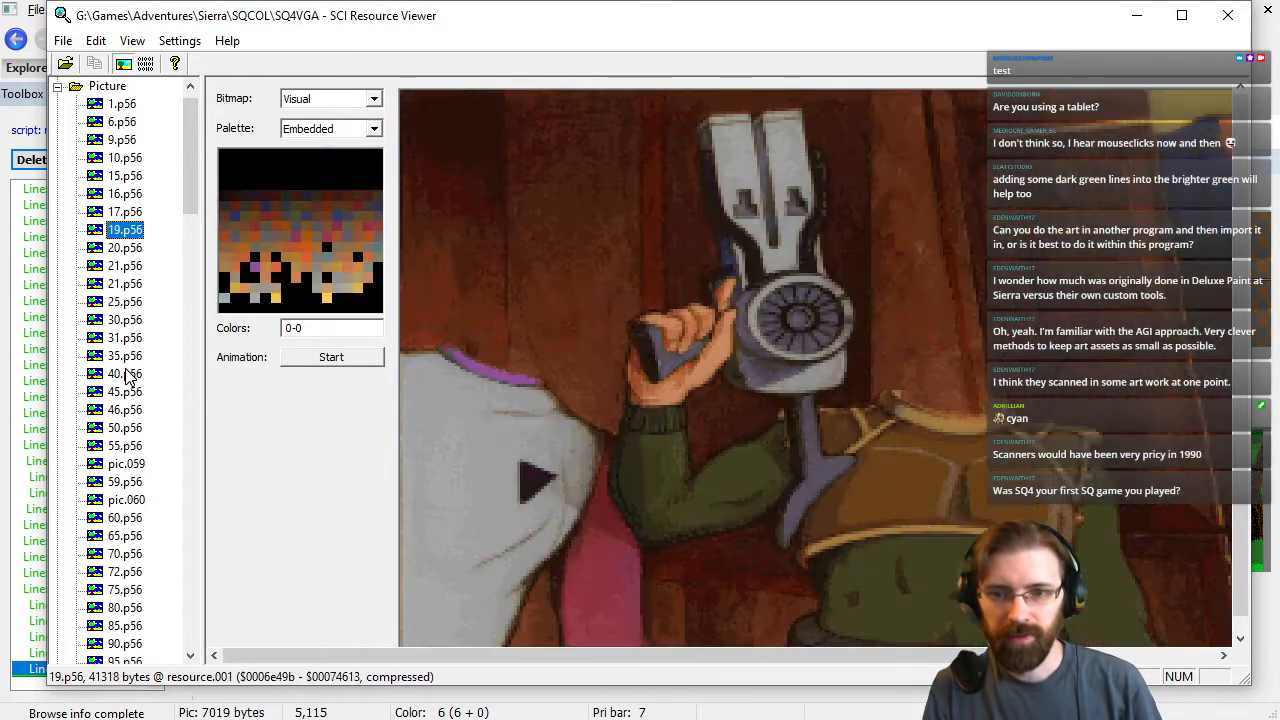
key(Up)
key(Up)
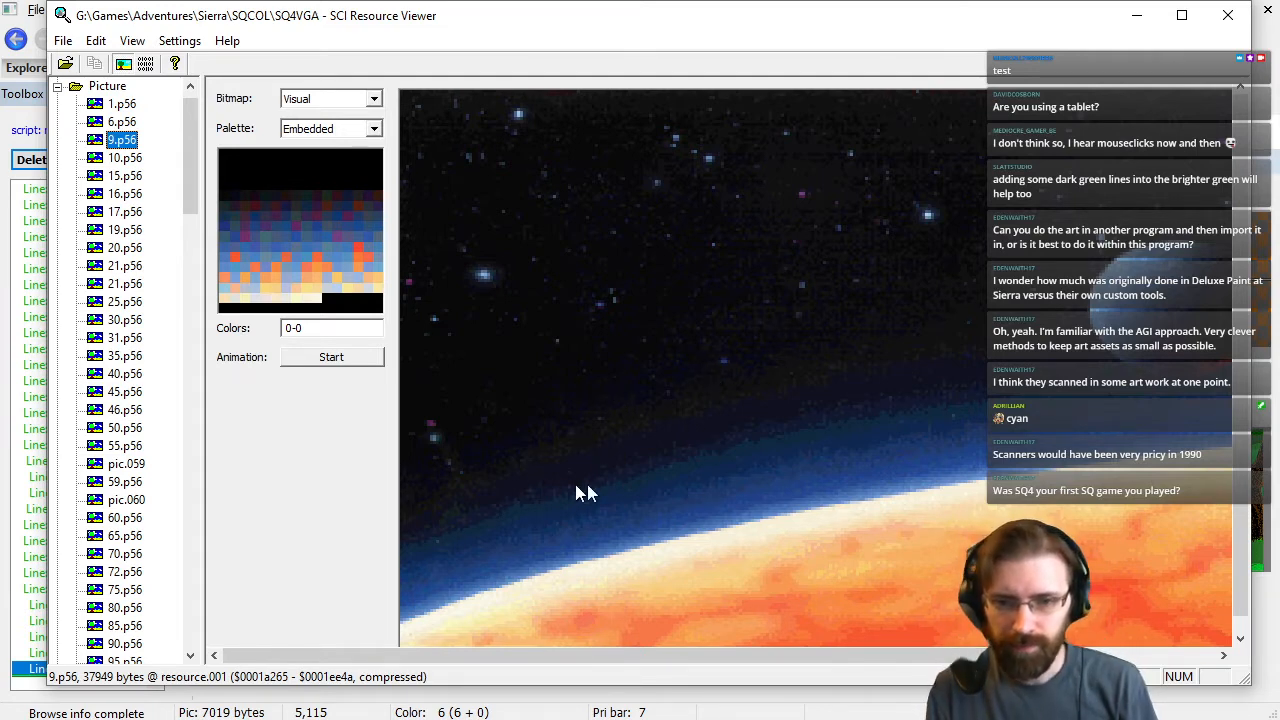
View picture 6.p56 and examine the following Space Quest IV backgrounds in order up to 40.p56.
click(124, 122)
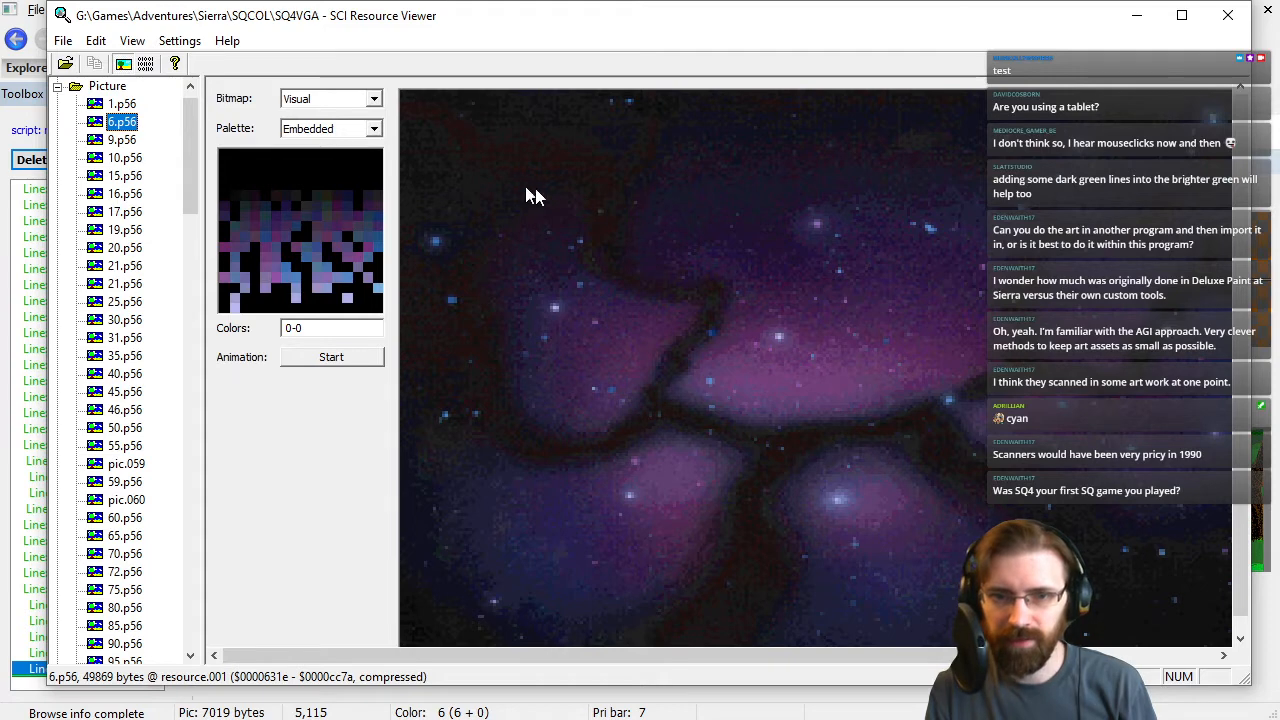
key(Down)
key(Down)
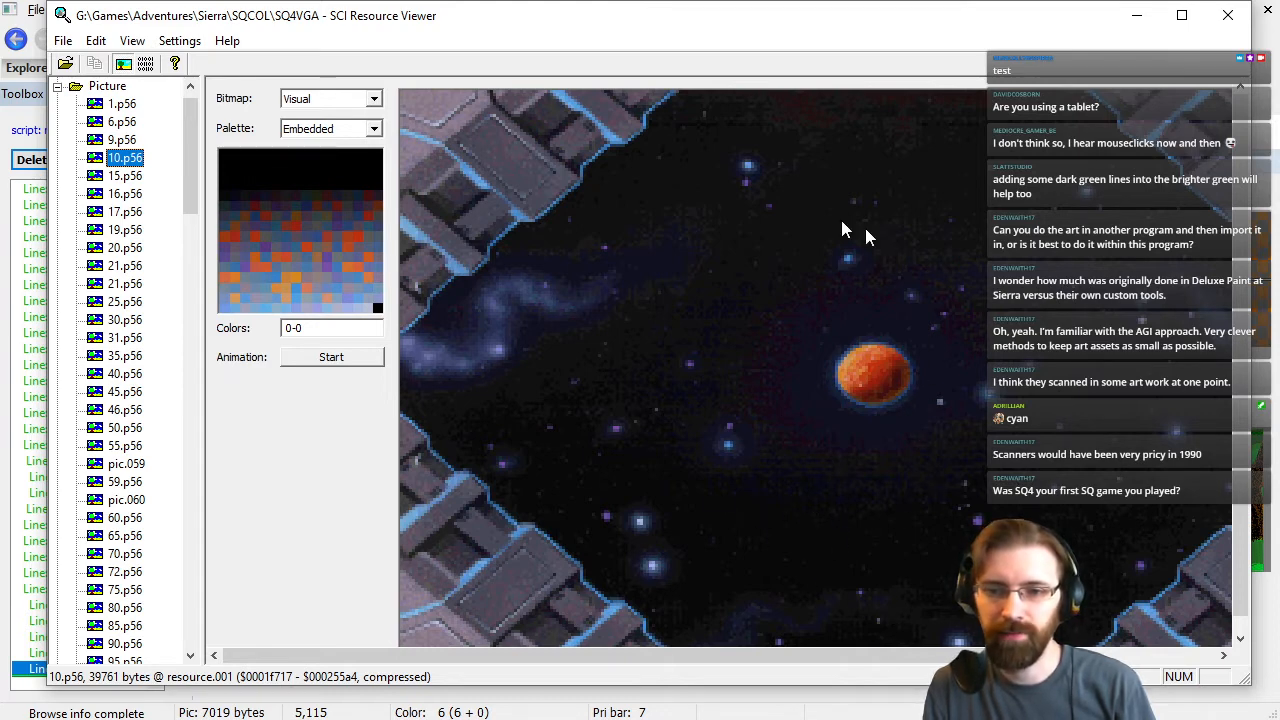
key(Down)
key(Down)
key(Down)
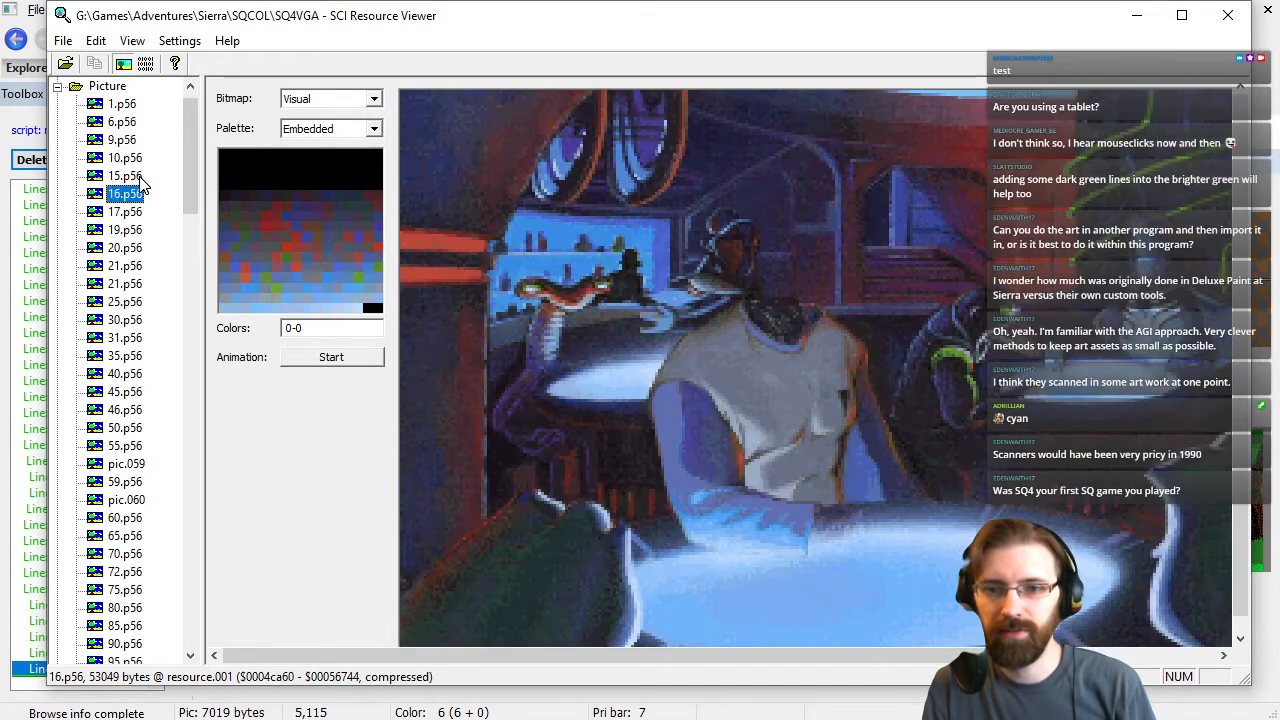
key(Down)
key(Down)
key(Down)
key(Down)
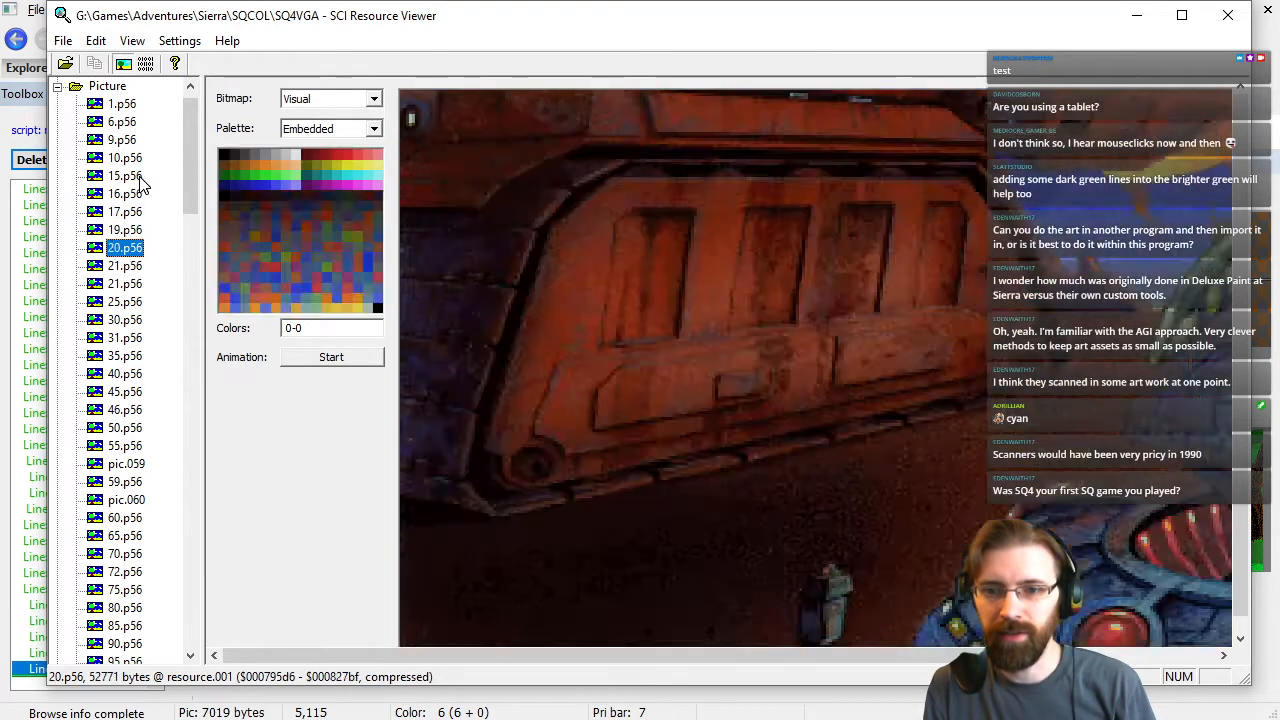
key(Down)
key(Down)
key(Down)
key(Down)
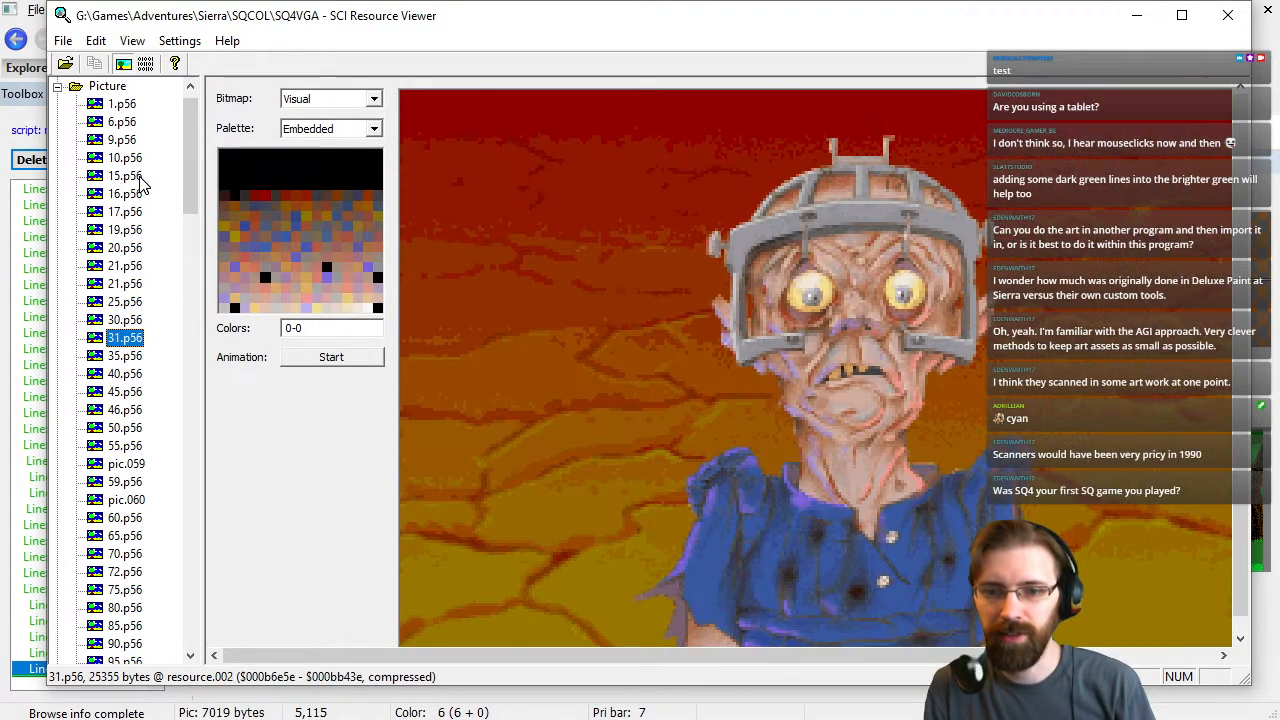
key(Down)
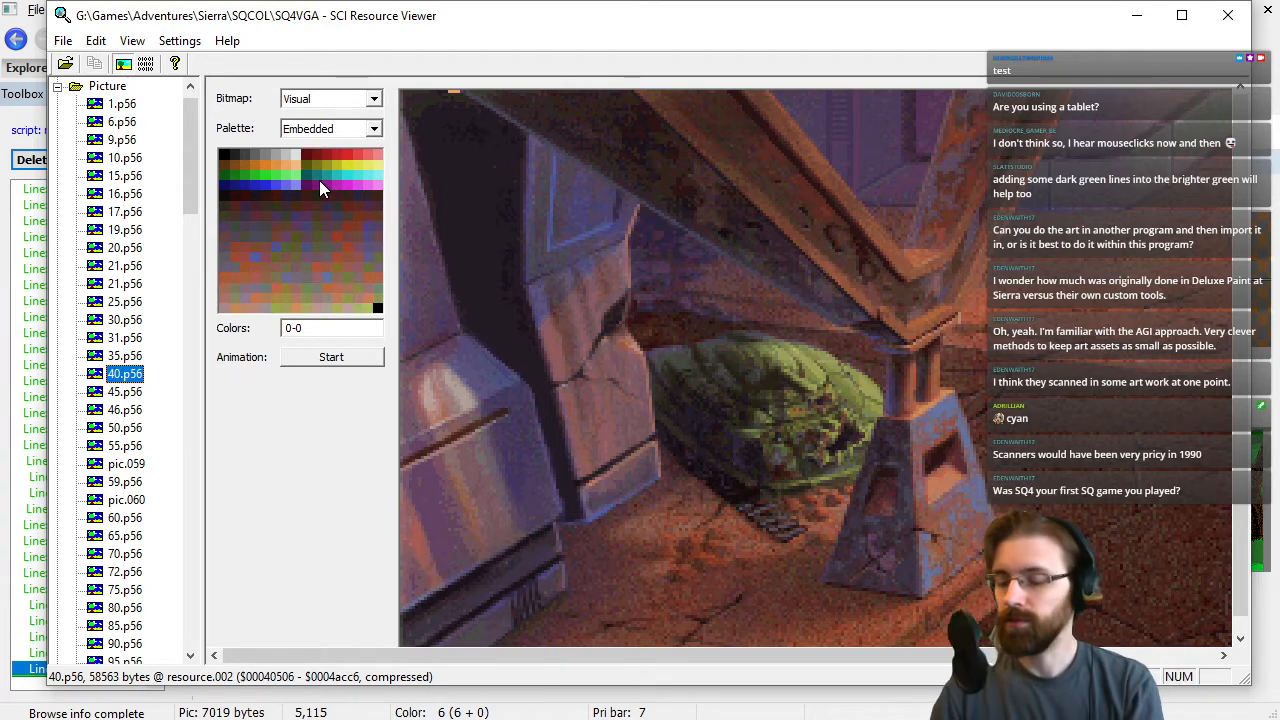
Close SCI Resource Viewer and move the test character behind the large tree's trunk in Pic.016, comparing the helper's priority and visual previews.
click(1227, 15)
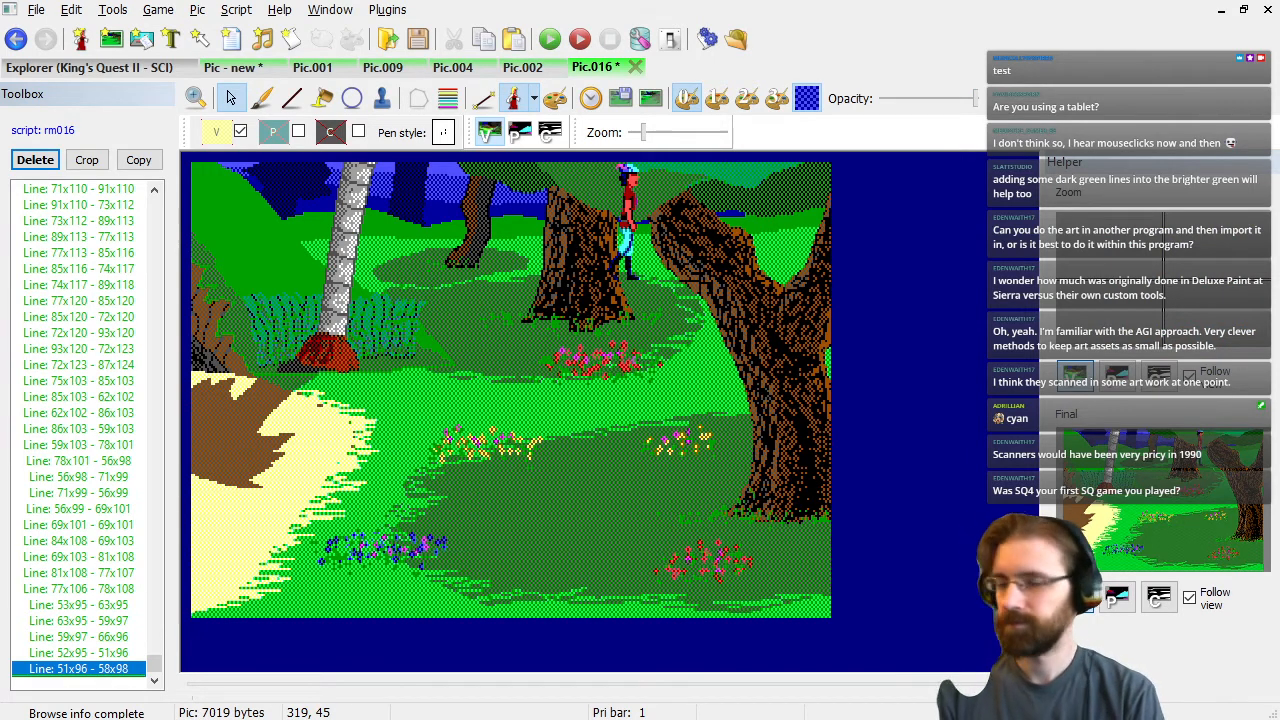
drag(621, 212, 742, 340)
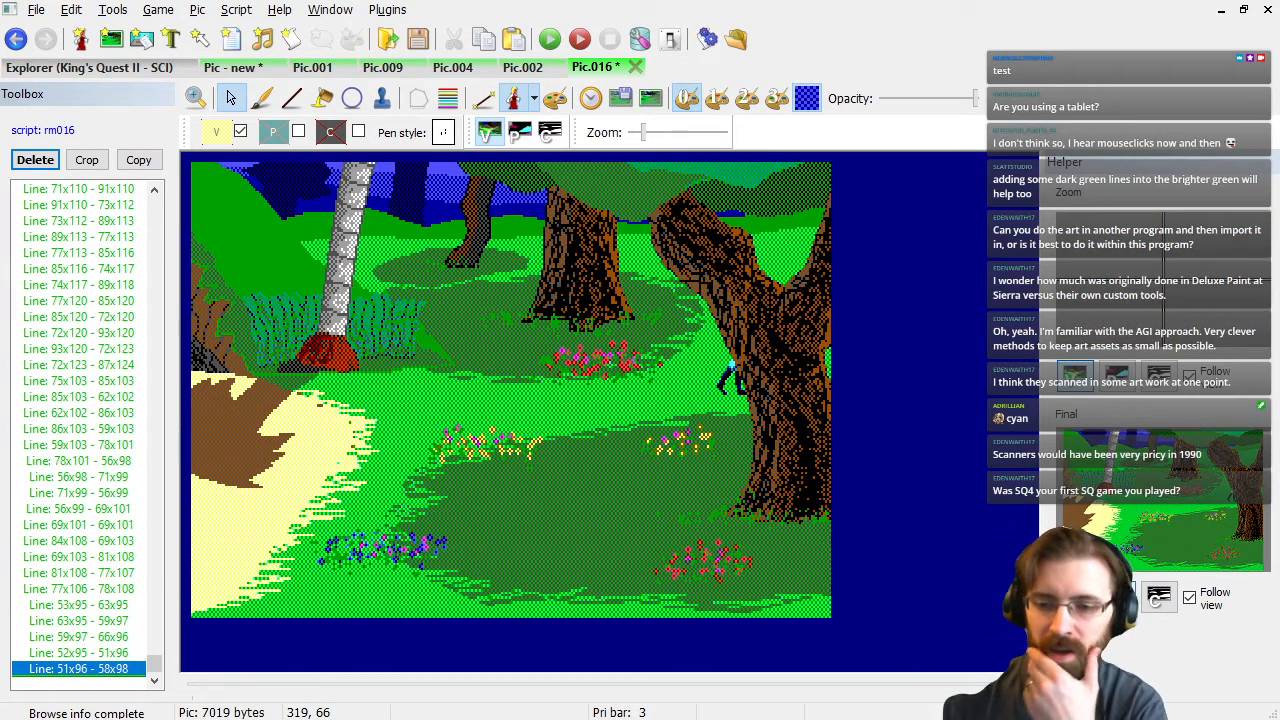
click(1119, 597)
click(1077, 597)
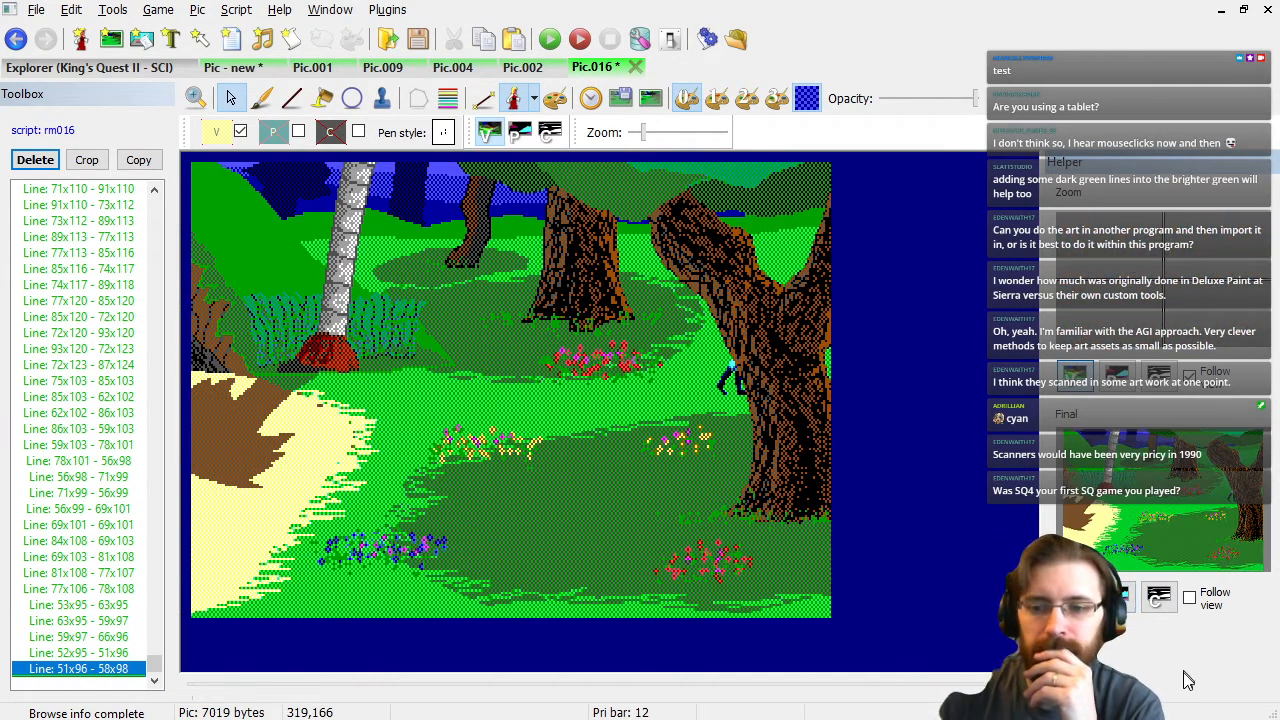
Rewind Pic.016's drawing commands to the start of the green canopy outline and turn on priority 11 right after its Set Visual: 0,18 command.
click(97, 559)
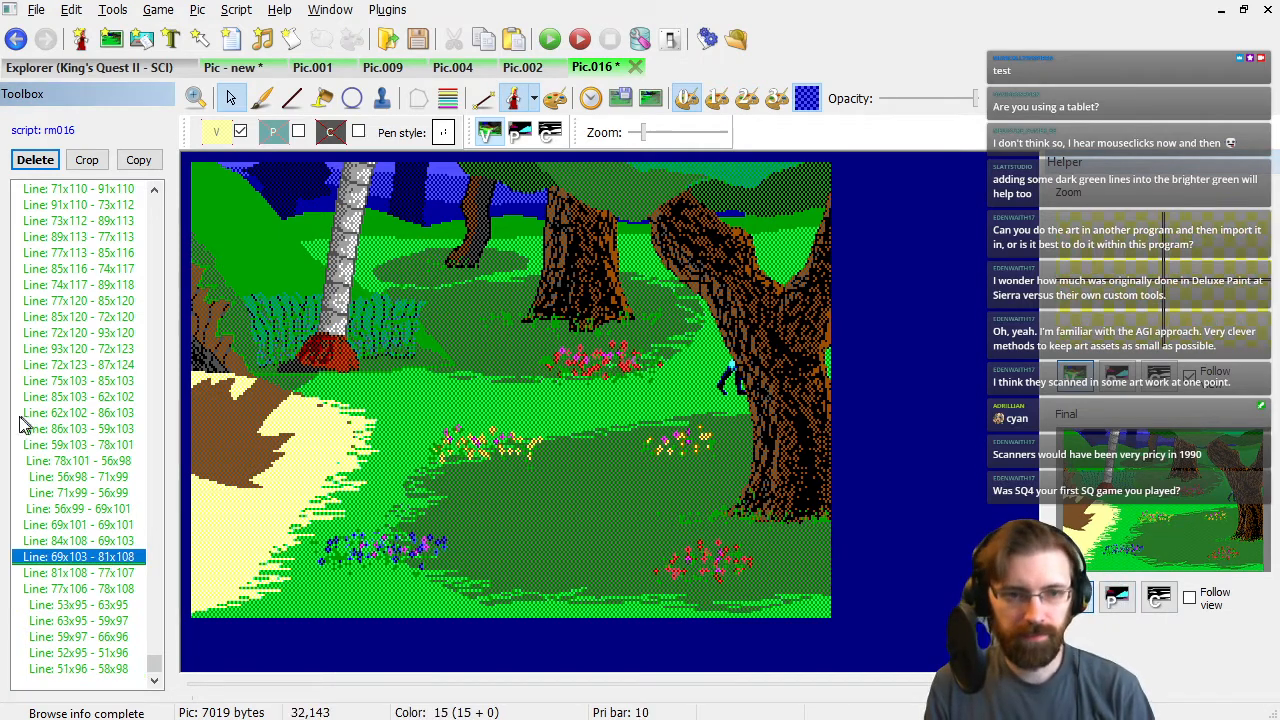
click(56, 397)
key(Page_Up)
key(Page_Up)
key(Page_Up)
key(Page_Up)
key(Page_Up)
key(Page_Up)
key(Page_Up)
key(Page_Up)
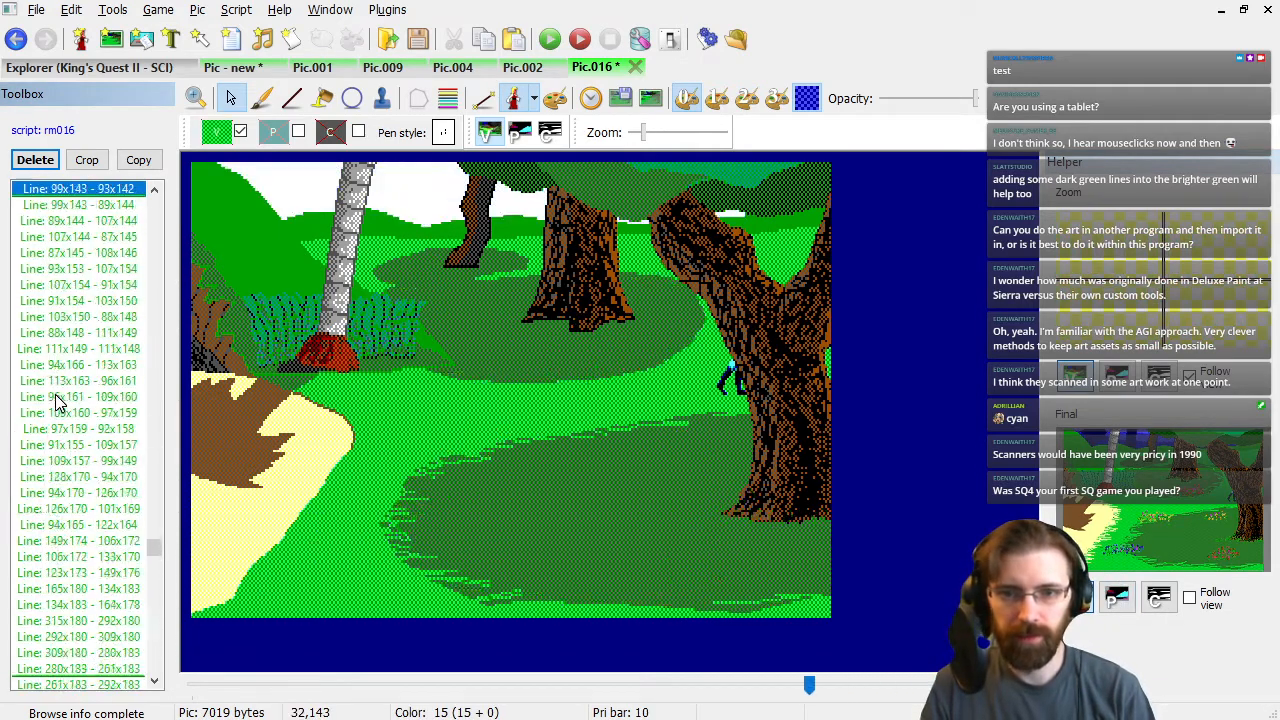
key(Page_Up)
key(Page_Up)
key(Page_Up)
key(Page_Up)
key(Page_Up)
key(Page_Up)
key(Page_Up)
key(Down)
key(Down)
key(Down)
key(Down)
key(Down)
key(Down)
key(Down)
key(Down)
key(Down)
key(Down)
key(Down)
key(Down)
key(Down)
key(Down)
key(Down)
key(Down)
key(Down)
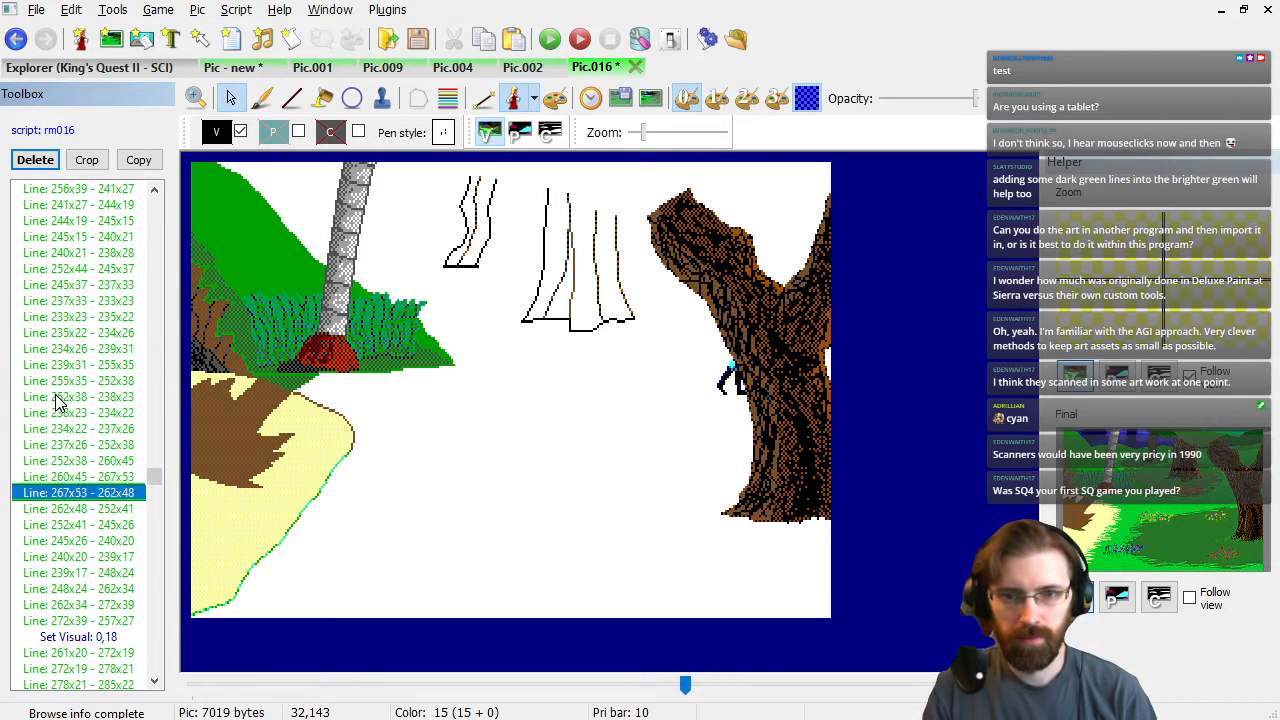
key(Down)
key(Down)
key(Down)
key(Down)
key(Down)
key(Down)
key(Down)
key(Down)
key(Down)
key(Down)
key(Down)
key(Down)
key(Up)
key(Up)
key(Up)
key(Down)
click(272, 134)
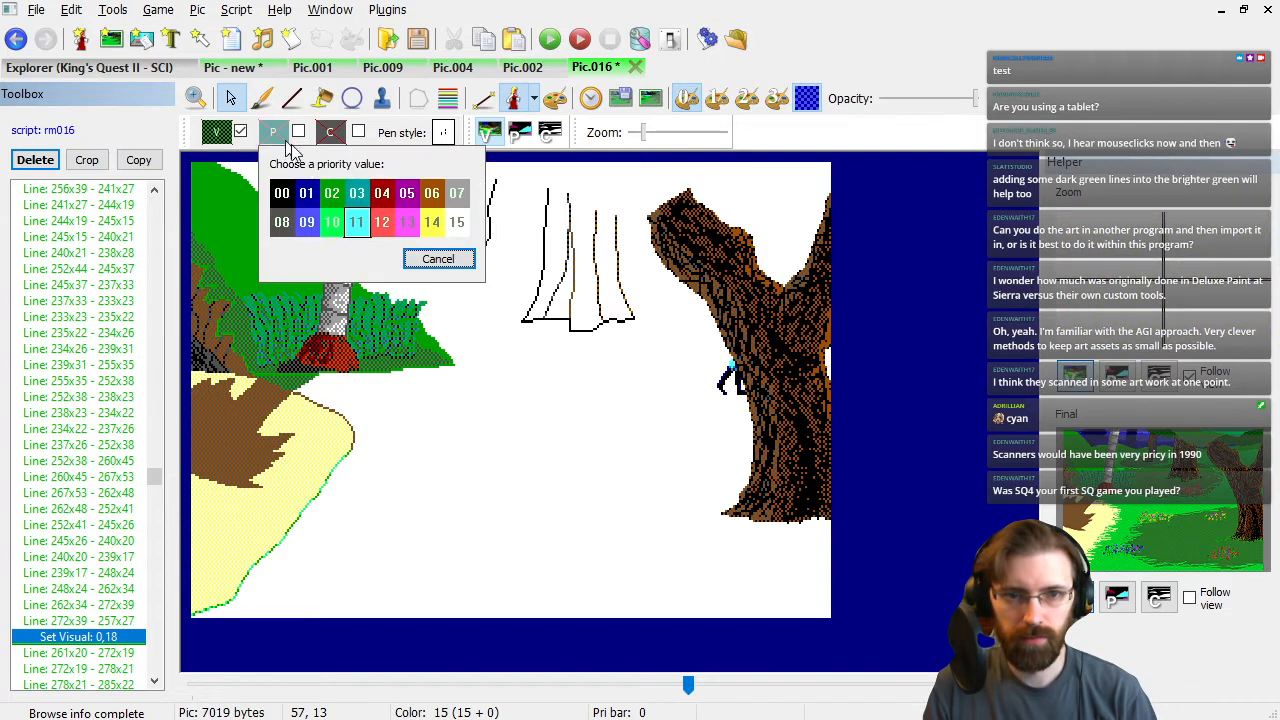
click(355, 222)
Advance through the canopy outline's commands and disable priority drawing right after Line: 137x4 - 133x0.
click(110, 652)
click(110, 665)
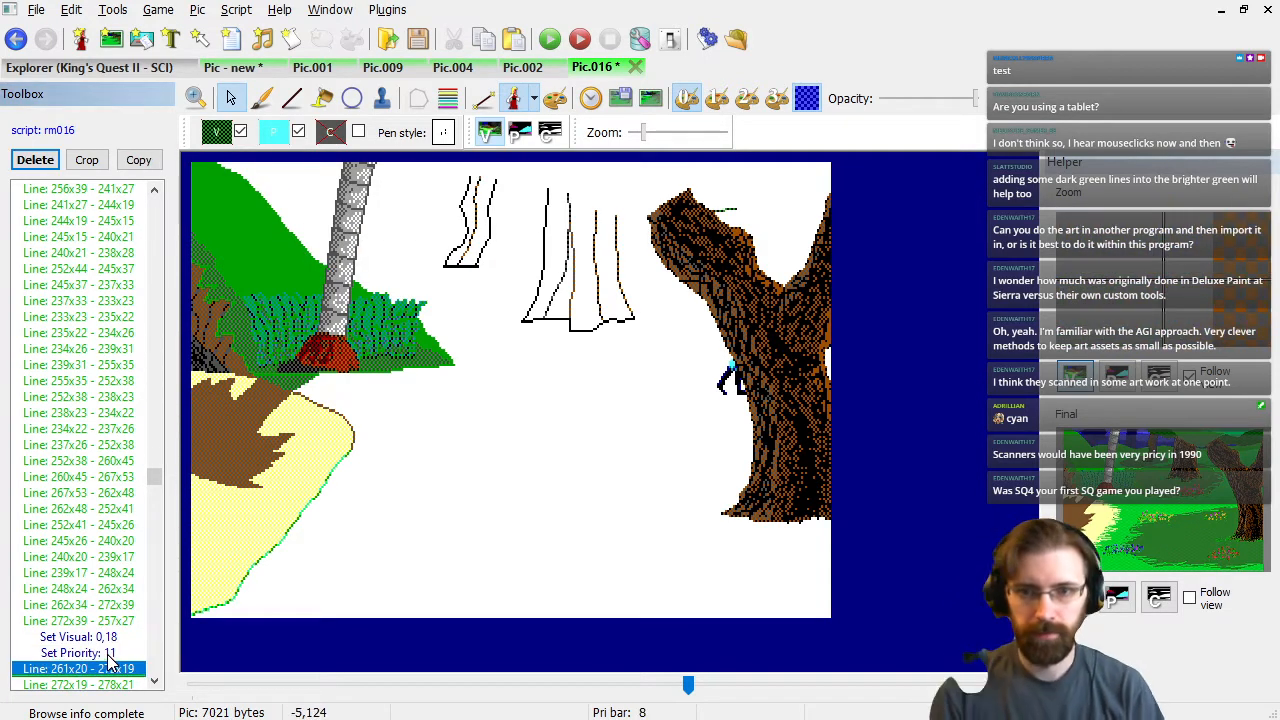
key(Down)
key(Down)
key(Down)
key(Down)
key(Down)
key(Down)
key(Down)
key(Down)
key(Down)
key(Down)
key(Down)
key(Down)
key(Down)
key(Down)
key(Down)
key(Down)
key(Down)
key(Down)
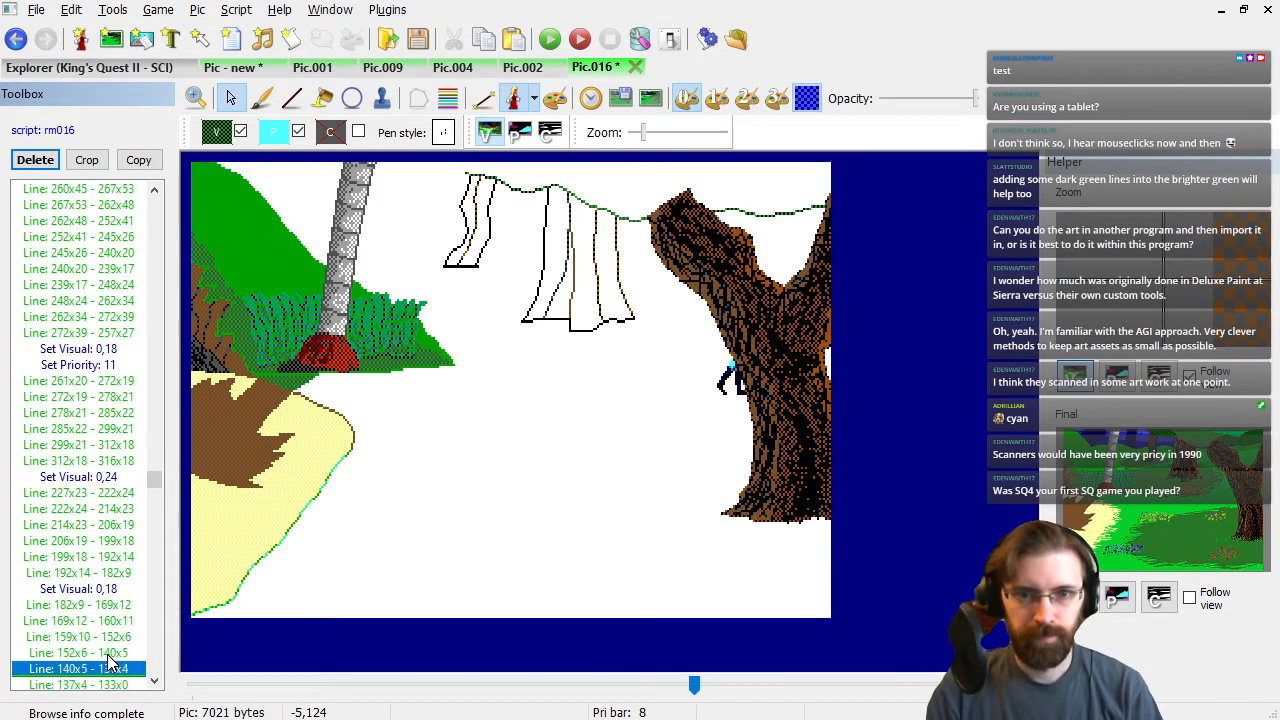
key(Down)
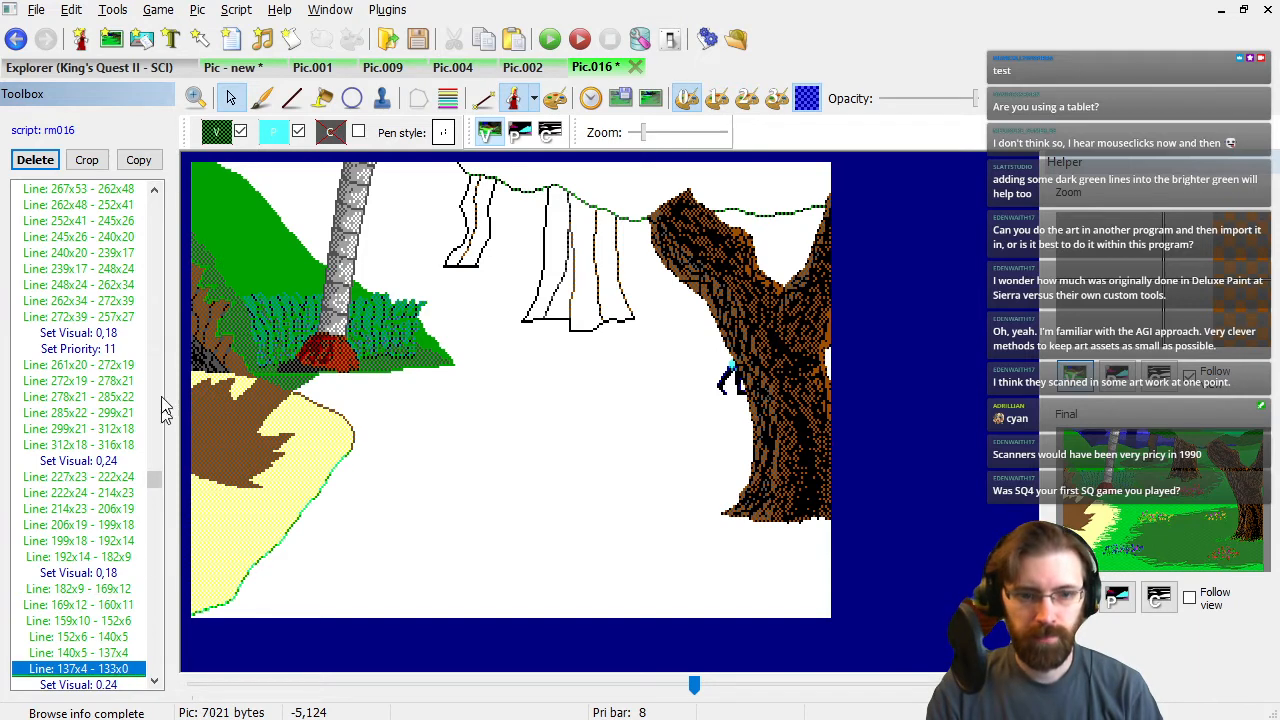
click(298, 132)
click(113, 654)
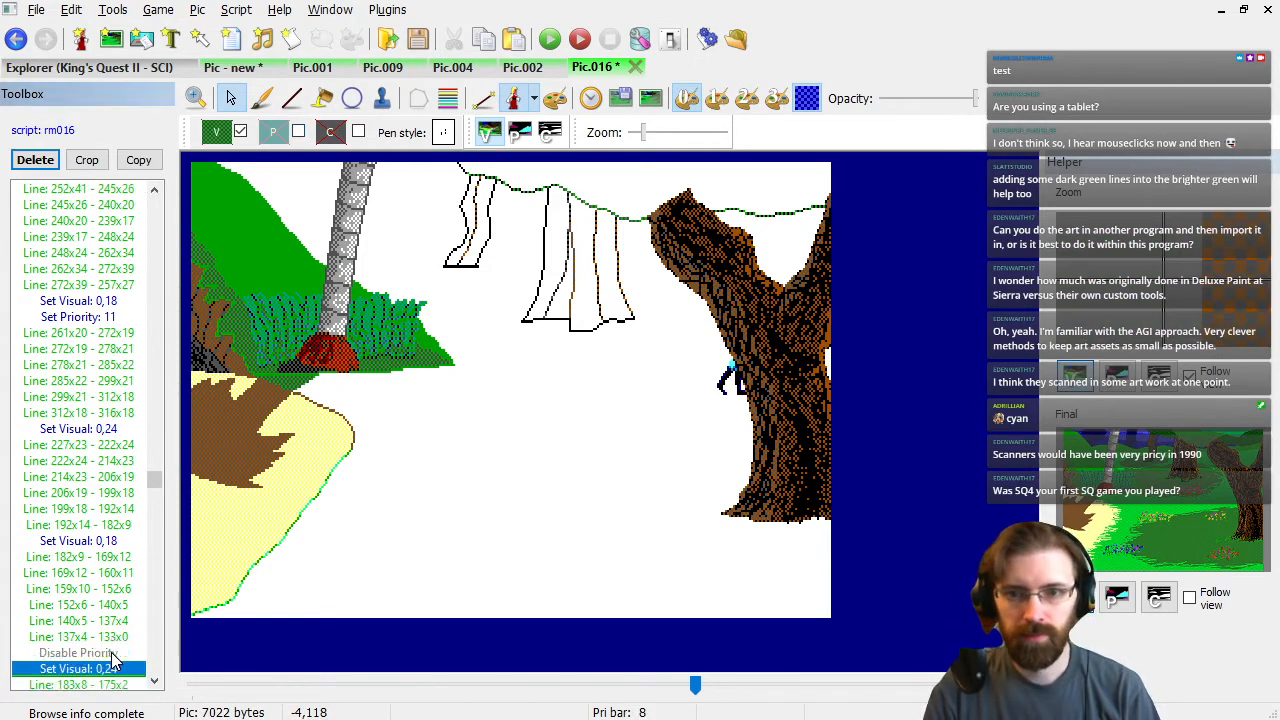
Play through Pic.016's drawing commands following the canopy outline up to Fill: 272x2, examining how the trunks and canopy are drawn and filled.
key(Down)
key(Down)
key(Down)
key(Down)
key(Down)
key(Down)
key(Down)
key(Down)
key(Down)
key(Down)
key(Down)
key(Down)
key(Down)
key(Down)
key(Down)
key(Down)
key(Down)
key(Down)
key(Down)
key(Down)
key(Down)
key(Down)
key(Down)
key(Down)
key(Down)
key(Down)
key(Down)
key(Down)
key(Down)
key(Down)
key(Down)
key(Down)
key(Down)
key(Down)
key(Down)
key(Down)
key(Down)
key(Down)
key(Down)
key(Down)
key(Down)
key(Down)
key(Down)
key(Down)
key(Down)
key(Down)
key(Down)
key(Down)
key(Down)
key(Down)
key(Down)
key(Down)
key(Down)
key(Down)
key(Down)
key(Down)
key(Down)
key(Down)
key(Down)
key(Down)
key(Down)
key(Down)
key(Down)
key(Down)
key(Down)
key(Down)
key(Down)
key(Down)
key(Down)
key(Down)
key(Down)
key(Down)
key(Down)
key(Down)
key(Down)
key(Down)
key(Down)
key(Down)
key(Down)
key(Down)
key(Down)
key(Down)
key(Down)
key(Down)
key(Down)
key(Down)
key(Down)
key(Down)
key(Down)
key(Down)
key(Down)
key(Down)
key(Down)
key(Down)
key(Down)
key(Down)
key(Down)
key(Down)
key(Down)
key(Down)
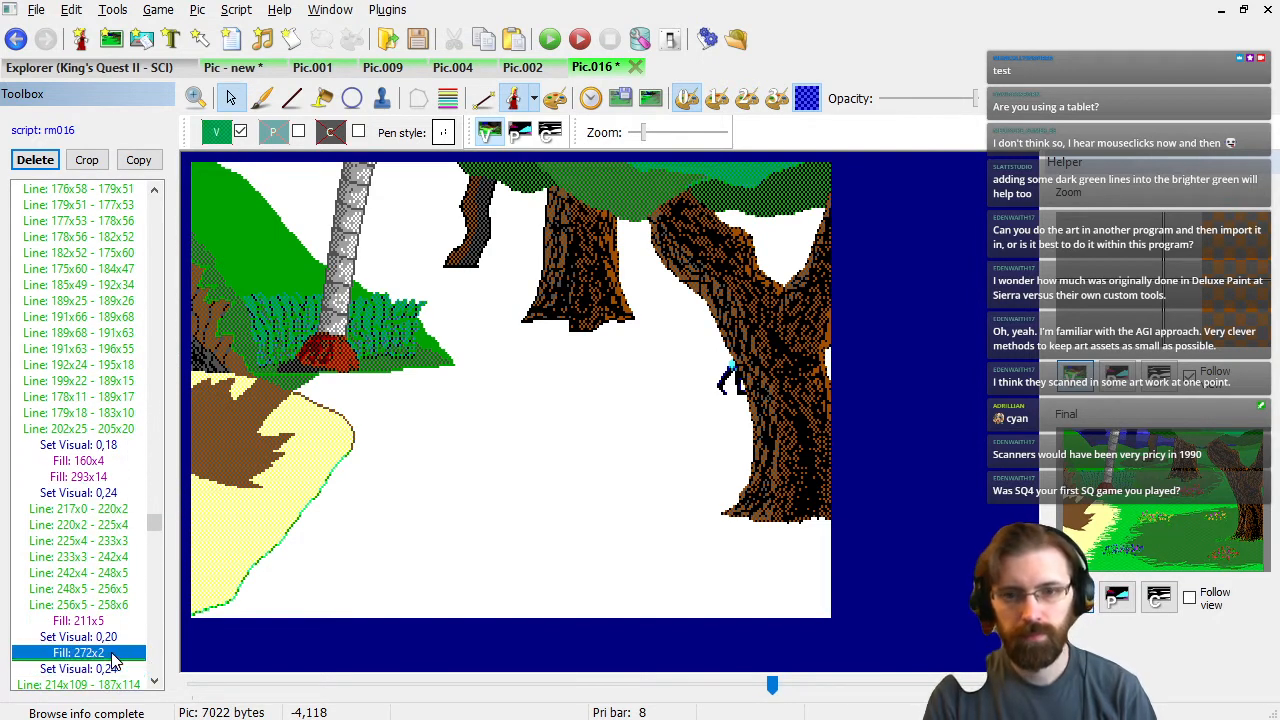
Go back through Pic.016's drawing commands and delete the Disable Priority command right after Line: 137x4 - 133x0.
key(Up)
key(Up)
key(Up)
key(Up)
key(Up)
key(Up)
key(Up)
key(Up)
key(Up)
key(Up)
key(Up)
key(Up)
key(Up)
key(Up)
key(Up)
key(Up)
key(Up)
key(Up)
key(Up)
key(Up)
key(Up)
key(Up)
key(Up)
key(Up)
key(Up)
key(Up)
key(Up)
key(Up)
key(Up)
key(Up)
key(Up)
key(Up)
key(Up)
key(Up)
key(Up)
key(Up)
key(Up)
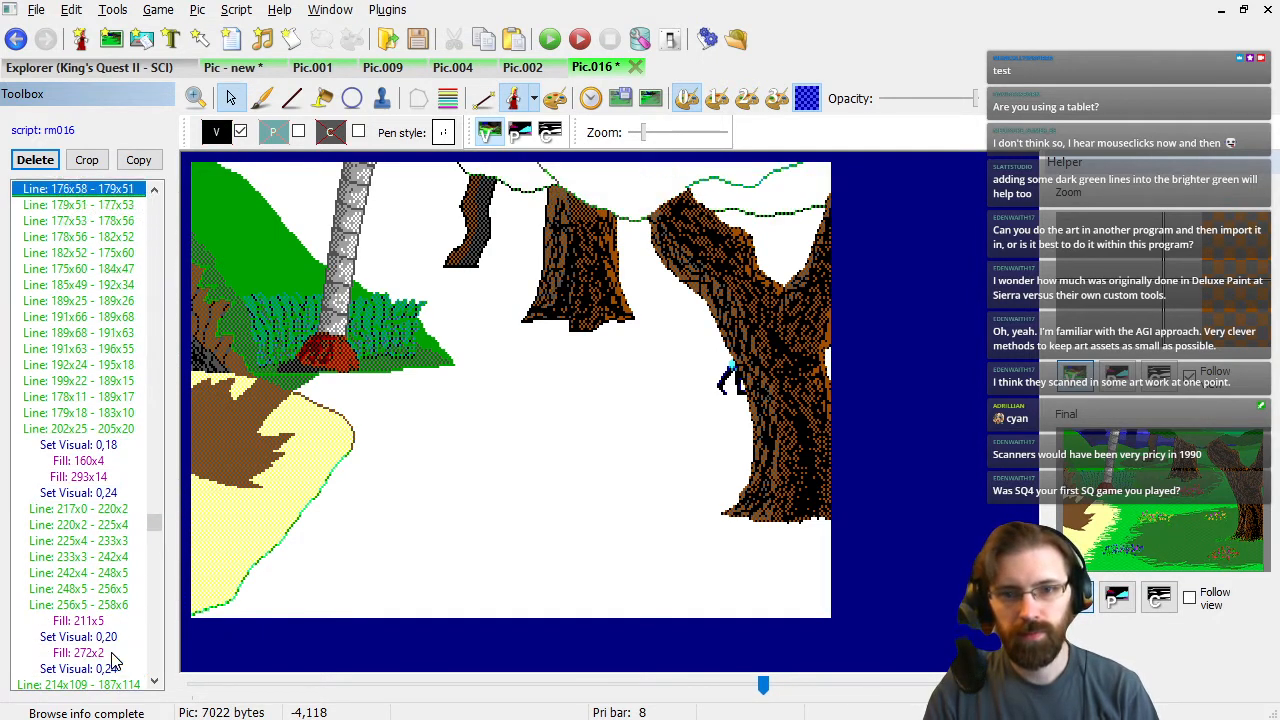
key(Page_Up)
key(Page_Up)
key(Page_Up)
key(Page_Up)
key(Page_Up)
key(Page_Up)
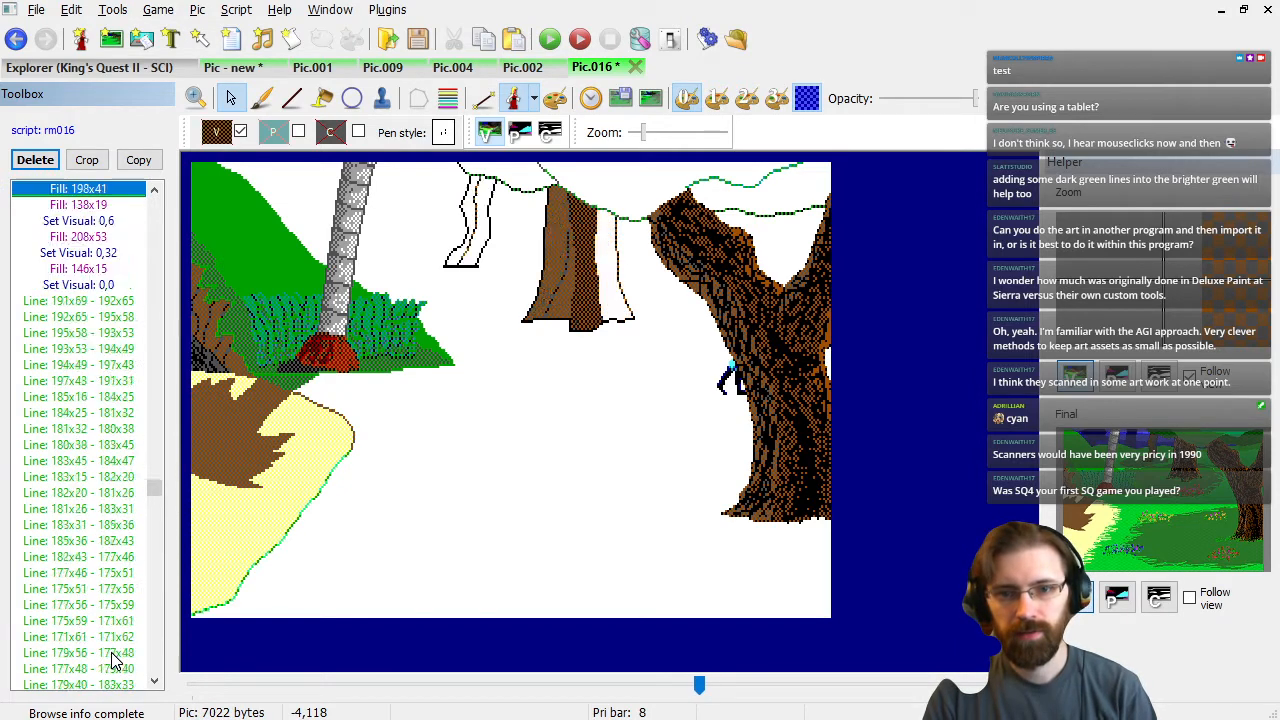
key(Page_Down)
click(112, 604)
scroll(123, 408, down, 10)
click(111, 430)
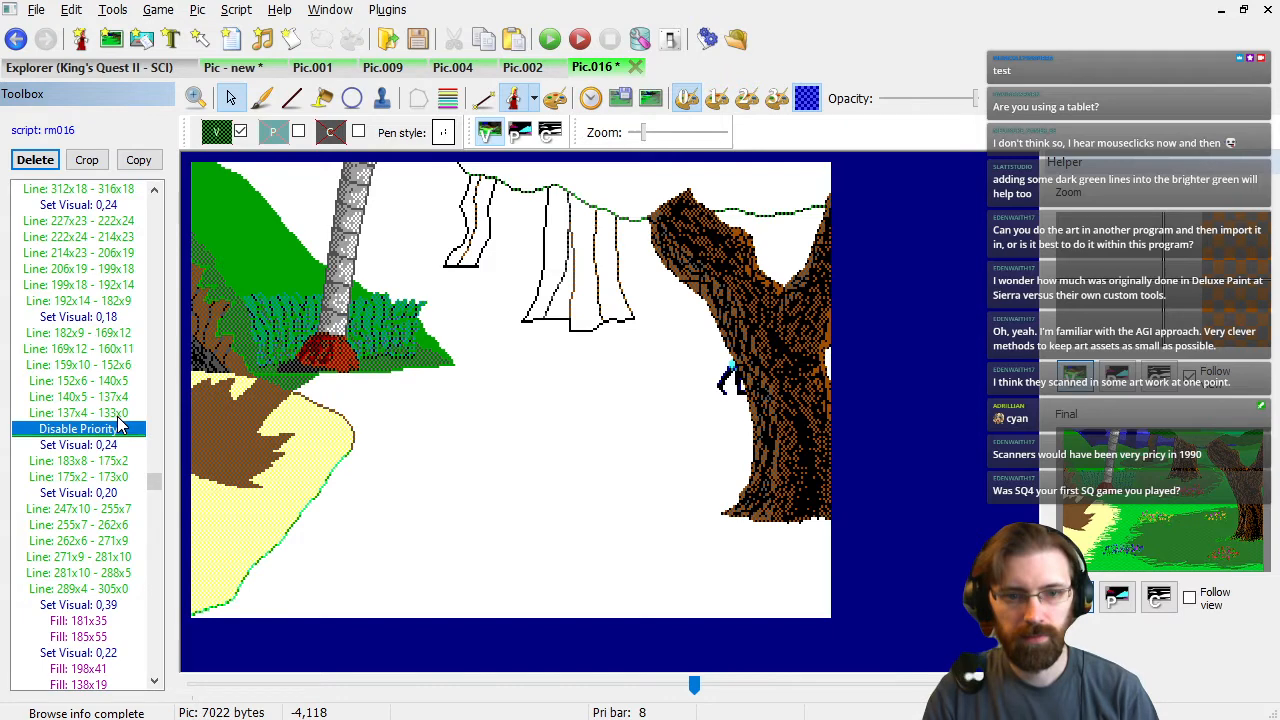
key(Delete)
Advance to the end of Pic.016's canopy outline and disable priority drawing right after Line: 289x4 - 305x0.
key(Down)
key(Down)
key(Down)
key(Down)
key(Down)
key(Down)
key(Down)
key(Down)
key(Down)
key(Down)
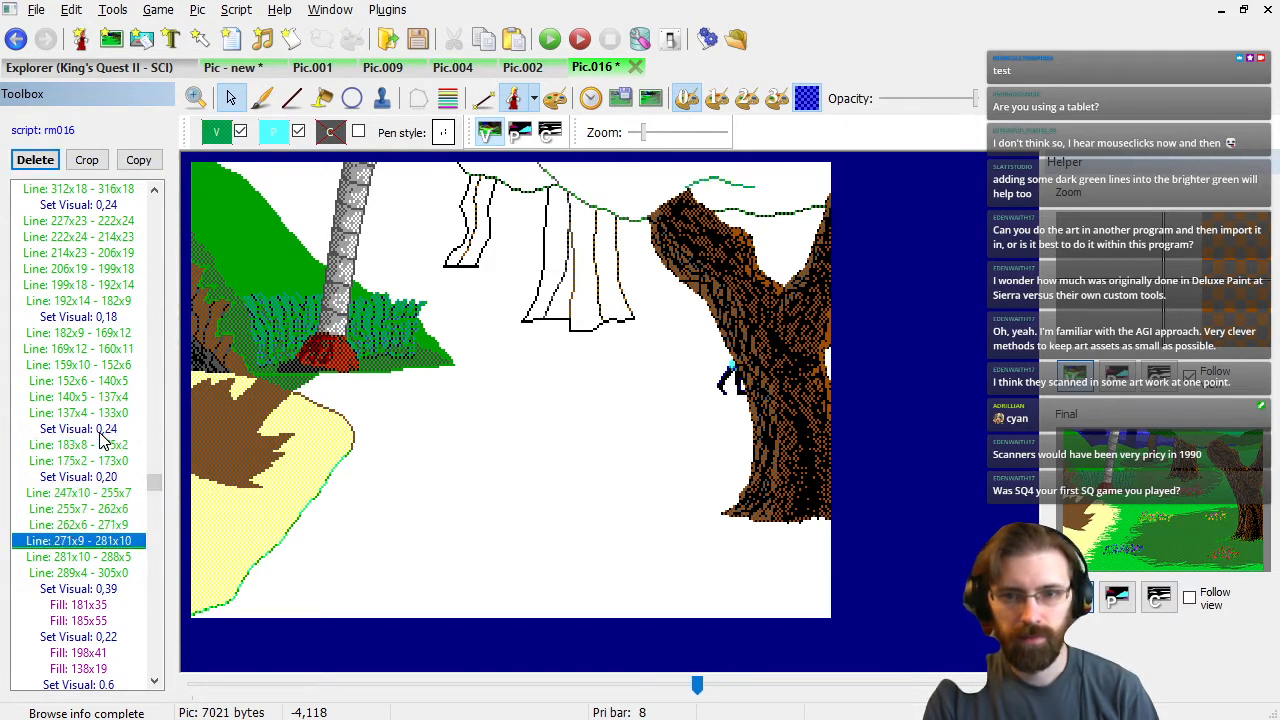
key(ctrl+z)
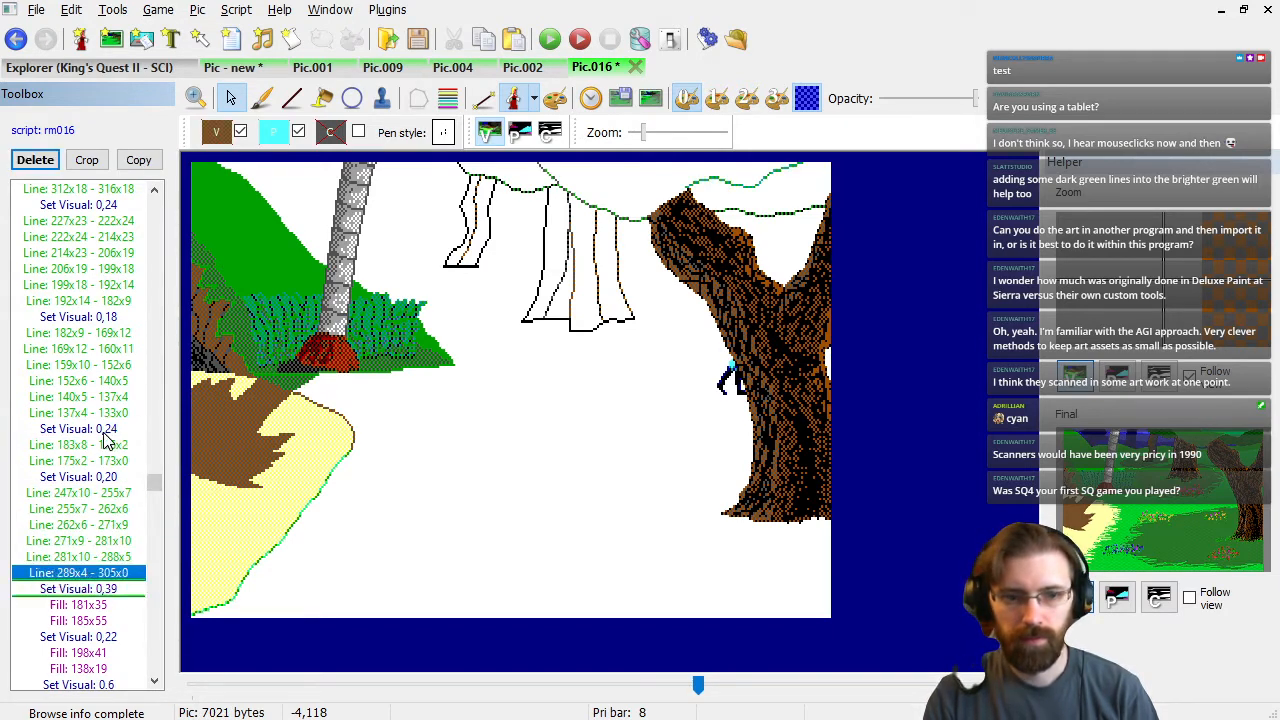
Advance past the background trunks' fills and bark lines and turn on priority 11 right after the Set Visual: 0,18 command preceding Fill: 160x4.
click(103, 627)
key(Down)
key(Down)
key(Down)
key(Down)
key(Down)
key(Down)
key(Down)
key(Down)
key(Down)
key(Down)
key(Down)
key(Down)
key(Down)
key(Down)
key(Down)
key(Down)
key(Down)
key(Down)
key(Down)
key(Down)
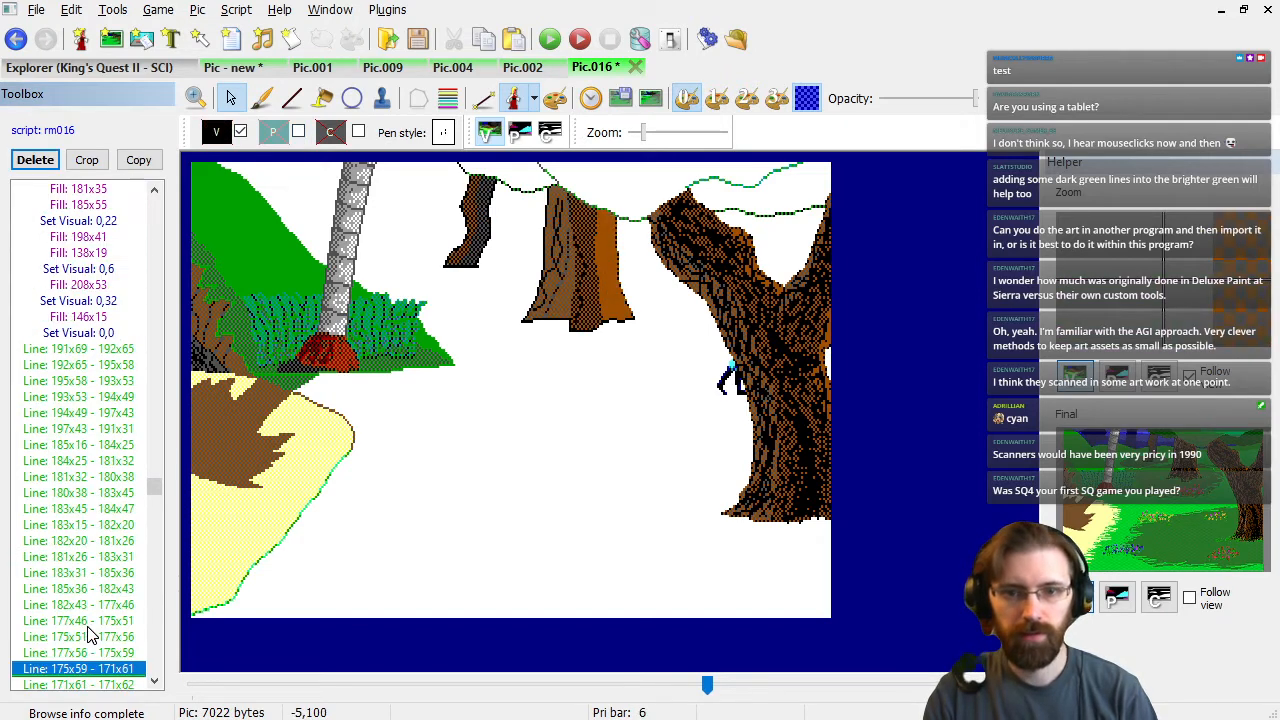
key(Page_Down)
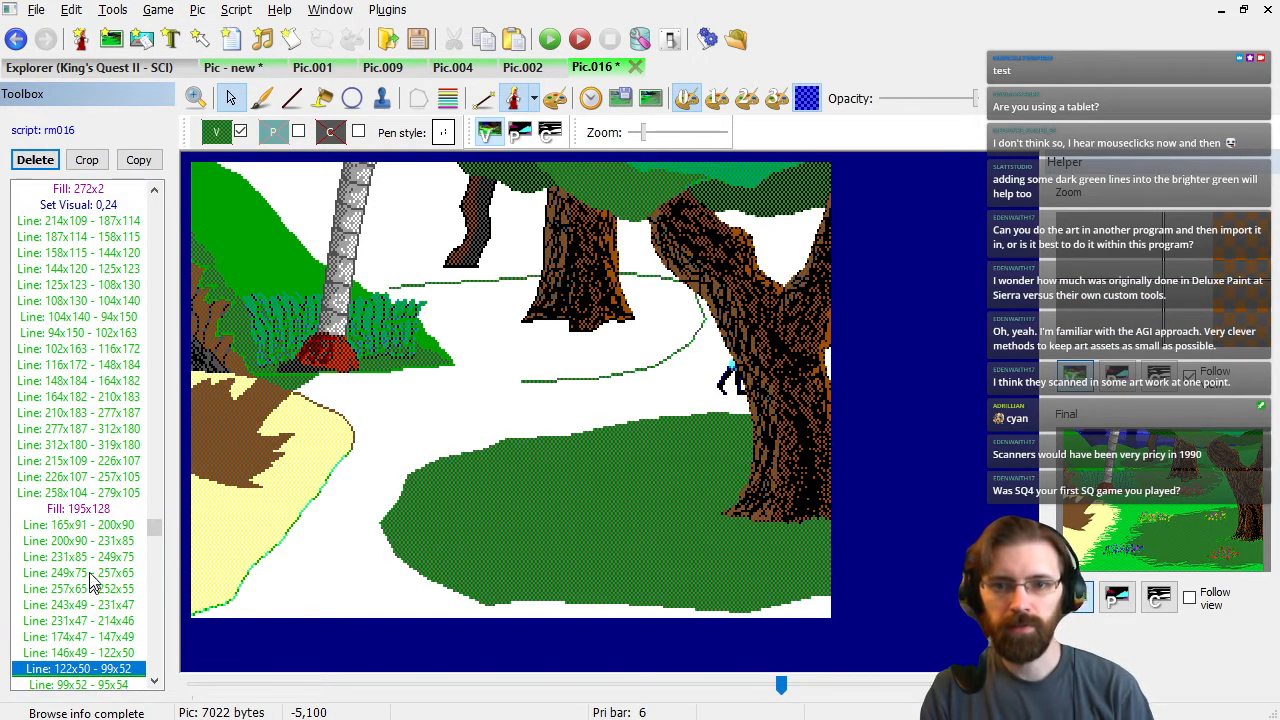
key(Page_Up)
key(Page_Up)
key(Down)
key(Down)
key(Down)
key(Down)
key(Down)
key(Down)
key(Down)
key(Down)
key(Down)
key(Down)
key(Down)
key(Down)
key(Down)
key(Down)
key(Down)
key(Down)
key(Down)
key(Down)
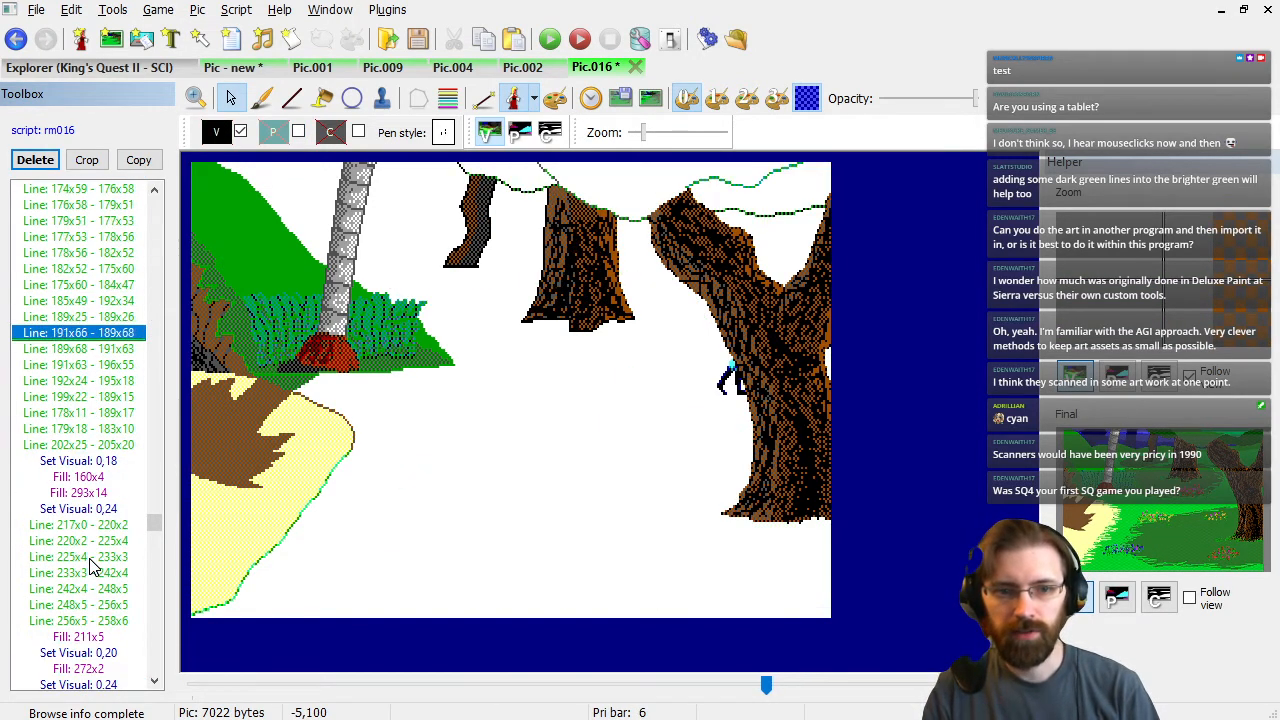
key(Up)
key(Up)
key(Down)
click(274, 133)
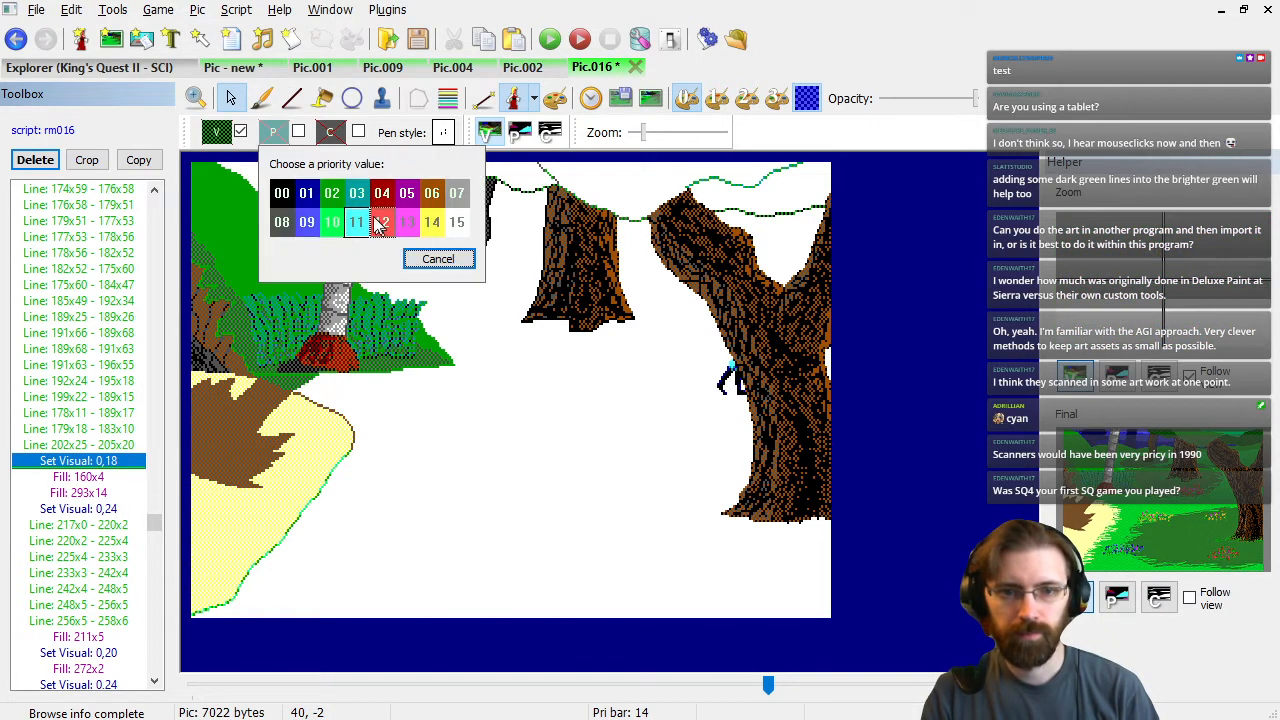
click(356, 221)
Advance through the canopy's fill commands and disable priority drawing right after Fill: 272x2.
key(Down)
key(Down)
key(Down)
key(Down)
key(Down)
key(Down)
key(Down)
key(Down)
key(Down)
key(Down)
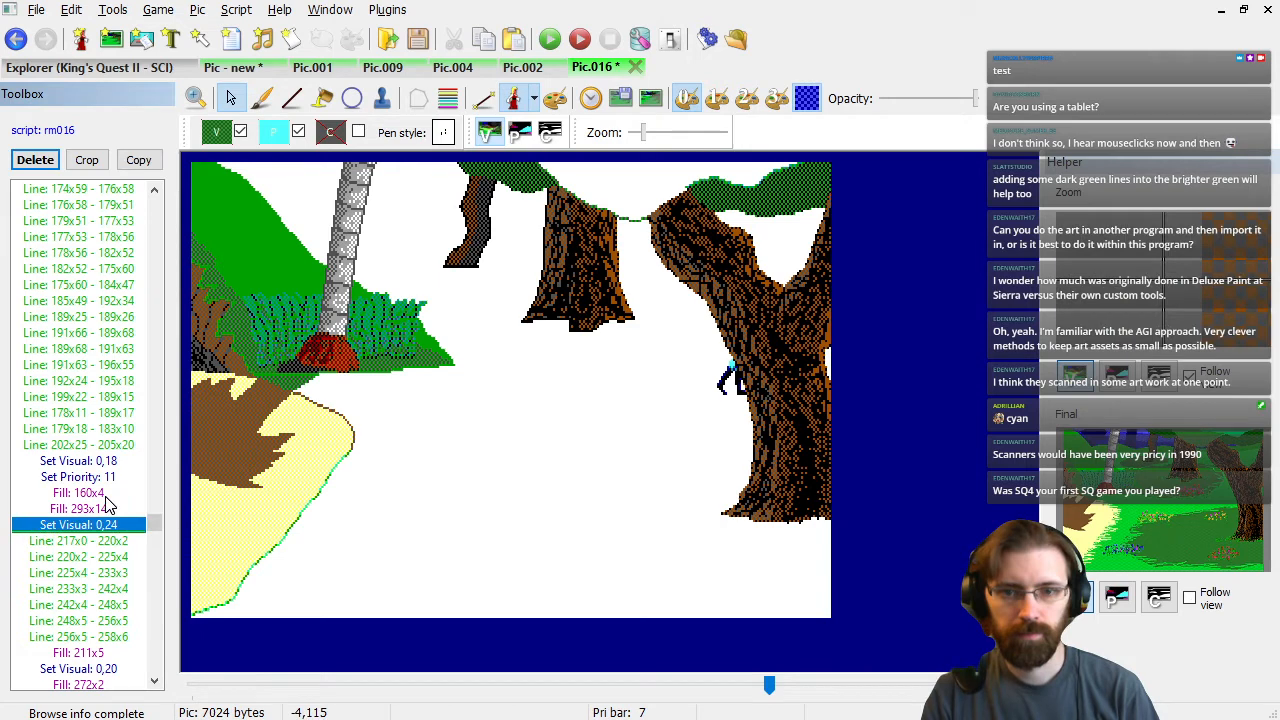
key(Down)
key(Down)
key(Down)
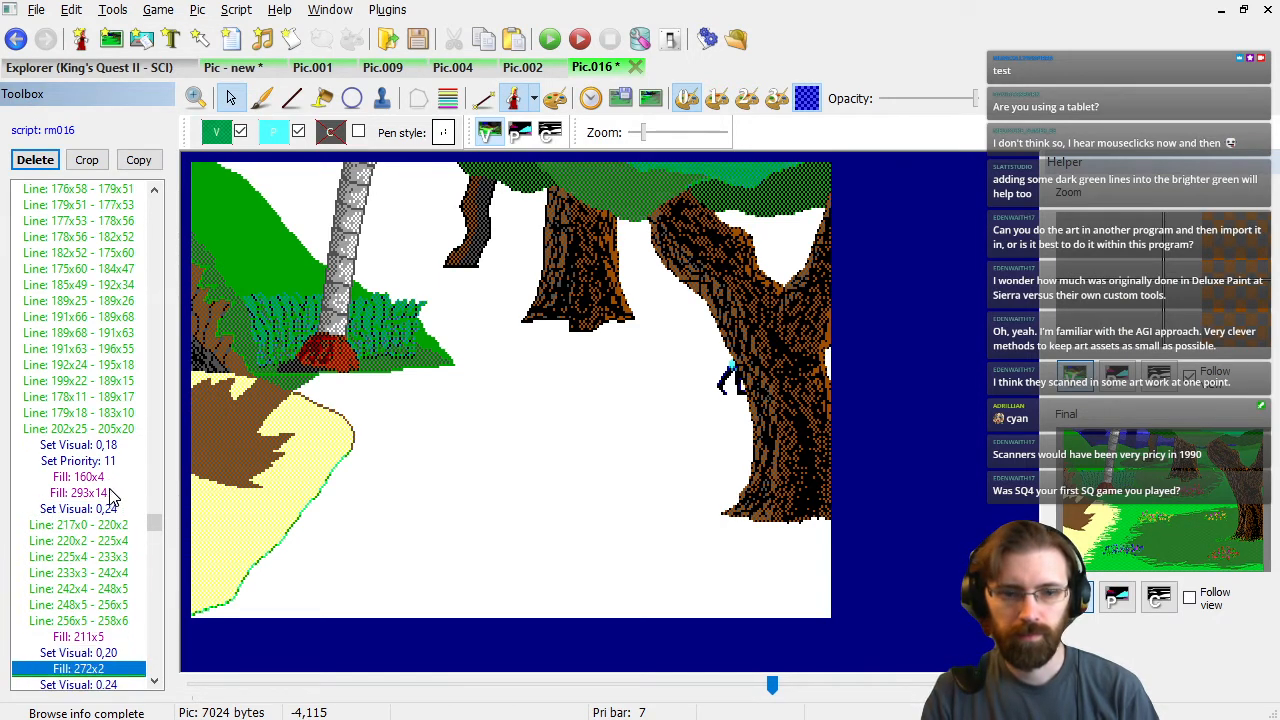
click(298, 132)
Jump to Pic.016's last drawing command, inspect the finished picture's priority screen, and return to the visual screen.
click(100, 621)
key(End)
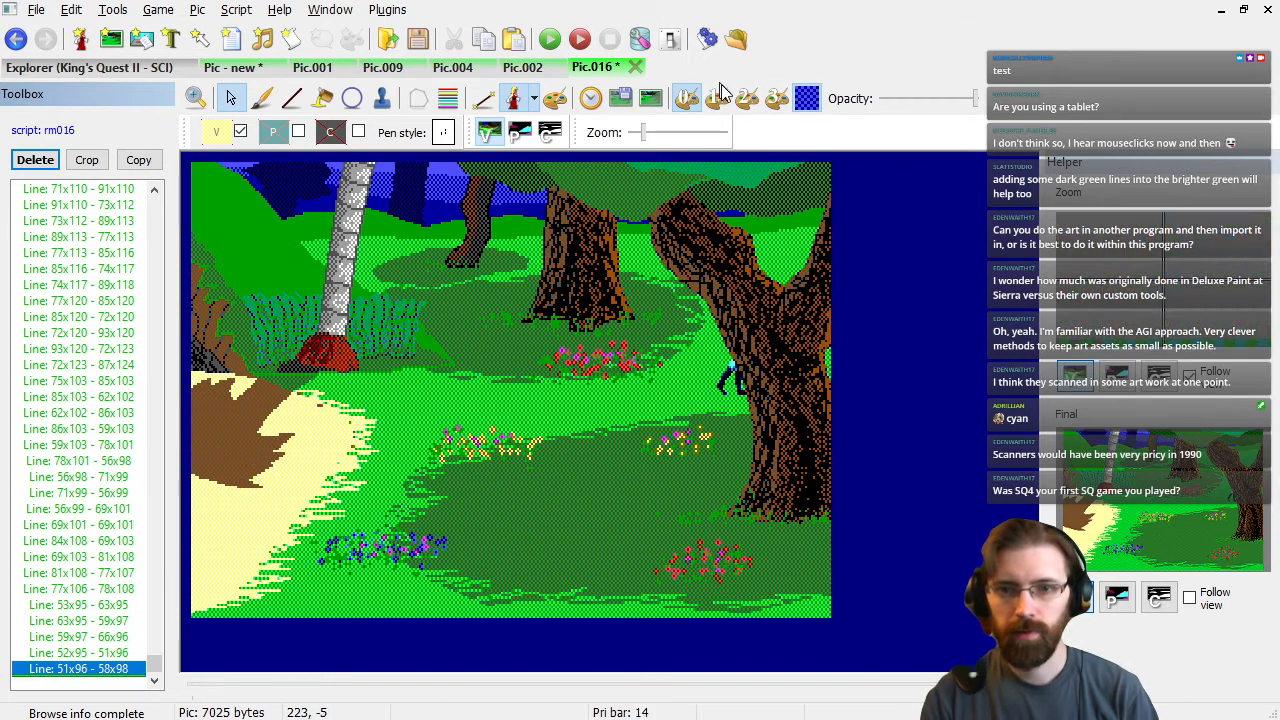
click(519, 132)
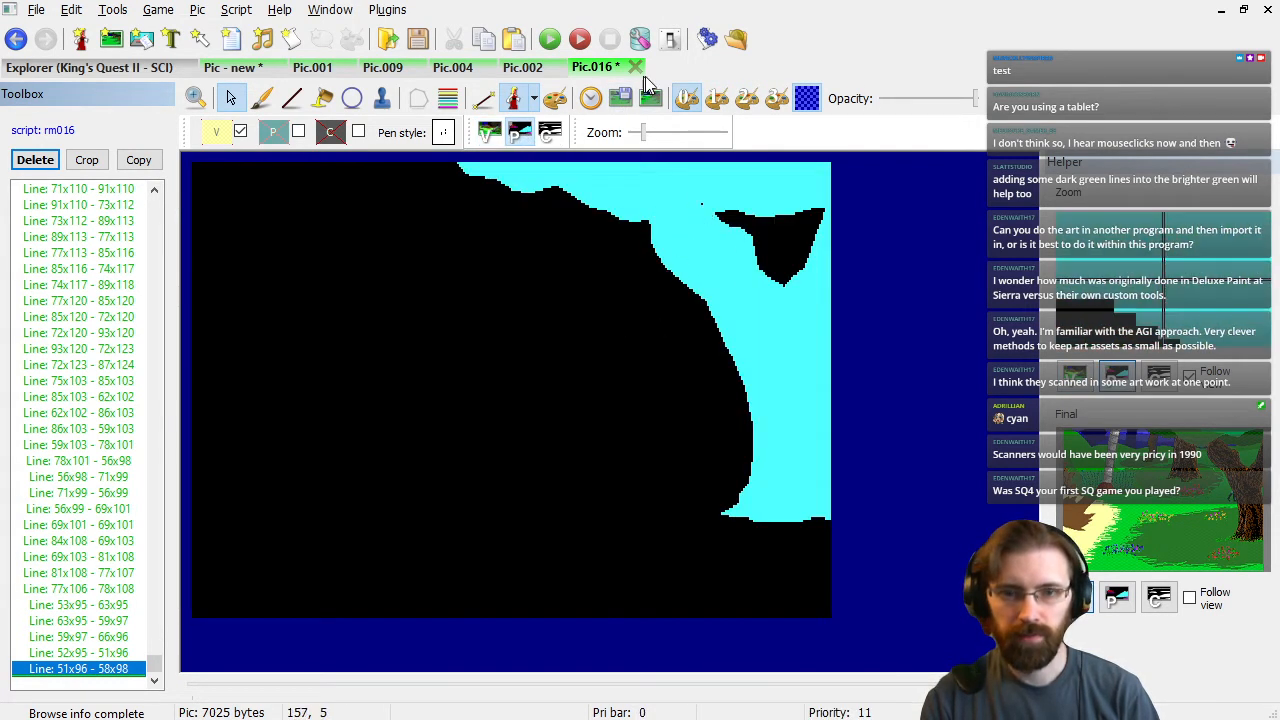
click(487, 134)
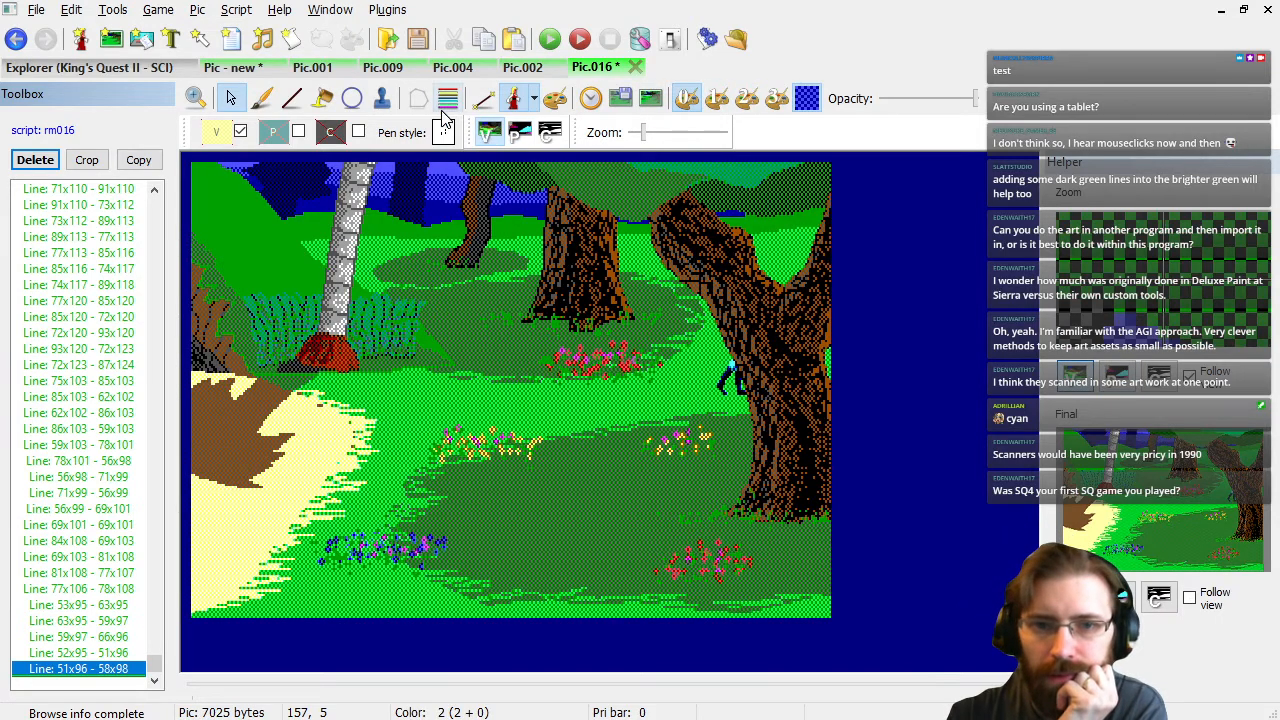
Test the character's position behind the large tree, under the canopy and on the open grass, and check the scene against the priority bands.
drag(733, 366, 701, 244)
drag(702, 188, 636, 189)
drag(644, 240, 757, 467)
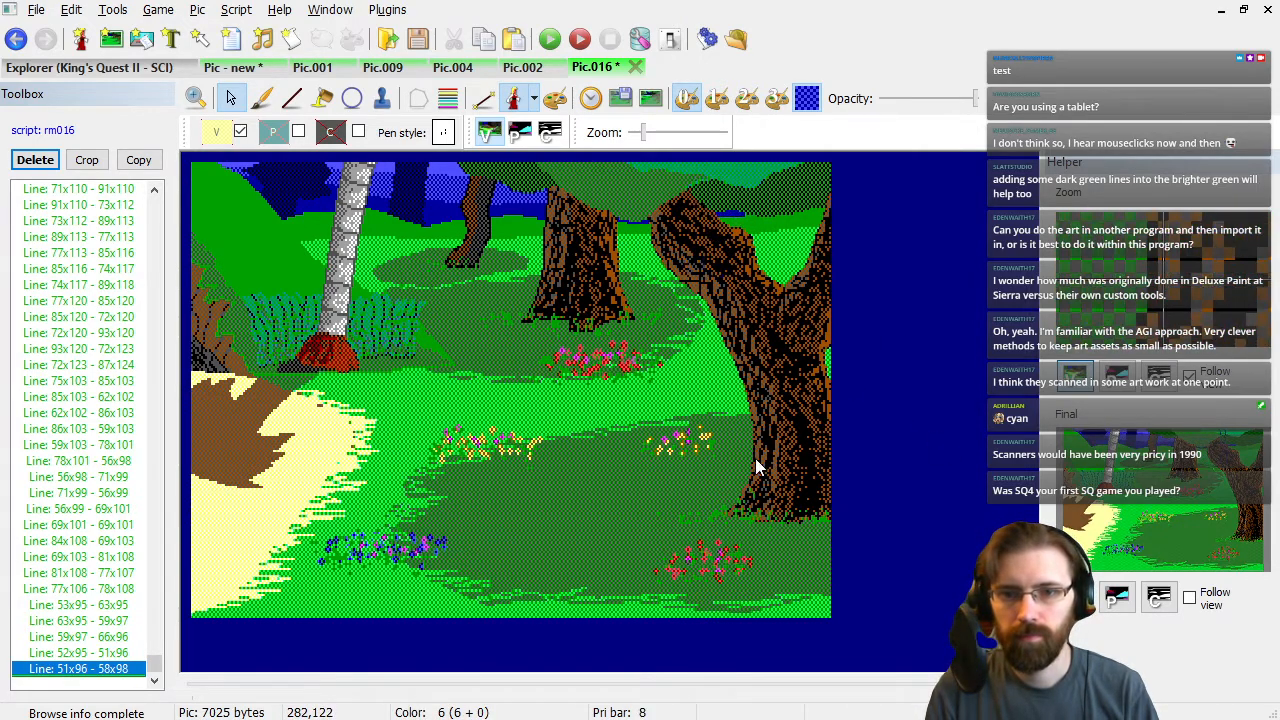
drag(730, 298, 606, 302)
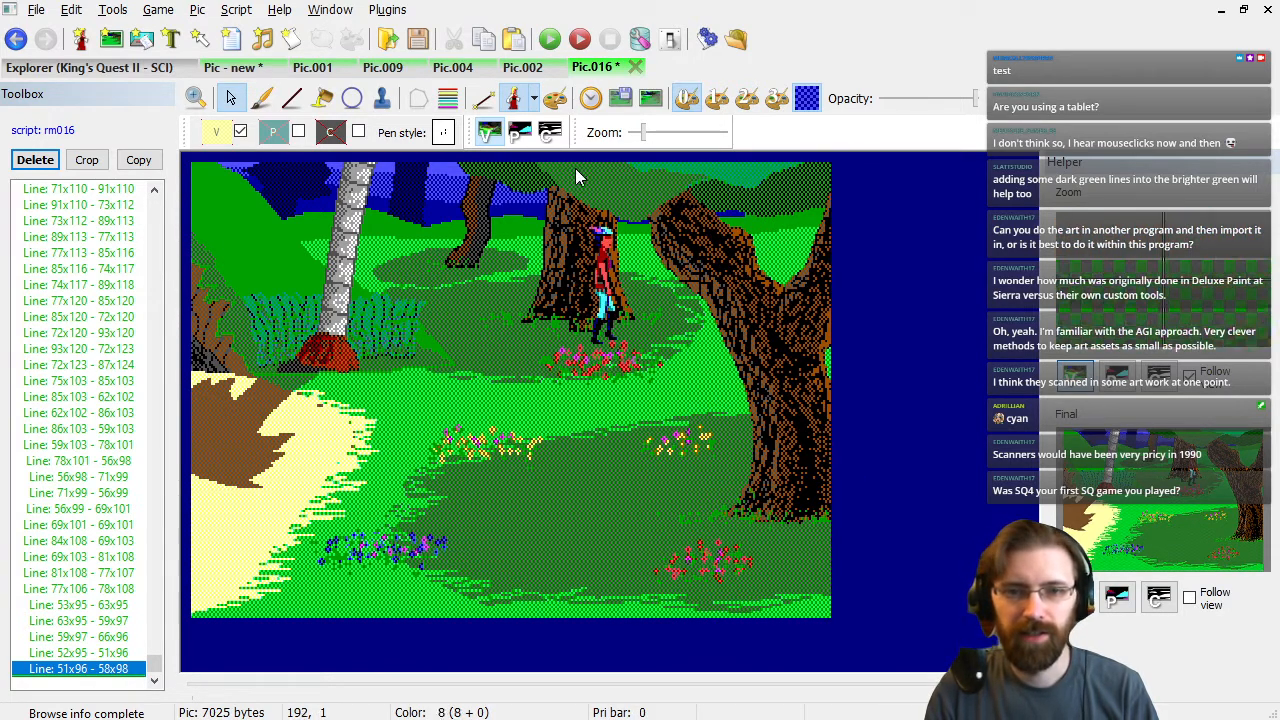
click(100, 621)
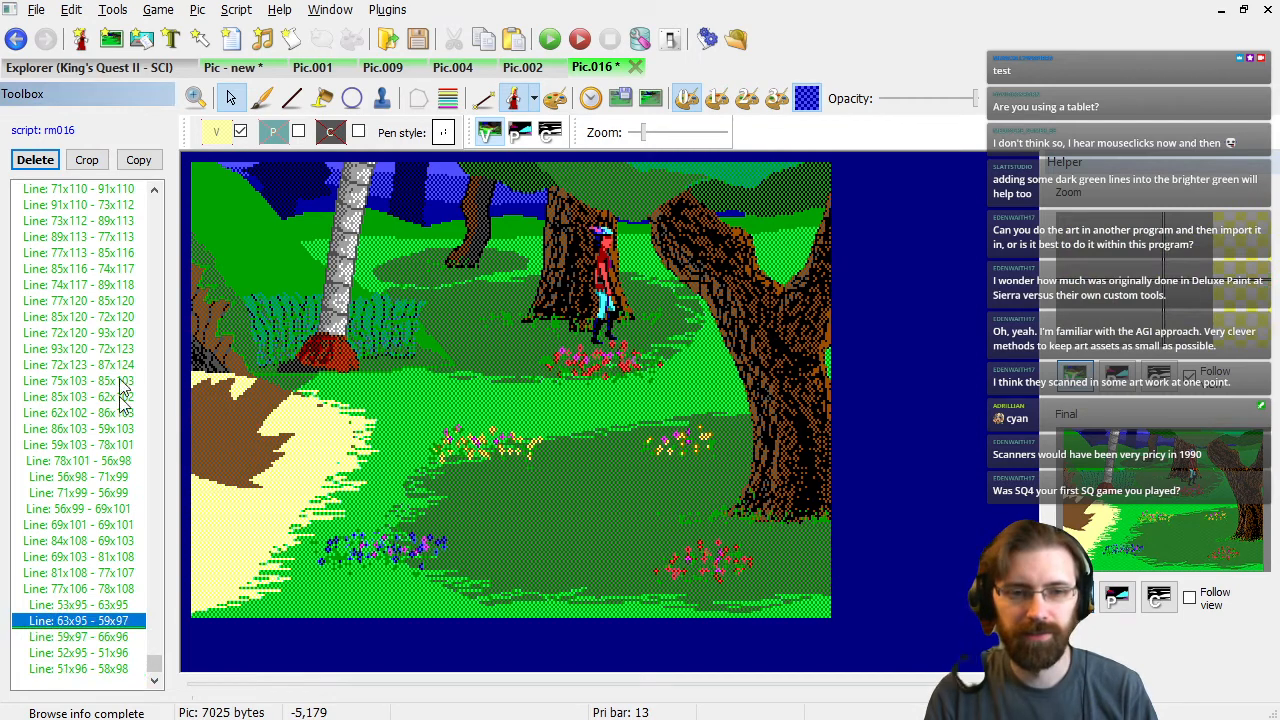
drag(620, 315, 588, 430)
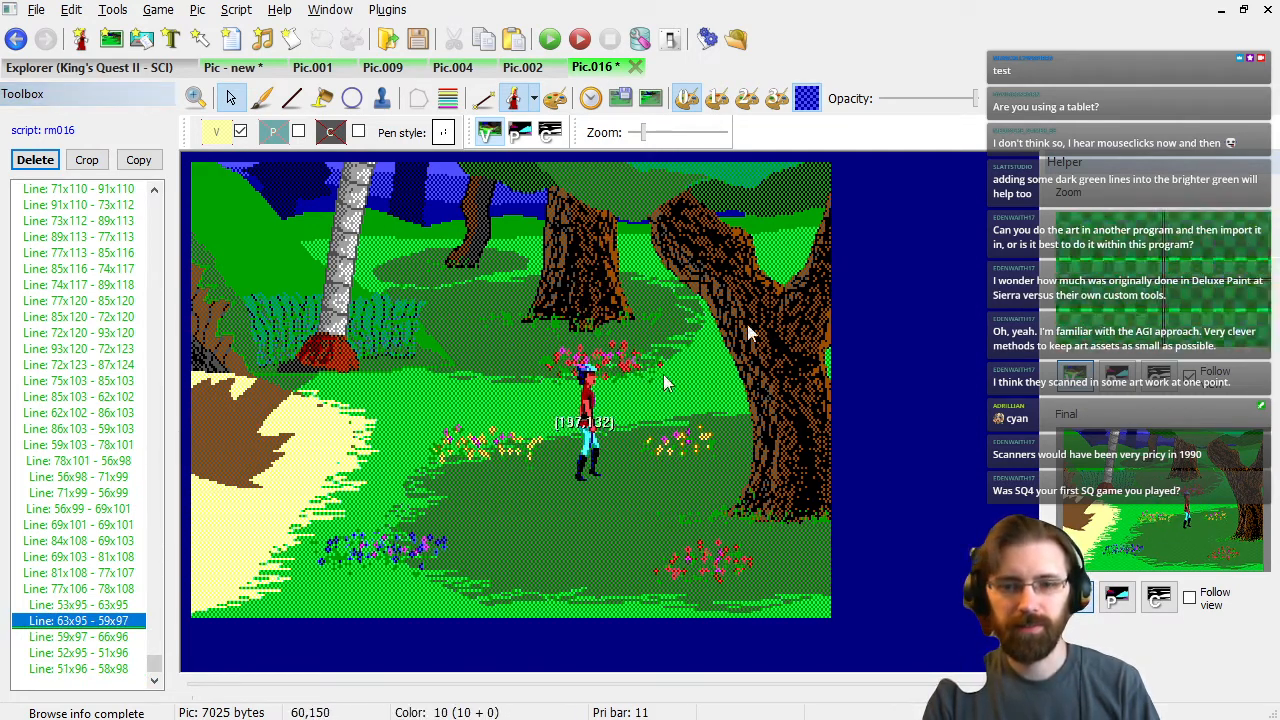
click(447, 98)
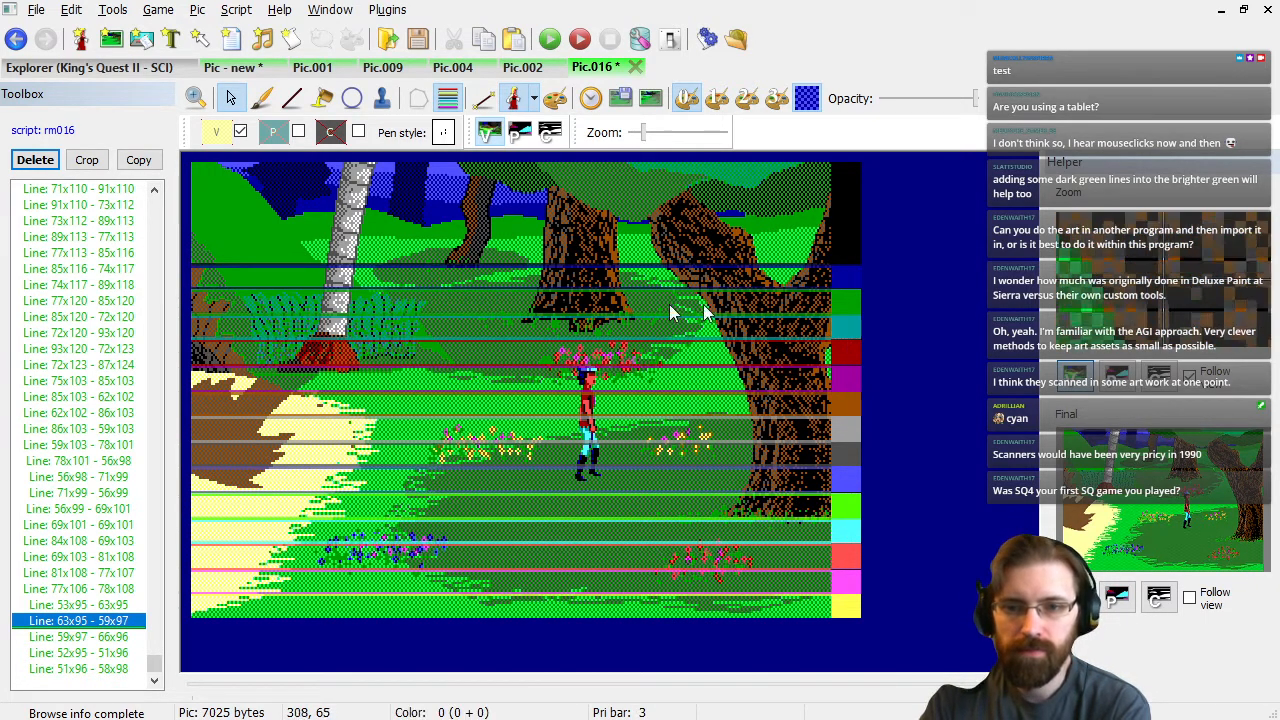
click(455, 99)
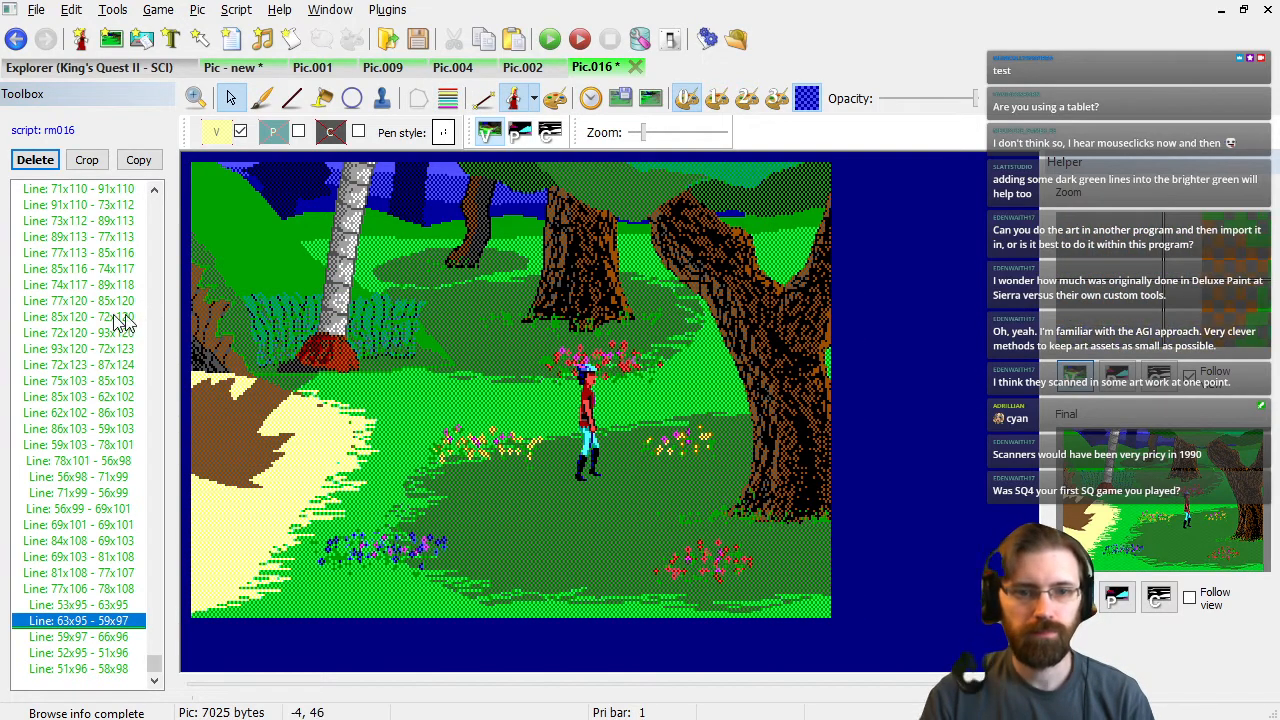
Rewind Pic.016's drawing commands to Set Visual: 0,39 before the background trunks are filled, and activate the history tool.
click(118, 317)
key(Page_Up)
key(Page_Up)
key(Page_Up)
key(Page_Up)
key(Page_Up)
key(Page_Up)
key(Page_Up)
key(Page_Up)
key(Page_Up)
key(Page_Up)
click(591, 99)
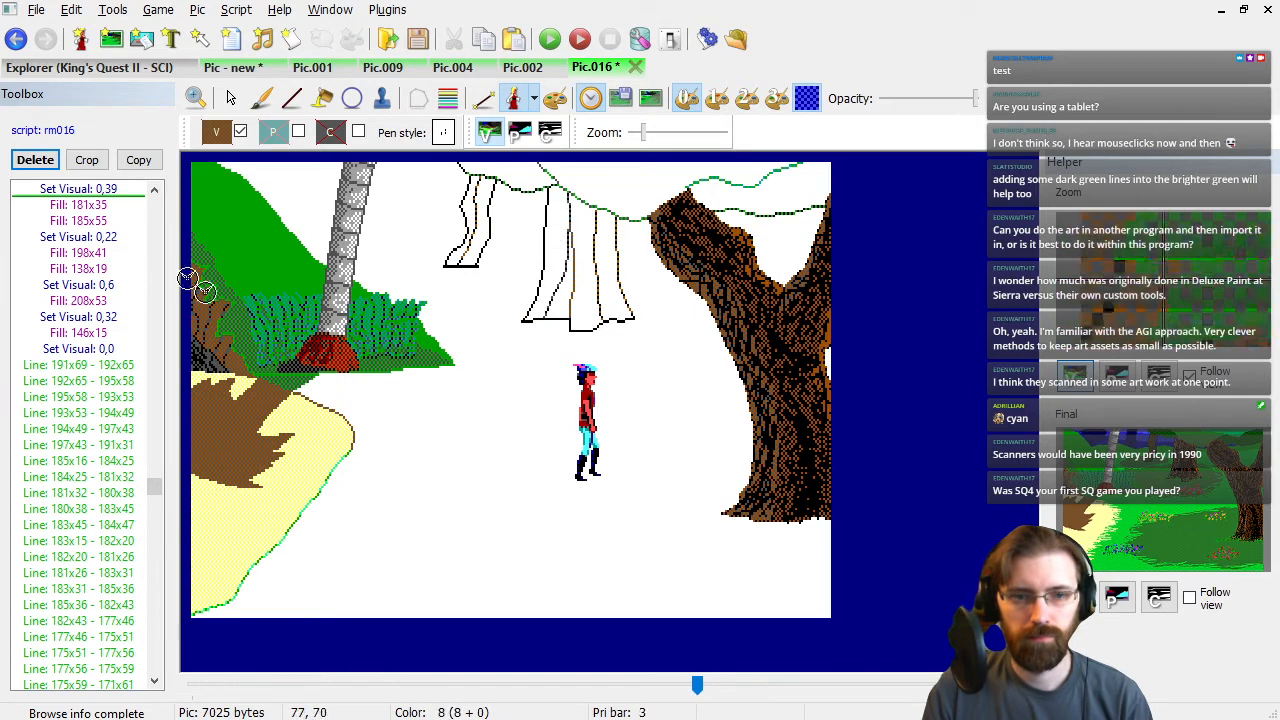
Rewind the drawing commands to the Set Visual: 0,0 following Fill: 46x89, before the background trunk outlines, and set priority 3 there.
click(95, 189)
key(Up)
key(Up)
key(Up)
key(Up)
key(Up)
key(Up)
key(Up)
key(Up)
key(Up)
key(Up)
key(Up)
key(Up)
key(Up)
key(Up)
key(Up)
key(Up)
key(Up)
key(Up)
key(Up)
key(Up)
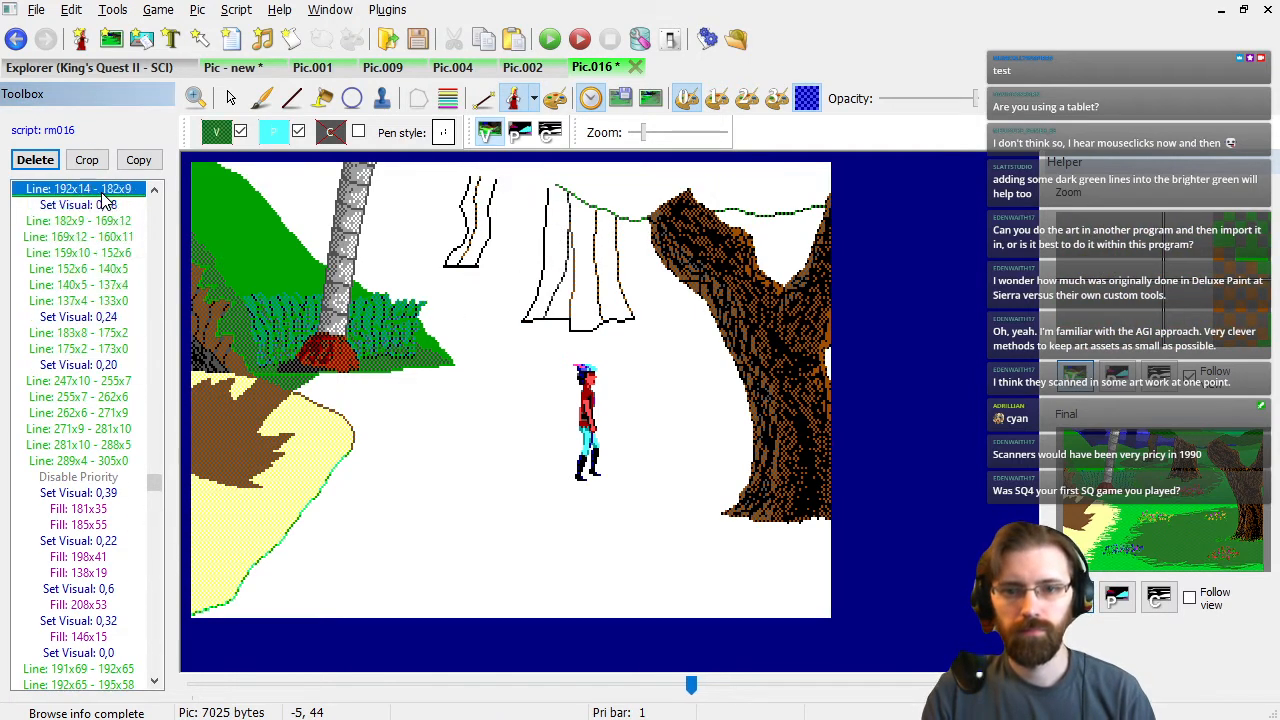
key(Up)
key(Up)
key(Up)
key(Up)
key(Up)
key(Up)
key(Up)
key(Up)
key(Up)
key(Up)
key(Up)
key(Up)
key(Up)
key(Up)
key(Up)
key(Up)
key(Up)
key(Up)
key(Up)
key(Up)
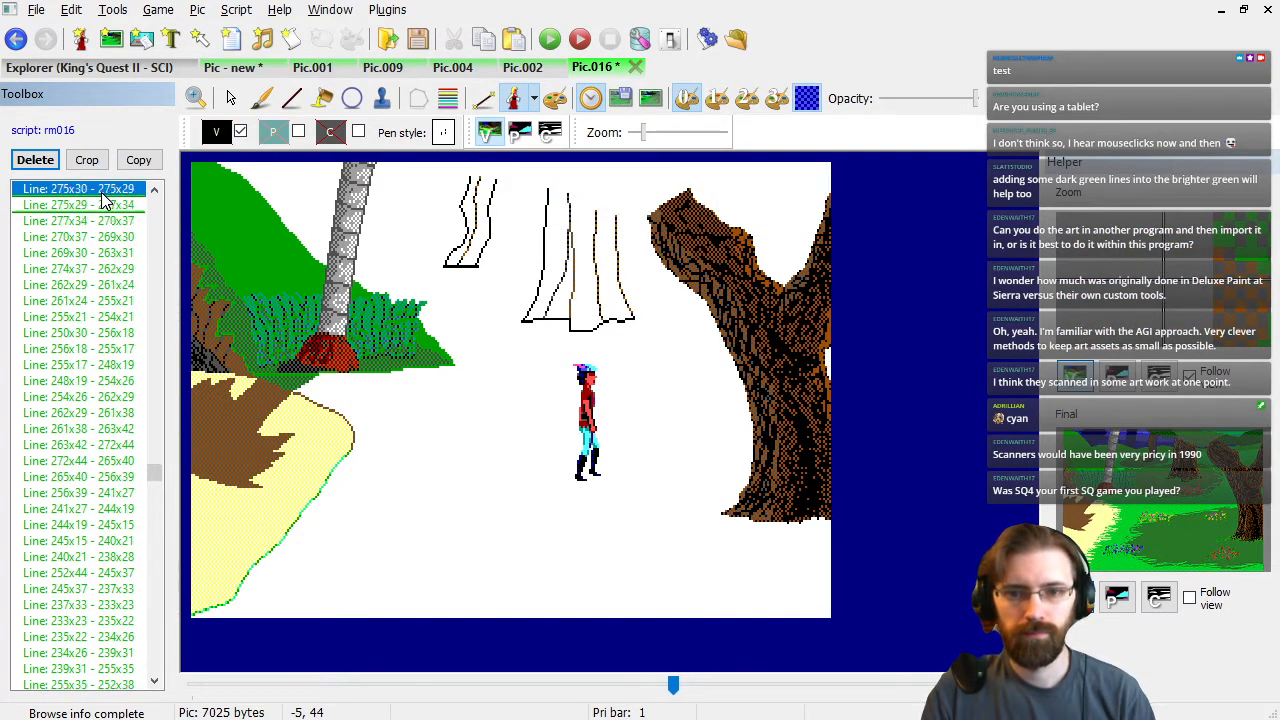
key(Up)
key(Up)
key(Up)
key(Up)
key(Up)
key(Up)
key(Up)
key(Up)
key(Up)
key(Up)
key(Up)
key(Up)
key(Up)
key(Up)
key(Up)
key(Up)
key(Up)
key(Up)
key(Up)
key(Up)
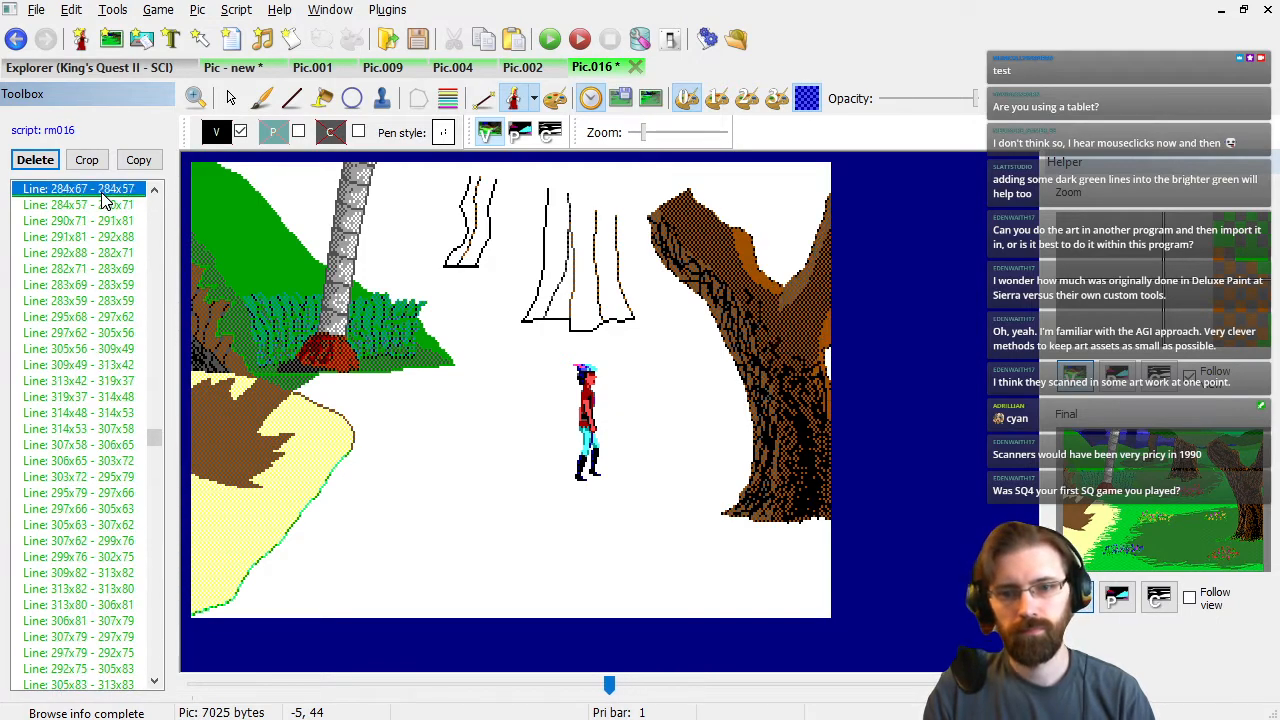
key(Up)
key(Up)
key(Up)
key(Up)
key(Up)
key(Up)
key(Up)
key(Up)
key(Up)
key(Up)
key(Up)
key(Up)
key(Up)
key(Up)
key(Up)
key(Up)
key(Up)
key(Up)
key(Up)
key(Up)
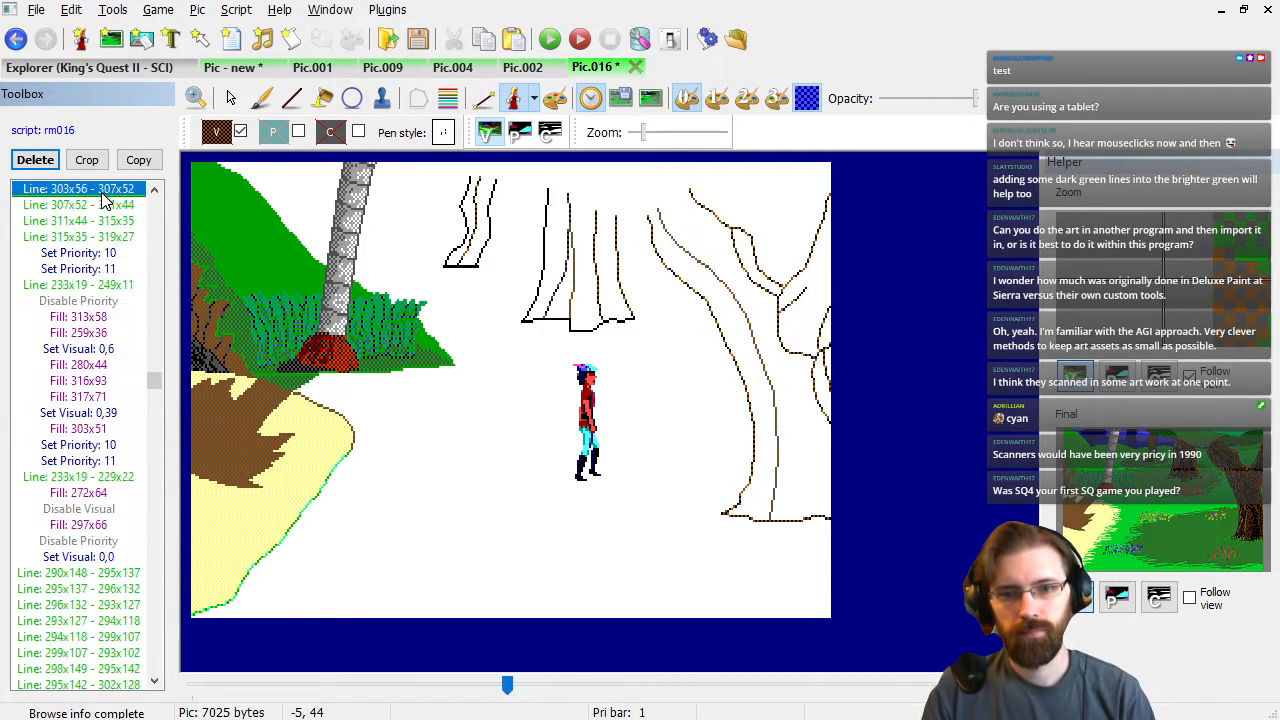
key(Down)
key(Down)
key(Down)
key(Down)
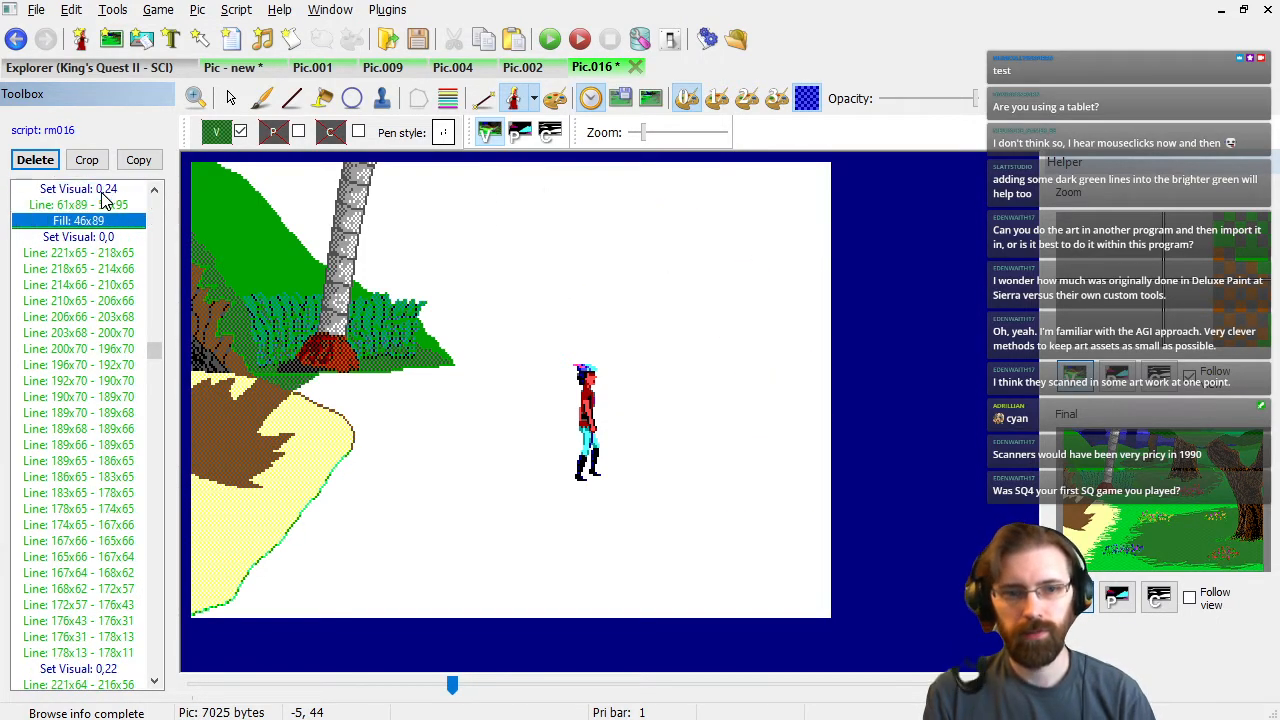
key(Up)
click(273, 132)
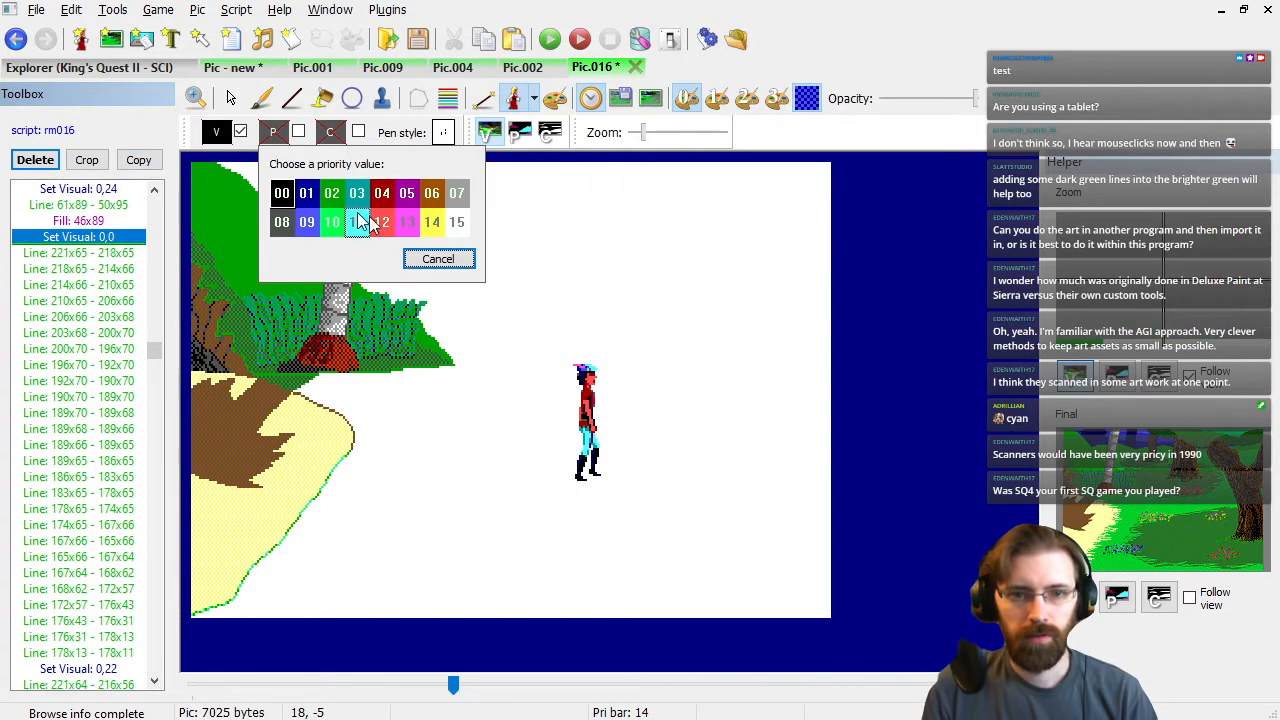
click(360, 190)
Advance through the larger background trunk's outlines to the Set Visual: 0,0 before Line: 126x43 - 128x39 and set priority 1 there.
click(105, 285)
key(Down)
key(Down)
key(Down)
key(Down)
key(Down)
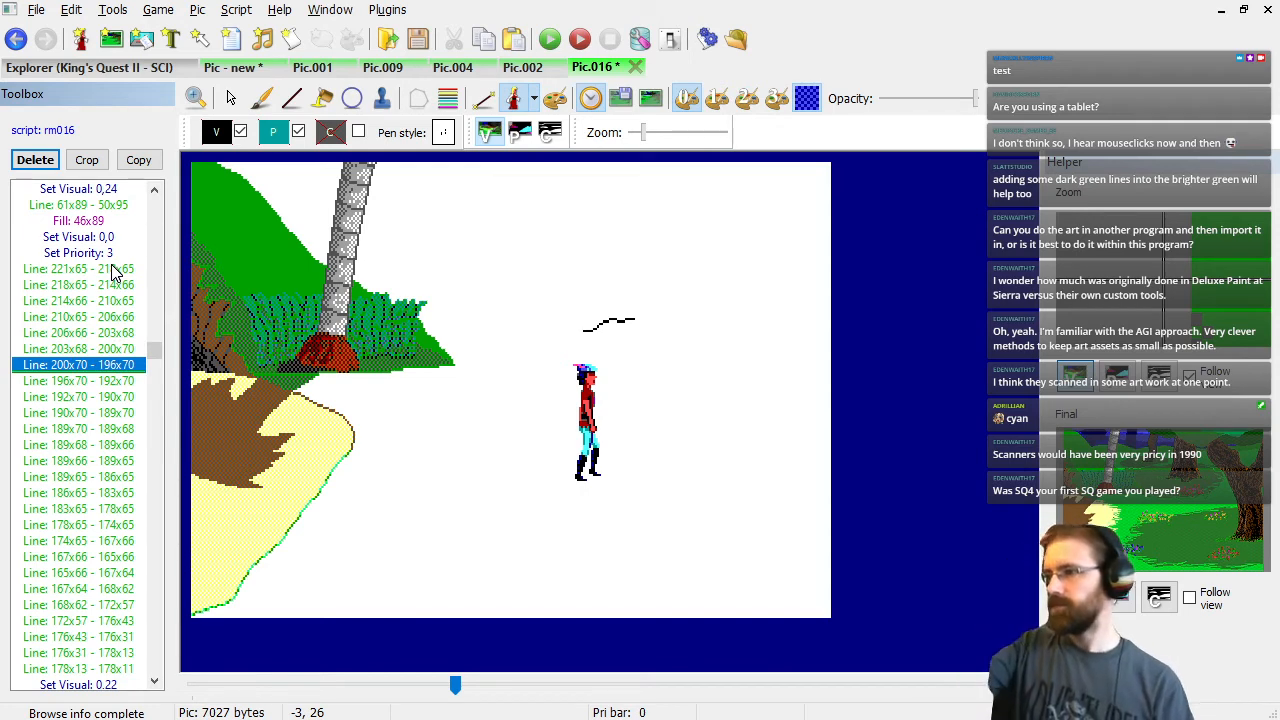
key(Down)
key(Down)
key(Down)
key(Down)
key(Down)
key(Down)
key(Down)
key(Down)
key(Down)
key(Down)
key(Down)
key(Down)
key(Down)
key(Down)
key(Down)
key(Down)
key(Down)
key(Down)
key(Down)
key(Down)
key(Down)
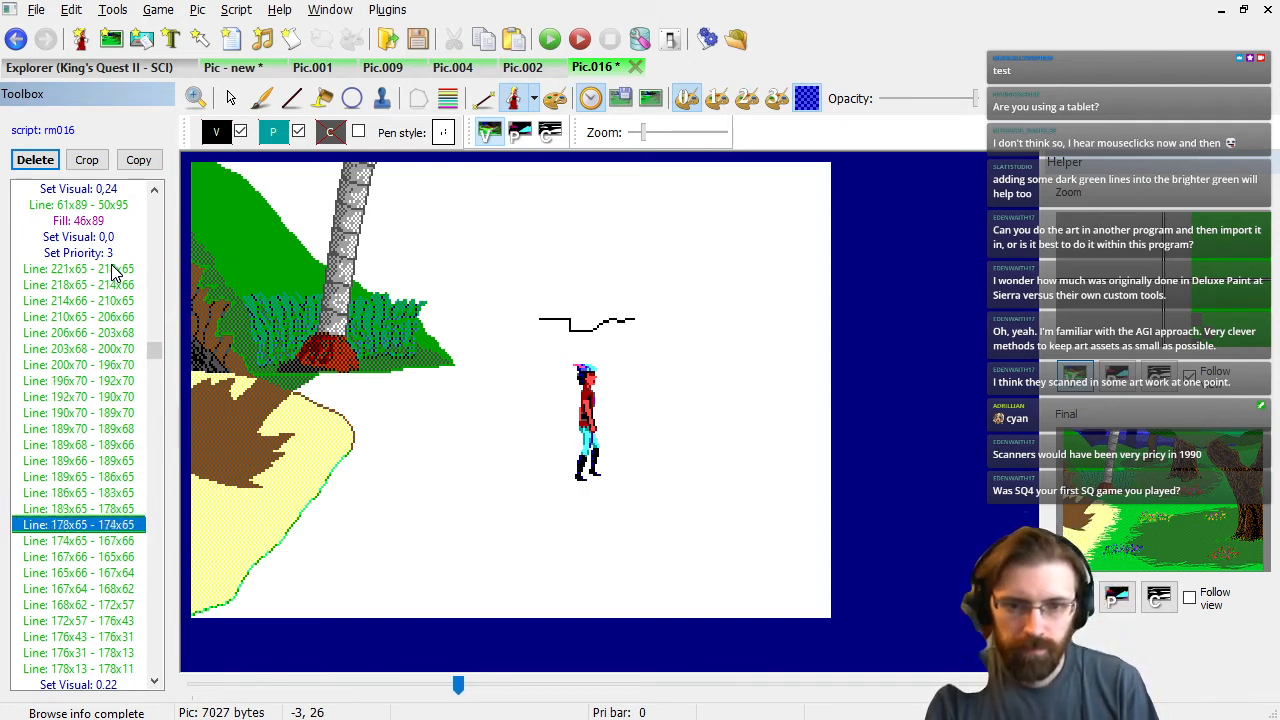
key(Down)
key(Down)
key(Down)
key(Down)
key(Down)
key(Down)
key(Down)
key(Down)
key(Down)
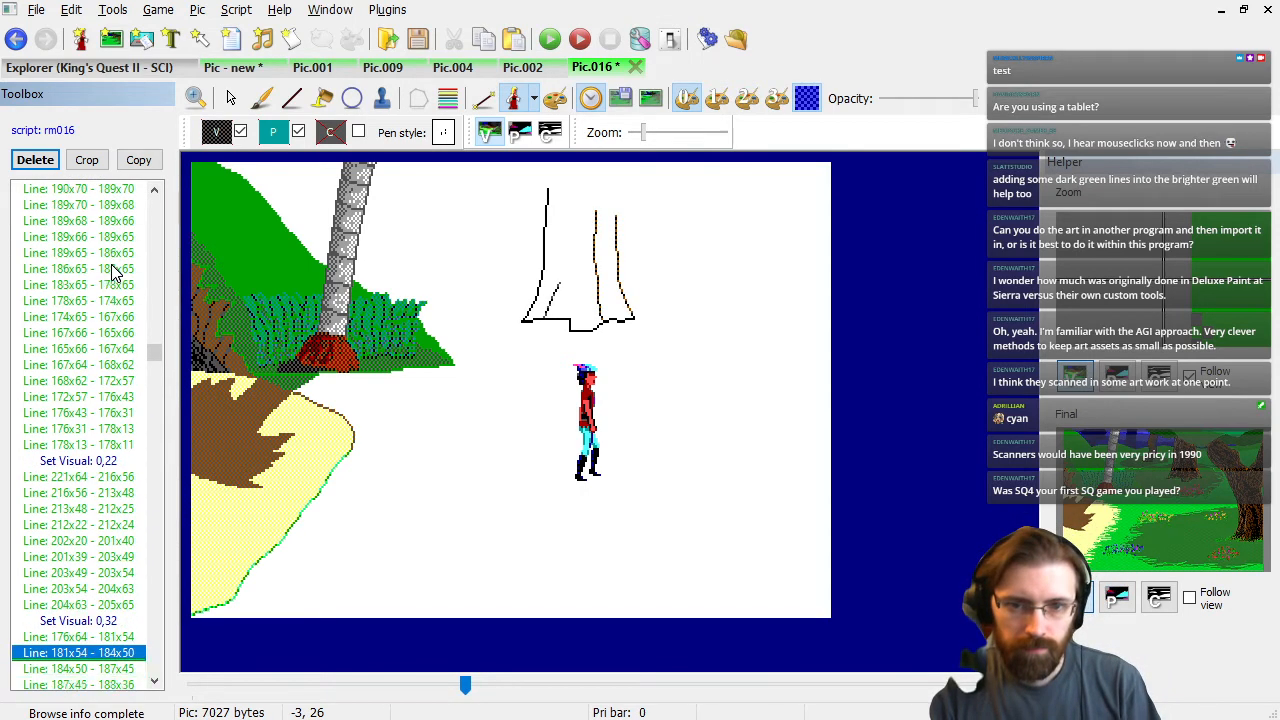
key(Down)
key(Down)
key(Down)
key(Down)
key(Down)
key(Down)
key(Down)
key(Down)
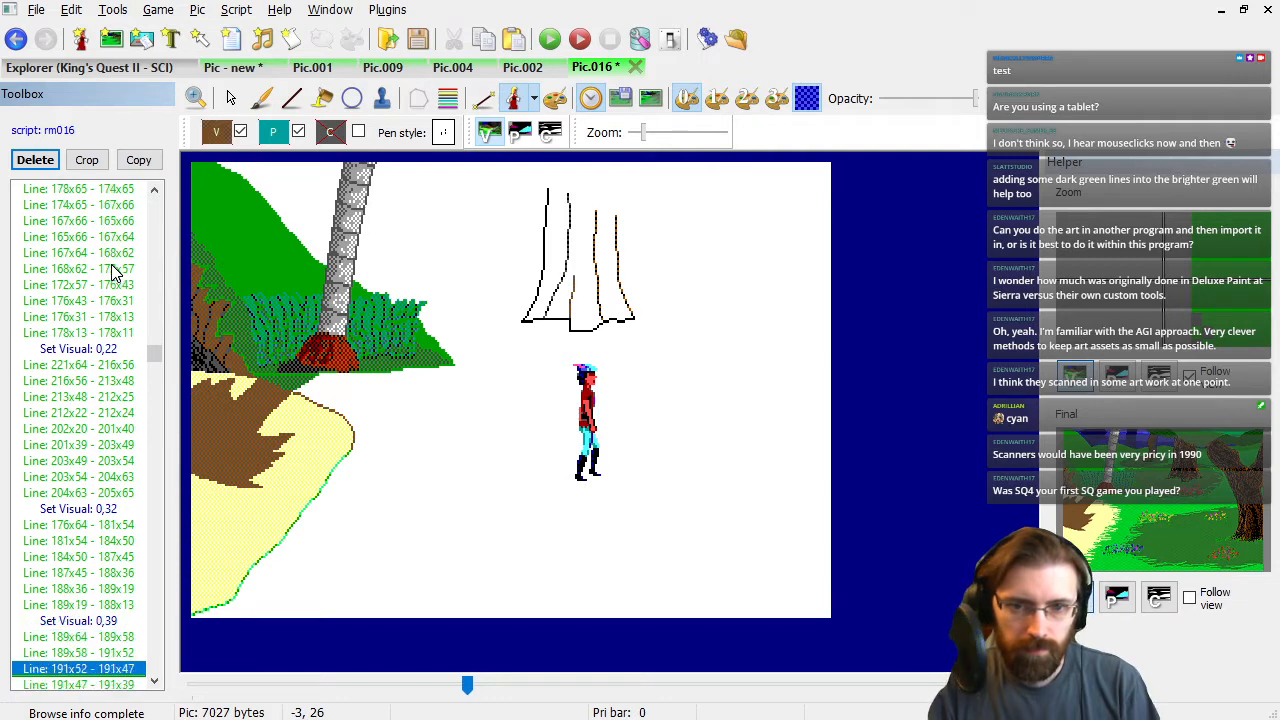
key(Down)
key(Up)
key(Up)
key(Up)
key(Up)
key(Up)
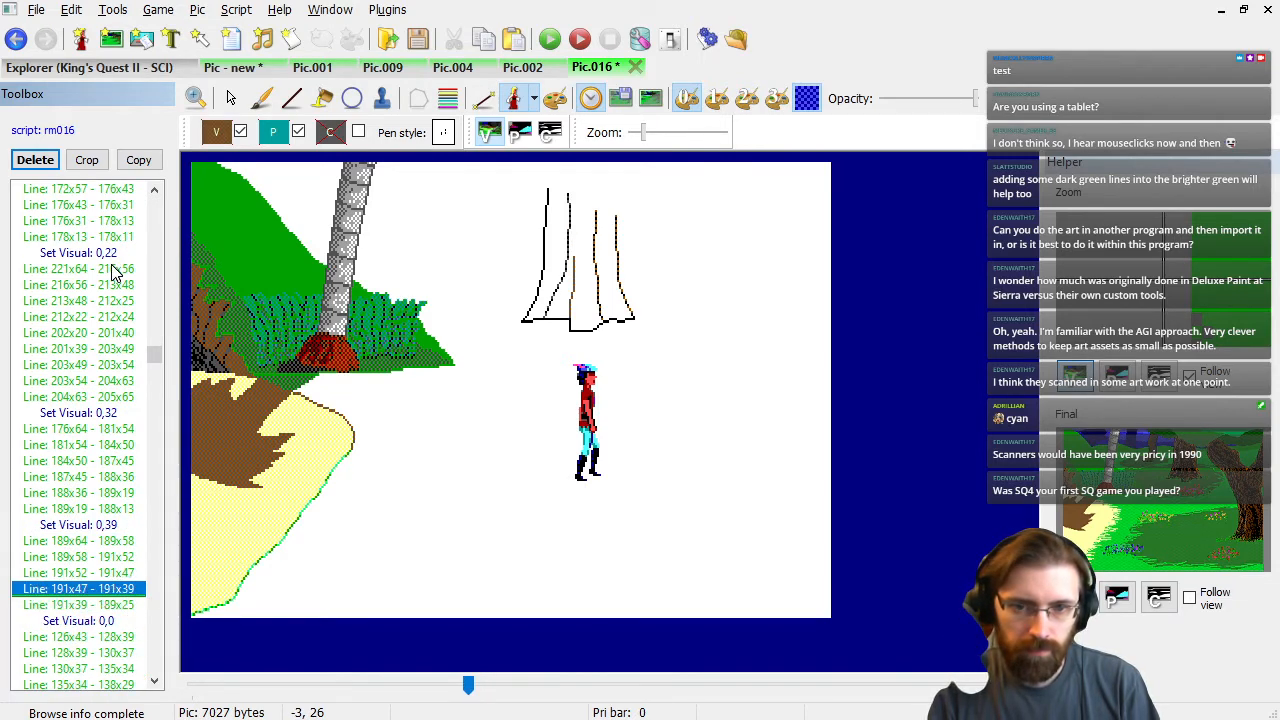
key(Down)
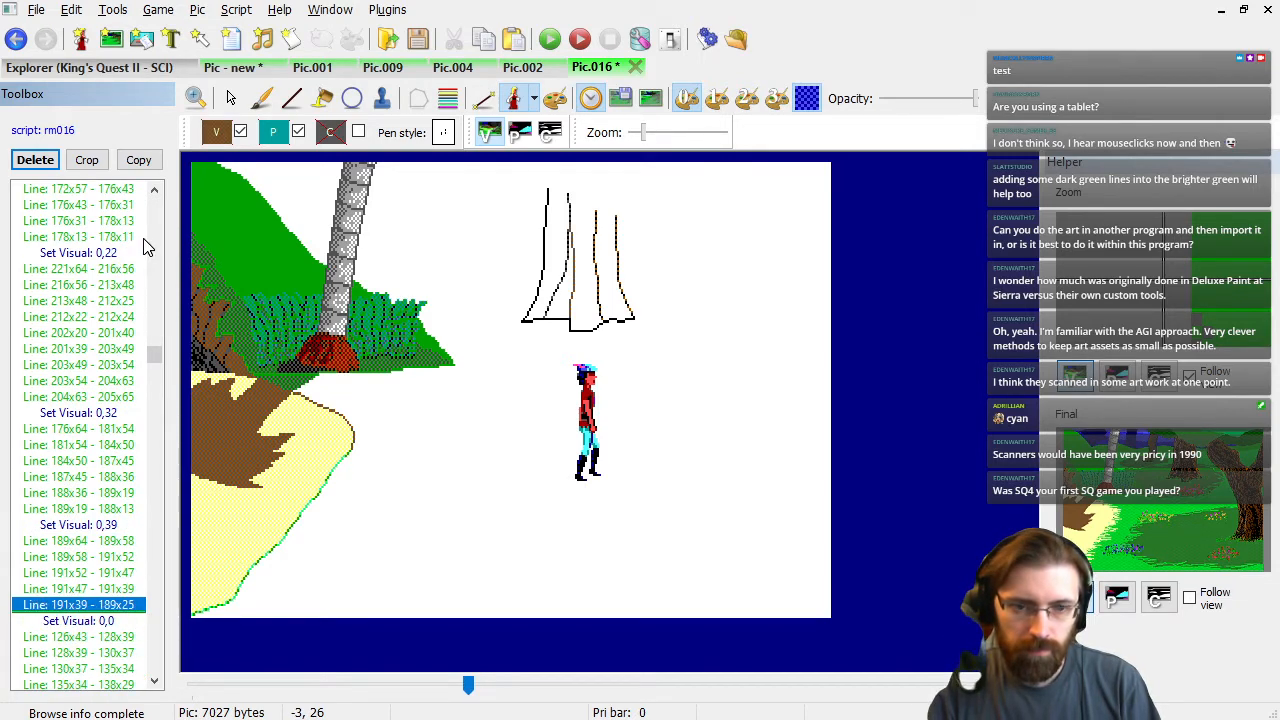
key(Down)
click(276, 138)
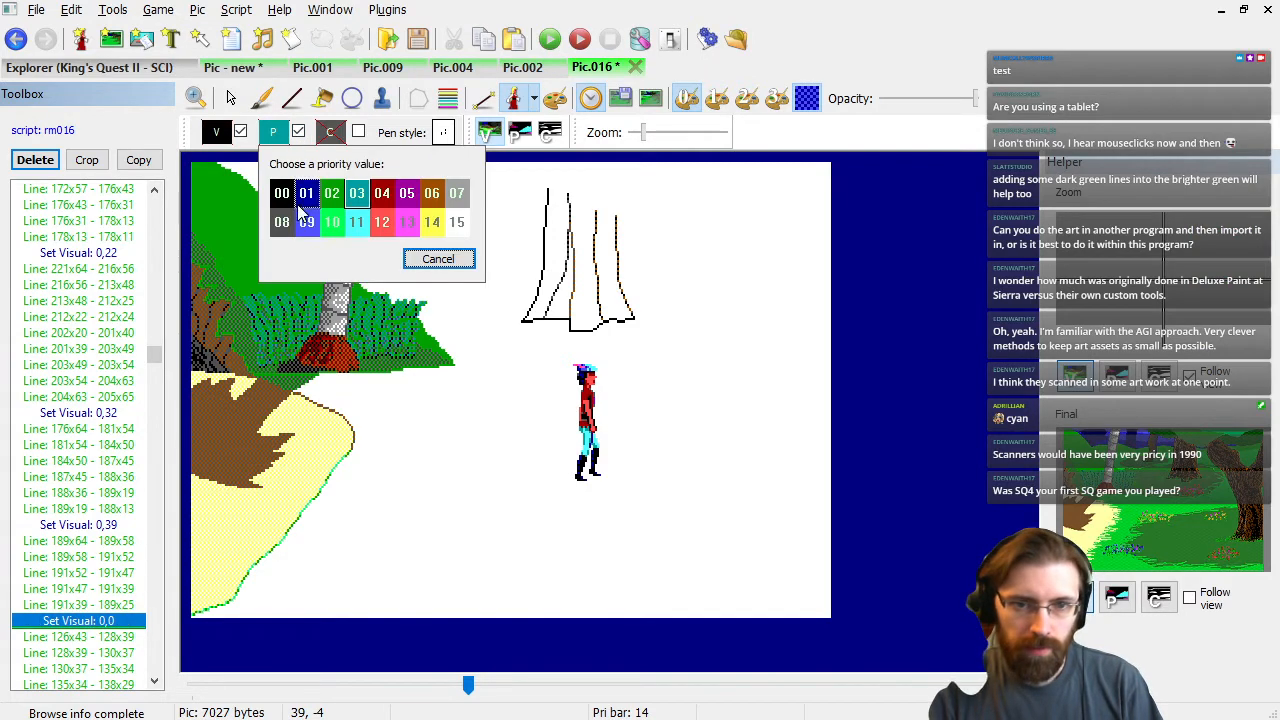
click(300, 190)
Review the smaller background trunk's outline commands, advancing from the new Set Priority: 1 to the Set Priority: 10 after Line: 142x11 - 144x6.
key(Down)
key(Down)
key(Down)
key(Down)
key(Down)
key(Down)
key(Down)
key(Down)
key(Down)
key(Down)
key(Down)
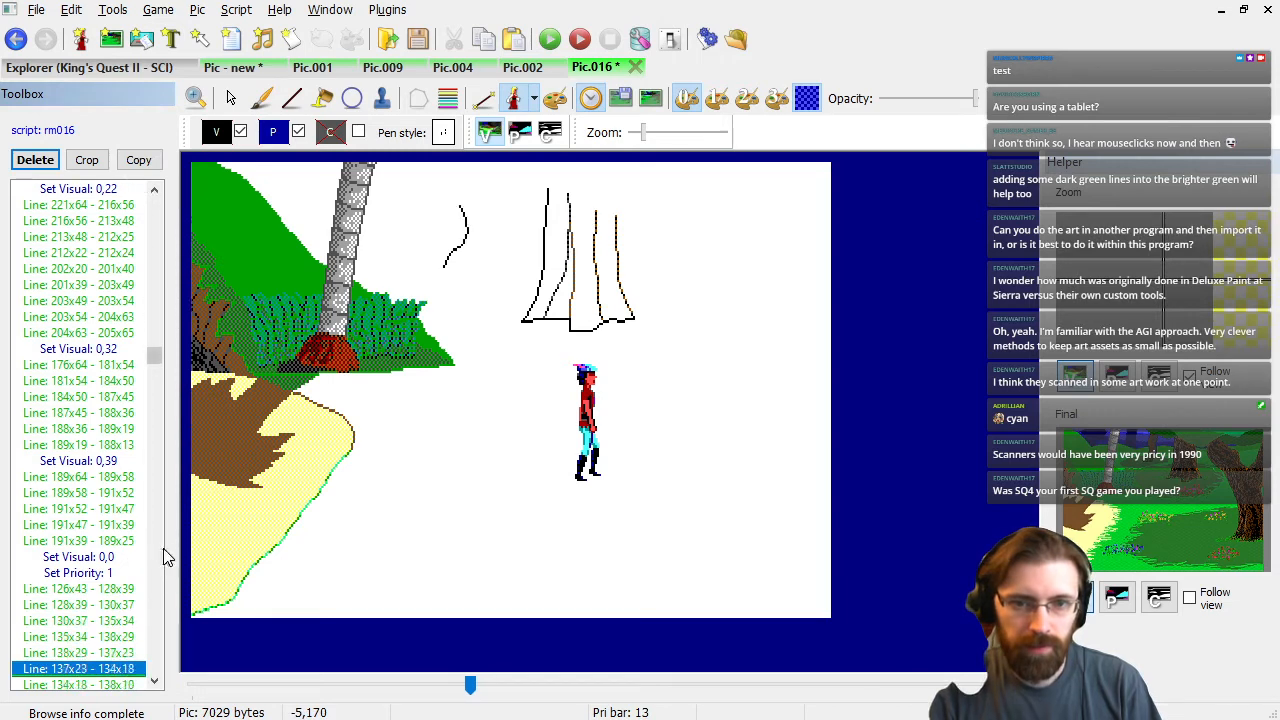
key(Down)
key(Down)
key(Down)
key(Down)
key(Down)
key(Down)
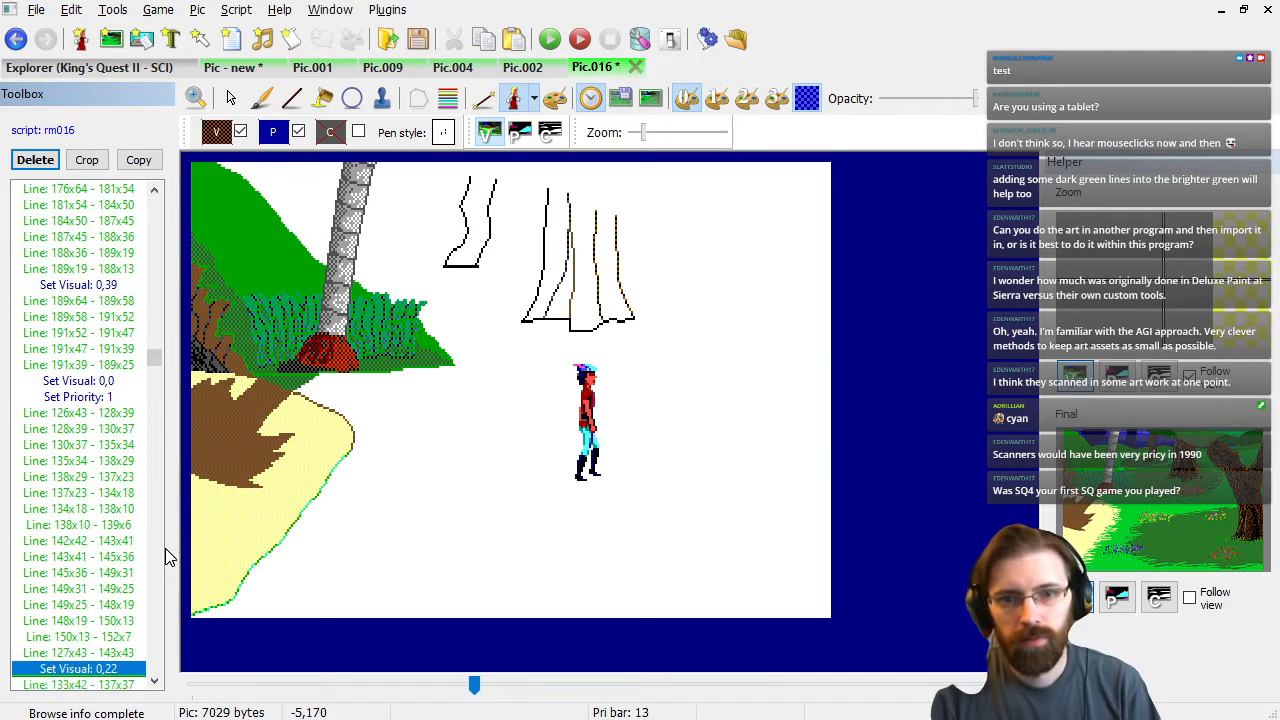
key(Up)
key(Up)
key(Down)
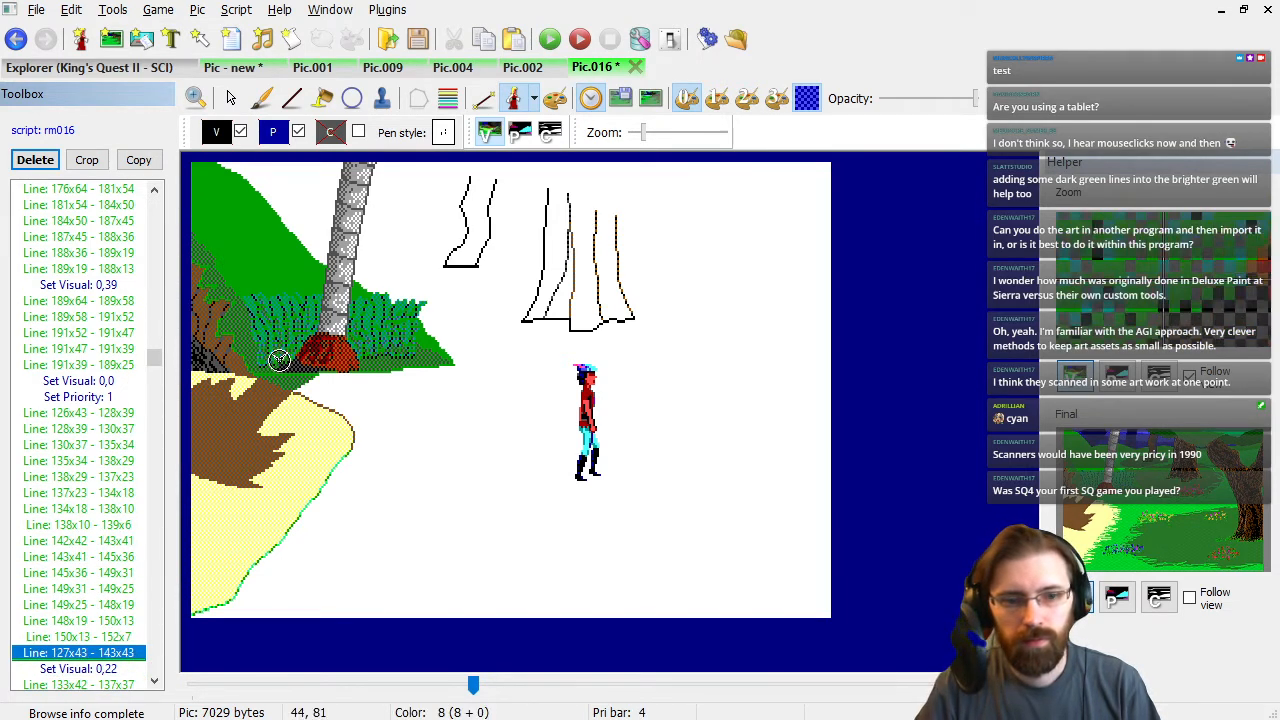
key(Down)
key(Down)
key(Down)
key(Down)
key(Down)
key(Down)
key(Down)
key(Down)
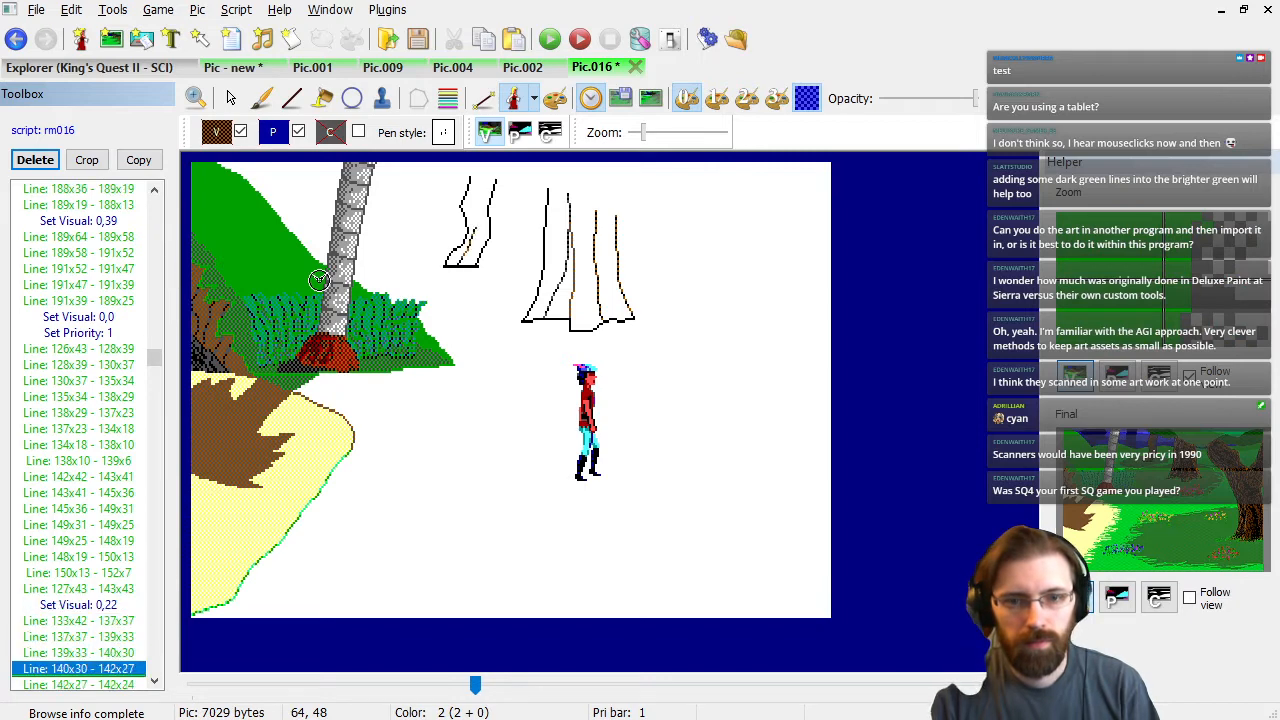
key(Down)
key(Down)
key(Down)
key(Down)
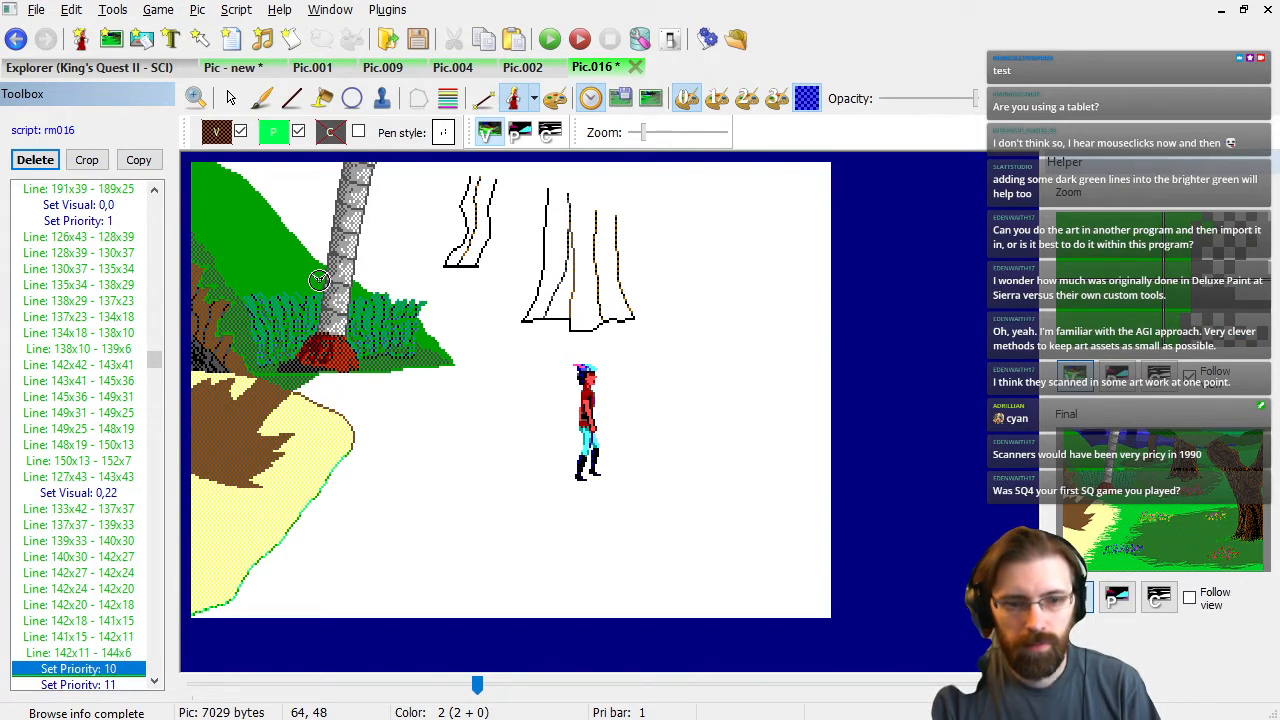
Advance through the large tree's outlines to Line: 317x17 - 318x14 and check the trunks and tree on the priority screen.
key(Down)
key(Down)
key(Down)
key(Down)
key(Down)
key(Down)
key(Down)
key(Down)
key(Down)
key(Down)
key(Down)
key(Down)
key(Down)
key(Down)
key(Down)
key(Down)
key(Down)
key(Down)
key(Down)
key(Down)
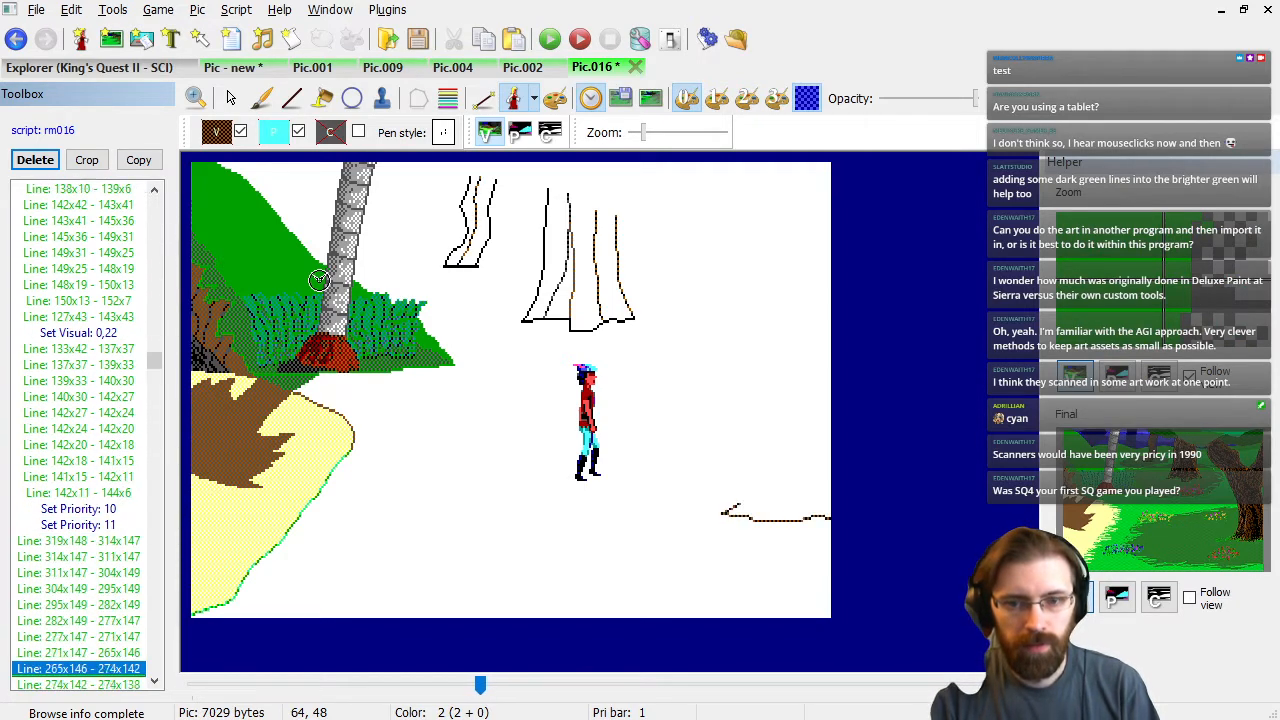
click(519, 132)
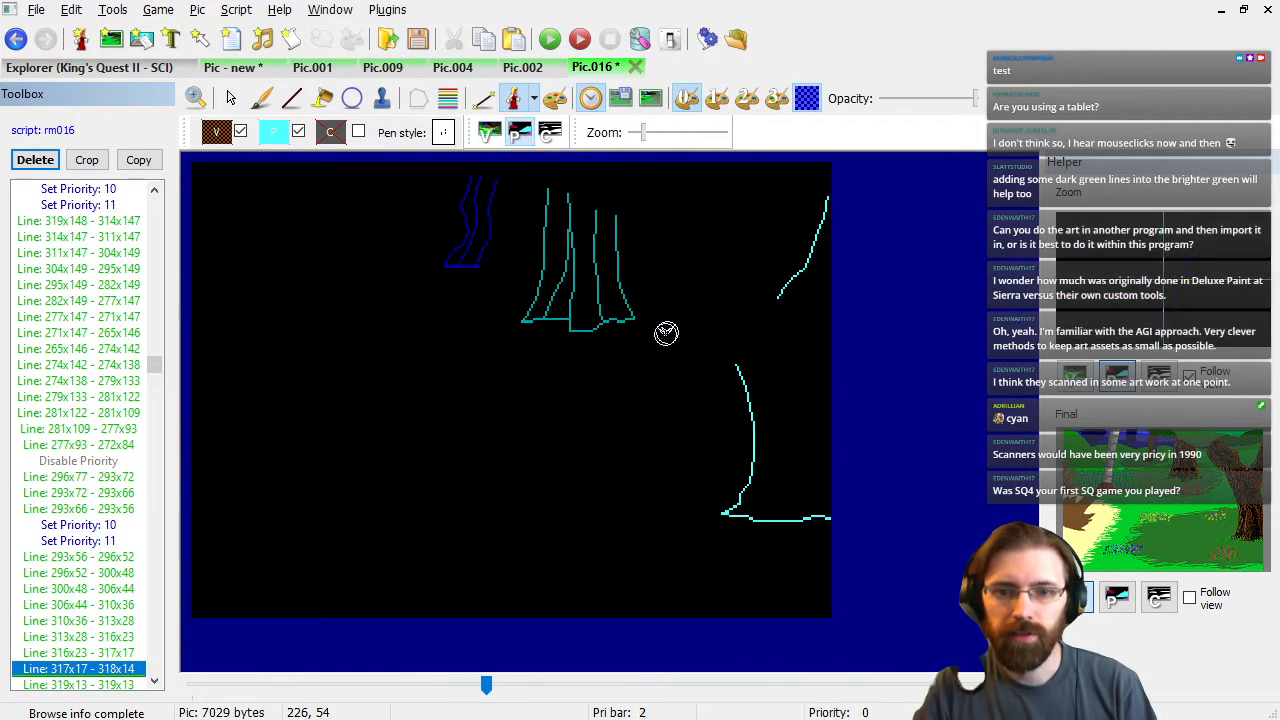
click(489, 132)
Delete the redundant Set Priority: 10 commands that precede Set Priority: 11 before Line: 293x56 - 296x52 and before Line: 319x148 - 314x147.
click(105, 621)
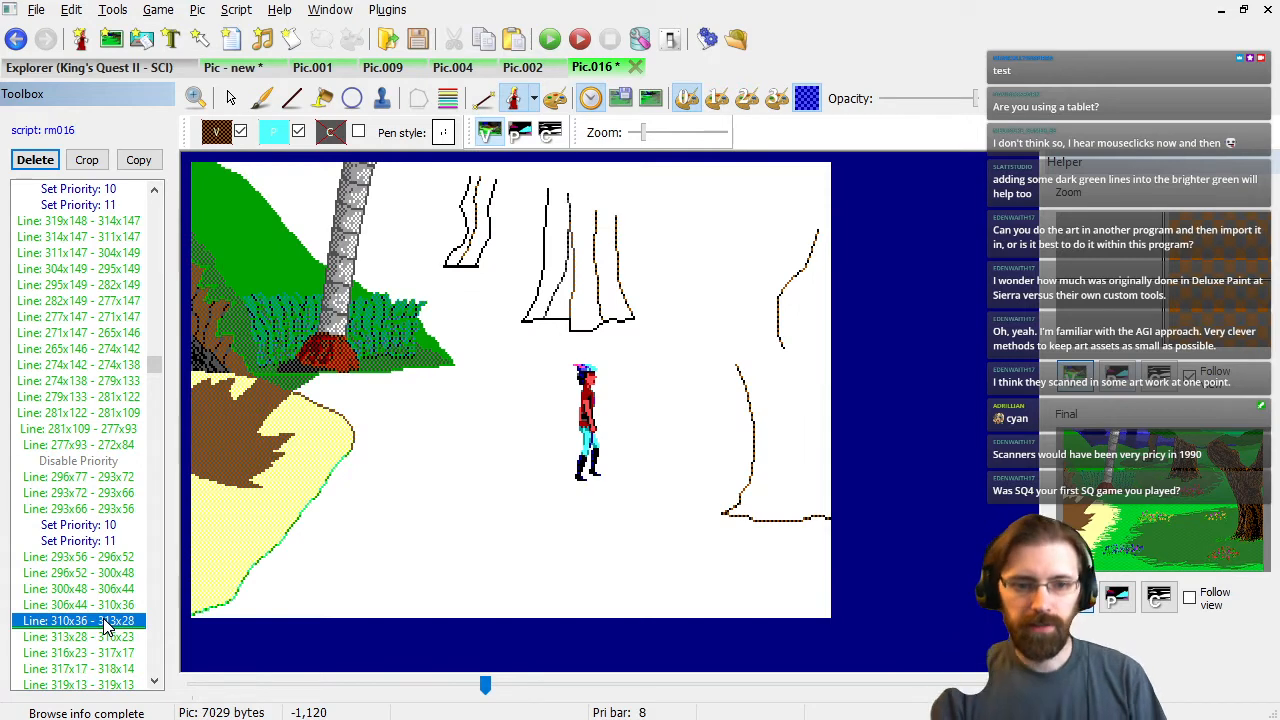
click(80, 525)
key(Delete)
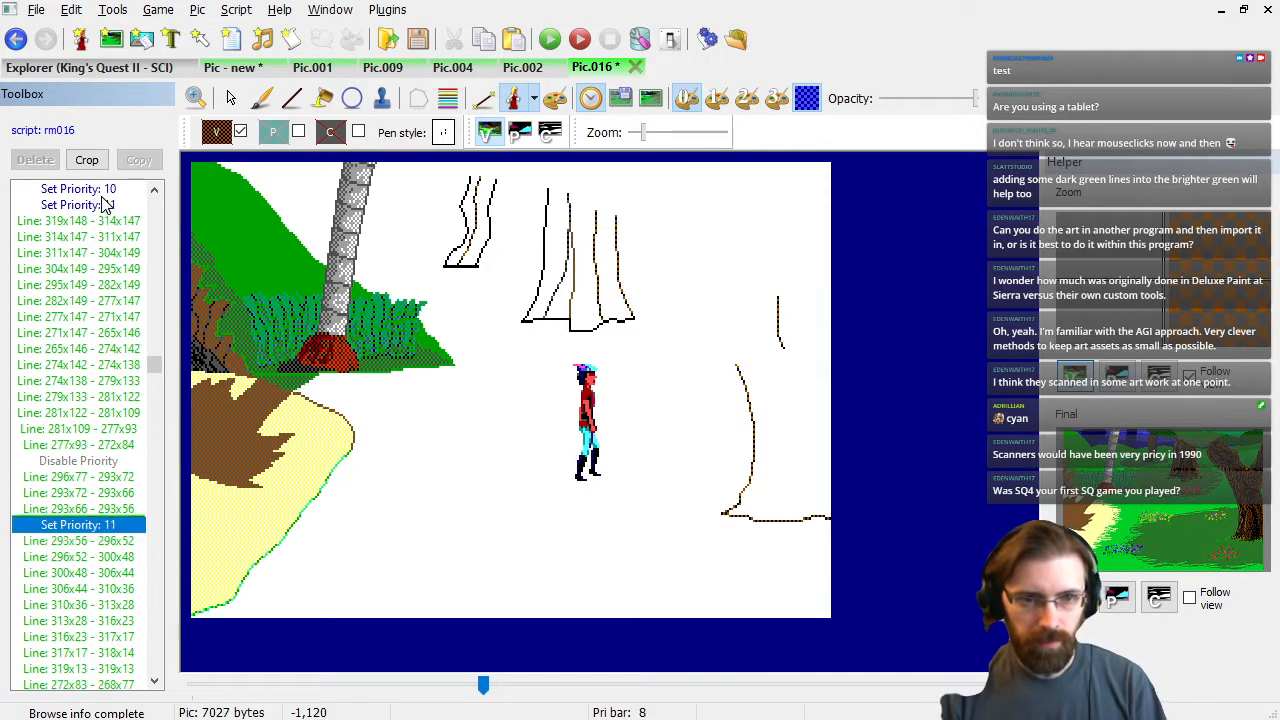
click(105, 190)
key(Delete)
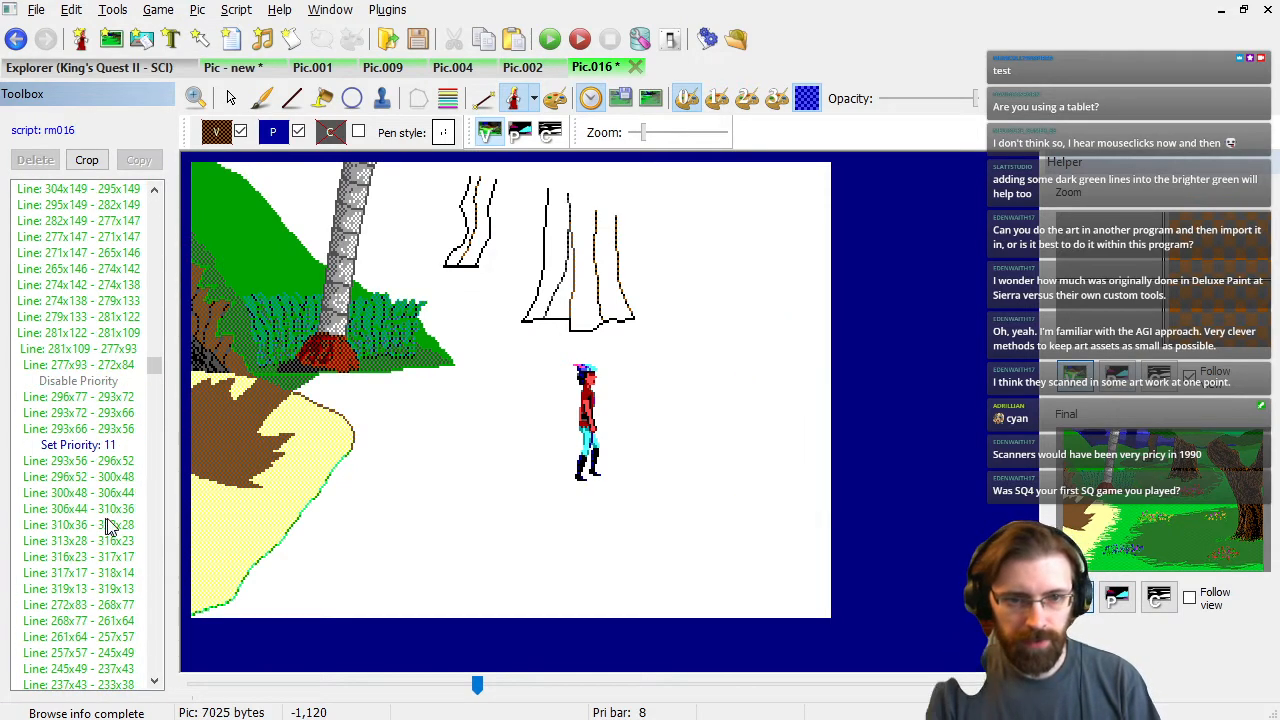
Delete the redundant Set Priority: 10 between Set Visual: 0,22 and Set Priority: 11, before the large tree's Line: 295x51 - 292x50.
scroll(125, 495, down, 5)
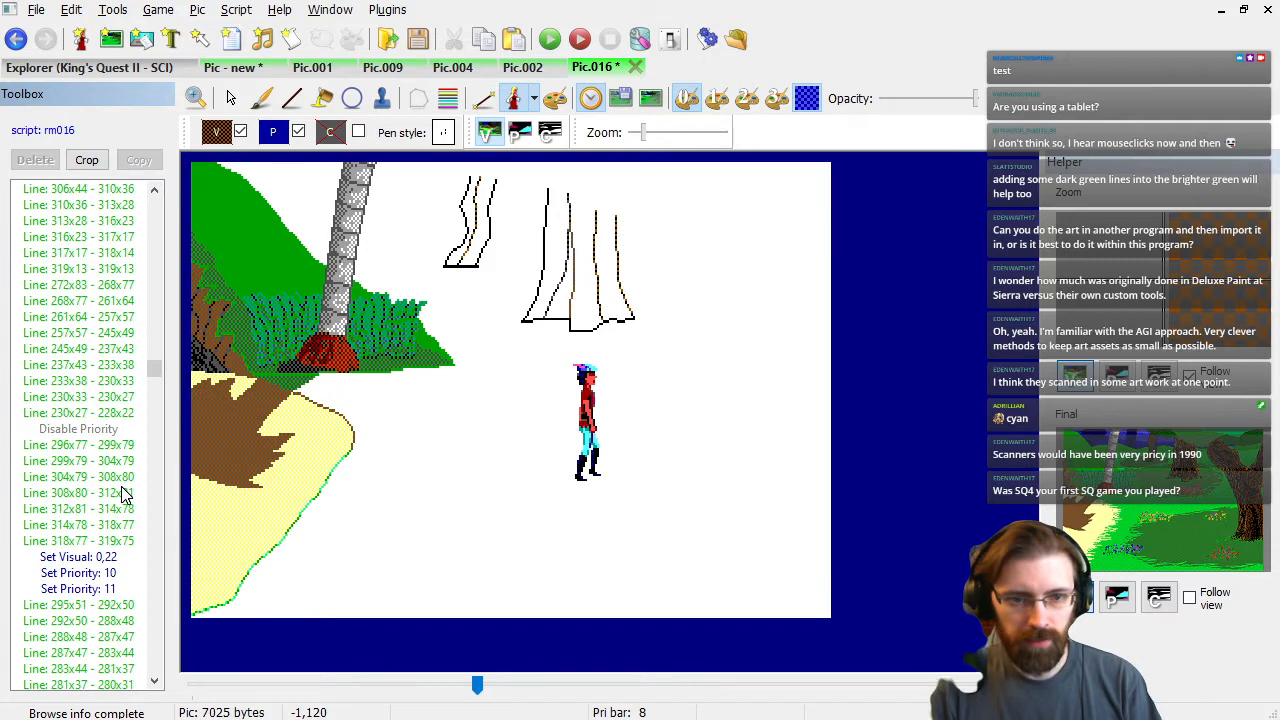
click(110, 573)
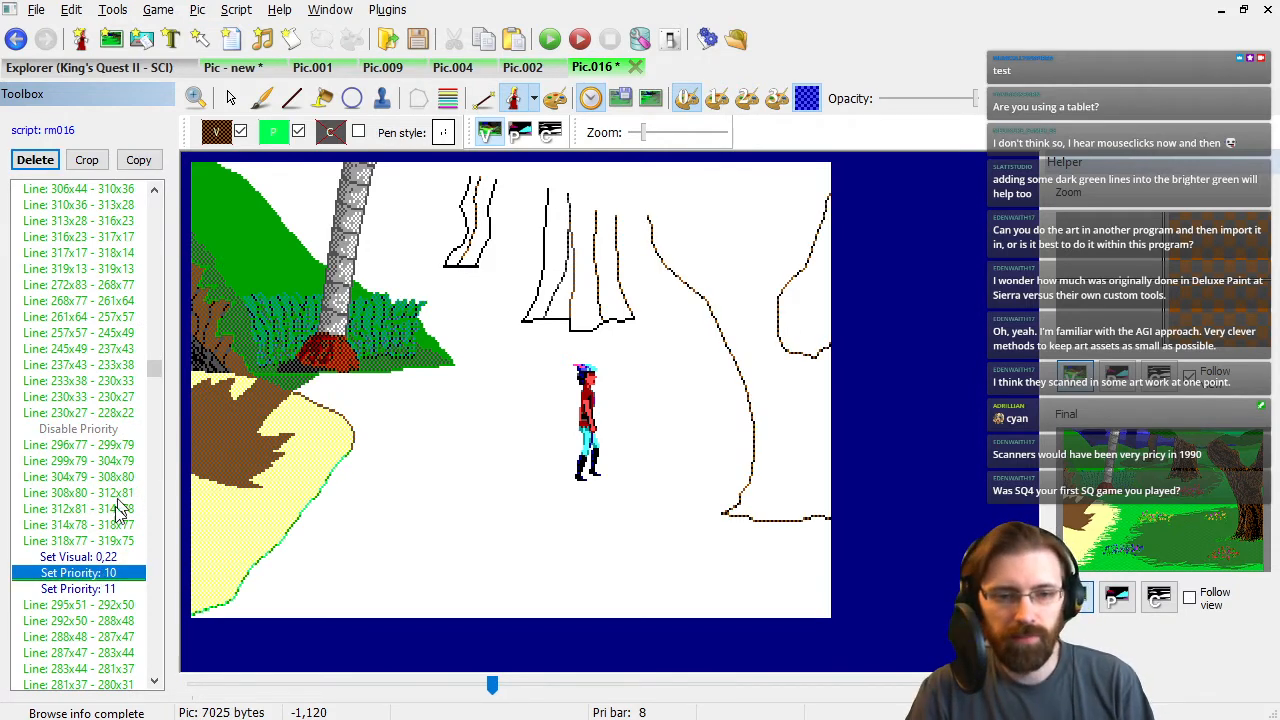
key(Delete)
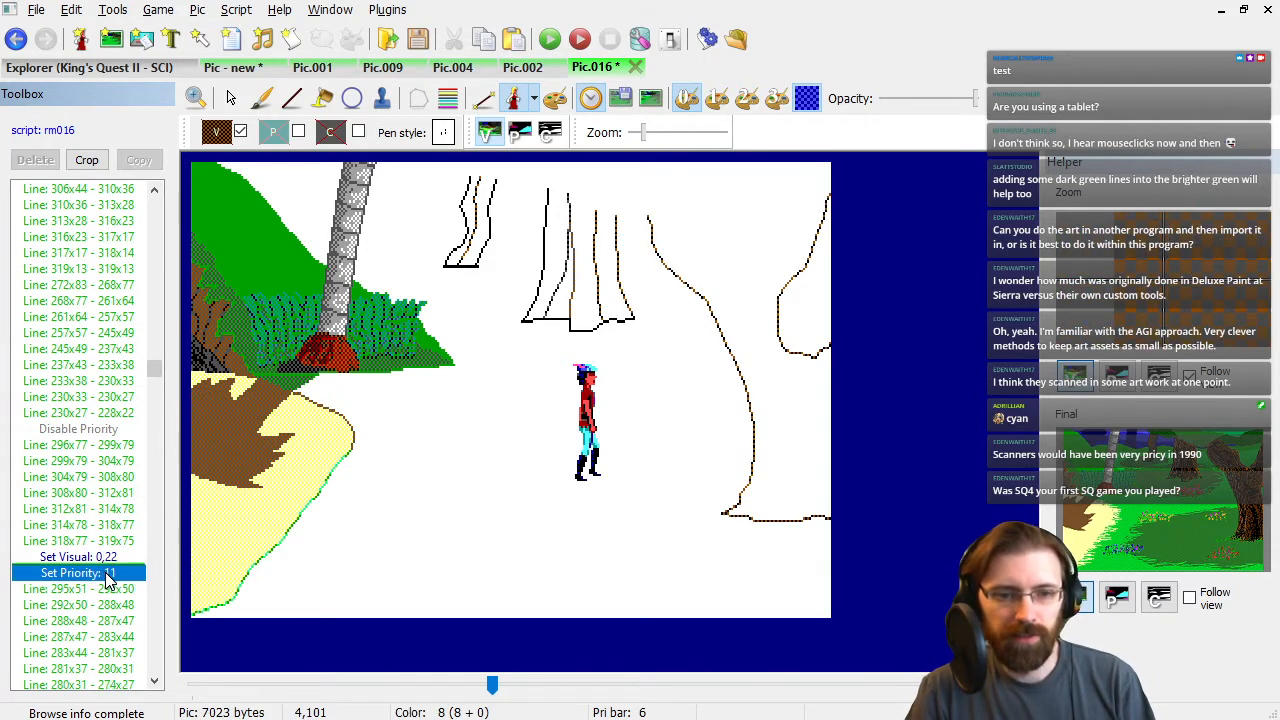
Advance through the large tree's branch and inner trunk outlines, from Line: 292x50 - 288x48 to Line: 294x62 - 303x56.
click(106, 605)
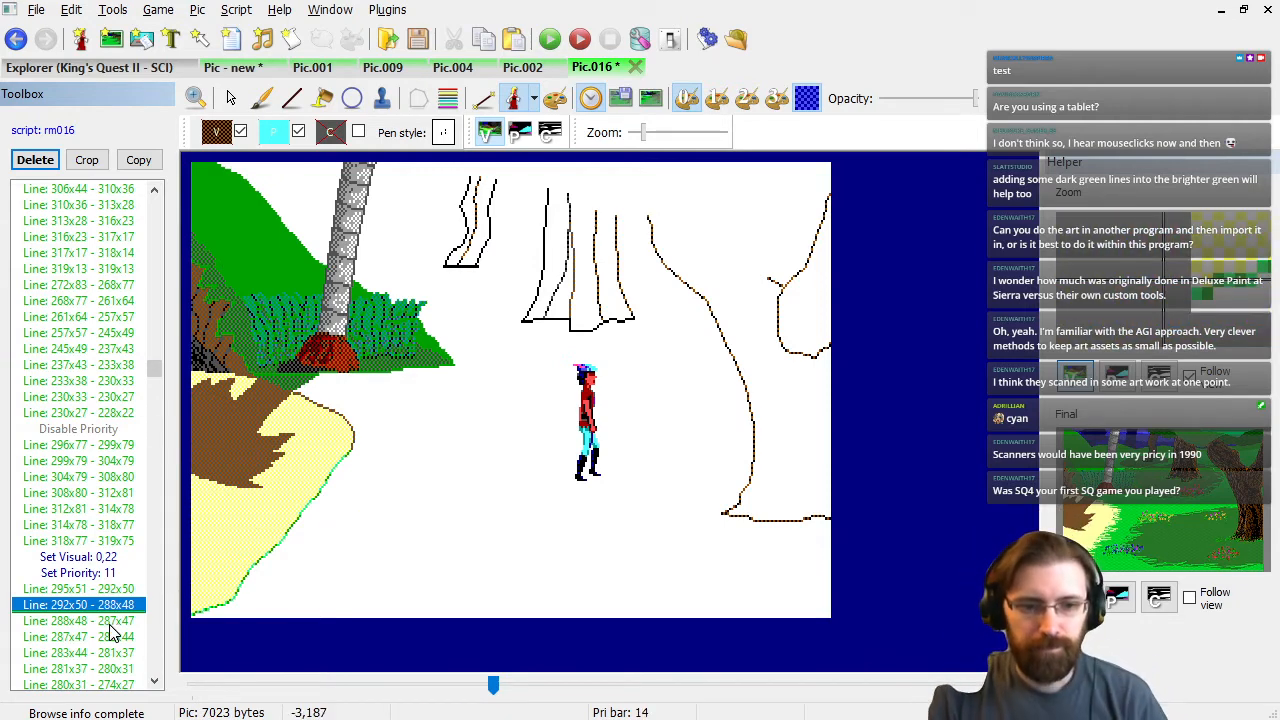
click(110, 622)
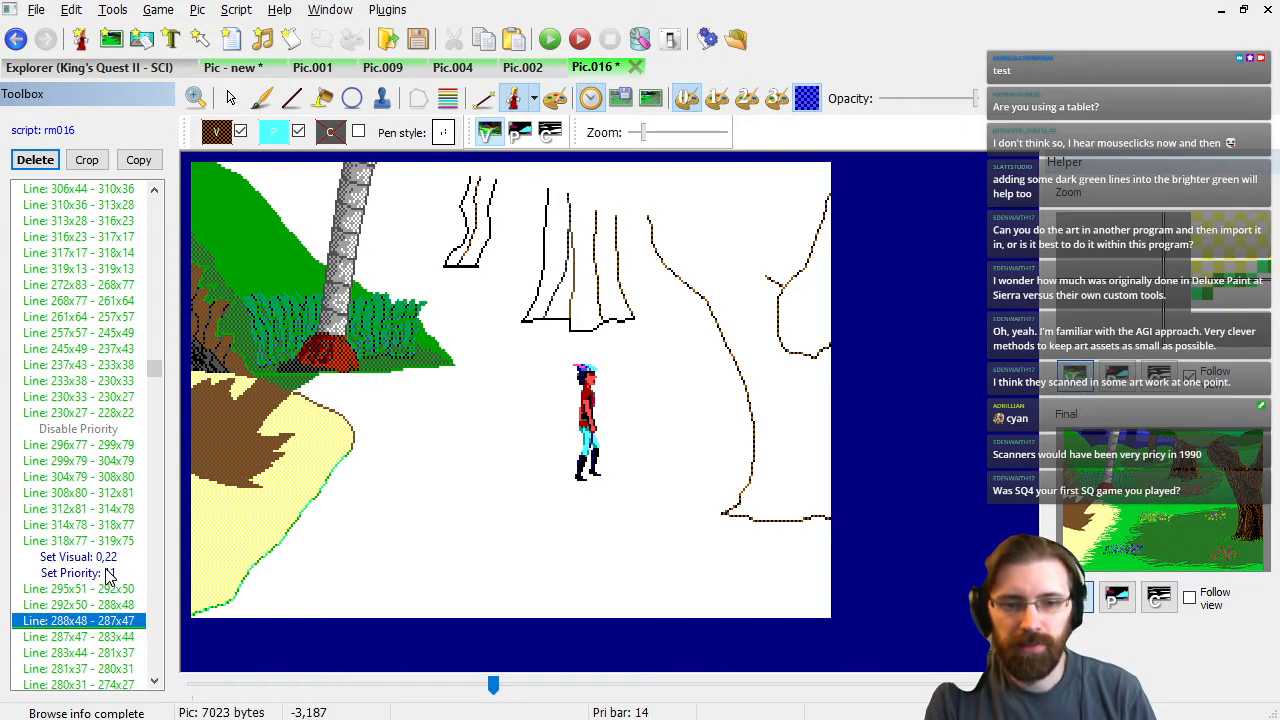
key(Down)
key(Down)
key(Down)
key(Down)
key(Down)
key(Down)
key(Down)
key(Down)
key(Down)
key(Down)
key(Down)
key(Down)
key(Down)
key(Down)
key(Down)
key(Down)
key(Down)
key(Down)
key(Down)
key(Down)
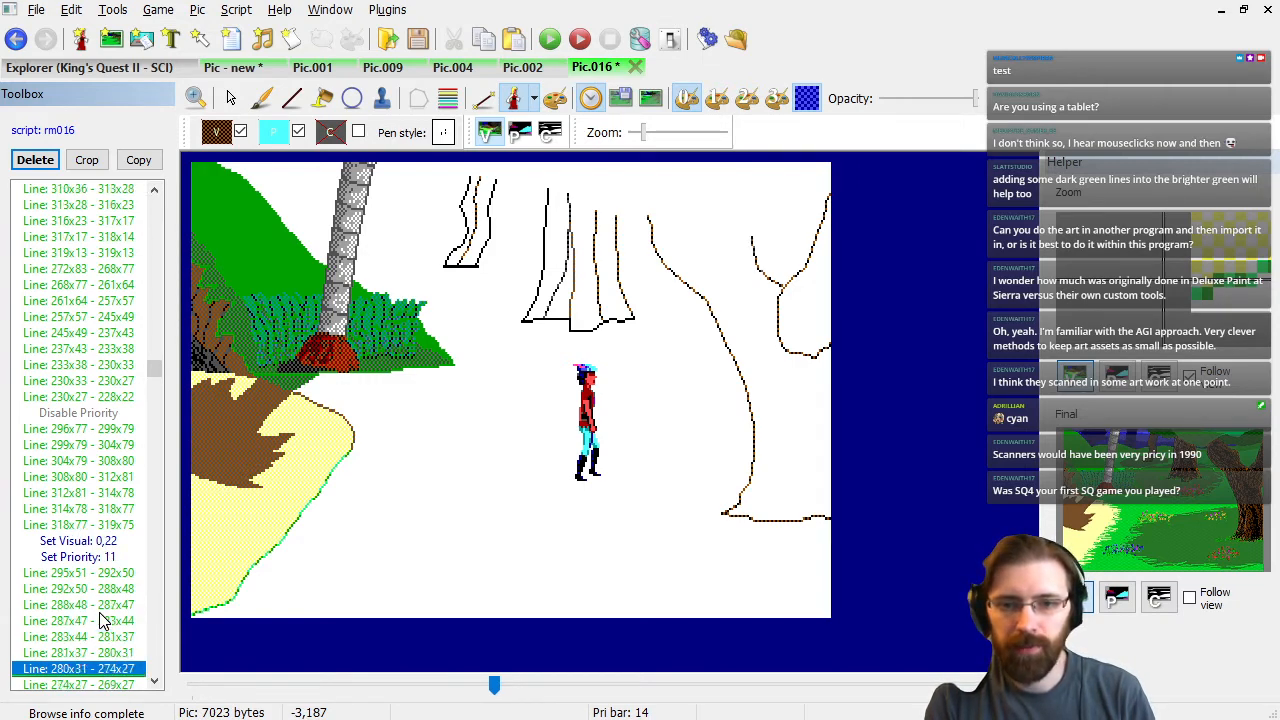
key(Down)
key(Down)
key(Down)
key(Down)
key(Down)
key(Down)
key(Down)
key(Down)
key(Down)
key(Down)
key(Down)
key(Down)
key(Down)
key(Down)
key(Down)
key(Down)
key(Down)
key(Down)
key(Down)
key(Down)
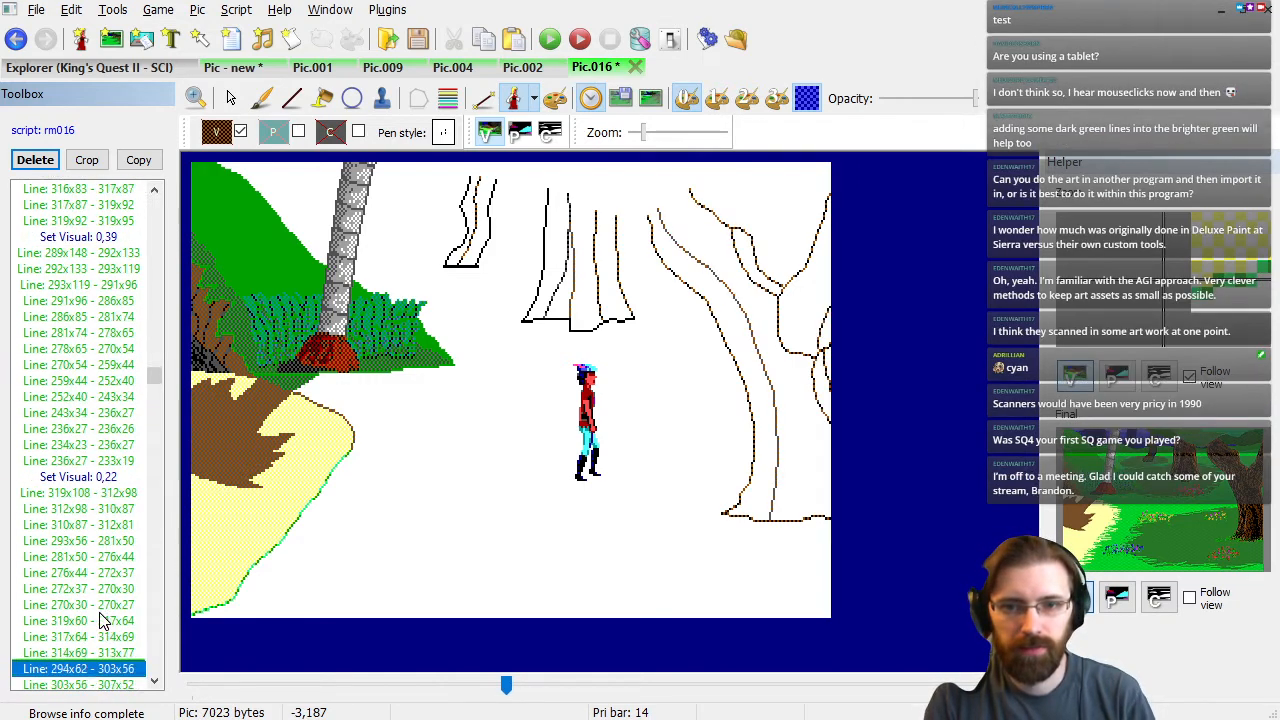
Advance through the large tree's fills and black bark shading to Line: 278x139 - 275x141.
key(Down)
key(Down)
key(Down)
key(Down)
key(Down)
key(Down)
key(Down)
key(Down)
key(Down)
key(Down)
key(Down)
key(Down)
key(Down)
key(Down)
key(Down)
key(Down)
key(Down)
key(Down)
key(Down)
key(Down)
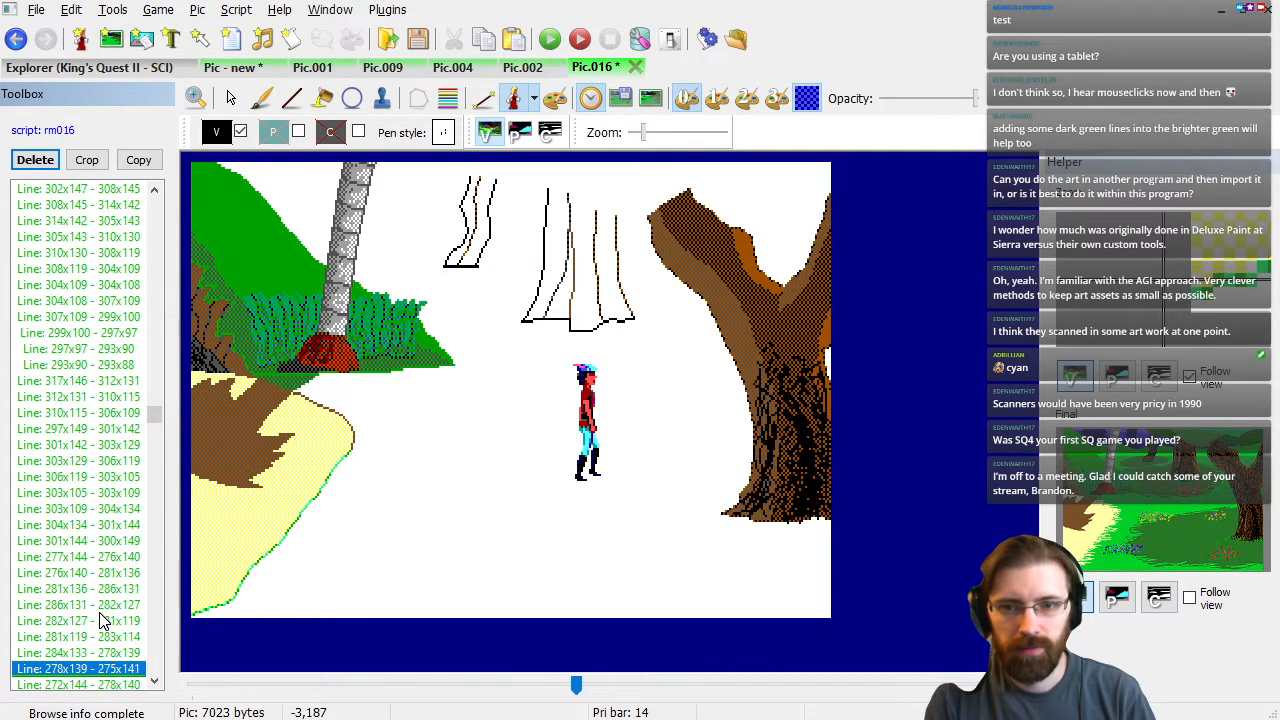
Skim into the background trunks' shading commands, and review the large tree's black bark shading up to Line: 247x25 - 241x20.
key(Page_Up)
key(Page_Up)
key(Page_Up)
key(Page_Up)
key(Page_Up)
key(Page_Up)
key(Page_Up)
key(Page_Up)
key(Page_Up)
key(Page_Up)
key(Page_Up)
key(Page_Up)
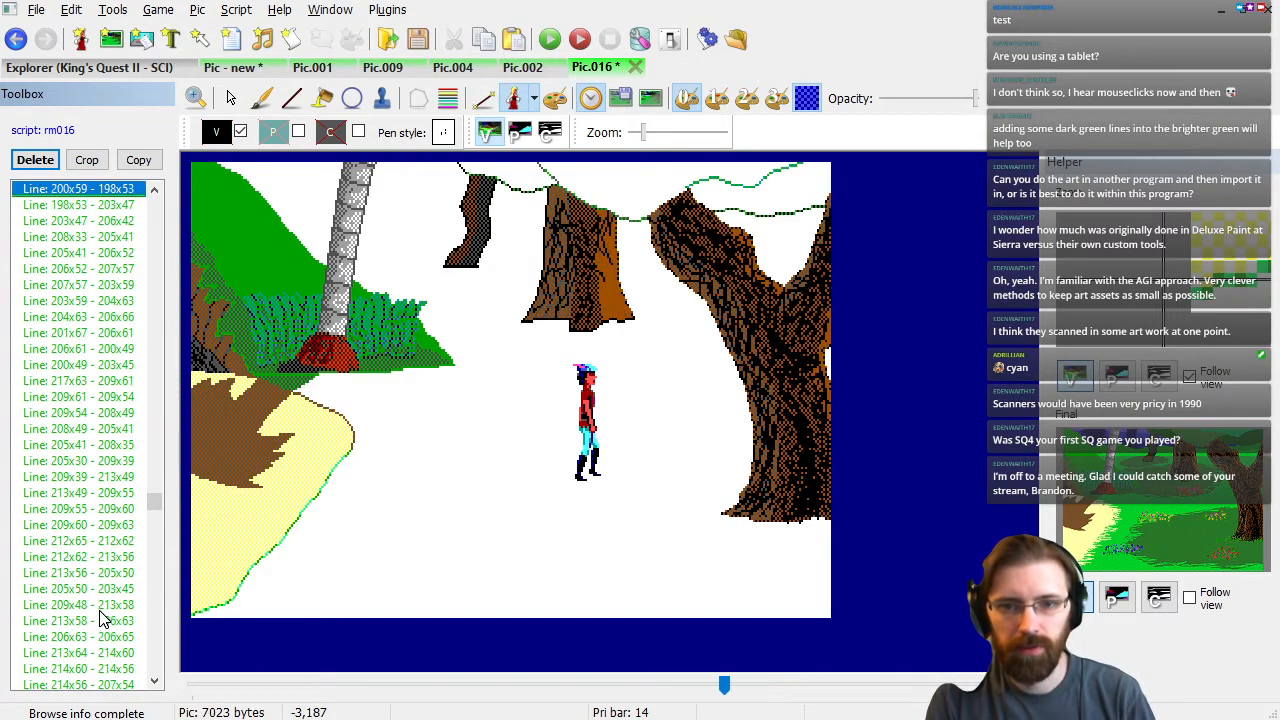
key(Down)
key(Down)
key(Down)
key(Down)
key(Down)
key(Down)
key(Down)
key(Down)
key(Down)
key(Down)
key(Down)
key(Down)
key(Down)
key(Down)
key(Down)
key(Down)
key(Down)
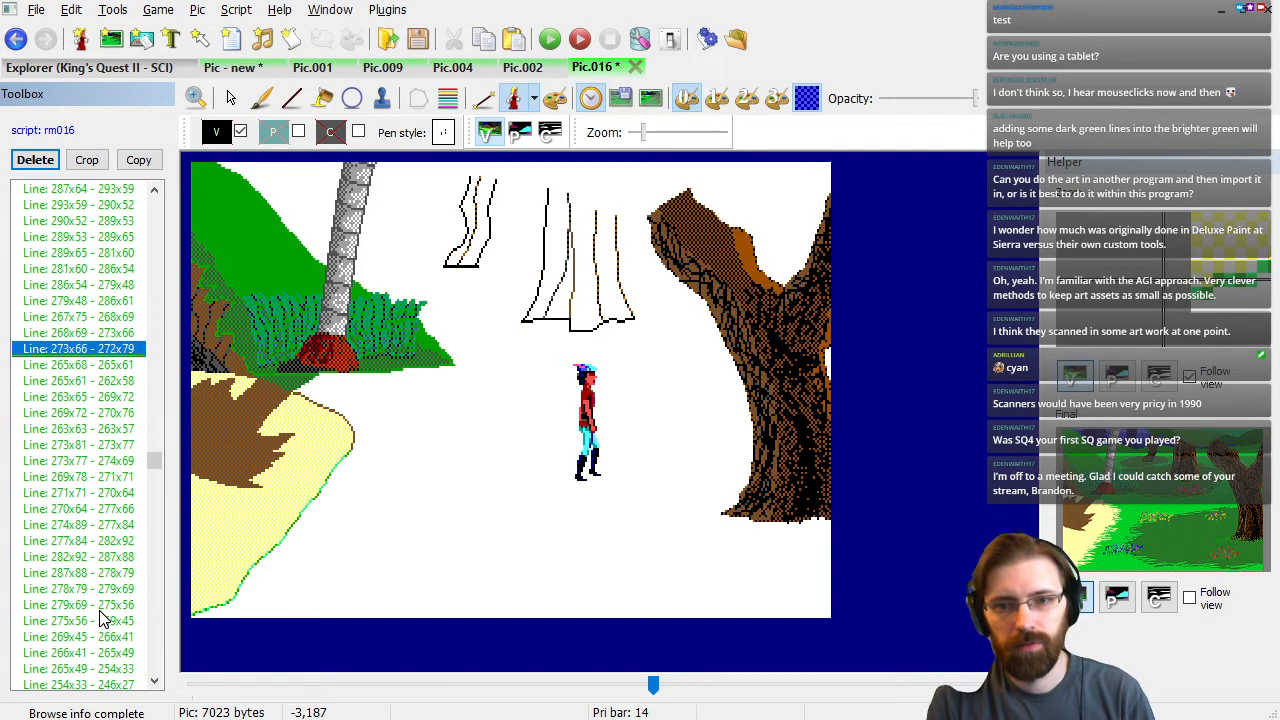
key(Down)
key(Down)
key(Down)
key(Down)
key(Down)
key(Down)
key(Down)
key(Down)
key(Down)
key(Down)
key(Down)
key(Down)
key(Down)
key(Down)
key(Down)
key(Down)
key(Down)
key(Down)
key(Down)
key(Down)
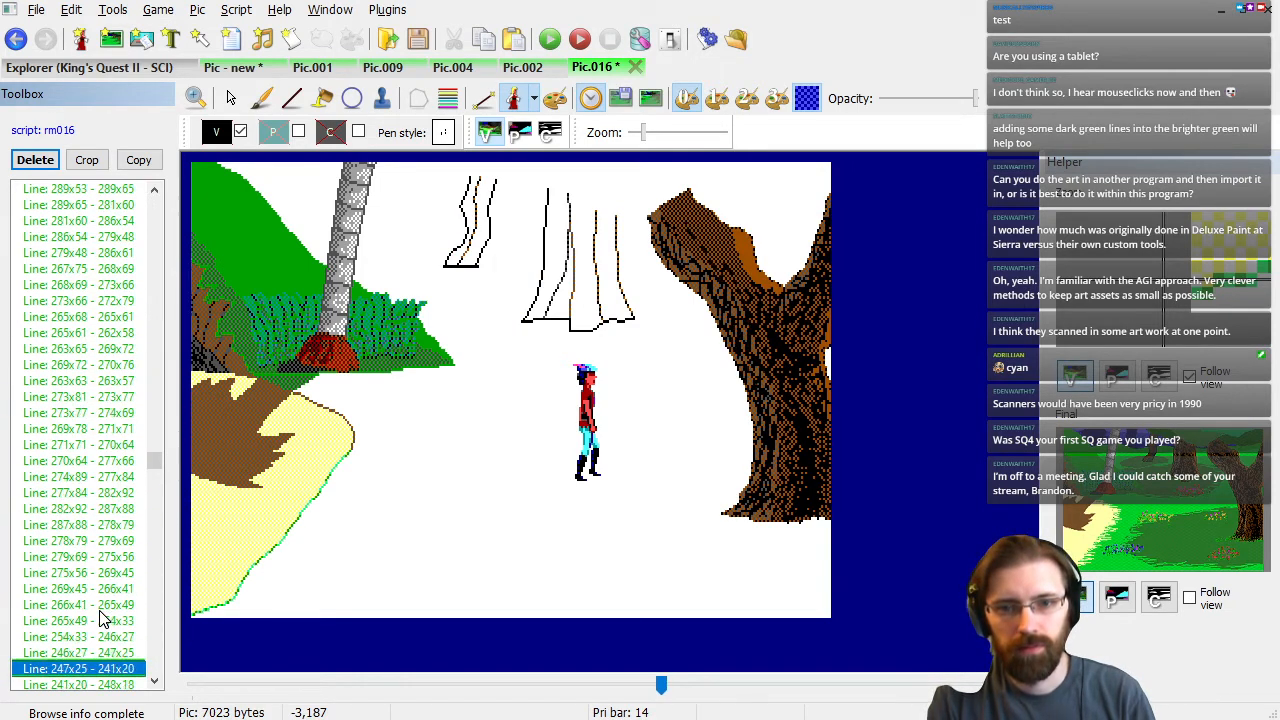
Advance through the remaining bark shading to the leaf canopy outline at Line: 137x4 - 133x0 and check its priority screen.
key(Down)
key(Down)
key(Down)
key(Down)
key(Down)
key(Down)
key(Down)
key(Down)
key(Down)
key(Down)
key(Down)
key(Down)
key(Down)
key(Down)
key(Down)
key(Down)
key(Down)
key(Down)
key(Down)
key(Down)
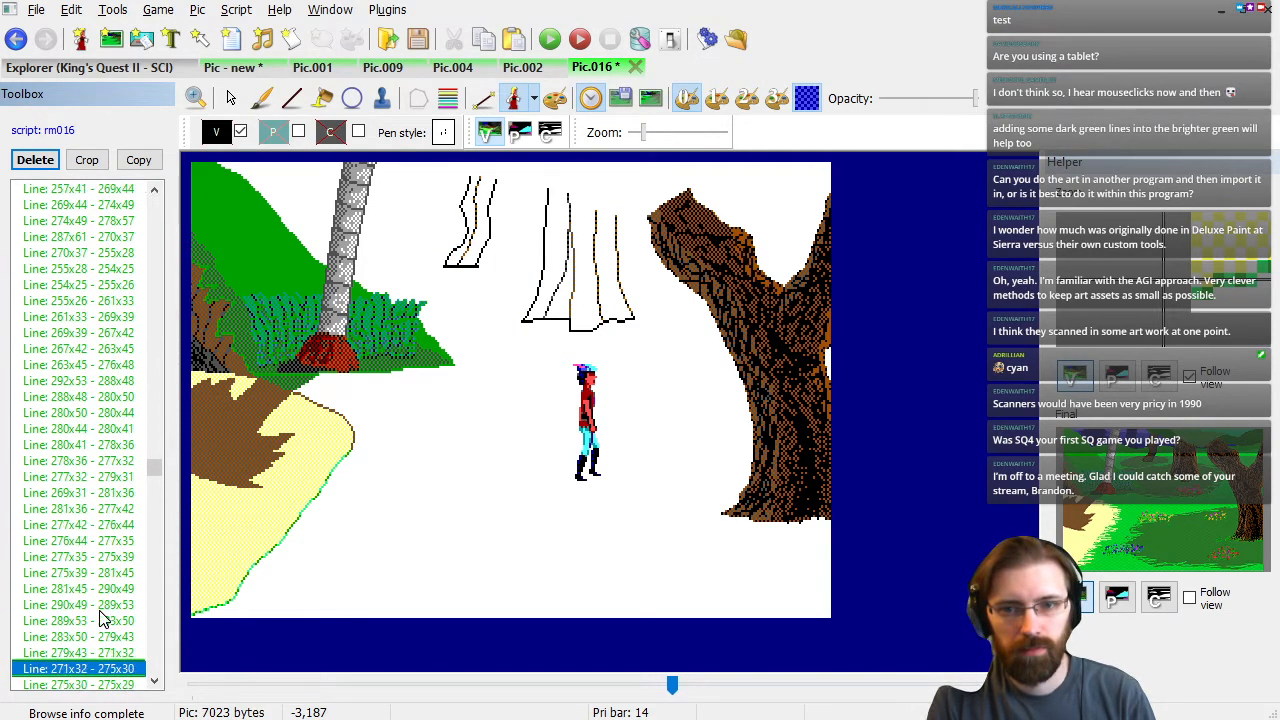
key(Down)
key(Down)
key(Down)
key(Down)
key(Down)
key(Down)
key(Down)
key(Down)
key(Down)
key(Down)
key(Down)
key(Down)
key(Down)
key(Down)
key(Down)
key(Down)
key(Down)
key(Down)
key(Down)
key(Down)
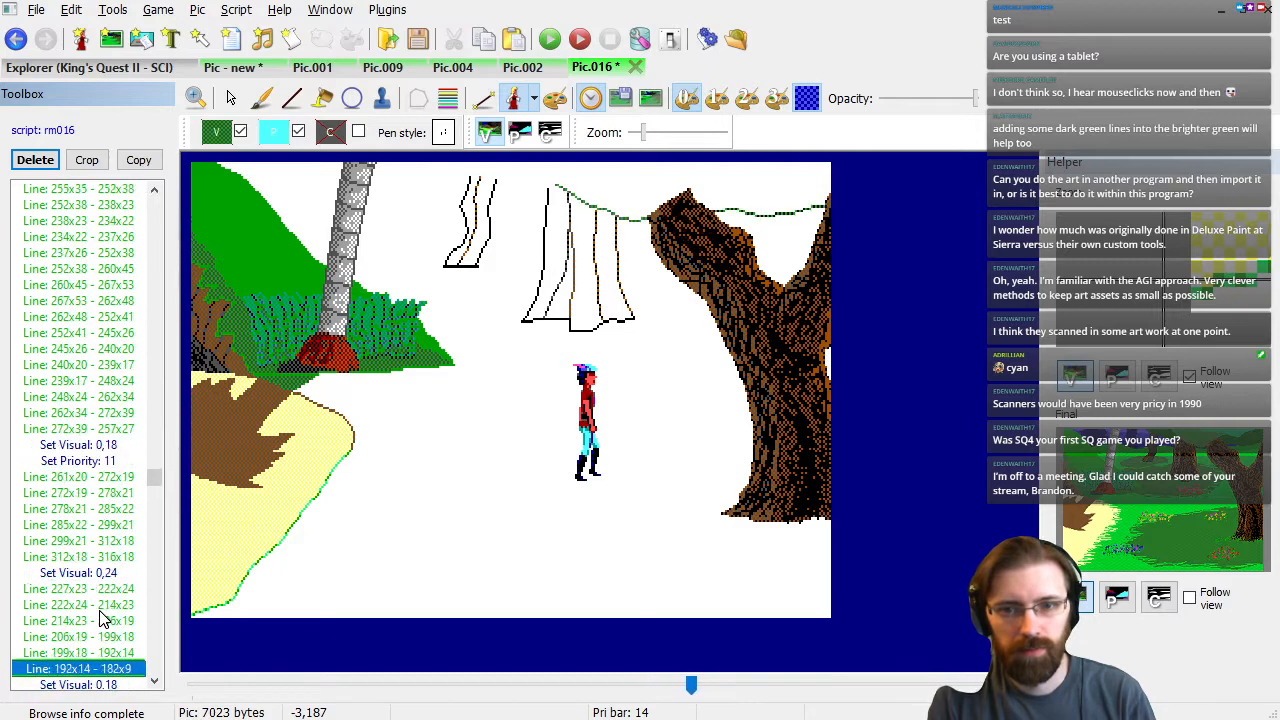
click(517, 137)
click(496, 133)
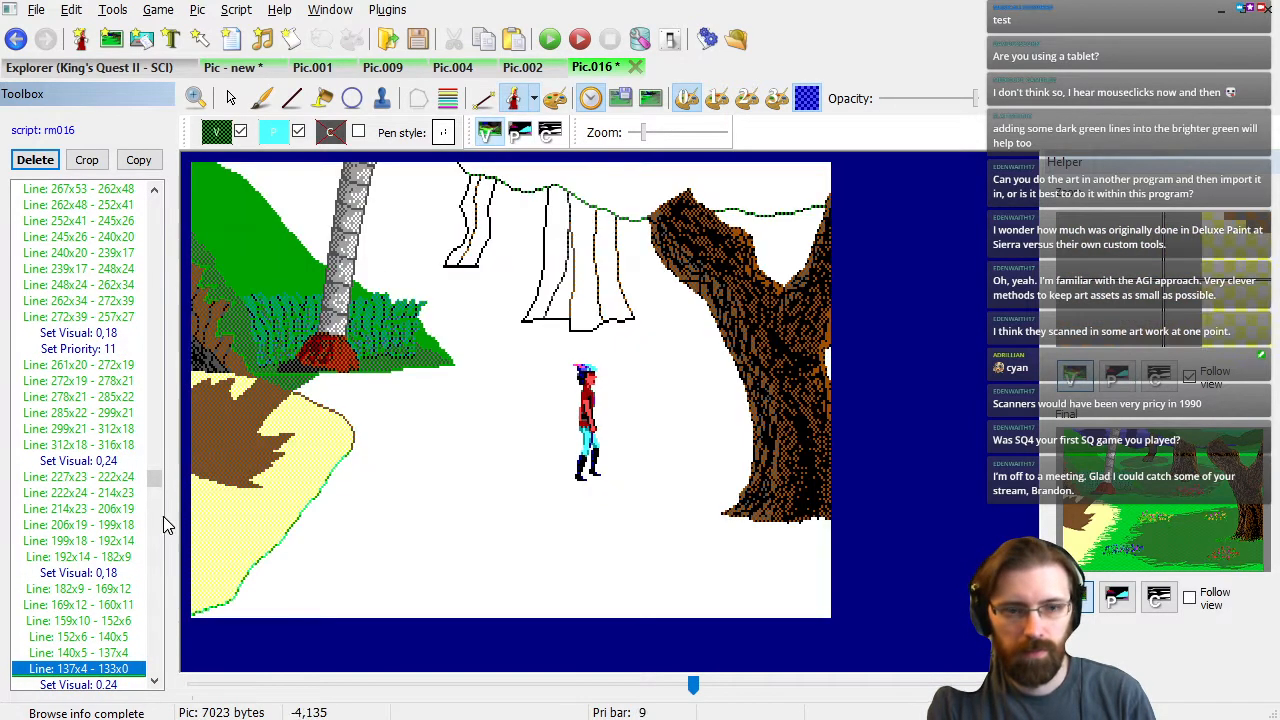
click(519, 134)
click(489, 135)
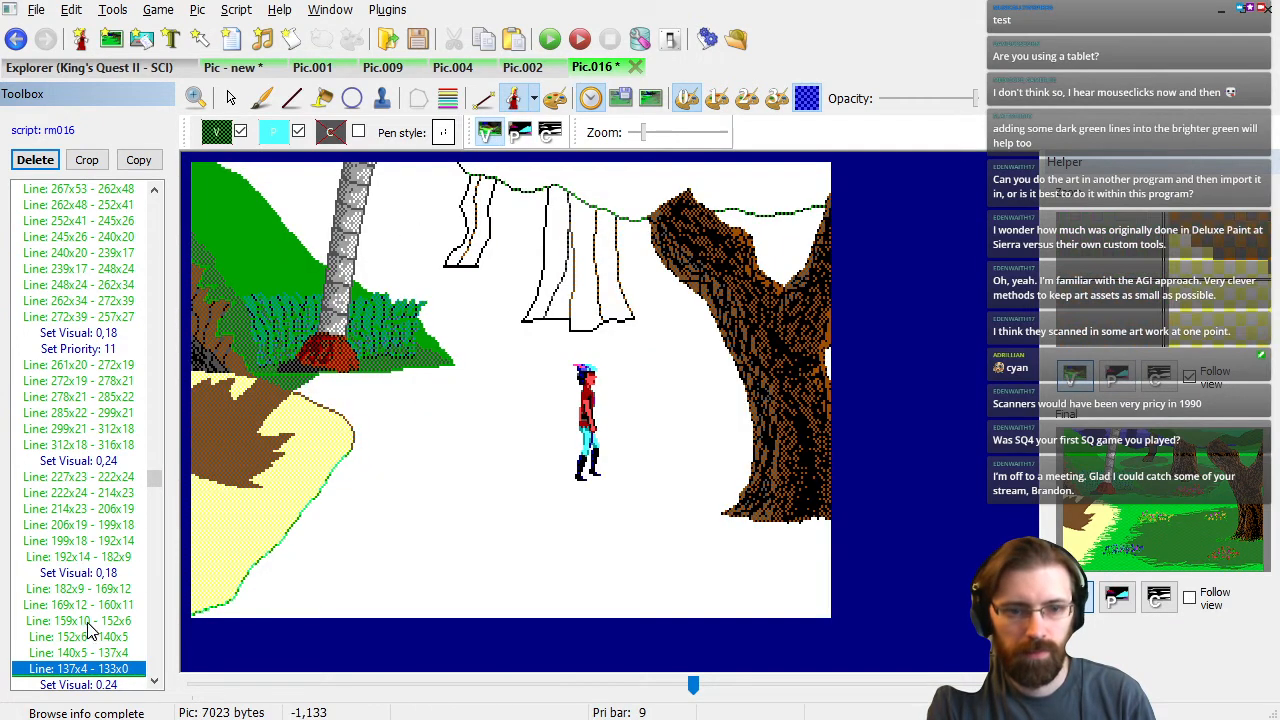
Insert Set Priority: 3 after Set Visual: 0,39, ahead of the middle trunk's Fill: 181x35 and Fill: 185x55.
key(Down)
key(Down)
key(Down)
key(Down)
key(Down)
key(Down)
key(Down)
key(Down)
key(Down)
key(Down)
key(Down)
key(Down)
key(Down)
key(Down)
key(Down)
key(Down)
key(Down)
key(Down)
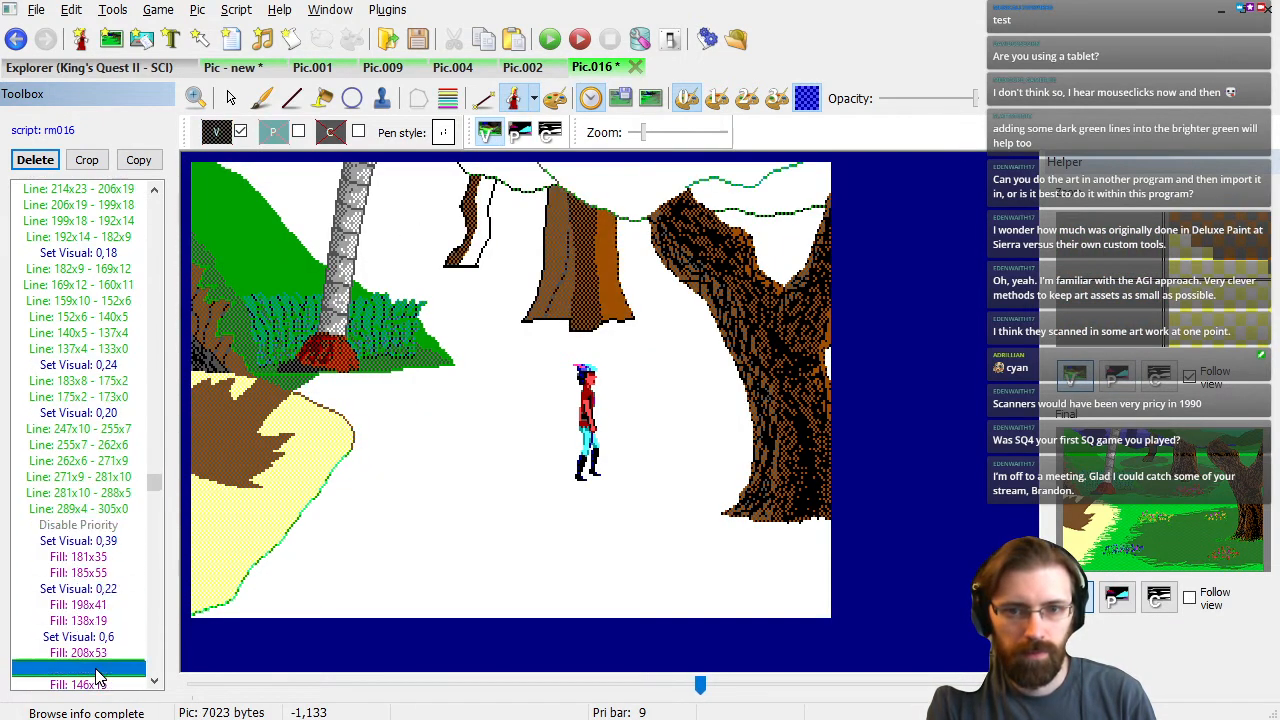
key(Up)
key(Up)
key(Up)
key(Up)
key(Up)
key(Up)
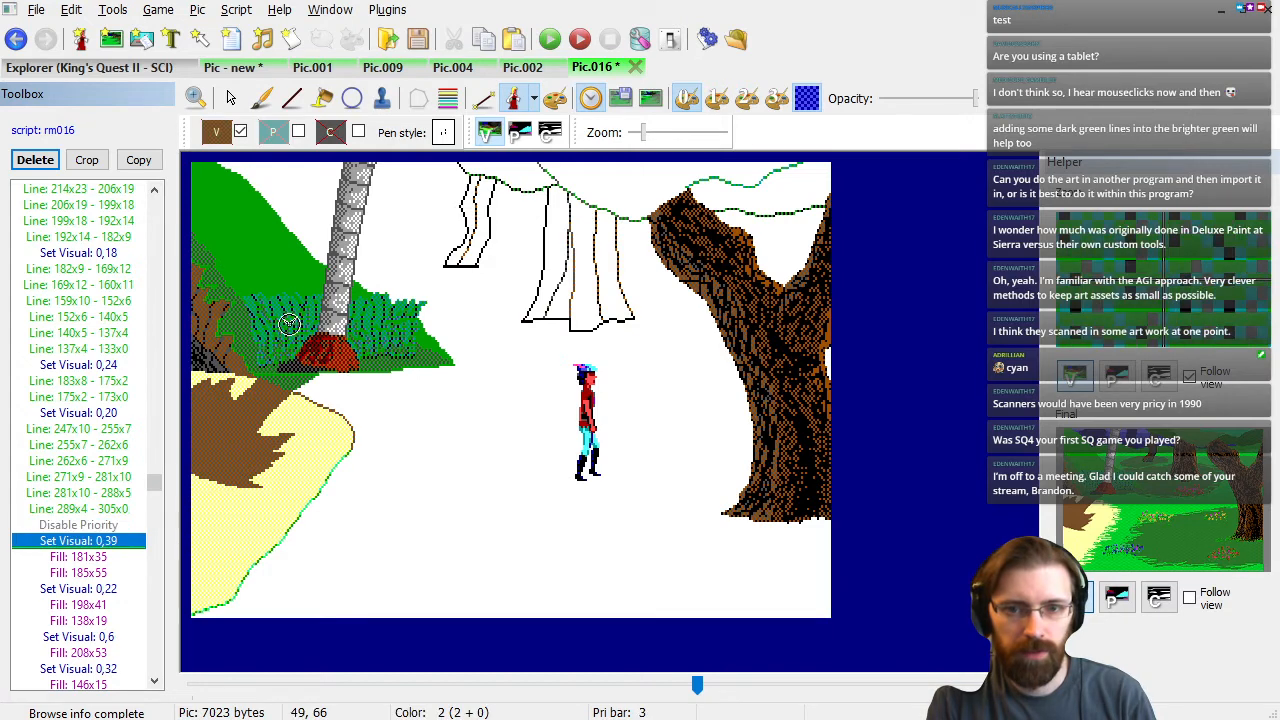
click(273, 132)
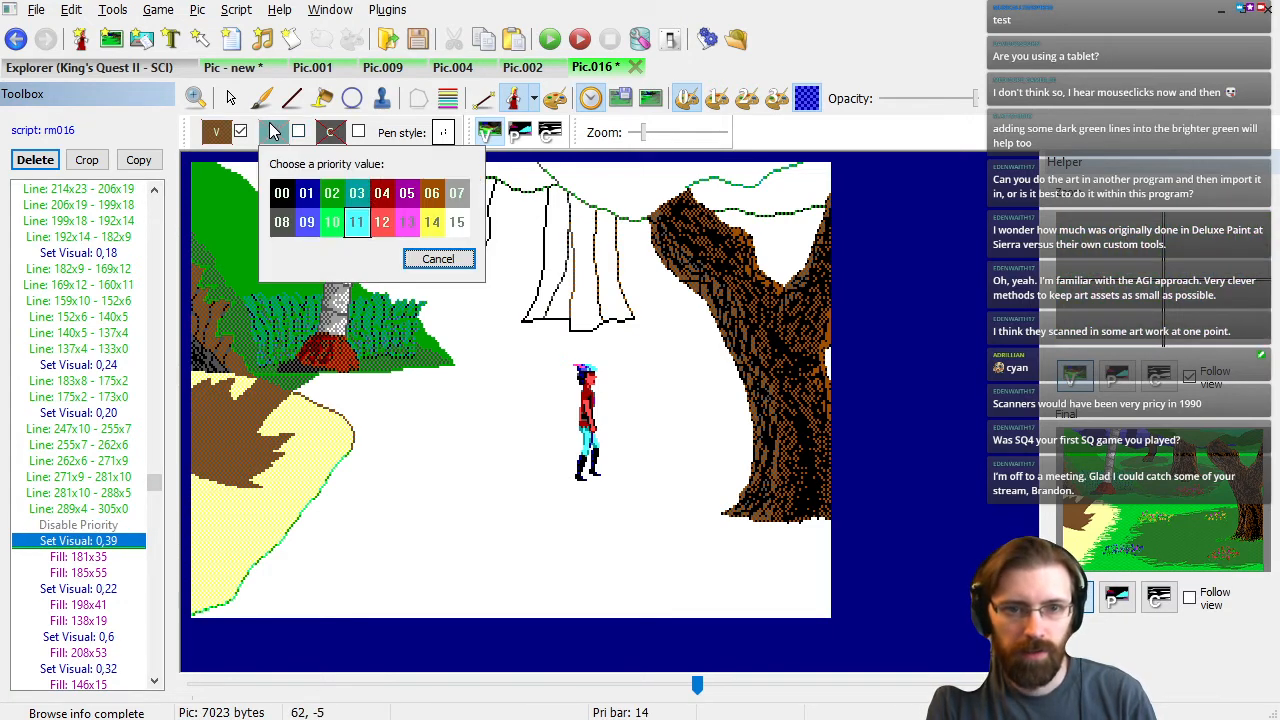
click(360, 200)
click(98, 573)
click(98, 588)
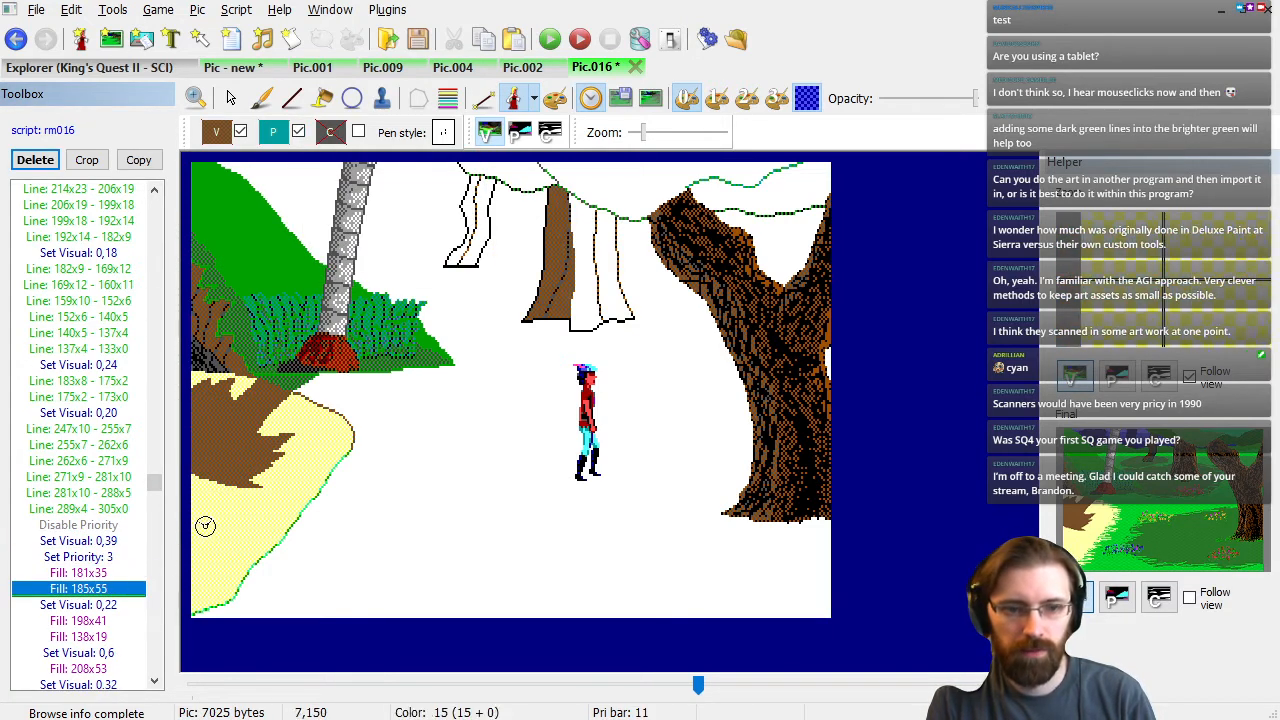
Insert Set Priority: 1 between Fill: 198x41 and Fill: 138x19 for the far background trunk's fill.
key(Down)
key(Down)
key(Down)
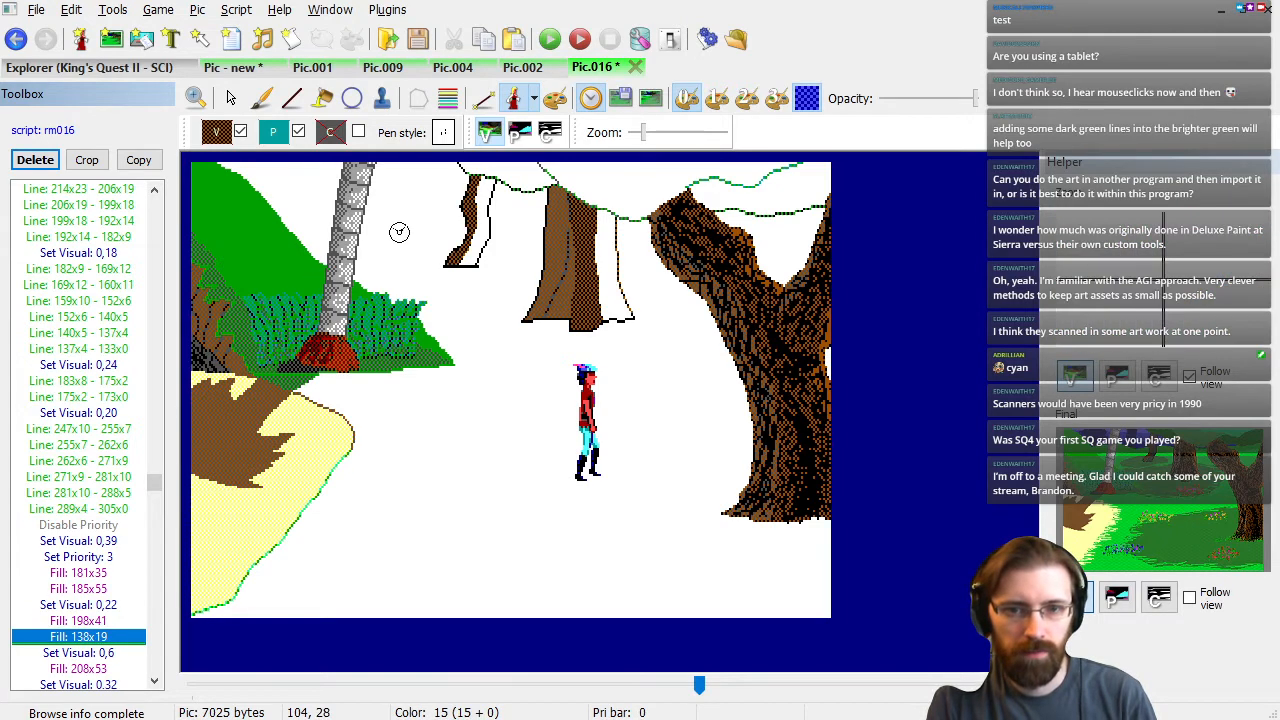
key(Up)
click(273, 133)
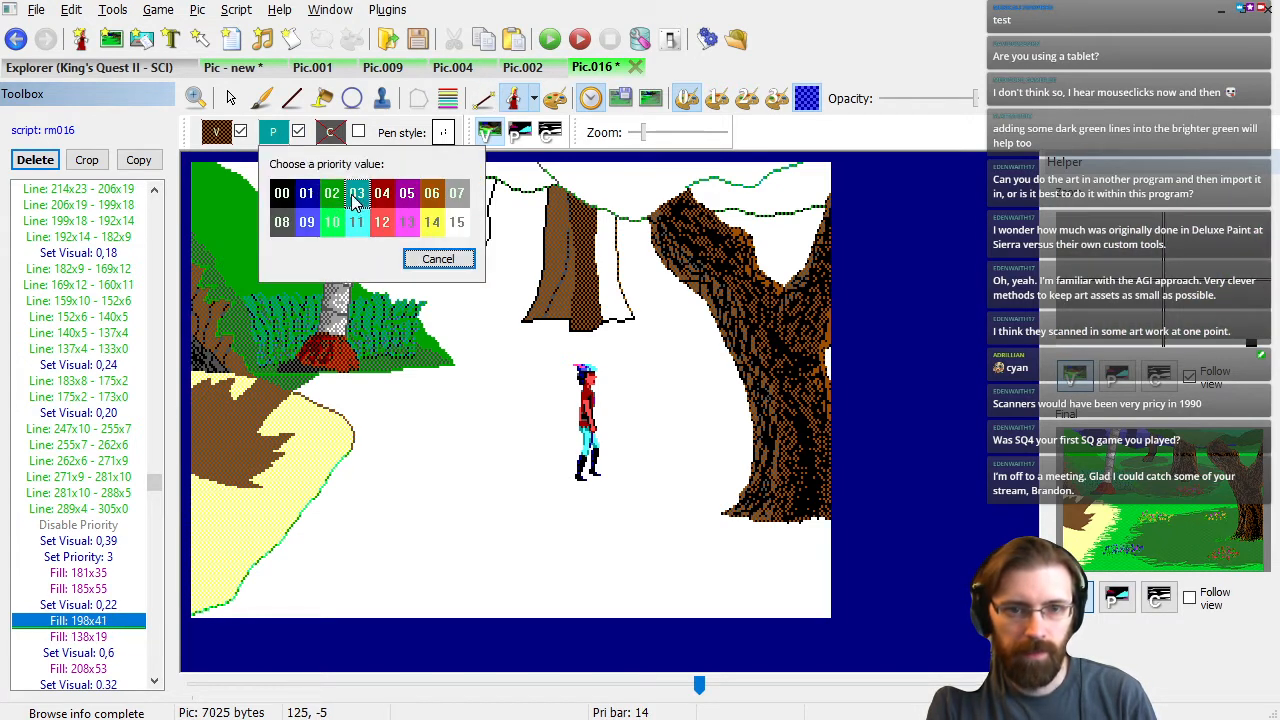
click(312, 199)
click(97, 641)
key(Down)
key(Down)
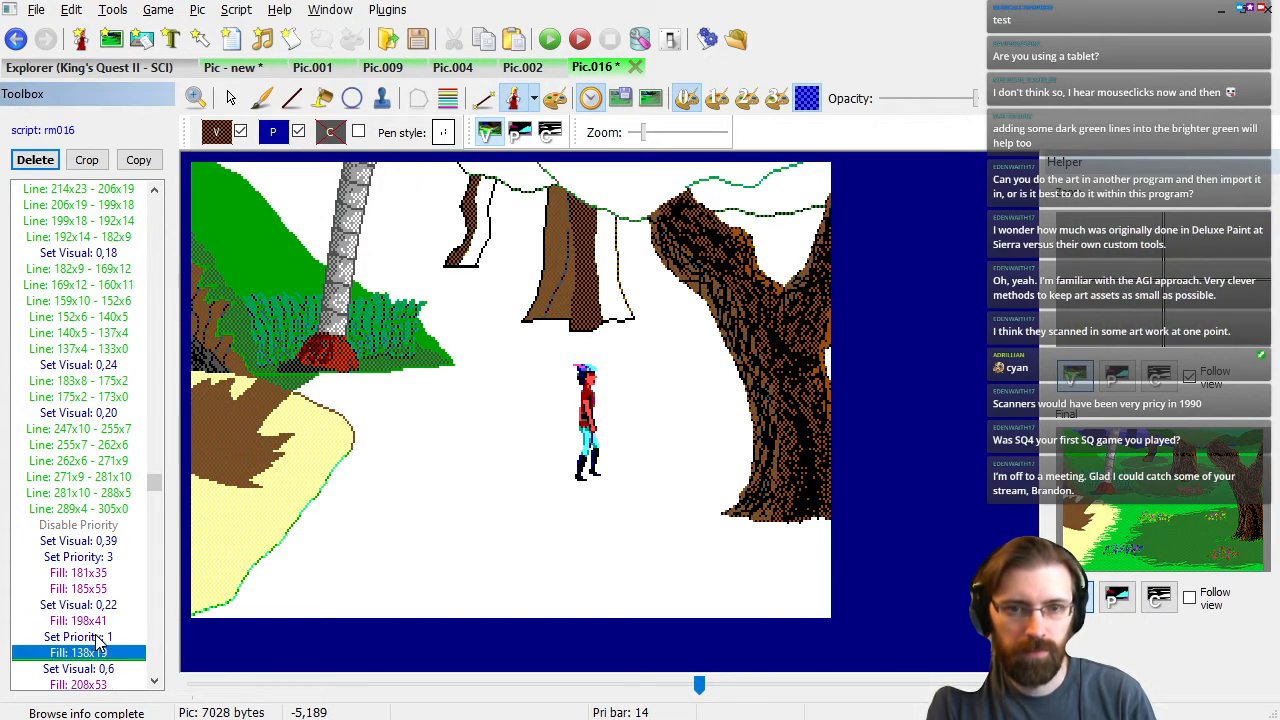
Insert Set Priority: 3 after Set Visual: 0,6, ahead of the middle trunk's Fill: 208x53.
key(Down)
key(Up)
click(273, 133)
click(356, 193)
click(108, 675)
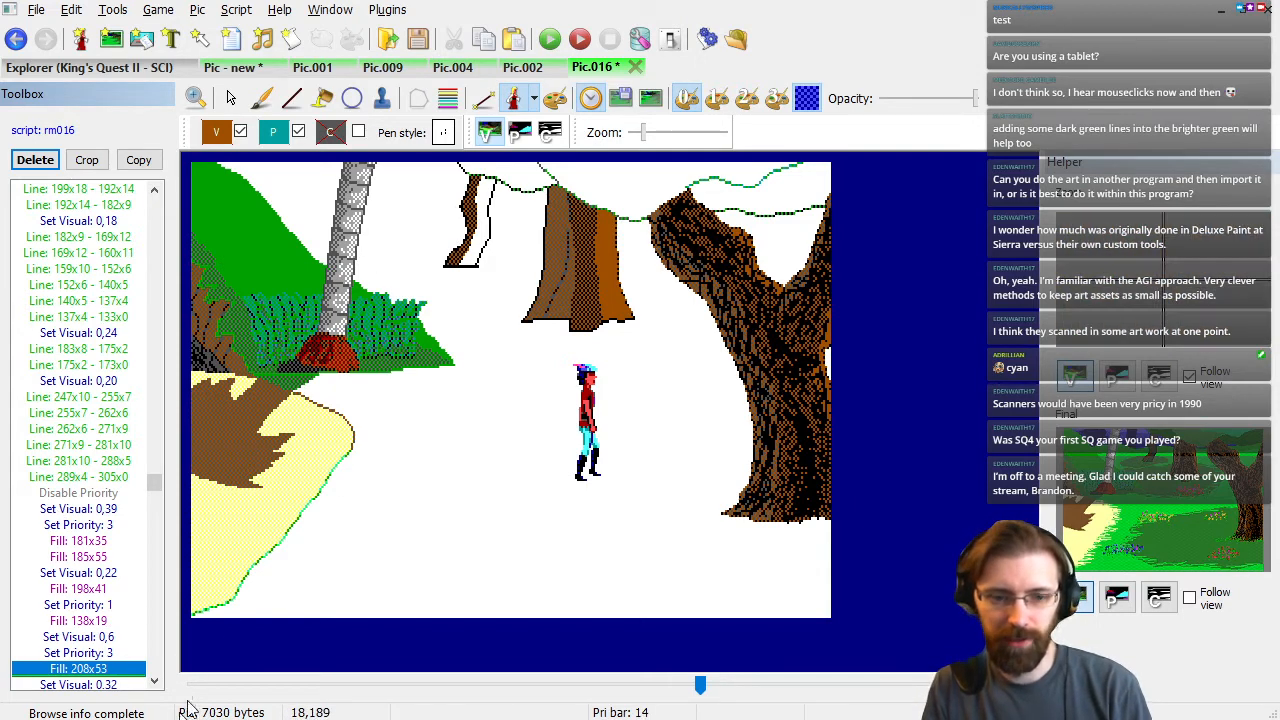
Insert Set Priority: 1 after Set Visual: 0,32, ahead of the far background trunk's Fill: 146x15.
scroll(105, 670, down, 1)
click(108, 670)
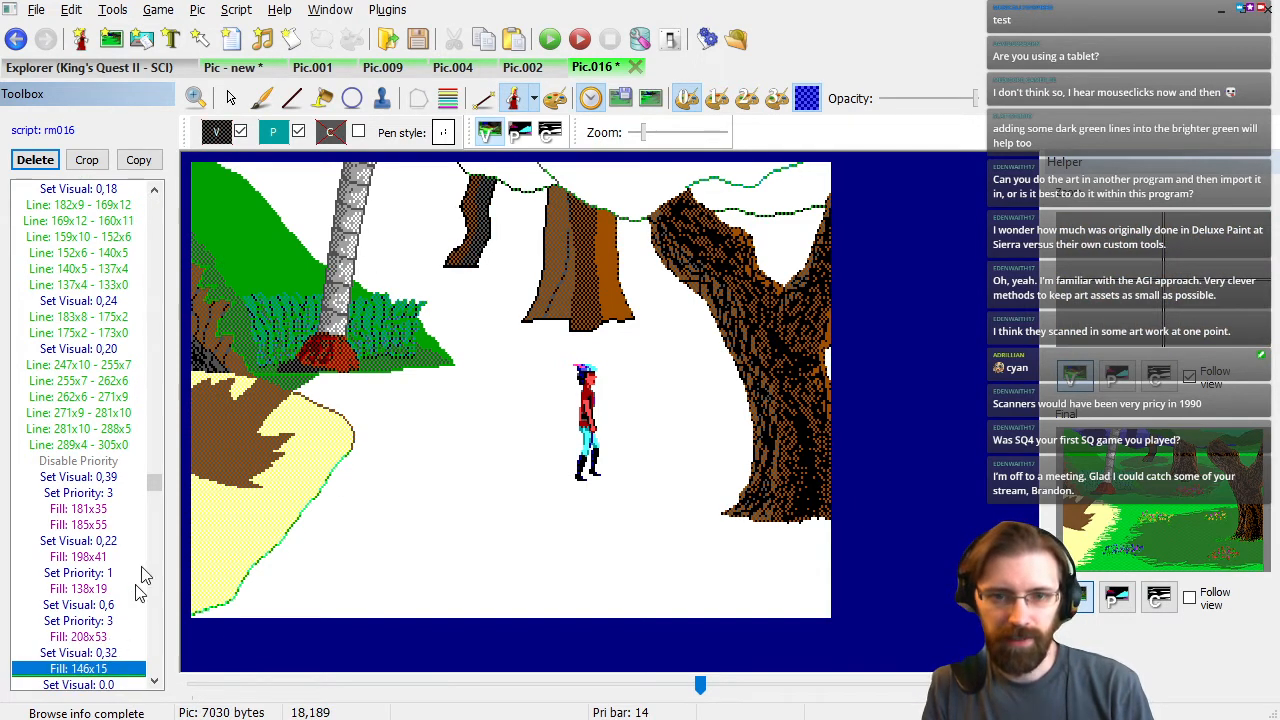
click(276, 136)
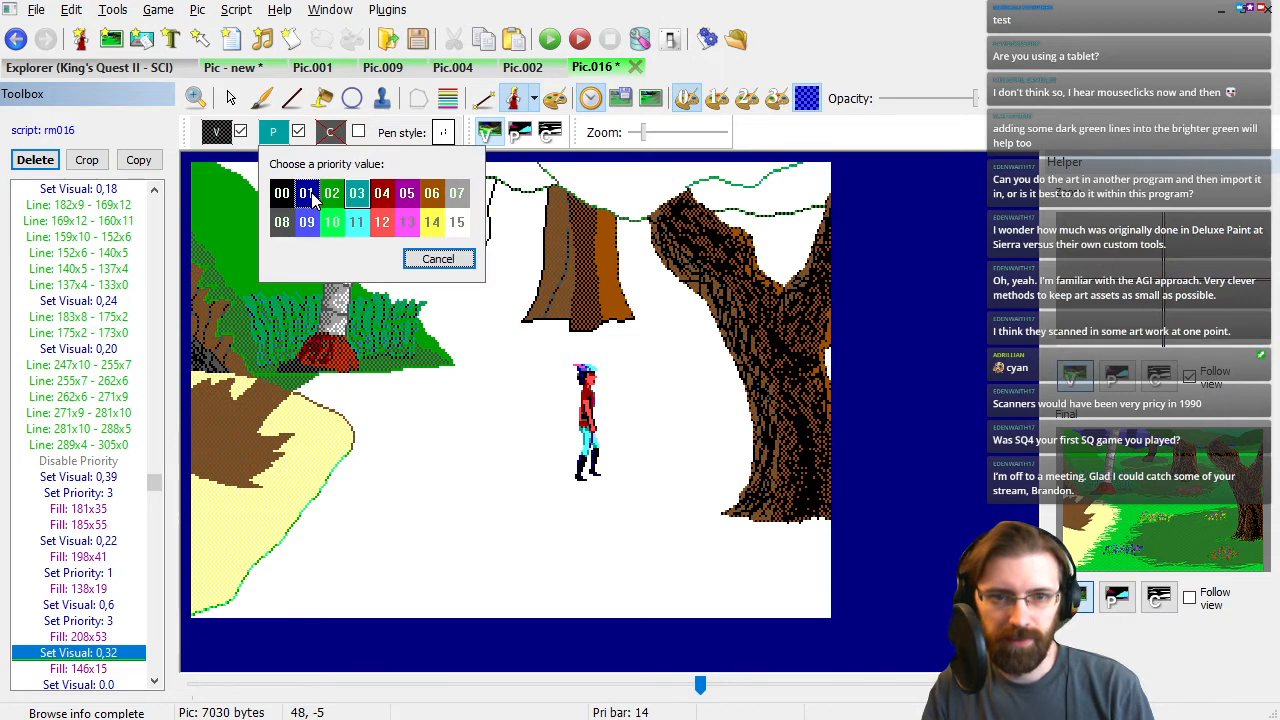
click(307, 194)
click(95, 676)
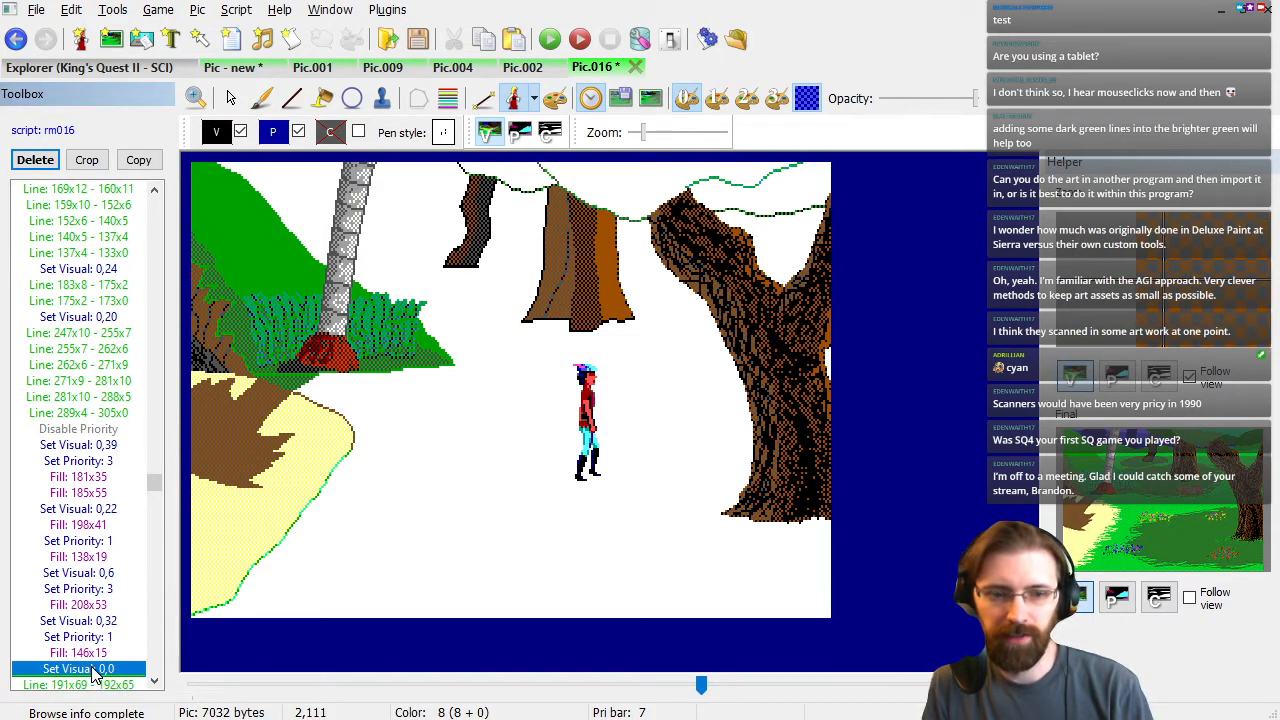
Disable priority drawing after Set Visual: 0,0, ahead of the trunk shading that starts at Line: 191x69 - 192x65.
scroll(138, 624, down, 1)
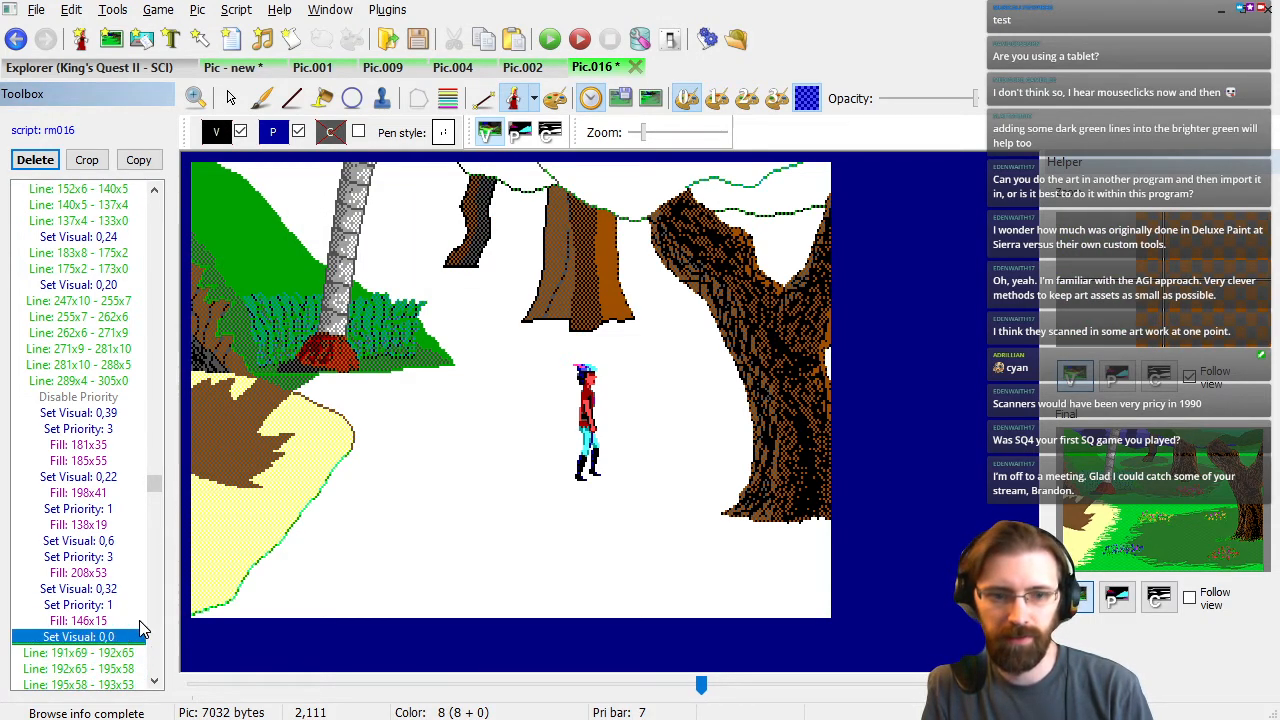
click(298, 132)
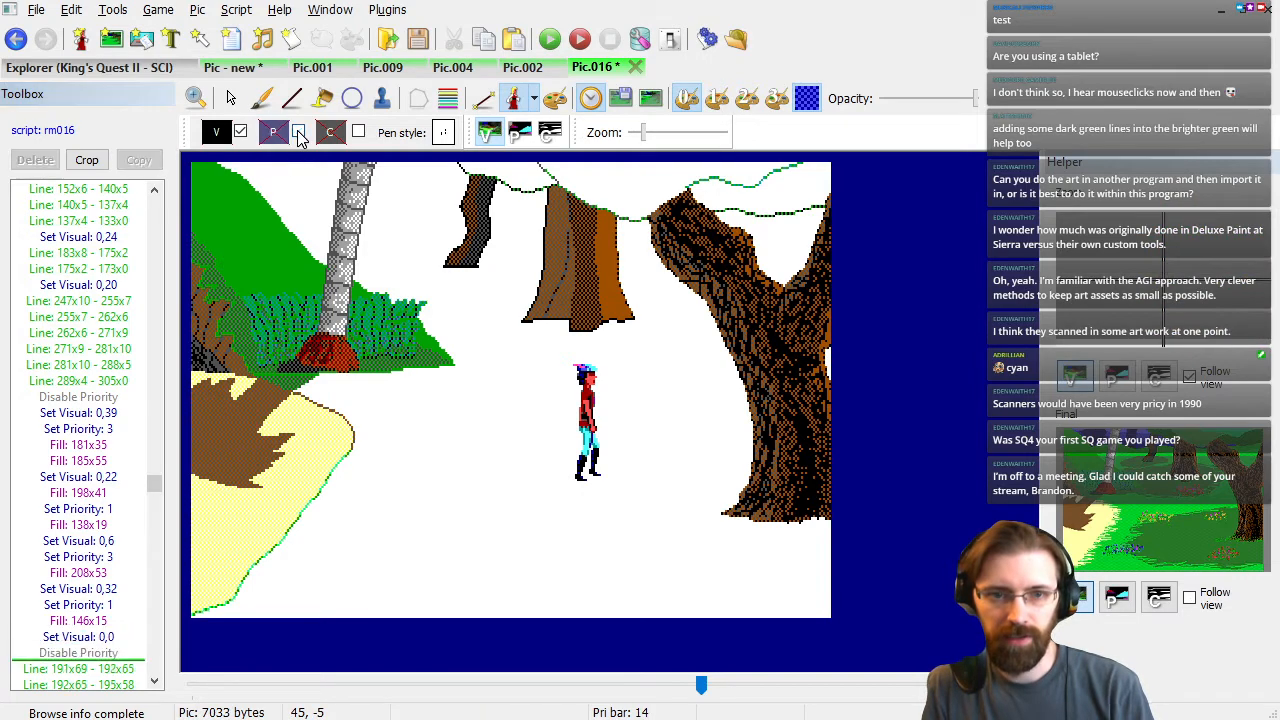
click(95, 637)
Examine the trunks on the priority screen, advance to the last command, Line: 51x96 - 58x98, and return to the visual screen.
click(651, 100)
click(531, 142)
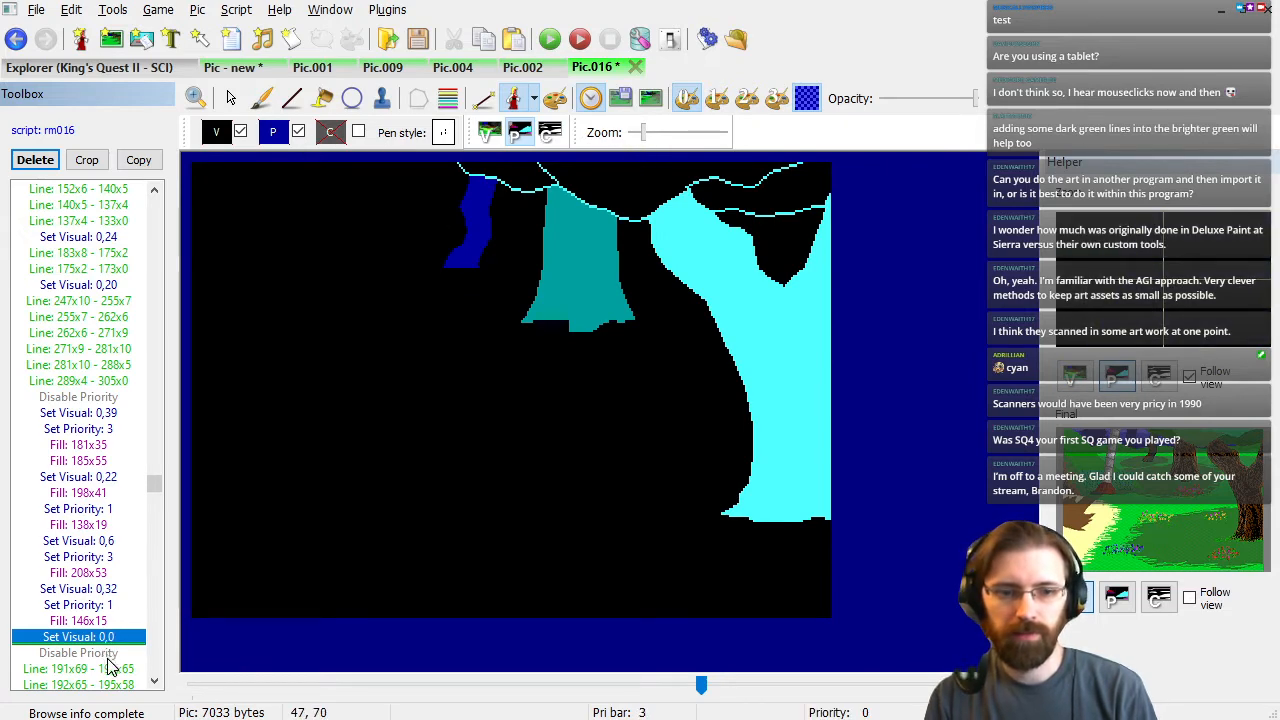
key(Page_Down)
key(Page_Down)
key(Page_Down)
key(Page_Down)
key(Page_Down)
key(Page_Down)
key(Page_Down)
key(End)
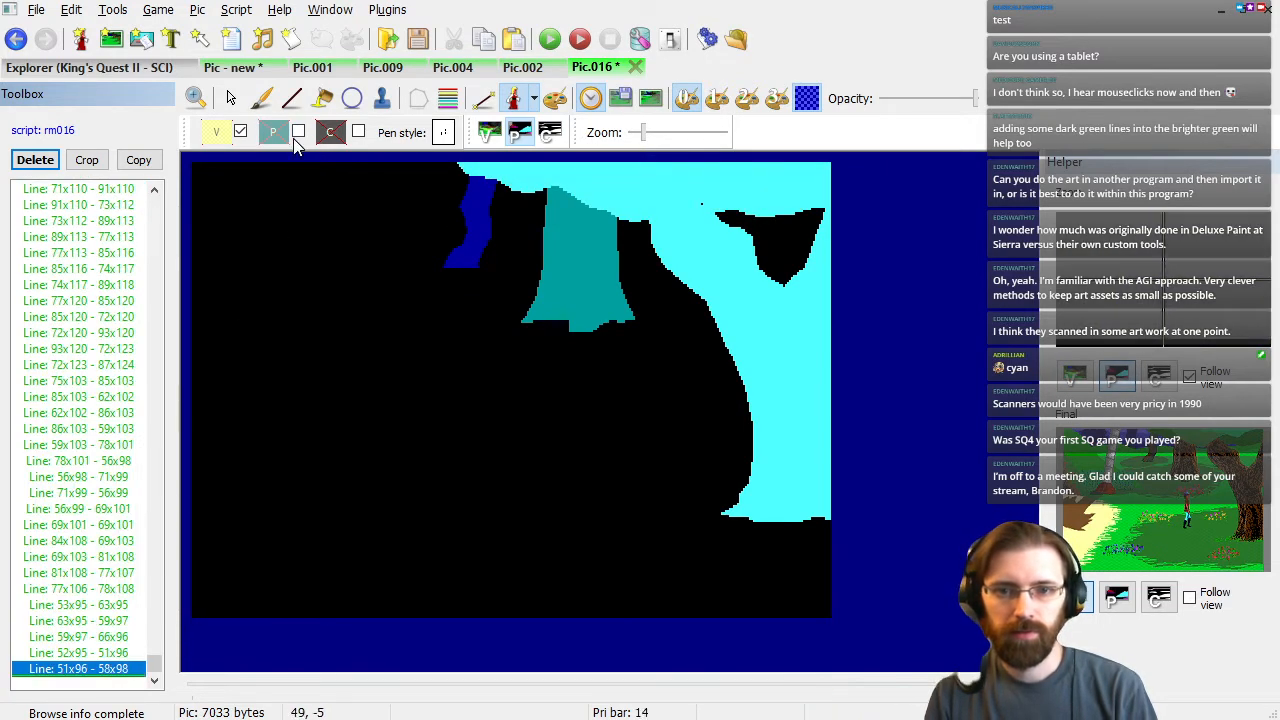
click(488, 132)
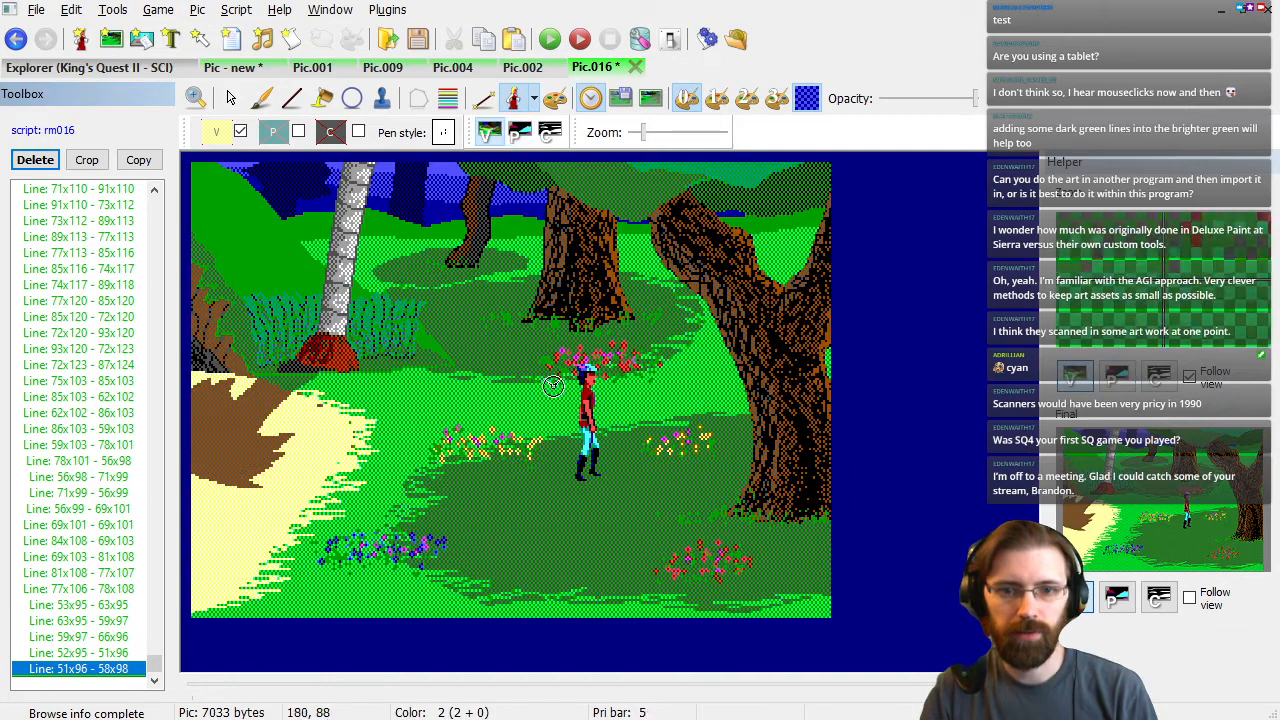
Test the priority areas by moving the sample character behind the middle trunk and the far background trunk.
click(230, 97)
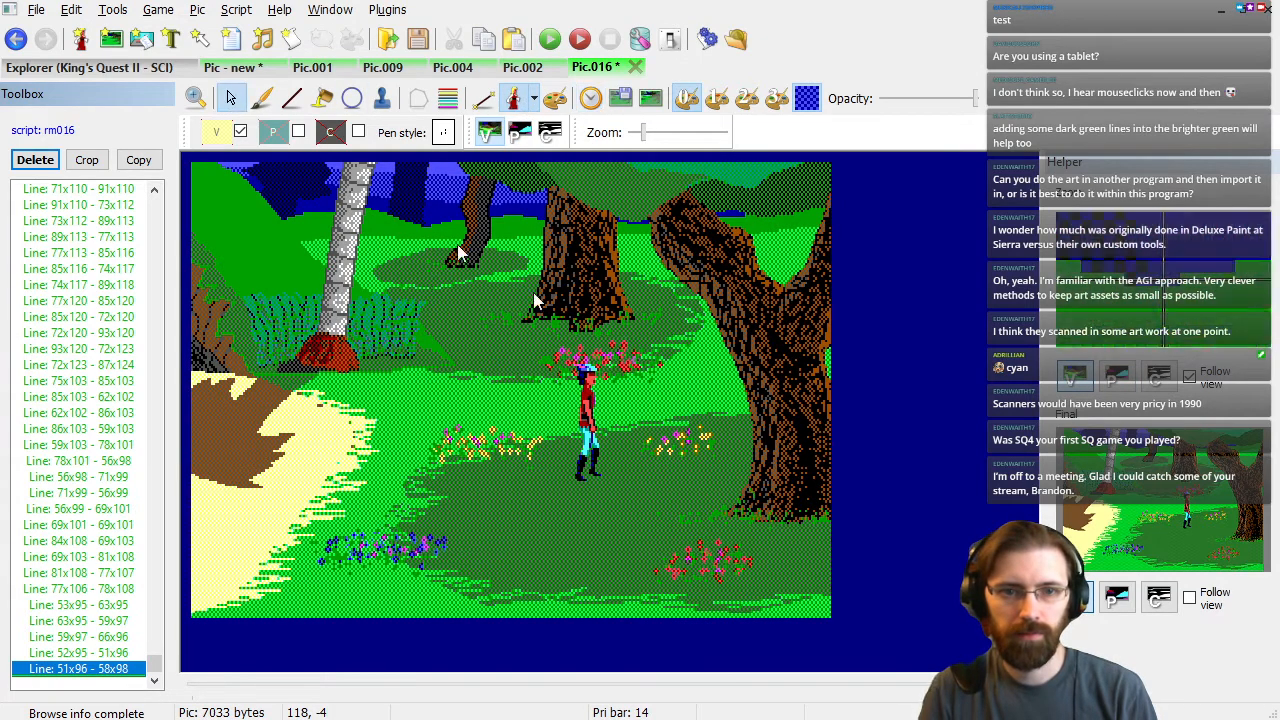
drag(590, 445, 650, 352)
drag(652, 350, 626, 256)
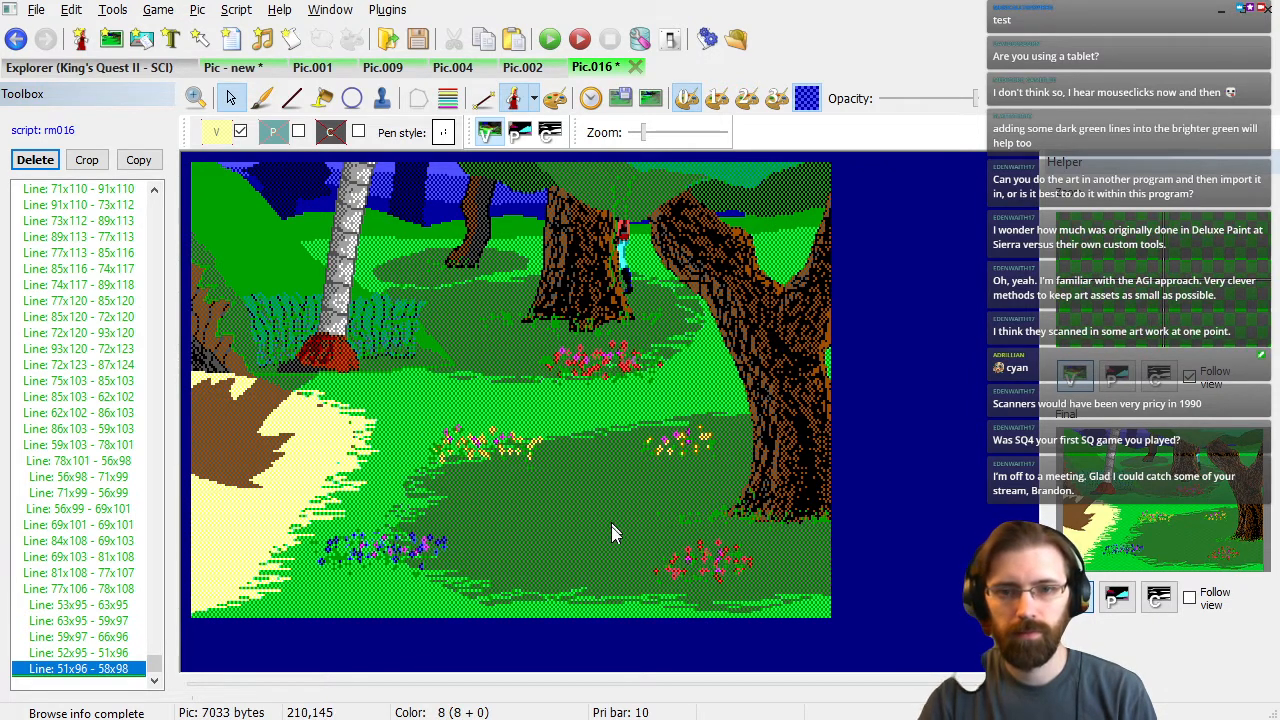
drag(615, 278, 482, 208)
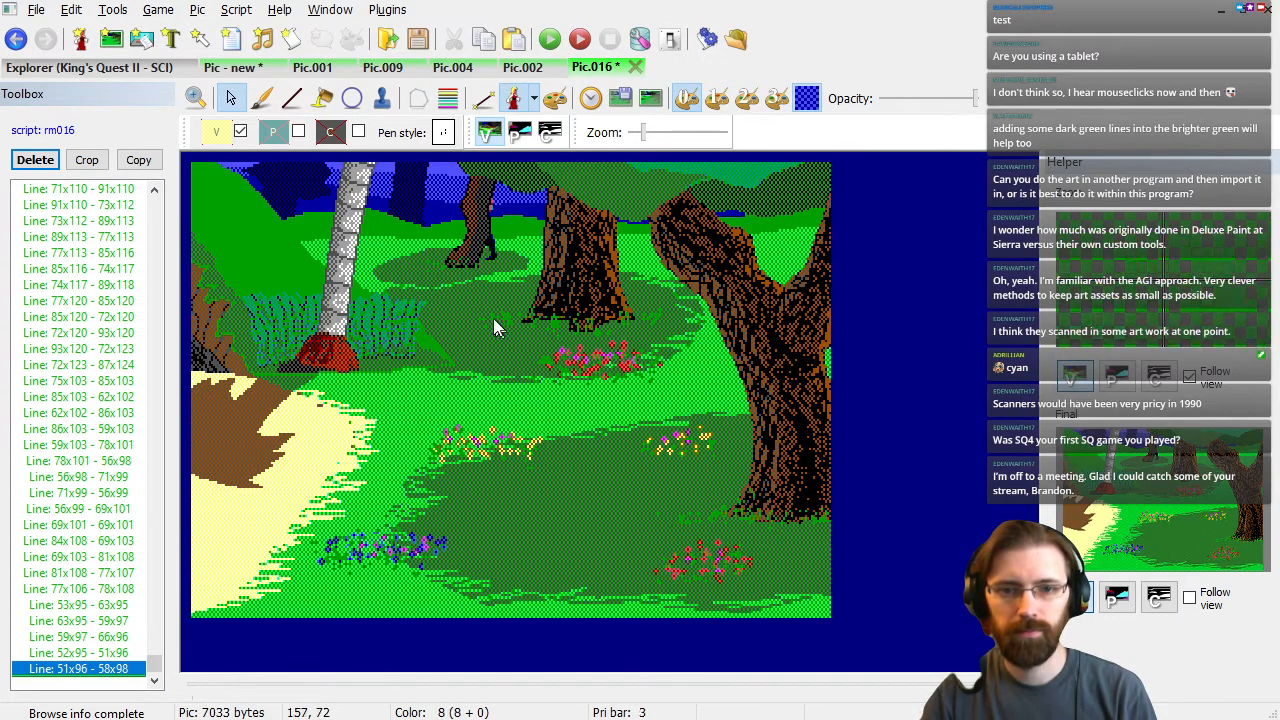
drag(583, 336, 585, 455)
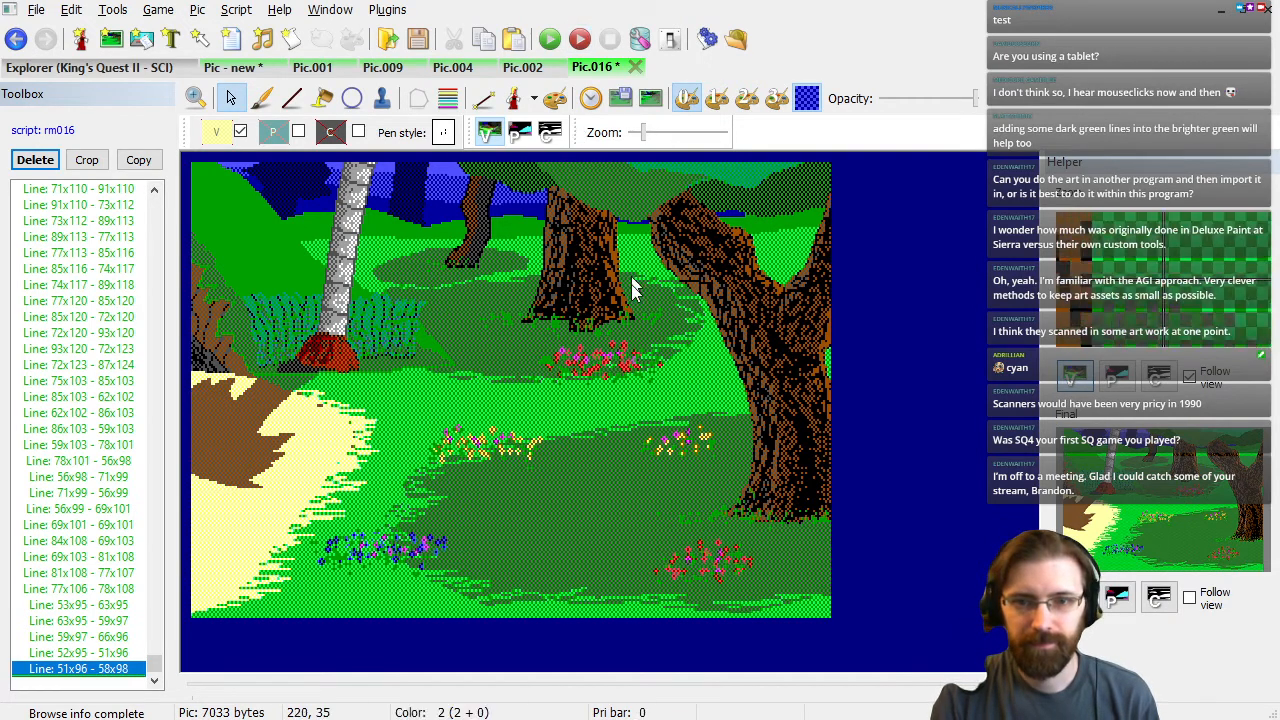
Close the Pic - new document without saving its changes.
click(92, 608)
scroll(102, 611, down, 4)
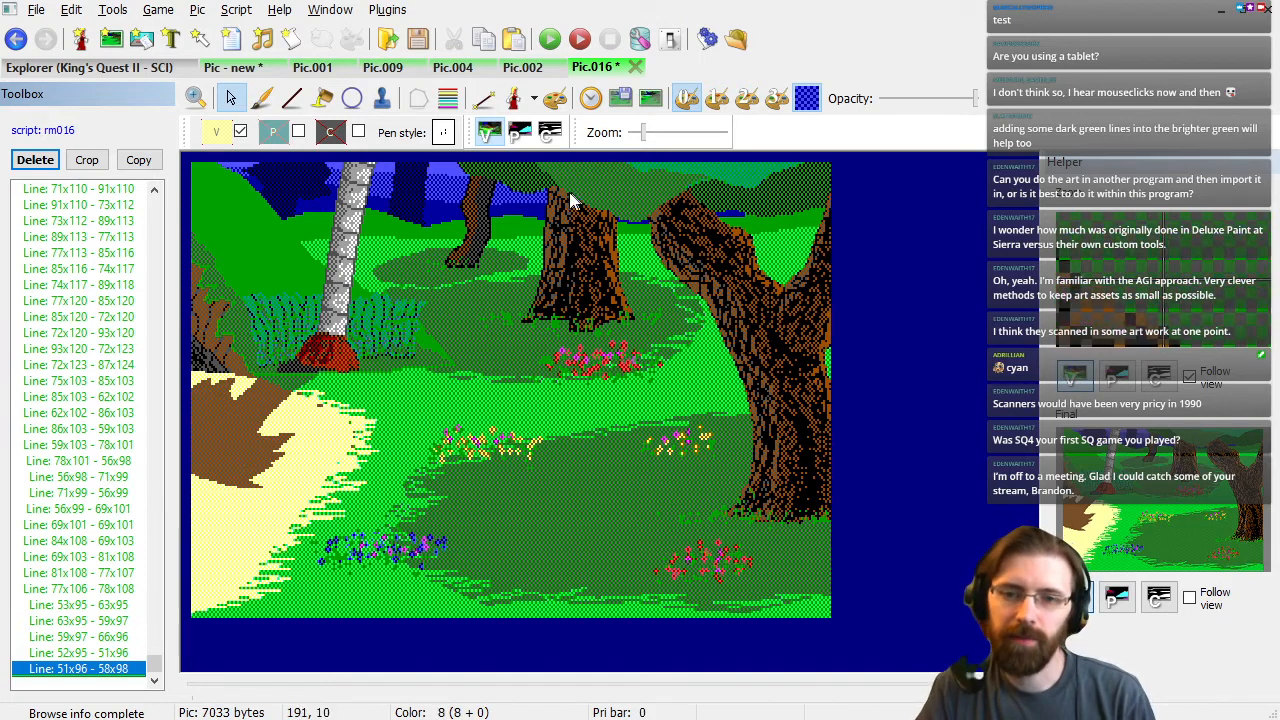
click(252, 72)
click(276, 67)
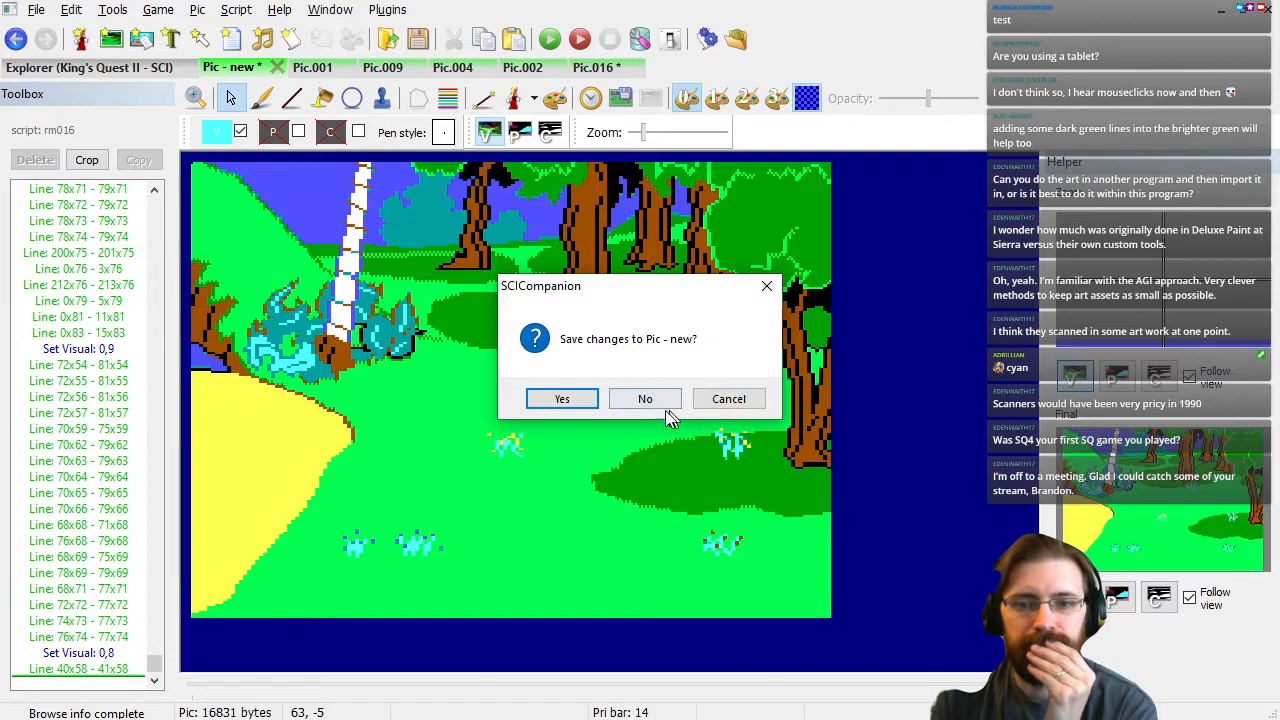
click(665, 400)
Review the finished backgrounds Pic.001, Pic.009, Pic.004 and Pic.002 for comparison, and return to Pic.016.
click(256, 78)
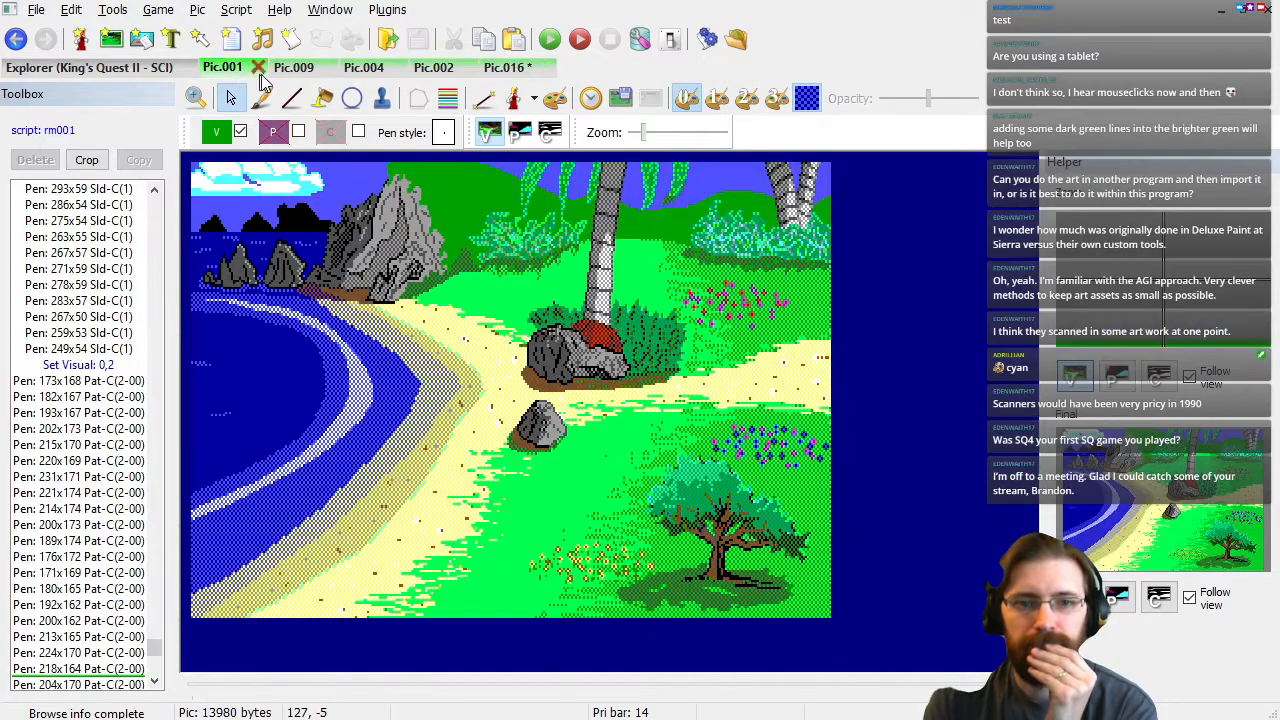
click(312, 76)
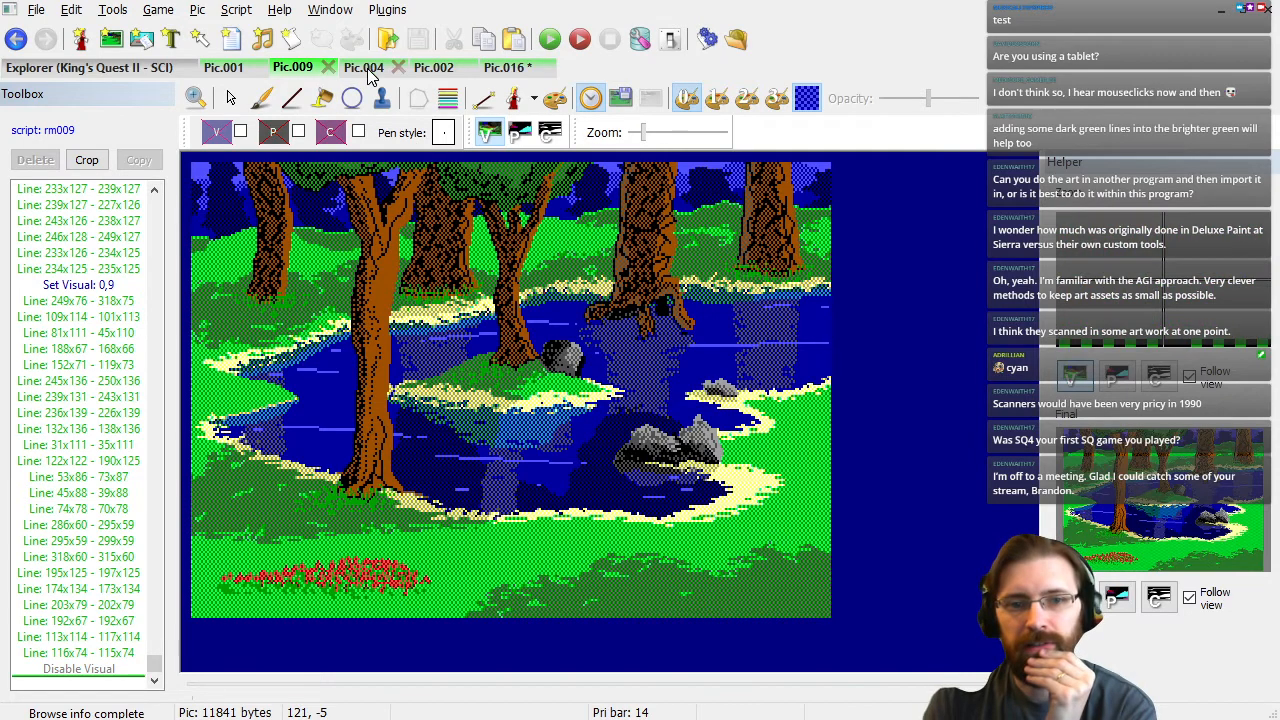
click(366, 70)
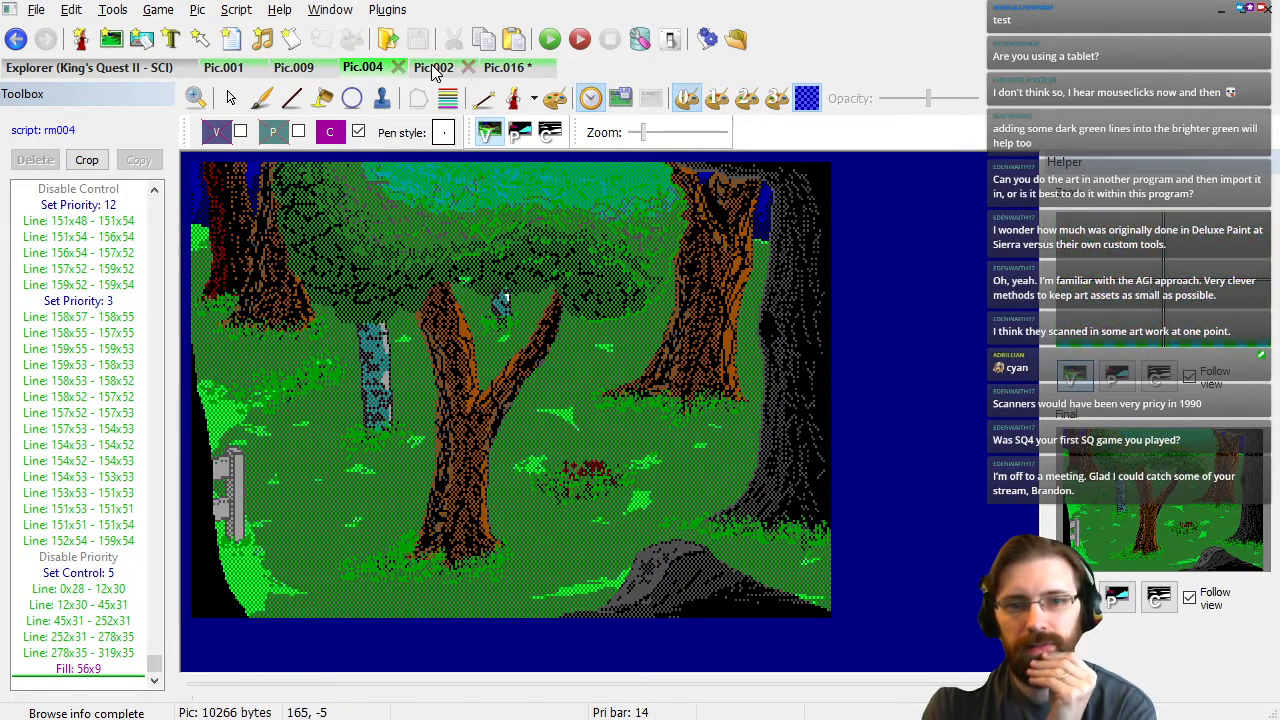
click(433, 68)
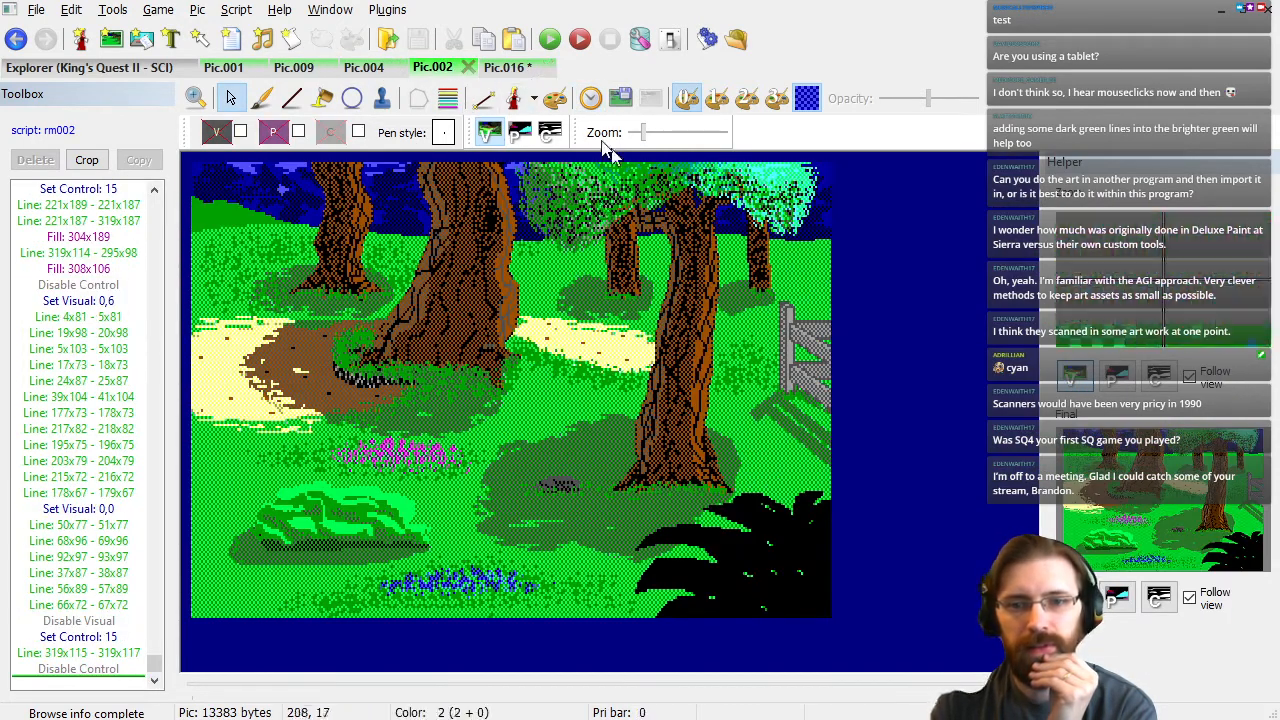
click(508, 68)
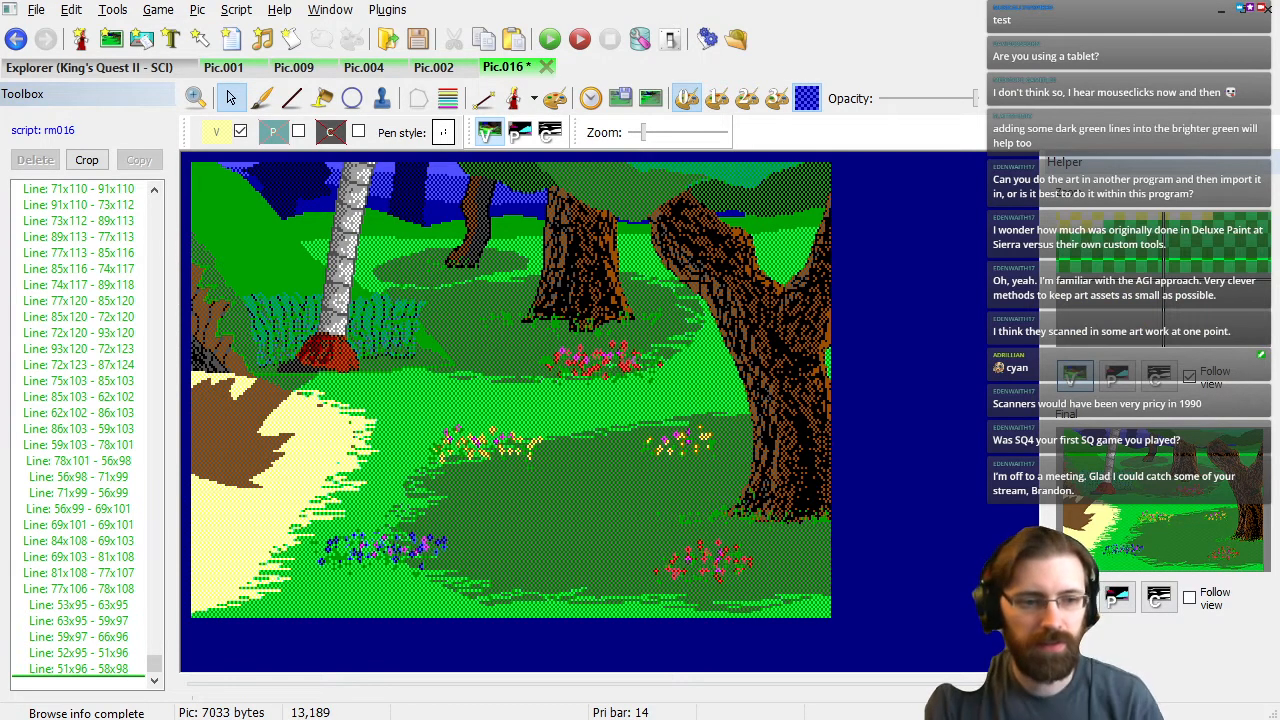
Switch to the separate Sierra resource viewer and bring its window onto the main screen.
key(alt+Tab)
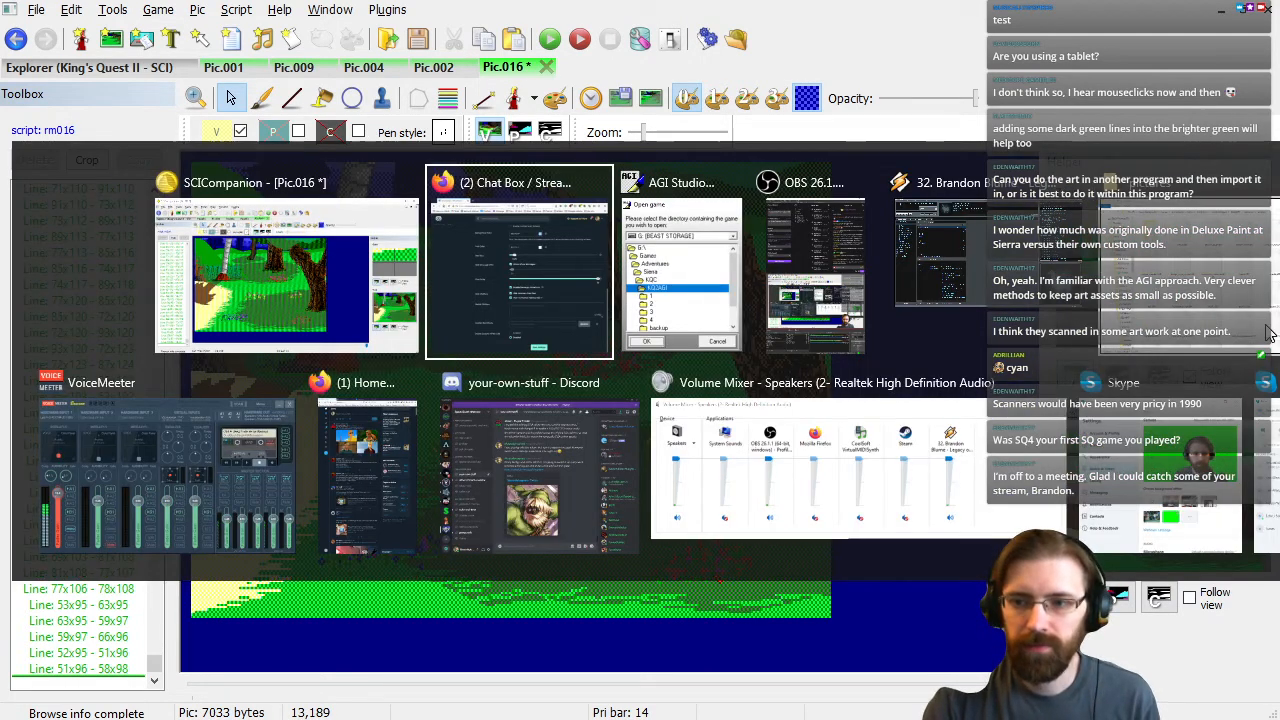
click(562, 399)
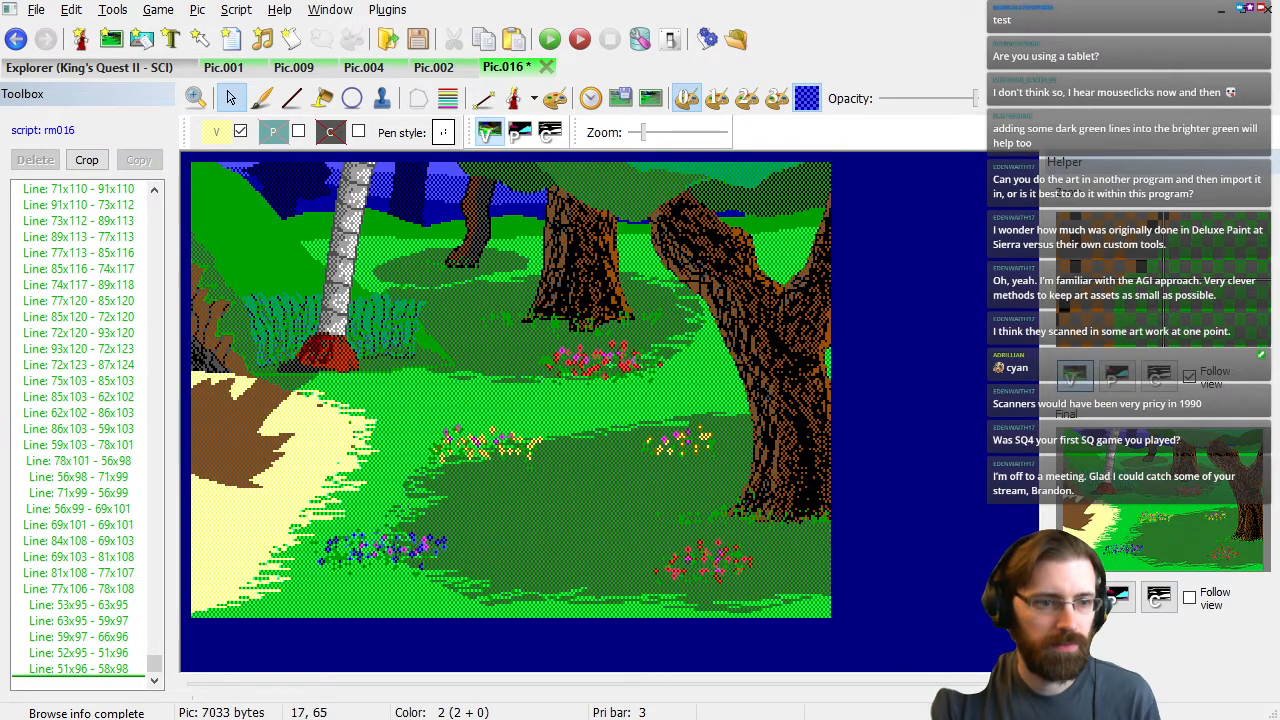
drag(0, 100, 956, 8)
Open the game folder KQ1NEW from Games, Adventures, Sierra, KQC in the resource viewer.
click(63, 43)
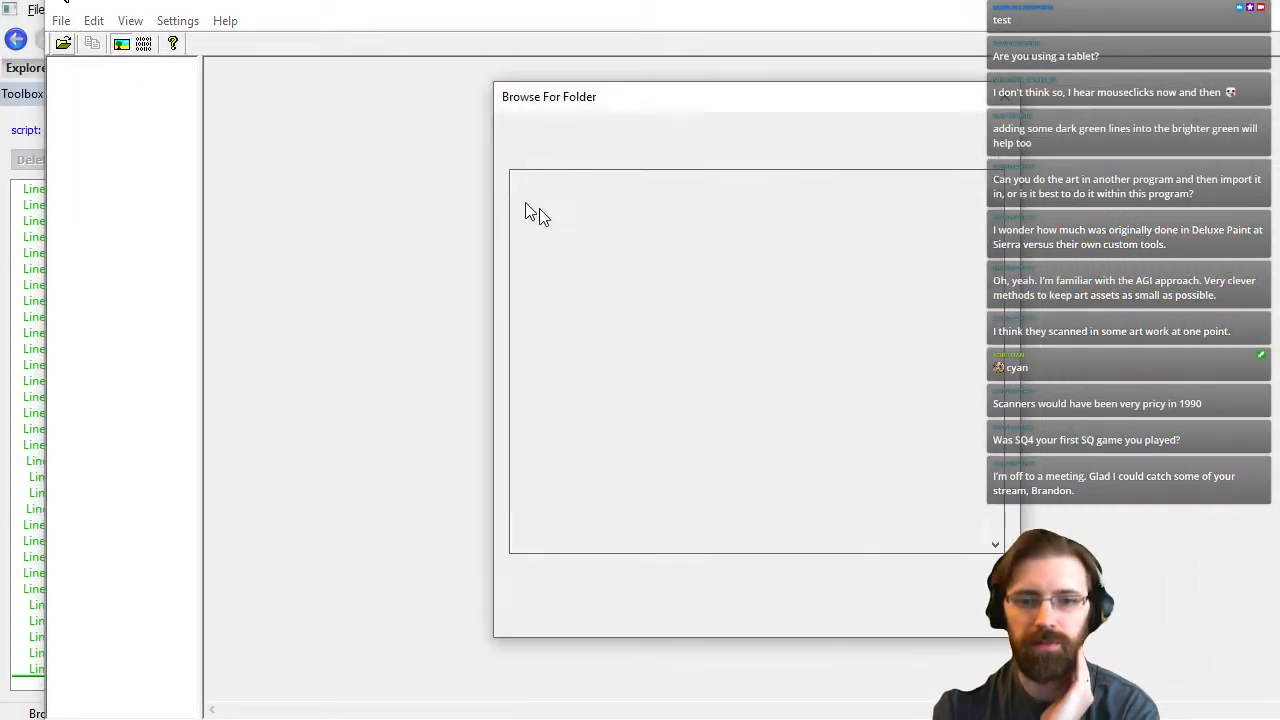
scroll(704, 446, down, 5)
scroll(727, 389, up, 2)
click(616, 341)
click(600, 322)
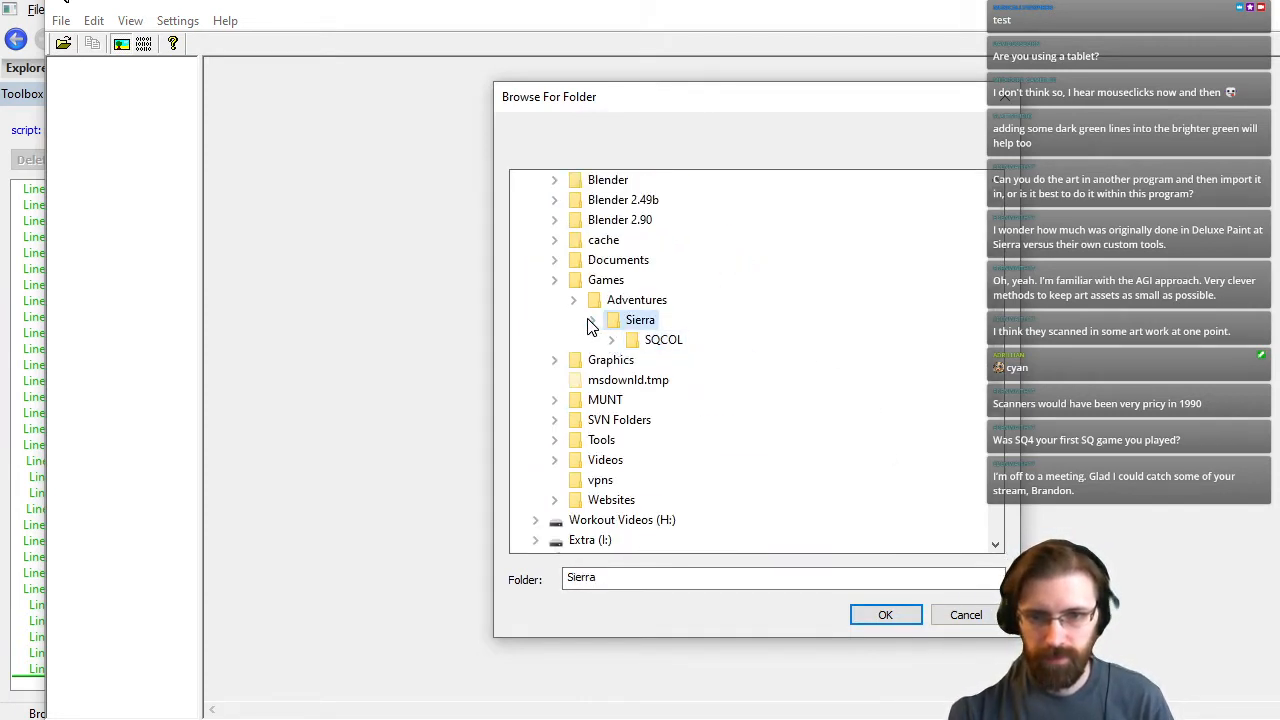
click(595, 322)
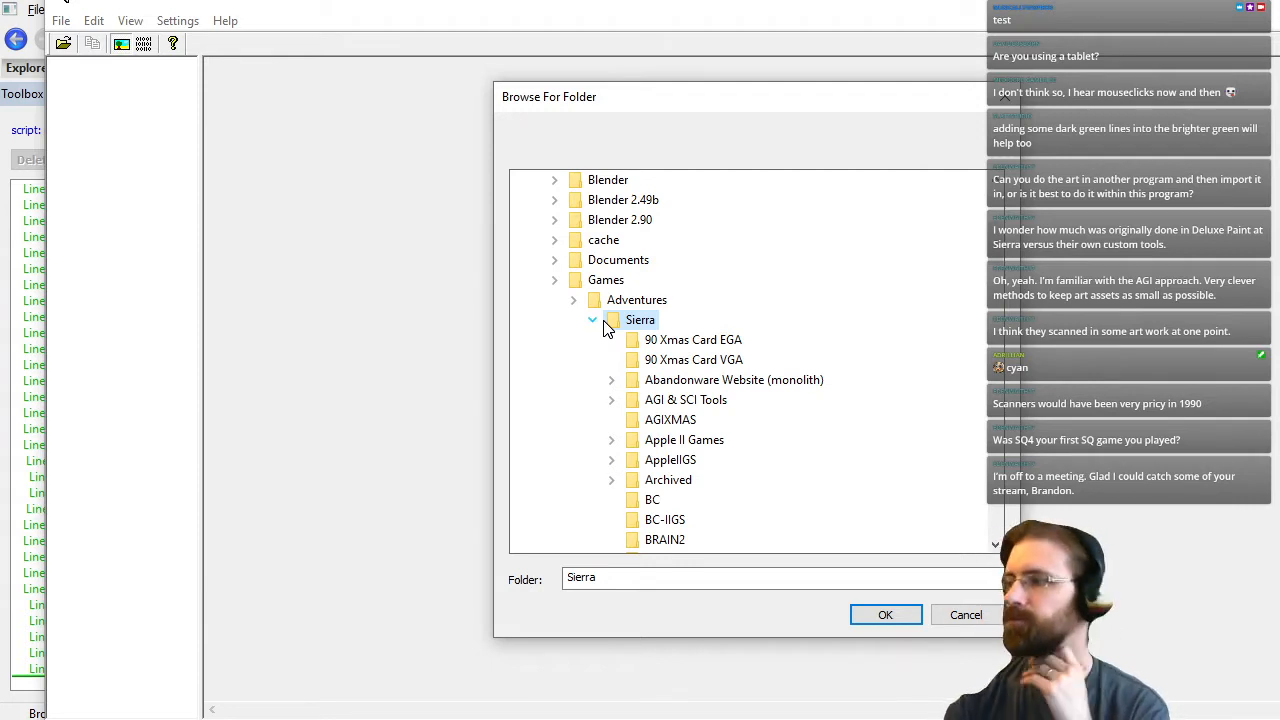
scroll(720, 398, down, 13)
scroll(720, 398, down, 5)
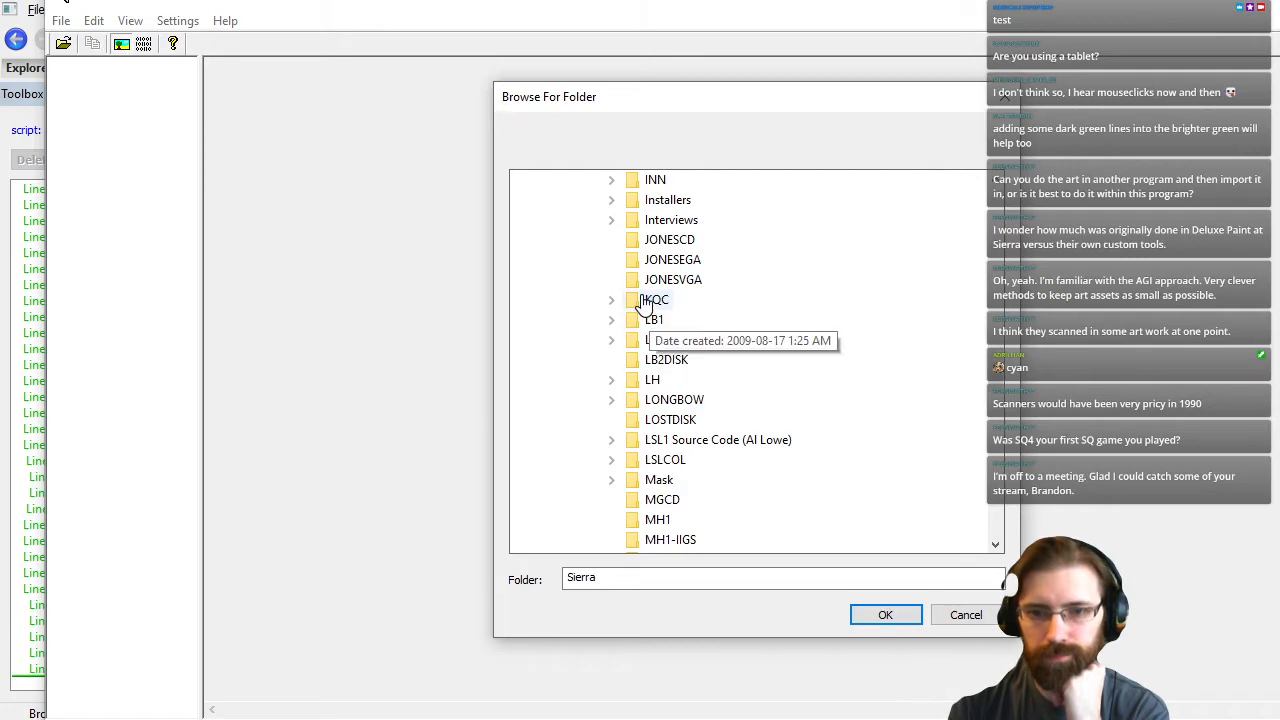
click(612, 300)
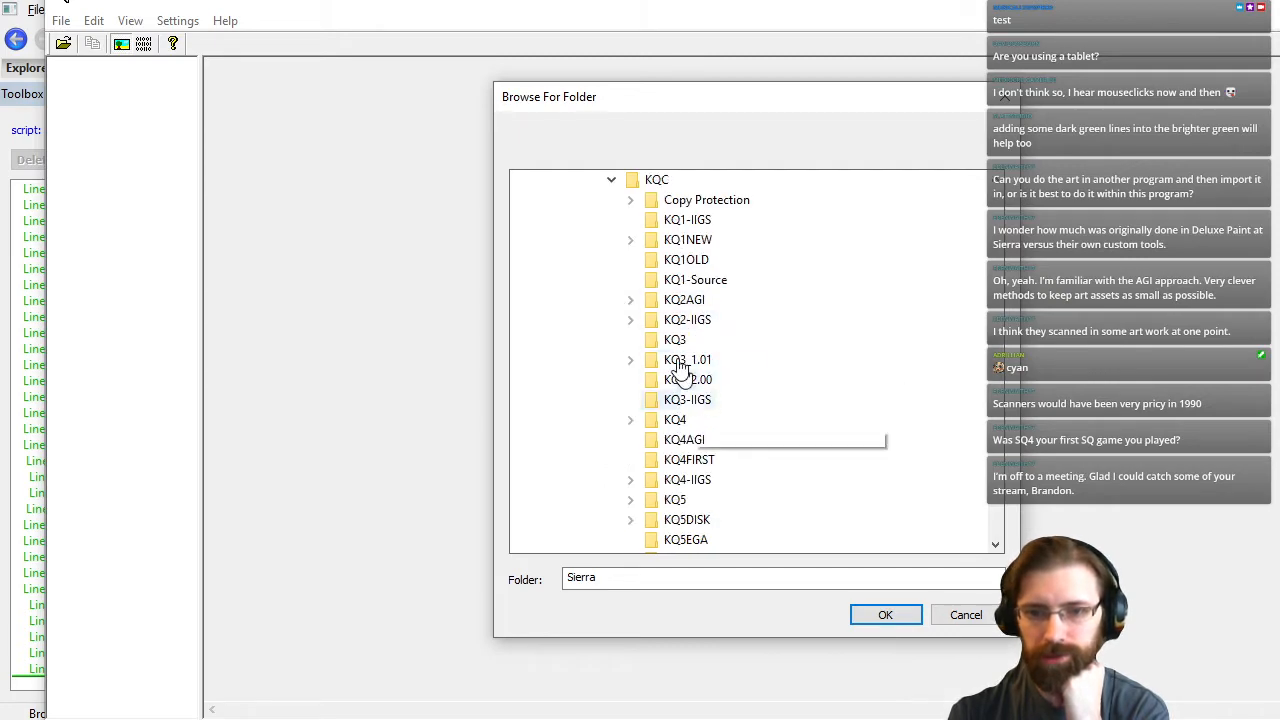
double_click(688, 240)
click(880, 612)
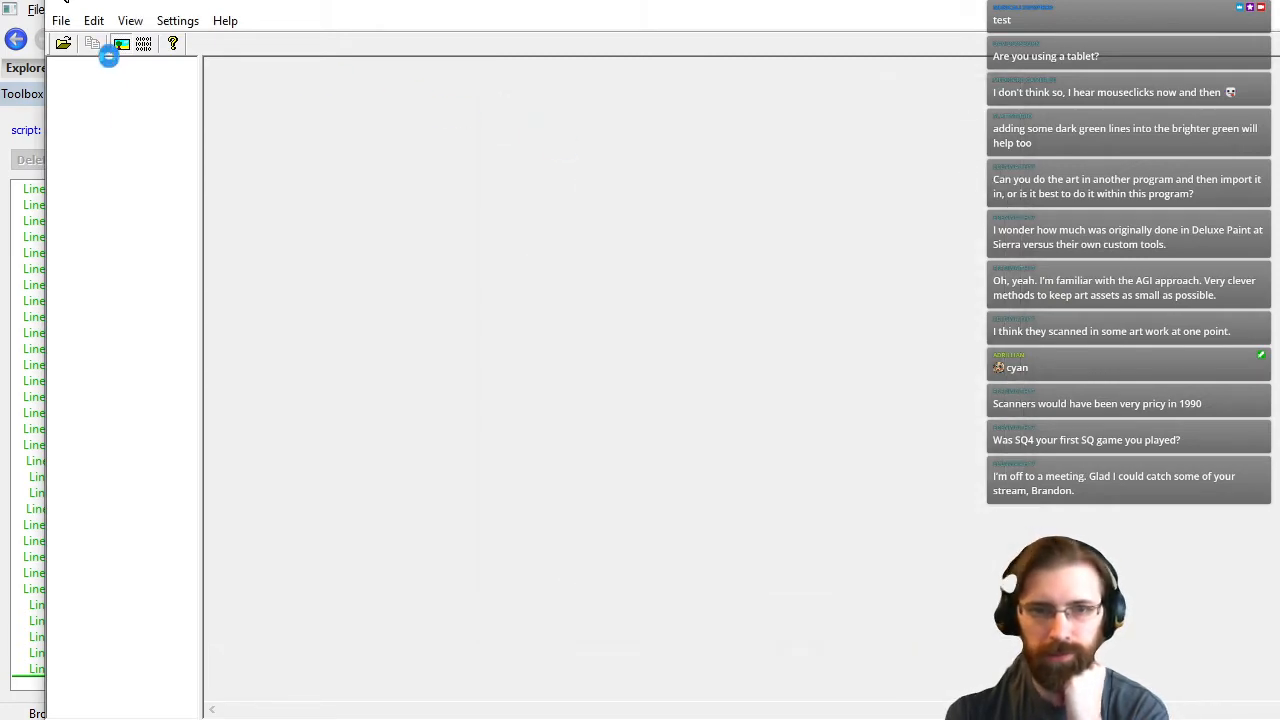
Expand the Picture resources and view the backgrounds from pic.001 to pic.003.
click(95, 86)
click(60, 86)
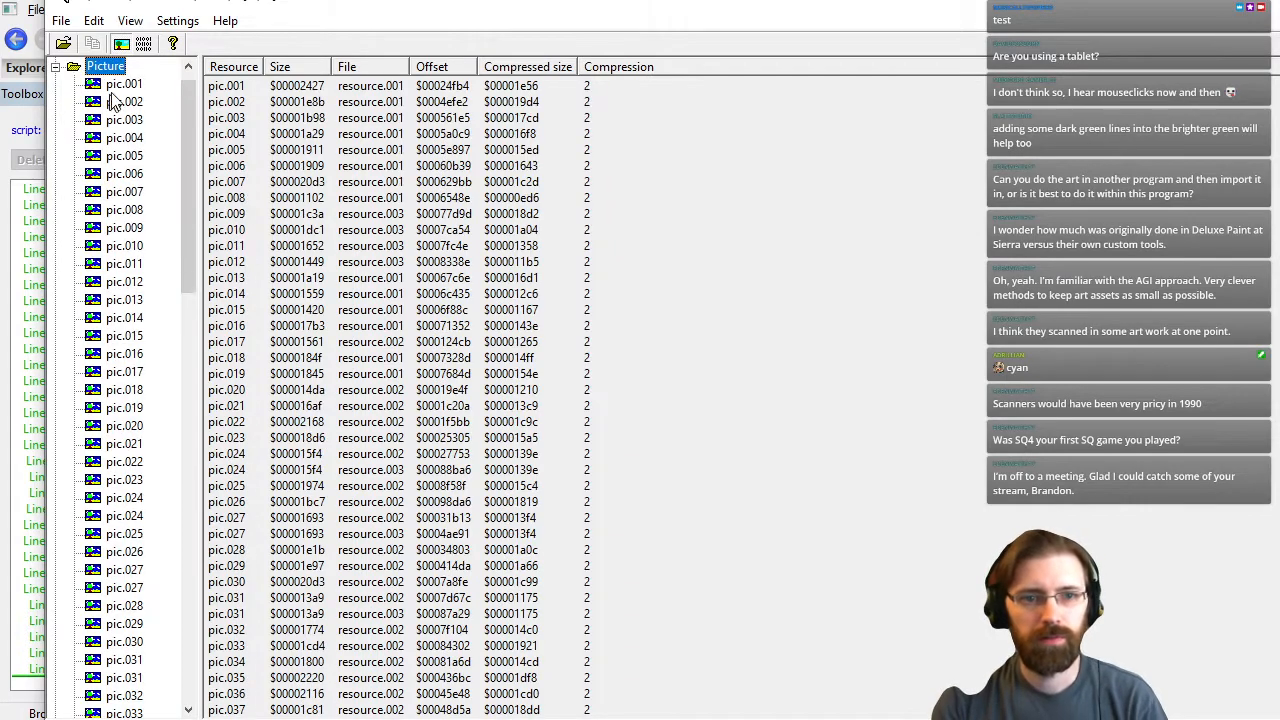
key(Down)
key(Down)
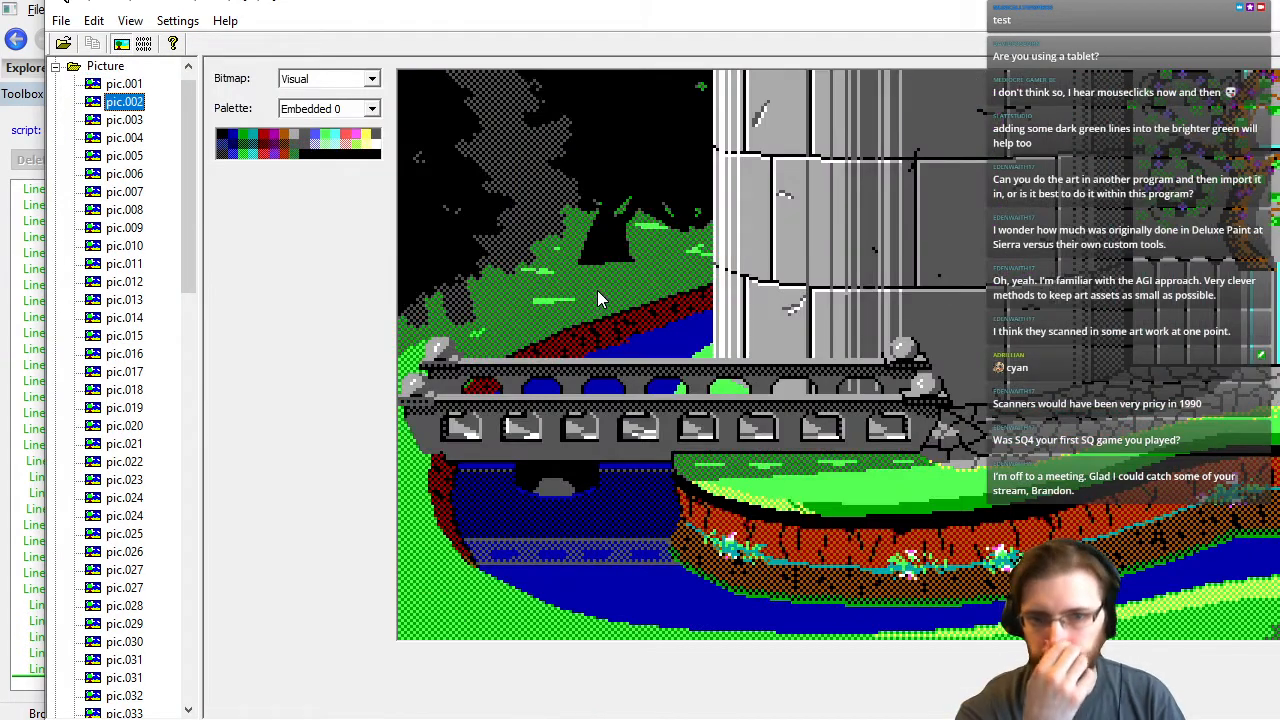
key(Down)
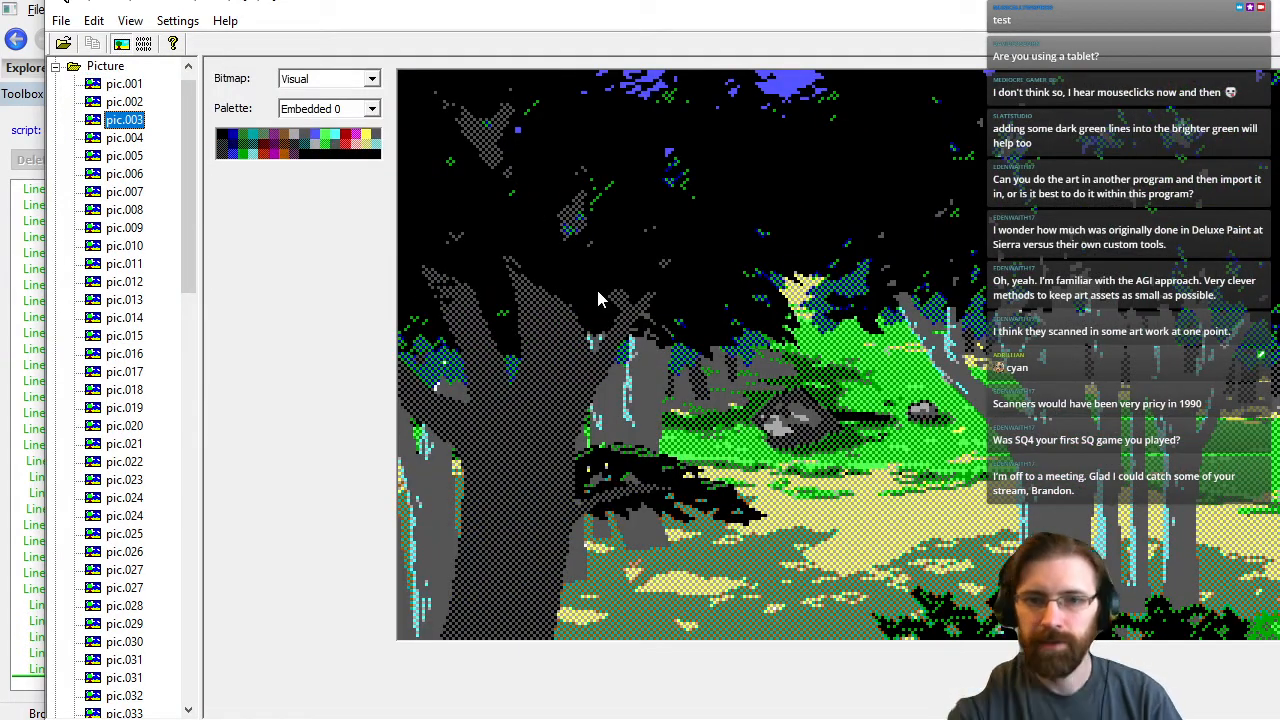
Examine the viewer's preferences, such as graphics scale, for display options and leave them without making changes.
click(177, 20)
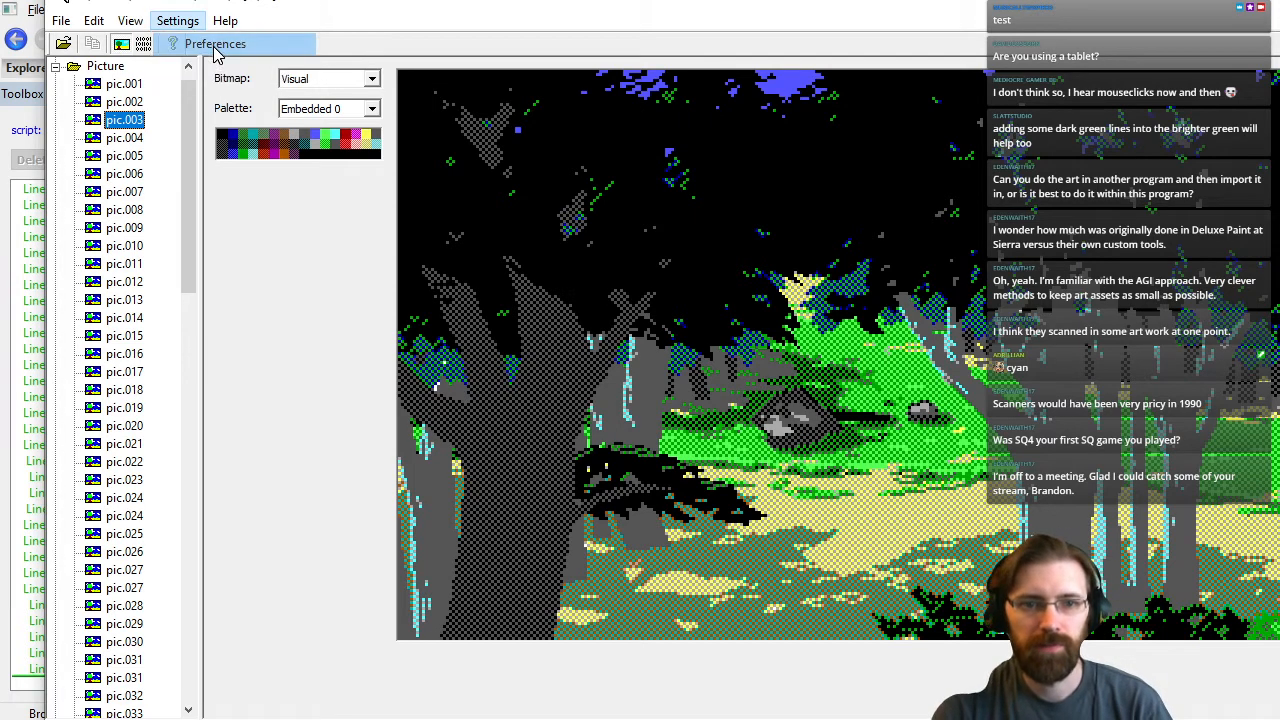
click(209, 42)
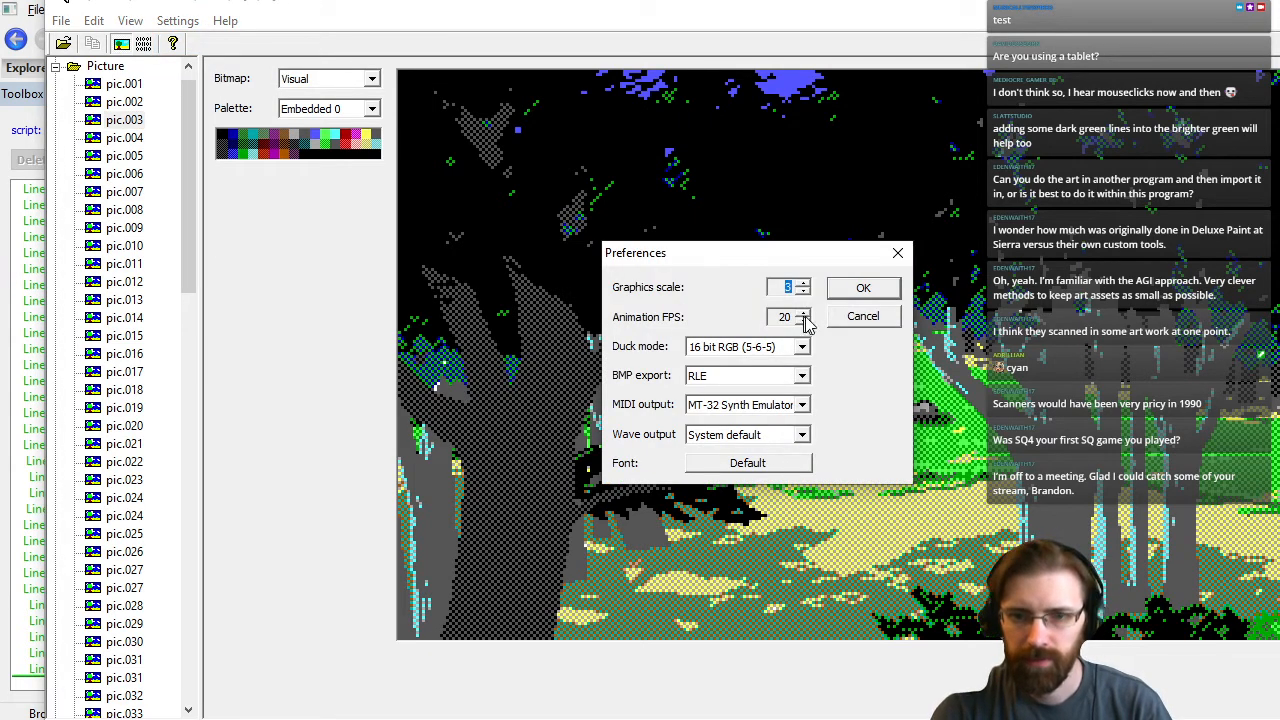
click(863, 317)
click(130, 20)
mouse_move(93, 20)
mouse_move(177, 22)
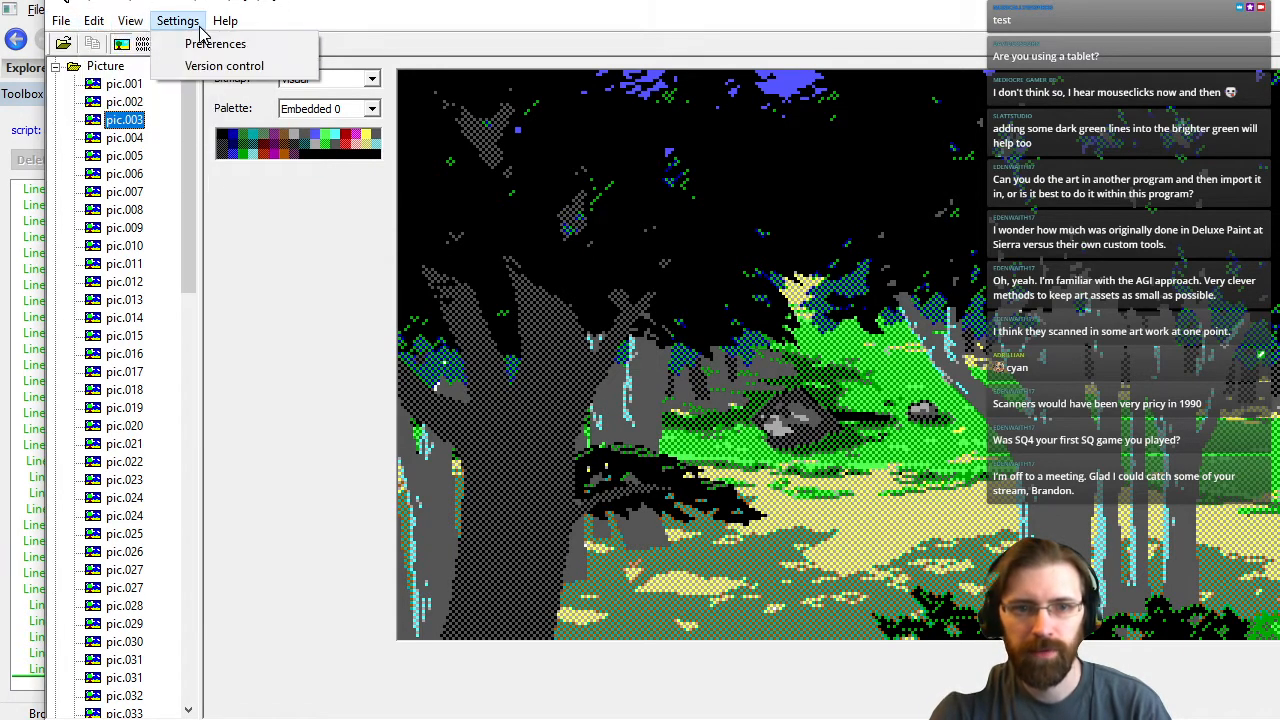
click(214, 43)
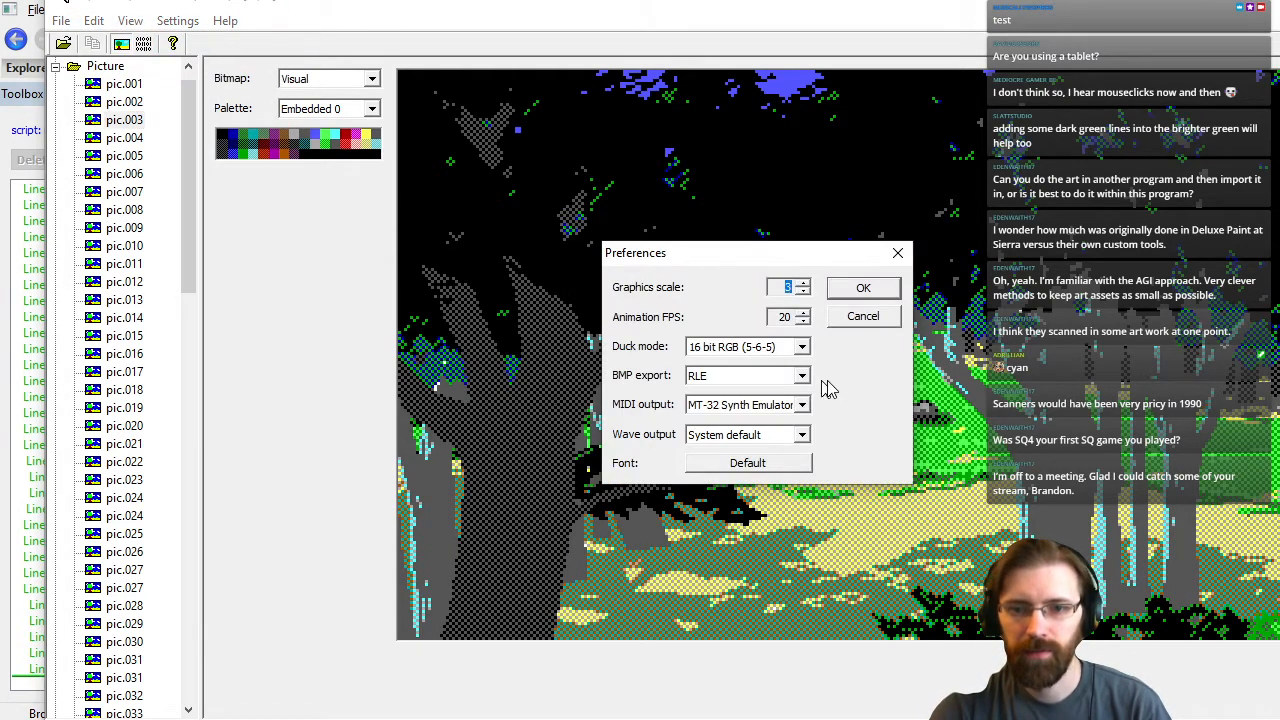
click(860, 318)
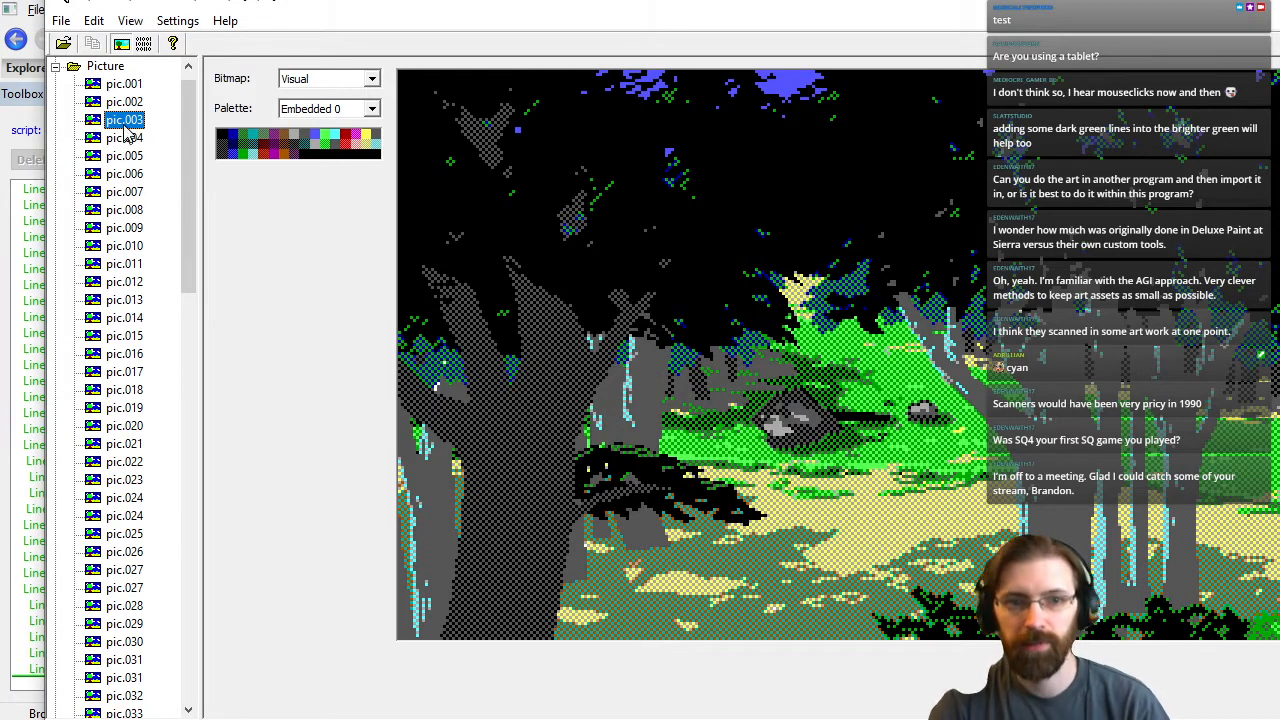
View pic.004 to pic.007, comparing the trees, shadows and grass in pic.006 and pic.007.
click(125, 136)
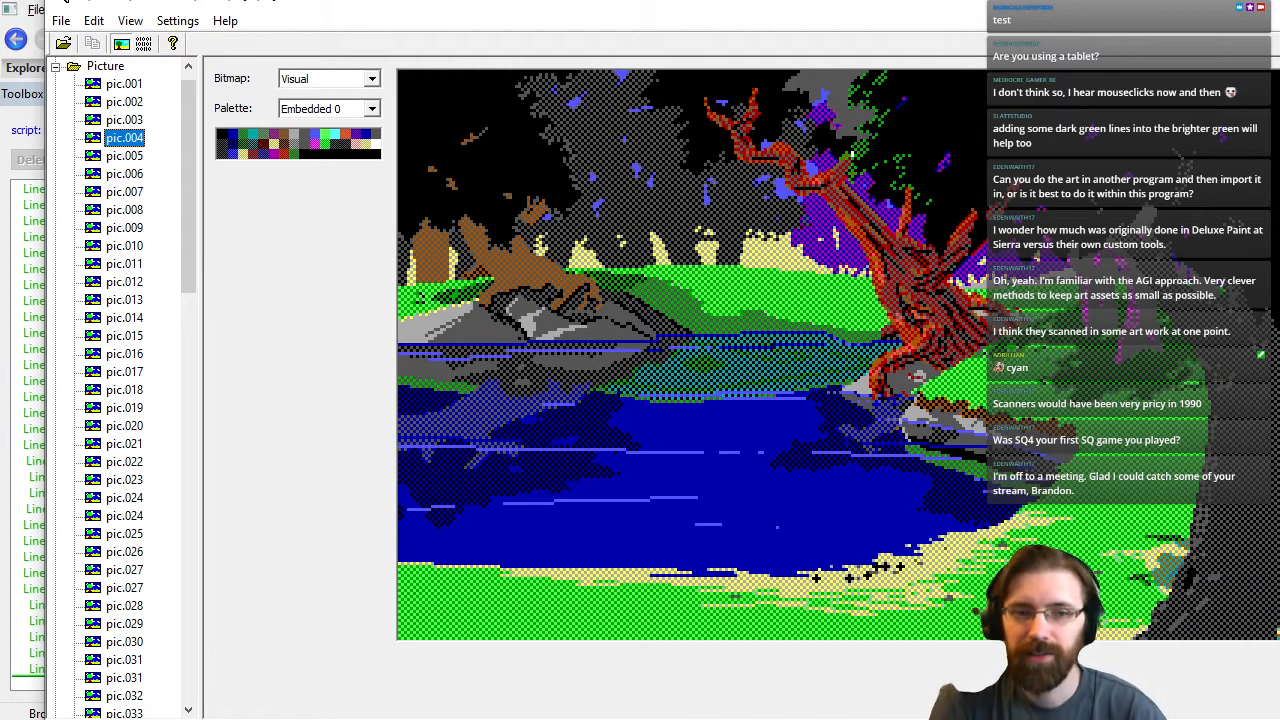
key(Down)
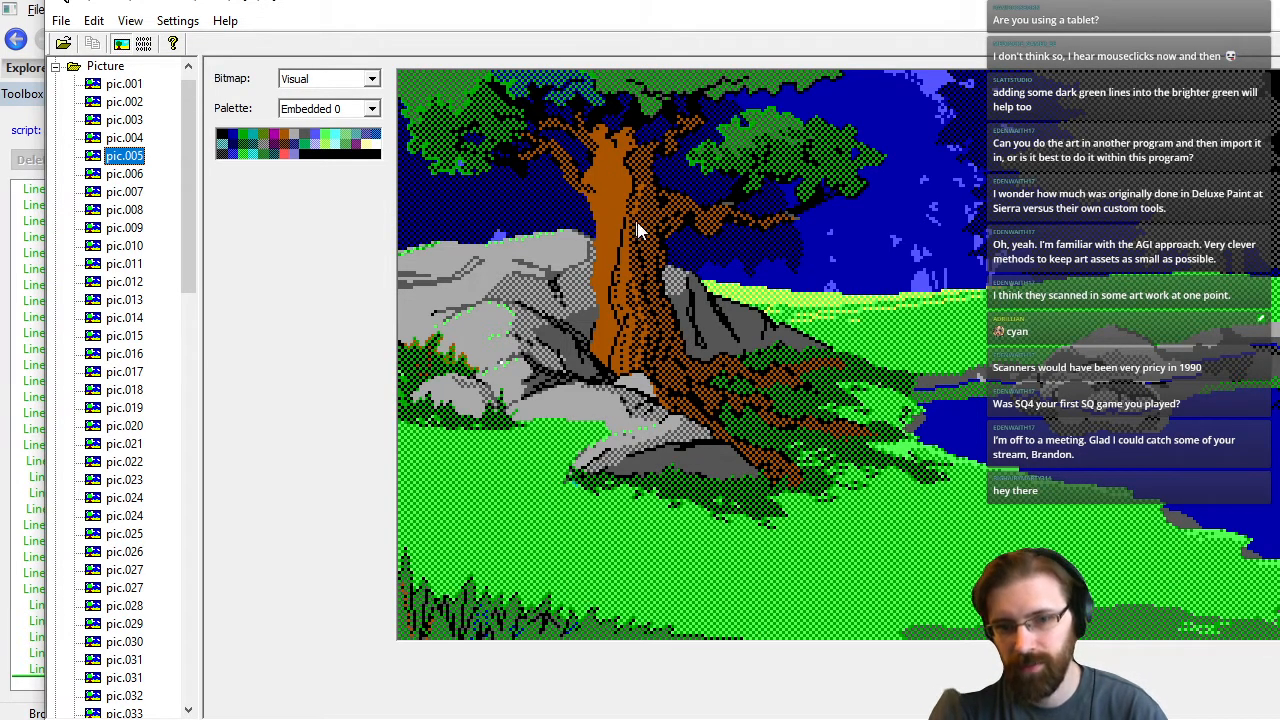
key(Down)
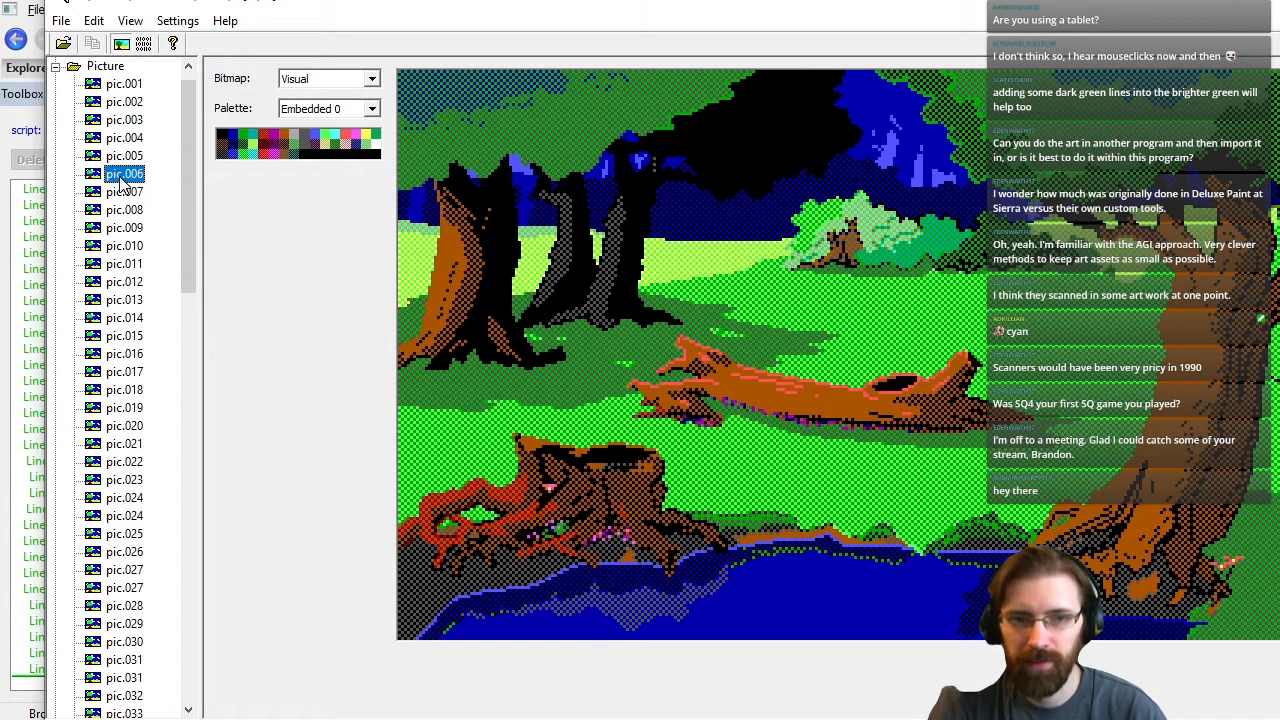
key(Down)
key(Up)
key(Down)
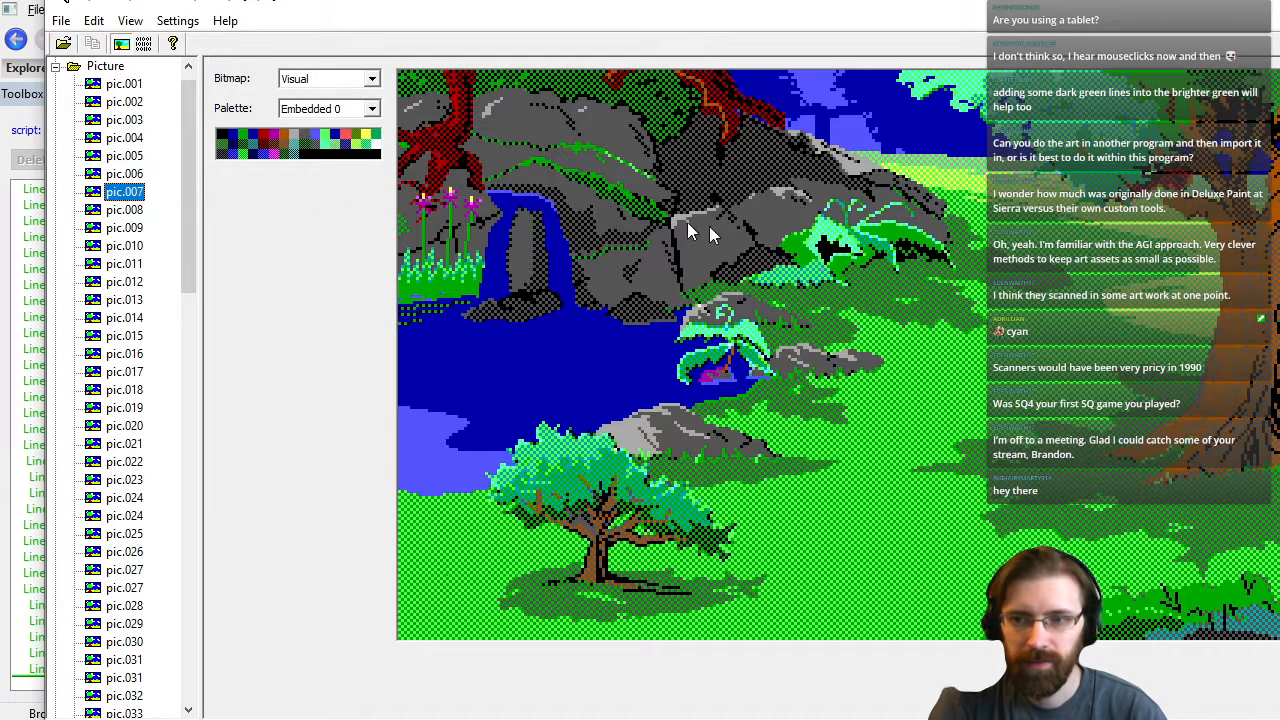
key(Up)
key(Down)
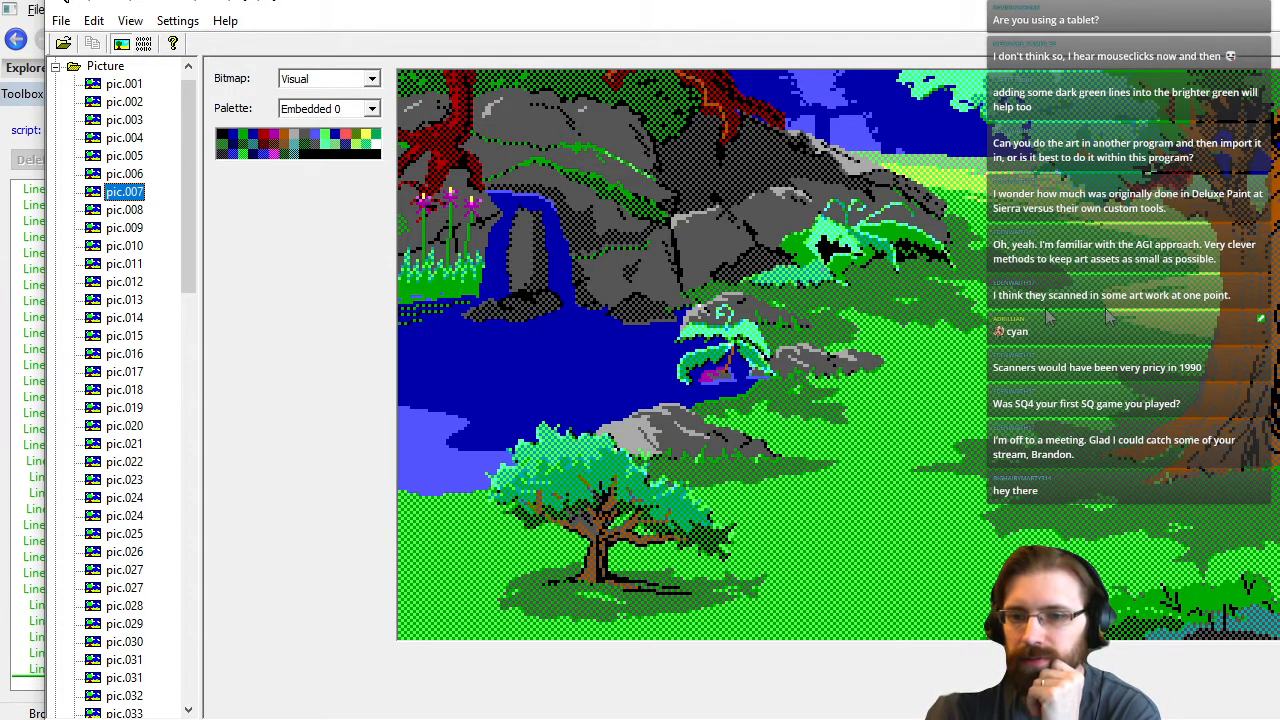
Examine the backgrounds from pic.008 to pic.013 for their tree, foliage and ground shading.
key(Down)
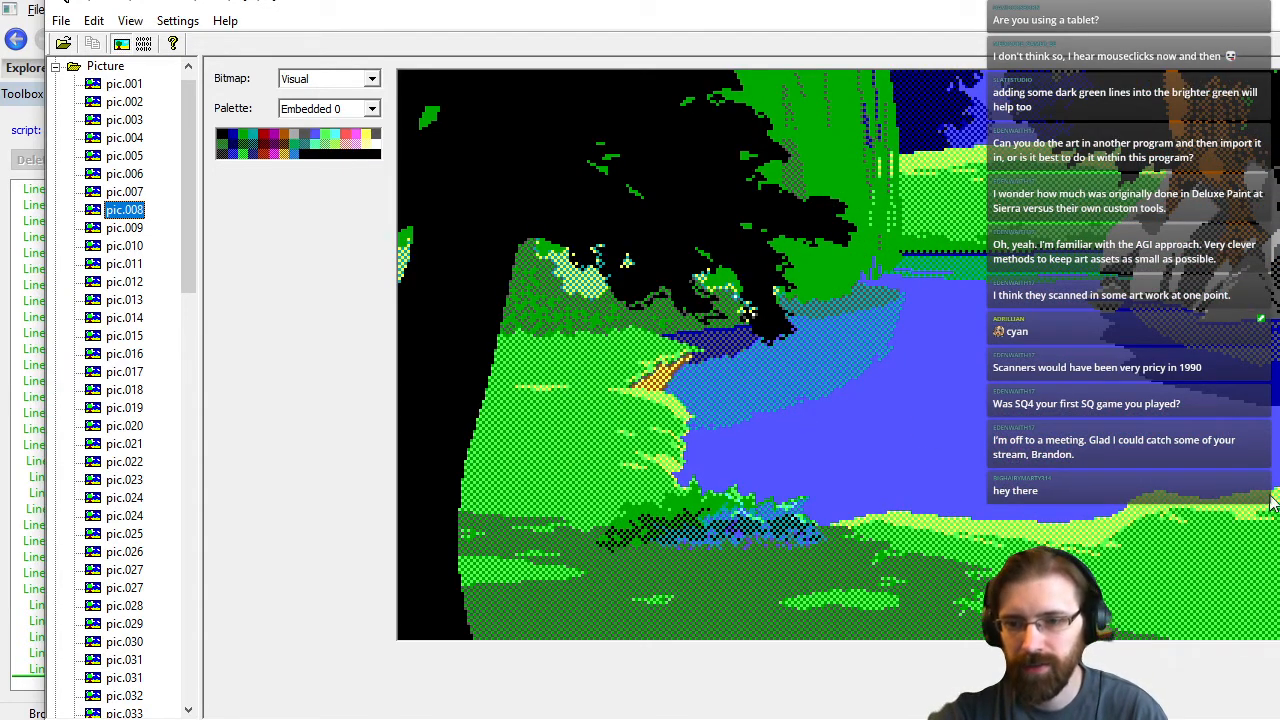
key(Down)
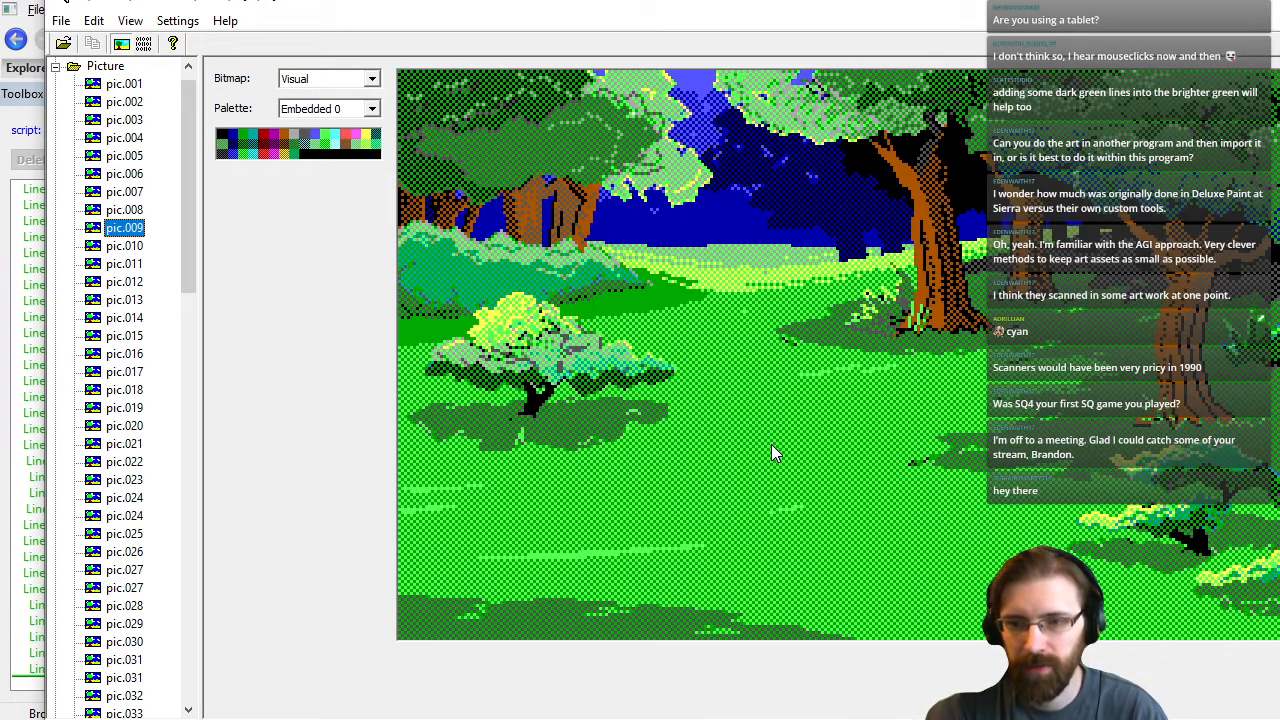
key(Down)
key(Down)
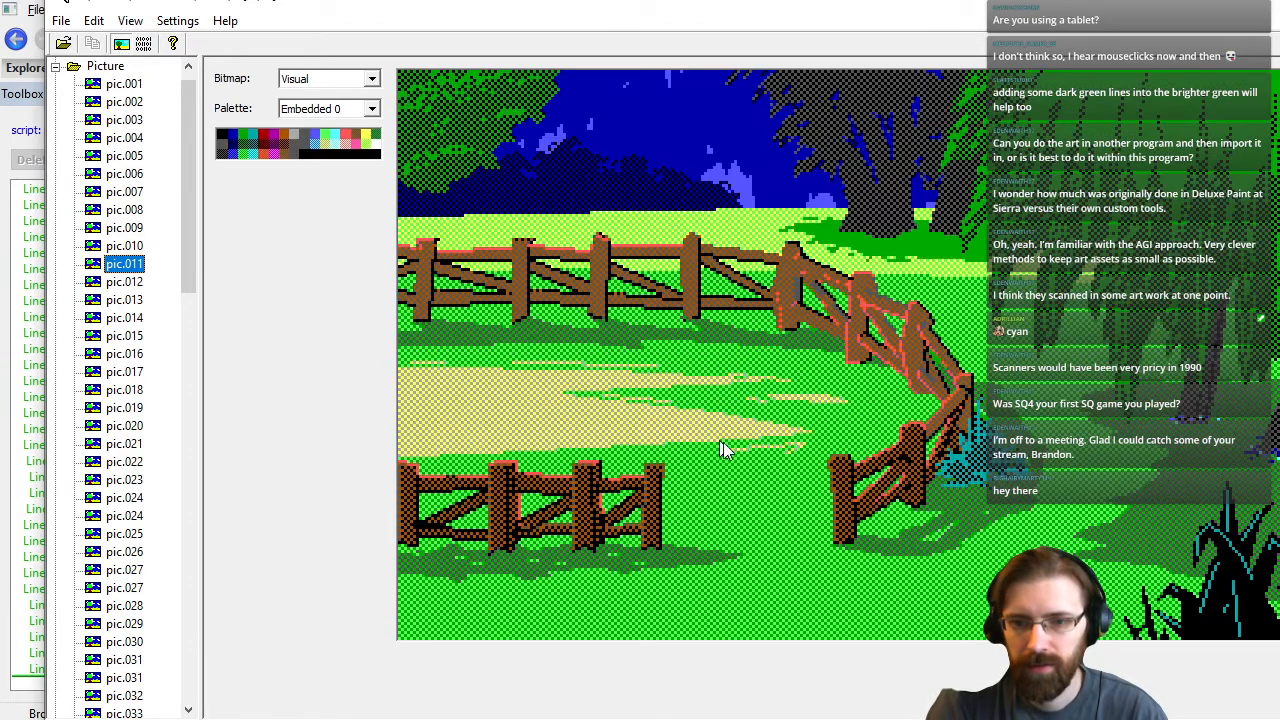
key(Down)
key(Down)
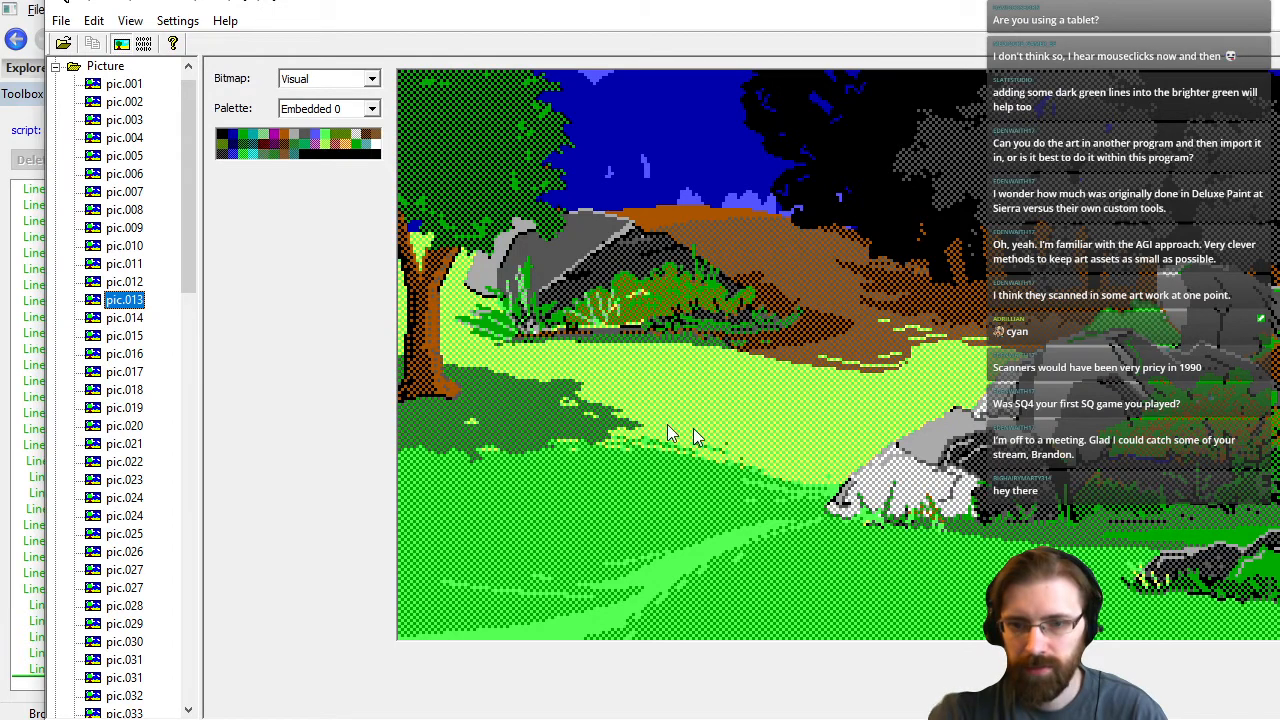
View the backgrounds from pic.014 to pic.019, examining their grass, shadows and foliage.
key(Down)
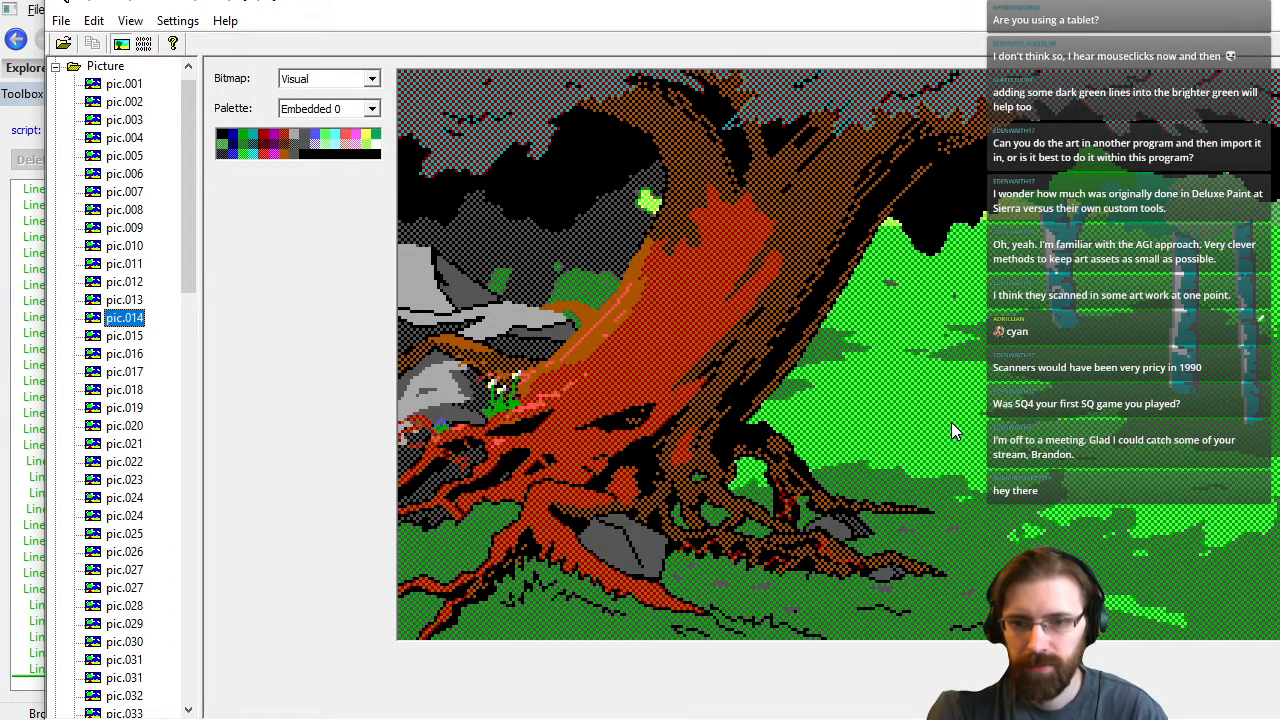
key(Down)
key(Down)
key(Down)
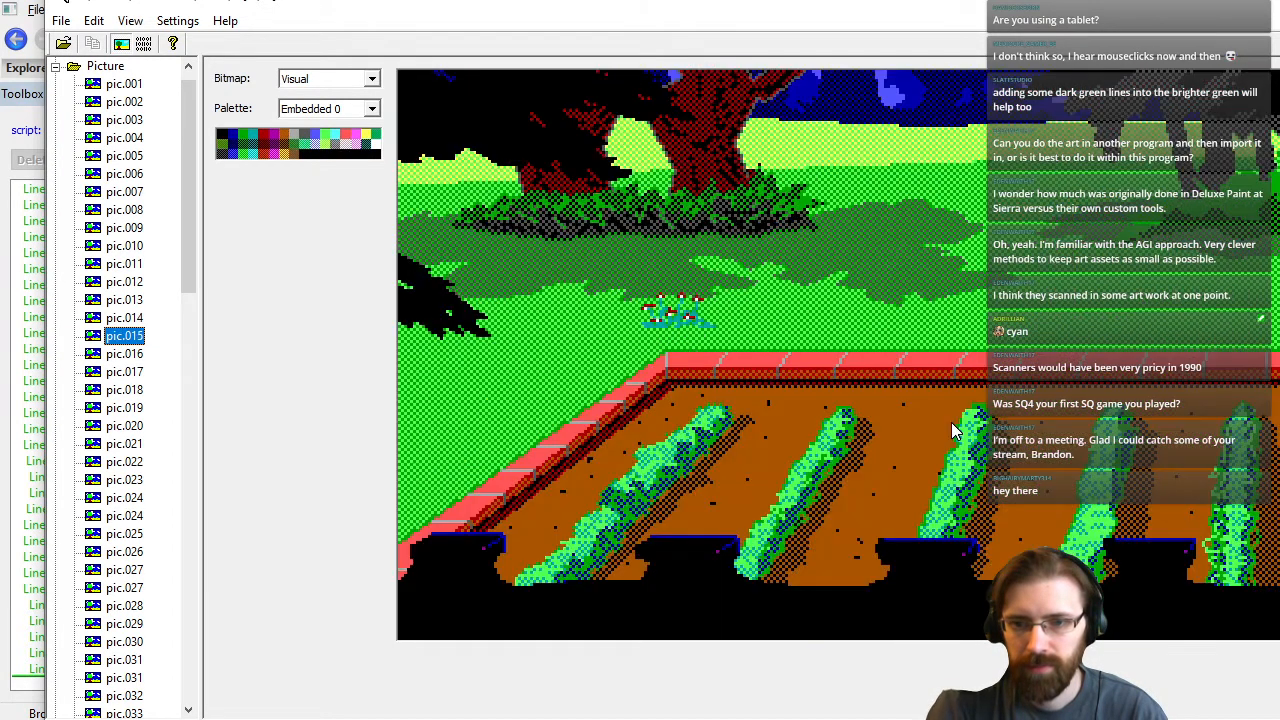
key(Down)
key(Up)
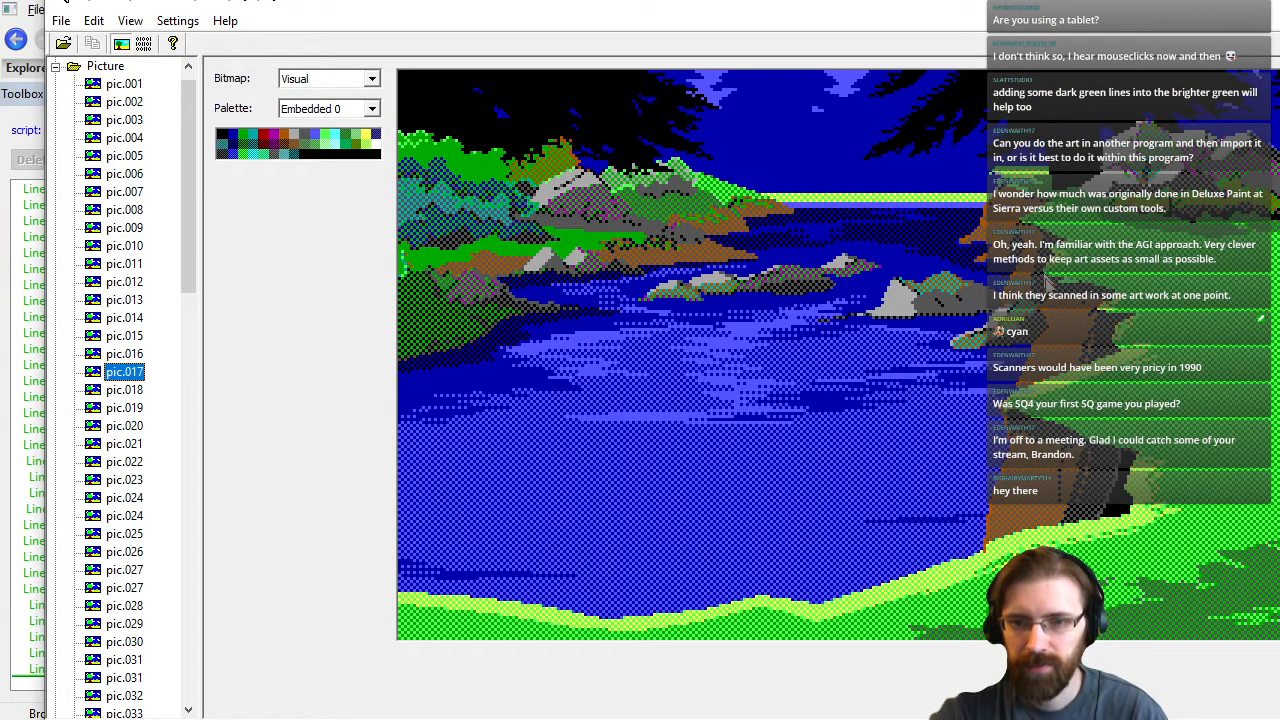
key(Down)
key(Down)
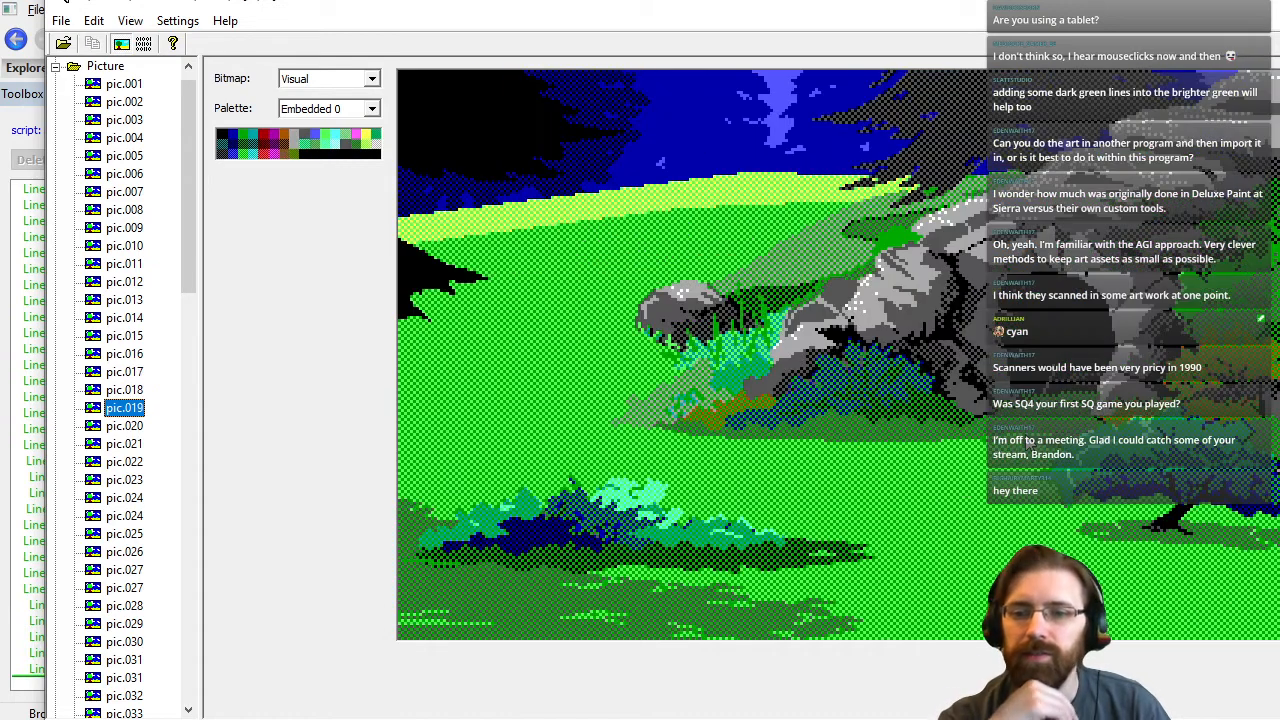
key(Down)
key(Up)
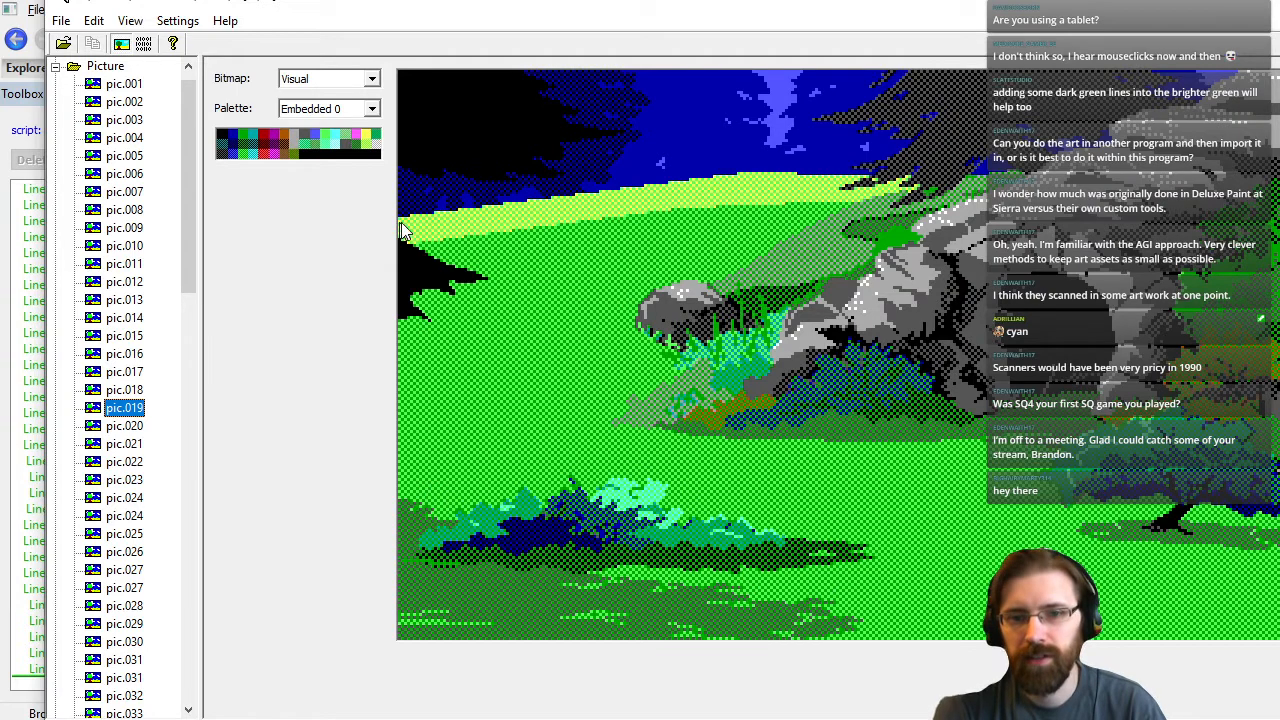
Check Pic.016 in the editor against pic.019, and shrink the resource viewer's window to fit on the screen.
key(alt+Tab)
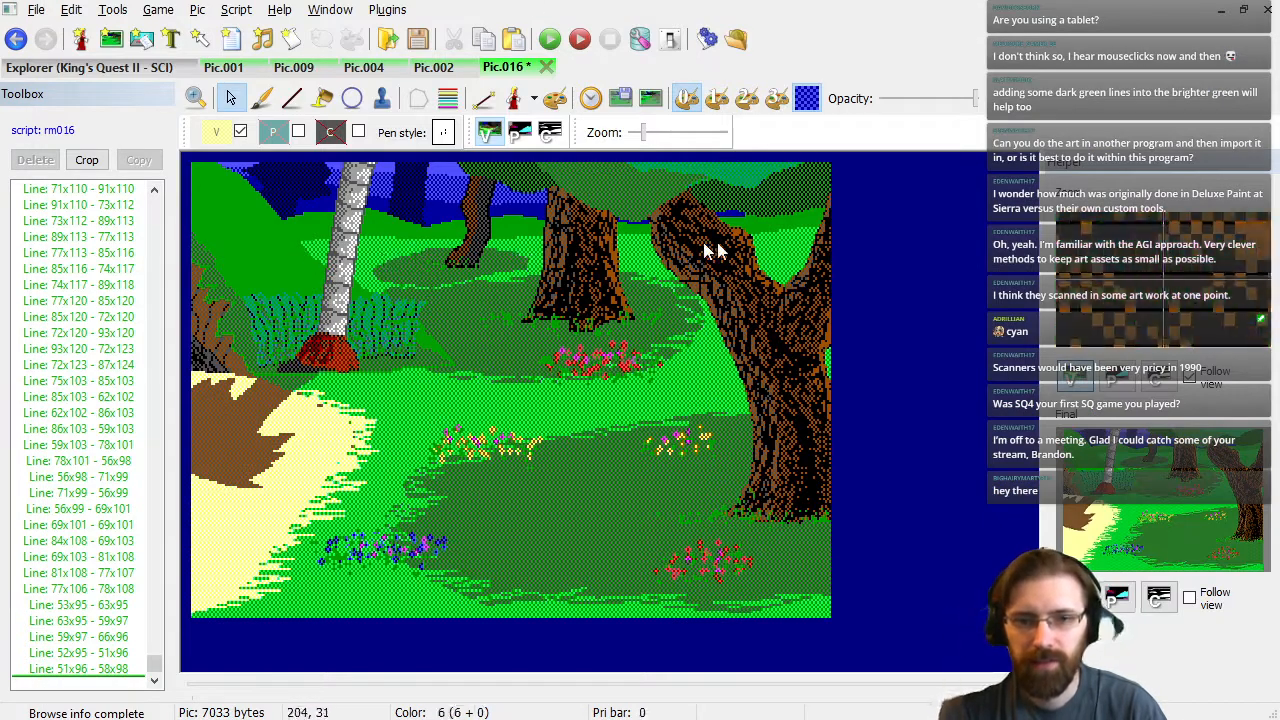
key(alt+Tab)
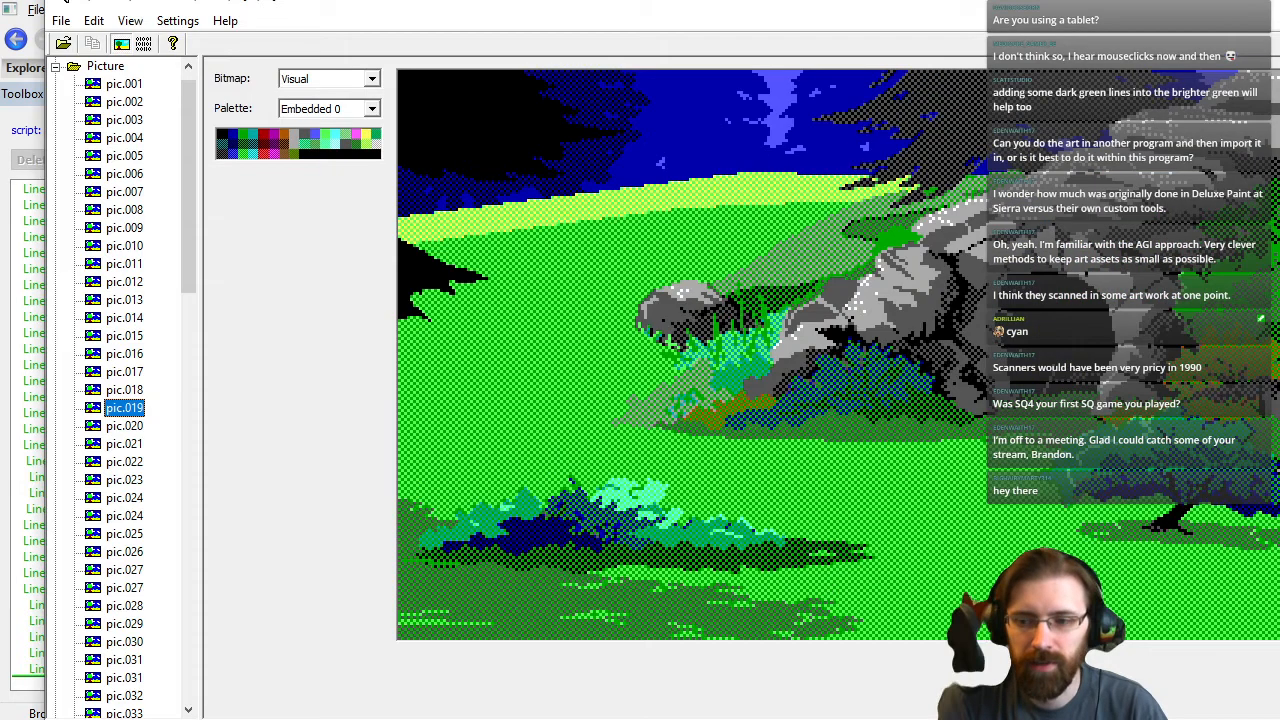
drag(1279, 719, 1252, 690)
drag(1098, 665, 1194, 665)
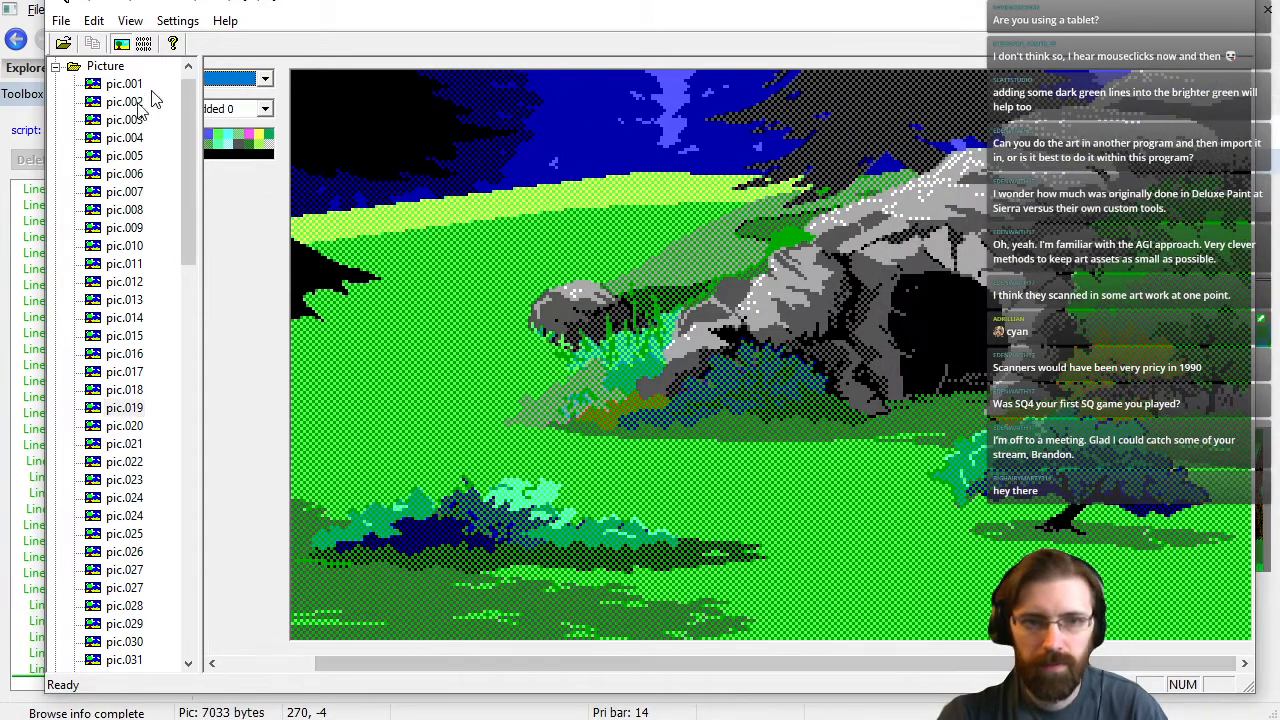
Go back to pic.014 and view the backgrounds from there to the first pic.024.
click(130, 322)
key(Down)
key(Down)
key(Down)
key(Down)
key(Down)
key(Down)
key(Down)
key(Down)
key(Down)
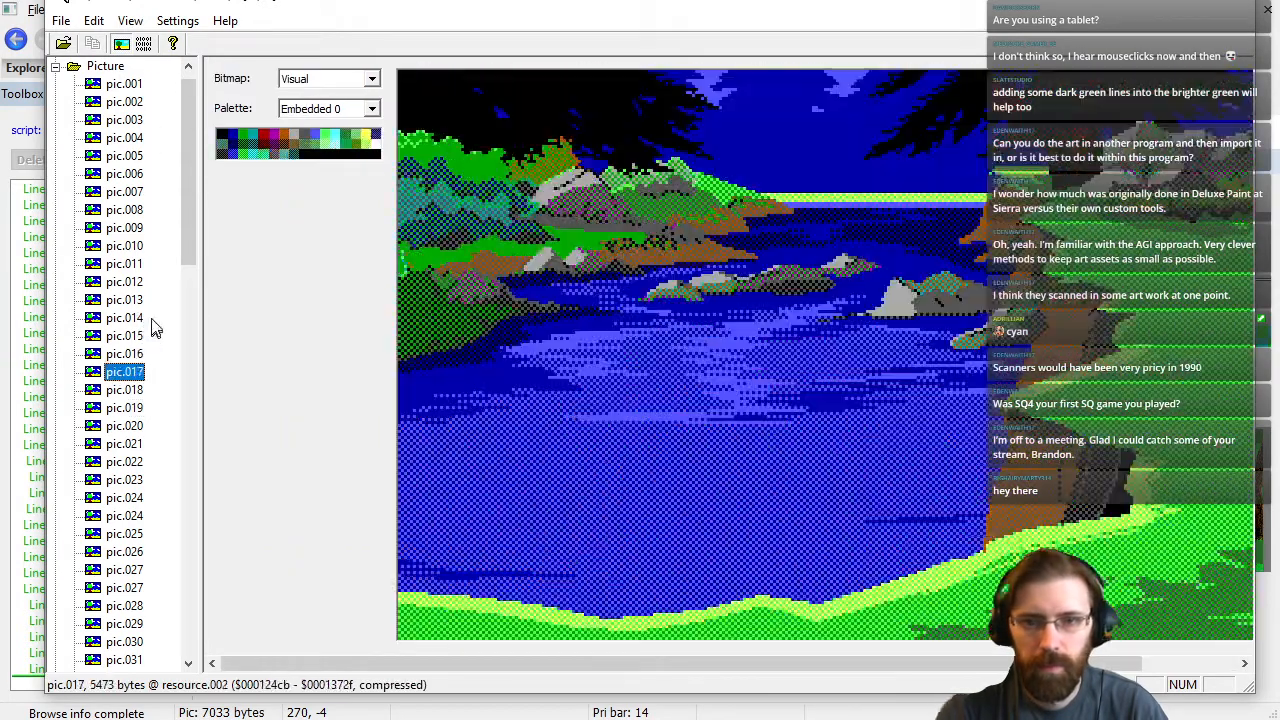
key(Down)
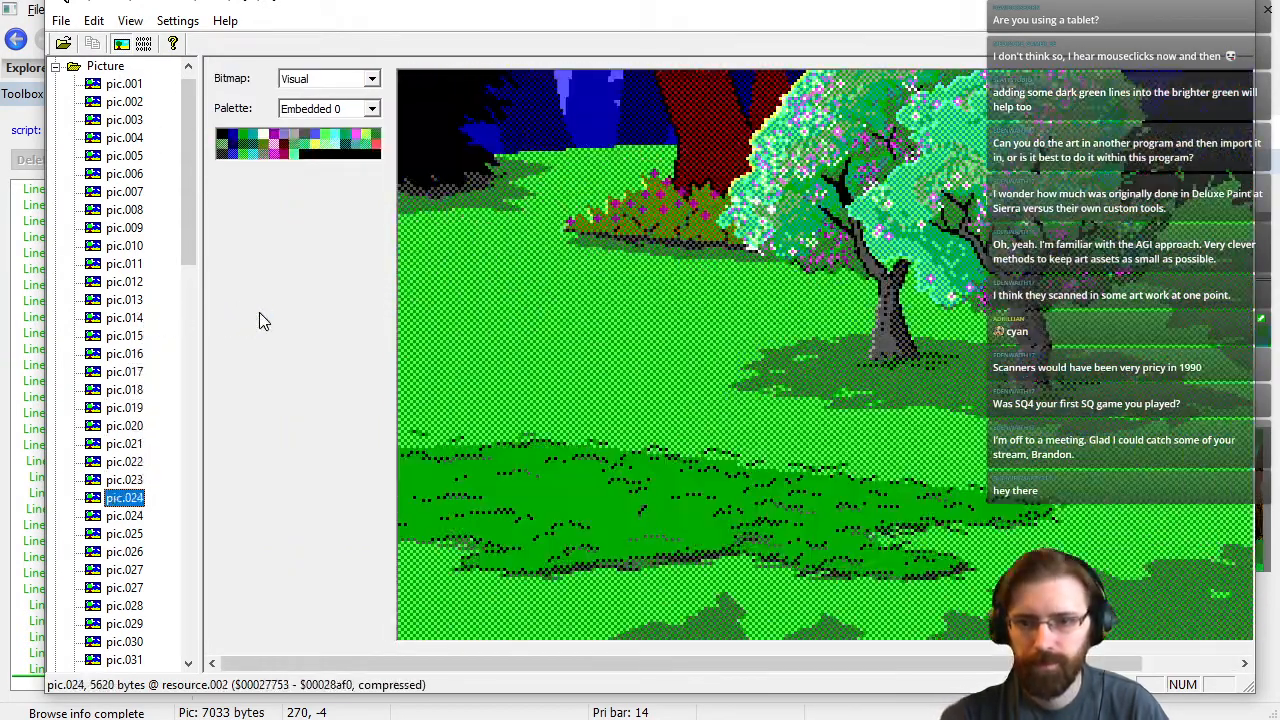
View the backgrounds from the second pic.024 to pic.031, examining the large trees in pic.027 and pic.030.
key(Down)
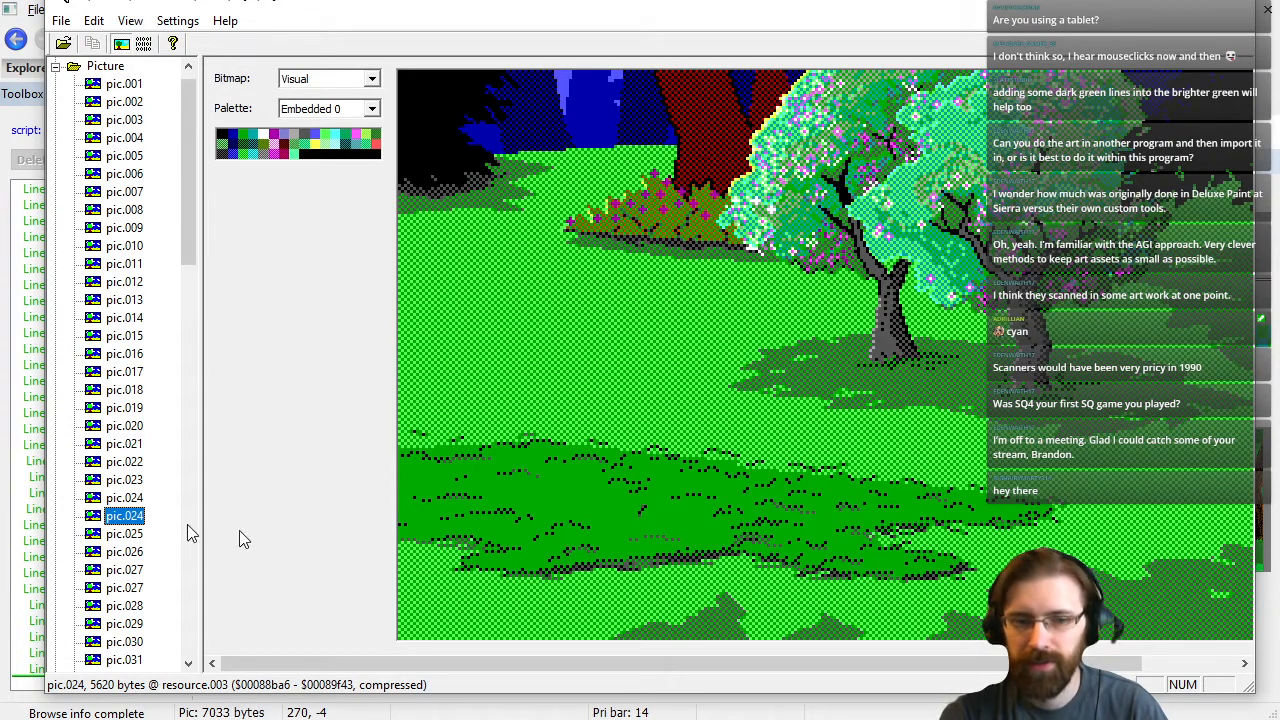
key(Down)
key(Down)
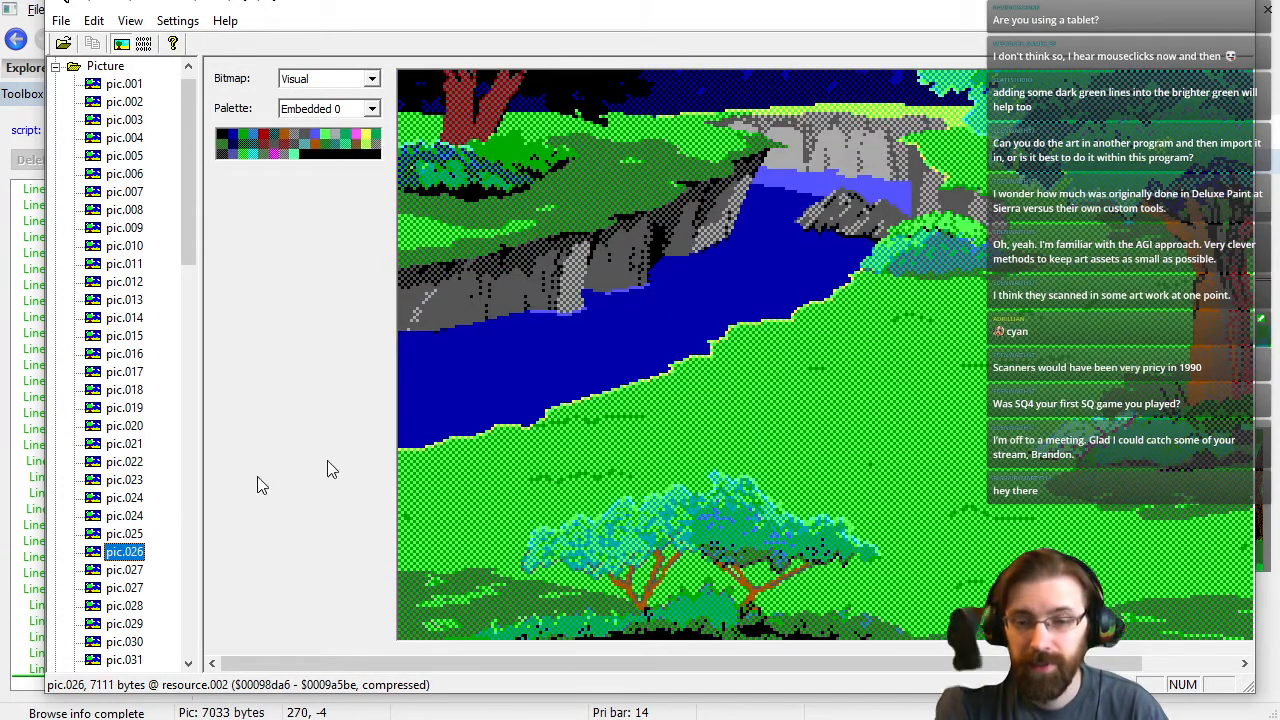
key(Down)
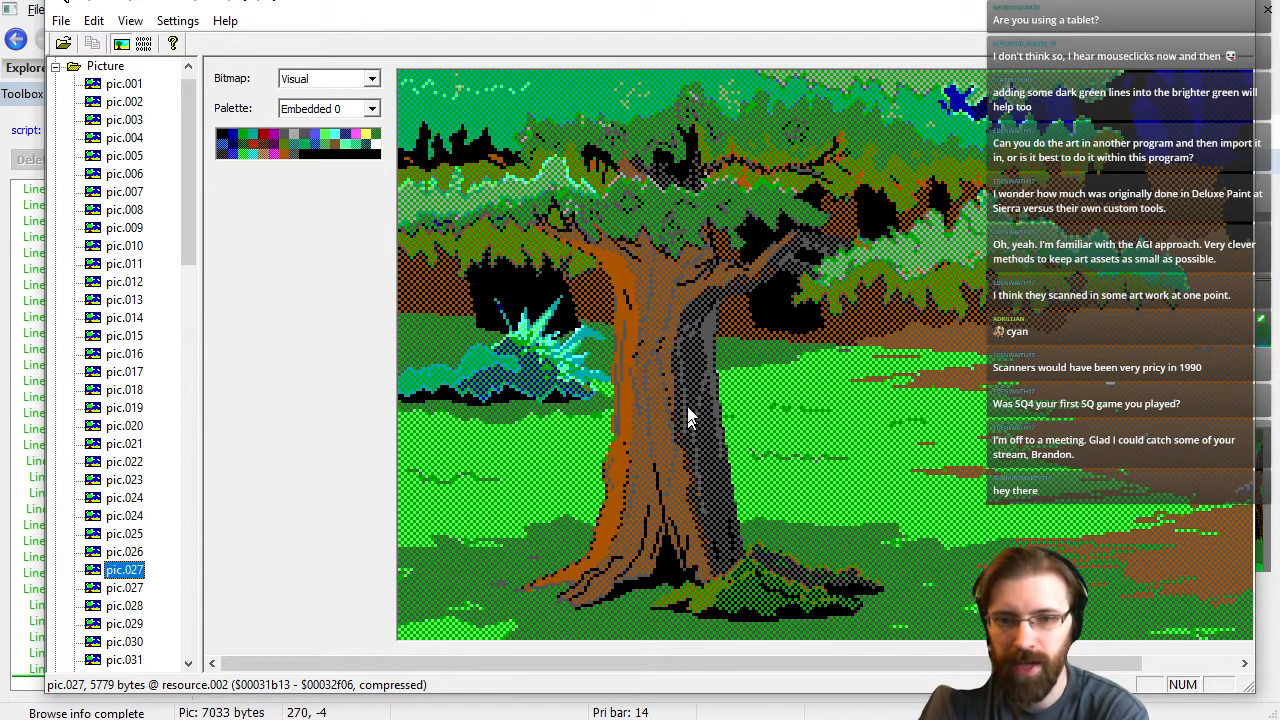
click(140, 588)
key(Down)
key(Down)
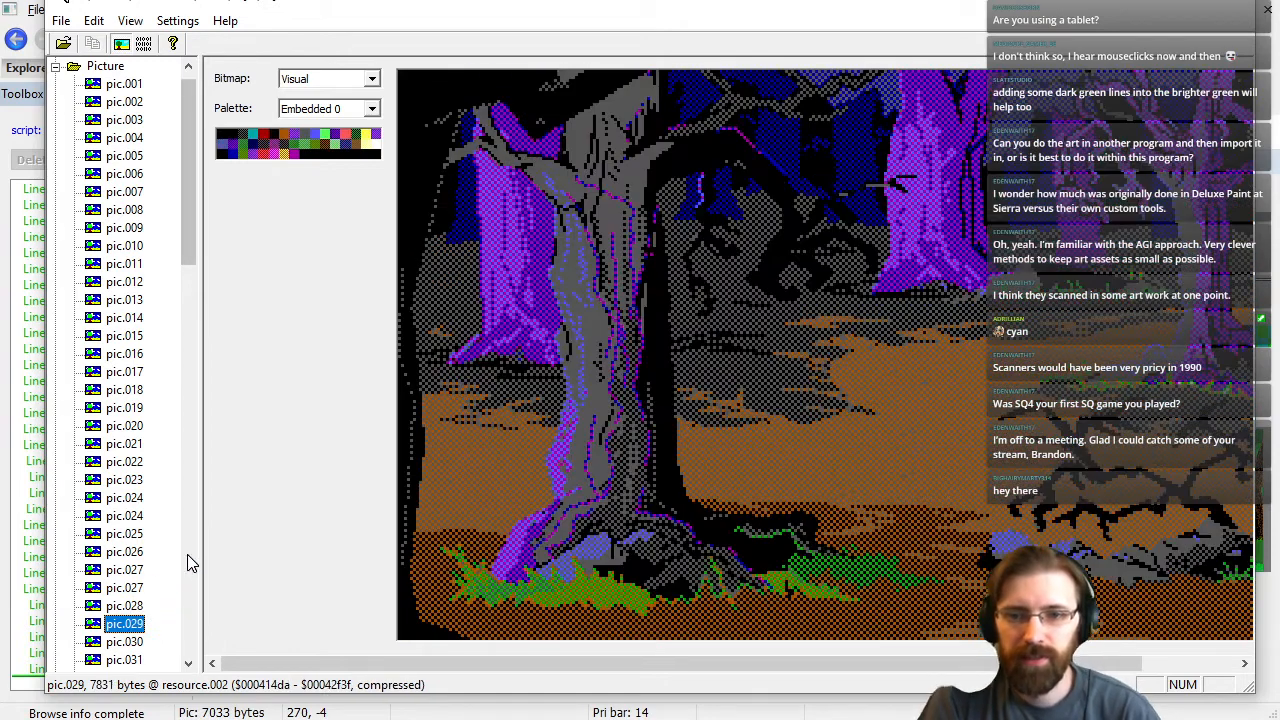
key(Down)
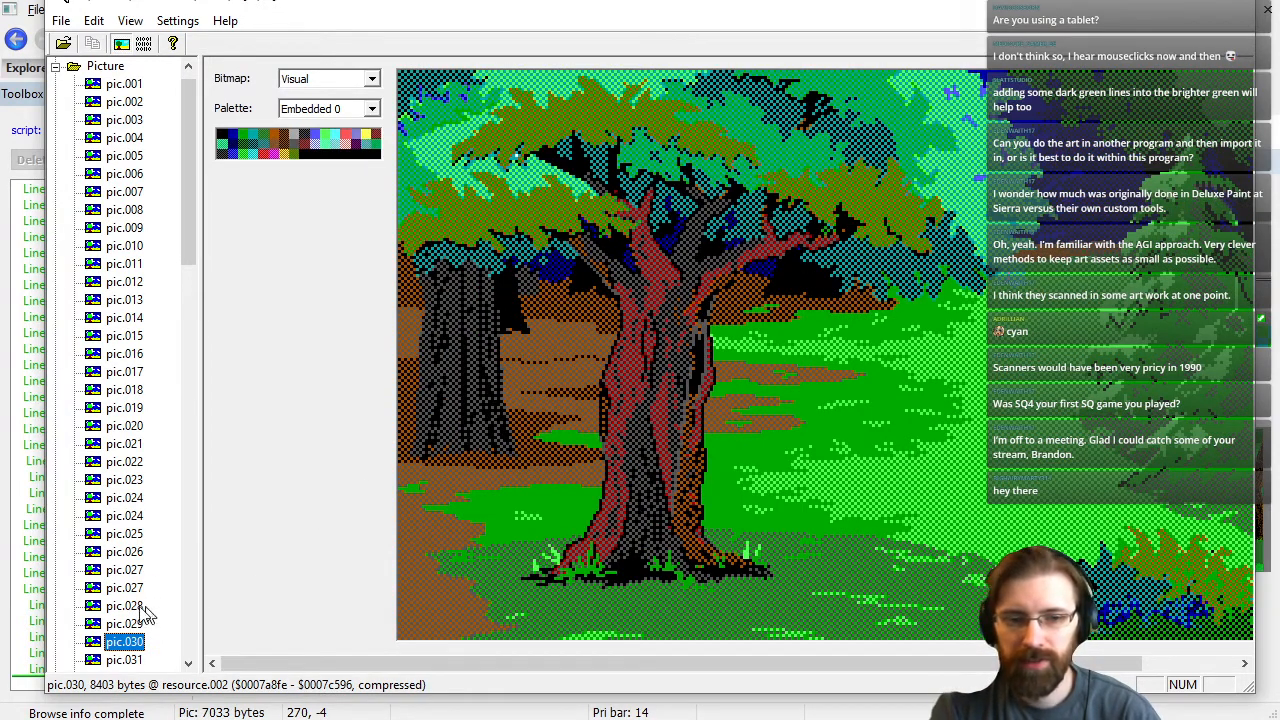
click(140, 658)
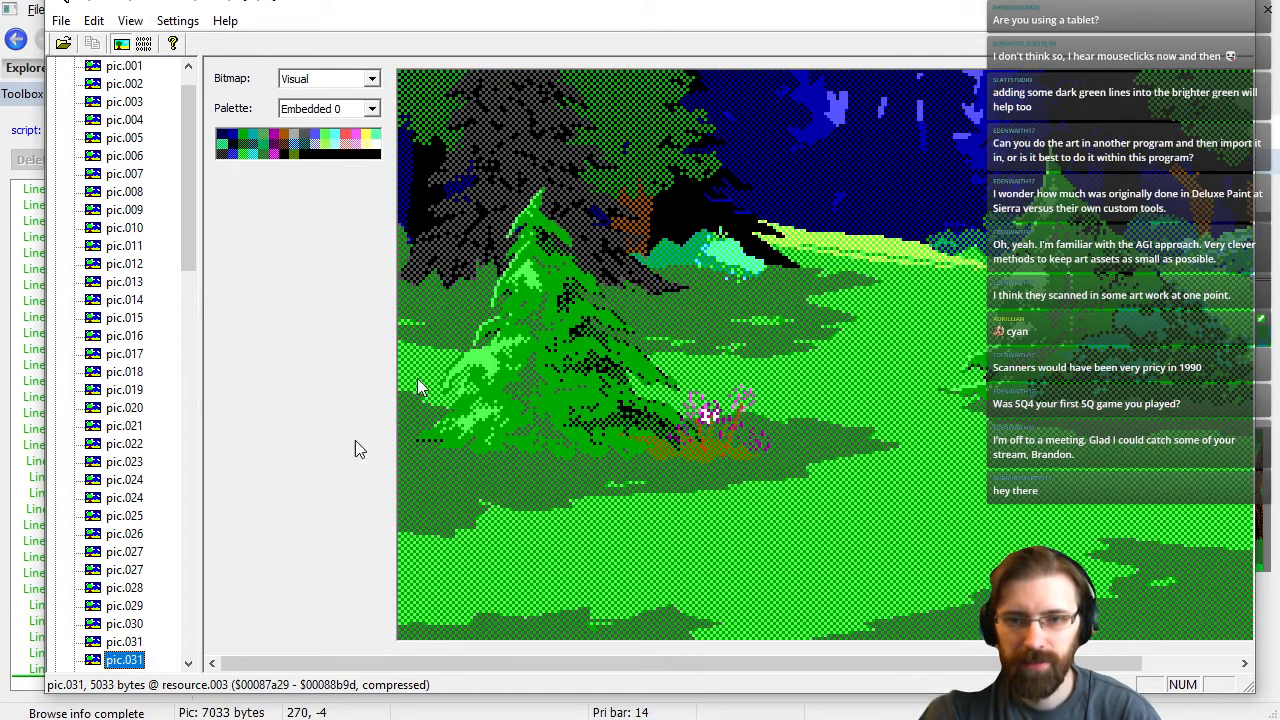
Compare the editor's Pic.016 with pic.031, and review the reference backgrounds backwards from pic.030 to pic.025.
key(alt+Tab)
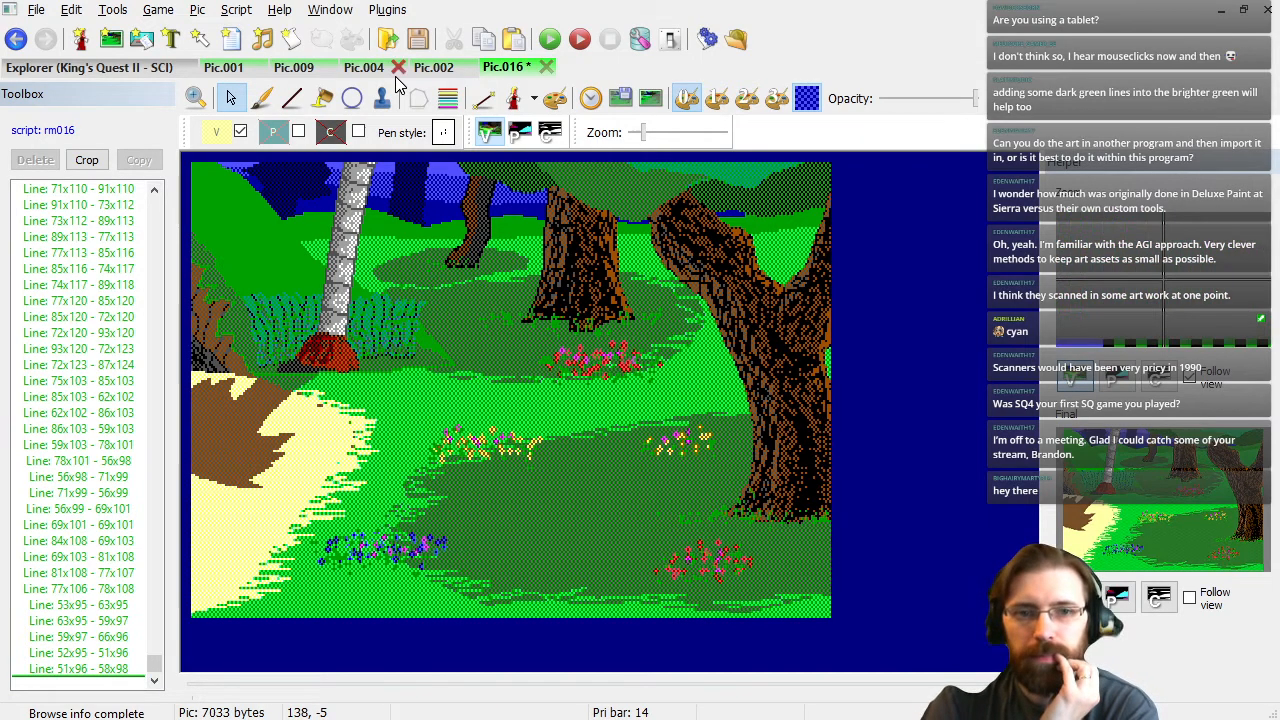
key(alt+Tab)
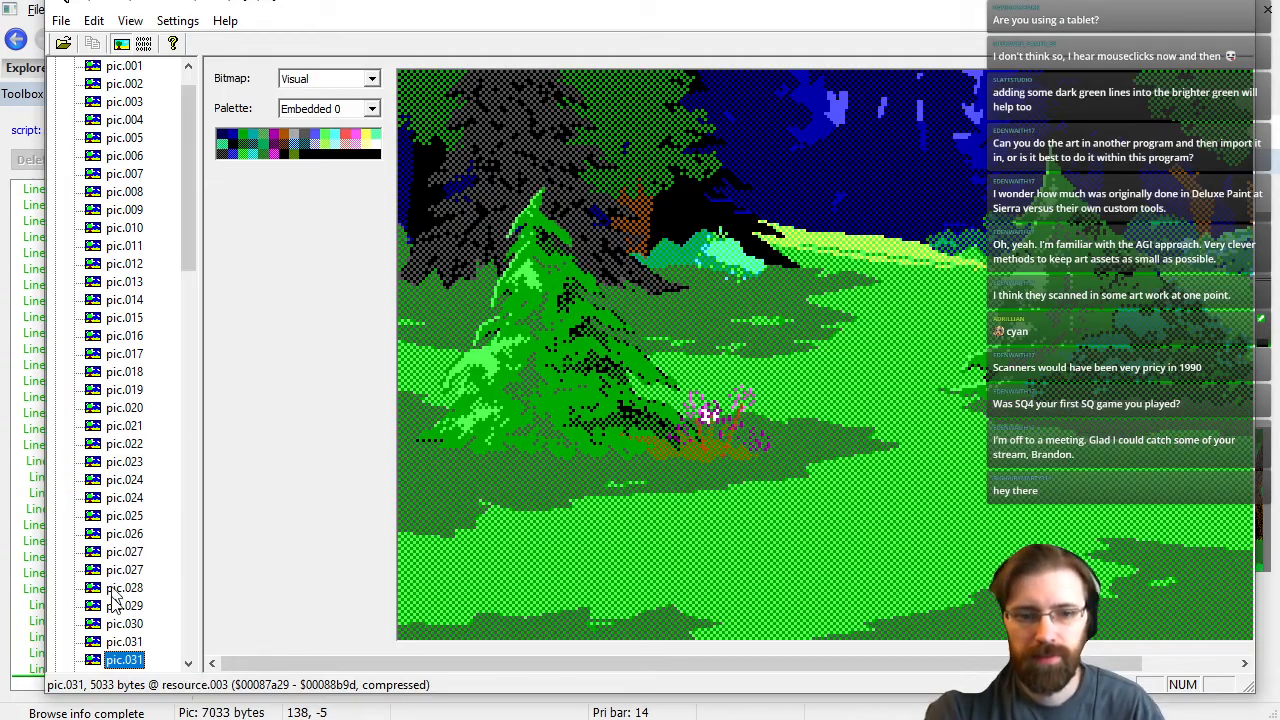
click(119, 623)
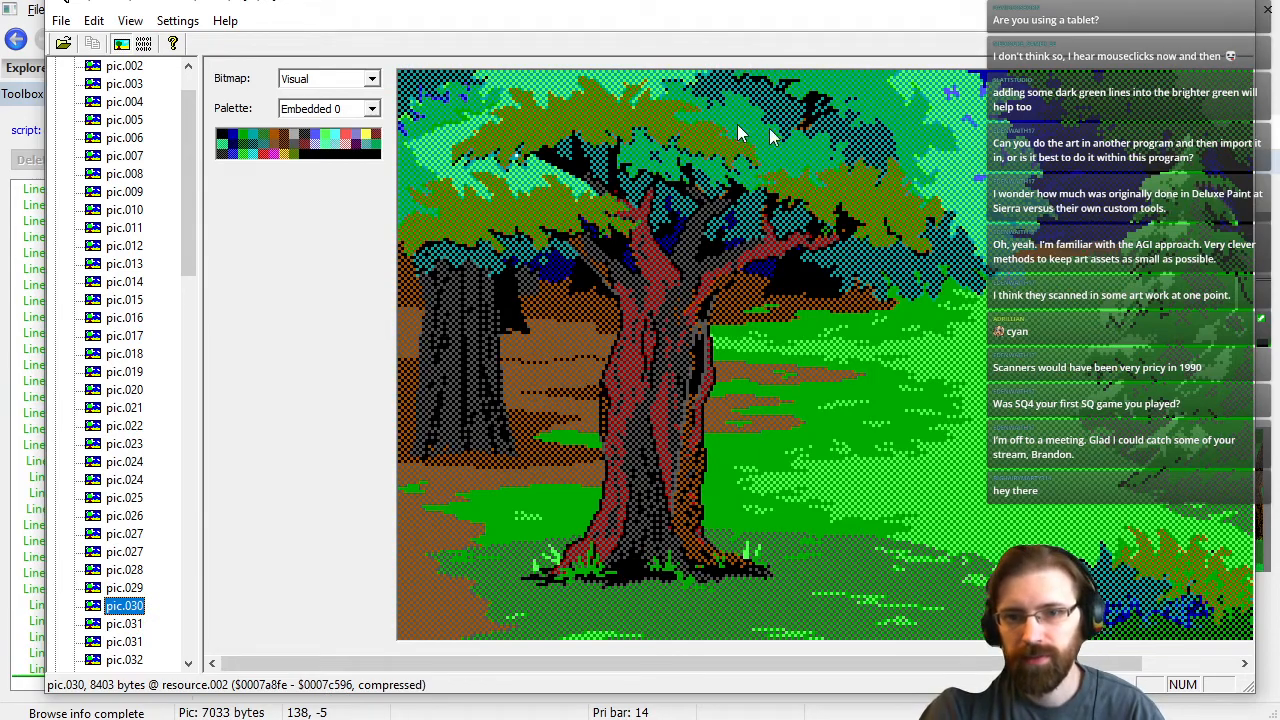
key(Up)
key(Up)
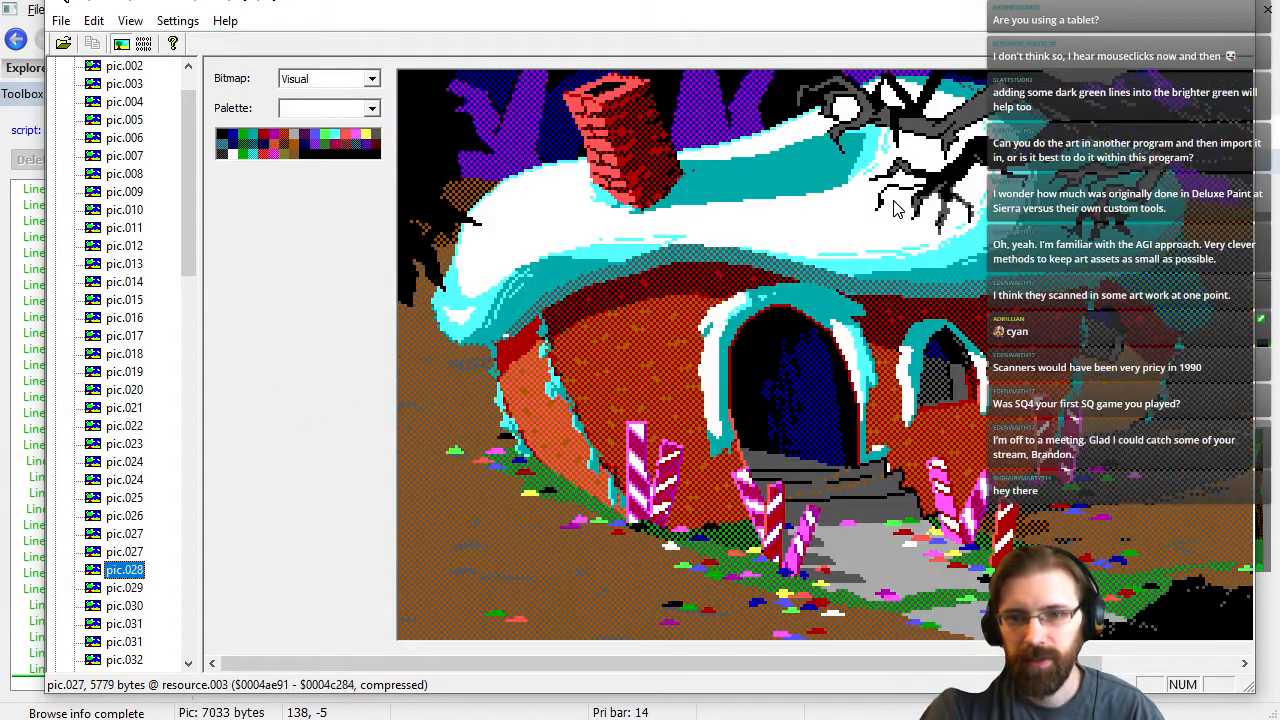
key(Up)
key(Up)
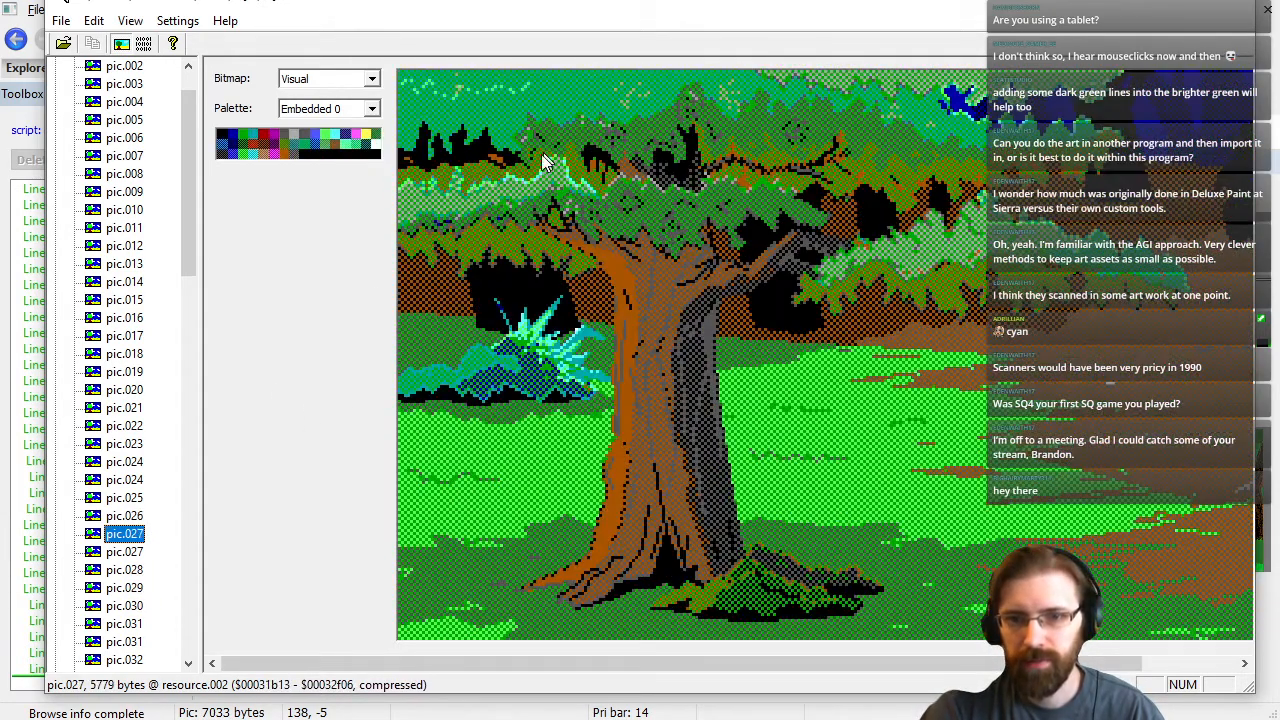
key(Up)
key(Up)
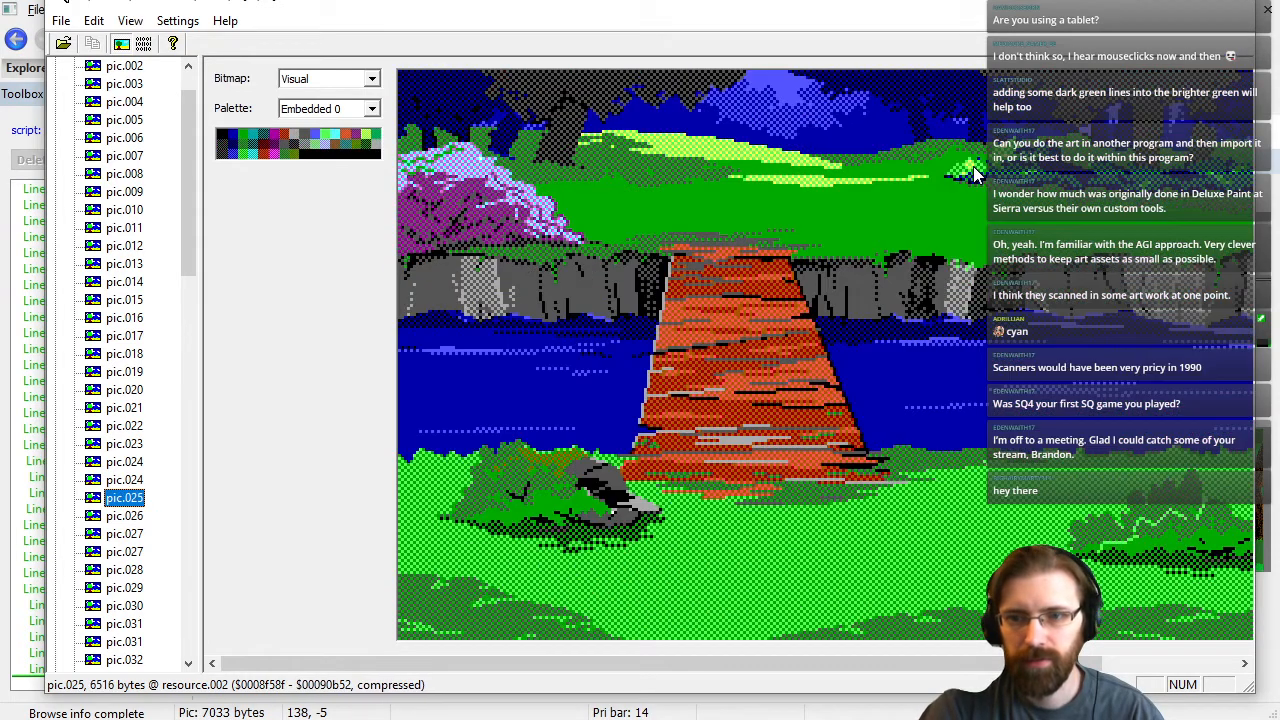
Review the backgrounds backwards from pic.024 to pic.016, looking at their ground shading and trees.
key(Up)
key(Up)
key(Up)
key(Up)
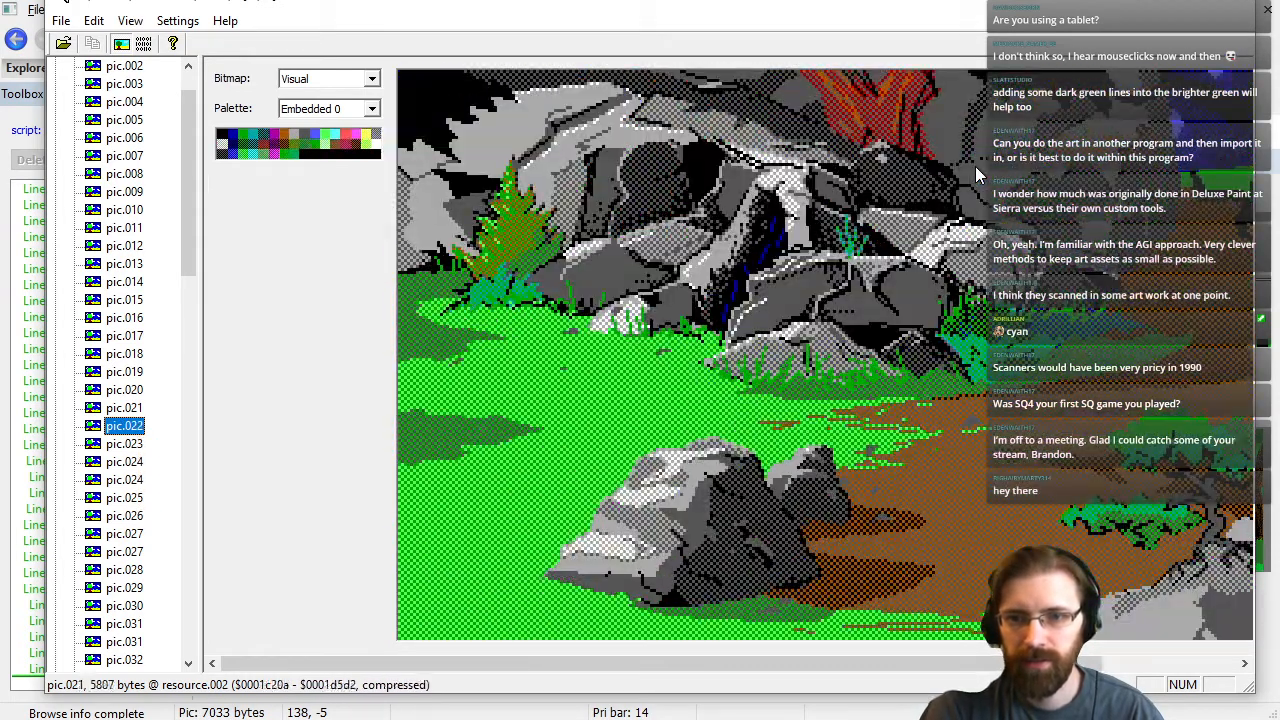
key(Up)
key(Up)
key(Up)
key(Up)
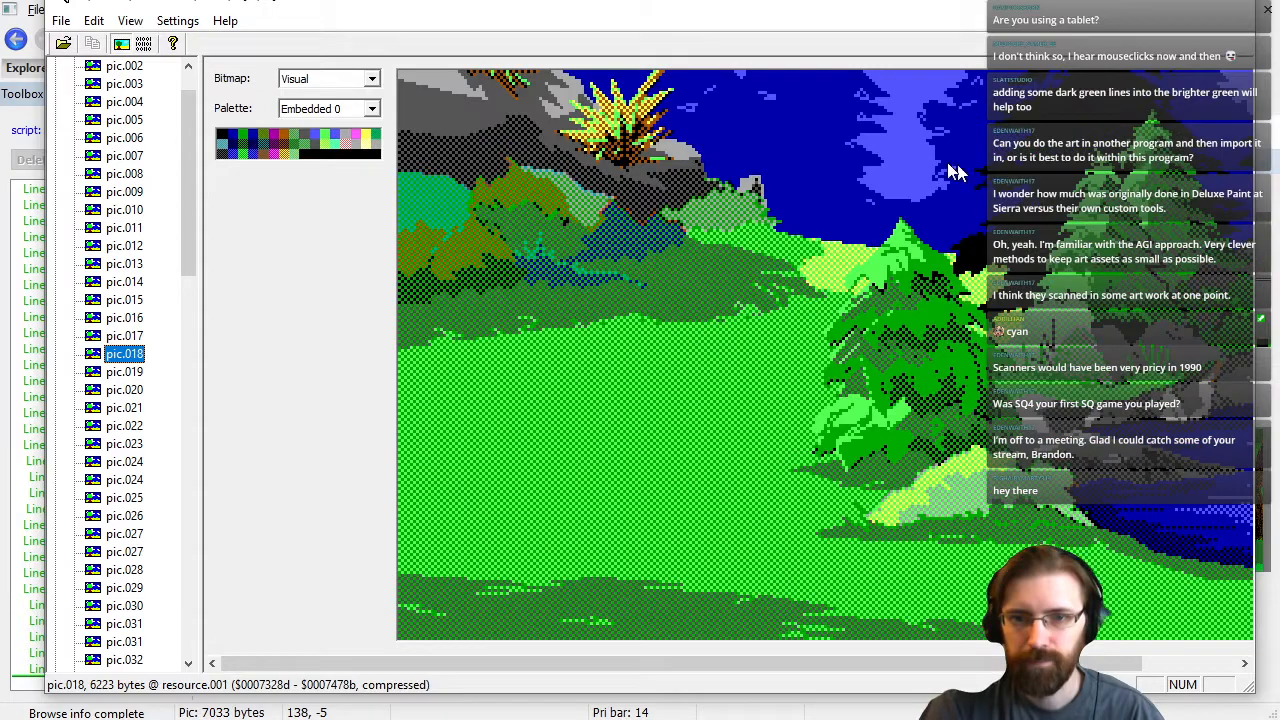
key(Up)
key(Up)
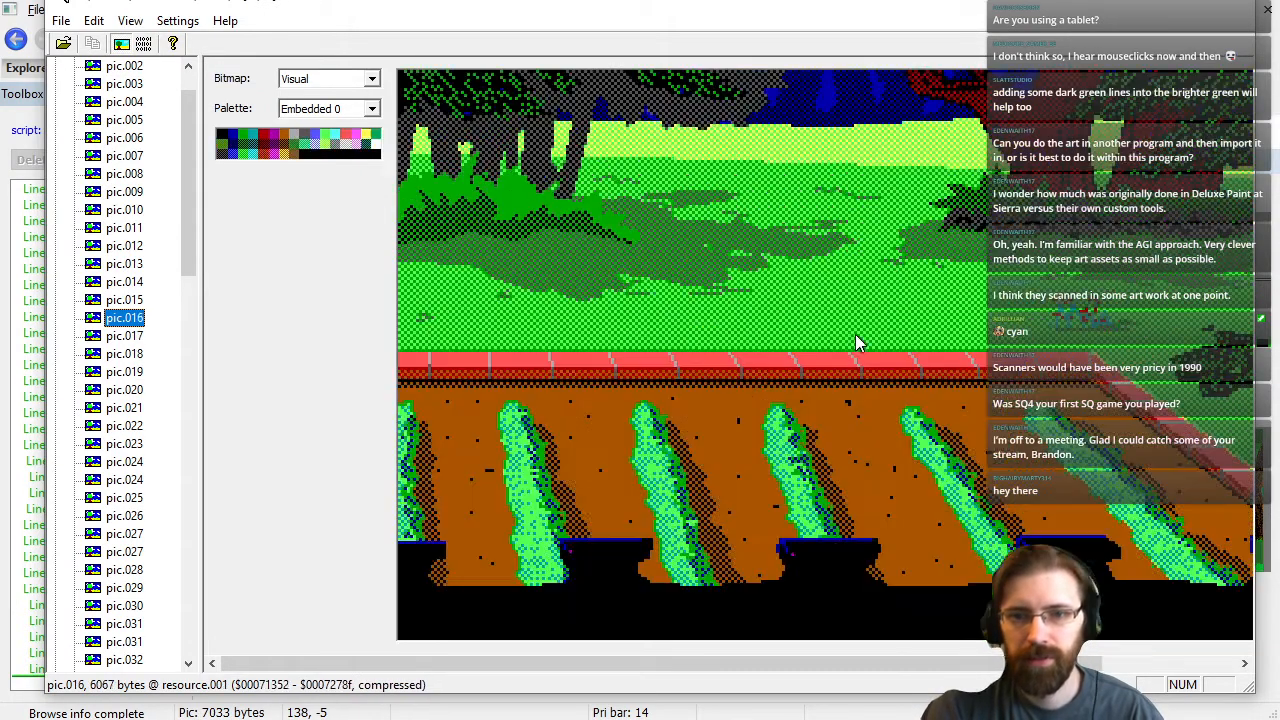
Review the backgrounds backwards from pic.015 to pic.007, examining the tree canopies and trunks in pic.010 and pic.009.
key(Up)
key(Up)
key(Up)
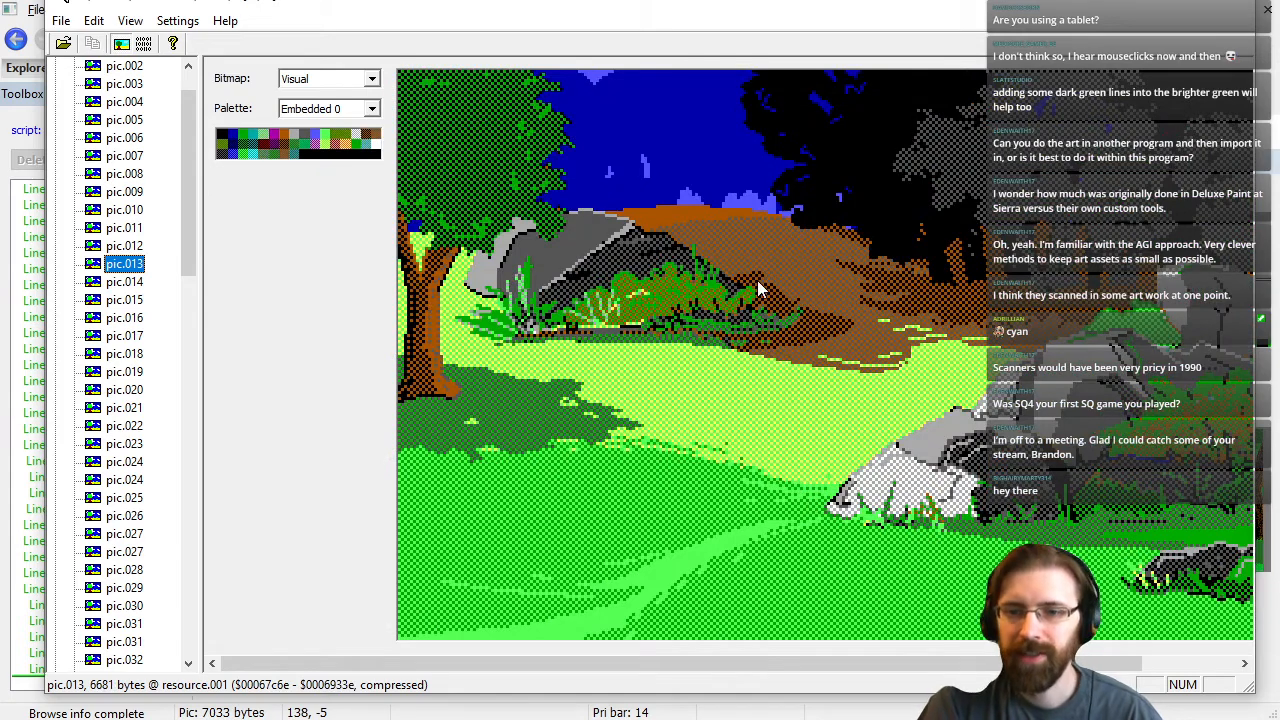
key(Up)
key(Up)
key(Up)
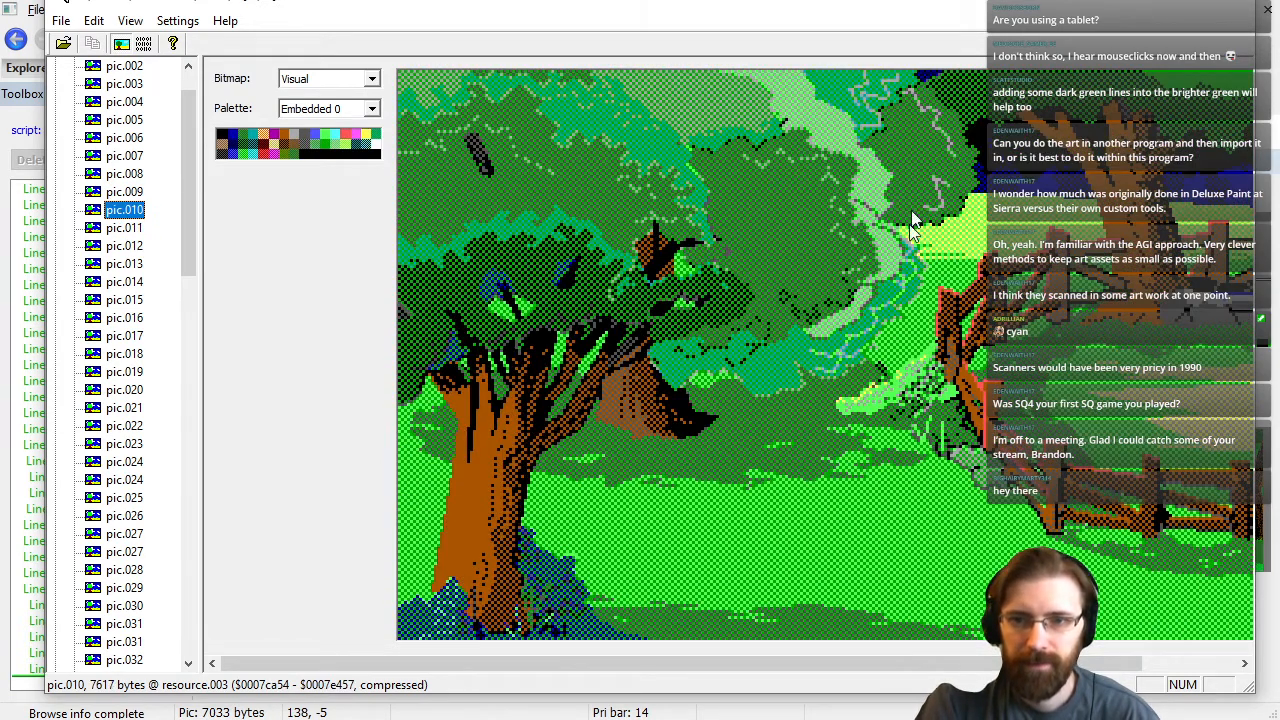
key(Up)
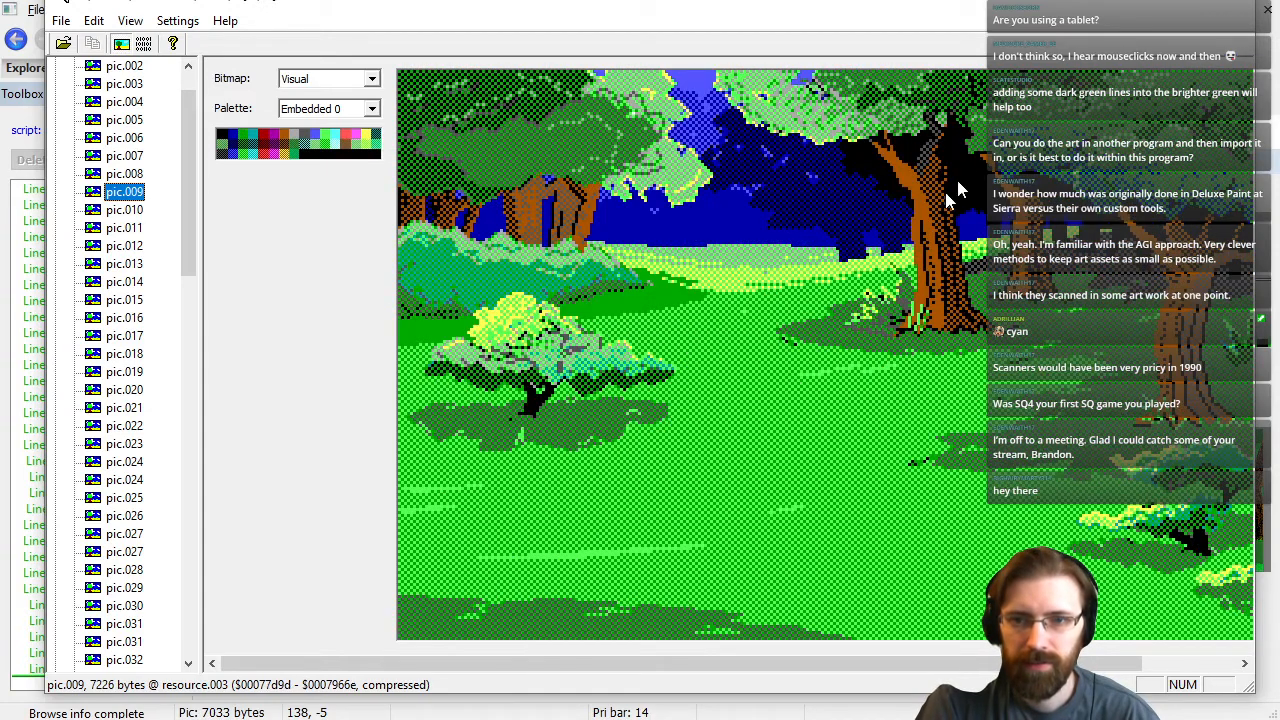
key(Up)
key(Up)
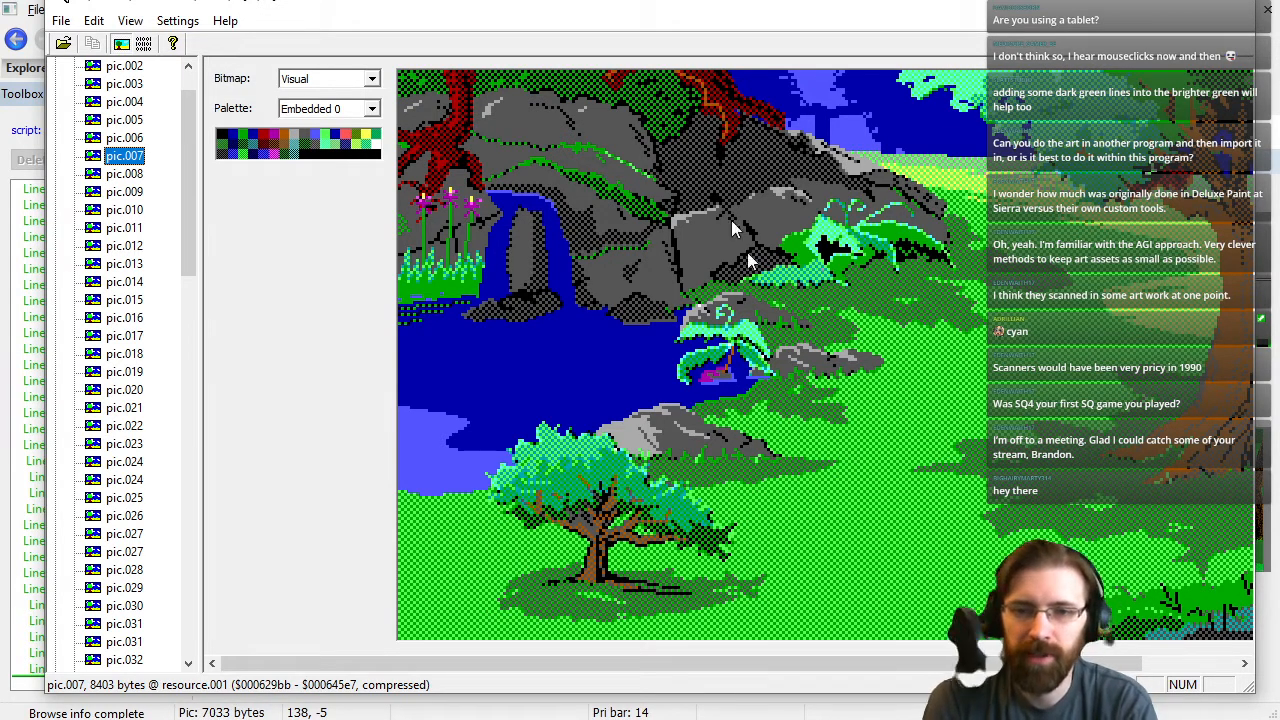
Return to the picture editor and toggle the trace image to compare Pic.016 with the original room artwork.
click(505, 1)
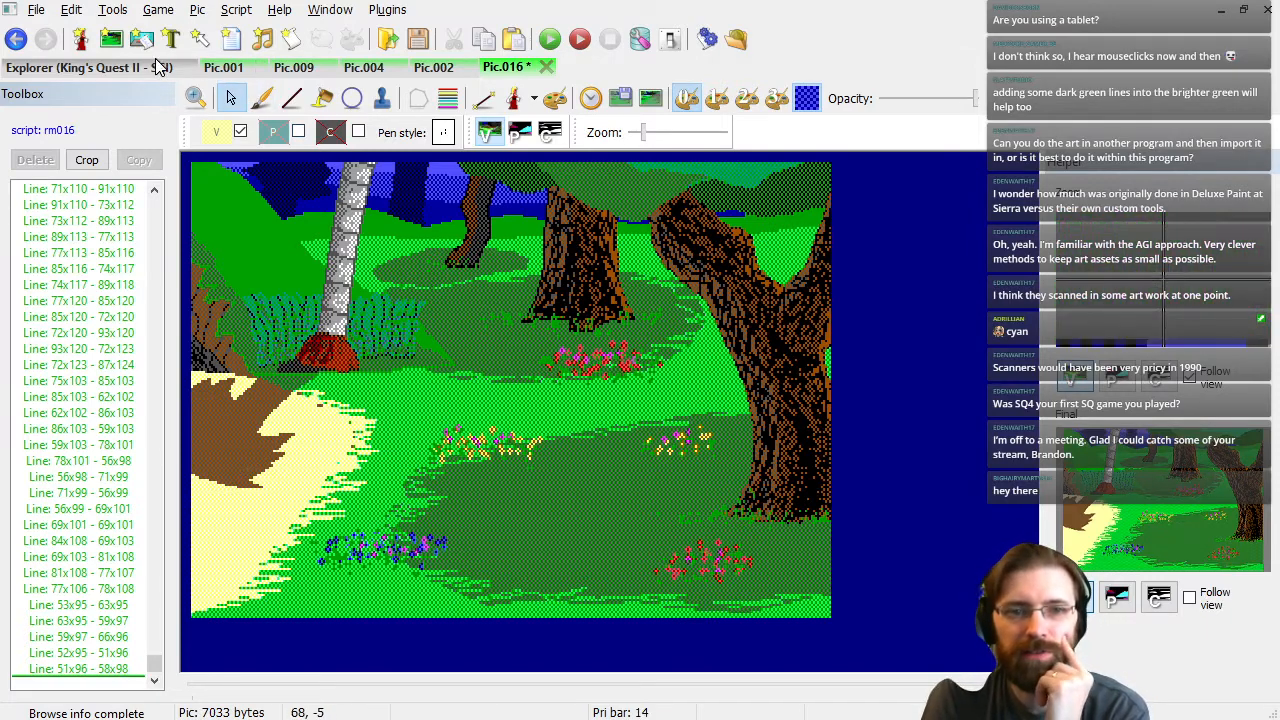
click(650, 98)
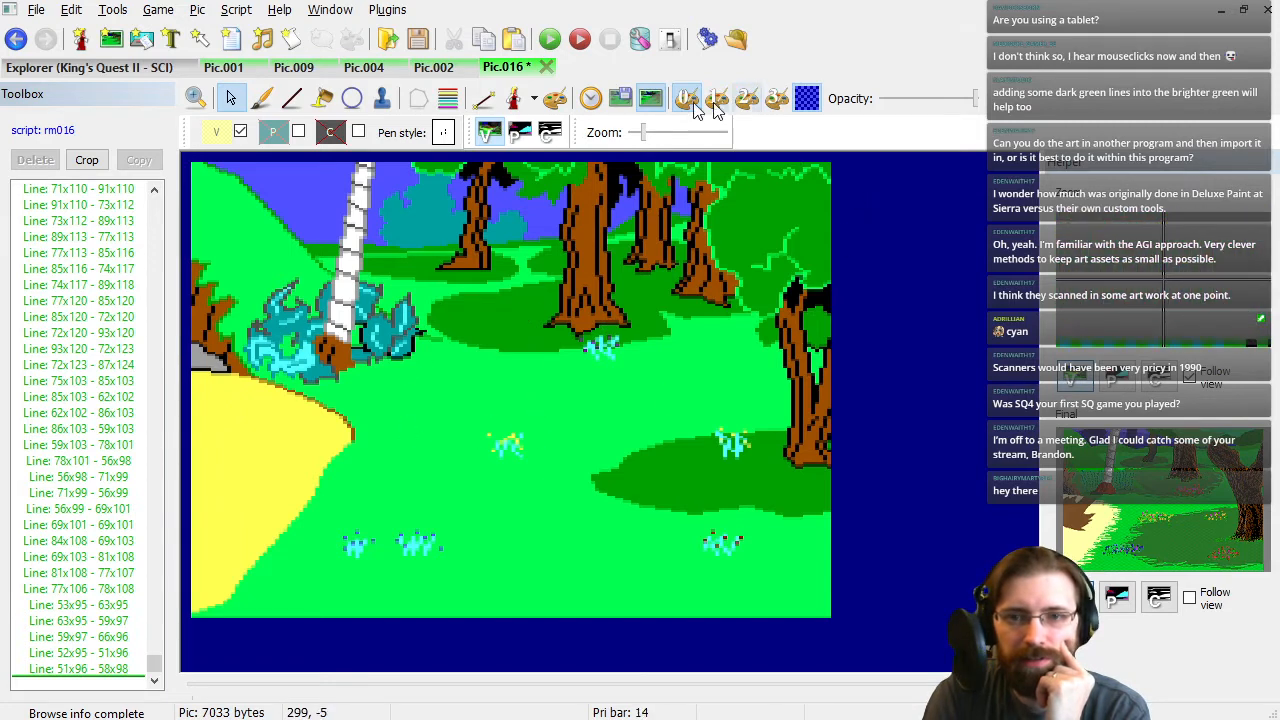
click(650, 100)
click(650, 100)
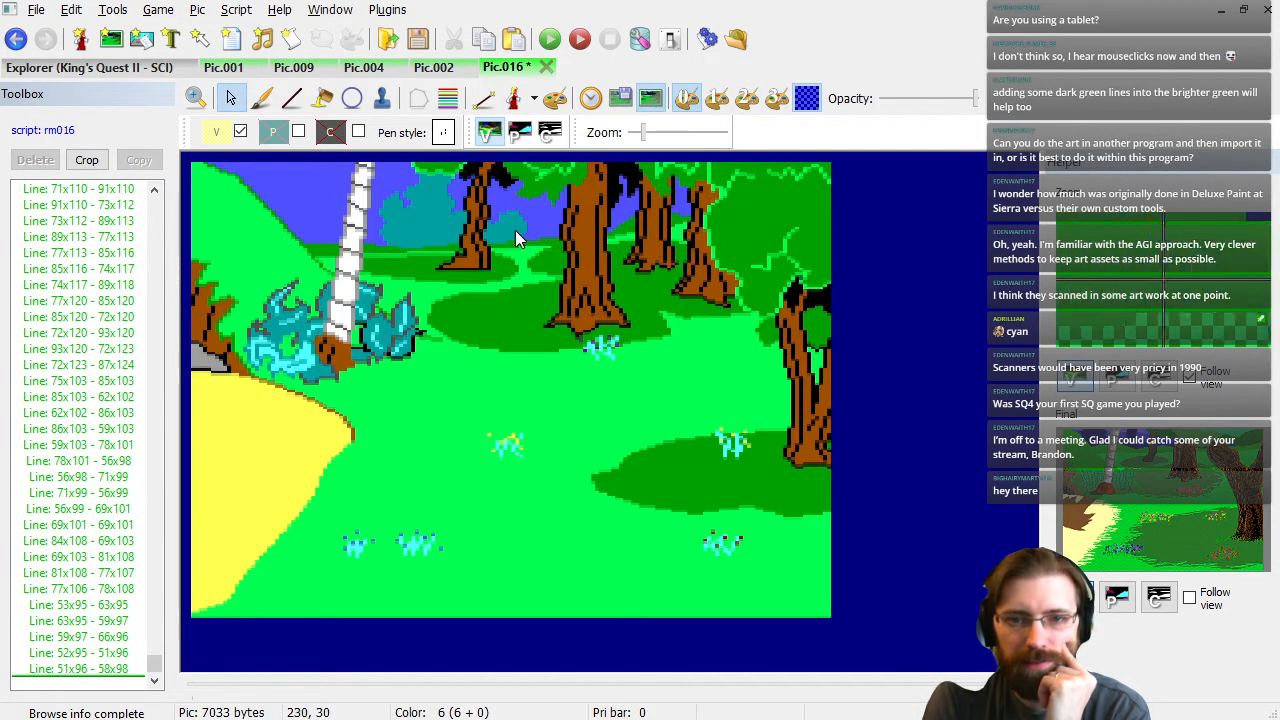
click(647, 104)
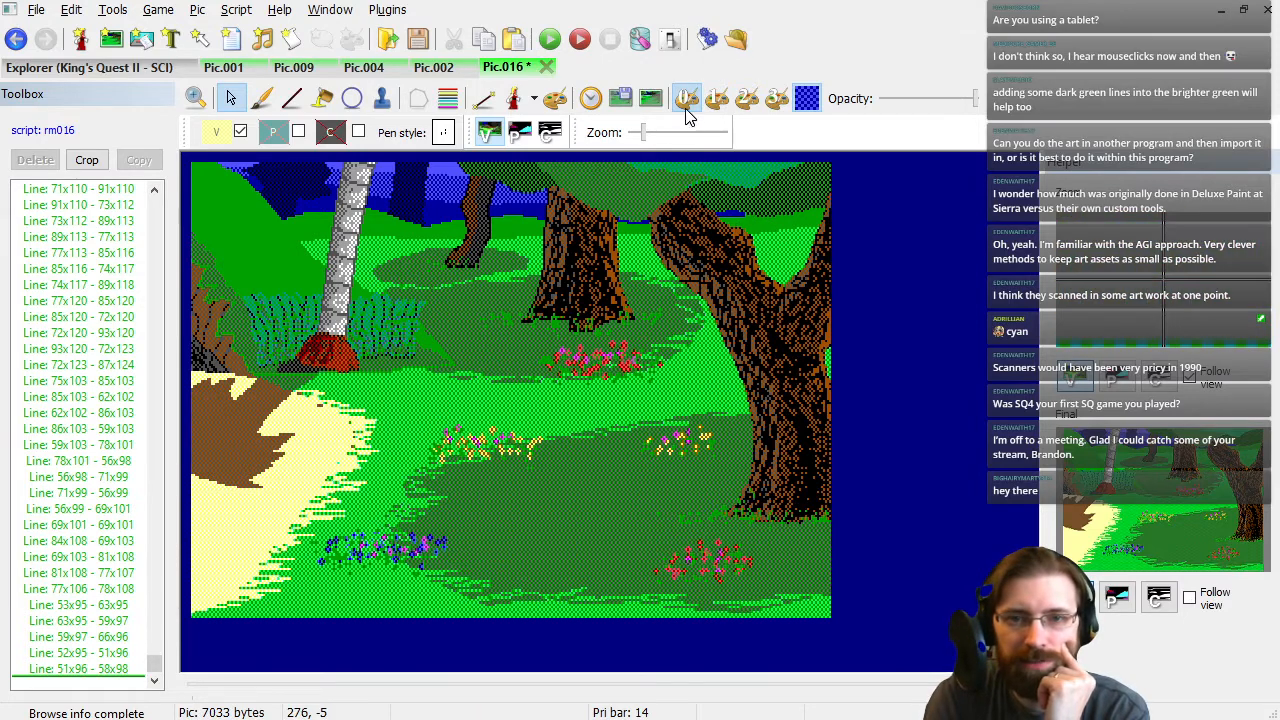
click(650, 98)
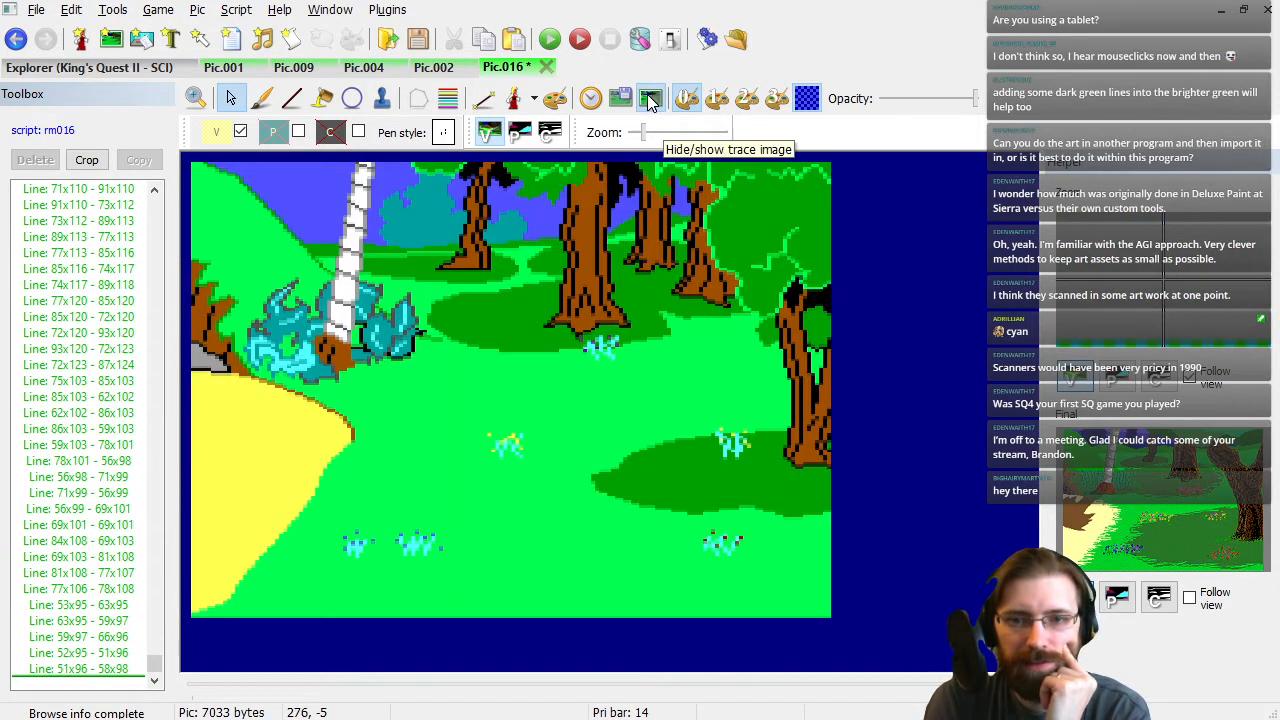
click(650, 100)
click(650, 100)
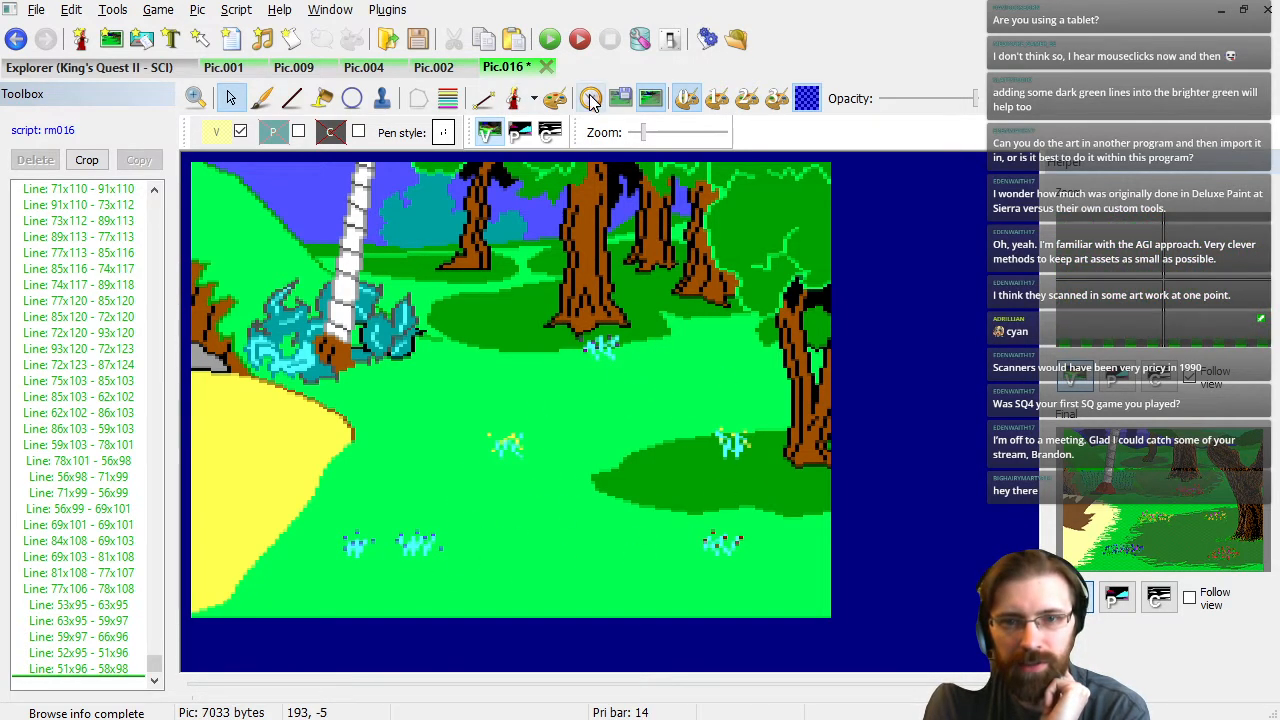
Hide the trace image to show the redrawn artwork, and save Pic.016.
click(651, 97)
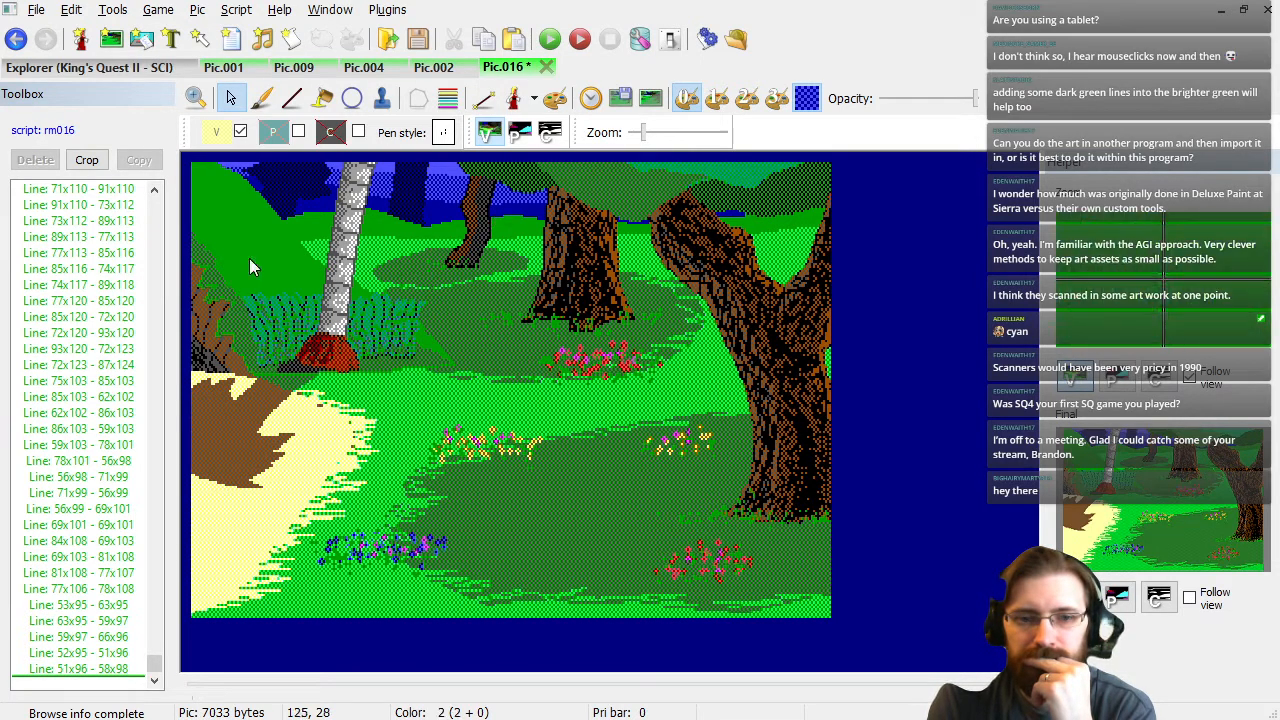
click(113, 349)
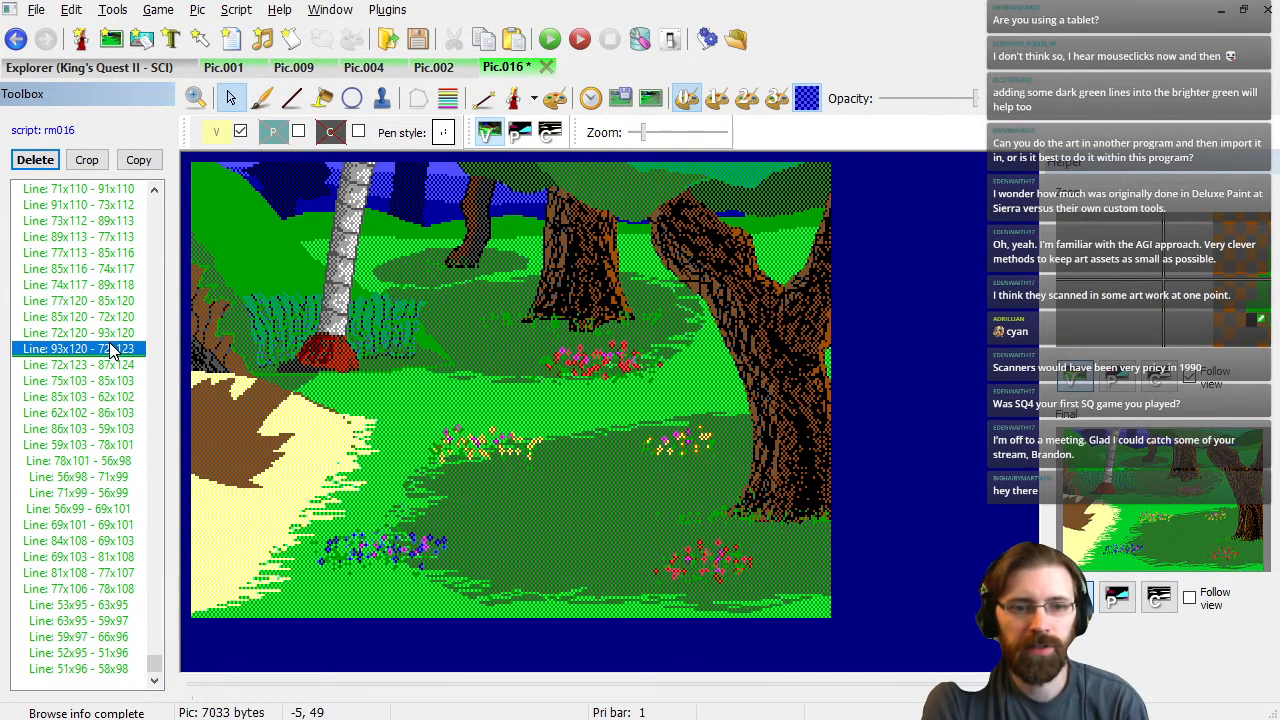
key(Home)
key(ctrl+s)
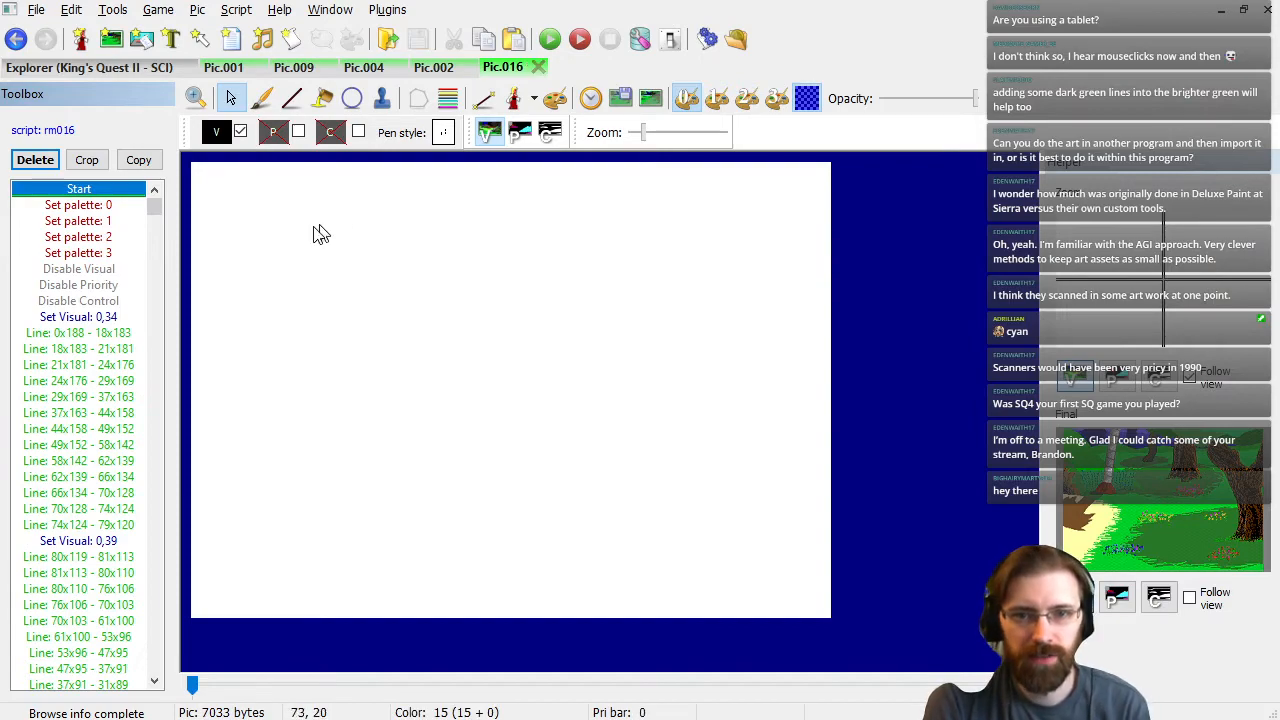
Review Pic.016's drawing commands from the start to locate where the large foreground tree's black bark lines begin.
click(95, 333)
key(Page_Down)
key(Page_Down)
key(Page_Down)
key(Page_Down)
key(Page_Down)
key(Page_Down)
key(Page_Down)
key(Page_Down)
key(Page_Down)
key(Page_Down)
key(Page_Down)
key(Page_Down)
key(Page_Down)
key(Page_Down)
key(Page_Down)
key(Page_Down)
key(Page_Down)
key(Page_Down)
key(Page_Down)
key(Page_Down)
key(Page_Down)
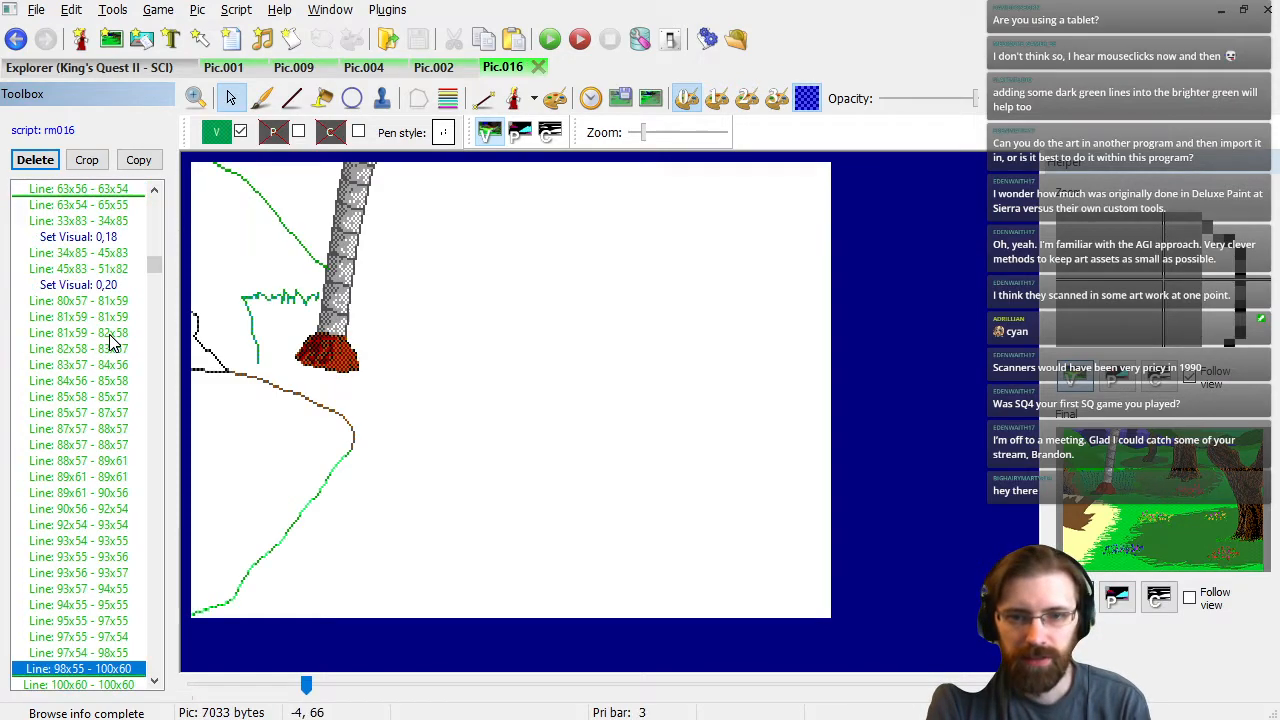
key(Page_Down)
key(Page_Down)
key(Page_Down)
key(Page_Down)
key(Page_Down)
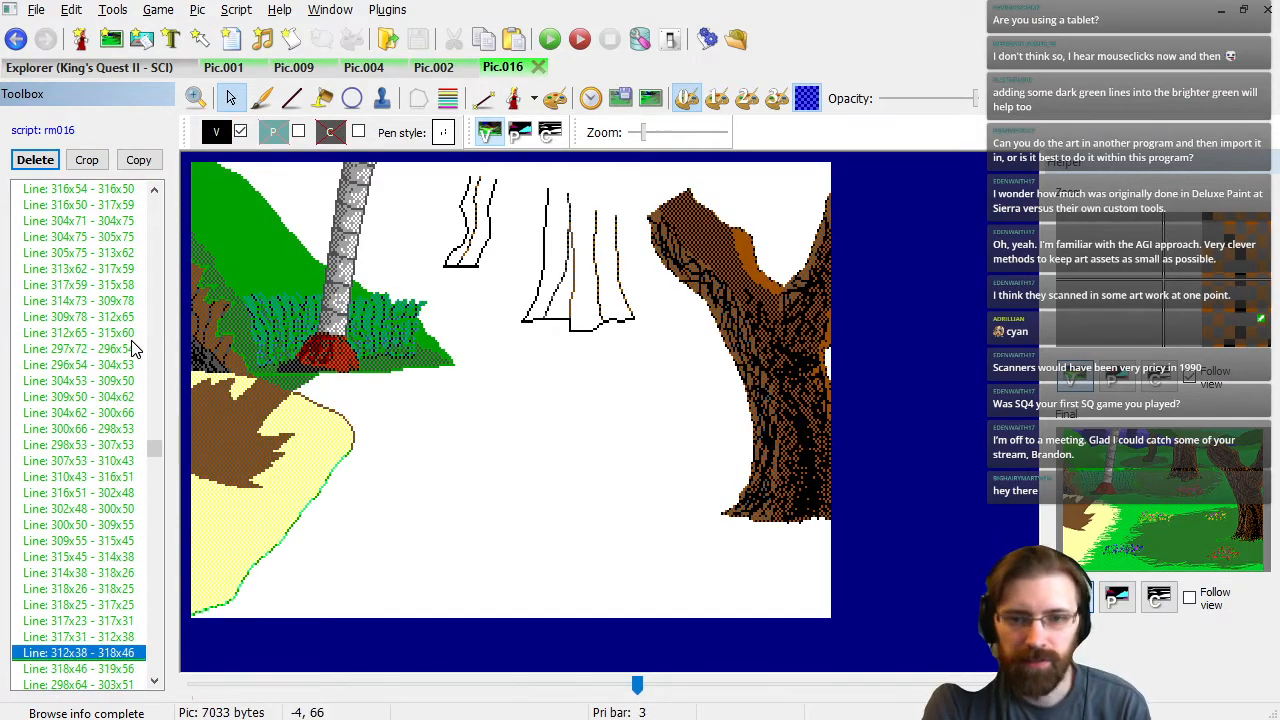
key(Page_Up)
key(Page_Up)
key(Page_Up)
key(Page_Up)
key(Page_Up)
key(Page_Up)
key(Page_Up)
key(Page_Up)
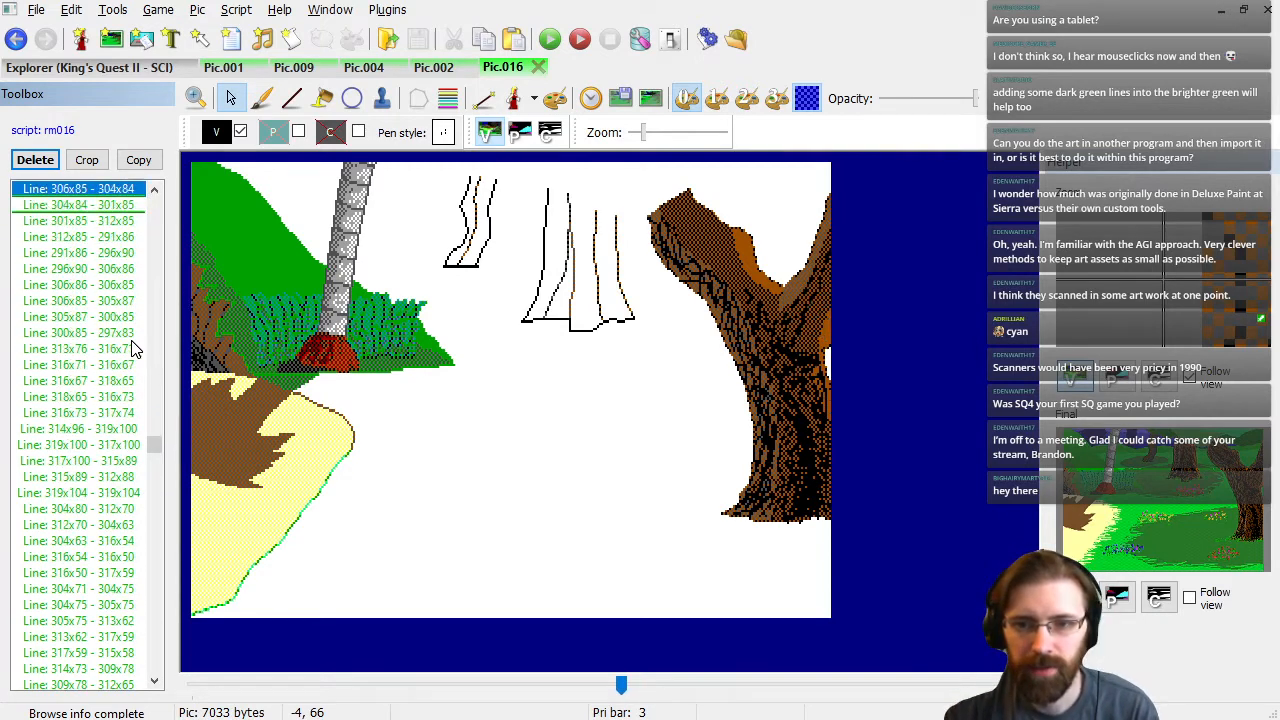
key(Page_Up)
key(Page_Up)
key(Page_Up)
key(Page_Up)
key(Page_Up)
key(Page_Up)
key(Page_Up)
key(Page_Up)
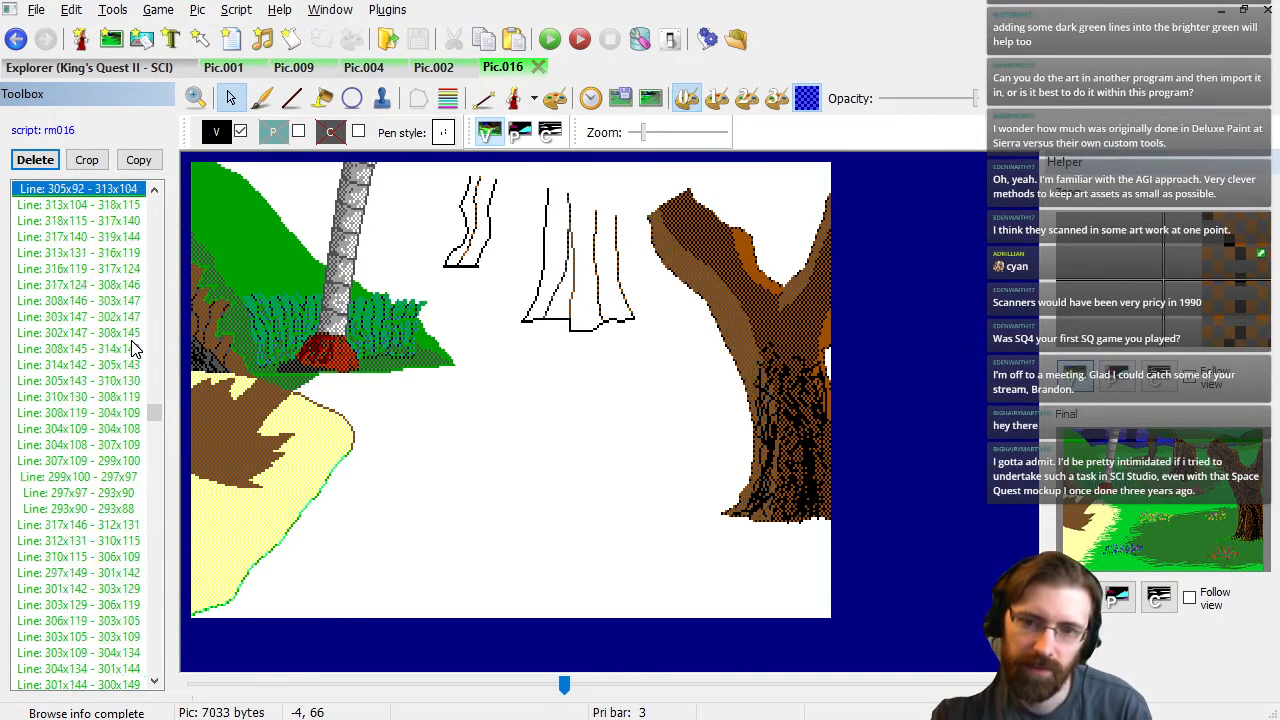
key(Page_Up)
Delete the large foreground tree's black bark lines through Line: 272x39 - 257x27, together with their Set Visual: 0,0 command.
key(Down)
key(Down)
key(Down)
key(Down)
key(Down)
key(Down)
key(Down)
key(Down)
key(Down)
key(Down)
key(Down)
key(Down)
key(Down)
key(Down)
key(Down)
key(Down)
key(Down)
key(Down)
key(Down)
key(Down)
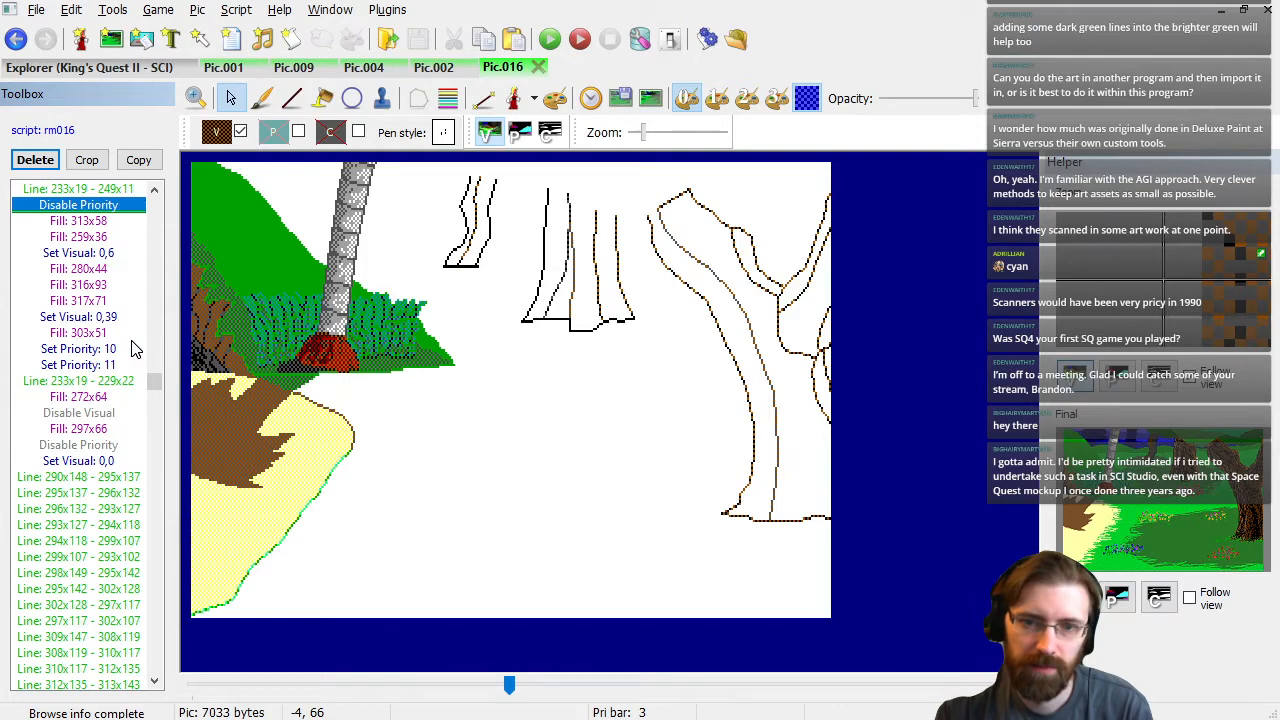
key(Up)
key(Up)
key(Up)
key(Up)
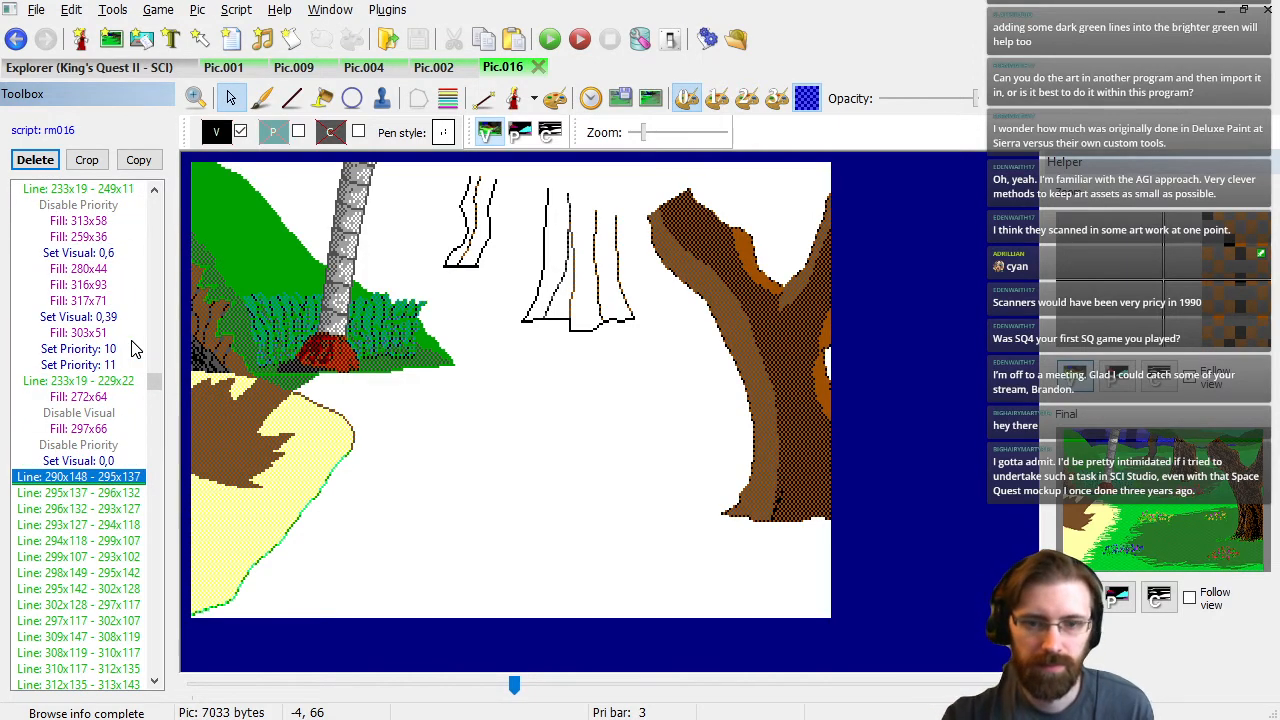
key(shift+Page_Down)
key(shift+Page_Down)
key(shift+Page_Down)
key(shift+Page_Down)
key(shift+Page_Down)
key(shift+Page_Down)
key(shift+Page_Down)
key(shift+Page_Down)
key(shift+Page_Down)
key(shift+Page_Down)
key(shift+Page_Down)
key(shift+Page_Down)
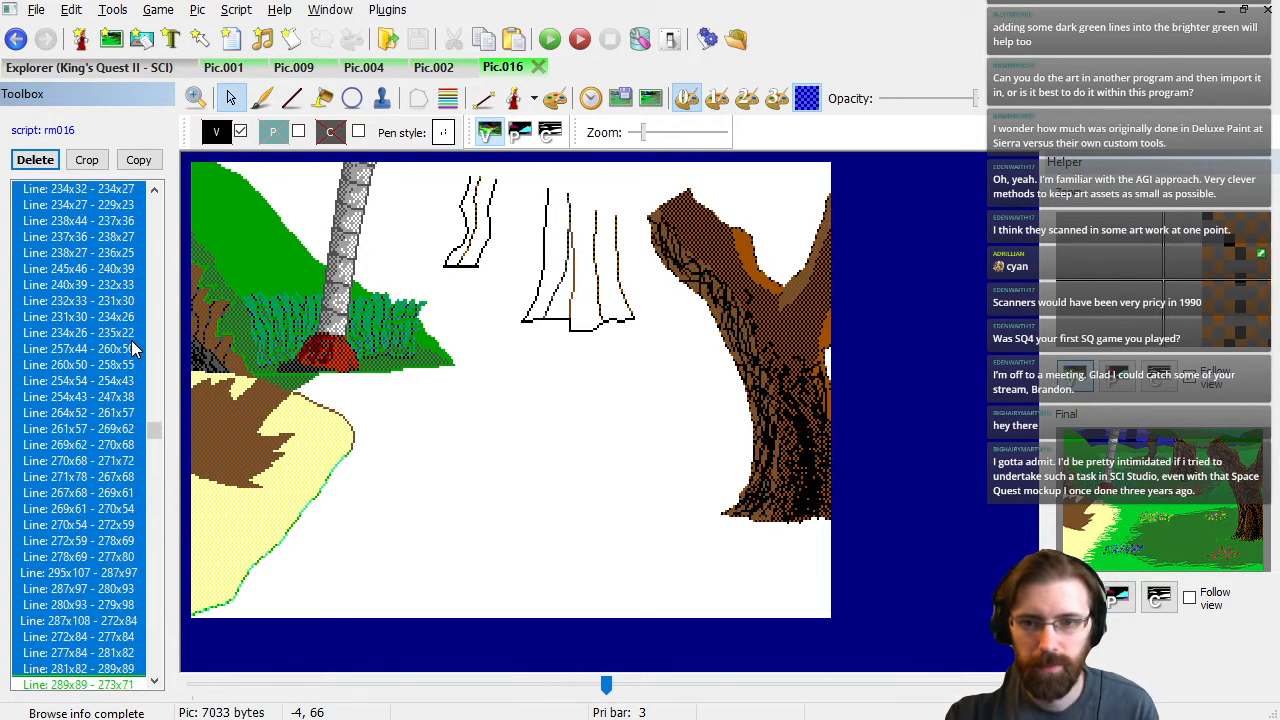
key(shift+Page_Down)
key(shift+Page_Down)
key(shift+Page_Down)
key(shift+Page_Down)
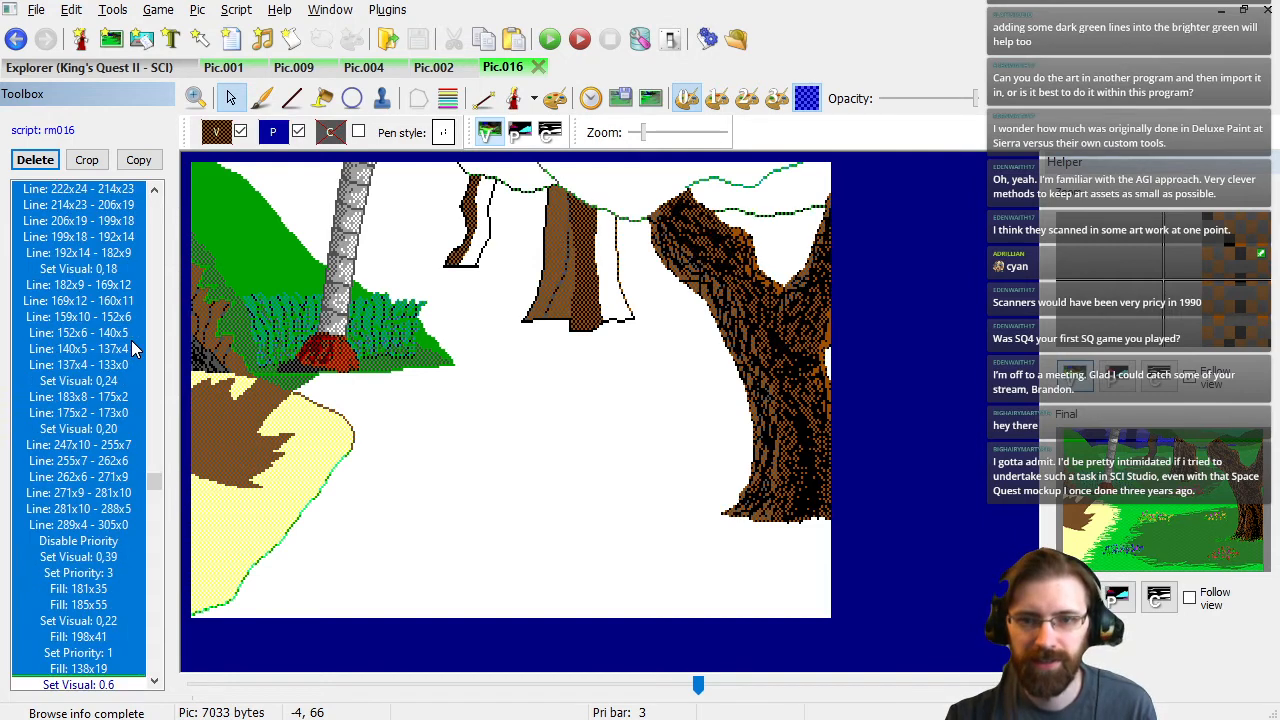
key(Page_Up)
key(Page_Up)
key(Page_Up)
key(shift+Page_Down)
key(shift+Page_Down)
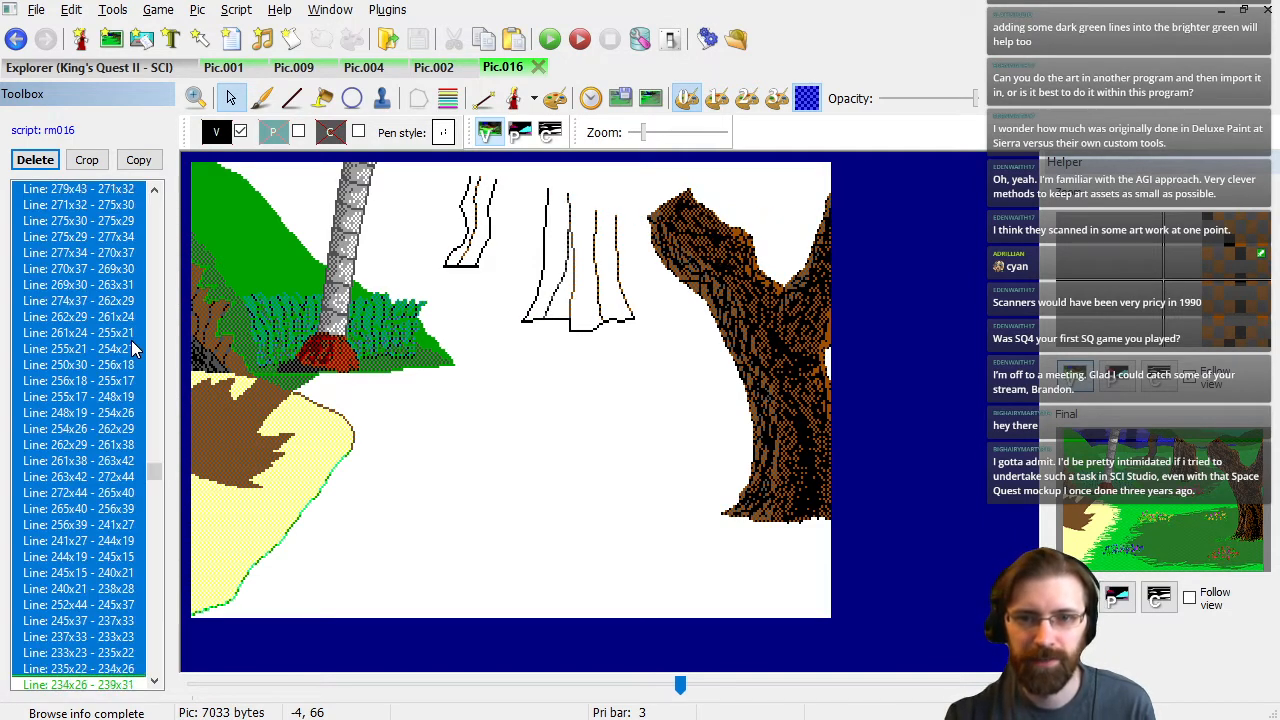
key(shift+Down)
key(shift+Down)
key(shift+Down)
key(shift+Down)
key(shift+Down)
key(shift+Up)
key(shift+Up)
key(shift+Up)
key(shift+Up)
key(shift+Up)
key(shift+Up)
key(shift+Up)
key(shift+Up)
key(shift+Up)
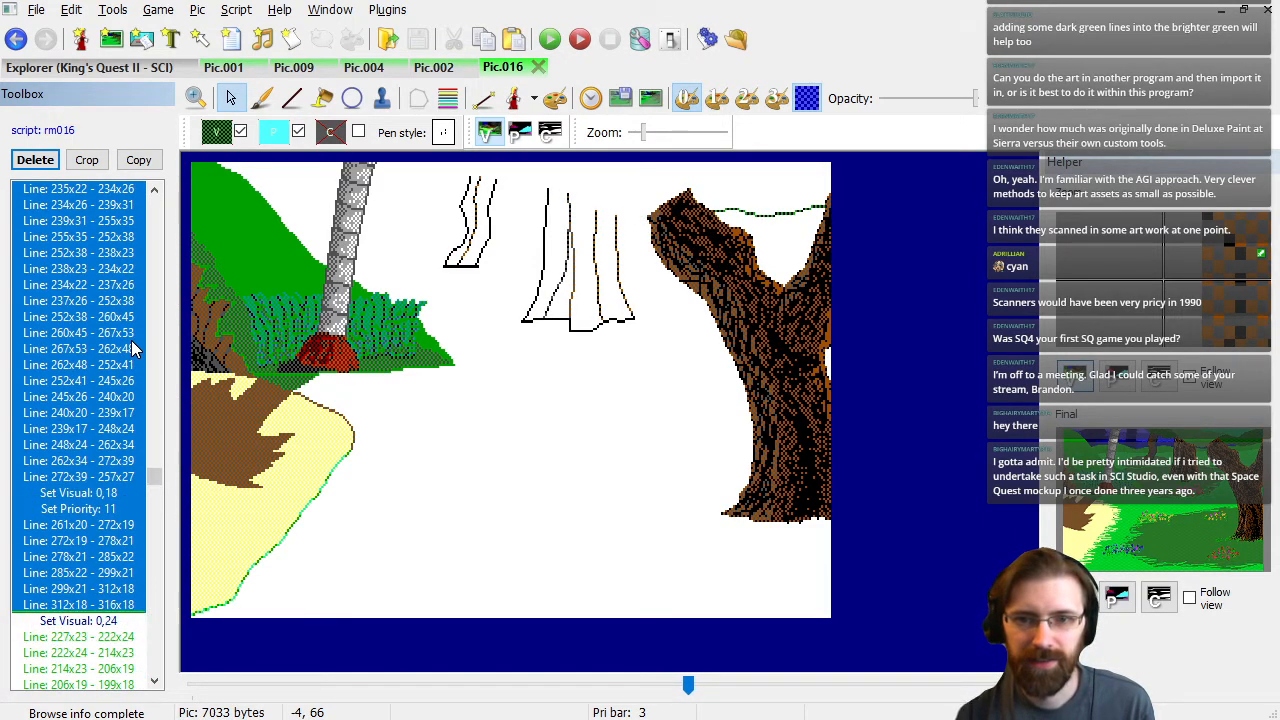
key(shift+Up)
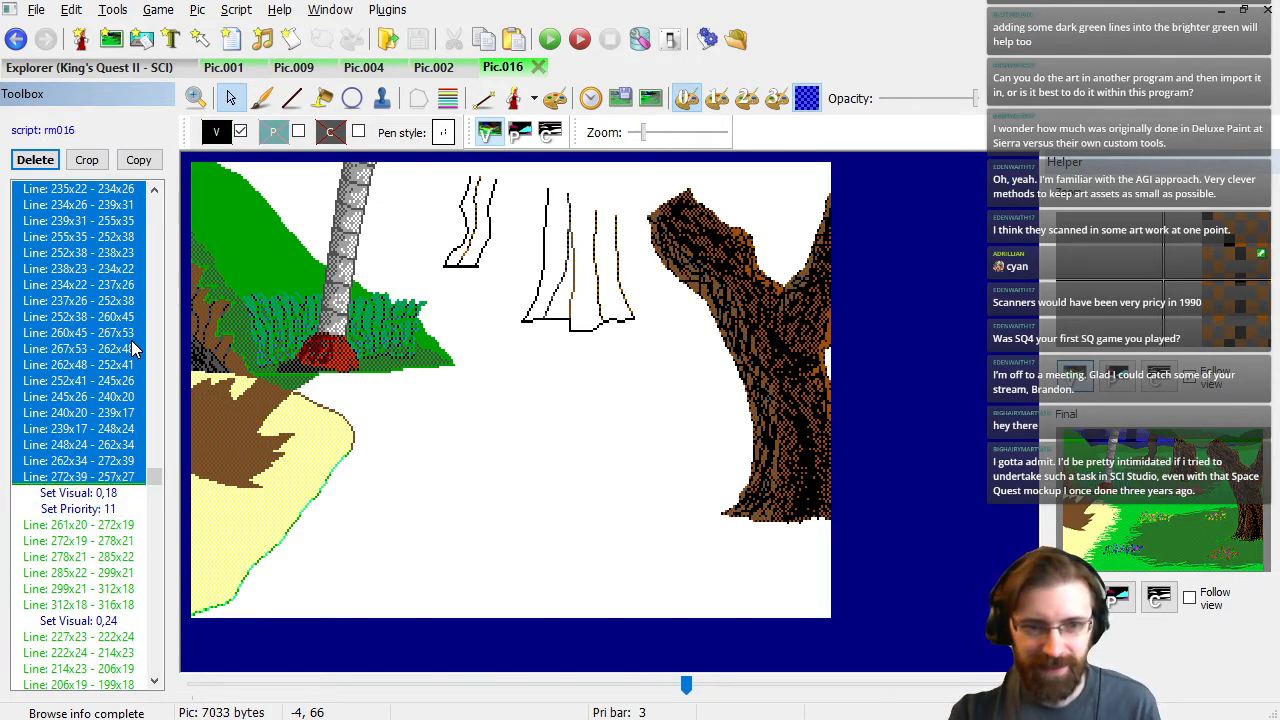
key(Delete)
Delete the Set Visual: 0,0 command just before Line: 191x69 - 192x65, where the middle tree's black bark lines begin.
key(Down)
key(Down)
key(Down)
key(Down)
key(Down)
key(Down)
key(Down)
key(Down)
key(Down)
key(Down)
key(Down)
key(Down)
key(Down)
key(Down)
key(Down)
key(Down)
key(Down)
key(Down)
key(Down)
key(Down)
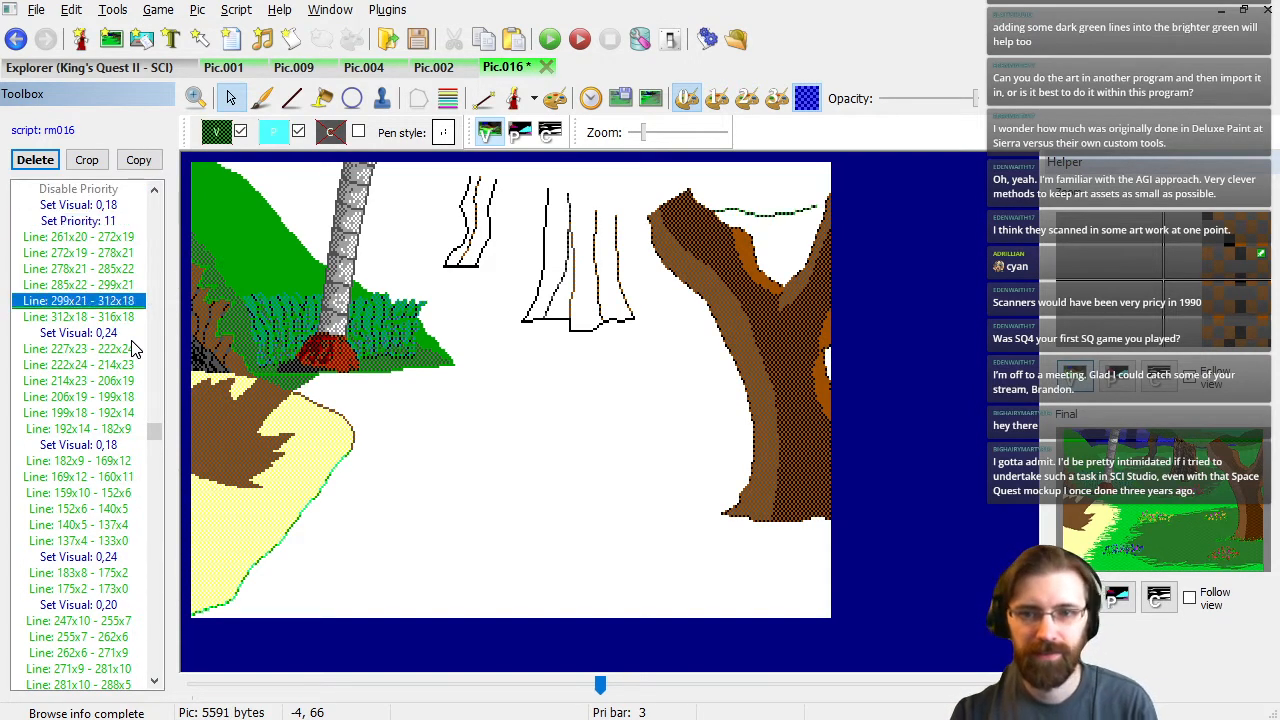
key(Down)
key(Down)
key(Down)
key(Down)
key(Down)
key(Down)
key(Down)
key(Down)
key(Down)
key(Down)
key(Down)
key(Down)
key(Down)
key(Down)
key(Down)
key(Down)
key(Down)
key(Down)
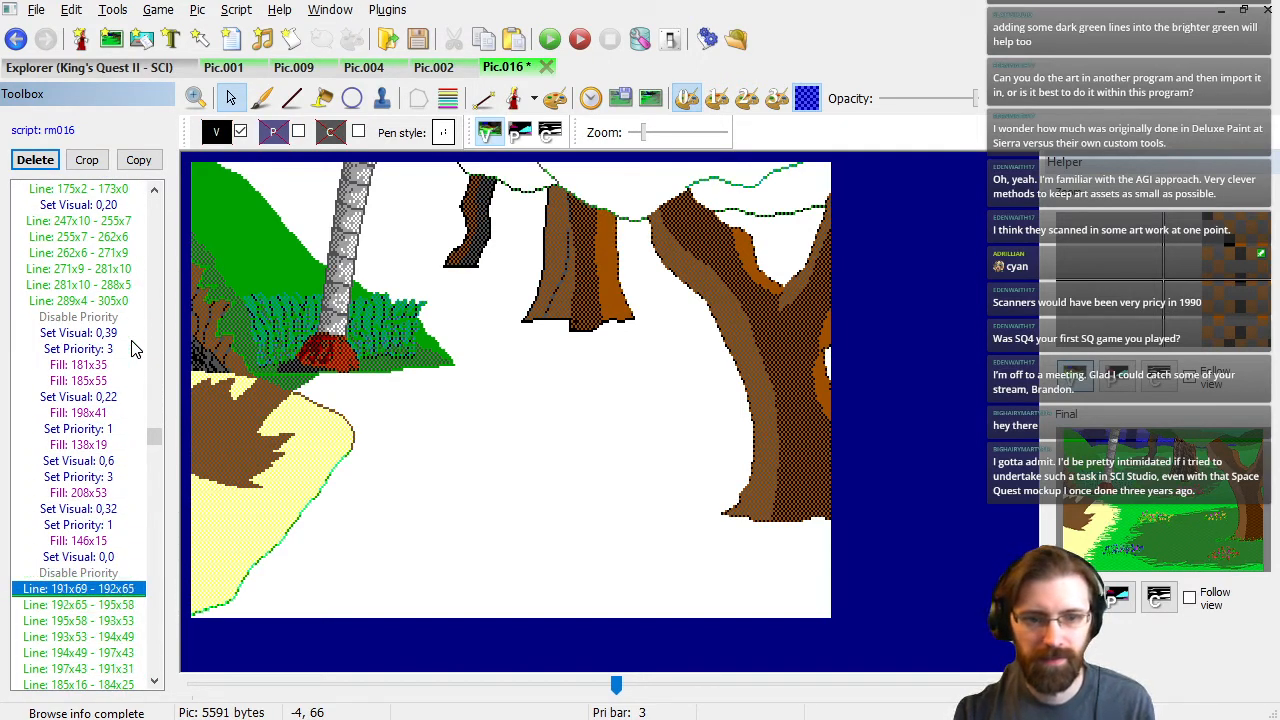
key(Up)
key(Delete)
Delete the middle tree's black bark lines from Line: 191x69 - 192x65 through Line: 202x25 - 205x20, keeping the foliage commands from Set Visual: 0,18 onward.
key(shift+Down)
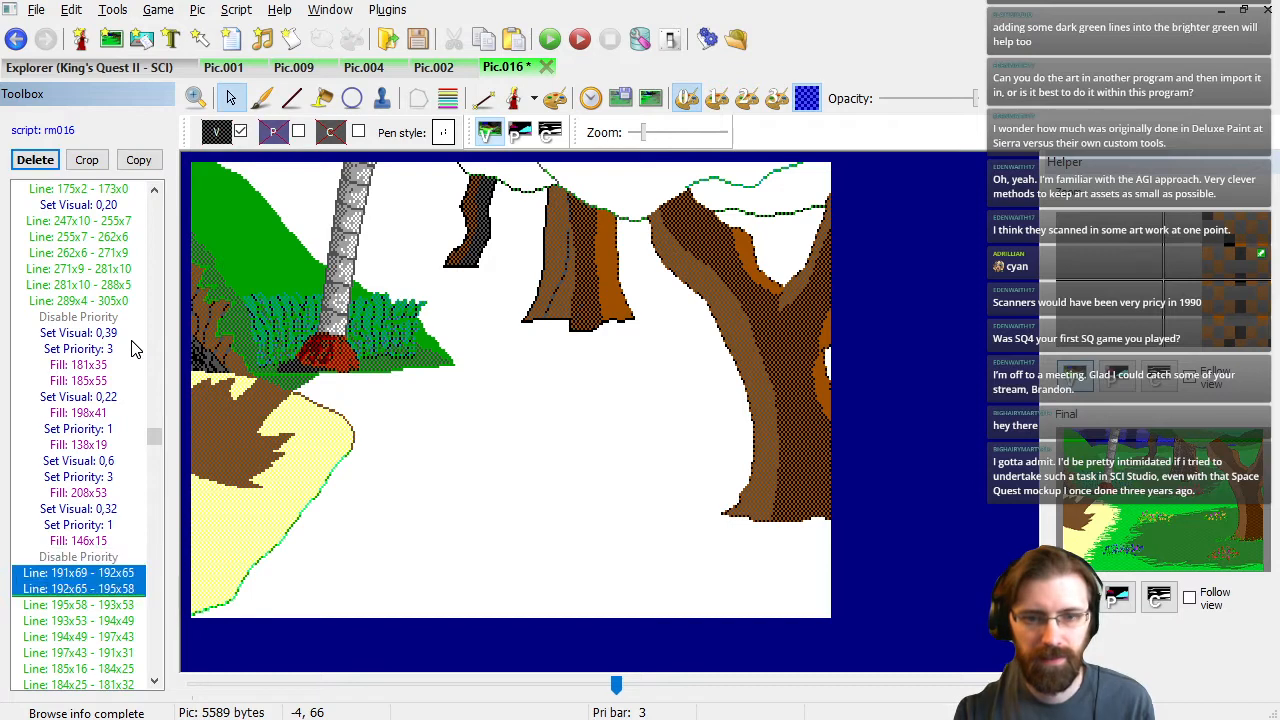
key(shift+Down)
key(shift+Down)
key(shift+Down)
key(shift+Down)
key(shift+Down)
key(shift+Down)
key(shift+Down)
key(shift+Down)
key(shift+Down)
key(shift+Down)
key(shift+Down)
key(shift+Down)
key(shift+Down)
key(shift+Down)
key(shift+Down)
key(shift+Down)
key(shift+Down)
key(shift+Down)
key(shift+Down)
key(shift+Down)
key(shift+Down)
key(shift+Down)
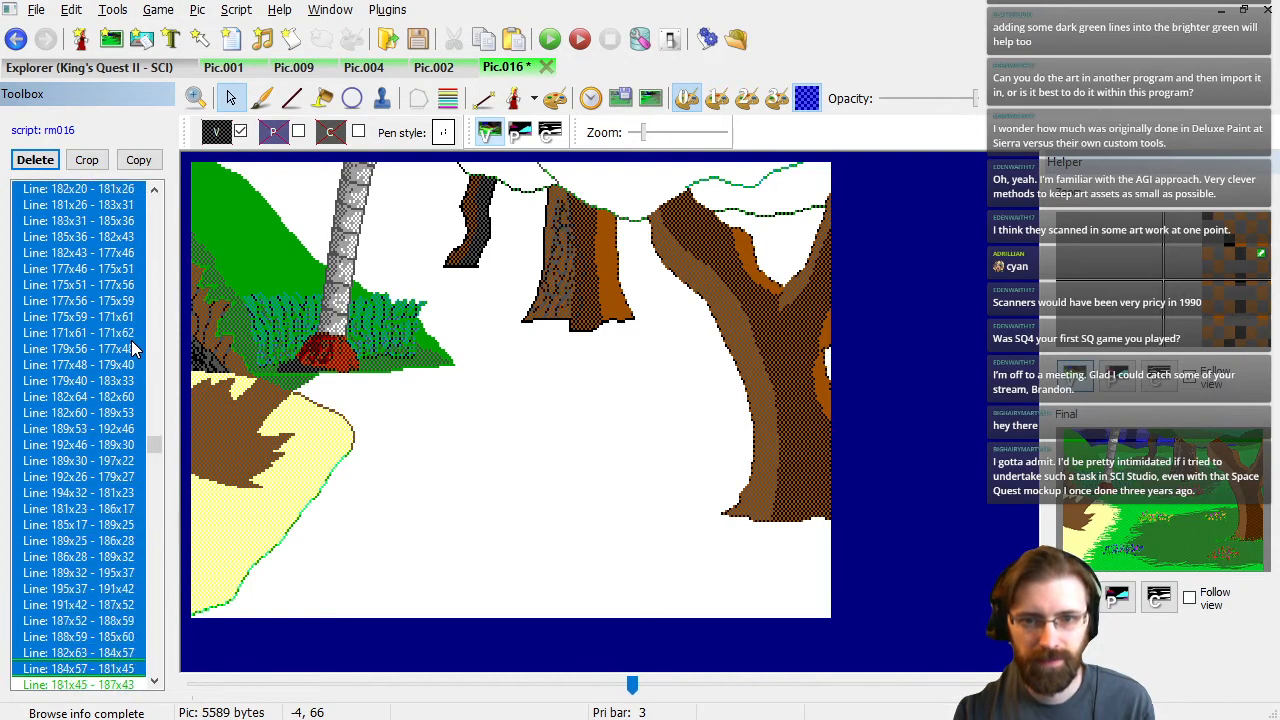
key(shift+Down)
key(shift+Down)
key(shift+Down)
key(shift+Down)
key(shift+Down)
key(shift+Down)
key(shift+Down)
key(shift+Down)
key(shift+Down)
key(shift+Down)
key(shift+Down)
key(shift+Down)
key(shift+Down)
key(shift+Down)
key(shift+Down)
key(shift+Down)
key(shift+Down)
key(shift+Down)
key(shift+Down)
key(shift+Down)
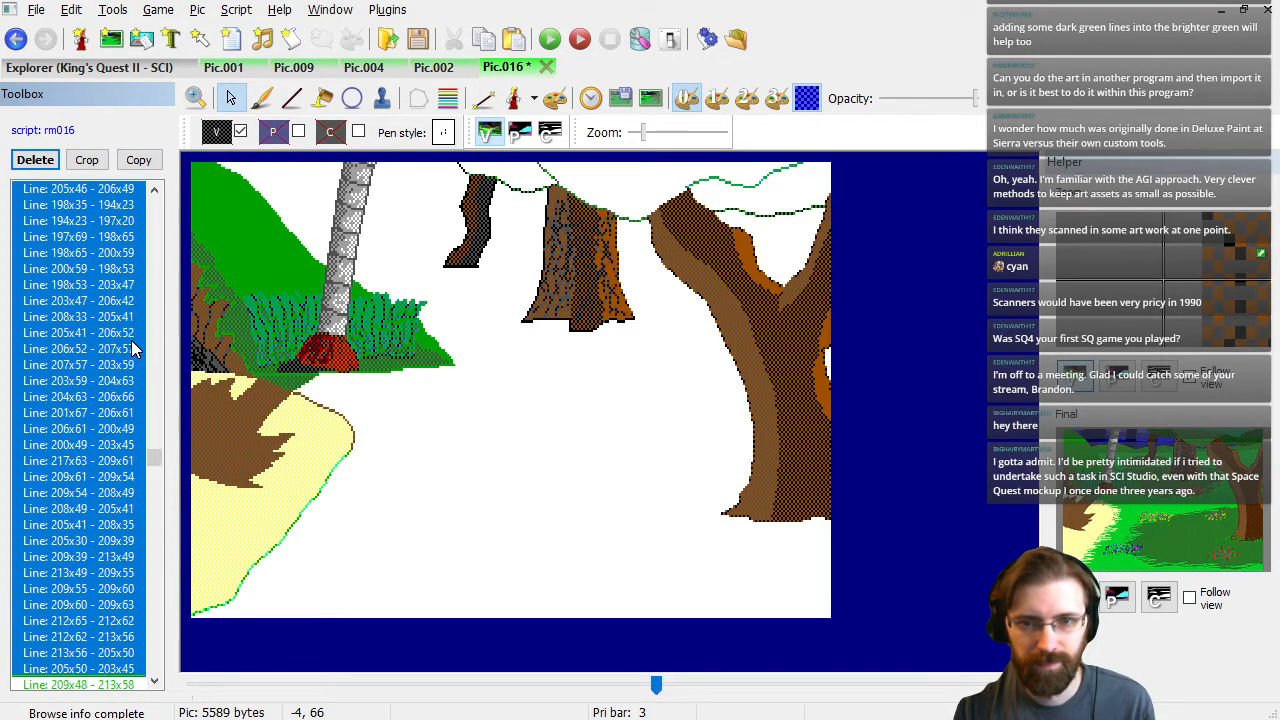
key(shift+Down)
key(shift+Down)
key(shift+Down)
key(shift+Down)
key(shift+Down)
key(shift+Down)
key(shift+Down)
key(shift+Down)
key(shift+Down)
key(shift+Down)
key(shift+Down)
key(shift+Down)
key(shift+Down)
key(shift+Down)
key(shift+Down)
key(shift+Down)
key(shift+Down)
key(shift+Down)
key(shift+Down)
key(shift+Down)
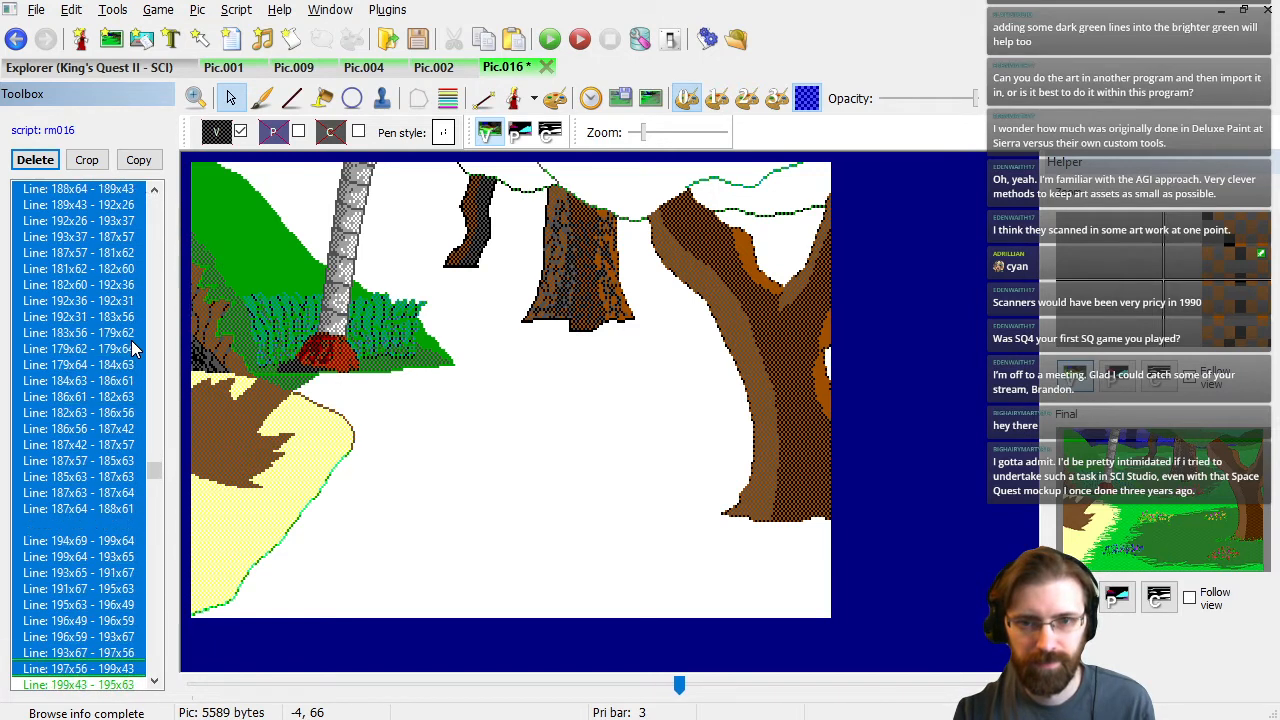
key(shift+Down)
key(shift+Down)
key(shift+Down)
key(shift+Down)
key(shift+Down)
key(shift+Down)
key(shift+Down)
key(shift+Down)
key(shift+Down)
key(shift+Down)
key(shift+Down)
key(shift+Down)
key(shift+Down)
key(shift+Down)
key(shift+Down)
key(shift+Down)
key(shift+Down)
key(shift+Down)
key(shift+Down)
key(shift+Down)
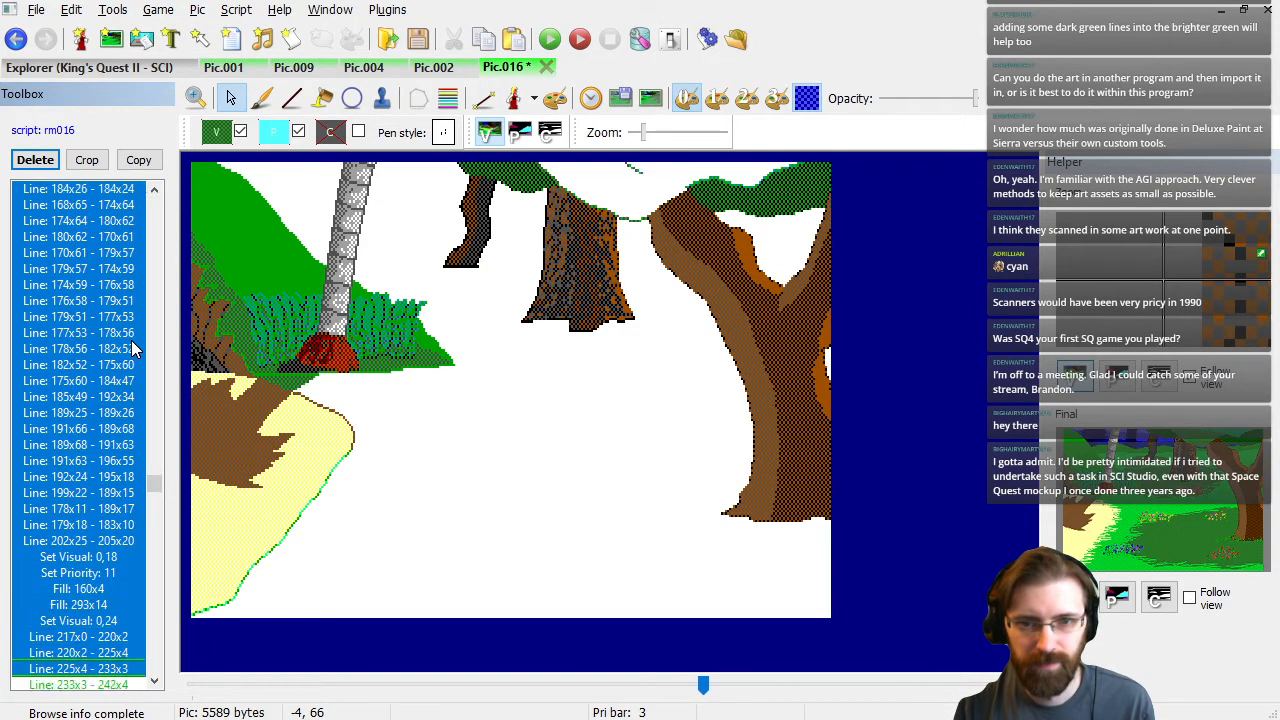
key(shift+Up)
key(shift+Up)
key(shift+Up)
key(shift+Up)
key(shift+Up)
key(shift+Up)
key(shift+Up)
key(shift+Up)
key(shift+Up)
key(shift+Up)
key(shift+Up)
key(shift+Up)
key(shift+Up)
key(shift+Up)
key(shift+Up)
key(shift+Up)
key(shift+Up)
key(shift+Up)
key(shift+Up)
key(shift+Down)
key(shift+Down)
key(shift+Down)
key(shift+Down)
key(shift+Down)
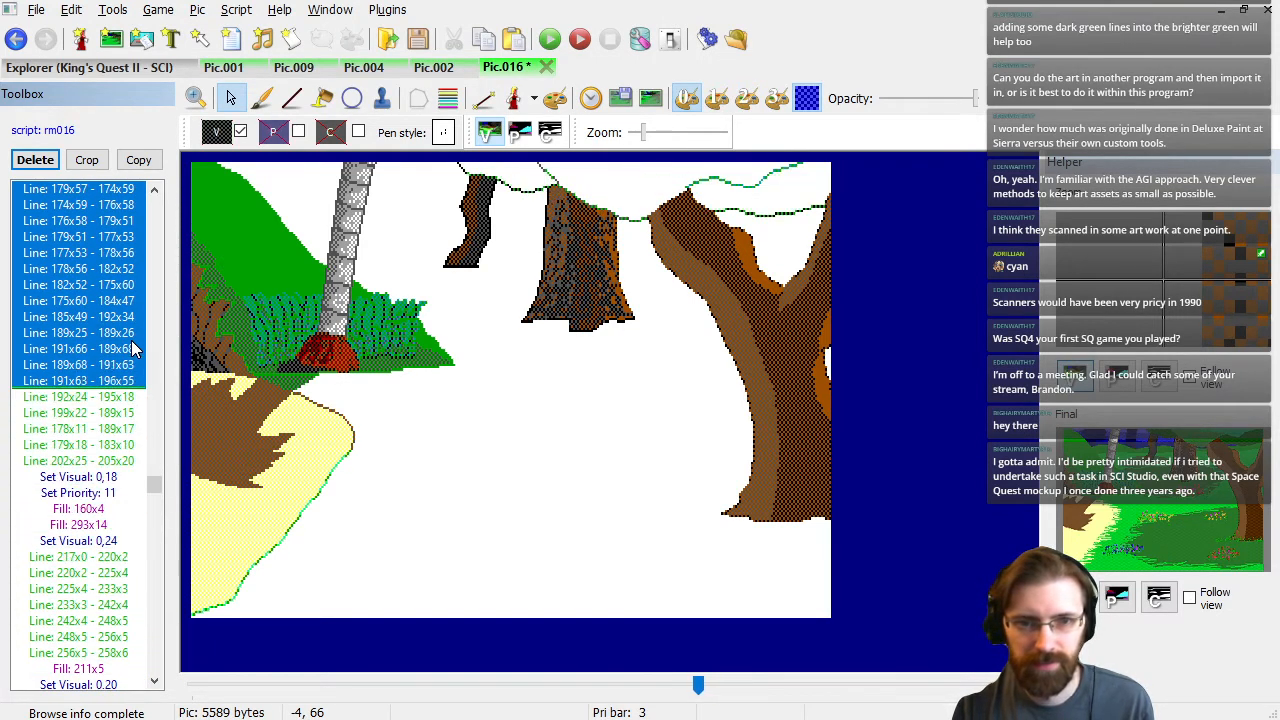
key(shift+Down)
key(shift+Down)
key(Delete)
key(Down)
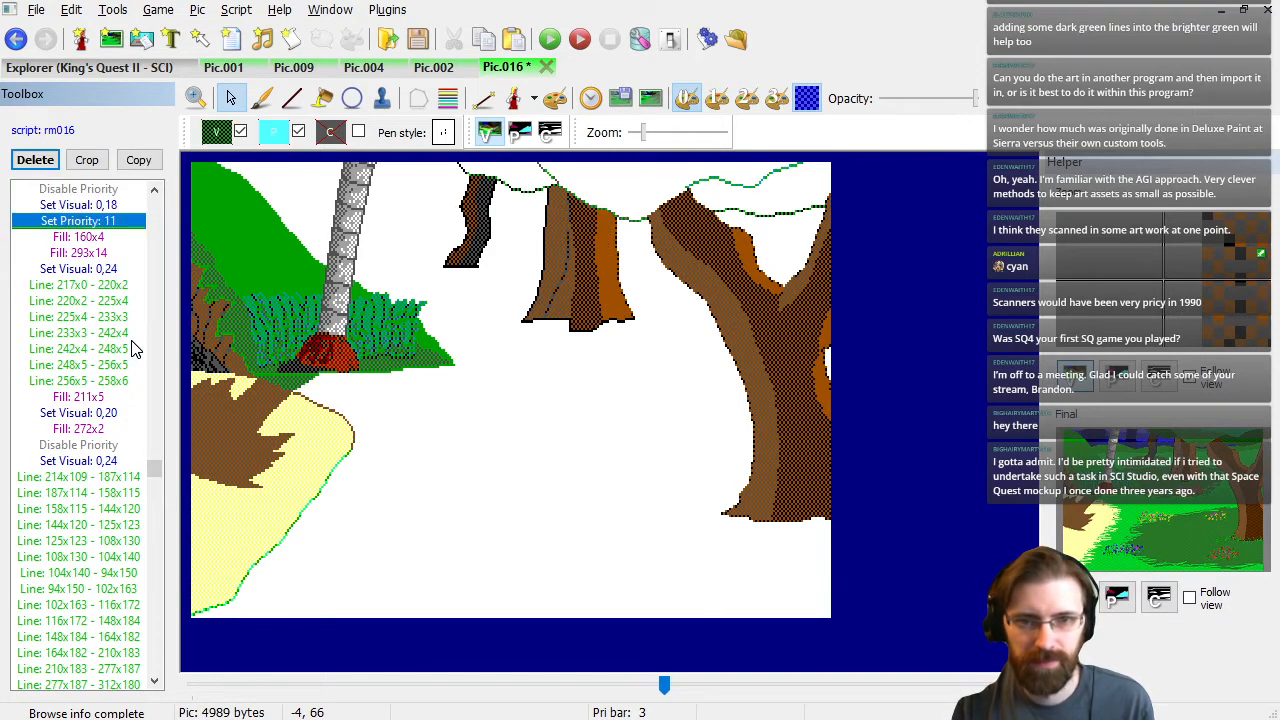
Review Pic.016's remaining drawing commands from Set Priority: 11 to the last line to check the trees without their black bark.
key(Down)
key(Down)
key(Down)
key(Down)
key(Down)
key(Down)
key(Down)
key(Down)
key(Down)
key(Down)
key(Down)
key(Down)
key(Down)
key(Down)
key(Down)
key(Down)
key(Down)
key(Down)
key(Down)
key(Down)
key(Down)
key(Down)
key(Down)
key(Down)
key(Down)
key(End)
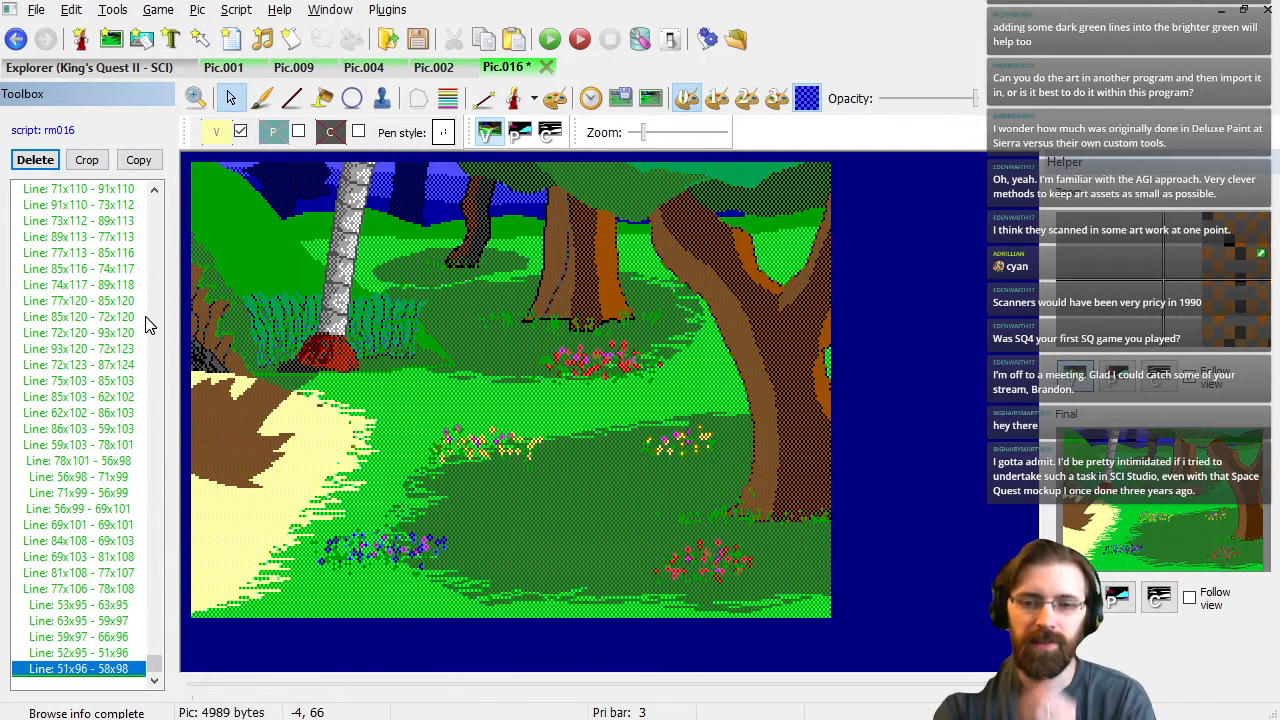
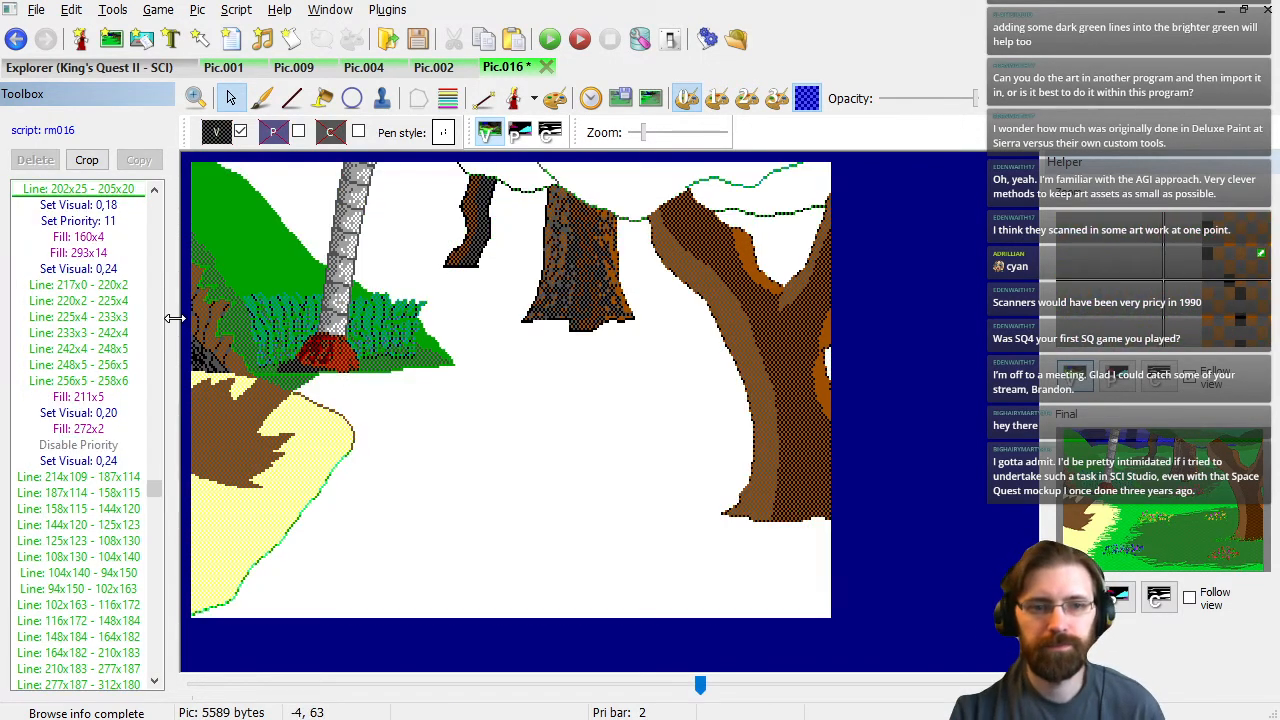
Undo the bark line deletions on the middle tree and the large foreground tree, comparing the full picture between undos.
key(End)
key(ctrl+z)
key(End)
key(ctrl+z)
key(End)
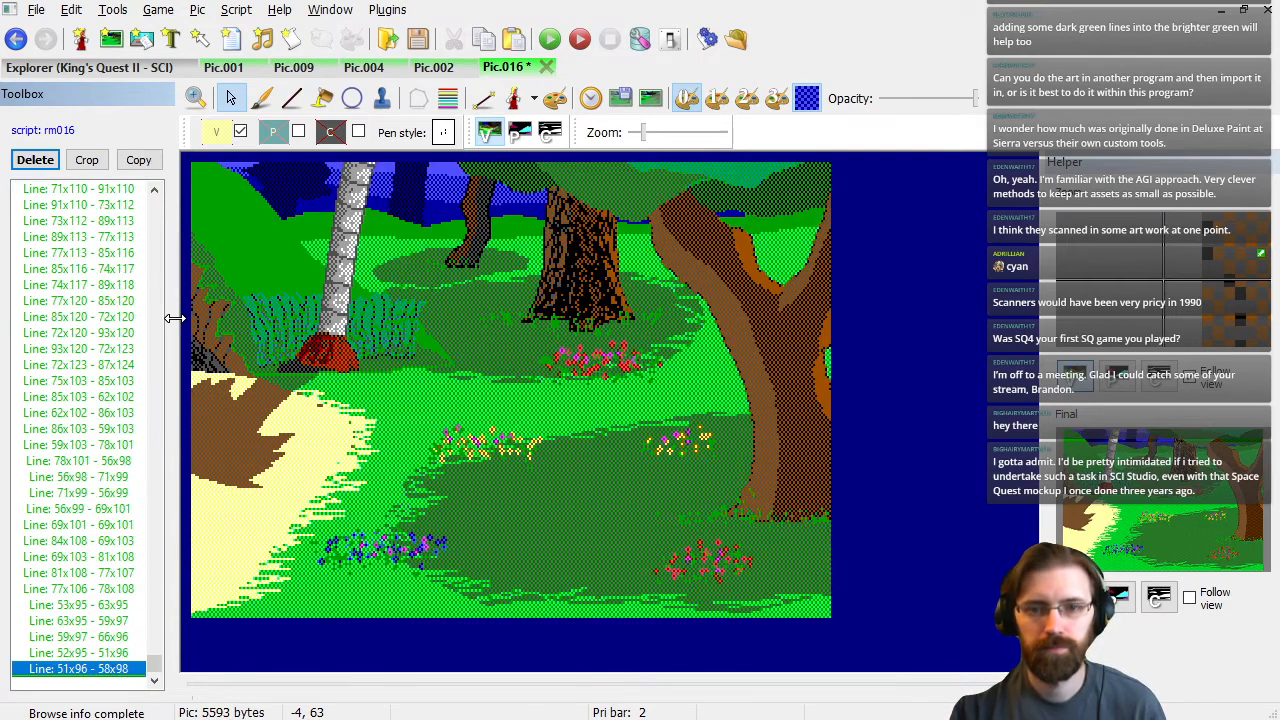
key(ctrl+z)
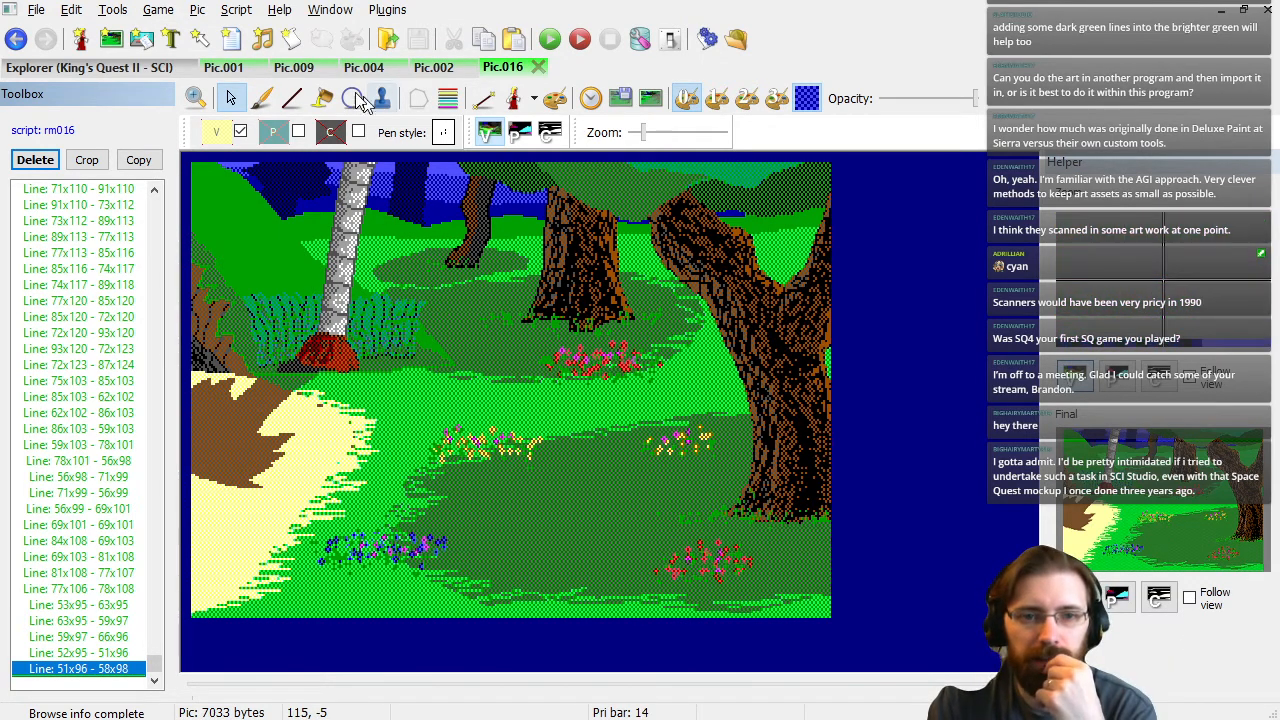
Switch to Pic.001 and examine how its scene is built up, from the first drawing command to the last.
click(230, 68)
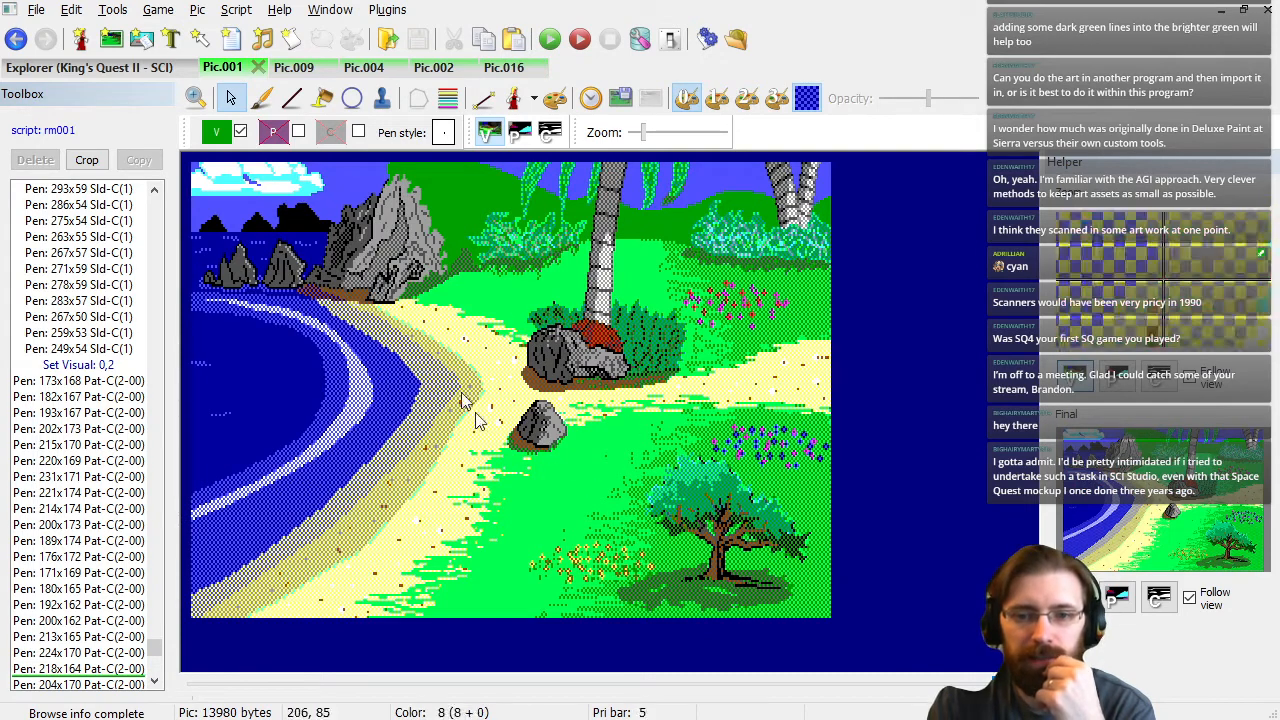
click(89, 355)
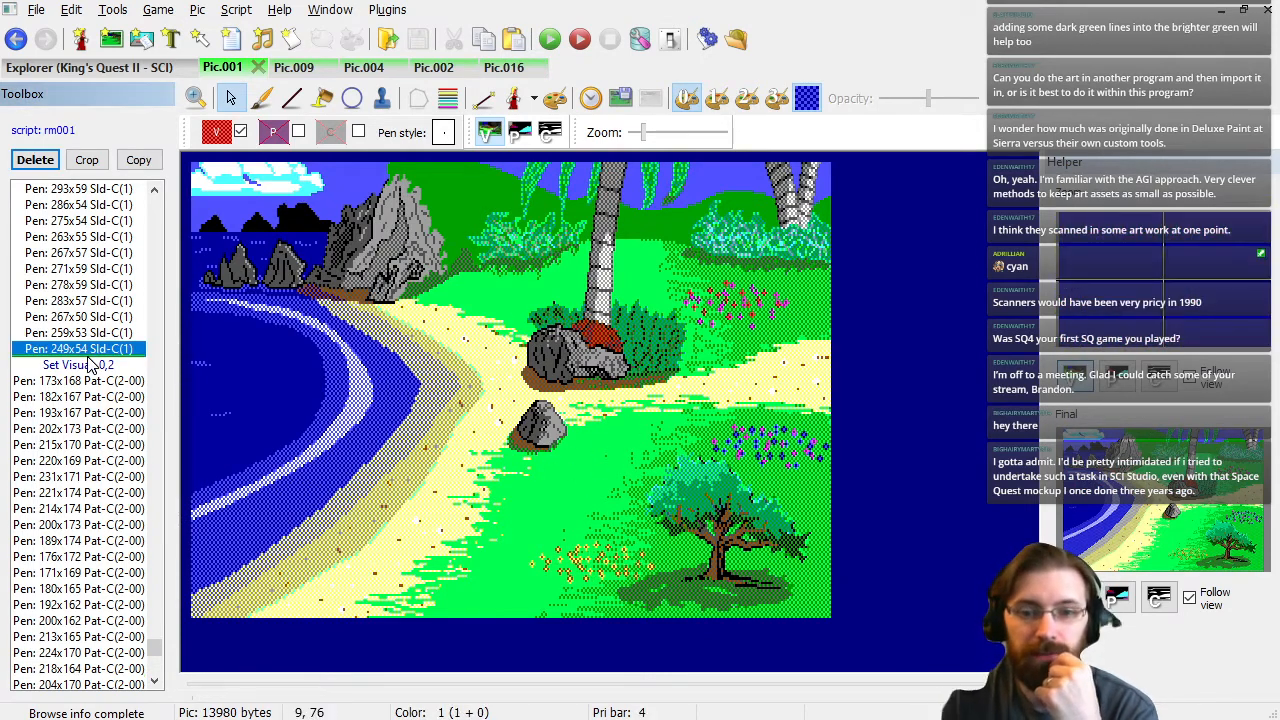
key(Home)
key(Page_Down)
key(Page_Down)
key(Page_Down)
key(Page_Down)
key(Page_Down)
key(Page_Down)
key(Page_Down)
key(Page_Down)
key(Page_Down)
key(Page_Down)
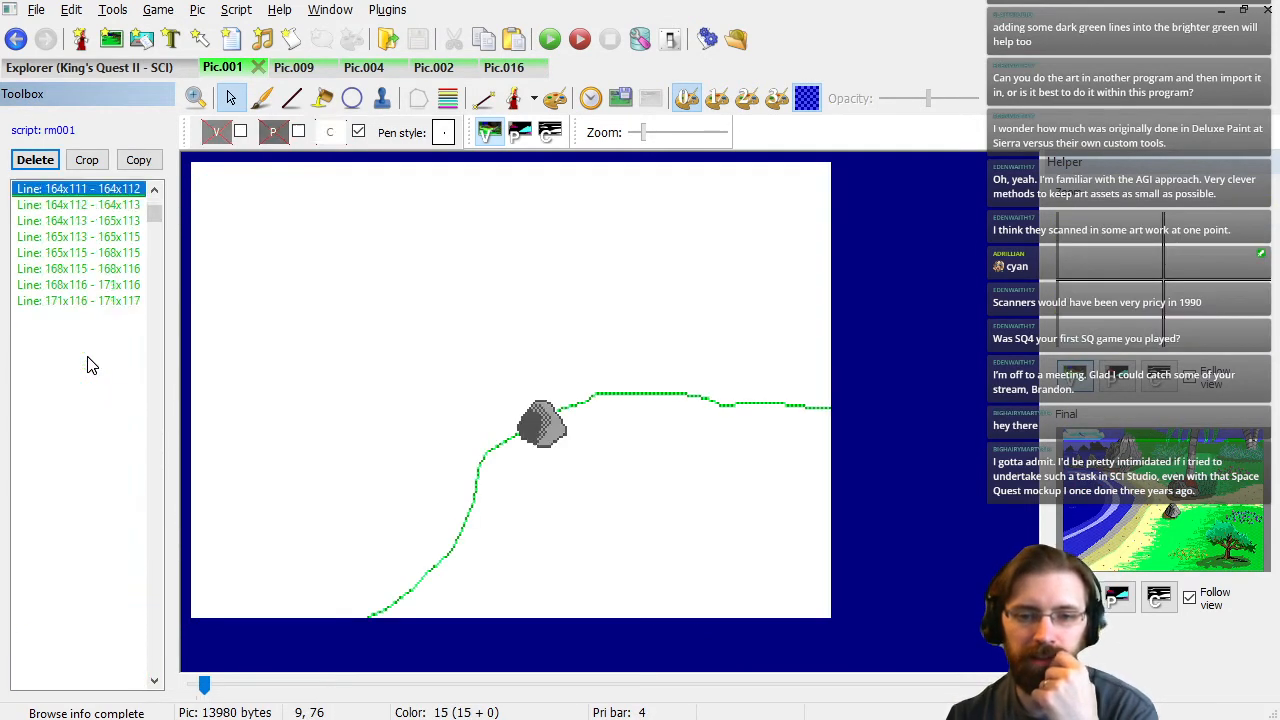
key(Page_Down)
key(Page_Down)
key(Page_Down)
key(Page_Down)
key(Page_Down)
key(Page_Down)
key(Page_Down)
key(Page_Down)
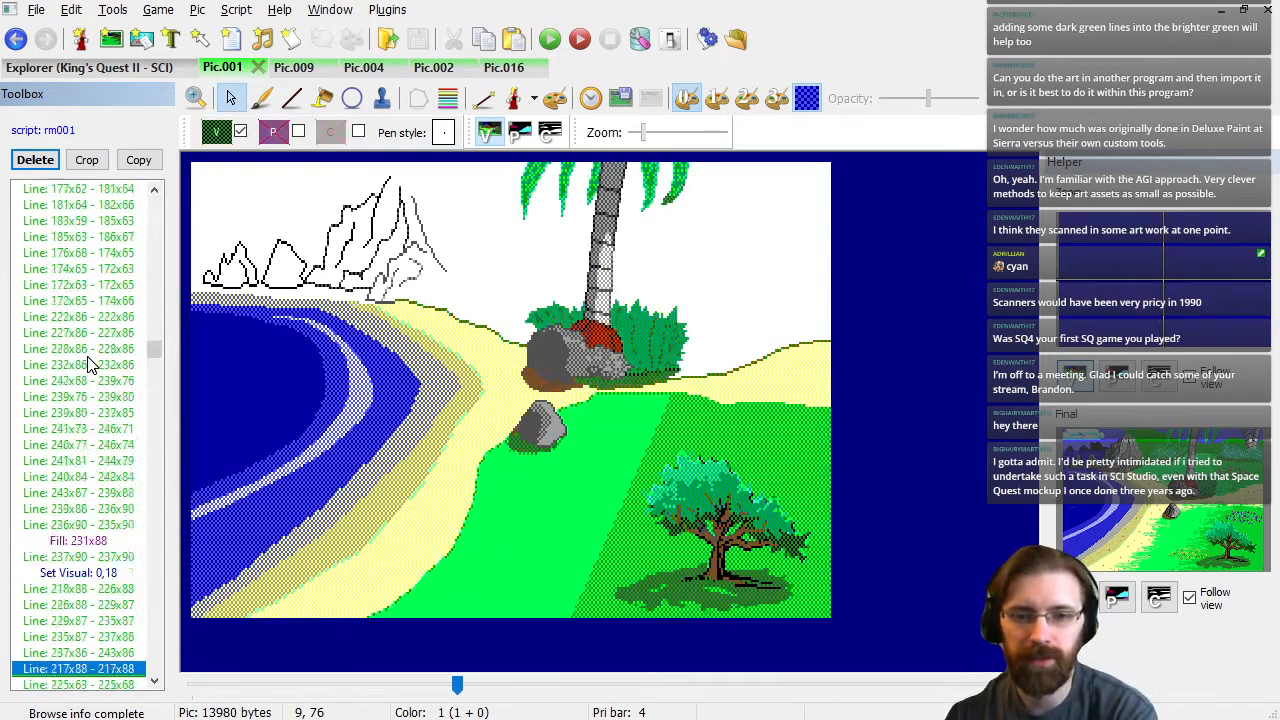
key(Page_Down)
key(Page_Down)
key(Page_Down)
key(Page_Down)
key(Page_Down)
key(Page_Down)
key(Page_Down)
key(Page_Down)
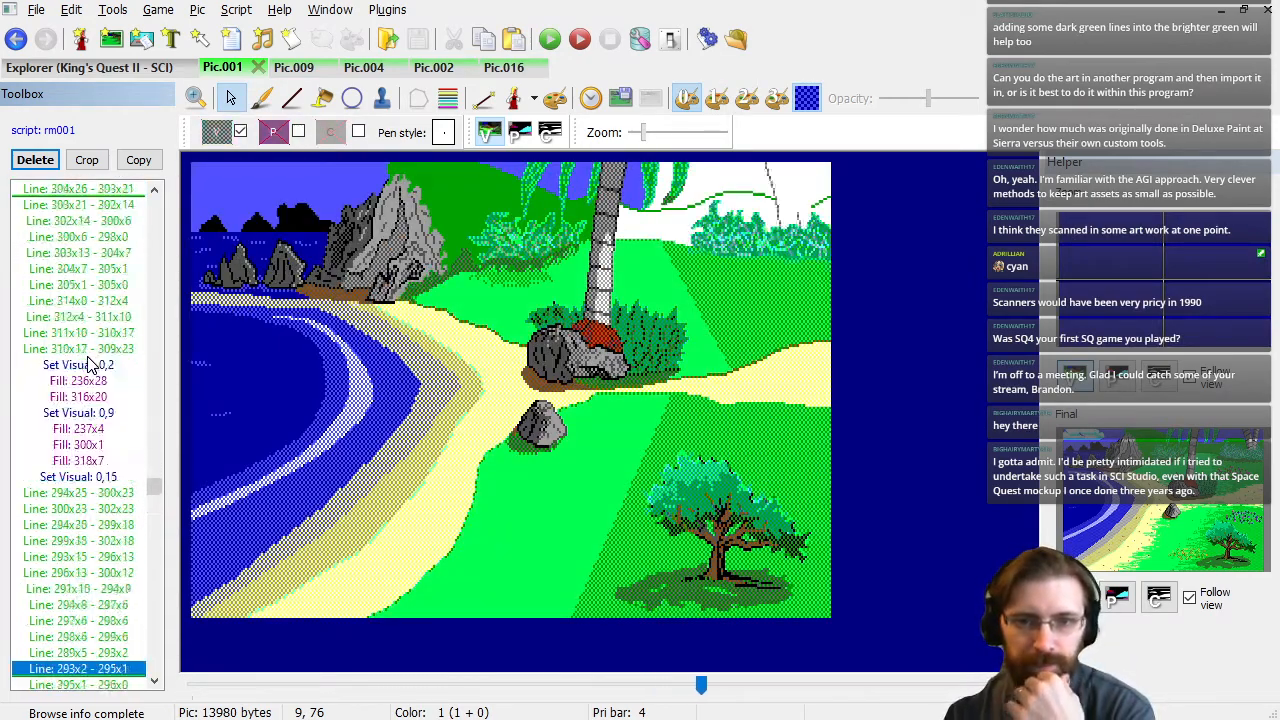
key(Page_Down)
key(Page_Down)
key(Page_Down)
key(Page_Down)
key(Page_Down)
key(Page_Down)
key(Page_Down)
key(Page_Down)
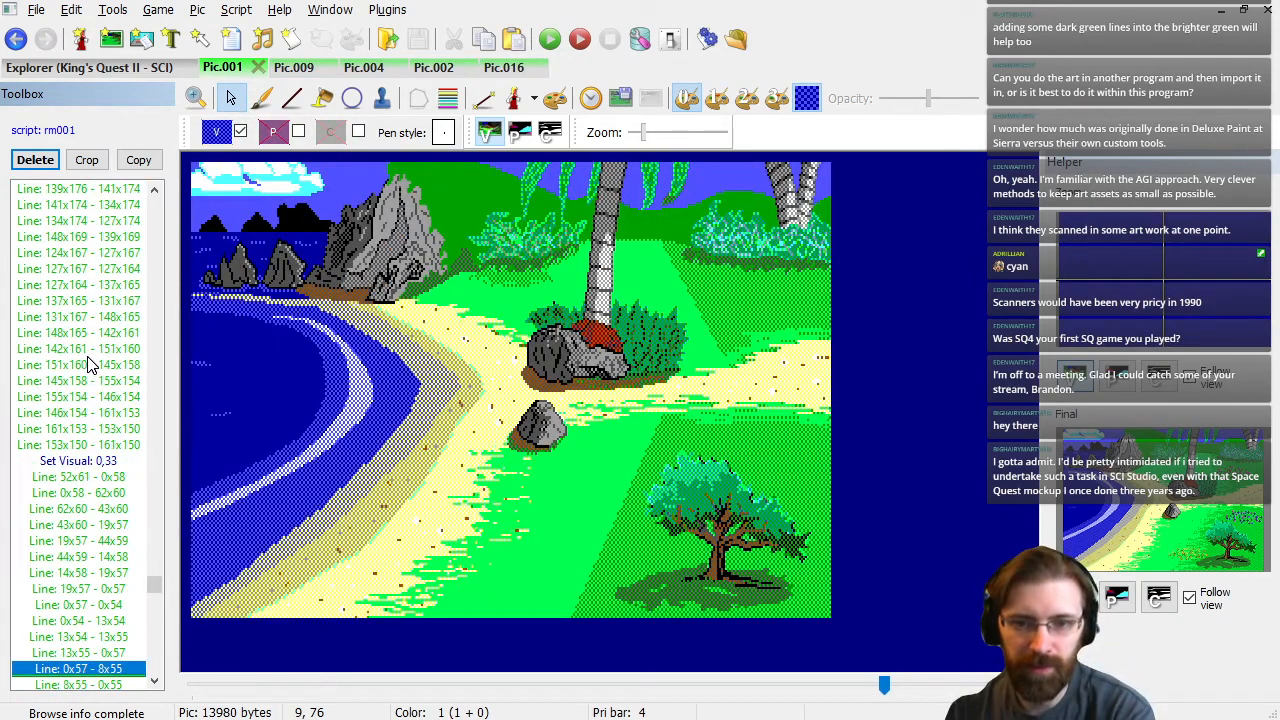
key(Page_Down)
key(Page_Down)
key(Page_Down)
key(Page_Down)
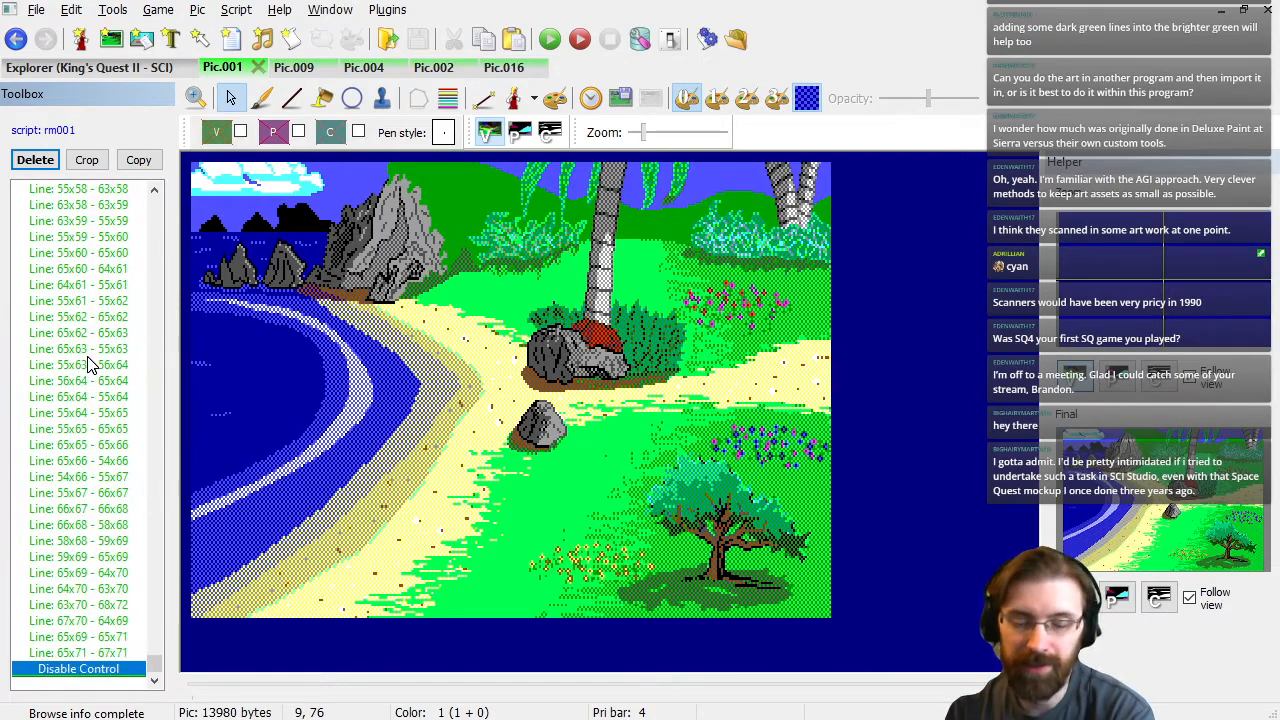
Return to Pic.001's Set Visual: 0,10 grass lines and examine the commands that follow, through the Set Visual: 0,34 pen strokes.
key(Page_Down)
key(Page_Down)
key(Page_Down)
key(Page_Down)
key(Page_Down)
key(Page_Down)
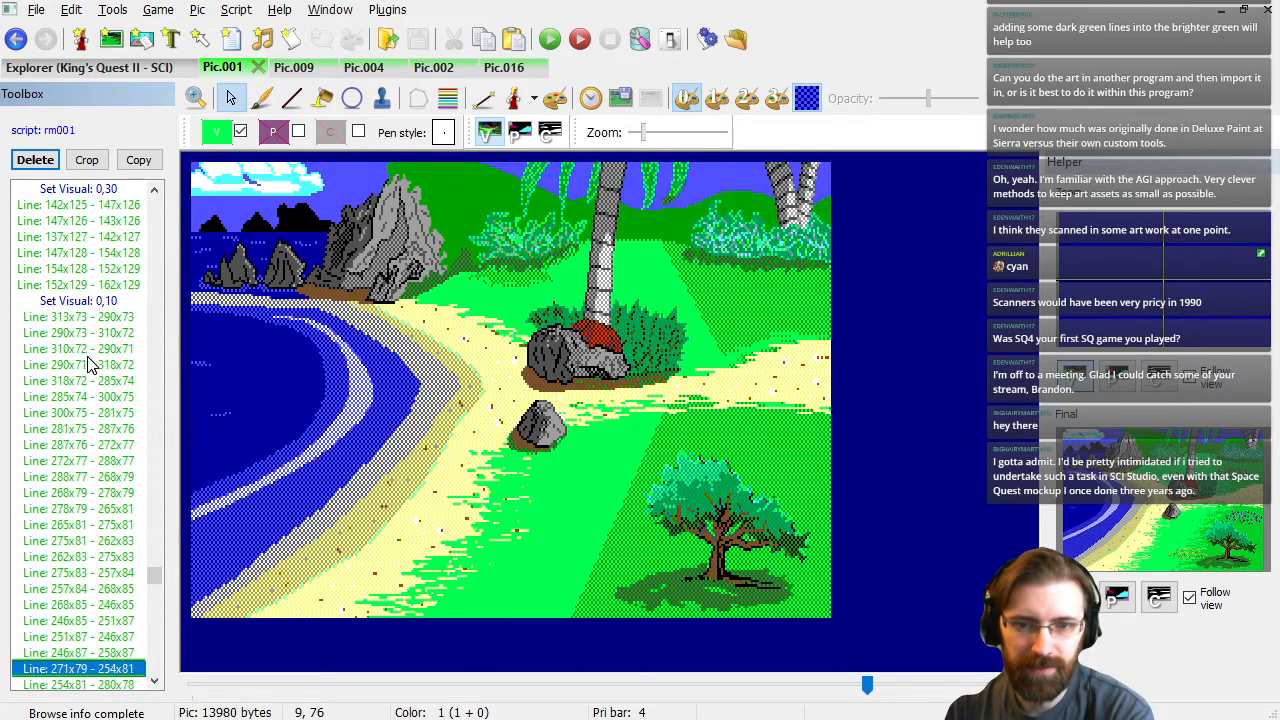
key(Page_Down)
key(Page_Down)
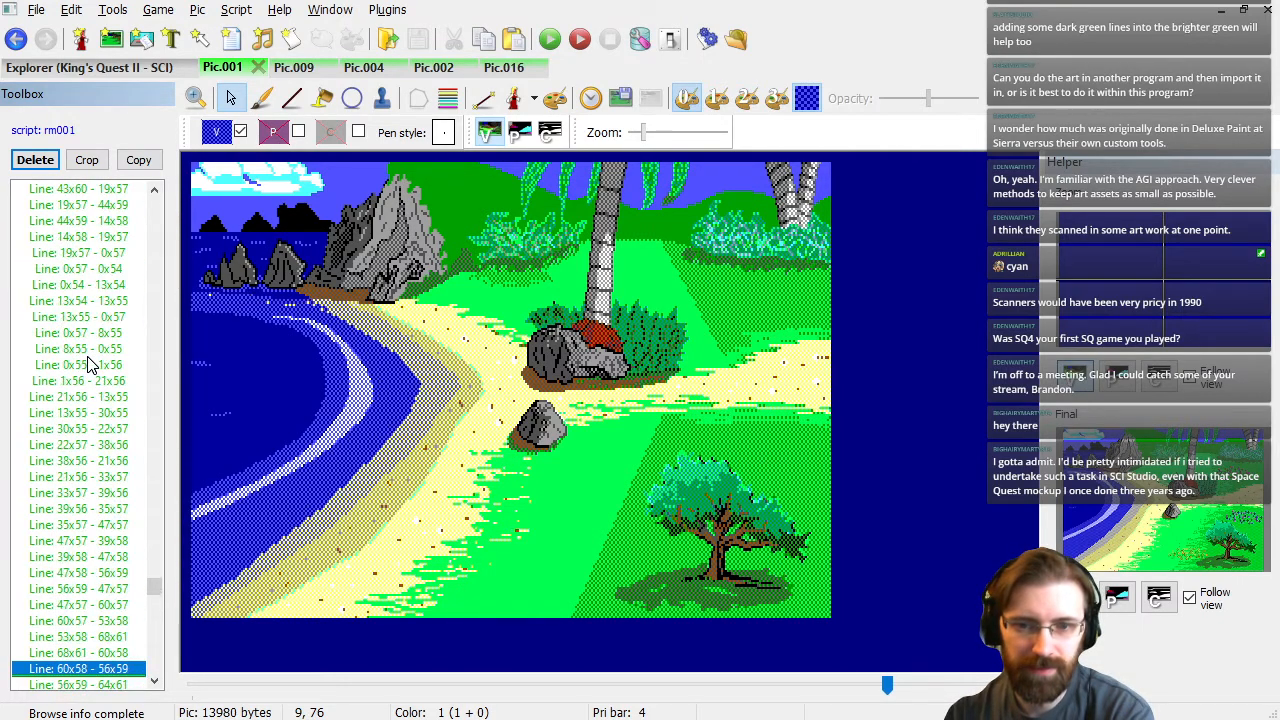
key(Page_Down)
key(Page_Down)
key(Page_Down)
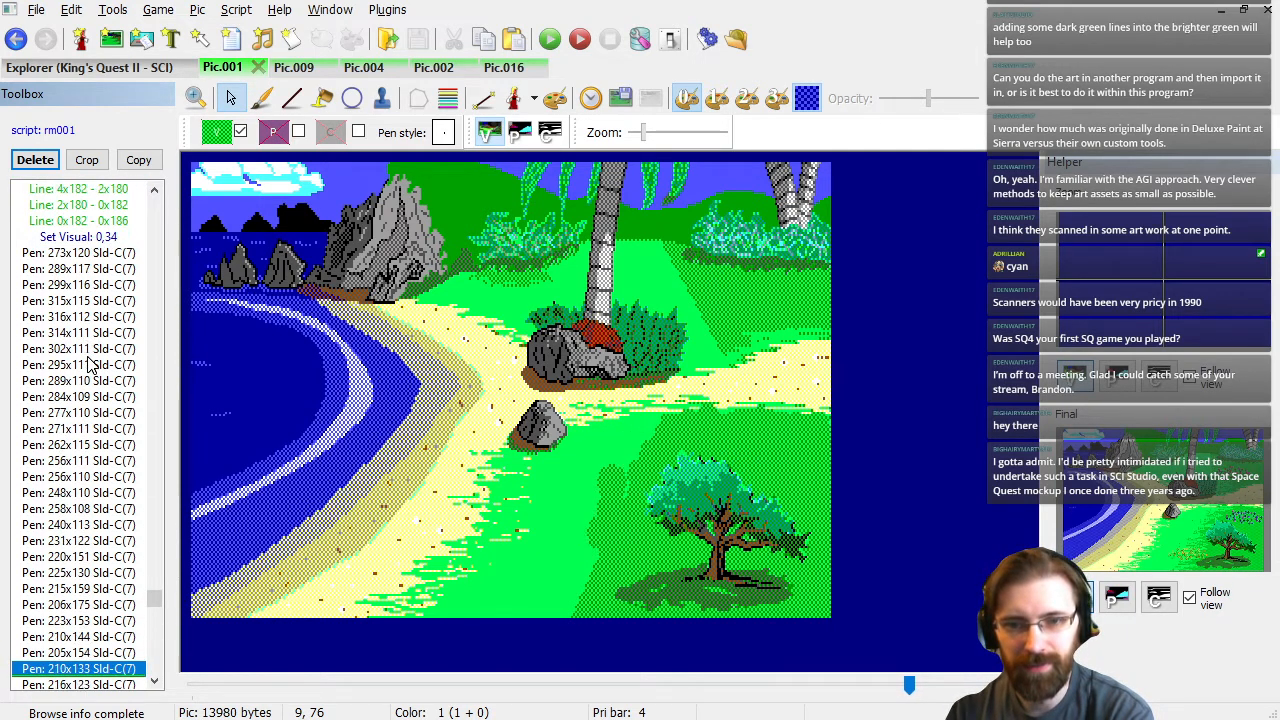
key(Page_Down)
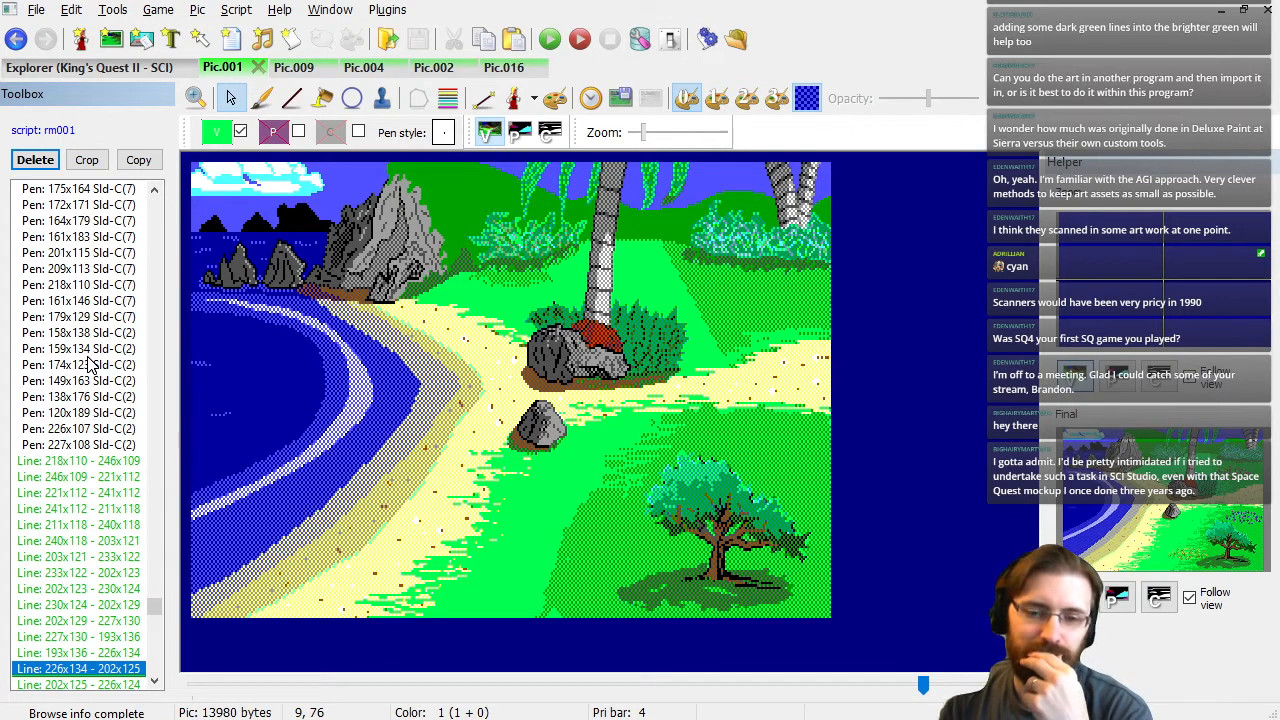
Examine one by one the pen and line commands shading Pic.001's foreground grass, from Pen: 172x171 through Line: 210x147 - 226x149.
key(Up)
key(Up)
key(Up)
key(Up)
key(Up)
key(Up)
key(Up)
key(Up)
key(Up)
key(Up)
key(Up)
key(Up)
key(Up)
key(Up)
key(Up)
key(Up)
key(Up)
key(Up)
key(Up)
key(Up)
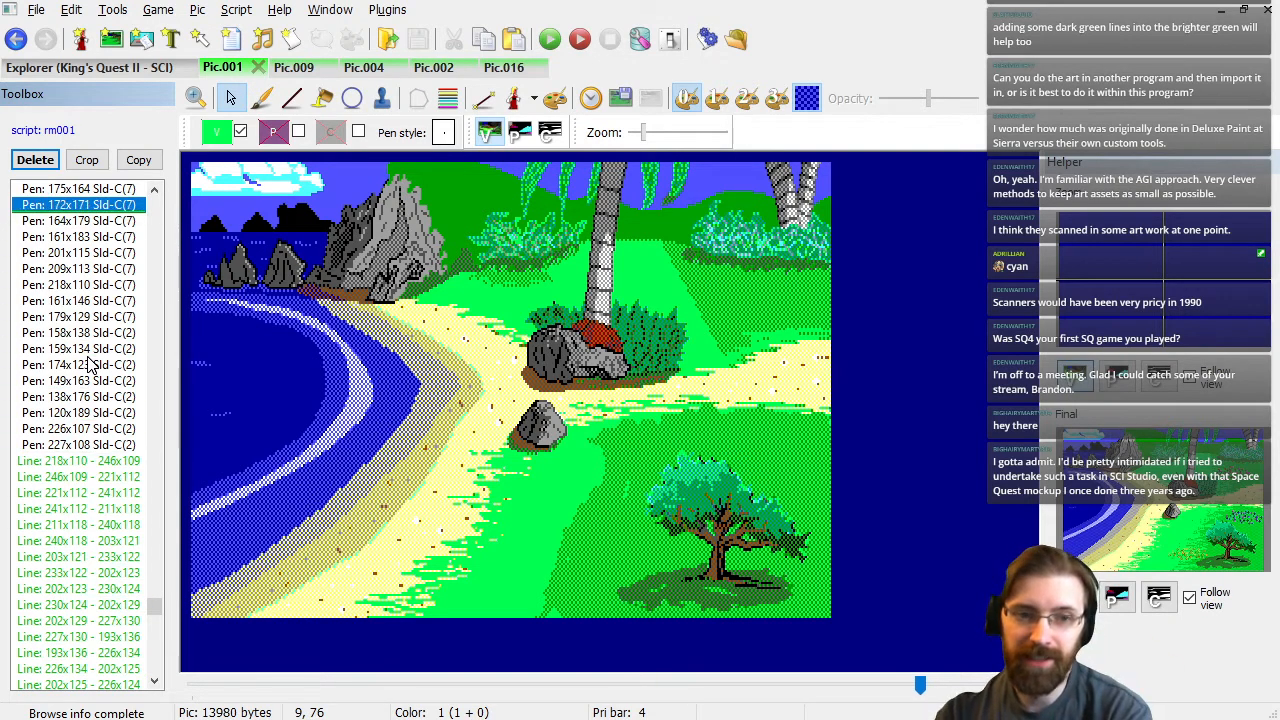
key(Down)
key(Down)
key(Down)
key(Down)
key(Down)
key(Down)
key(Down)
key(Down)
key(Down)
key(Down)
key(Down)
key(Down)
key(Down)
key(Down)
key(Down)
key(Down)
key(Down)
key(Down)
key(Down)
key(Down)
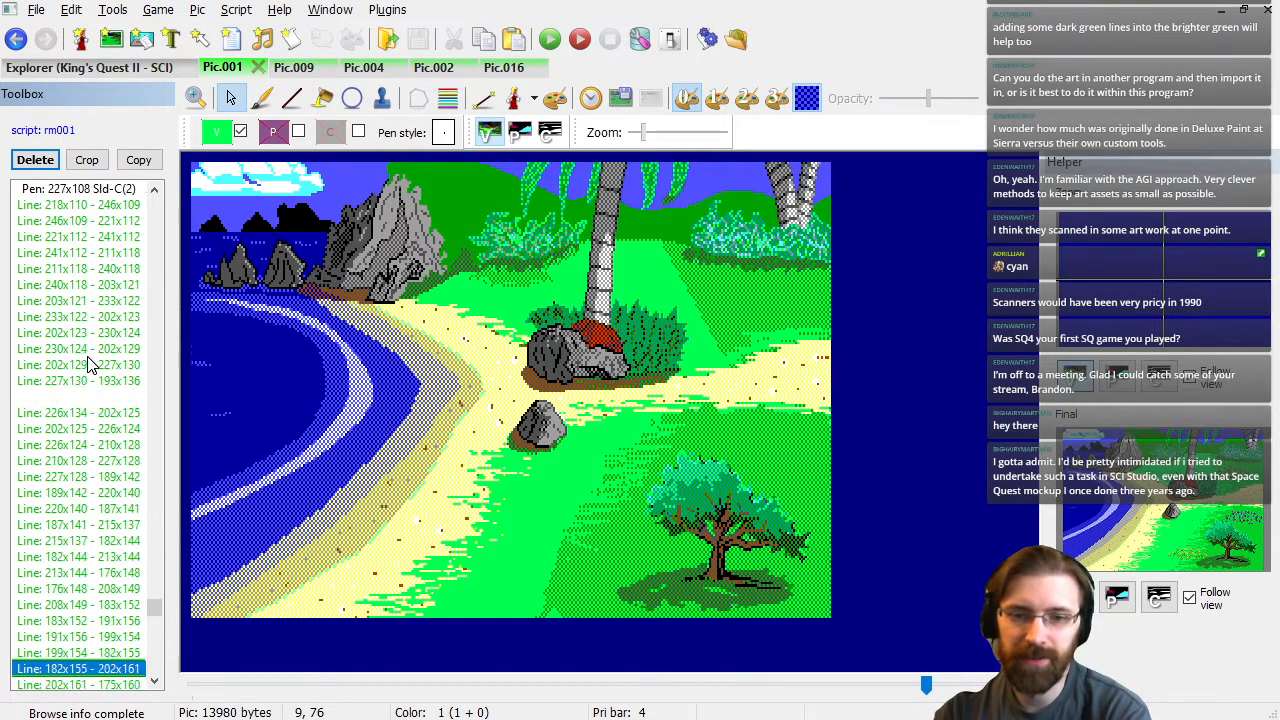
key(Down)
key(Down)
key(Down)
key(Down)
key(Down)
key(Down)
key(Down)
key(Down)
key(Down)
key(Down)
key(Down)
key(Down)
key(Down)
key(Down)
key(Down)
key(Down)
key(Down)
key(Down)
key(Down)
key(Down)
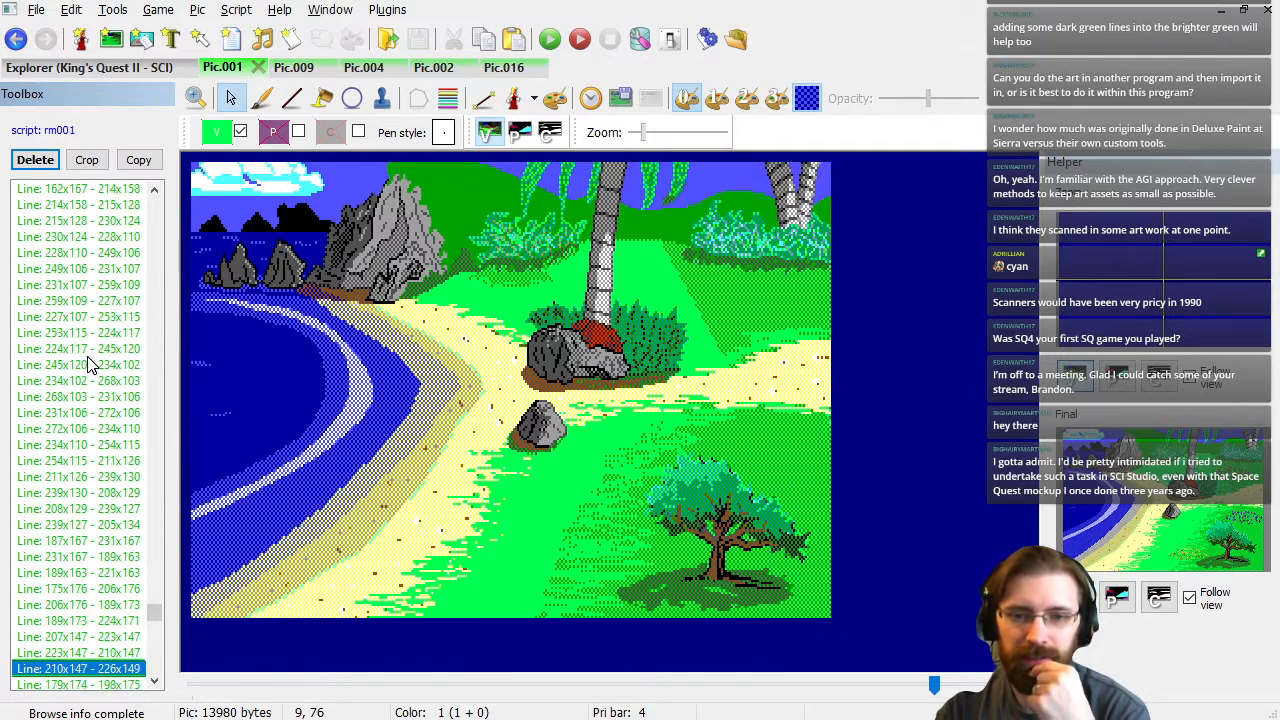
Examine Pic.001's remaining drawing commands after Line: 210x147 - 226x149, through the background foliage and flowers to the last Disable Control command.
key(Down)
key(Down)
key(Down)
key(Down)
key(Down)
key(Down)
key(Down)
key(Down)
key(Down)
key(Down)
key(Down)
key(Down)
key(Down)
key(Down)
key(Down)
key(Down)
key(Down)
key(Down)
key(Down)
key(Down)
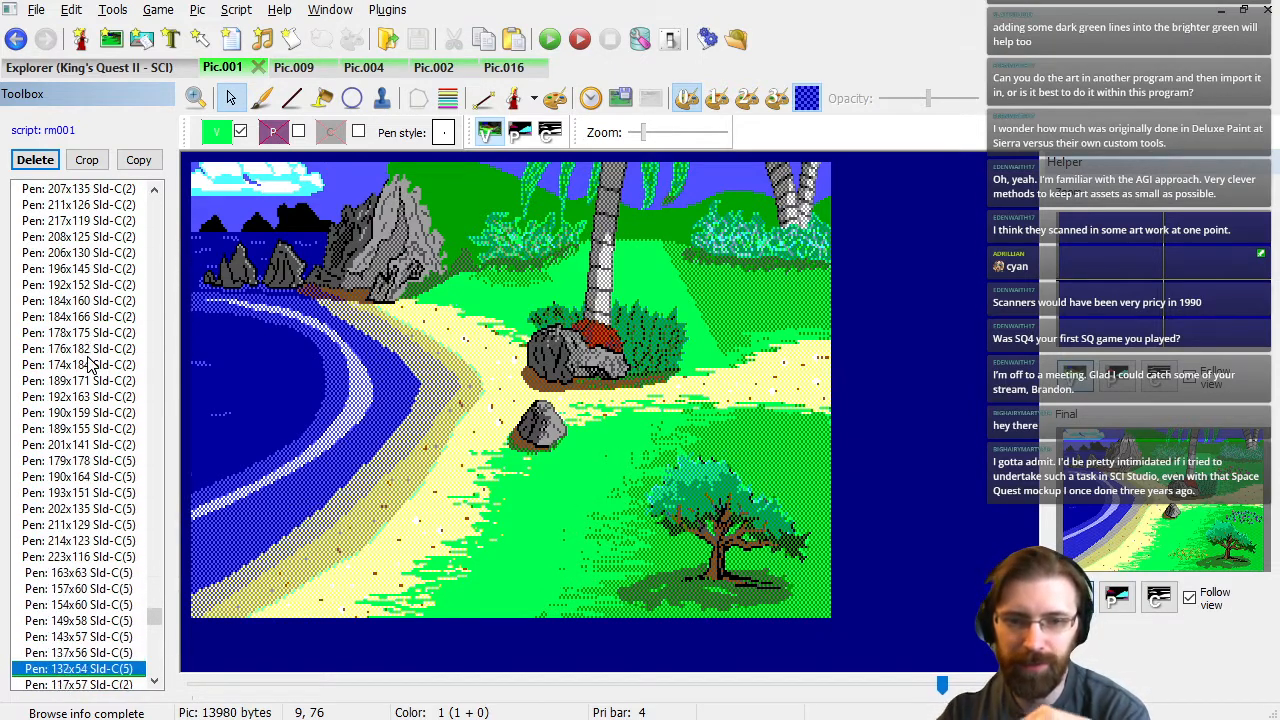
key(Down)
key(Down)
key(Down)
key(Down)
key(Down)
key(Down)
key(Down)
key(Down)
key(Down)
key(Down)
key(Down)
key(Down)
key(Down)
key(Down)
key(Down)
key(Down)
key(Down)
key(Down)
key(Down)
key(Down)
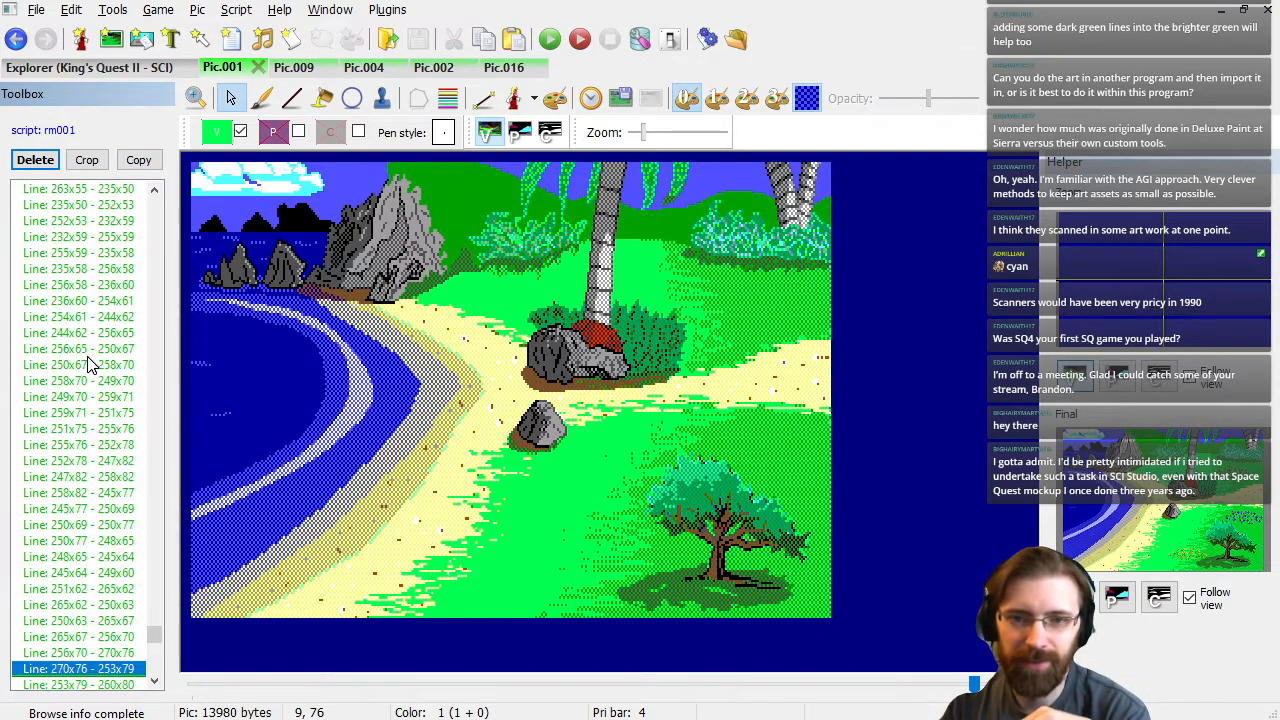
key(Down)
key(Down)
key(Down)
key(Down)
key(Down)
key(Down)
key(Down)
key(Down)
key(Down)
key(Down)
key(Down)
key(Down)
key(Down)
key(Down)
key(Down)
key(Down)
key(Down)
key(Down)
key(Down)
key(Down)
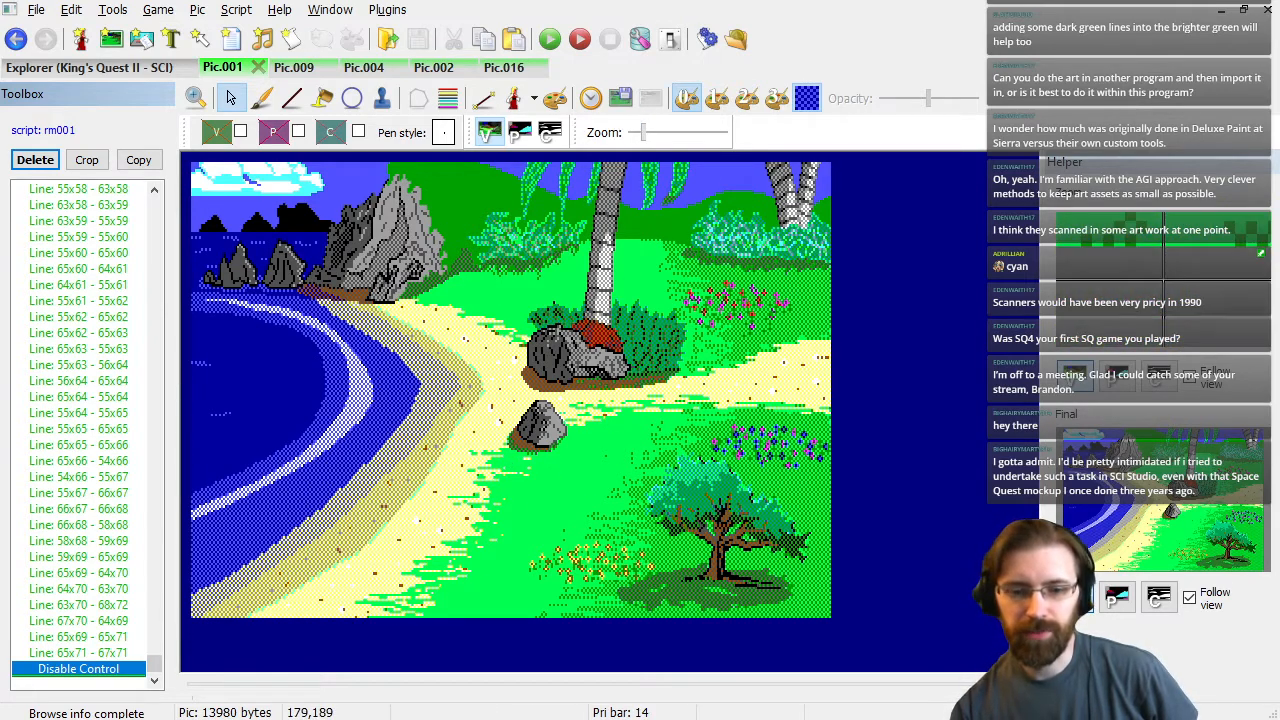
Switch to the AGI resource viewer, preview PICTURE.001, and copy its visual image to the clipboard.
key(alt+Tab)
scroll(363, 144, up, 2)
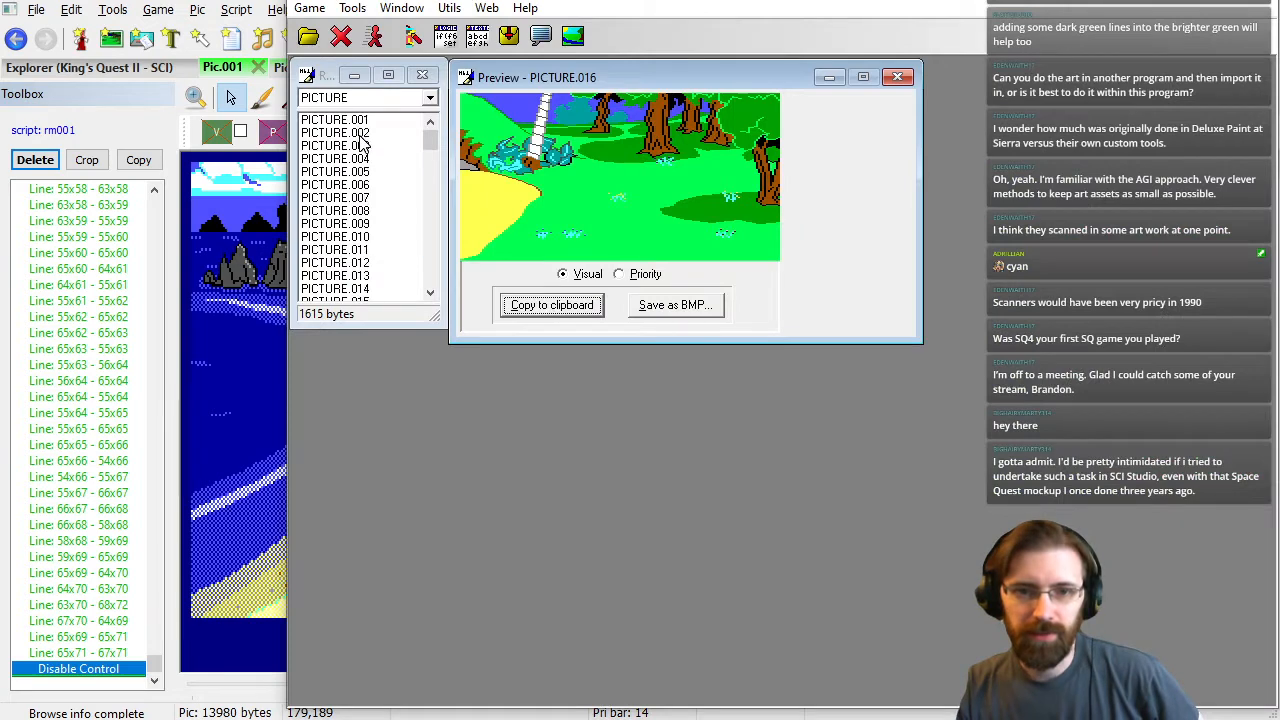
click(366, 120)
click(585, 307)
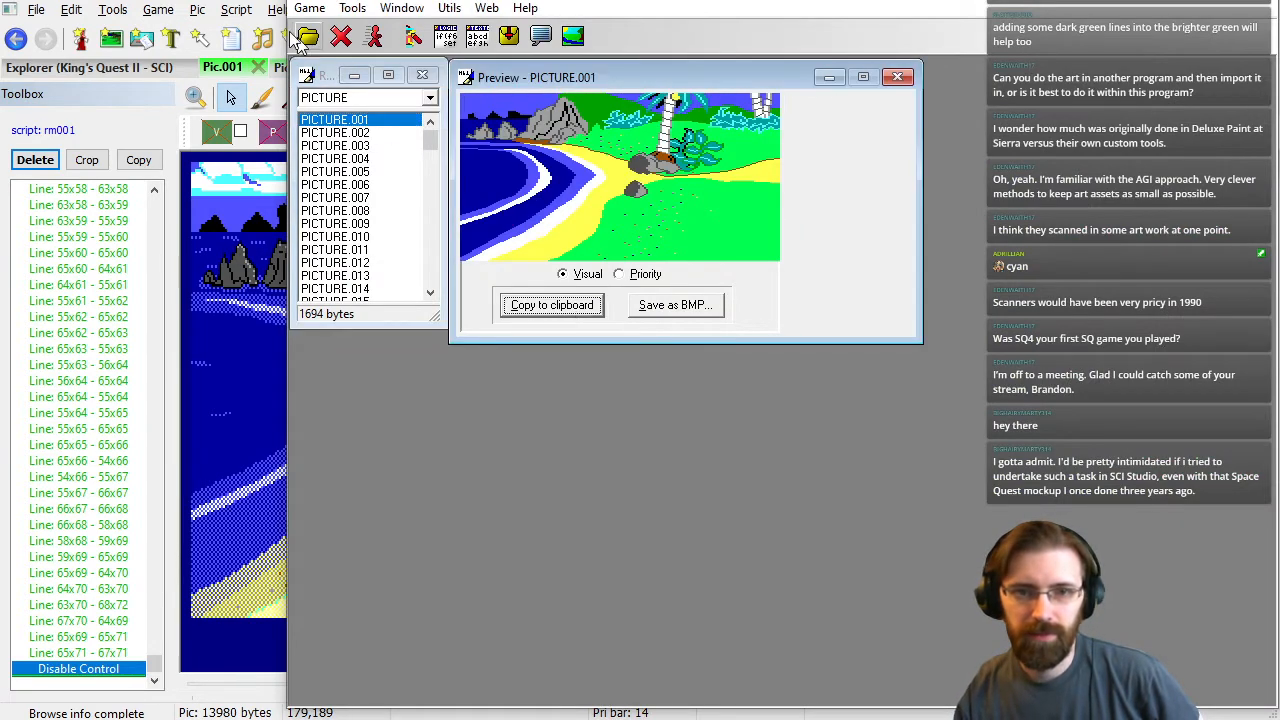
Return to Pic.001 in SCI Companion, paste the copied AGI picture as a scaled trace image, and set its opacity to maximum.
key(alt+Tab)
key(ctrl+v)
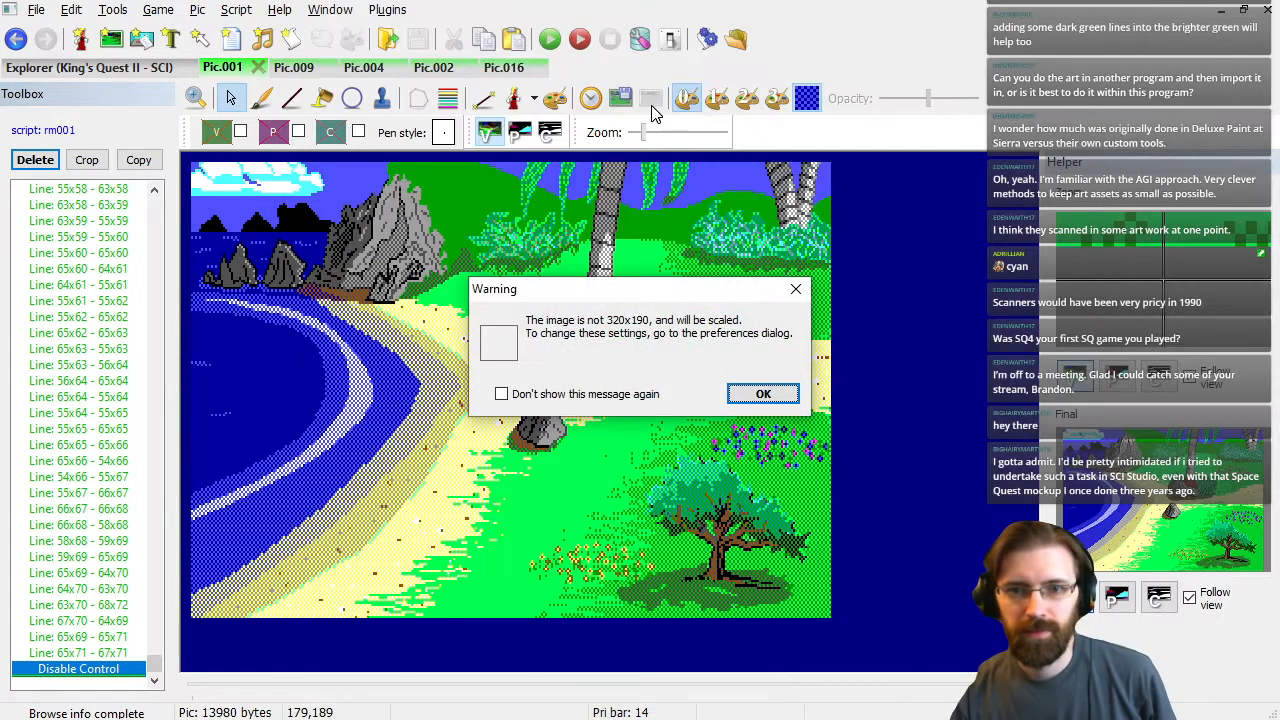
click(760, 395)
drag(928, 108, 976, 104)
Compare Pic.001's SCI artwork with the original AGI scene by repeatedly hiding and showing the trace image.
click(655, 103)
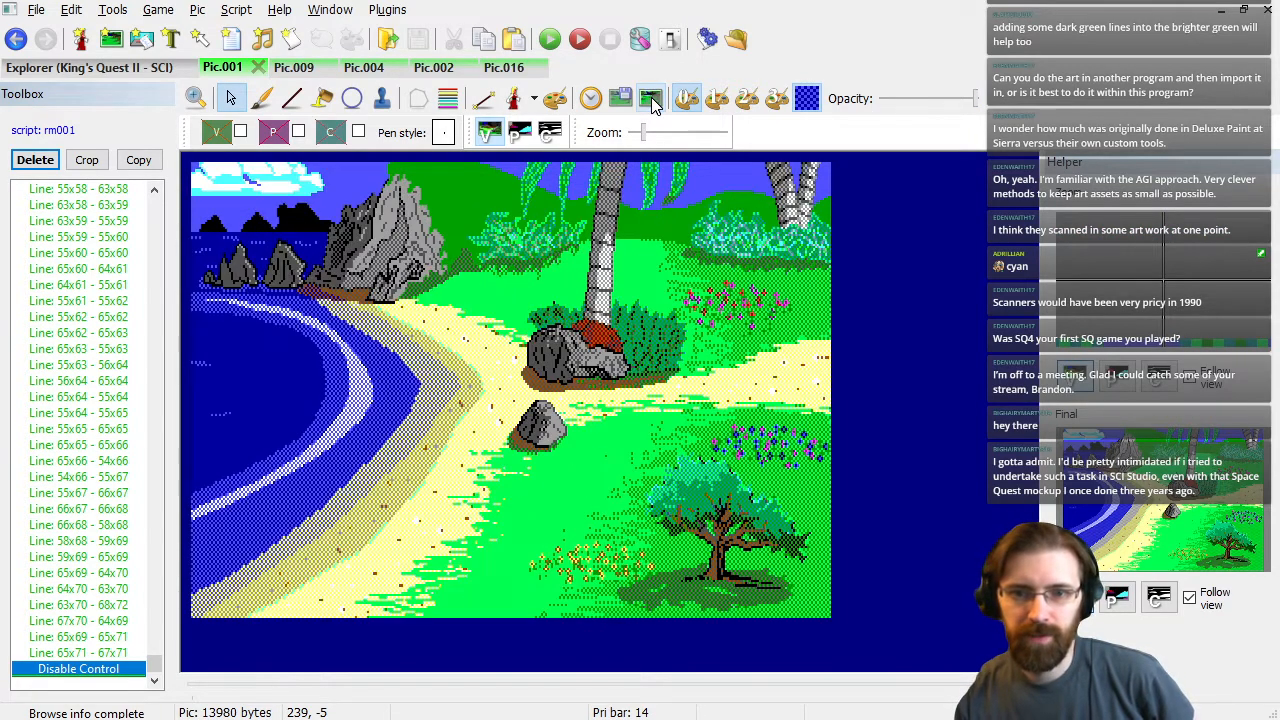
click(654, 103)
click(654, 104)
click(653, 104)
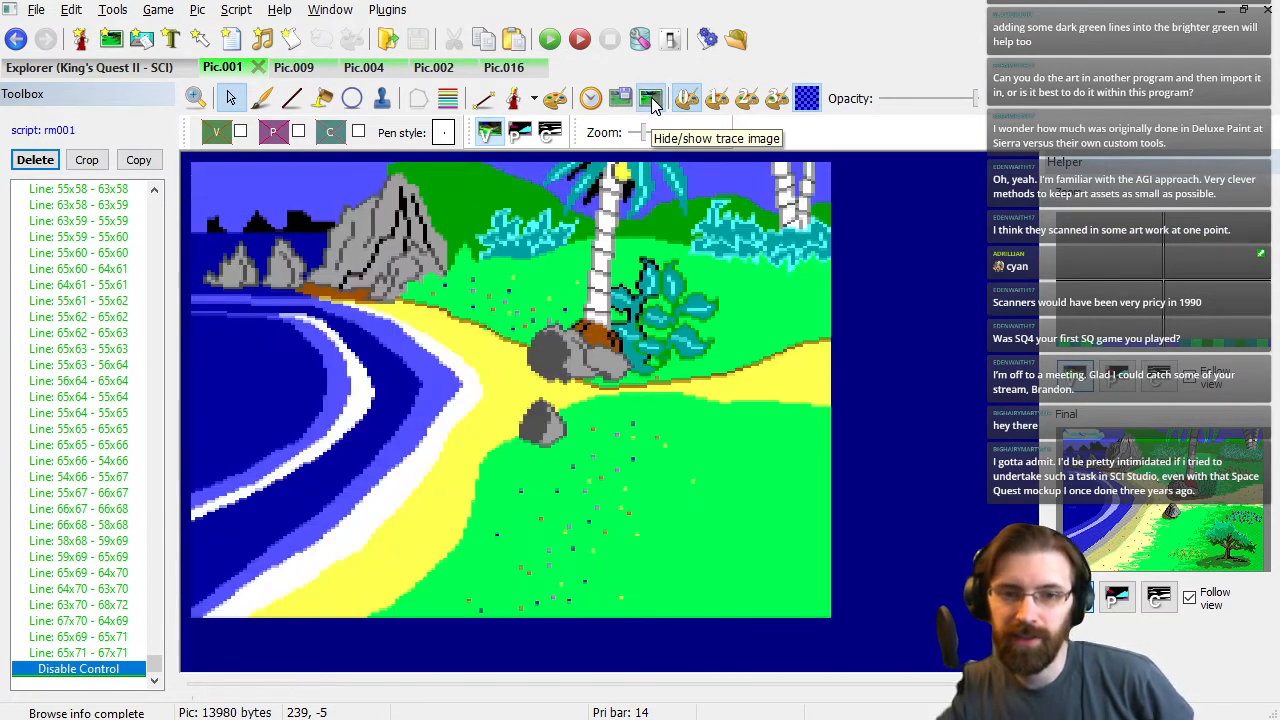
click(651, 104)
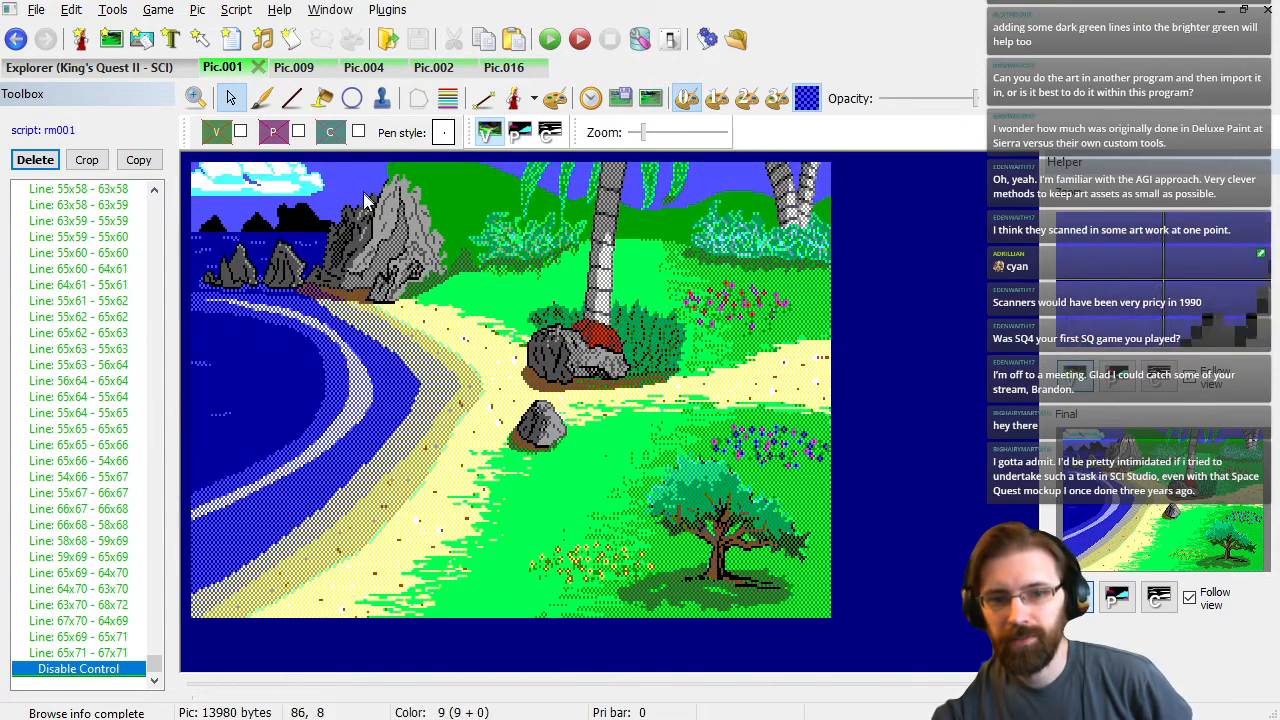
click(656, 99)
click(662, 101)
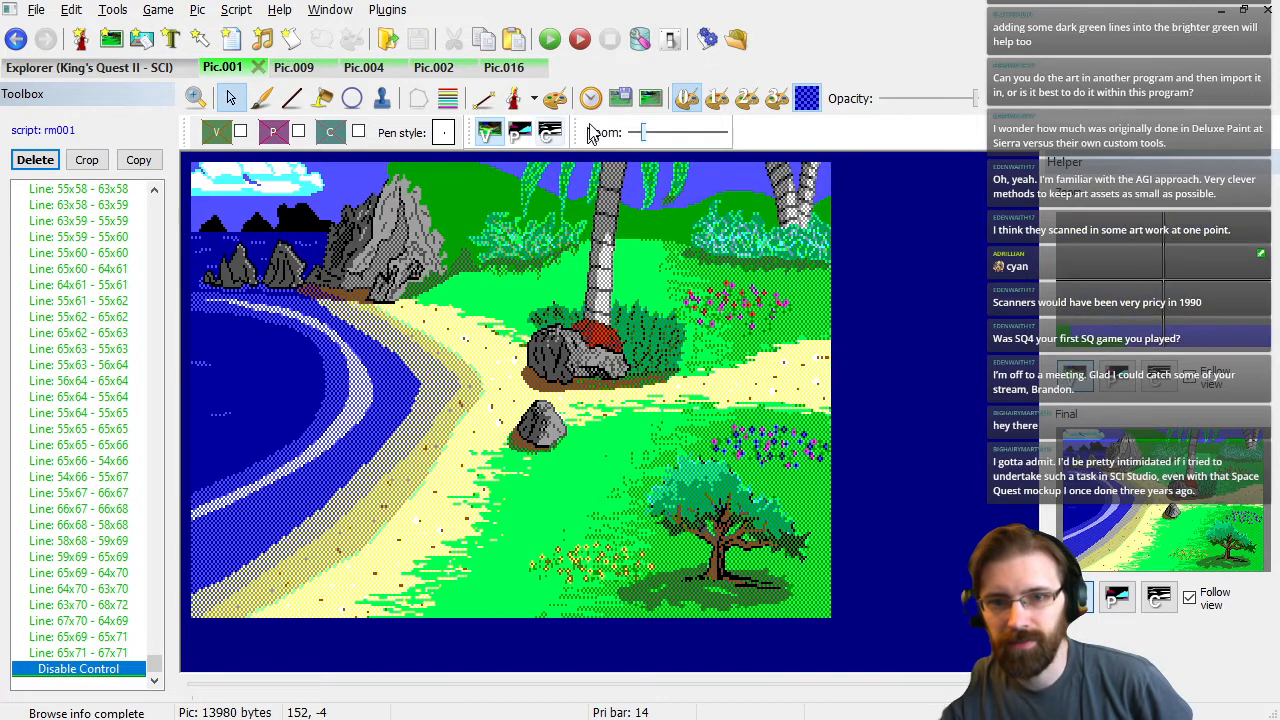
click(650, 100)
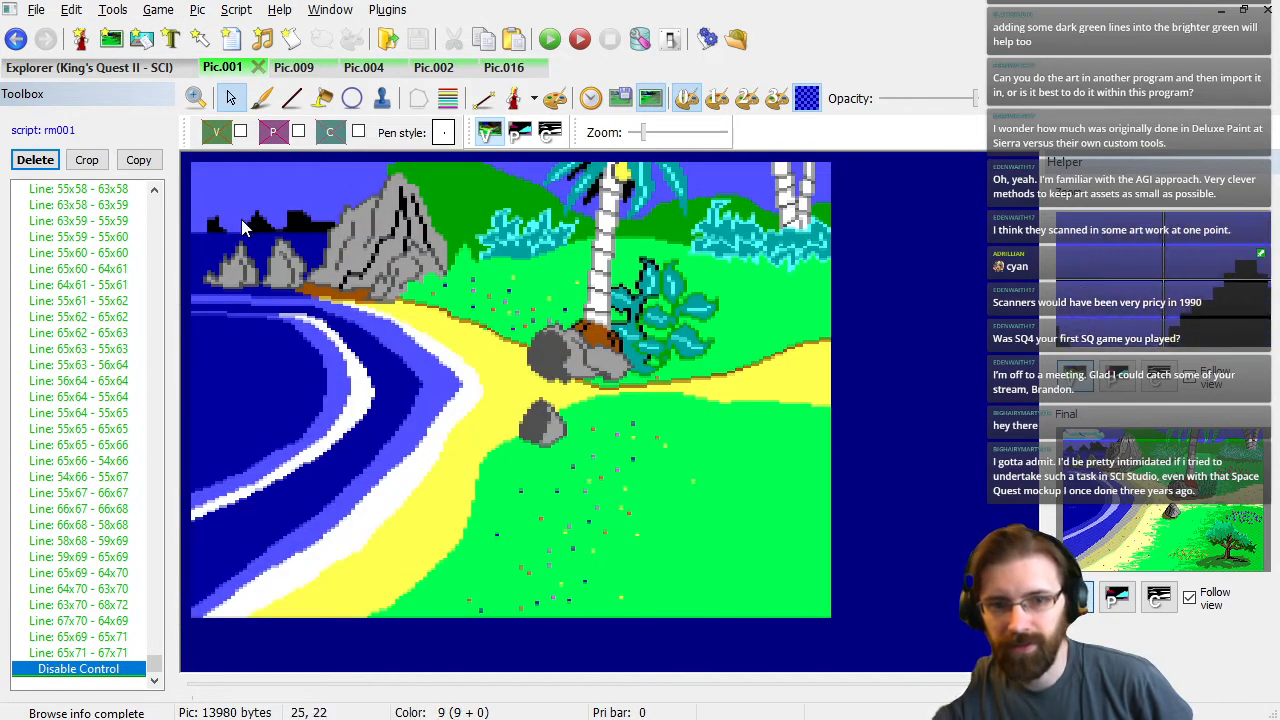
click(652, 100)
click(652, 100)
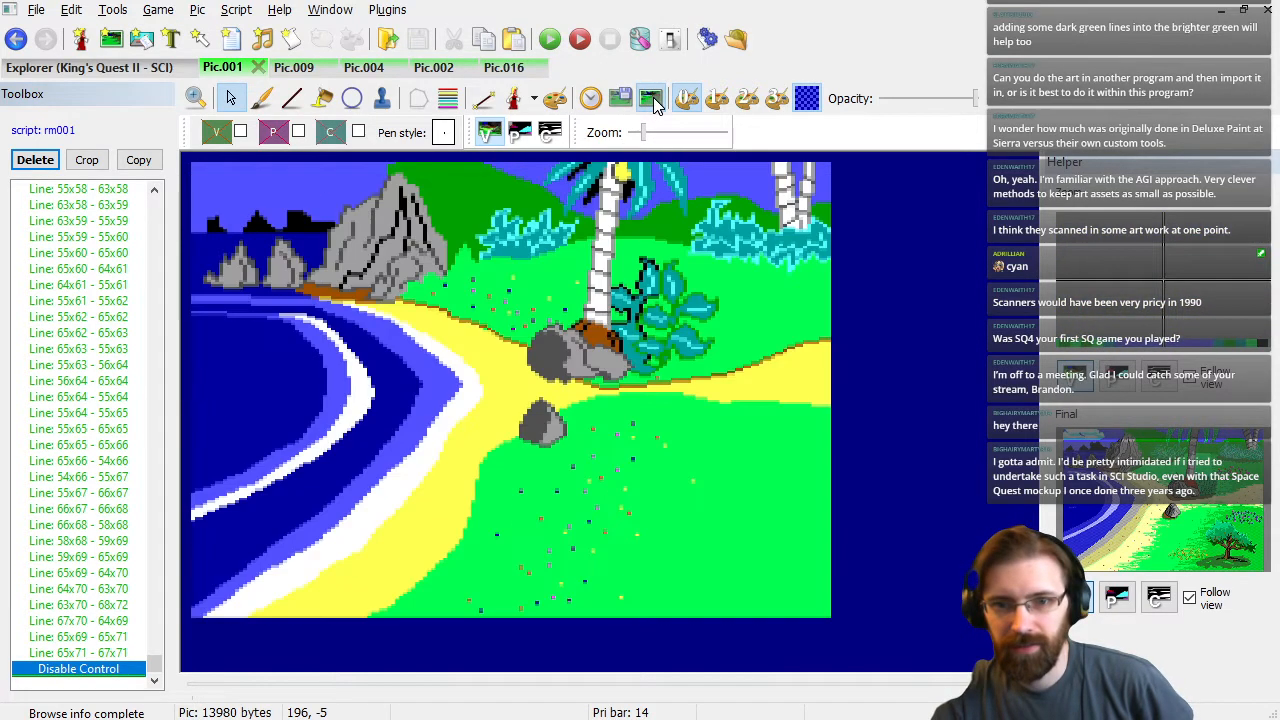
click(652, 100)
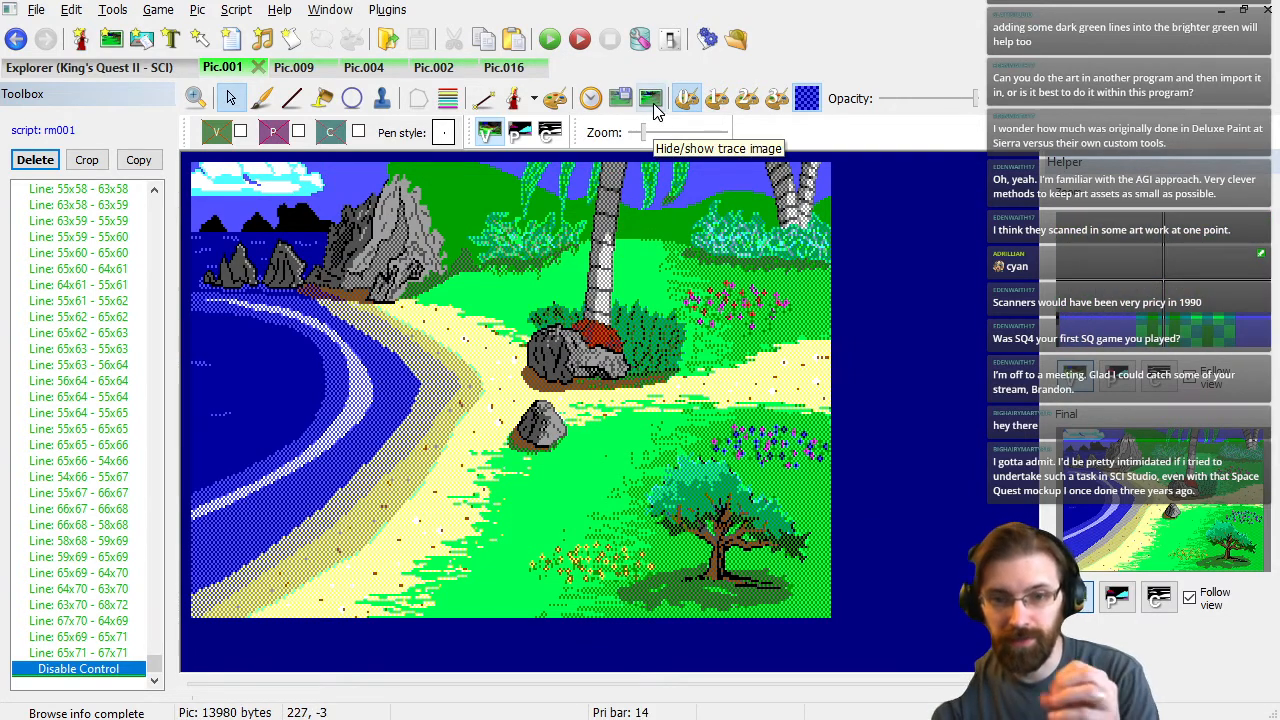
click(653, 103)
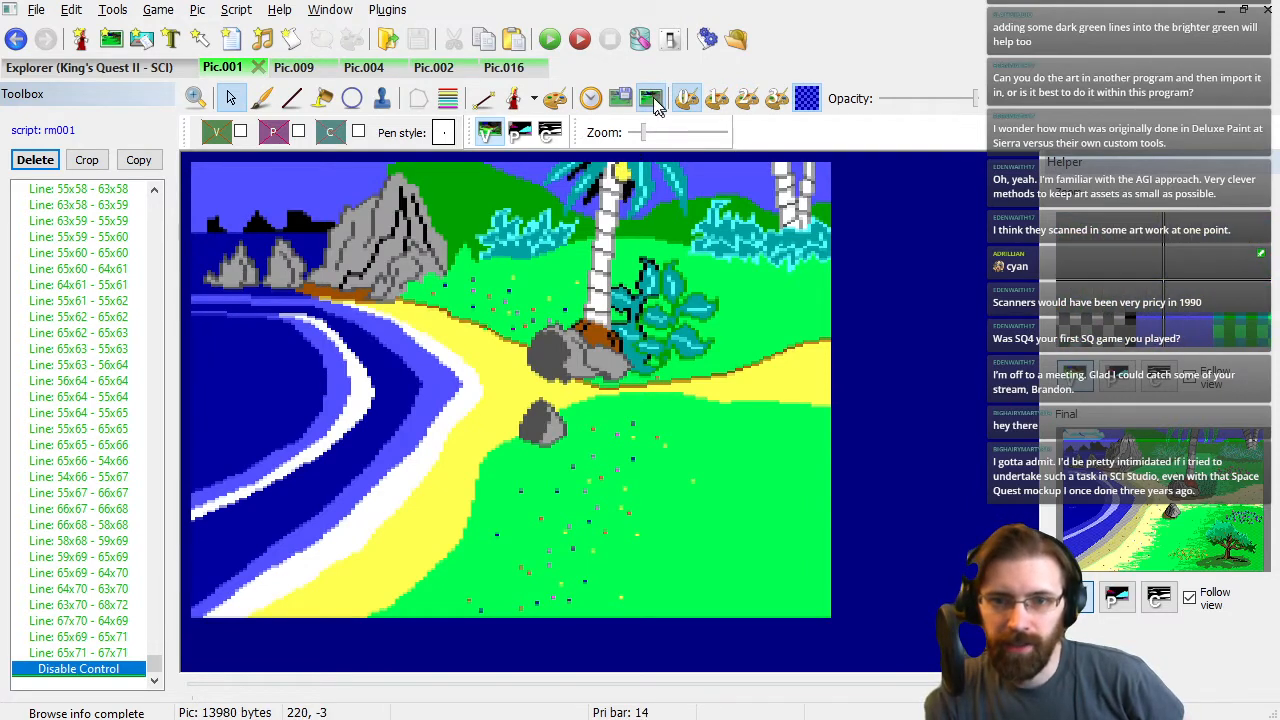
click(650, 100)
click(650, 100)
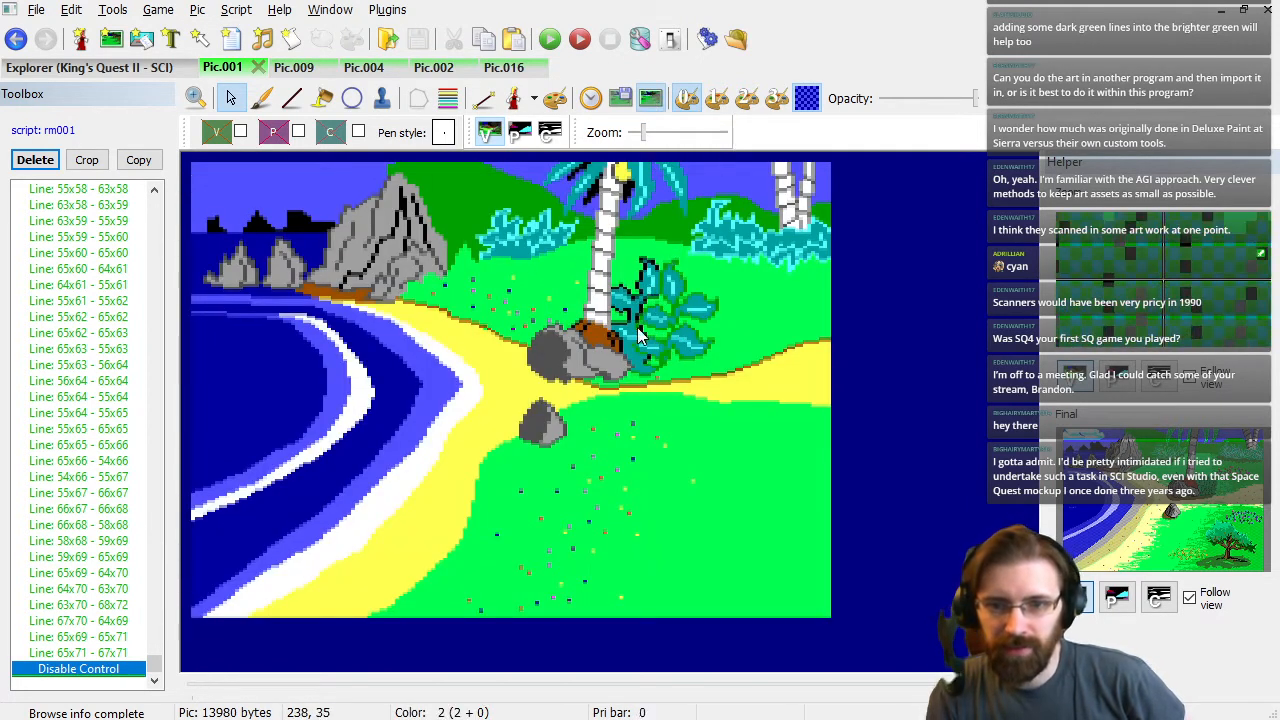
click(650, 100)
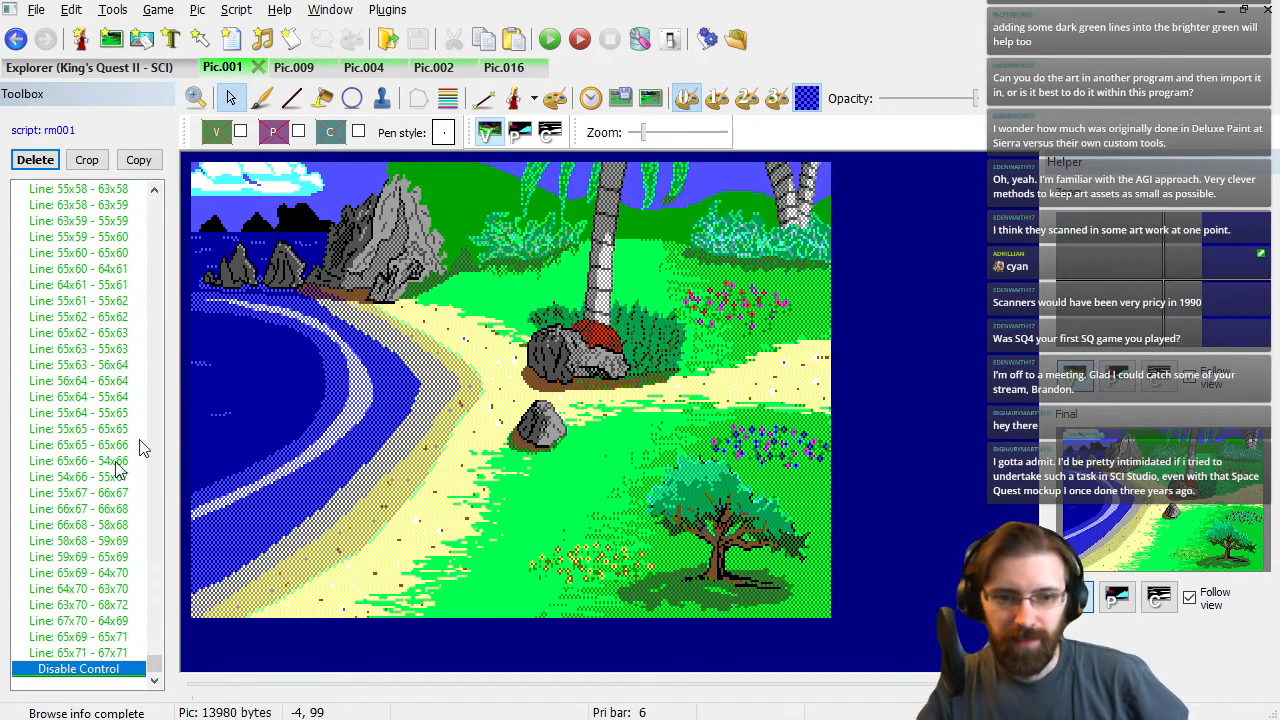
click(656, 92)
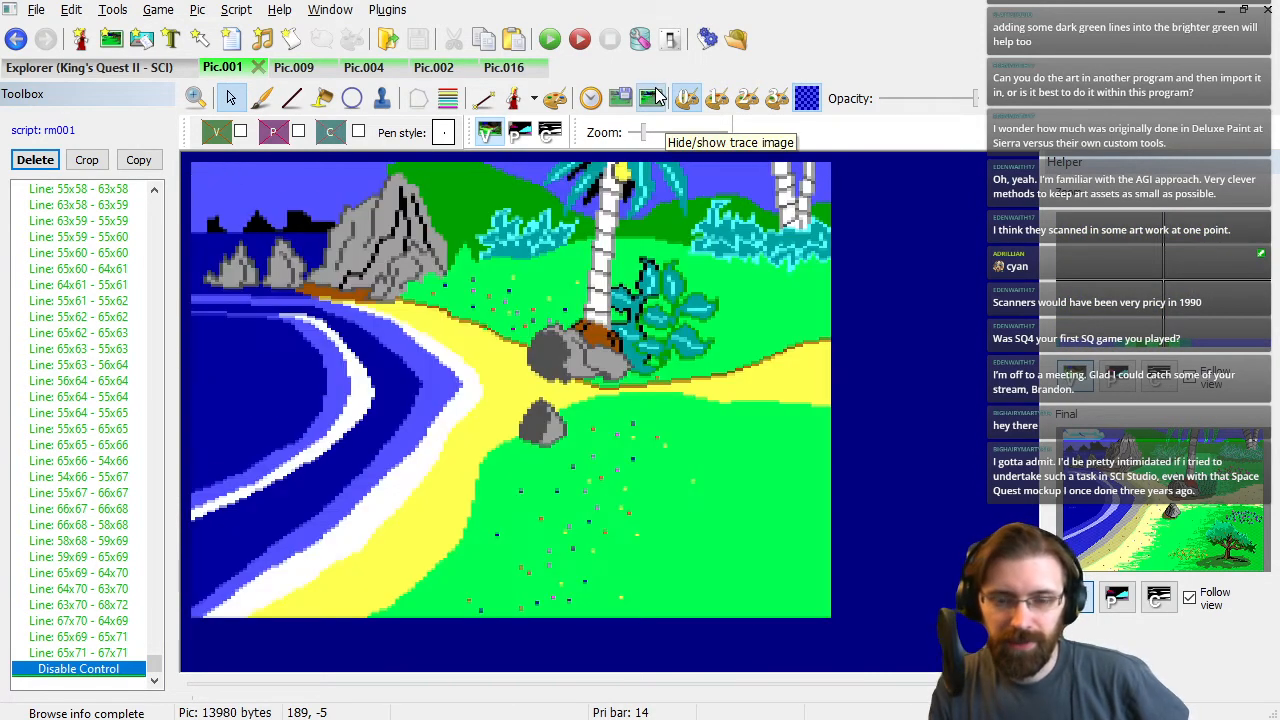
click(656, 93)
click(656, 93)
click(656, 93)
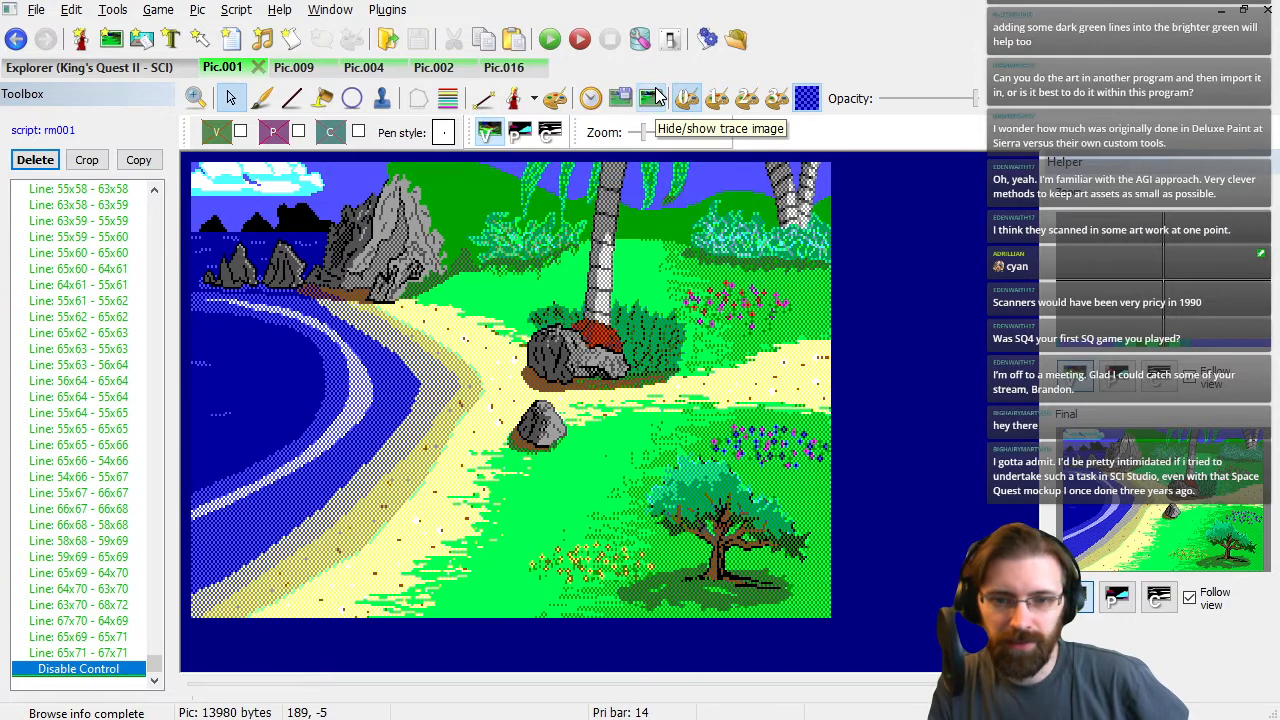
click(656, 93)
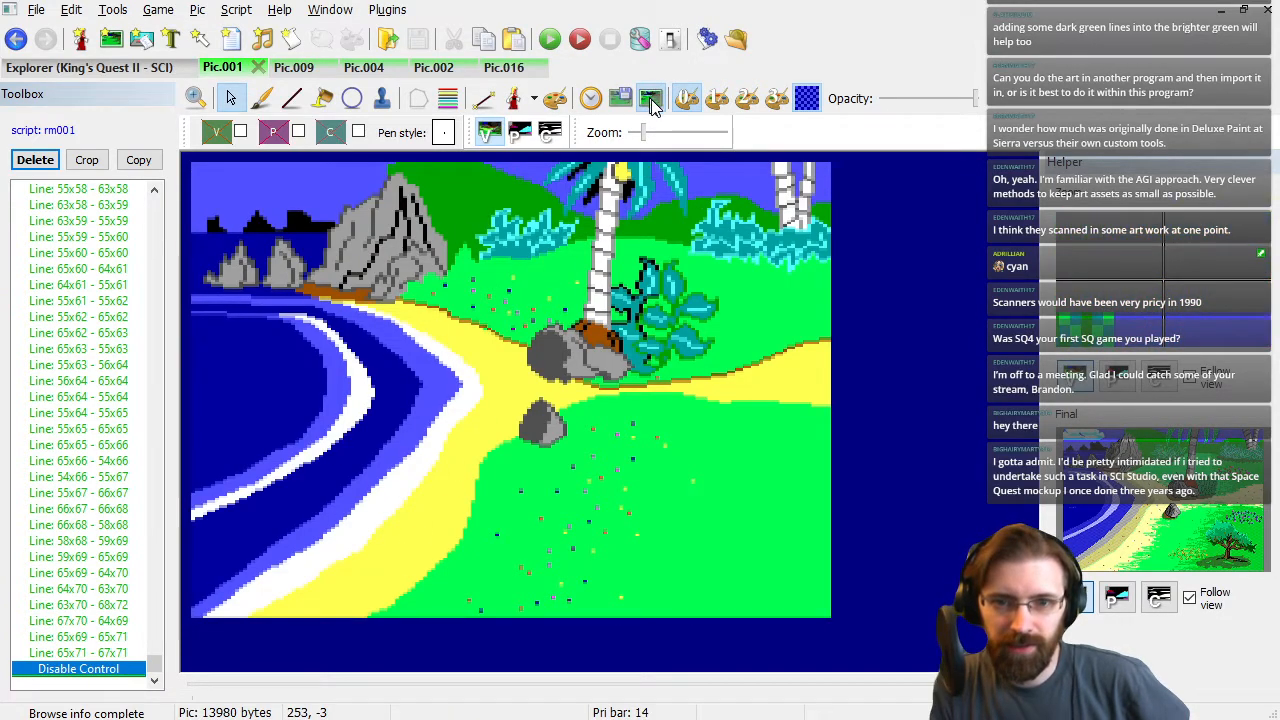
click(650, 100)
click(648, 104)
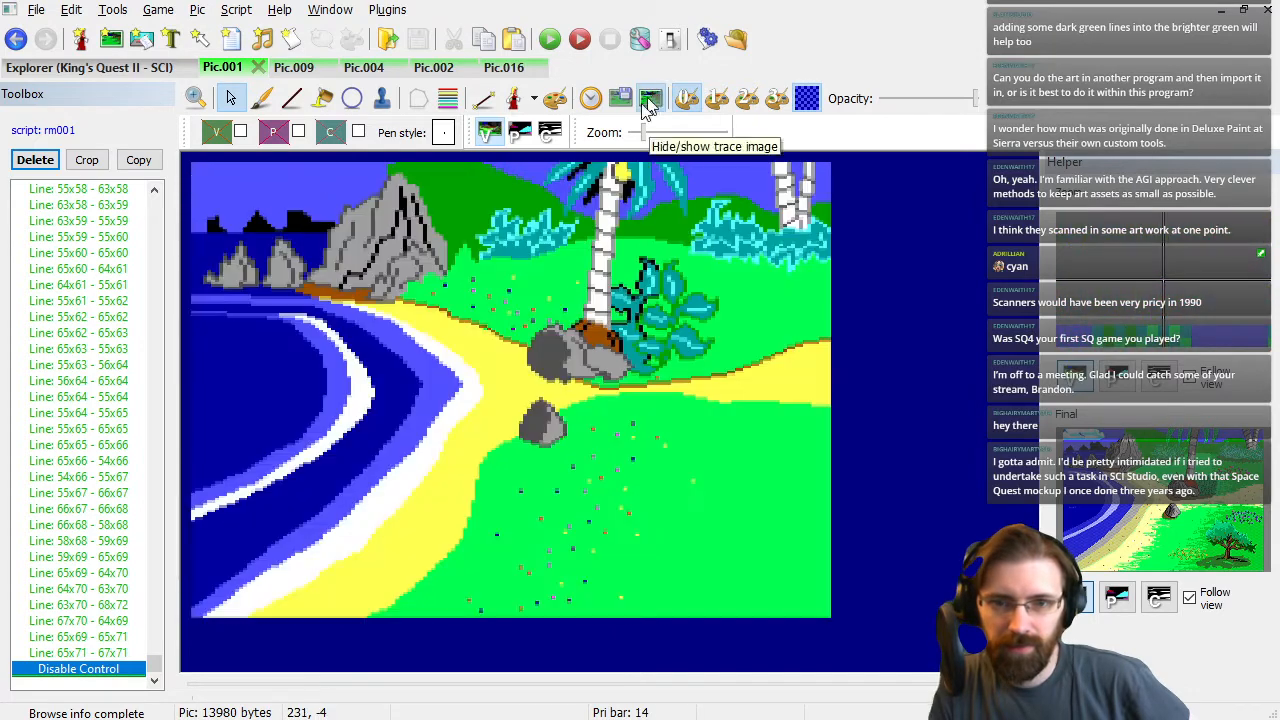
click(651, 102)
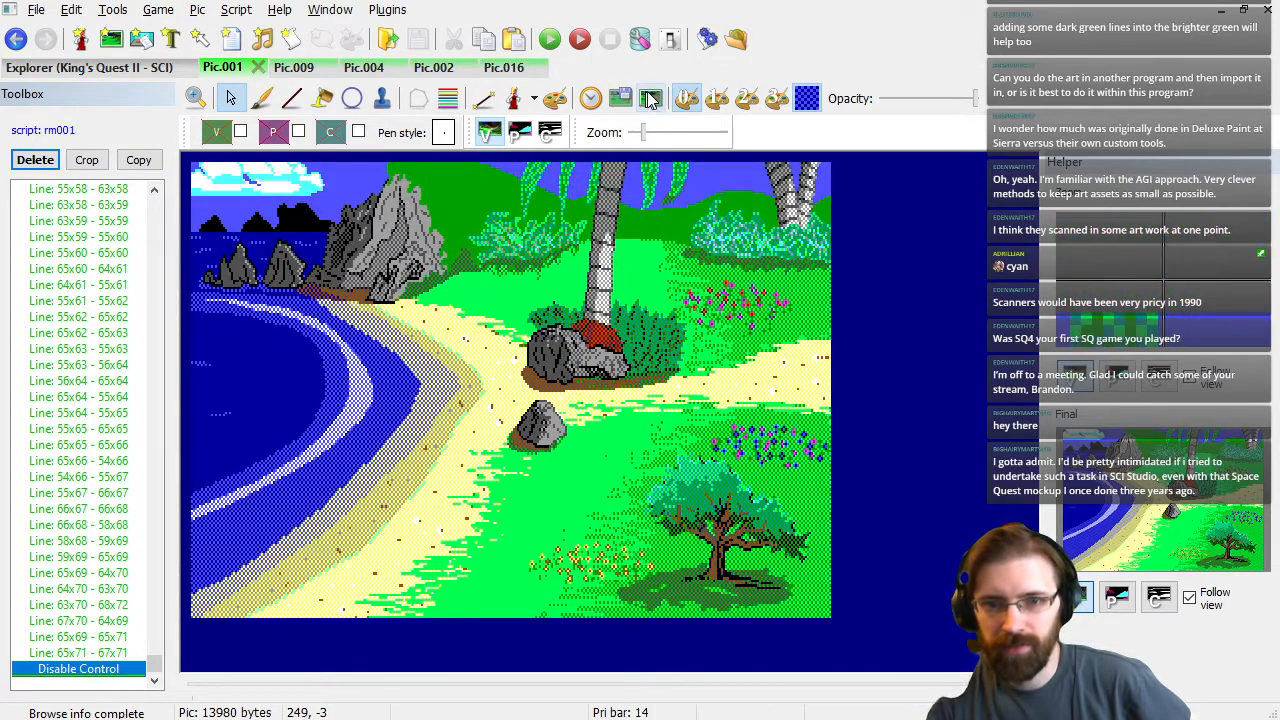
click(650, 100)
click(650, 100)
click(650, 100)
click(650, 100)
click(651, 98)
click(651, 98)
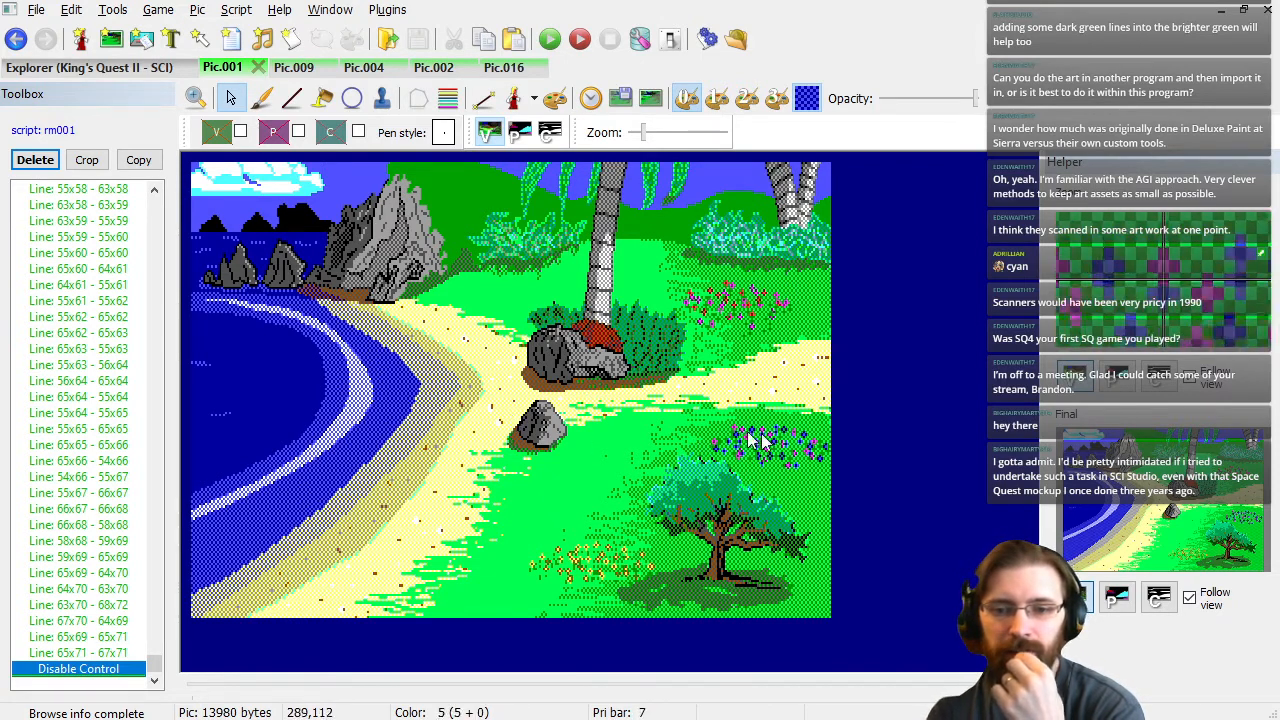
click(654, 101)
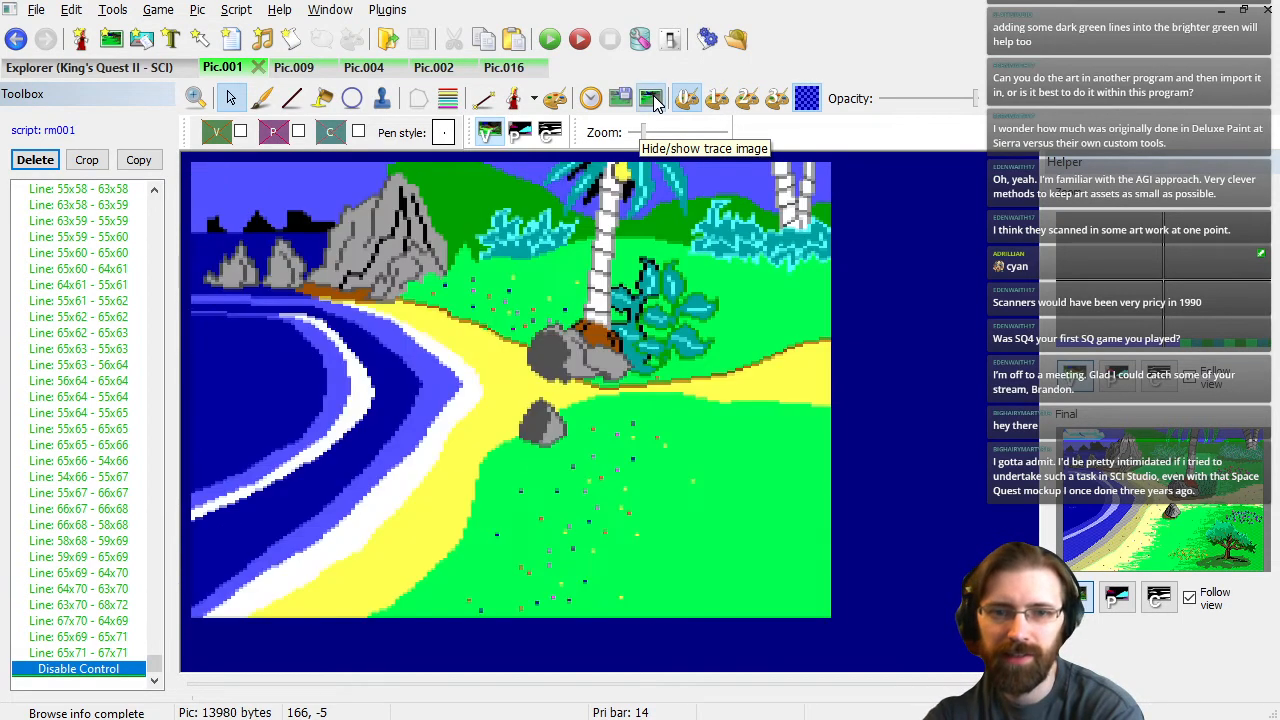
click(655, 102)
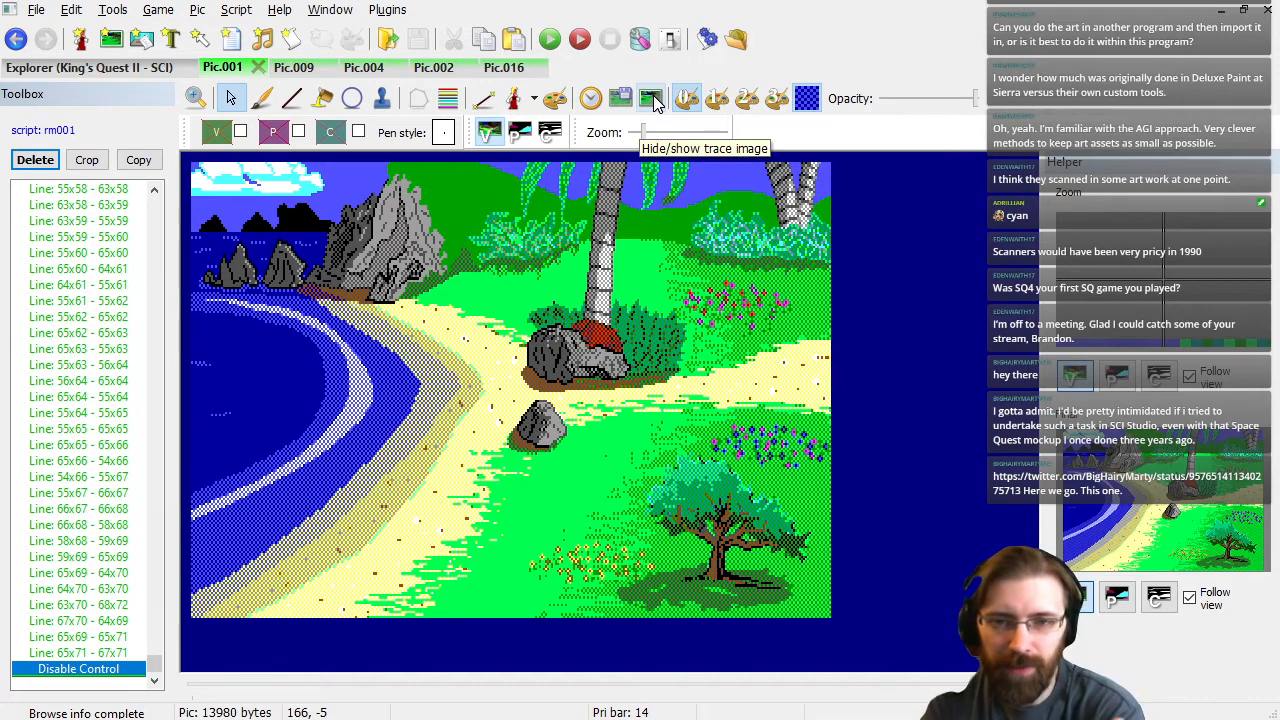
click(655, 101)
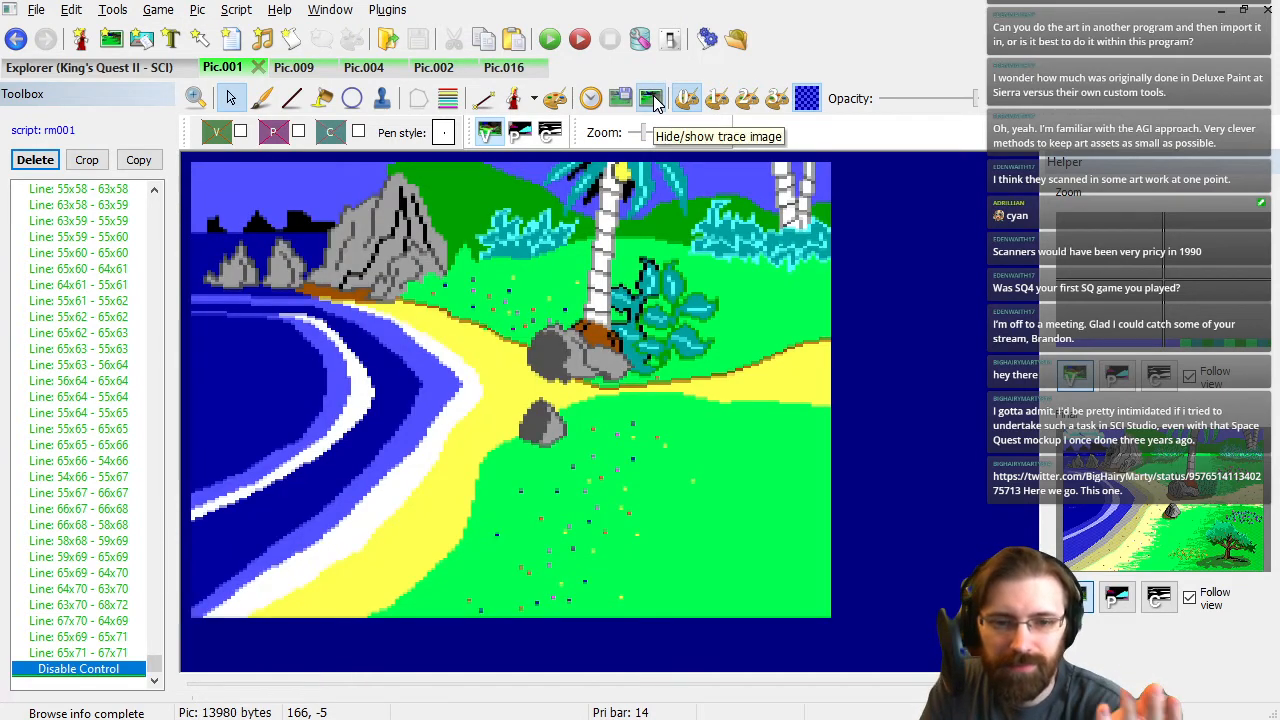
click(655, 101)
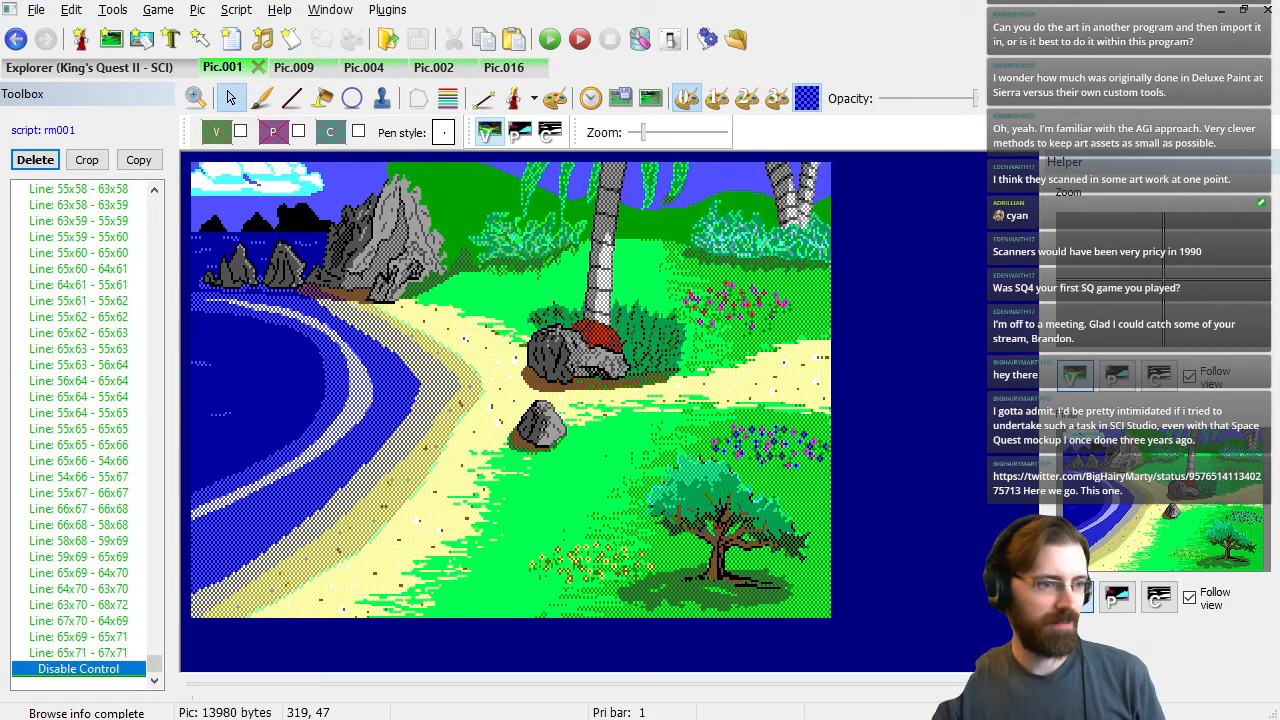
Bring up the Space Quest I mockup in the browser and save it as DUpCzqNW4AMt5Dd.jpg in g:\graphics\games\sierra\space quest\fanart.
drag(0, 2, 590, 2)
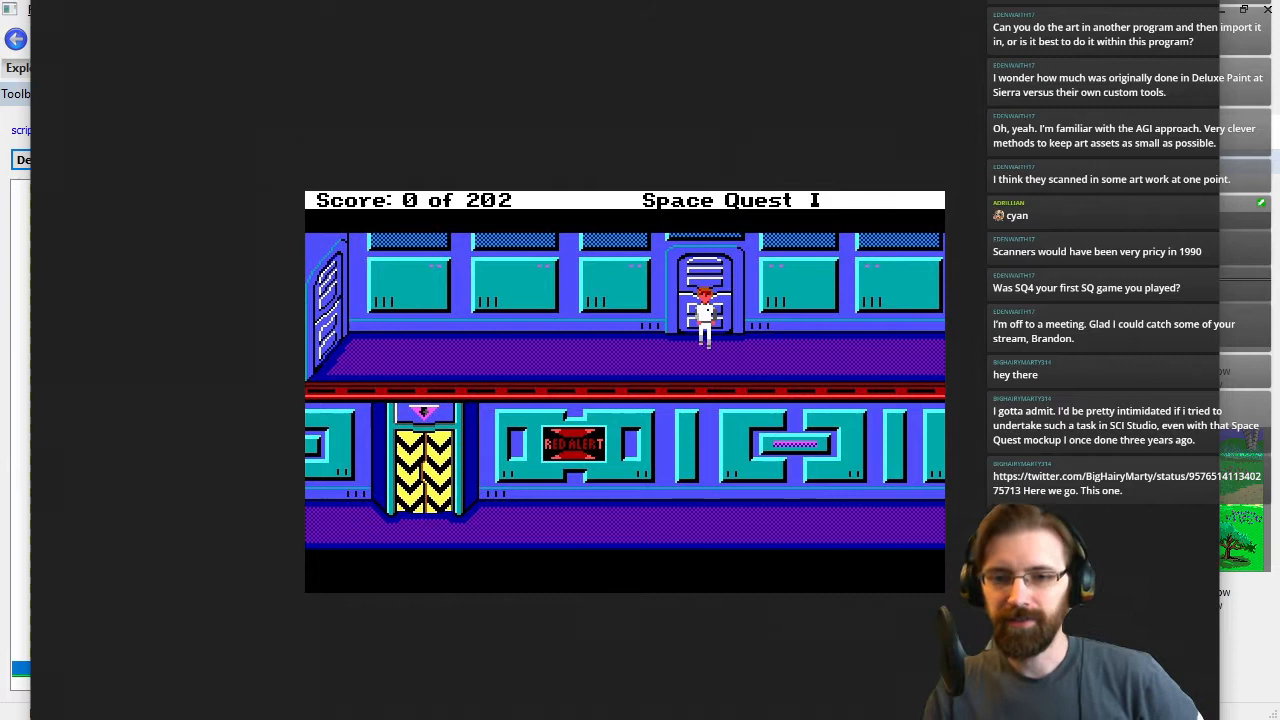
scroll(685, 358, up, 1)
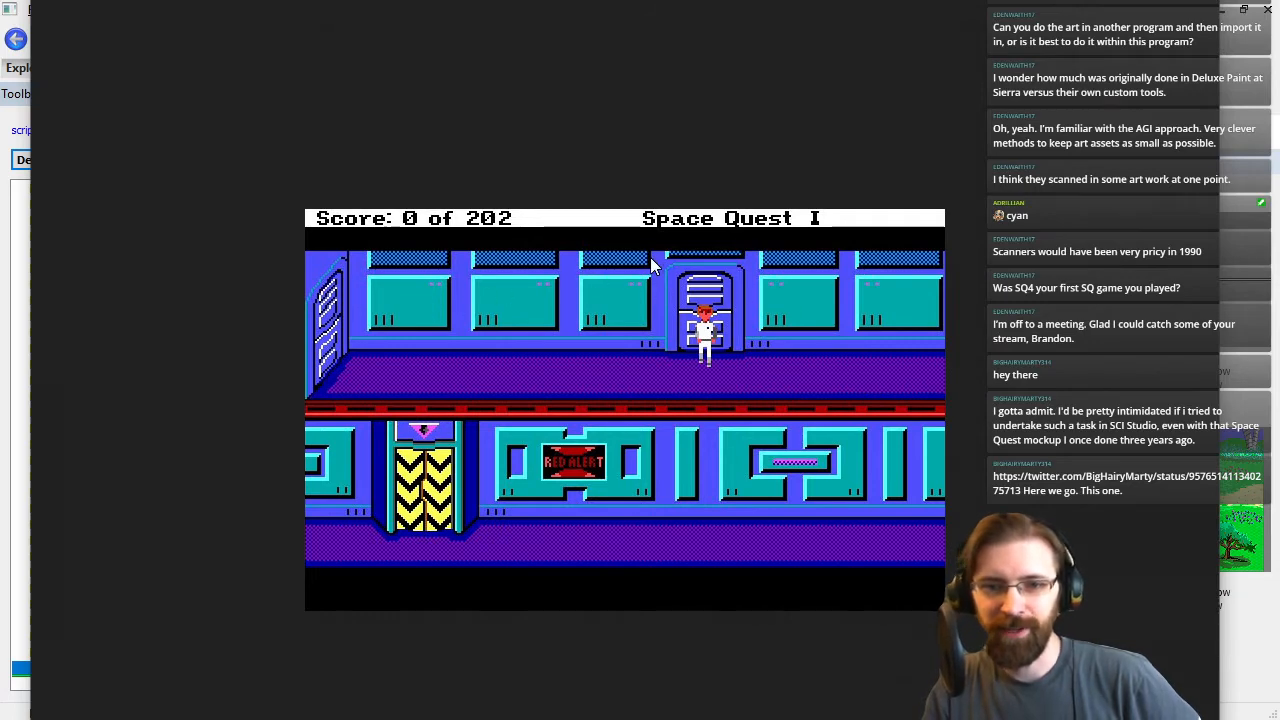
right_click(636, 390)
click(742, 392)
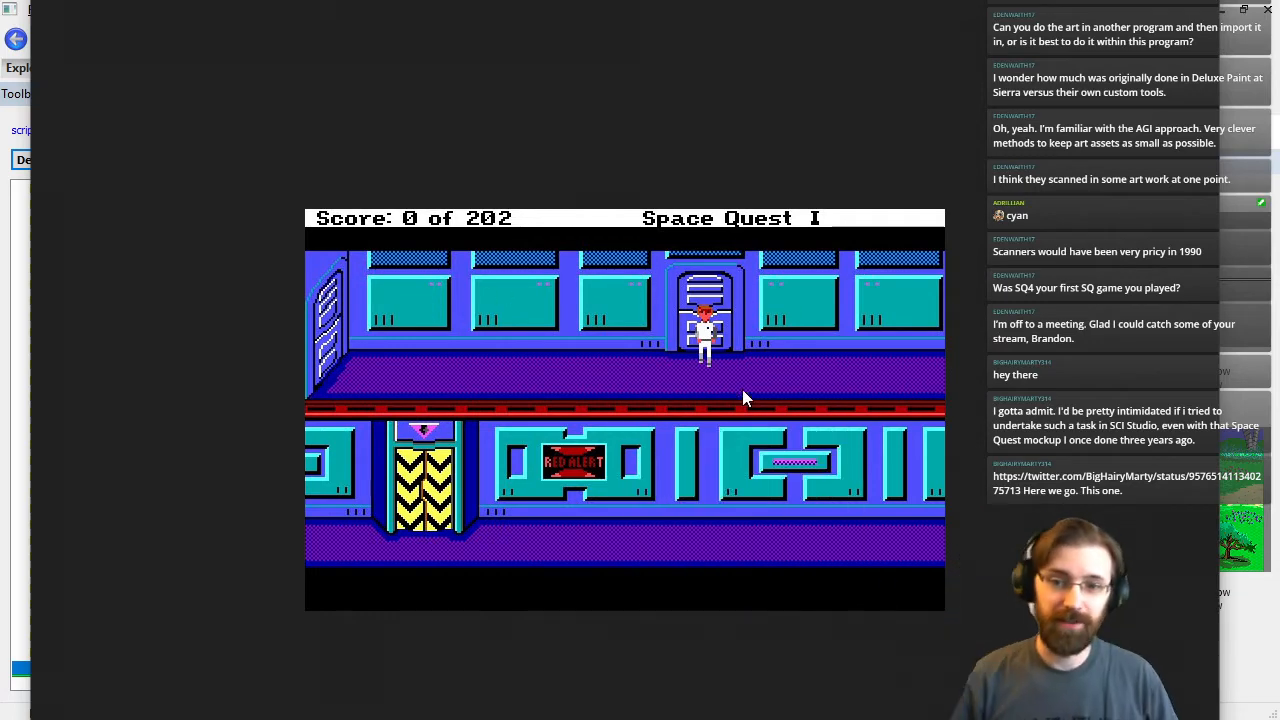
text(g:\graphics\)
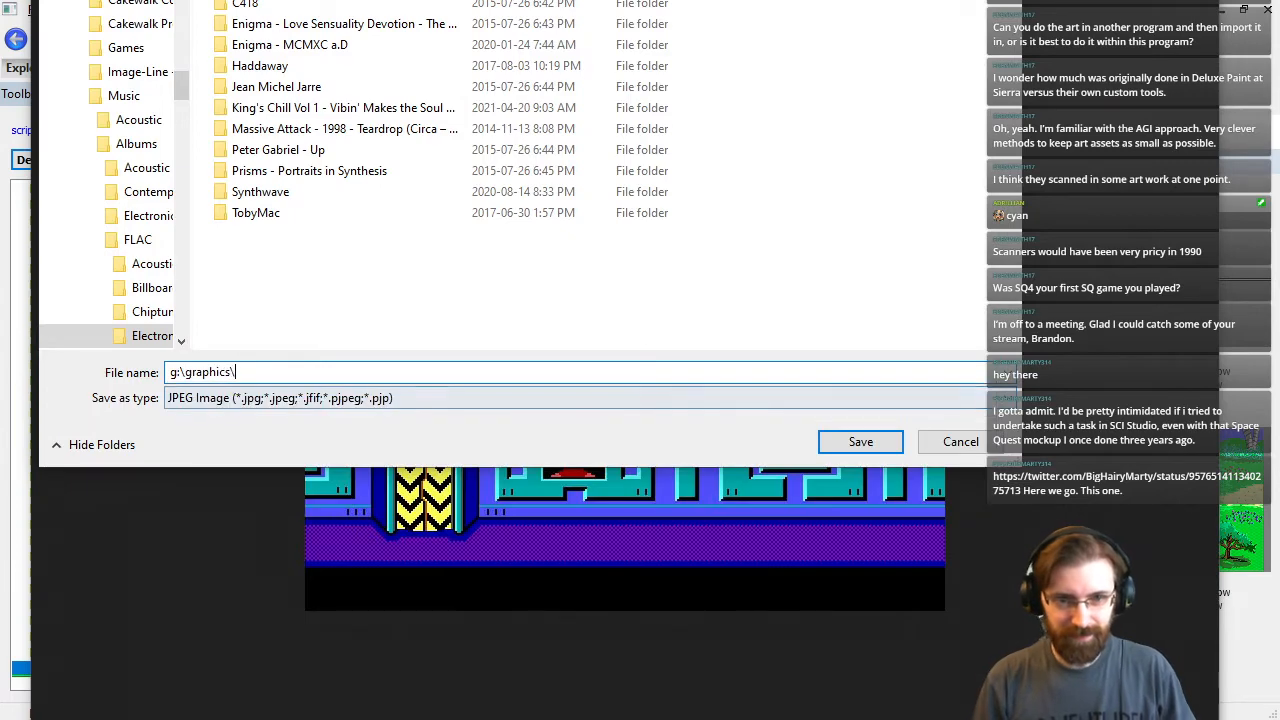
text(games\adventur)
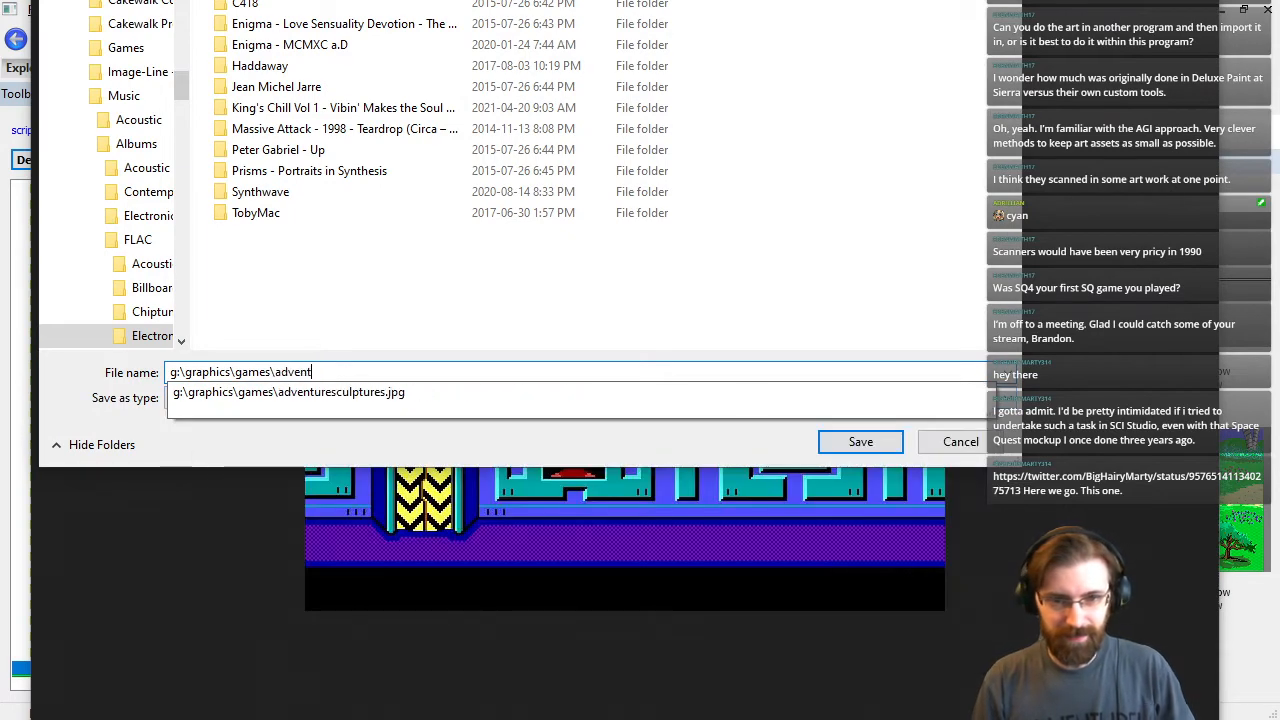
key(BackSpace)
key(BackSpace)
key(BackSpace)
key(BackSpace)
key(BackSpace)
key(BackSpace)
key(BackSpace)
key(BackSpace)
text(sierra\spaceques)
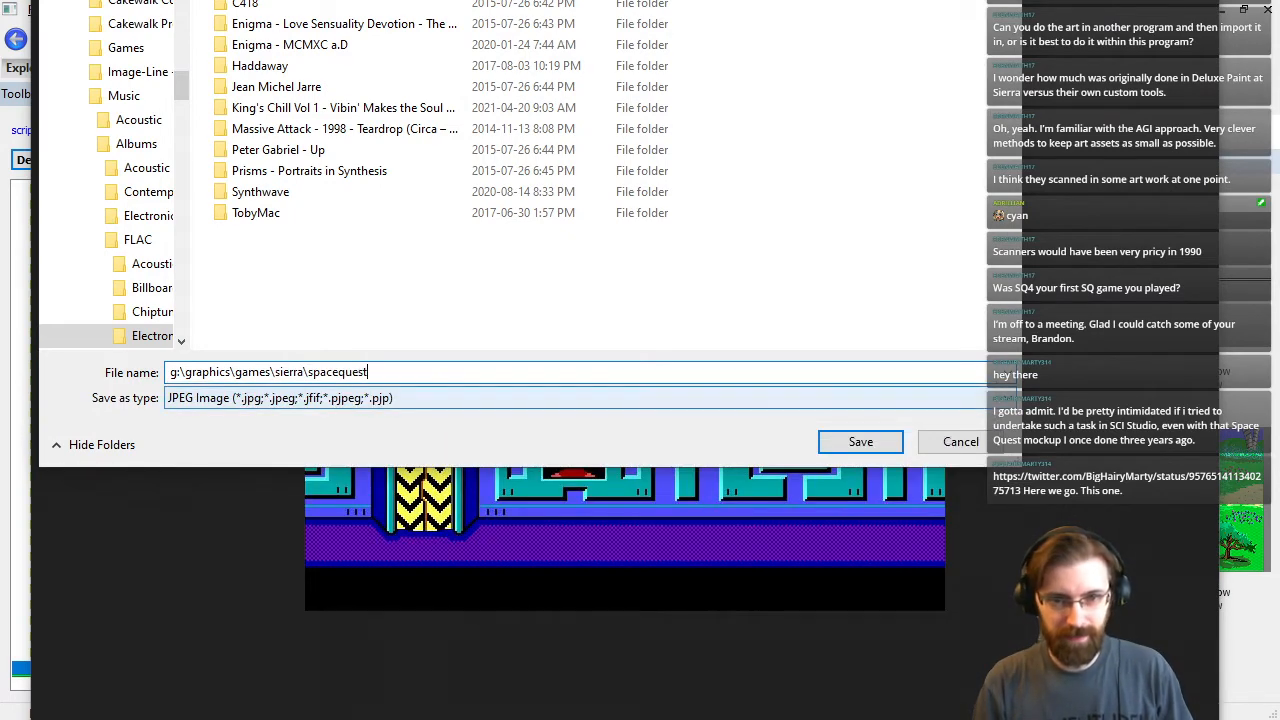
key(BackSpace)
key(BackSpace)
text(questan)
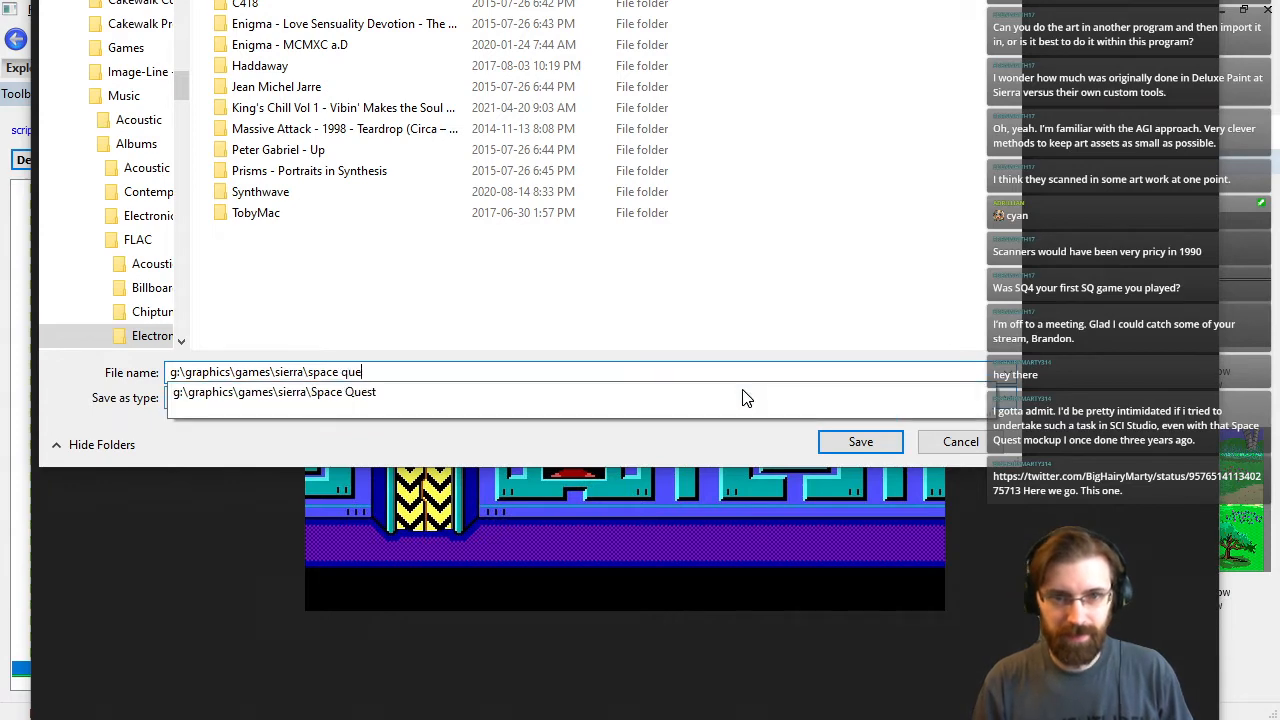
key(Return)
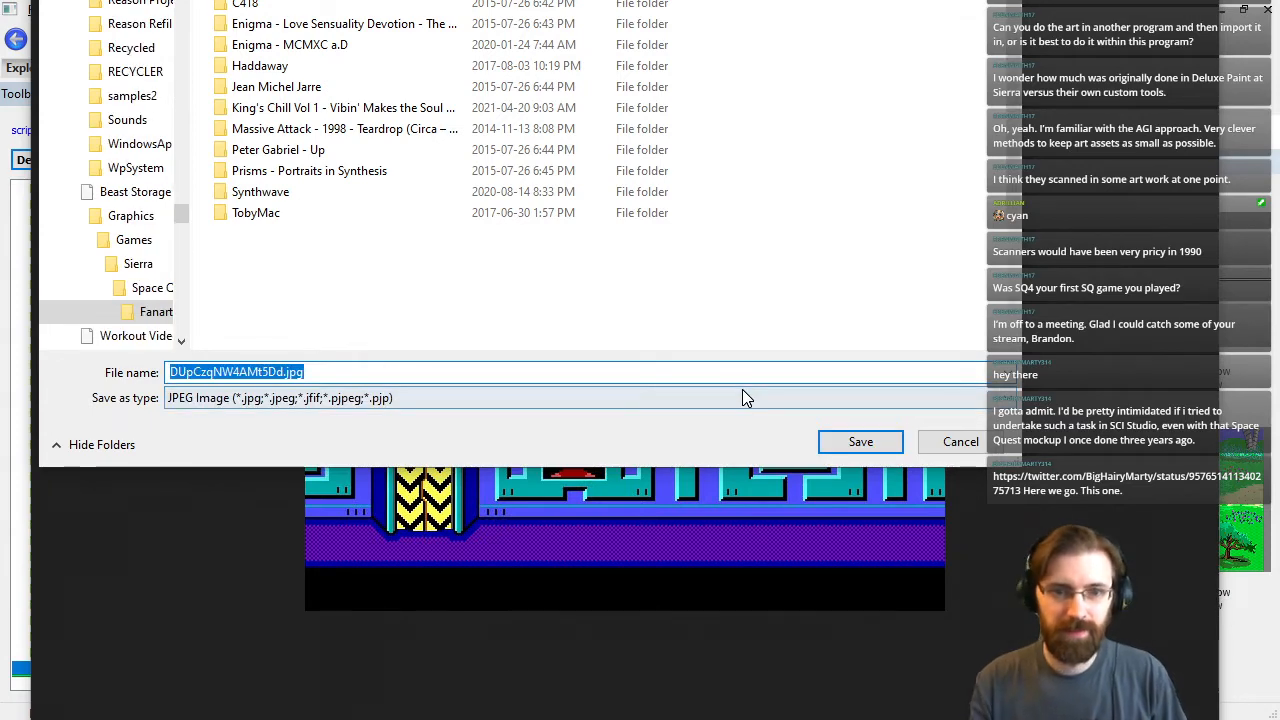
key(Return)
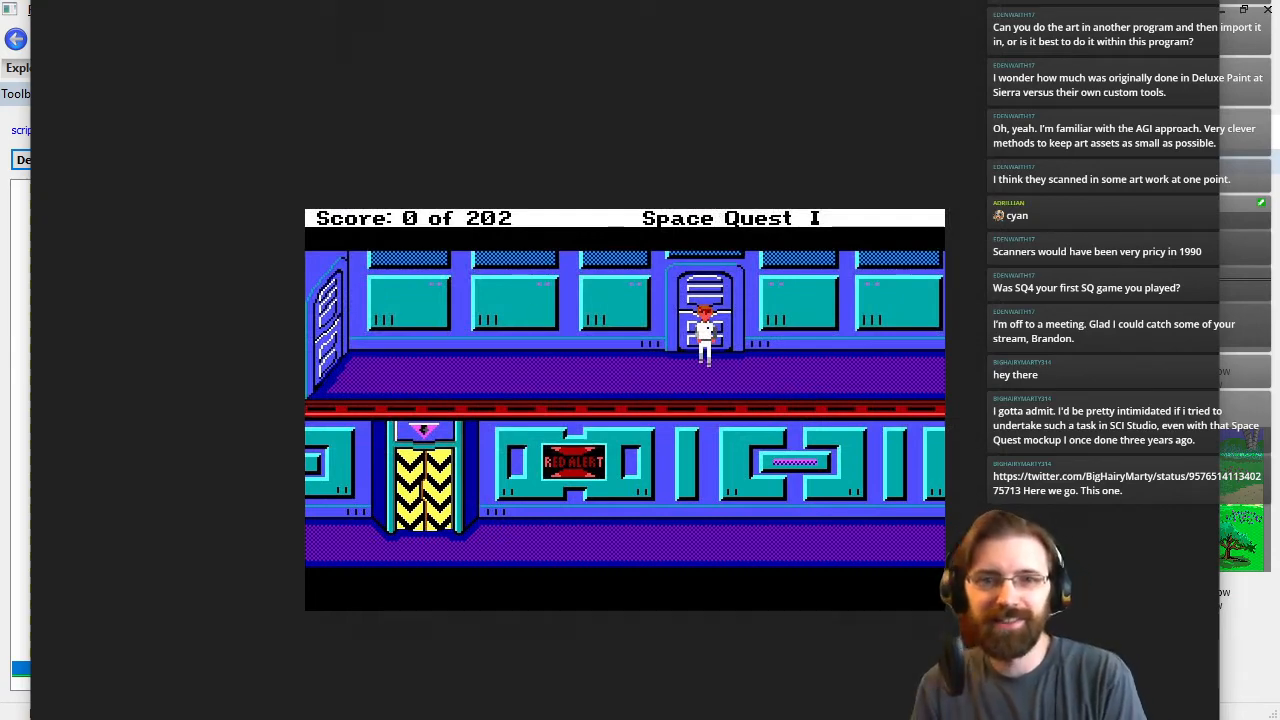
Return to SCI Companion from the browser, glance at Pic.009, and bring Pic.016 back up for editing.
click(465, 1)
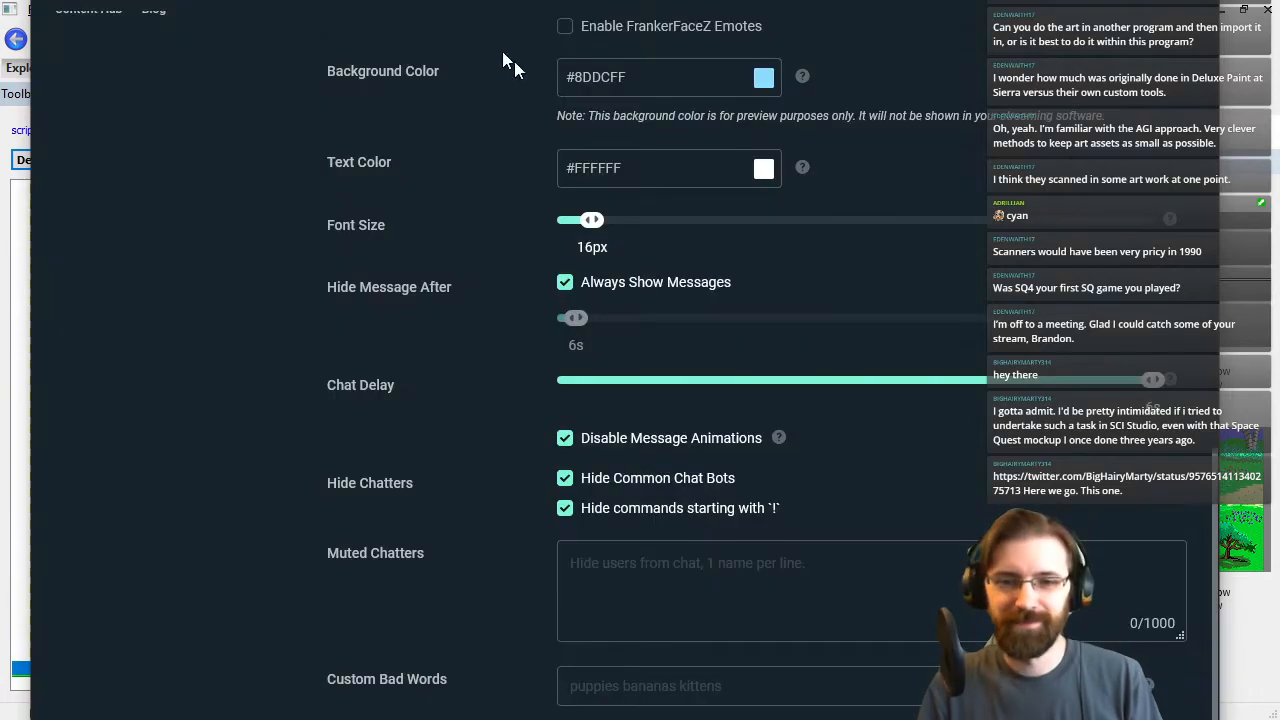
drag(600, 0, 0, 100)
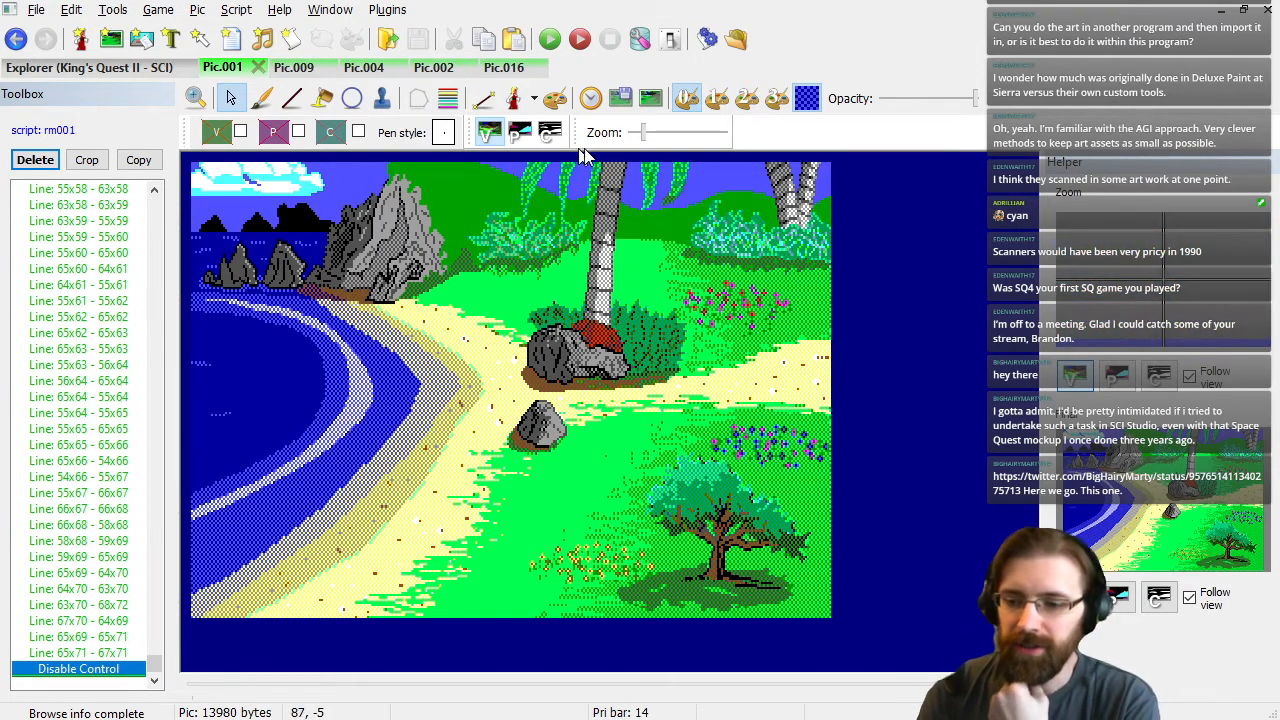
click(507, 72)
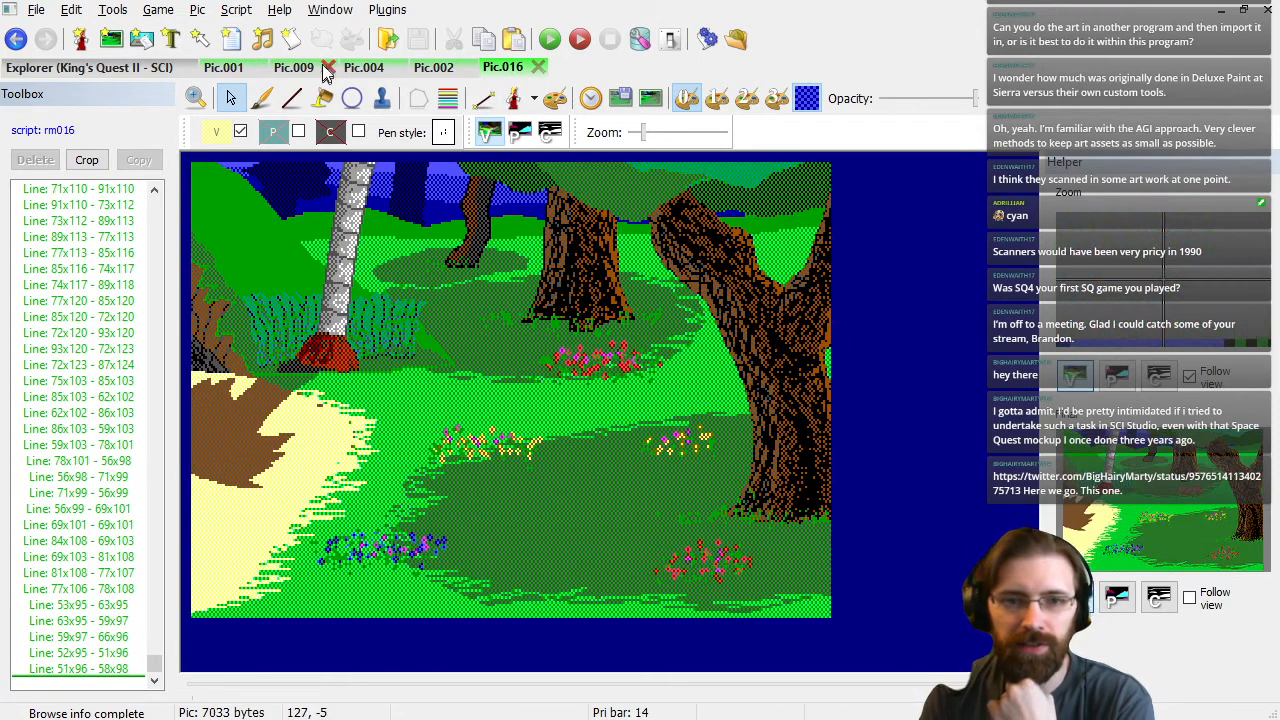
click(332, 76)
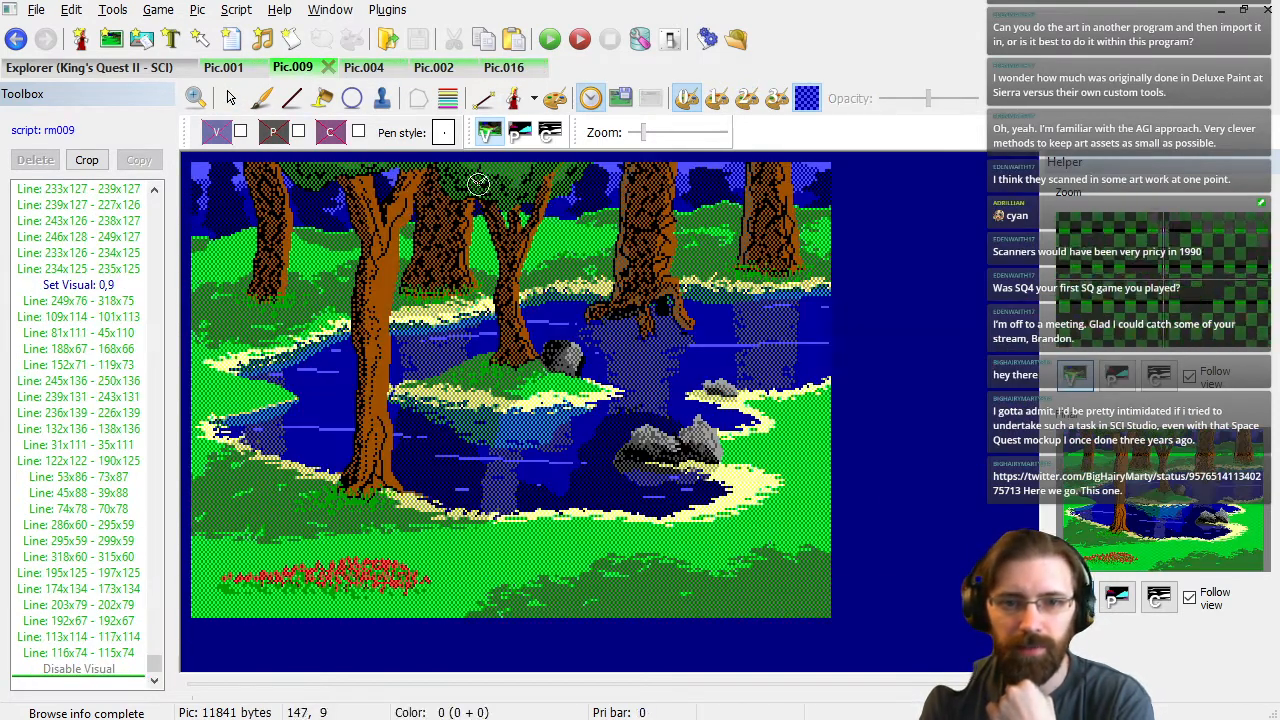
click(505, 69)
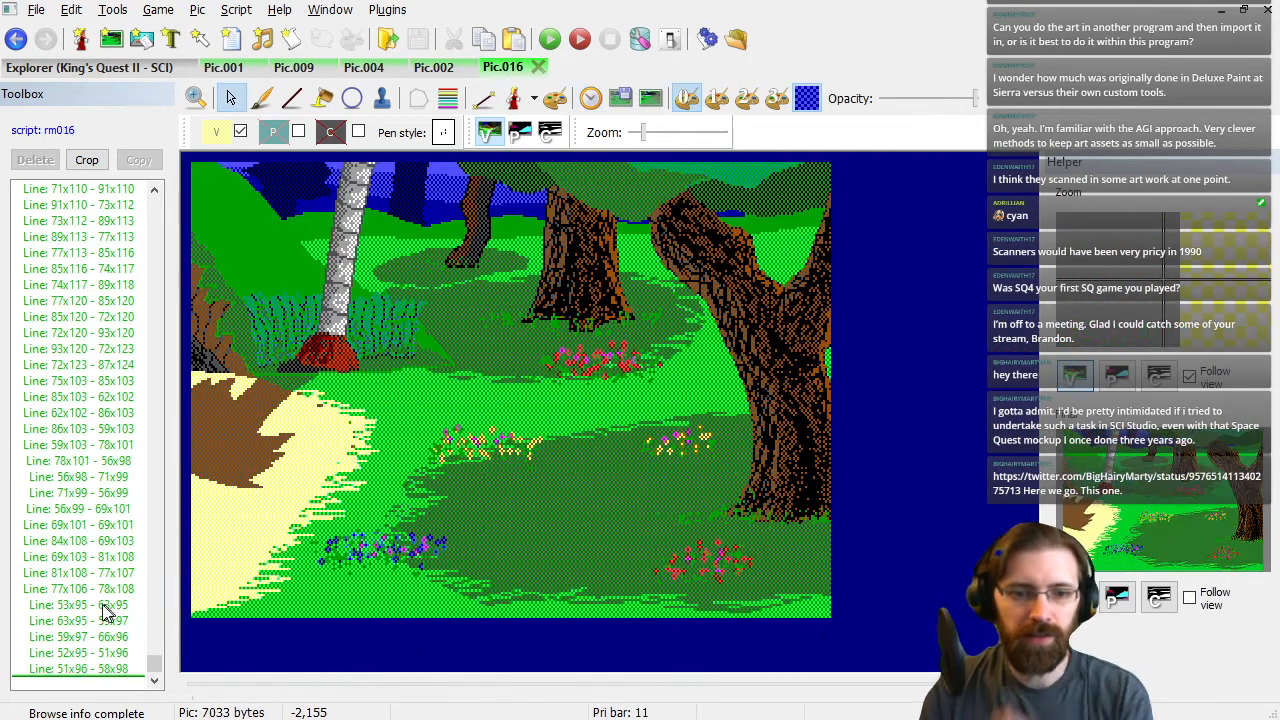
Rewind Pic.016's drawing history to the stage where the tree canopy is outlined but not yet filled.
click(104, 608)
key(End)
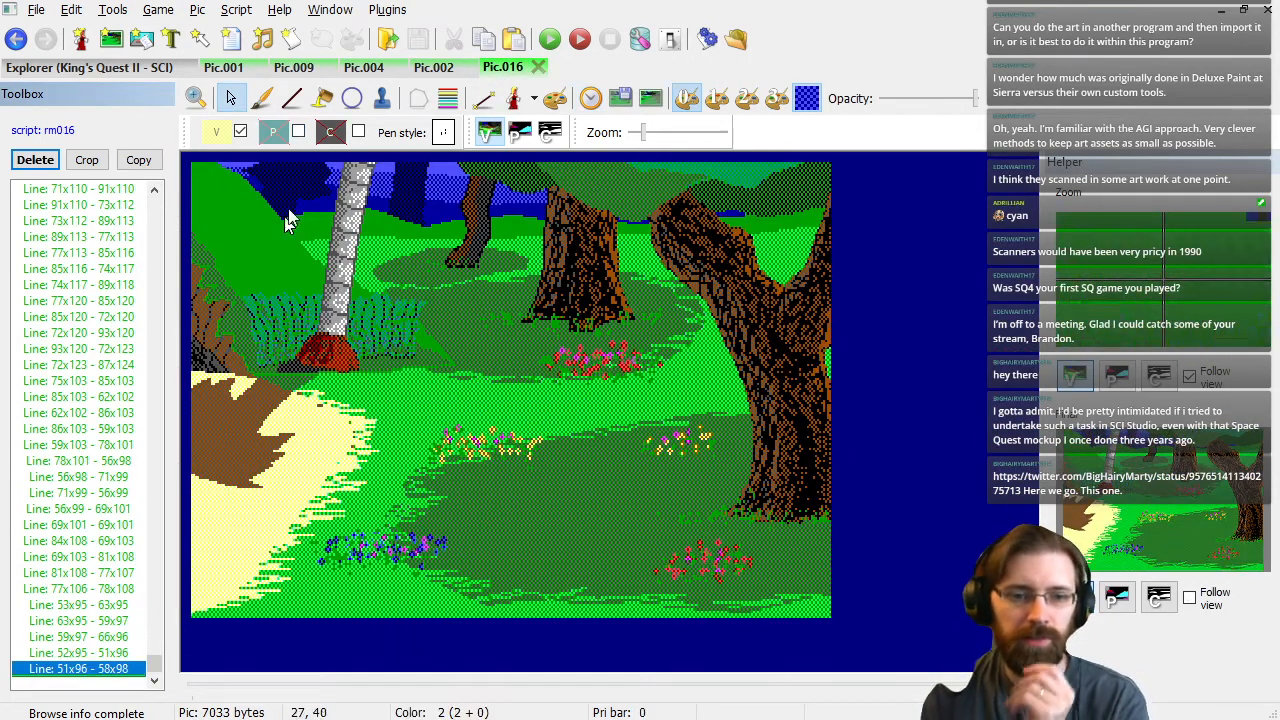
click(118, 398)
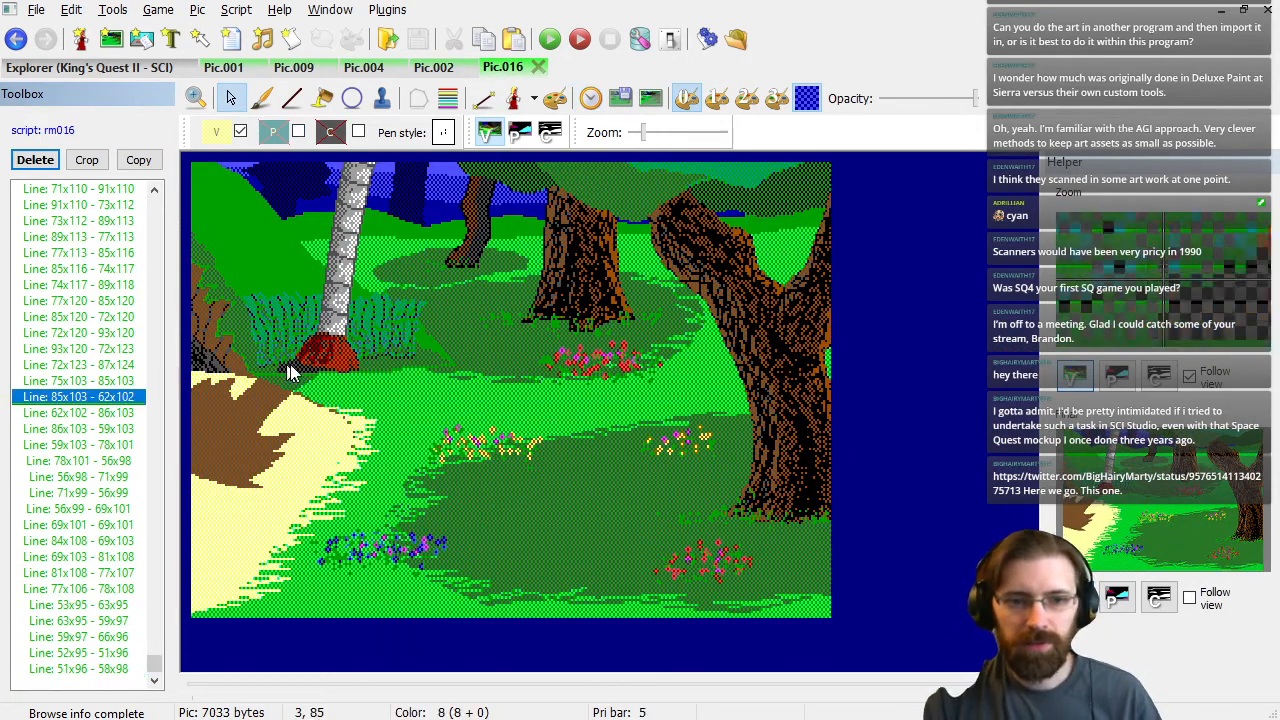
click(590, 100)
click(646, 186)
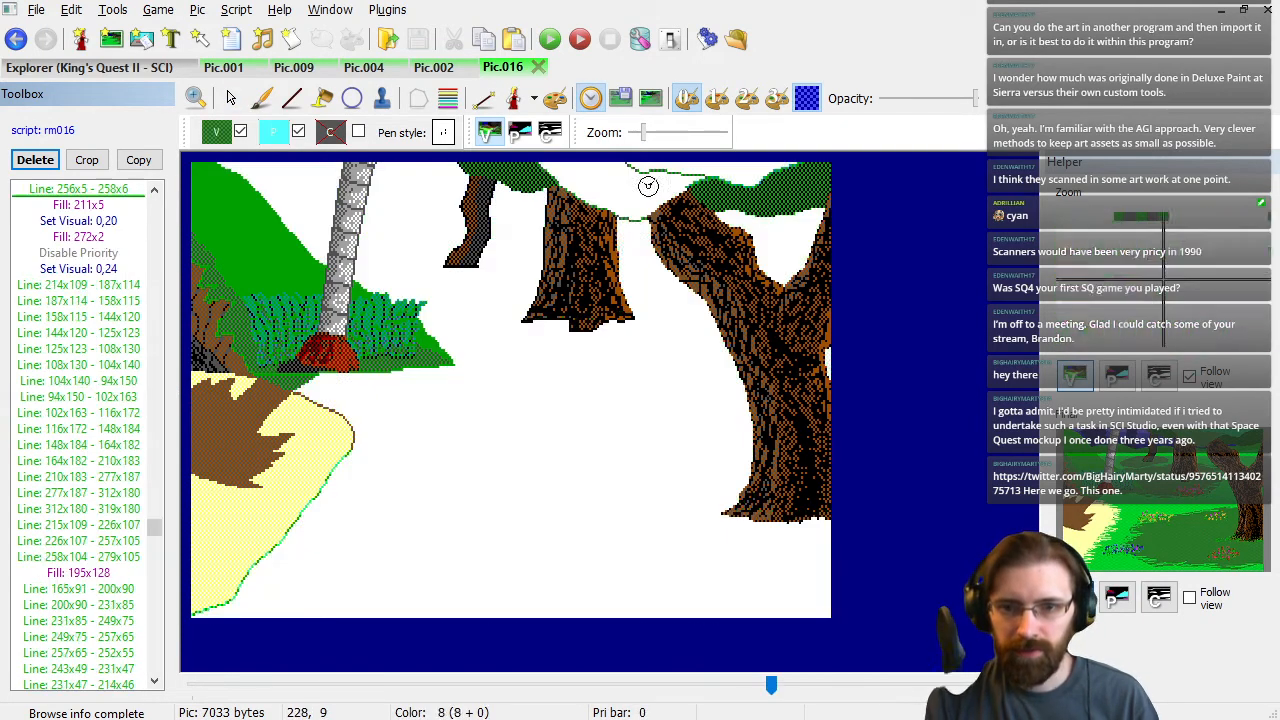
Step through Pic.016's drawing commands and stop at Disable Priority, directly after the canopy fill at 272x2.
click(78, 204)
key(Down)
key(Down)
key(Down)
key(Down)
key(Down)
key(Down)
key(Down)
key(Down)
key(Down)
key(Down)
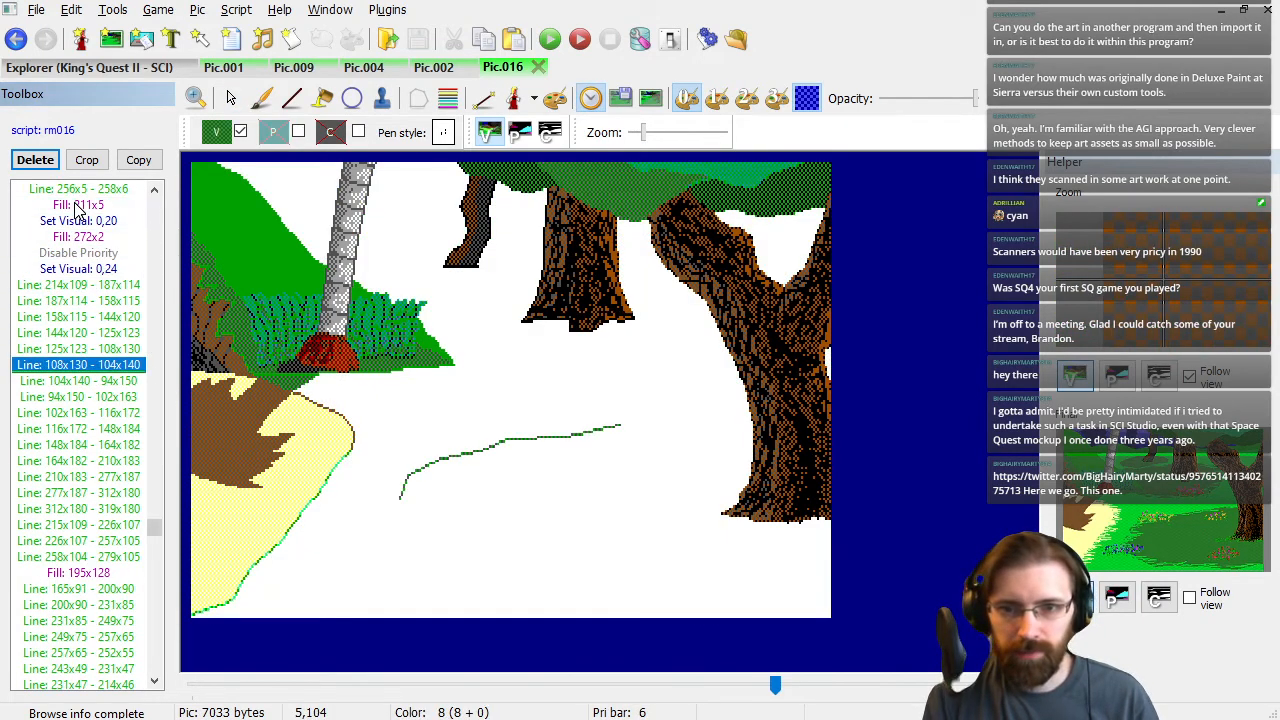
key(Up)
key(Up)
key(Up)
key(Up)
key(Up)
key(Up)
key(Up)
key(Up)
key(Down)
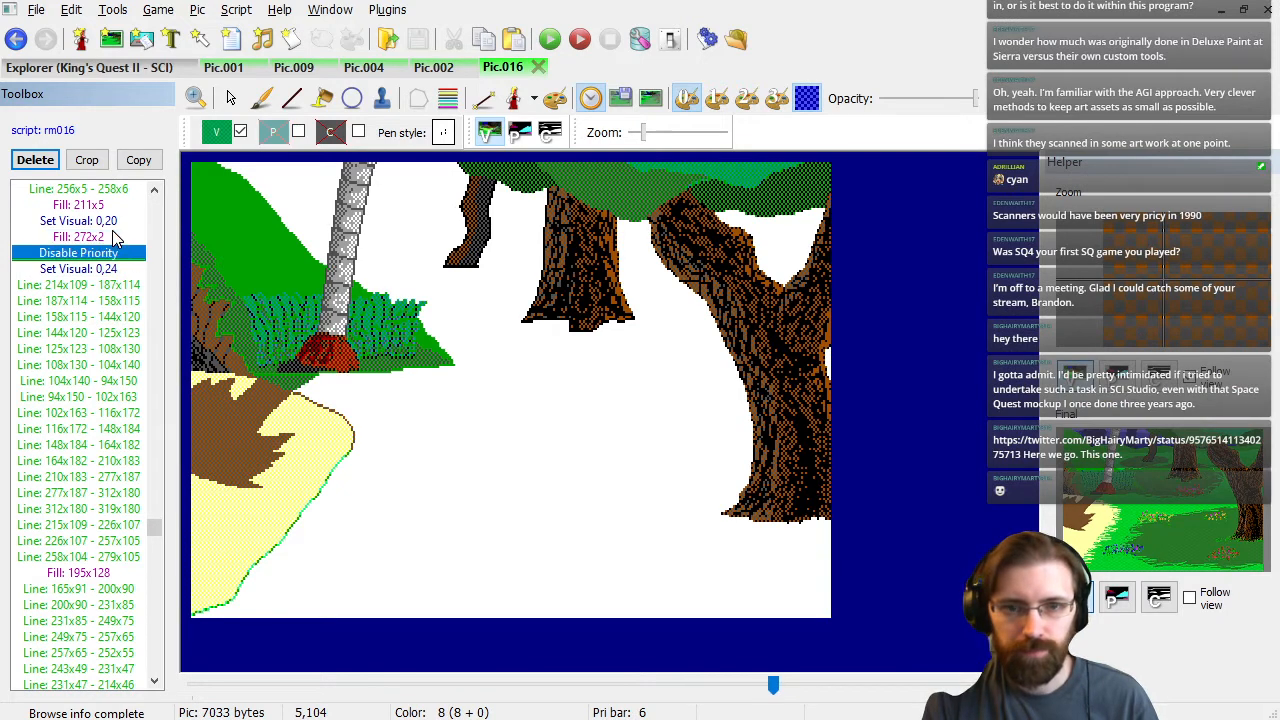
Set the visual color to black and draw jagged shading lines across the canopy's left foliage, from about 141x0 to 177x8.
click(218, 133)
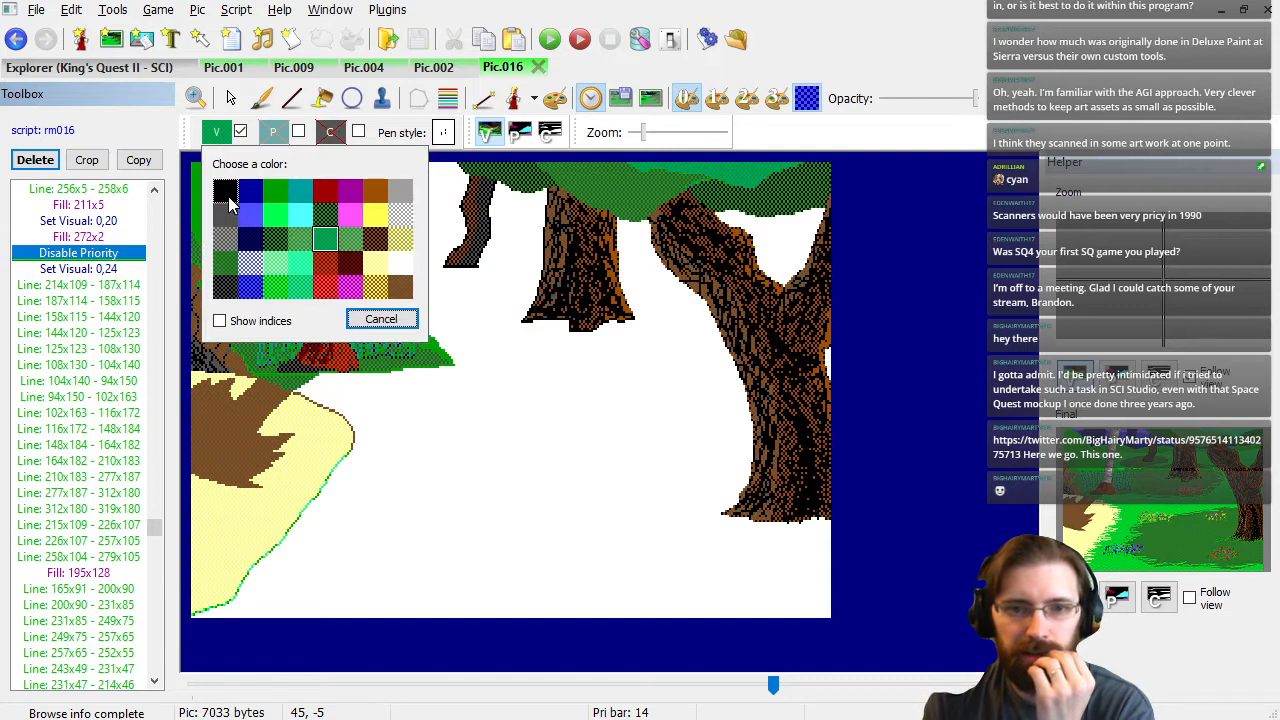
click(225, 191)
click(291, 98)
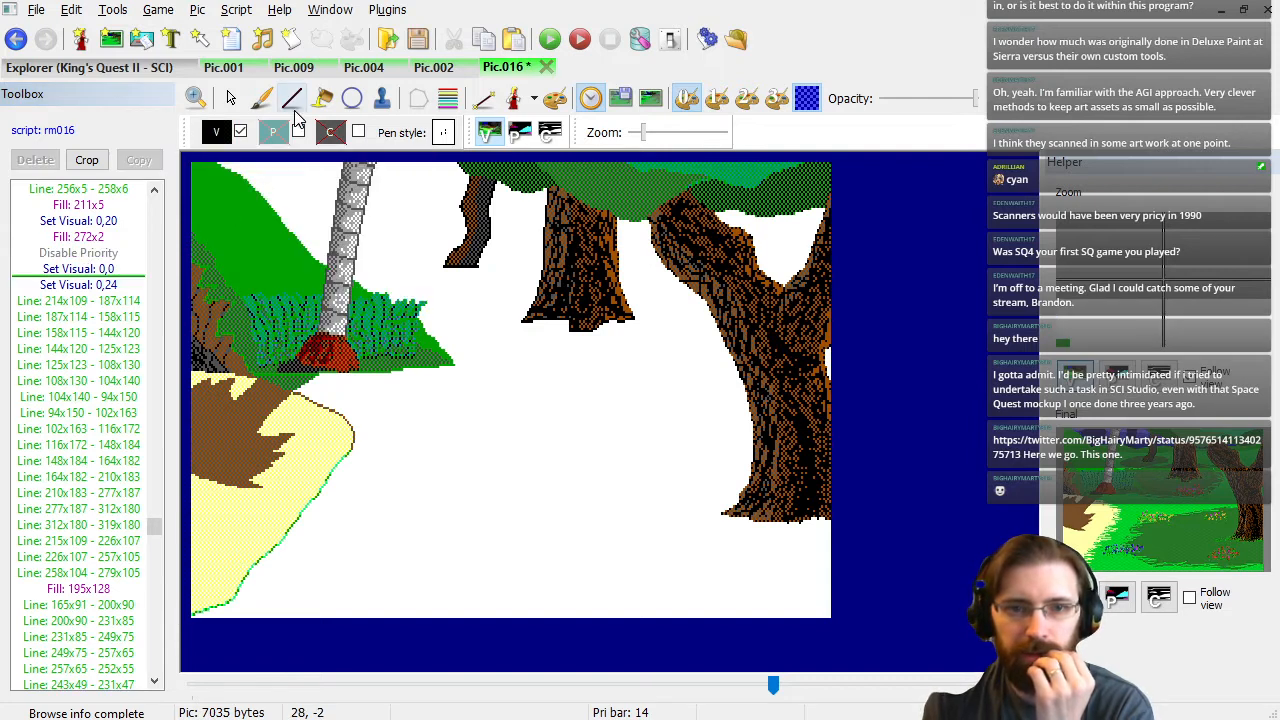
click(467, 162)
click(481, 166)
click(489, 164)
click(501, 166)
click(506, 168)
click(500, 175)
click(516, 180)
click(522, 180)
click(526, 180)
click(530, 175)
click(516, 170)
click(528, 180)
click(538, 182)
click(546, 182)
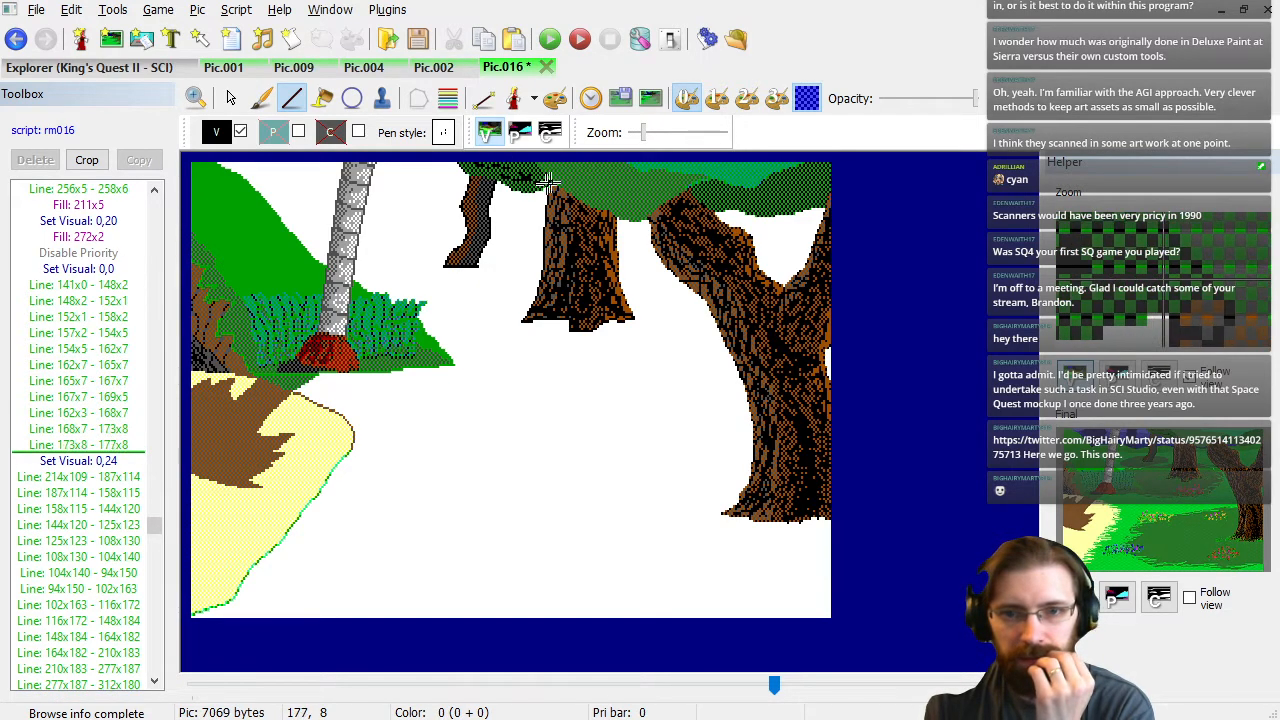
Draw black branching lines in the dark foliage at the canopy's far right end, from about 317x13 to 288x14 and 296x6.
click(825, 193)
click(805, 193)
click(795, 186)
click(797, 185)
click(801, 177)
click(827, 177)
click(803, 179)
click(789, 191)
click(777, 195)
click(767, 195)
click(803, 200)
click(781, 196)
click(775, 190)
click(783, 181)
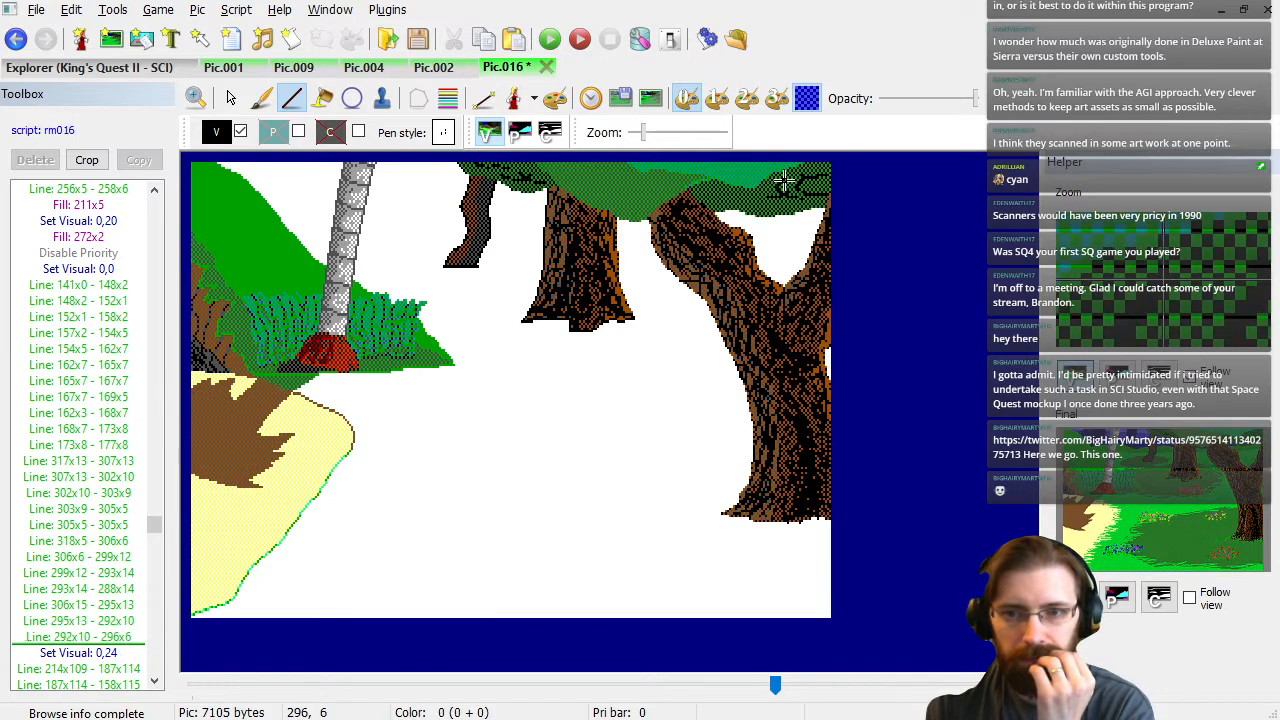
Extend the black branching lines through the lower right foliage above the big tree's fork, between about 263x11 and 302x19.
click(725, 202)
click(735, 206)
click(749, 200)
click(781, 200)
click(761, 202)
click(751, 200)
click(739, 190)
click(761, 212)
click(771, 212)
click(777, 200)
click(773, 193)
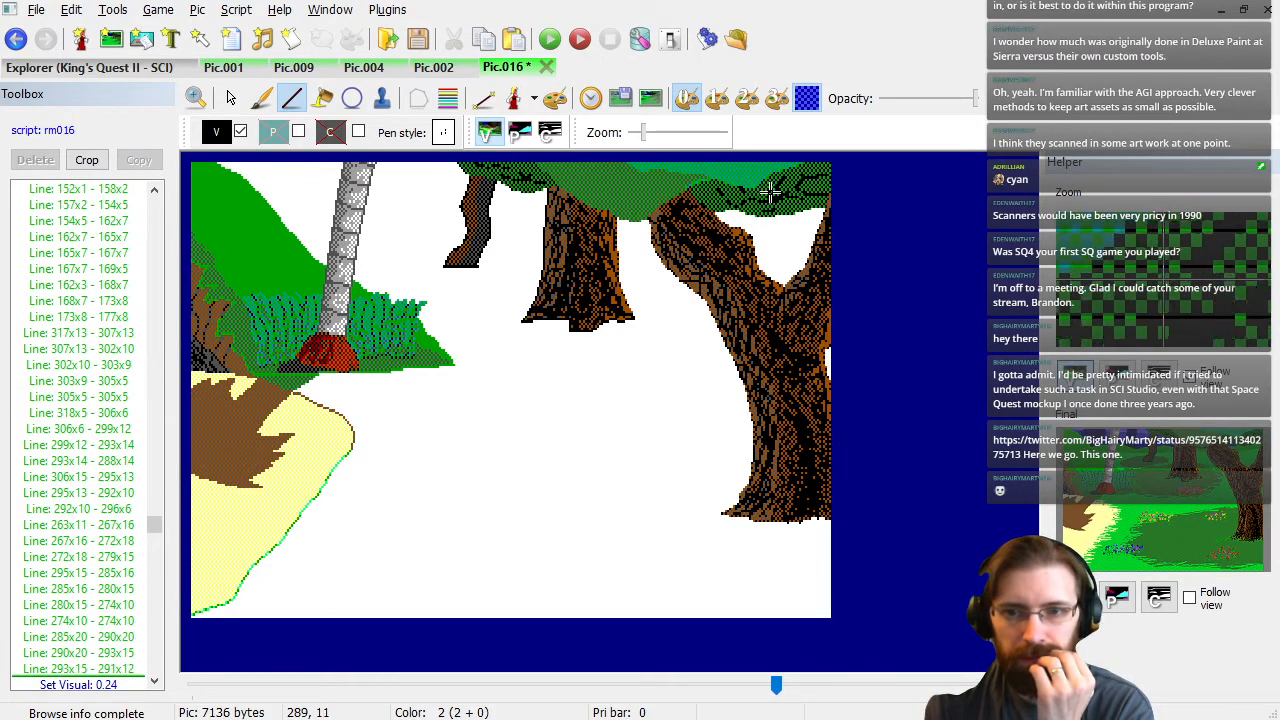
click(795, 208)
click(787, 200)
click(783, 198)
click(787, 188)
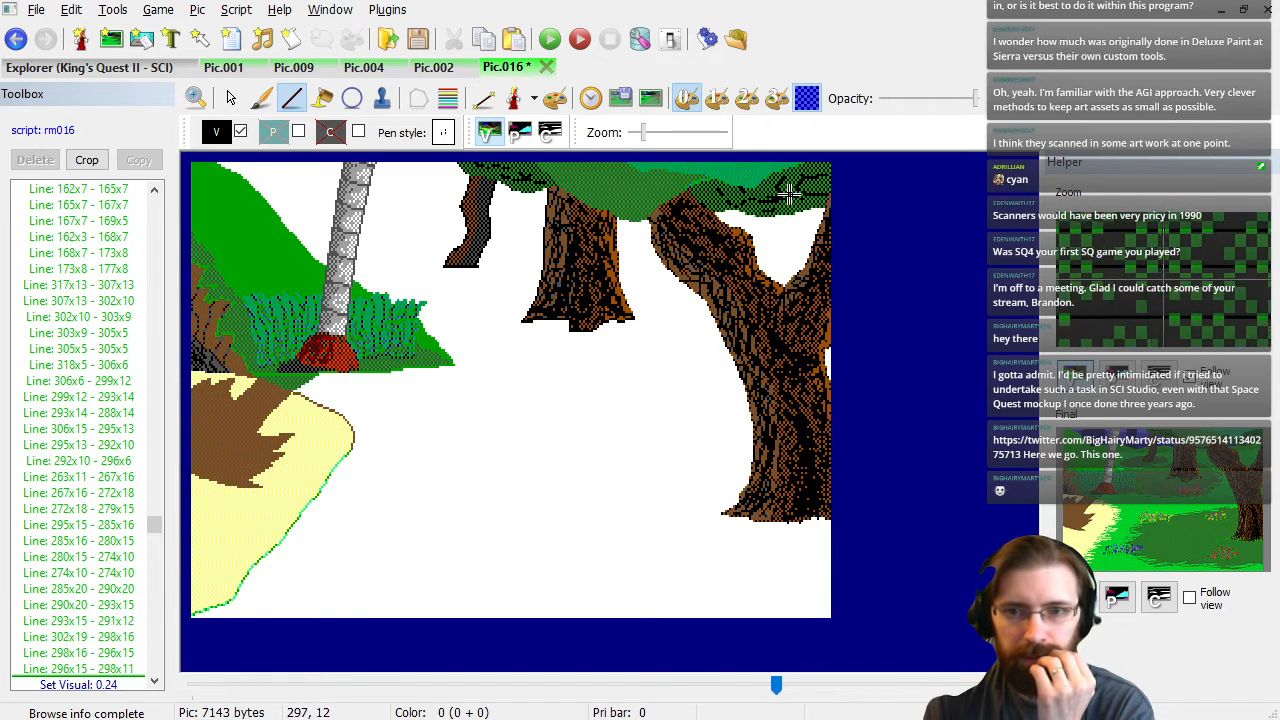
Add short black accent lines to the right foliage, from about 255x12 to 269x11 and from 305x5 to 288x10.
click(701, 191)
click(711, 193)
click(727, 184)
click(729, 188)
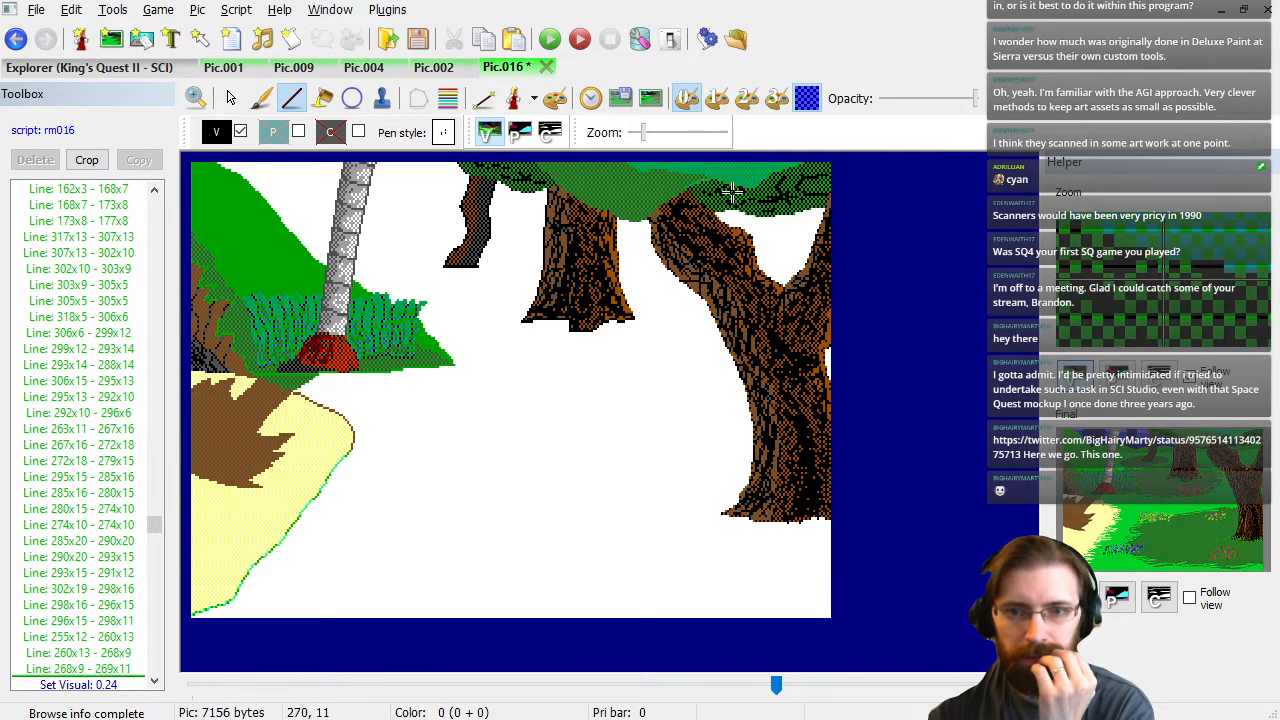
click(801, 174)
click(775, 174)
click(765, 179)
click(767, 186)
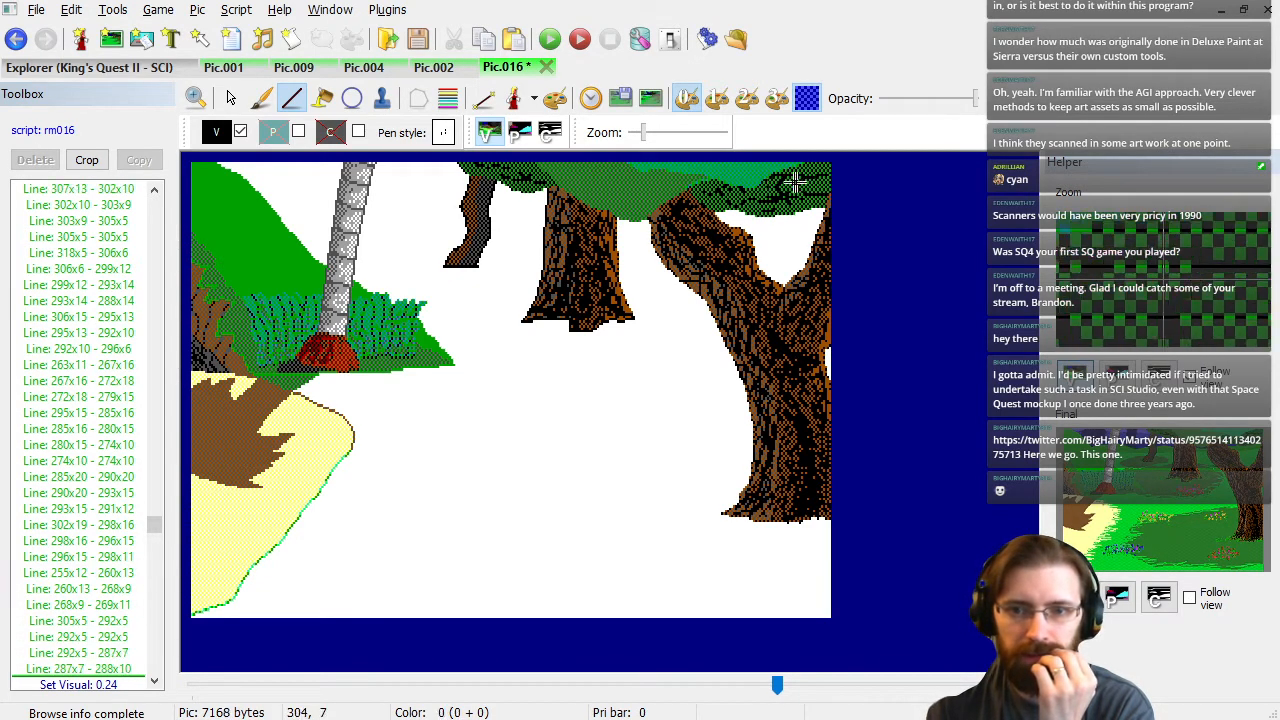
Delete the four most recently drawn black lines, from 305x5 through 288x10, in the right side of the canopy.
click(108, 668)
key(shift+Up)
key(shift+Up)
key(shift+Up)
key(shift+Up)
key(shift+Up)
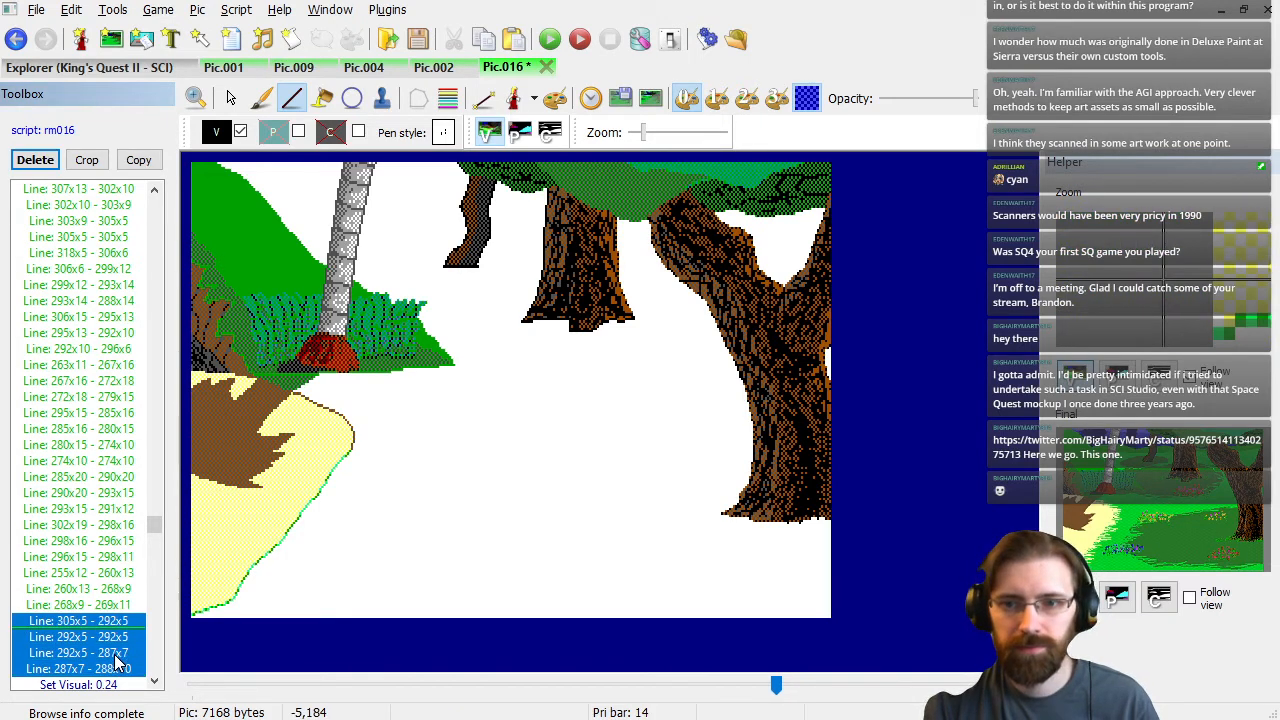
key(shift+Down)
key(shift+Down)
key(Delete)
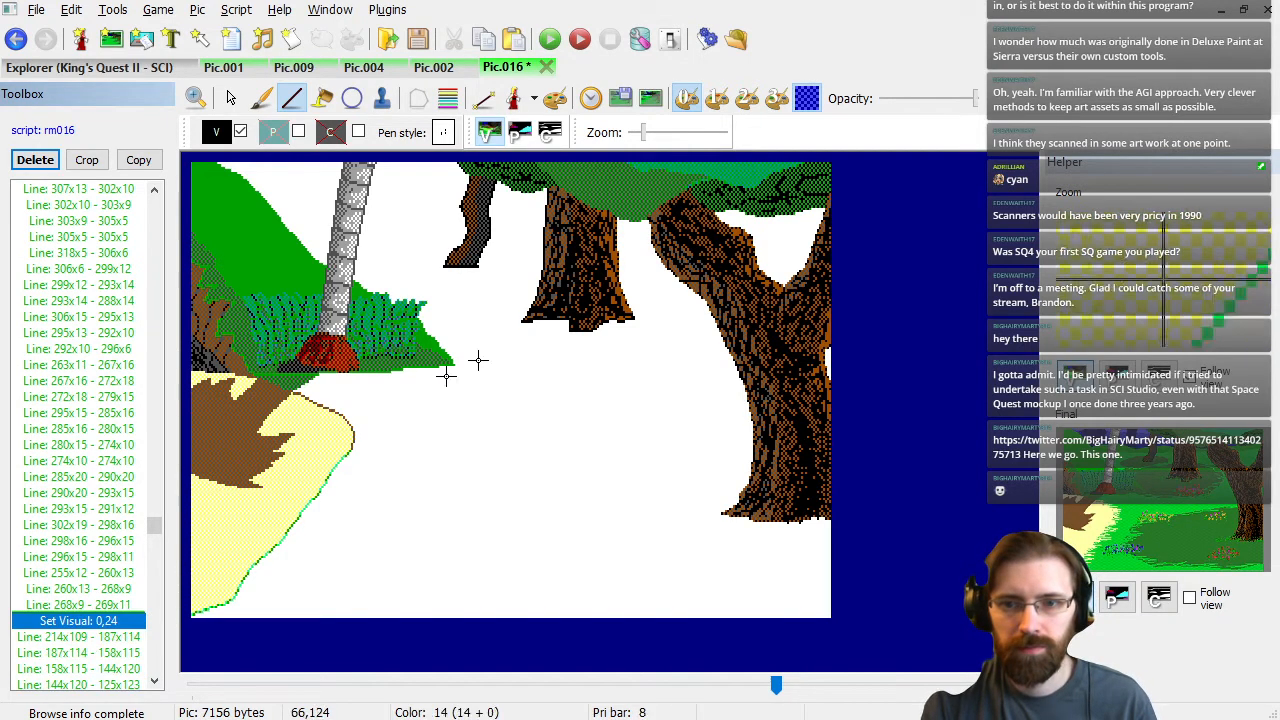
Draw black detail lines from about 290x9 to 305x6 and up to 315x1 in the canopy's right end.
click(772, 184)
click(782, 181)
click(800, 176)
click(800, 164)
click(806, 164)
click(818, 164)
click(820, 164)
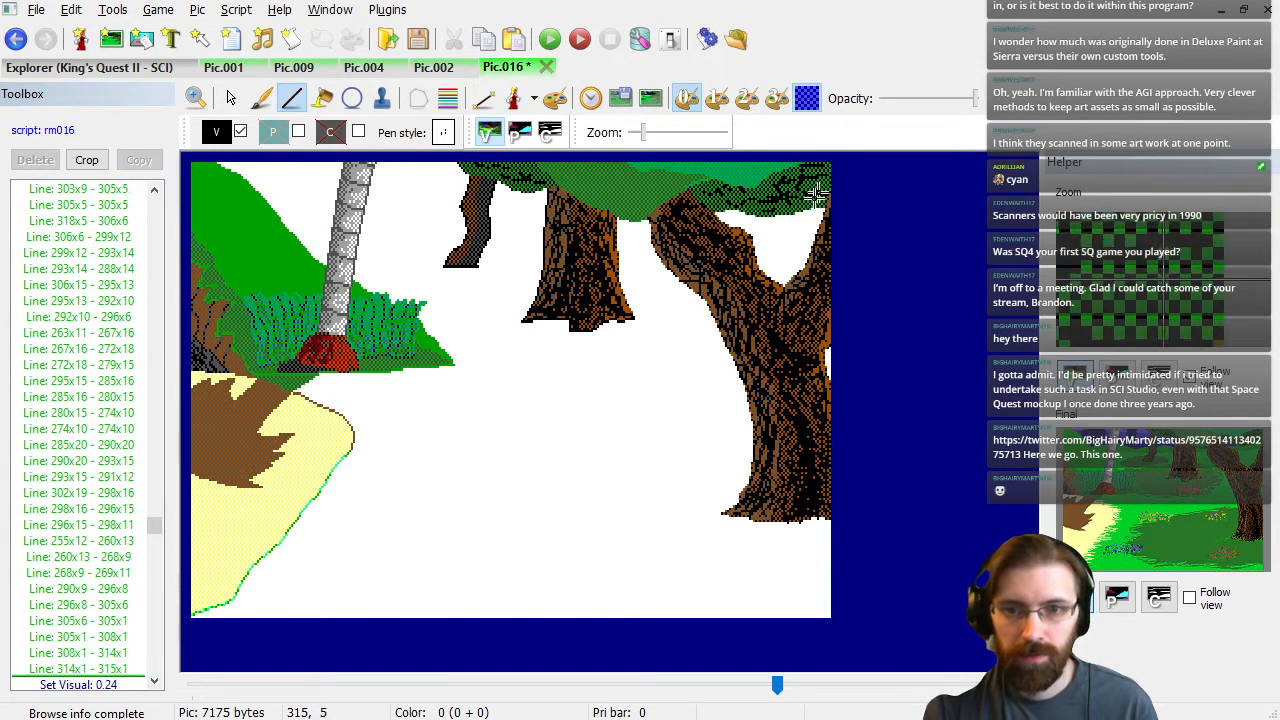
click(88, 668)
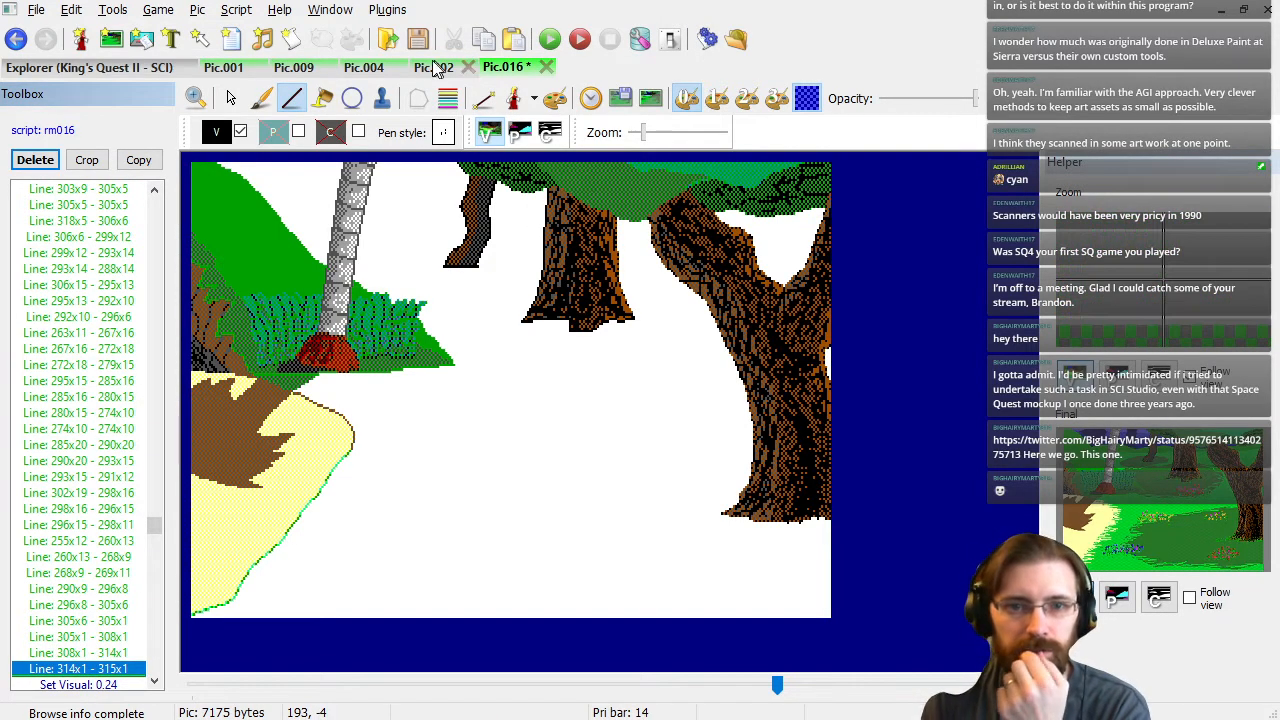
Close Pic.001, look at the tree foliage in Pic.009 and Pic.004 for reference, and return to Pic.016.
click(236, 68)
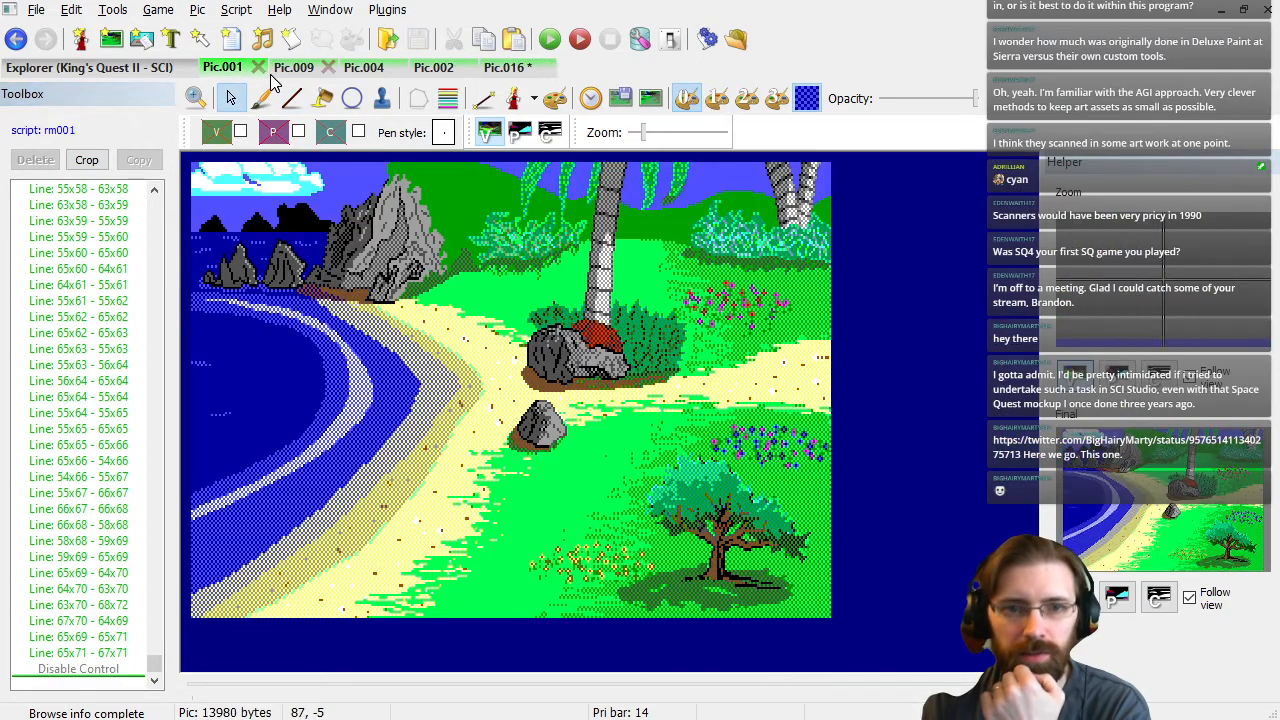
click(258, 67)
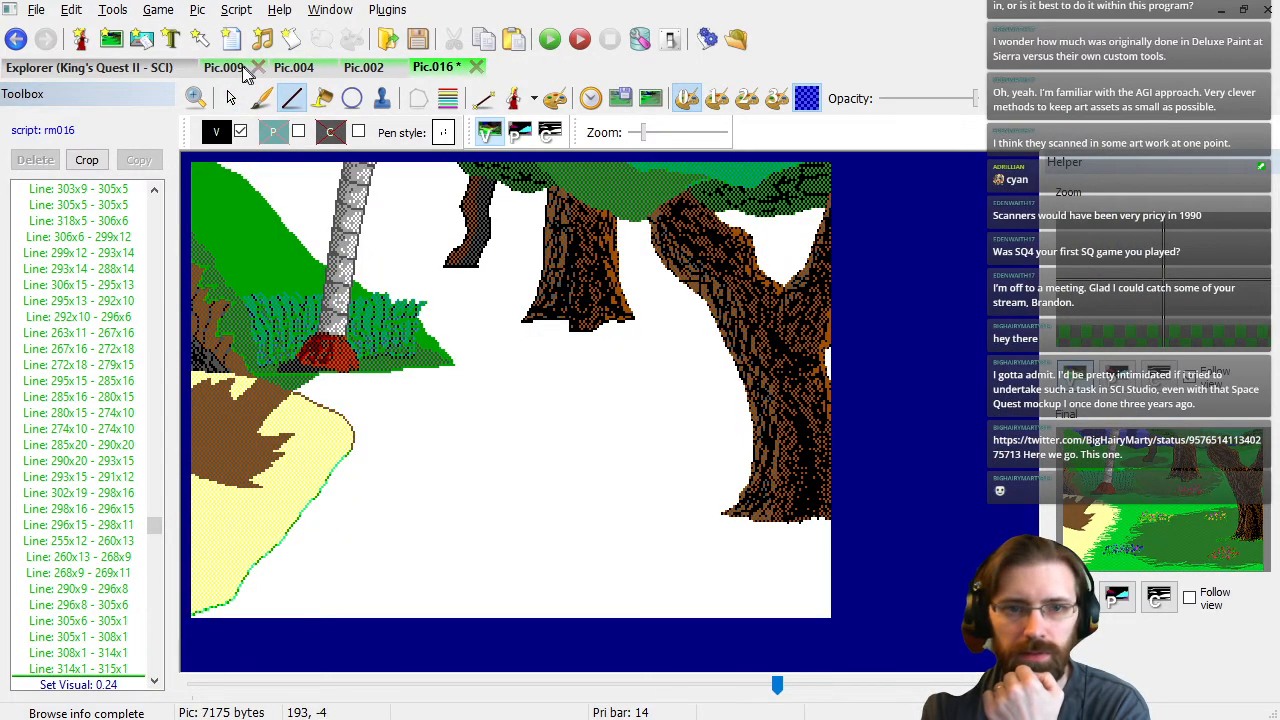
click(250, 67)
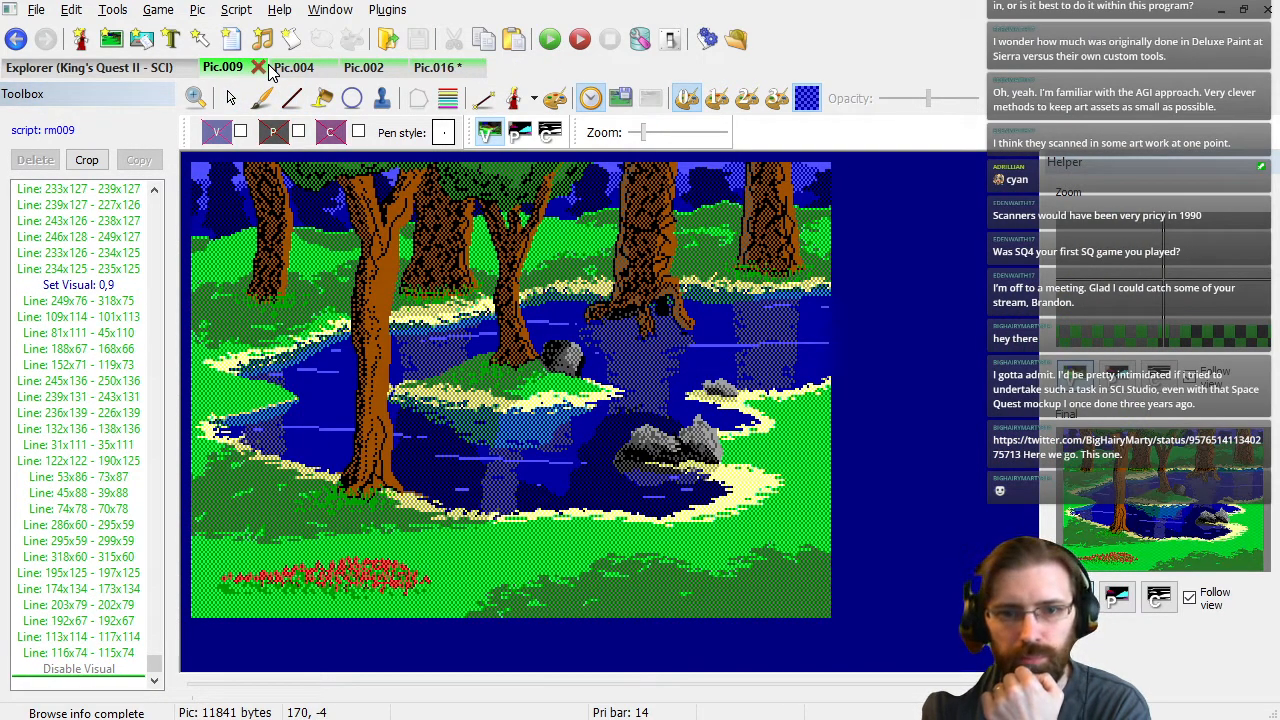
click(292, 67)
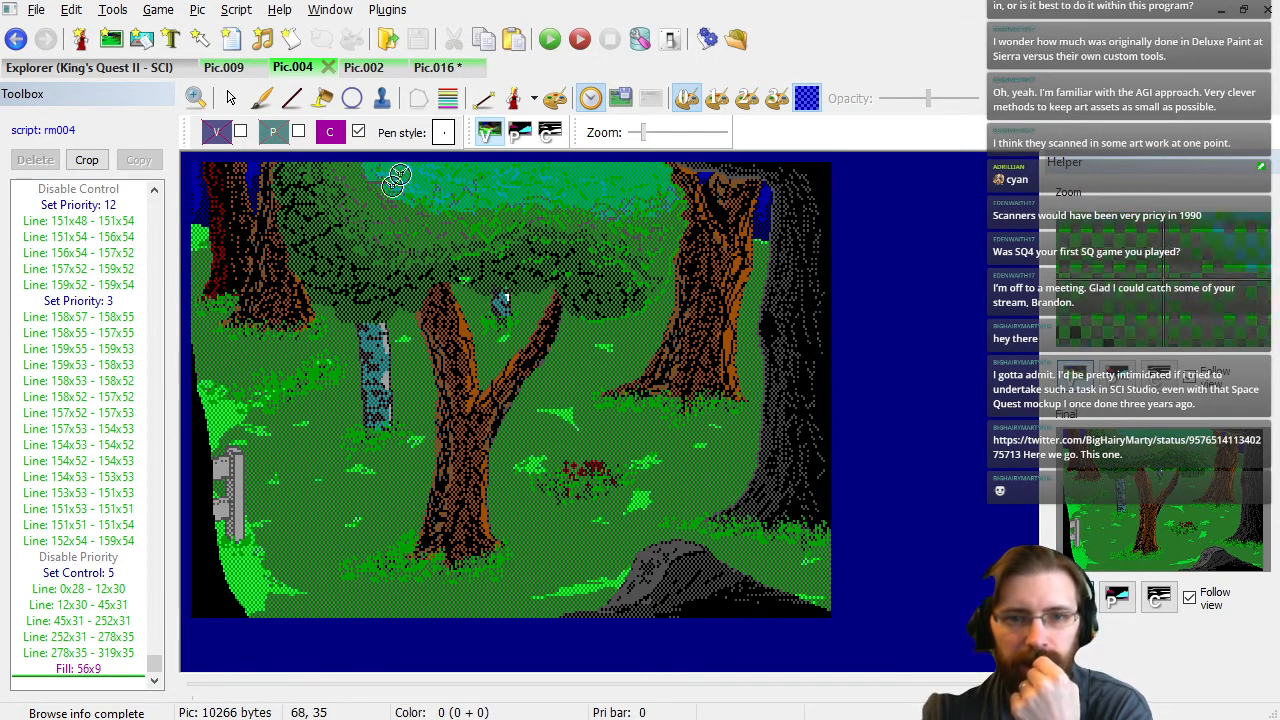
click(437, 70)
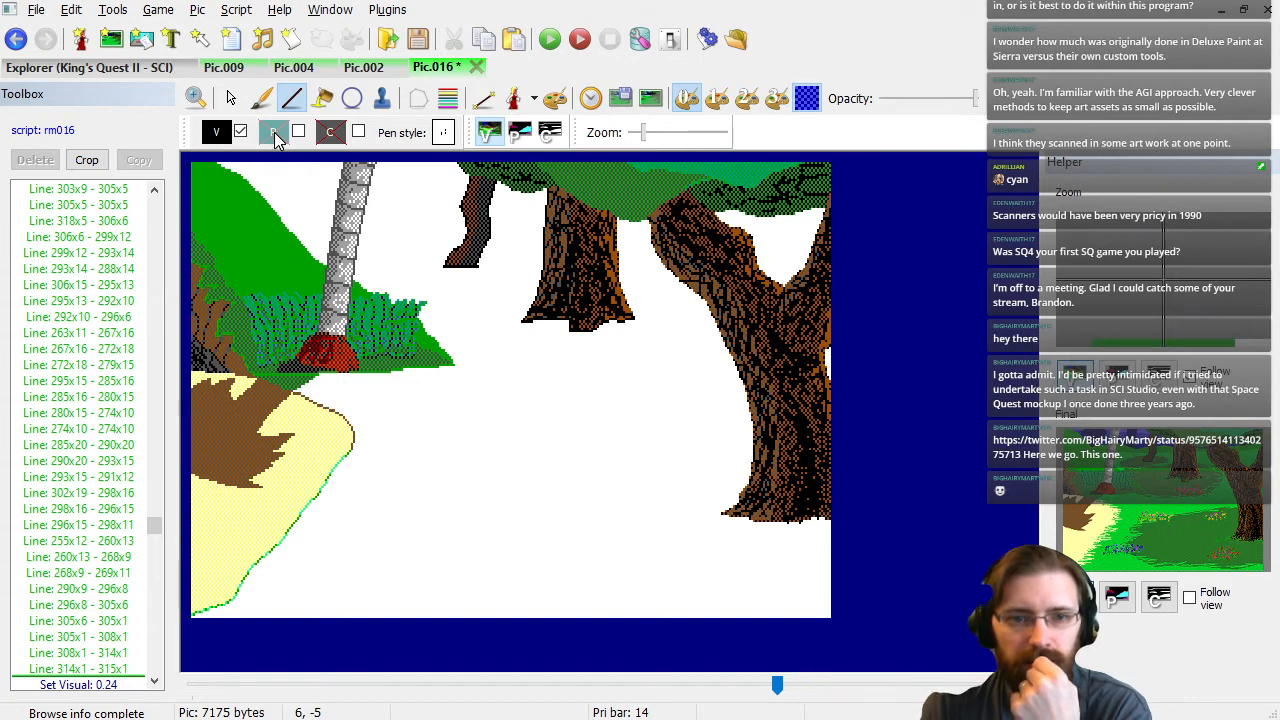
Set the visual drawing color to dark gray (0,8).
click(274, 133)
click(243, 235)
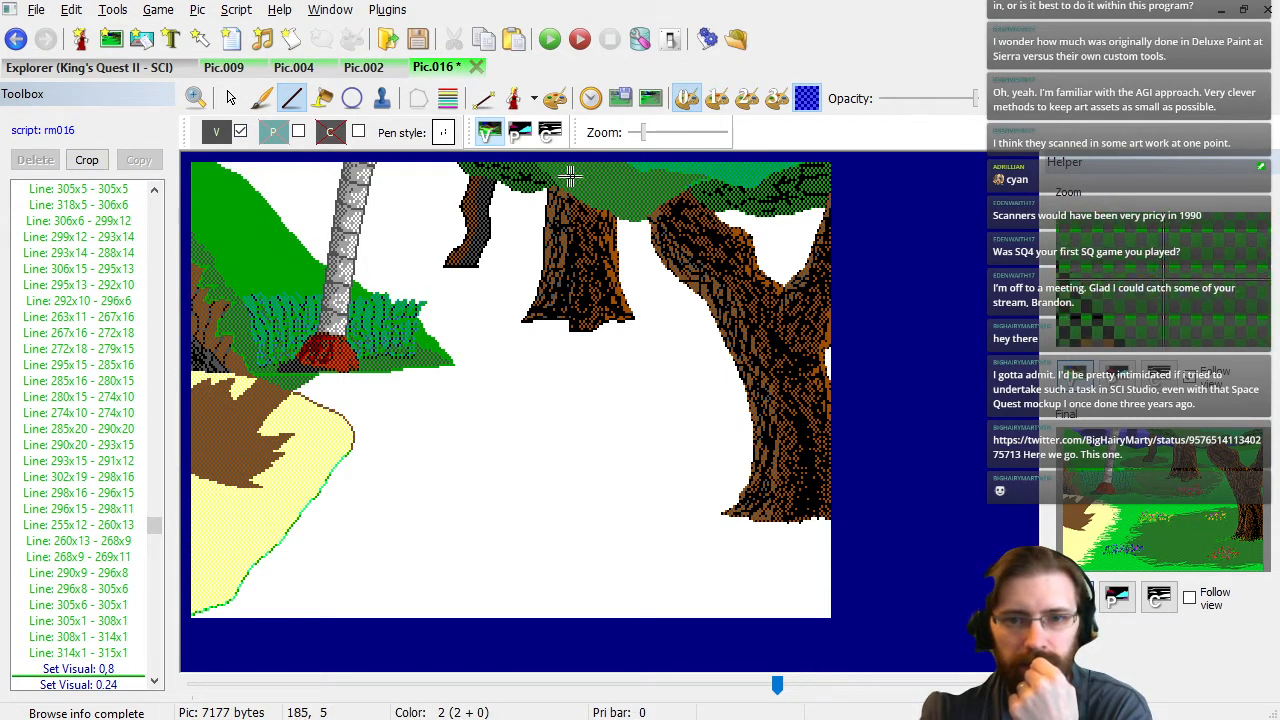
click(561, 174)
click(575, 174)
click(589, 167)
click(591, 191)
click(583, 176)
click(575, 174)
click(597, 186)
click(607, 186)
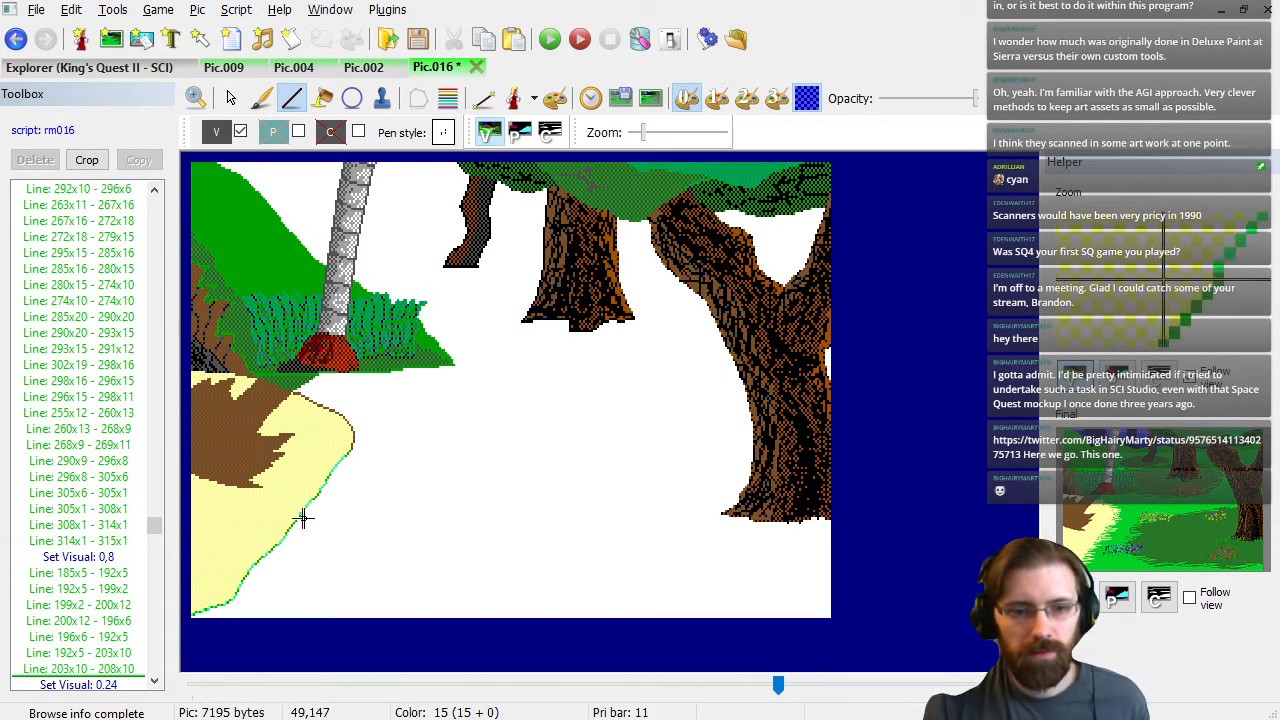
click(107, 671)
shift+click(123, 572)
key(Delete)
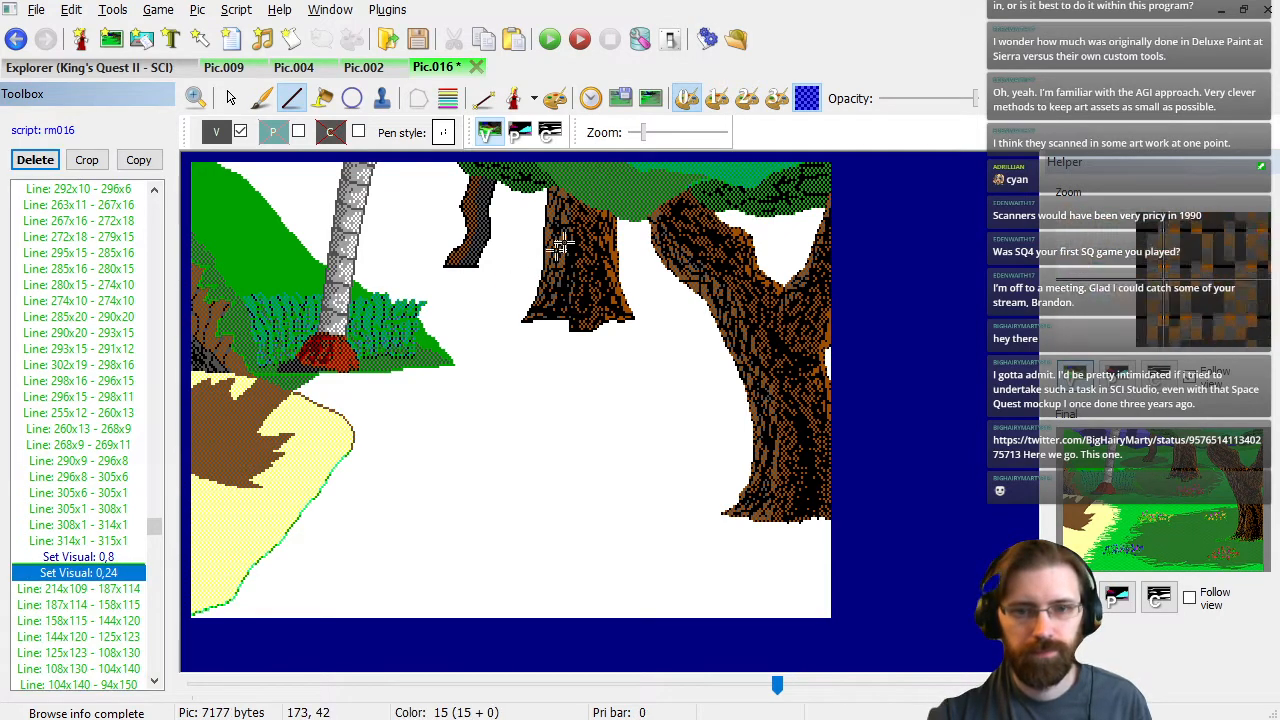
Draw dark gray shading lines from about 198x14 to 213x10 in the canopy above the middle trunk.
click(586, 192)
click(592, 194)
click(602, 194)
click(606, 194)
click(614, 184)
click(610, 190)
Draw two dark gray shading strokes, about 241x7 to 225x7 and 216x14 to 234x13, between the middle trunk and the large tree.
click(673, 179)
click(659, 191)
click(645, 191)
click(641, 179)
click(623, 196)
click(629, 200)
click(645, 198)
click(655, 200)
click(665, 195)
Add dark gray shading lines along the canopy's upper edge between about 175x1 and 211x3.
click(607, 171)
click(585, 171)
click(562, 164)
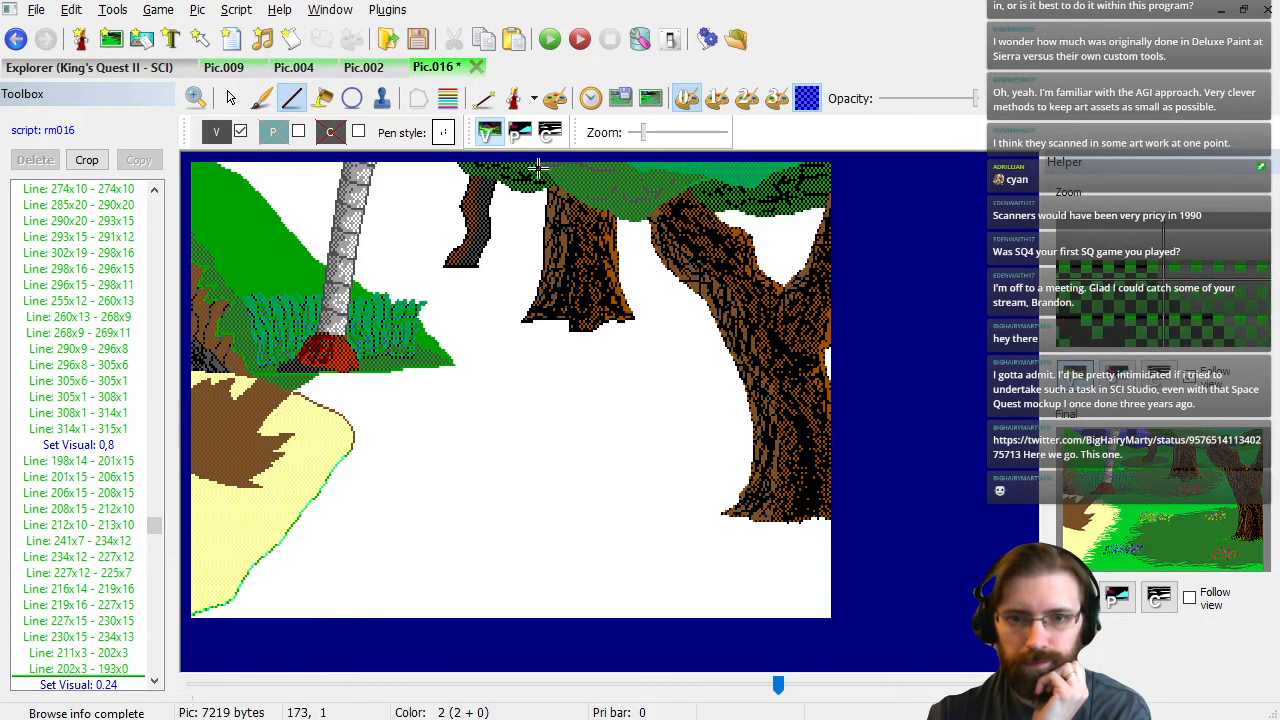
click(542, 167)
click(552, 173)
click(564, 176)
click(566, 176)
click(574, 173)
click(580, 169)
click(584, 169)
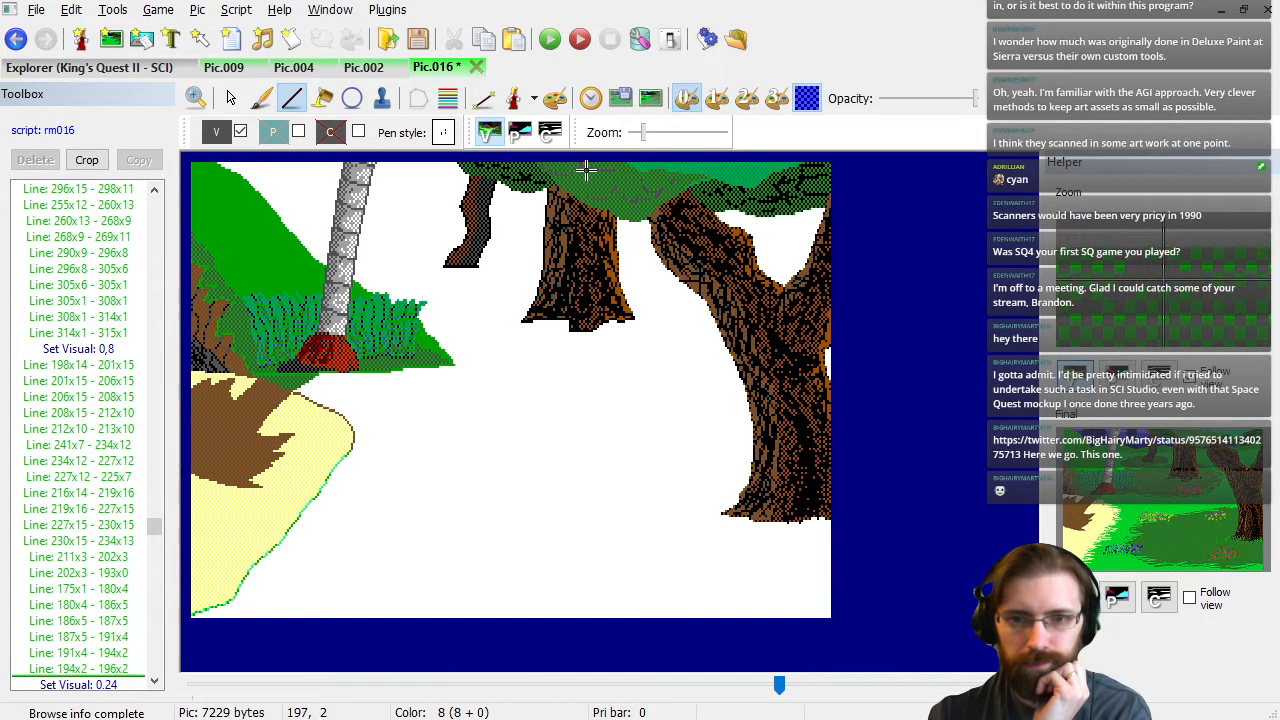
Draw more dark gray shading lines between about 187x10 and 210x5 in the canopy over the middle trunk.
click(585, 188)
click(597, 190)
click(609, 190)
click(615, 186)
click(621, 180)
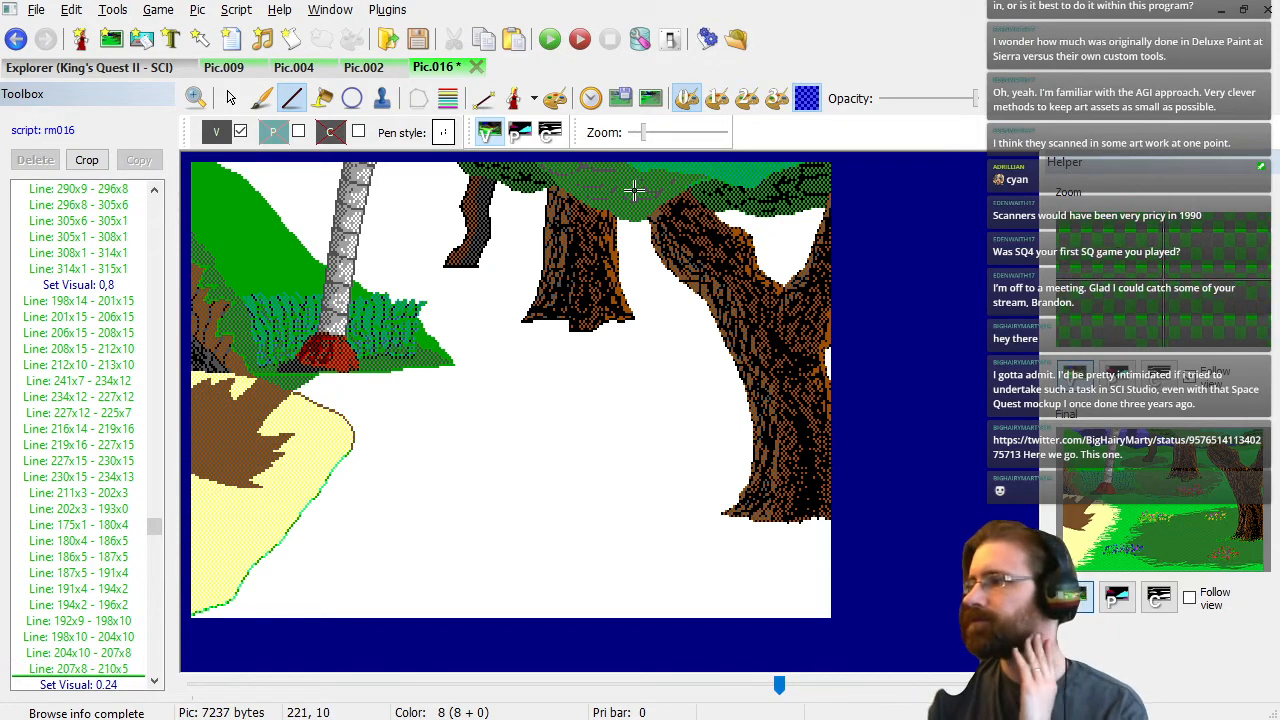
click(570, 188)
click(578, 186)
click(593, 177)
click(595, 177)
click(632, 177)
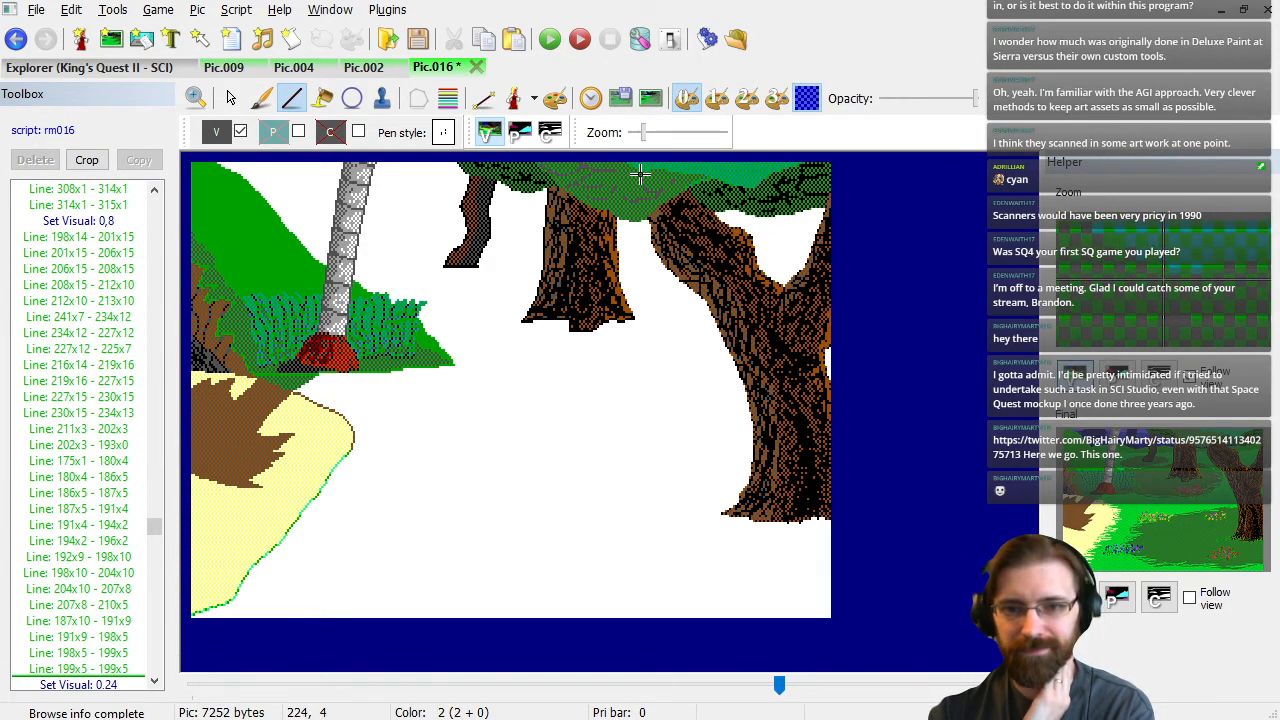
Add dark gray lines from about 224x4 to 212x4 and from 211x18 to 225x15 in the central canopy.
click(640, 175)
click(628, 175)
click(618, 175)
click(616, 173)
click(614, 206)
click(618, 206)
click(628, 201)
click(642, 199)
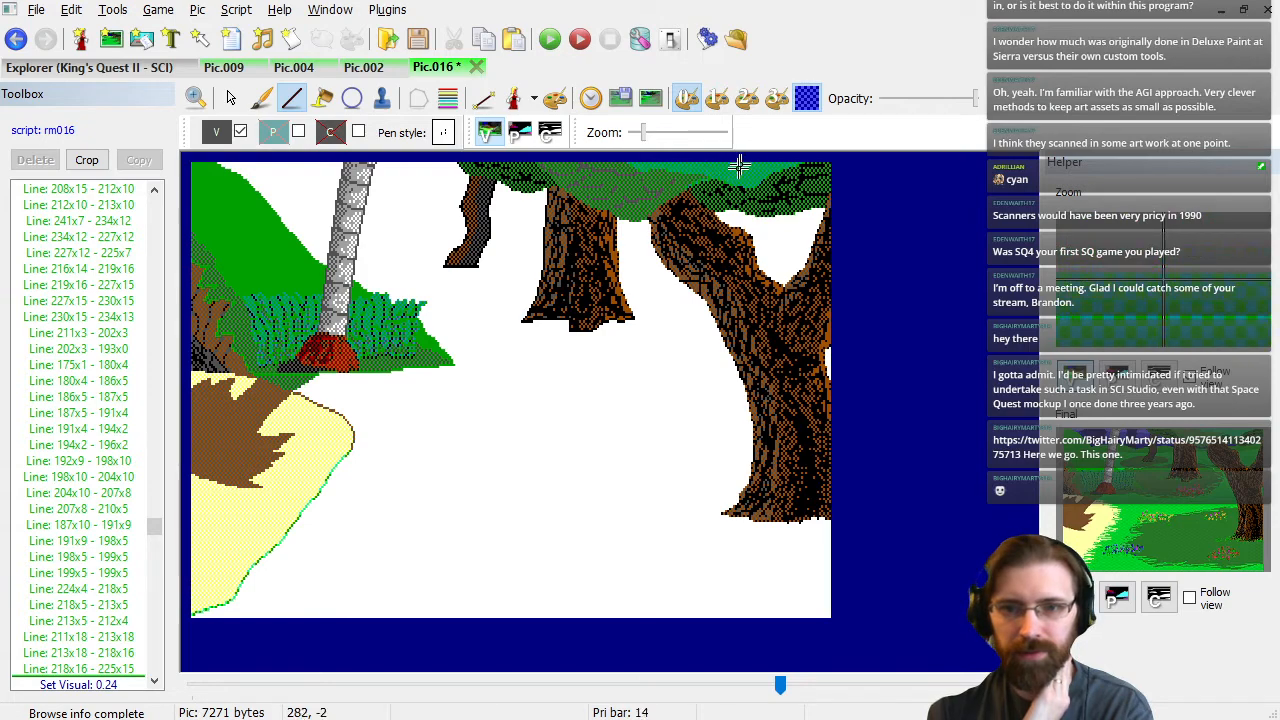
Check the foliage coloring in Pic.004 for reference, close Pic.009, and return to Pic.016.
click(256, 70)
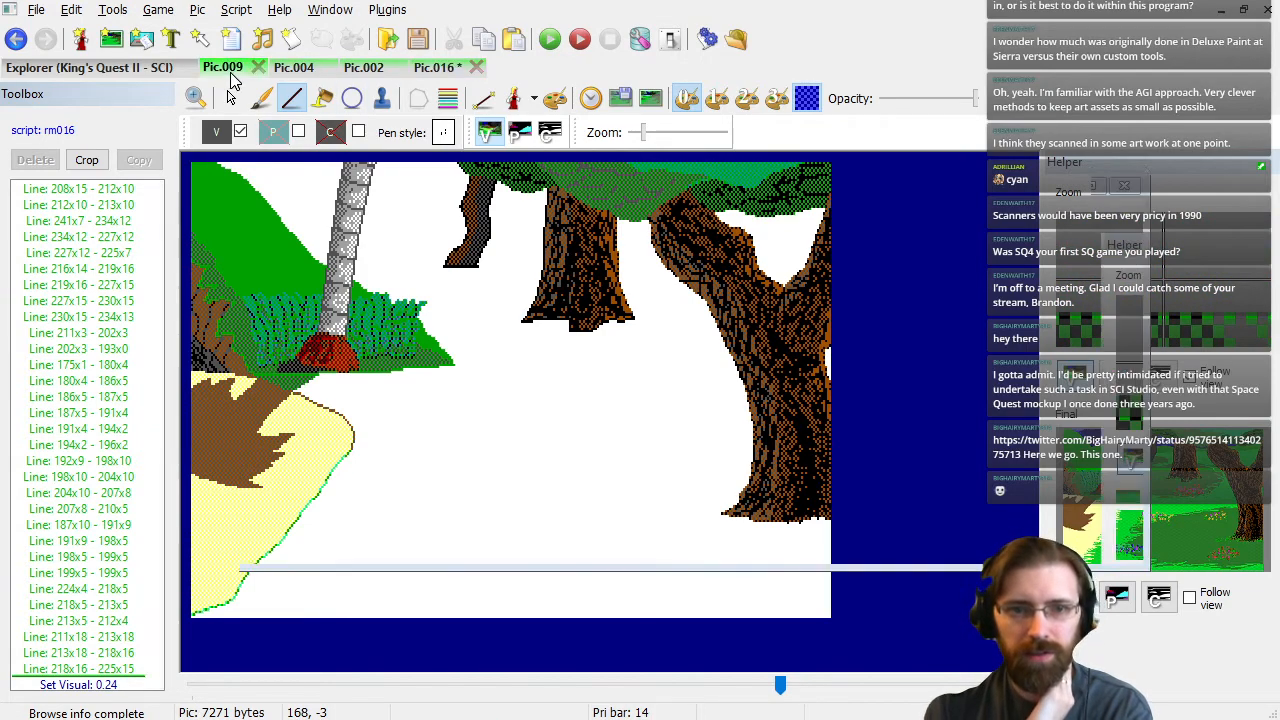
click(285, 70)
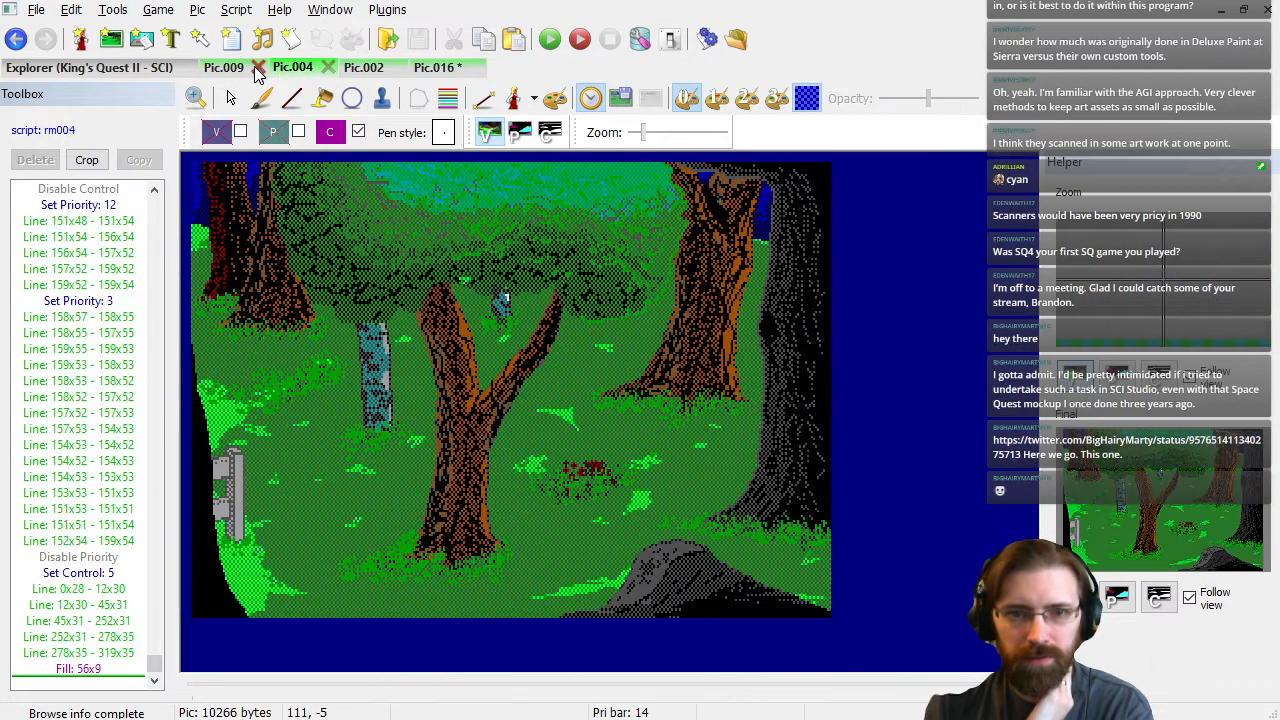
click(258, 67)
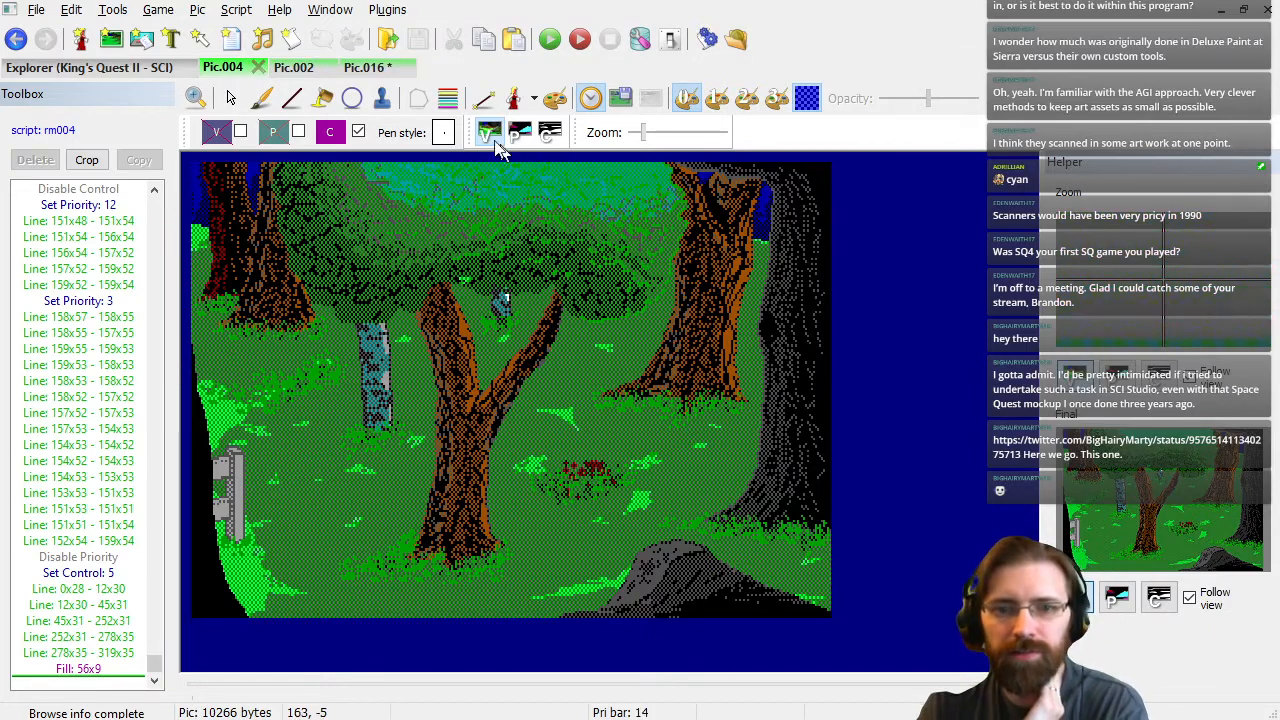
click(360, 67)
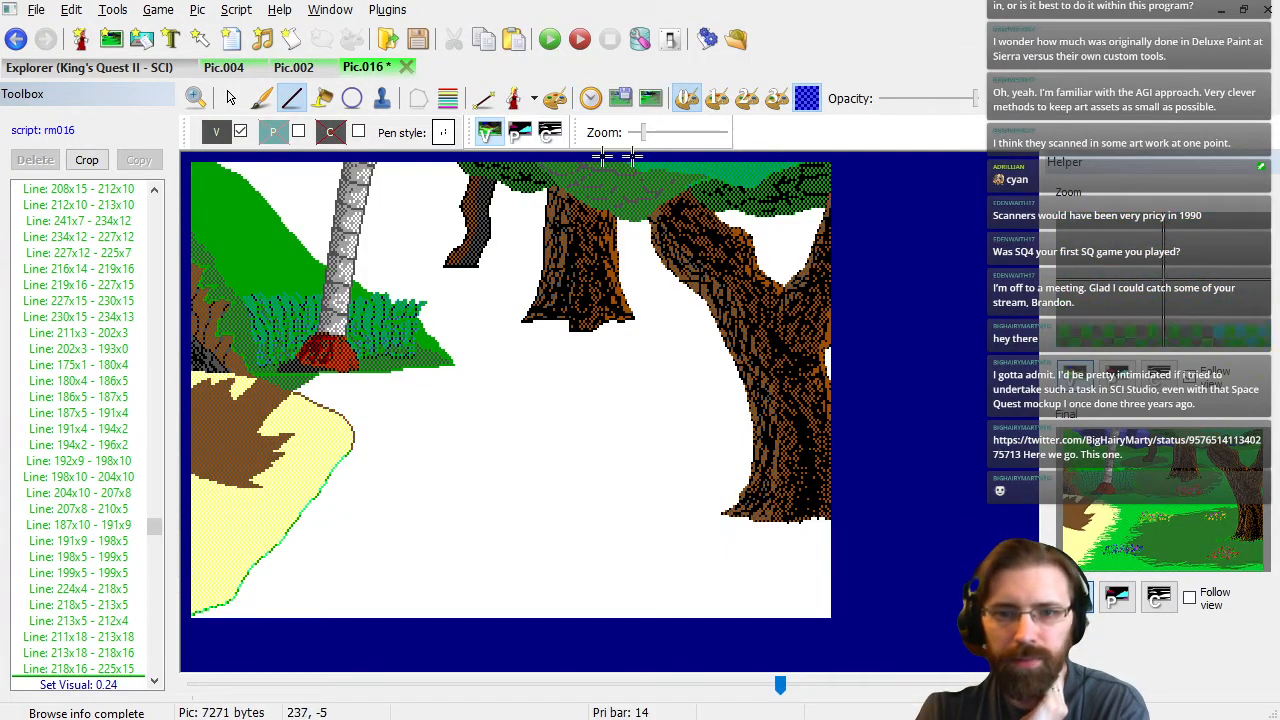
Set the visual color to green (0,2) and draw leaf lines along the teal canopy's top edge between about 235x1 and 285x0.
click(224, 136)
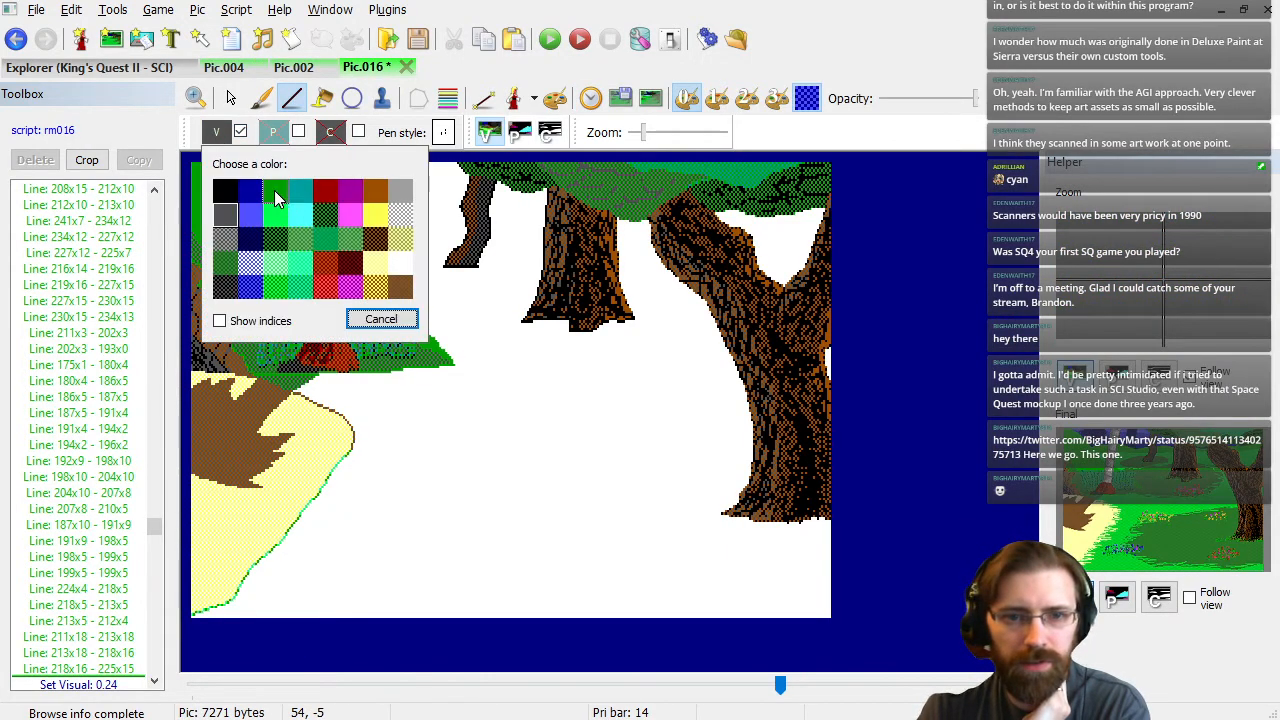
click(277, 198)
click(762, 163)
click(750, 168)
click(734, 170)
click(730, 168)
click(716, 166)
click(712, 166)
click(670, 168)
click(684, 166)
click(692, 166)
Draw three more green leaf strokes lower in the teal canopy, between about 249x3 and 284x4.
click(748, 176)
click(758, 174)
click(762, 172)
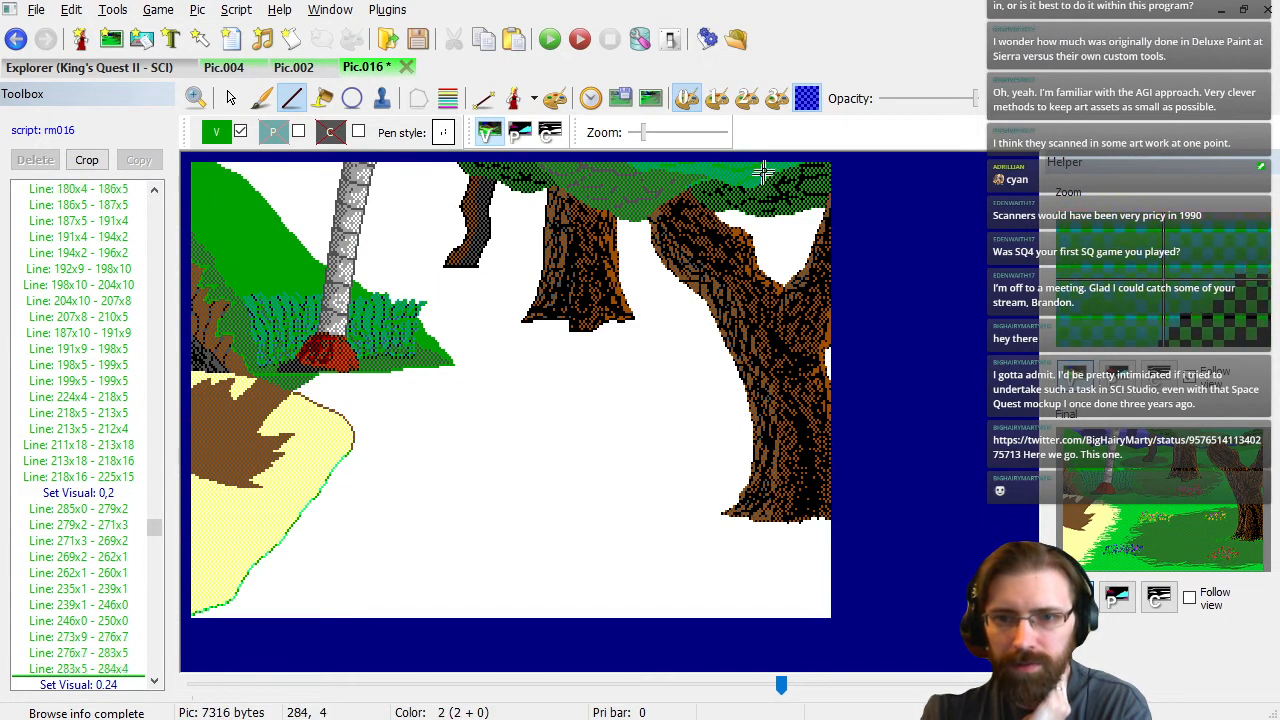
click(724, 178)
click(716, 170)
click(708, 165)
click(702, 169)
click(716, 169)
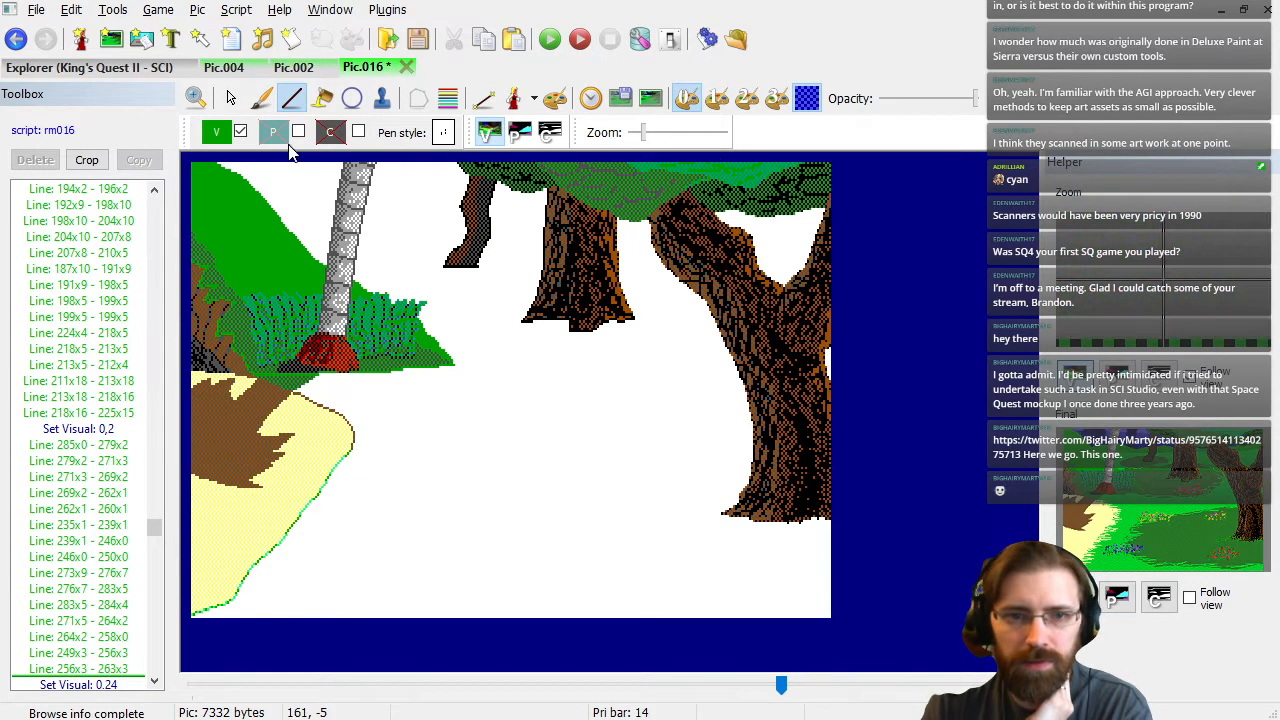
Set the visual color to dark cyan (0,3) and draw leaf lines around 218x5 to 241x5 in the central canopy.
click(216, 134)
click(301, 190)
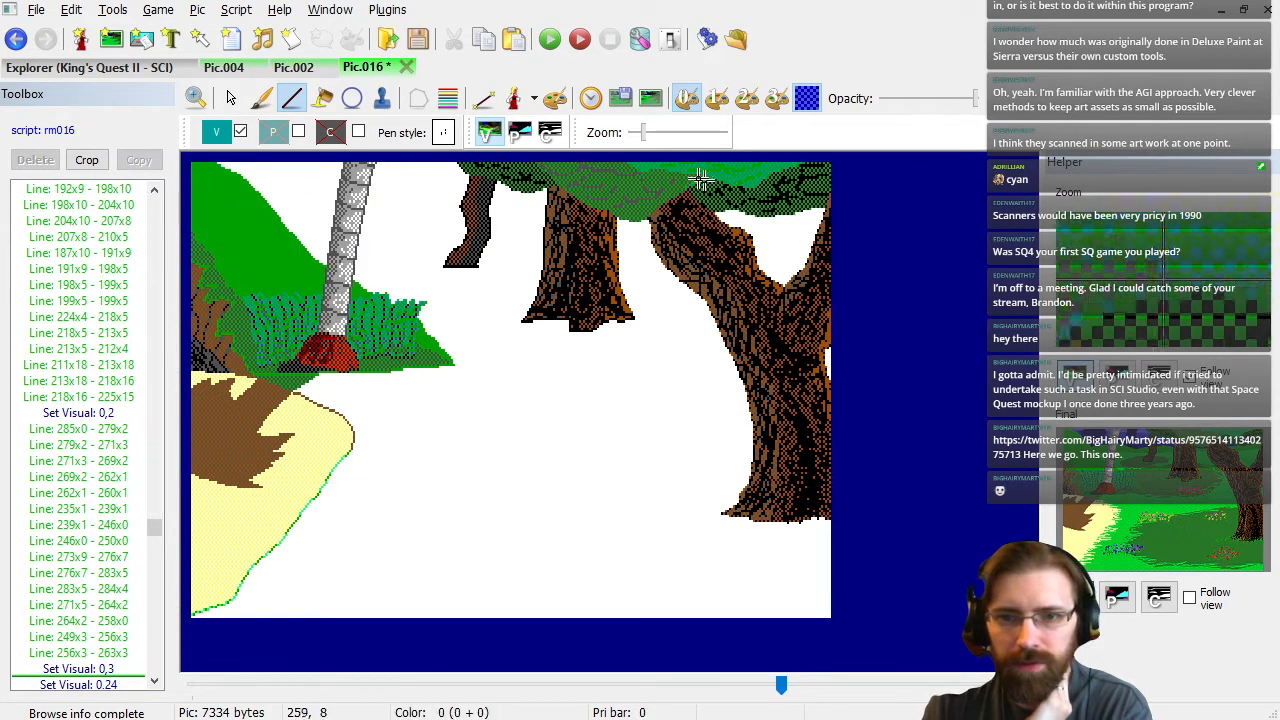
click(643, 177)
click(653, 177)
click(667, 179)
click(673, 177)
click(641, 186)
click(631, 179)
click(627, 177)
Add dark cyan leaf lines from about 206x0 to 221x3 and from 211x7 to 199x6 above the middle trunk.
click(603, 164)
click(603, 162)
click(603, 166)
click(607, 166)
click(611, 171)
click(621, 171)
click(633, 171)
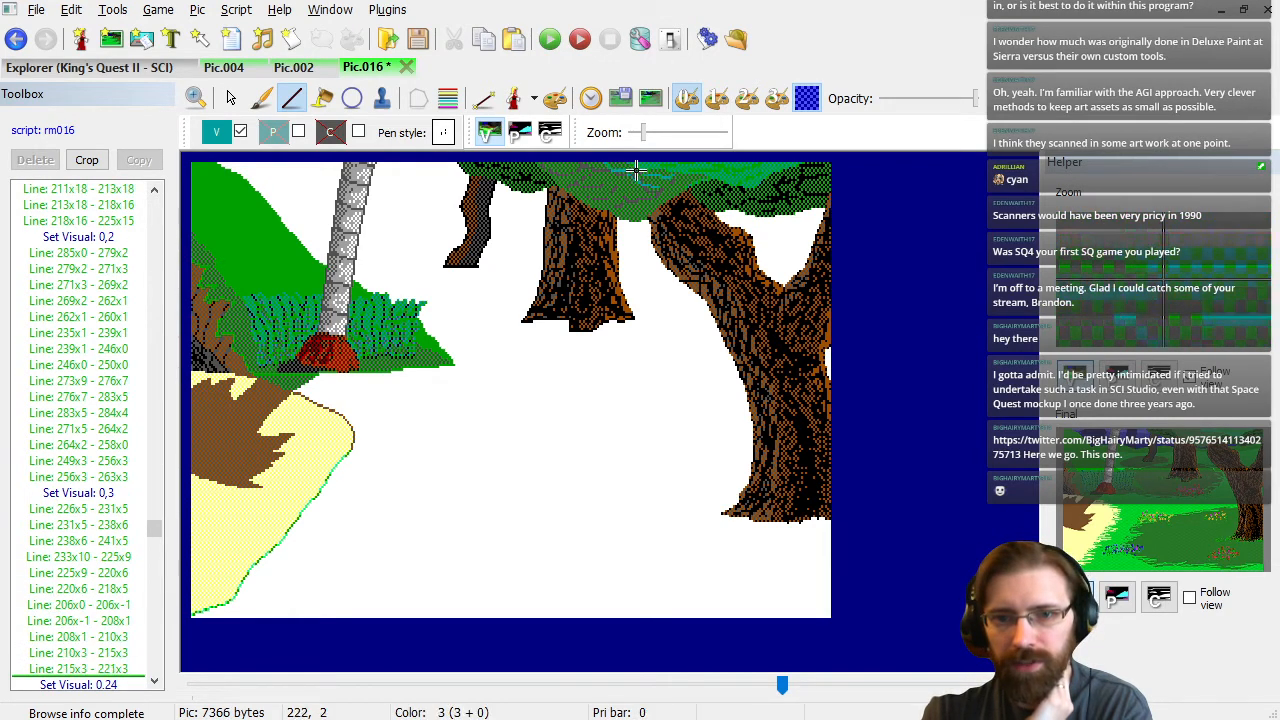
click(595, 178)
click(590, 178)
click(589, 176)
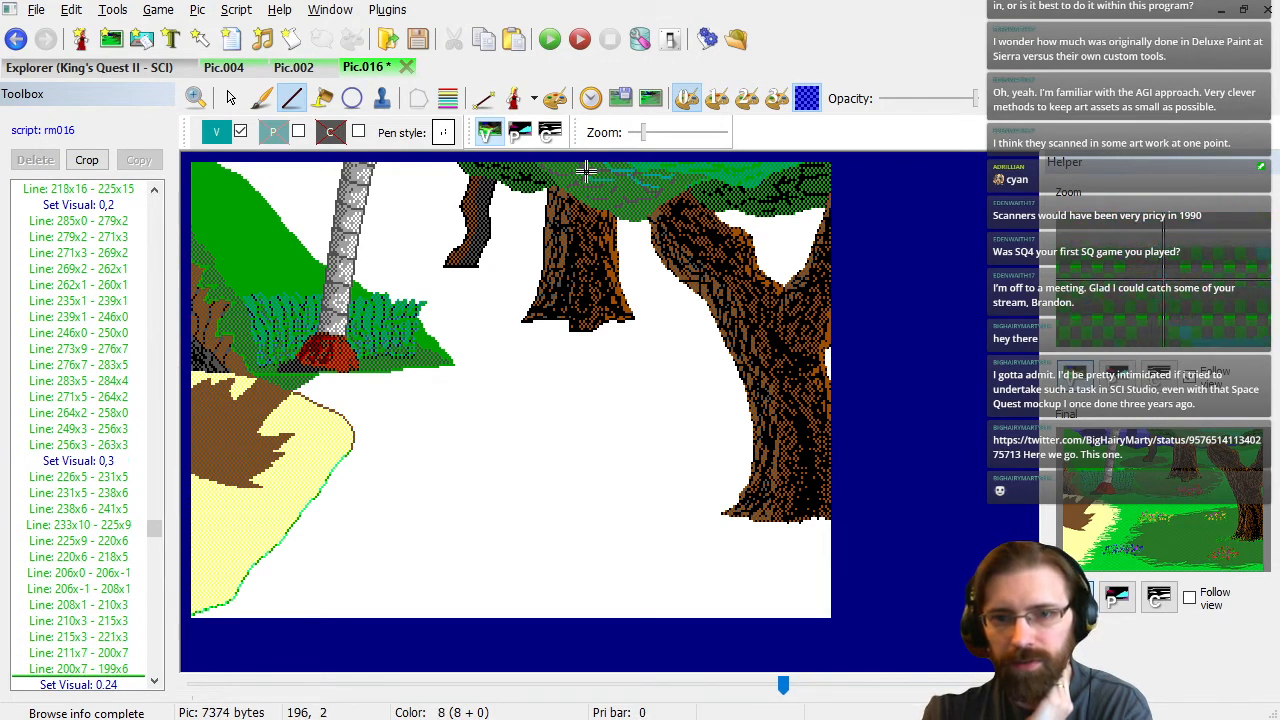
Draw dark cyan leaf strokes from about 226x19 to 218x16, 242x5 to 250x5, and 265x1 to 284x5.
click(642, 207)
click(636, 205)
click(626, 200)
click(685, 178)
click(695, 178)
click(701, 178)
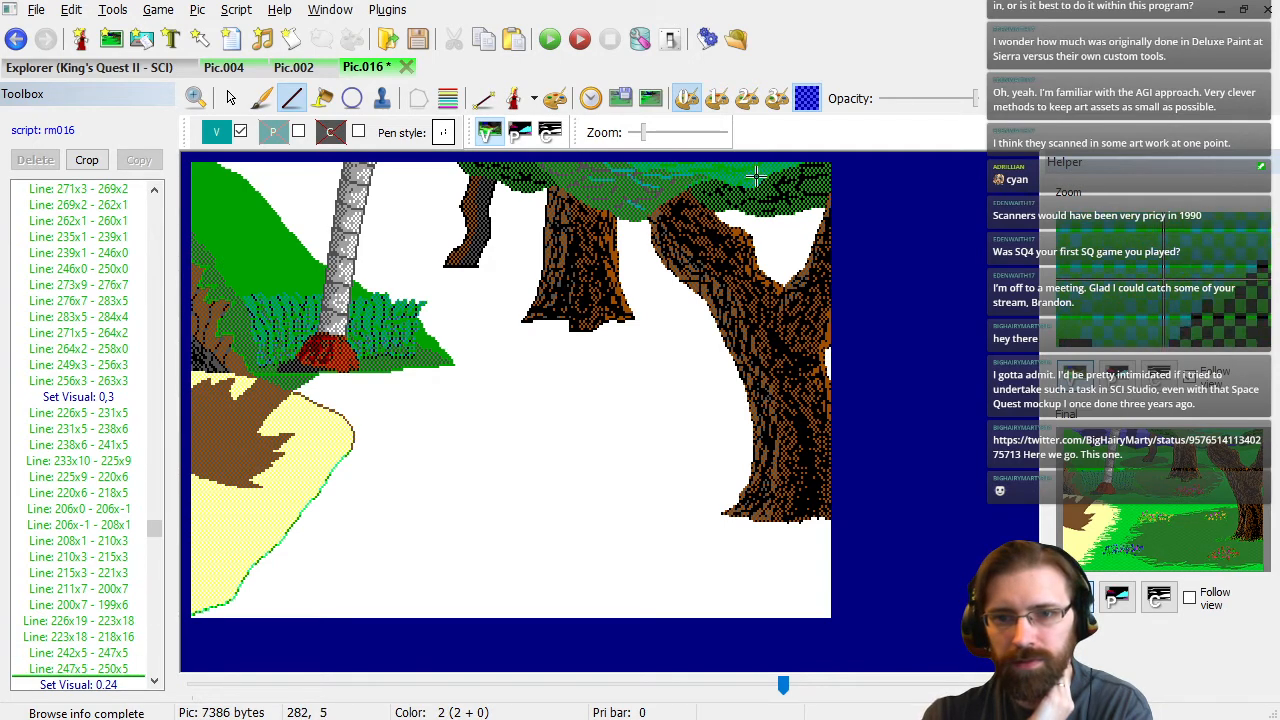
click(722, 168)
click(728, 176)
click(746, 178)
click(760, 176)
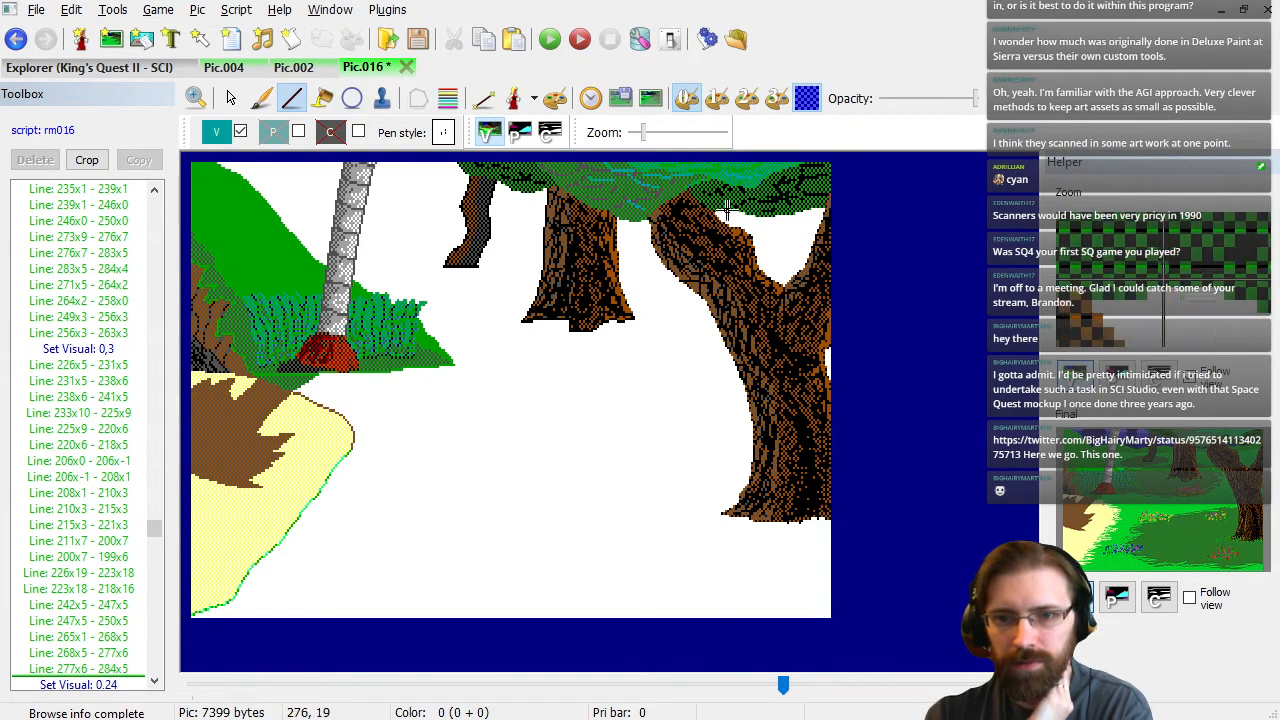
Set the visual color to green (0,2) and draw a leaf stroke from about 313x7 to 293x5 in the dark right foliage.
click(218, 133)
click(274, 190)
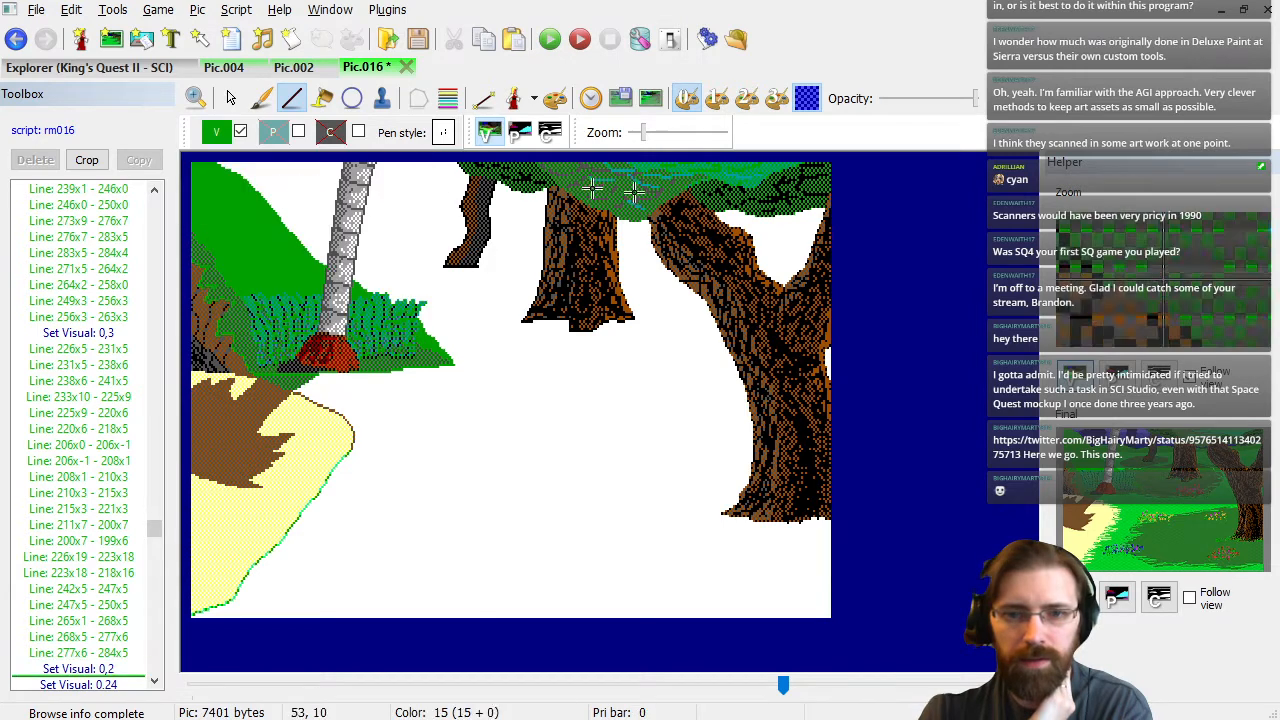
click(817, 184)
click(803, 189)
click(793, 186)
click(787, 177)
click(777, 179)
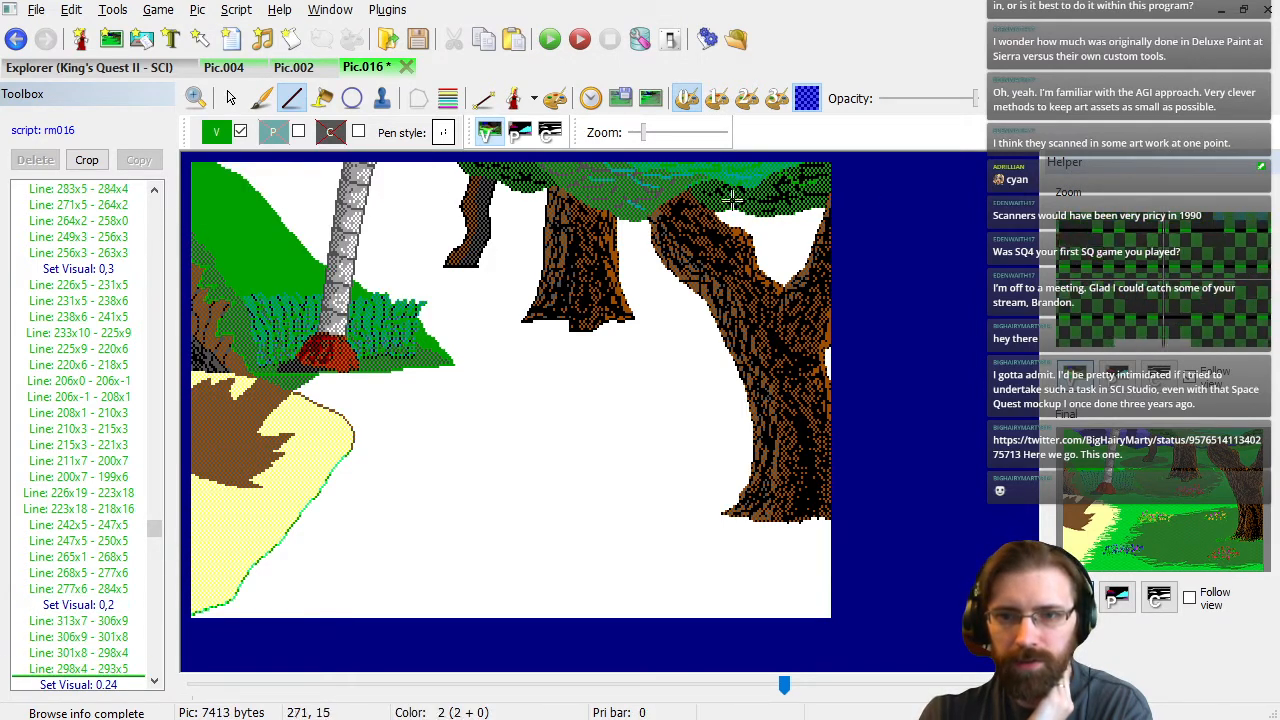
Draw green leaf strokes from about 259x10 to 309x16 along the dark foliage beneath the right canopy.
click(731, 197)
click(747, 197)
click(754, 193)
click(764, 190)
click(761, 189)
click(769, 198)
click(783, 201)
click(795, 203)
click(809, 205)
Draw green leaf strokes between about 137x0 and 169x1 in the dark foliage at the canopy's left end.
click(530, 168)
click(514, 172)
click(490, 170)
click(486, 168)
click(468, 170)
click(466, 166)
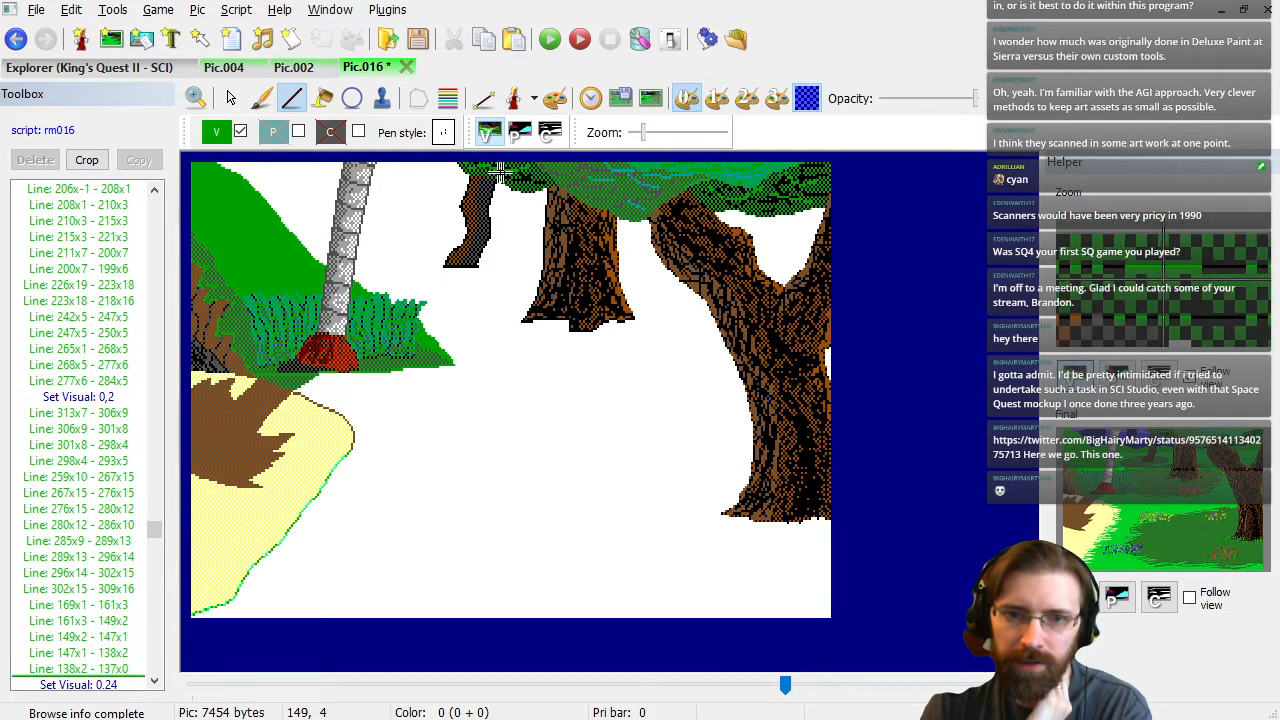
click(498, 170)
click(517, 165)
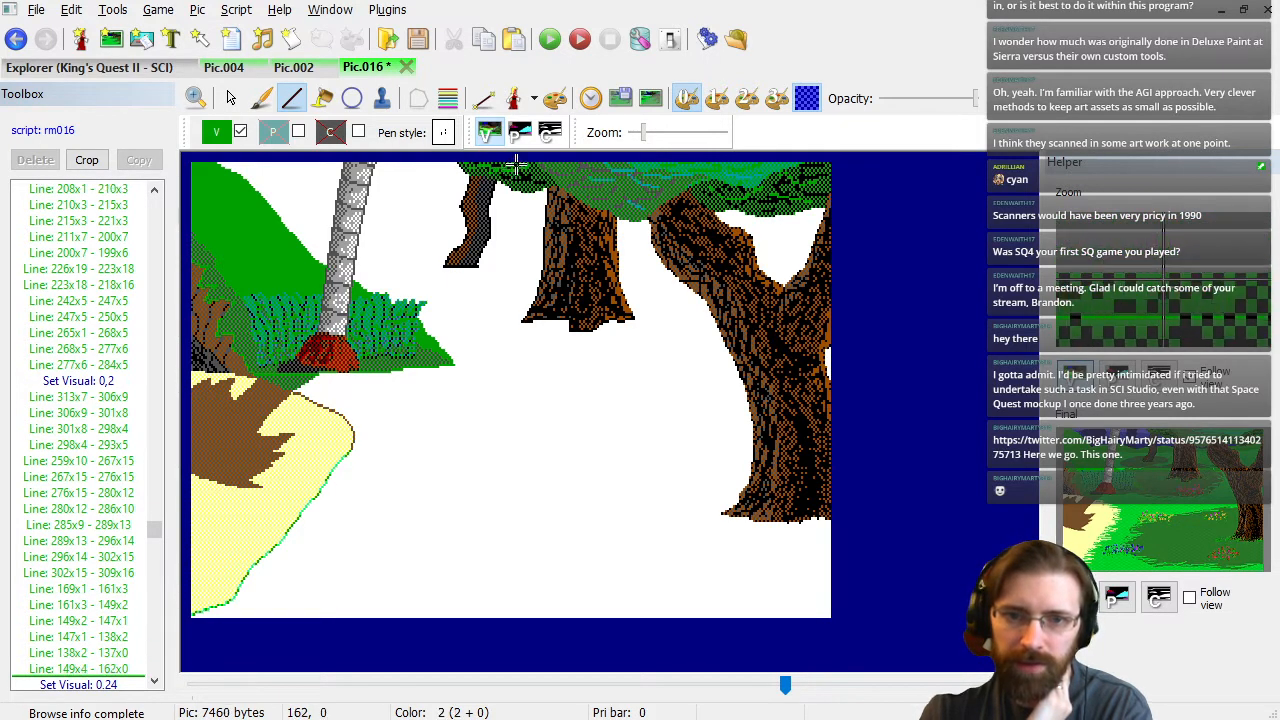
Add green leaf strokes from about 256x15 to 268x13 and 251x10 to 262x7 above the large tree's left branch.
click(706, 200)
click(718, 200)
click(722, 196)
click(730, 196)
click(707, 187)
click(716, 181)
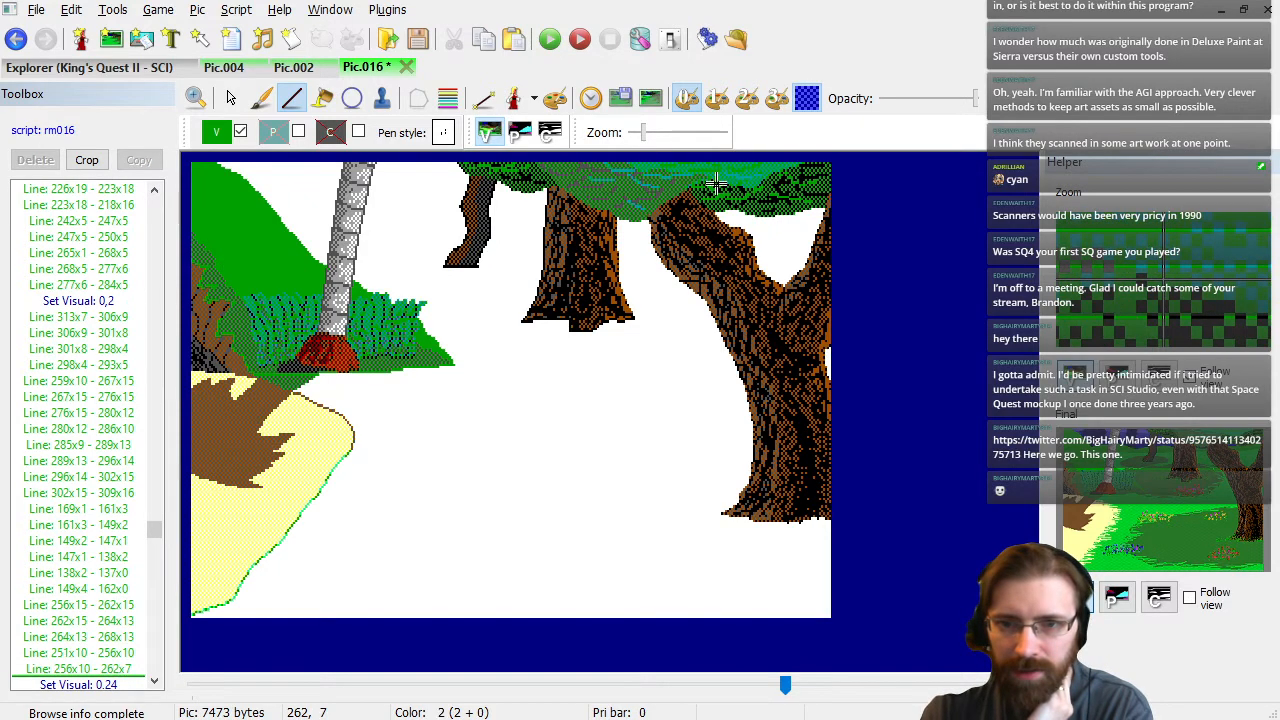
Draw green leaf strokes from 301x19 to 291x19 and 313x18 to 318x11 above the large tree's right branch.
click(791, 206)
click(773, 207)
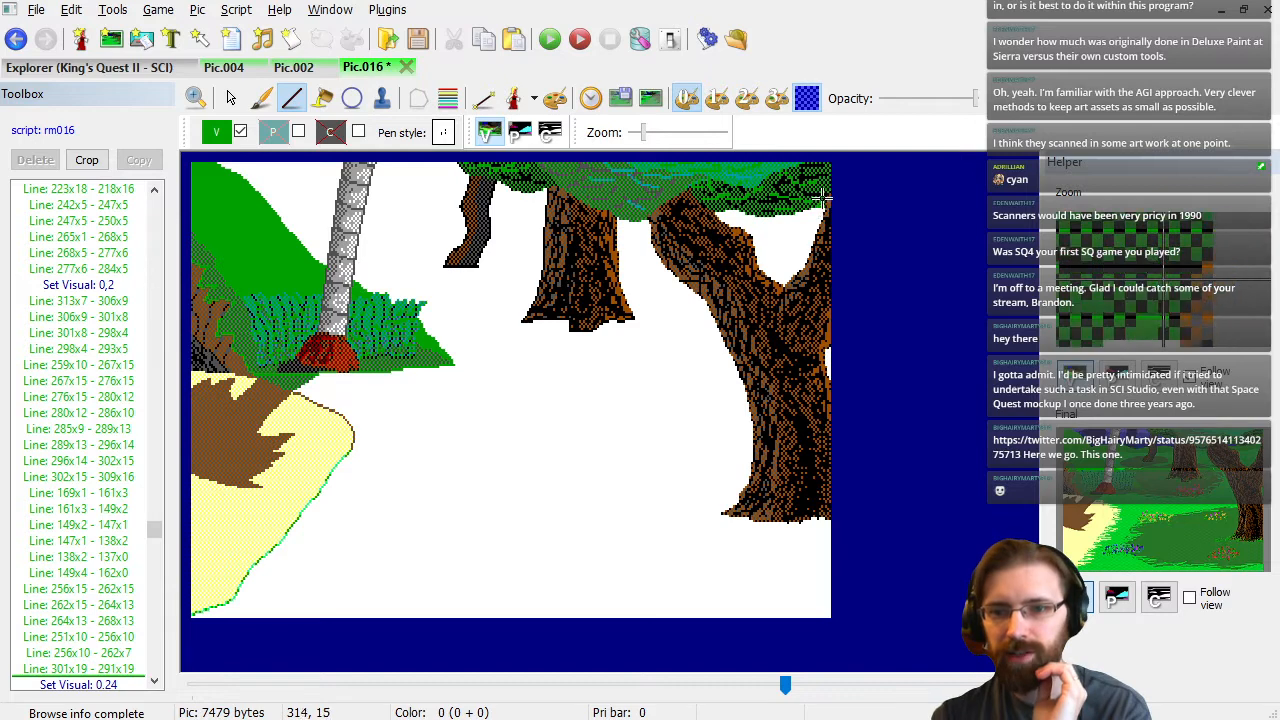
click(822, 198)
click(830, 181)
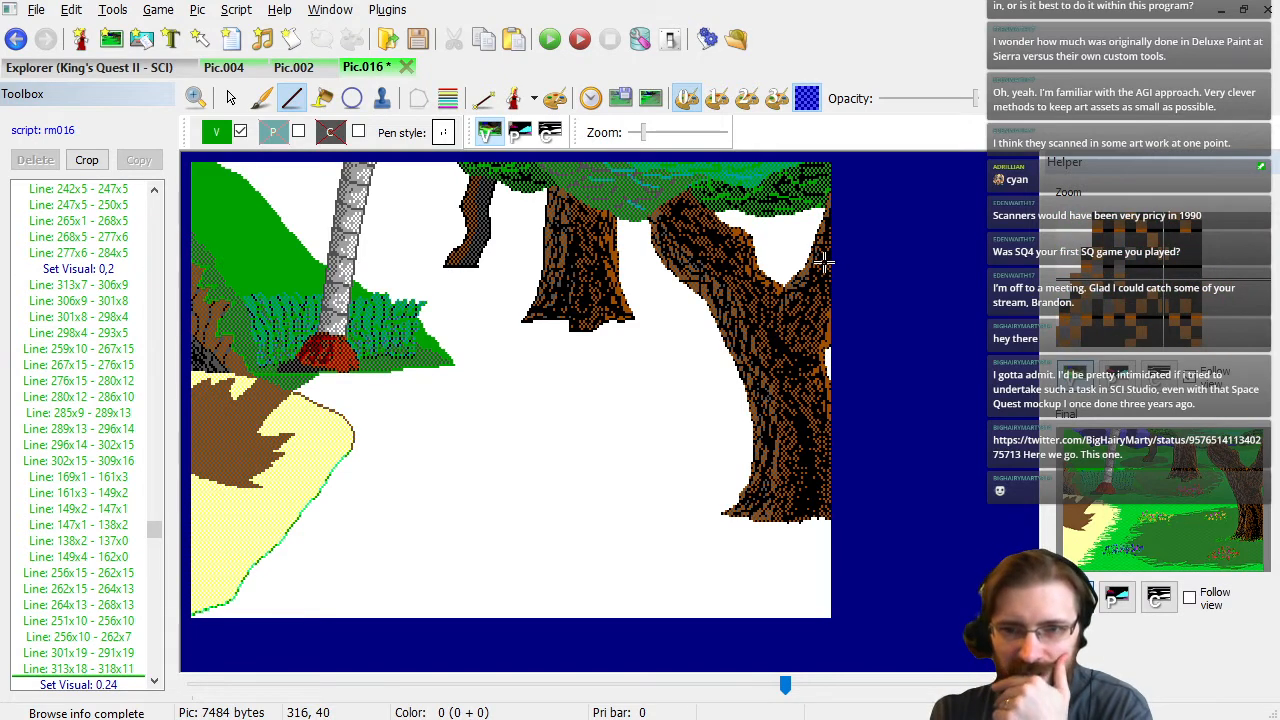
At the end of the picture's command list, disable visual drawing and set the control color to 15.
key(End)
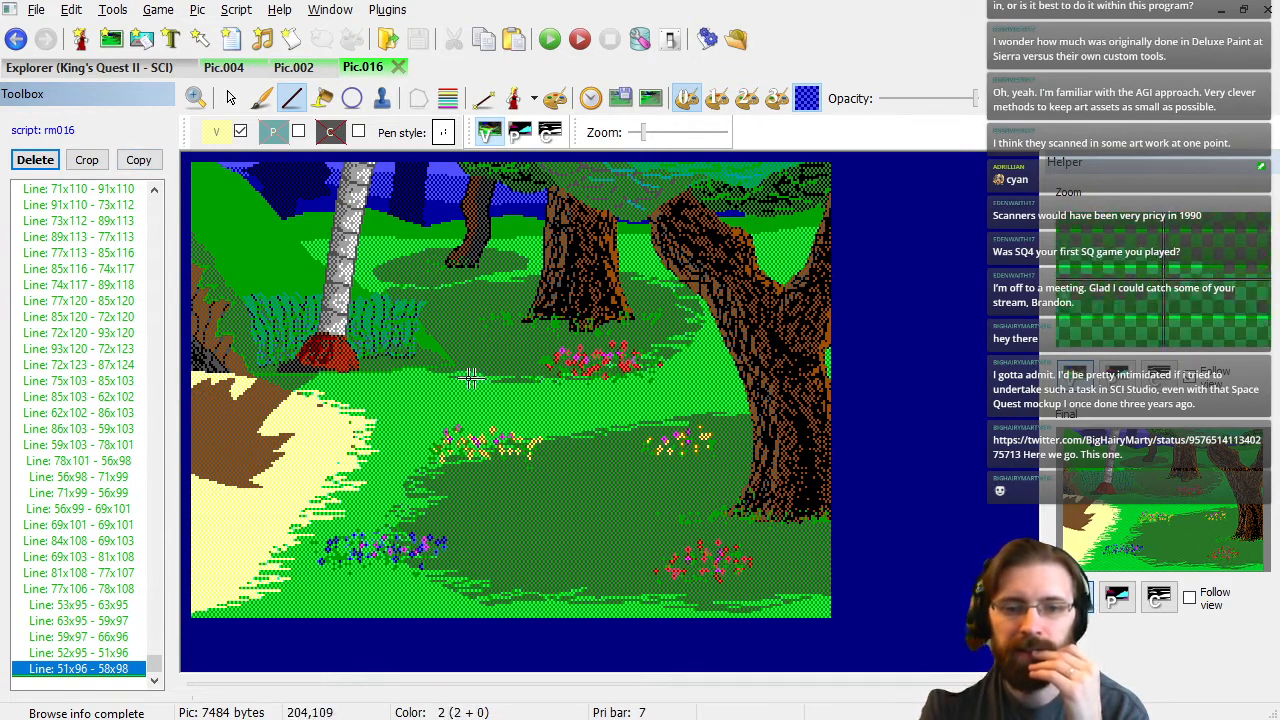
click(519, 135)
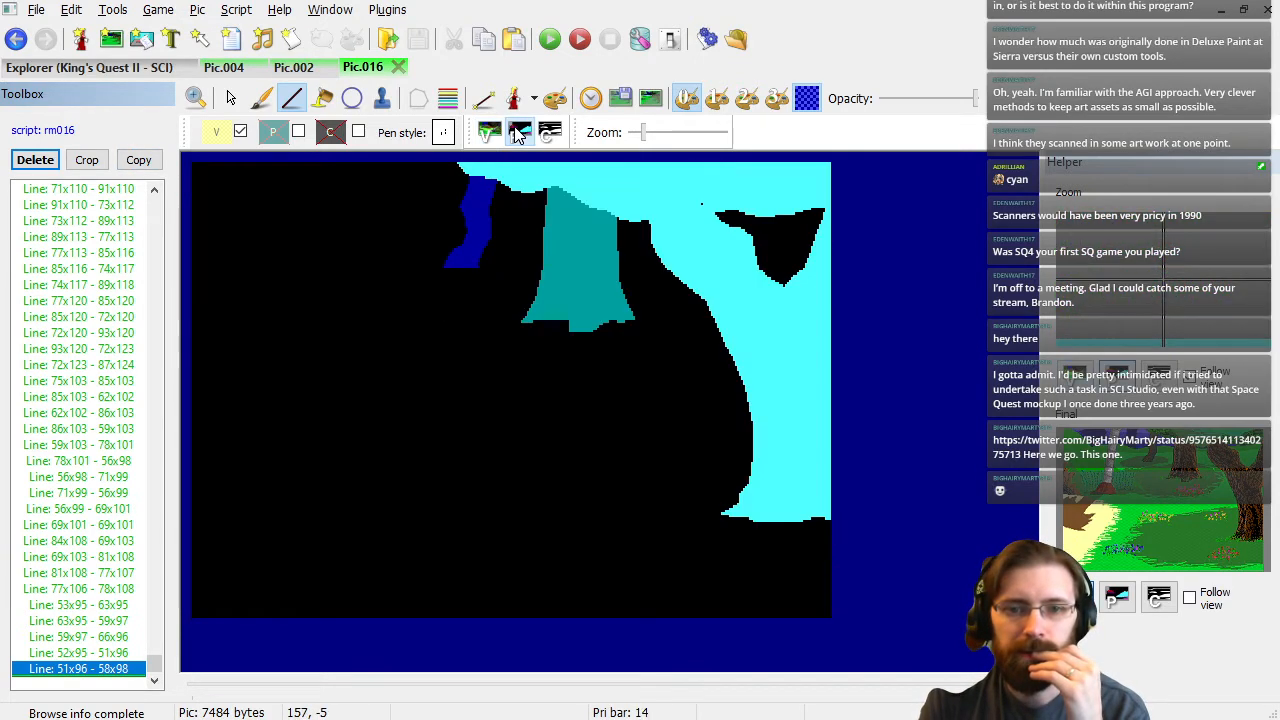
click(488, 134)
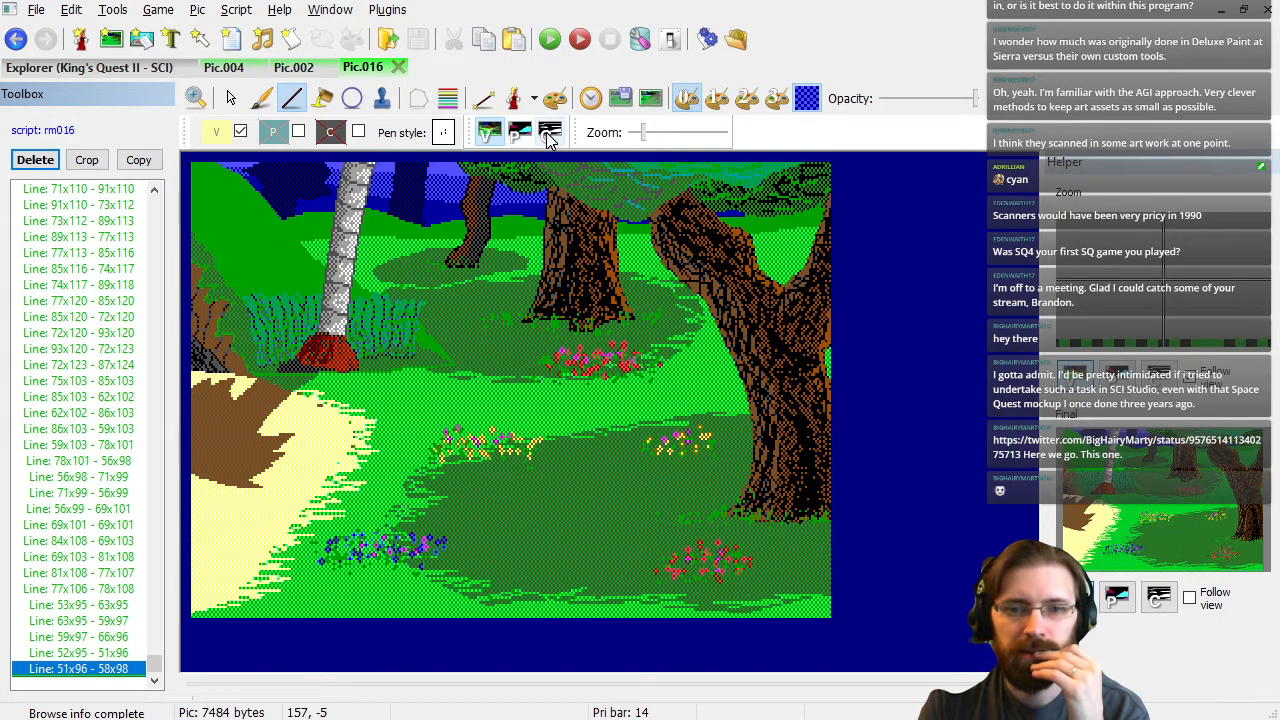
click(549, 136)
click(448, 98)
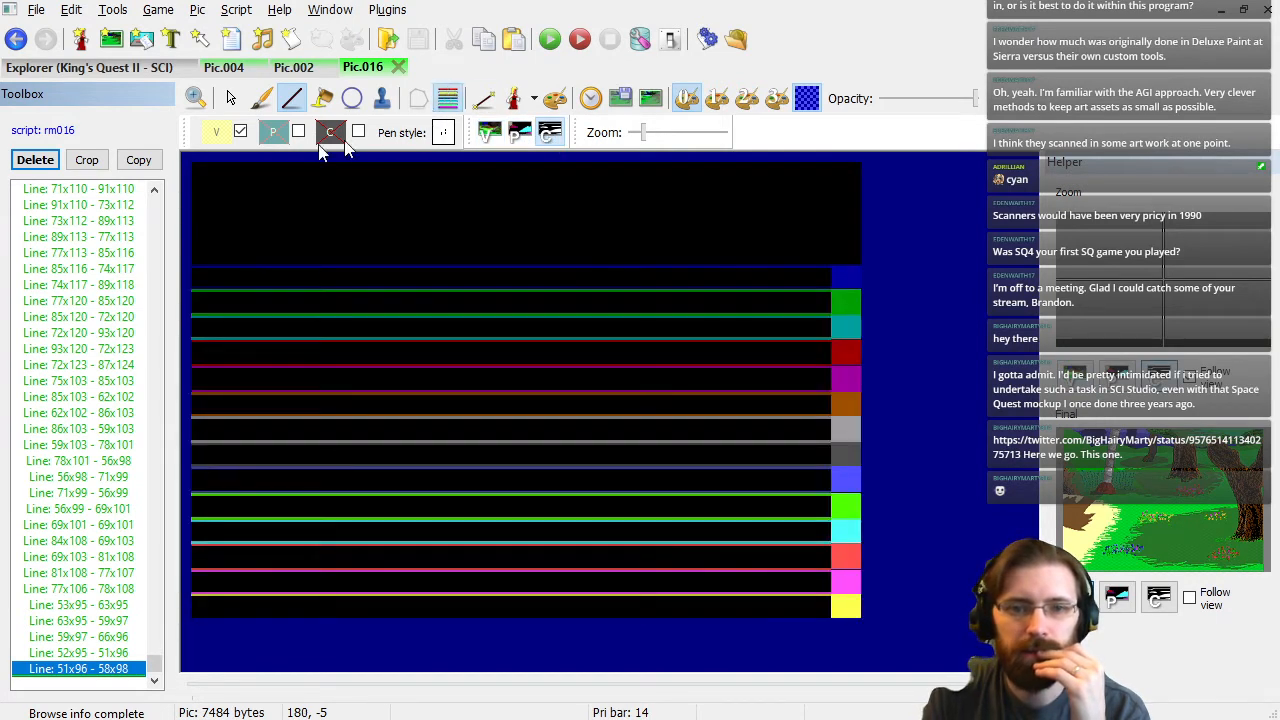
click(62, 620)
click(240, 131)
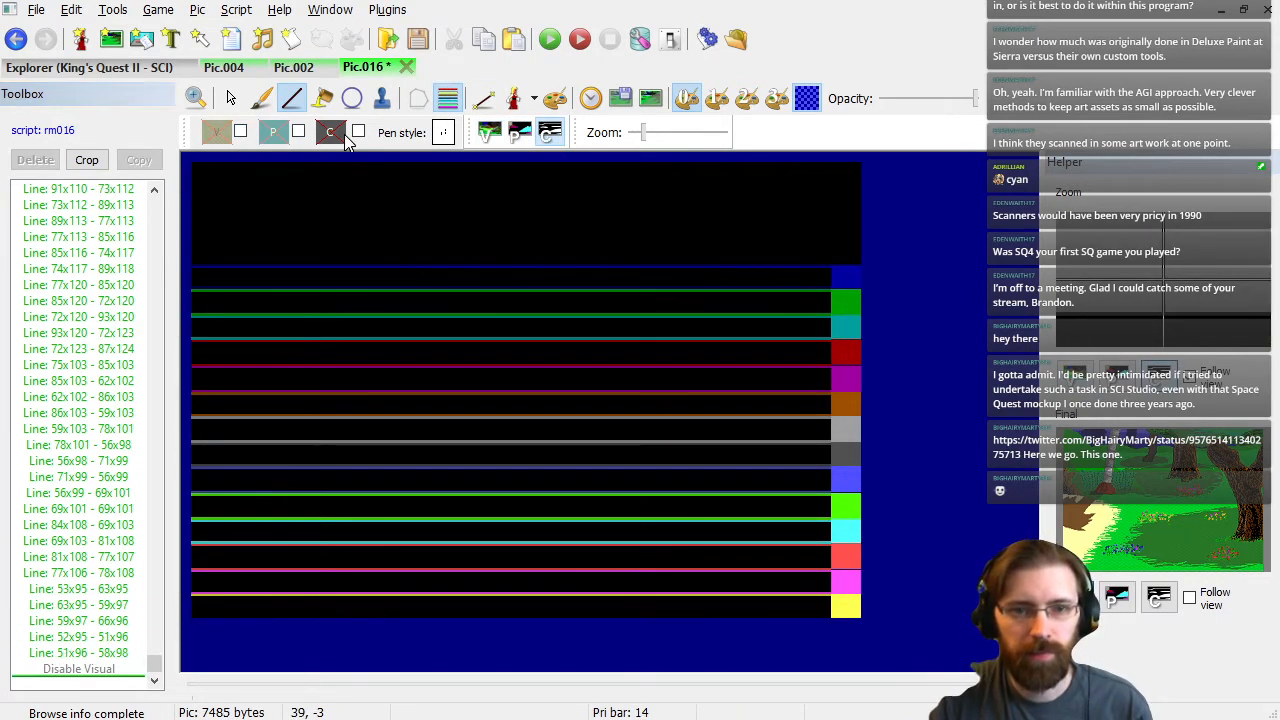
click(330, 133)
click(510, 228)
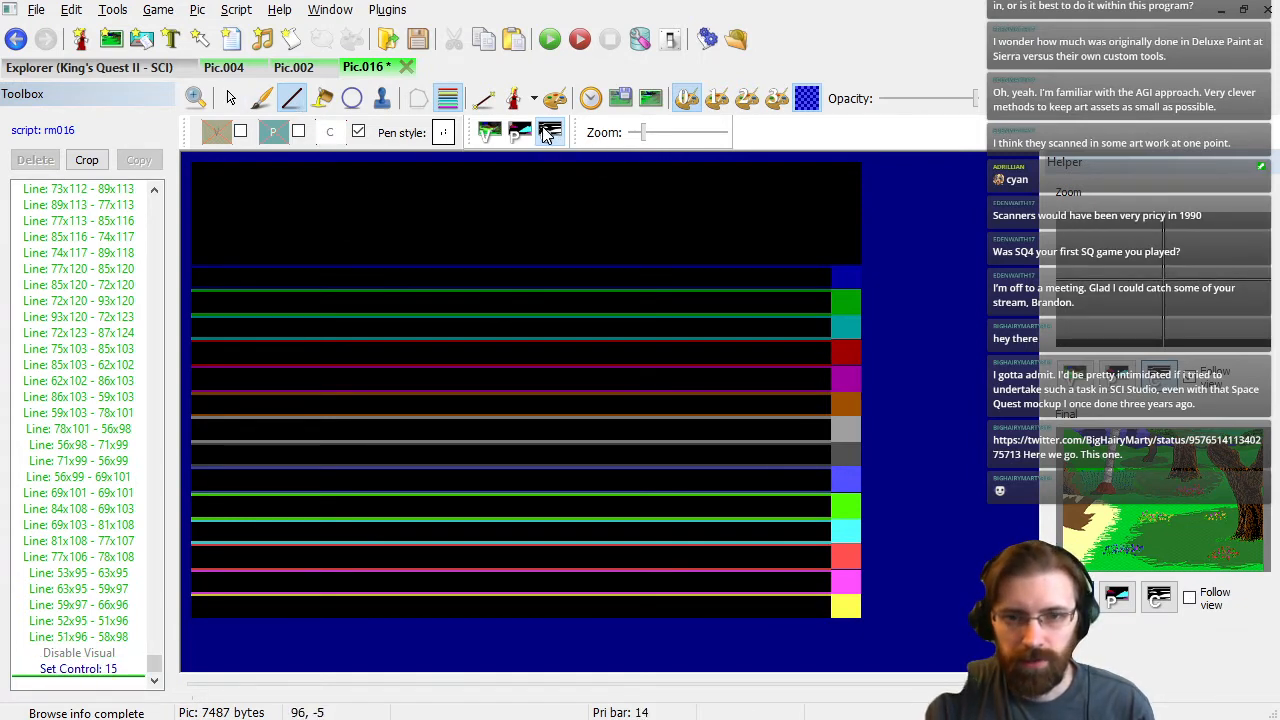
Outline a control block around the large tree's base, from 260x141 to 319x150, and fill it at 295x145.
click(488, 132)
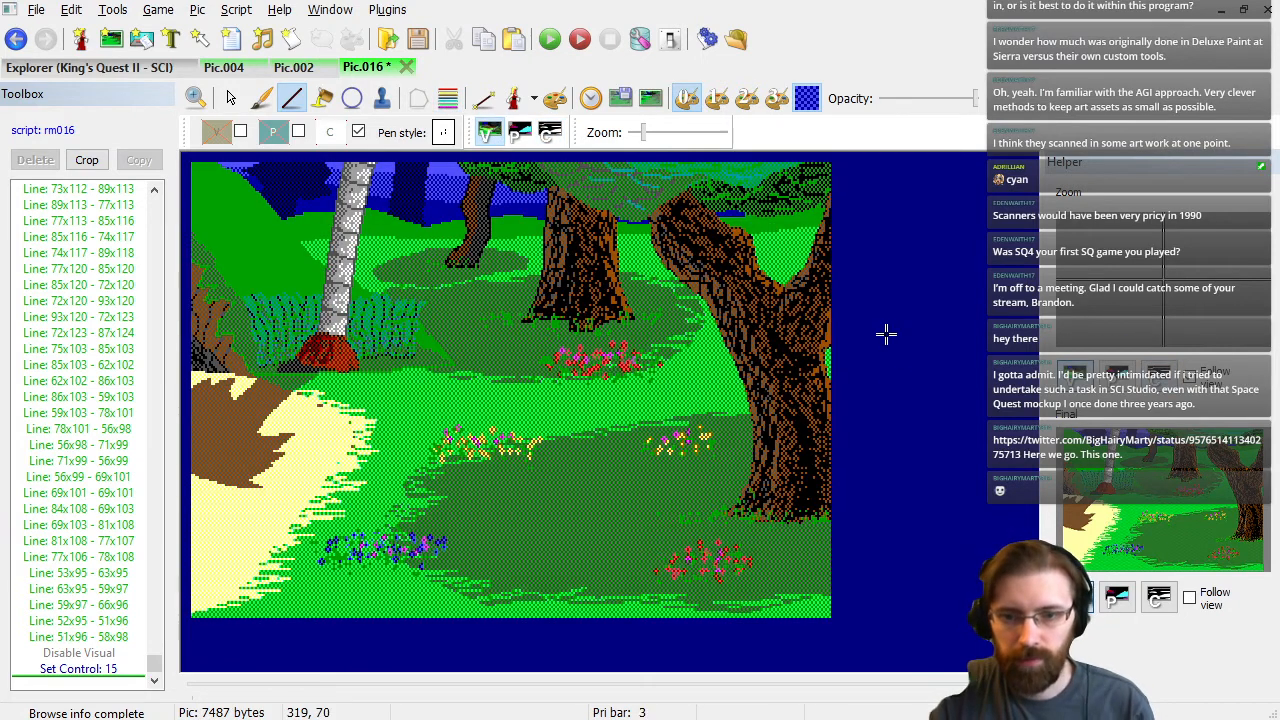
click(447, 98)
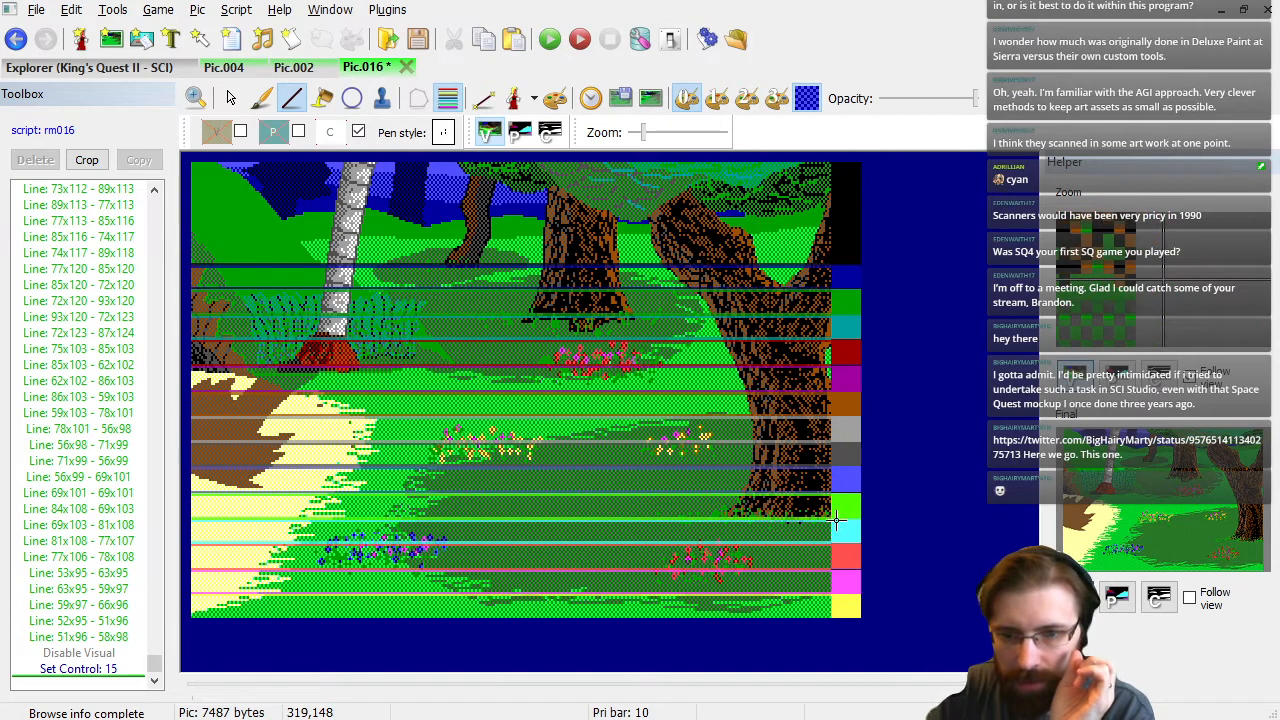
click(447, 100)
click(830, 523)
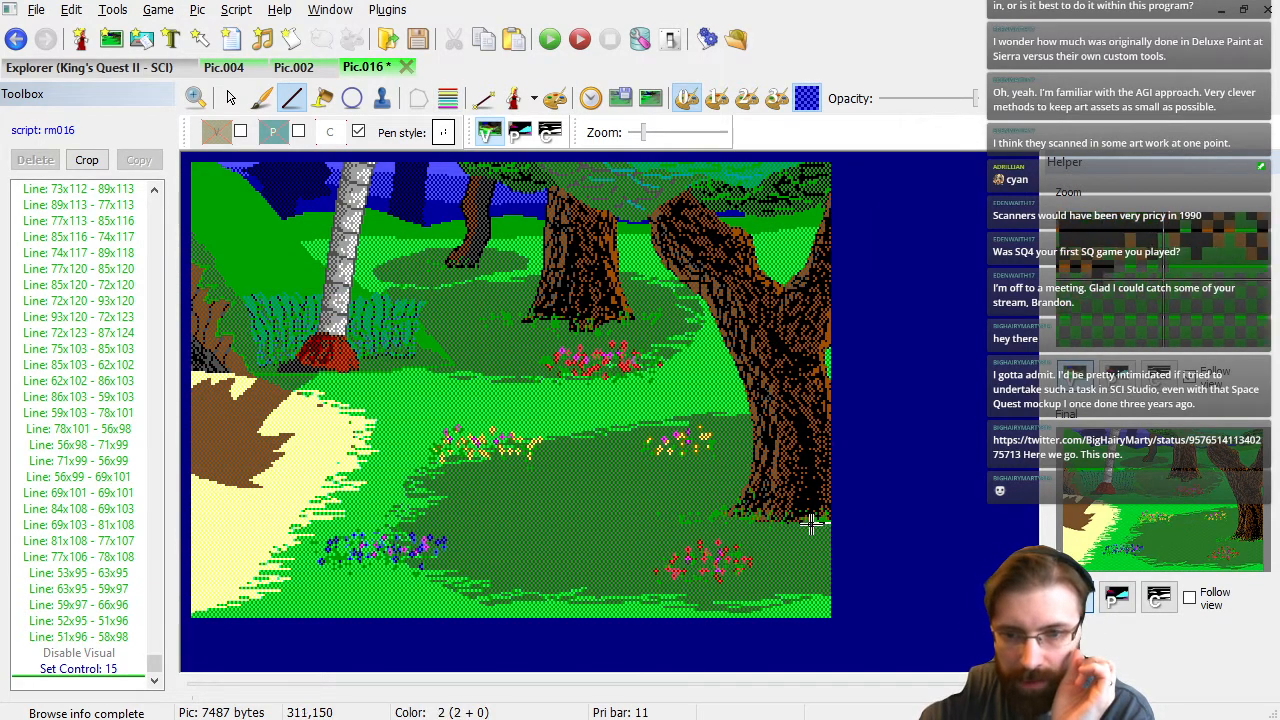
click(711, 522)
click(711, 503)
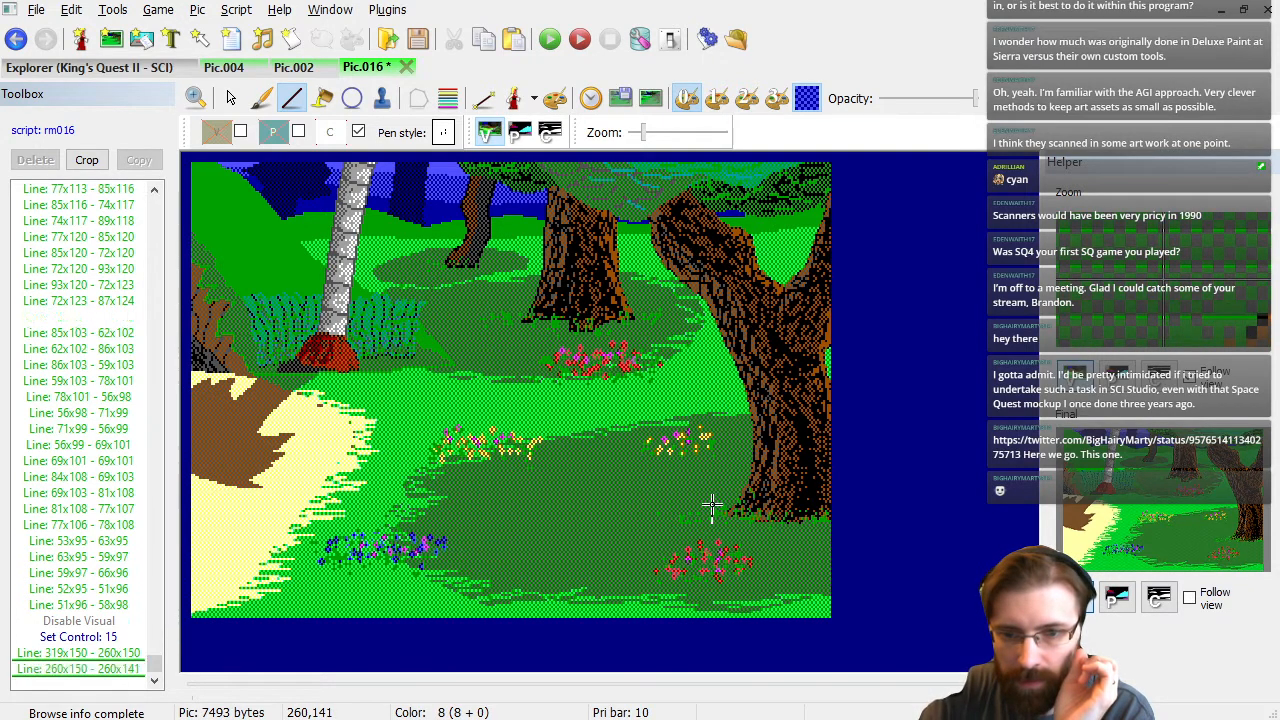
click(830, 503)
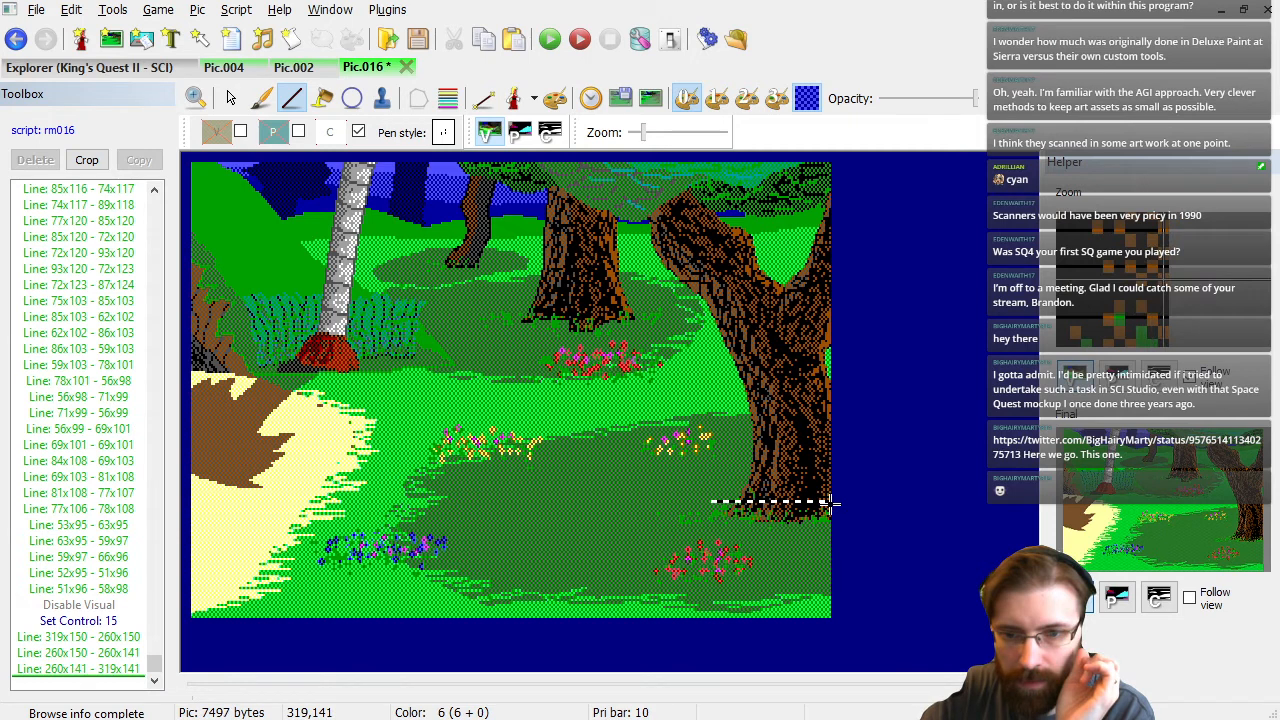
click(559, 139)
click(322, 98)
click(785, 510)
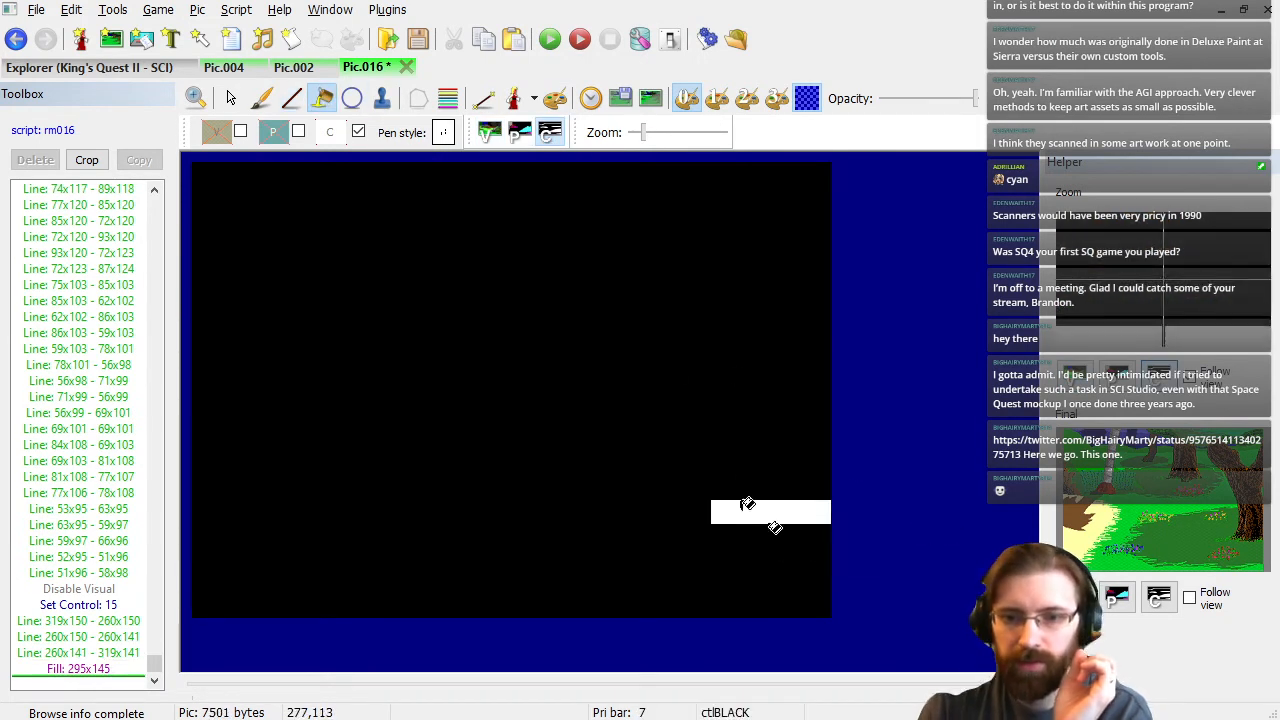
Show the test character on the visual screen and place it beside the large tree's base.
click(231, 97)
click(491, 132)
click(513, 98)
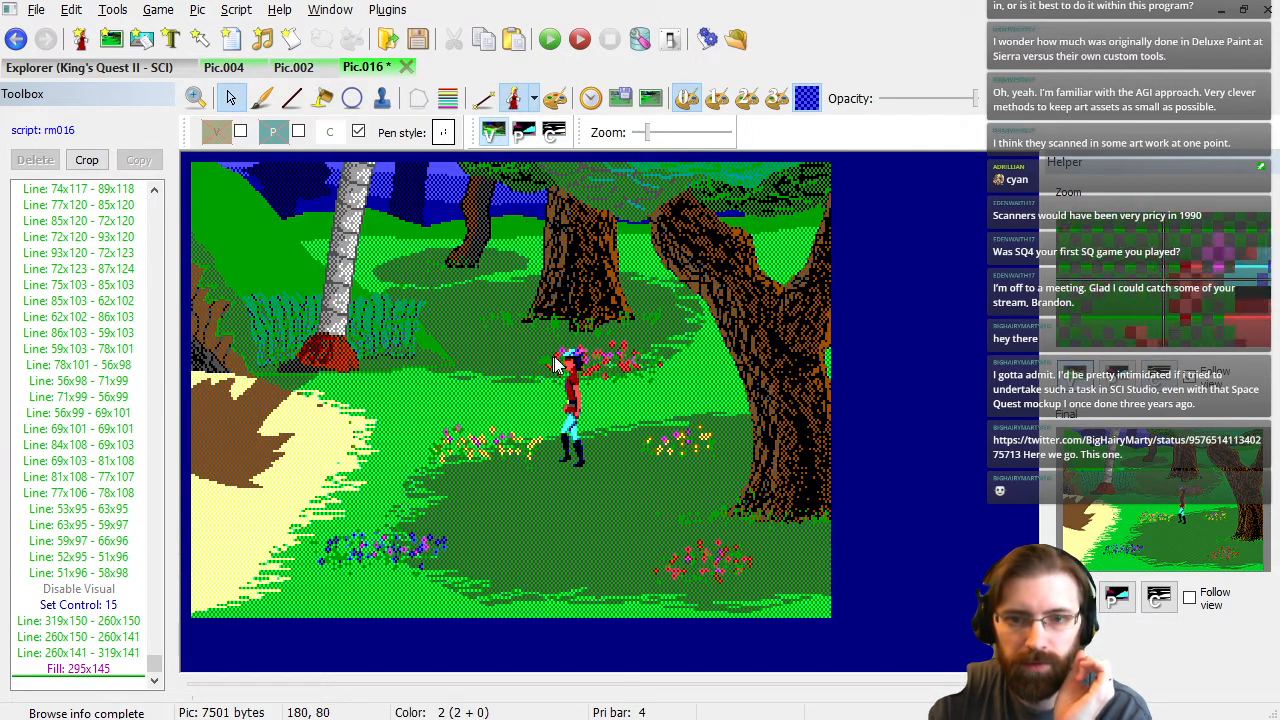
right_click(576, 382)
click(708, 457)
drag(580, 401, 690, 457)
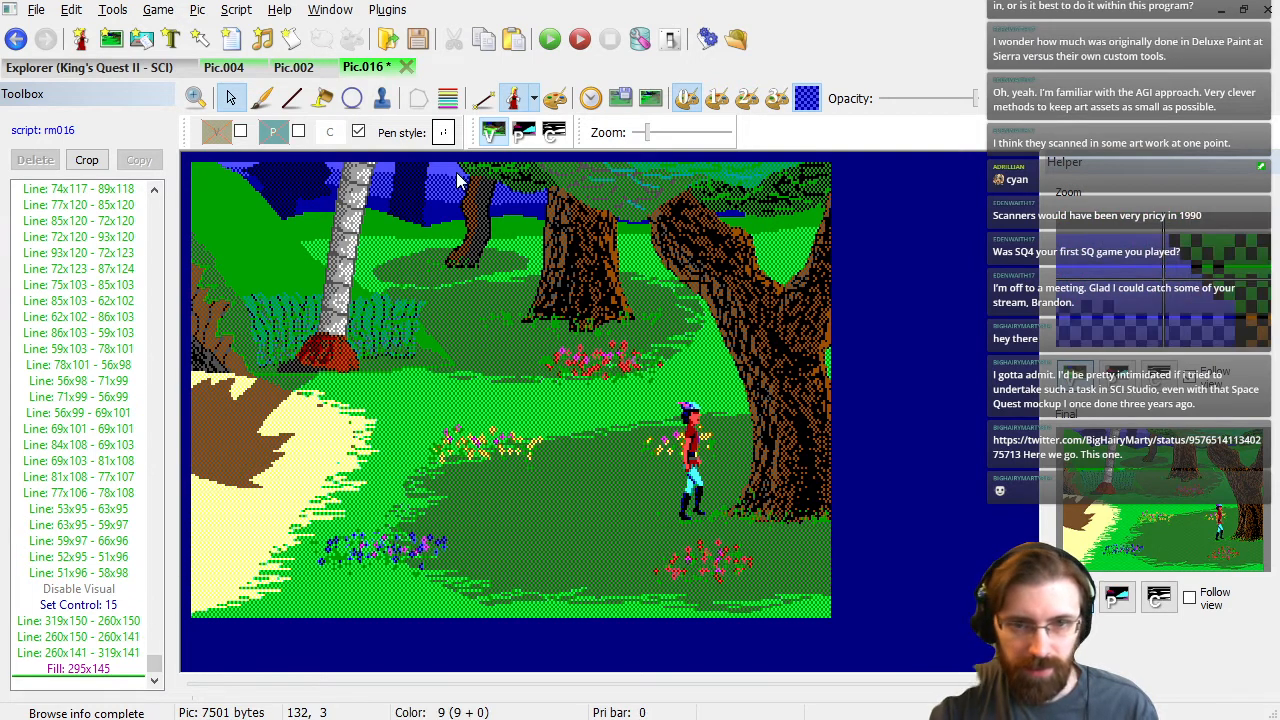
Before the fill command, insert a narrower control outline from 319x141 through 269x141 and 269x150 to 319x150.
click(551, 134)
click(125, 637)
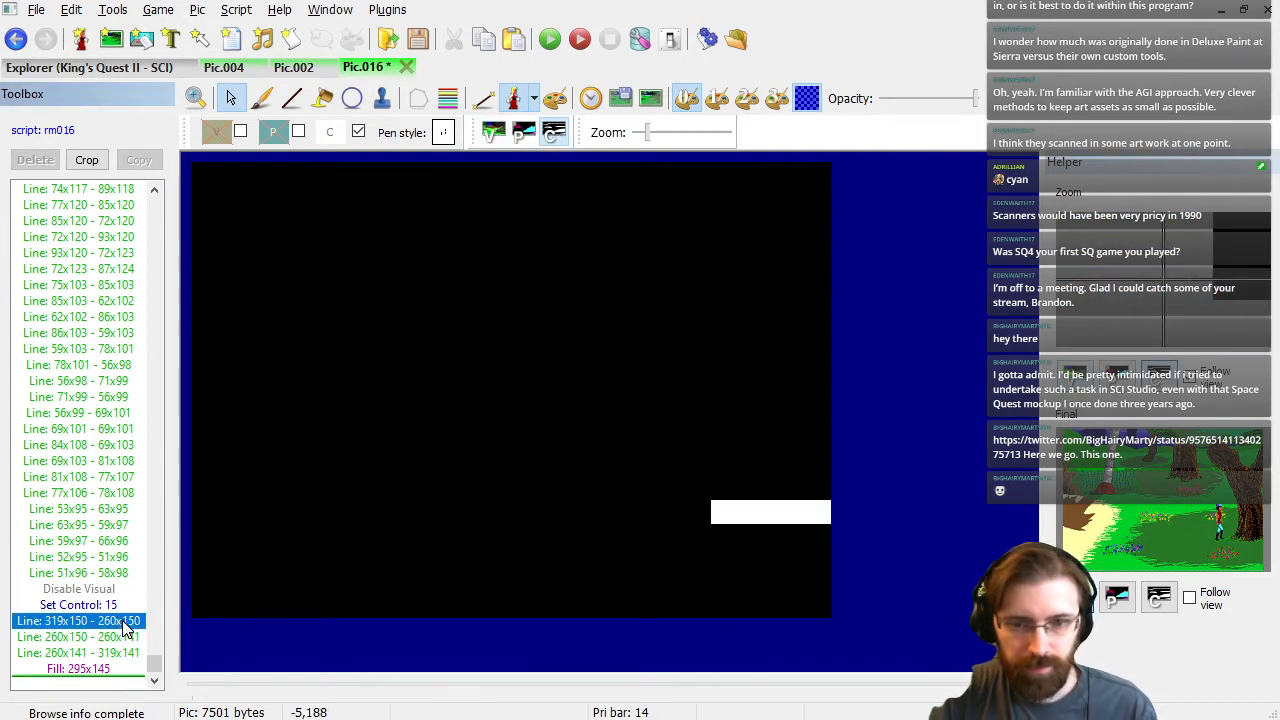
click(295, 103)
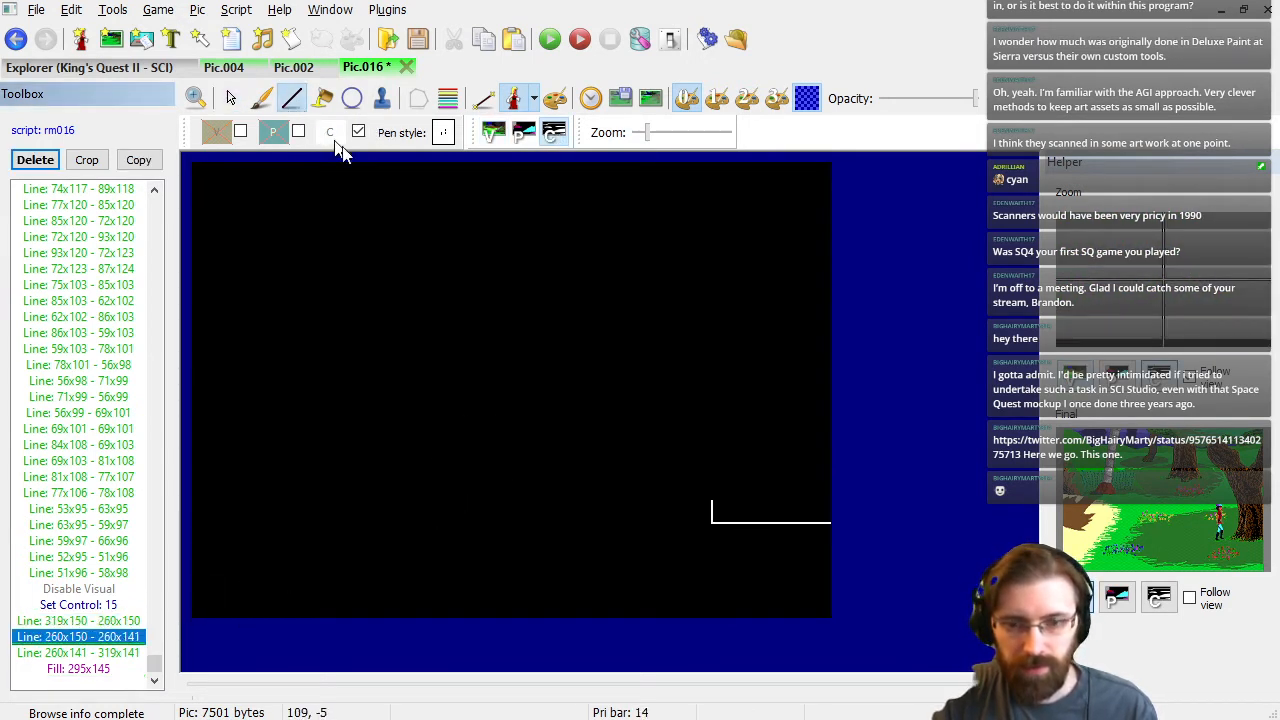
click(124, 625)
click(125, 637)
click(129, 653)
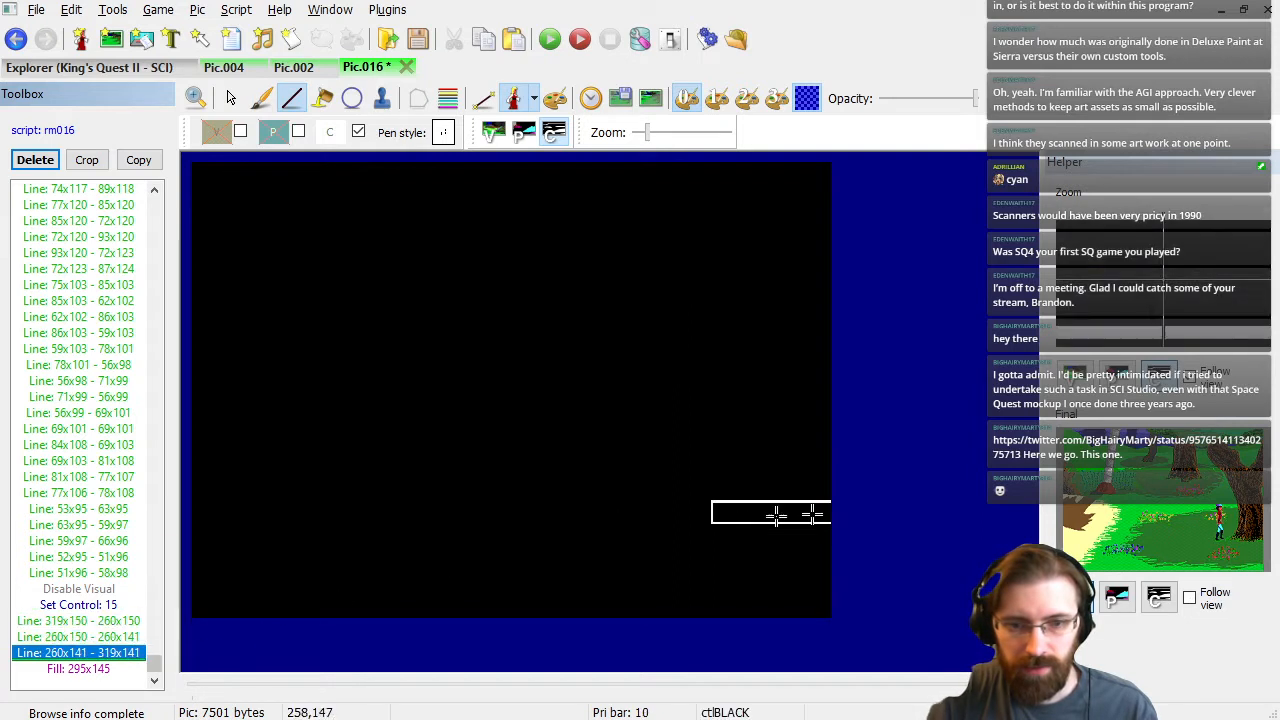
click(830, 500)
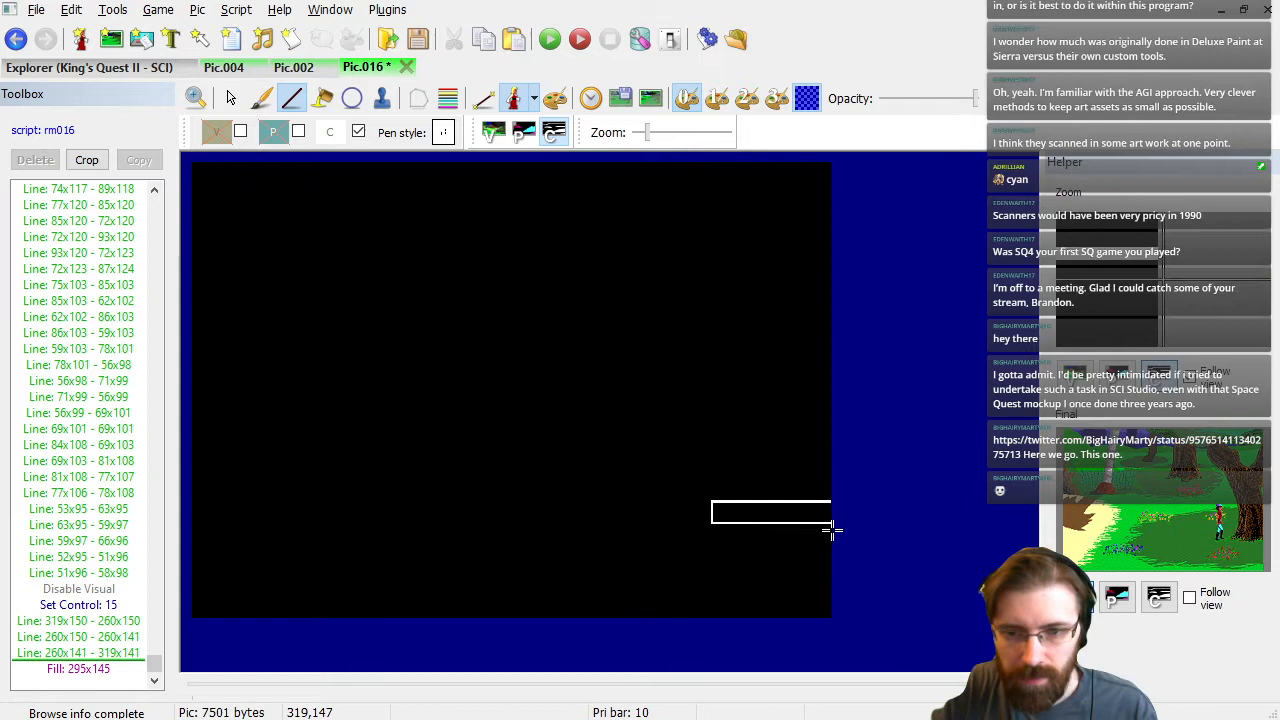
scroll(829, 528, up, 2)
drag(394, 665, 860, 670)
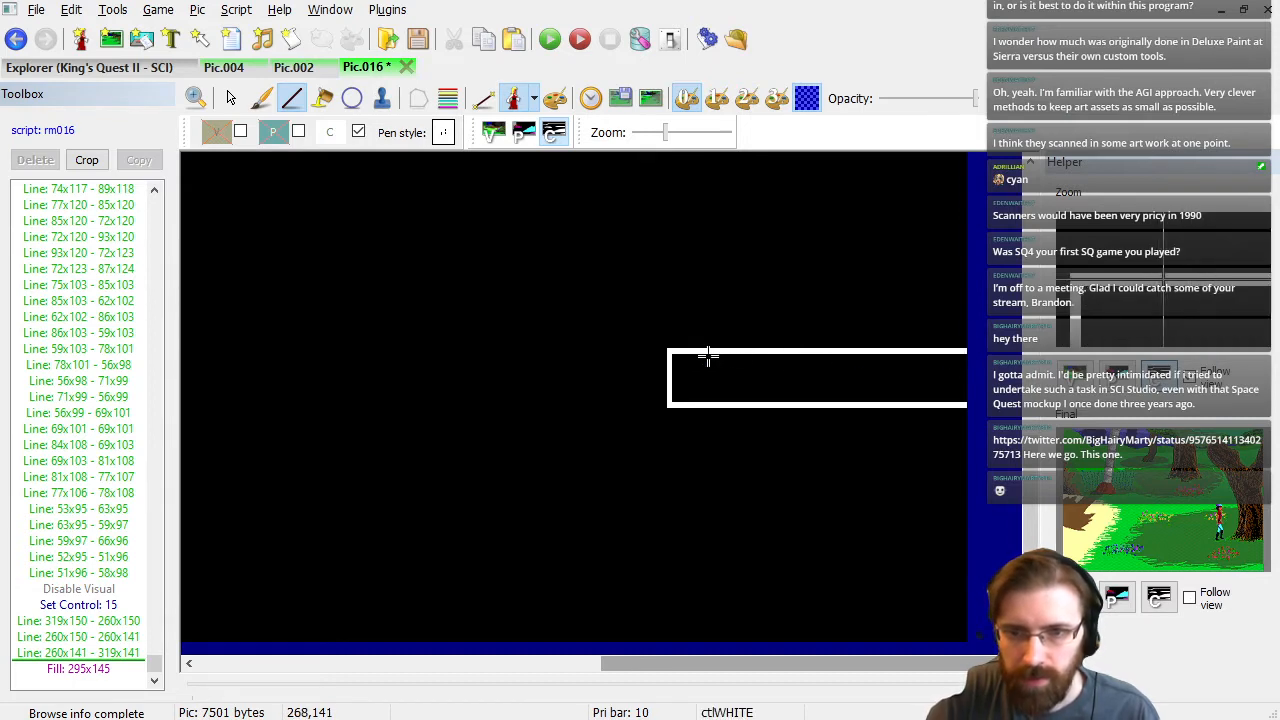
click(493, 132)
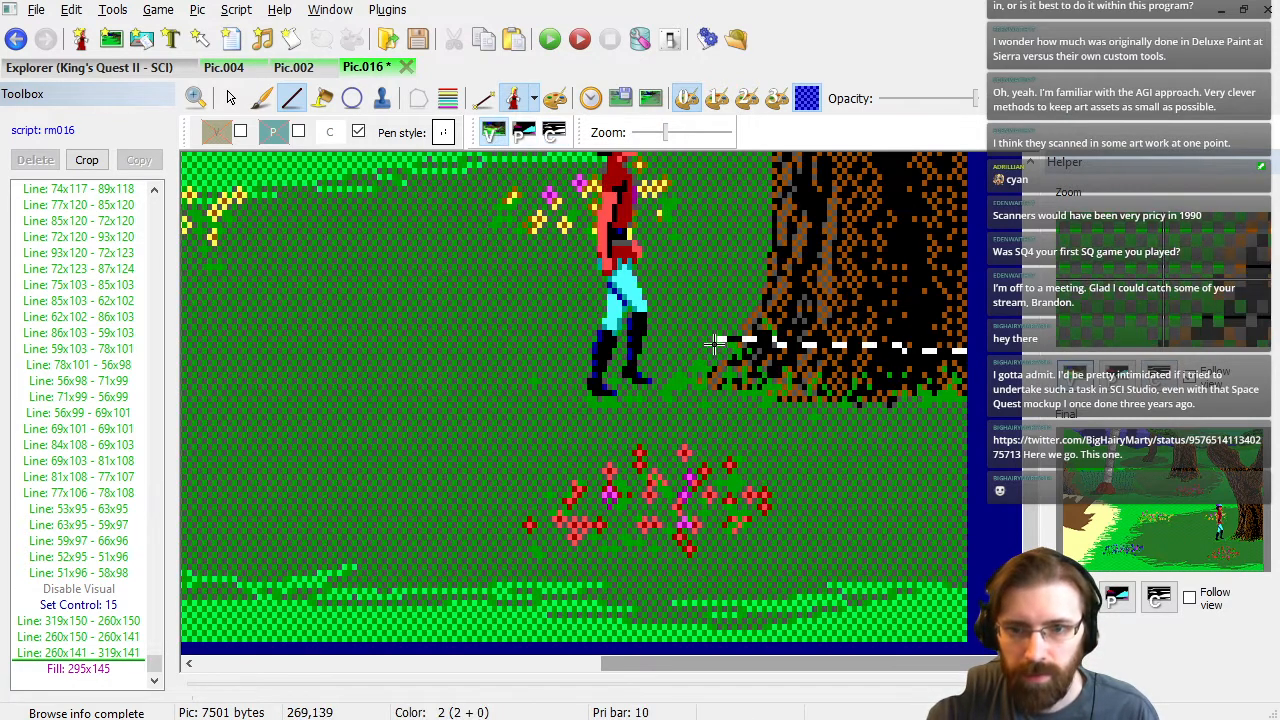
click(555, 133)
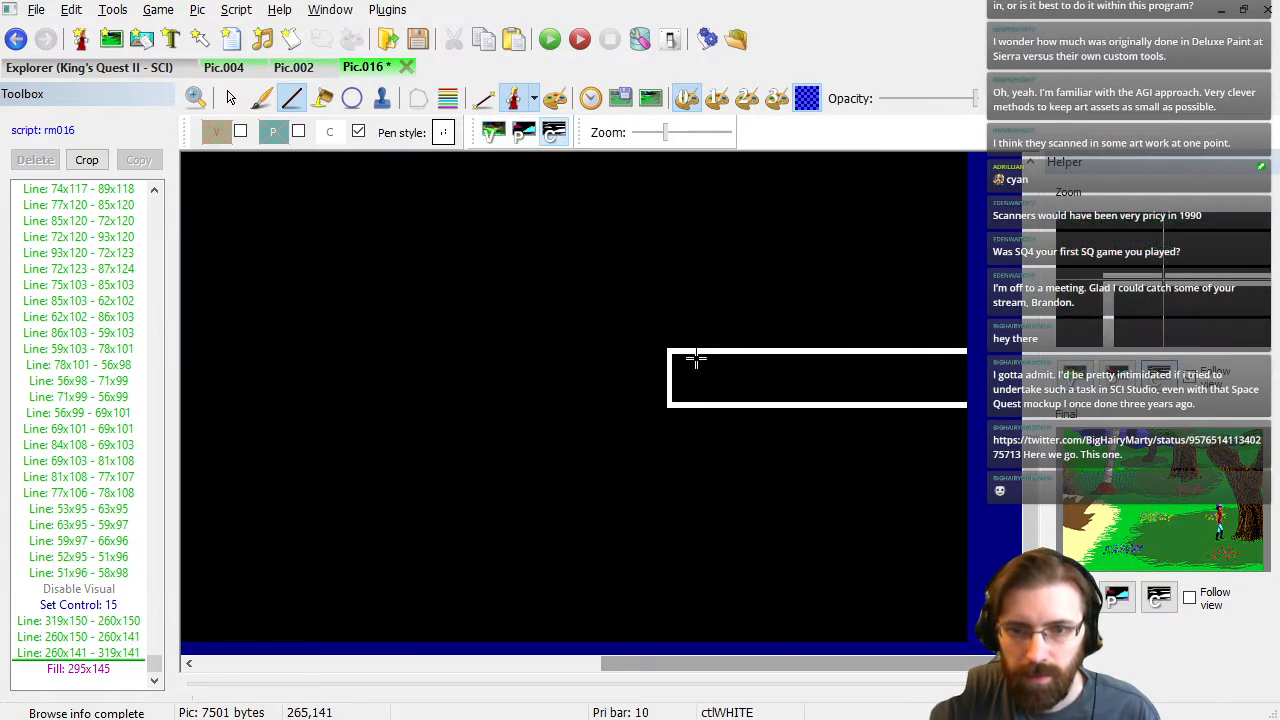
click(712, 356)
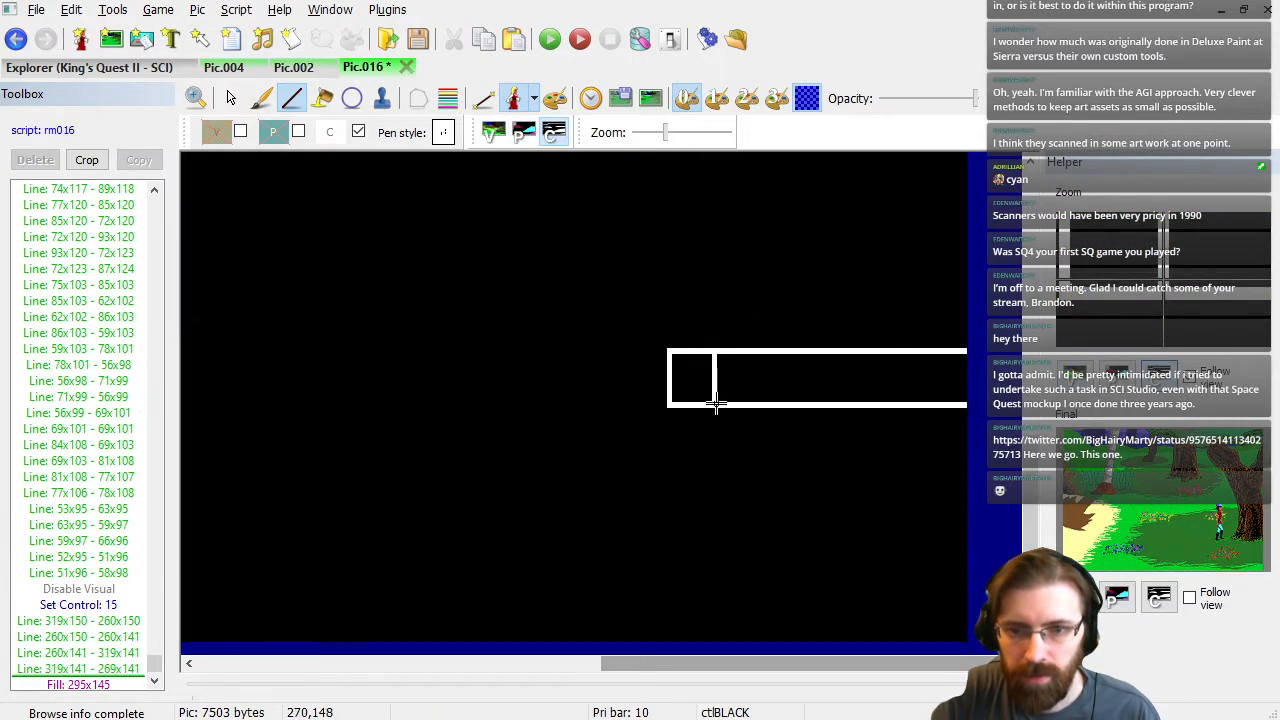
click(713, 404)
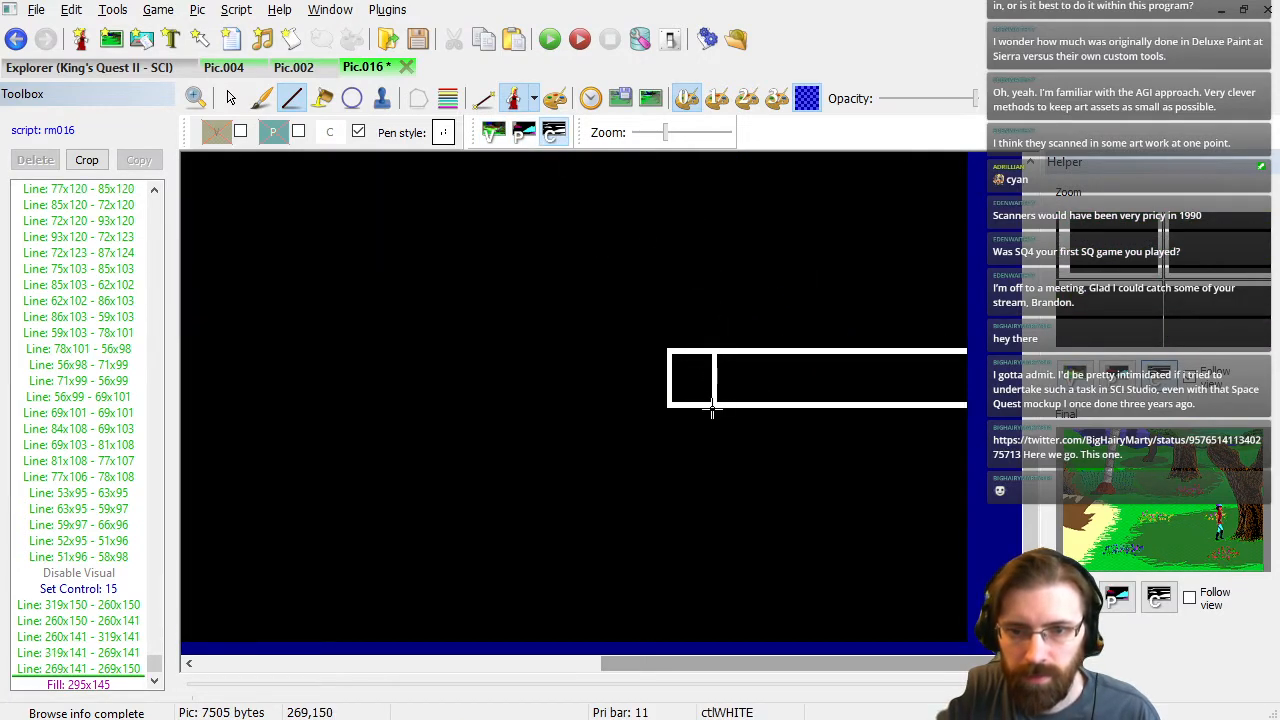
click(965, 406)
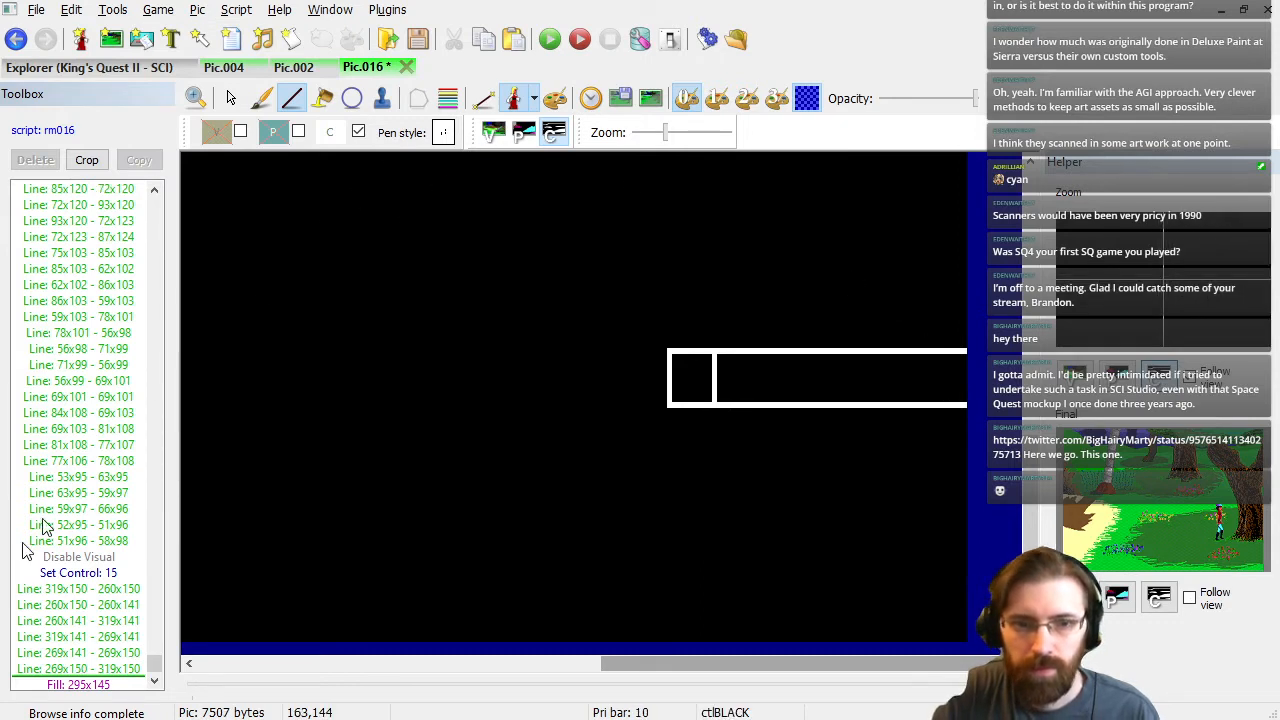
Delete the three original outline lines reaching 260x141 and 260x150, and play the commands through to the fill.
drag(70, 598, 168, 620)
key(Delete)
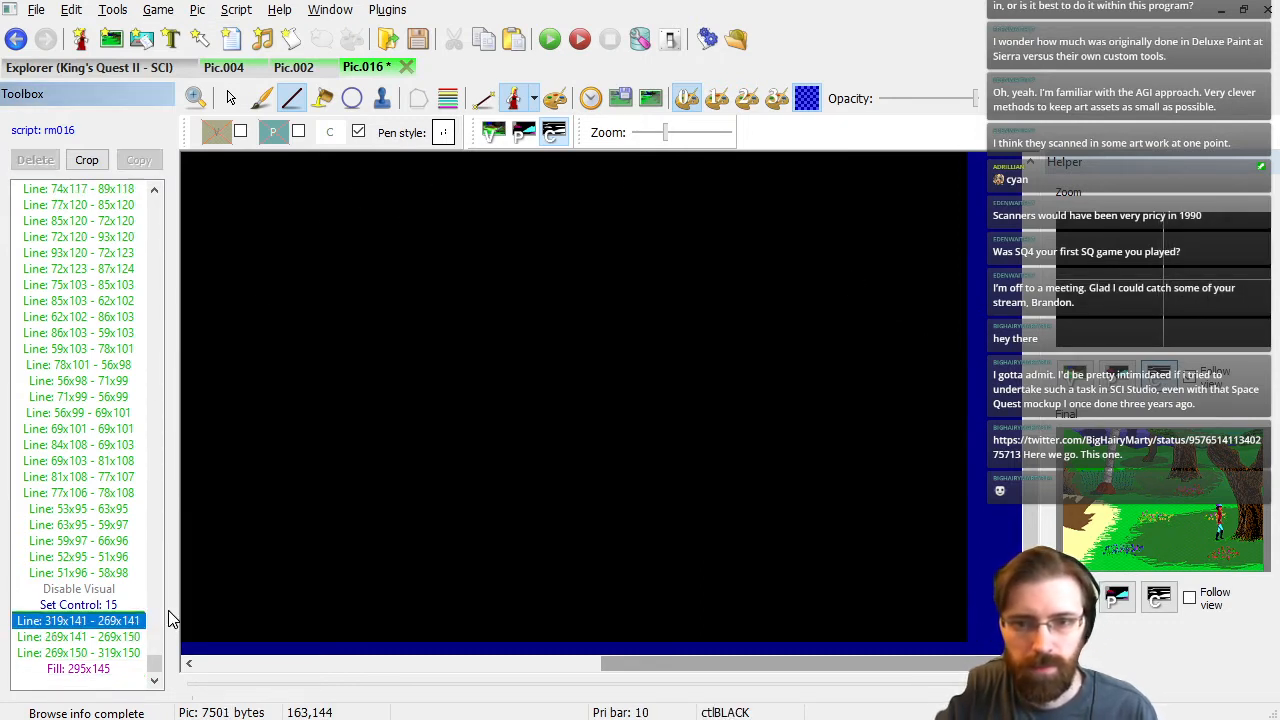
key(Down)
key(Down)
key(Down)
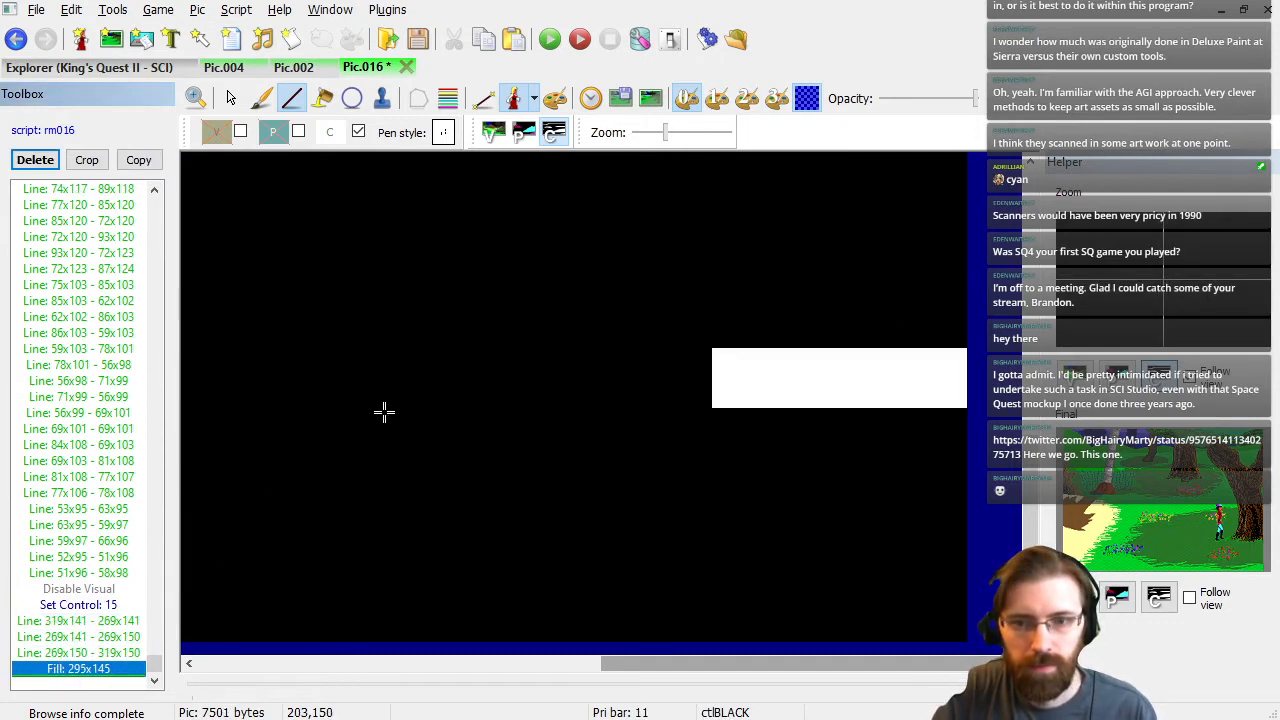
Place the test character directly behind the left edge of the large tree's base on the visual screen.
click(495, 128)
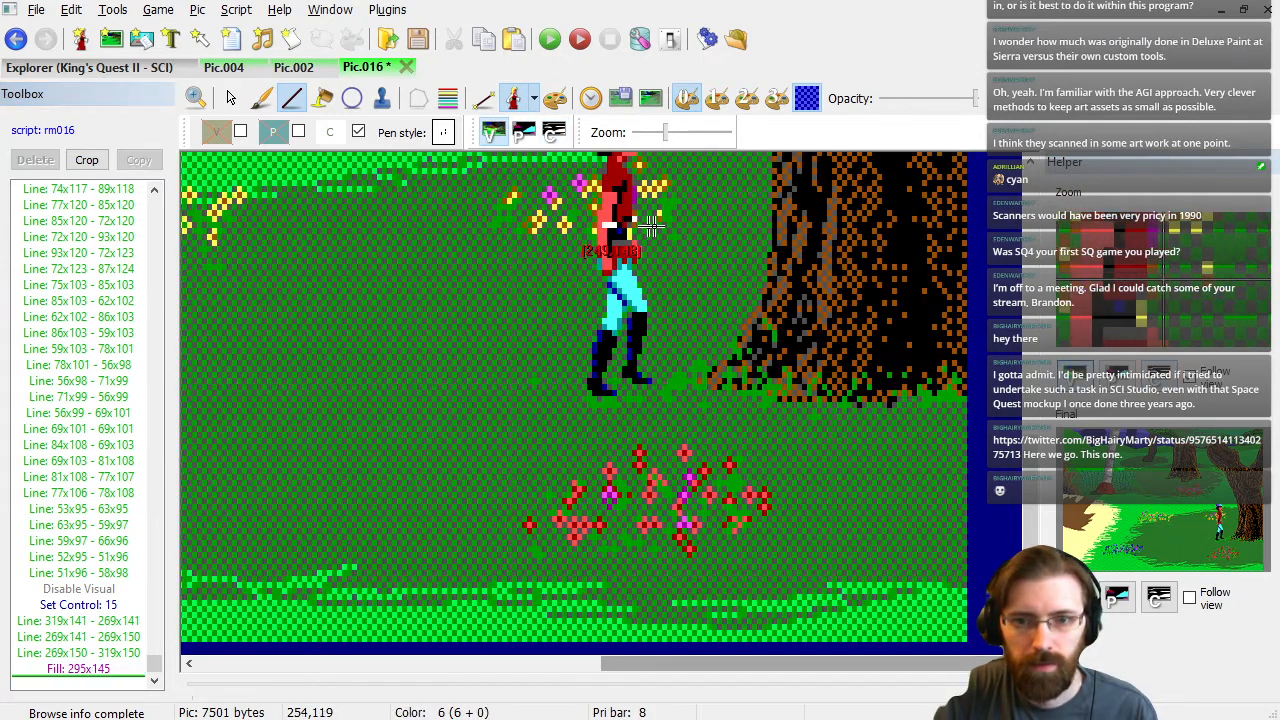
click(231, 97)
drag(617, 260, 731, 205)
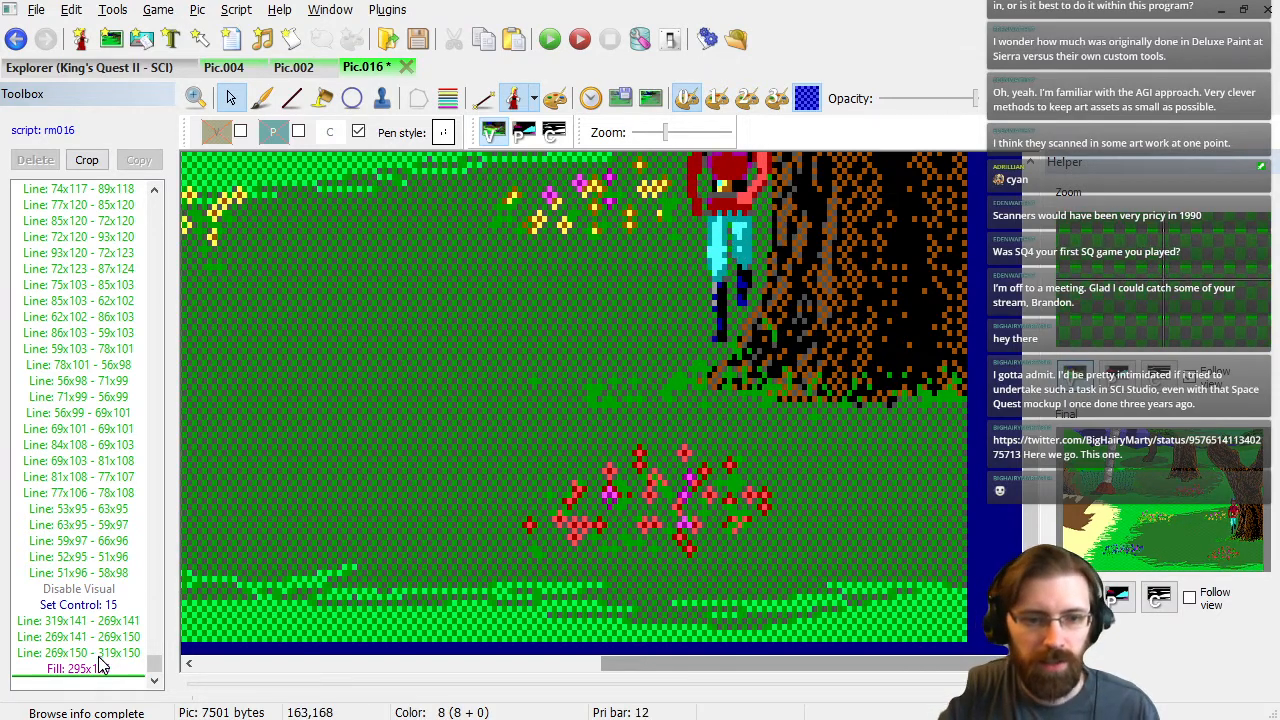
Select the control block's three outline lines and fill, and shift them down 2 pixels to span 143 to 152.
click(90, 606)
click(112, 621)
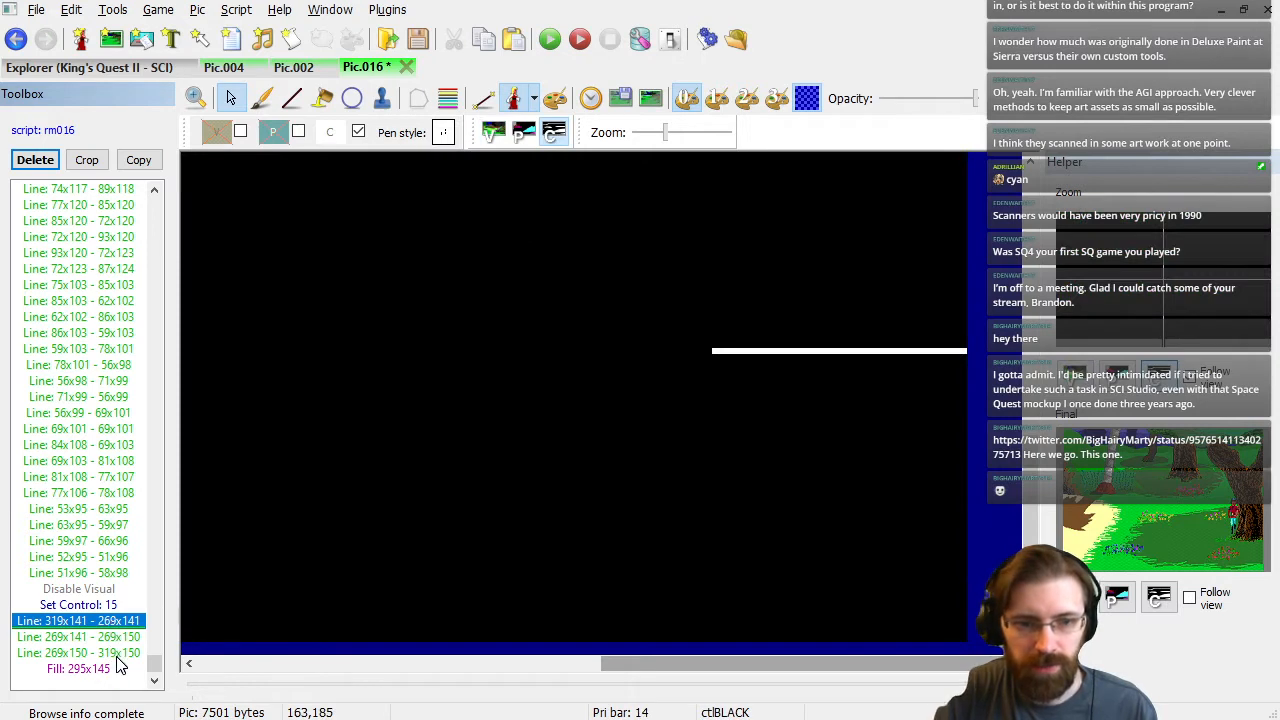
shift+click(114, 670)
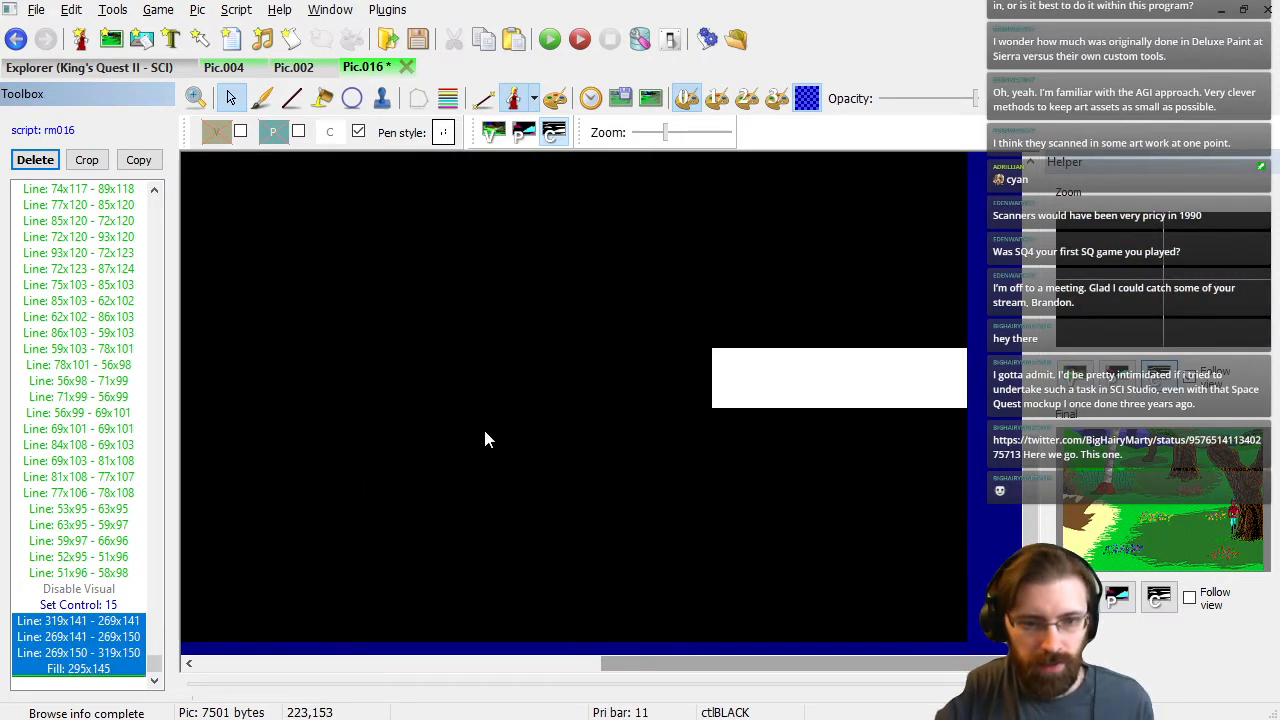
key(Delete)
drag(829, 382, 829, 393)
click(848, 497)
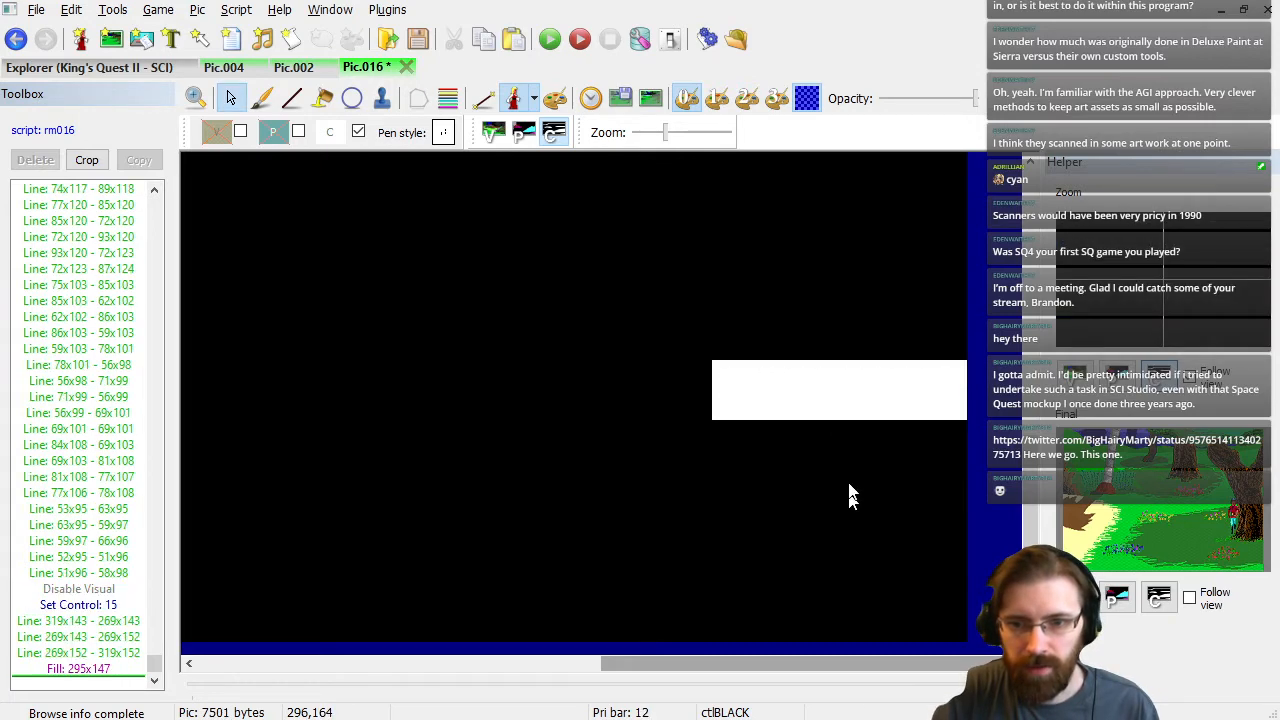
Move the test character clear of the large tree, and shift the control block's three outline lines and fill down 1 pixel to span 144 to 153.
click(494, 135)
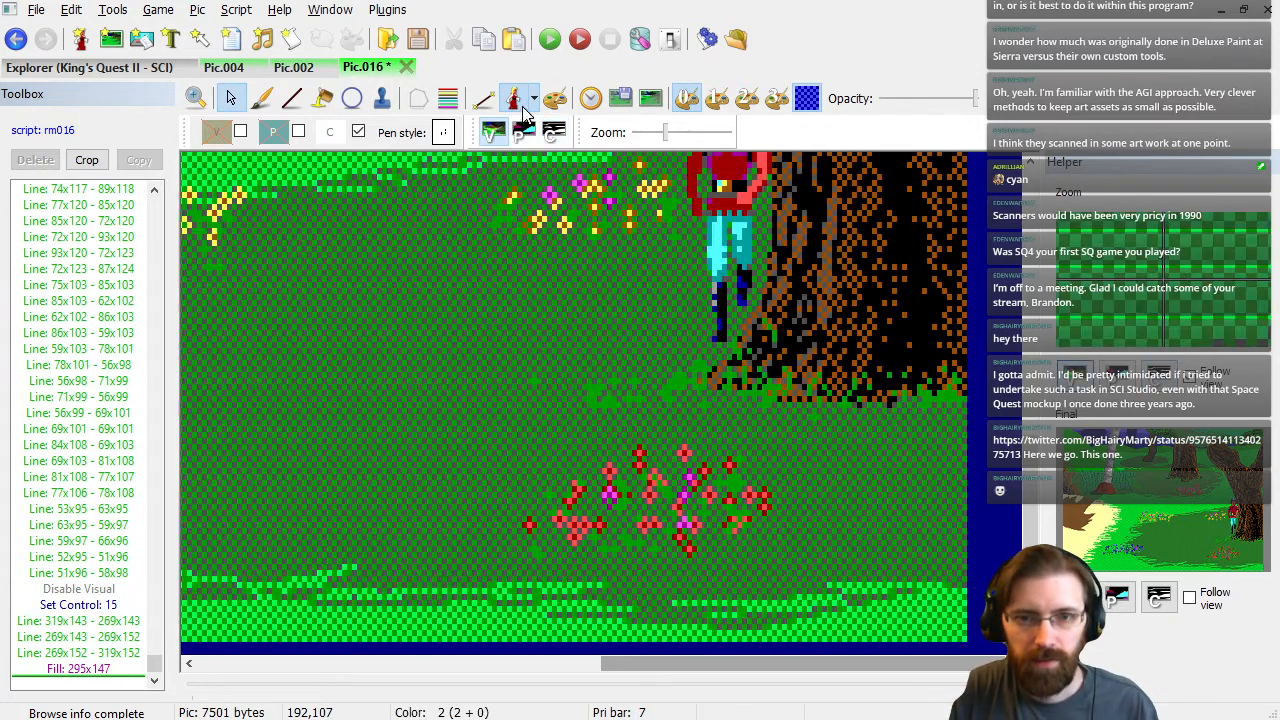
drag(760, 265, 585, 272)
click(124, 621)
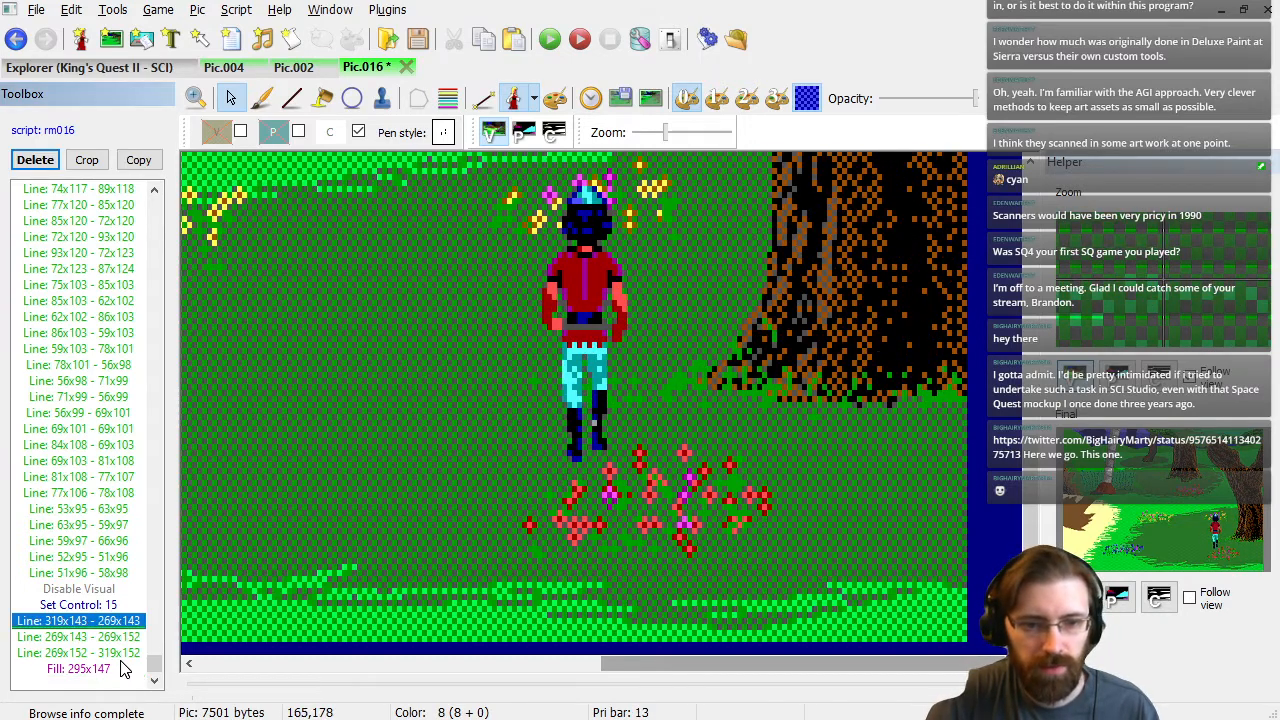
shift+click(124, 668)
key(Delete)
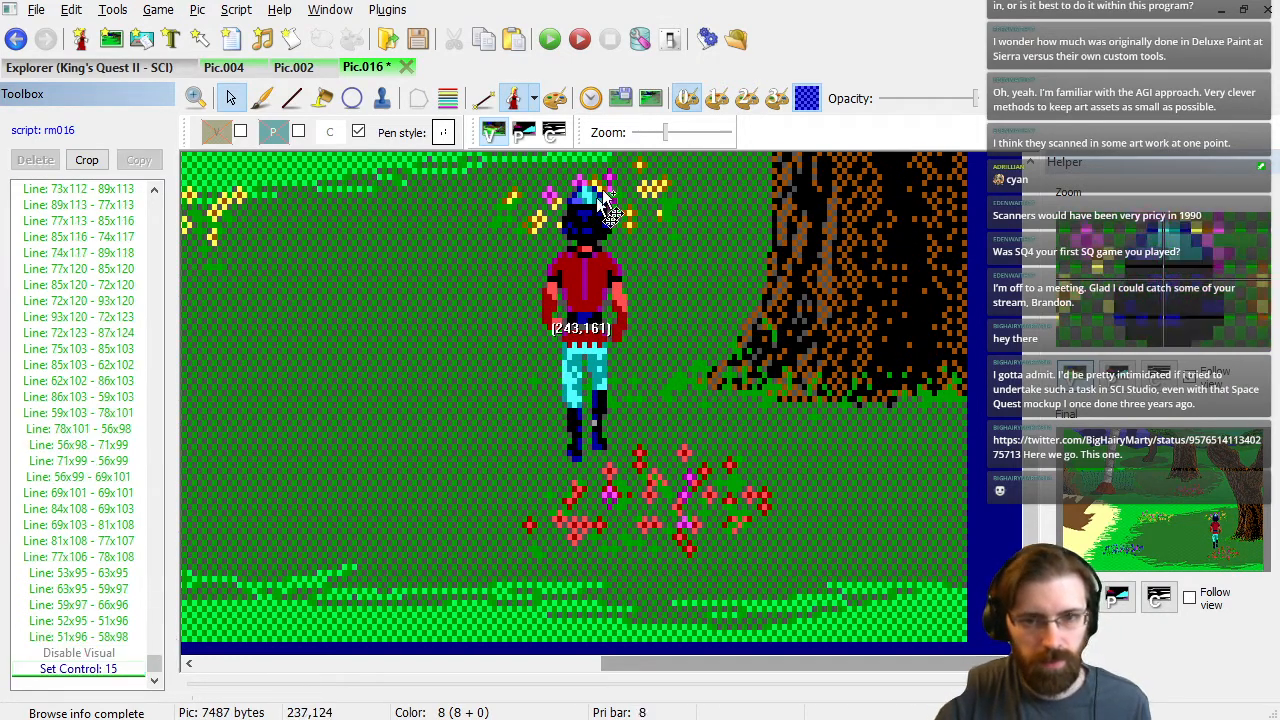
click(557, 133)
key(ctrl+v)
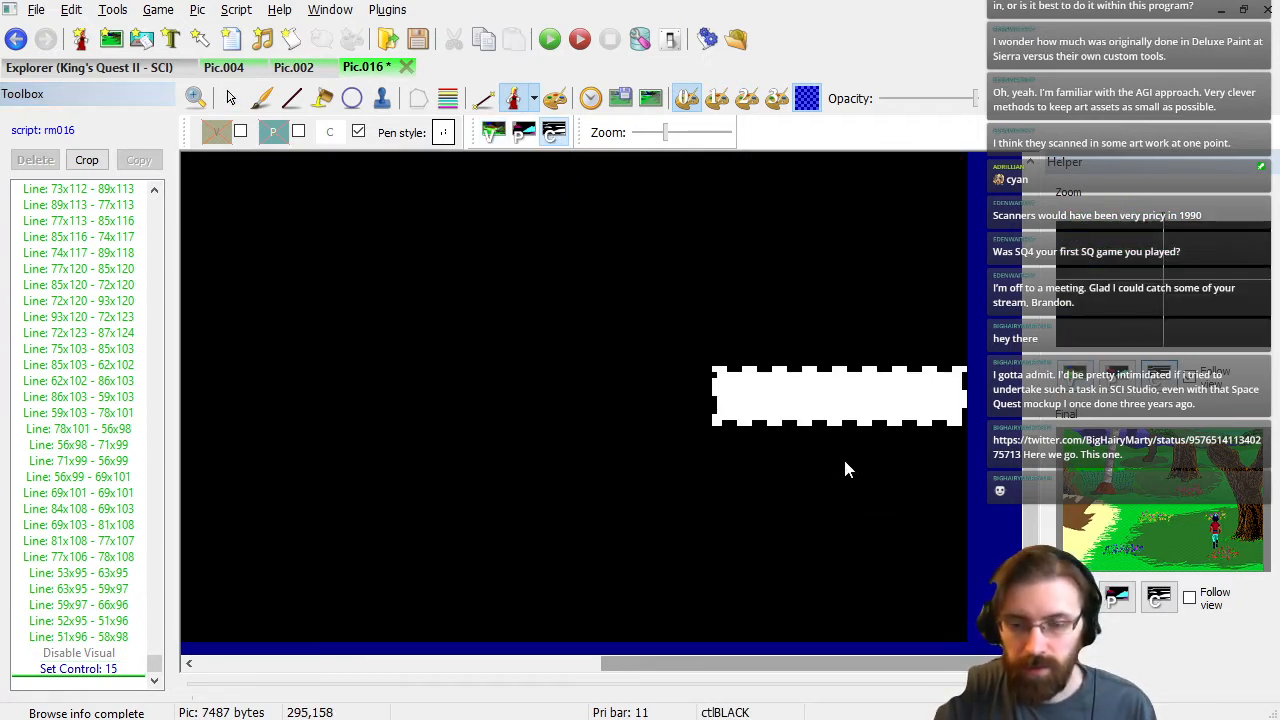
click(845, 468)
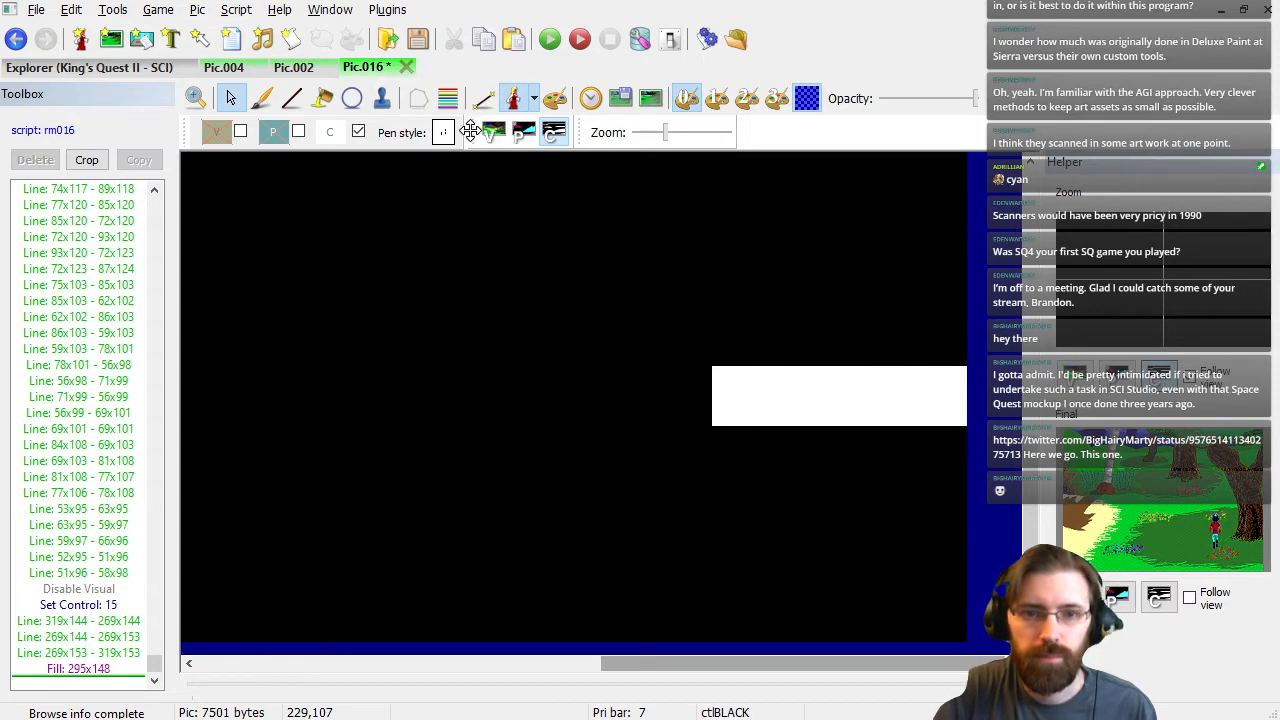
Check on the visual screen how the test character stands around the left side of the large tree's base.
click(493, 132)
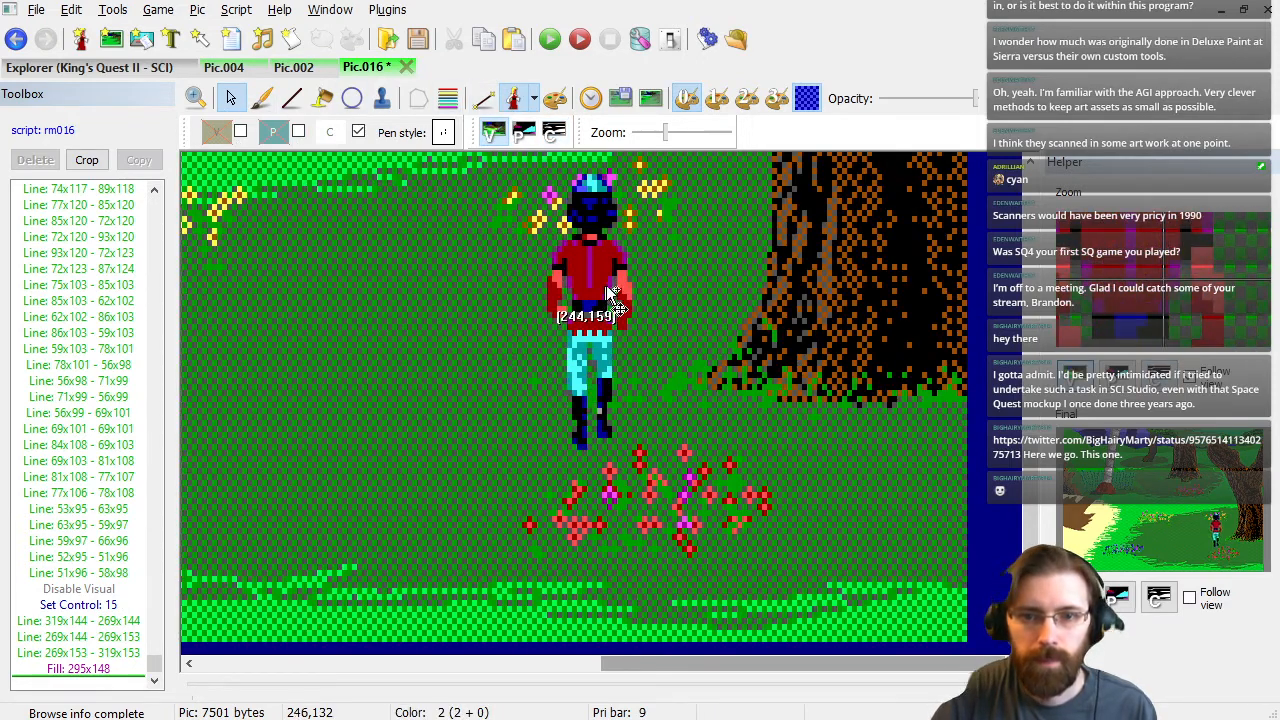
drag(596, 291, 880, 243)
drag(697, 187, 545, 268)
scroll(790, 365, down, 3)
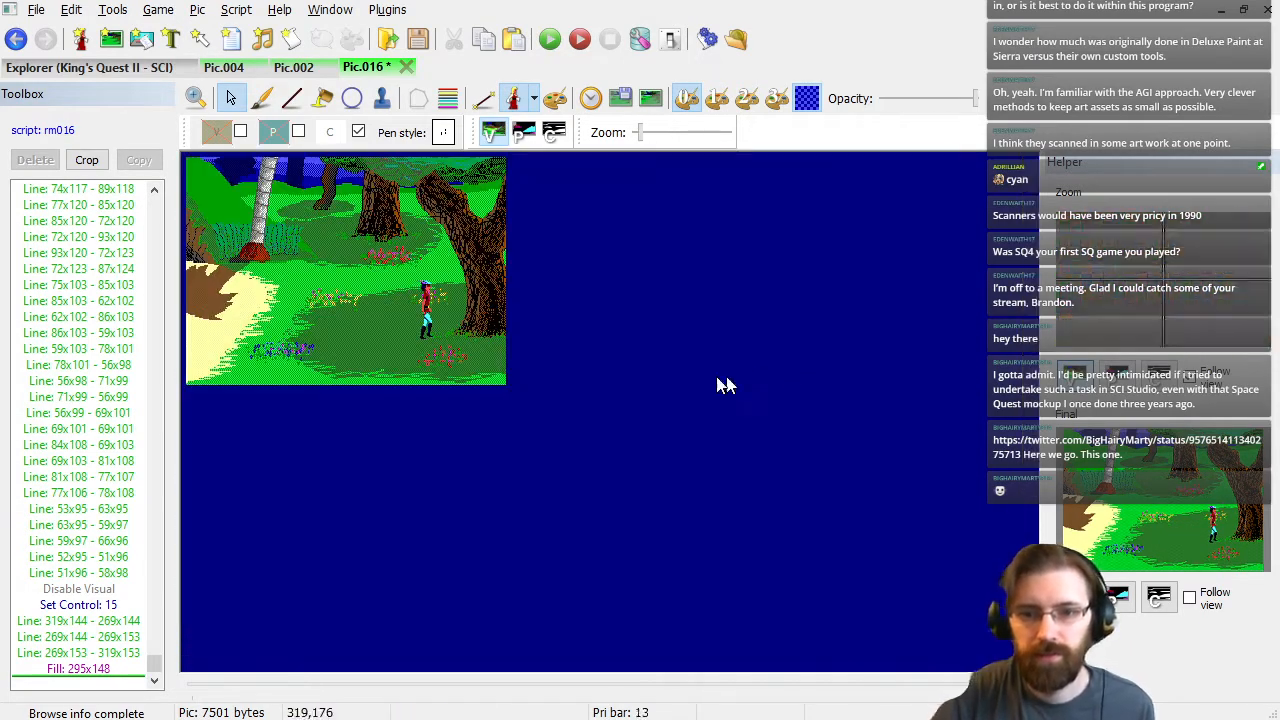
scroll(725, 385, up, 1)
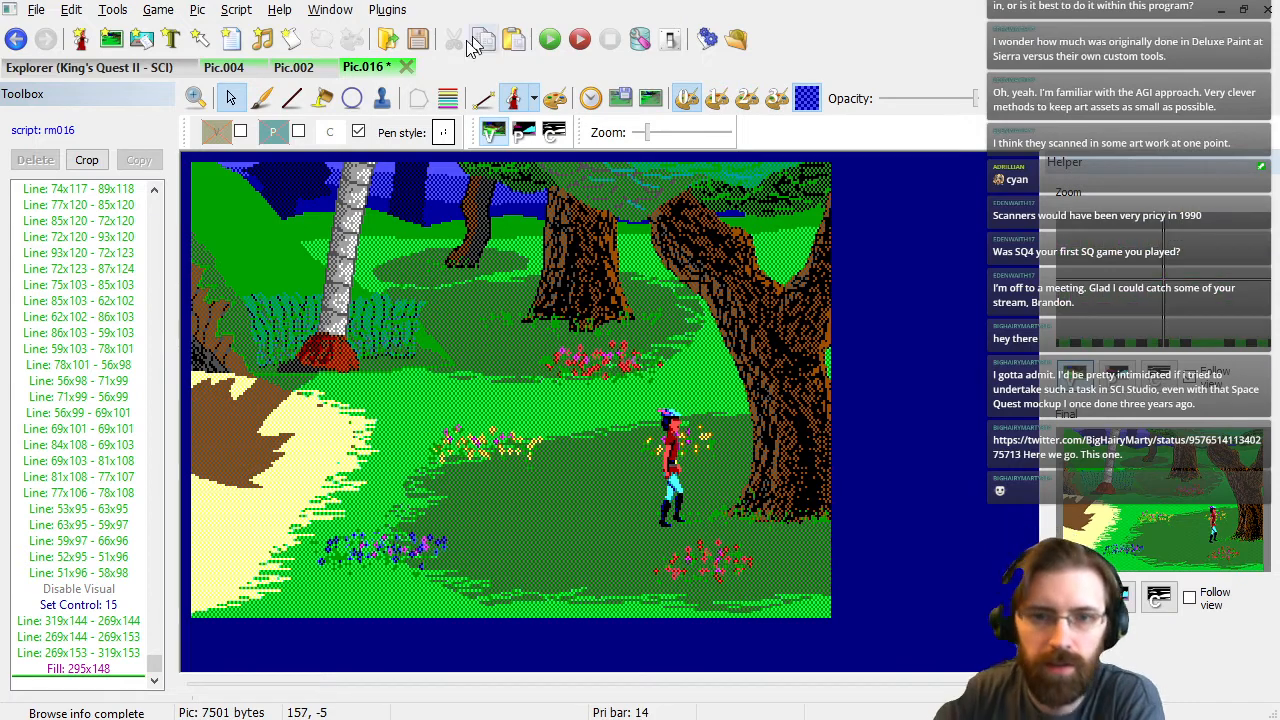
Examine the middle tree's base against the priority lines on the visual screen.
click(294, 100)
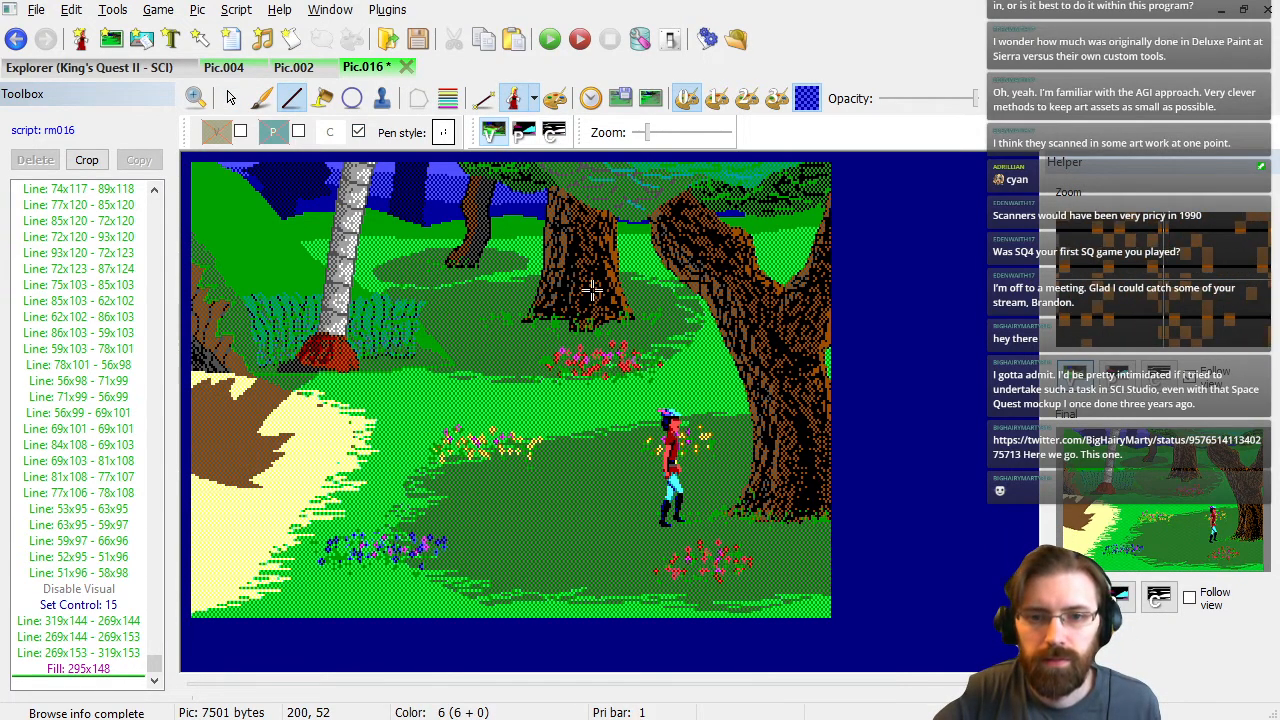
scroll(600, 292, up, 3)
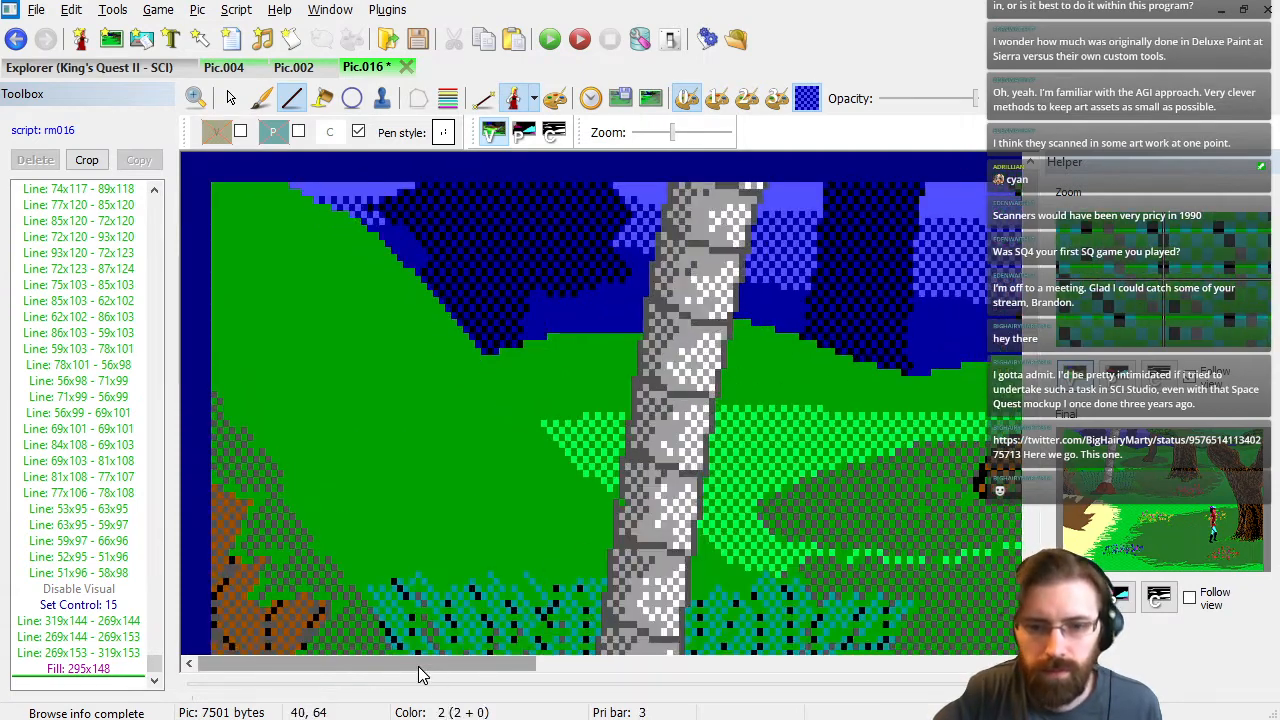
drag(420, 676, 708, 663)
scroll(573, 365, down, 5)
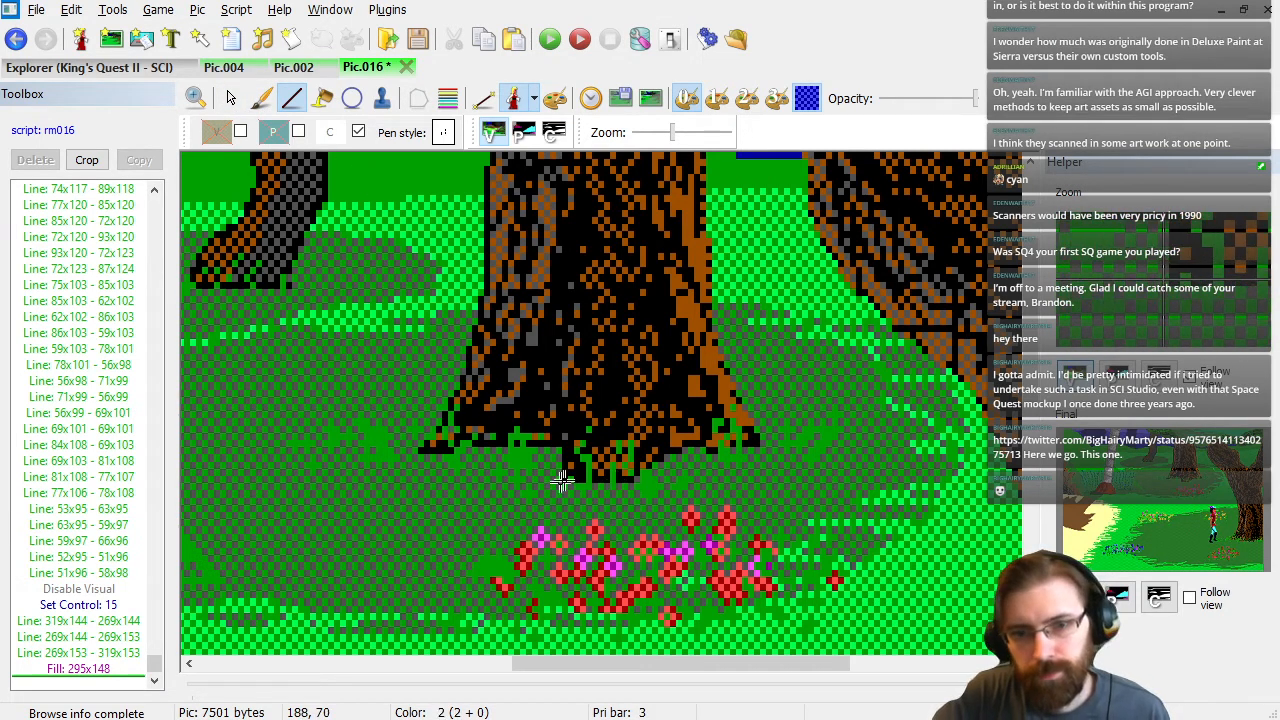
click(447, 99)
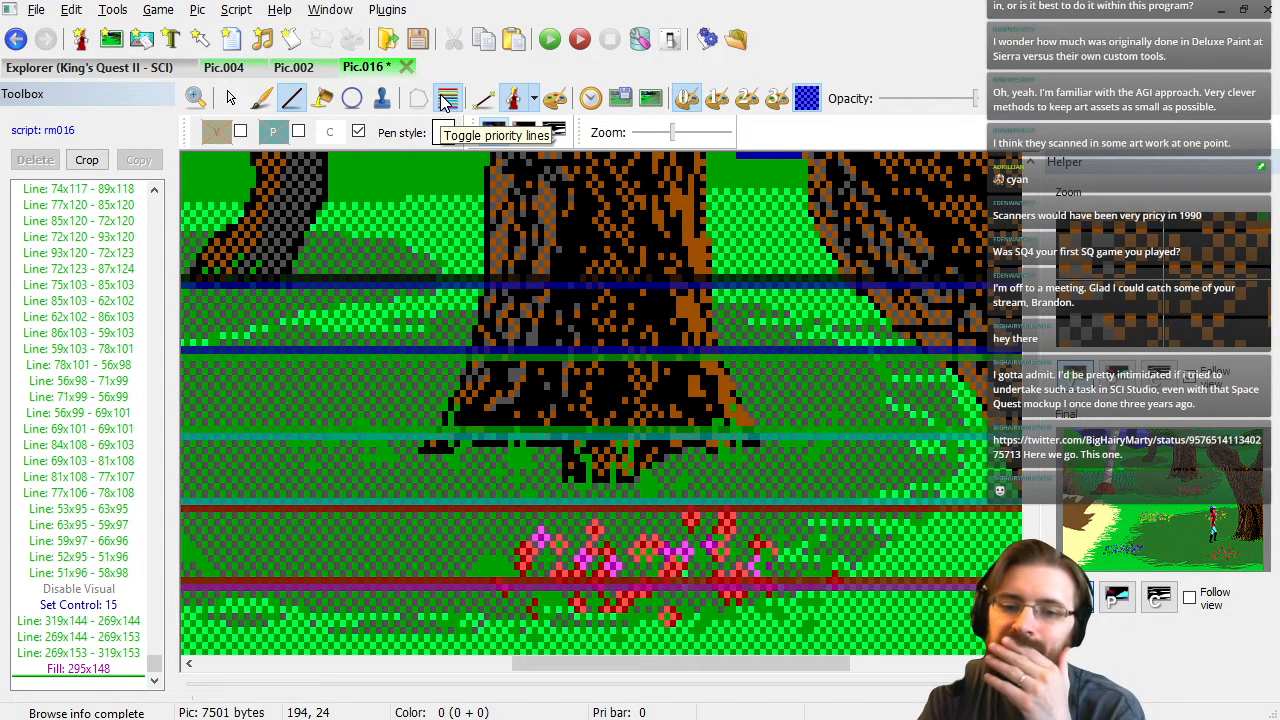
click(447, 99)
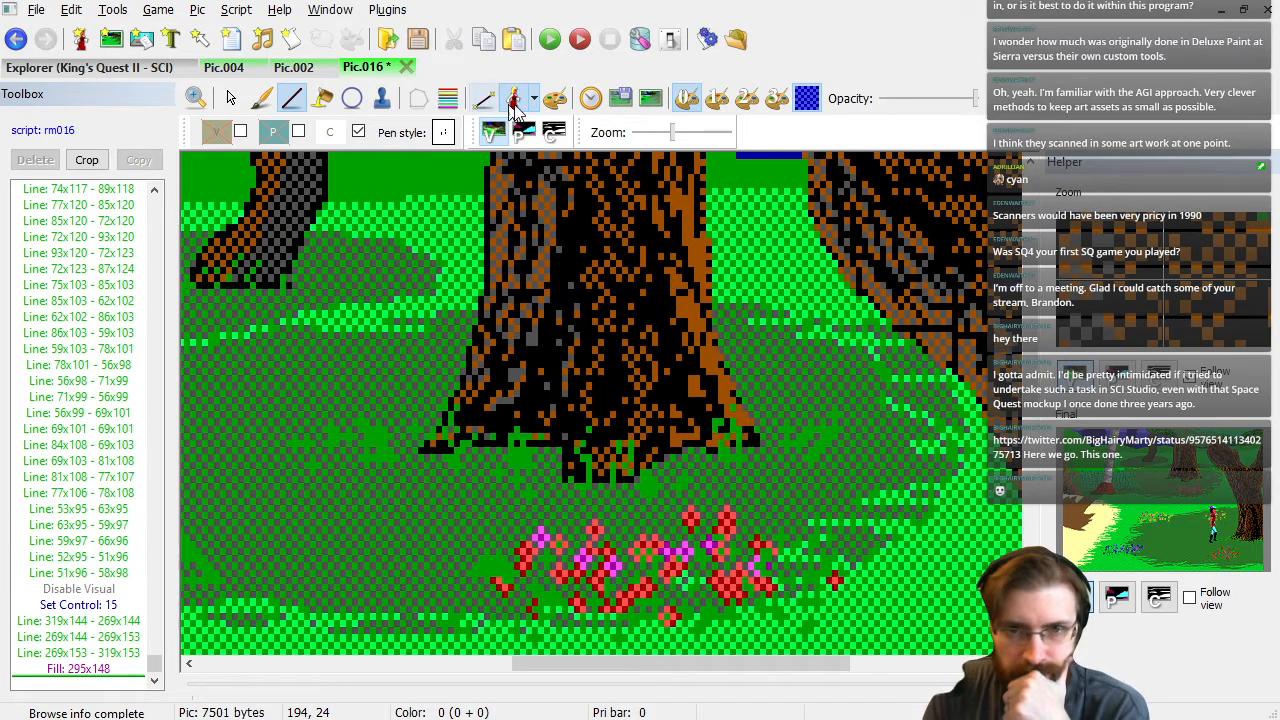
Place the test character directly in front of the middle tree's base at 196,73.
click(231, 100)
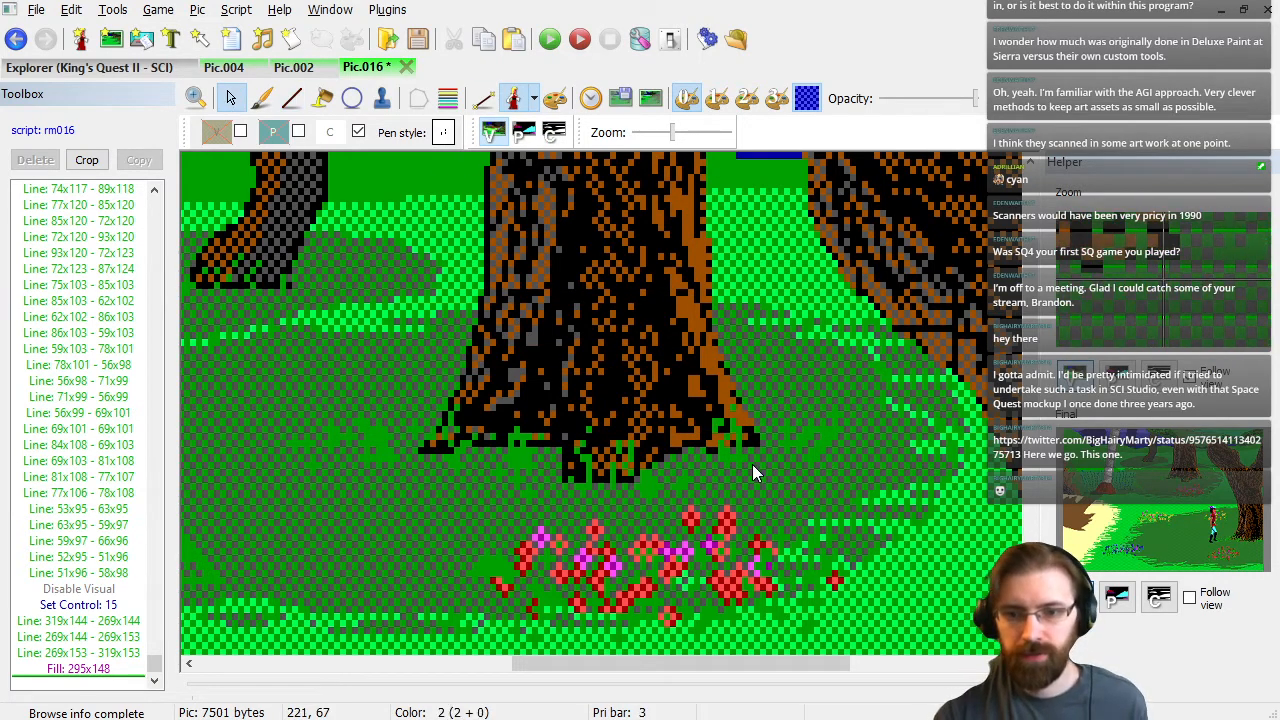
scroll(716, 464, down, 1)
drag(652, 508, 473, 157)
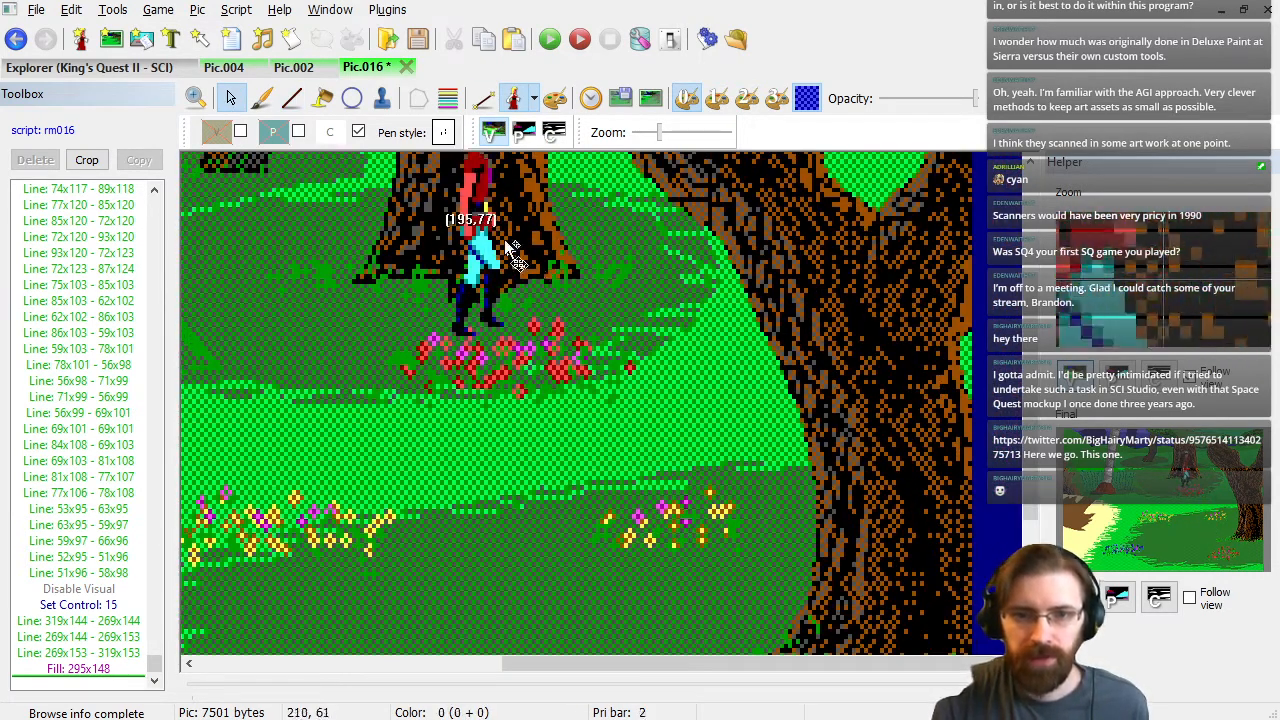
scroll(600, 268, up, 2)
scroll(597, 300, down, 1)
drag(522, 663, 580, 663)
scroll(610, 356, up, 3)
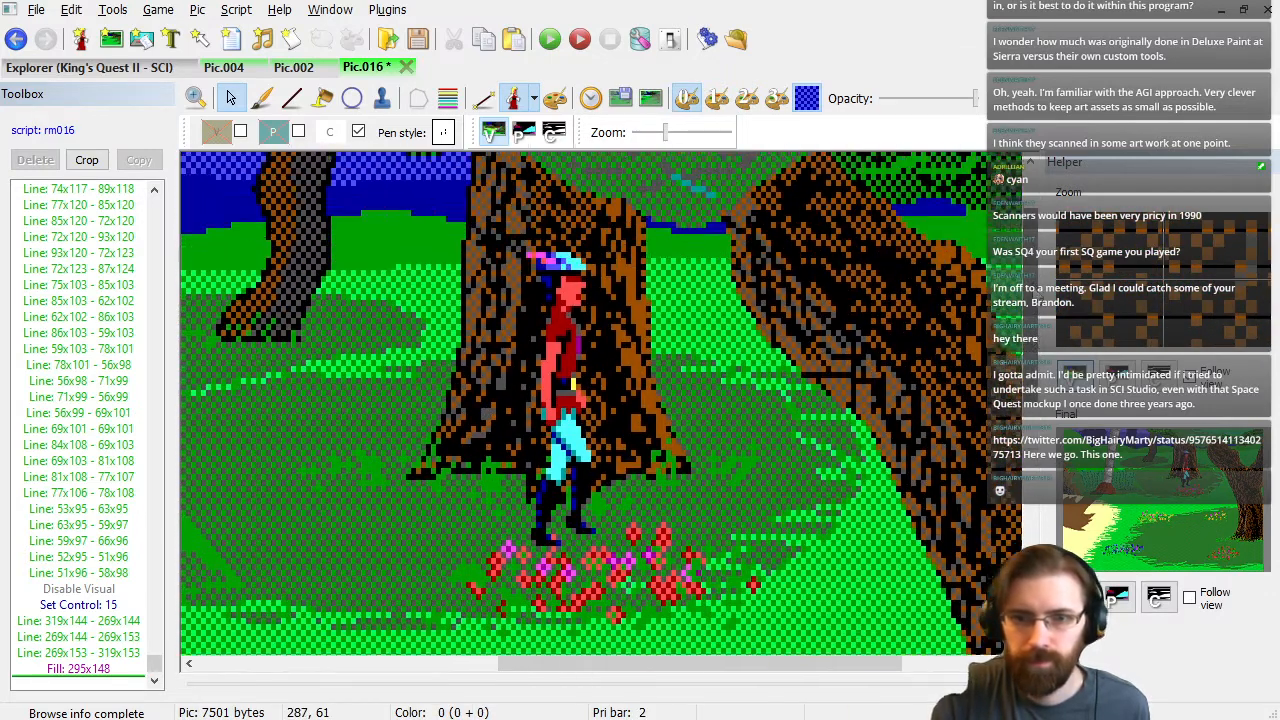
drag(608, 352, 578, 340)
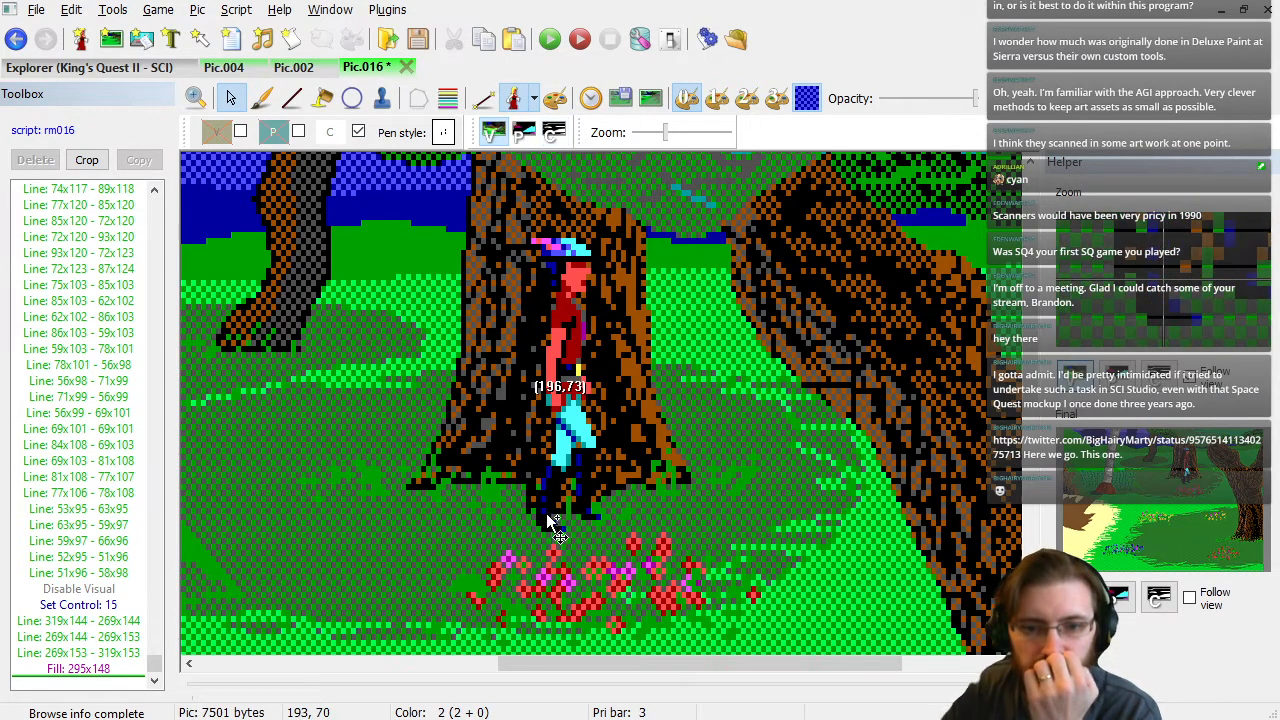
Compare the existing control block with the visual screen around the large and middle trees.
key(l)
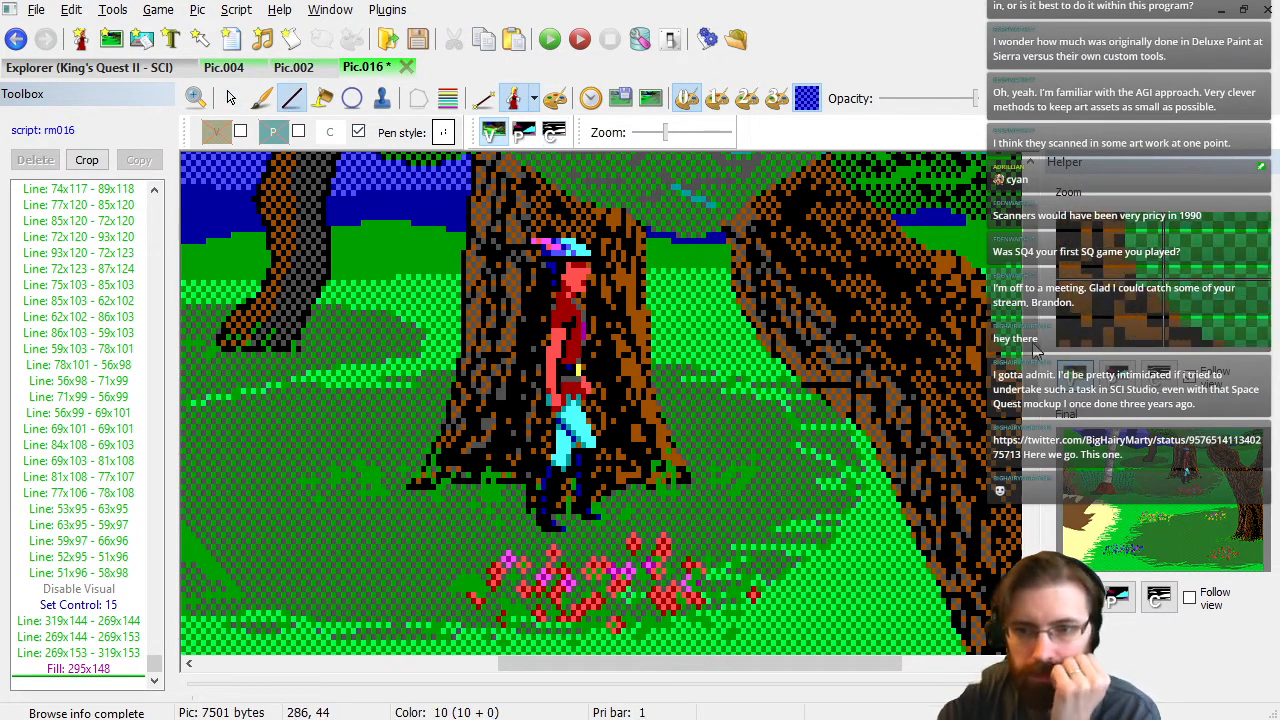
scroll(881, 448, down, 3)
drag(720, 674, 950, 565)
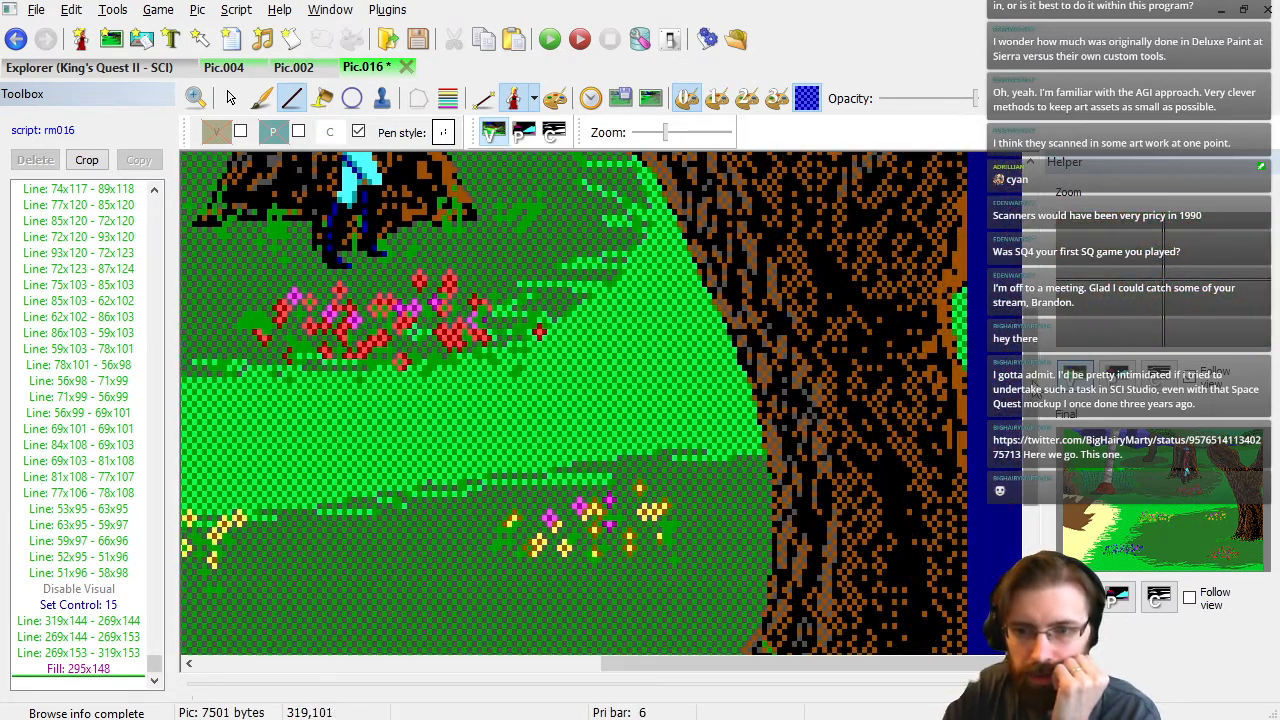
scroll(950, 565, down, 3)
click(560, 138)
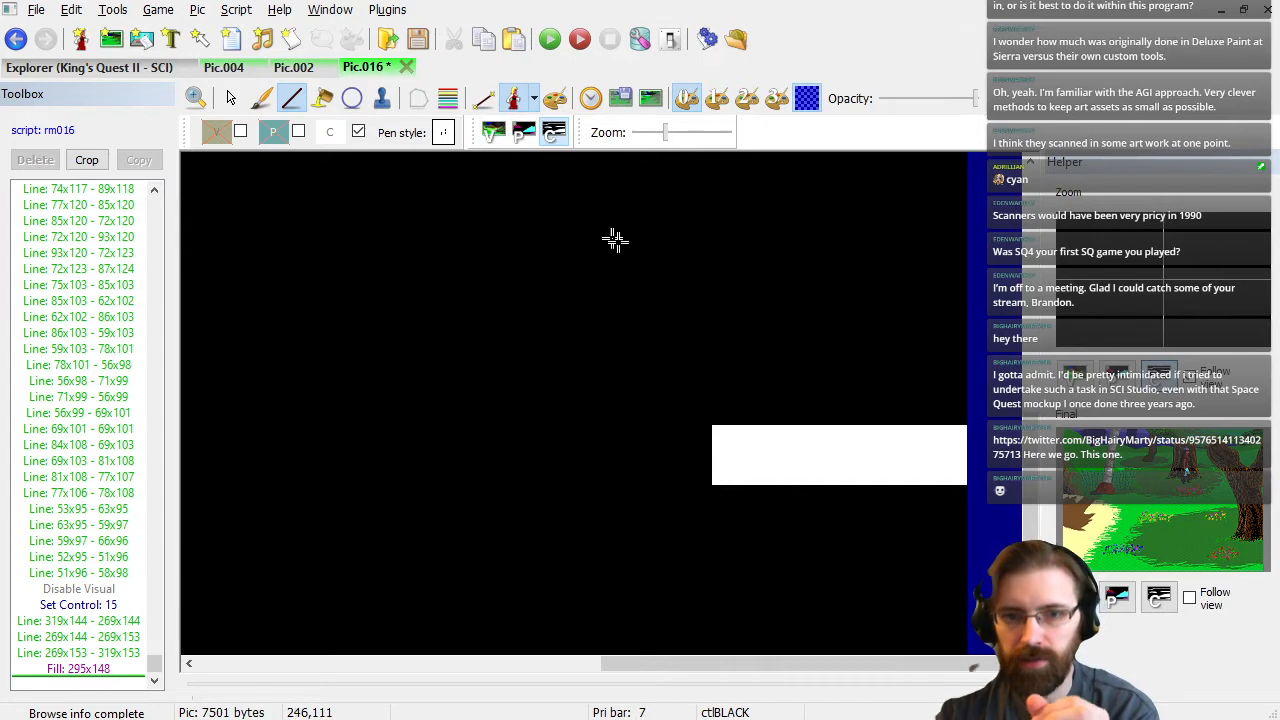
drag(897, 668, 792, 666)
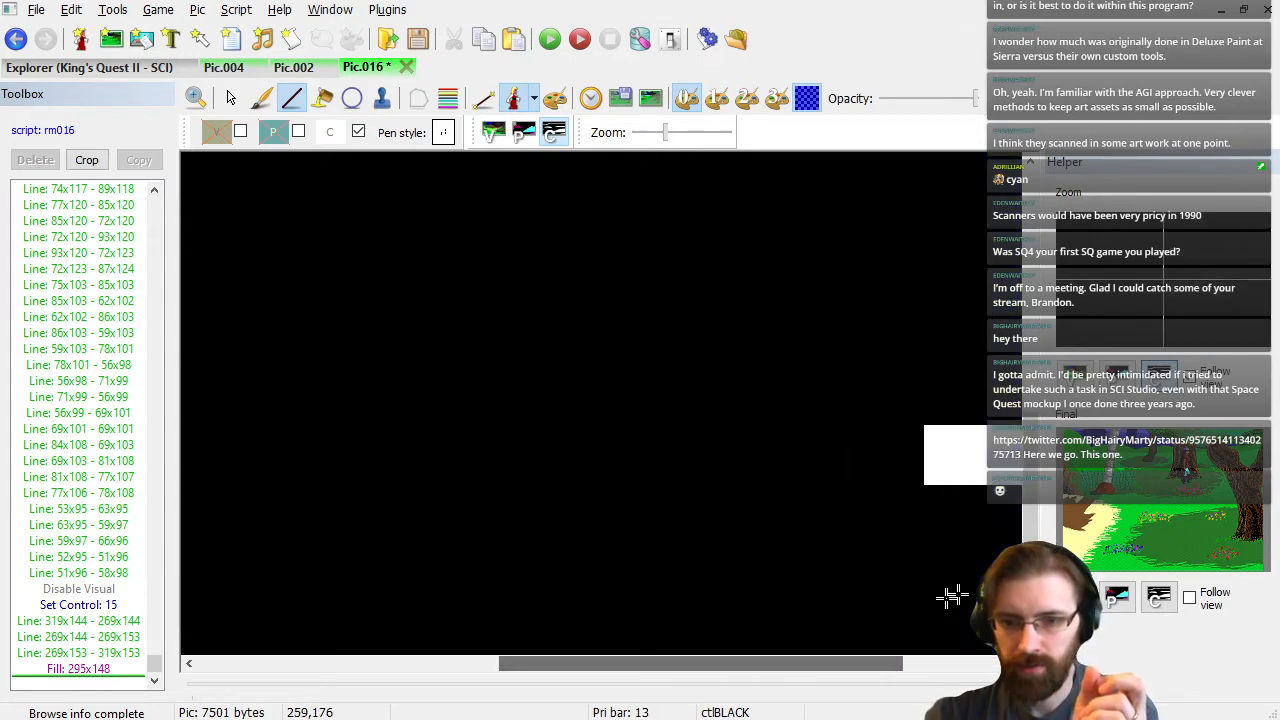
click(495, 133)
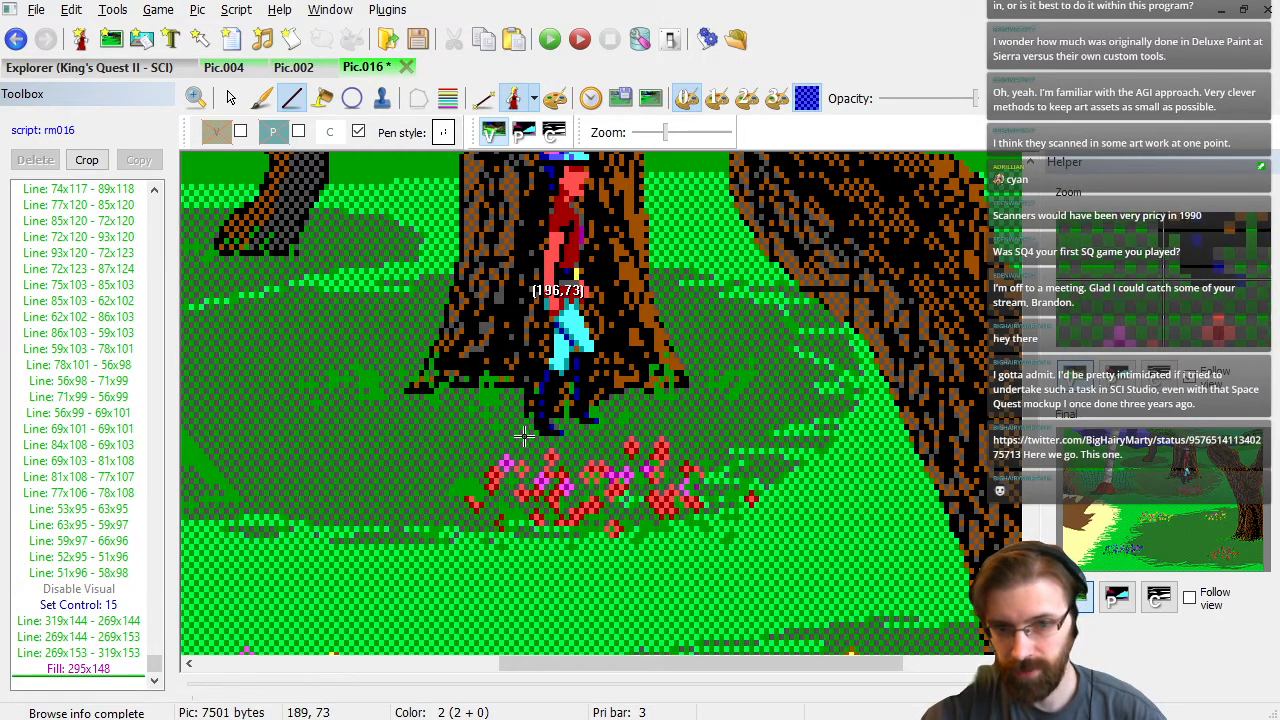
With priority lines shown, outline the middle tree's base in control lines through 189x73, 204x73, 210x68, 223x68, 223x61, 165x61, 165x68, 189x68 and 189x72.
click(447, 99)
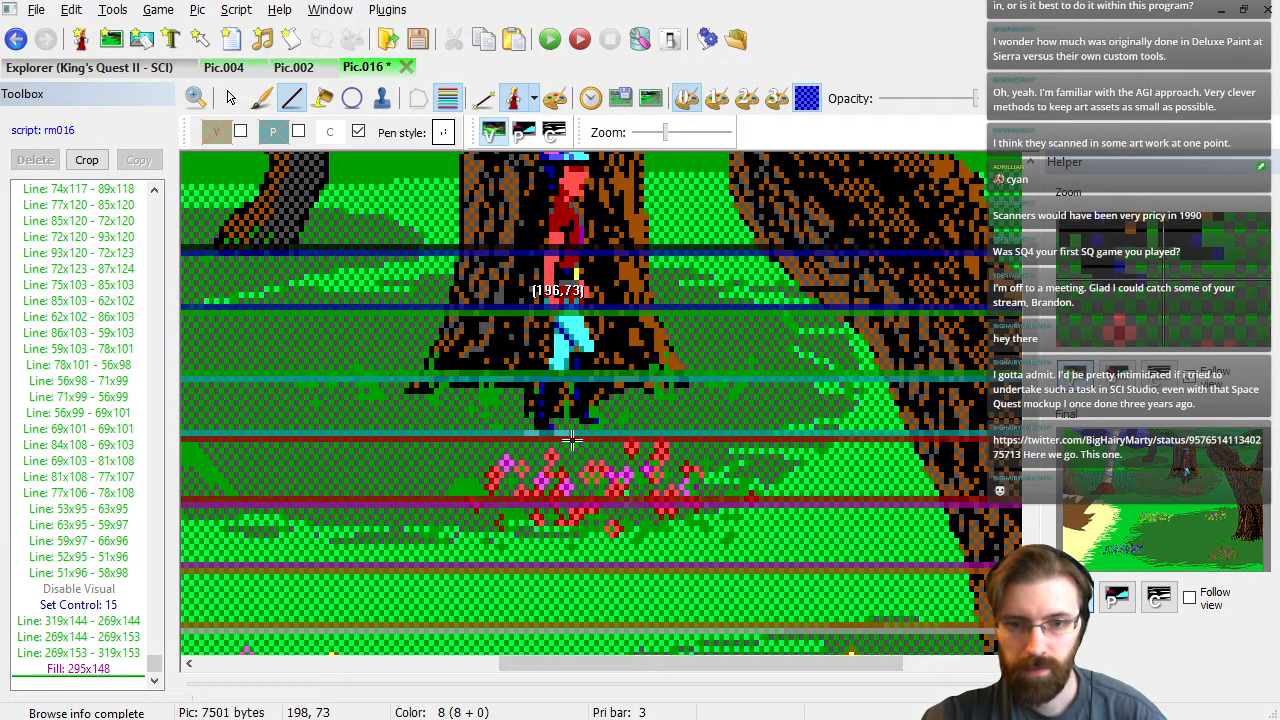
drag(596, 437, 600, 437)
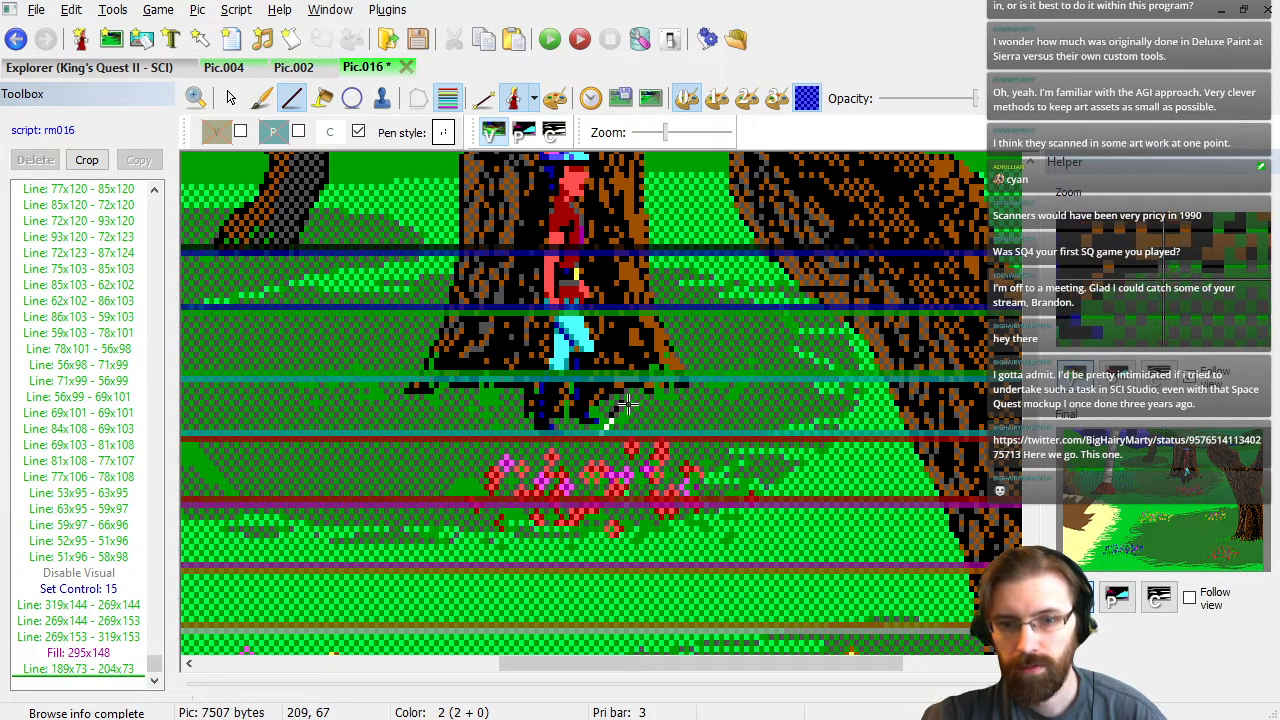
click(630, 407)
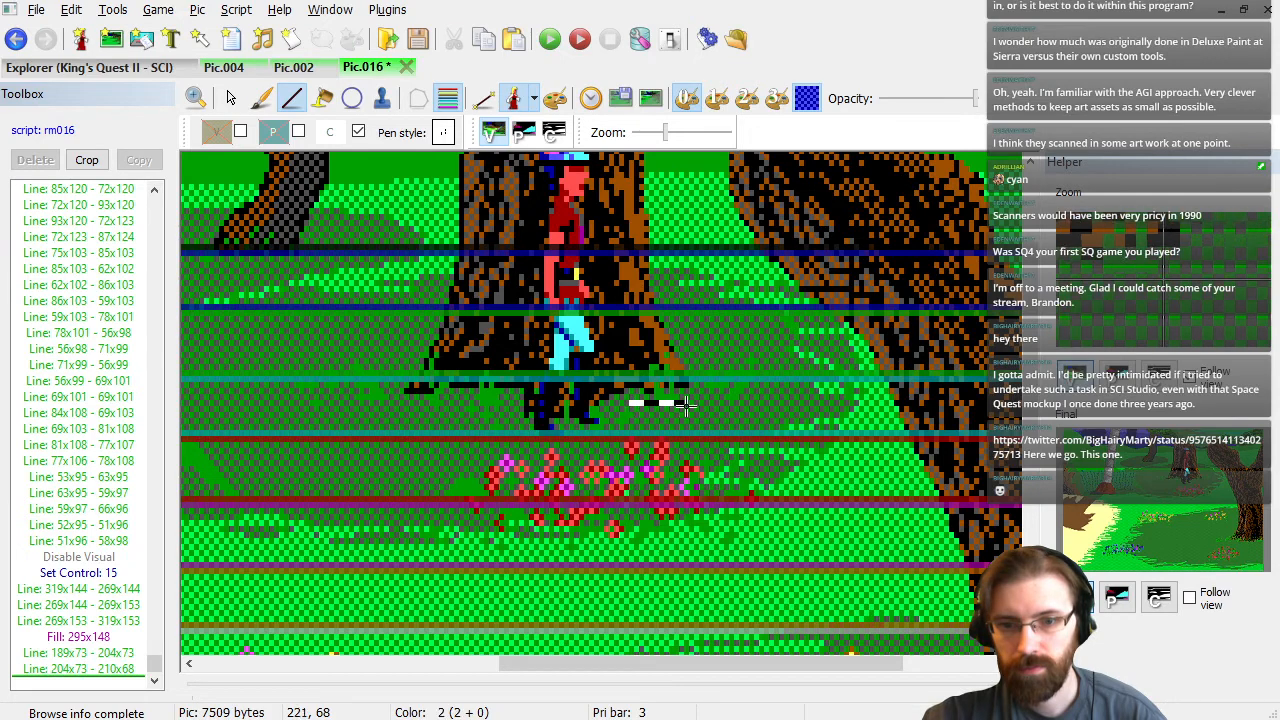
click(697, 404)
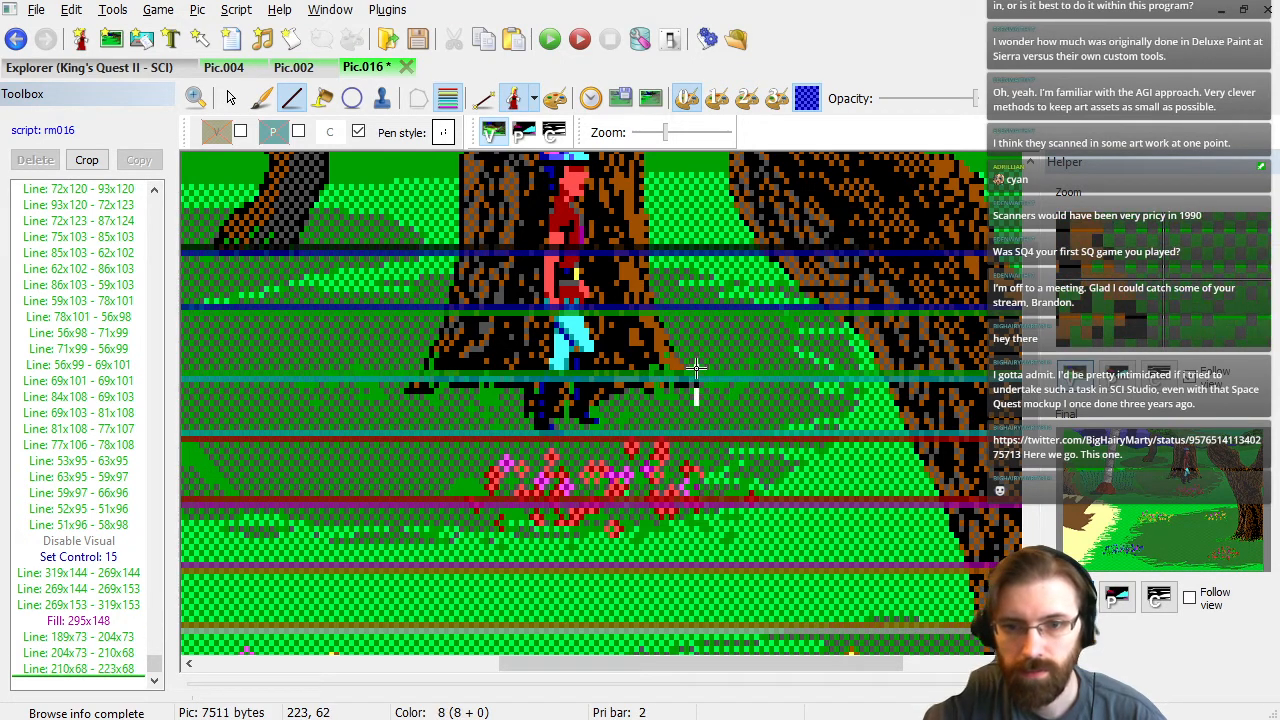
click(697, 366)
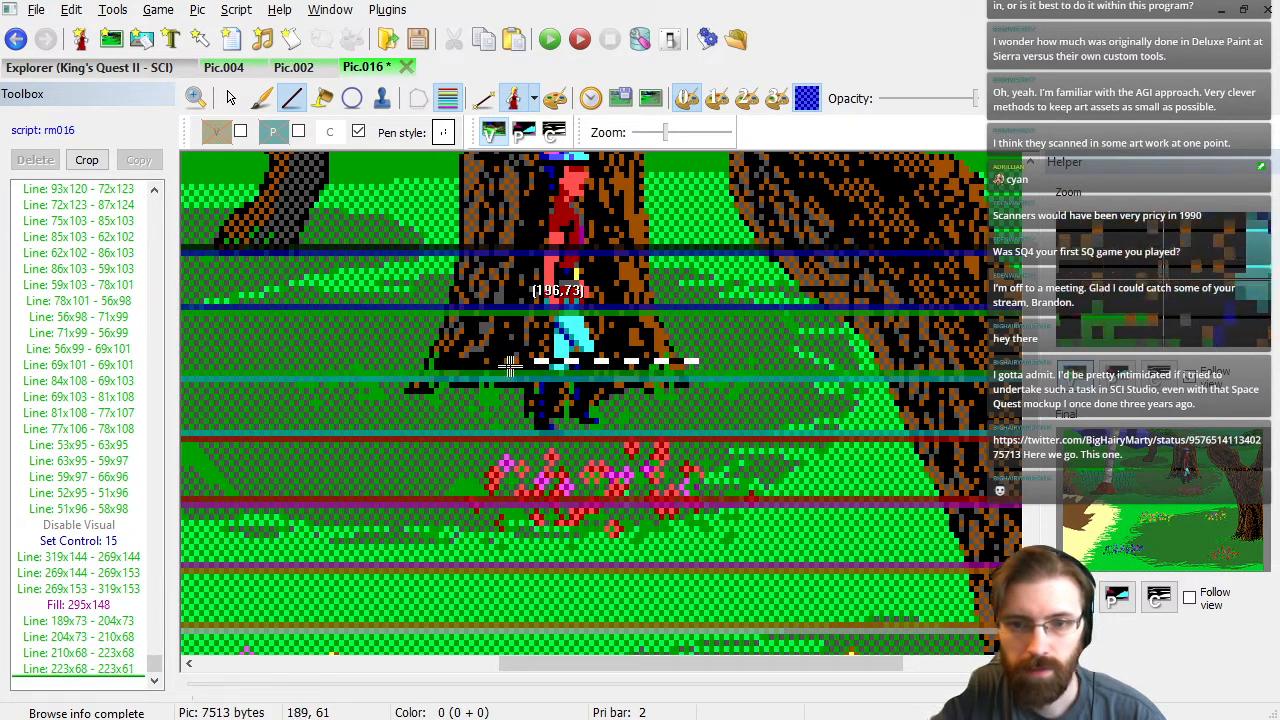
click(405, 362)
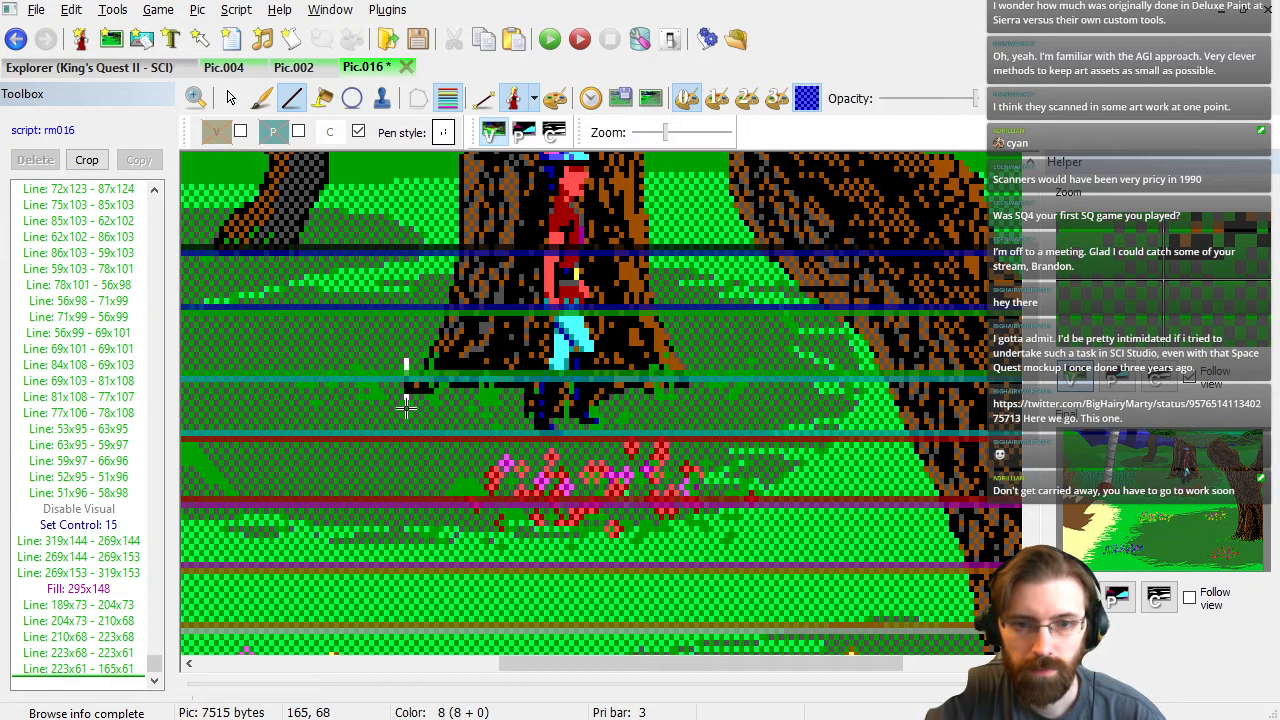
click(406, 405)
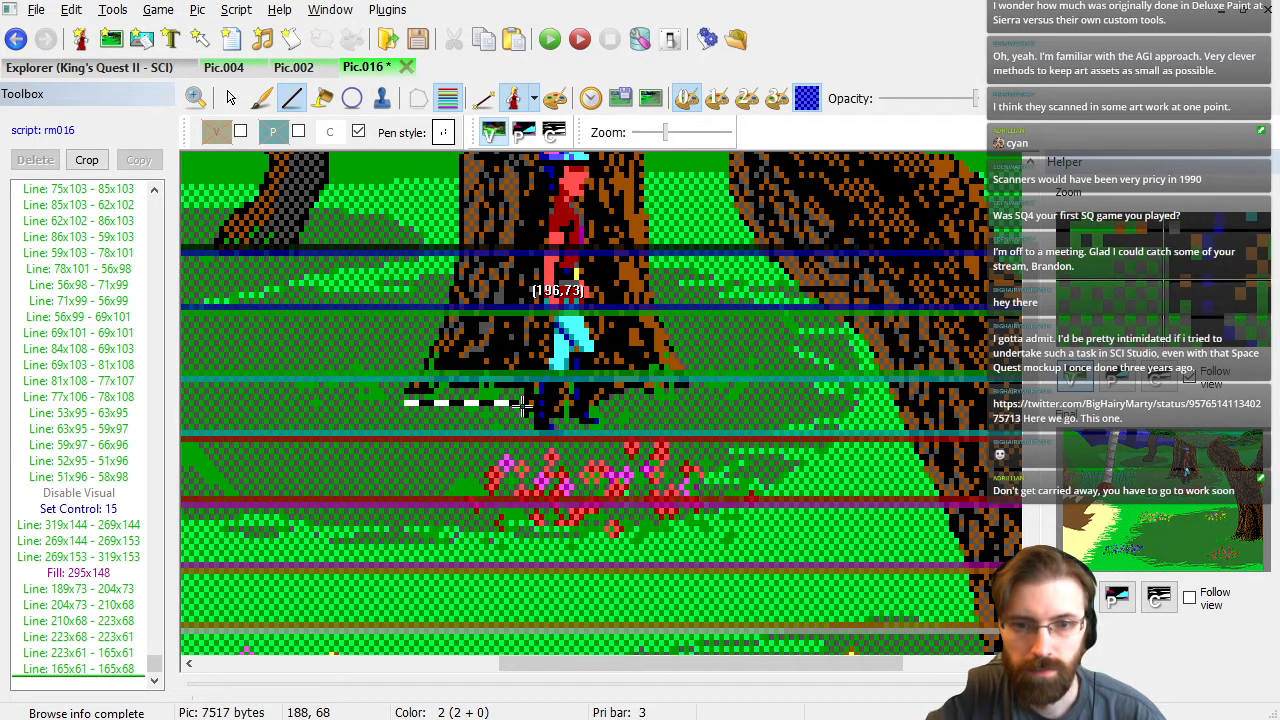
click(525, 404)
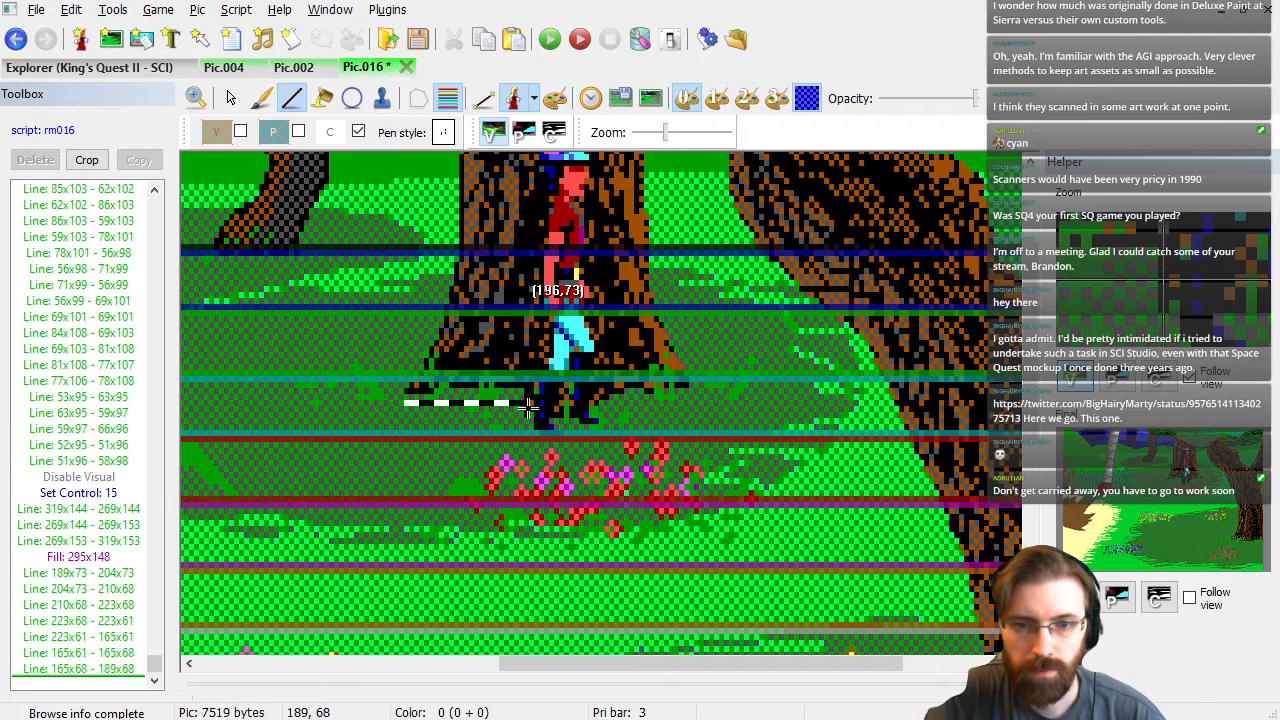
click(553, 133)
click(525, 431)
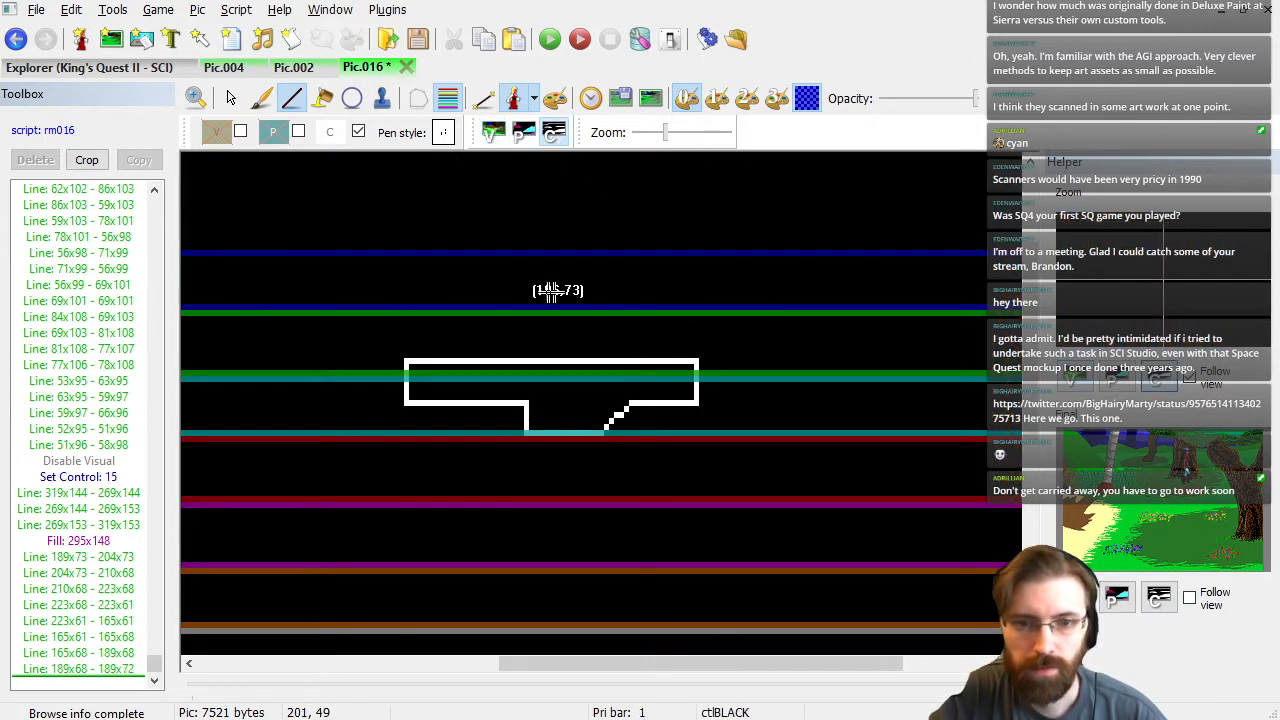
Fill the middle tree's control outline at 200x67, and return to the visual screen with priority lines hidden.
click(322, 98)
click(598, 402)
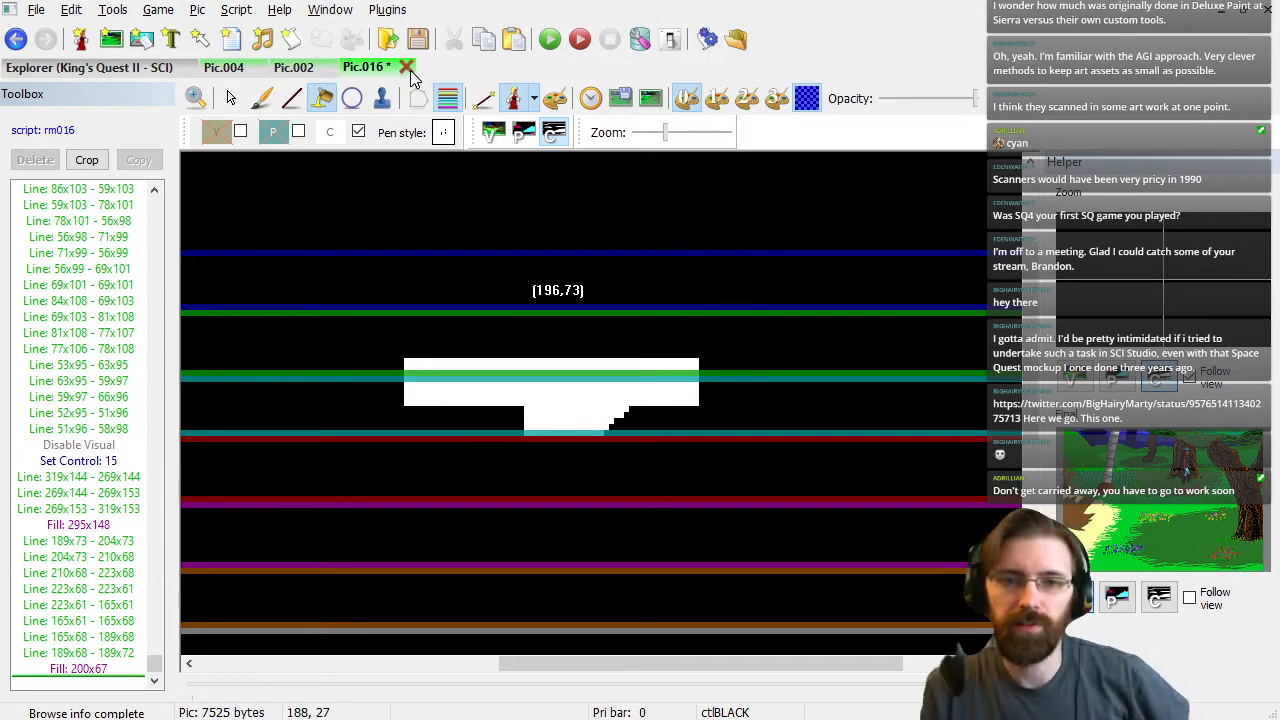
click(230, 97)
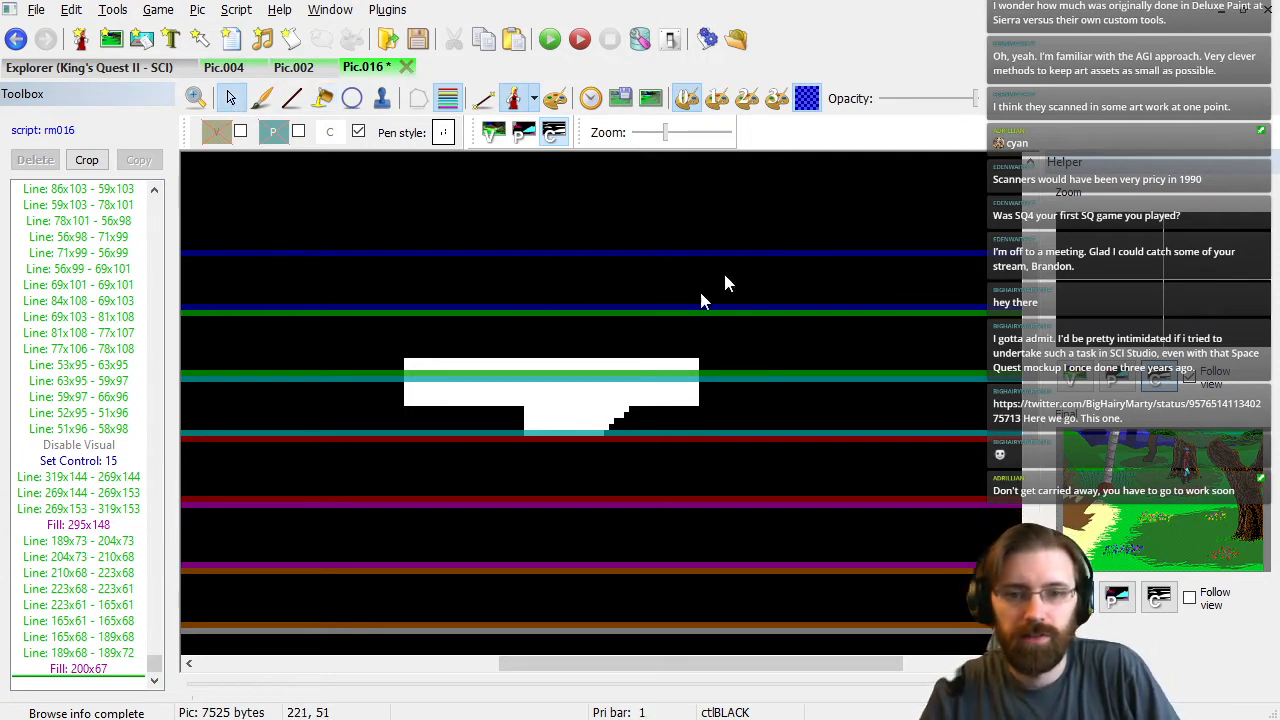
click(447, 100)
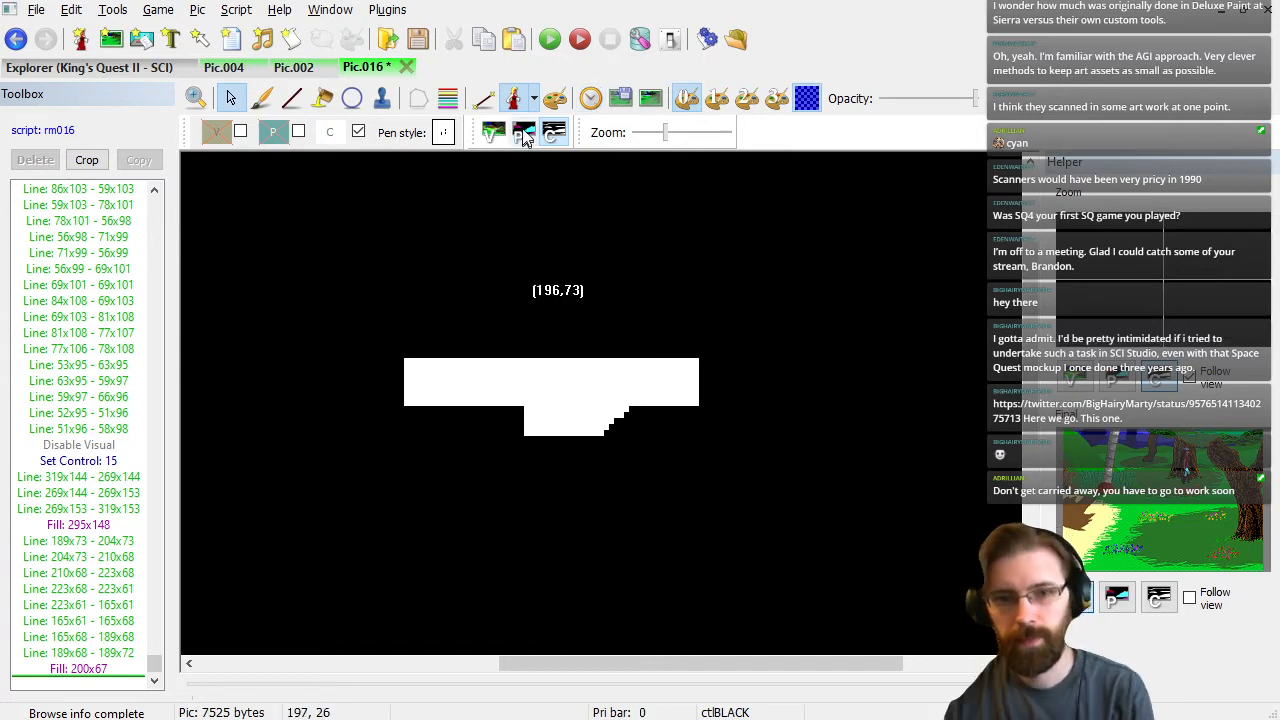
click(492, 134)
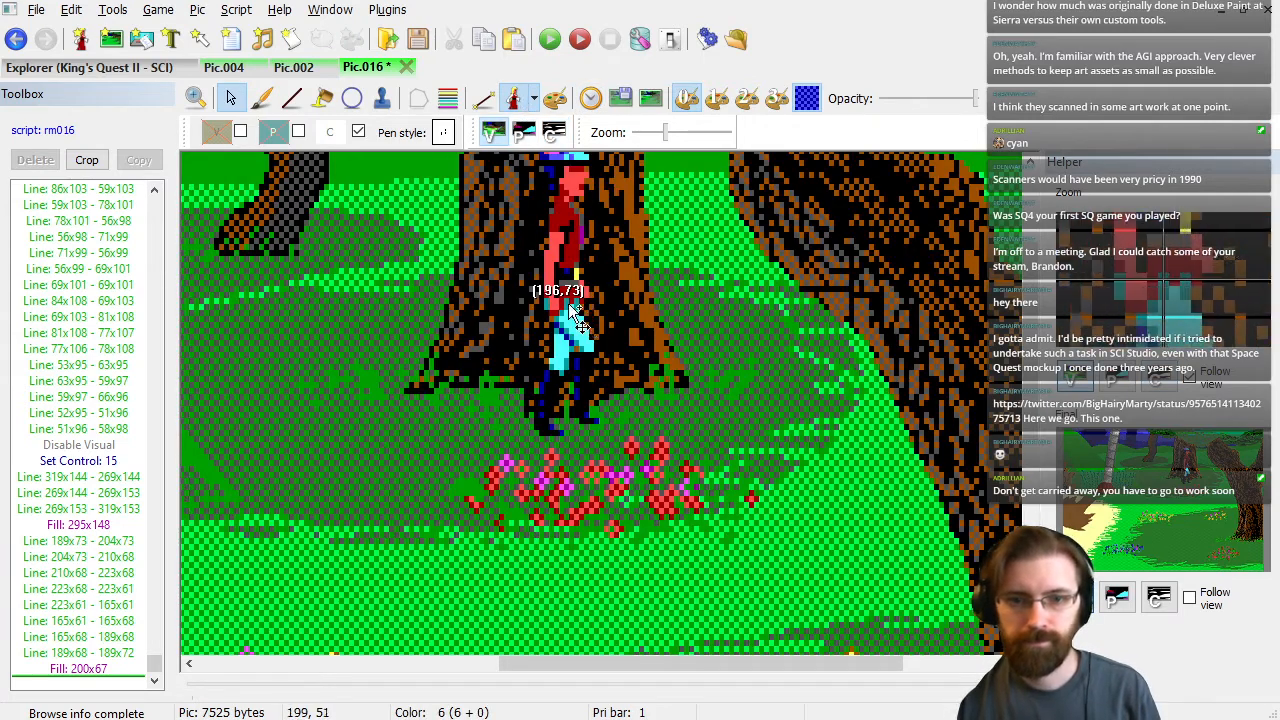
Move the test character to the left side of the middle tree's base and compare its control block with the visual screen.
drag(567, 316, 383, 262)
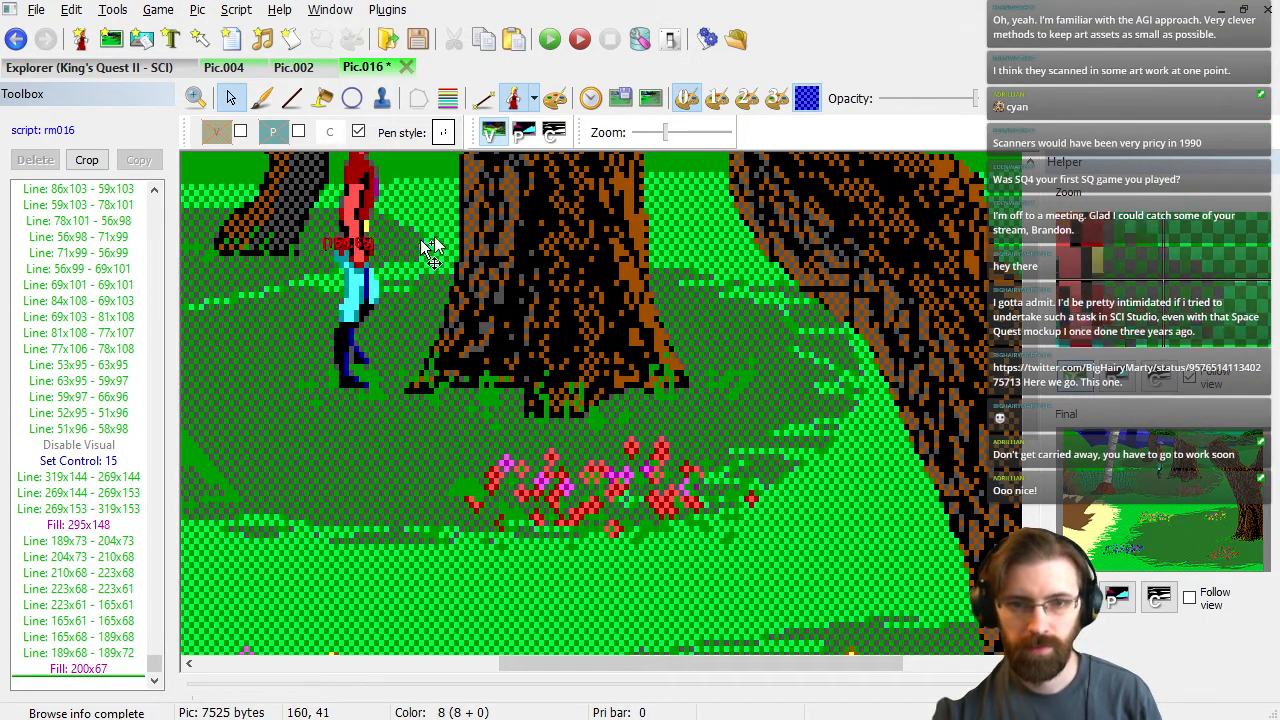
click(563, 132)
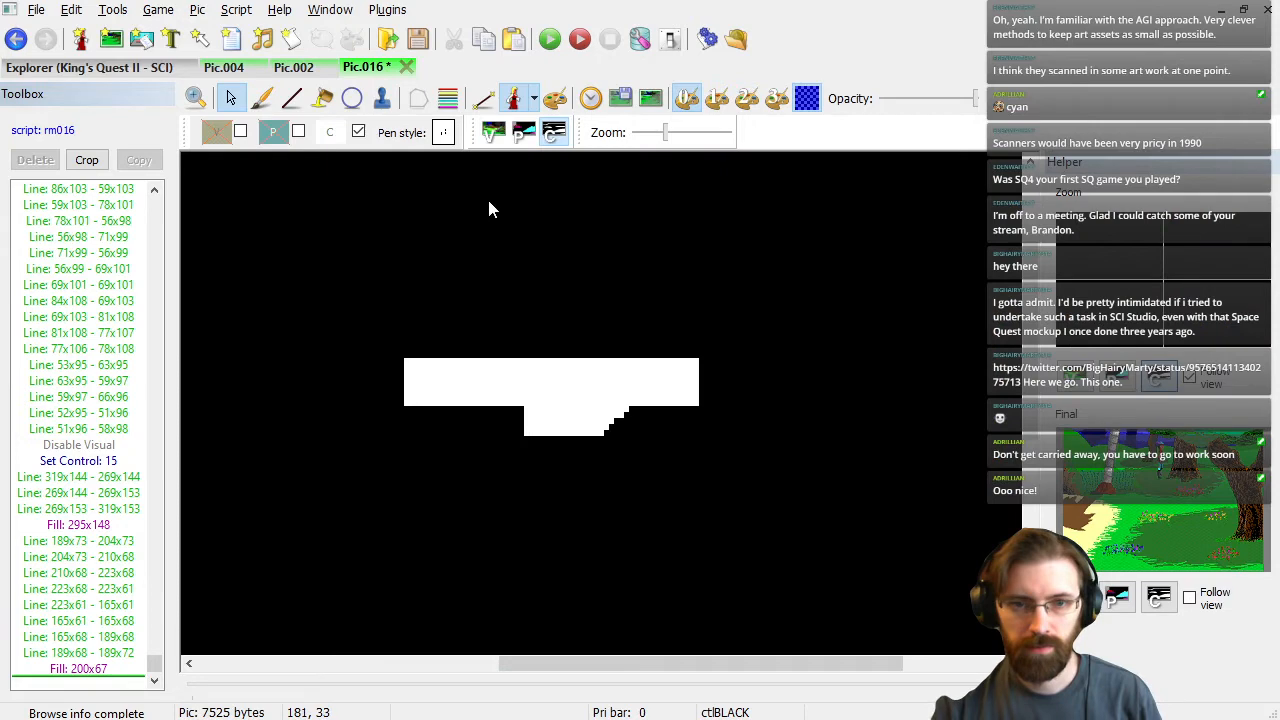
click(493, 132)
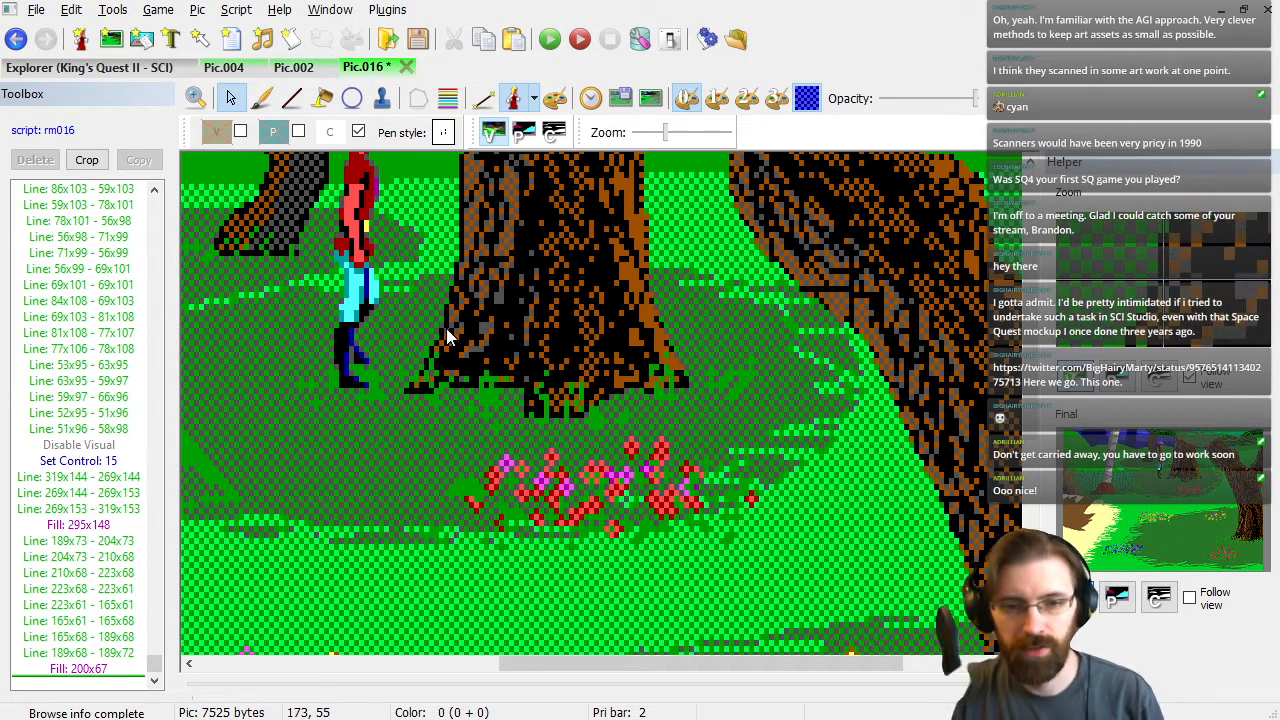
After the middle tree's 165x68 - 189x68 control line, insert lines 189x68 - 171x68, 171x68 - 171x62 and 171x61 - 223x61.
click(557, 135)
click(93, 588)
key(Up)
key(Down)
key(Down)
key(Down)
key(Up)
key(Down)
key(Down)
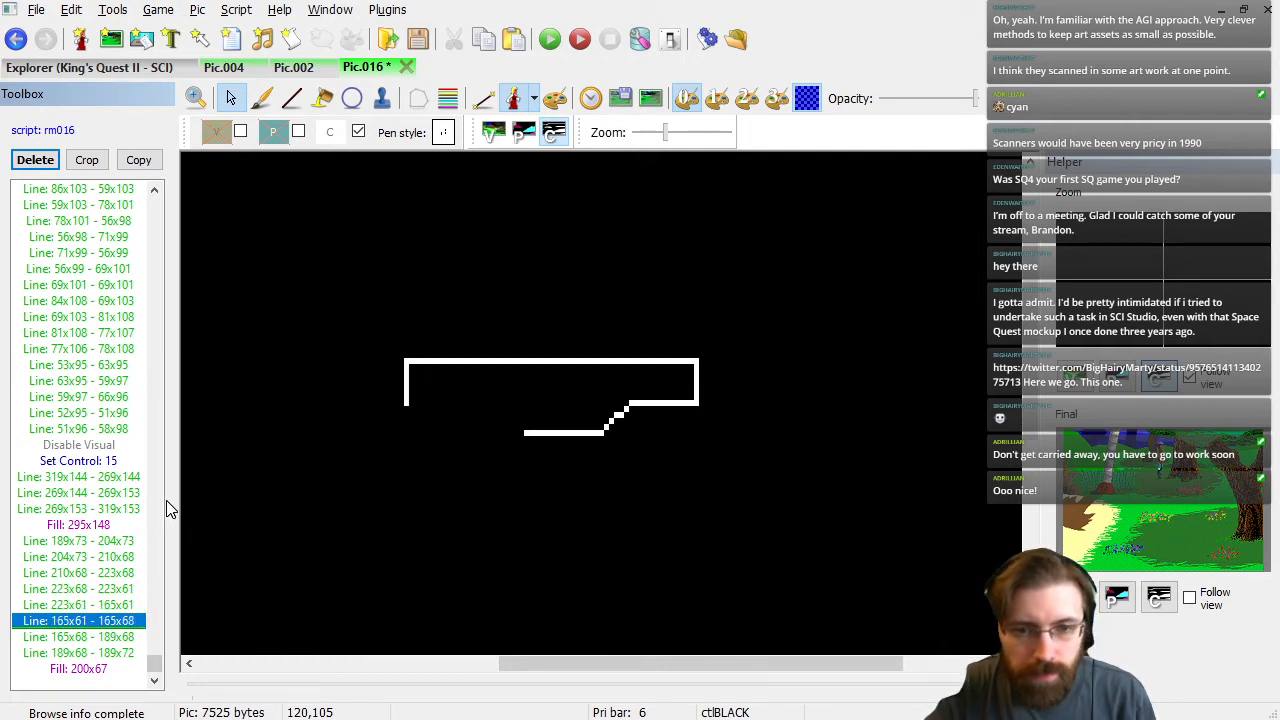
click(292, 99)
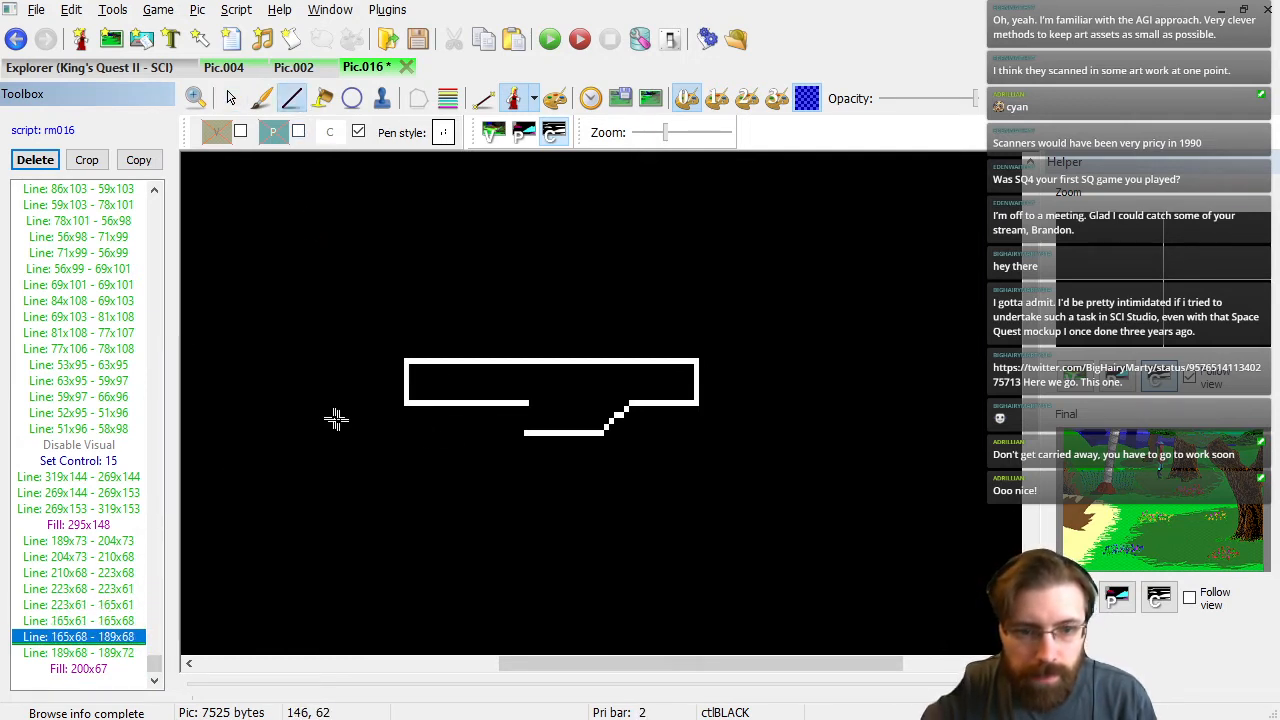
click(519, 405)
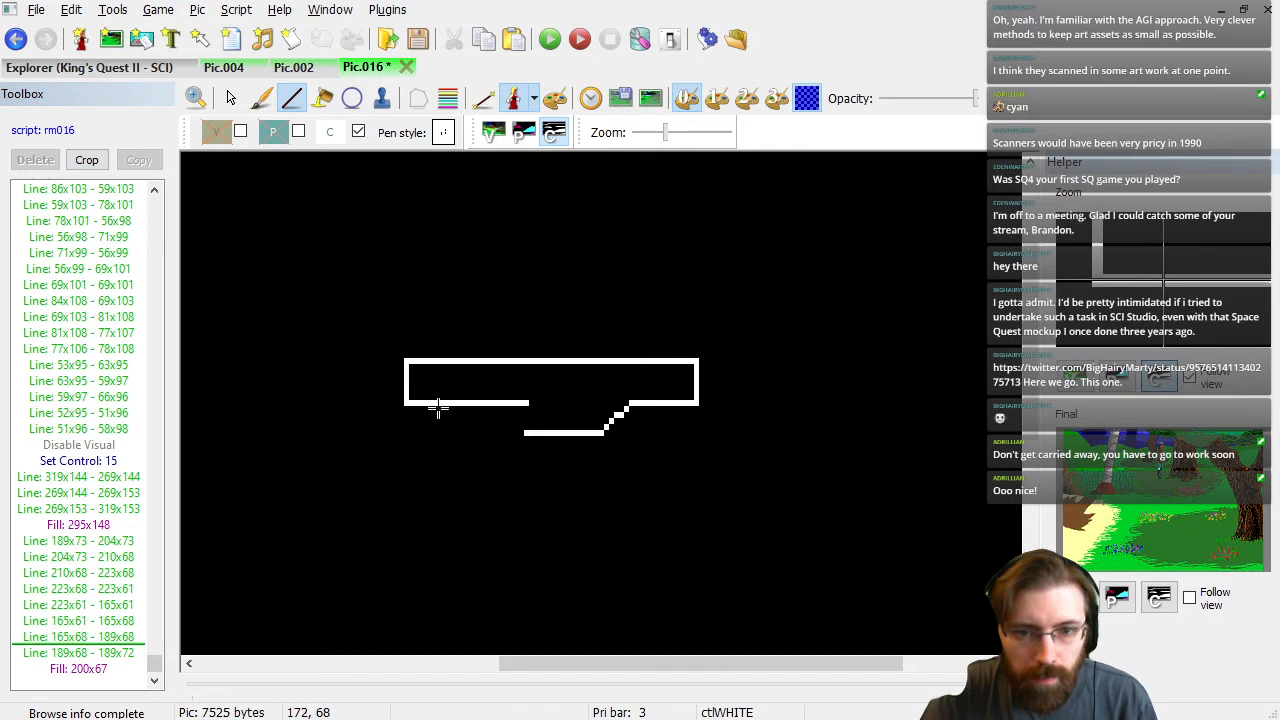
click(432, 405)
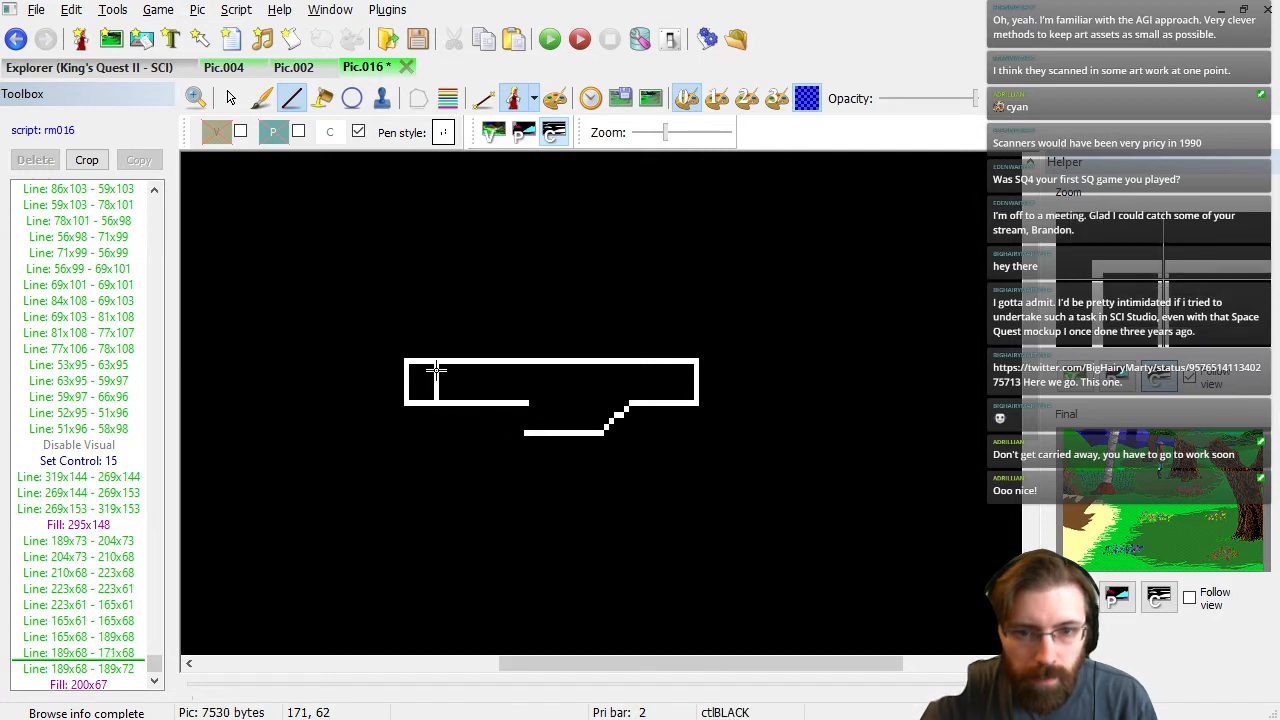
click(435, 370)
click(115, 662)
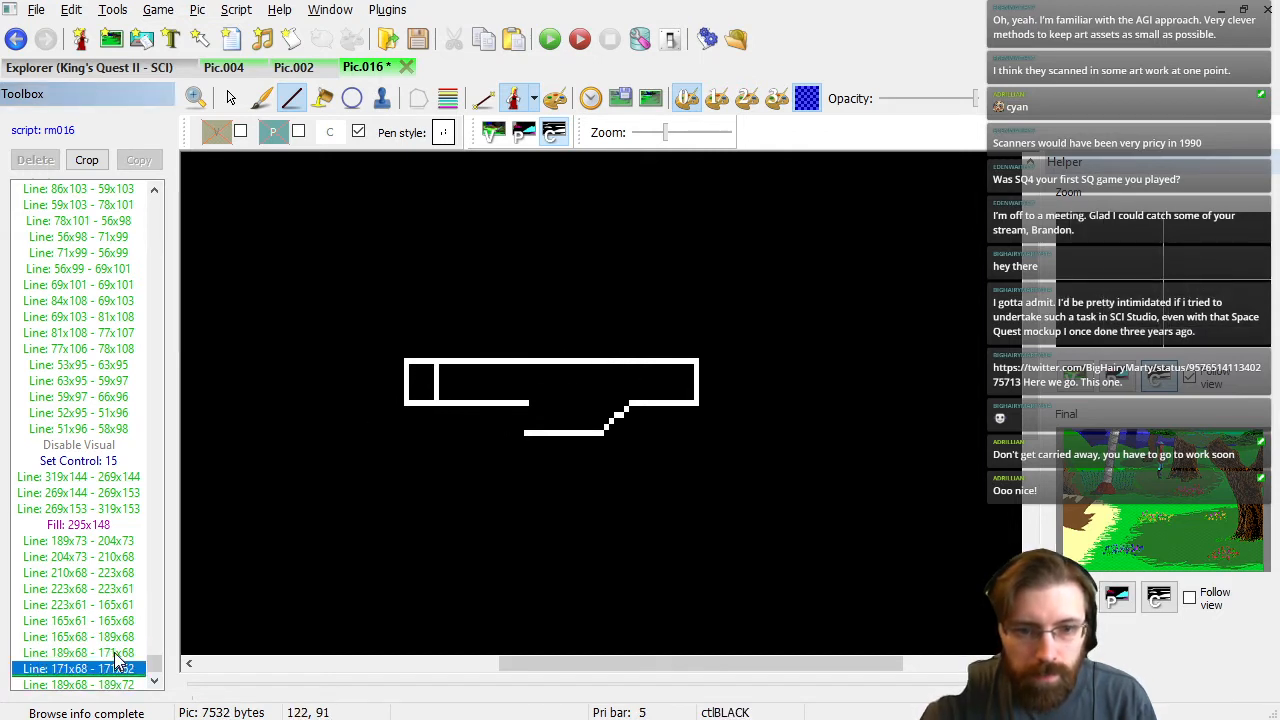
click(437, 362)
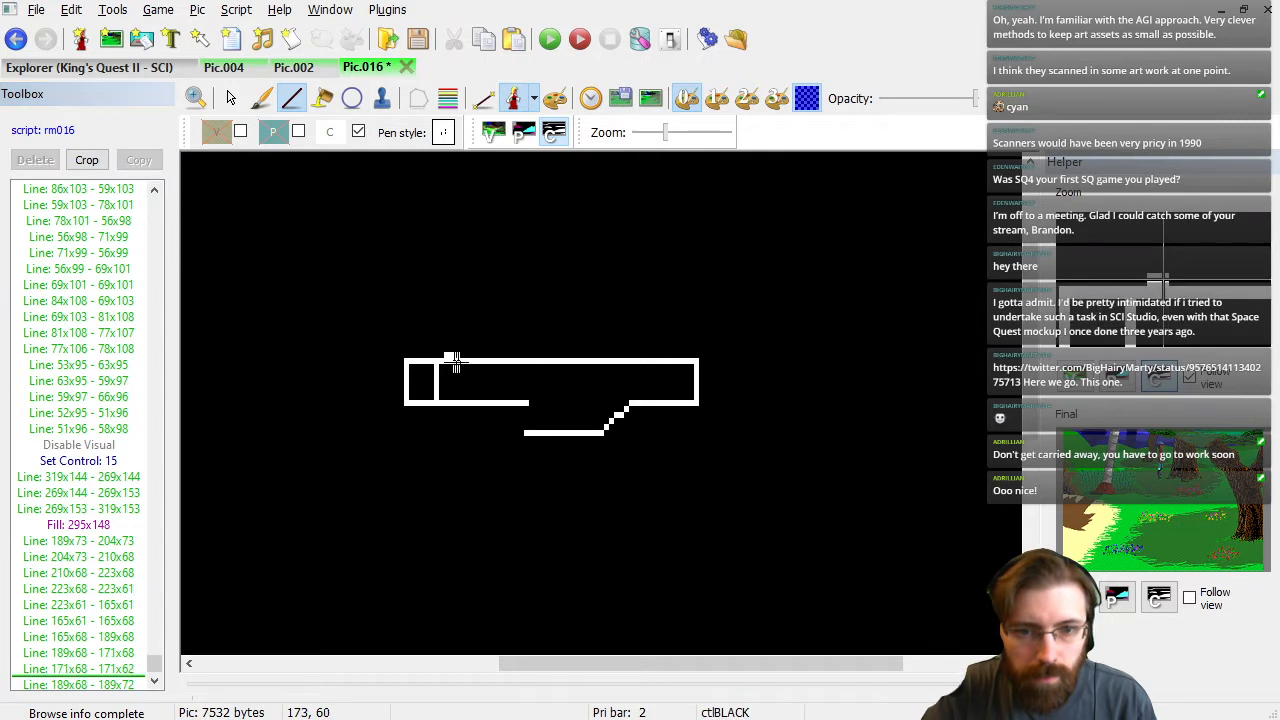
click(697, 364)
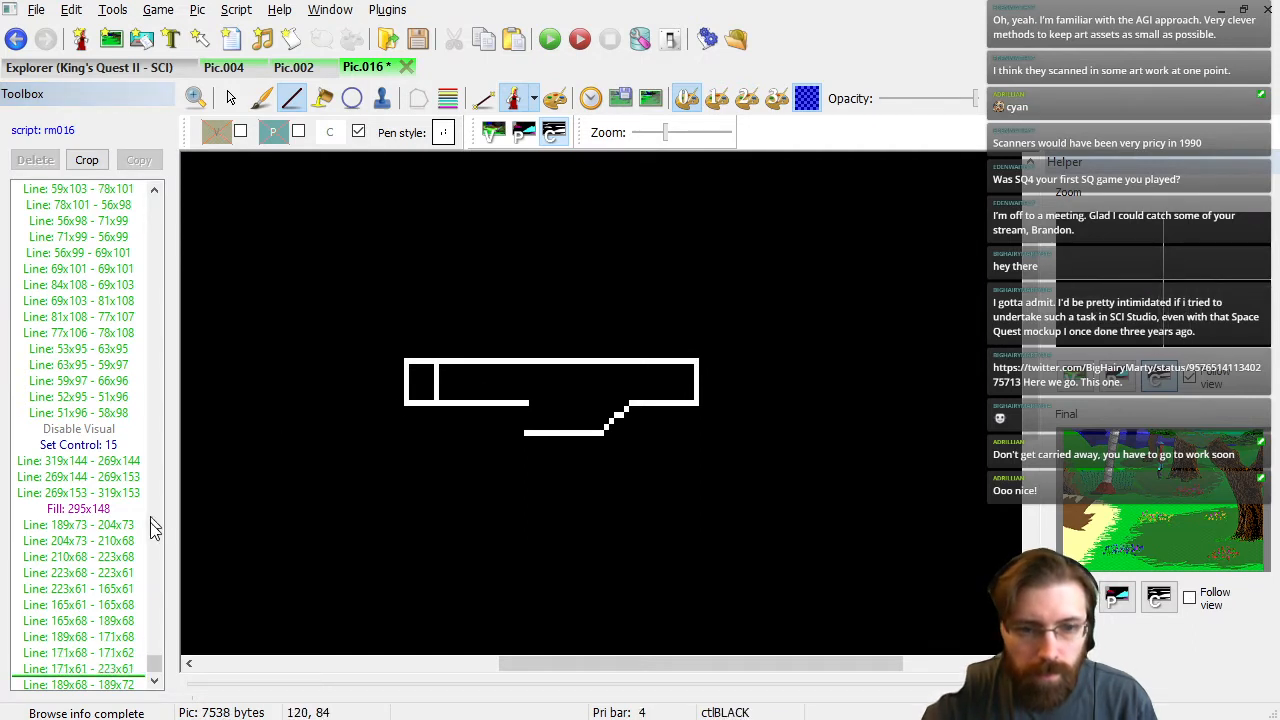
Delete the old control lines 223x61 - 165x61, 165x61 - 165x68 and 165x68 - 189x68, and return to the fill at 200x67.
click(115, 533)
key(Down)
key(Down)
key(Down)
key(Delete)
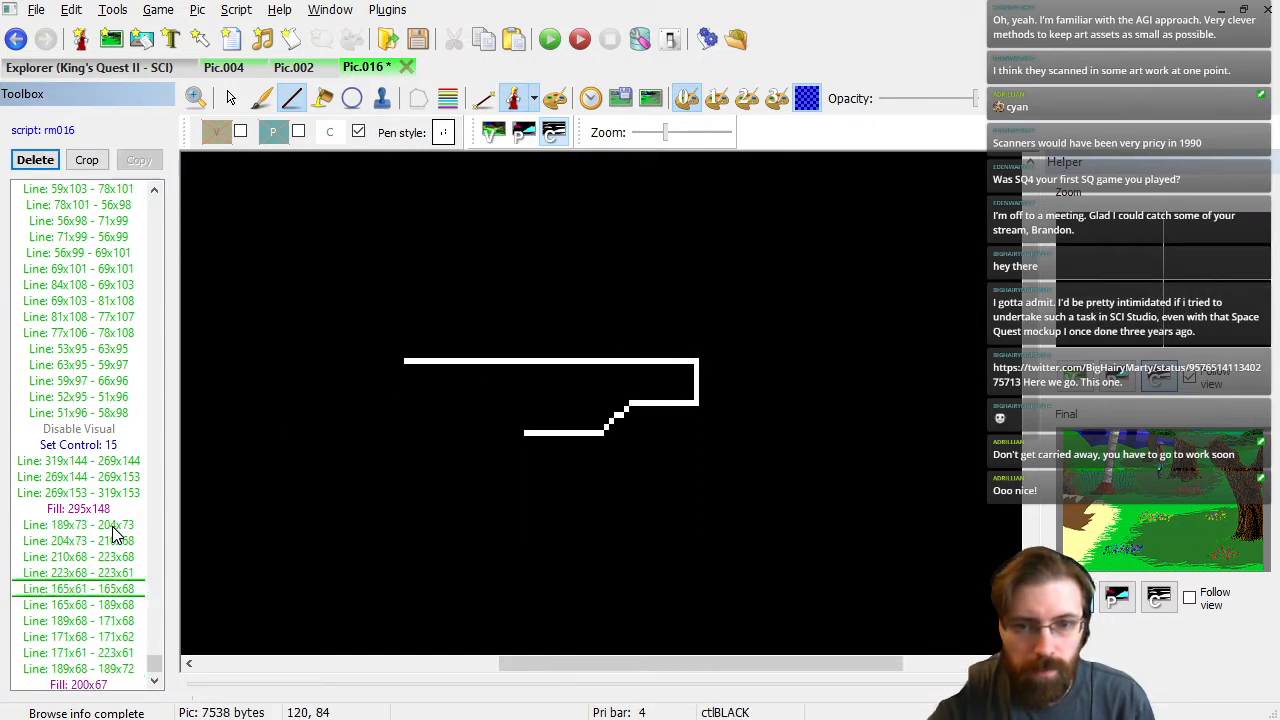
key(Delete)
key(Delete)
key(Down)
key(Down)
key(Down)
key(Down)
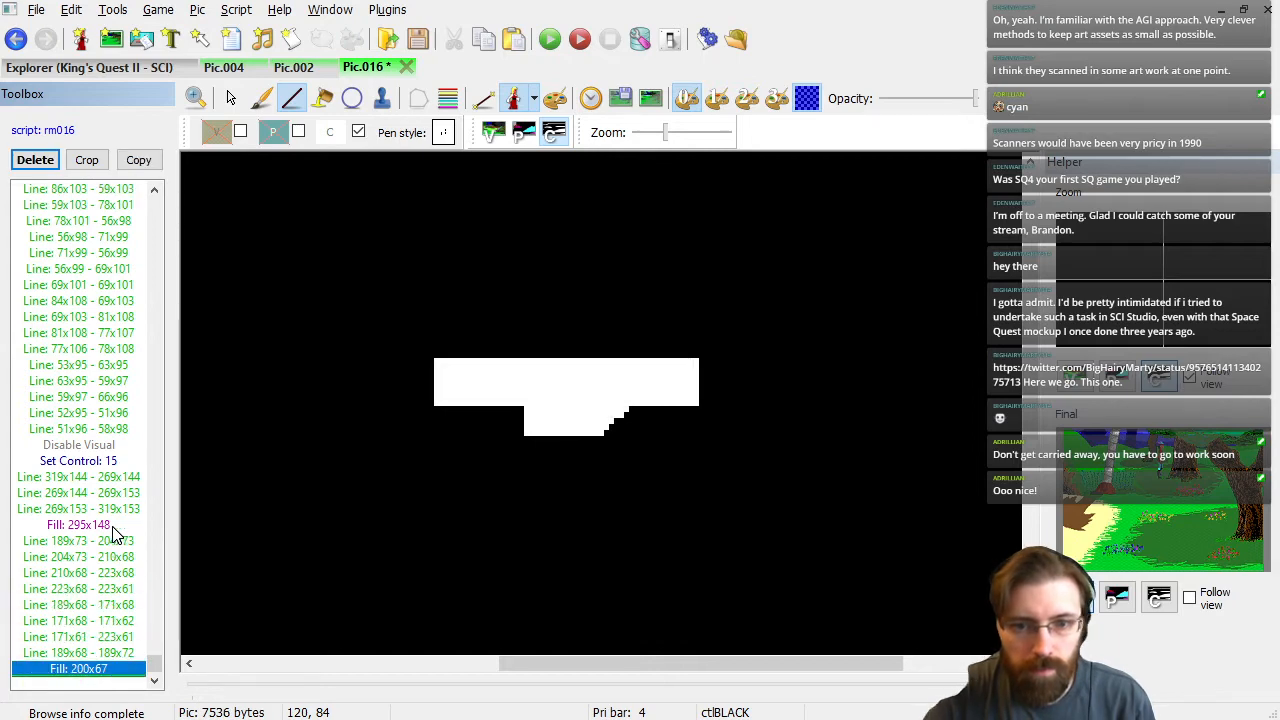
On the visual screen, test the character beside the middle tree's left root and then to its right at 233,64.
click(494, 134)
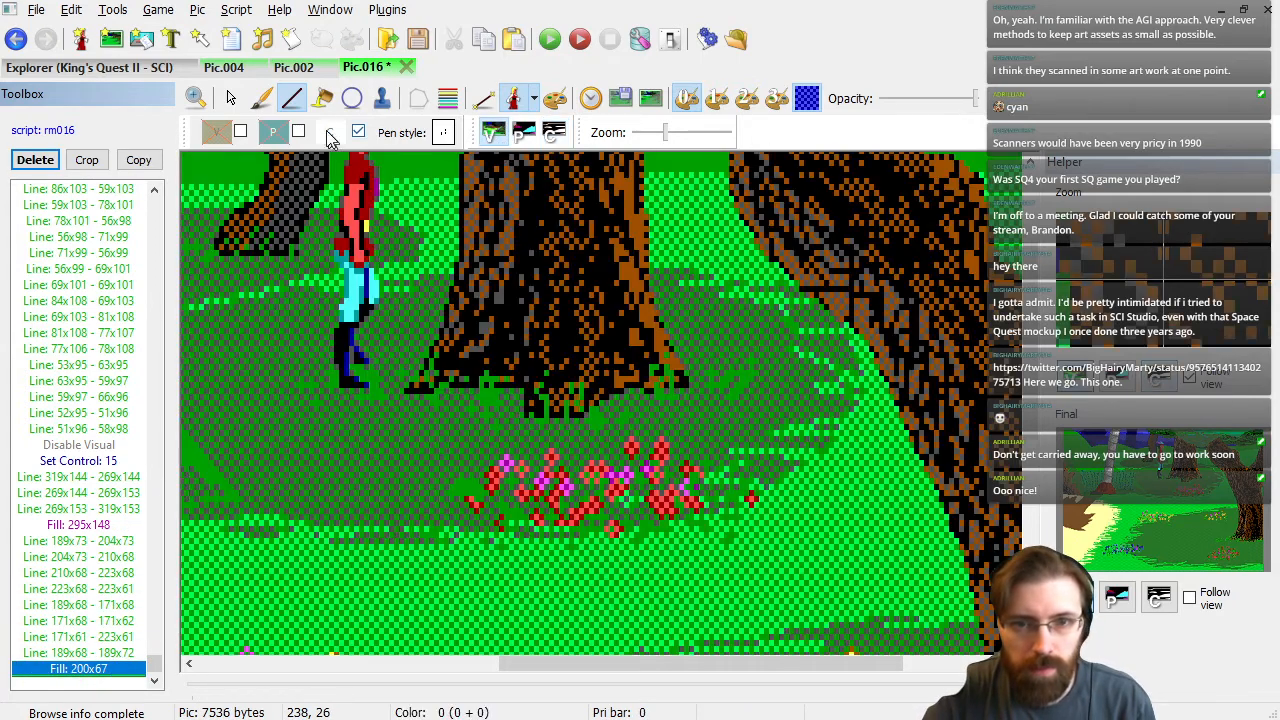
click(231, 98)
drag(372, 272, 430, 272)
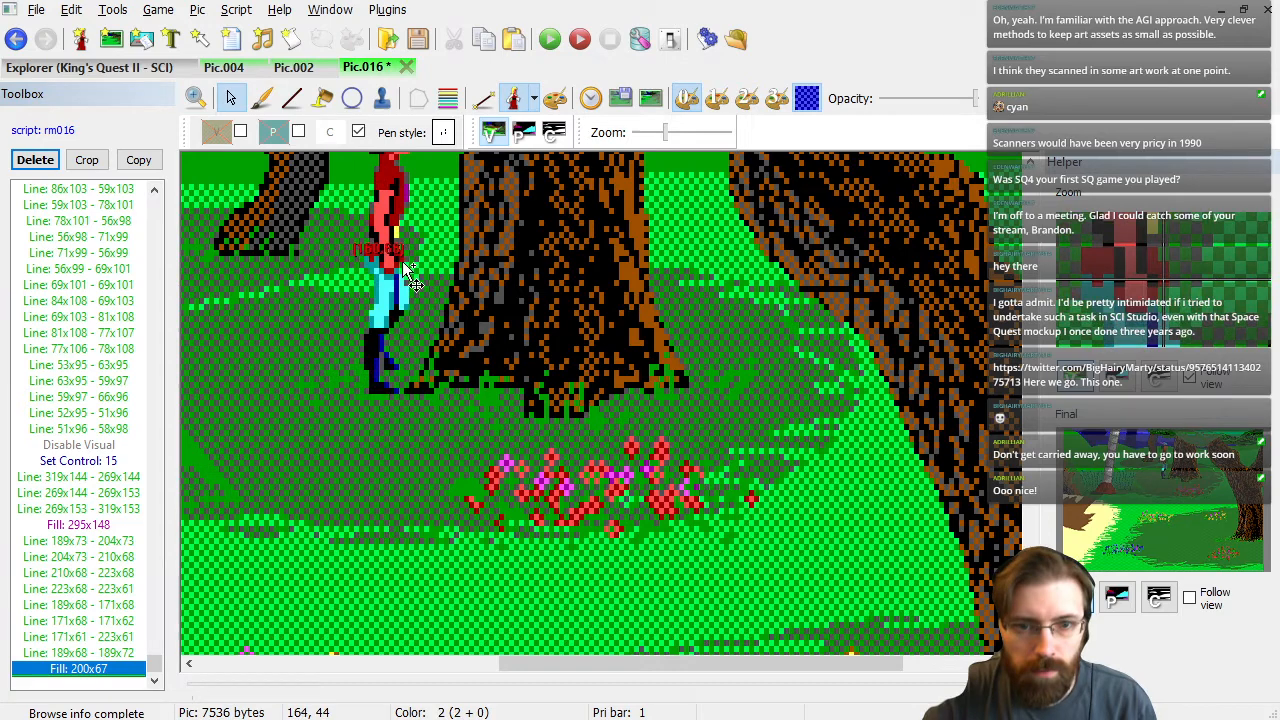
scroll(436, 265, down, 4)
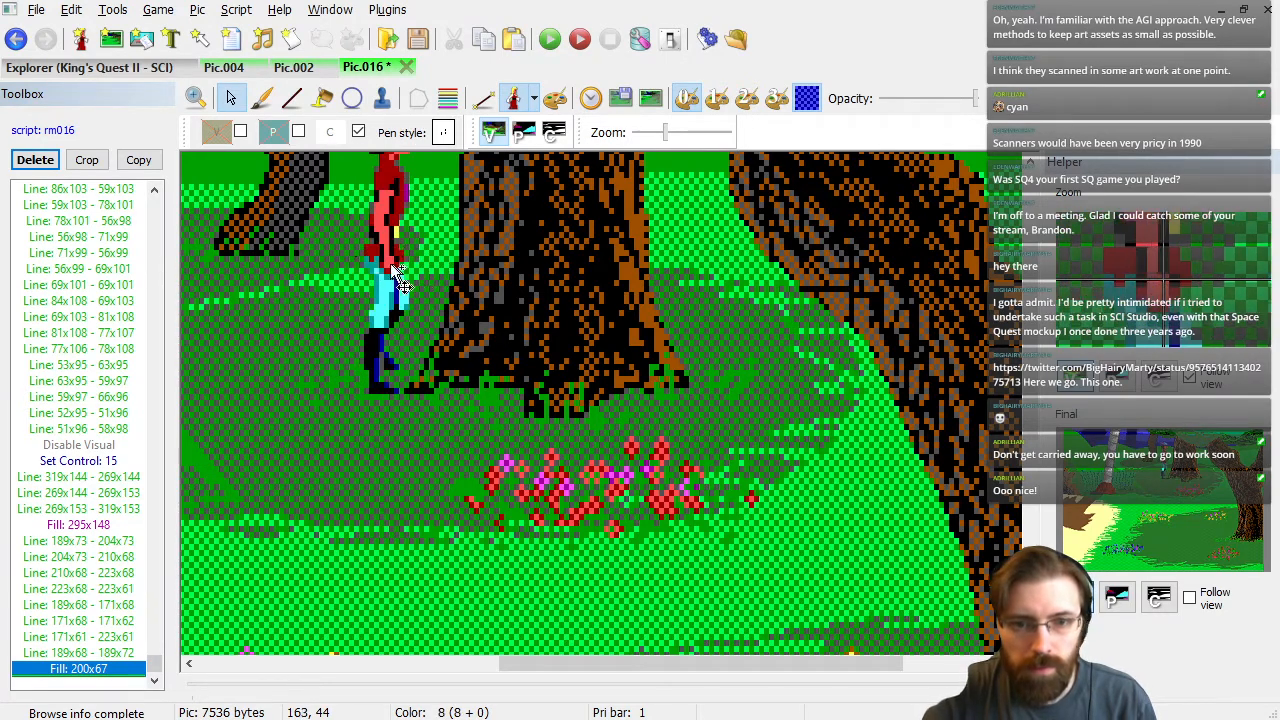
drag(410, 270, 740, 285)
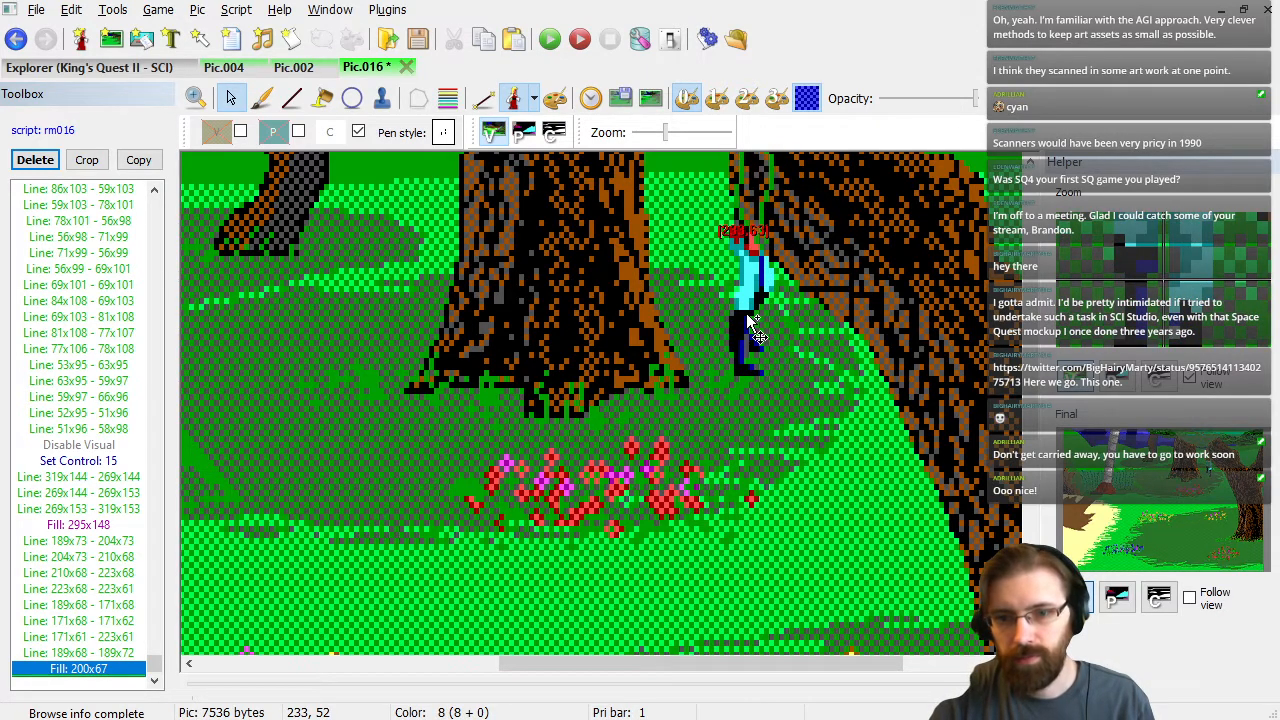
mouse_move(757, 333)
mouse_down()
mouse_move(814, 378)
mouse_move(700, 435)
mouse_move(654, 475)
mouse_move(292, 480)
mouse_move(629, 443)
mouse_move(745, 319)
mouse_move(790, 342)
mouse_move(730, 330)
mouse_move(745, 328)
mouse_up()
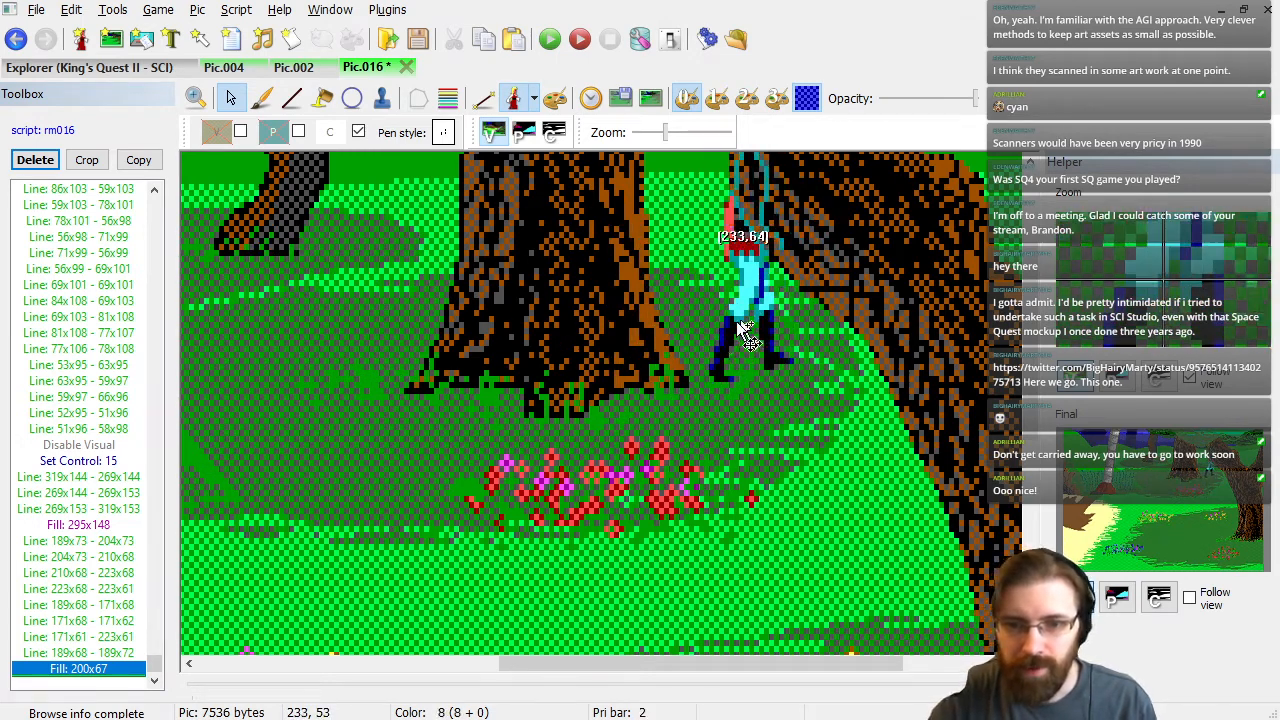
After the 171x61 - 223x61 control line, insert lines 210x68 - 220x68, 220x68 - 220x61 and 220x61 - 171x61.
click(553, 132)
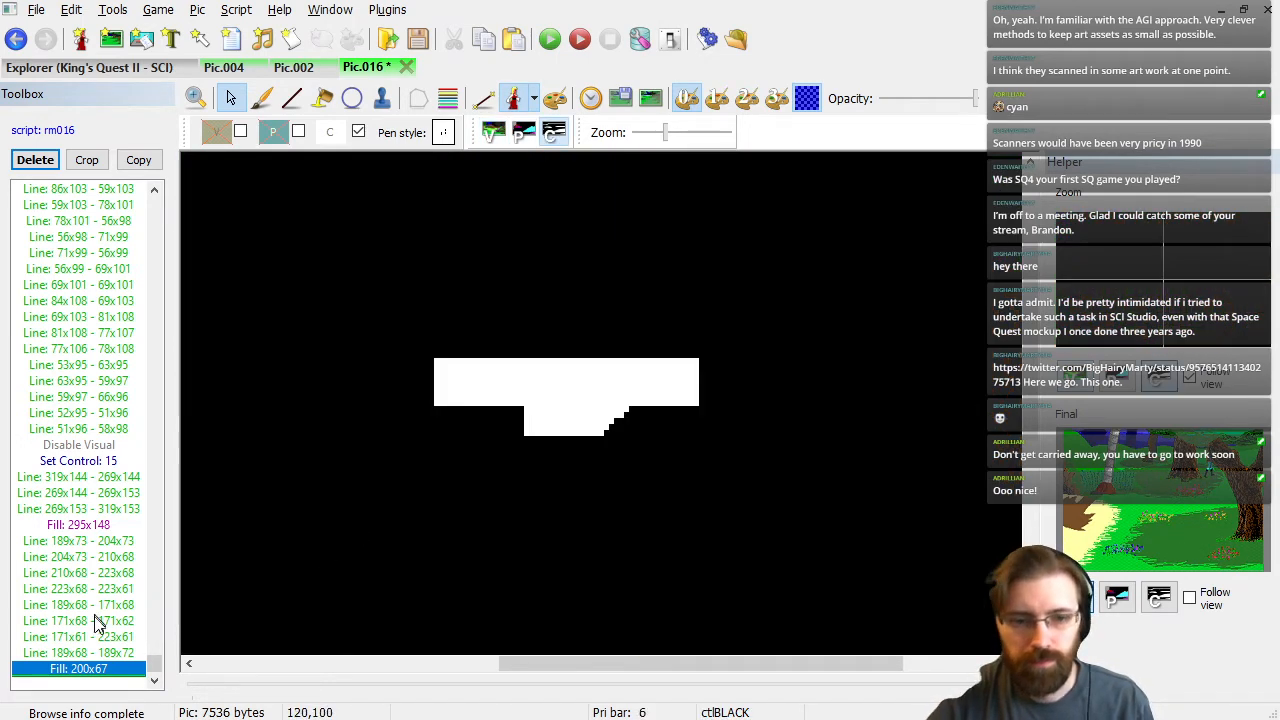
key(Up)
key(Up)
key(Up)
key(Up)
key(Up)
key(Up)
key(Up)
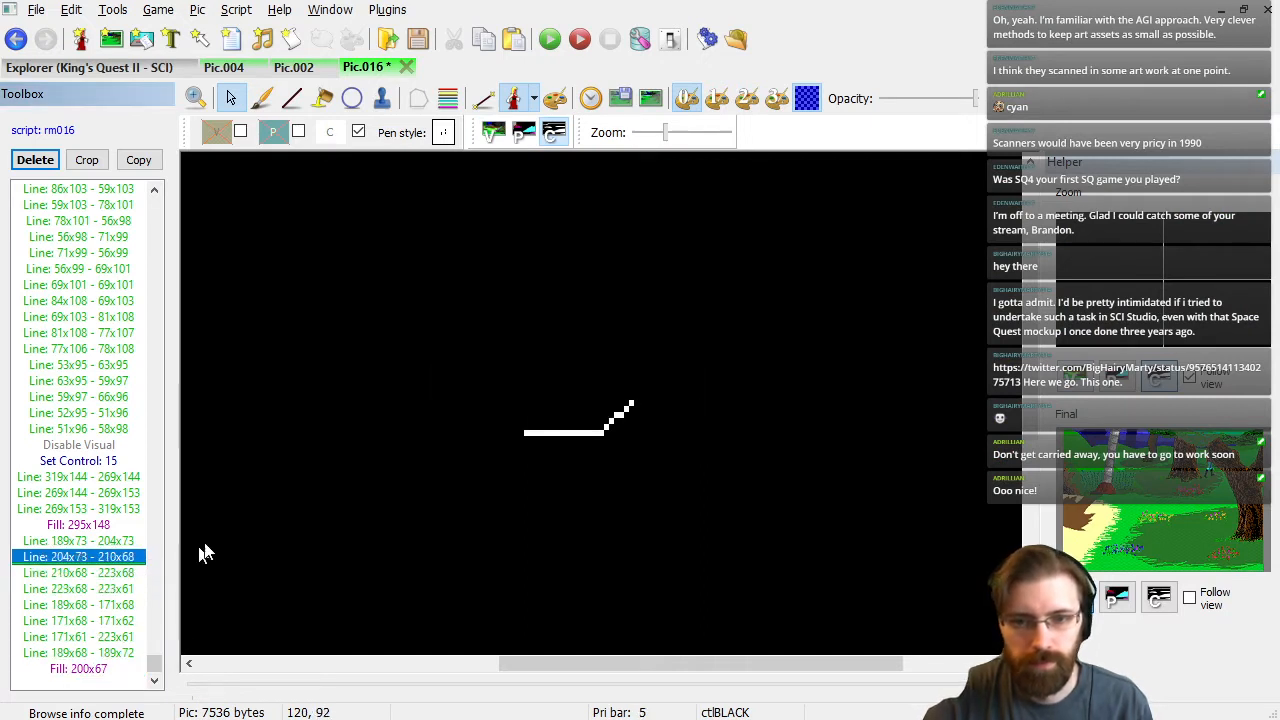
key(Down)
key(Down)
click(296, 98)
key(Down)
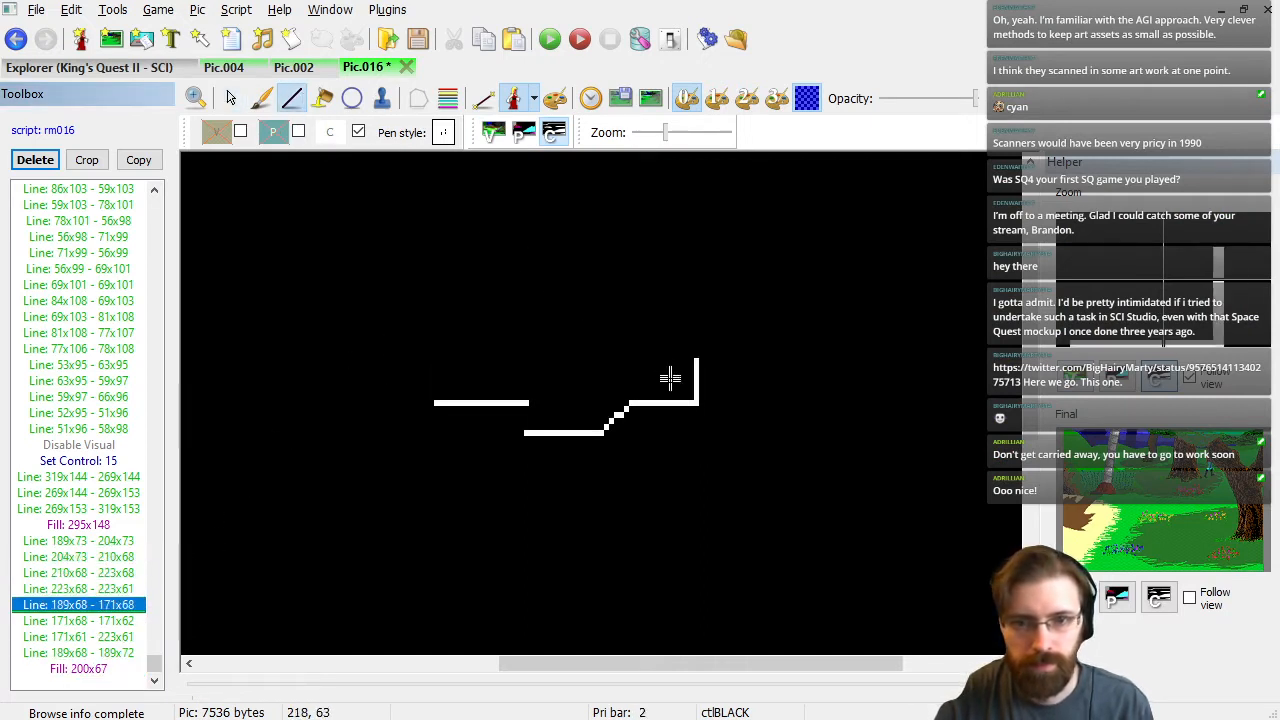
key(Down)
key(Down)
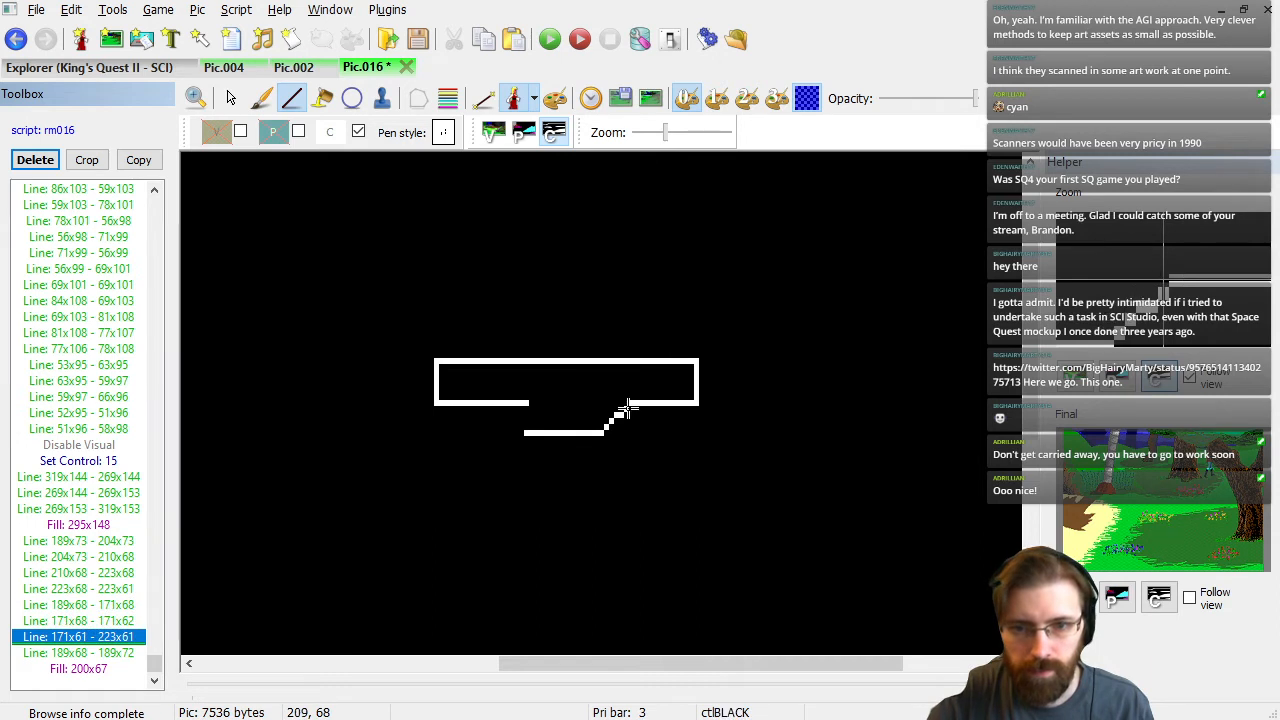
click(630, 405)
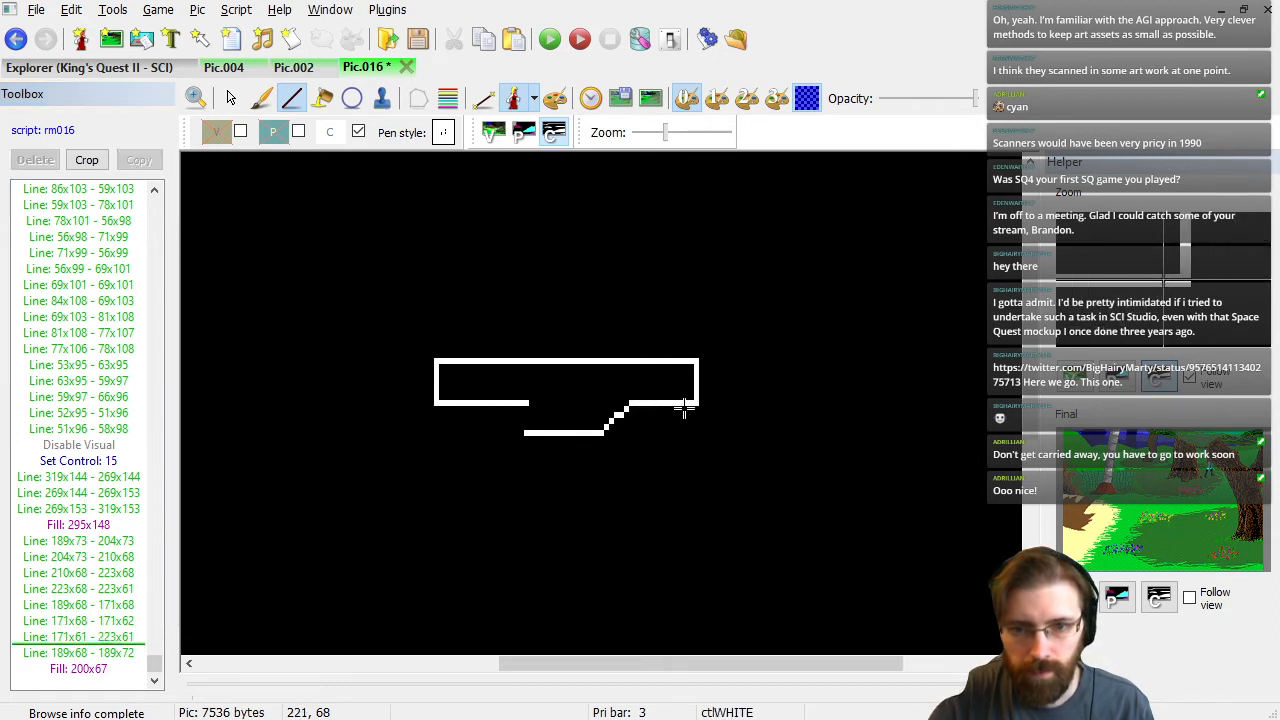
click(683, 364)
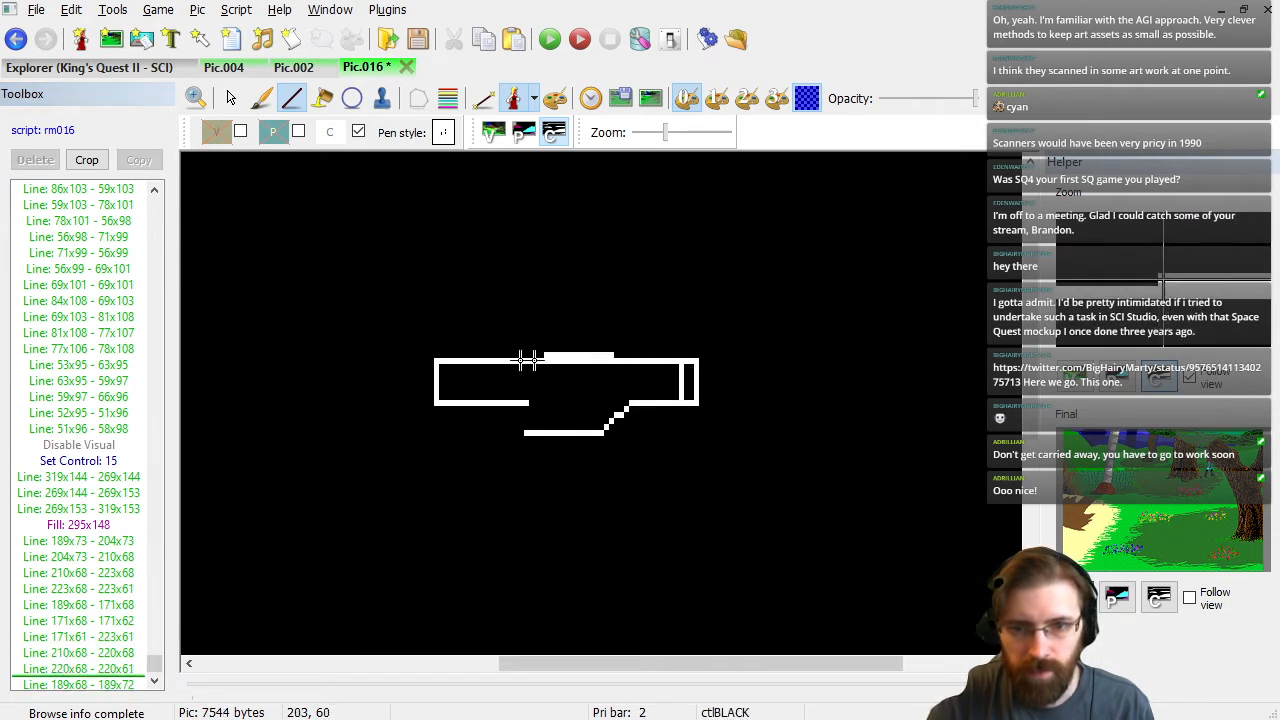
click(435, 363)
Delete the old control lines 171x61 - 223x61, 210x68 - 223x68 and 223x68 - 223x61, and return to the fill at 200x67.
click(96, 590)
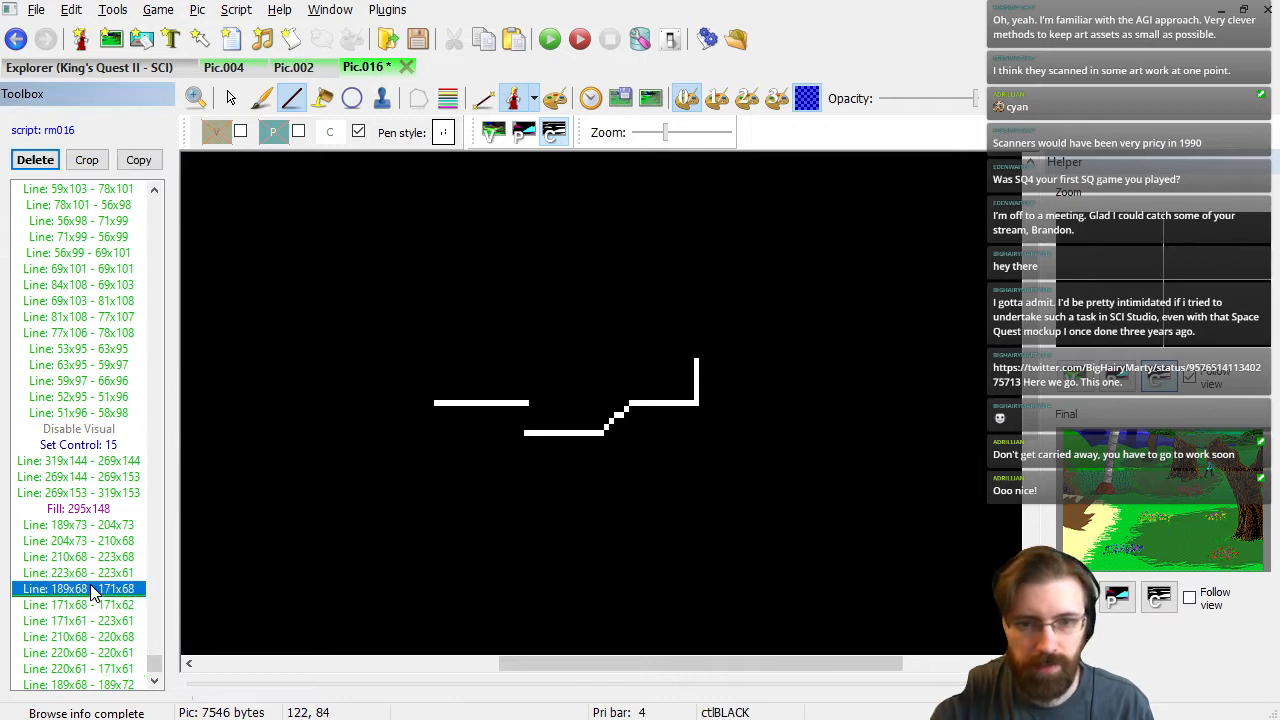
key(Down)
key(Down)
key(Delete)
key(Up)
key(Up)
key(Up)
key(Up)
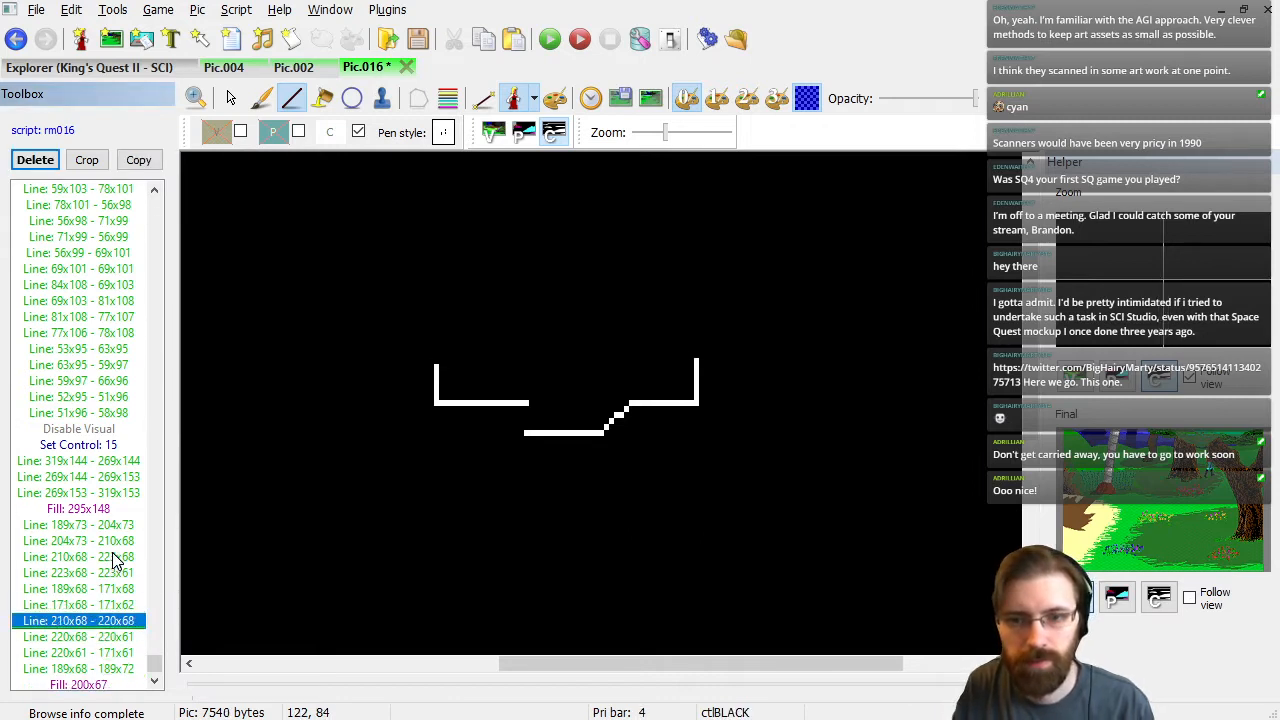
key(Delete)
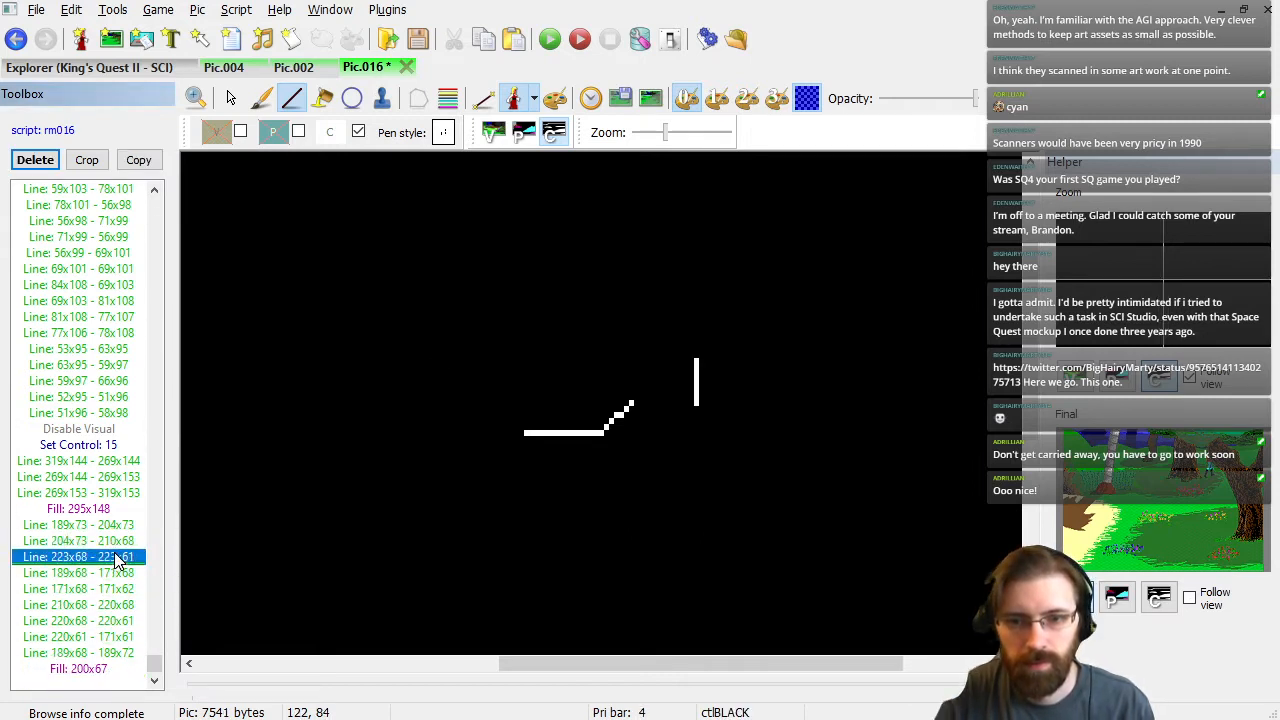
key(Delete)
key(Down)
key(Down)
key(Down)
key(Down)
key(Down)
key(Down)
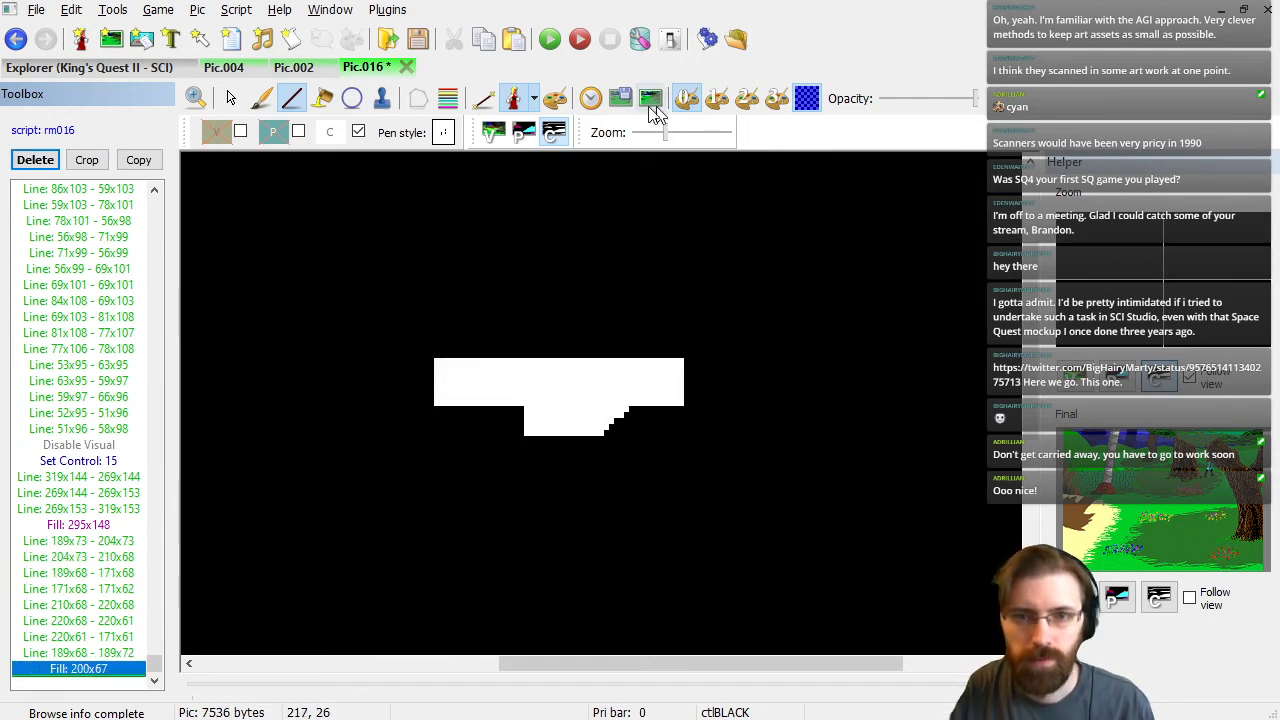
Test the character in front of and beside the middle tree, and compare the control block with the visual screen.
click(493, 132)
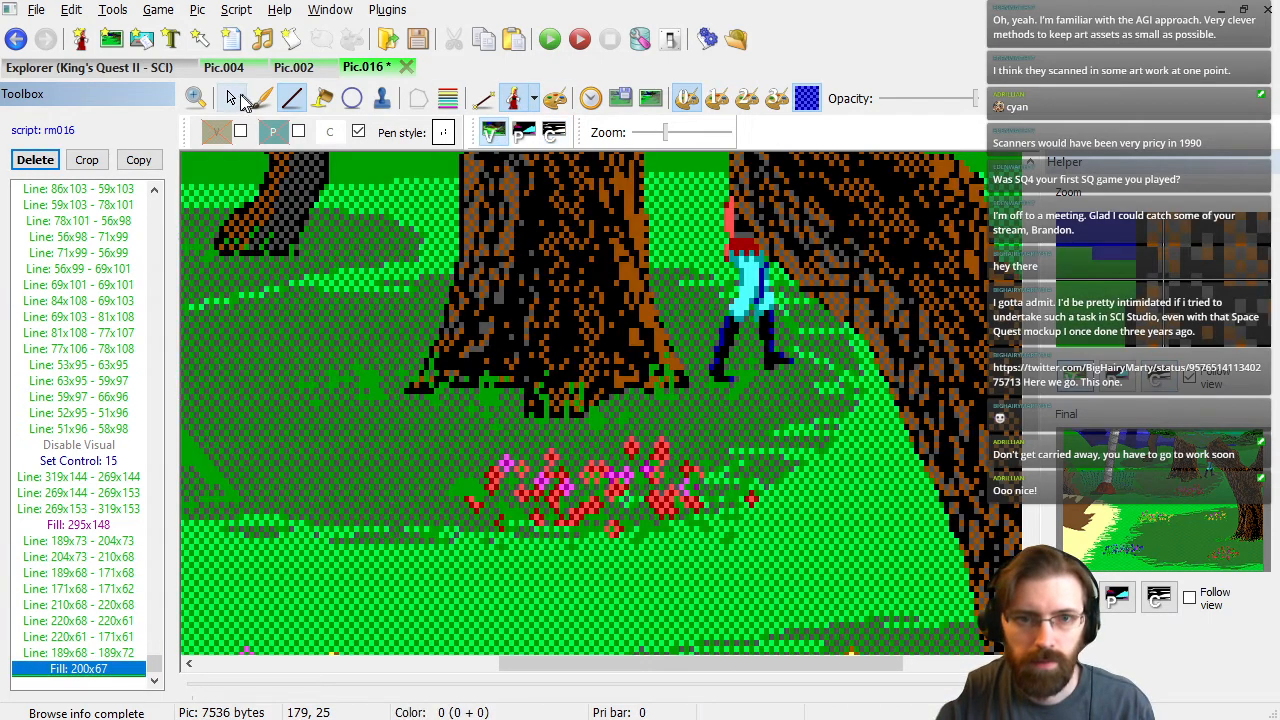
click(232, 98)
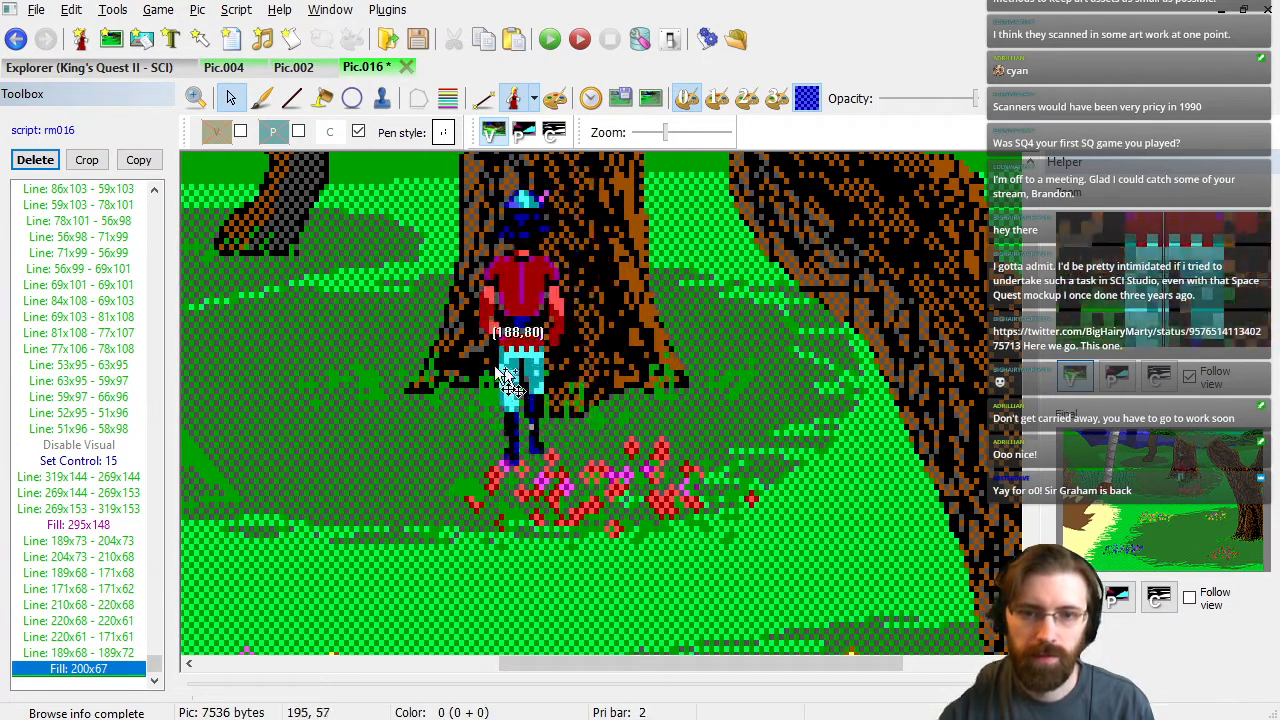
scroll(620, 400, down, 3)
scroll(557, 228, up, 3)
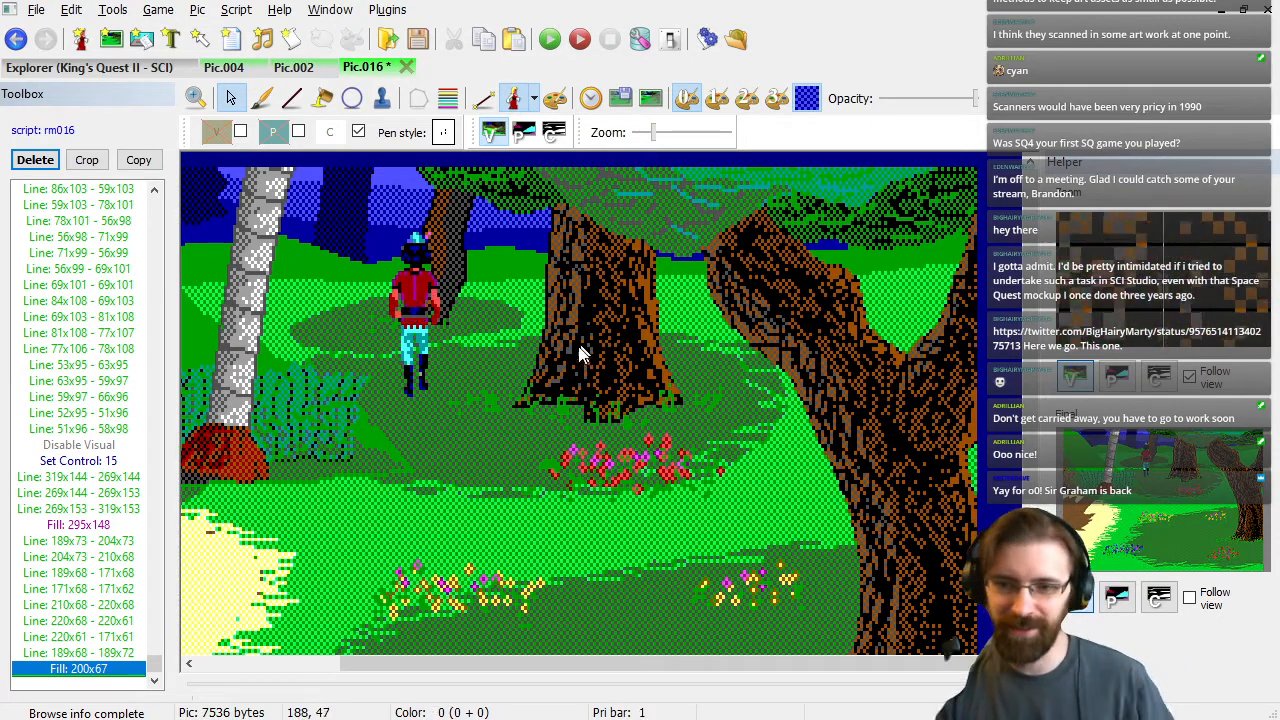
drag(421, 322, 518, 275)
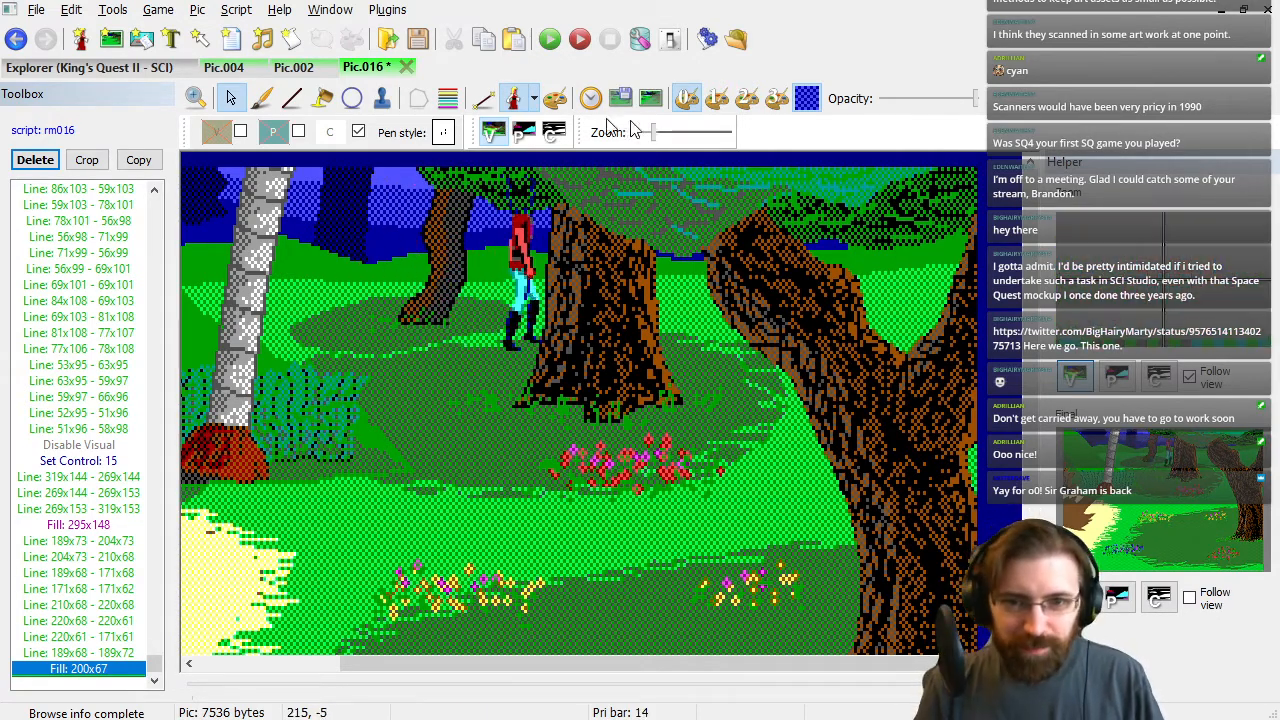
click(550, 134)
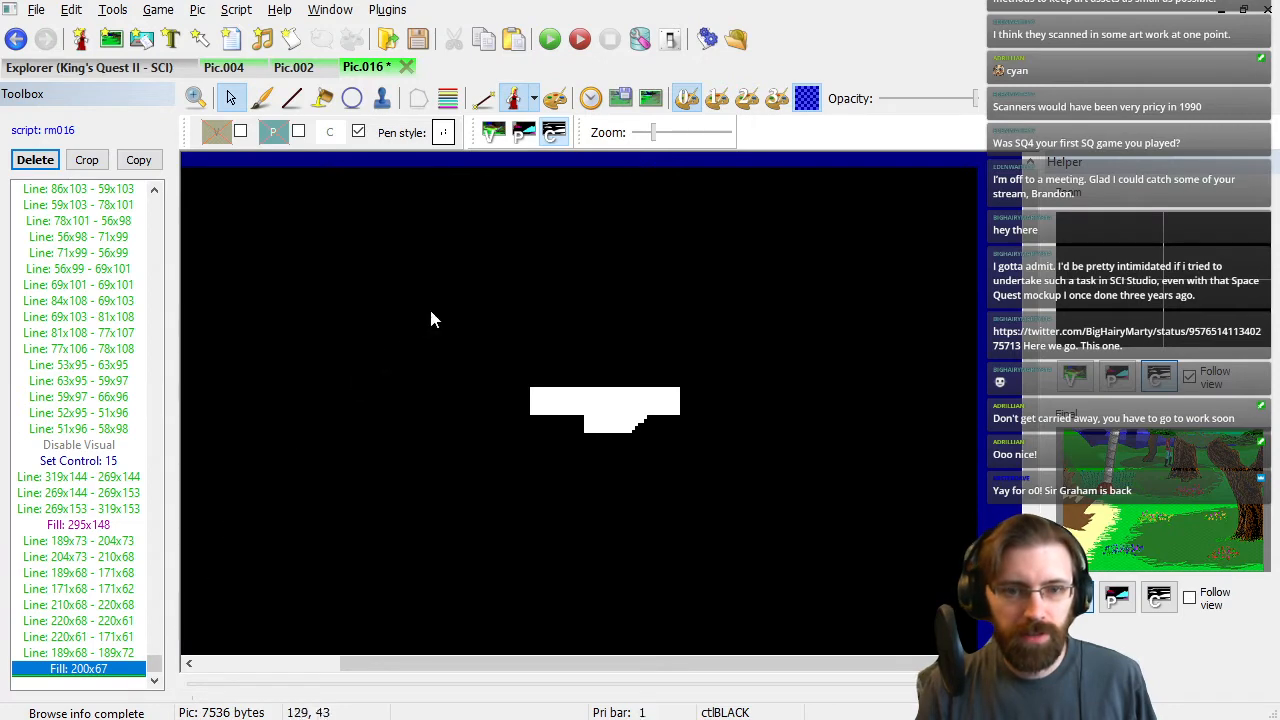
click(494, 132)
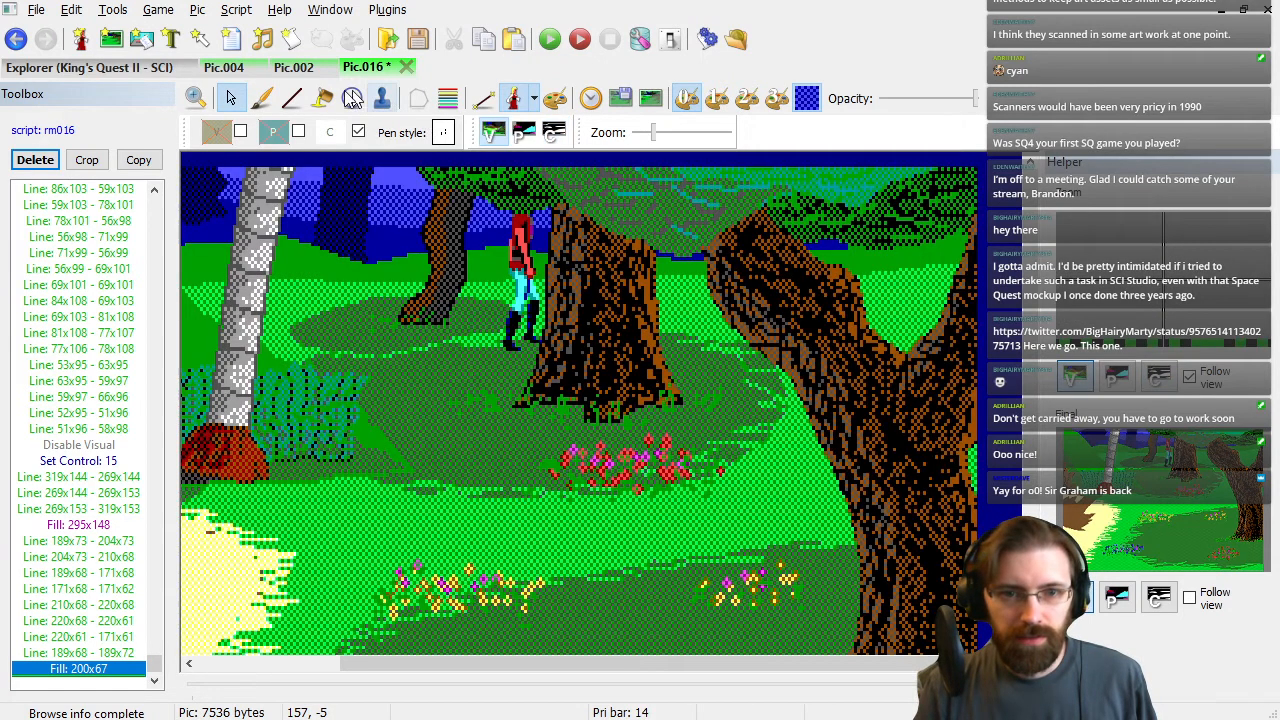
Draw control lines 127x45 - 150x45, 150x45 - 150x40 and 150x40 - 128x40 around the base of the thin background tree.
click(302, 104)
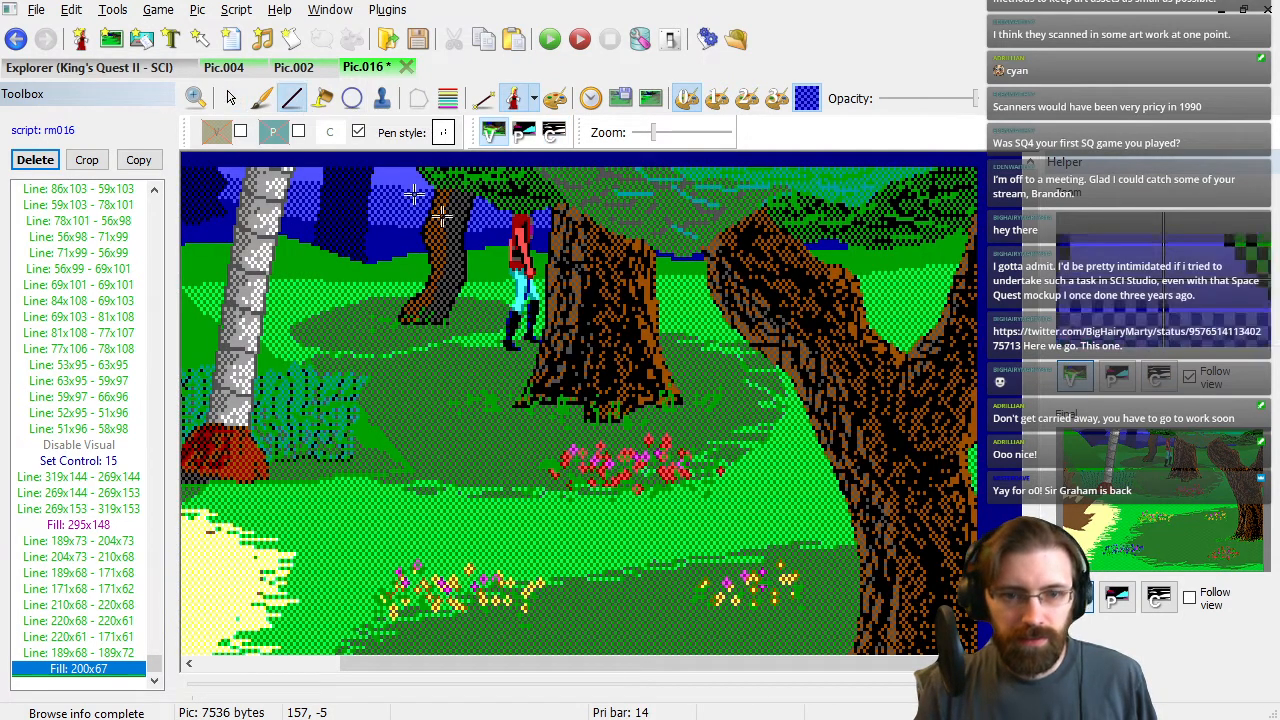
click(398, 334)
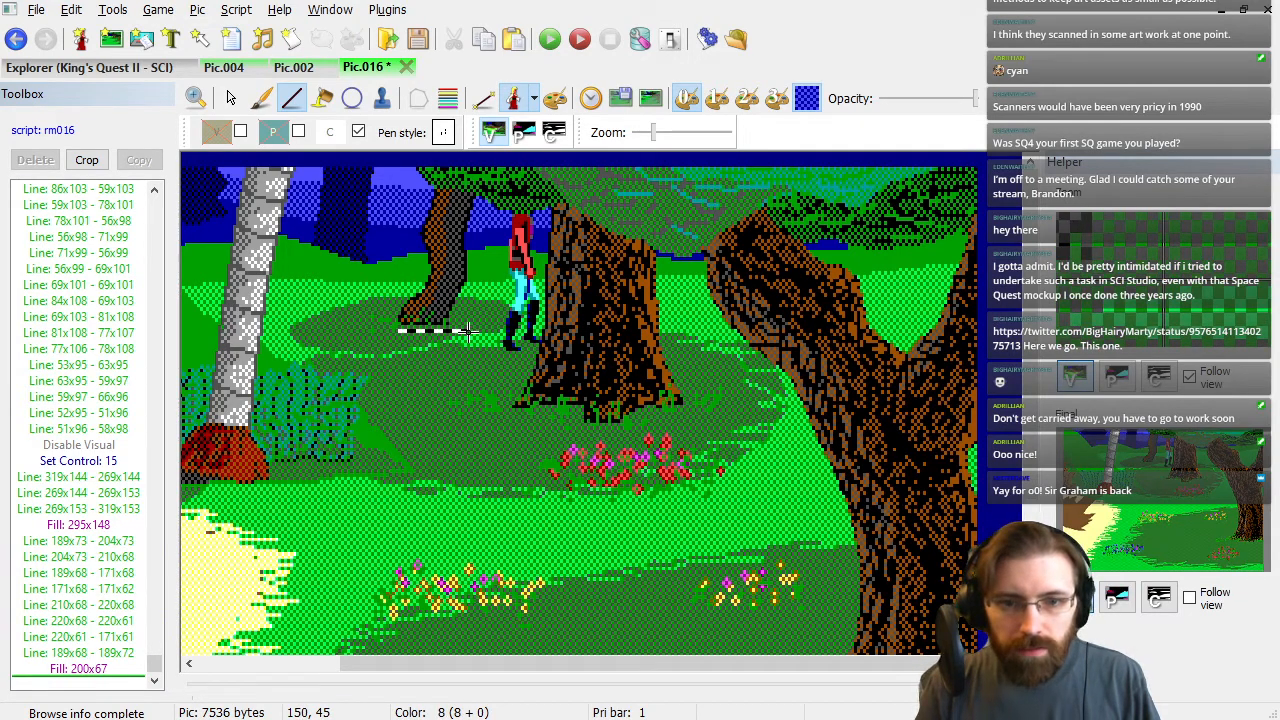
click(466, 330)
click(466, 315)
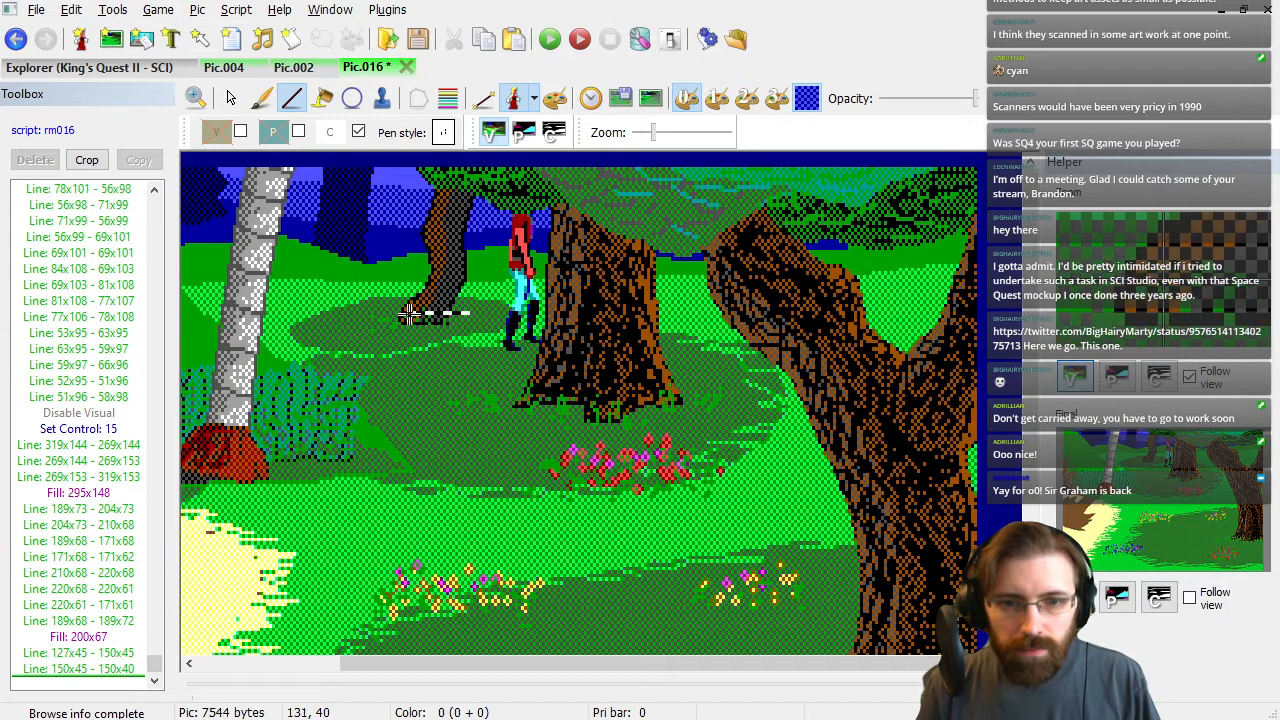
click(551, 133)
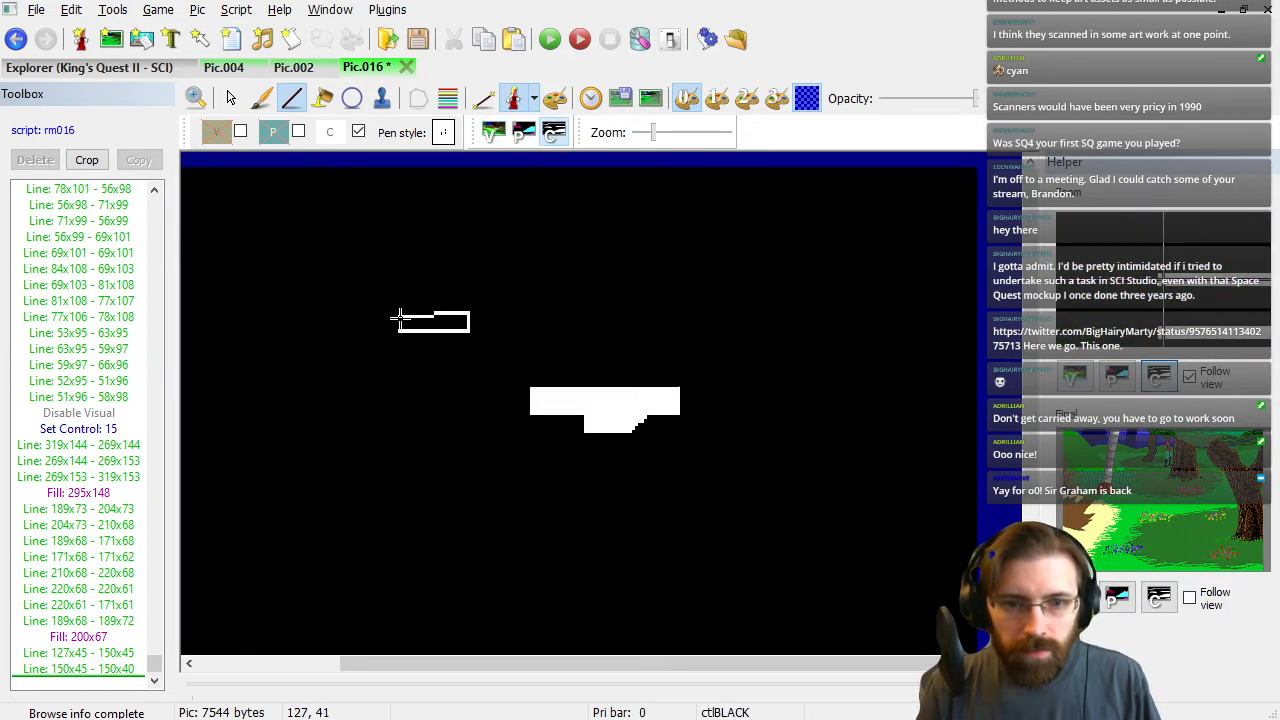
click(398, 317)
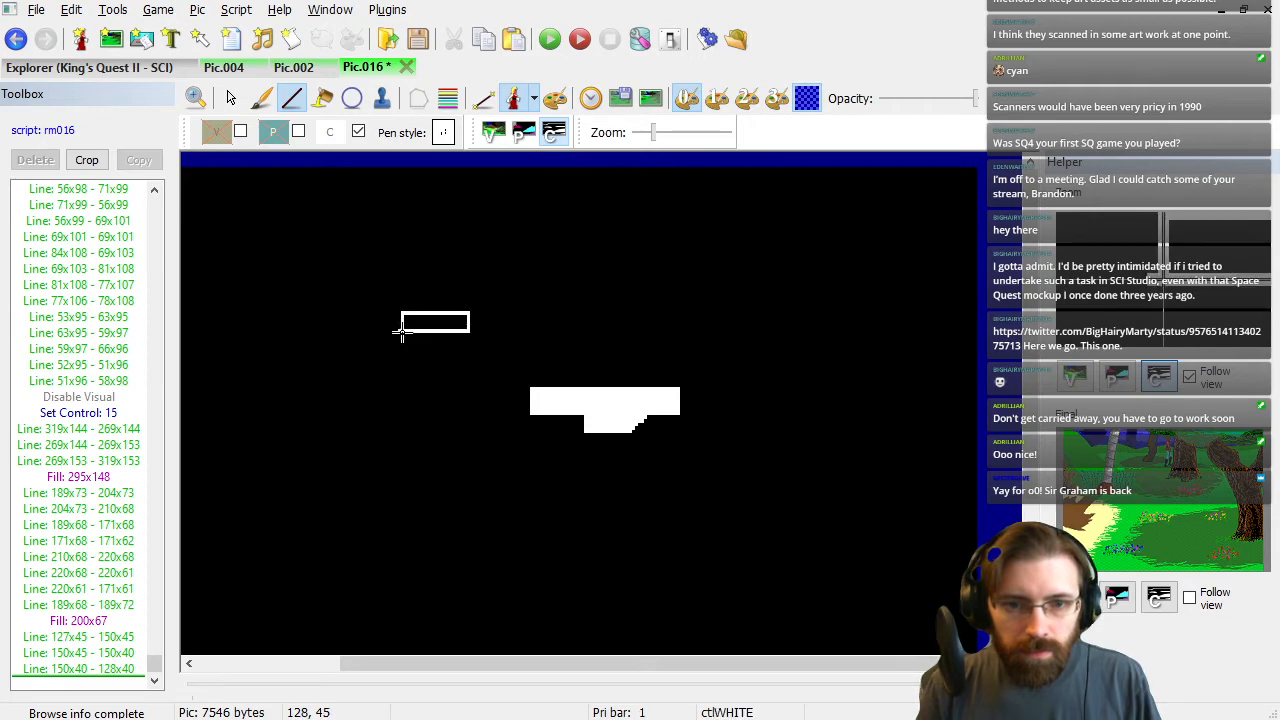
Close the thin tree's control outline with line 127x40 - 127x45 and fill it at 138x41.
click(86, 670)
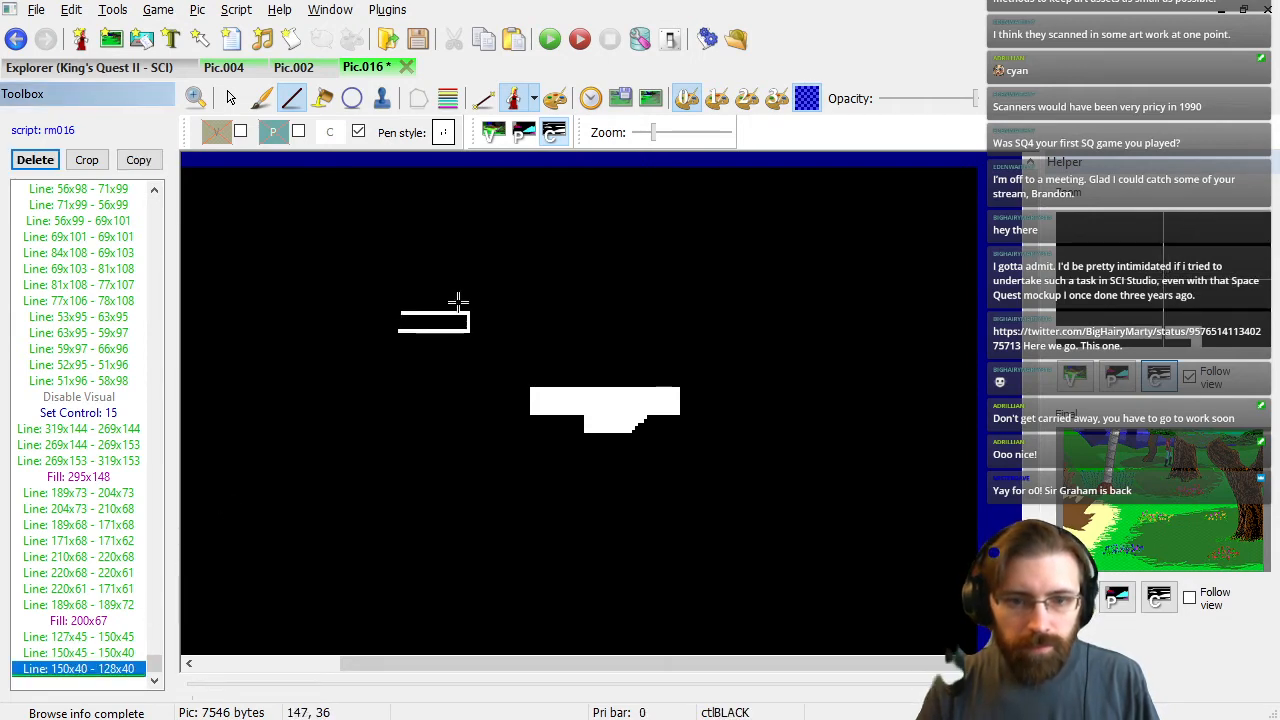
click(400, 322)
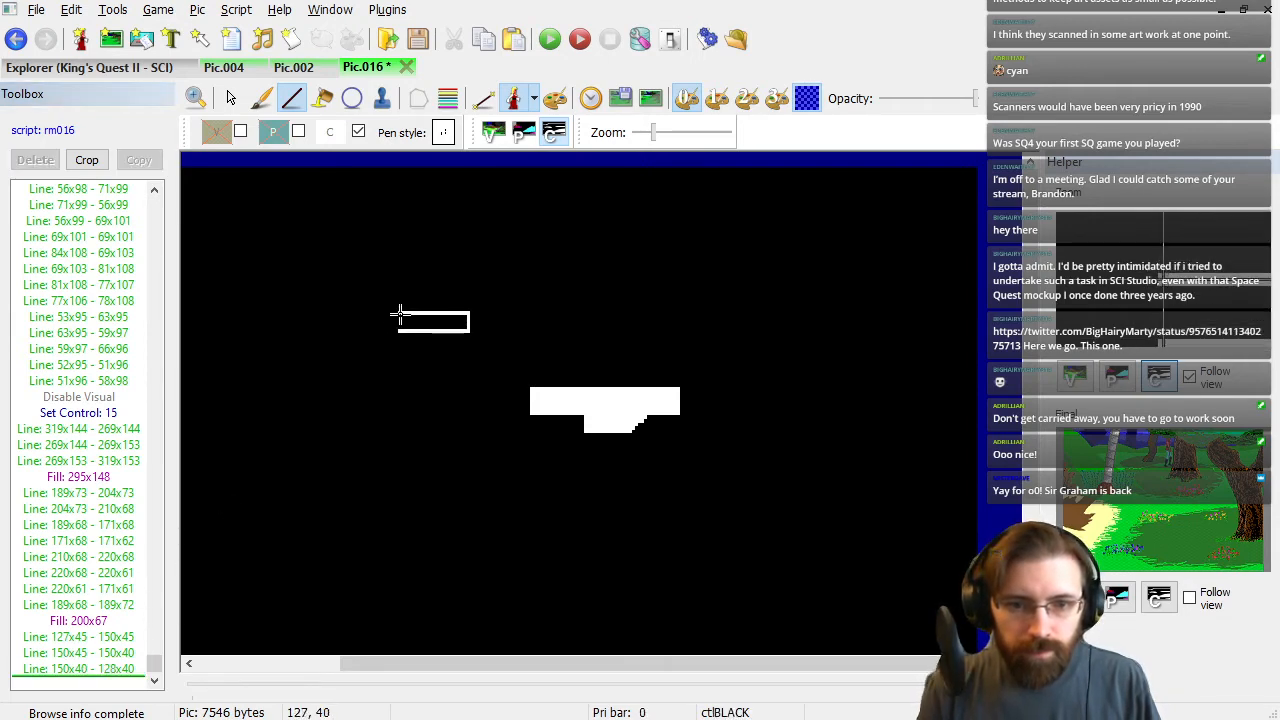
click(400, 333)
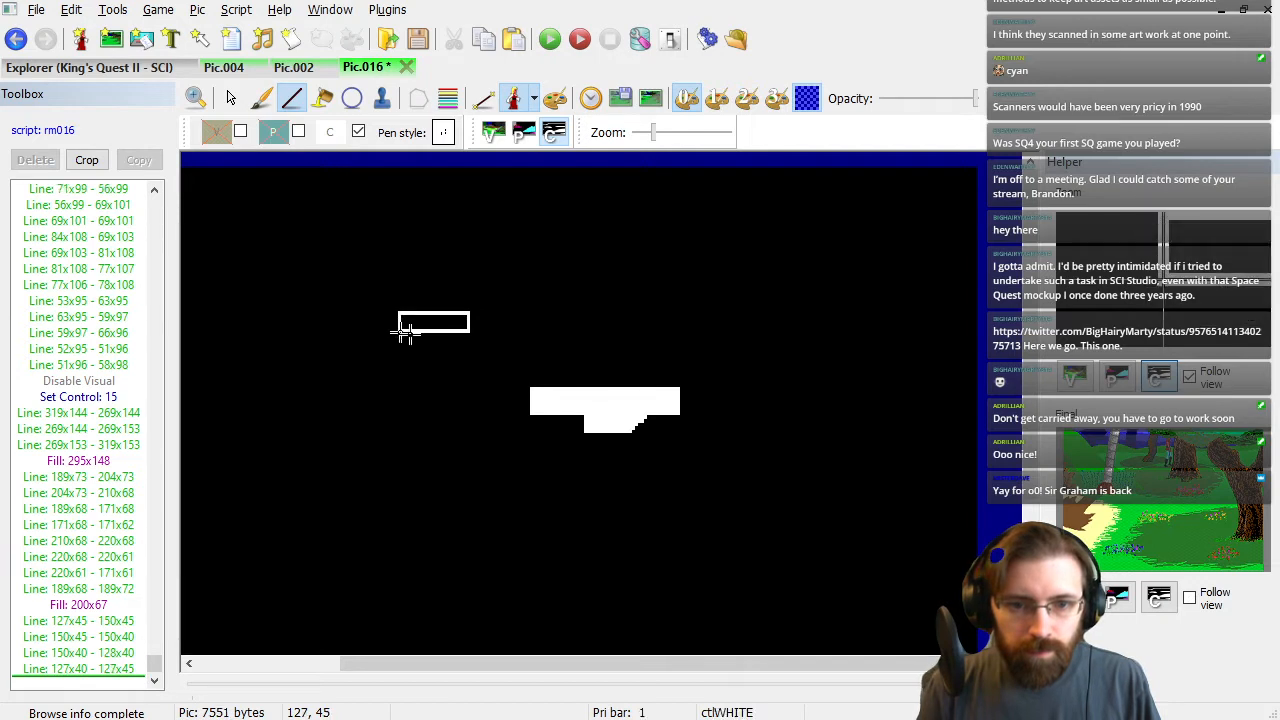
click(60, 670)
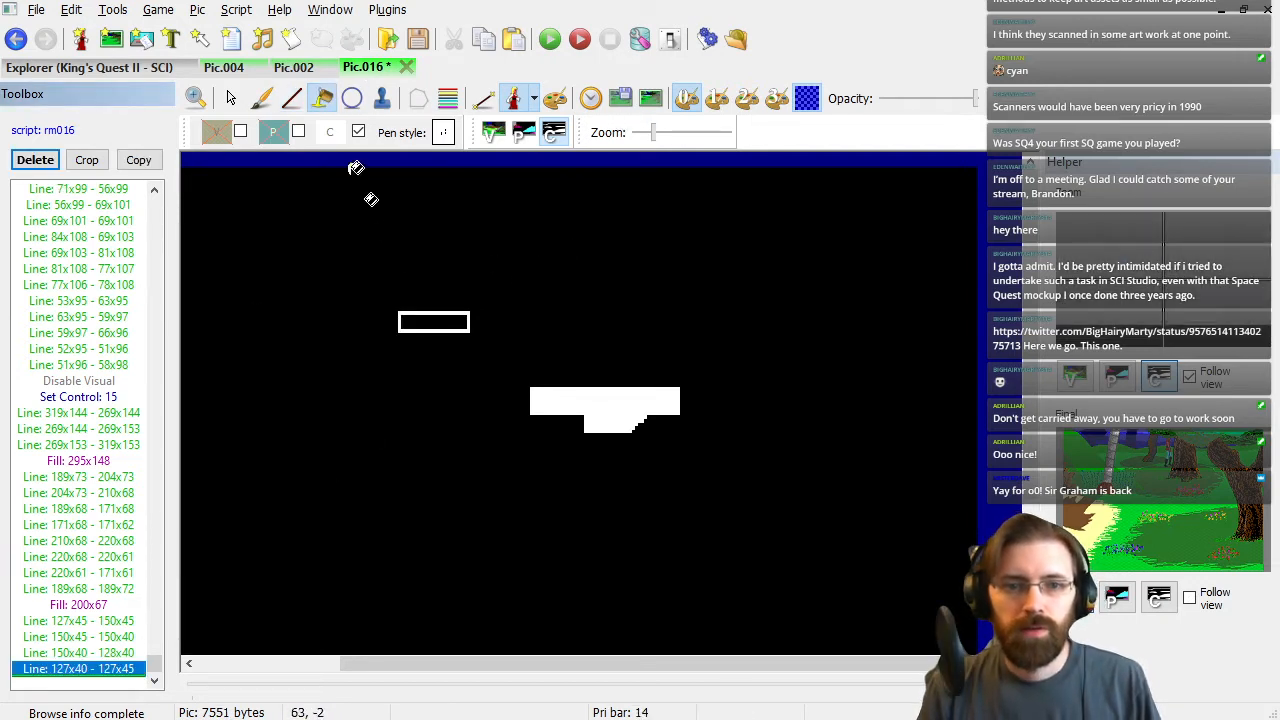
click(438, 312)
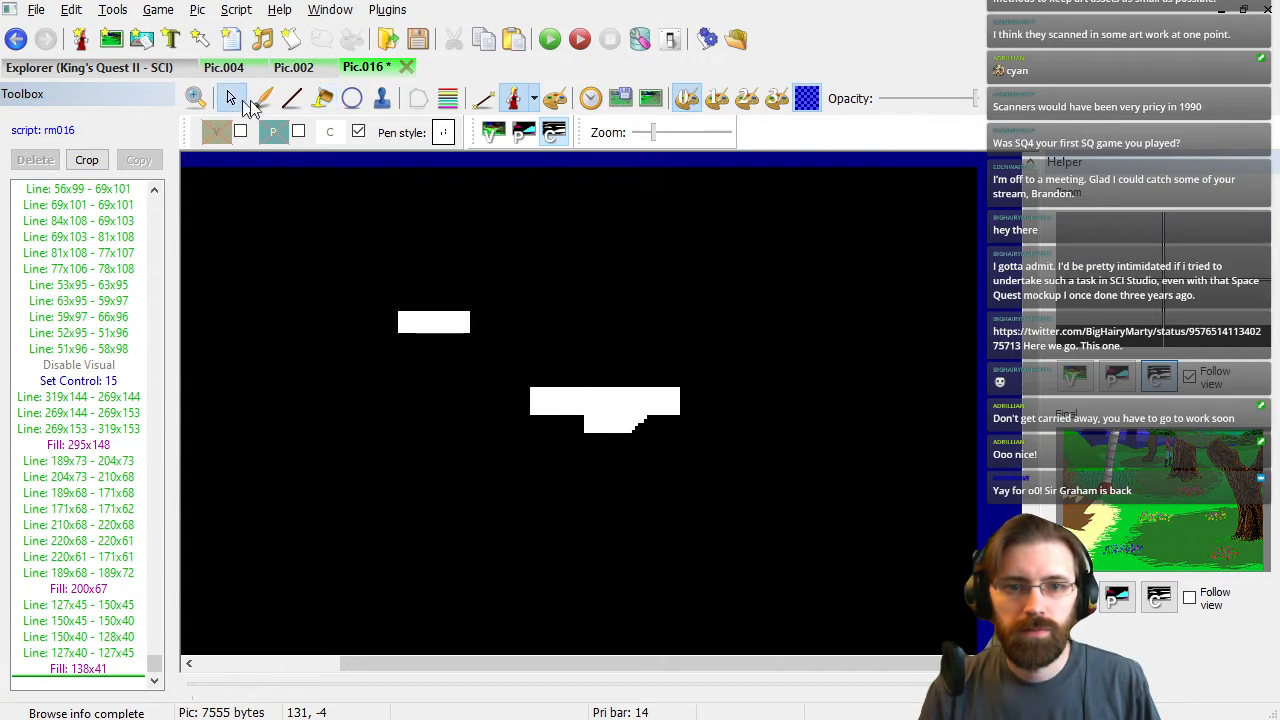
On the visual screen, test the character to the right and then to the left of the thin background tree.
click(494, 136)
drag(530, 265, 487, 272)
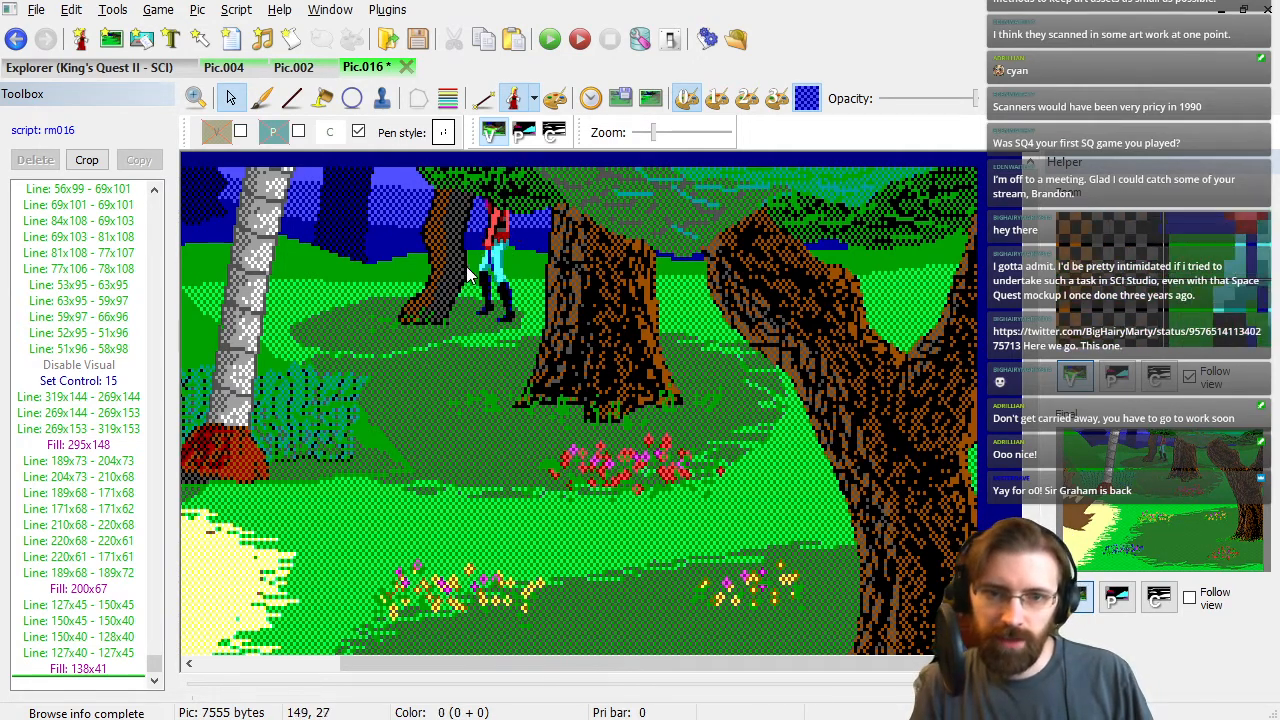
drag(497, 212, 408, 230)
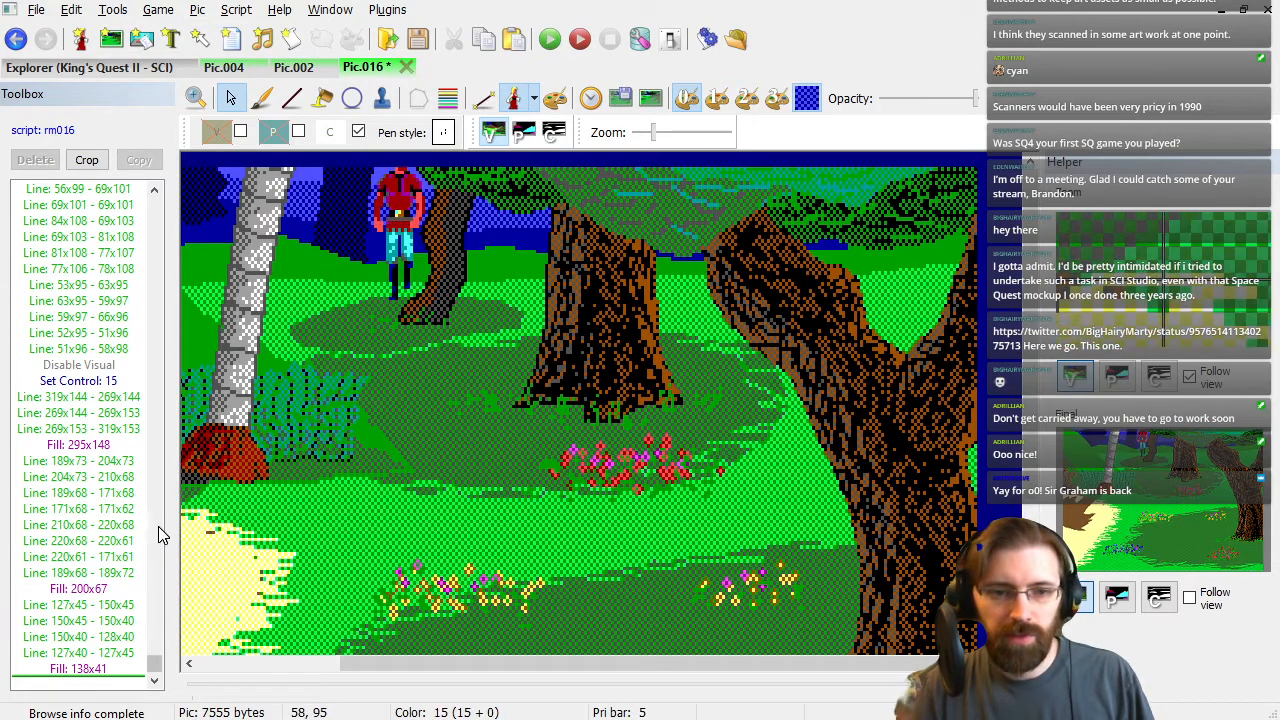
On the control screen, insert lines 150x45 - 150x41, 150x41 - 127x41 and 127x41 - 127x45 after line 127x45 - 150x45.
click(556, 135)
click(100, 605)
key(Down)
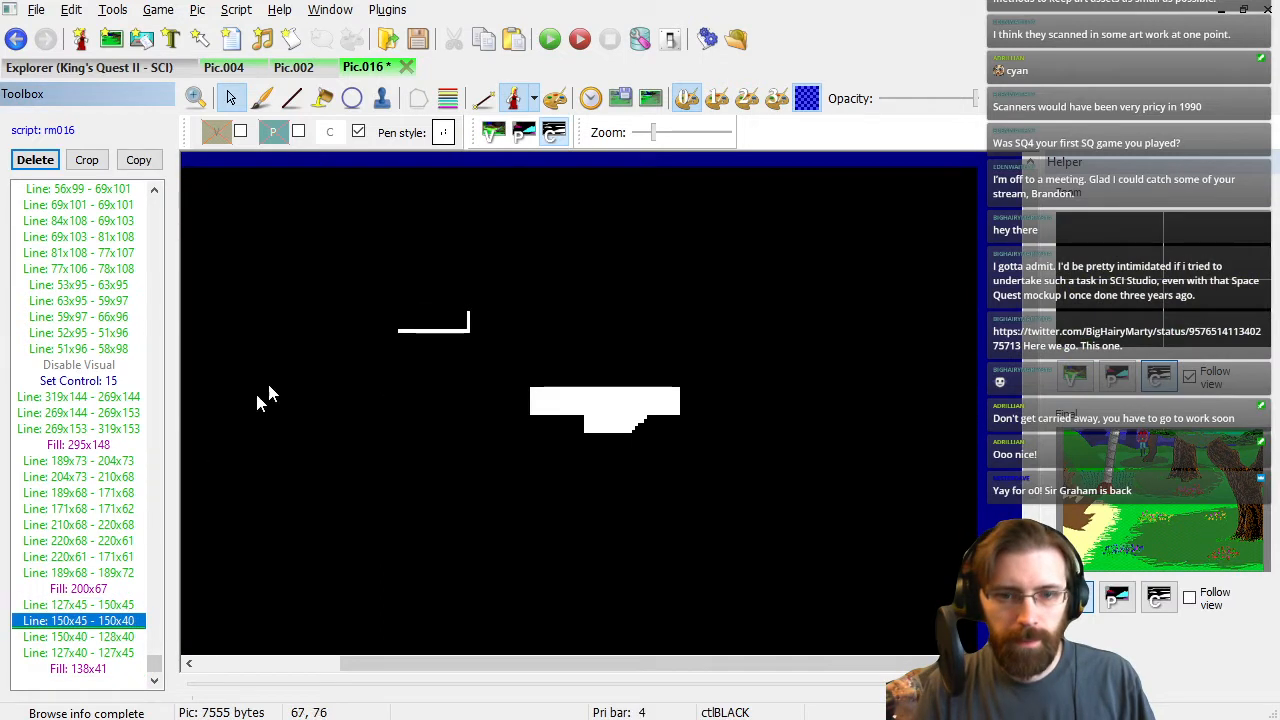
click(291, 99)
key(Down)
key(Down)
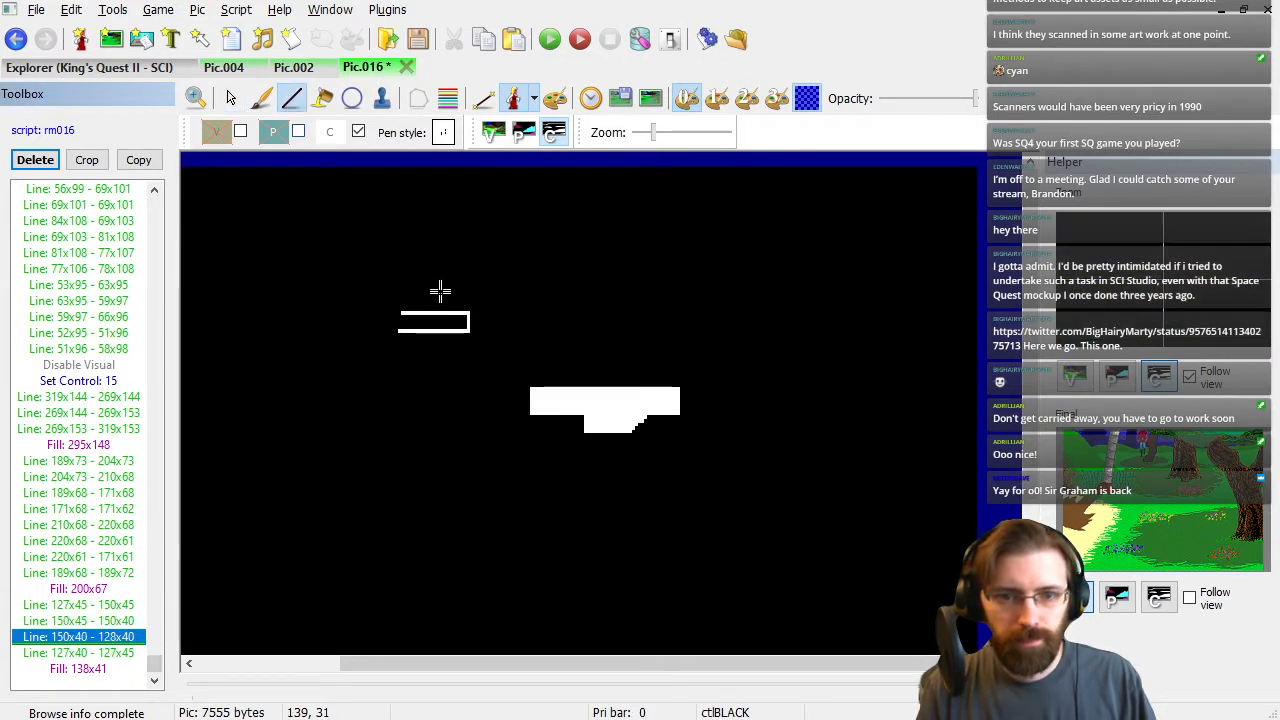
key(Up)
key(Up)
key(Up)
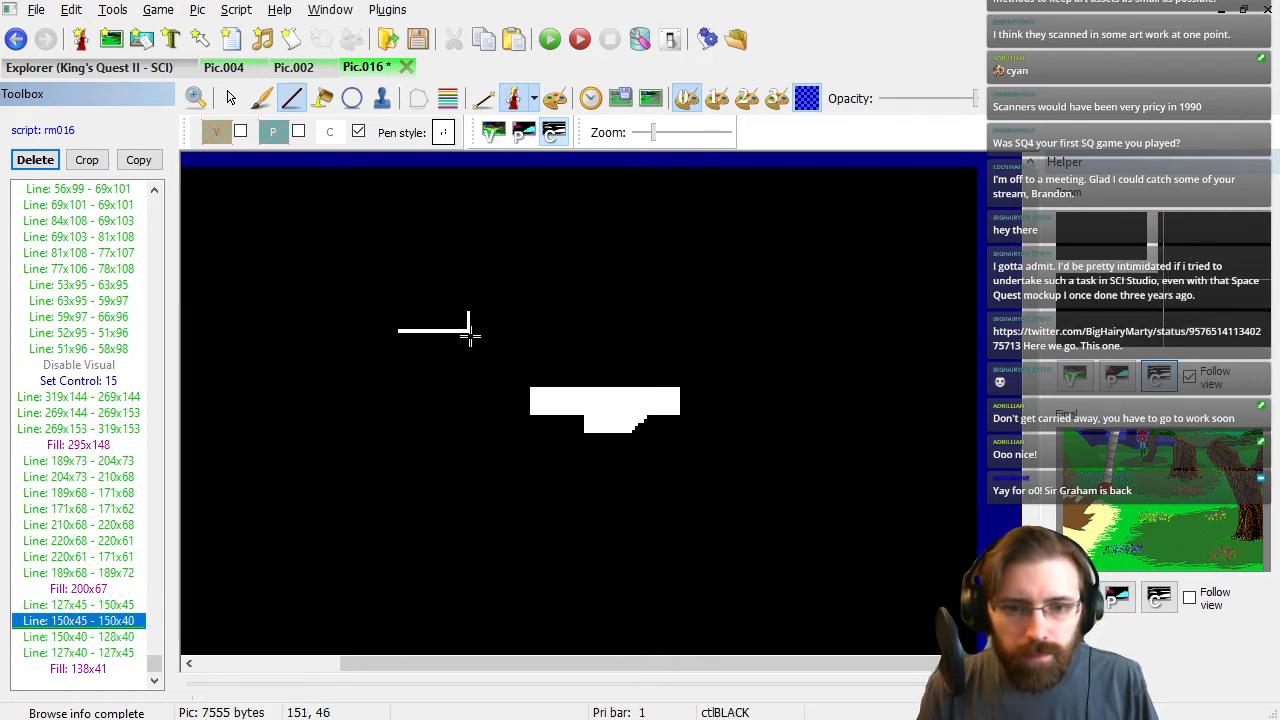
click(468, 331)
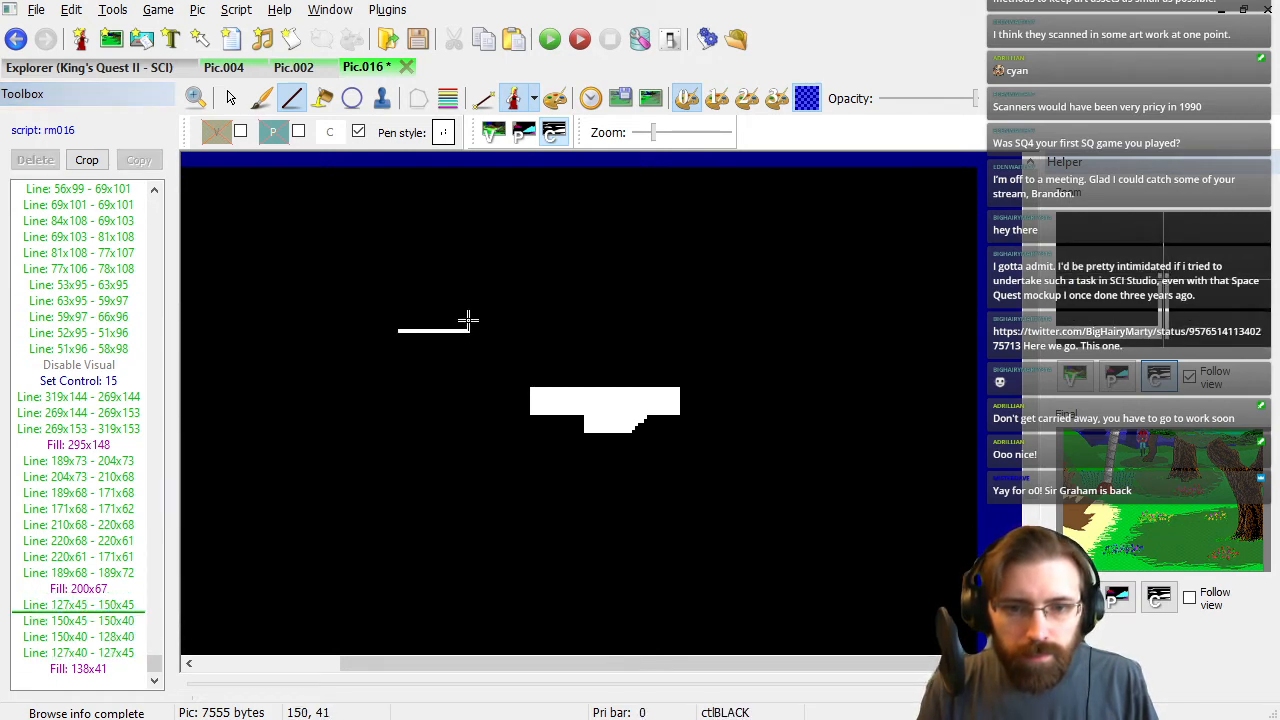
click(468, 319)
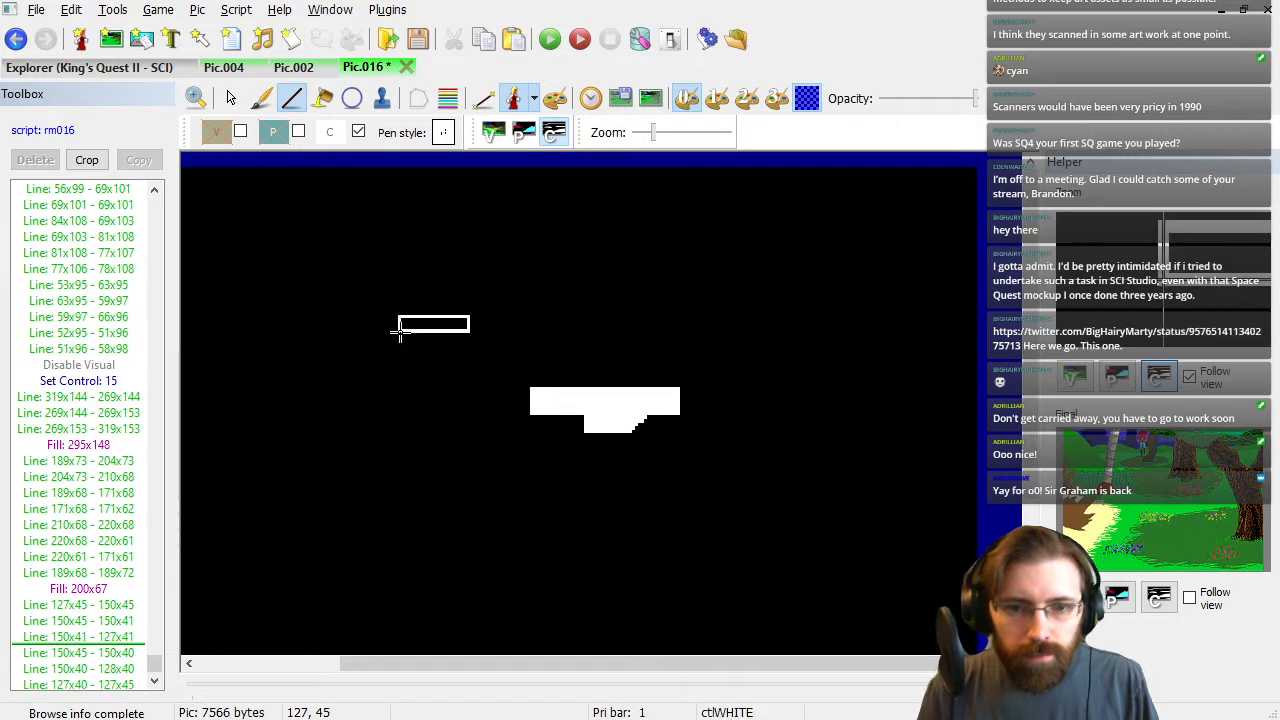
click(398, 331)
Delete the old control lines 150x45 - 150x40, 150x40 - 128x40 and 127x40 - 127x45.
click(134, 665)
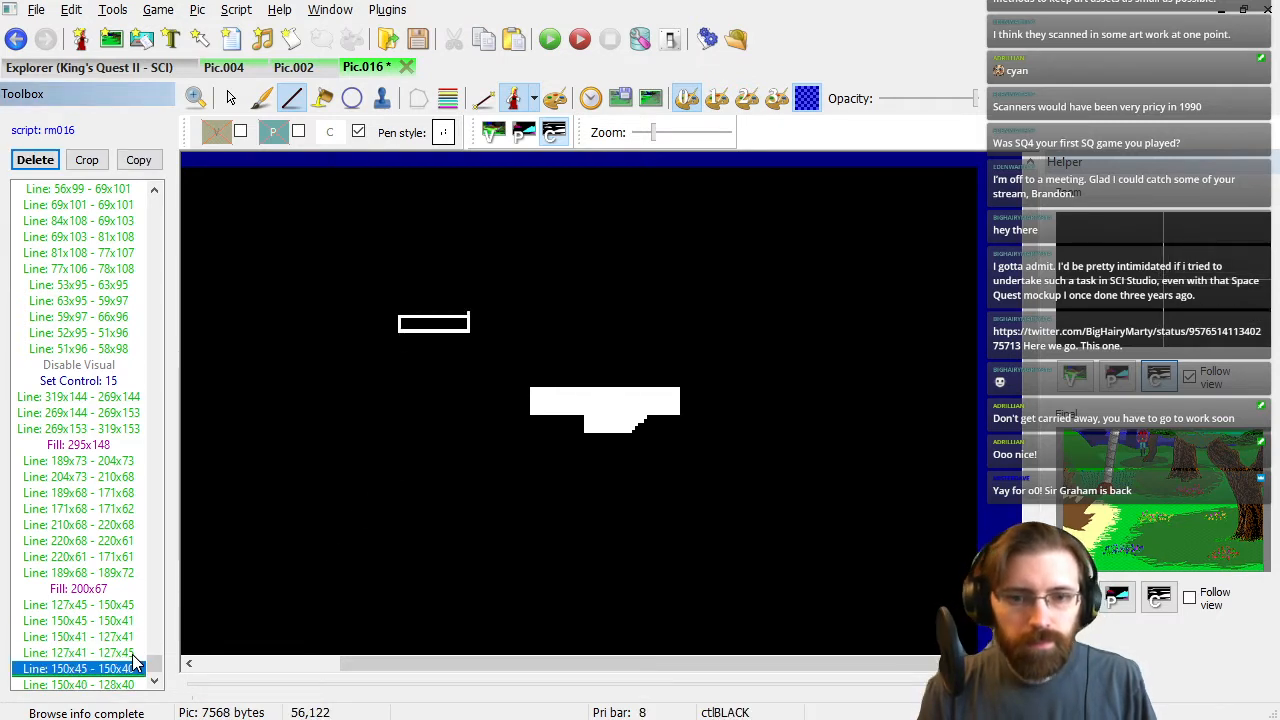
key(shift+Down)
key(shift+Down)
key(Delete)
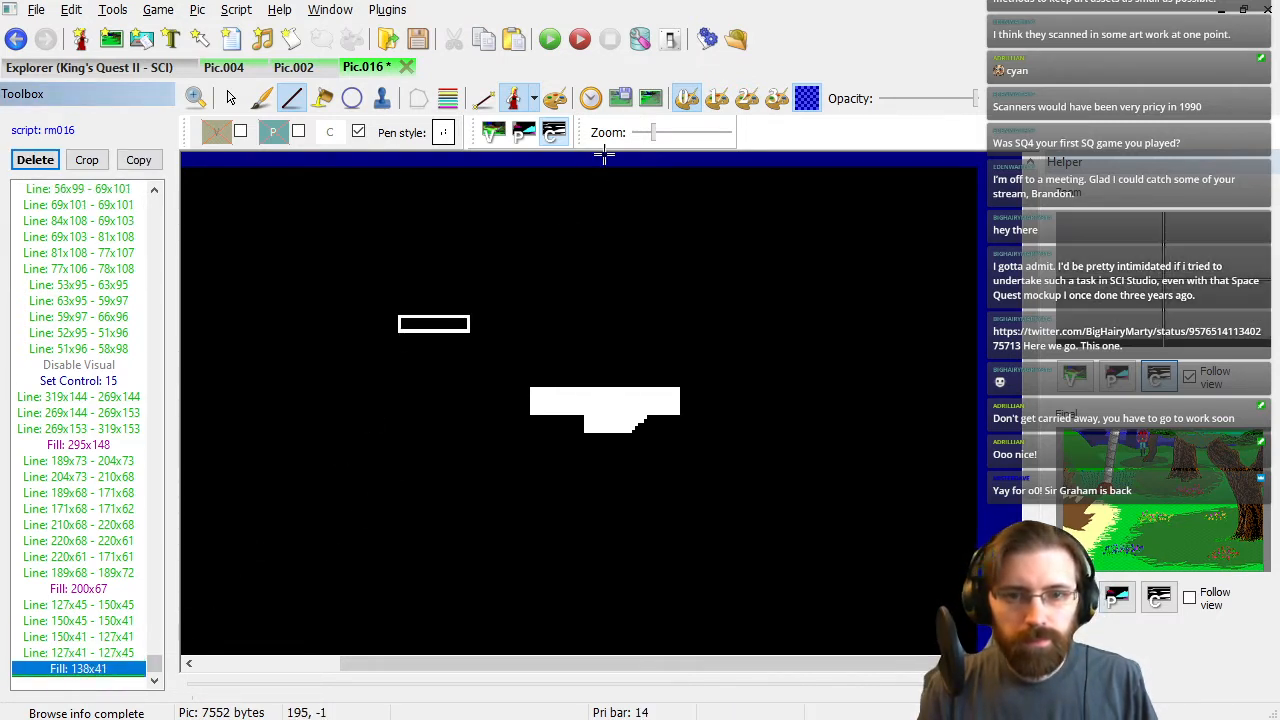
Delete the old fill at 138x41 and fill the thin tree's lowered control outline at 137x42.
click(117, 620)
key(Down)
key(Down)
key(Down)
key(Delete)
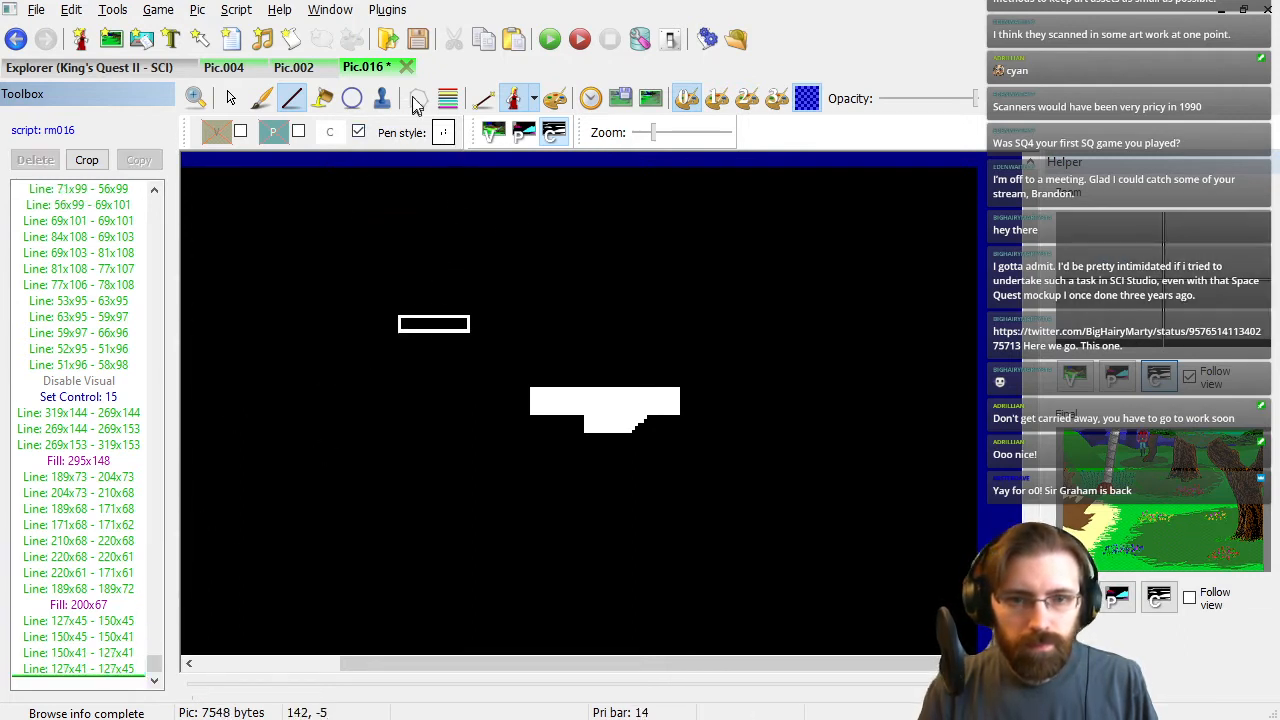
click(323, 98)
click(432, 322)
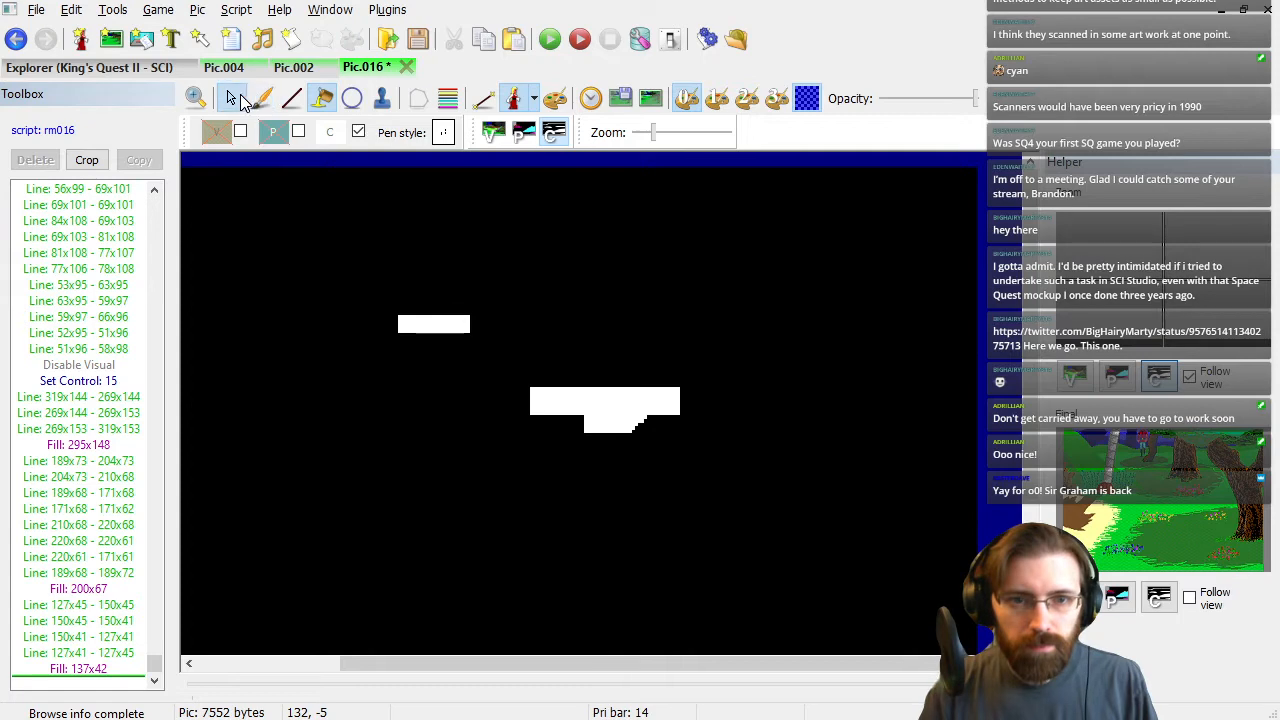
Test the character against the thin tree's left root on the visual screen, and return to the control screen.
click(487, 138)
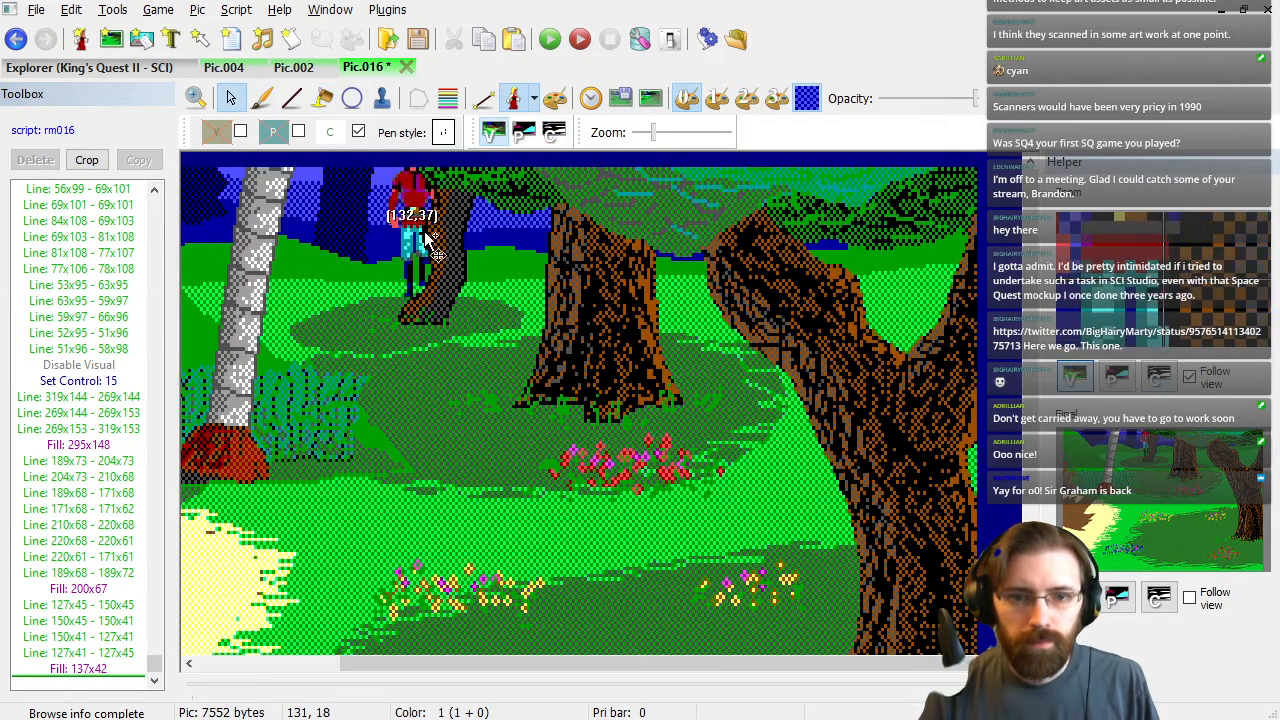
mouse_move(415, 277)
mouse_down()
mouse_move(418, 250)
mouse_move(427, 263)
mouse_up()
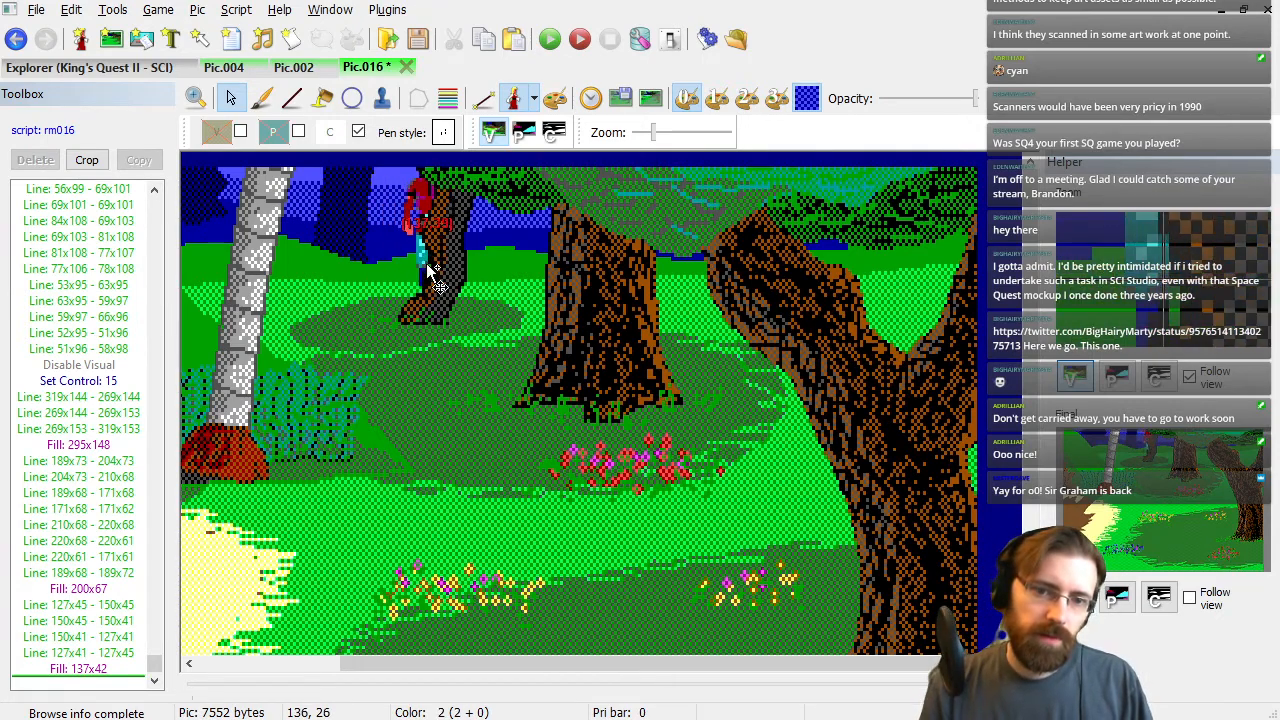
click(555, 133)
Delete the control lines 150x45 - 150x41, 150x41 - 127x41 and 127x41 - 127x45.
click(113, 621)
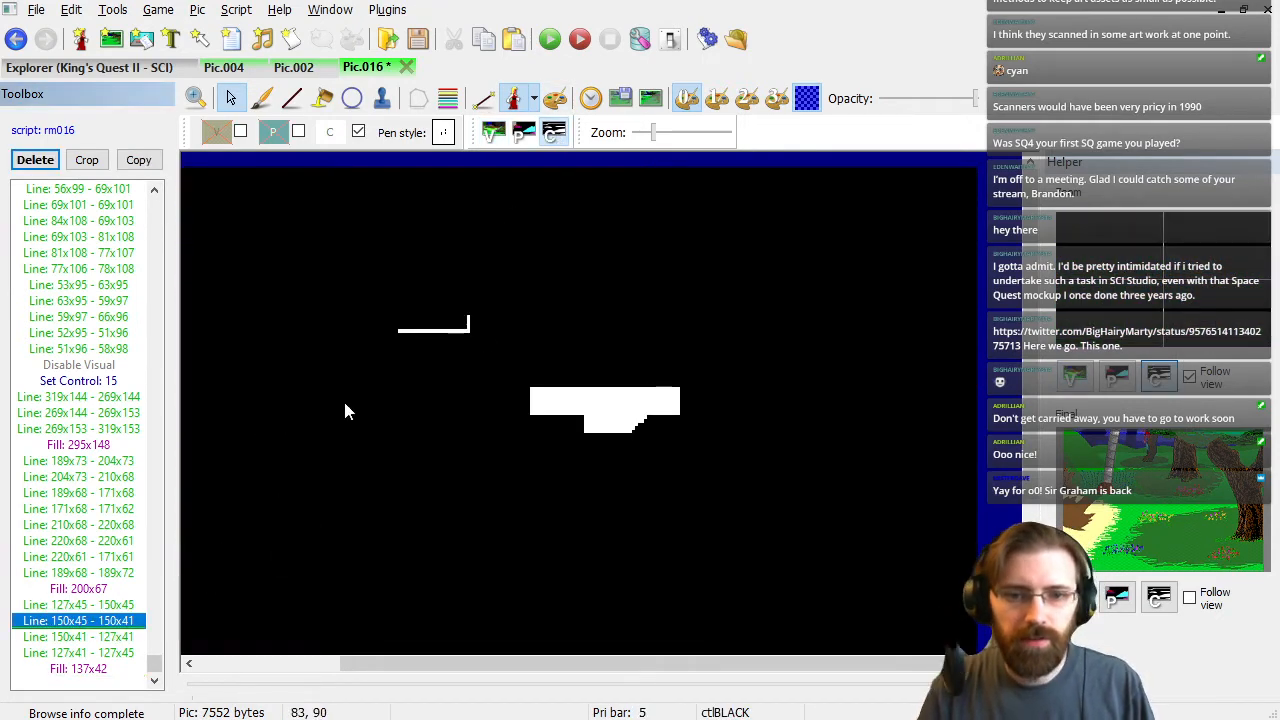
click(292, 106)
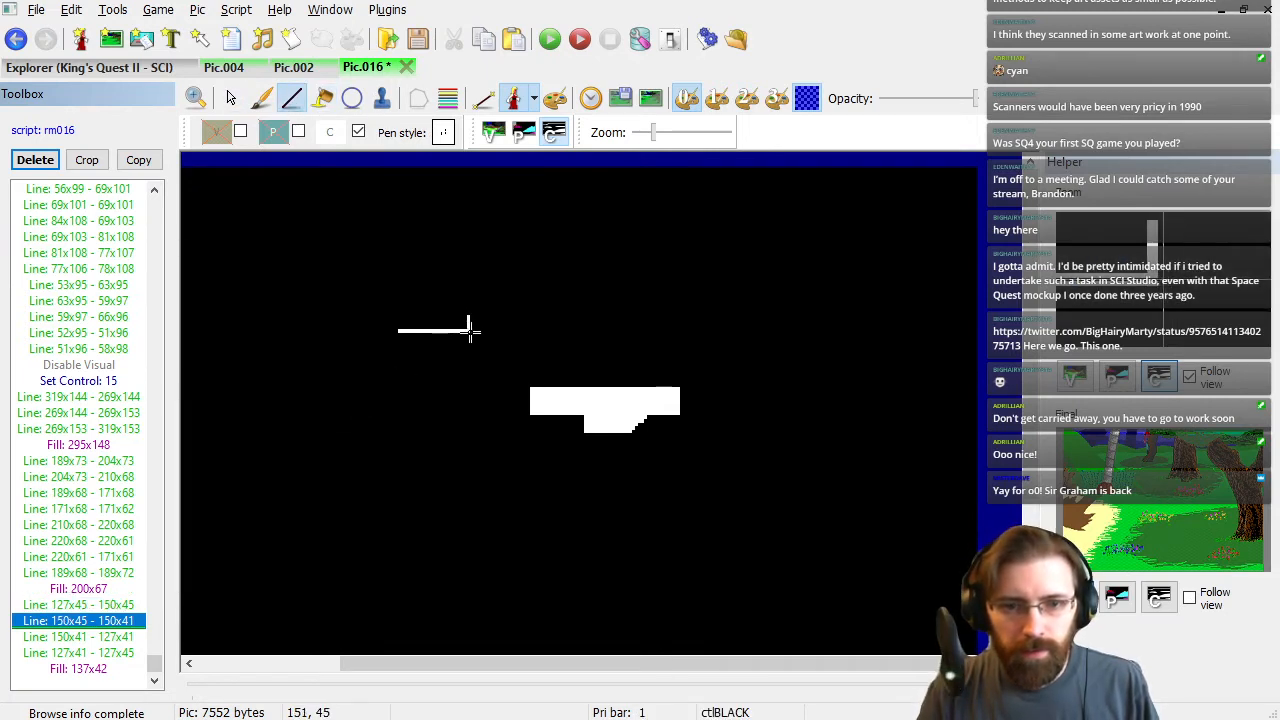
key(shift+Down)
key(shift+Down)
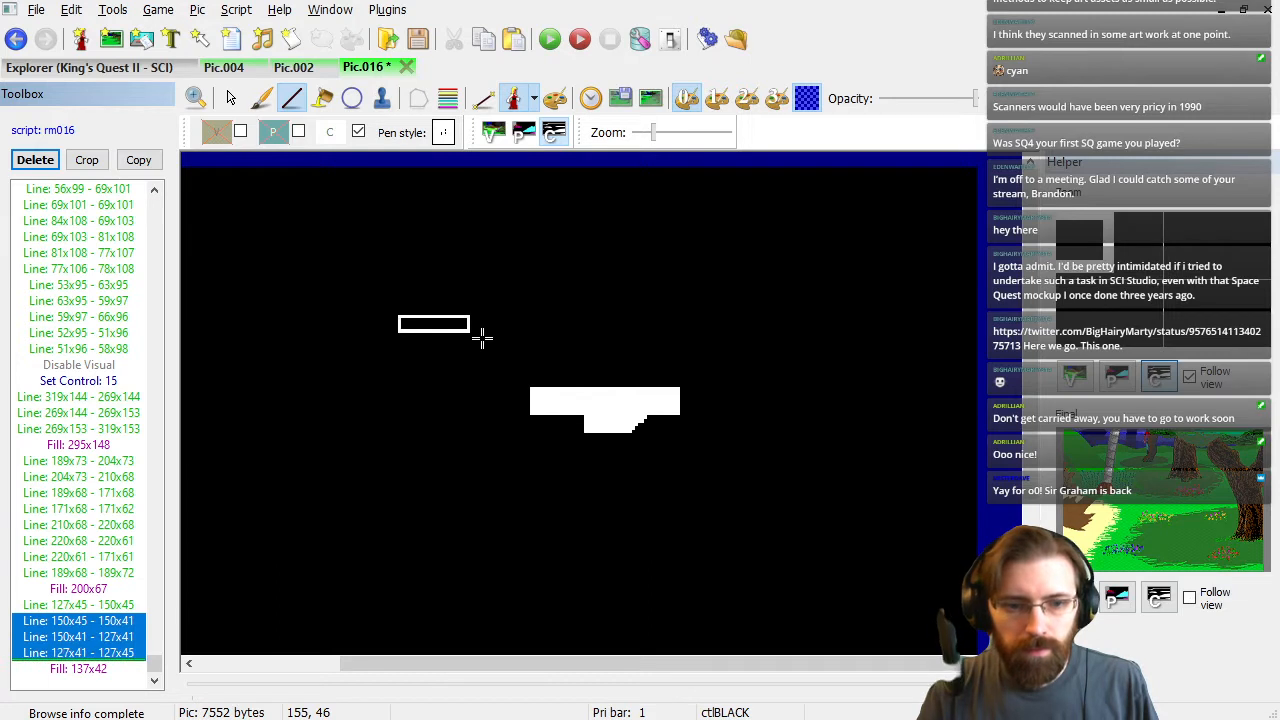
key(Delete)
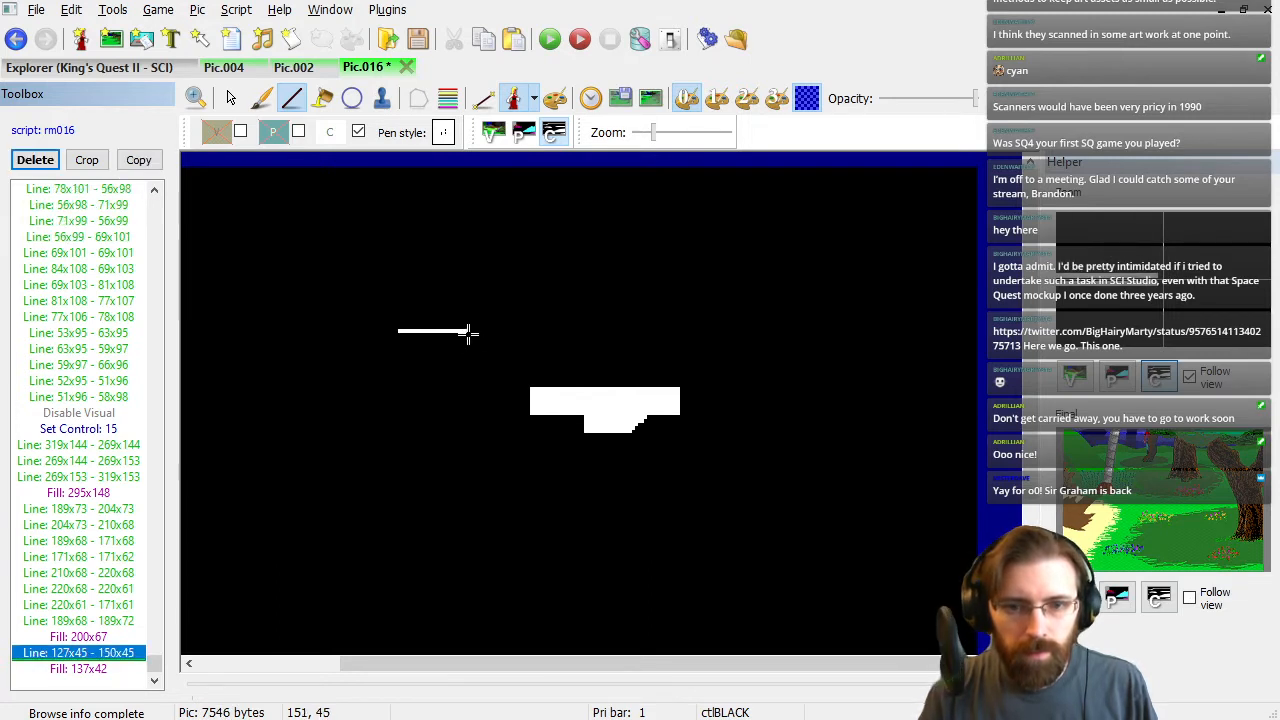
Insert control lines 150x45 - 150x42, 150x42 - 128x42 and 127x42 - 127x43 for a lower block at the thin tree.
click(468, 332)
click(466, 323)
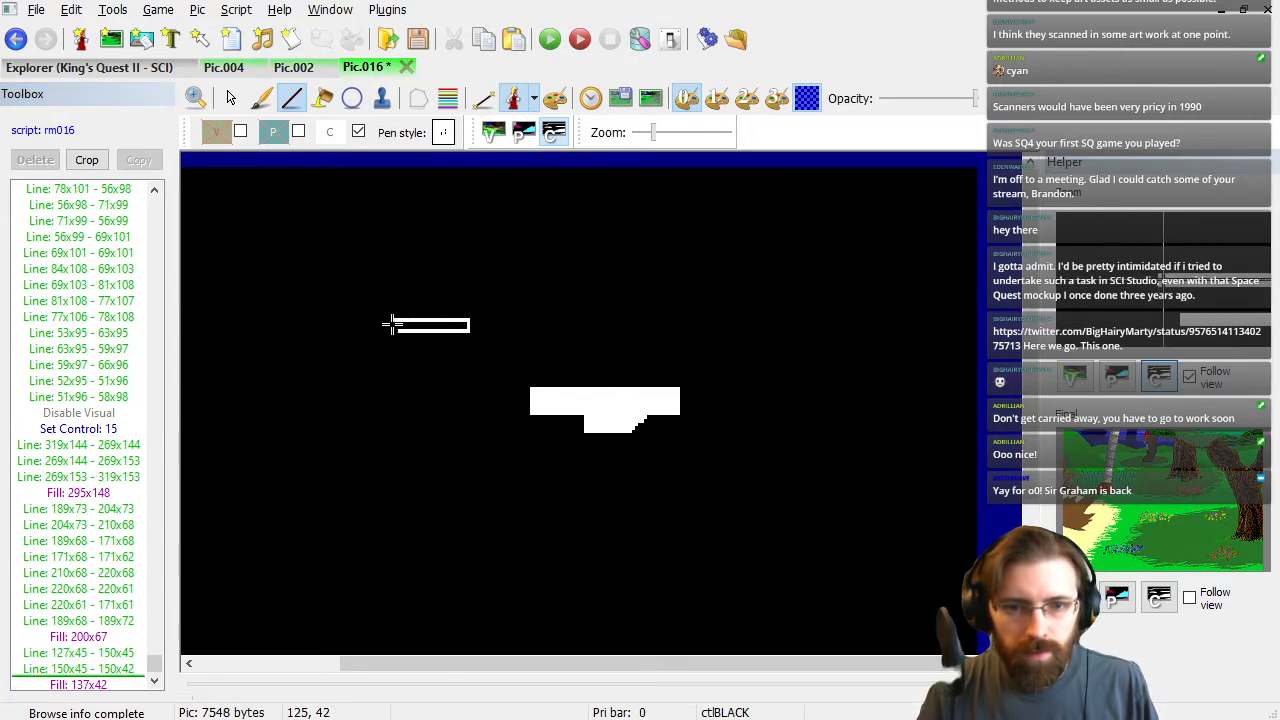
click(400, 324)
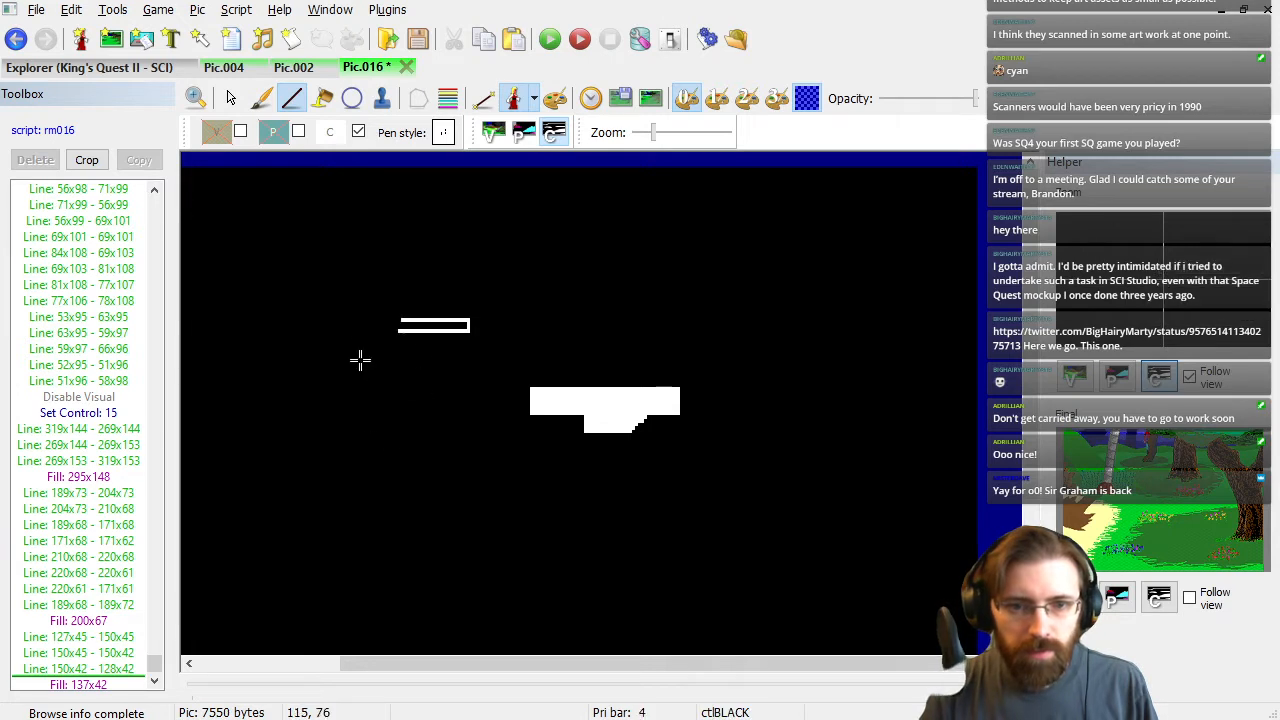
click(399, 323)
click(399, 327)
right_click(398, 332)
scroll(603, 406, up, 3)
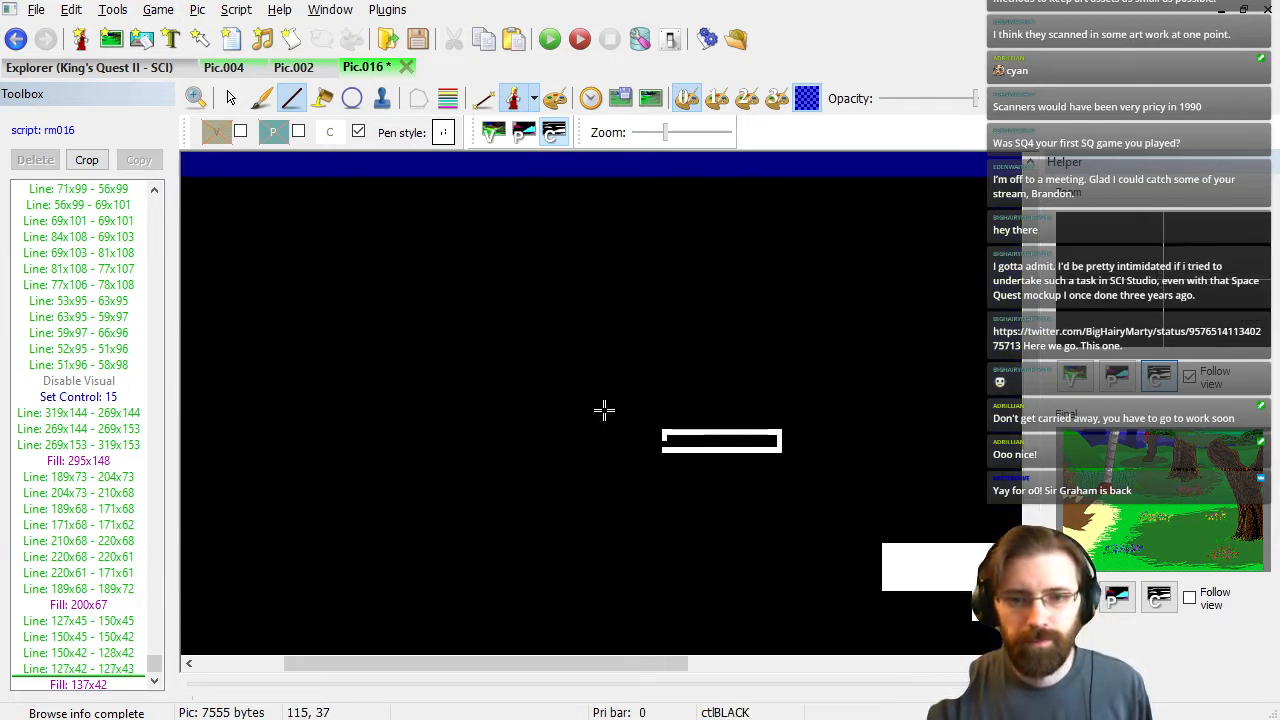
Delete the control lines 127x42 - 127x43, 150x42 - 128x42 and 150x45 - 150x42.
click(84, 669)
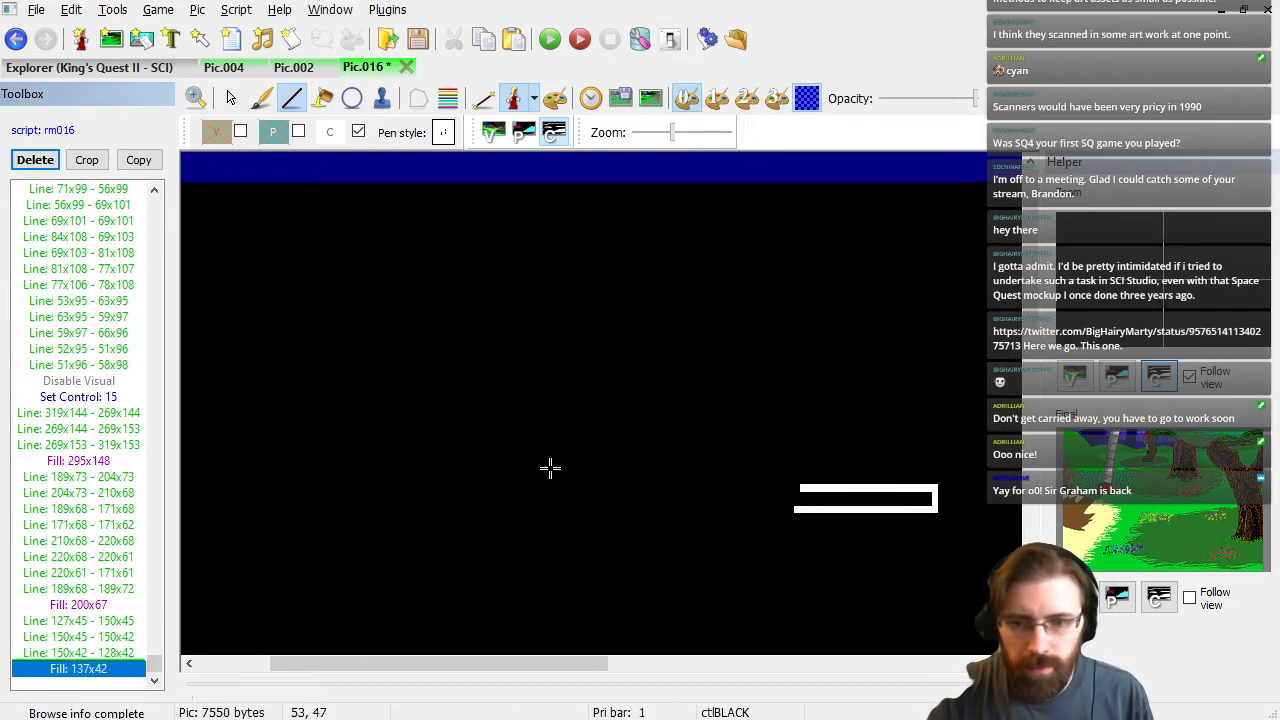
key(Delete)
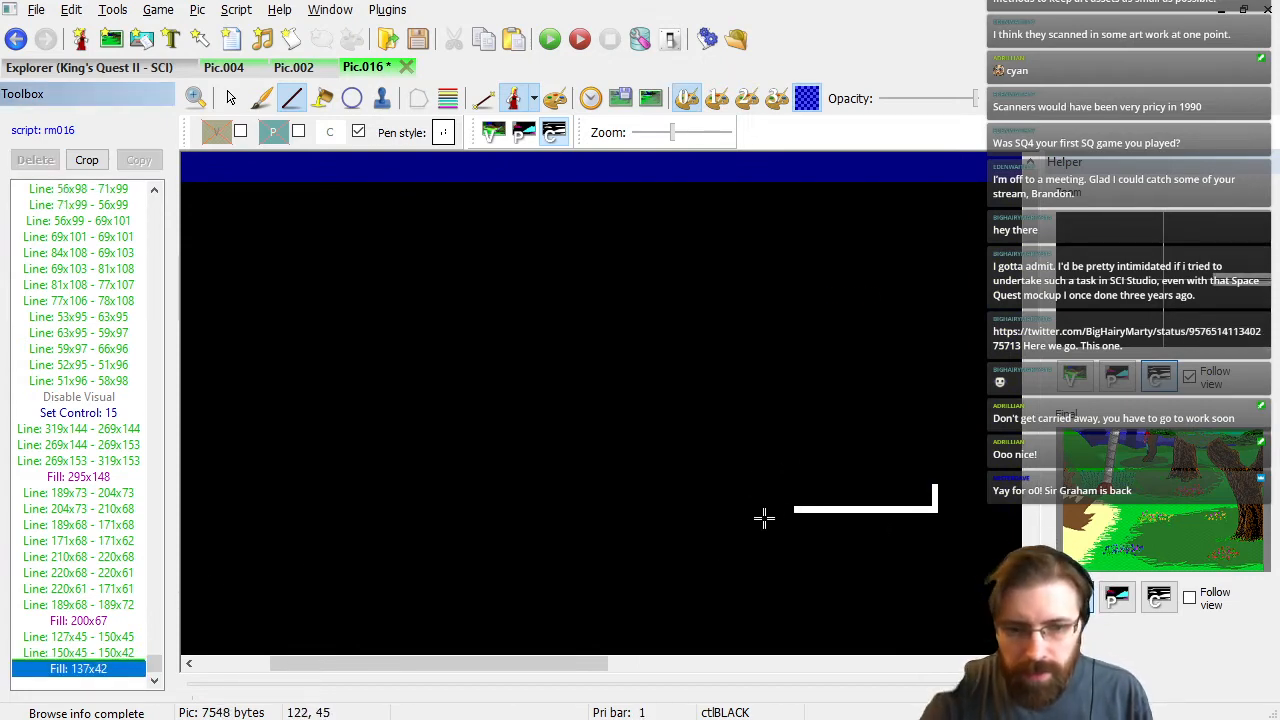
key(Delete)
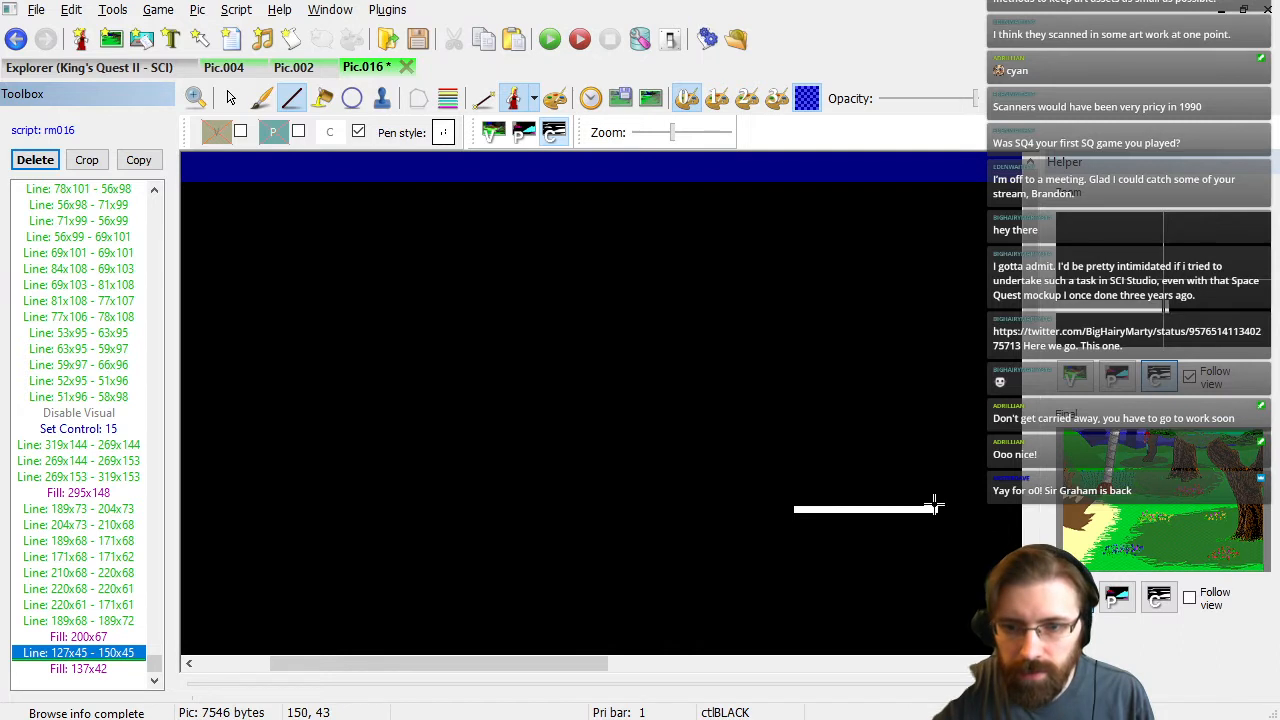
Insert control lines 150x45 - 150x43, 150x43 - 127x43 and 127x43 - 127x44 to enclose the thin tree's base.
click(934, 511)
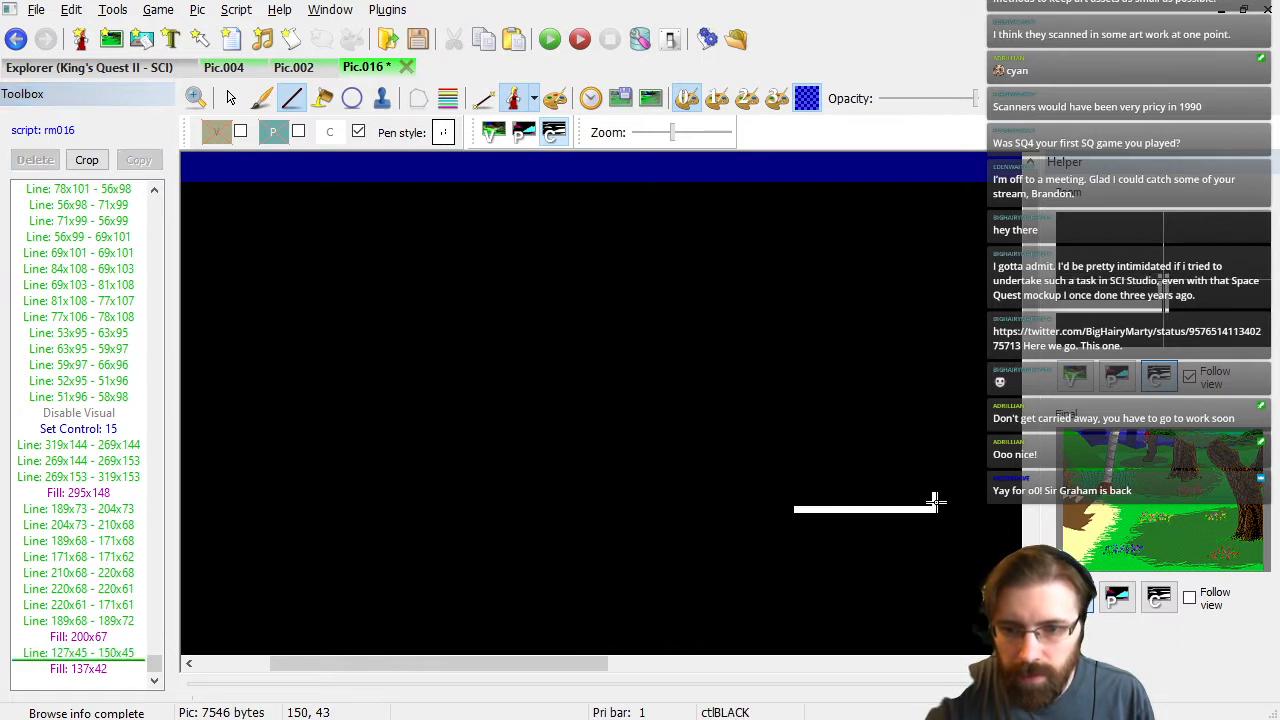
click(935, 500)
click(797, 505)
click(797, 509)
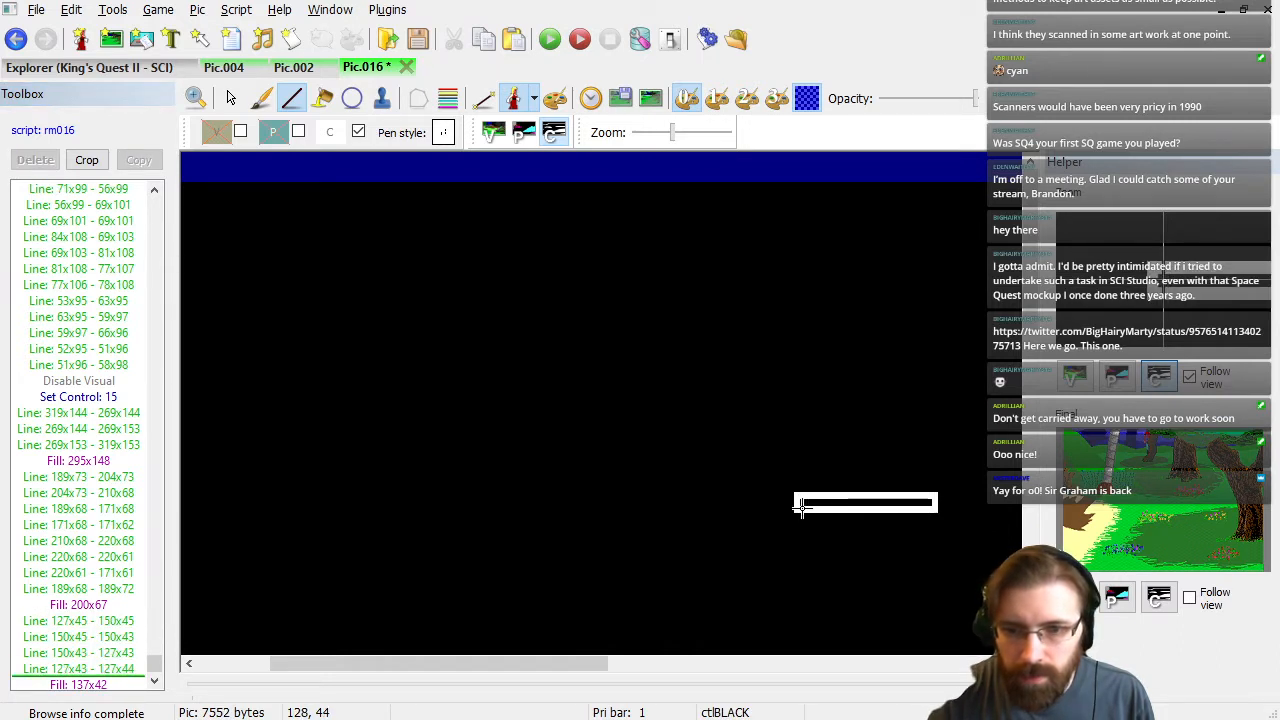
Delete Fill: 137x42 and fill the thin tree's base outline at 137x44 on the control screen instead.
click(318, 100)
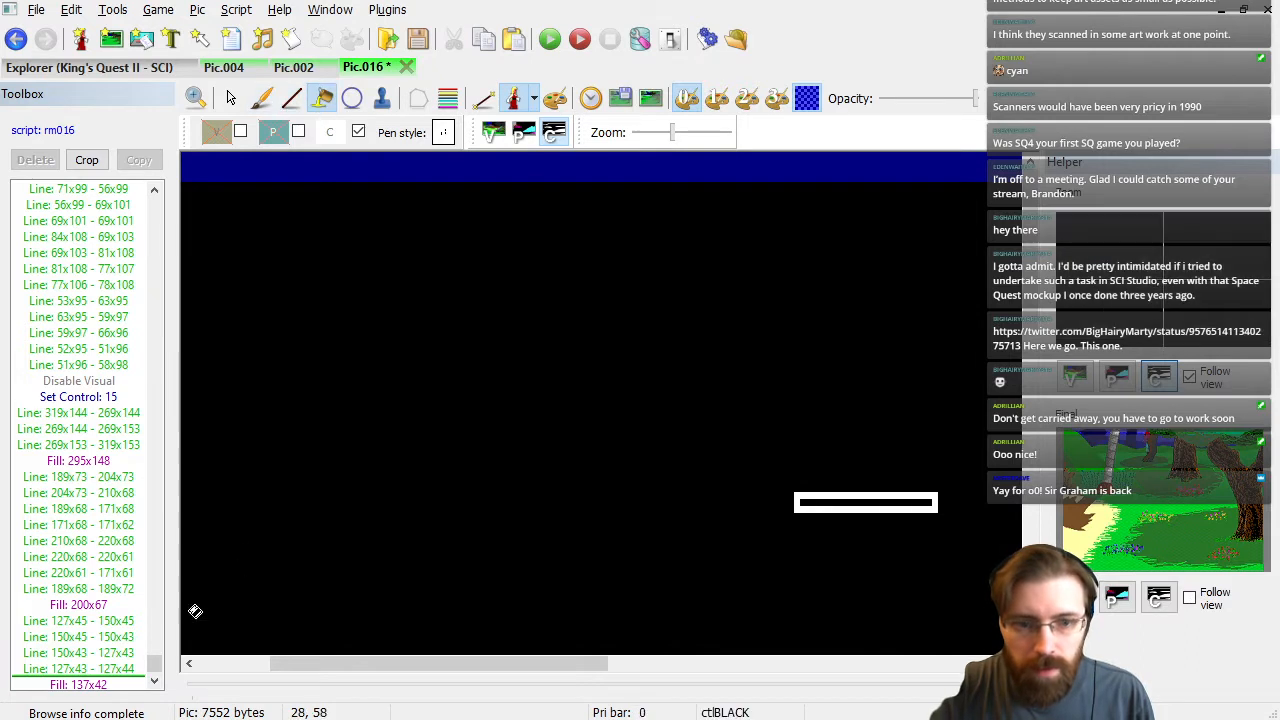
click(108, 684)
key(Delete)
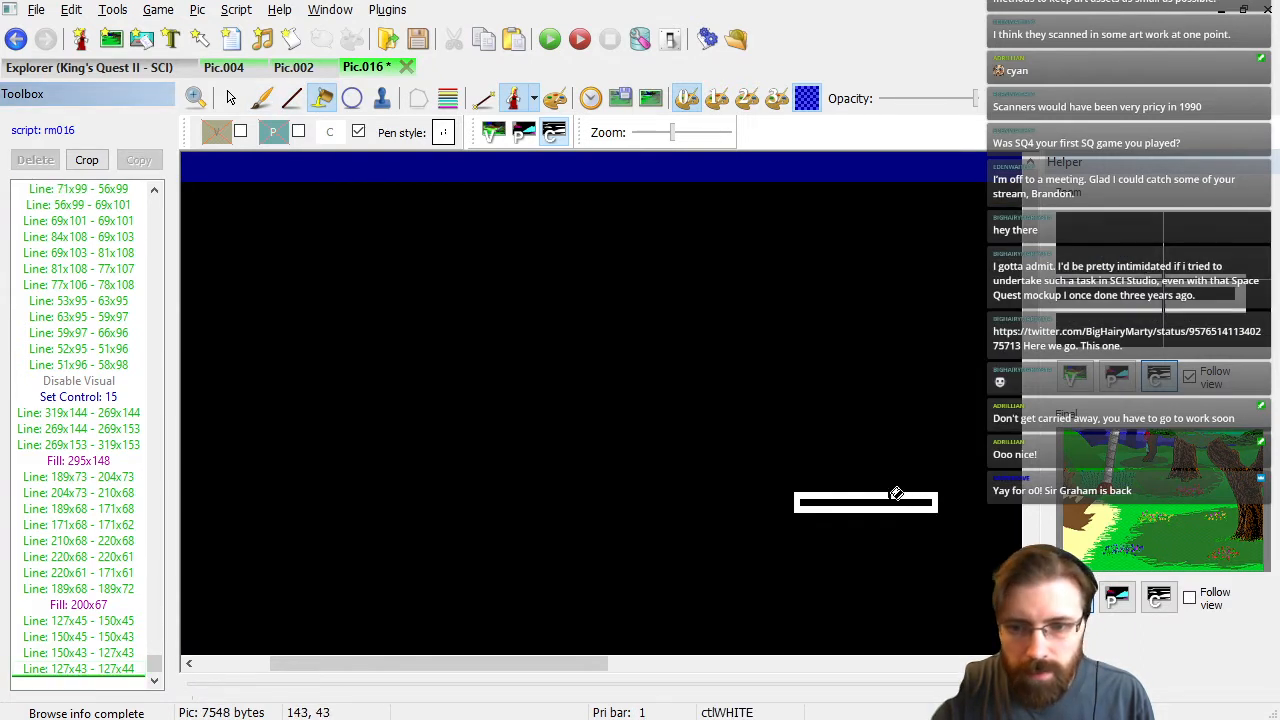
click(896, 496)
click(100, 670)
key(Delete)
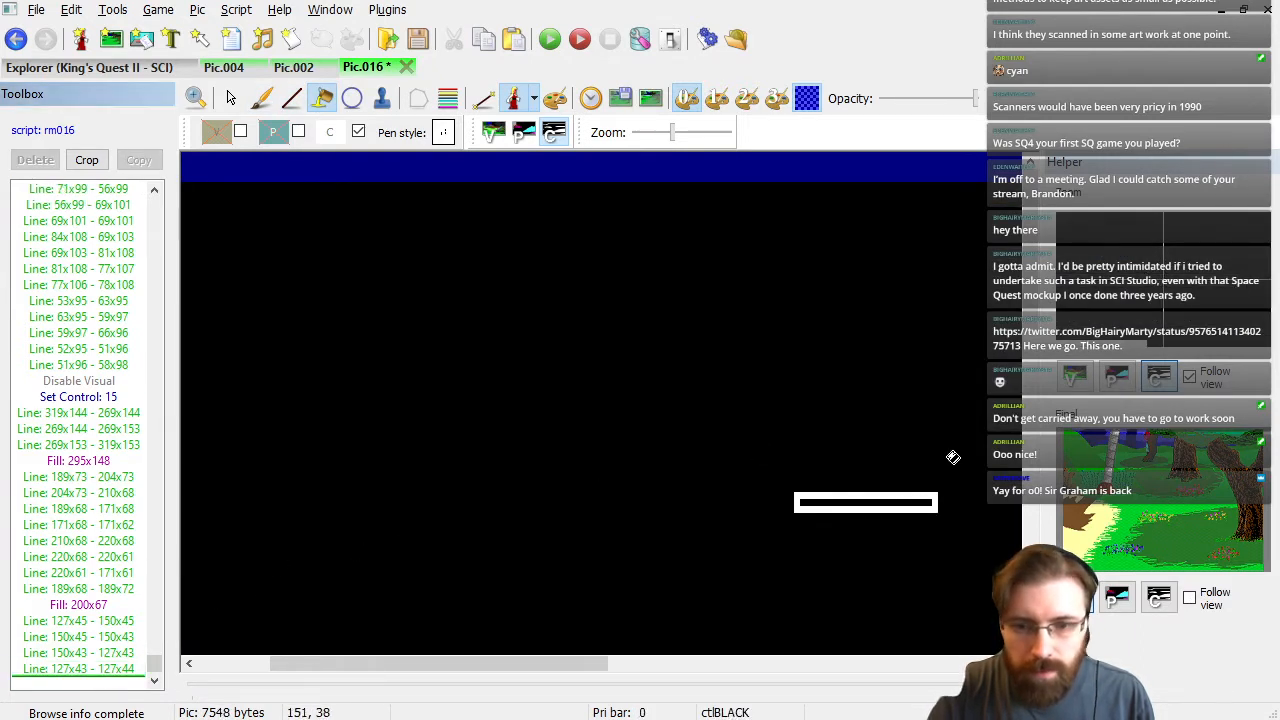
click(891, 498)
click(100, 672)
key(Delete)
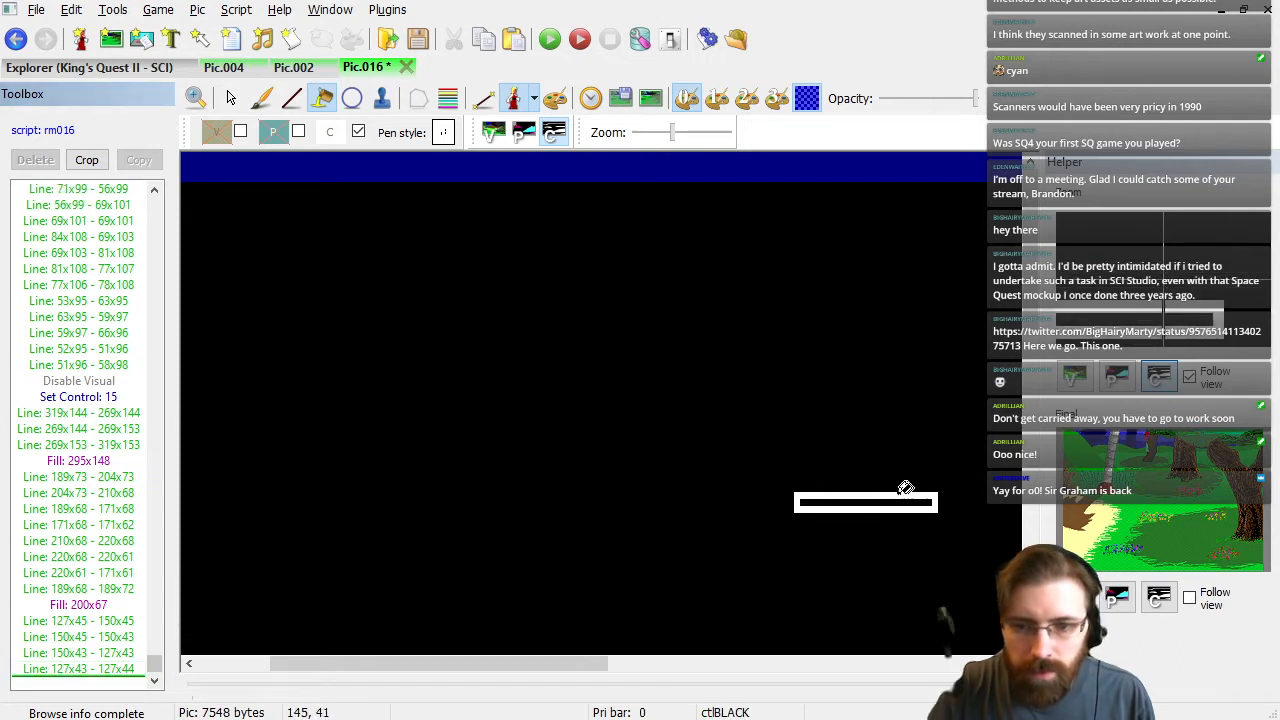
click(863, 502)
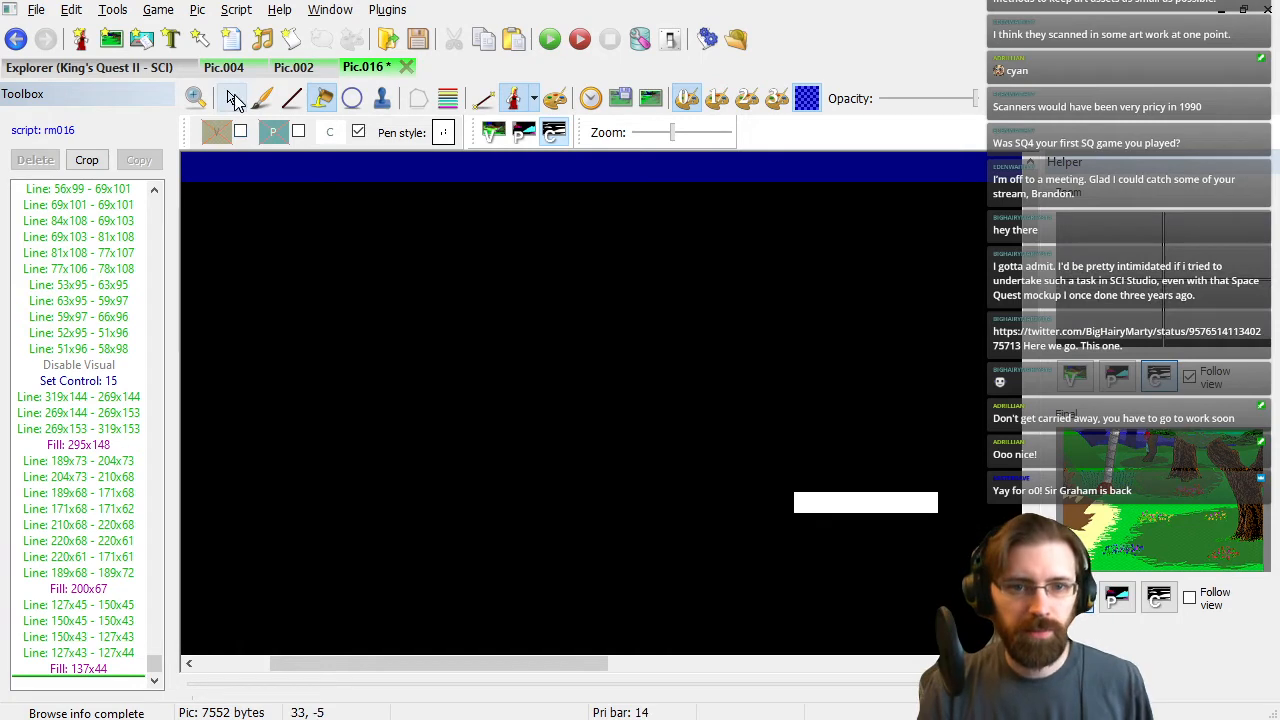
Switch back to the visual screen with the test character hidden or shown as needed and save Pic.016.
click(233, 100)
click(493, 132)
click(514, 100)
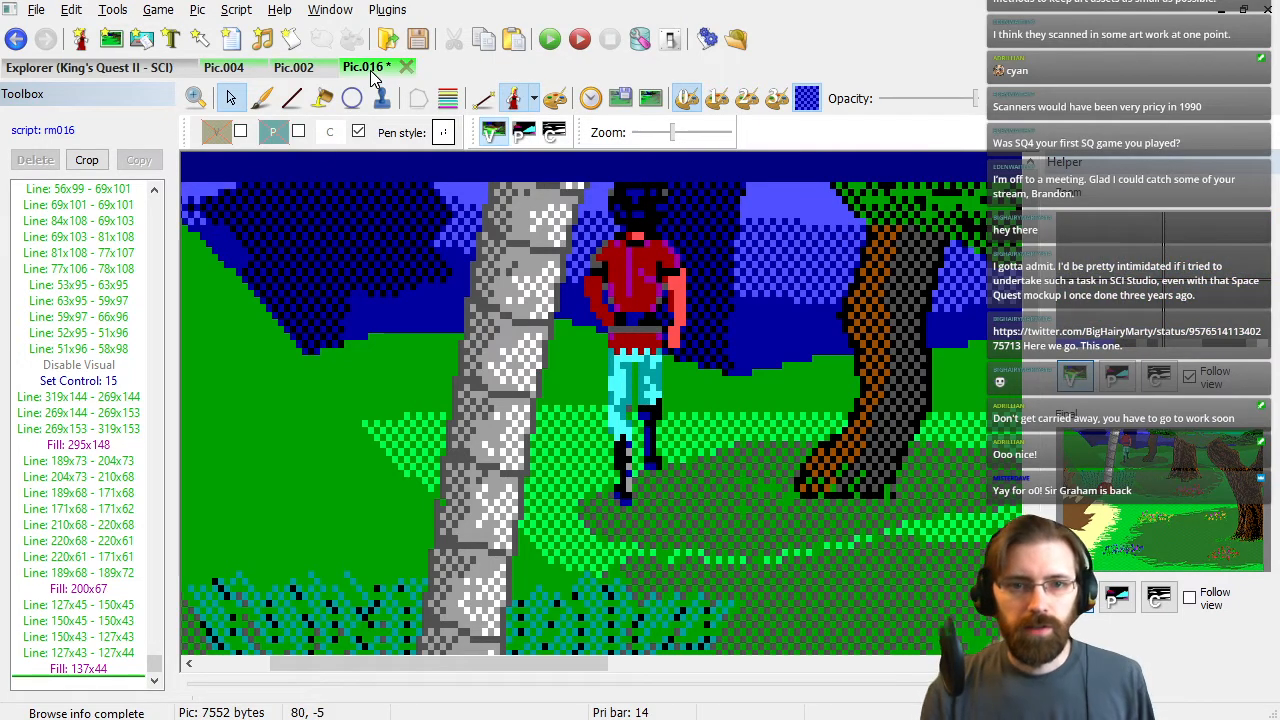
key(ctrl+s)
Move the test character to the dirt path beside the rocks to judge where walking has to be blocked.
scroll(532, 258, down, 2)
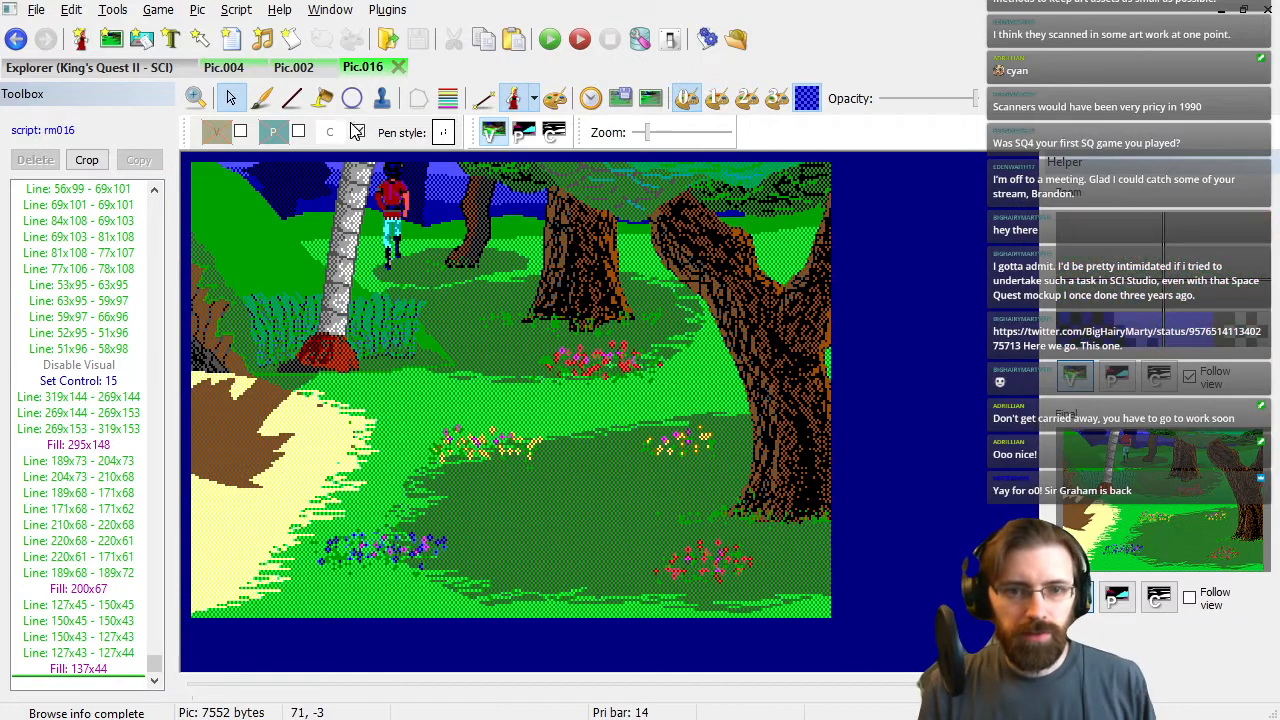
click(289, 104)
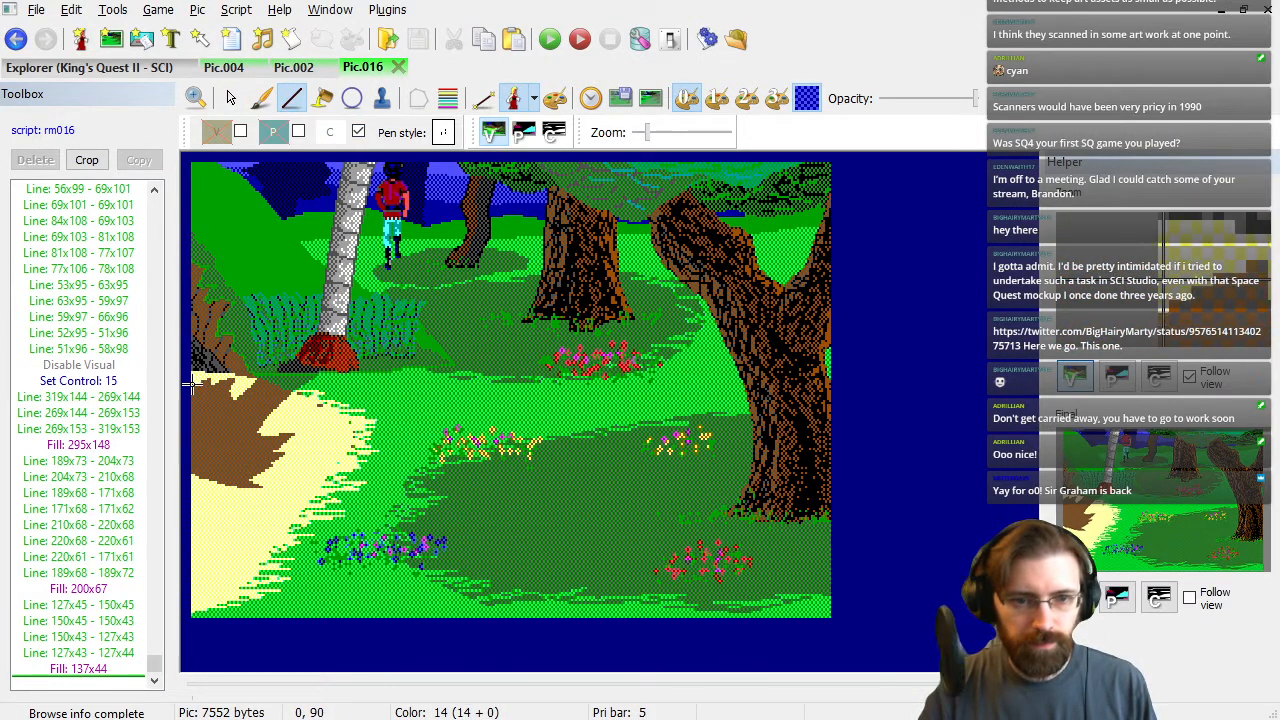
click(556, 134)
click(494, 133)
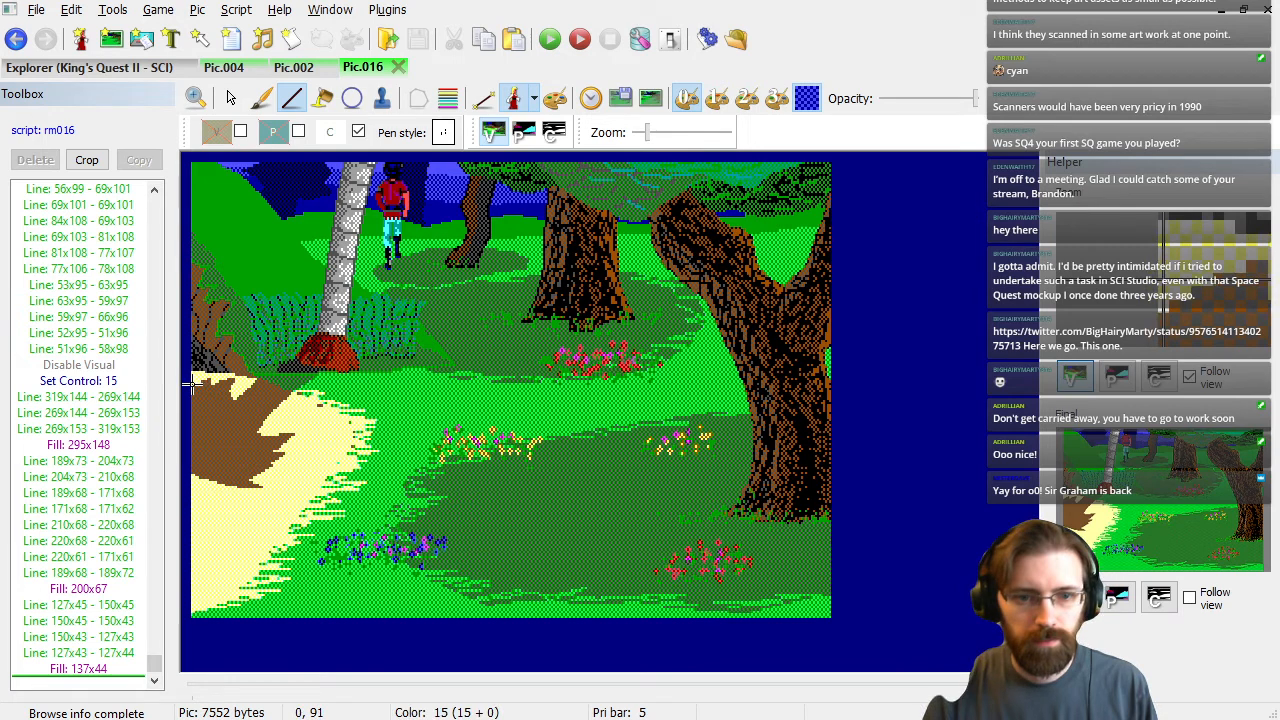
click(231, 98)
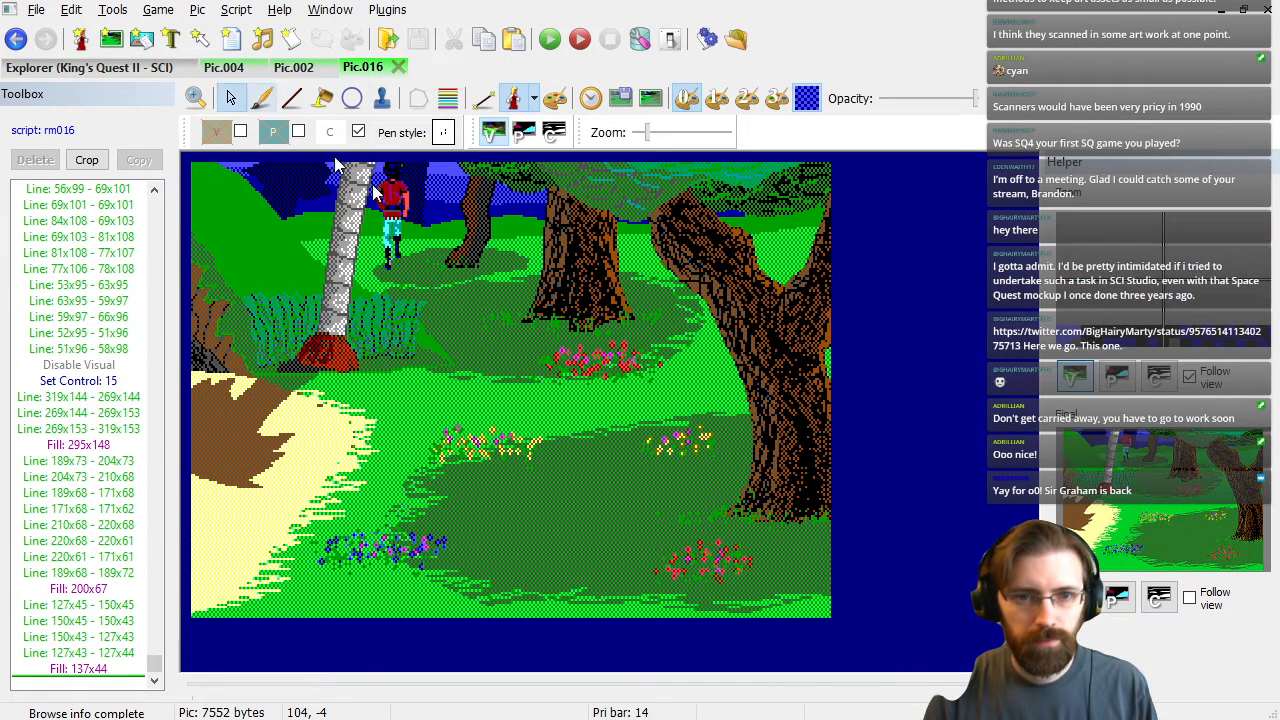
drag(405, 232, 215, 340)
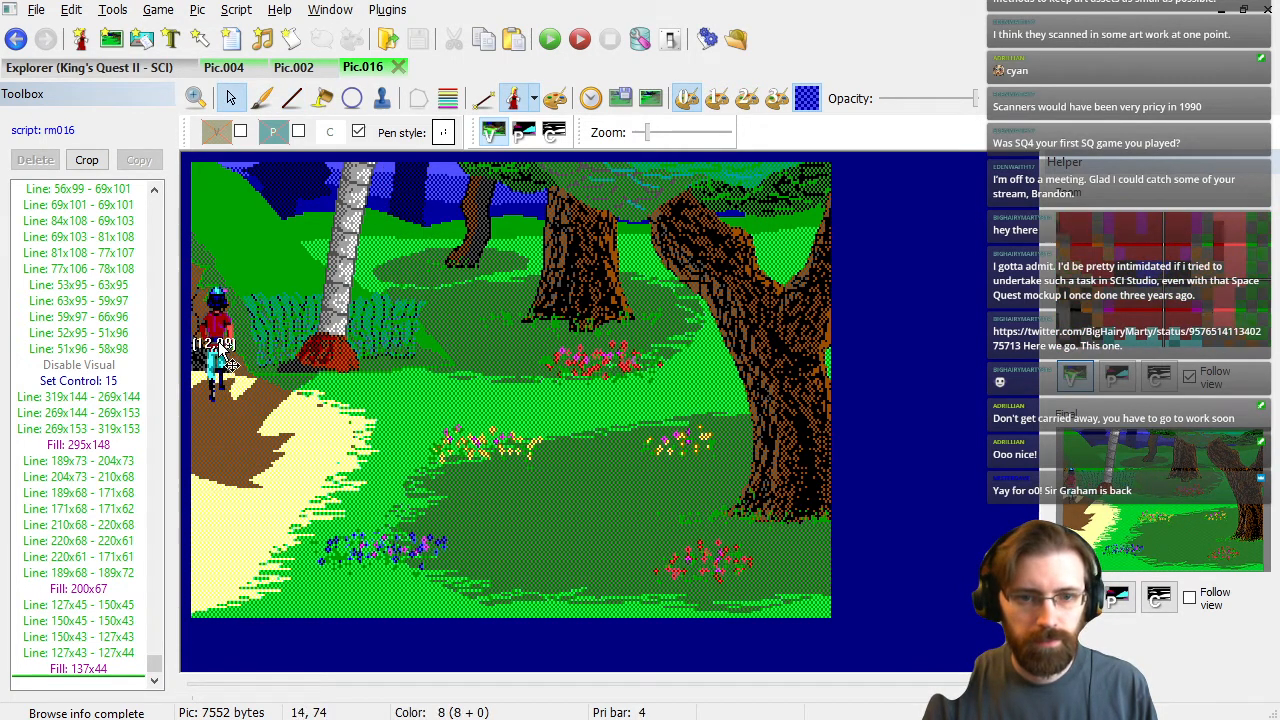
scroll(256, 384, up, 1)
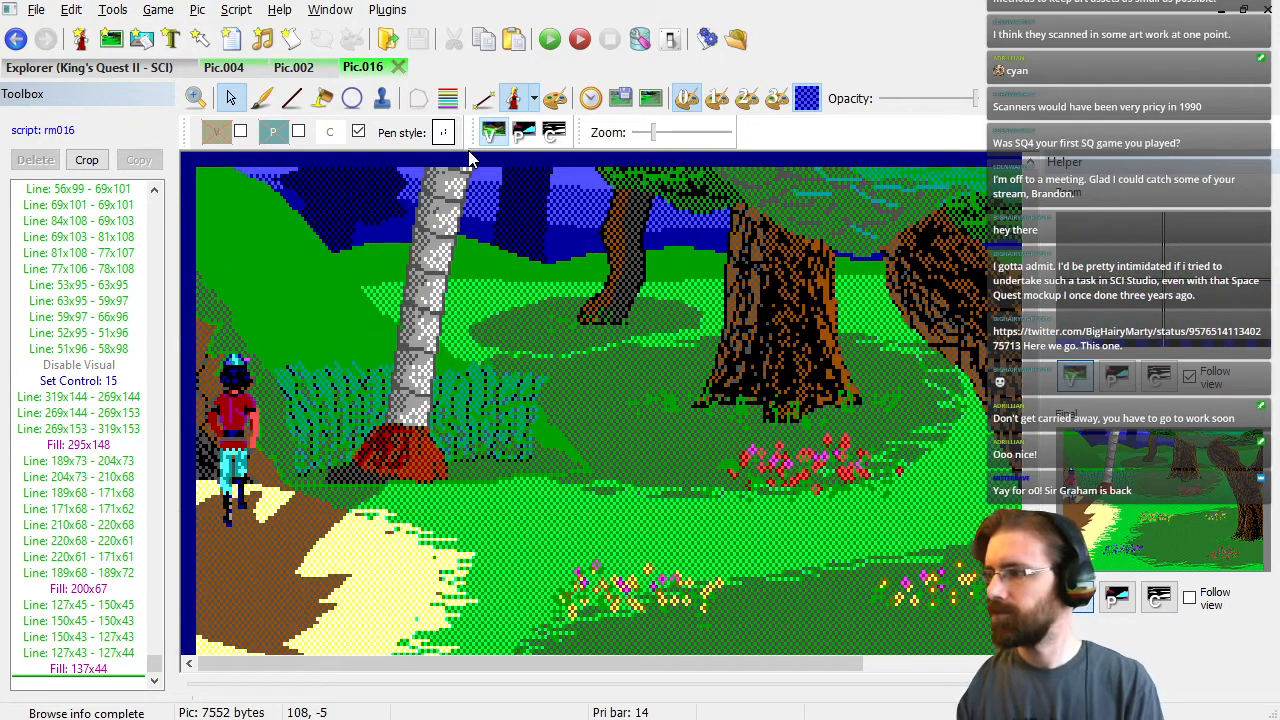
Draw control lines 0x90 - 101x90, 101x90 - 102x87, 102x87 - 132x87 and 132x87 - 132x82 below the white tree and grass.
click(291, 98)
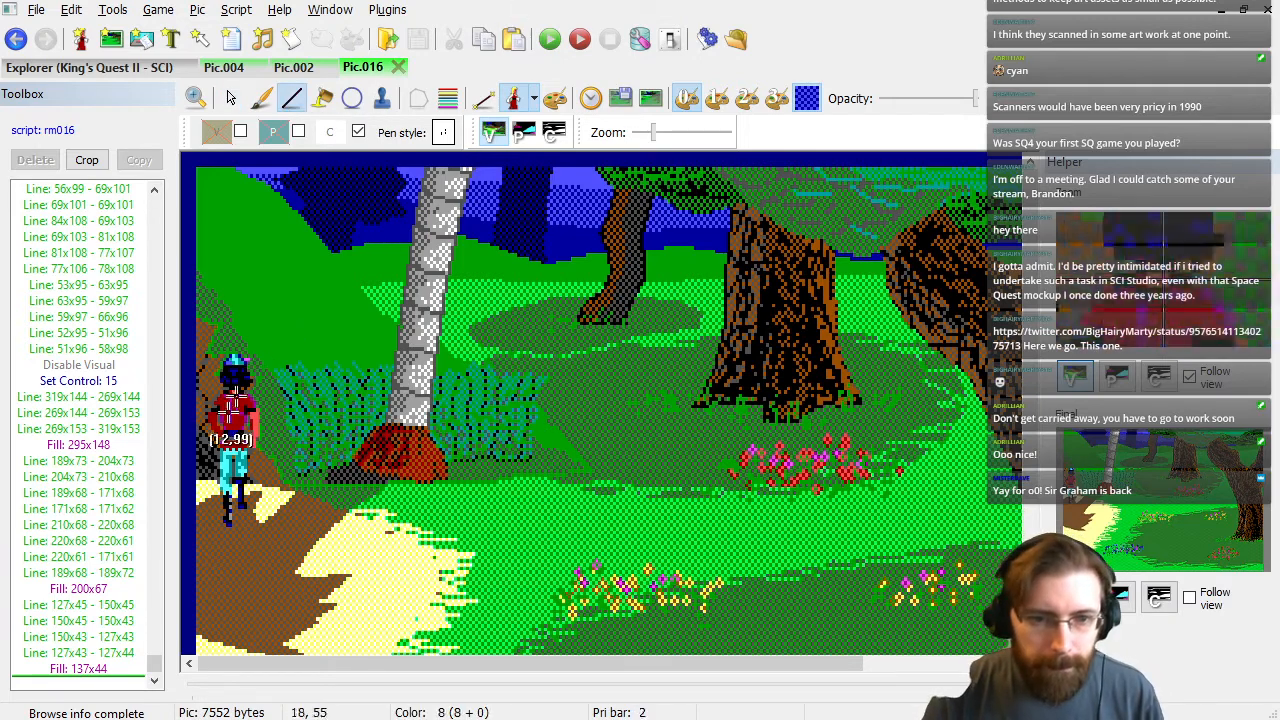
click(197, 493)
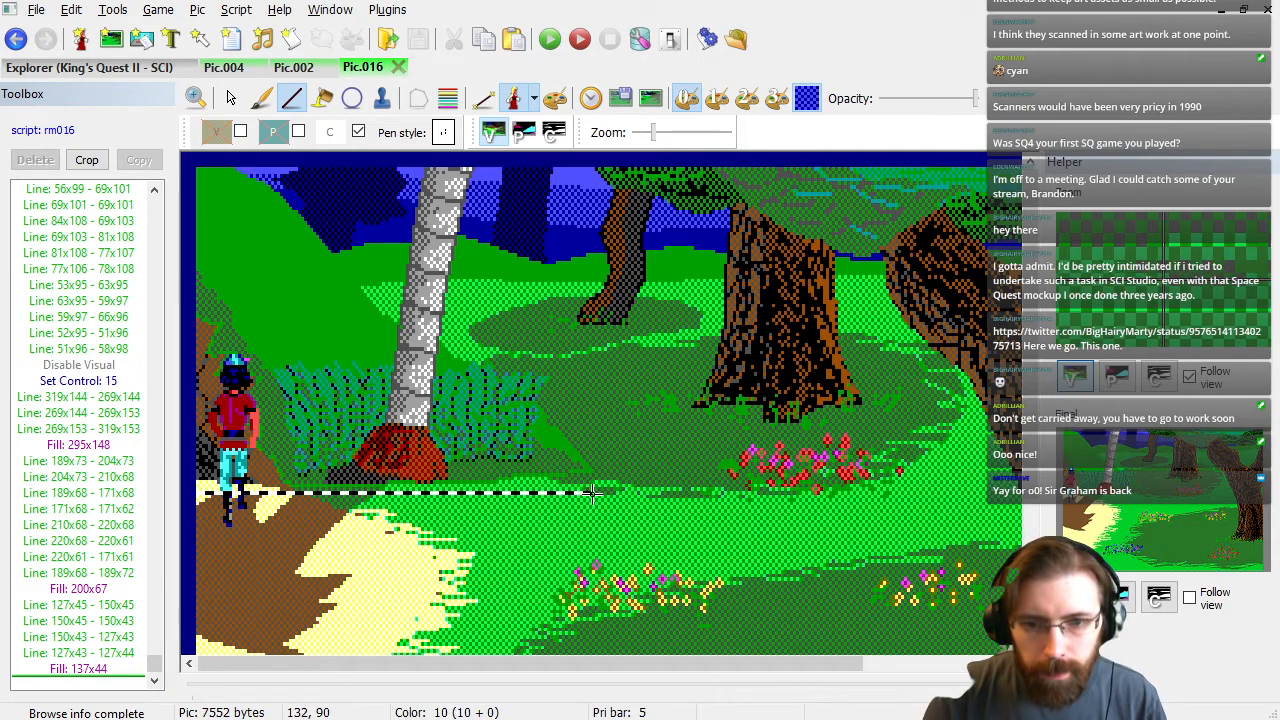
click(500, 493)
click(503, 484)
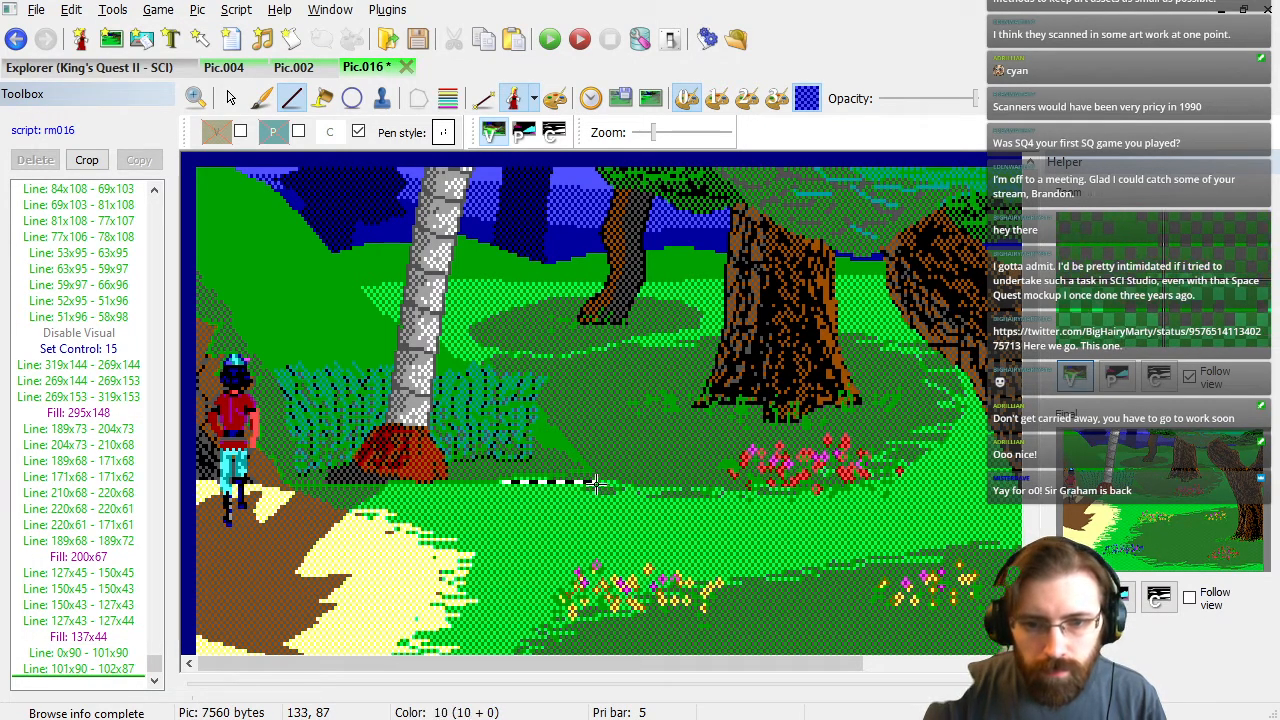
click(593, 484)
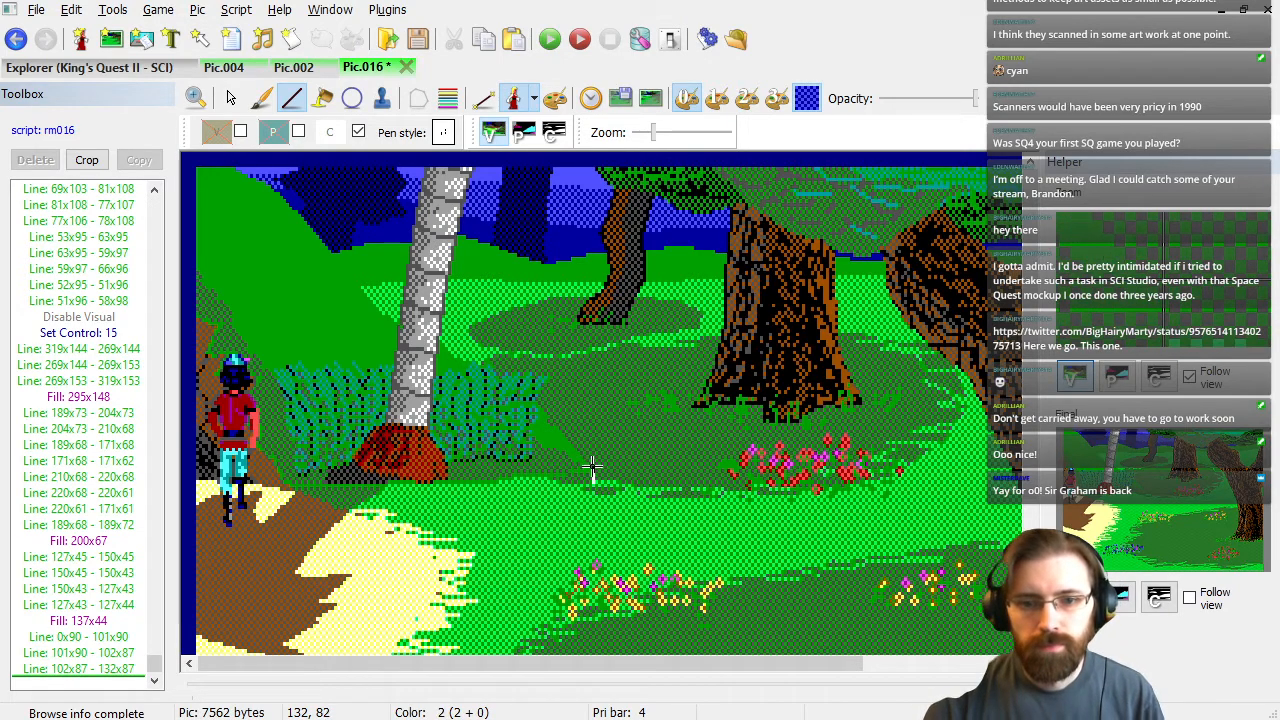
click(593, 467)
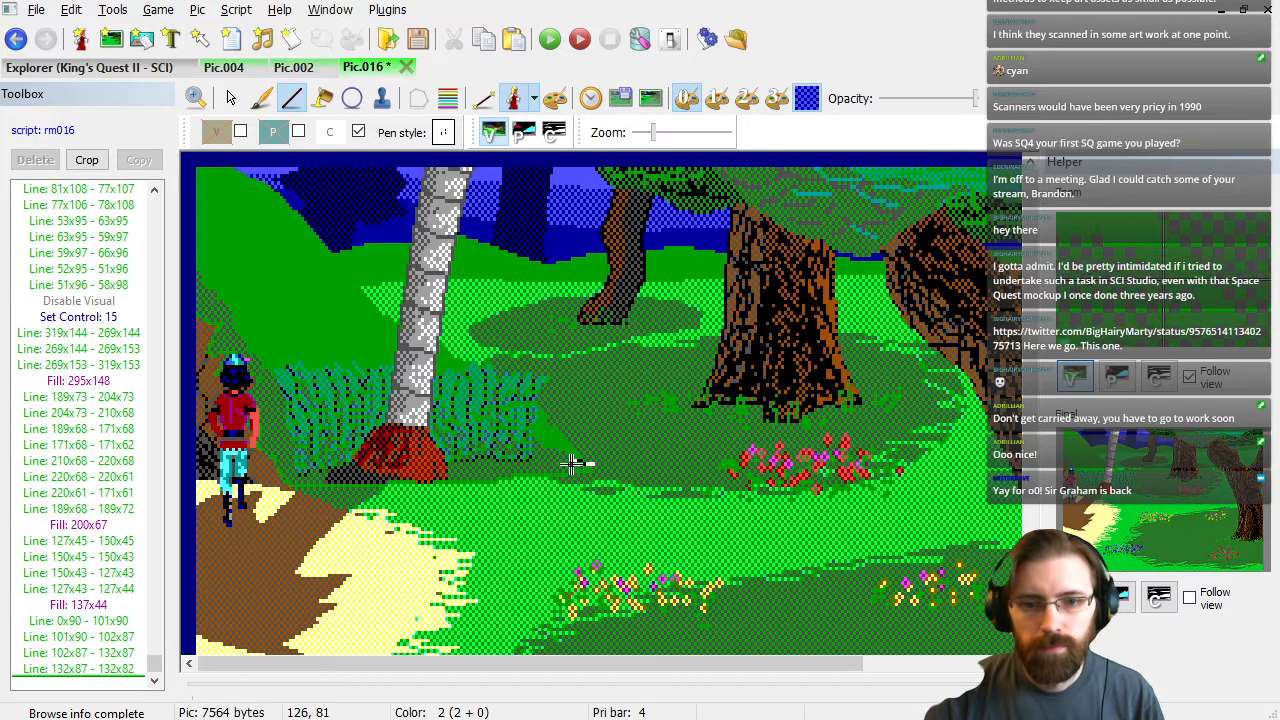
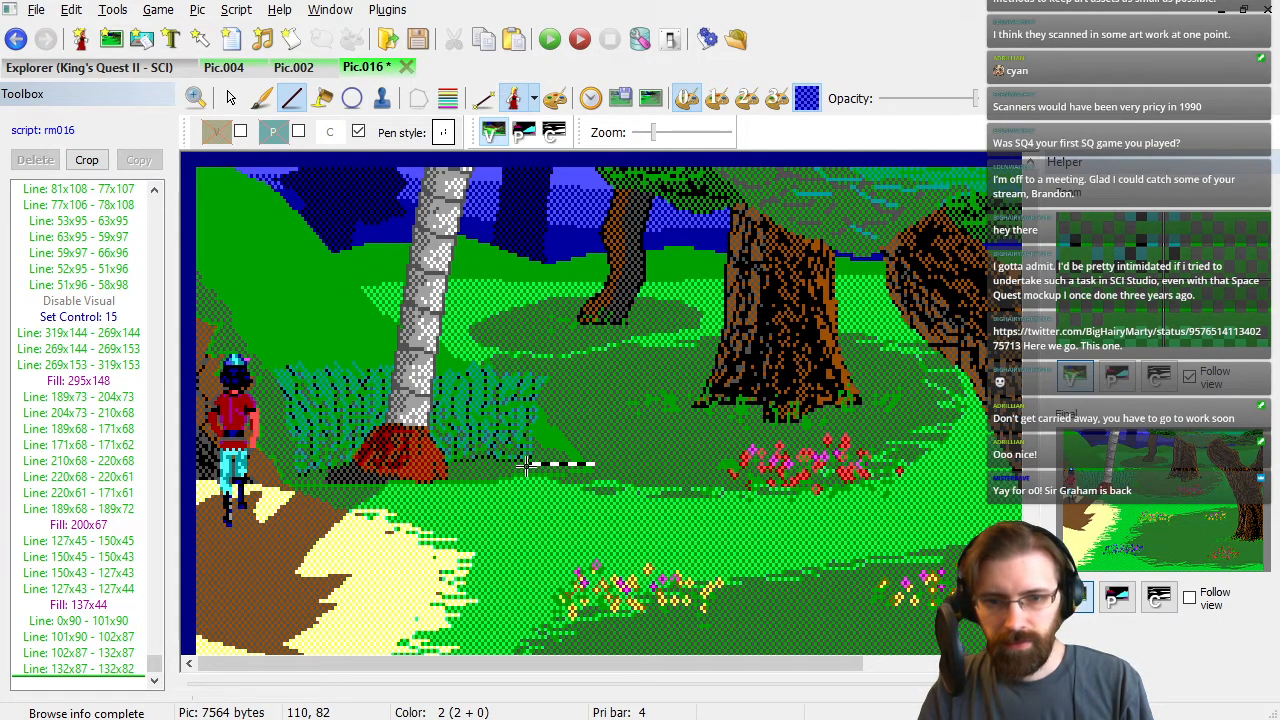
Continue the control outline with lines through 110x82, 110x75, 83x75 and 83x54 to 0x54 around the grass and white tree.
click(524, 465)
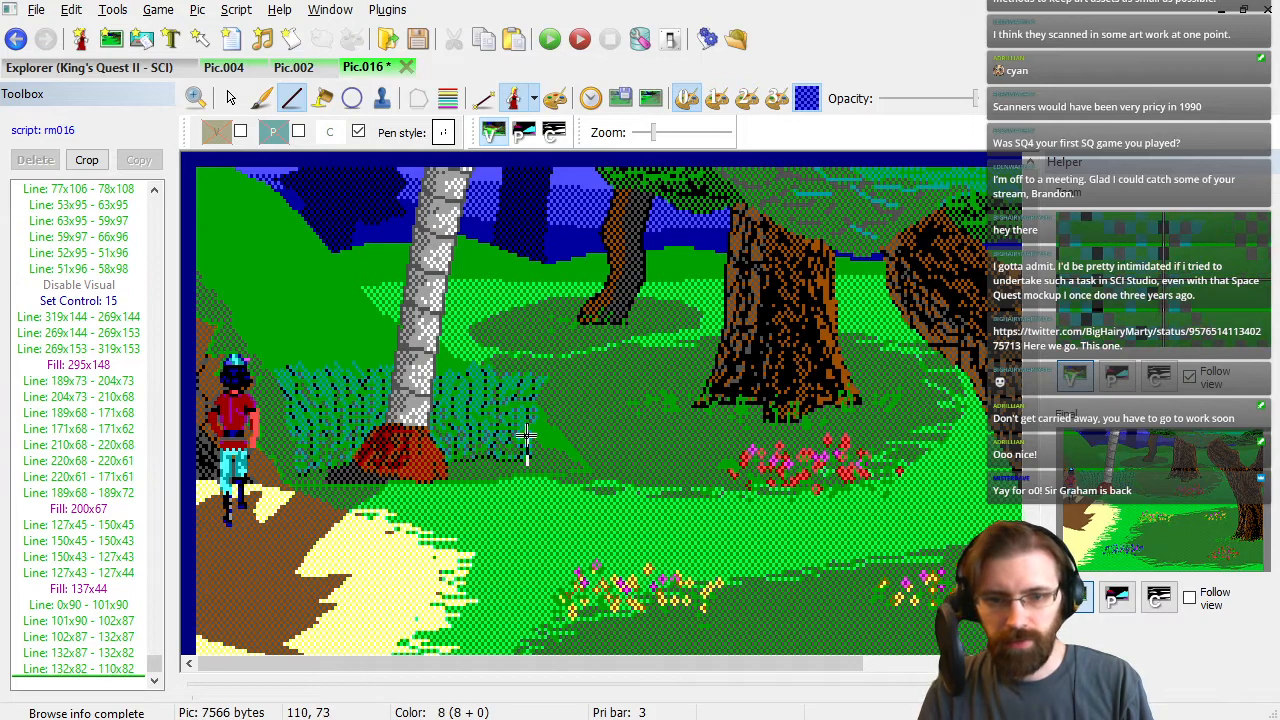
click(527, 441)
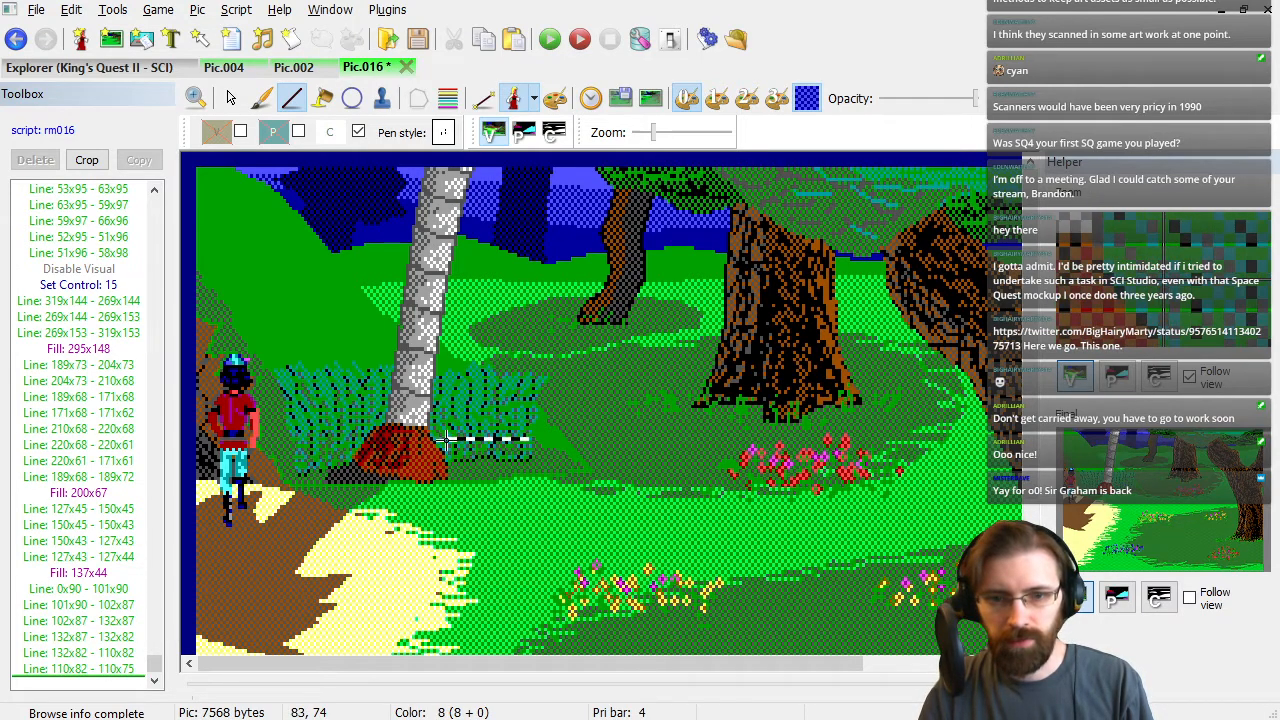
click(446, 440)
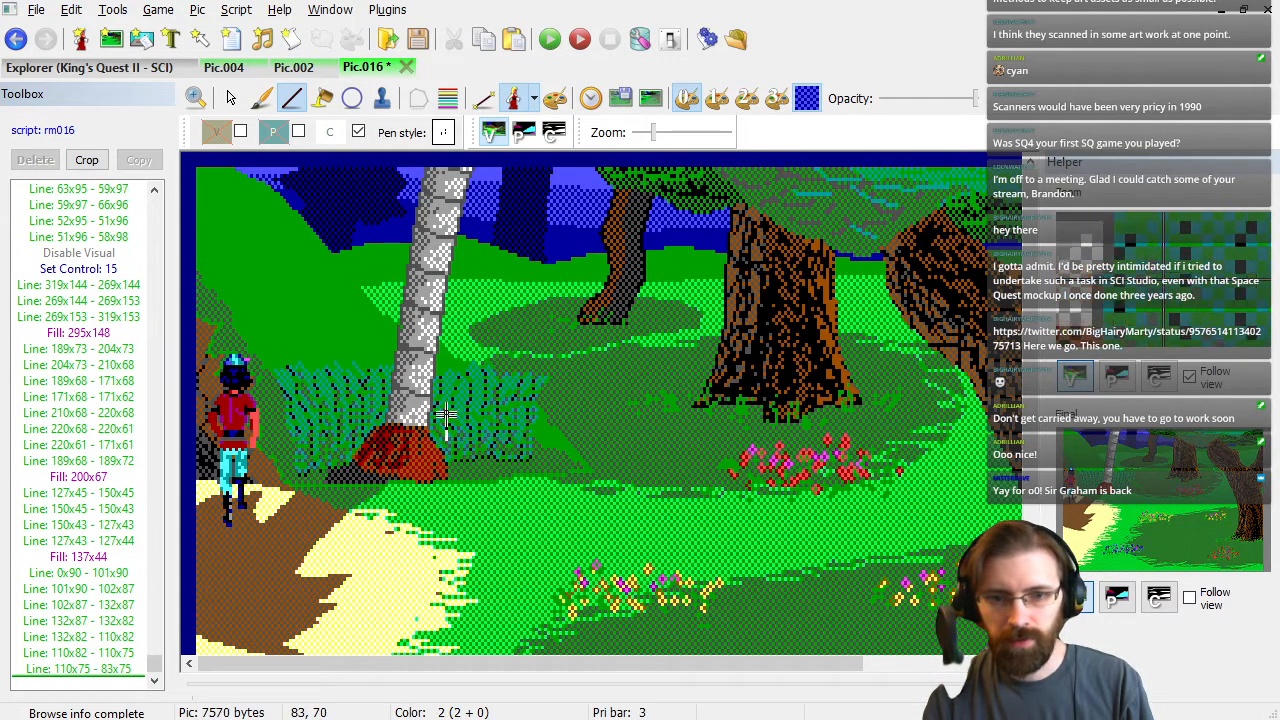
click(446, 360)
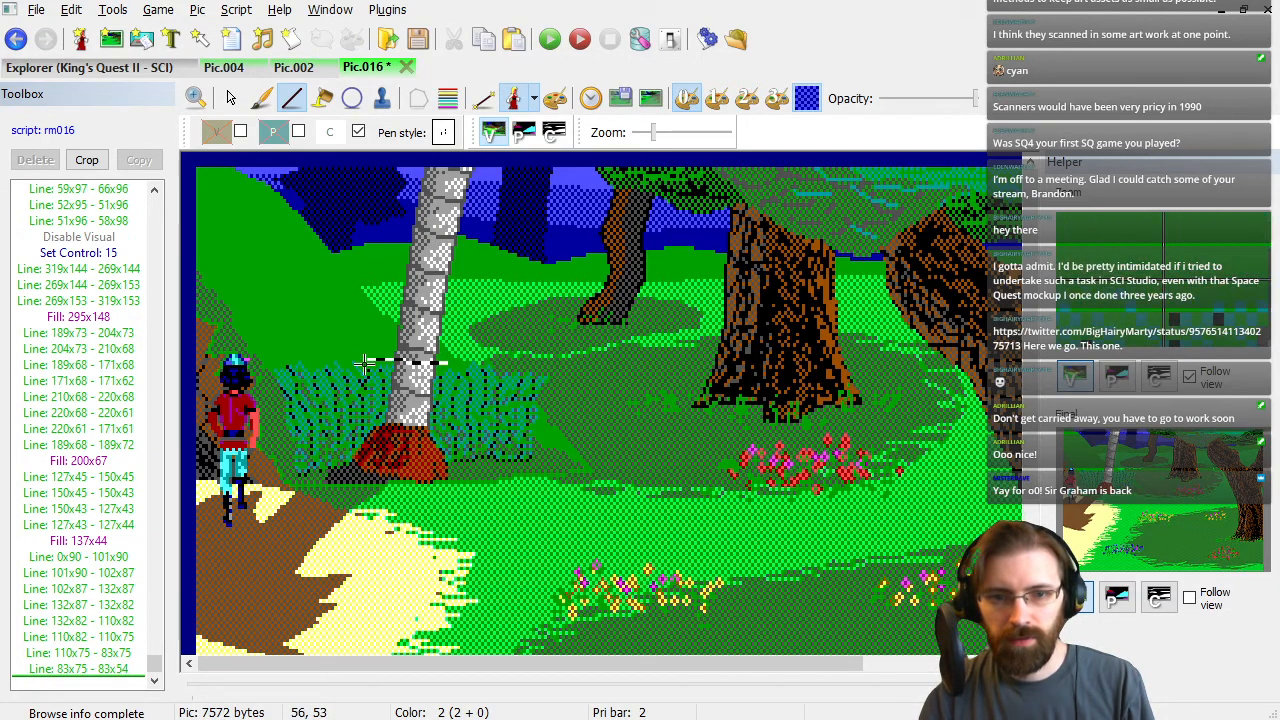
click(195, 365)
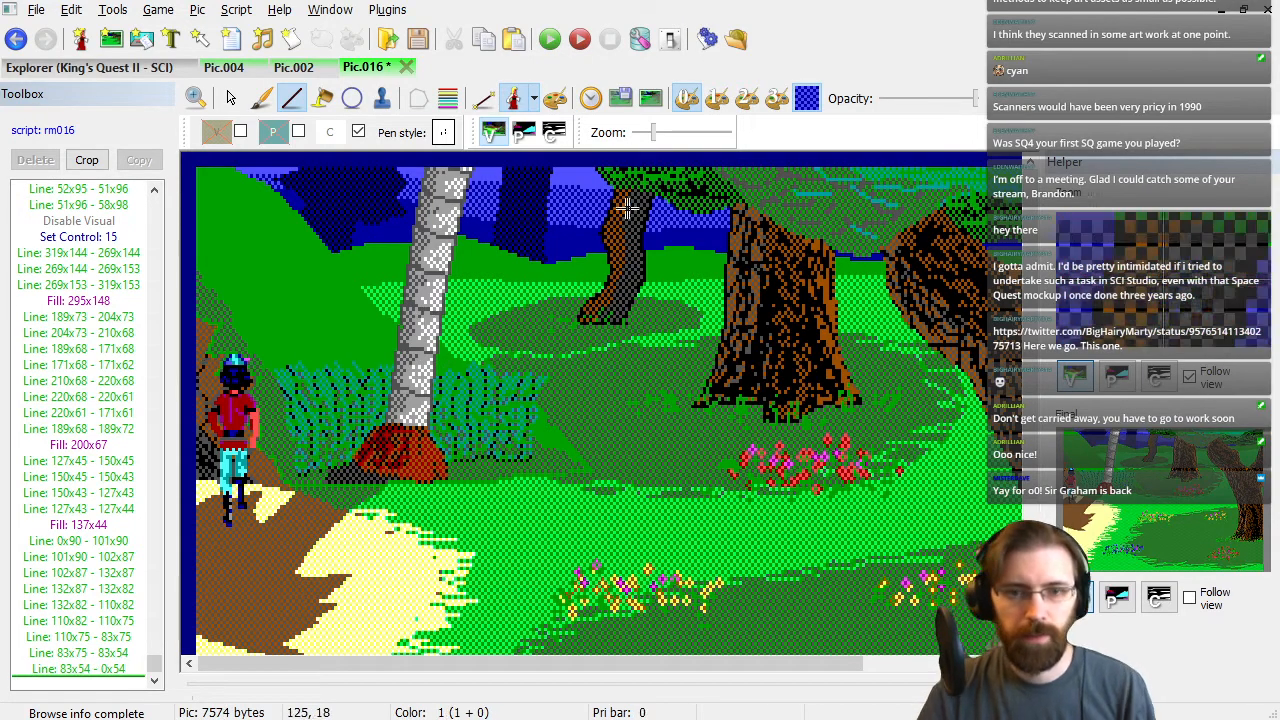
On the control screen, replace the slanted line 101x90 - 102x87 with a straight line 102x90 - 102x87.
click(553, 133)
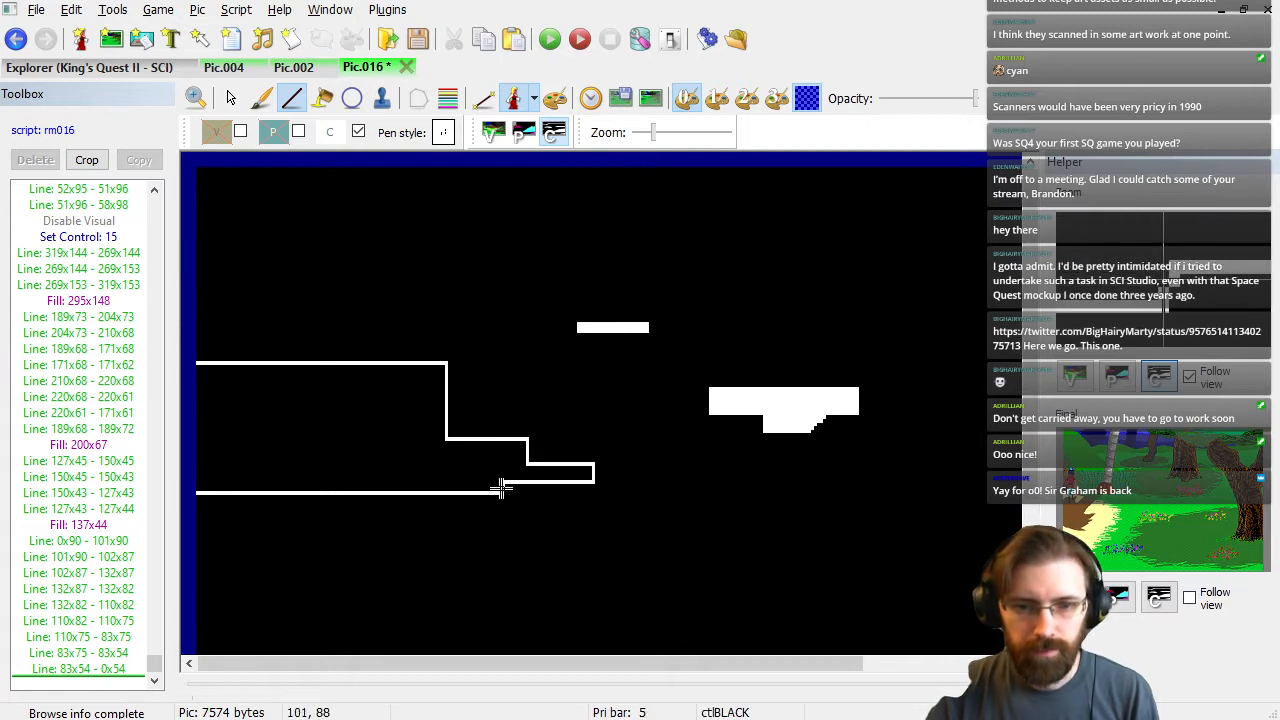
click(130, 636)
key(Up)
key(Up)
key(Up)
key(Up)
key(Up)
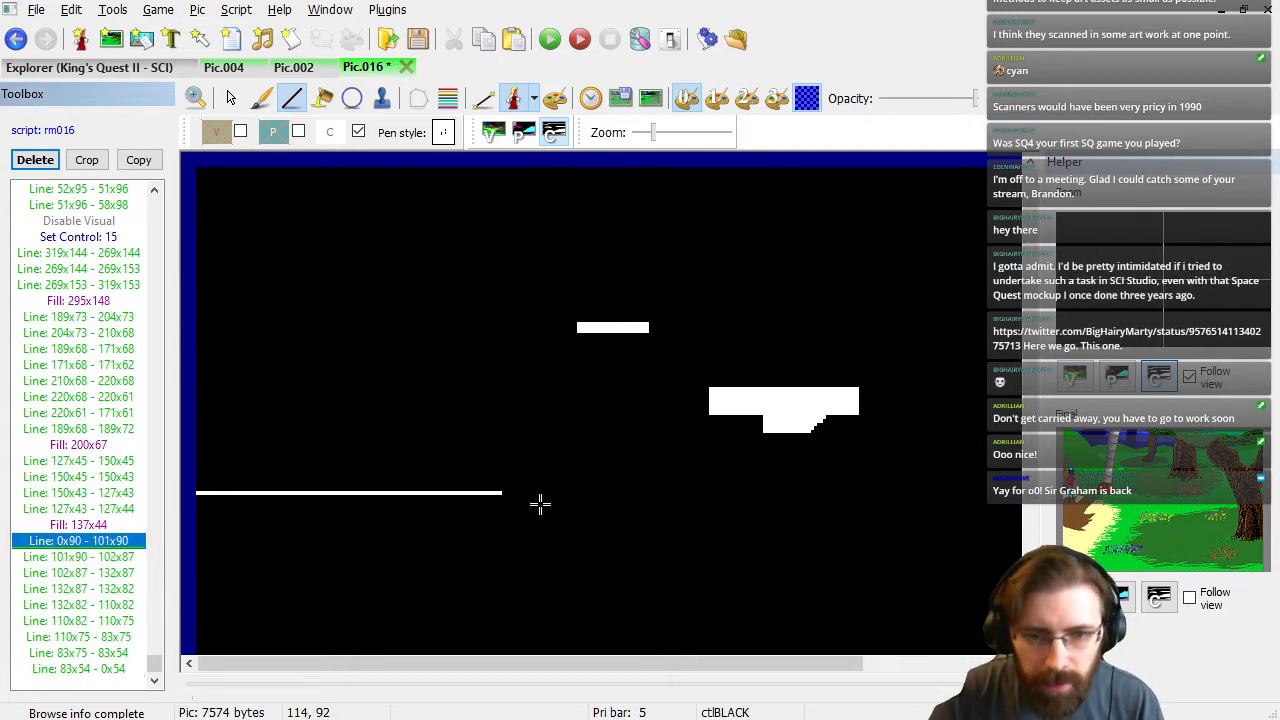
click(503, 493)
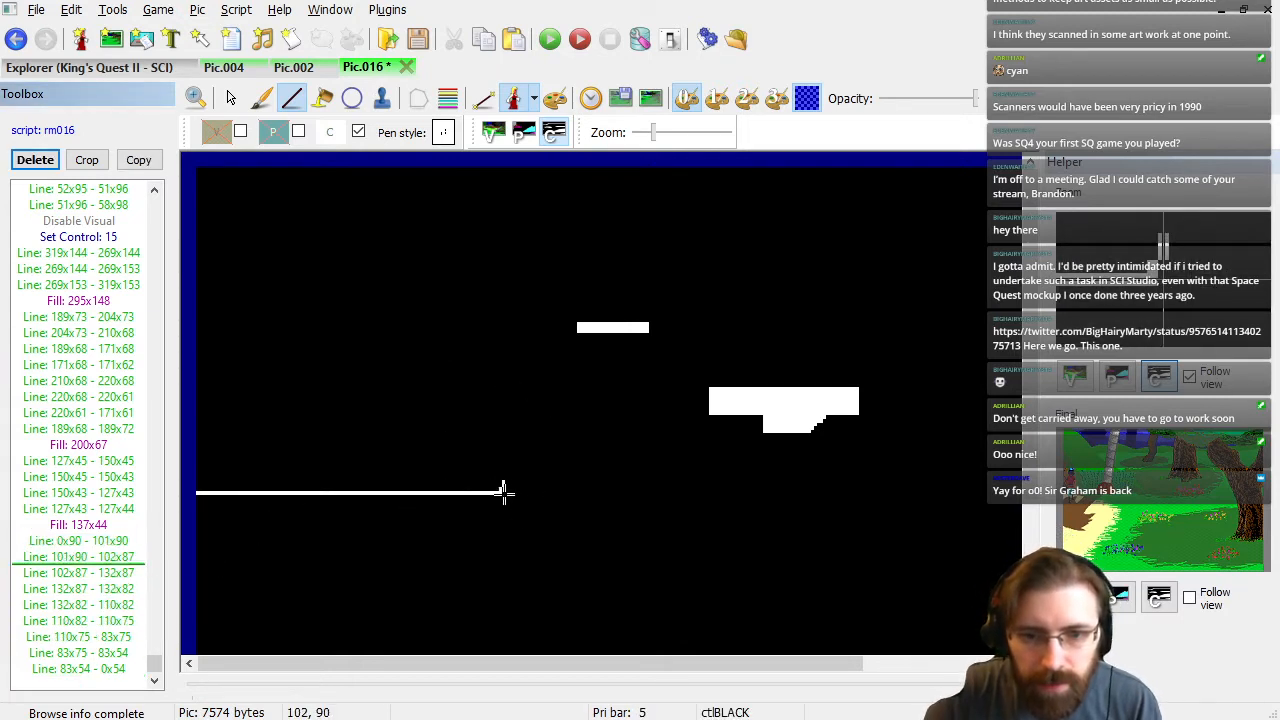
click(502, 485)
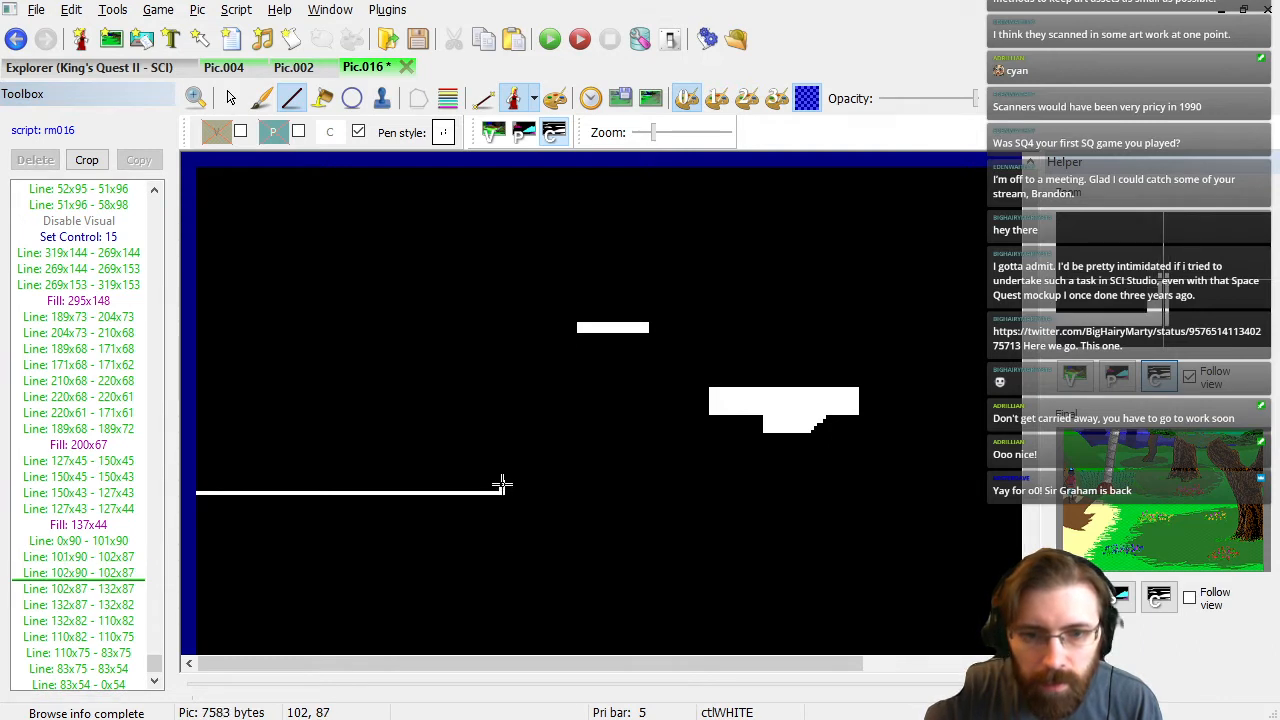
click(60, 572)
key(Delete)
Fill the new control outline at 46x78, inserting the fill after the line 83x54 - 0x54.
click(78, 588)
key(Down)
key(Down)
key(Down)
key(Down)
key(Down)
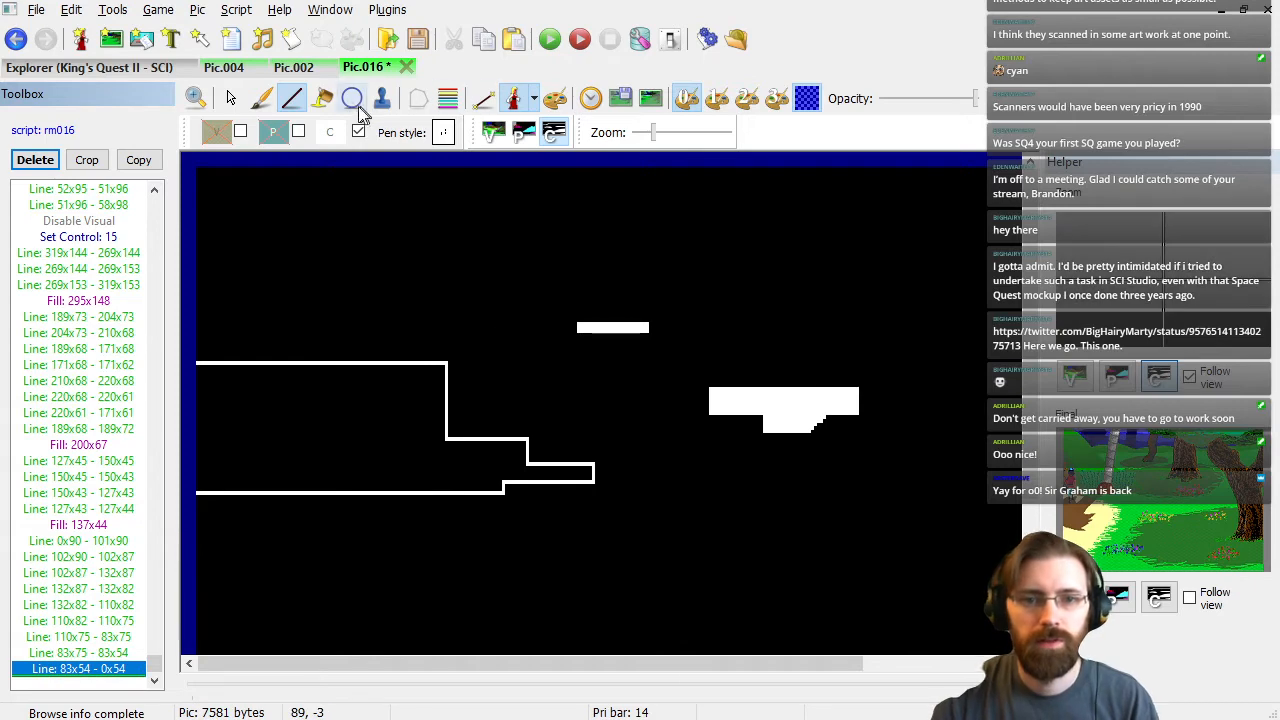
click(322, 97)
click(340, 470)
On the visual screen, move the test character between the thin tree and the large trunk and check it against the priority lines.
click(230, 100)
click(492, 133)
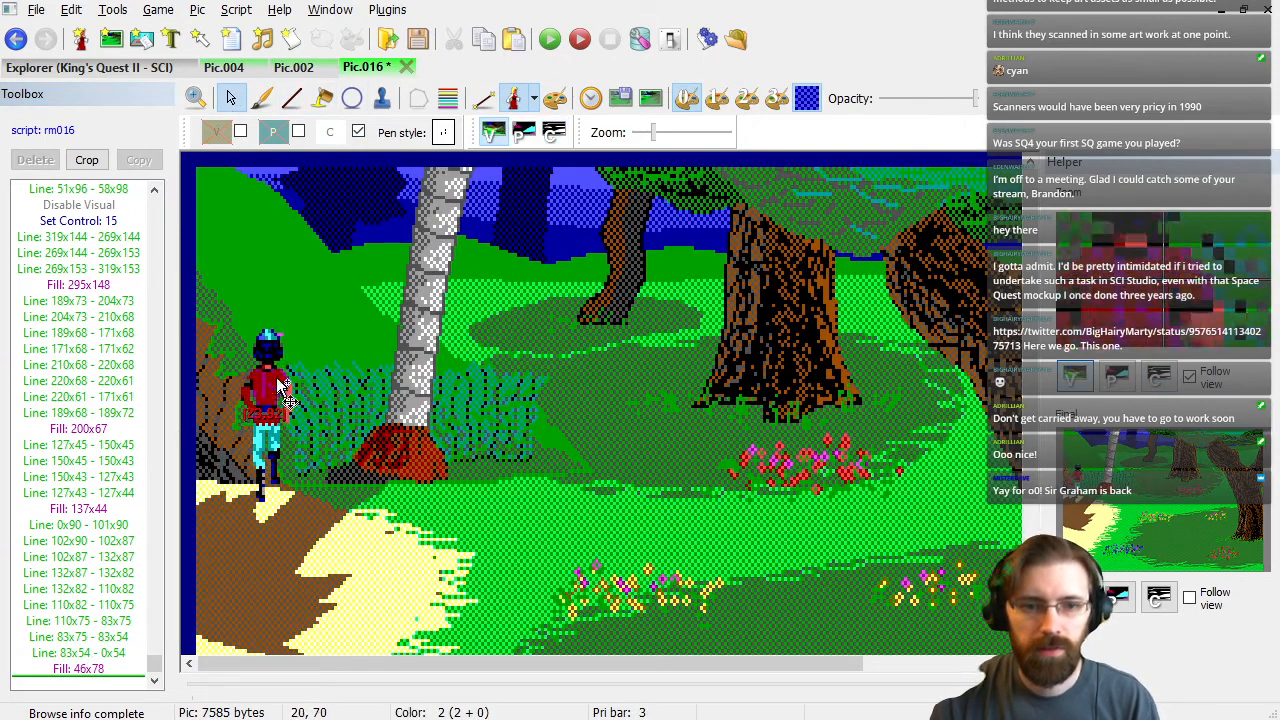
drag(241, 398, 637, 335)
click(448, 98)
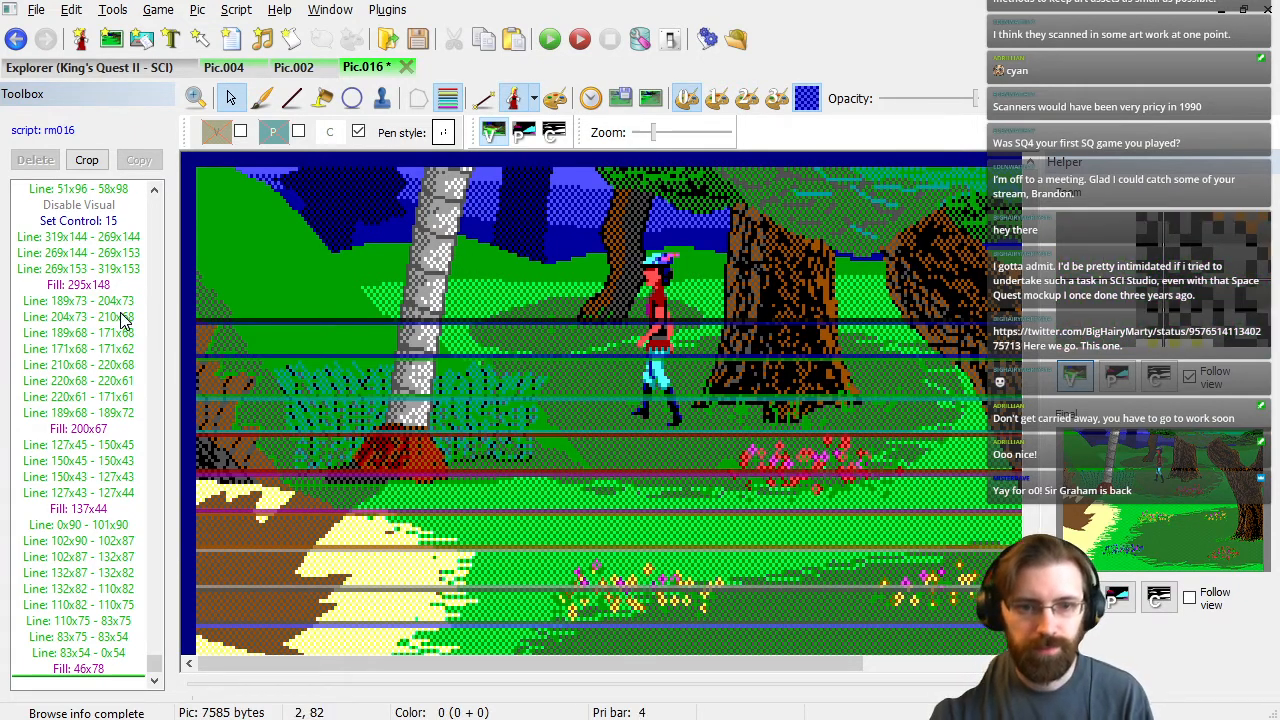
Insert a Set Priority: 5 command after the line 4x86 - 0x86, ahead of the rock outline, and display the priority lines.
key(Home)
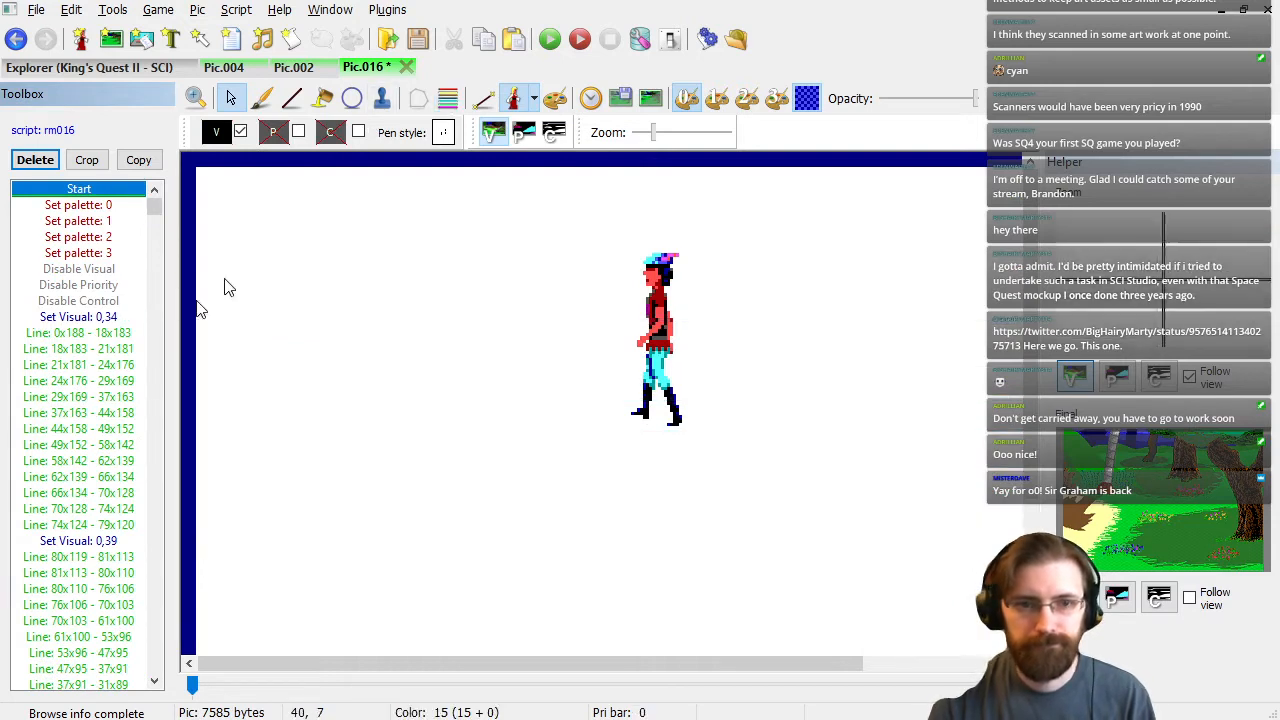
click(100, 365)
key(Down)
key(Down)
key(Down)
key(Down)
key(Down)
key(Down)
key(Down)
key(Down)
key(Down)
key(Down)
key(Down)
key(Down)
key(Down)
key(Down)
key(Down)
key(Down)
key(Down)
key(Down)
key(Down)
key(Down)
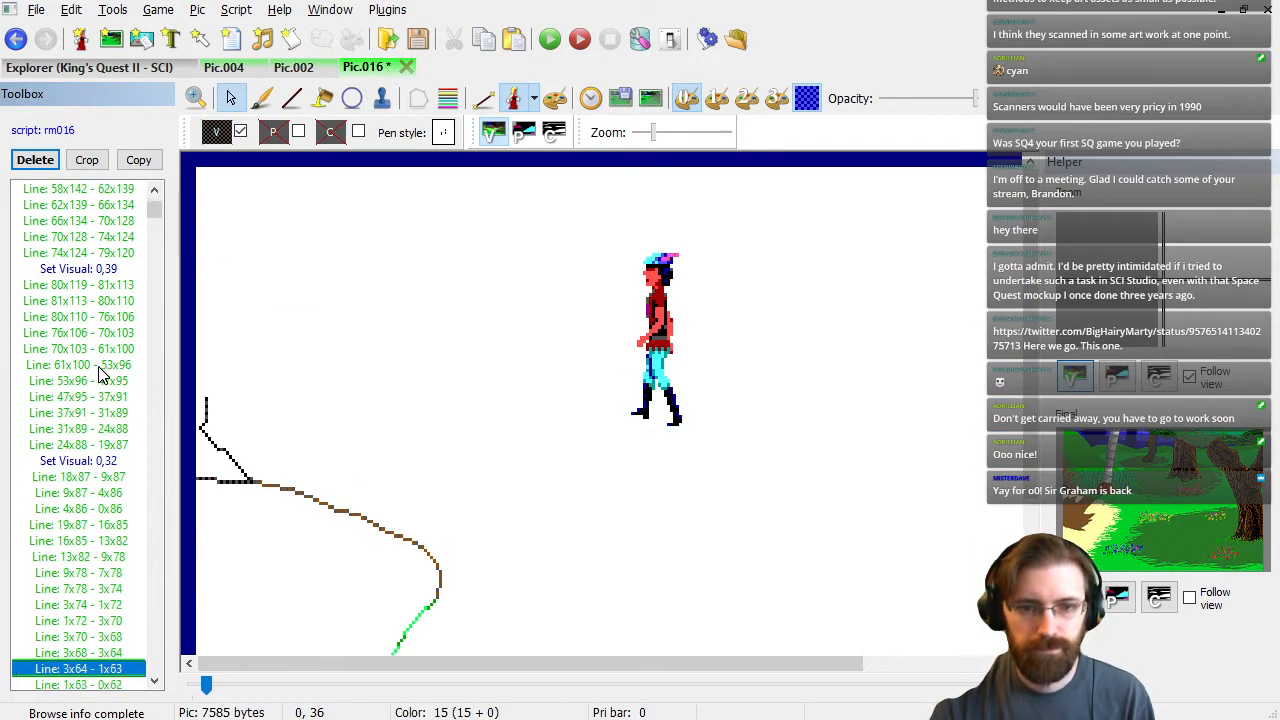
key(Down)
key(Down)
key(Down)
key(Down)
key(Down)
key(Down)
key(Down)
key(Down)
key(Down)
key(Down)
key(Down)
key(Down)
key(Up)
key(Up)
key(Up)
key(Up)
key(Up)
key(Up)
key(Up)
key(Up)
key(Up)
key(Up)
key(Up)
key(Up)
key(Up)
key(Up)
key(Up)
key(Up)
key(Up)
key(Up)
key(Up)
key(Up)
key(Up)
key(Up)
key(Up)
key(Up)
key(Down)
key(Down)
key(Down)
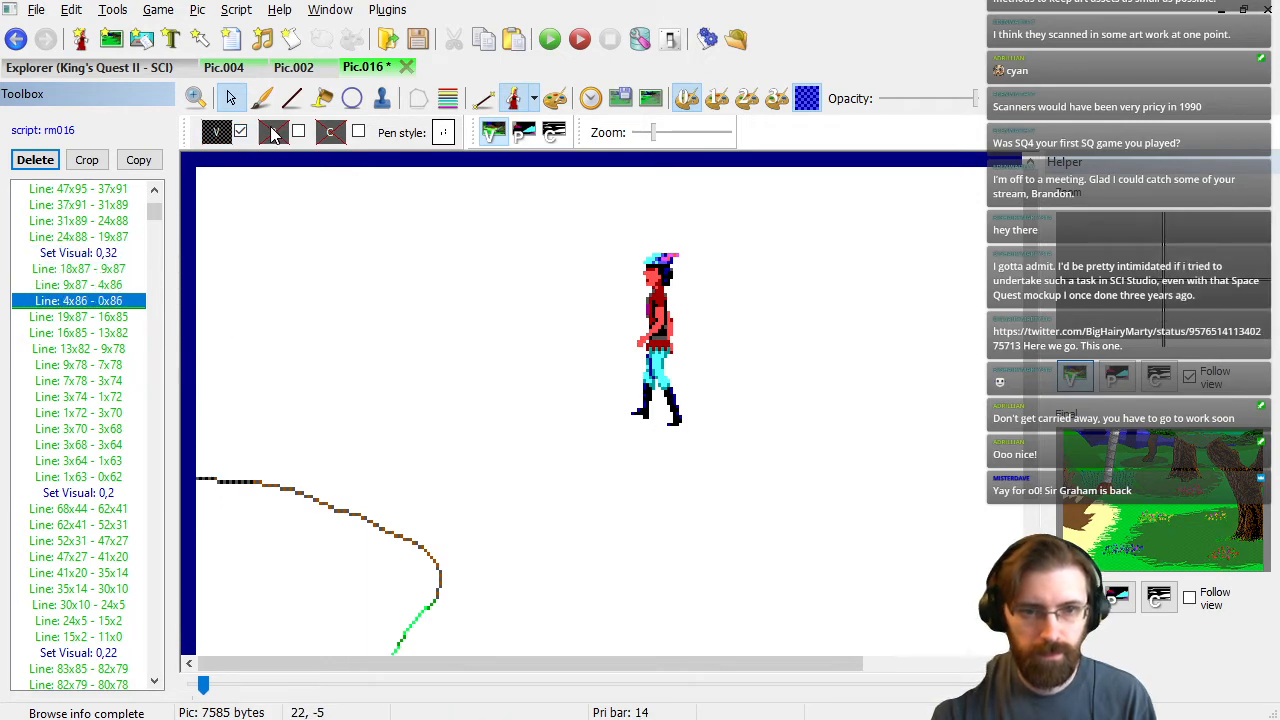
click(273, 133)
click(412, 198)
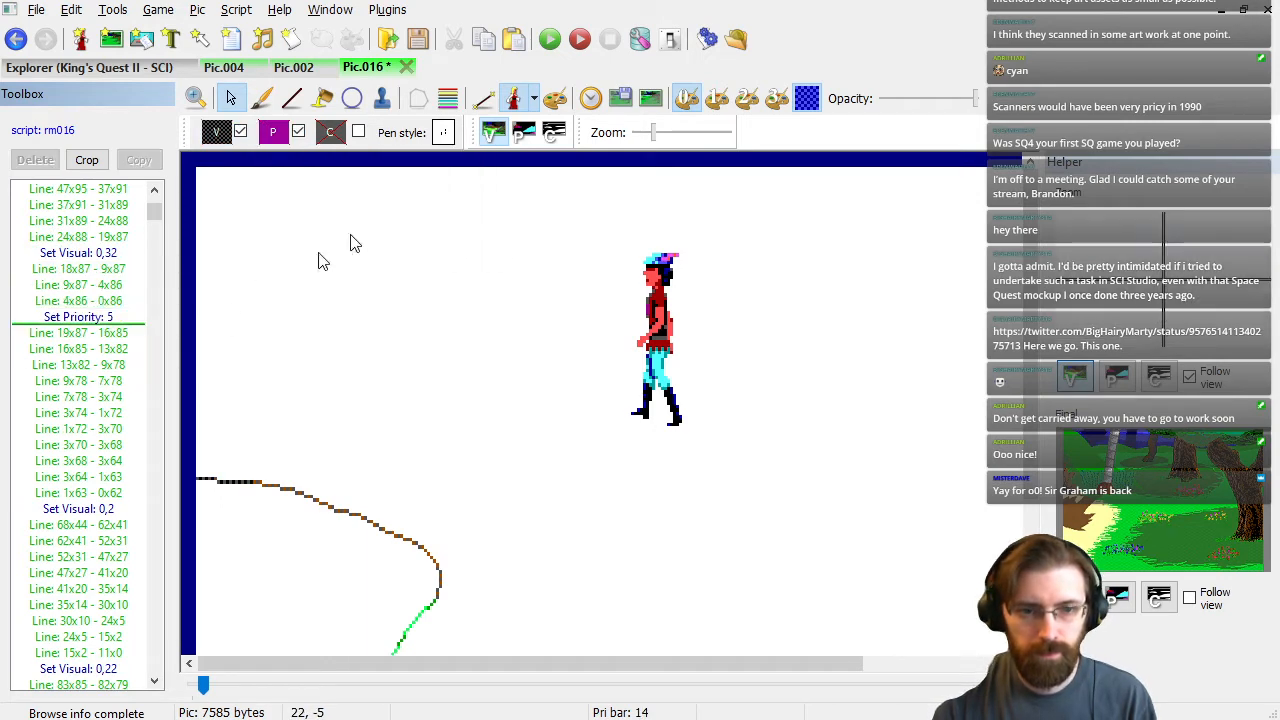
click(452, 102)
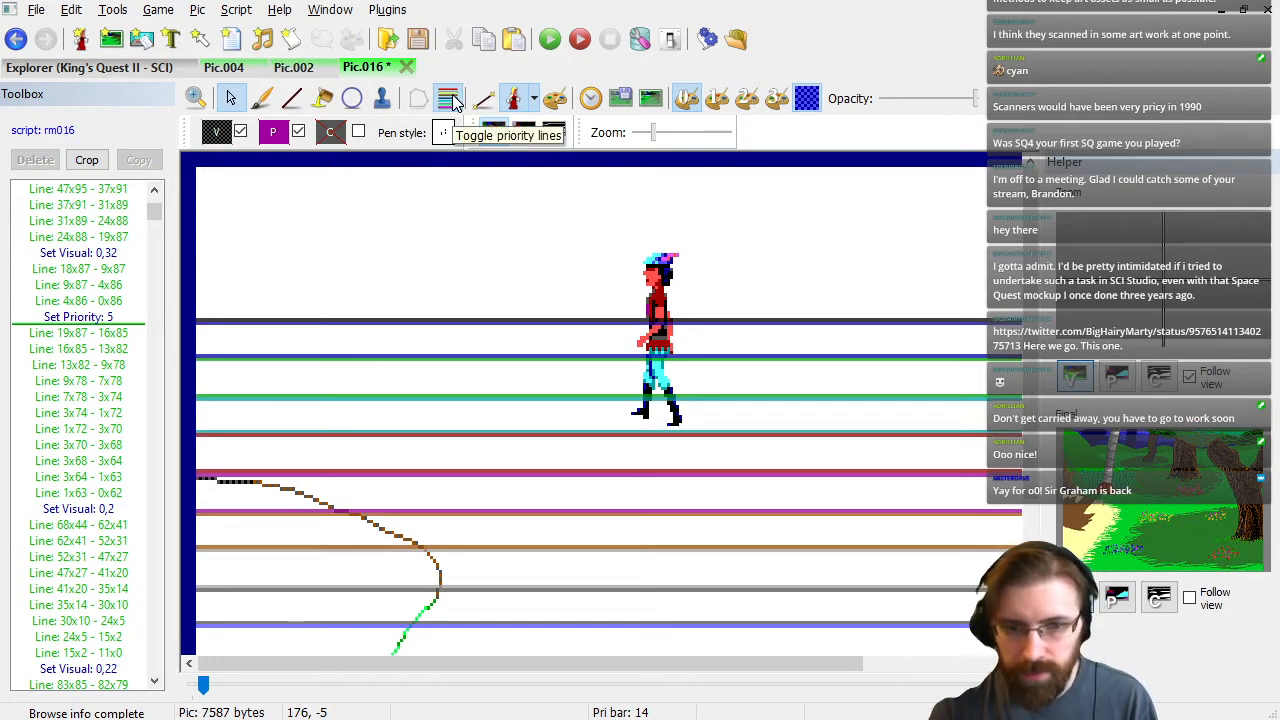
Step through the rock outline from line 19x87 - 16x85 to 7x78 - 3x74 and examine it against the bands on the priority screen.
click(72, 333)
key(Down)
key(Down)
key(Down)
key(Down)
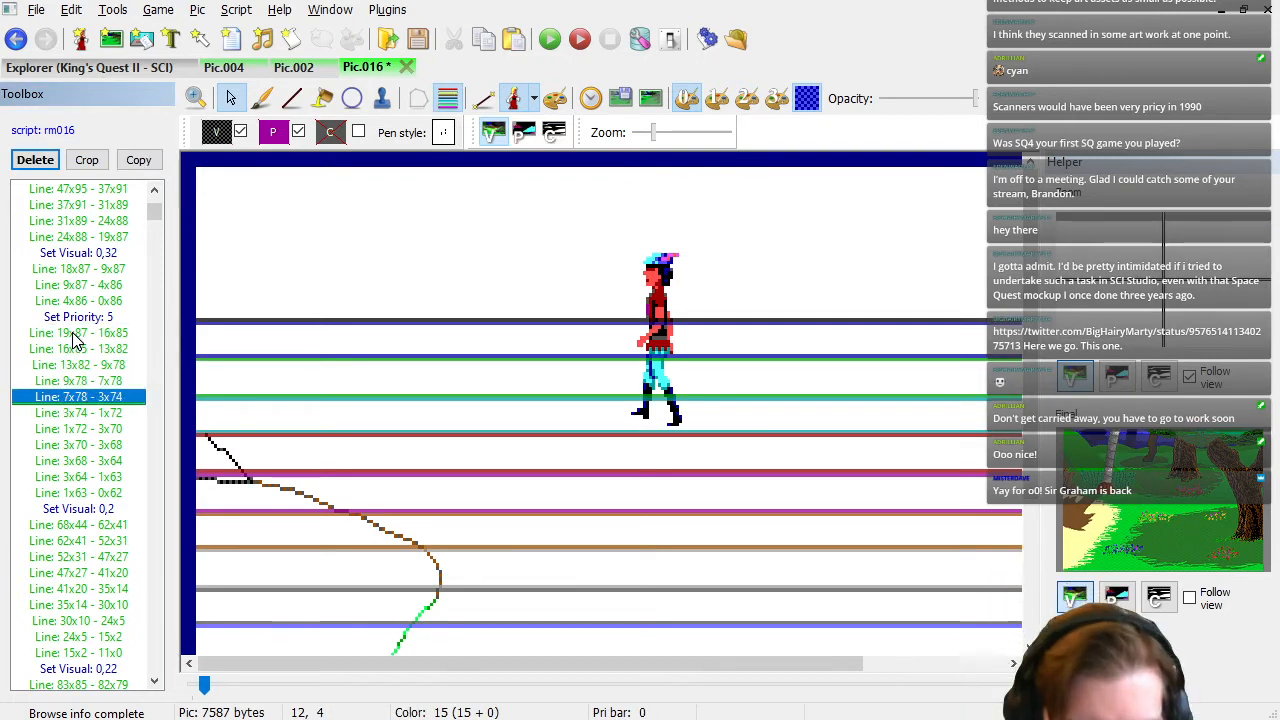
click(523, 134)
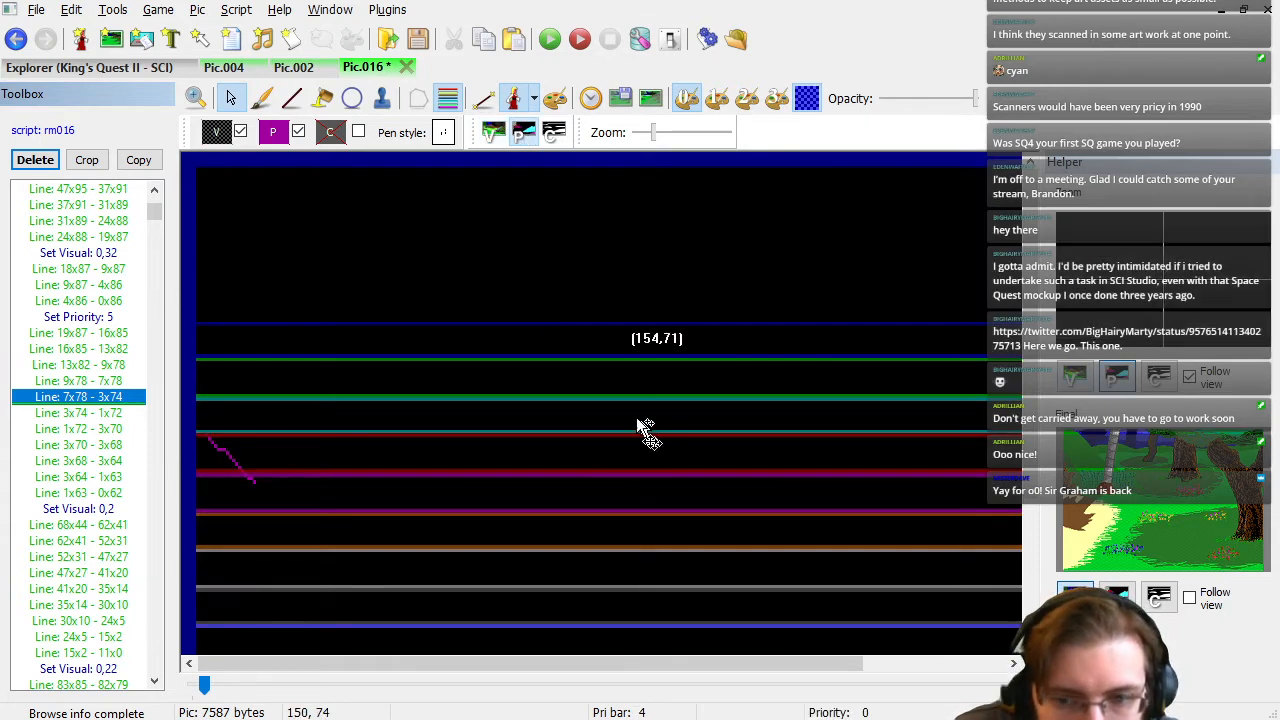
scroll(638, 420, down, 5)
scroll(650, 424, up, 3)
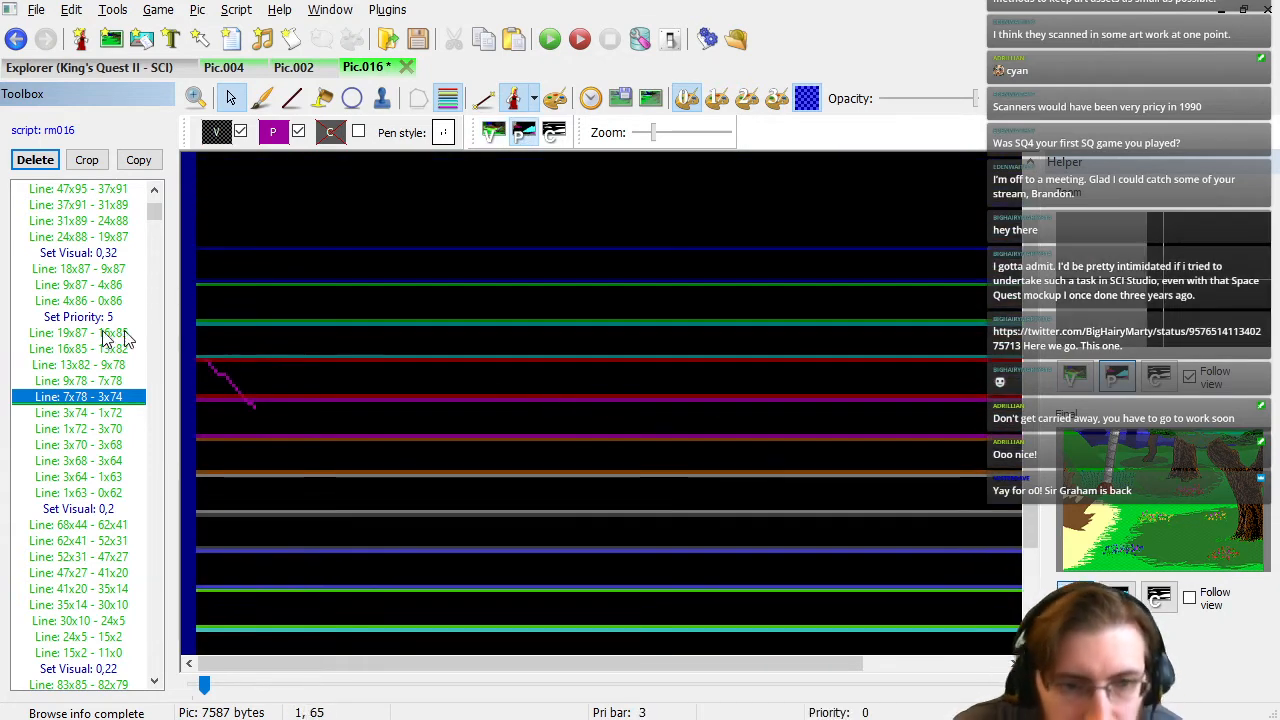
Change the Set Priority command ahead of the rock outline to 13 and check the outline's first lines on the priority screen.
click(78, 316)
click(274, 131)
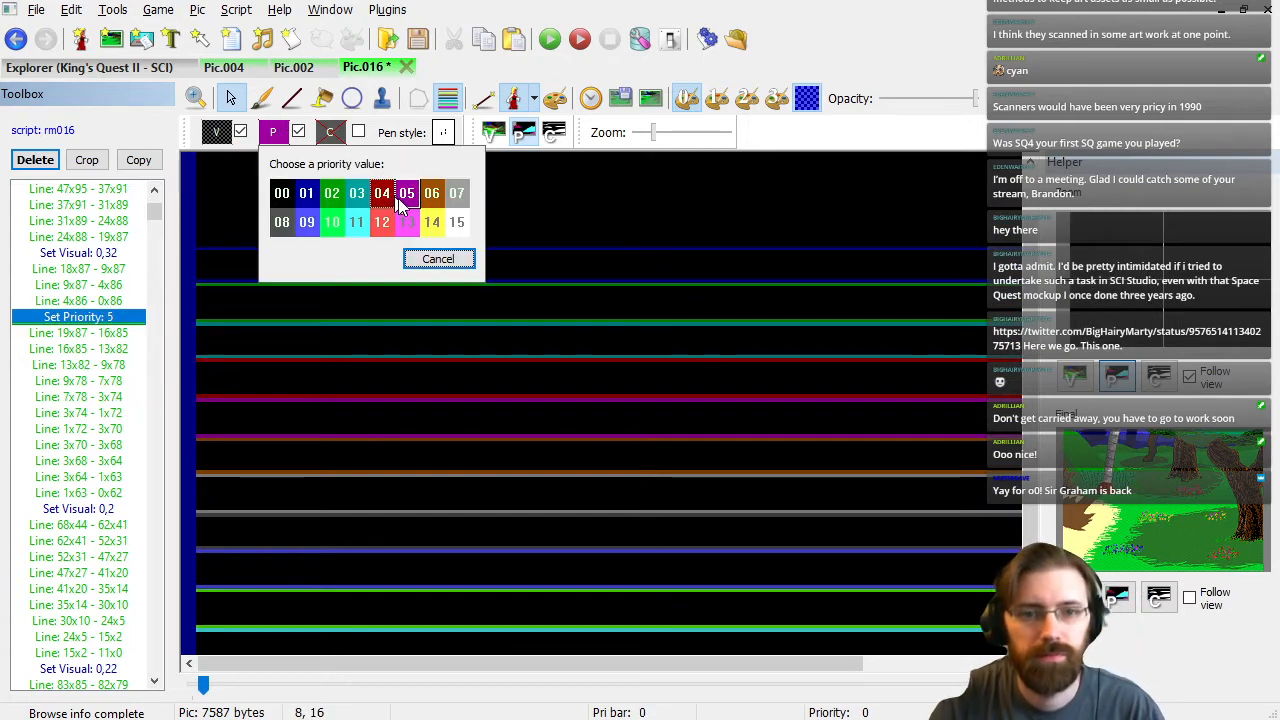
click(391, 220)
click(104, 320)
key(Down)
key(Down)
key(Down)
key(Down)
key(Down)
key(Down)
key(Down)
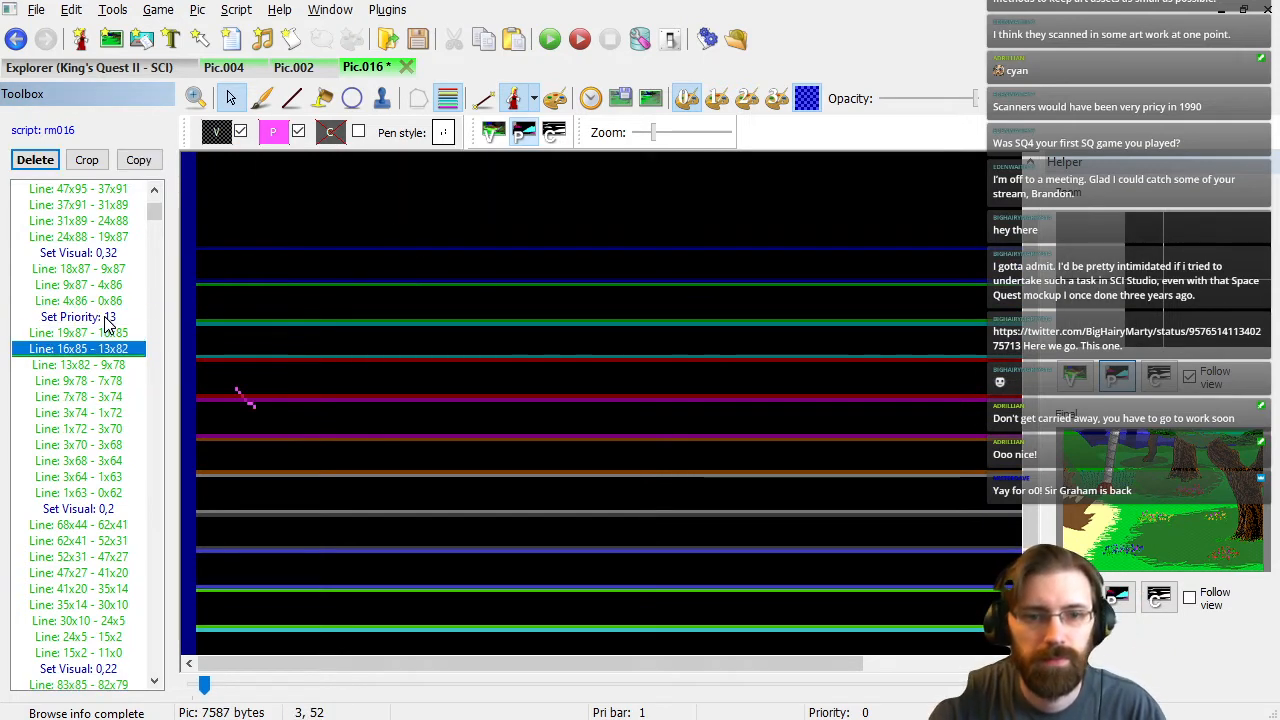
On the visual screen, step through the drawing commands from the rock outline to the thin tree's line 77x72 - 78x63.
click(492, 131)
click(97, 444)
key(Down)
key(Down)
key(Down)
key(Down)
key(Down)
key(Down)
key(Down)
key(Down)
key(Down)
key(Down)
key(Down)
key(Down)
key(Down)
key(Down)
key(Down)
key(Down)
key(Down)
key(Down)
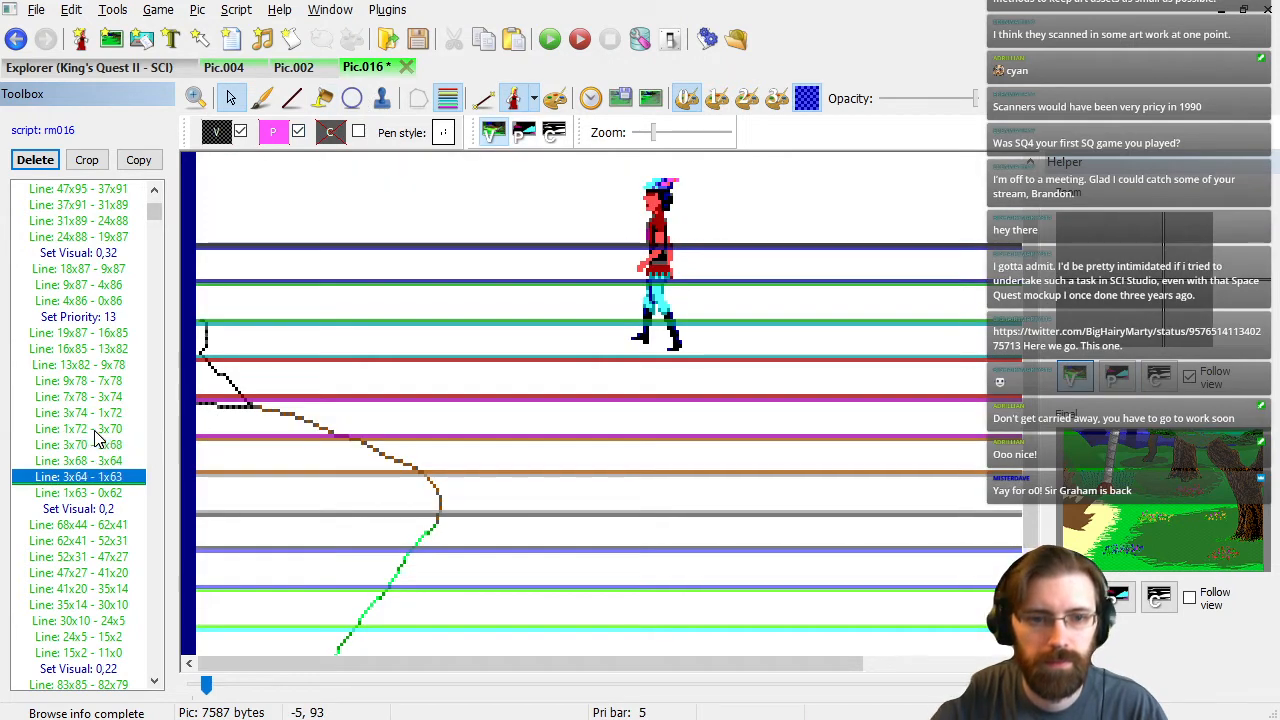
key(Down)
key(Down)
key(Down)
key(Down)
key(Down)
key(Down)
key(Down)
key(Down)
key(Down)
key(Down)
key(Down)
key(Down)
key(Down)
key(Down)
key(Down)
key(Down)
key(Down)
key(Down)
key(Down)
key(Down)
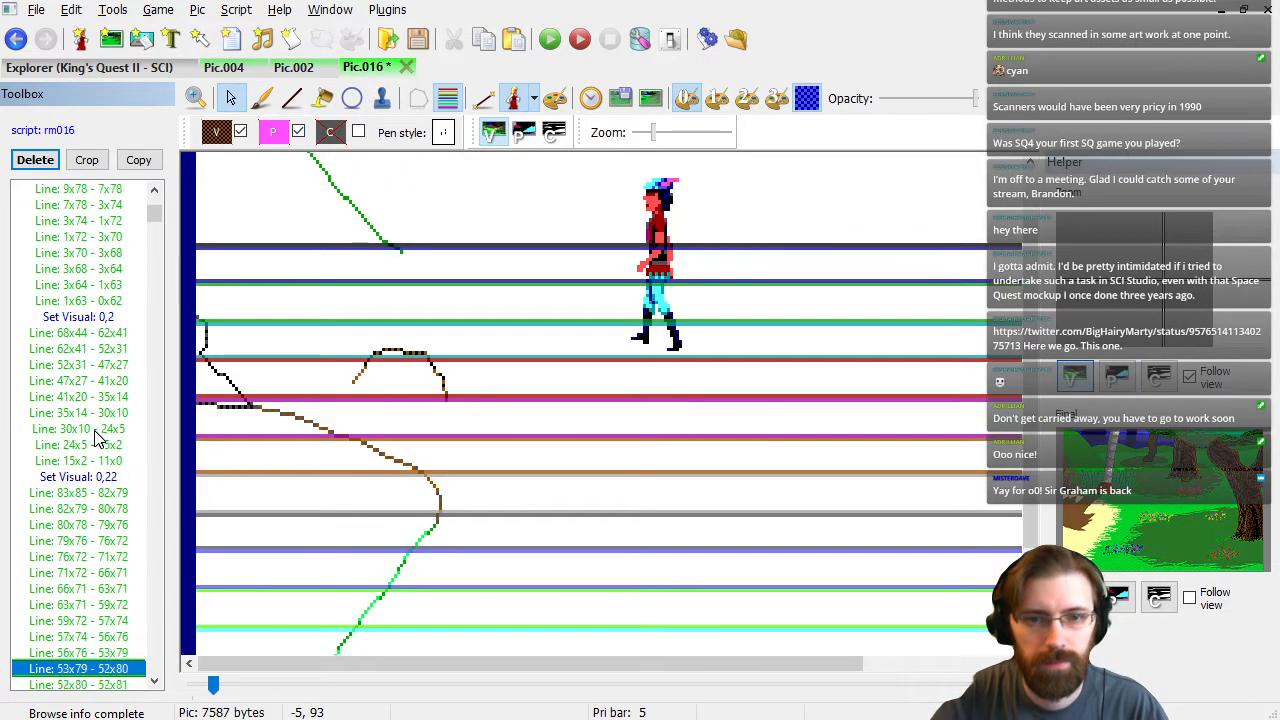
key(Down)
key(Down)
key(Down)
key(Down)
key(Down)
key(Down)
key(Down)
key(Down)
key(Down)
key(Down)
key(Down)
key(Down)
key(Down)
key(Down)
key(Down)
key(Down)
key(Down)
key(Down)
key(Down)
key(Down)
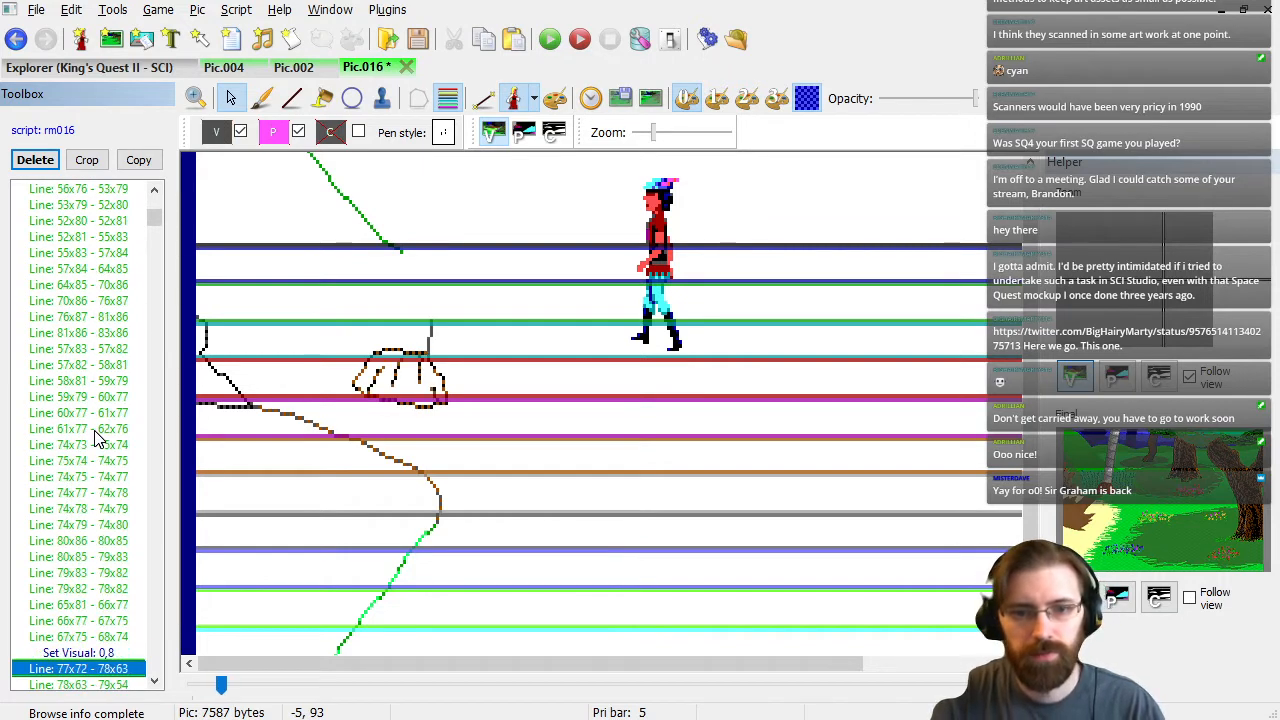
Hide the priority lines and step through the thin tree's fills and shading lines, examining its shape on the priority screen.
click(451, 97)
click(104, 636)
key(Down)
key(Down)
key(Down)
key(Down)
key(Down)
key(Down)
key(Down)
key(Down)
key(Down)
key(Down)
key(Down)
key(Down)
key(Down)
key(Down)
key(Down)
key(Down)
key(Down)
key(Down)
key(Down)
key(Down)
key(Down)
key(Down)
key(Down)
key(Down)
key(Down)
key(Down)
key(Down)
key(Down)
key(Down)
key(Down)
key(Down)
key(Down)
key(Down)
key(Down)
key(Down)
key(Down)
key(Down)
key(Down)
key(Down)
key(Down)
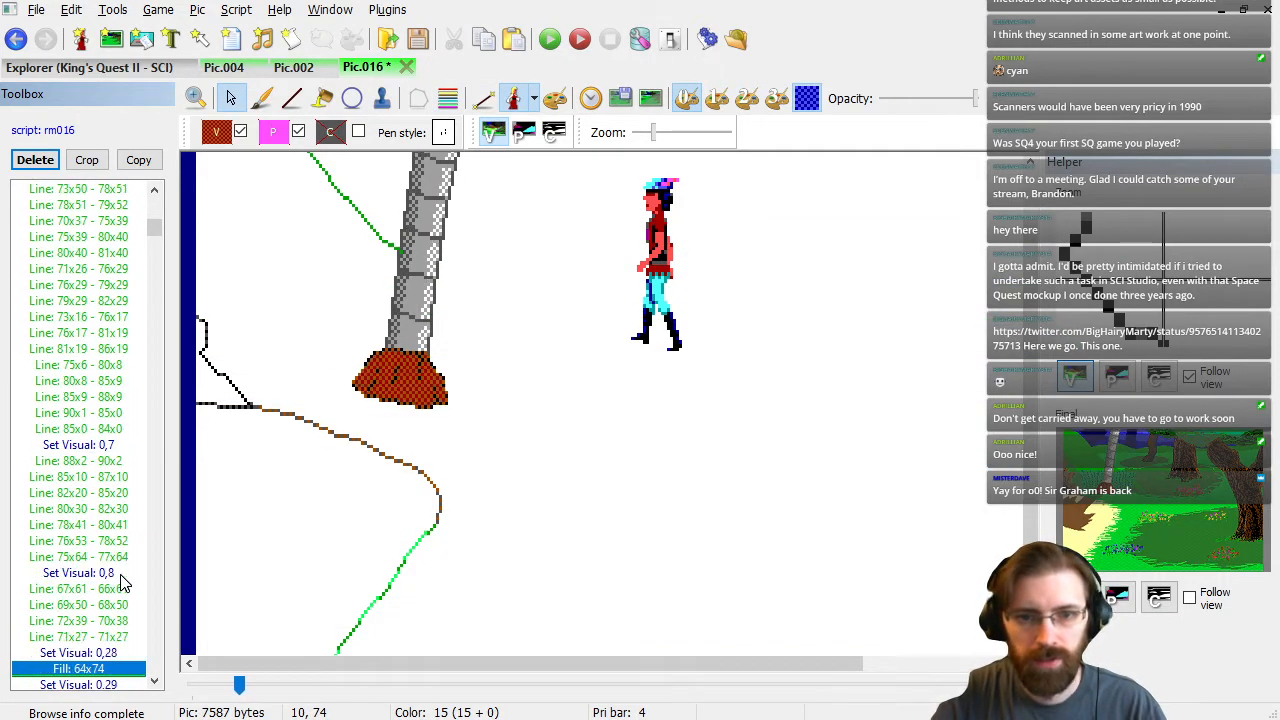
key(Down)
key(Down)
key(Down)
key(Down)
key(Down)
key(Down)
key(Down)
key(Down)
key(Down)
key(Down)
key(Down)
key(Down)
key(Down)
key(Down)
key(Down)
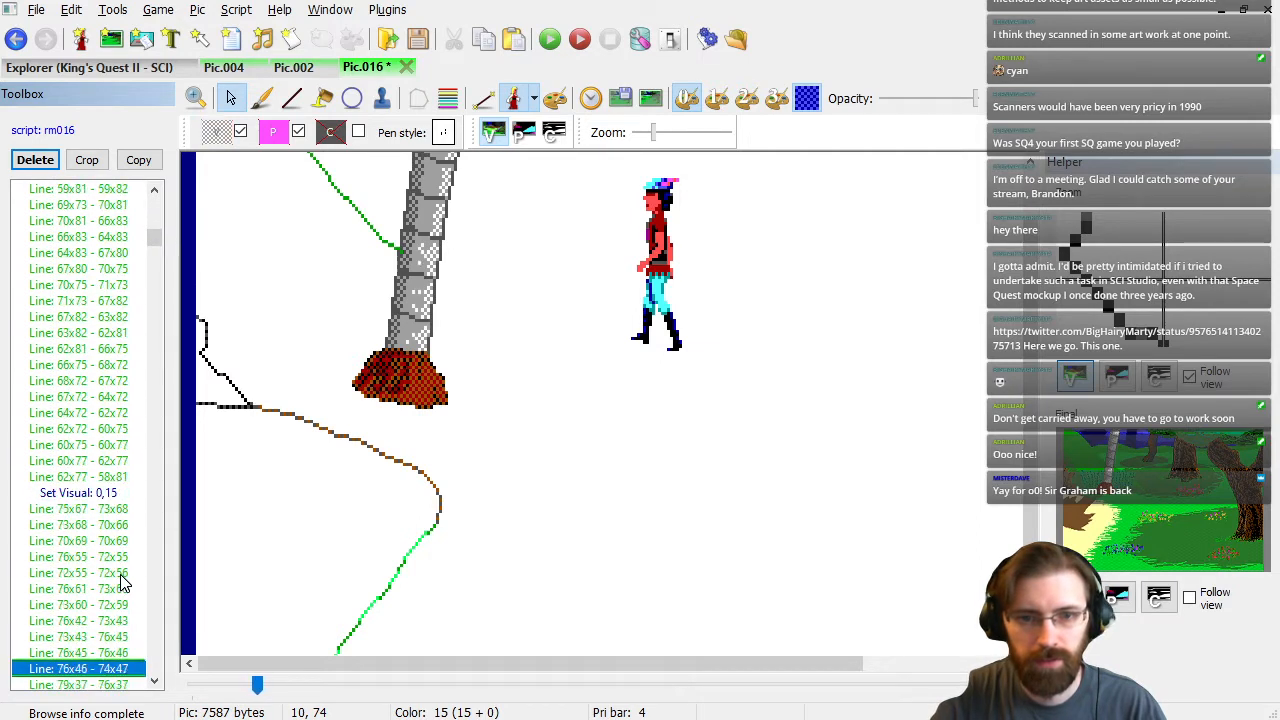
key(Down)
key(Down)
key(Down)
key(Down)
key(Down)
key(Down)
key(Down)
key(Down)
key(Down)
key(Down)
key(Down)
key(Down)
key(Down)
key(Down)
key(Down)
key(Down)
key(Down)
key(Down)
key(Down)
key(Down)
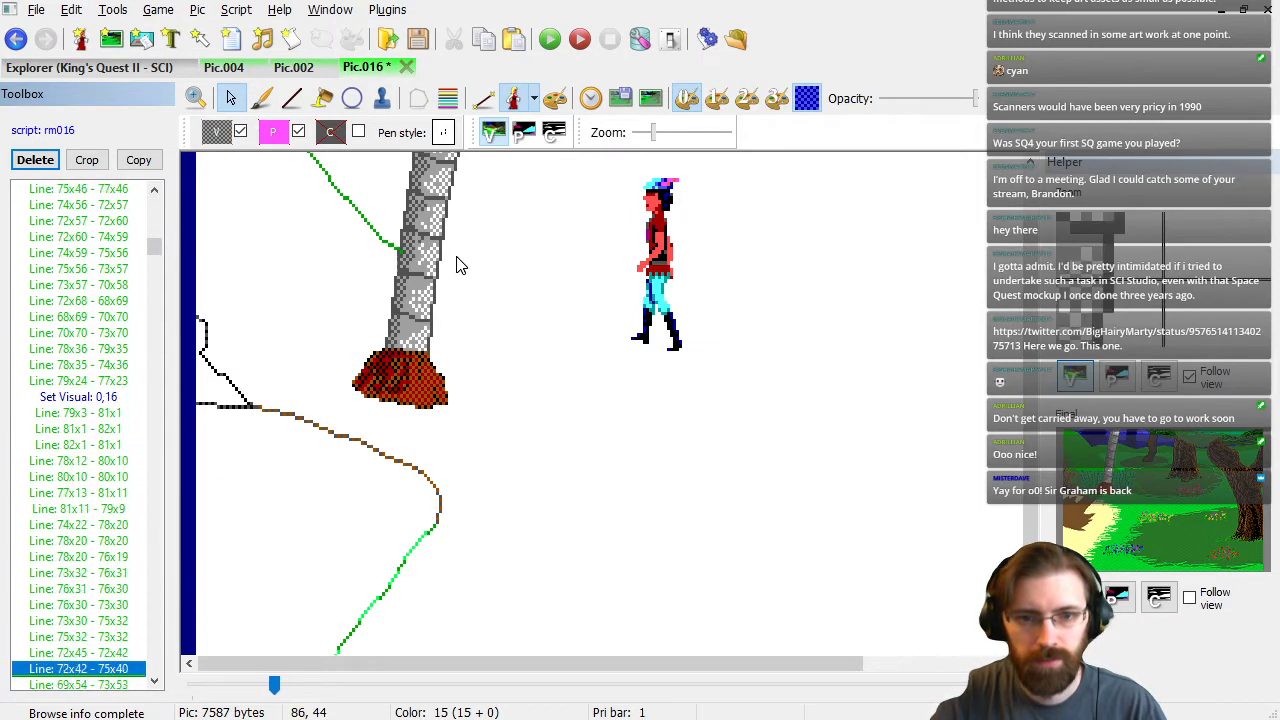
click(522, 133)
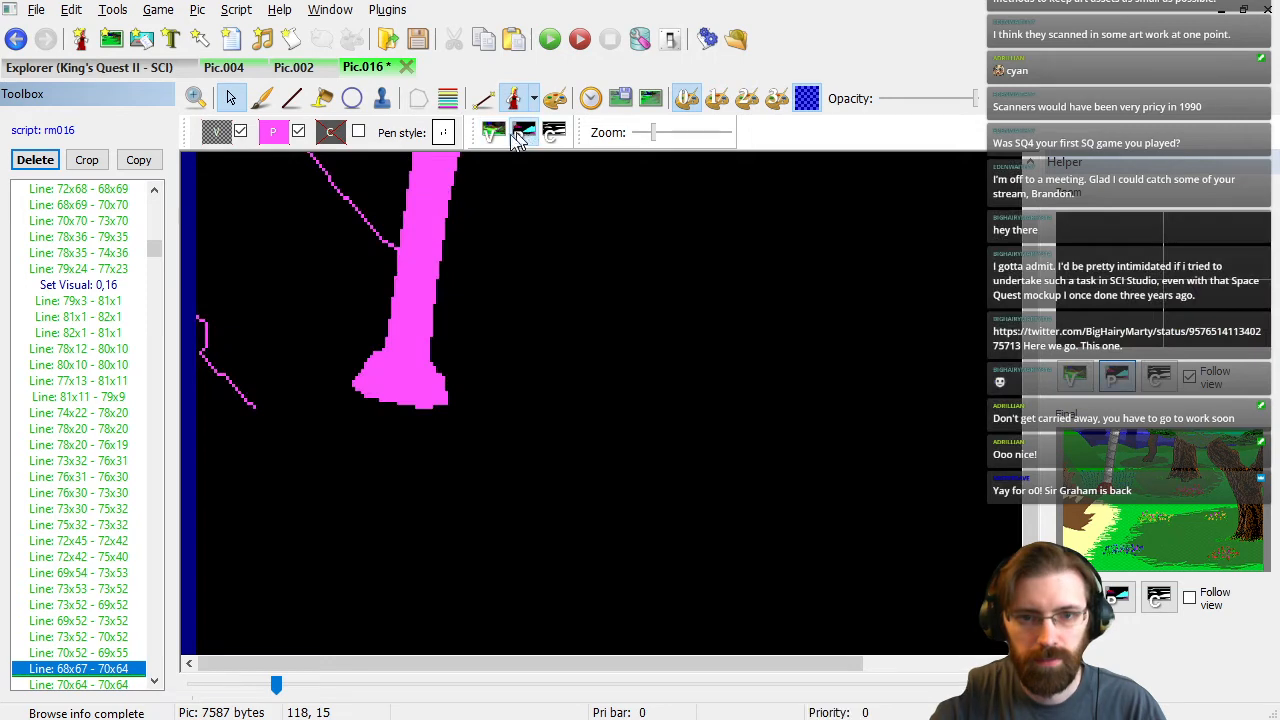
On the visual screen, step back through the thin tree's shading and base lines to line 76x53 - 78x52.
click(493, 135)
key(Up)
key(Up)
key(Up)
key(Up)
key(Up)
key(Up)
key(Up)
key(Up)
key(Up)
key(Up)
key(Up)
key(Up)
key(Up)
key(Up)
key(Up)
key(Up)
key(Up)
key(Up)
key(Up)
key(Up)
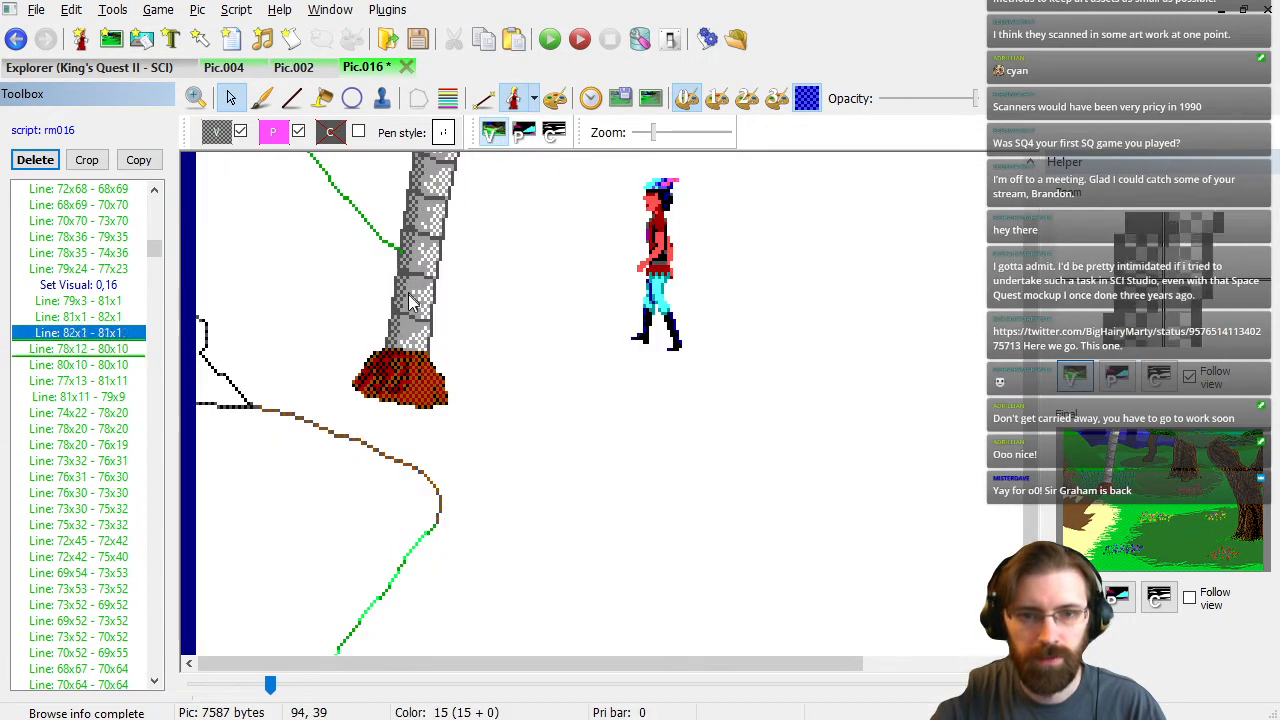
key(Up)
key(Up)
key(Up)
key(Up)
key(Up)
key(Up)
key(Up)
key(Up)
key(Up)
key(Up)
key(Up)
key(Up)
key(Up)
key(Up)
key(Up)
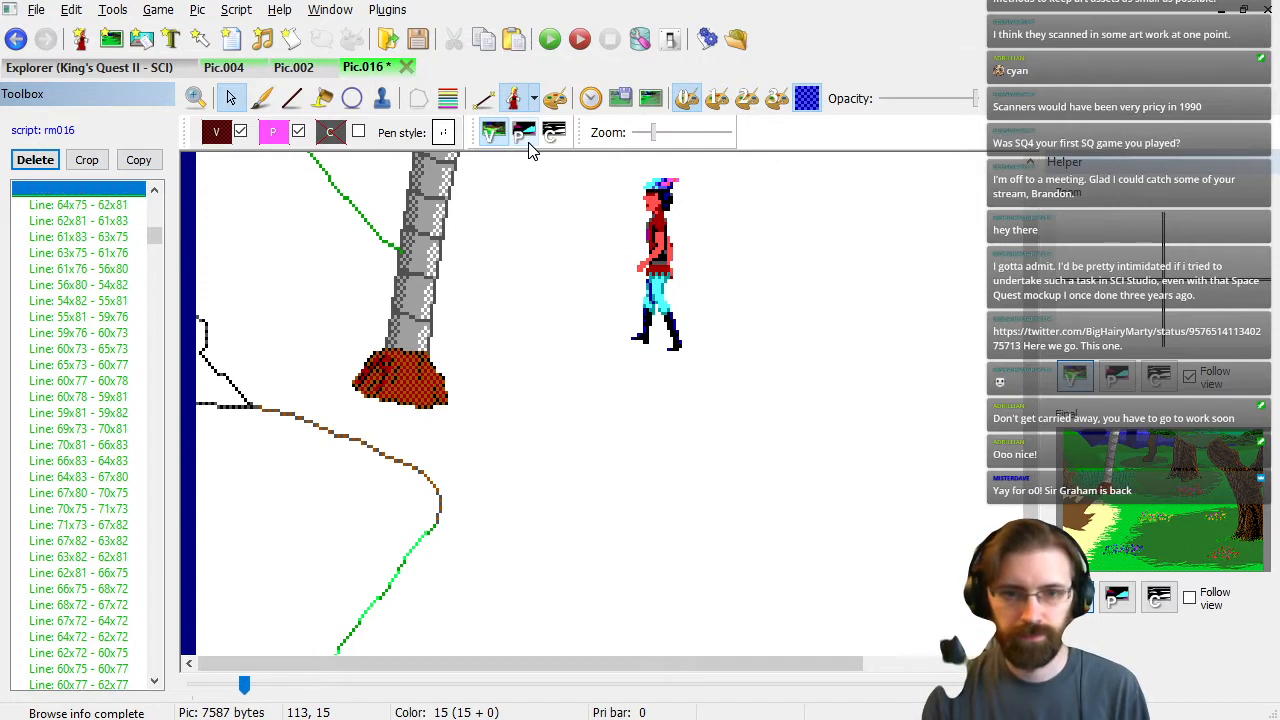
key(Up)
key(Up)
key(Up)
key(Up)
key(Up)
key(Up)
key(Up)
key(Up)
key(Up)
key(Up)
key(Up)
key(Up)
key(Up)
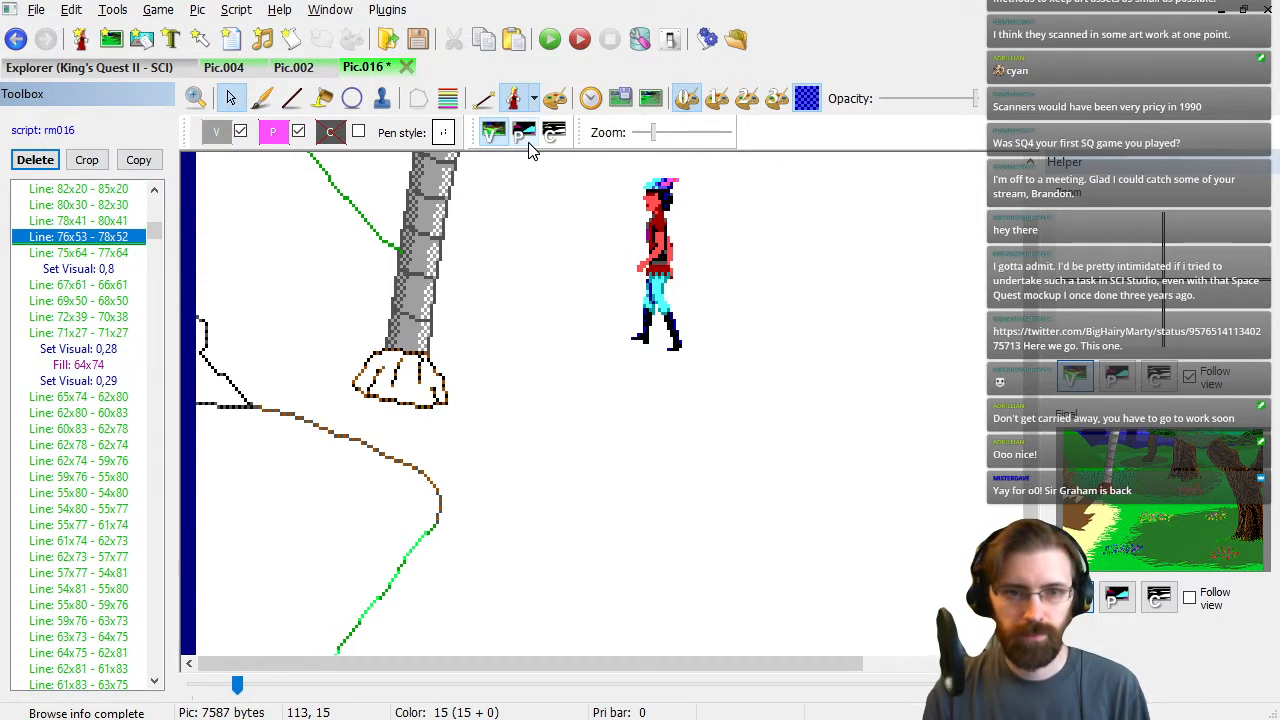
Step forward through the thin tree's shading and the grass around its base to line 81x73 - 83x76.
key(Down)
key(Down)
key(Down)
key(Down)
key(Down)
key(Down)
key(Down)
key(Down)
key(Down)
key(Down)
key(Down)
key(Down)
key(Down)
key(Down)
key(Down)
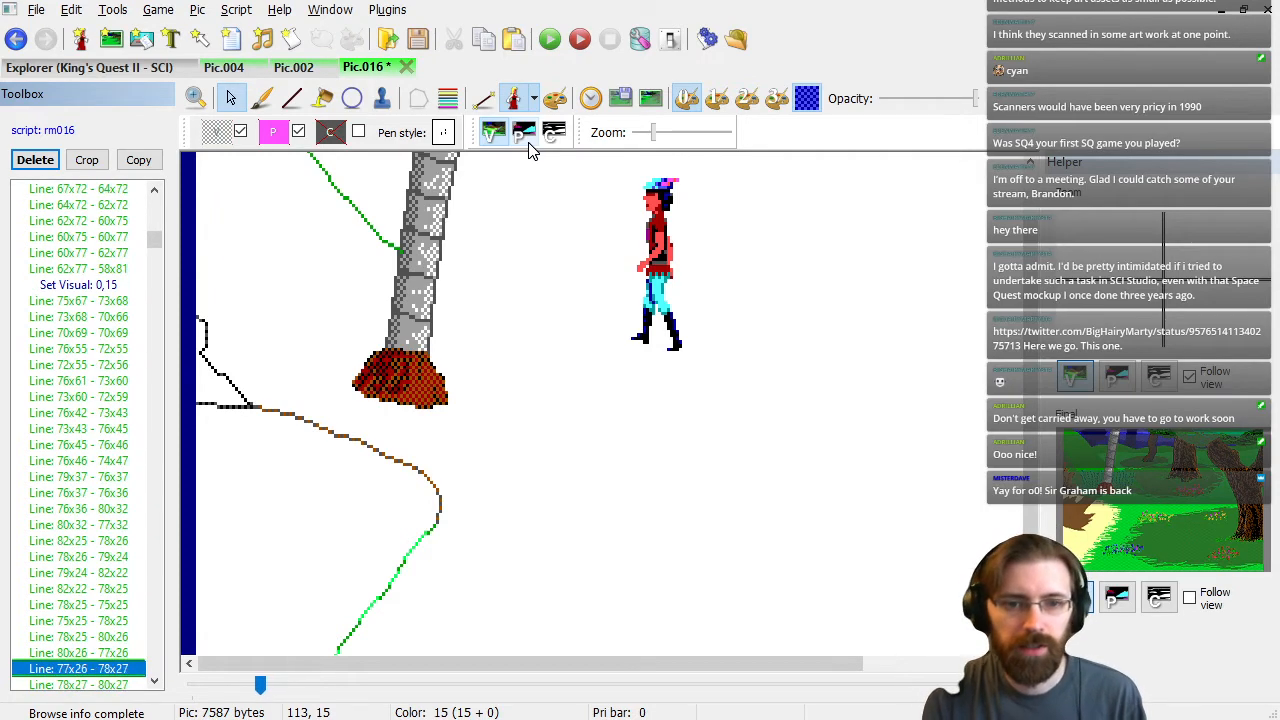
key(Down)
key(Down)
key(Down)
key(Down)
key(Down)
key(Down)
key(Down)
key(Down)
key(Down)
key(Down)
key(Down)
key(Down)
key(Down)
key(Down)
key(Down)
key(Down)
key(Down)
key(Down)
key(Down)
key(Down)
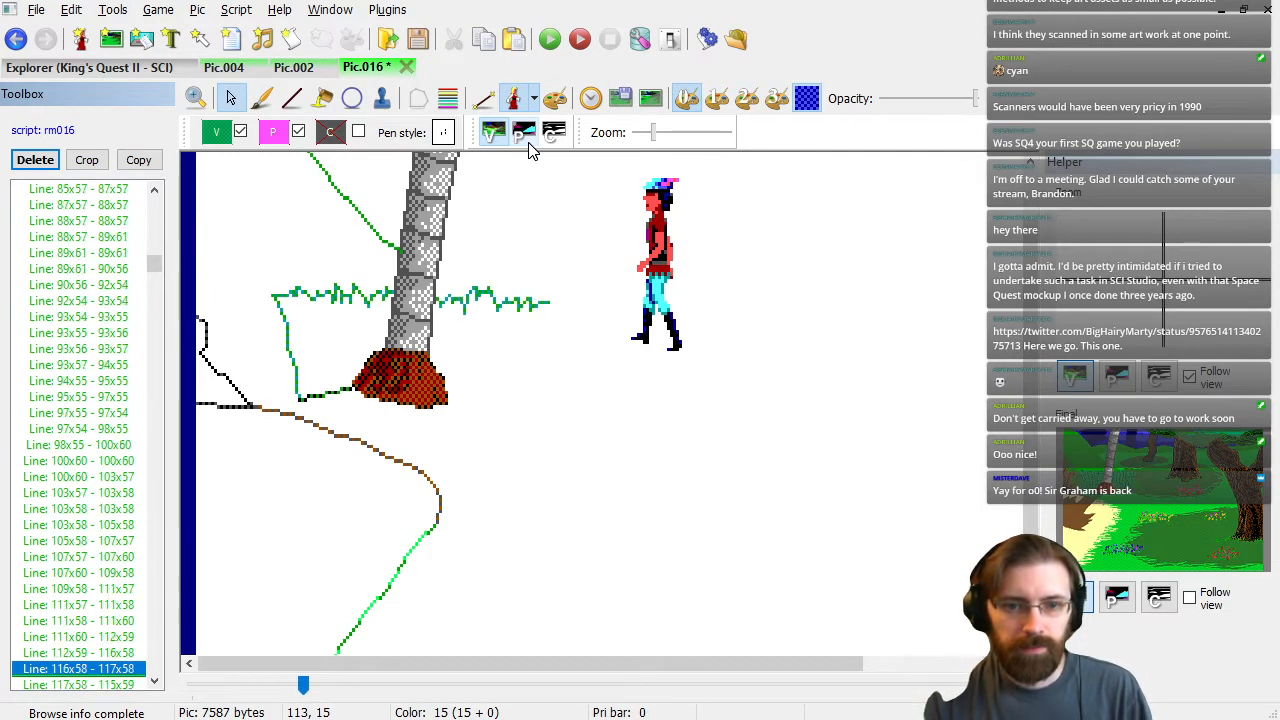
key(Down)
key(Down)
key(Down)
key(Down)
key(Down)
key(Down)
key(Down)
key(Down)
key(Down)
key(Down)
key(Down)
key(Down)
key(Down)
key(Down)
key(Down)
key(Down)
key(Down)
key(Down)
key(Down)
key(Down)
key(Page_Down)
key(Page_Down)
key(Page_Down)
key(Page_Down)
key(Page_Down)
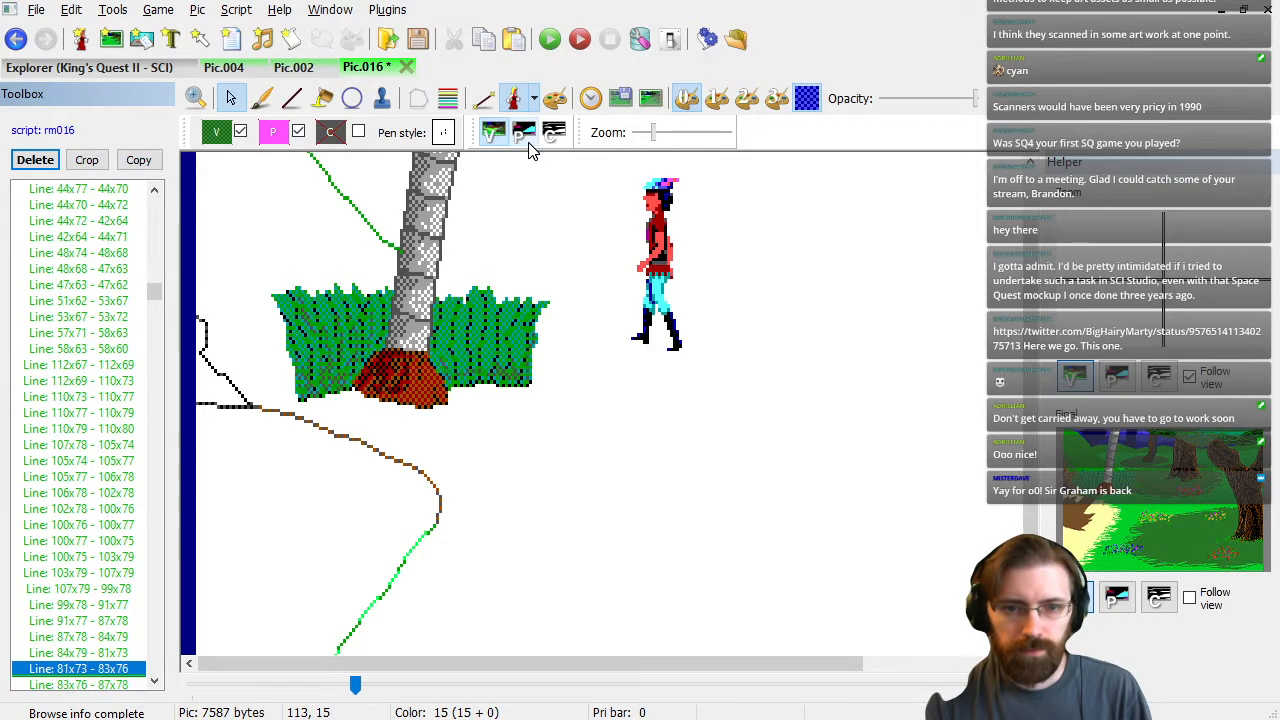
Step through the hill, shadow and rock commands to the rock's last fill, 5x82, to find where the rock is complete.
key(Down)
key(Down)
key(Down)
key(Down)
key(Down)
key(Down)
key(Down)
key(Down)
key(Down)
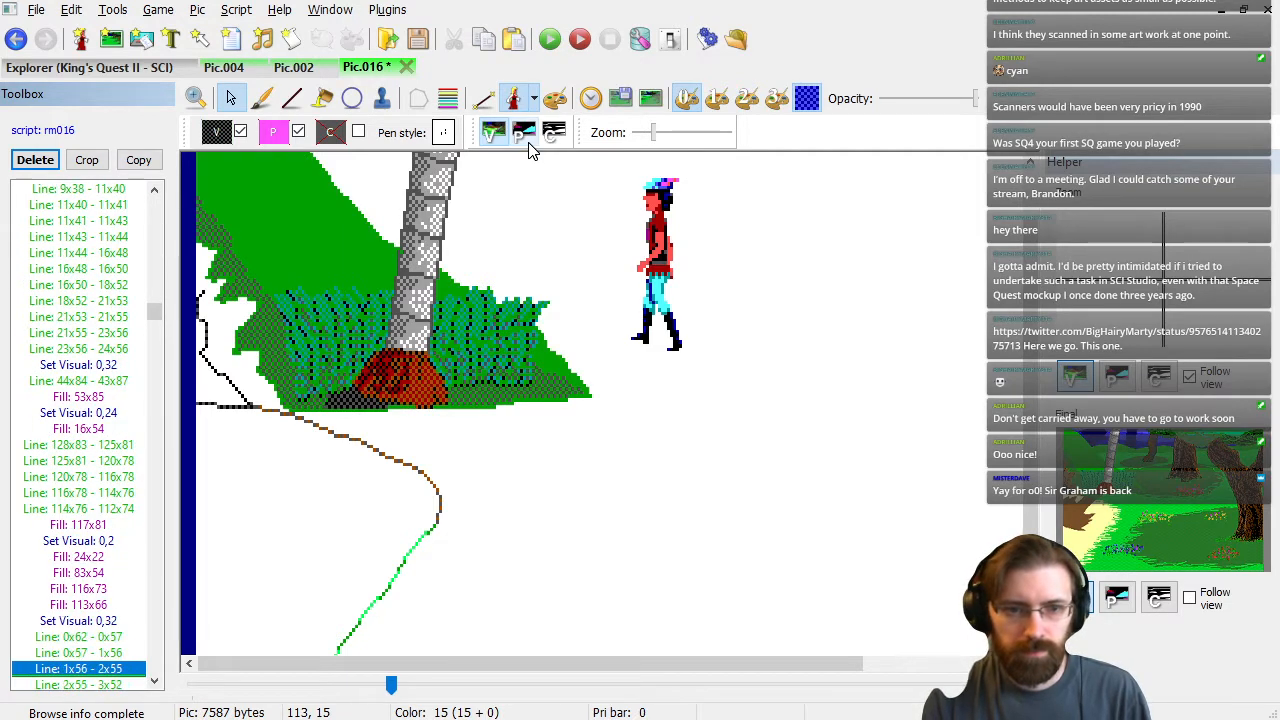
key(Down)
key(Down)
key(Down)
key(Down)
key(Down)
key(Down)
key(Down)
key(Down)
key(Down)
key(Down)
key(Down)
key(Down)
key(Down)
key(Down)
key(Down)
key(Down)
key(Down)
key(Down)
key(Down)
key(Down)
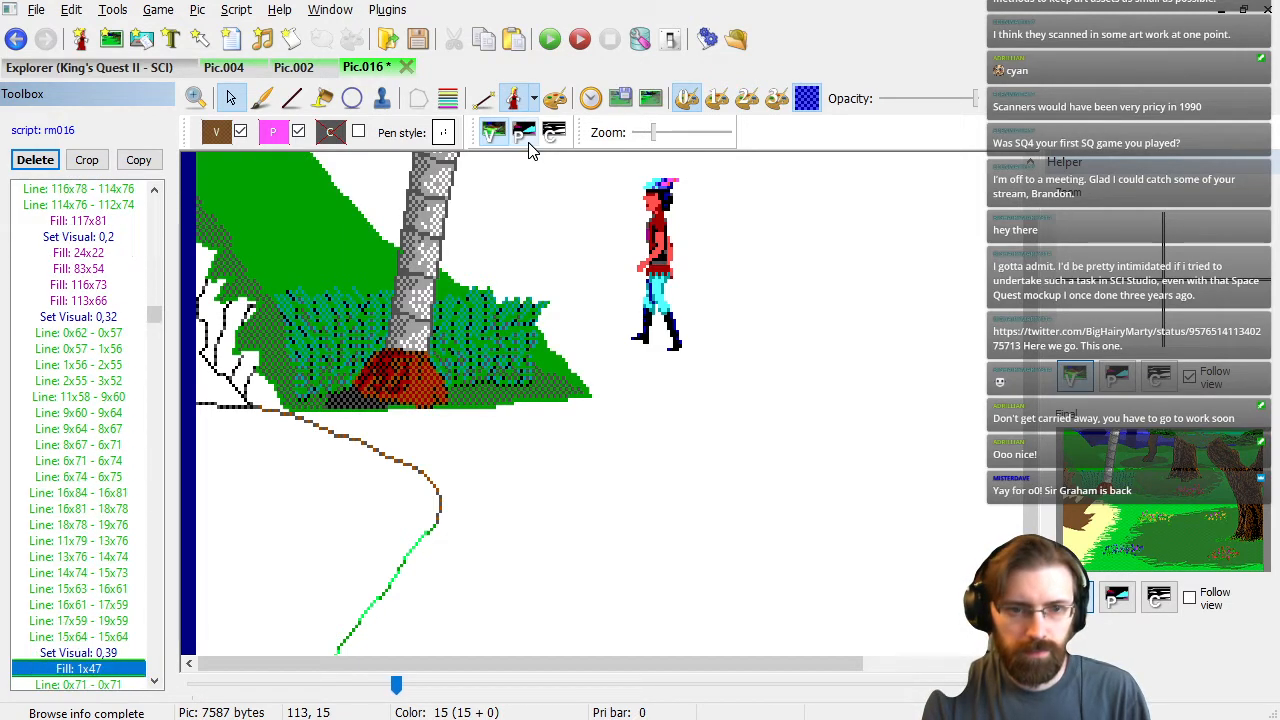
key(Up)
key(Up)
key(Up)
key(Down)
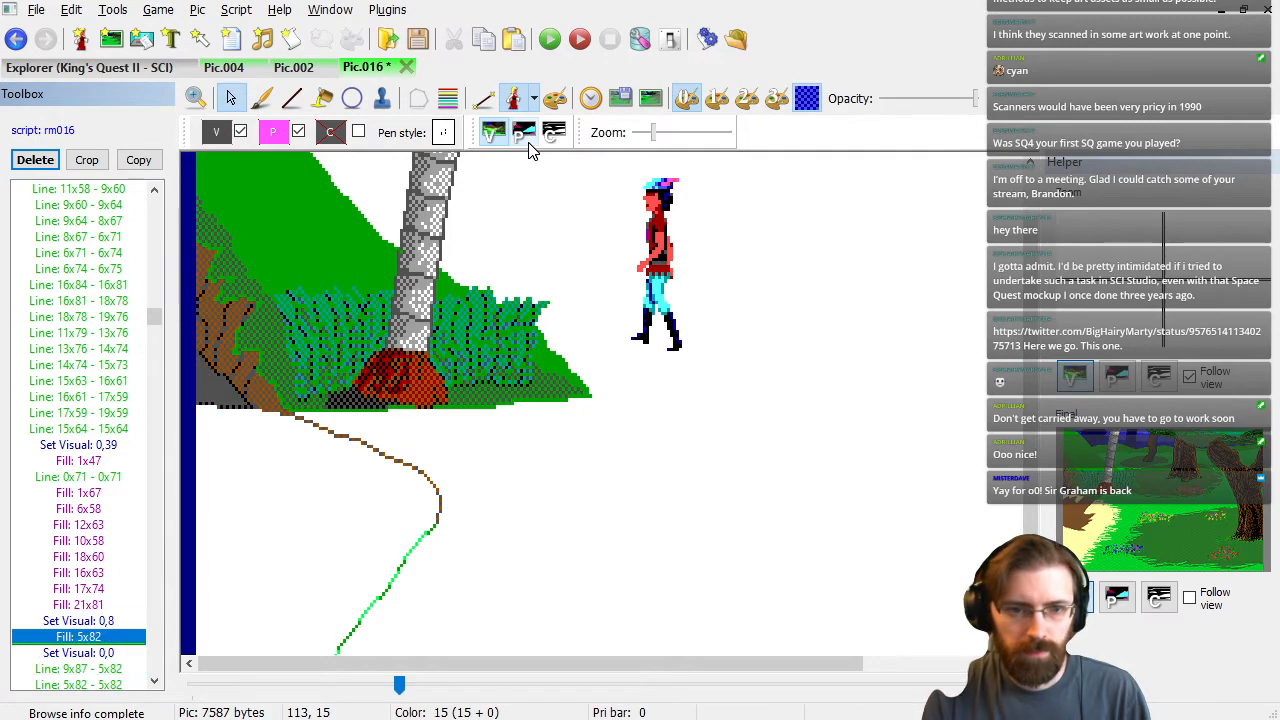
Disable priority right after the rock's fill 5x82, and place the test character behind the grass in the complete picture.
click(524, 134)
click(493, 134)
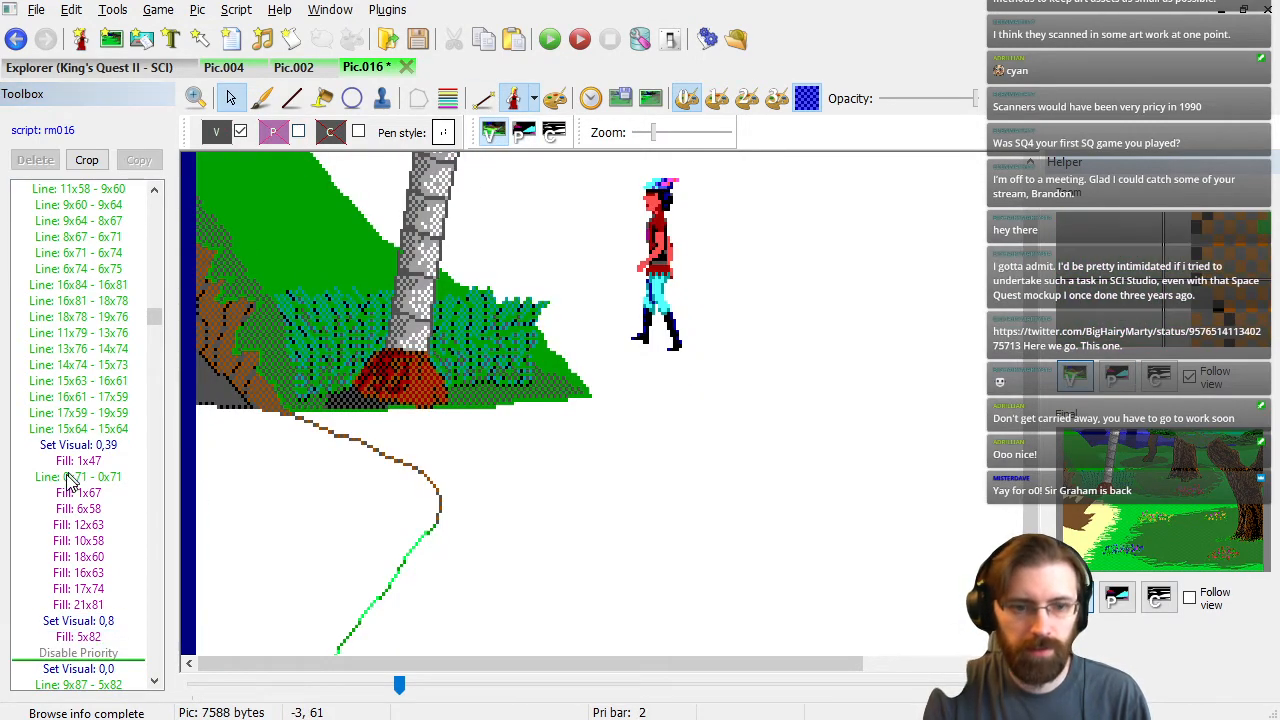
key(End)
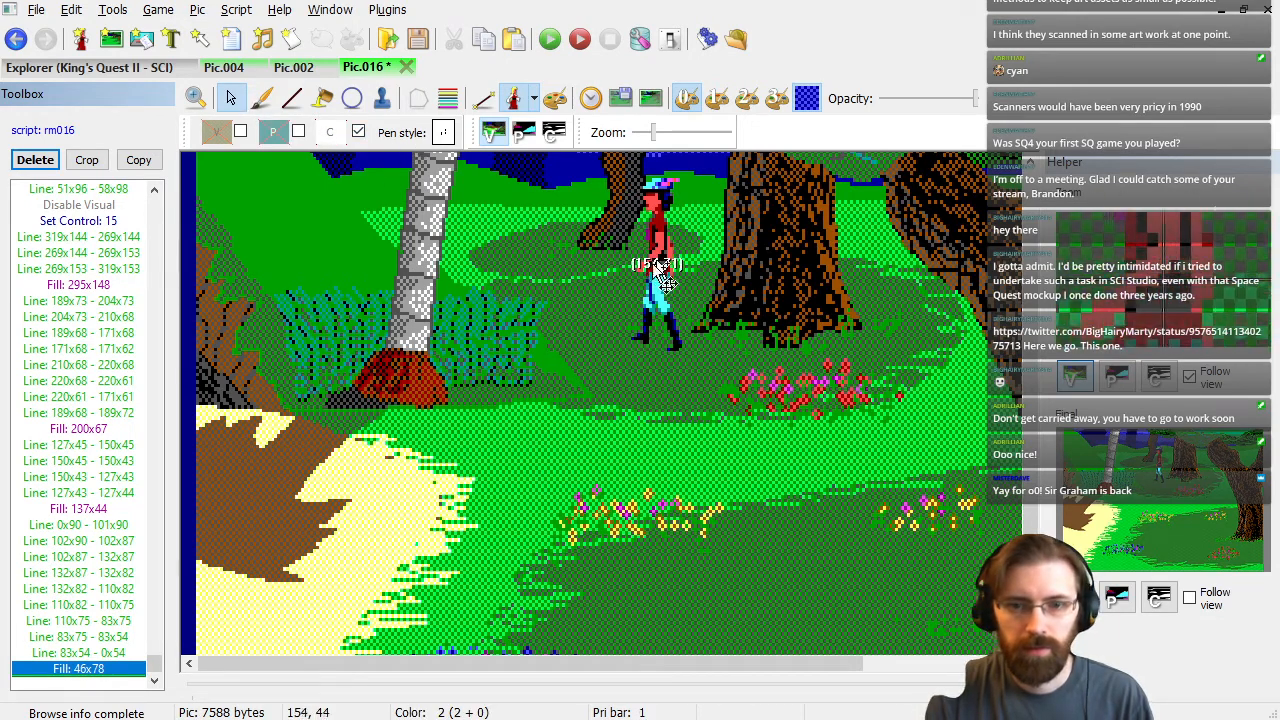
scroll(690, 417, down, 1)
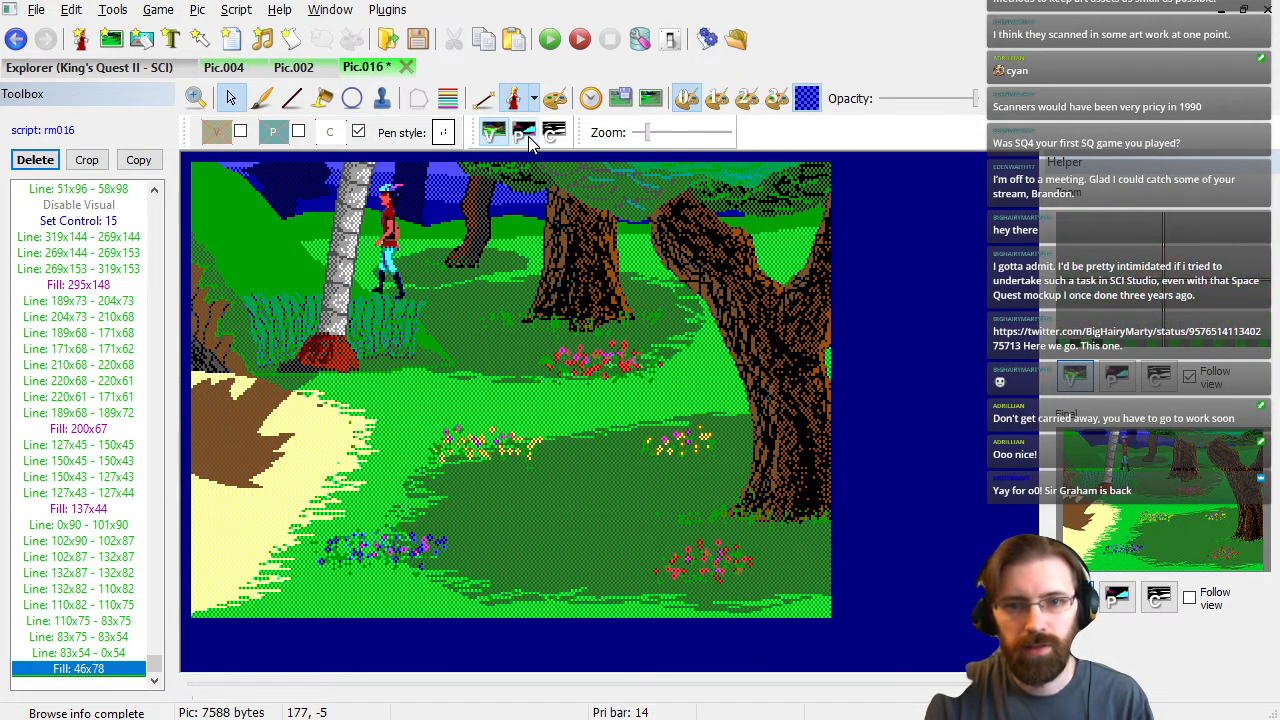
On the control screen, add lines 83x75 - 83x60 and 83x60 - 0x60 before the rock block's fill 46x78 to lower its upper edge.
click(556, 133)
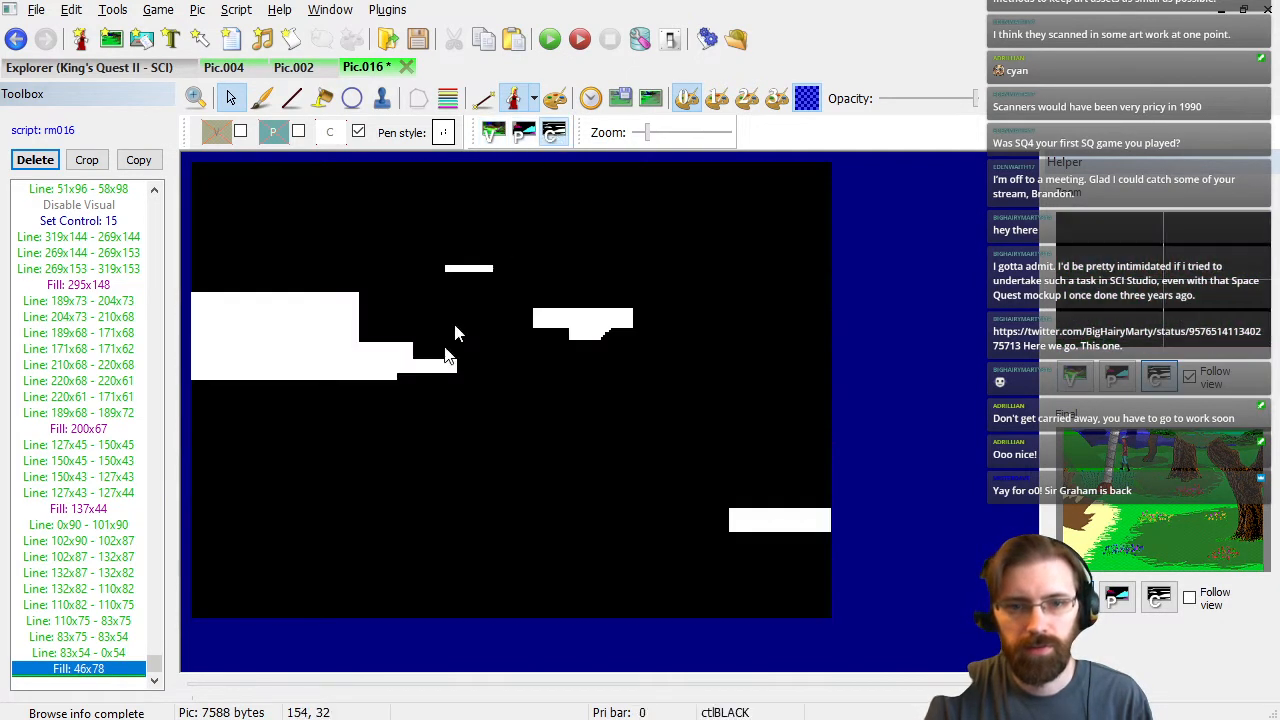
click(110, 620)
key(Down)
key(Down)
click(291, 98)
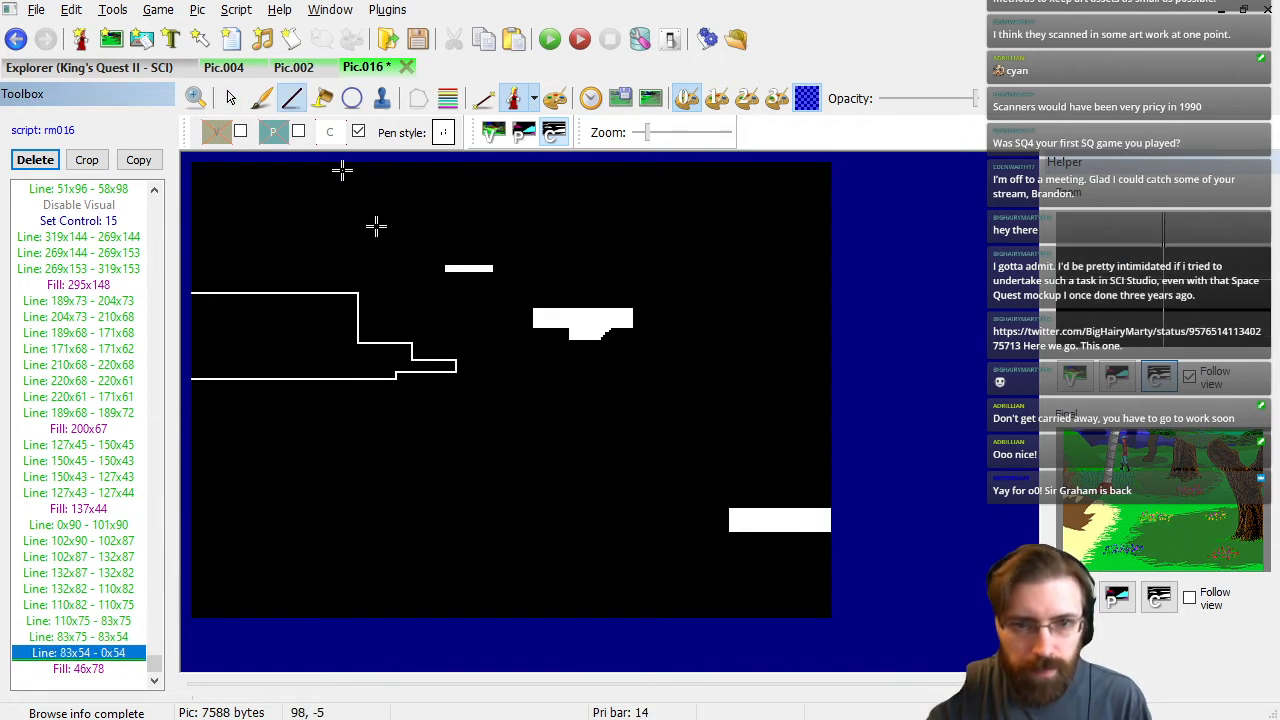
scroll(362, 347, up, 3)
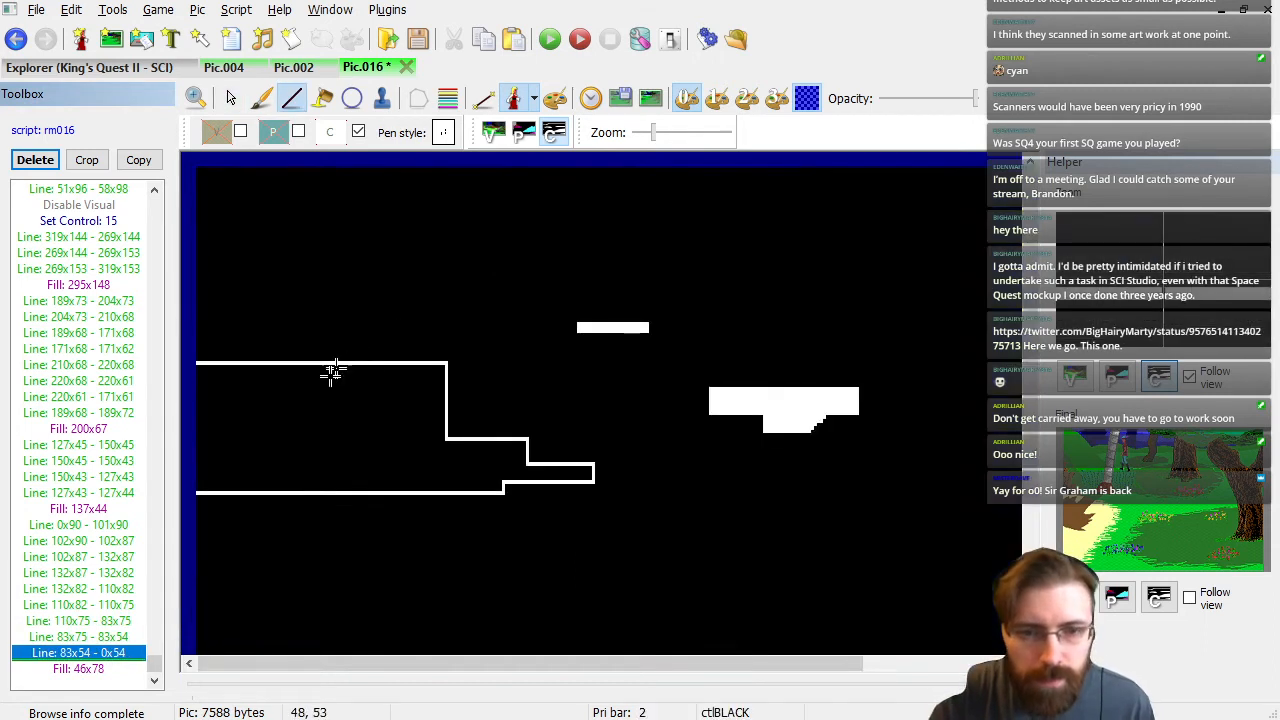
click(621, 508)
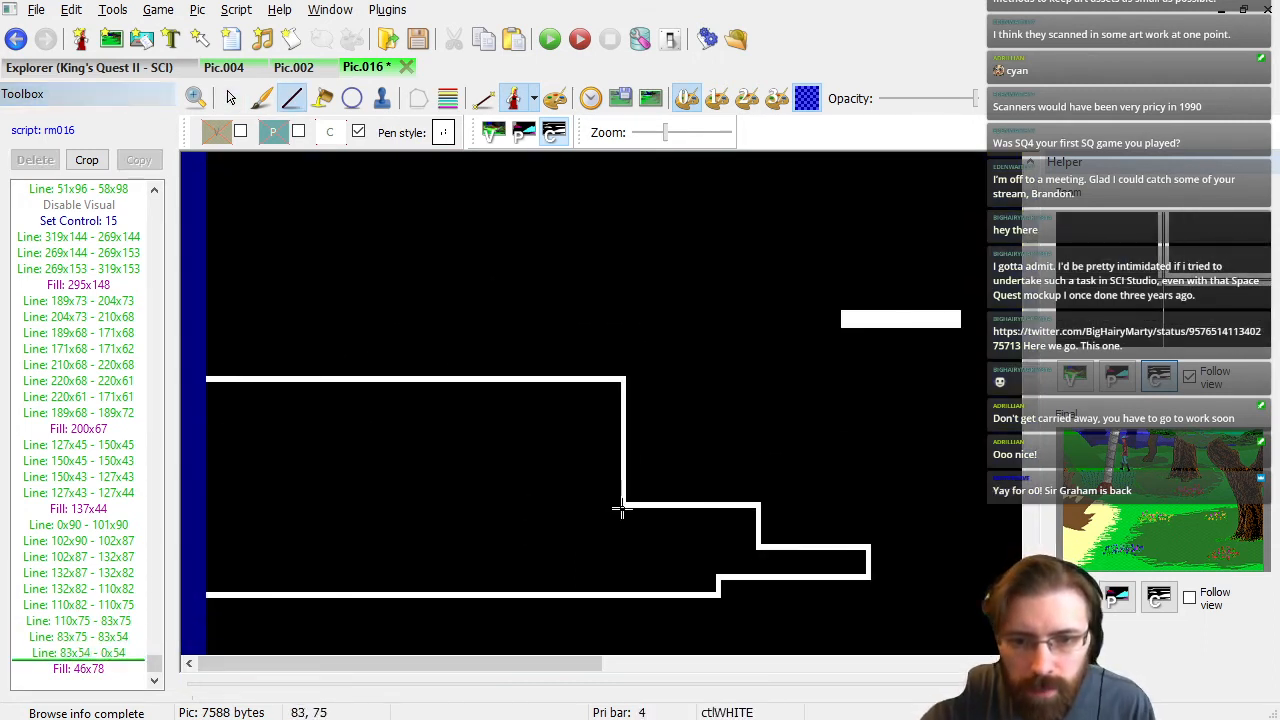
click(621, 420)
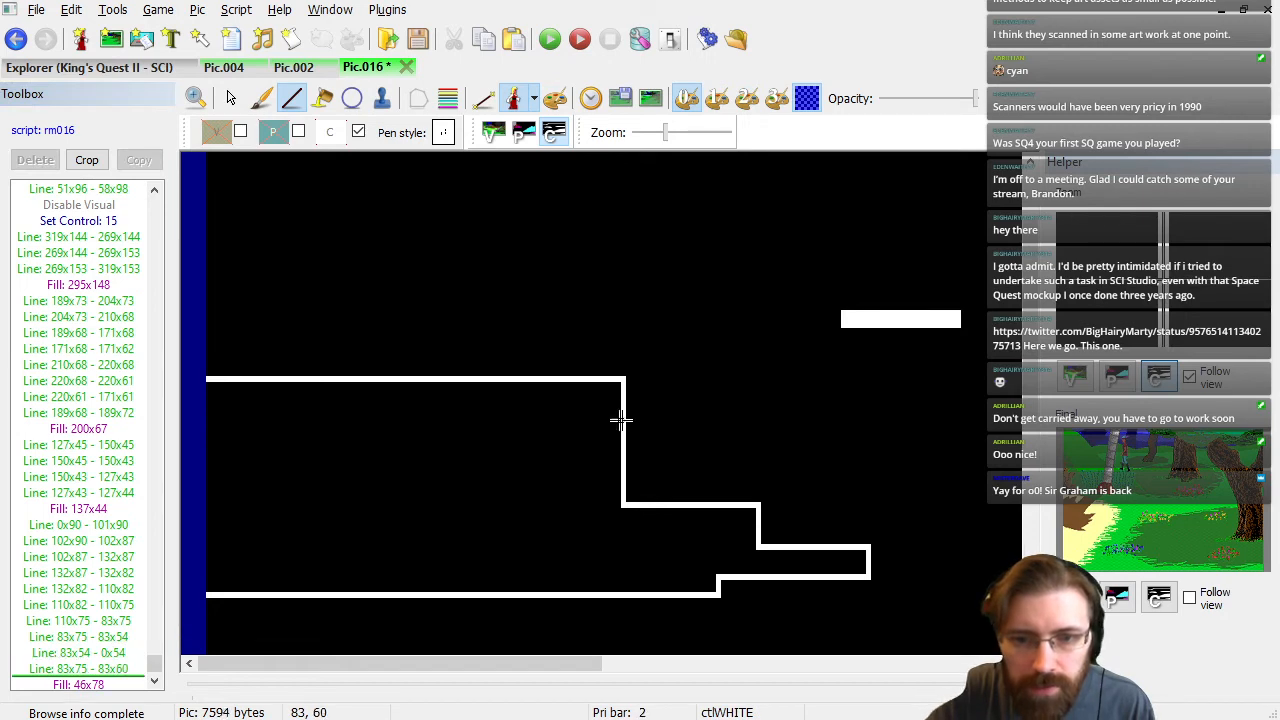
click(208, 420)
Delete the old outline lines 83x75 - 83x54 and 83x54 - 0x54, and advance the rock block to its fill 46x78.
click(118, 636)
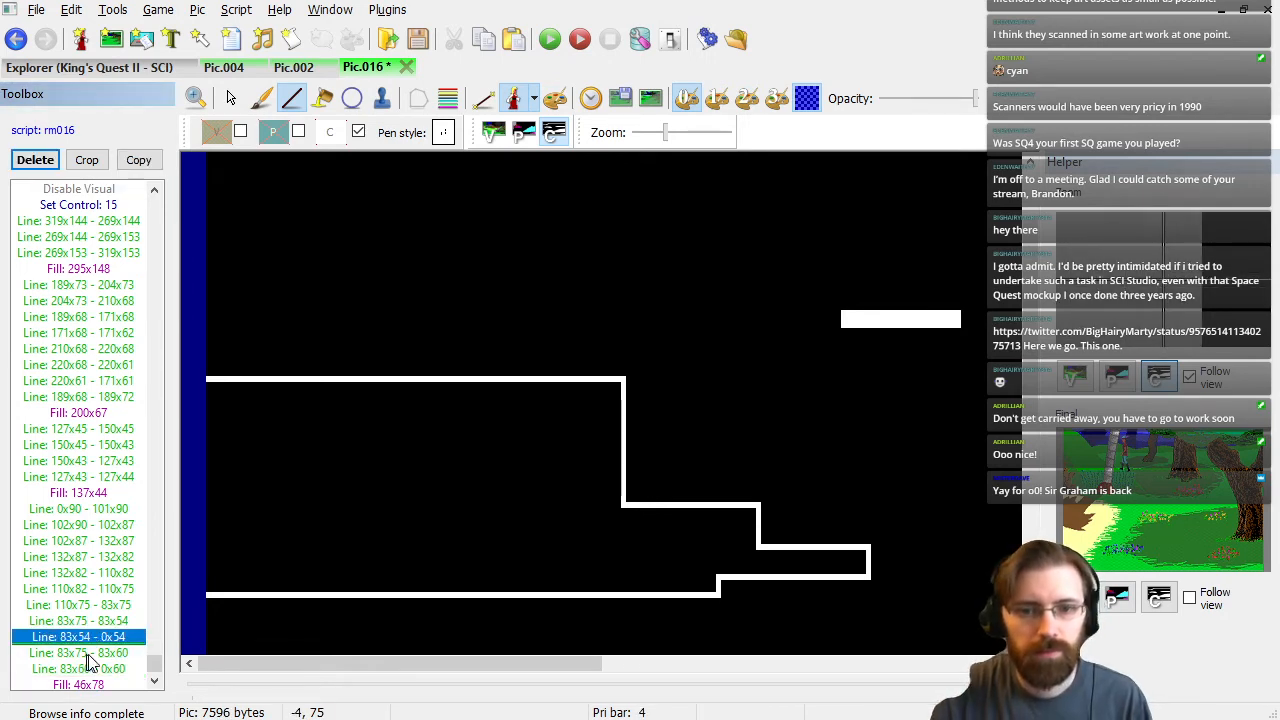
click(113, 621)
key(Up)
key(Down)
key(Delete)
key(Down)
key(Delete)
key(Down)
key(Down)
key(Down)
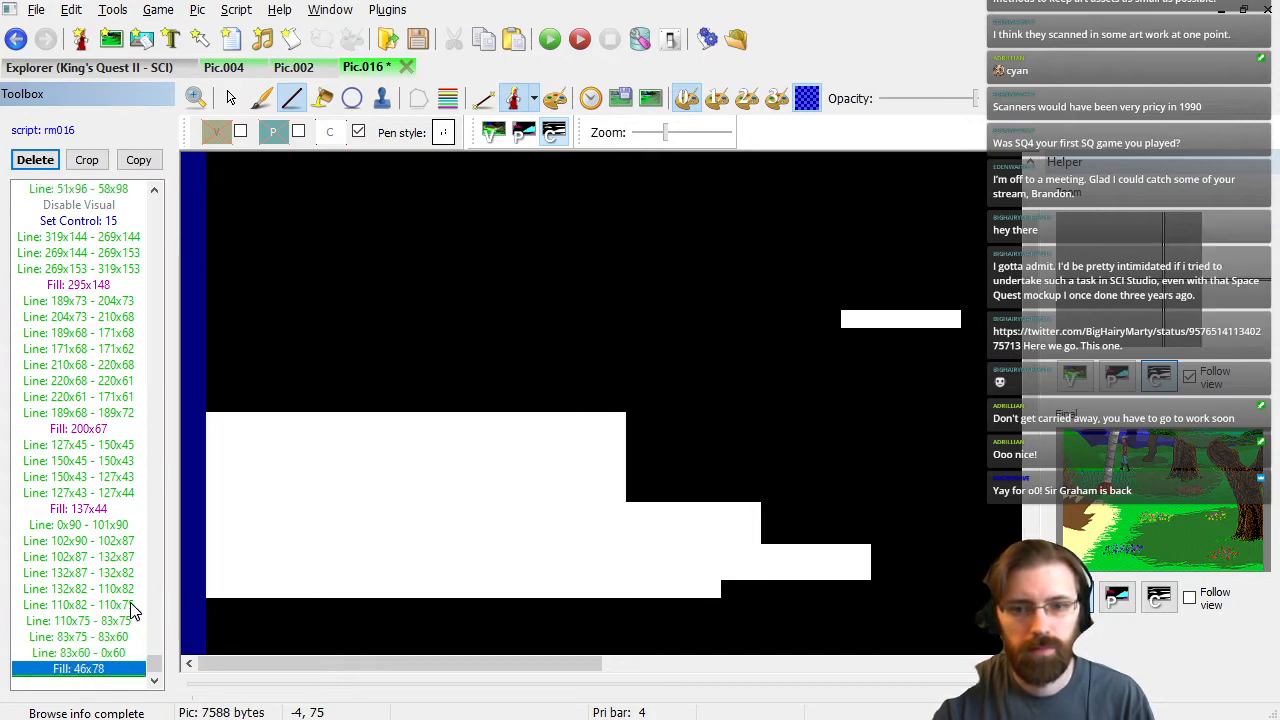
Show the visual screen and move the test character toward the back tree to check the scene.
click(231, 98)
click(493, 132)
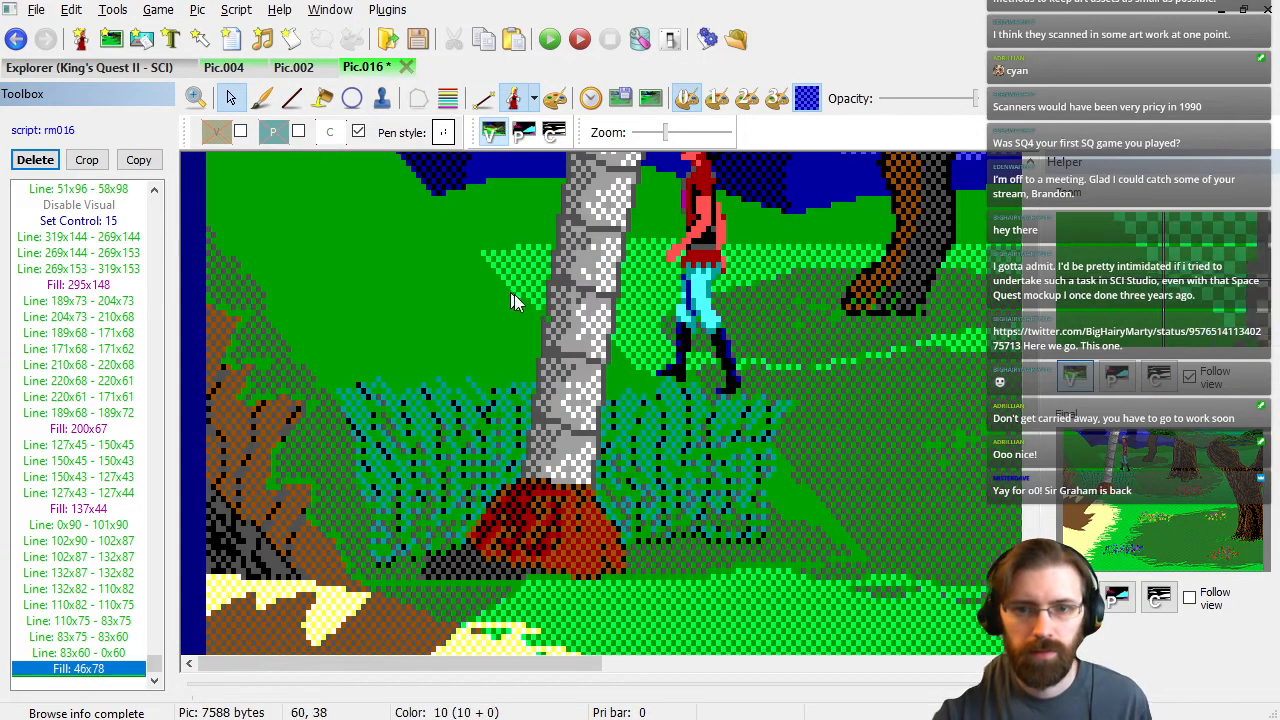
scroll(530, 300, down, 3)
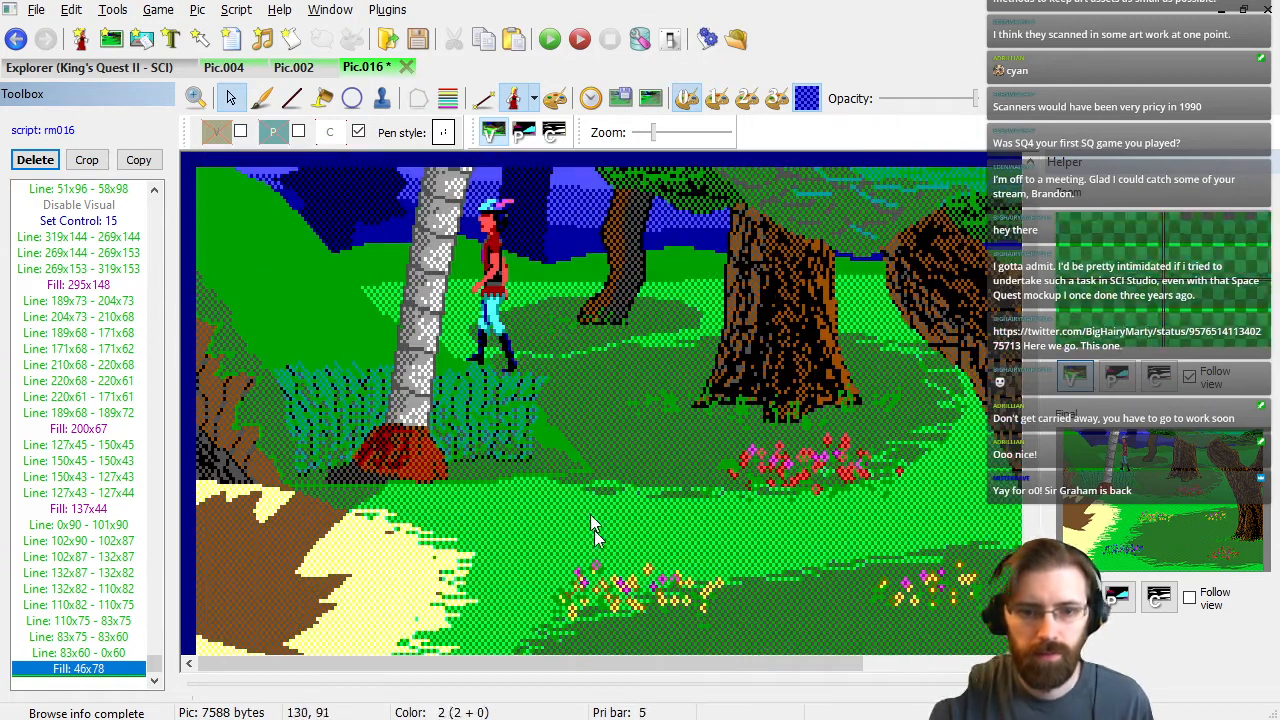
drag(491, 265, 571, 248)
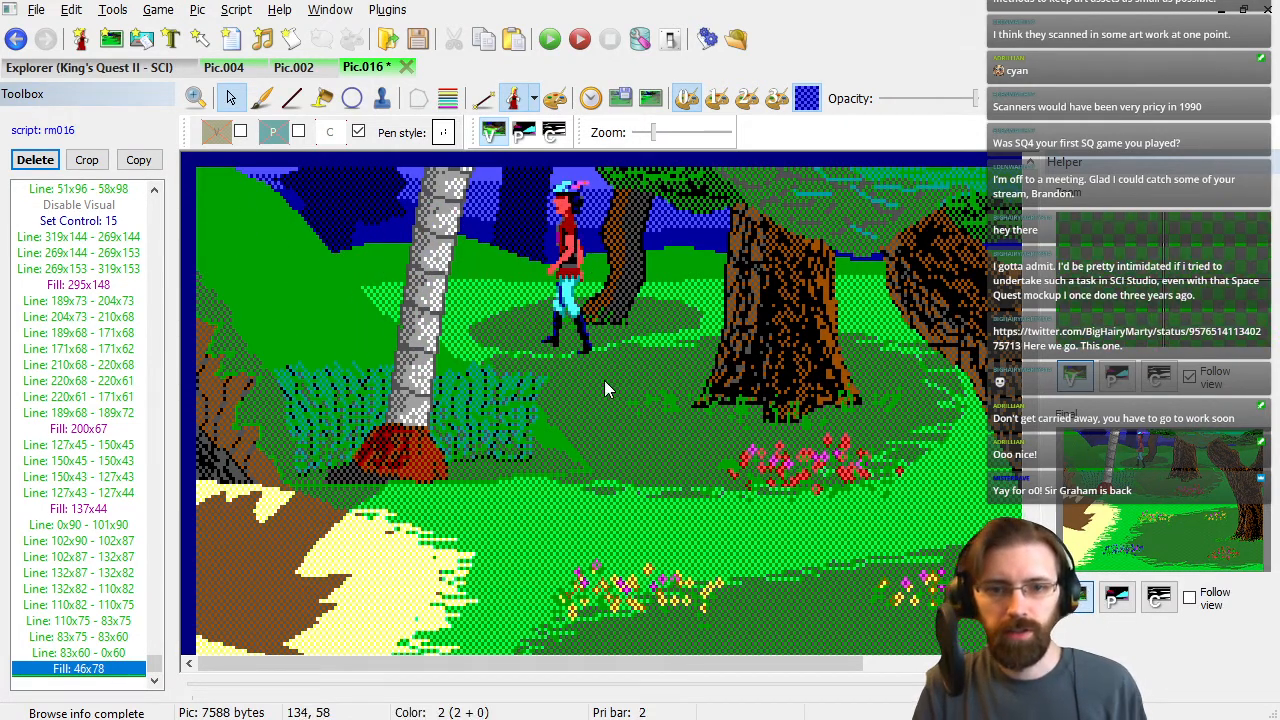
scroll(603, 379, down, 2)
scroll(551, 350, up, 1)
Rebuild the game's resources from the resource explorer to purge unused versions, and close the output pane.
click(150, 73)
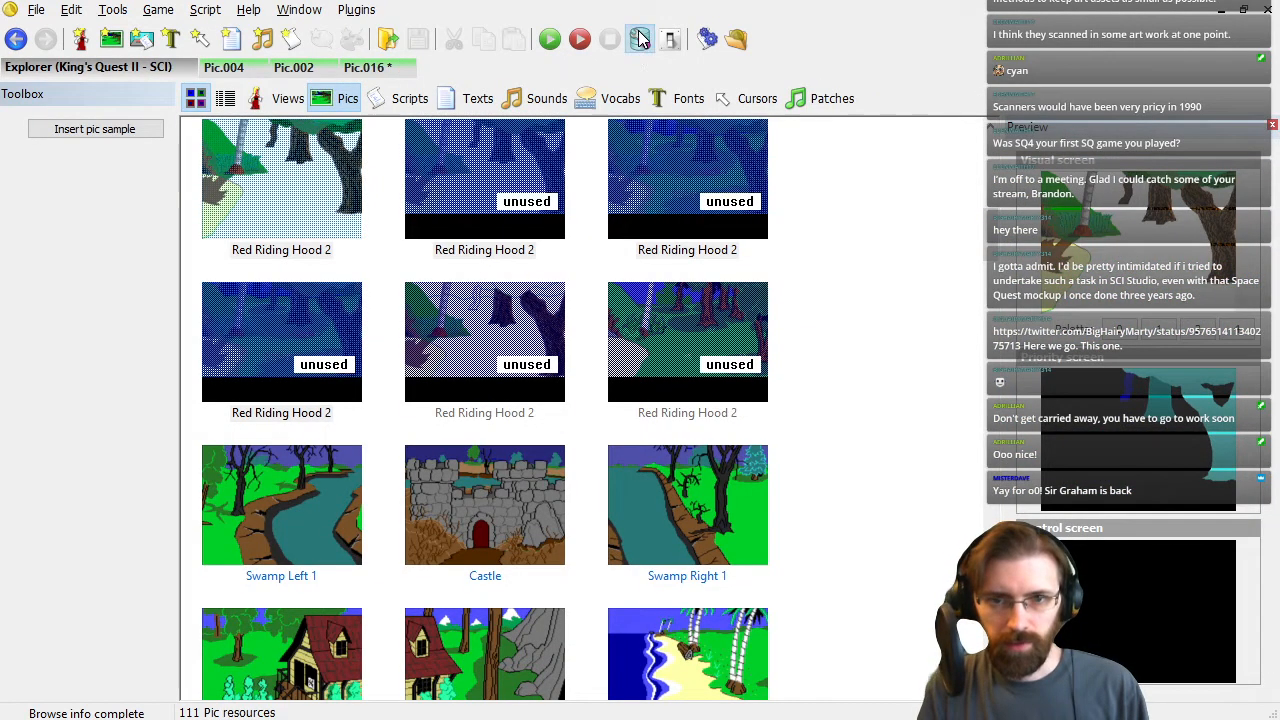
click(640, 38)
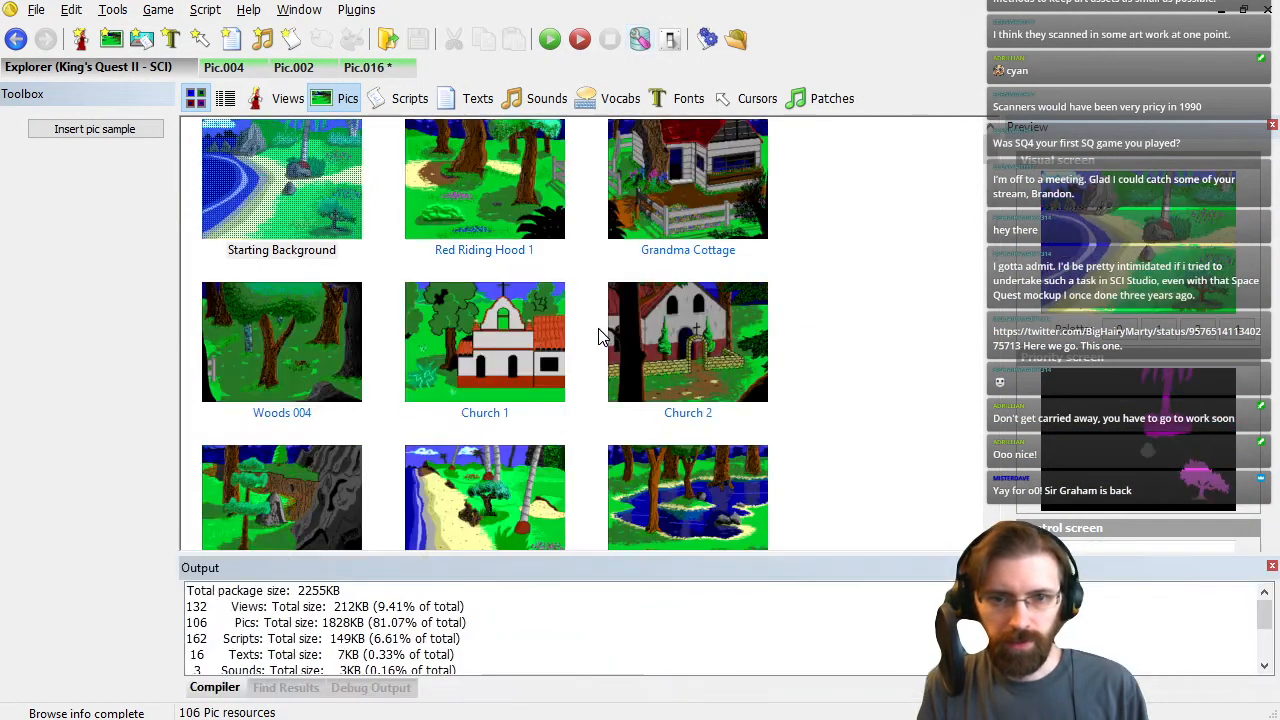
click(1271, 567)
Open the Mermaid background, Pic.015, and view its priority and control screens for reference.
scroll(680, 505, down, 5)
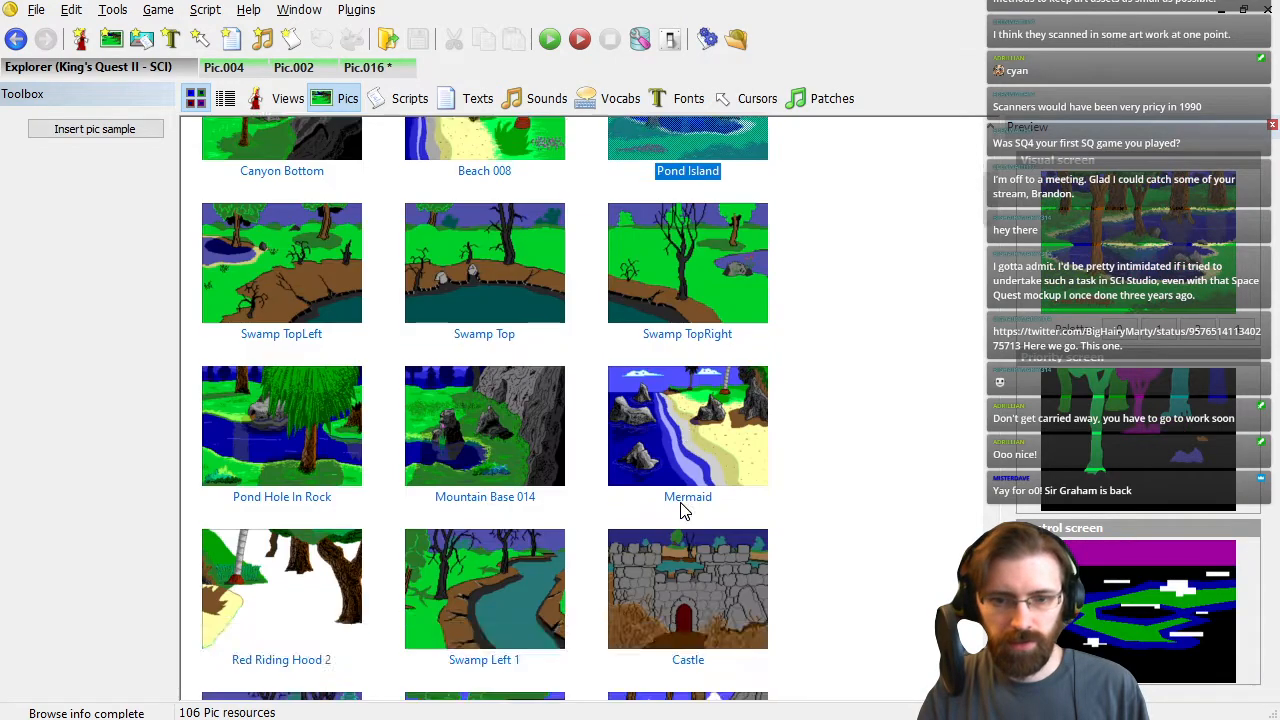
scroll(693, 464, up, 3)
double_click(674, 523)
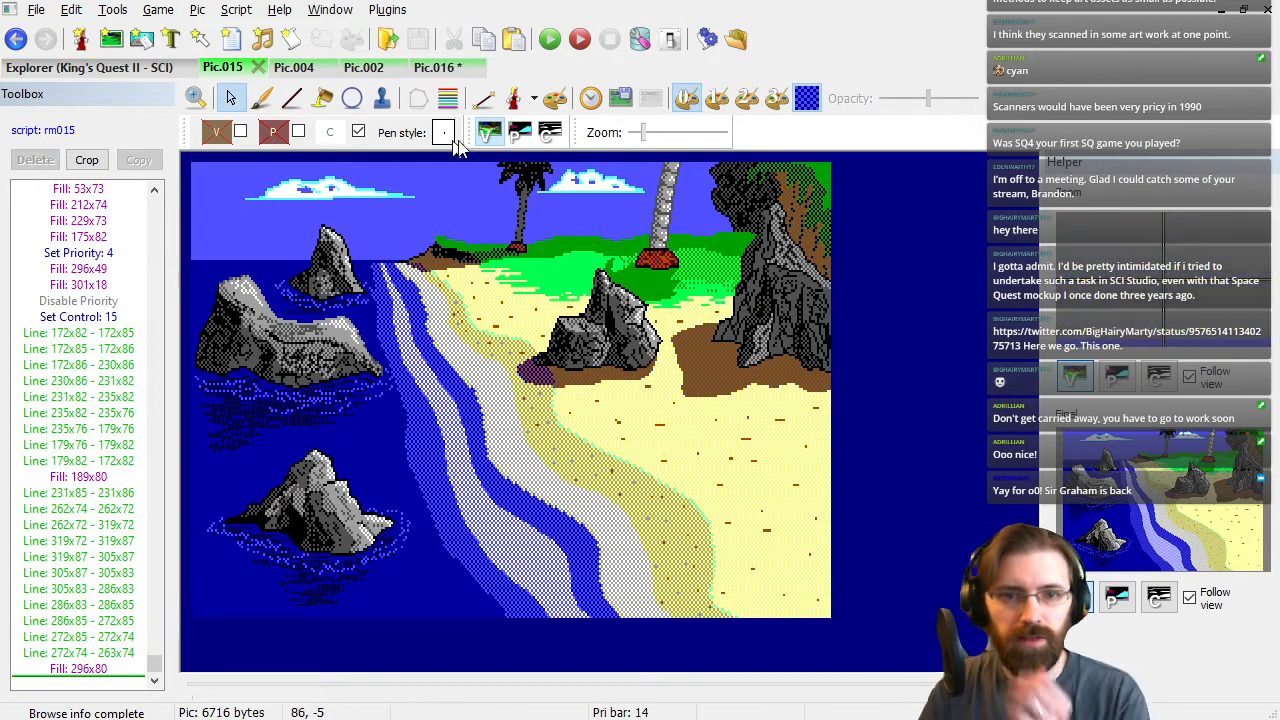
click(505, 136)
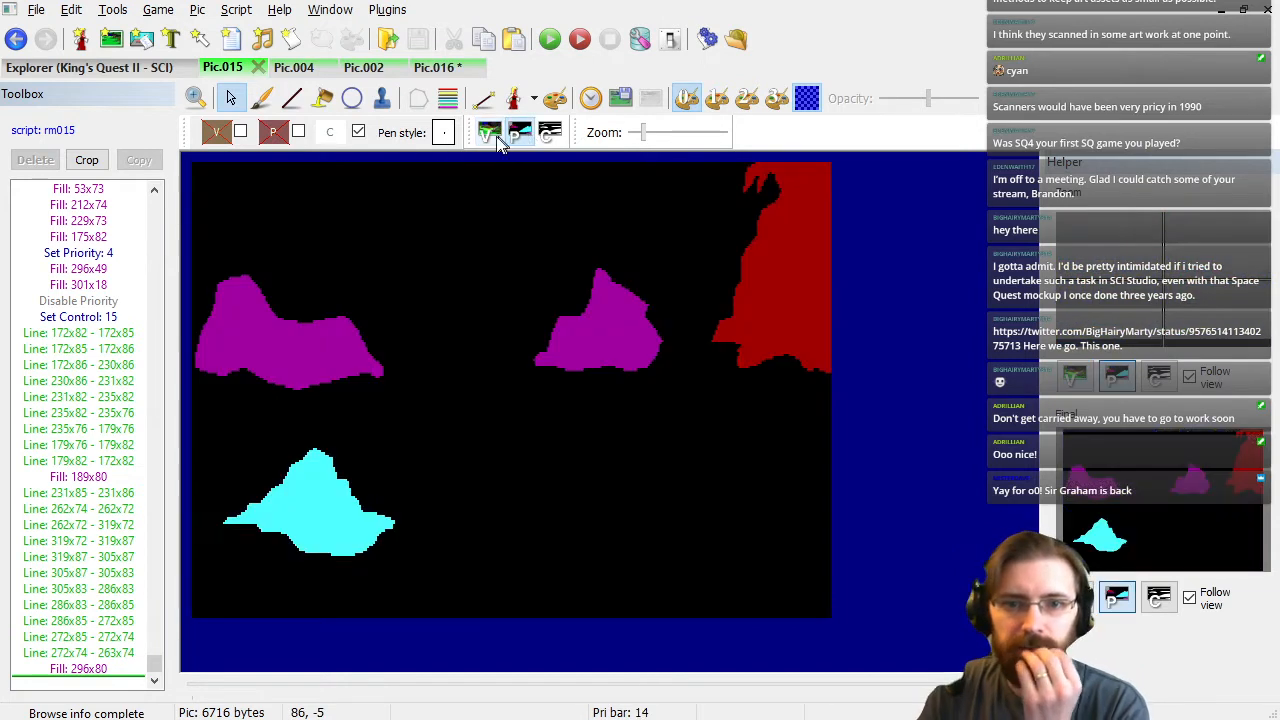
click(550, 134)
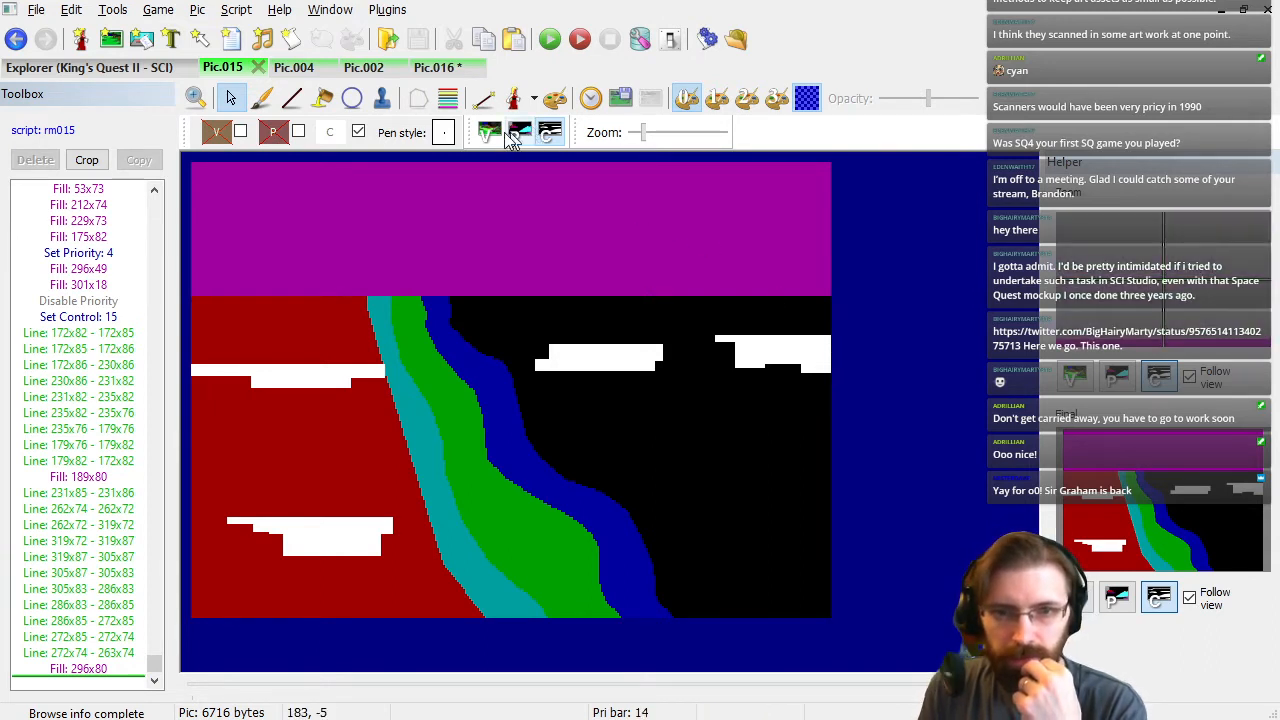
Compare the rock block on Pic.016's control screen with the visual artwork of Pic.015 and Pic.016.
click(437, 70)
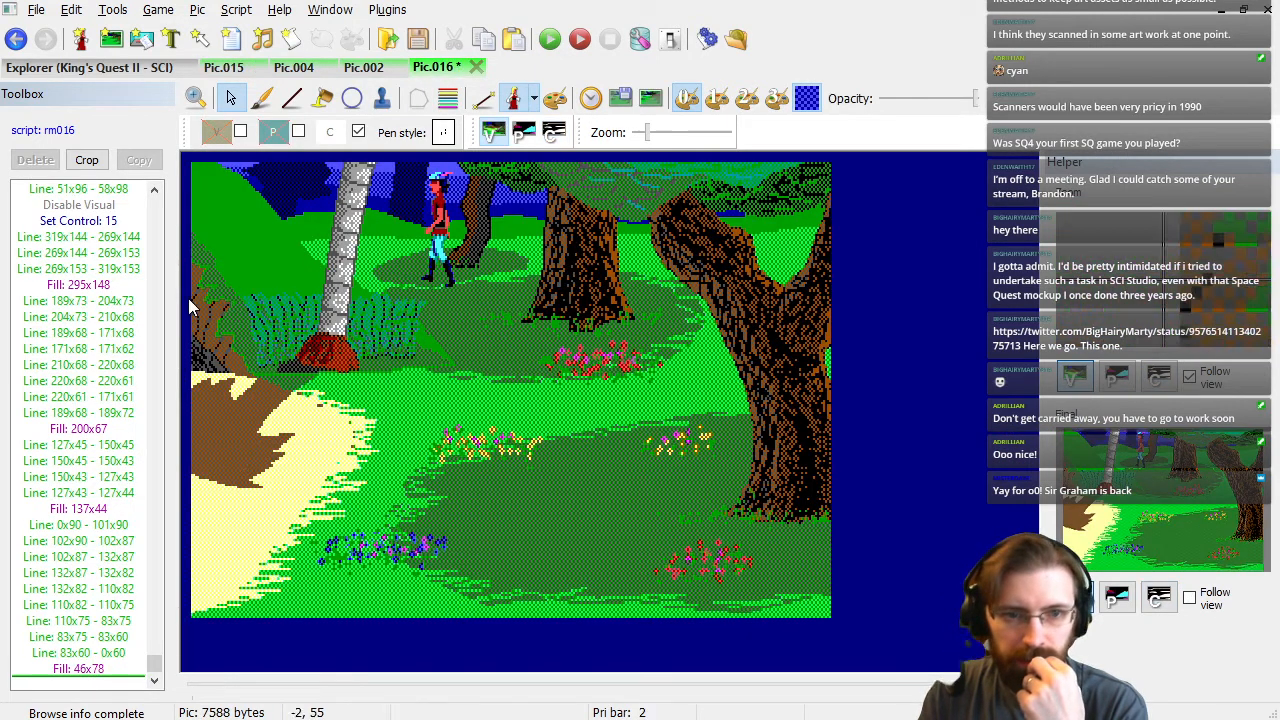
click(558, 128)
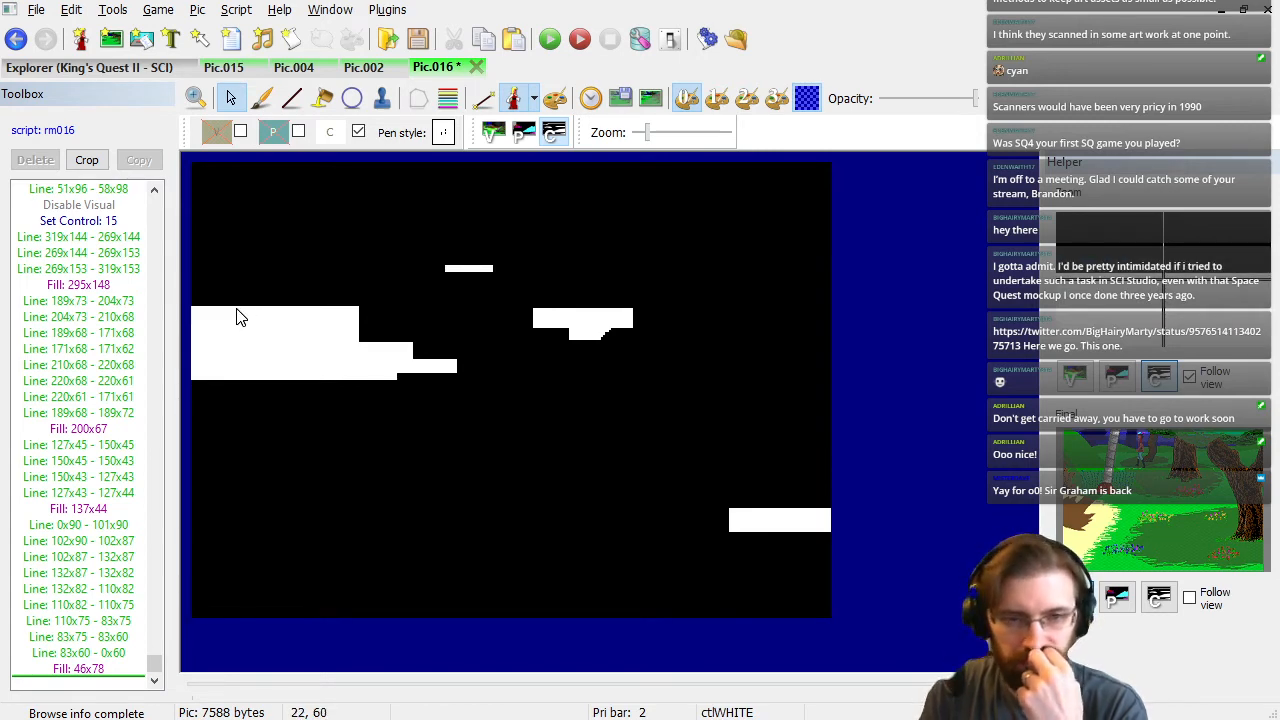
click(228, 67)
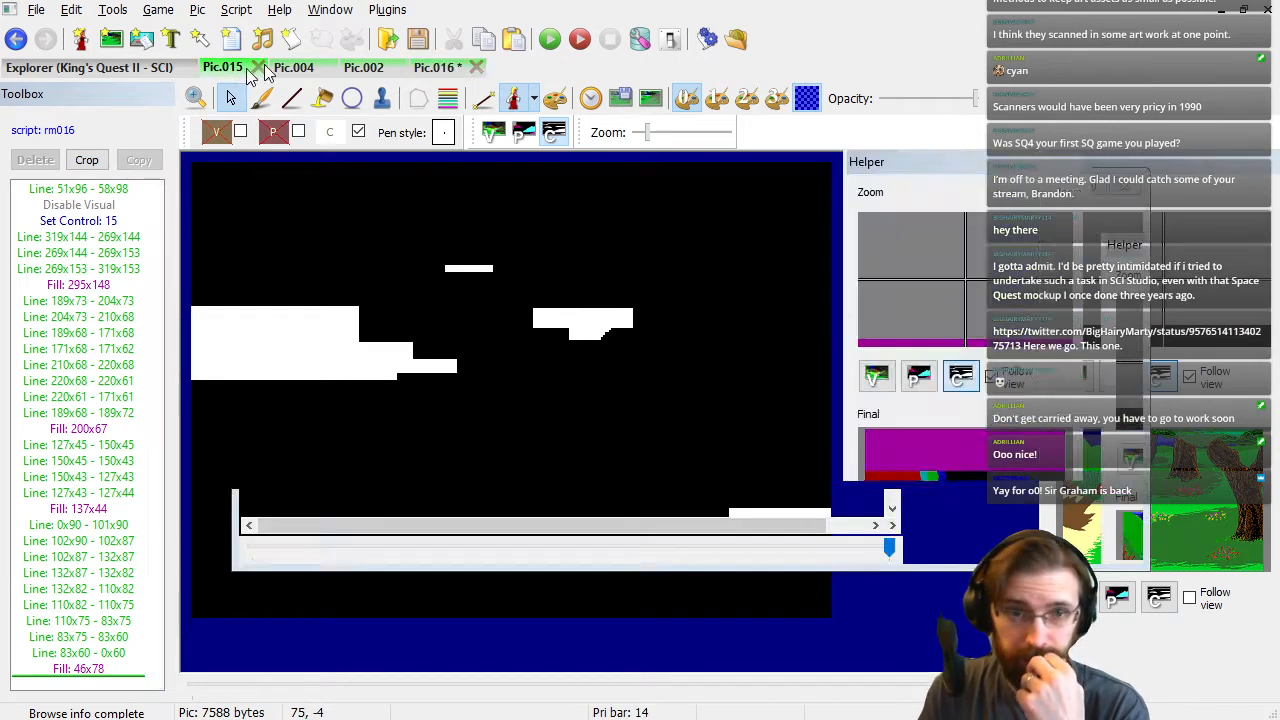
click(490, 133)
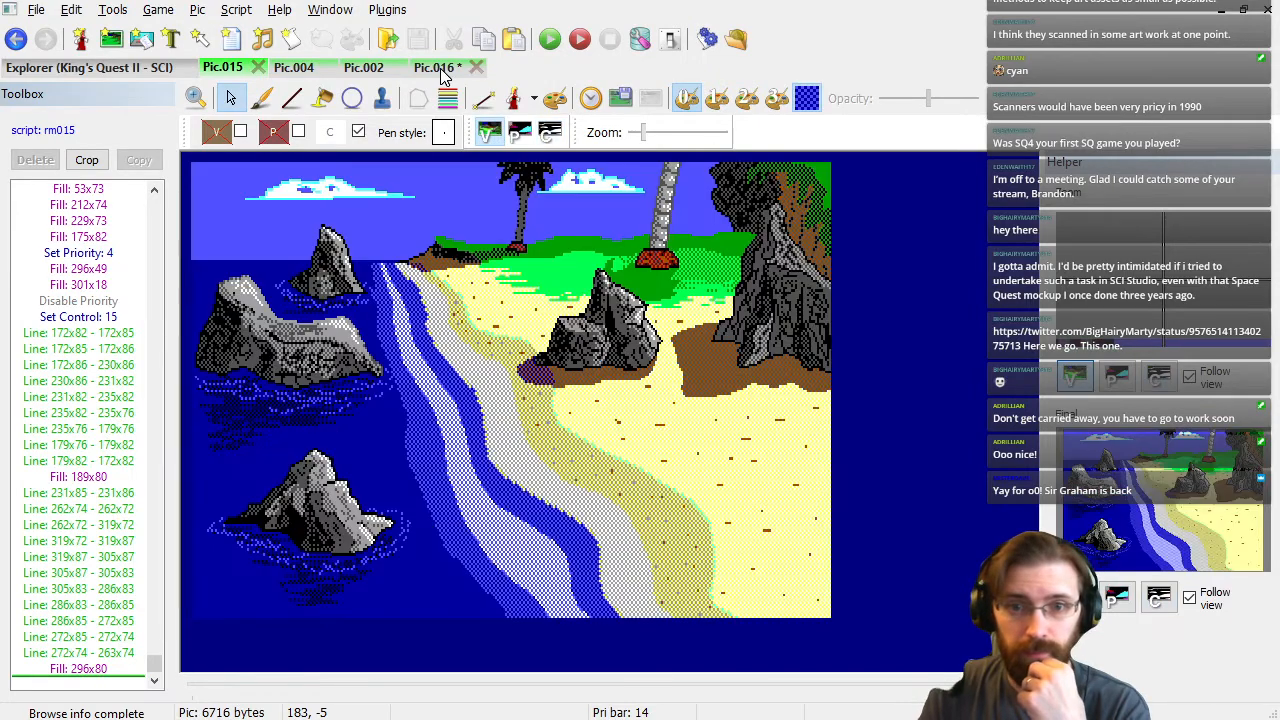
click(444, 72)
click(493, 132)
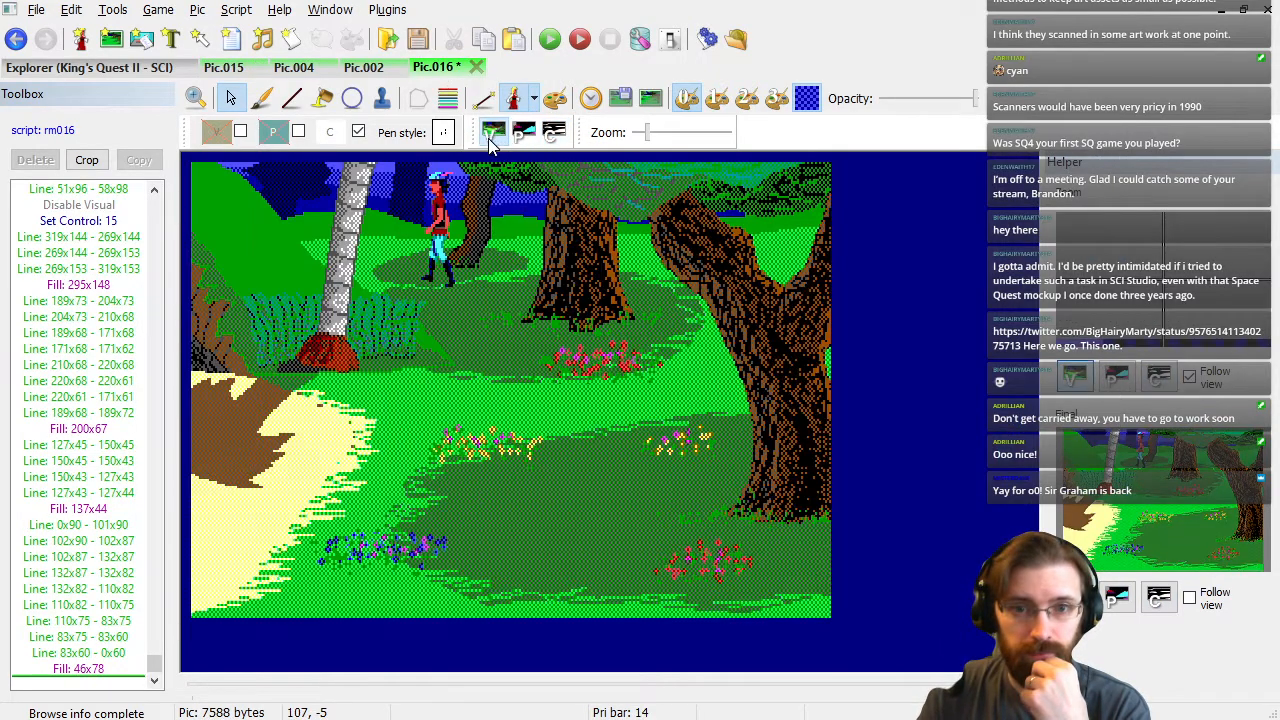
Close Pic.004 and Pic.002, and compare the visual screens of Pic.015 and Pic.016 where the rocks meet.
click(328, 68)
click(328, 68)
click(229, 70)
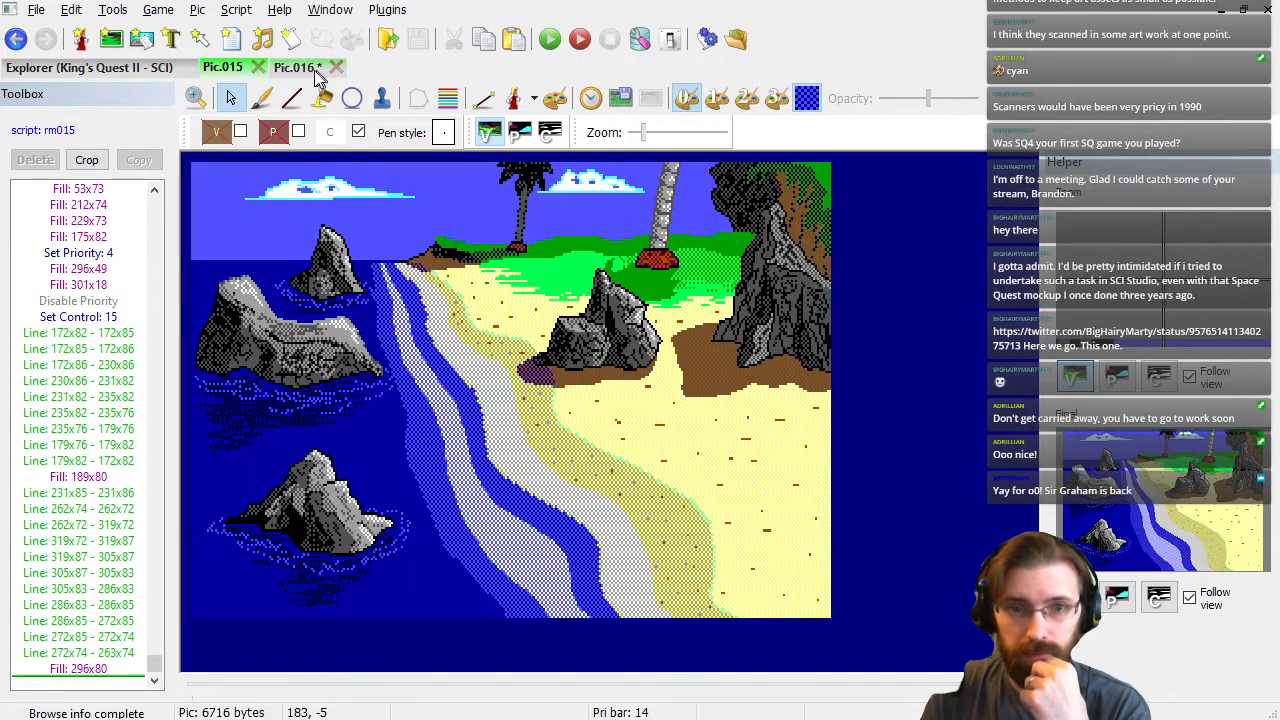
click(306, 72)
click(225, 70)
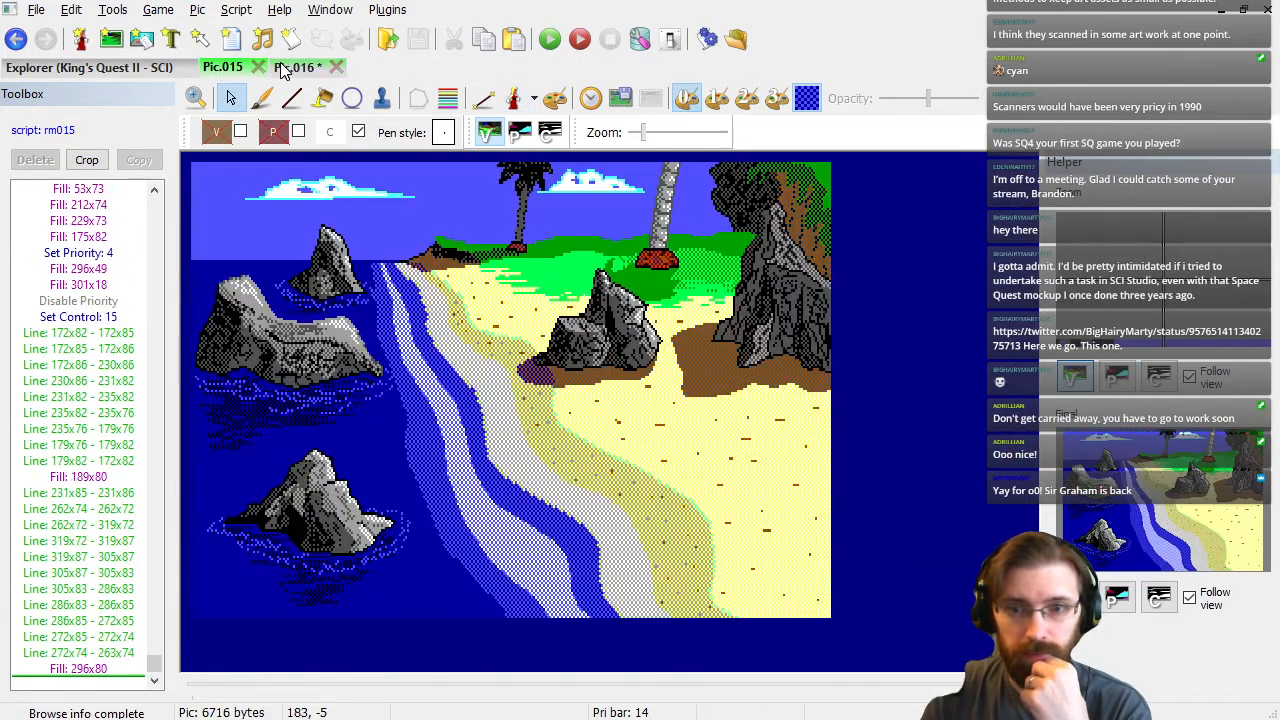
click(303, 70)
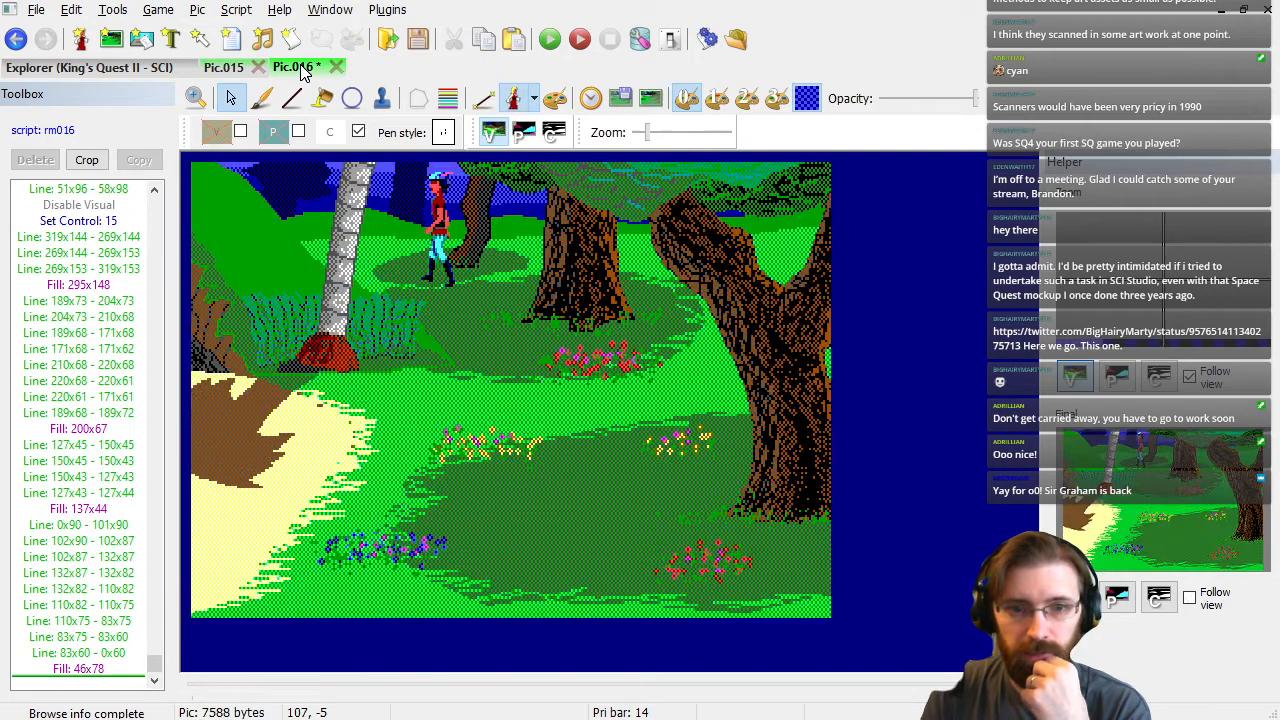
click(216, 69)
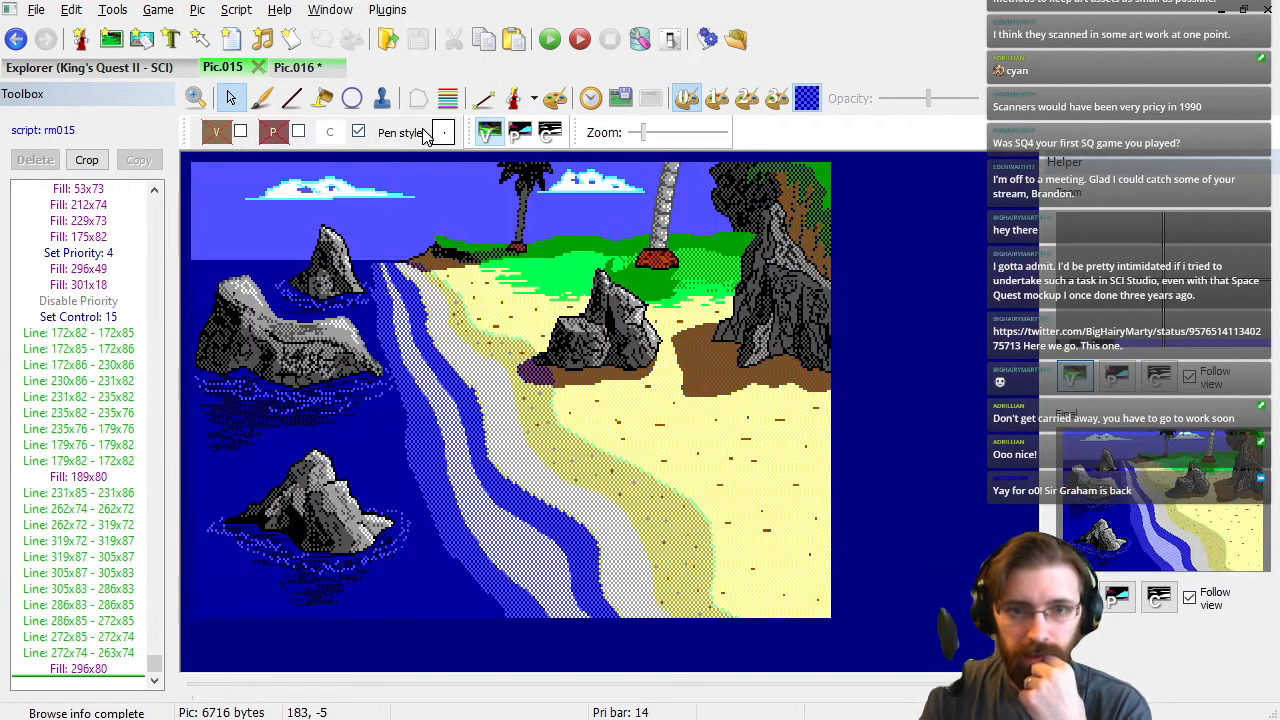
Examine the control block of the large rock at Pic.015's right edge on its control screen.
click(549, 133)
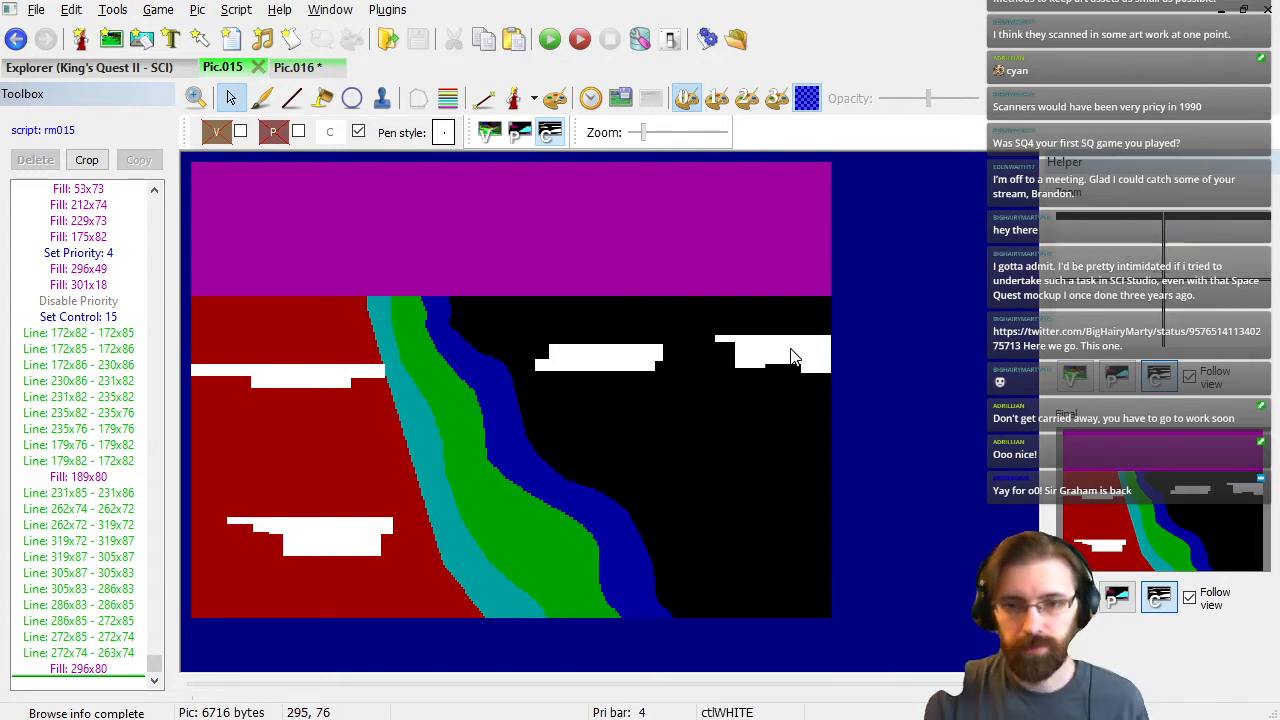
scroll(800, 360, up, 3)
click(678, 668)
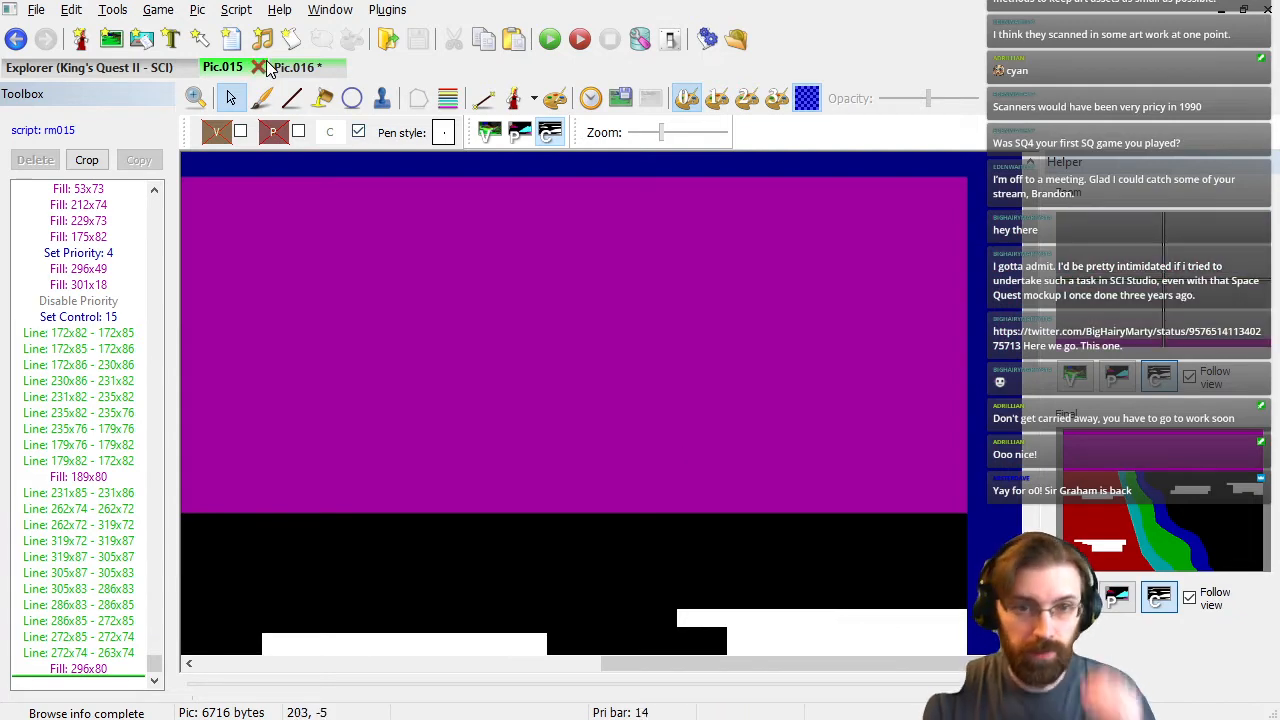
Return to Pic.016's control screen and step through the rock block's outline to line 83x75 - 83x60.
click(298, 68)
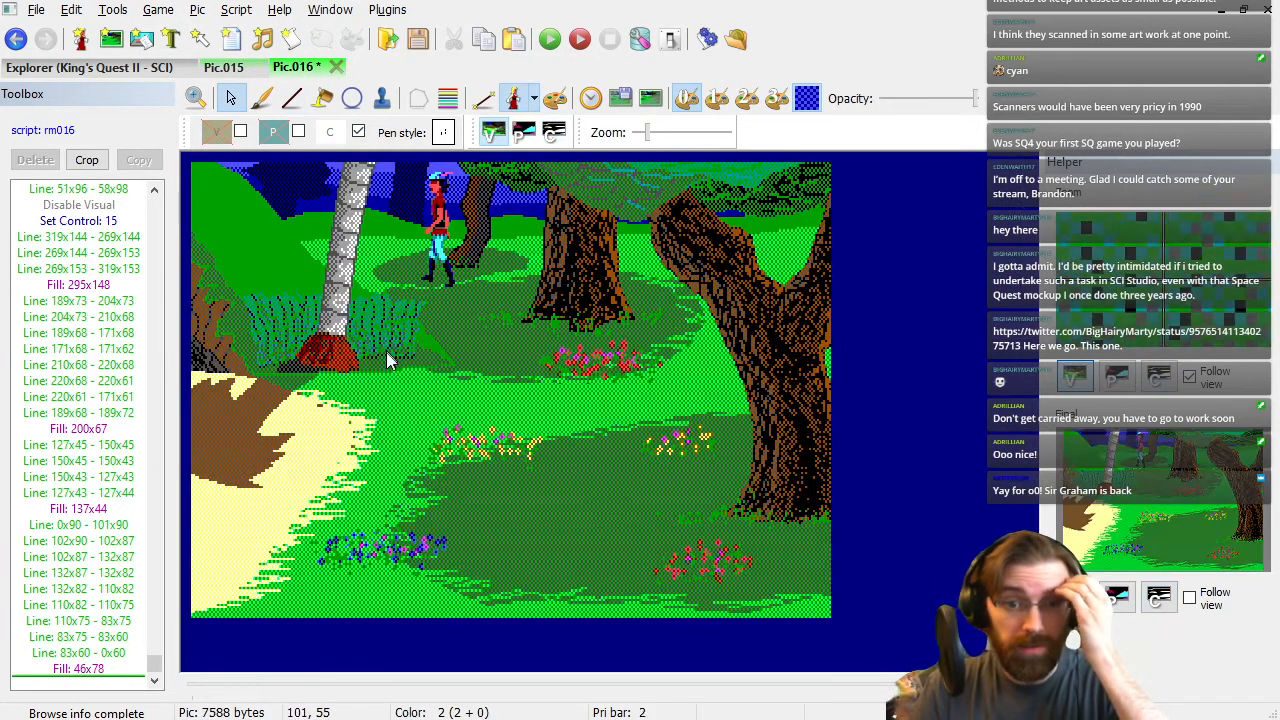
click(547, 137)
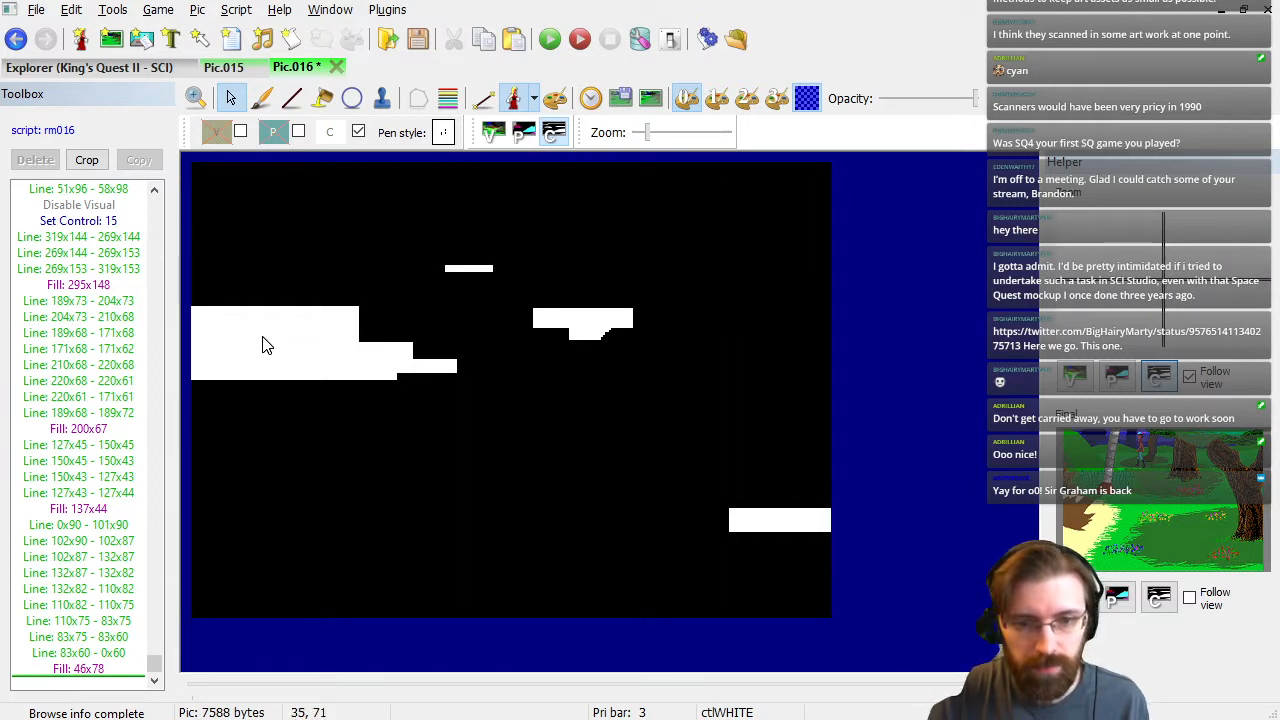
click(97, 558)
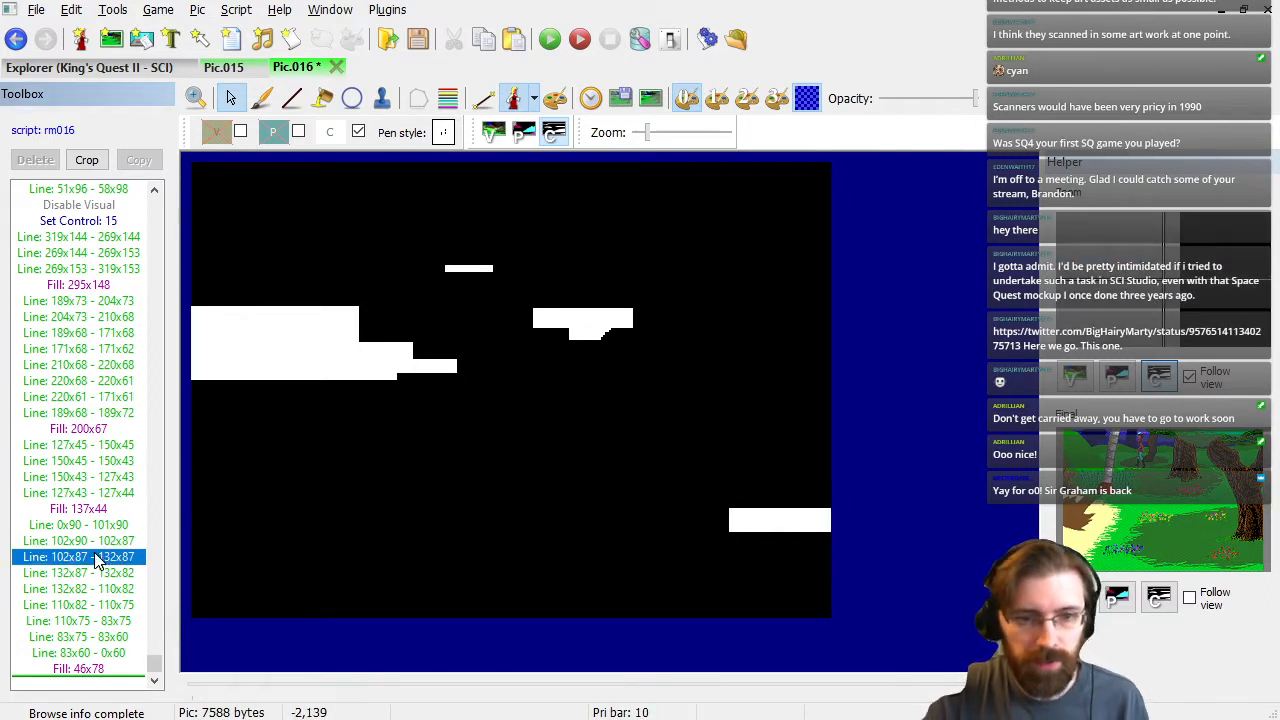
key(Down)
key(Down)
key(Down)
key(Down)
key(Down)
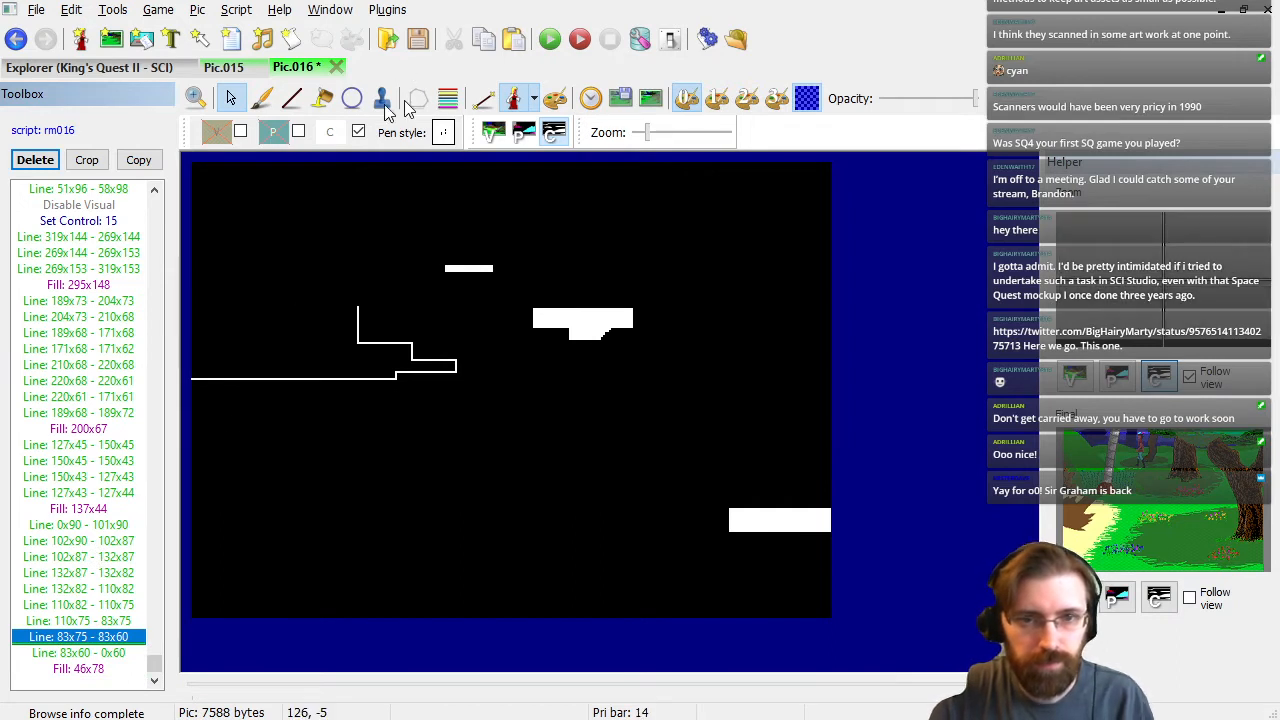
Draw control lines 83x75 - 83x72 and 83x72 - 0x72 after line 83x75 - 83x60 to lower the rock block's upper edge.
click(293, 98)
scroll(311, 386, up, 3)
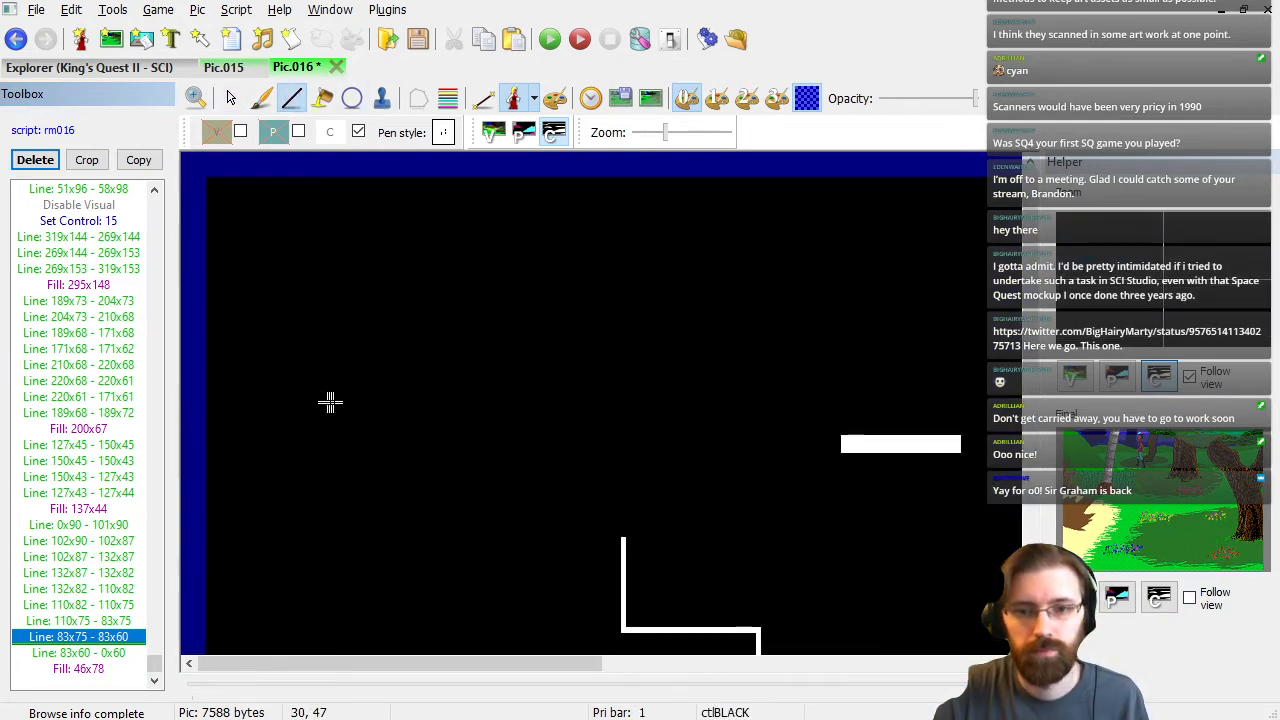
scroll(540, 416, down, 1)
click(123, 621)
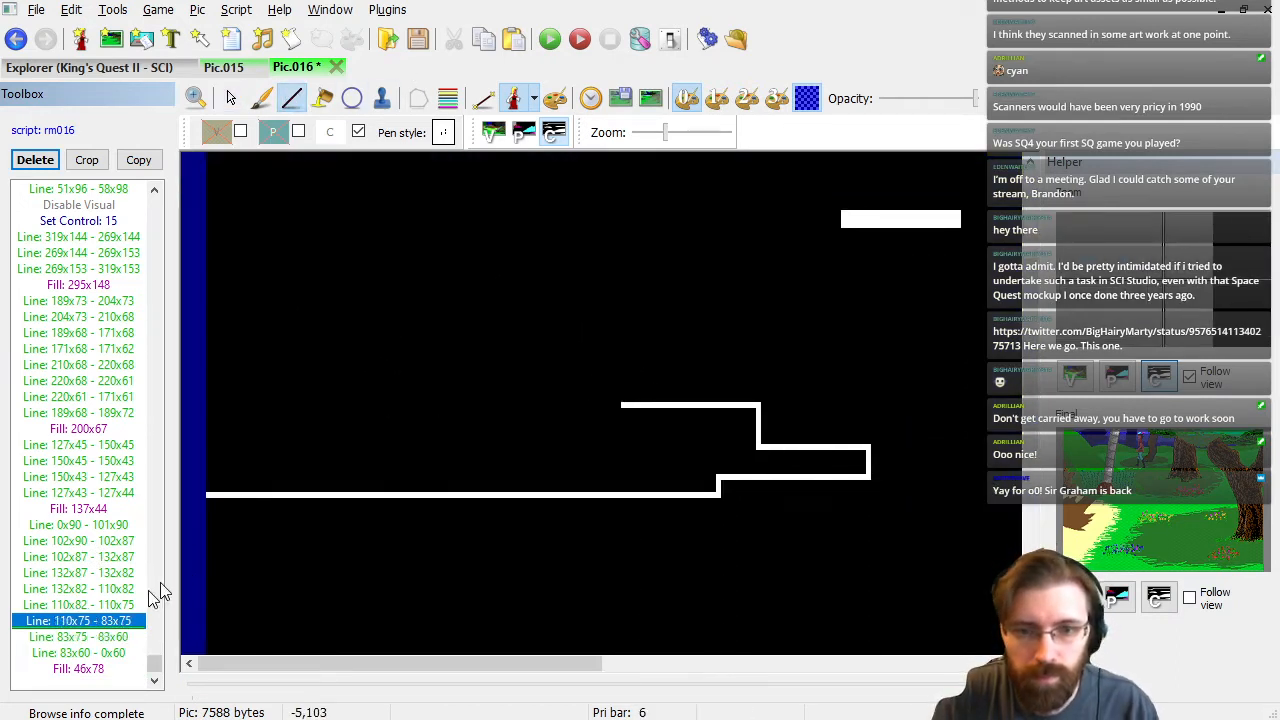
key(Down)
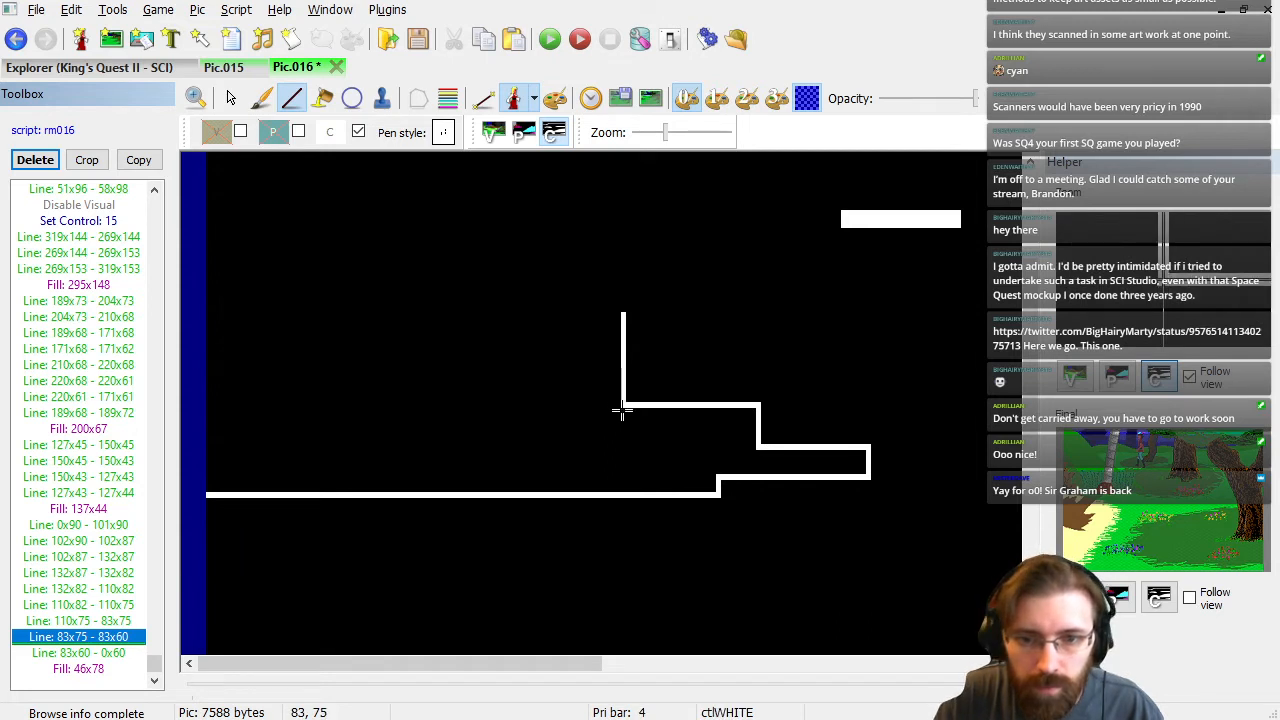
click(621, 408)
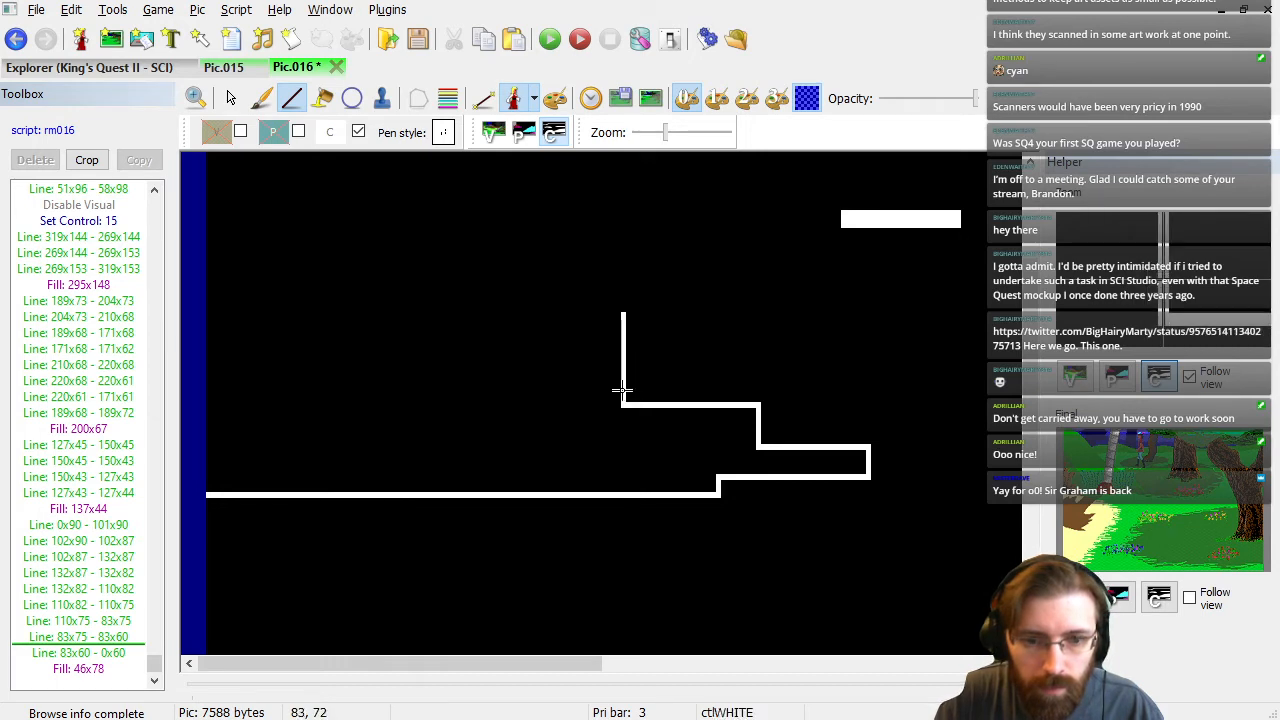
click(622, 390)
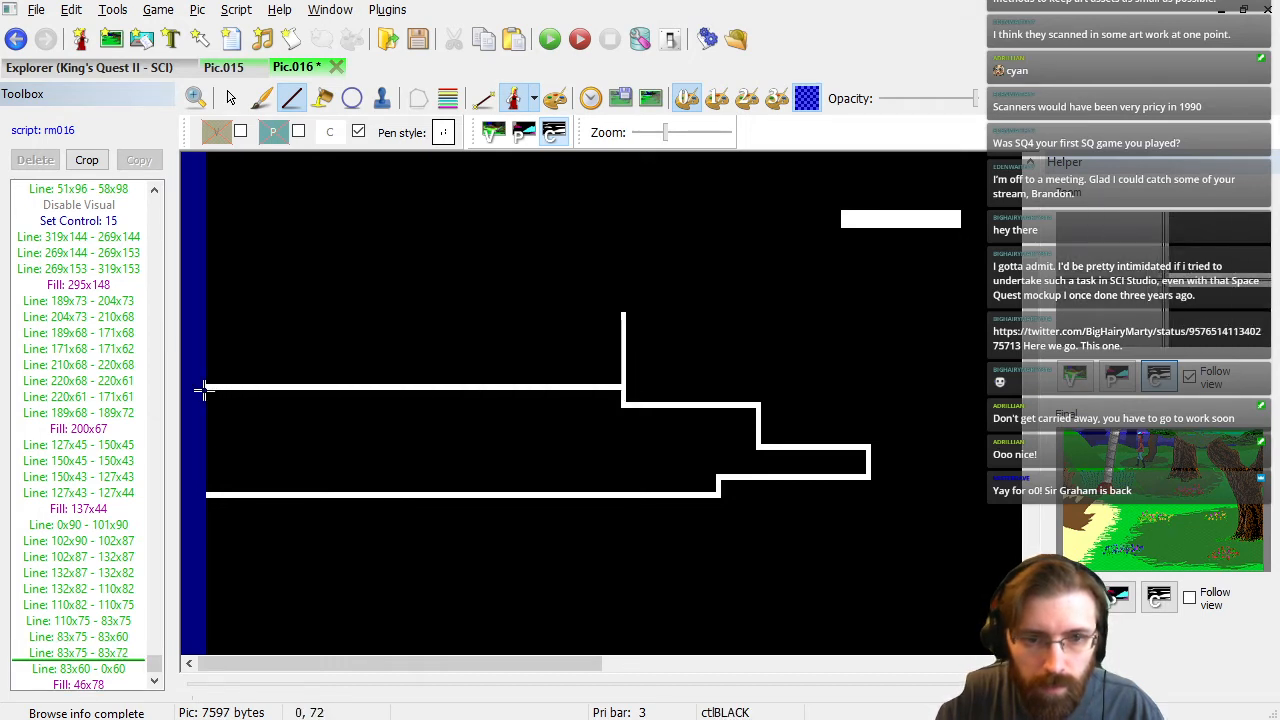
click(208, 389)
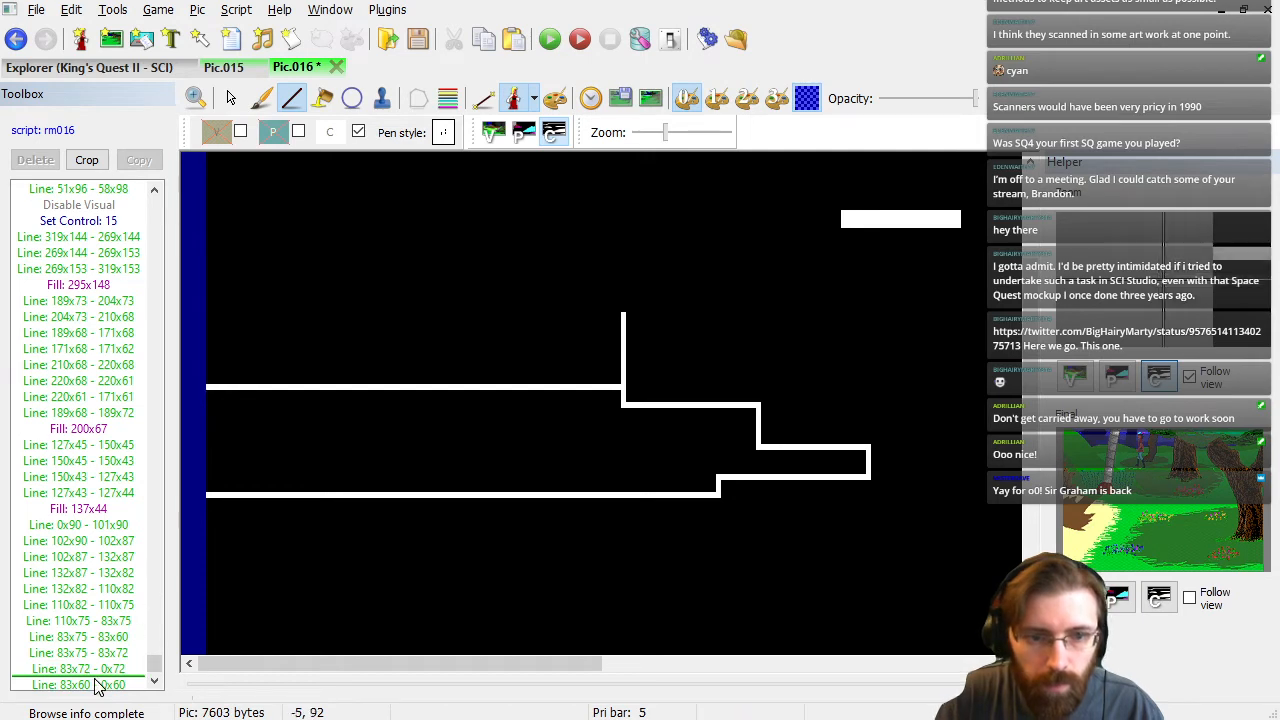
Delete control lines 83x75 - 83x72 and 83x75 - 83x60 from the rock block's outline in Pic.016.
click(97, 674)
click(105, 656)
key(Delete)
click(107, 651)
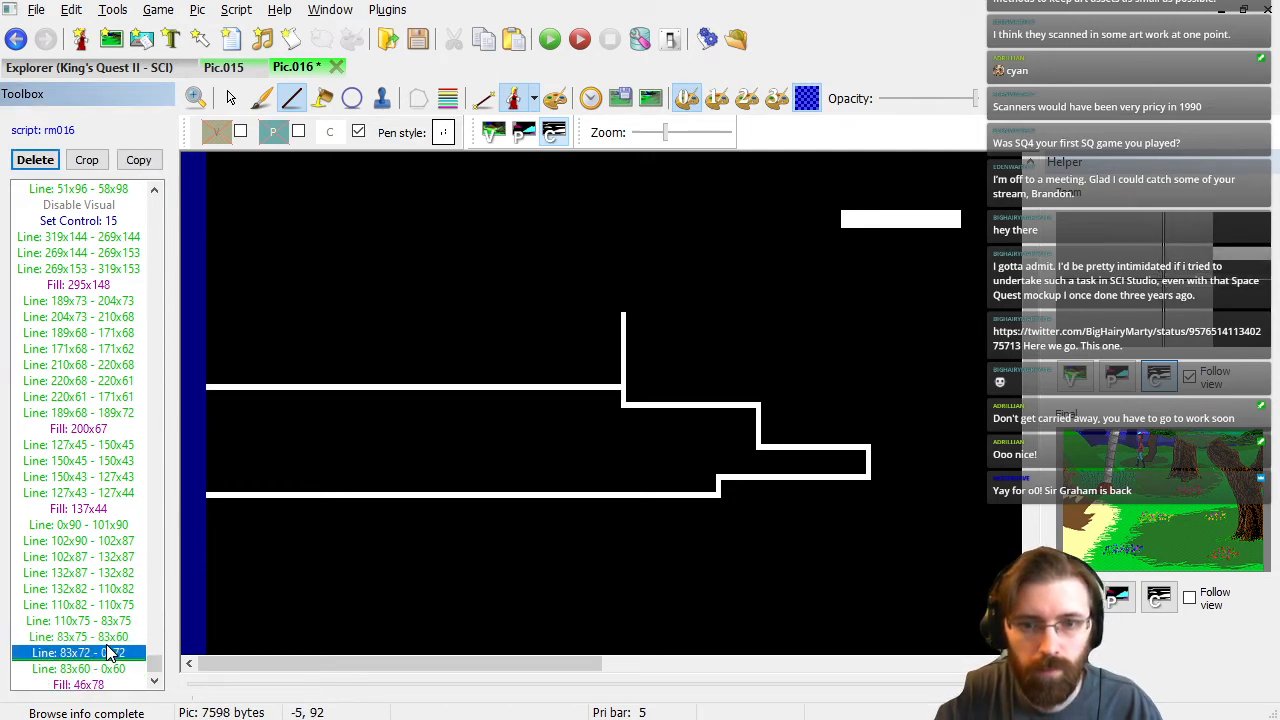
click(106, 636)
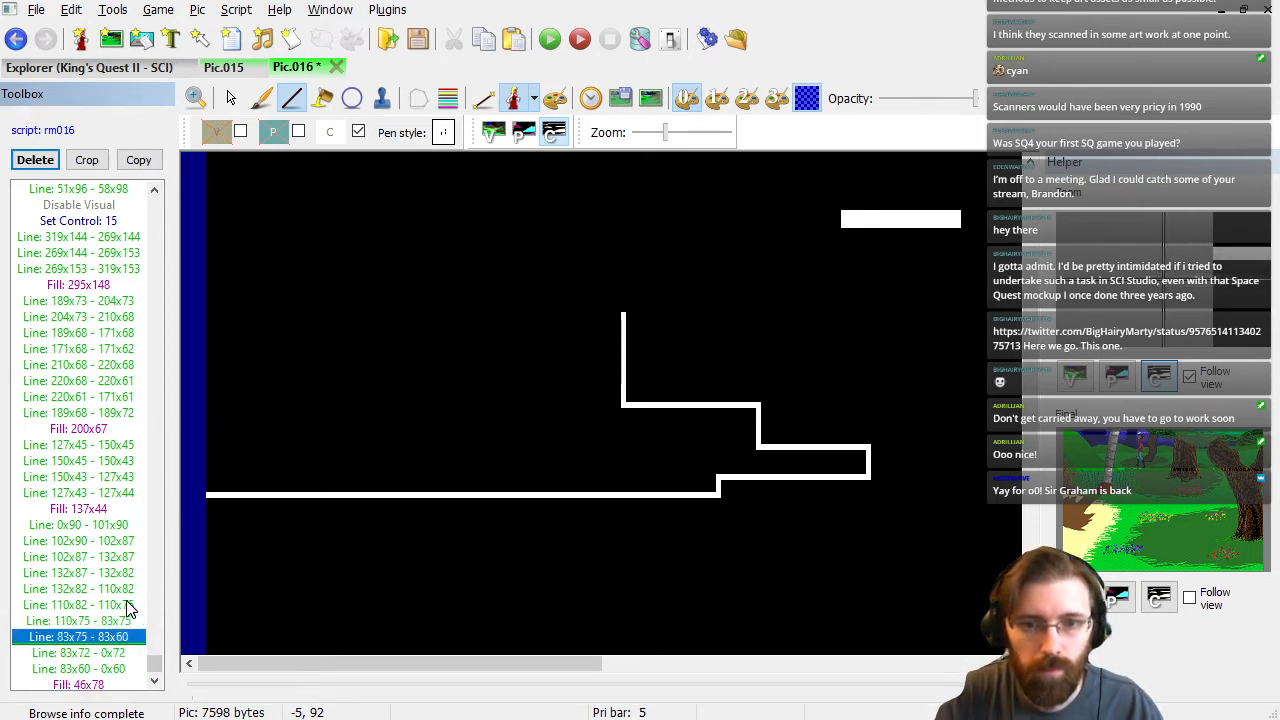
key(Delete)
Draw control line 83x75 - 83x73 to close the rock block's corner and delete the old upper line 83x60 - 0x60.
click(613, 406)
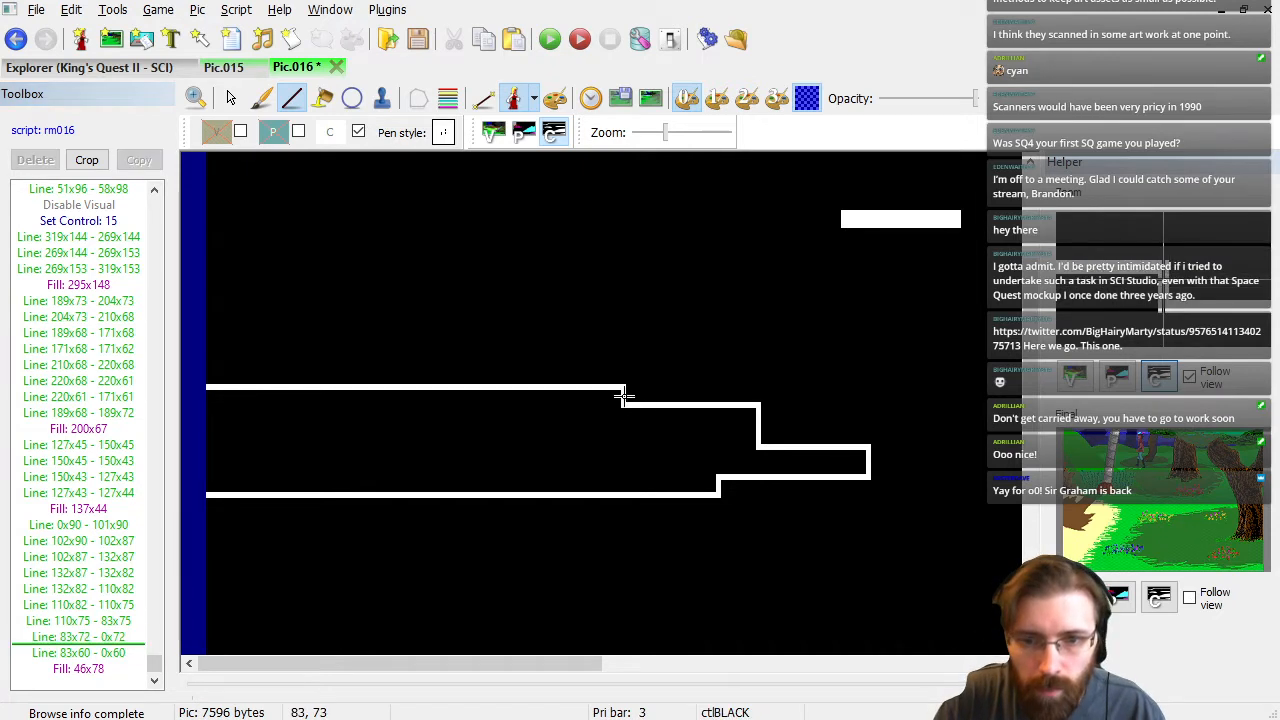
click(612, 400)
click(70, 654)
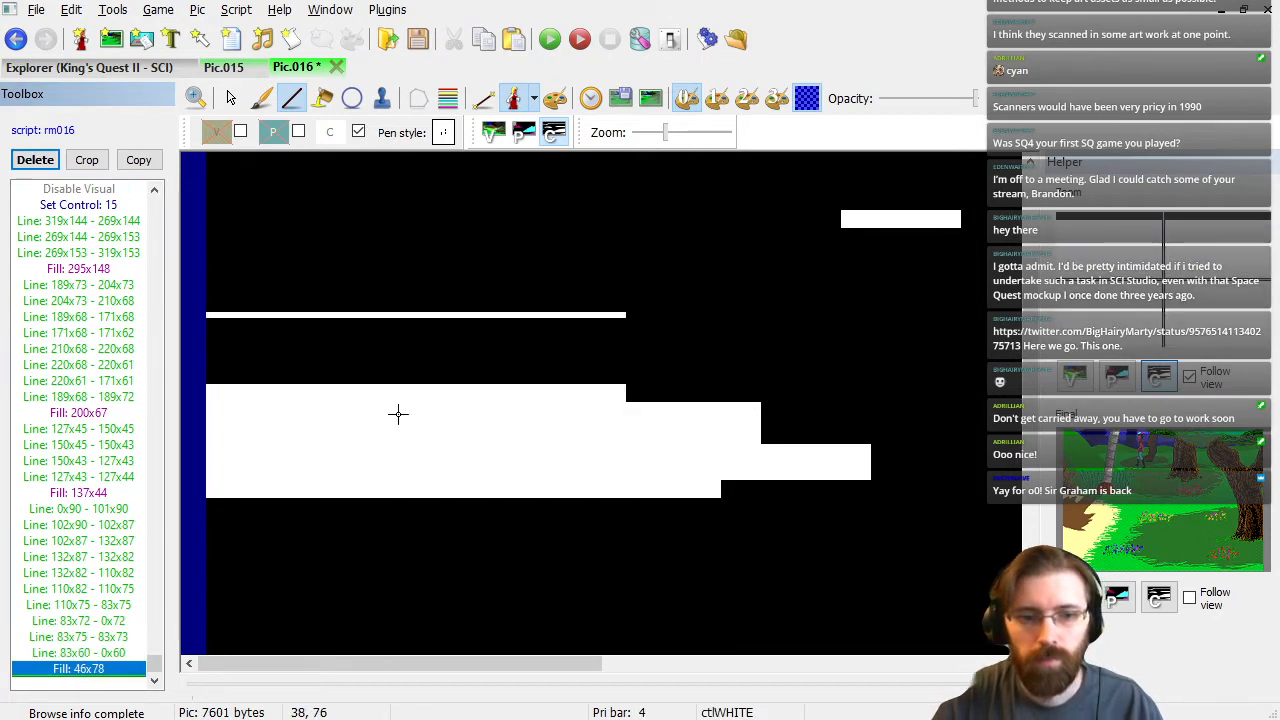
key(Down)
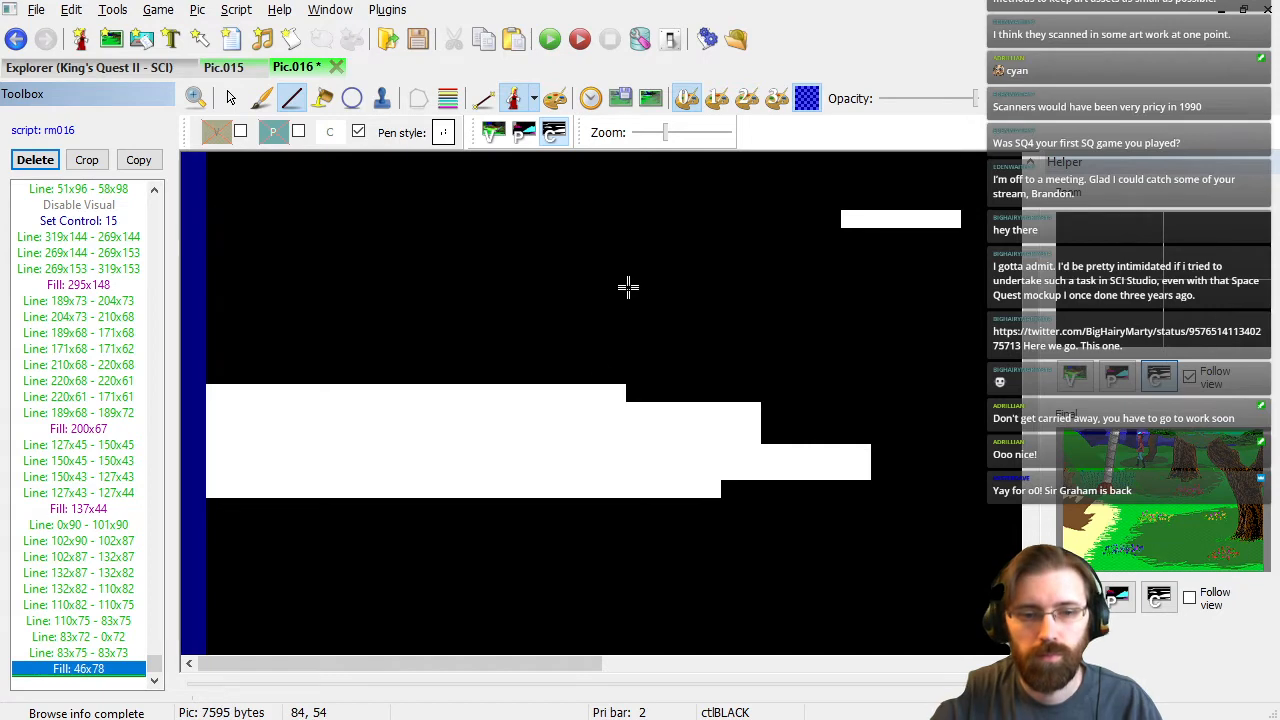
Compare Pic.016's lowered rock block with its visual screen and with Pic.015's control screen.
scroll(526, 380, down, 3)
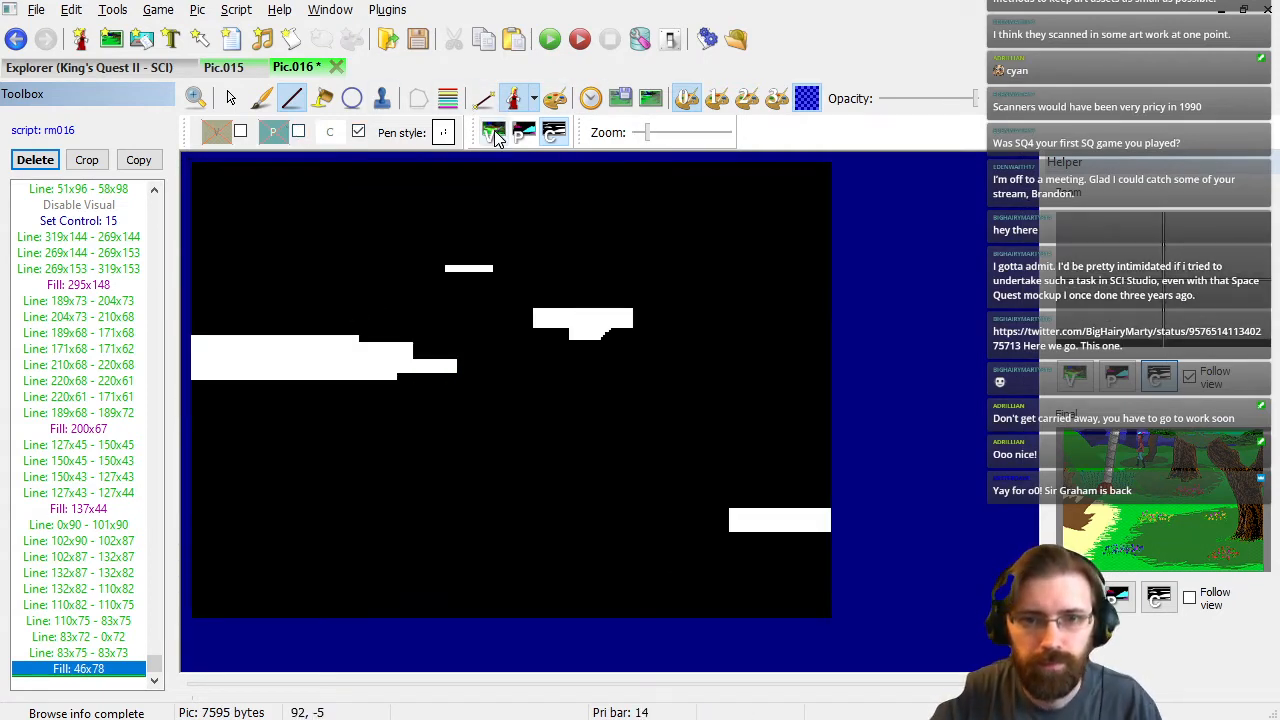
click(494, 133)
click(228, 101)
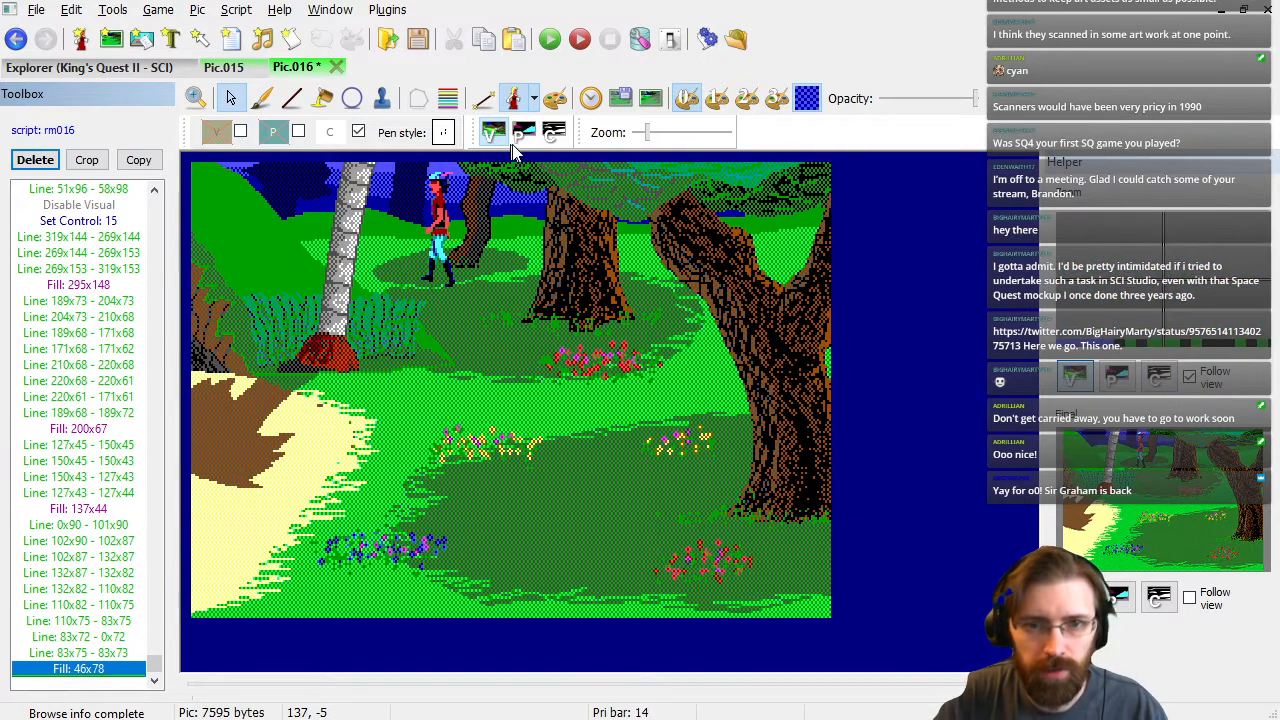
click(553, 133)
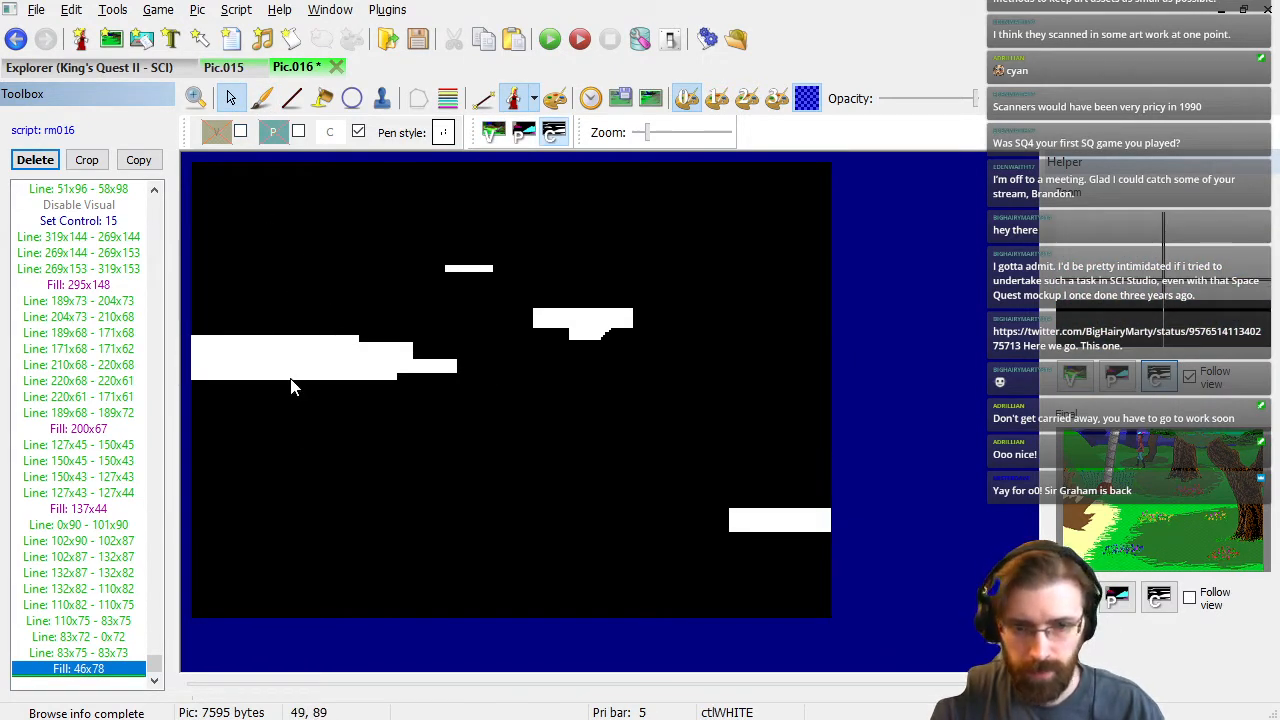
click(228, 66)
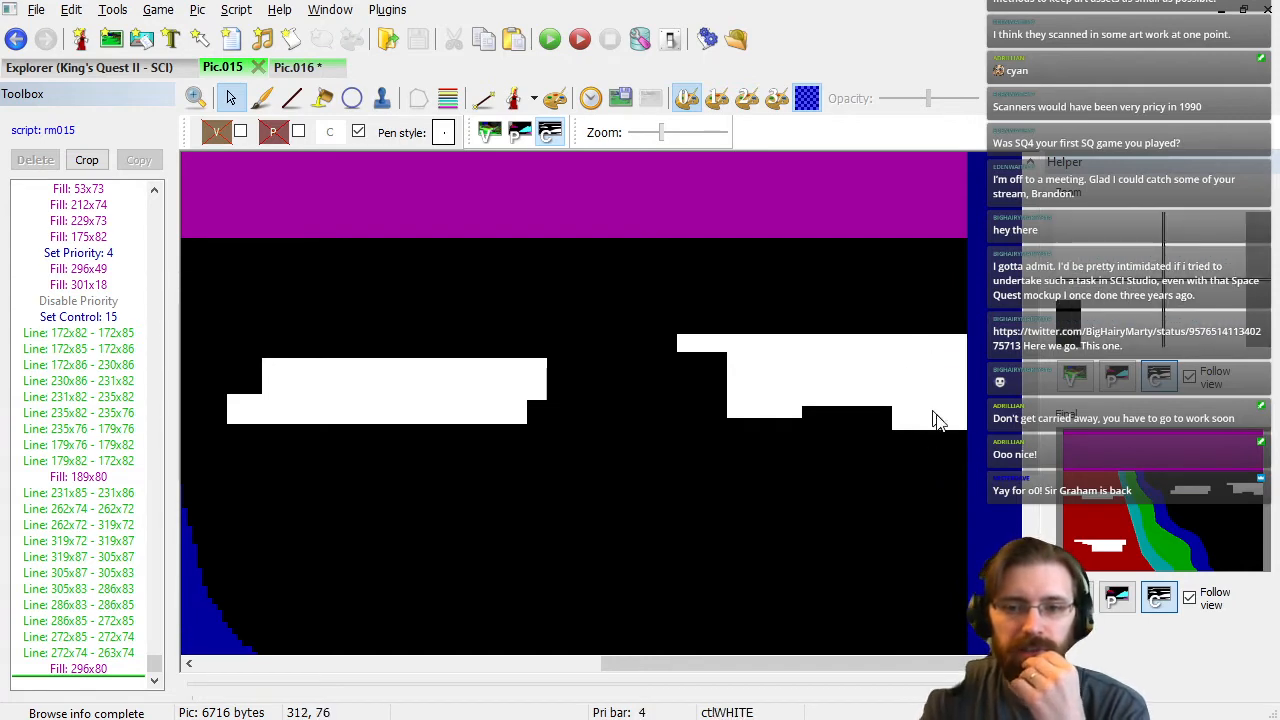
click(306, 72)
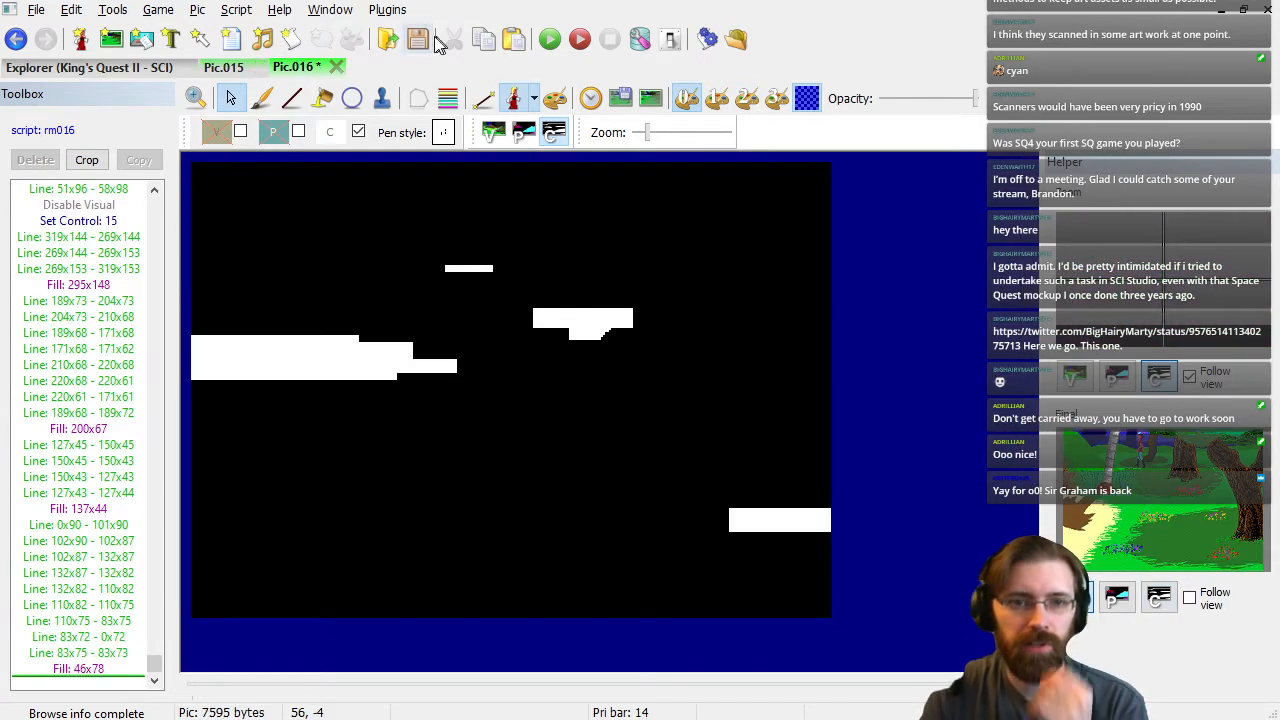
Save Pic.016 with its visual screen displayed and rebuild the game's resources.
click(493, 132)
key(ctrl+s)
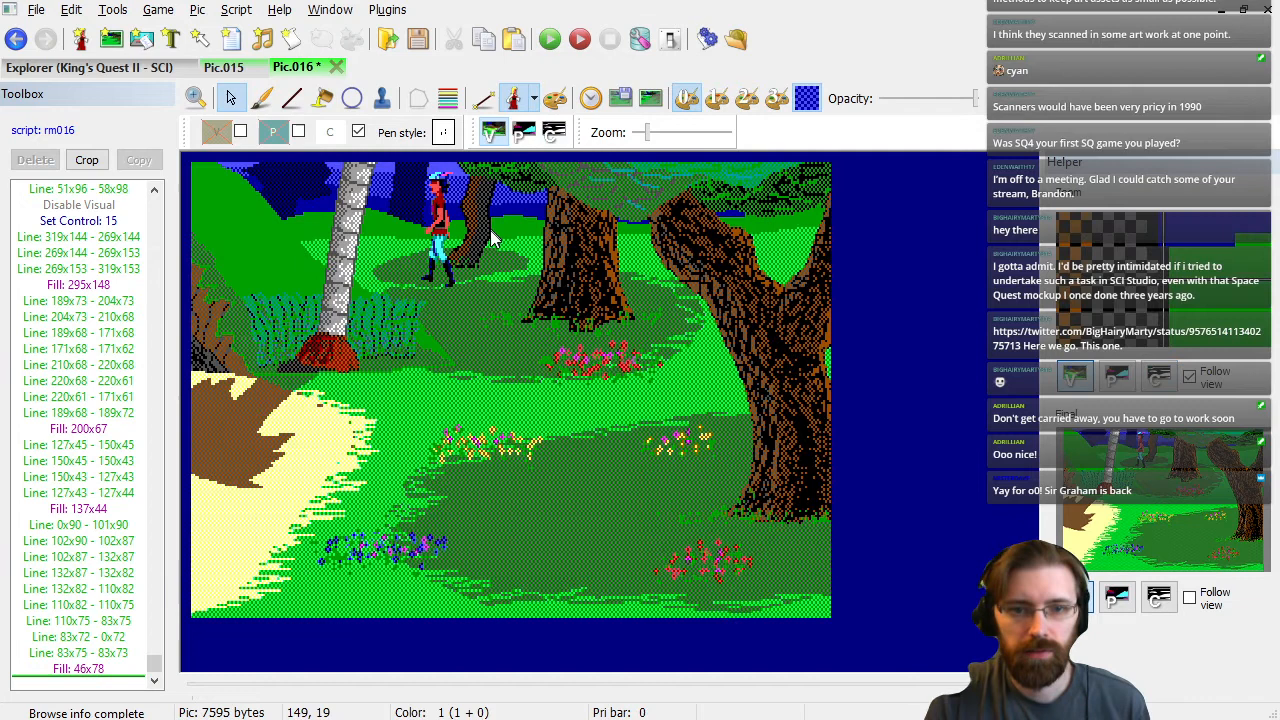
click(641, 48)
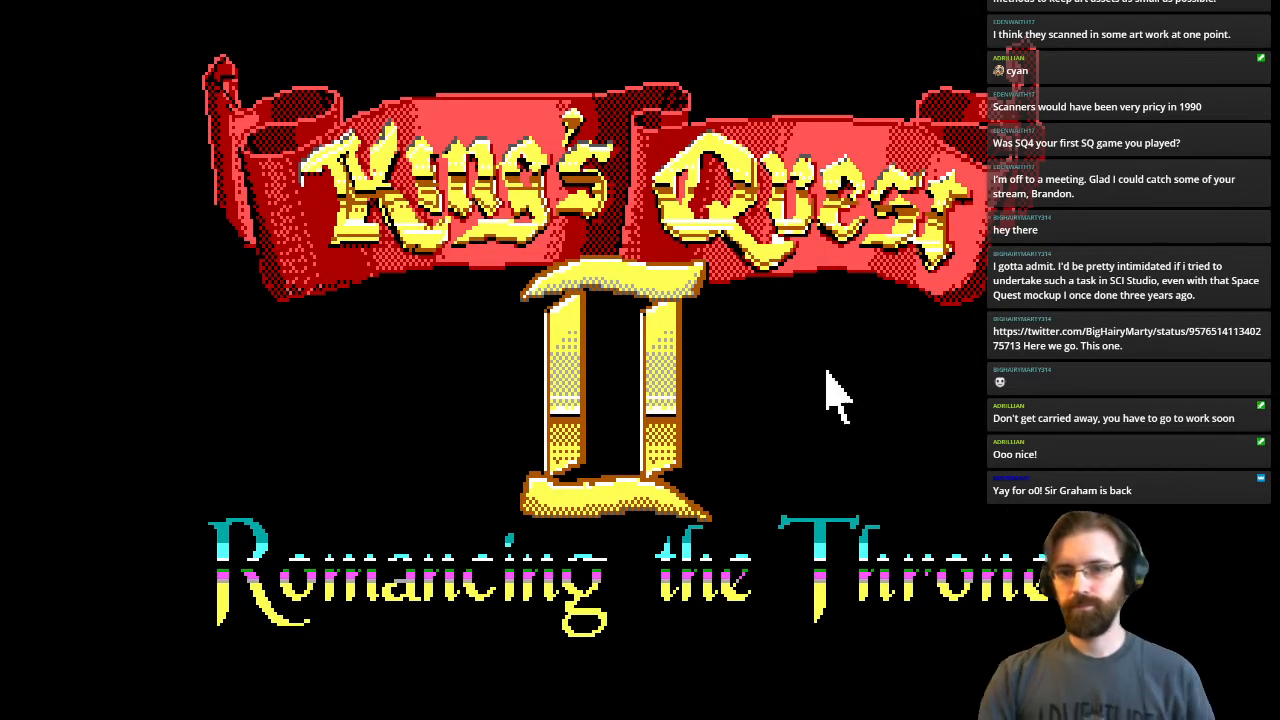
Skip the running game's title screen and walk Graham from the starting beach through the mermaid beach into the Pic.016 room.
key(Return)
key(Tab)
key(Return)
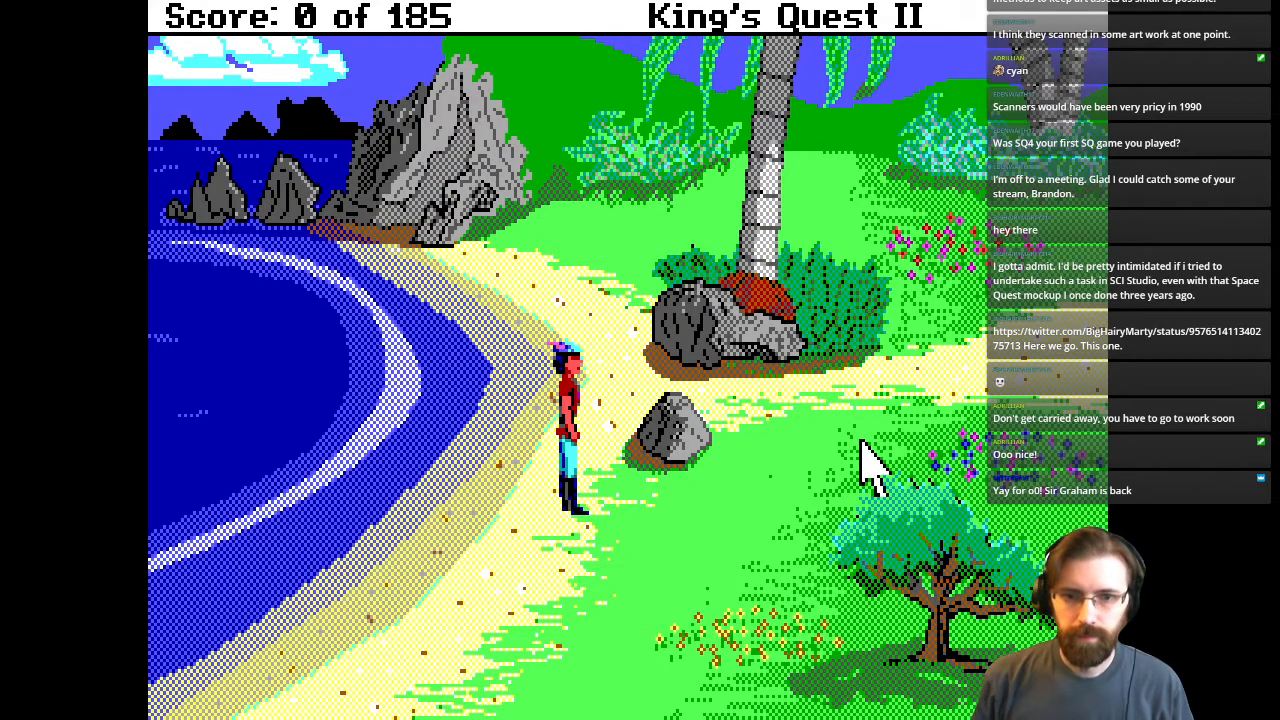
key(Down)
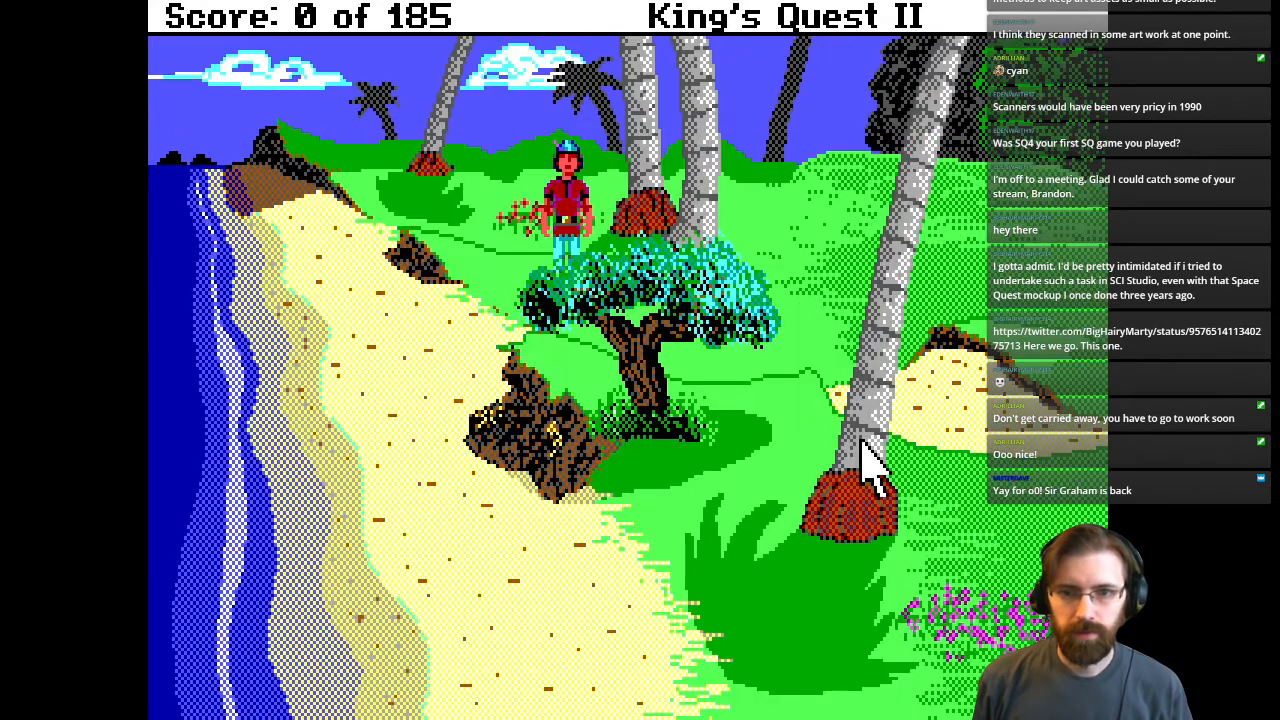
key(Left)
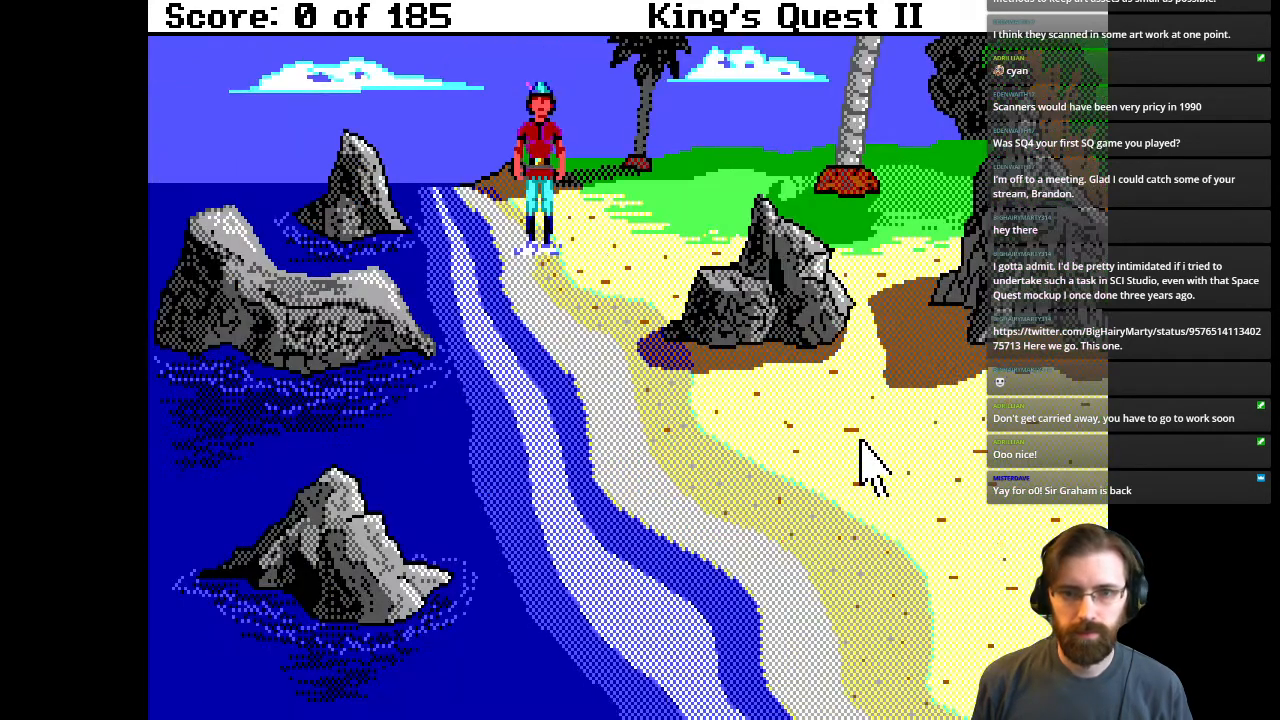
key(Right)
key(Down)
key(Right)
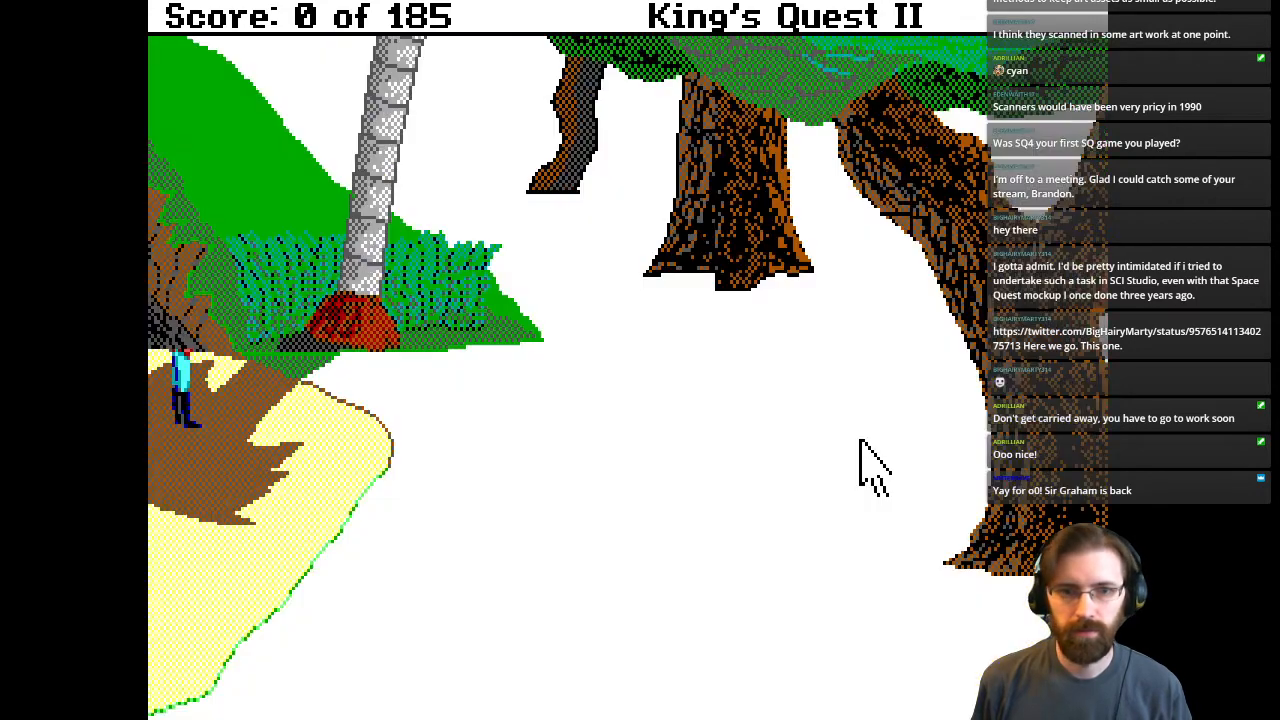
Walk Graham around the rock and palm tree in the Pic.016 room to test the background and its control block.
key(Down)
key(Left)
key(Up)
key(Left)
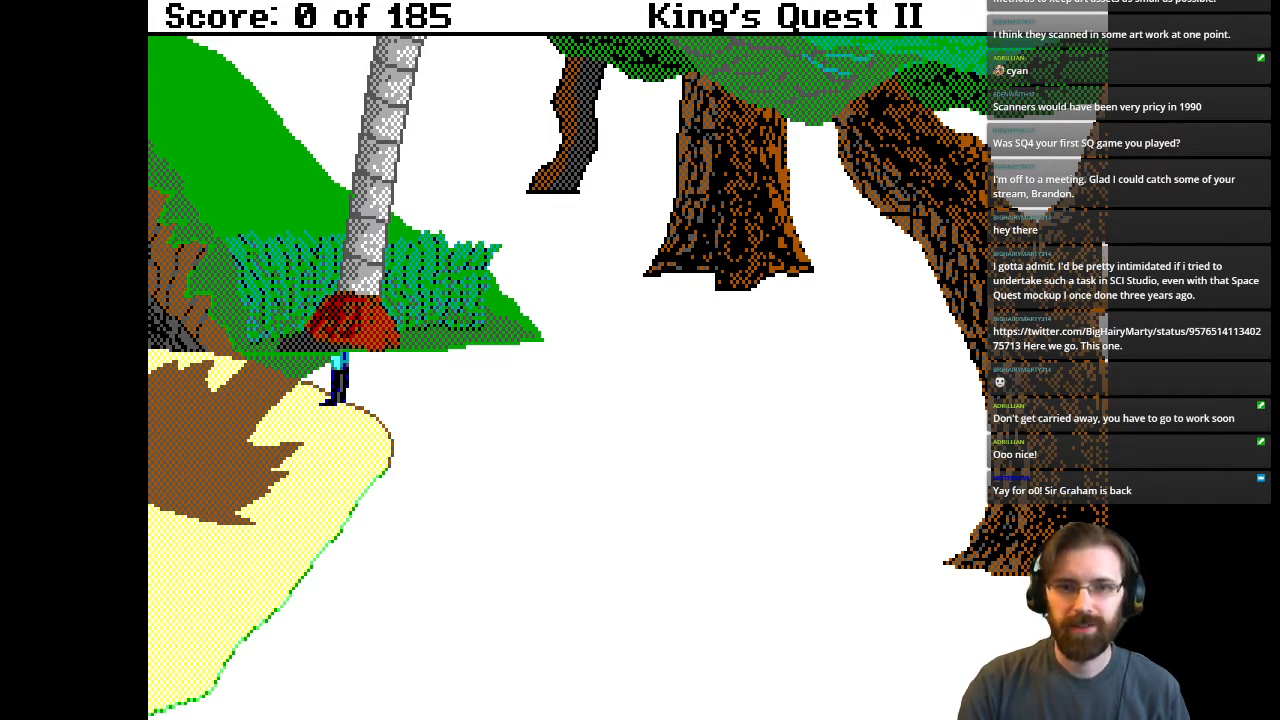
Switch back to SCI Companion, check the Red Riding Hood 2 picture in the game explorer and reopen it.
key(alt+Tab)
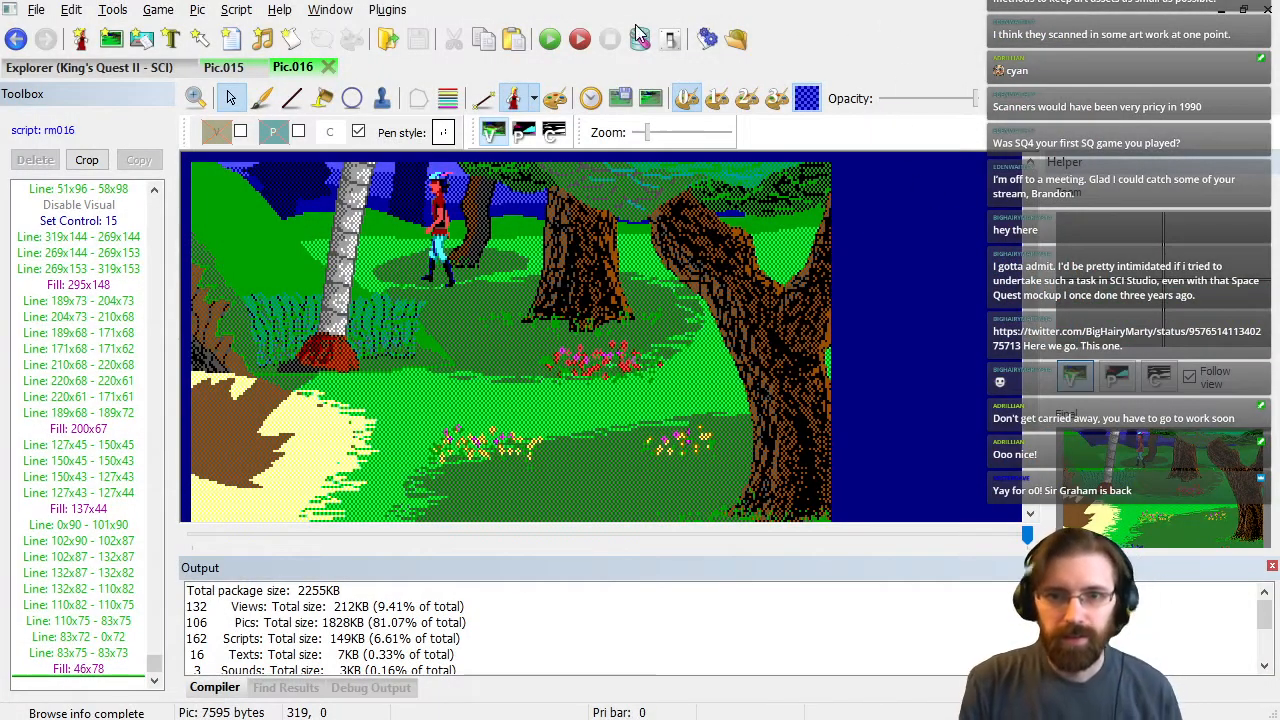
click(224, 69)
click(283, 68)
click(139, 66)
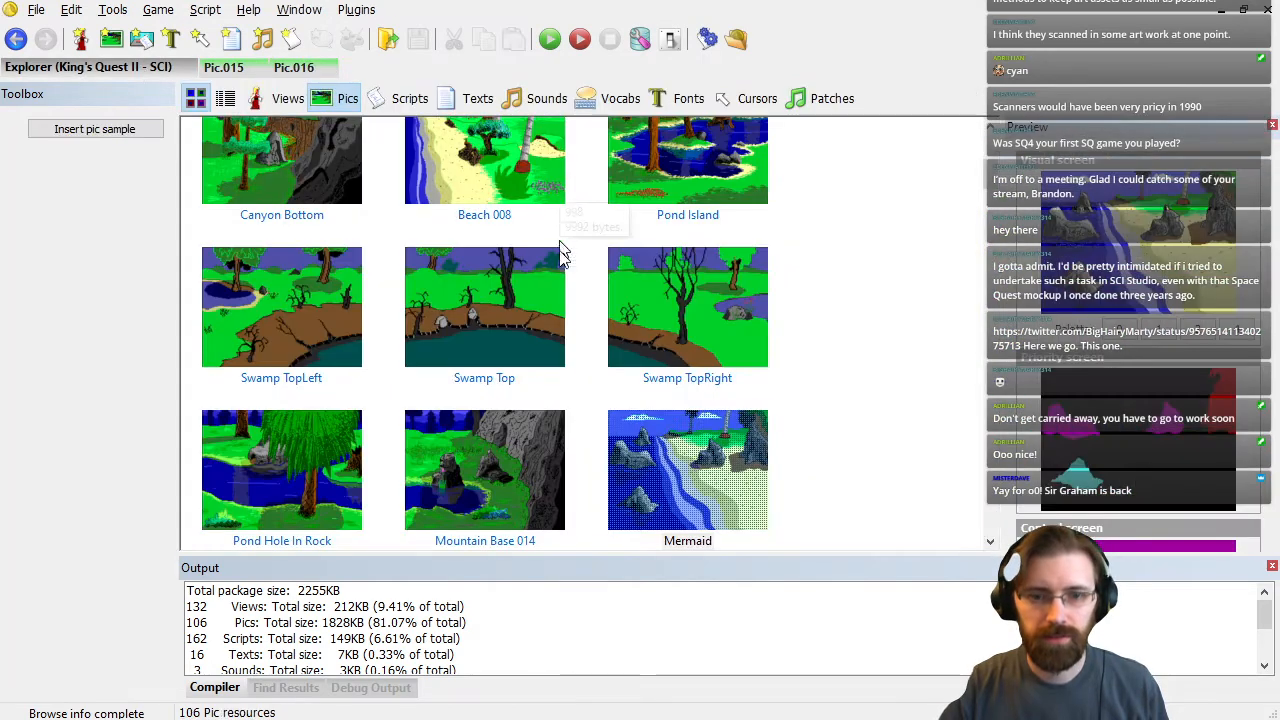
click(1272, 566)
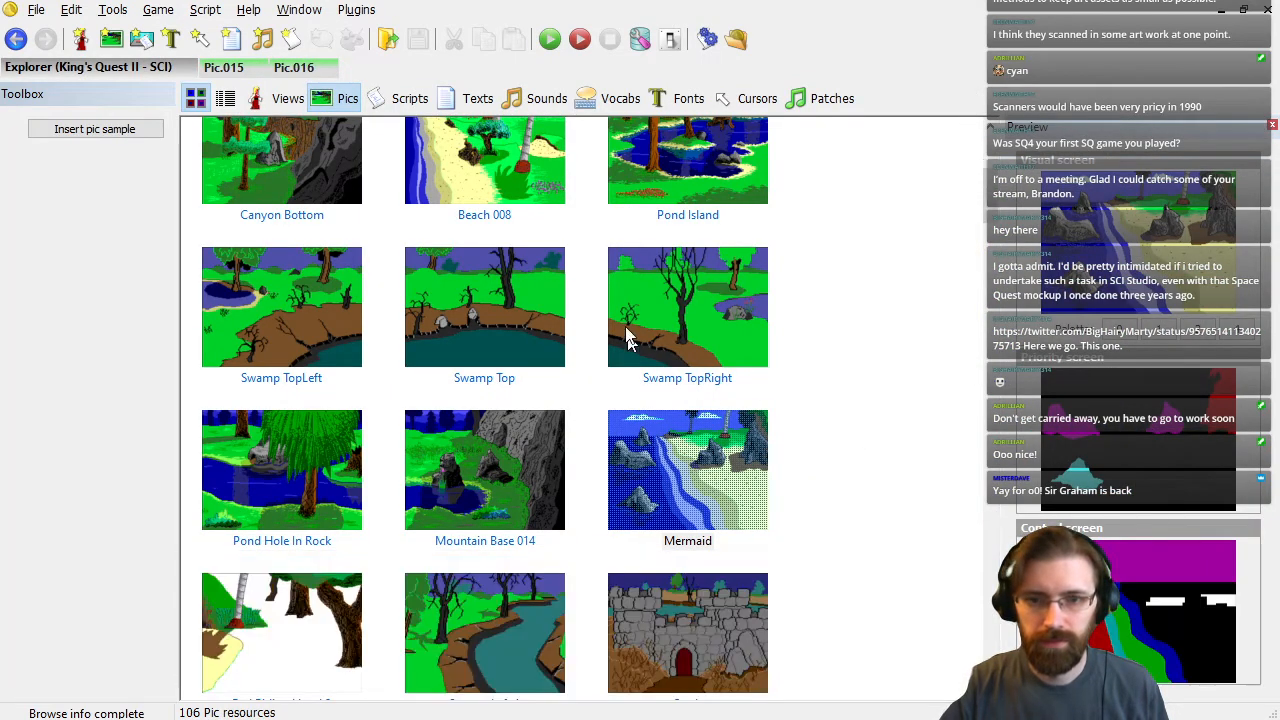
scroll(626, 334, up, 2)
scroll(626, 334, down, 5)
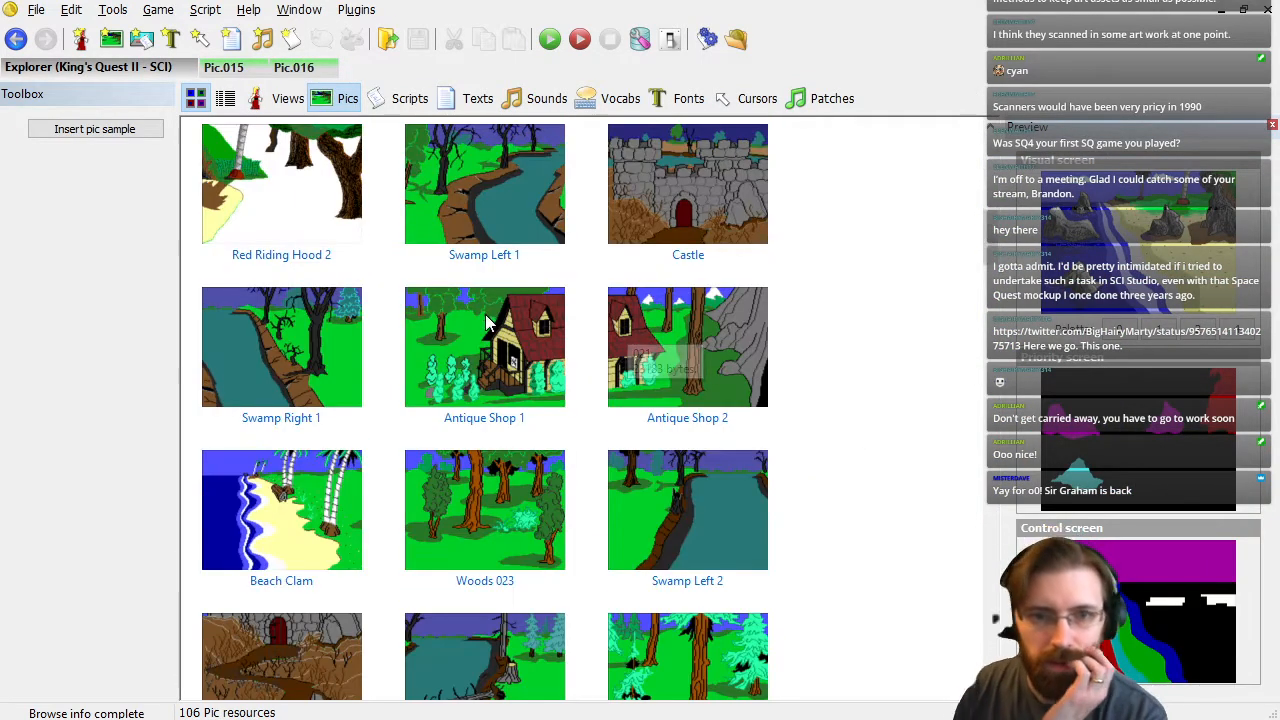
click(285, 171)
scroll(297, 200, up, 3)
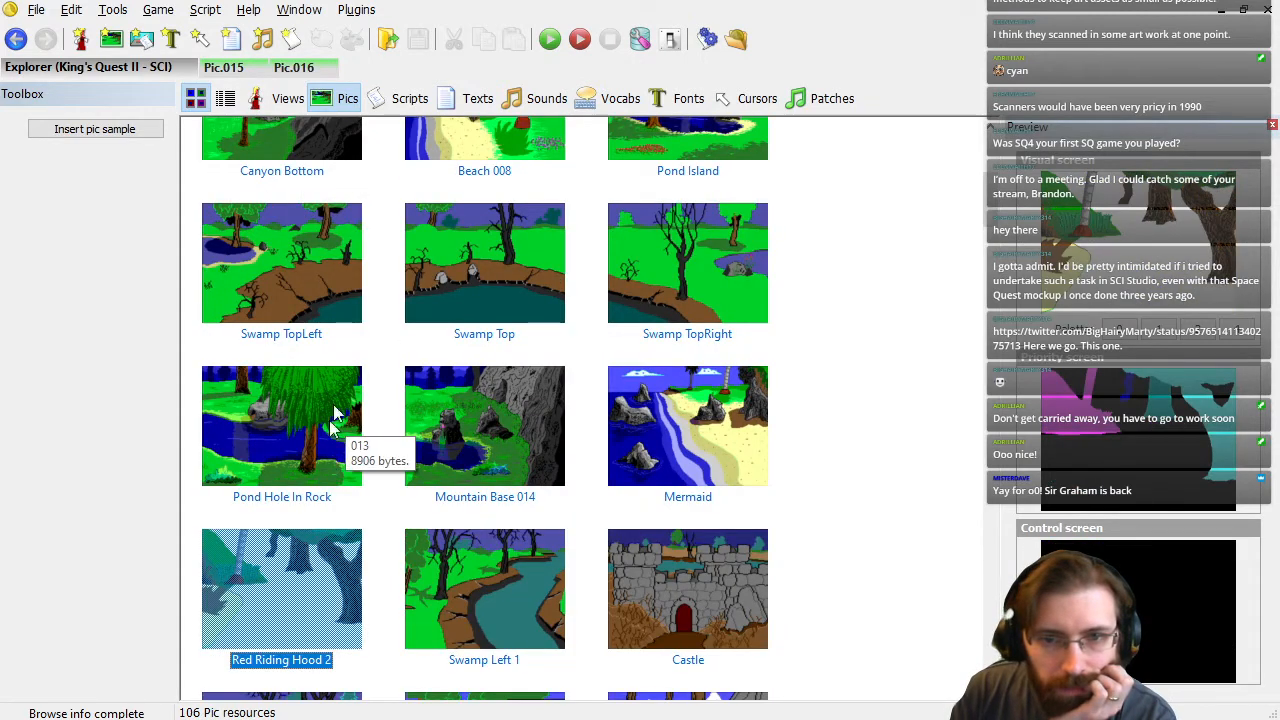
double_click(297, 582)
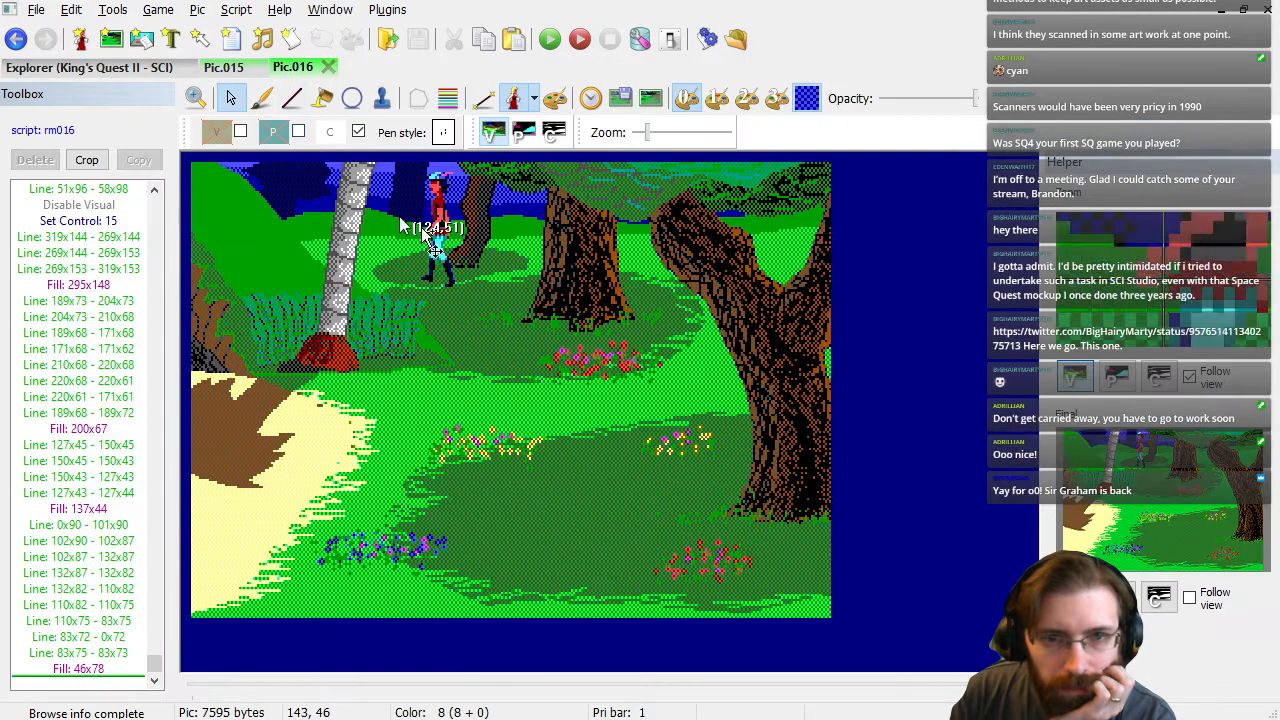
Save the open picture again as resource number 16 in package 1, confirming the save.
click(36, 9)
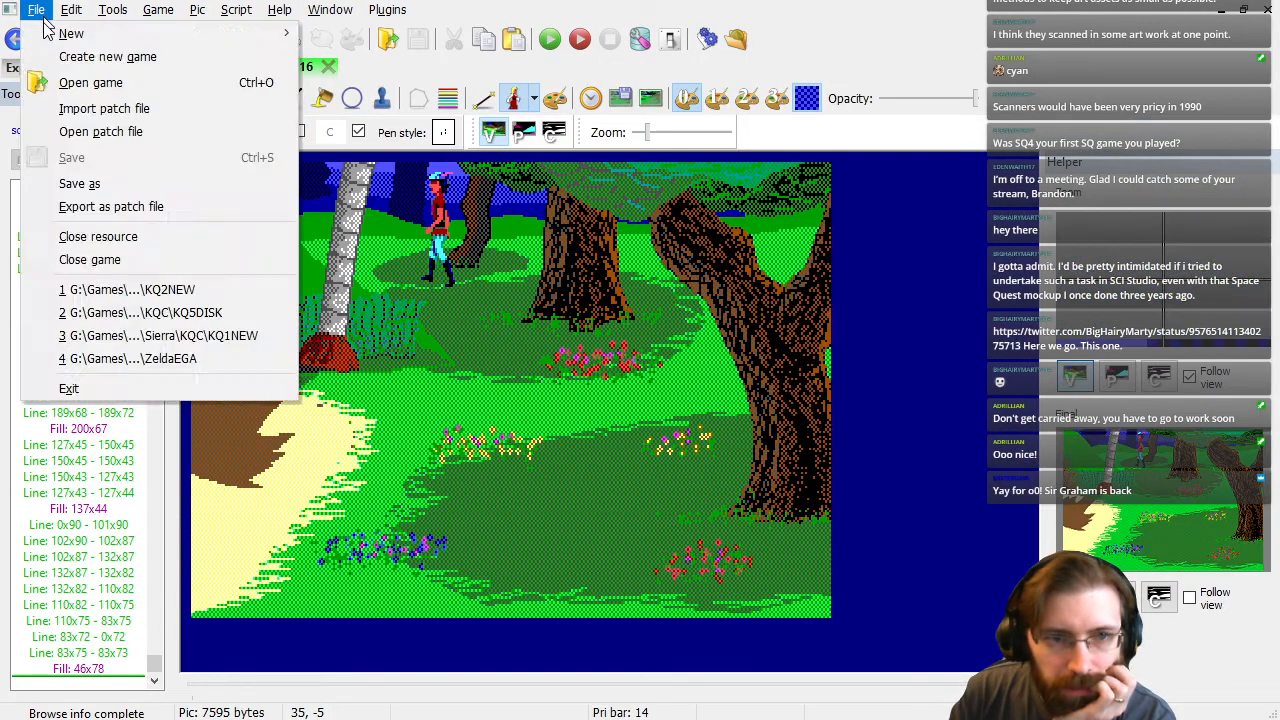
click(163, 183)
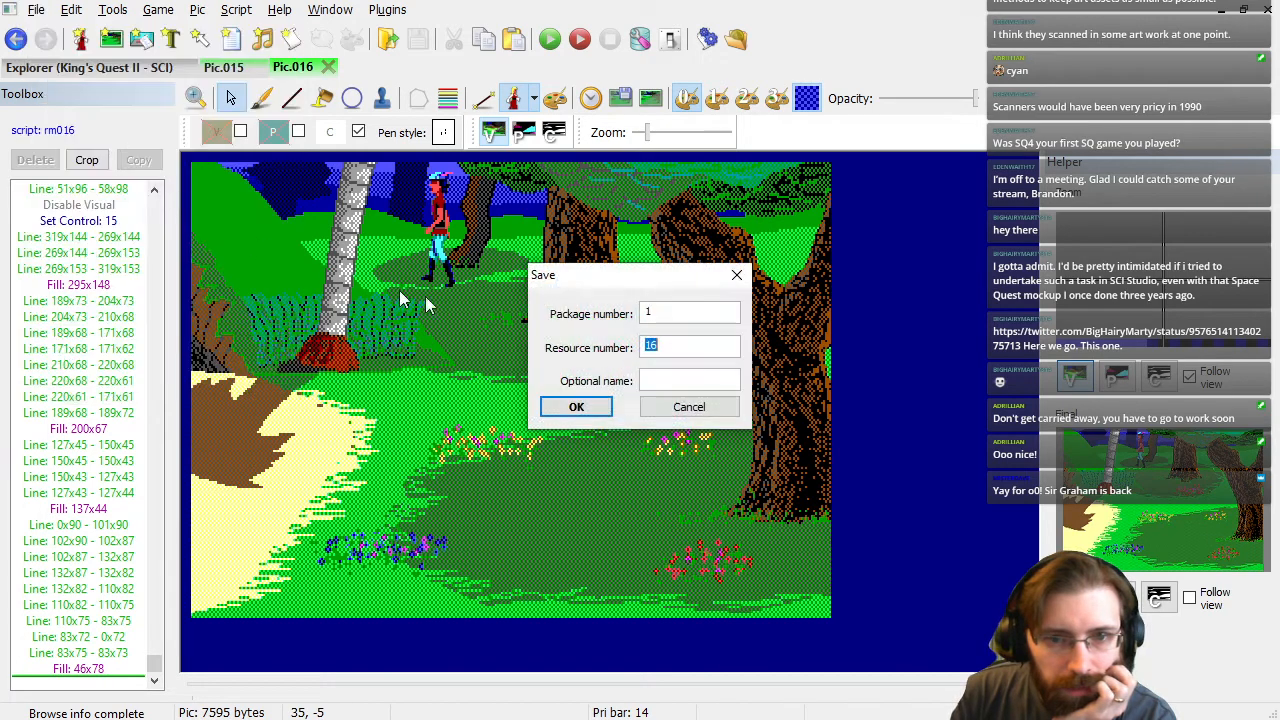
click(585, 408)
click(683, 400)
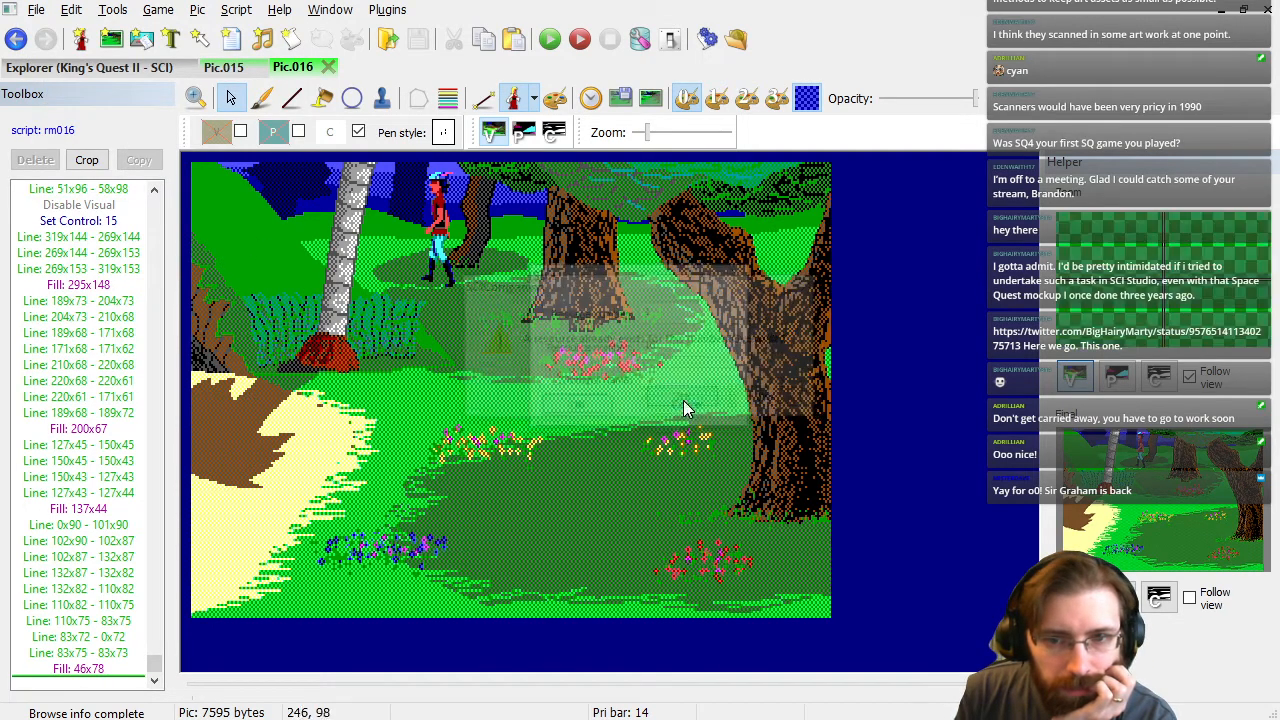
Examine the pic thumbnails in the game explorer, including the Red Riding Hood 2 entries.
click(100, 70)
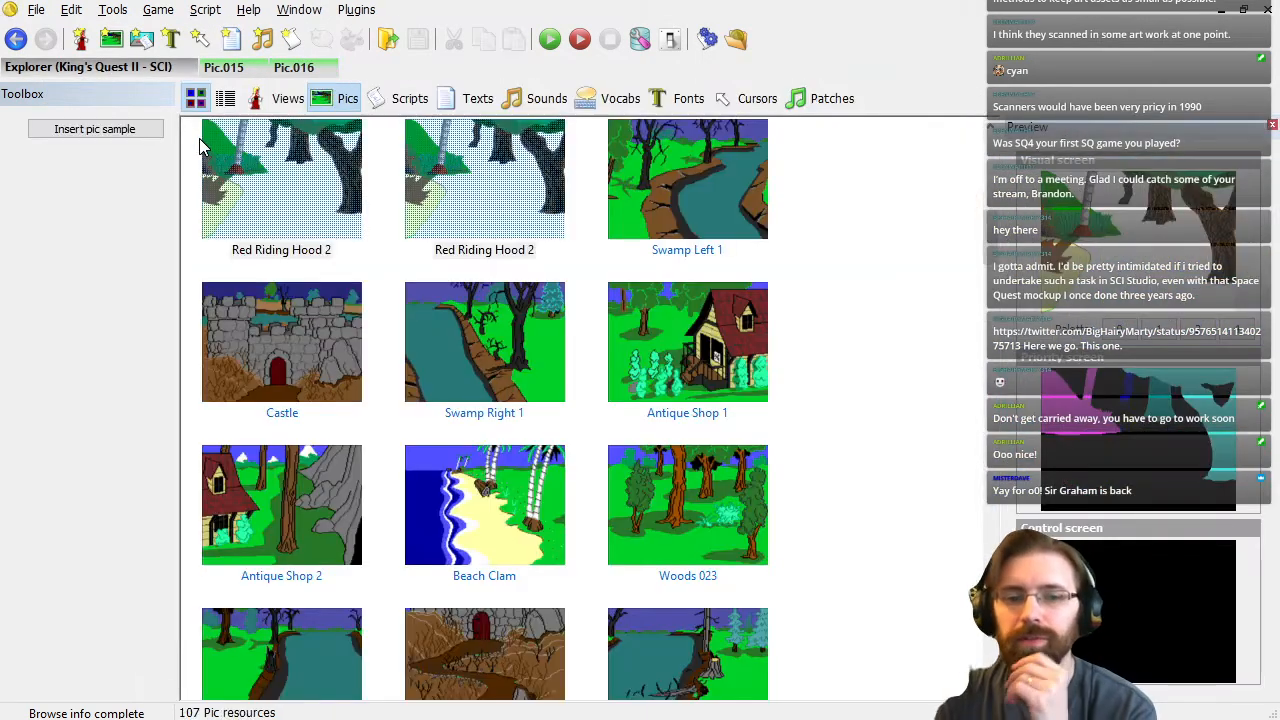
scroll(452, 336, down, 2)
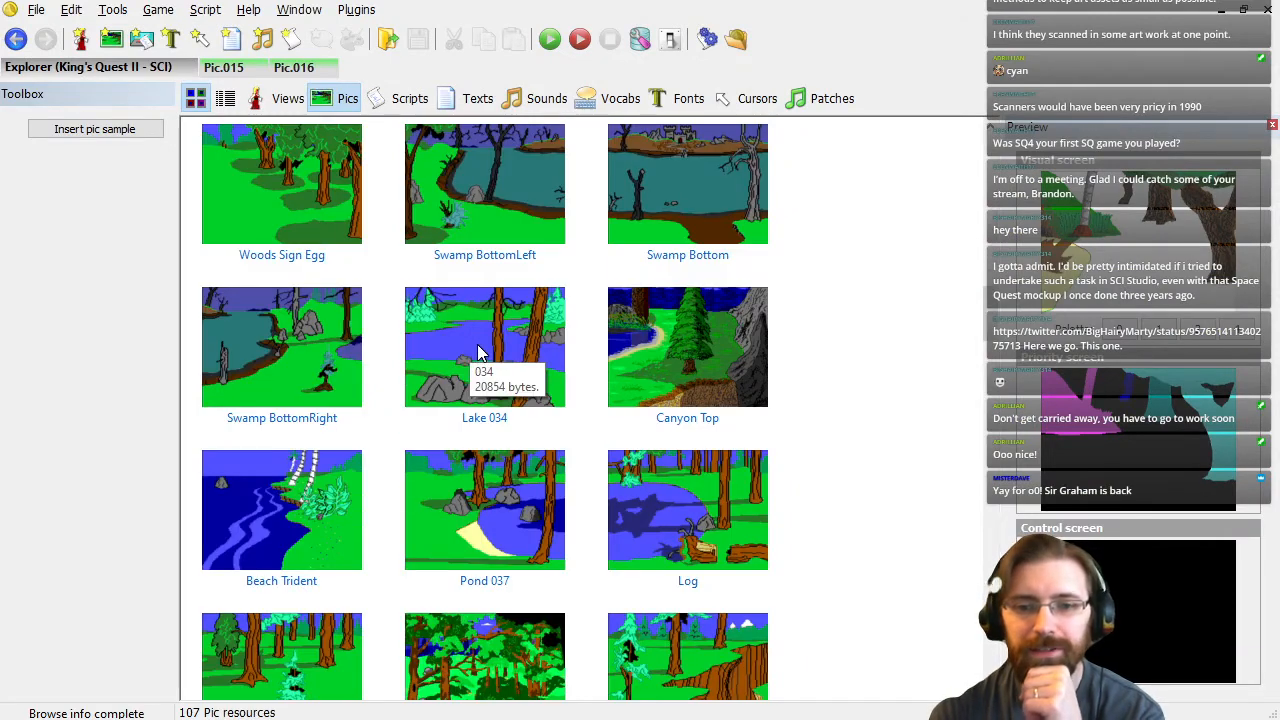
scroll(478, 344, down, 2)
scroll(480, 345, up, 5)
scroll(480, 350, up, 3)
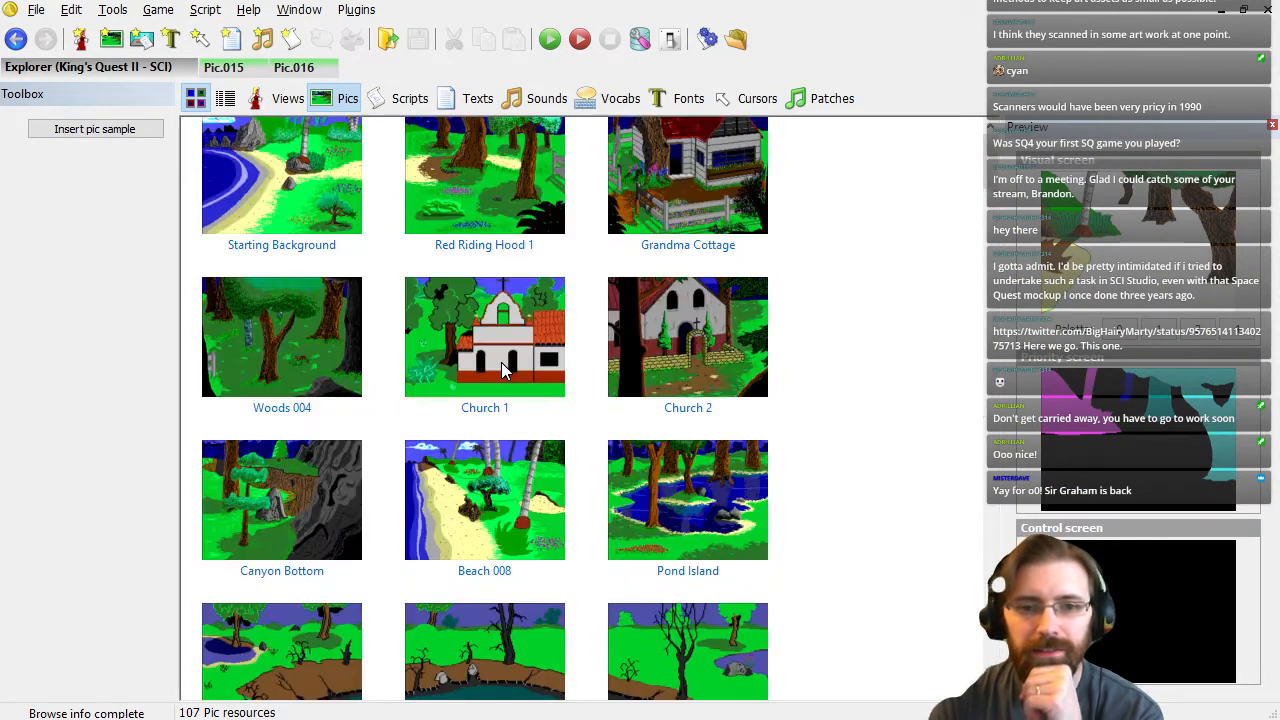
scroll(508, 363, down, 3)
scroll(600, 380, down, 3)
scroll(590, 302, up, 3)
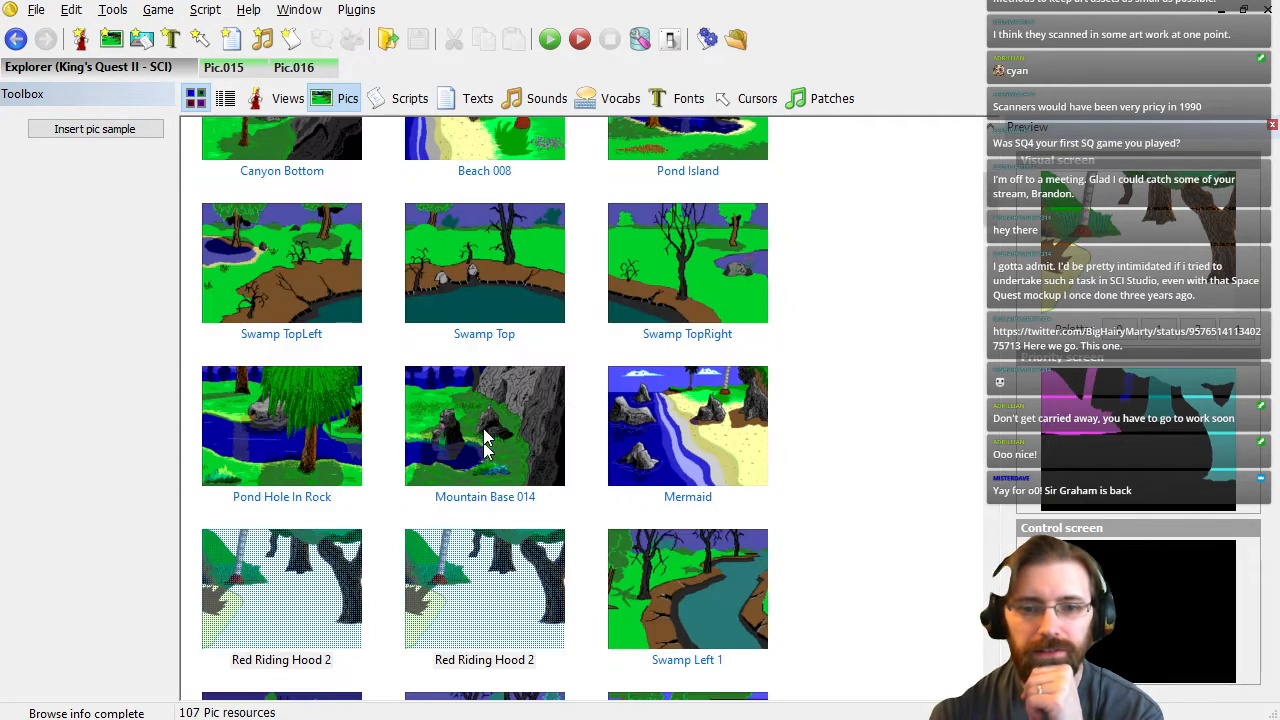
Rebuild the game's resources again and close the compiler output.
click(484, 488)
click(640, 38)
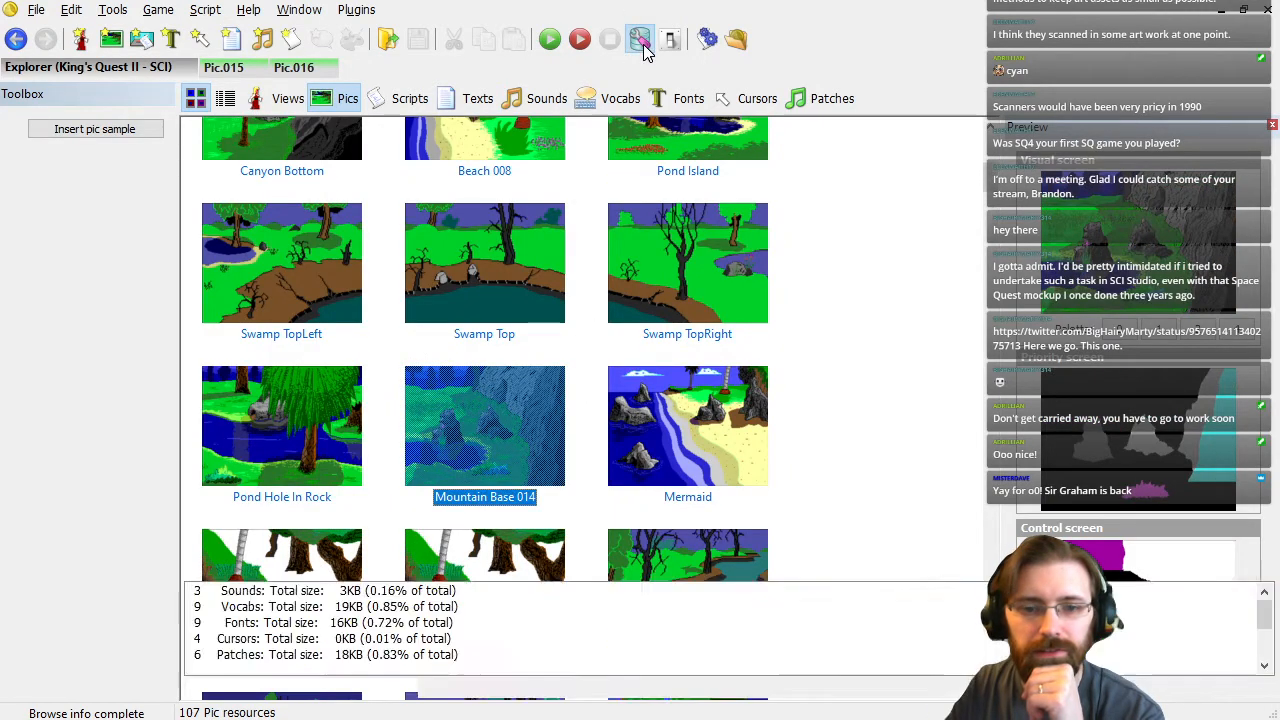
click(1271, 567)
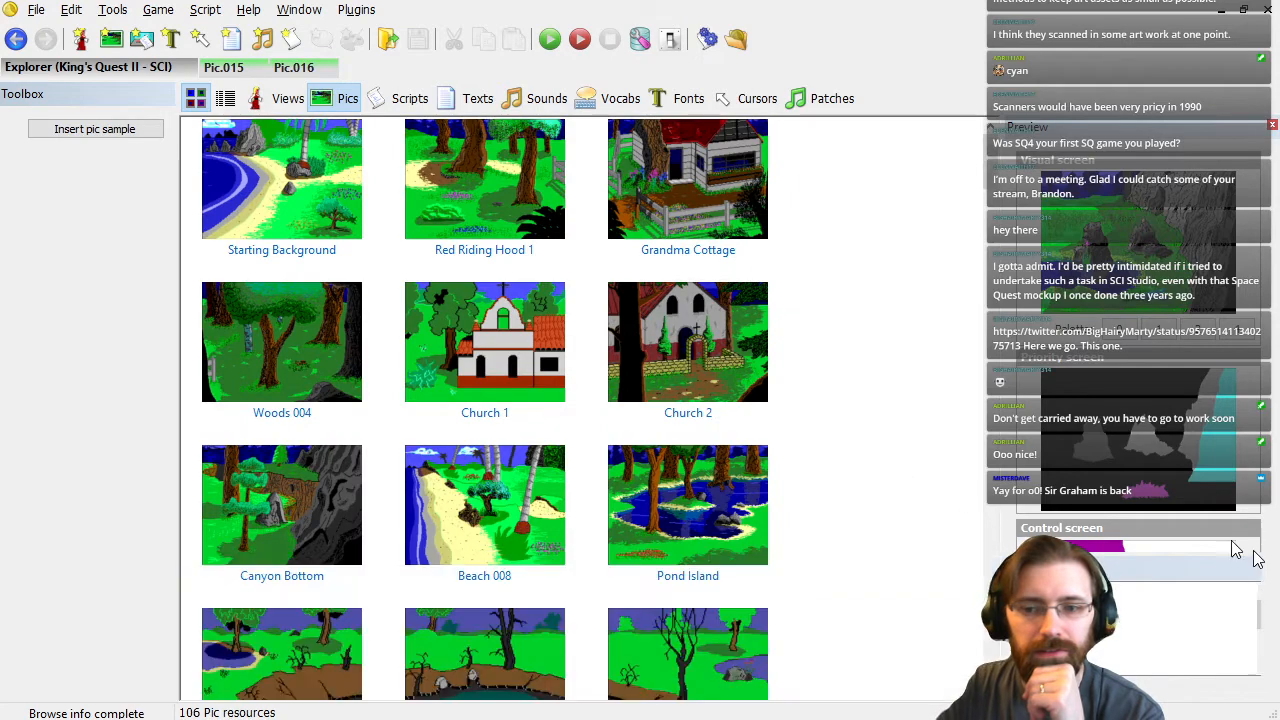
Check the Red Riding Hood 2 thumbnail and its preview in the game explorer, and return to Pic.016.
click(531, 494)
scroll(530, 497, down, 1)
key(Down)
key(Down)
key(Down)
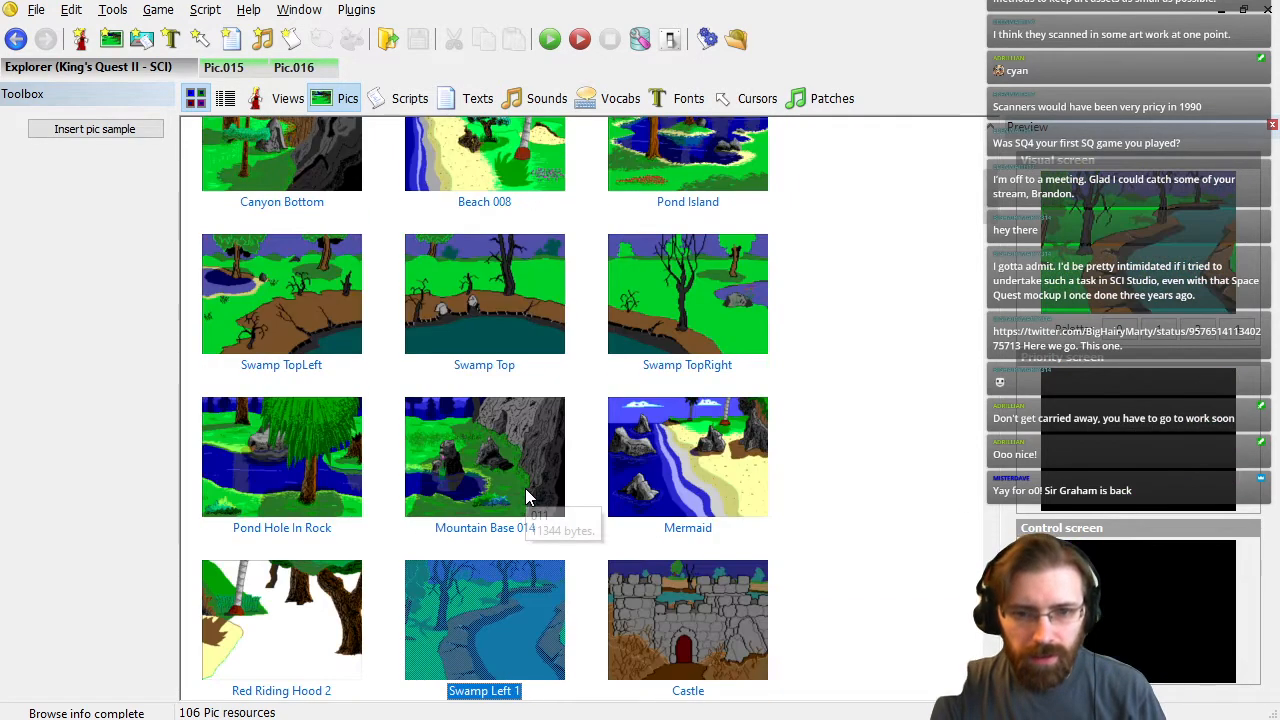
click(313, 596)
scroll(313, 596, down, 5)
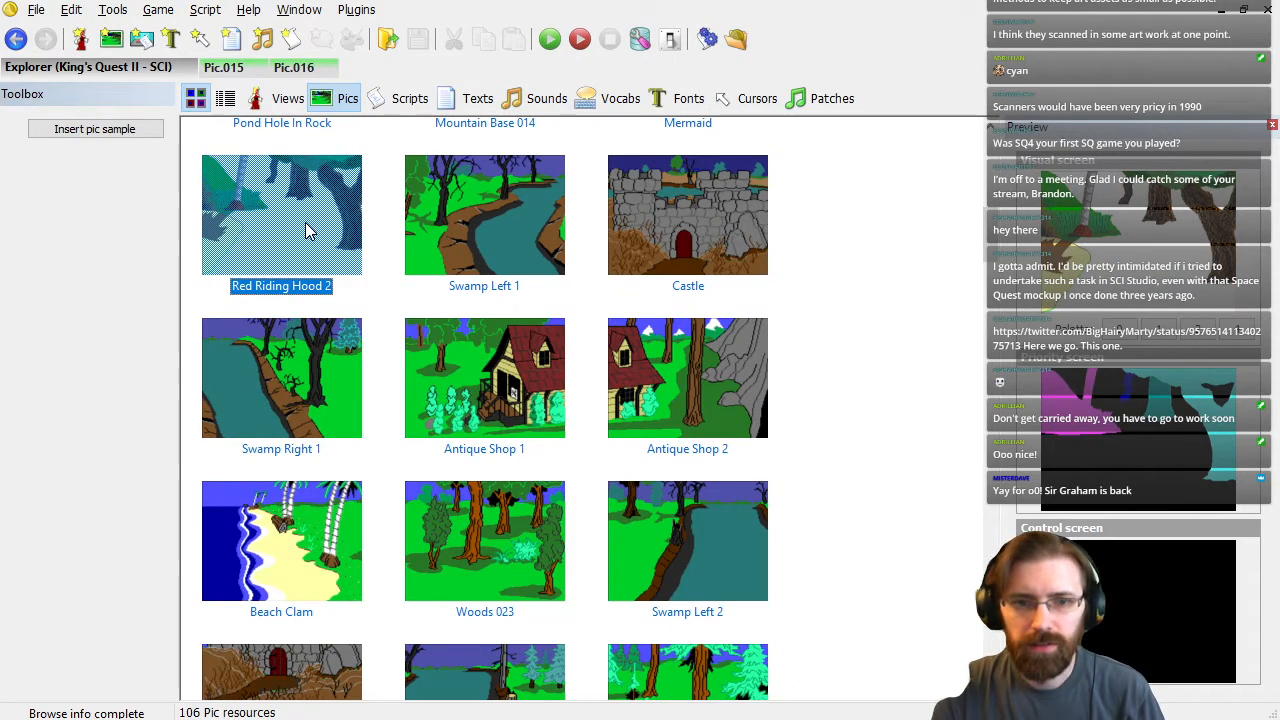
click(293, 70)
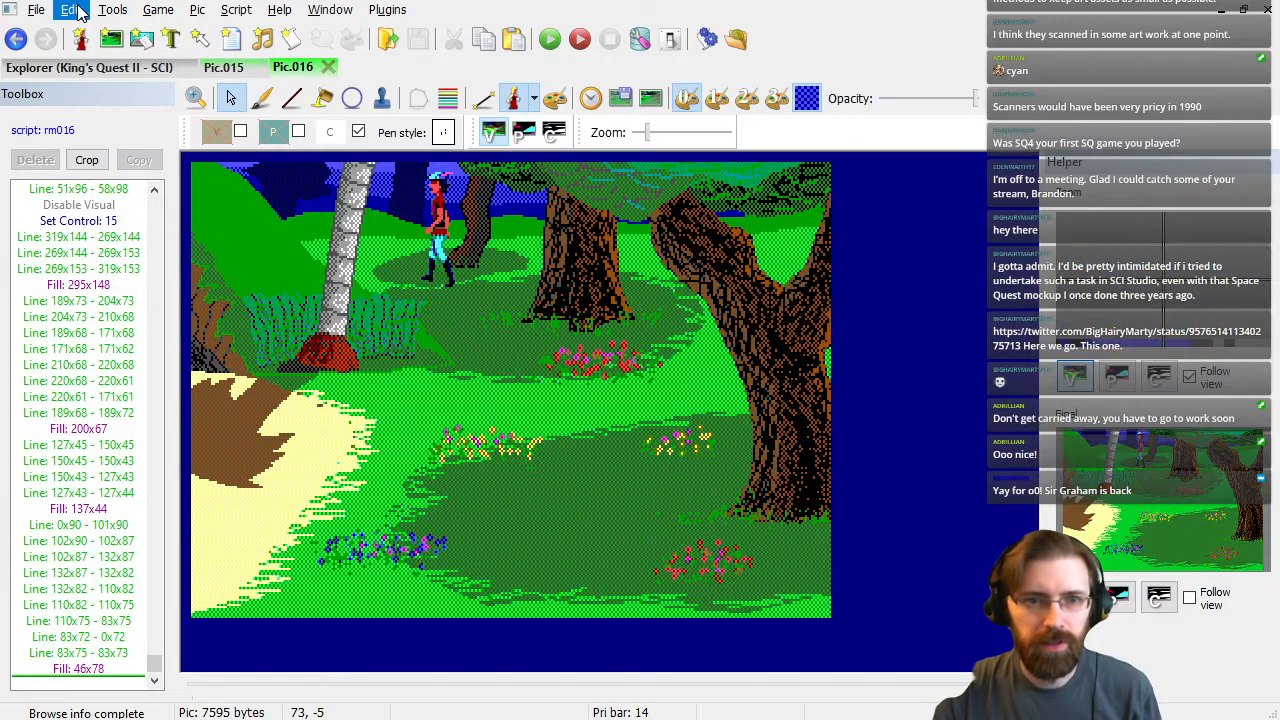
Export Pic.016 as the patch file pic_finished.016 in the project's pictures folder.
click(36, 10)
click(153, 188)
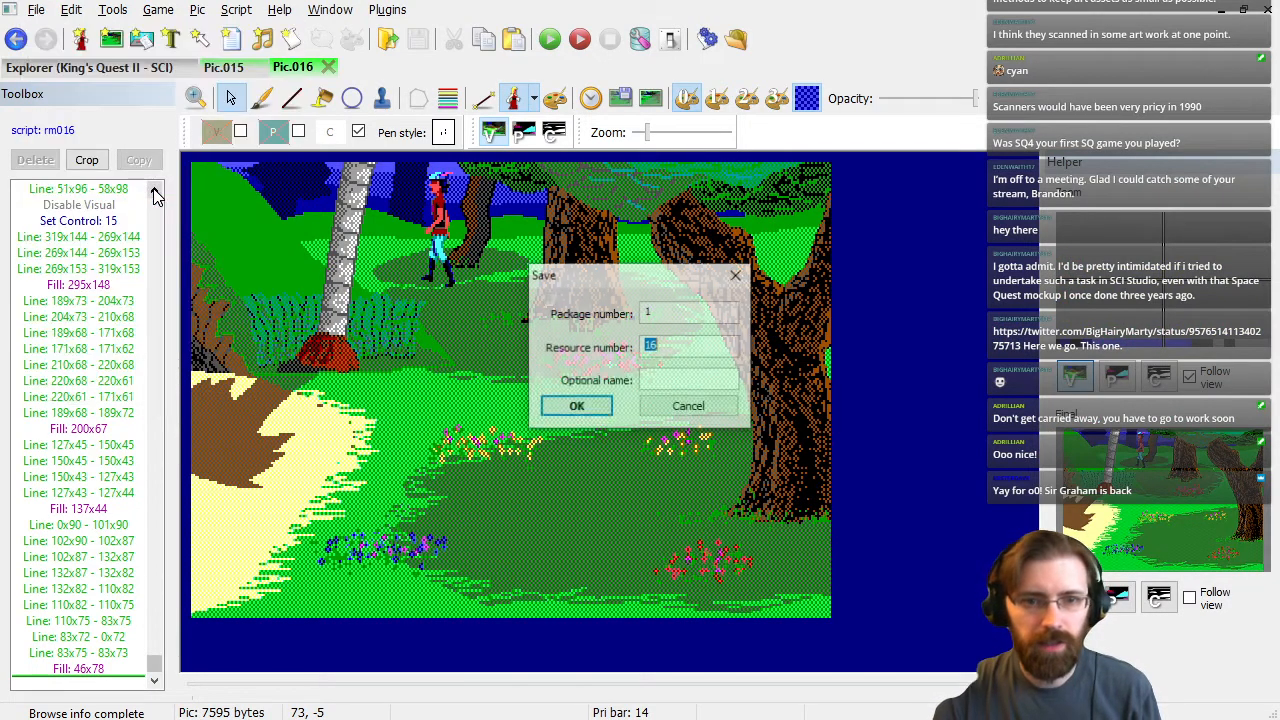
click(40, 11)
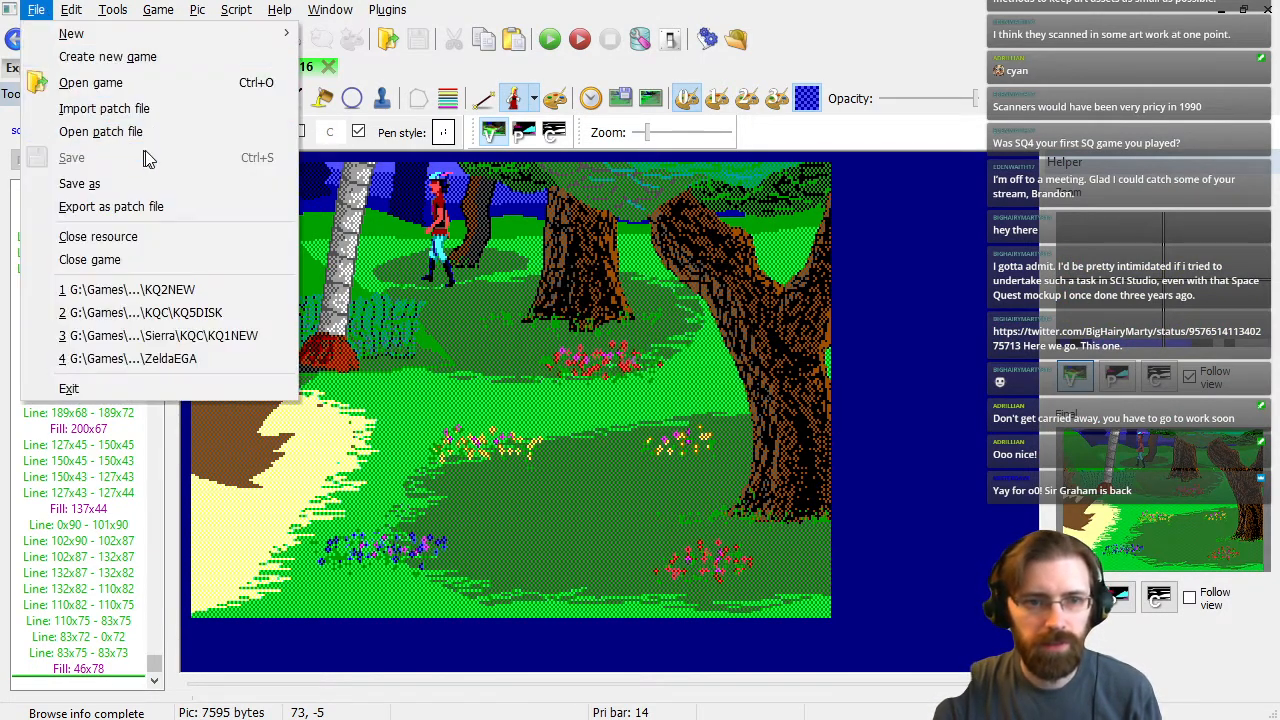
click(197, 206)
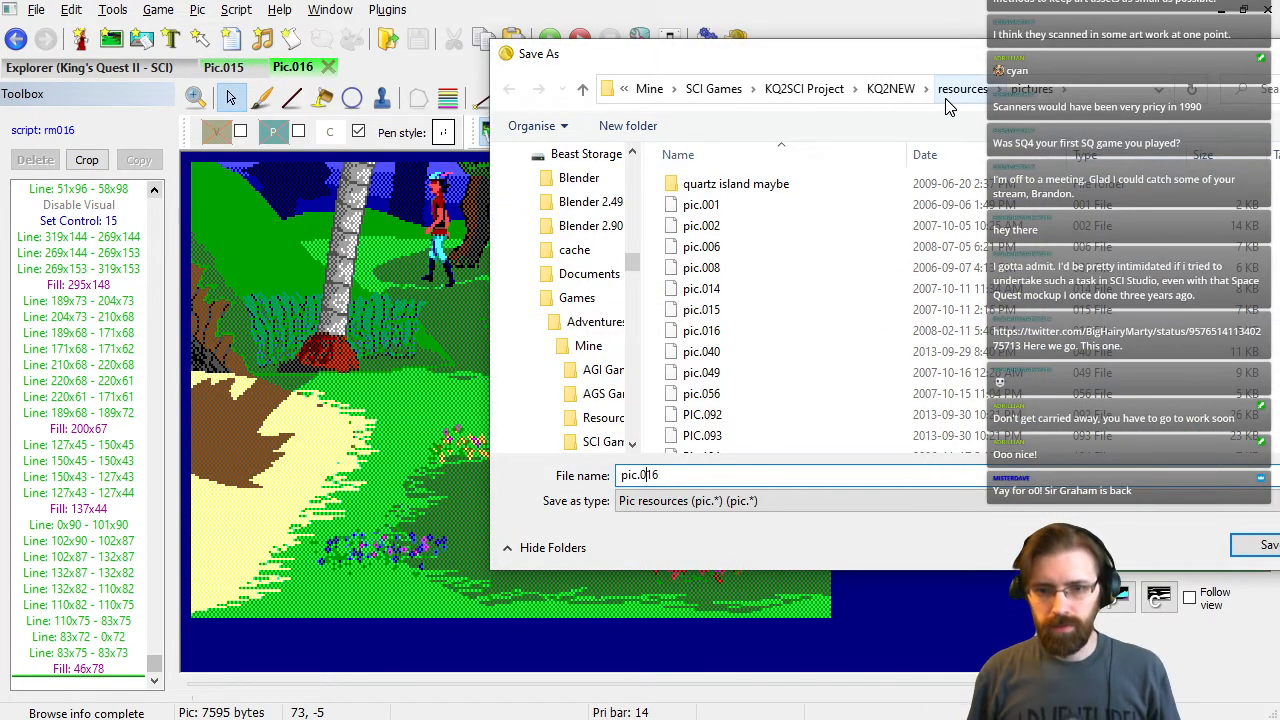
text(_finished)
key(Return)
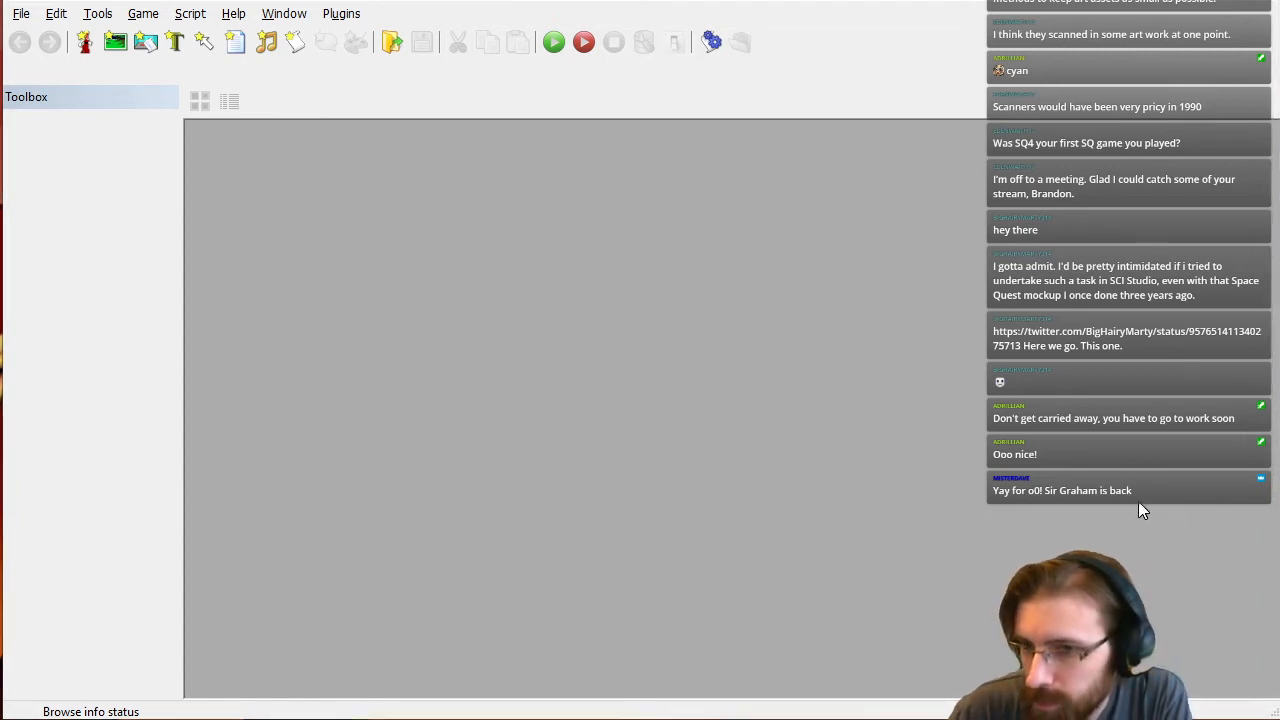
Reopen the KQ2NEW game project, show its pic resources and select Red Riding Hood 2.
drag(1273, 714, 1268, 716)
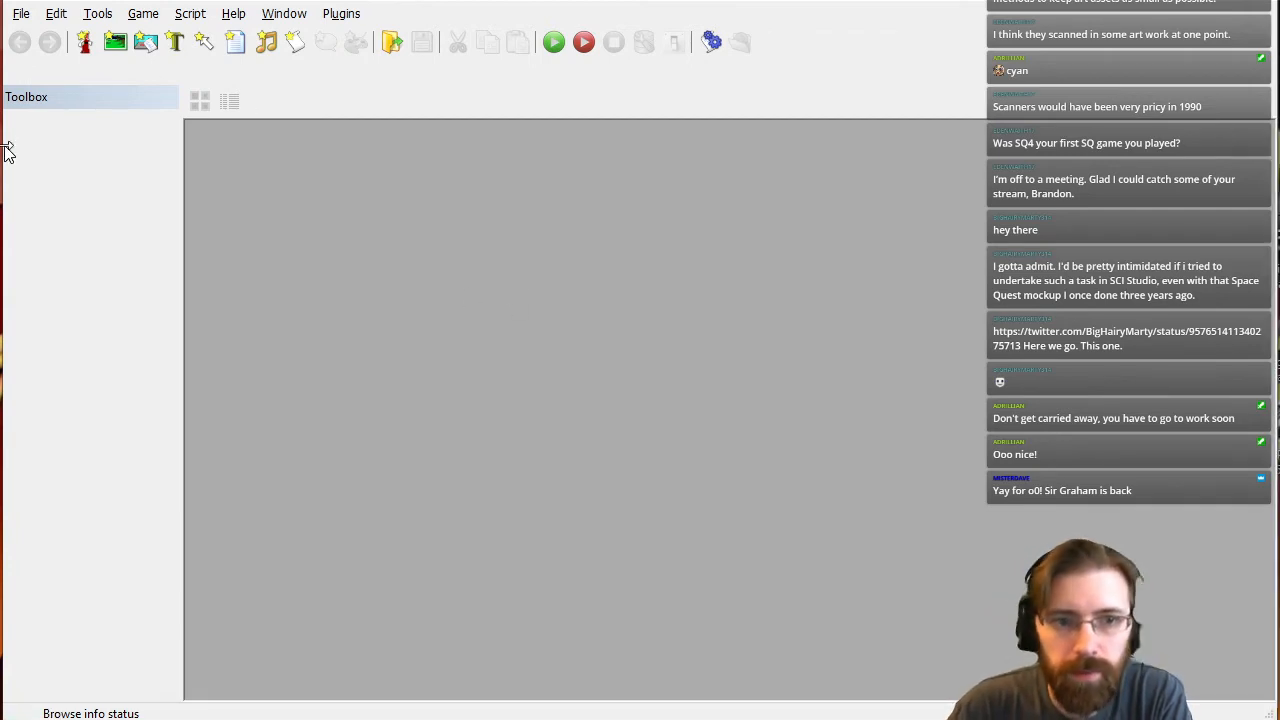
drag(3, 140, 5, 145)
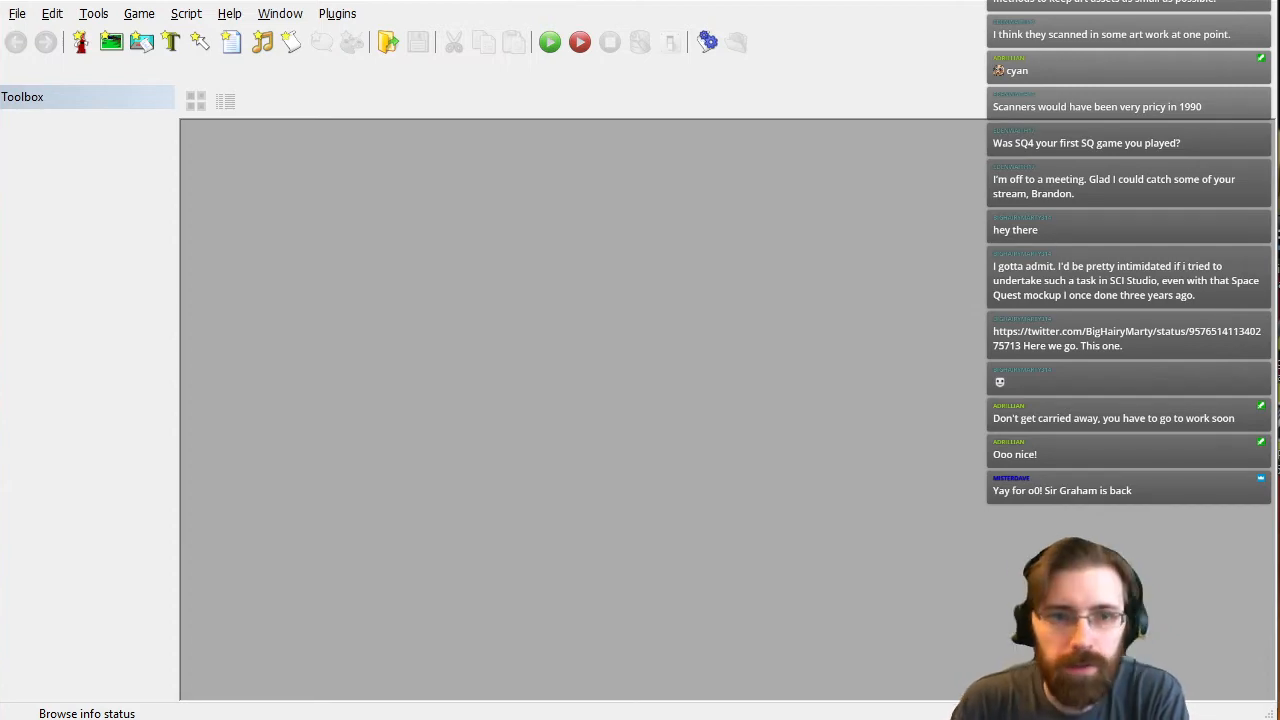
click(17, 14)
click(188, 294)
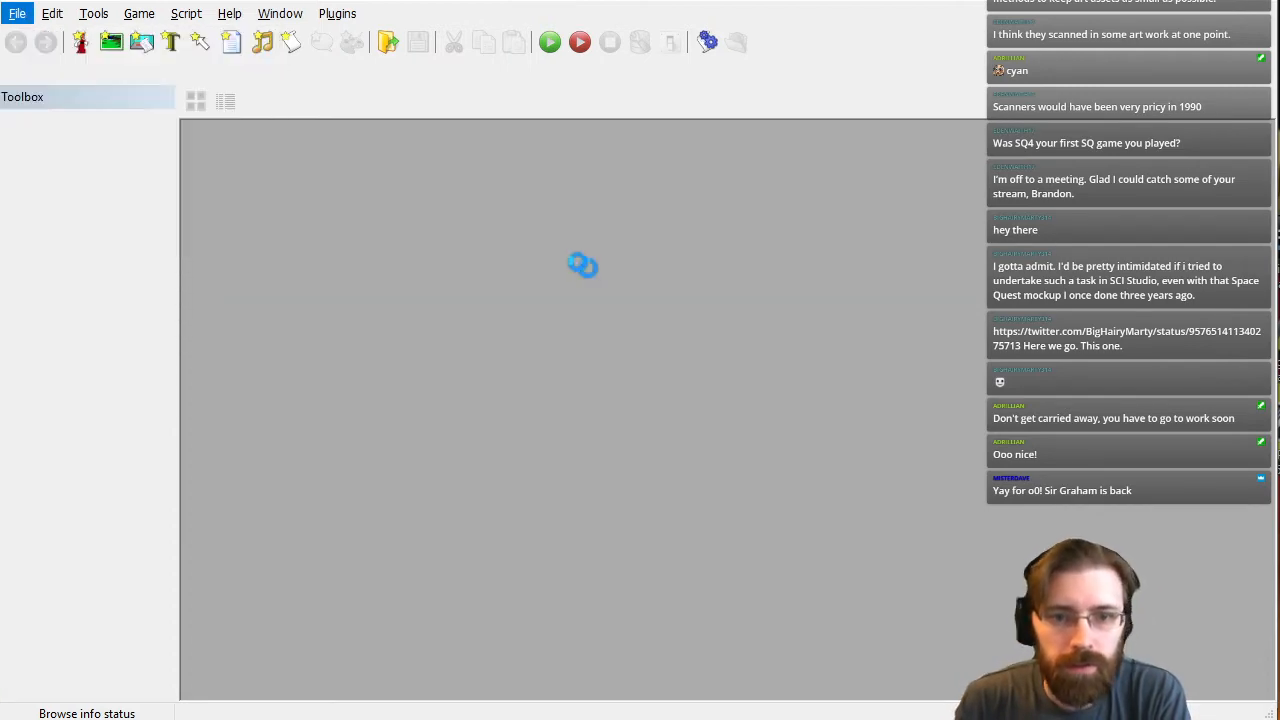
click(330, 108)
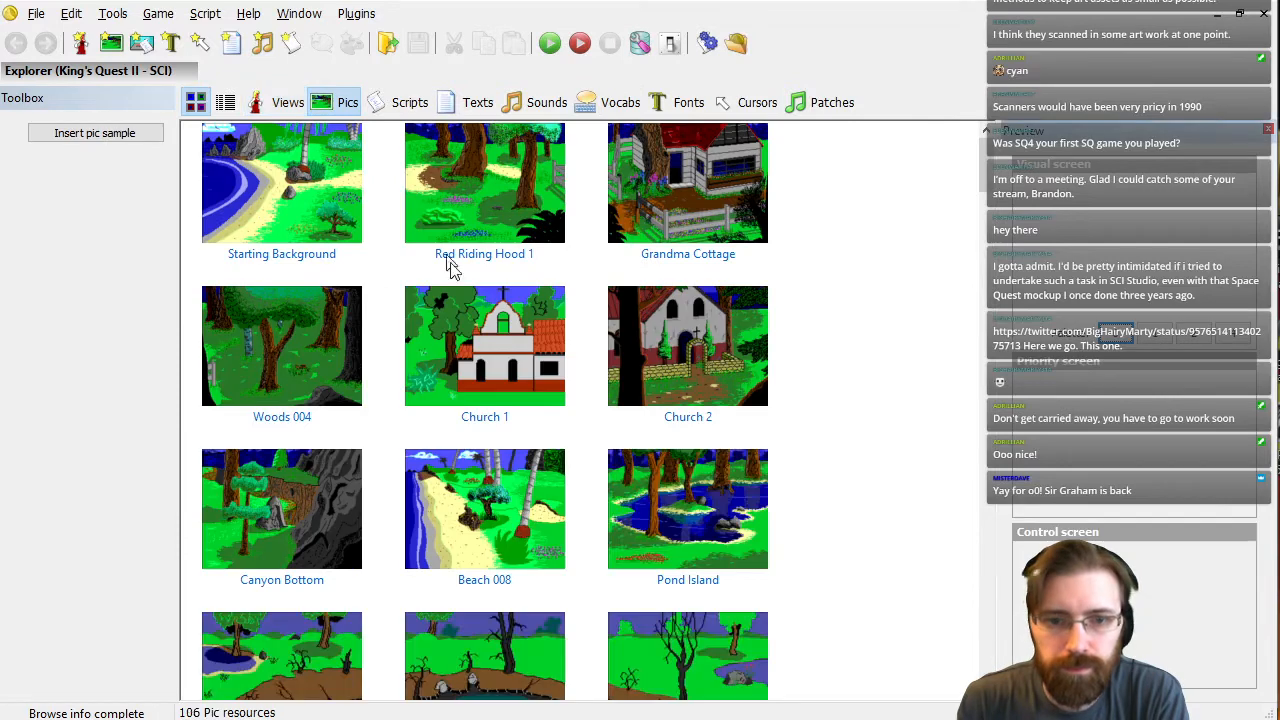
scroll(464, 357, down, 5)
click(305, 595)
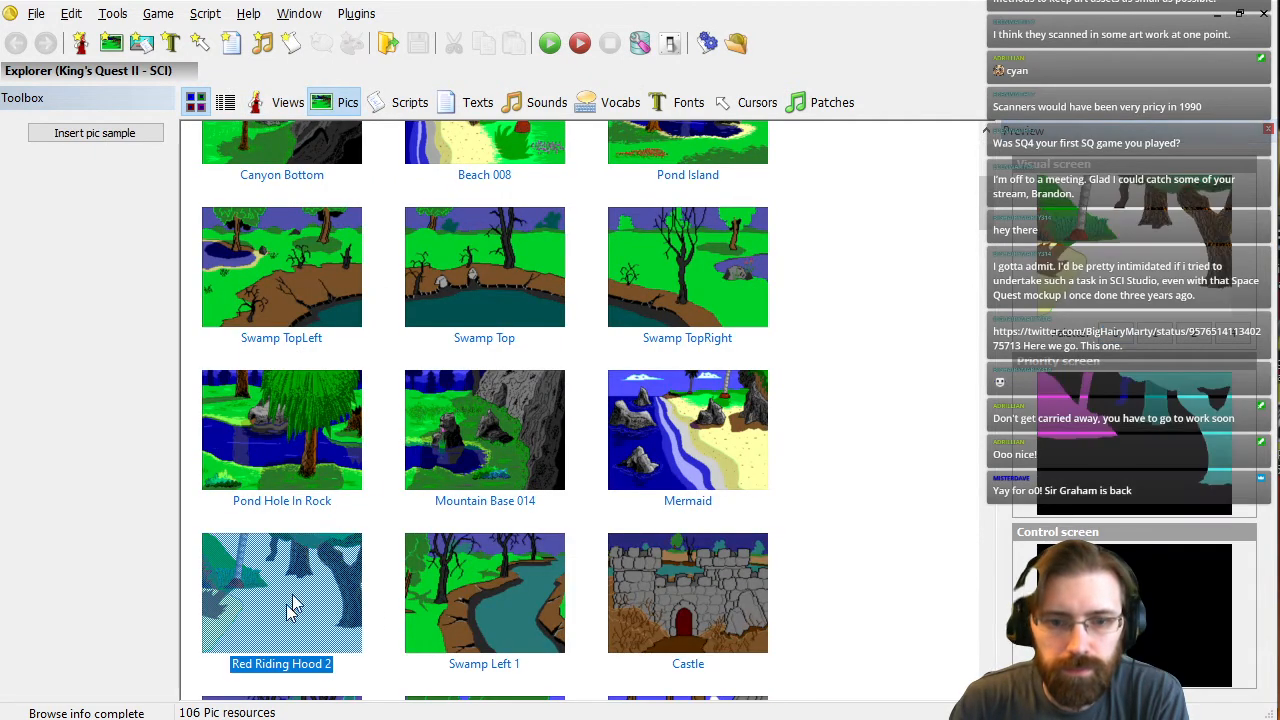
List all file types in the pictures folder and import the exported background patch into package 1 as resource 16.
click(36, 14)
click(106, 113)
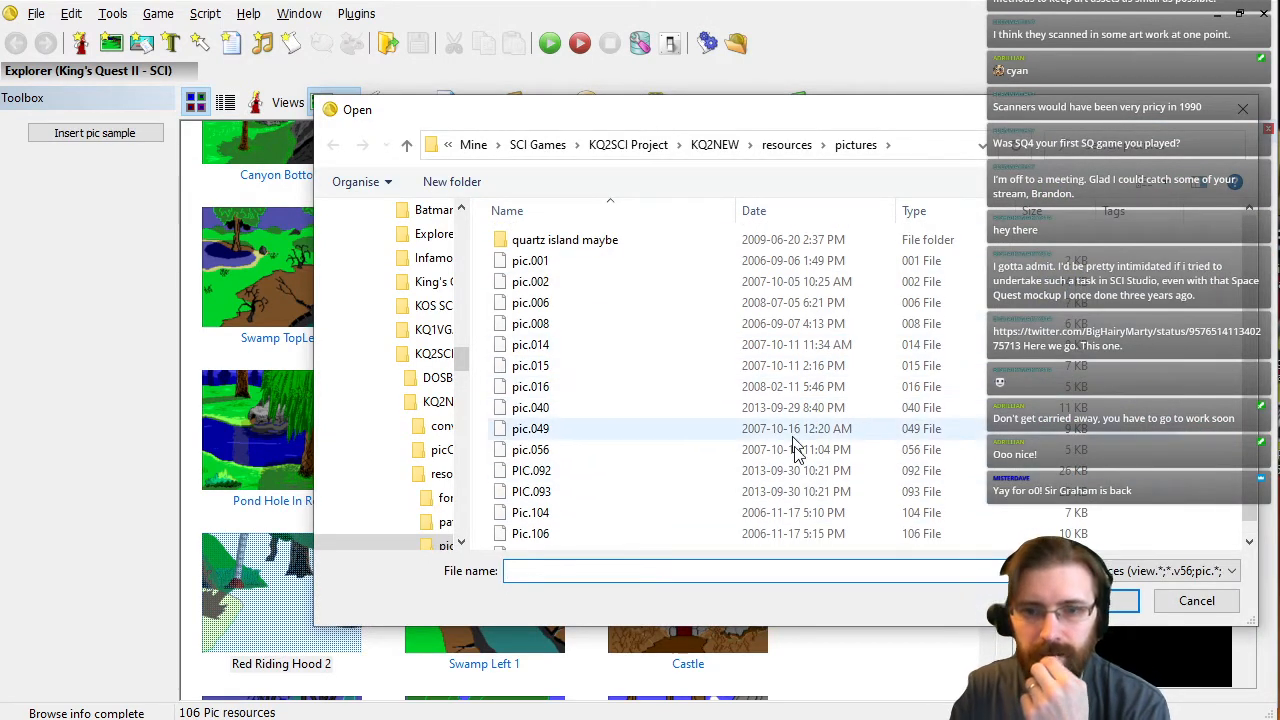
text(*.*)
key(Return)
scroll(660, 415, down, 7)
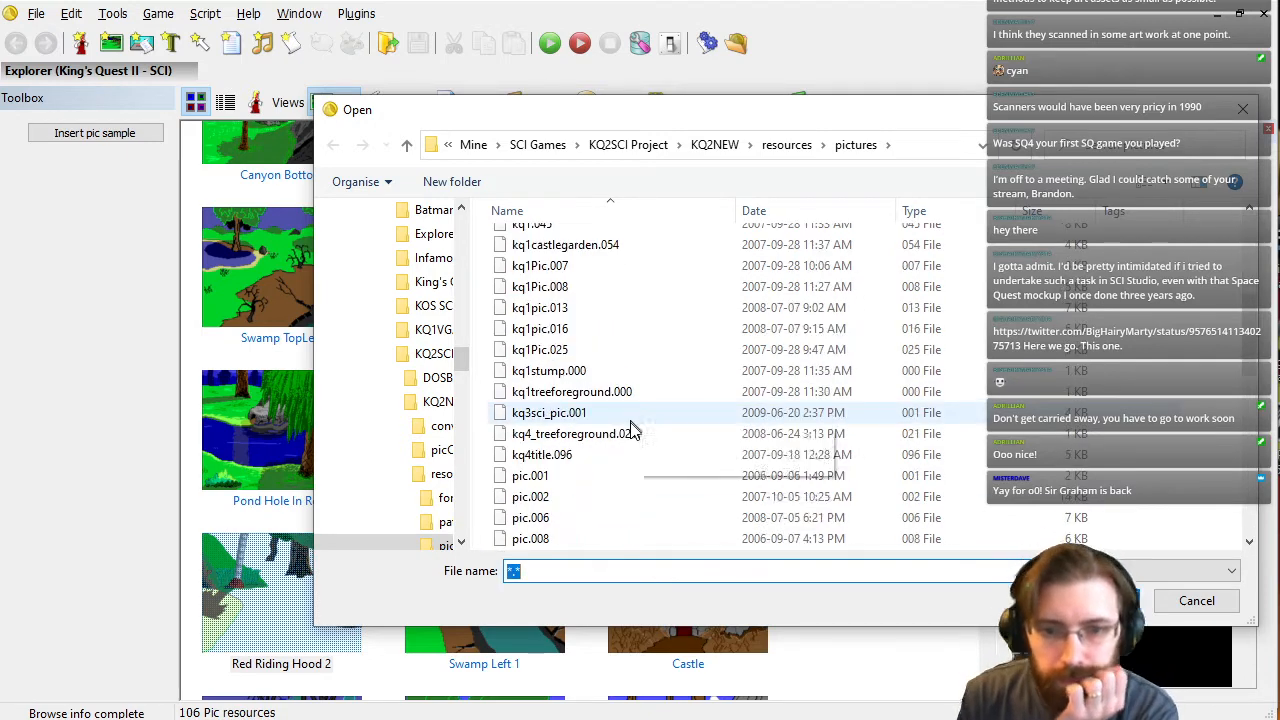
scroll(629, 429, down, 5)
click(572, 398)
scroll(573, 410, down, 5)
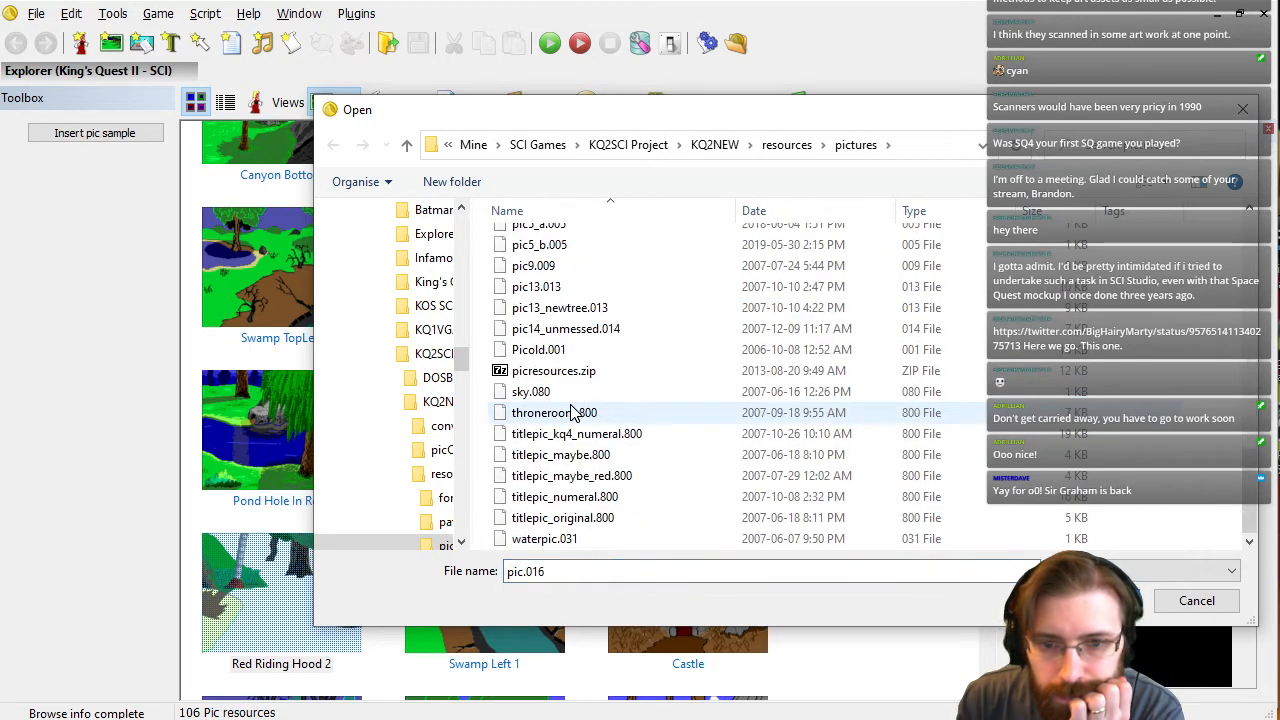
scroll(612, 410, up, 3)
click(577, 285)
double_click(577, 285)
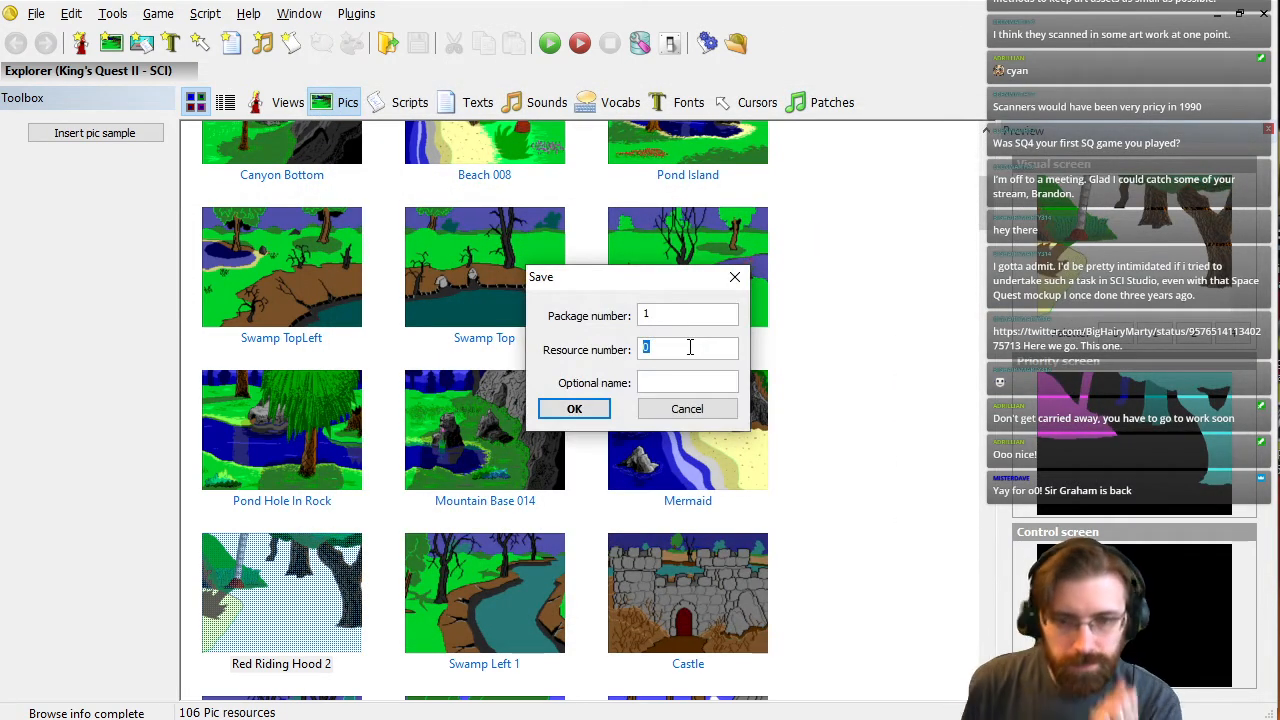
click(575, 411)
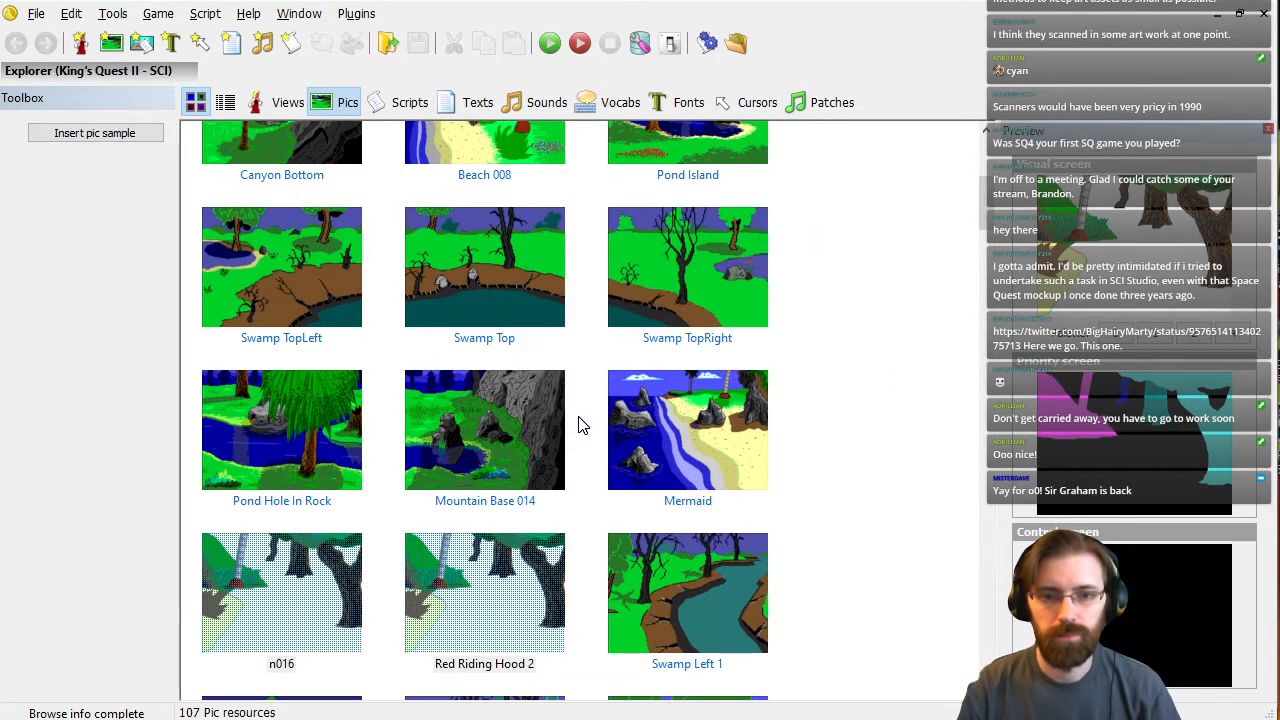
Compare the imported n016 pic with Red Riding Hood 2 in the game explorer.
click(493, 575)
click(306, 611)
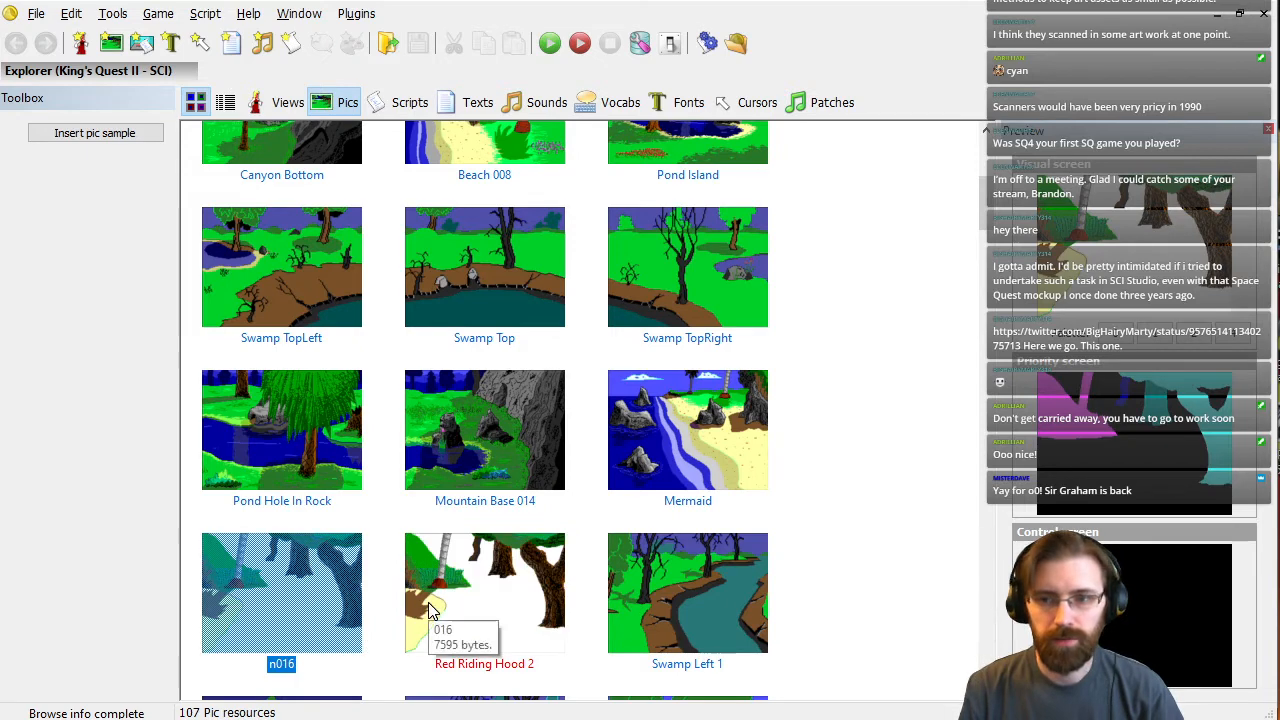
click(489, 610)
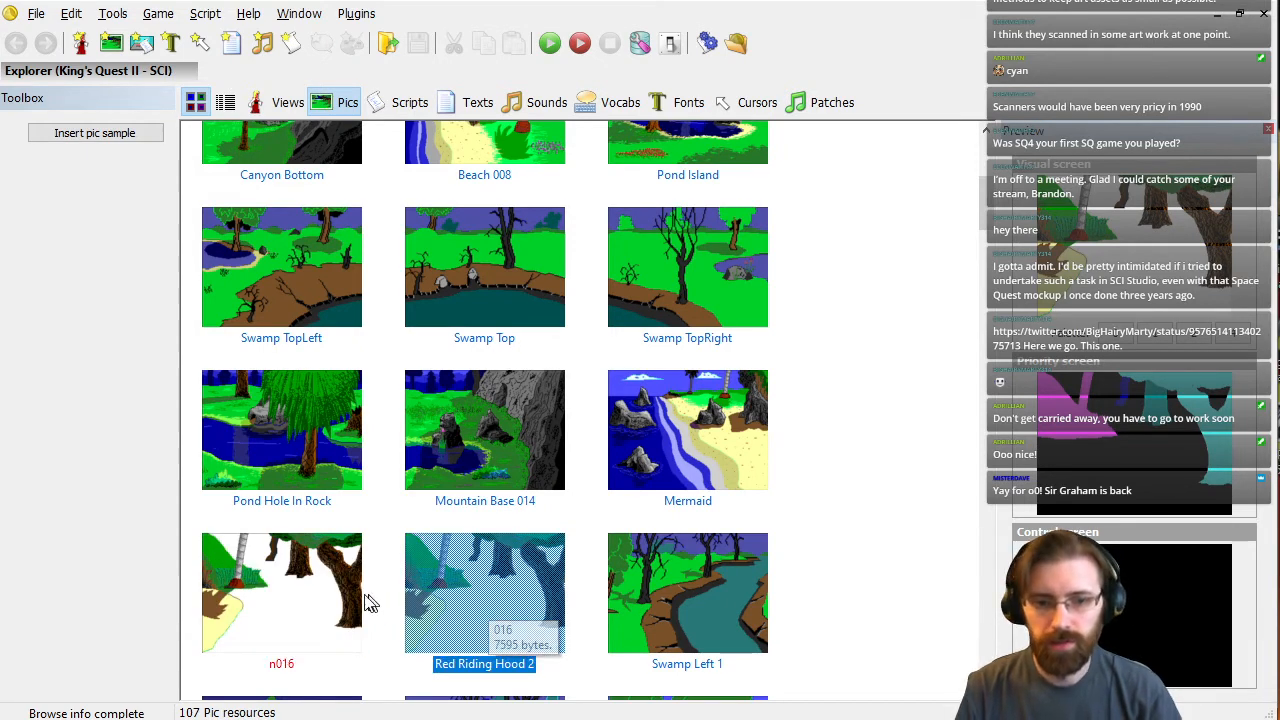
click(312, 600)
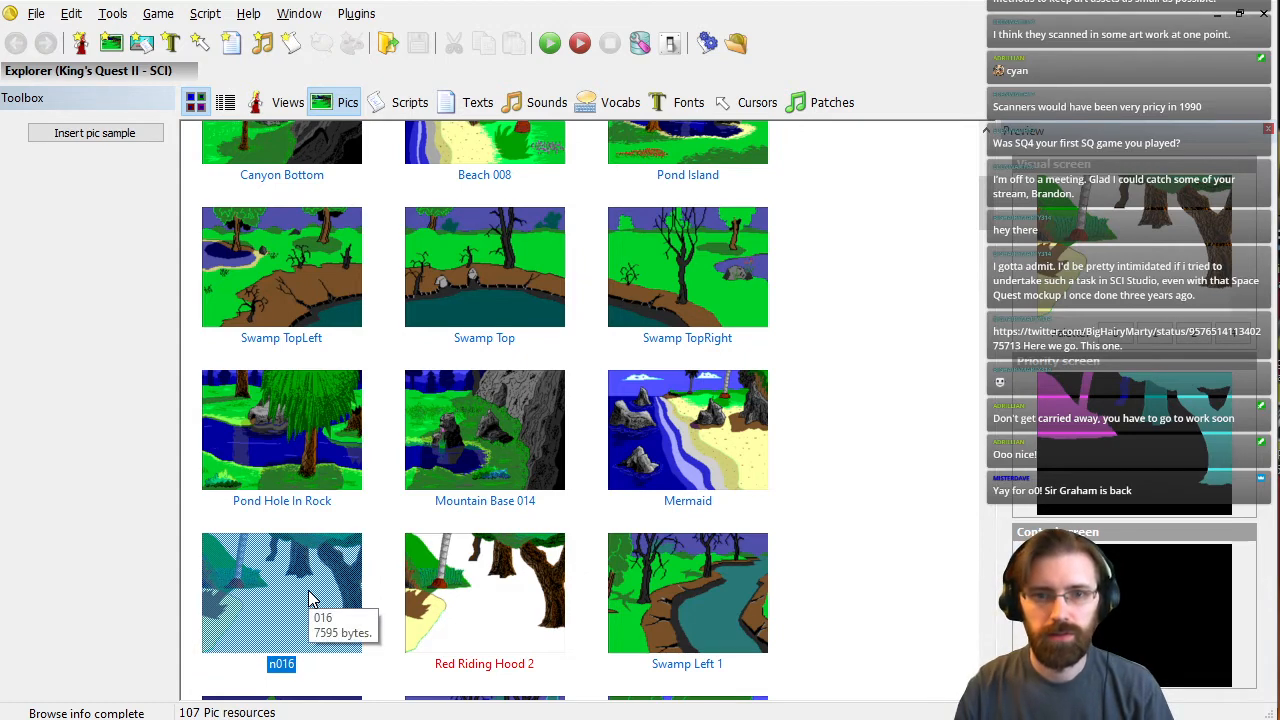
click(36, 13)
click(97, 112)
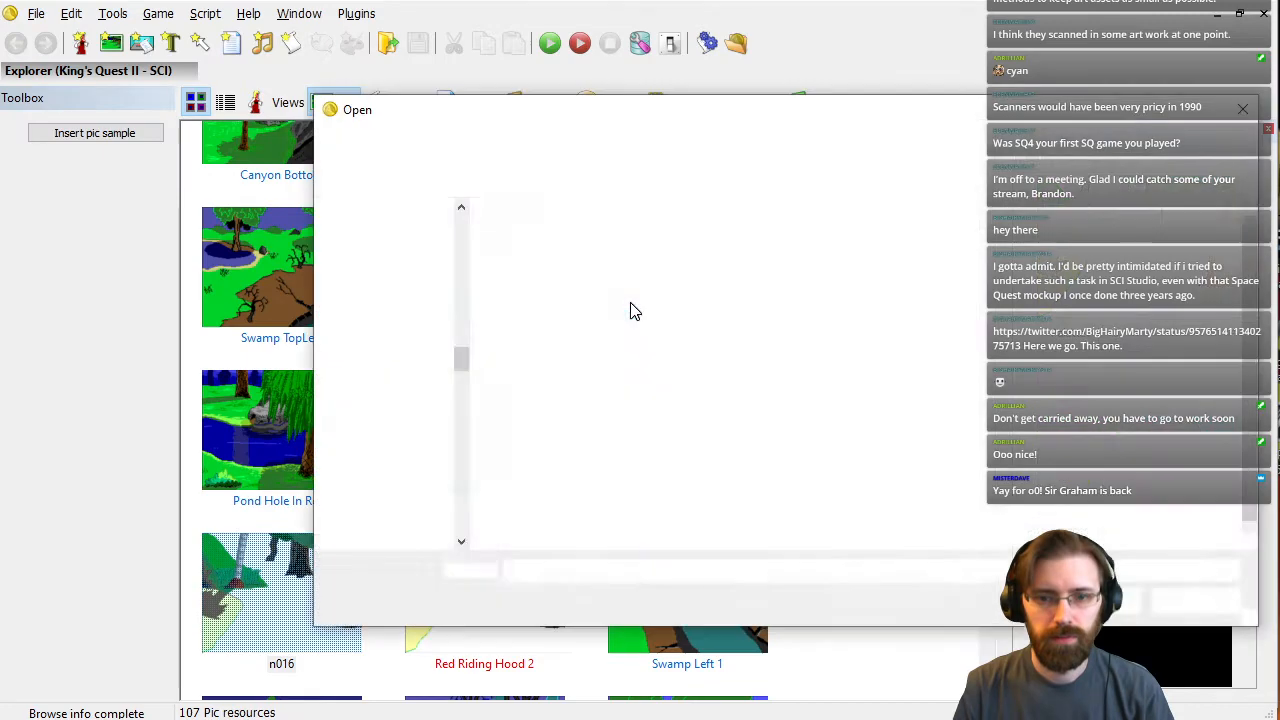
double_click(646, 251)
Open the patch file pic_finished.016 from the pictures folder for editing.
click(36, 13)
click(128, 134)
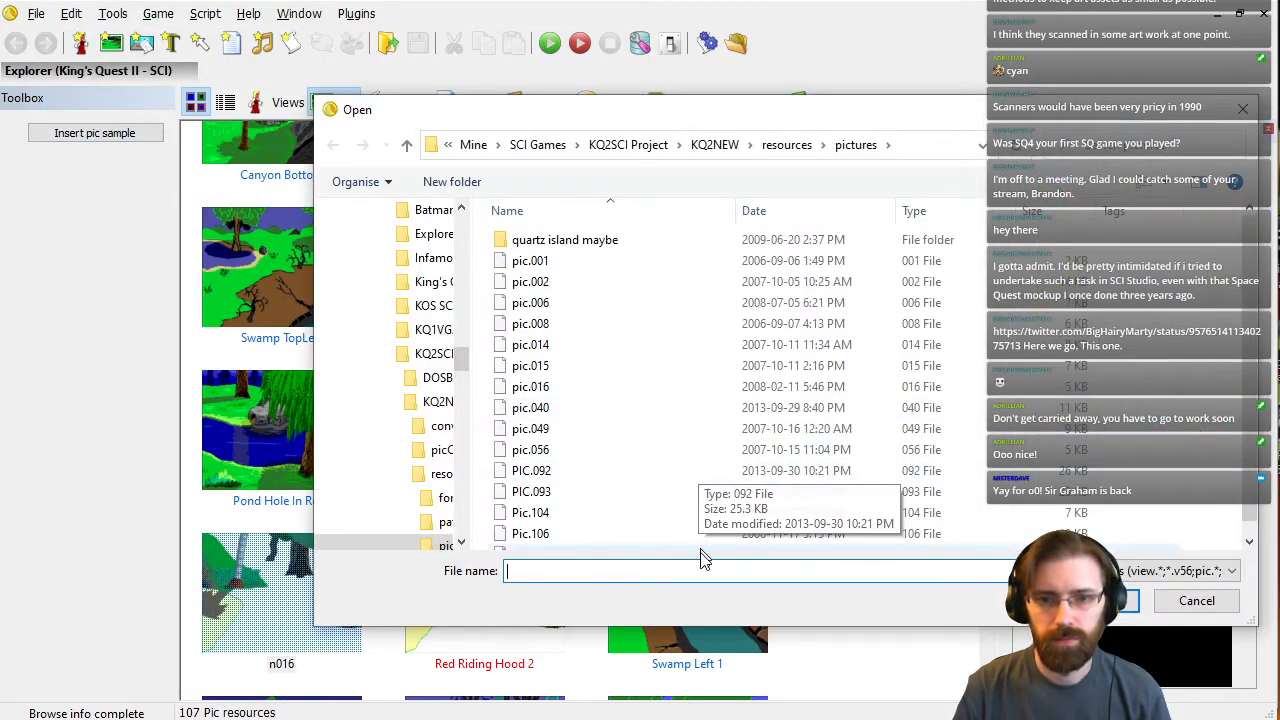
click(696, 569)
text(pic_finishe)
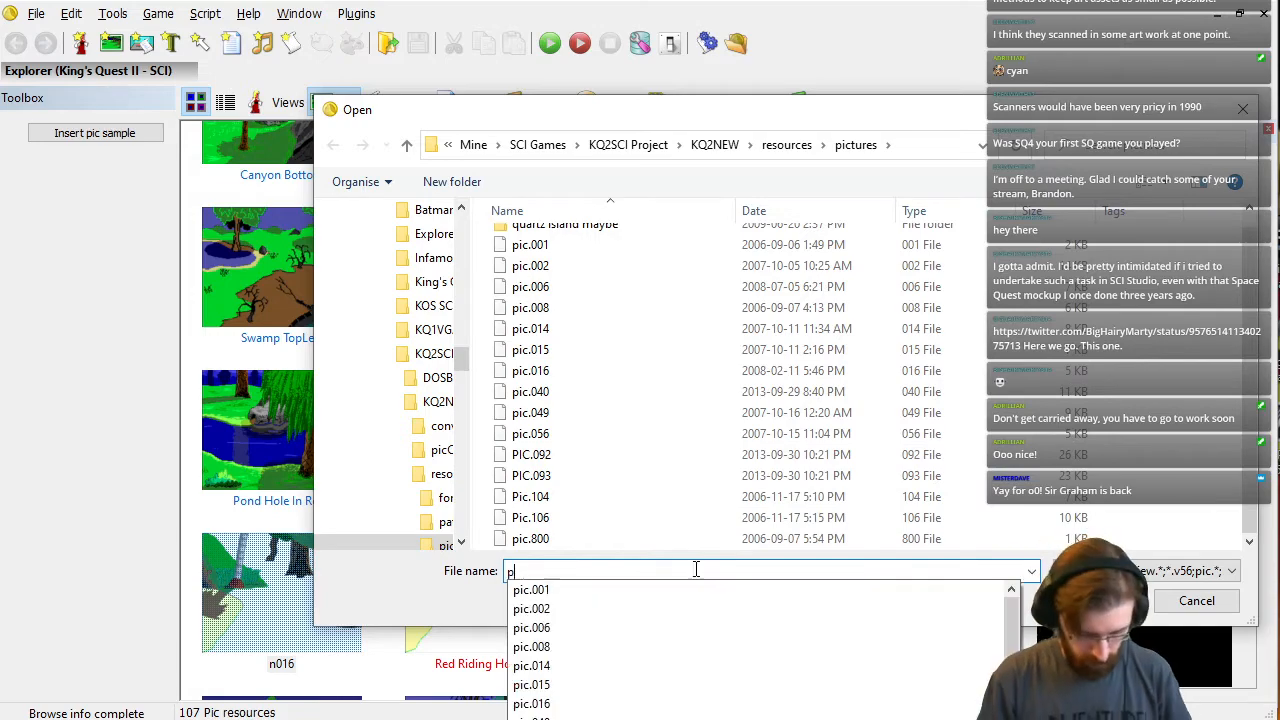
text(d.016)
key(Return)
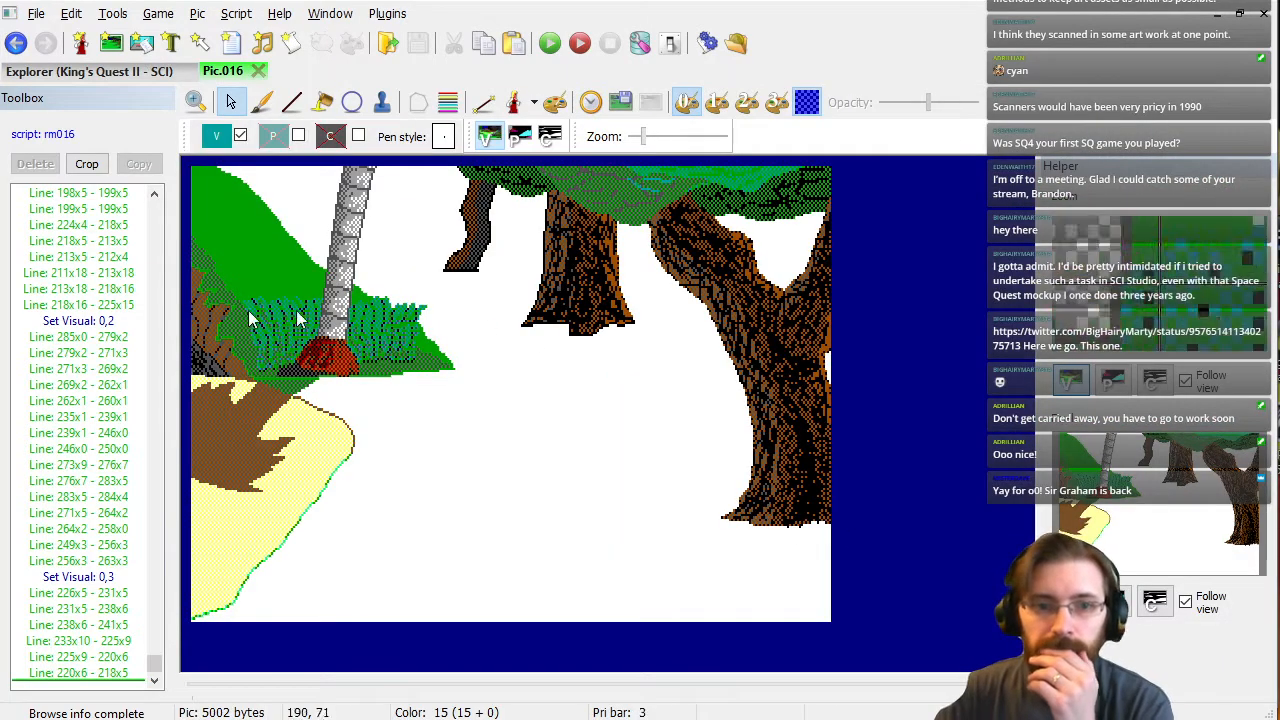
Check the start and end of the opened picture's drawing command list for missing commands.
click(79, 404)
key(End)
key(Home)
key(End)
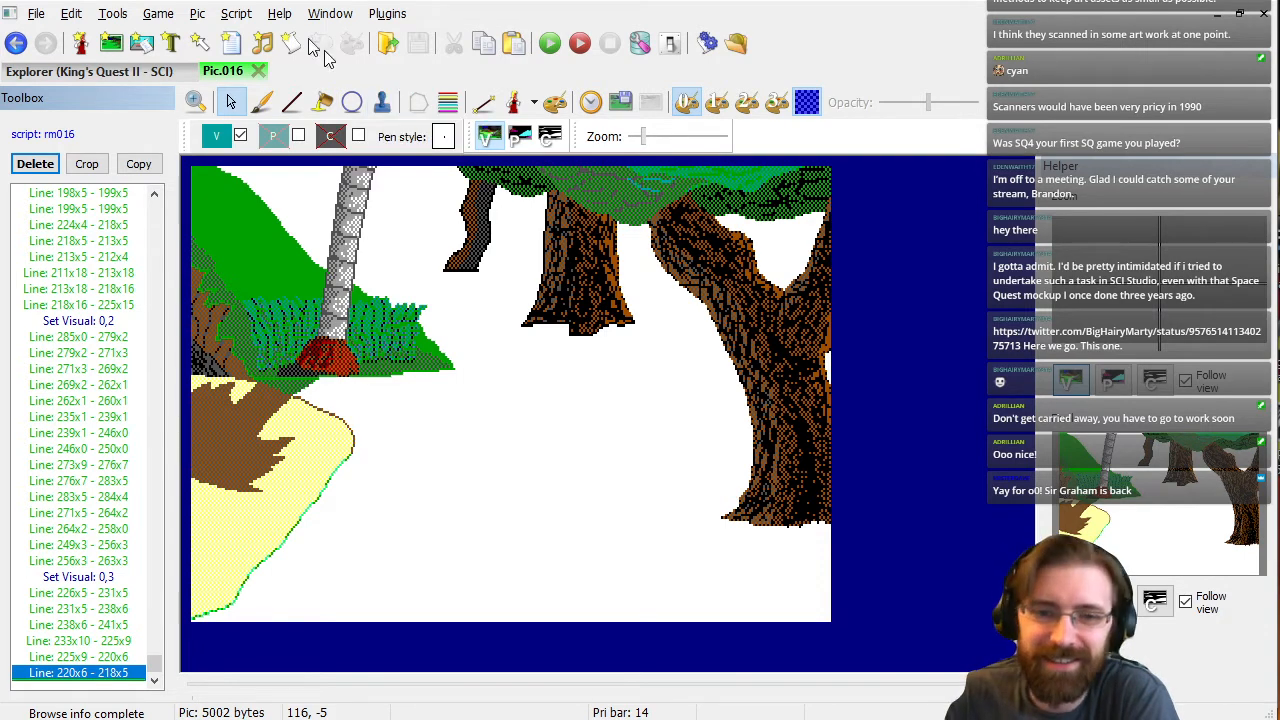
Compare the two resource 16 pics in the explorer, rebuild the game's resources and close the compiler output.
click(146, 74)
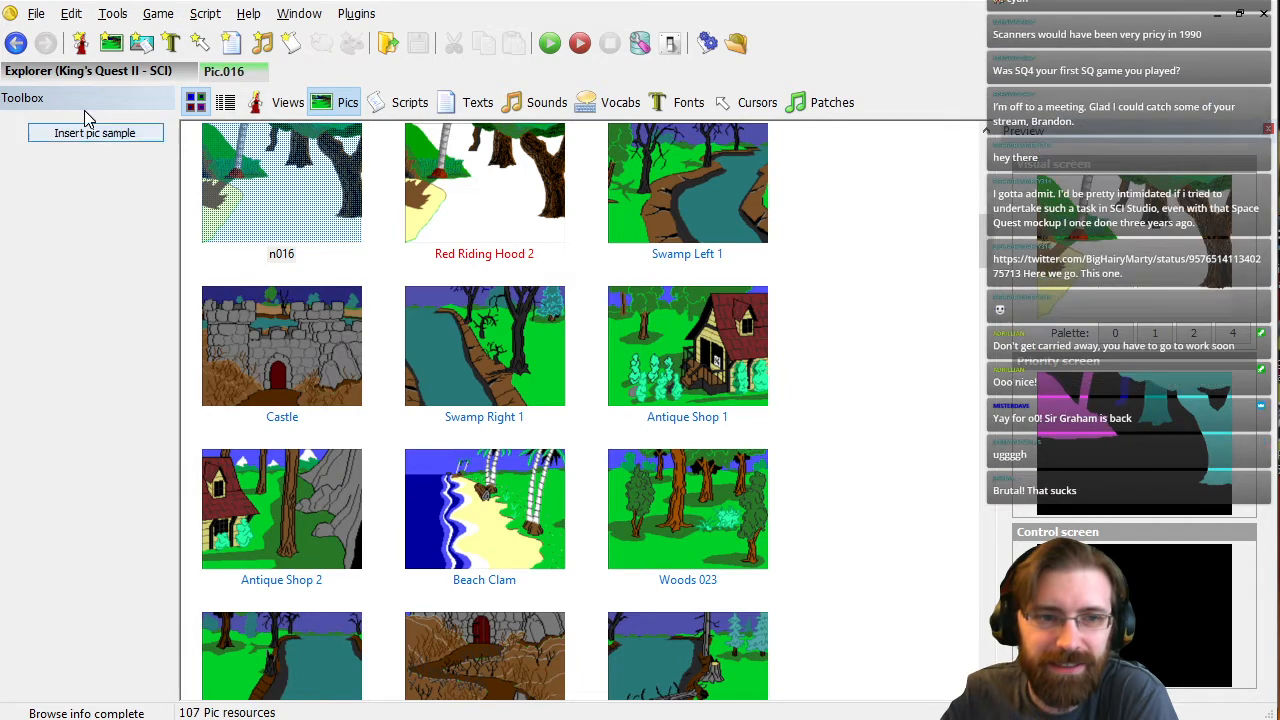
click(447, 192)
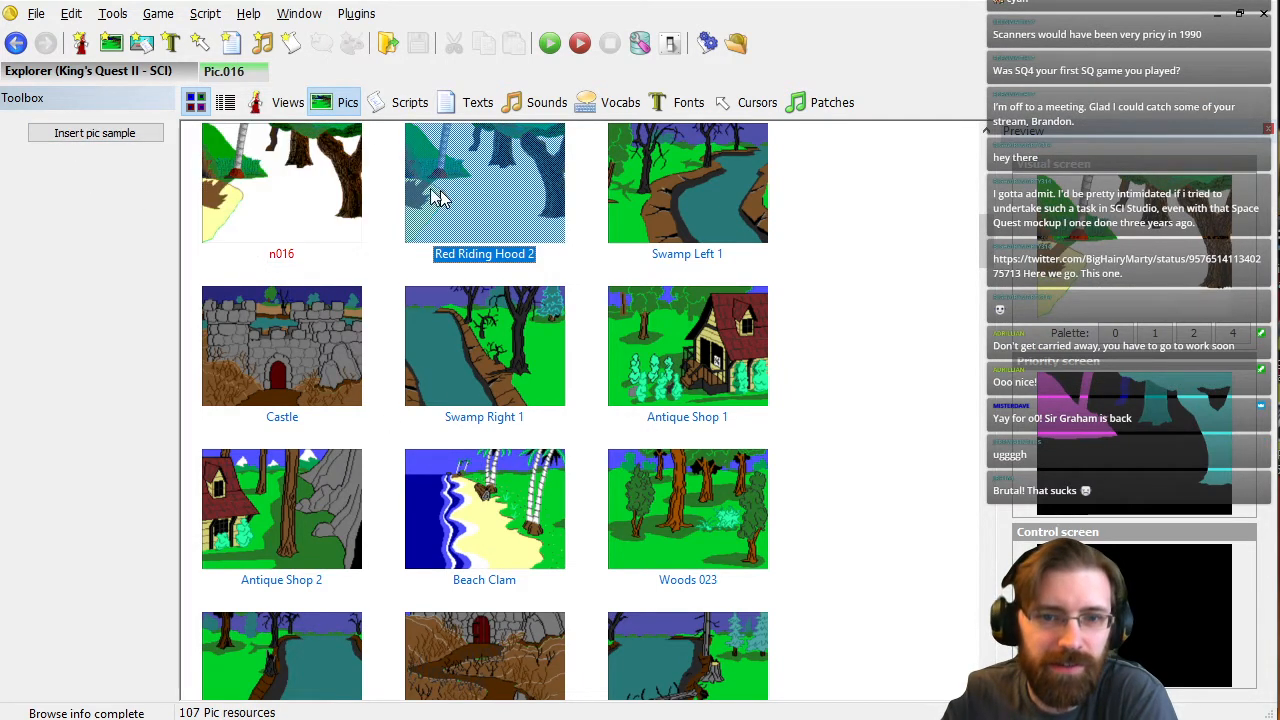
click(333, 196)
click(640, 42)
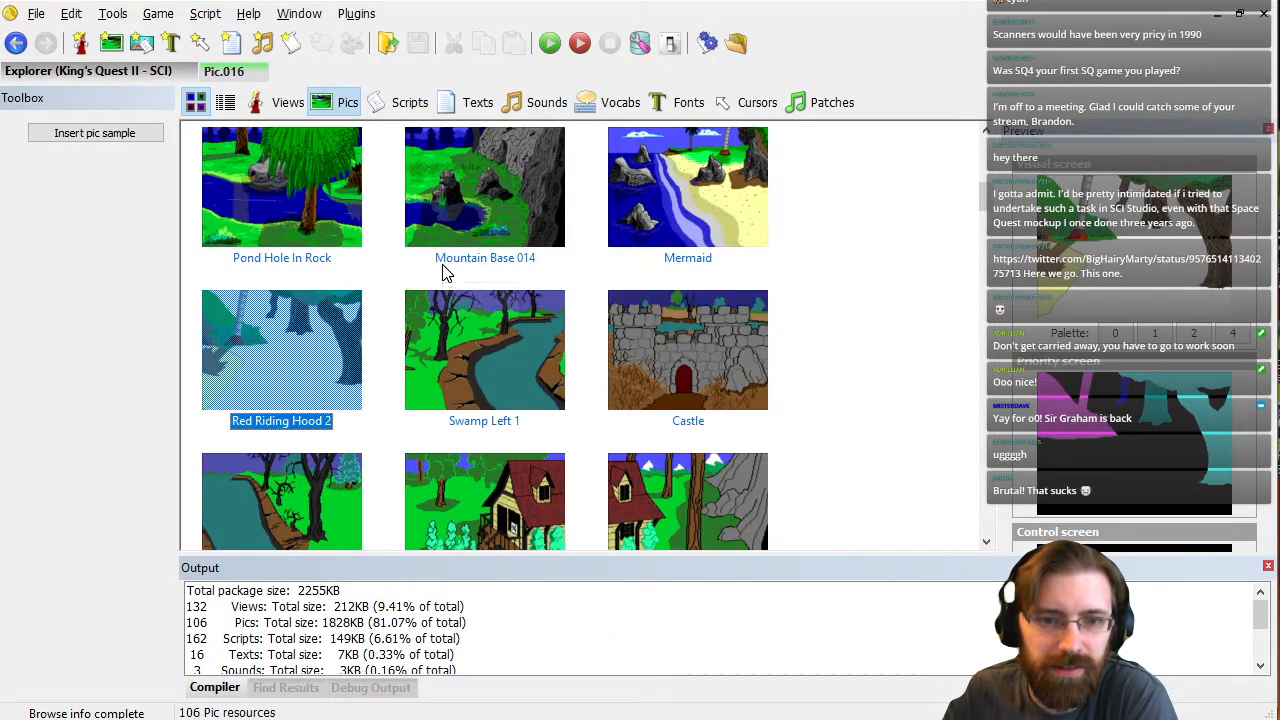
click(1269, 566)
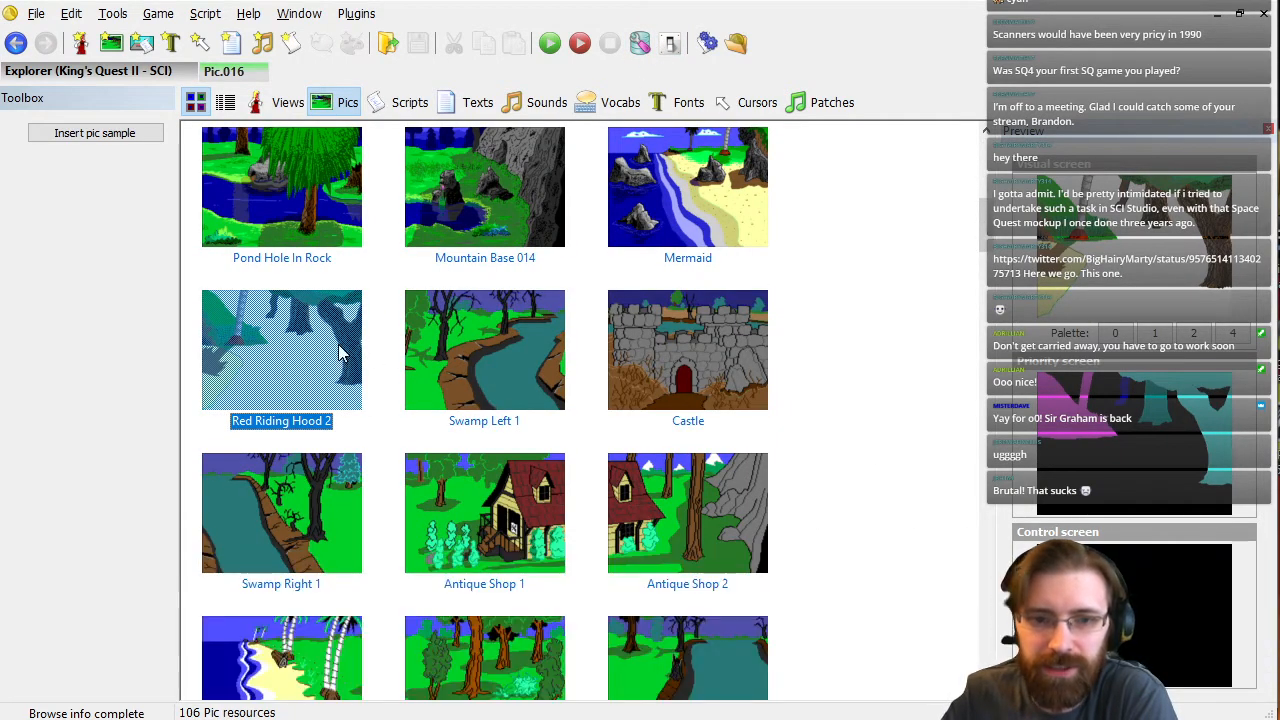
Open Red Riding Hood 2 and inspect its control, priority and visual screens at different drawing commands.
double_click(340, 348)
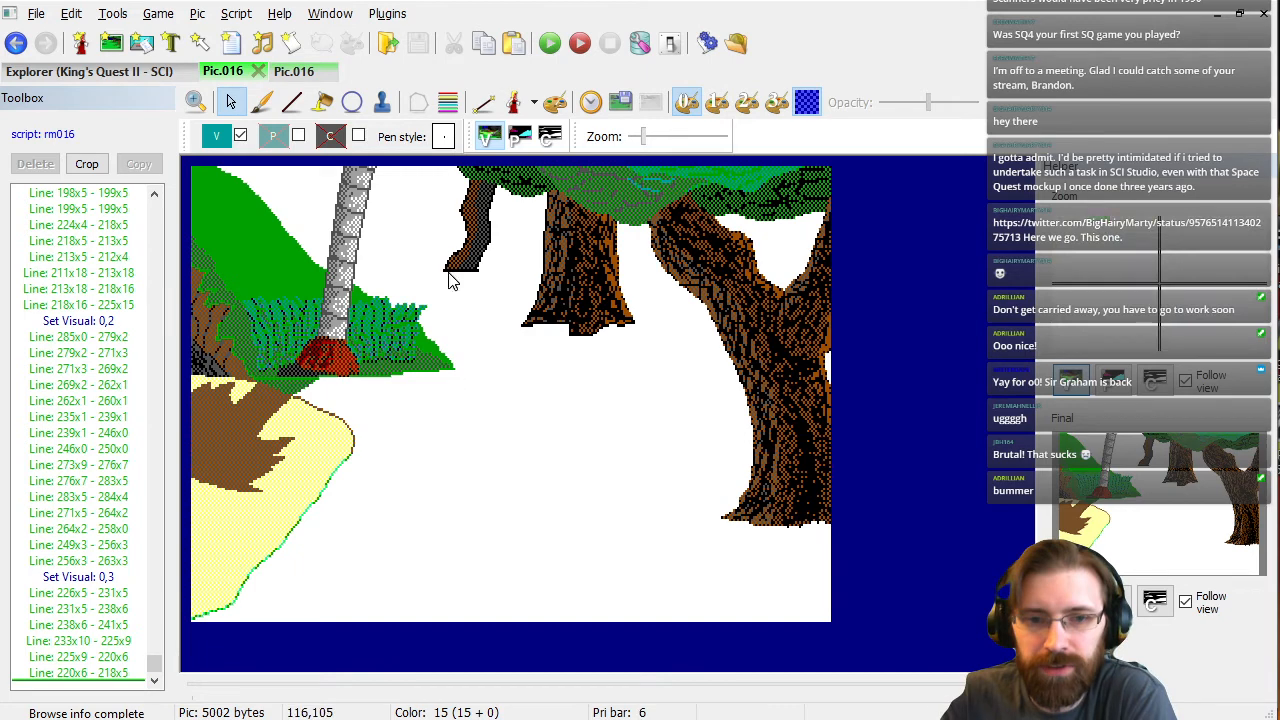
click(549, 136)
click(111, 592)
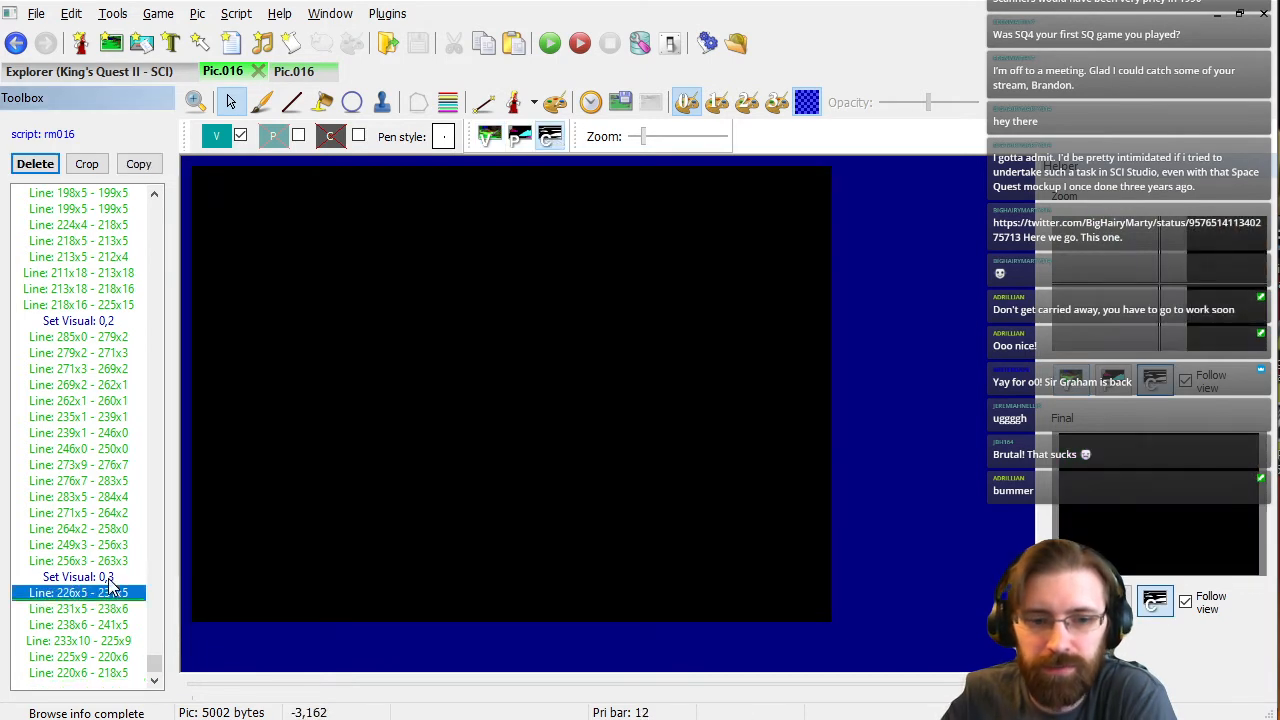
click(76, 418)
click(78, 670)
click(522, 137)
click(497, 139)
click(518, 141)
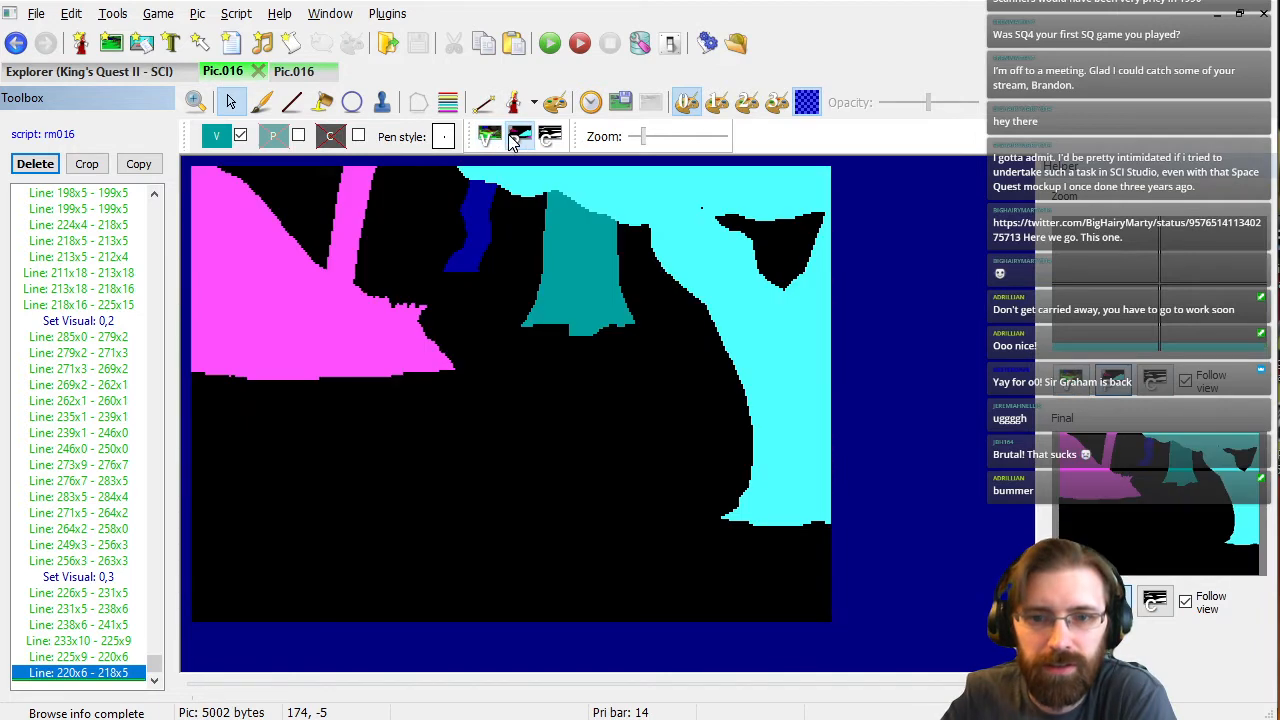
click(551, 141)
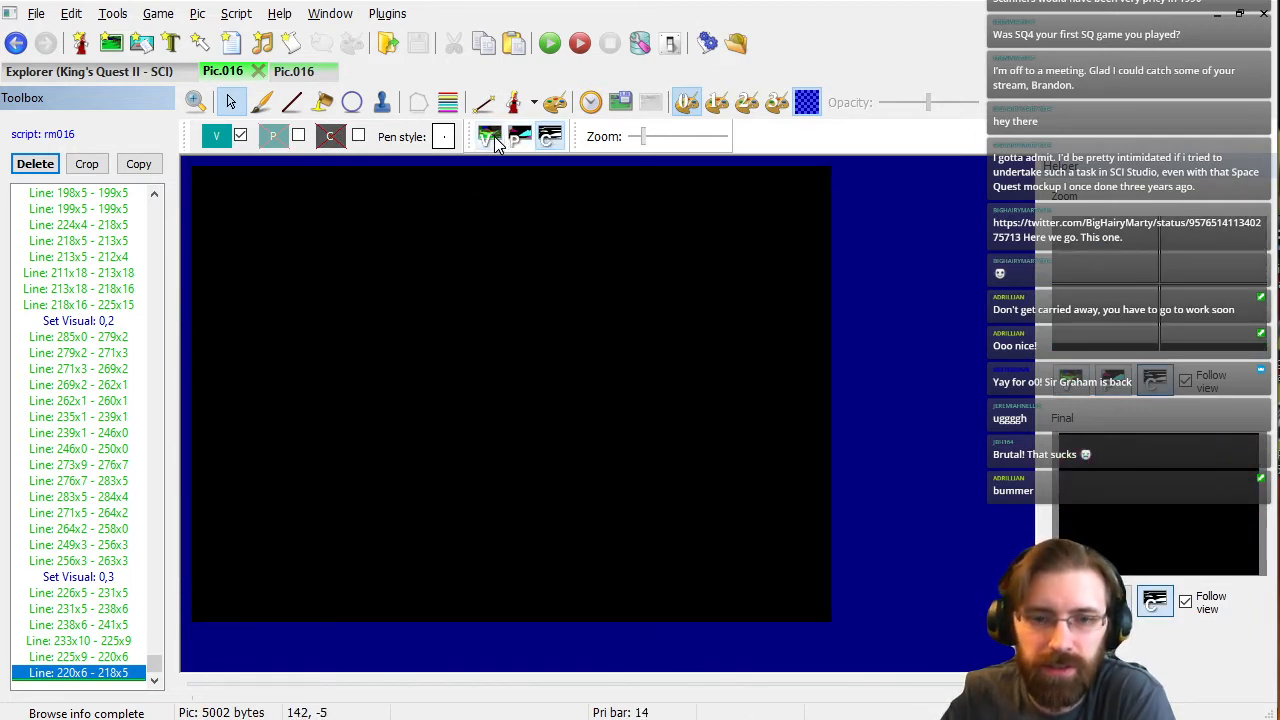
click(494, 136)
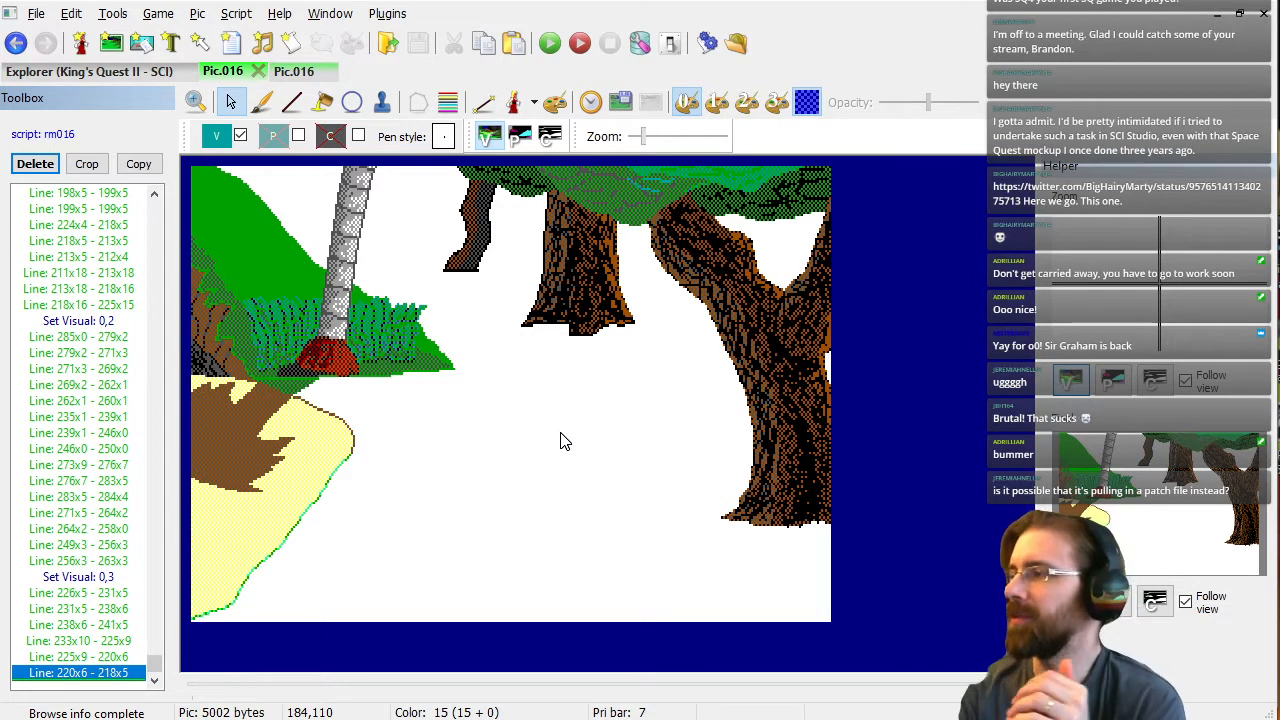
Recheck the picture's last line commands, comparing the priority screen with the visual screen.
click(106, 608)
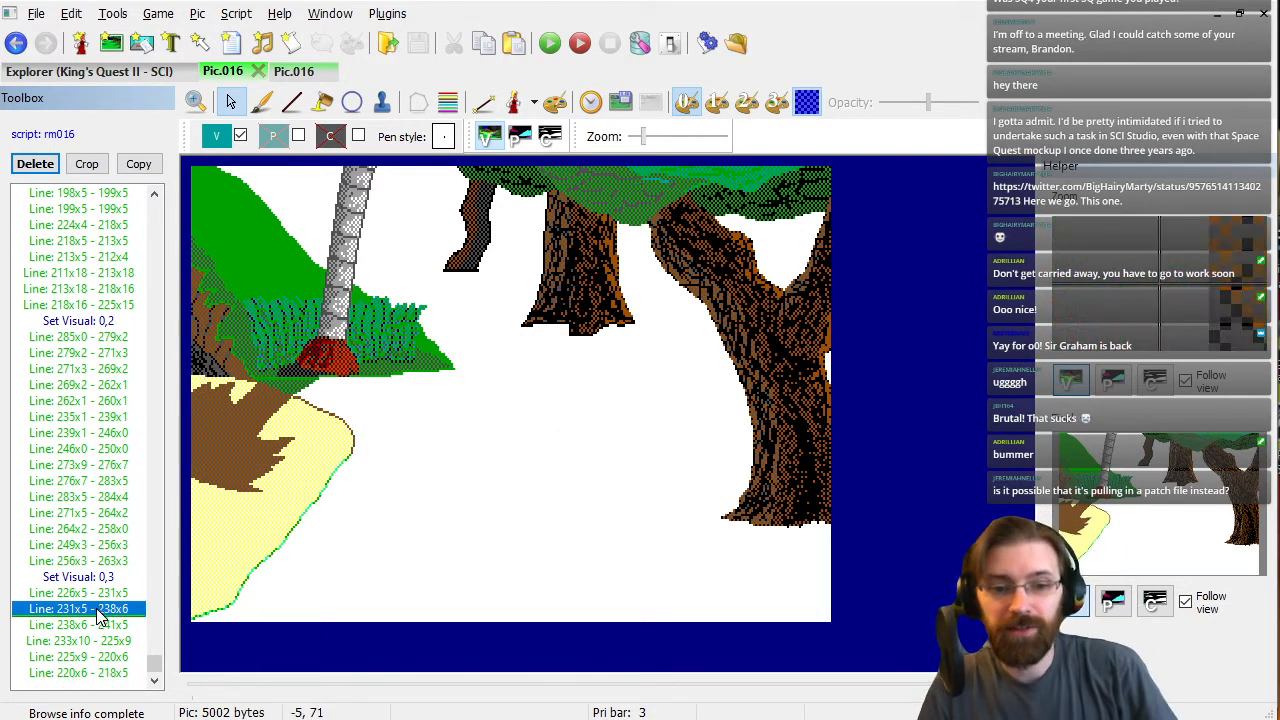
click(112, 640)
click(116, 673)
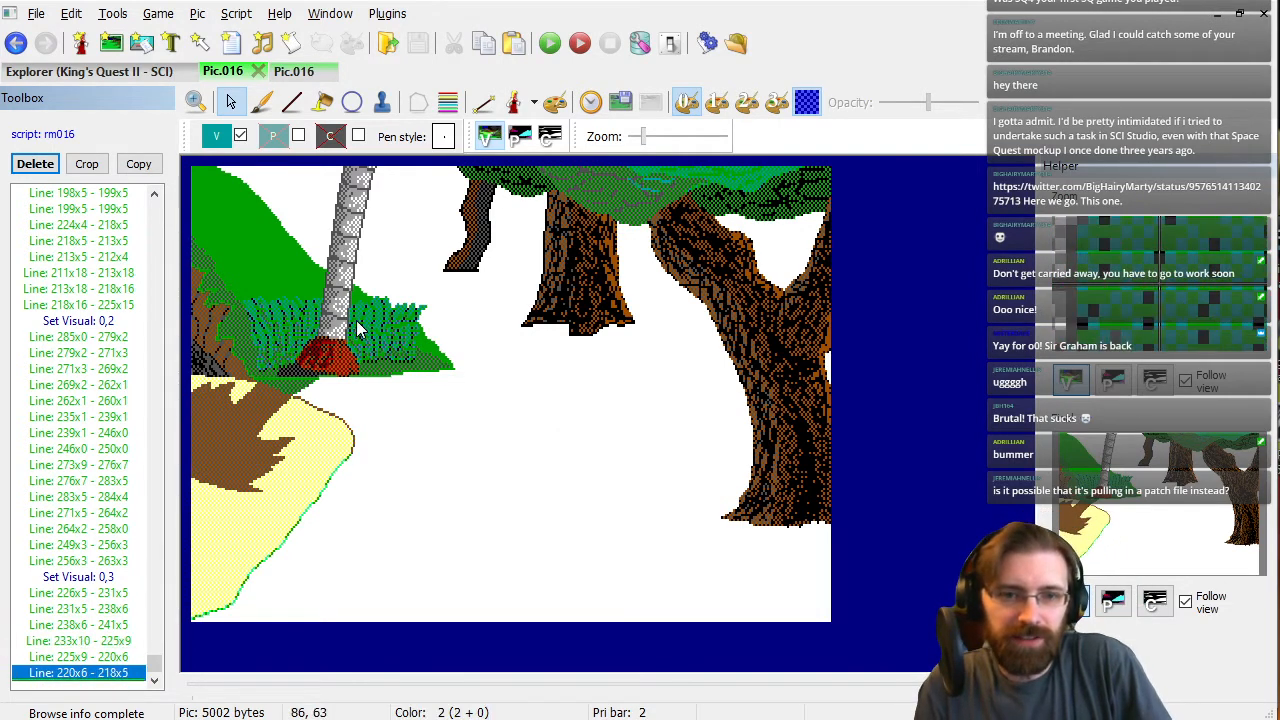
click(519, 136)
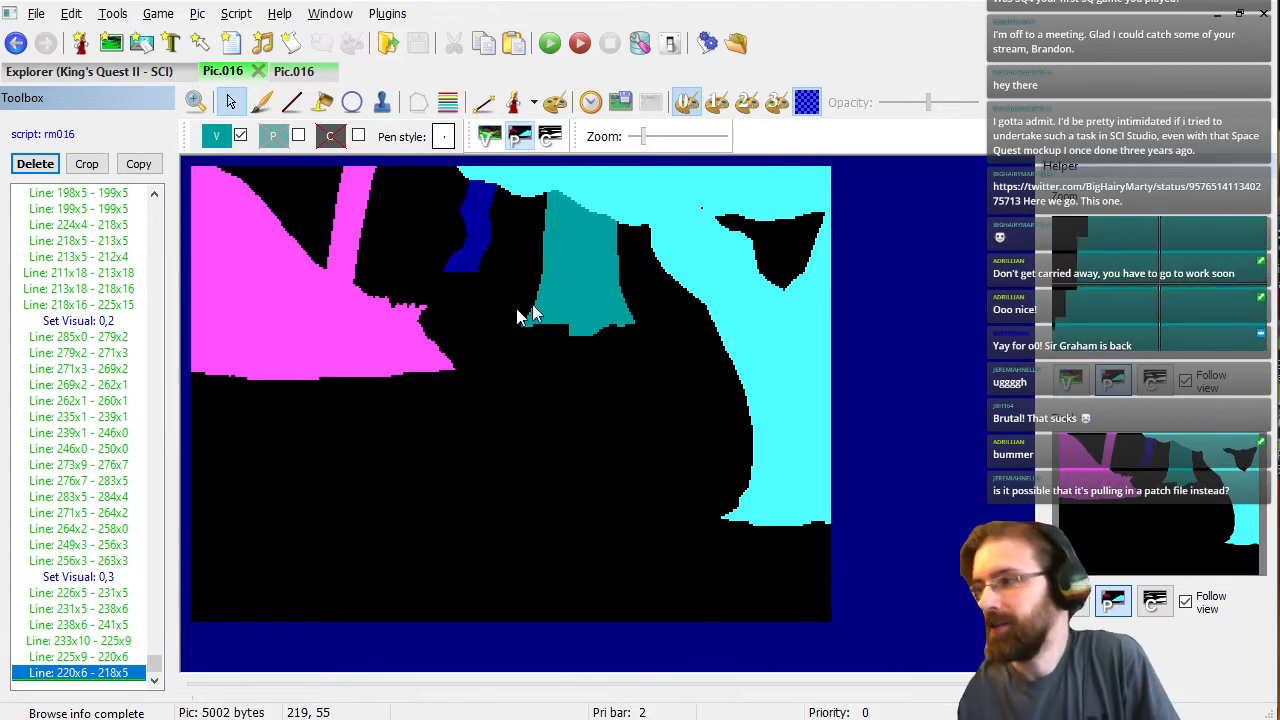
click(489, 140)
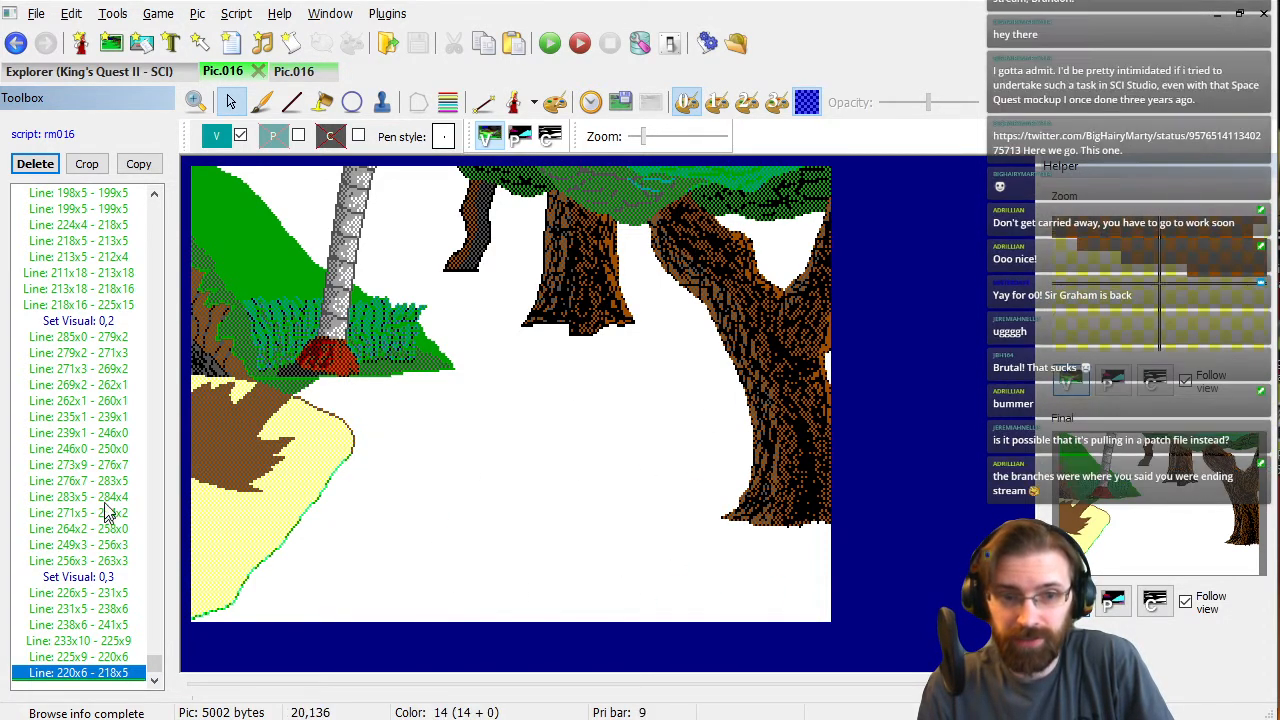
Inspect the picture at the 239x1 - 246x0 line command and close both open Pic.016 pictures.
click(108, 433)
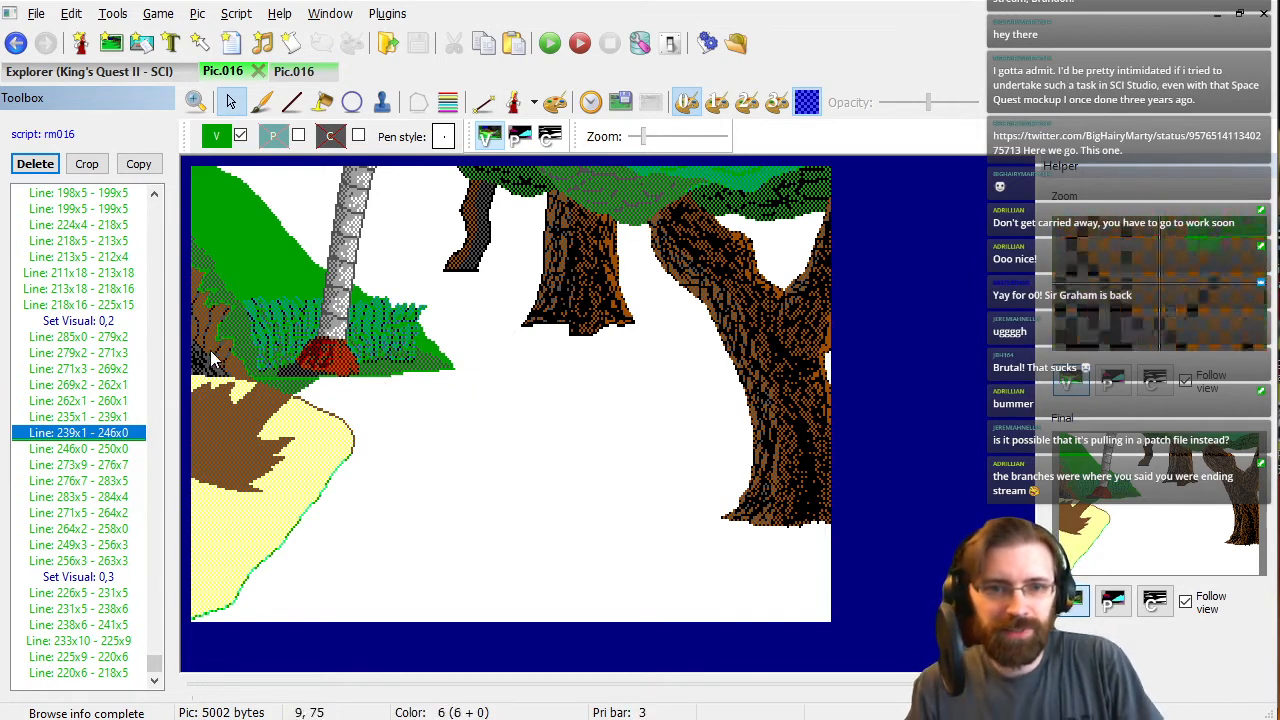
click(298, 78)
click(258, 72)
click(258, 72)
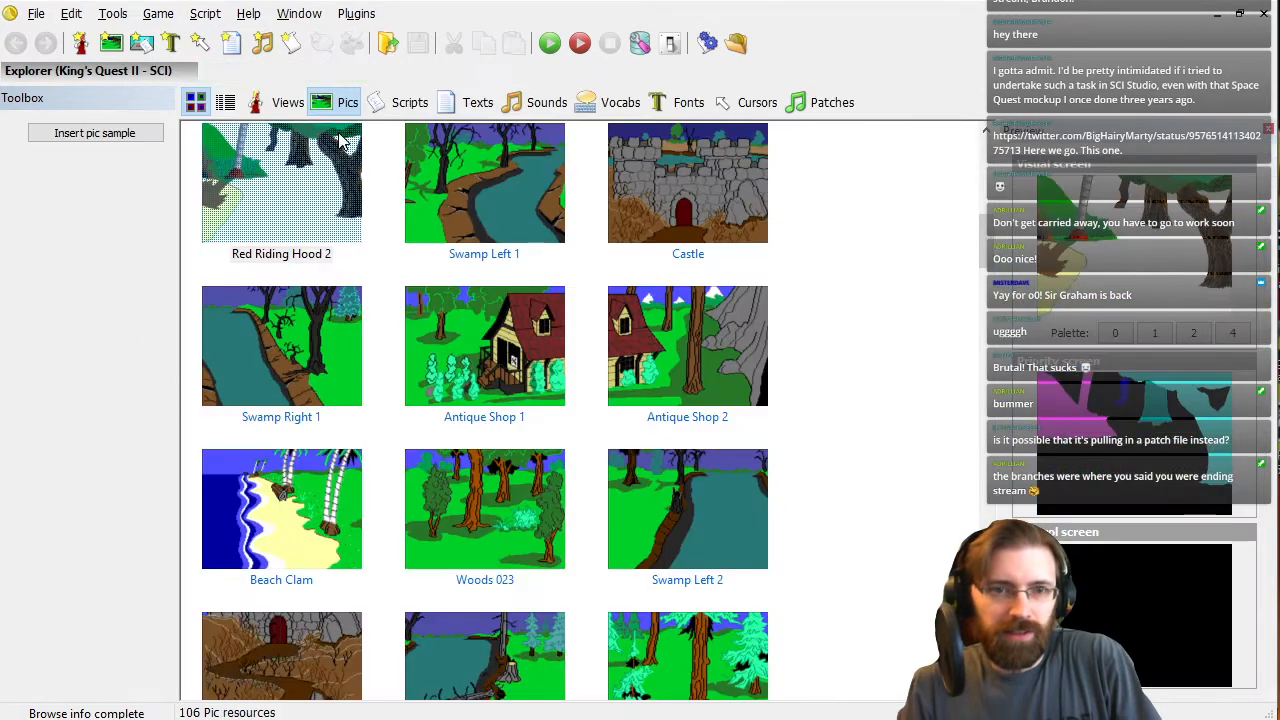
Open the patch file pic.016 from the resources pictures folder to compare its artwork, and close it again.
click(38, 15)
click(109, 136)
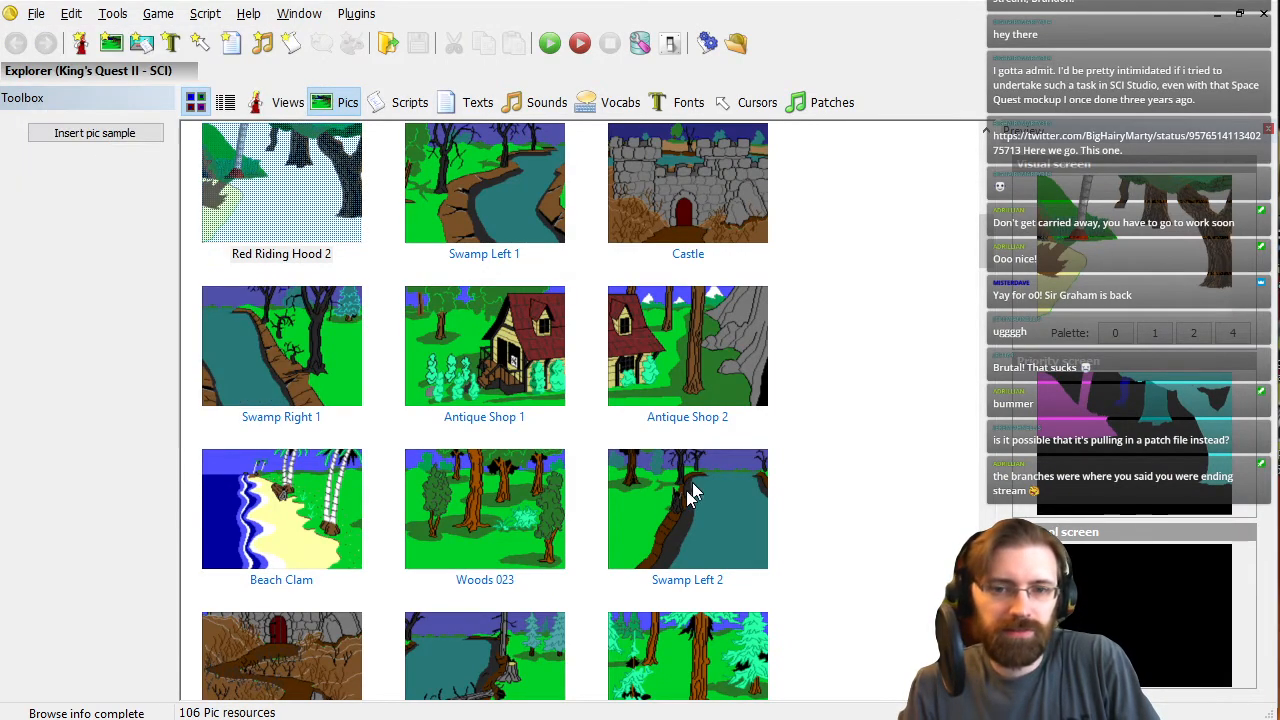
click(548, 390)
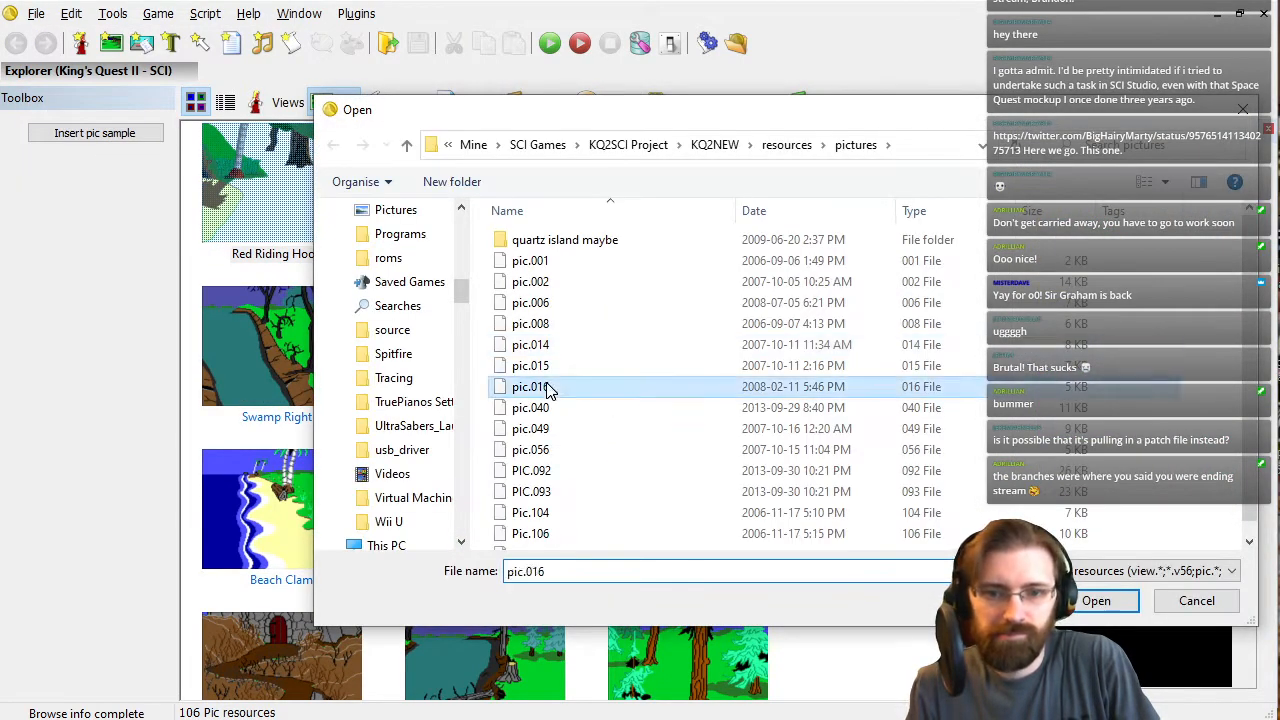
double_click(548, 390)
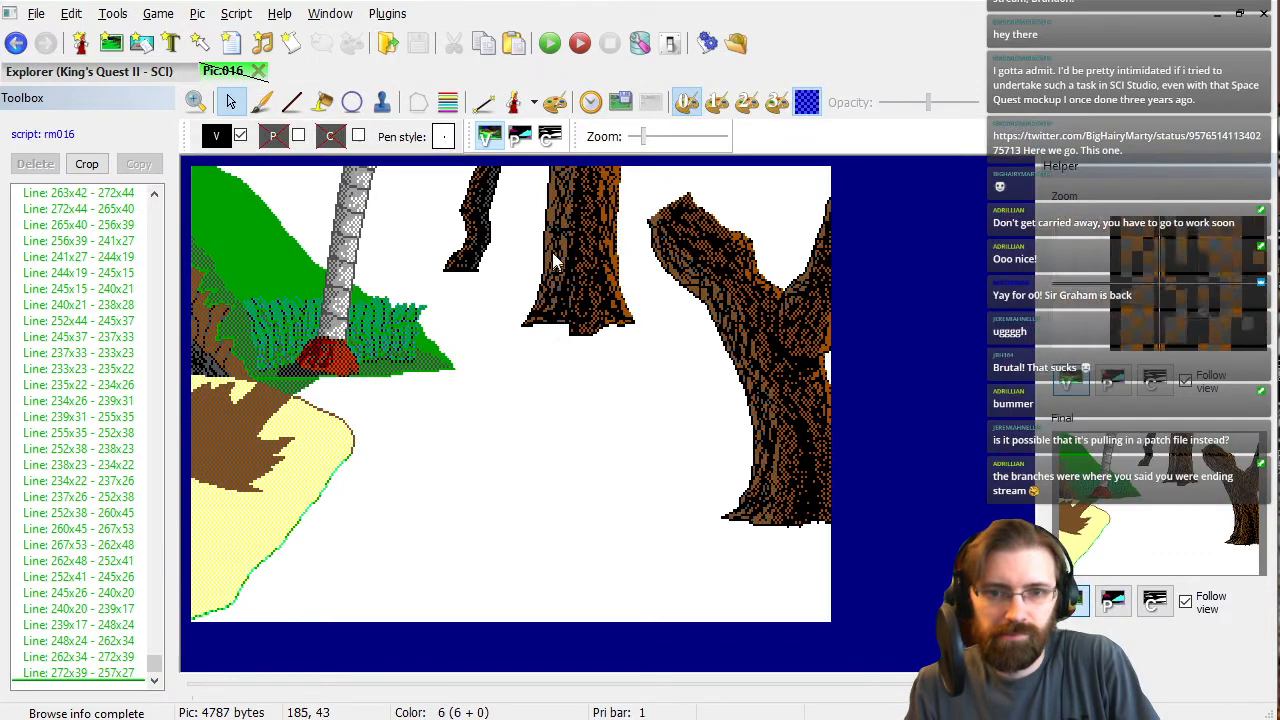
click(258, 70)
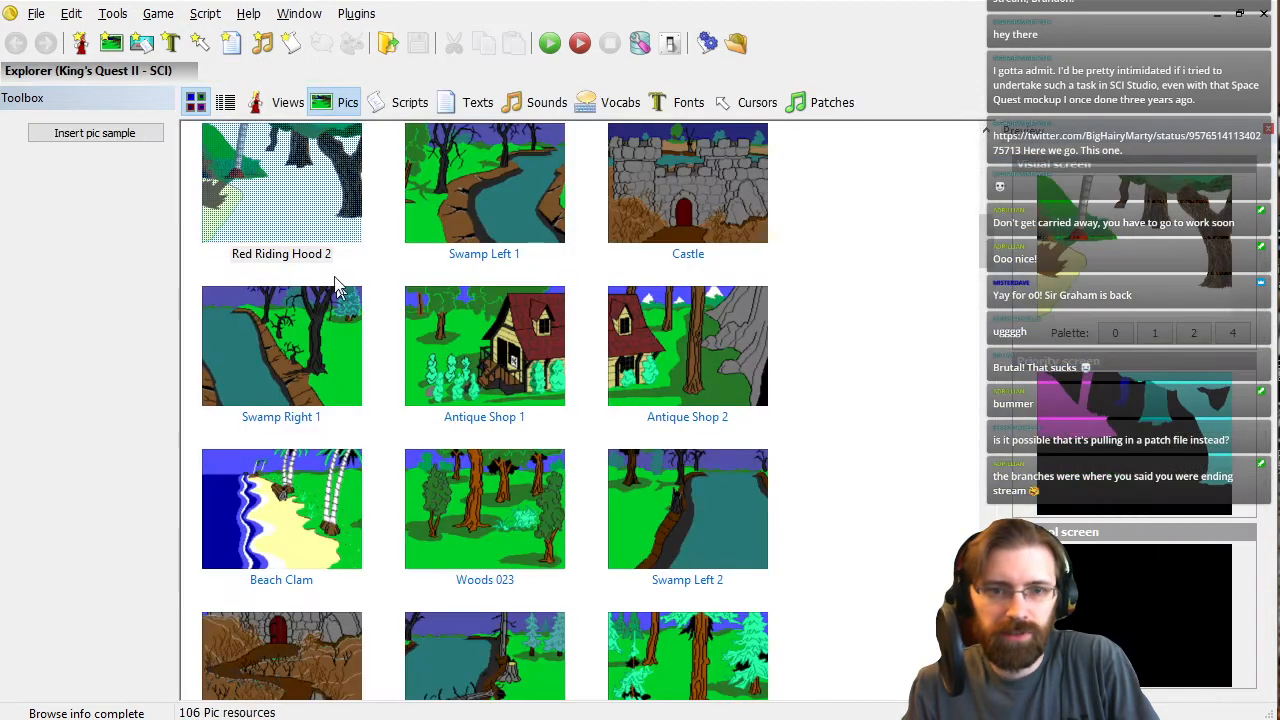
Check the Red Riding Hood 2 pic's resource number and size among the explorer's pics.
click(290, 178)
scroll(463, 234, up, 3)
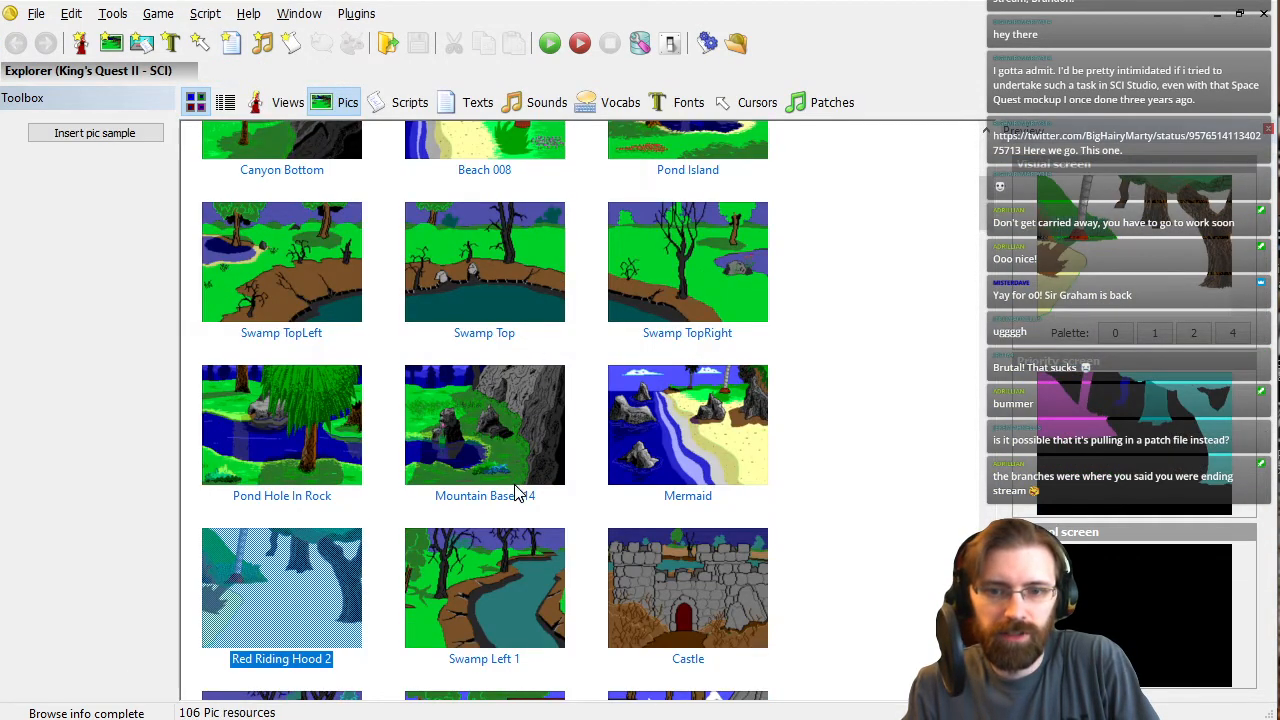
scroll(470, 440, down, 3)
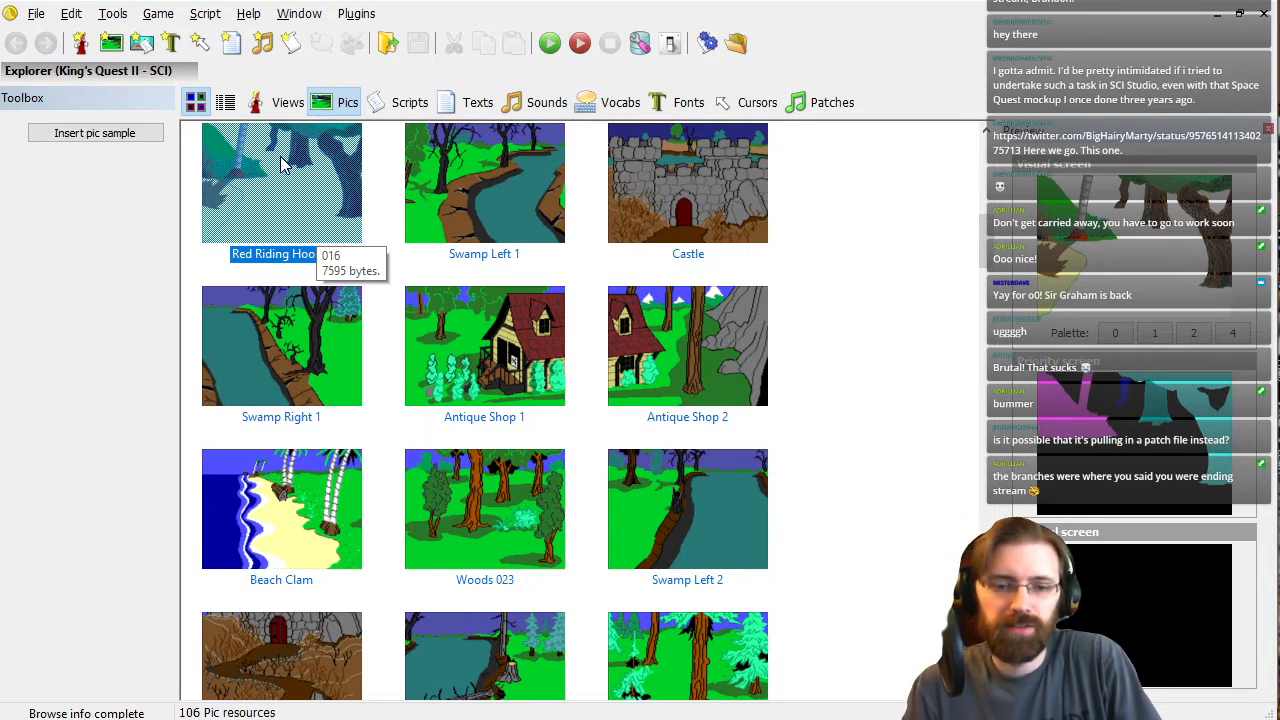
click(36, 14)
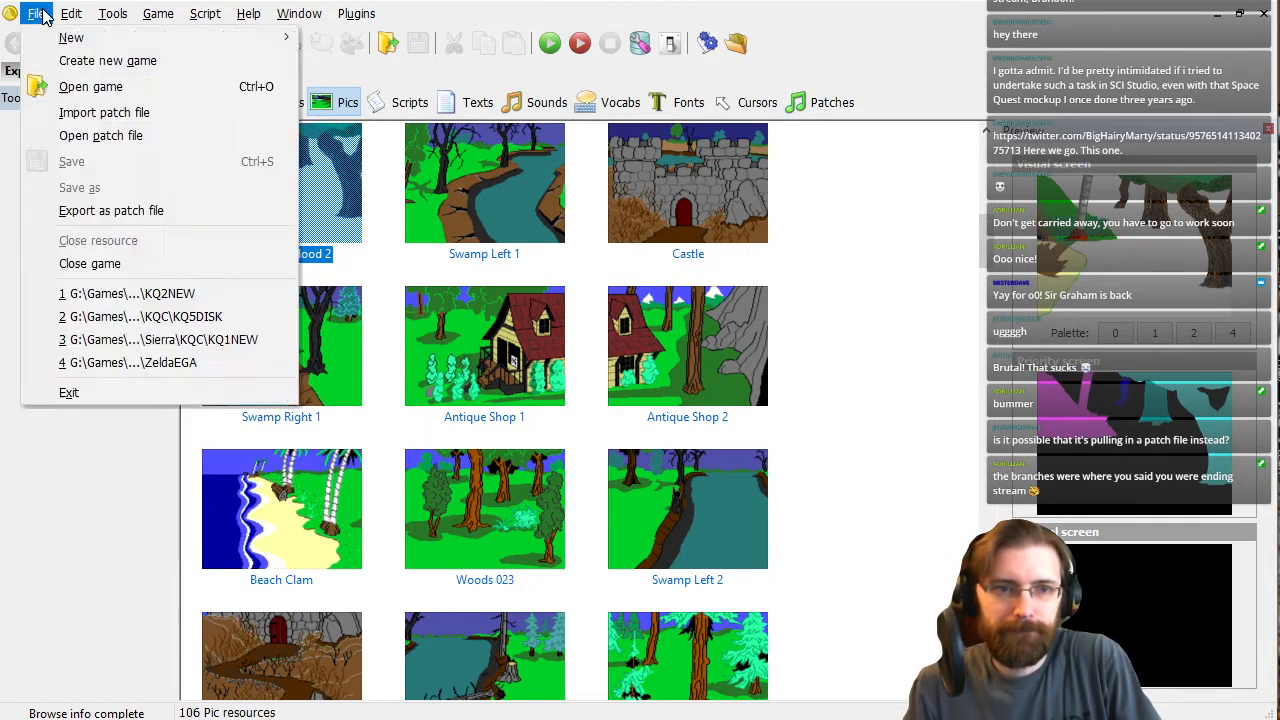
click(90, 482)
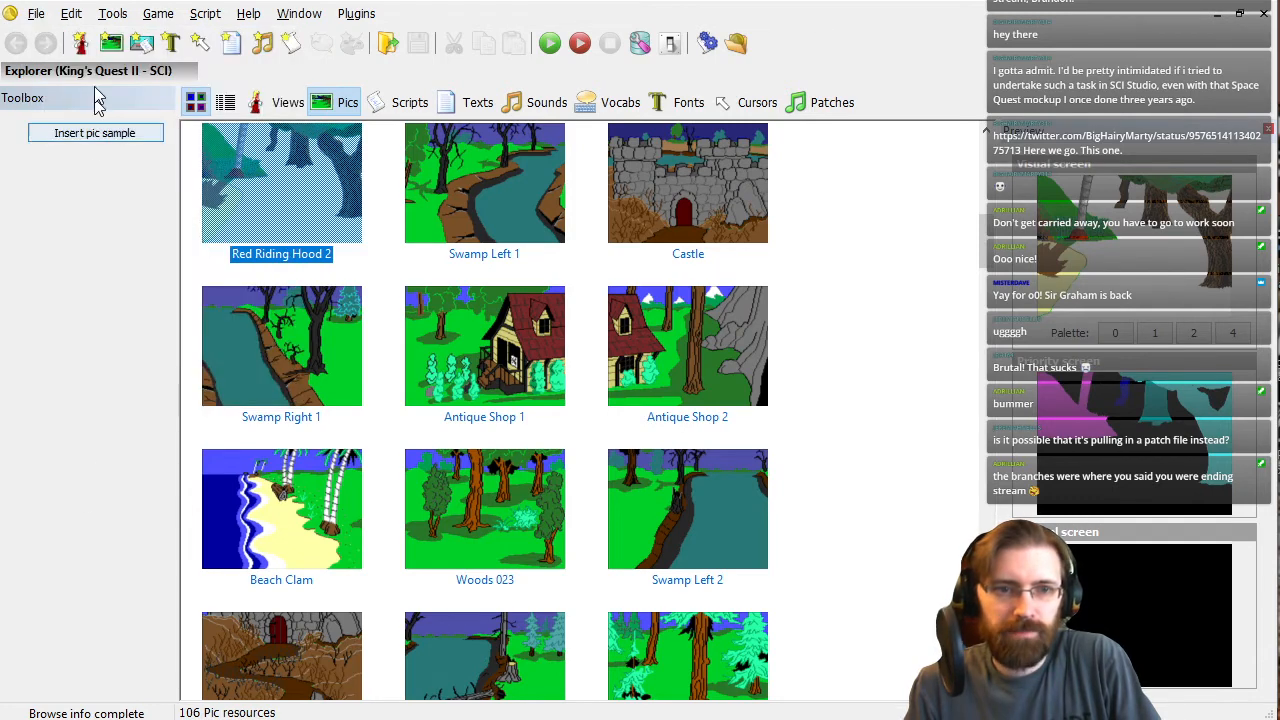
click(36, 14)
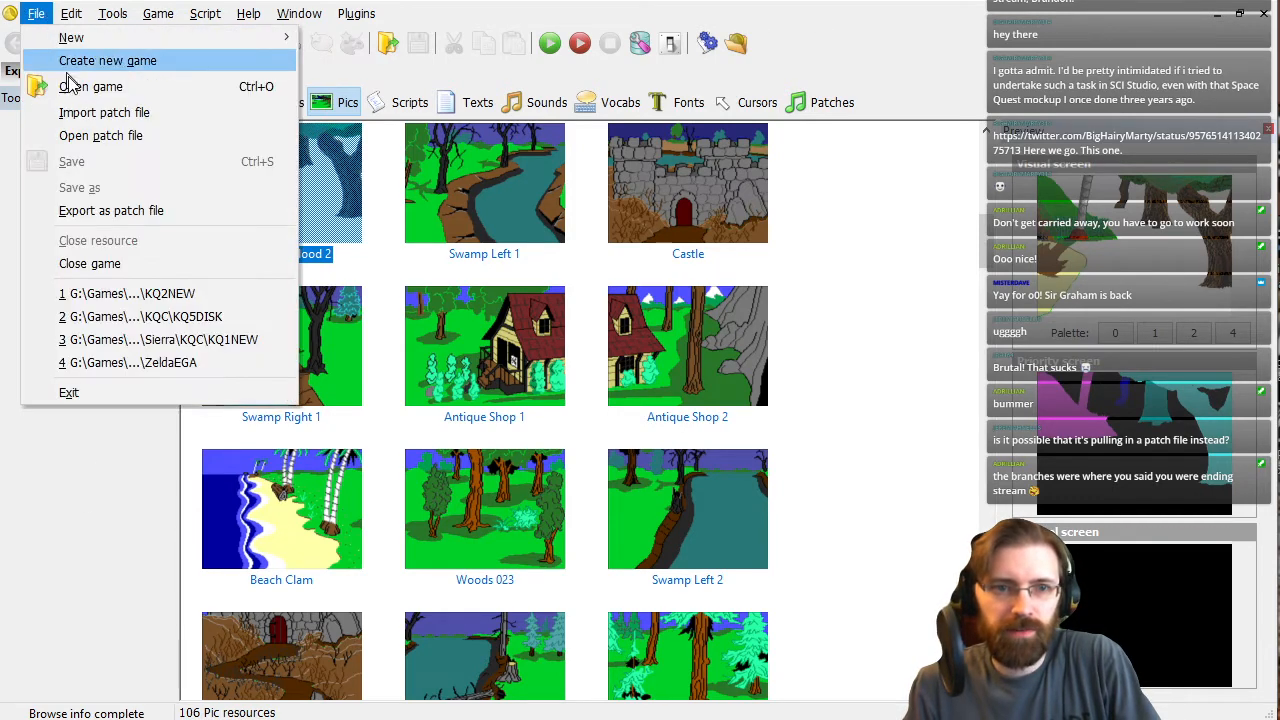
click(886, 37)
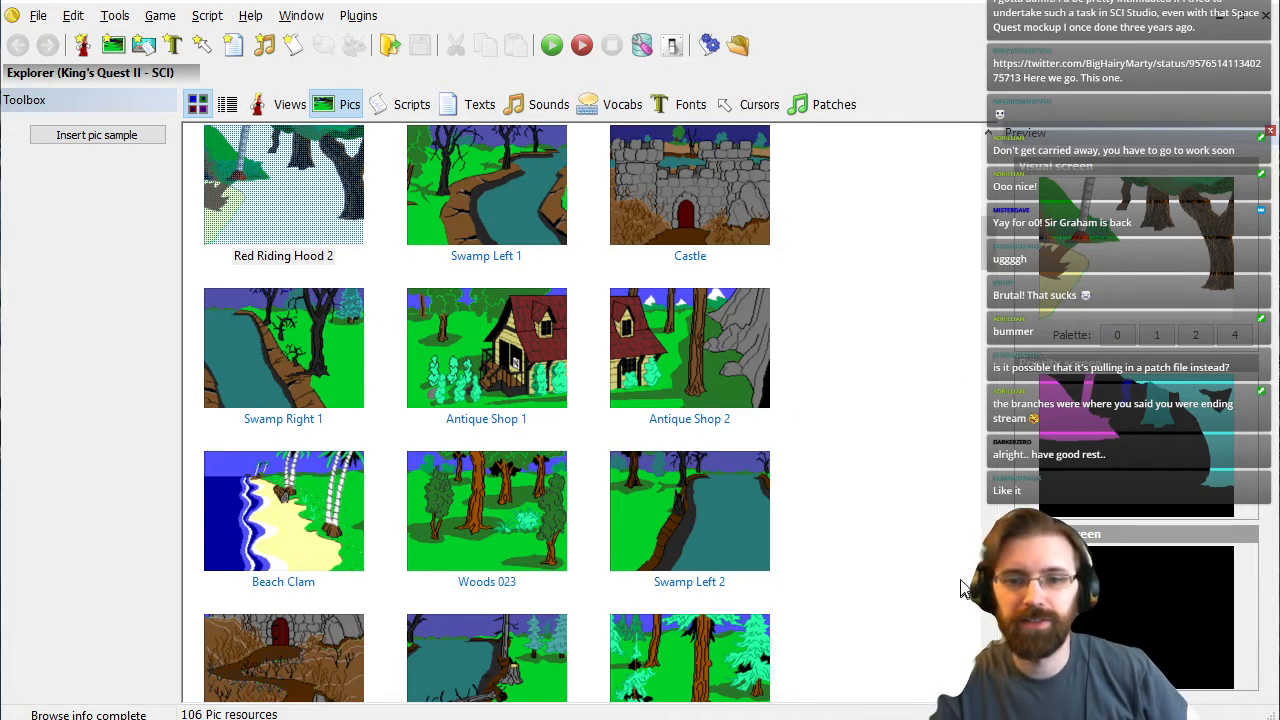
Reopen Red Riding Hood 2 and review its control, priority and visual screens and the 249x3 - 256x3 line command.
double_click(282, 190)
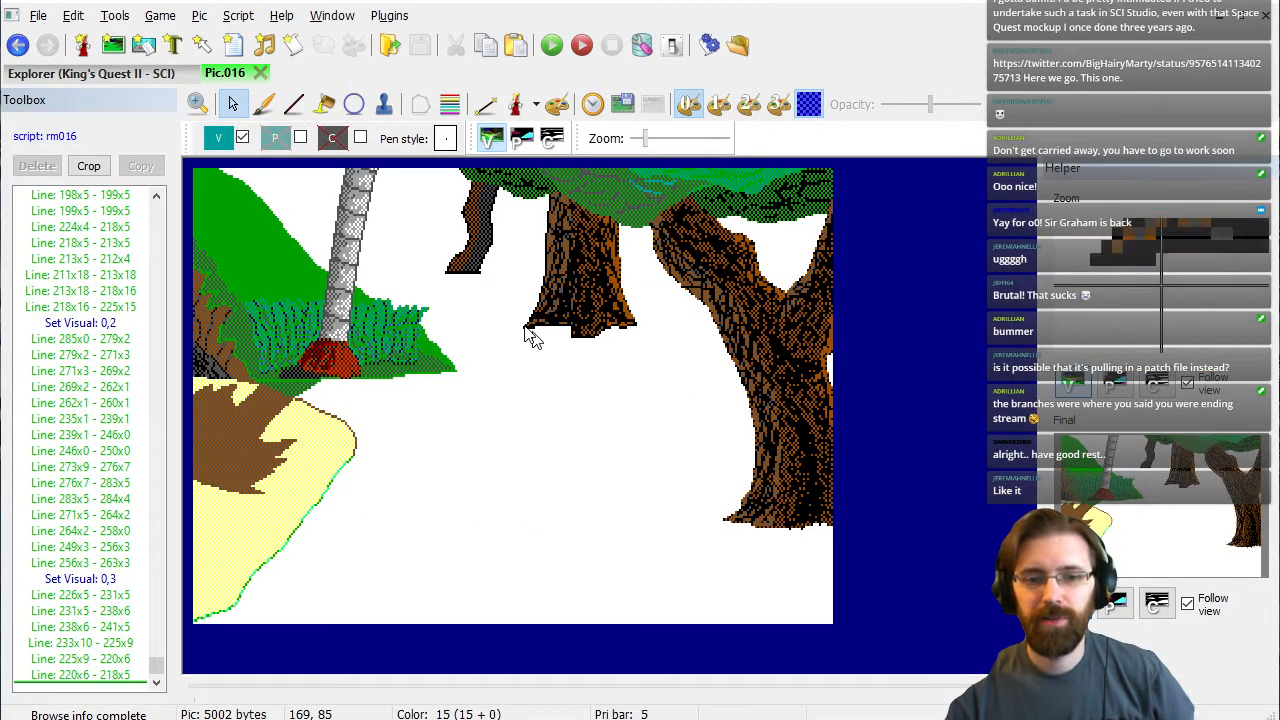
click(551, 140)
click(521, 139)
click(489, 139)
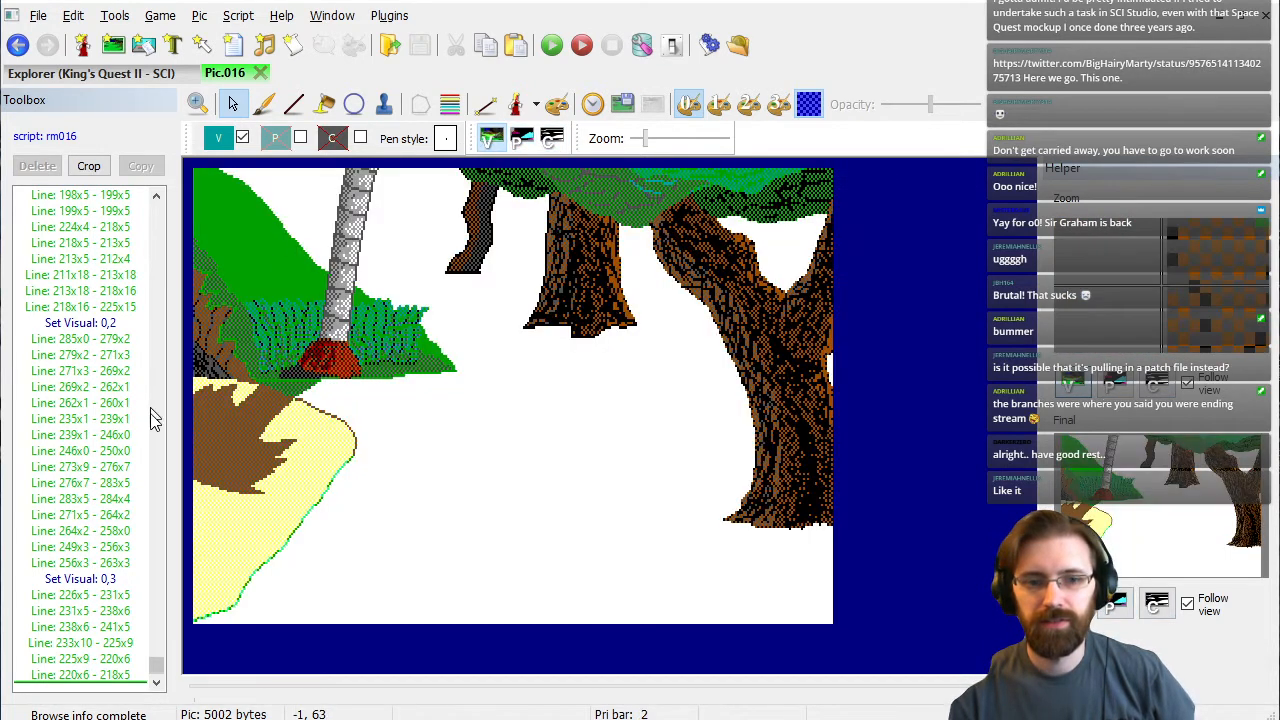
click(105, 546)
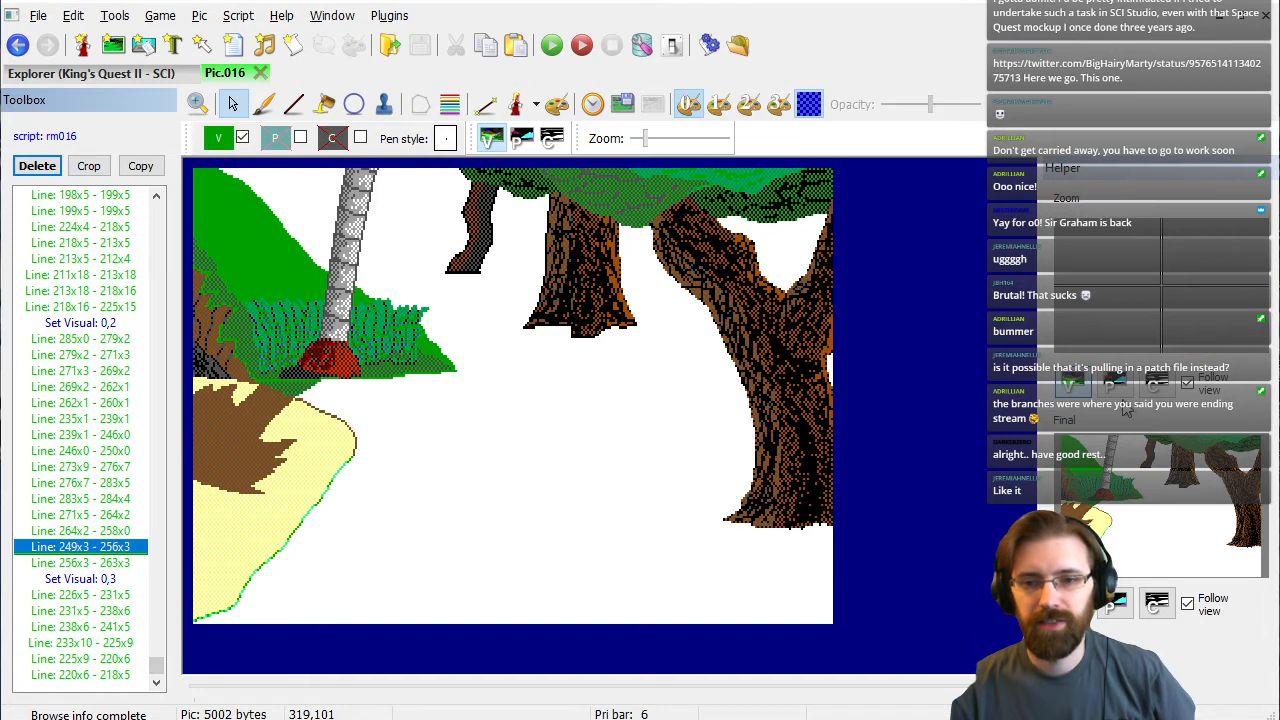